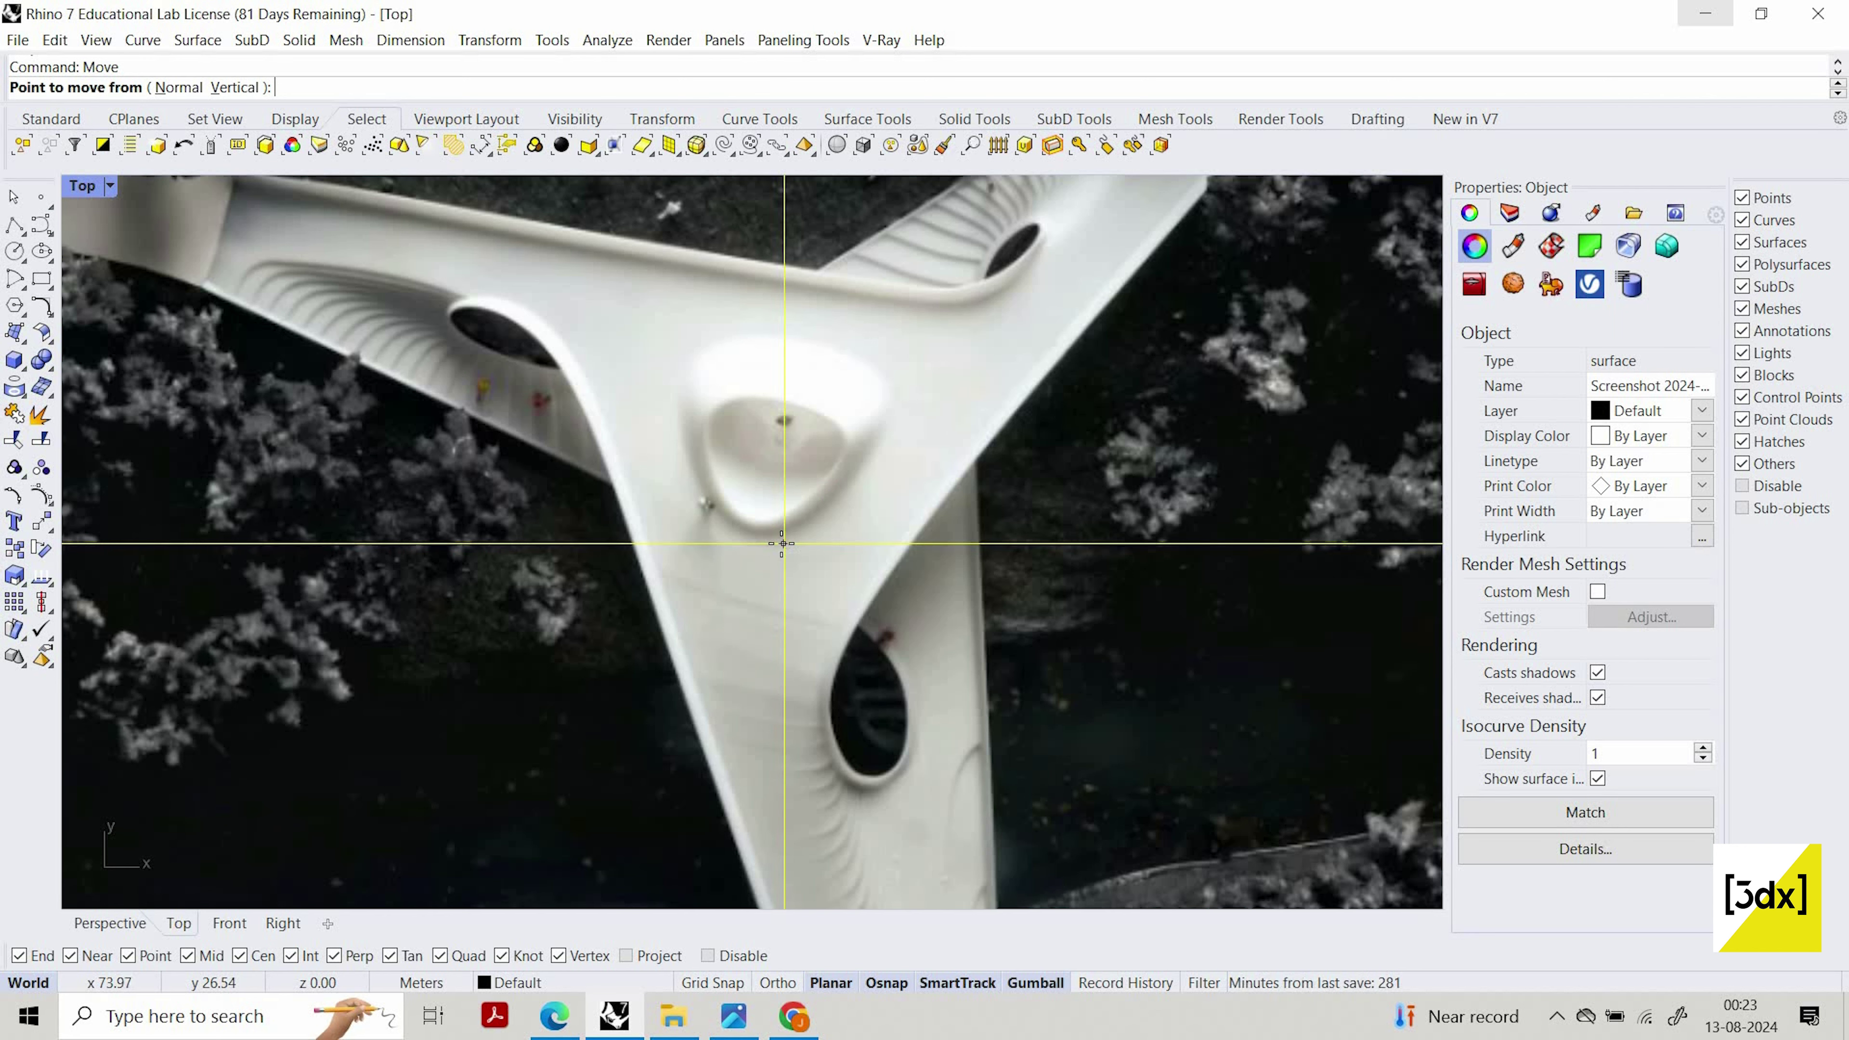
# Move the reference picture from the picked point just below the bridge's central opening to the origin at 0,0,0
pyautogui.click(783, 543)
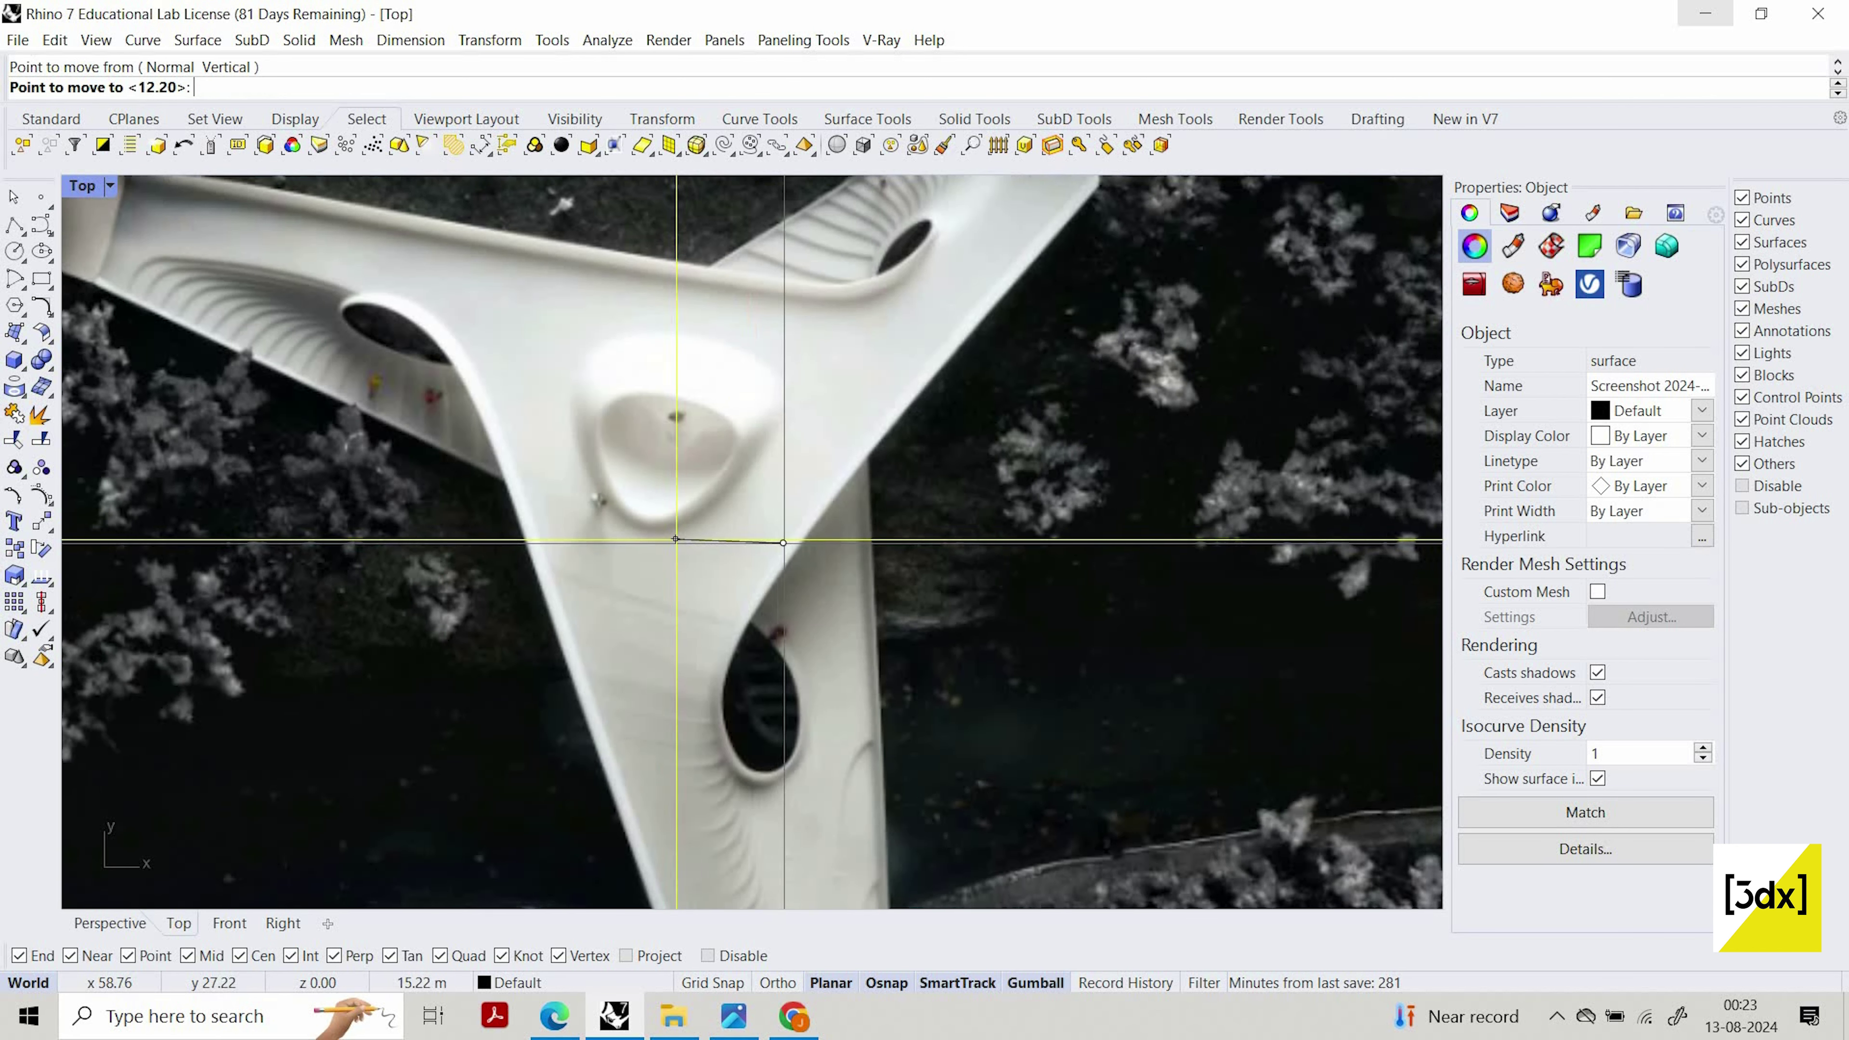
pyautogui.write('0,0')
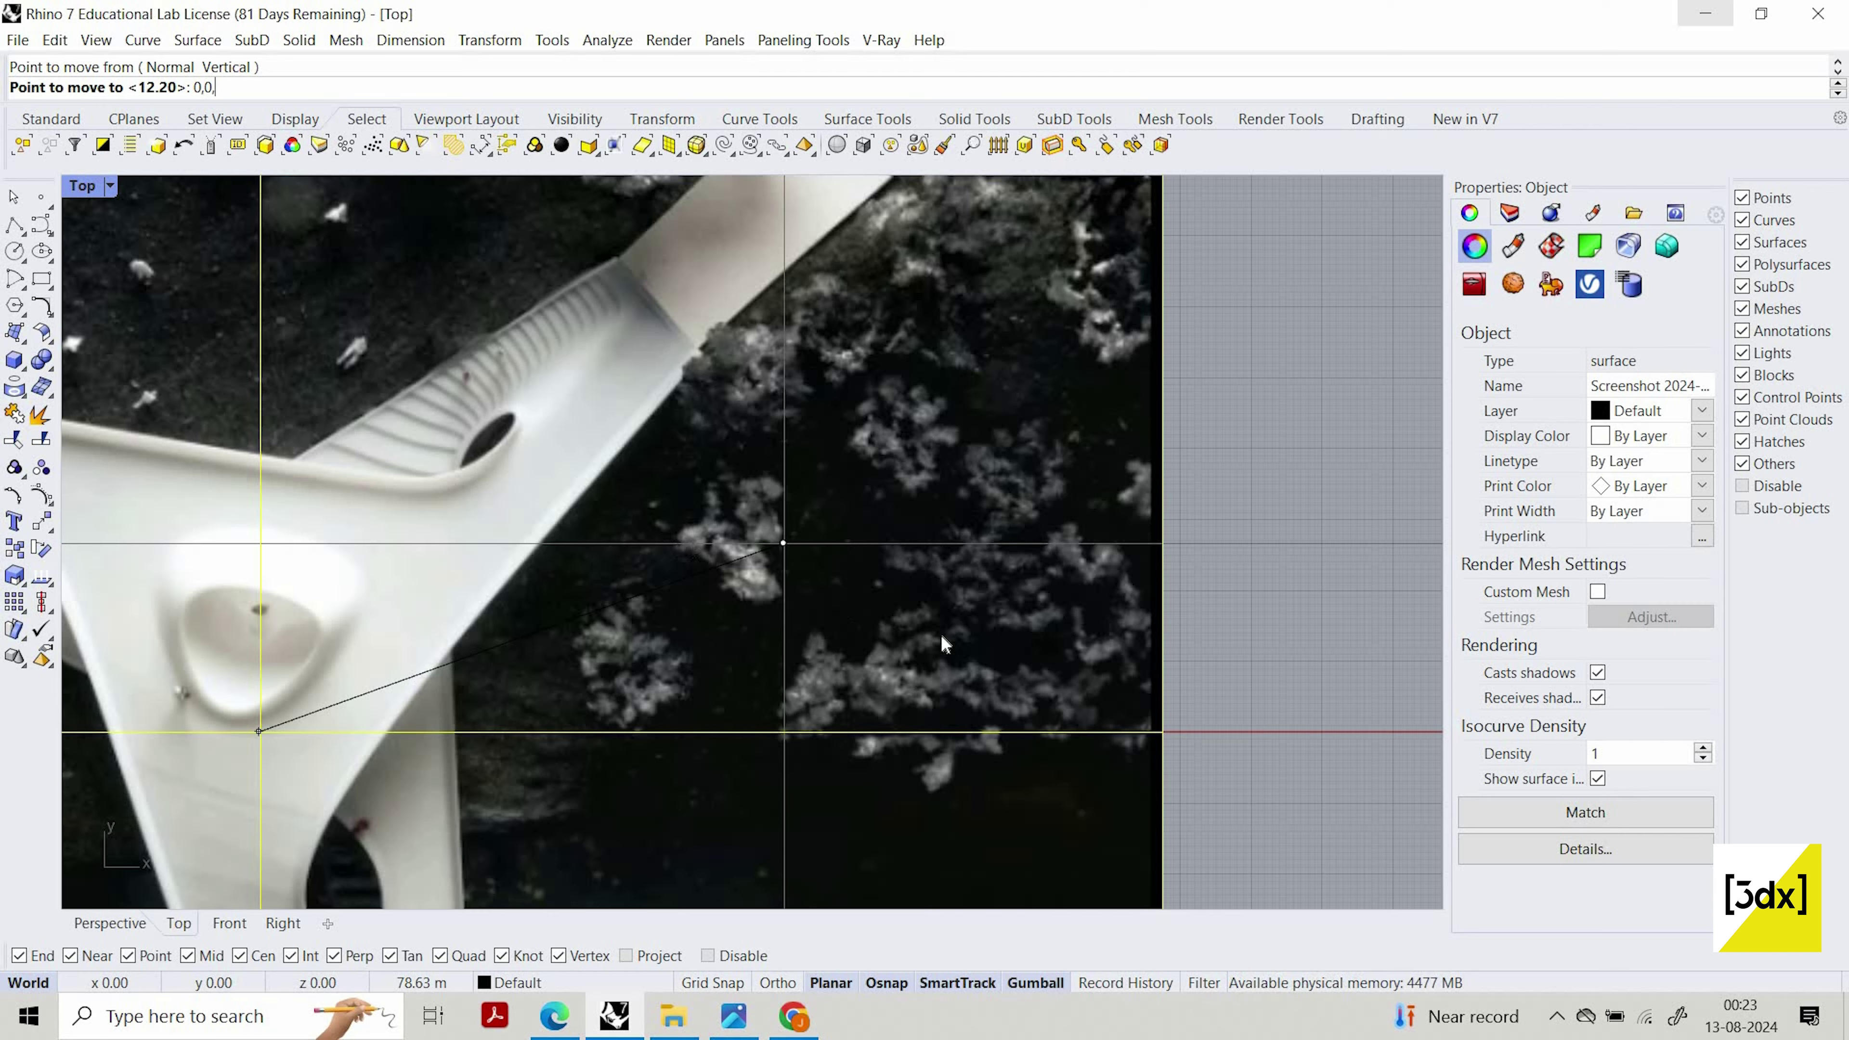
pyautogui.write(',0')
pyautogui.press('Return')
pyautogui.scroll(-5, 1136, 670)
pyautogui.click(1157, 513)
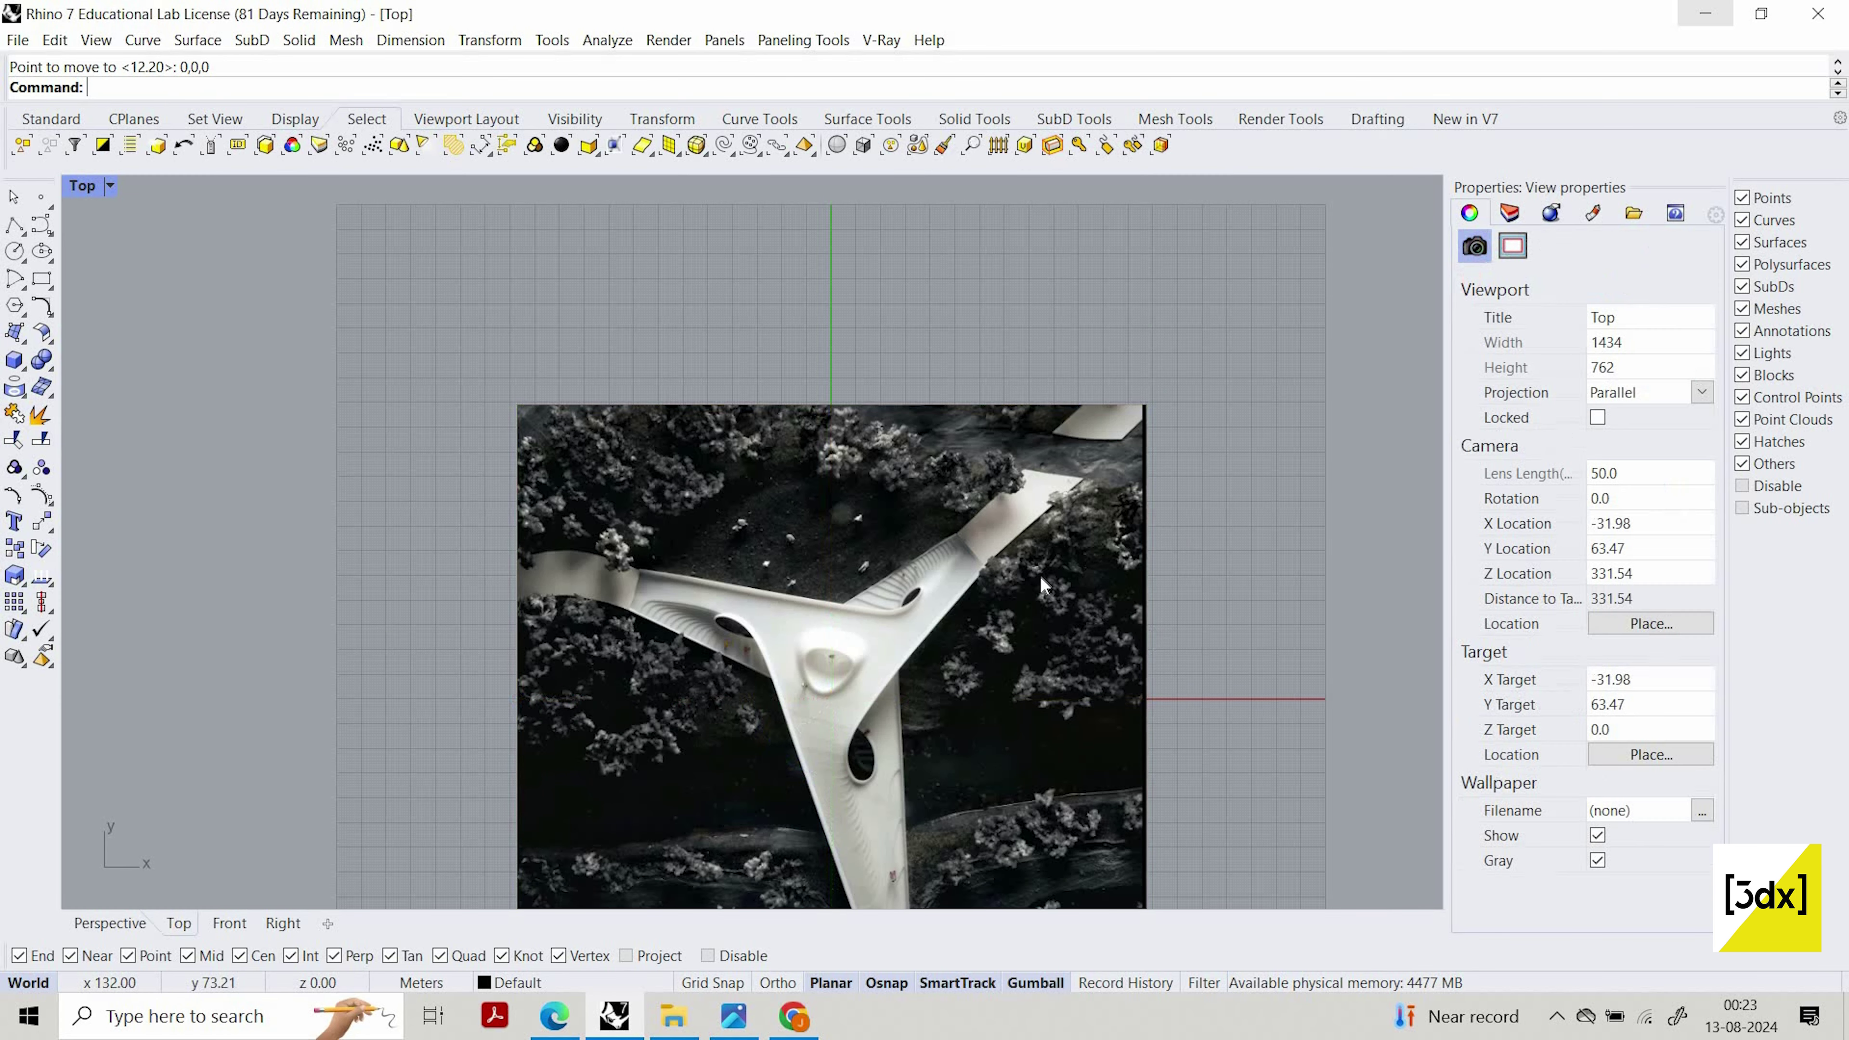
# Set the reference picture's material transparency to 41%
pyautogui.scroll(-2, 1039, 574)
pyautogui.moveTo(1229, 699); pyautogui.dragTo(1230, 598, button='right')
pyautogui.moveTo(1231, 592); pyautogui.dragTo(1080, 550)
pyautogui.click(1233, 589)
pyautogui.click(1087, 553)
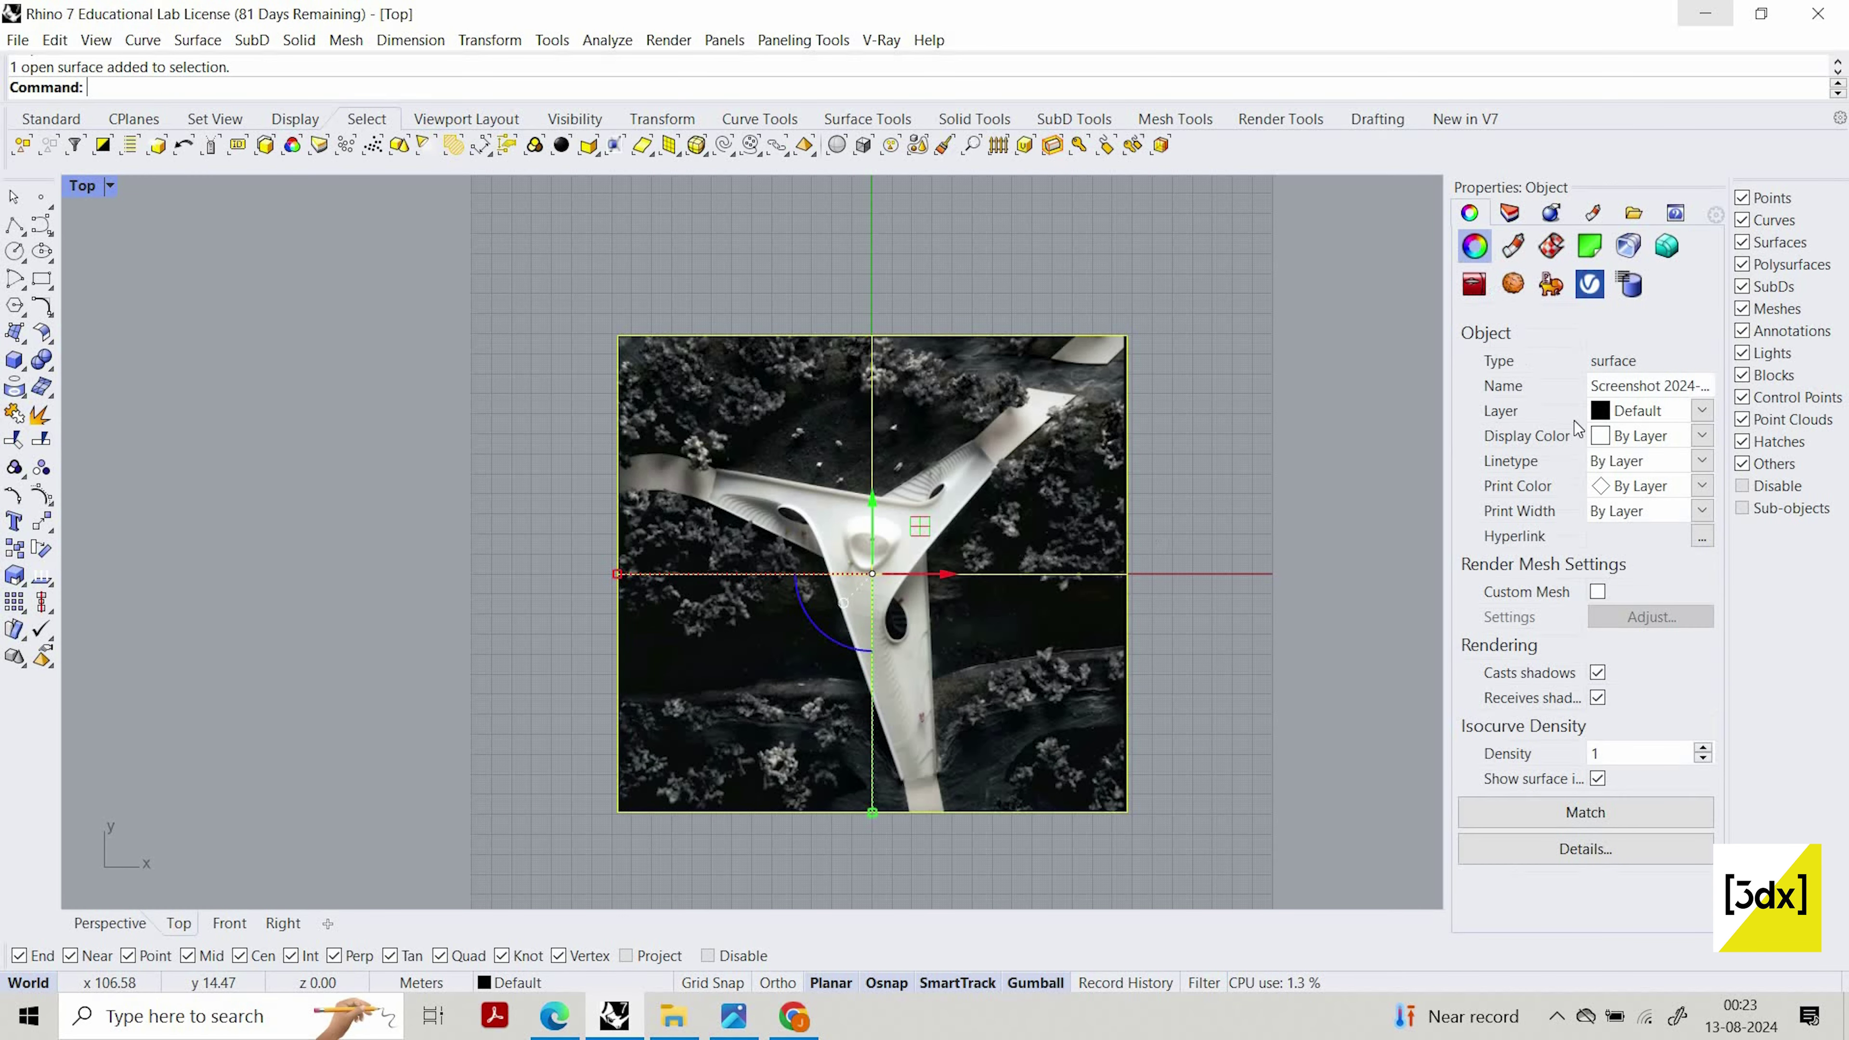
pyautogui.click(1513, 248)
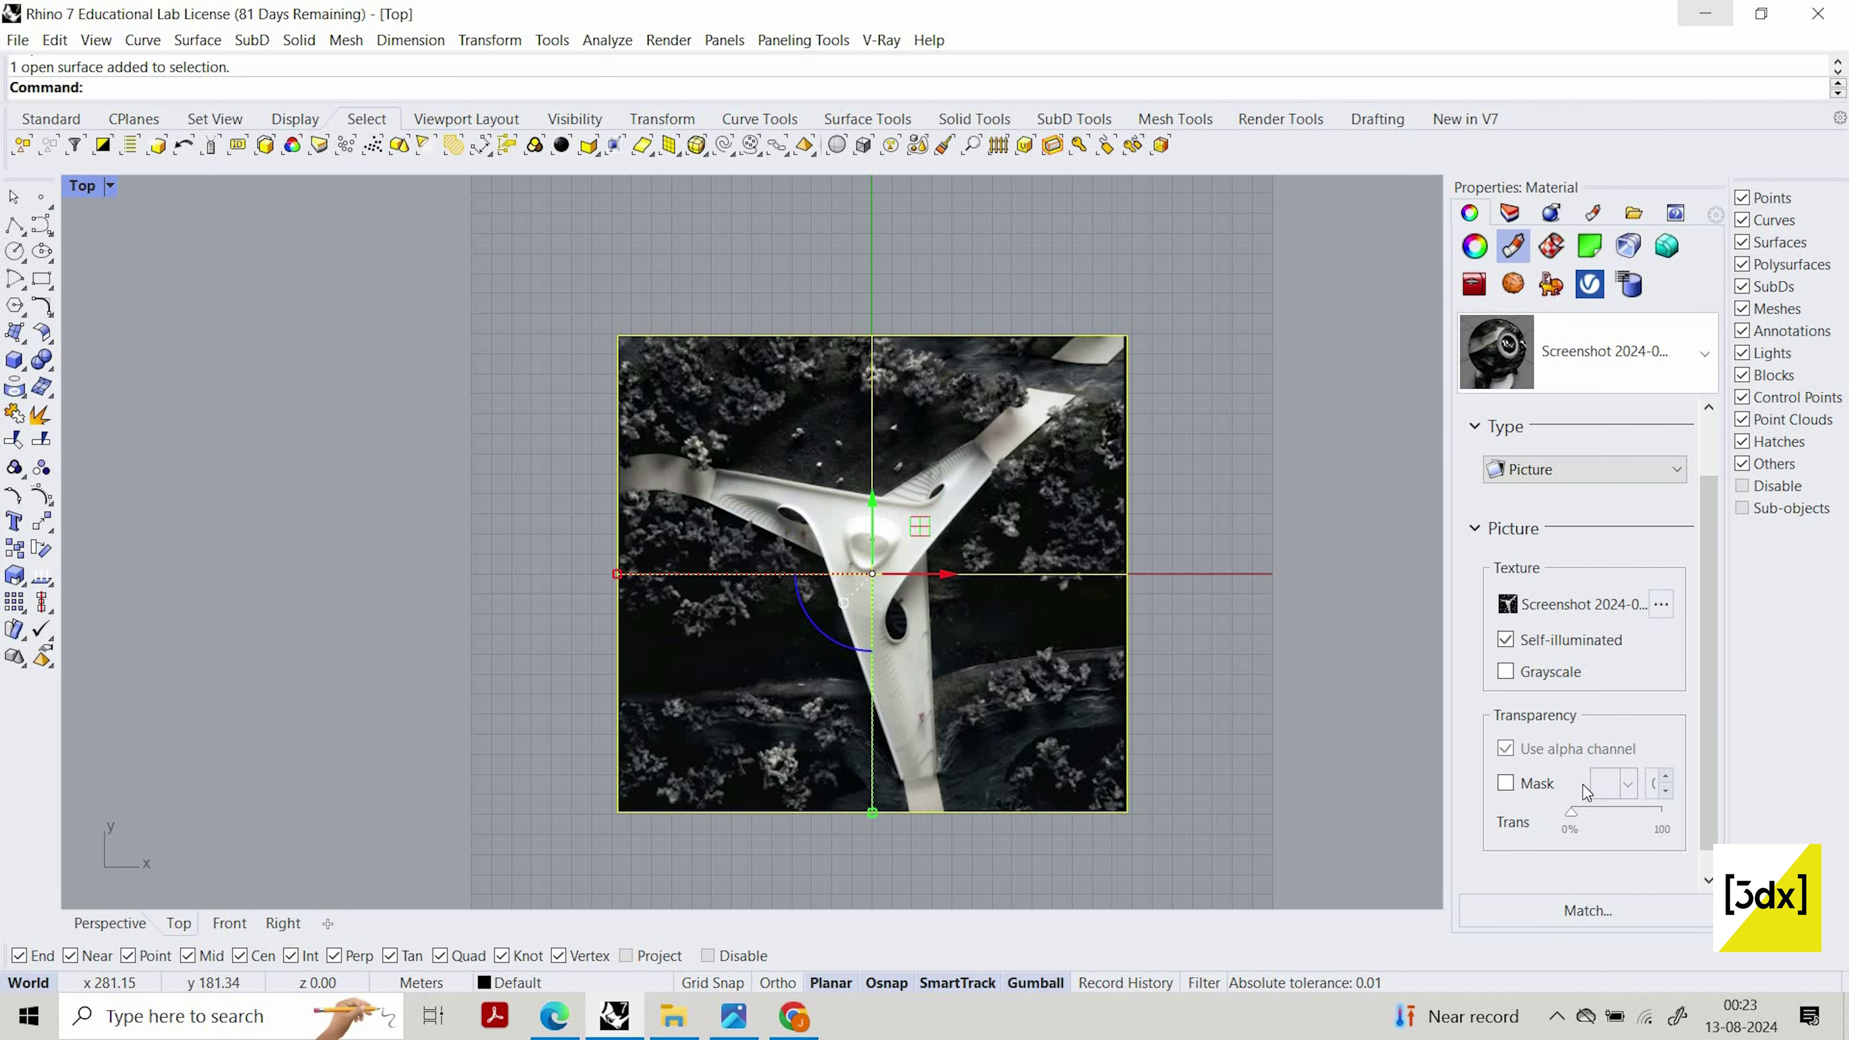
pyautogui.scroll(-1, 1584, 785)
pyautogui.moveTo(1602, 786); pyautogui.dragTo(1597, 792)
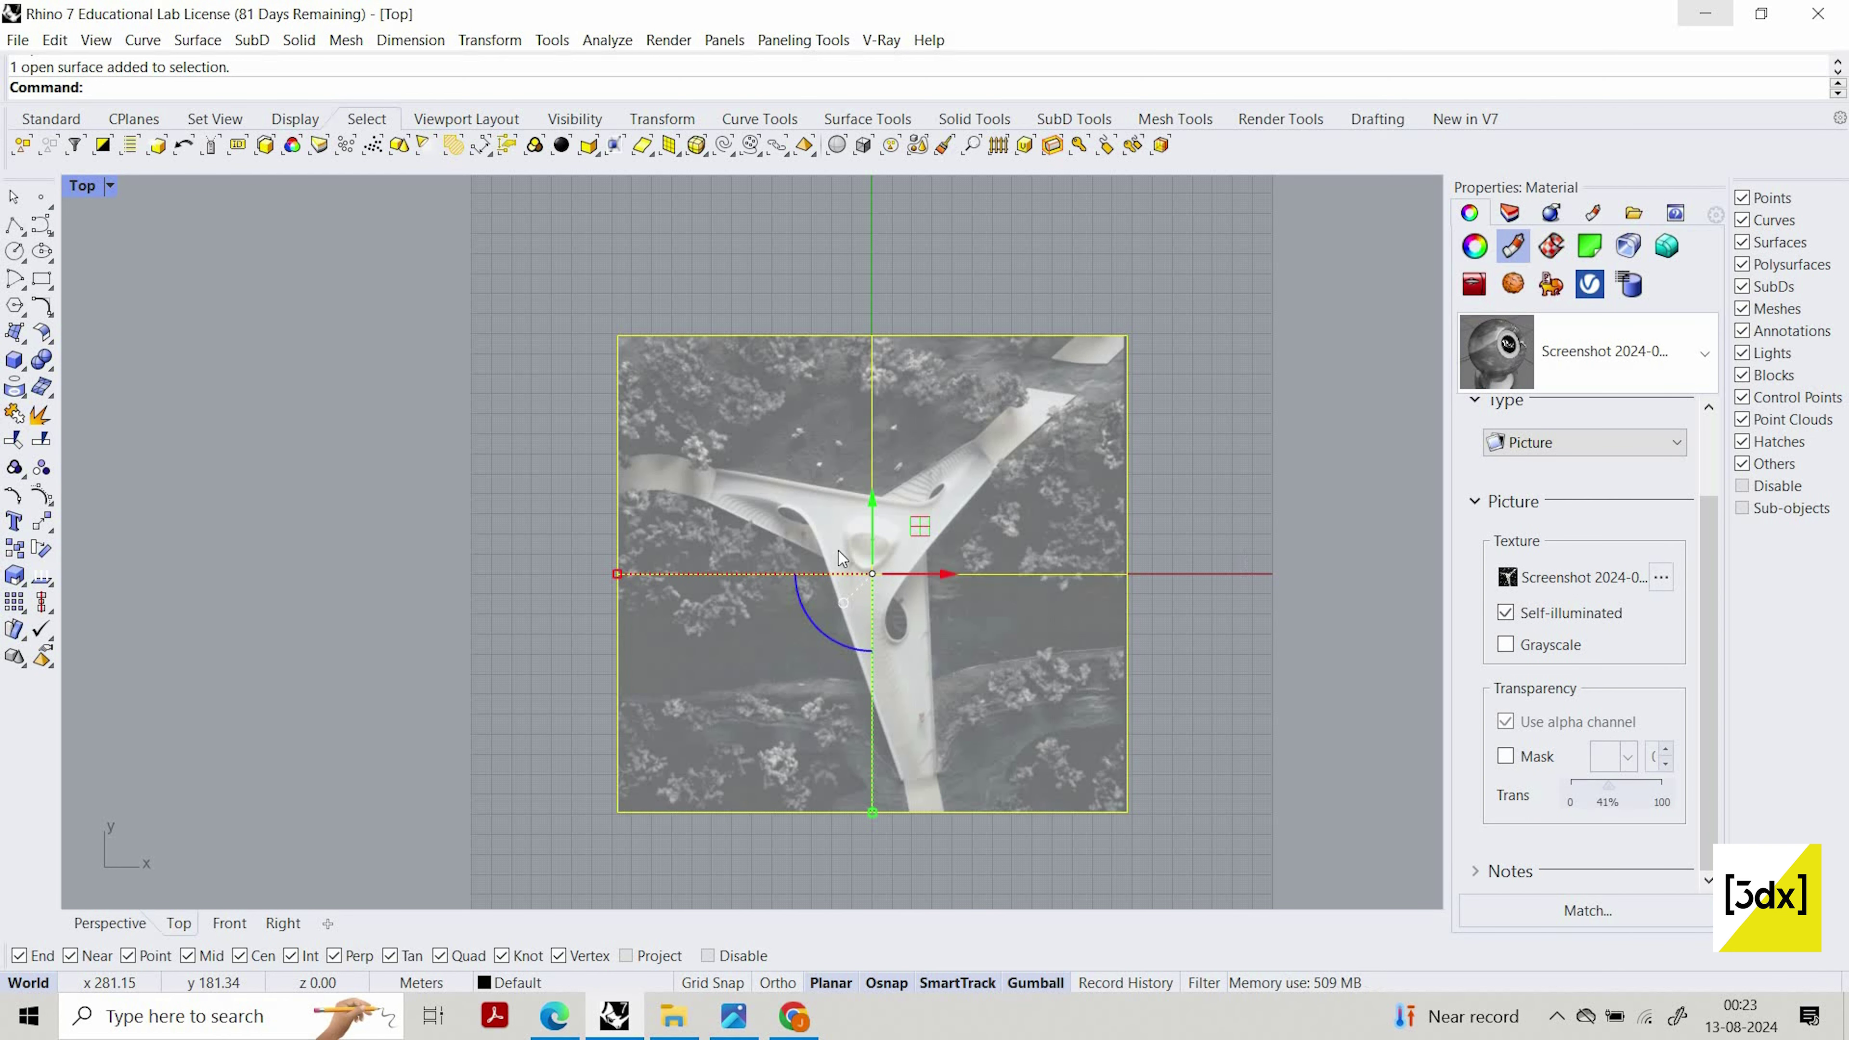
pyautogui.press('Escape')
# Draw a line about 160 m long from the bridge's upper edge down the outer left edge of the lower arm to its end
pyautogui.scroll(8, 858, 588)
pyautogui.scroll(-8, 955, 518)
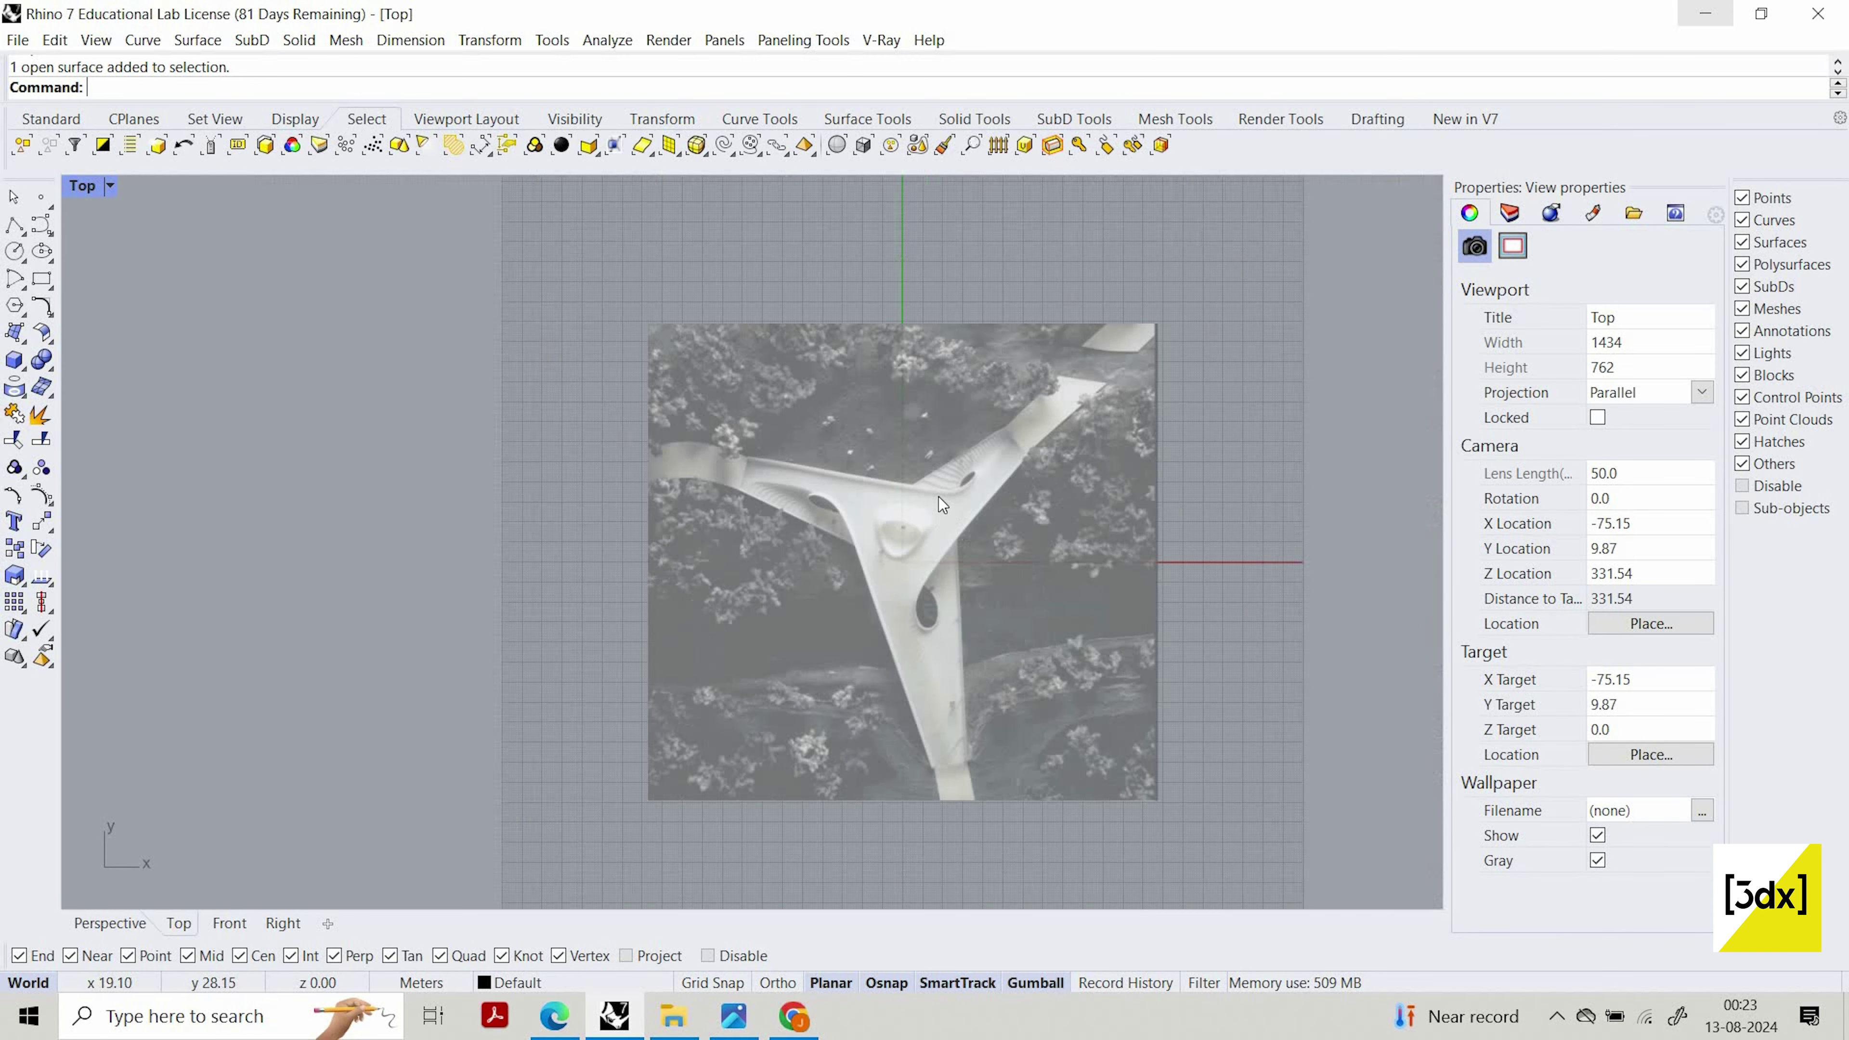
pyautogui.scroll(6, 940, 501)
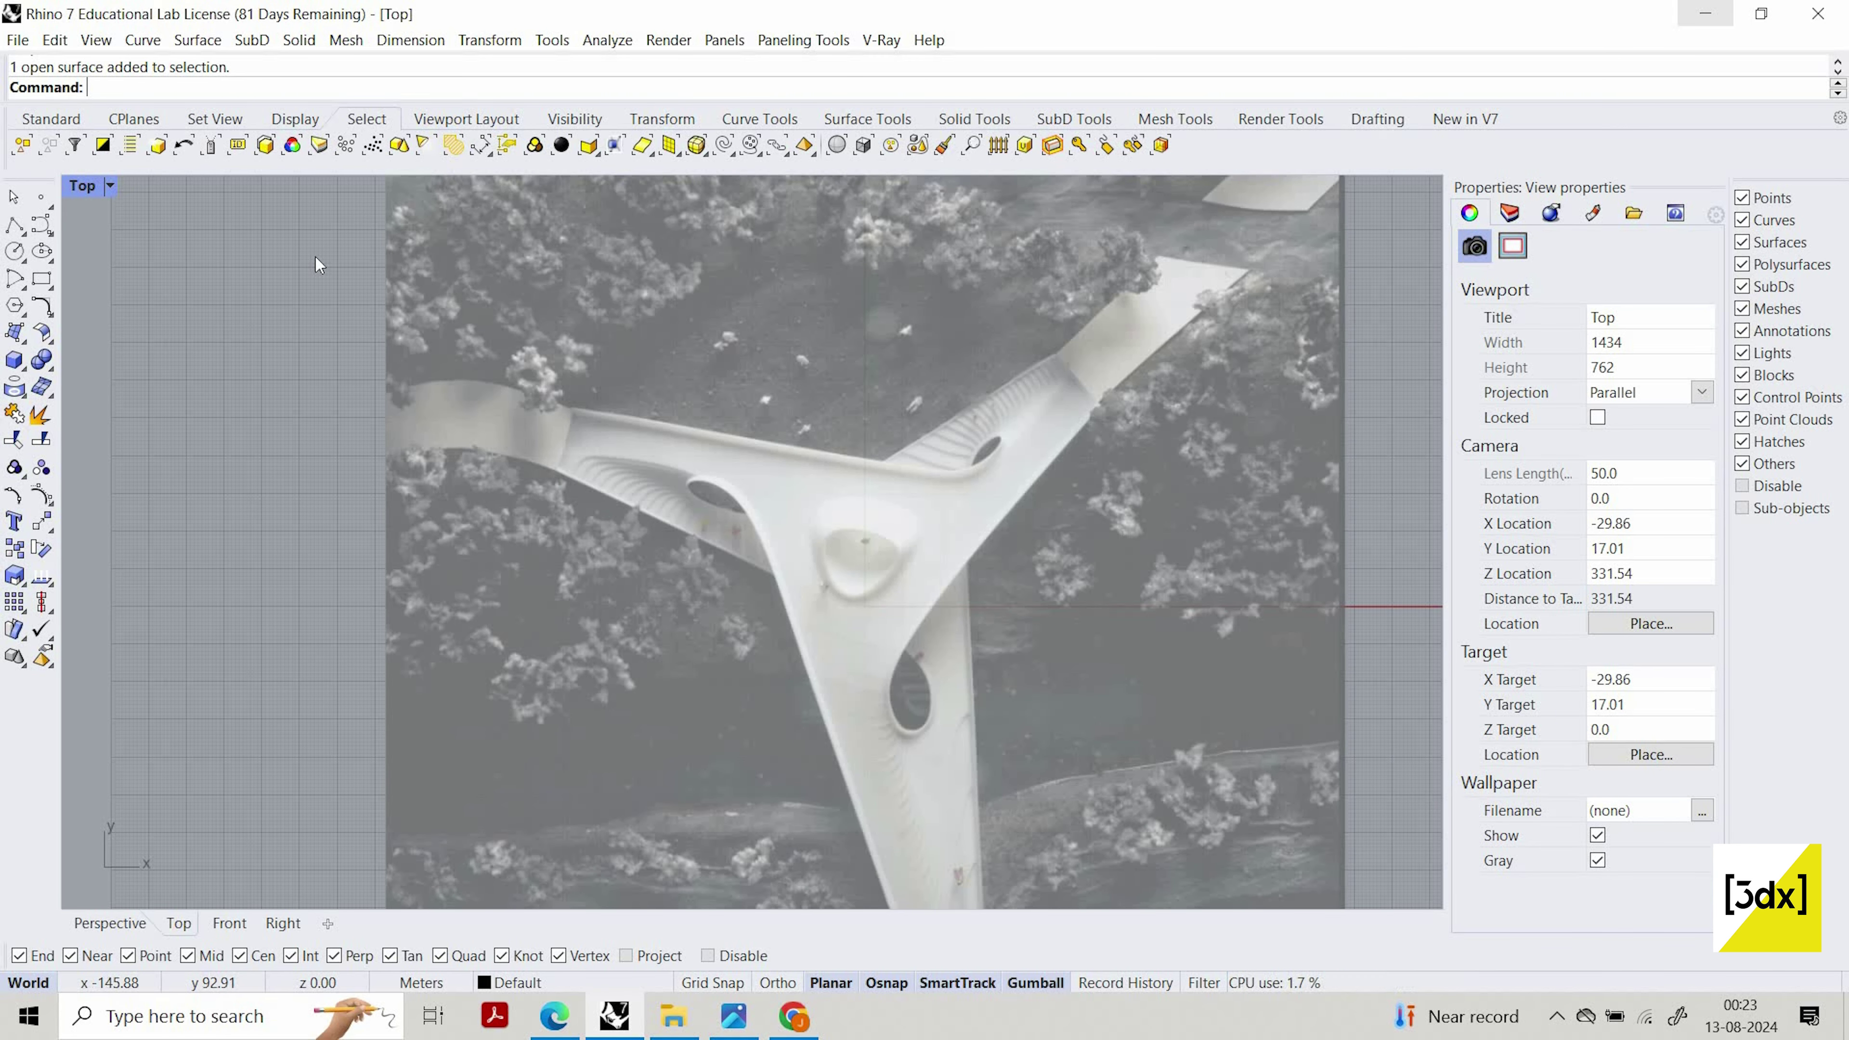
pyautogui.write('Line')
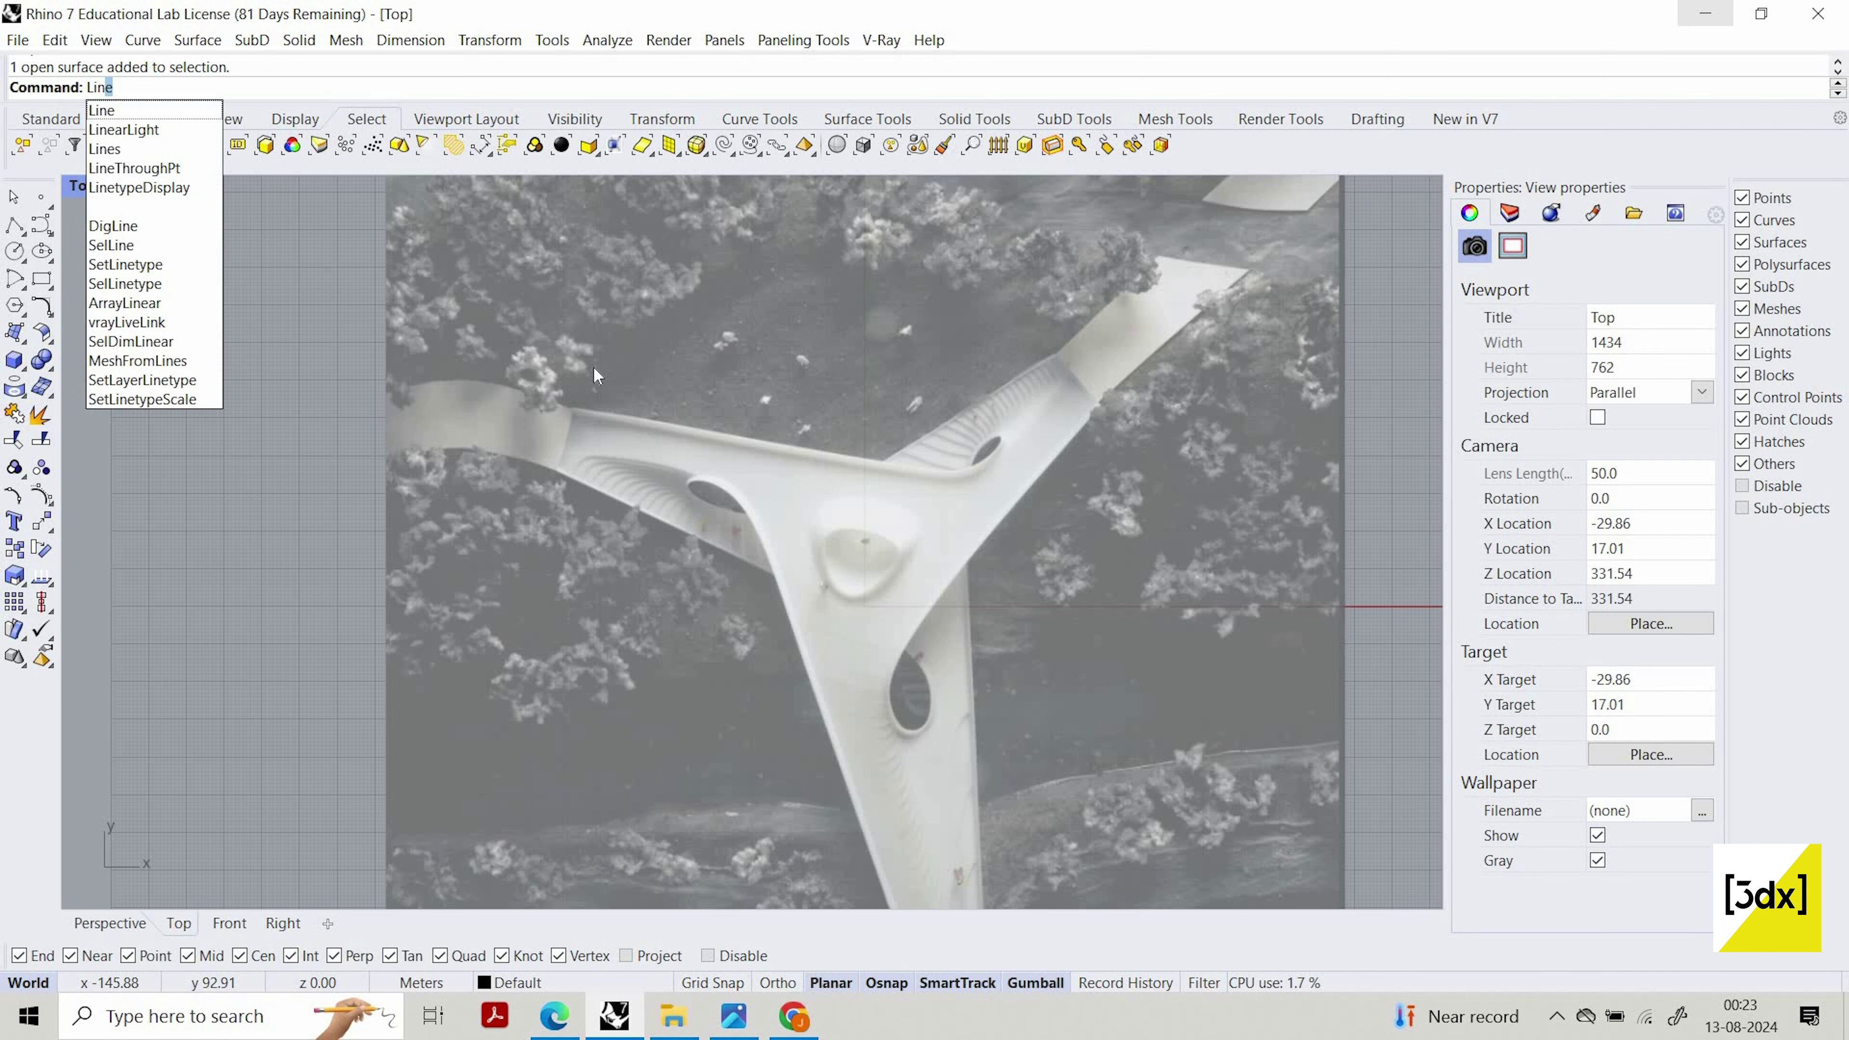
pyautogui.press('Return')
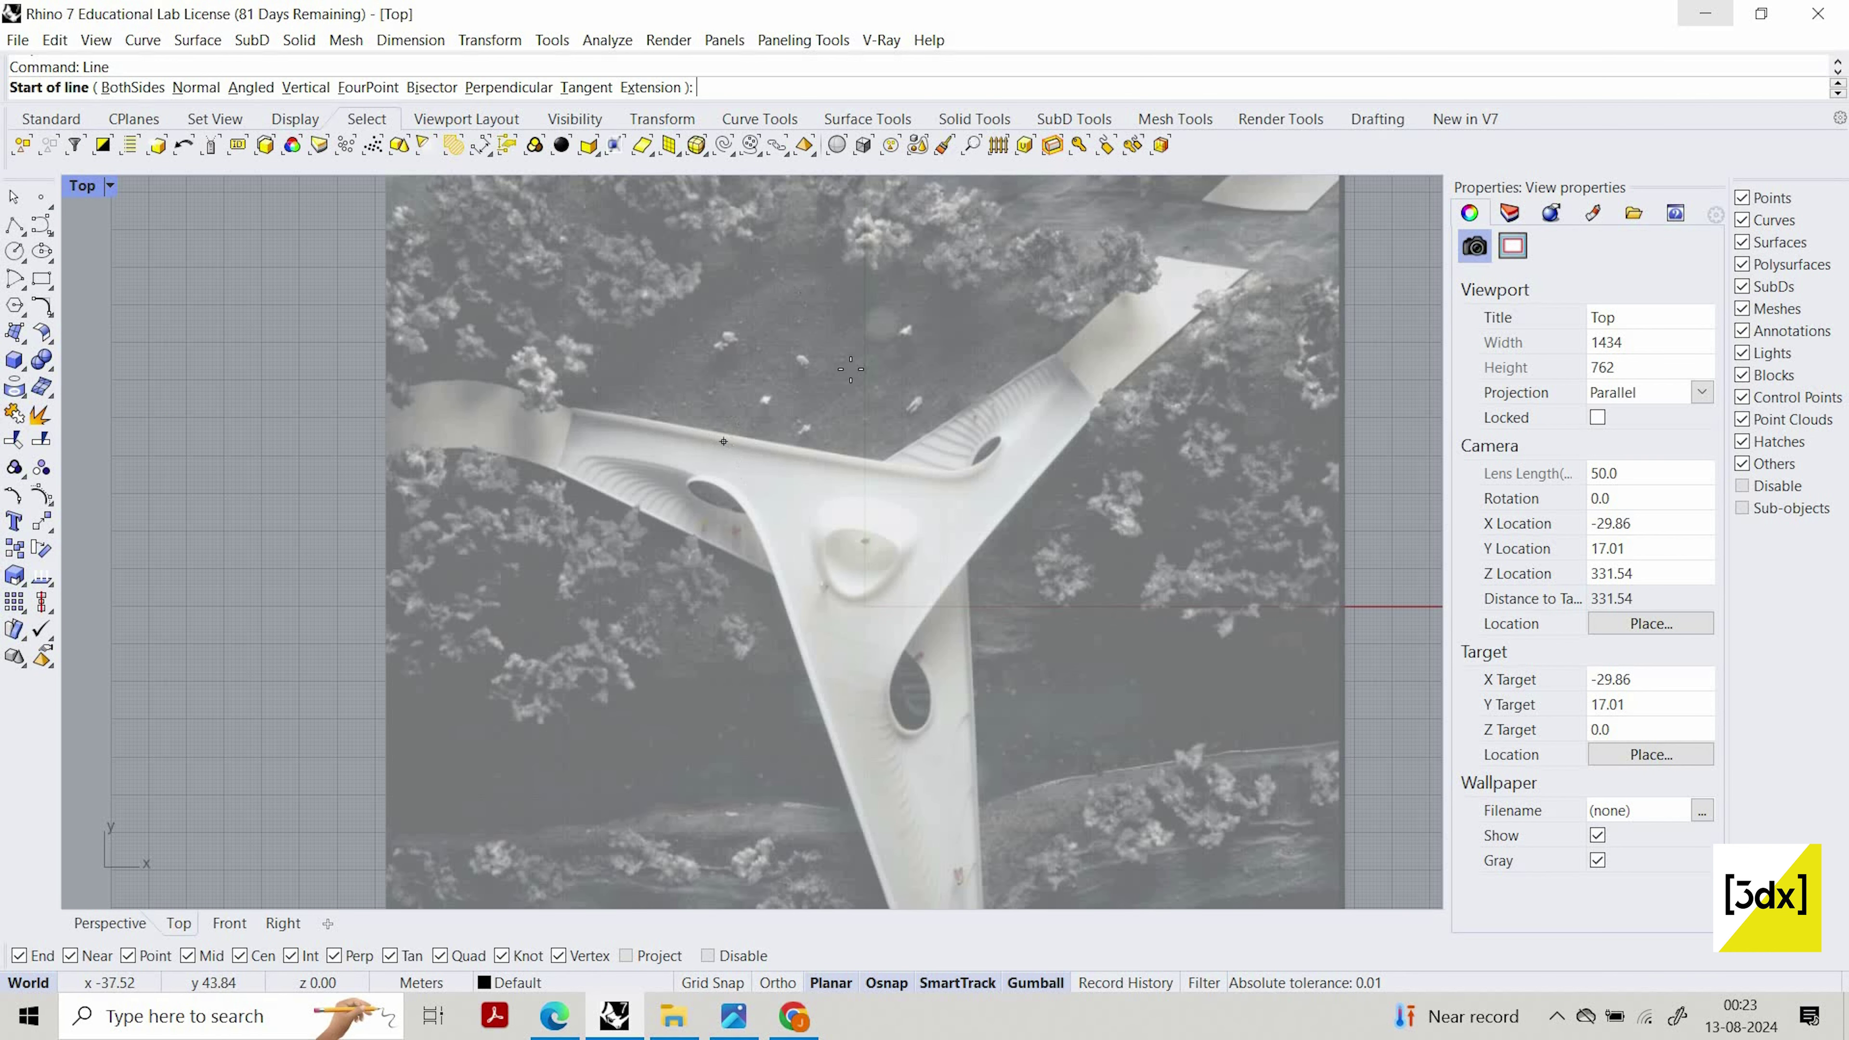
pyautogui.click(722, 441)
pyautogui.scroll(-3, 793, 510)
pyautogui.scroll(6, 895, 627)
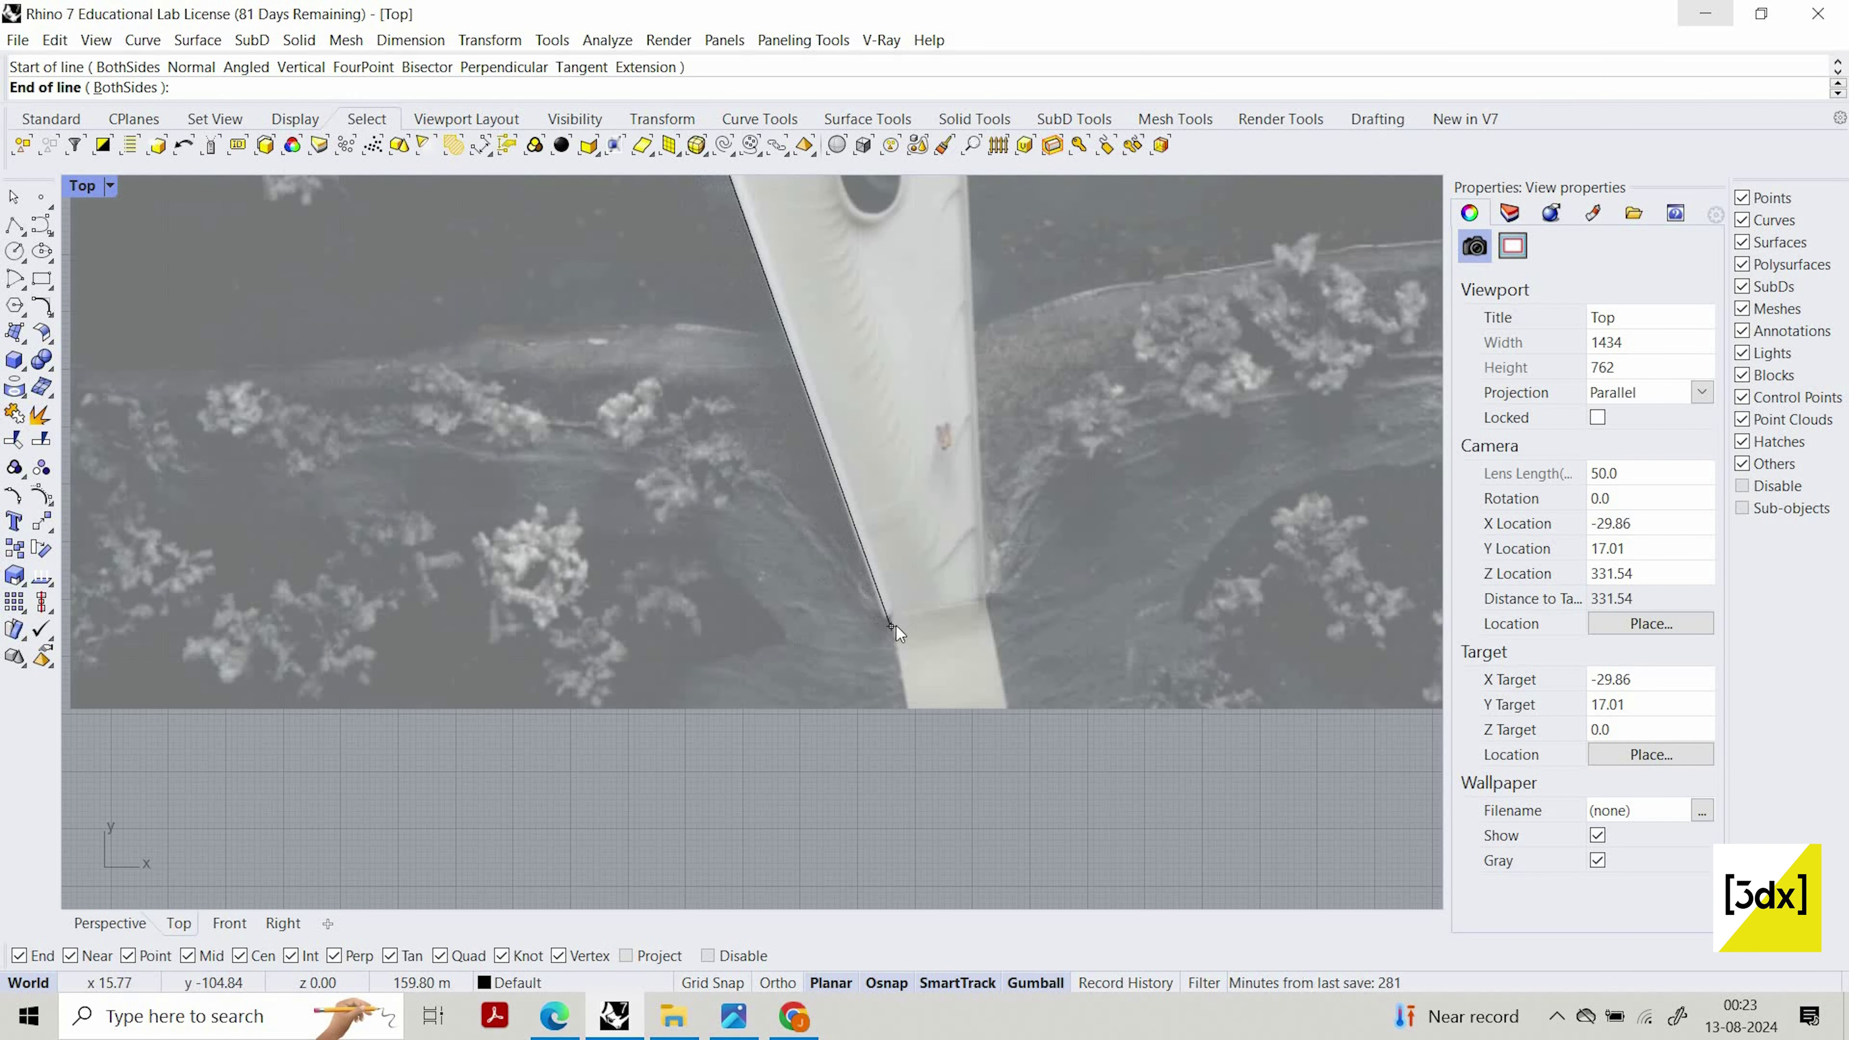
pyautogui.click(892, 626)
pyautogui.scroll(-3, 908, 482)
pyautogui.scroll(3, 1034, 313)
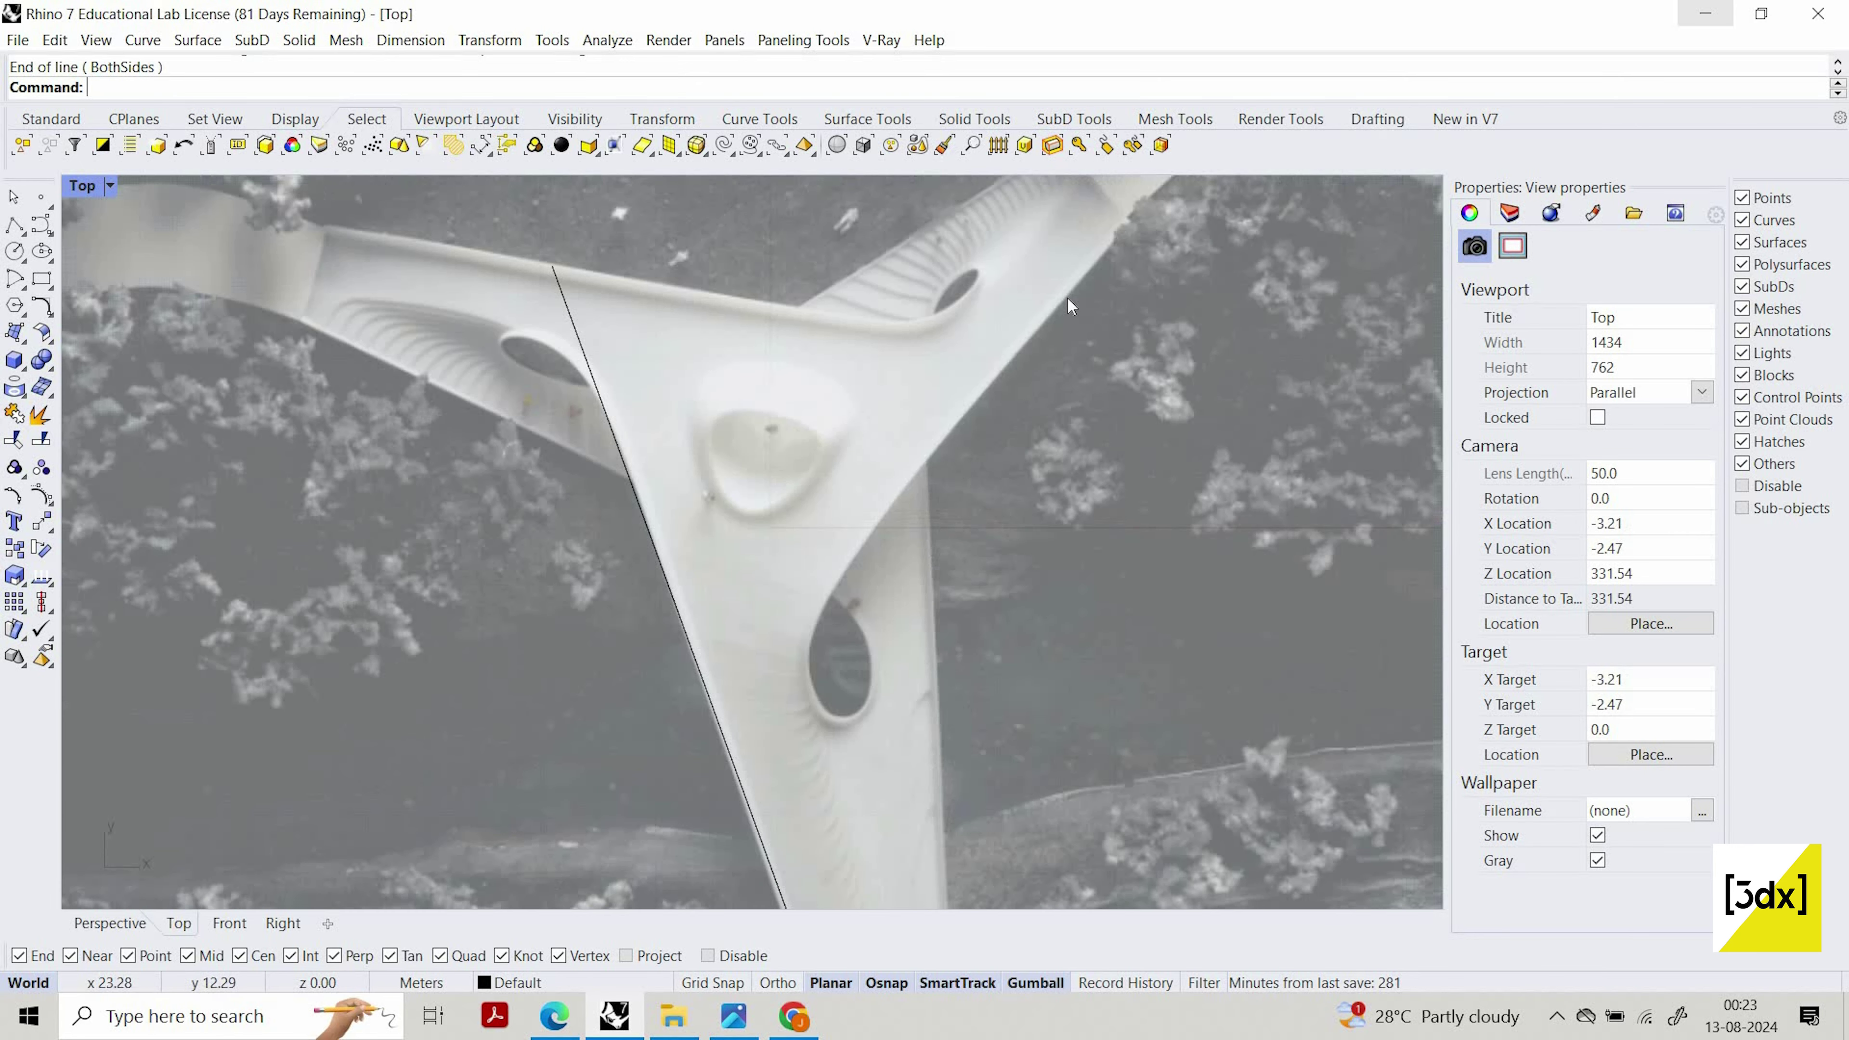
# Draw a second line from the end of the upper-right arm along its outer edge, extending past the first line
pyautogui.scroll(-5, 1067, 297)
pyautogui.scroll(10, 1085, 273)
pyautogui.press('Return')
pyautogui.click(1067, 357)
pyautogui.scroll(-8, 1099, 284)
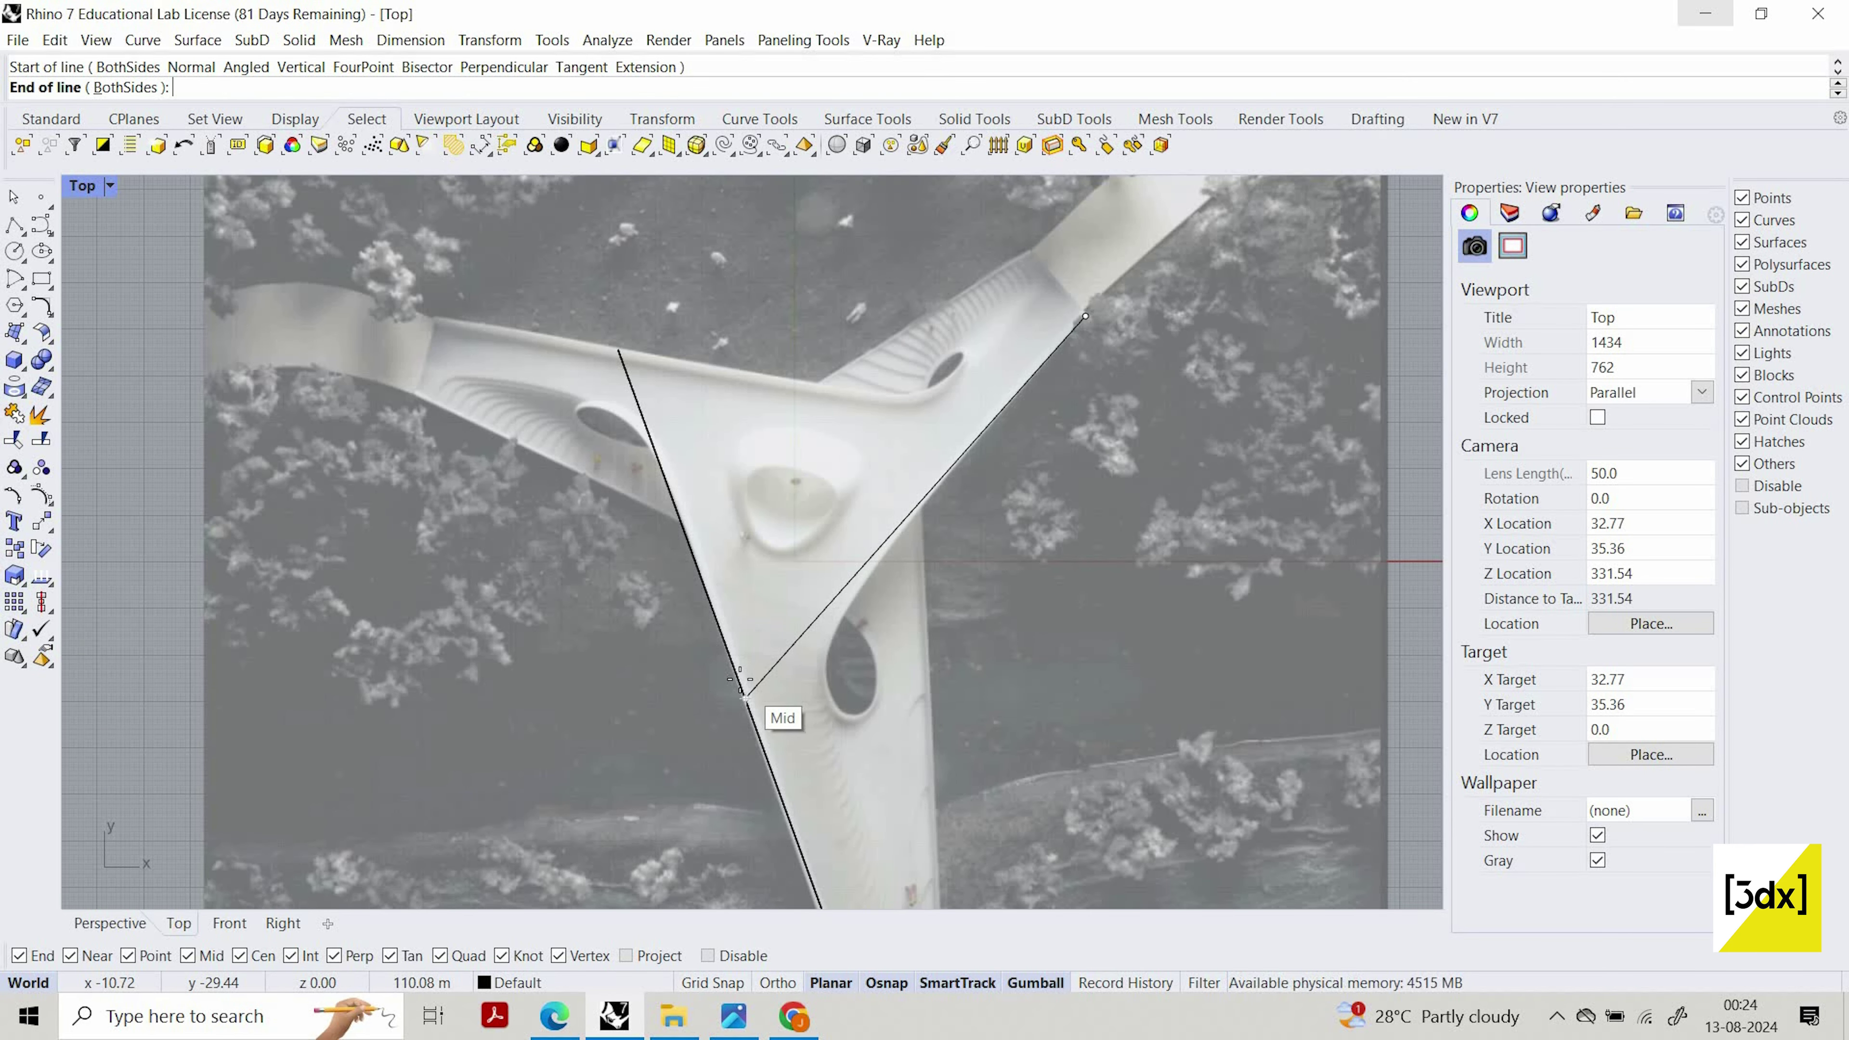
pyautogui.click(688, 721)
pyautogui.scroll(-2, 531, 504)
pyautogui.scroll(2, 530, 504)
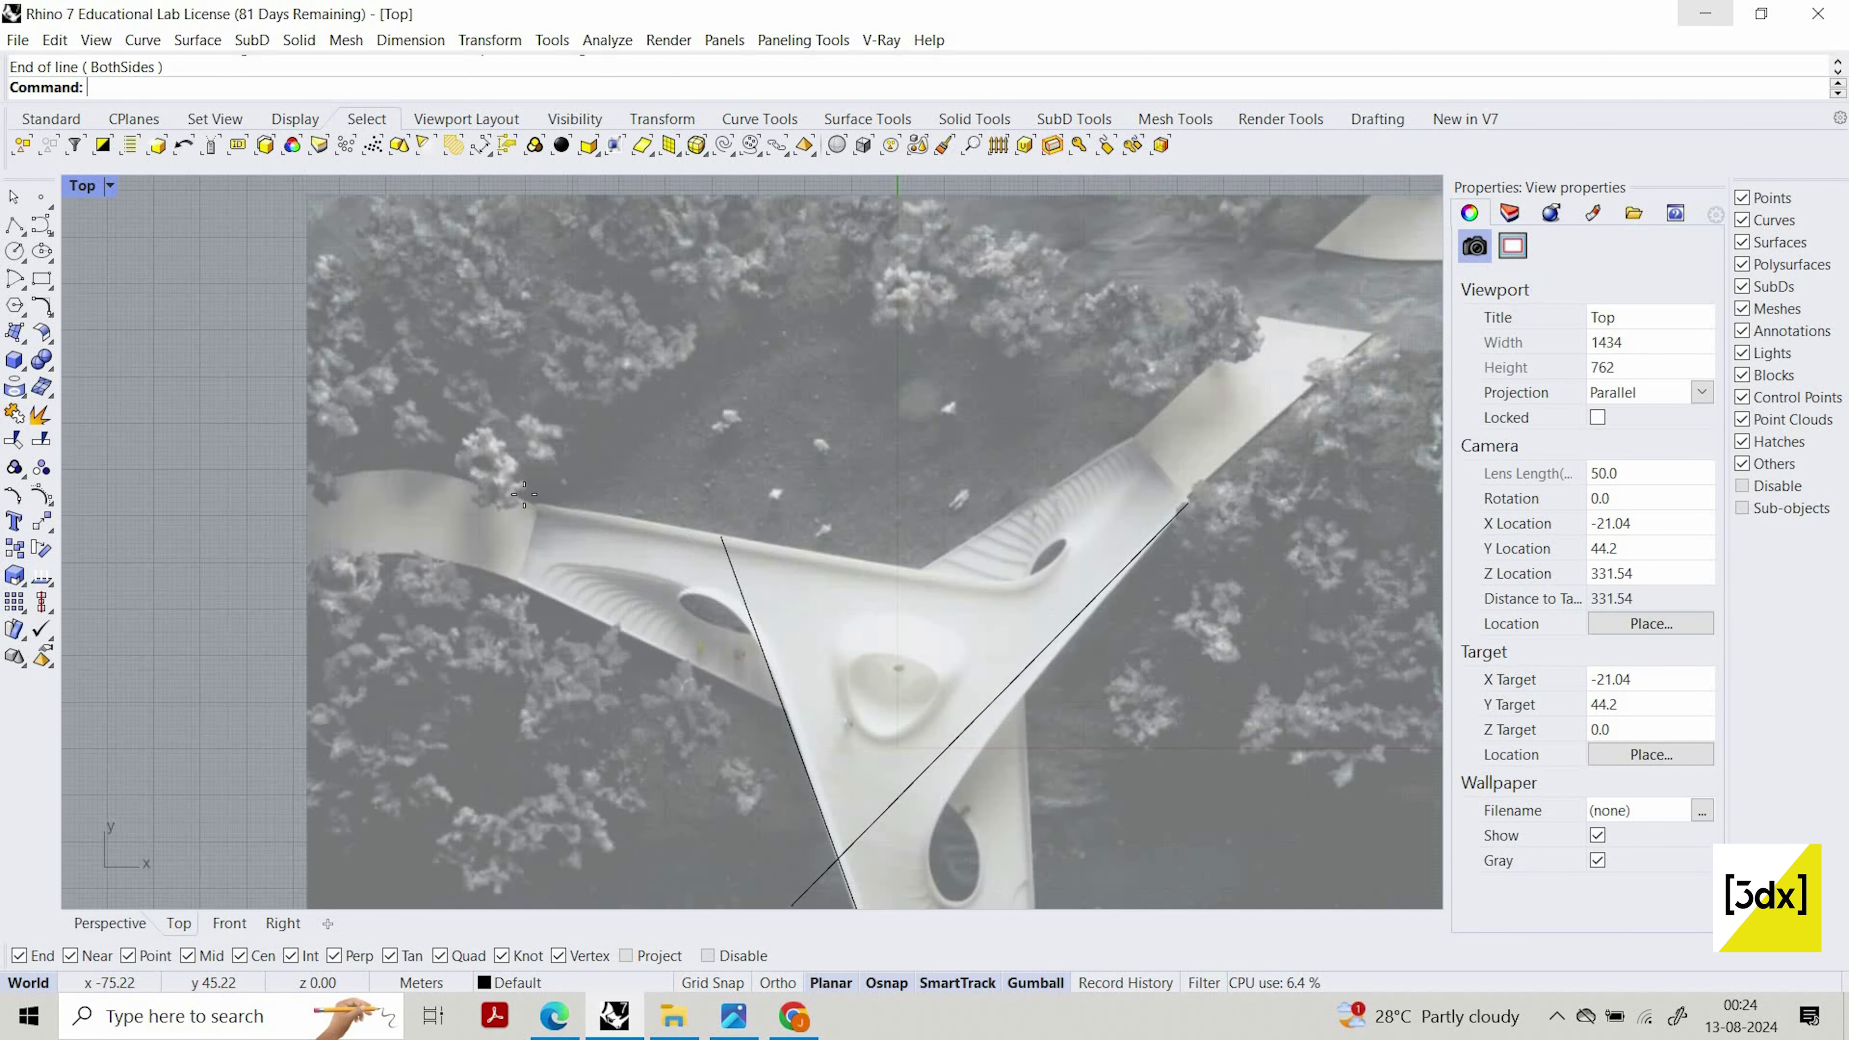
# Draw a third line about 120 m long from the left arm's end along its upper edge, crossing the diagonal line
pyautogui.press('Return')
pyautogui.click(527, 502)
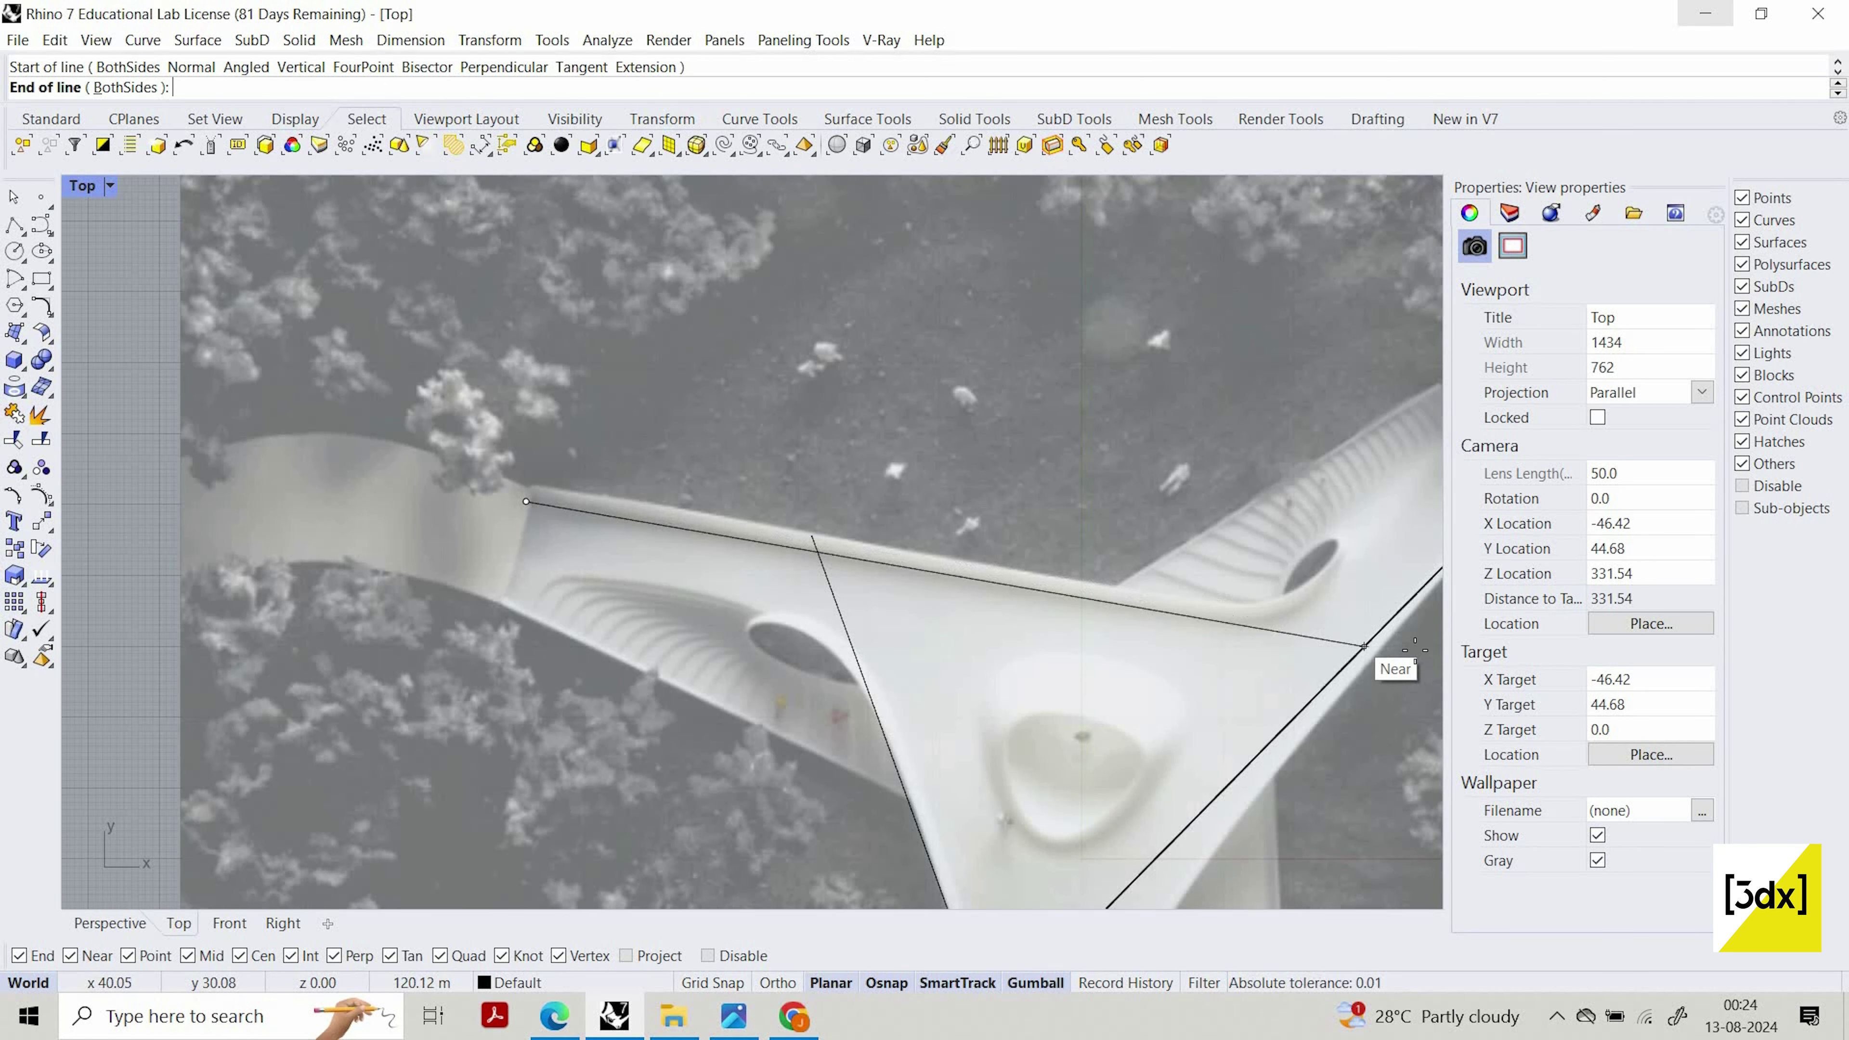
pyautogui.click(1366, 659)
pyautogui.scroll(-4, 1184, 581)
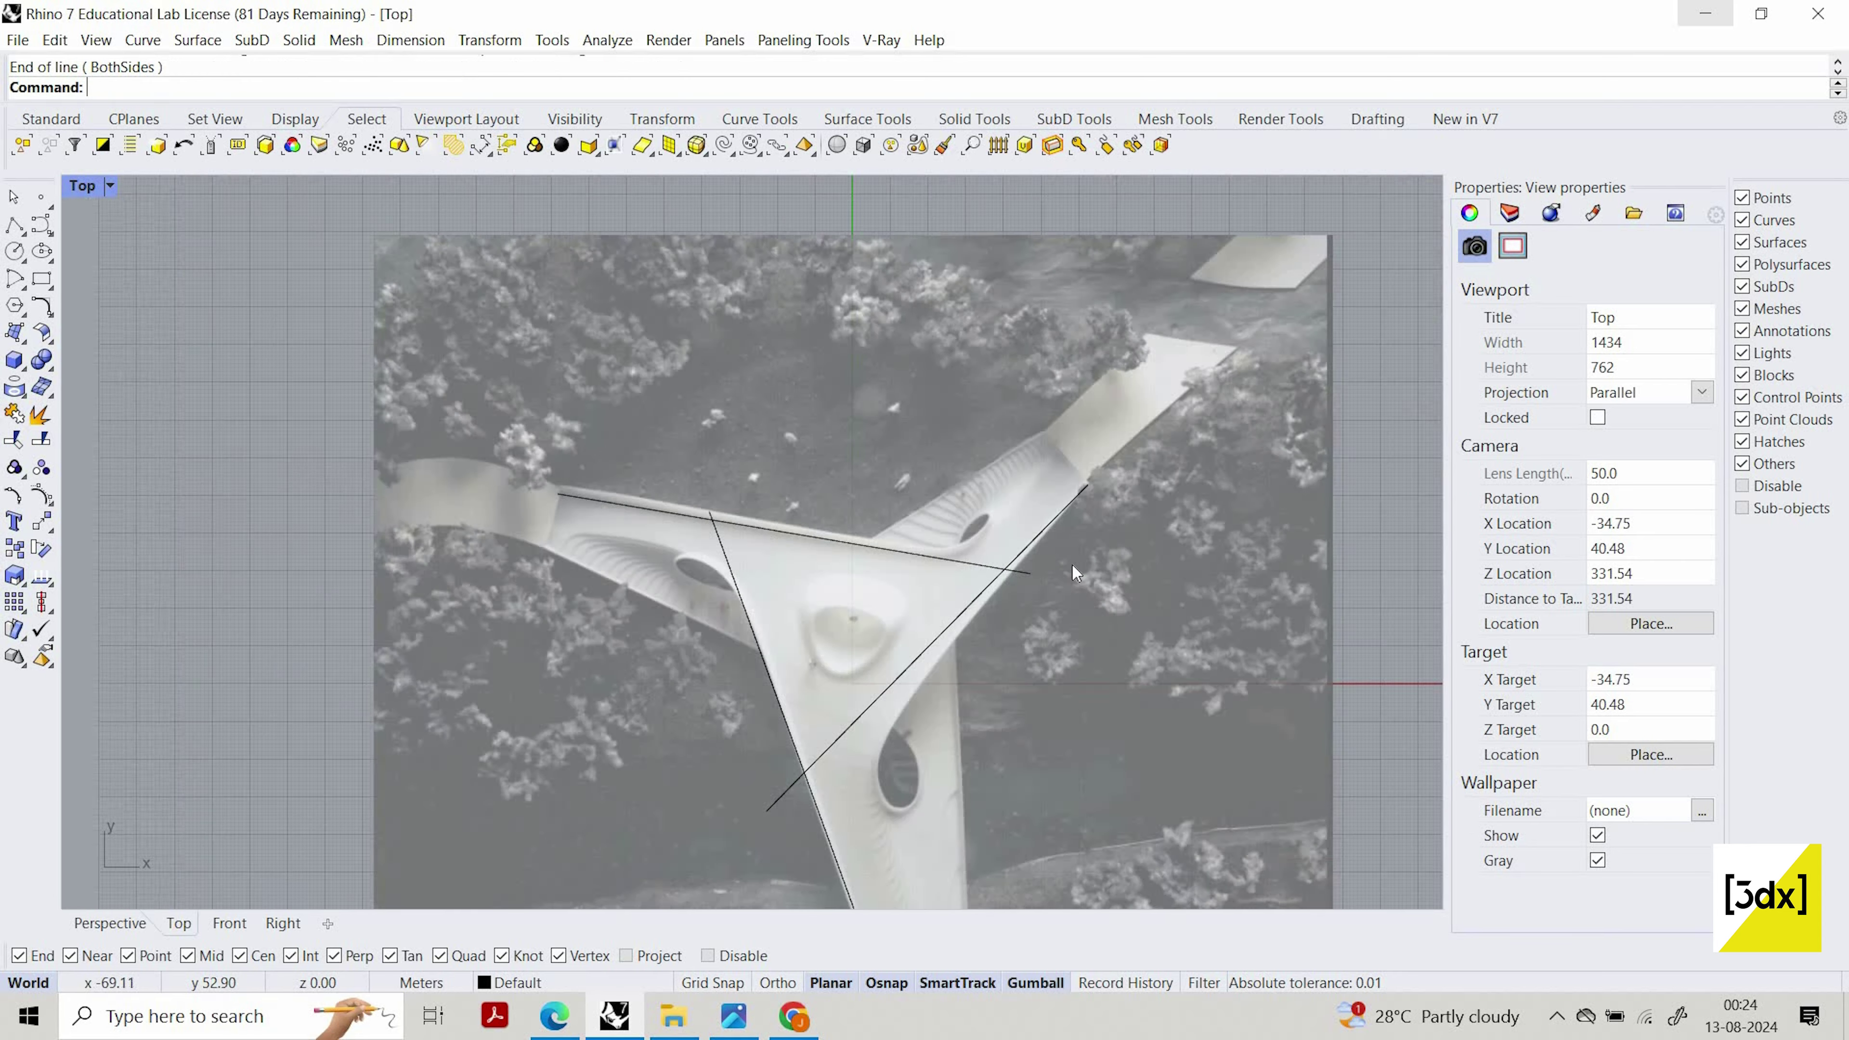
pyautogui.scroll(4, 824, 601)
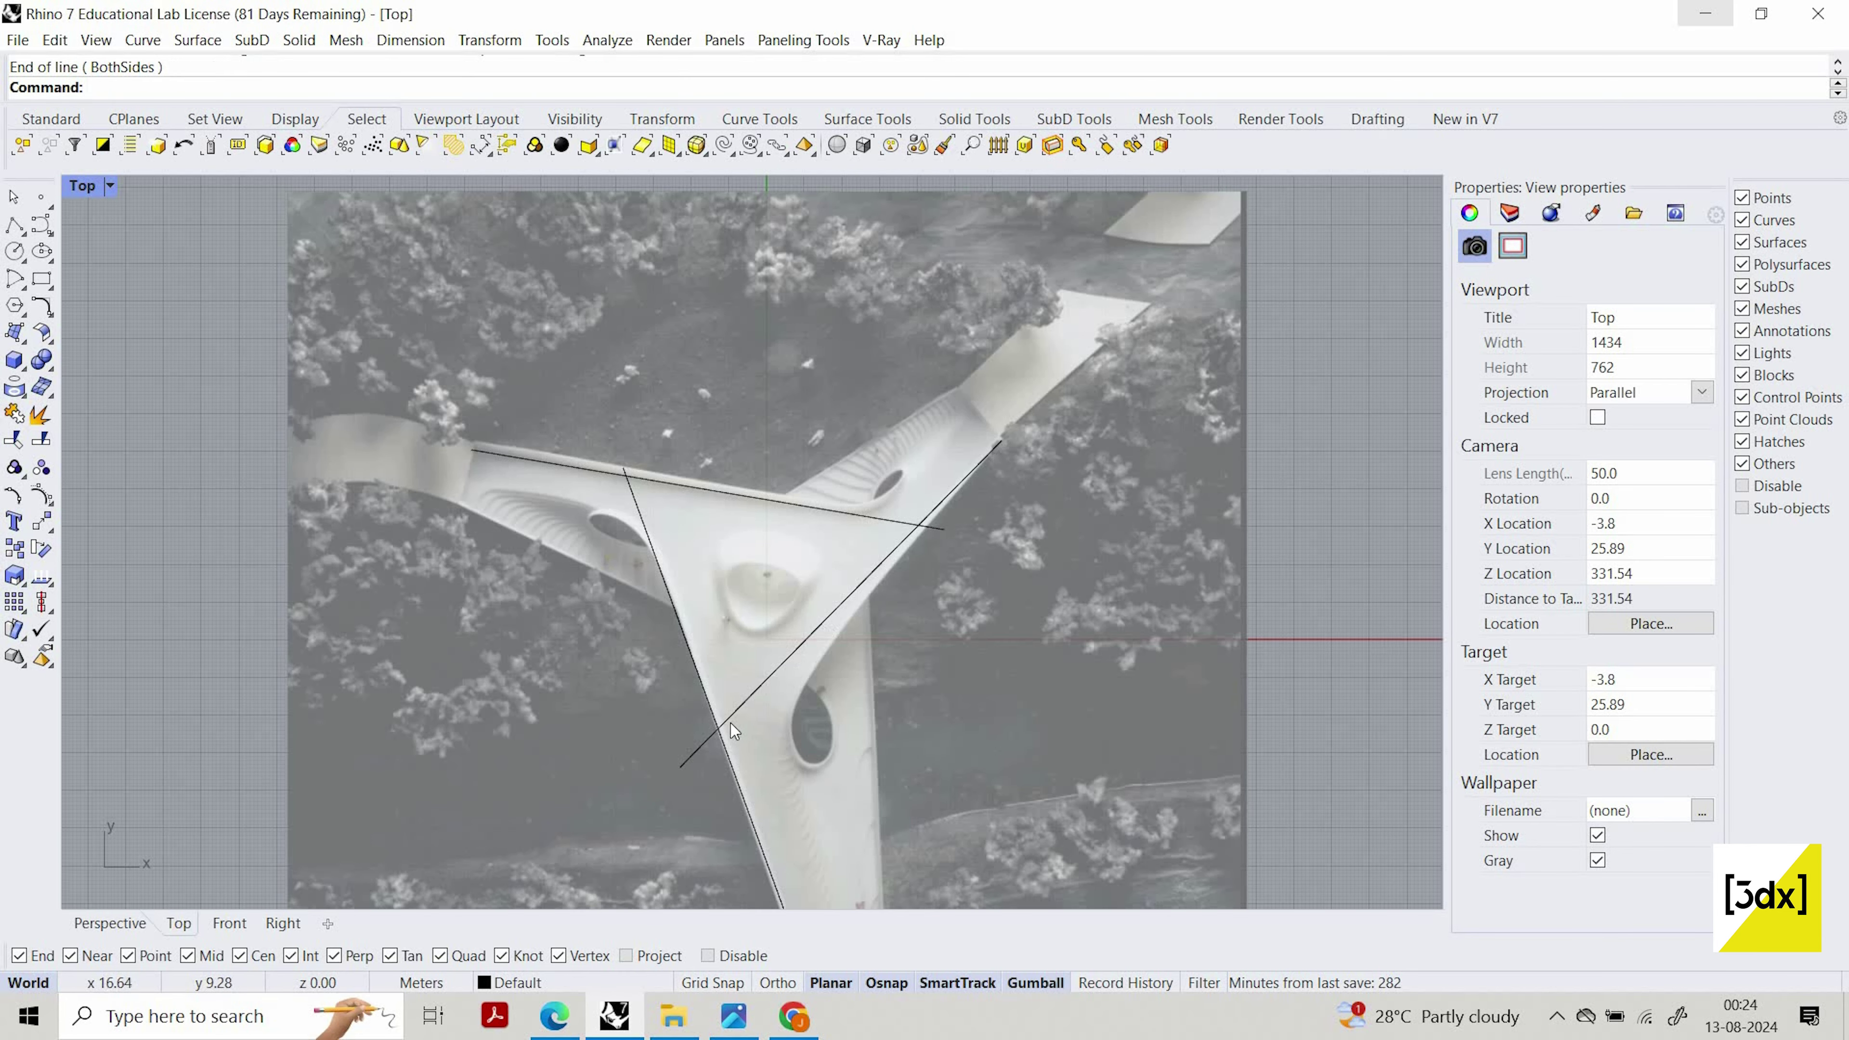
# Reposition both endpoints of the diagonal line so it follows the outer edge of the bridge's upper-right arm
pyautogui.click(678, 763)
pyautogui.click(678, 766)
pyautogui.click(680, 767)
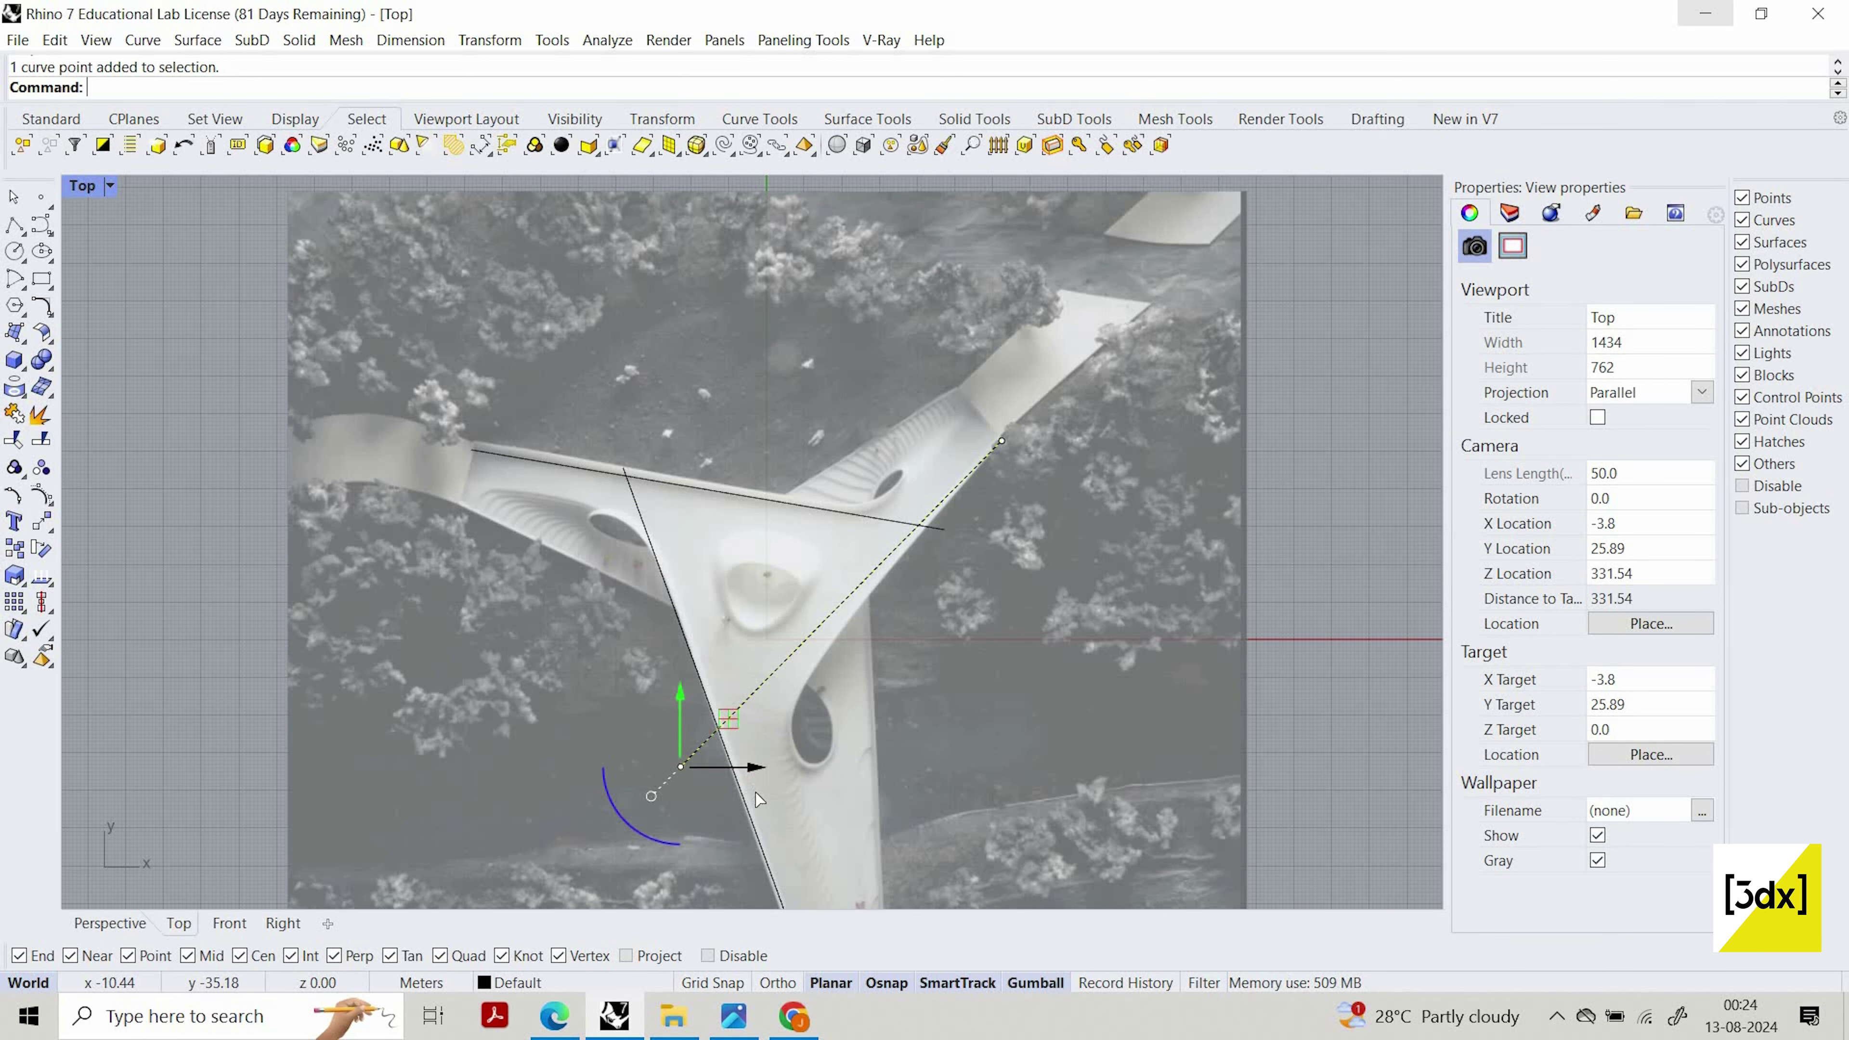
pyautogui.moveTo(746, 769); pyautogui.dragTo(764, 784)
pyautogui.moveTo(710, 717); pyautogui.dragTo(695, 732)
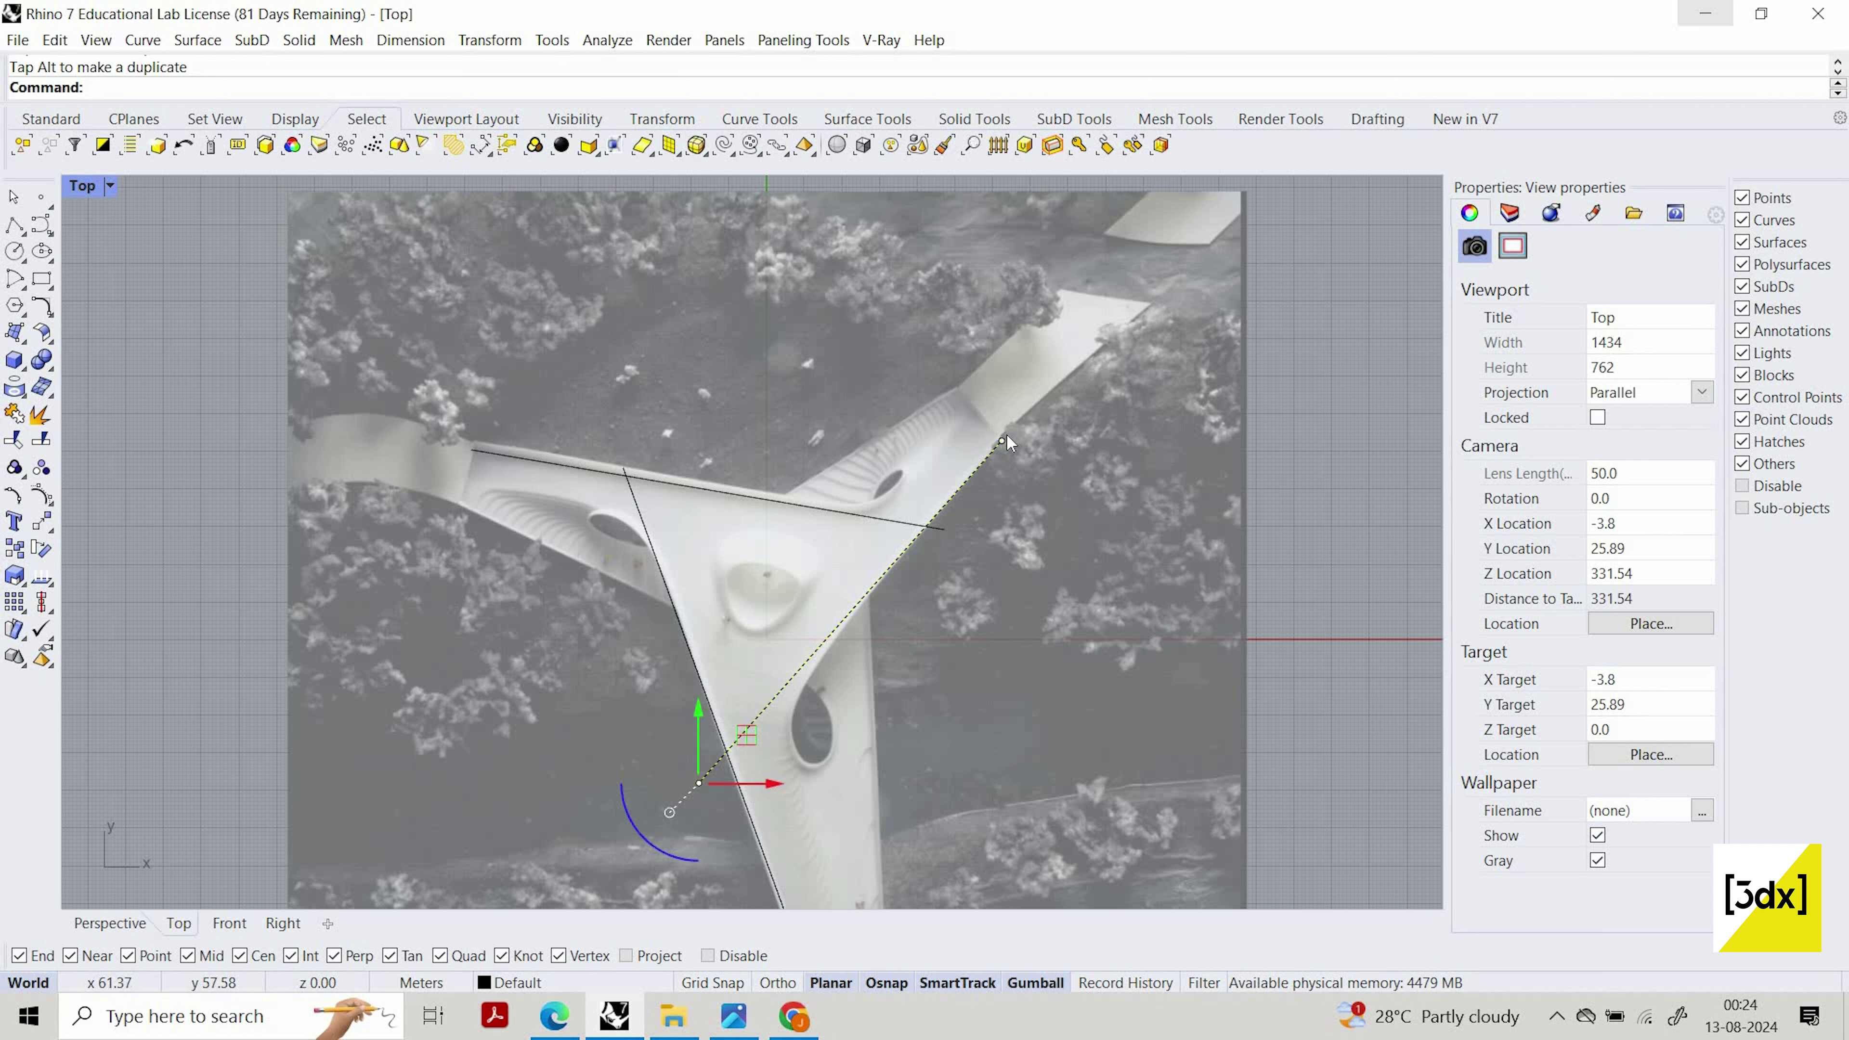
pyautogui.click(999, 436)
pyautogui.click(1001, 442)
pyautogui.click(1002, 438)
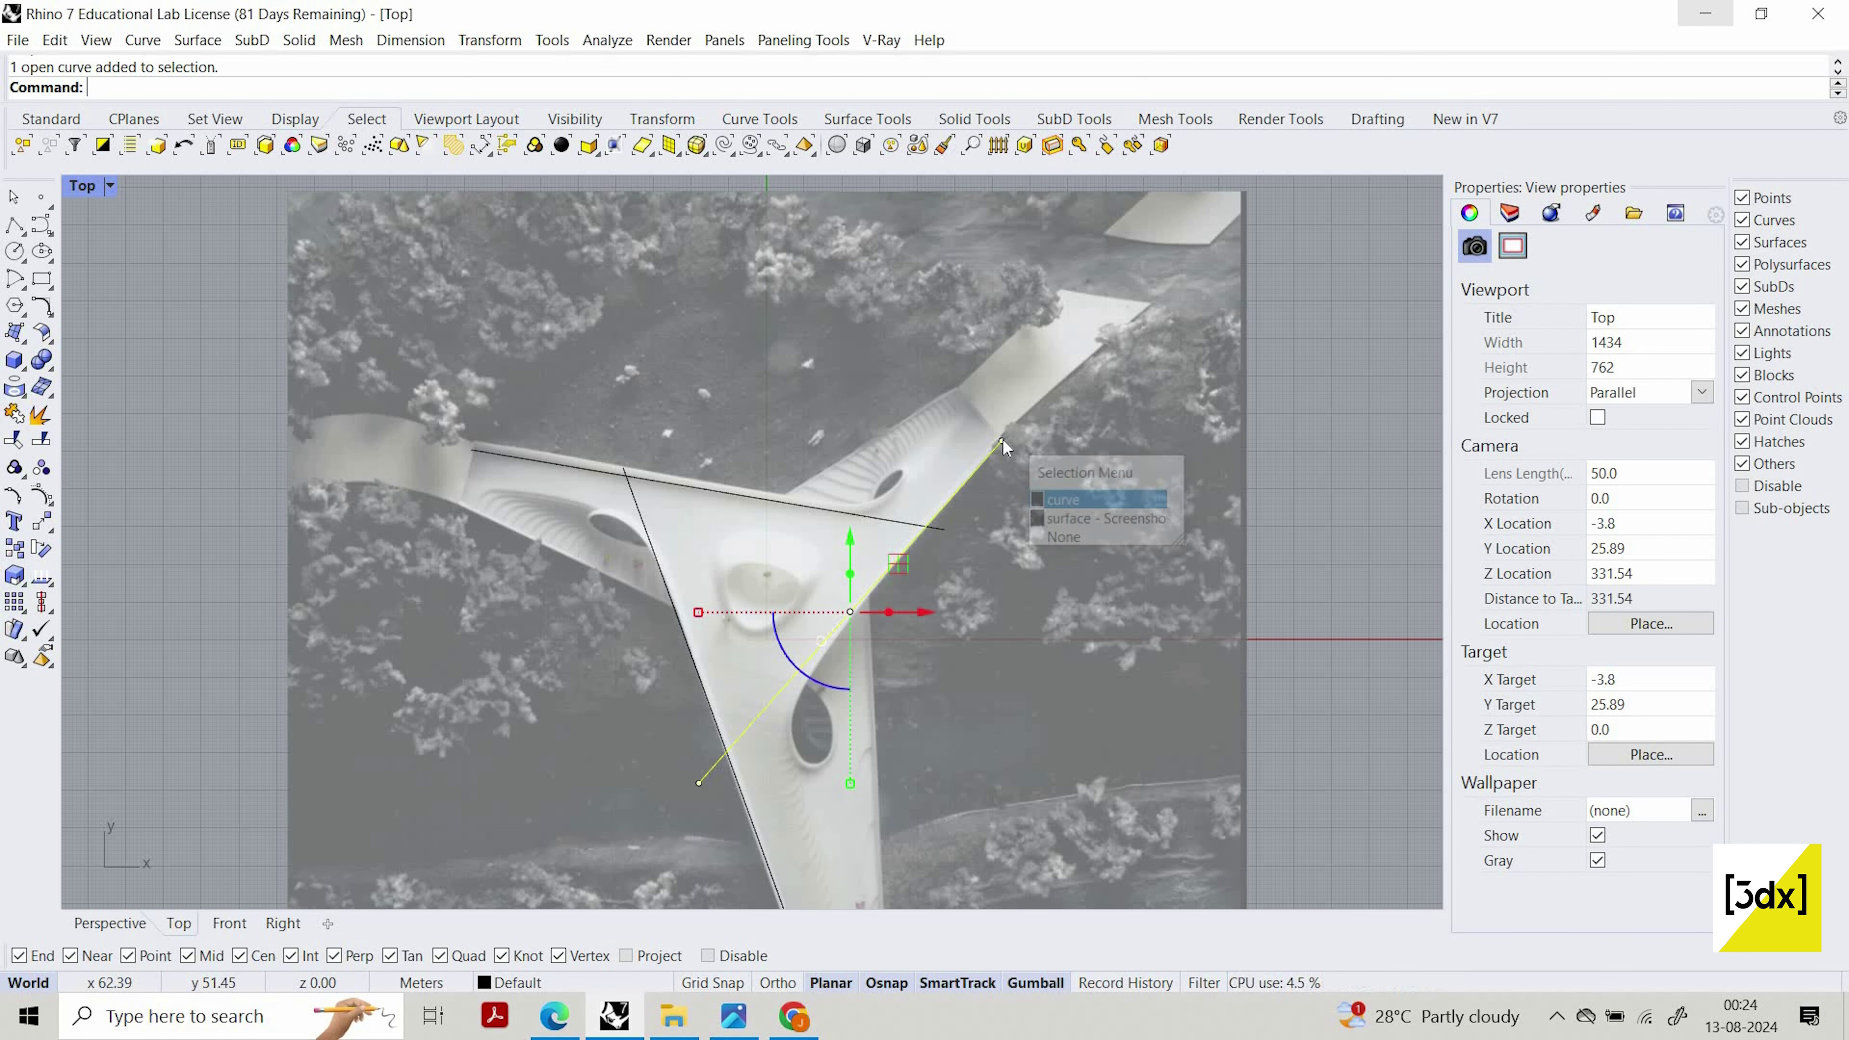
pyautogui.press('Escape')
pyautogui.click(1002, 440)
pyautogui.moveTo(1003, 440); pyautogui.dragTo(1006, 418)
# Hide the reference picture so only the three construction lines show
pyautogui.click(1187, 561)
pyautogui.middleClick(1187, 561)
pyautogui.click(1160, 564)
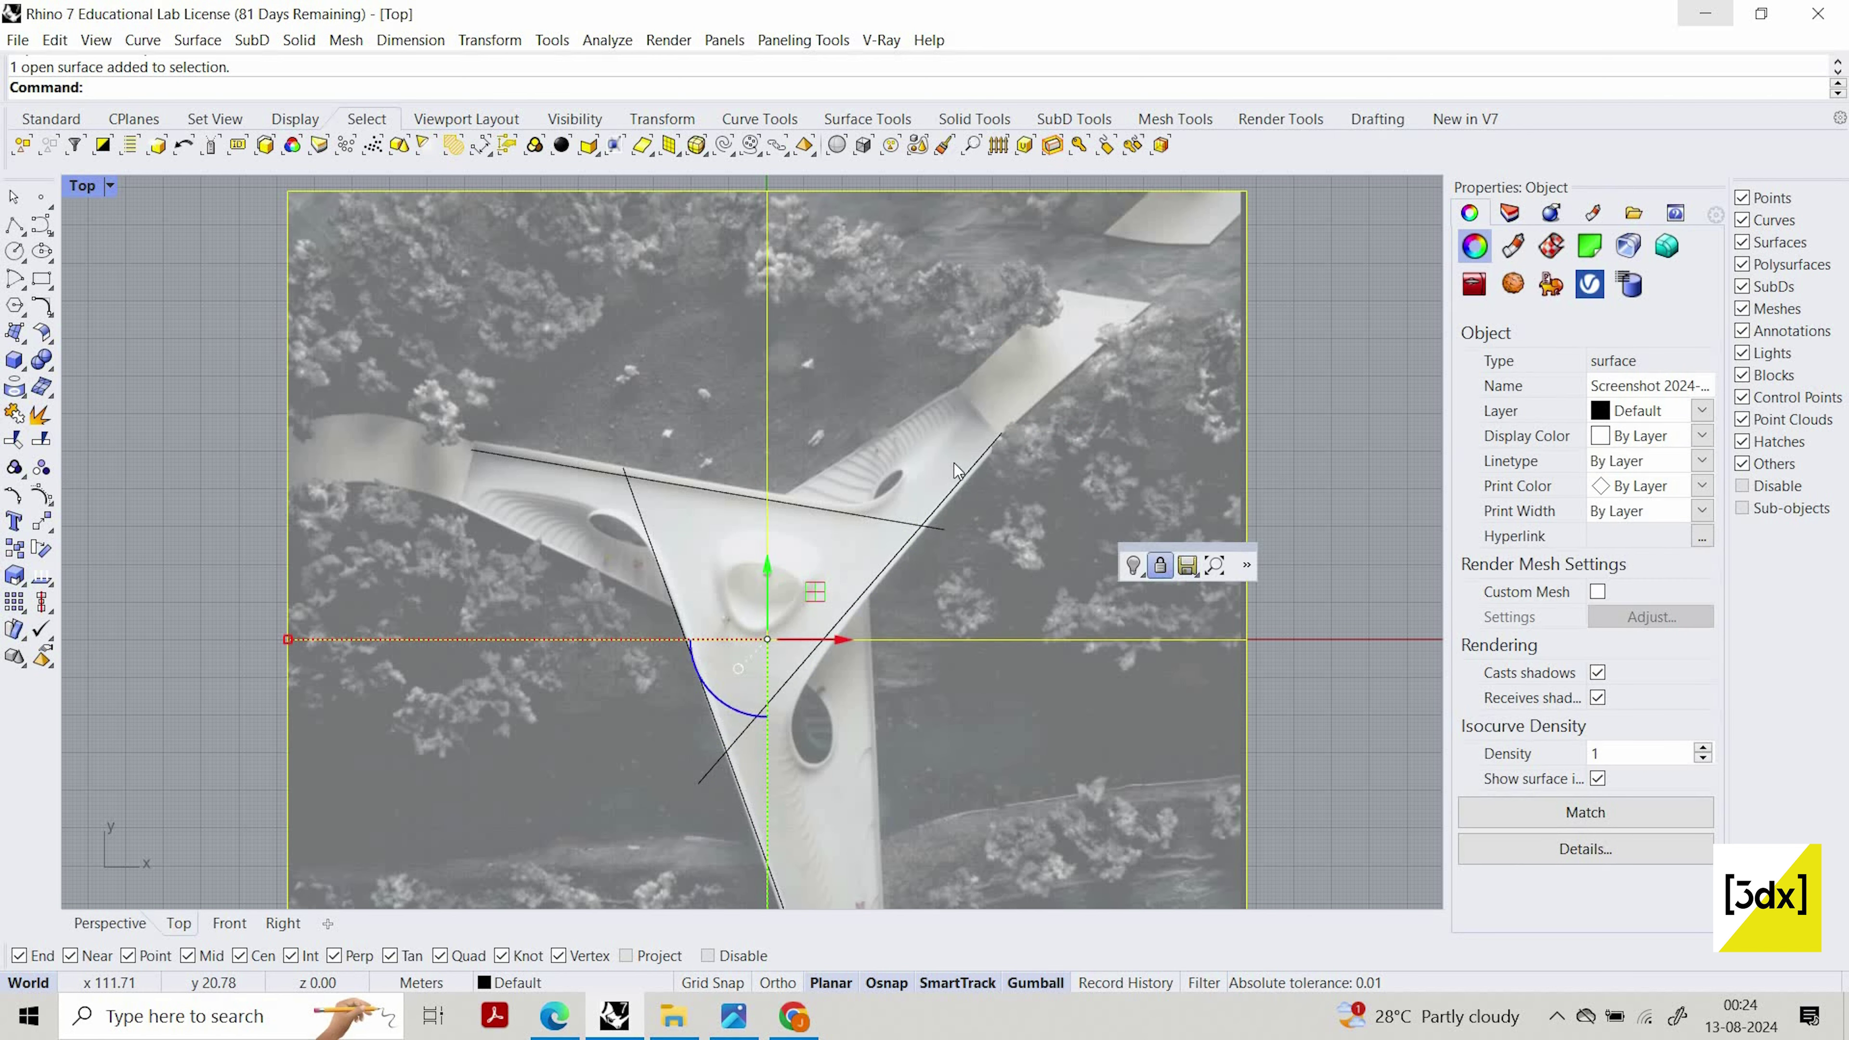
pyautogui.click(1132, 565)
pyautogui.scroll(-9, 928, 470)
pyautogui.hotkey('ctrl', 'a')
pyautogui.scroll(7, 886, 458)
pyautogui.write('T')
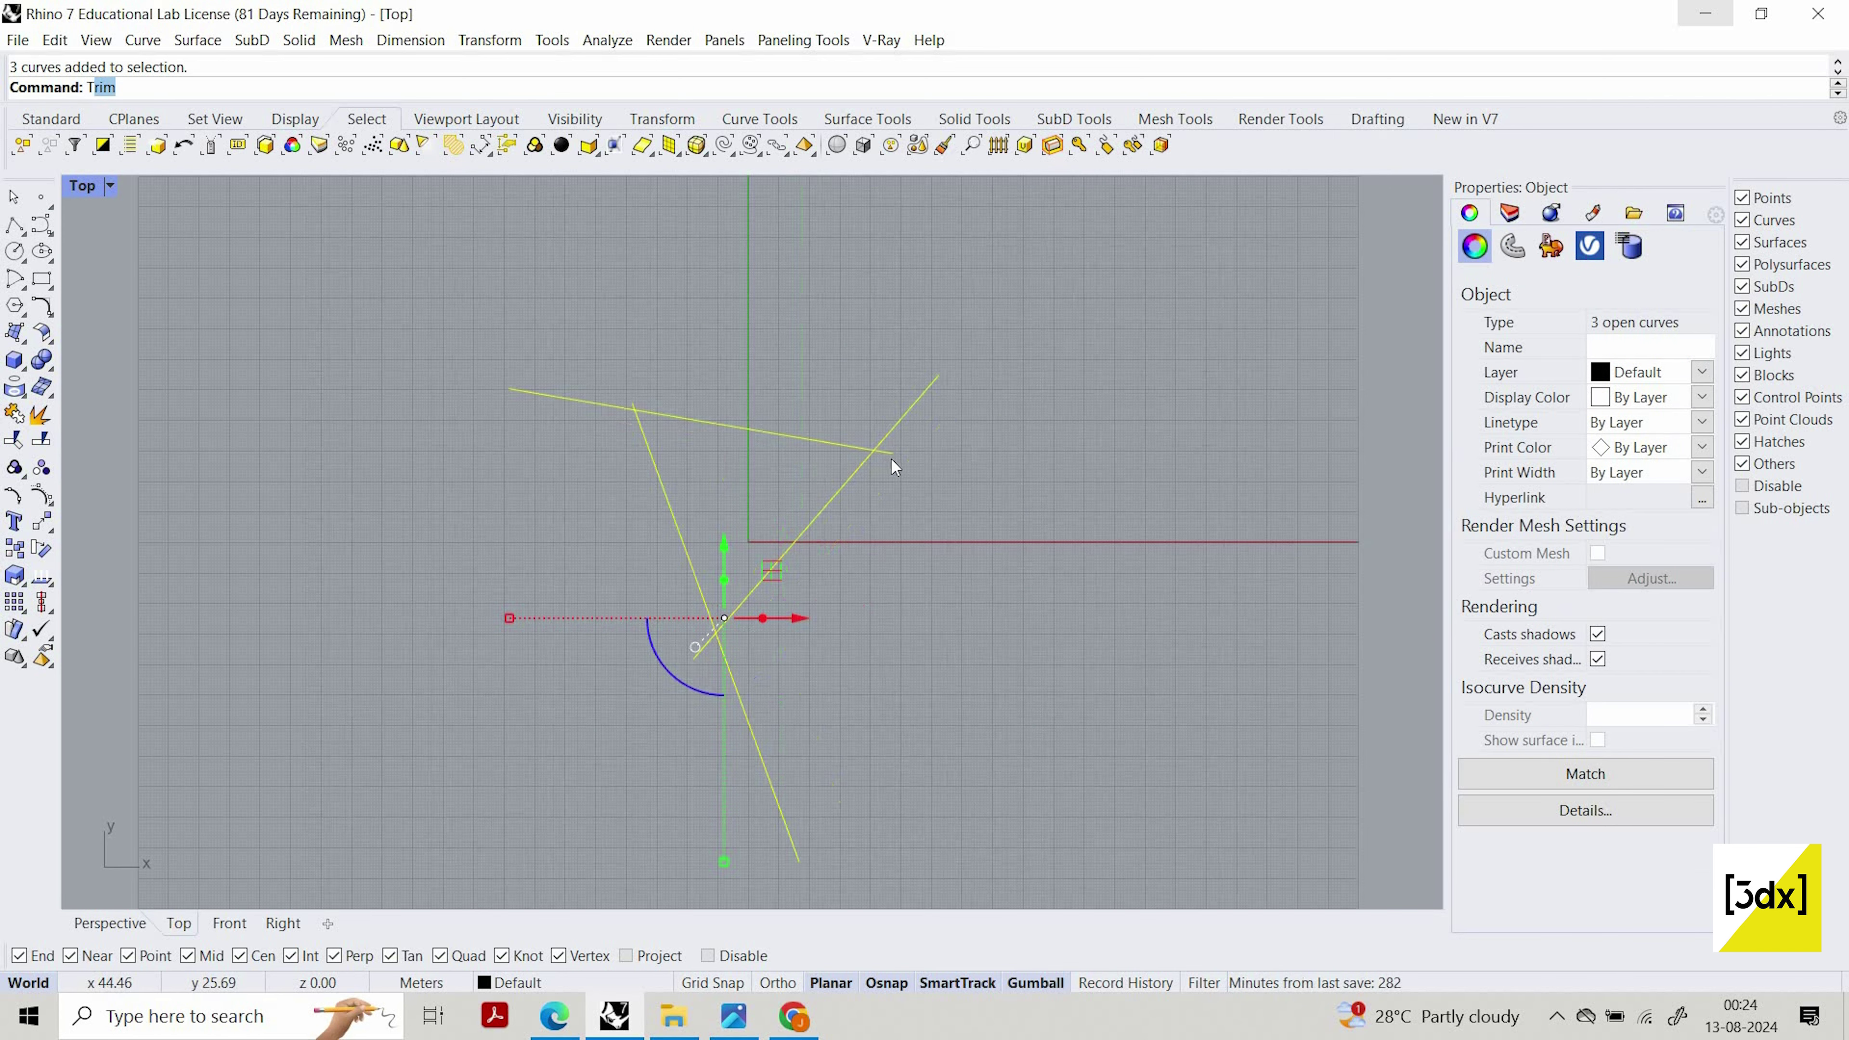
pyautogui.write('r')
pyautogui.click(891, 458)
pyautogui.press('Escape')
# Trim the short overhanging ends of the three lines at the corners of the triangle, keeping the arm extensions
pyautogui.moveTo(1024, 842); pyautogui.dragTo(492, 315)
pyautogui.write('tr')
pyautogui.press('Return')
pyautogui.click(884, 452)
pyautogui.click(633, 406)
pyautogui.click(704, 648)
pyautogui.press('Return')
# Select all three trimmed curves and maximize the Perspective view
pyautogui.scroll(-6, 858, 555)
pyautogui.hotkey('ctrl', 'a')
pyautogui.doubleClick(87, 192)
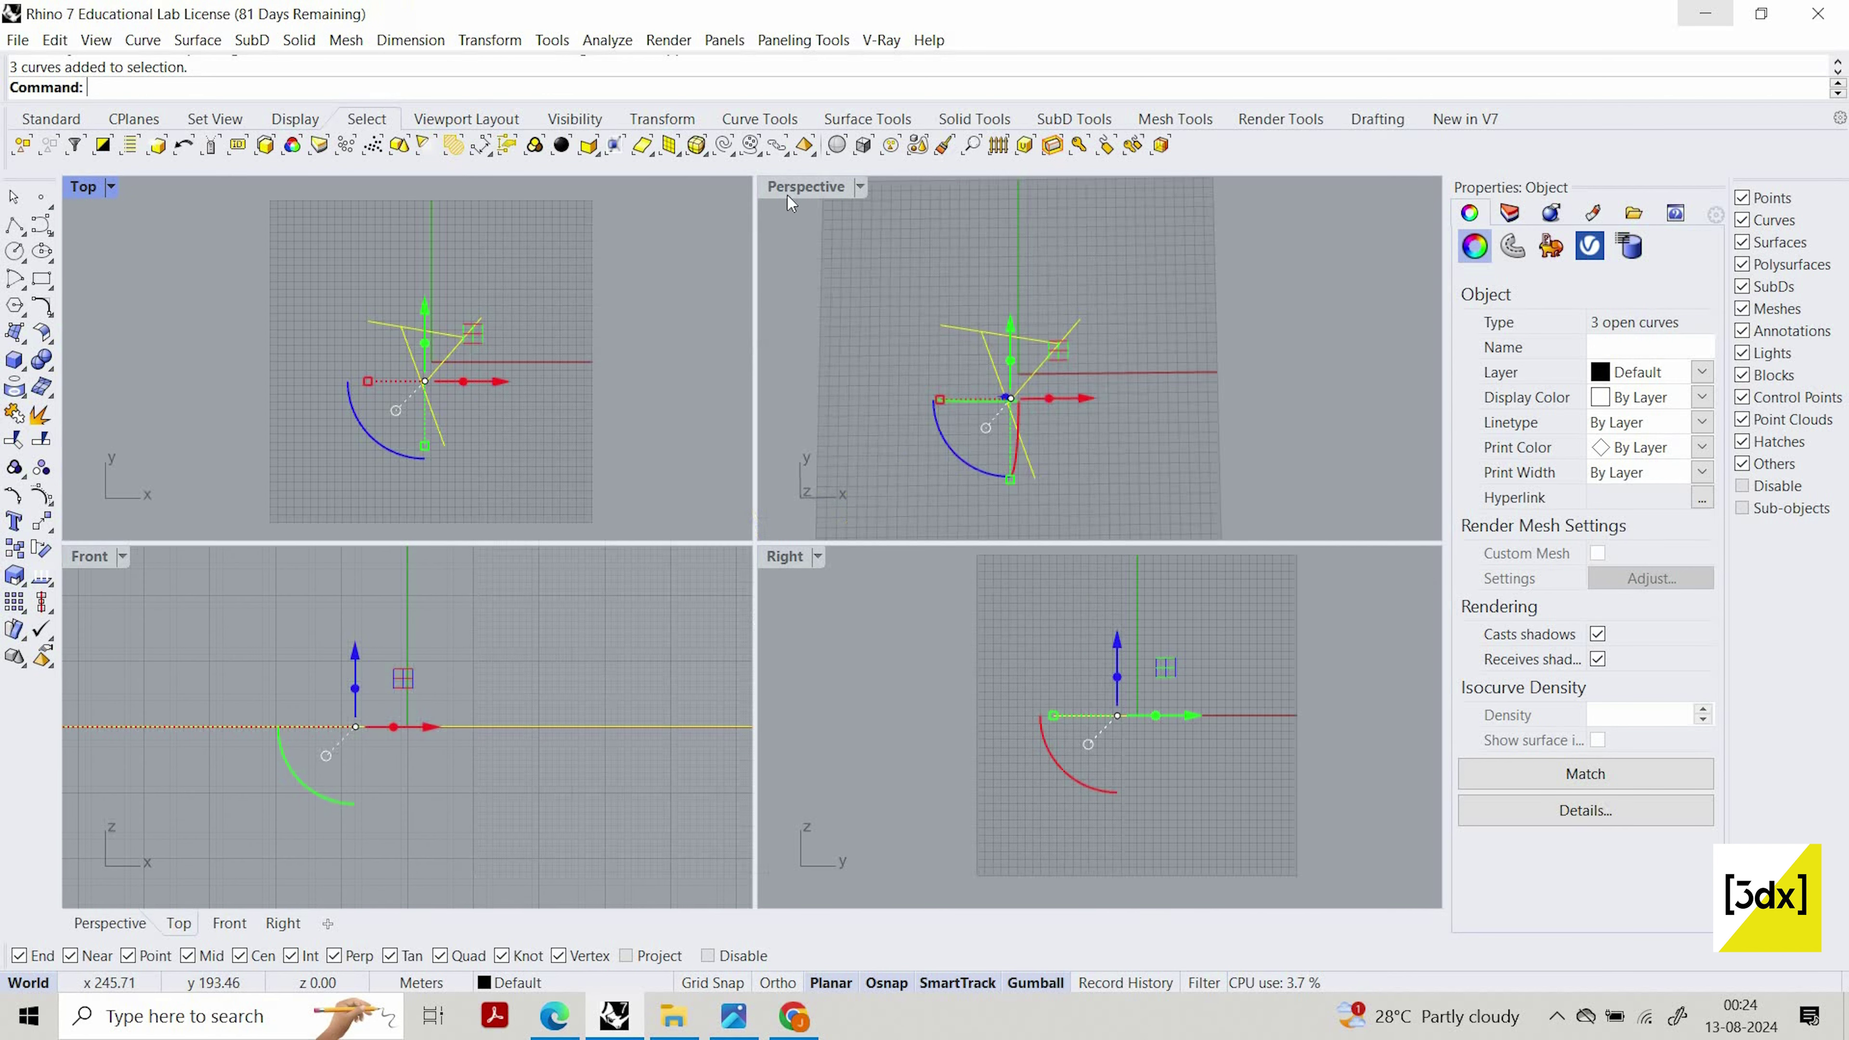
pyautogui.doubleClick(790, 191)
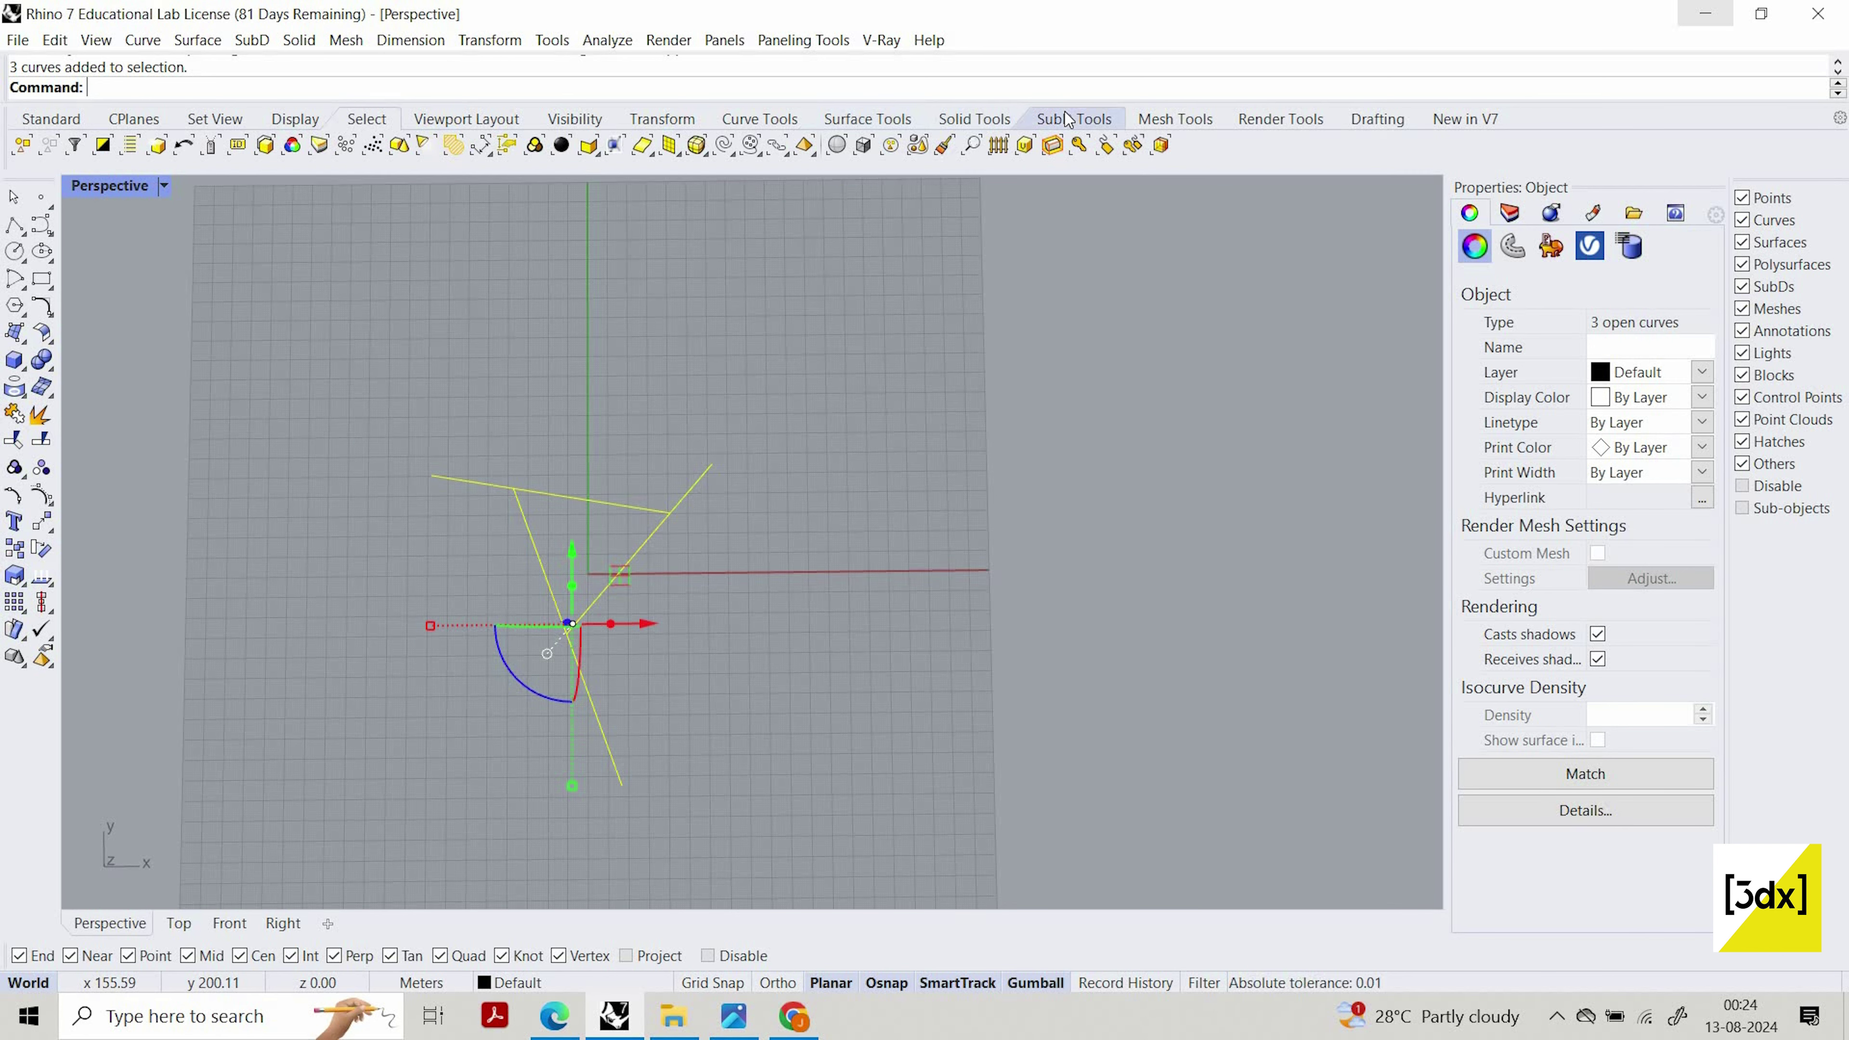
# Try a SubD MultiPipe around the three curves with radius 30 and strut divisions 1, and undo it
pyautogui.click(1066, 121)
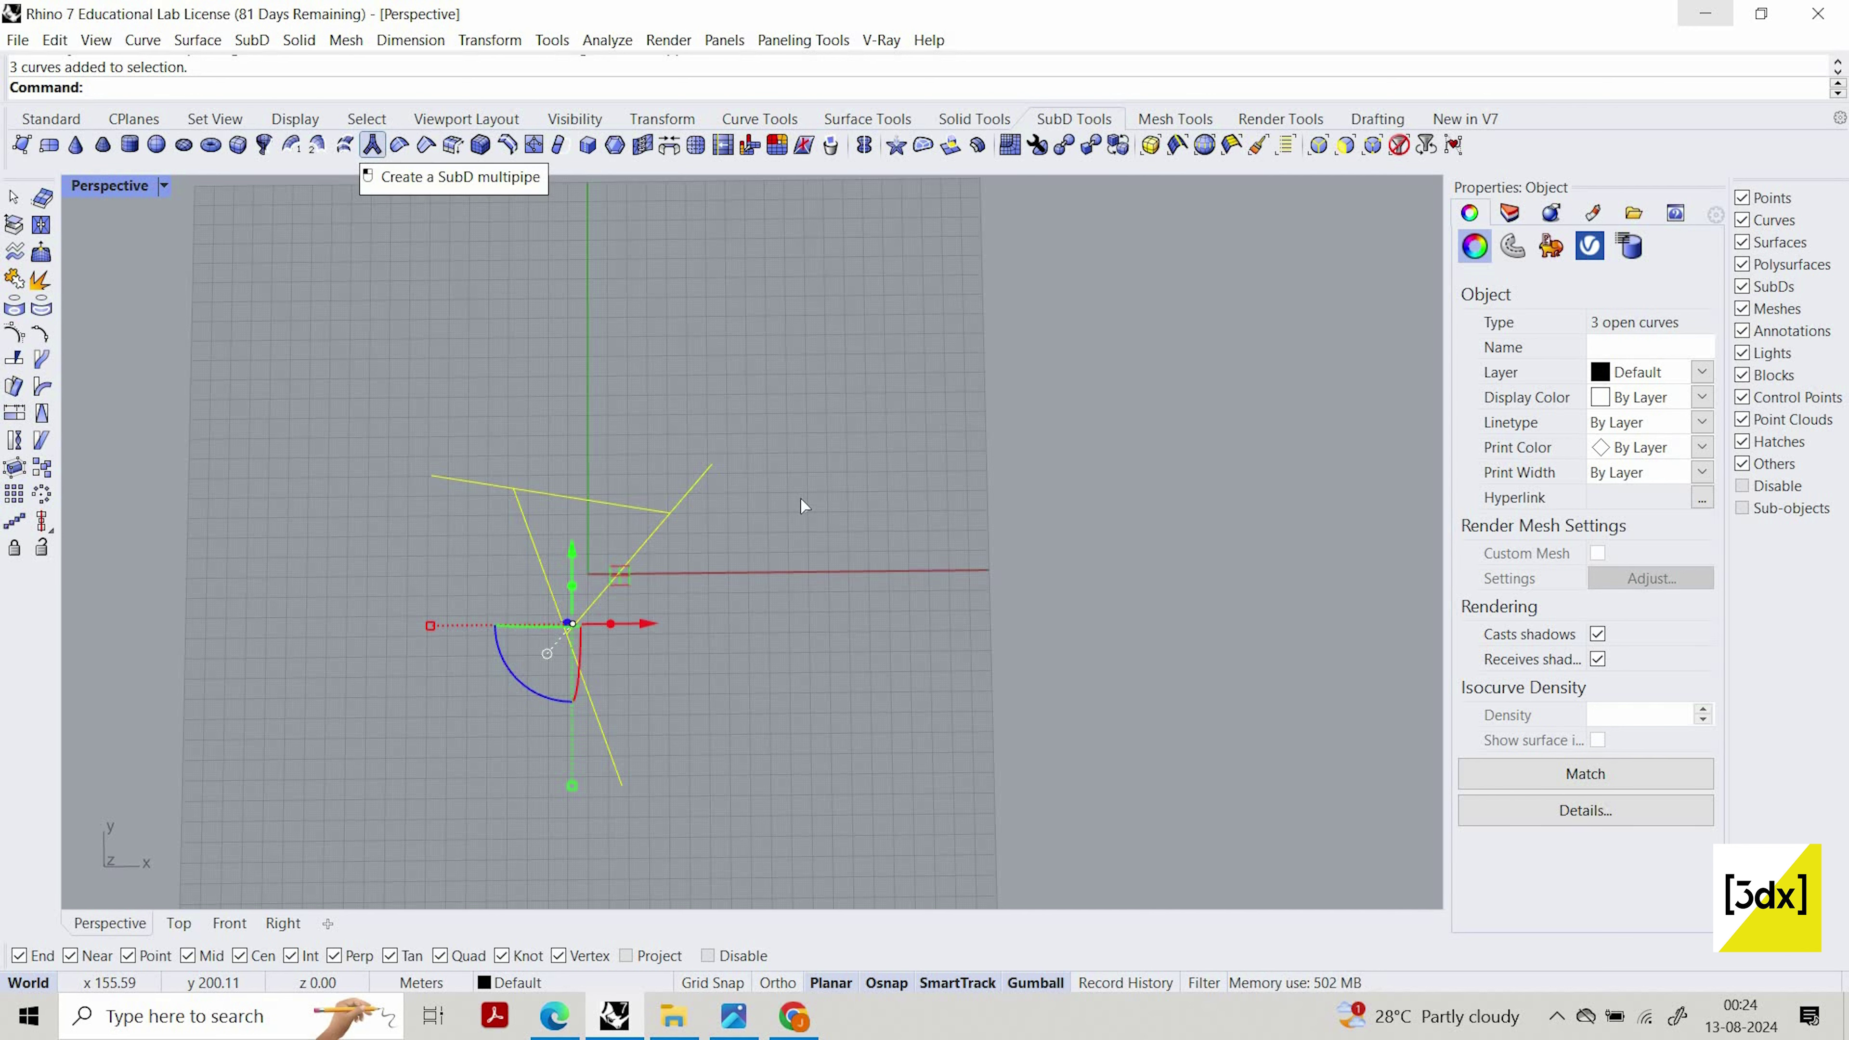
pyautogui.click(372, 146)
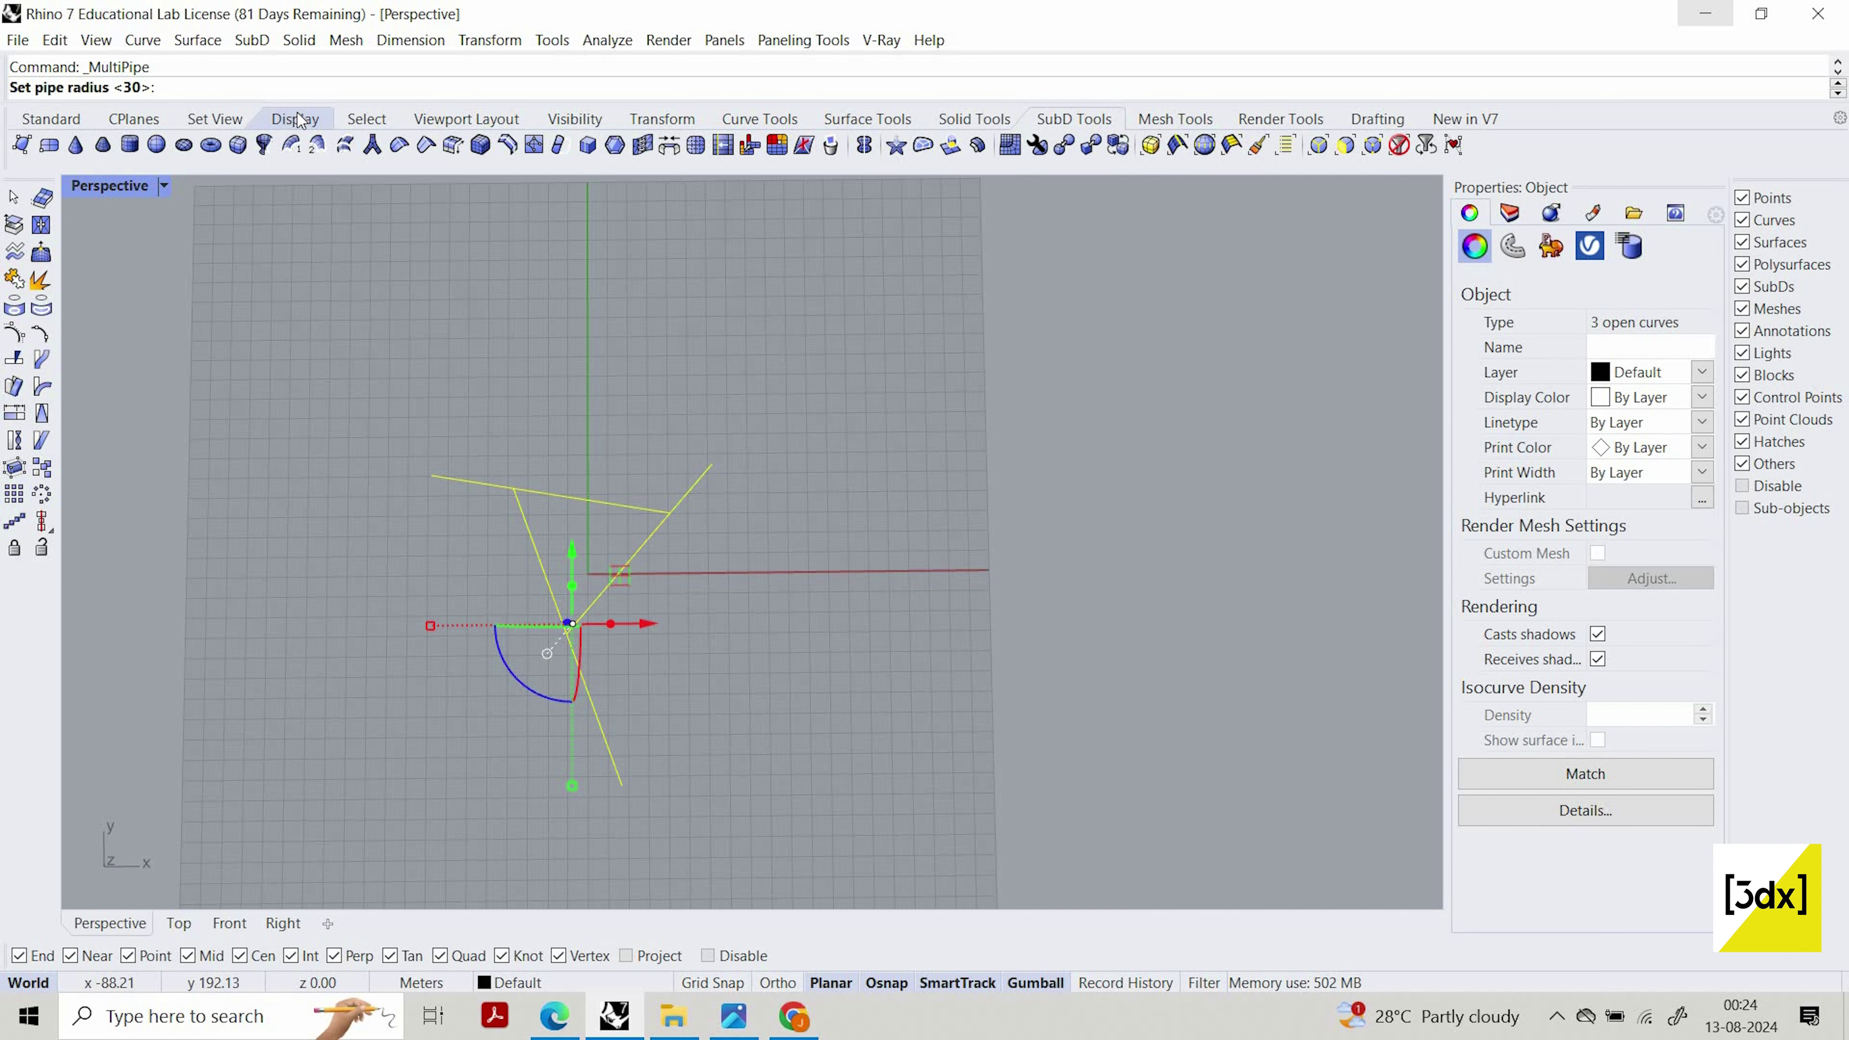
pyautogui.press('Return')
pyautogui.press('Return')
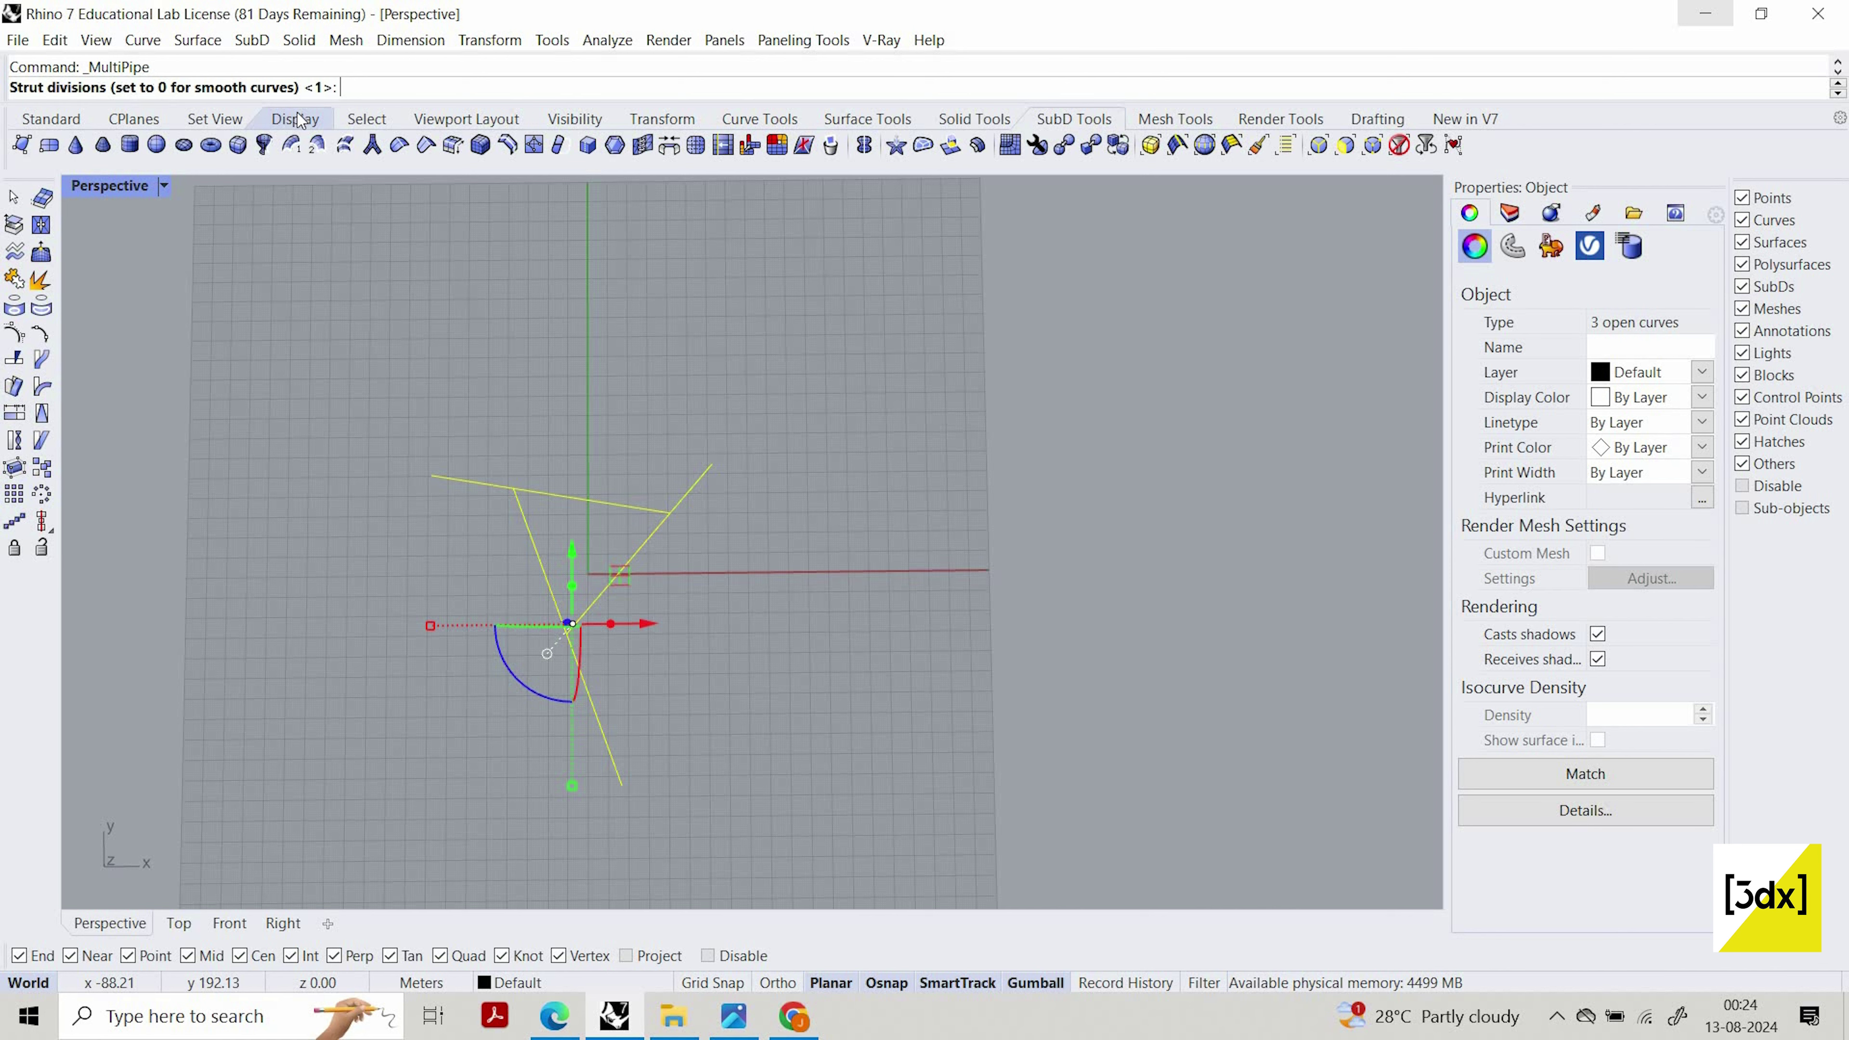
pyautogui.press('Return')
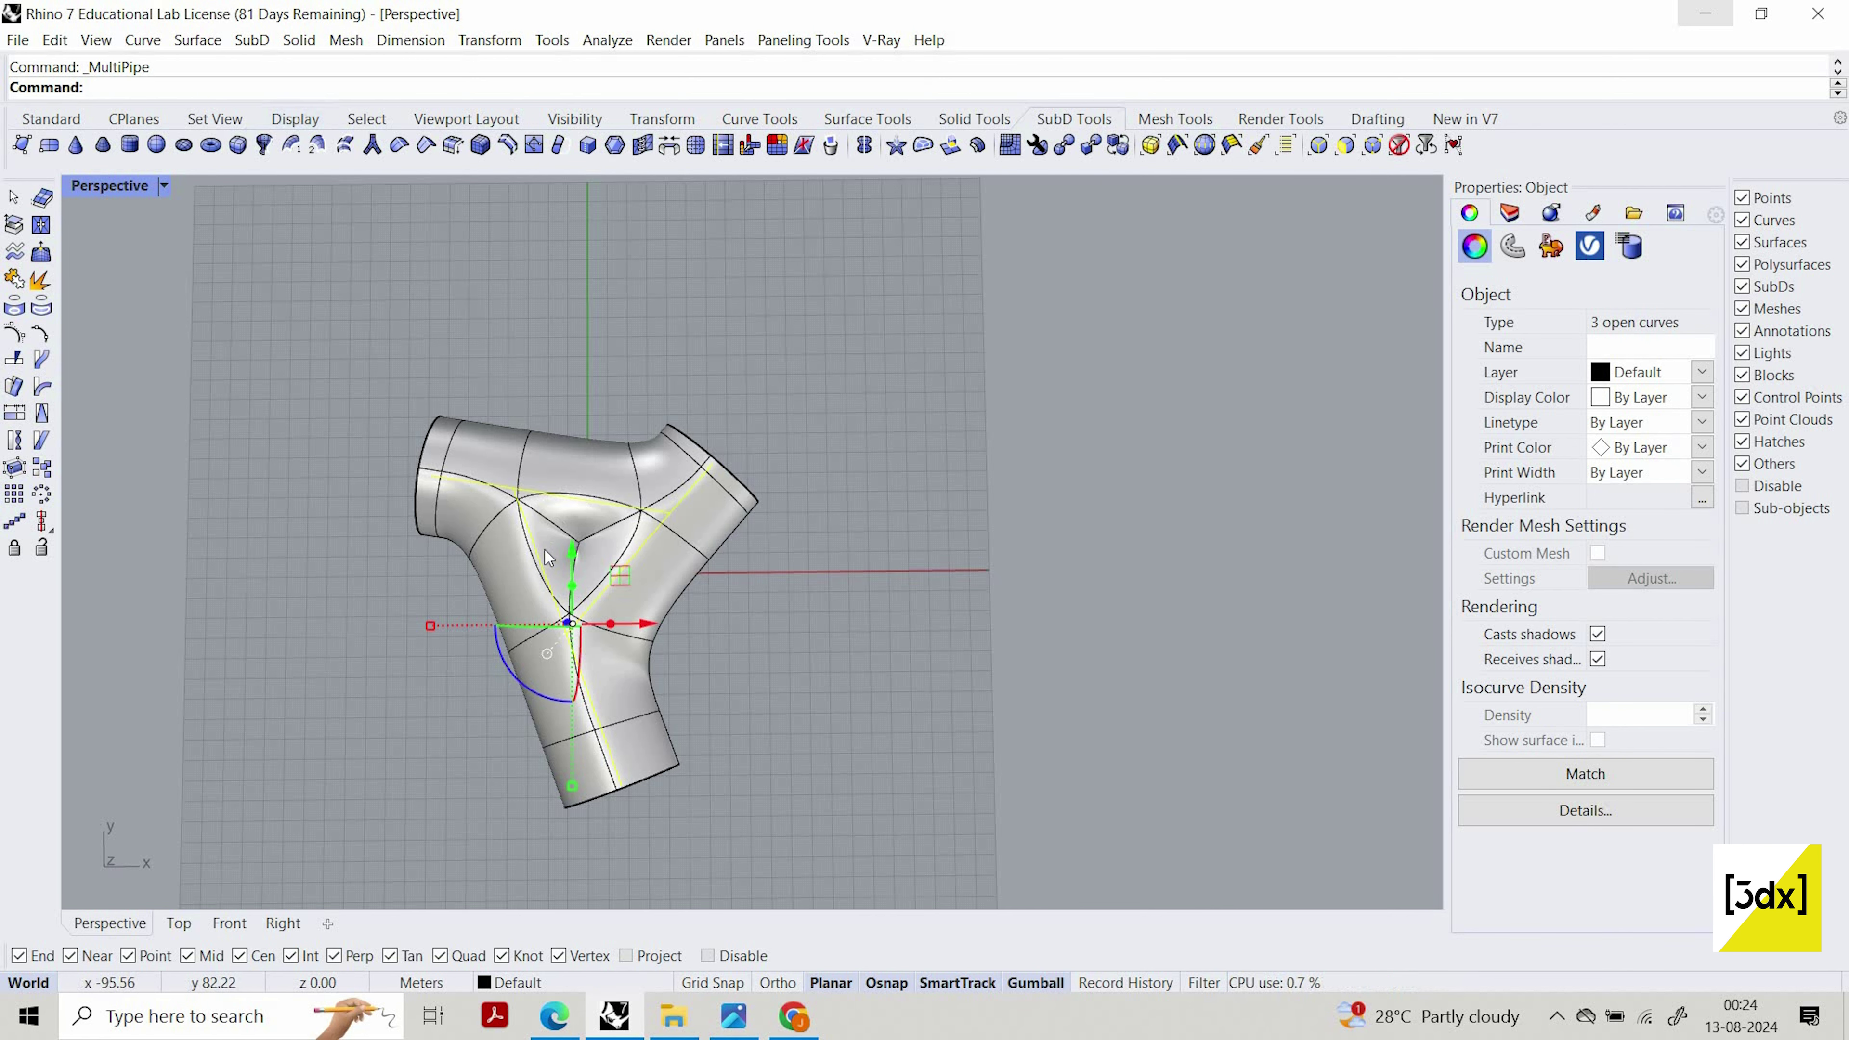
pyautogui.scroll(3, 618, 481)
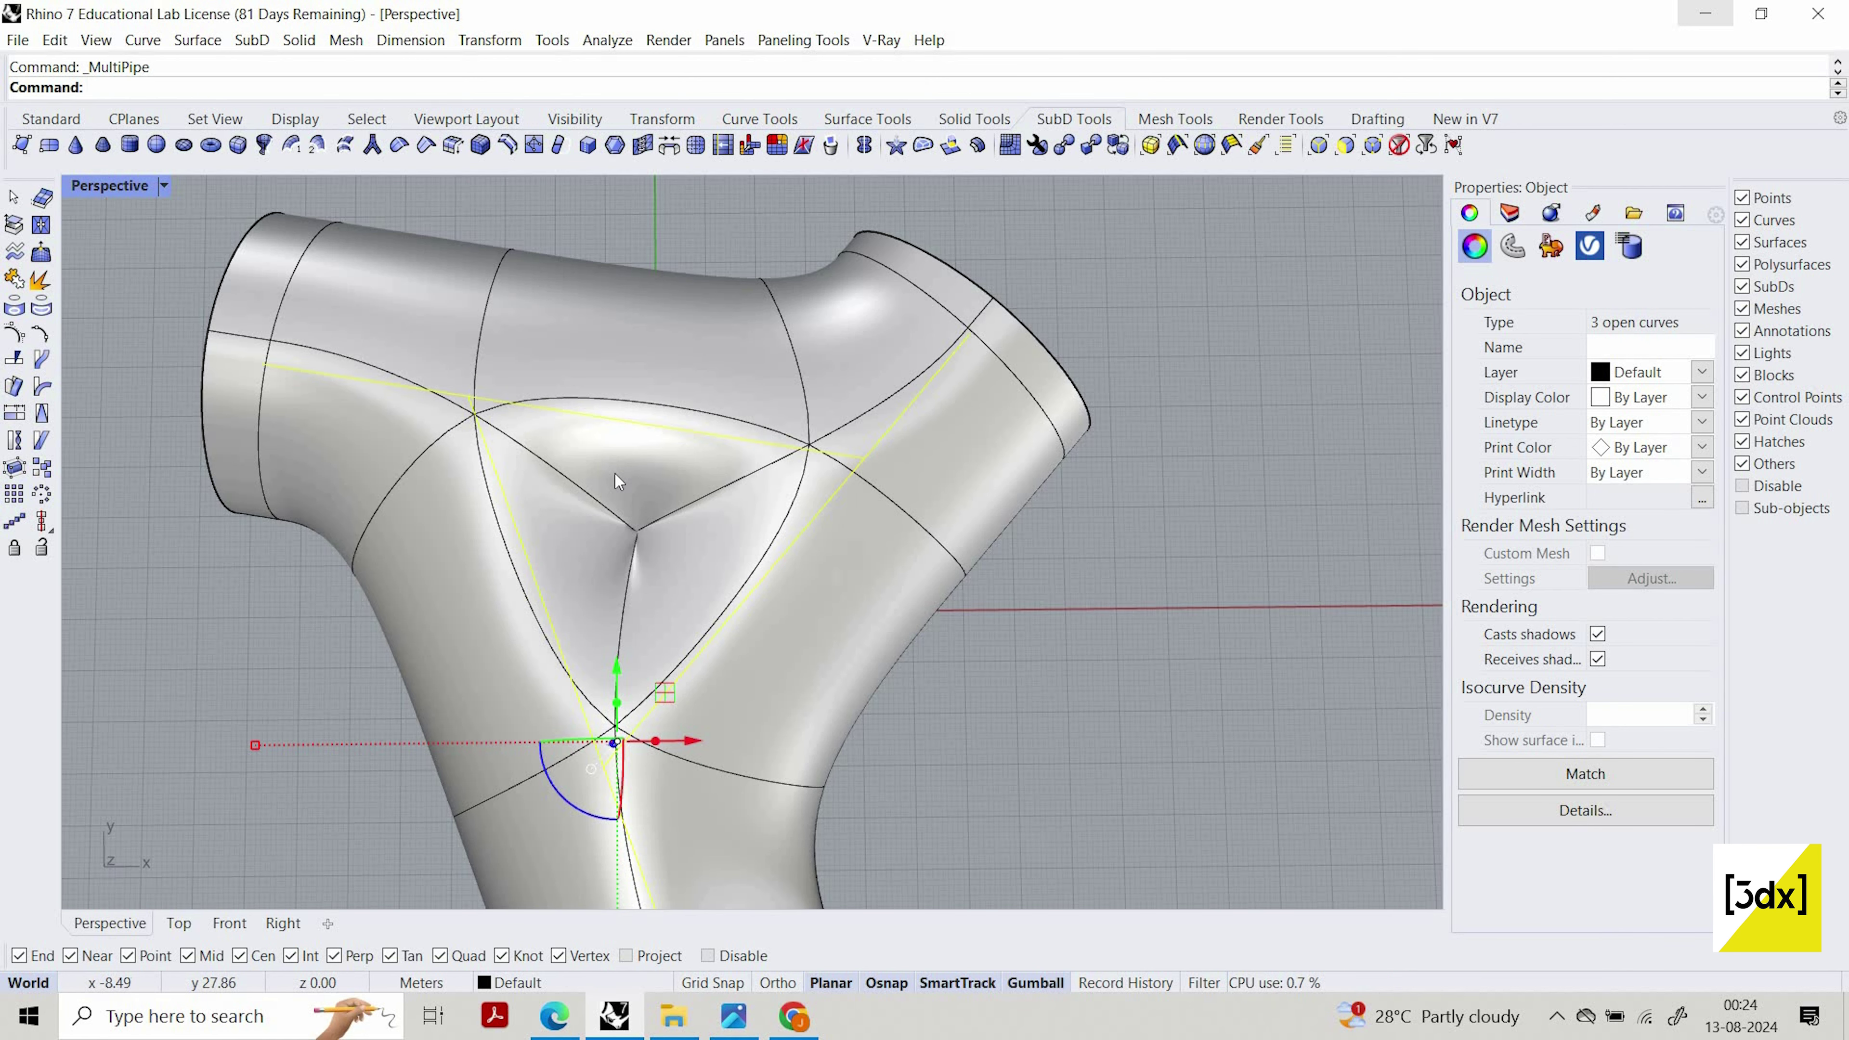
pyautogui.hotkey('ctrl', 'z')
# Create a SubD MultiPipe around the three curves with a pipe radius of 10, accepting the default remaining options
pyautogui.press('Return')
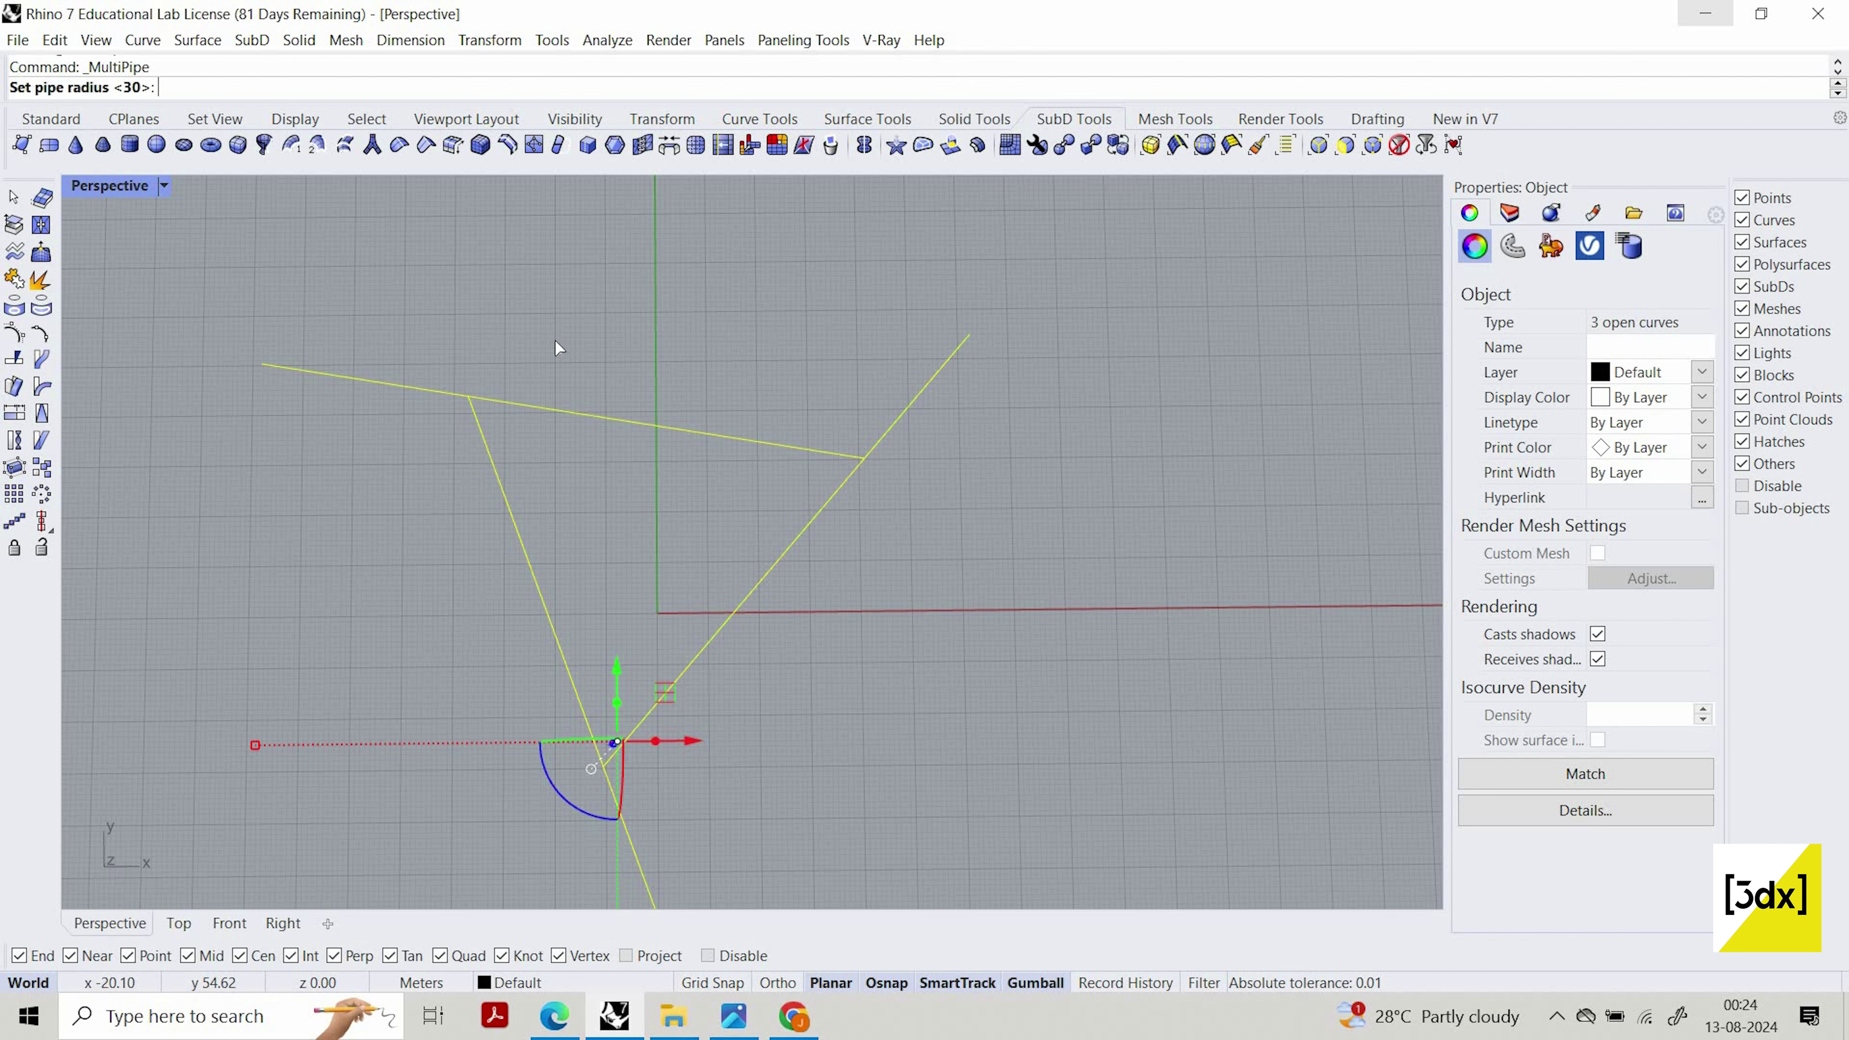
pyautogui.write('10')
pyautogui.press('Return')
pyautogui.press('Return')
pyautogui.press('Return')
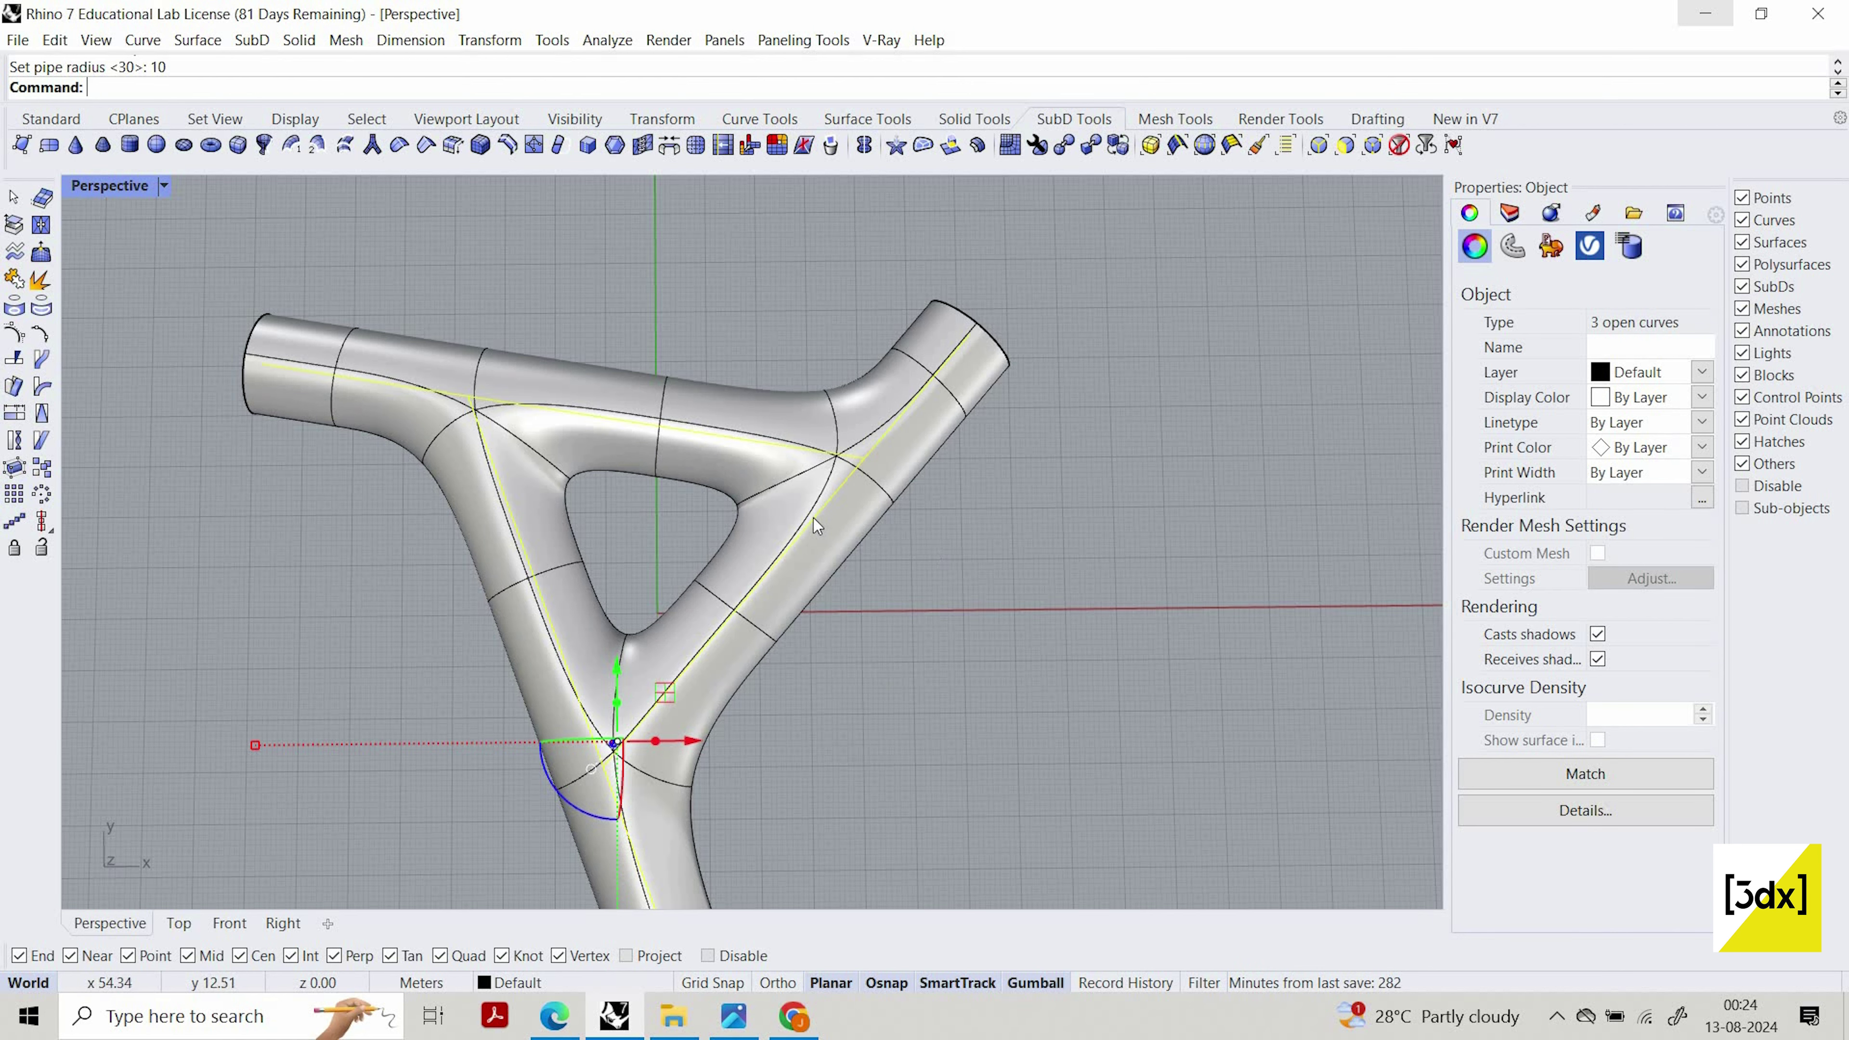
pyautogui.press('Escape')
pyautogui.click(786, 505)
pyautogui.press('Escape')
# Crease the SubD edges along the outer sides of all three arms and around the central triangular hole
pyautogui.scroll(-10, 749, 521)
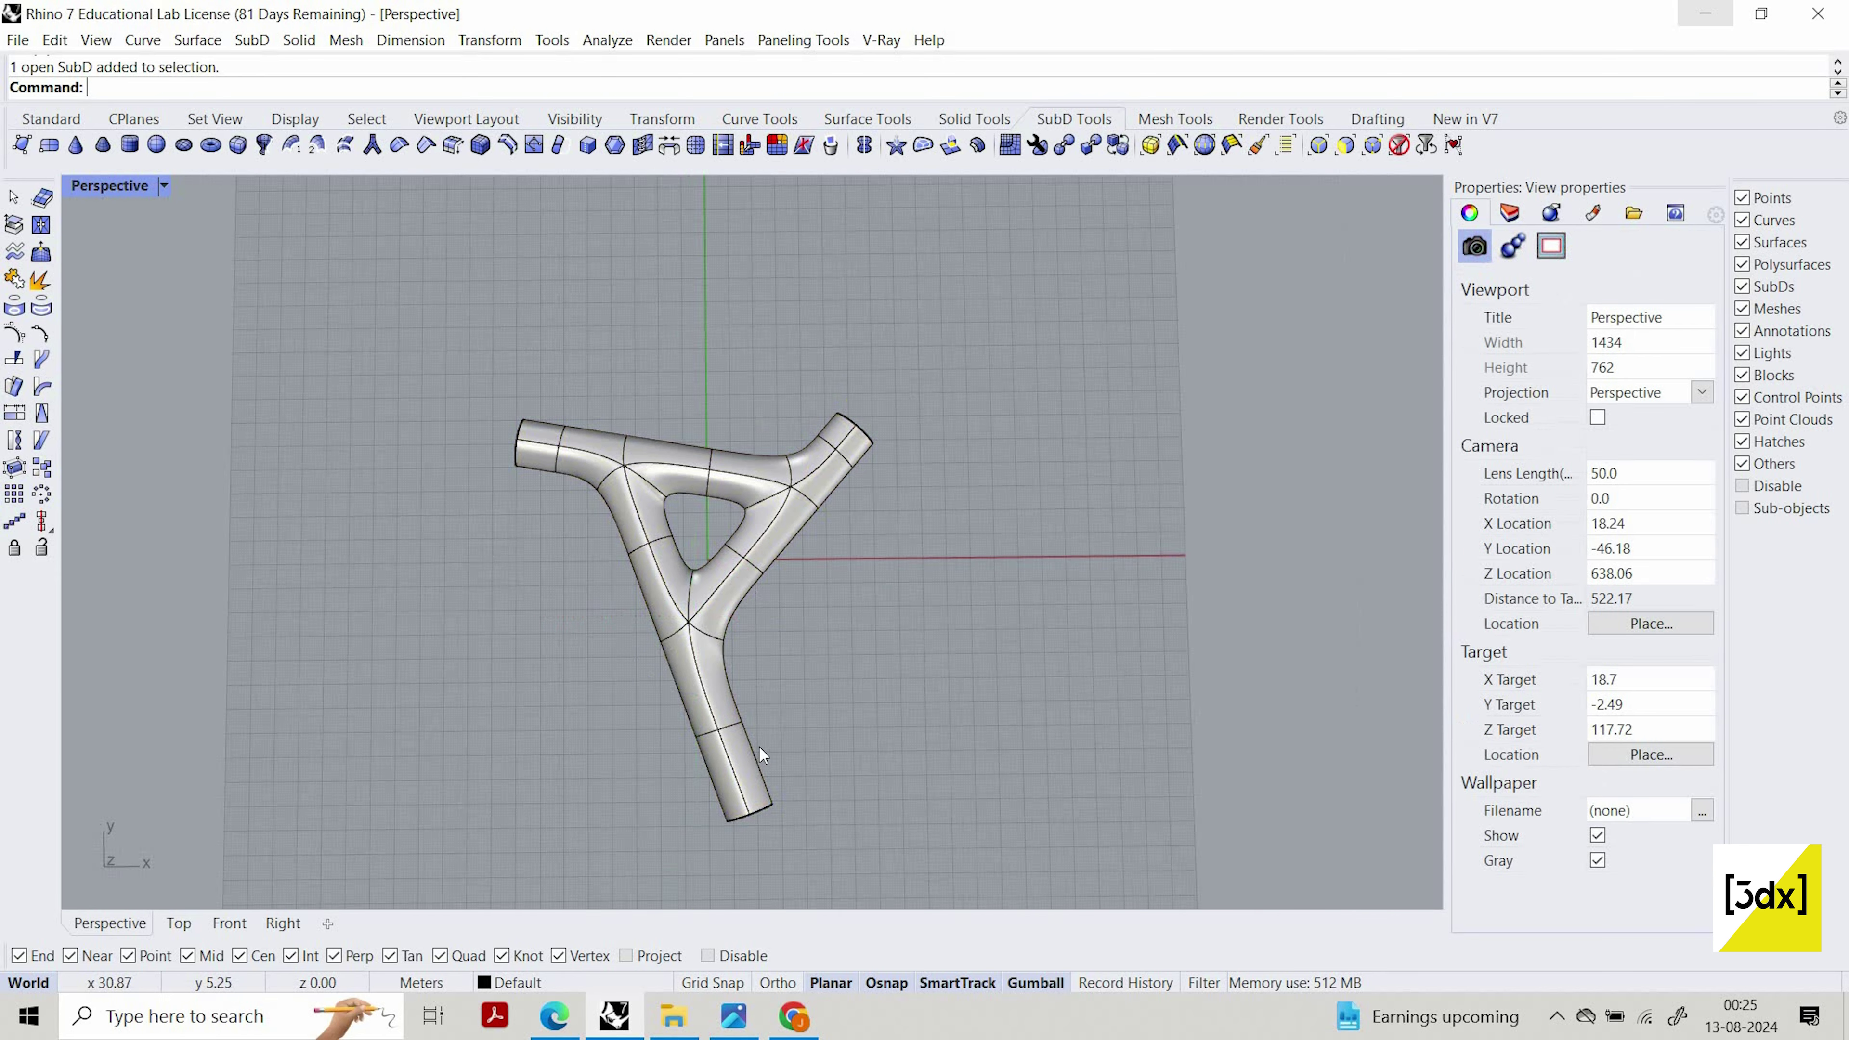
pyautogui.scroll(6, 752, 766)
pyautogui.keyDown('ctrl'); pyautogui.keyDown('shift'); pyautogui.click(712, 647); pyautogui.keyUp('shift'); pyautogui.keyUp('ctrl')
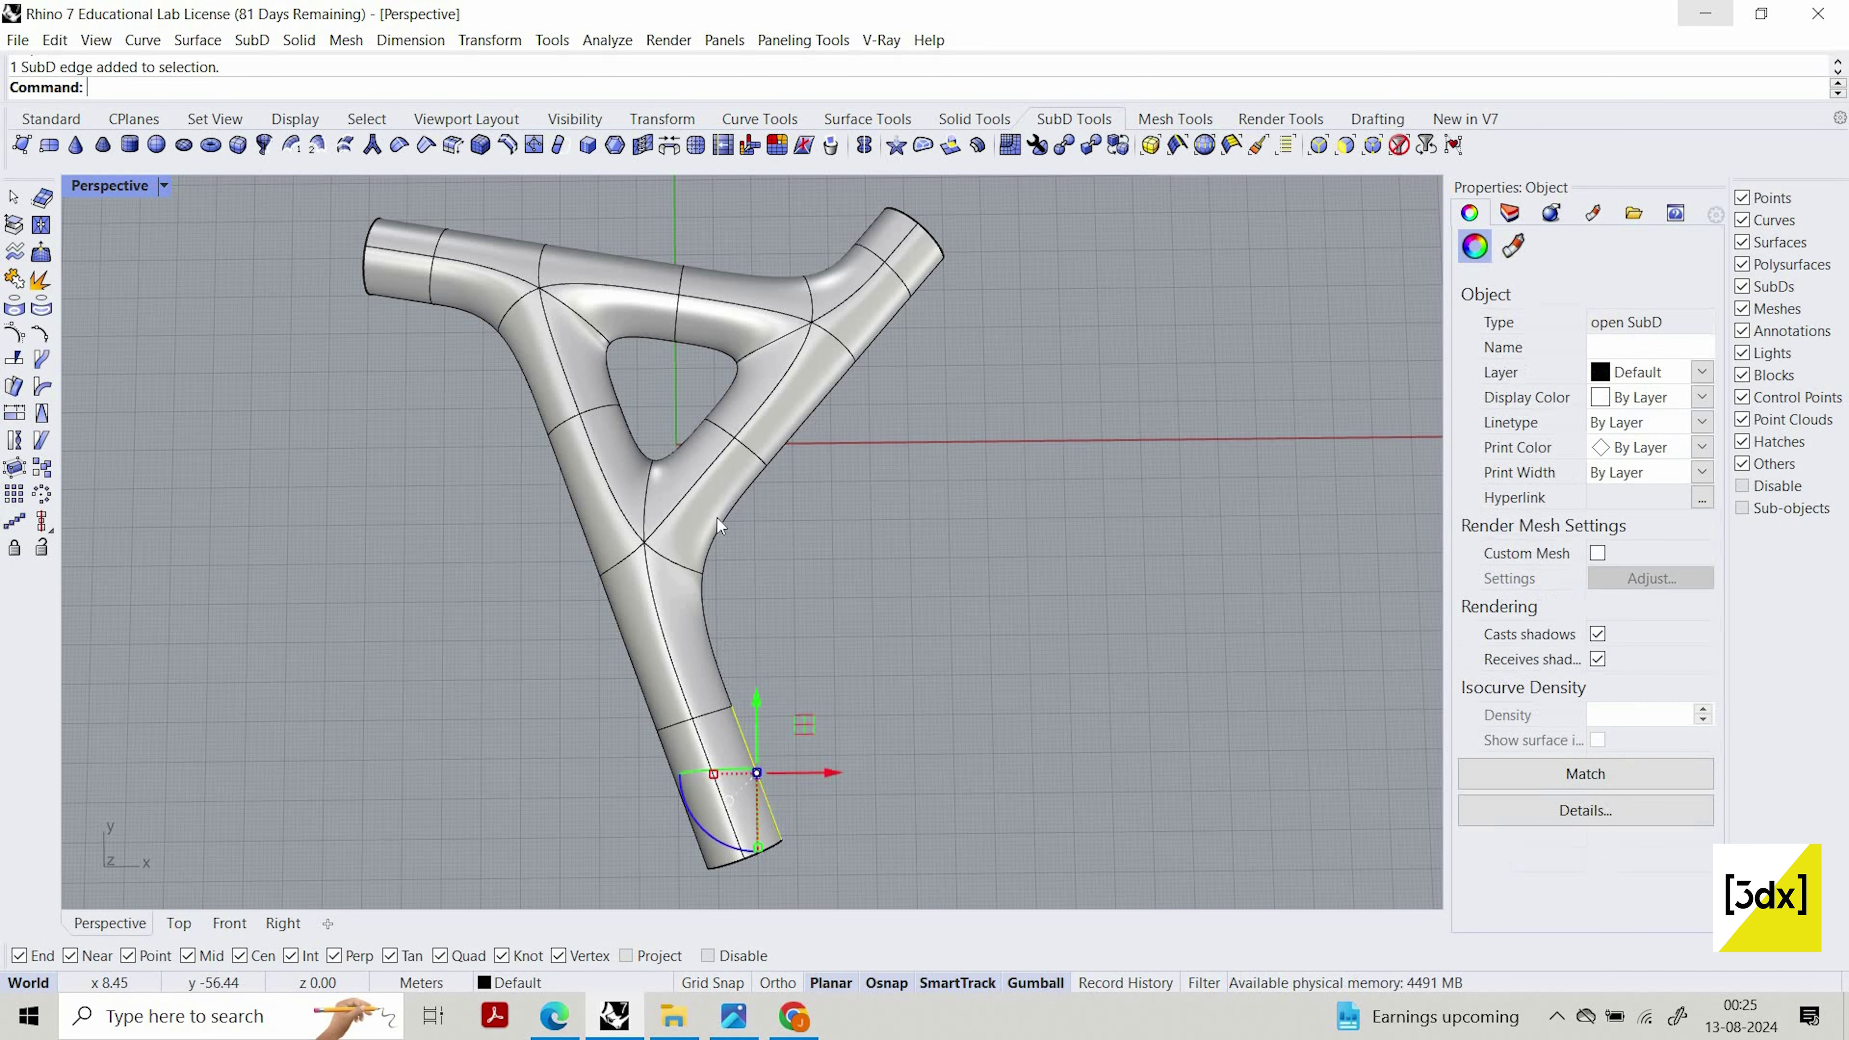
pyautogui.keyDown('ctrl'); pyautogui.keyDown('shift'); pyautogui.click(724, 521); pyautogui.keyUp('shift'); pyautogui.keyUp('ctrl')
pyautogui.keyDown('ctrl'); pyautogui.keyDown('shift'); pyautogui.click(810, 414); pyautogui.keyUp('shift'); pyautogui.keyUp('ctrl')
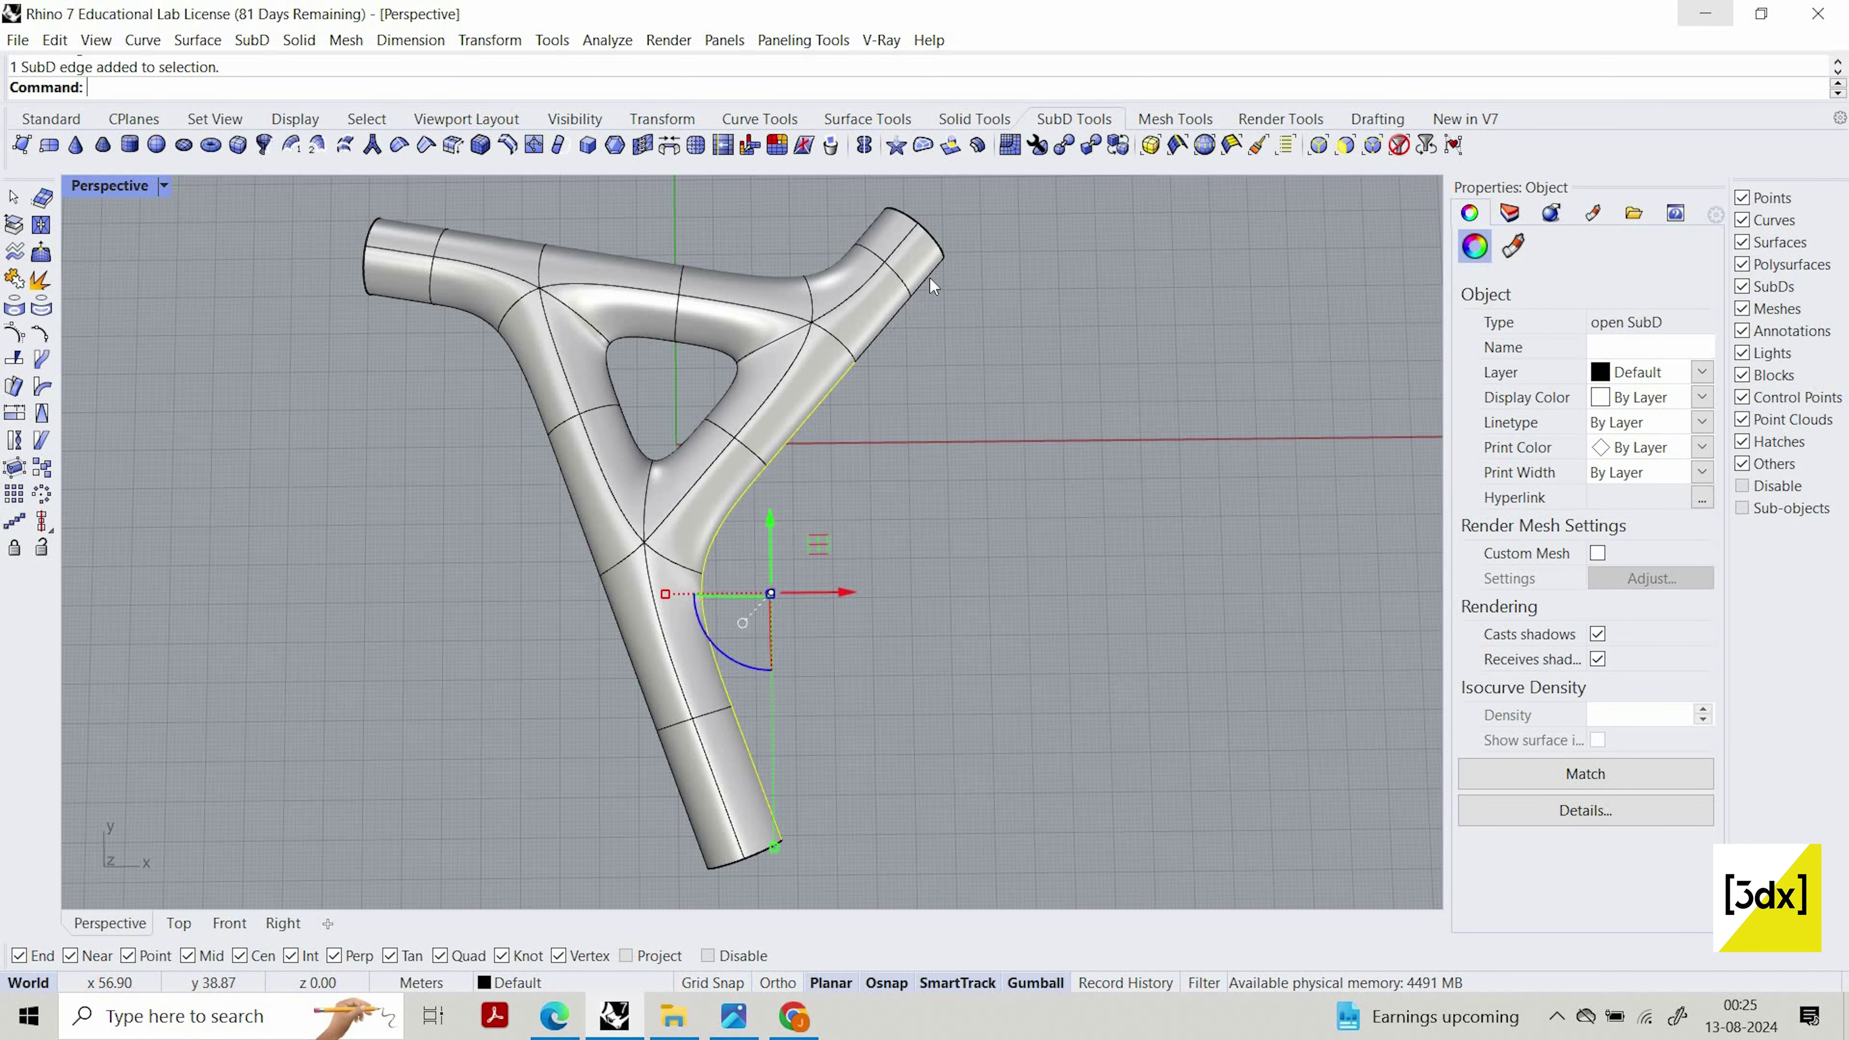
pyautogui.keyDown('ctrl'); pyautogui.keyDown('shift'); pyautogui.click(897, 311); pyautogui.keyUp('shift'); pyautogui.keyUp('ctrl')
pyautogui.keyDown('ctrl'); pyautogui.keyDown('shift'); pyautogui.click(930, 274); pyautogui.keyUp('shift'); pyautogui.keyUp('ctrl')
pyautogui.keyDown('ctrl'); pyautogui.keyDown('shift'); pyautogui.doubleClick(828, 256); pyautogui.keyUp('shift'); pyautogui.keyUp('ctrl')
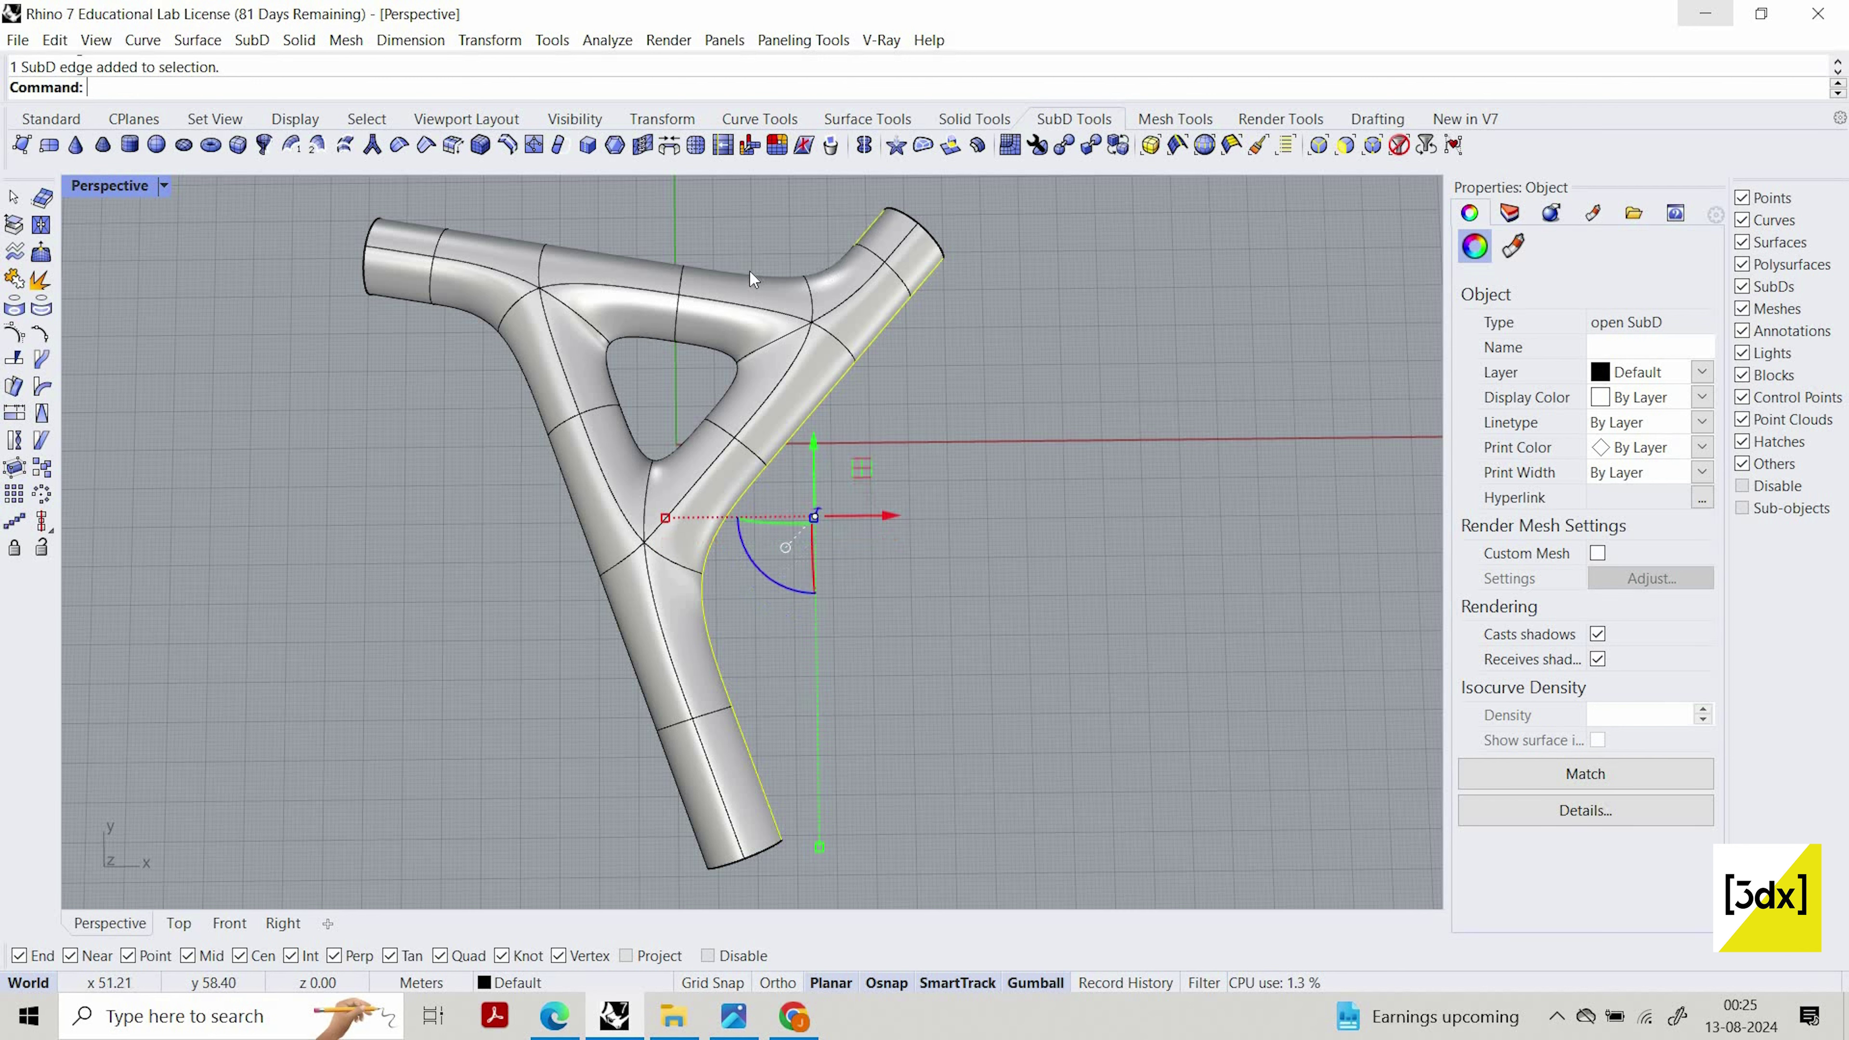
pyautogui.keyDown('ctrl'); pyautogui.keyDown('shift'); pyautogui.click(587, 254); pyautogui.keyUp('shift'); pyautogui.keyUp('ctrl')
pyautogui.keyDown('ctrl'); pyautogui.keyDown('shift'); pyautogui.click(513, 244); pyautogui.keyUp('shift'); pyautogui.keyUp('ctrl')
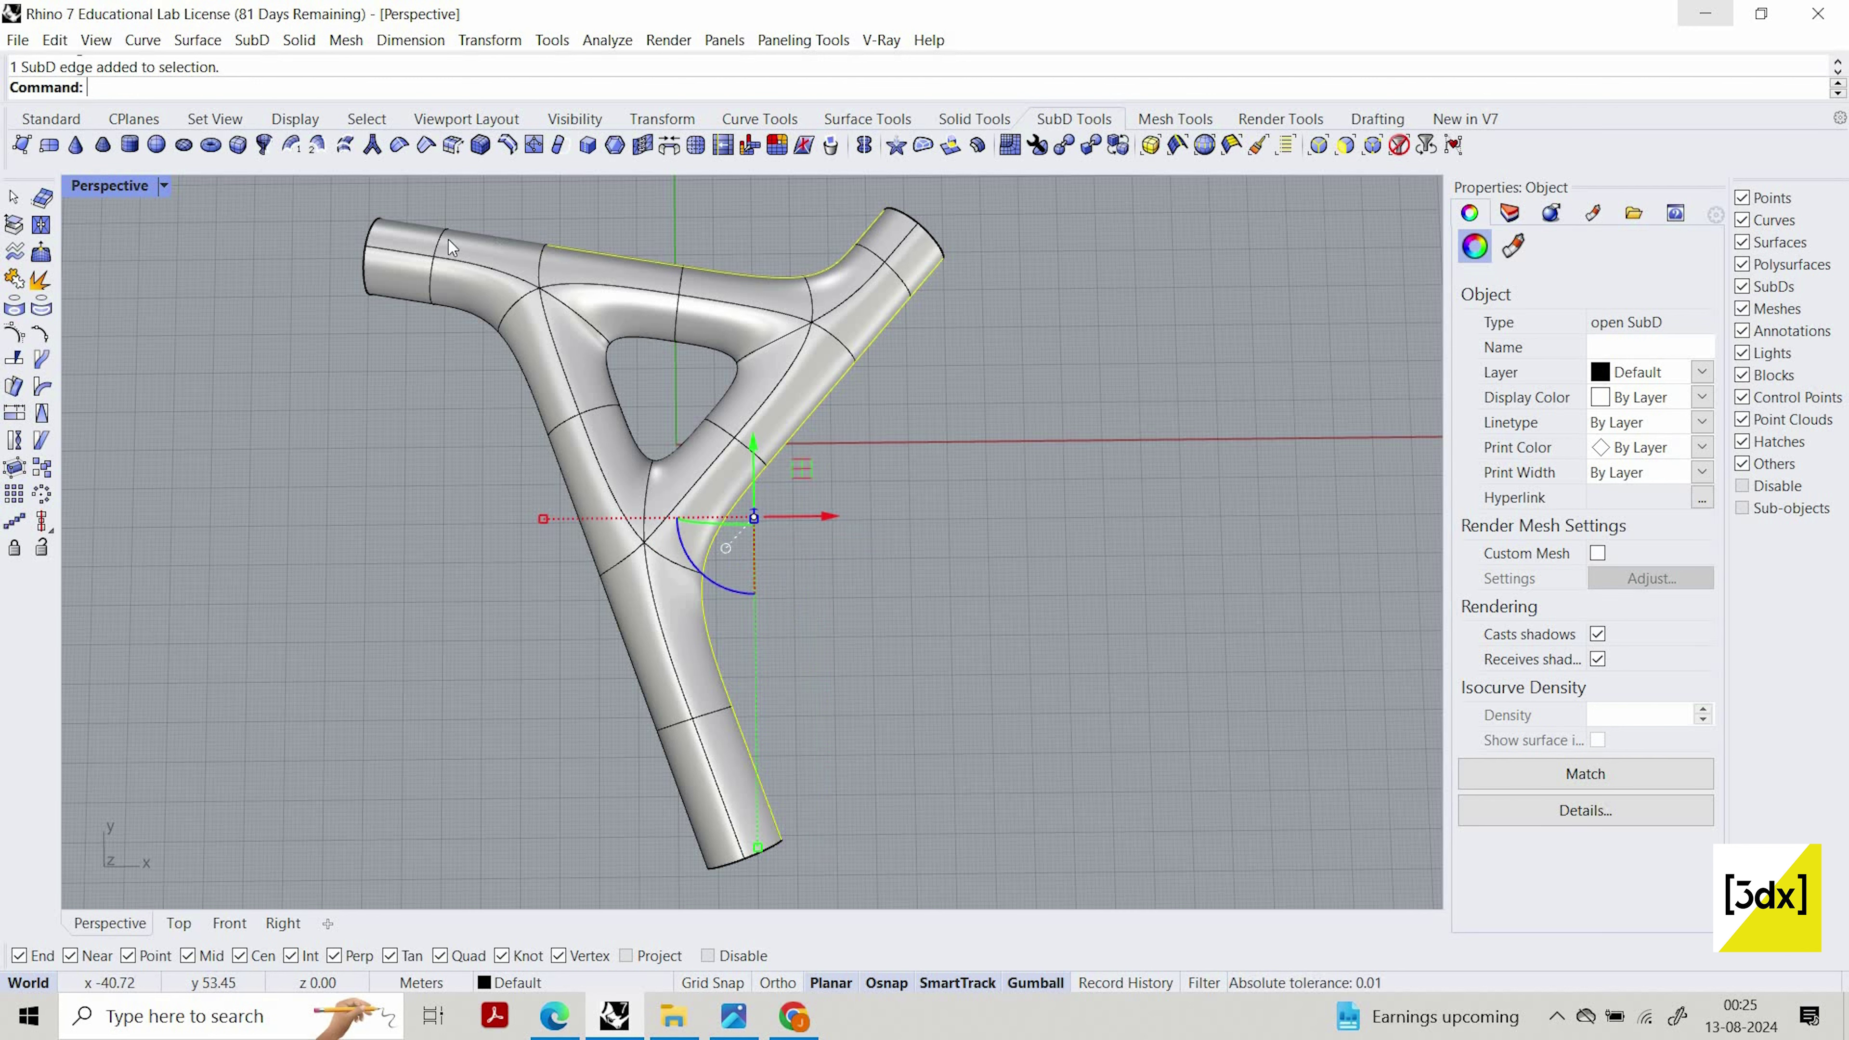
pyautogui.keyDown('ctrl'); pyautogui.keyDown('shift'); pyautogui.click(406, 302); pyautogui.keyUp('shift'); pyautogui.keyUp('ctrl')
pyautogui.keyDown('ctrl'); pyautogui.keyDown('shift'); pyautogui.click(468, 315); pyautogui.keyUp('shift'); pyautogui.keyUp('ctrl')
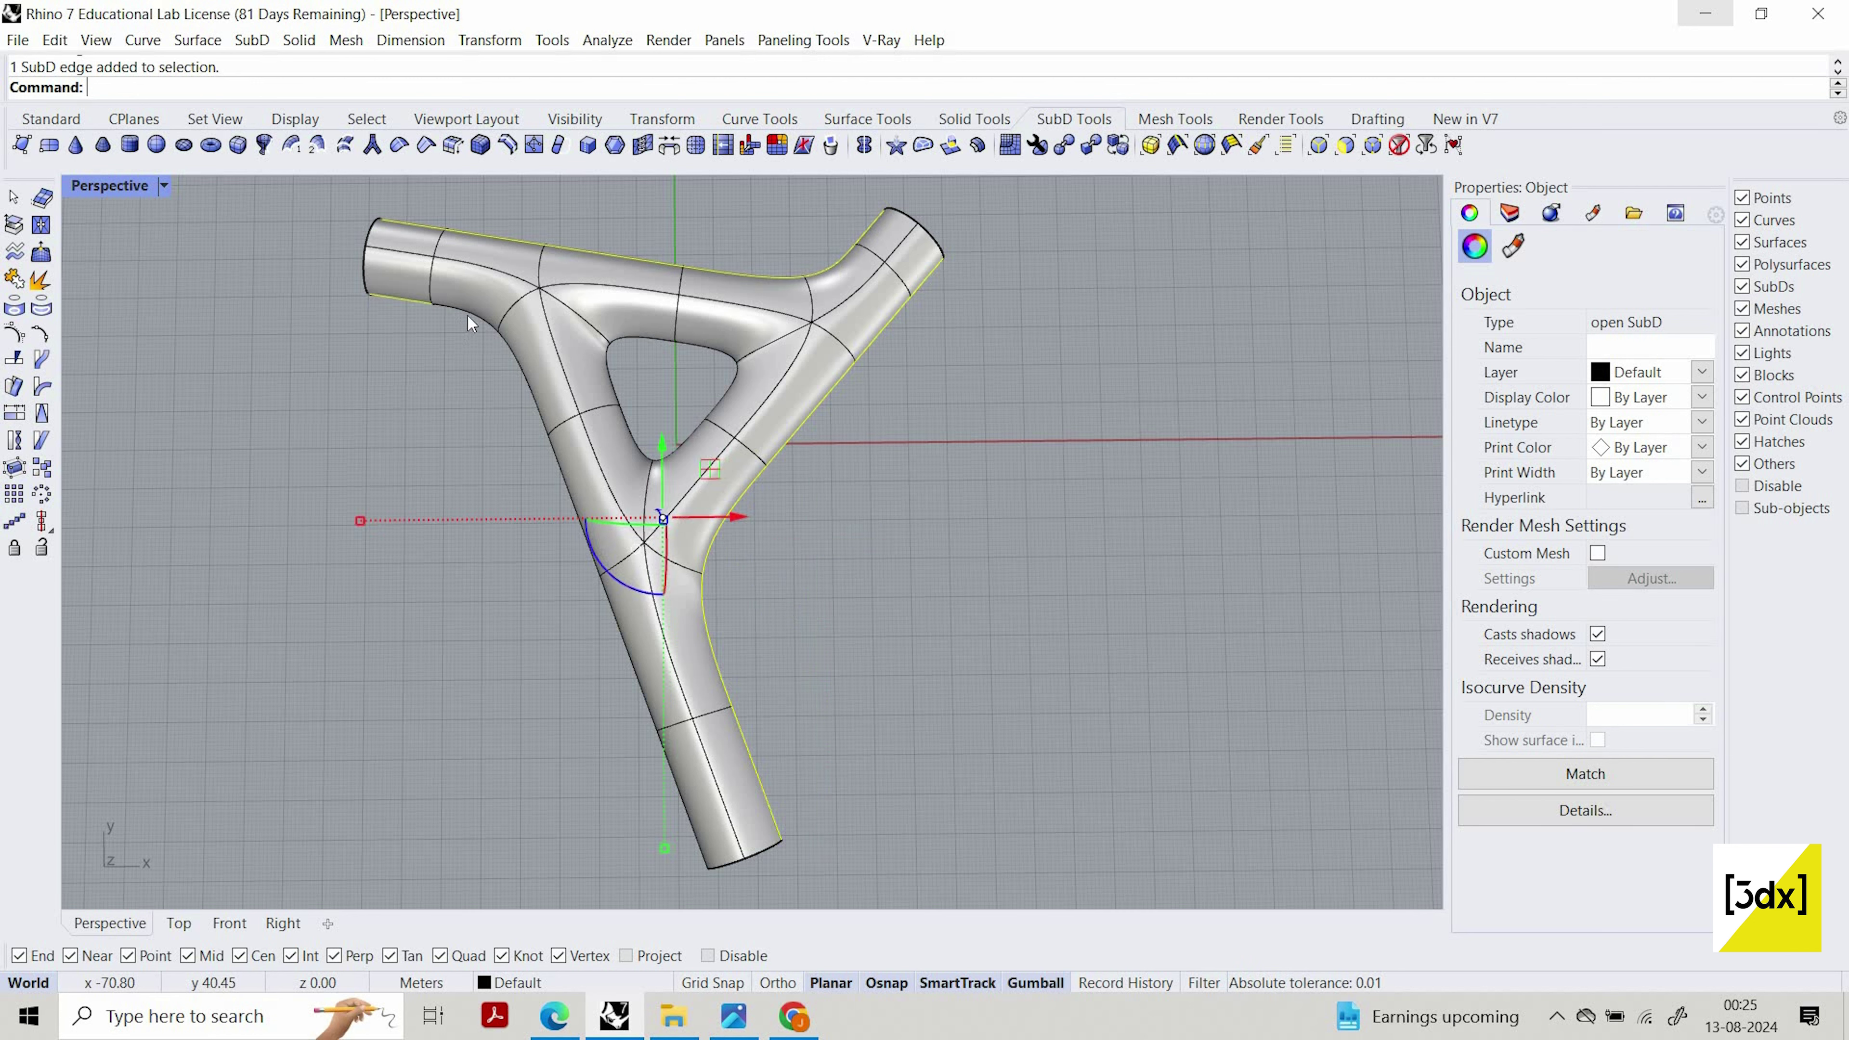
pyautogui.keyDown('ctrl'); pyautogui.keyDown('shift'); pyautogui.click(617, 621); pyautogui.keyUp('shift'); pyautogui.keyUp('ctrl')
pyautogui.keyDown('ctrl'); pyautogui.keyDown('shift'); pyautogui.click(665, 760); pyautogui.keyUp('shift'); pyautogui.keyUp('ctrl')
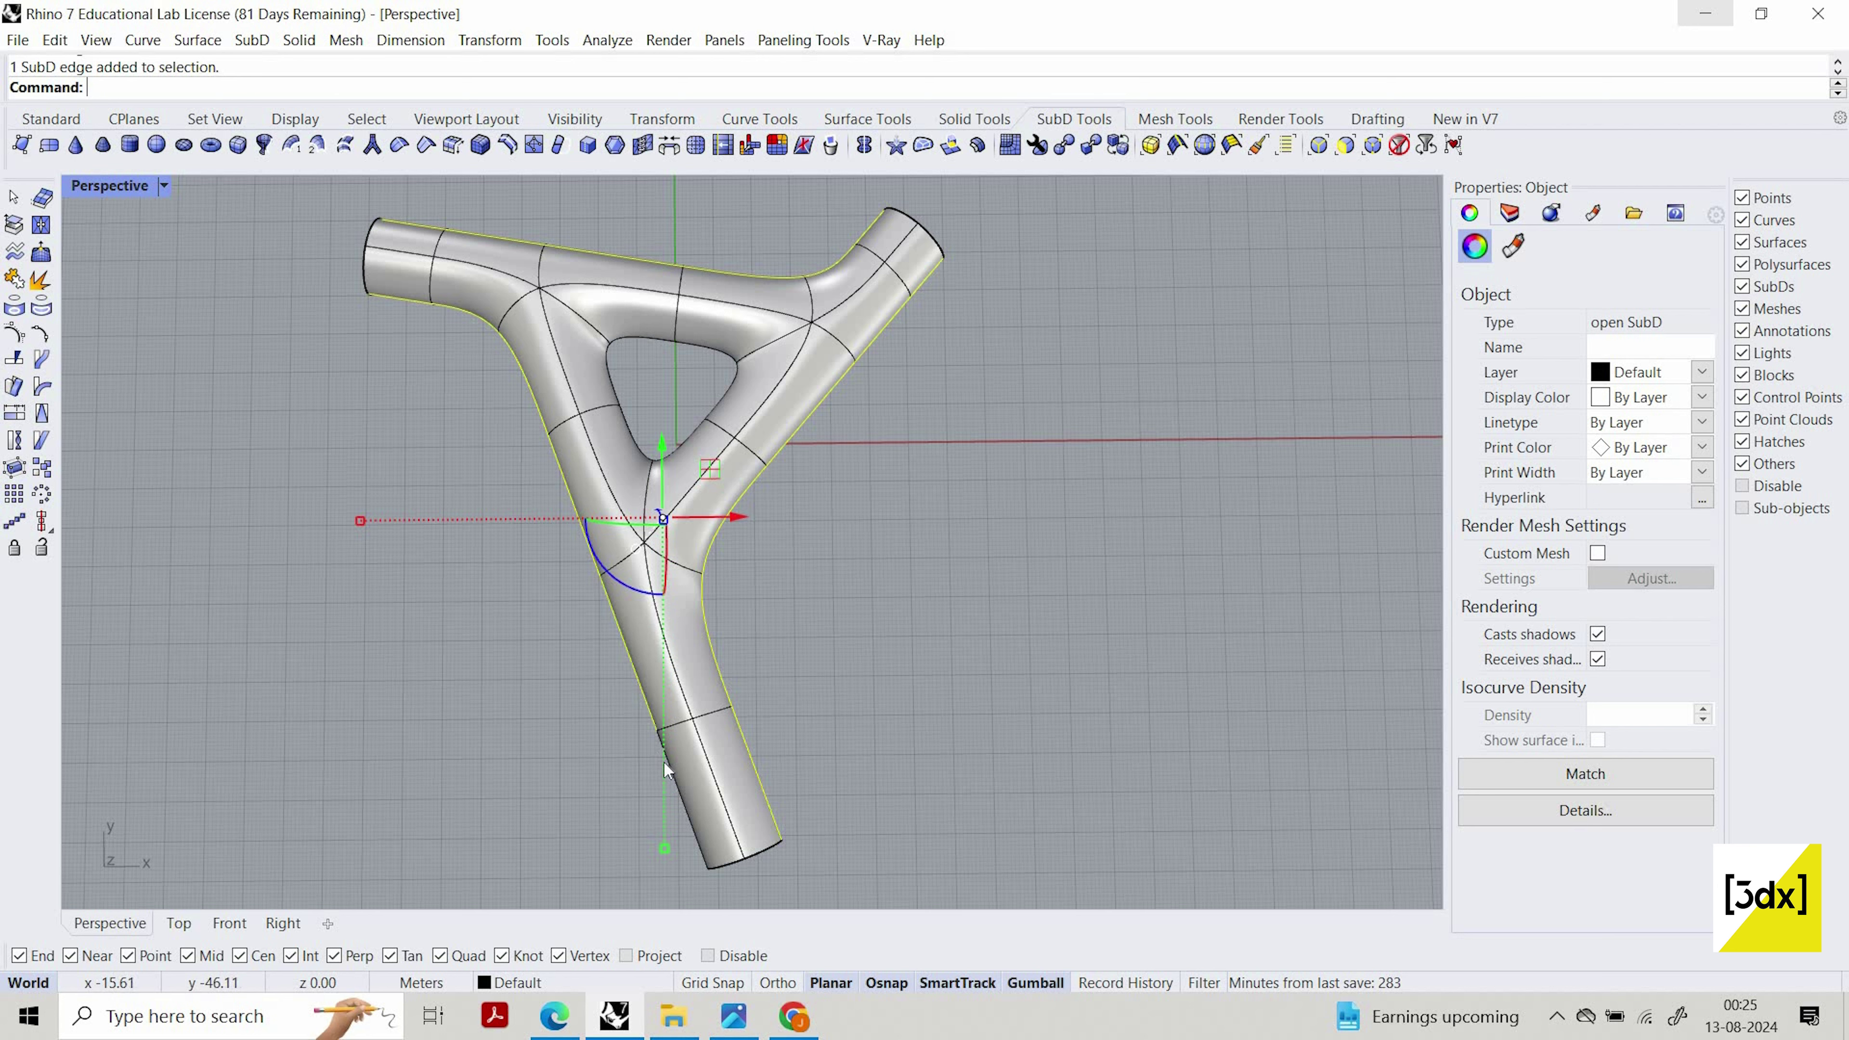
pyautogui.keyDown('ctrl'); pyautogui.keyDown('shift'); pyautogui.click(626, 422); pyautogui.keyUp('shift'); pyautogui.keyUp('ctrl')
pyautogui.keyDown('ctrl'); pyautogui.keyDown('shift'); pyautogui.click(607, 363); pyautogui.keyUp('shift'); pyautogui.keyUp('ctrl')
pyautogui.keyDown('ctrl'); pyautogui.keyDown('shift'); pyautogui.click(669, 337); pyautogui.keyUp('shift'); pyautogui.keyUp('ctrl')
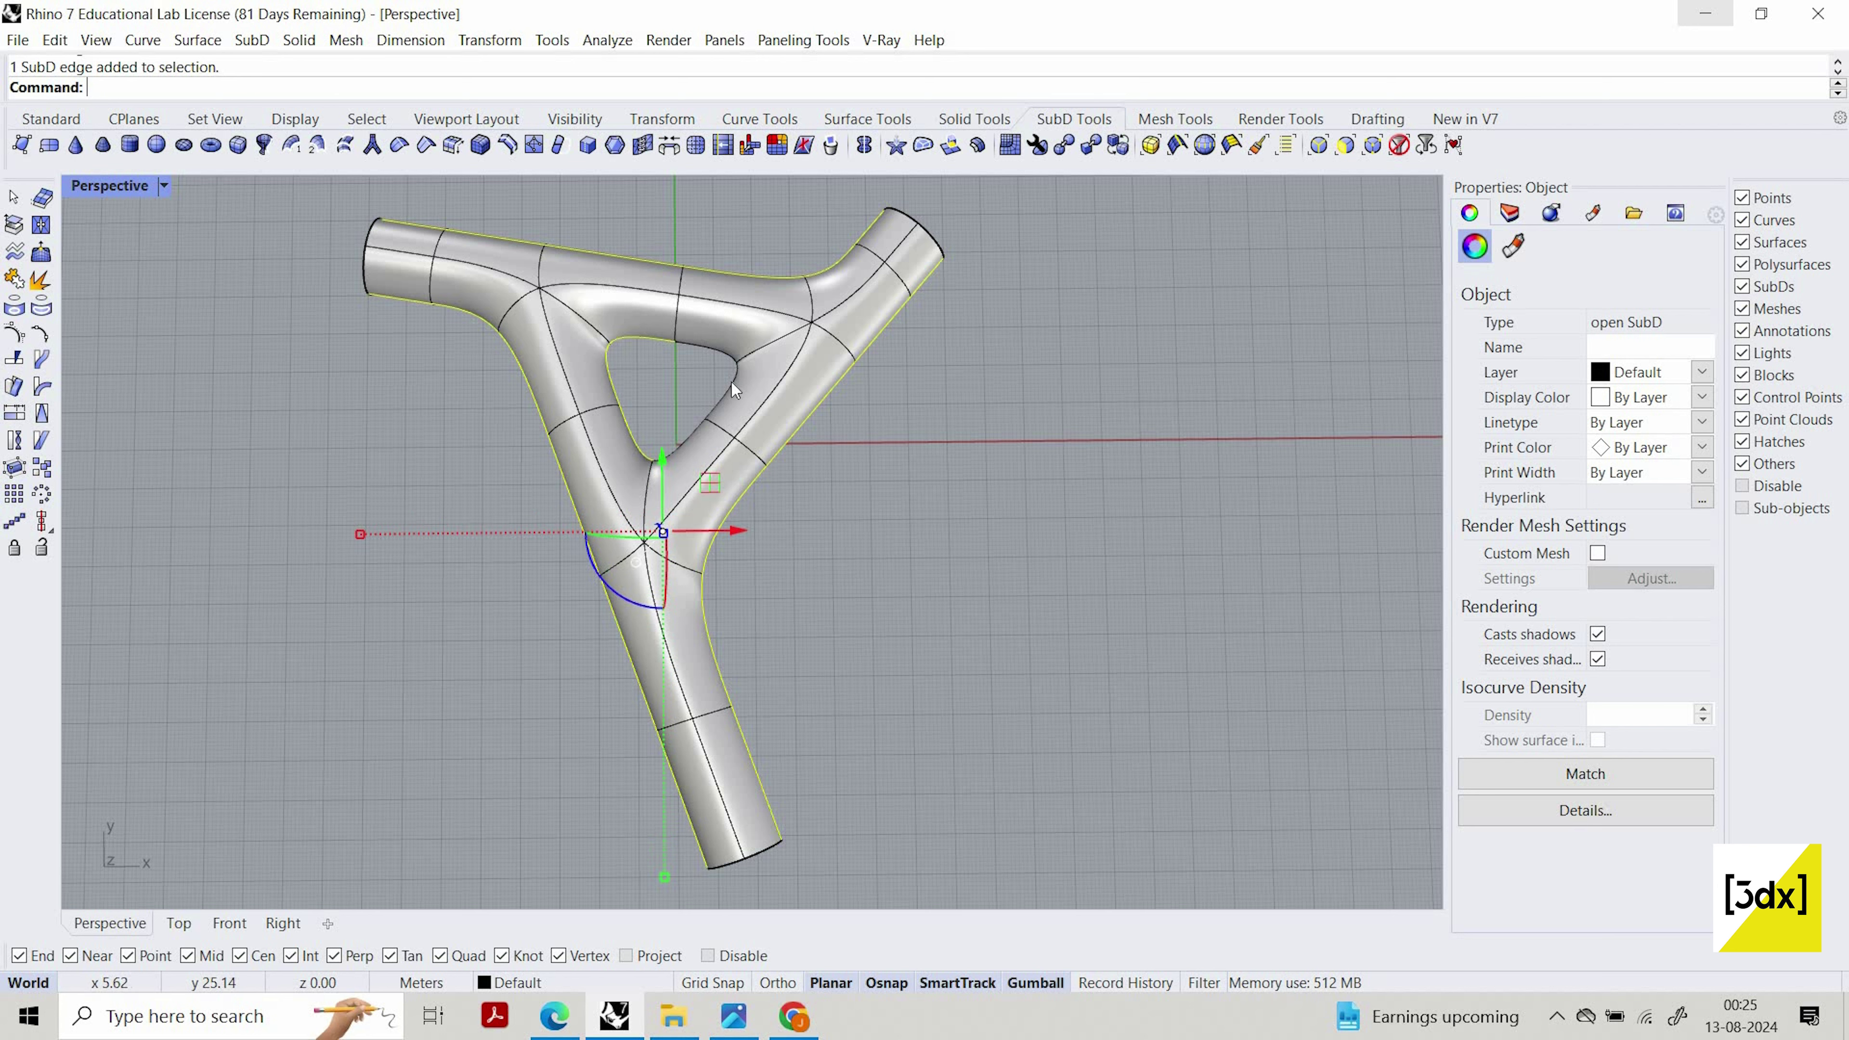
pyautogui.keyDown('ctrl'); pyautogui.keyDown('shift'); pyautogui.click(689, 435); pyautogui.keyUp('shift'); pyautogui.keyUp('ctrl')
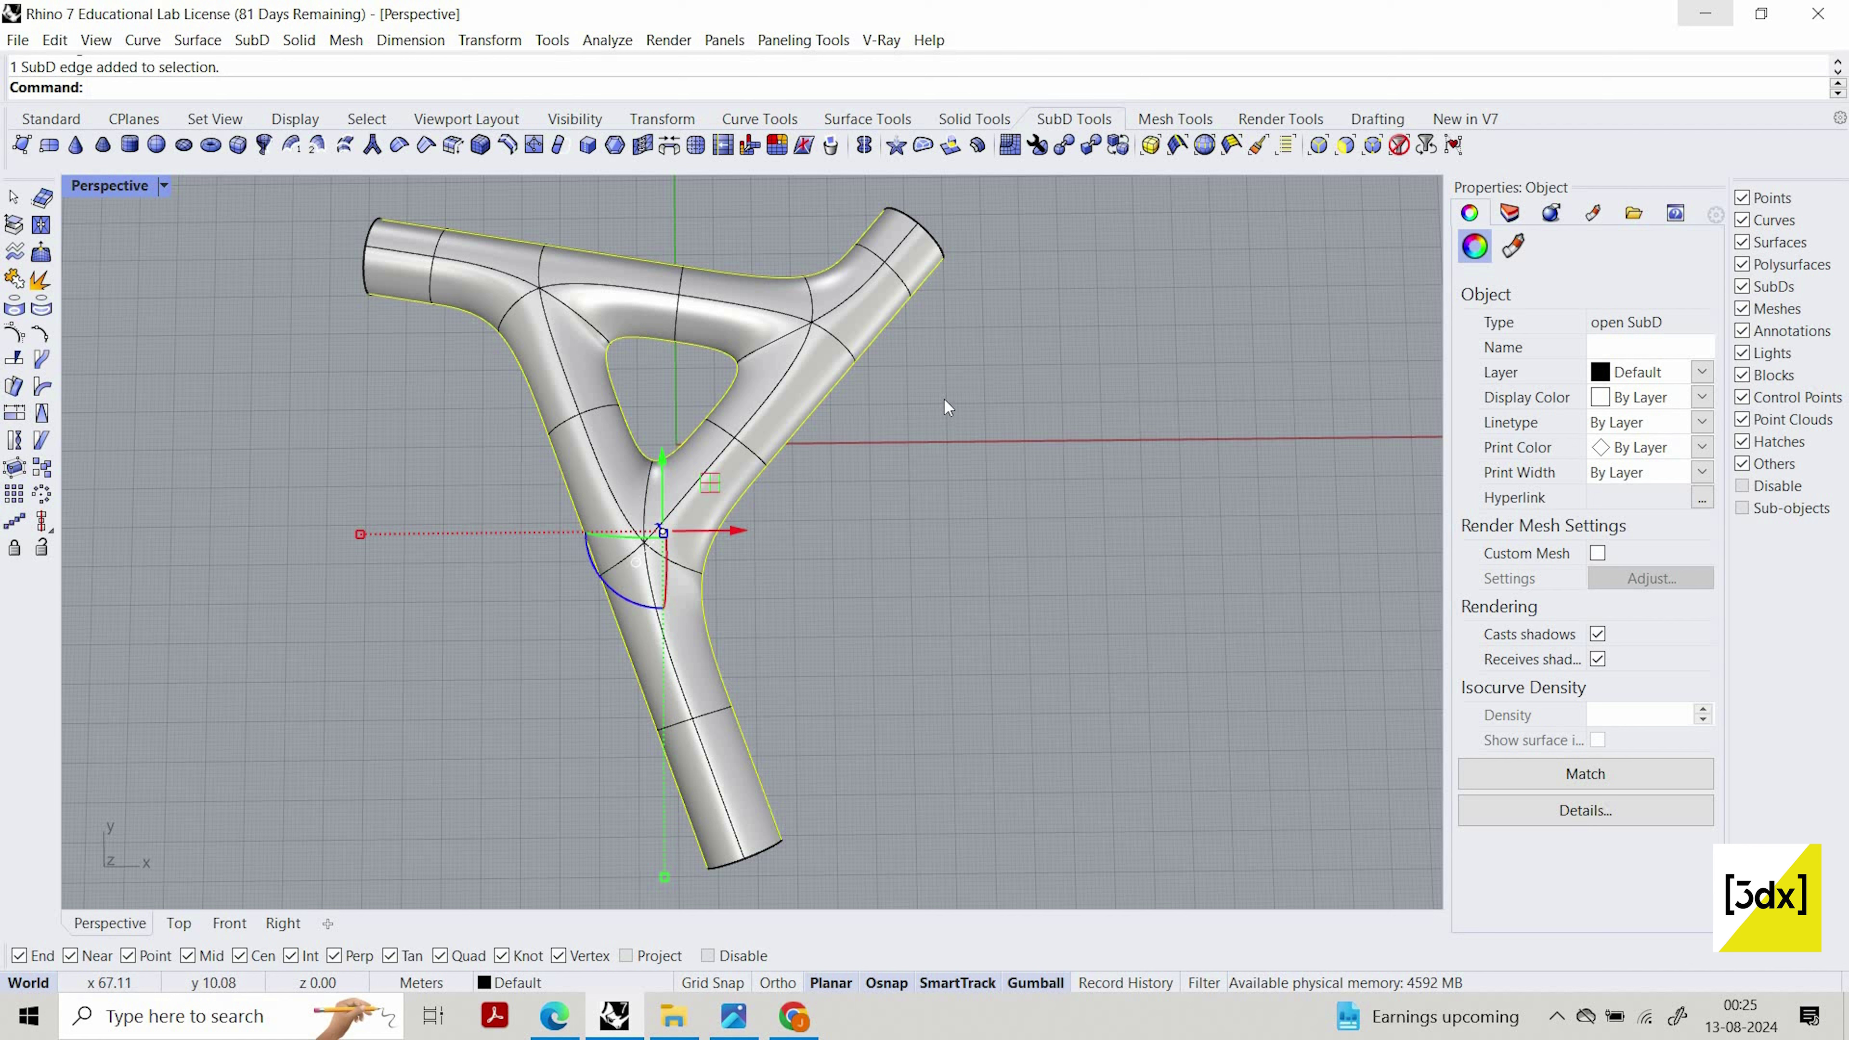
pyautogui.click(428, 145)
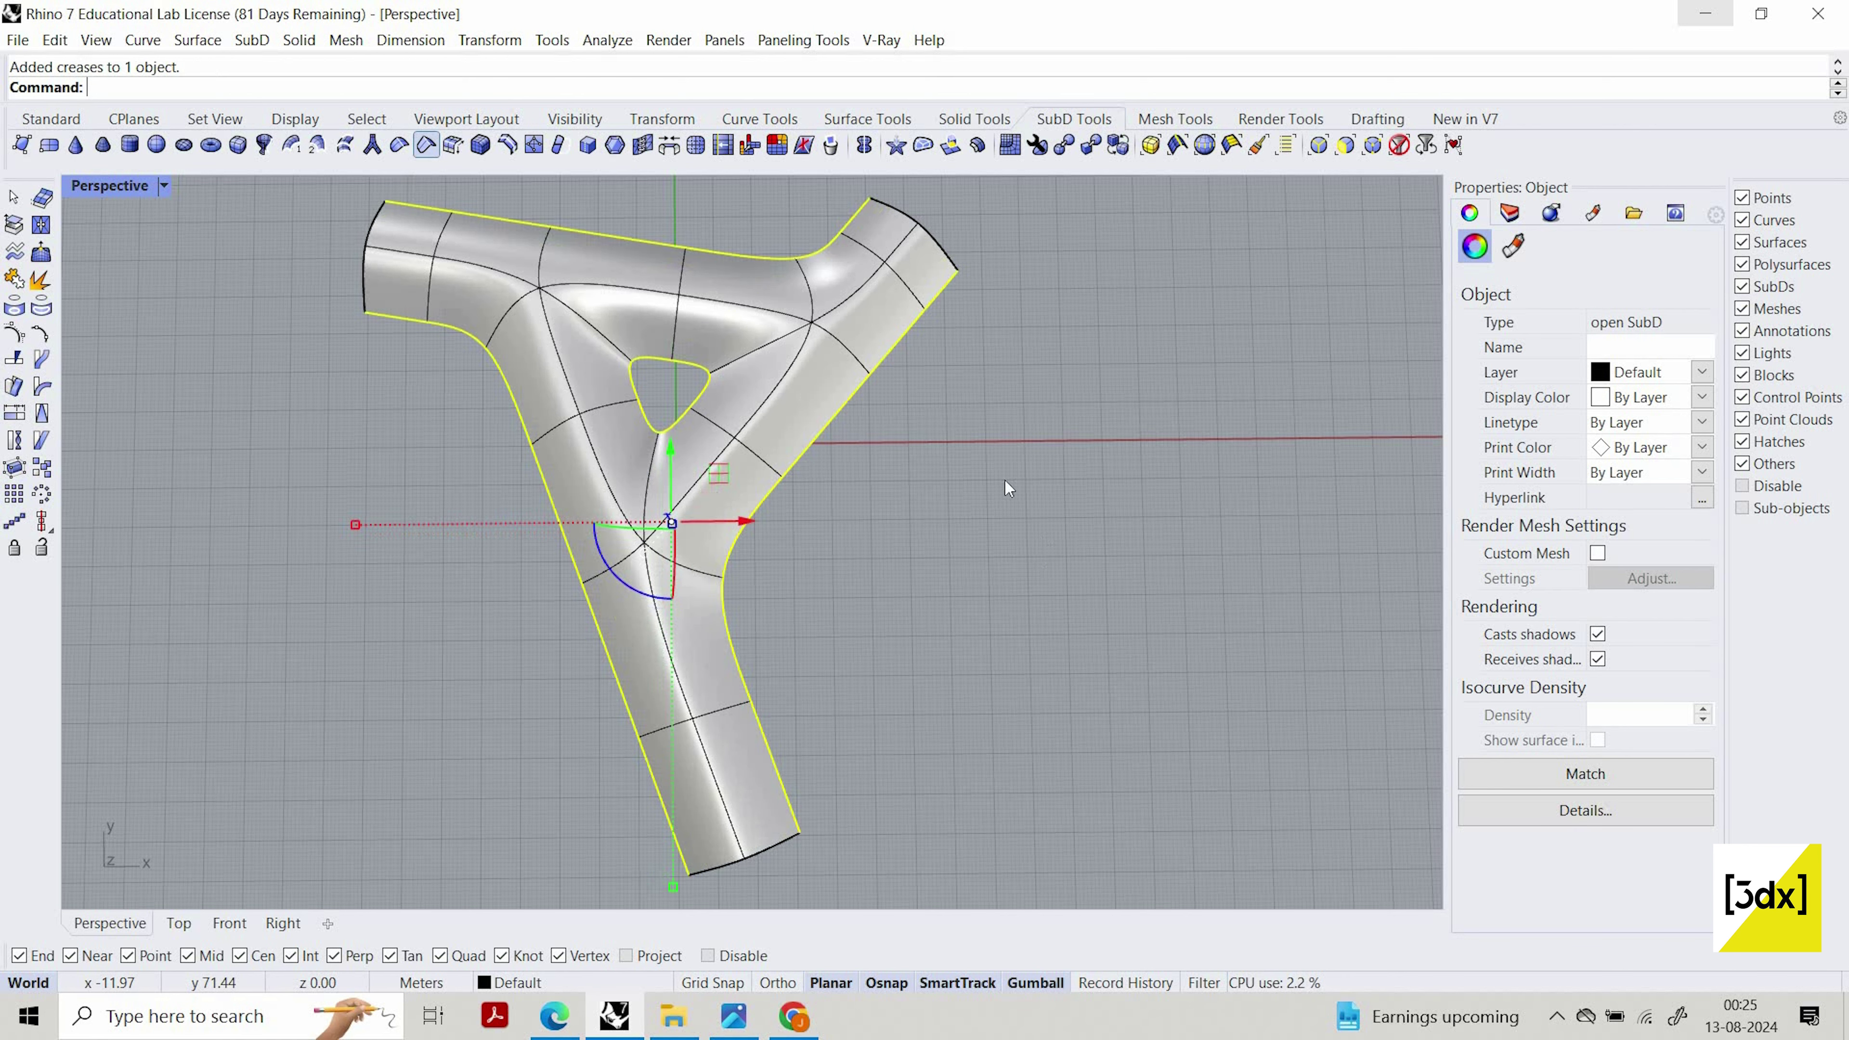
# Delete the lower half of the creased SubD, selecting its faces below the centre plane in the Right view
pyautogui.doubleClick(93, 191)
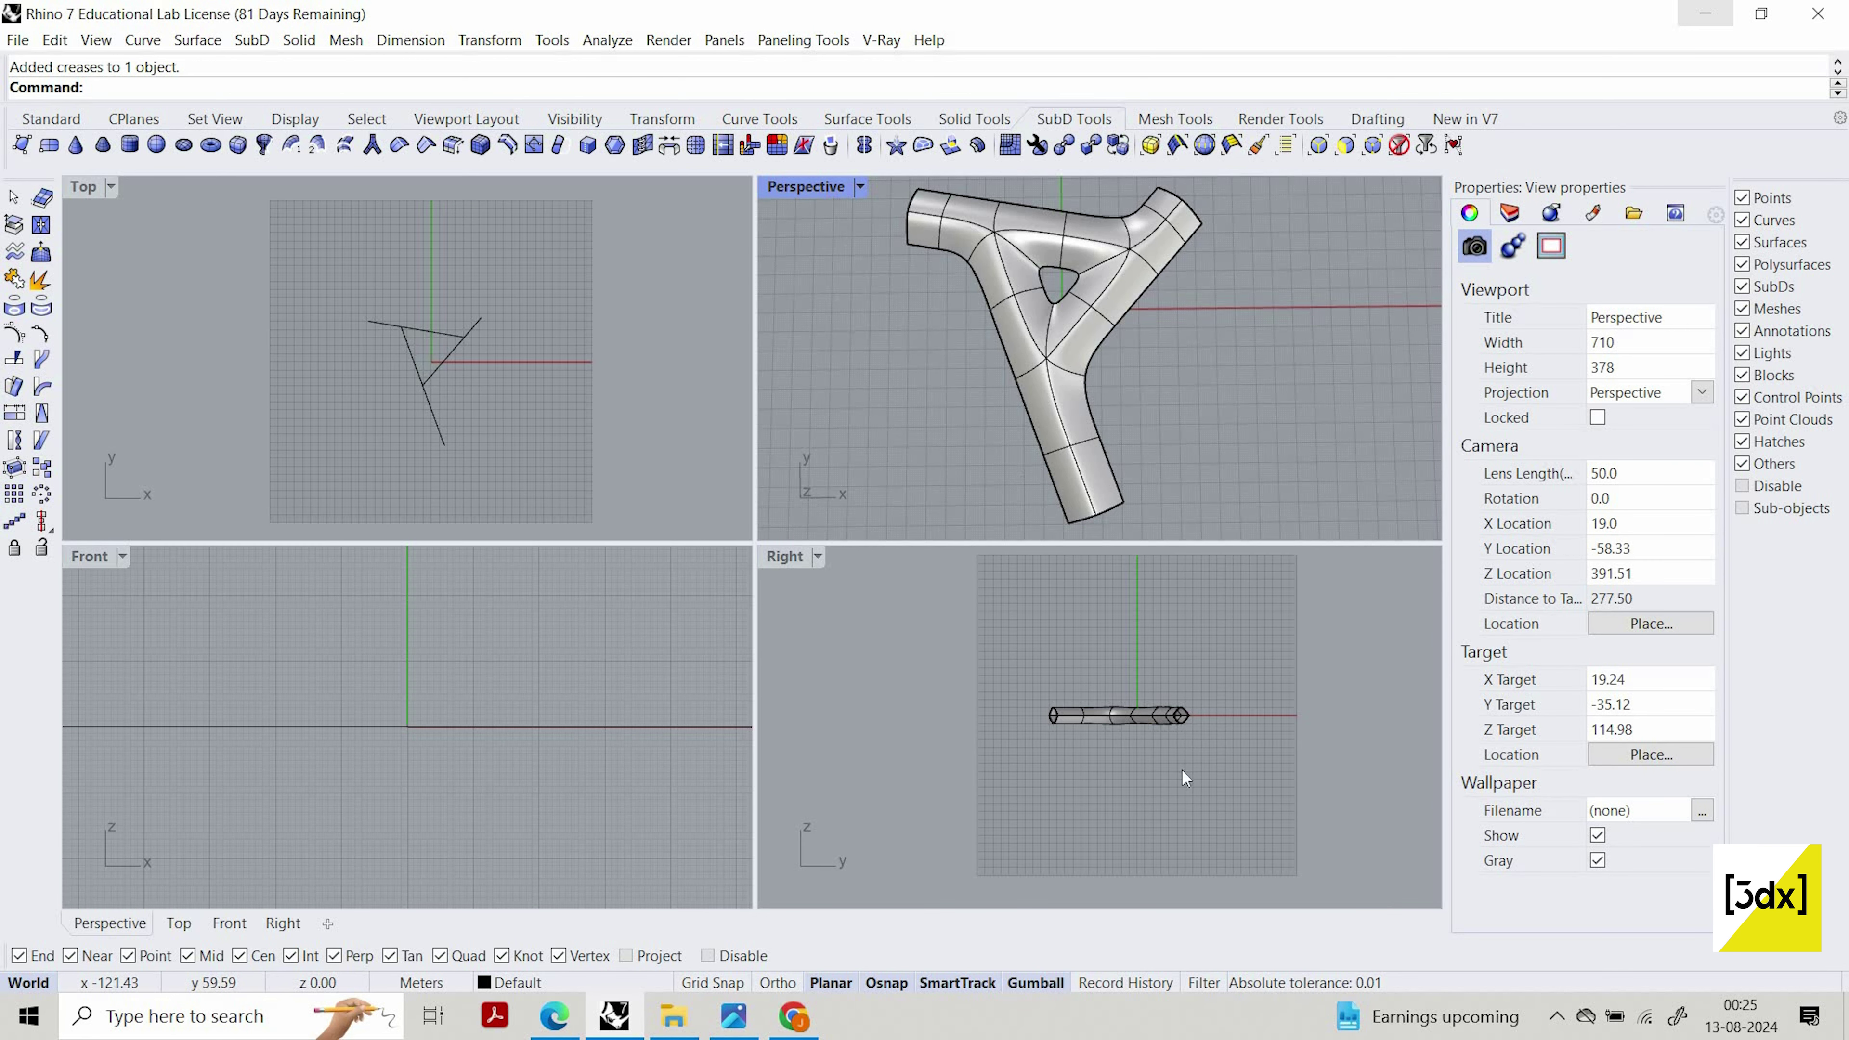
pyautogui.click(1147, 669)
pyautogui.scroll(3, 1257, 740)
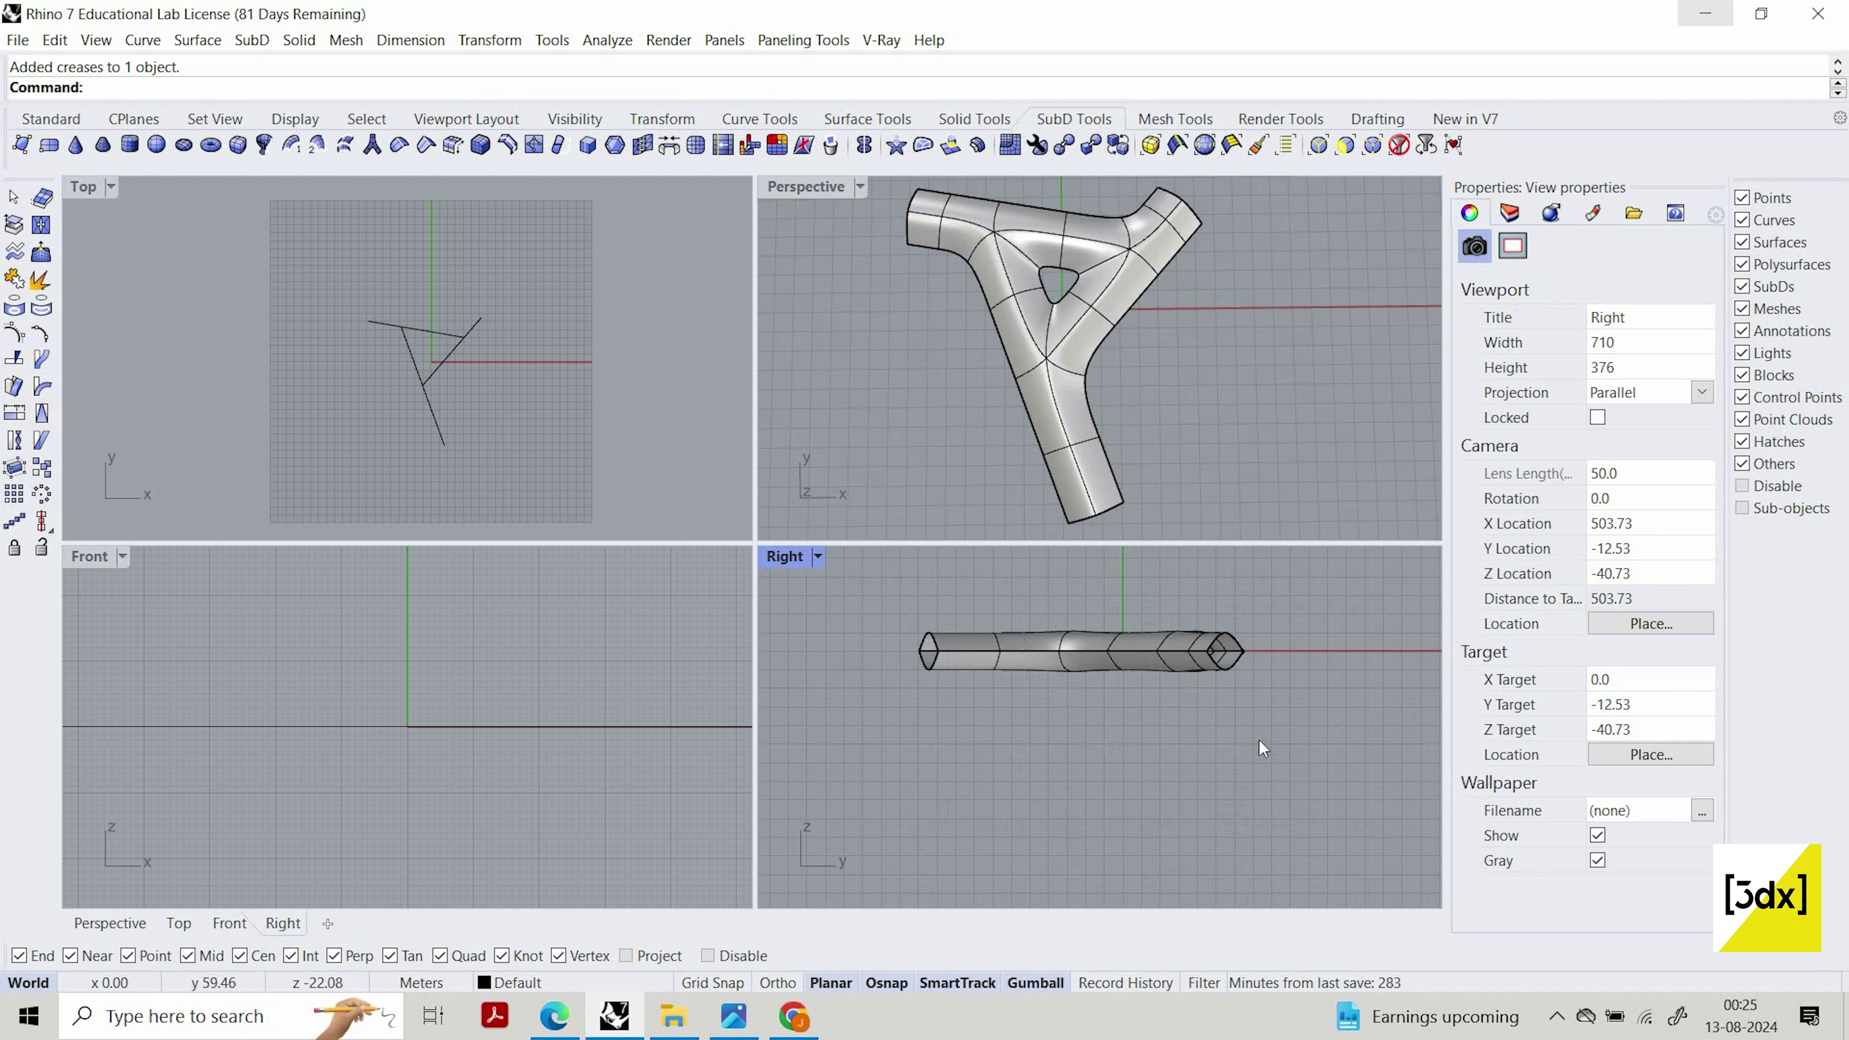
pyautogui.keyDown('ctrl'); pyautogui.keyDown('shift'); pyautogui.moveTo(910, 659); pyautogui.dragTo(1201, 737); pyautogui.keyUp('shift'); pyautogui.keyUp('ctrl')
pyautogui.press('Delete')
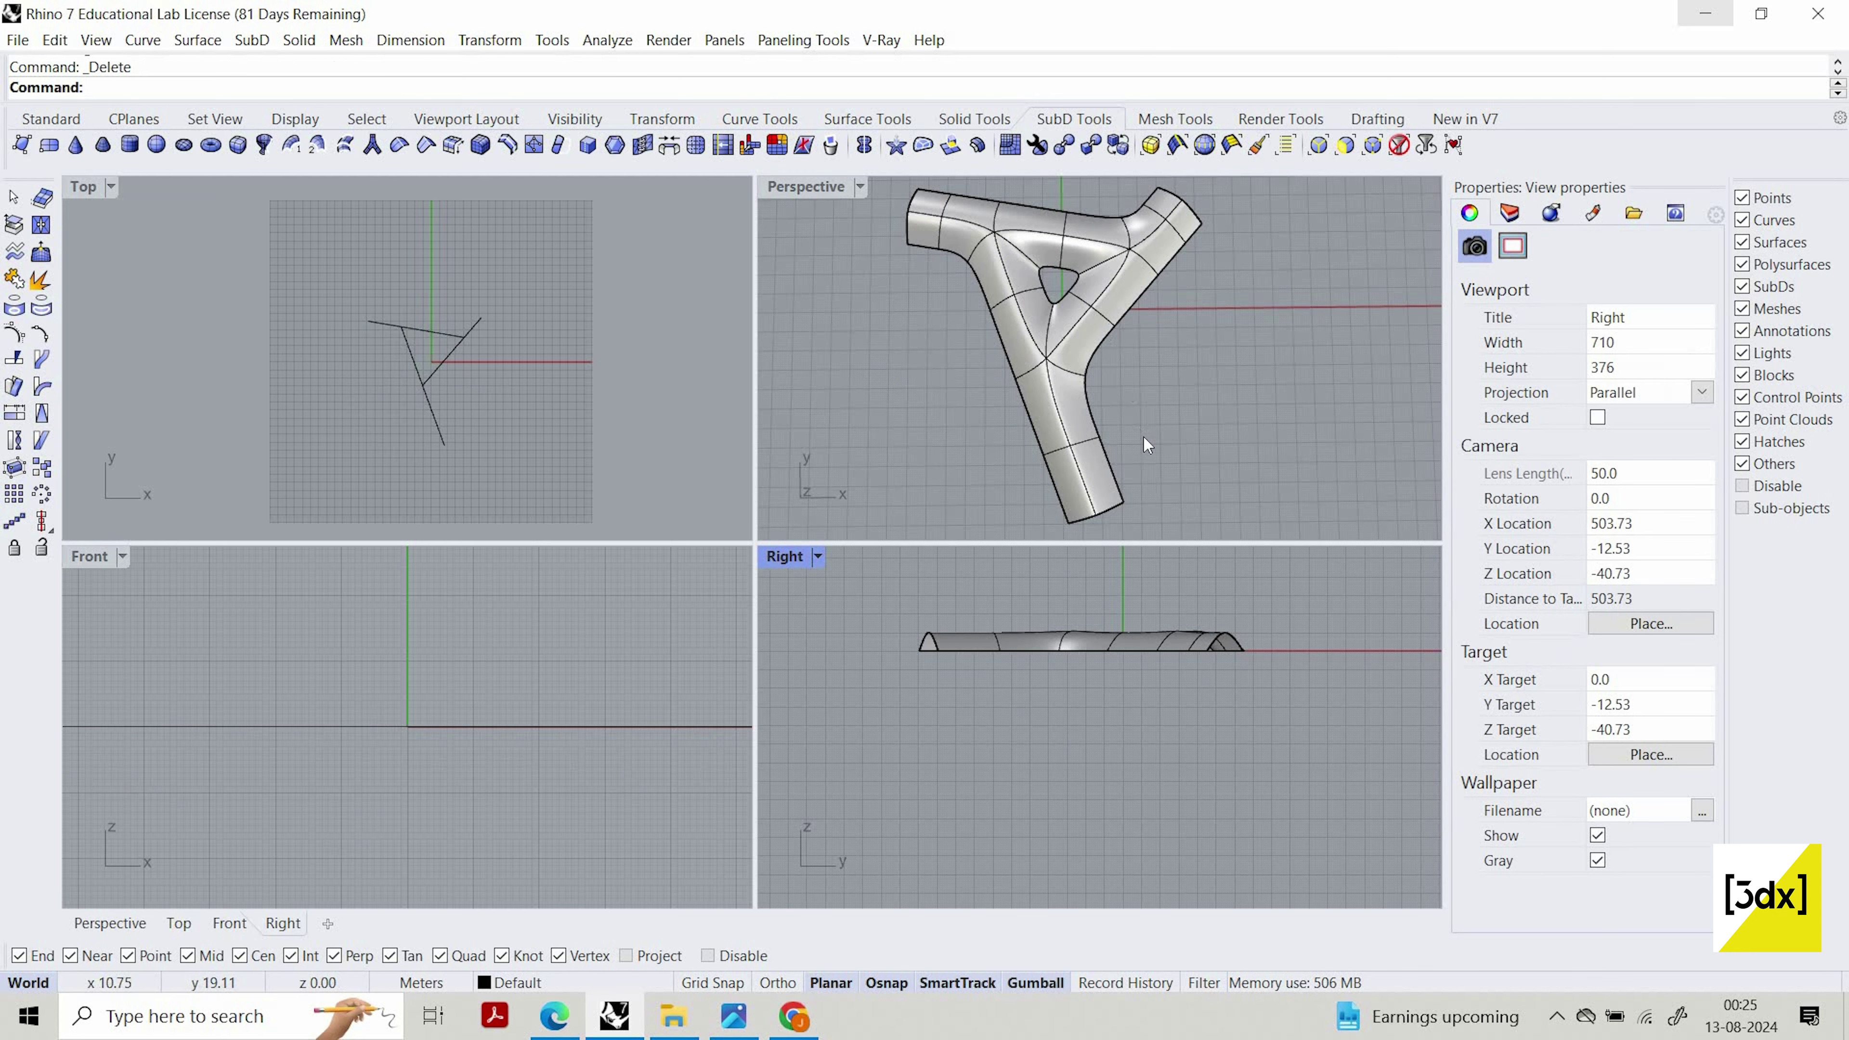
# Try pulling the vertex on the side edge of the longest arm outward in the Perspective view, and undo the move
pyautogui.click(1092, 436)
pyautogui.scroll(5, 1095, 426)
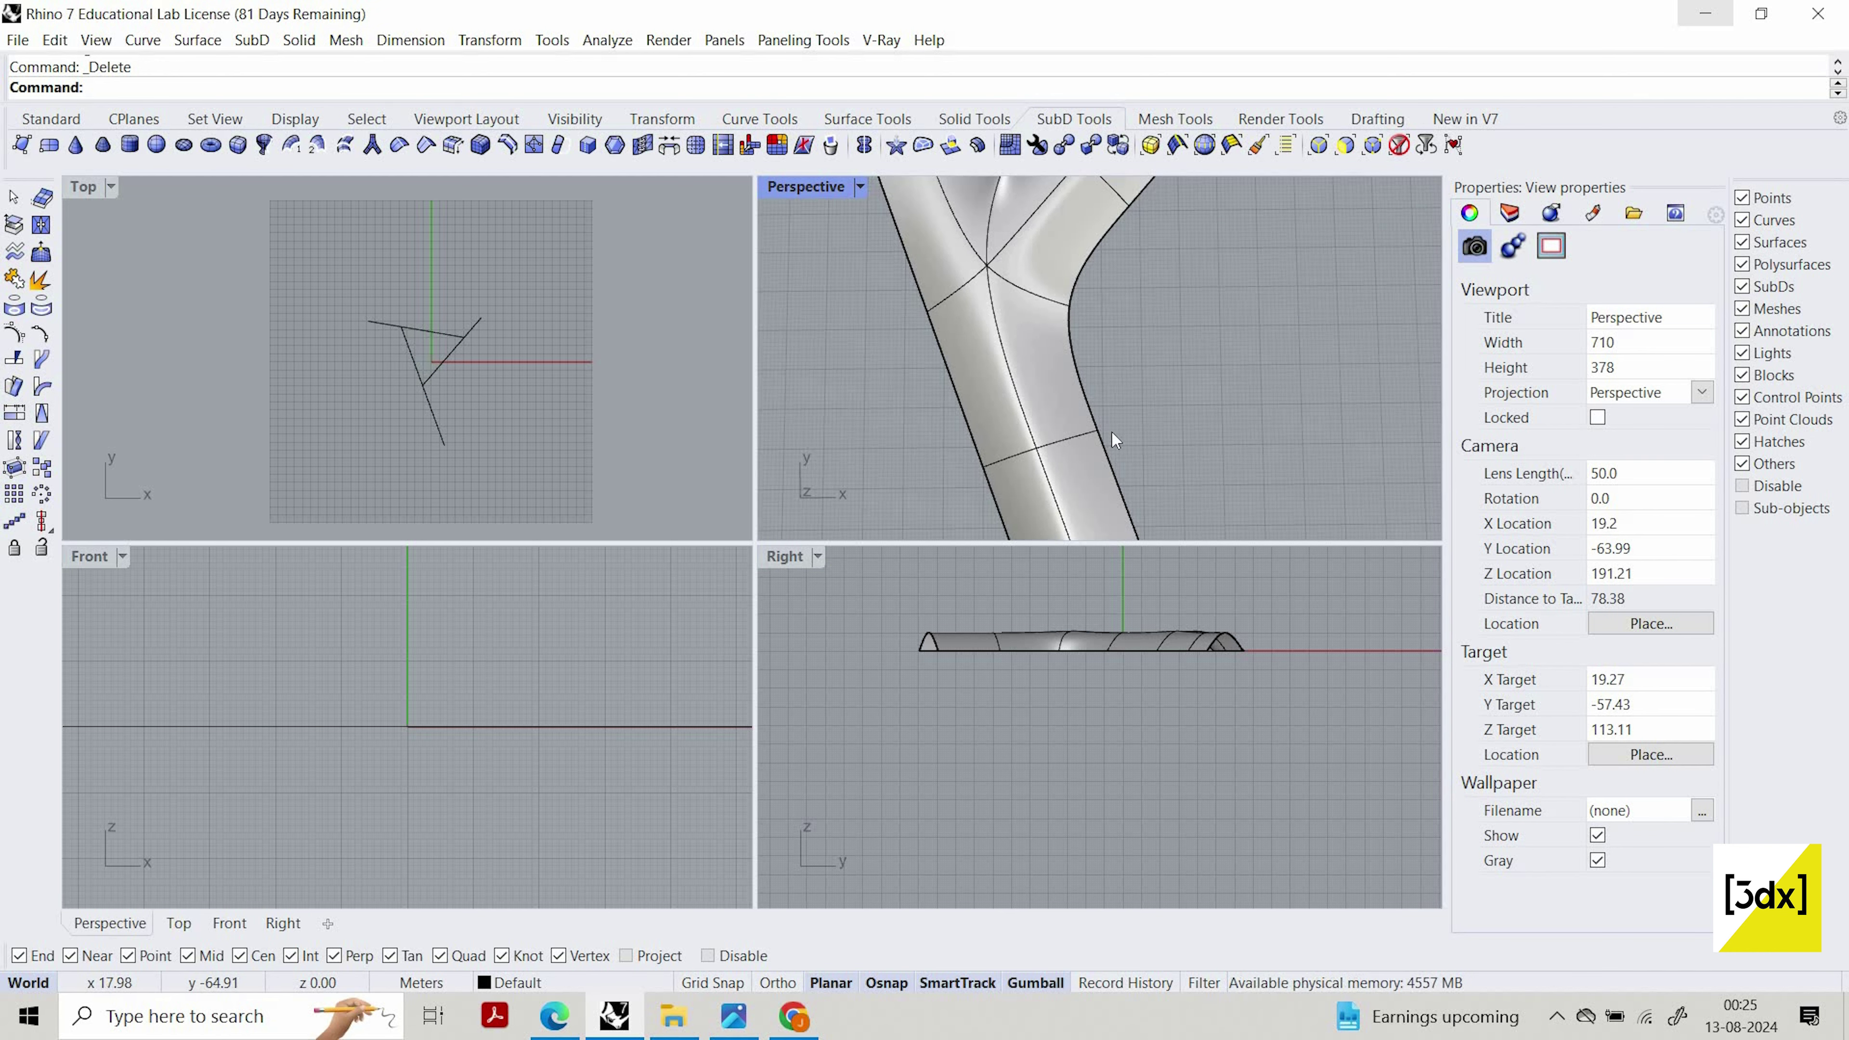
pyautogui.keyDown('ctrl'); pyautogui.keyDown('shift'); pyautogui.click(1096, 431); pyautogui.keyUp('shift'); pyautogui.keyUp('ctrl')
pyautogui.moveTo(1167, 430); pyautogui.dragTo(1354, 374)
pyautogui.hotkey('ctrl', 'z')
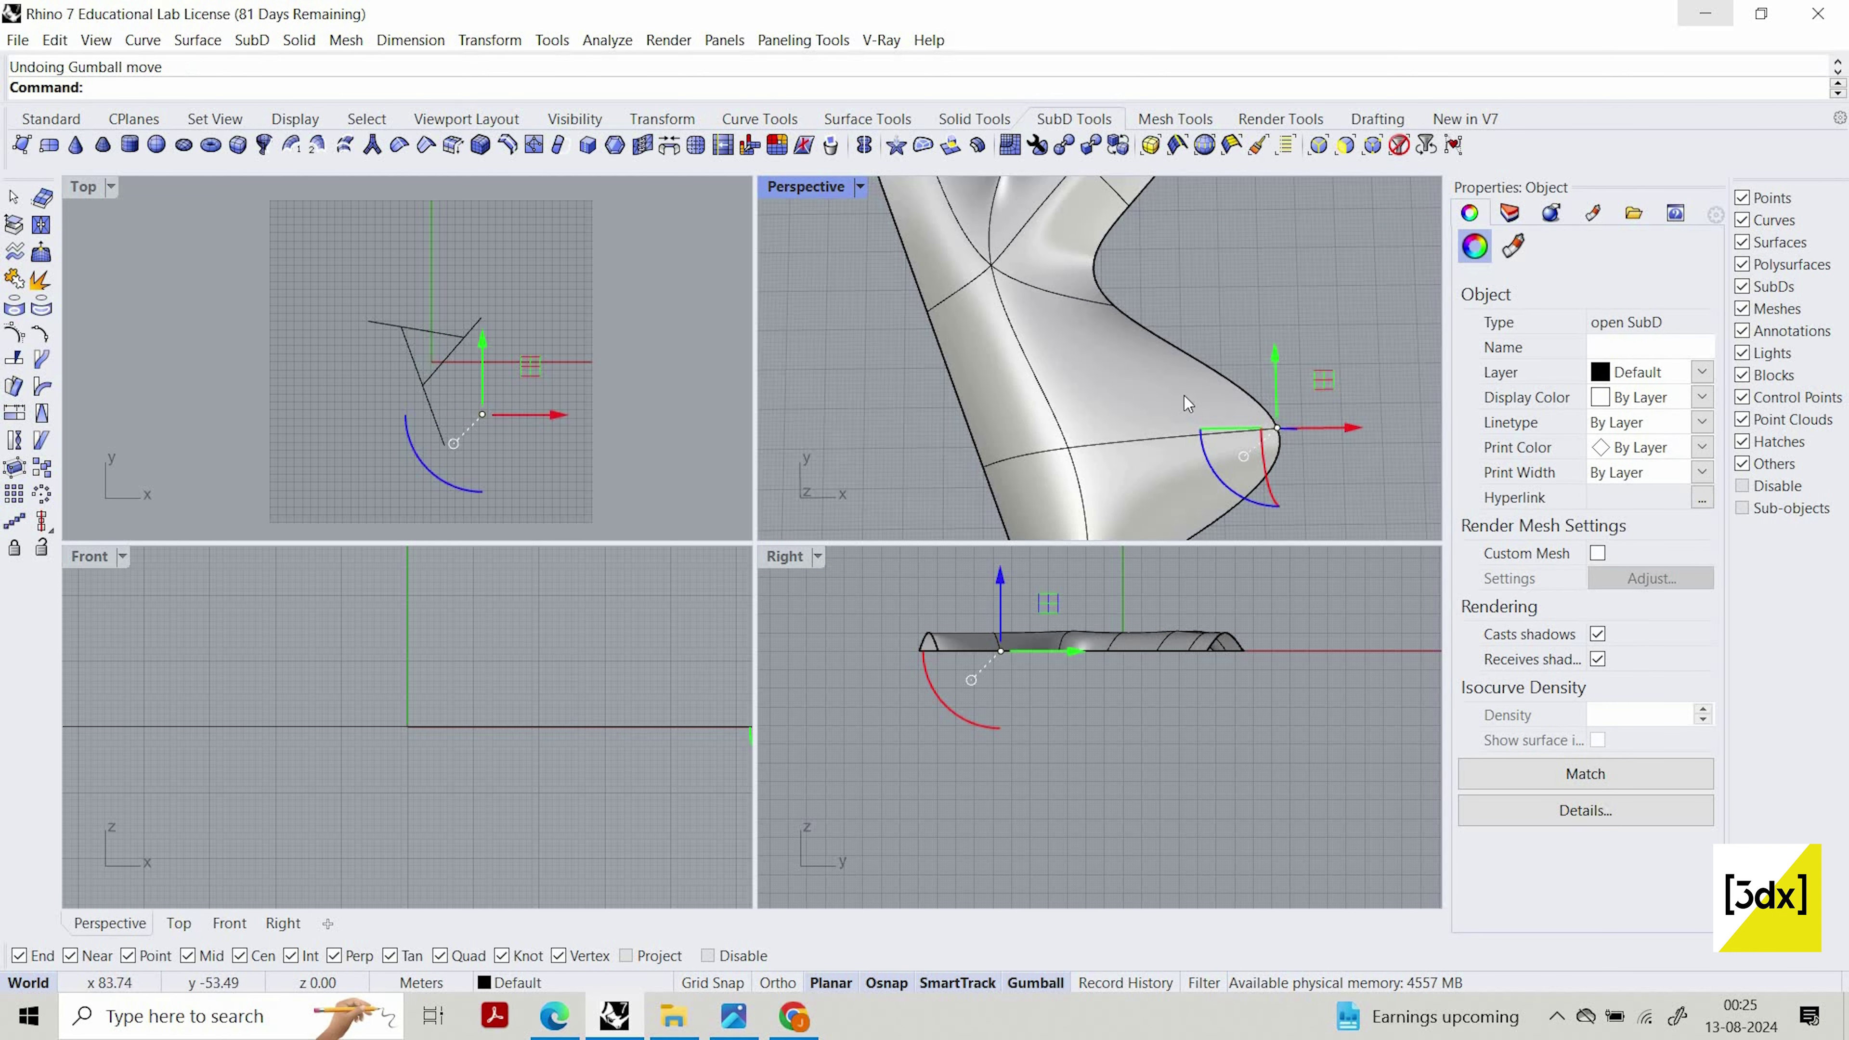
pyautogui.scroll(-5, 972, 254)
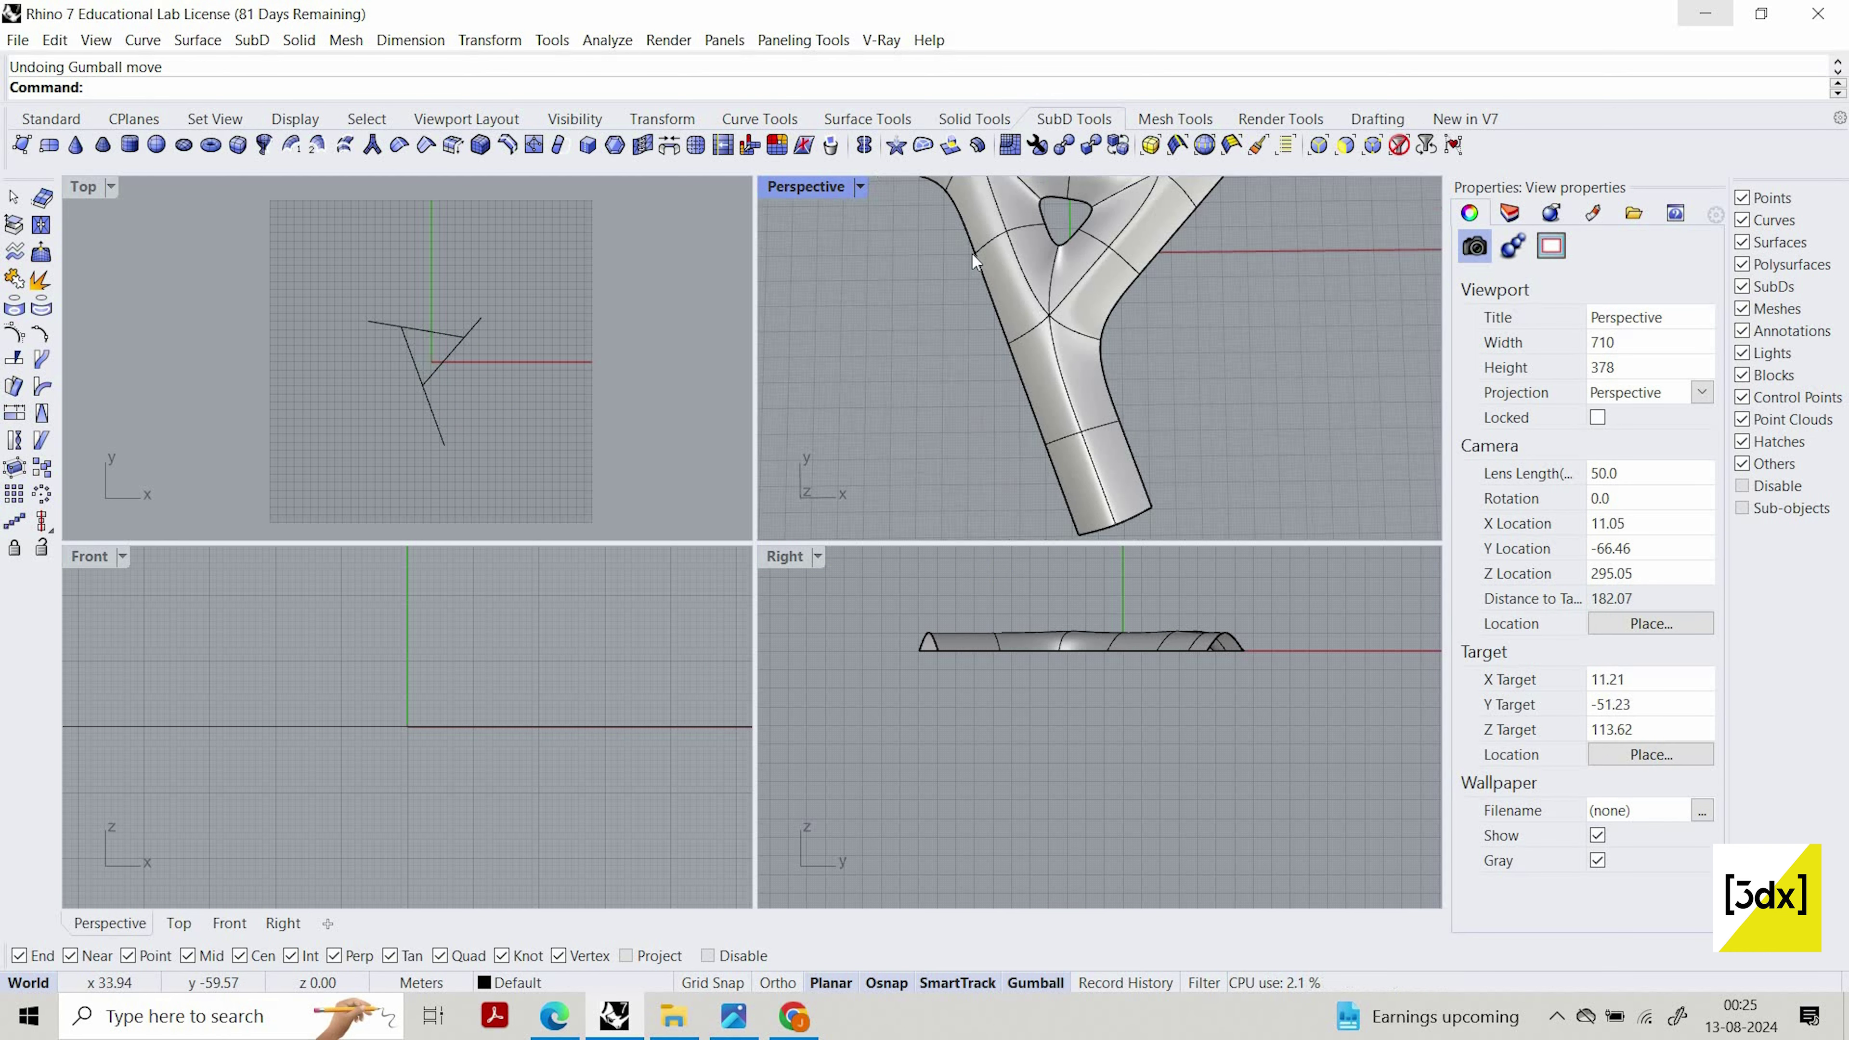
# Maximize the Perspective view and show the control points of the half SubD
pyautogui.doubleClick(813, 191)
pyautogui.moveTo(1011, 466); pyautogui.dragTo(1015, 412, button='right')
pyautogui.click(1015, 412)
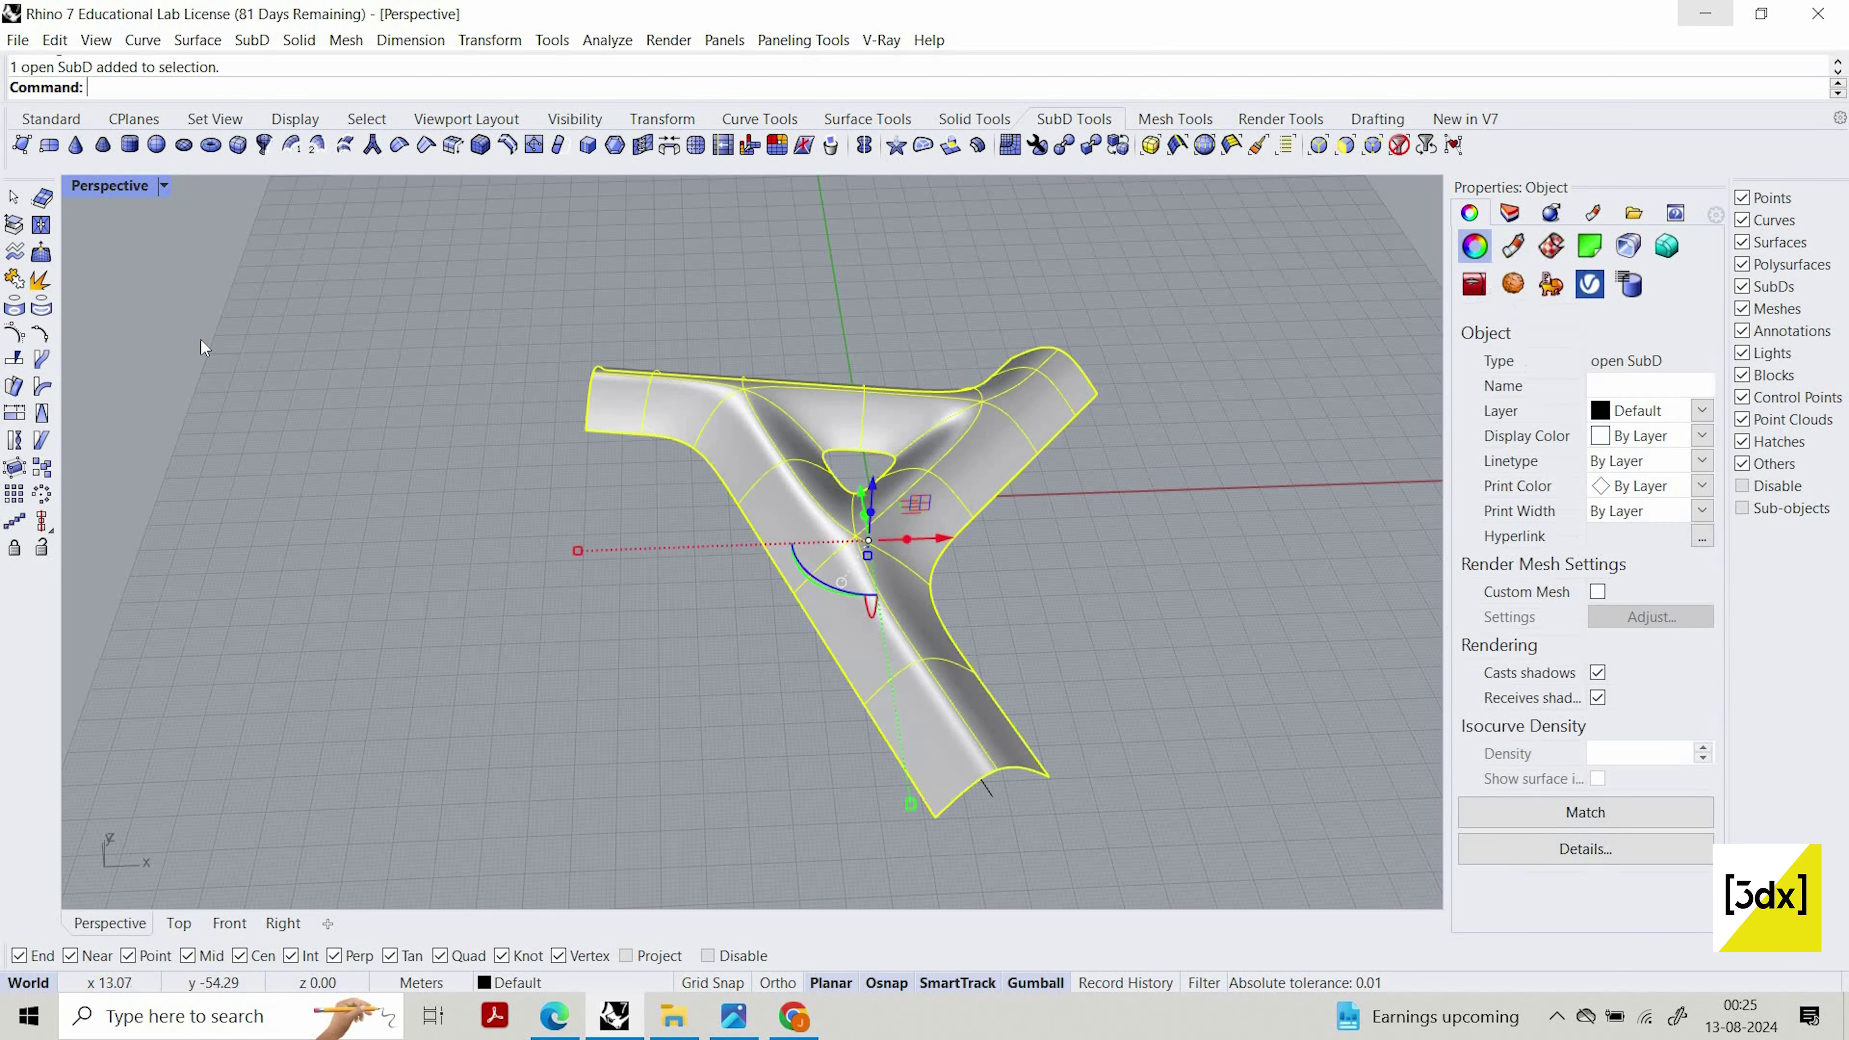
pyautogui.click(15, 335)
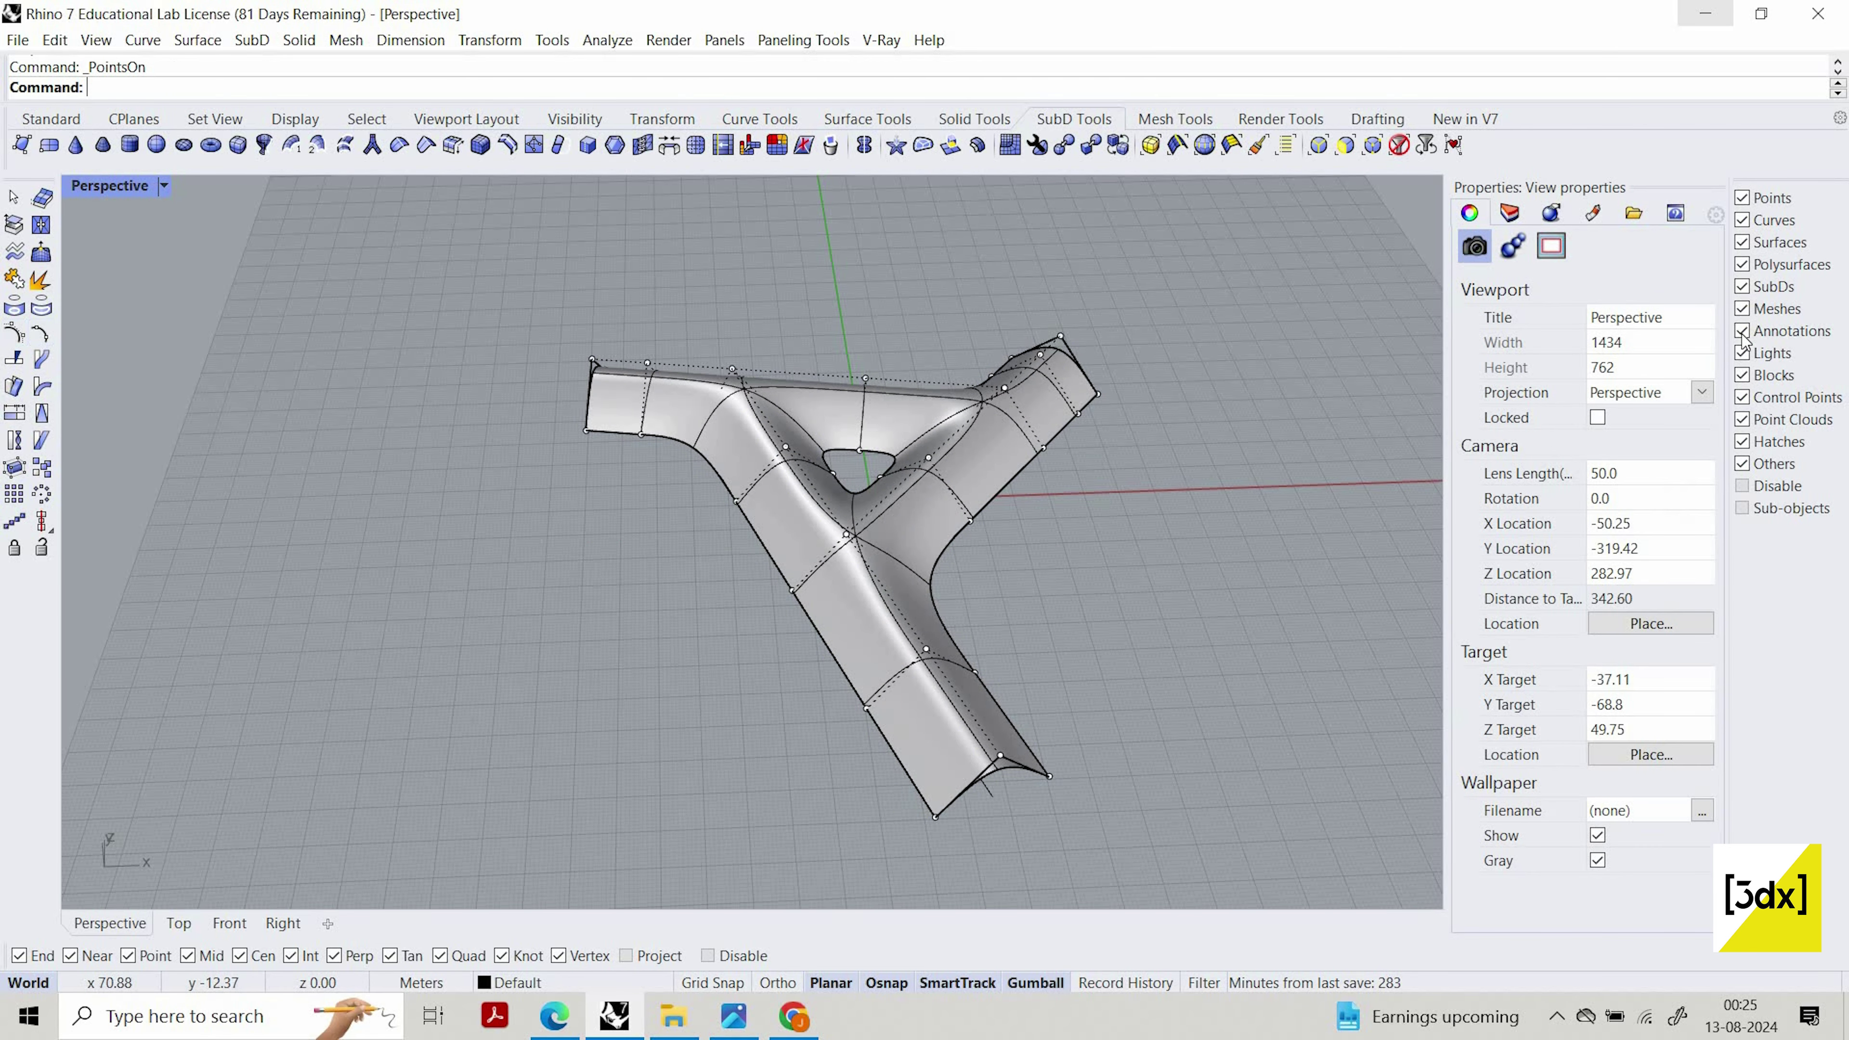
# Restrict the selection filter to control points only, excluding every other object type
pyautogui.click(1743, 201)
pyautogui.click(1742, 220)
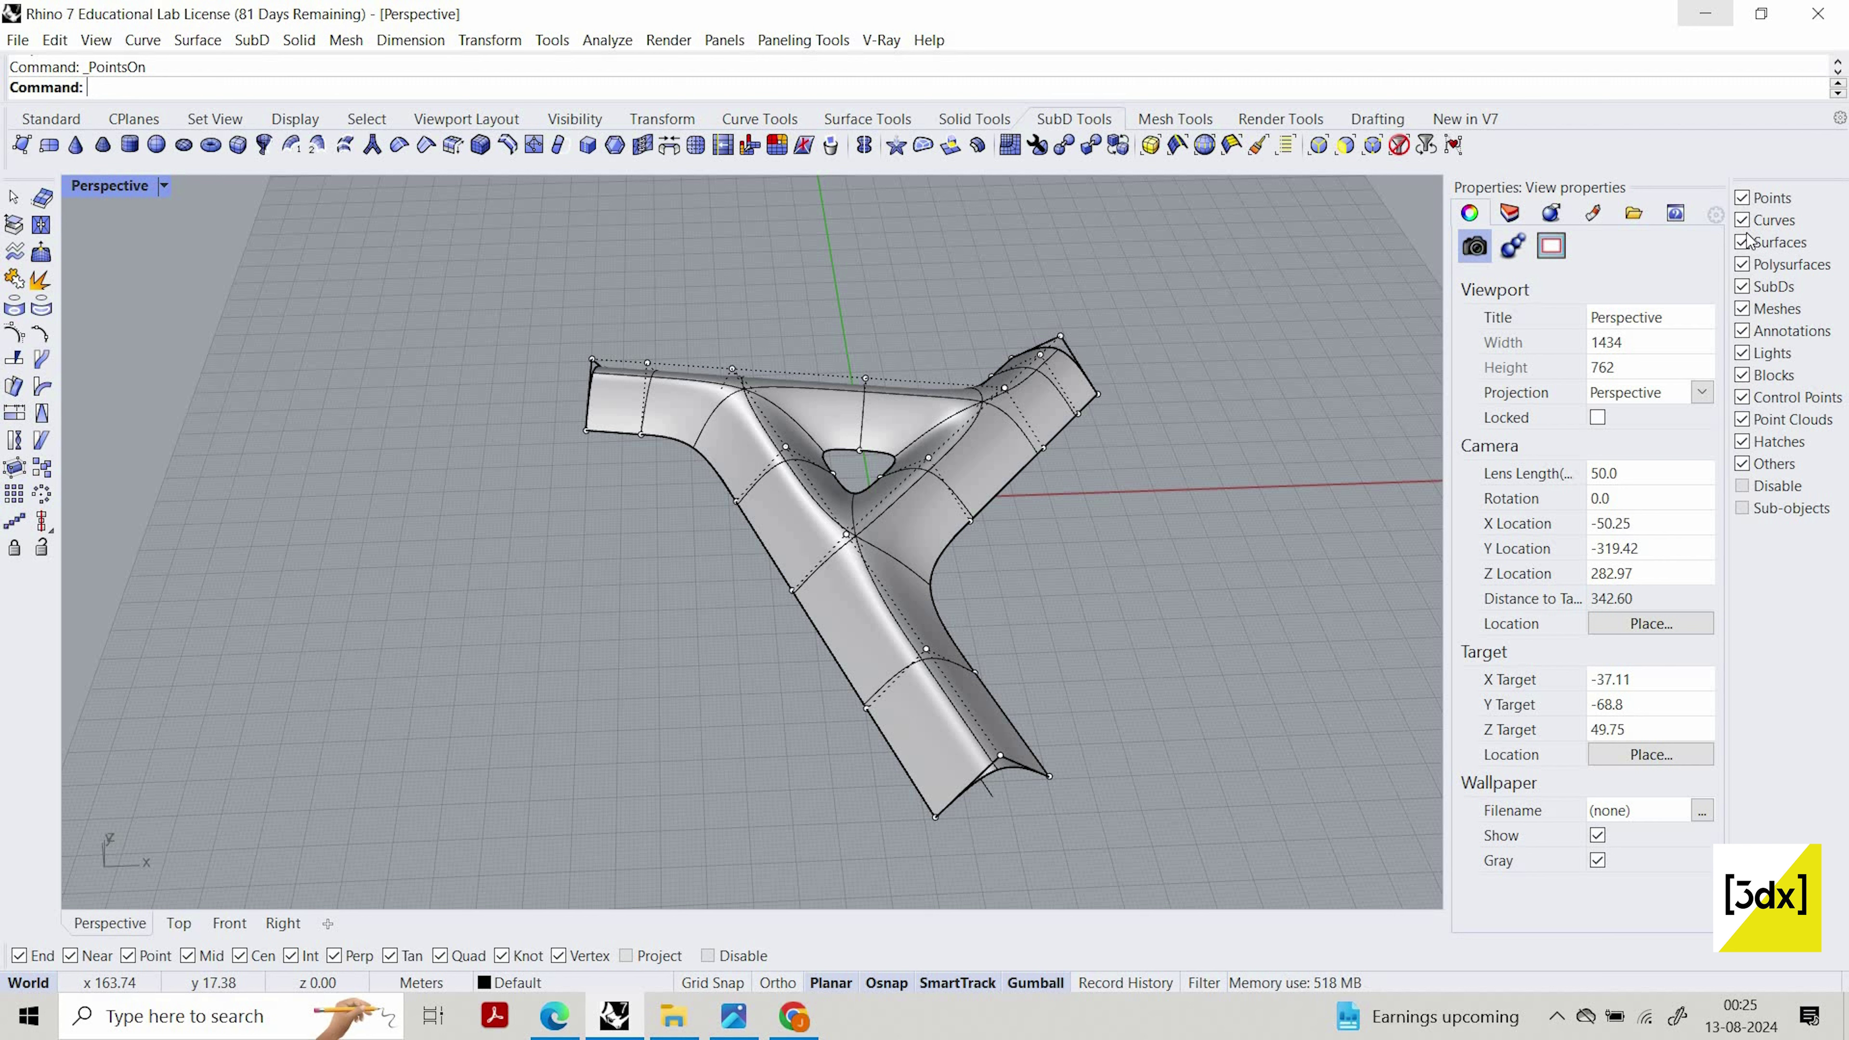
pyautogui.click(1742, 241)
pyautogui.click(1742, 242)
pyautogui.click(1743, 286)
pyautogui.click(1742, 241)
pyautogui.click(1742, 264)
pyautogui.click(1742, 353)
pyautogui.click(1742, 330)
pyautogui.click(1742, 374)
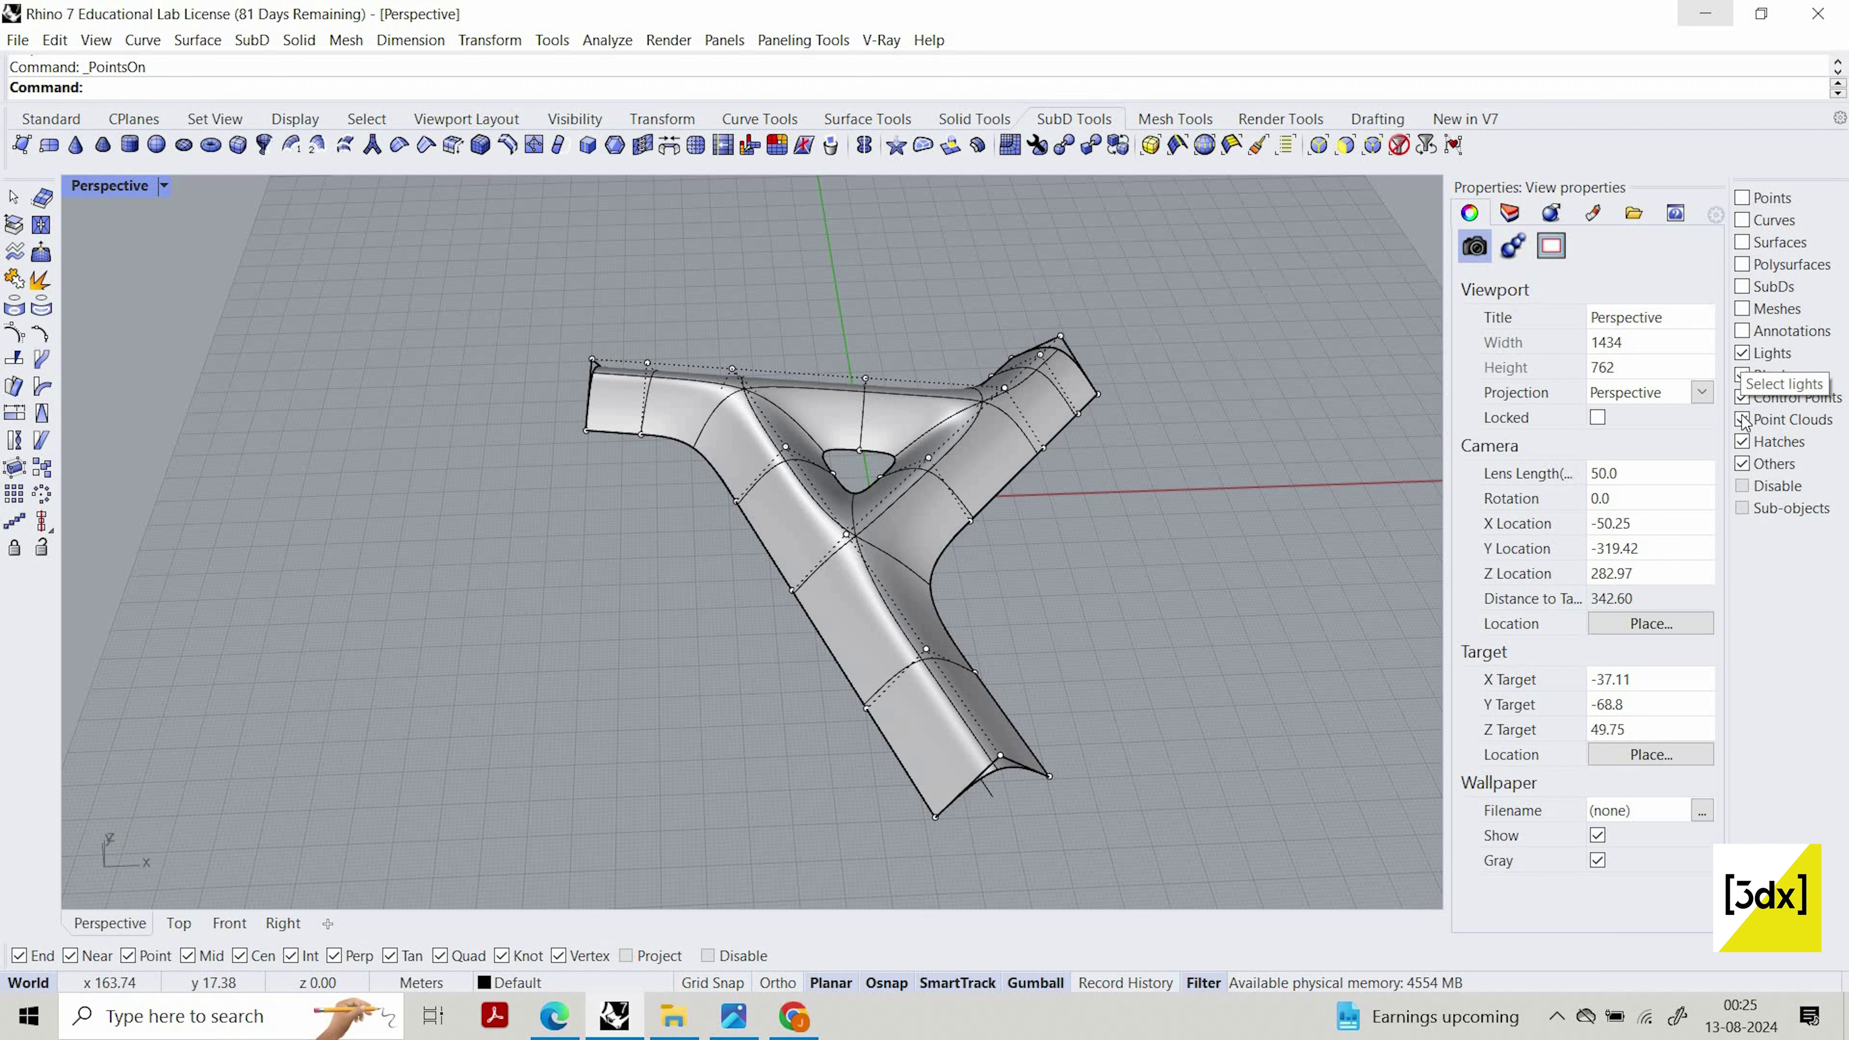
pyautogui.click(1742, 374)
pyautogui.click(1742, 421)
pyautogui.click(1745, 442)
pyautogui.click(1745, 463)
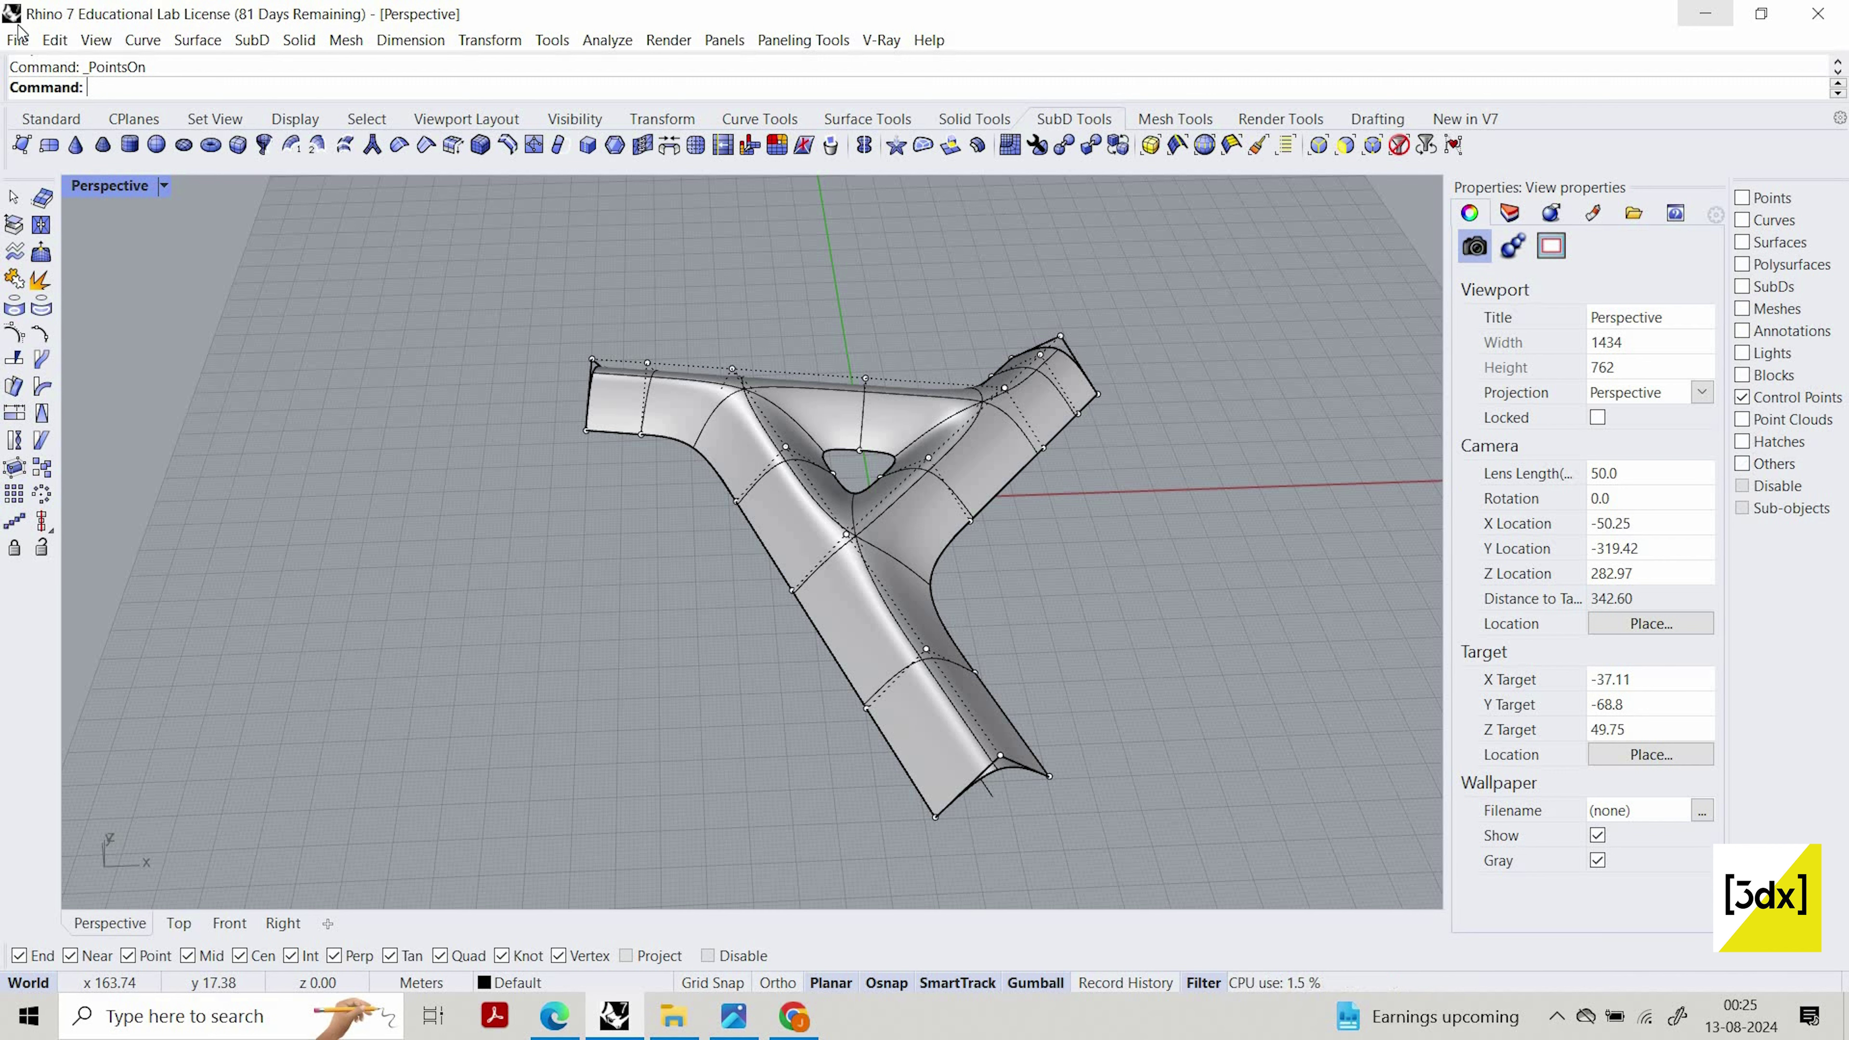
pyautogui.write('Sel')
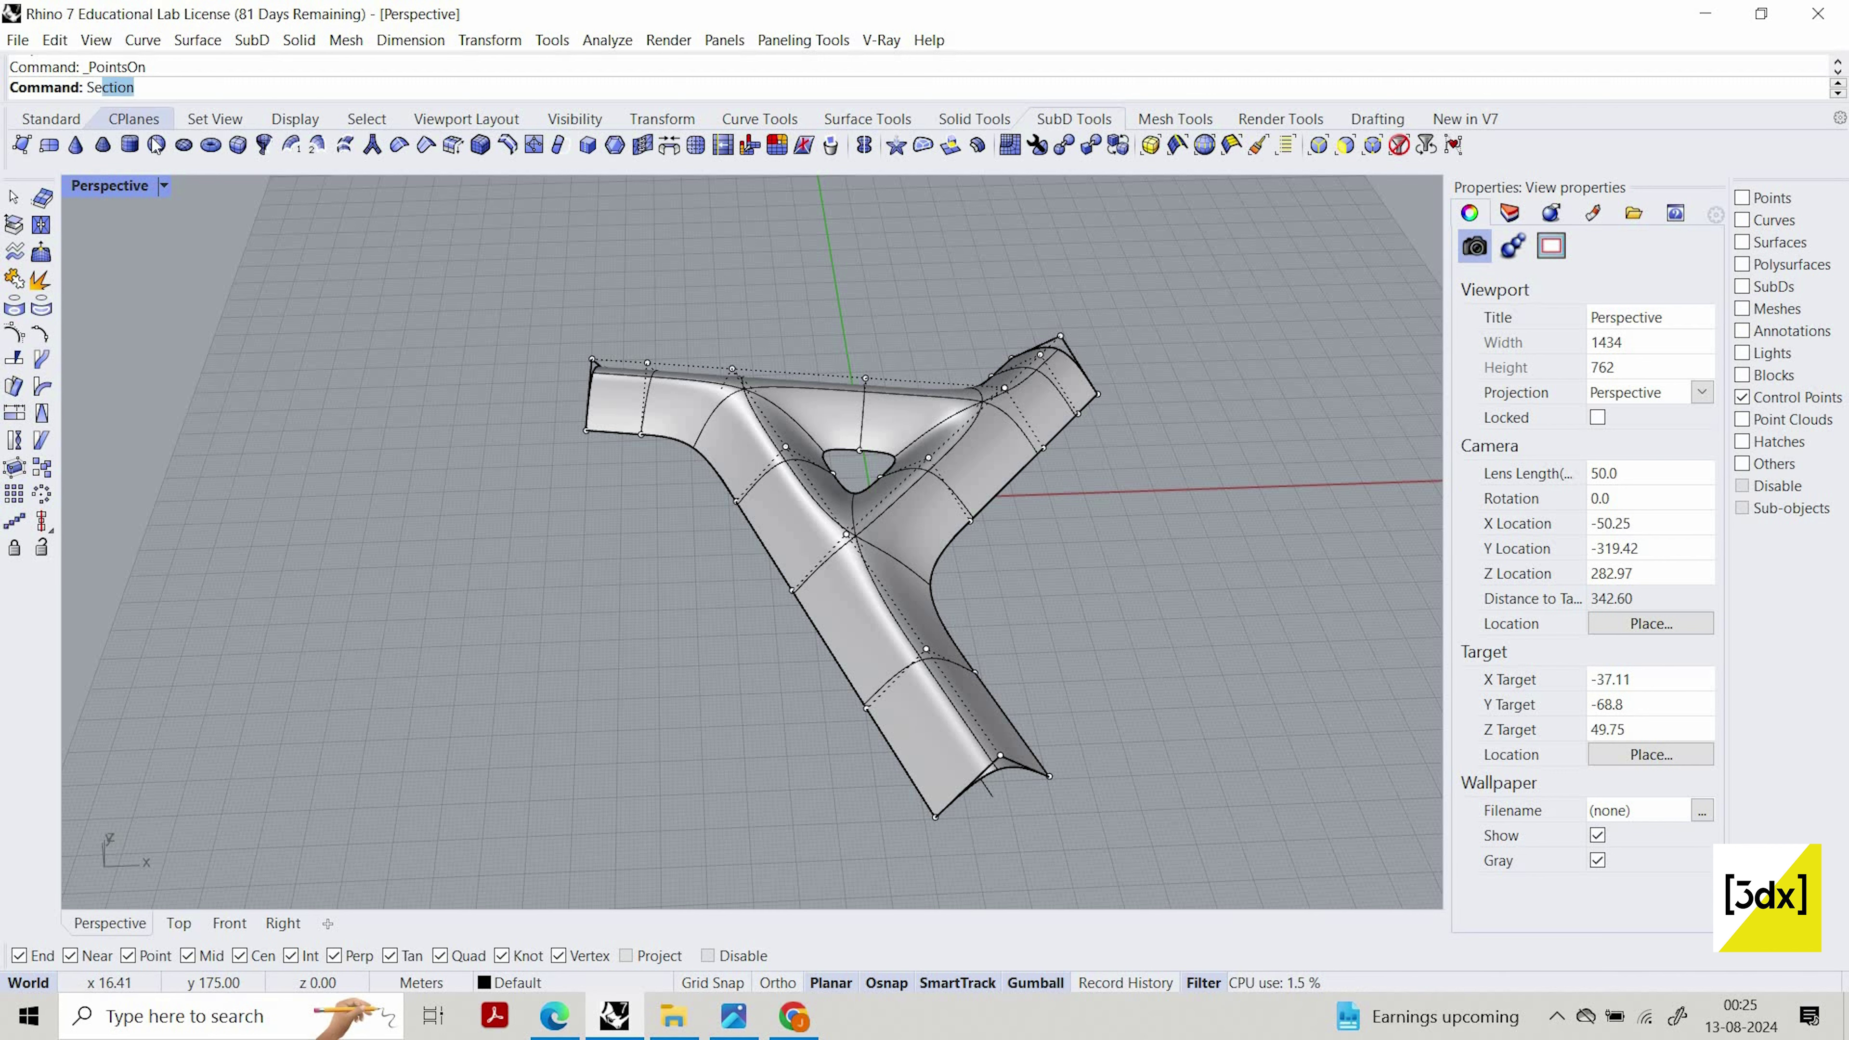
pyautogui.write('ec')
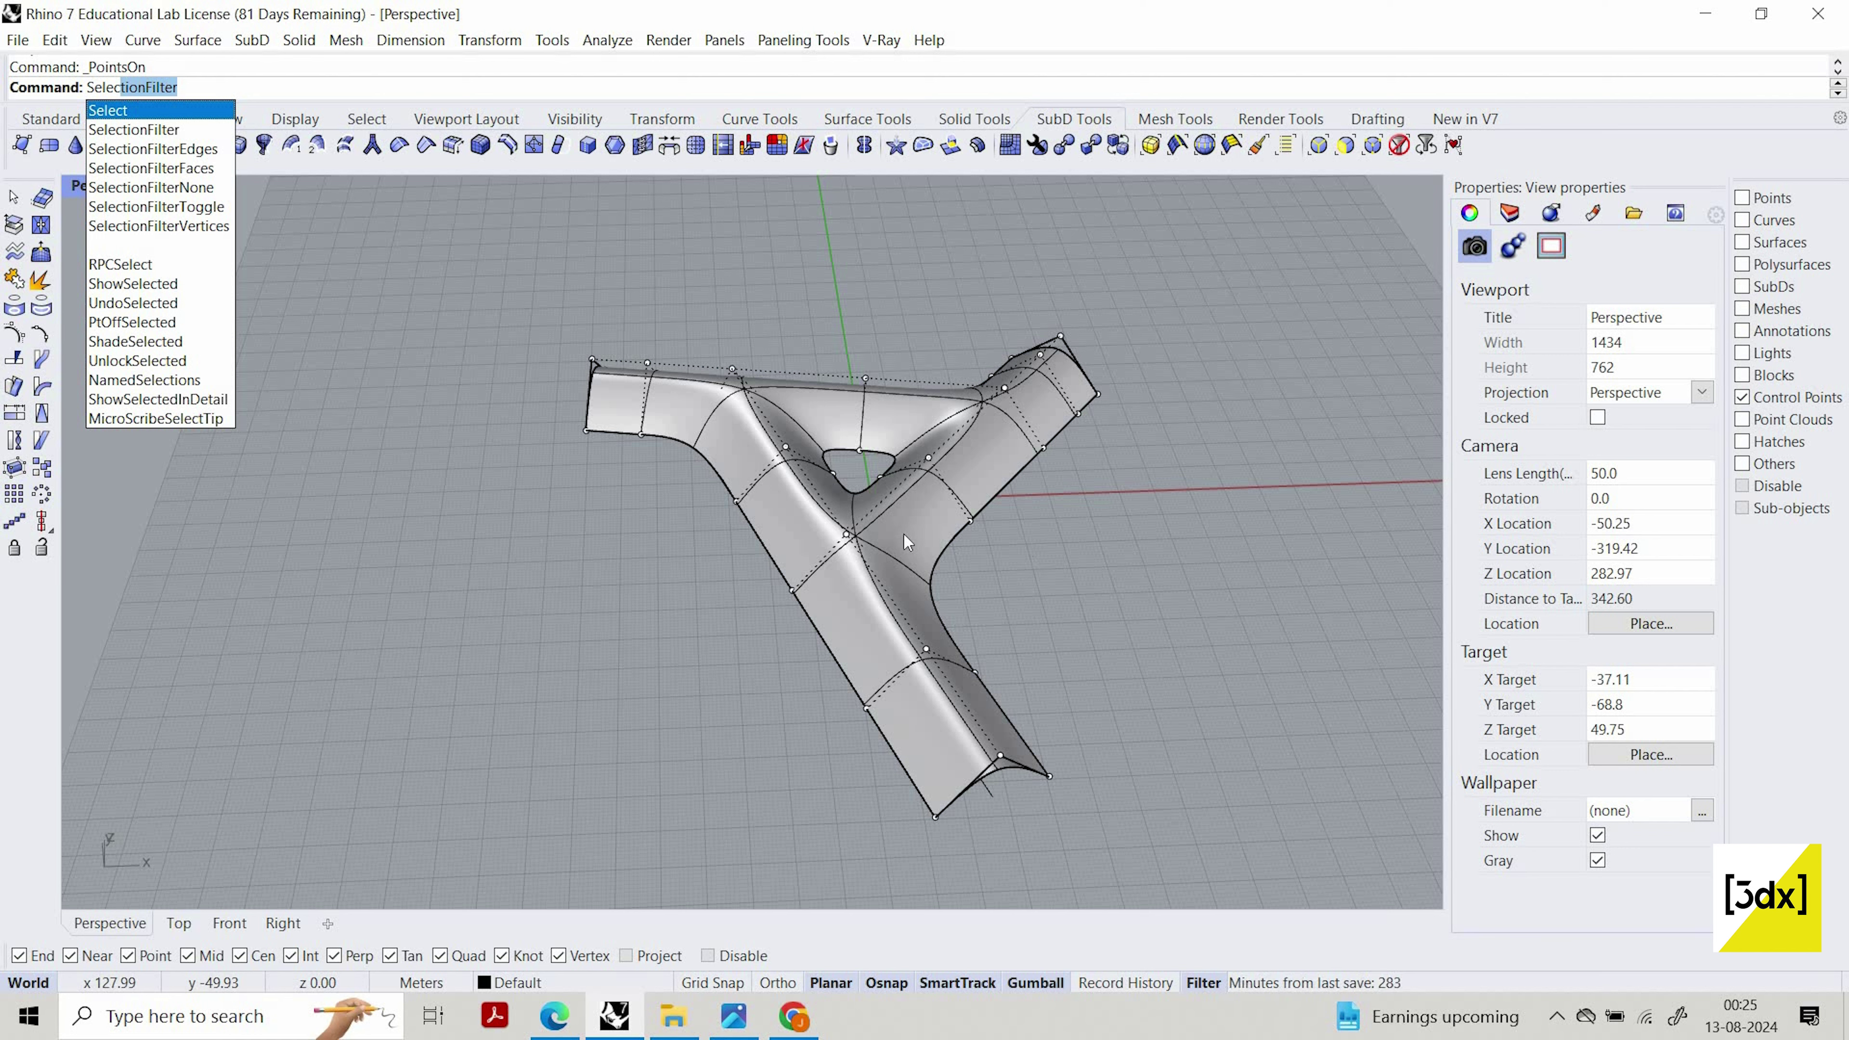
pyautogui.press('Escape')
# Flatten all SubD control points onto the ground plane by setting only their Z coordinate, aligned to World, and hide the points
pyautogui.moveTo(546, 283); pyautogui.dragTo(1223, 845)
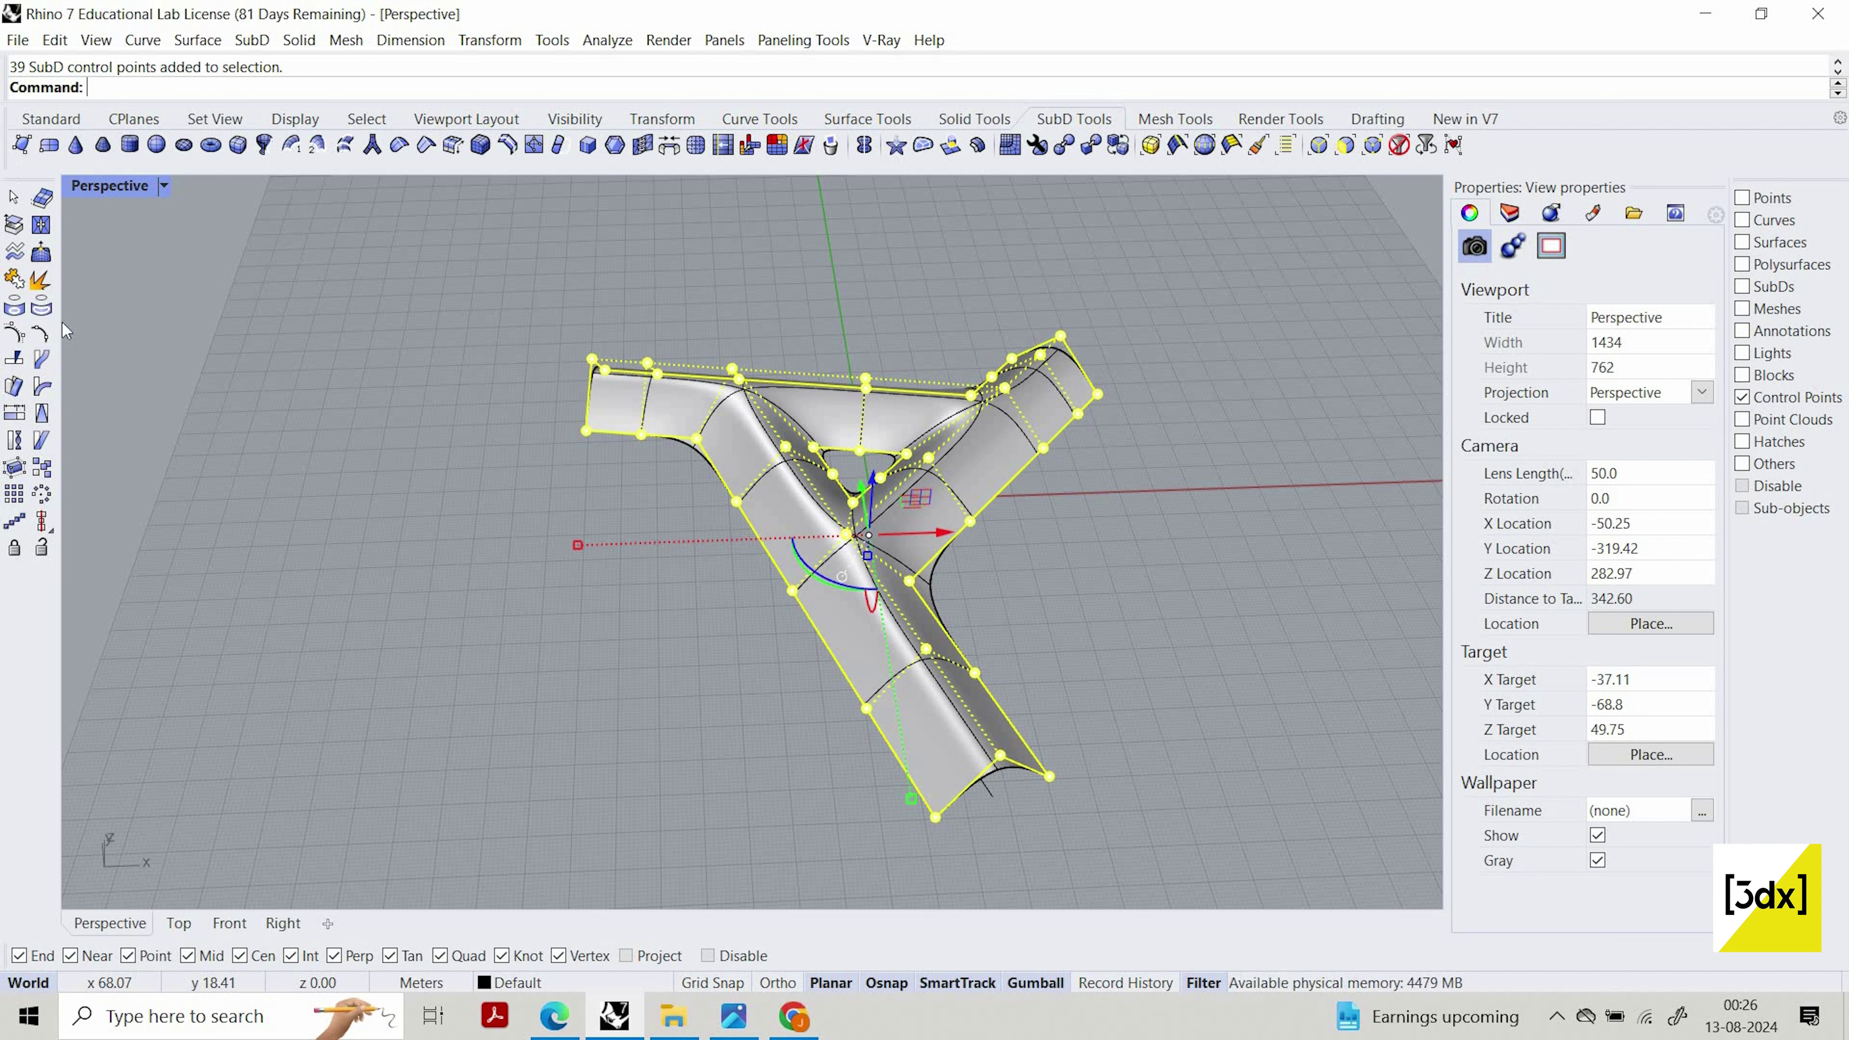
pyautogui.click(51, 121)
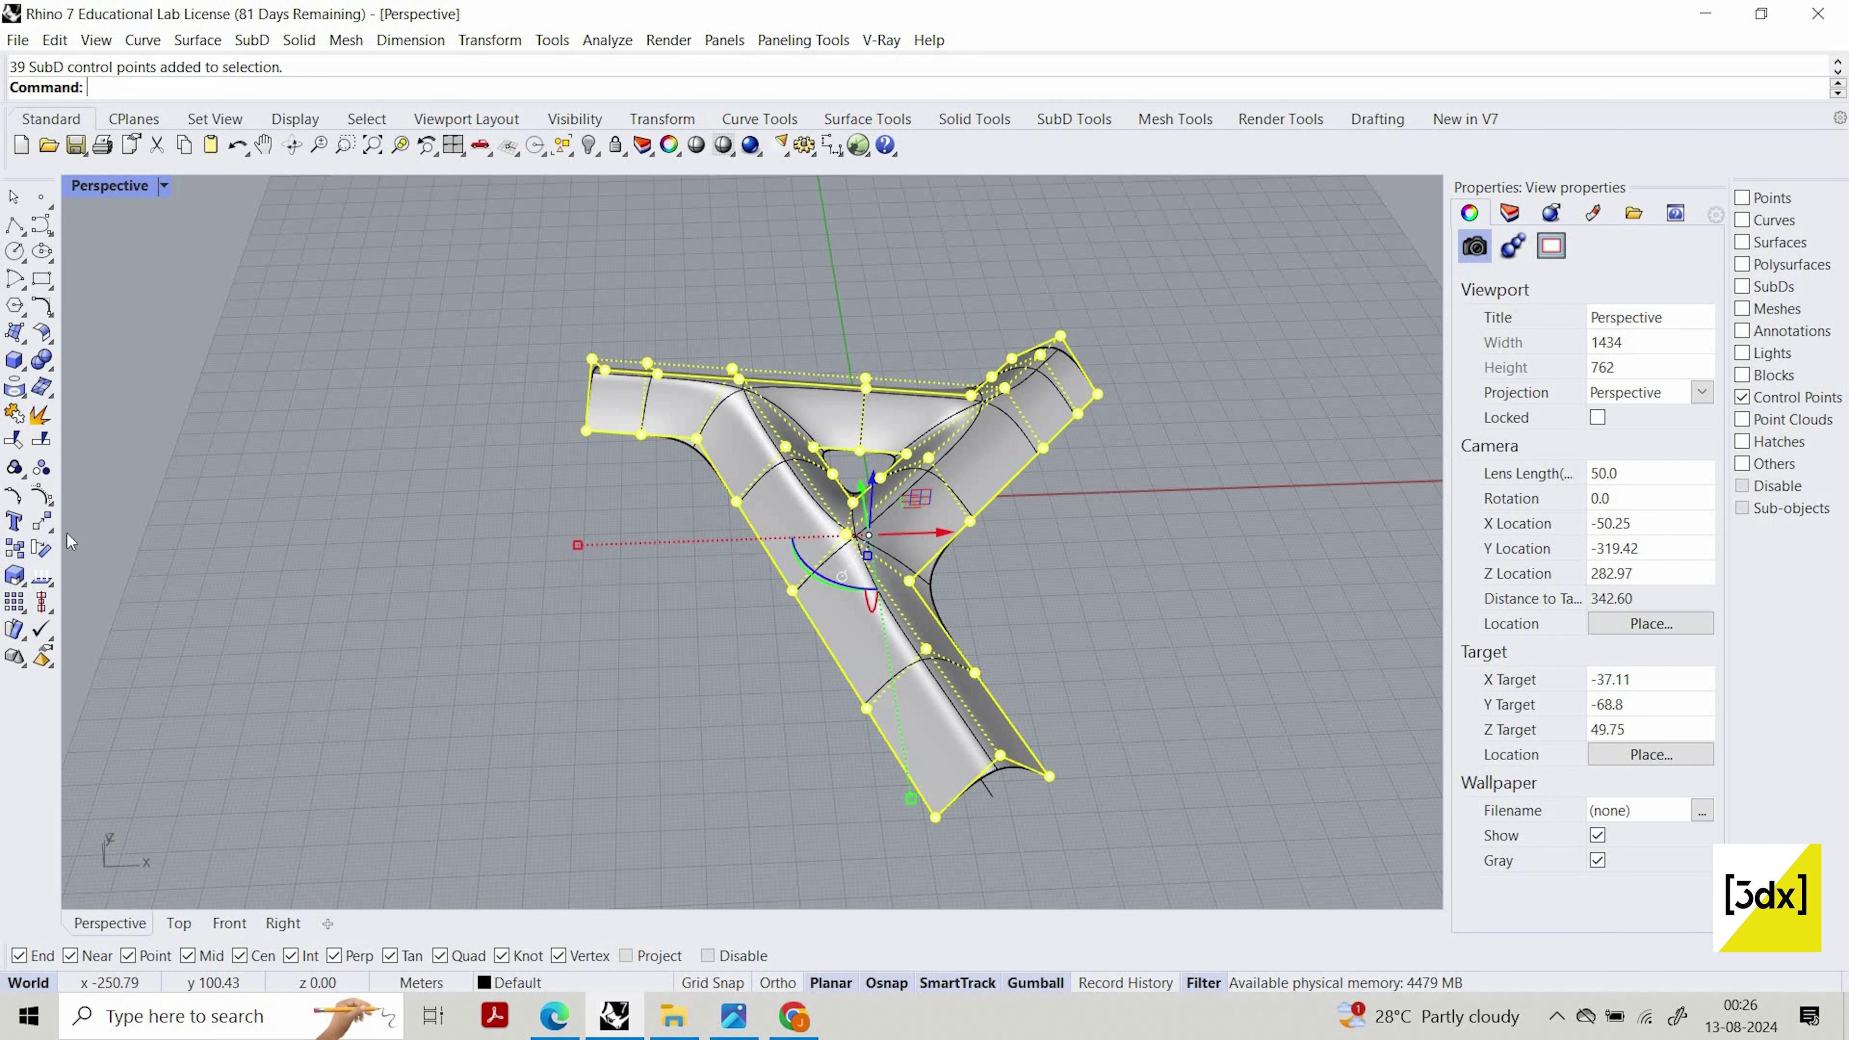
pyautogui.click(42, 523)
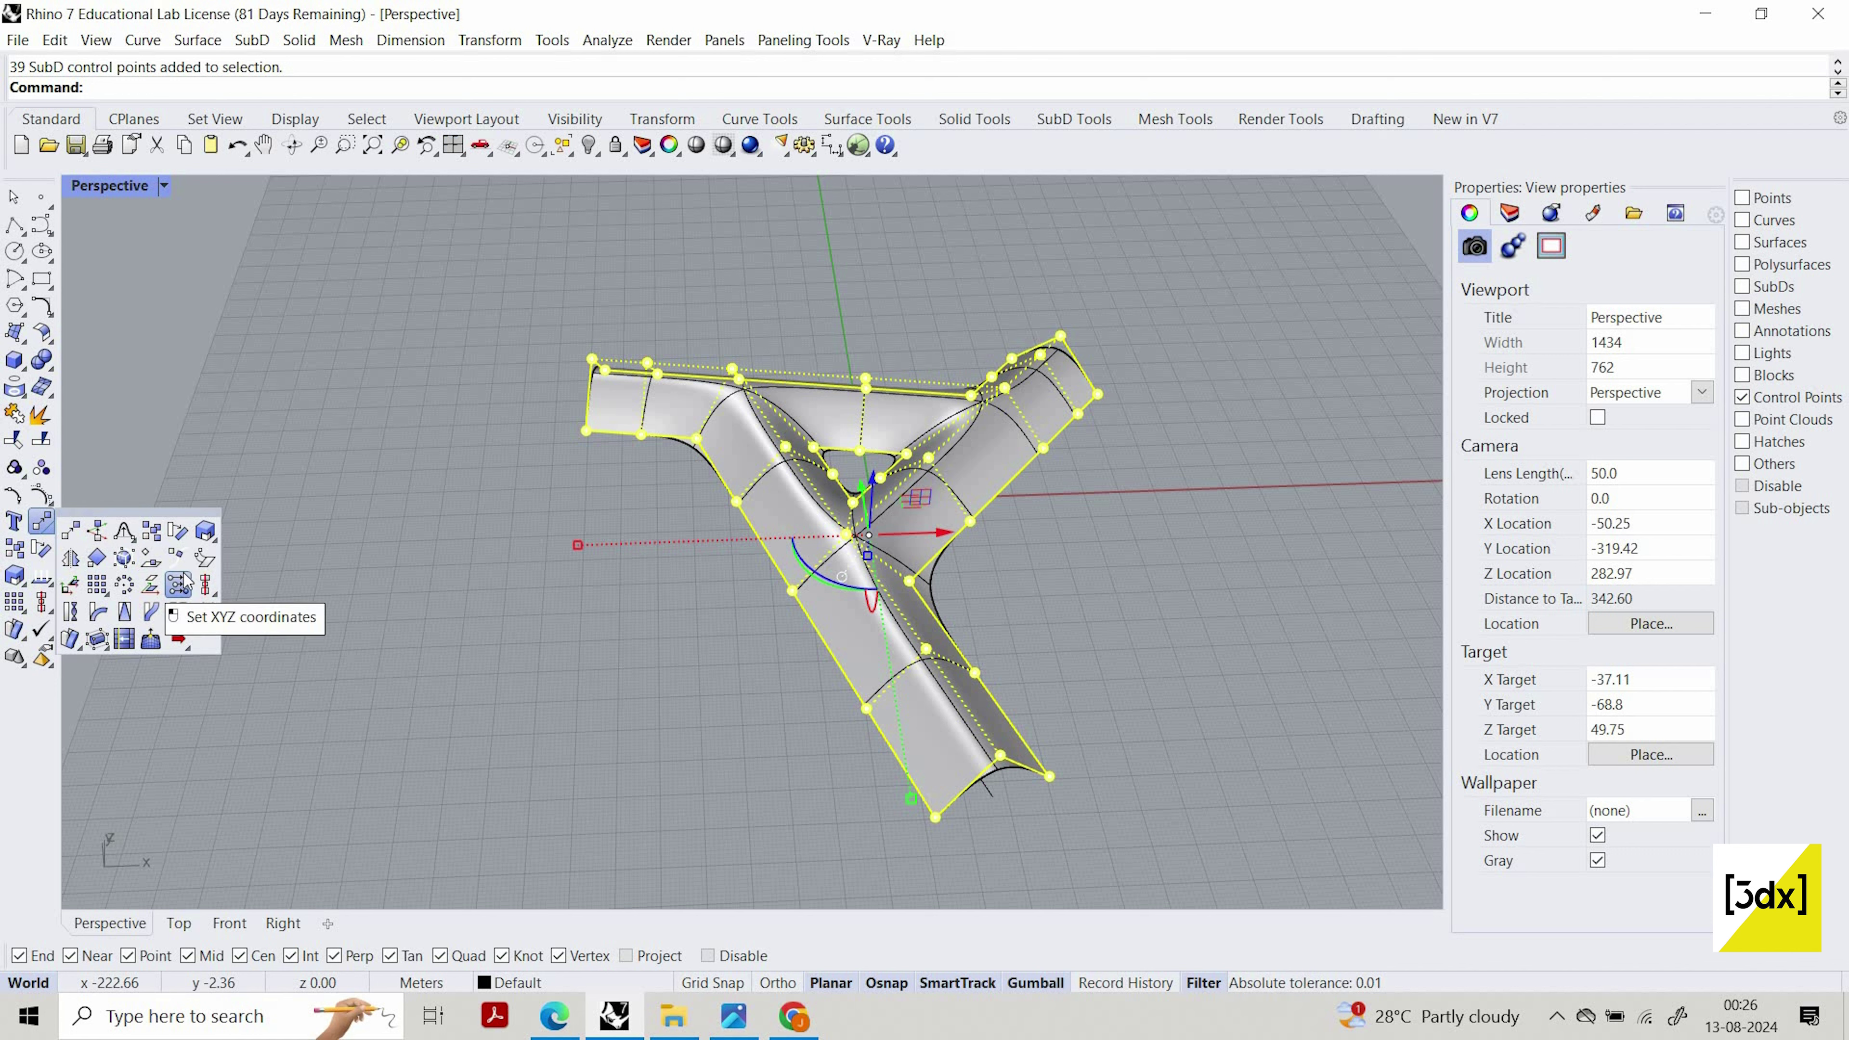
pyautogui.click(182, 582)
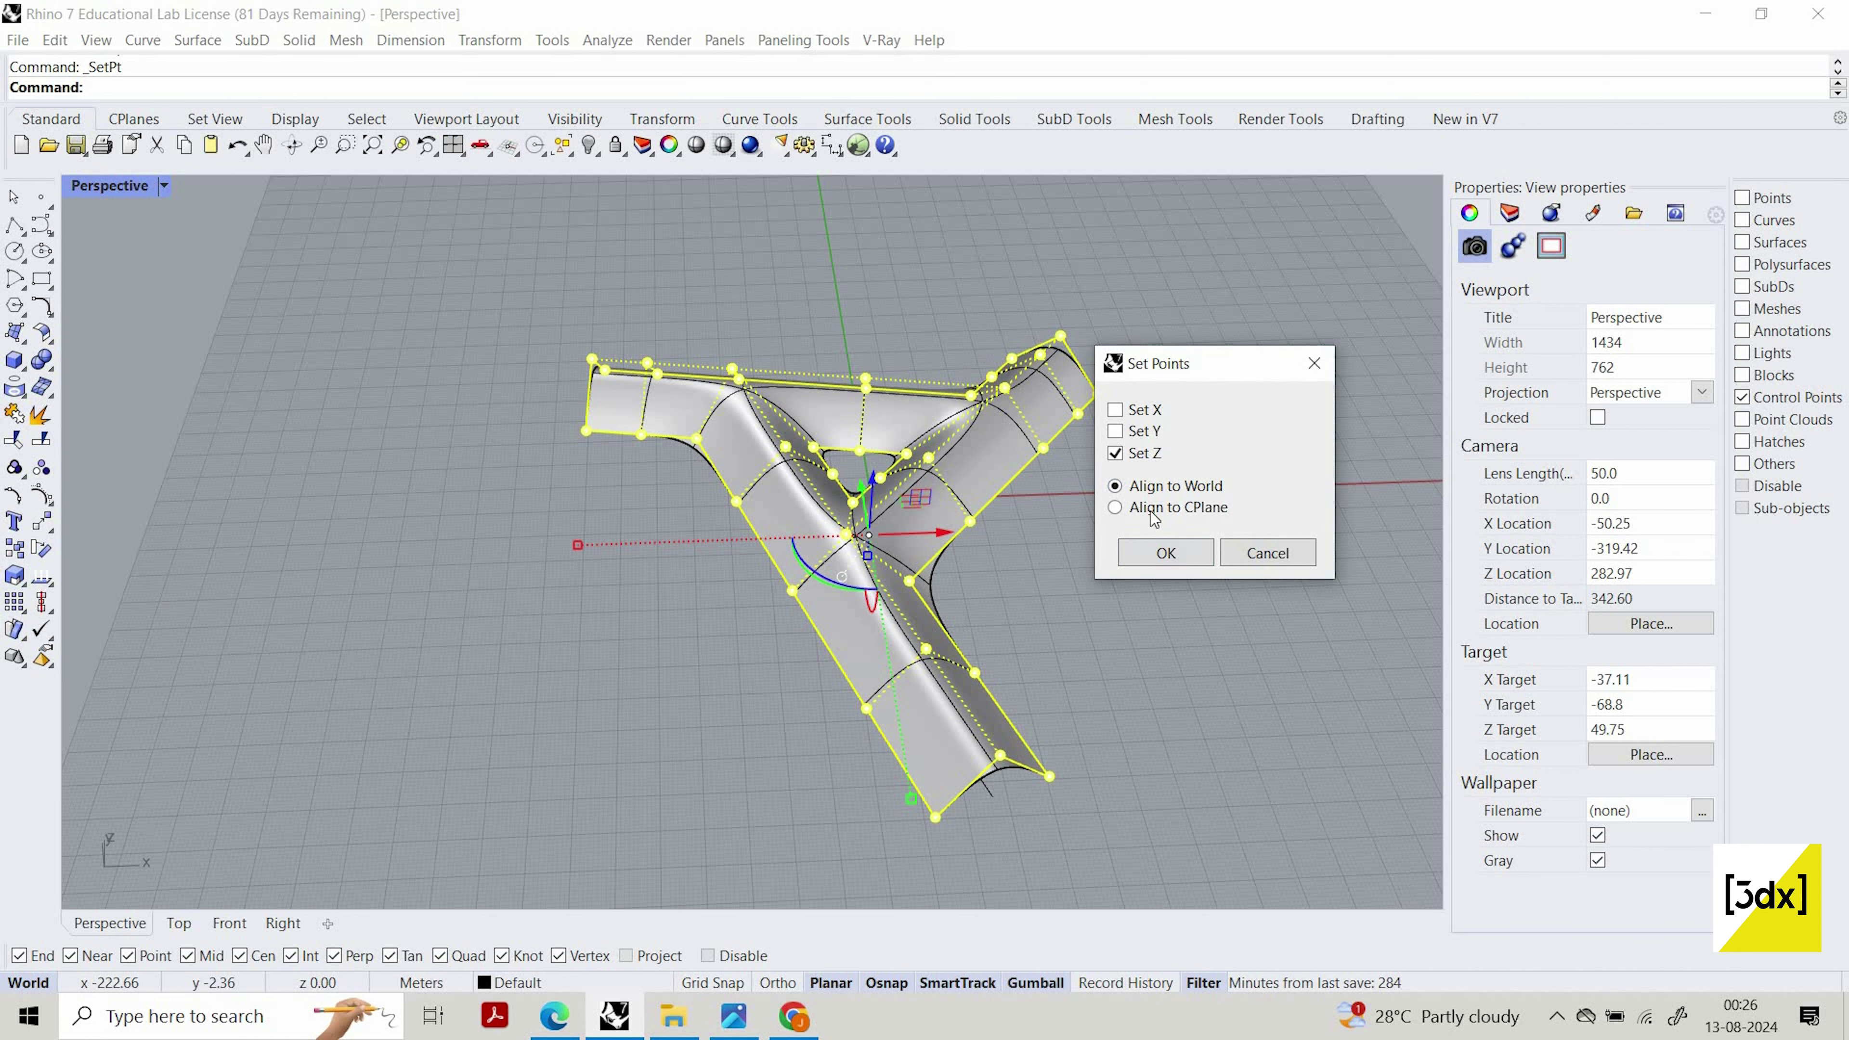
pyautogui.press('Return')
pyautogui.click(1153, 776)
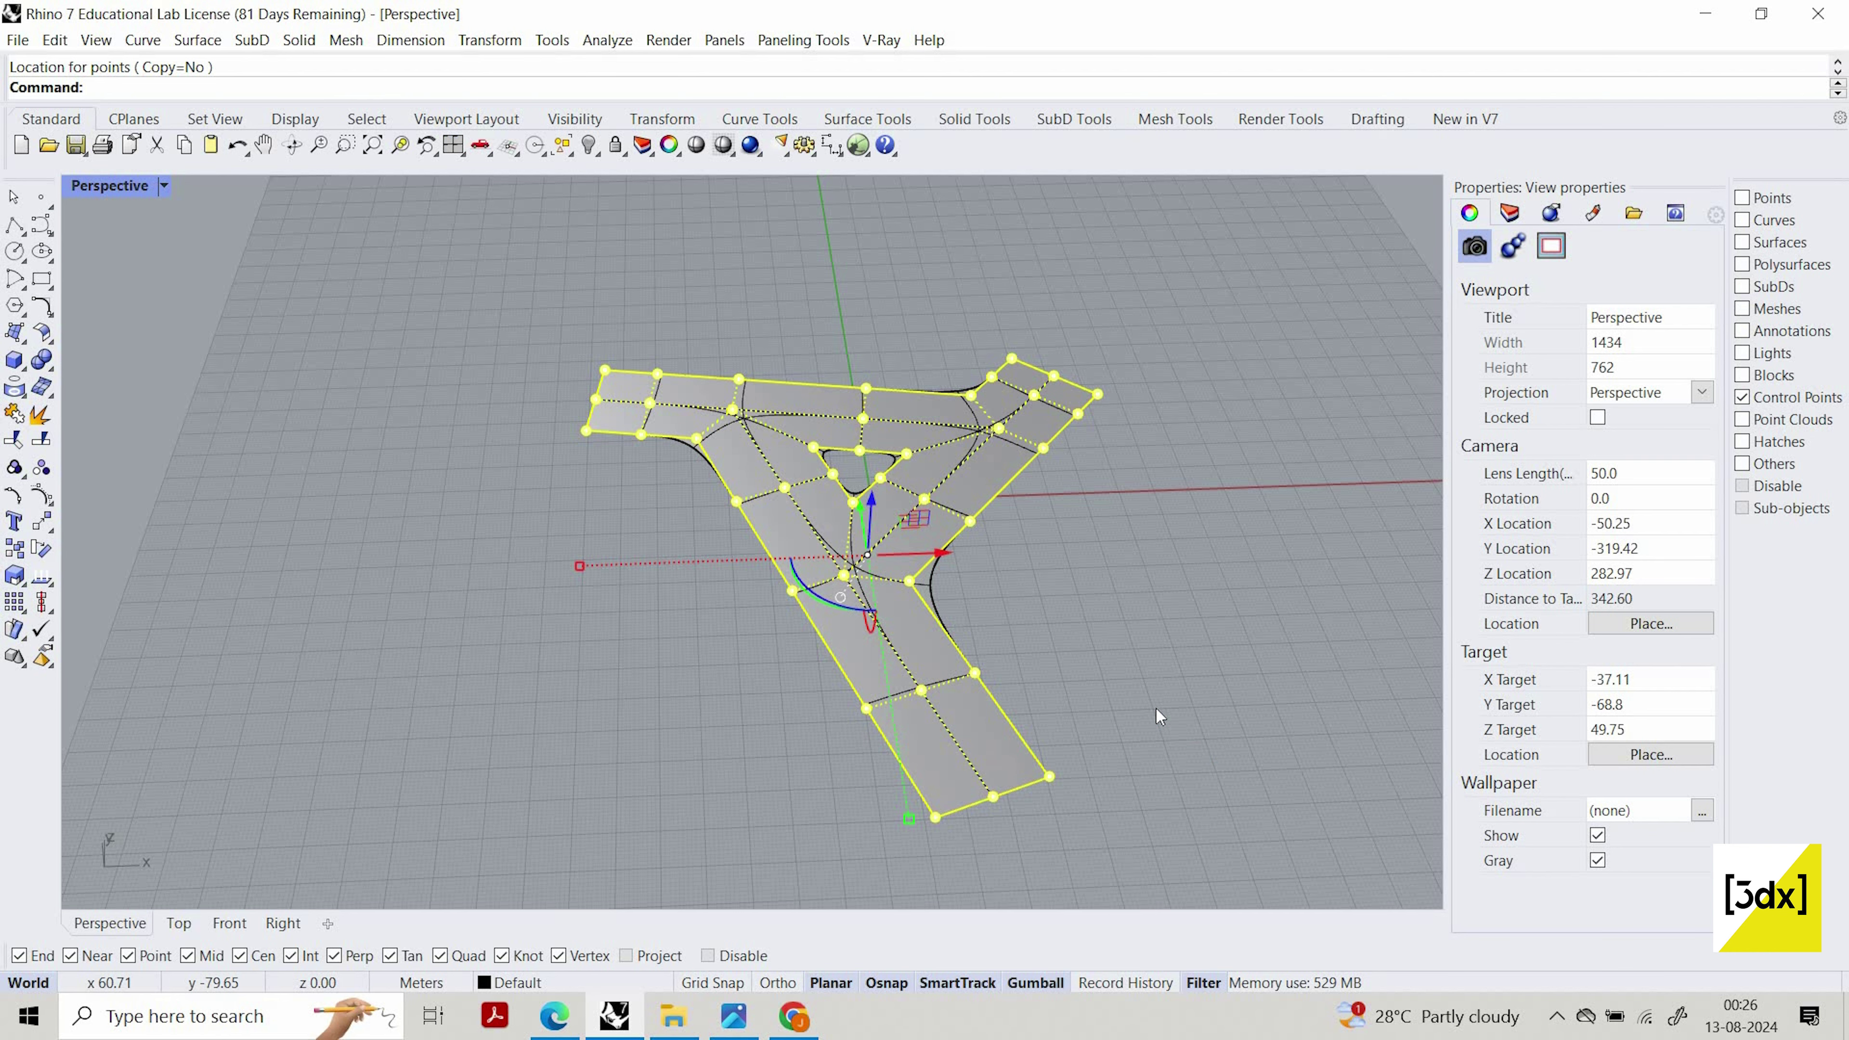
pyautogui.press('Escape')
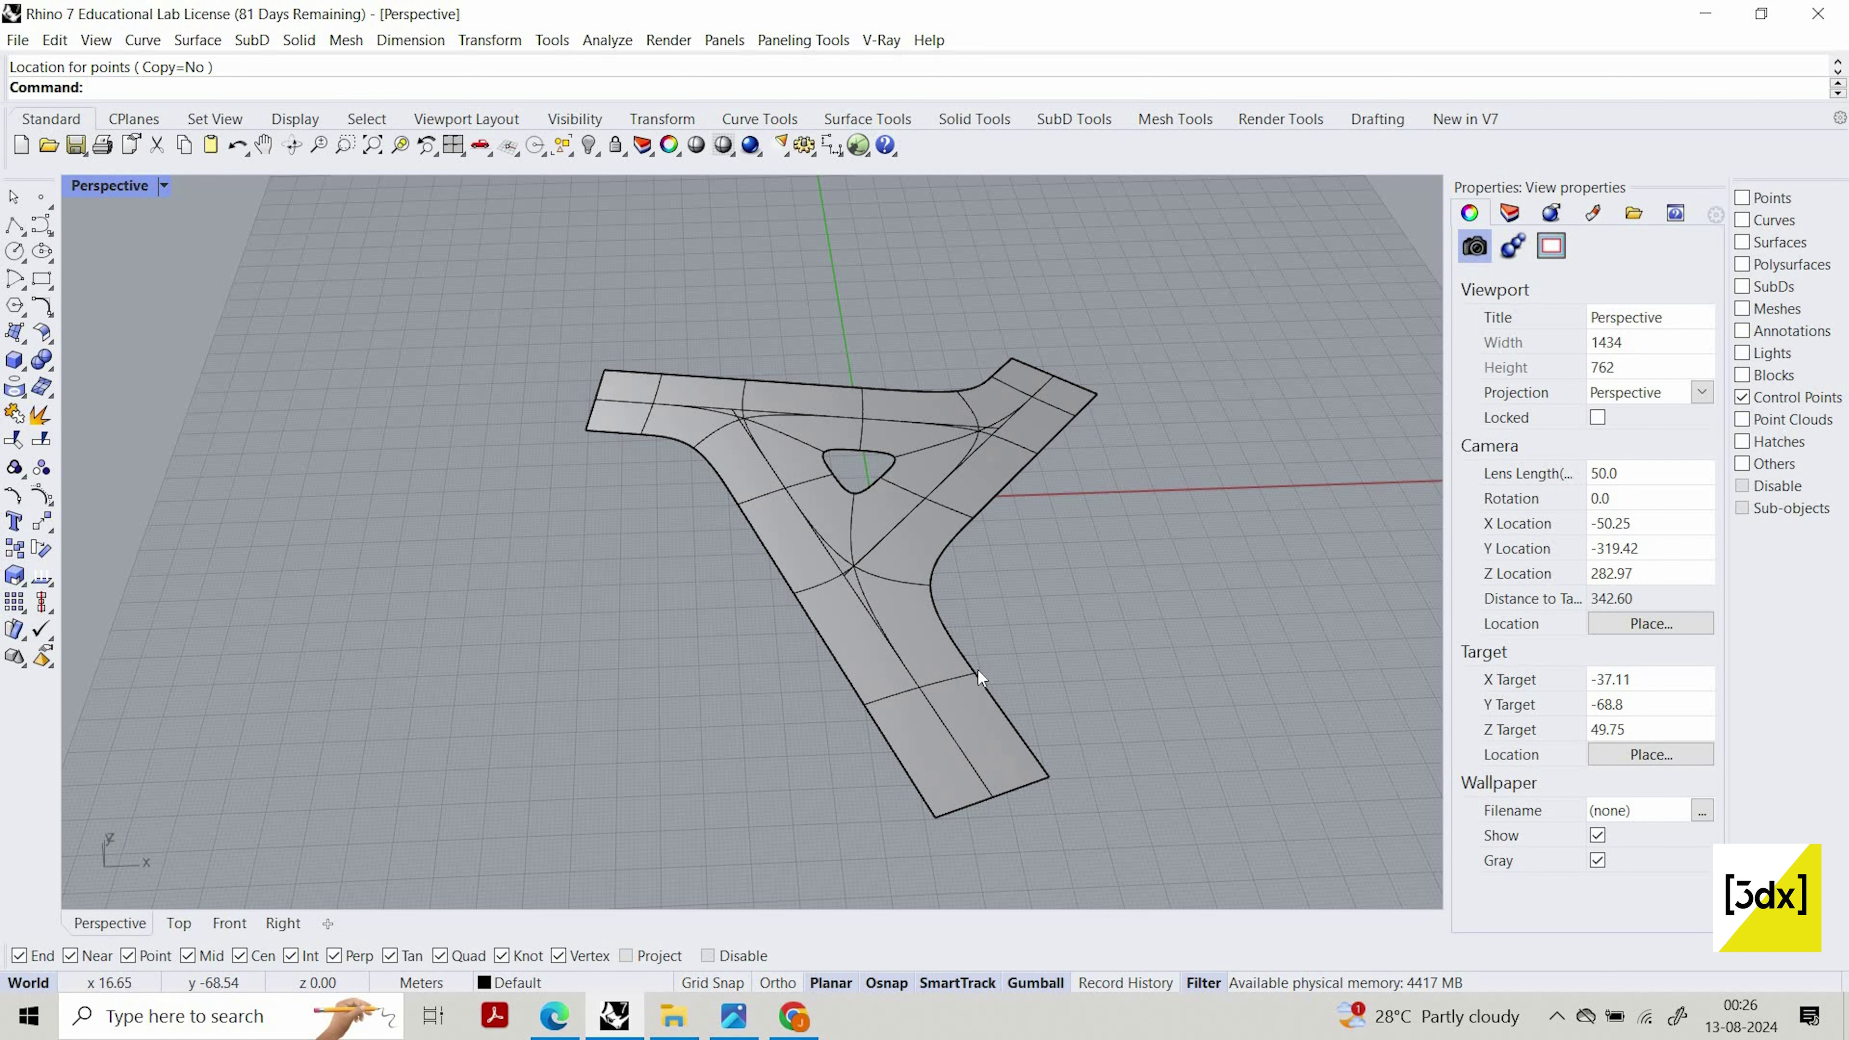
# Re-enable all object types in the selection filter, from points and curves through hatches and others
pyautogui.scroll(5, 984, 665)
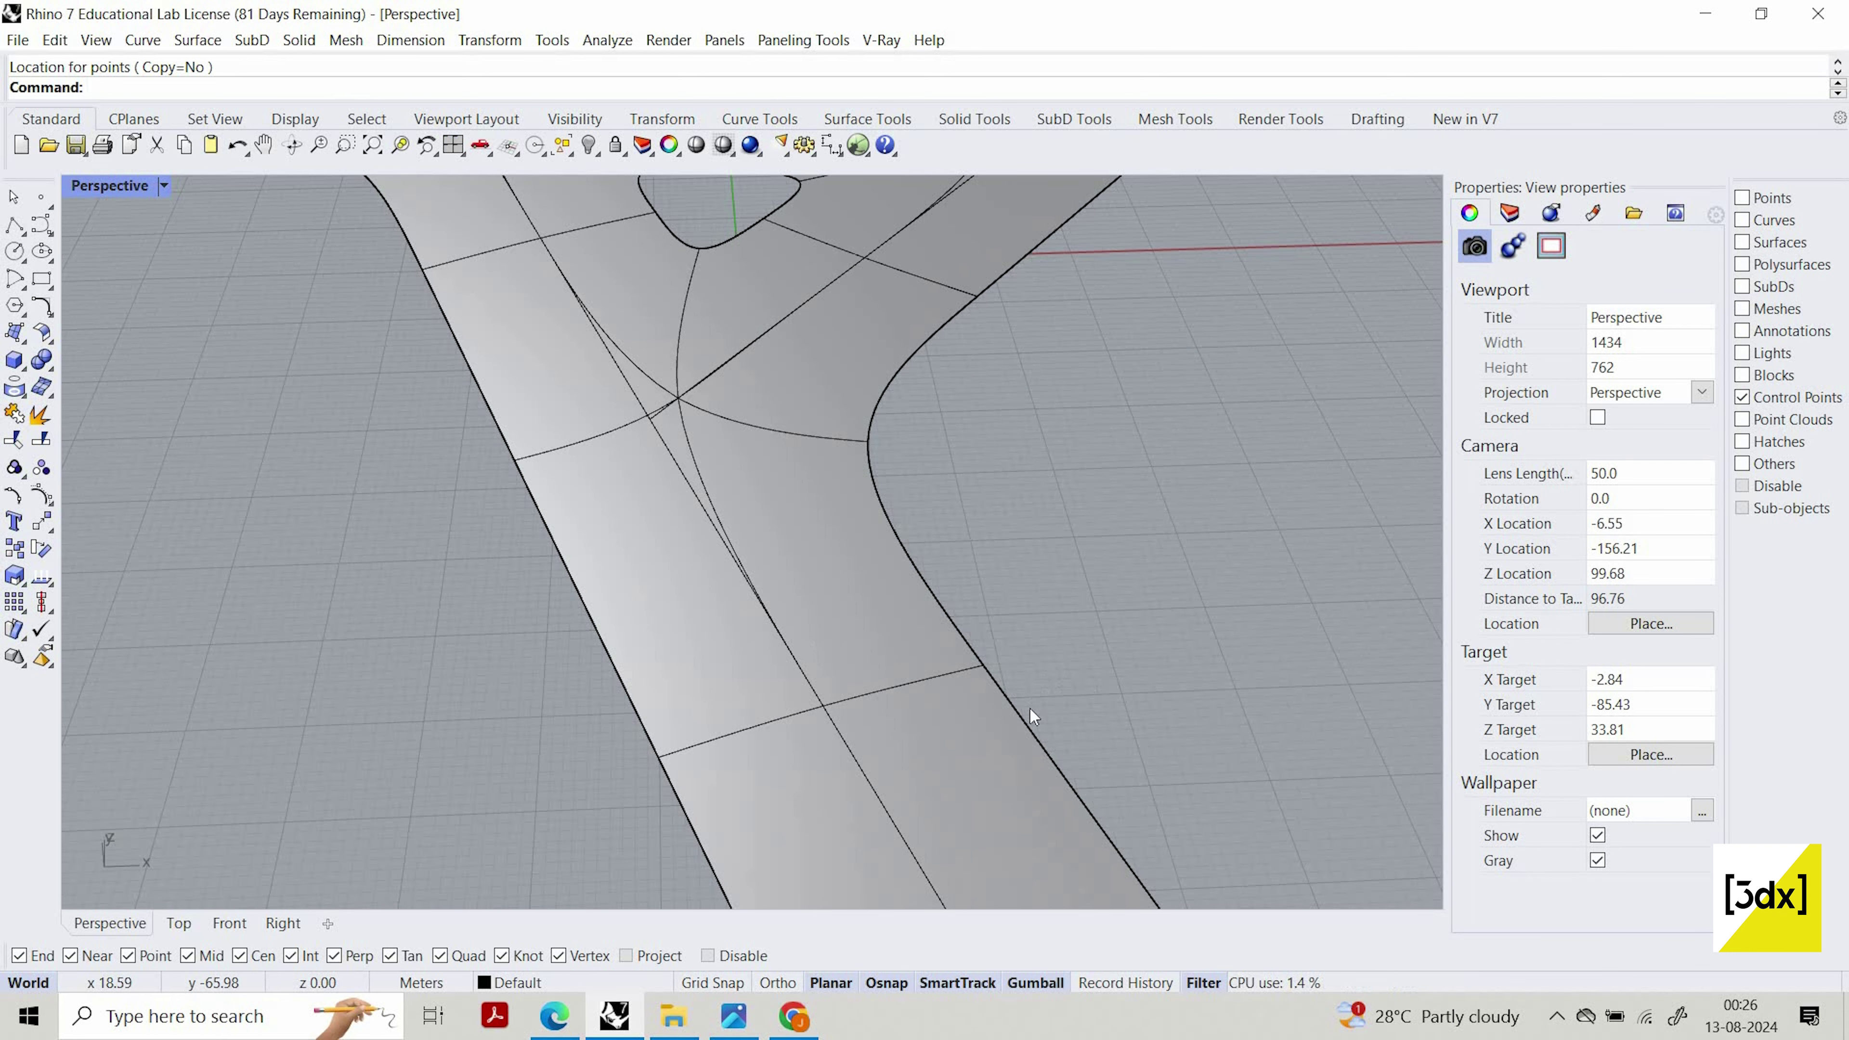
pyautogui.scroll(-4, 1029, 708)
pyautogui.scroll(5, 898, 656)
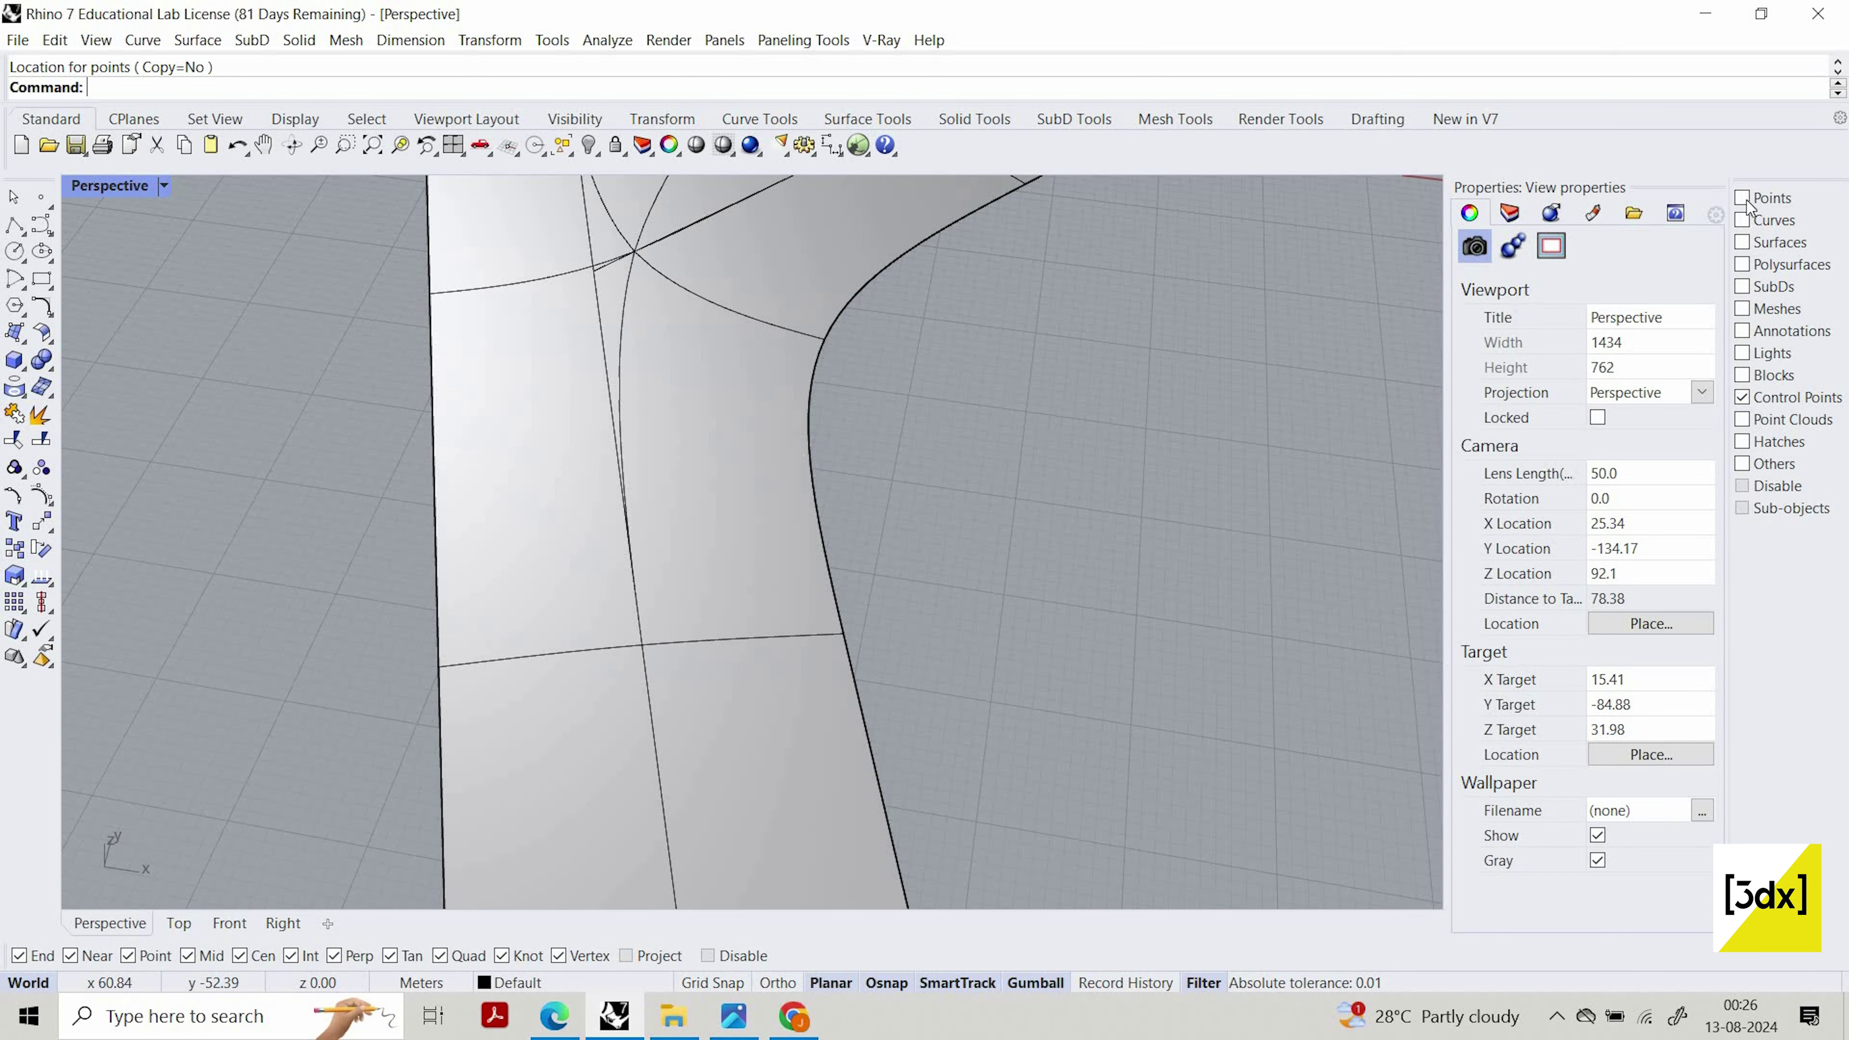
pyautogui.click(1742, 220)
pyautogui.click(1742, 243)
pyautogui.click(1742, 264)
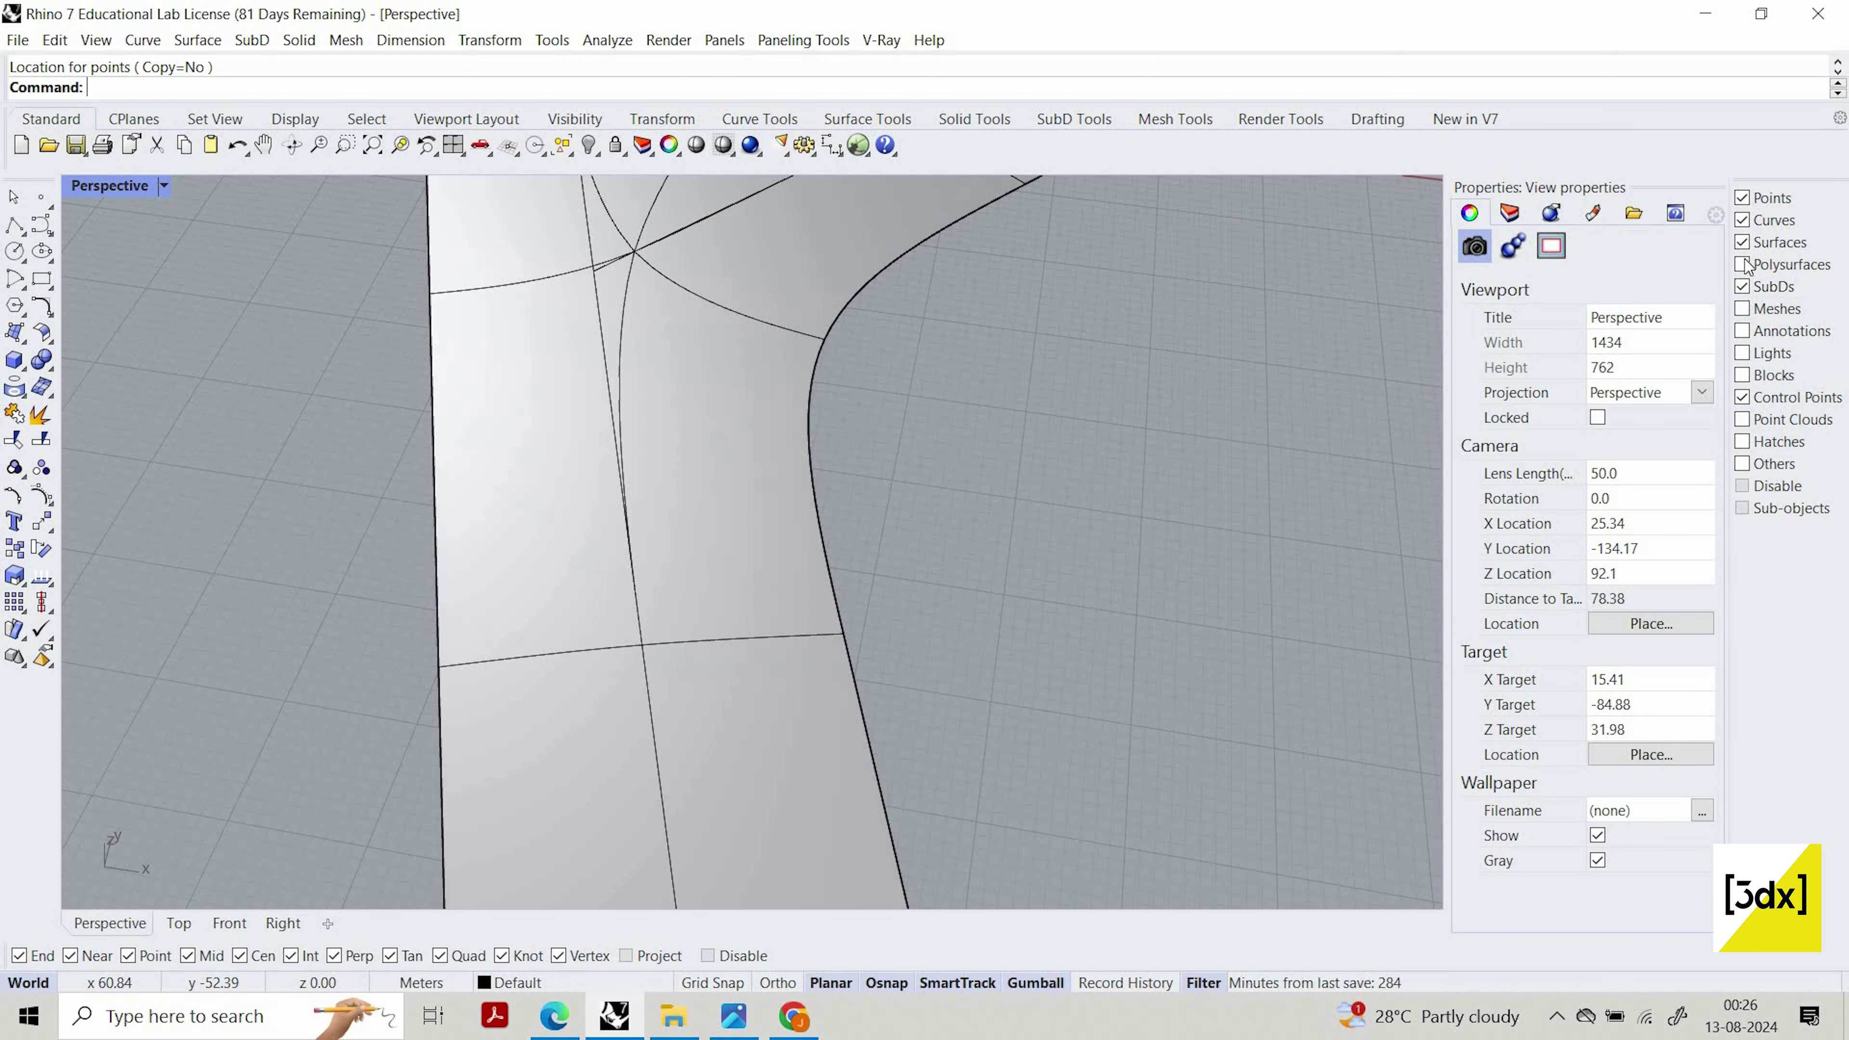
pyautogui.click(1742, 286)
pyautogui.click(1742, 309)
pyautogui.click(1741, 330)
pyautogui.click(1742, 353)
pyautogui.click(1742, 375)
pyautogui.click(1741, 419)
pyautogui.click(1742, 441)
pyautogui.click(1741, 463)
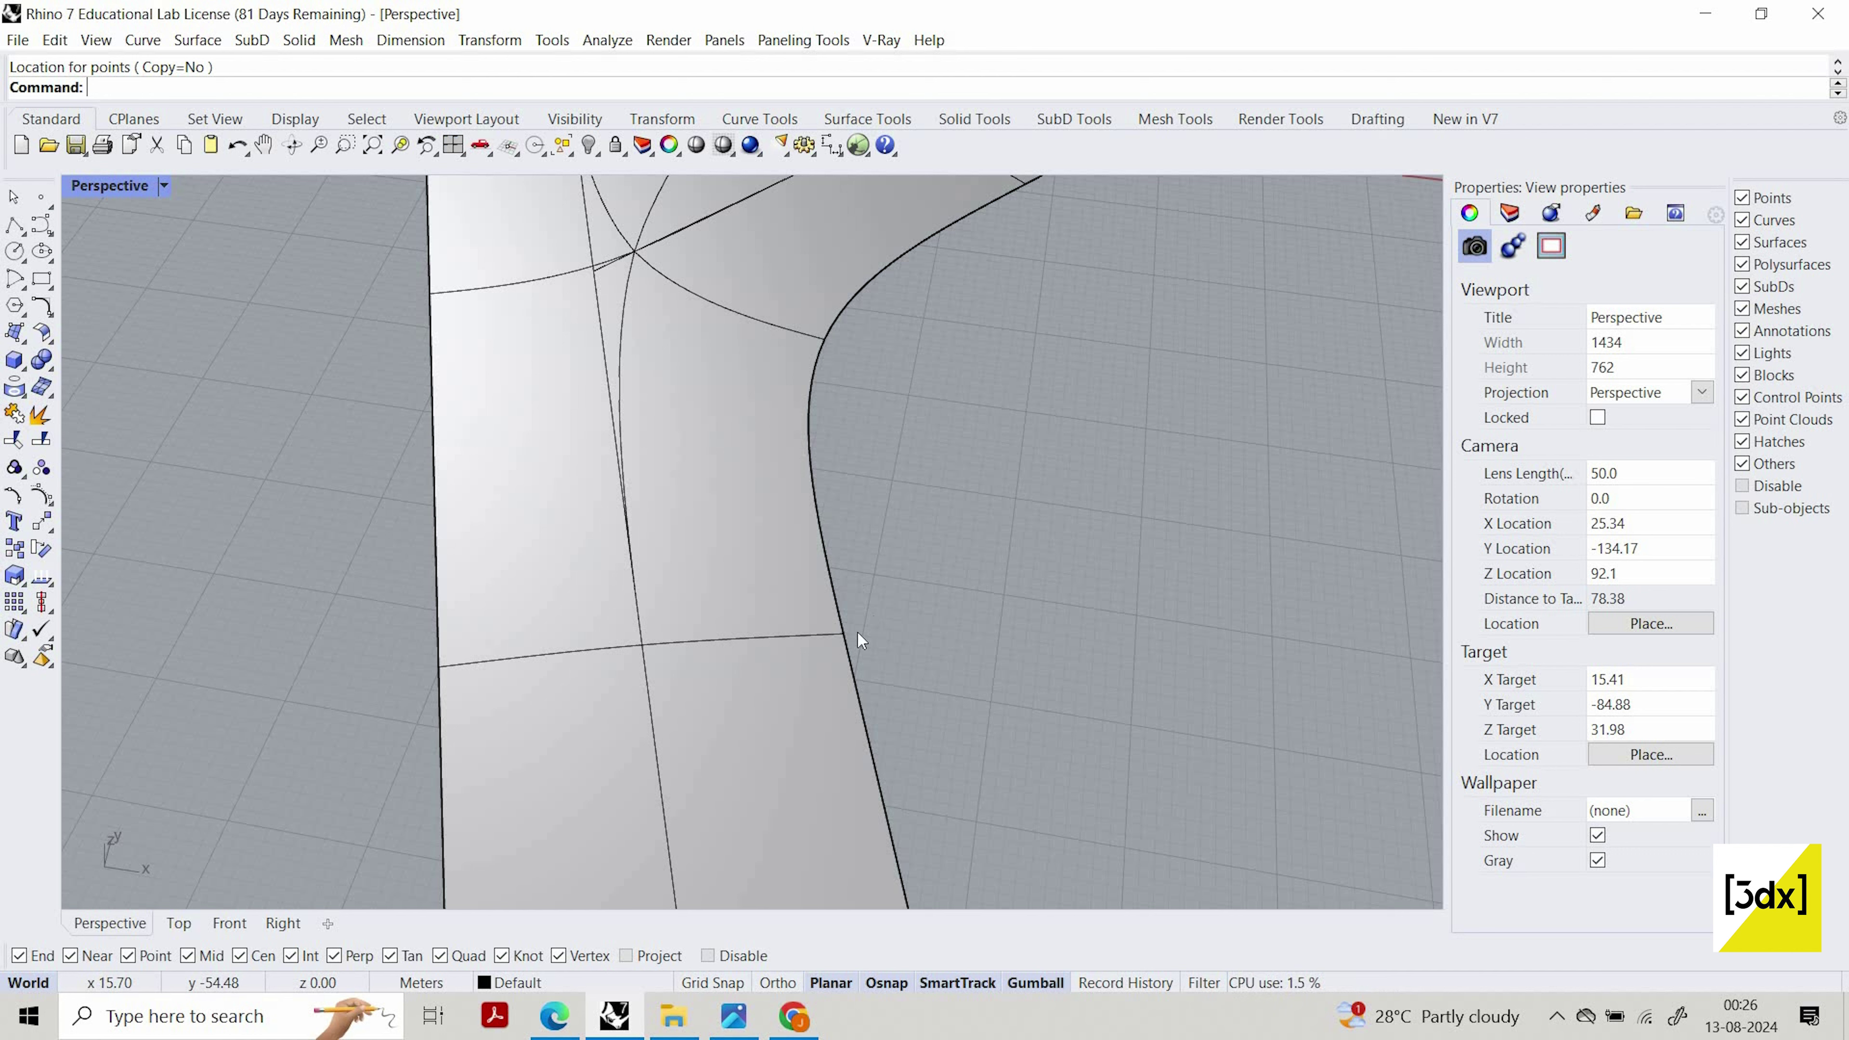
# Try moving the side-edge vertex of the flattened long arm outward, and undo the move
pyautogui.keyDown('ctrl'); pyautogui.keyDown('shift'); pyautogui.click(843, 634); pyautogui.keyUp('shift'); pyautogui.keyUp('ctrl')
pyautogui.moveTo(916, 645); pyautogui.dragTo(1118, 632)
pyautogui.hotkey('ctrl', 'z')
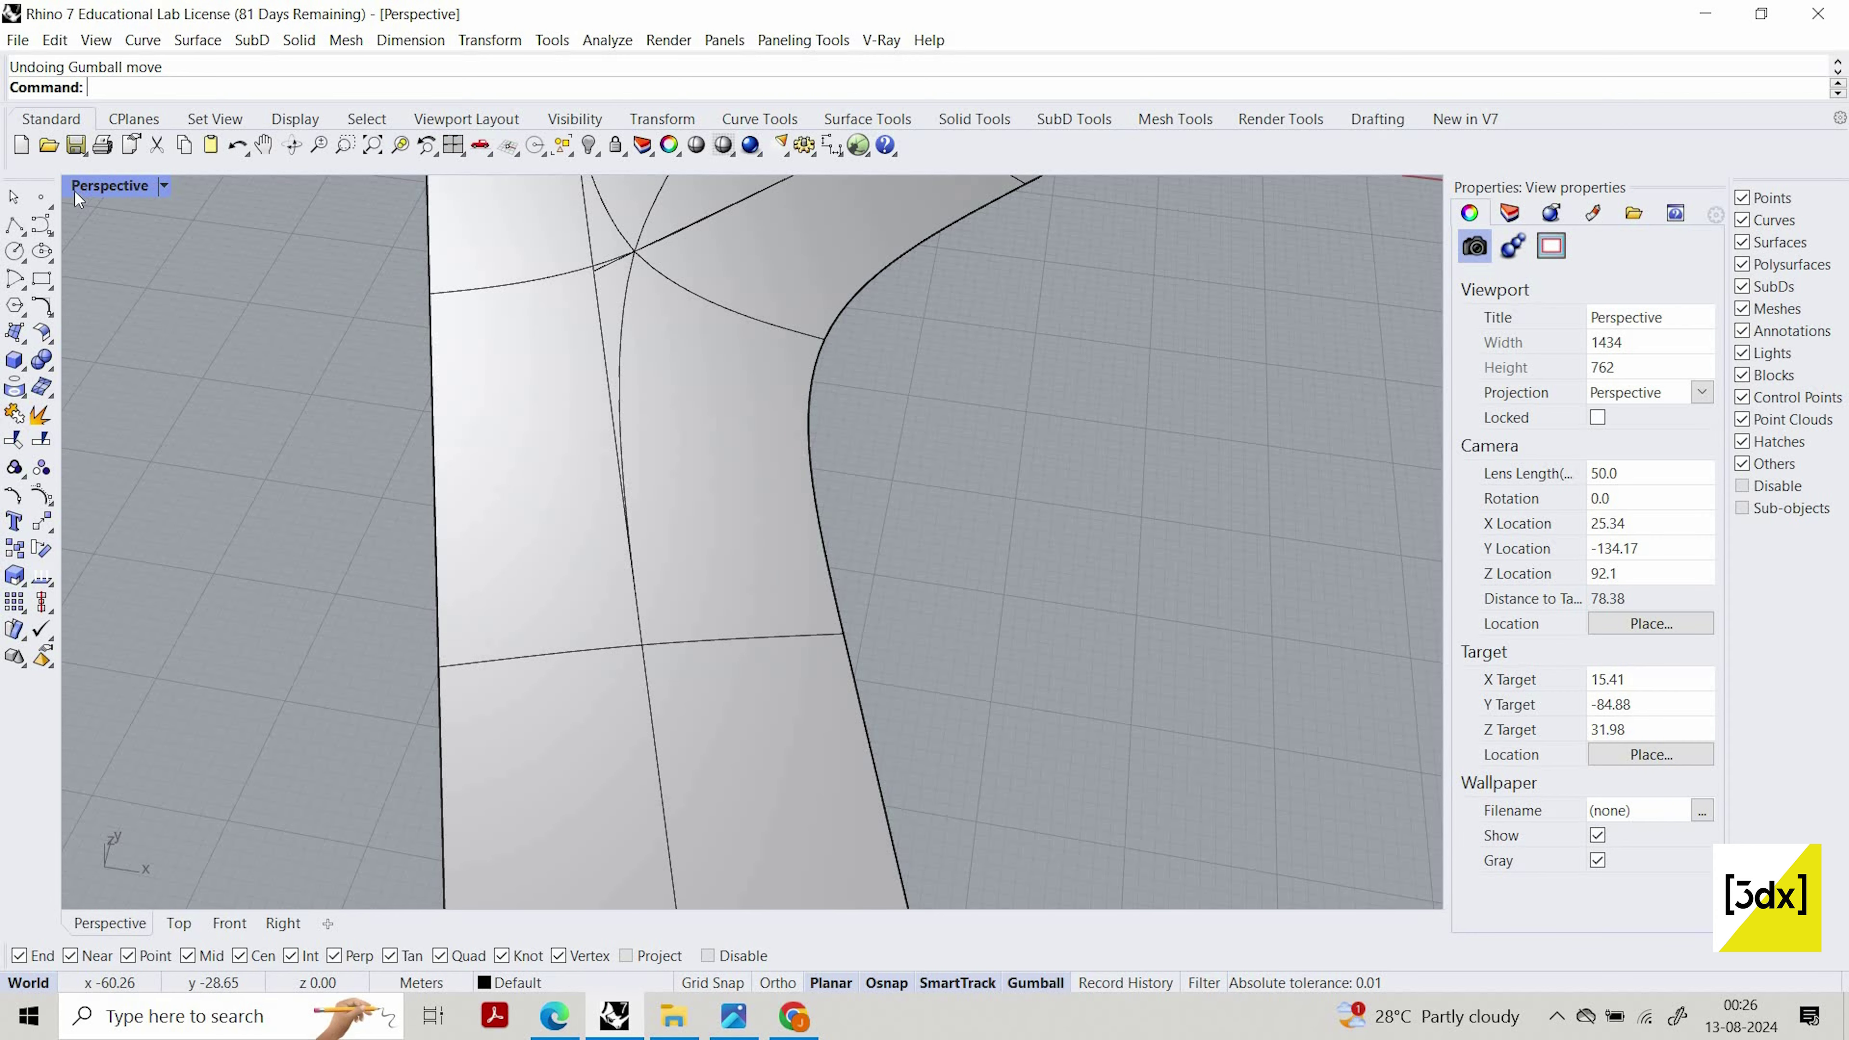
# Check the flattened form in the Top viewport and the four-viewport layout, and return to a full Perspective overview
pyautogui.doubleClick(75, 191)
pyautogui.doubleClick(77, 190)
pyautogui.scroll(-4, 514, 565)
pyautogui.scroll(2, 721, 412)
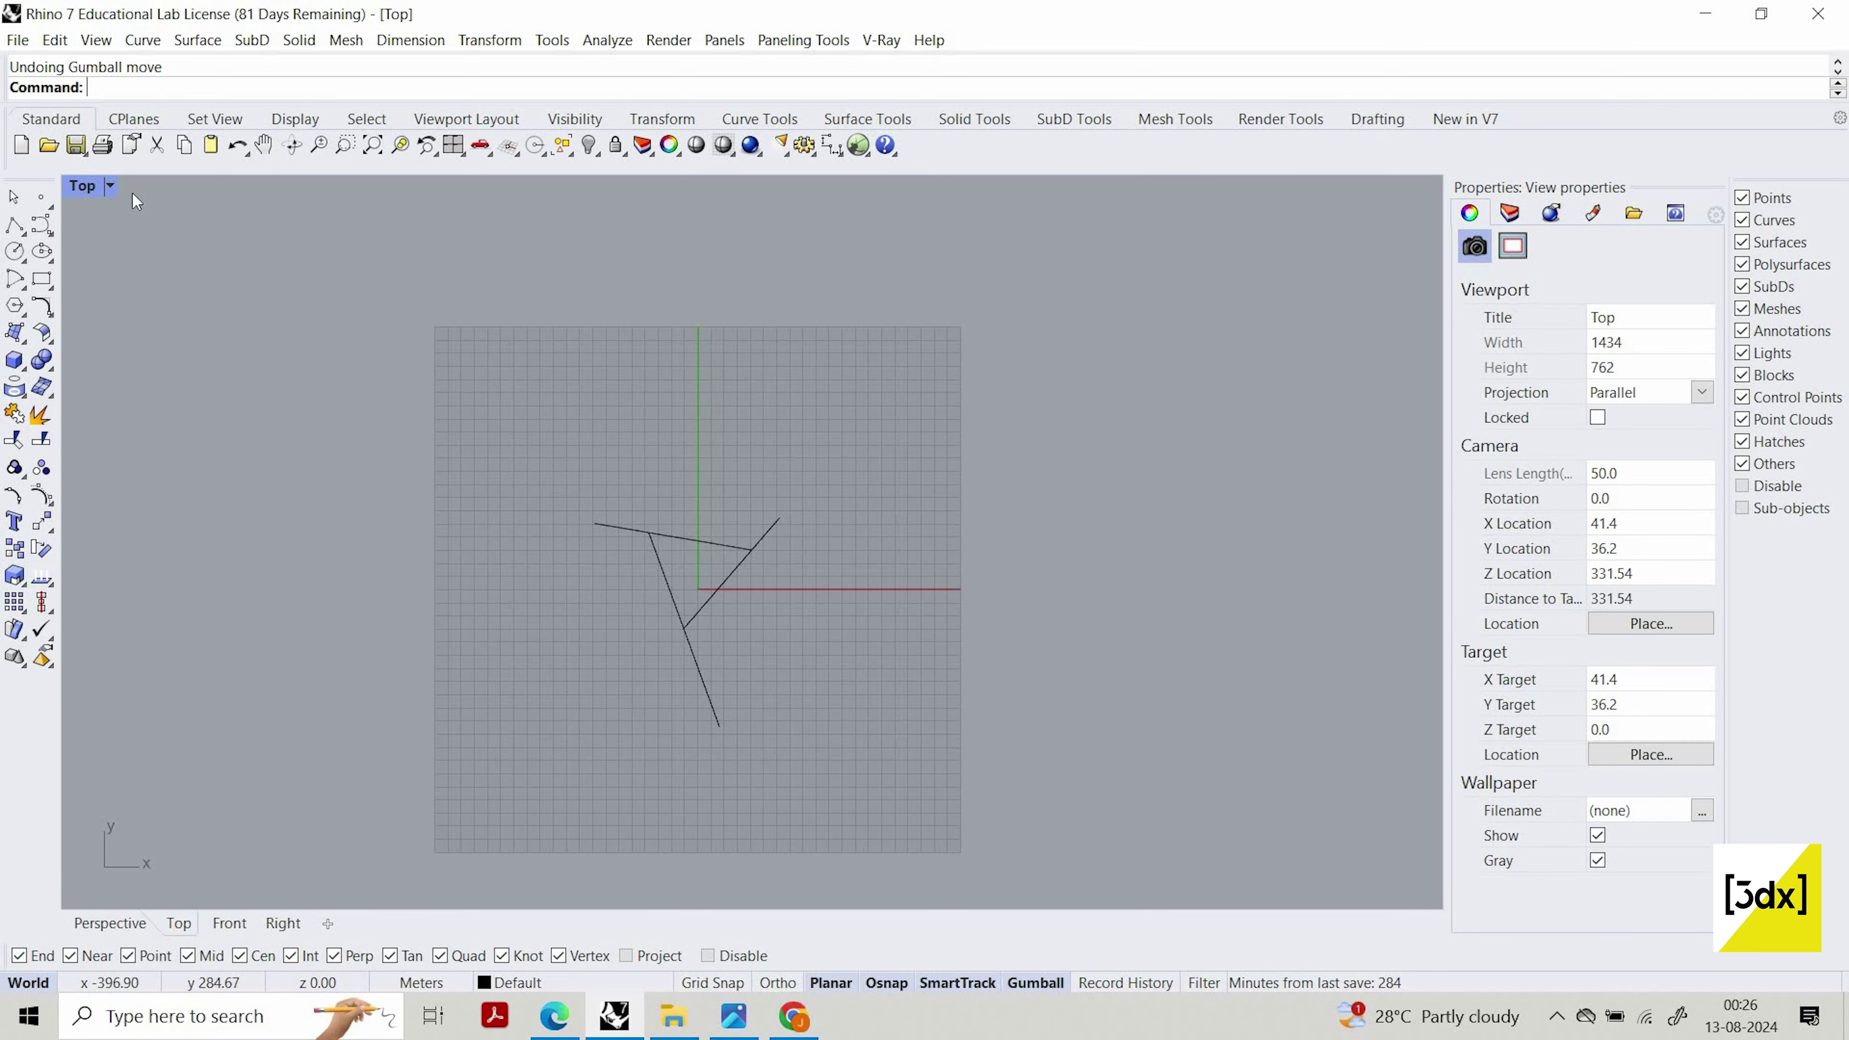
pyautogui.doubleClick(89, 192)
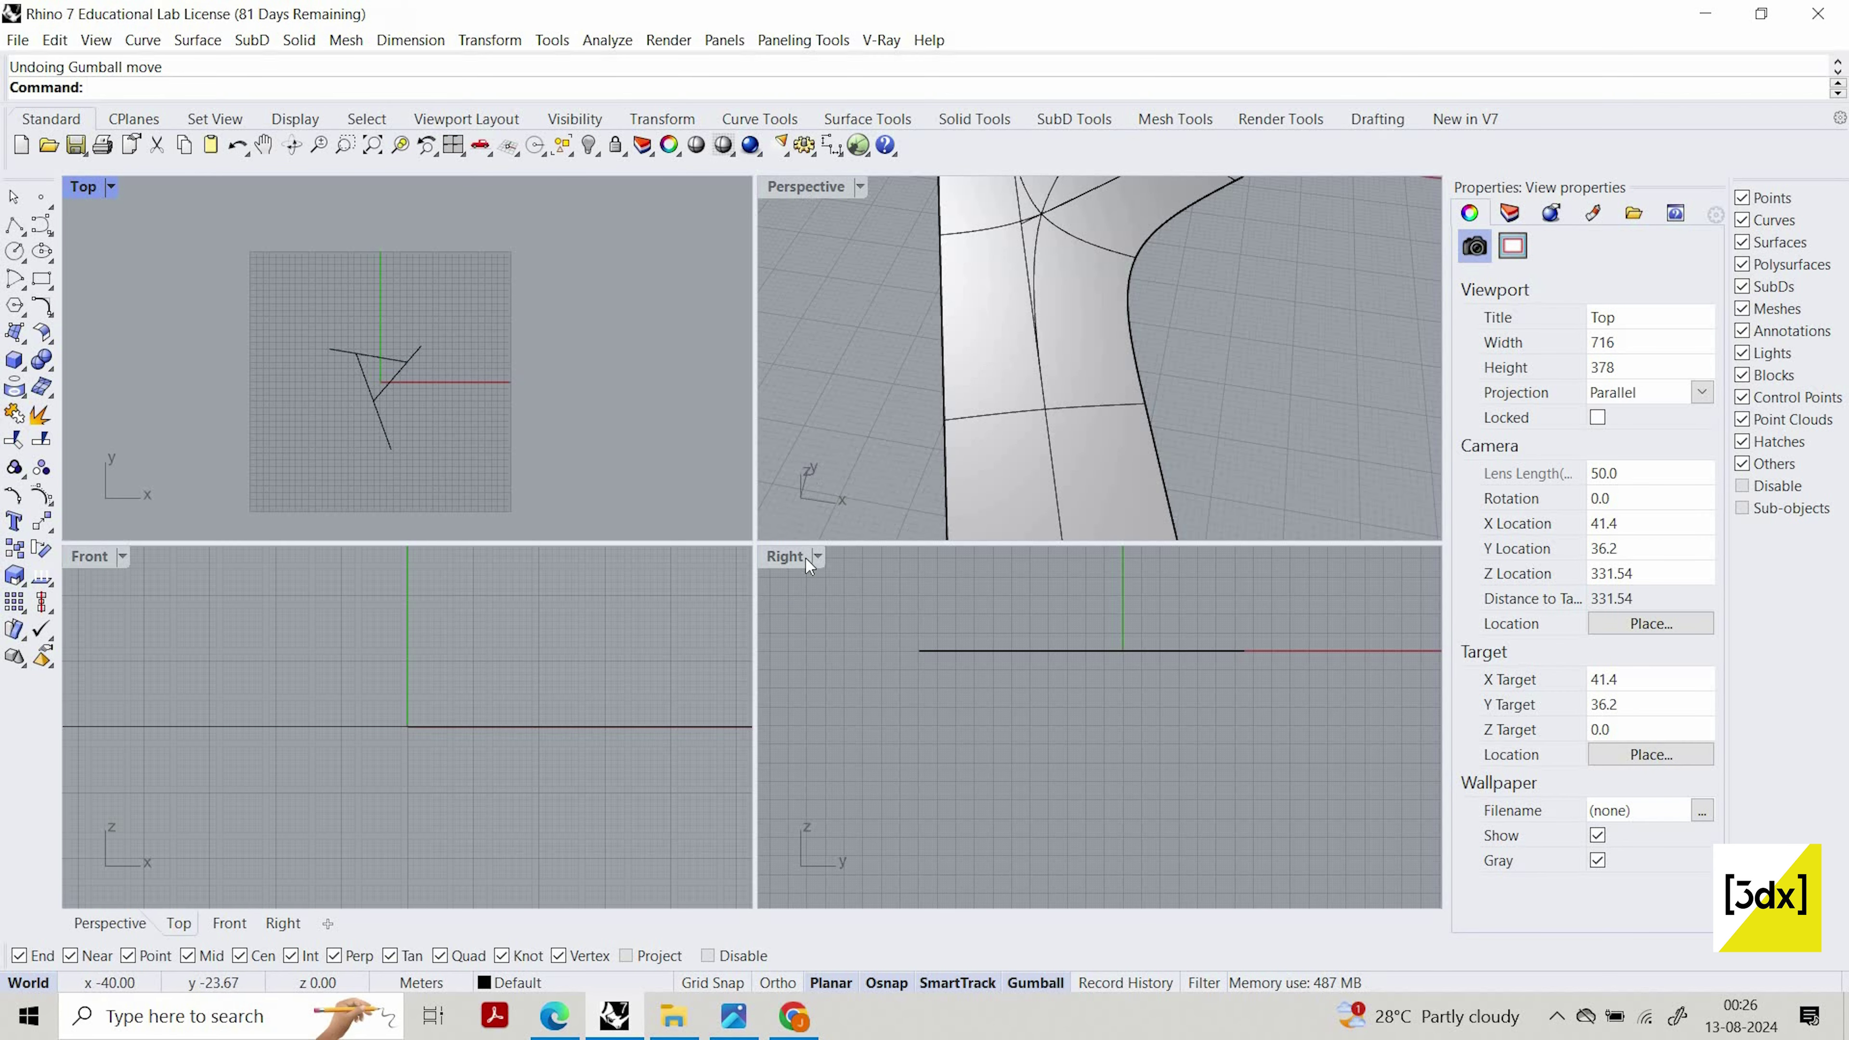
pyautogui.doubleClick(837, 189)
pyautogui.scroll(-8, 792, 524)
pyautogui.scroll(6, 405, 245)
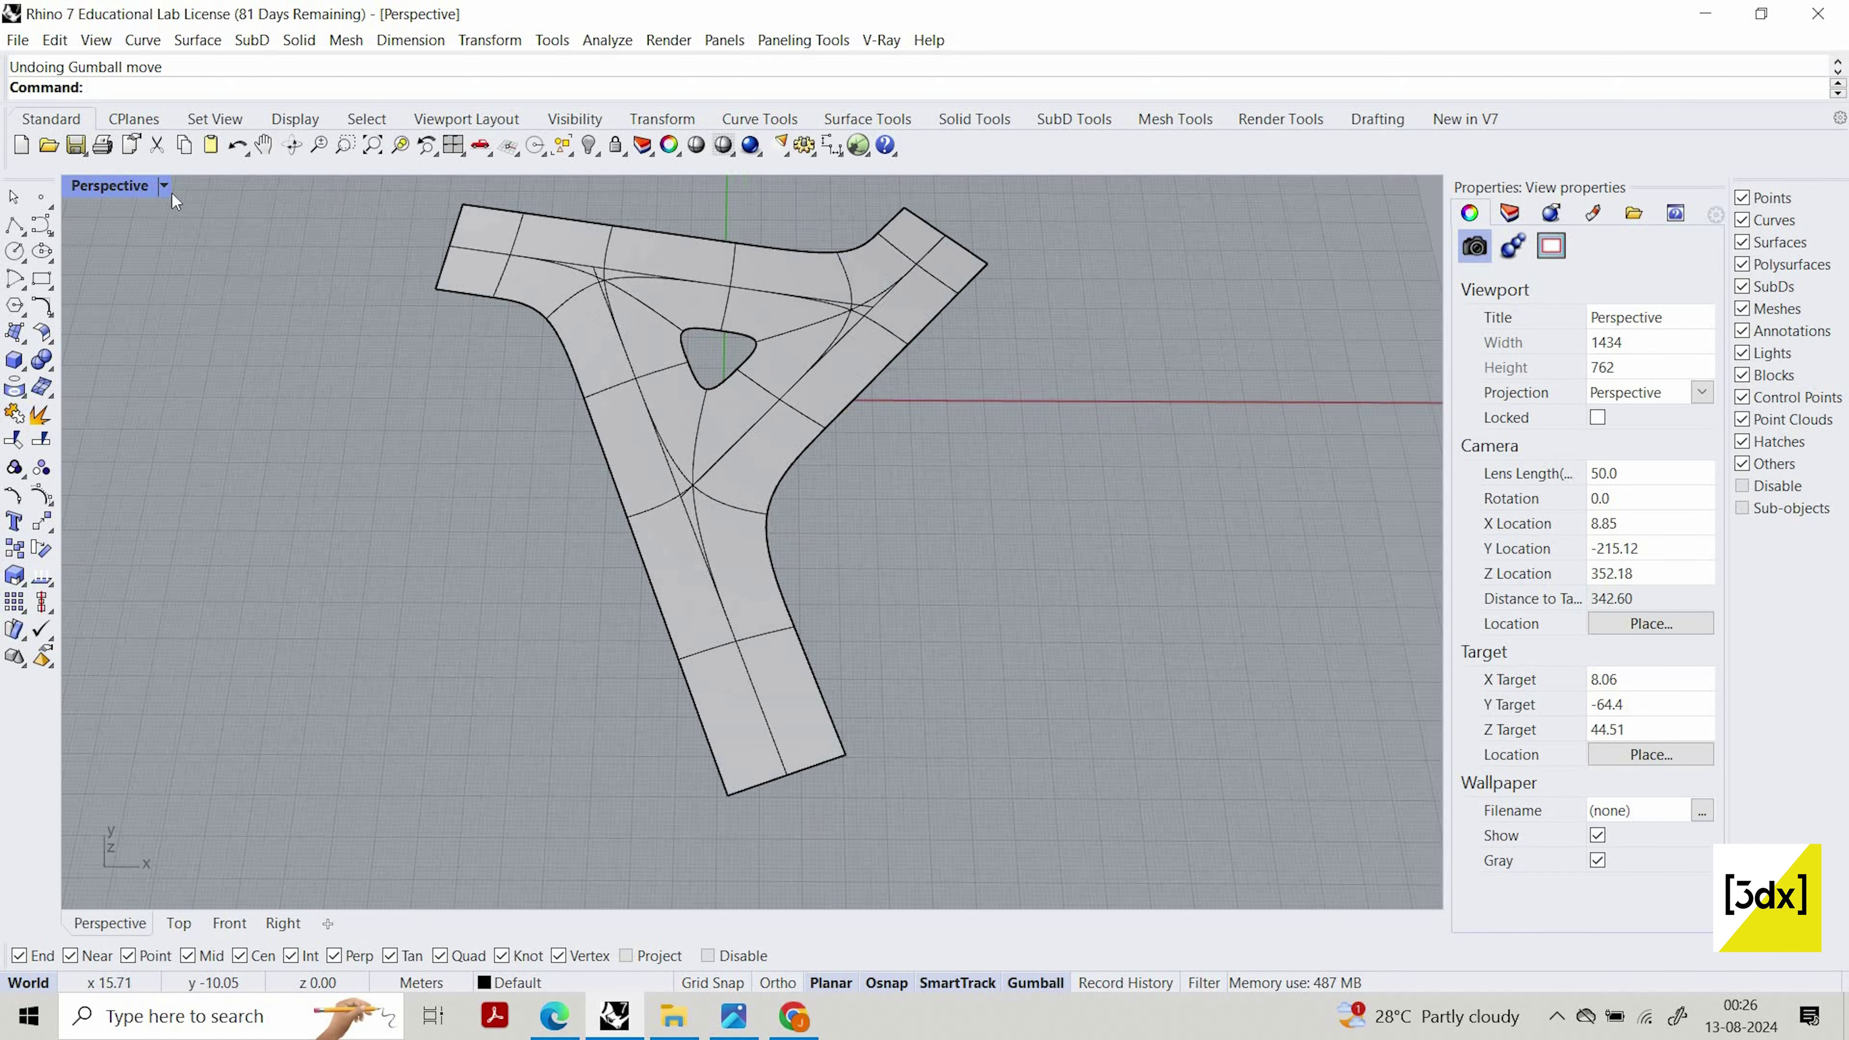
# Show all hidden objects so the reference image and guide curves are back with the deck
pyautogui.middleClick(242, 287)
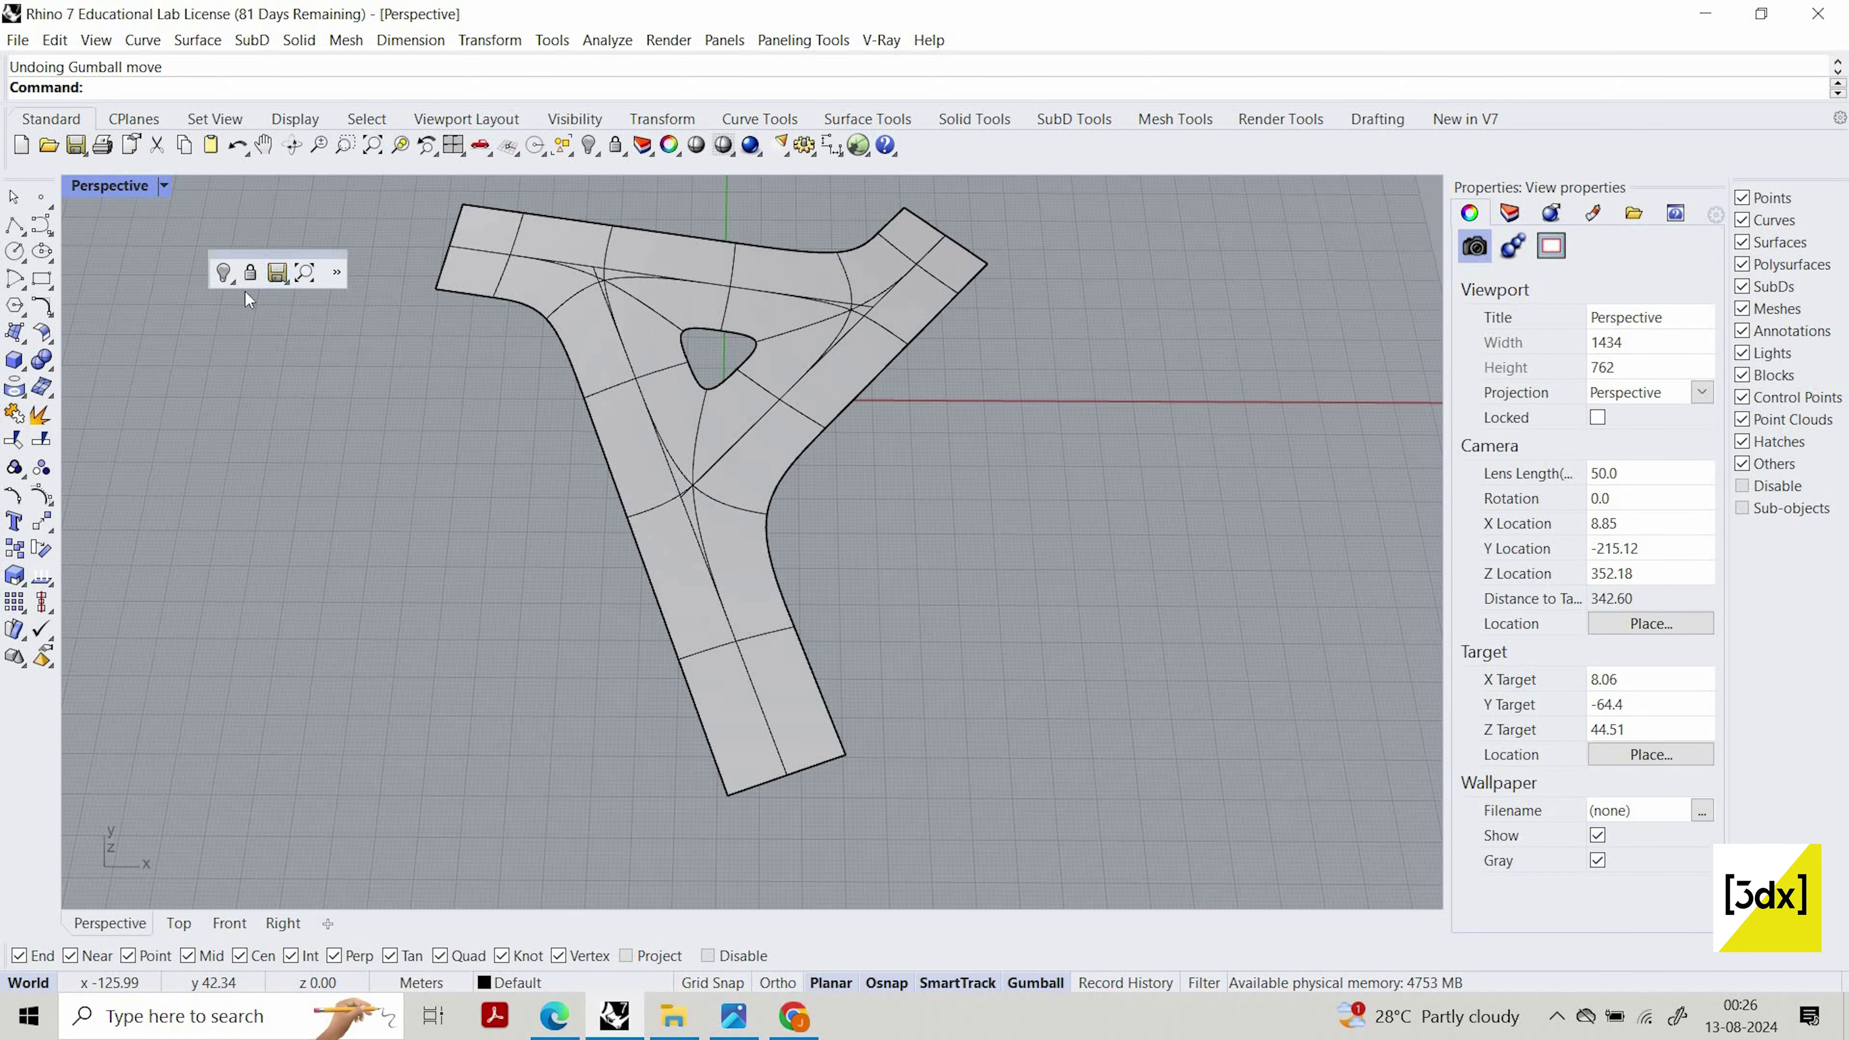
pyautogui.click(232, 281)
pyautogui.click(252, 307)
pyautogui.moveTo(816, 563); pyautogui.dragTo(885, 634, button='right')
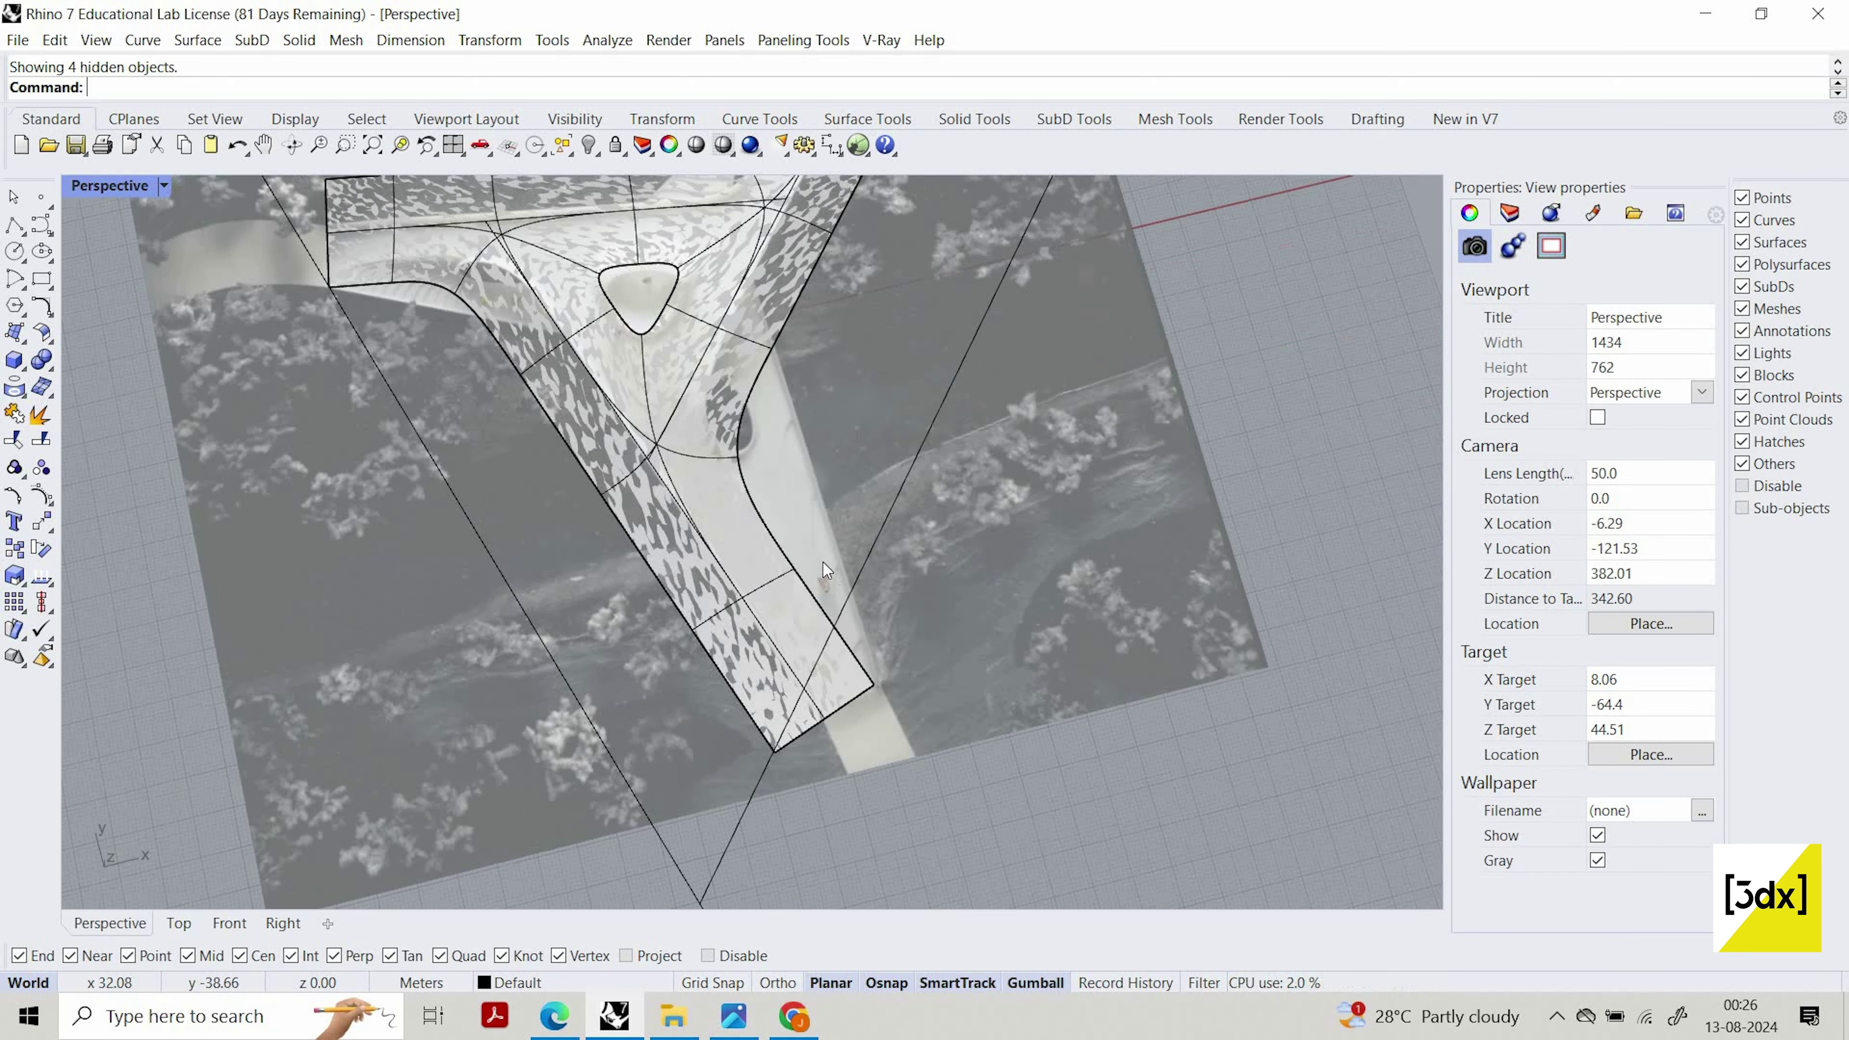
pyautogui.scroll(-6, 816, 562)
pyautogui.scroll(3, 819, 568)
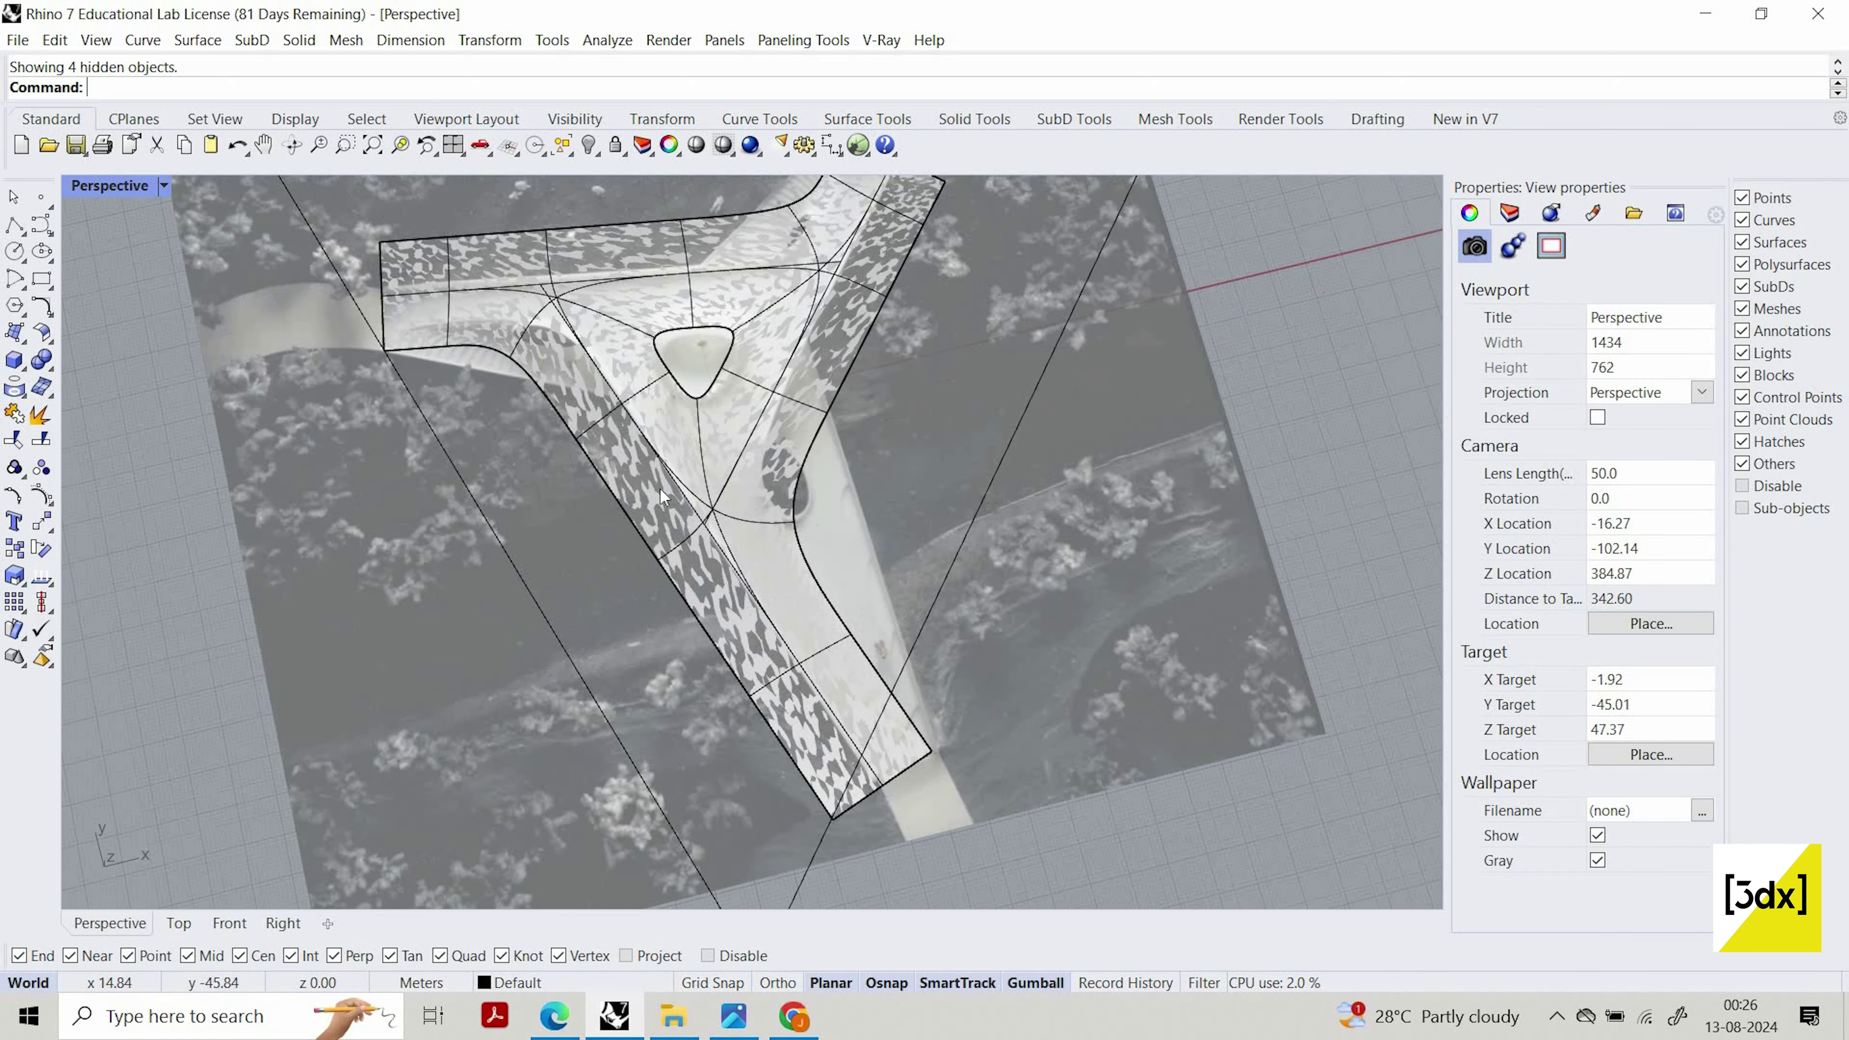
# Move the chain of SubD edges along the long arm's outer side inward to narrow the arm to the reference path
pyautogui.scroll(3, 543, 438)
pyautogui.click(550, 441)
pyautogui.press('Escape')
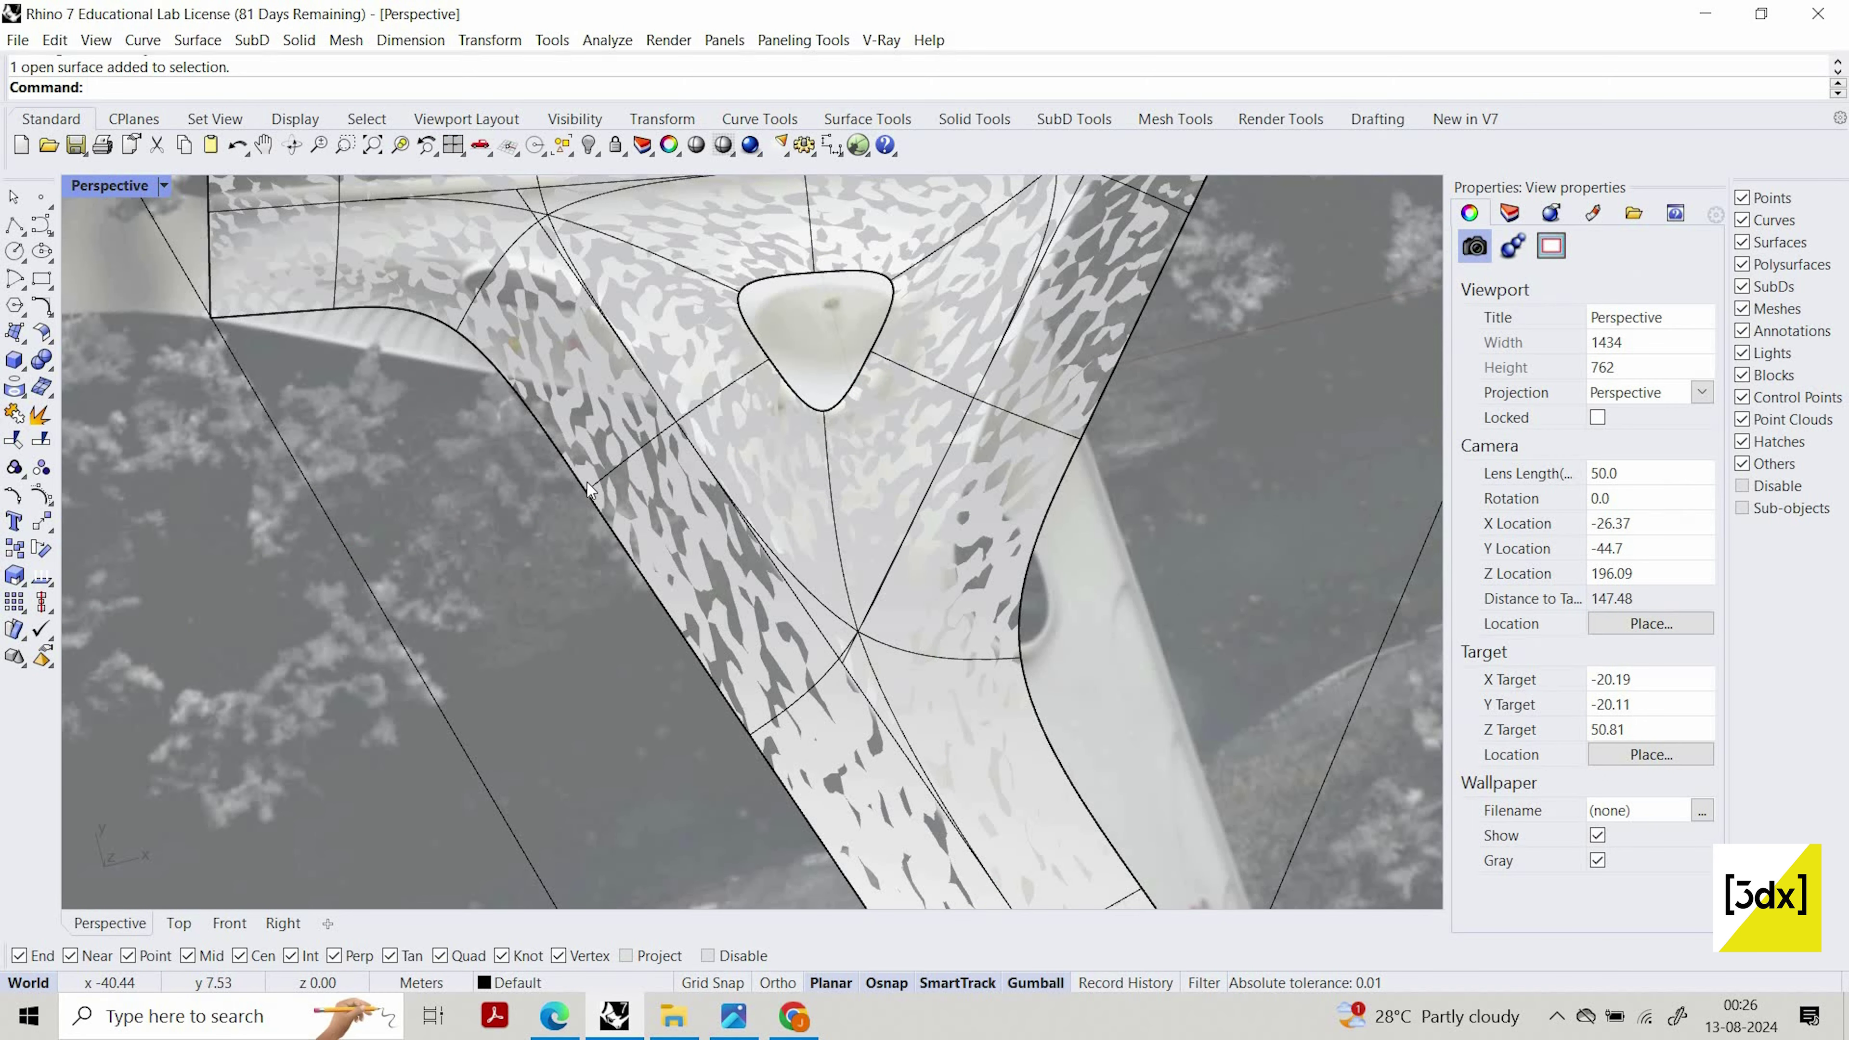
pyautogui.click(590, 489)
pyautogui.click(617, 525)
pyautogui.keyDown('shift'); pyautogui.moveTo(656, 582); pyautogui.dragTo(589, 450, button='right'); pyautogui.keyUp('shift')
pyautogui.scroll(-2, 604, 481)
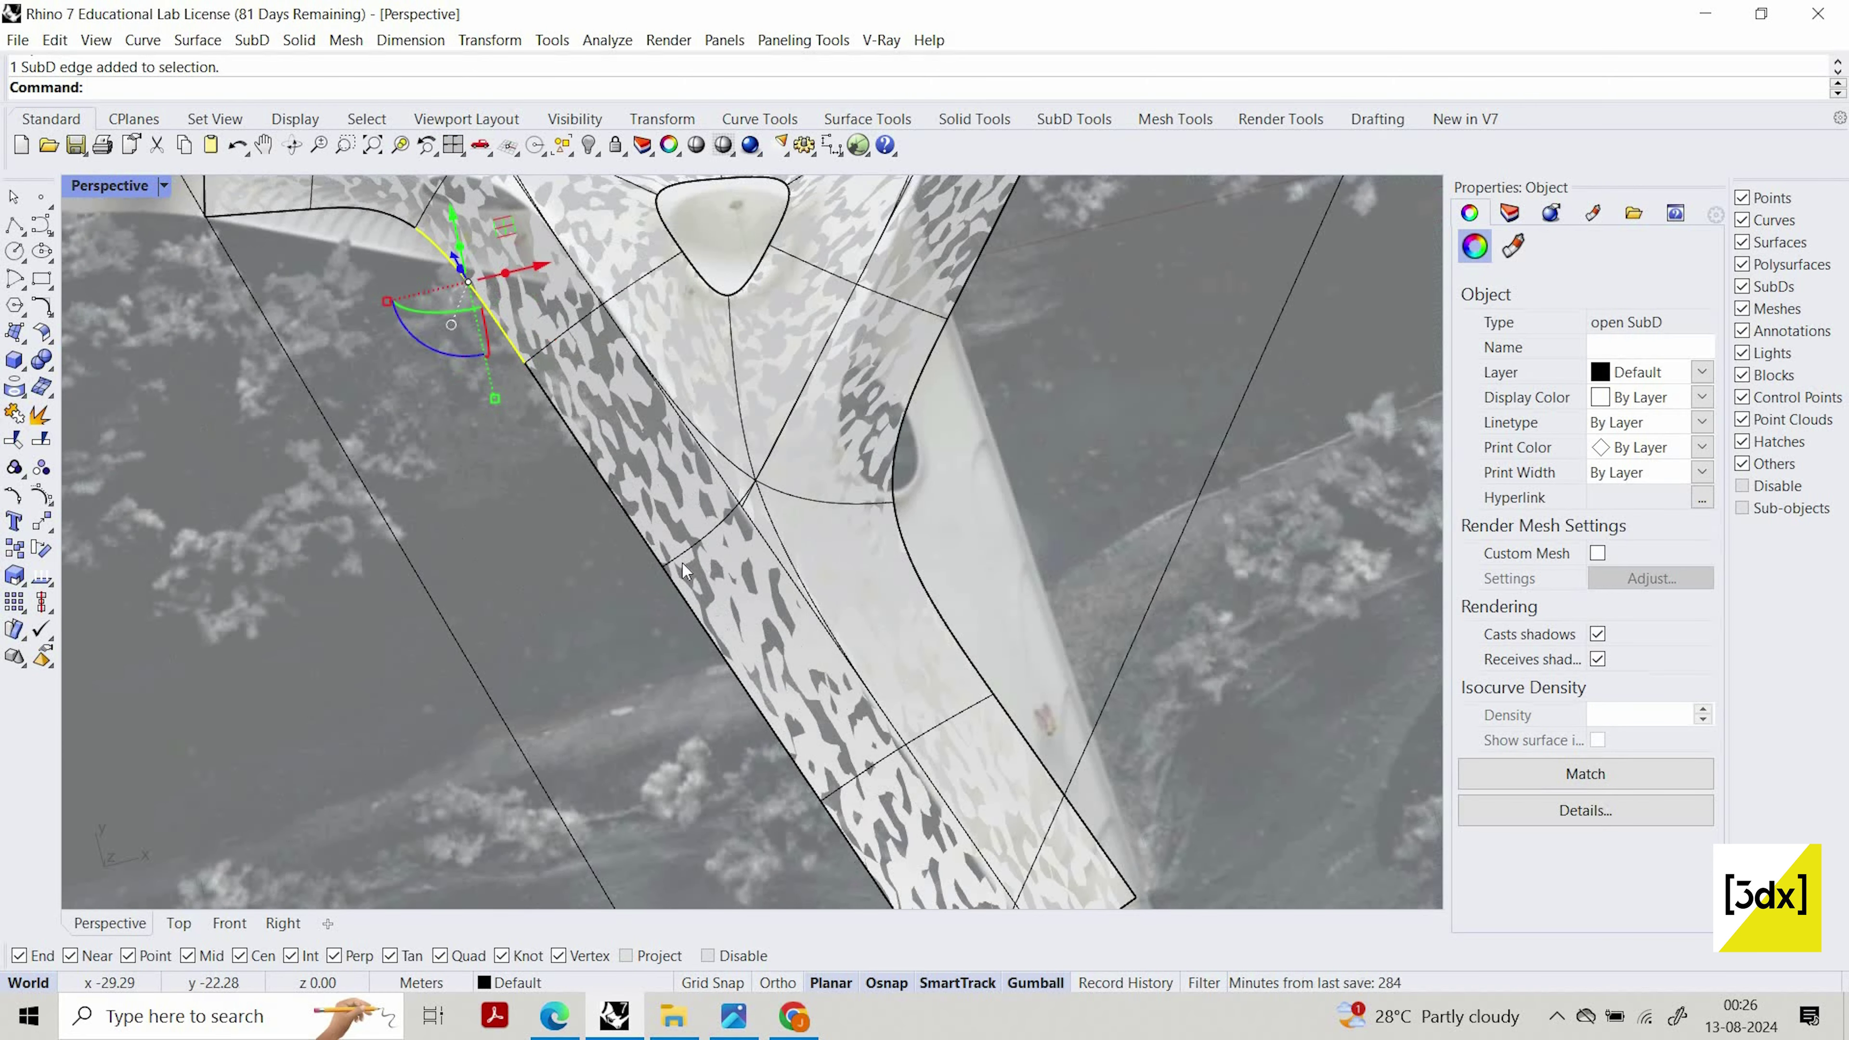
pyautogui.keyDown('ctrl'); pyautogui.keyDown('shift'); pyautogui.click(648, 534); pyautogui.keyUp('shift'); pyautogui.keyUp('ctrl')
pyautogui.moveTo(651, 541); pyautogui.dragTo(686, 599, button='right')
pyautogui.keyDown('ctrl'); pyautogui.keyDown('shift'); pyautogui.click(687, 594); pyautogui.keyUp('shift'); pyautogui.keyUp('ctrl')
pyautogui.keyDown('ctrl'); pyautogui.keyDown('shift'); pyautogui.click(750, 688); pyautogui.keyUp('shift'); pyautogui.keyUp('ctrl')
pyautogui.write('m')
pyautogui.press('Return')
pyautogui.scroll(8, 850, 721)
pyautogui.click(734, 817)
pyautogui.click(853, 745)
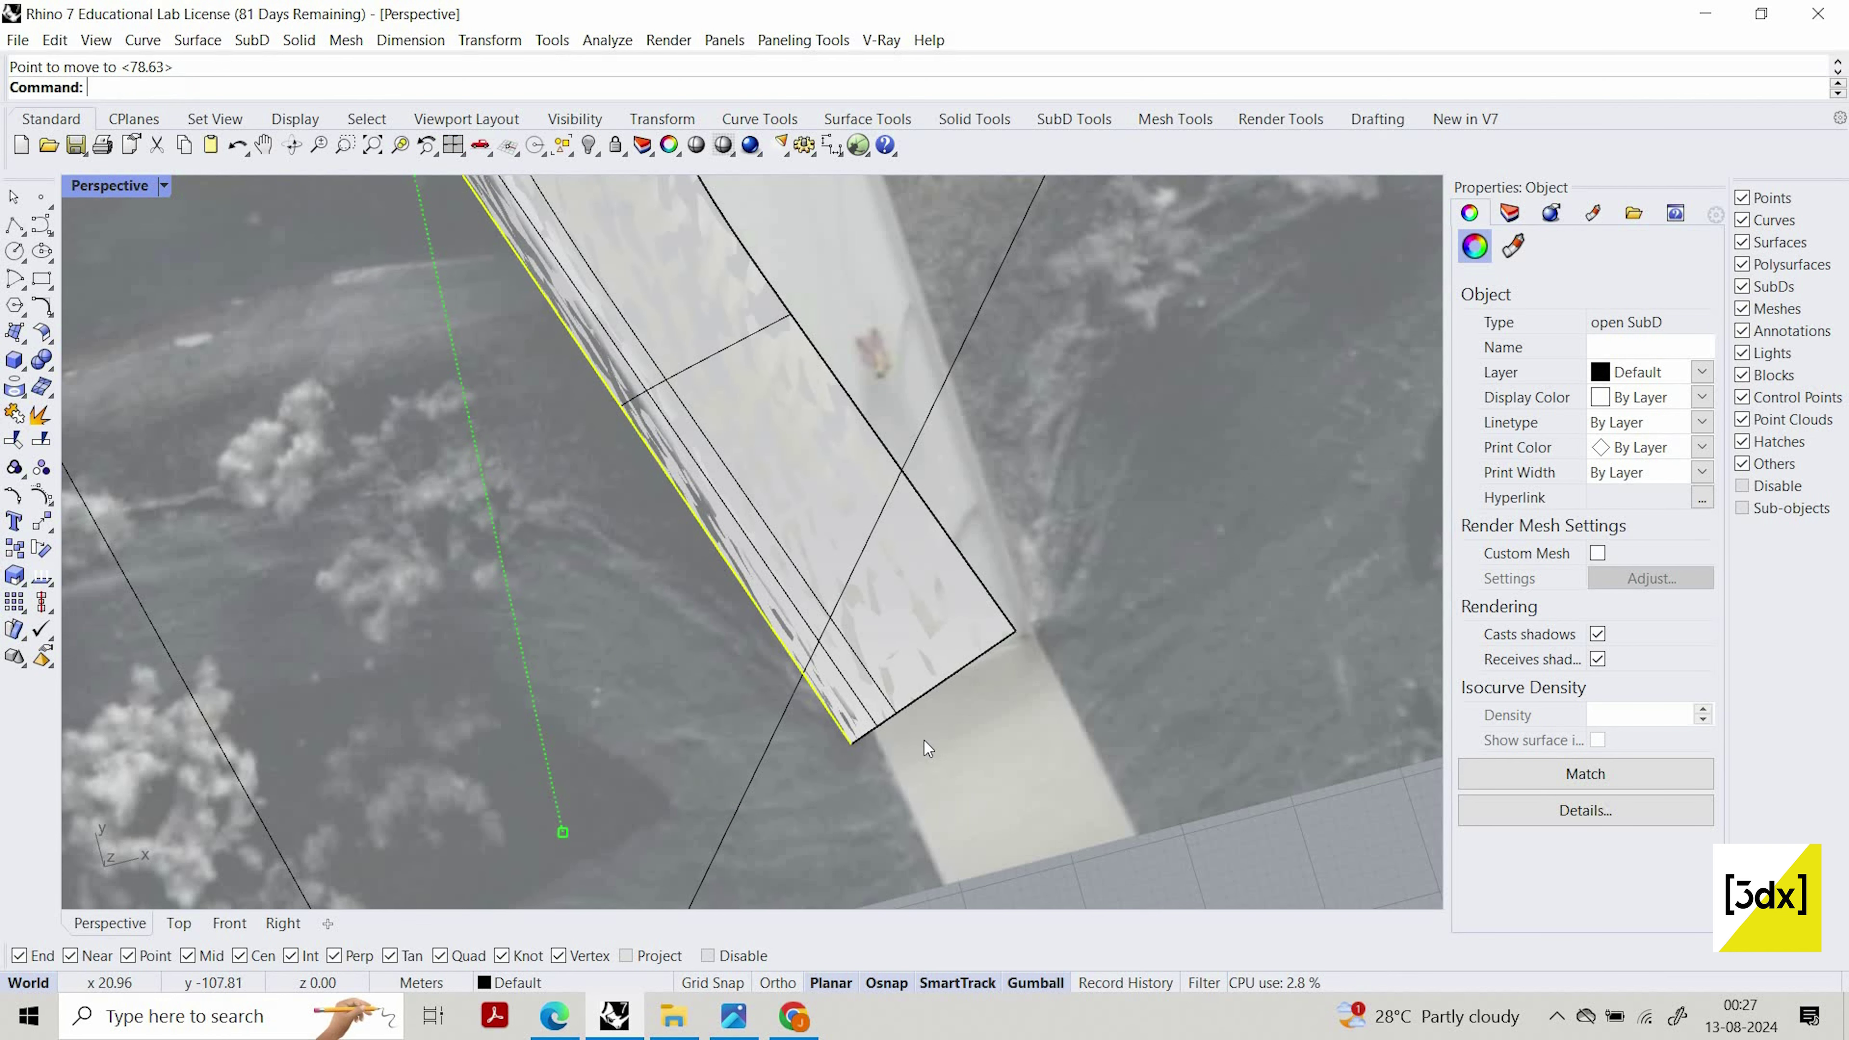
pyautogui.click(925, 740)
# Select all the guide curves and hide them, keeping the SubD deck and reference image
pyautogui.scroll(-12, 814, 604)
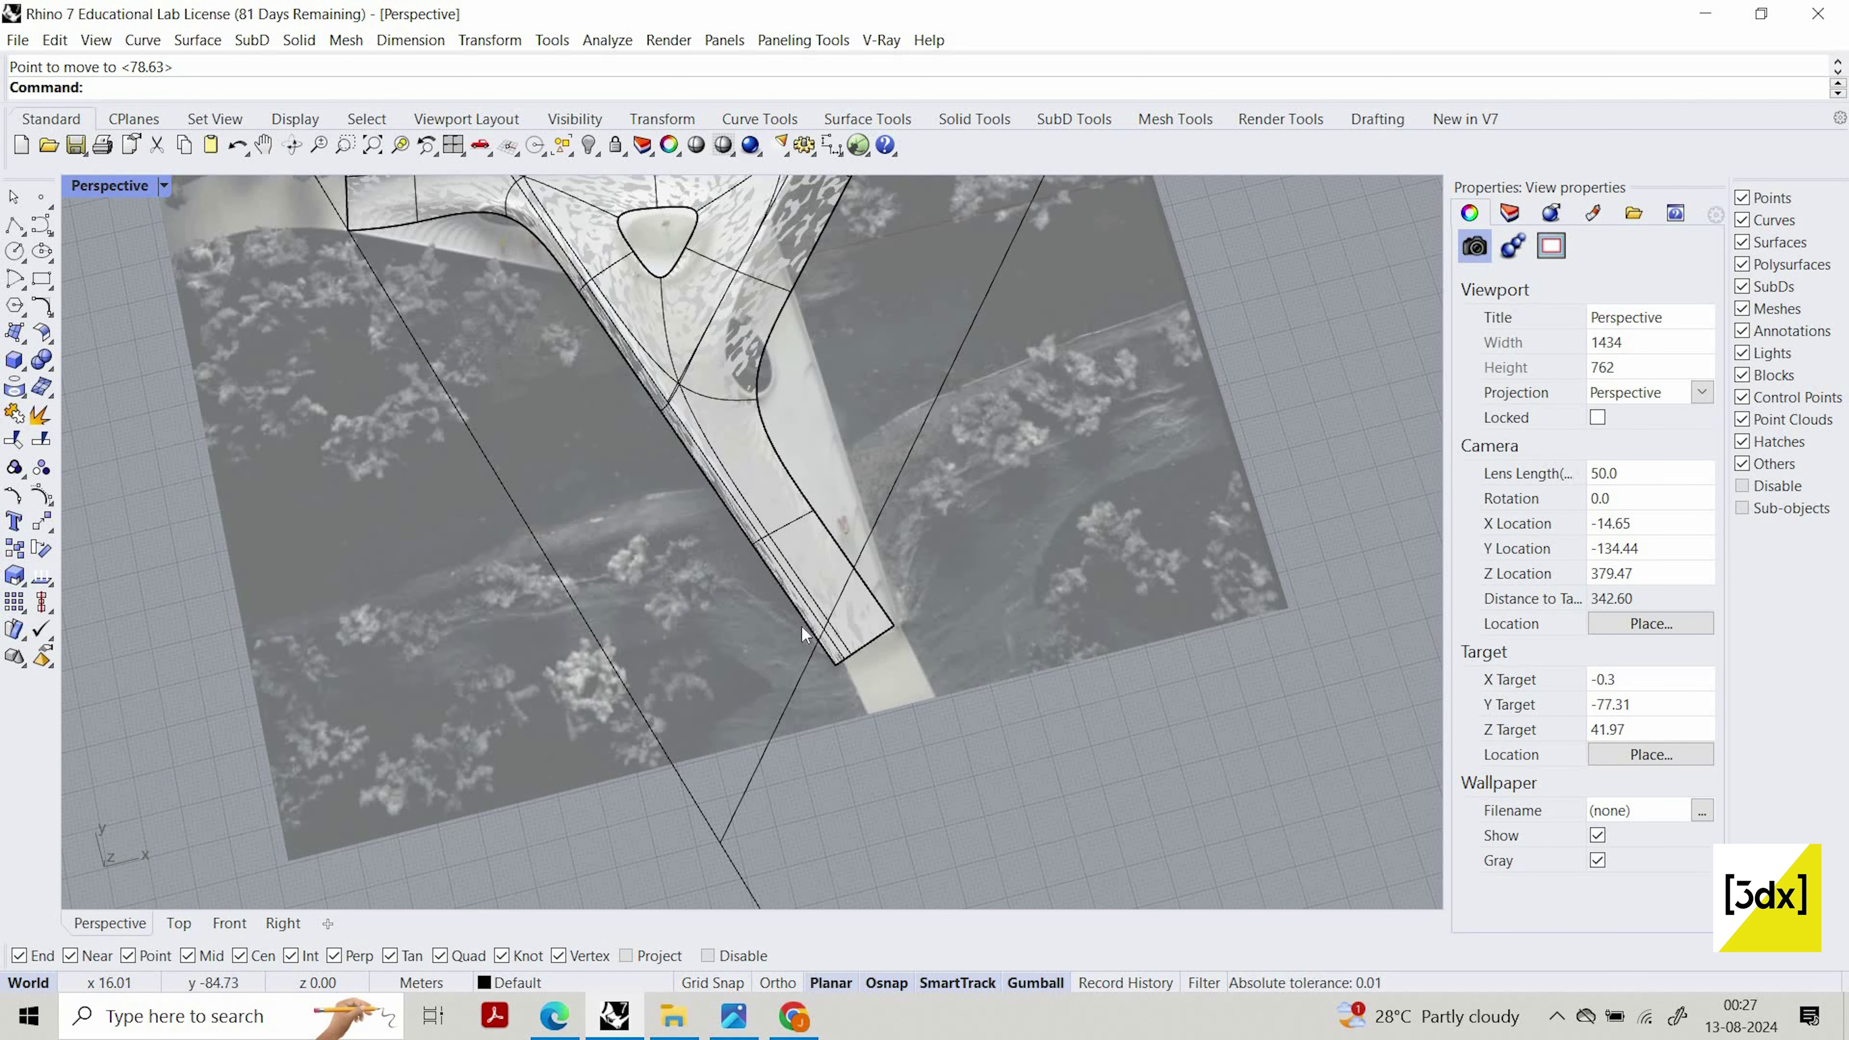
pyautogui.scroll(8, 808, 594)
pyautogui.scroll(-8, 846, 687)
pyautogui.scroll(2, 644, 397)
pyautogui.scroll(-6, 655, 361)
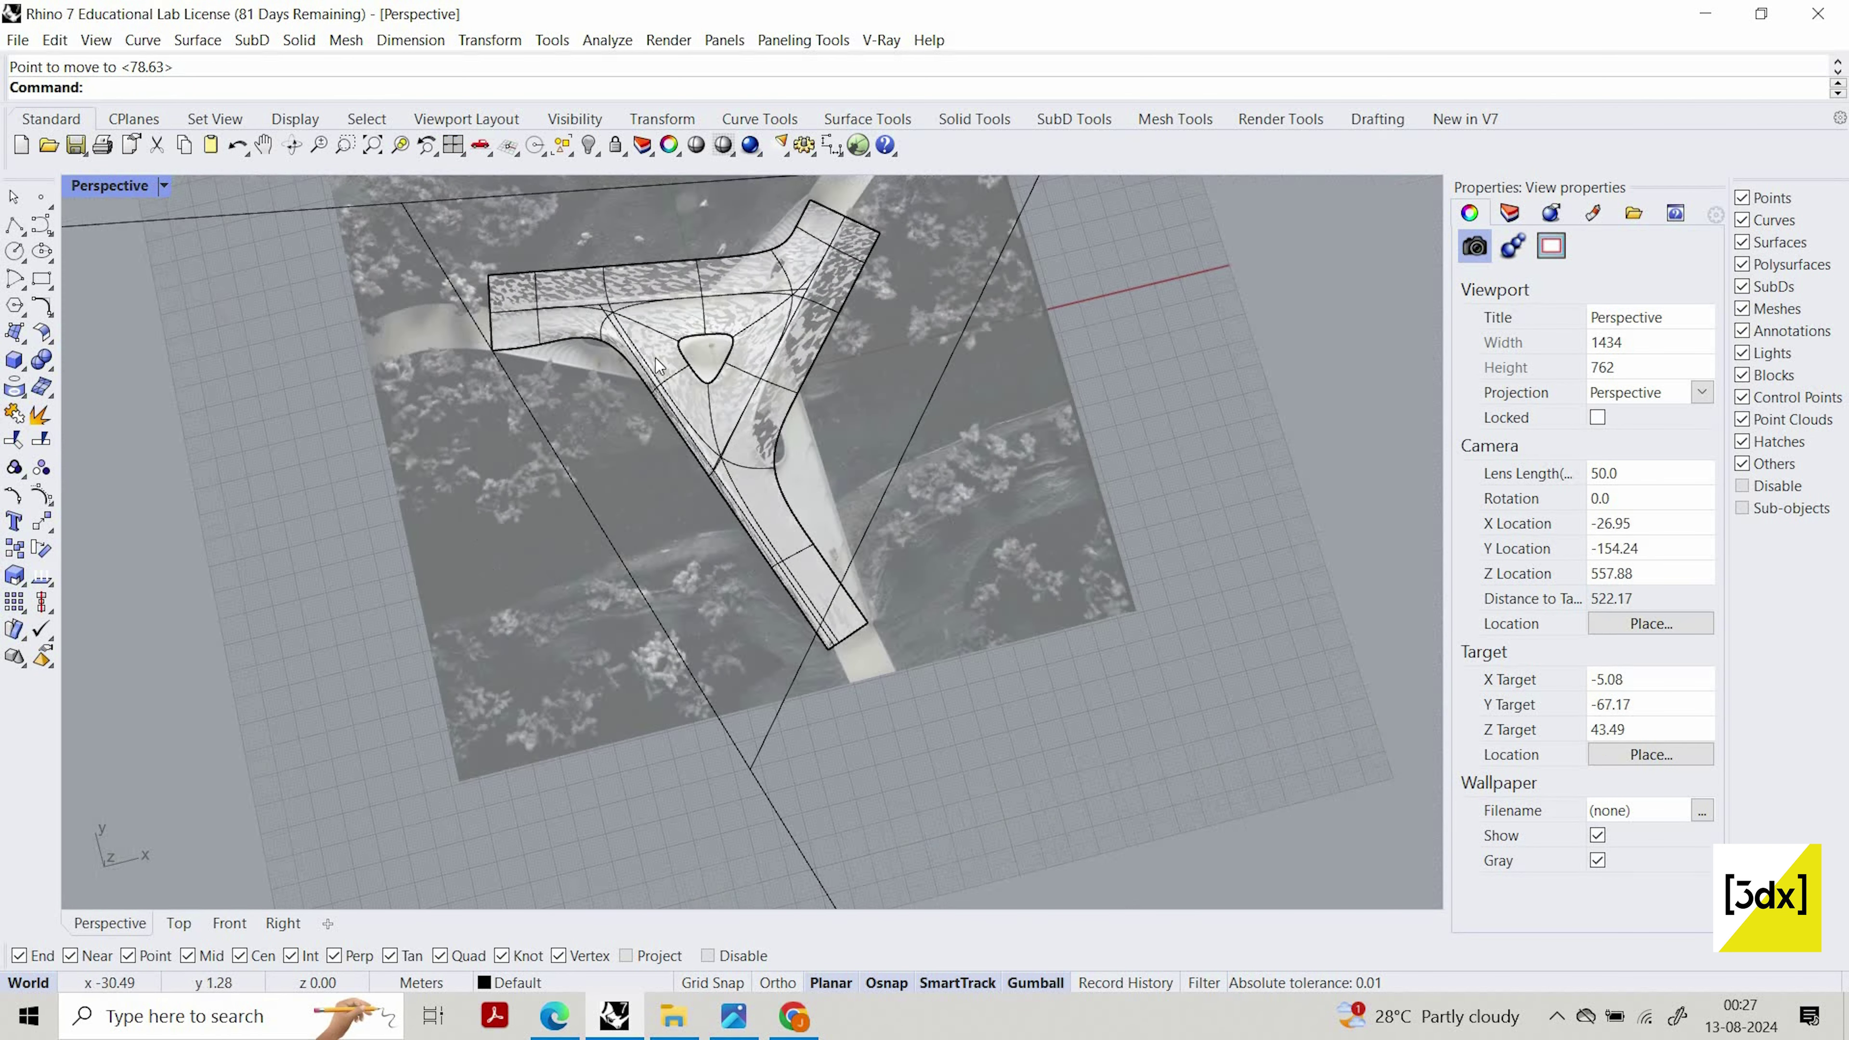
pyautogui.scroll(6, 657, 364)
pyautogui.scroll(-4, 776, 138)
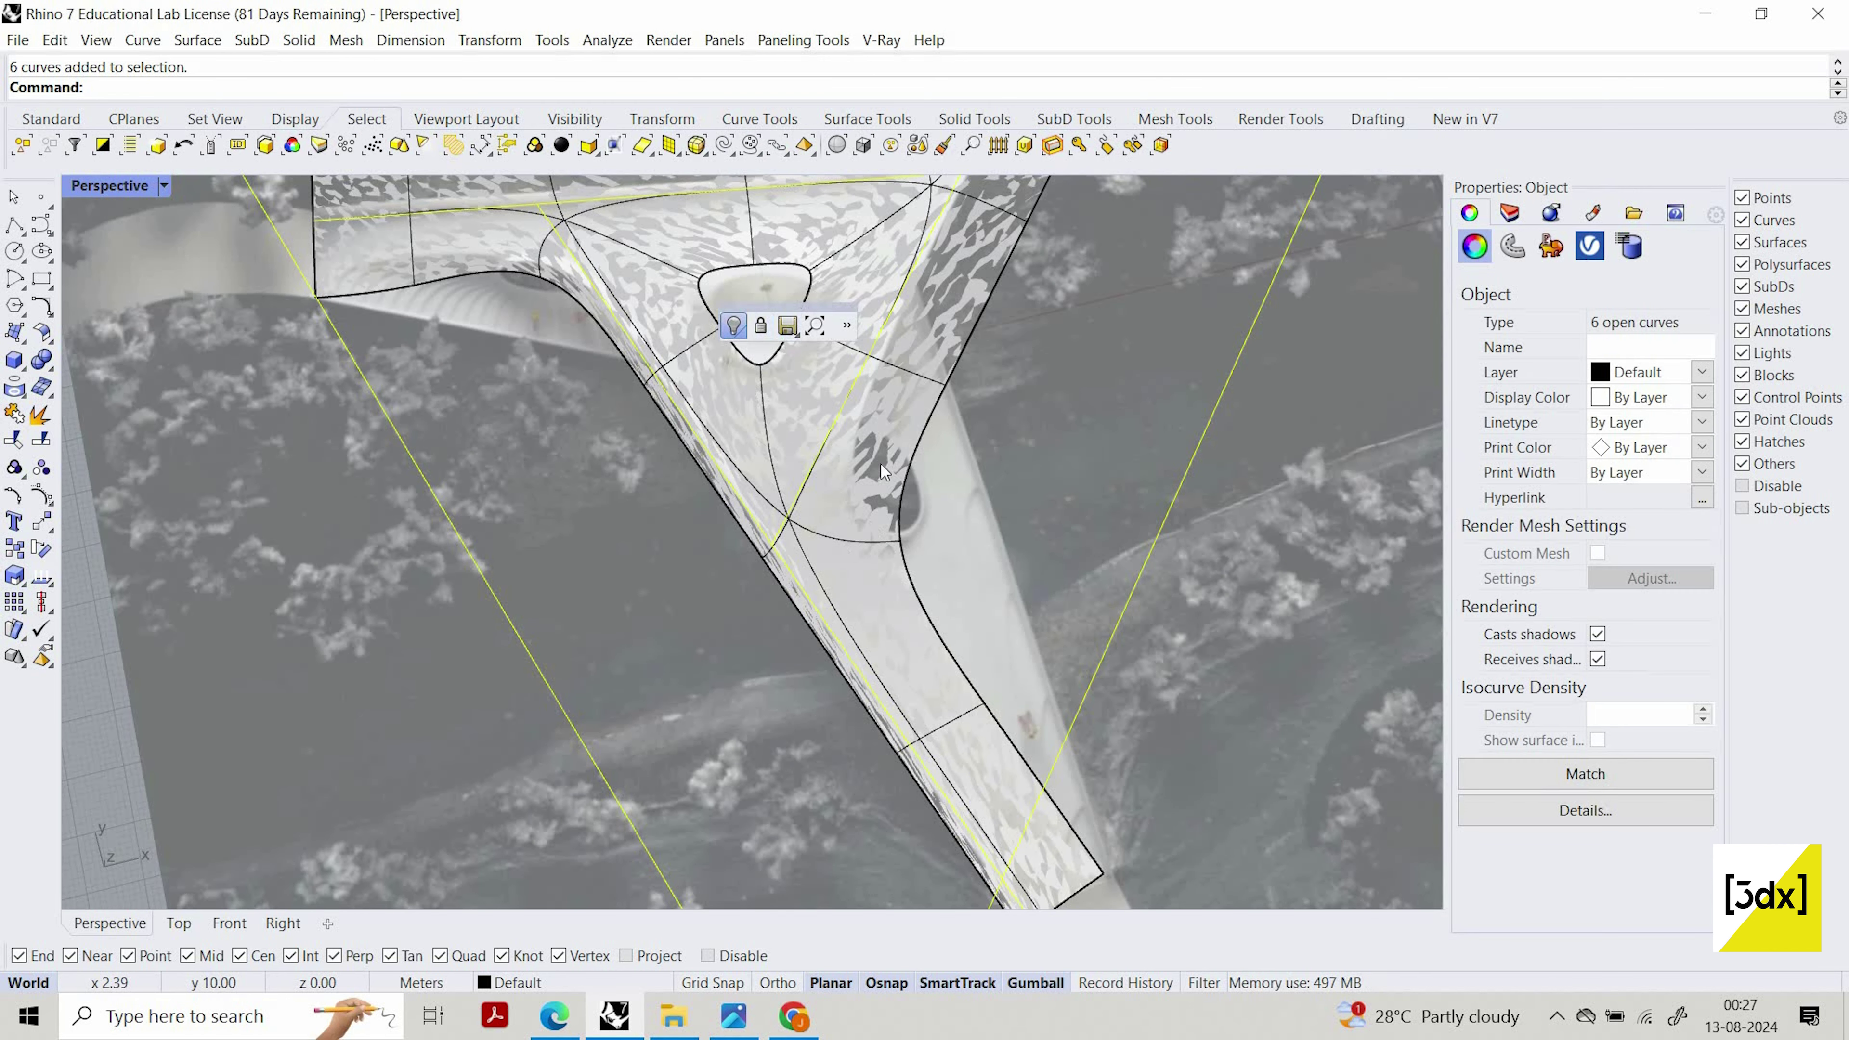
pyautogui.hotkey('ctrl', 'h')
pyautogui.scroll(-3, 822, 462)
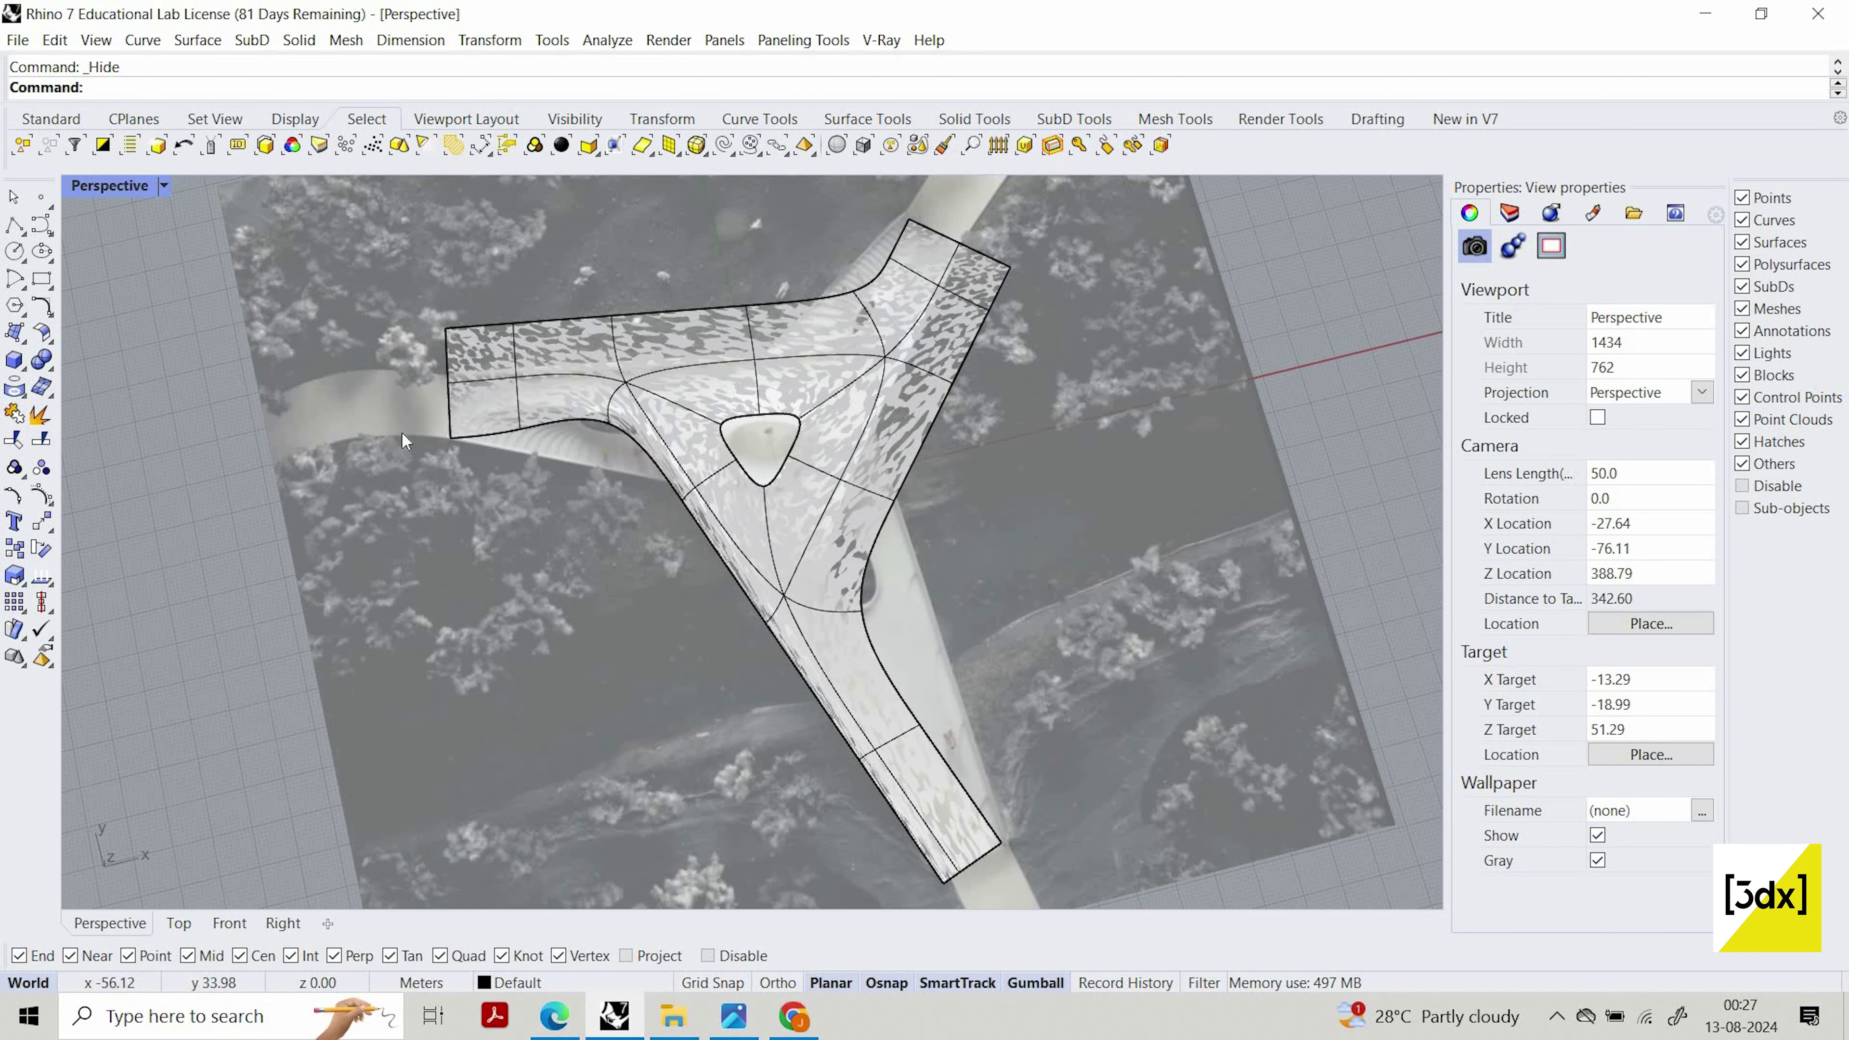
pyautogui.scroll(8, 402, 430)
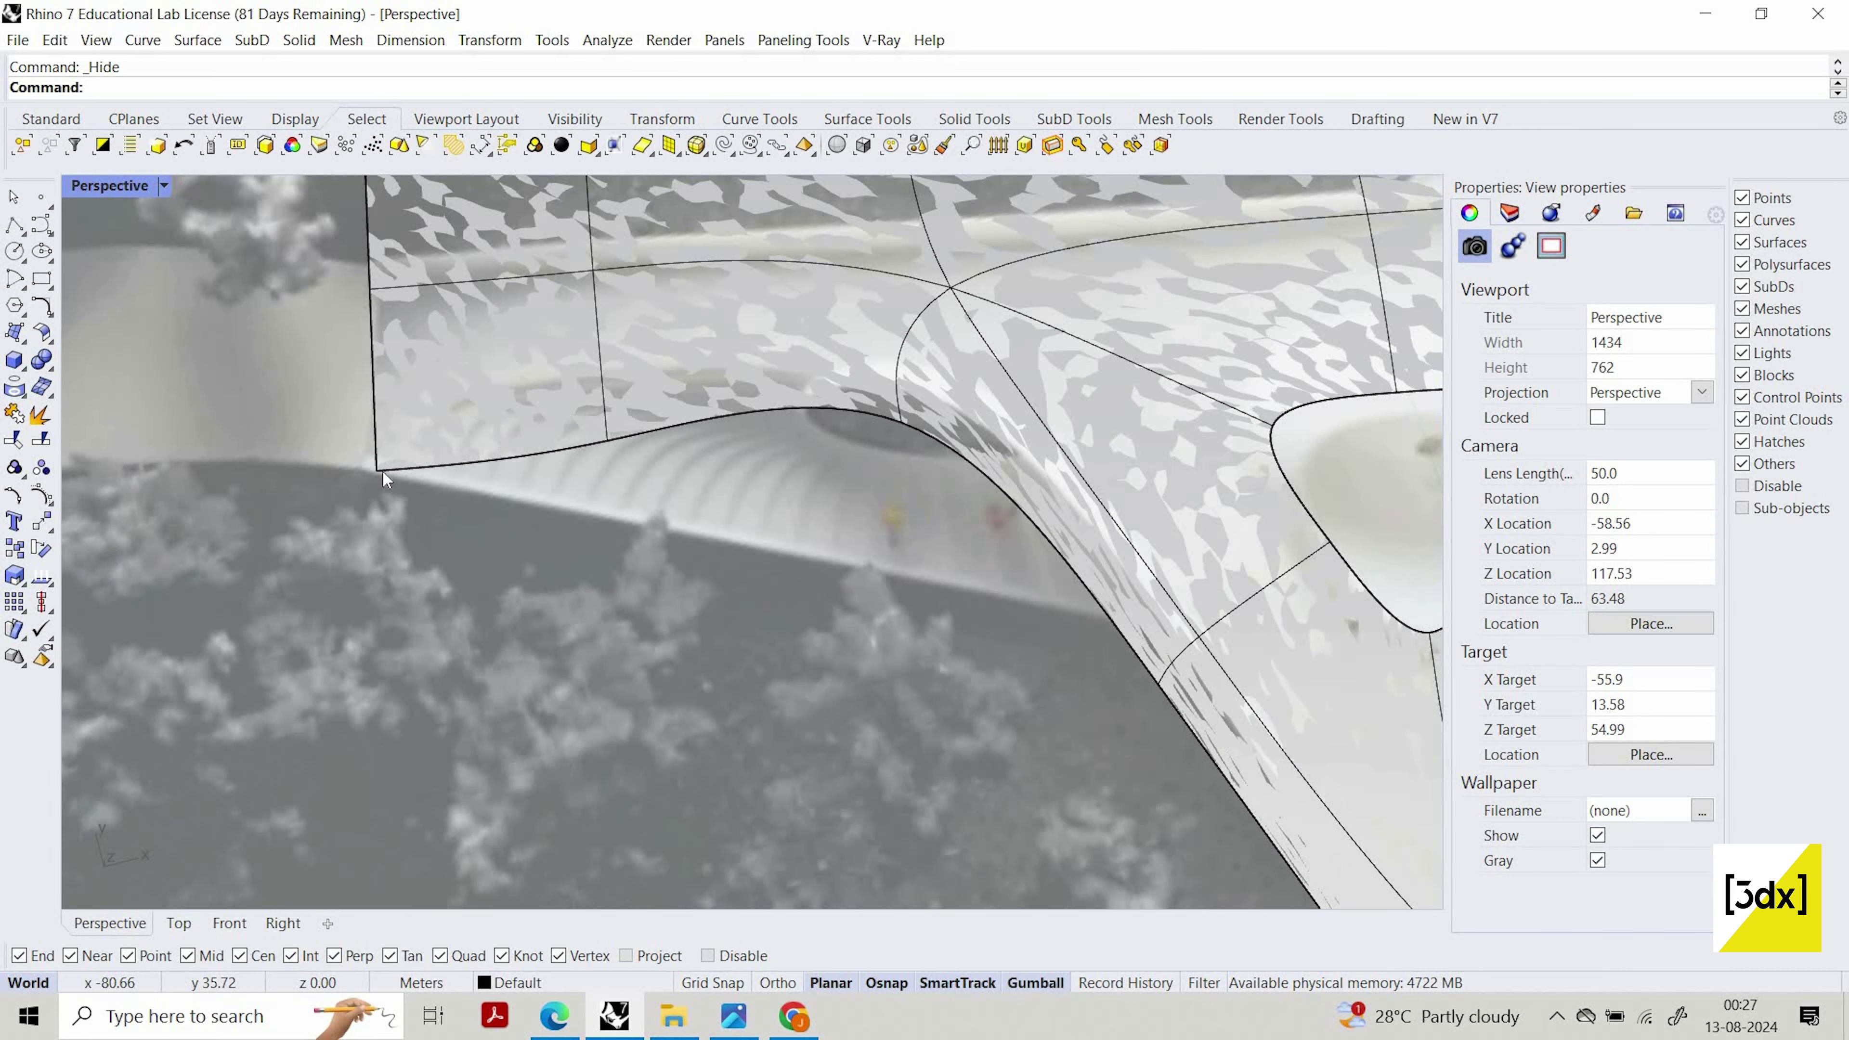
pyautogui.keyDown('ctrl'); pyautogui.keyDown('shift'); pyautogui.click(382, 470); pyautogui.keyUp('shift'); pyautogui.keyUp('ctrl')
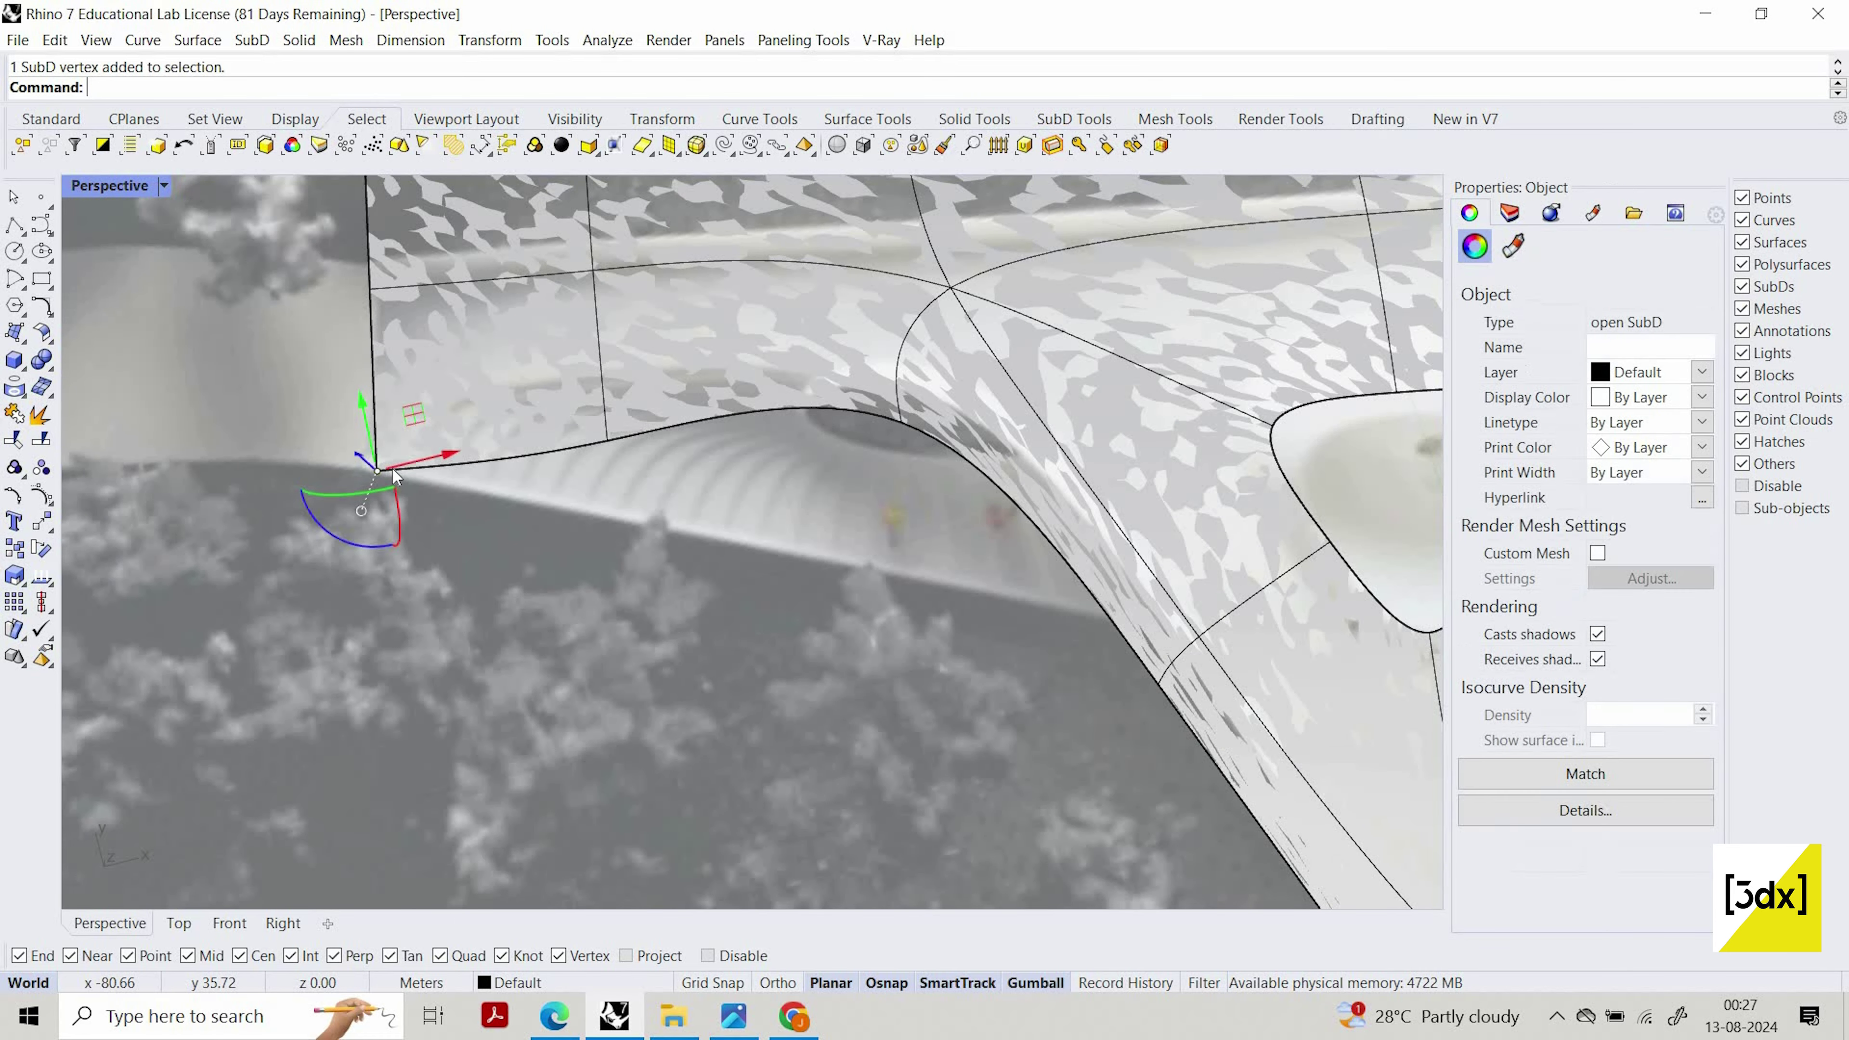
pyautogui.press('Escape')
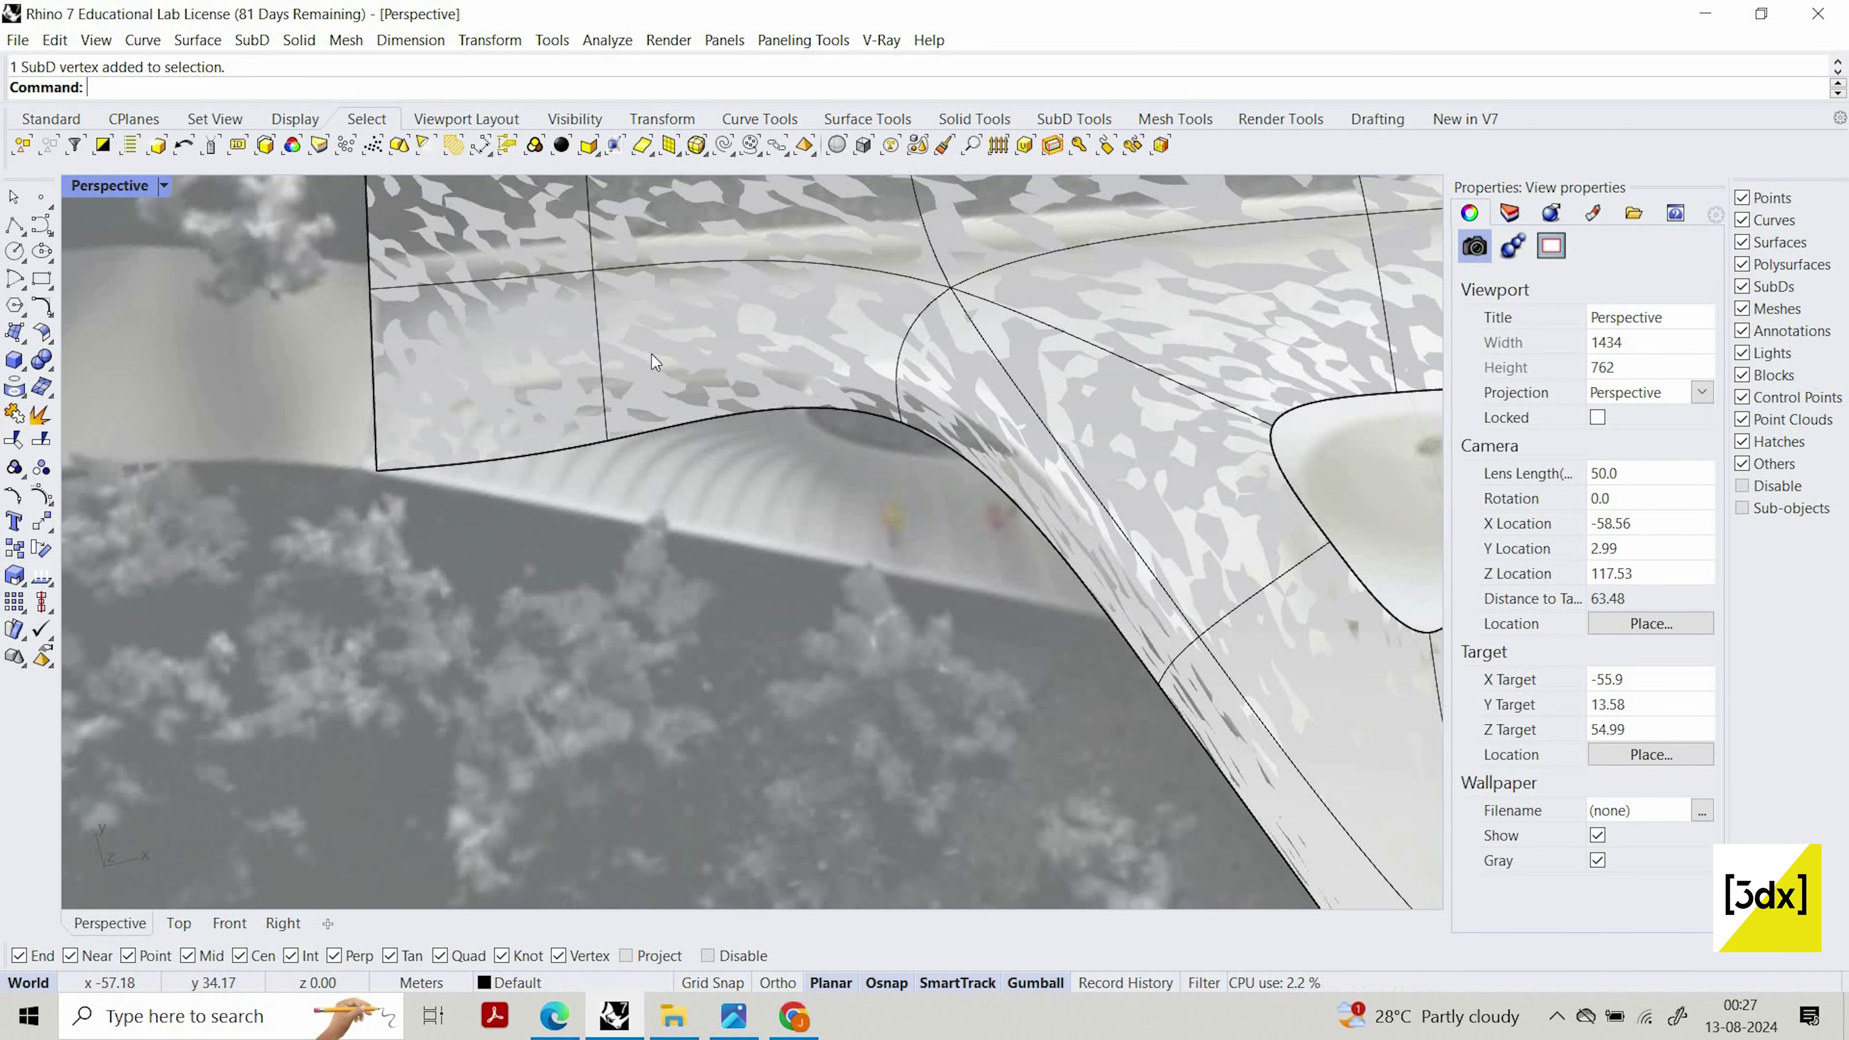
pyautogui.scroll(-11, 649, 354)
pyautogui.scroll(14, 1044, 814)
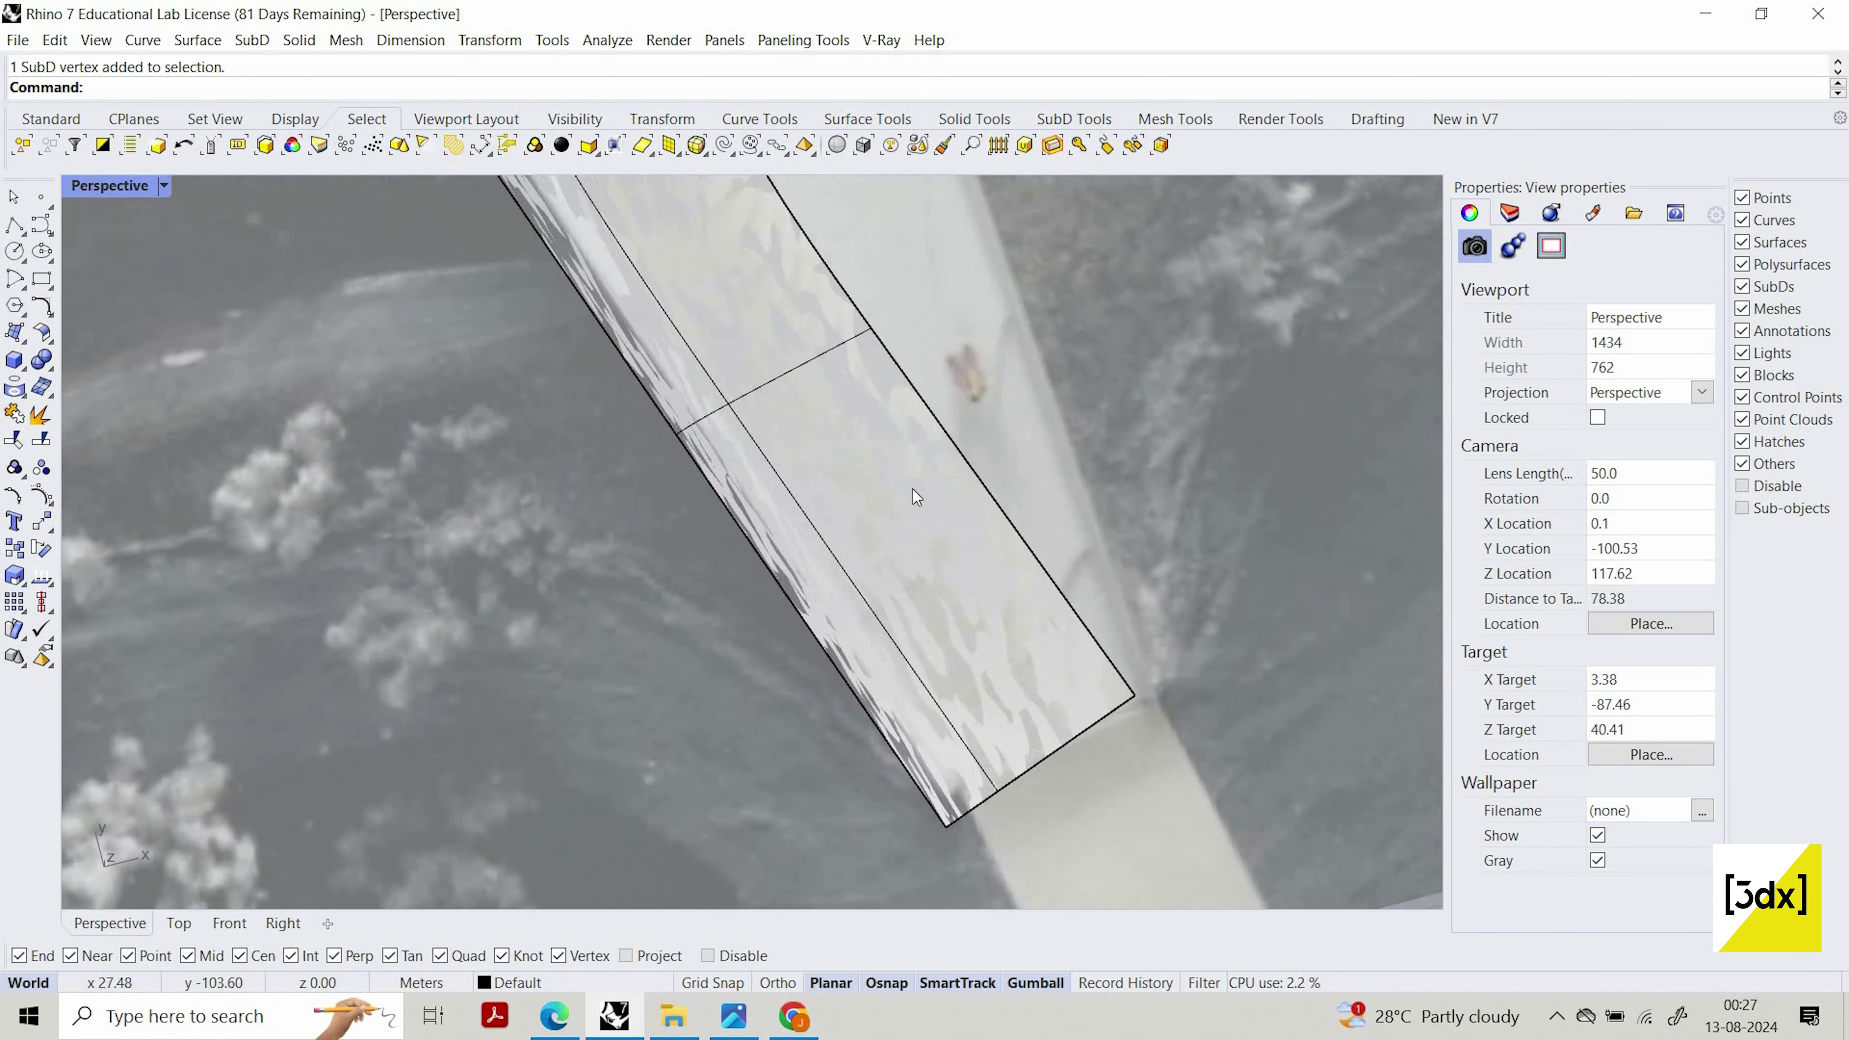
# Move the two SubD edges along the long arm's other side, next to the reference ramp, slightly inward
pyautogui.moveTo(913, 489); pyautogui.dragTo(947, 520, button='right')
pyautogui.scroll(-10, 949, 523)
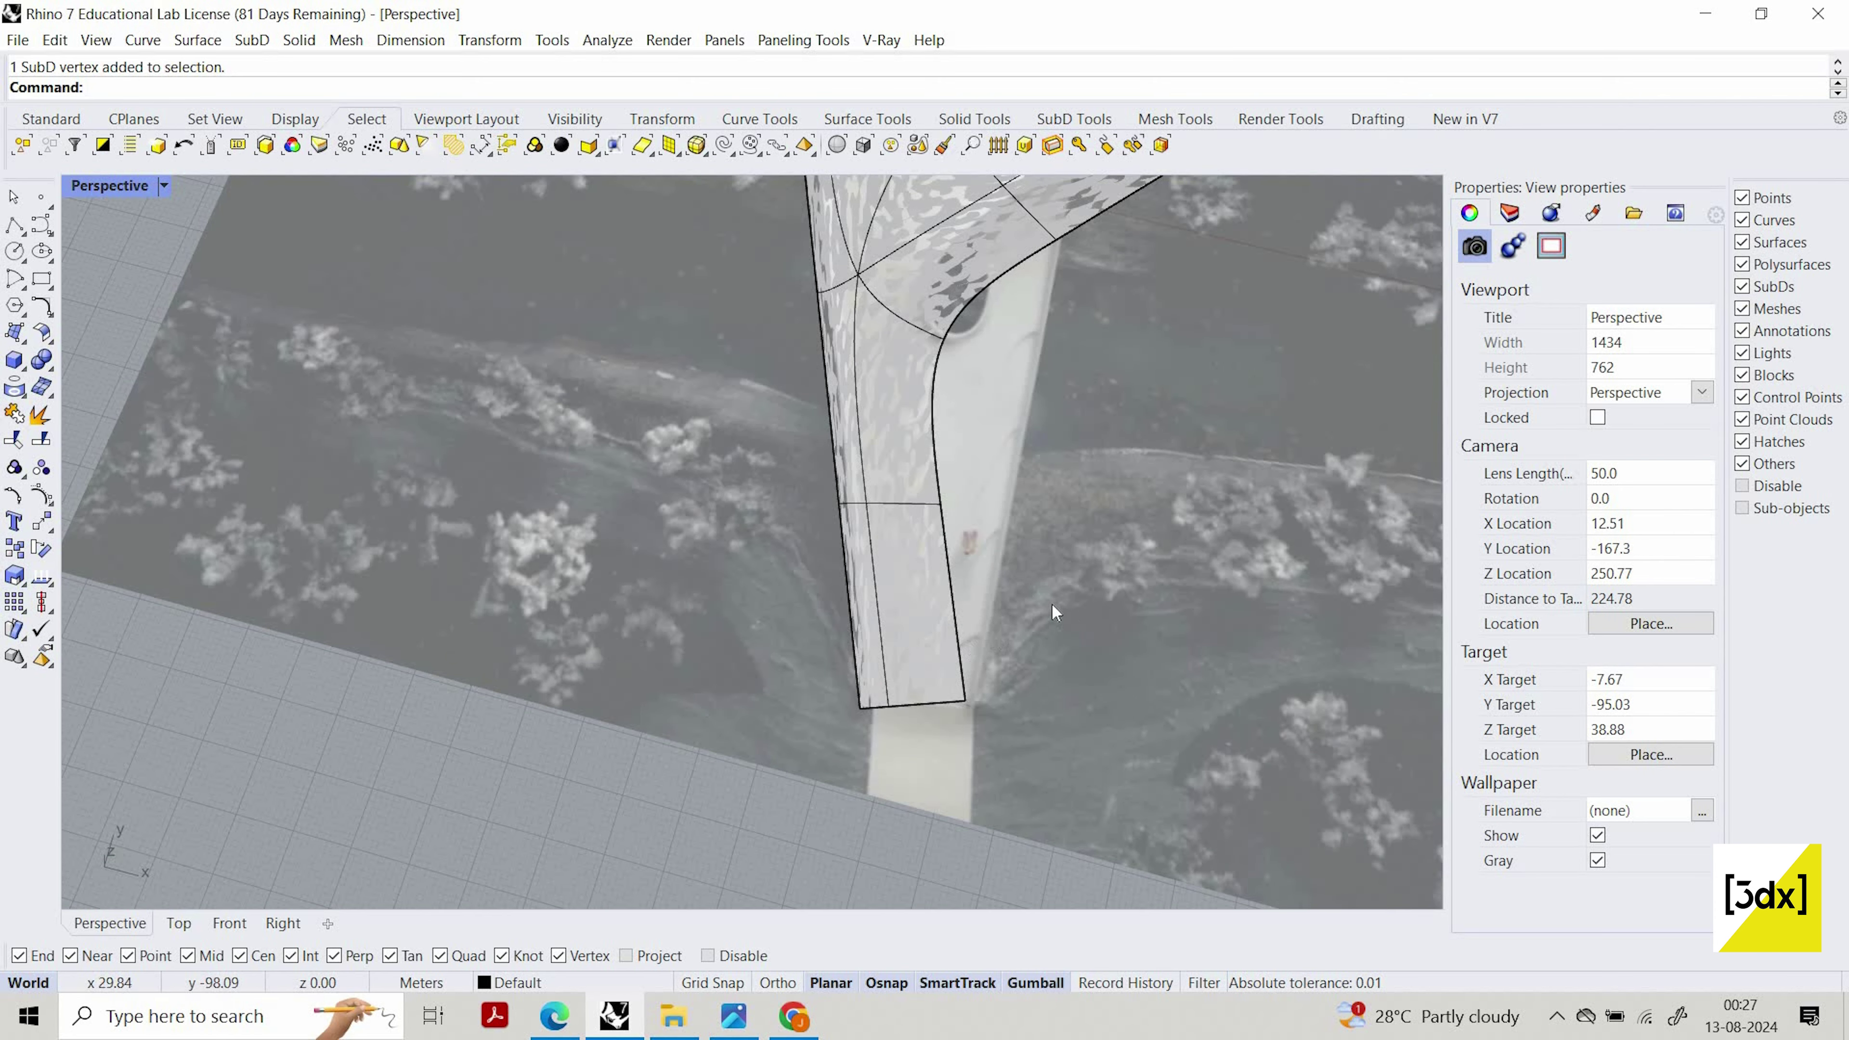
pyautogui.scroll(4, 1052, 603)
pyautogui.keyDown('ctrl'); pyautogui.keyDown('shift'); pyautogui.click(1031, 601); pyautogui.keyUp('shift'); pyautogui.keyUp('ctrl')
pyautogui.click(1120, 683)
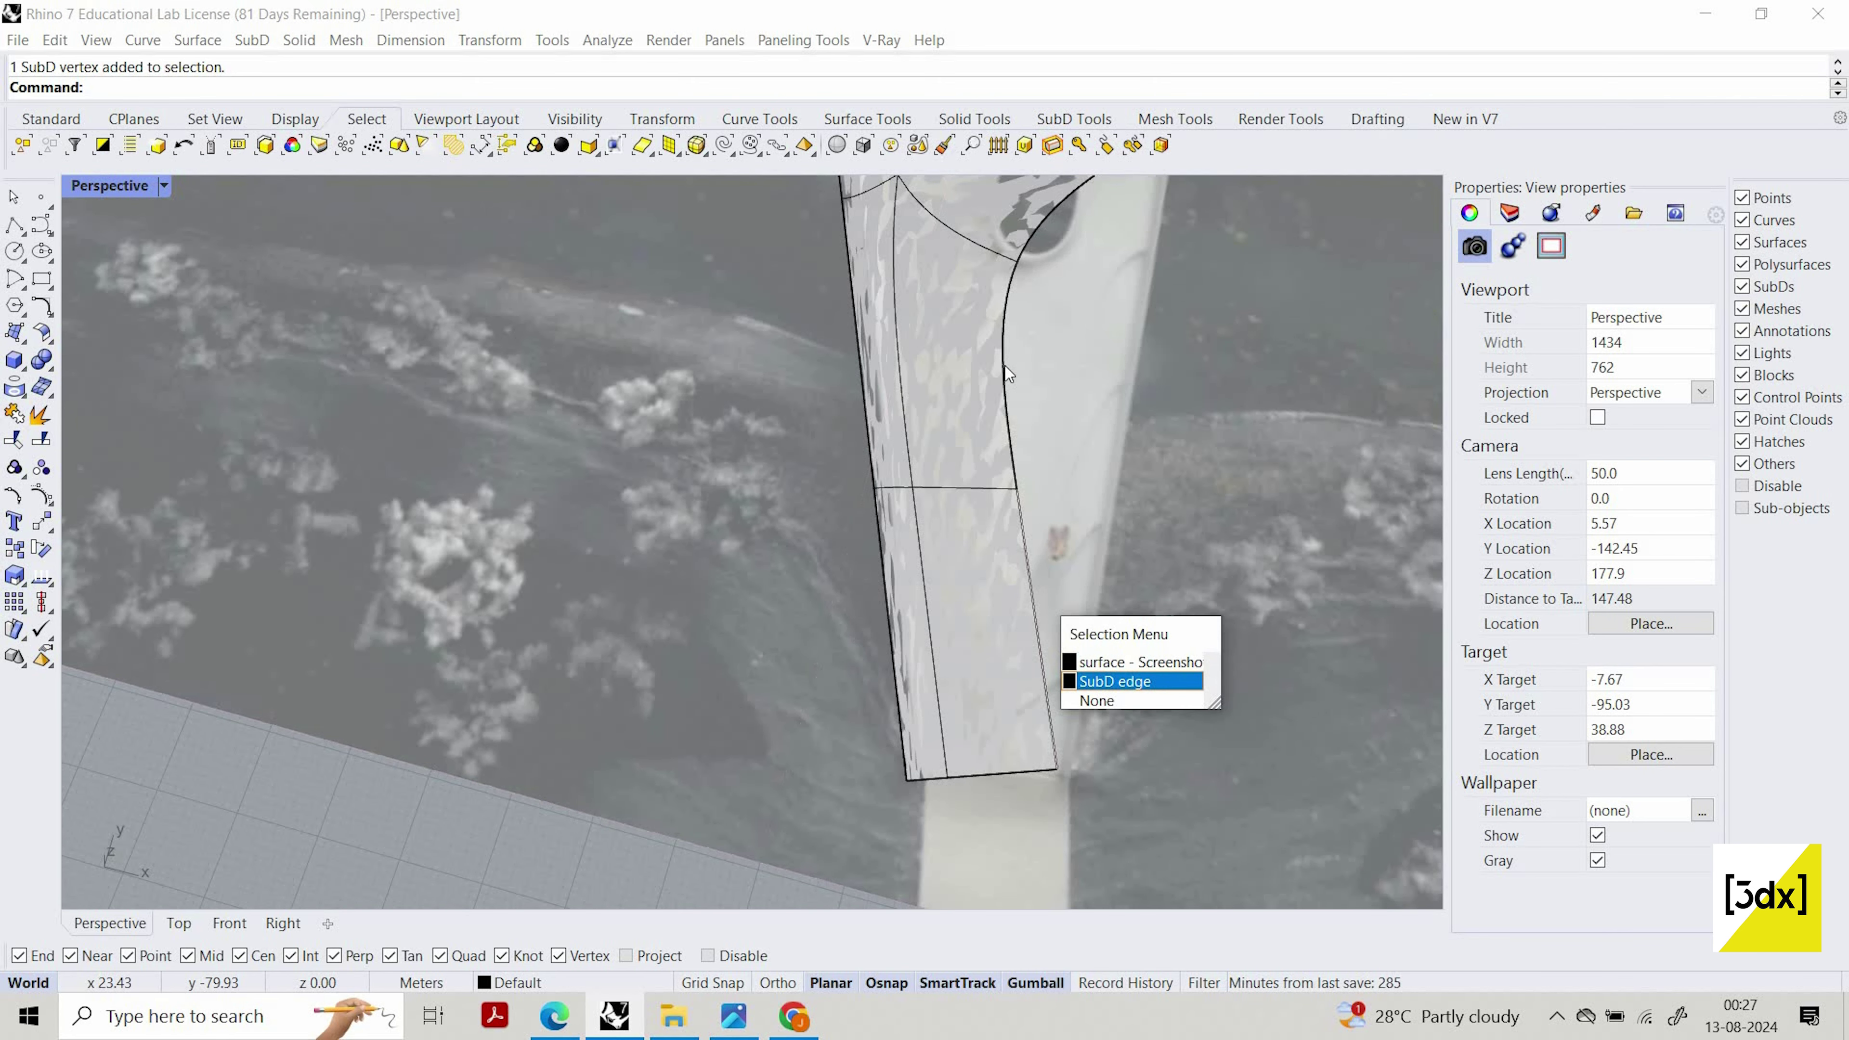
pyautogui.keyDown('ctrl'); pyautogui.keyDown('shift'); pyautogui.click(1005, 366); pyautogui.keyUp('shift'); pyautogui.keyUp('ctrl')
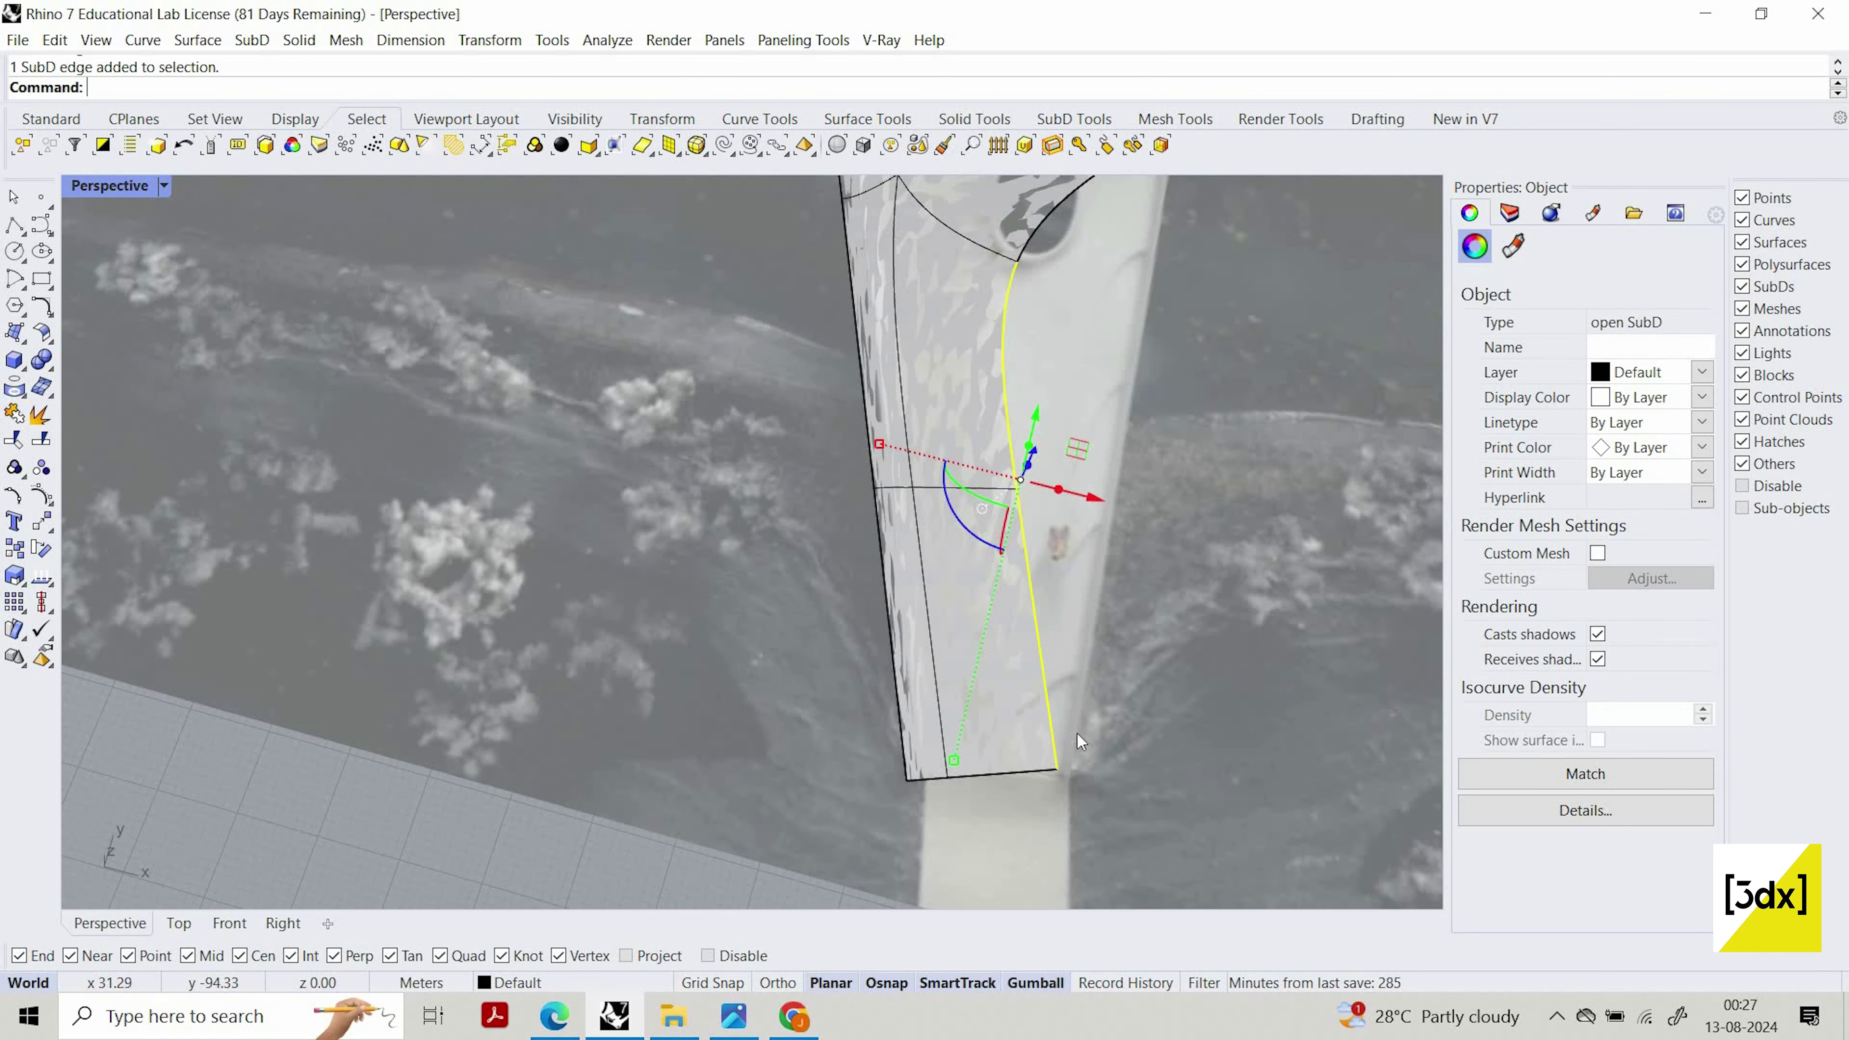
pyautogui.write('Move')
pyautogui.press('Return')
pyautogui.click(1021, 768)
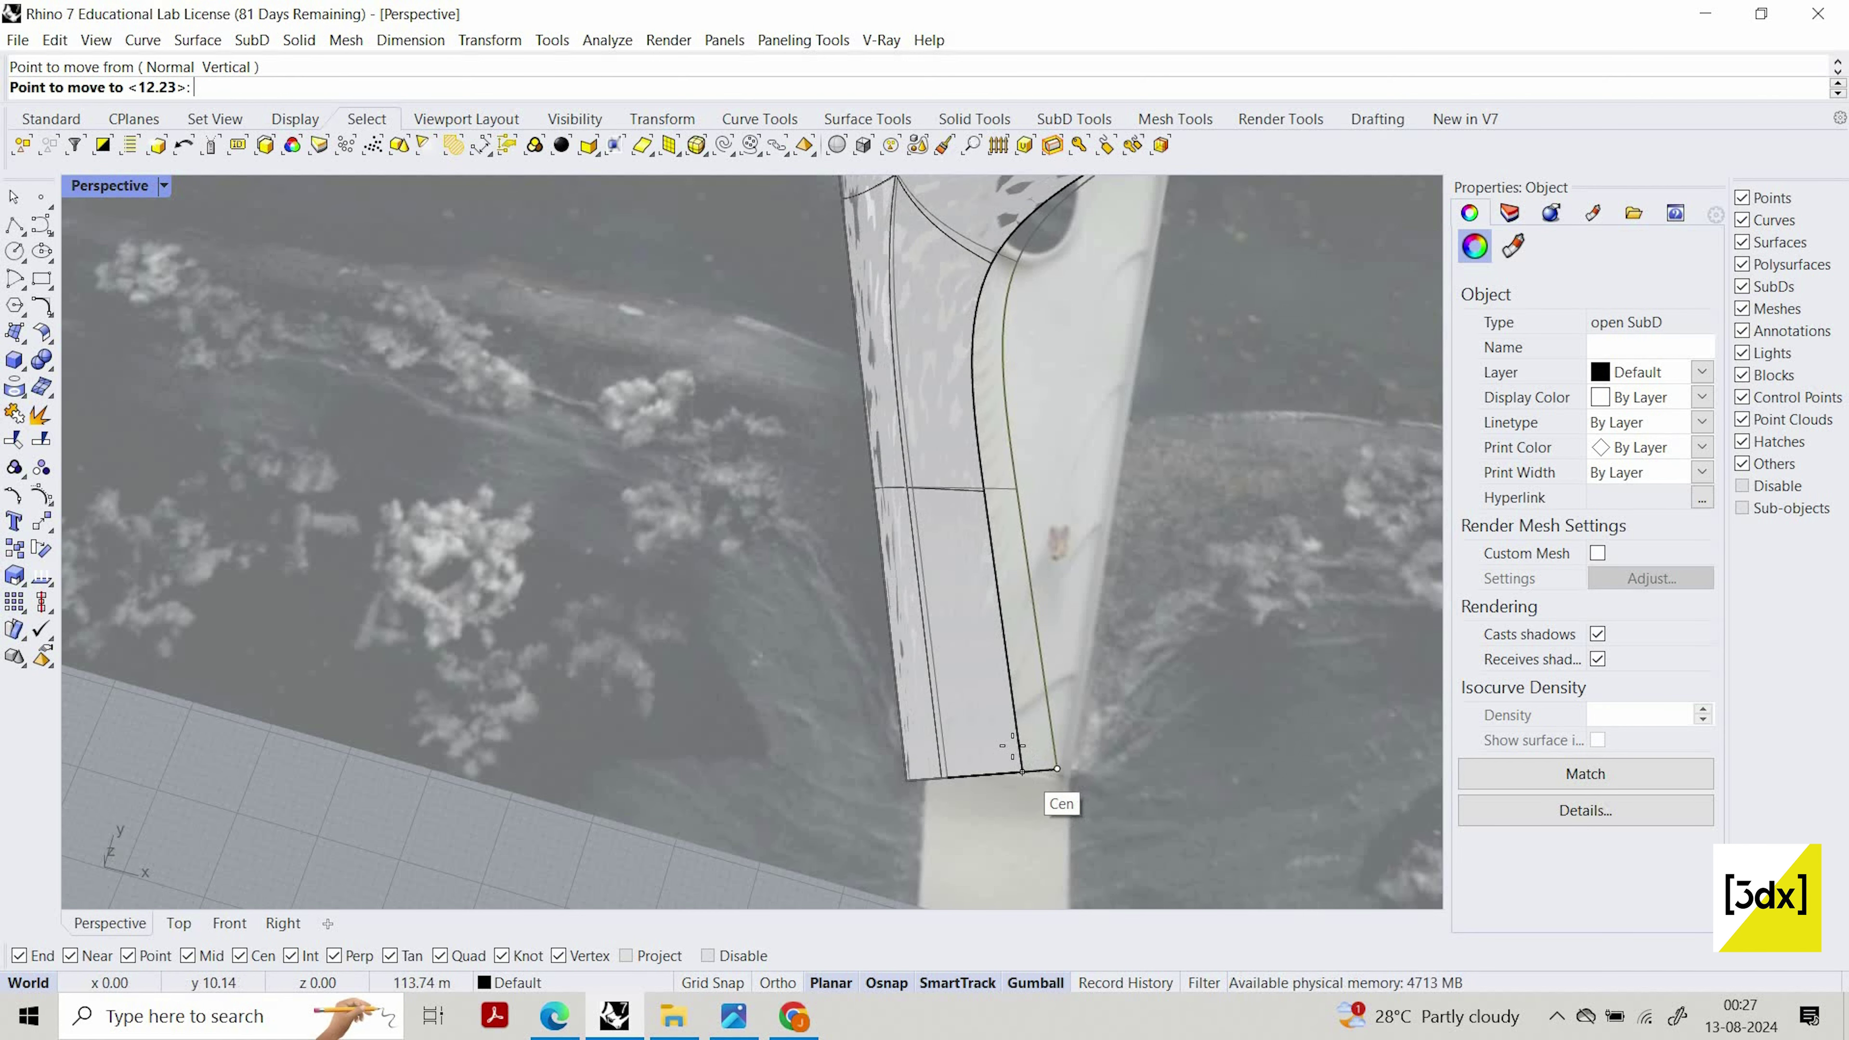
pyautogui.click(1053, 770)
pyautogui.scroll(-3, 1061, 431)
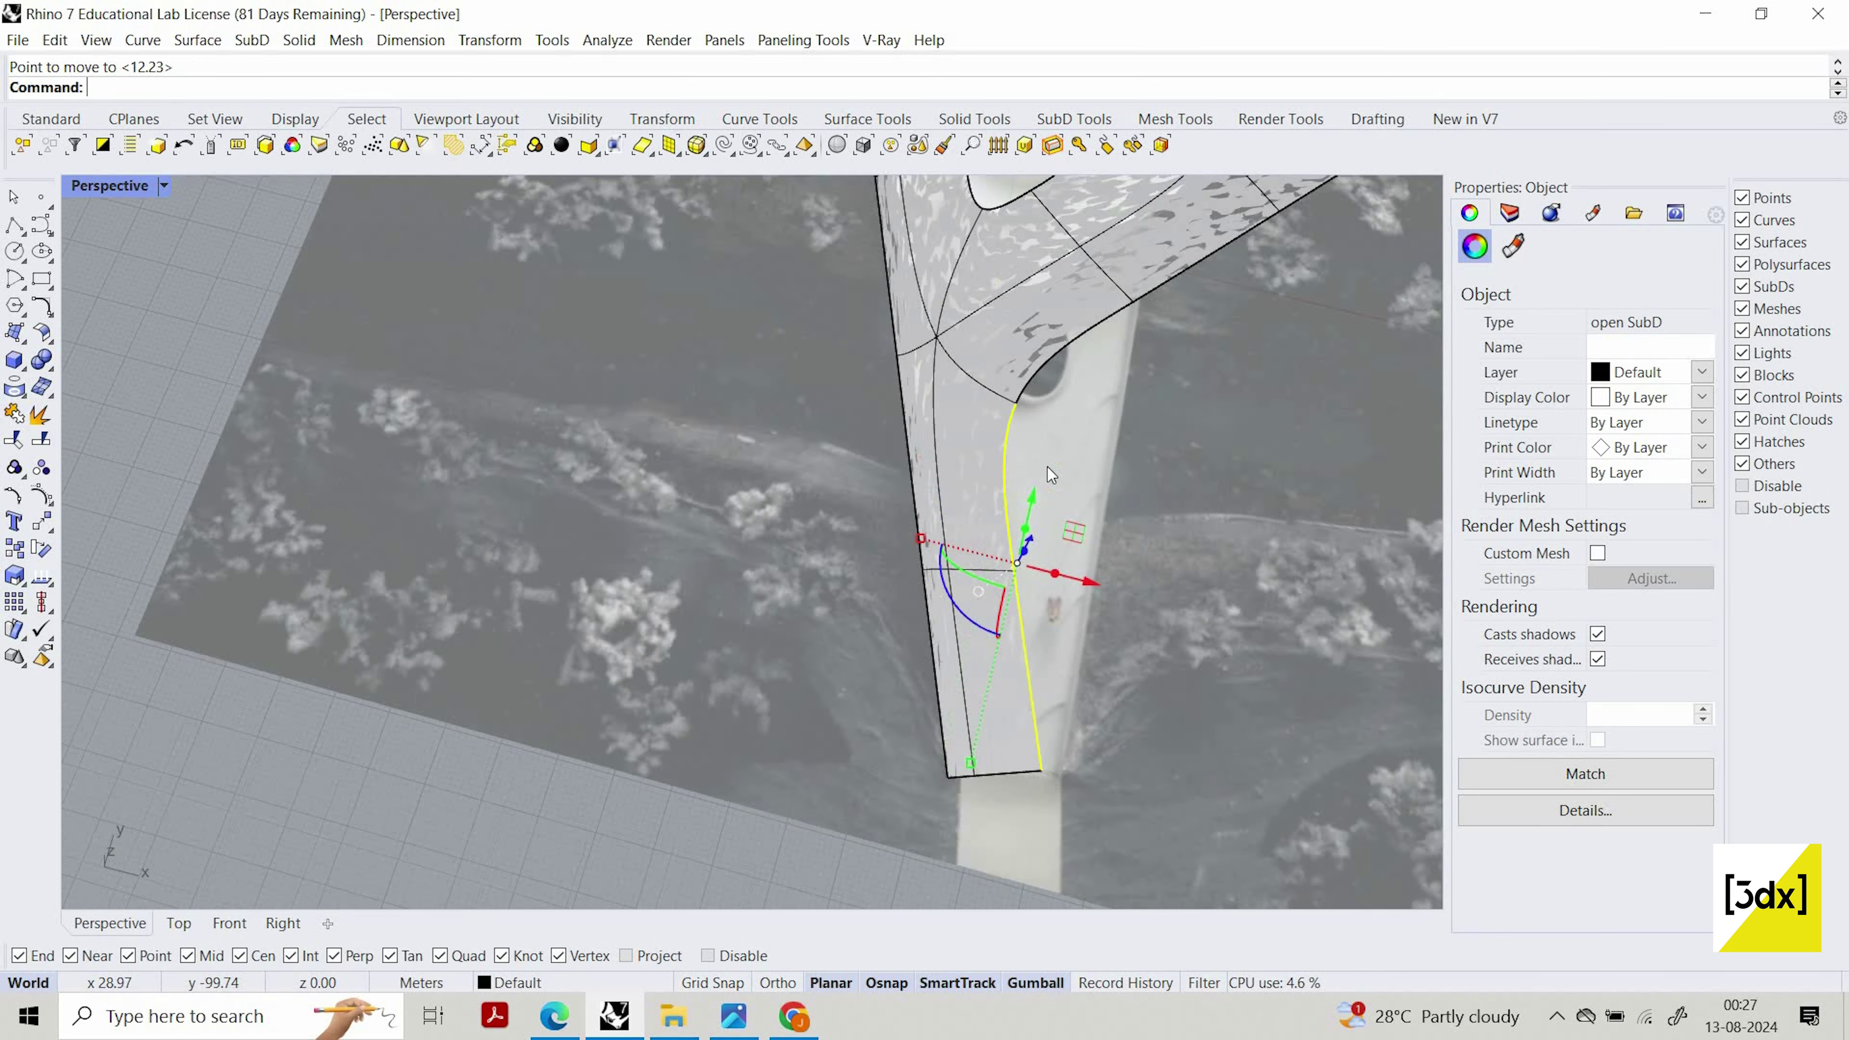
pyautogui.click(1047, 467)
# Move the three SubD edges along the short arm's side facing the long arm inward along its end edge to narrow it
pyautogui.keyDown('shift'); pyautogui.moveTo(1047, 467); pyautogui.dragTo(1027, 537, button='right'); pyautogui.keyUp('shift')
pyautogui.scroll(4, 1049, 503)
pyautogui.scroll(-8, 983, 555)
pyautogui.keyDown('shift'); pyautogui.moveTo(1091, 457); pyautogui.dragTo(969, 543, button='right'); pyautogui.keyUp('shift')
pyautogui.scroll(6, 983, 555)
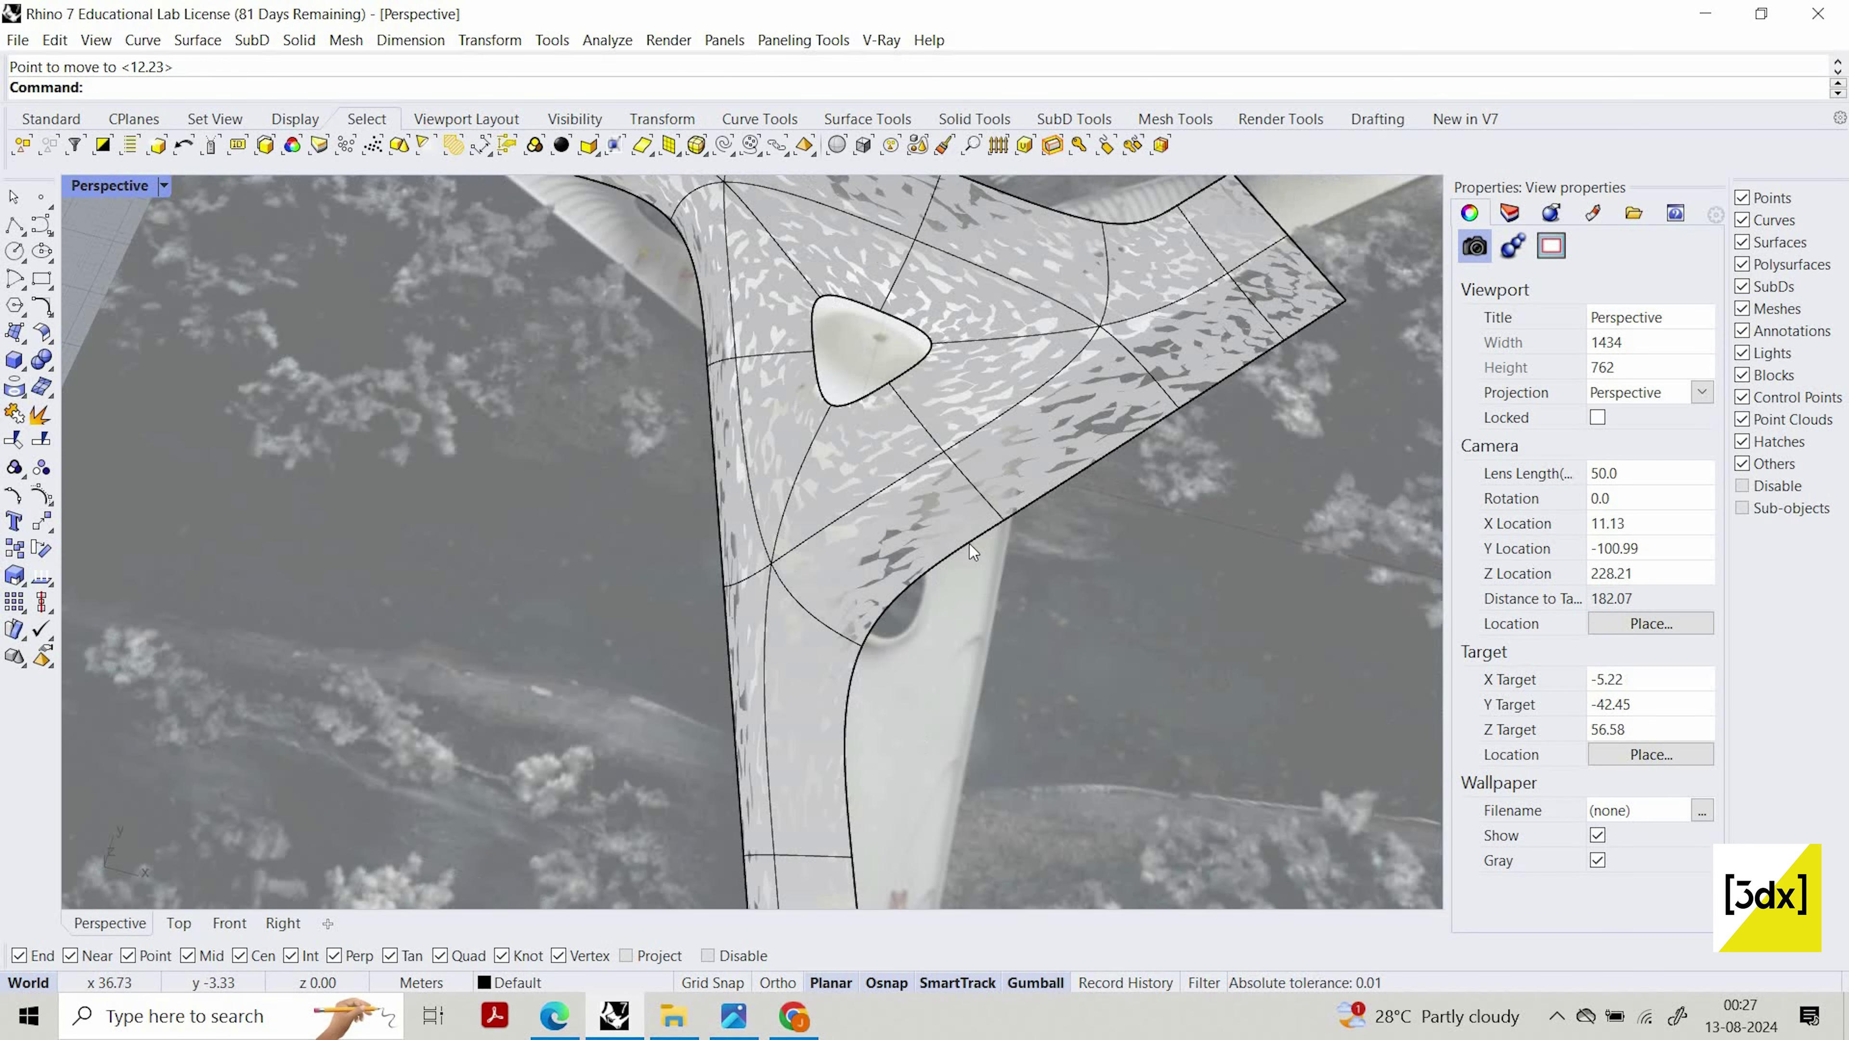
pyautogui.click(986, 542)
pyautogui.click(1071, 623)
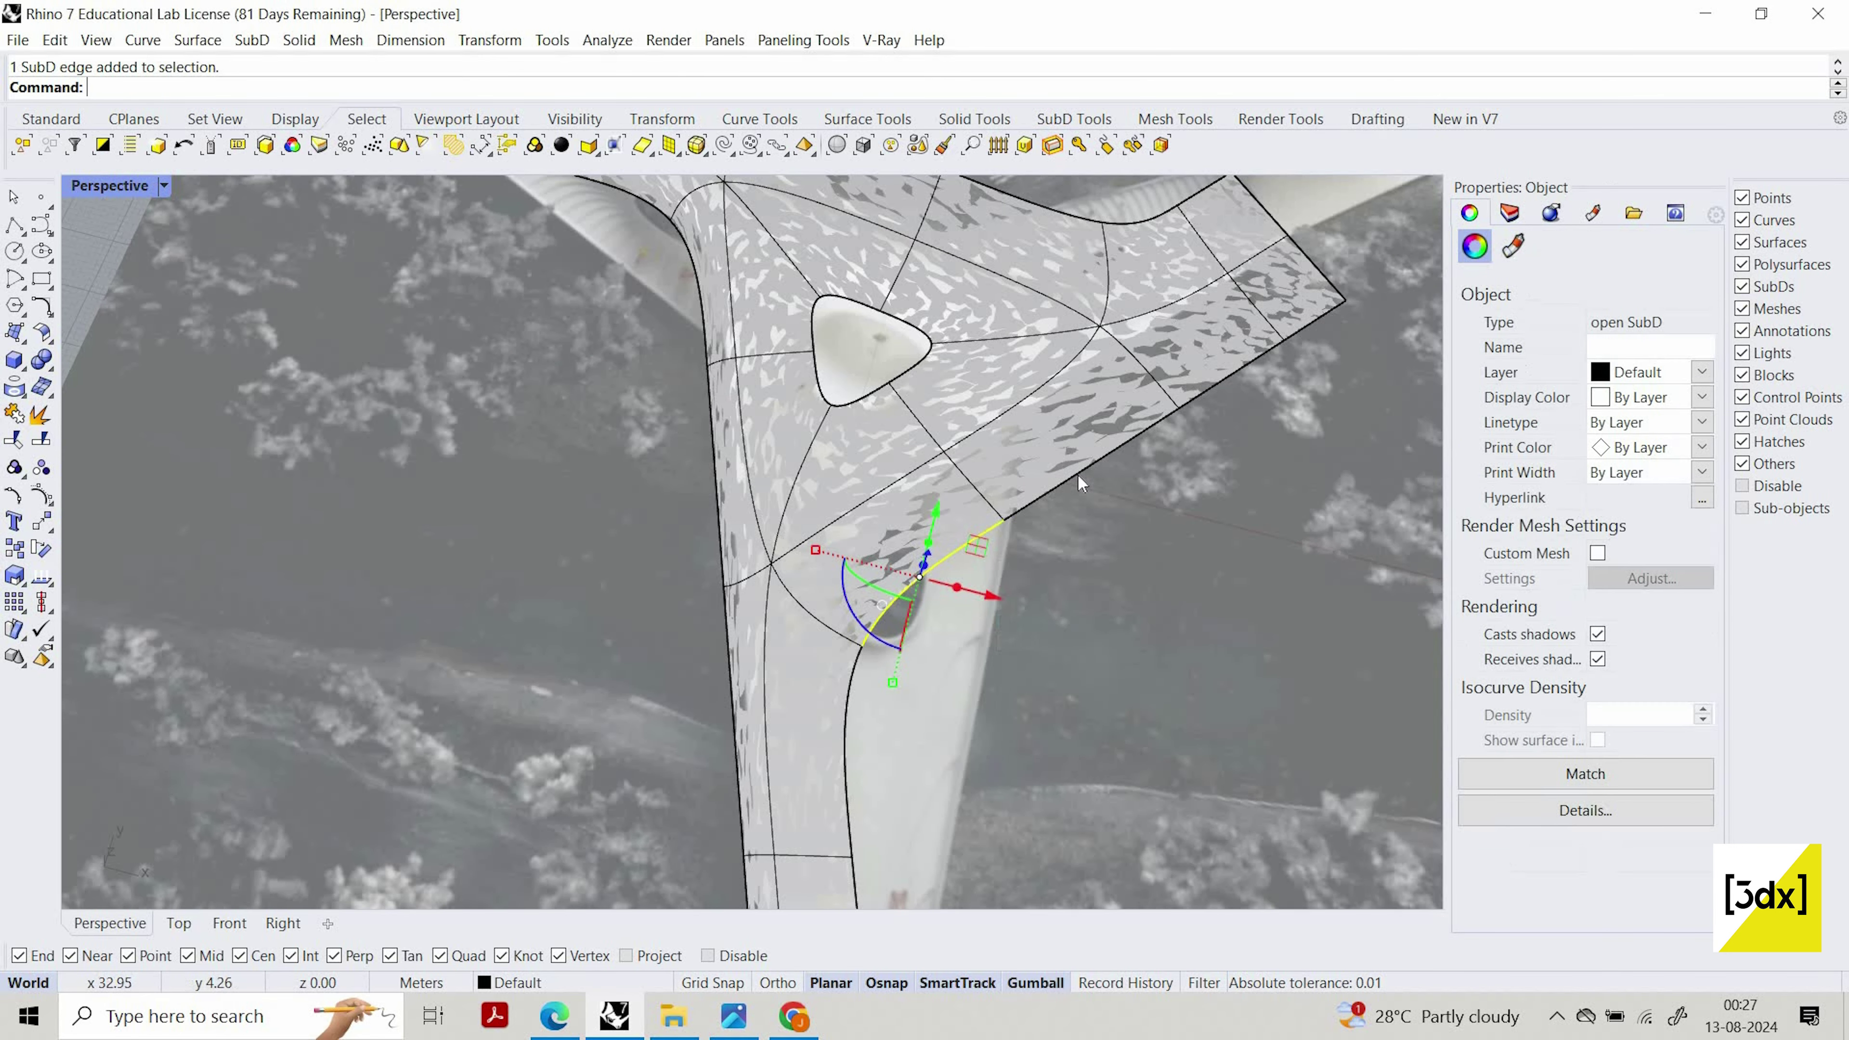
pyautogui.keyDown('ctrl'); pyautogui.keyDown('shift'); pyautogui.click(1077, 475); pyautogui.keyUp('shift'); pyautogui.keyUp('ctrl')
pyautogui.click(1150, 553)
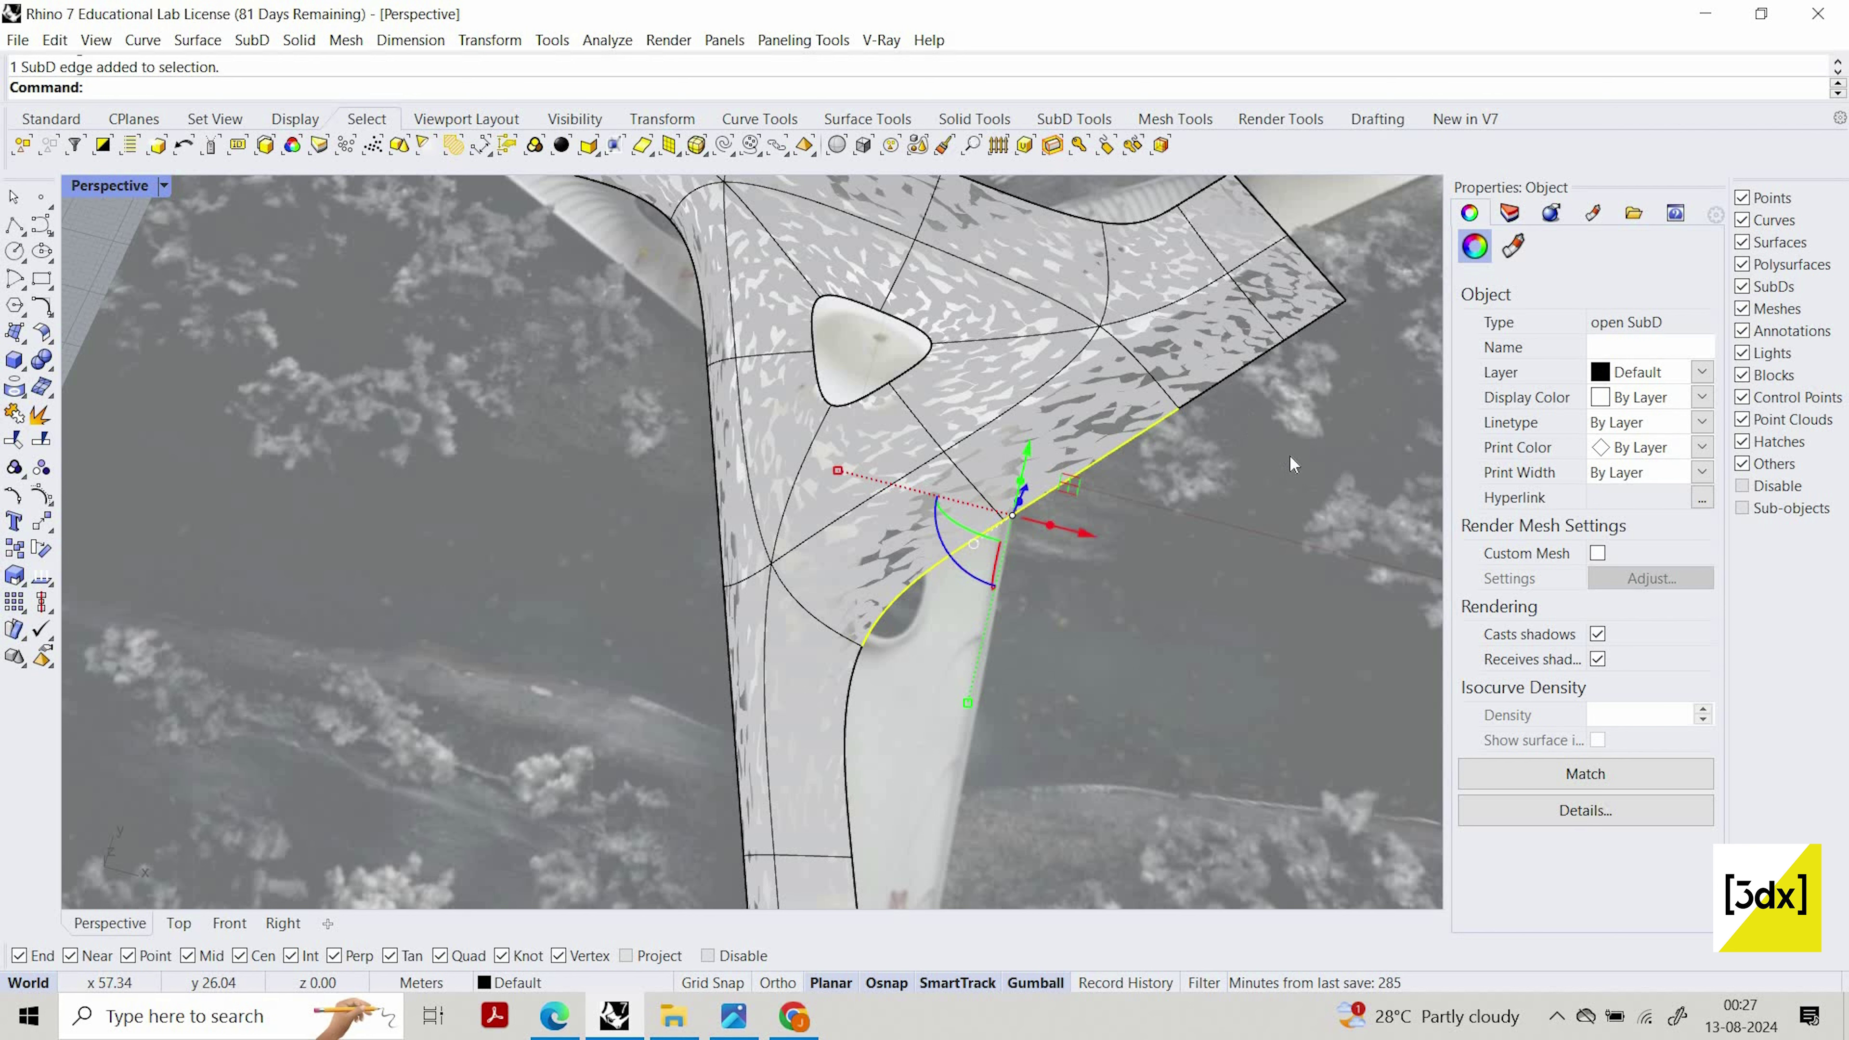
pyautogui.keyDown('ctrl'); pyautogui.keyDown('shift'); pyautogui.click(1229, 374); pyautogui.keyUp('shift'); pyautogui.keyUp('ctrl')
pyautogui.click(1313, 456)
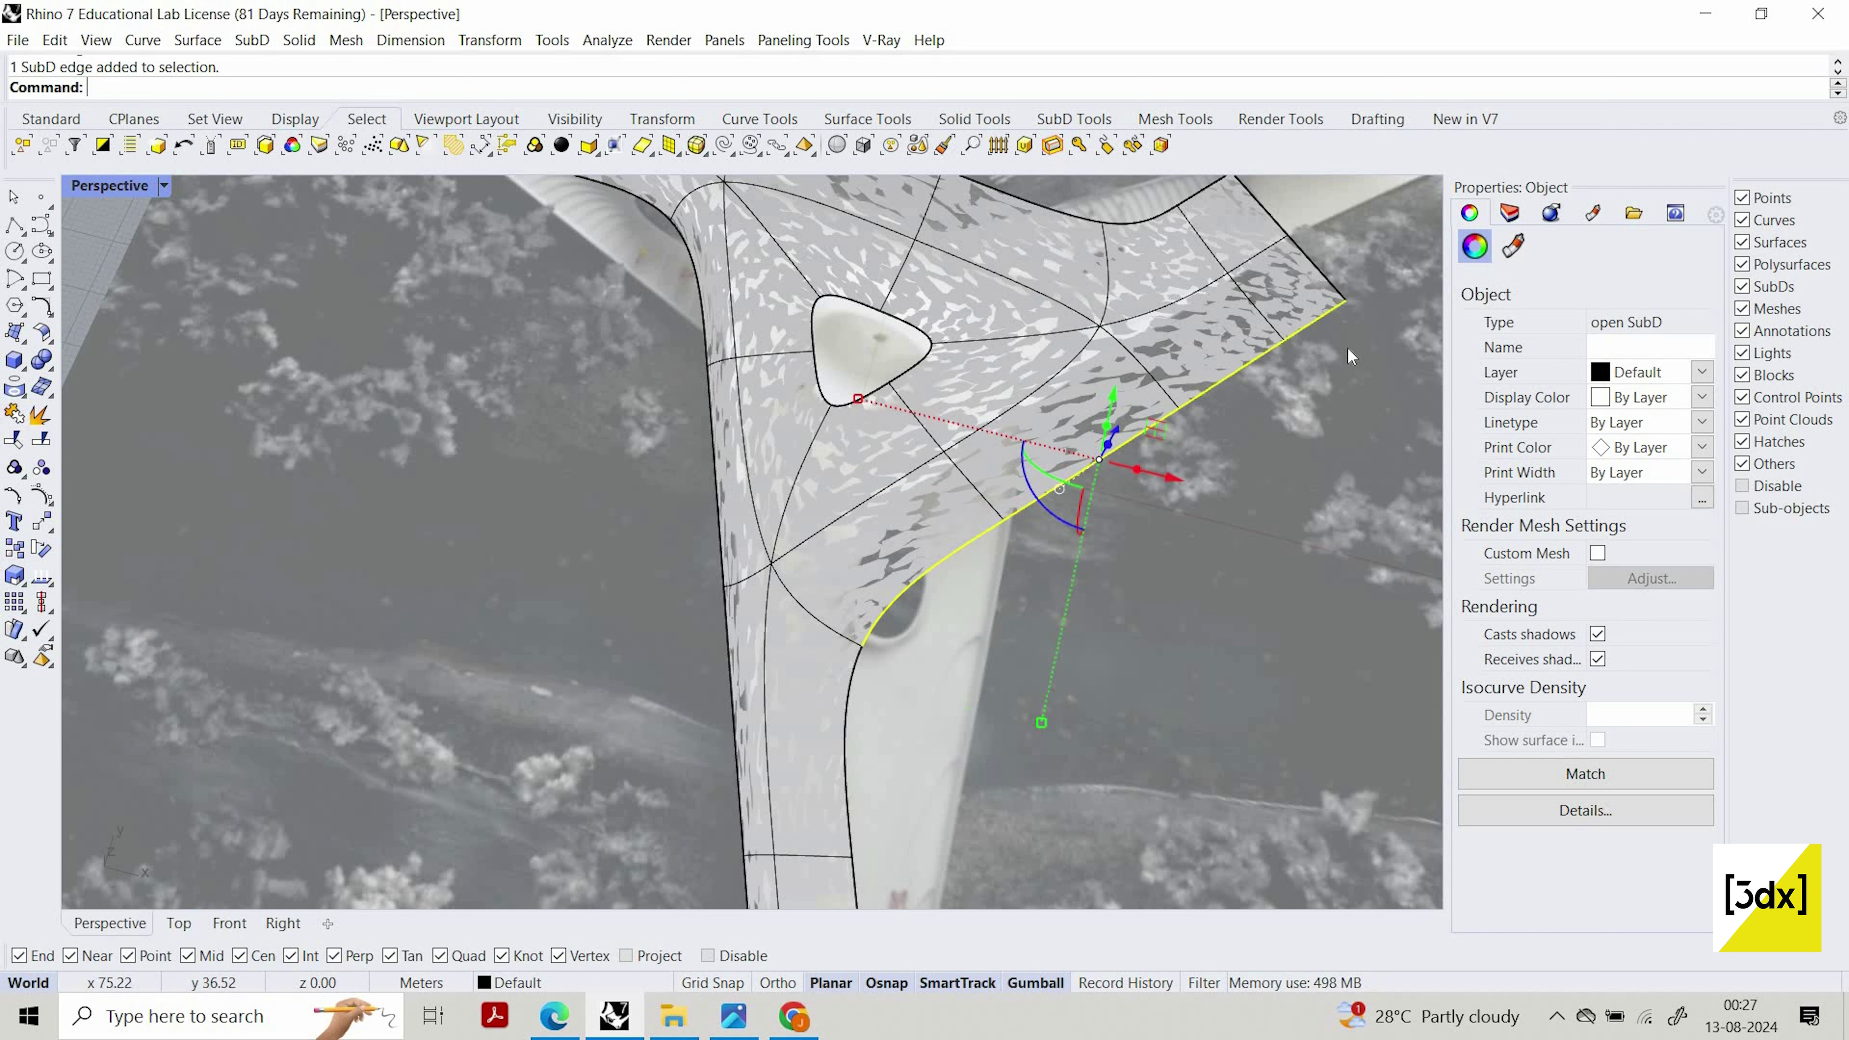
pyautogui.write('M')
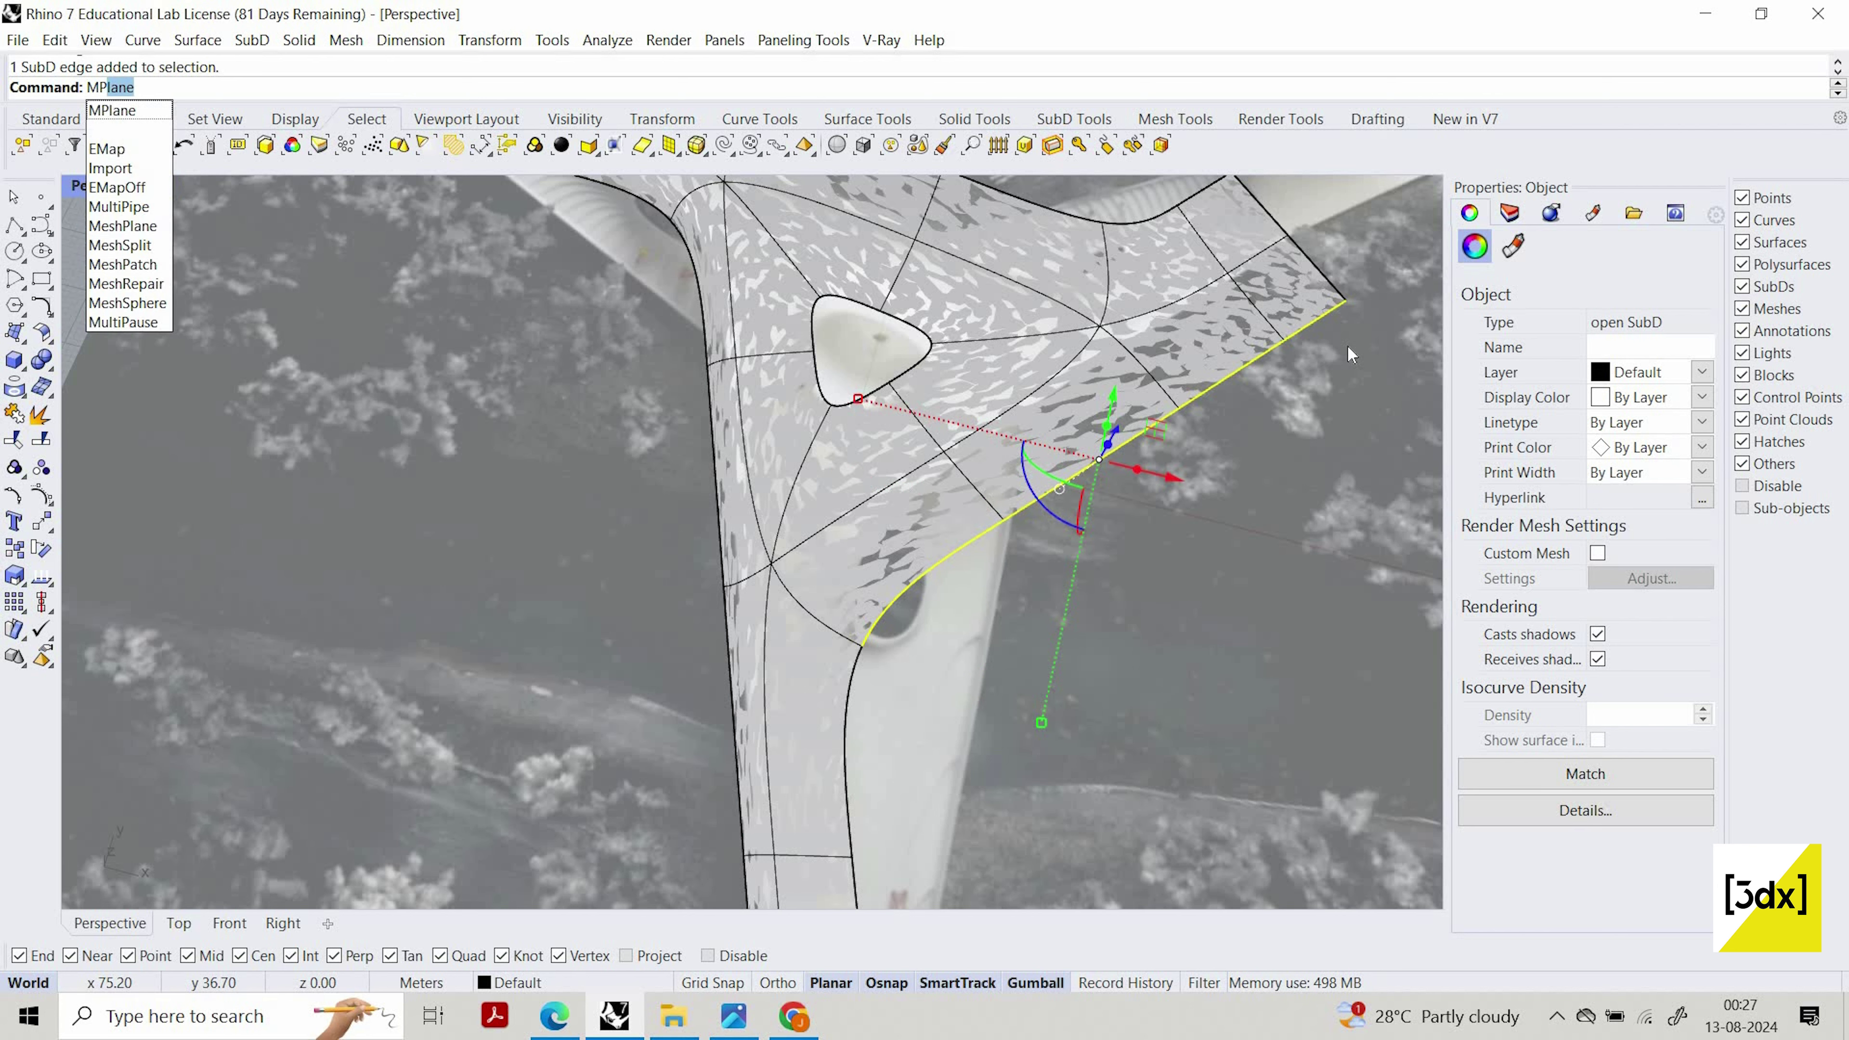
pyautogui.write('ove')
pyautogui.press('Return')
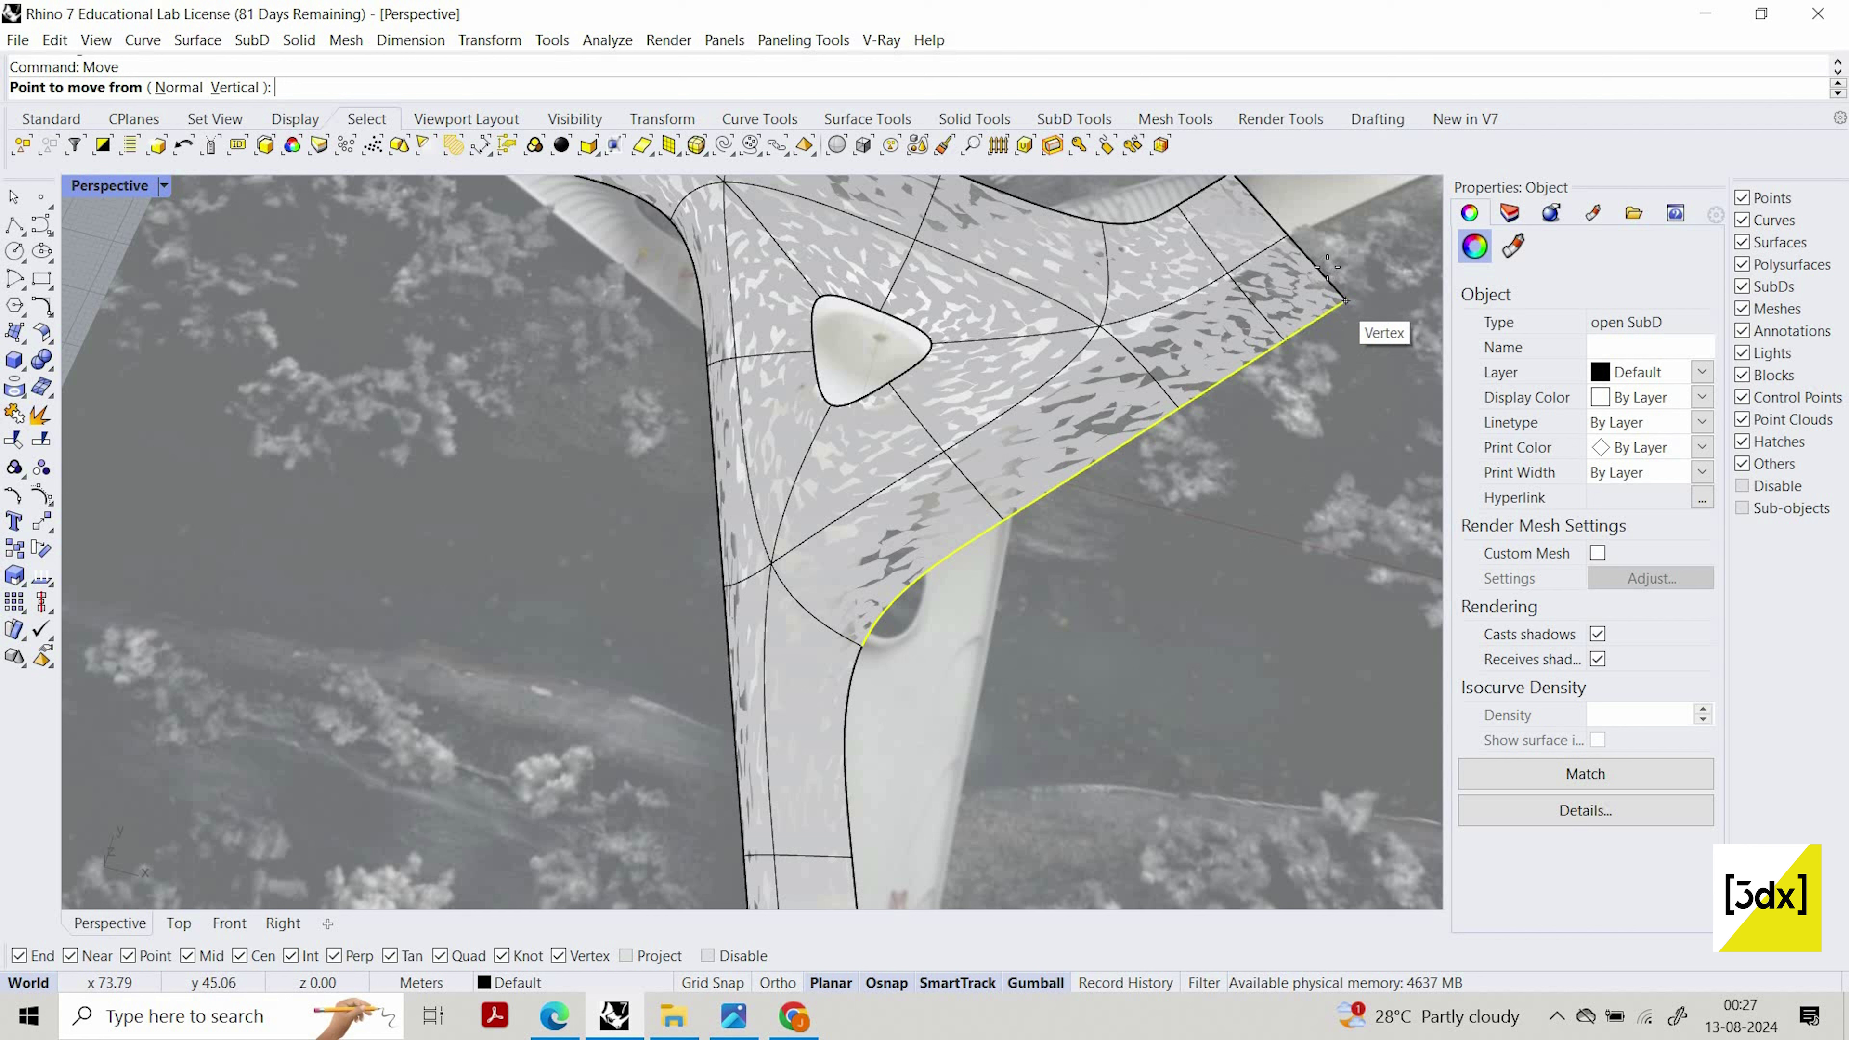
pyautogui.click(1342, 301)
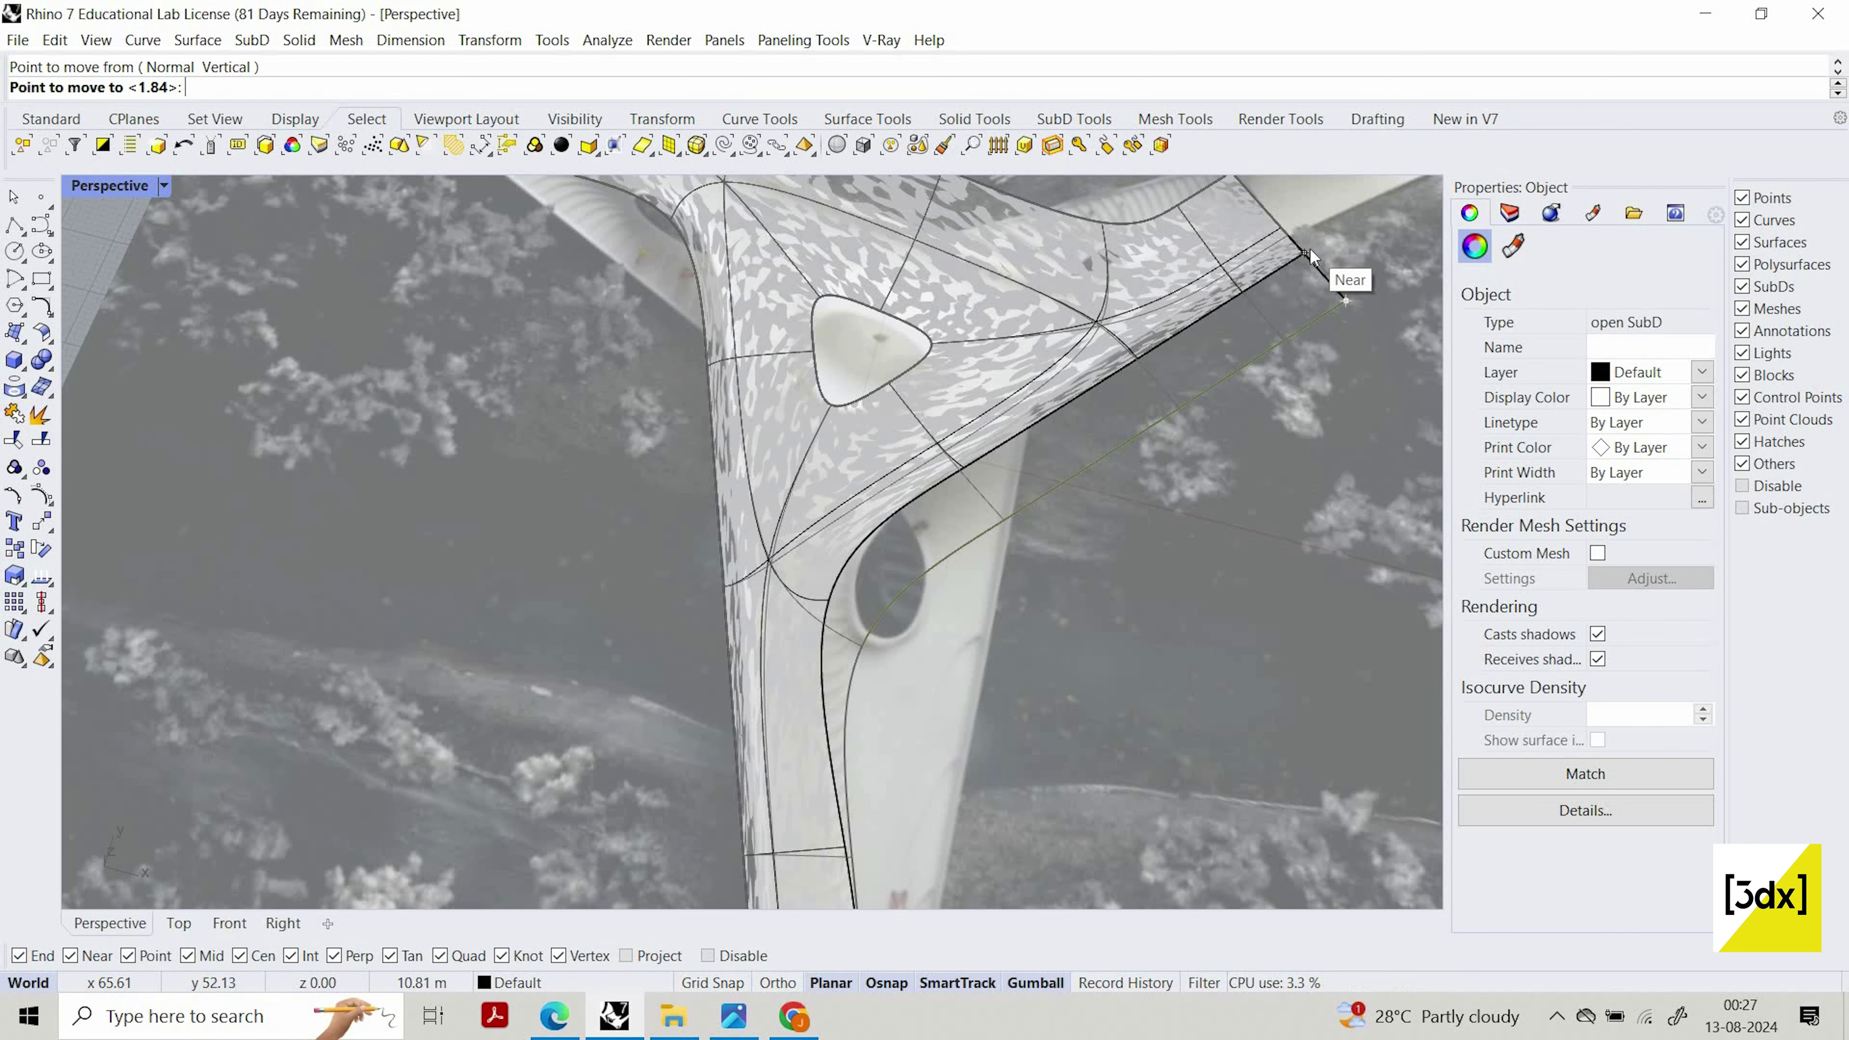
pyautogui.click(1279, 281)
pyautogui.click(904, 633)
# Shift the edge vertex where the long and short arms meet, beside the reference's oval hole, outward and toward the central opening
pyautogui.scroll(-4, 807, 553)
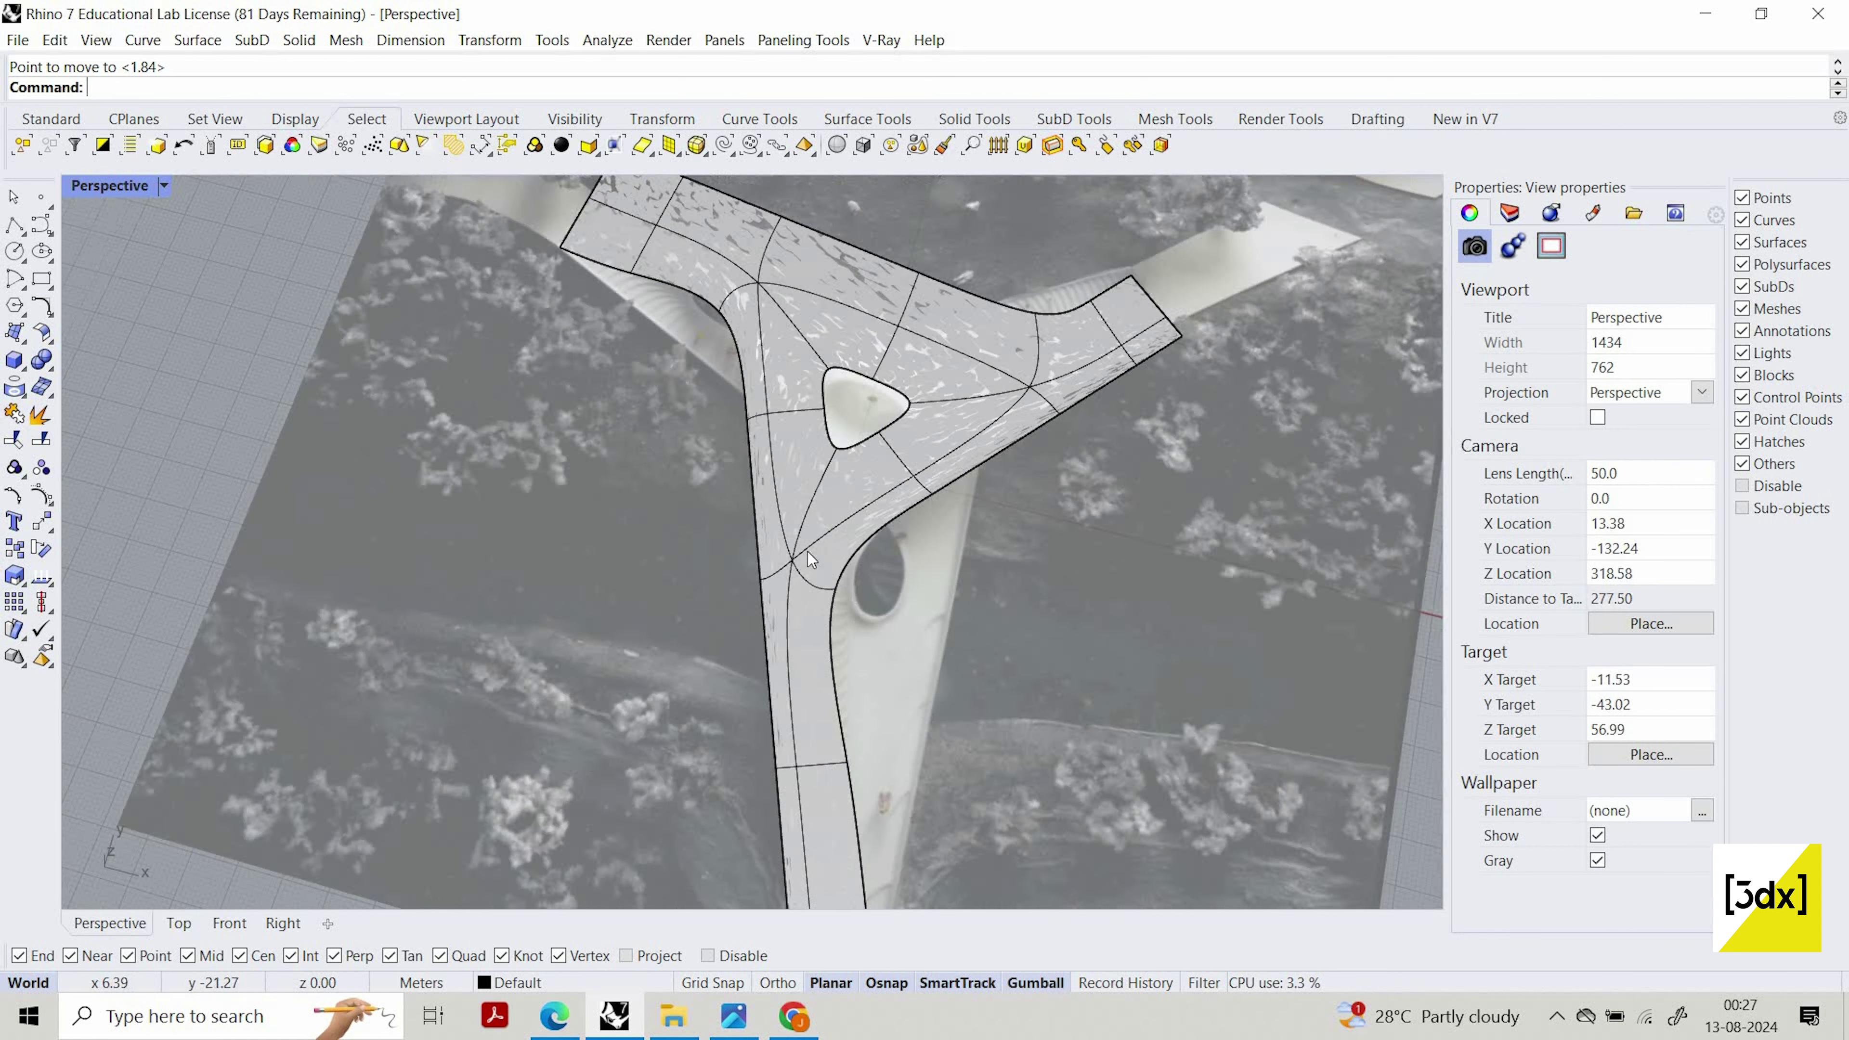
pyautogui.scroll(6, 798, 549)
pyautogui.scroll(2, 799, 555)
pyautogui.keyDown('ctrl'); pyautogui.keyDown('shift'); pyautogui.click(801, 551); pyautogui.keyUp('shift'); pyautogui.keyUp('ctrl')
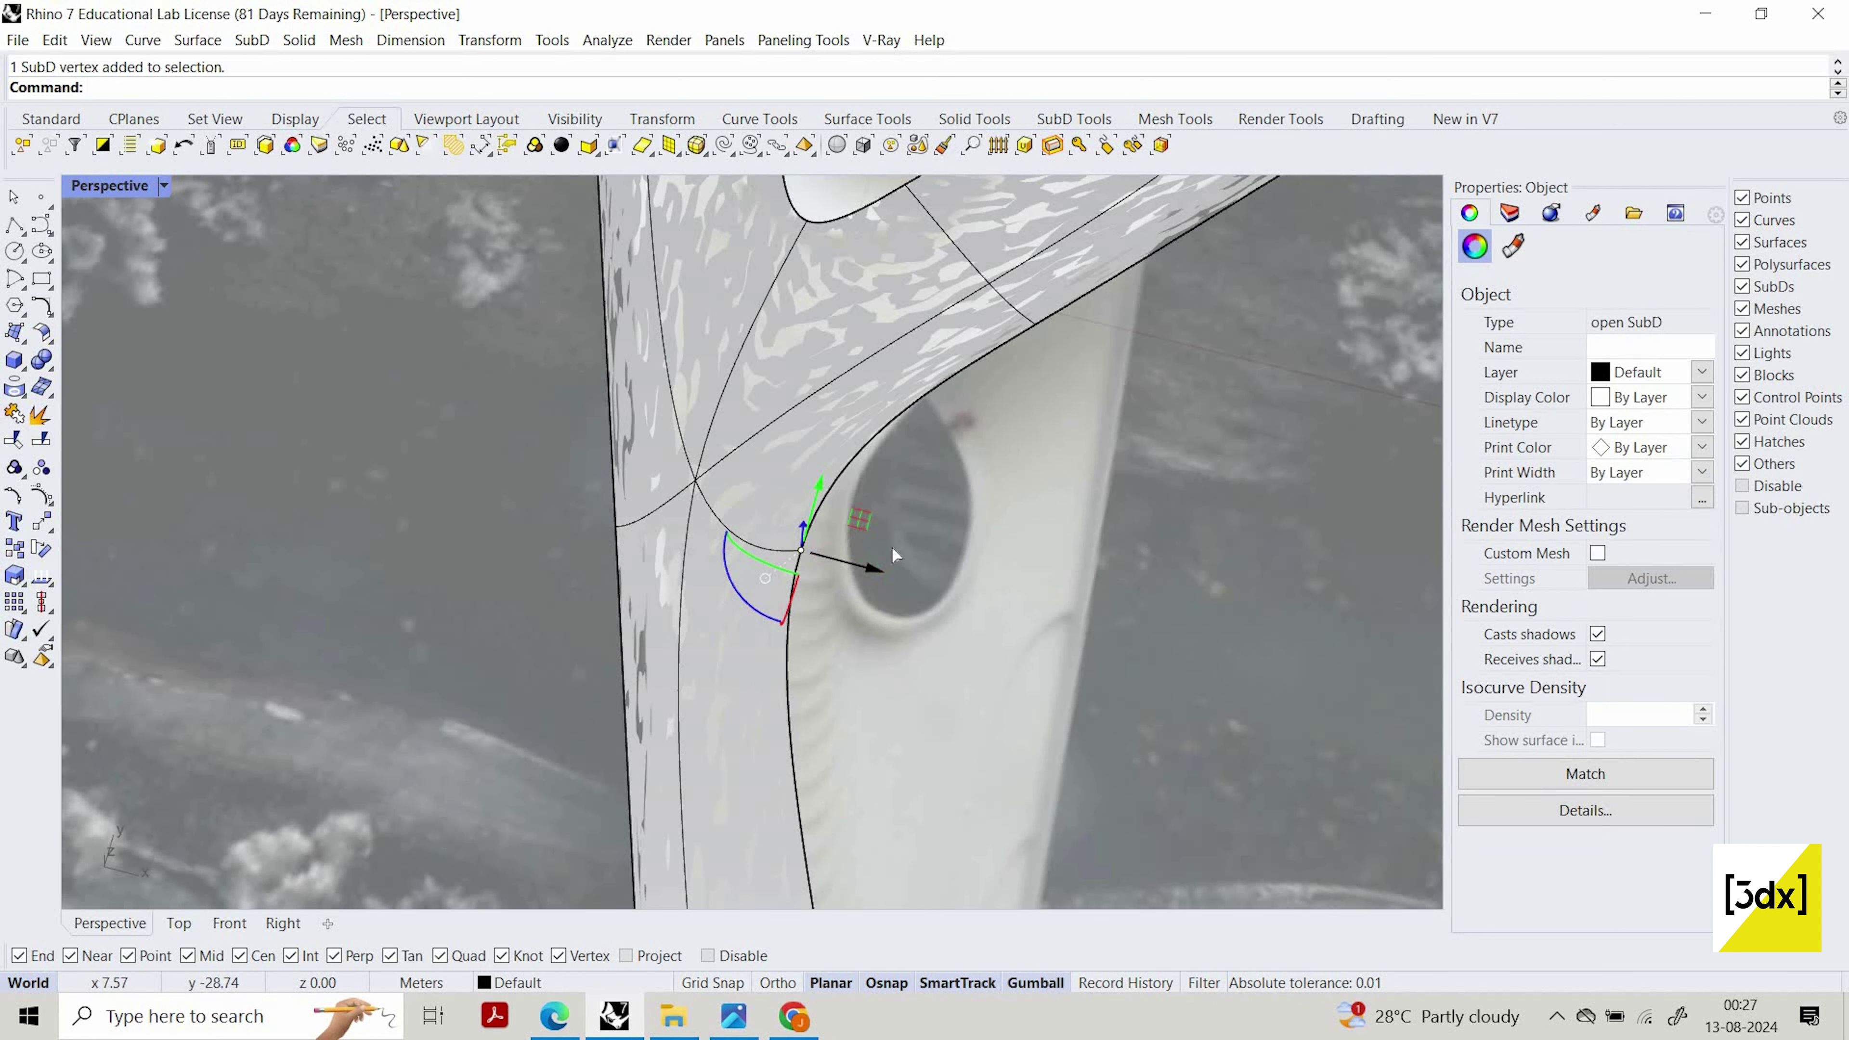
pyautogui.moveTo(878, 569); pyautogui.dragTo(912, 577)
pyautogui.scroll(-5, 809, 439)
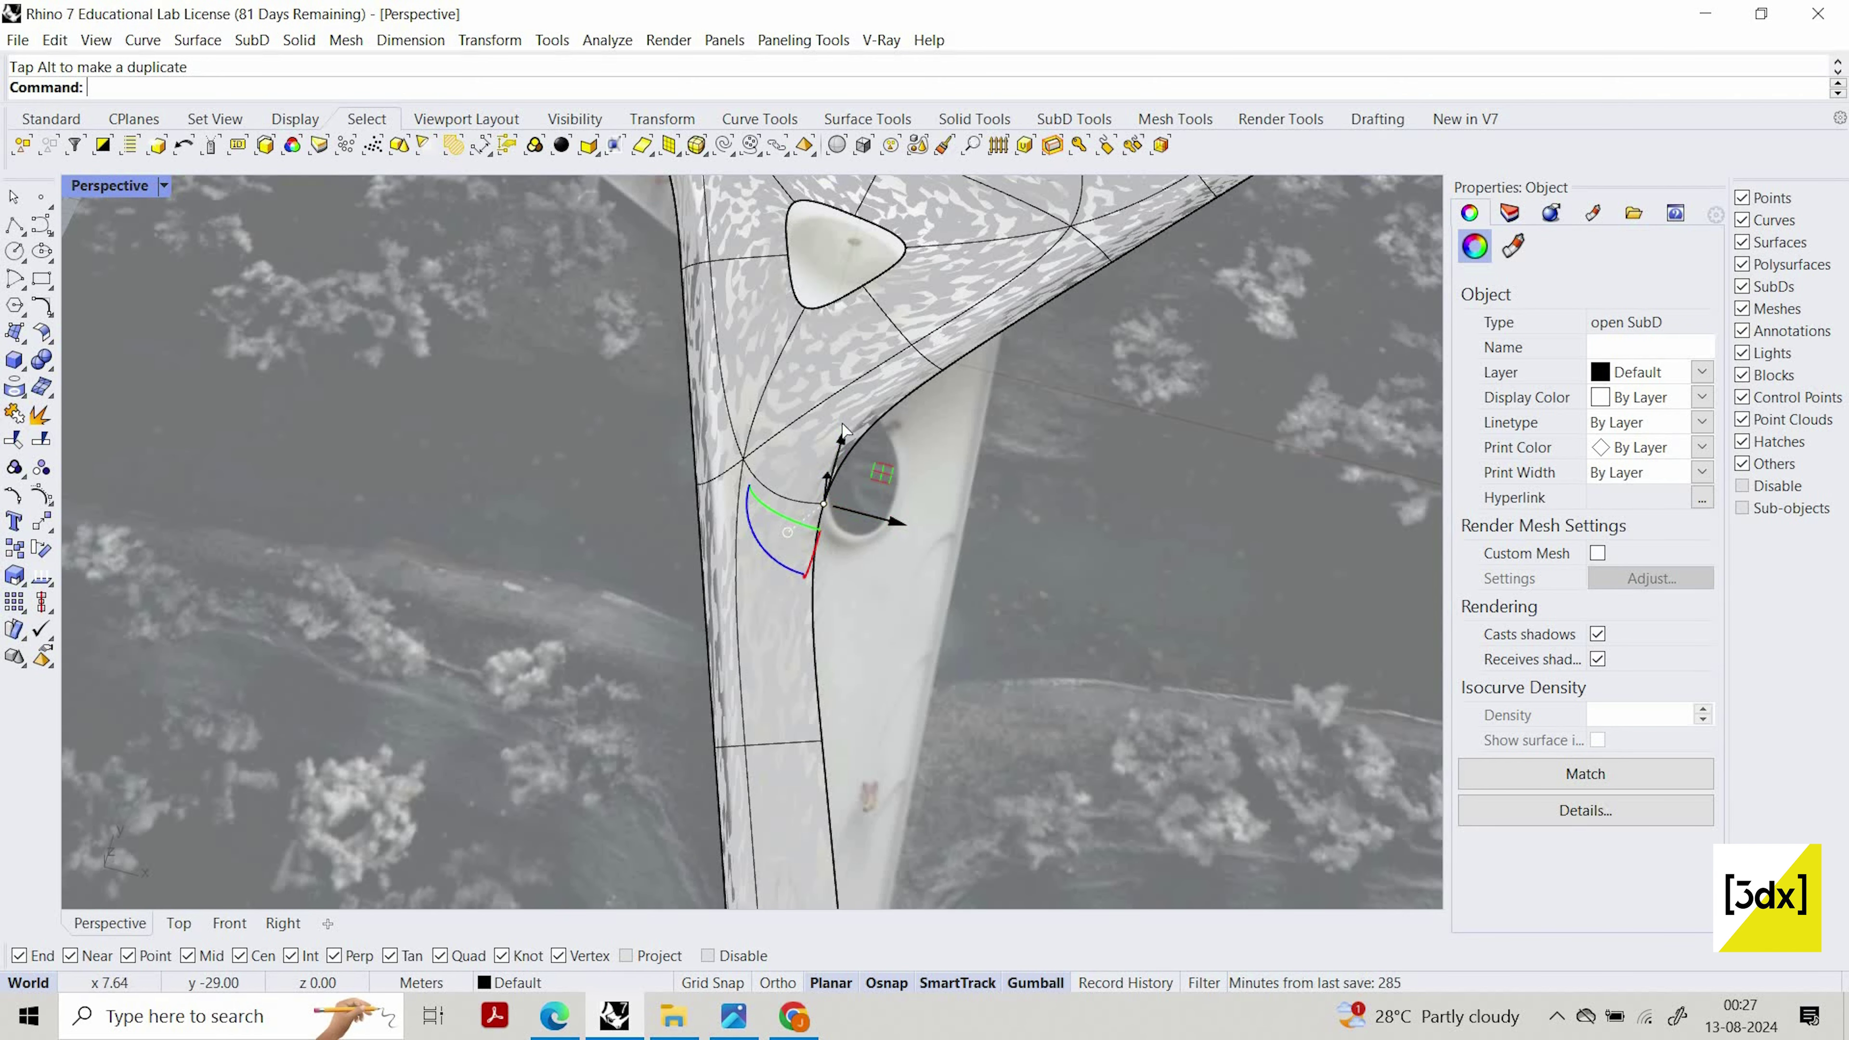
pyautogui.moveTo(882, 474); pyautogui.dragTo(889, 446)
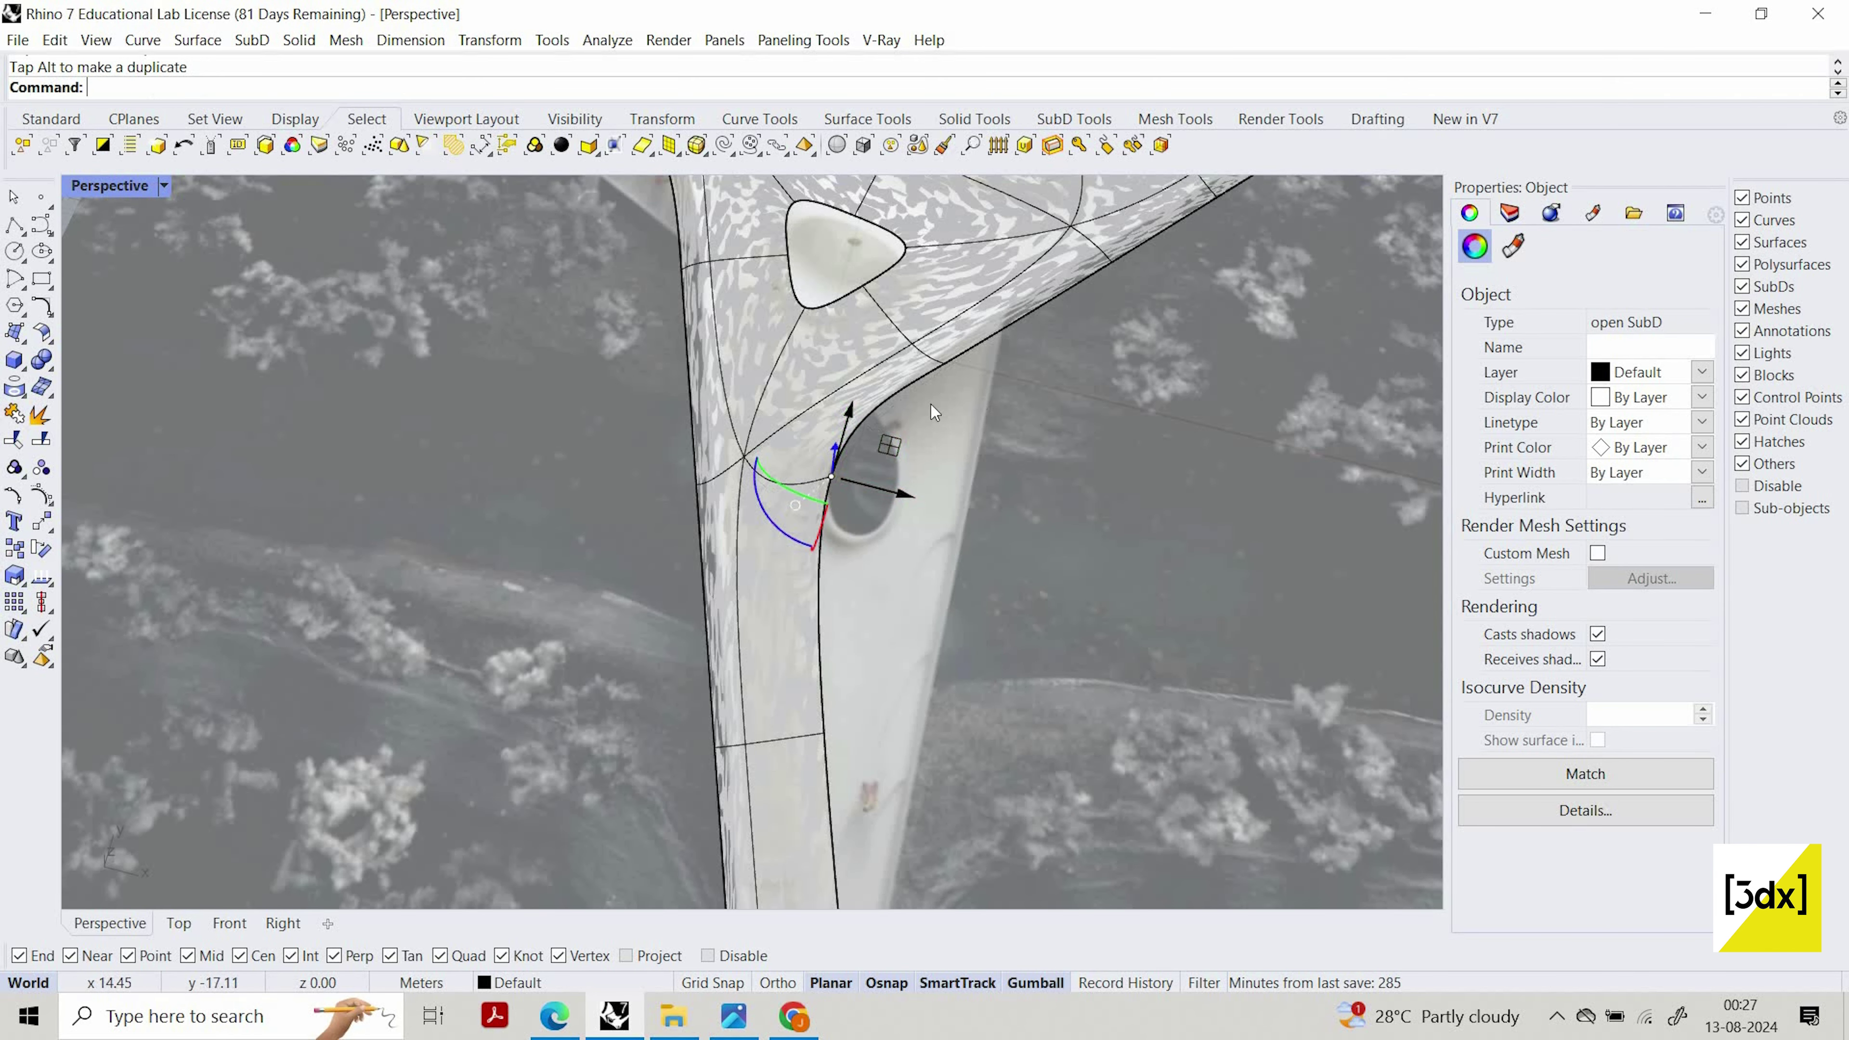
pyautogui.scroll(-3, 918, 361)
pyautogui.press('Escape')
# Move the interior SubD vertex between the central opening and the side edge near the reference's oval hole toward the opening
pyautogui.scroll(6, 811, 395)
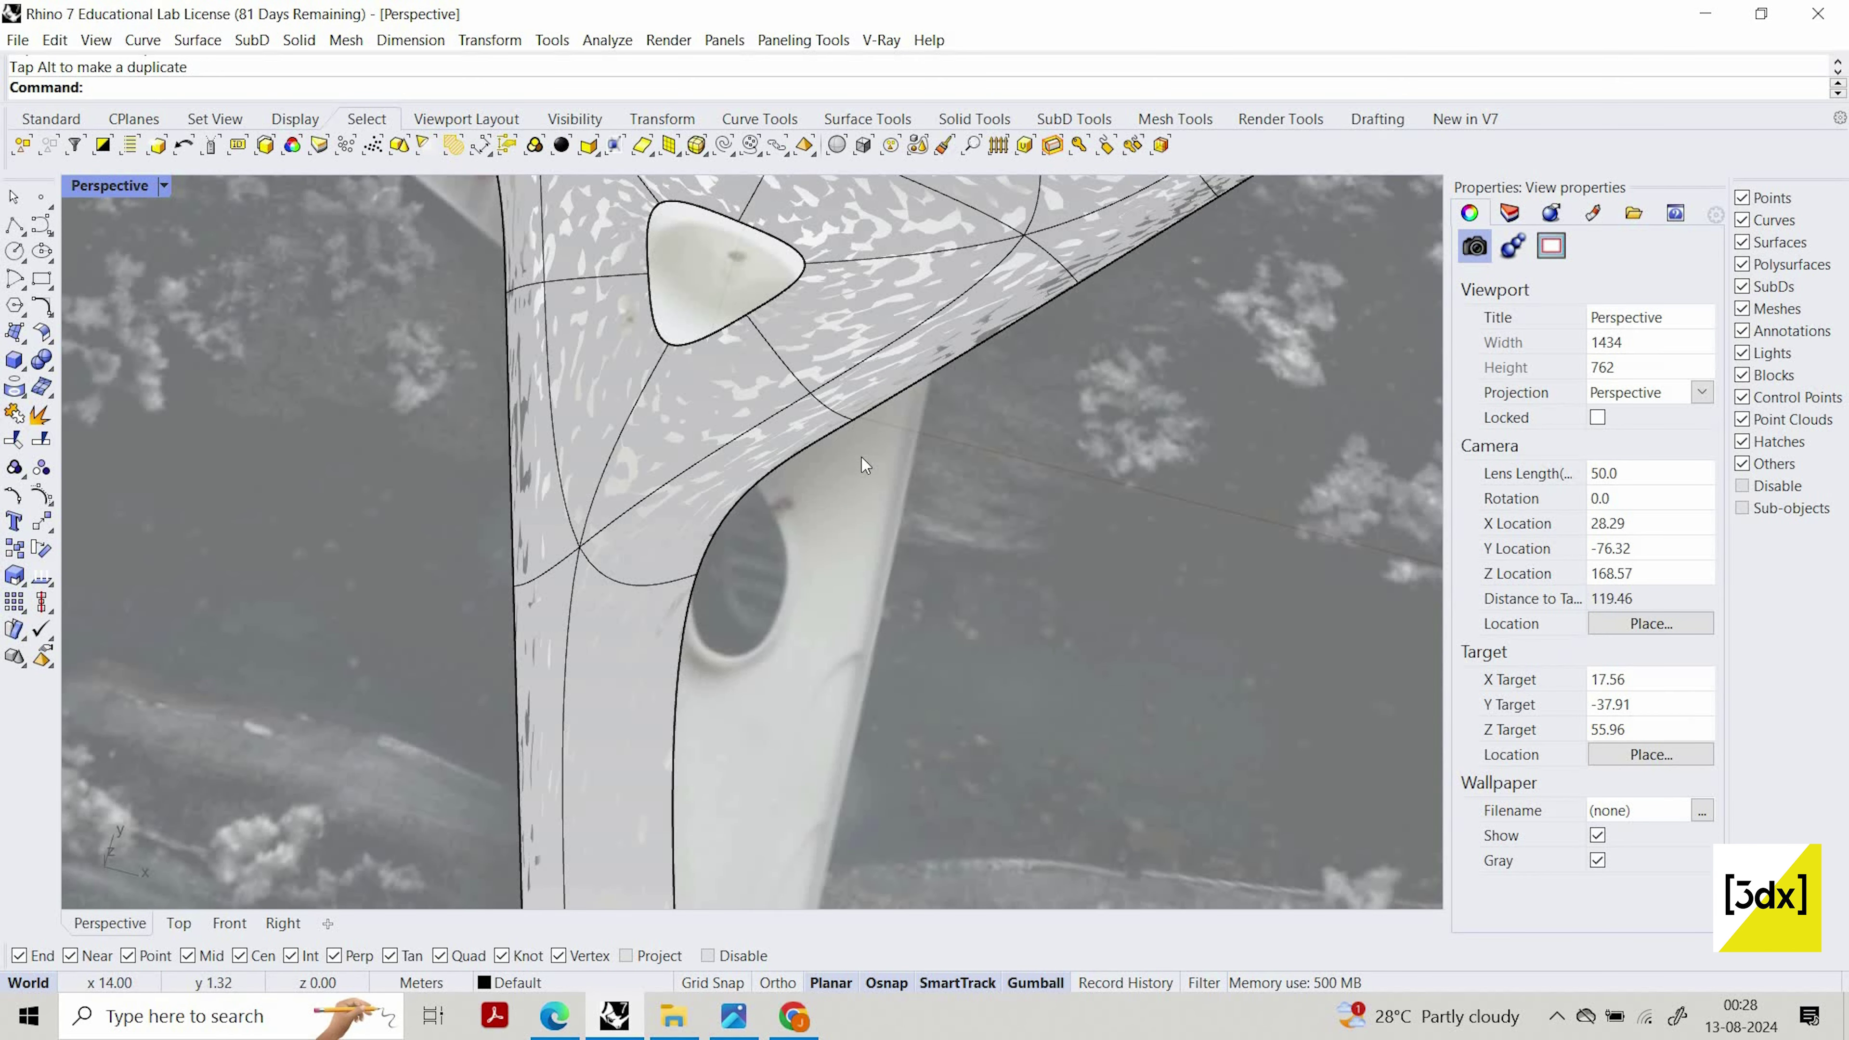
pyautogui.keyDown('ctrl'); pyautogui.keyDown('shift'); pyautogui.click(812, 394); pyautogui.keyUp('shift'); pyautogui.keyUp('ctrl')
pyautogui.click(897, 475)
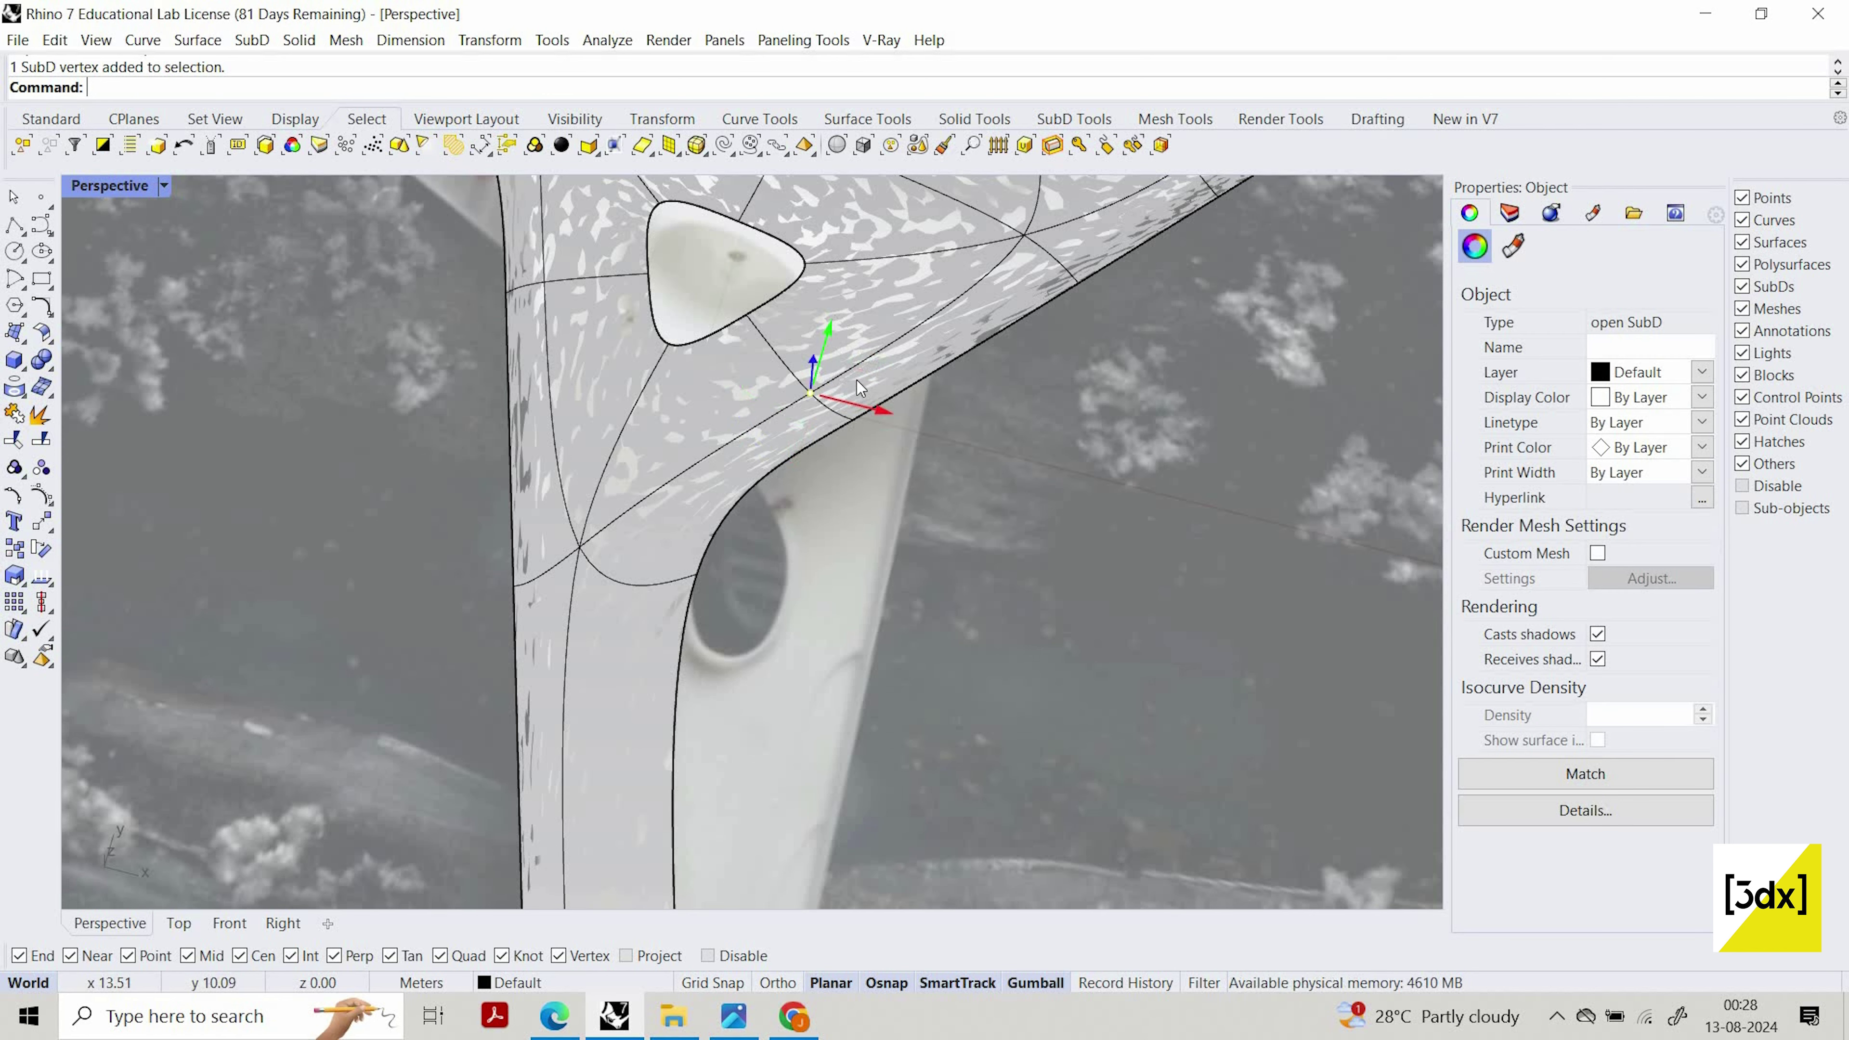
pyautogui.moveTo(828, 331); pyautogui.dragTo(833, 313)
pyautogui.moveTo(886, 393); pyautogui.dragTo(876, 316)
pyautogui.press('Escape')
pyautogui.scroll(4, 856, 424)
pyautogui.keyDown('ctrl'); pyautogui.keyDown('shift'); pyautogui.click(859, 425); pyautogui.keyUp('shift'); pyautogui.keyUp('ctrl')
pyautogui.press('Escape')
pyautogui.scroll(-1, 725, 543)
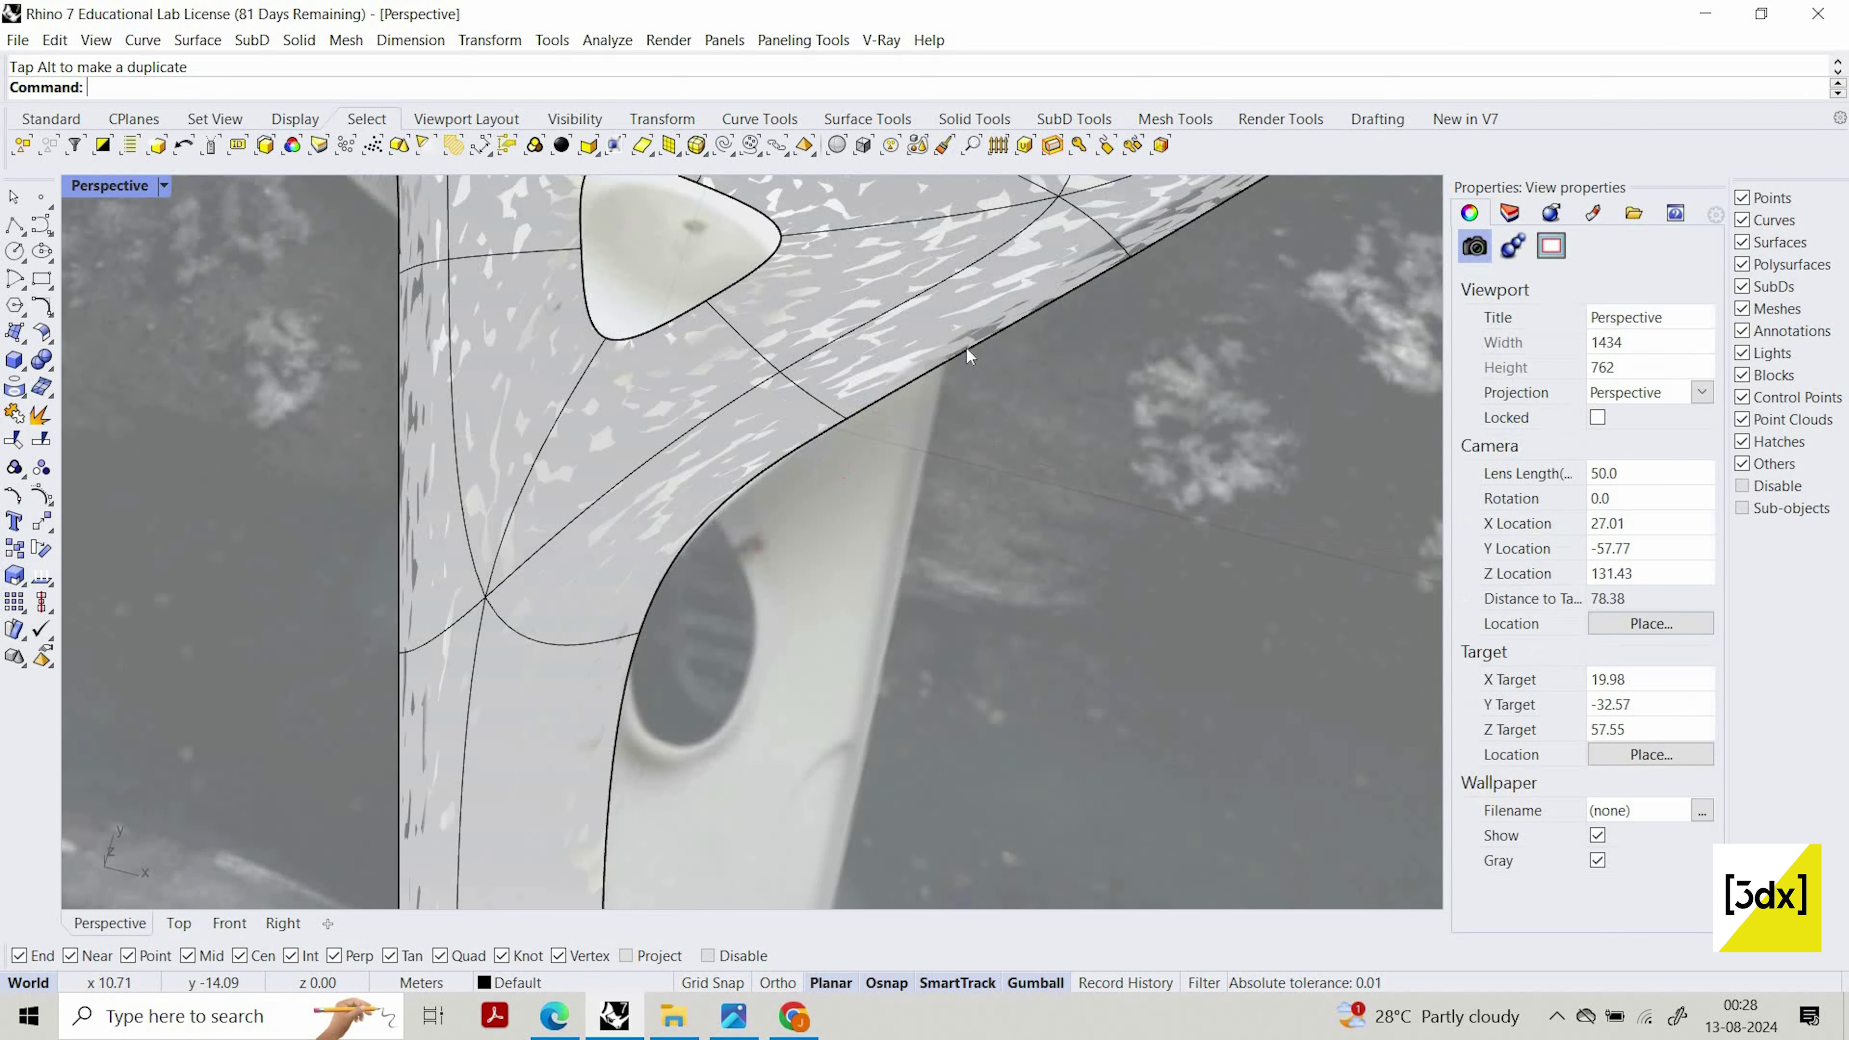
# Shift the edge vertex at the short arm's root, on the side facing the long arm, inward to match the reference outline
pyautogui.scroll(-3, 967, 350)
pyautogui.scroll(5, 955, 364)
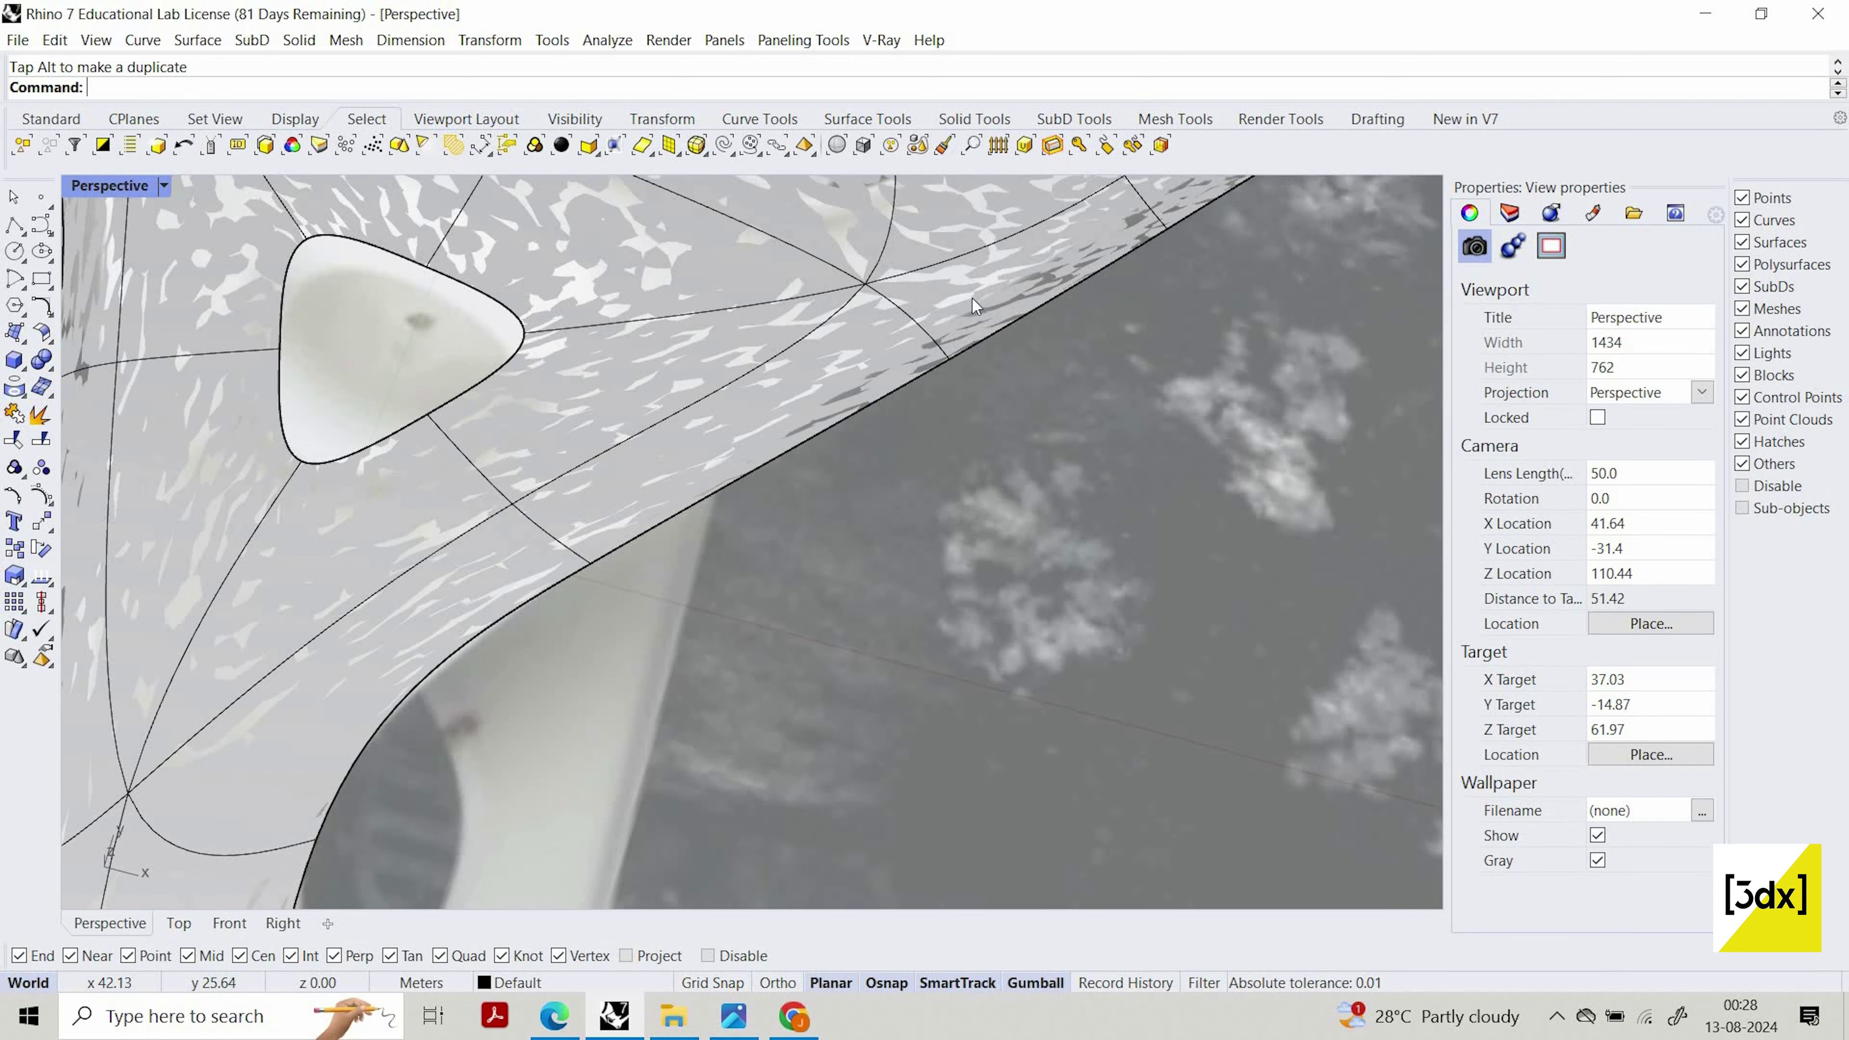
pyautogui.keyDown('ctrl'); pyautogui.keyDown('shift'); pyautogui.click(972, 298); pyautogui.keyUp('shift'); pyautogui.keyUp('ctrl')
pyautogui.moveTo(971, 295); pyautogui.dragTo(879, 496)
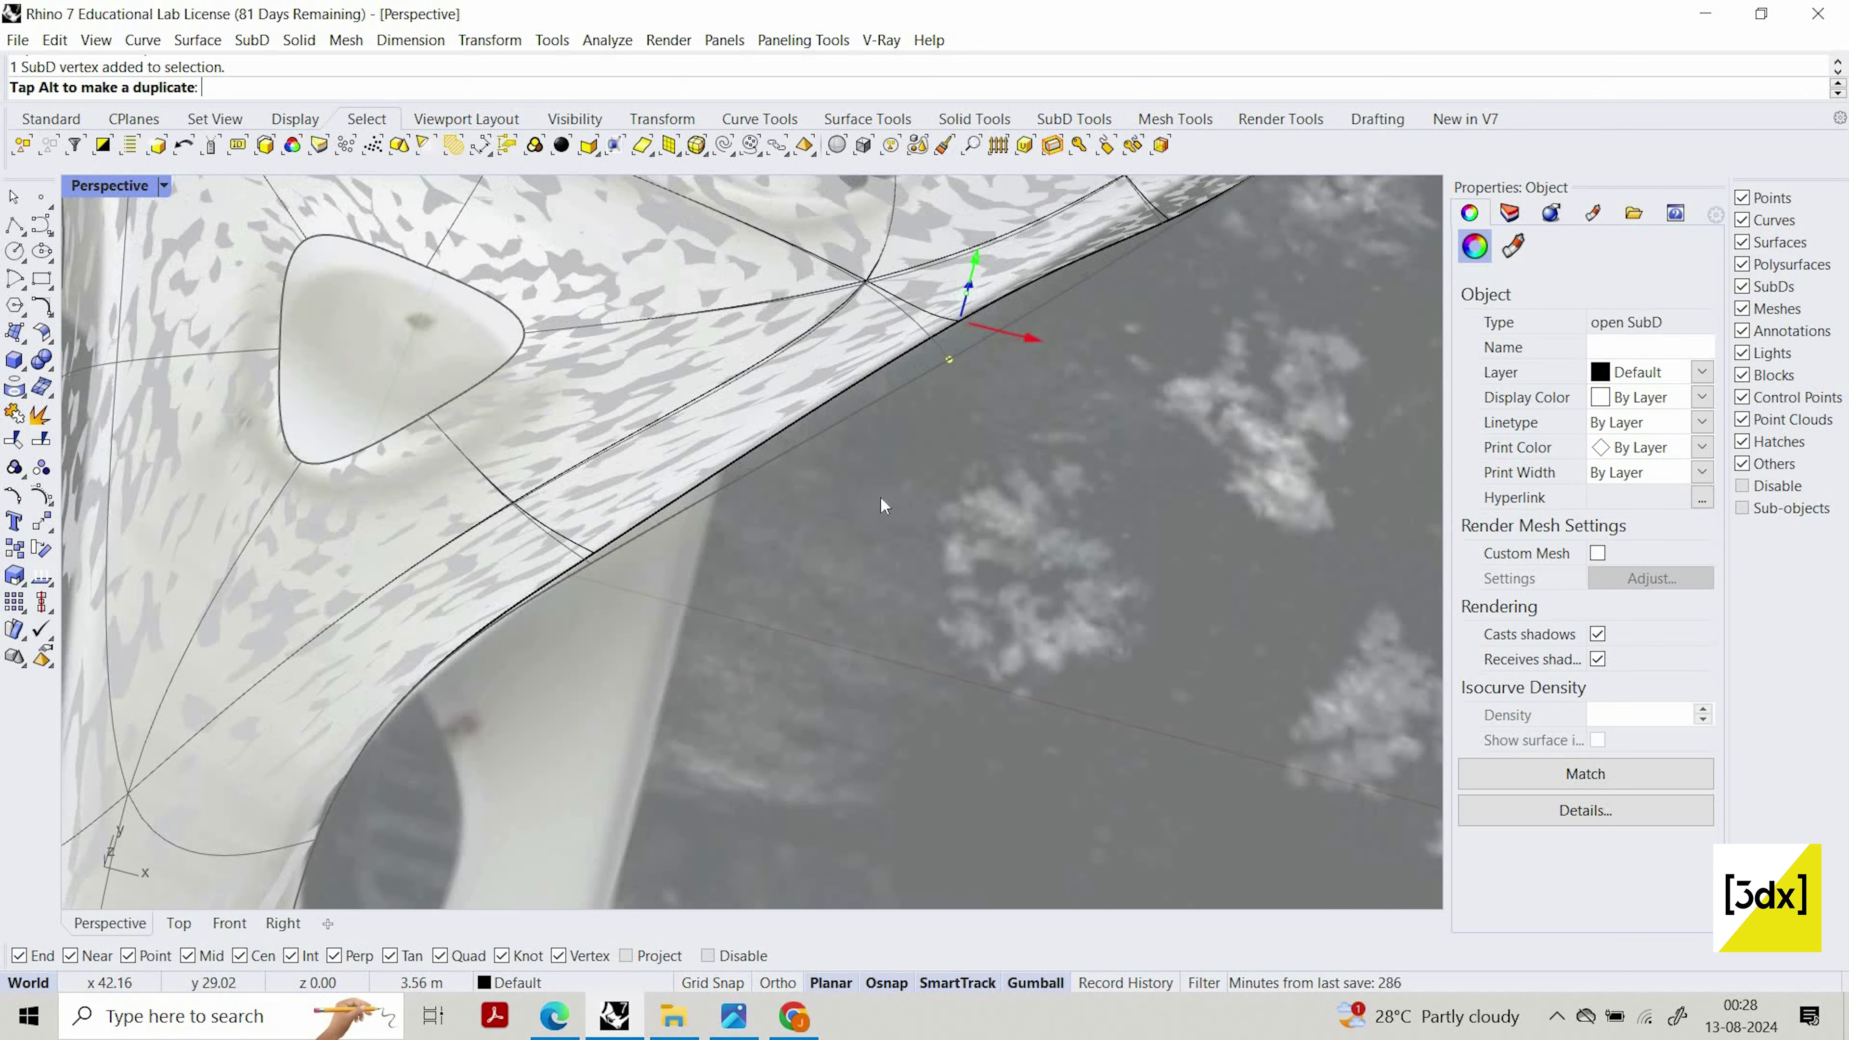
pyautogui.scroll(-6, 1019, 480)
pyautogui.moveTo(1102, 463); pyautogui.dragTo(978, 470, button='right')
pyautogui.scroll(5, 967, 477)
pyautogui.press('Escape')
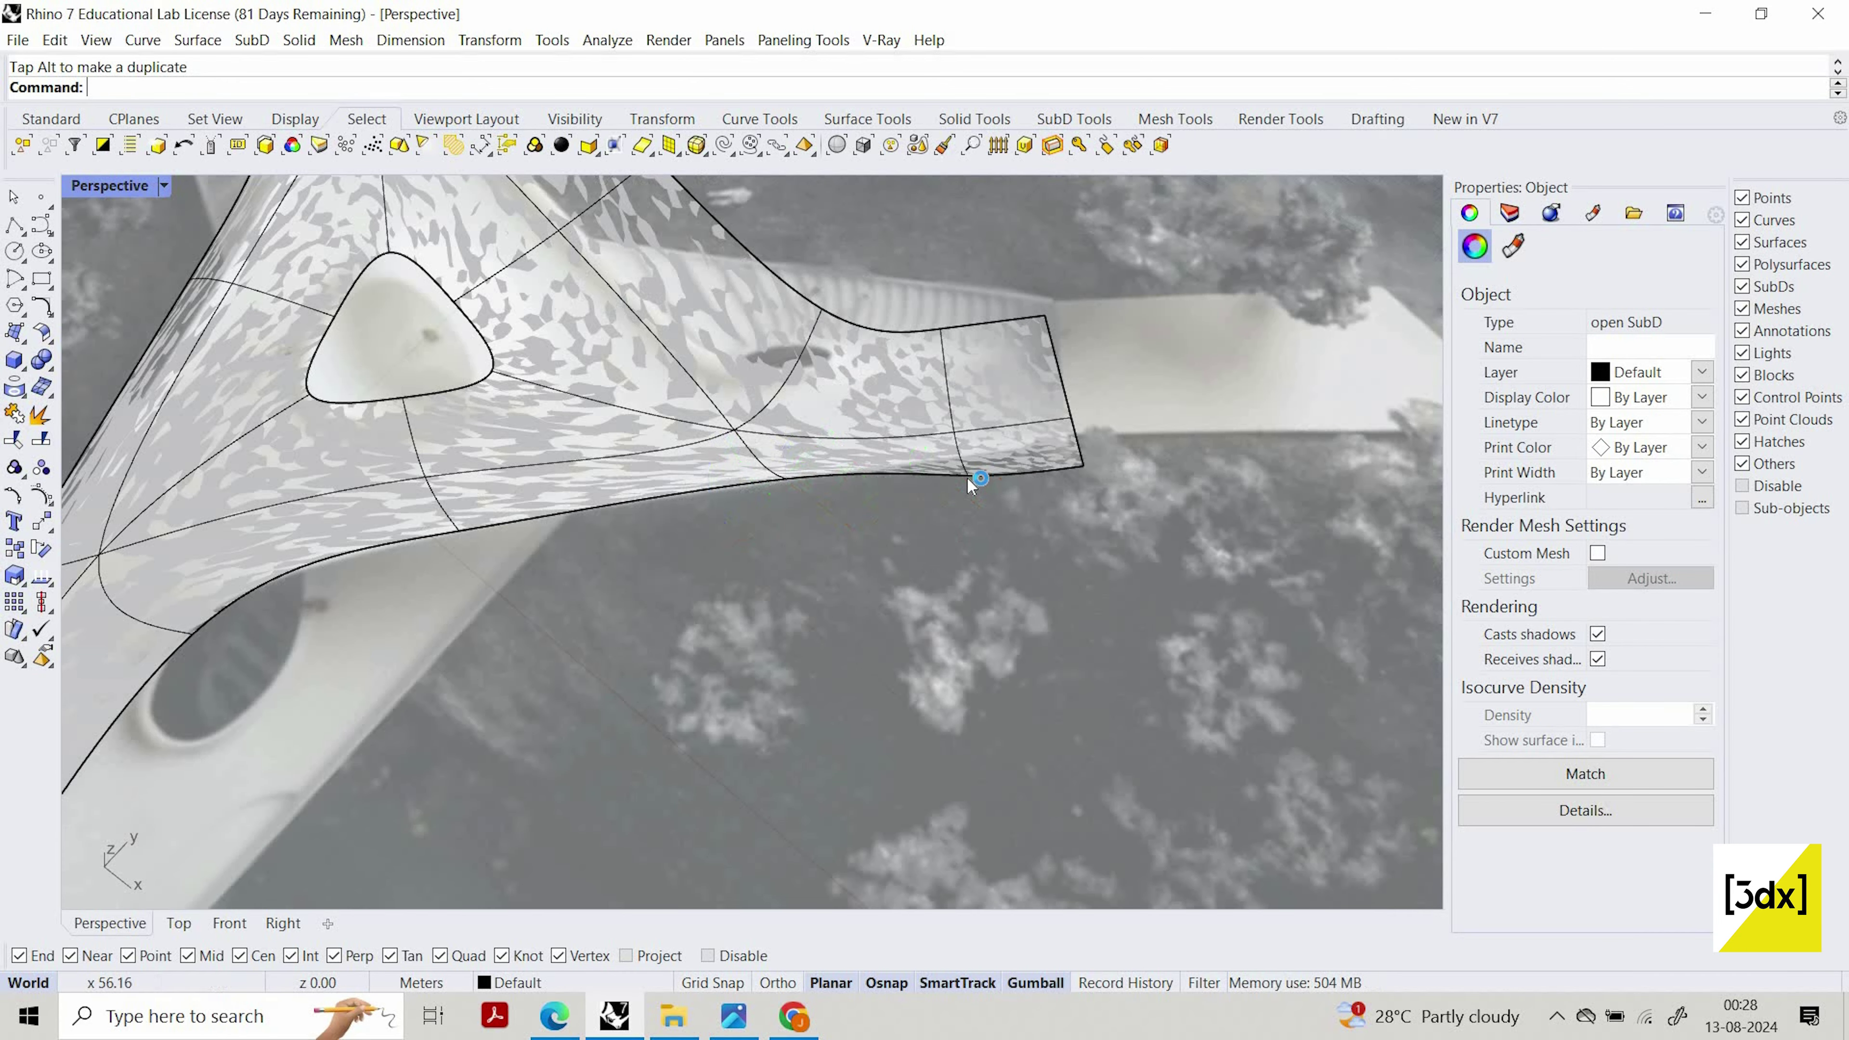
# Move the edge vertex just before the short arm's end, on the side facing the long arm, inward
pyautogui.scroll(4, 966, 477)
pyautogui.keyDown('ctrl'); pyautogui.keyDown('shift'); pyautogui.click(971, 477); pyautogui.keyUp('shift'); pyautogui.keyUp('ctrl')
pyautogui.moveTo(1015, 430)
pyautogui.mouseDown()
pyautogui.moveTo(1048, 395)
pyautogui.moveTo(1029, 415)
pyautogui.mouseUp()
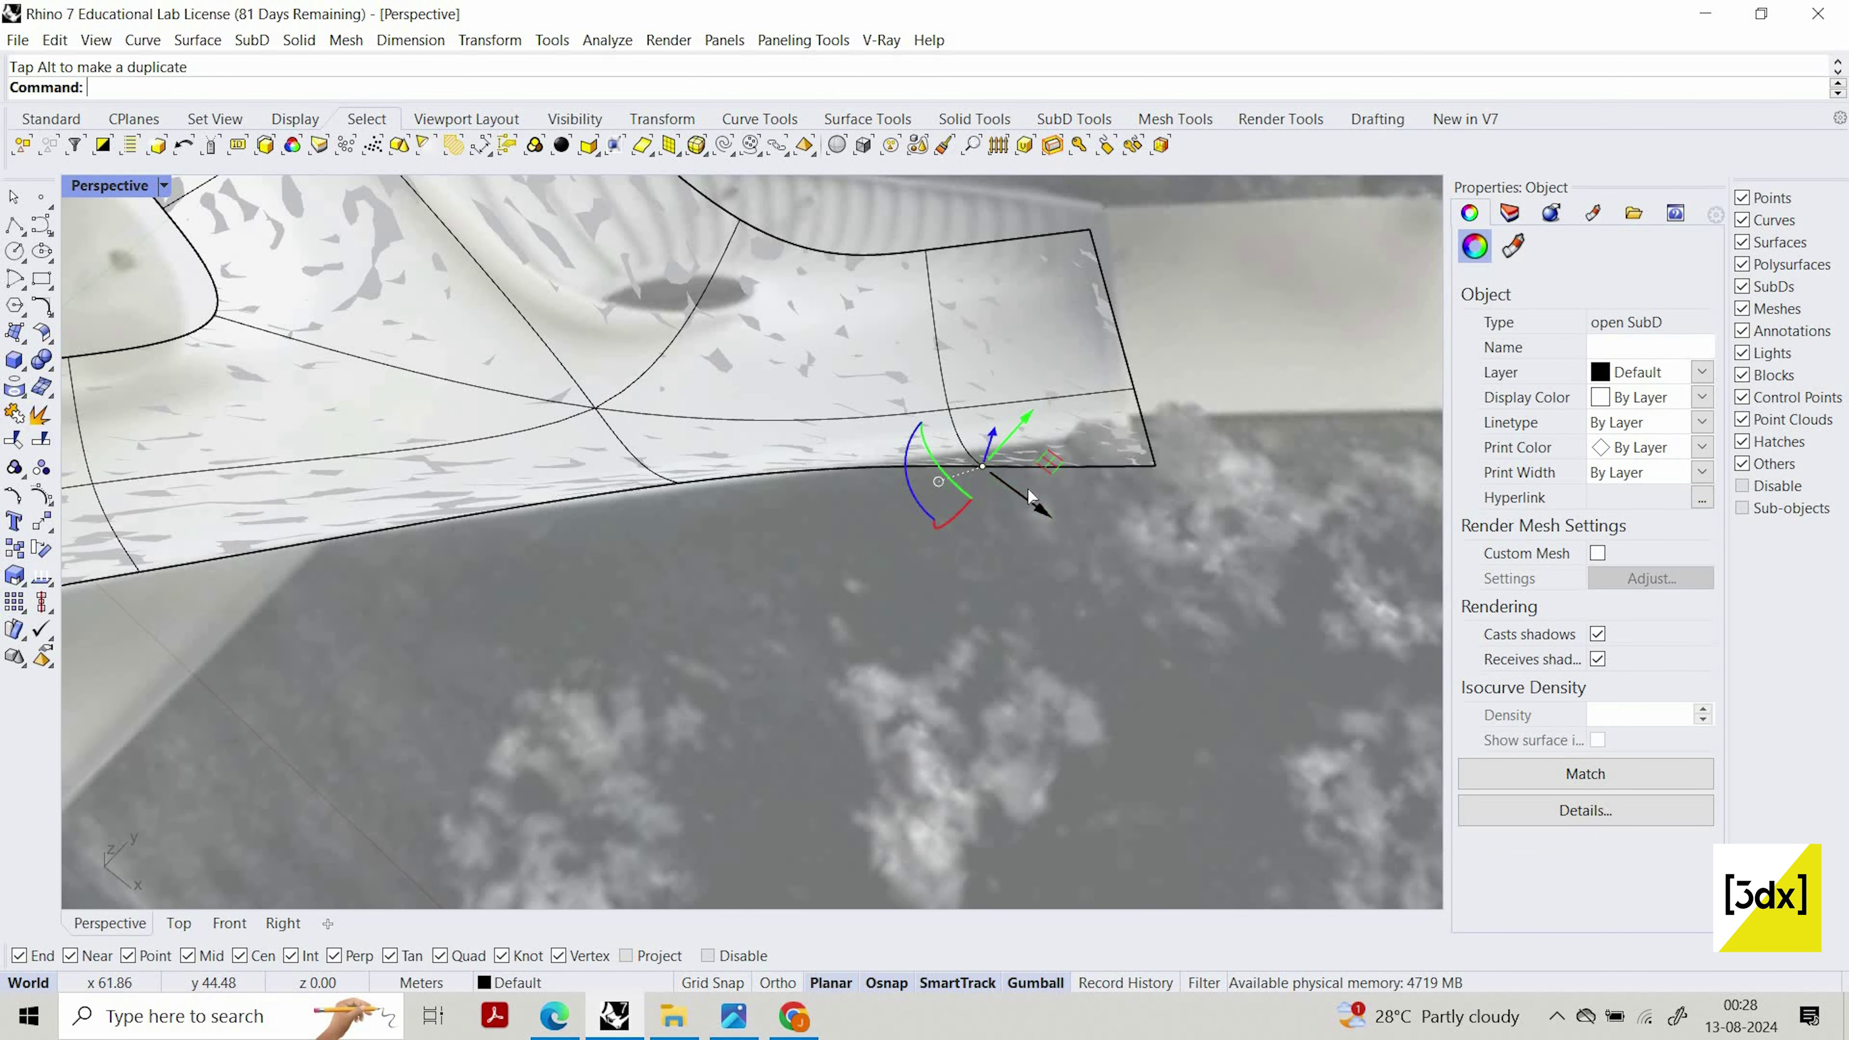
pyautogui.moveTo(1027, 489); pyautogui.dragTo(667, 471)
pyautogui.press('Escape')
pyautogui.scroll(2, 667, 473)
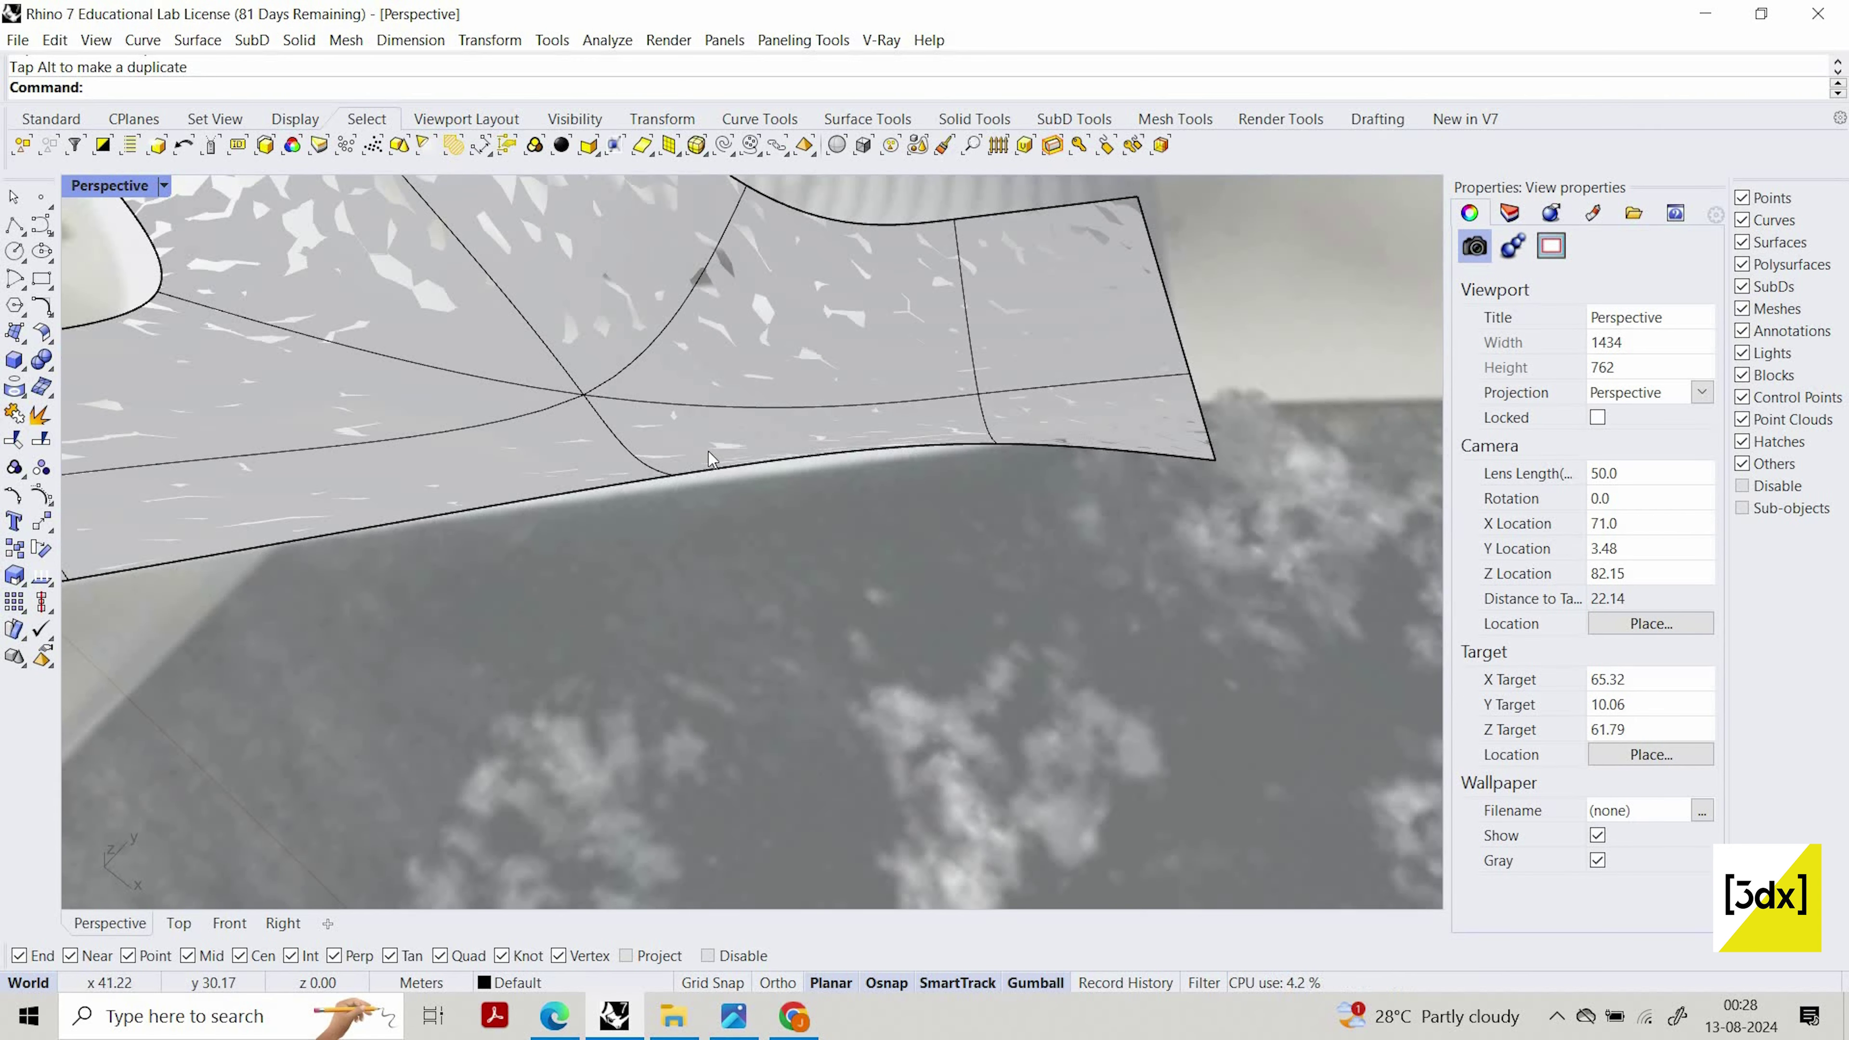
# Adjust the neighbouring edge vertex at the short arm's root to smooth the side against the reference outline
pyautogui.keyDown('ctrl'); pyautogui.keyDown('shift'); pyautogui.click(673, 475); pyautogui.keyUp('shift'); pyautogui.keyUp('ctrl')
pyautogui.moveTo(726, 513); pyautogui.dragTo(784, 545)
pyautogui.press('Escape')
pyautogui.moveTo(923, 501); pyautogui.dragTo(1045, 493, button='right')
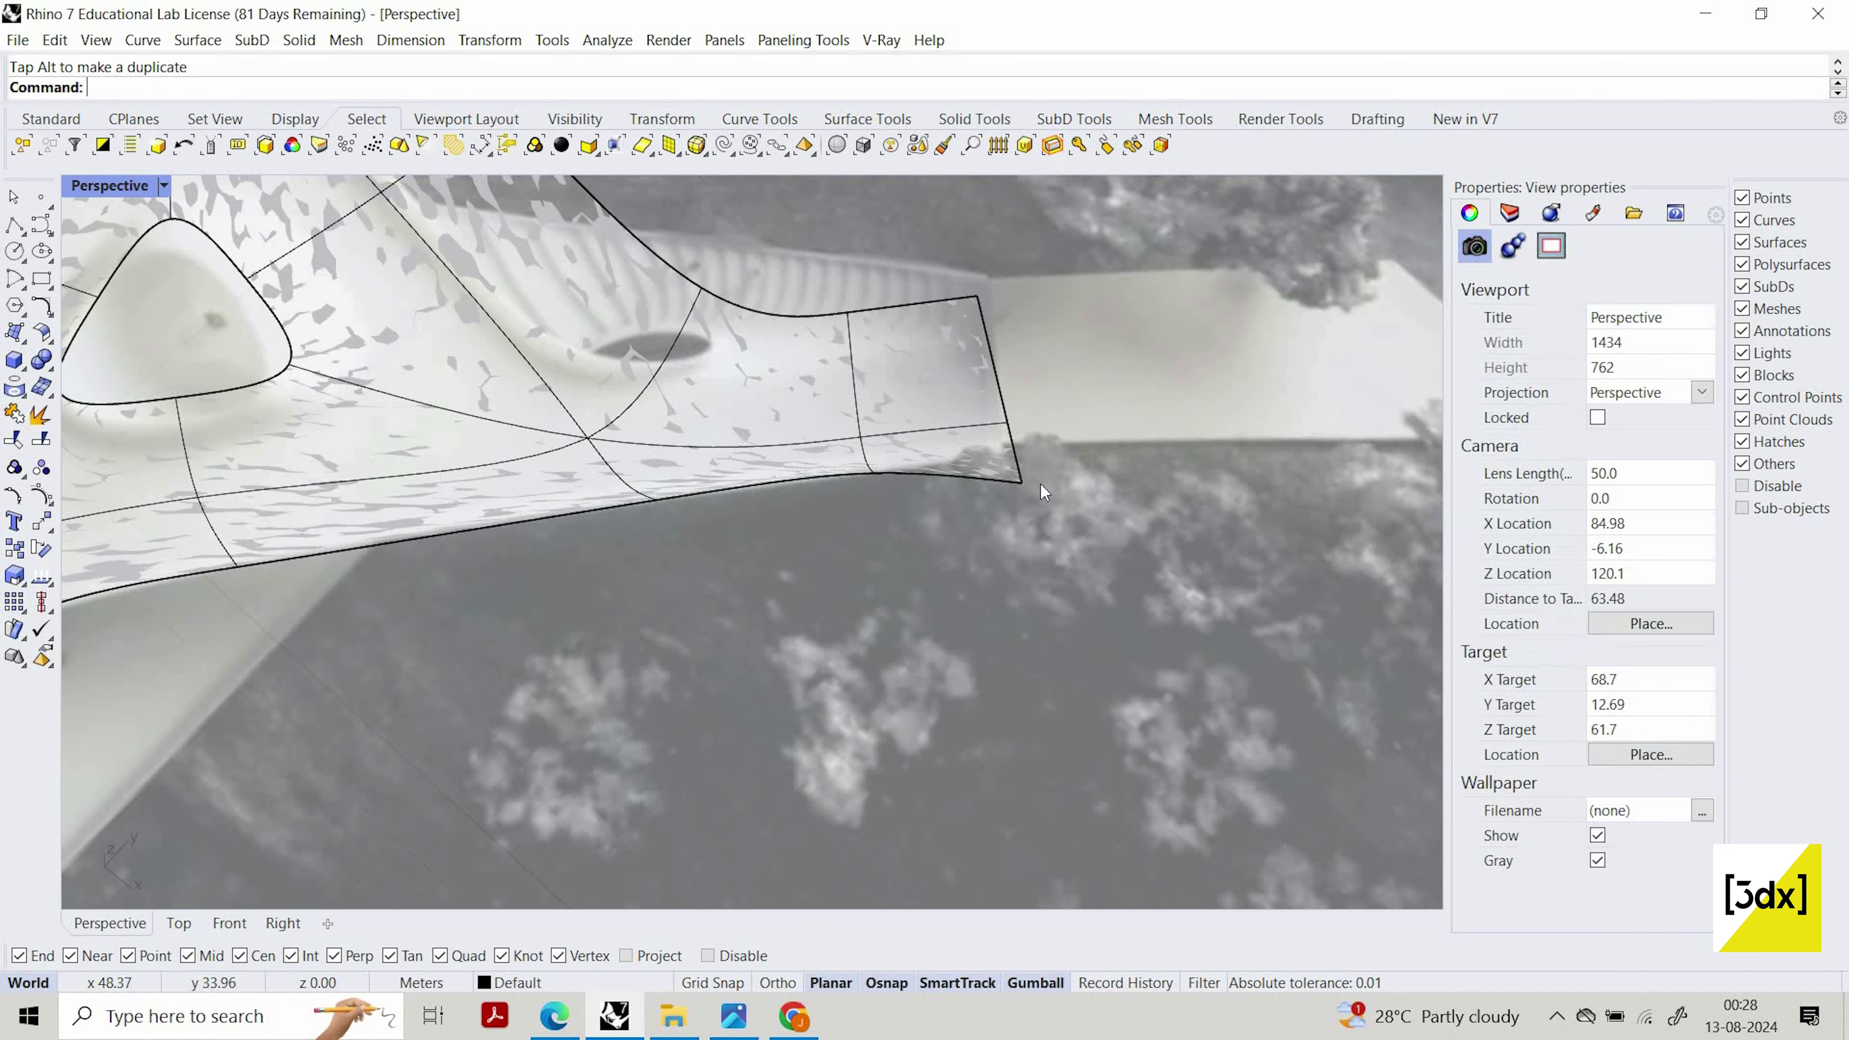
# Move the short arm's end corner vertex on the side facing the long arm inward to straighten that side
pyautogui.scroll(5, 1003, 489)
pyautogui.keyDown('ctrl'); pyautogui.keyDown('shift'); pyautogui.click(1003, 486); pyautogui.keyUp('shift'); pyautogui.keyUp('ctrl')
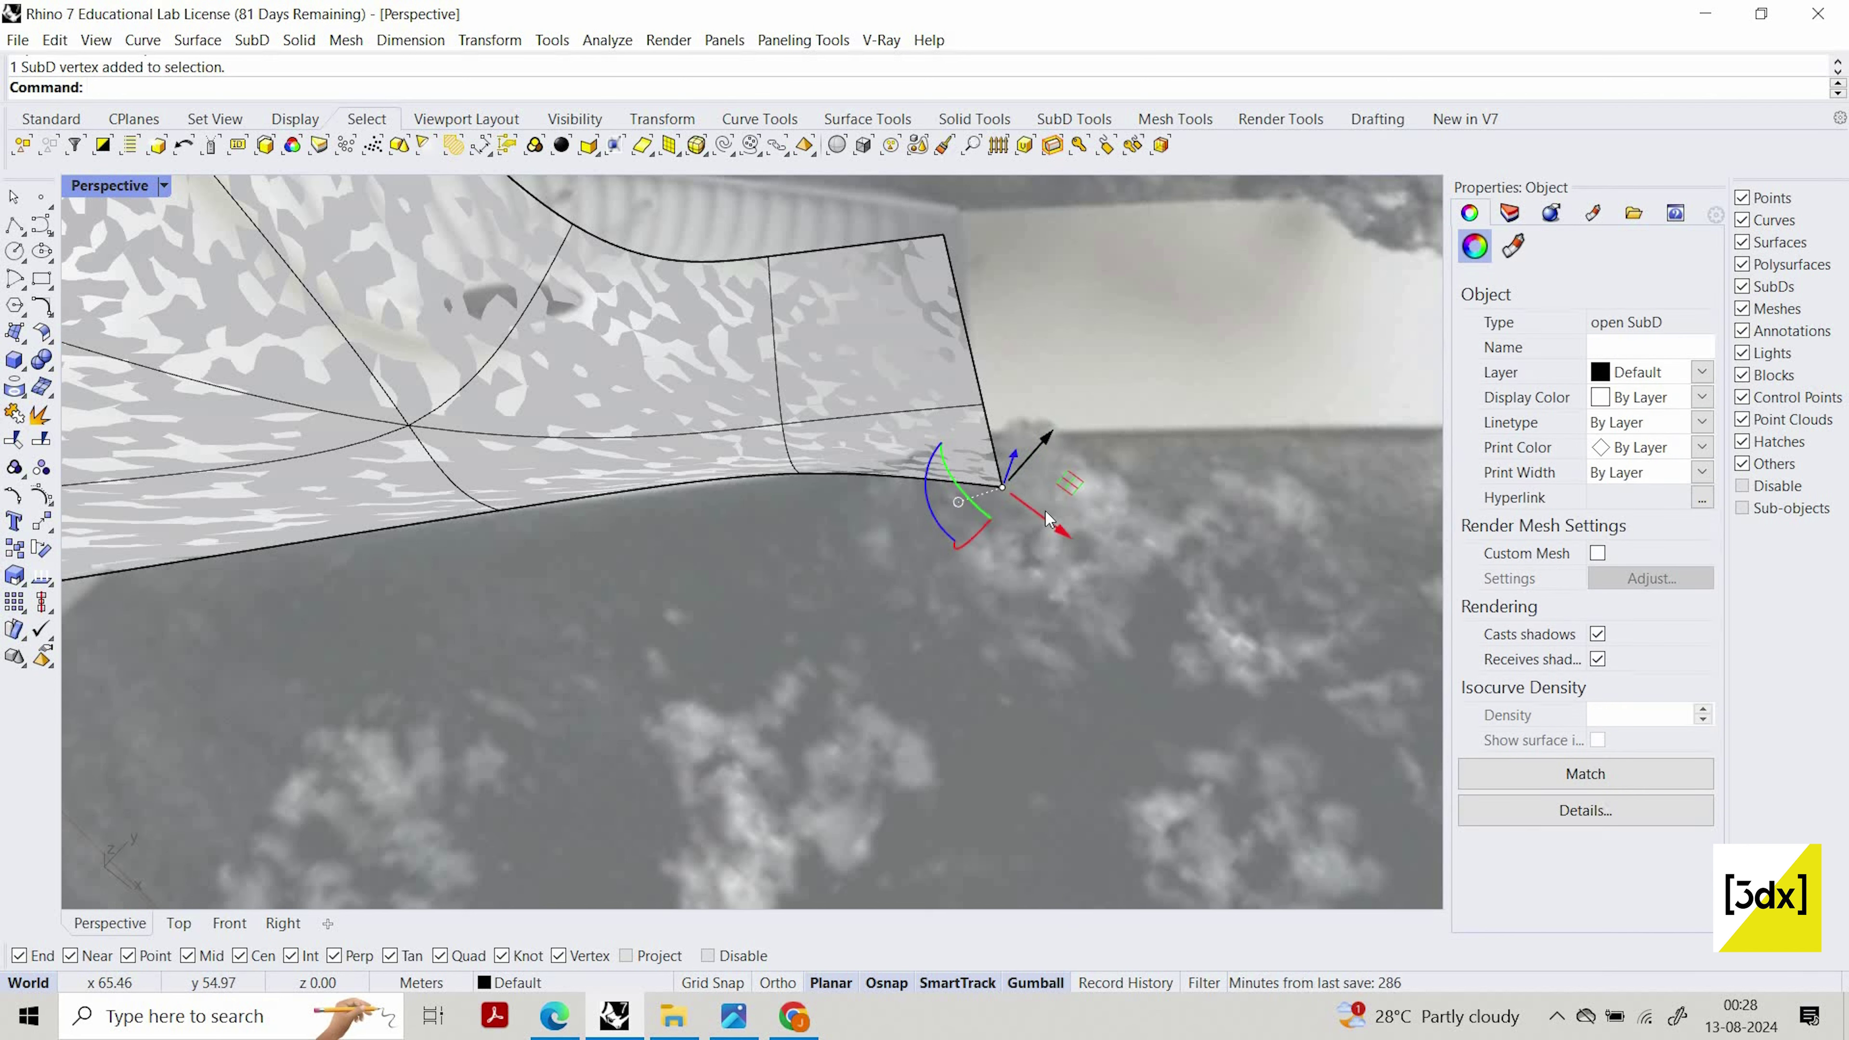
pyautogui.moveTo(1019, 494); pyautogui.dragTo(1077, 392)
pyautogui.click(989, 459)
pyautogui.moveTo(990, 459); pyautogui.dragTo(1050, 473, button='right')
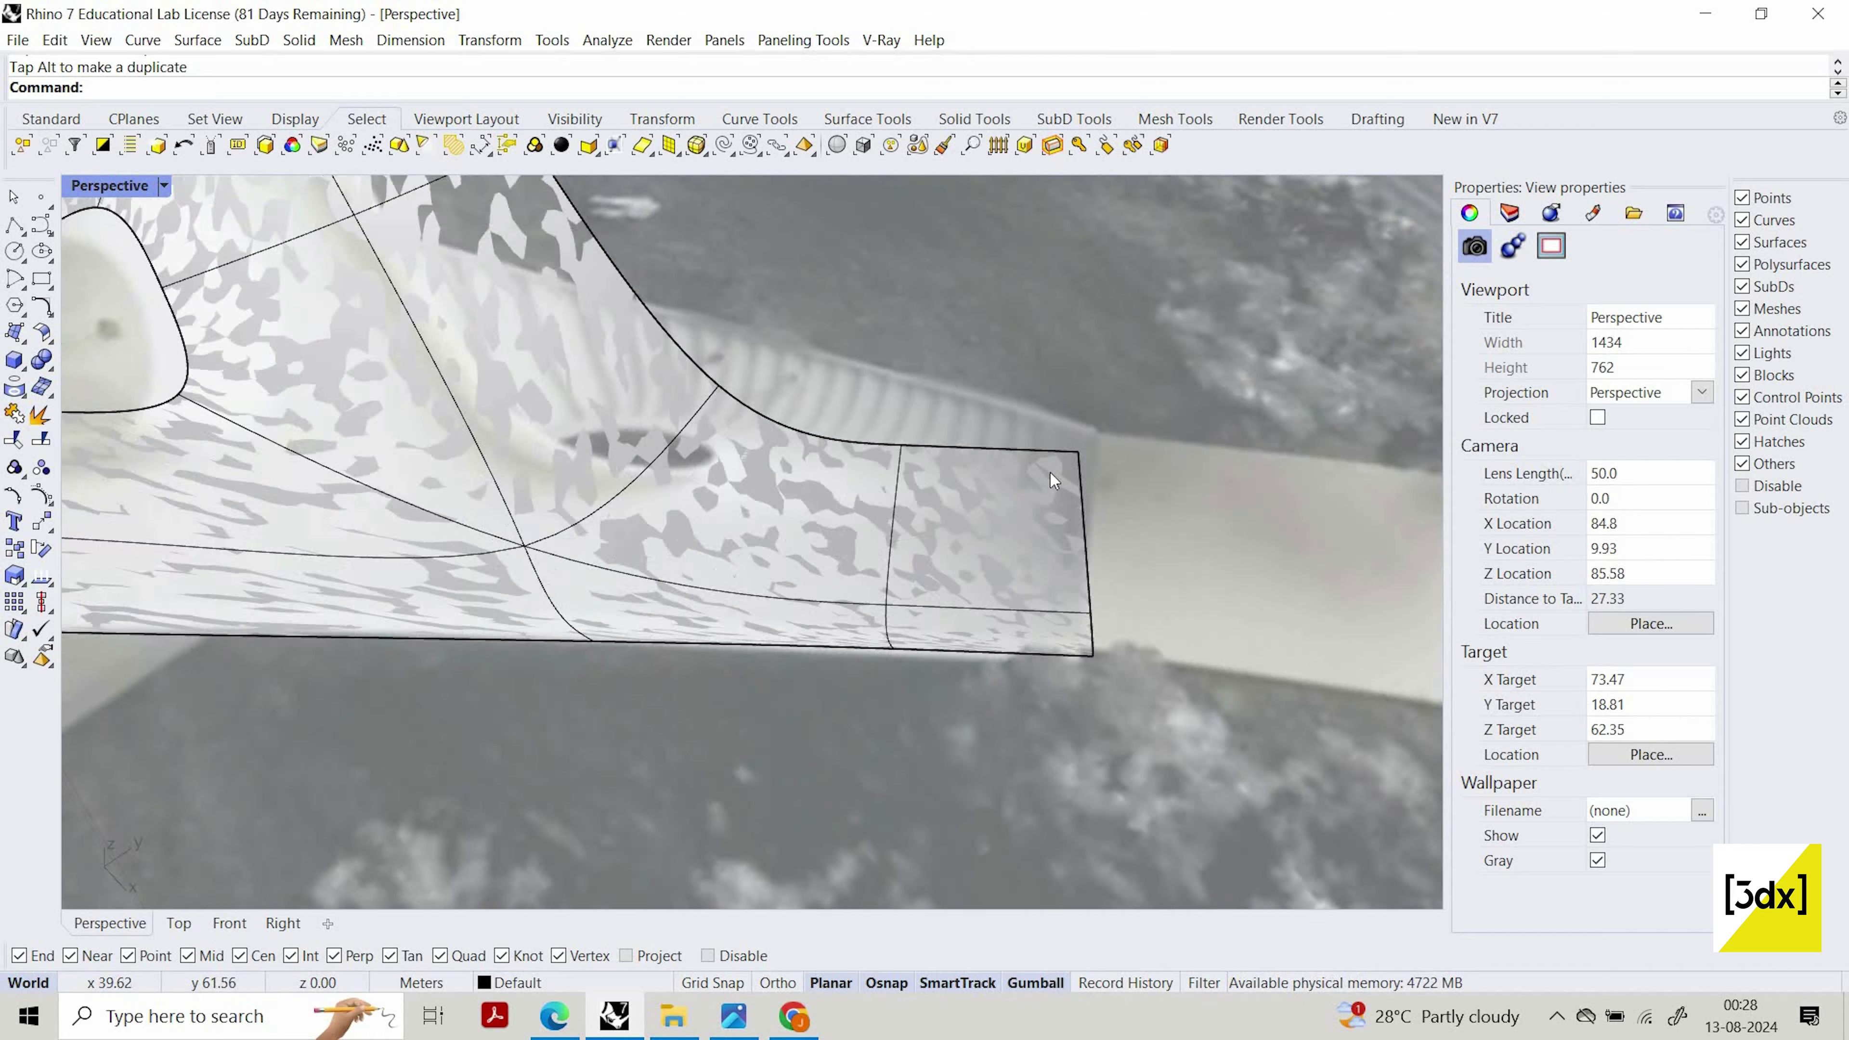
# Move the edge vertex just before the wide arm's end, above the reference's ribbed ramp, inward to curve that side
pyautogui.scroll(-20, 1050, 473)
pyautogui.moveTo(1088, 531); pyautogui.dragTo(833, 685, button='right')
pyautogui.scroll(-13, 808, 619)
pyautogui.scroll(12, 626, 521)
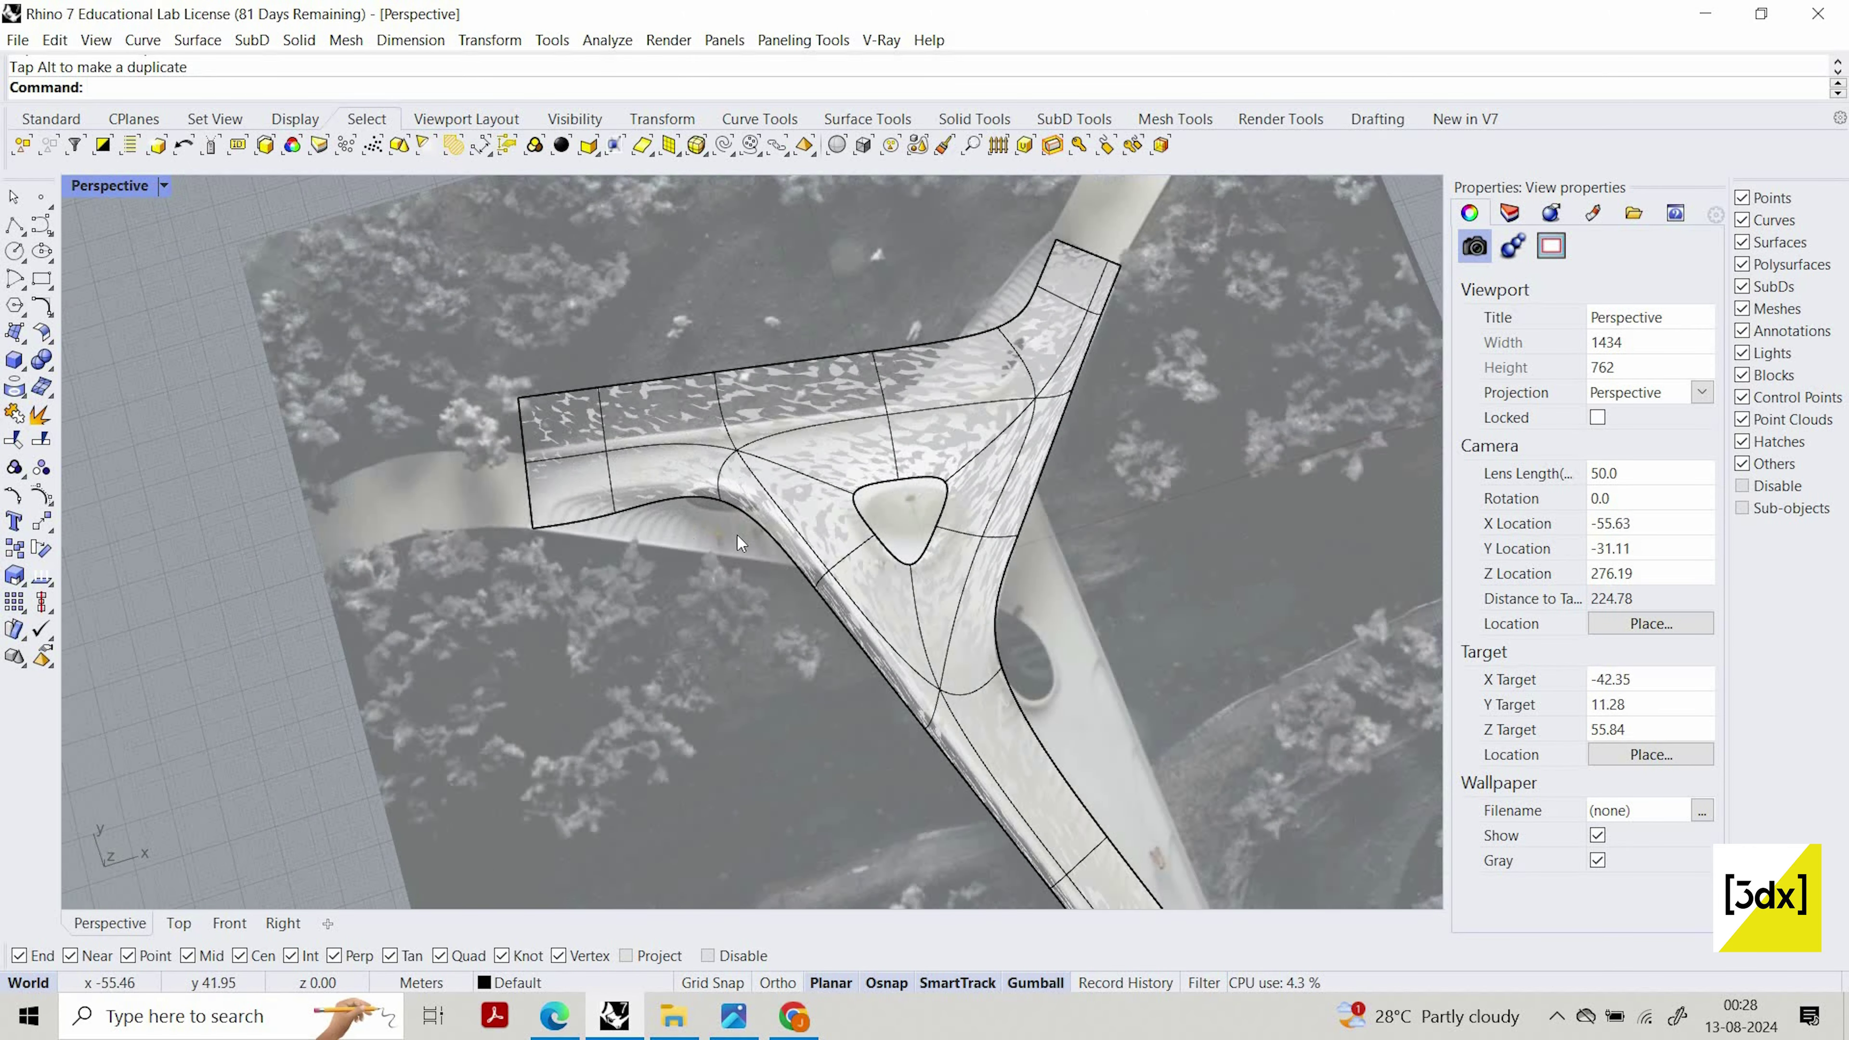
pyautogui.scroll(-3, 737, 535)
pyautogui.scroll(10, 755, 540)
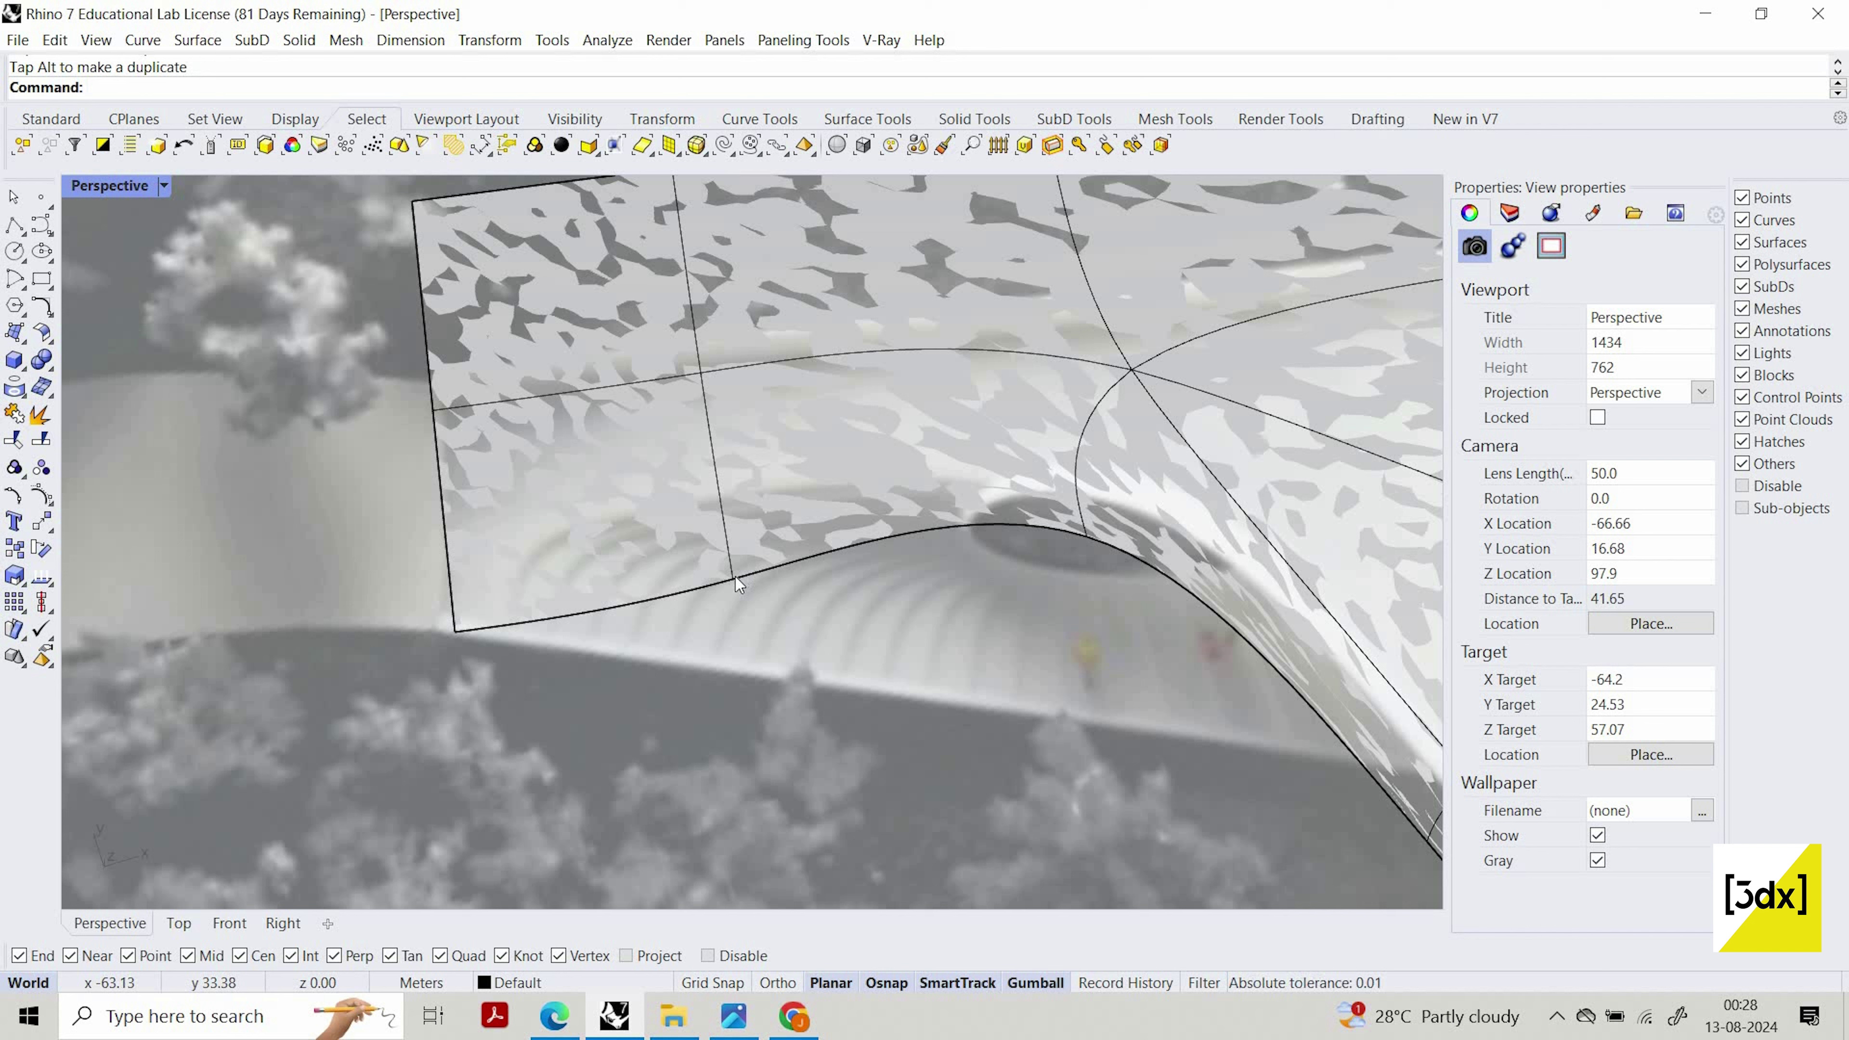
pyautogui.keyDown('ctrl'); pyautogui.keyDown('shift'); pyautogui.click(732, 580); pyautogui.keyUp('shift'); pyautogui.keyUp('ctrl')
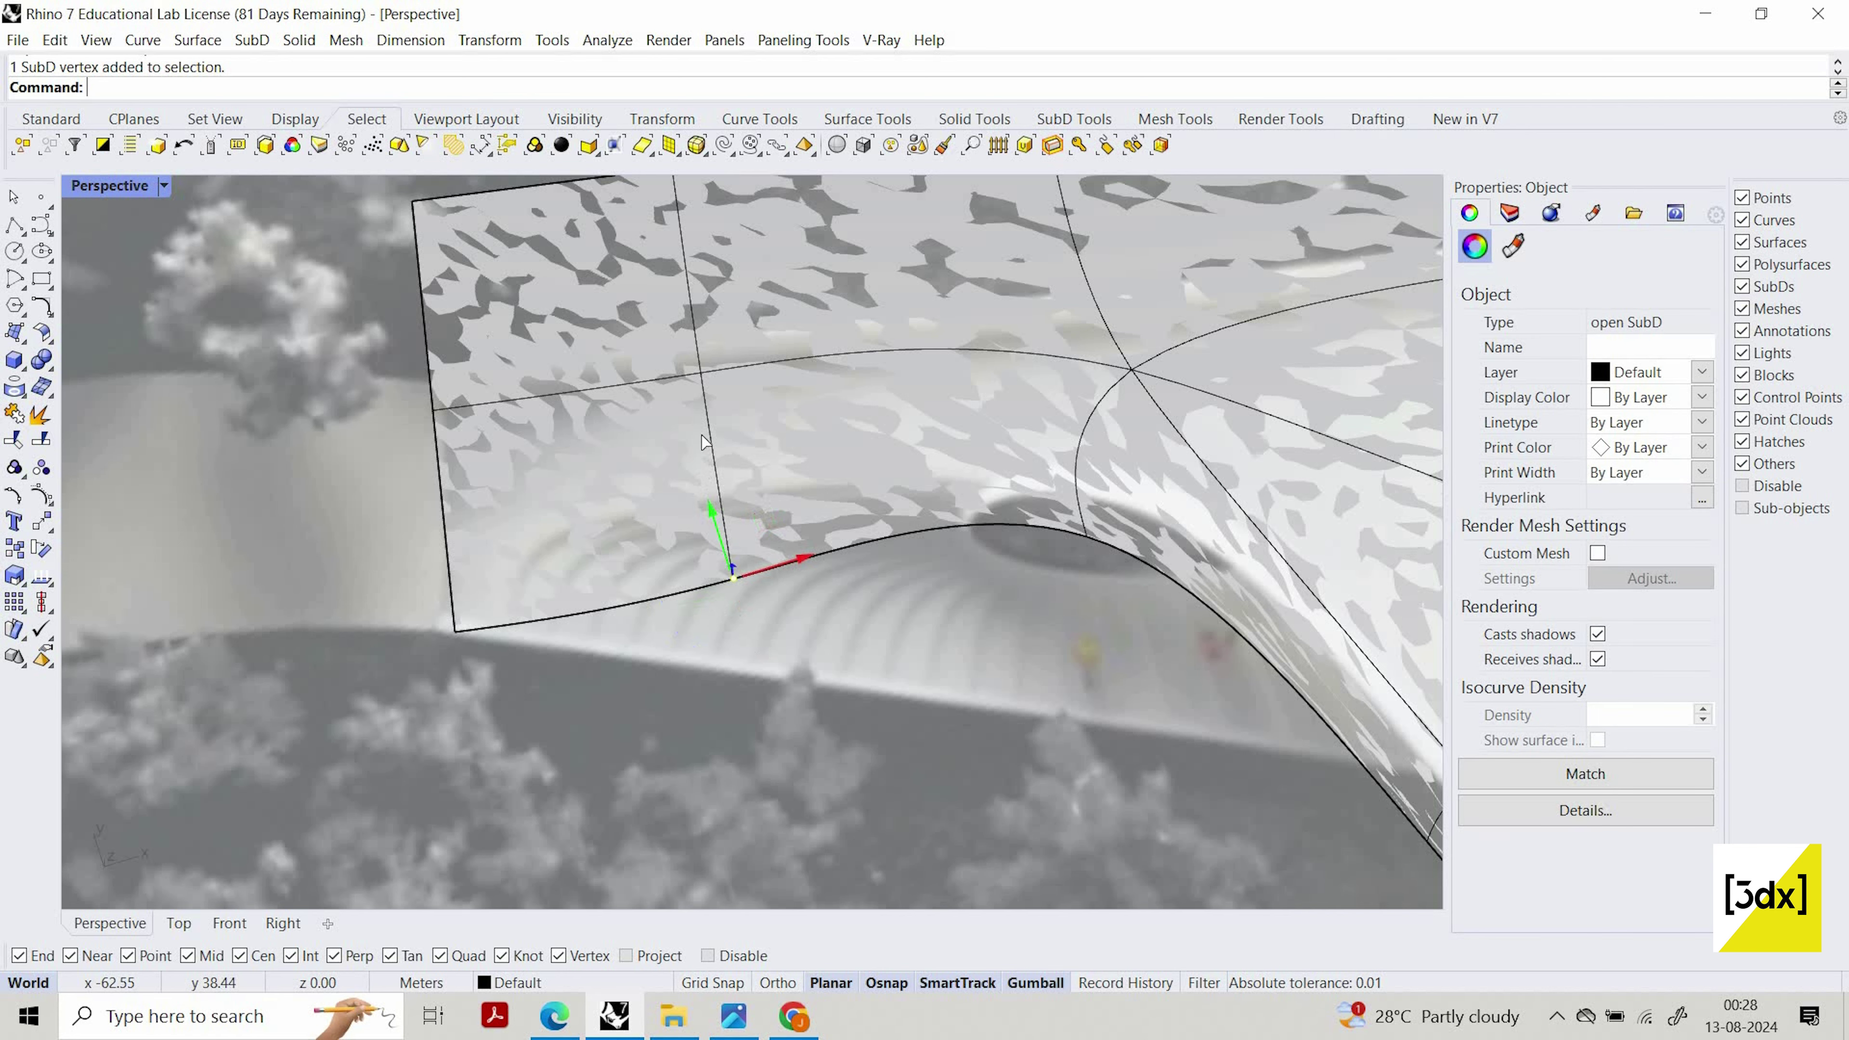
pyautogui.moveTo(711, 512); pyautogui.dragTo(699, 437)
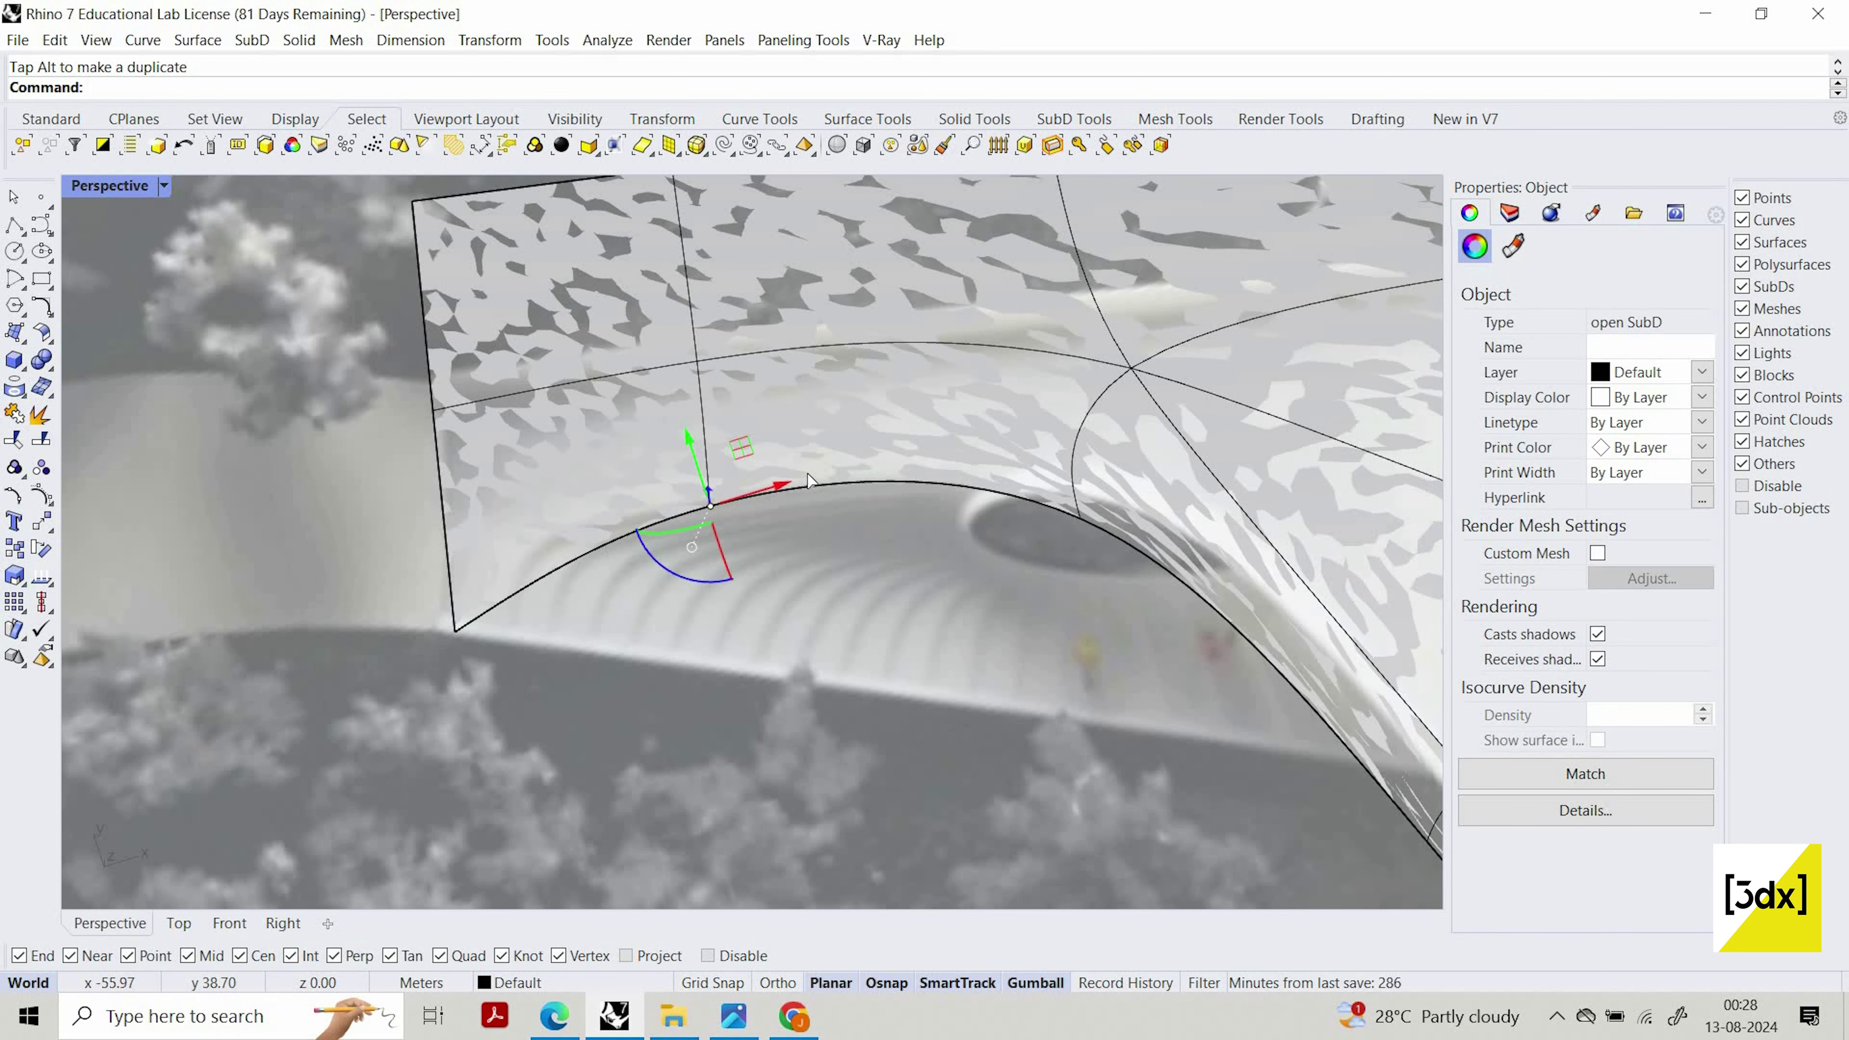
pyautogui.moveTo(809, 480); pyautogui.dragTo(825, 477)
pyautogui.moveTo(686, 594); pyautogui.dragTo(583, 694, button='right')
pyautogui.moveTo(554, 628)
pyautogui.mouseDown()
pyautogui.moveTo(572, 644)
pyautogui.moveTo(523, 624)
pyautogui.mouseUp()
pyautogui.click(495, 610)
pyautogui.scroll(-3, 495, 611)
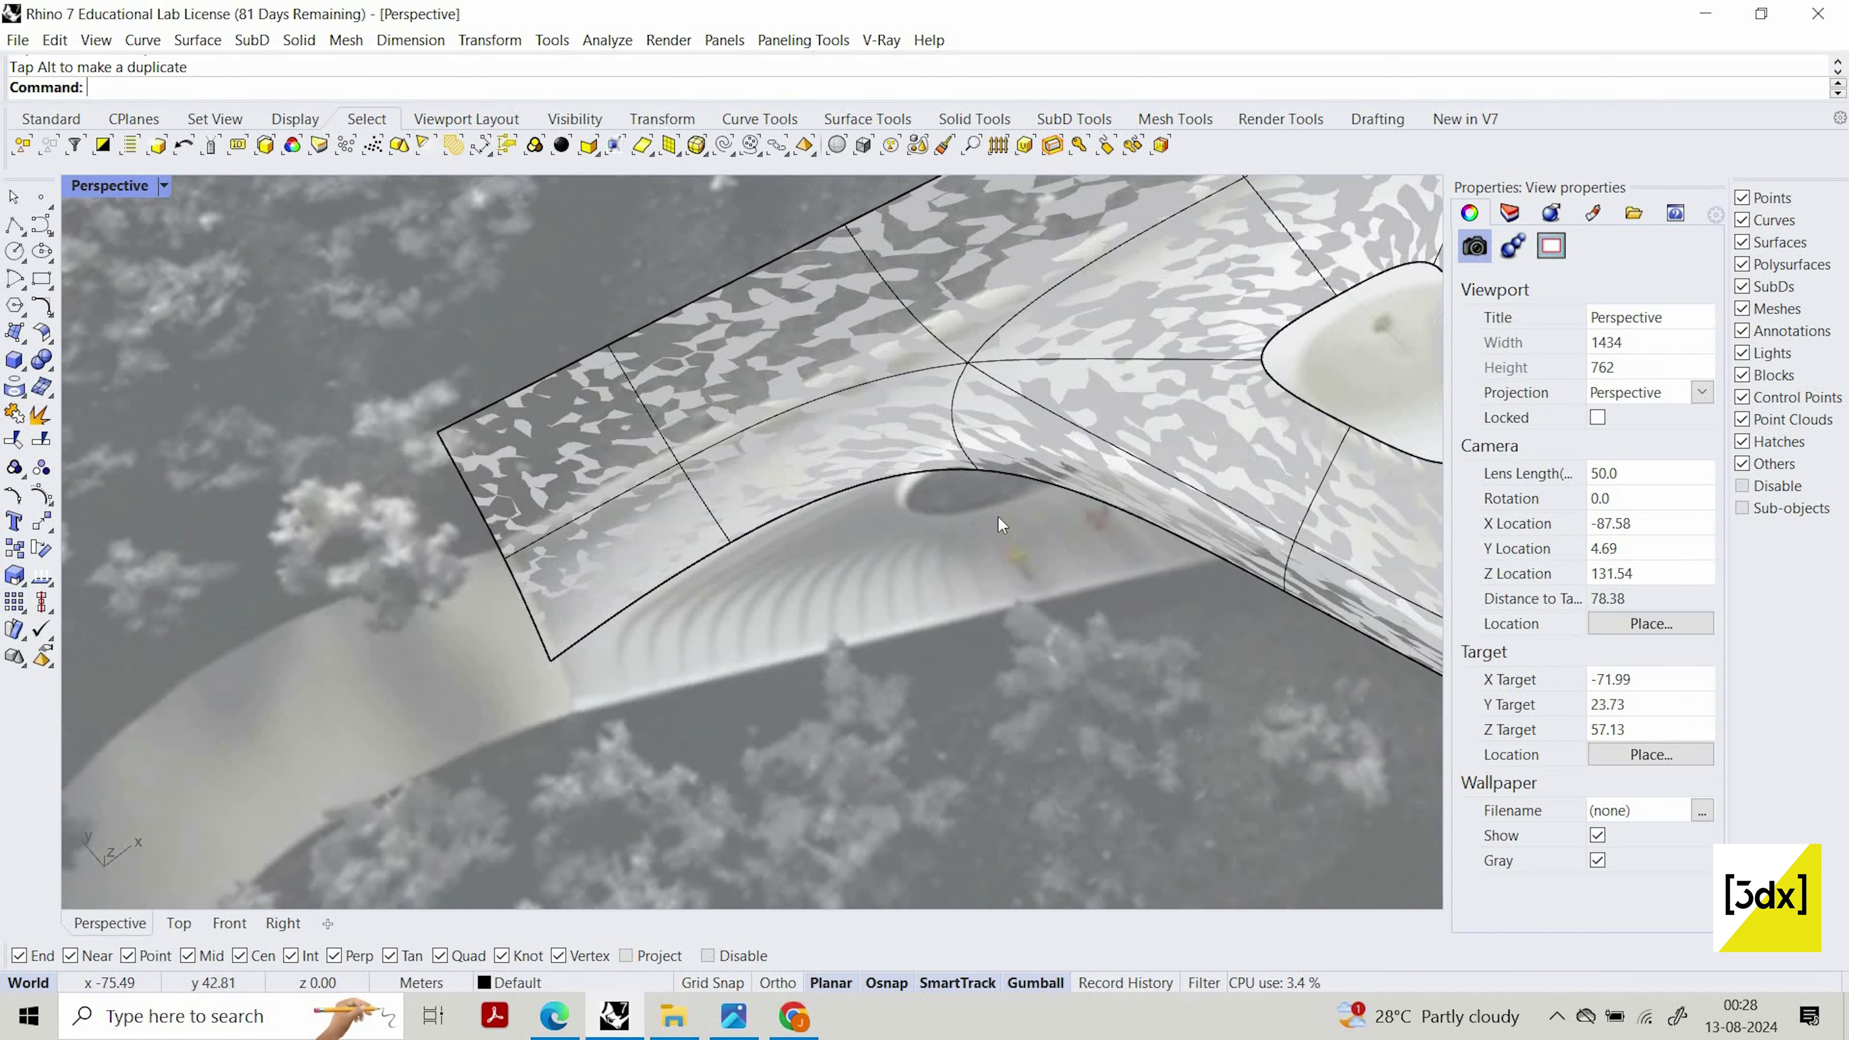
# Shift the edge vertex where the wide and long arms meet, at the reference's oval hole, inward toward the central opening
pyautogui.moveTo(998, 517); pyautogui.dragTo(1049, 517, button='right')
pyautogui.scroll(10, 638, 456)
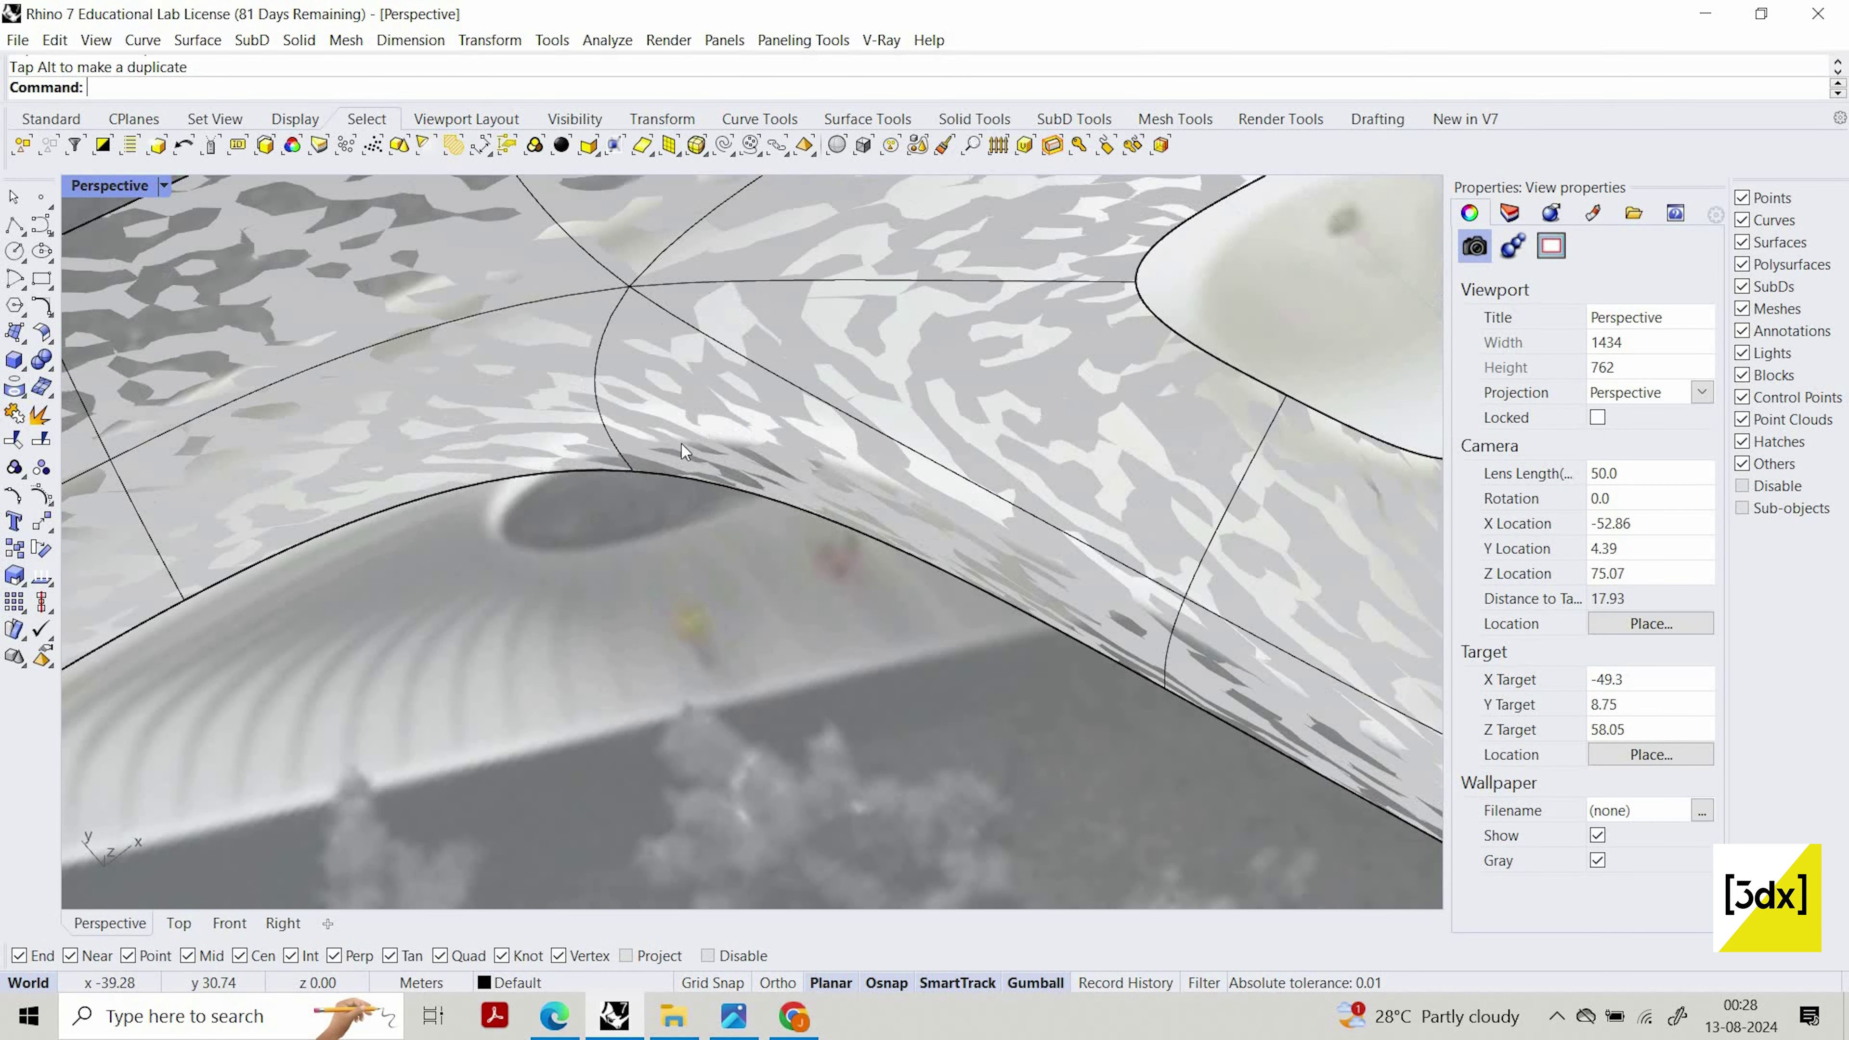
pyautogui.keyDown('ctrl'); pyautogui.keyDown('shift'); pyautogui.click(633, 470); pyautogui.keyUp('shift'); pyautogui.keyUp('ctrl')
pyautogui.moveTo(682, 436)
pyautogui.mouseDown()
pyautogui.moveTo(742, 386)
pyautogui.moveTo(646, 399)
pyautogui.moveTo(660, 410)
pyautogui.mouseUp()
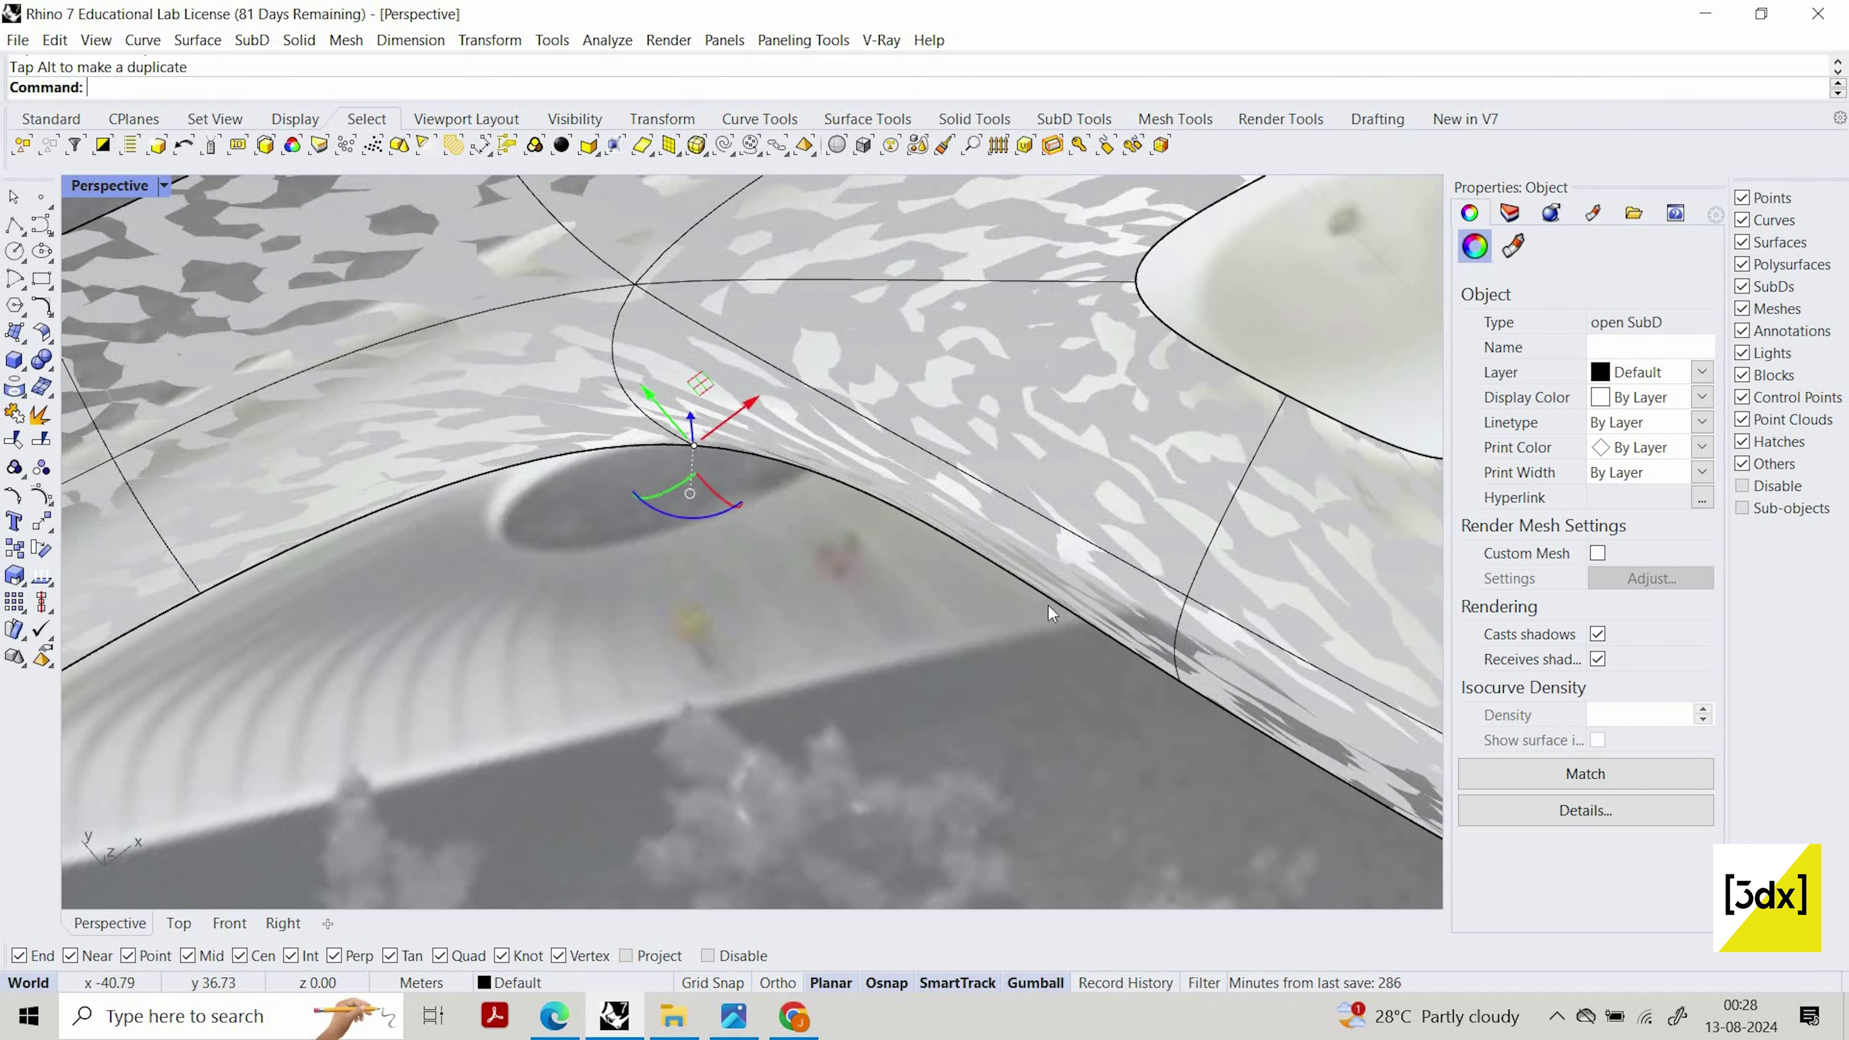
pyautogui.click(1052, 607)
# Move the edge vertex between the wide and long arms, and the interior vertex beside it, toward the central opening
pyautogui.keyDown('shift'); pyautogui.moveTo(1165, 671); pyautogui.dragTo(1023, 618, button='right'); pyautogui.keyUp('shift')
pyautogui.scroll(-2, 1022, 618)
pyautogui.keyDown('ctrl'); pyautogui.keyDown('shift'); pyautogui.click(1027, 619); pyautogui.keyUp('shift'); pyautogui.keyUp('ctrl')
pyautogui.moveTo(1082, 575); pyautogui.dragTo(1109, 472)
pyautogui.press('Escape')
pyautogui.keyDown('ctrl'); pyautogui.keyDown('shift'); pyautogui.click(1043, 538); pyautogui.keyUp('shift'); pyautogui.keyUp('ctrl')
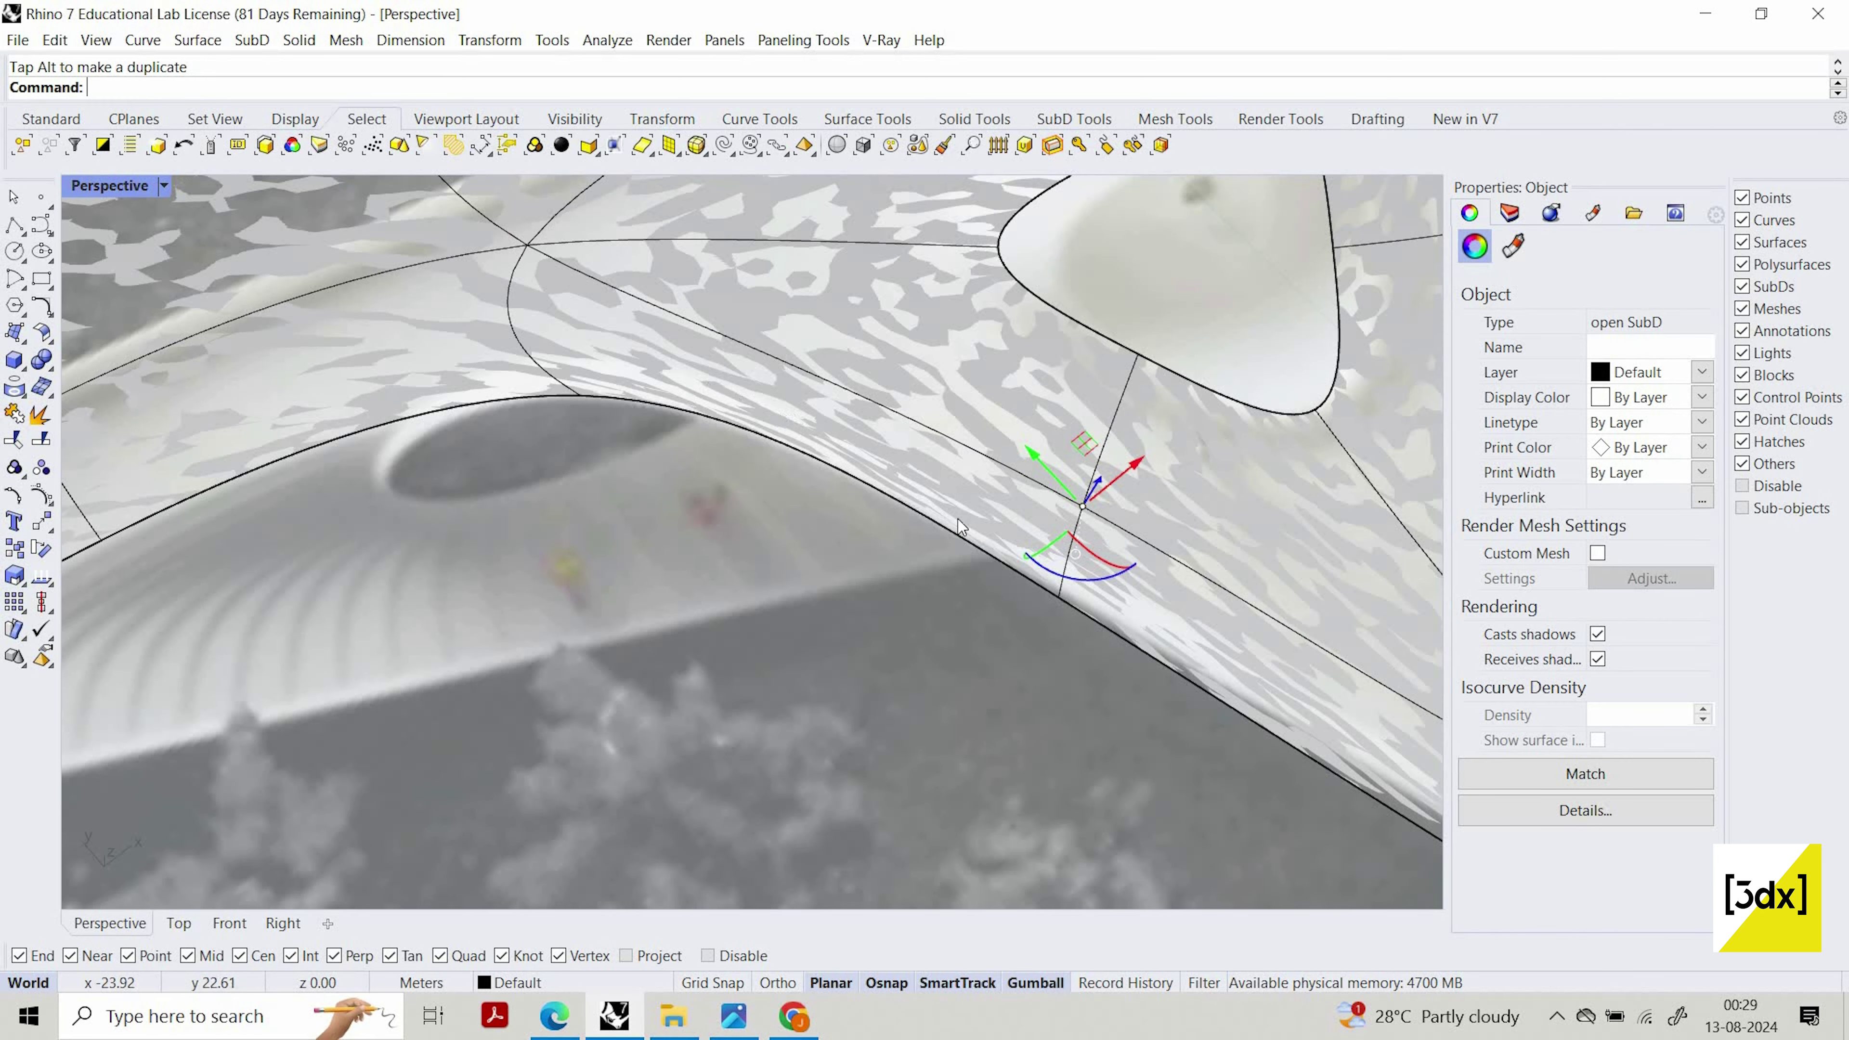
pyautogui.press('Escape')
# Move the outer edge vertex at the long arm's root, on the side opposite the oval hole, inward to the reference outline
pyautogui.scroll(-8, 991, 612)
pyautogui.scroll(10, 1014, 579)
pyautogui.keyDown('ctrl'); pyautogui.keyDown('shift'); pyautogui.click(975, 608); pyautogui.keyUp('shift'); pyautogui.keyUp('ctrl')
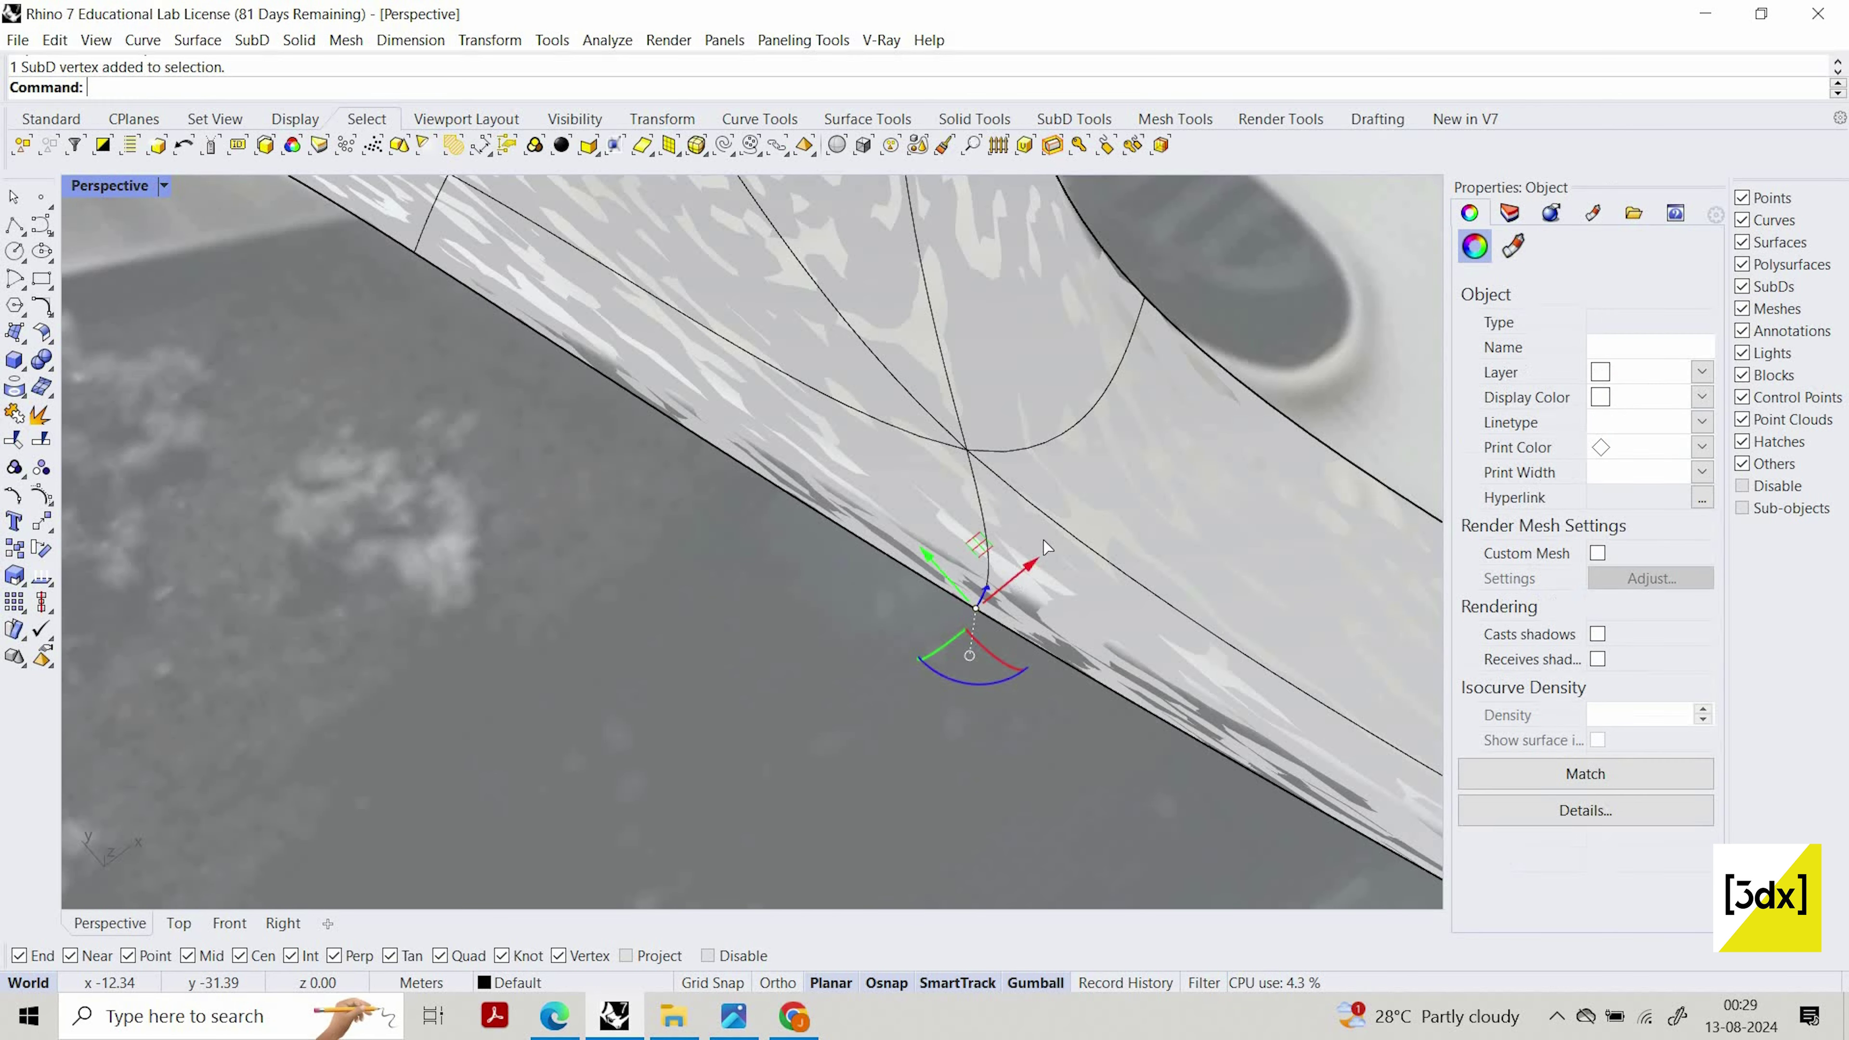
pyautogui.moveTo(1032, 559); pyautogui.dragTo(1035, 544)
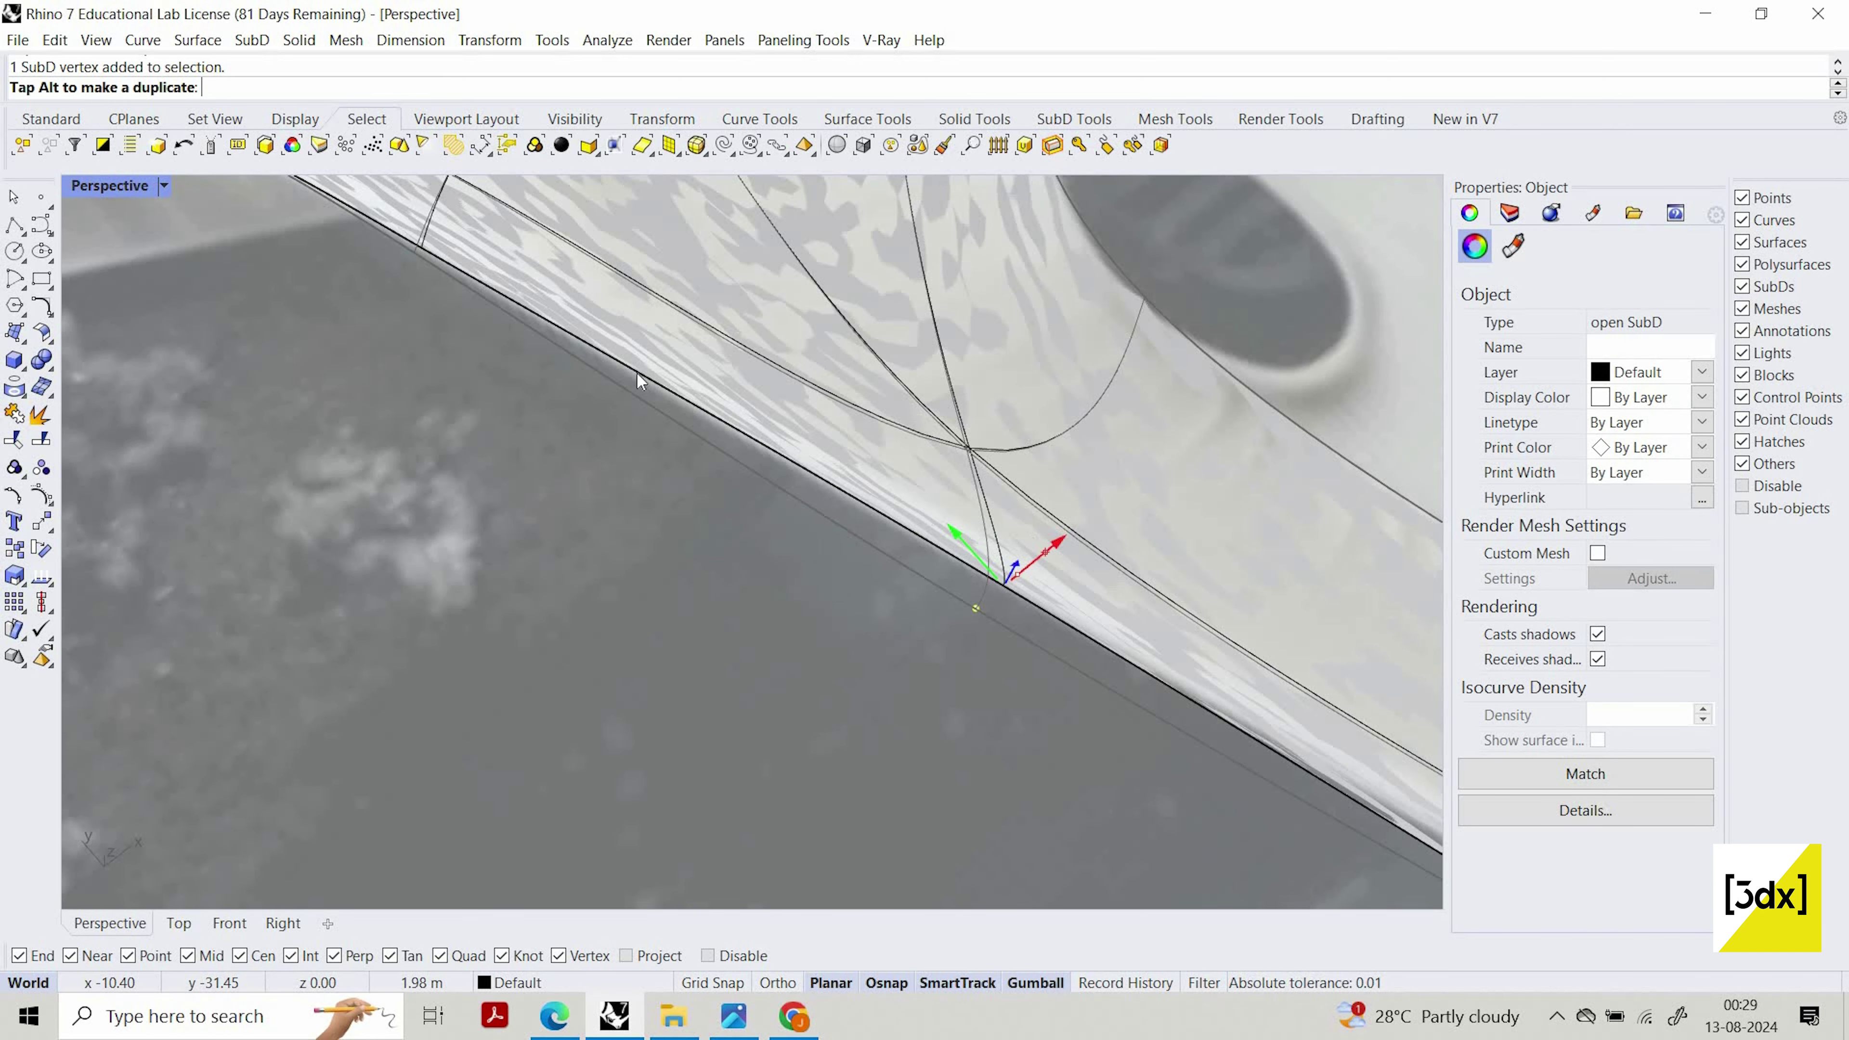
# Move the next edge vertex farther along that same side of the long arm inward to the reference outline
pyautogui.scroll(-10, 960, 563)
pyautogui.scroll(7, 1029, 596)
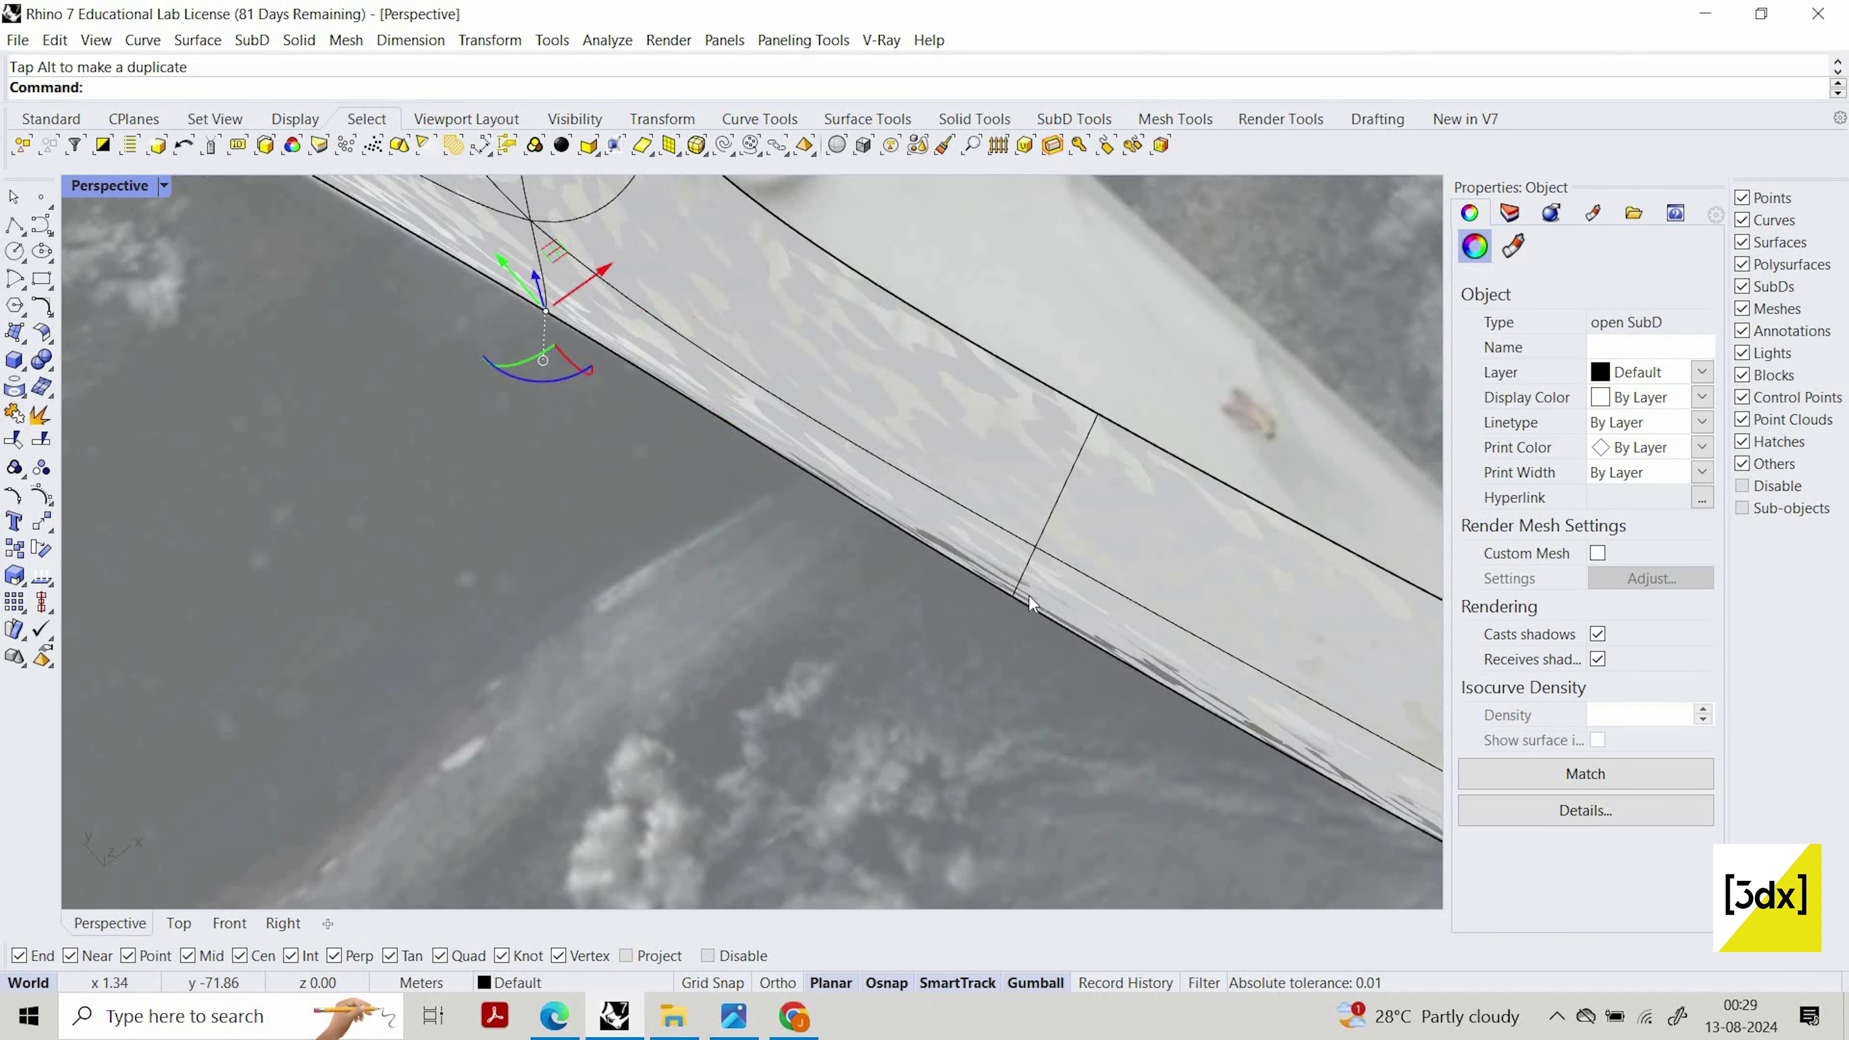
pyautogui.scroll(4, 1028, 596)
pyautogui.press('Escape')
pyautogui.keyDown('ctrl'); pyautogui.keyDown('shift'); pyautogui.click(1033, 596); pyautogui.keyUp('shift'); pyautogui.keyUp('ctrl')
pyautogui.moveTo(1065, 569); pyautogui.dragTo(838, 558)
pyautogui.scroll(-11, 867, 566)
pyautogui.scroll(-5, 949, 448)
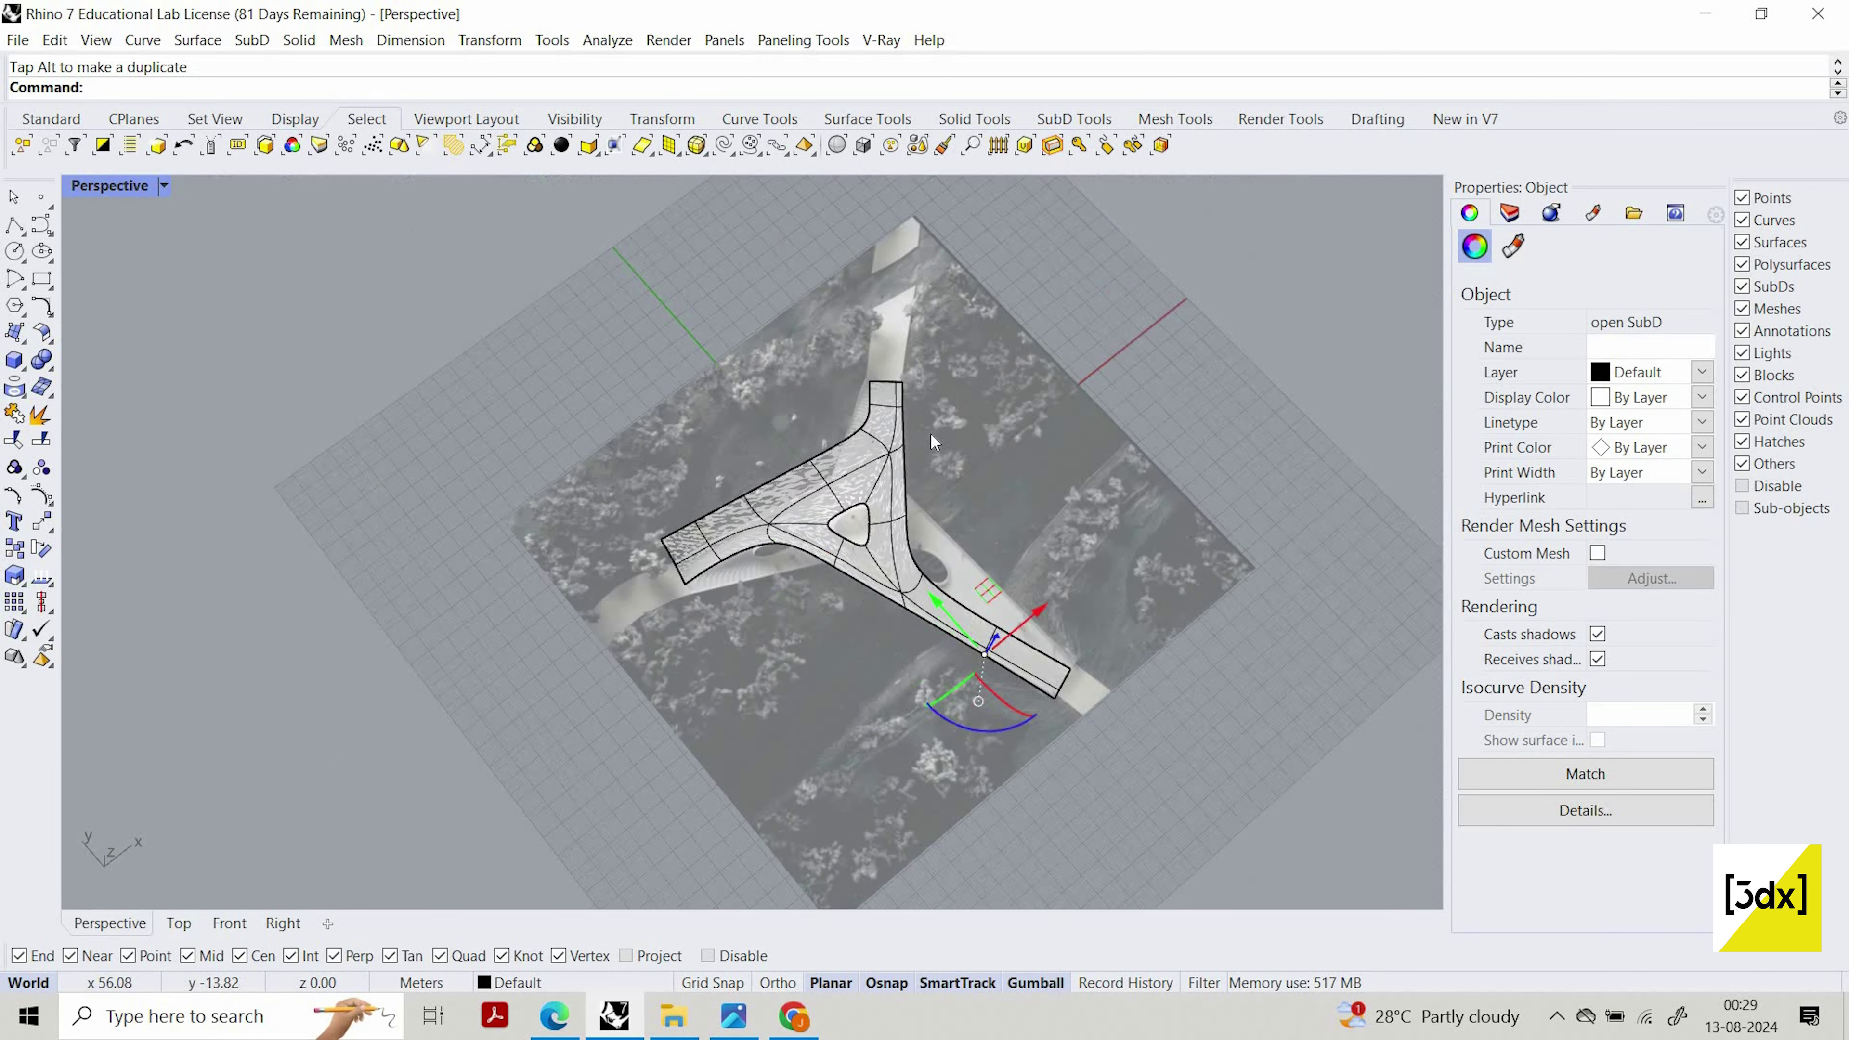
# Move the wide arm's end corner vertex on the ribbed ramp side slightly inward along the end edge
pyautogui.scroll(8, 724, 561)
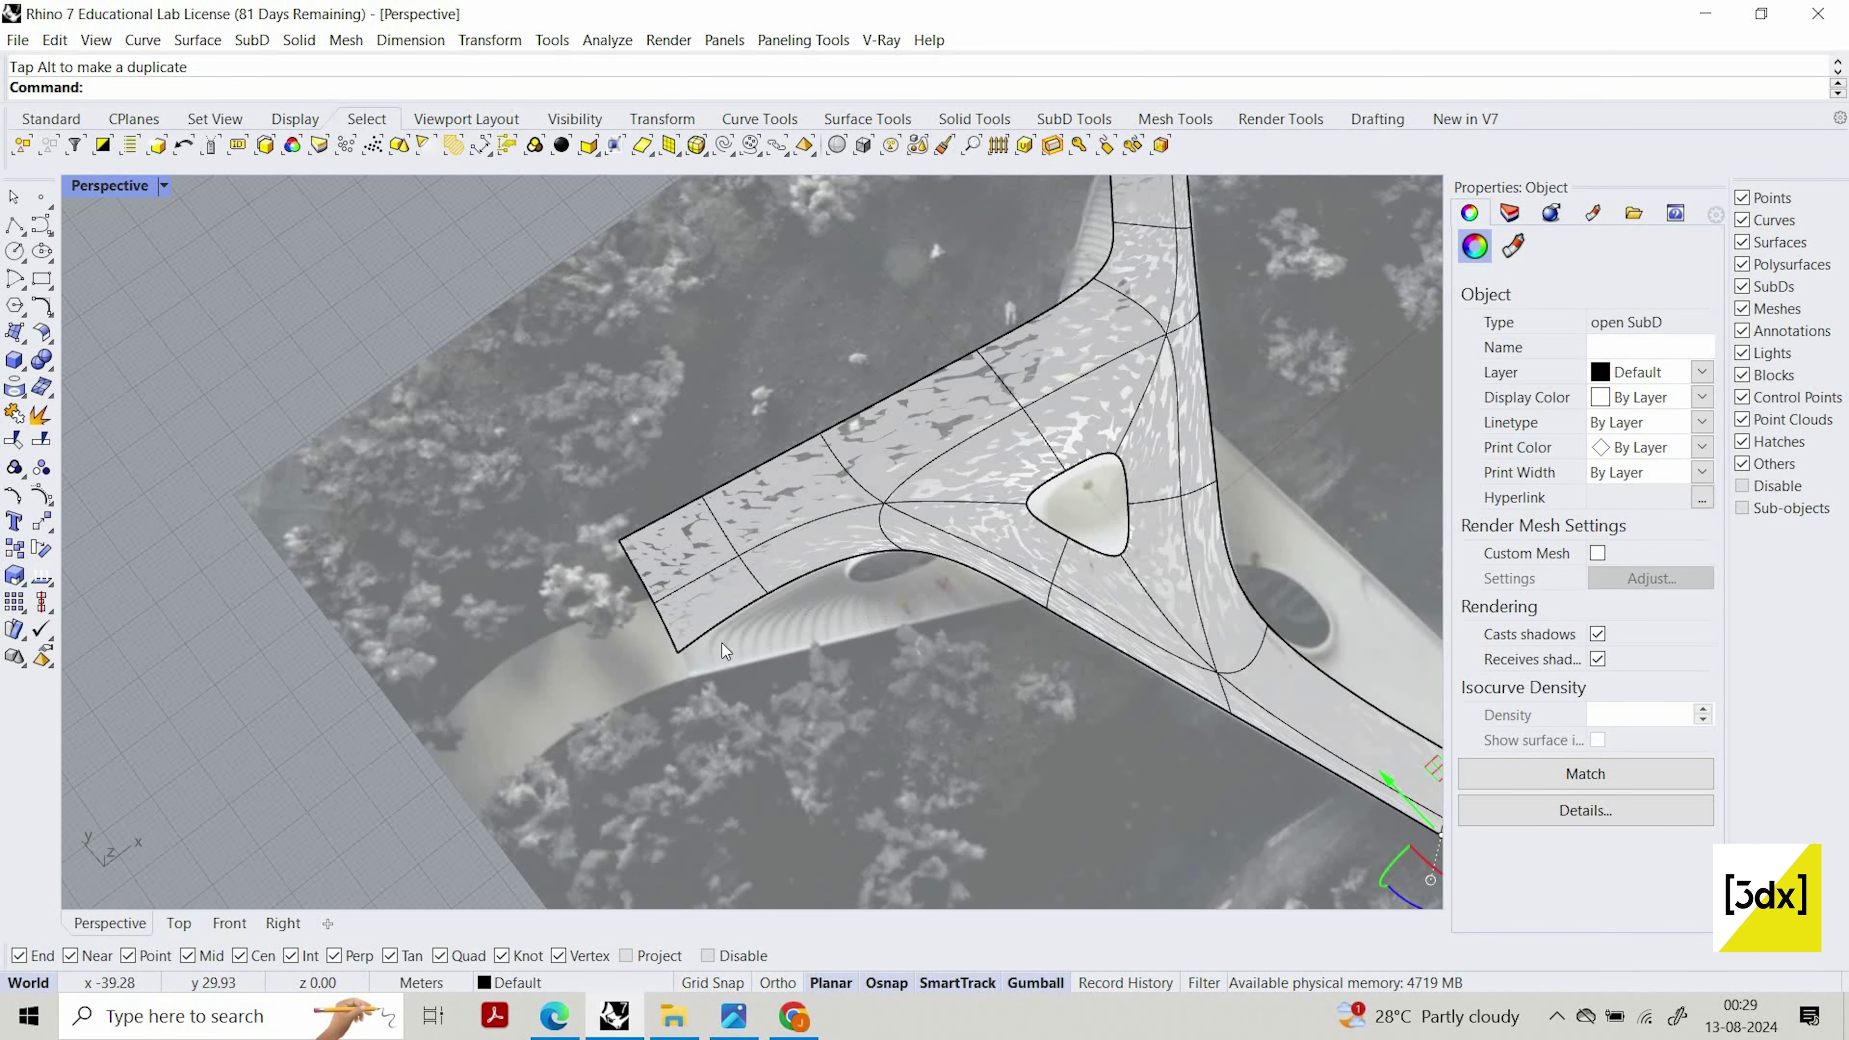
pyautogui.scroll(-5, 845, 659)
pyautogui.scroll(5, 763, 623)
pyautogui.scroll(5, 762, 624)
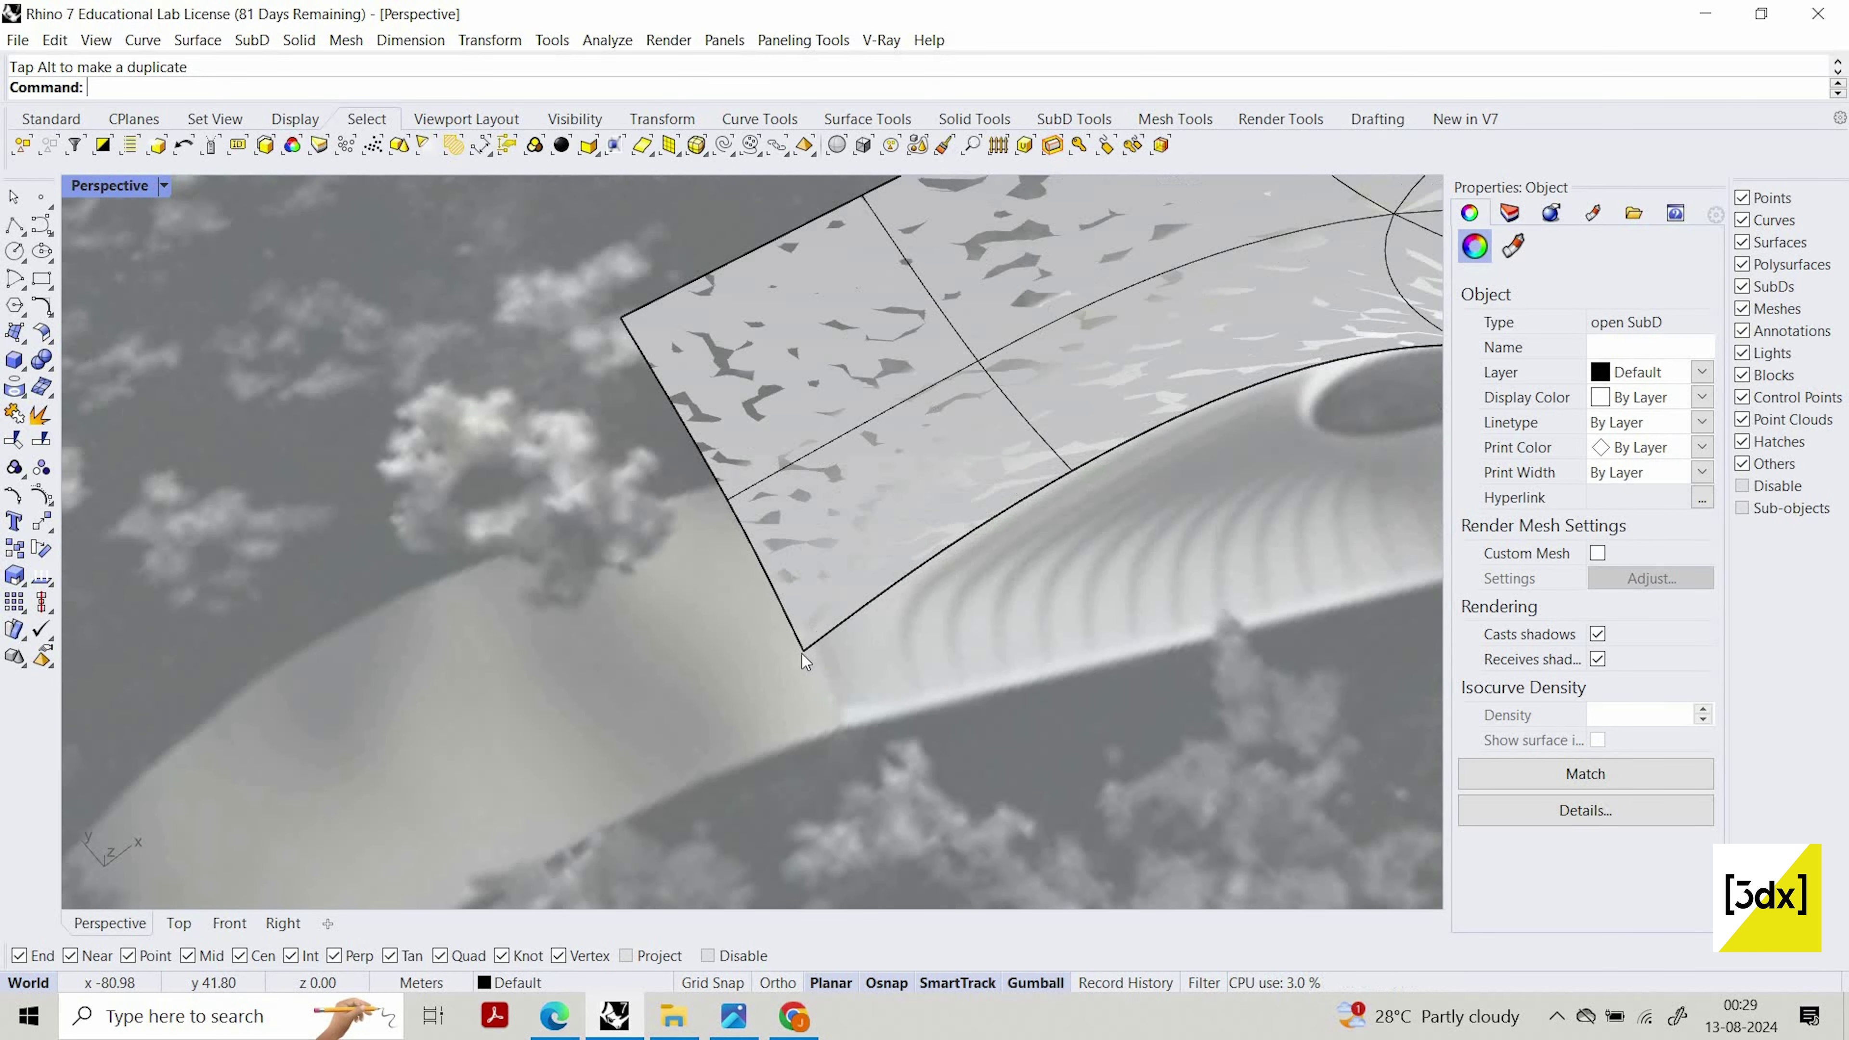
pyautogui.click(801, 651)
pyautogui.click(888, 733)
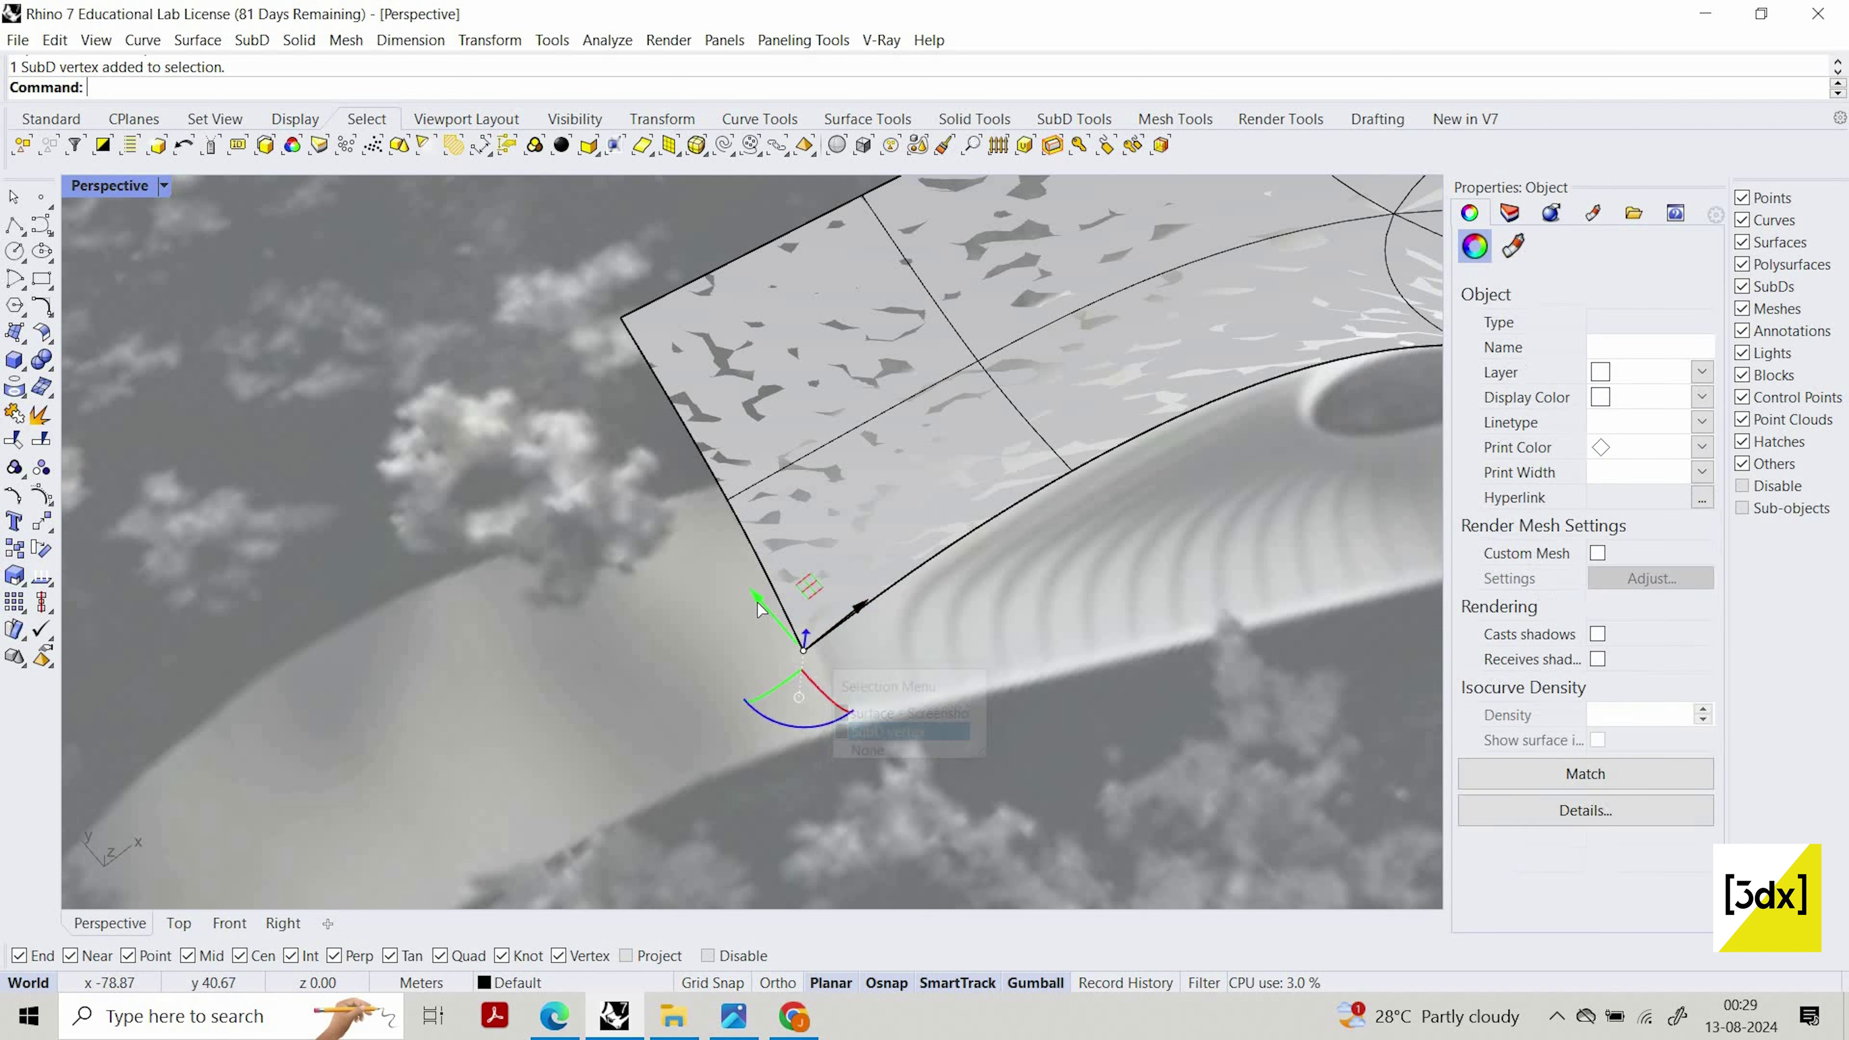
pyautogui.moveTo(757, 600); pyautogui.dragTo(714, 617)
pyautogui.click(408, 477)
pyautogui.scroll(-4, 640, 614)
pyautogui.scroll(-16, 954, 589)
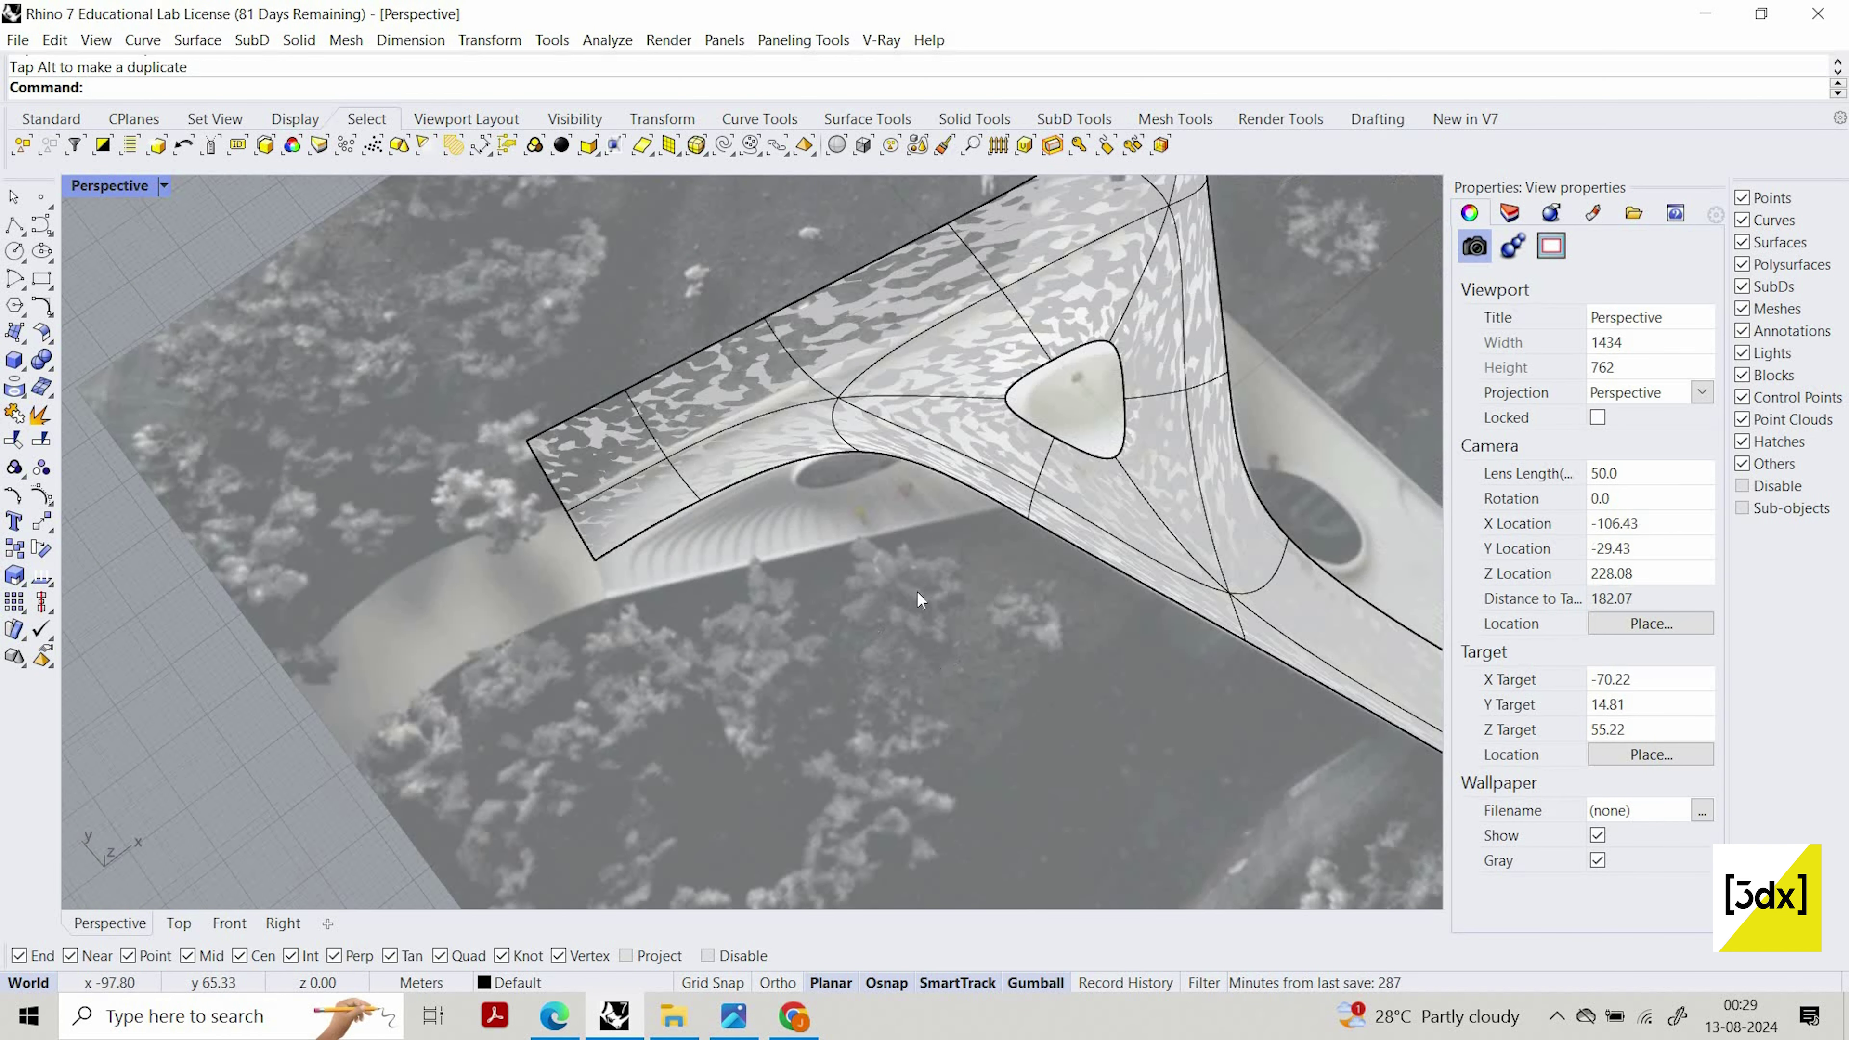
# Move the short arm's end corner vertex beside the reference's ribbed ramp toward the opposite corner to narrow the arm's end
pyautogui.moveTo(922, 598); pyautogui.dragTo(852, 694, button='right')
pyautogui.scroll(6, 909, 626)
pyautogui.scroll(-2, 1007, 761)
pyautogui.scroll(5, 1008, 769)
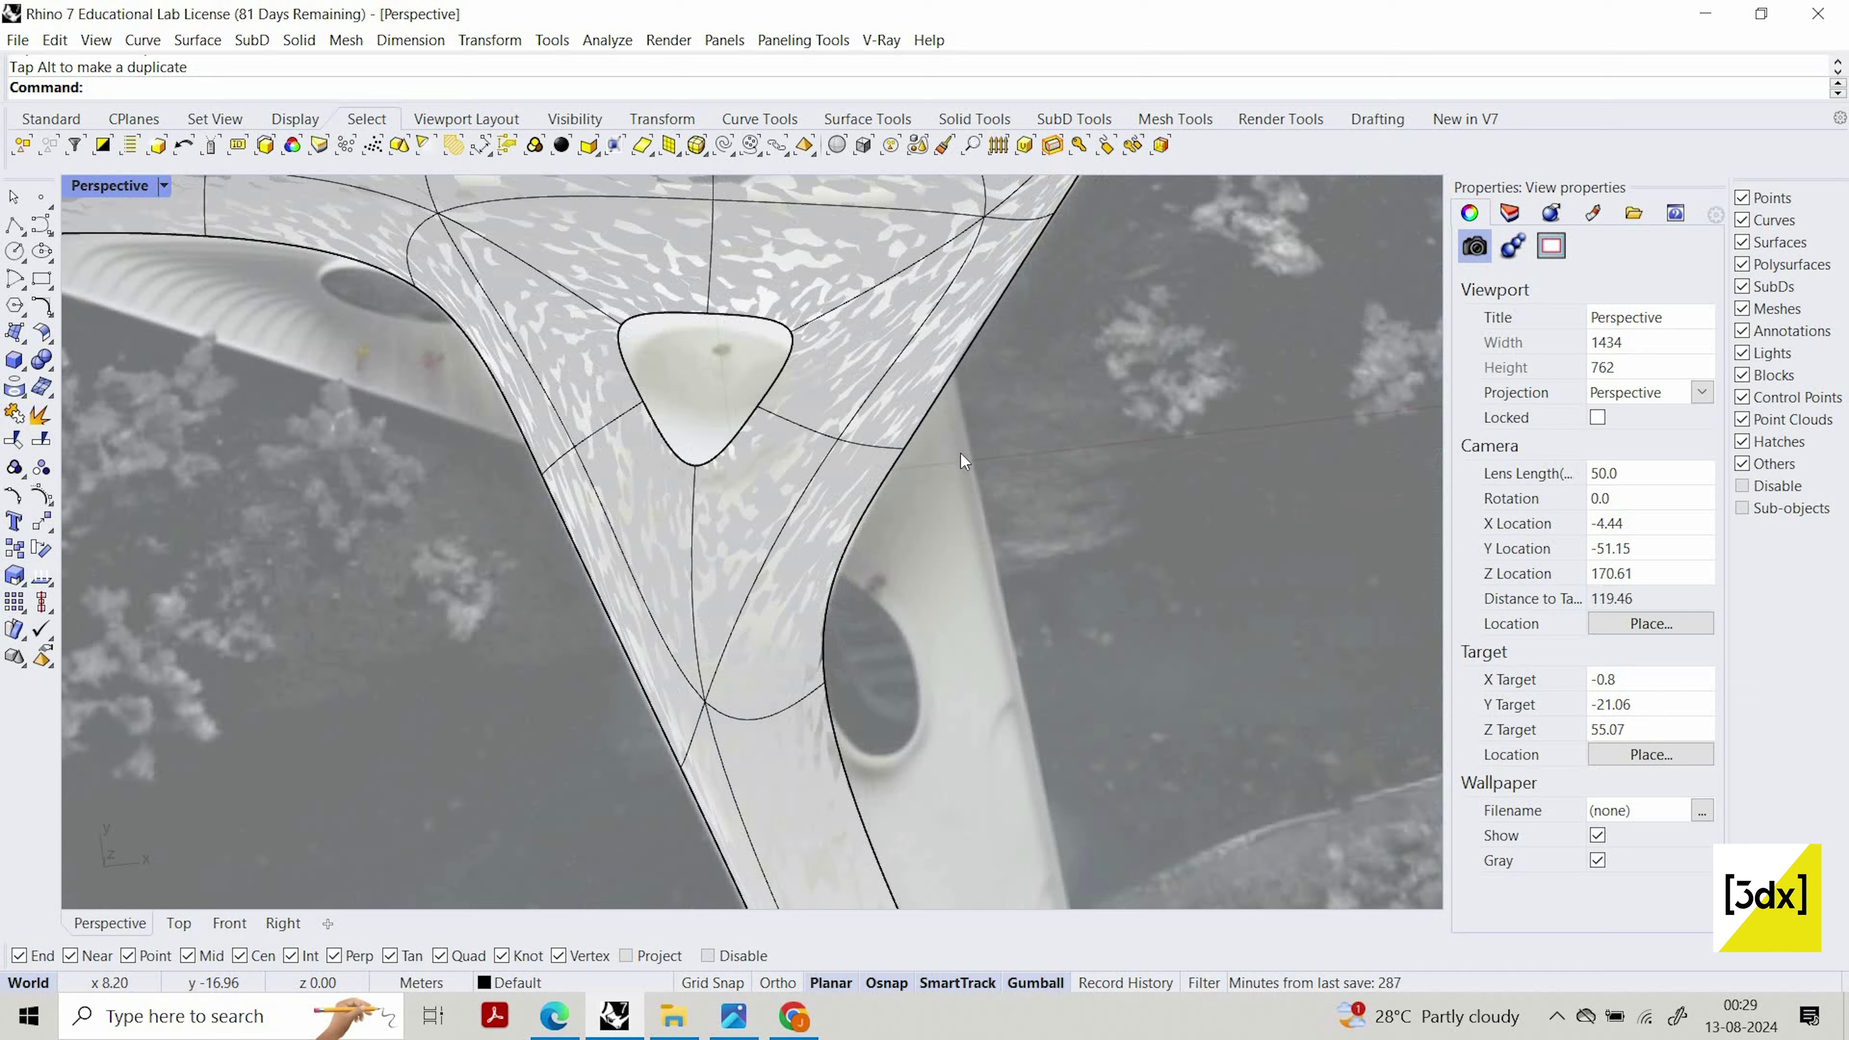
pyautogui.scroll(-4, 1022, 306)
pyautogui.scroll(4, 1080, 548)
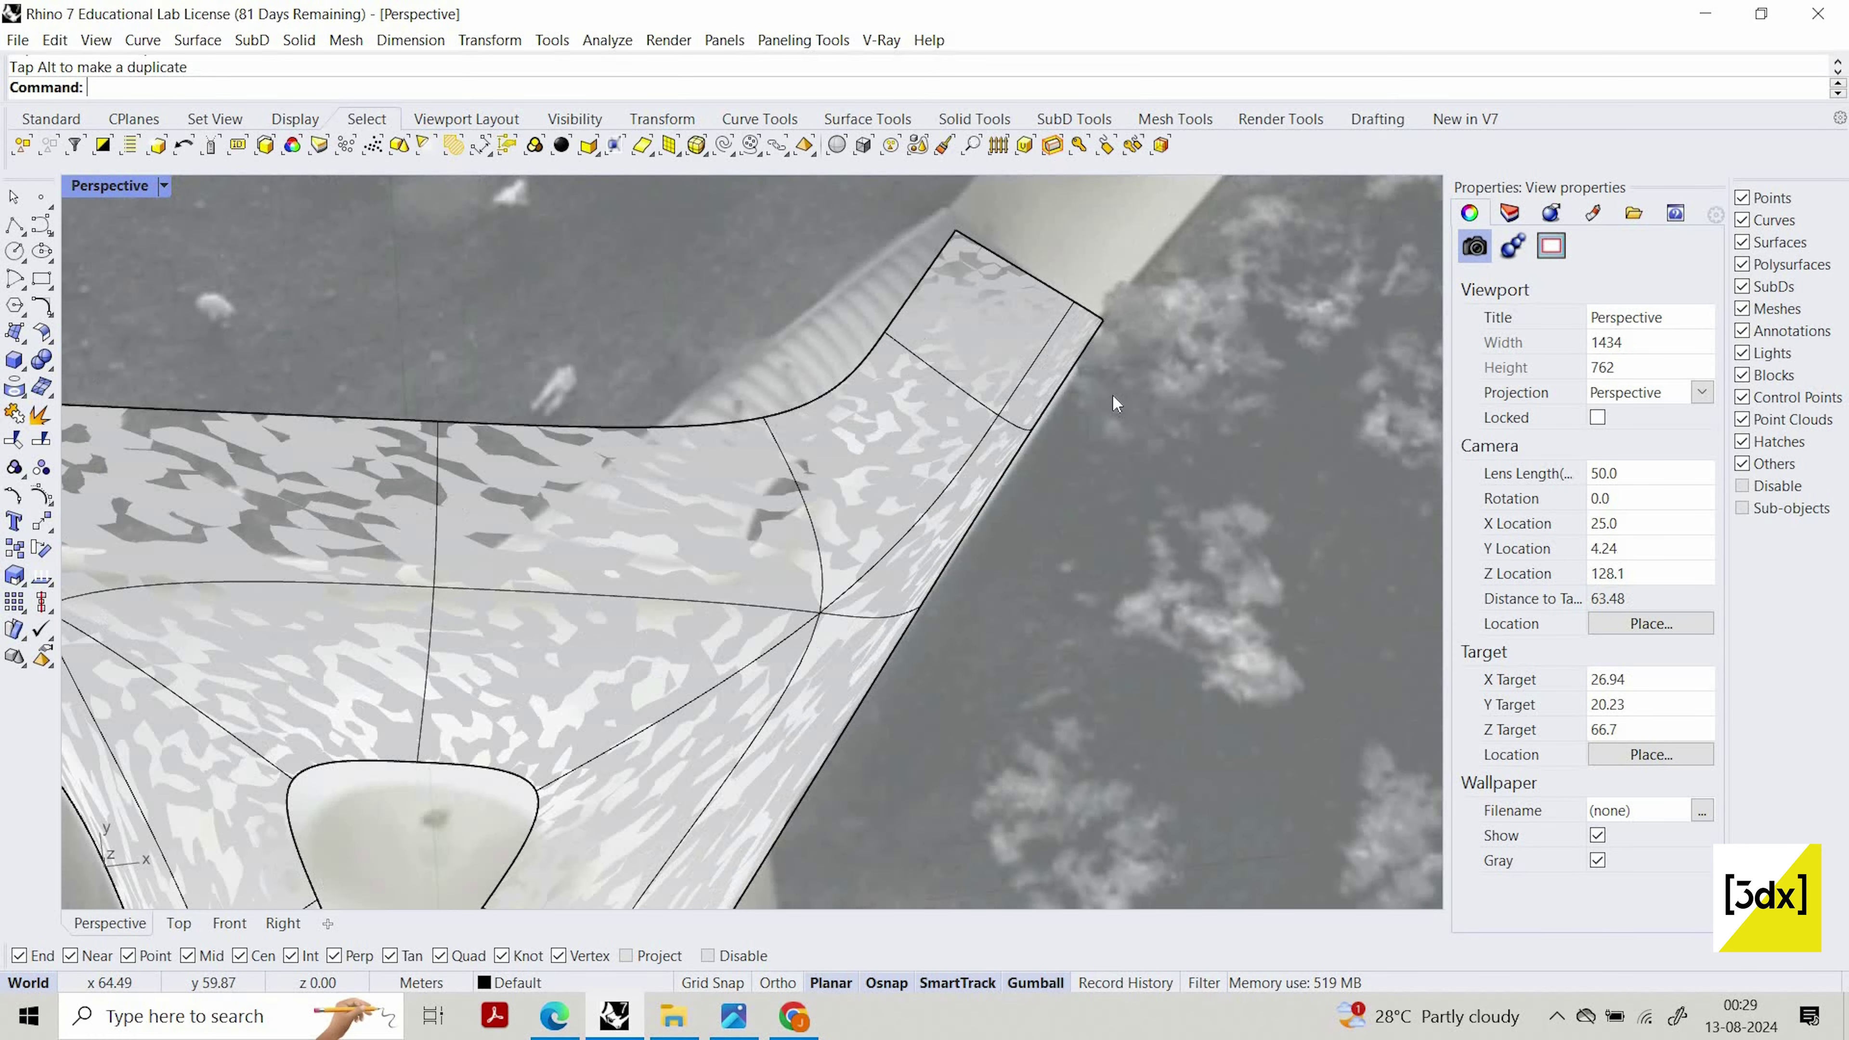
pyautogui.scroll(4, 979, 330)
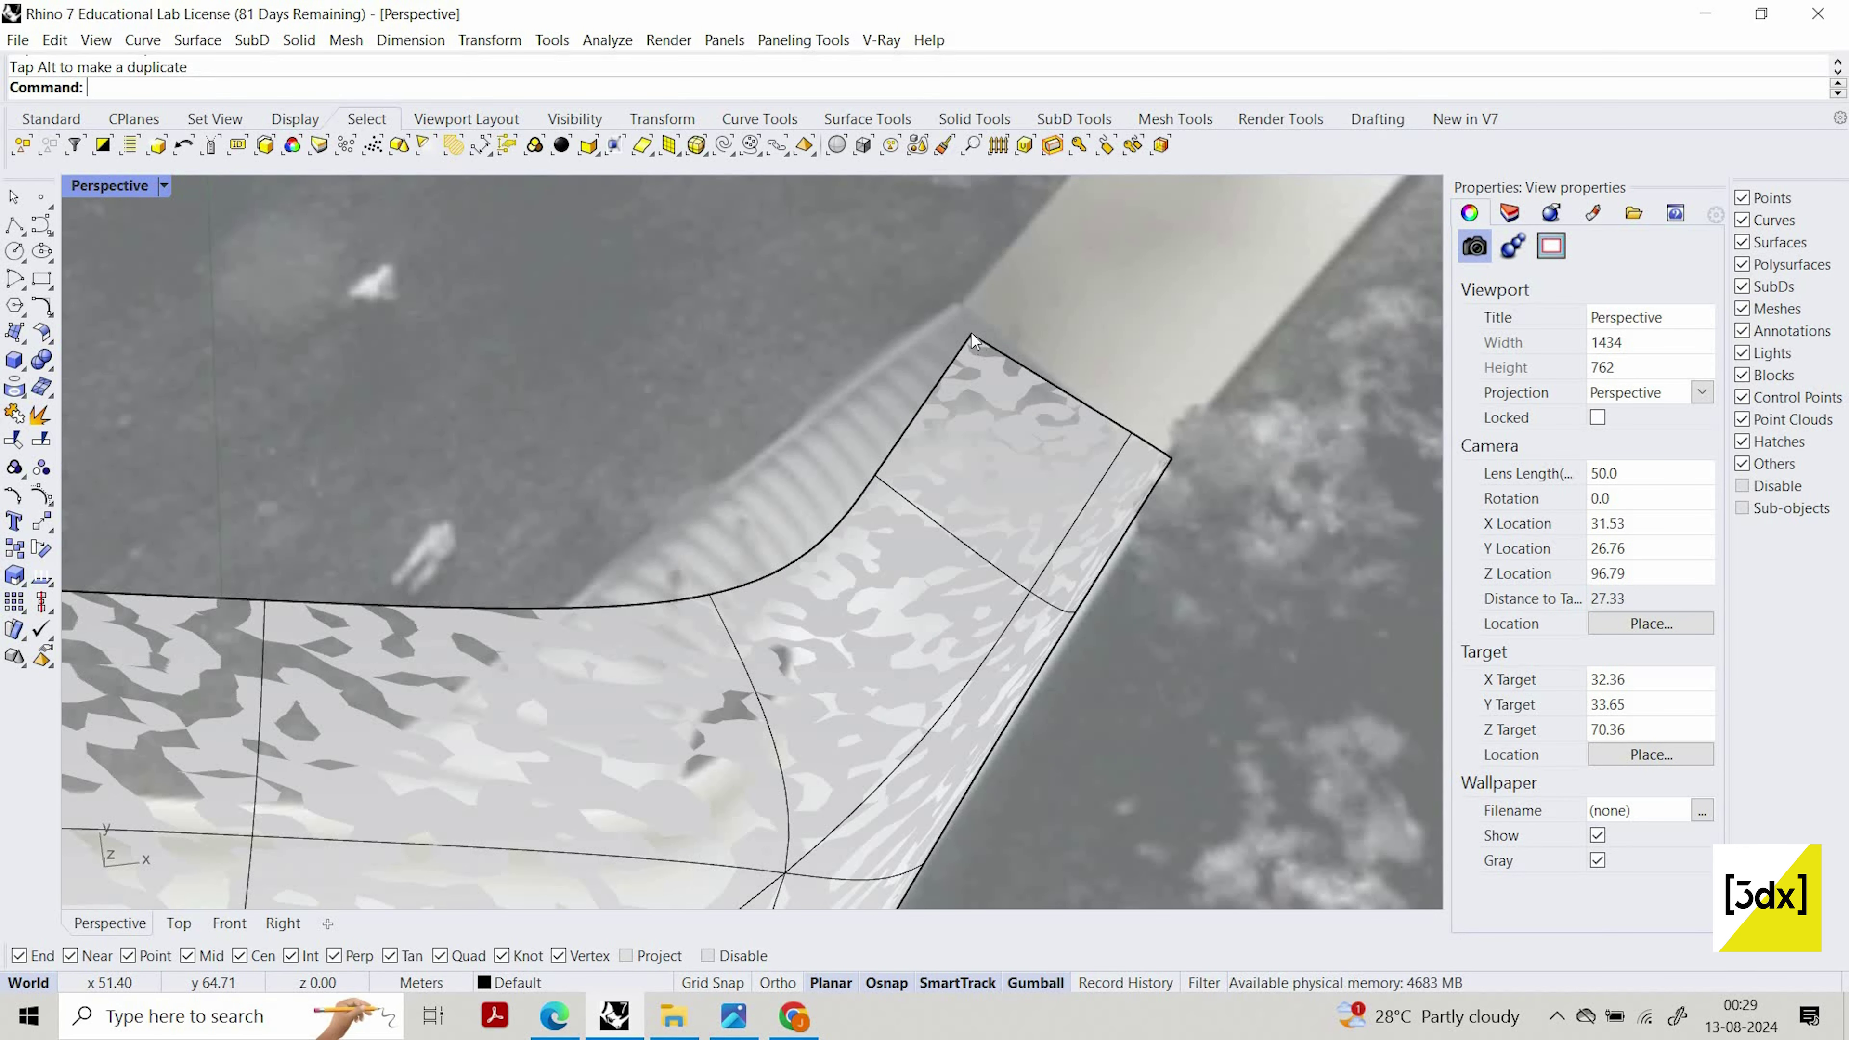
pyautogui.keyDown('ctrl'); pyautogui.keyDown('shift'); pyautogui.click(971, 332); pyautogui.keyUp('shift'); pyautogui.keyUp('ctrl')
pyautogui.click(1038, 416)
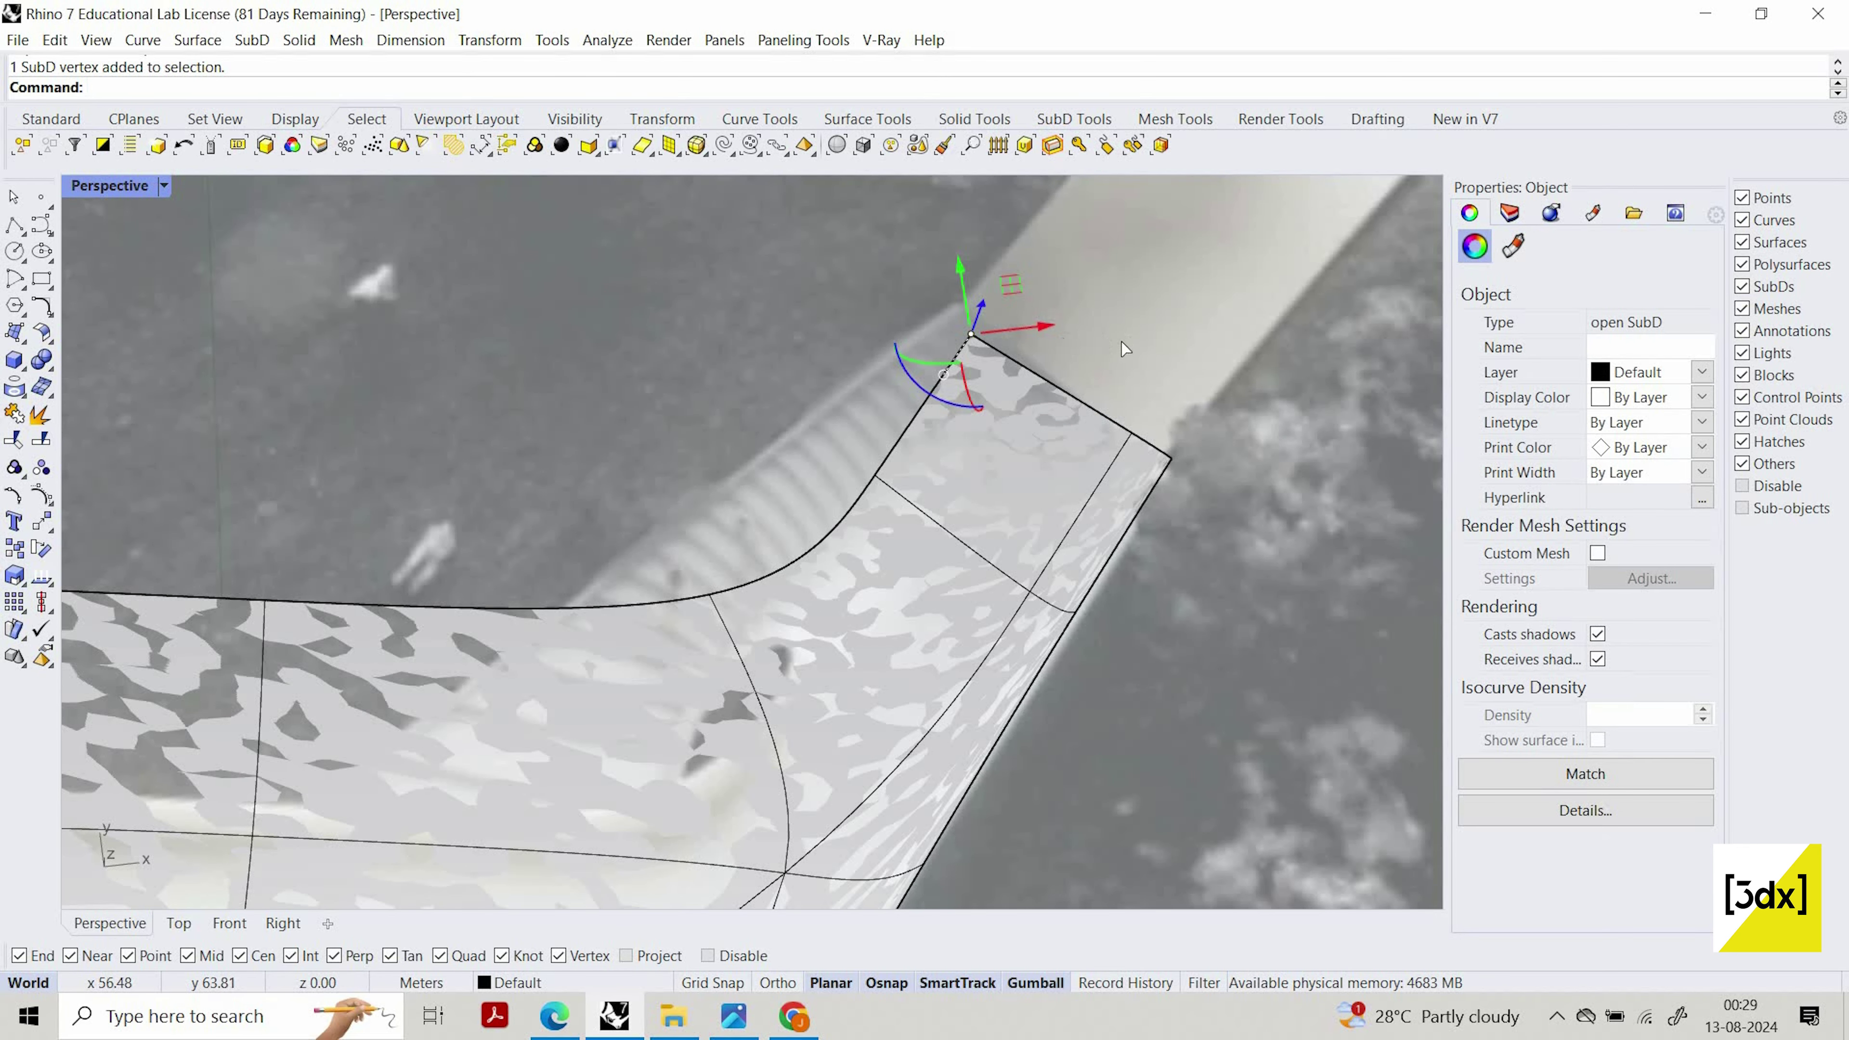
pyautogui.moveTo(1041, 326); pyautogui.dragTo(1088, 323)
pyautogui.moveTo(1009, 271); pyautogui.dragTo(1128, 365)
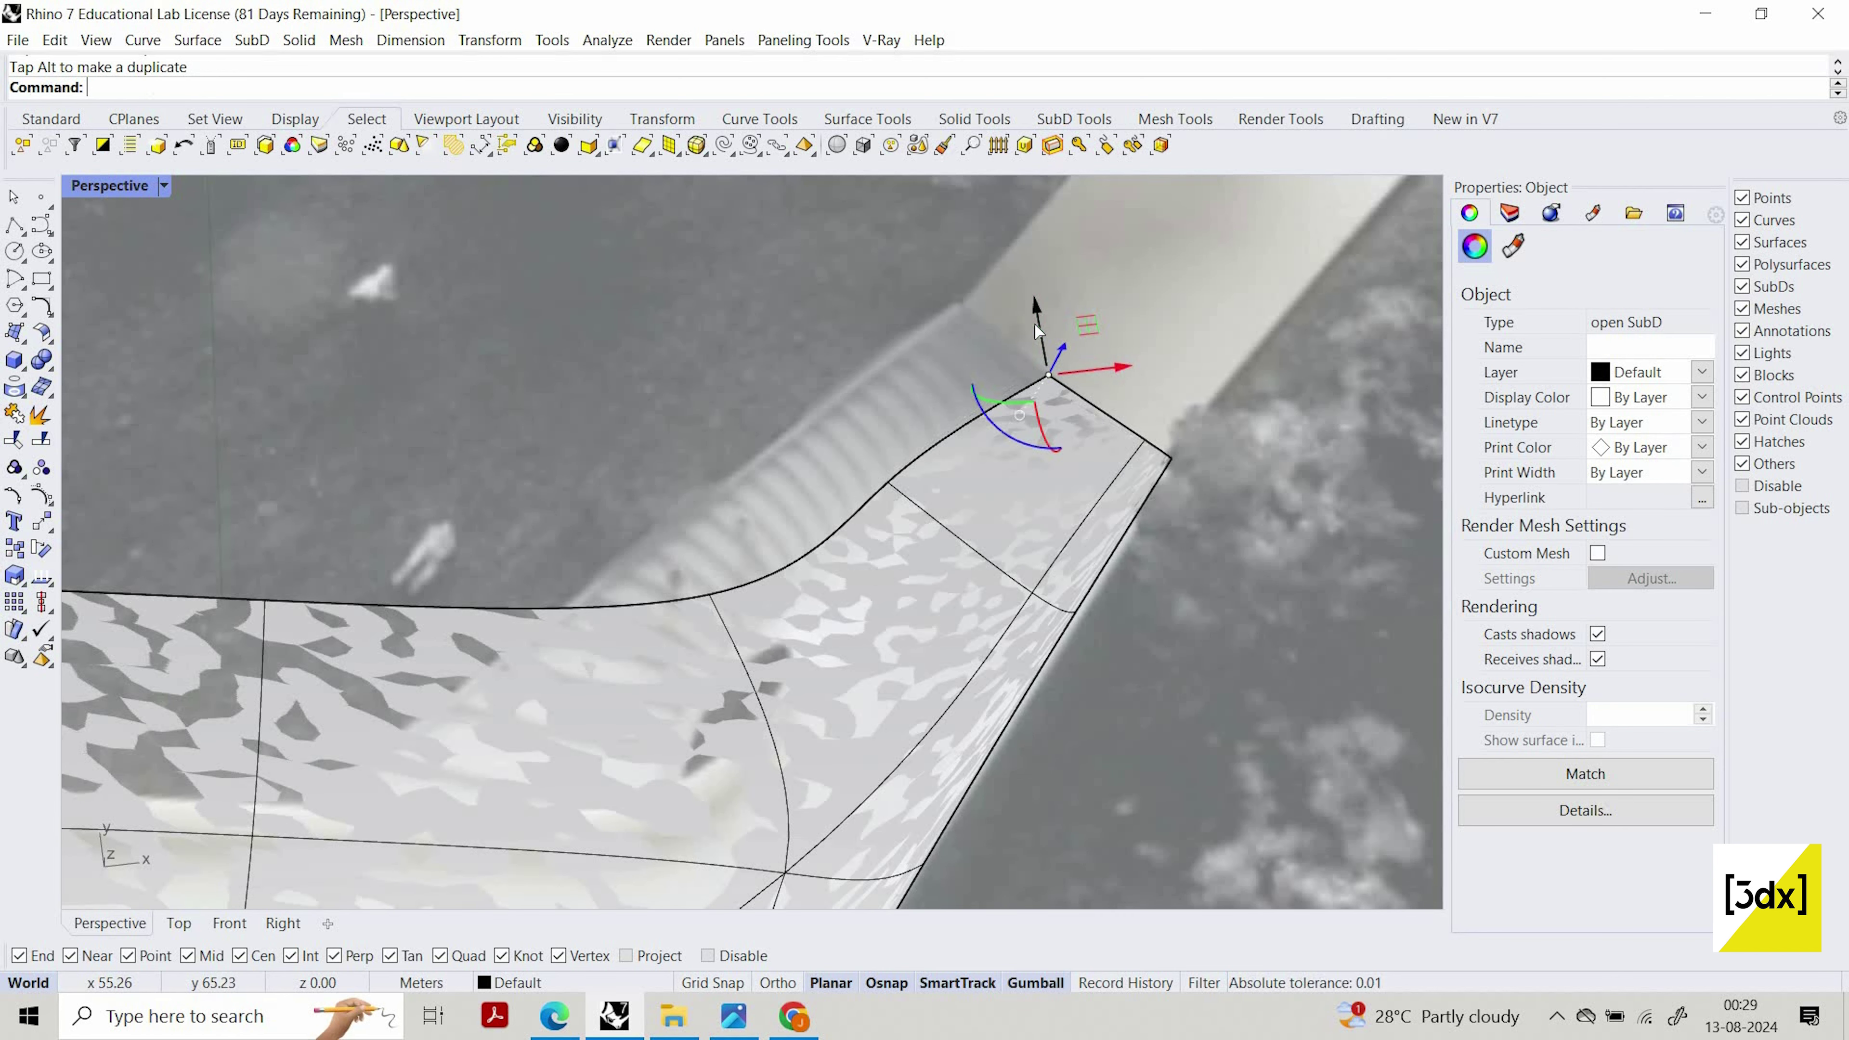
pyautogui.moveTo(1034, 324); pyautogui.dragTo(1092, 341)
pyautogui.scroll(-6, 1181, 531)
pyautogui.click(1138, 615)
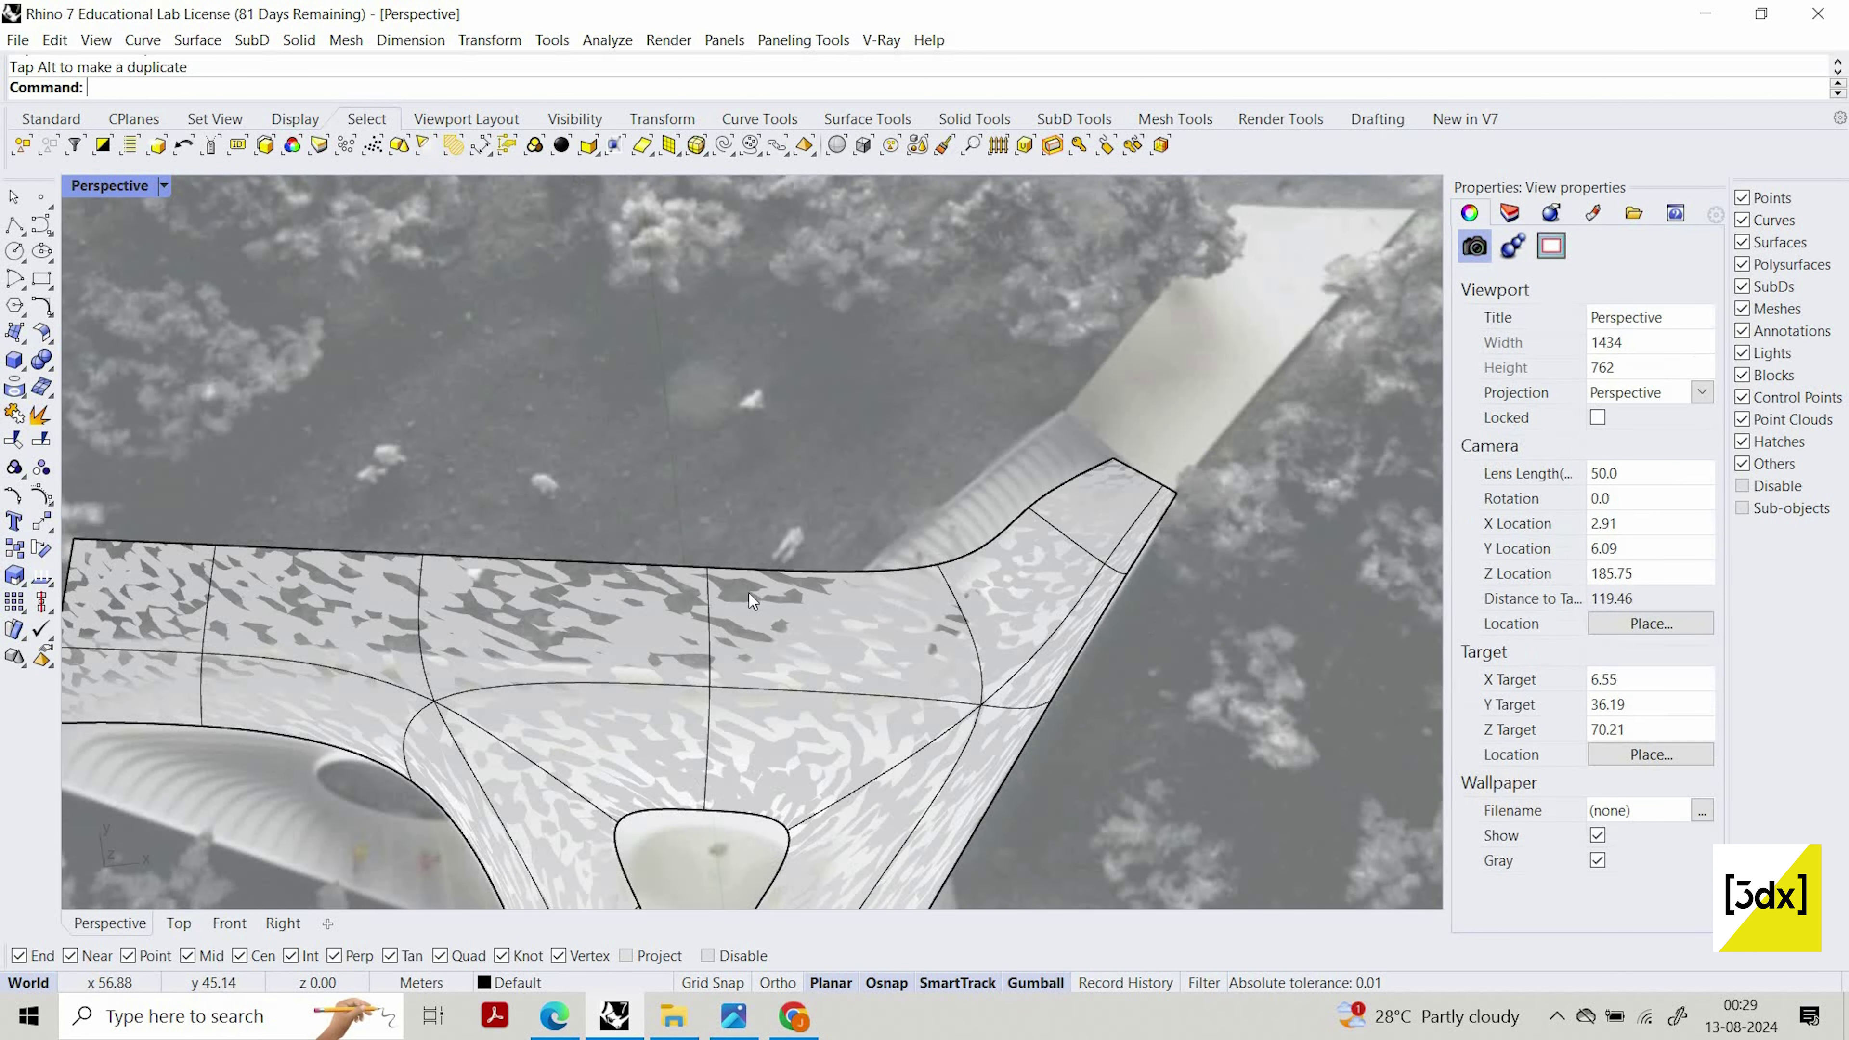
# Move the deck's boundary edges on the straight side opposite the oval hole, from the arm's end to mid-deck, inward about 7.4 m
pyautogui.scroll(-3, 728, 586)
pyautogui.scroll(5, 705, 551)
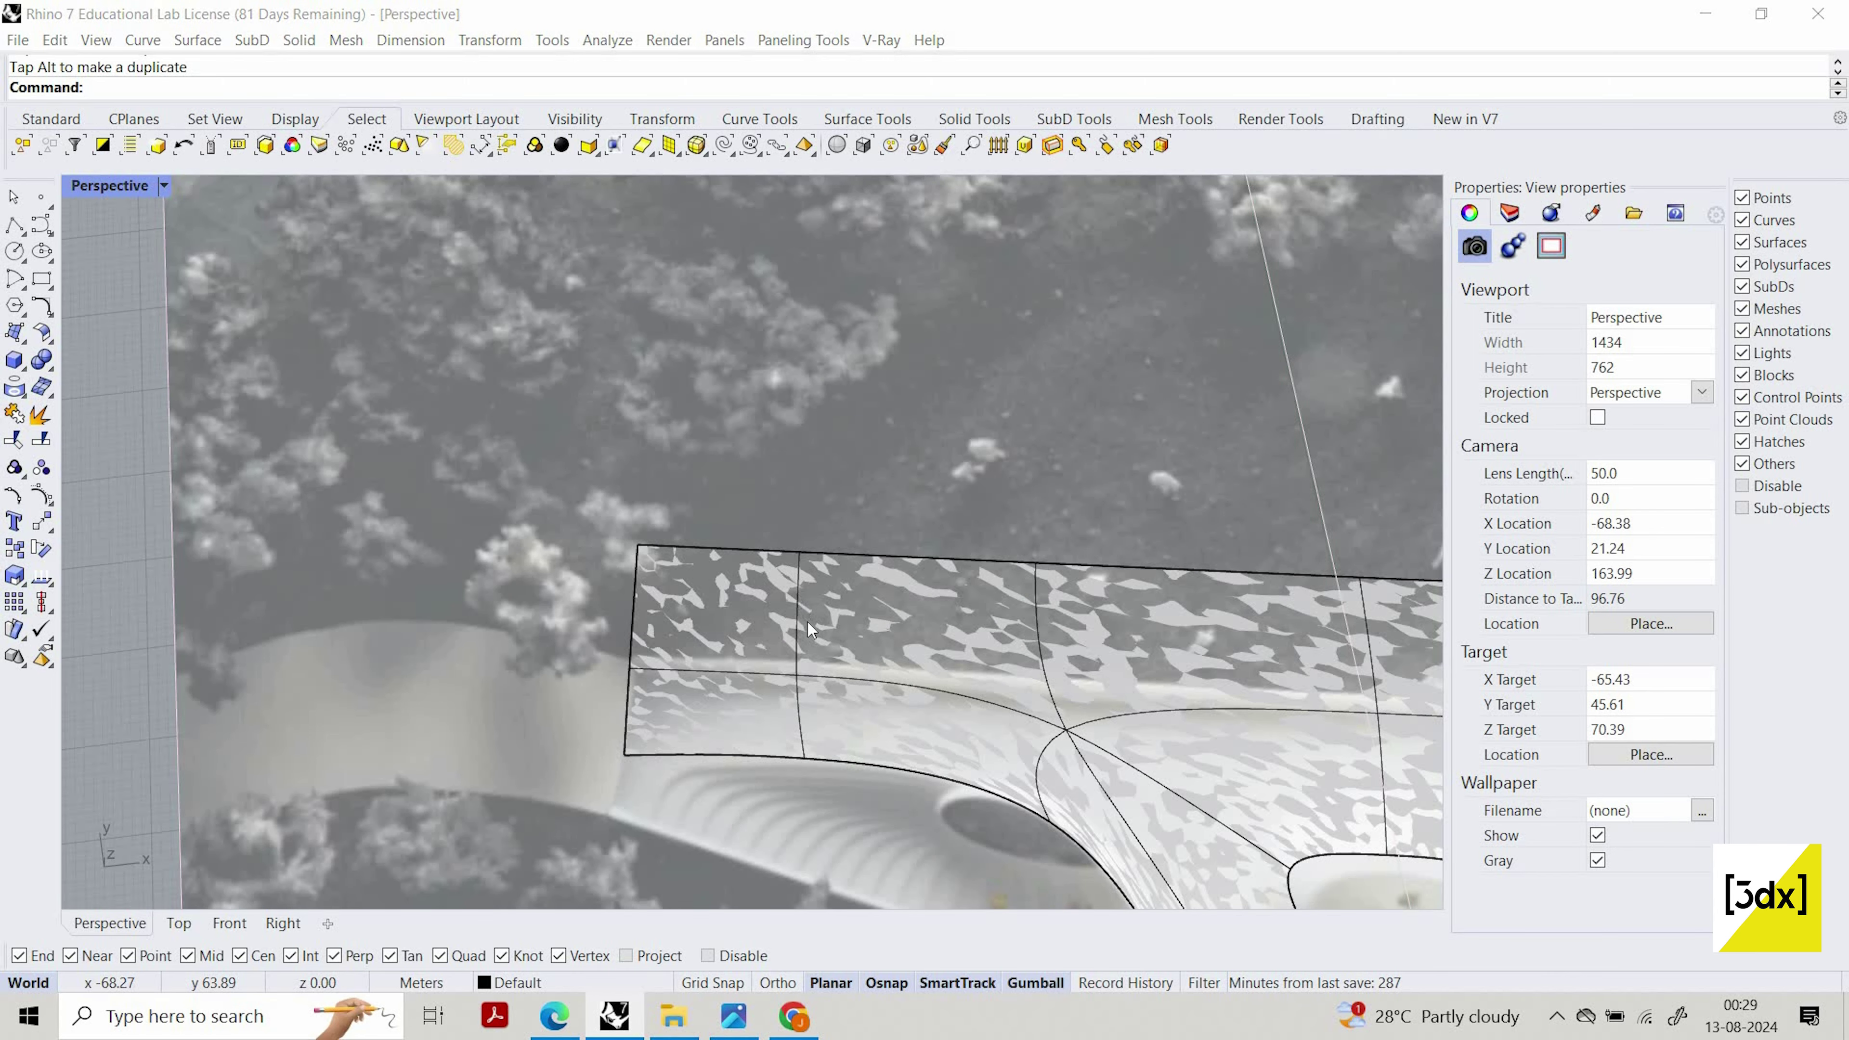
pyautogui.keyDown('ctrl'); pyautogui.keyDown('shift'); pyautogui.click(806, 620); pyautogui.keyUp('shift'); pyautogui.keyUp('ctrl')
pyautogui.click(815, 609)
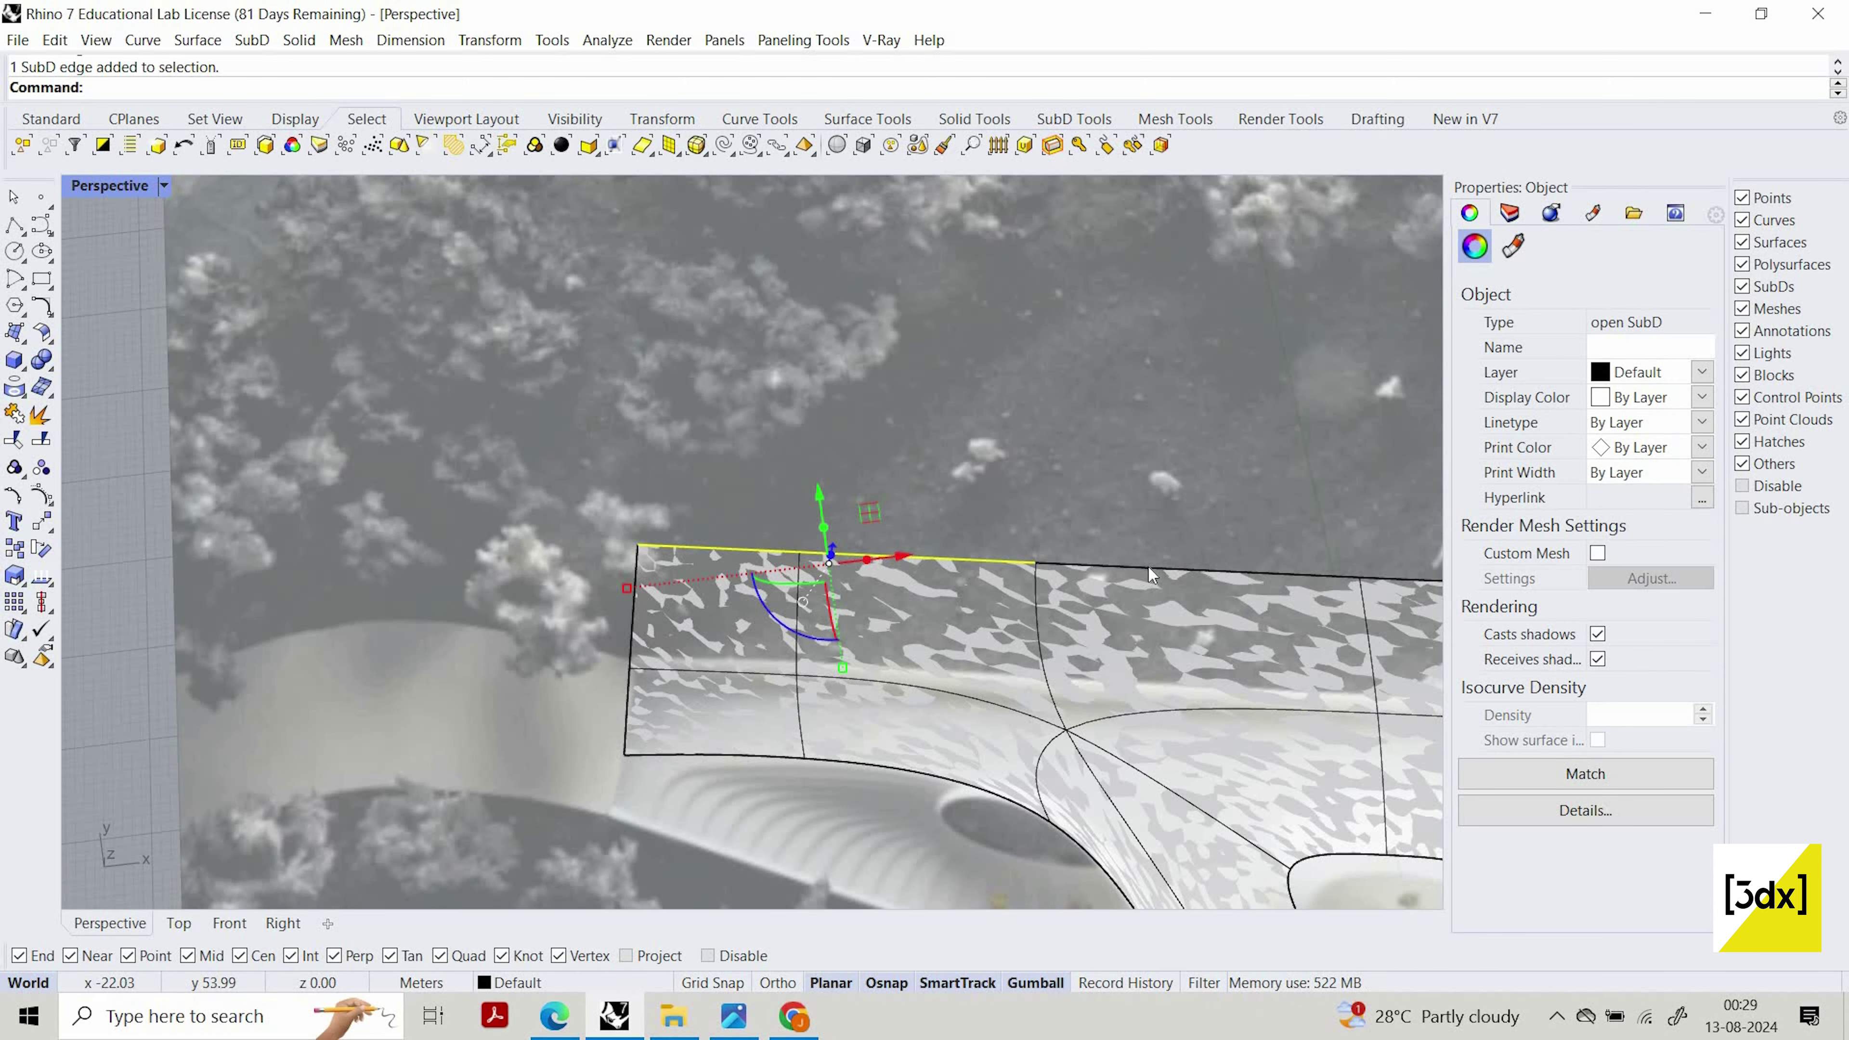
pyautogui.keyDown('ctrl'); pyautogui.keyDown('shift'); pyautogui.click(1216, 564); pyautogui.keyUp('shift'); pyautogui.keyUp('ctrl')
pyautogui.scroll(-5, 1297, 566)
pyautogui.scroll(4, 1309, 575)
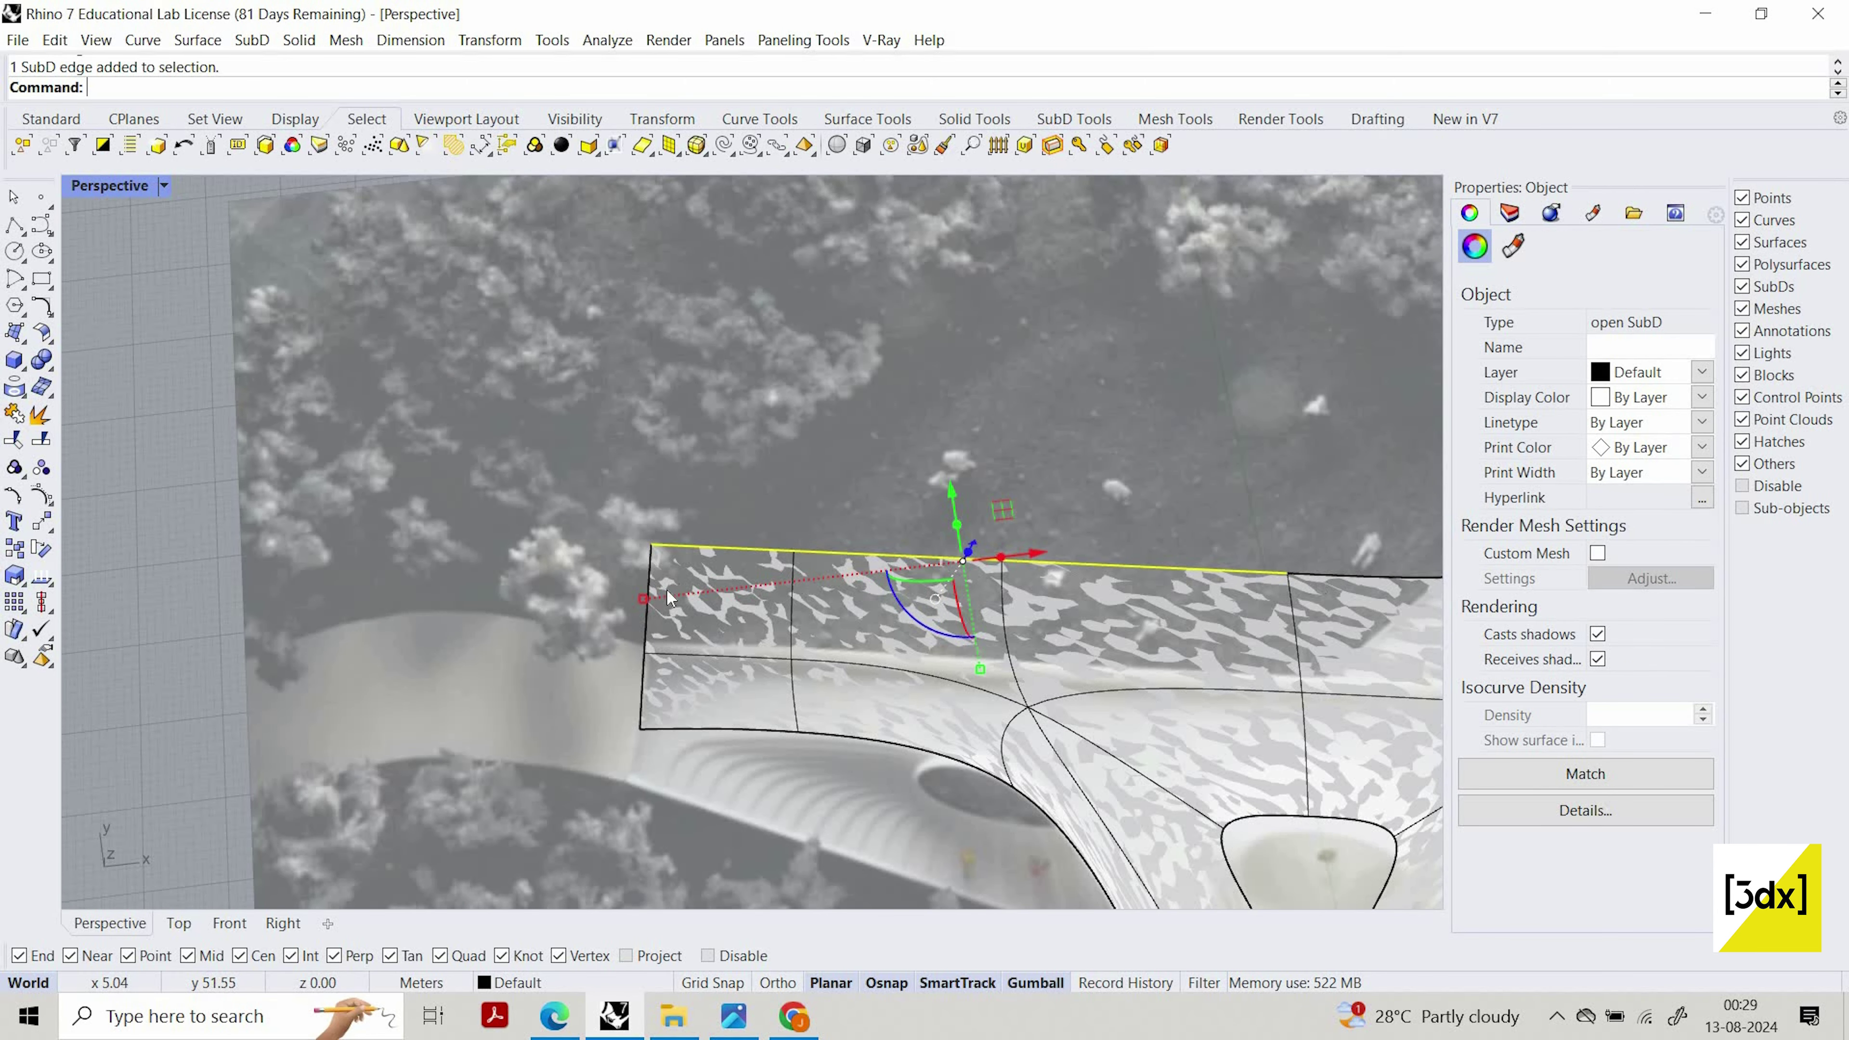
pyautogui.scroll(2, 659, 597)
pyautogui.write('Move')
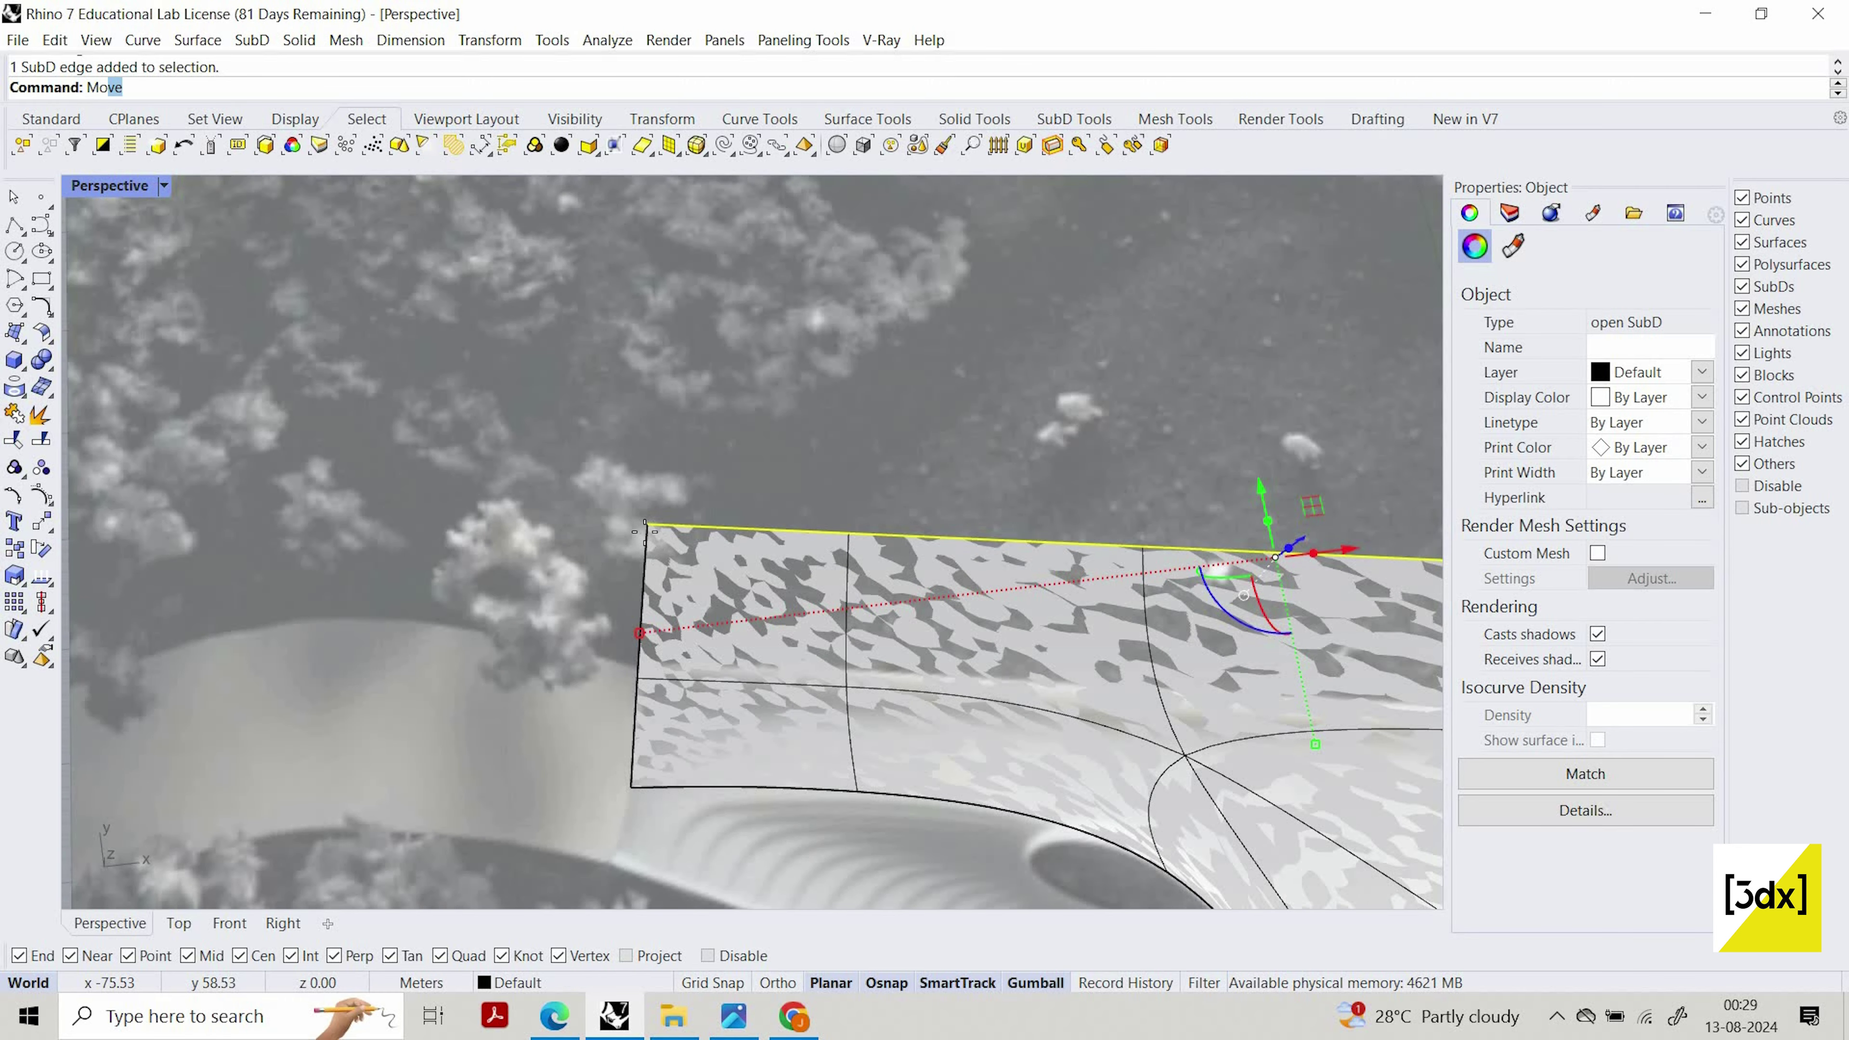
pyautogui.press('Return')
pyautogui.click(641, 597)
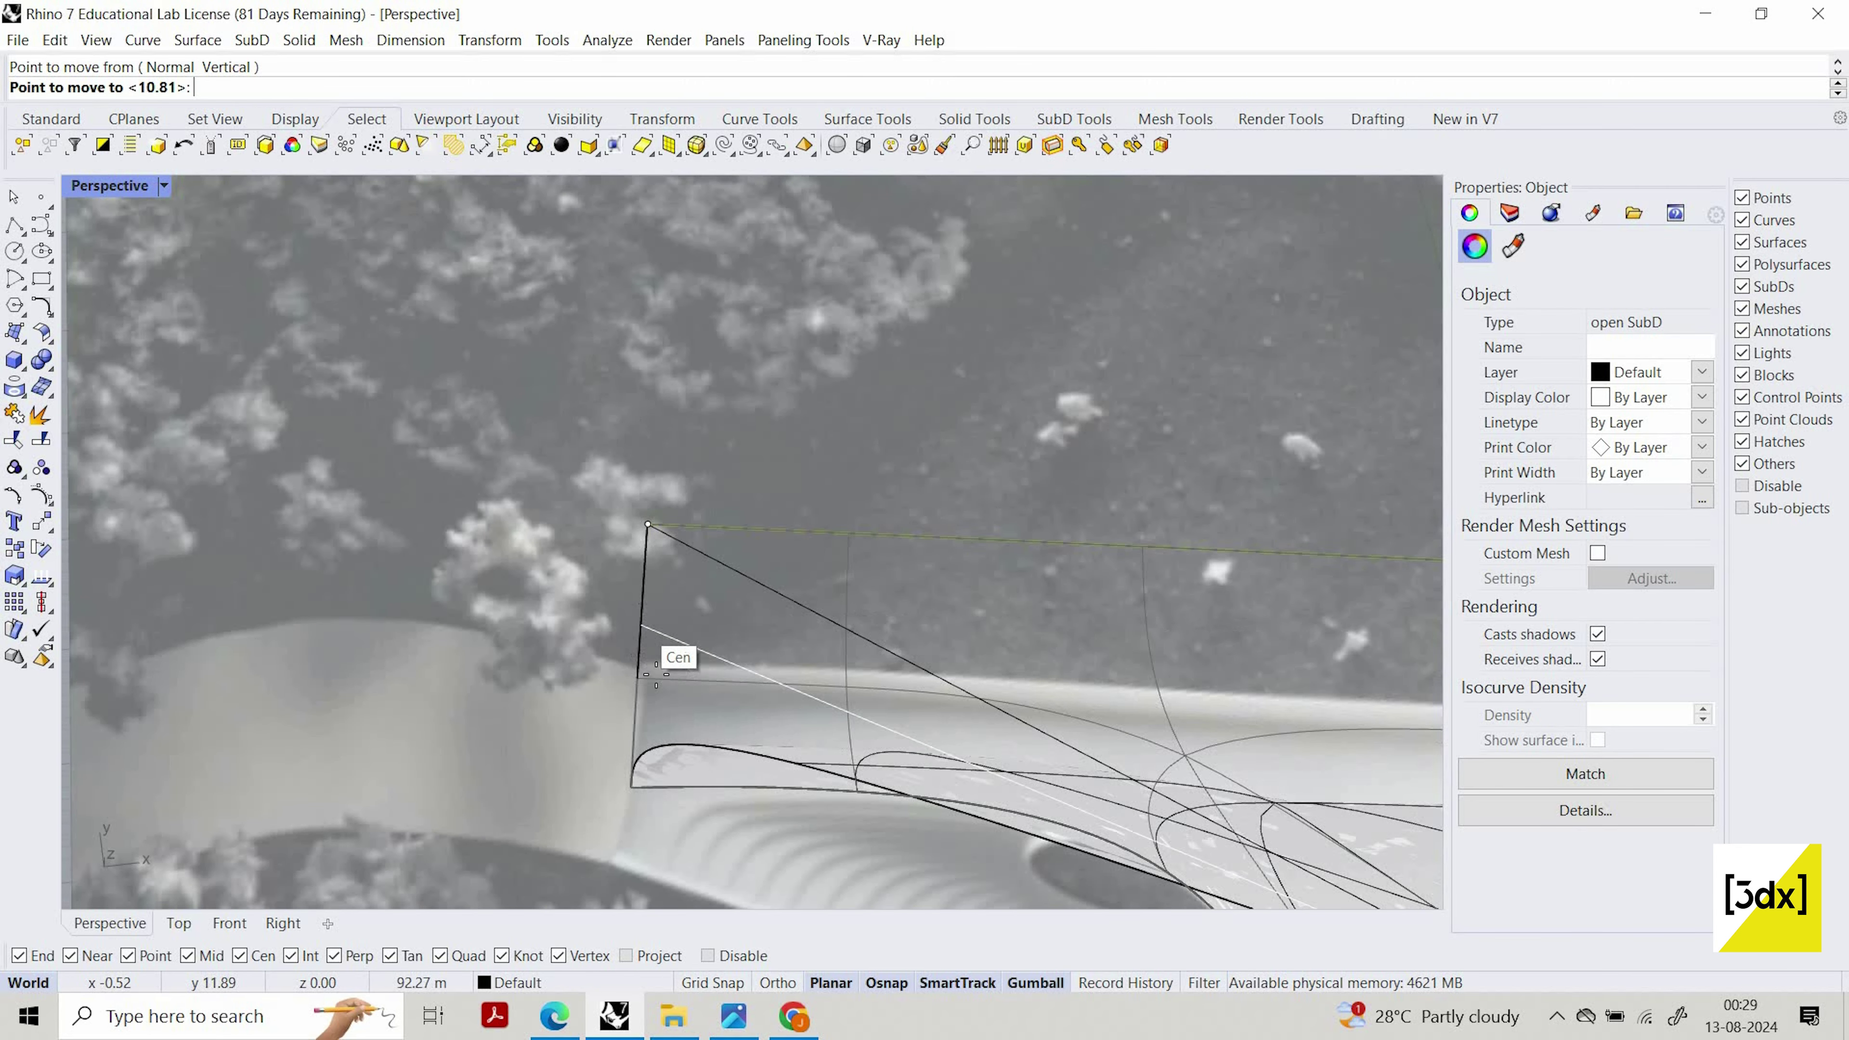
pyautogui.click(641, 605)
# Move the same boundary edges about 3.8 m farther inward, along the arm's end edge, toward the reference outline
pyautogui.rightClick(642, 606)
pyautogui.click(642, 604)
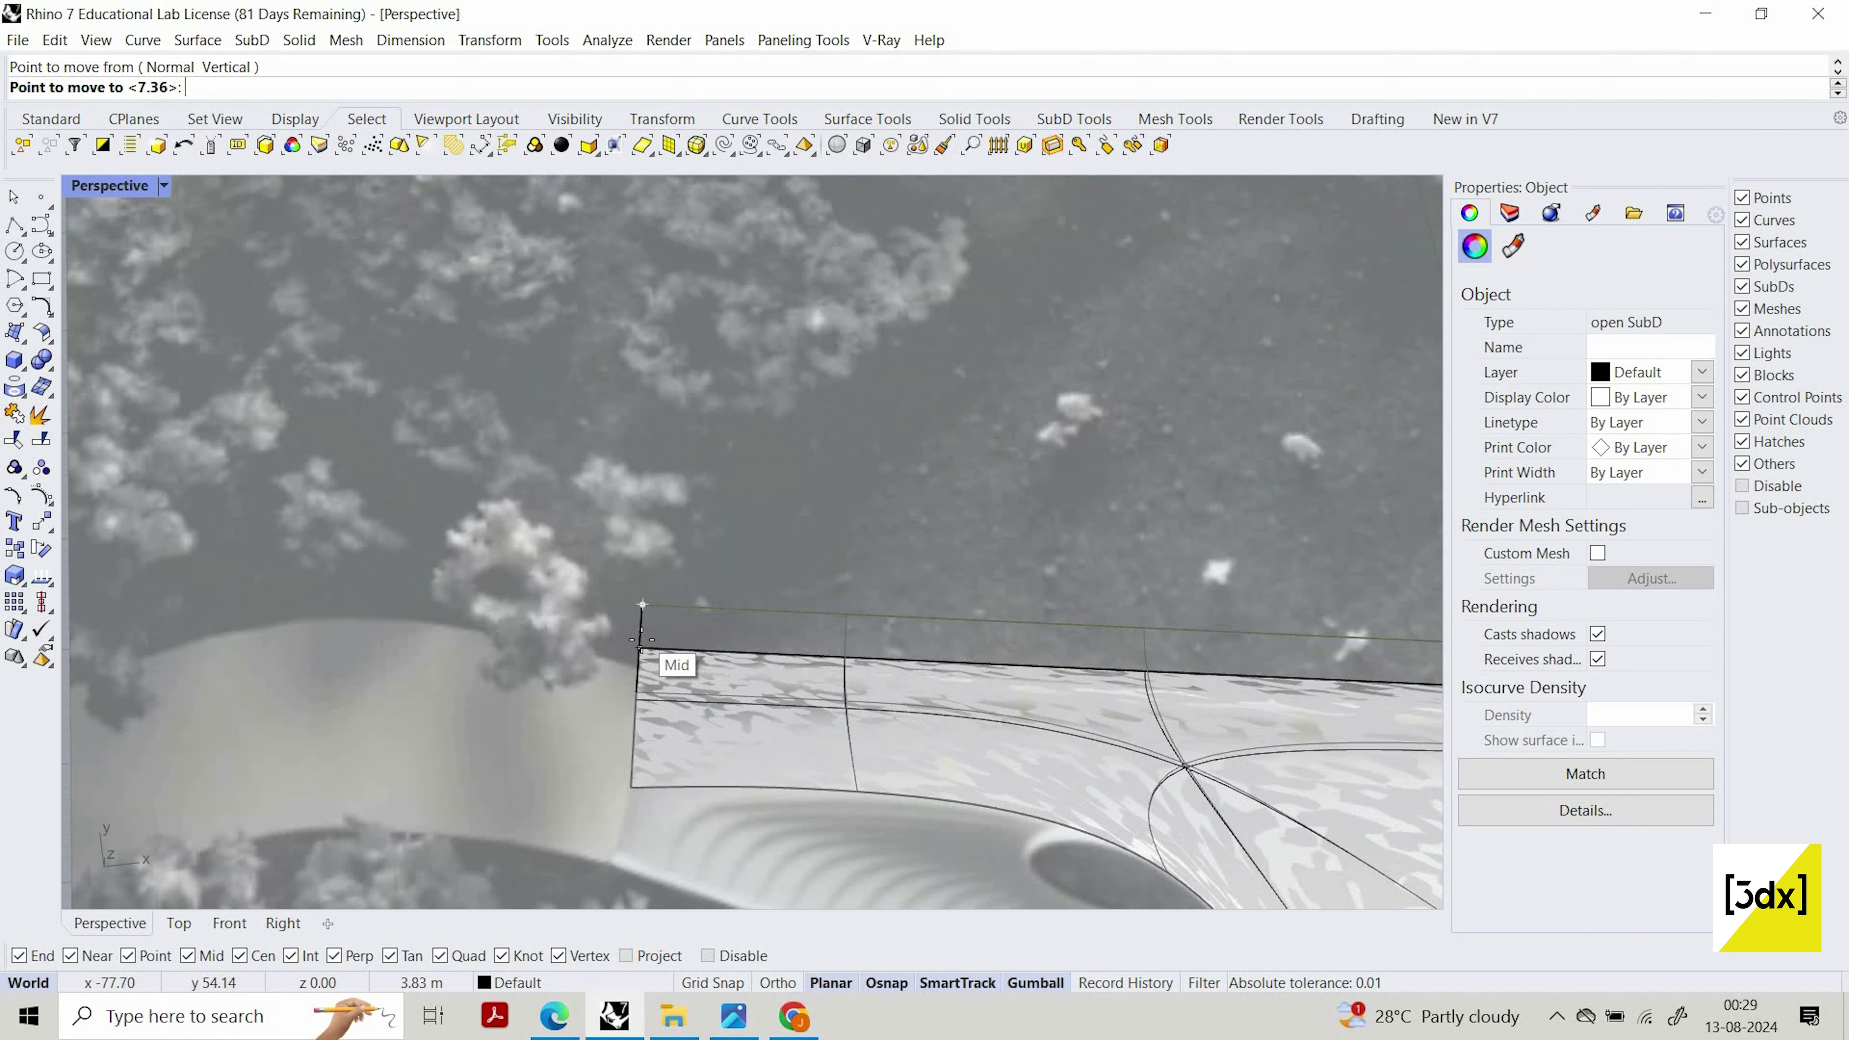
pyautogui.click(640, 647)
pyautogui.scroll(-6, 580, 665)
pyautogui.press('Escape')
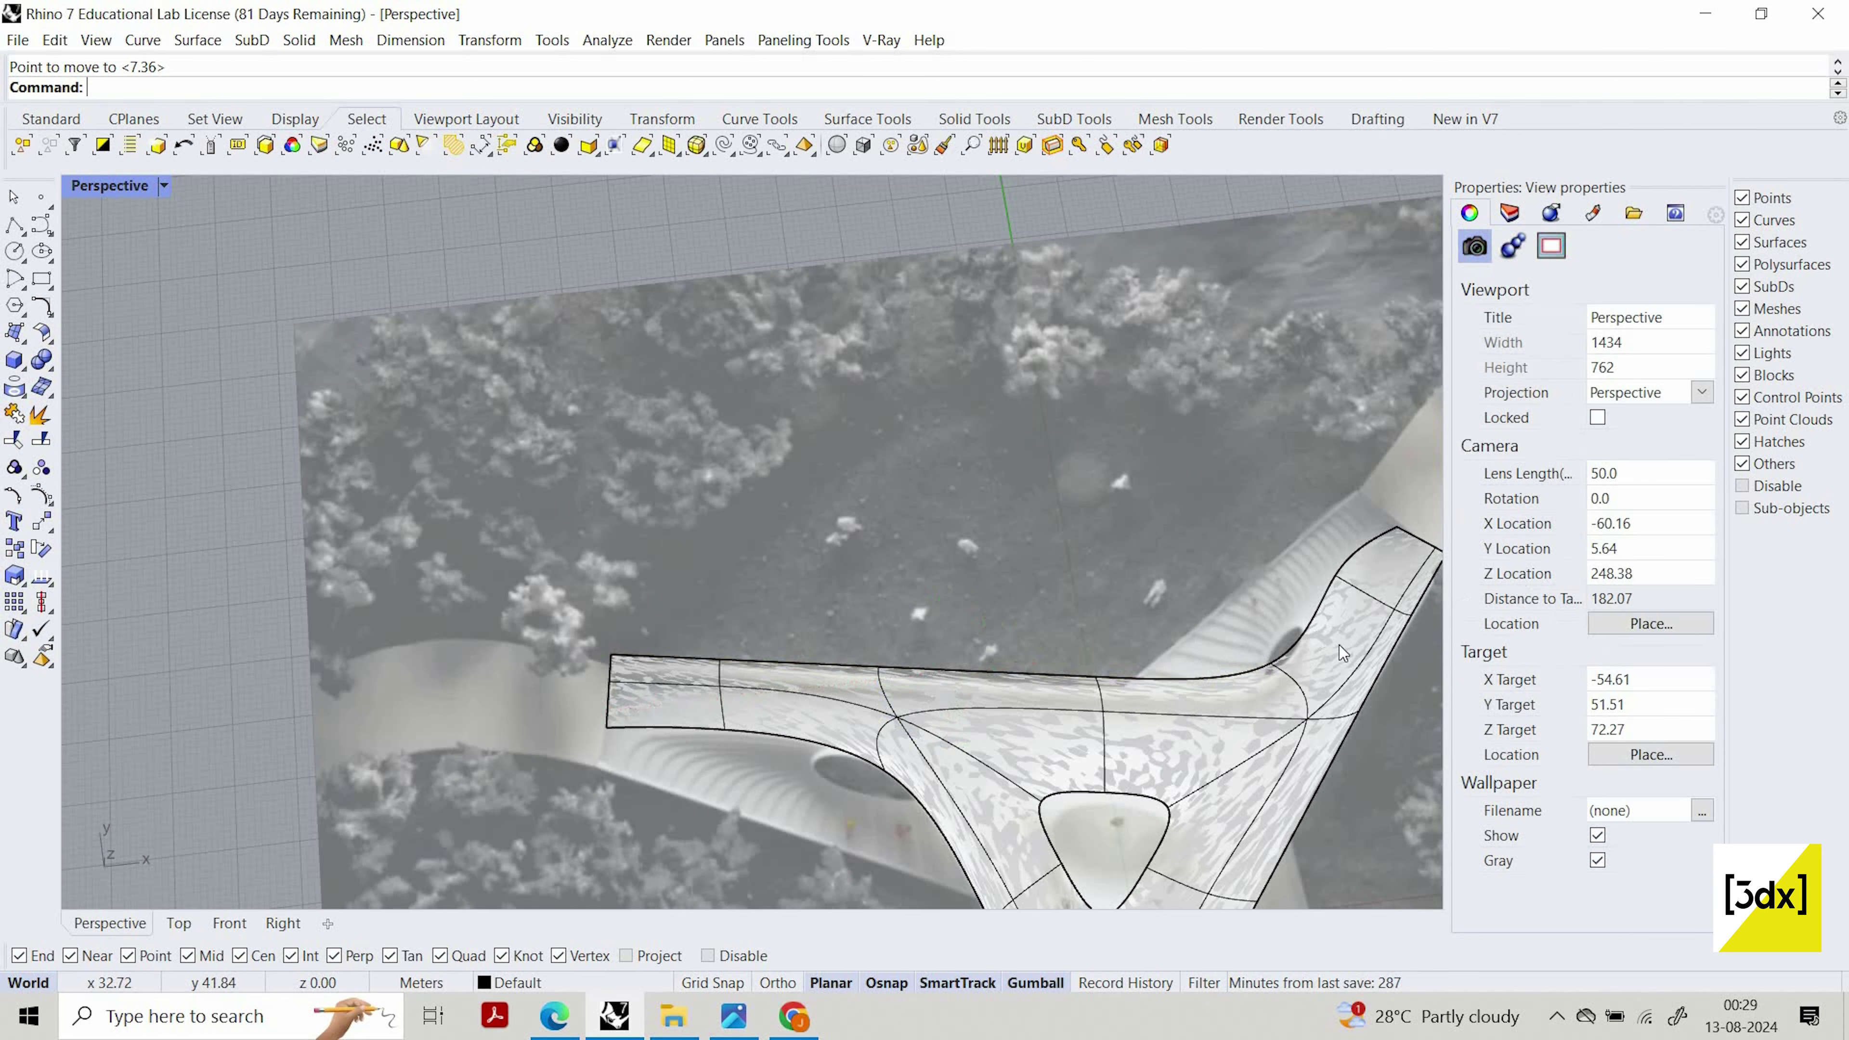
# Nudge the single boundary edge at the arm's tip on that straight side slightly inward to the reference outline
pyautogui.moveTo(644, 797); pyautogui.dragTo(787, 781, button='right')
pyautogui.scroll(-3, 786, 781)
pyautogui.scroll(20, 749, 743)
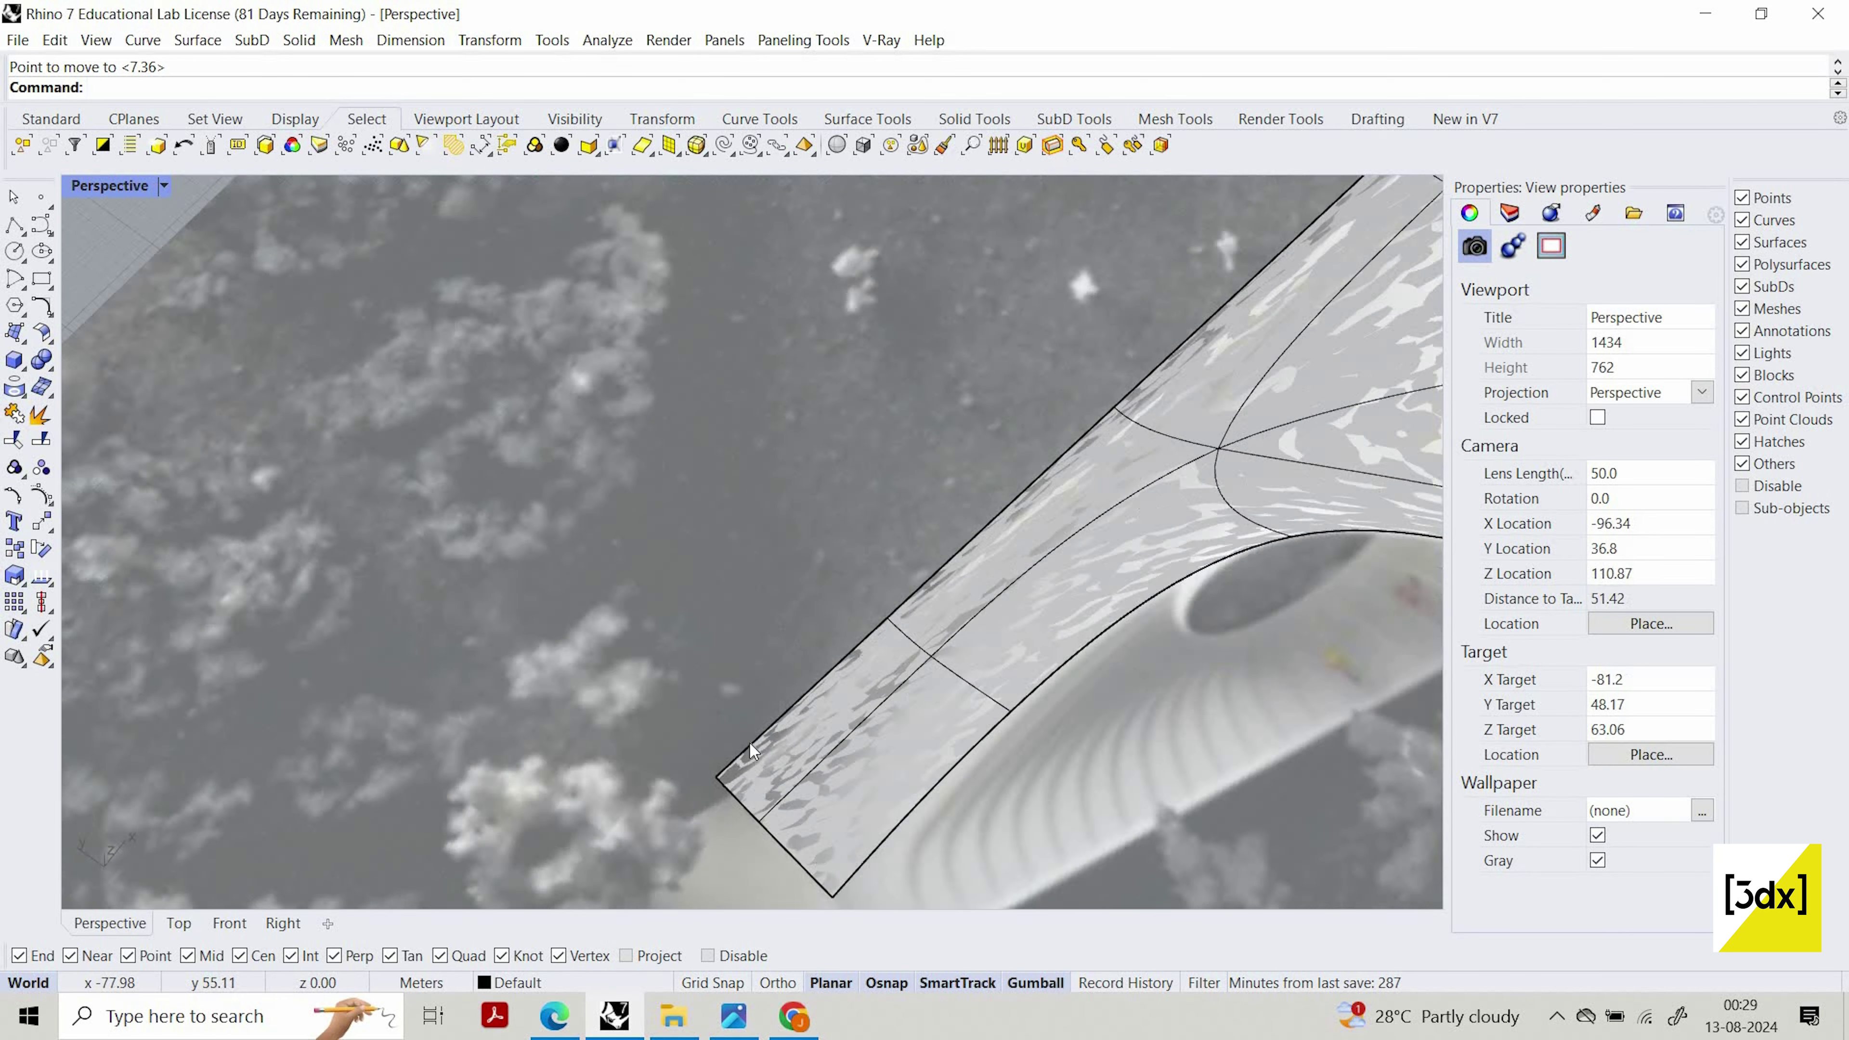
pyautogui.keyDown('ctrl'); pyautogui.keyDown('shift'); pyautogui.click(750, 744); pyautogui.keyUp('shift'); pyautogui.keyUp('ctrl')
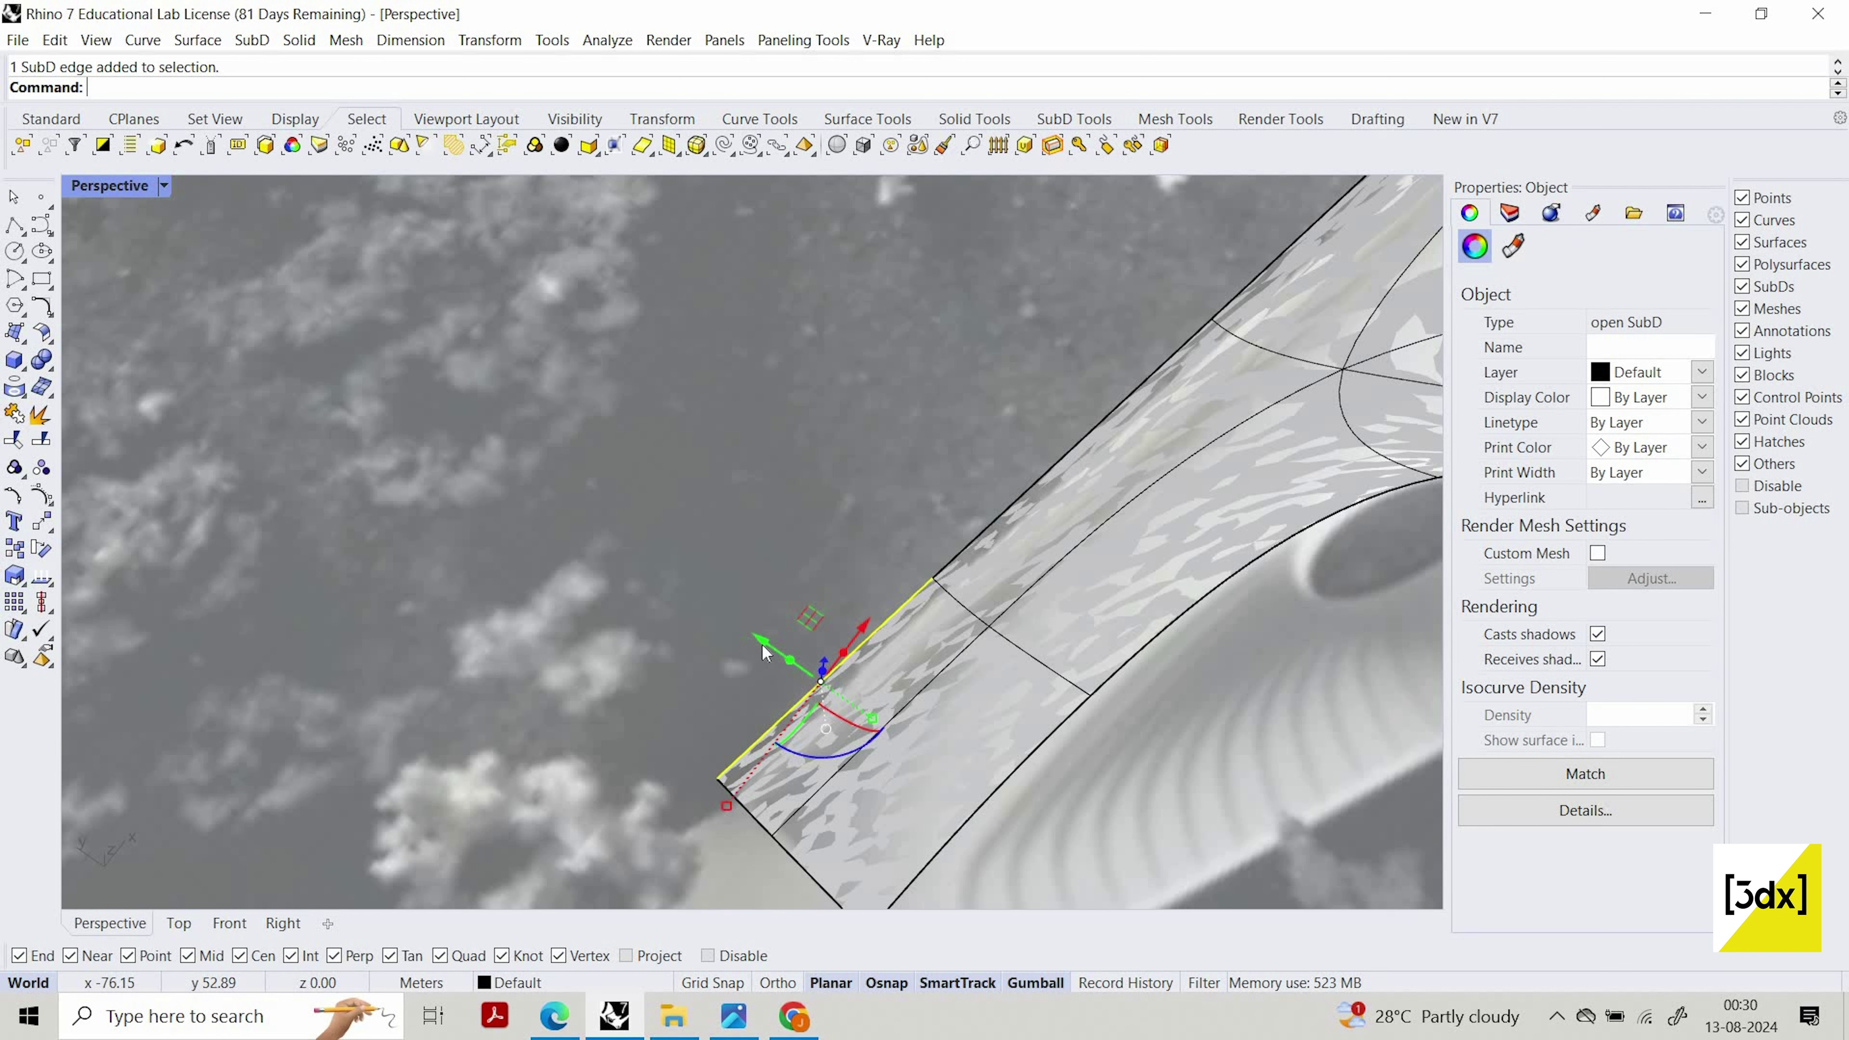
pyautogui.moveTo(760, 640); pyautogui.dragTo(748, 685)
pyautogui.press('Escape')
# Move the boundary vertex at that arm's root, on the side opposite the oval hole, about 1.5 m inward
pyautogui.scroll(-14, 1014, 500)
pyautogui.scroll(16, 952, 504)
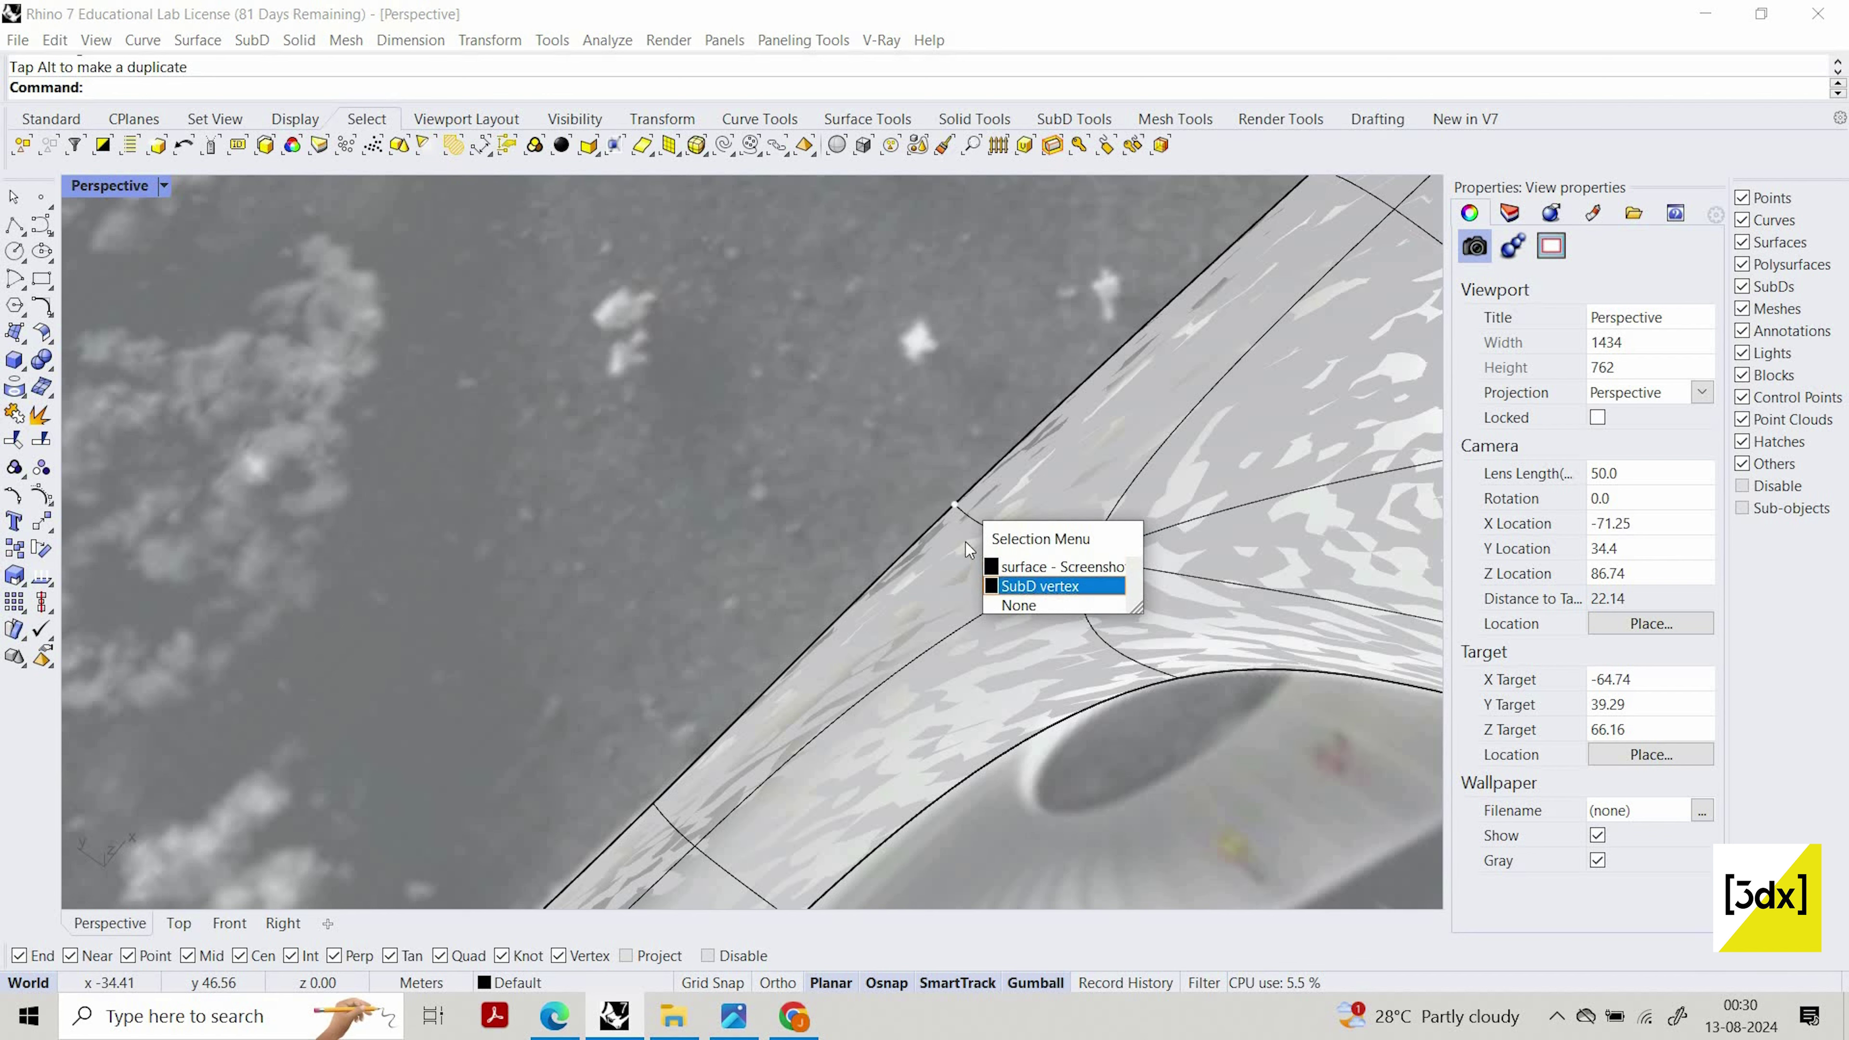
pyautogui.click(1027, 585)
pyautogui.write('m')
pyautogui.press('Return')
pyautogui.click(975, 531)
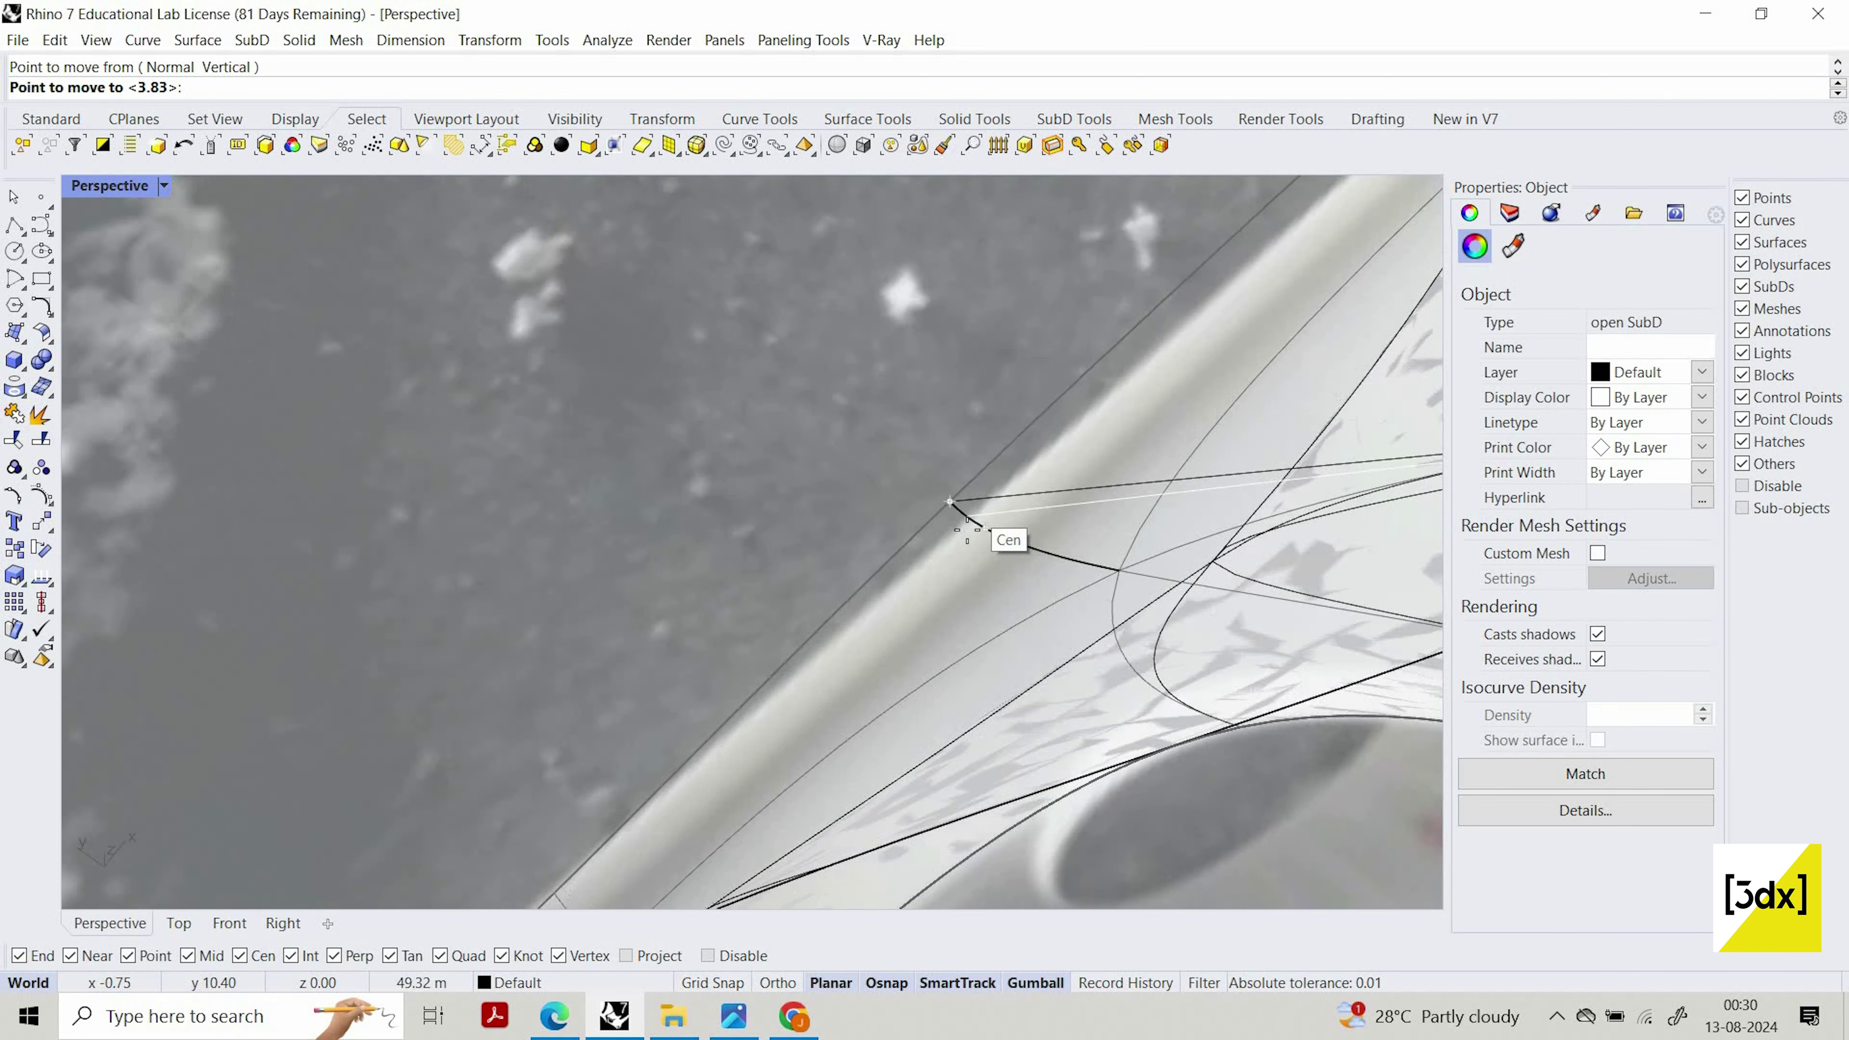
pyautogui.click(984, 527)
pyautogui.scroll(-12, 820, 631)
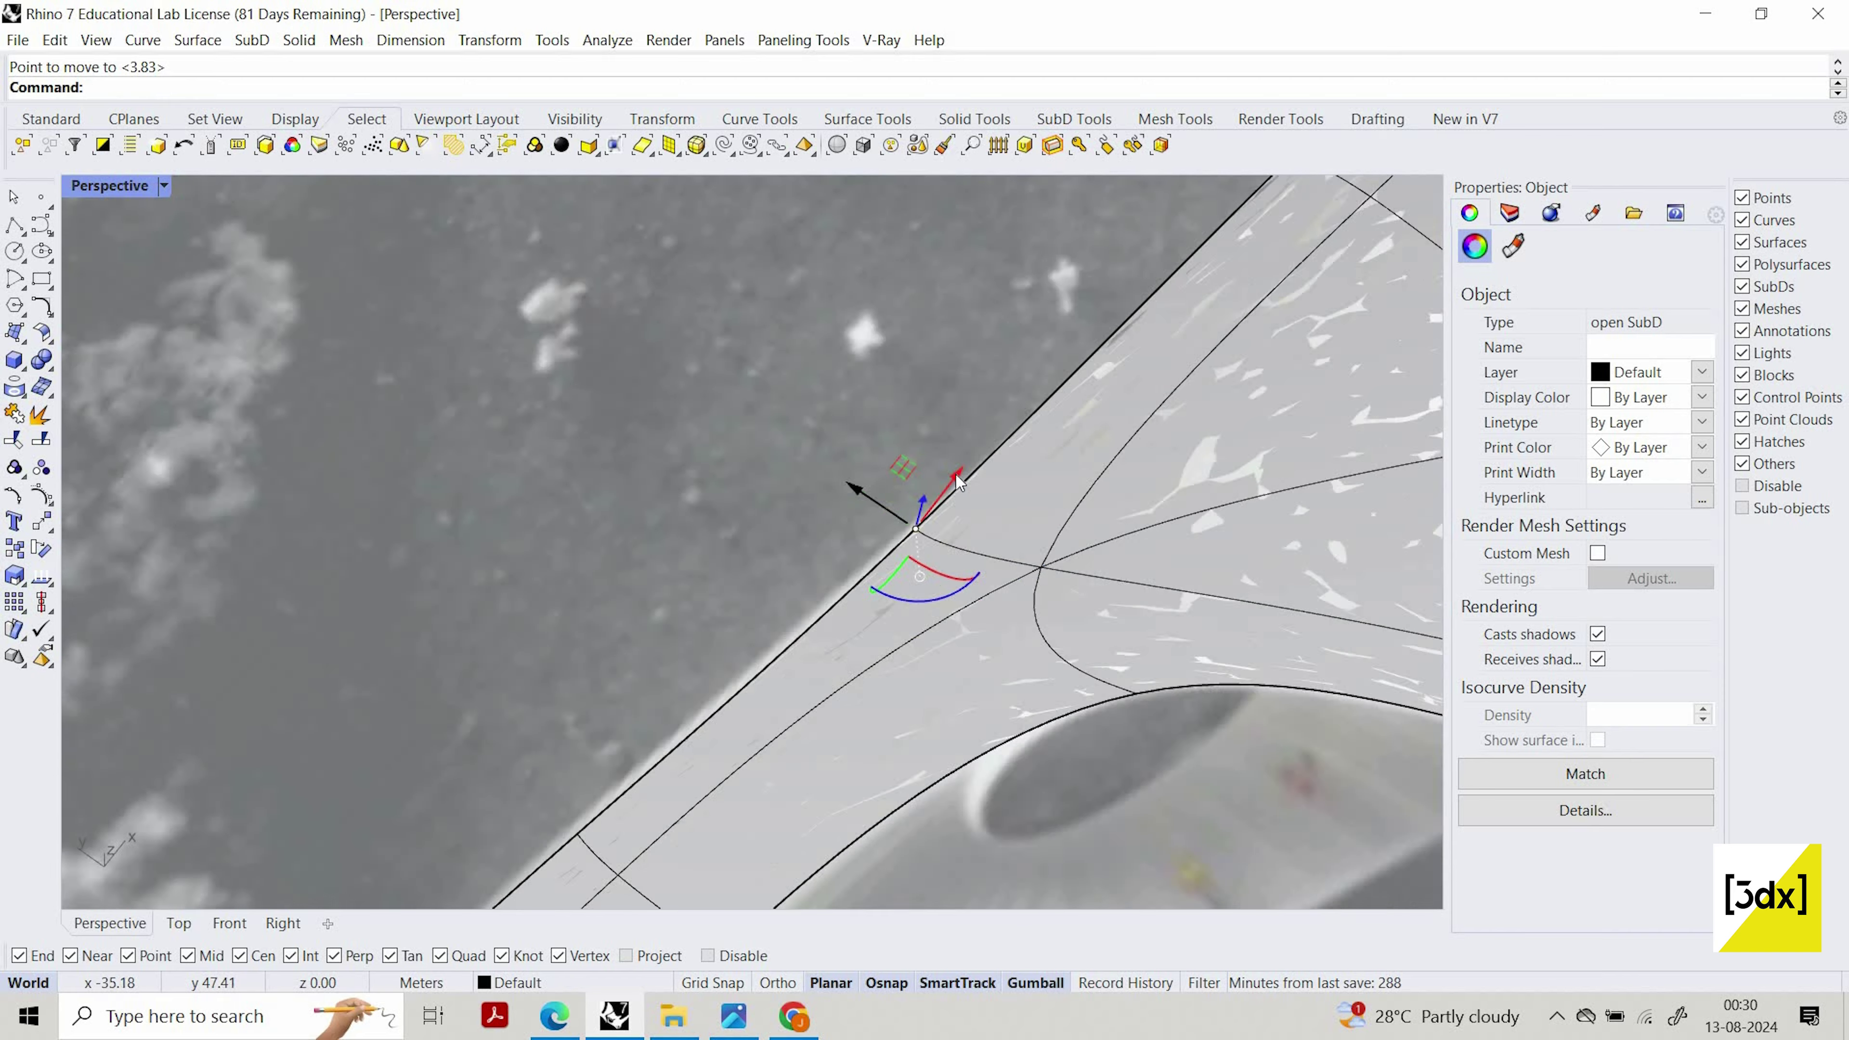
# Move the boundary vertex midway between the two arms on the same side about 1.4 m inward to the reference outline
pyautogui.keyDown('shift'); pyautogui.moveTo(1004, 422); pyautogui.dragTo(844, 597, button='right'); pyautogui.keyUp('shift')
pyautogui.scroll(8, 859, 579)
pyautogui.press('Escape')
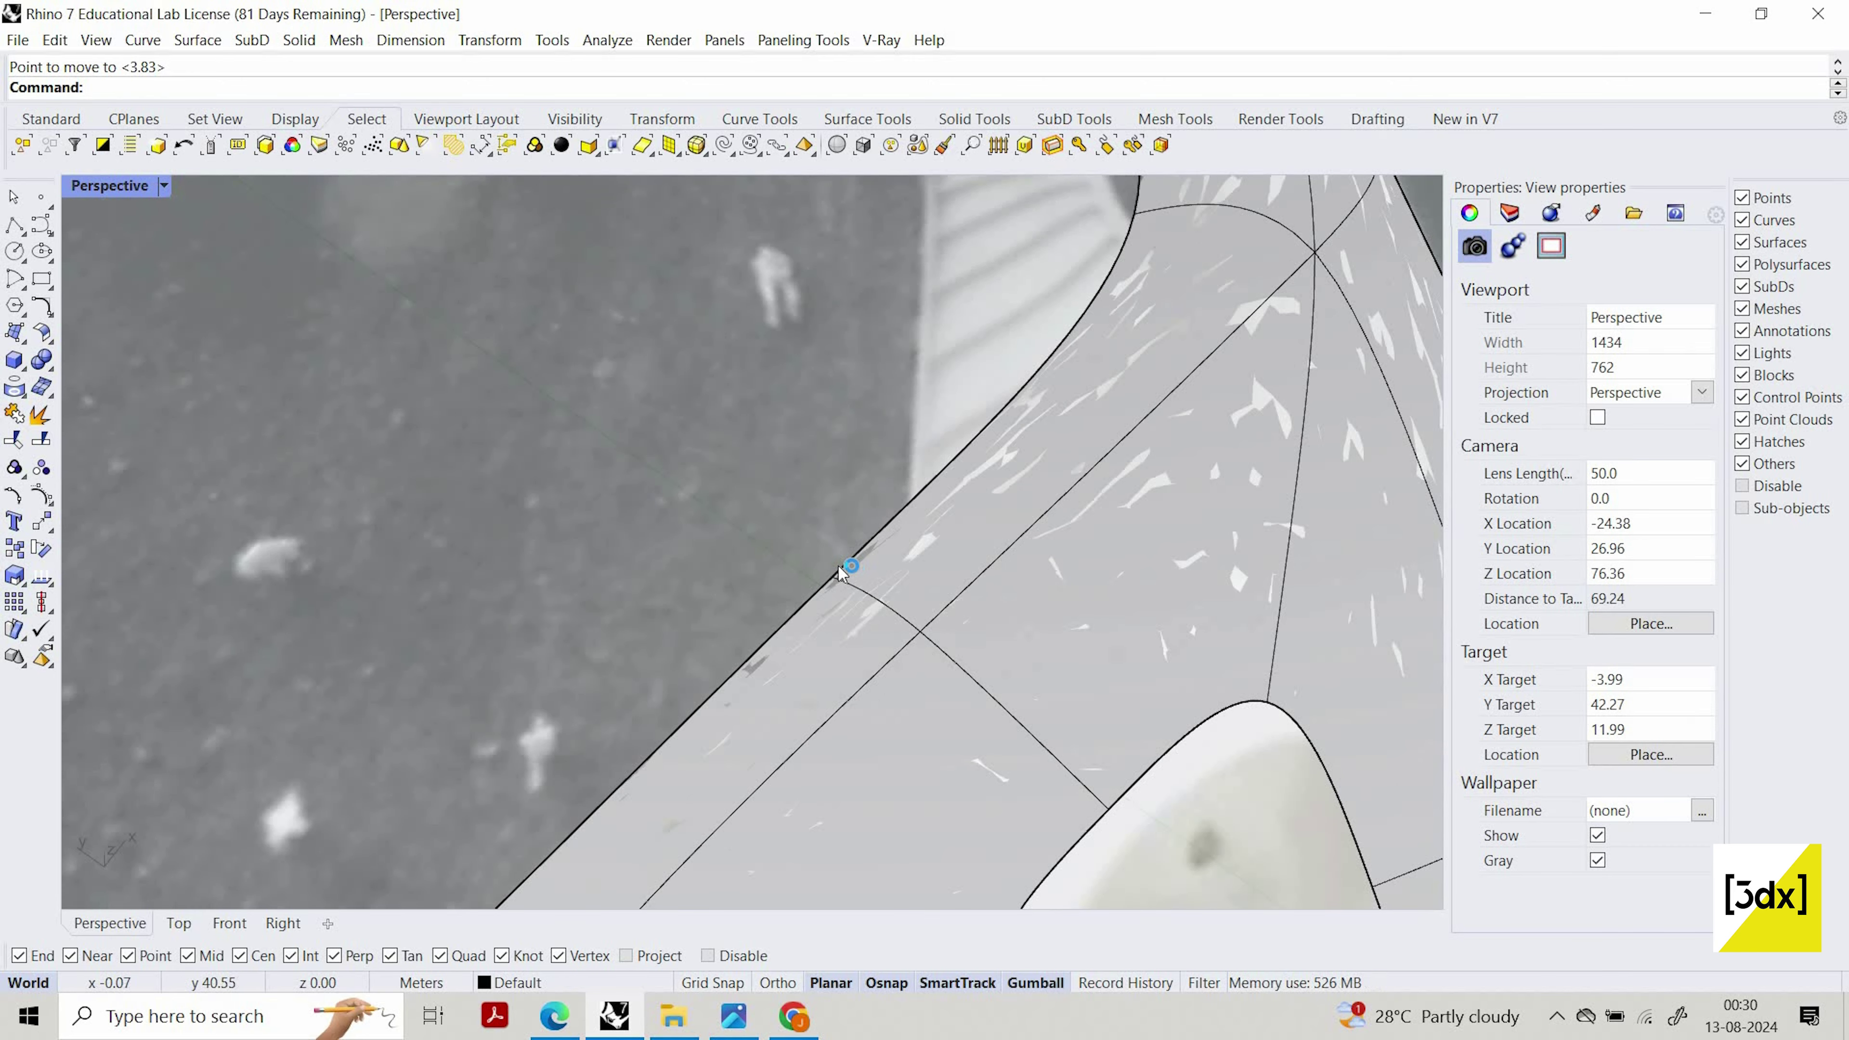
pyautogui.scroll(2, 838, 567)
pyautogui.keyDown('ctrl'); pyautogui.keyDown('shift'); pyautogui.click(839, 569); pyautogui.keyUp('shift'); pyautogui.keyUp('ctrl')
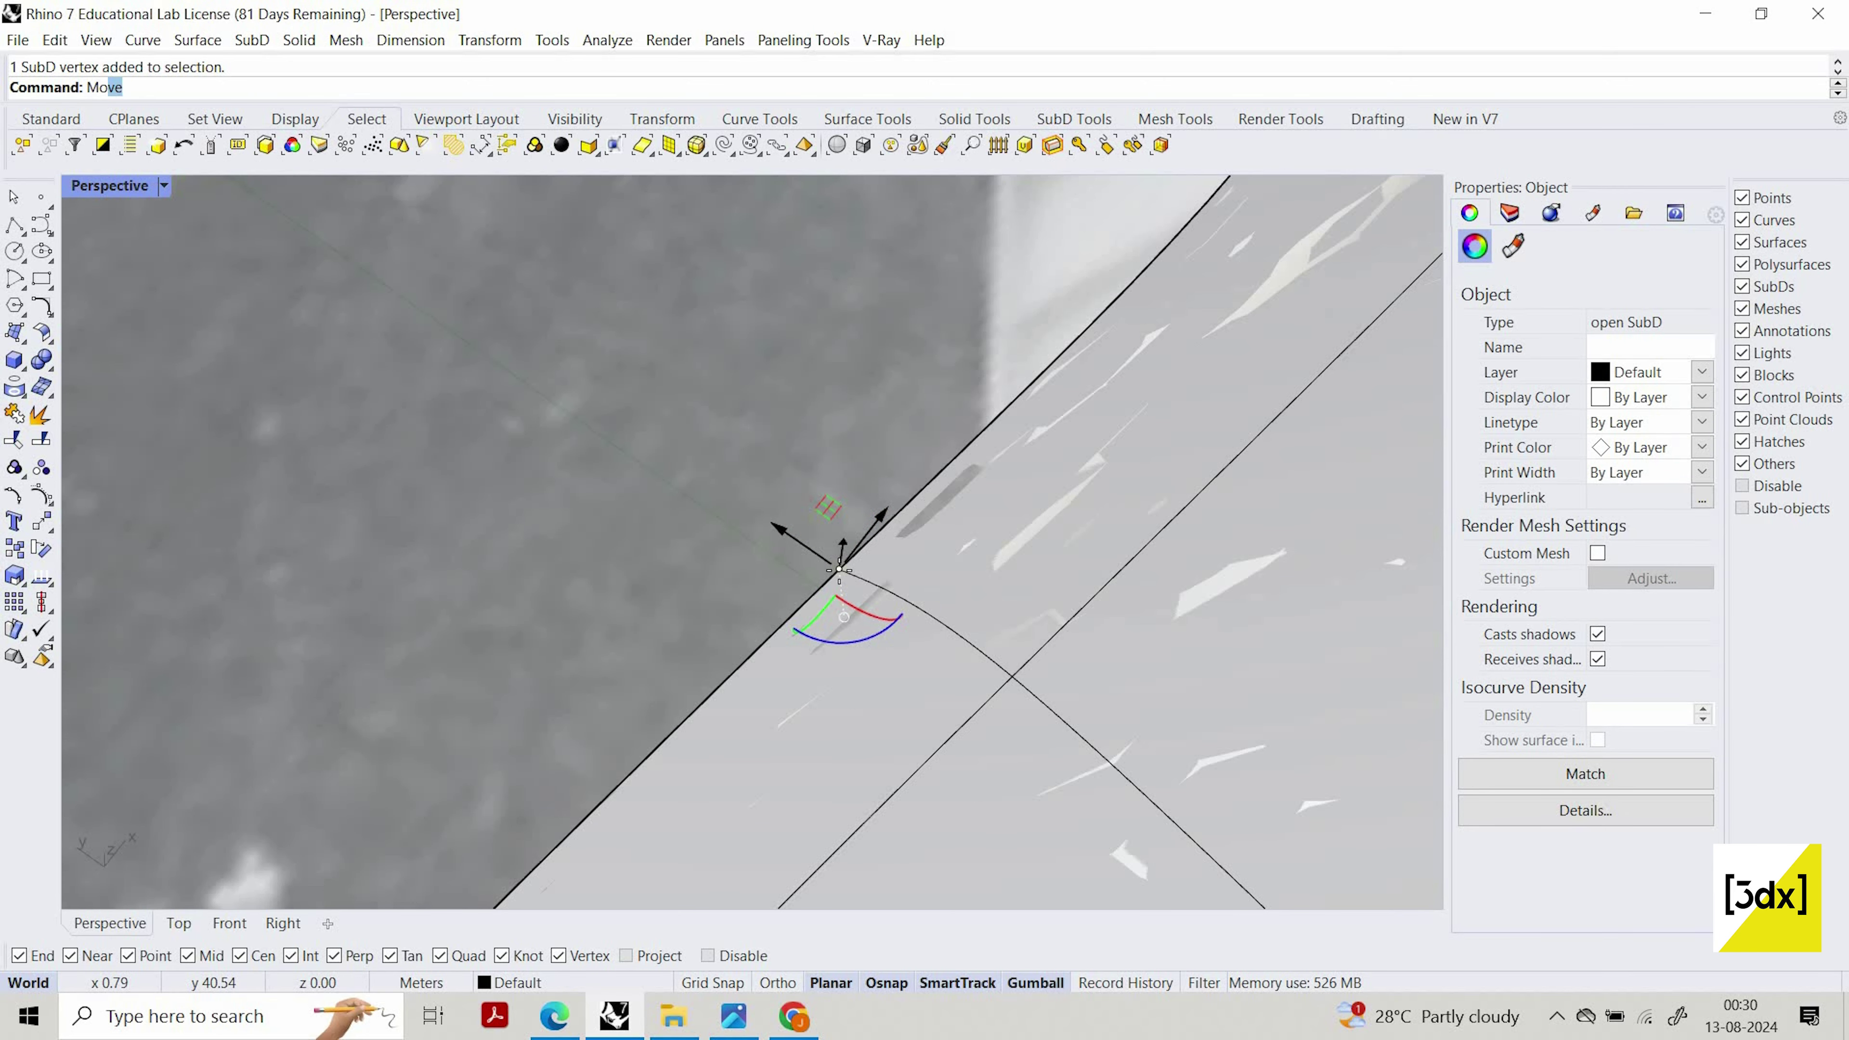
pyautogui.write('Mo')
pyautogui.press('Return')
pyautogui.click(848, 576)
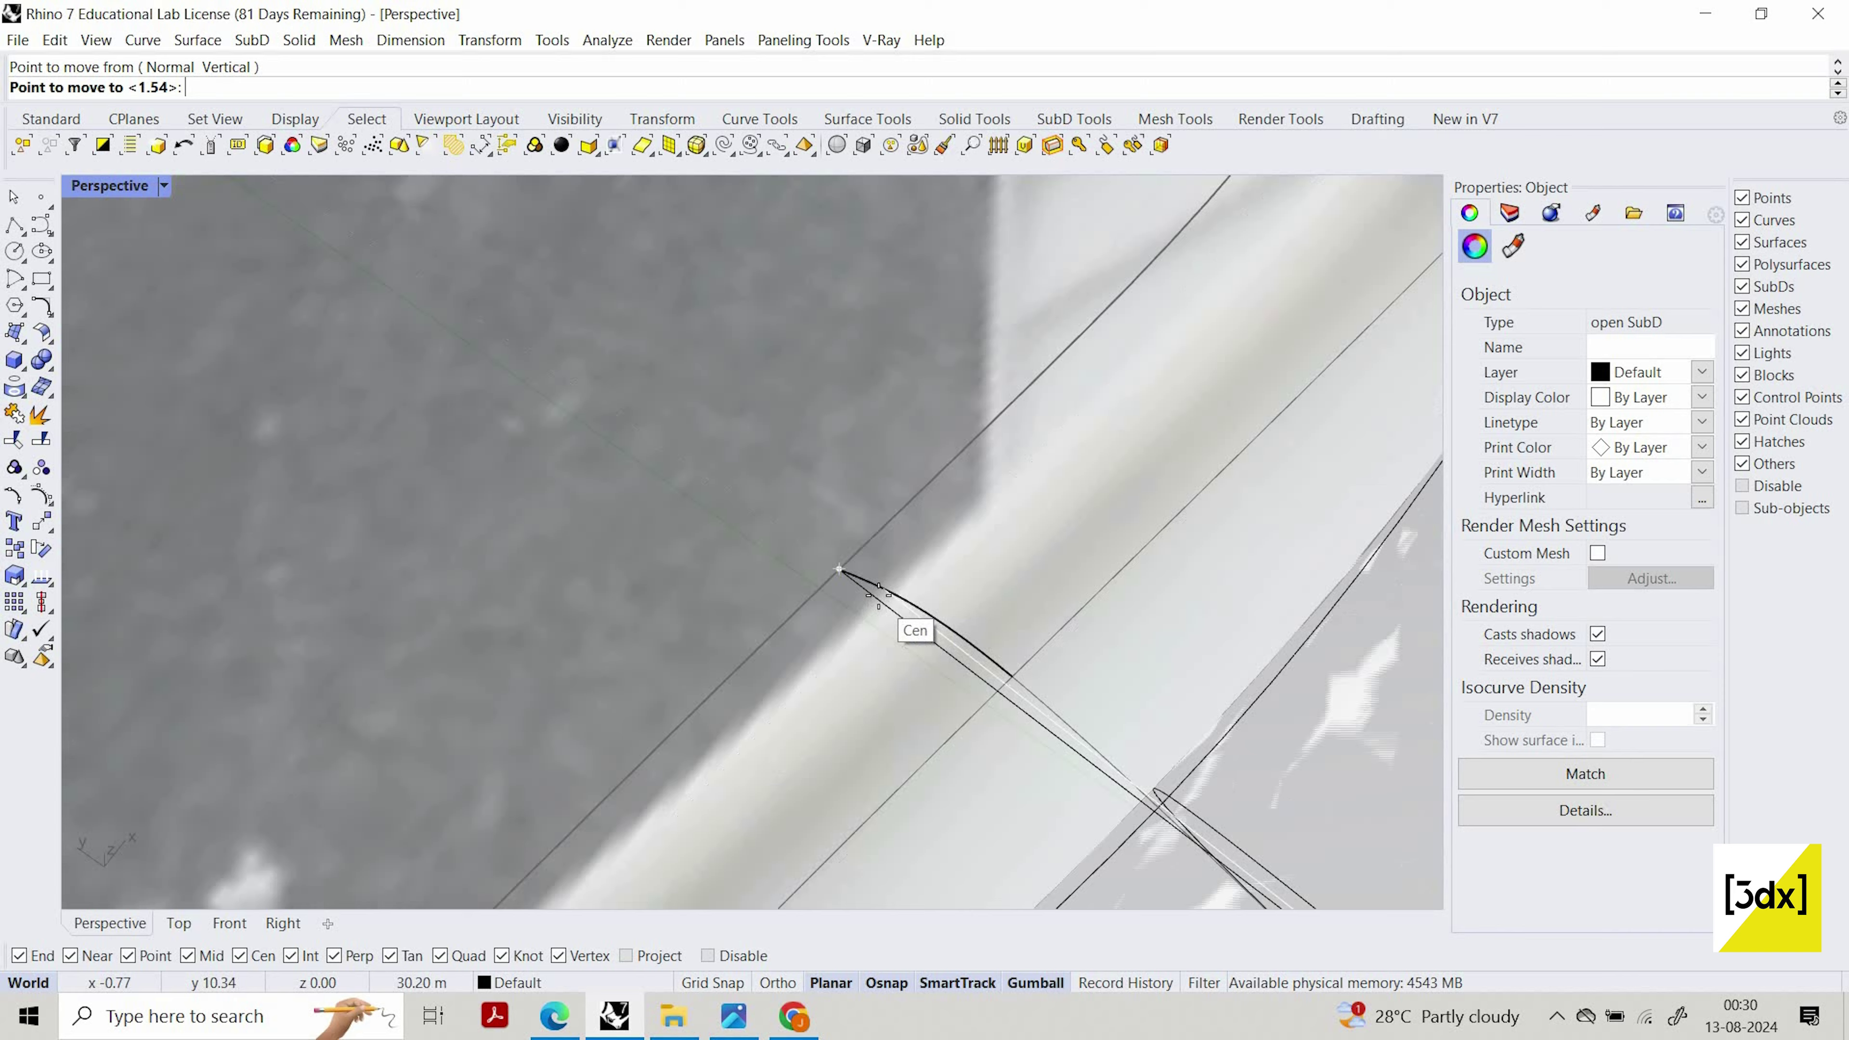
pyautogui.scroll(4, 878, 595)
pyautogui.click(882, 583)
pyautogui.scroll(-10, 895, 523)
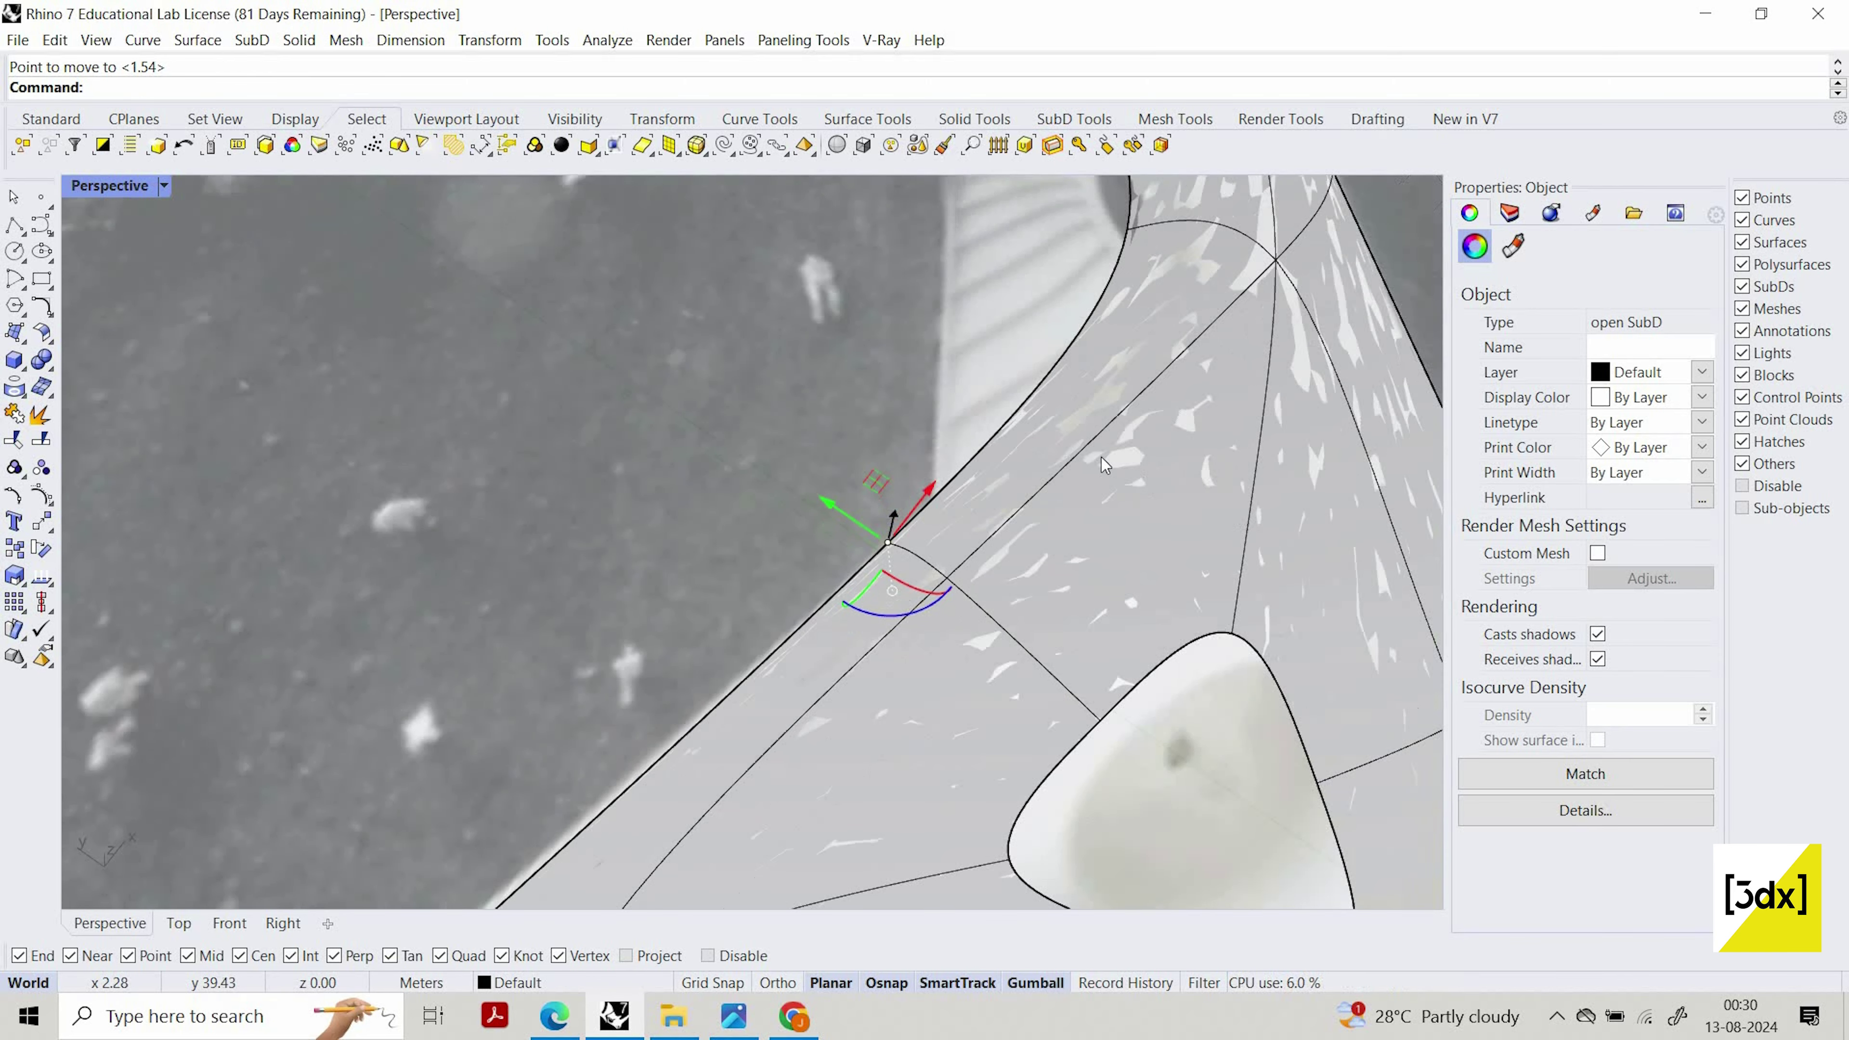
# Try to move the short arm's boundary vertex between its end corner and the oval hole inward, and undo the move
pyautogui.scroll(-7, 900, 523)
pyautogui.moveTo(946, 358); pyautogui.dragTo(947, 349, button='right')
pyautogui.moveTo(1179, 424); pyautogui.dragTo(836, 459, button='right')
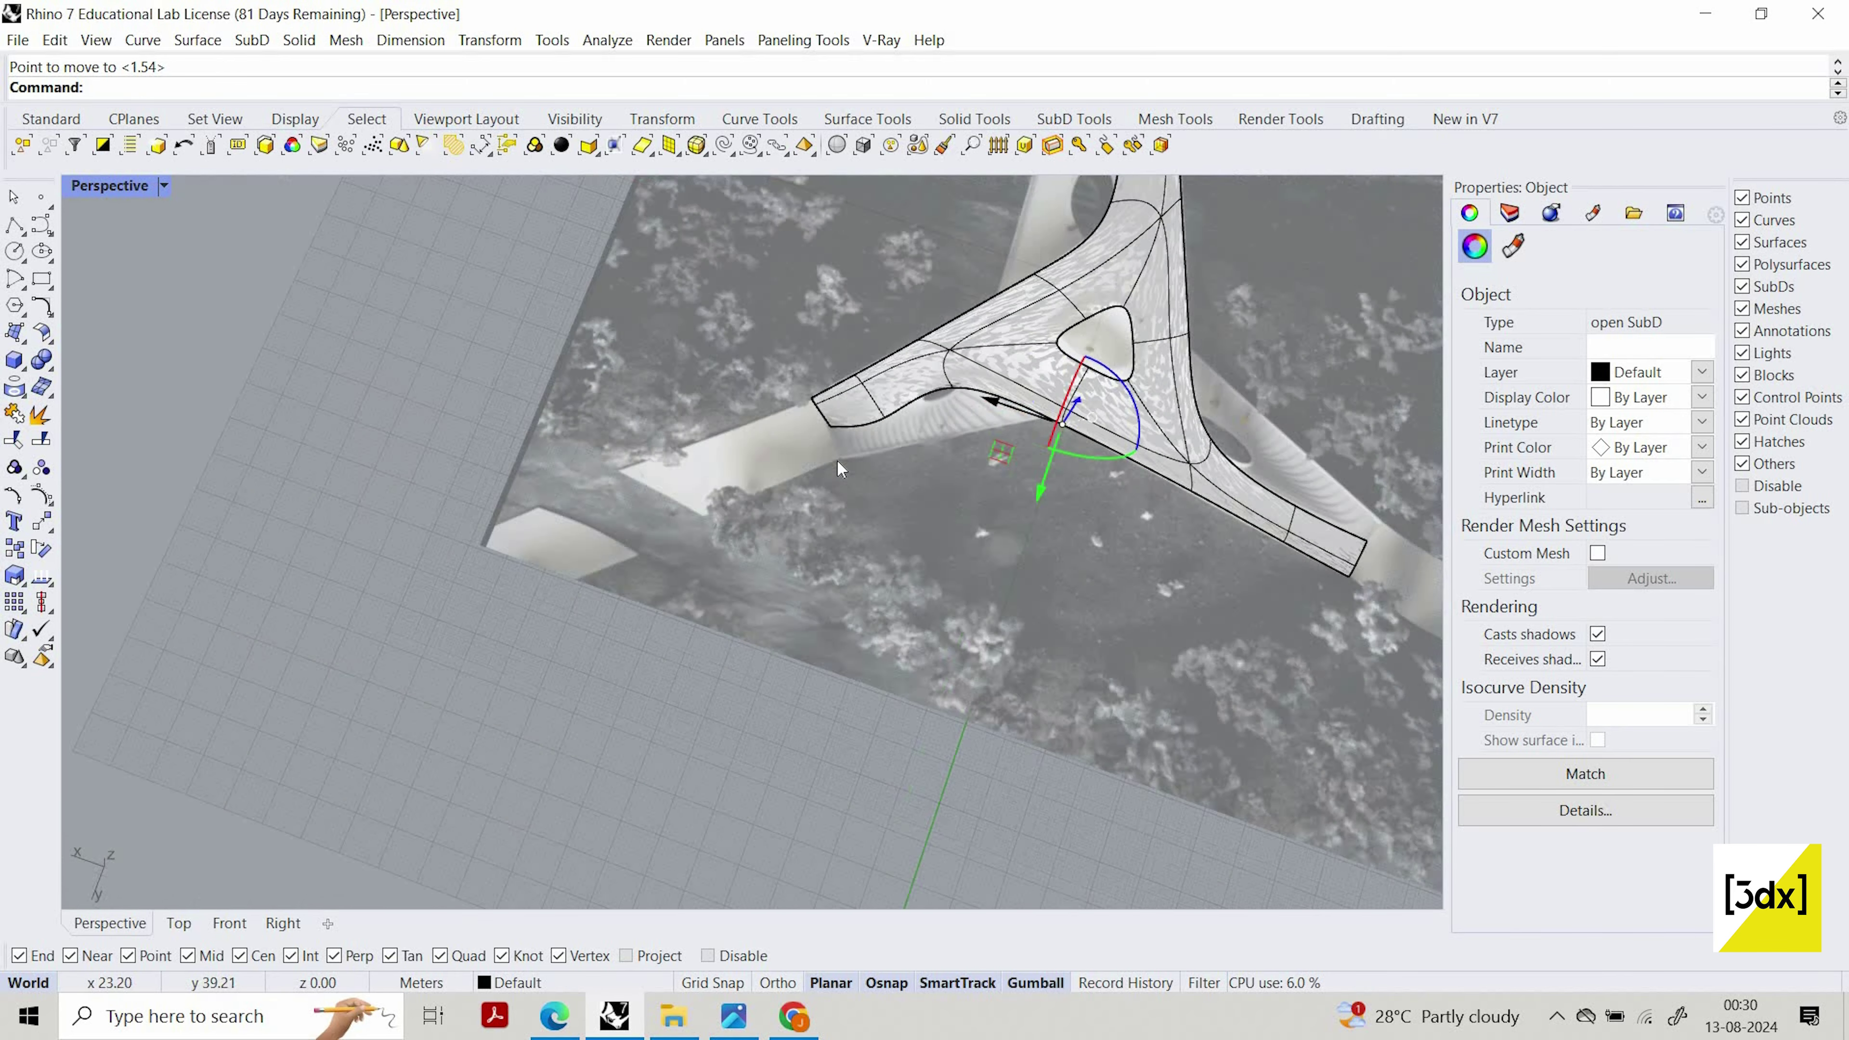
pyautogui.scroll(5, 870, 506)
pyautogui.scroll(2, 874, 510)
pyautogui.press('Escape')
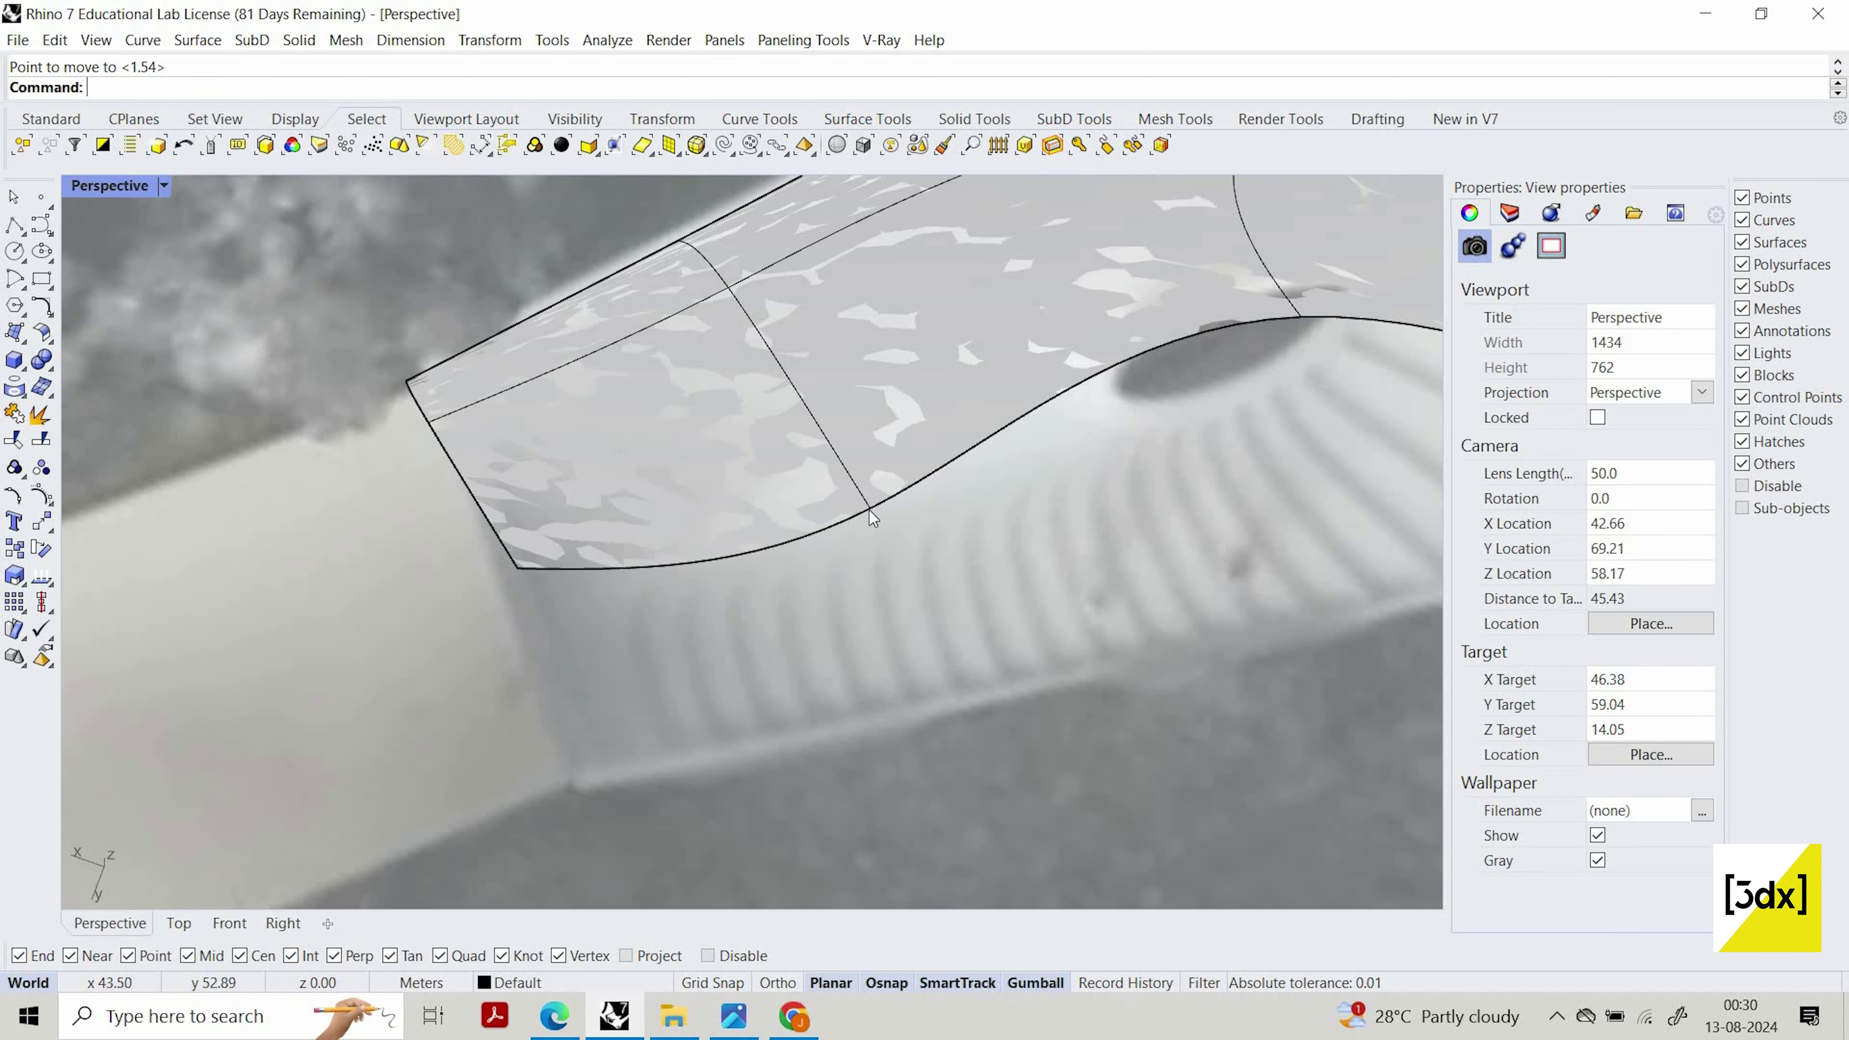
pyautogui.click(909, 543)
pyautogui.click(946, 589)
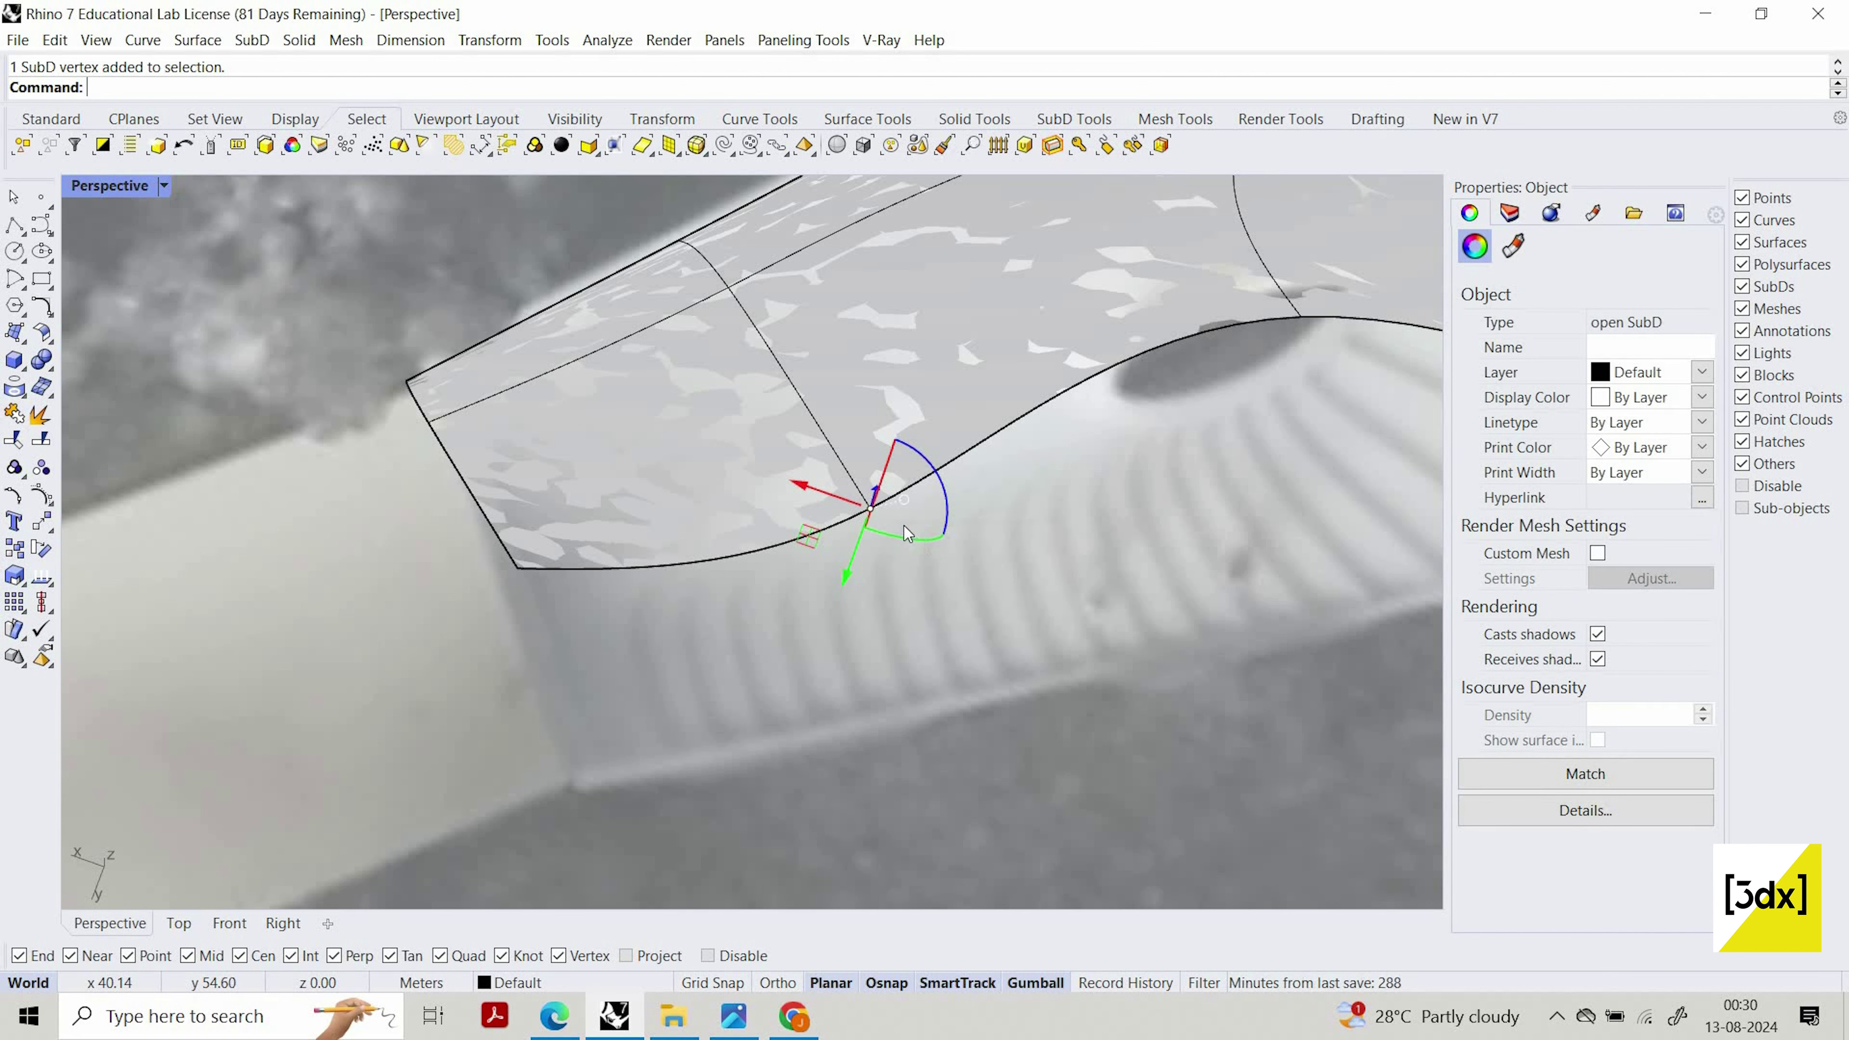
pyautogui.write('Move')
pyautogui.press('Return')
pyautogui.click(870, 508)
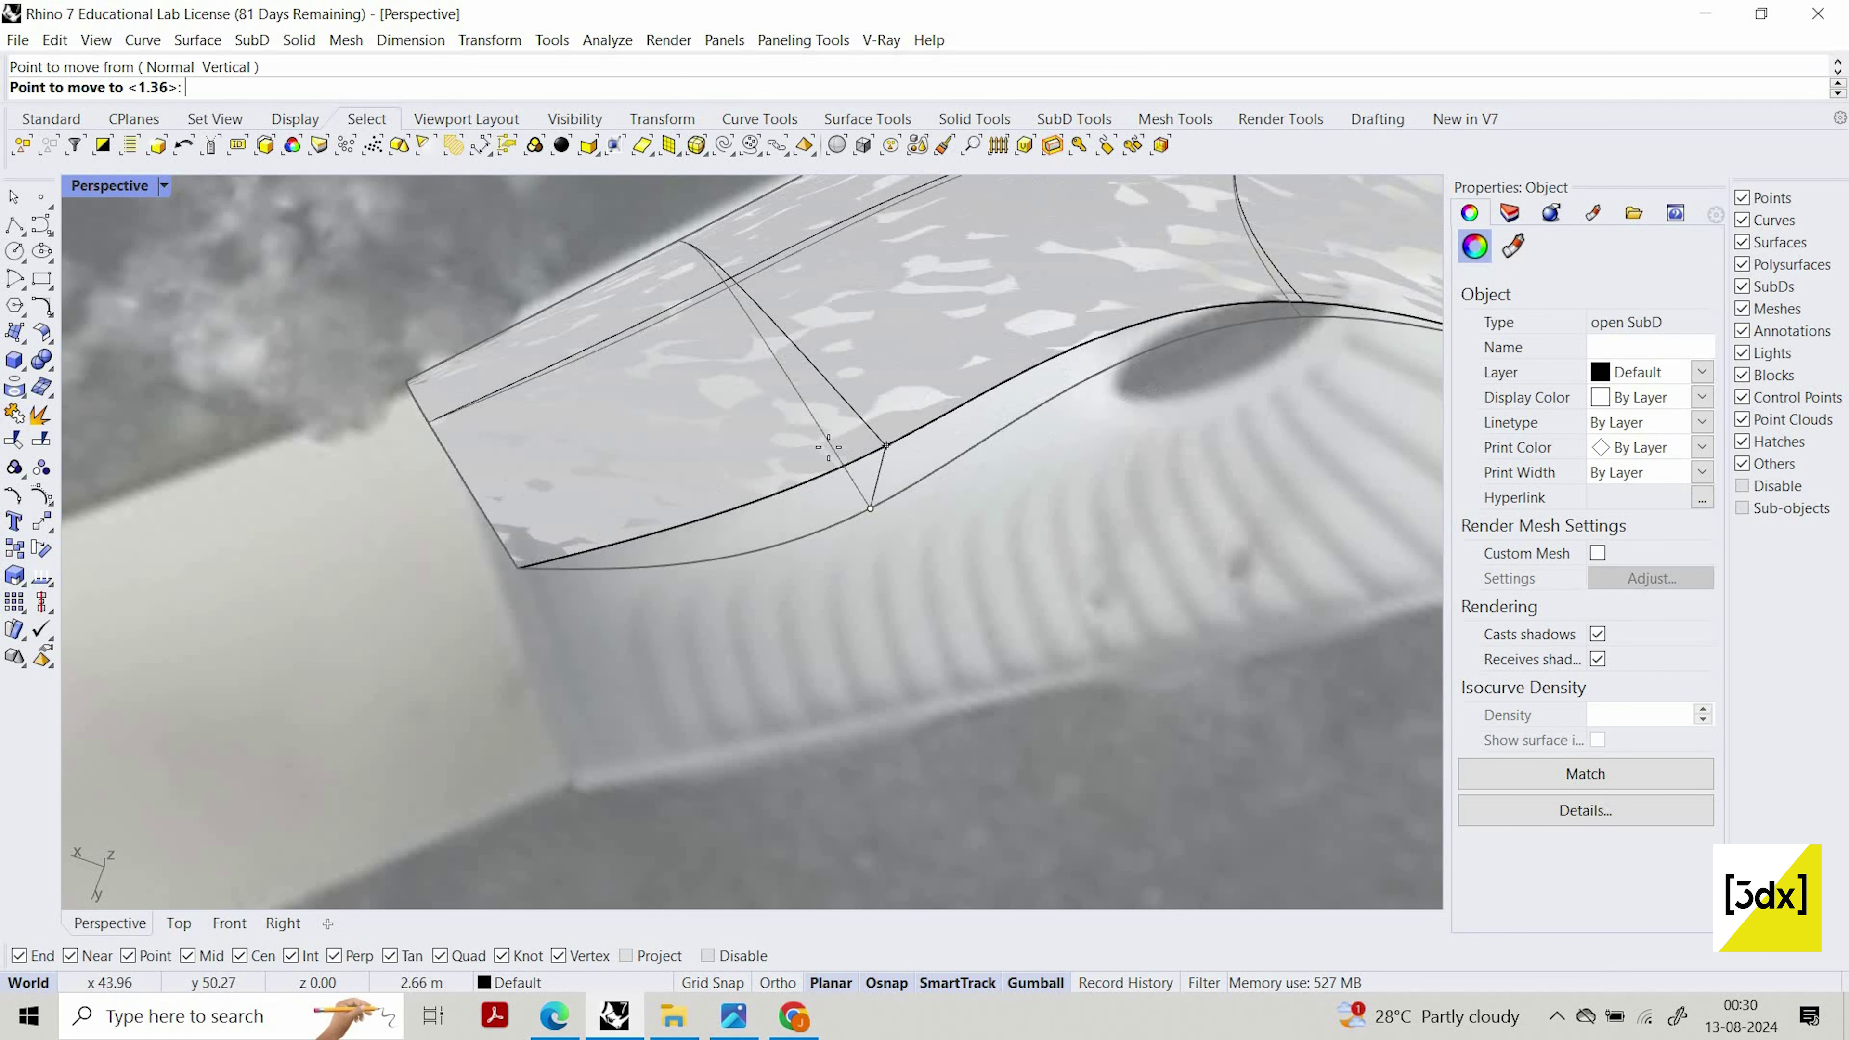
pyautogui.click(840, 461)
pyautogui.moveTo(874, 470); pyautogui.dragTo(502, 597, button='right')
pyautogui.hotkey('ctrl', 'z')
pyautogui.scroll(3, 474, 601)
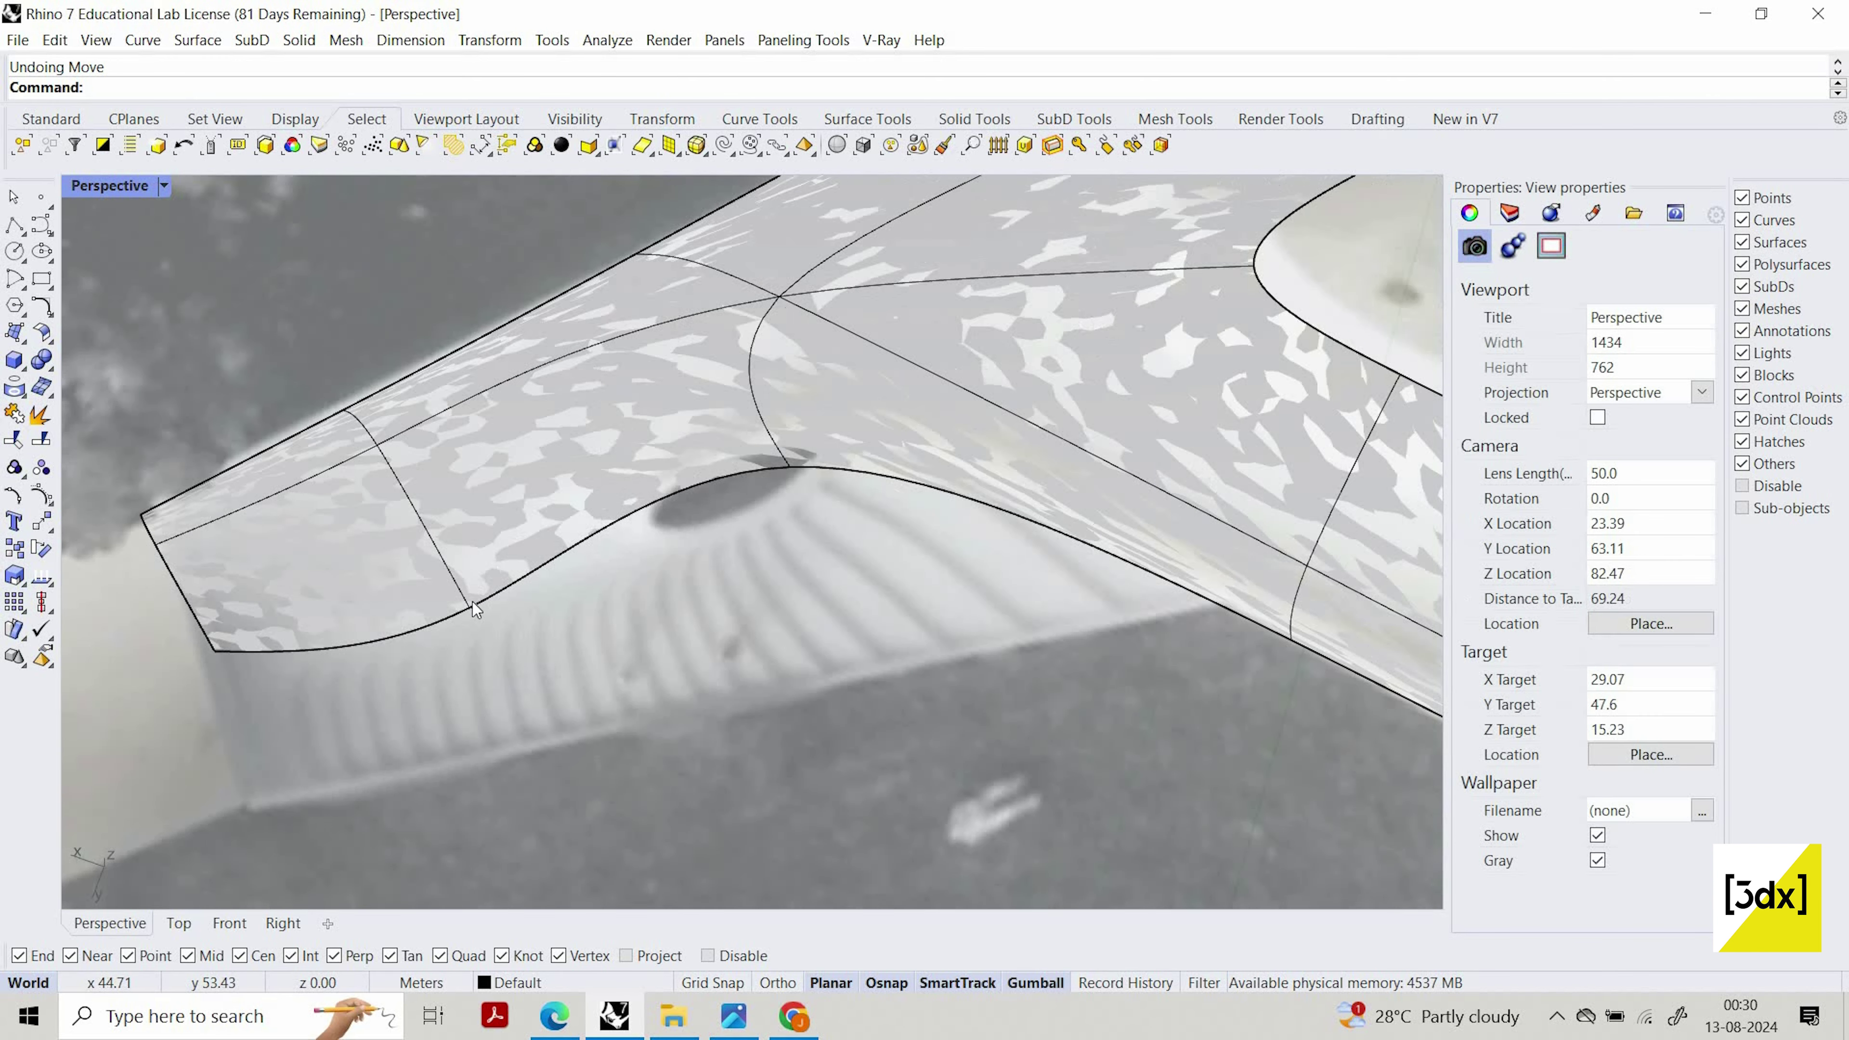
# Move the short arm's boundary vertex between its end corner and the oval hole about 2.3 m to reduce the edge's outward bulge
pyautogui.click(470, 603)
pyautogui.moveTo(470, 602); pyautogui.dragTo(593, 526, button='right')
pyautogui.write('Move')
pyautogui.press('Return')
pyautogui.keyDown('shift'); pyautogui.moveTo(619, 689); pyautogui.dragTo(644, 660, button='right'); pyautogui.keyUp('shift')
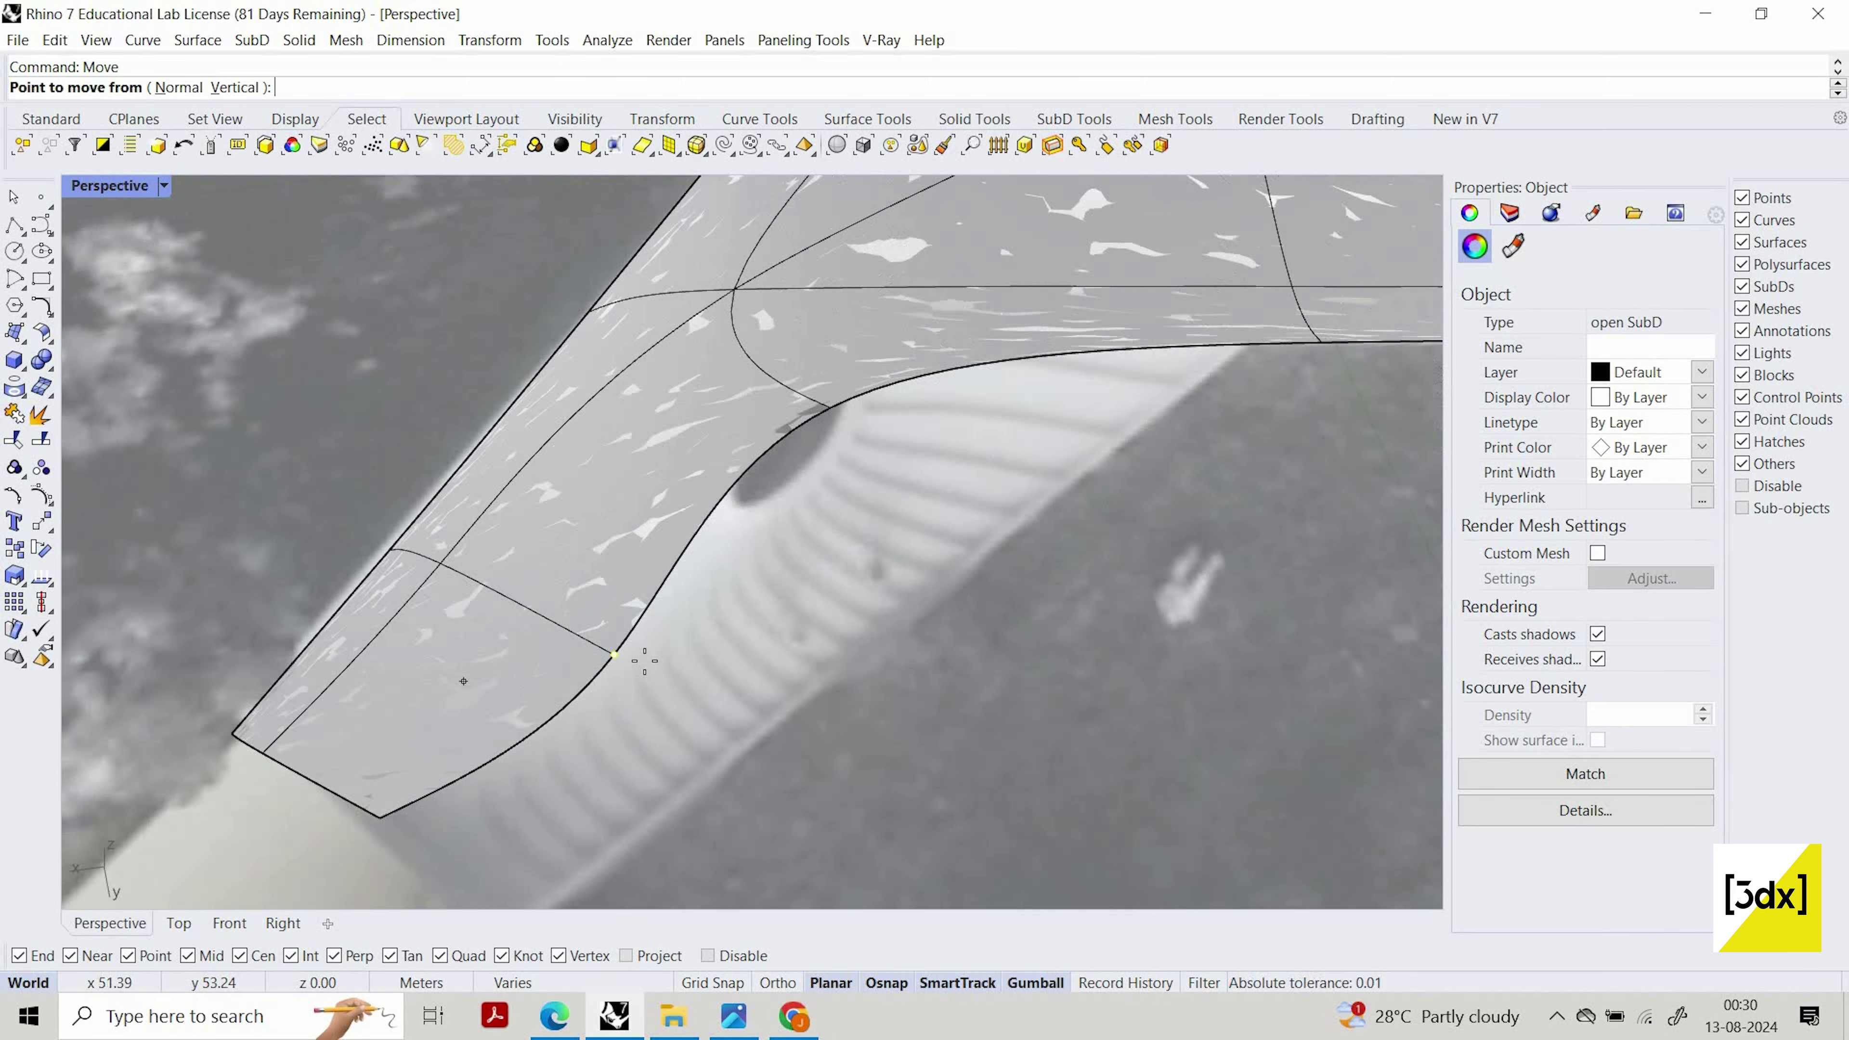
pyautogui.scroll(2, 640, 659)
pyautogui.click(593, 623)
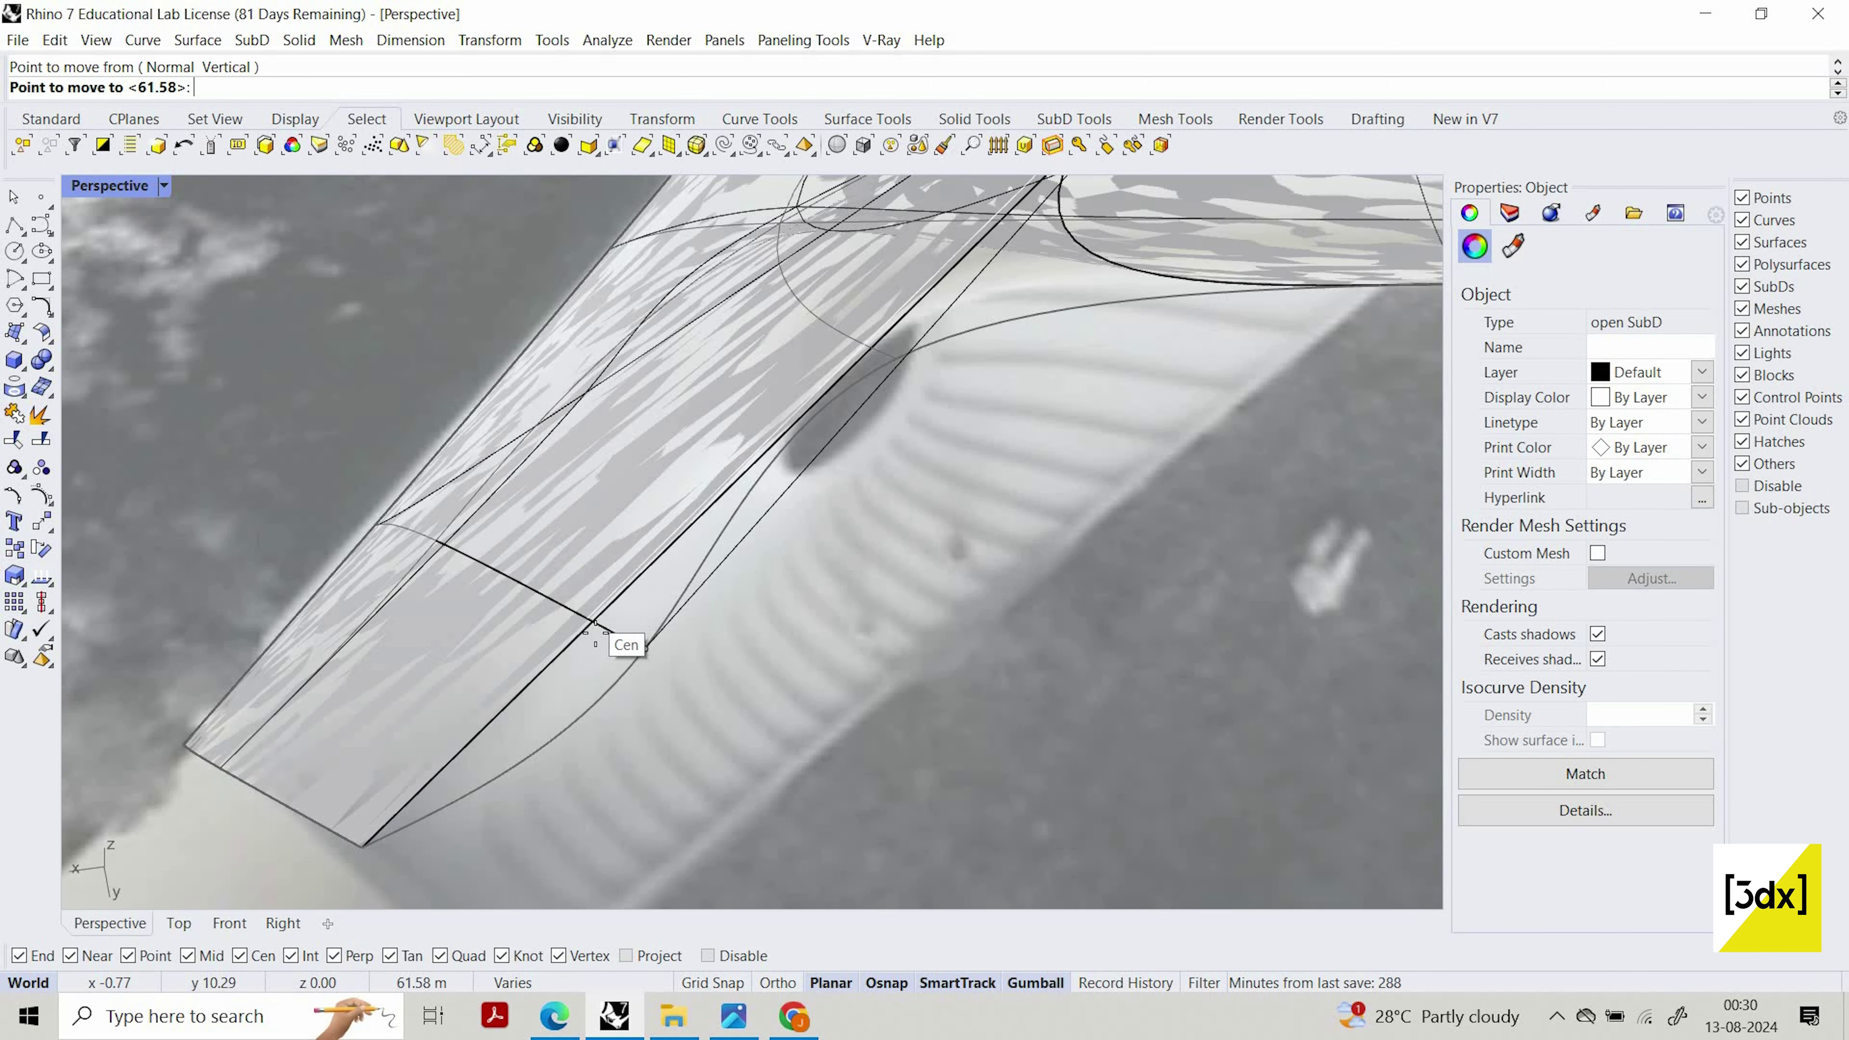
pyautogui.press('Escape')
pyautogui.scroll(-6, 745, 612)
pyautogui.moveTo(745, 612); pyautogui.dragTo(677, 624, button='right')
pyautogui.press('Escape')
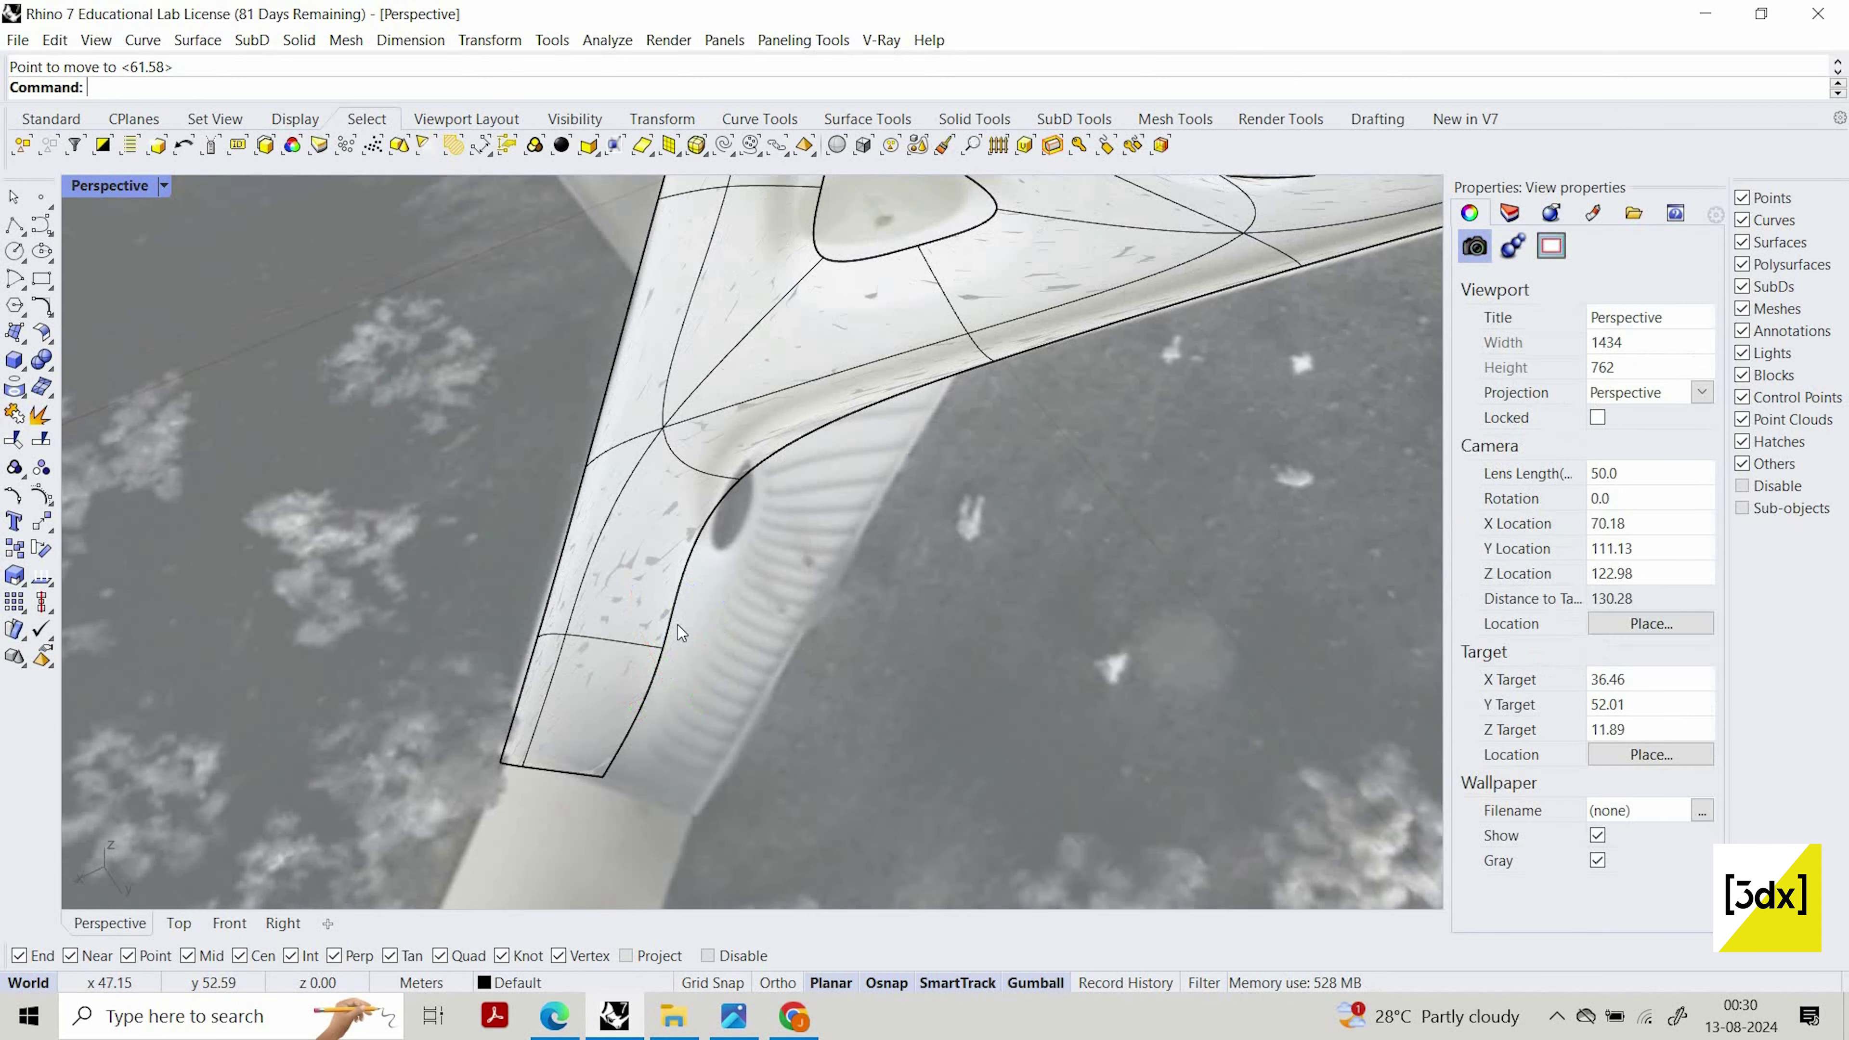
# Move the same short-arm boundary vertex about 1.3 m farther inward along its cross edge to straighten the arm's side
pyautogui.scroll(10, 681, 624)
pyautogui.keyDown('ctrl'); pyautogui.keyDown('shift'); pyautogui.click(699, 625); pyautogui.keyUp('shift'); pyautogui.keyUp('ctrl')
pyautogui.write('move')
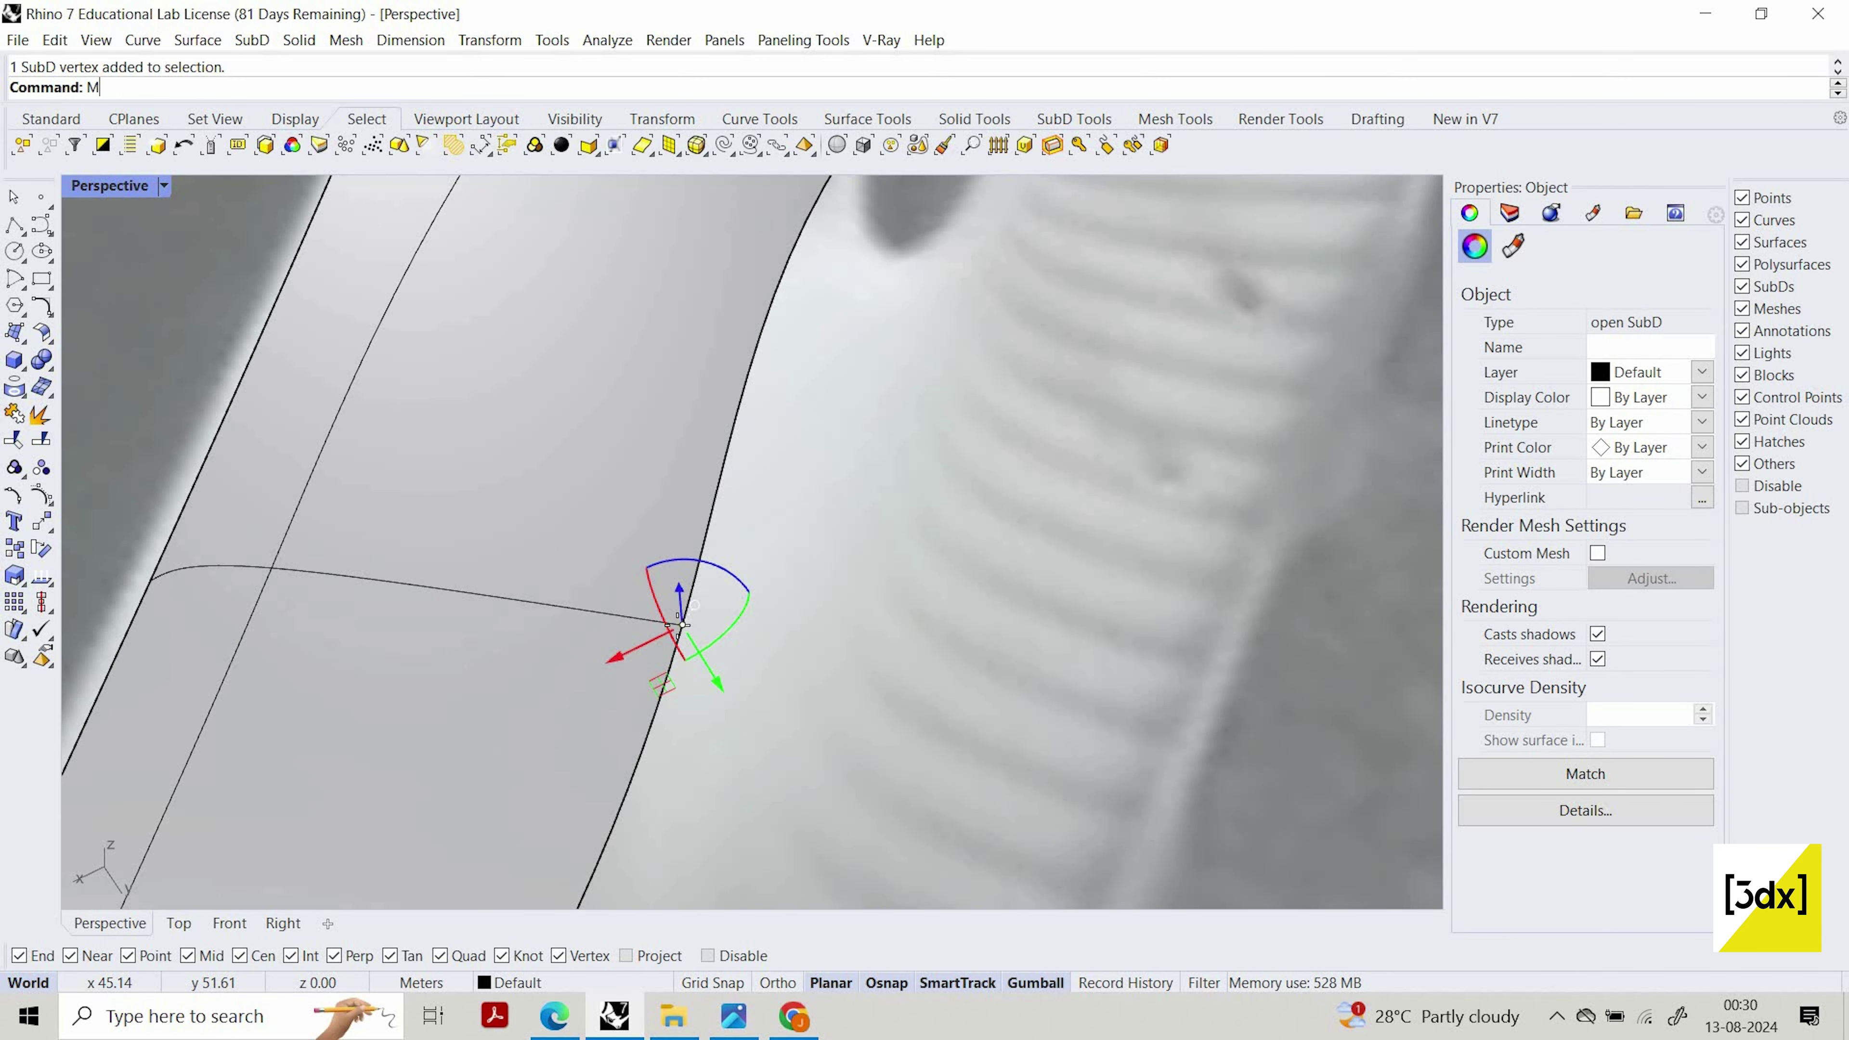
pyautogui.press('Return')
pyautogui.click(697, 624)
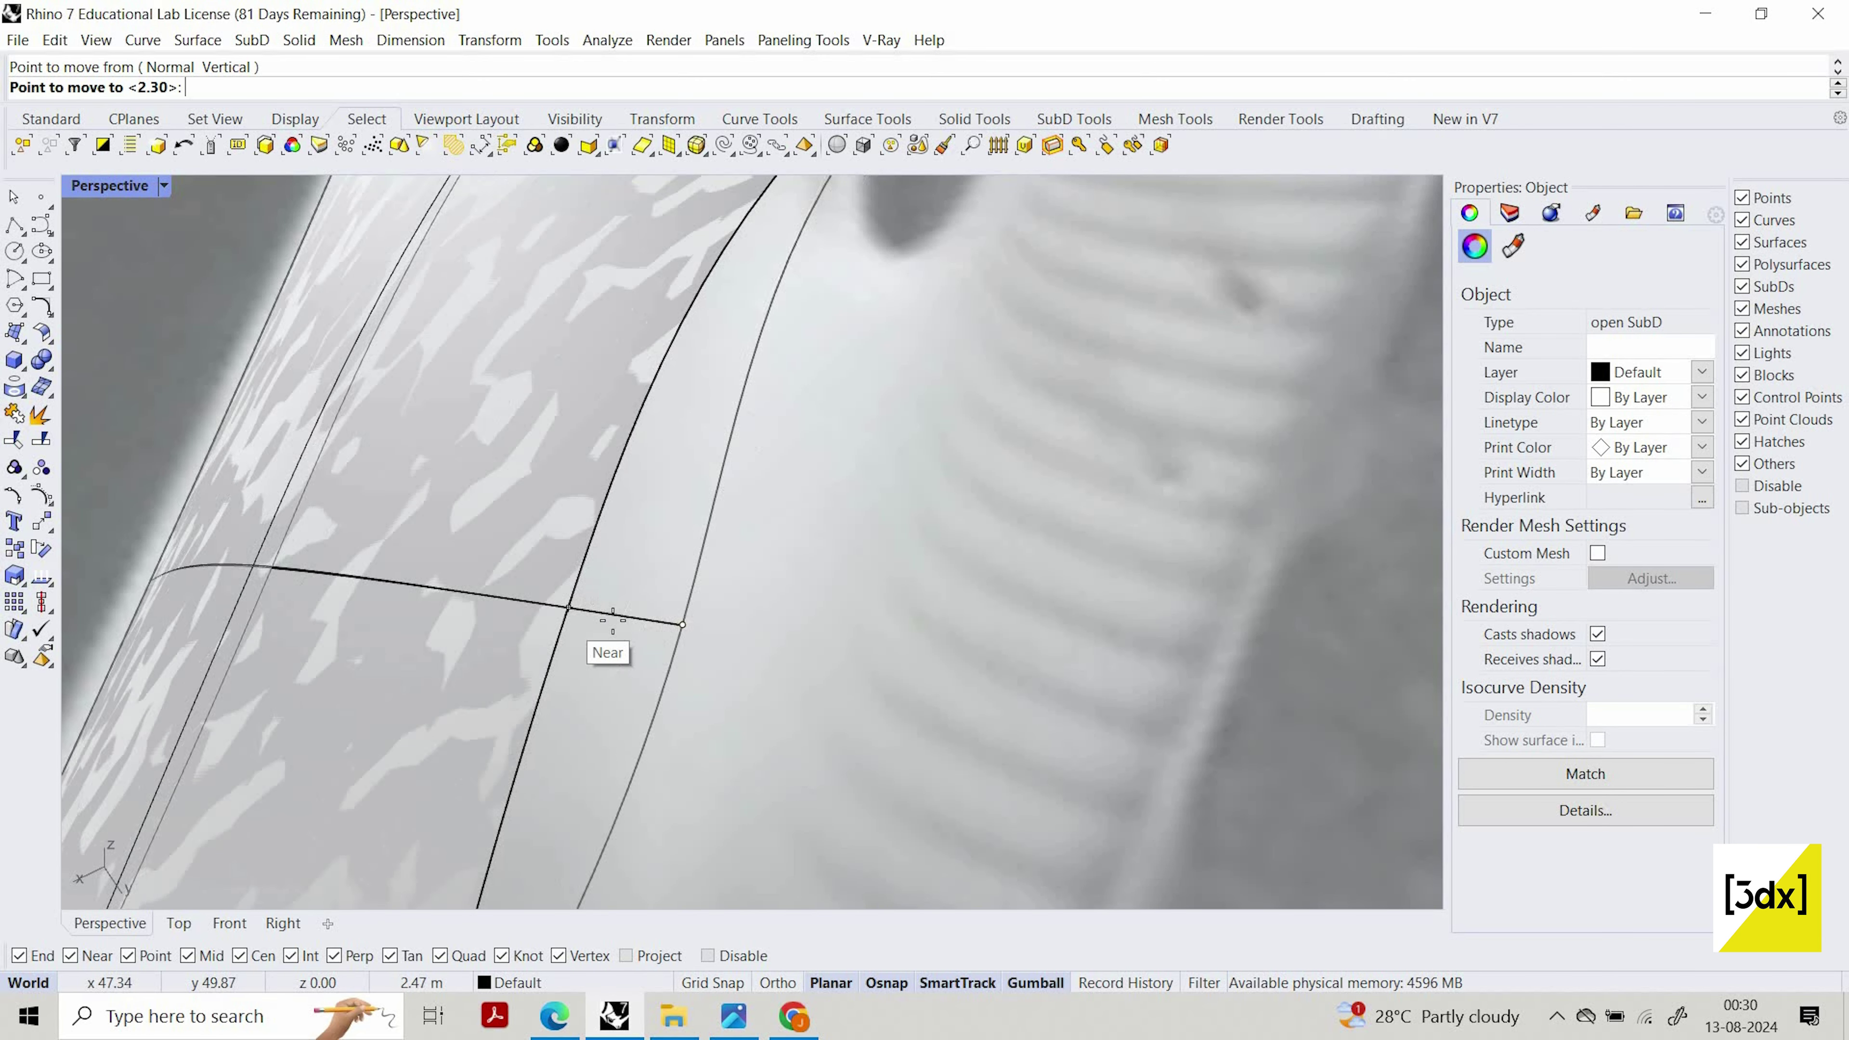
pyautogui.click(619, 622)
pyautogui.scroll(-8, 873, 603)
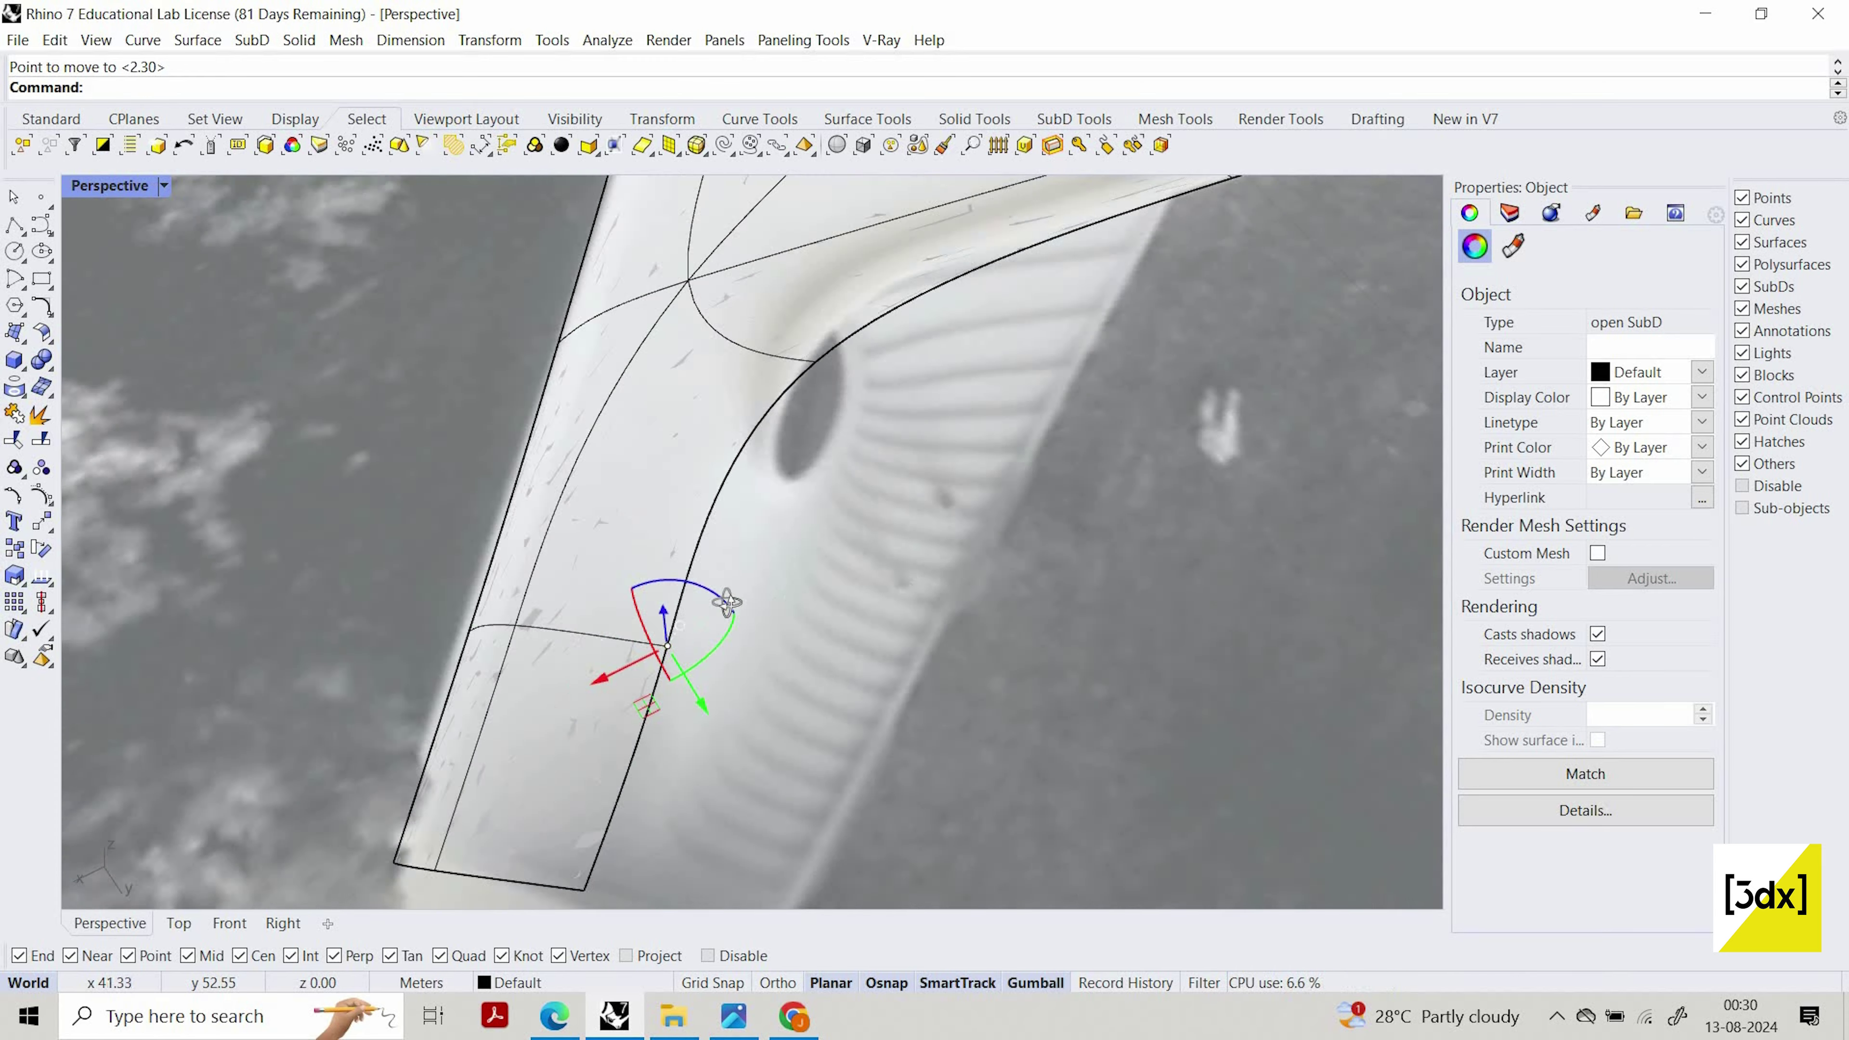
# Move the boundary vertex beside the short arm's oval hole about 1.9 m along the edge to the hole's inner tip
pyautogui.scroll(-6, 870, 596)
pyautogui.moveTo(870, 595); pyautogui.dragTo(809, 731, button='right')
pyautogui.click(809, 731)
pyautogui.scroll(10, 838, 656)
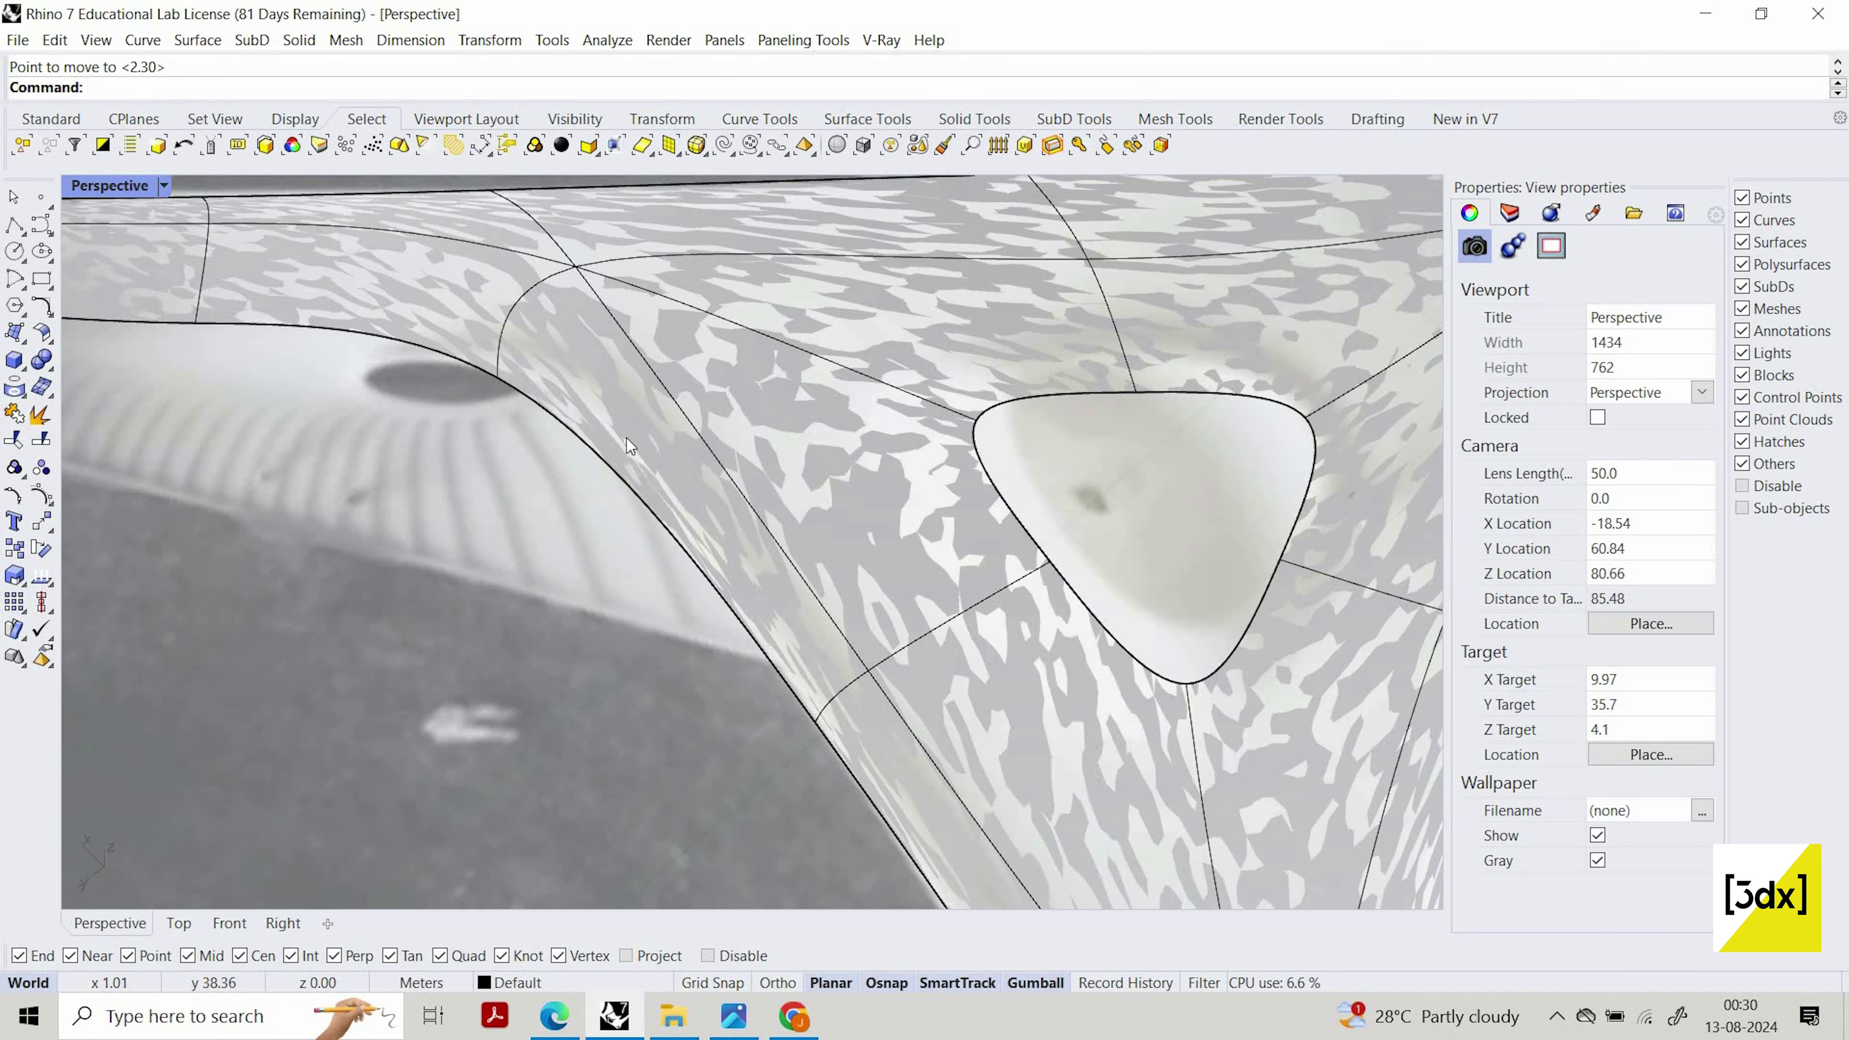
pyautogui.scroll(-6, 627, 437)
pyautogui.moveTo(627, 438); pyautogui.dragTo(707, 390, button='right')
pyautogui.scroll(6, 613, 412)
pyautogui.scroll(-5, 707, 391)
pyautogui.scroll(7, 691, 415)
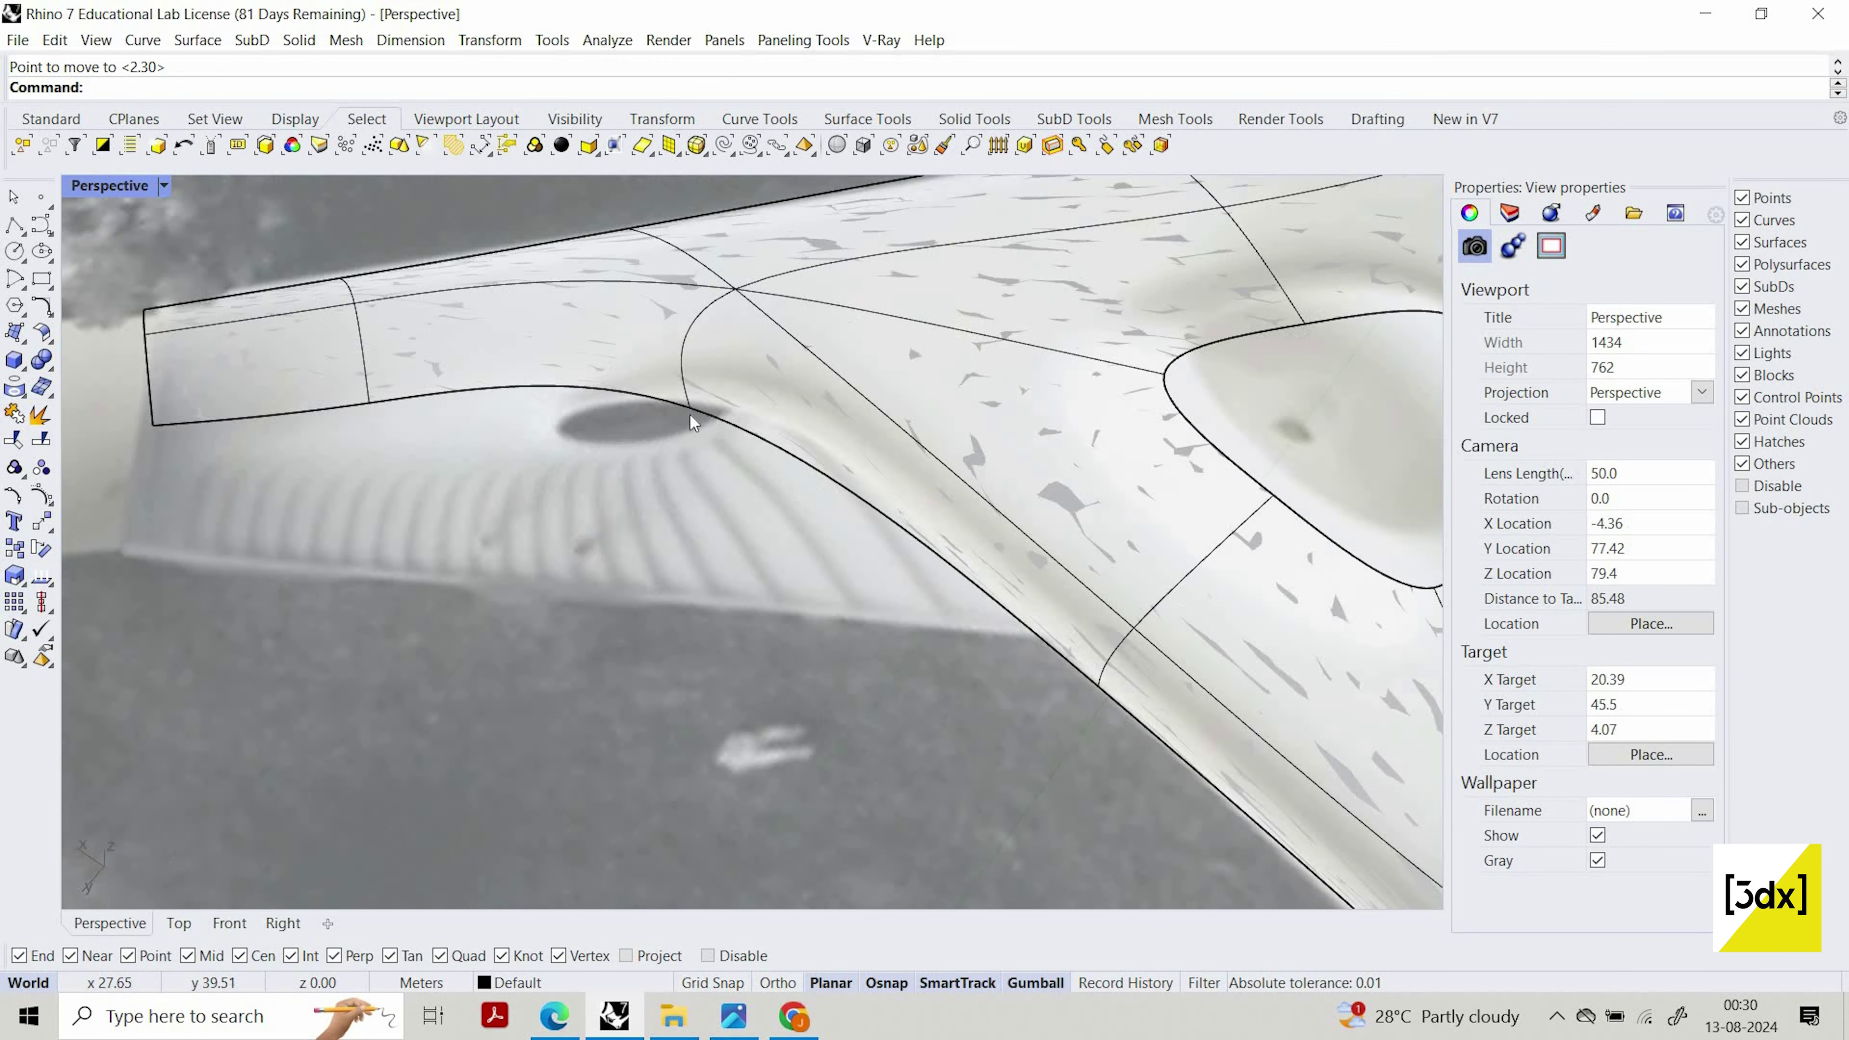
pyautogui.click(685, 413)
pyautogui.press('Escape')
pyautogui.scroll(5, 684, 406)
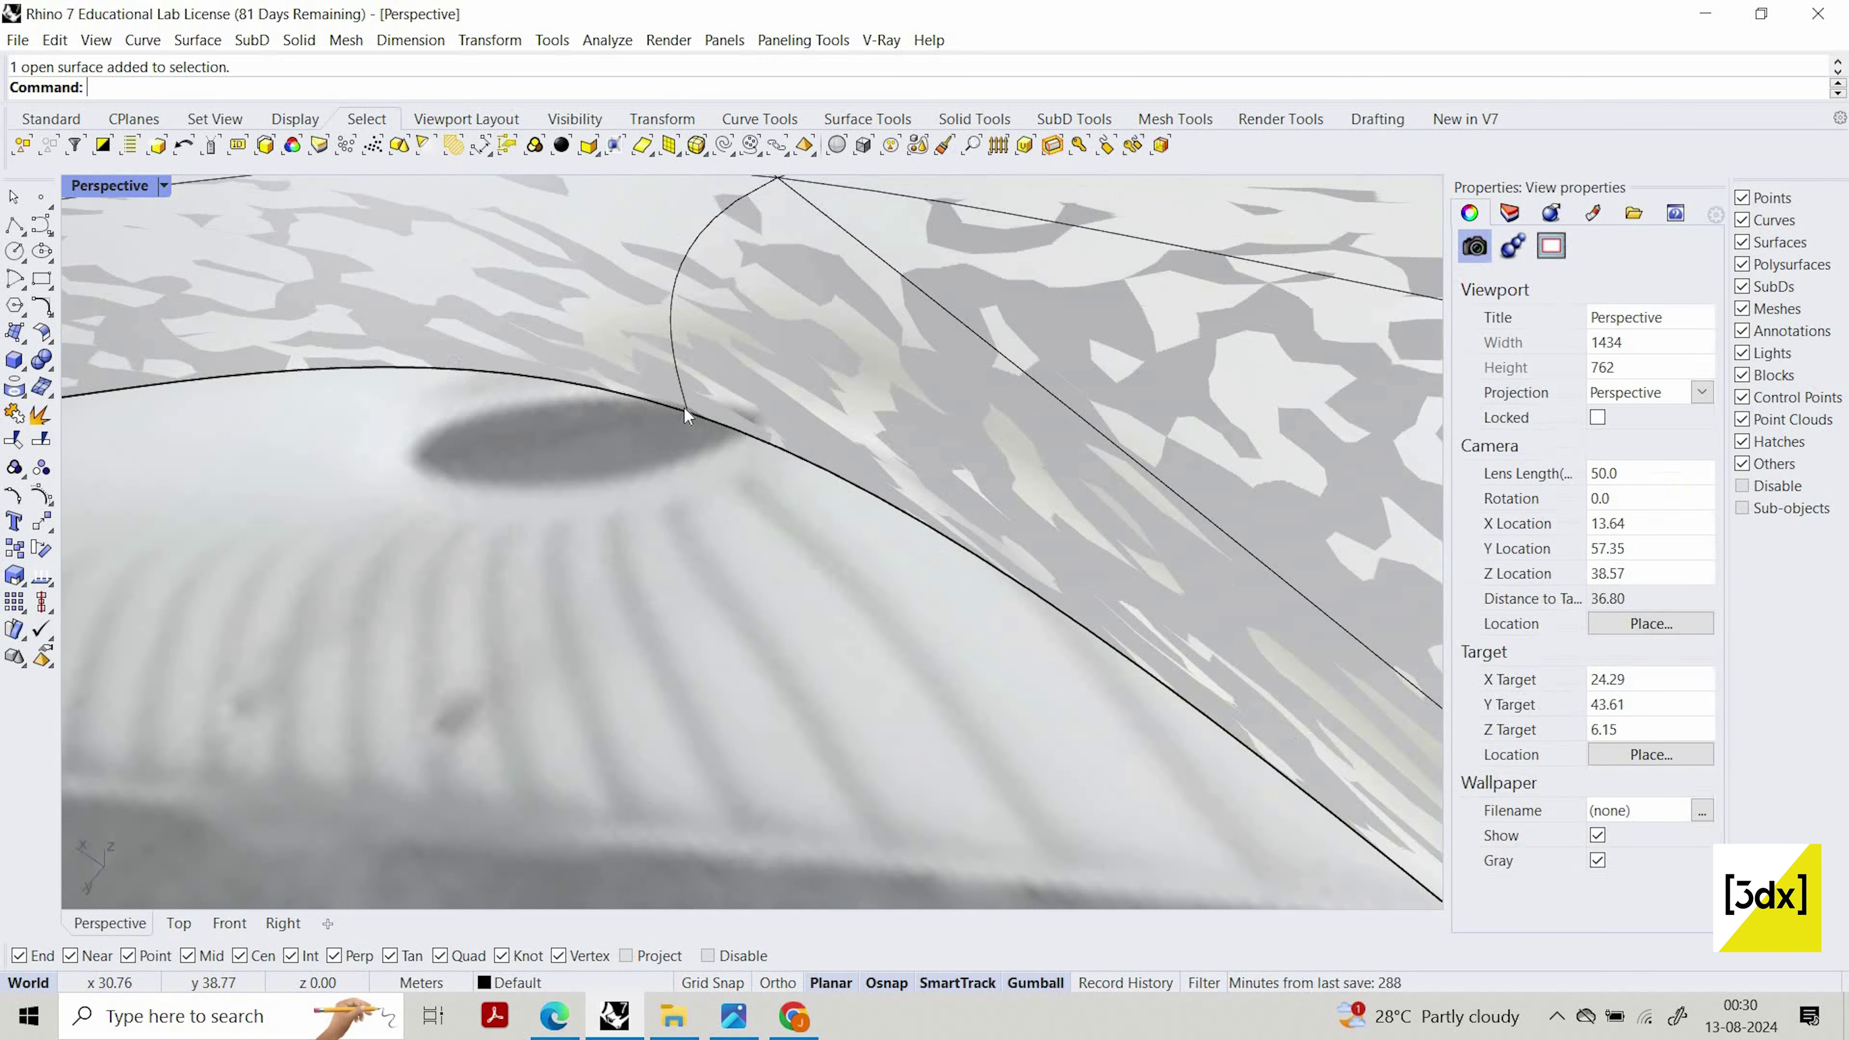
pyautogui.click(702, 418)
pyautogui.write('Move')
pyautogui.press('Return')
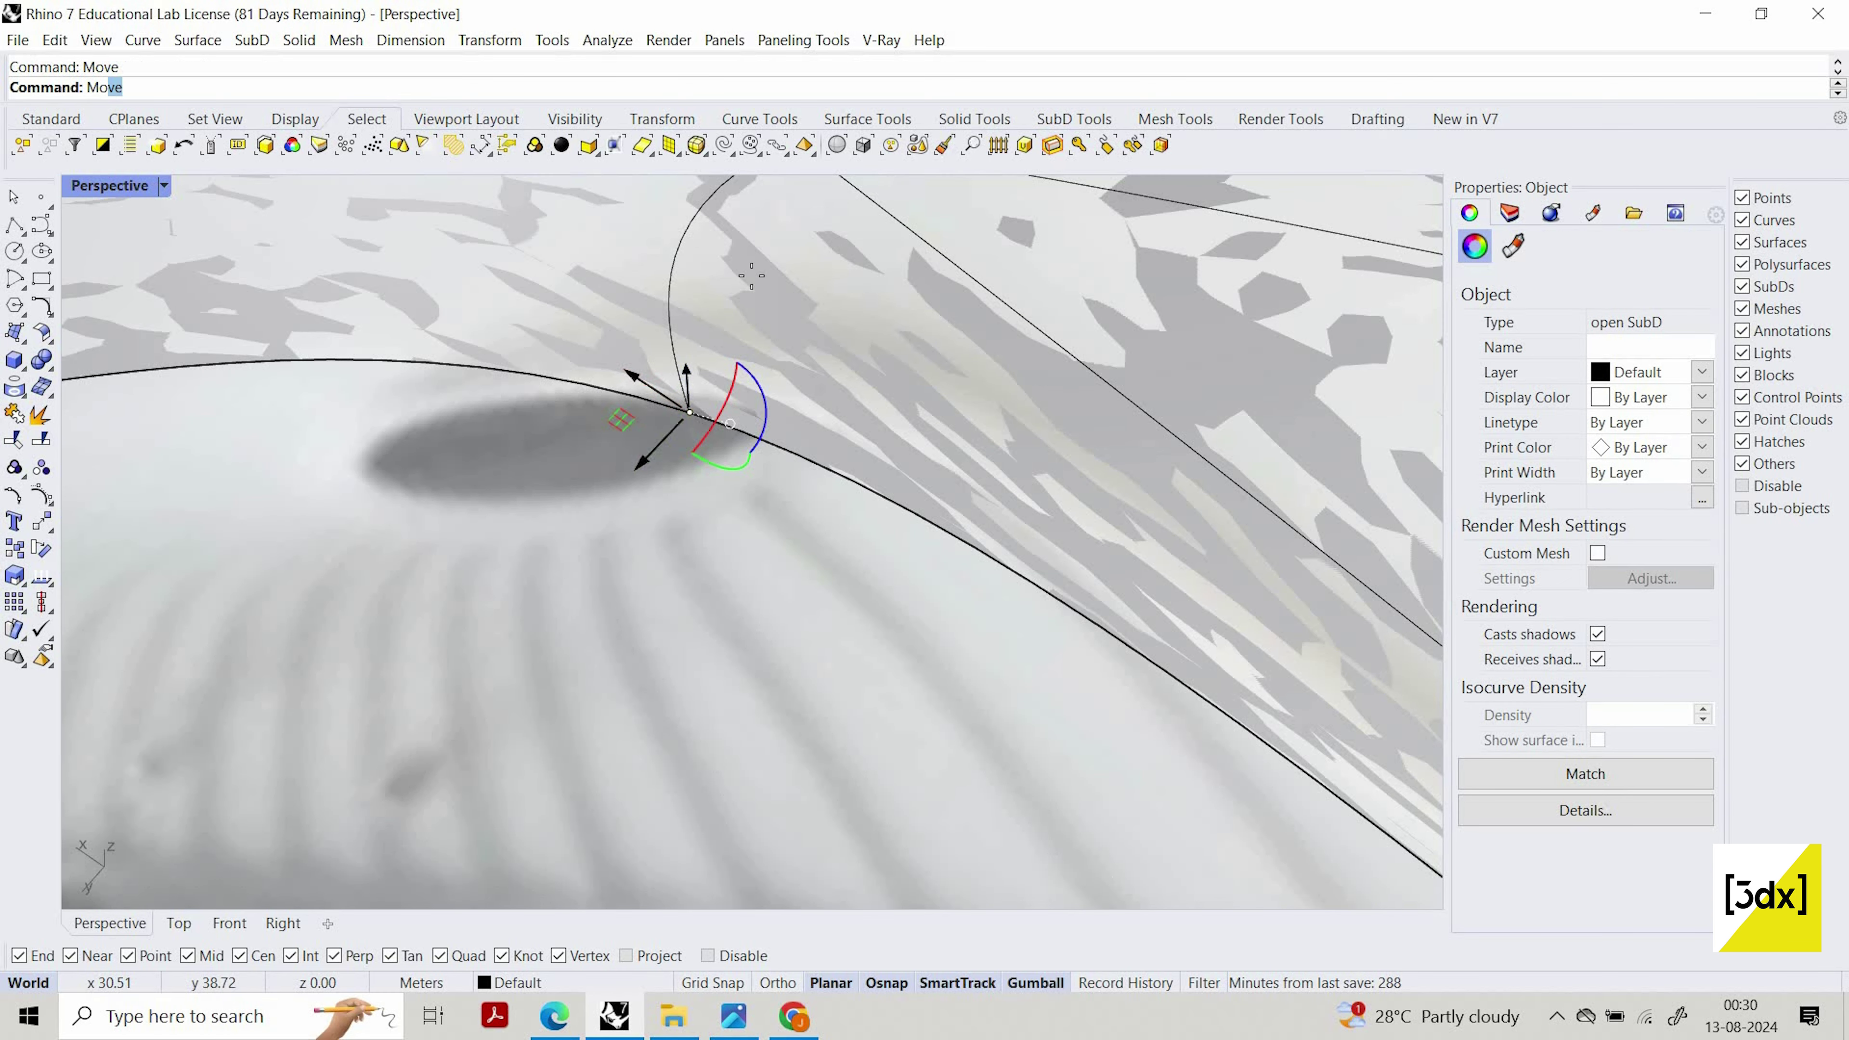
pyautogui.click(691, 413)
pyautogui.click(772, 416)
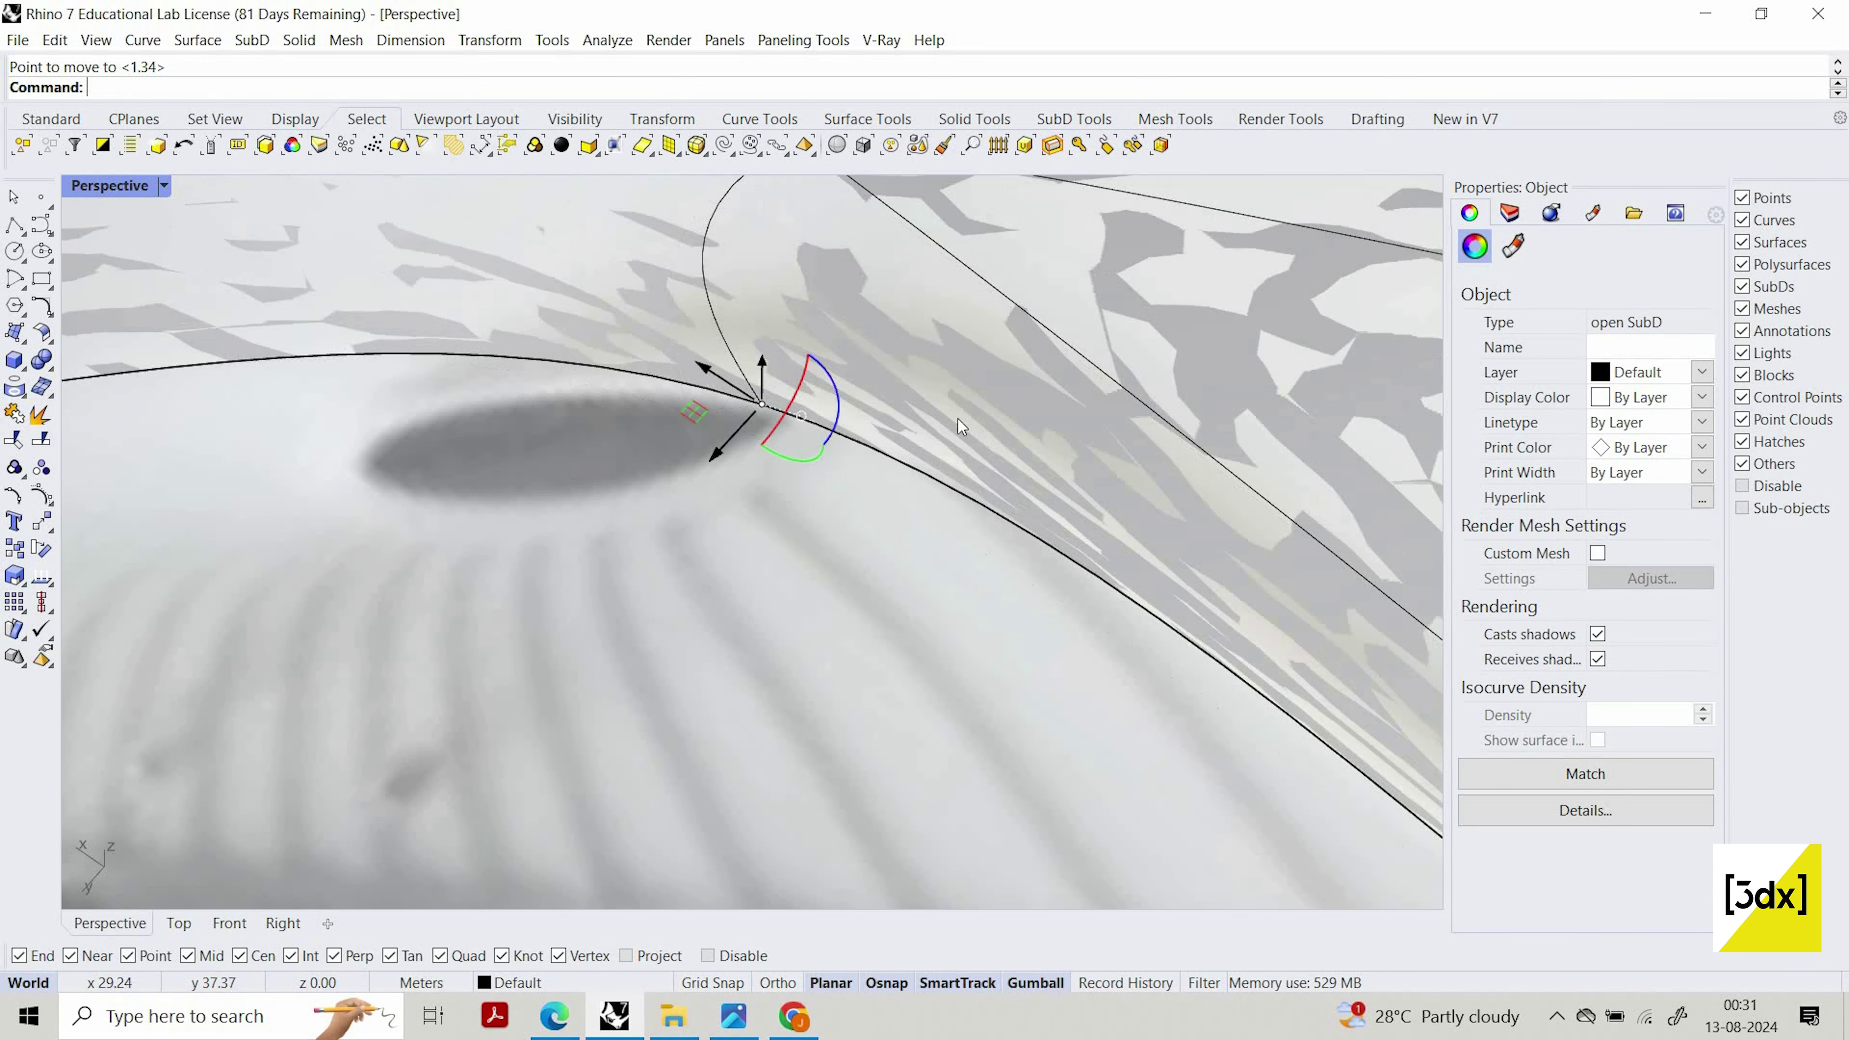
pyautogui.scroll(-7, 695, 361)
pyautogui.press('Escape')
pyautogui.scroll(4, 473, 361)
pyautogui.scroll(-8, 594, 441)
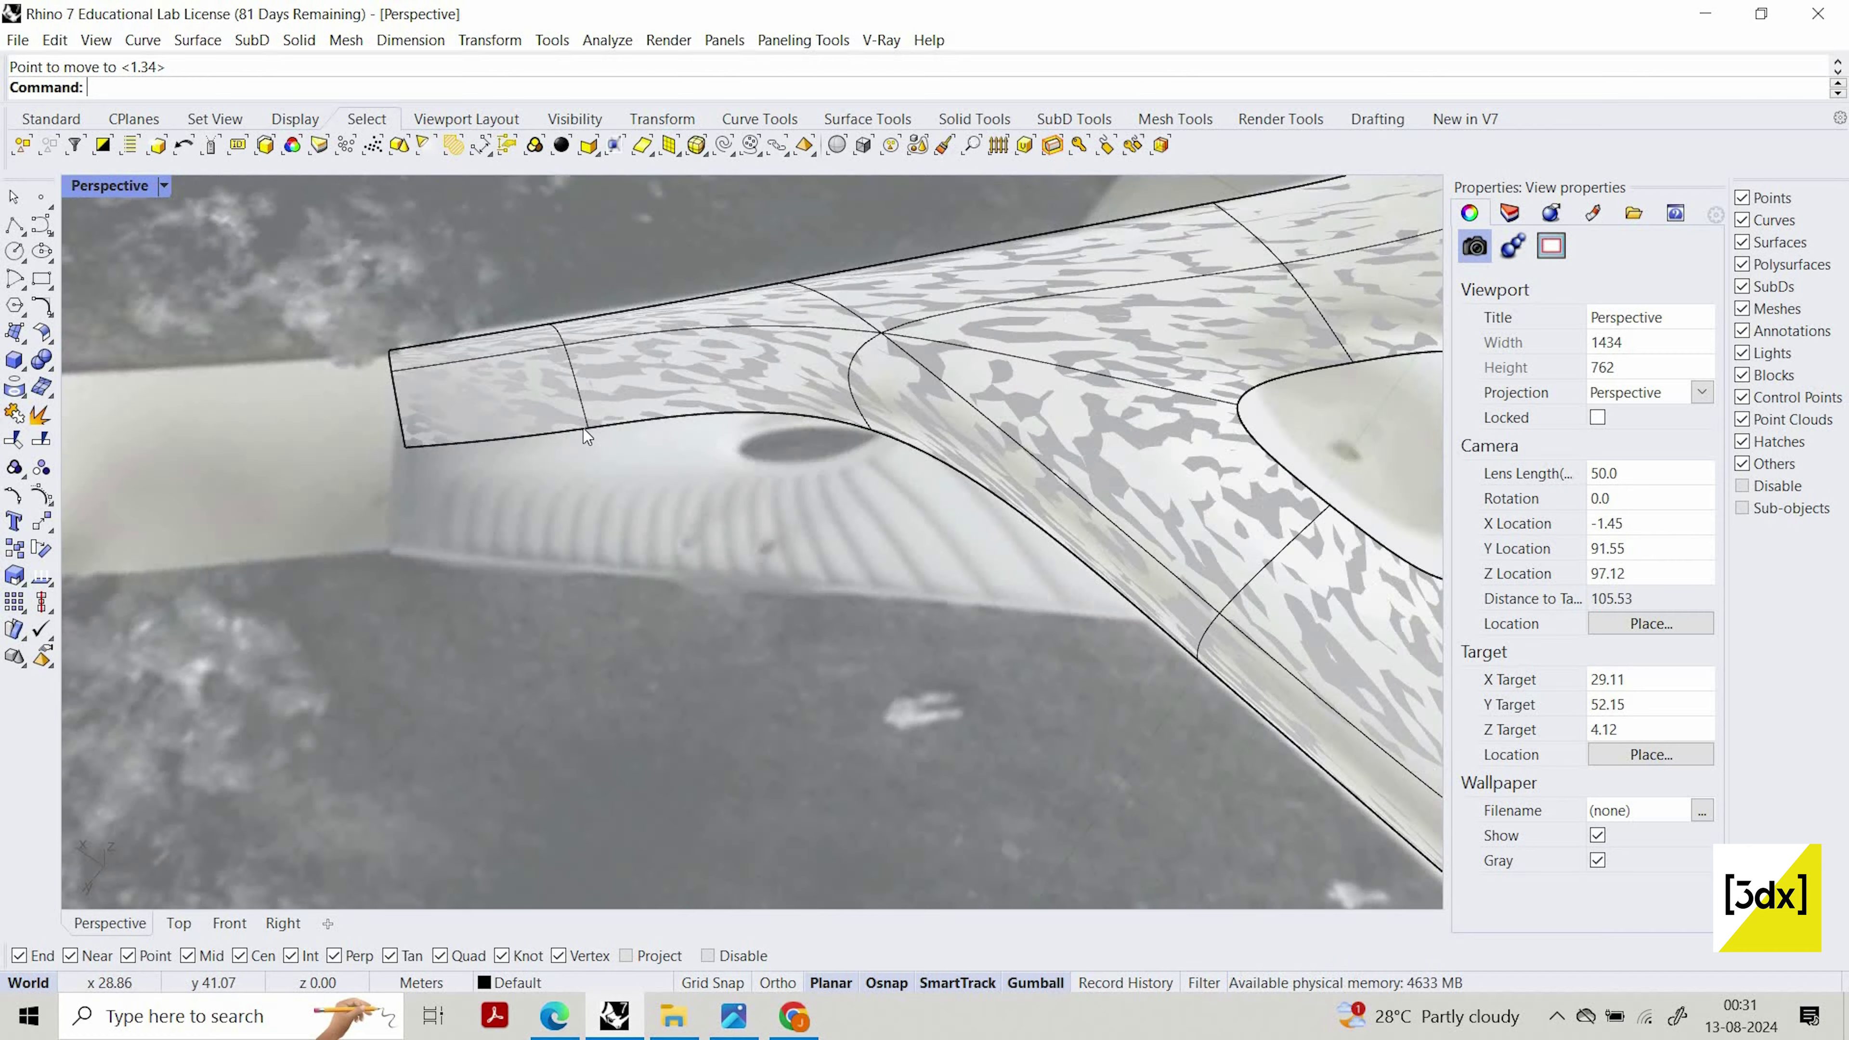
pyautogui.scroll(6, 583, 427)
pyautogui.click(582, 417)
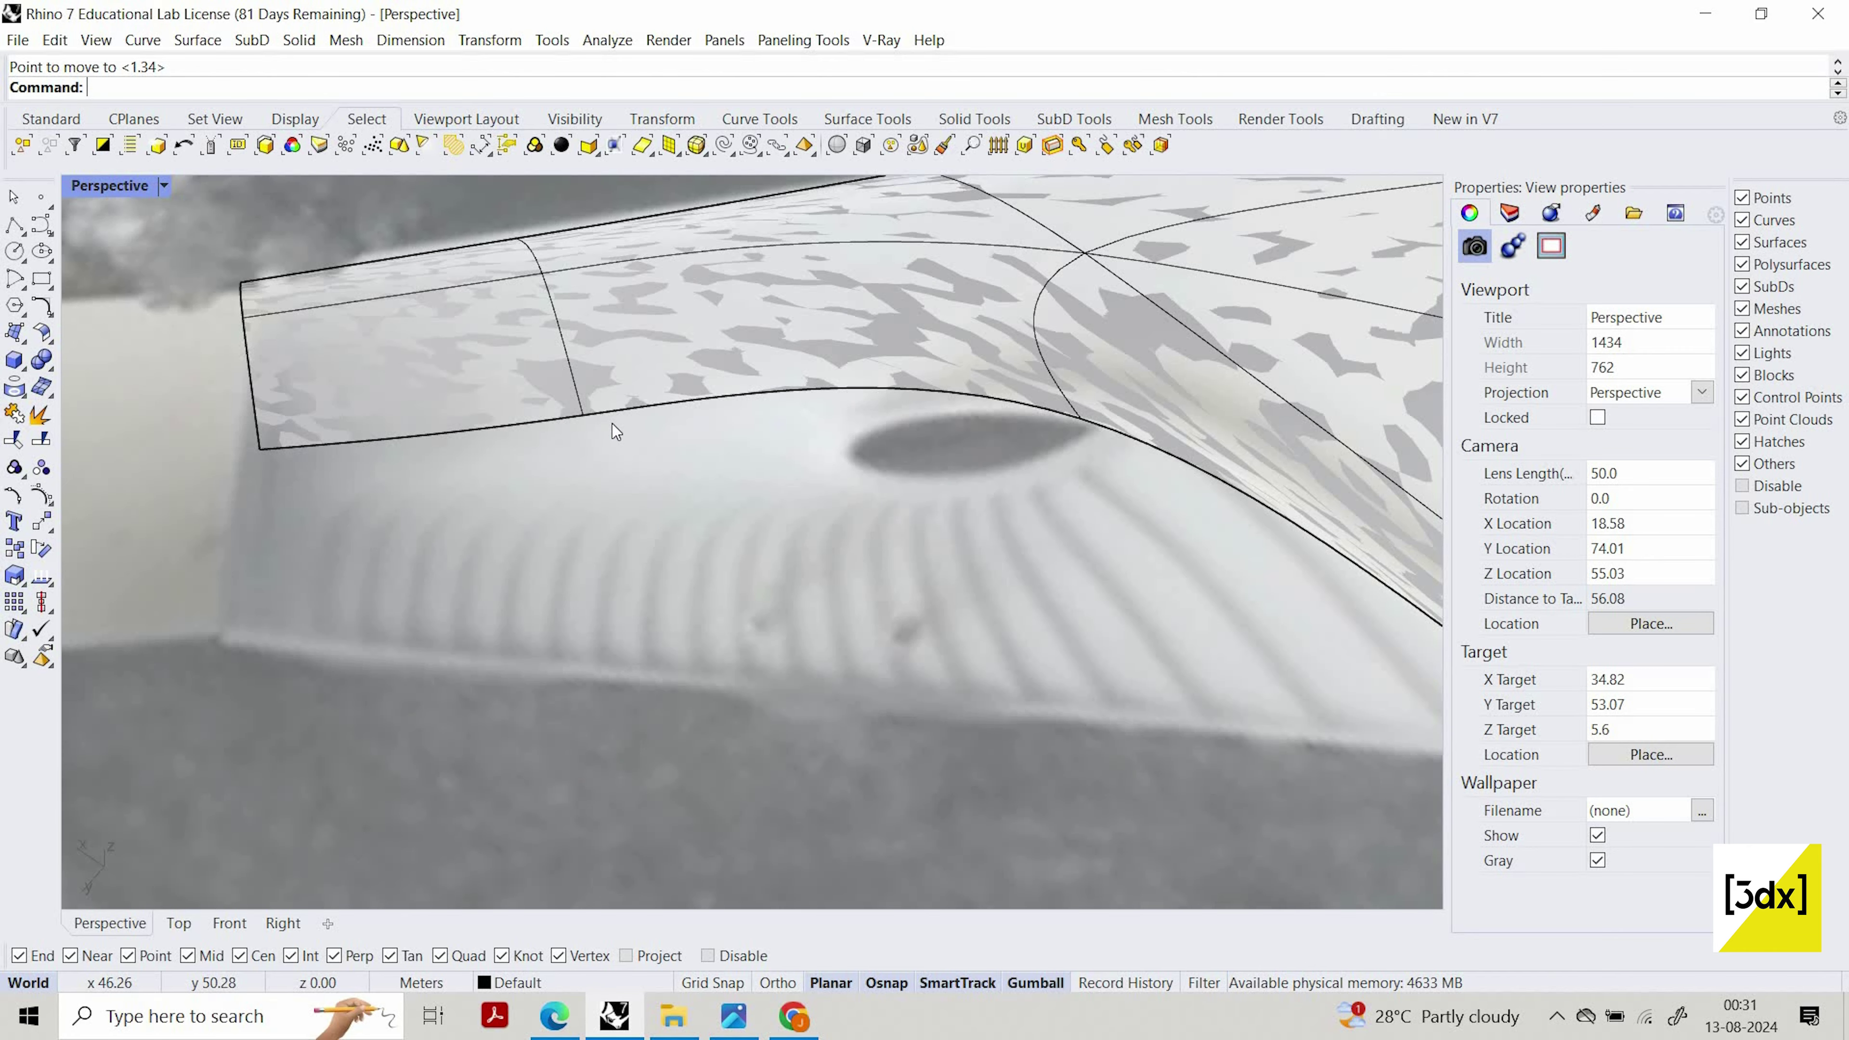
pyautogui.write('M')
pyautogui.press('Return')
pyautogui.click(586, 417)
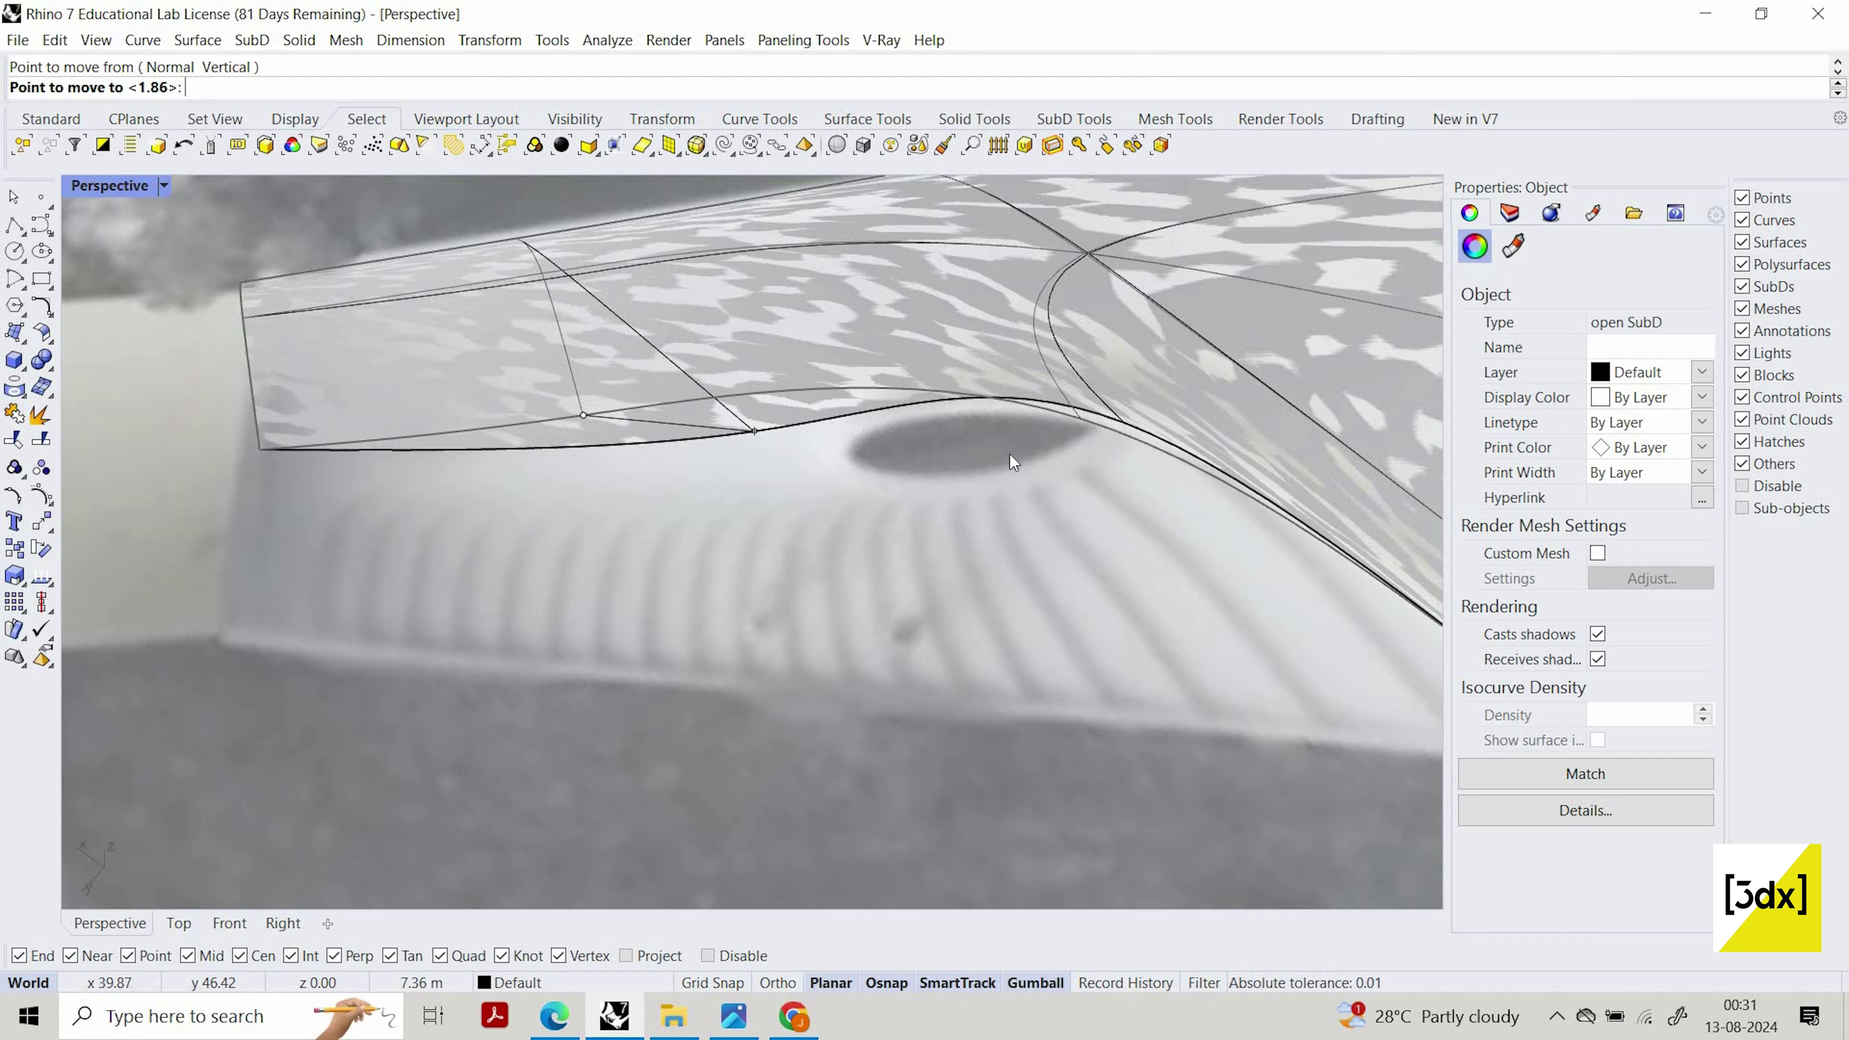
pyautogui.moveTo(1009, 453); pyautogui.dragTo(872, 483, button='right')
pyautogui.scroll(-5, 871, 483)
pyautogui.press('Escape')
pyautogui.press('Escape')
# Examine the fit of the deck's three arms to the reference image from several angles, ending at the short arm's end
pyautogui.scroll(-7, 1011, 473)
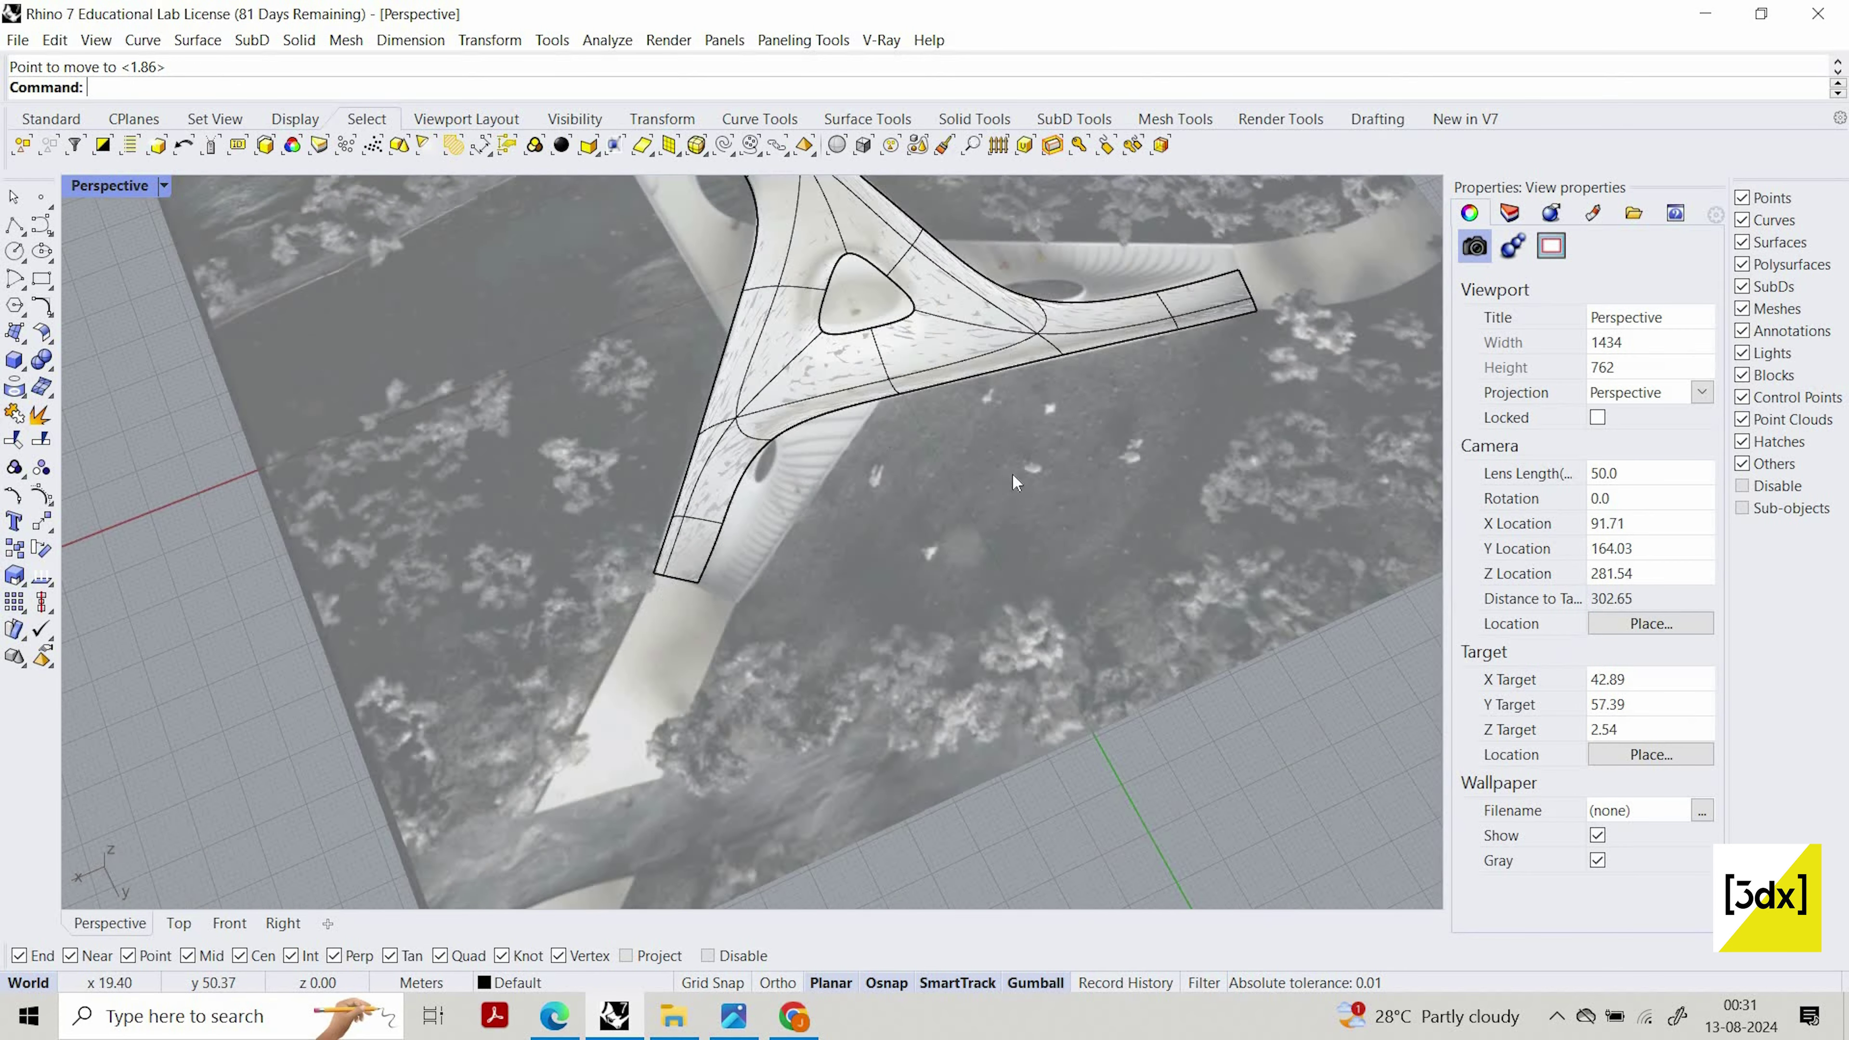
pyautogui.moveTo(1011, 473); pyautogui.dragTo(896, 470, button='right')
pyautogui.scroll(-4, 903, 466)
pyautogui.scroll(15, 1030, 579)
pyautogui.scroll(-6, 1048, 663)
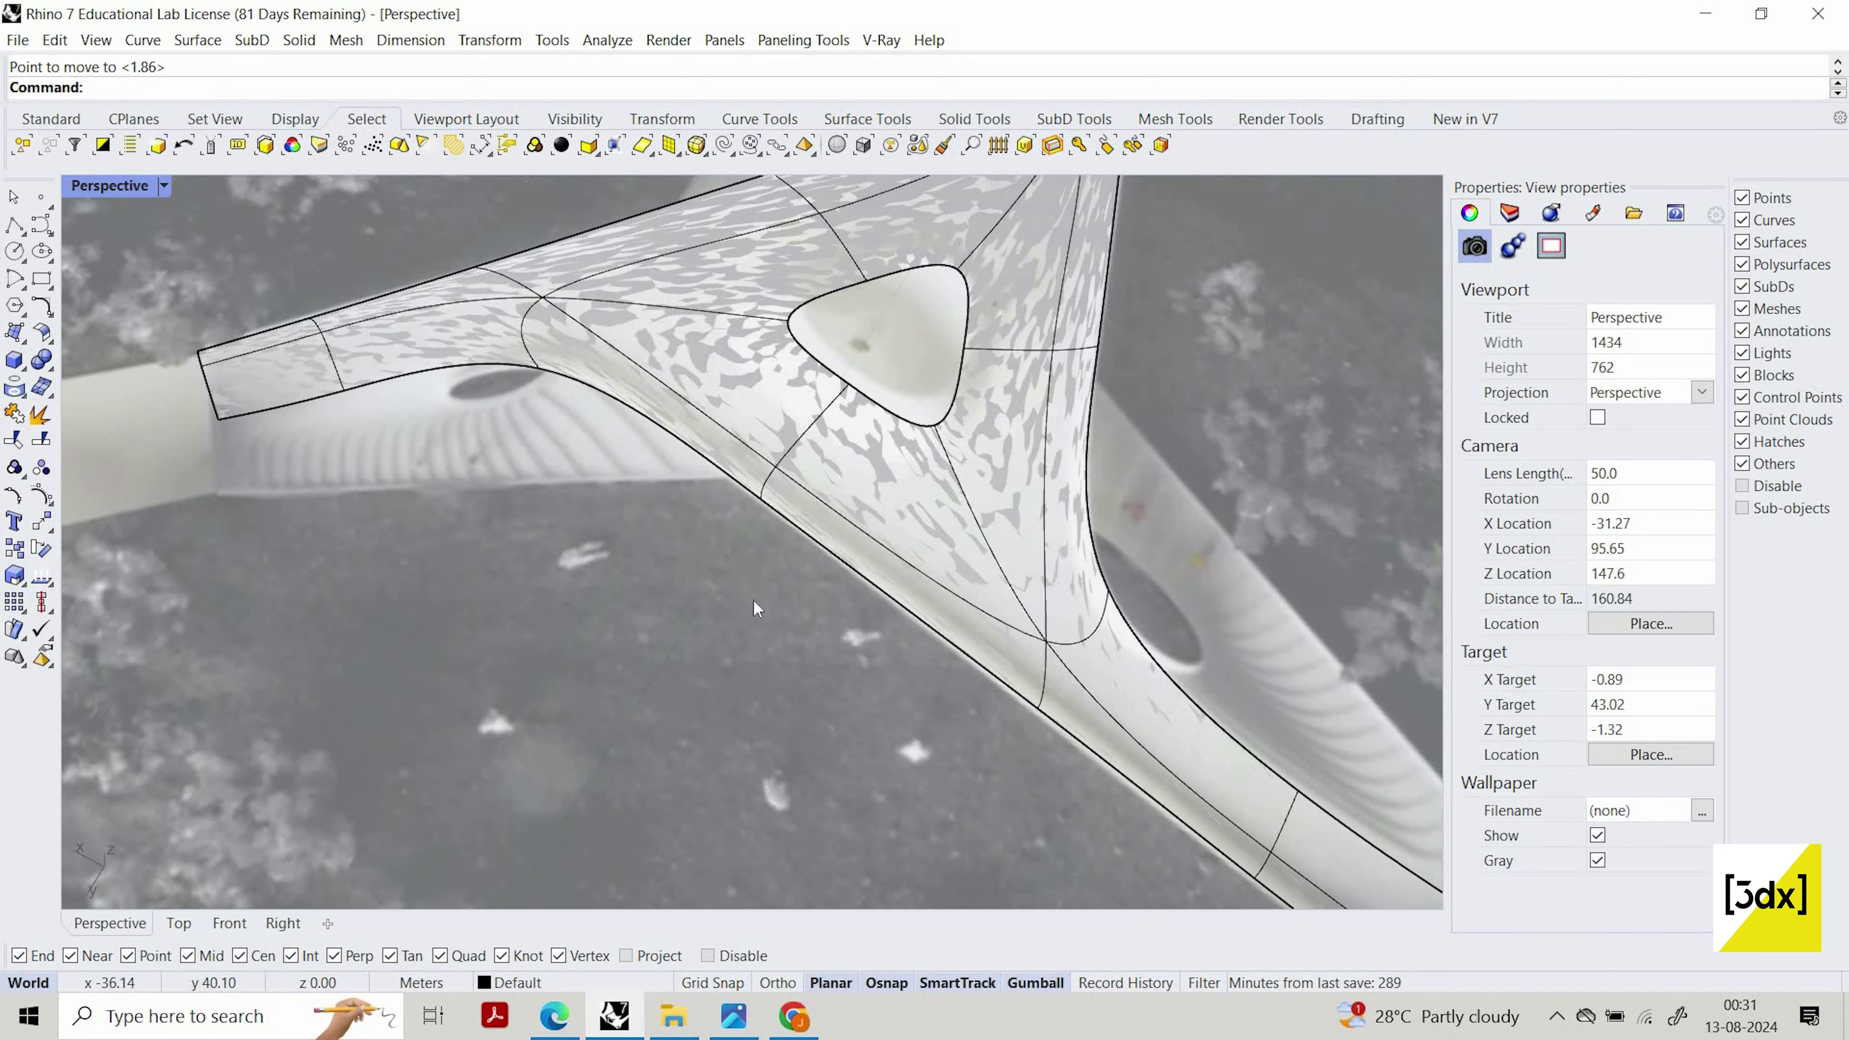
pyautogui.moveTo(1019, 473); pyautogui.dragTo(873, 492, button='right')
pyautogui.scroll(-10, 760, 582)
pyautogui.scroll(8, 786, 393)
pyautogui.moveTo(1033, 634); pyautogui.dragTo(991, 641, button='right')
pyautogui.scroll(-8, 691, 357)
pyautogui.moveTo(953, 576); pyautogui.dragTo(862, 590, button='right')
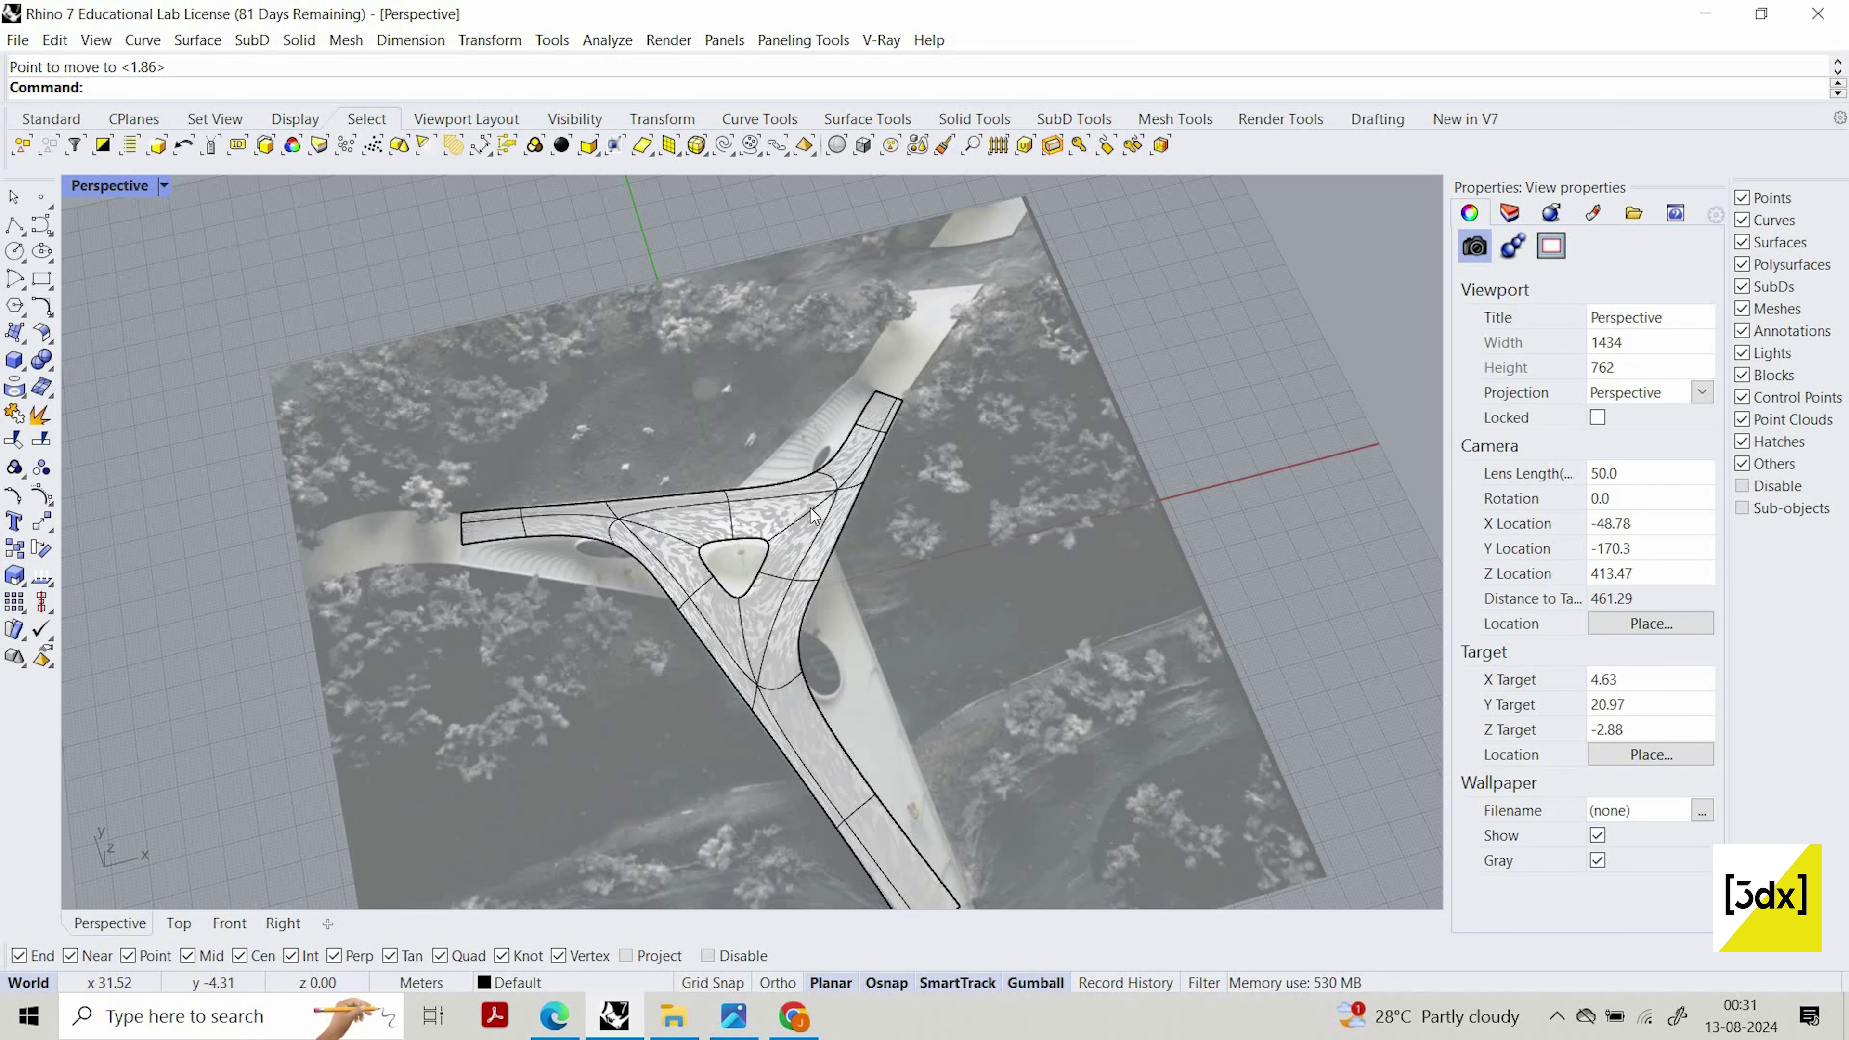
pyautogui.scroll(3, 902, 446)
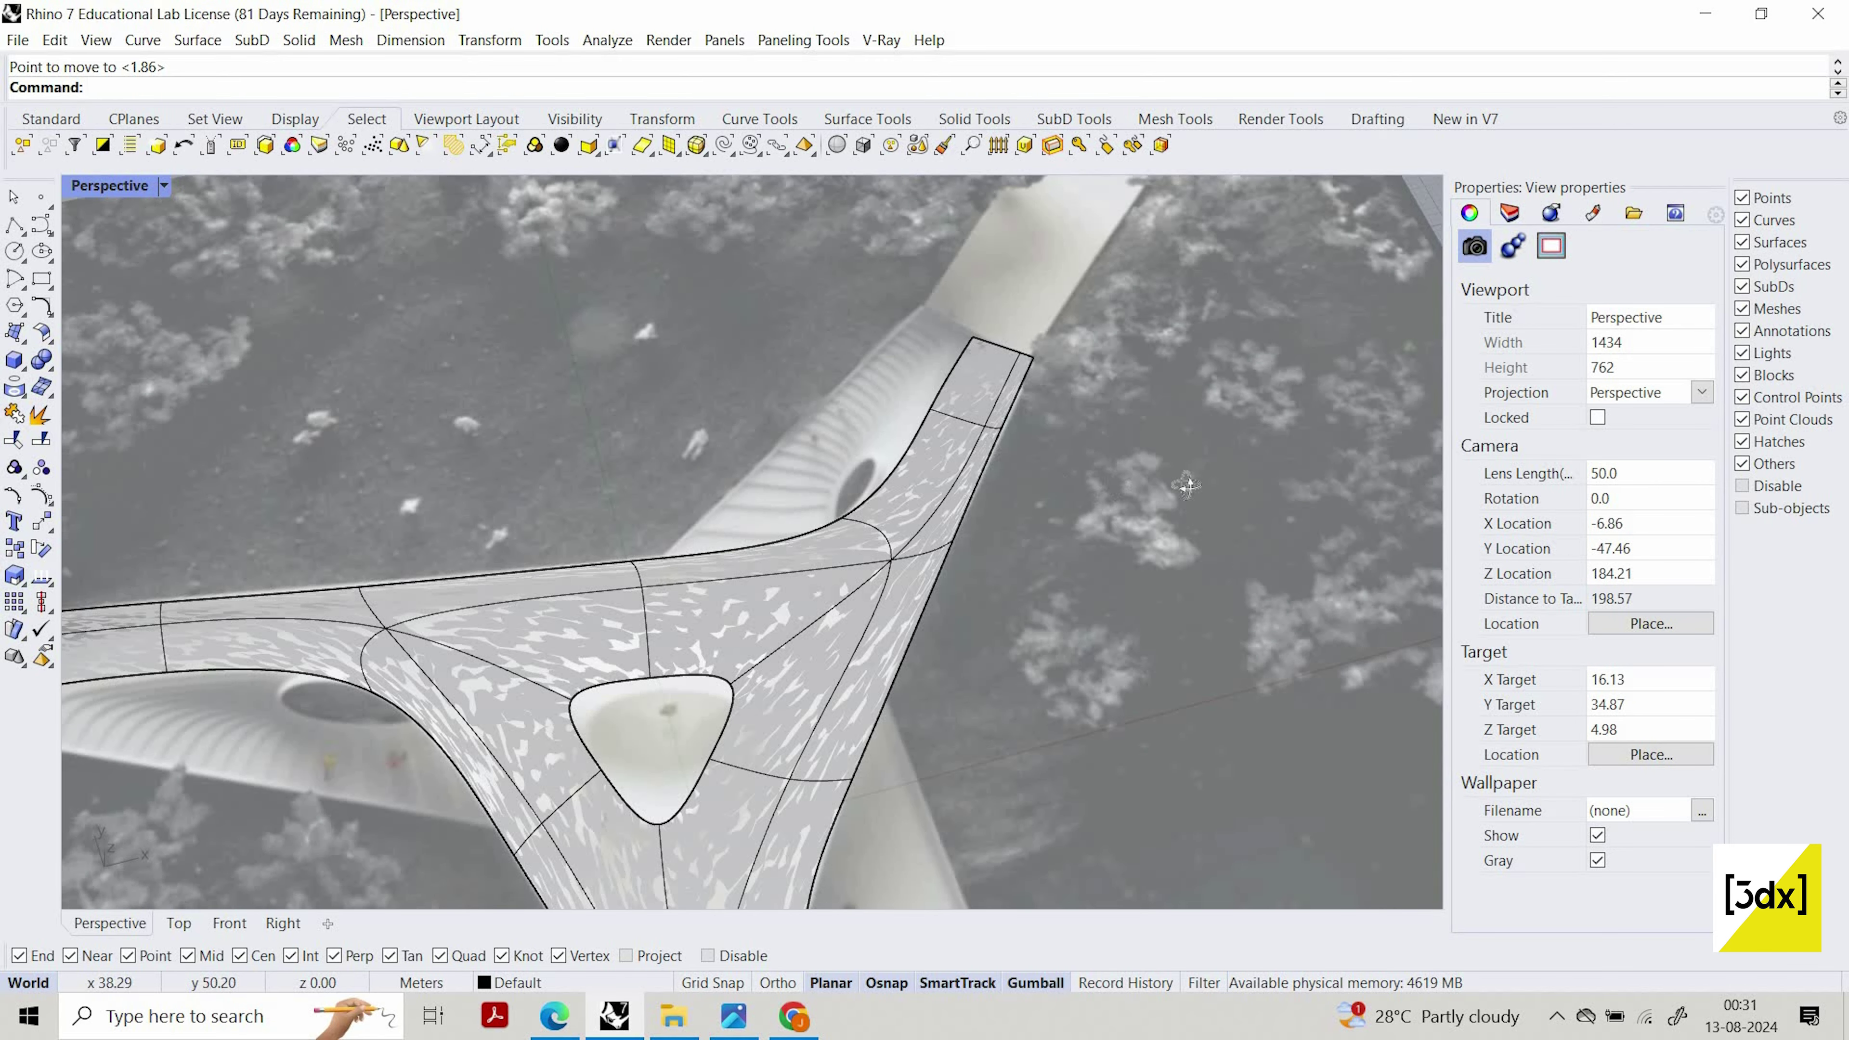
pyautogui.moveTo(1186, 486); pyautogui.dragTo(1270, 485, button='right')
pyautogui.scroll(3, 864, 454)
pyautogui.moveTo(864, 453); pyautogui.dragTo(1150, 499, button='right')
pyautogui.scroll(-3, 832, 446)
pyautogui.scroll(6, 779, 452)
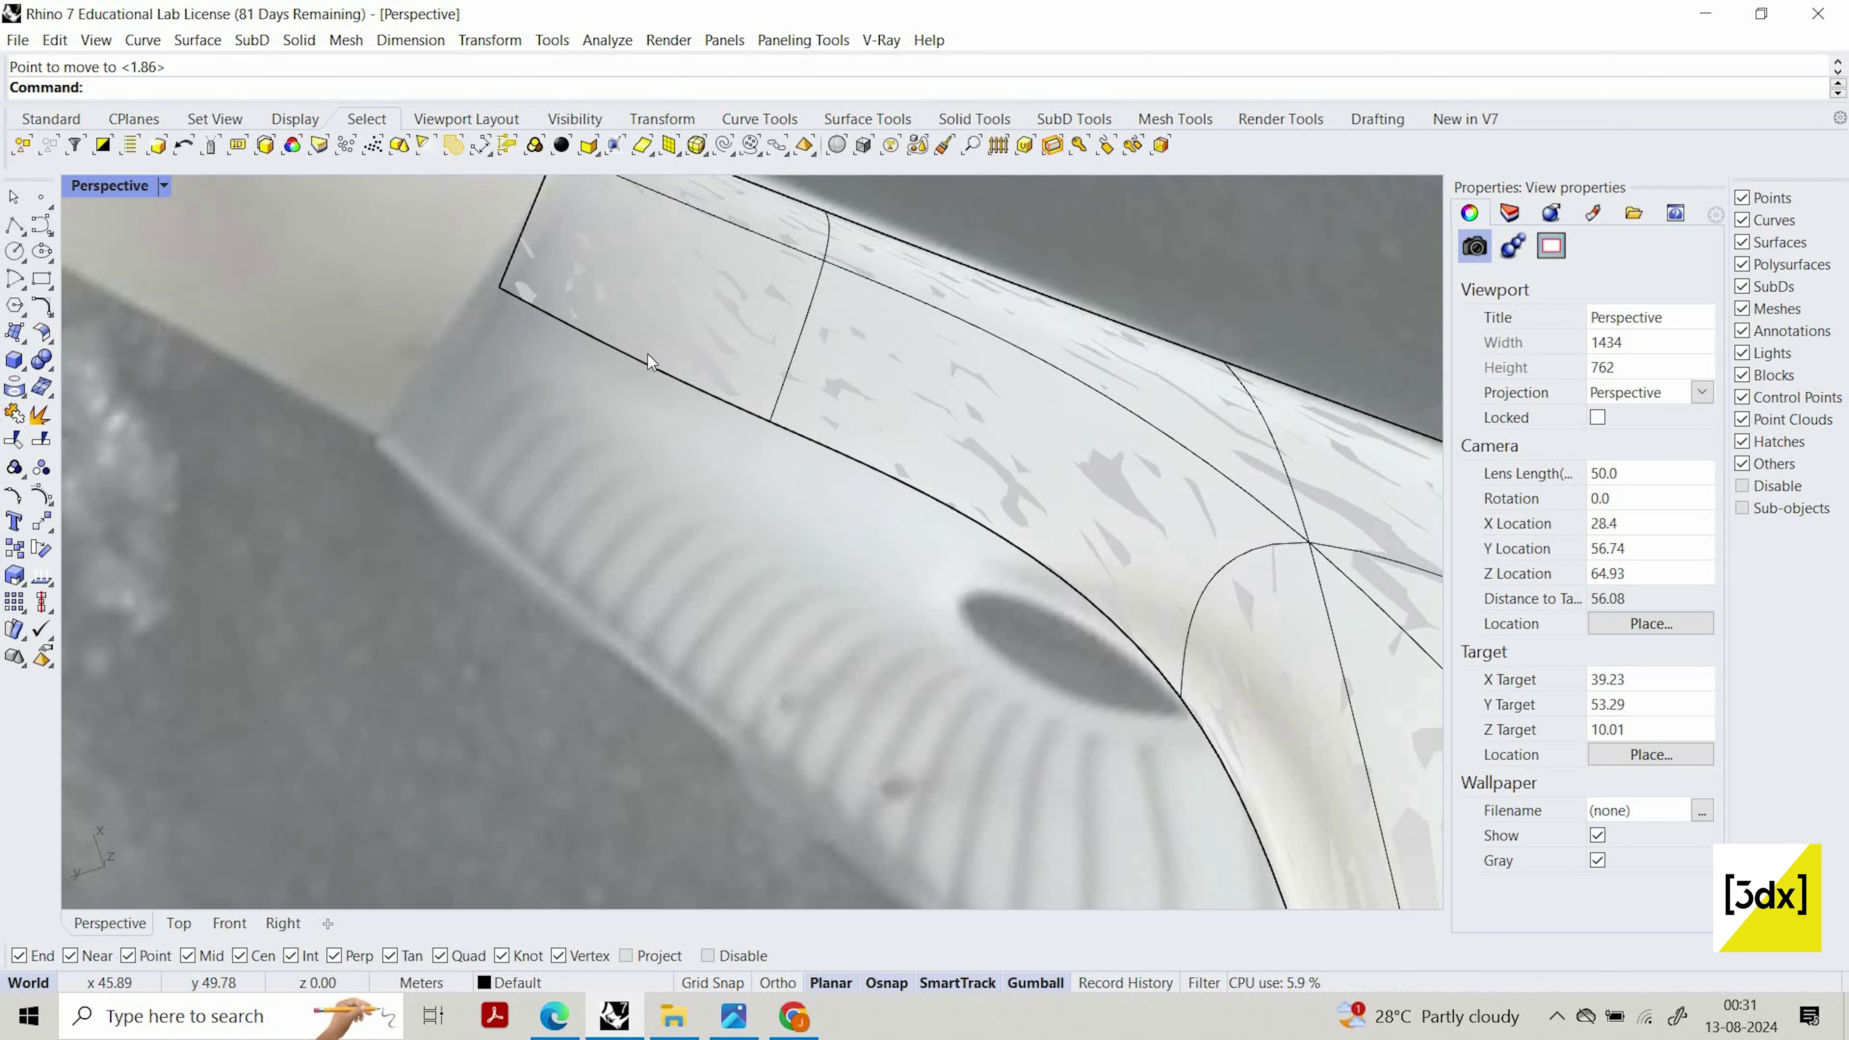
# Move the short arm's end corner vertex on the oval-hole side about 1 m outward to line up with the reference
pyautogui.moveTo(647, 354); pyautogui.dragTo(600, 360, button='right')
pyautogui.keyDown('ctrl'); pyautogui.keyDown('shift'); pyautogui.click(600, 360); pyautogui.keyUp('shift'); pyautogui.keyUp('ctrl')
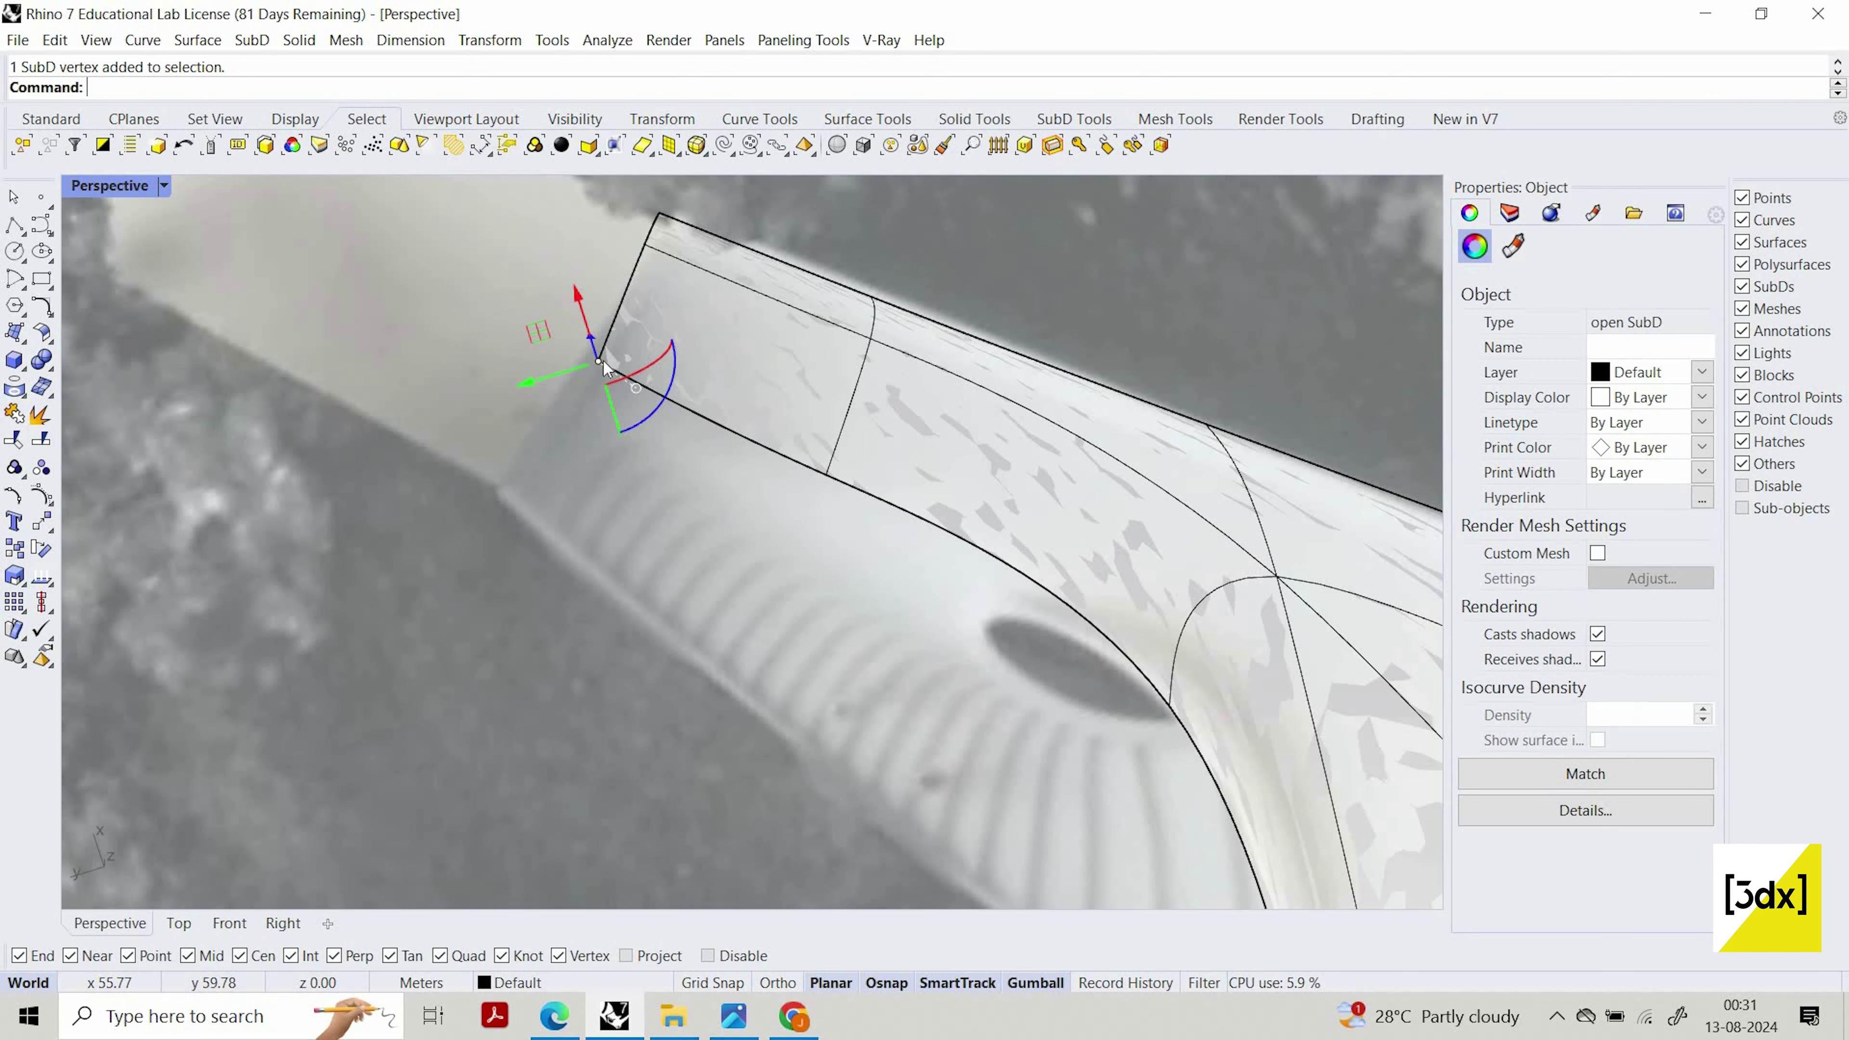
pyautogui.write('move')
pyautogui.press('Return')
pyautogui.click(599, 361)
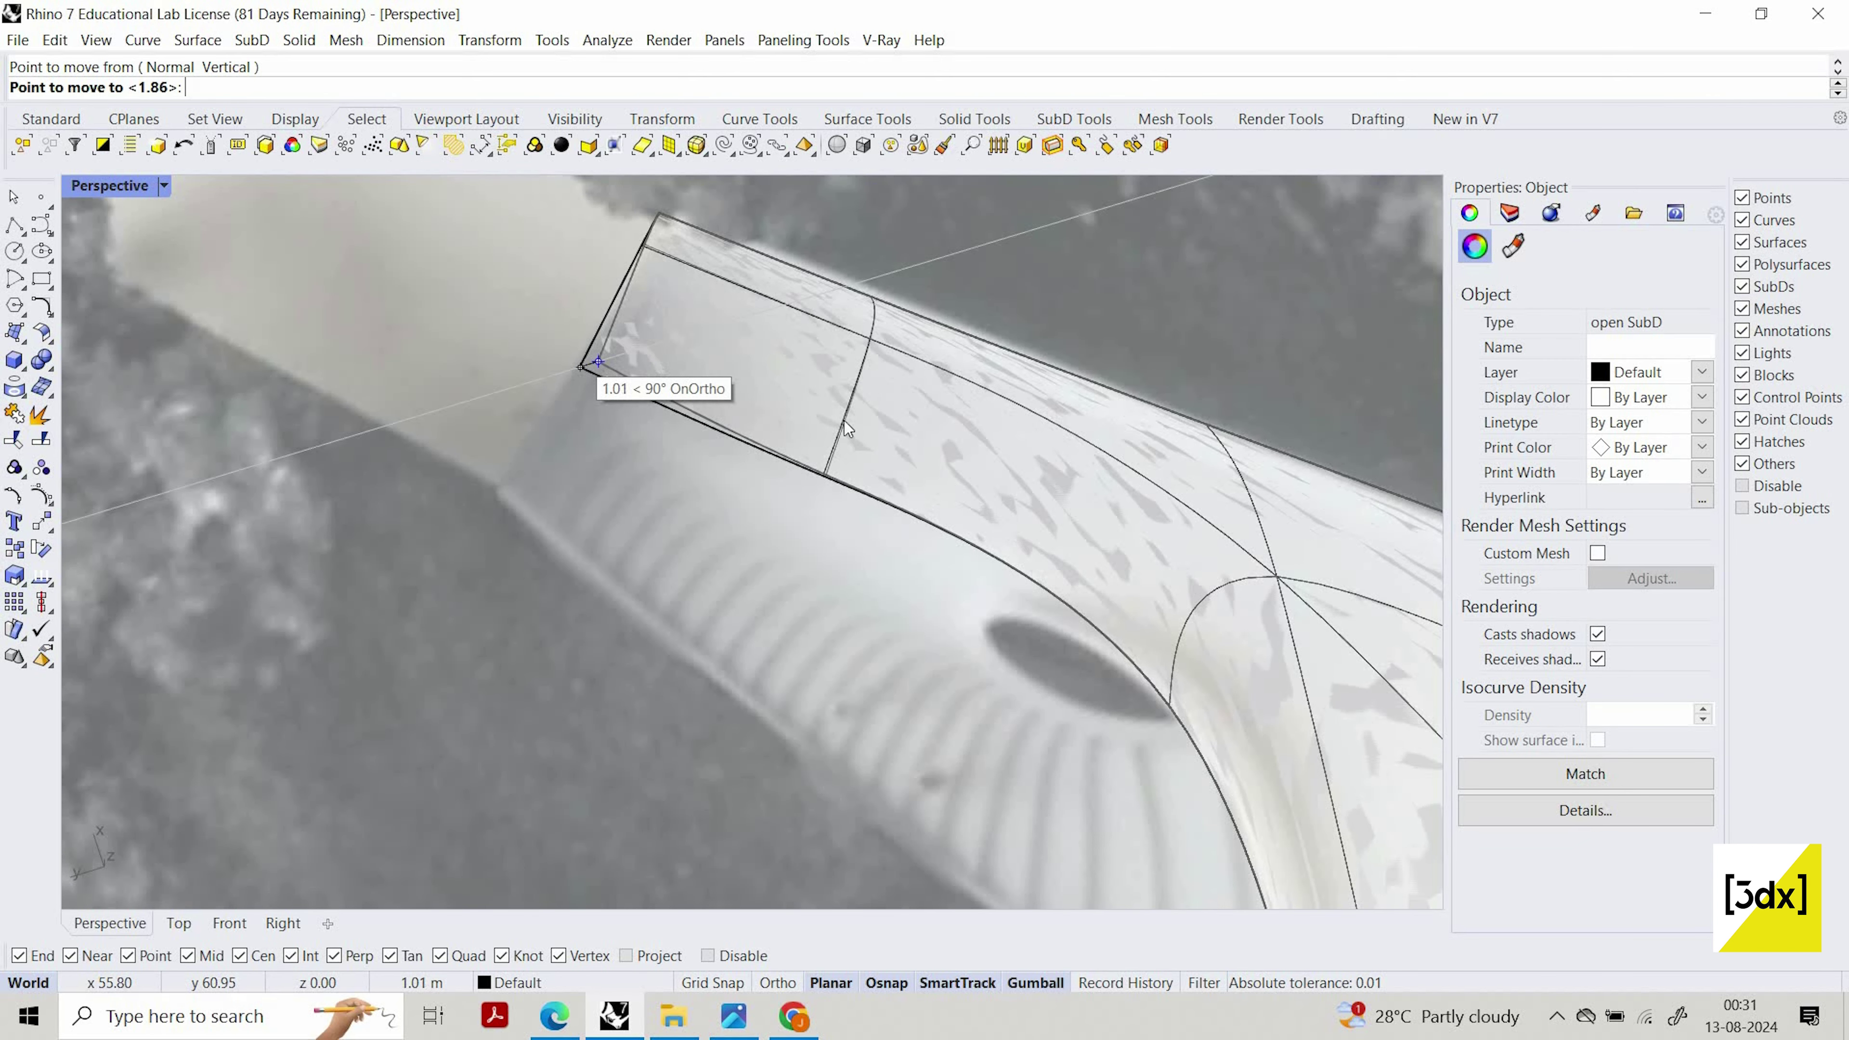
pyautogui.click(843, 421)
pyautogui.press('Escape')
# Move the short arm's inner vertex on its first cross edge to about the middle of that edge
pyautogui.scroll(2, 828, 486)
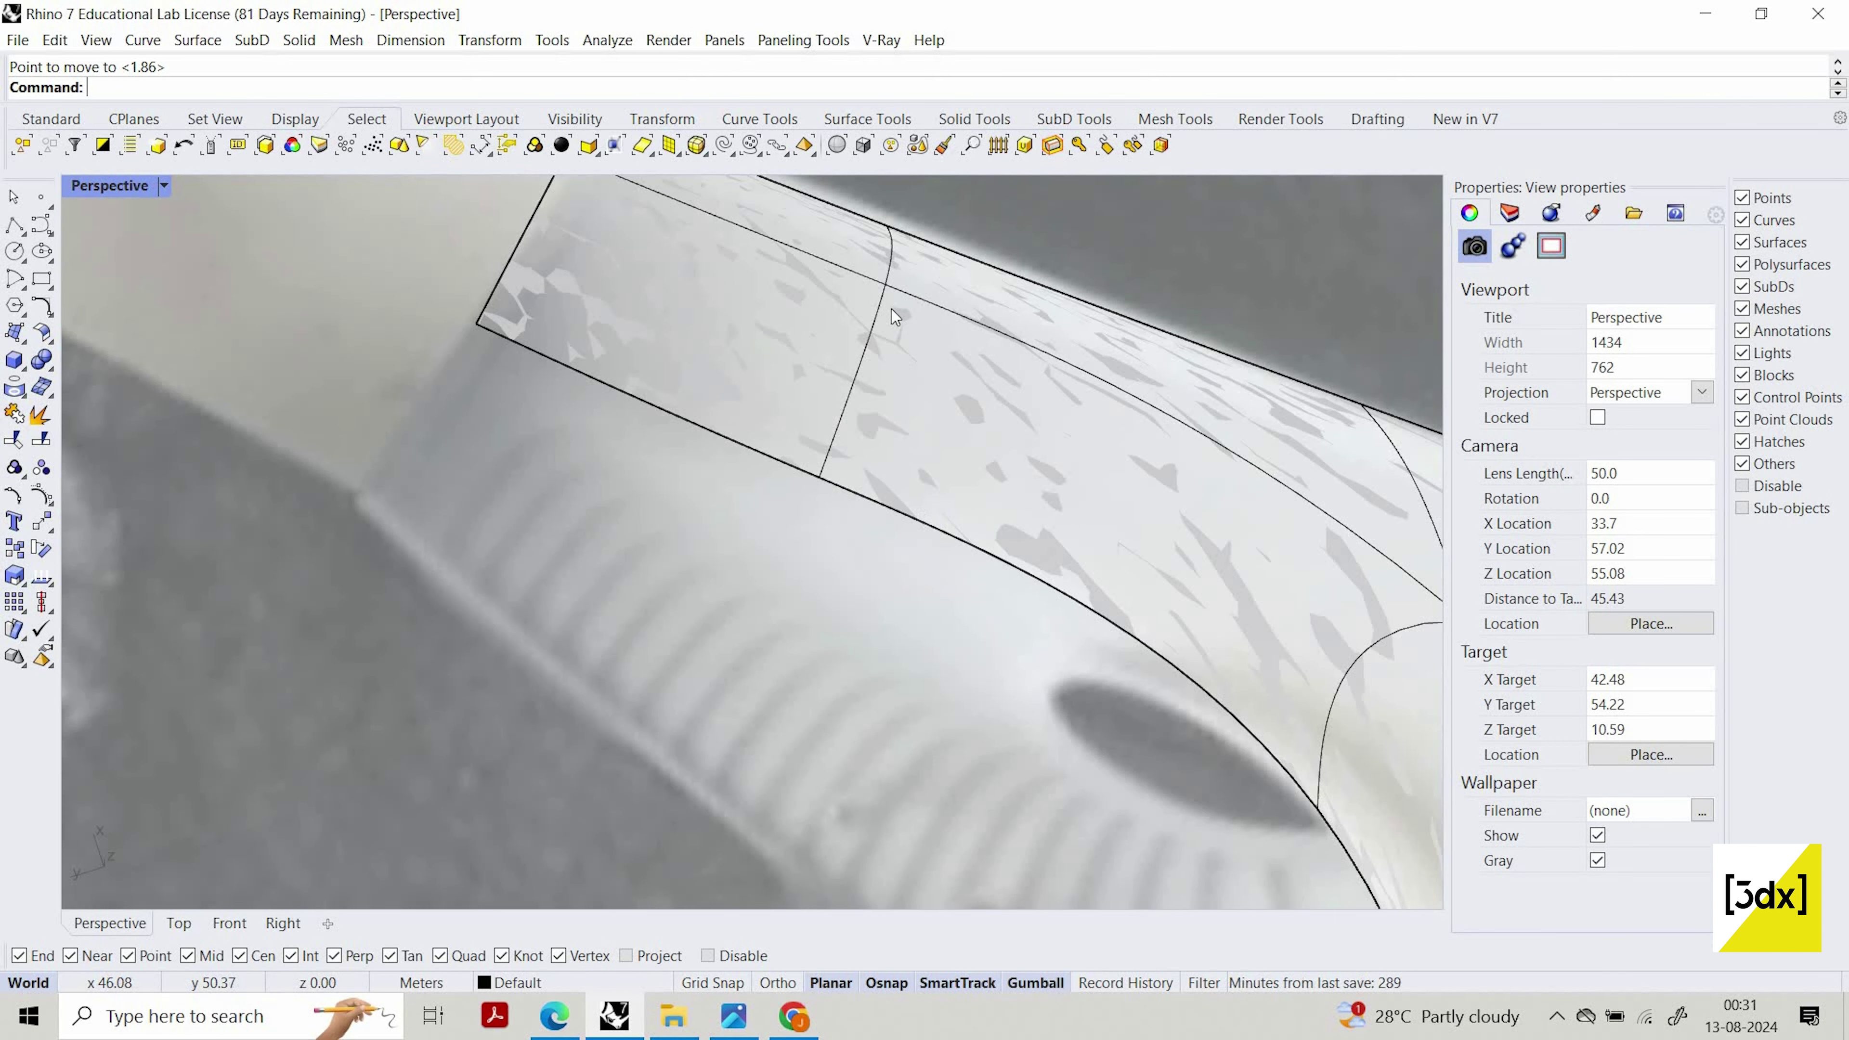
pyautogui.keyDown('ctrl'); pyautogui.keyDown('shift'); pyautogui.click(886, 283); pyautogui.keyUp('shift'); pyautogui.keyUp('ctrl')
pyautogui.press('Return')
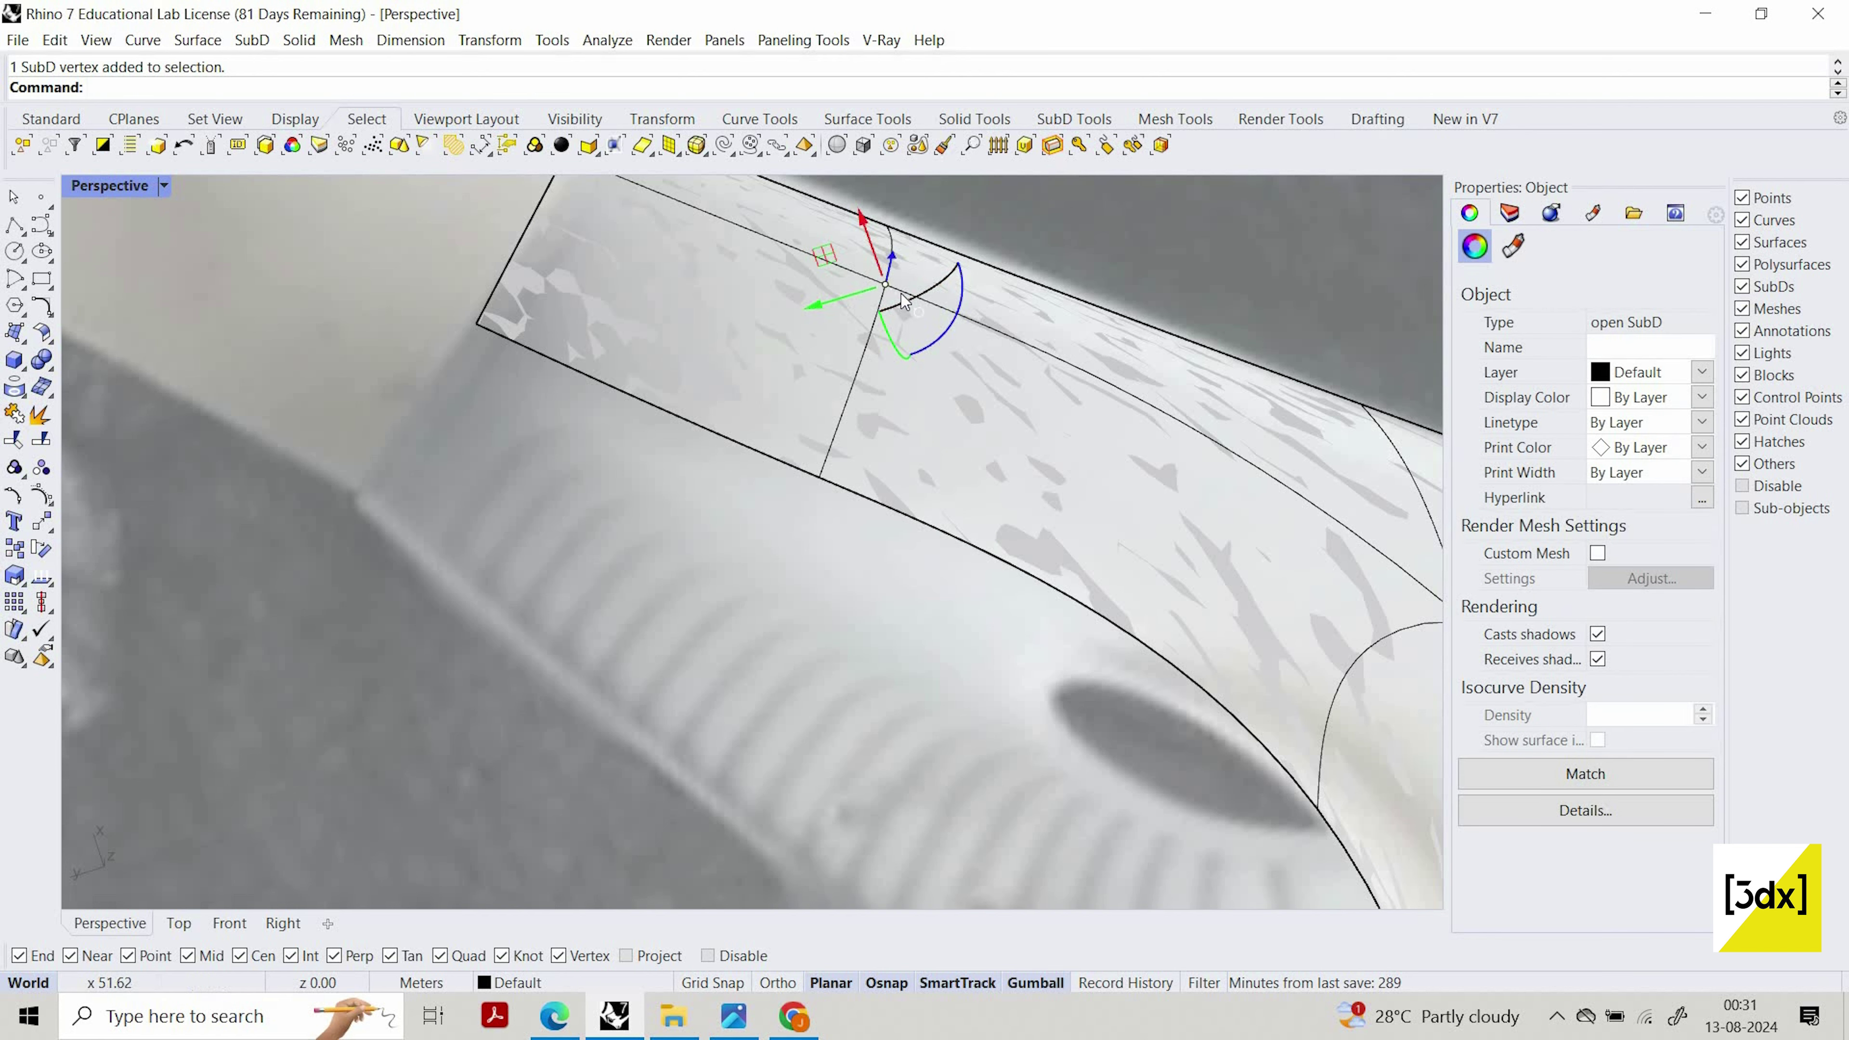
pyautogui.write('Move')
pyautogui.press('Return')
pyautogui.click(886, 285)
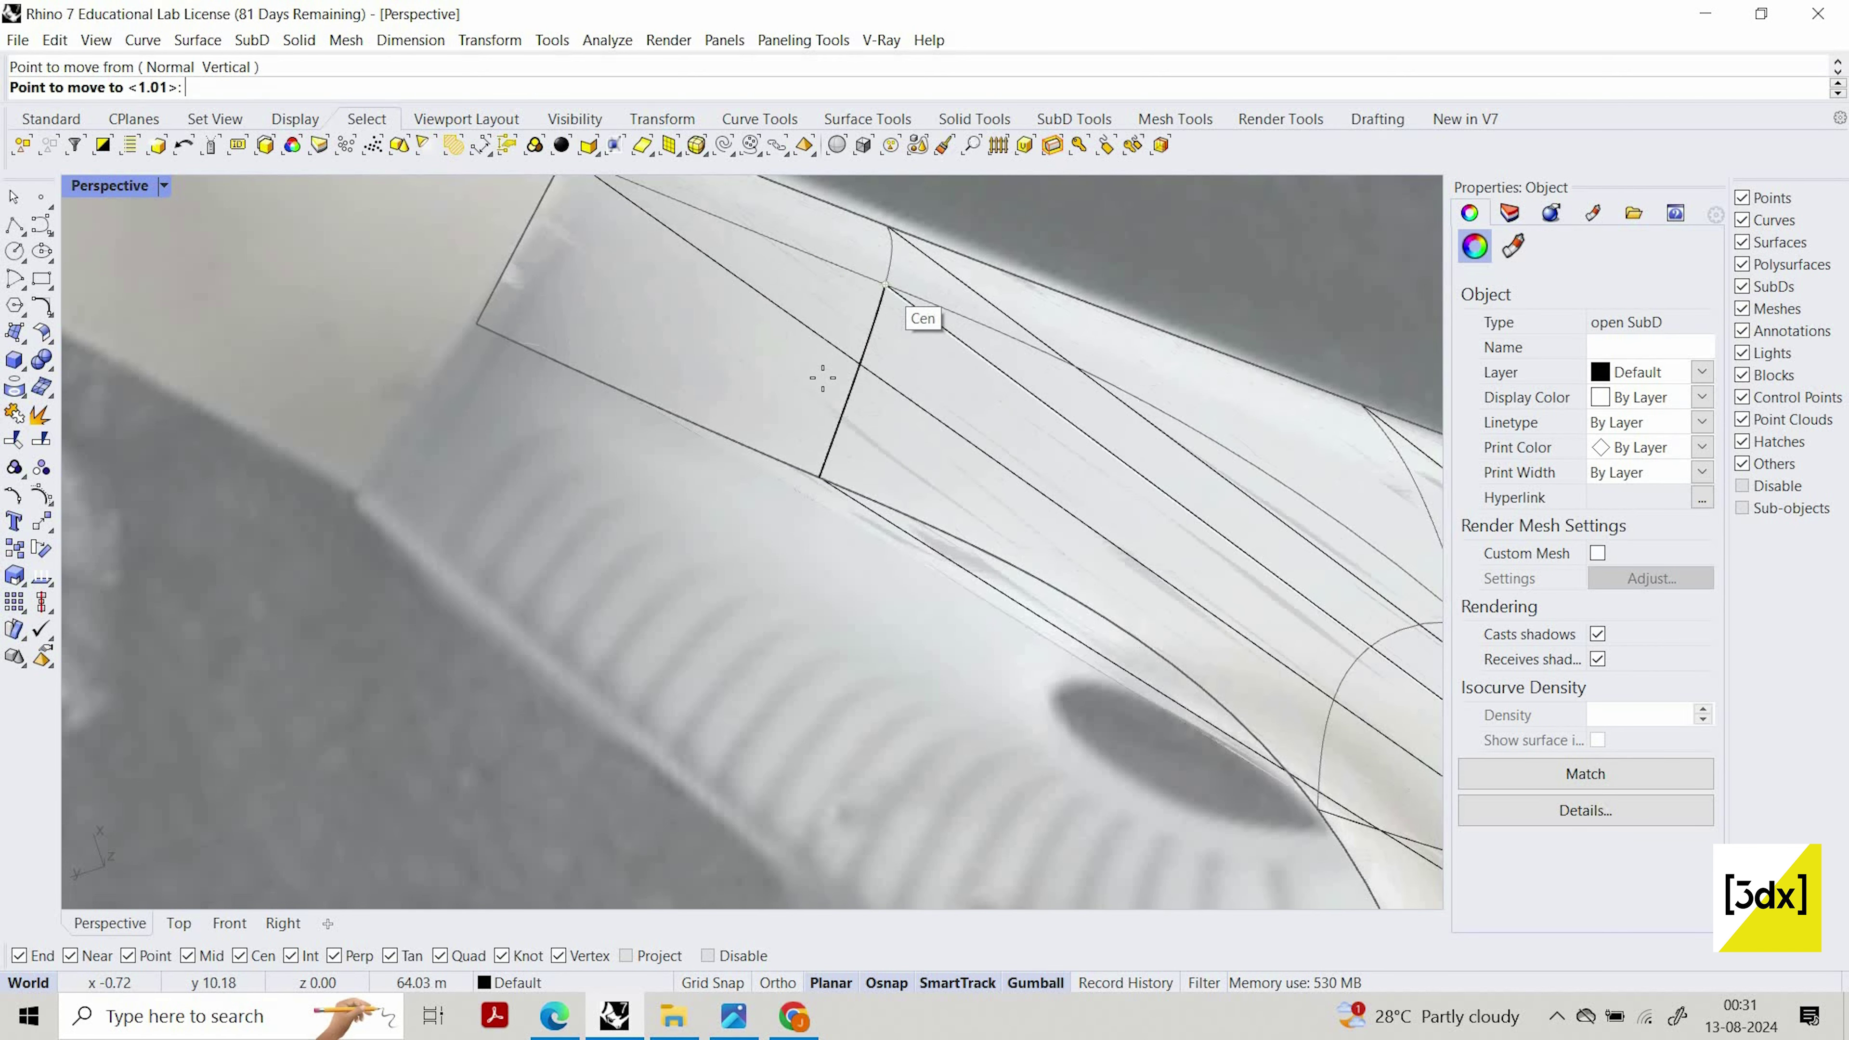
pyautogui.click(858, 367)
pyautogui.scroll(-8, 837, 328)
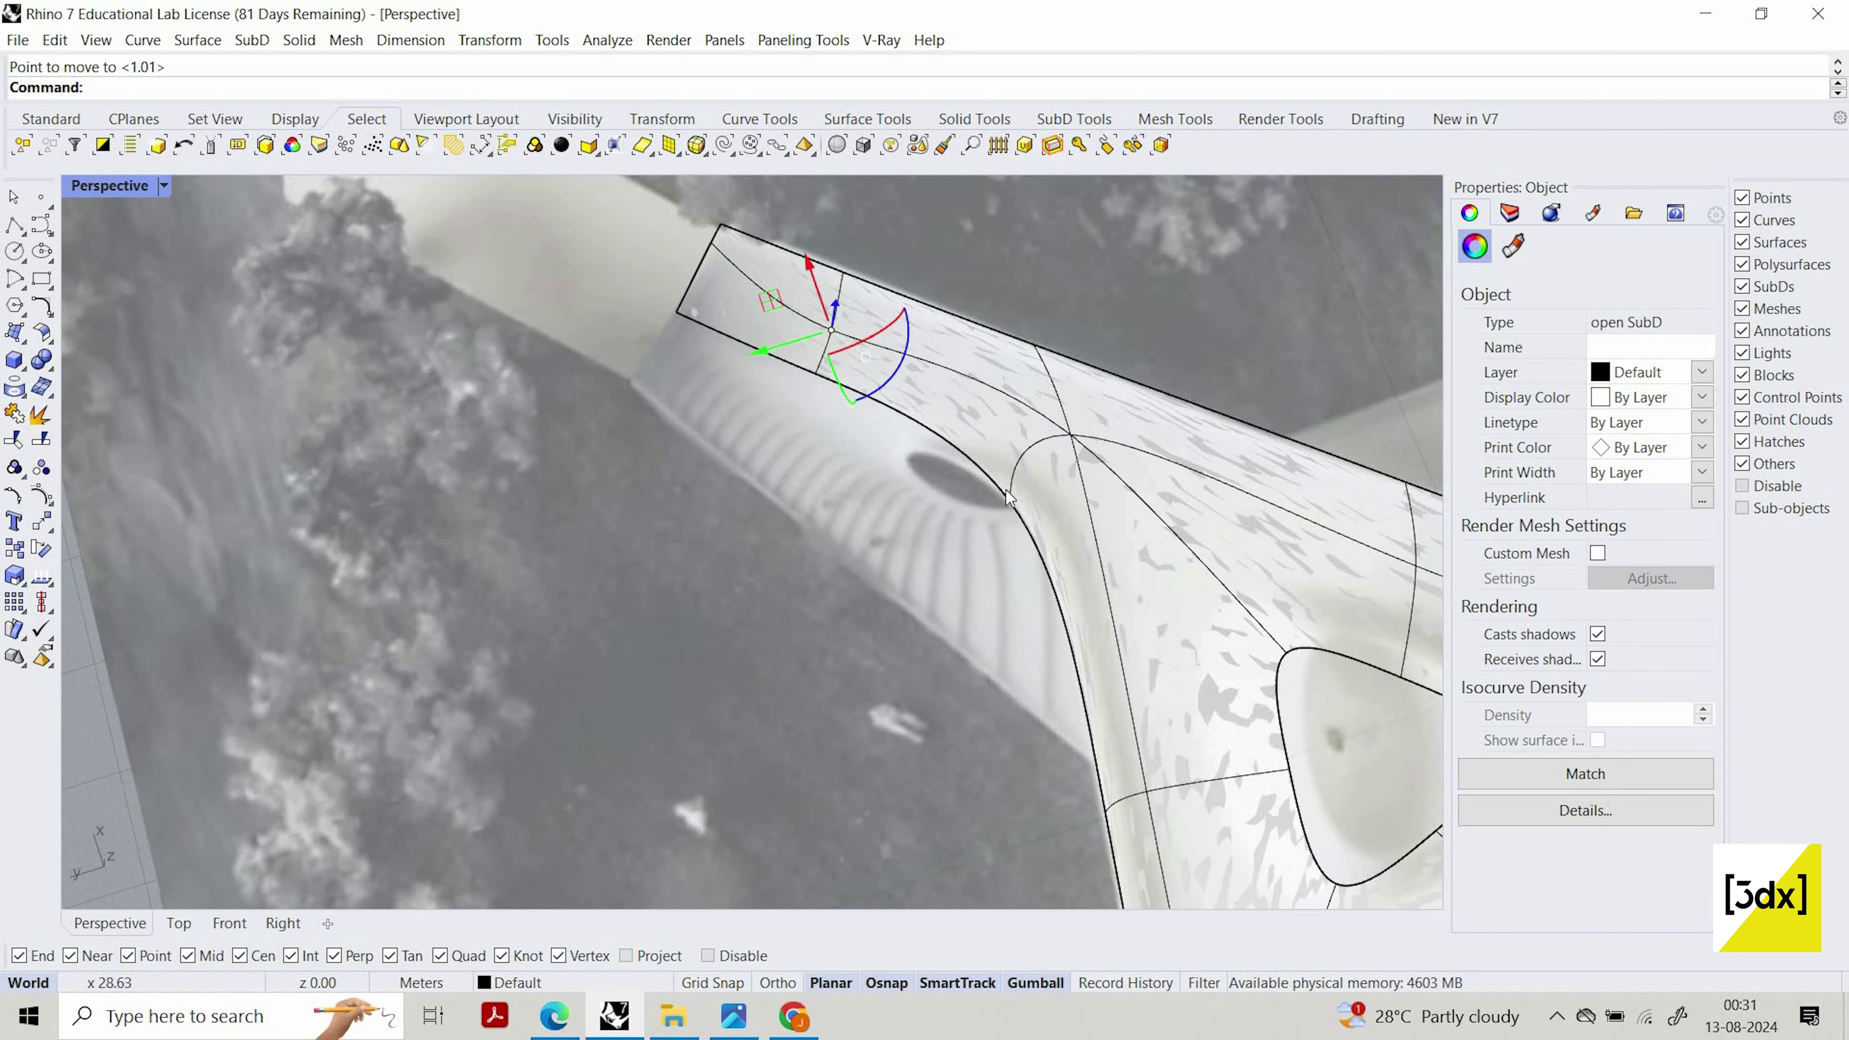
pyautogui.press('Escape')
# Undo the last gumball move and clear the selection of the deck and reference image
pyautogui.moveTo(1055, 466); pyautogui.dragTo(895, 543, button='right')
pyautogui.scroll(4, 974, 455)
pyautogui.scroll(-14, 986, 459)
pyautogui.hotkey('ctrl', 'a')
pyautogui.press('Escape')
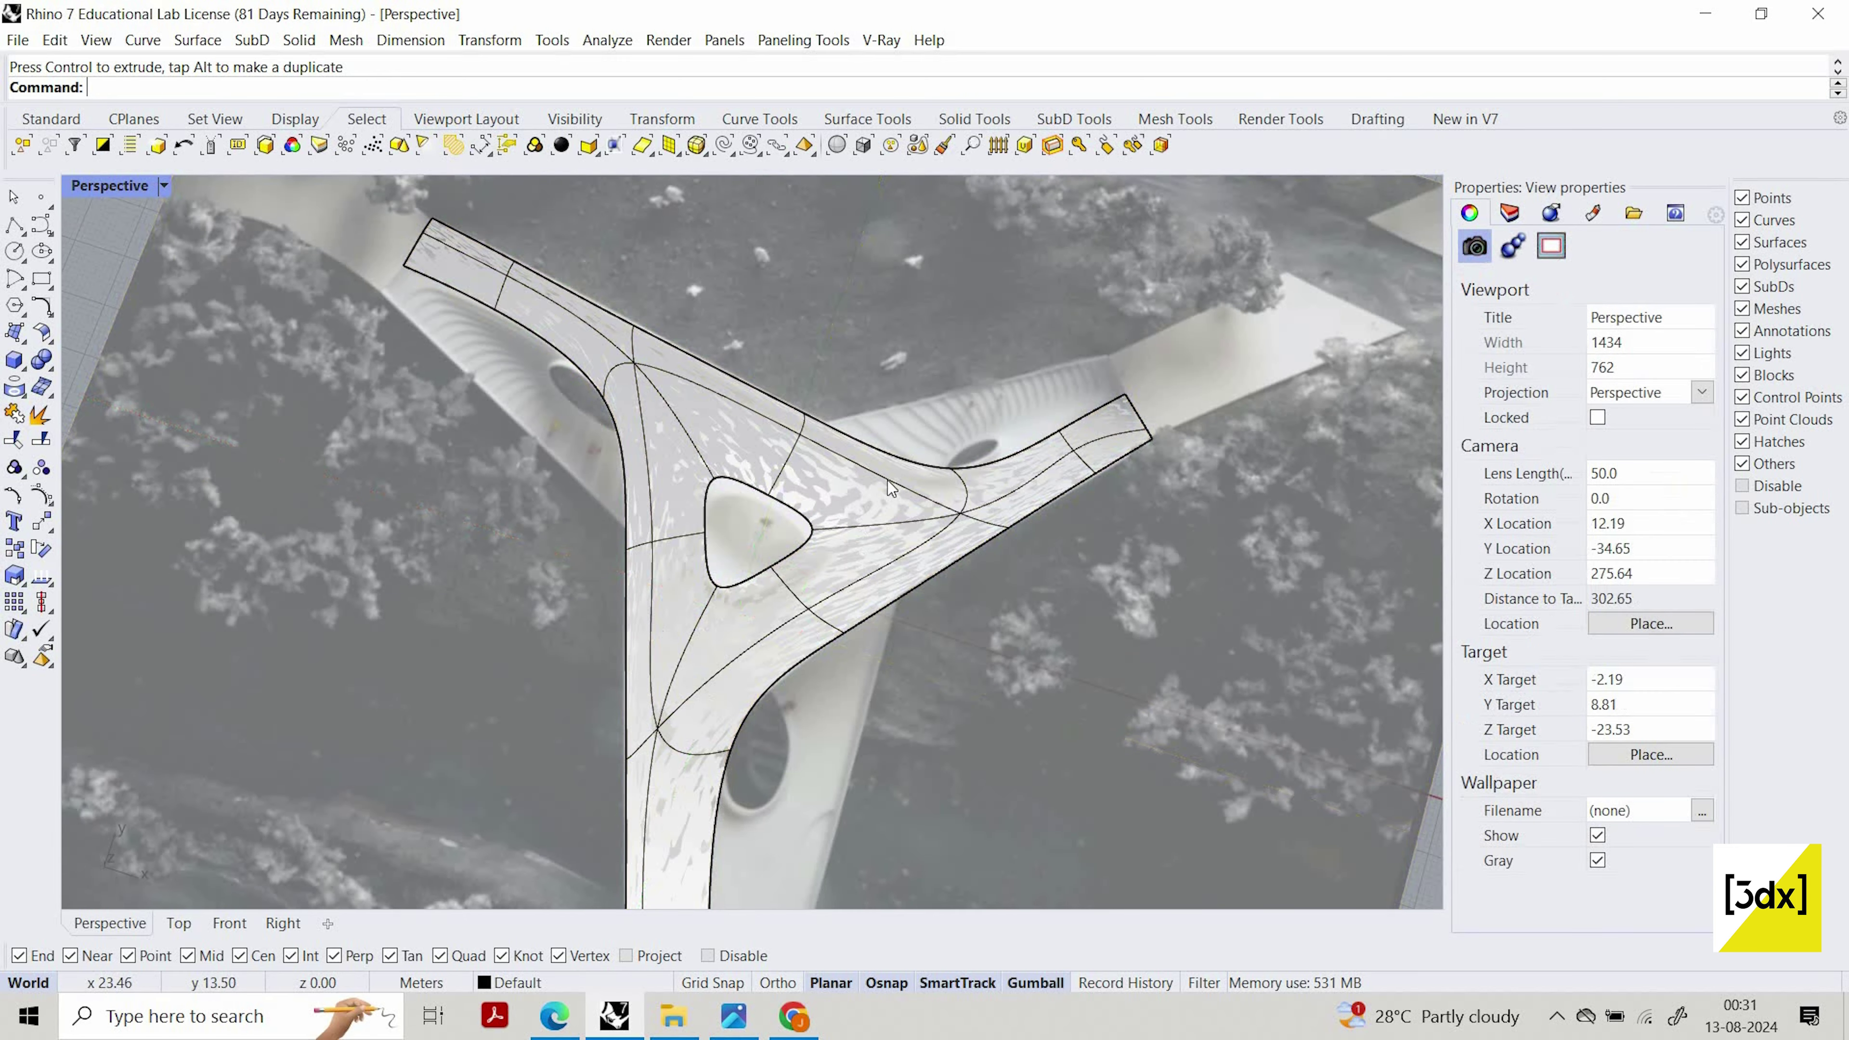
pyautogui.scroll(-10, 892, 510)
pyautogui.moveTo(1092, 579); pyautogui.dragTo(1199, 563, button='right')
pyautogui.hotkey('ctrl', 'a')
pyautogui.scroll(8, 825, 486)
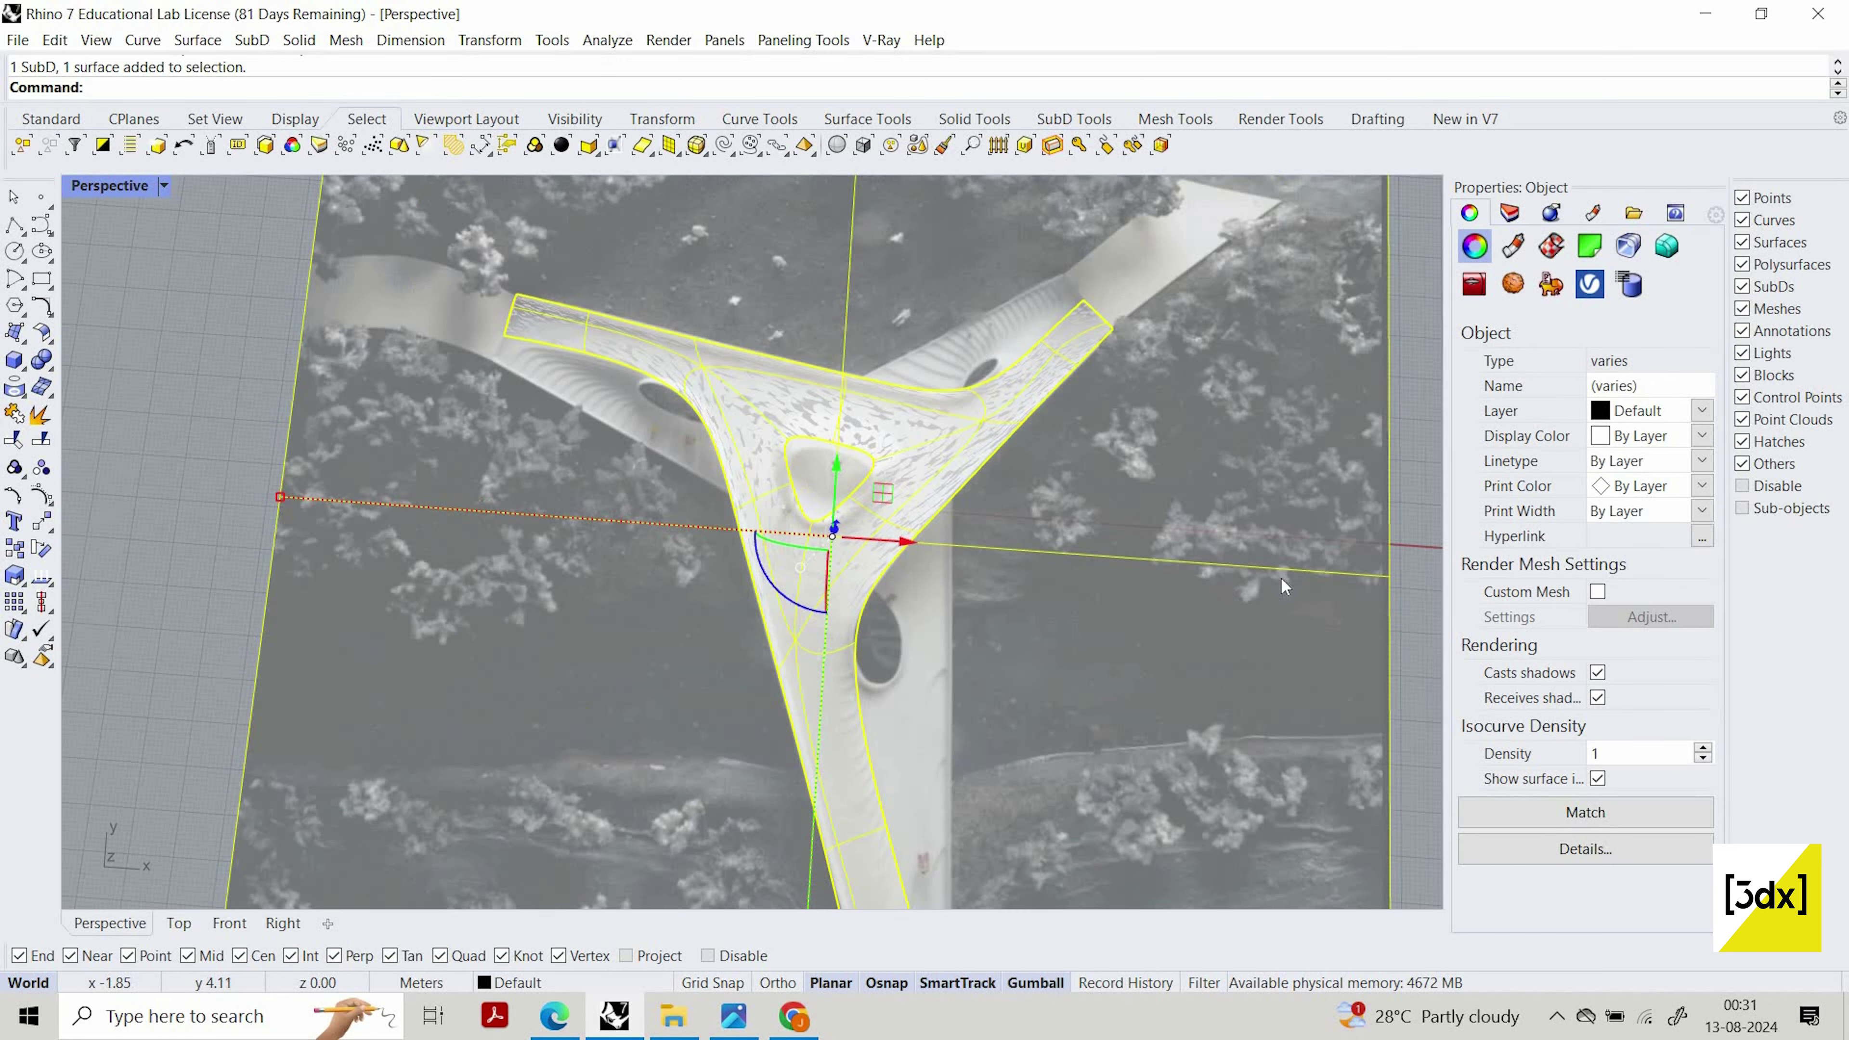
pyautogui.hotkey('ctrl', 'z')
pyautogui.scroll(-10, 941, 497)
pyautogui.press('Escape')
pyautogui.middleClick(940, 496)
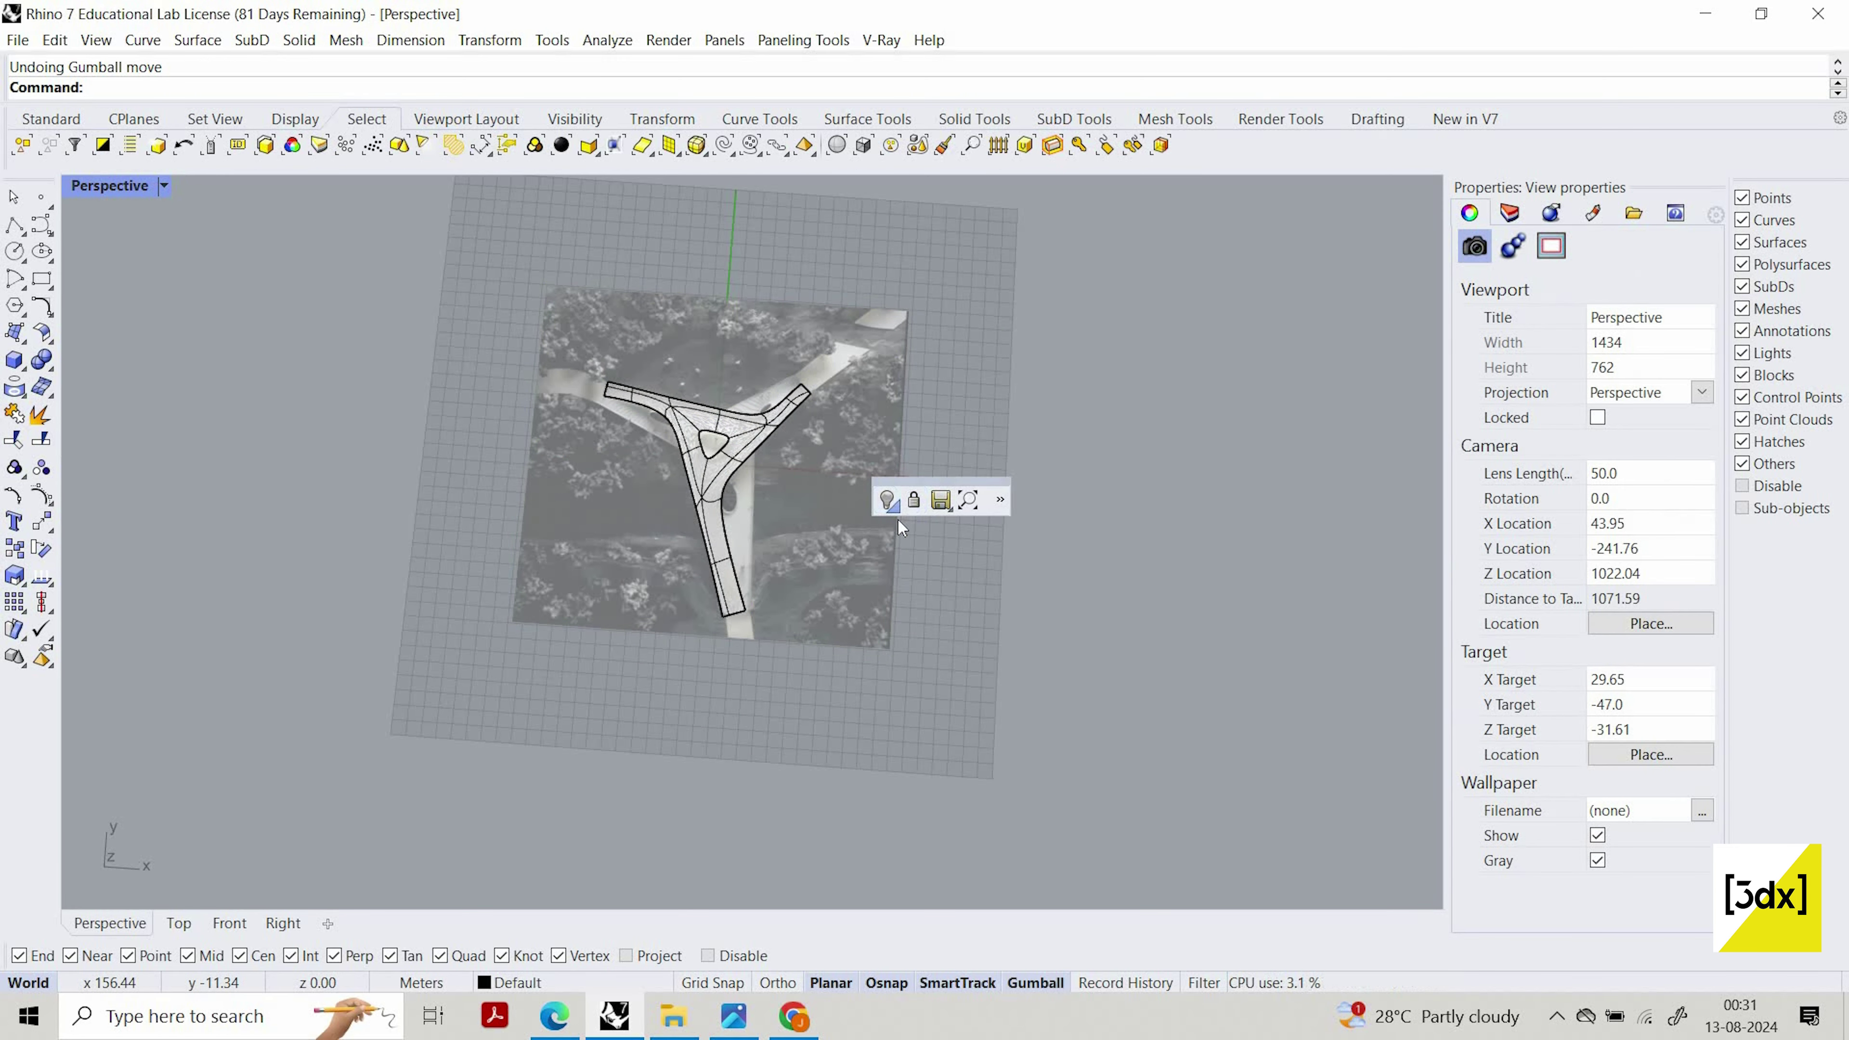
pyautogui.click(896, 508)
pyautogui.press('Escape')
pyautogui.middleClick(957, 531)
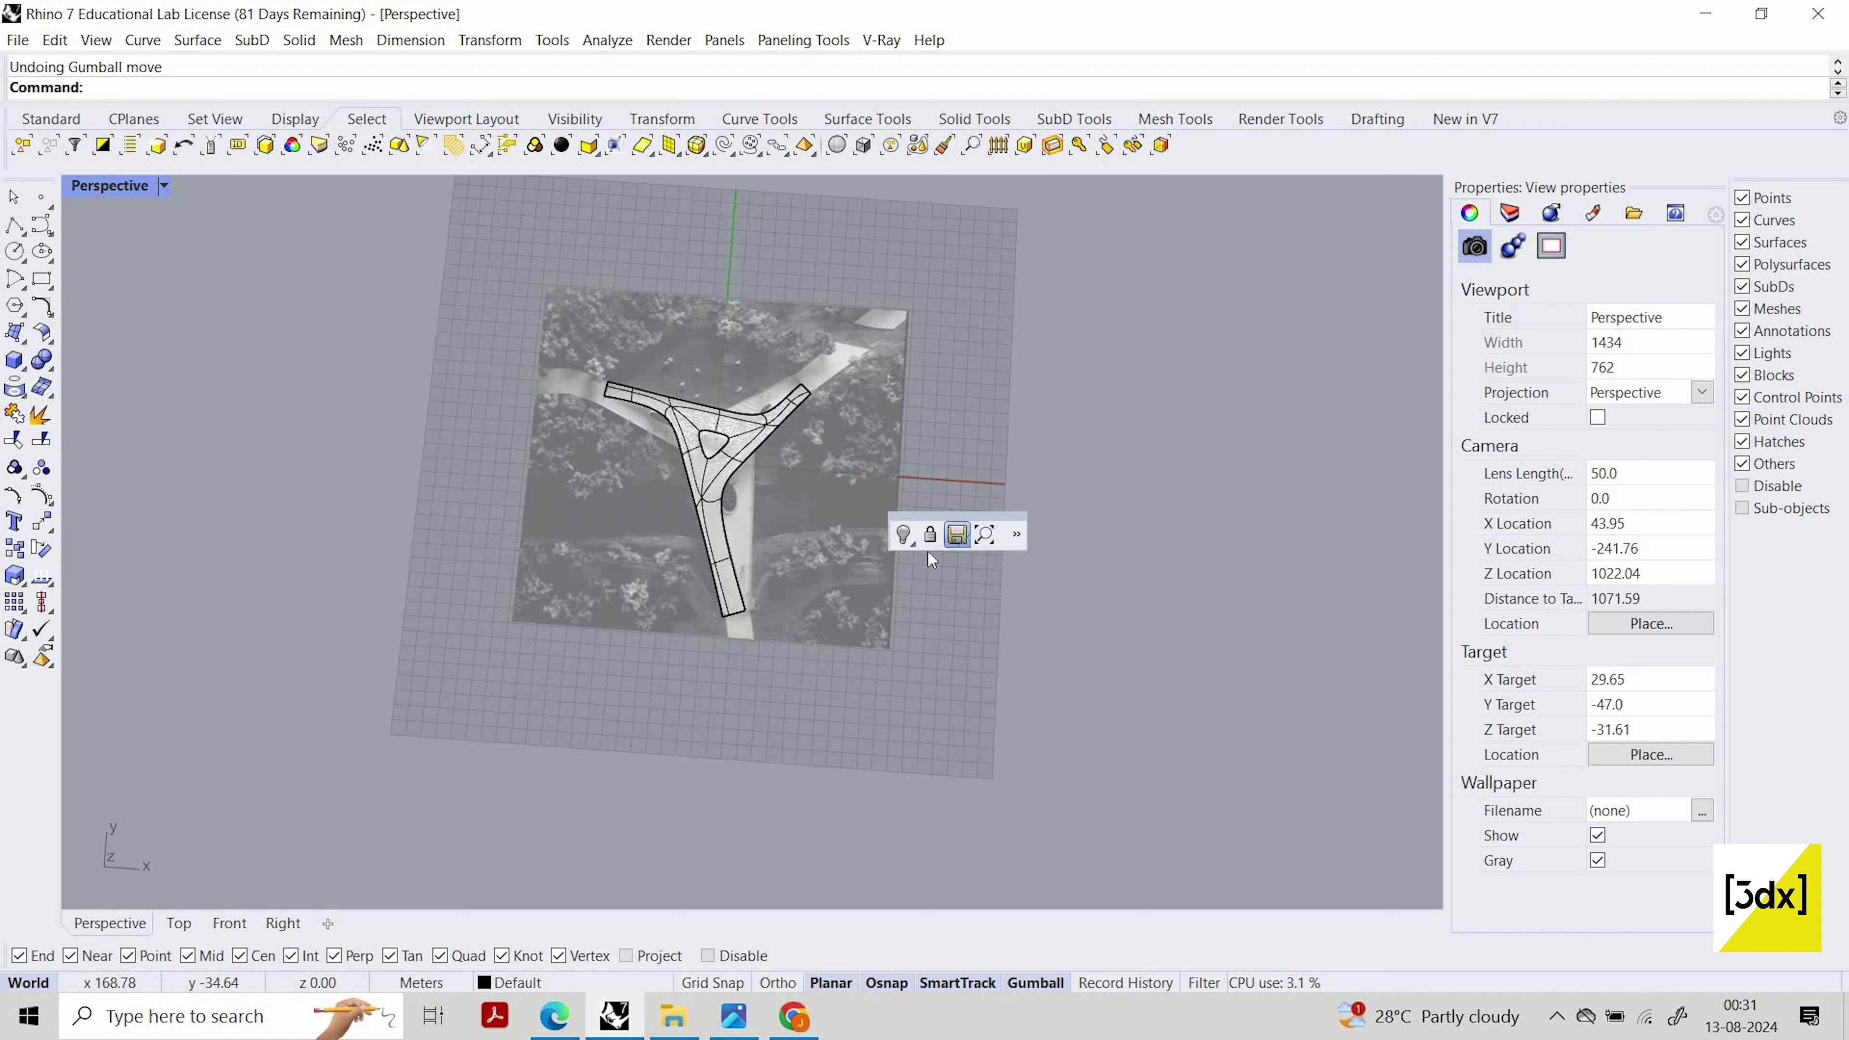
pyautogui.click(916, 542)
# Bring back the hidden straight guide lines around the deck by choosing them among the hidden objects
pyautogui.middleClick(864, 547)
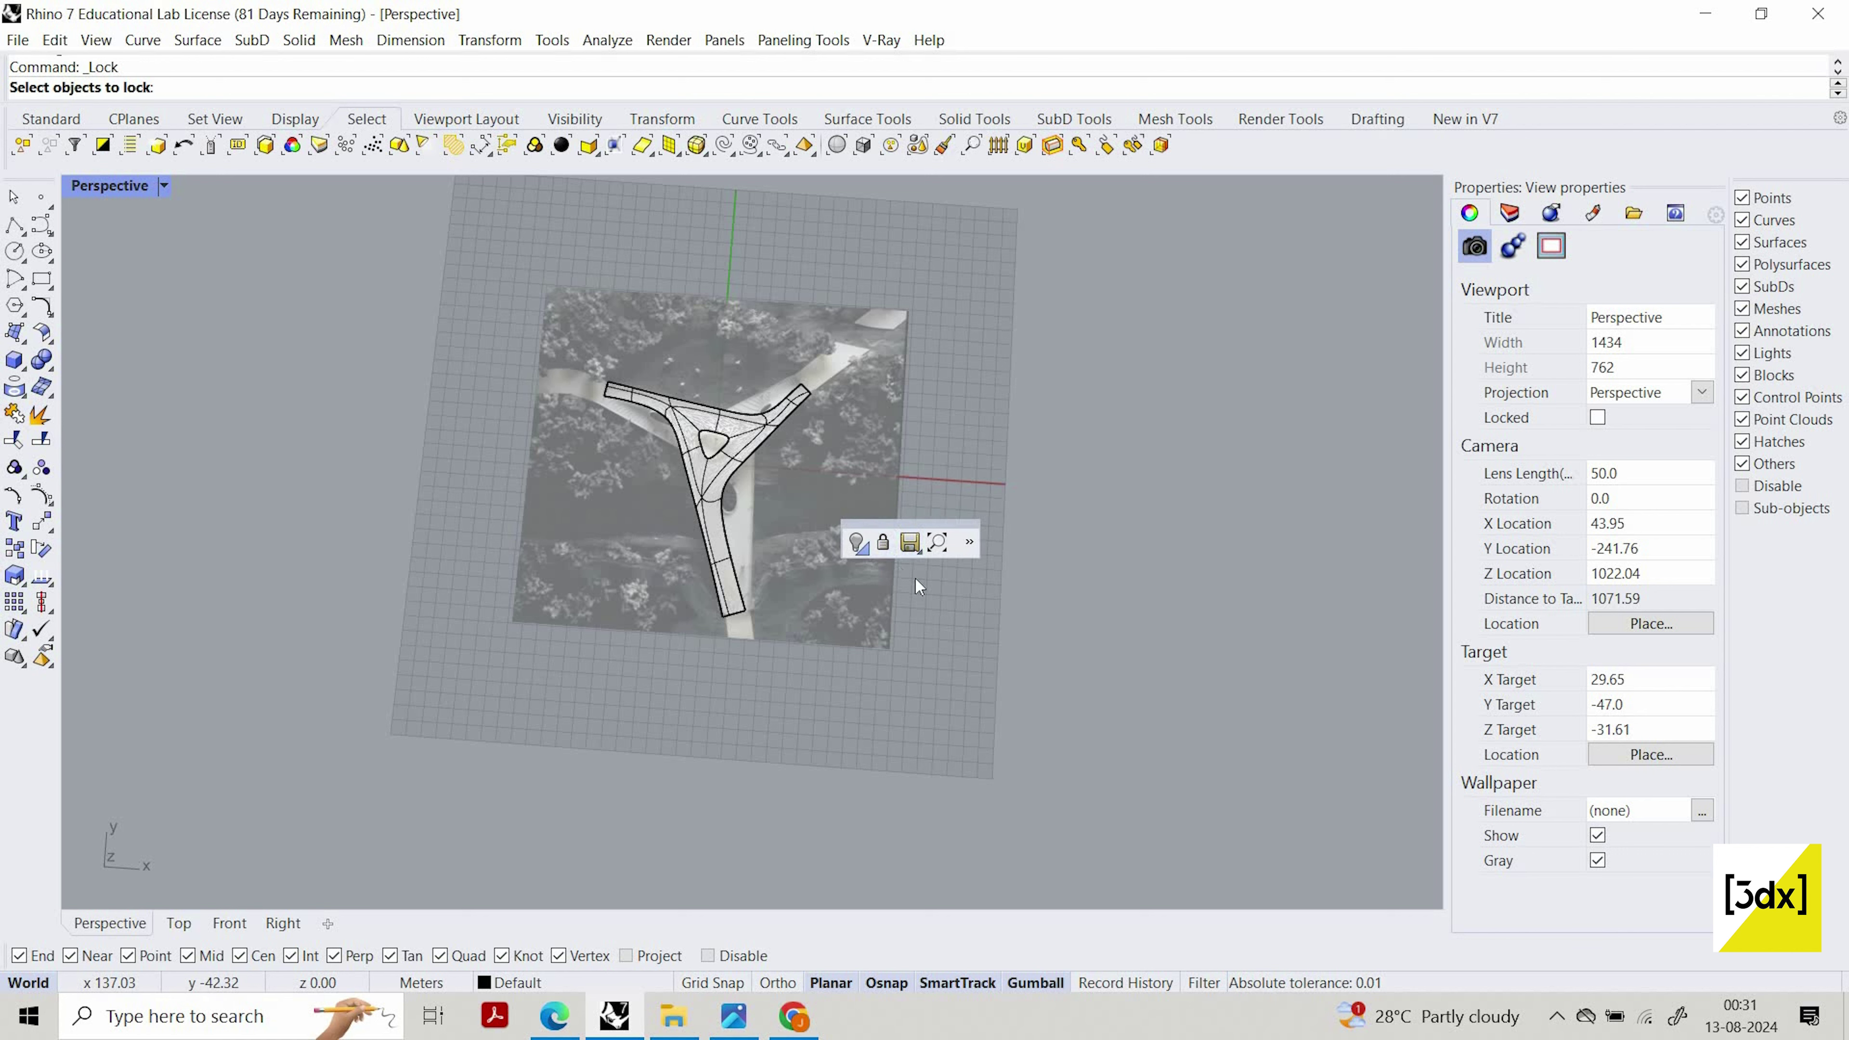
pyautogui.click(863, 548)
pyautogui.click(914, 580)
pyautogui.moveTo(988, 576); pyautogui.dragTo(547, 342)
pyautogui.press('Return')
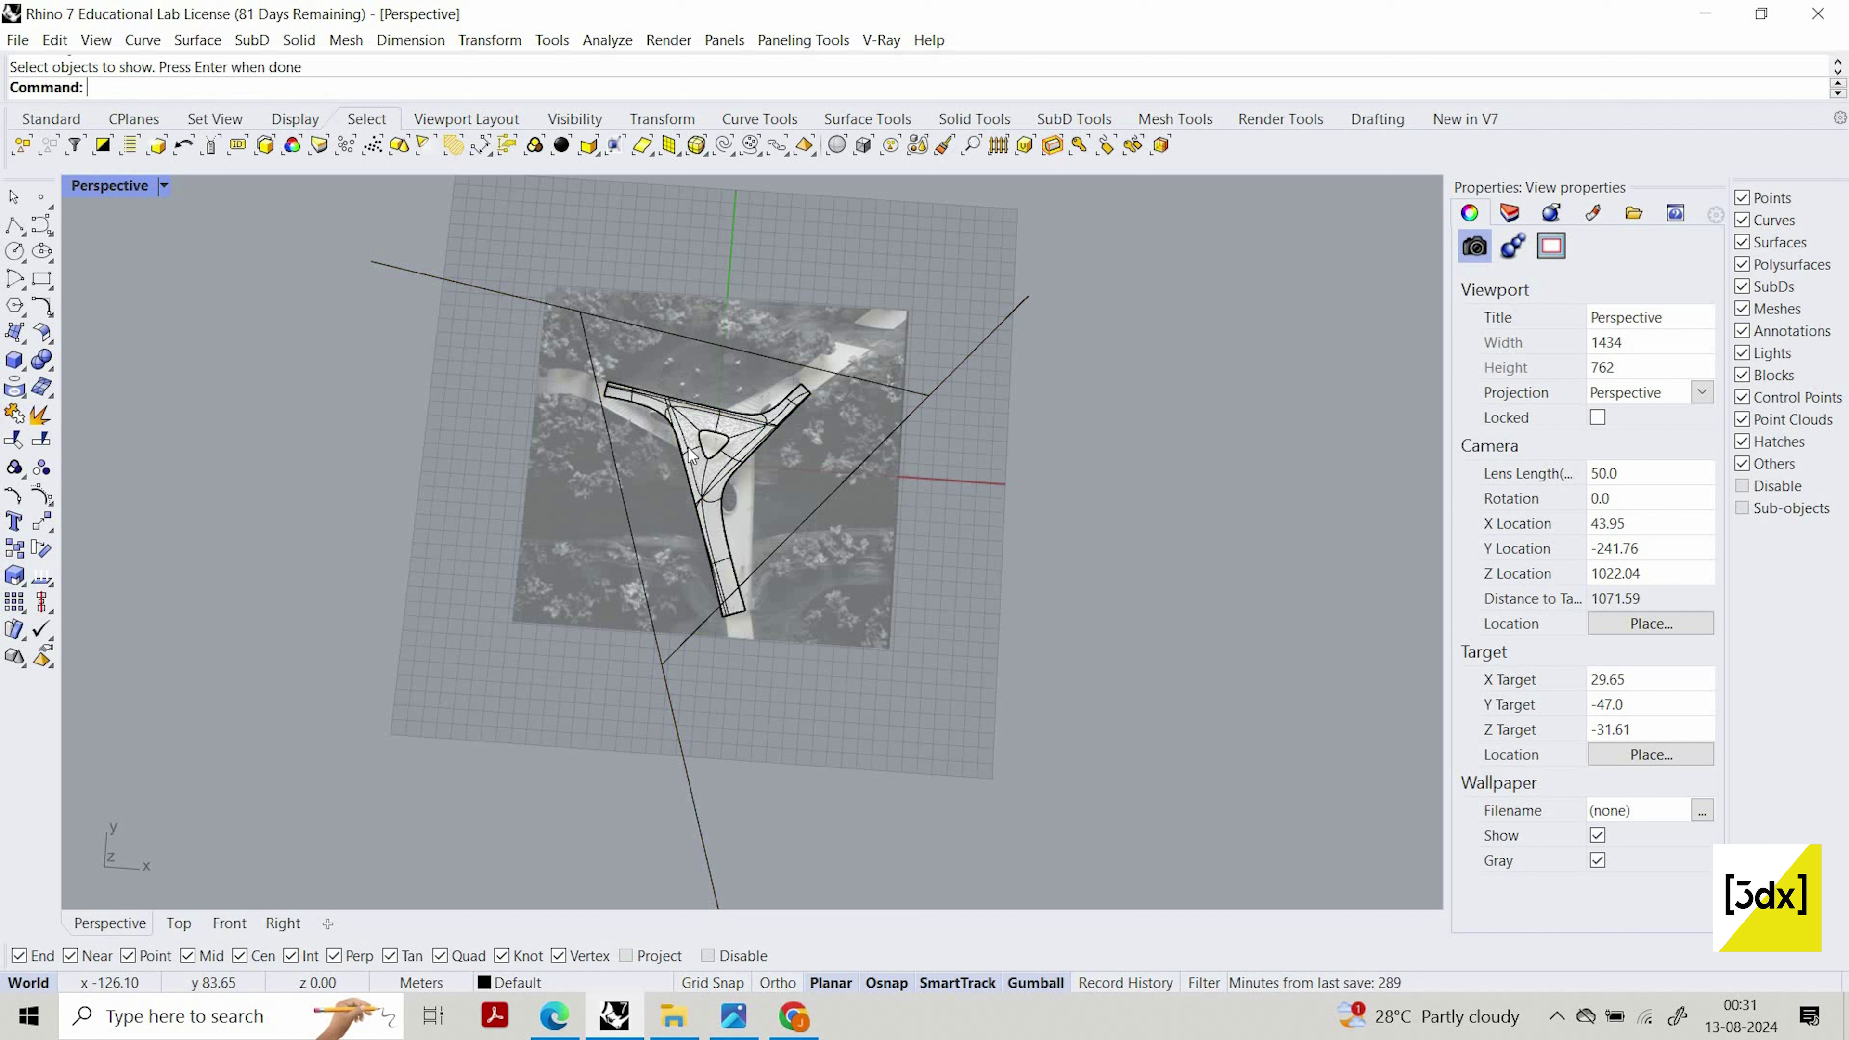
# Hide the straight guide lines around the deck, and undo the hide
pyautogui.press('Delete')
pyautogui.click(725, 149)
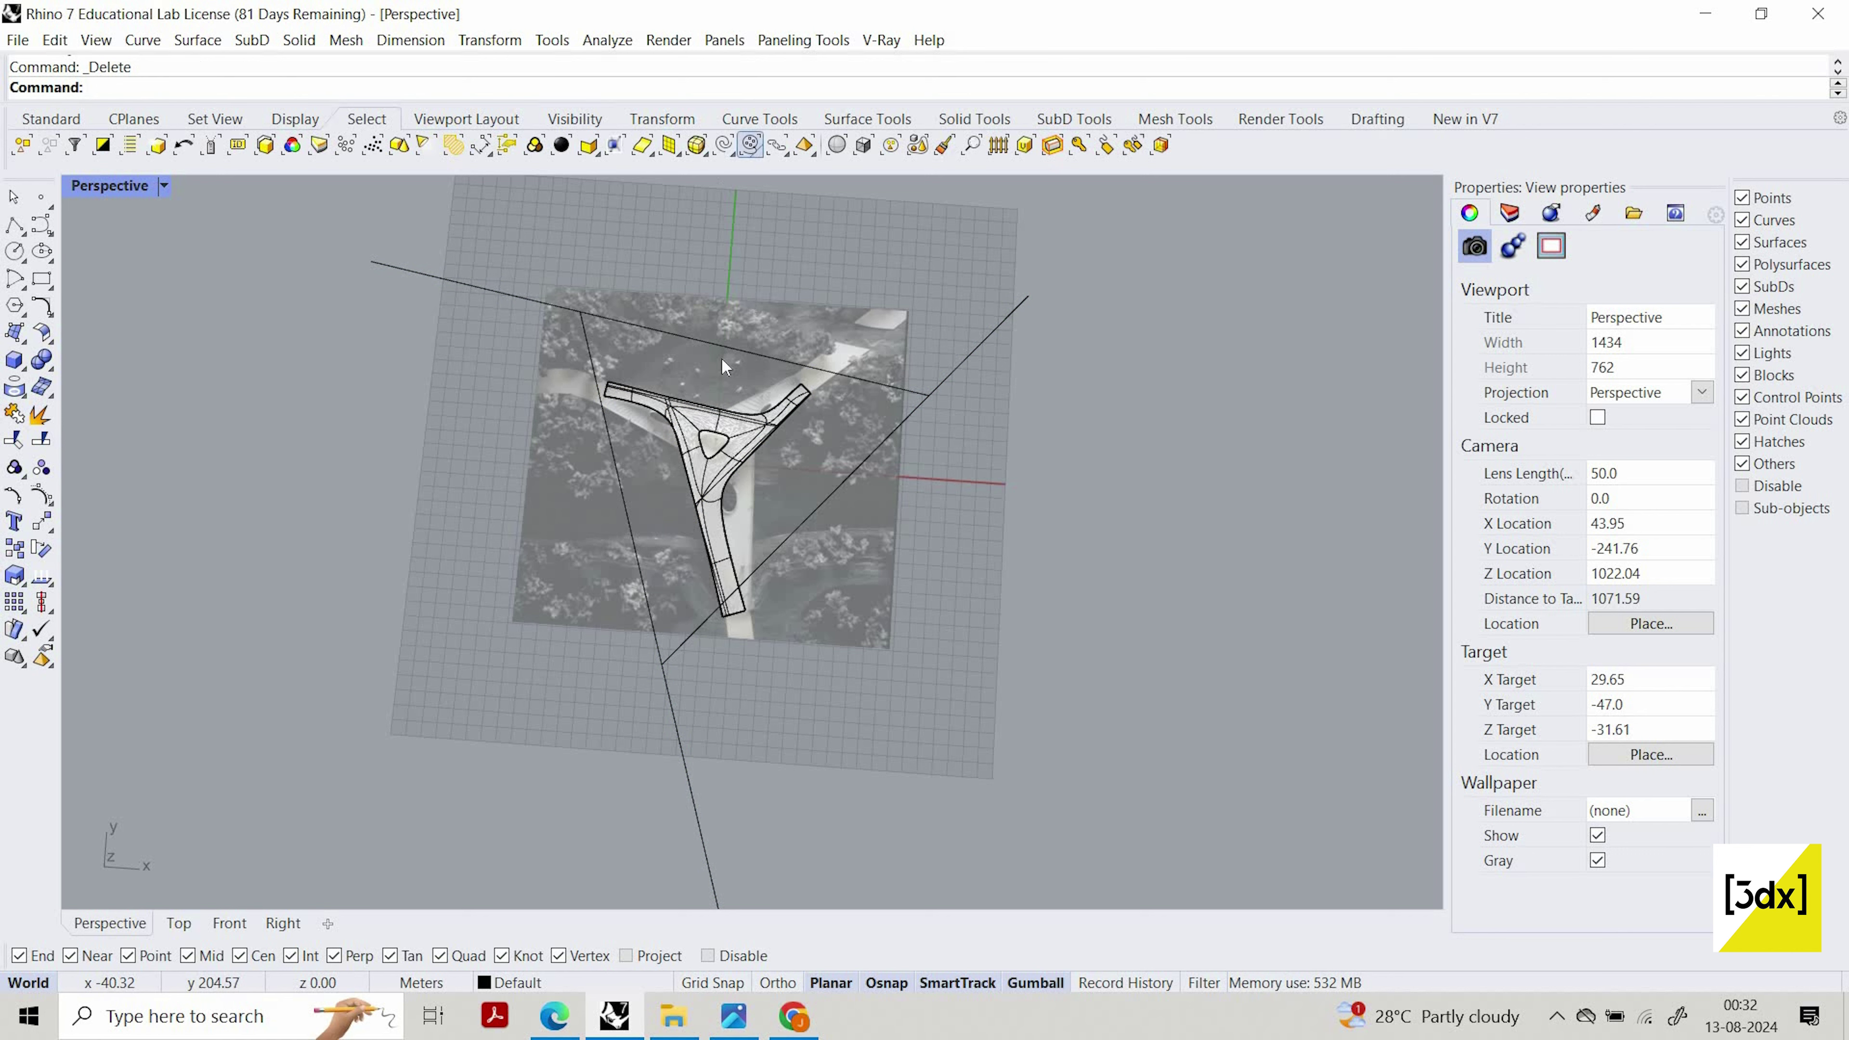
pyautogui.middleClick(677, 362)
pyautogui.click(668, 364)
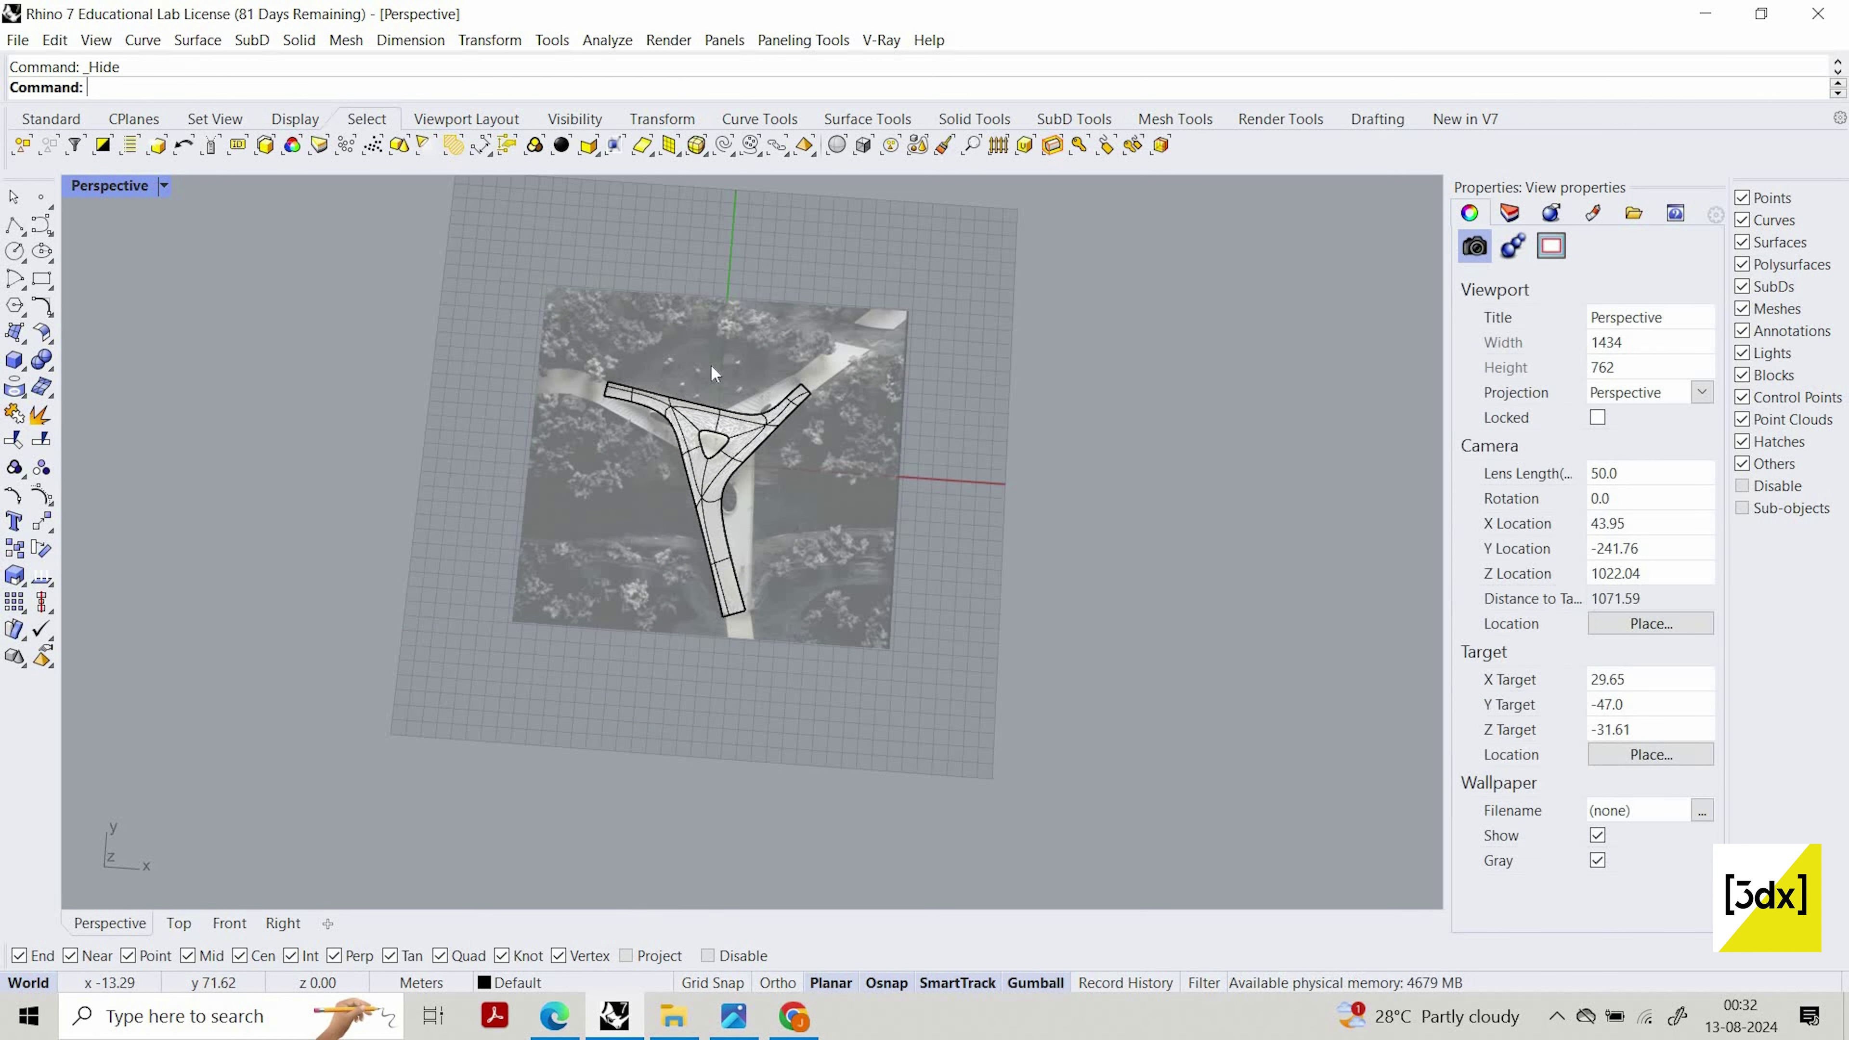
pyautogui.hotkey('ctrl', 'z')
# Select all curves and delete the straight guide lines around the deck
pyautogui.click(747, 148)
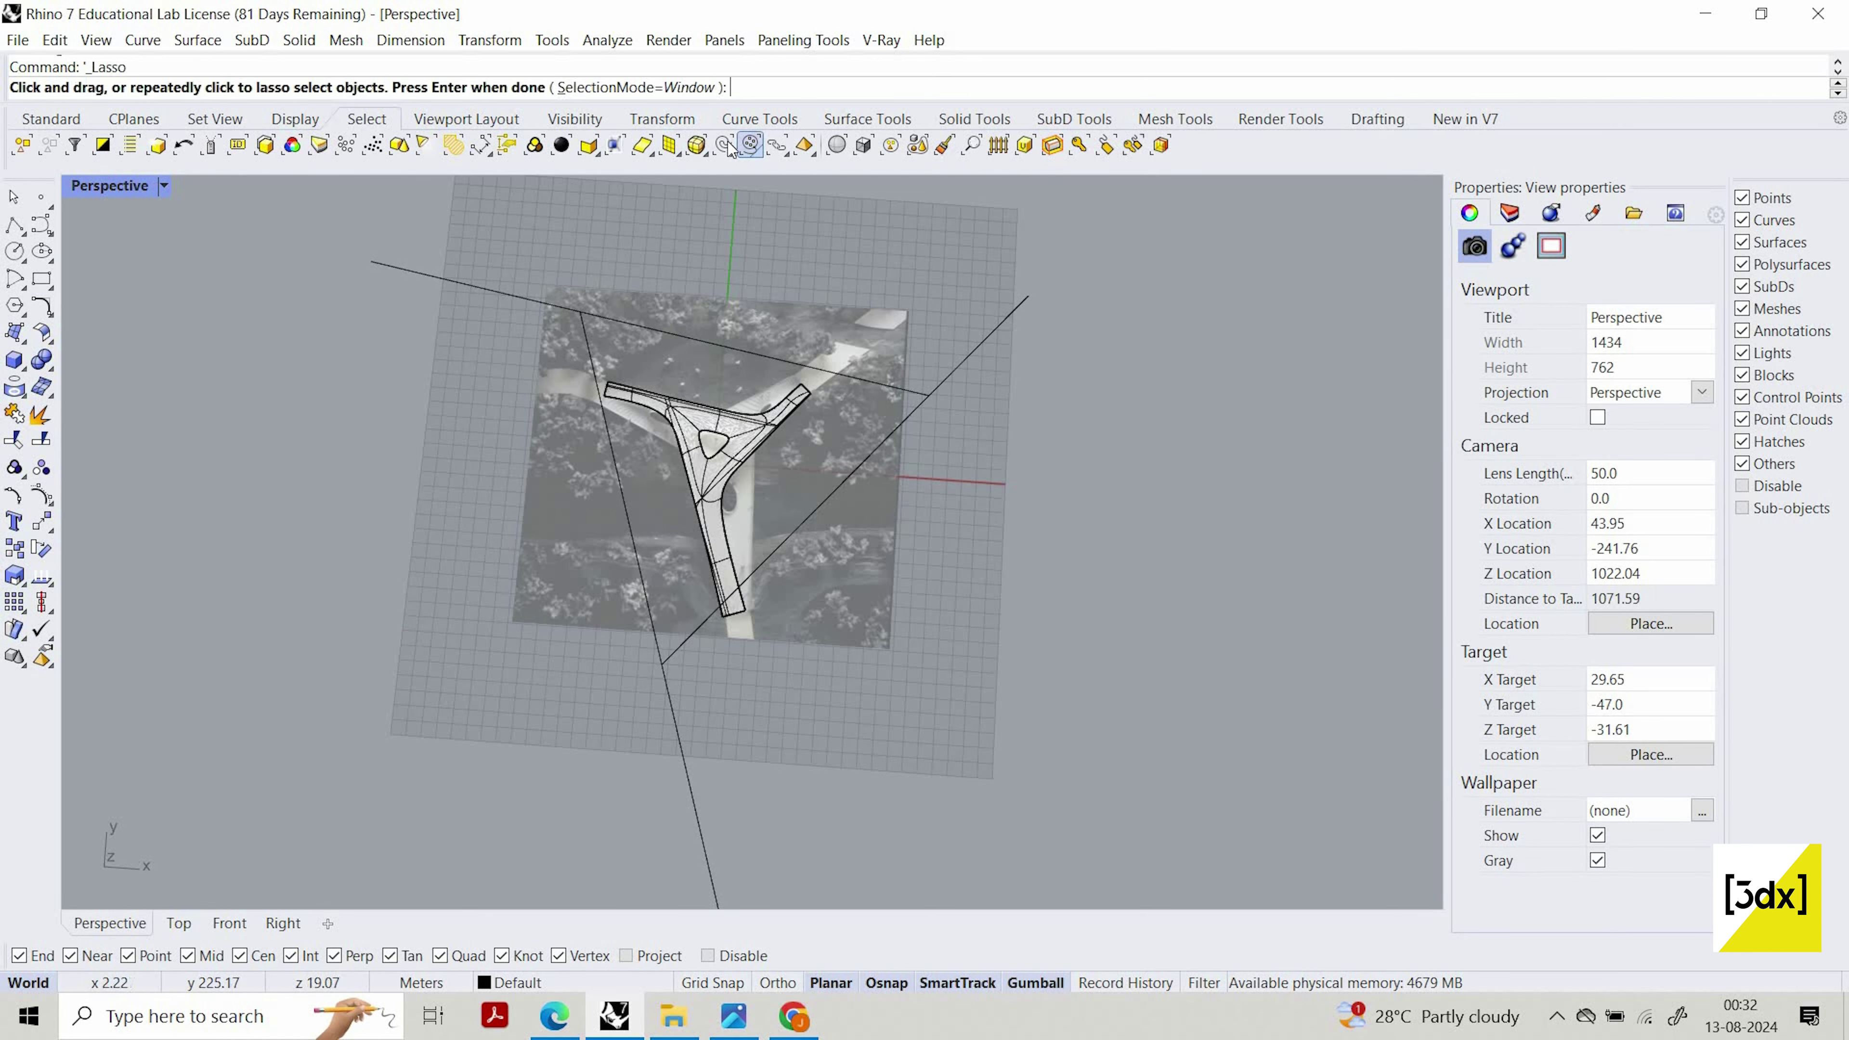
pyautogui.press('Escape')
pyautogui.click(724, 149)
pyautogui.press('Delete')
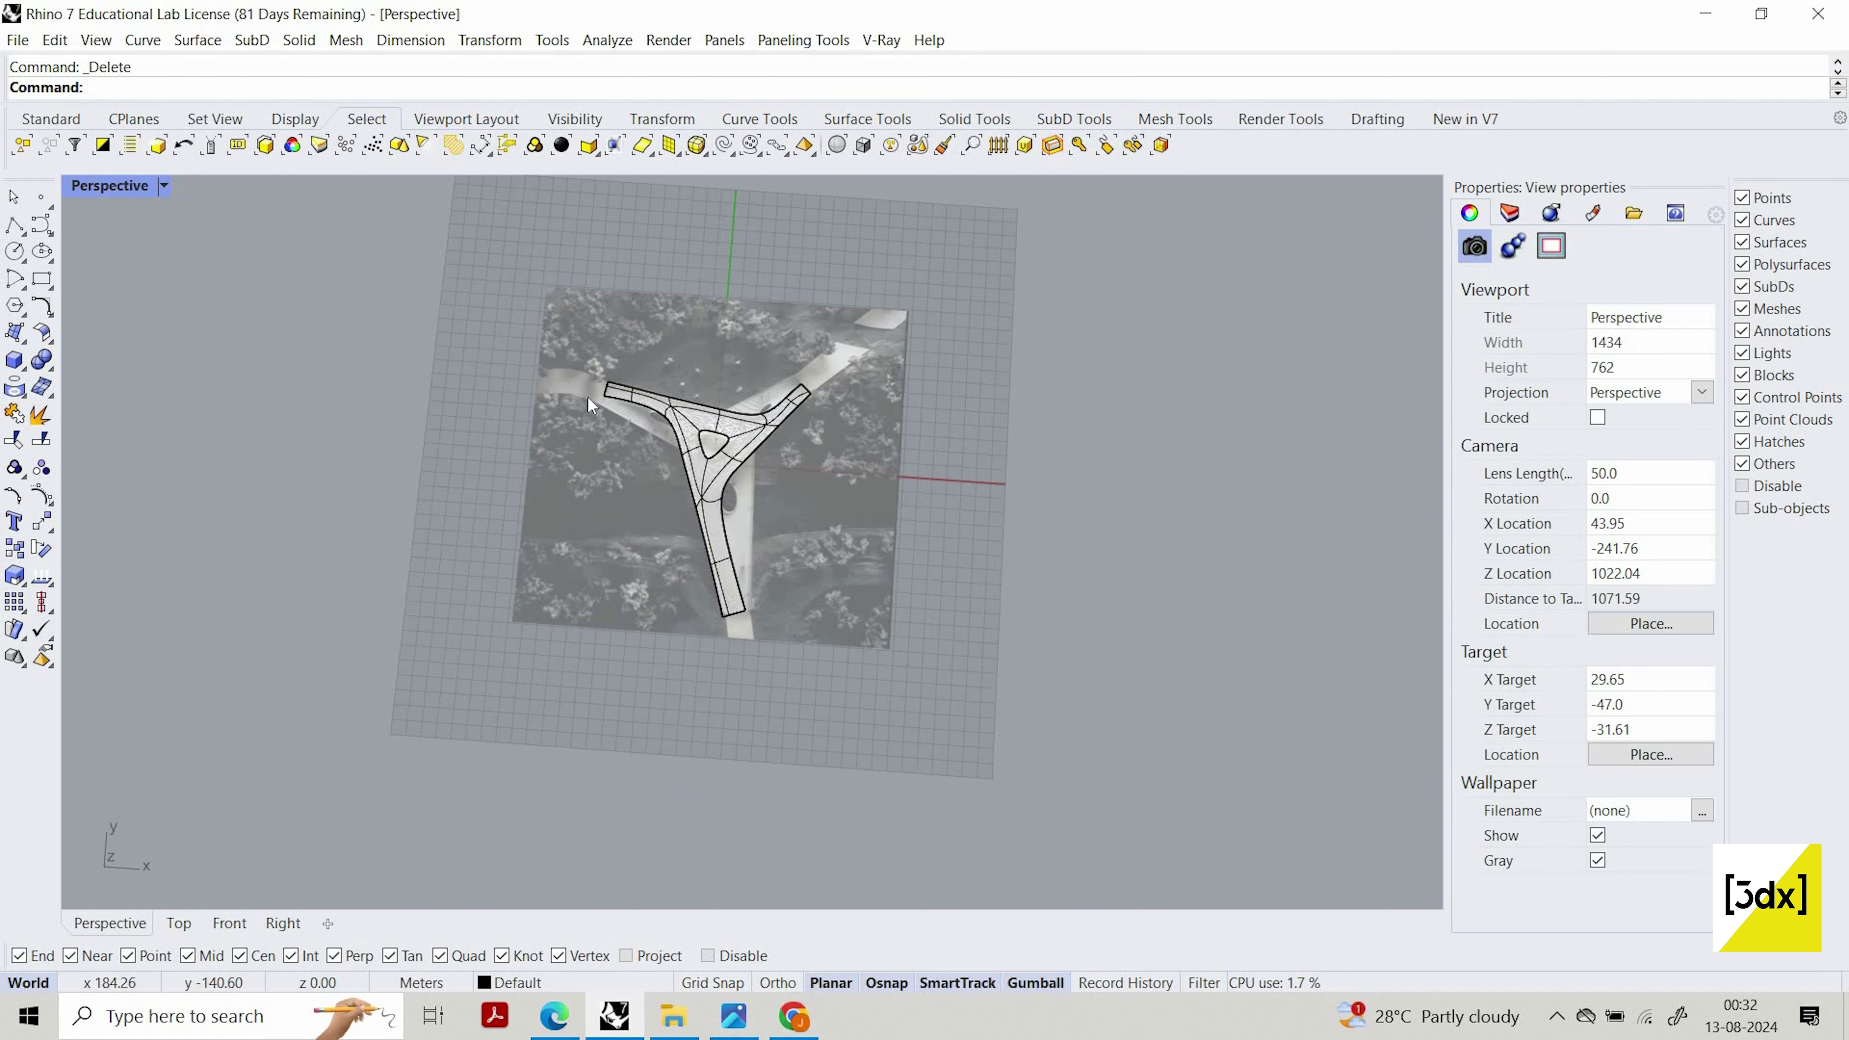
# Select the deck and reference image, and draw a line about 19.6 m across the central opening between opposite edge vertices
pyautogui.moveTo(1061, 772); pyautogui.dragTo(619, 415)
pyautogui.scroll(8, 615, 411)
pyautogui.moveTo(822, 473); pyautogui.dragTo(870, 480, button='right')
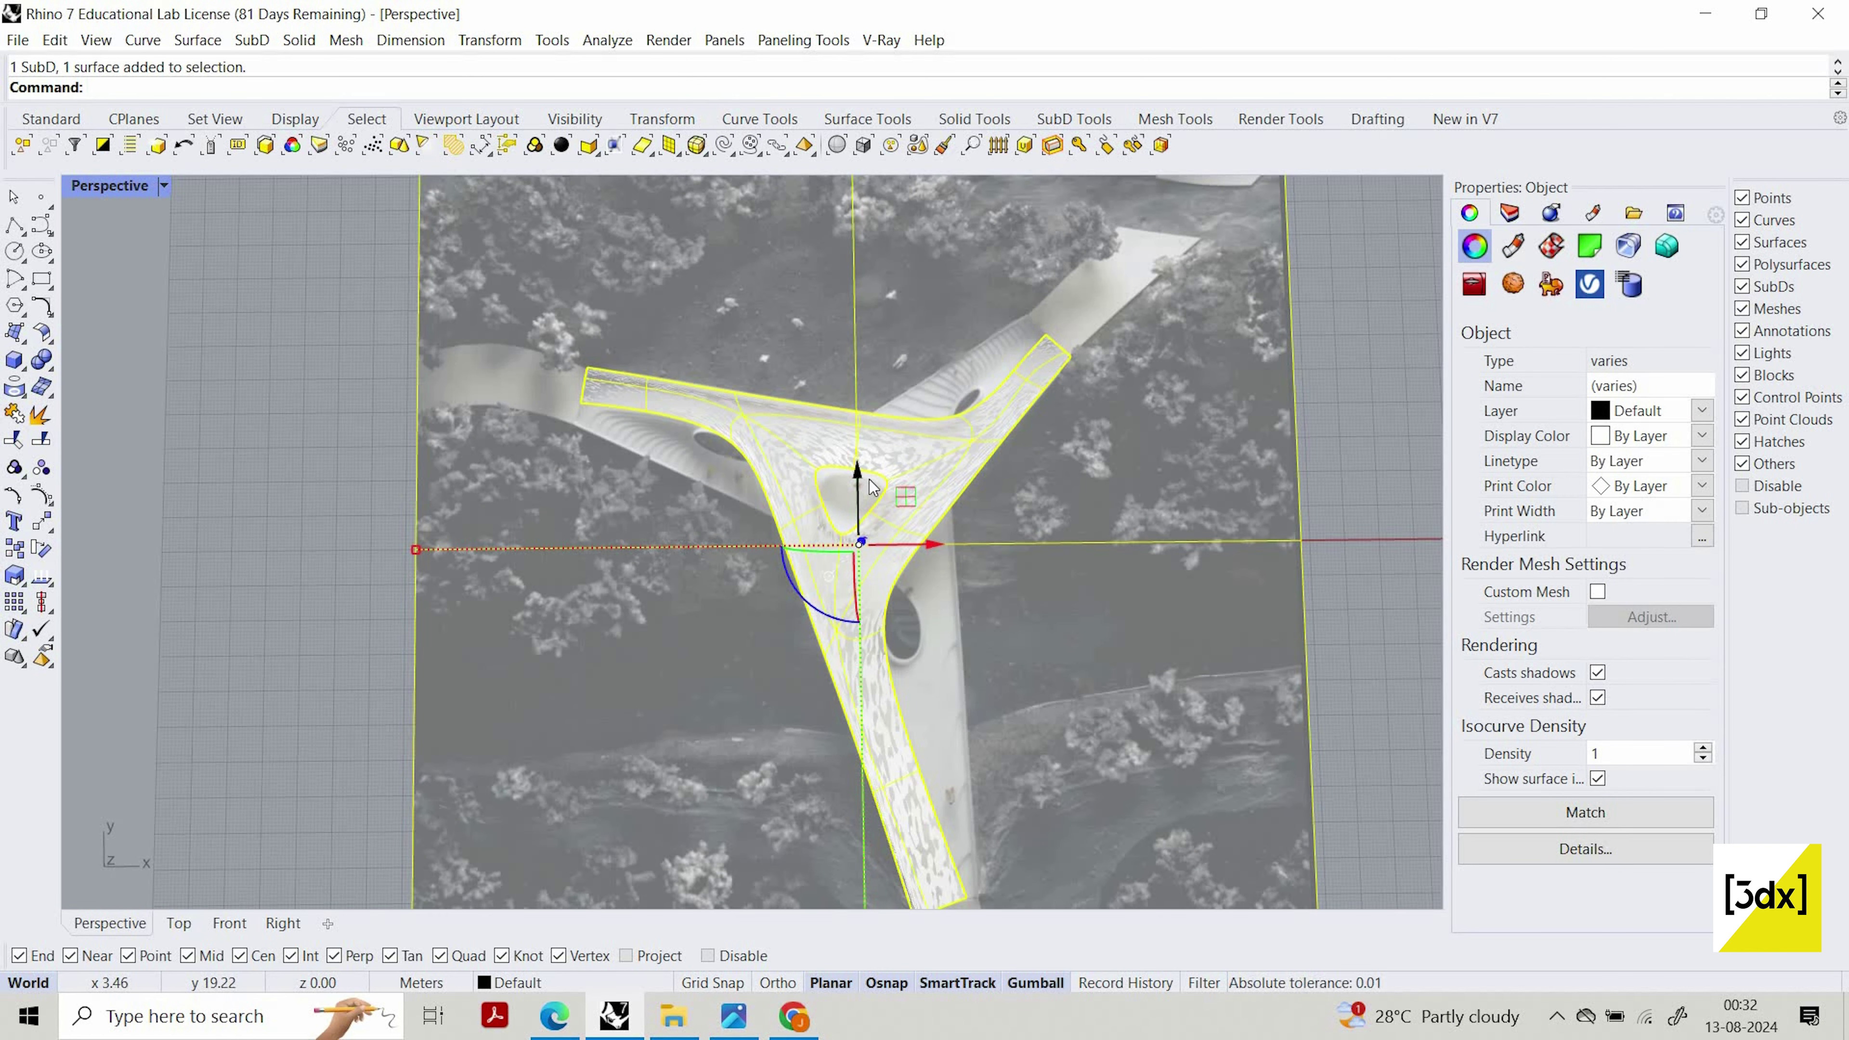
pyautogui.press('Return')
pyautogui.scroll(5, 823, 526)
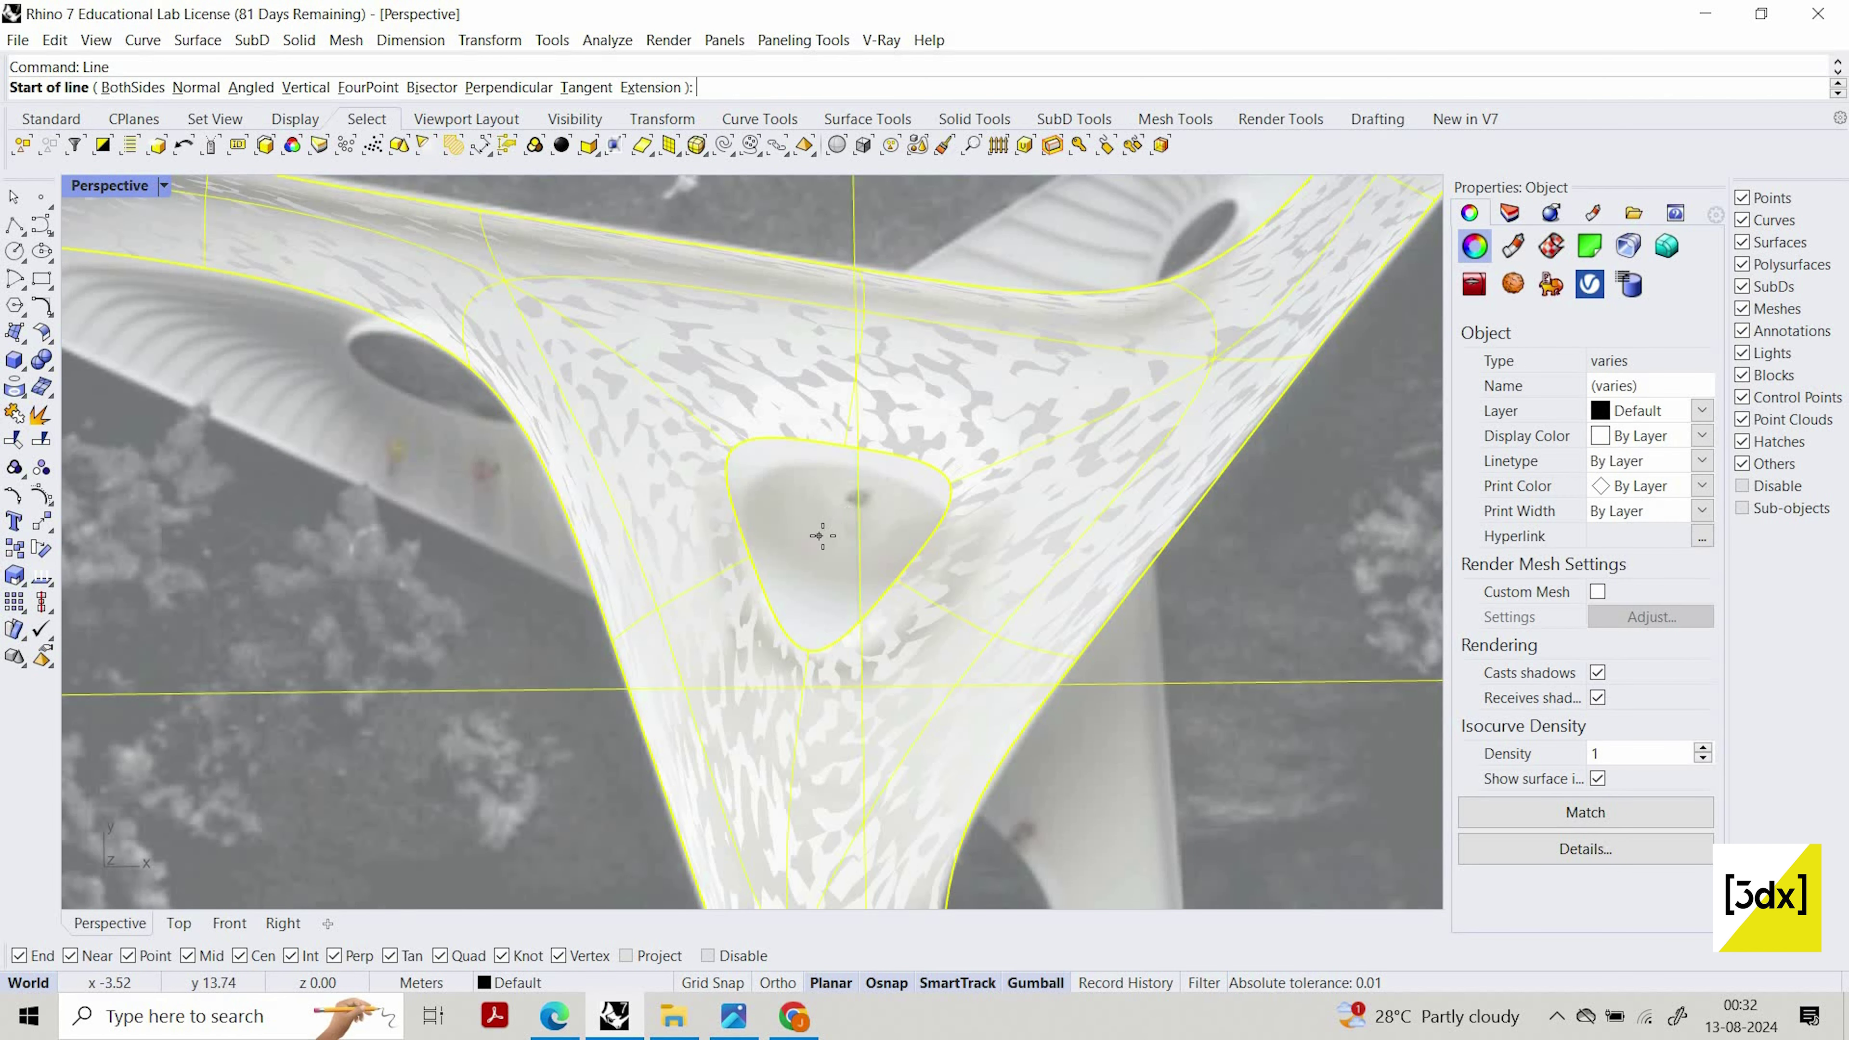
pyautogui.click(751, 555)
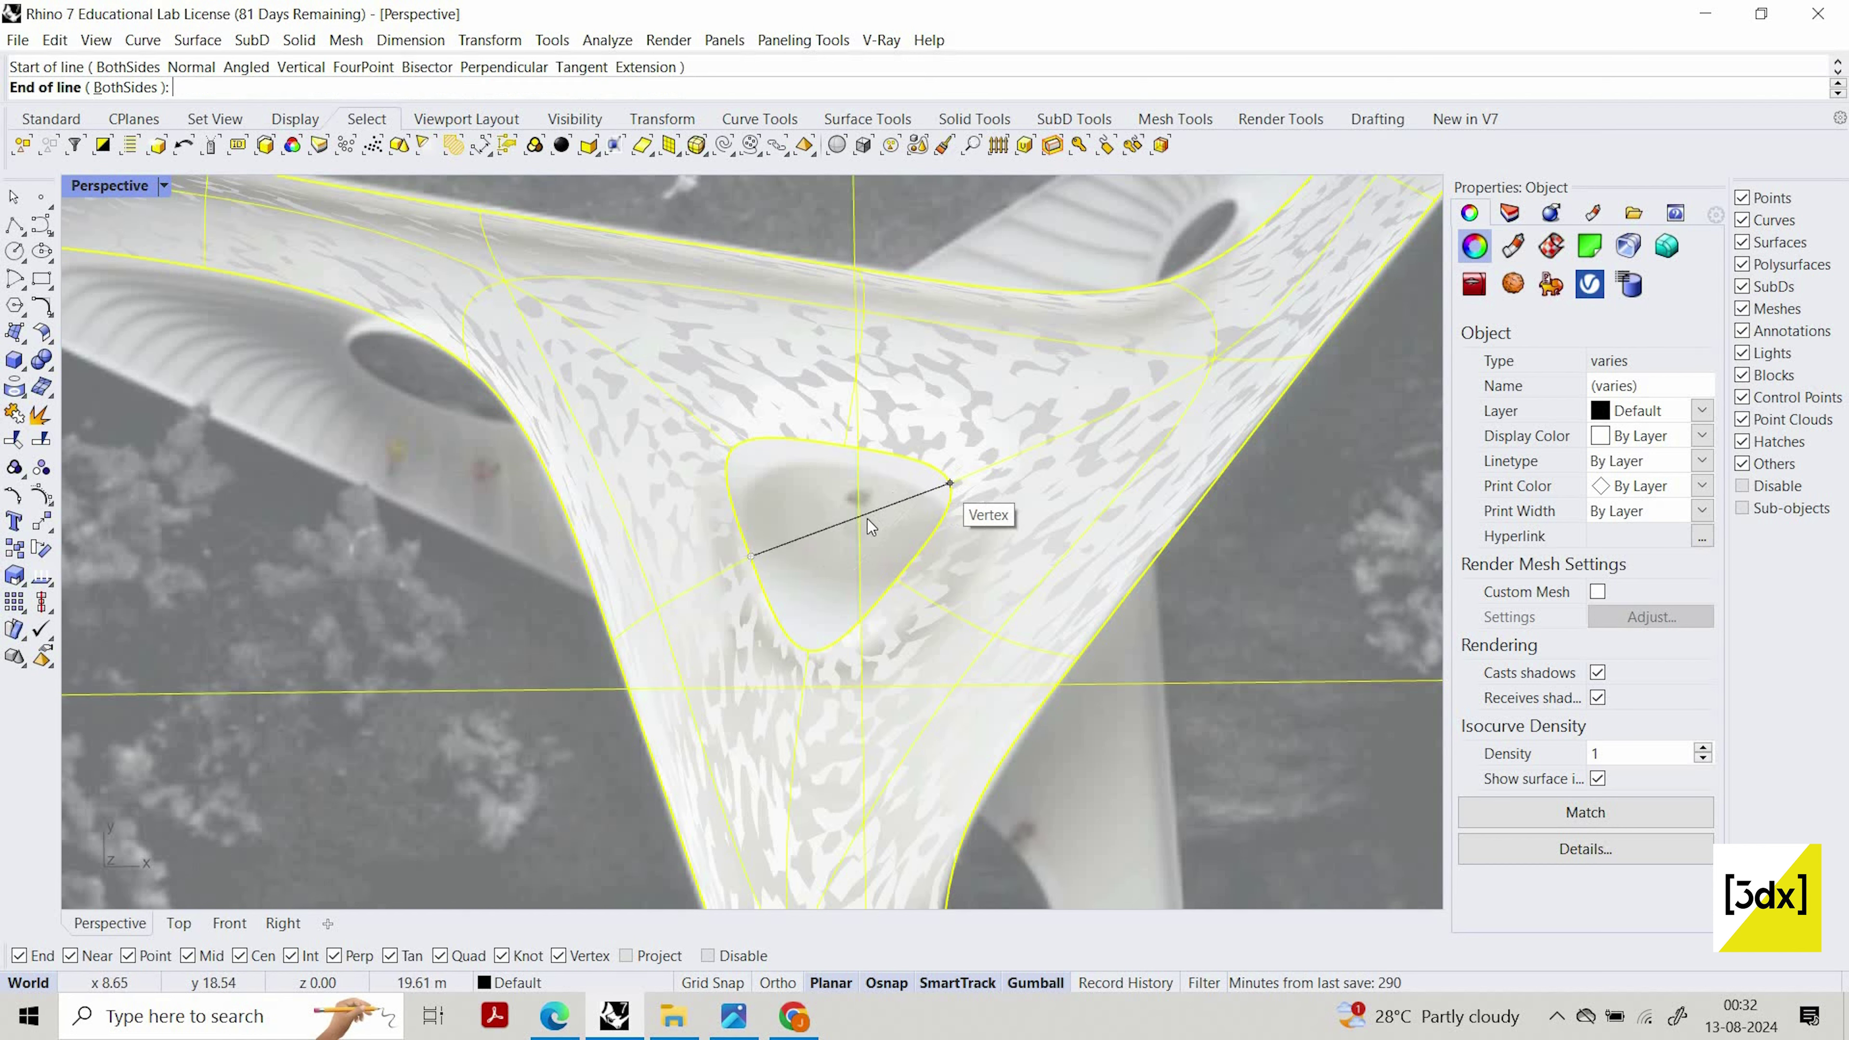
pyautogui.click(947, 484)
pyautogui.press('Return')
pyautogui.press('Escape')
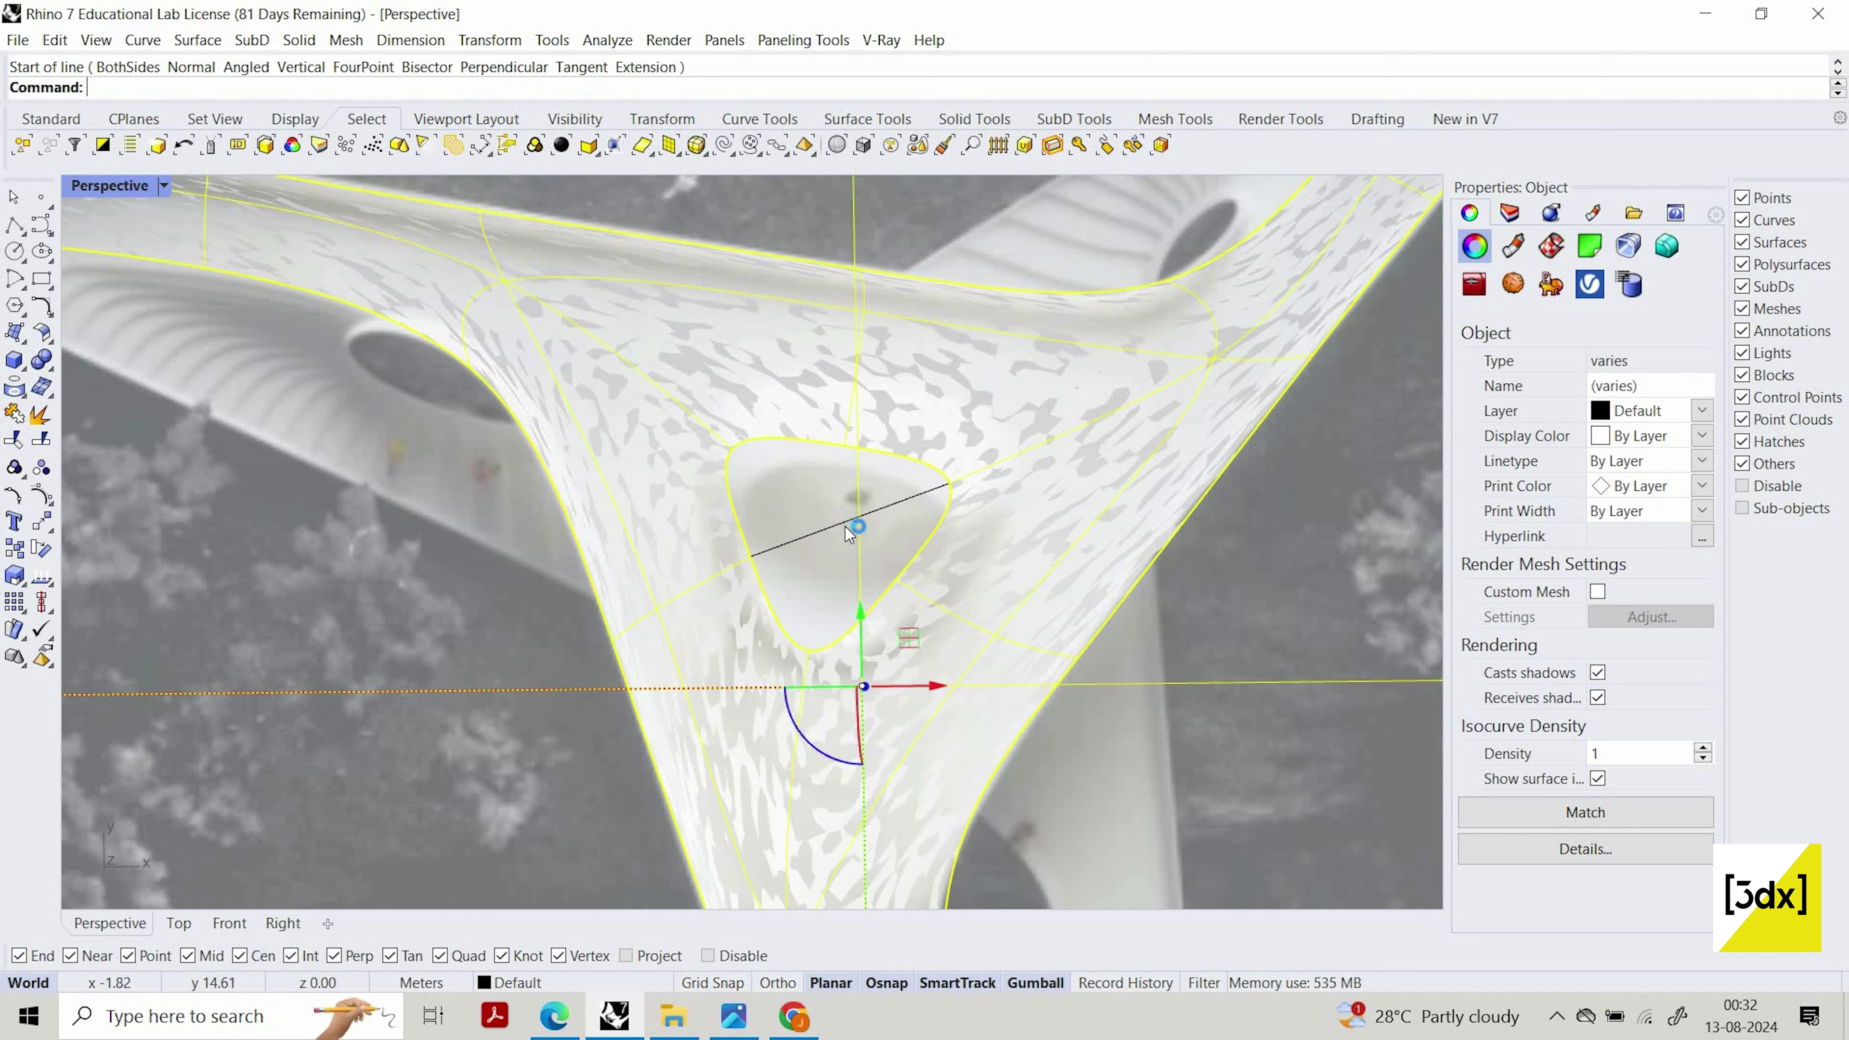
# Move the deck, reference image and line together from the line's midpoint to the origin (0)
pyautogui.click(843, 530)
pyautogui.write('move')
pyautogui.press('Return')
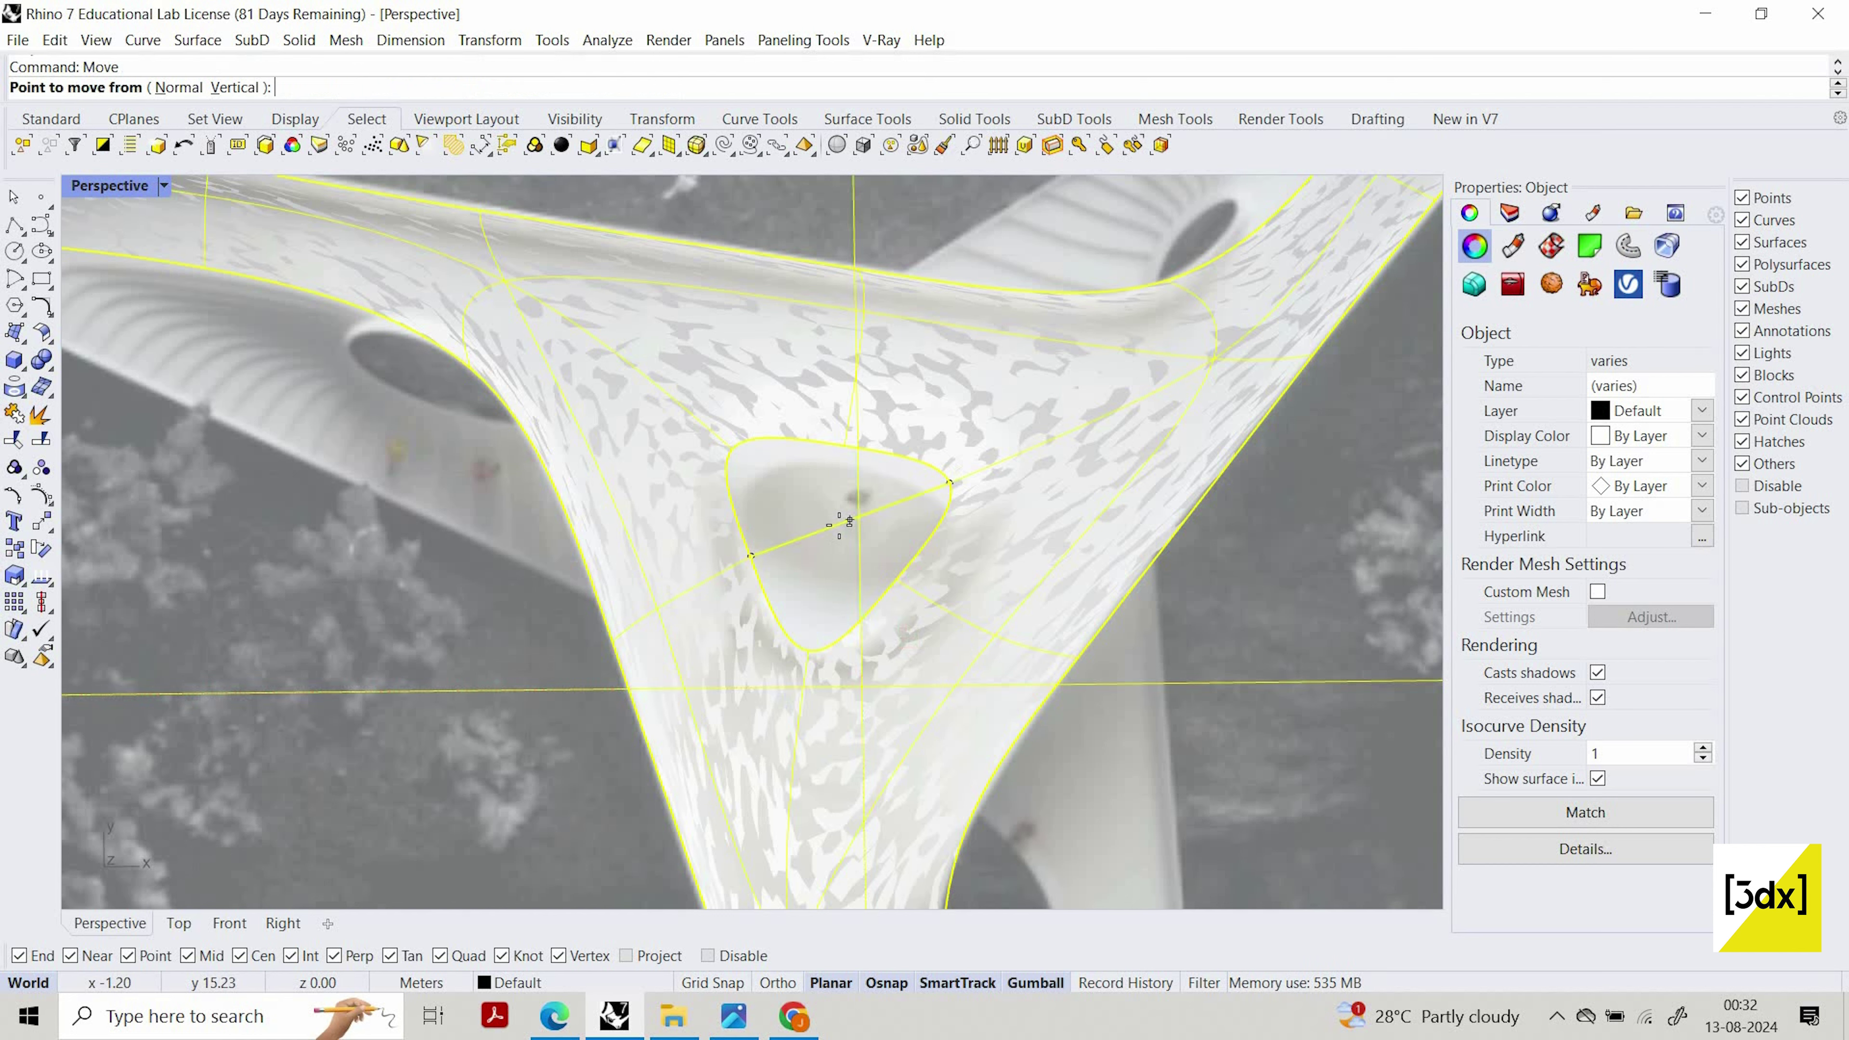
pyautogui.click(849, 519)
pyautogui.write('0')
pyautogui.press('Return')
pyautogui.scroll(-8, 858, 524)
pyautogui.press('Escape')
# Hide the construction line across the deck's central opening
pyautogui.click(875, 543)
pyautogui.hotkey('ctrl', 'h')
pyautogui.scroll(-8, 864, 528)
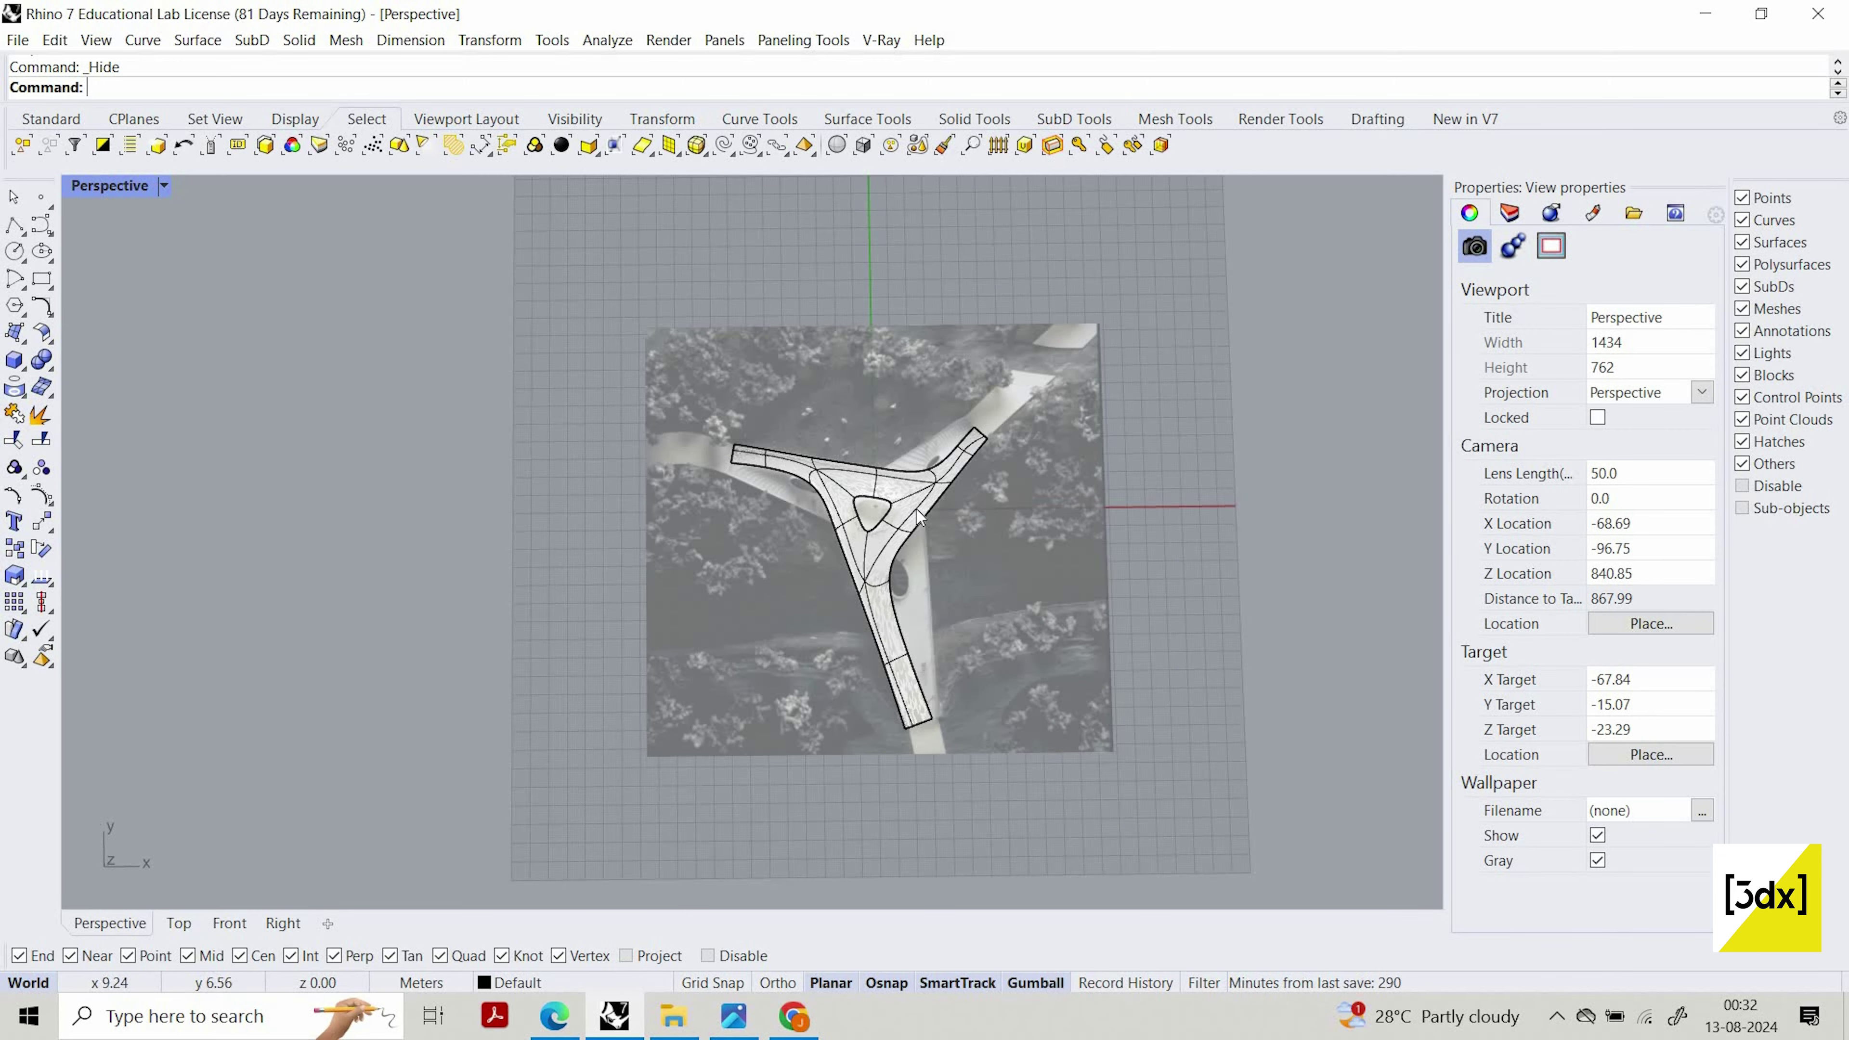
pyautogui.scroll(6, 891, 501)
pyautogui.moveTo(890, 501)
pyautogui.mouseDown(button='right')
pyautogui.moveTo(853, 546)
pyautogui.moveTo(894, 473)
pyautogui.mouseUp(button='right')
pyautogui.scroll(-8, 853, 548)
pyautogui.scroll(5, 881, 542)
pyautogui.scroll(2, 894, 473)
pyautogui.moveTo(979, 608); pyautogui.dragTo(895, 524)
pyautogui.press('Escape')
pyautogui.click(918, 524)
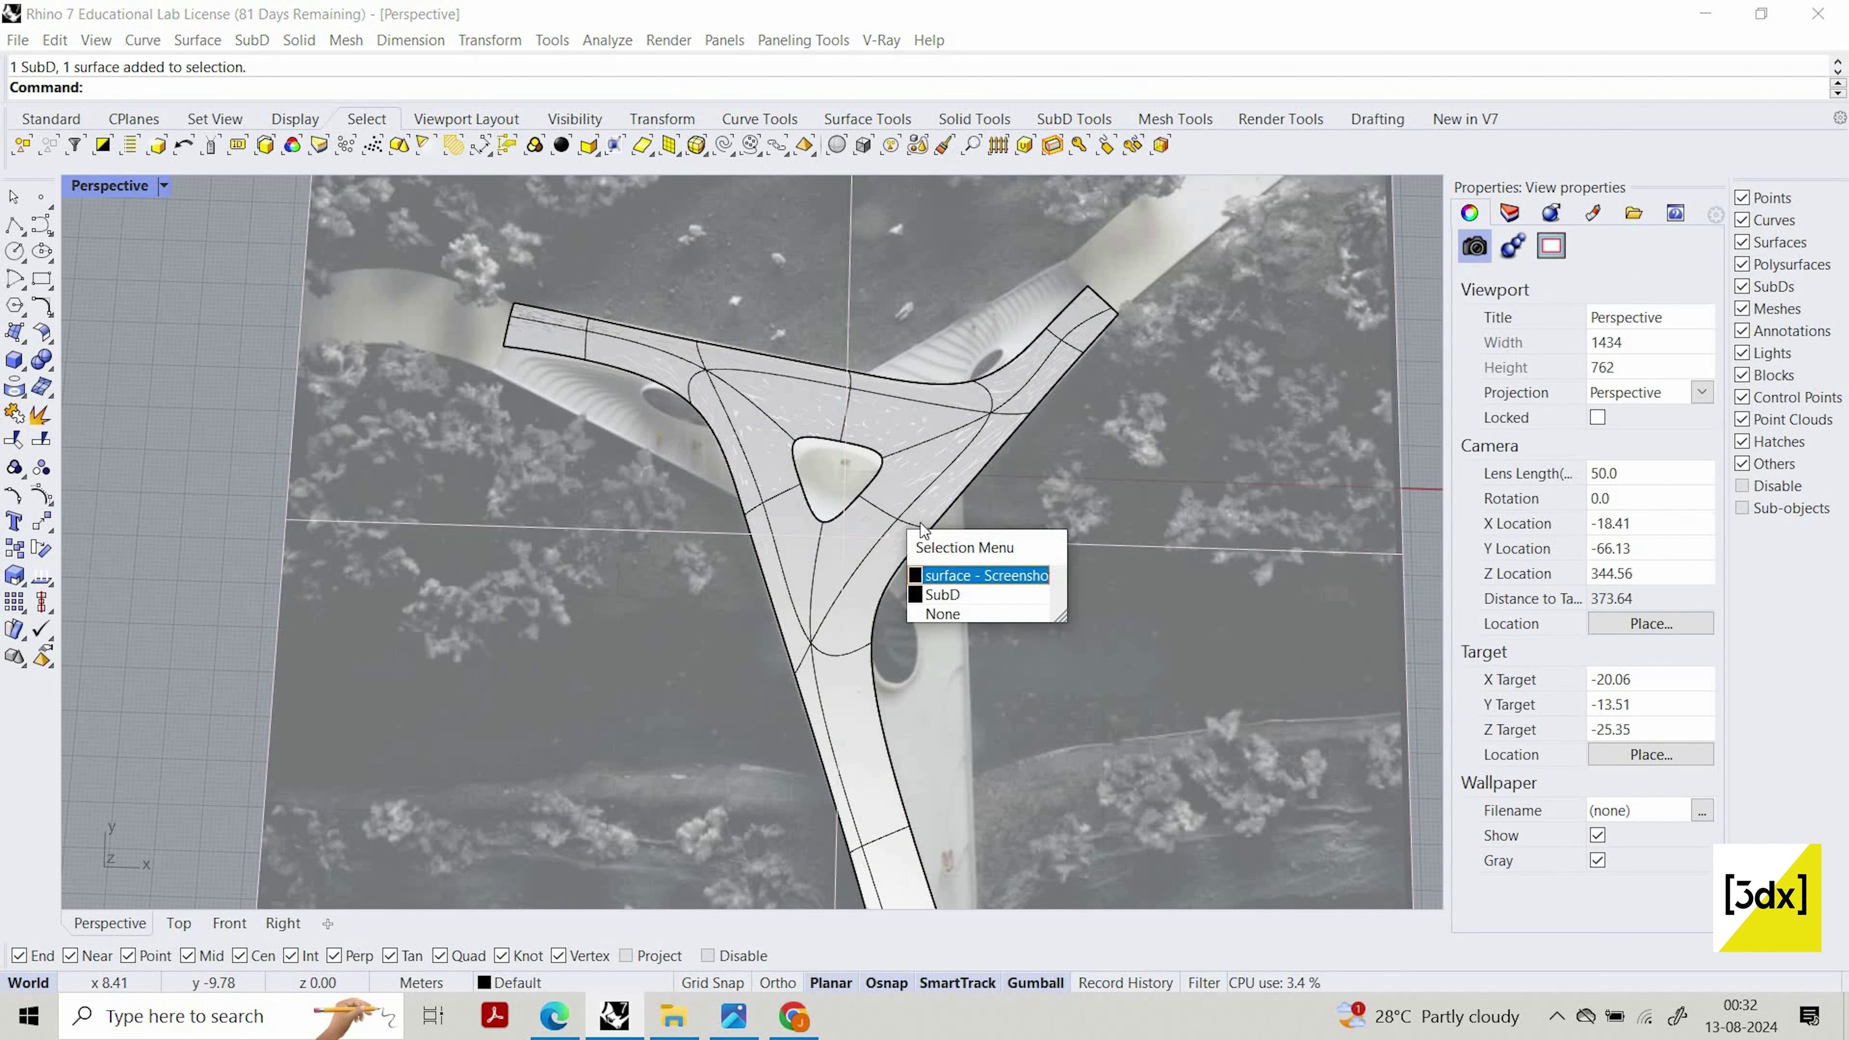
pyautogui.click(932, 614)
pyautogui.click(921, 529)
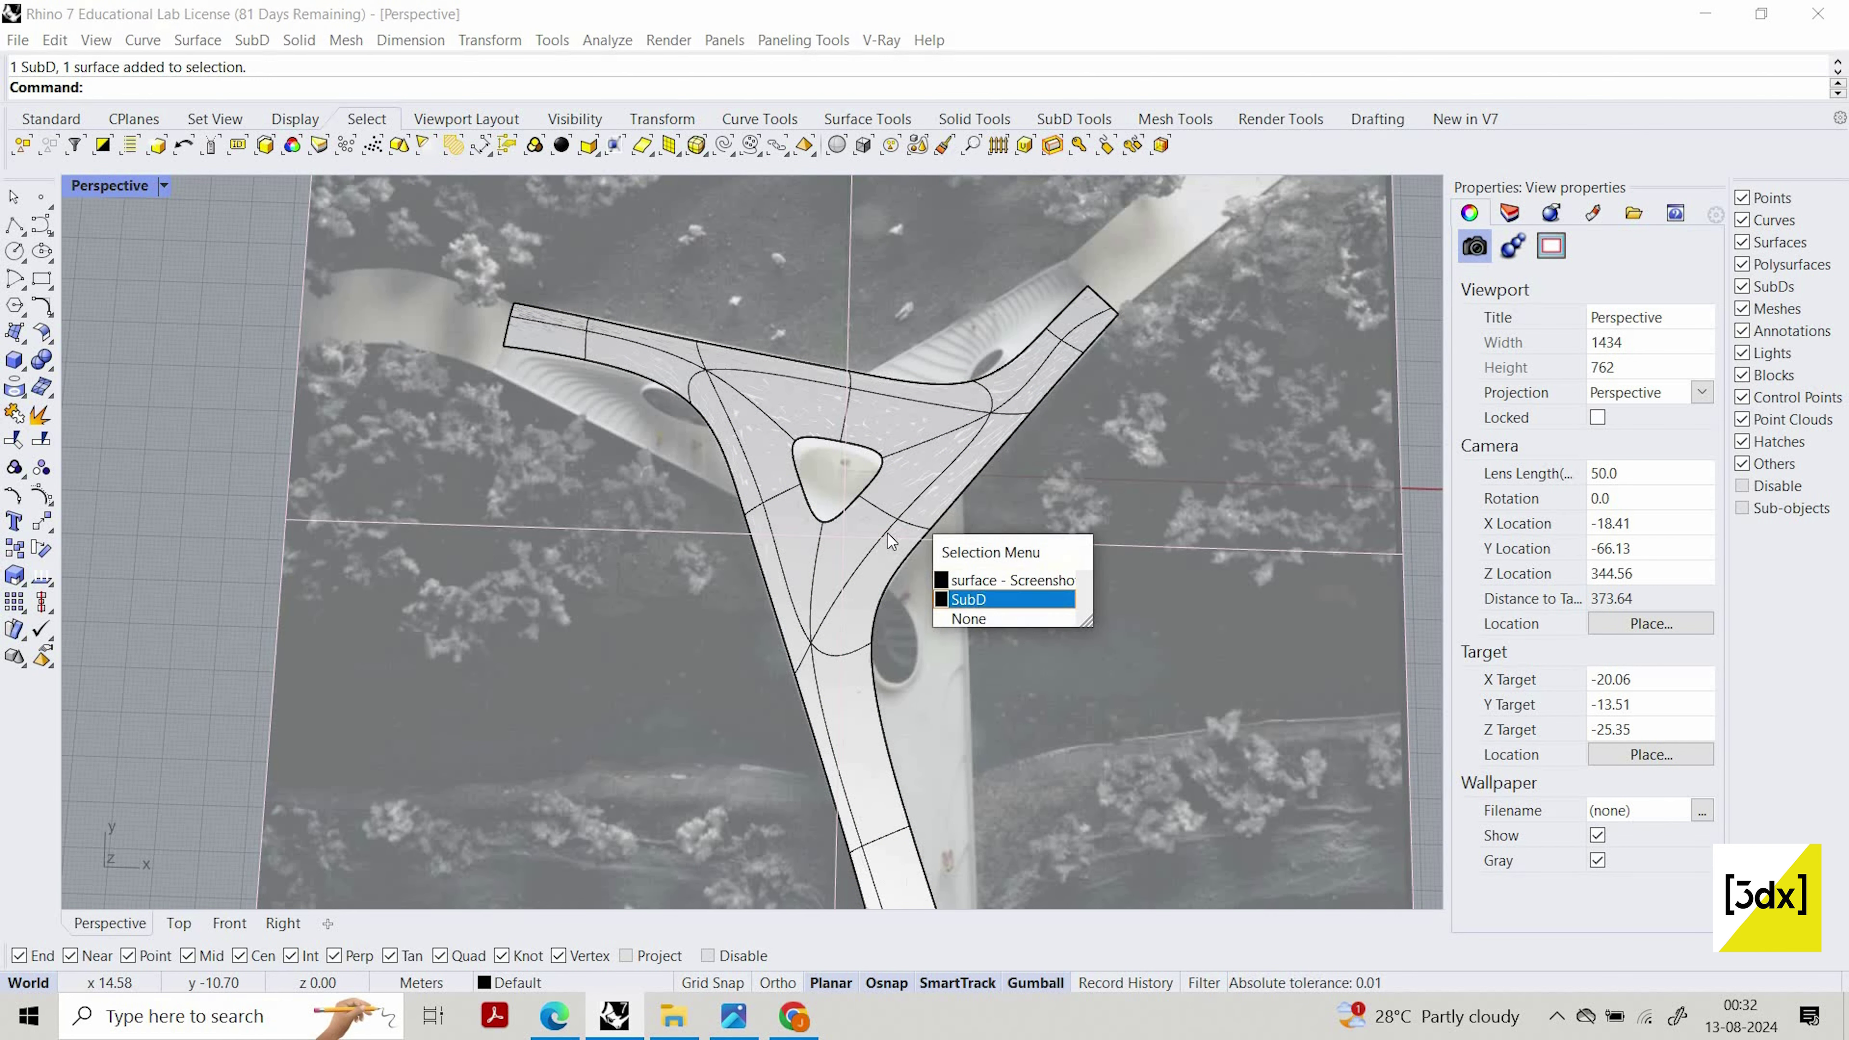
pyautogui.click(934, 617)
pyautogui.click(884, 530)
pyautogui.click(935, 609)
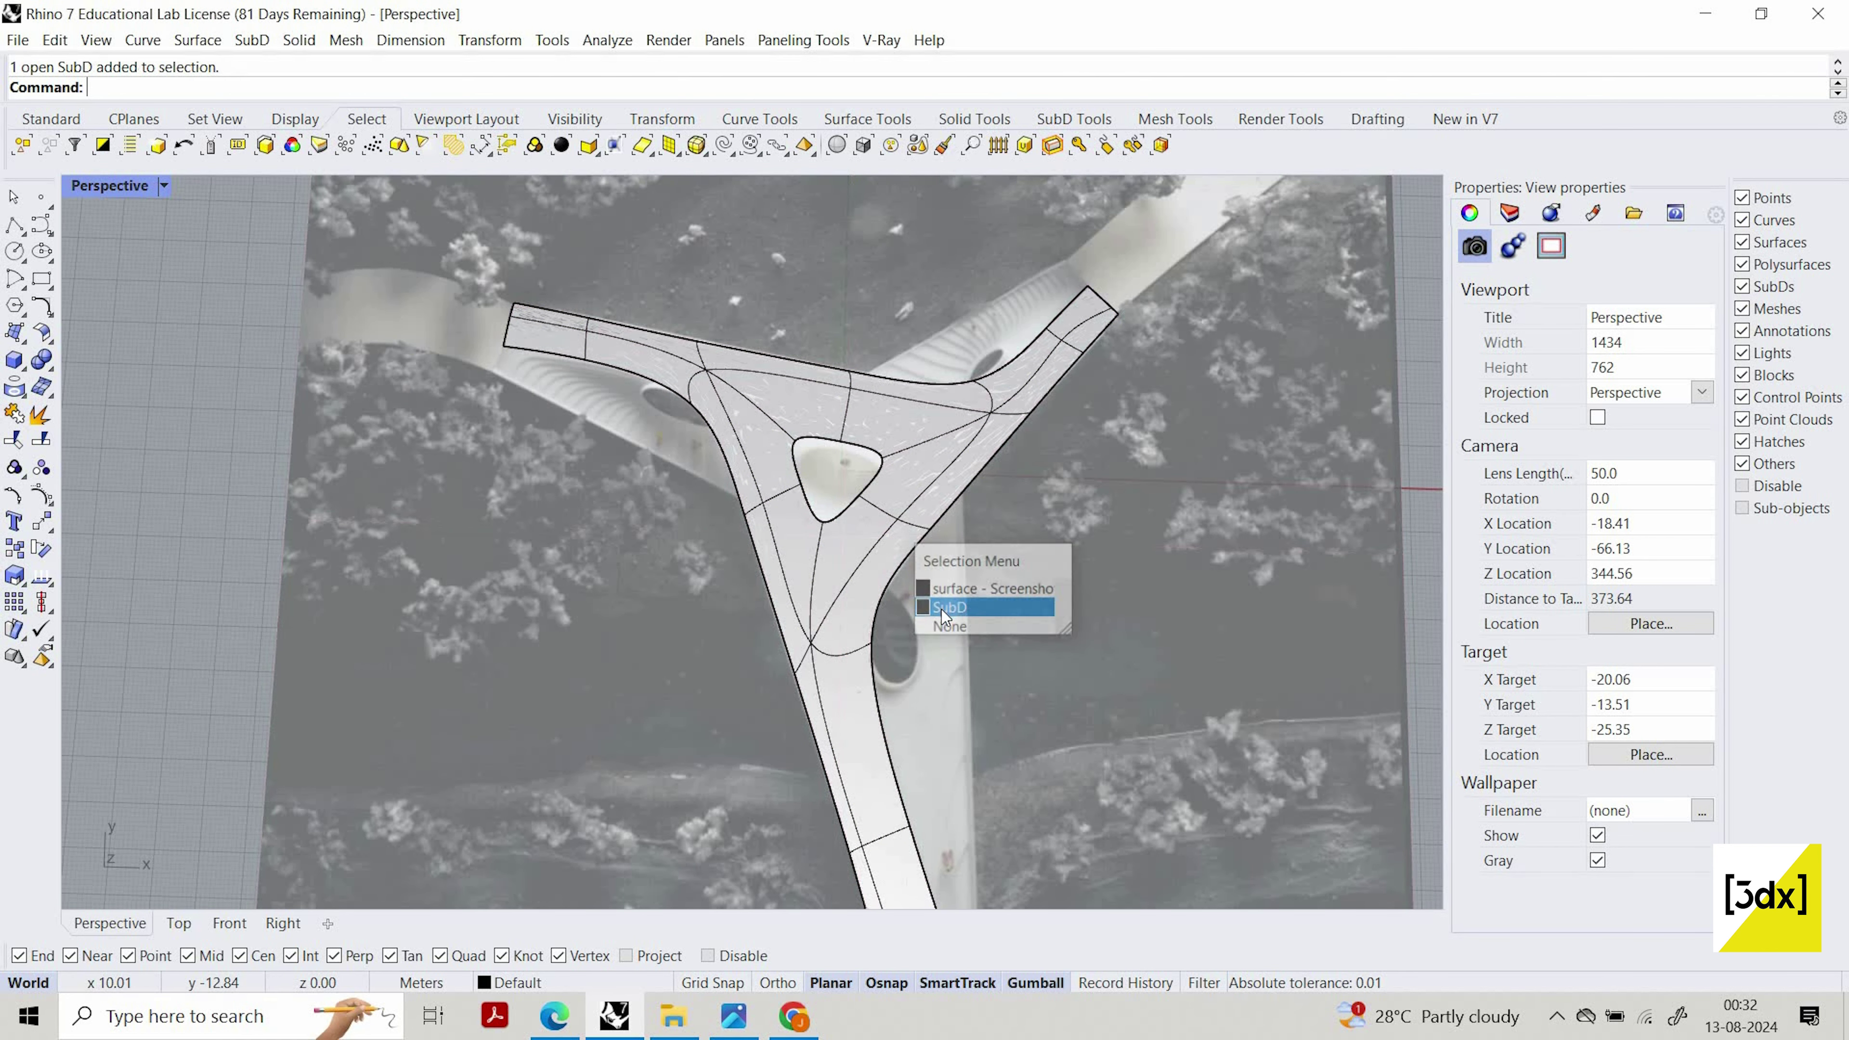
pyautogui.click(942, 609)
pyautogui.write('Mirror')
pyautogui.press('Return')
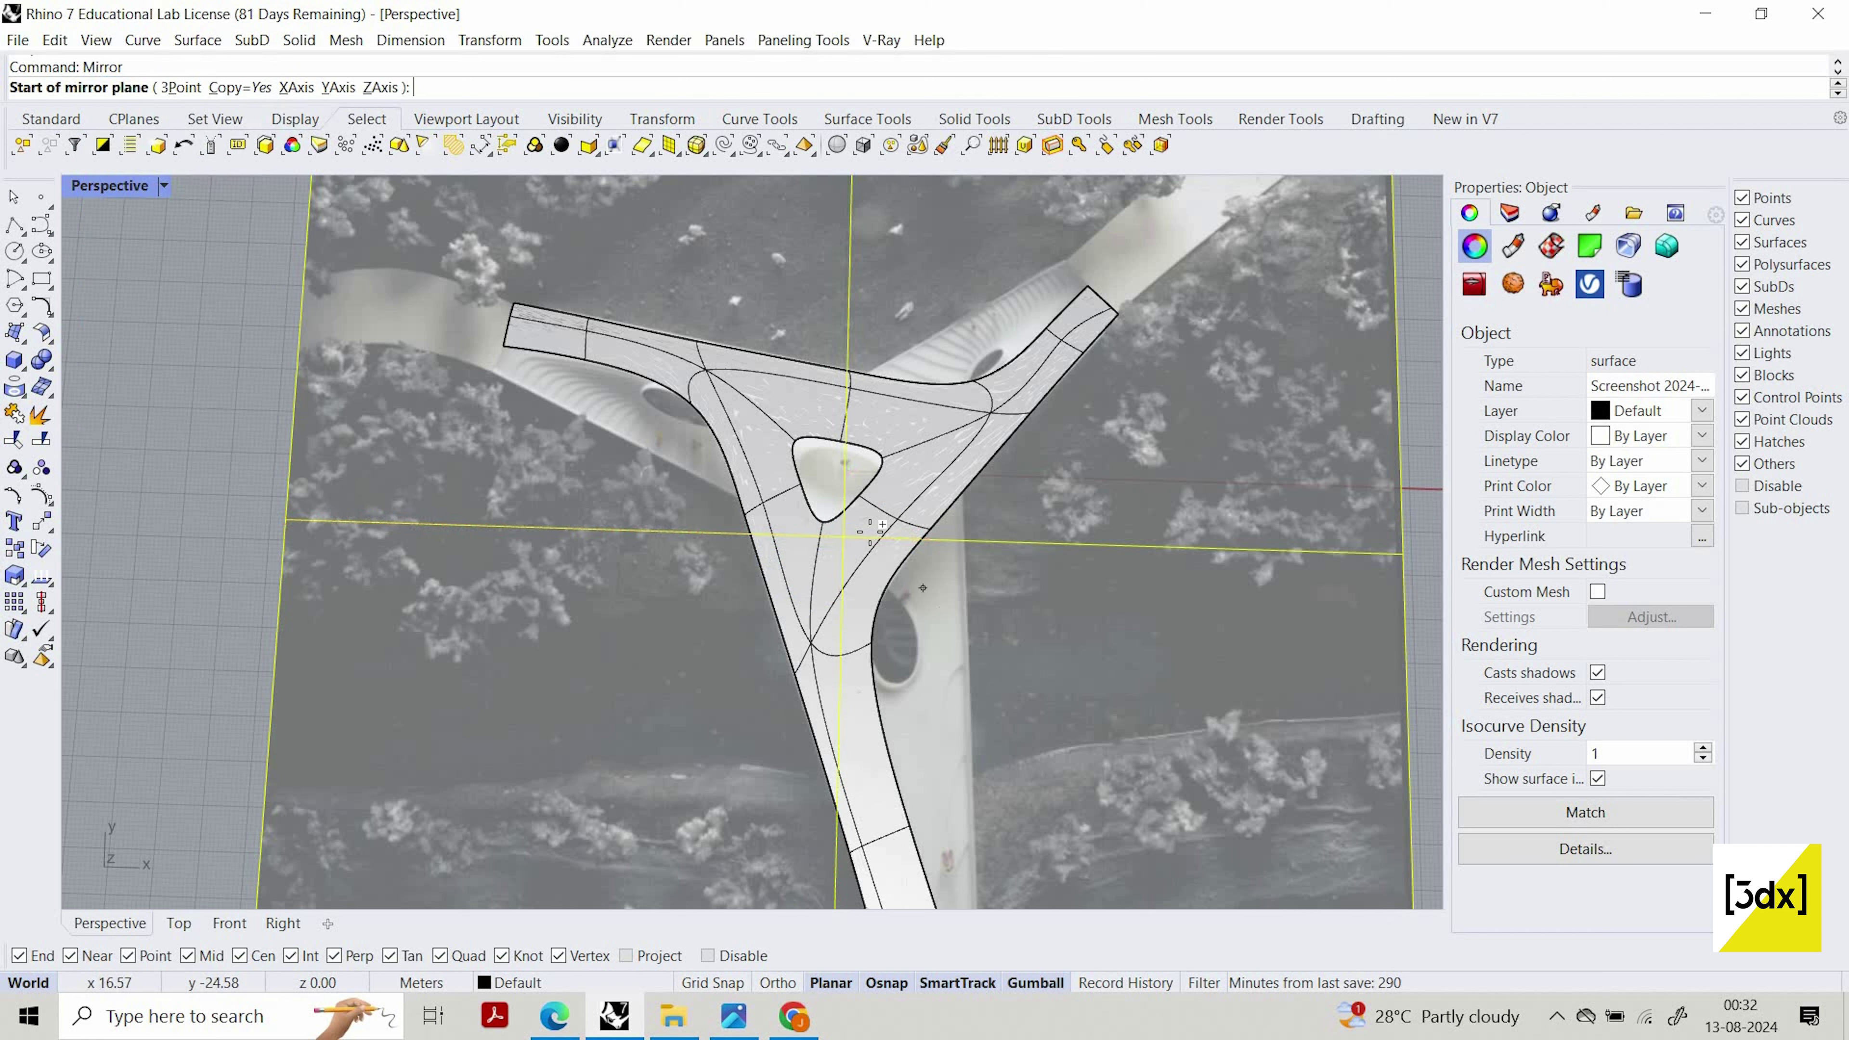
pyautogui.write('0,0,0')
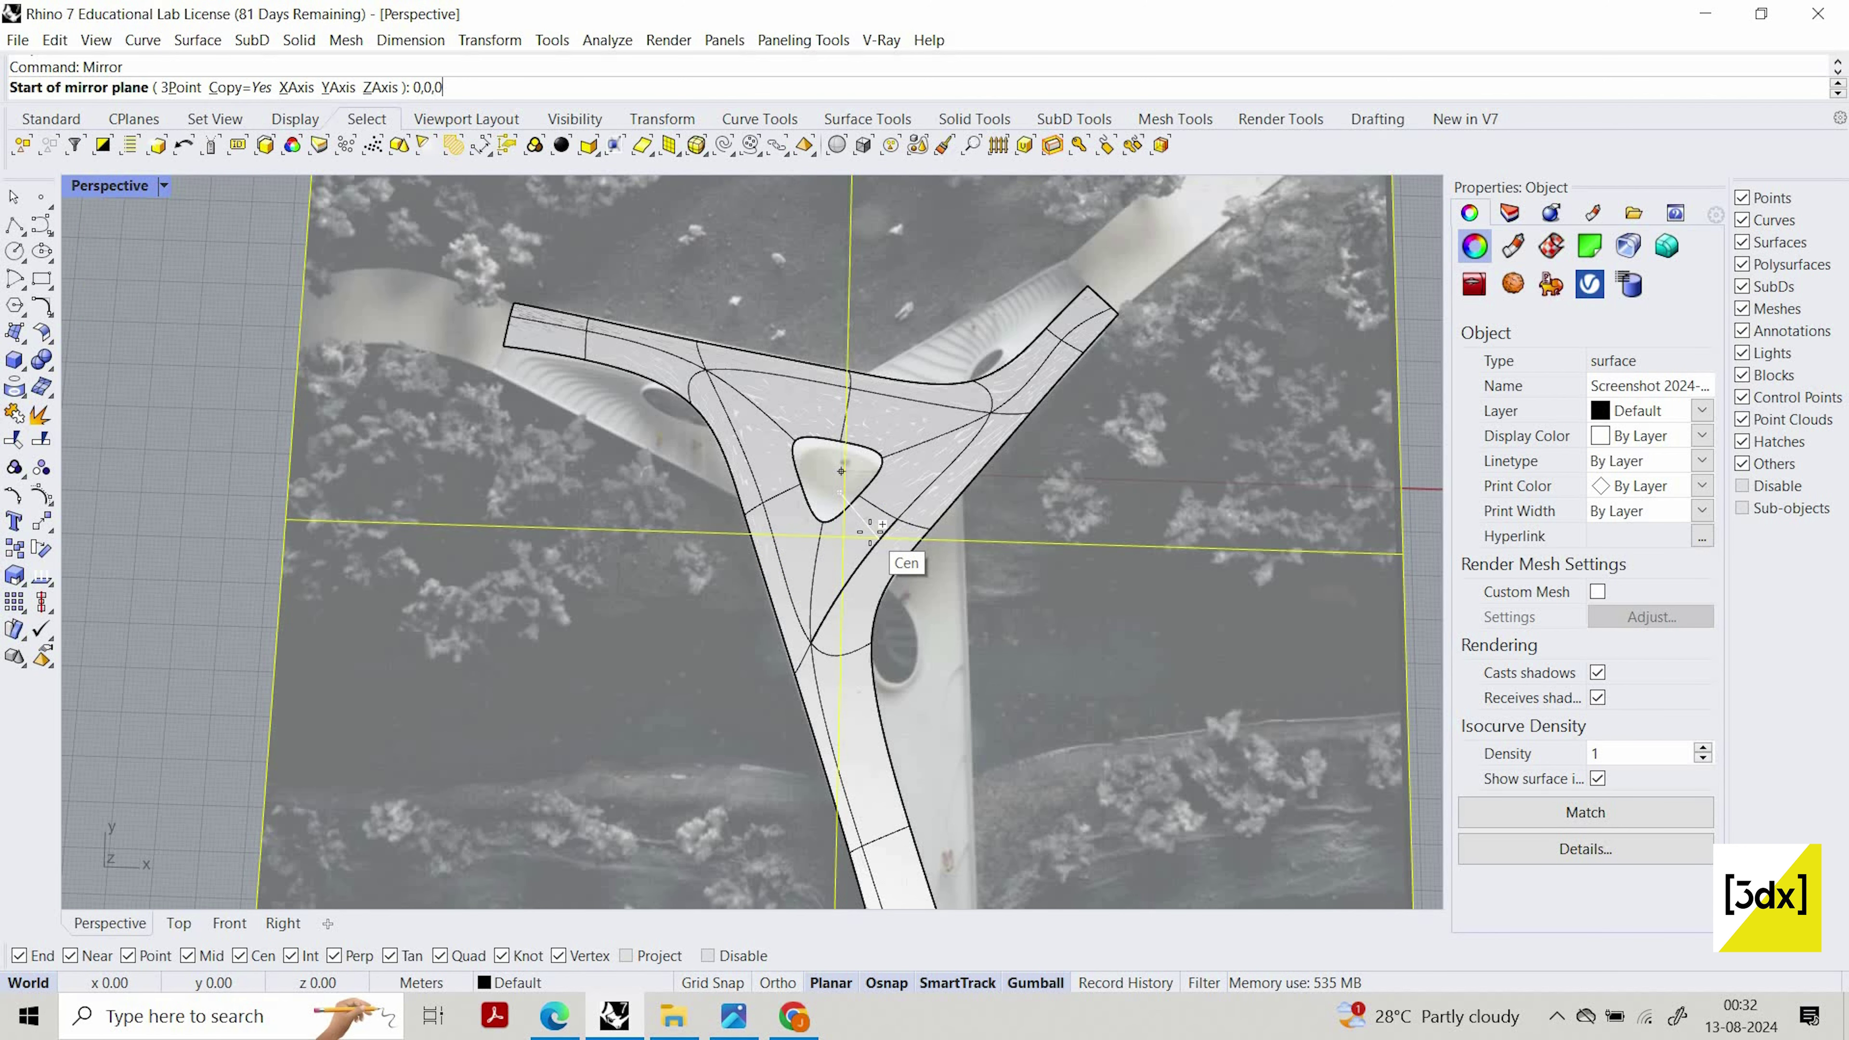
pyautogui.press('Return')
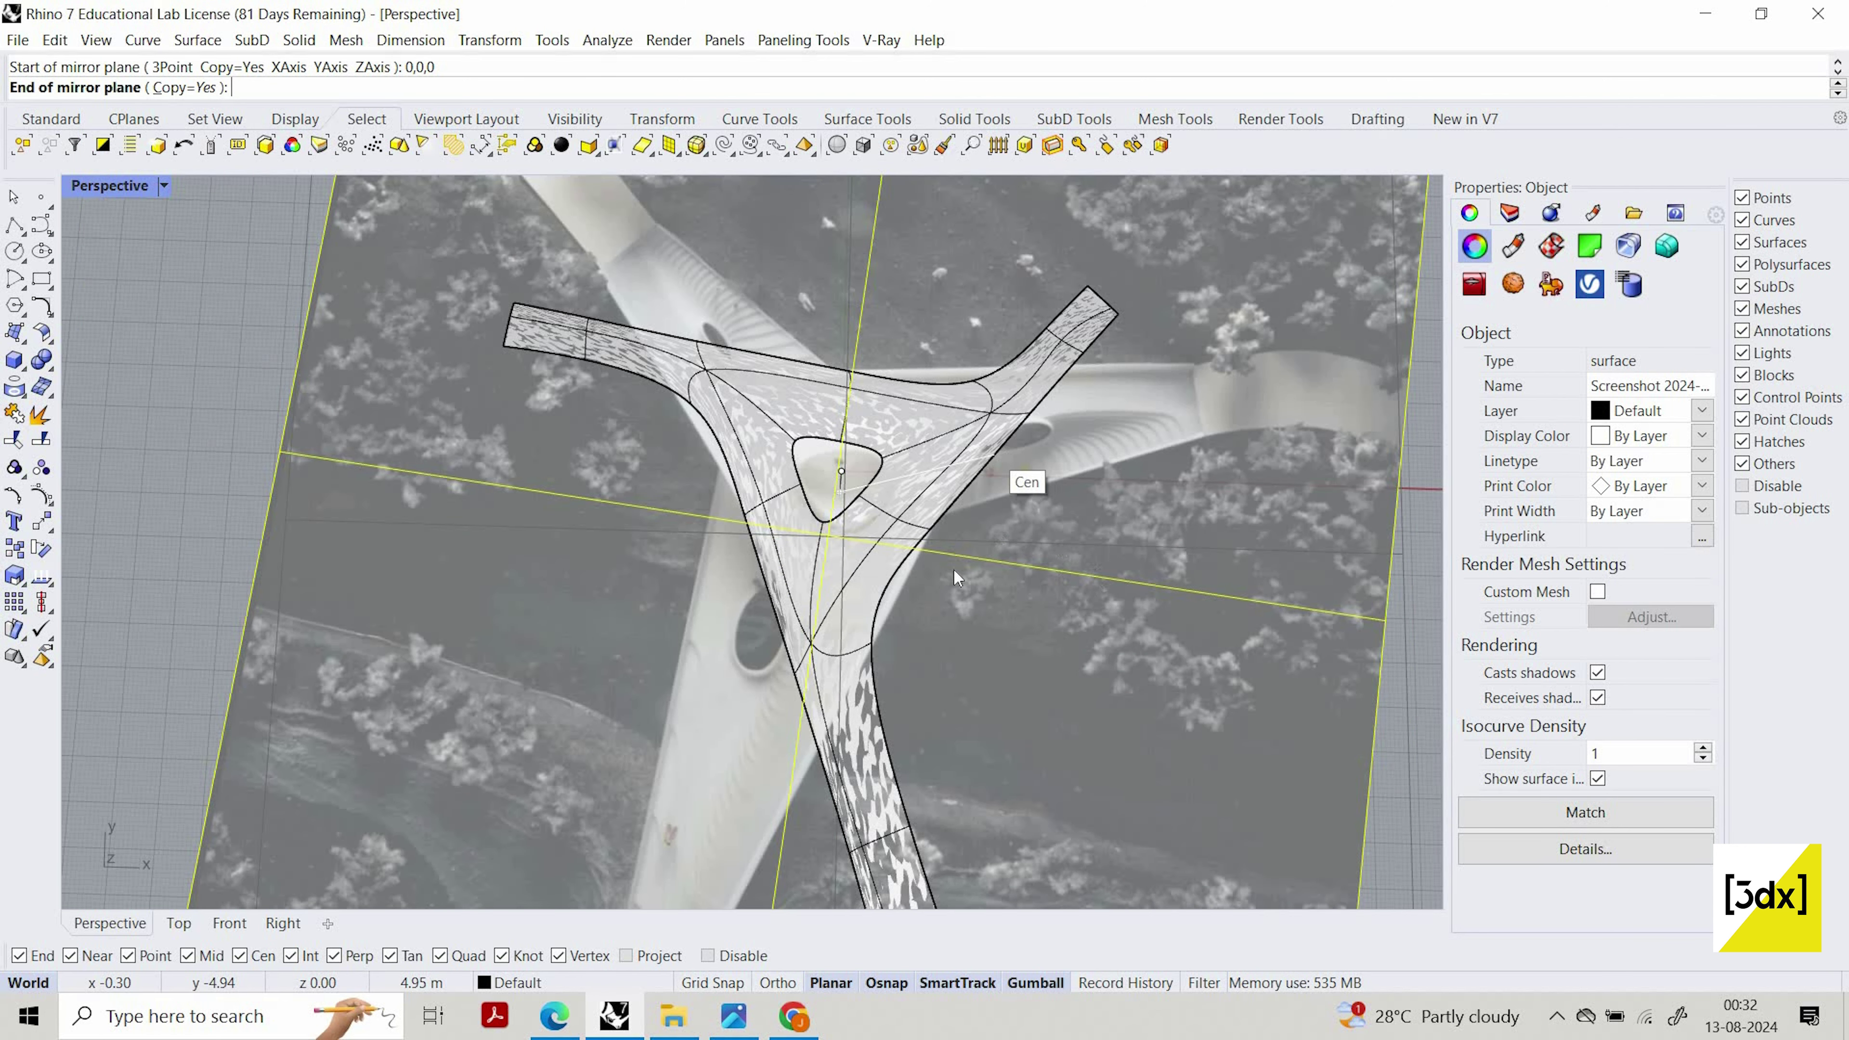
pyautogui.press('Escape')
pyautogui.press('Escape')
# Mirror a copy of the SubD deck across a plane starting at 0,0,0 and running down through the lower arm
pyautogui.click(965, 654)
pyautogui.click(932, 664)
pyautogui.write('mirror')
pyautogui.press('Return')
pyautogui.write('0,0,0')
pyautogui.press('Return')
pyautogui.scroll(-2, 973, 655)
pyautogui.keyDown('shift'); pyautogui.moveTo(973, 771); pyautogui.dragTo(973, 531, button='right'); pyautogui.keyUp('shift')
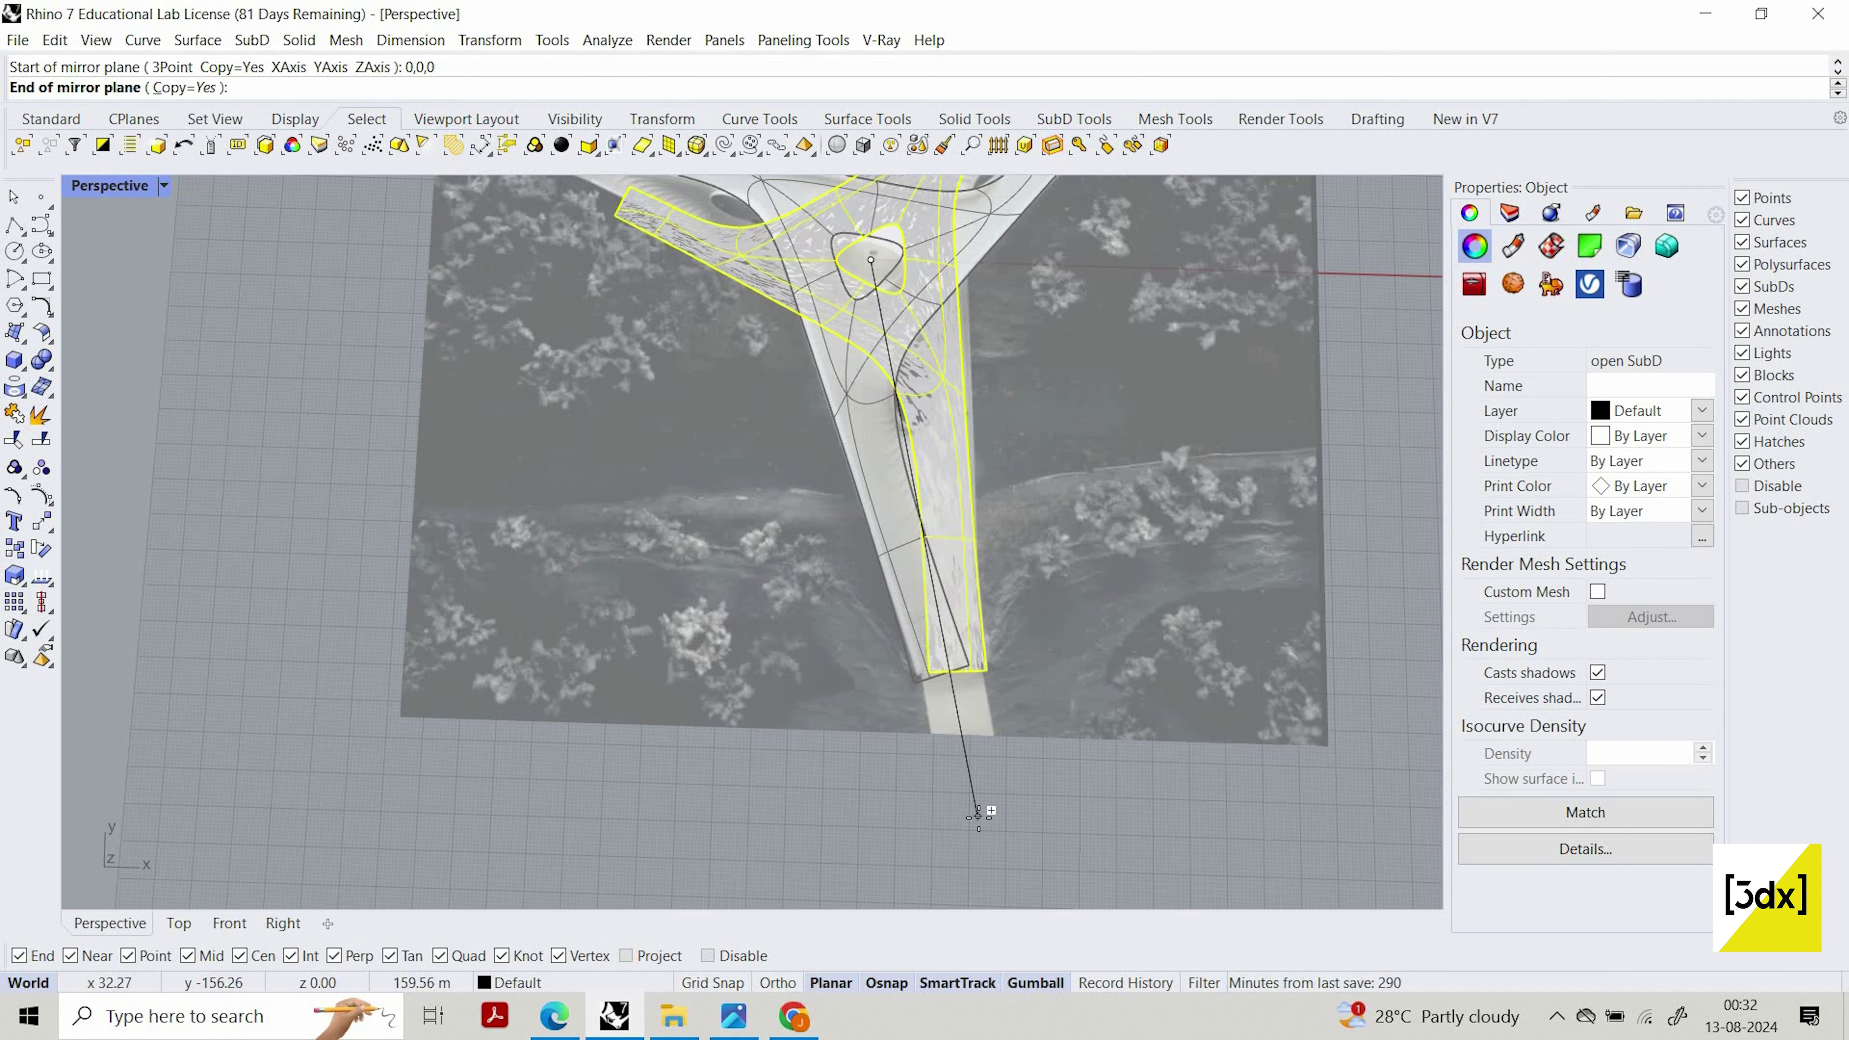
pyautogui.click(976, 818)
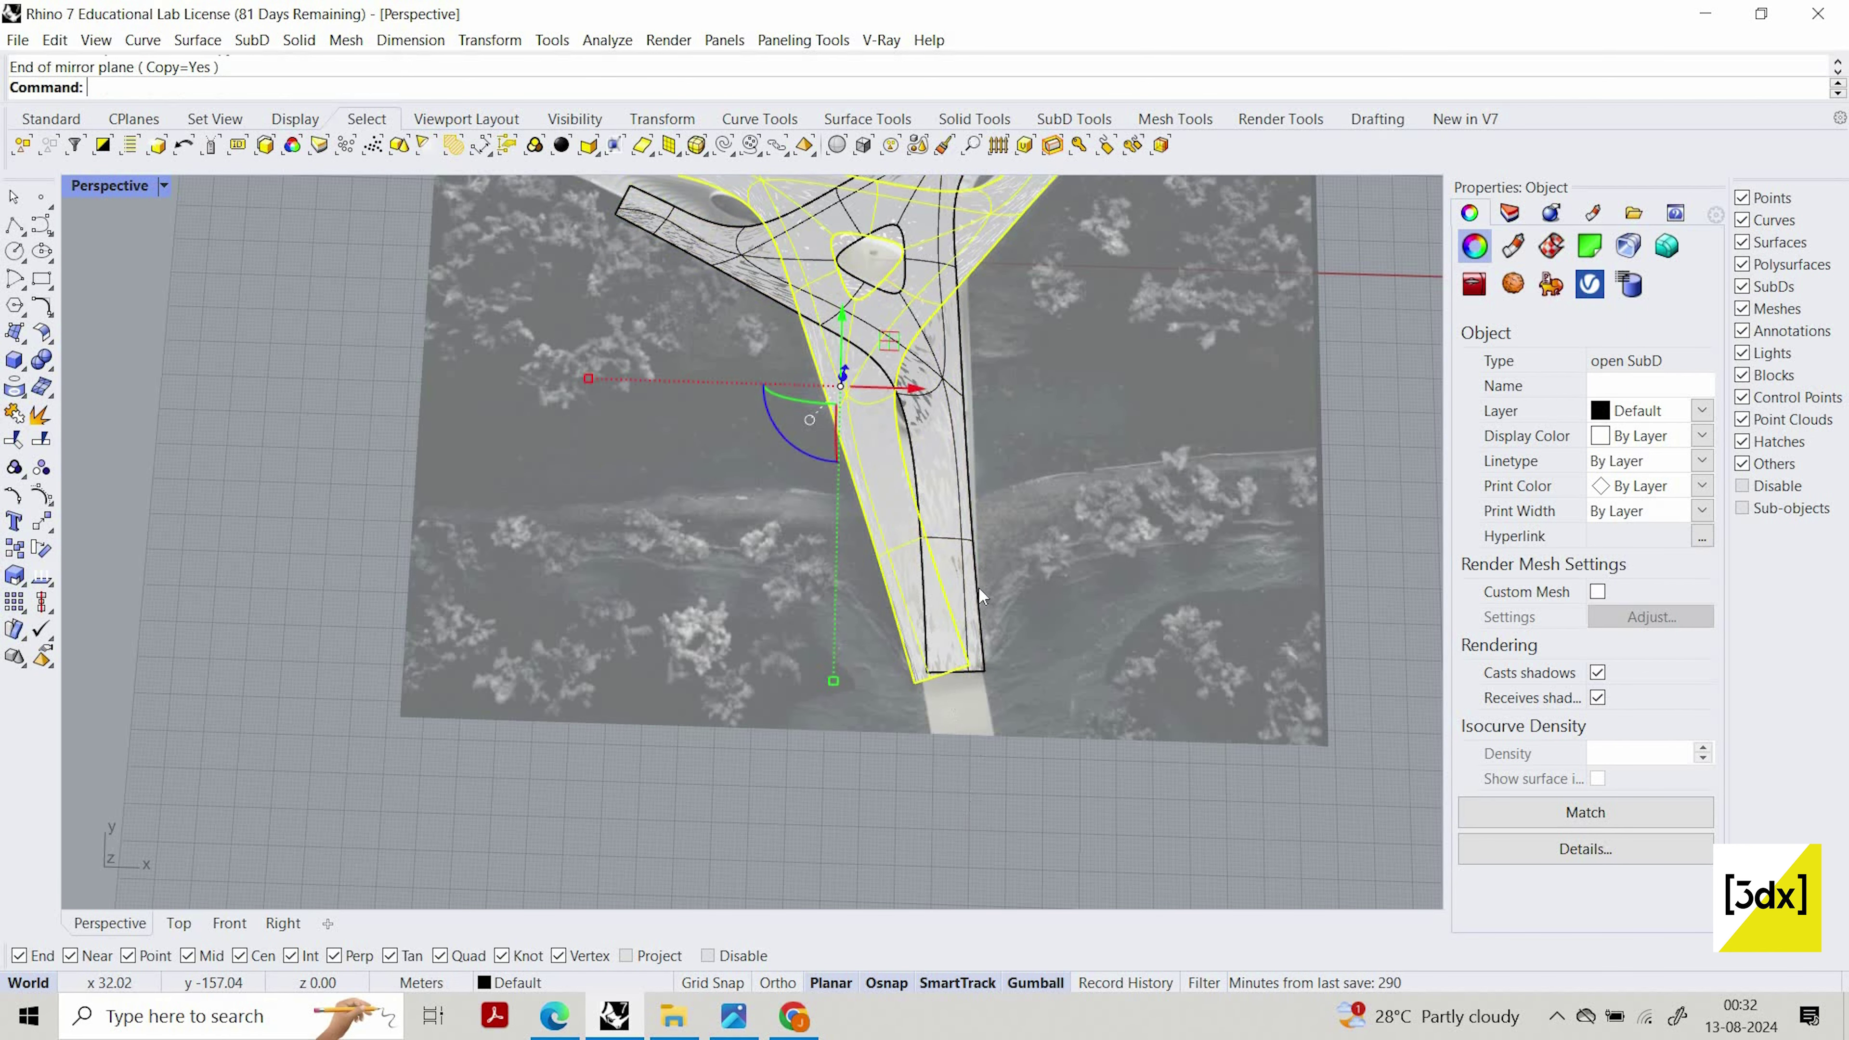
pyautogui.scroll(-5, 983, 668)
pyautogui.scroll(6, 922, 584)
pyautogui.press('Escape')
pyautogui.scroll(-3, 874, 578)
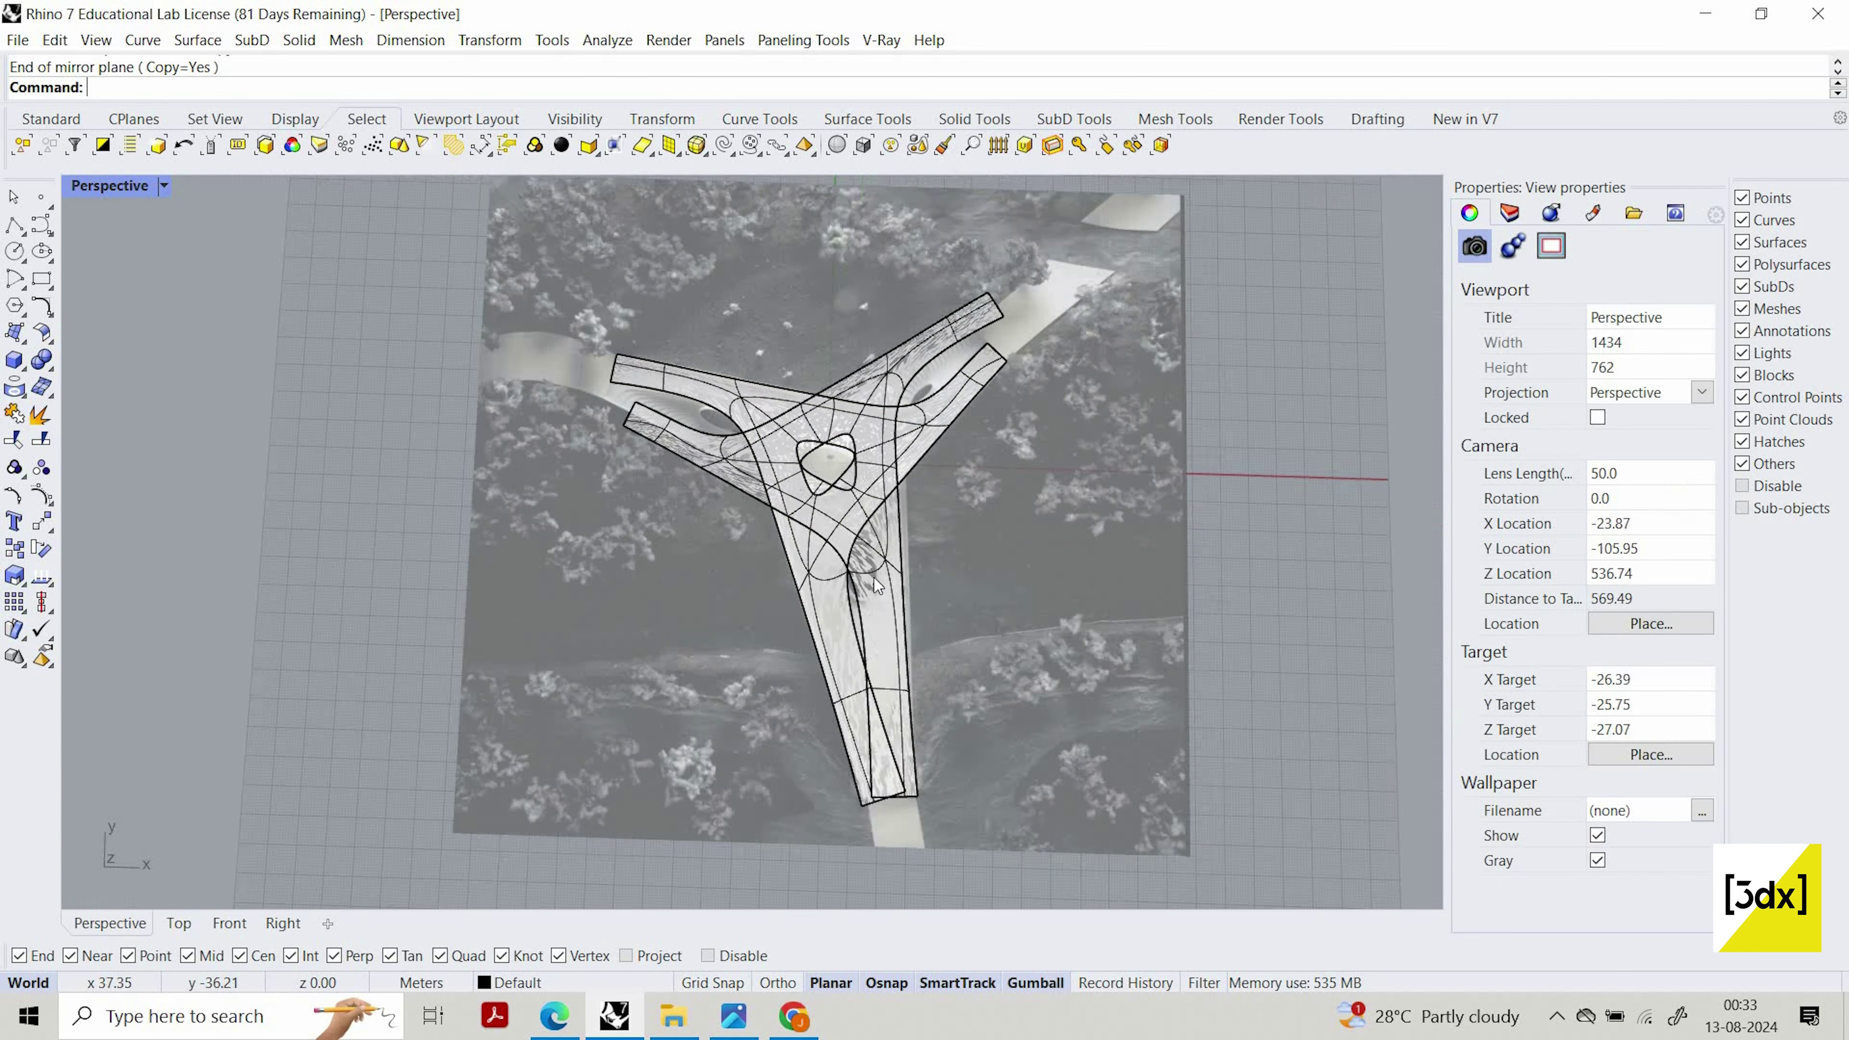
# Move the mirrored deck's outer edge vertex at the root of the lower arm outward by about 2.65 m in X
pyautogui.scroll(8, 852, 588)
pyautogui.keyDown('ctrl'); pyautogui.keyDown('shift'); pyautogui.click(846, 586); pyautogui.keyUp('shift'); pyautogui.keyUp('ctrl')
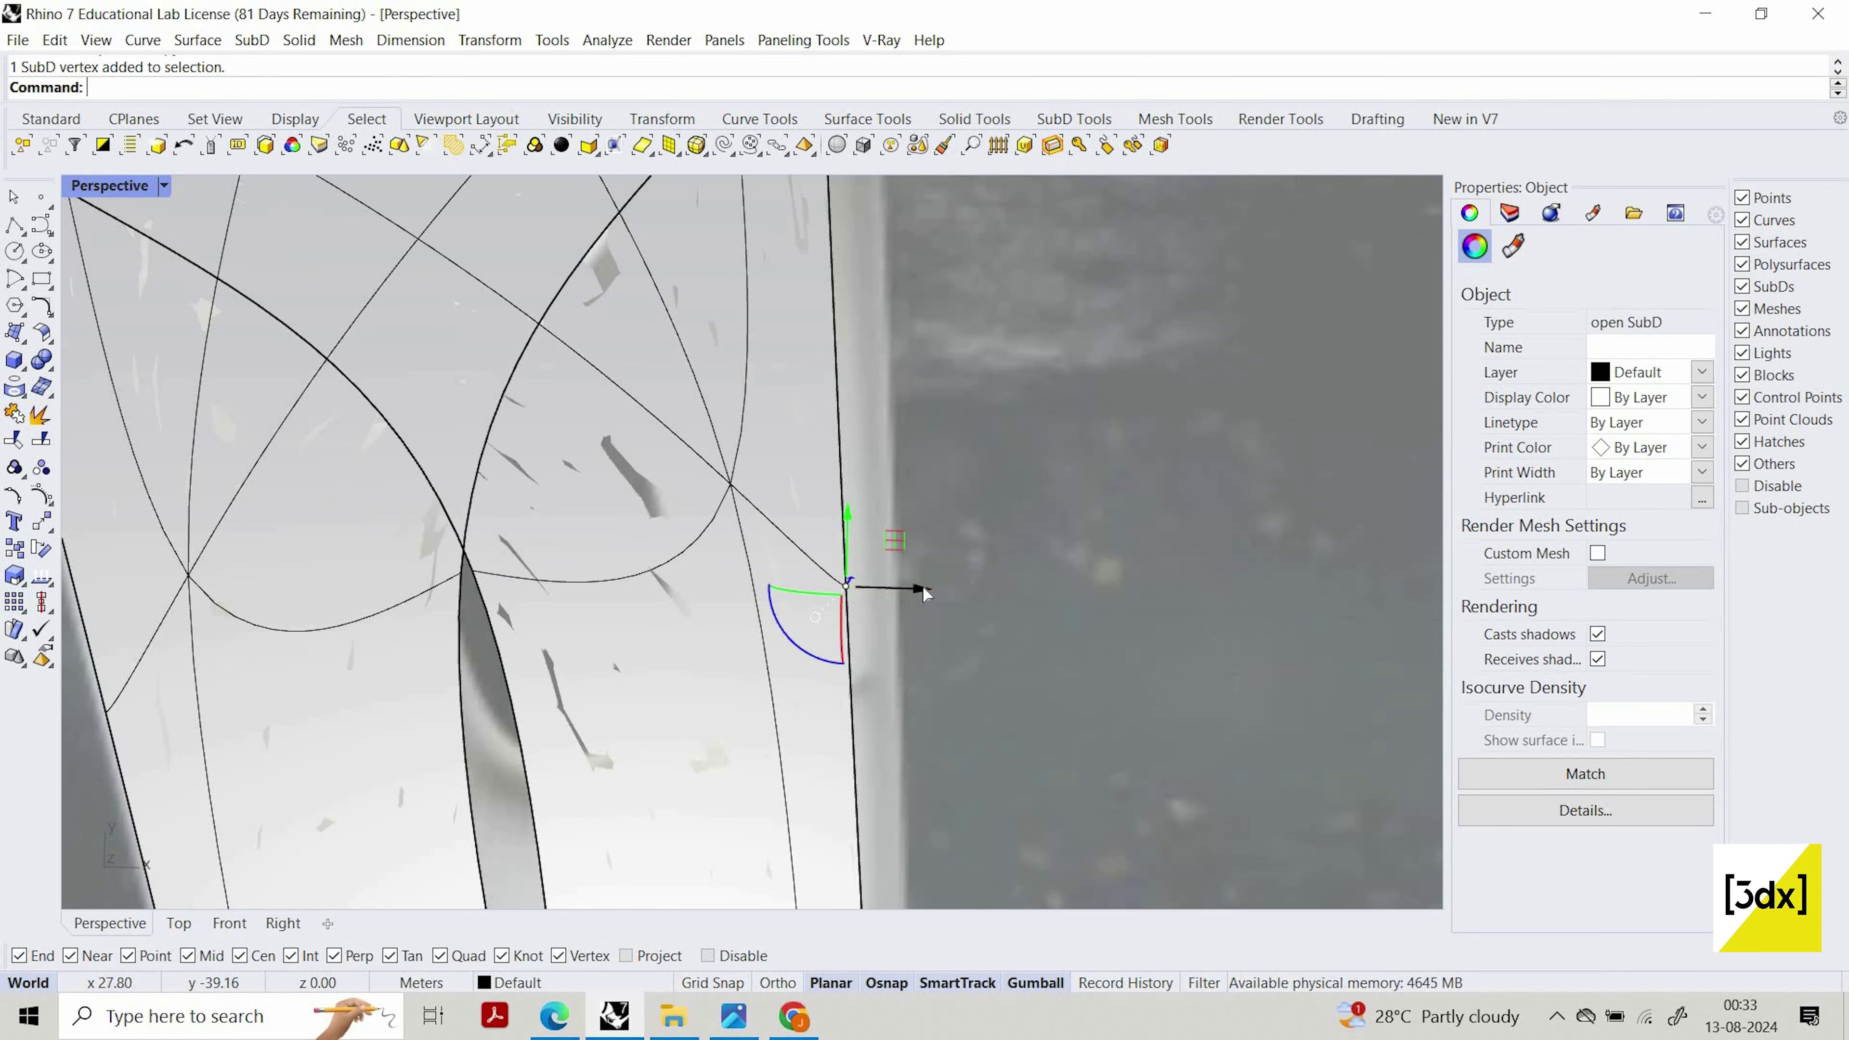
pyautogui.moveTo(917, 589); pyautogui.dragTo(950, 583)
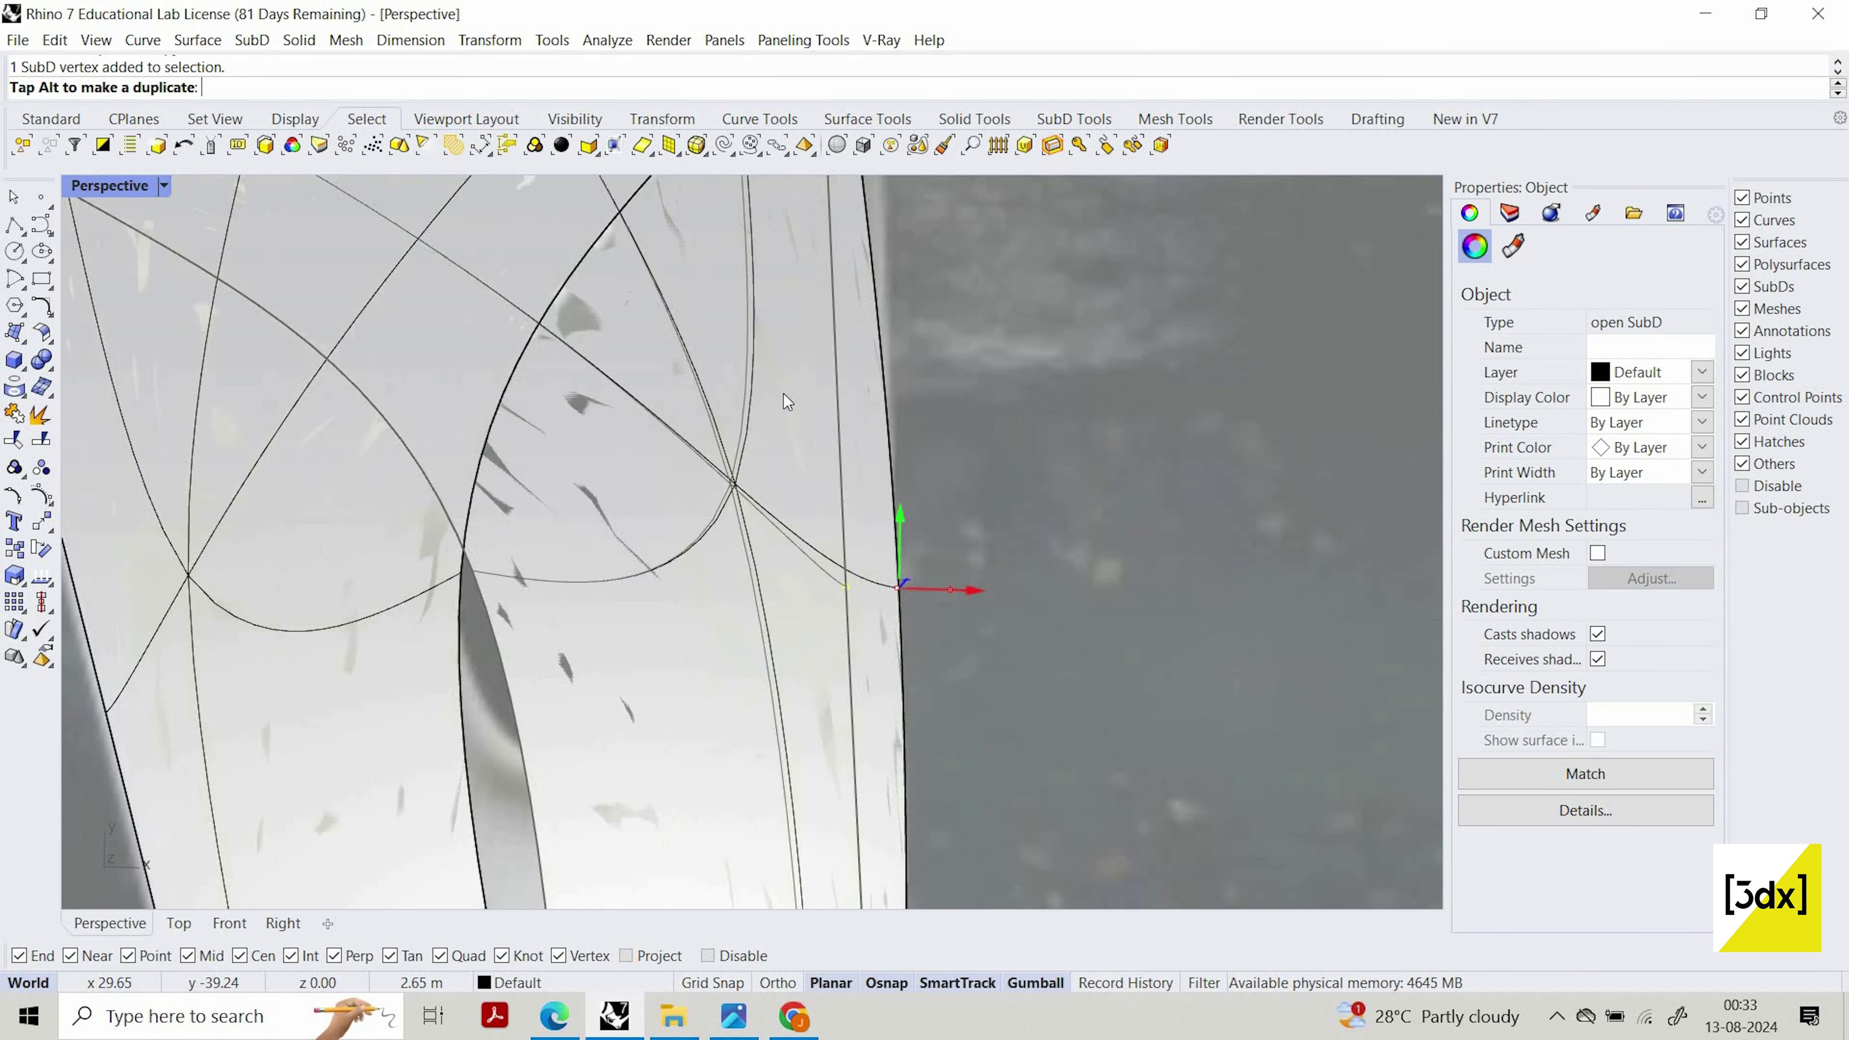
pyautogui.scroll(-10, 921, 707)
pyautogui.scroll(3, 746, 695)
pyautogui.scroll(5, 746, 697)
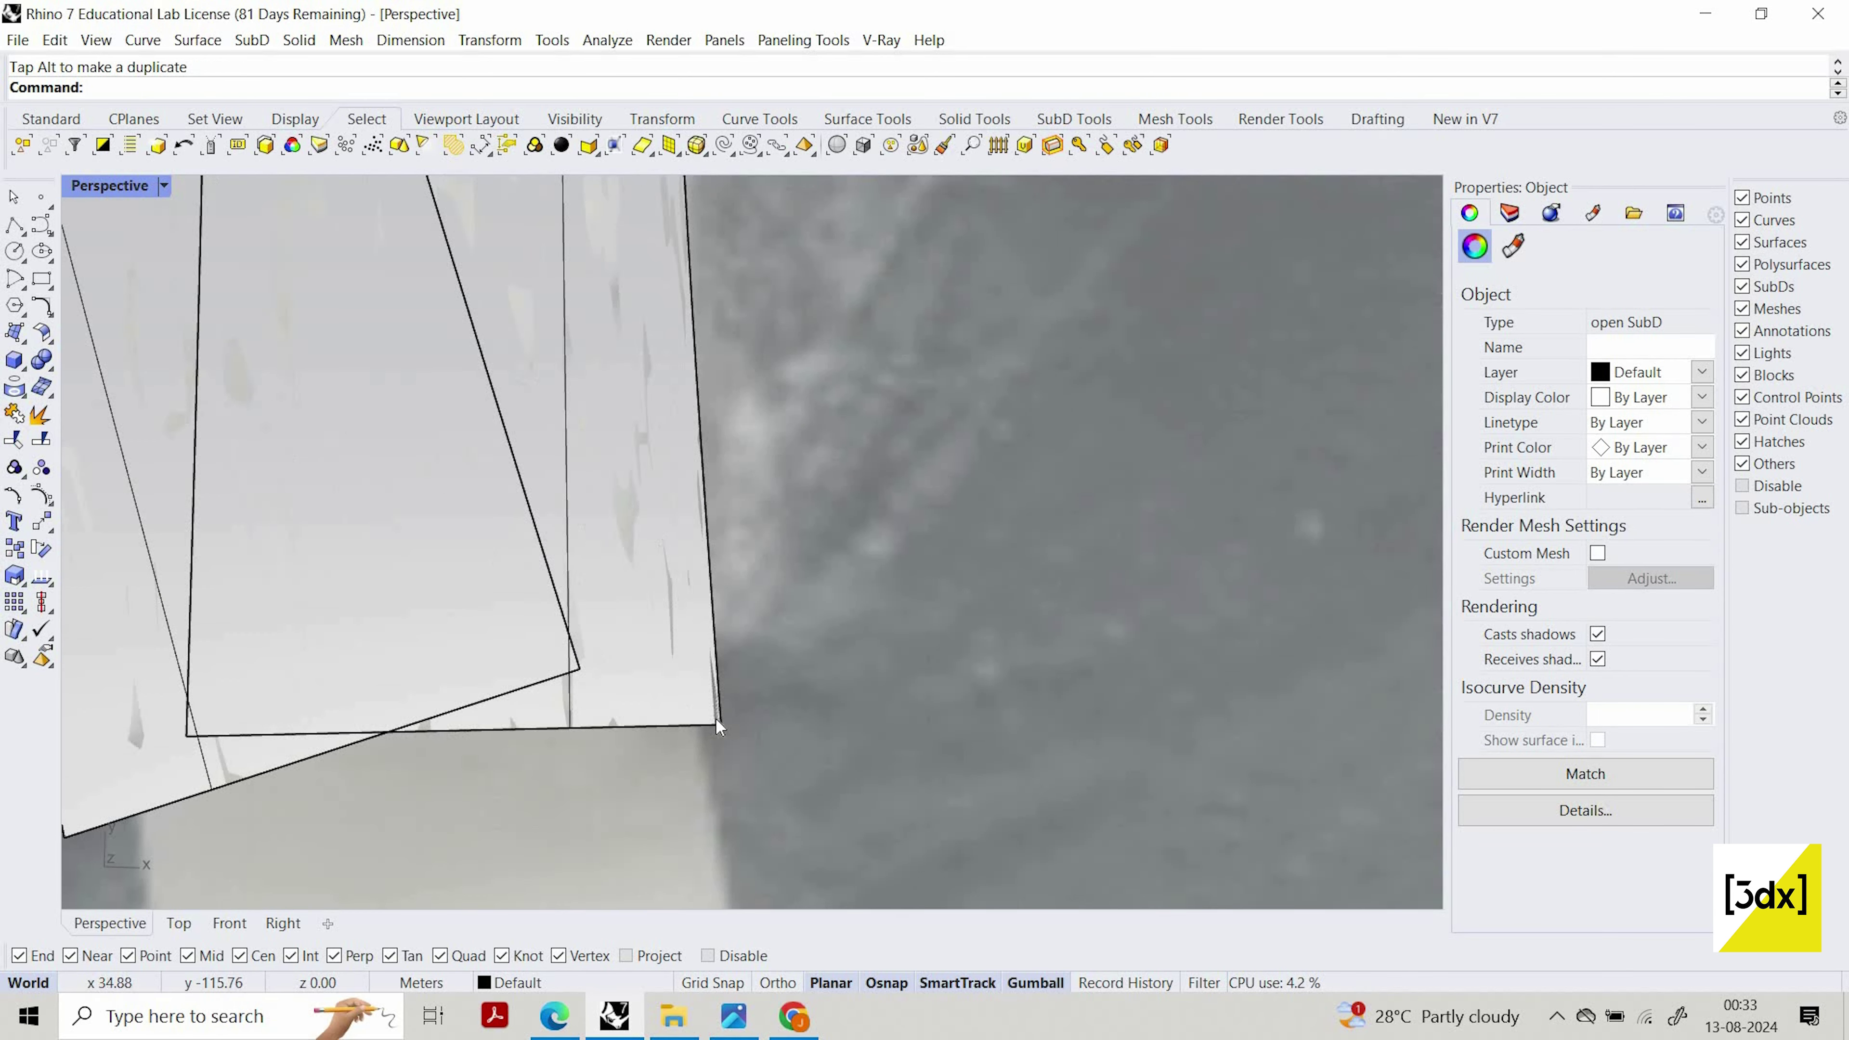
pyautogui.keyDown('ctrl'); pyautogui.keyDown('shift'); pyautogui.click(724, 724); pyautogui.keyUp('shift'); pyautogui.keyUp('ctrl')
pyautogui.scroll(-3, 729, 722)
pyautogui.press('Escape')
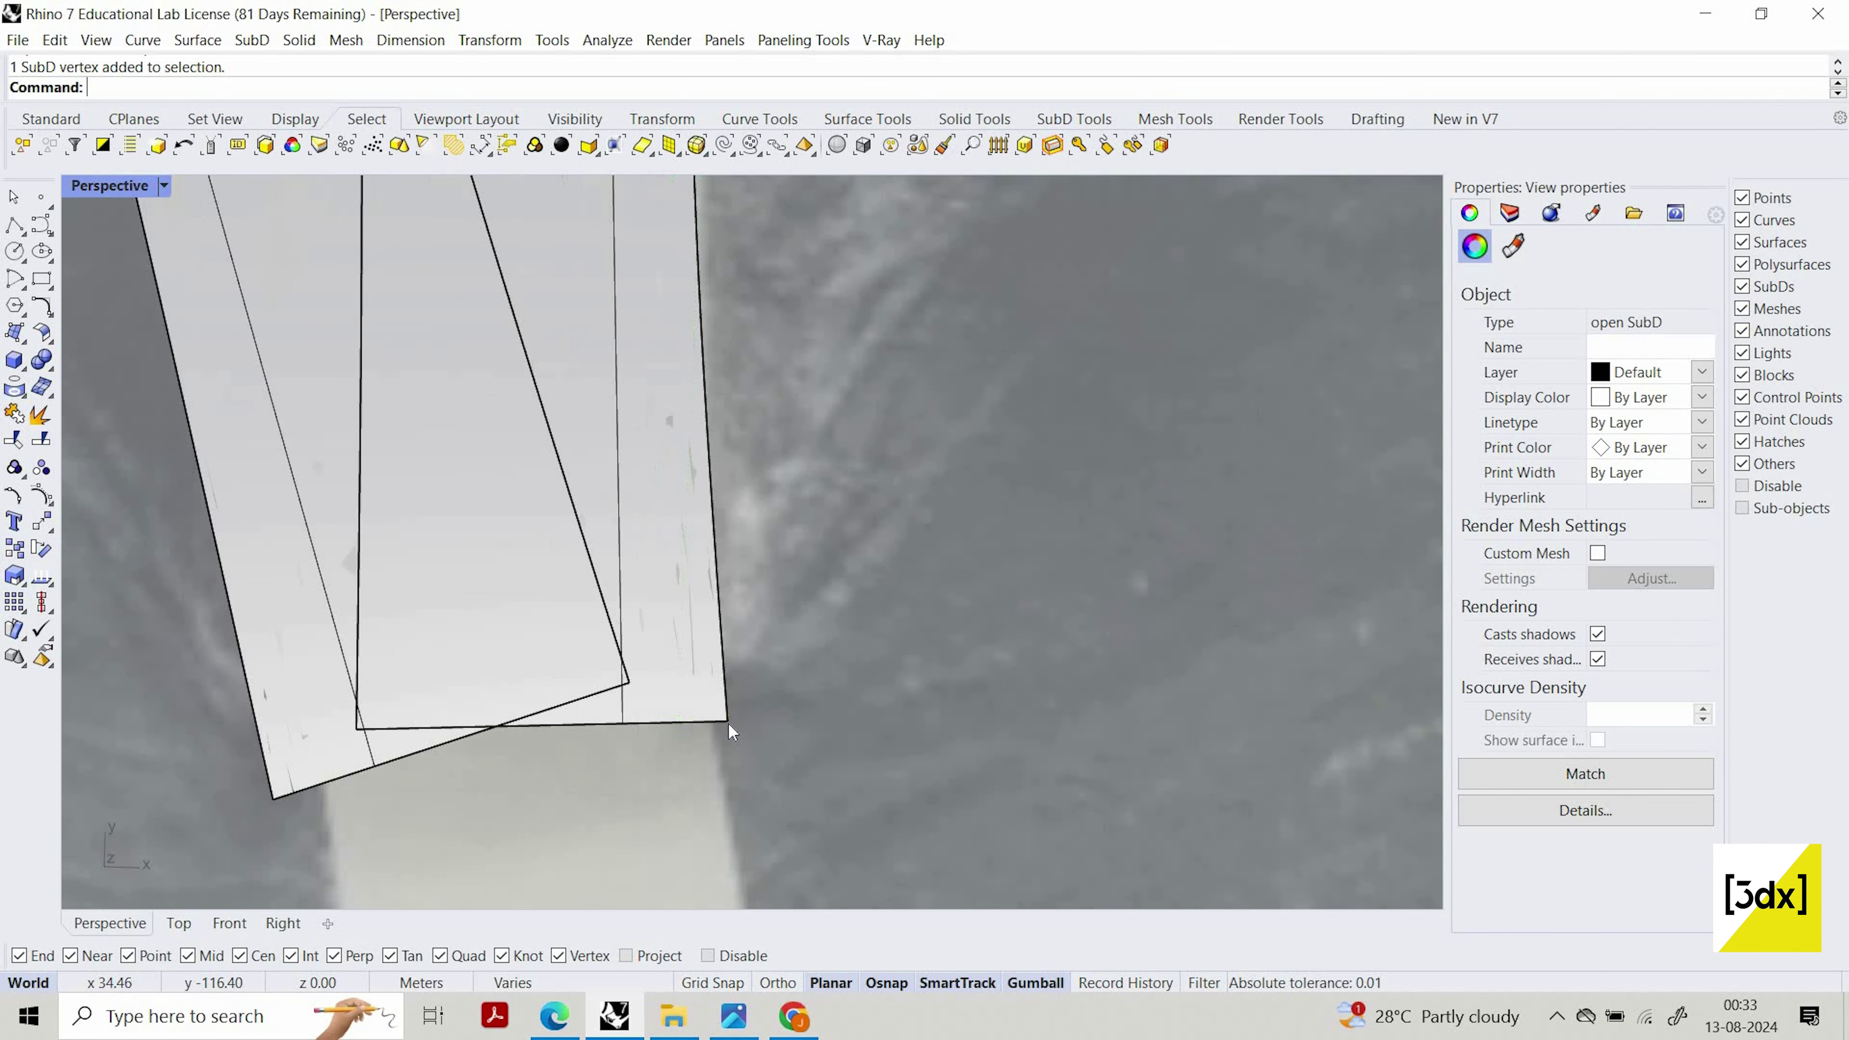
pyautogui.keyDown('ctrl'); pyautogui.keyDown('shift'); pyautogui.click(730, 723); pyautogui.keyUp('shift'); pyautogui.keyUp('ctrl')
pyautogui.click(798, 806)
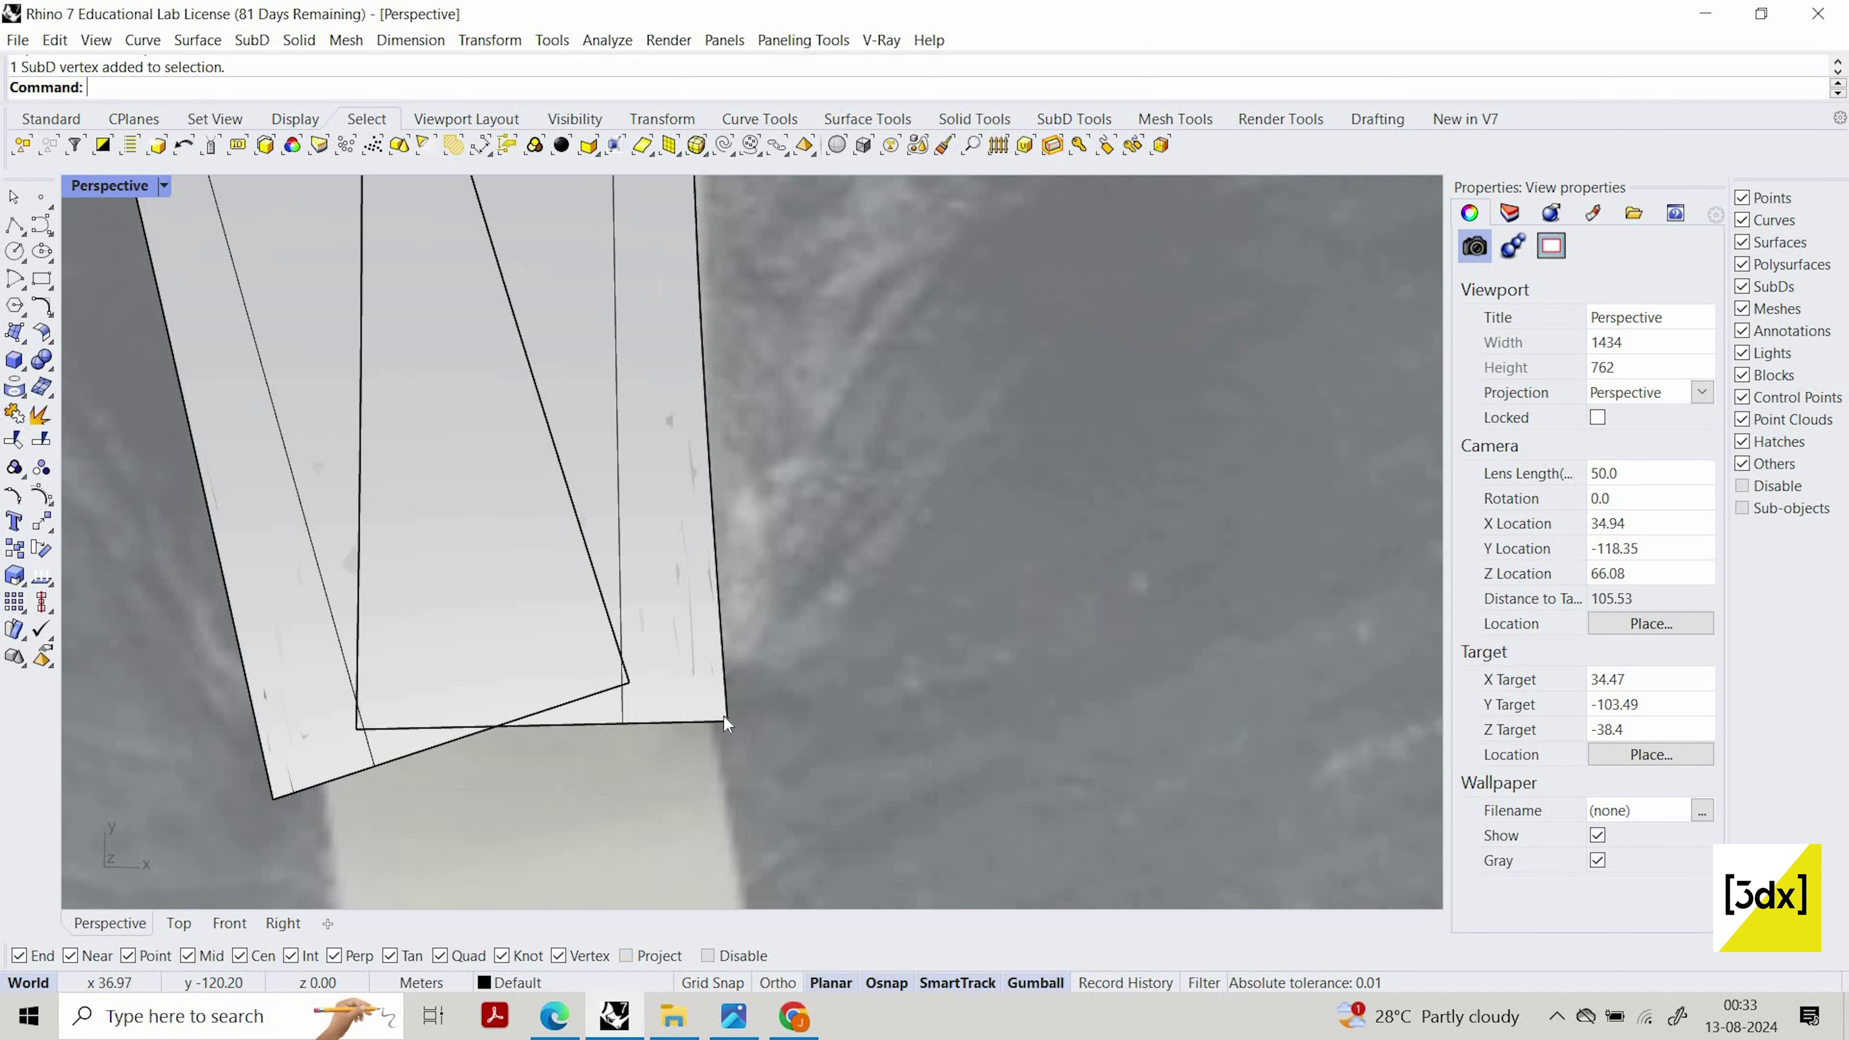
pyautogui.scroll(-5, 640, 568)
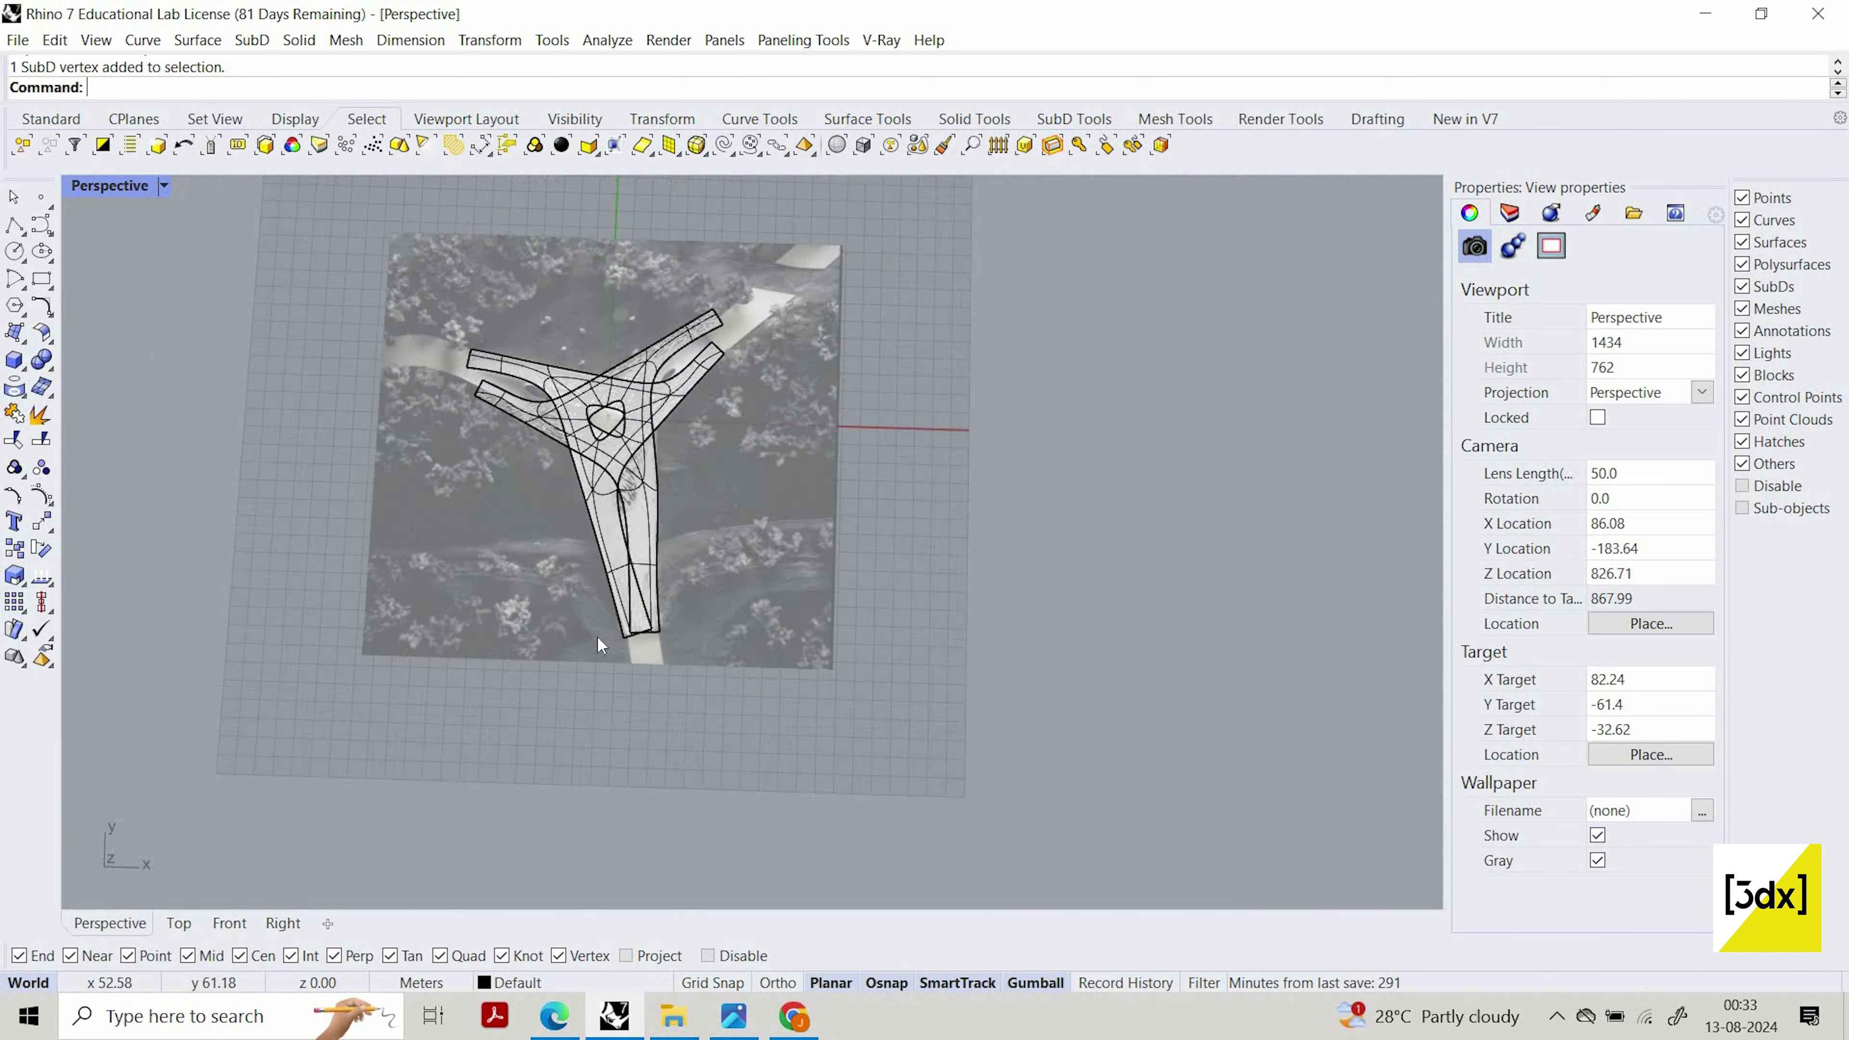
# Move the mirrored deck's outer edge vertex beside the central opening outward in X, between the upper-right and lower arms
pyautogui.scroll(5, 582, 583)
pyautogui.scroll(5, 563, 589)
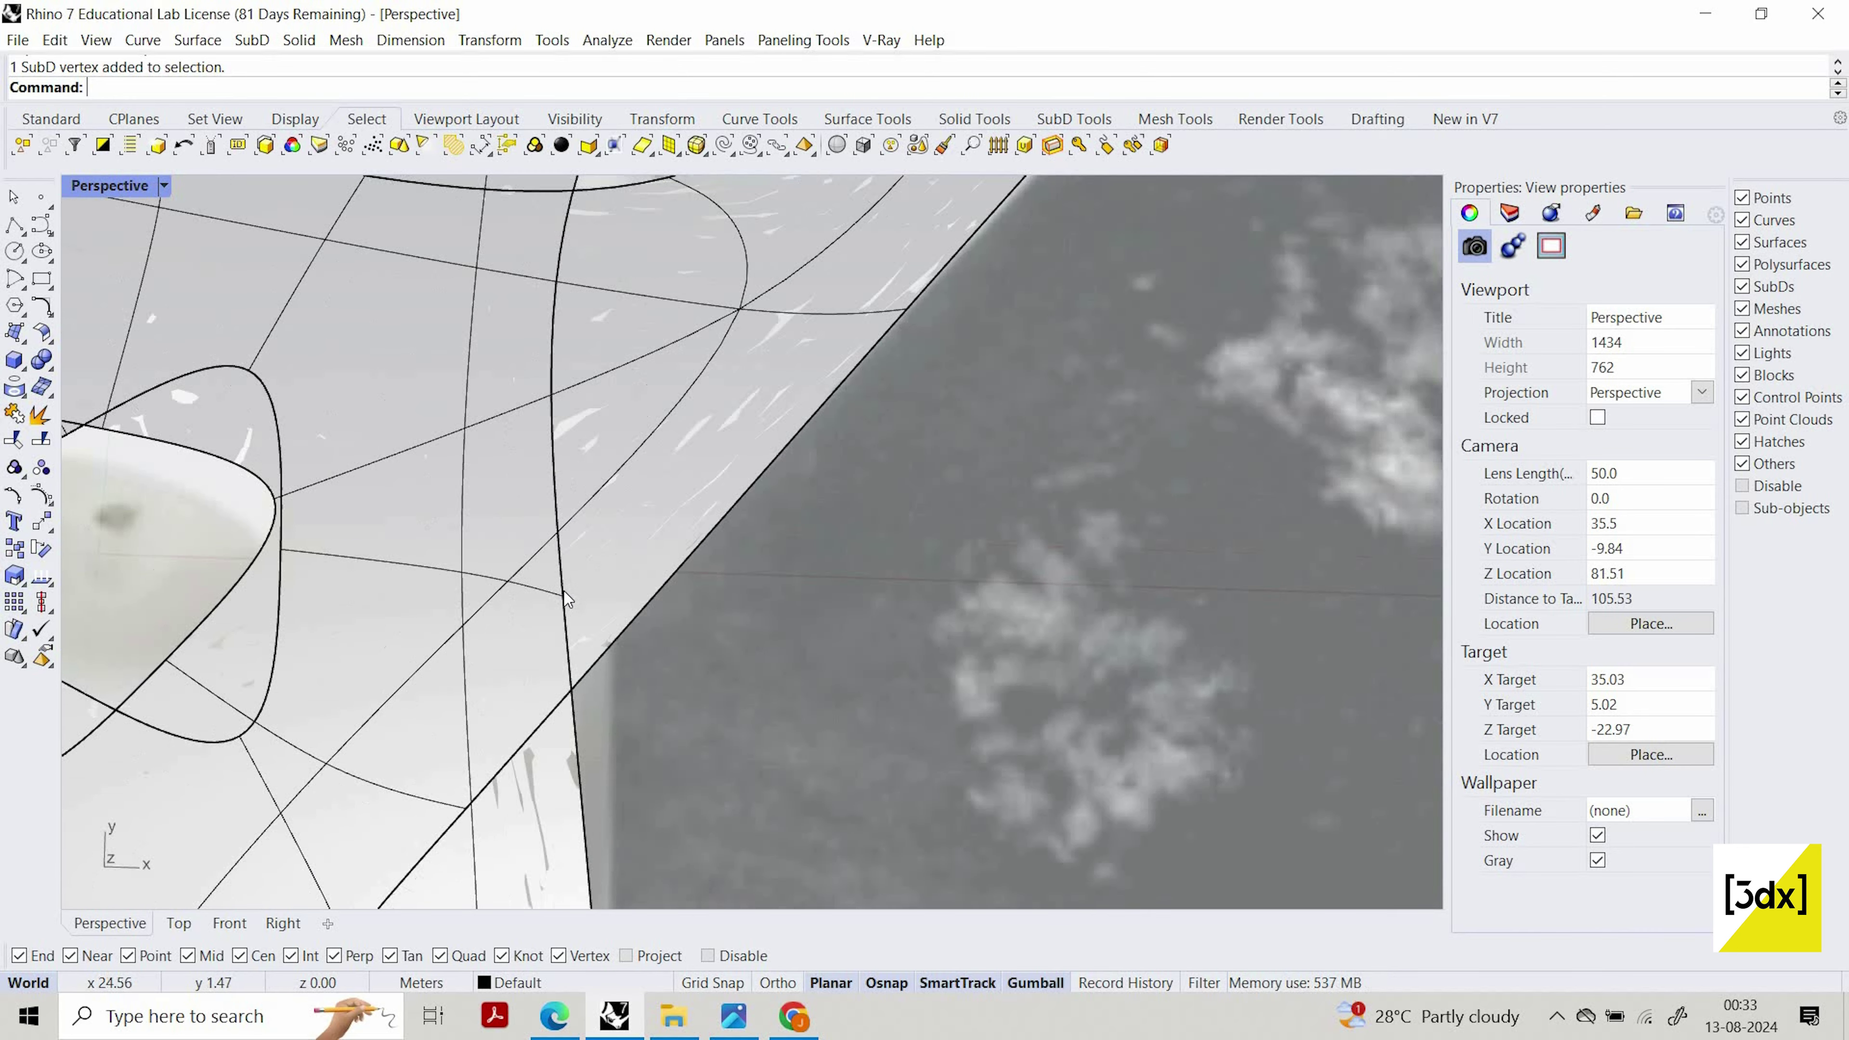
pyautogui.keyDown('ctrl'); pyautogui.keyDown('shift'); pyautogui.click(564, 597); pyautogui.keyUp('shift'); pyautogui.keyUp('ctrl')
pyautogui.moveTo(642, 598); pyautogui.dragTo(690, 600)
pyautogui.scroll(-5, 626, 503)
pyautogui.scroll(-5, 619, 688)
# Readjust the mirrored deck's outer edge vertex at the root of the lower arm to fit the reference edge
pyautogui.scroll(10, 638, 601)
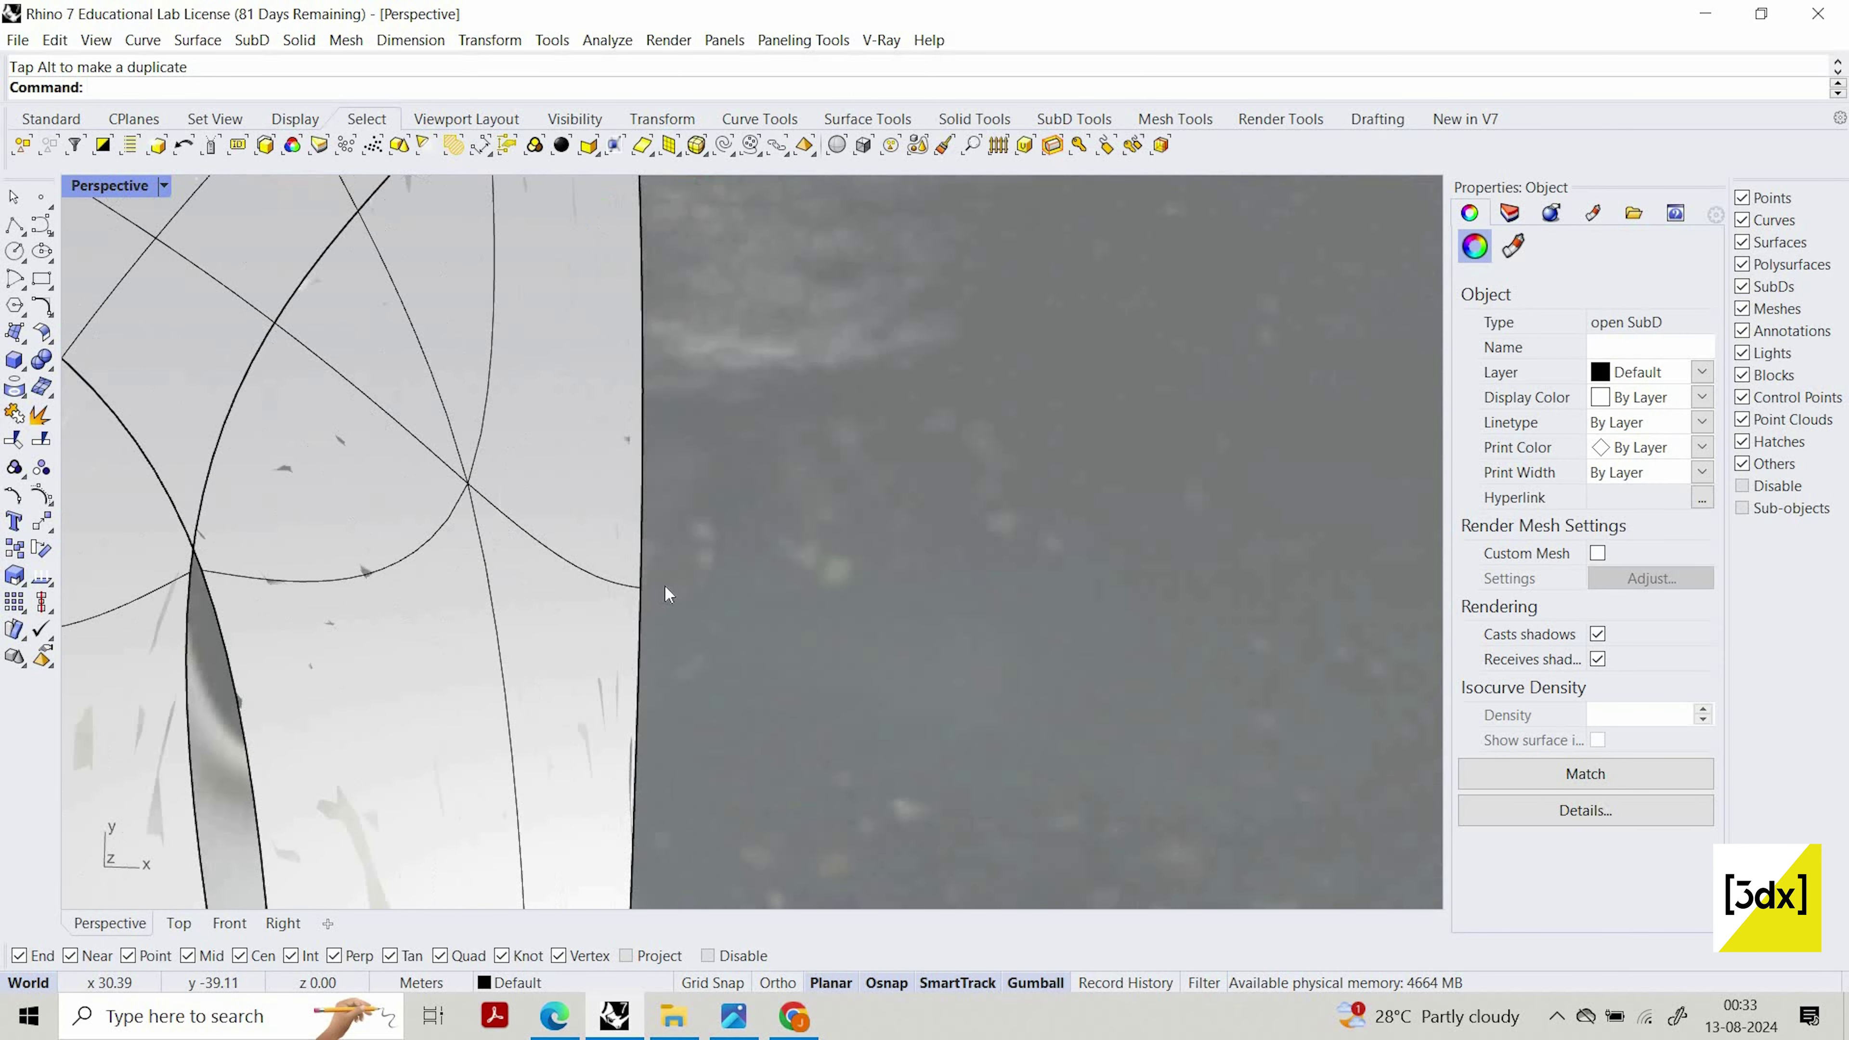
pyautogui.keyDown('ctrl'); pyautogui.keyDown('shift'); pyautogui.click(644, 588); pyautogui.keyUp('shift'); pyautogui.keyUp('ctrl')
pyautogui.click(653, 586)
pyautogui.keyDown('ctrl'); pyautogui.keyDown('shift'); pyautogui.click(643, 587); pyautogui.keyUp('shift'); pyautogui.keyUp('ctrl')
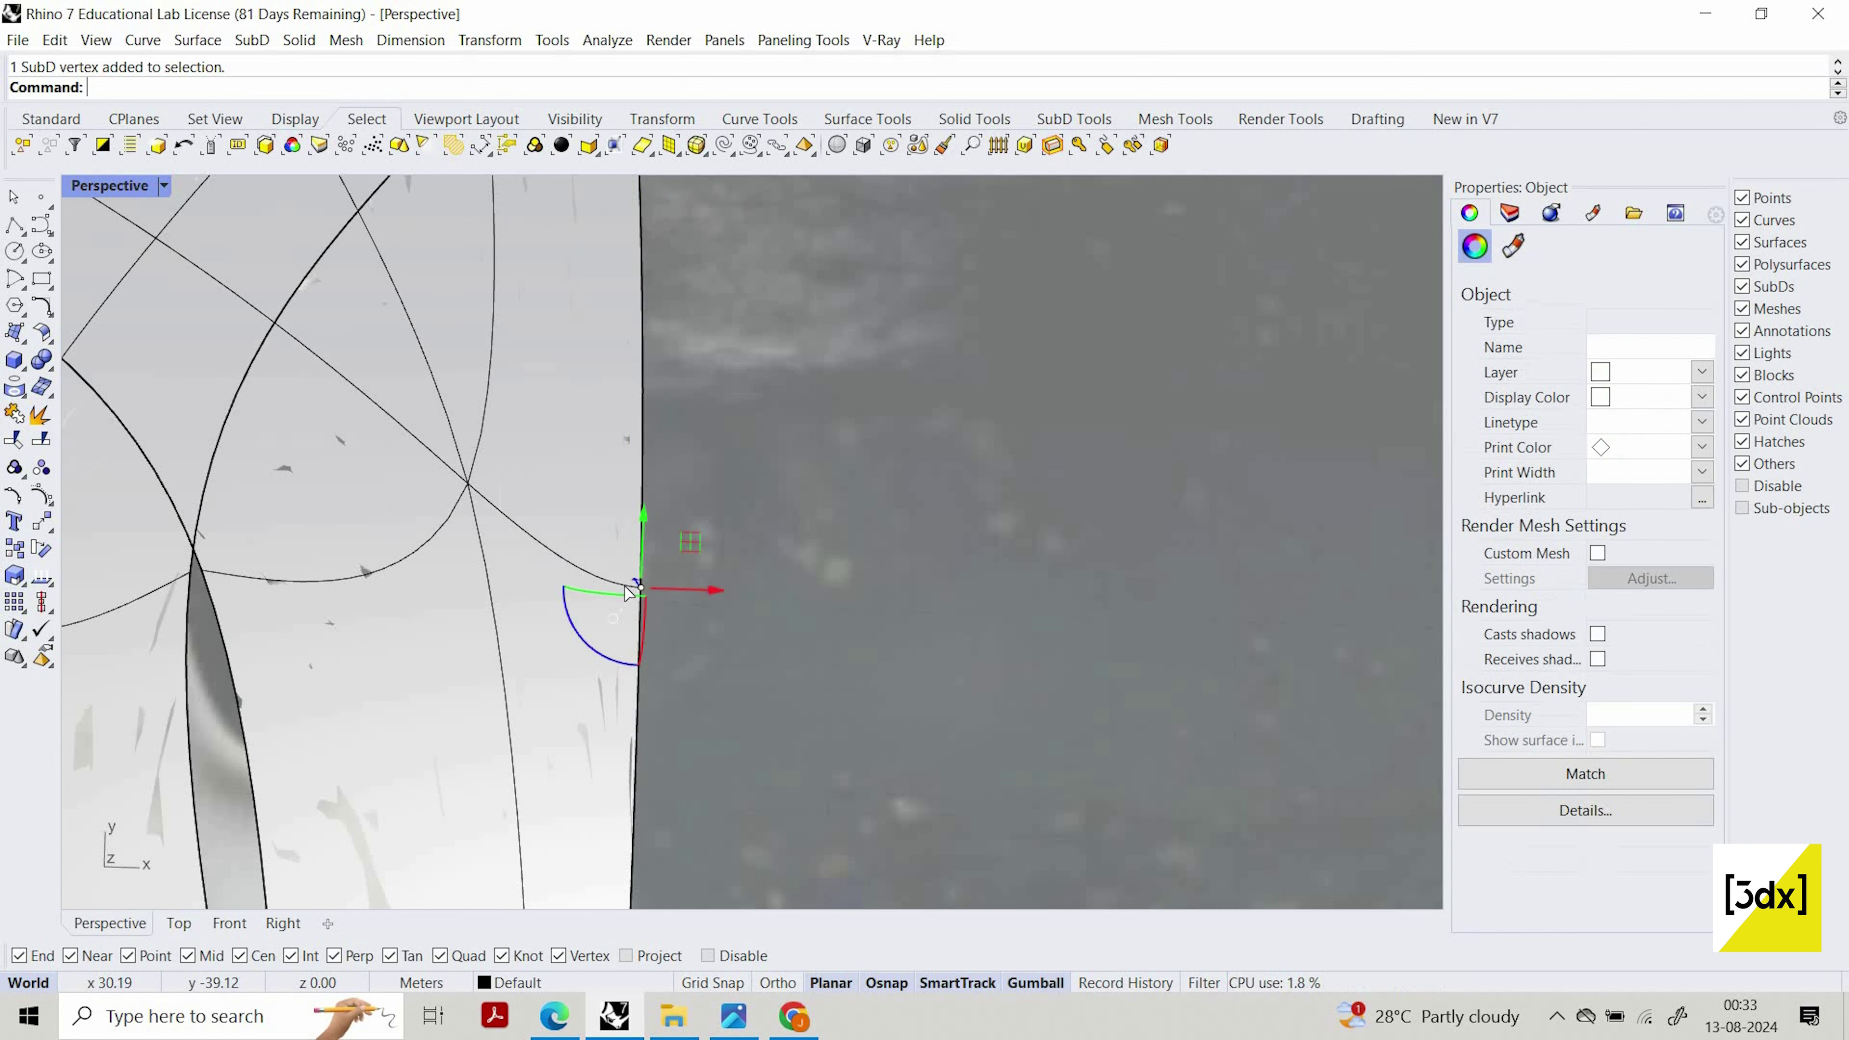
pyautogui.moveTo(661, 585); pyautogui.dragTo(661, 494)
pyautogui.click(658, 486)
pyautogui.scroll(-5, 671, 398)
# Move the mirrored deck's inner edge vertex at the root of the upper-right arm to the end of the oval opening in the reference
pyautogui.scroll(8, 630, 477)
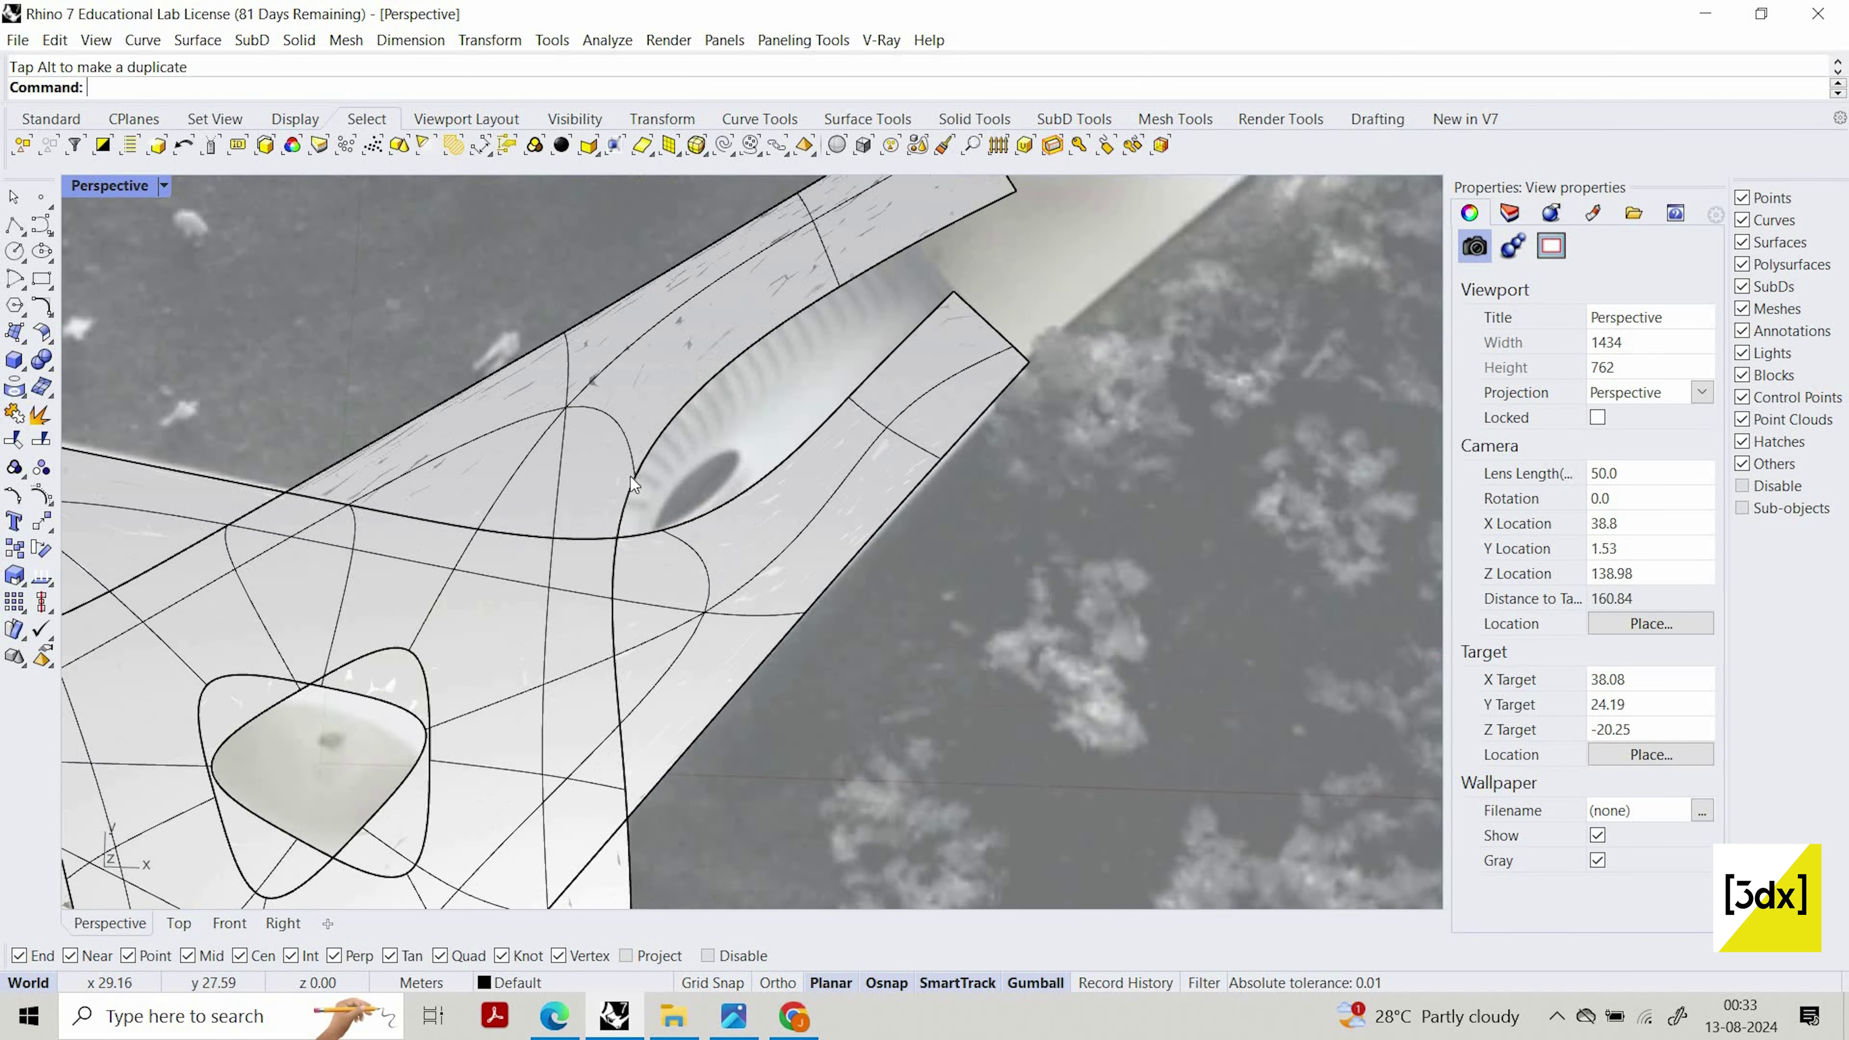
pyautogui.scroll(-10, 721, 489)
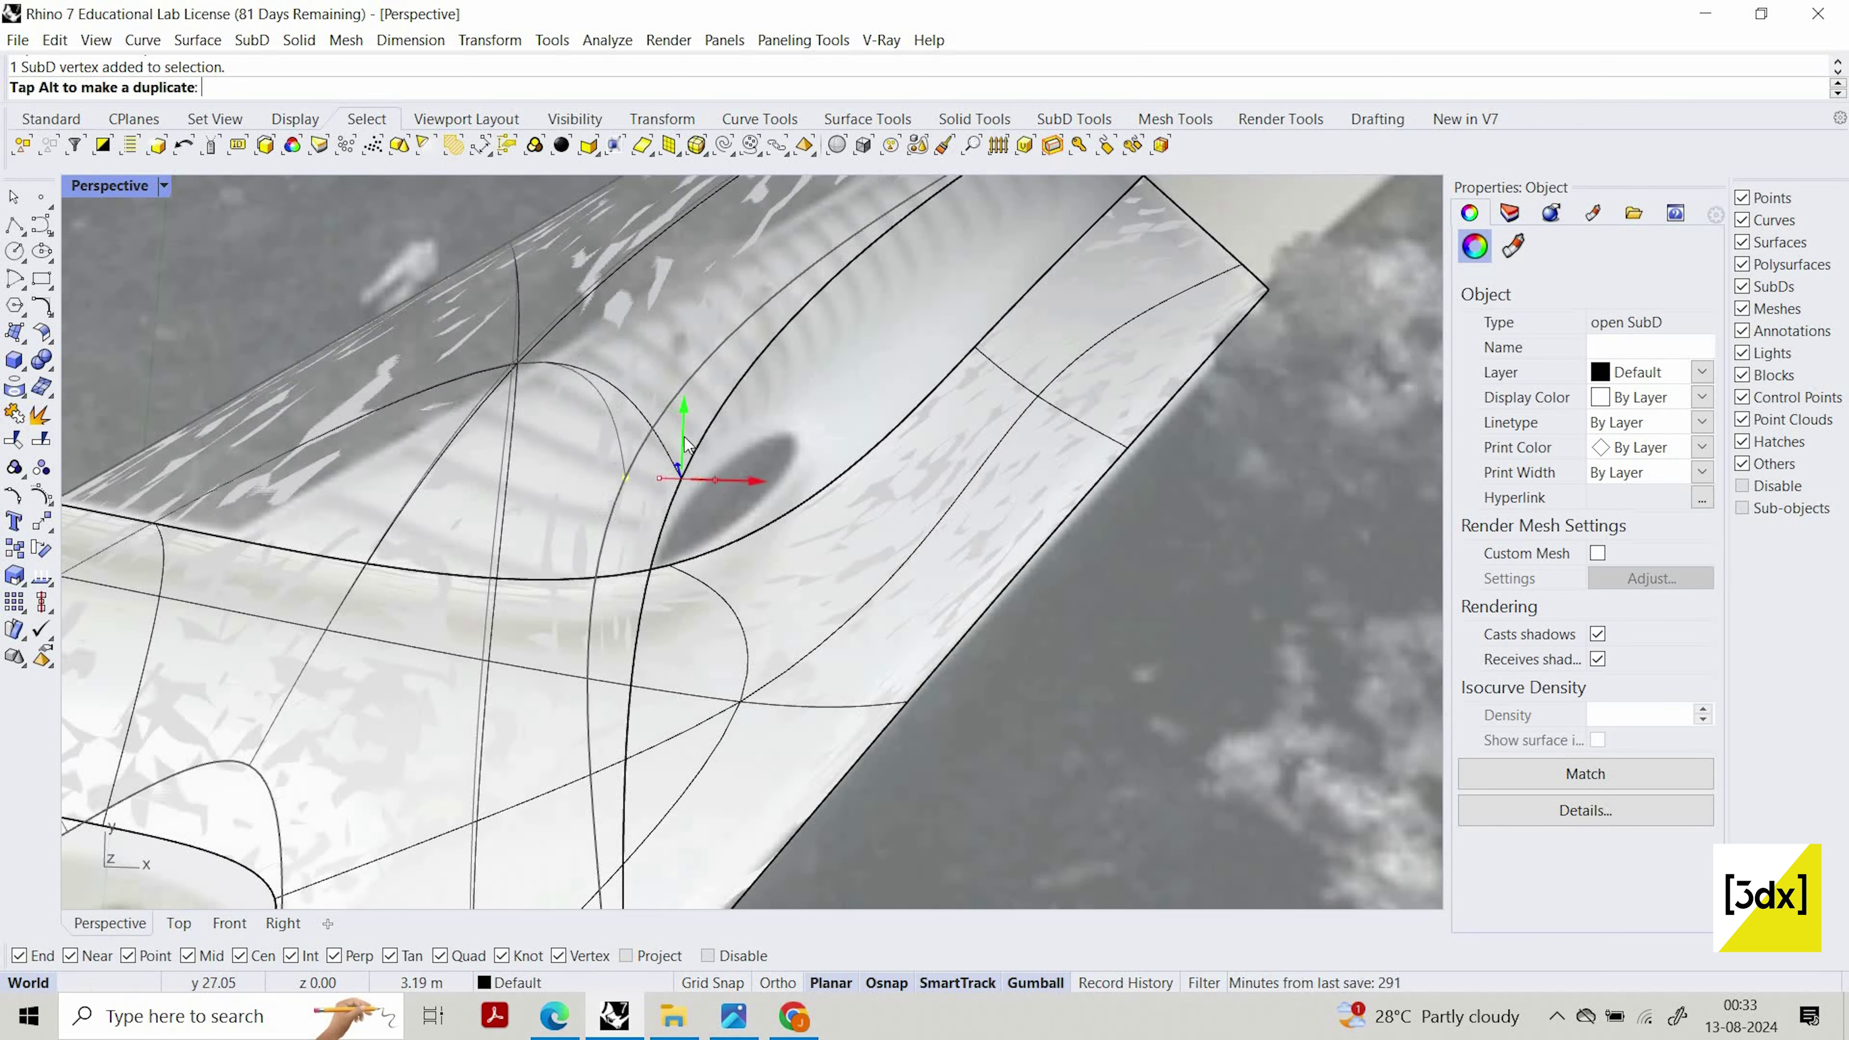
pyautogui.scroll(12, 693, 428)
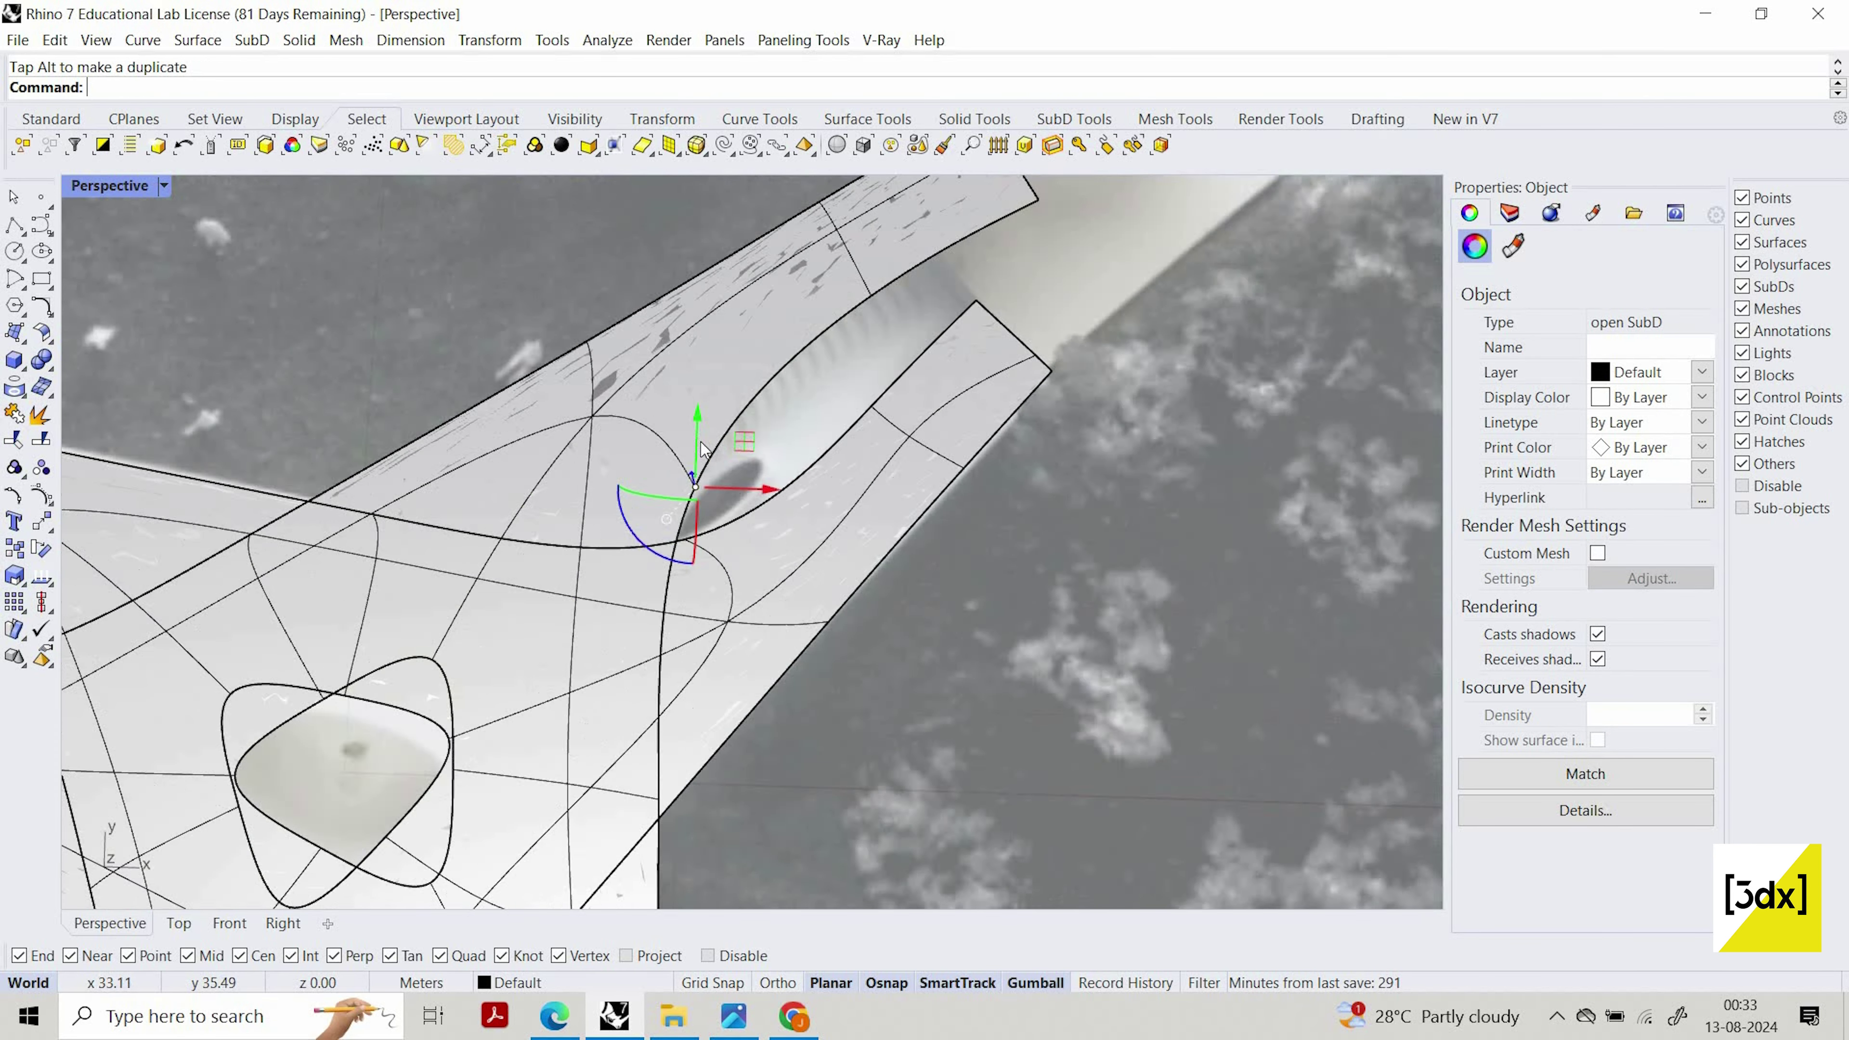
pyautogui.moveTo(699, 493); pyautogui.dragTo(761, 512)
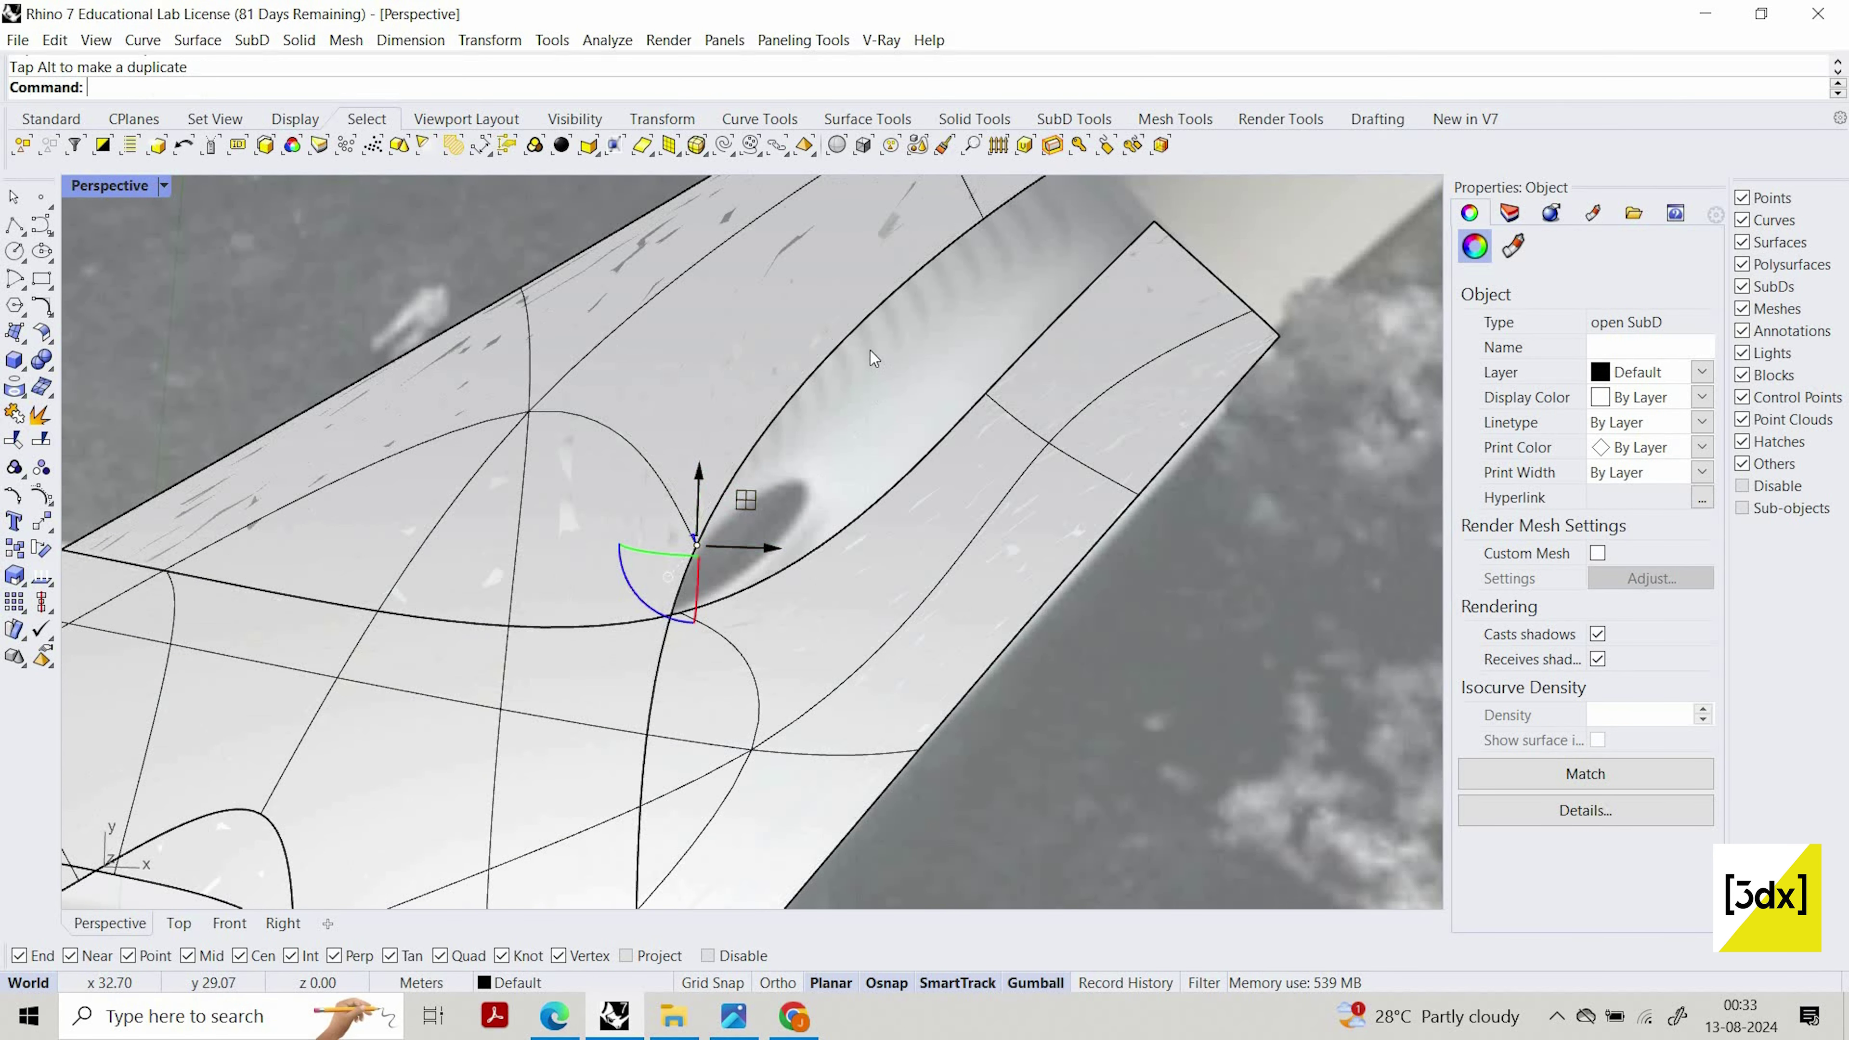
# Move the inner edge vertex midway along the mirrored upper-right arm down toward the original arm, and undo the accidental drag of the reference image
pyautogui.click(870, 351)
pyautogui.scroll(-8, 870, 354)
pyautogui.scroll(8, 868, 364)
pyautogui.click(868, 369)
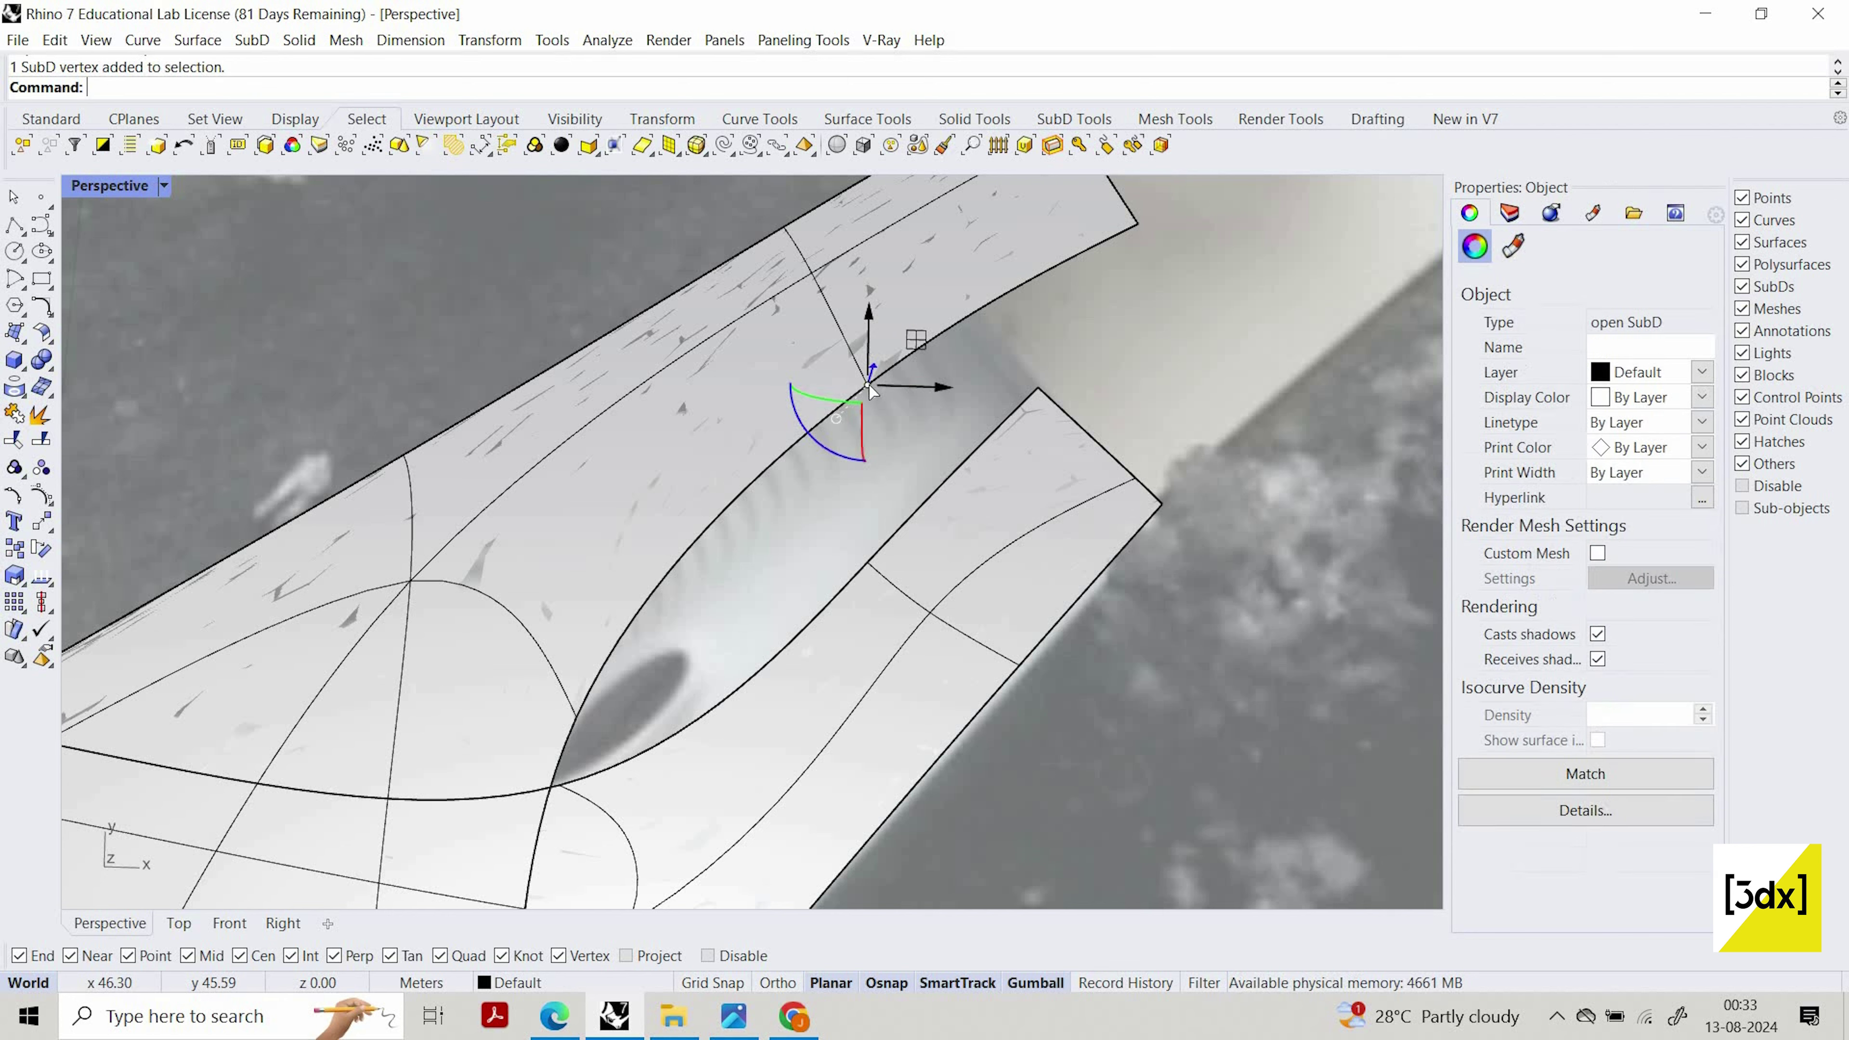
pyautogui.moveTo(869, 372); pyautogui.dragTo(874, 512)
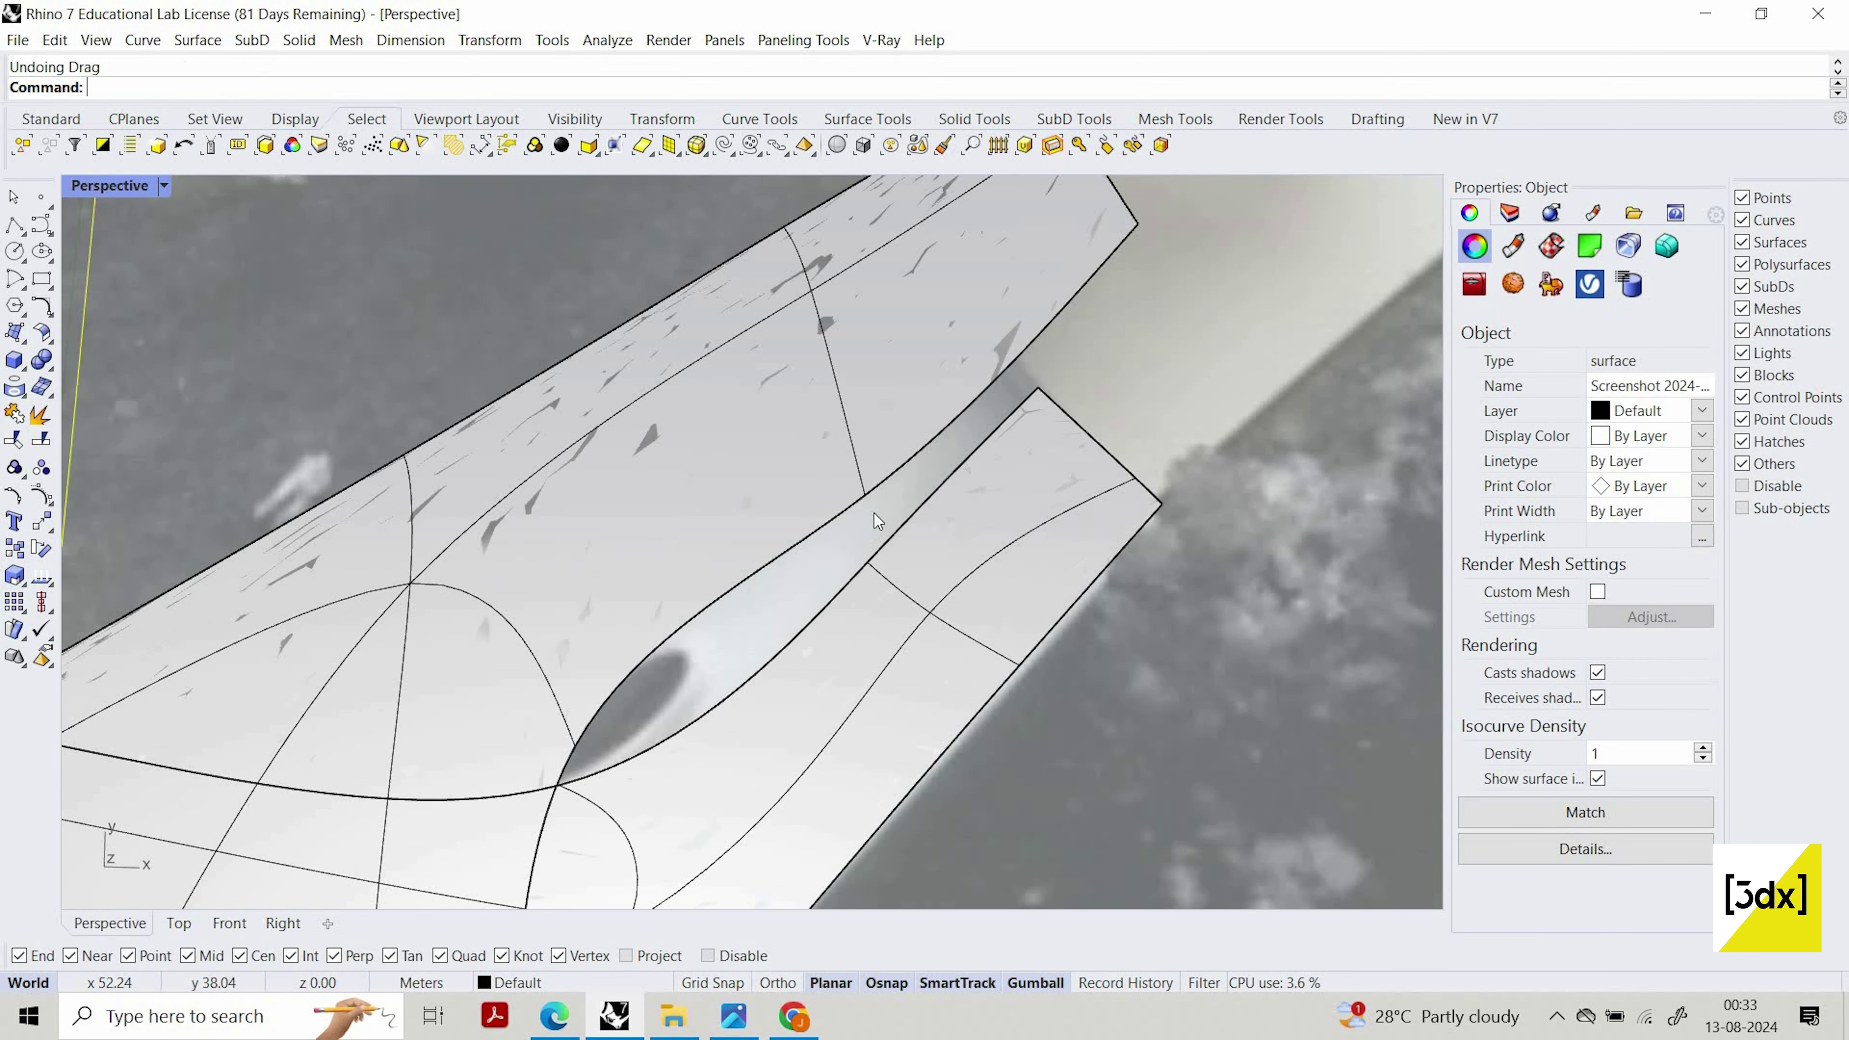
pyautogui.hotkey('ctrl', 'z')
pyautogui.scroll(-3, 926, 539)
pyautogui.scroll(2, 818, 382)
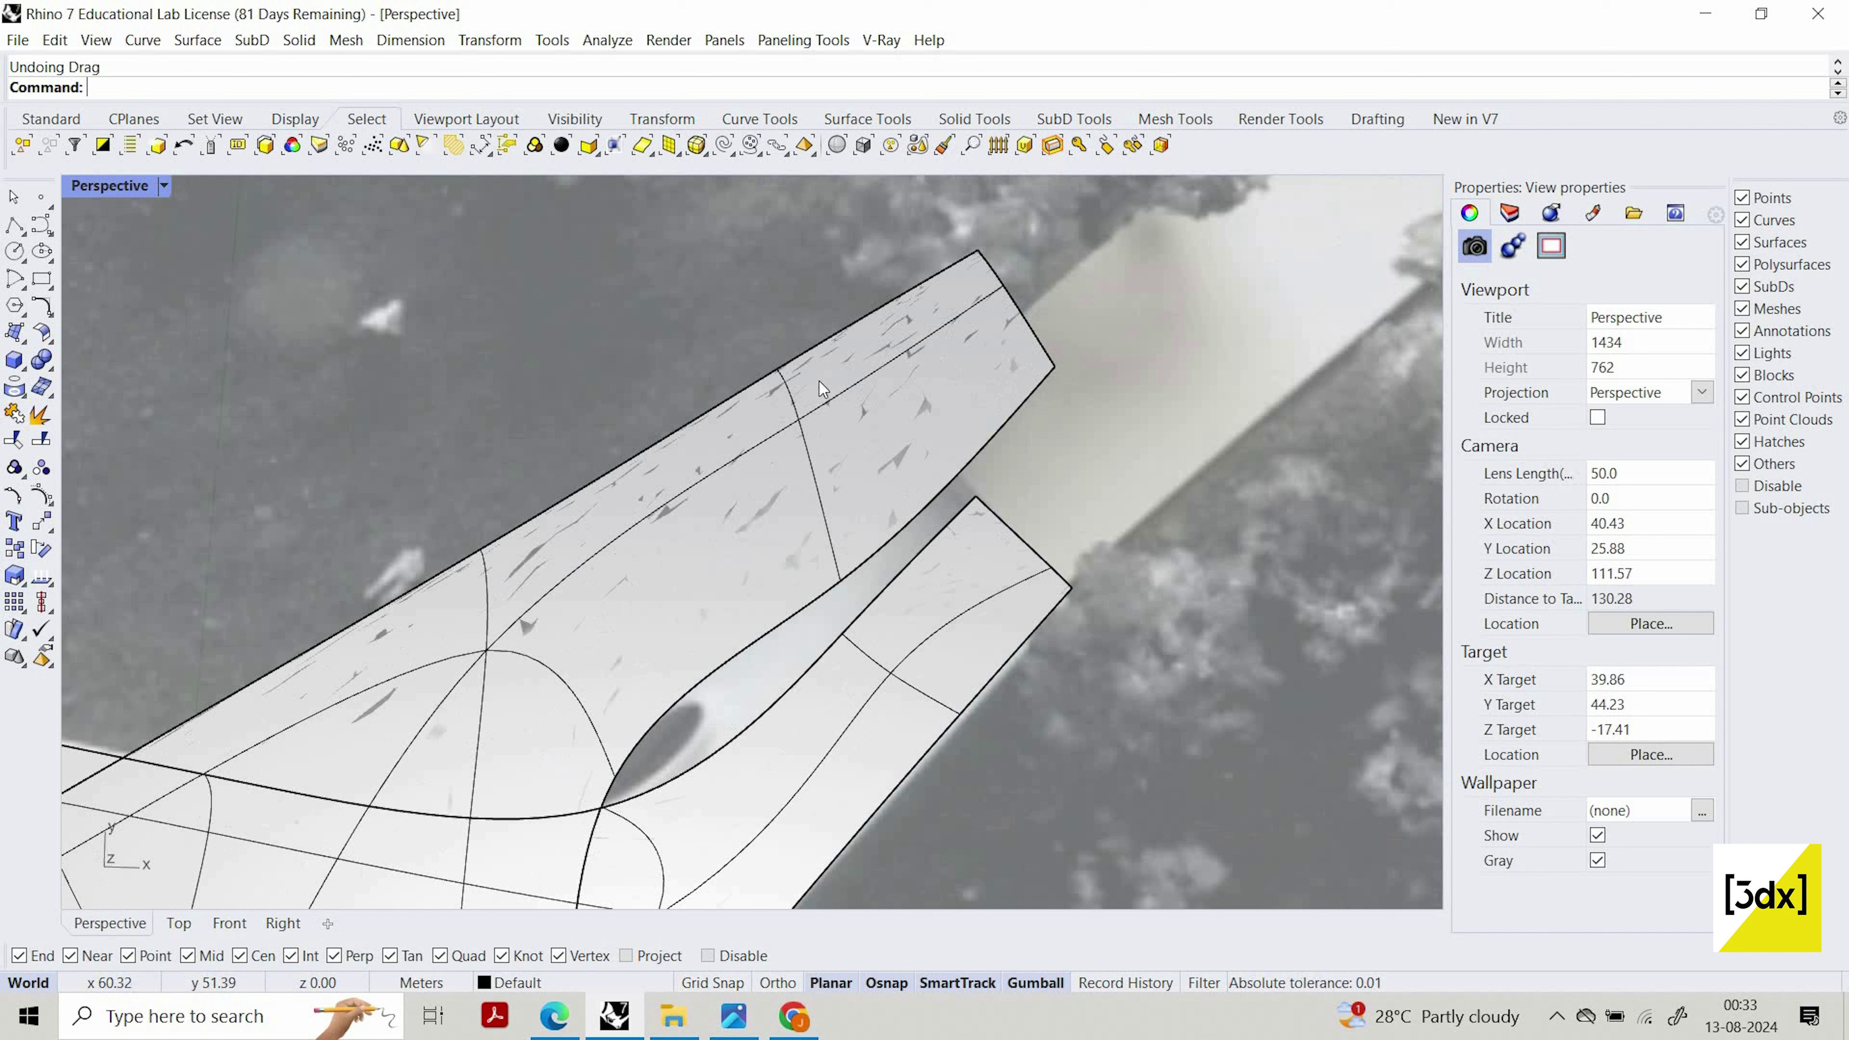
pyautogui.keyDown('ctrl'); pyautogui.keyDown('shift'); pyautogui.click(780, 370); pyautogui.keyUp('shift'); pyautogui.keyUp('ctrl')
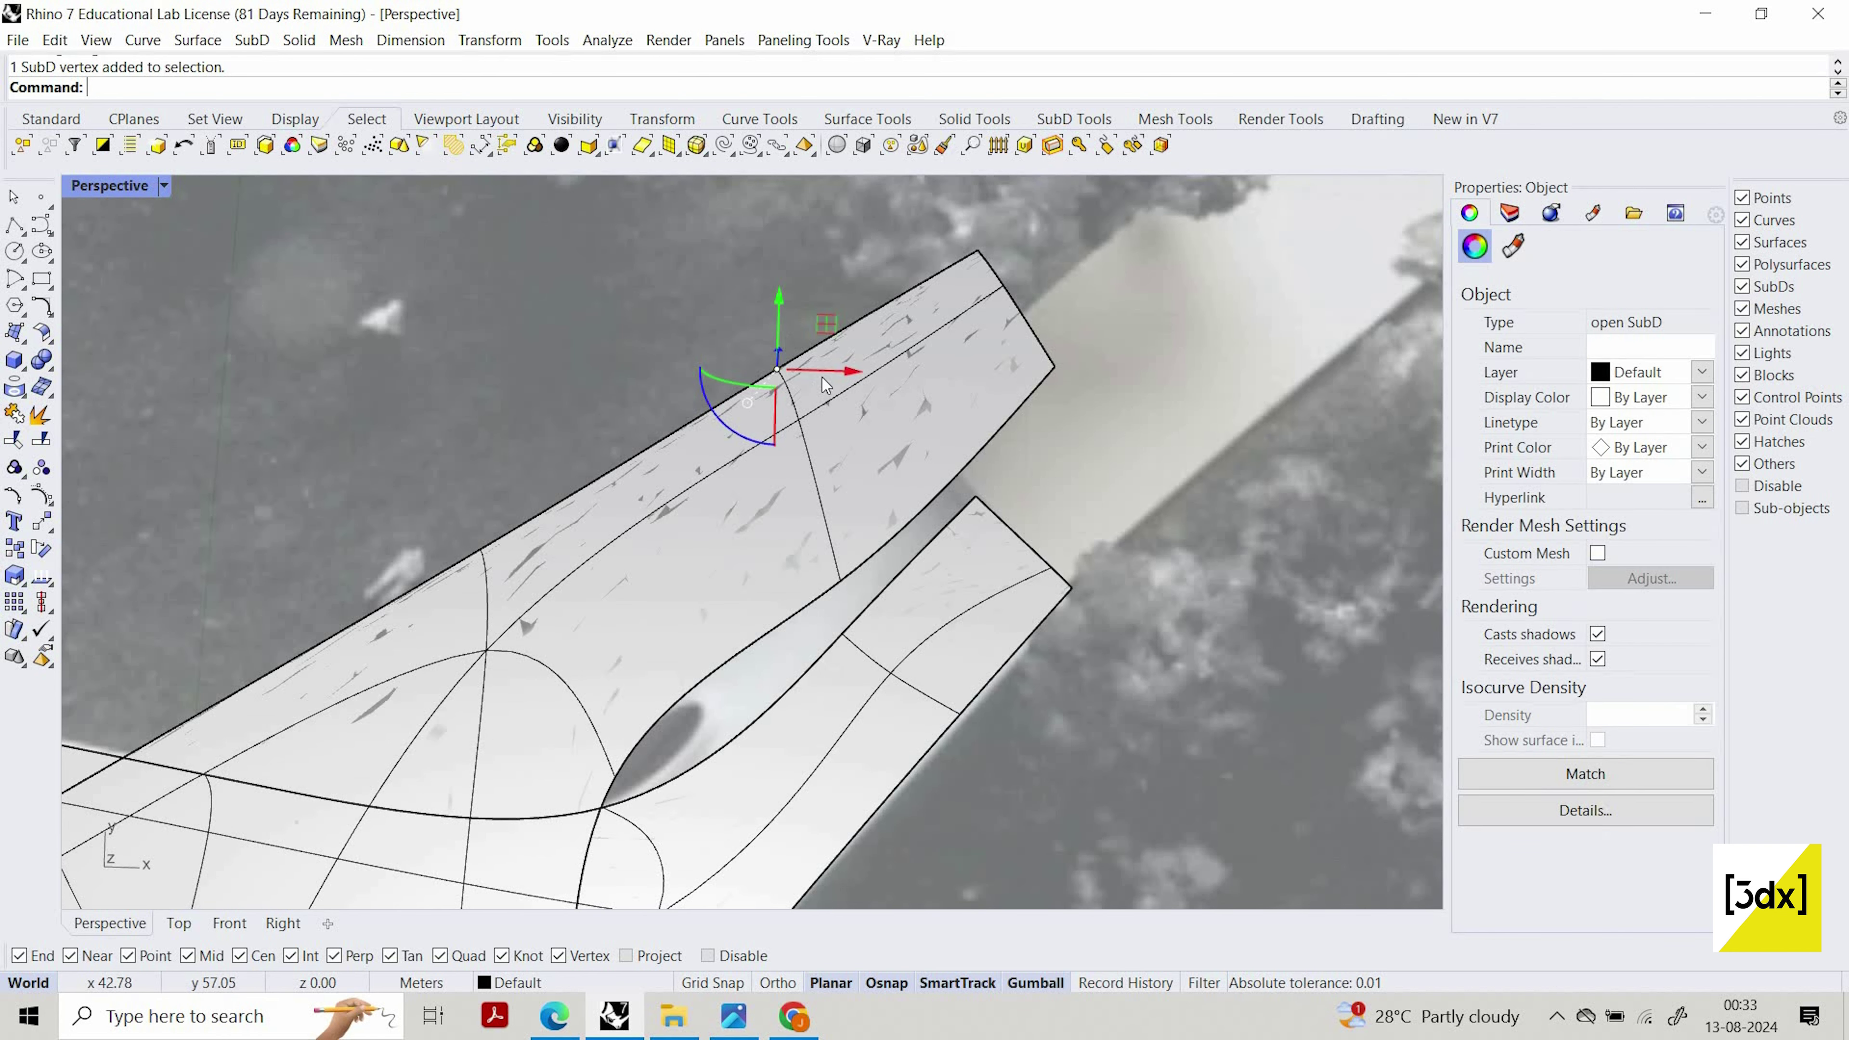
pyautogui.scroll(-3, 936, 295)
pyautogui.scroll(2, 949, 299)
pyautogui.press('Escape')
pyautogui.scroll(1, 953, 303)
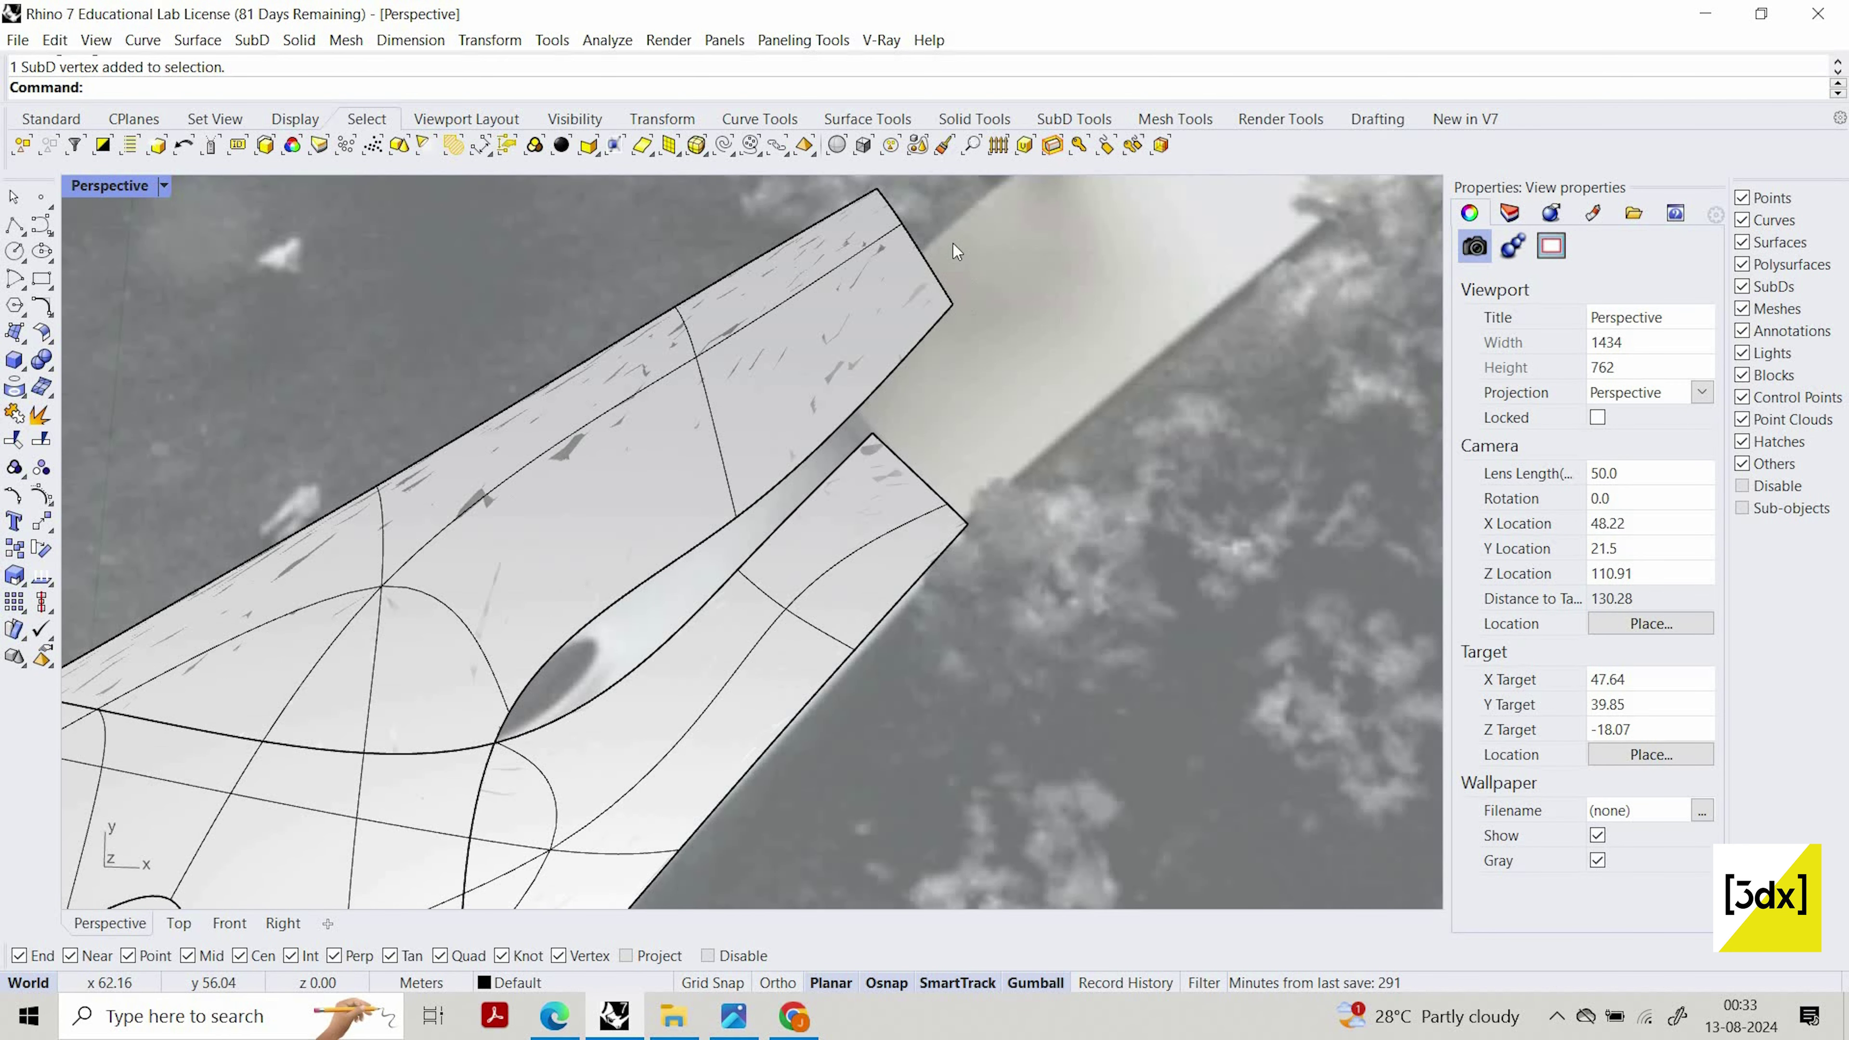
# Try to move the inner corner vertex at the mirrored upper-right arm's tip down to the original arm's corner
pyautogui.keyDown('ctrl'); pyautogui.keyDown('shift'); pyautogui.click(950, 301); pyautogui.keyUp('shift'); pyautogui.keyUp('ctrl')
pyautogui.moveTo(950, 301); pyautogui.dragTo(894, 405)
pyautogui.press('Escape')
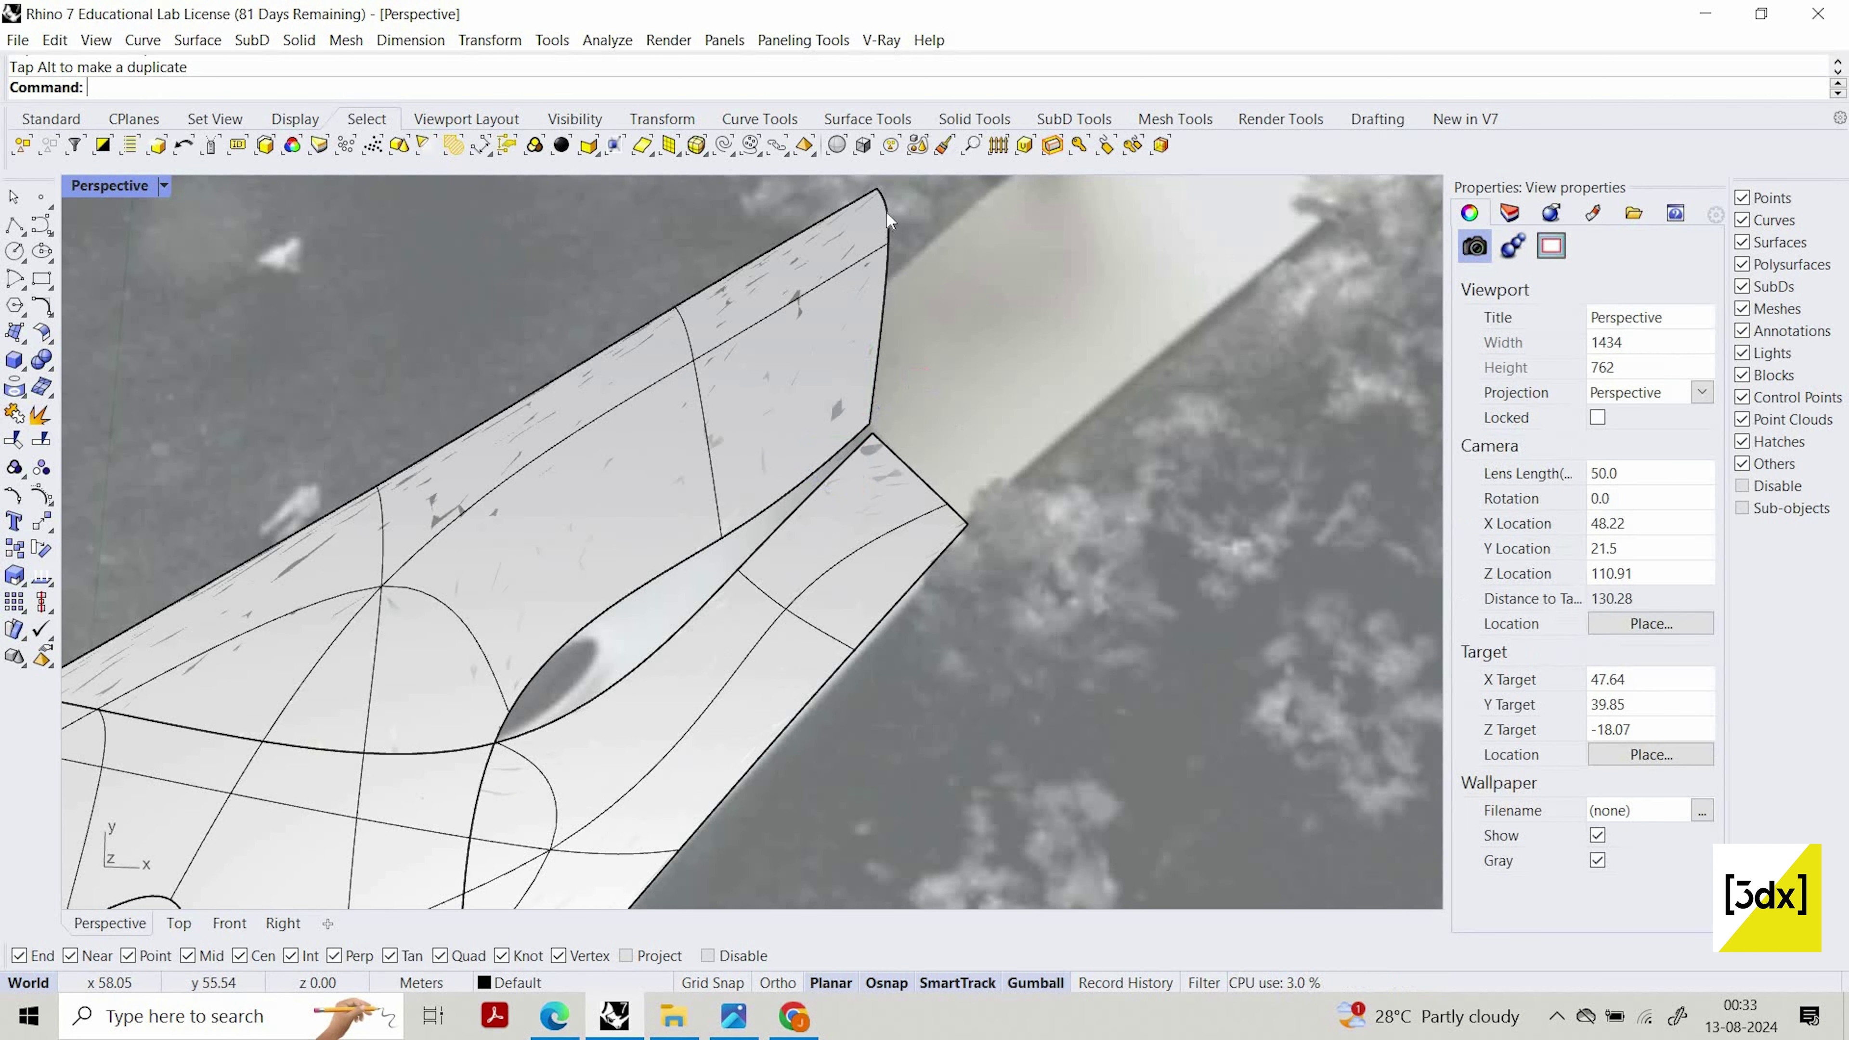
pyautogui.keyDown('ctrl'); pyautogui.keyDown('shift'); pyautogui.click(887, 242); pyautogui.keyUp('shift'); pyautogui.keyUp('ctrl')
pyautogui.scroll(-6, 881, 426)
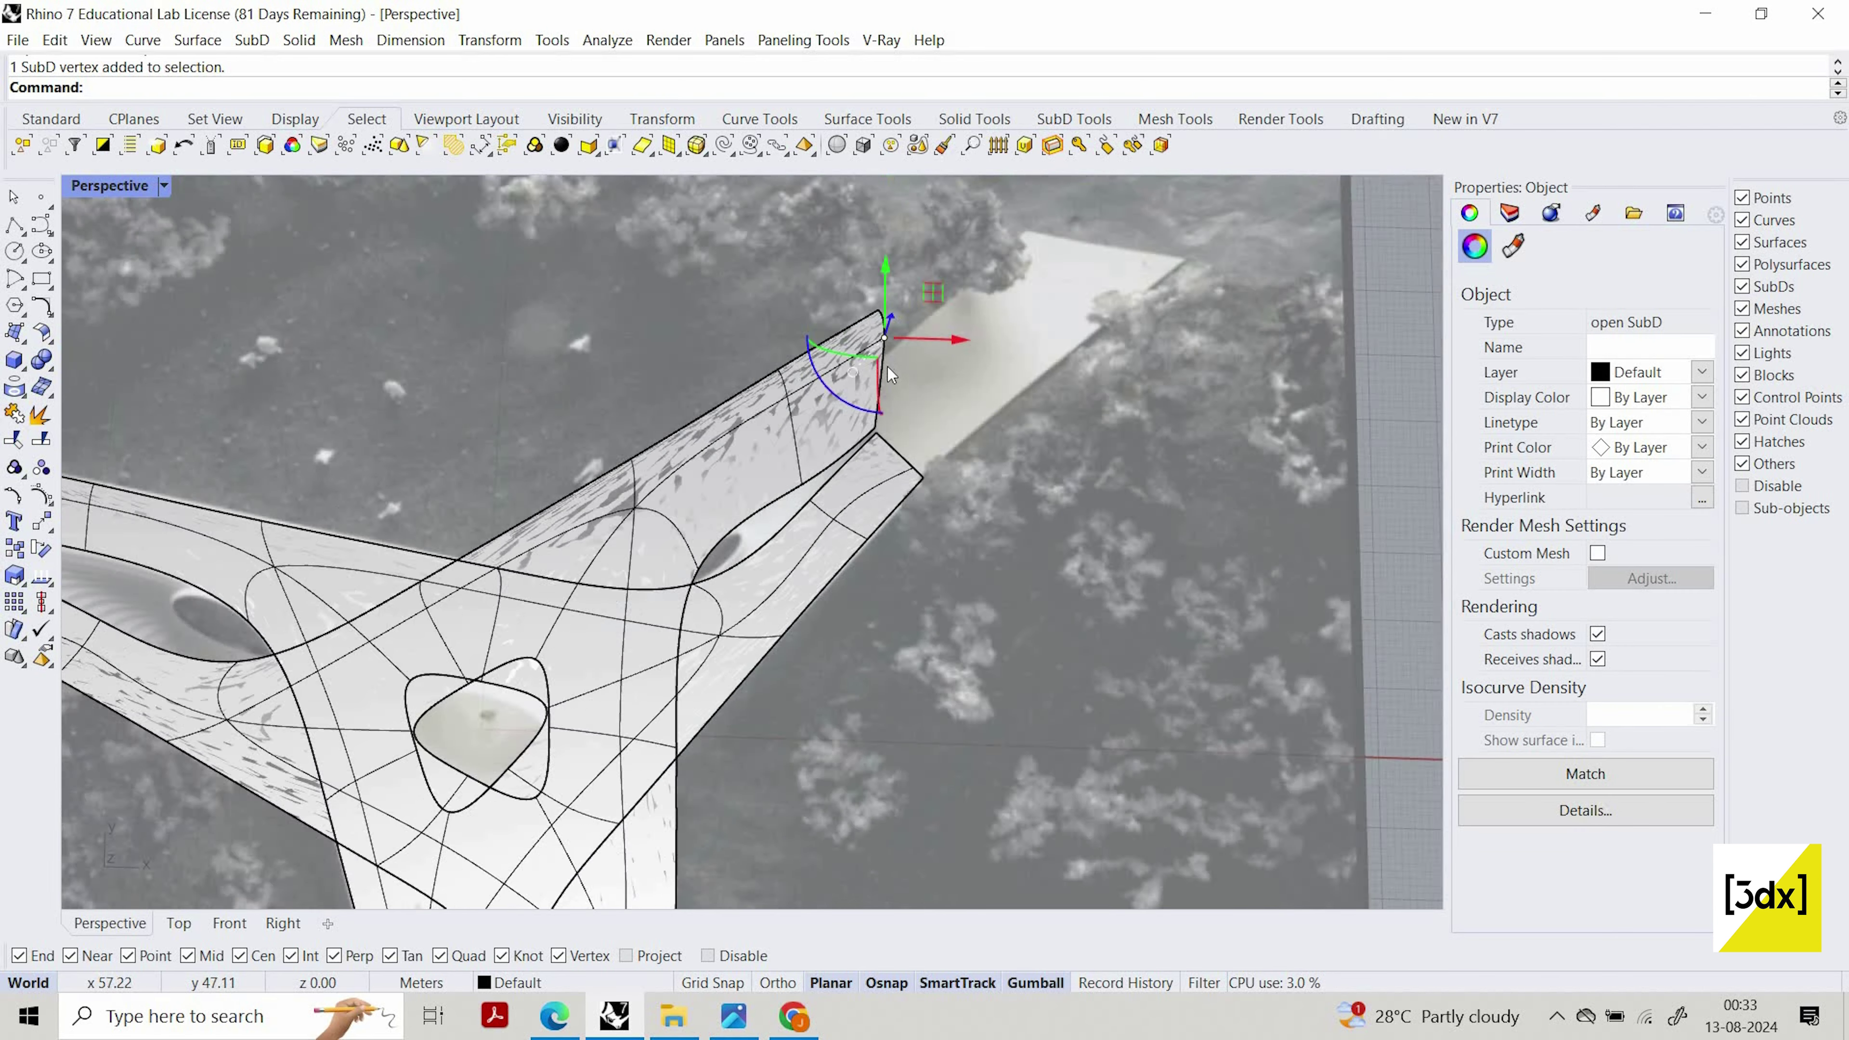
pyautogui.scroll(4, 901, 377)
pyautogui.press('Escape')
# Undo the moves of the corner vertex at the mirrored upper-right arm's tip
pyautogui.hotkey('ctrl', 'z')
pyautogui.hotkey('ctrl', 'z')
pyautogui.hotkey('ctrl', 'z')
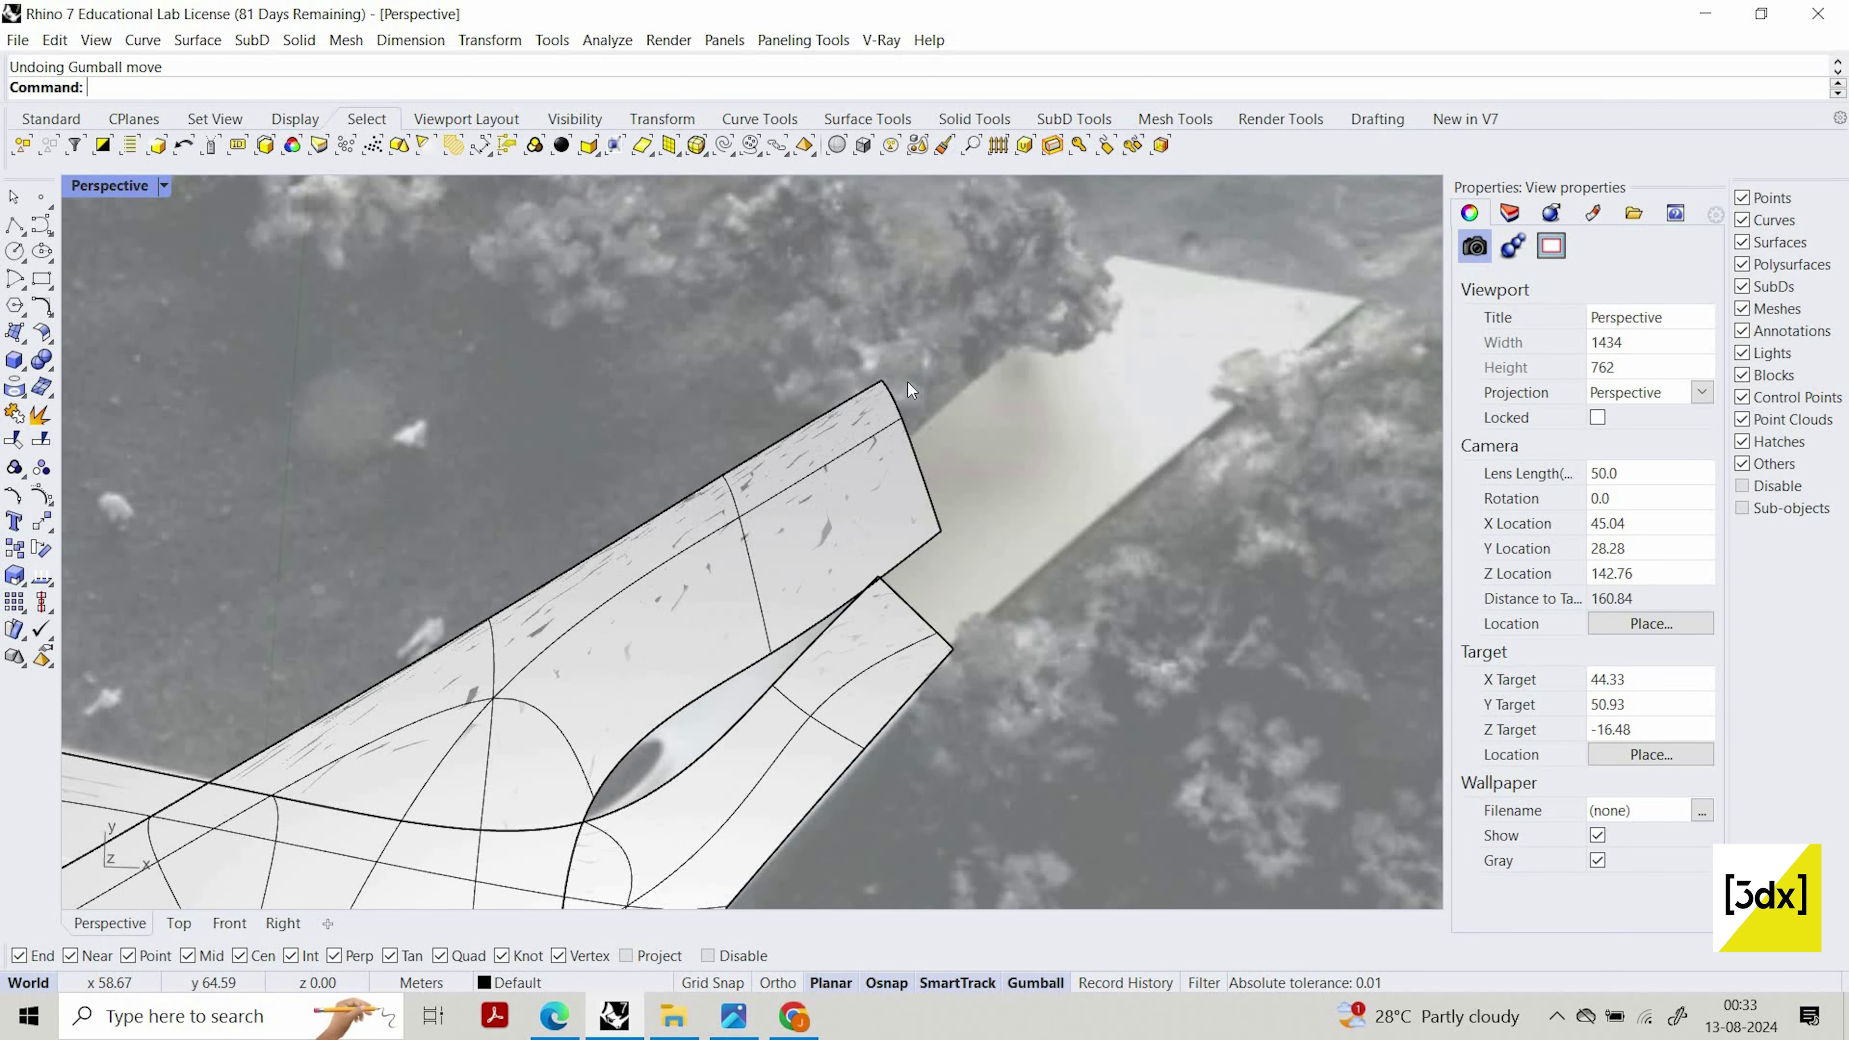
pyautogui.hotkey('ctrl', 'z')
# Move the inner edge of the mirrored lower arm away from the original arm to open the gap between them
pyautogui.scroll(-6, 782, 677)
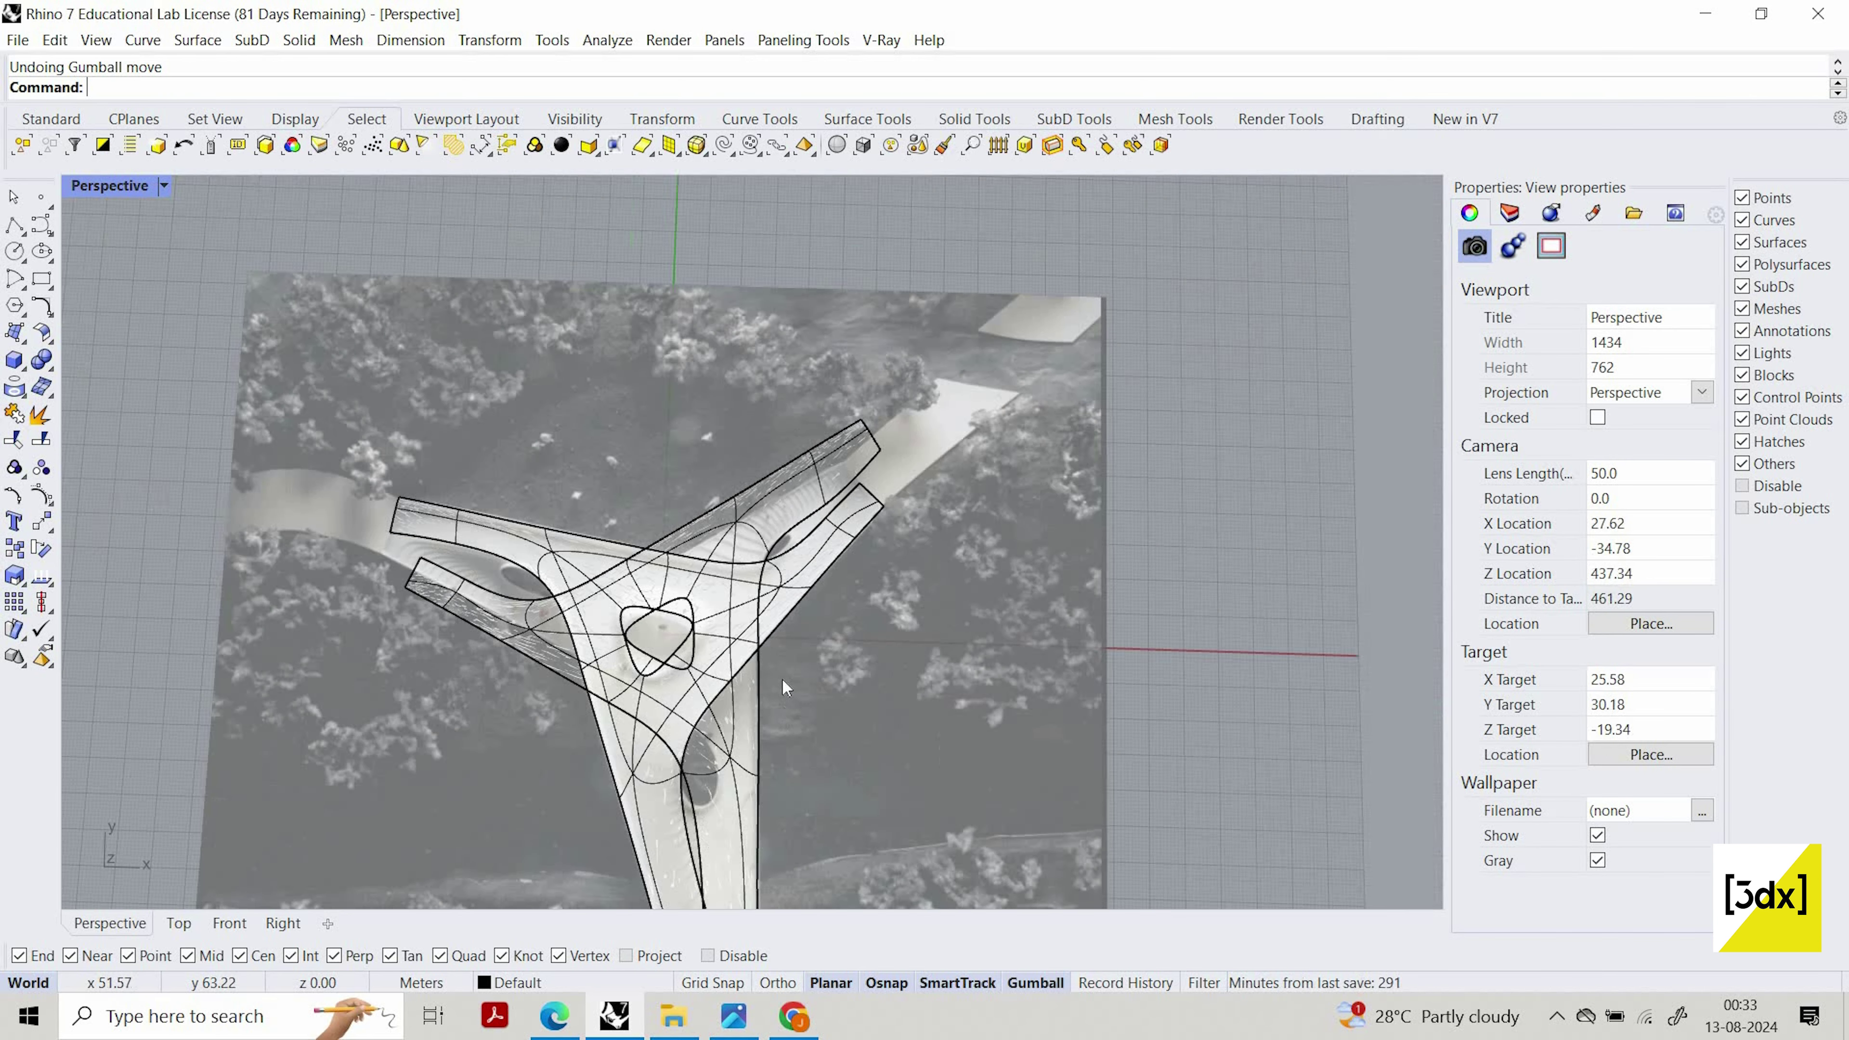
pyautogui.scroll(4, 780, 579)
pyautogui.scroll(-6, 800, 523)
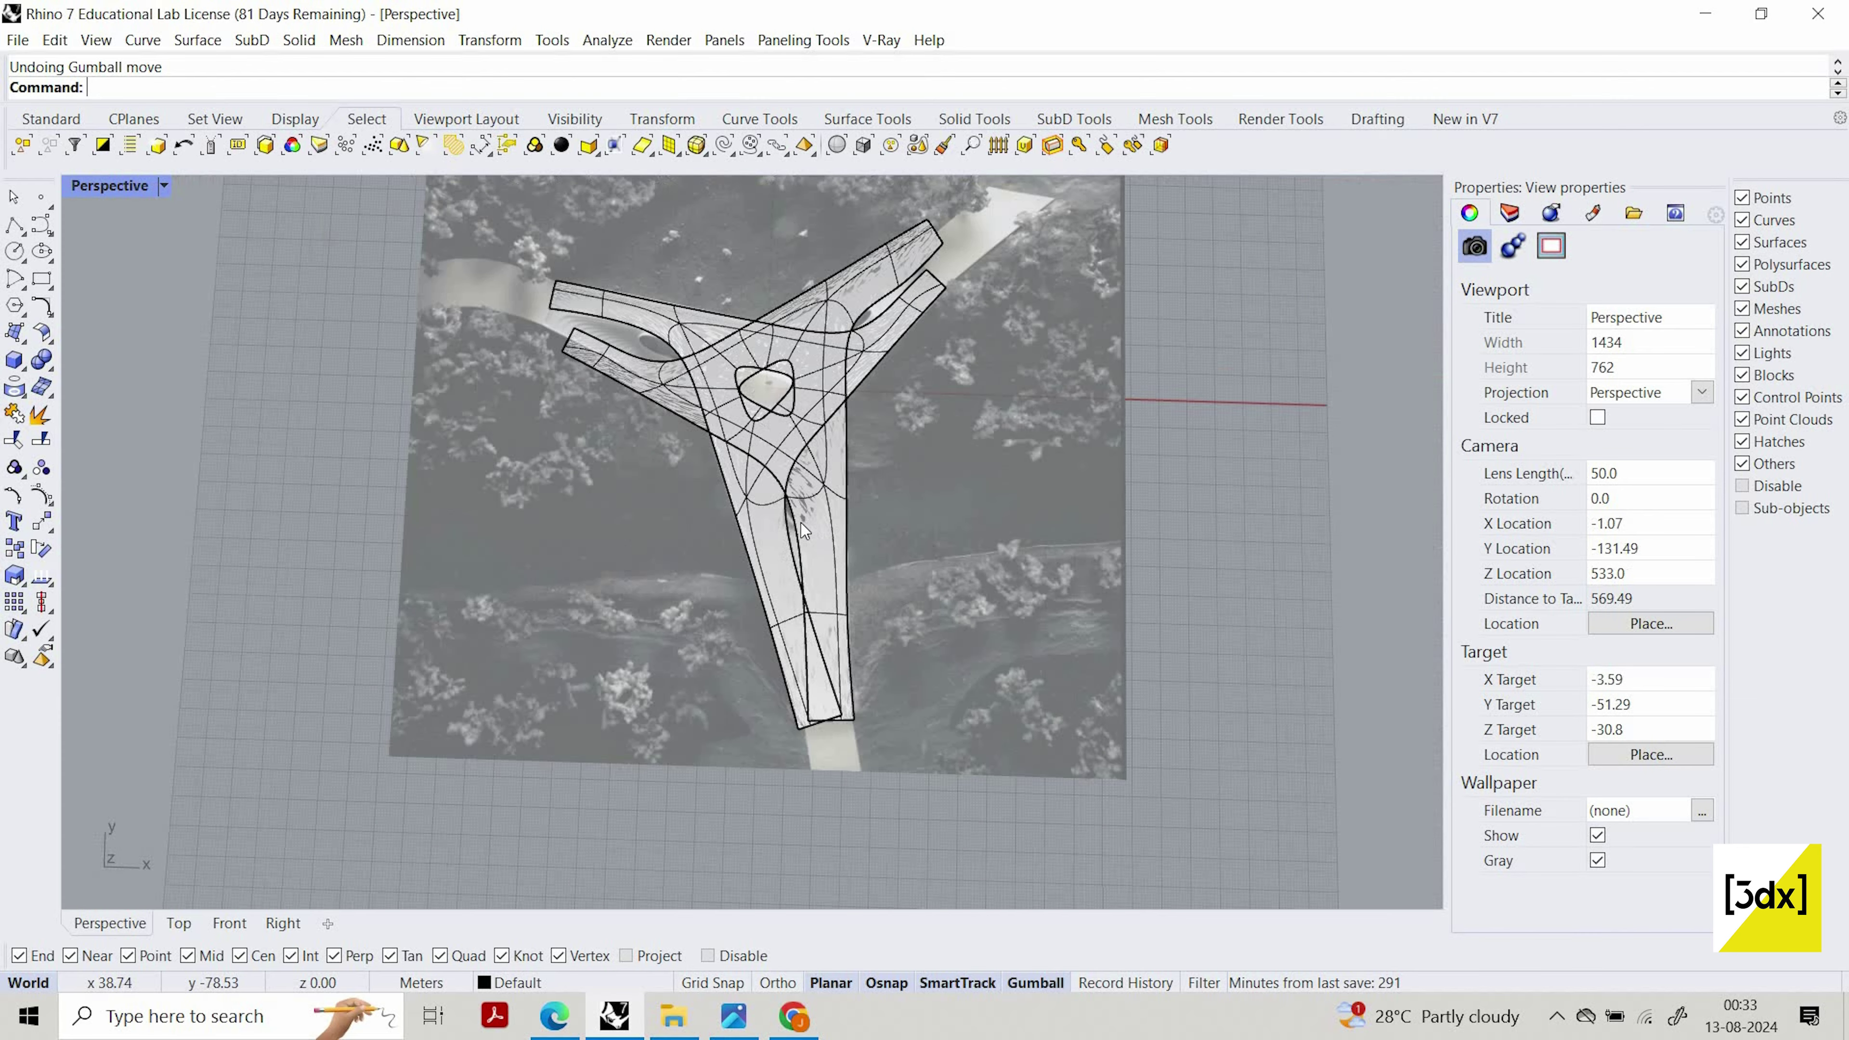
pyautogui.scroll(6, 797, 521)
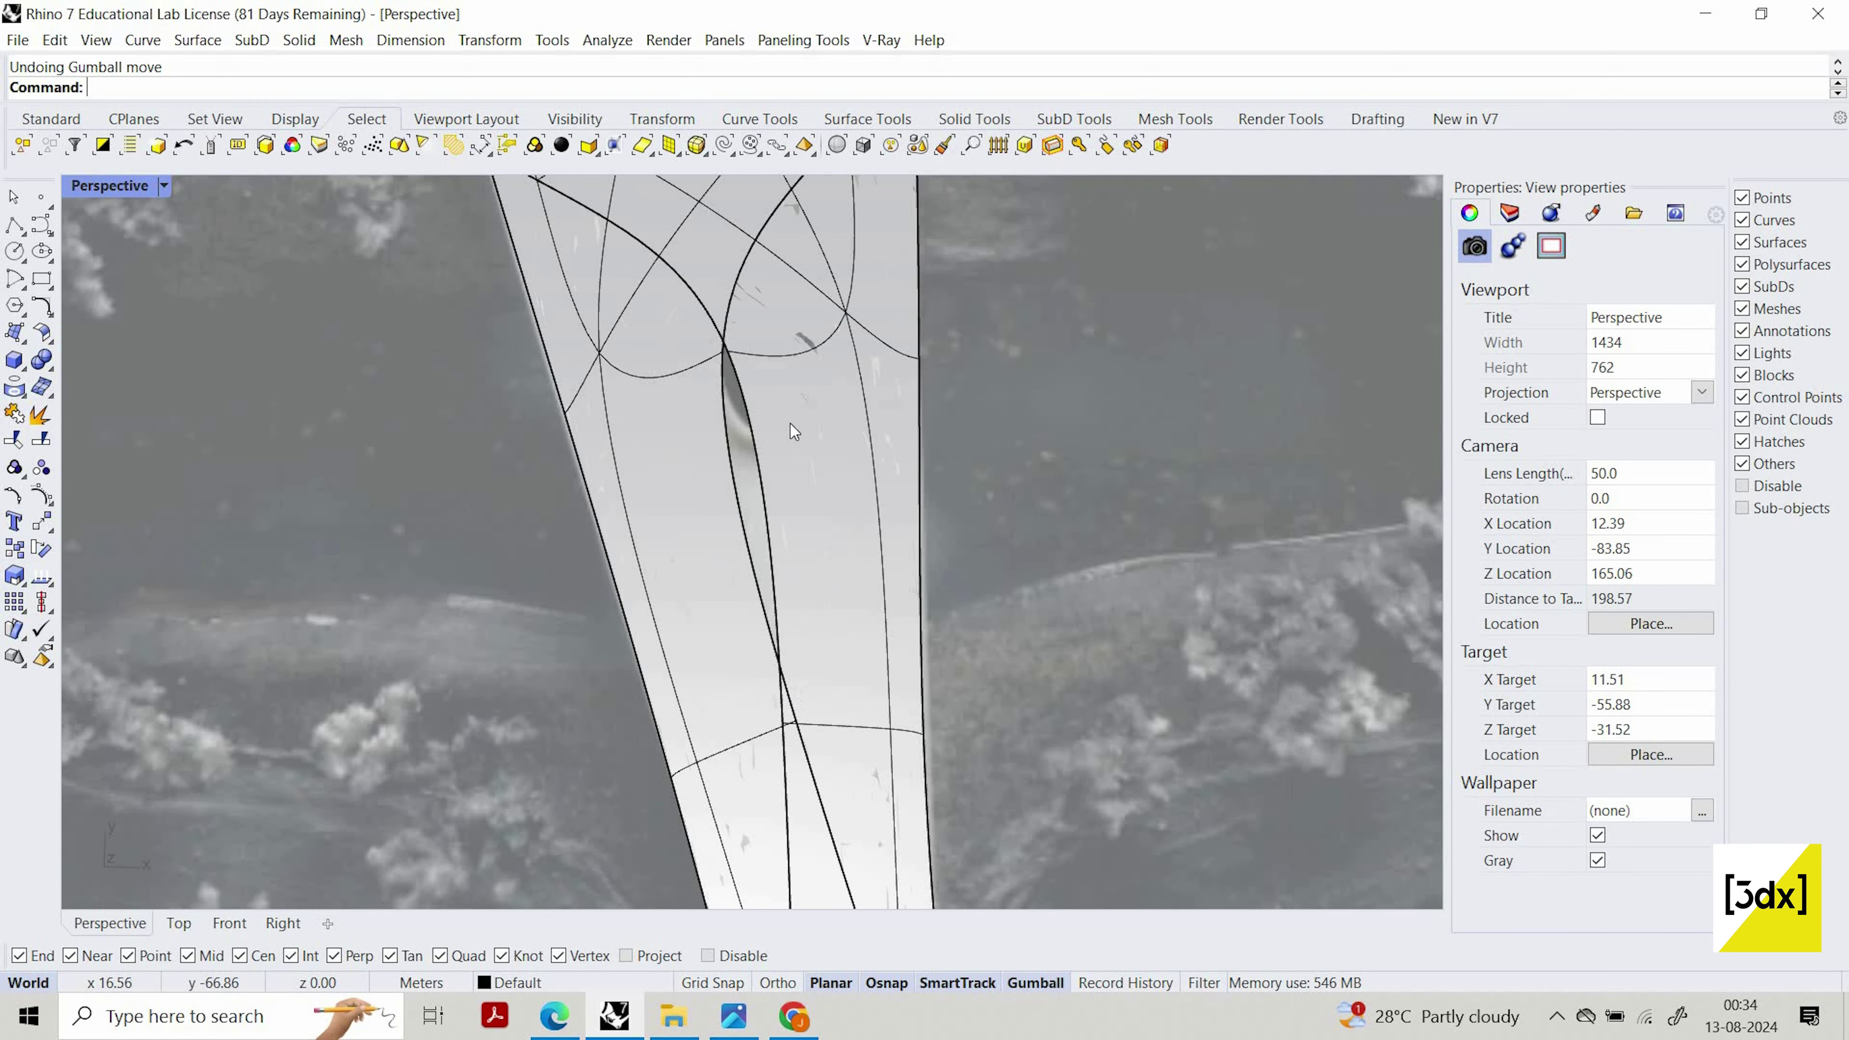
pyautogui.keyDown('ctrl'); pyautogui.keyDown('shift'); pyautogui.click(794, 728); pyautogui.keyUp('shift'); pyautogui.keyUp('ctrl')
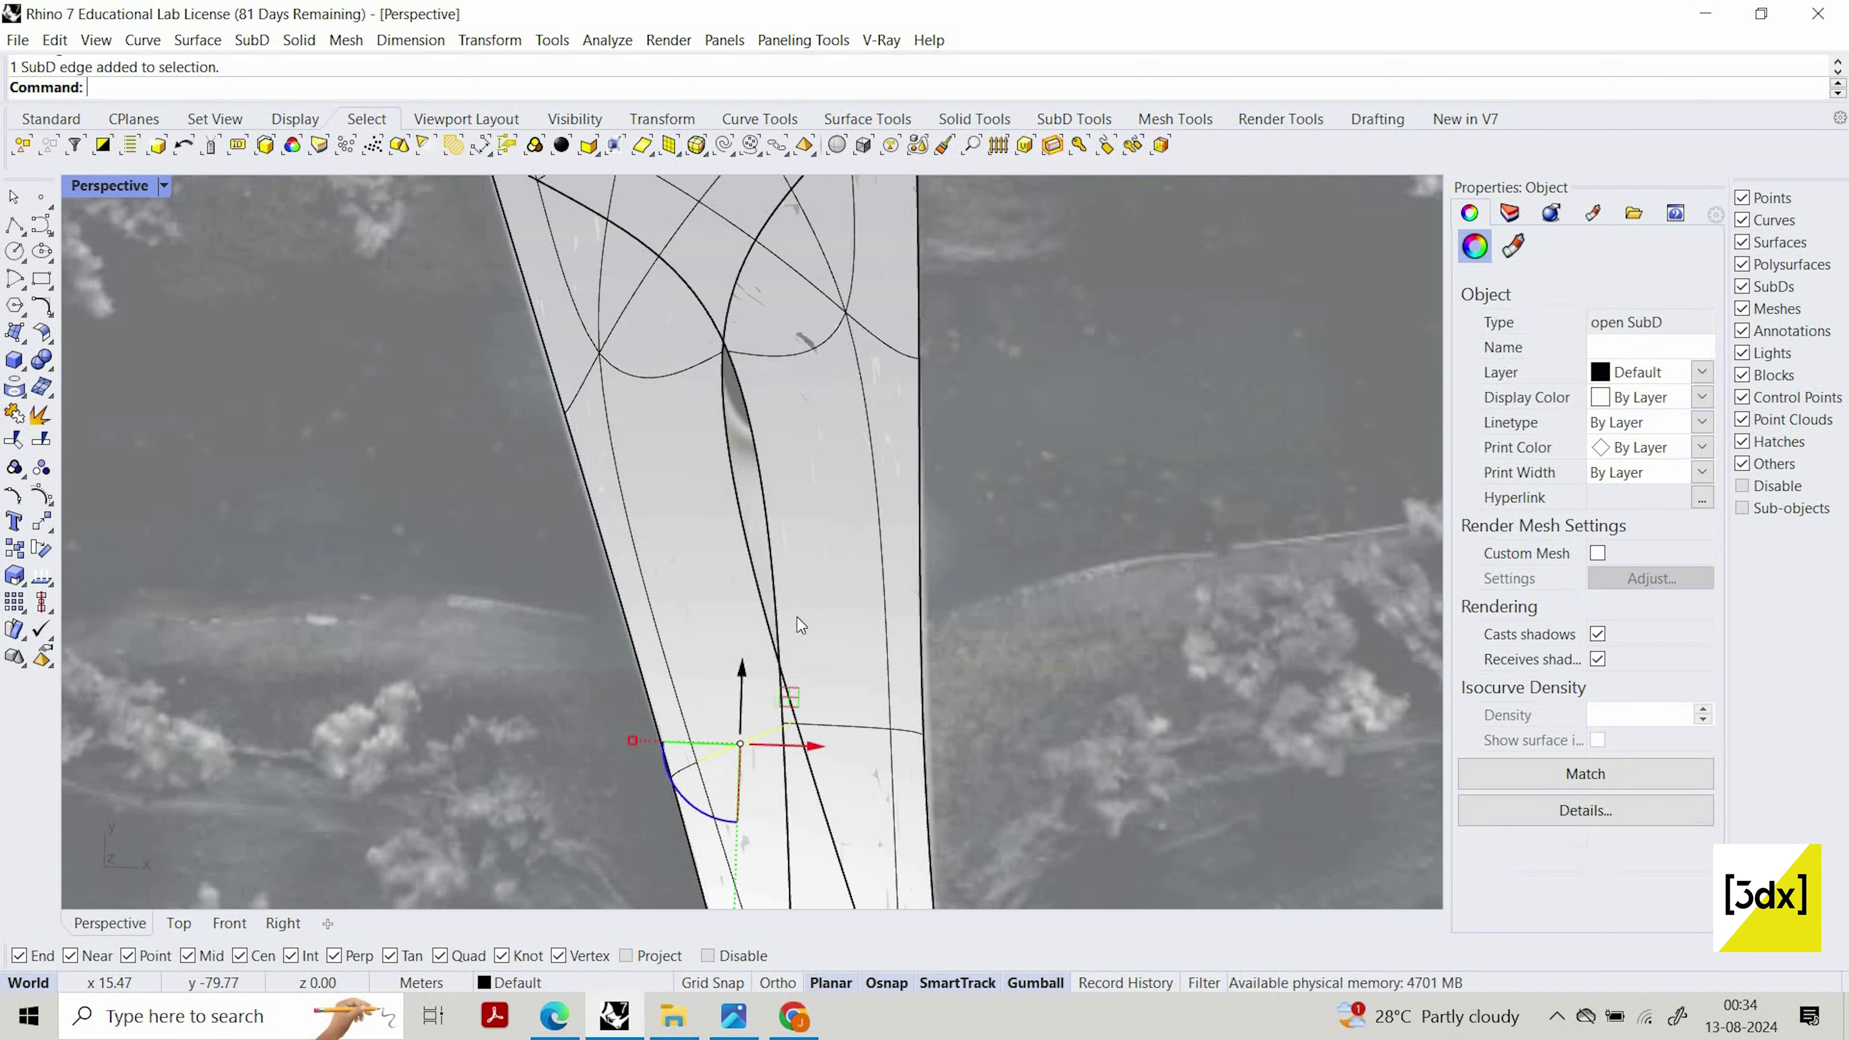
pyautogui.press('Escape')
pyautogui.keyDown('ctrl'); pyautogui.keyDown('shift'); pyautogui.click(784, 470); pyautogui.keyUp('shift'); pyautogui.keyUp('ctrl')
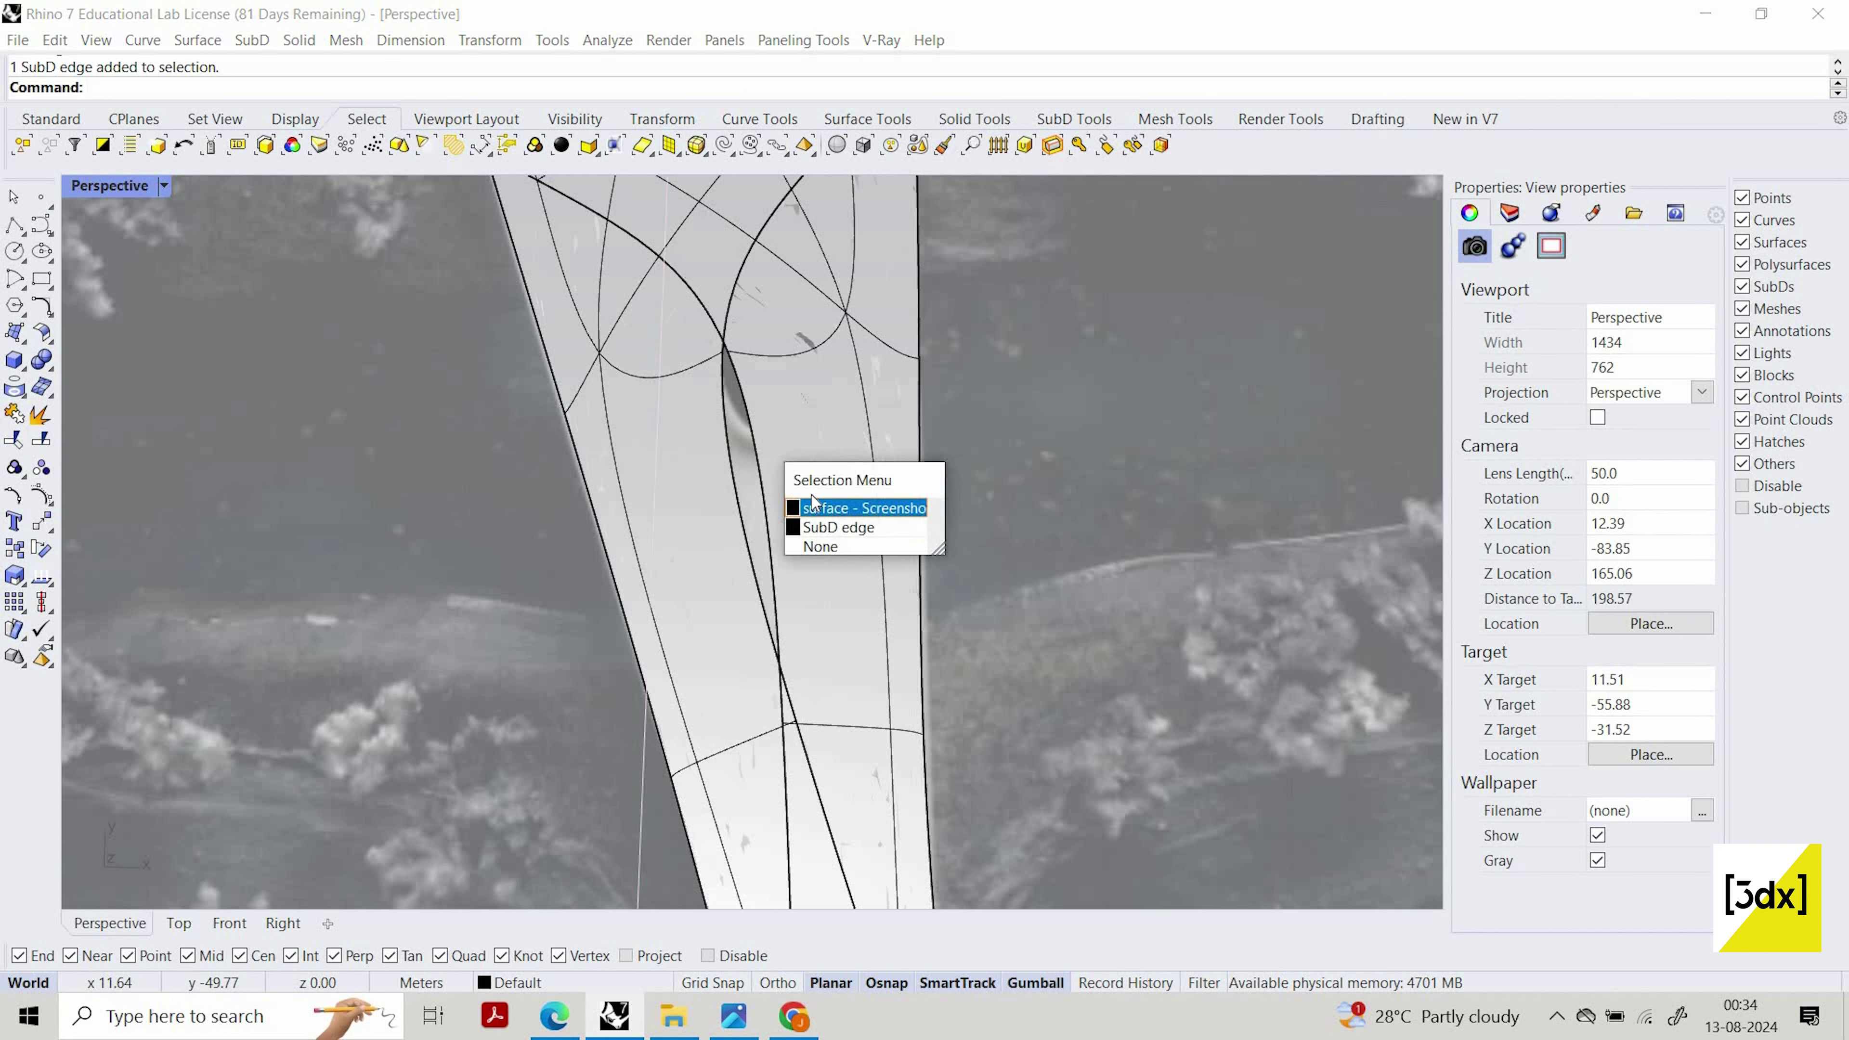
pyautogui.click(837, 525)
pyautogui.moveTo(863, 517); pyautogui.dragTo(900, 520)
pyautogui.scroll(-9, 821, 368)
pyautogui.scroll(9, 750, 374)
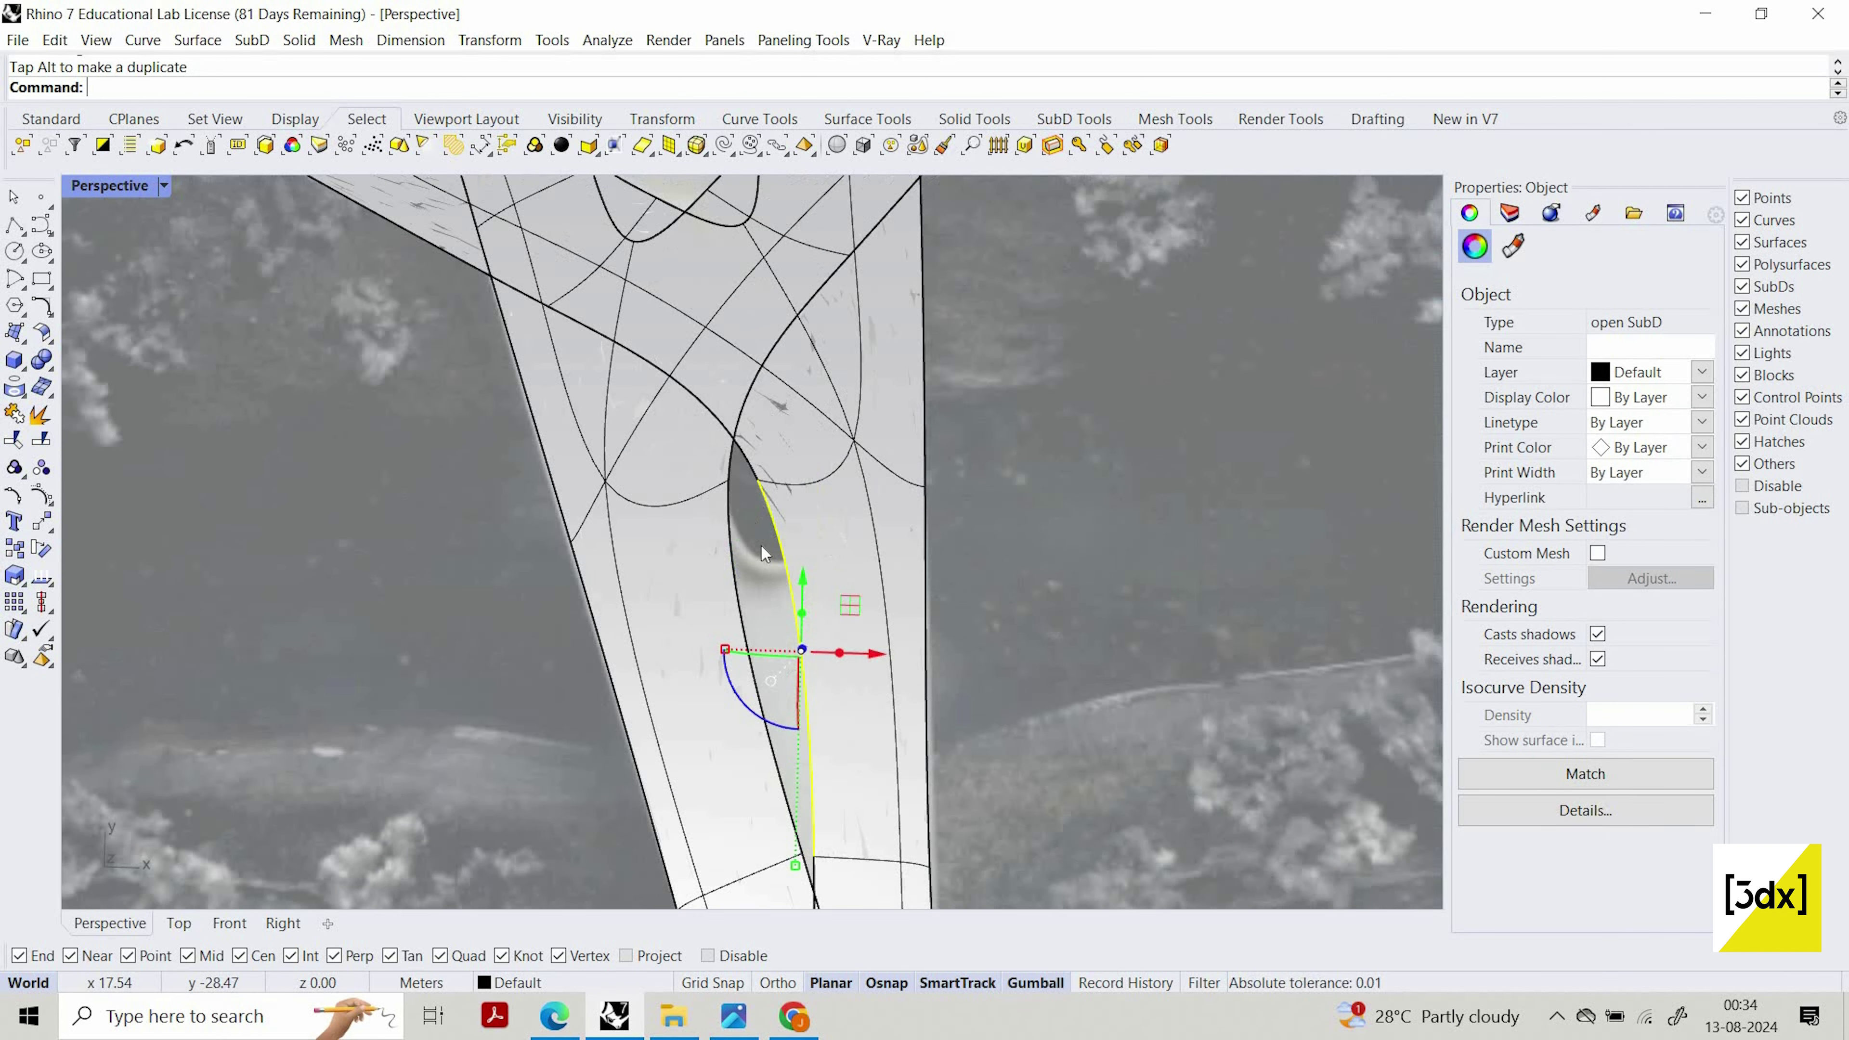
pyautogui.press('Escape')
# Move the inner edge vertex at the root of the mirrored lower arm up toward the deck's centre
pyautogui.scroll(7, 761, 546)
pyautogui.keyDown('ctrl'); pyautogui.keyDown('shift'); pyautogui.click(783, 567); pyautogui.keyUp('shift'); pyautogui.keyUp('ctrl')
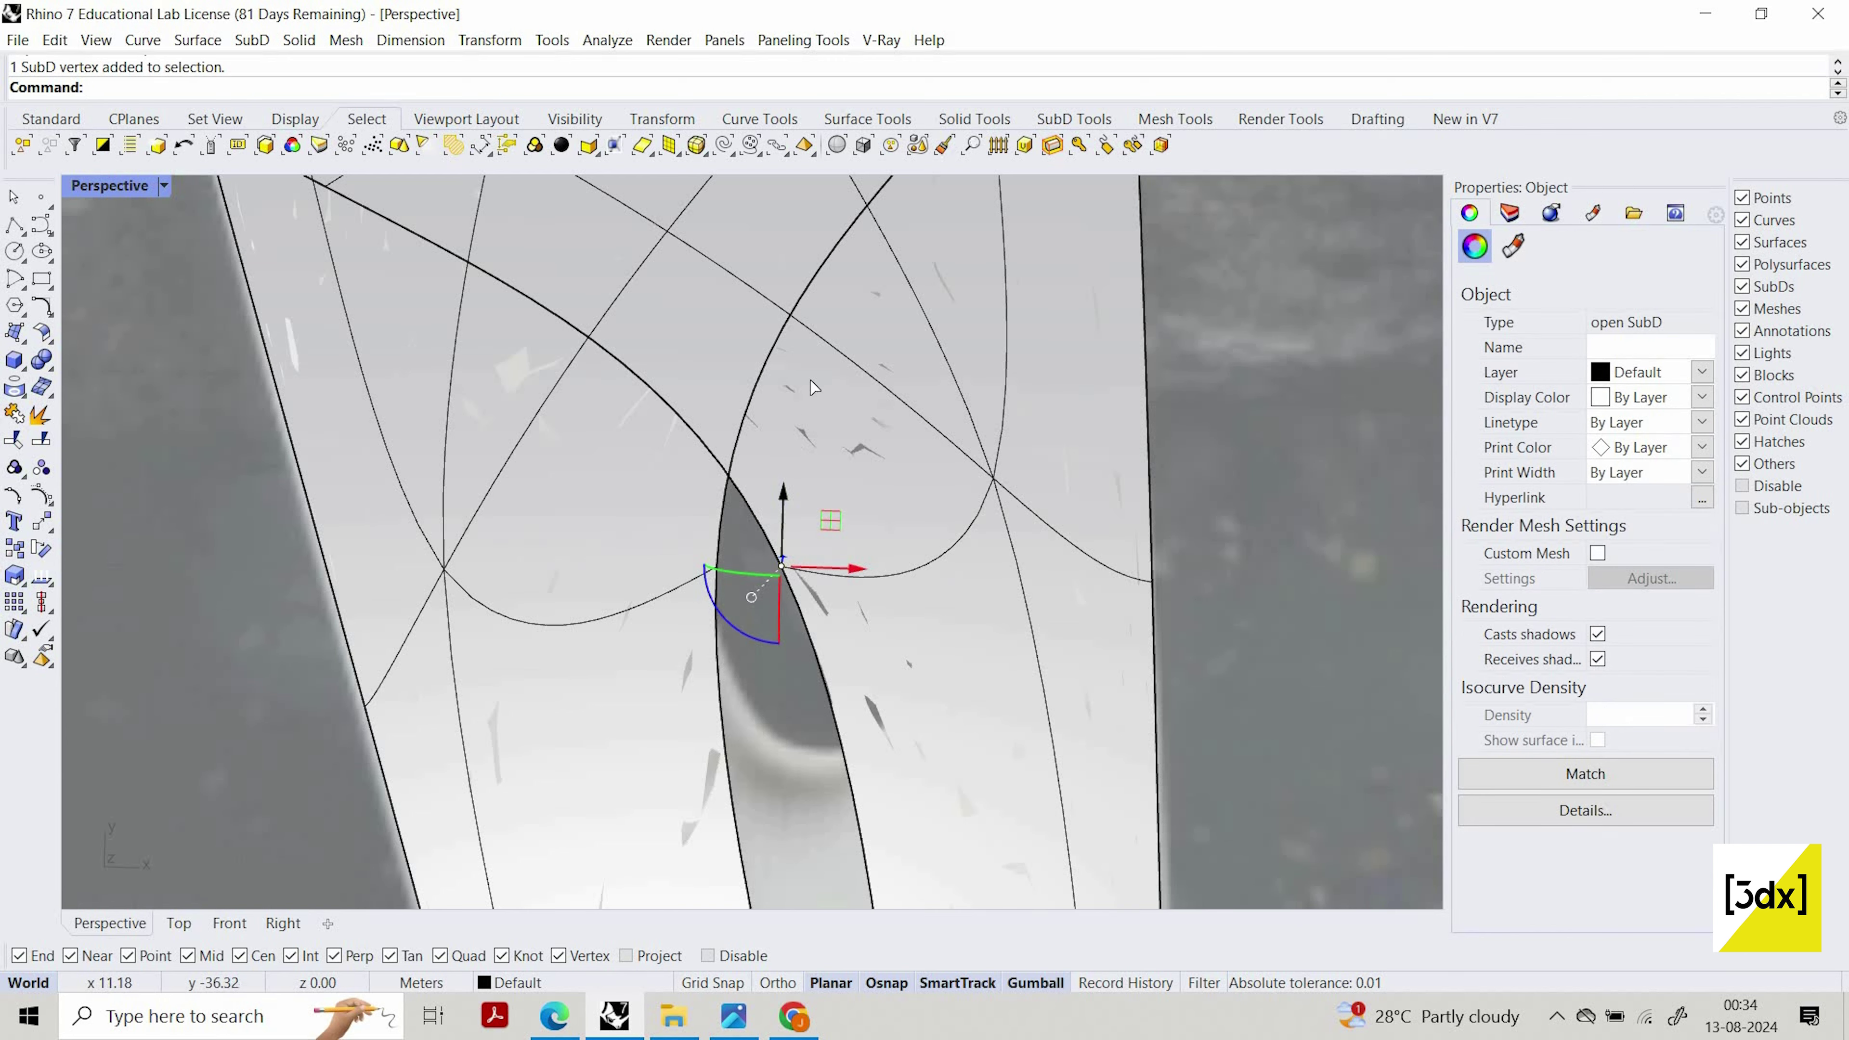
pyautogui.moveTo(783, 507); pyautogui.dragTo(788, 360)
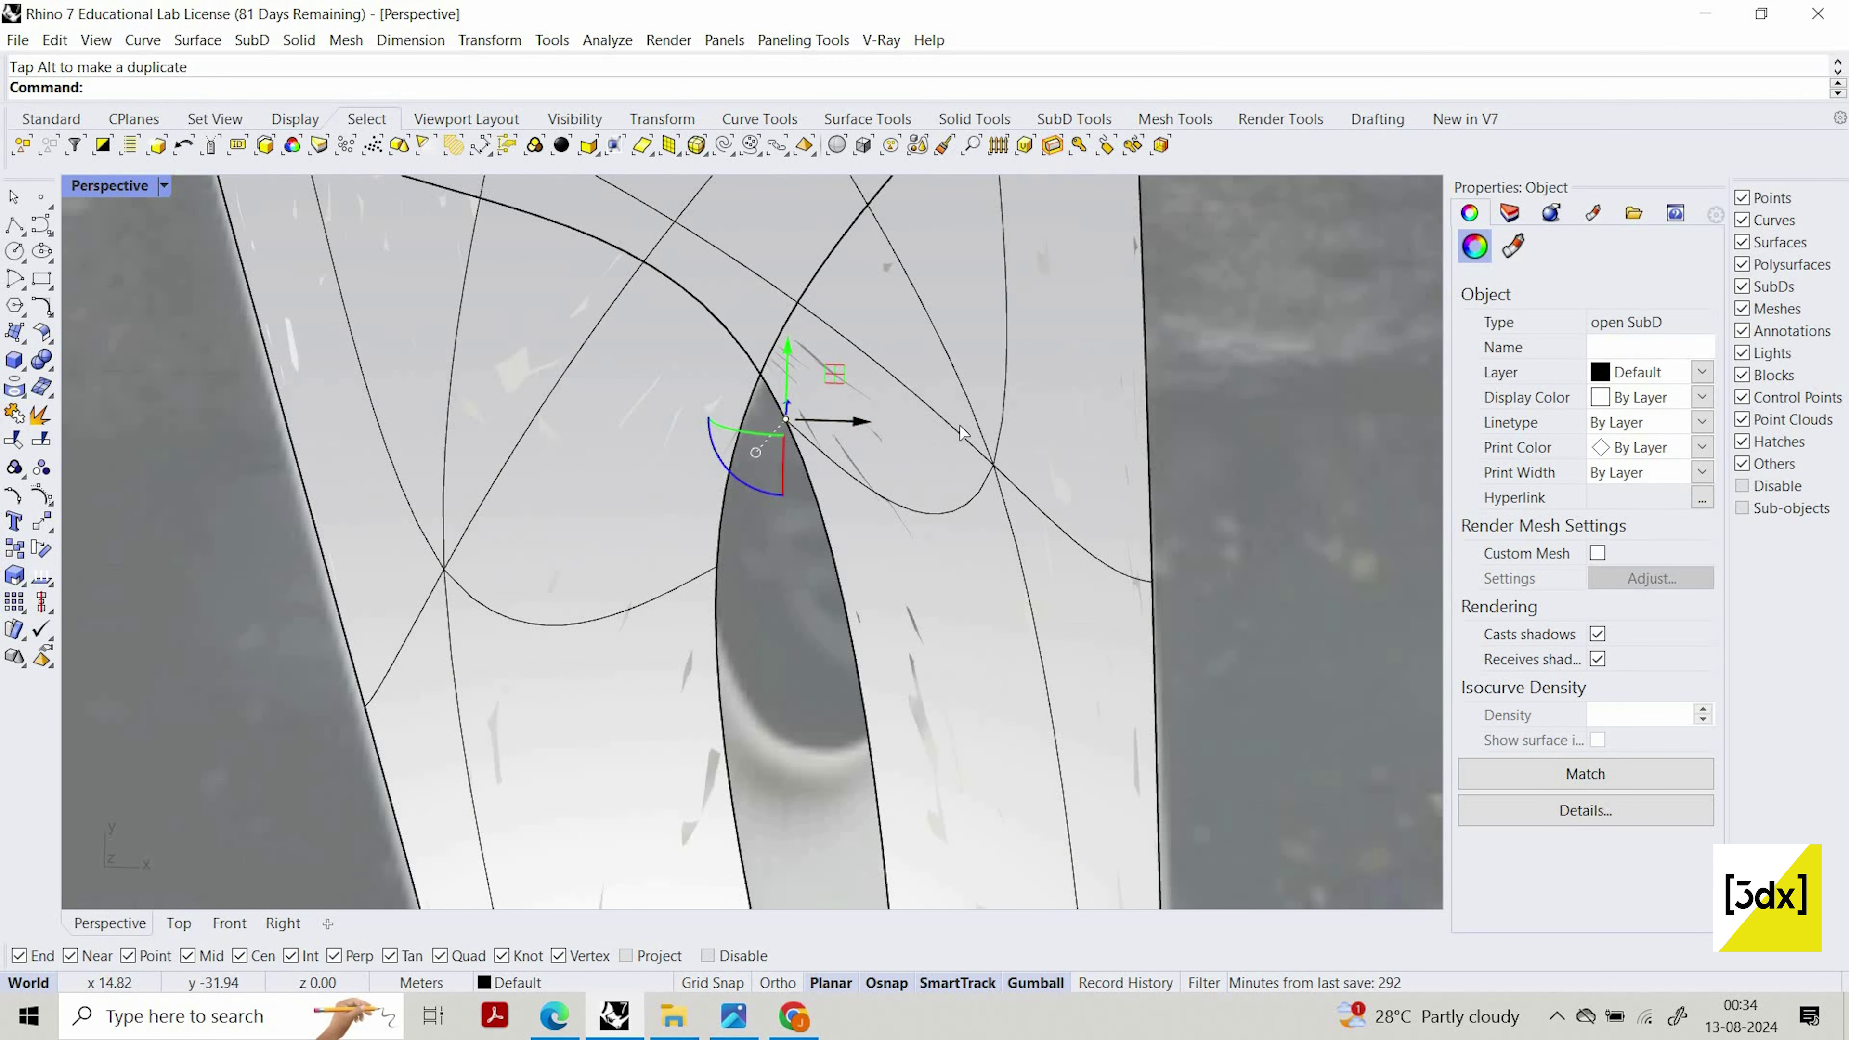
pyautogui.moveTo(871, 432); pyautogui.dragTo(935, 538)
pyautogui.scroll(-3, 934, 543)
pyautogui.scroll(-4, 933, 541)
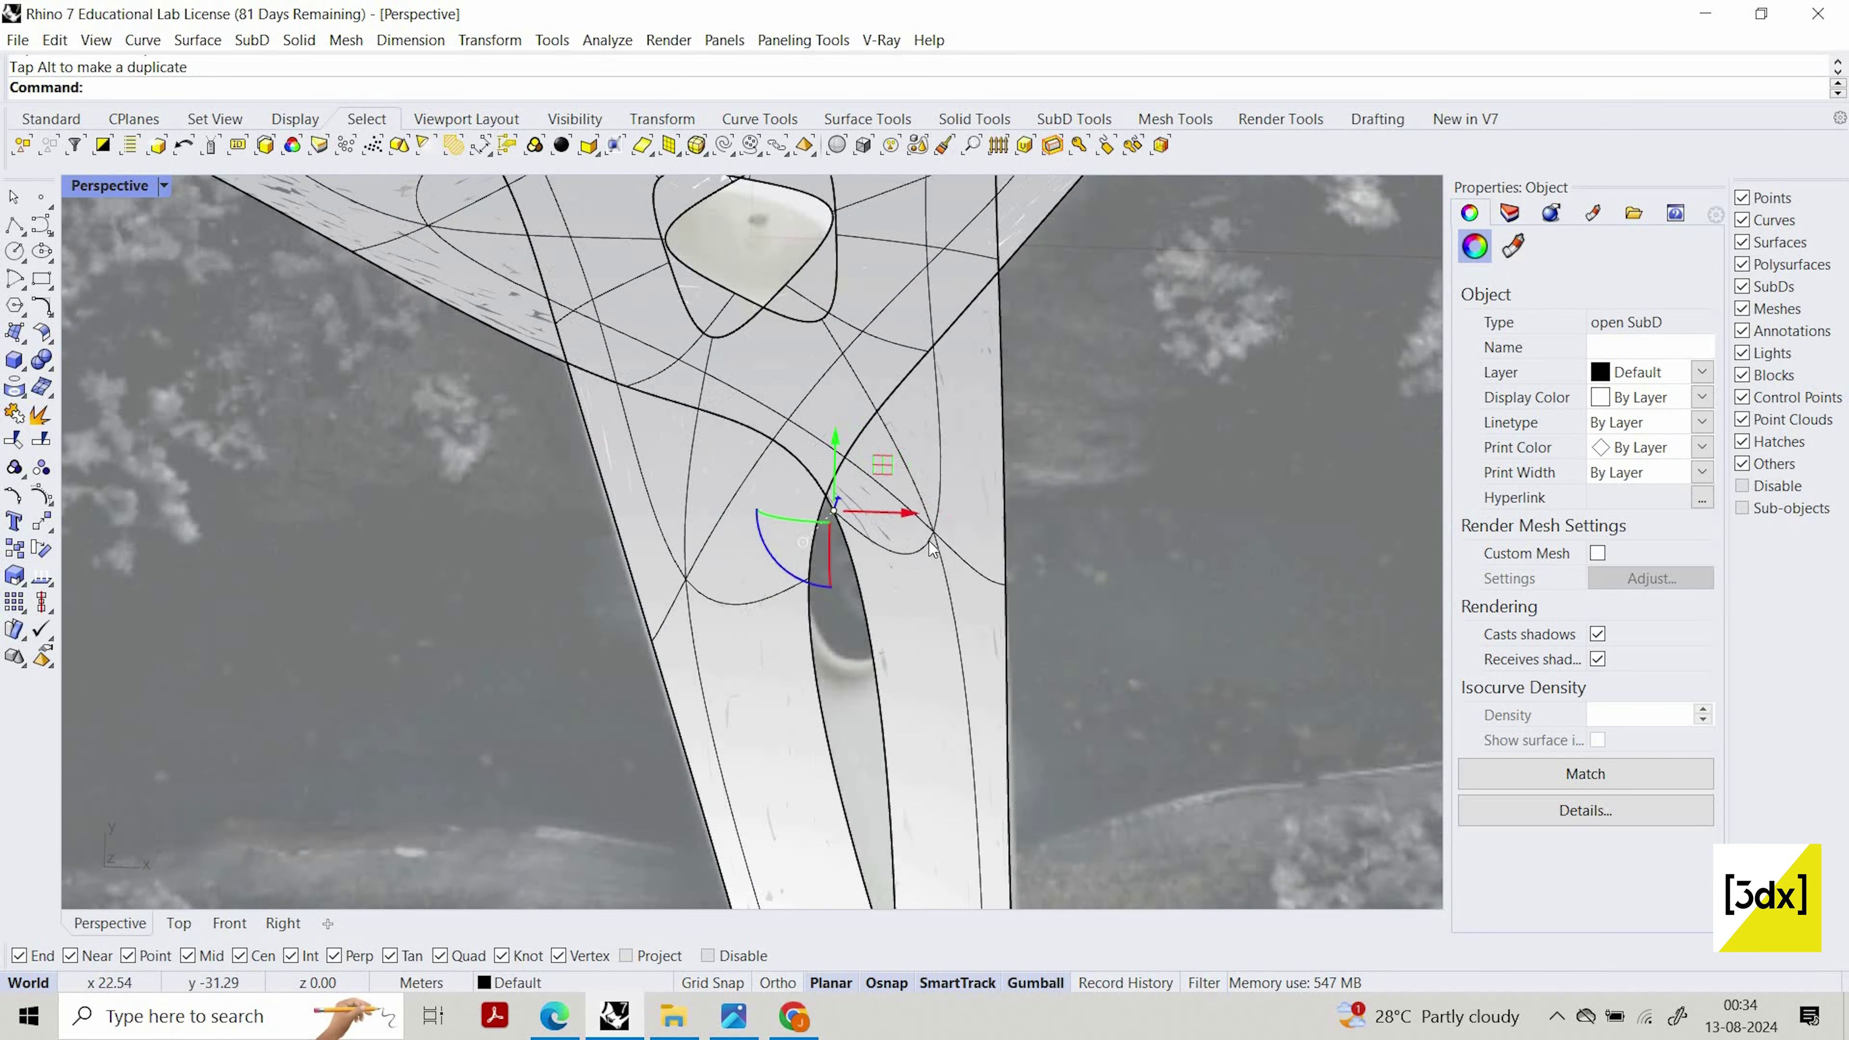
# Move the interior vertex at the root of the mirrored lower arm up and outward toward the deck's outer edge
pyautogui.scroll(7, 928, 540)
pyautogui.press('Escape')
pyautogui.keyDown('ctrl'); pyautogui.keyDown('shift'); pyautogui.click(929, 540); pyautogui.keyUp('shift'); pyautogui.keyUp('ctrl')
pyautogui.moveTo(931, 465); pyautogui.dragTo(1049, 422)
pyautogui.moveTo(842, 488); pyautogui.dragTo(798, 445, button='right')
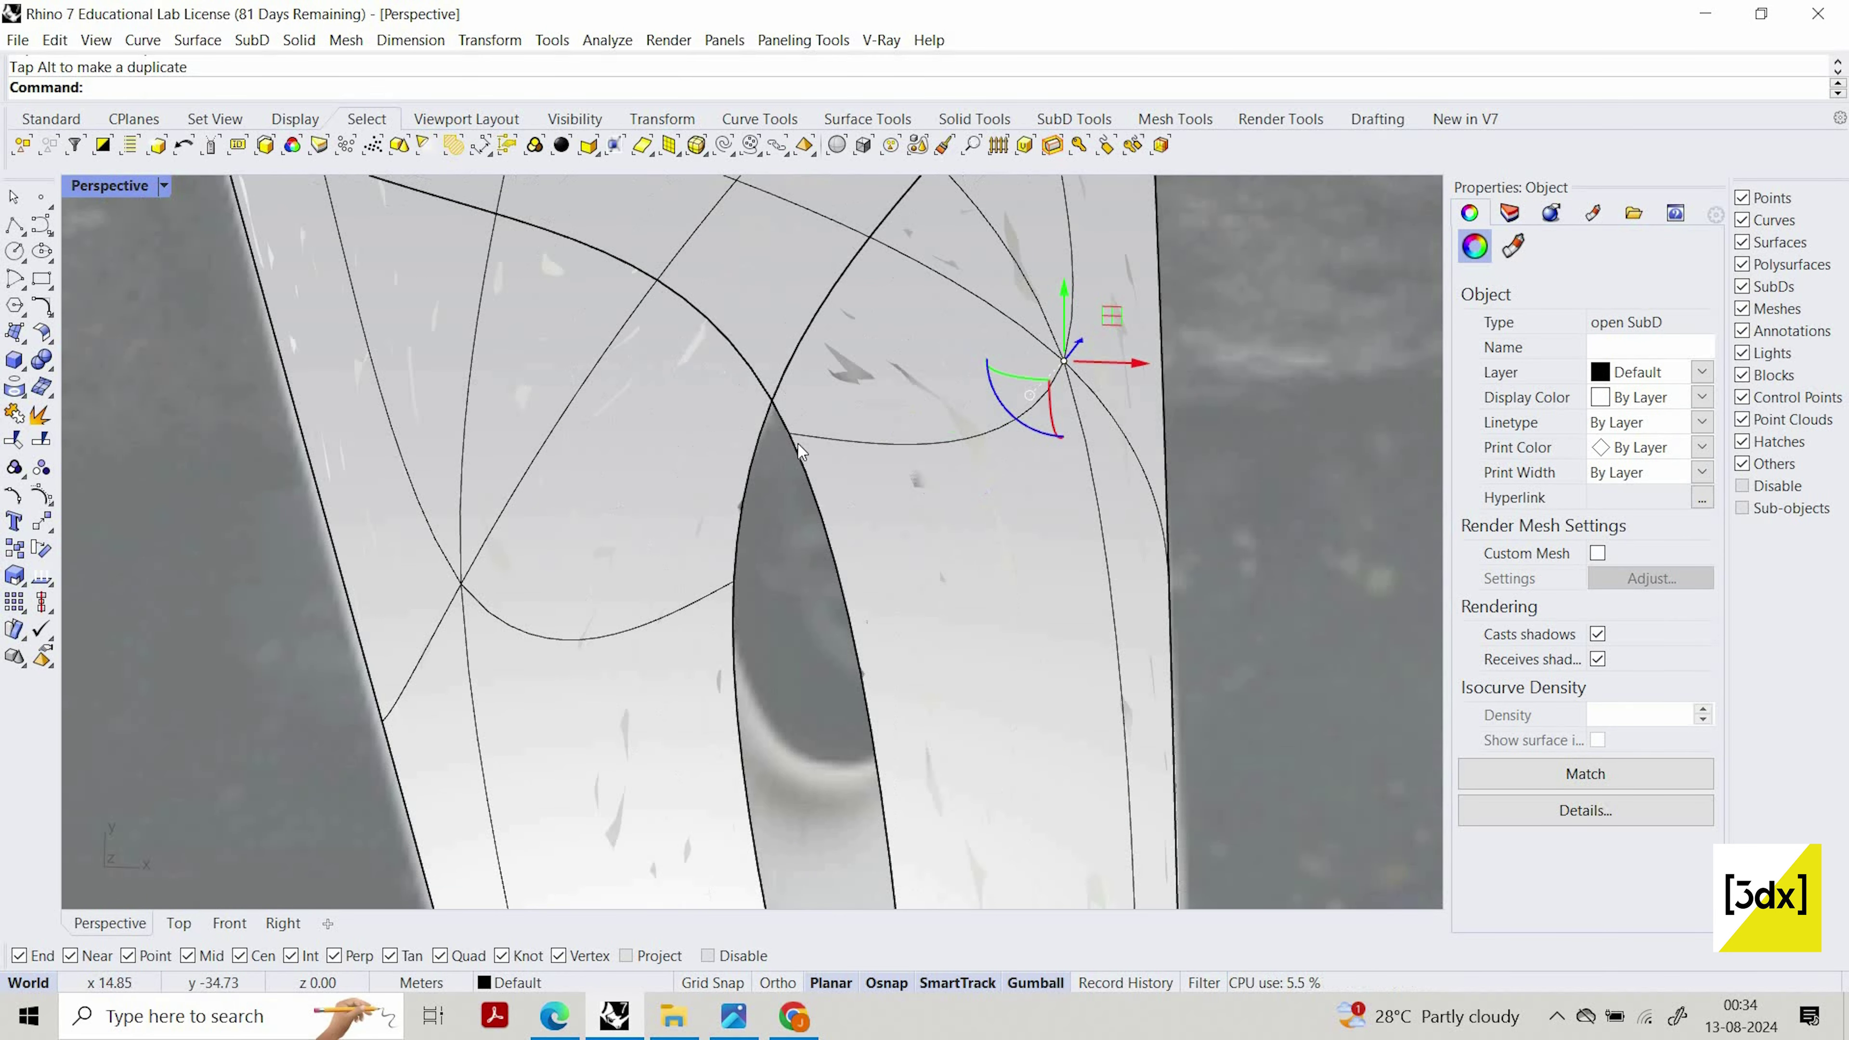
# Move the inner edge vertex at the mirrored lower arm's root outward to follow the oval opening in the reference
pyautogui.keyDown('ctrl'); pyautogui.keyDown('shift'); pyautogui.click(788, 428); pyautogui.keyUp('shift'); pyautogui.keyUp('ctrl')
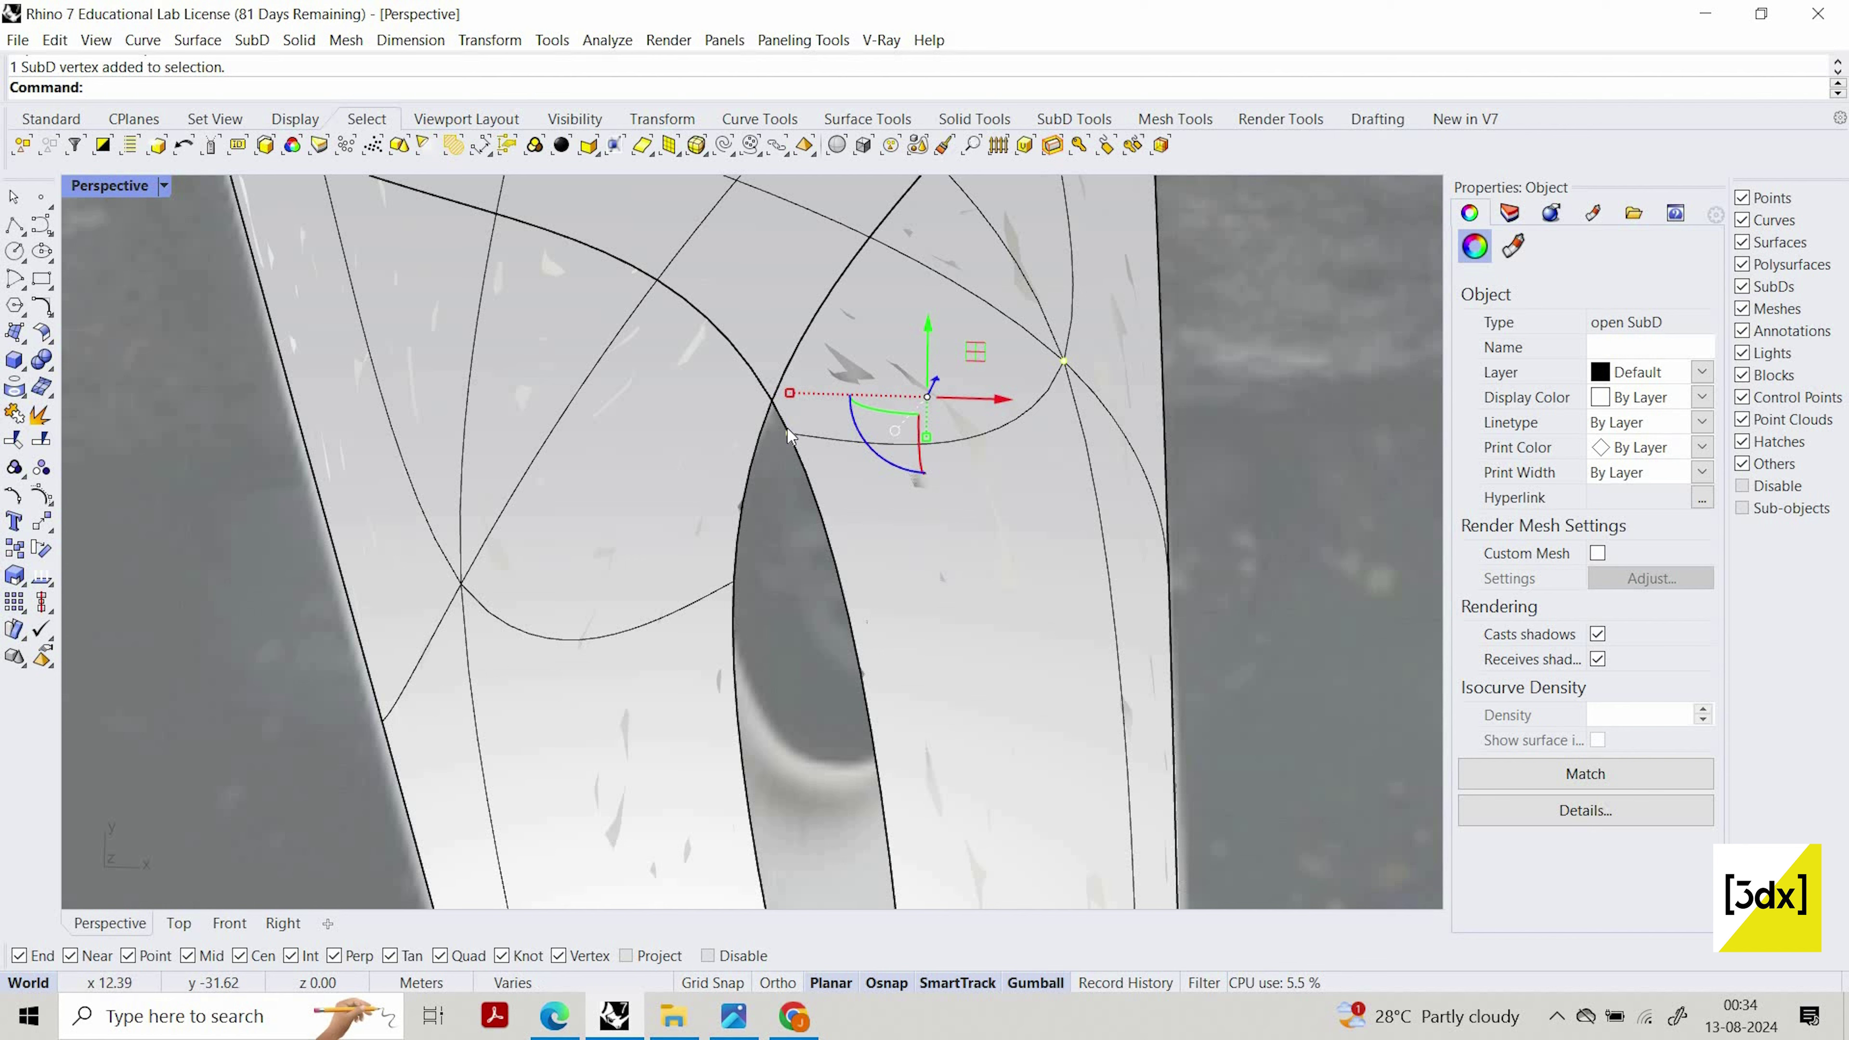
pyautogui.press('Escape')
pyautogui.keyDown('ctrl'); pyautogui.keyDown('shift'); pyautogui.click(789, 430); pyautogui.keyUp('shift'); pyautogui.keyUp('ctrl')
pyautogui.moveTo(862, 435); pyautogui.dragTo(976, 439)
pyautogui.moveTo(903, 365); pyautogui.dragTo(904, 380)
pyautogui.moveTo(974, 453); pyautogui.dragTo(973, 454)
pyautogui.press('Escape')
pyautogui.scroll(-10, 728, 379)
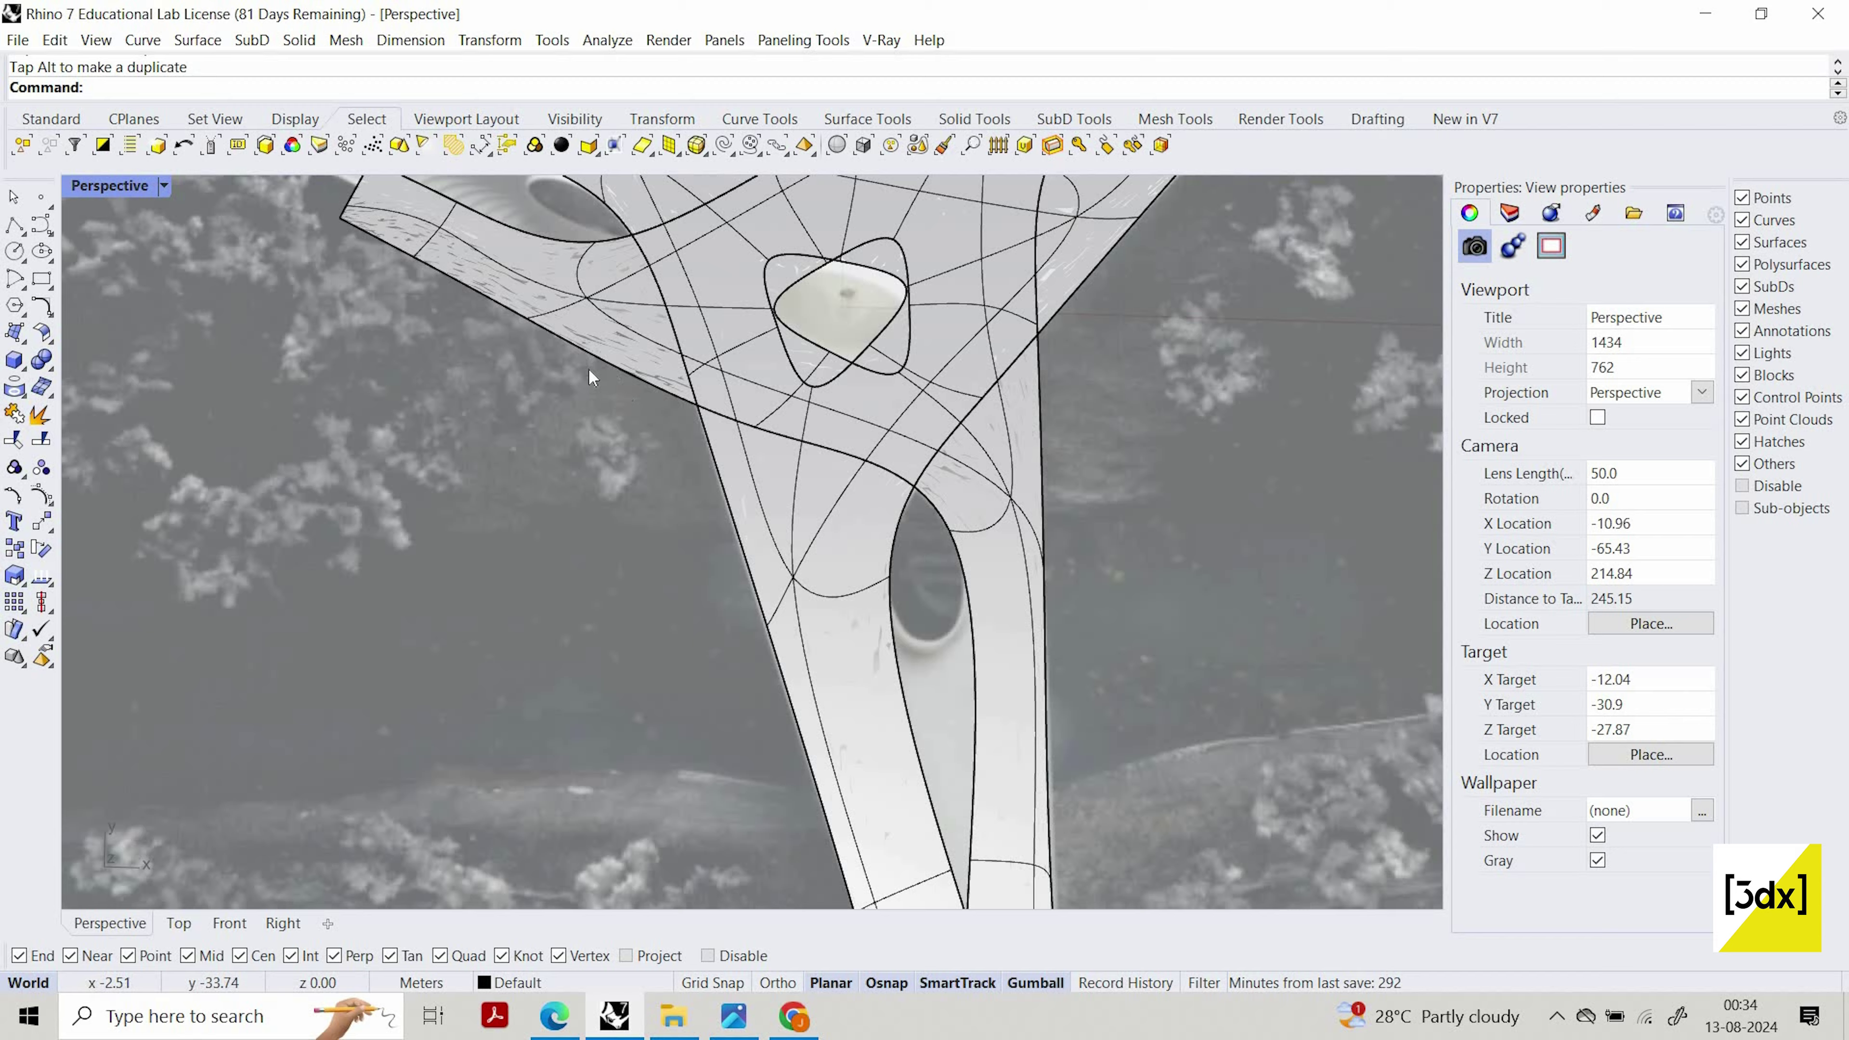
# Move the end edge of the mirrored upper-left arm outward along the arm, level with the original arm's tip
pyautogui.keyDown('shift'); pyautogui.moveTo(588, 367); pyautogui.dragTo(859, 557, button='right'); pyautogui.keyUp('shift')
pyautogui.scroll(2, 860, 524)
pyautogui.scroll(-3, 1049, 629)
pyautogui.scroll(6, 785, 514)
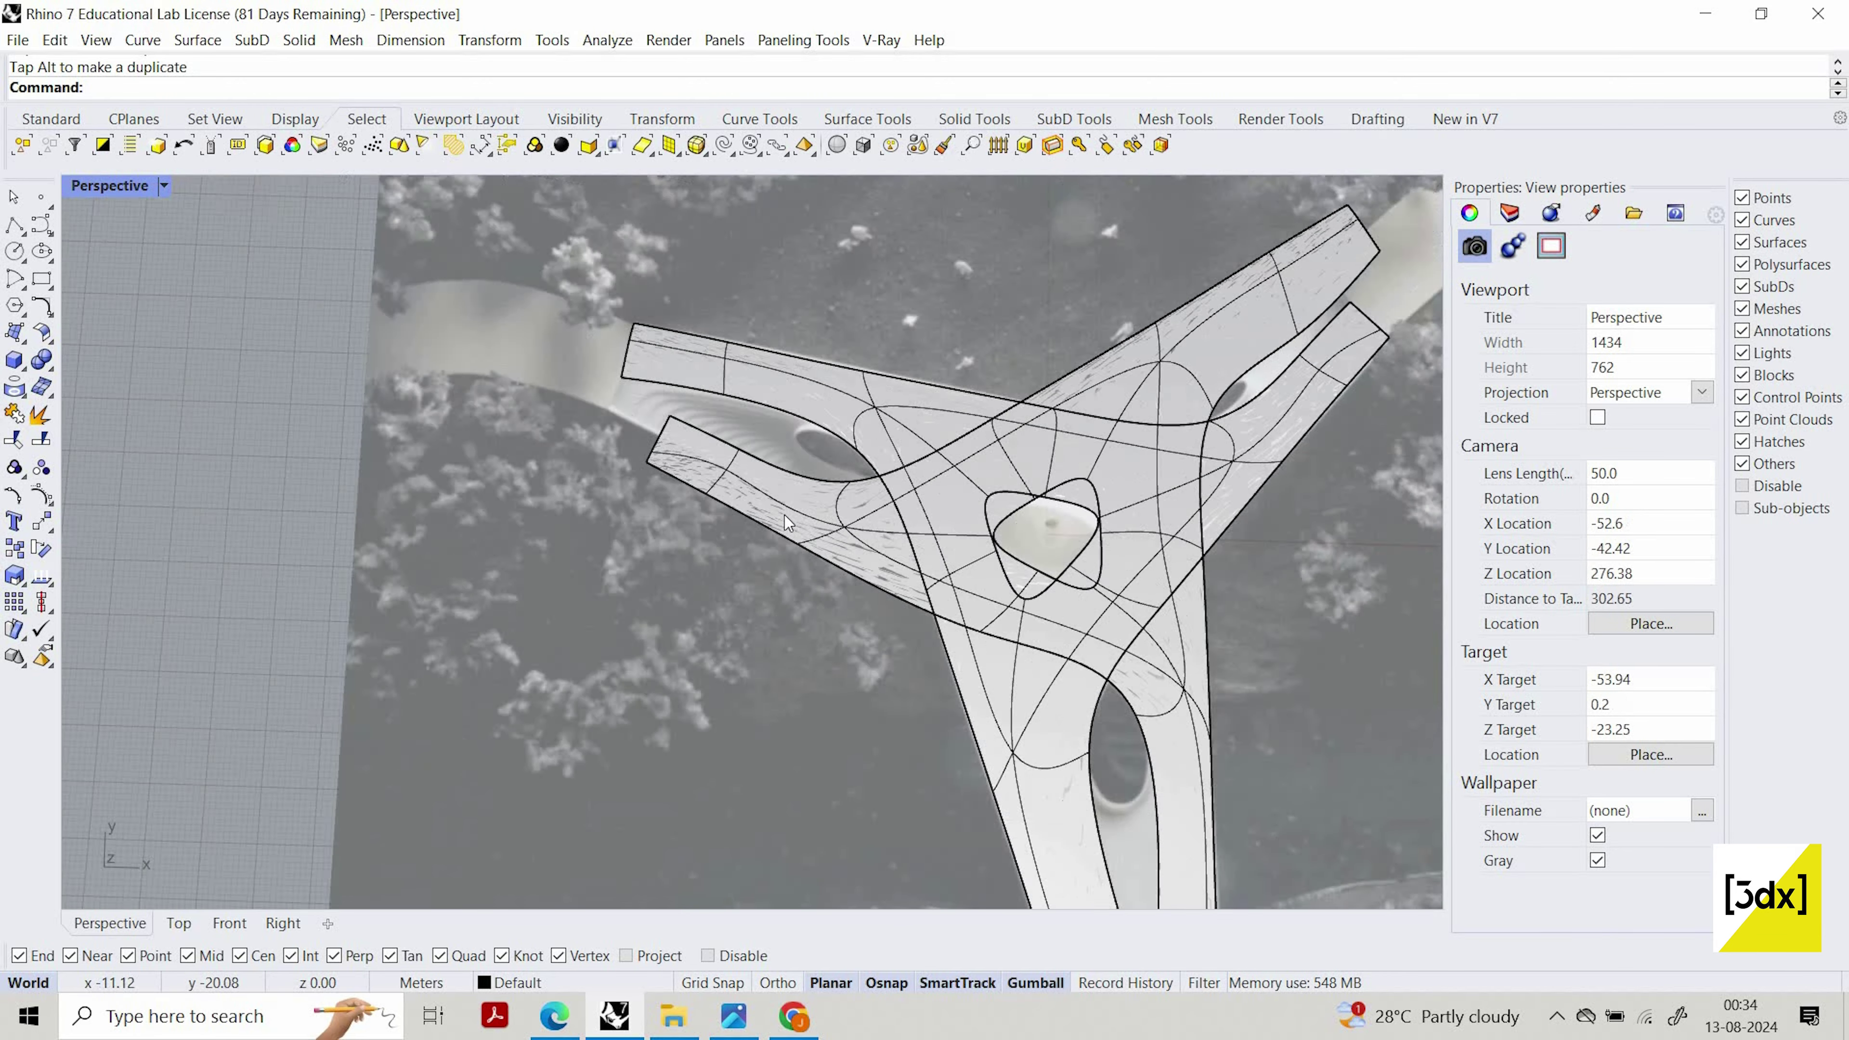
pyautogui.scroll(-3, 690, 510)
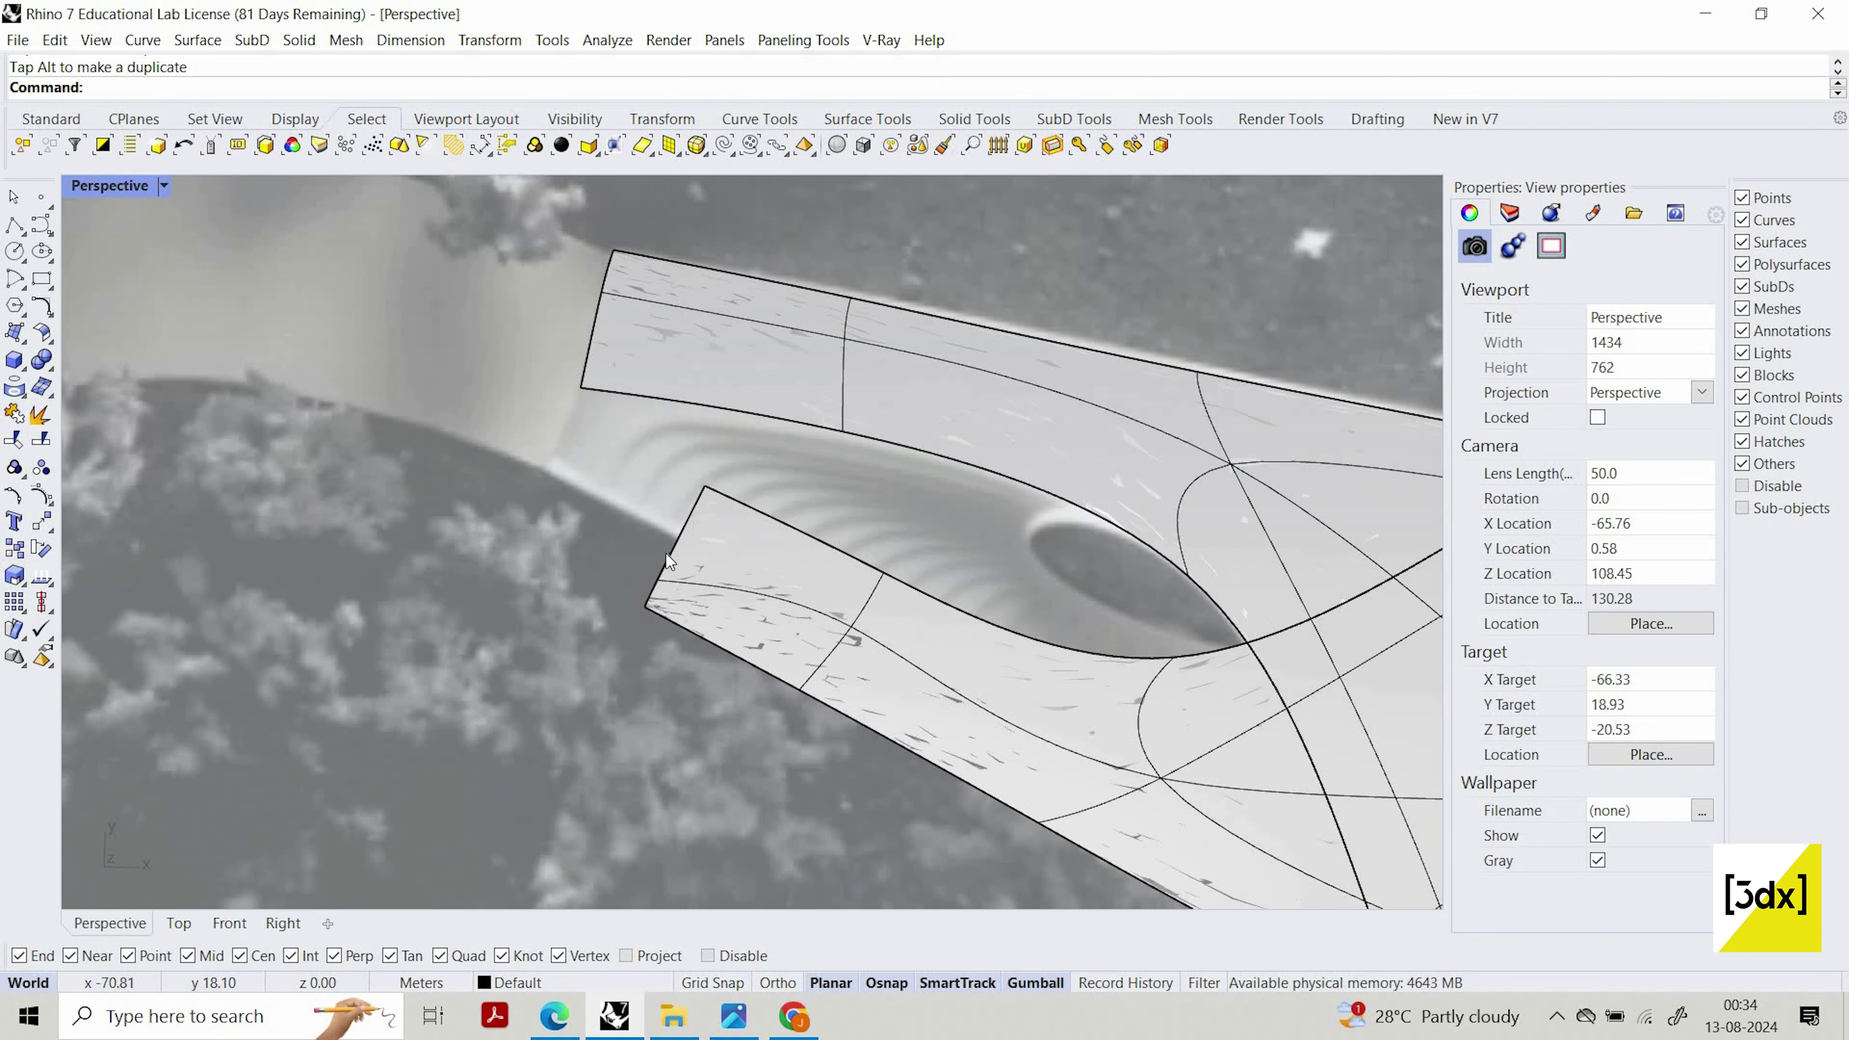
pyautogui.keyDown('ctrl'); pyautogui.keyDown('shift'); pyautogui.click(668, 554); pyautogui.keyUp('shift'); pyautogui.keyUp('ctrl')
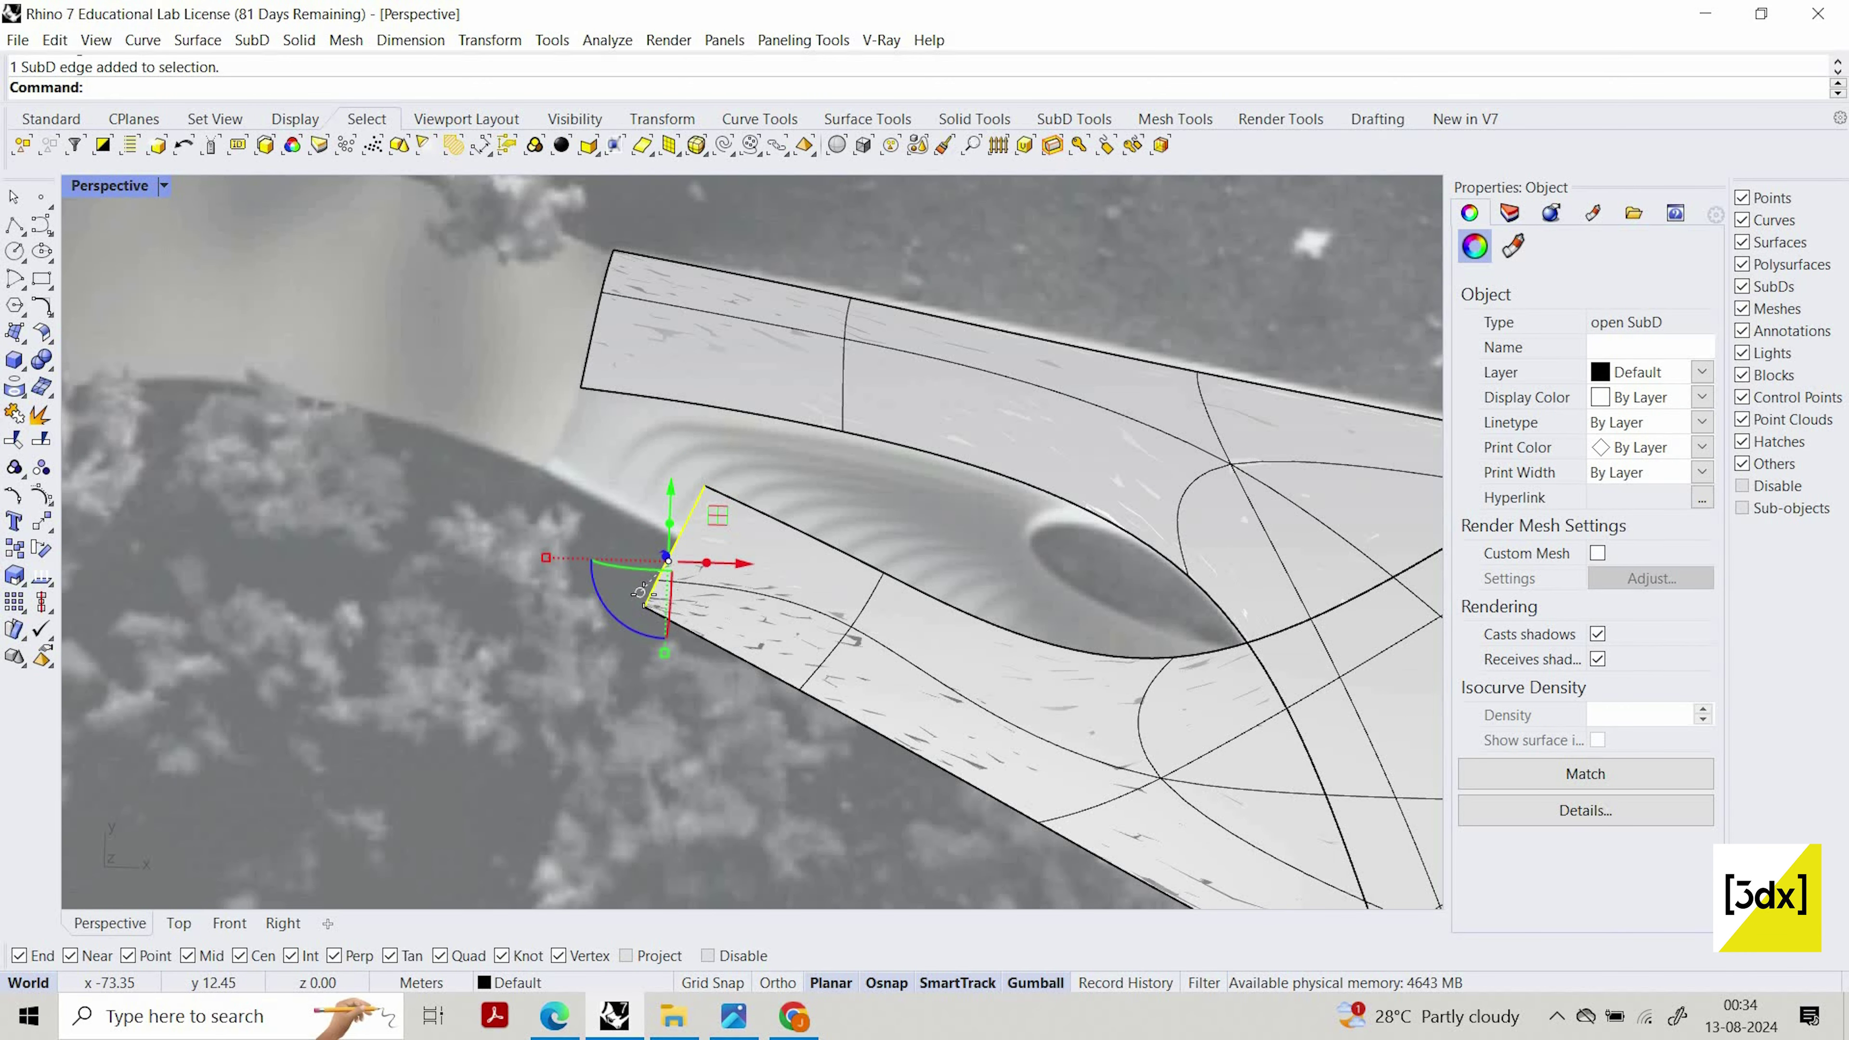
pyautogui.write('m')
pyautogui.press('Return')
pyautogui.click(645, 606)
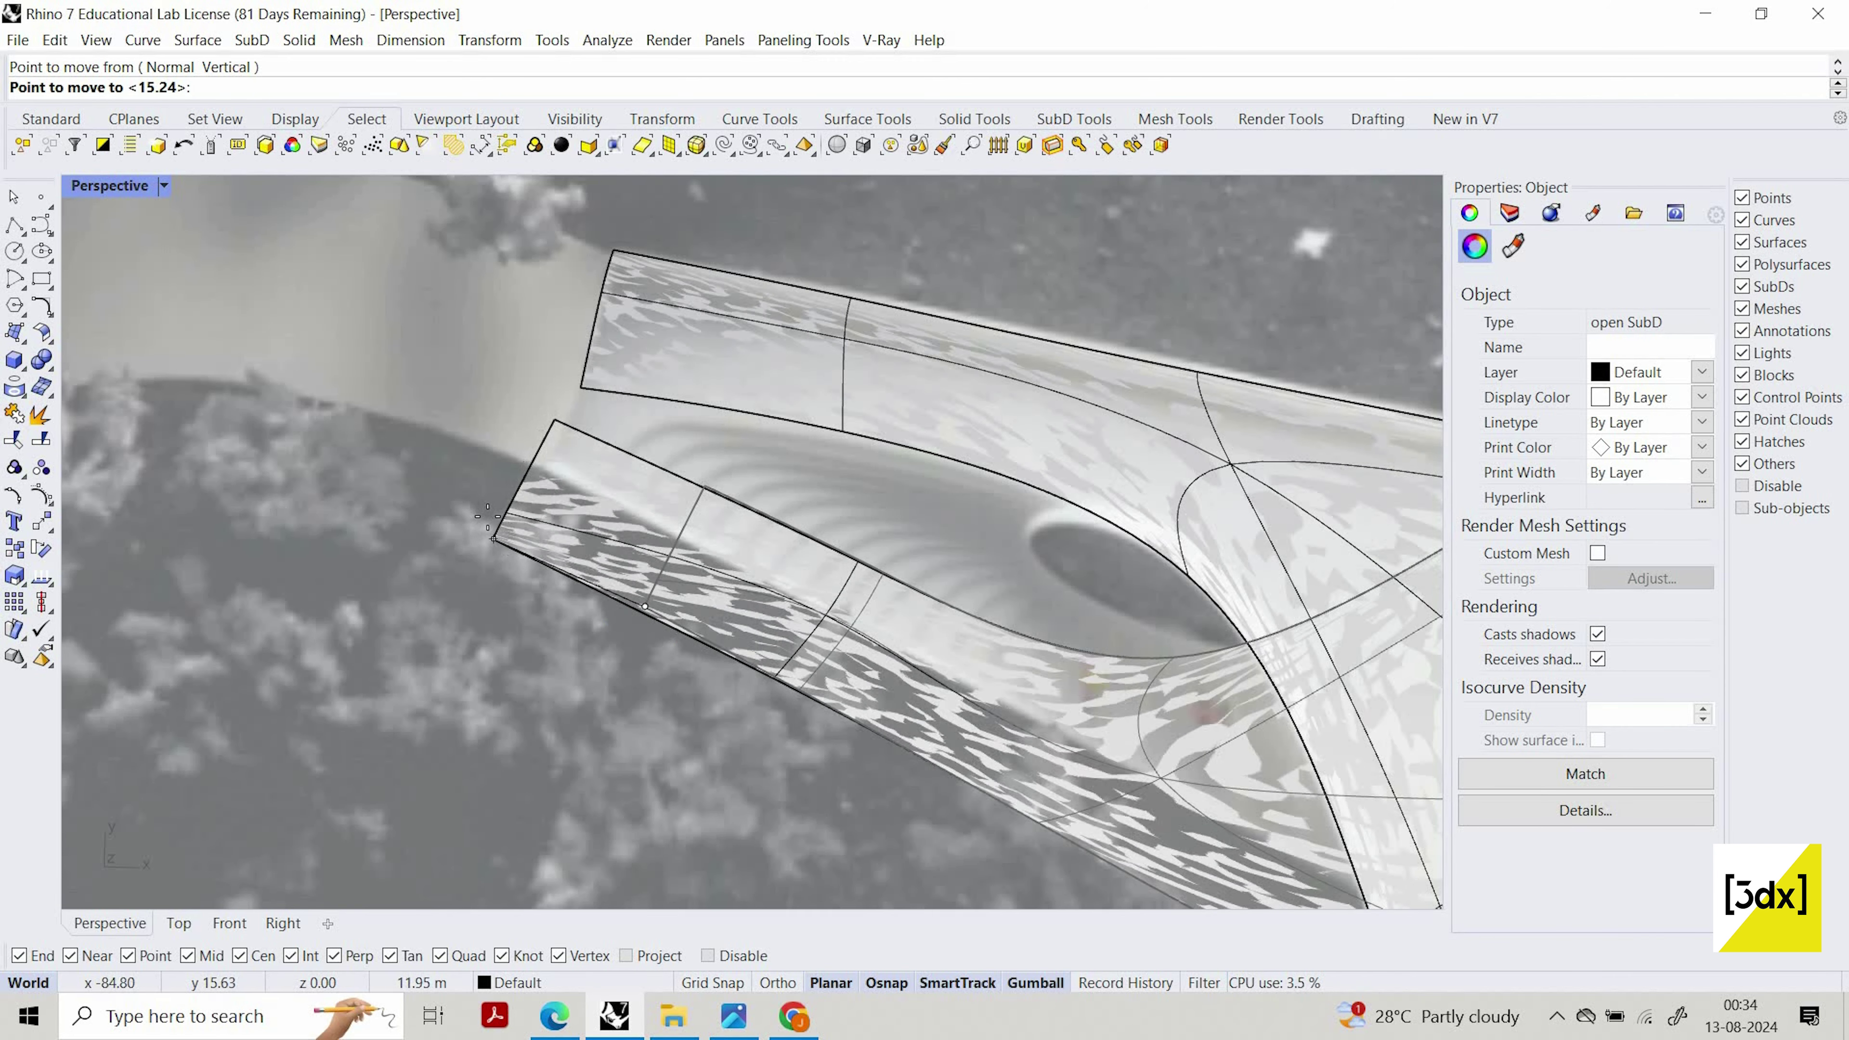
pyautogui.press('Escape')
pyautogui.press('Escape')
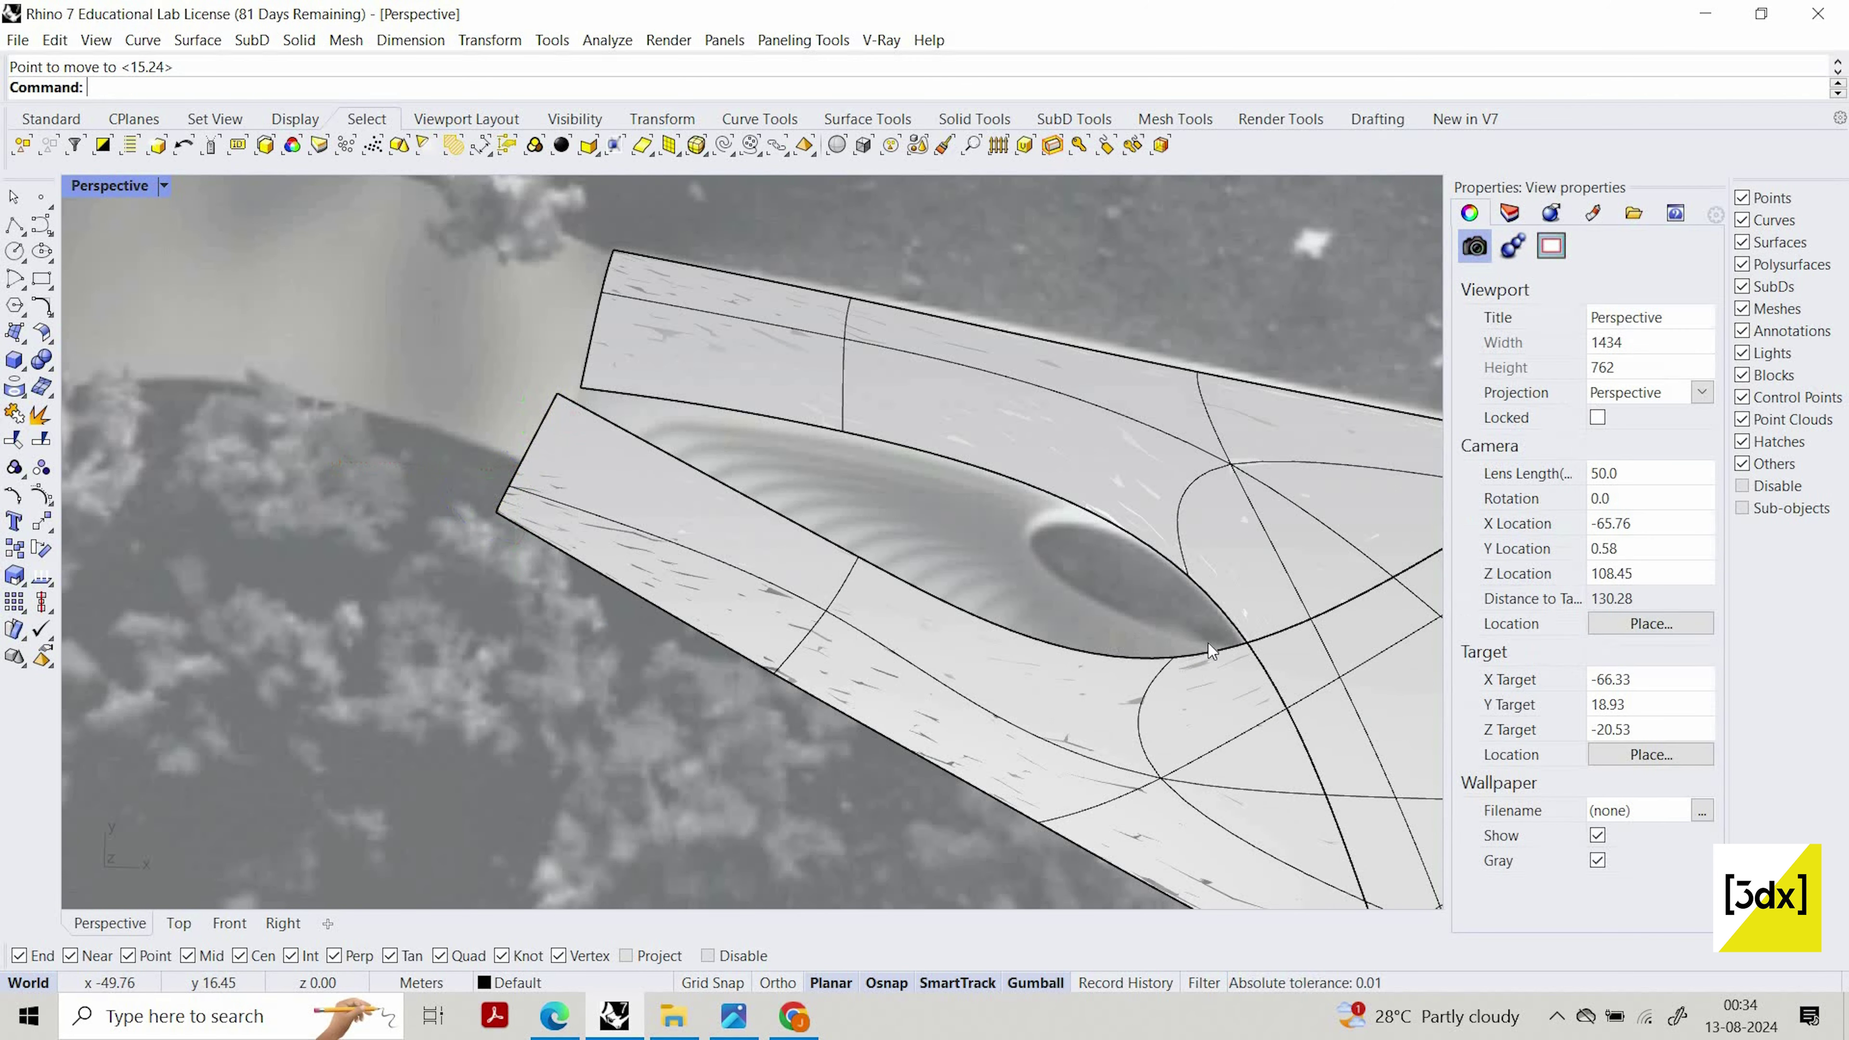
# Move the mirrored upper-left arm's inner edge vertices, midway and at the root, up toward the original arm and the oval opening
pyautogui.scroll(-4, 1161, 618)
pyautogui.scroll(4, 948, 580)
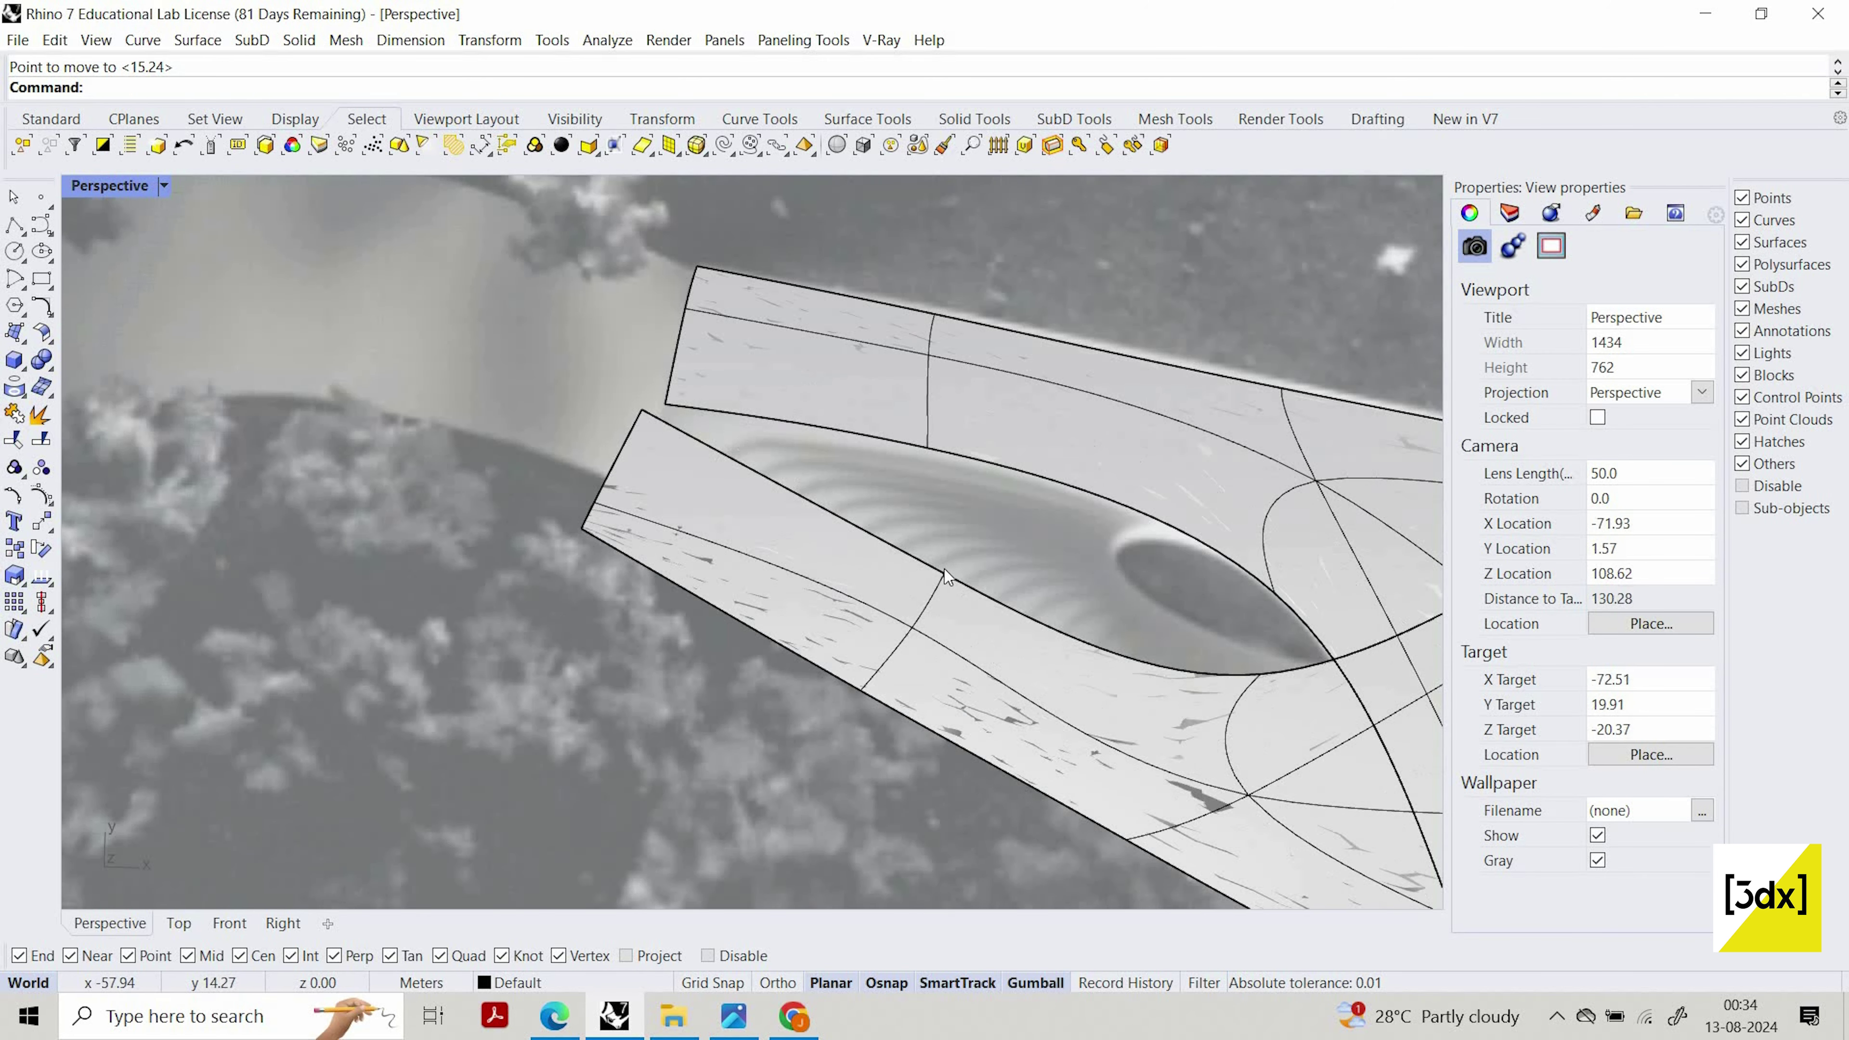
pyautogui.keyDown('ctrl'); pyautogui.keyDown('shift'); pyautogui.click(947, 573); pyautogui.keyUp('shift'); pyautogui.keyUp('ctrl')
pyautogui.moveTo(948, 510); pyautogui.dragTo(988, 488)
pyautogui.click(1269, 625)
pyautogui.keyDown('ctrl'); pyautogui.keyDown('shift'); pyautogui.click(1269, 659); pyautogui.keyUp('shift'); pyautogui.keyUp('ctrl')
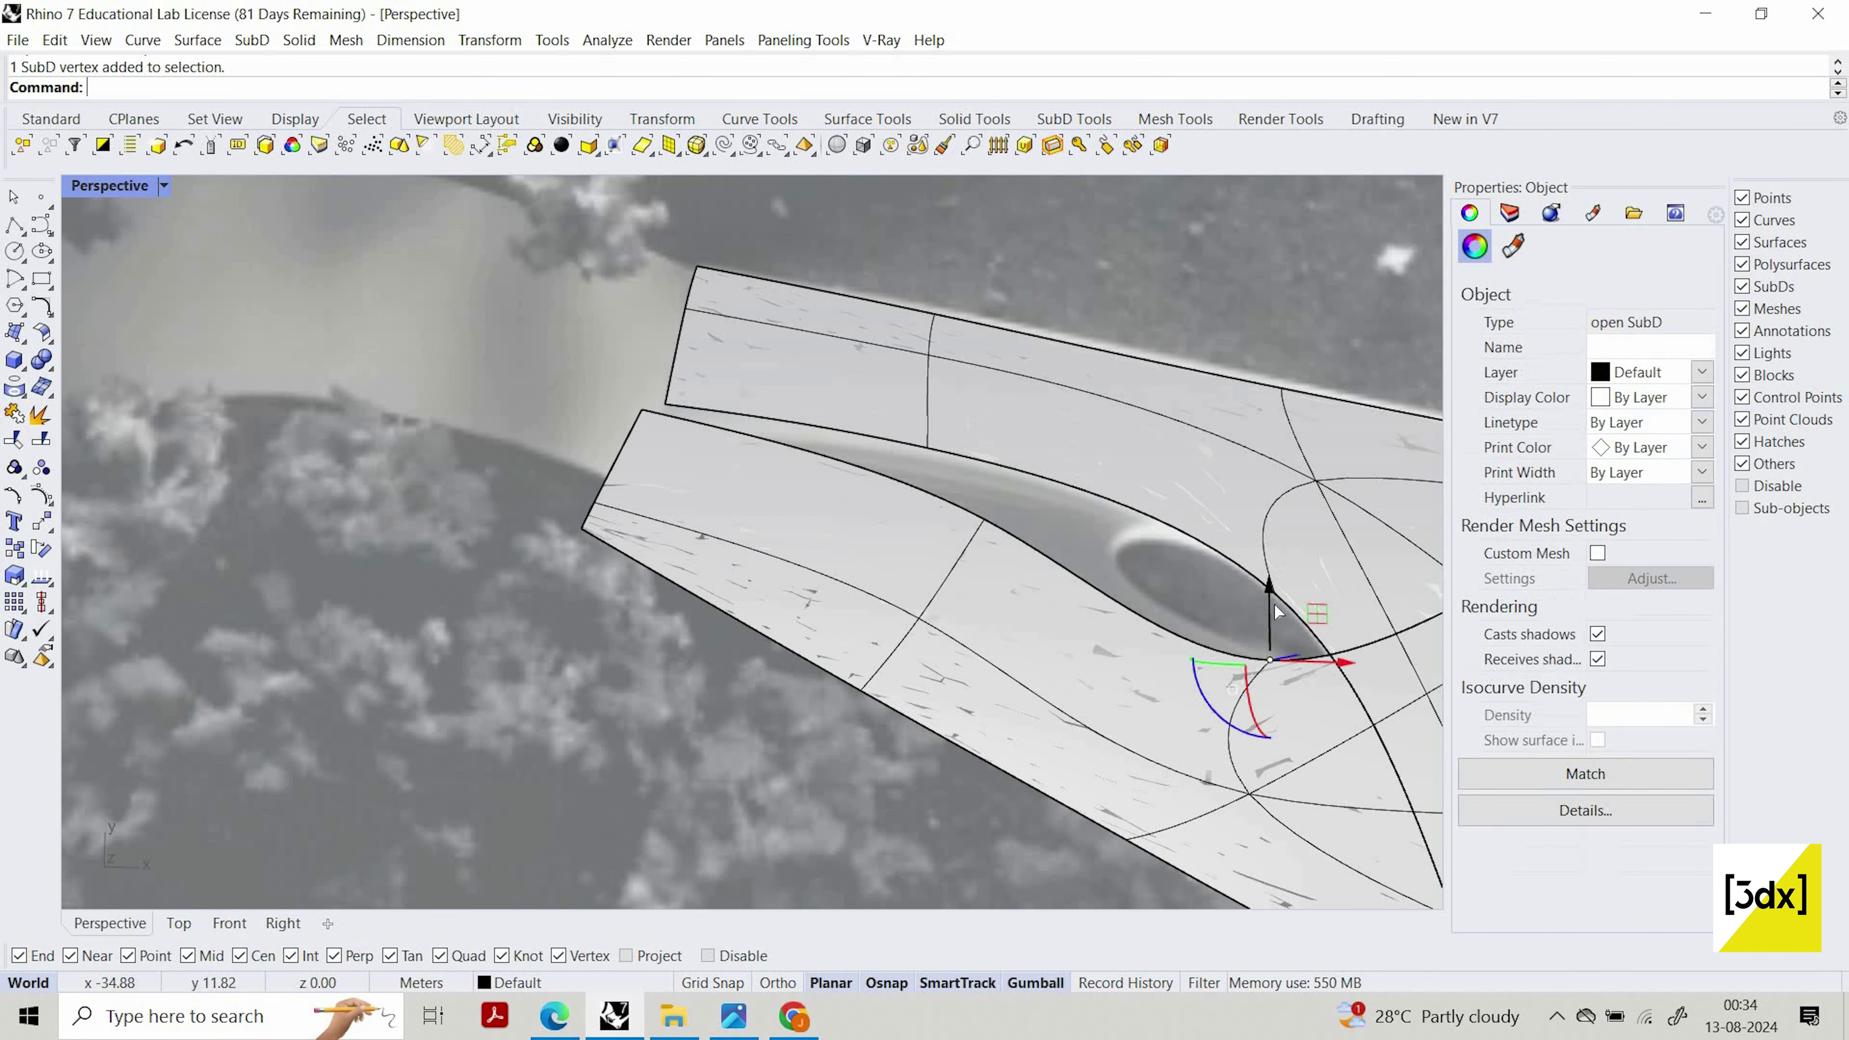
pyautogui.moveTo(1269, 617); pyautogui.dragTo(1270, 603)
pyautogui.click(660, 606)
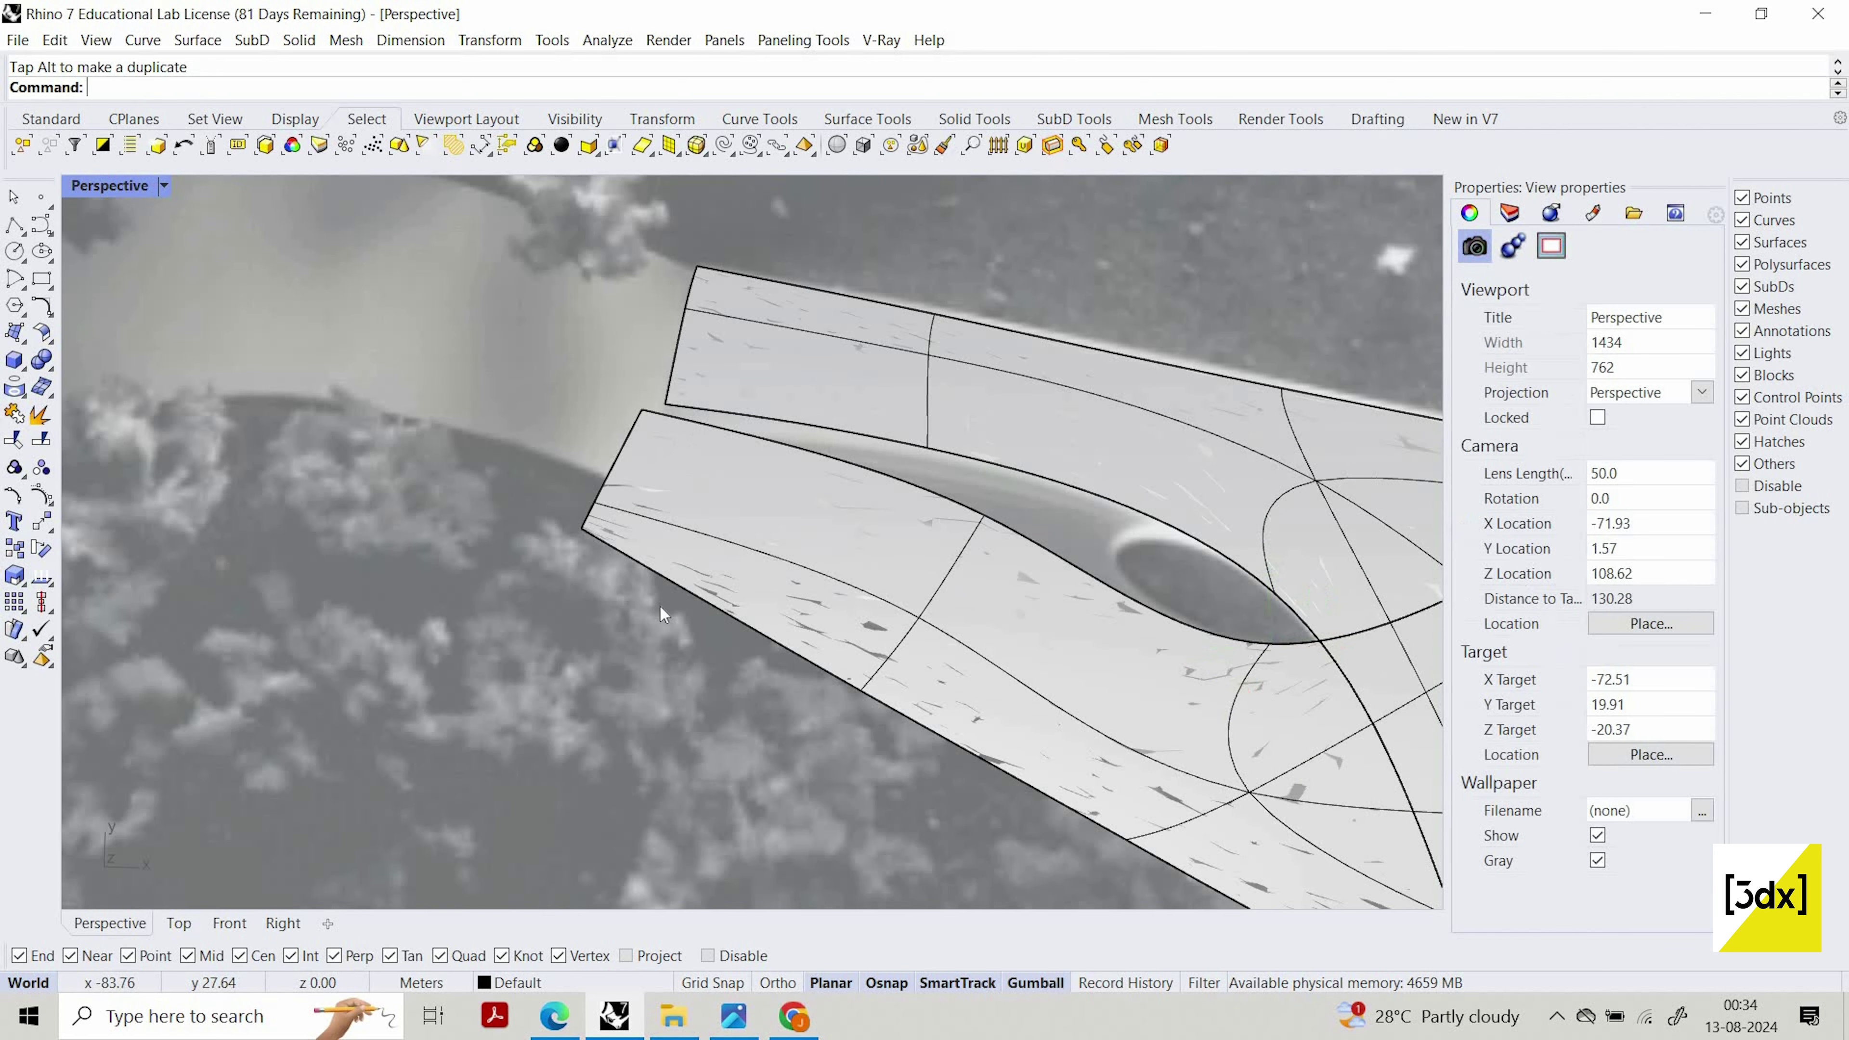
pyautogui.scroll(10, 626, 429)
pyautogui.scroll(-10, 651, 568)
pyautogui.scroll(8, 695, 535)
pyautogui.click(659, 552)
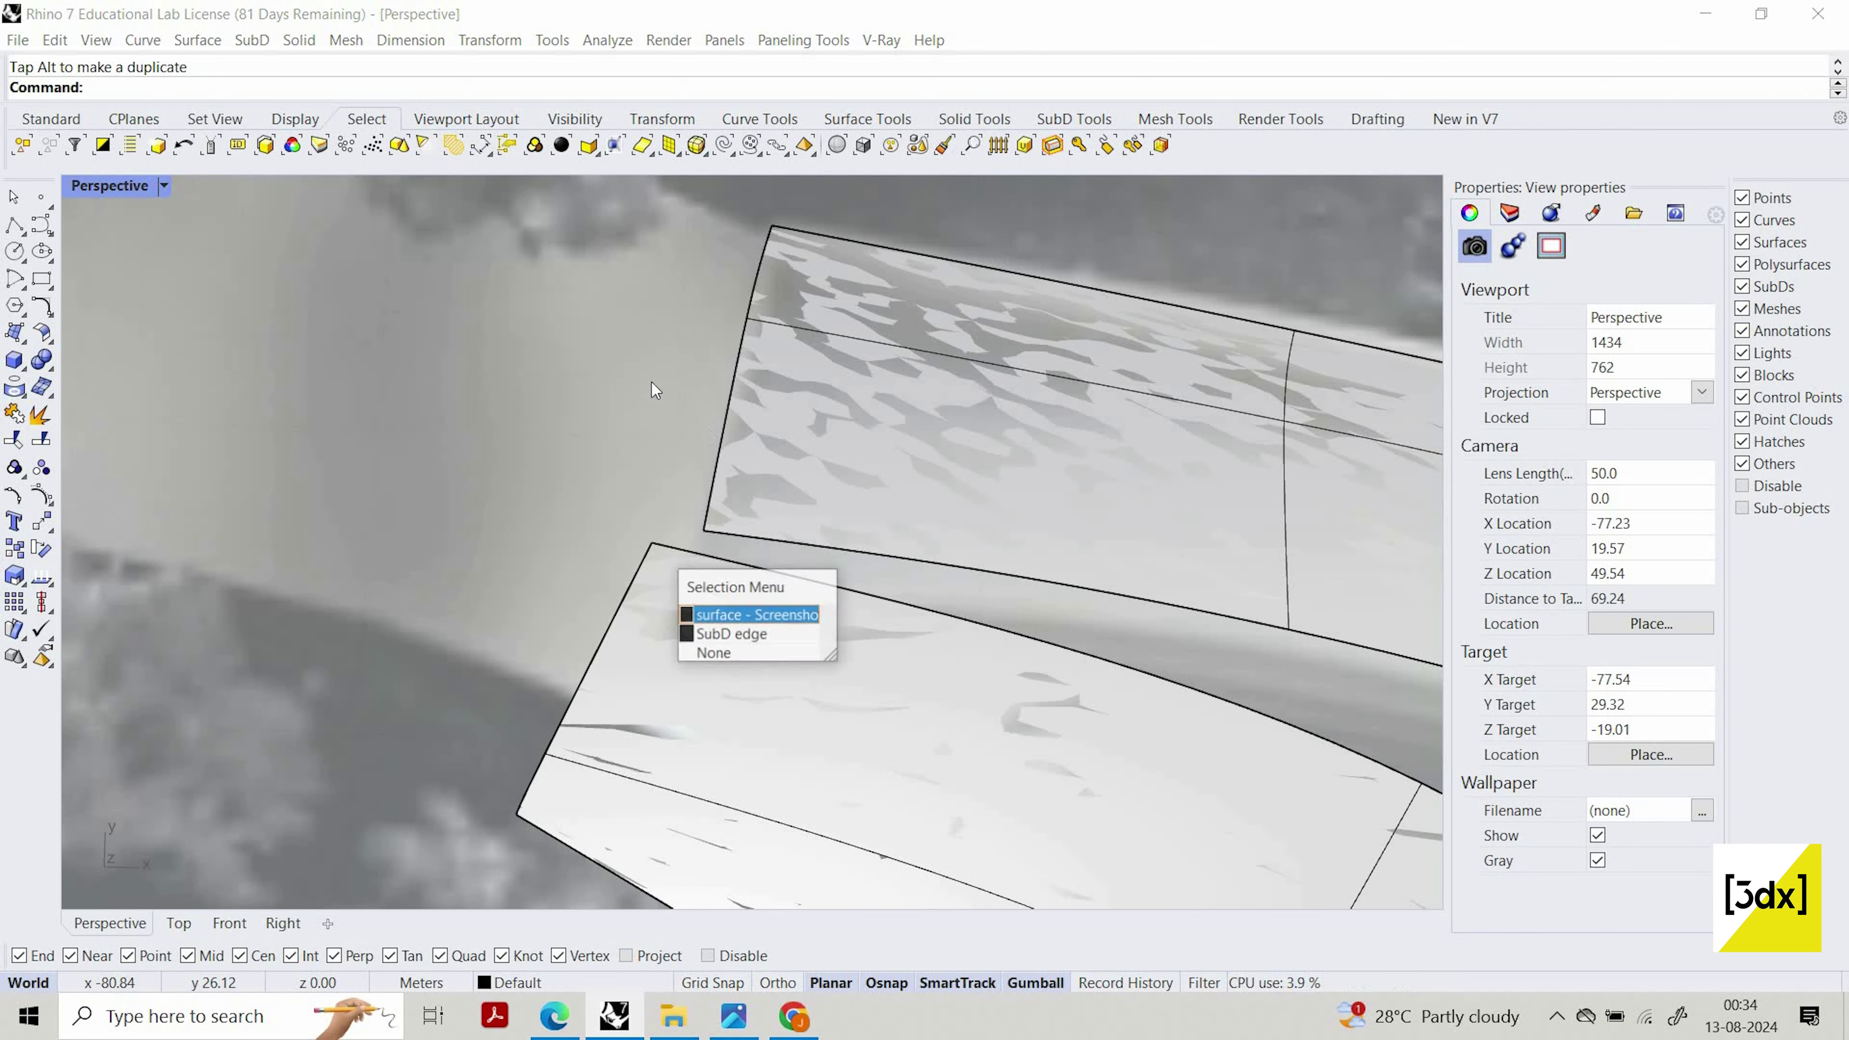
pyautogui.click(606, 396)
# Move the outer edge vertex midway along the mirrored upper-left arm inward to the bridge edge in the reference
pyautogui.scroll(-10, 607, 396)
pyautogui.scroll(-2, 865, 478)
pyautogui.moveTo(816, 543); pyautogui.dragTo(787, 553, button='right')
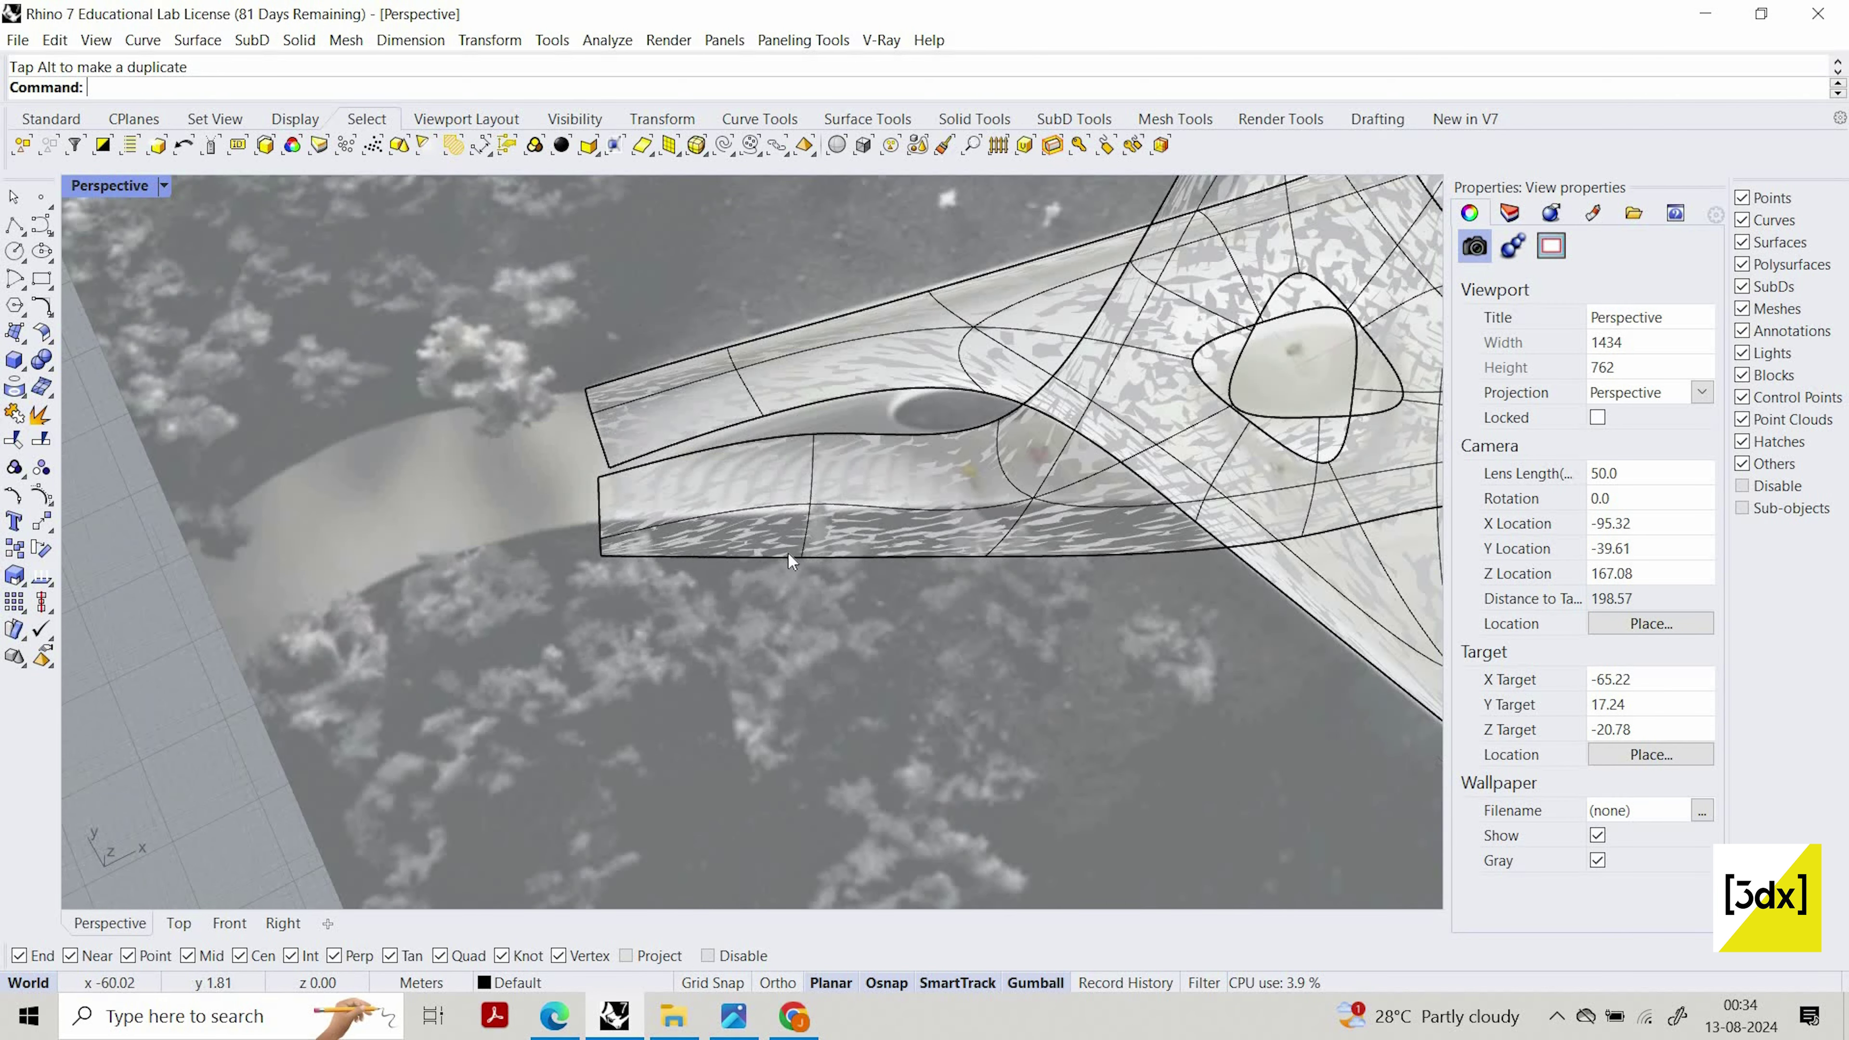
pyautogui.scroll(6, 790, 562)
pyautogui.keyDown('ctrl'); pyautogui.keyDown('shift'); pyautogui.click(766, 523); pyautogui.keyUp('shift'); pyautogui.keyUp('ctrl')
pyautogui.moveTo(766, 522); pyautogui.dragTo(800, 467)
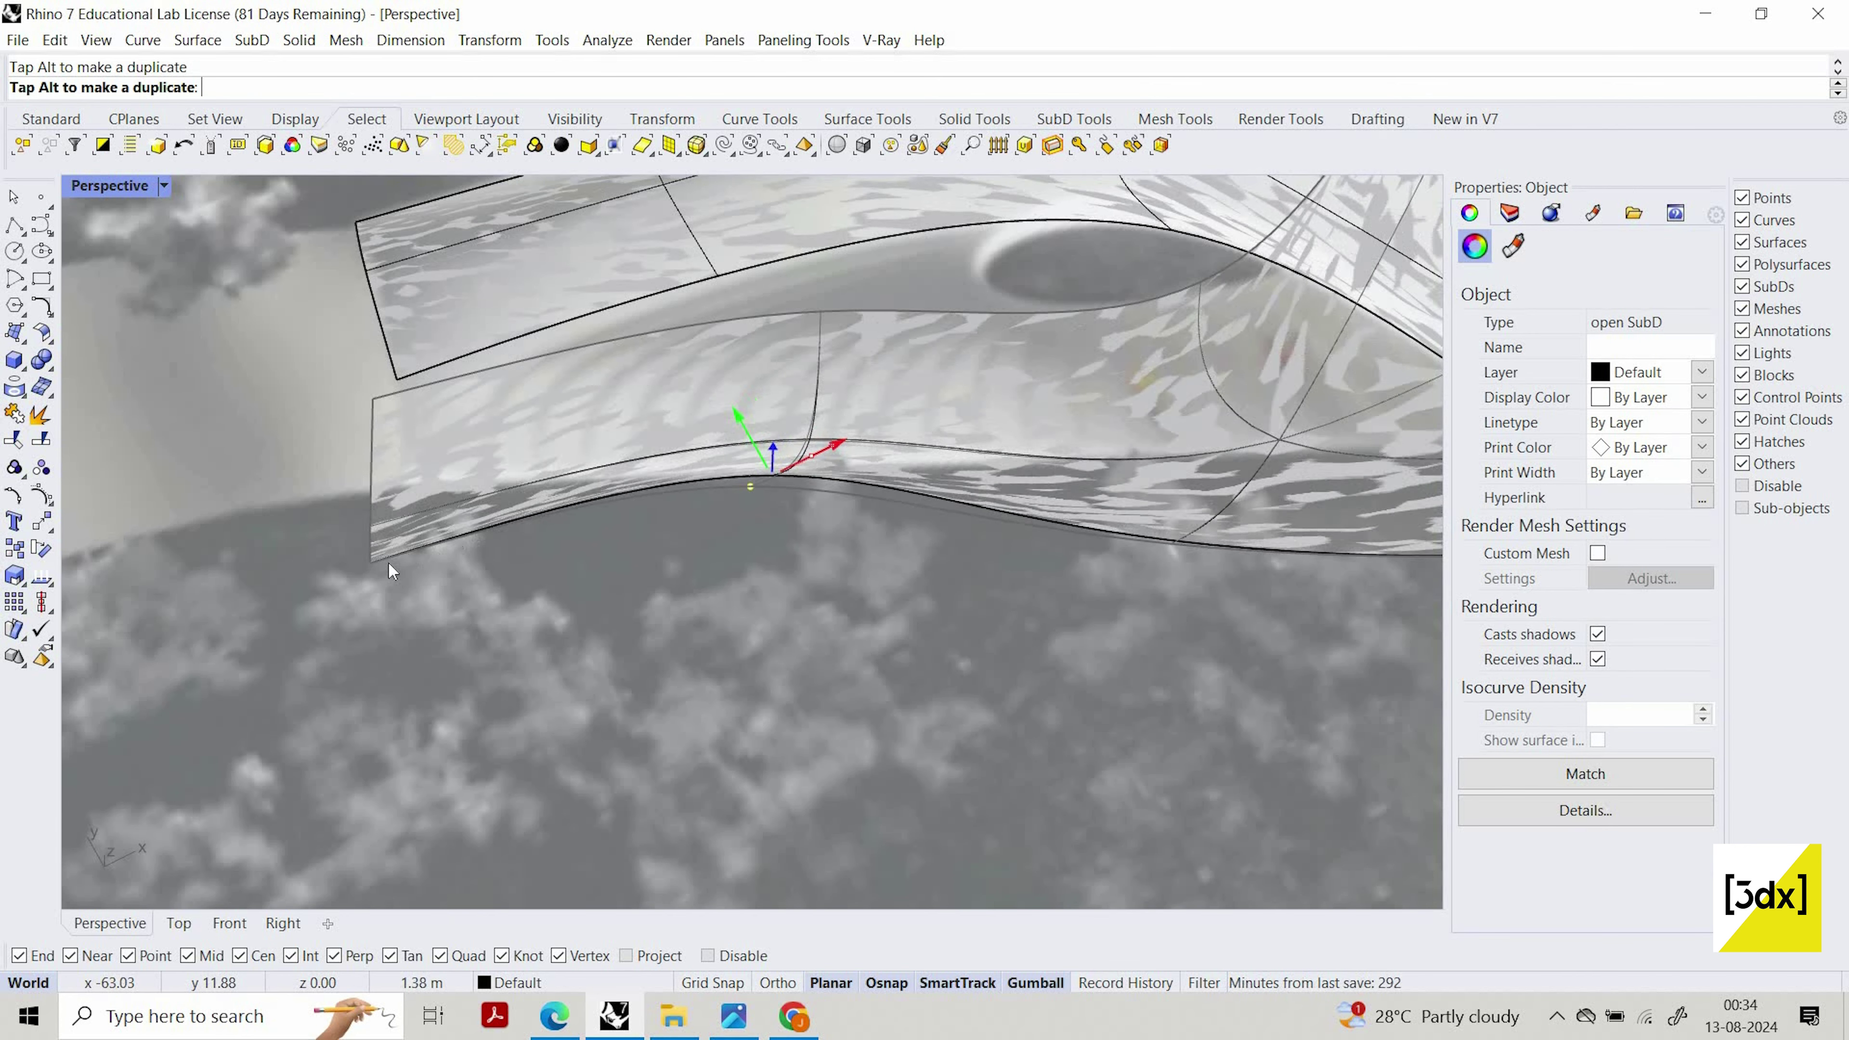
pyautogui.click(368, 564)
# Try to move the vertex near the outer corner of the mirrored upper-left arm's tip, and undo the move
pyautogui.keyDown('ctrl'); pyautogui.keyDown('shift'); pyautogui.click(371, 558); pyautogui.keyUp('shift'); pyautogui.keyUp('ctrl')
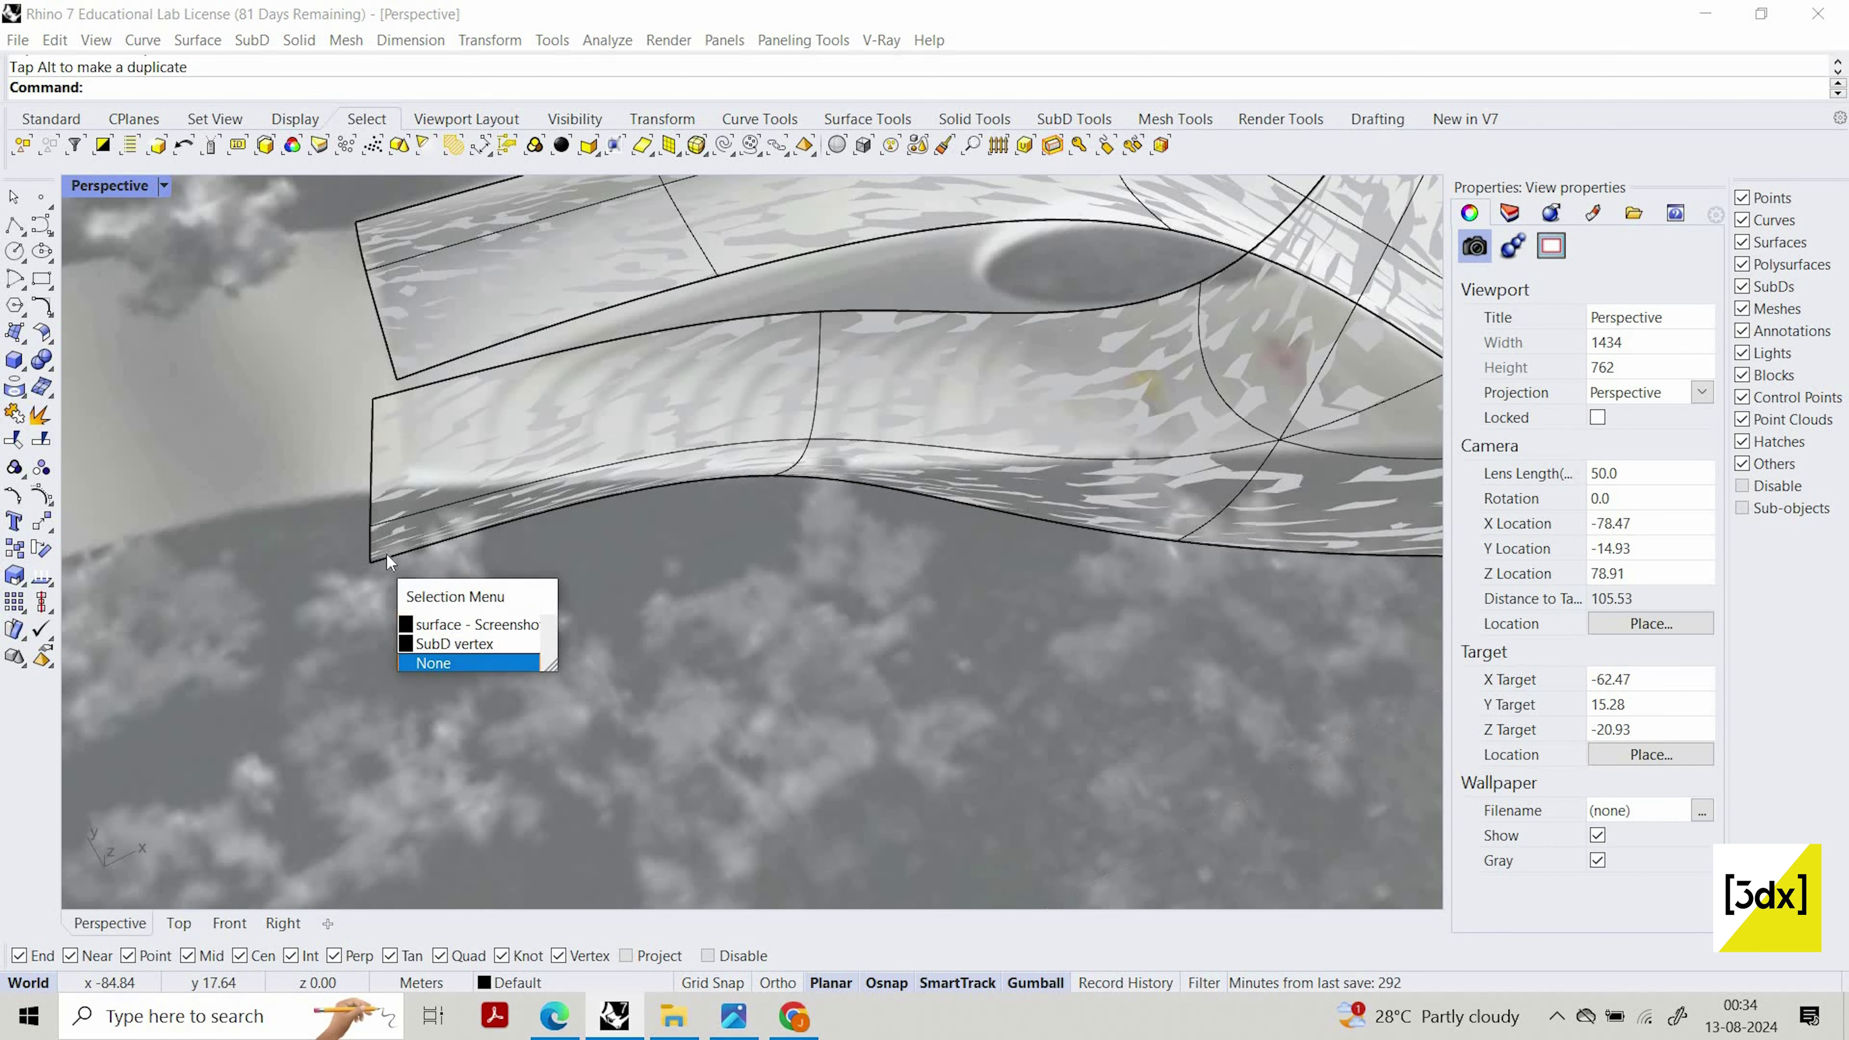
pyautogui.click(456, 644)
pyautogui.moveTo(341, 501); pyautogui.dragTo(408, 472)
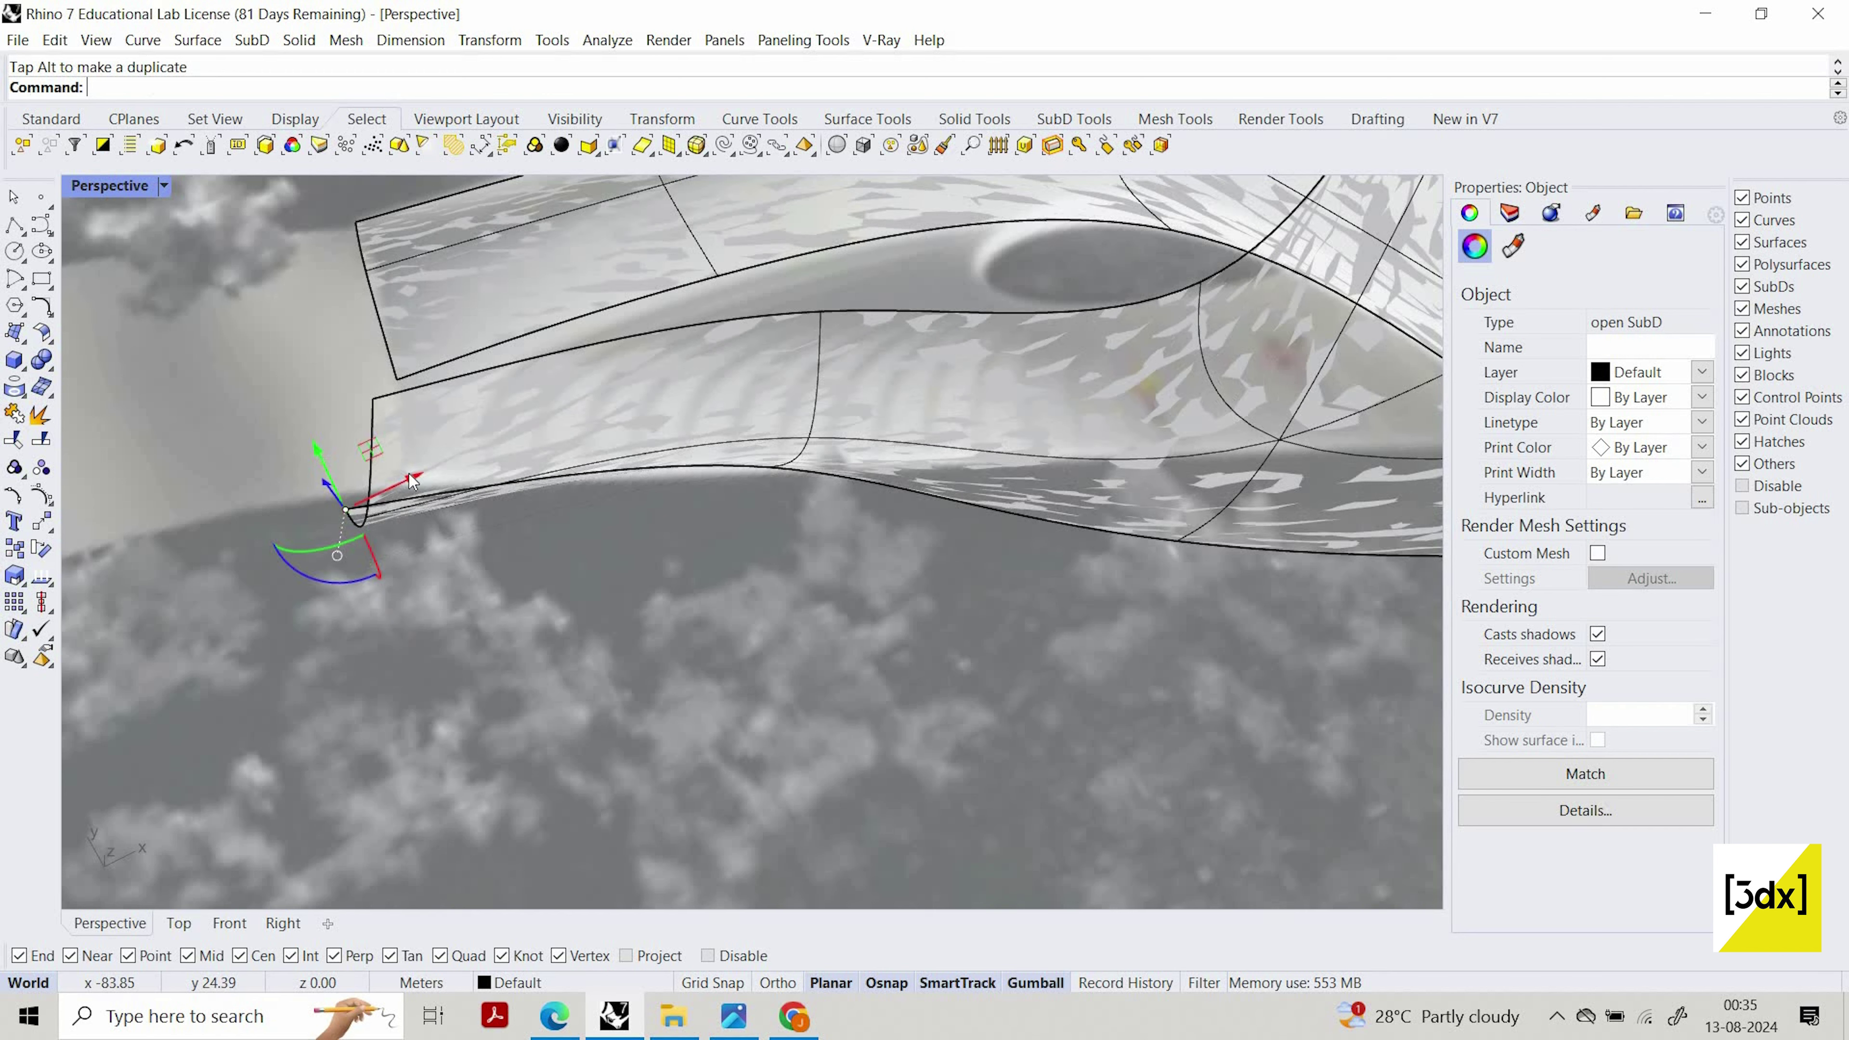
pyautogui.hotkey('ctrl', 'z')
# Move the end edge vertex beside the outer corner of the mirrored upper-left arm's tip inward along the end edge
pyautogui.moveTo(801, 559); pyautogui.dragTo(654, 655, button='right')
pyautogui.scroll(-3, 654, 656)
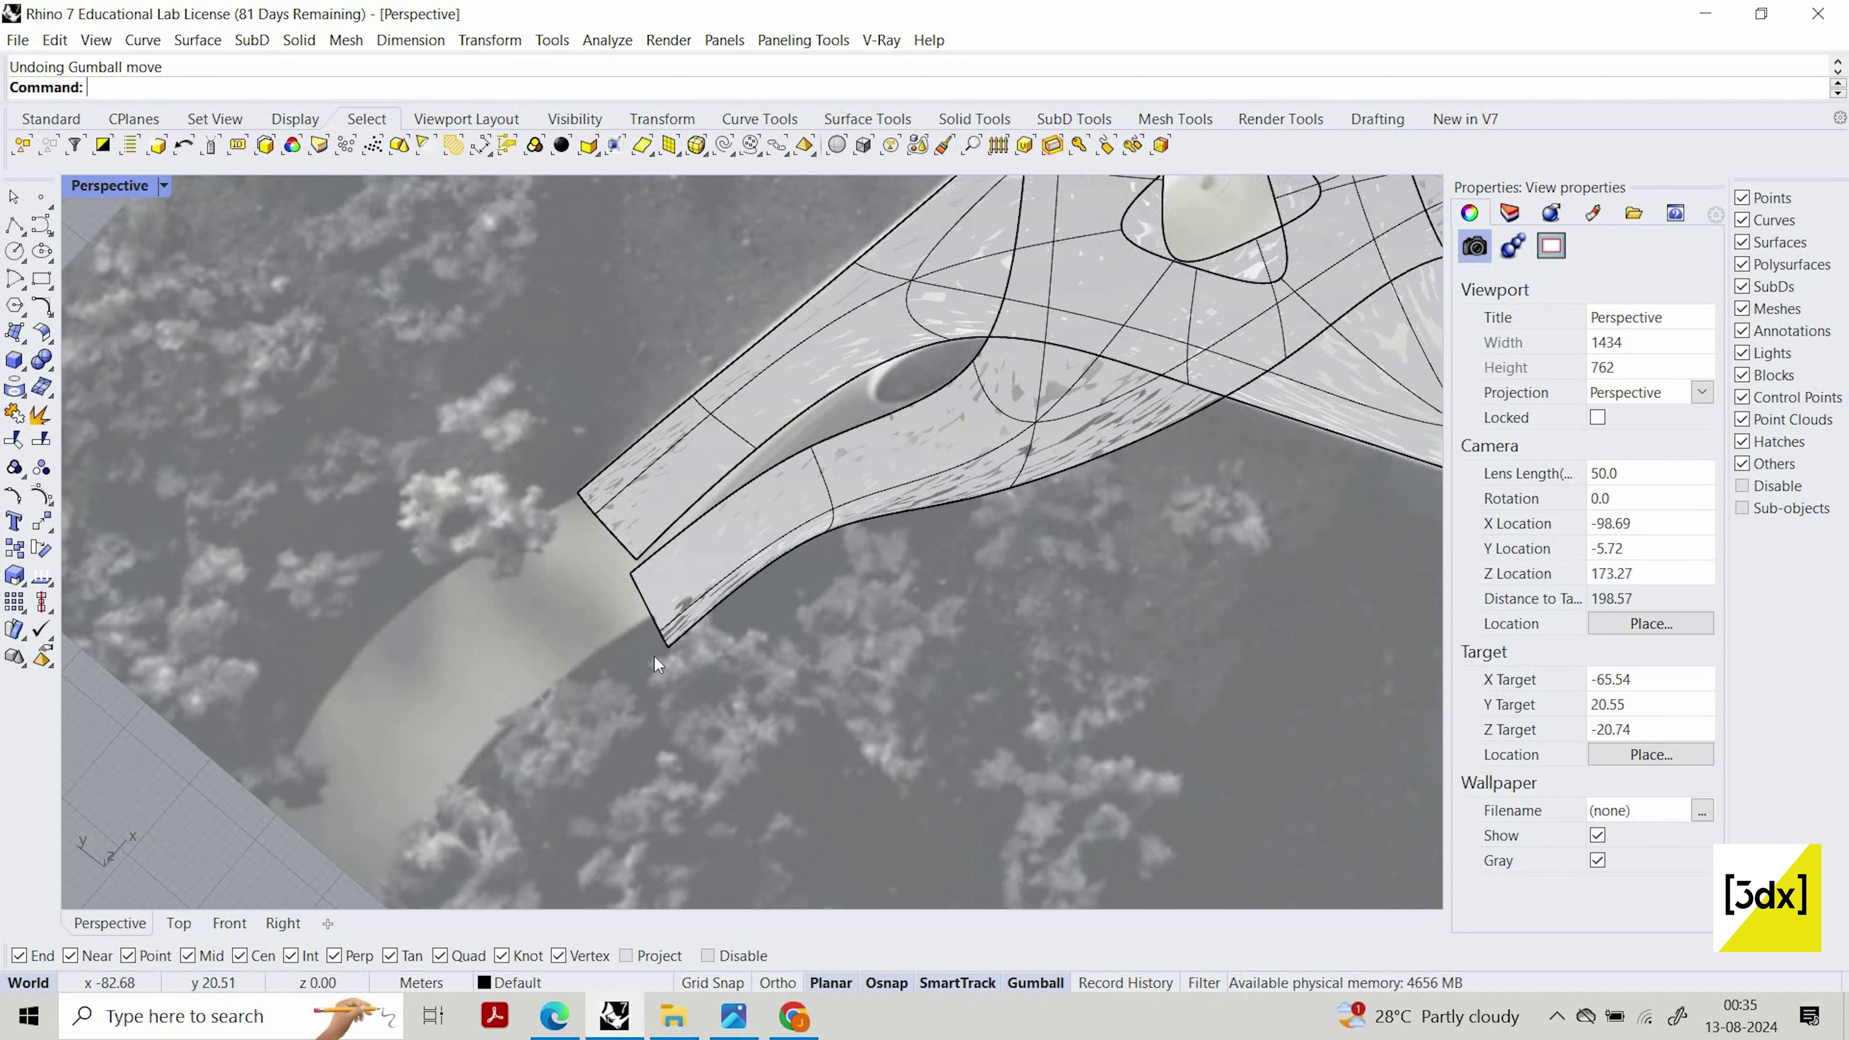
pyautogui.scroll(5, 640, 660)
pyautogui.keyDown('ctrl'); pyautogui.keyDown('shift'); pyautogui.moveTo(606, 624); pyautogui.dragTo(671, 686); pyautogui.keyUp('shift'); pyautogui.keyUp('ctrl')
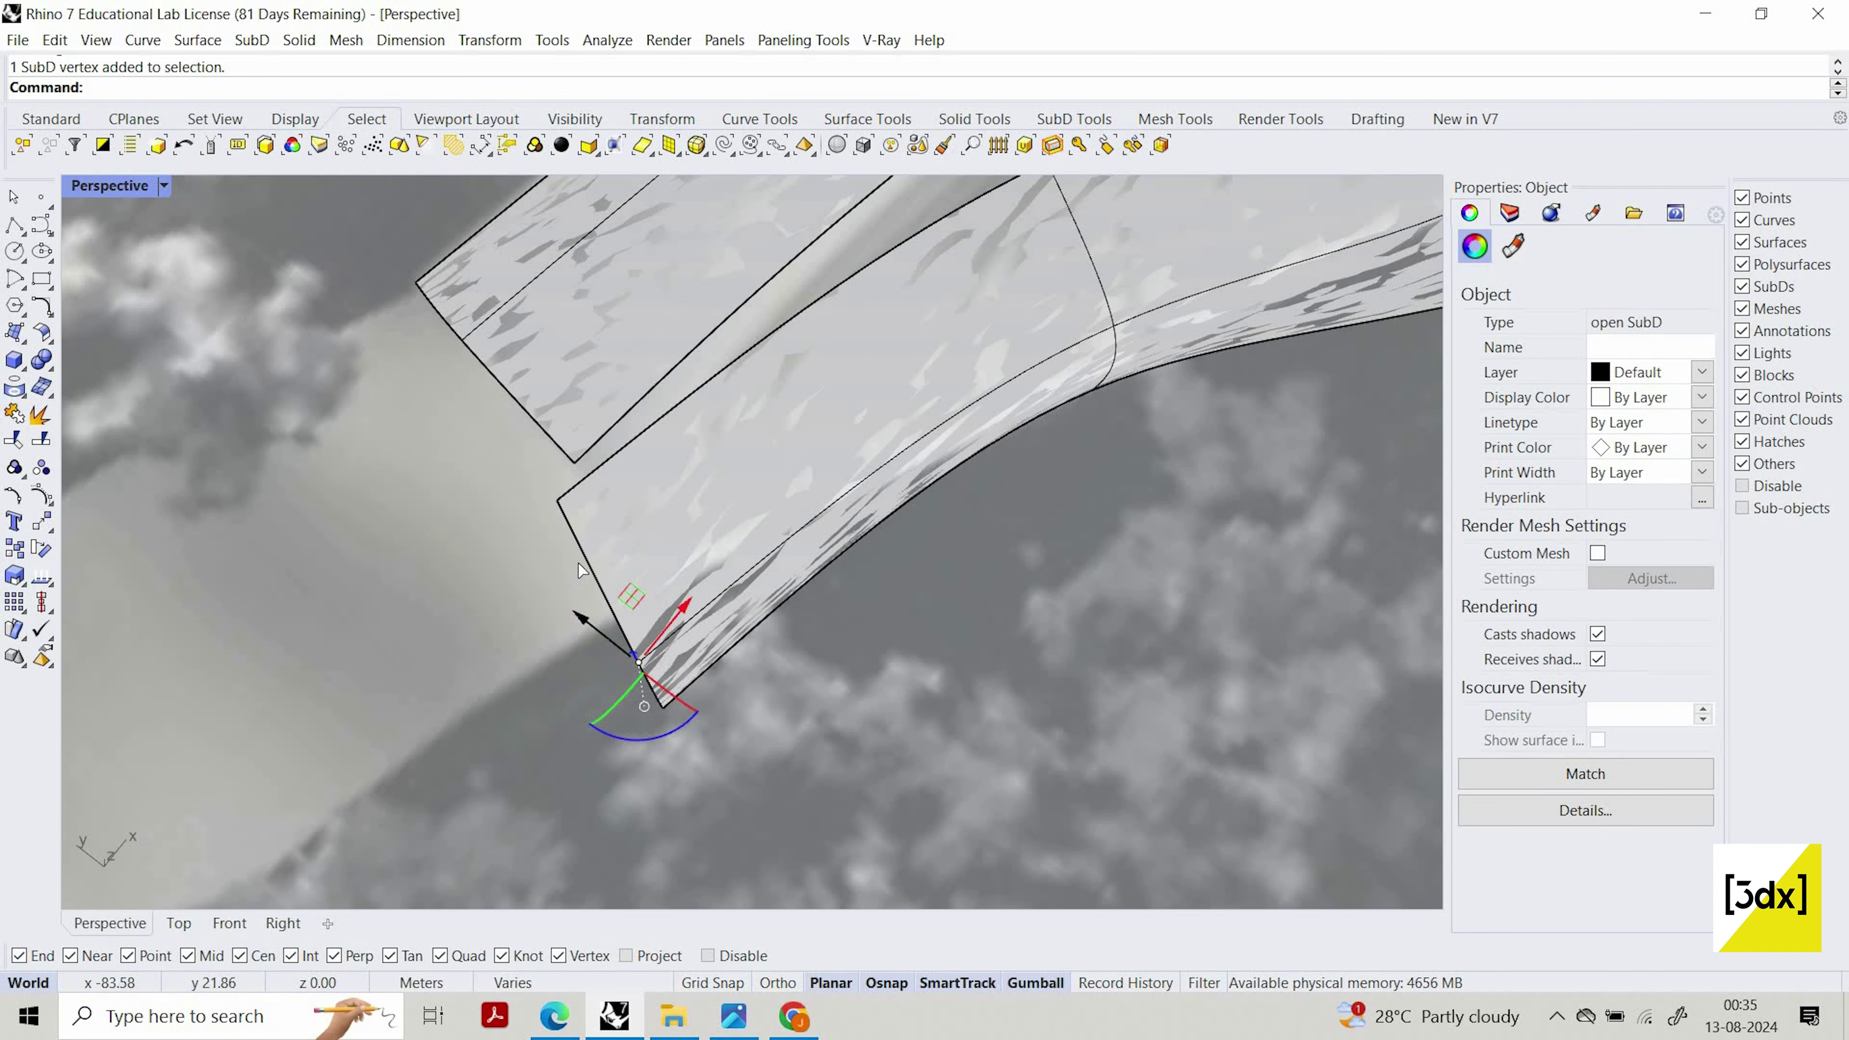
pyautogui.moveTo(590, 622)
pyautogui.mouseDown()
pyautogui.moveTo(606, 564)
pyautogui.moveTo(645, 560)
pyautogui.moveTo(569, 578)
pyautogui.moveTo(616, 597)
pyautogui.mouseUp()
pyautogui.hotkey('ctrl', 'z')
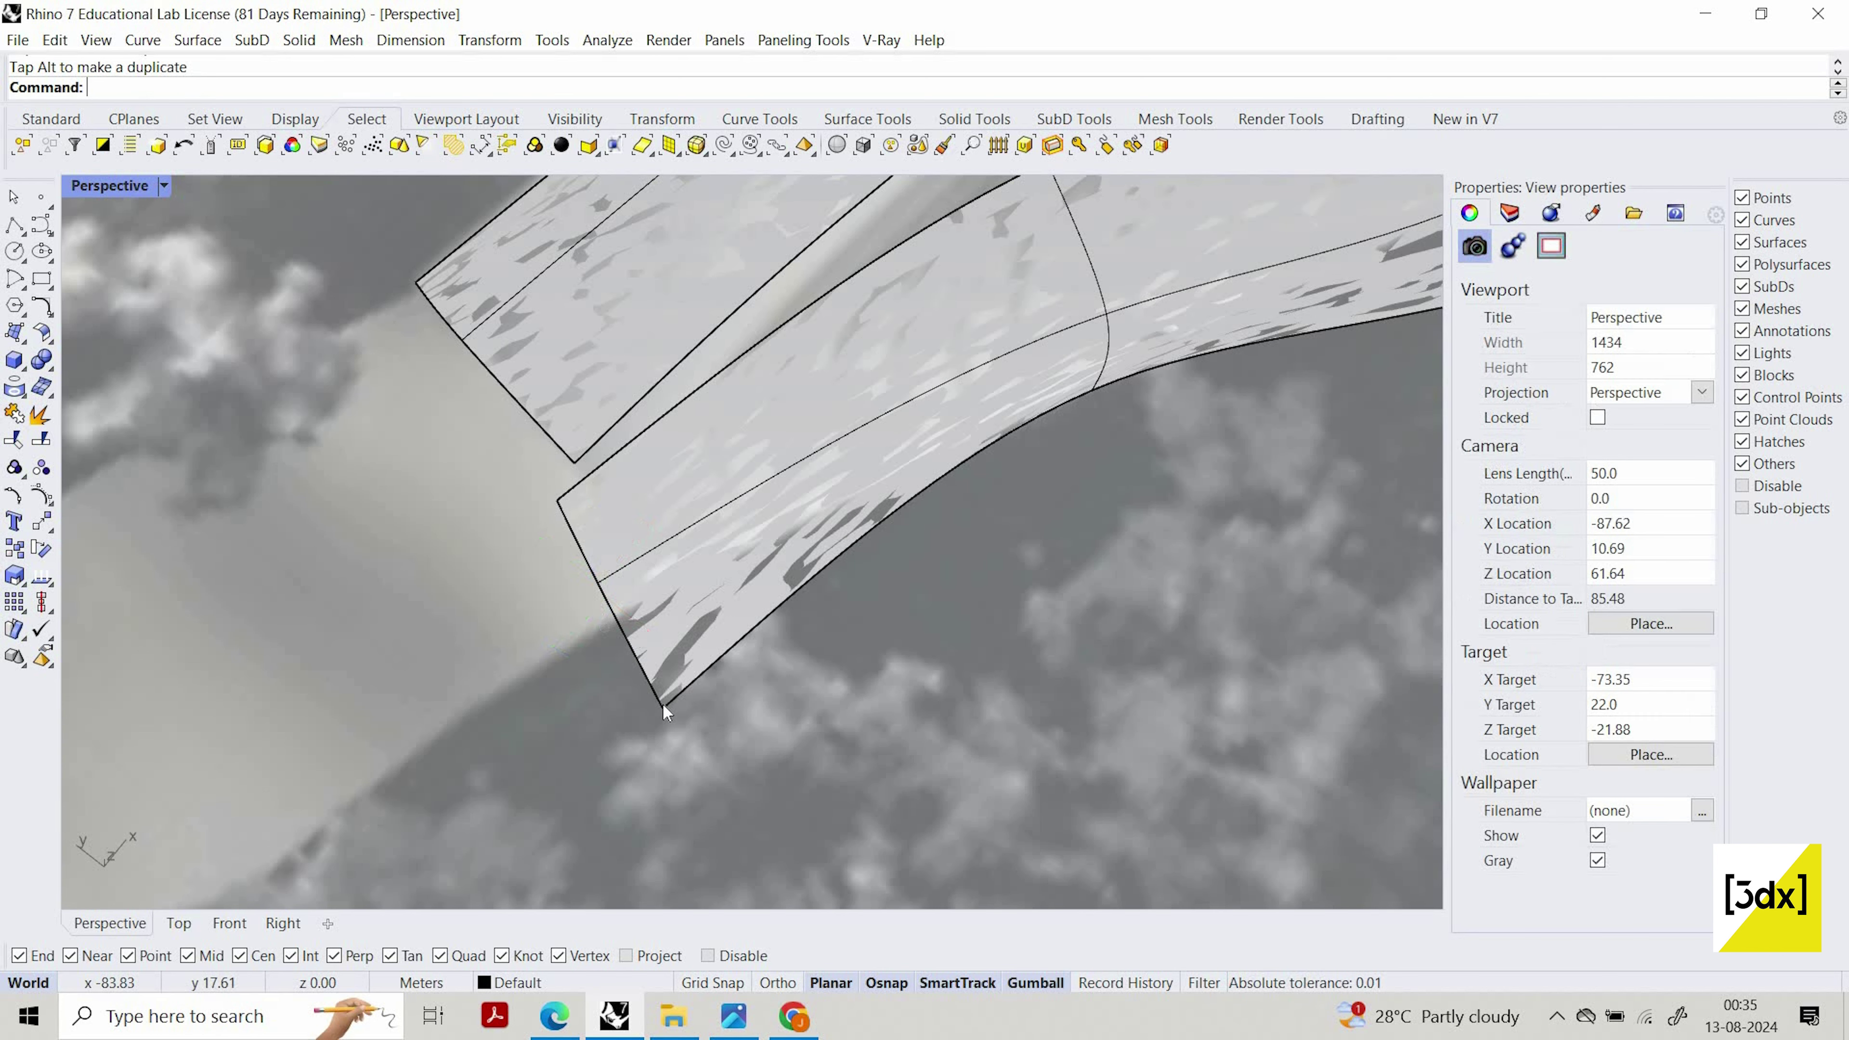
# Move the outer corner vertex of the mirrored upper-left arm's tip inward to the bridge edge in the reference
pyautogui.keyDown('ctrl'); pyautogui.keyDown('shift'); pyautogui.moveTo(628, 669); pyautogui.dragTo(690, 731); pyautogui.keyUp('shift'); pyautogui.keyUp('ctrl')
pyautogui.moveTo(610, 658); pyautogui.dragTo(572, 639)
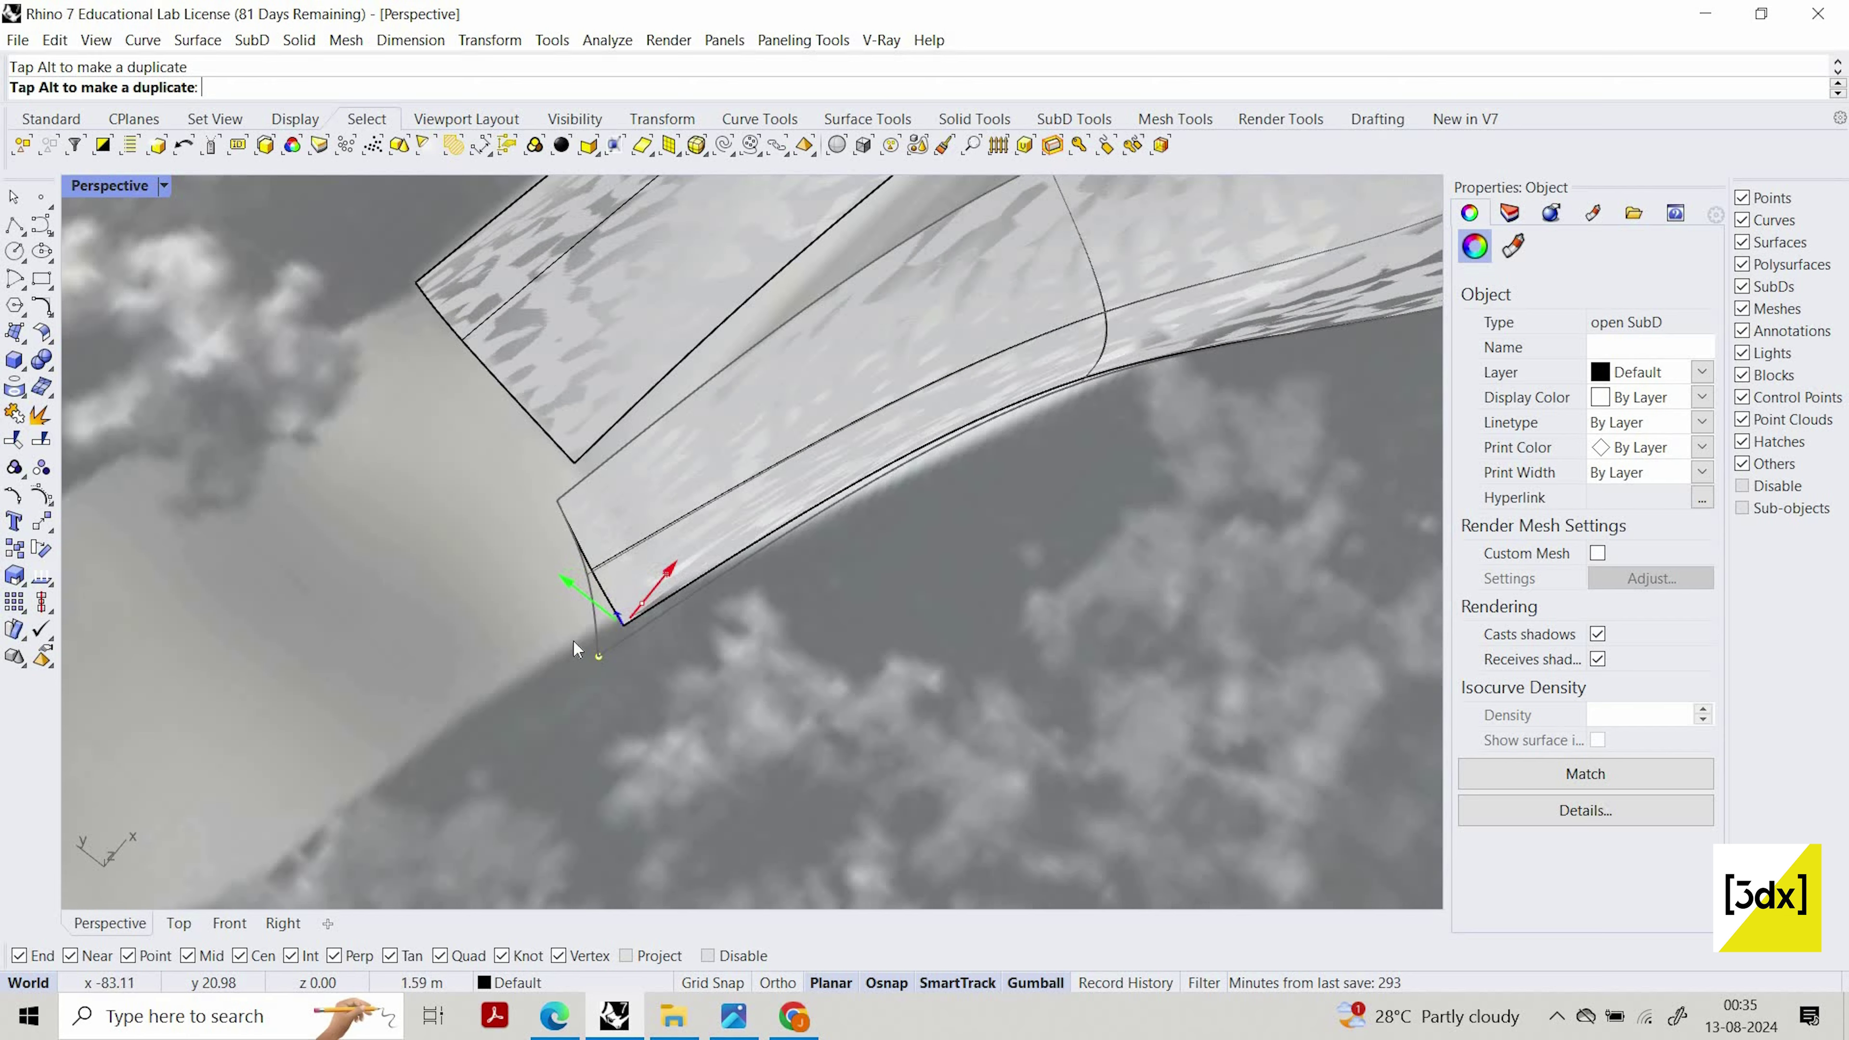
pyautogui.click(980, 501)
# Move the interior vertex at the root of the mirrored upper-left arm toward the oval opening
pyautogui.scroll(-12, 980, 500)
pyautogui.moveTo(936, 575); pyautogui.dragTo(861, 598, button='right')
pyautogui.scroll(10, 920, 612)
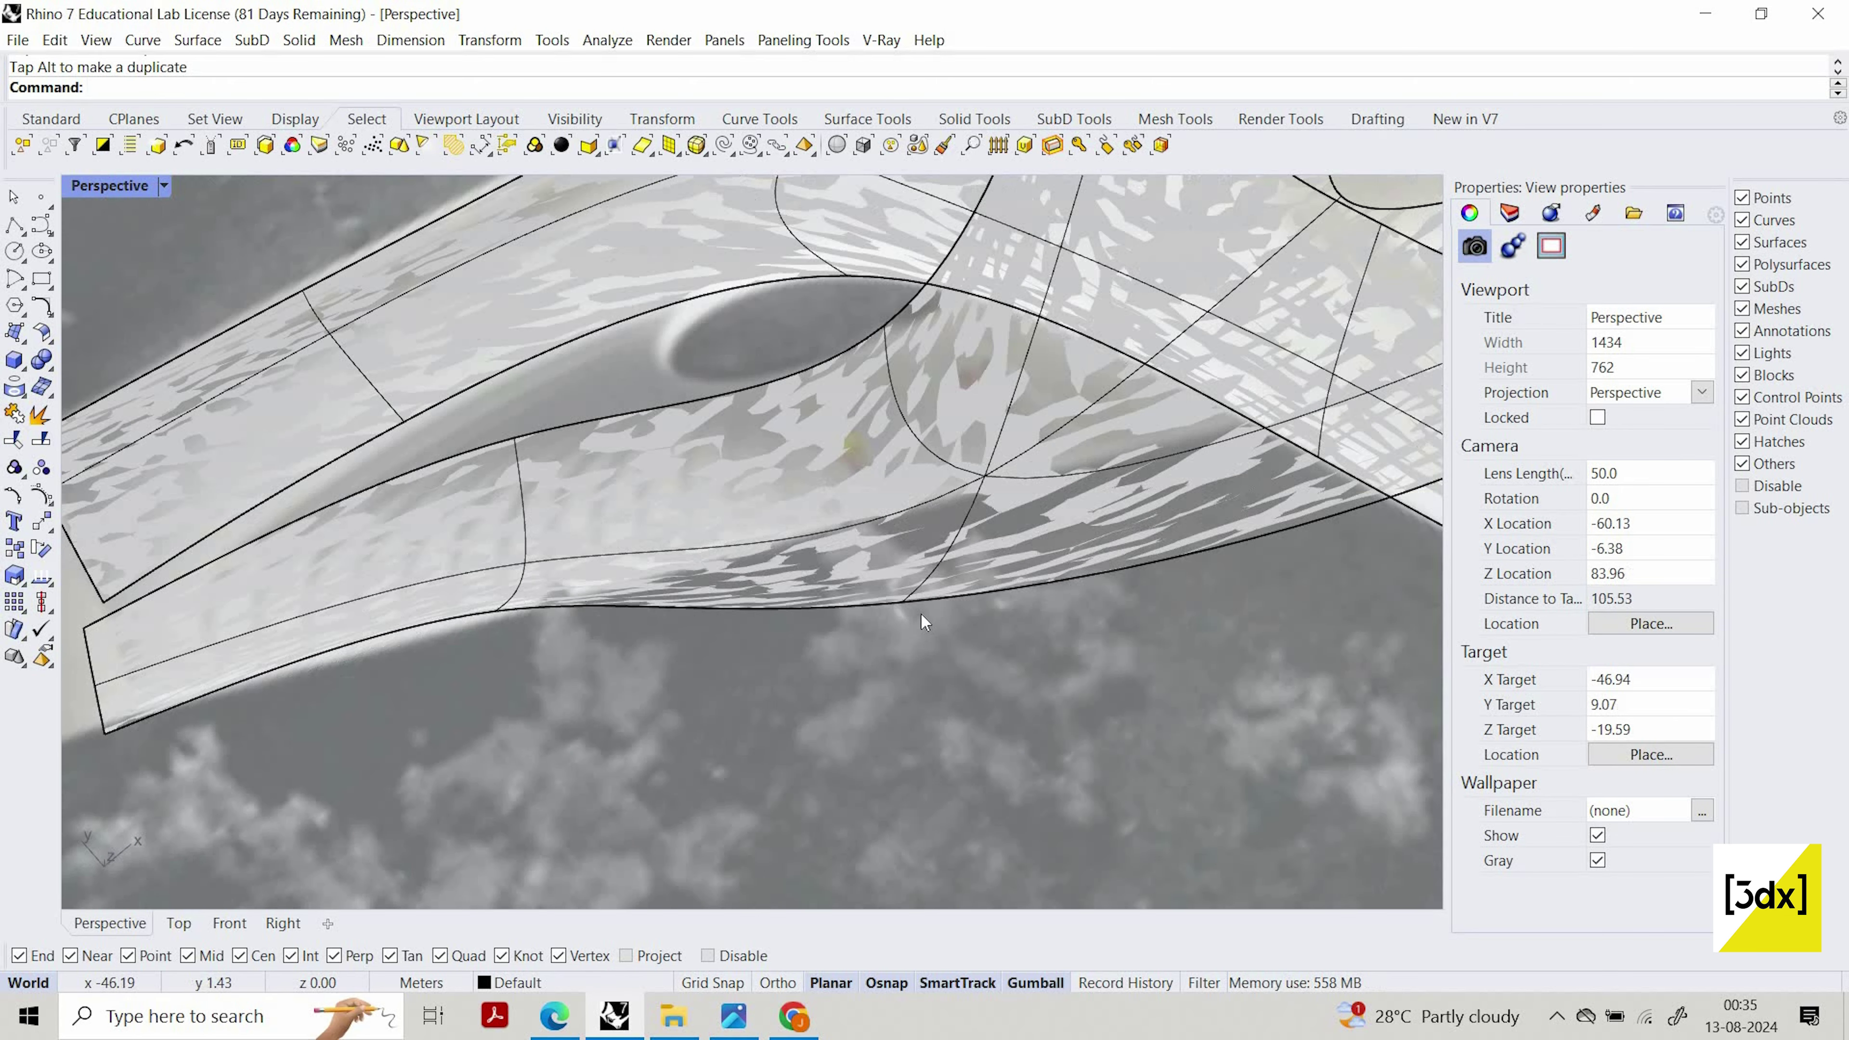
pyautogui.click(1028, 449)
pyautogui.press('Escape')
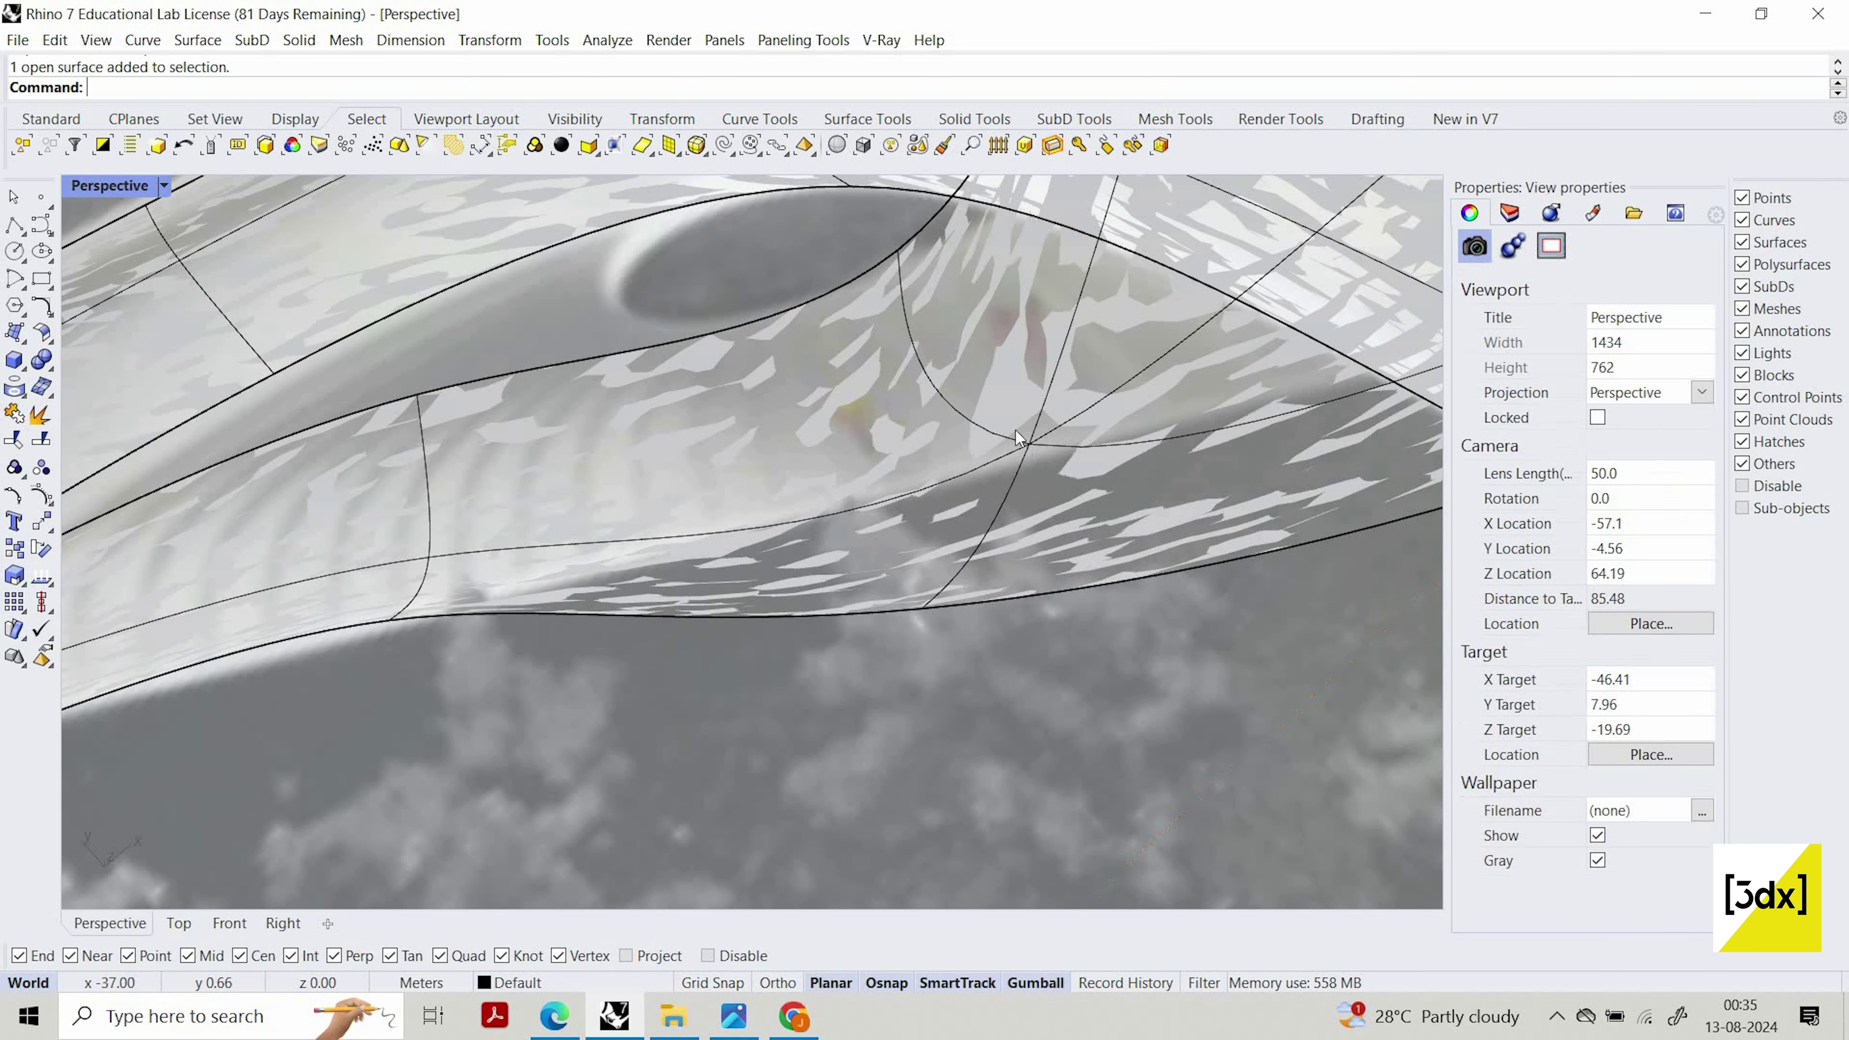
pyautogui.keyDown('ctrl'); pyautogui.keyDown('shift'); pyautogui.click(1028, 444); pyautogui.keyUp('shift'); pyautogui.keyUp('ctrl')
pyautogui.moveTo(978, 390); pyautogui.dragTo(924, 430)
pyautogui.press('Escape')
# Move the outer edge vertex at the root of the mirrored upper-left arm inward toward the reference edge
pyautogui.keyDown('ctrl'); pyautogui.keyDown('shift'); pyautogui.click(921, 605); pyautogui.keyUp('shift'); pyautogui.keyUp('ctrl')
pyautogui.scroll(-7, 684, 573)
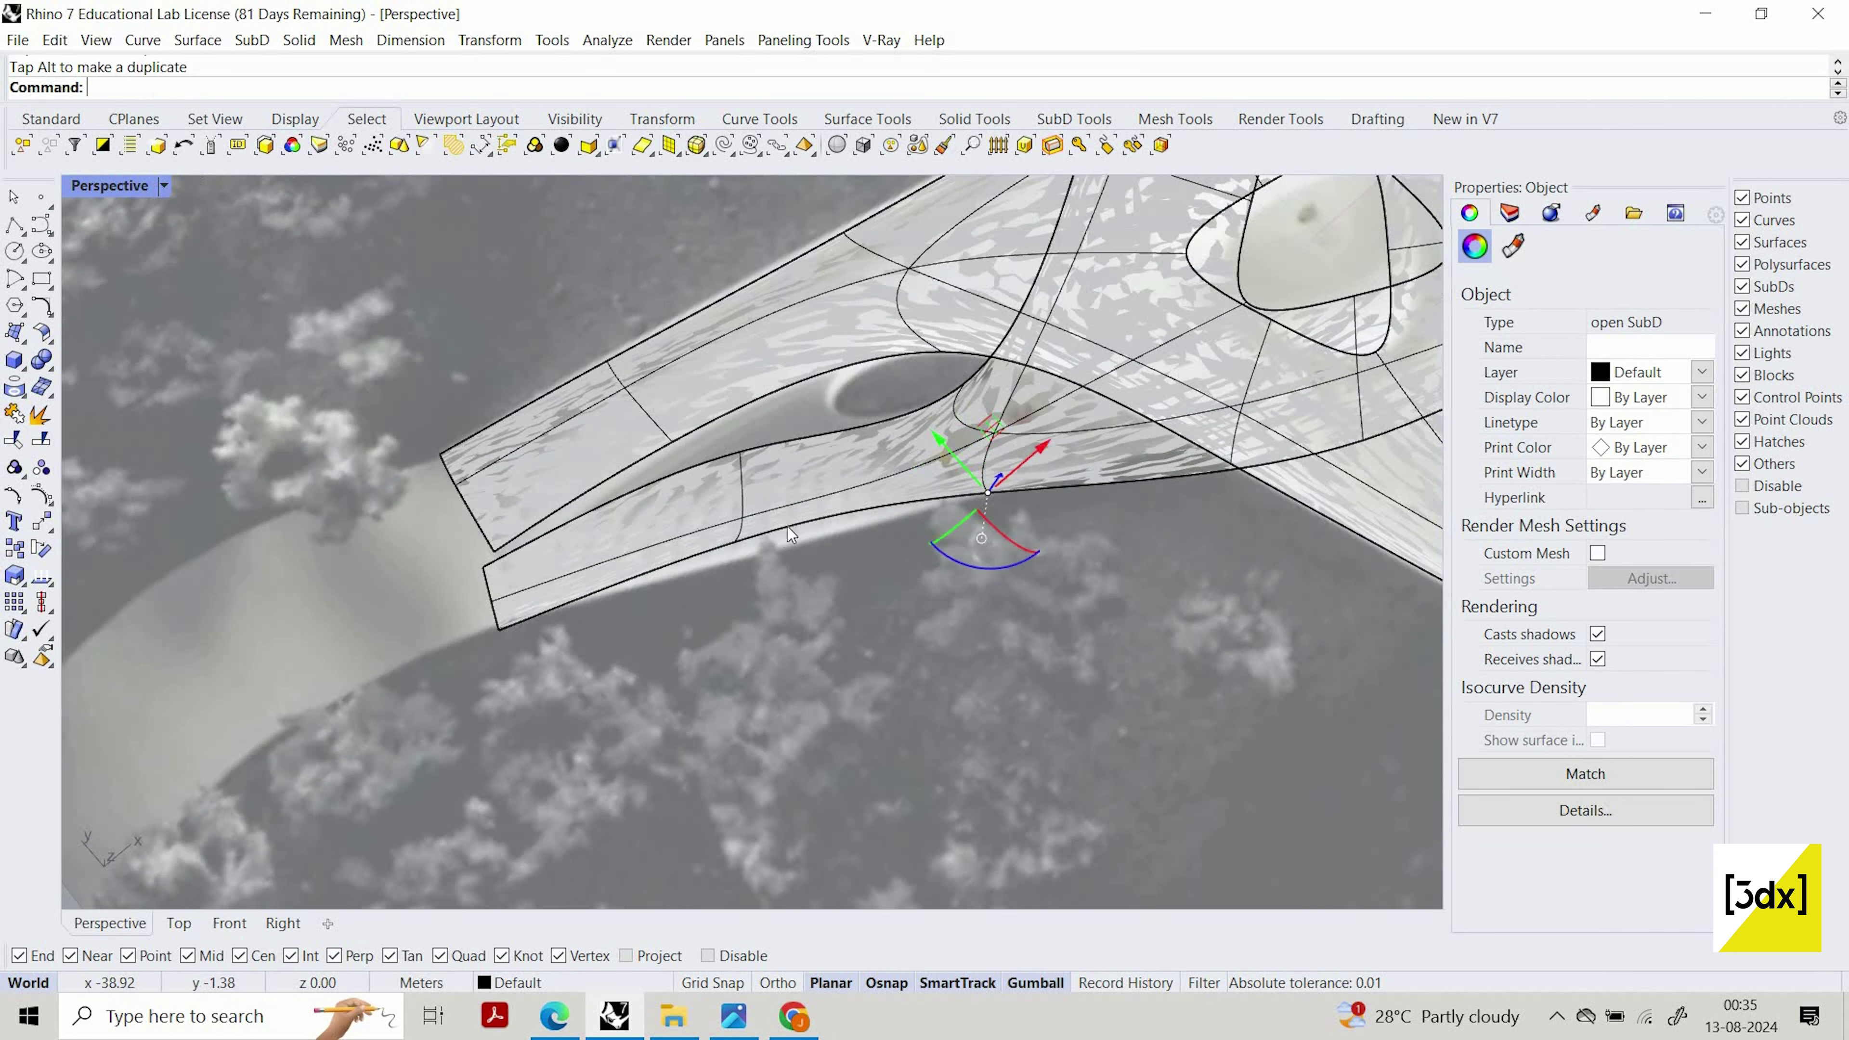
pyautogui.press('Escape')
# Move the outer edge vertex midway along the mirrored upper-left arm slightly outward to match the reference edge
pyautogui.scroll(5, 710, 565)
pyautogui.keyDown('ctrl'); pyautogui.keyDown('shift'); pyautogui.click(786, 540); pyautogui.keyUp('shift'); pyautogui.keyUp('ctrl')
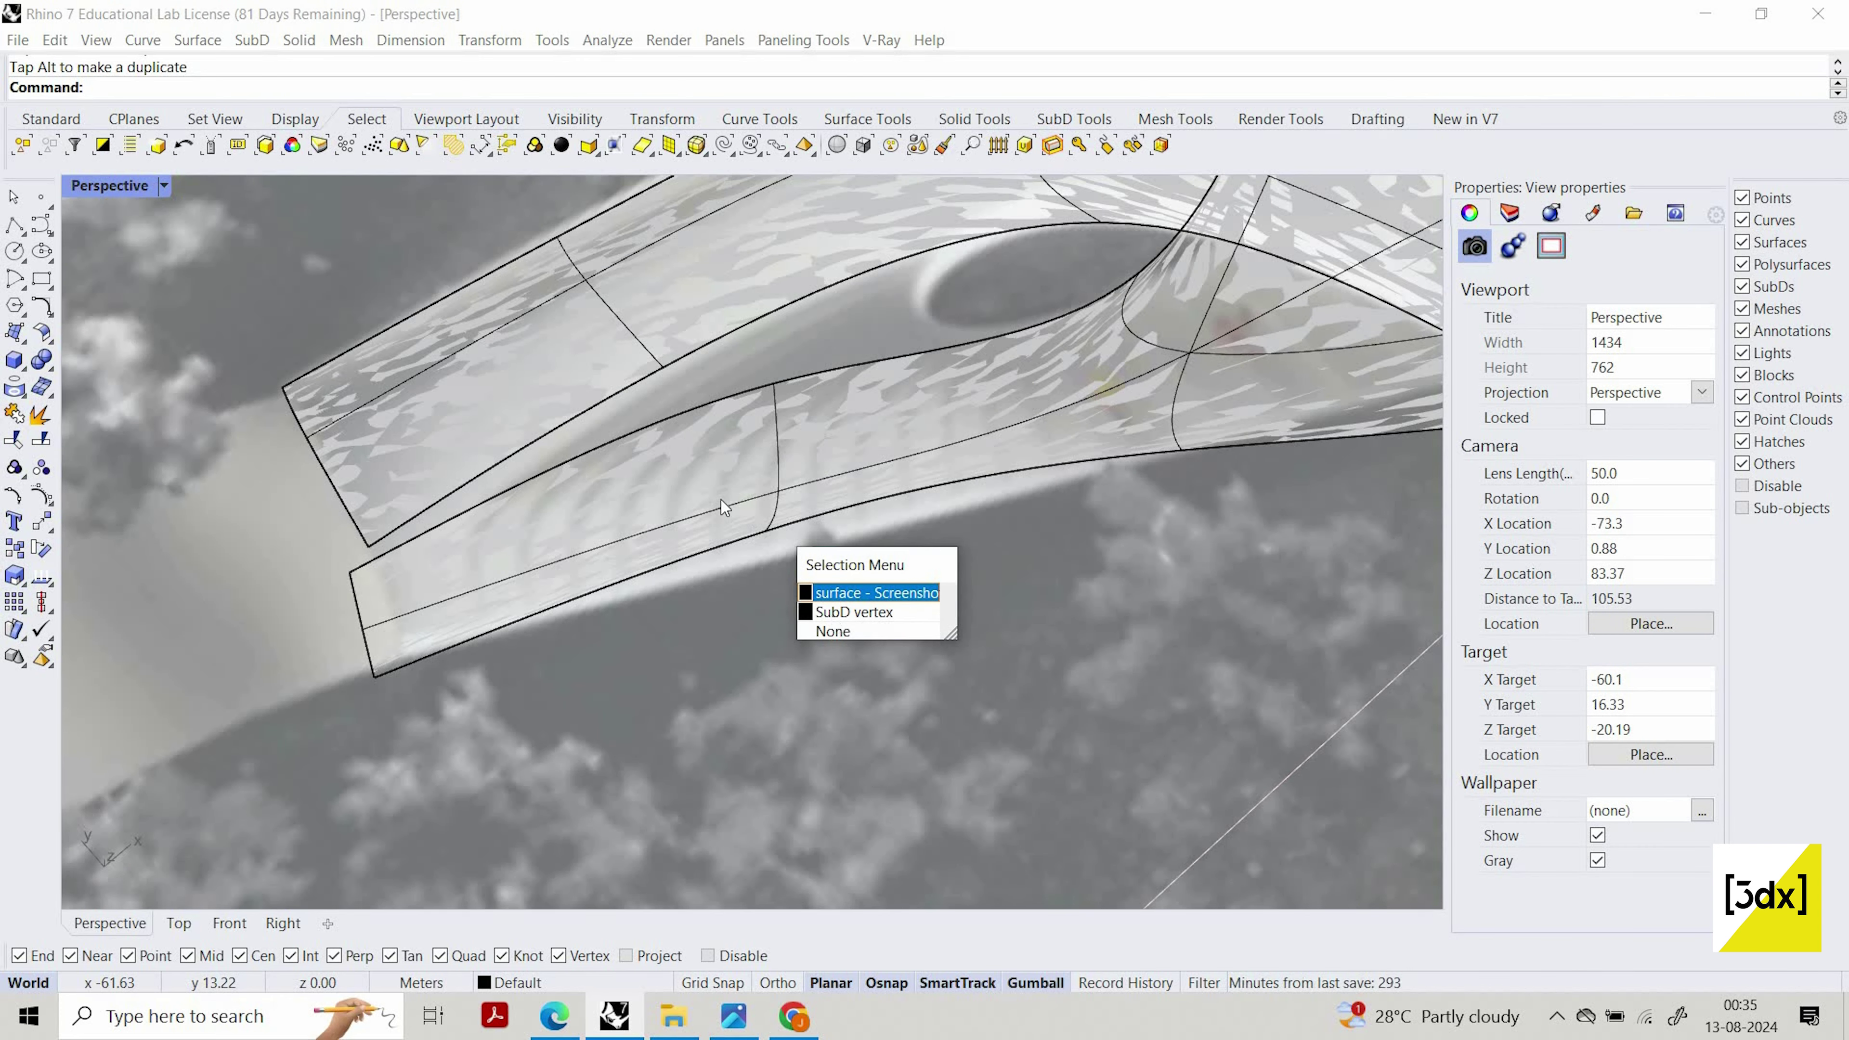
pyautogui.click(845, 608)
pyautogui.moveTo(749, 506); pyautogui.dragTo(673, 530)
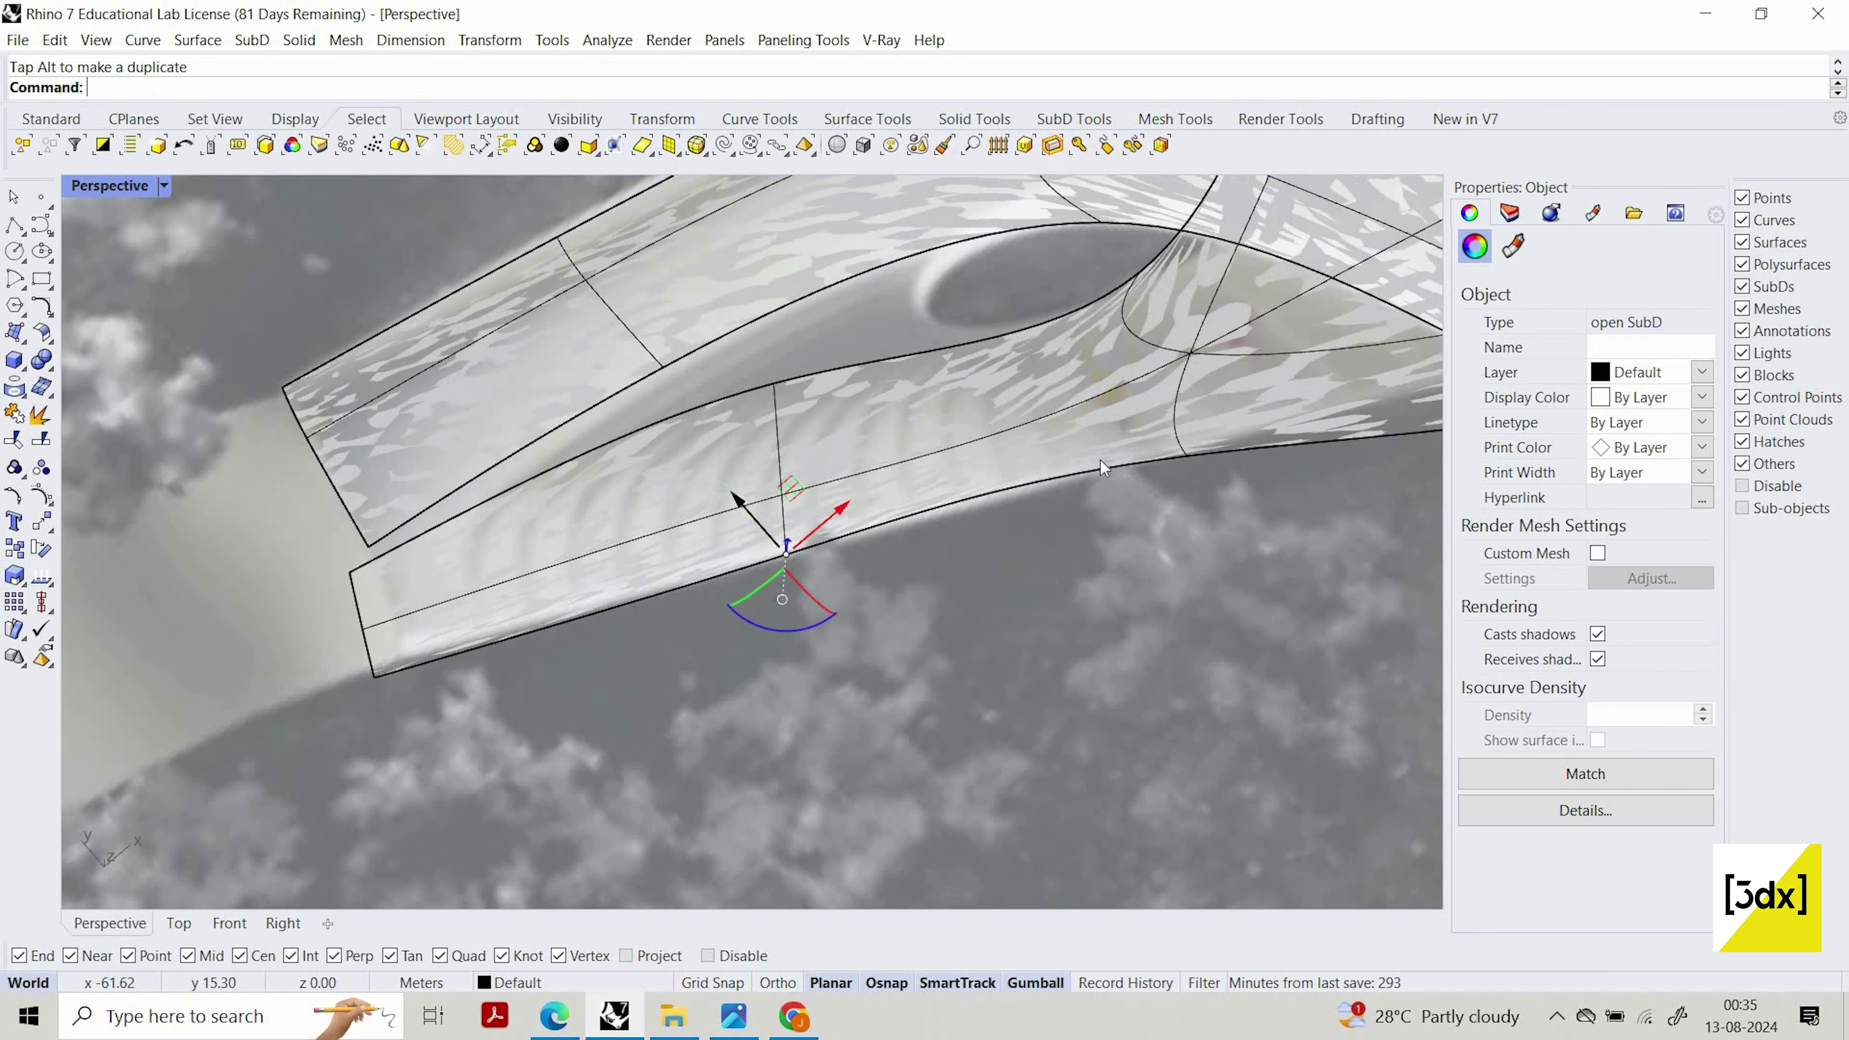
pyautogui.scroll(-5, 1098, 466)
pyautogui.scroll(7, 1092, 488)
pyautogui.press('Escape')
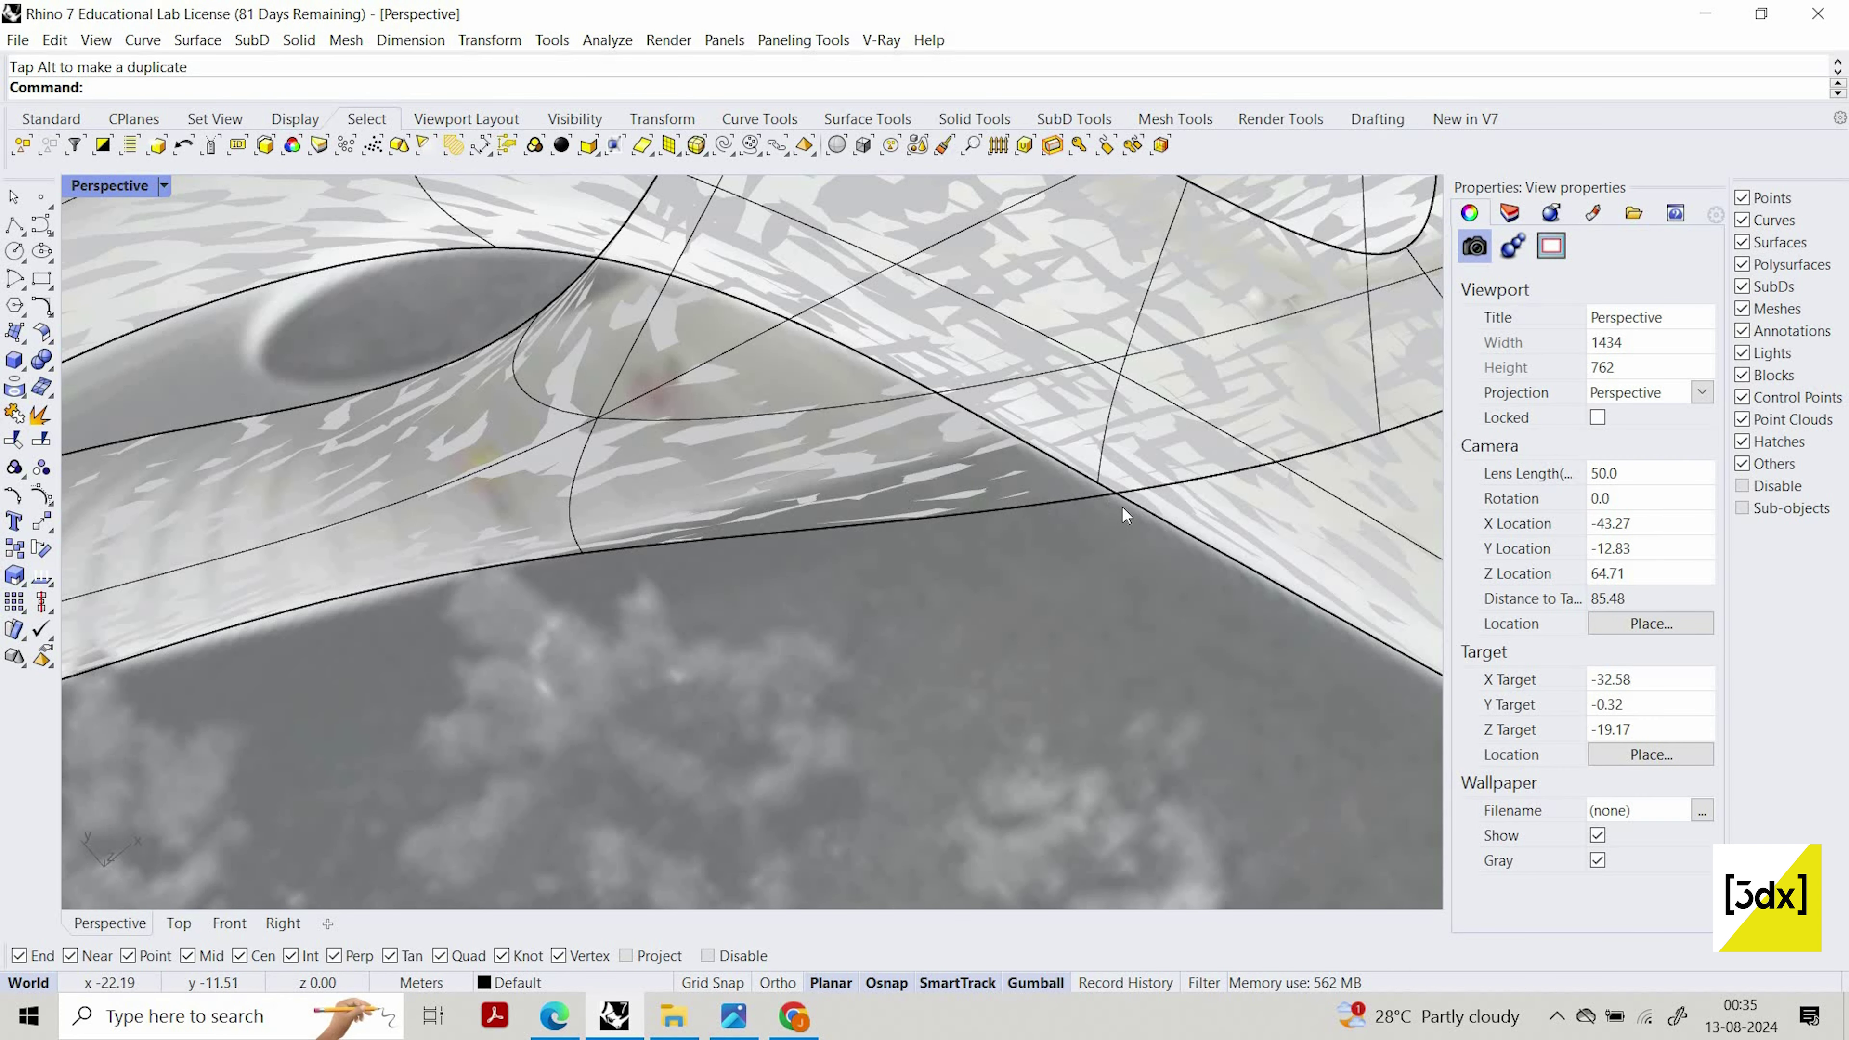
# Hide the original fitted SubD deck so that only the mirrored copy remains over the reference
pyautogui.scroll(-6, 878, 489)
pyautogui.click(1196, 593)
pyautogui.click(1165, 570)
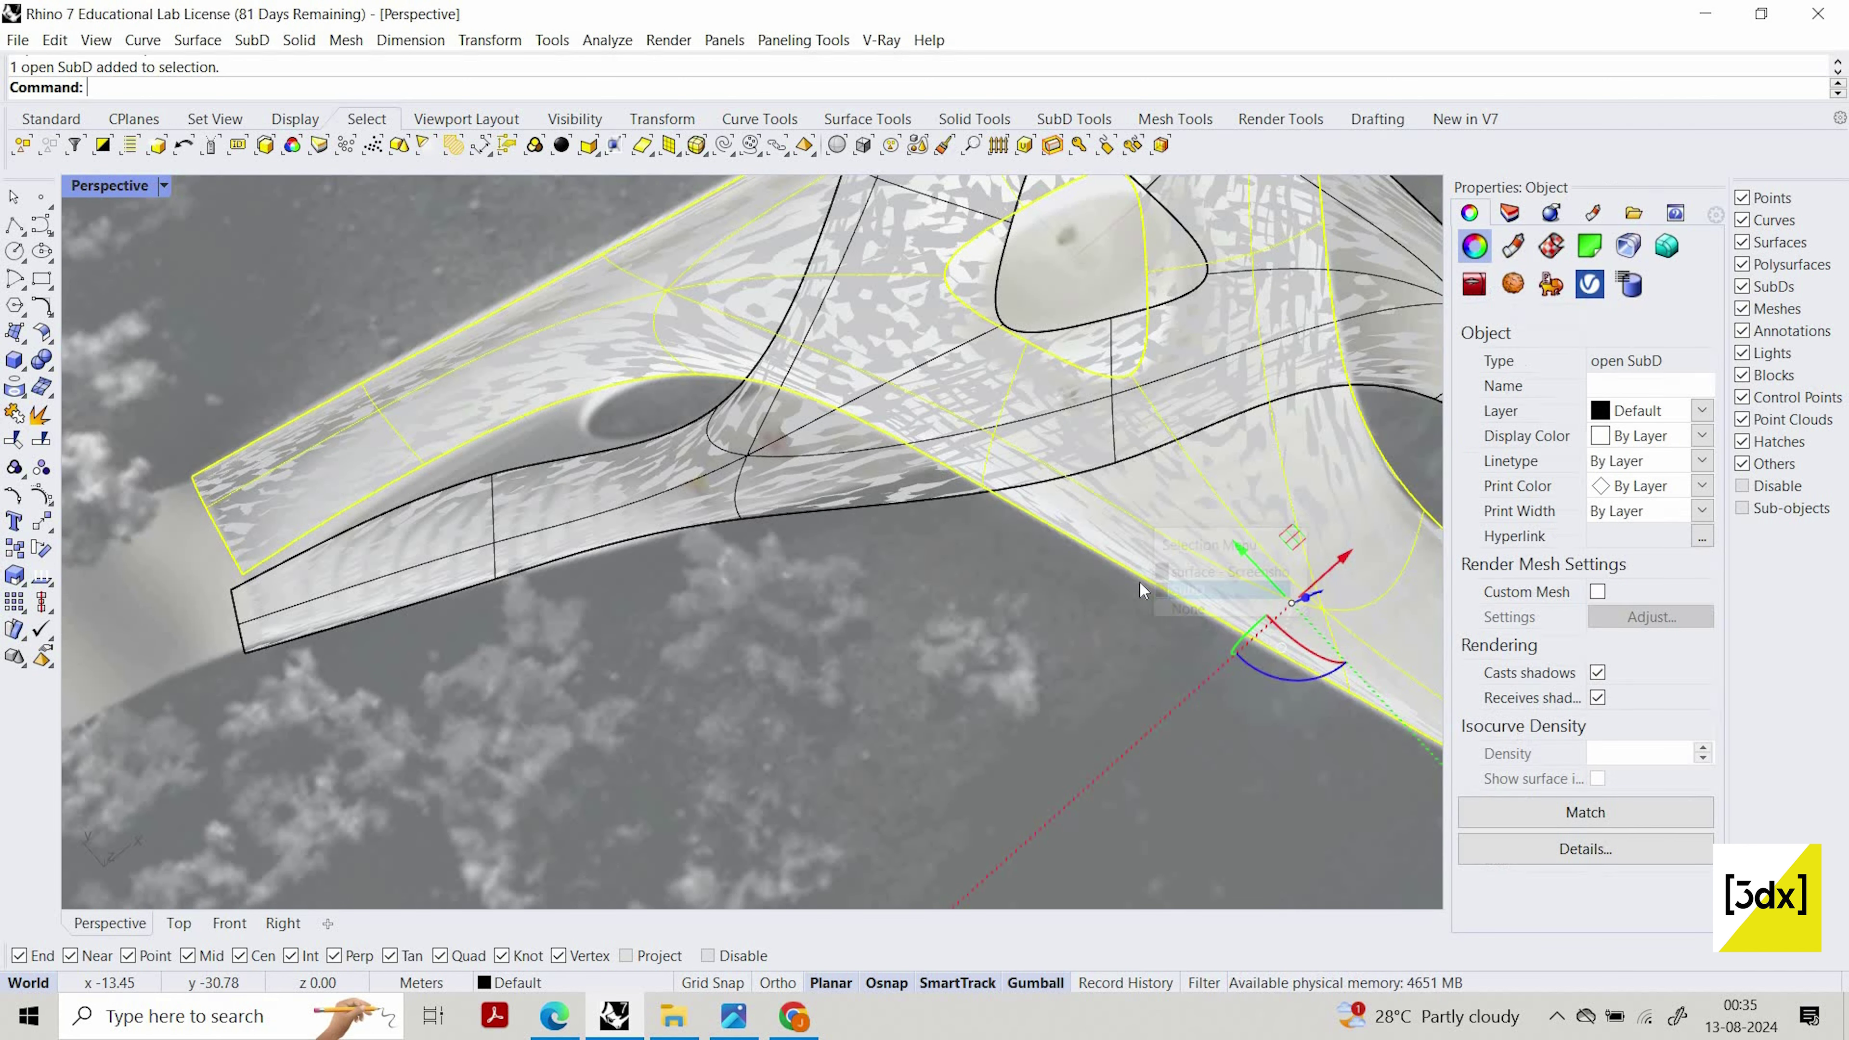
pyautogui.hotkey('ctrl', 'h')
pyautogui.press('Escape')
pyautogui.scroll(-3, 1014, 554)
pyautogui.scroll(5, 1045, 488)
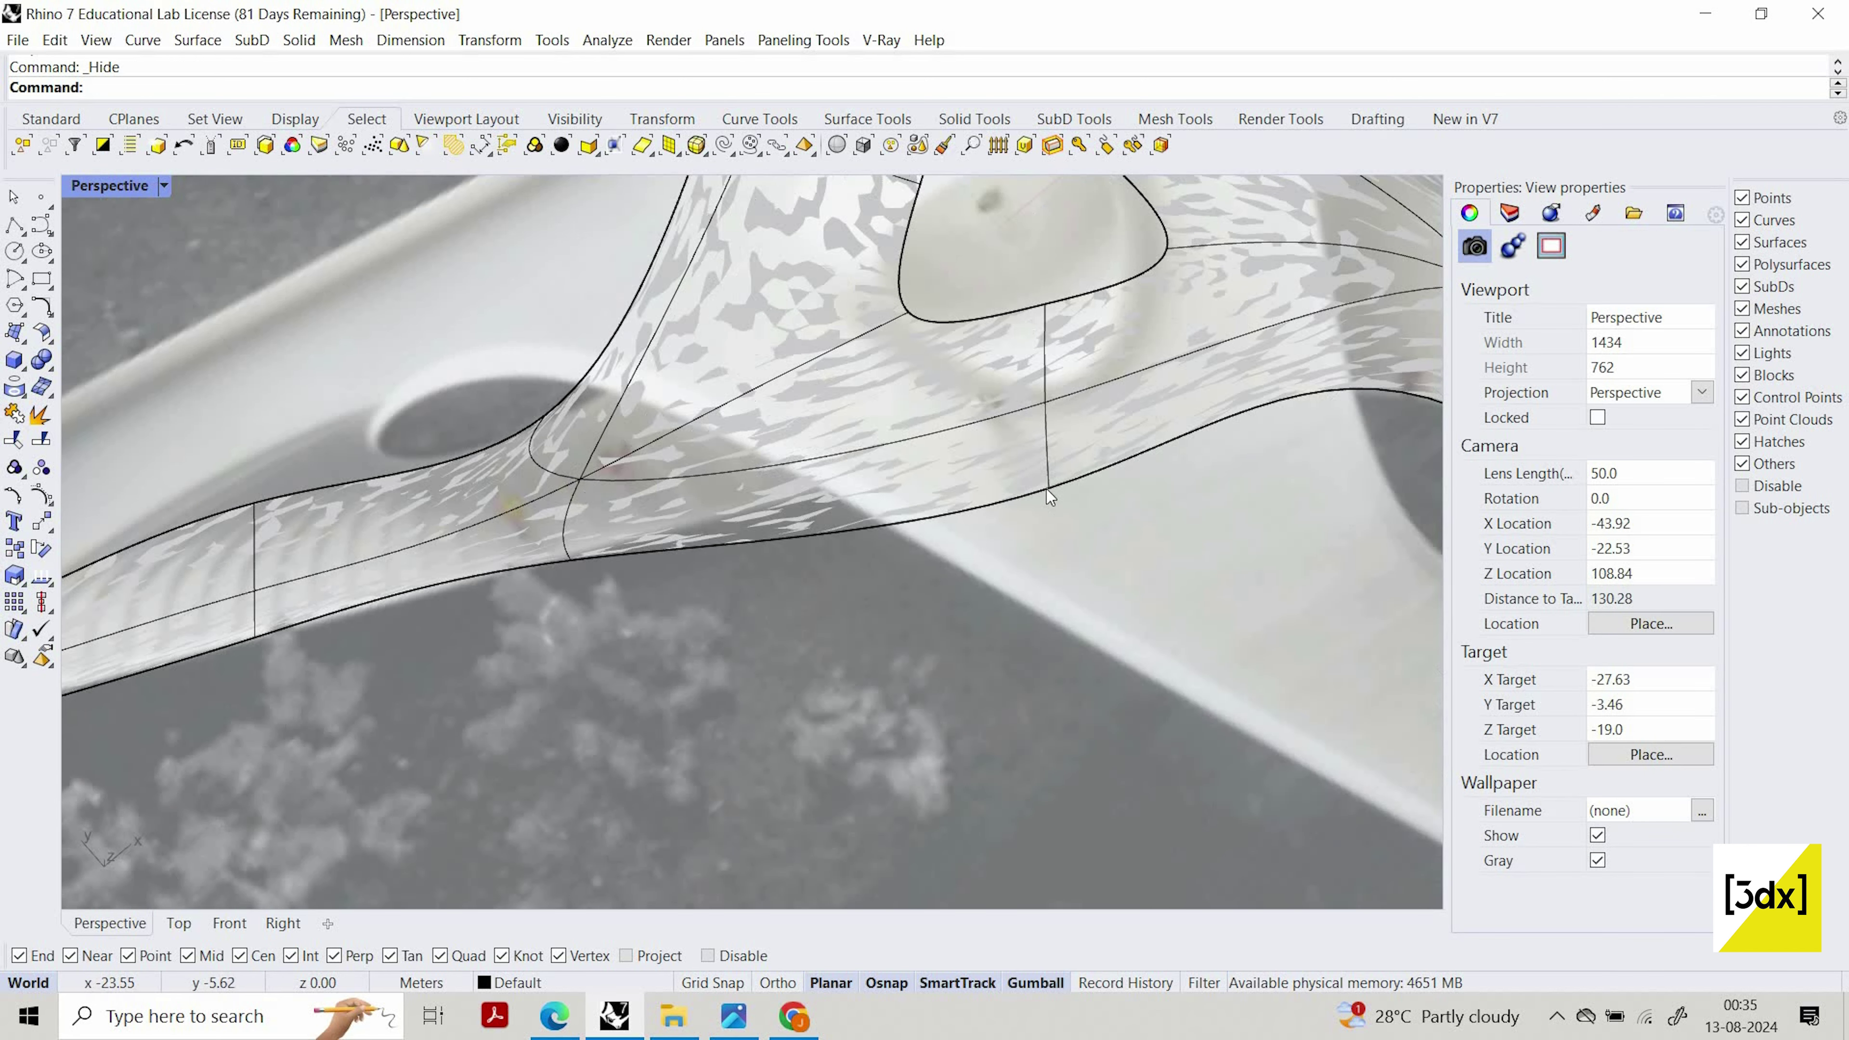
# Move the mirrored deck's outer edge vertex just below the triangular opening inward toward the opening
pyautogui.keyDown('ctrl'); pyautogui.keyDown('shift'); pyautogui.click(1046, 486); pyautogui.keyUp('shift'); pyautogui.keyUp('ctrl')
pyautogui.moveTo(1022, 459); pyautogui.dragTo(880, 419)
pyautogui.scroll(-6, 874, 419)
pyautogui.scroll(4, 968, 404)
pyautogui.click(1004, 434)
pyautogui.scroll(-2, 1004, 429)
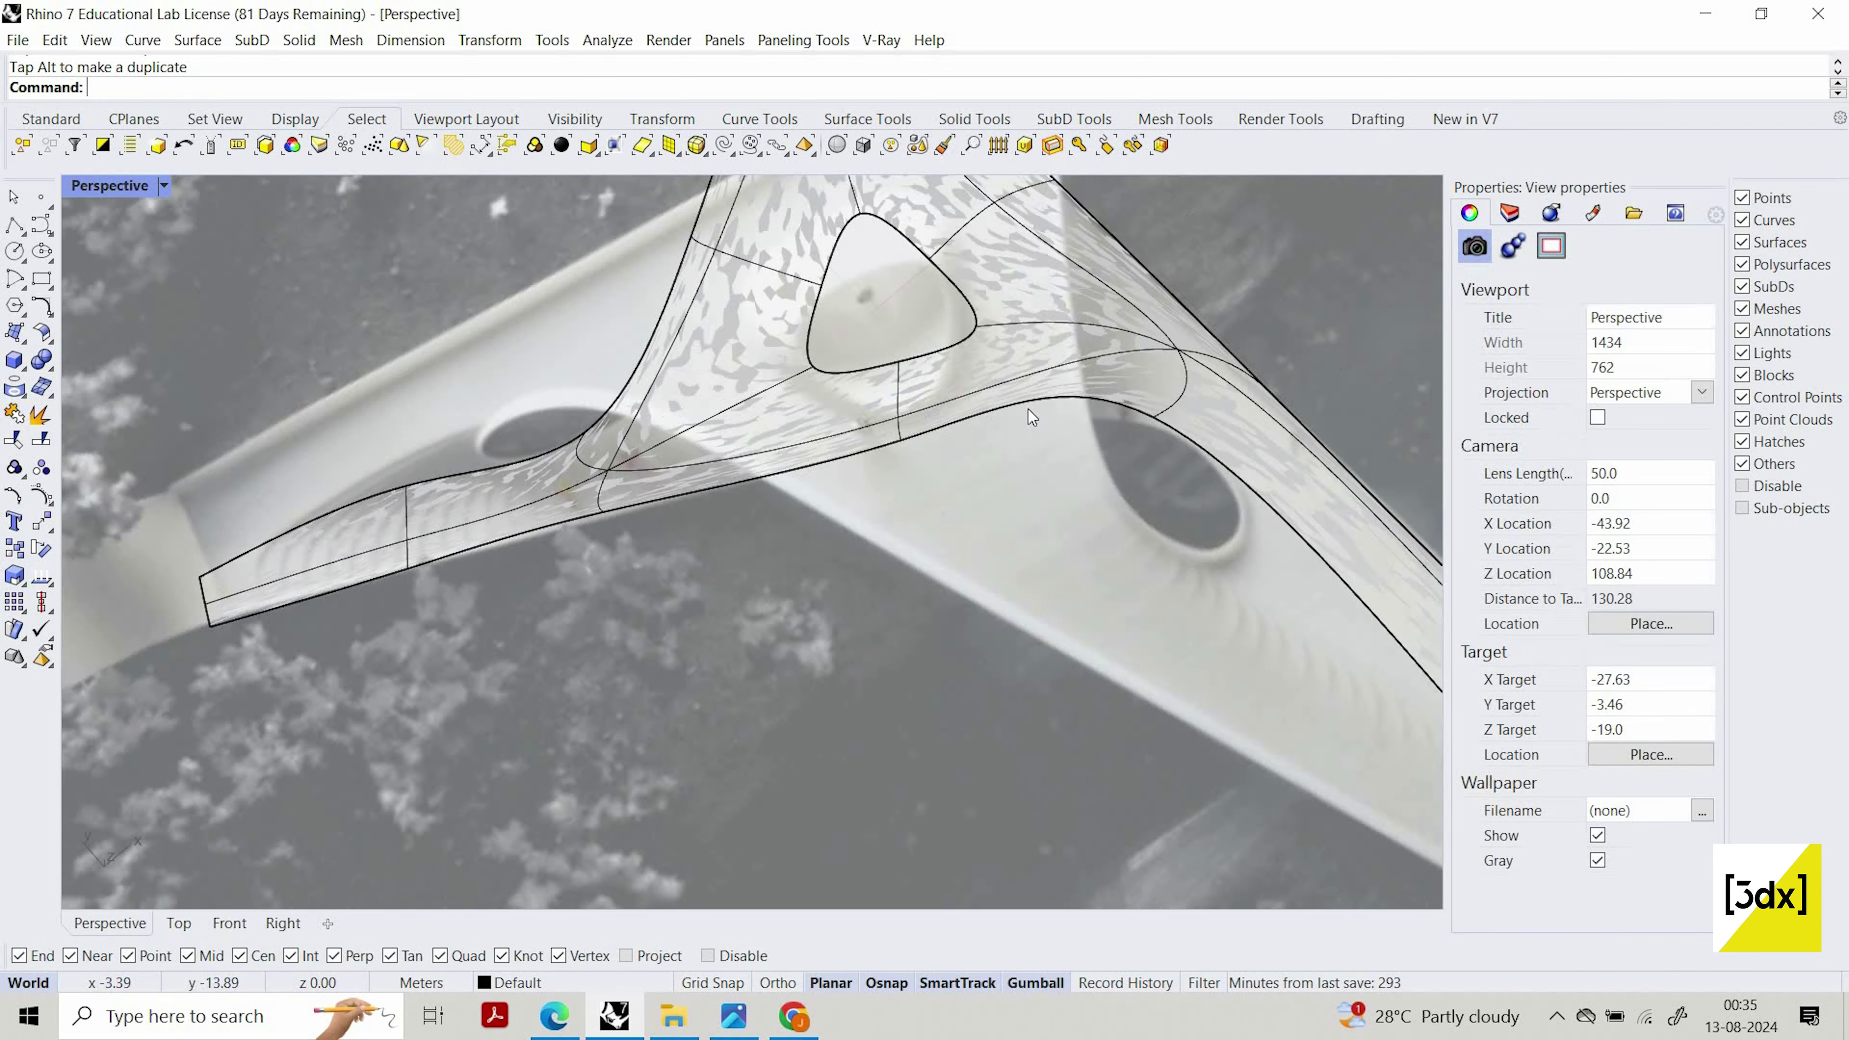
# Move the lower edge vertex at the root of the mirrored lower-right arm to the rim of the nearby oval opening
pyautogui.scroll(2, 1121, 419)
pyautogui.keyDown('shift'); pyautogui.moveTo(1131, 419); pyautogui.dragTo(947, 402, button='right'); pyautogui.keyUp('shift')
pyautogui.scroll(3, 942, 405)
pyautogui.click(933, 400)
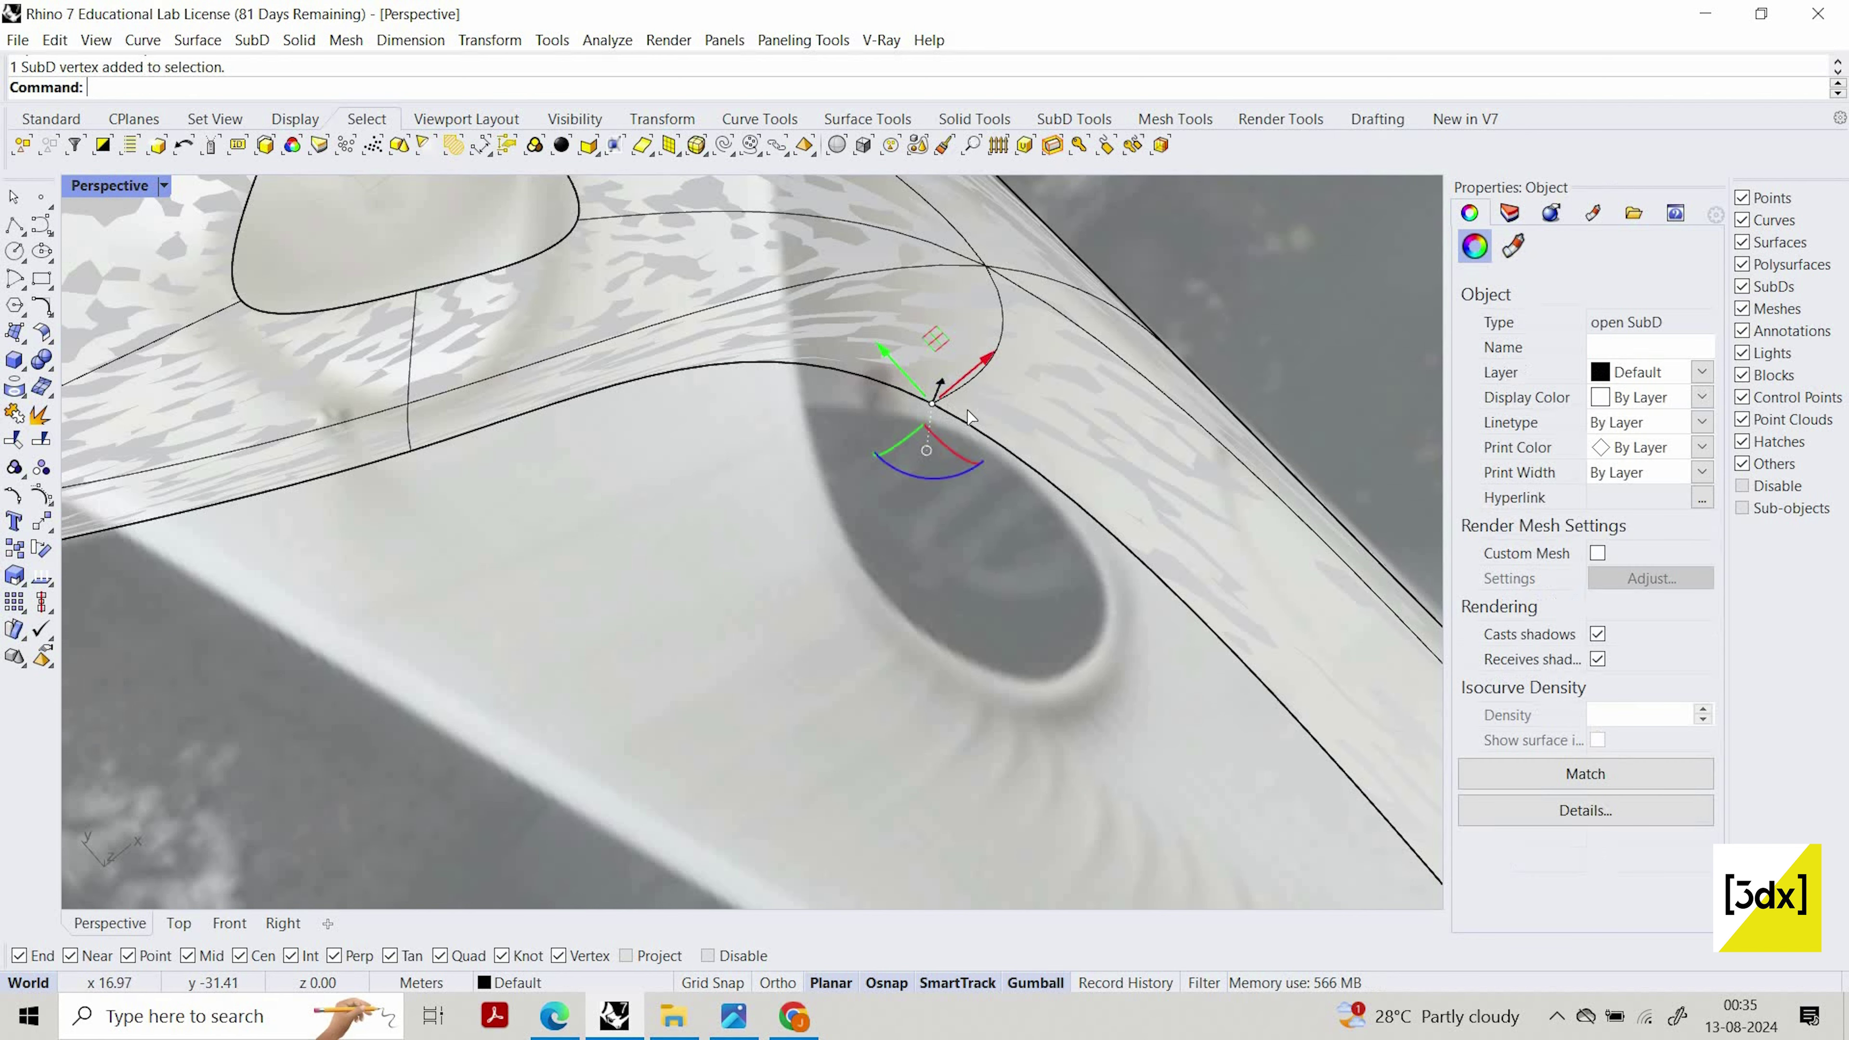
pyautogui.moveTo(933, 400); pyautogui.dragTo(1078, 409)
pyautogui.scroll(-3, 1074, 408)
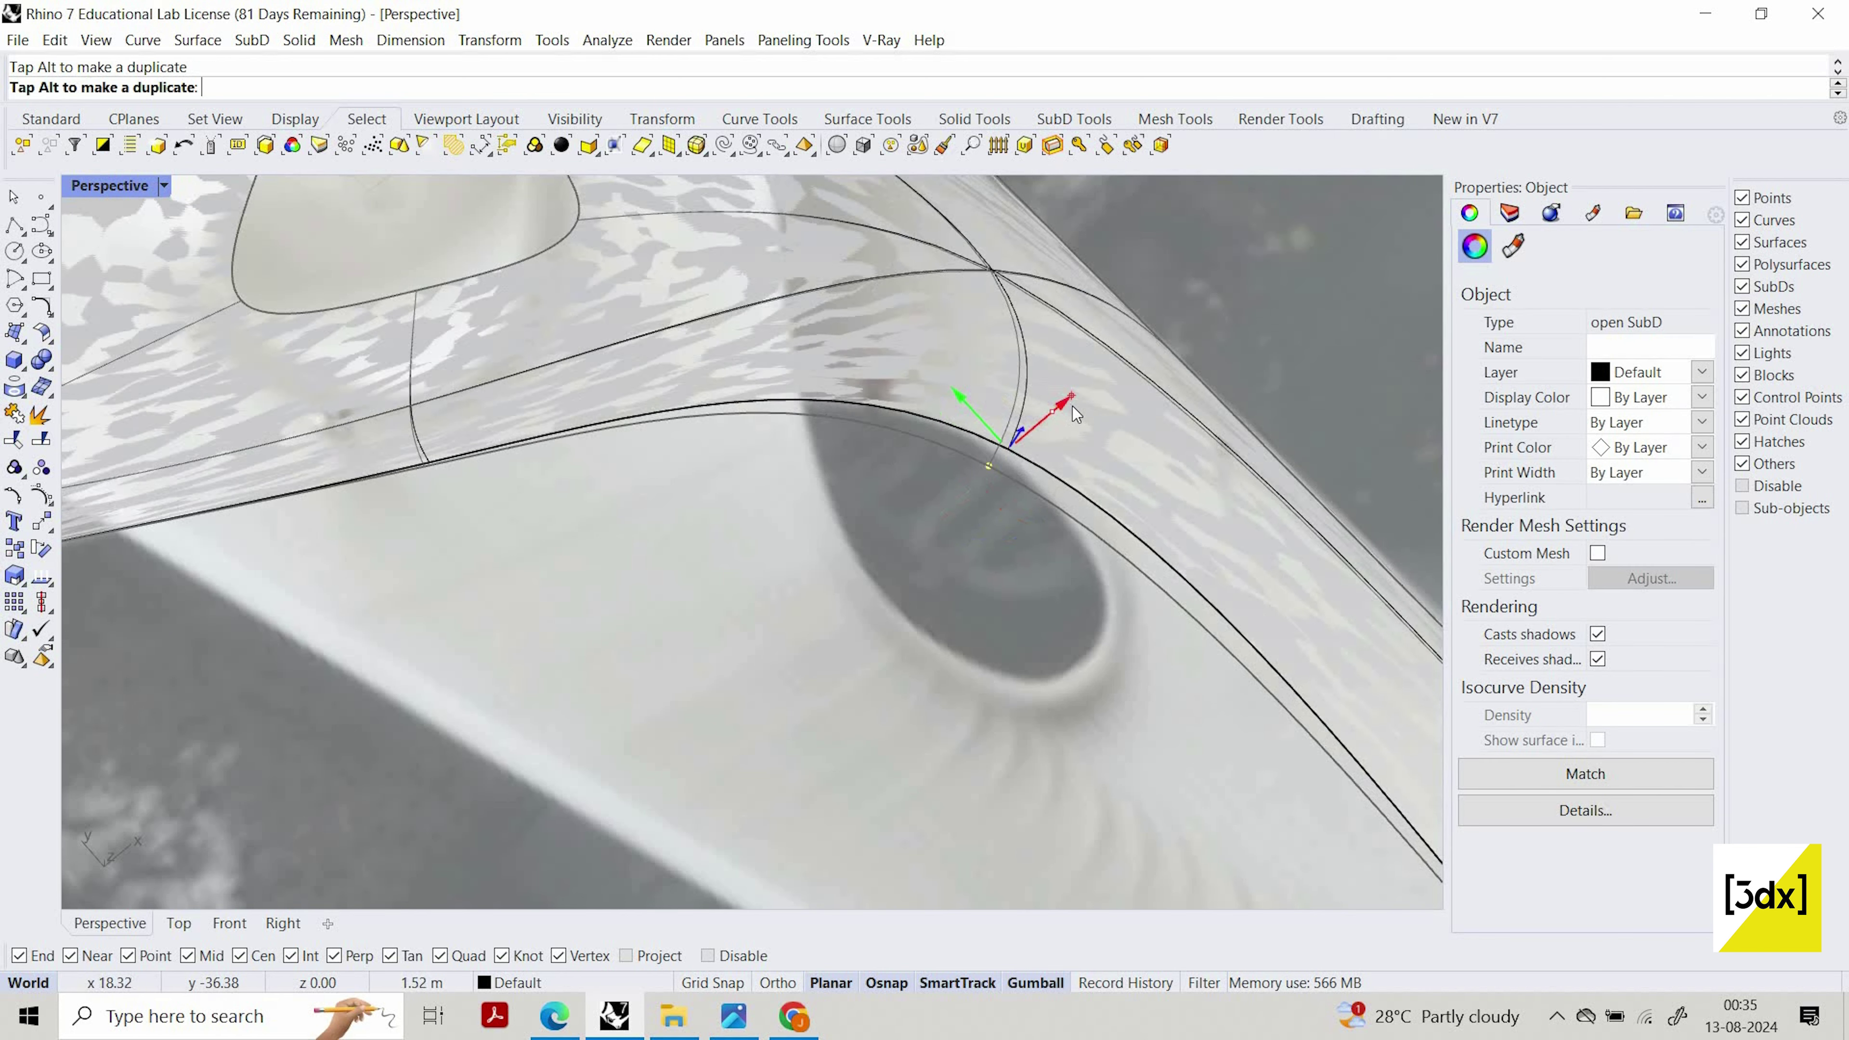
# Move the lower edge vertex at the root of the mirrored left arm slightly outward to smooth the edge
pyautogui.moveTo(721, 437); pyautogui.dragTo(519, 515, button='right')
pyautogui.click(481, 519)
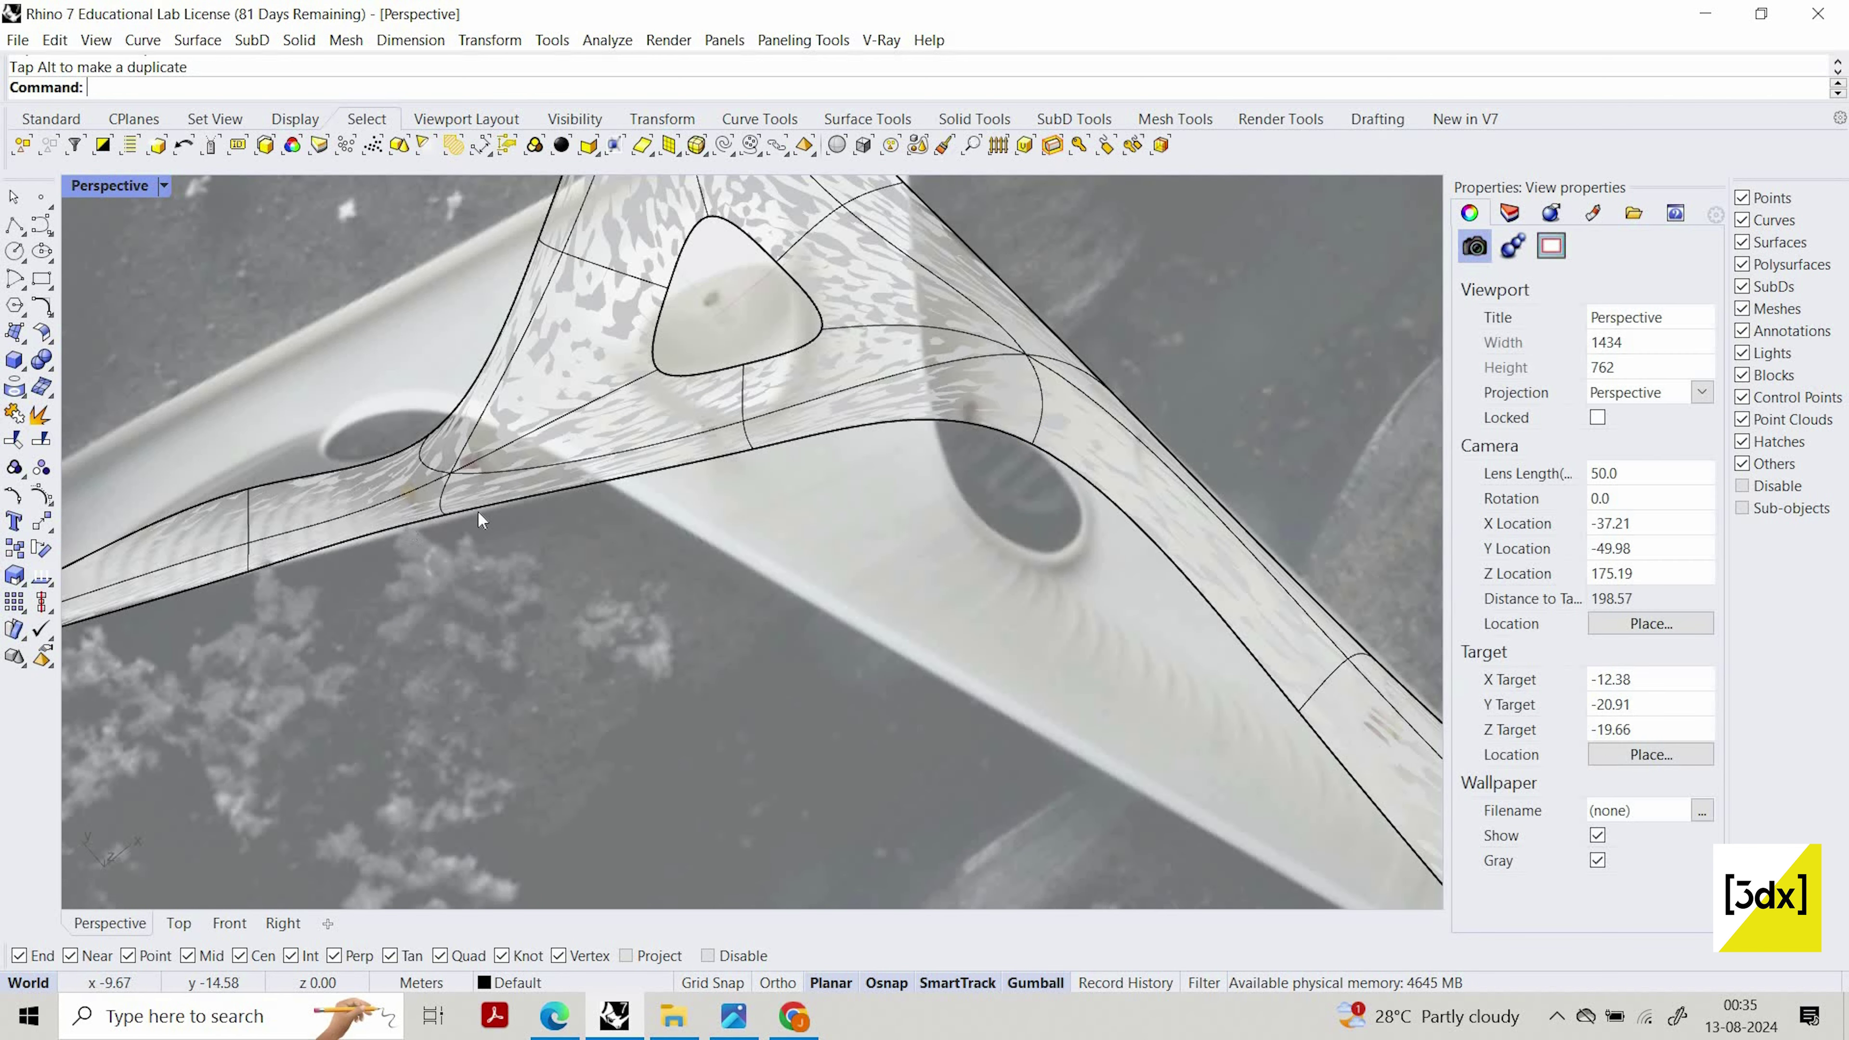
pyautogui.scroll(8, 506, 498)
pyautogui.keyDown('ctrl'); pyautogui.keyDown('shift'); pyautogui.click(509, 500); pyautogui.keyUp('shift'); pyautogui.keyUp('ctrl')
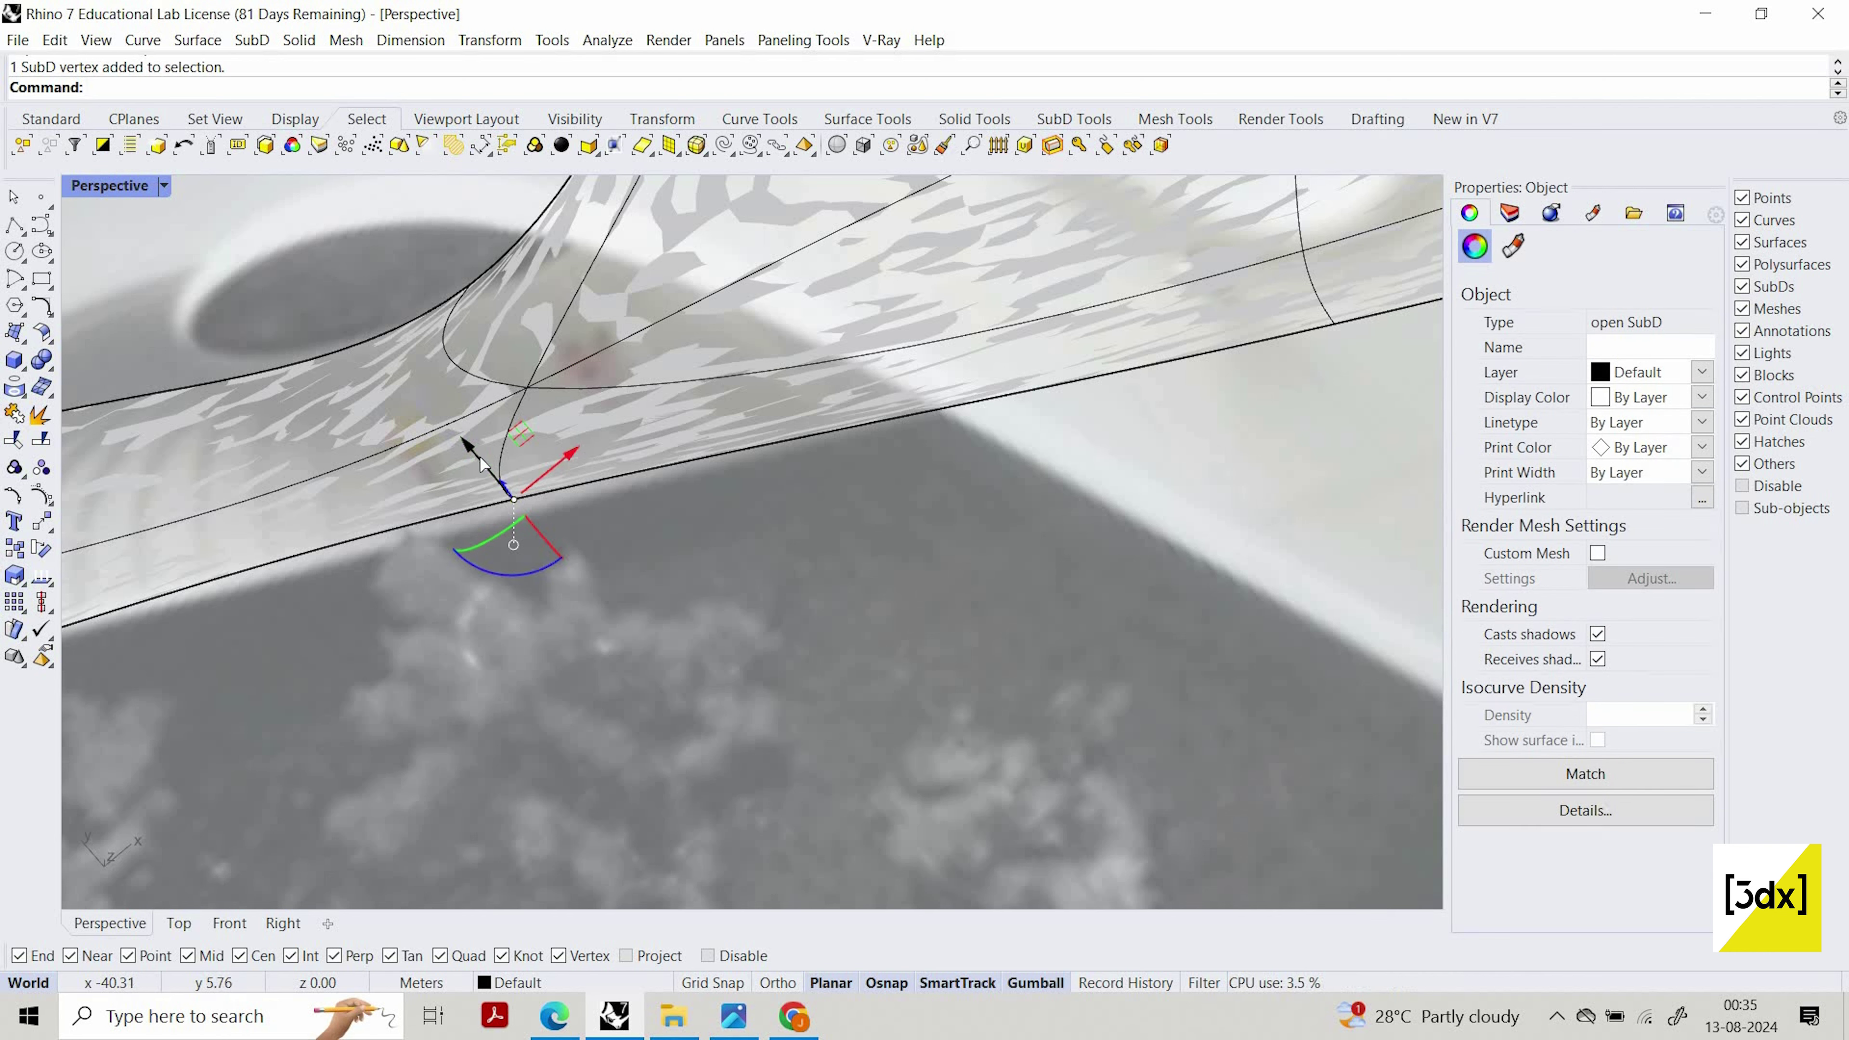
pyautogui.moveTo(463, 441); pyautogui.dragTo(488, 466)
pyautogui.click(643, 529)
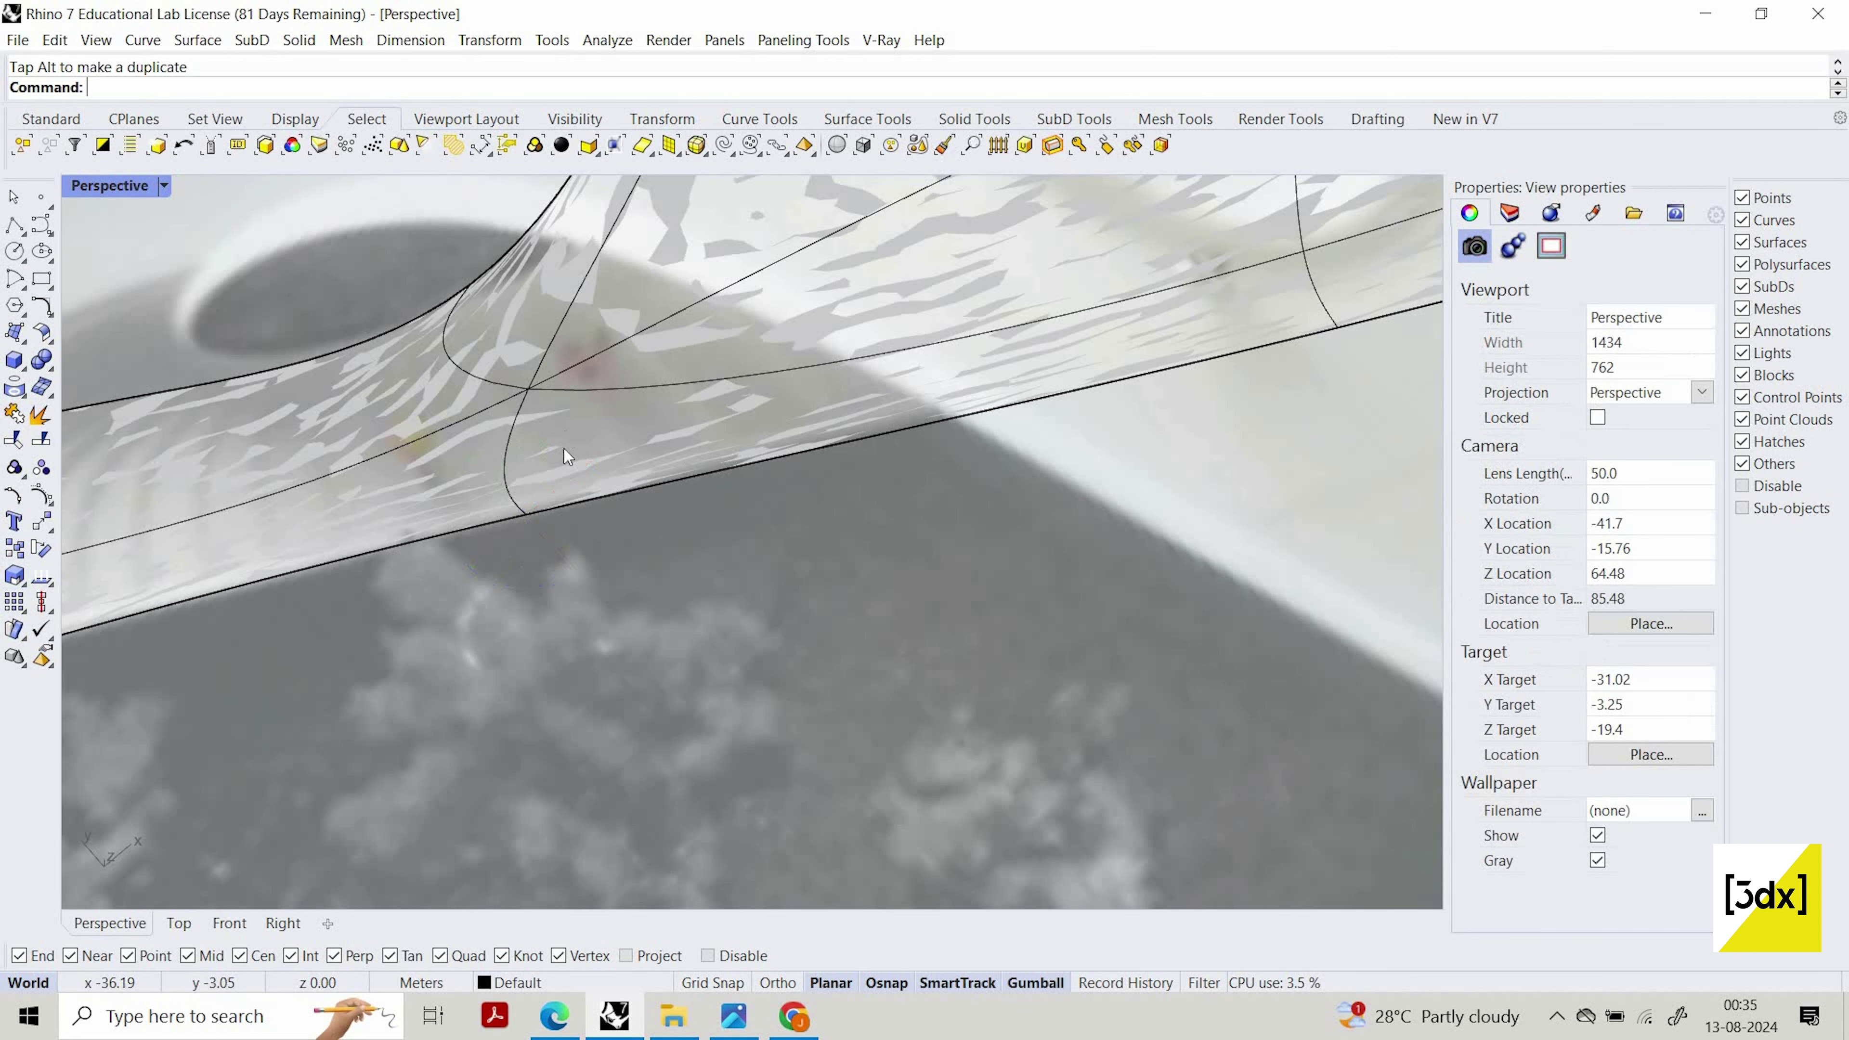
pyautogui.scroll(-3, 645, 532)
pyautogui.scroll(-2, 719, 484)
pyautogui.scroll(-6, 828, 430)
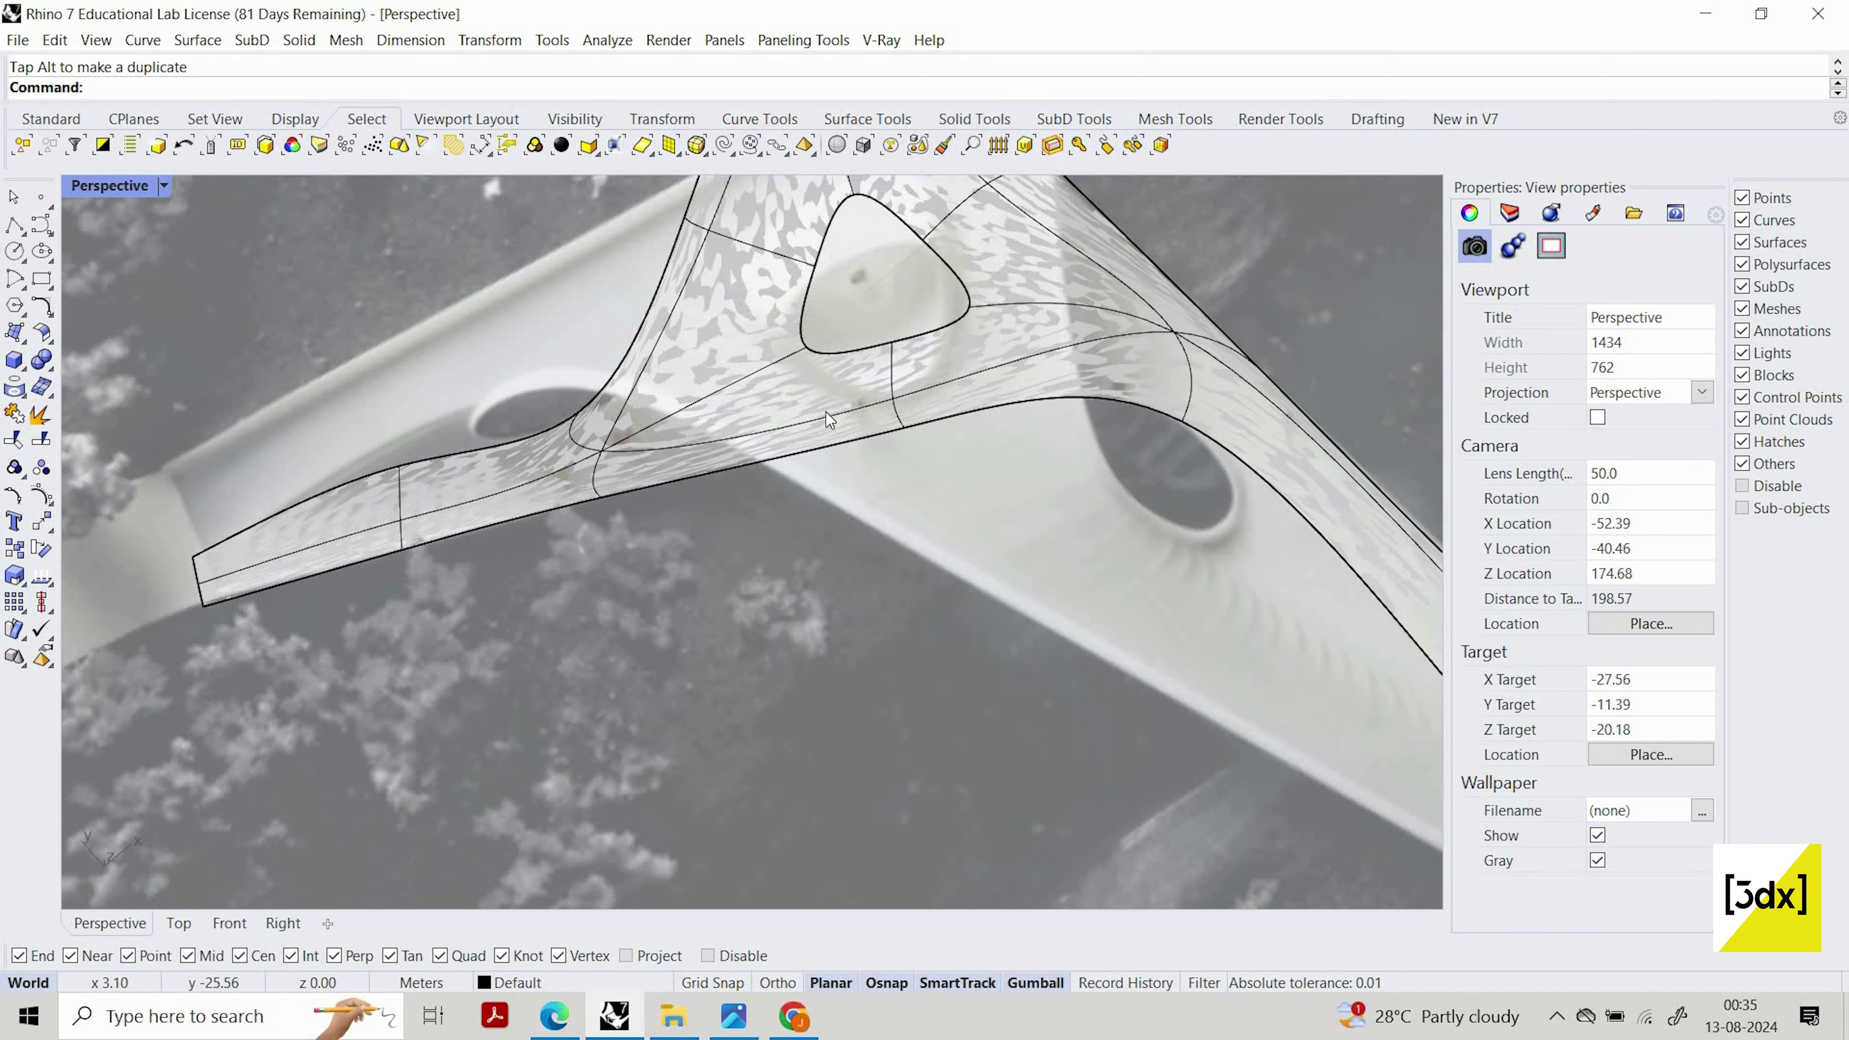
# Nudge the edge vertex below the triangular opening to refine the curve between the left and lower-right arms
pyautogui.scroll(6, 910, 419)
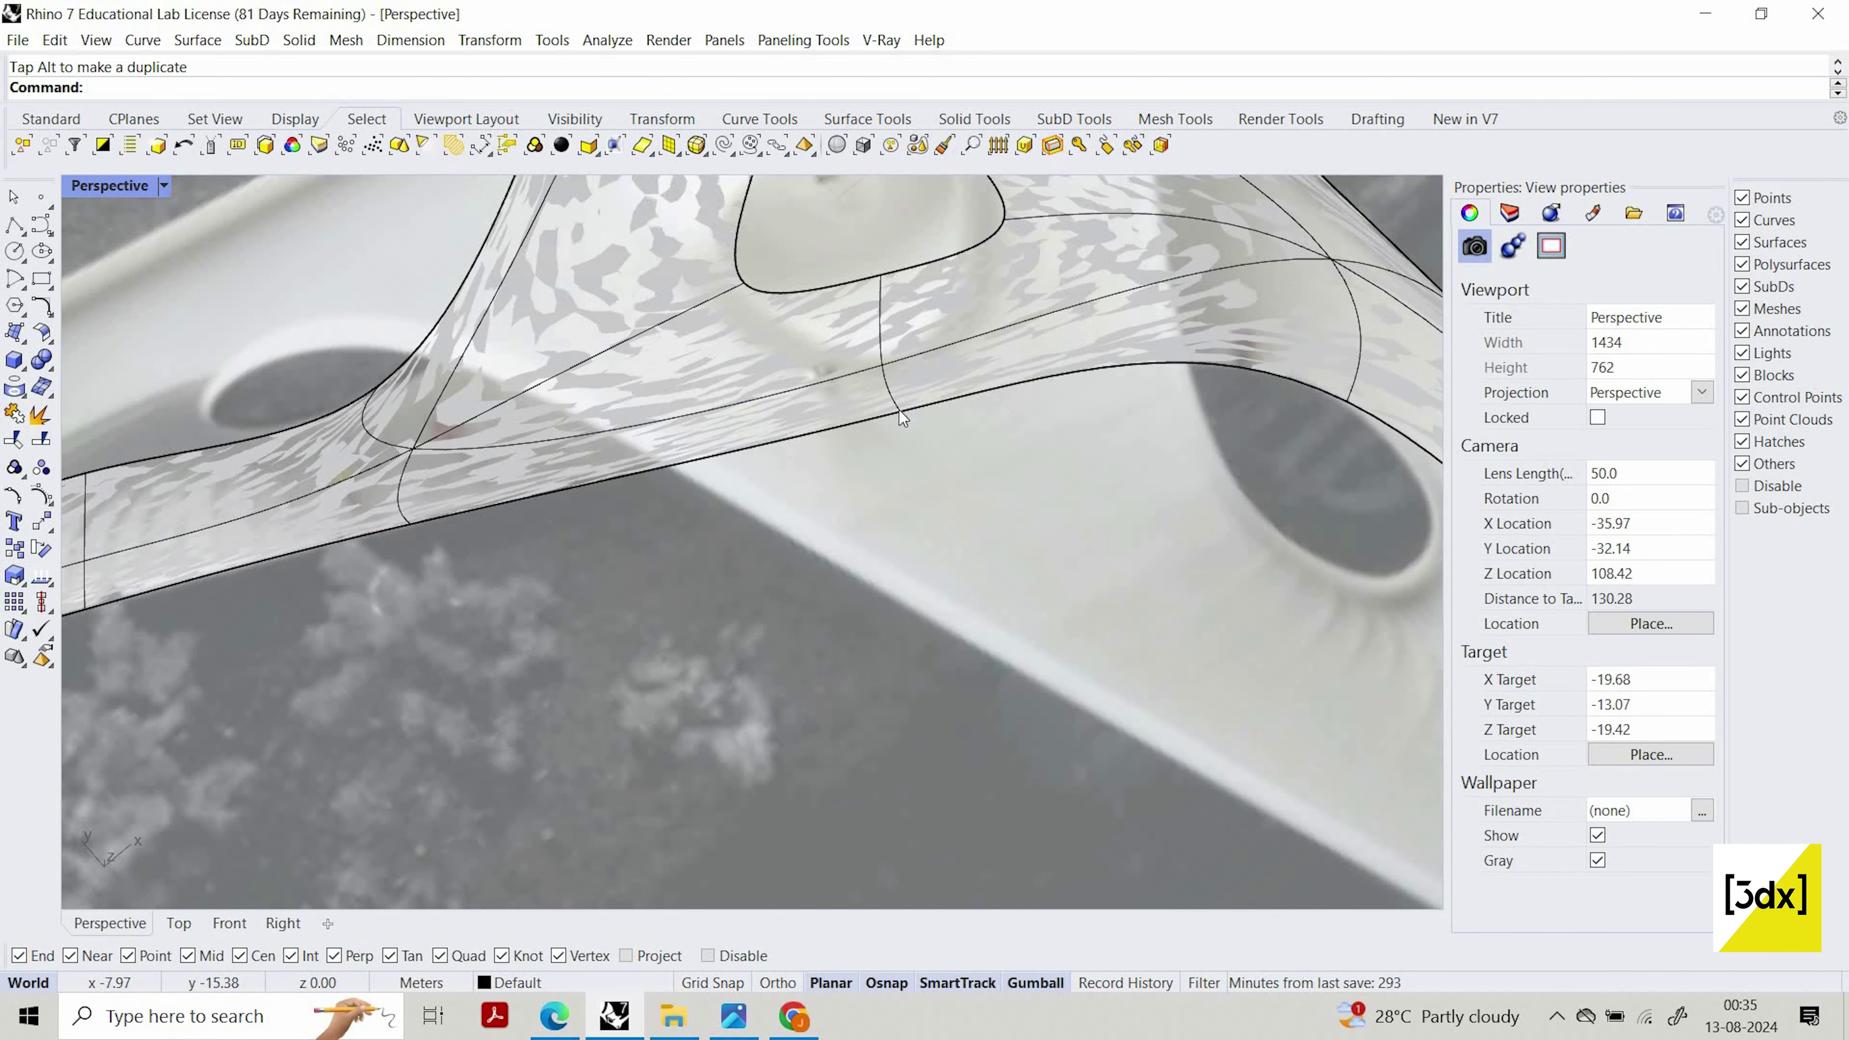
pyautogui.keyDown('ctrl'); pyautogui.keyDown('shift'); pyautogui.click(898, 410); pyautogui.keyUp('shift'); pyautogui.keyUp('ctrl')
pyautogui.moveTo(870, 378); pyautogui.dragTo(870, 377)
pyautogui.press('Escape')
pyautogui.scroll(-6, 703, 398)
pyautogui.scroll(3, 1228, 618)
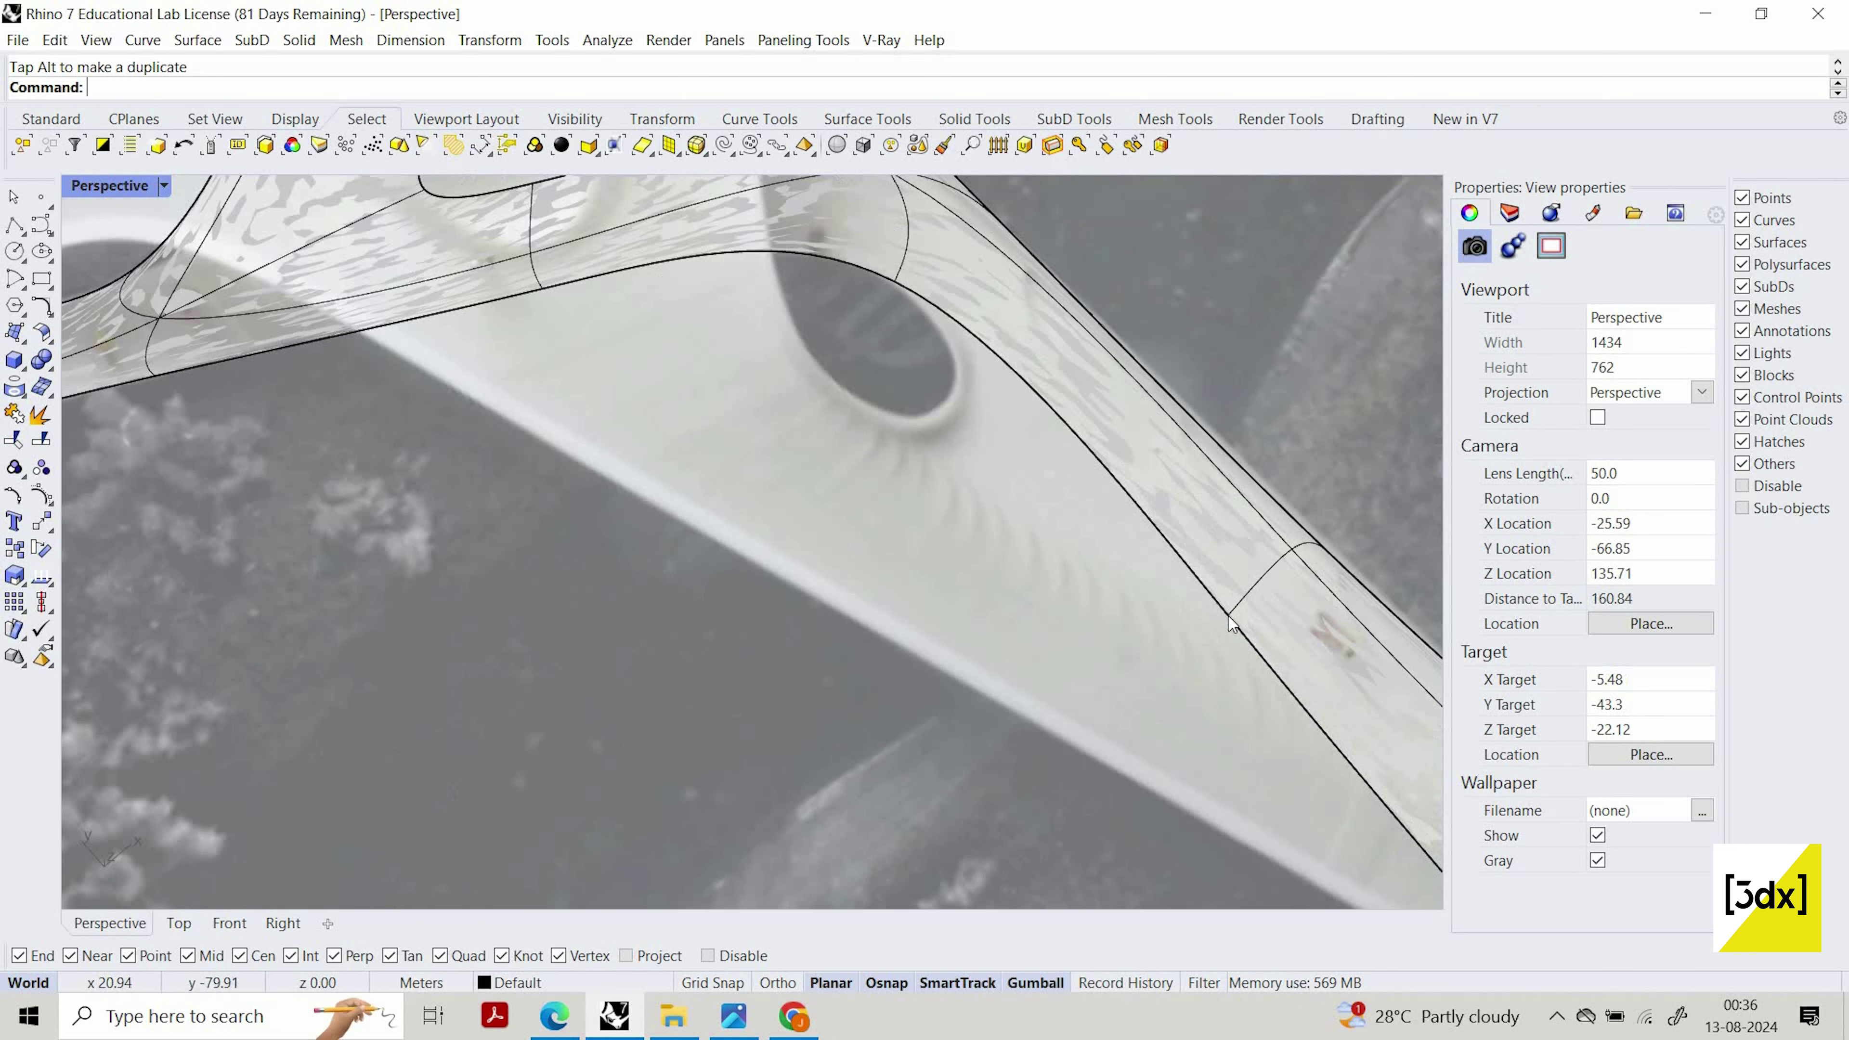
# Move the lower edge vertex midway along the mirrored lower-right arm outward to widen the arm
pyautogui.click(1229, 614)
pyautogui.press('Escape')
pyautogui.scroll(2, 1229, 619)
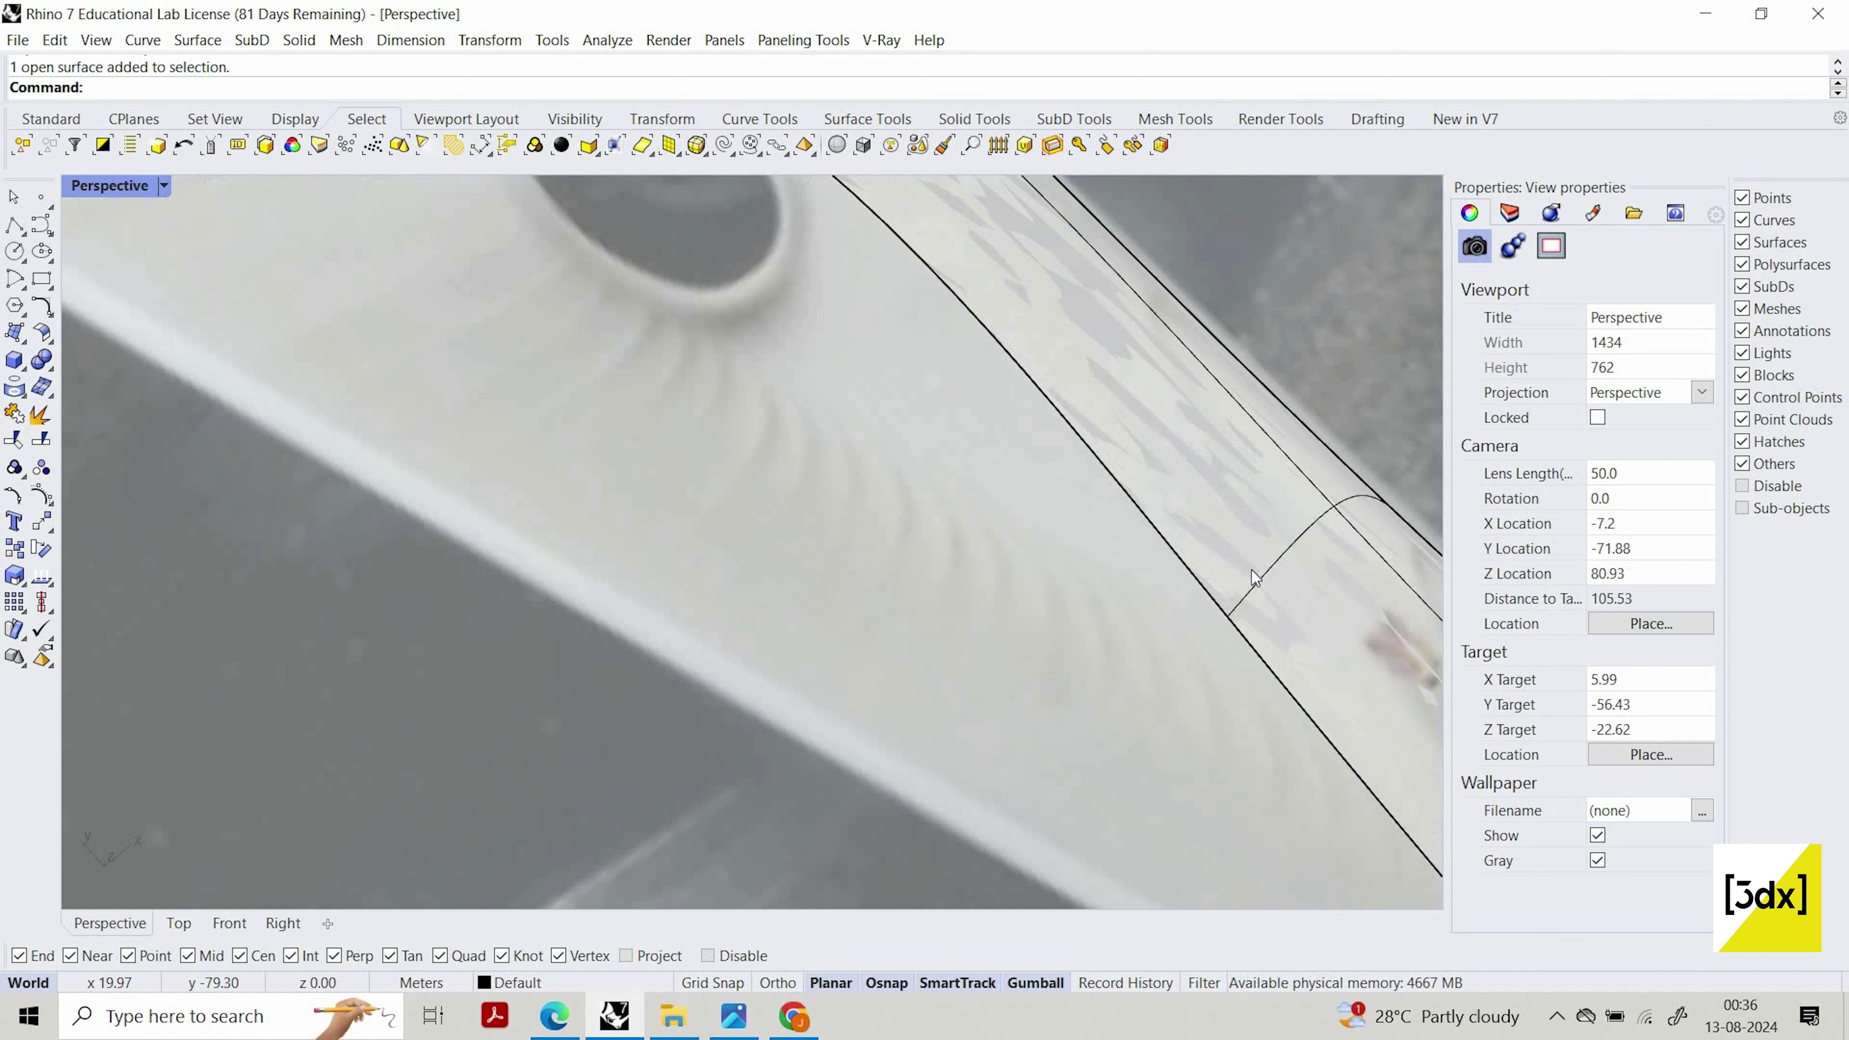
pyautogui.keyDown('ctrl'); pyautogui.keyDown('shift'); pyautogui.click(1227, 618); pyautogui.keyUp('shift'); pyautogui.keyUp('ctrl')
pyautogui.moveTo(1227, 617); pyautogui.dragTo(1230, 604)
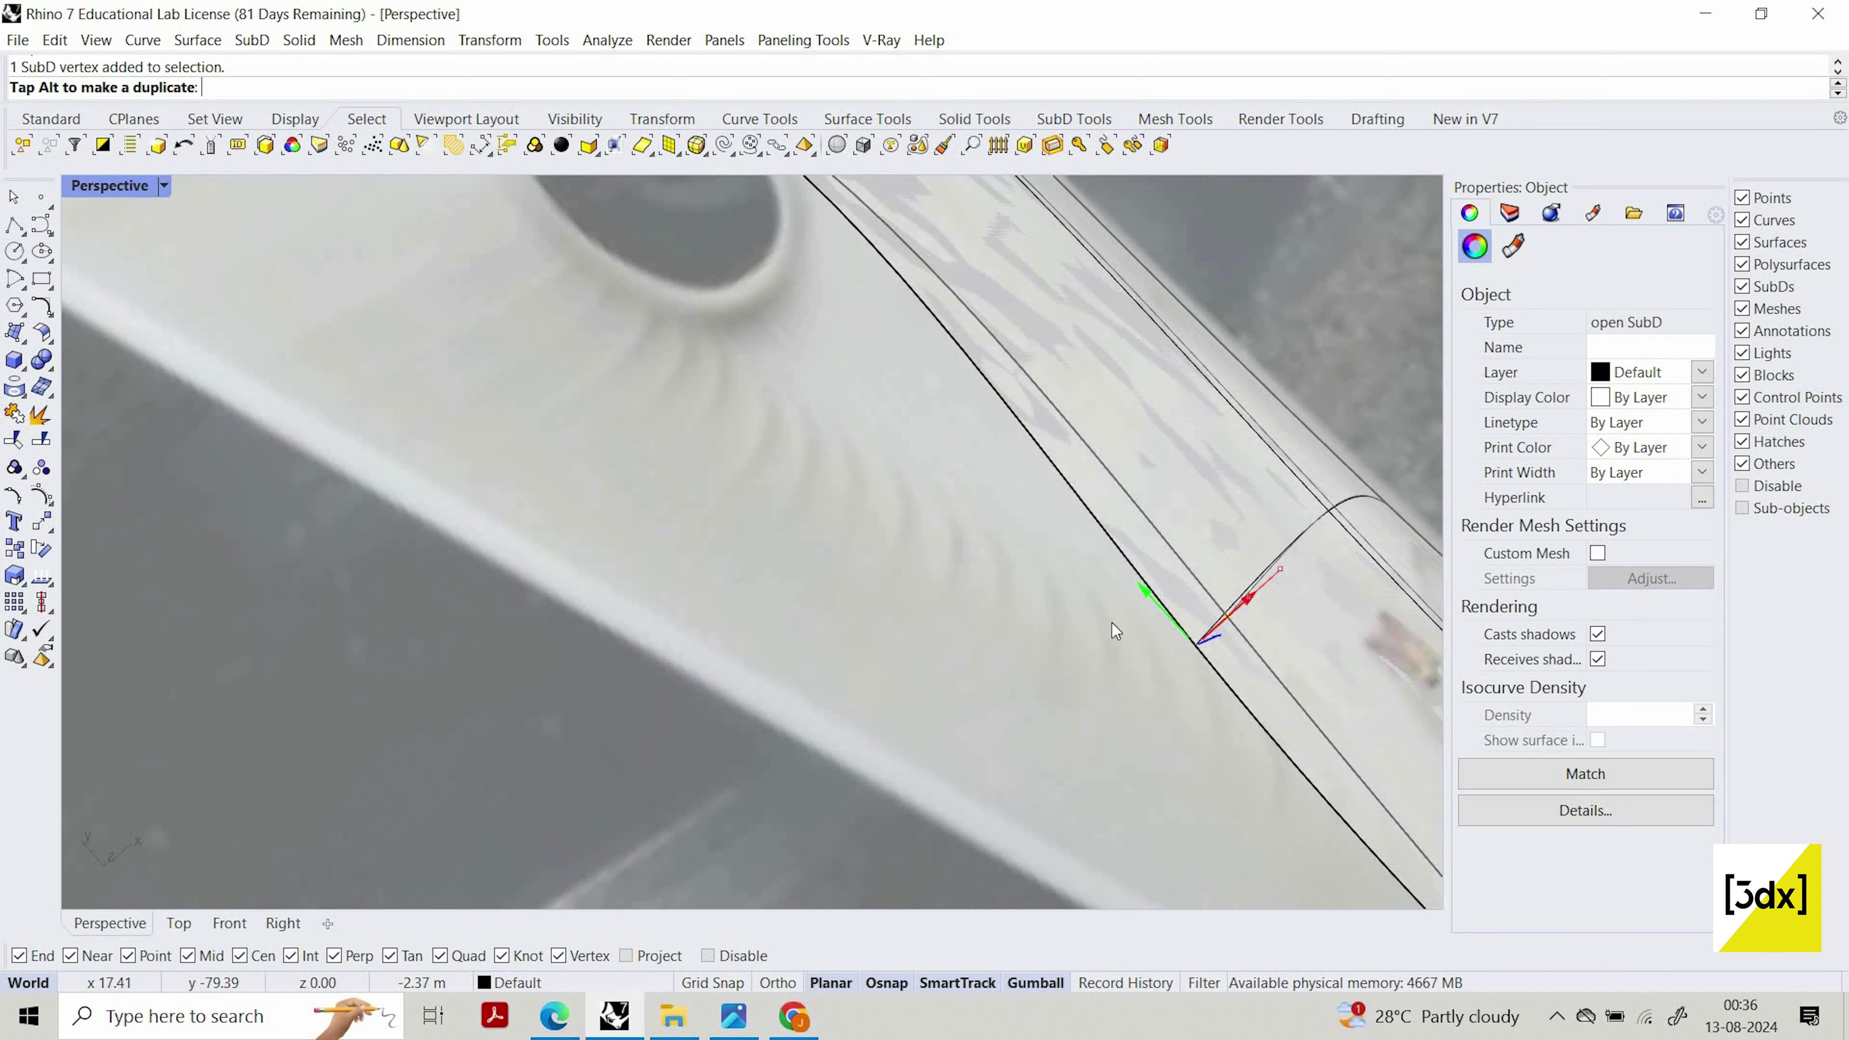
pyautogui.scroll(-4, 918, 543)
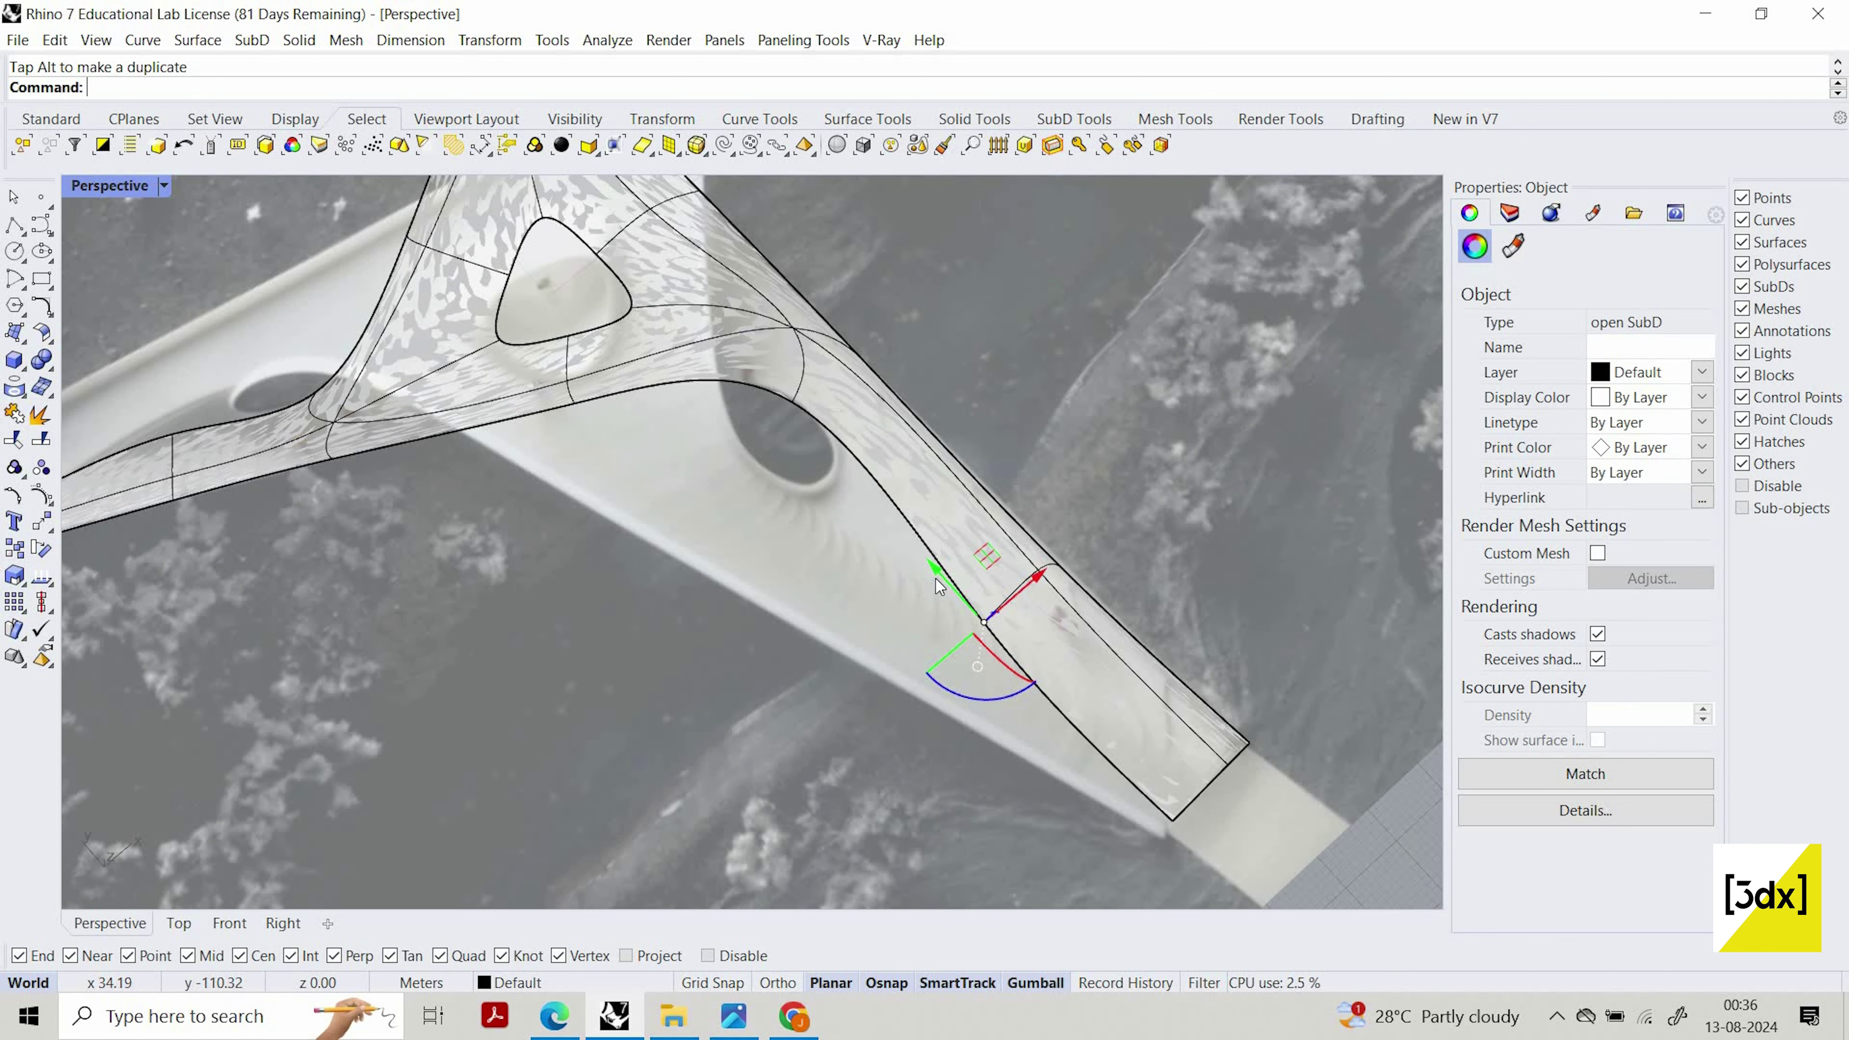
pyautogui.scroll(3, 946, 582)
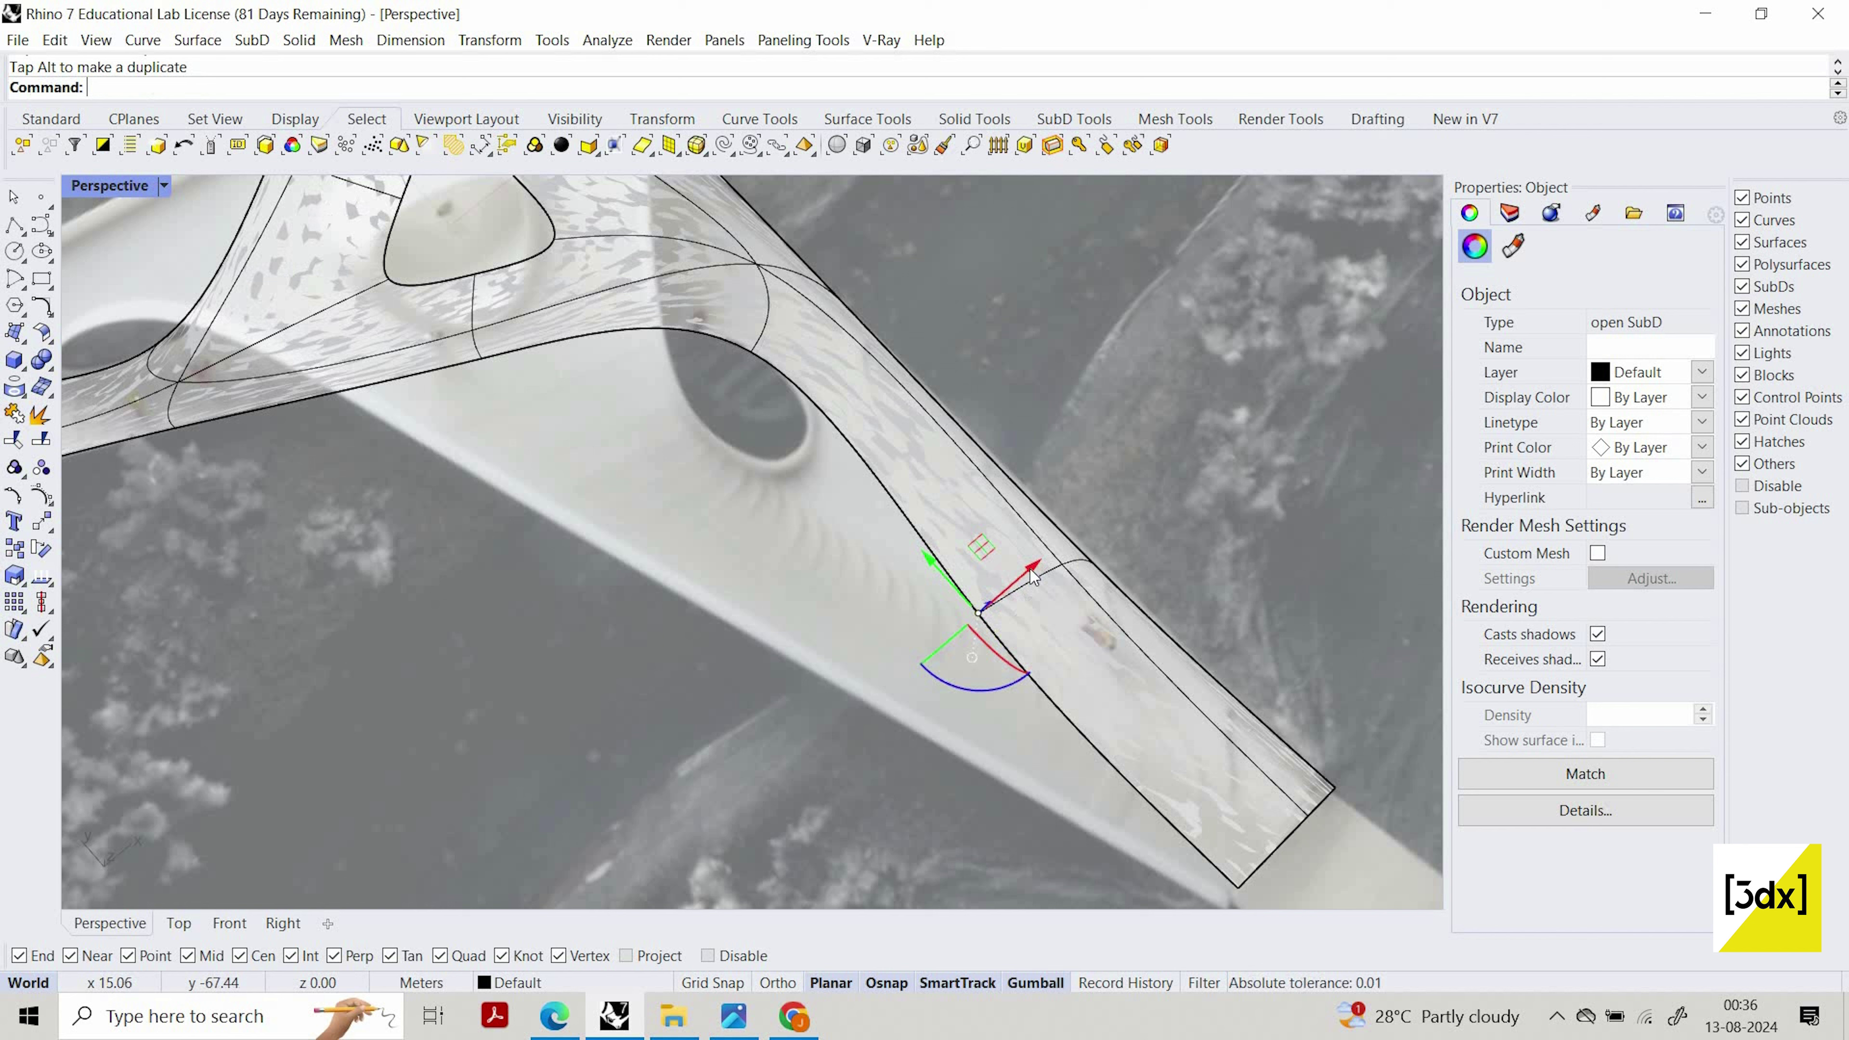
pyautogui.moveTo(1034, 575); pyautogui.dragTo(816, 355)
pyautogui.press('Escape')
# Move the interior vertex midway along the mirrored lower-right arm toward the arm's centerline
pyautogui.scroll(7, 1059, 580)
pyautogui.keyDown('ctrl'); pyautogui.keyDown('shift'); pyautogui.click(1092, 562); pyautogui.keyUp('shift'); pyautogui.keyUp('ctrl')
pyautogui.scroll(-8, 816, 355)
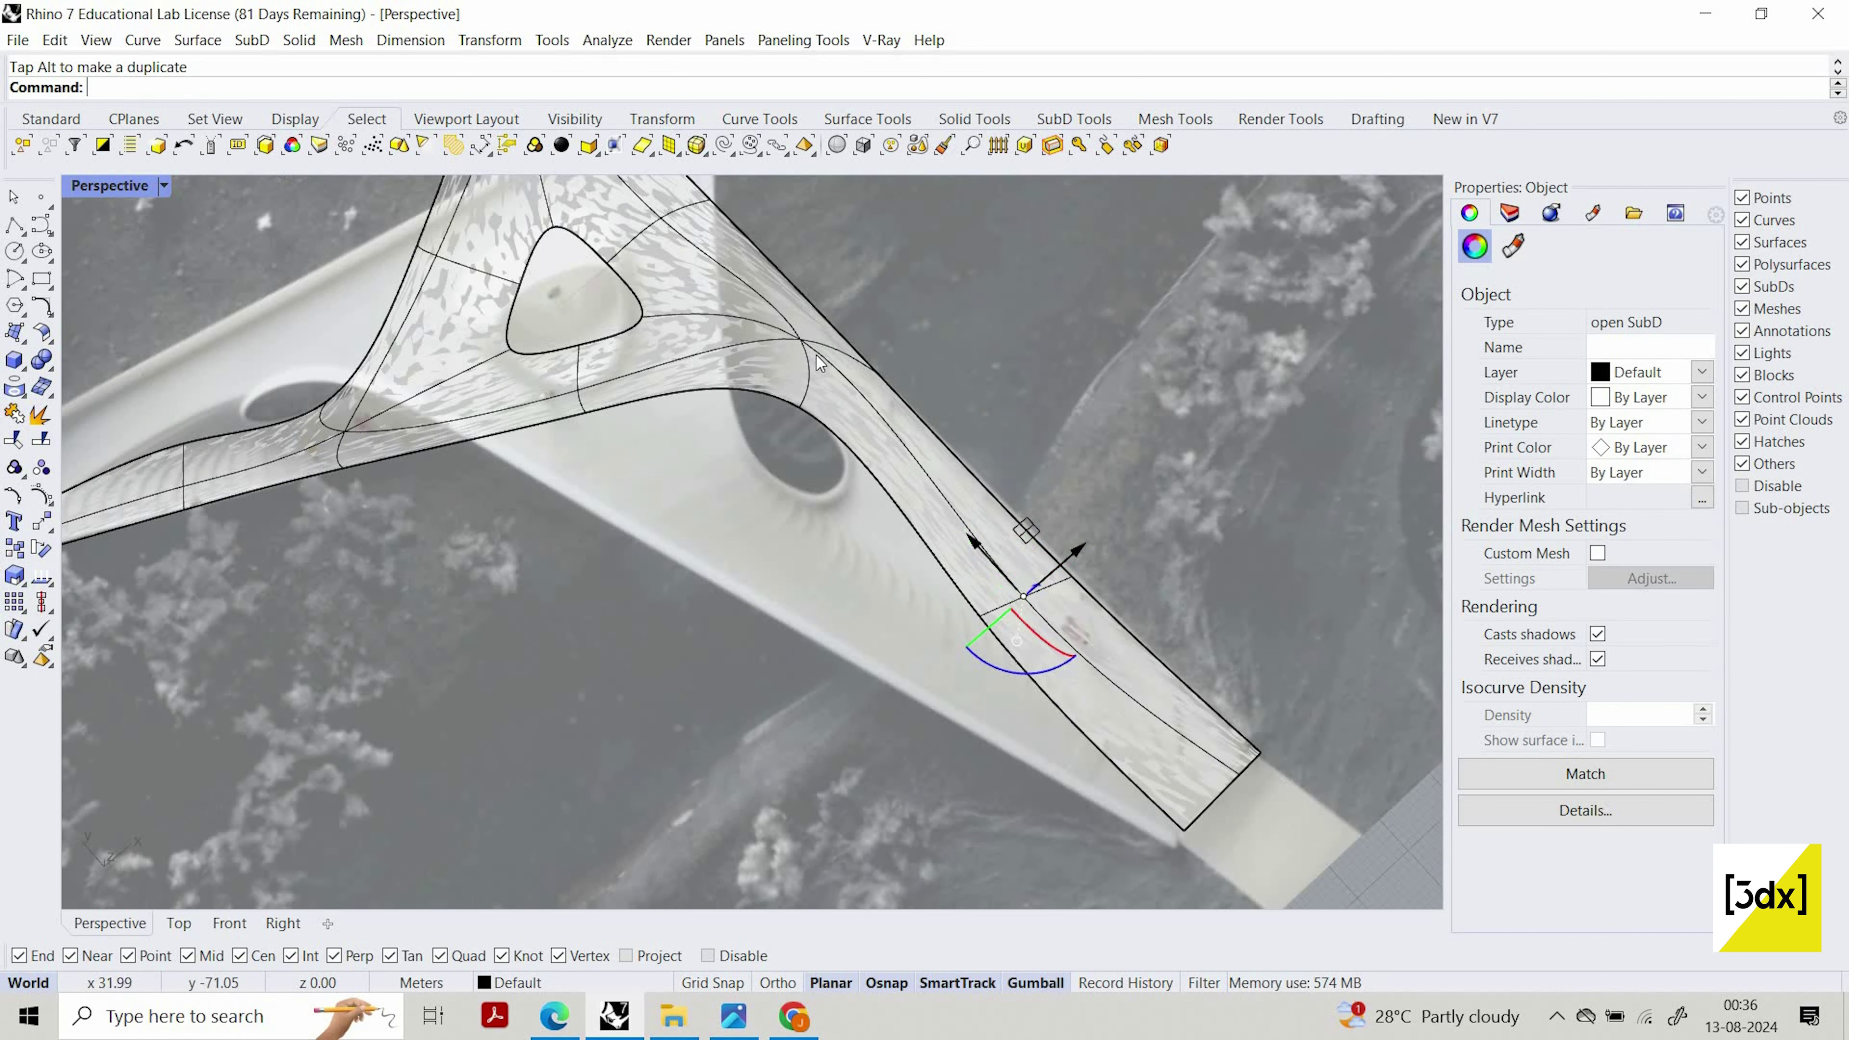
pyautogui.press('Escape')
pyautogui.scroll(9, 870, 452)
pyautogui.scroll(-3, 1218, 845)
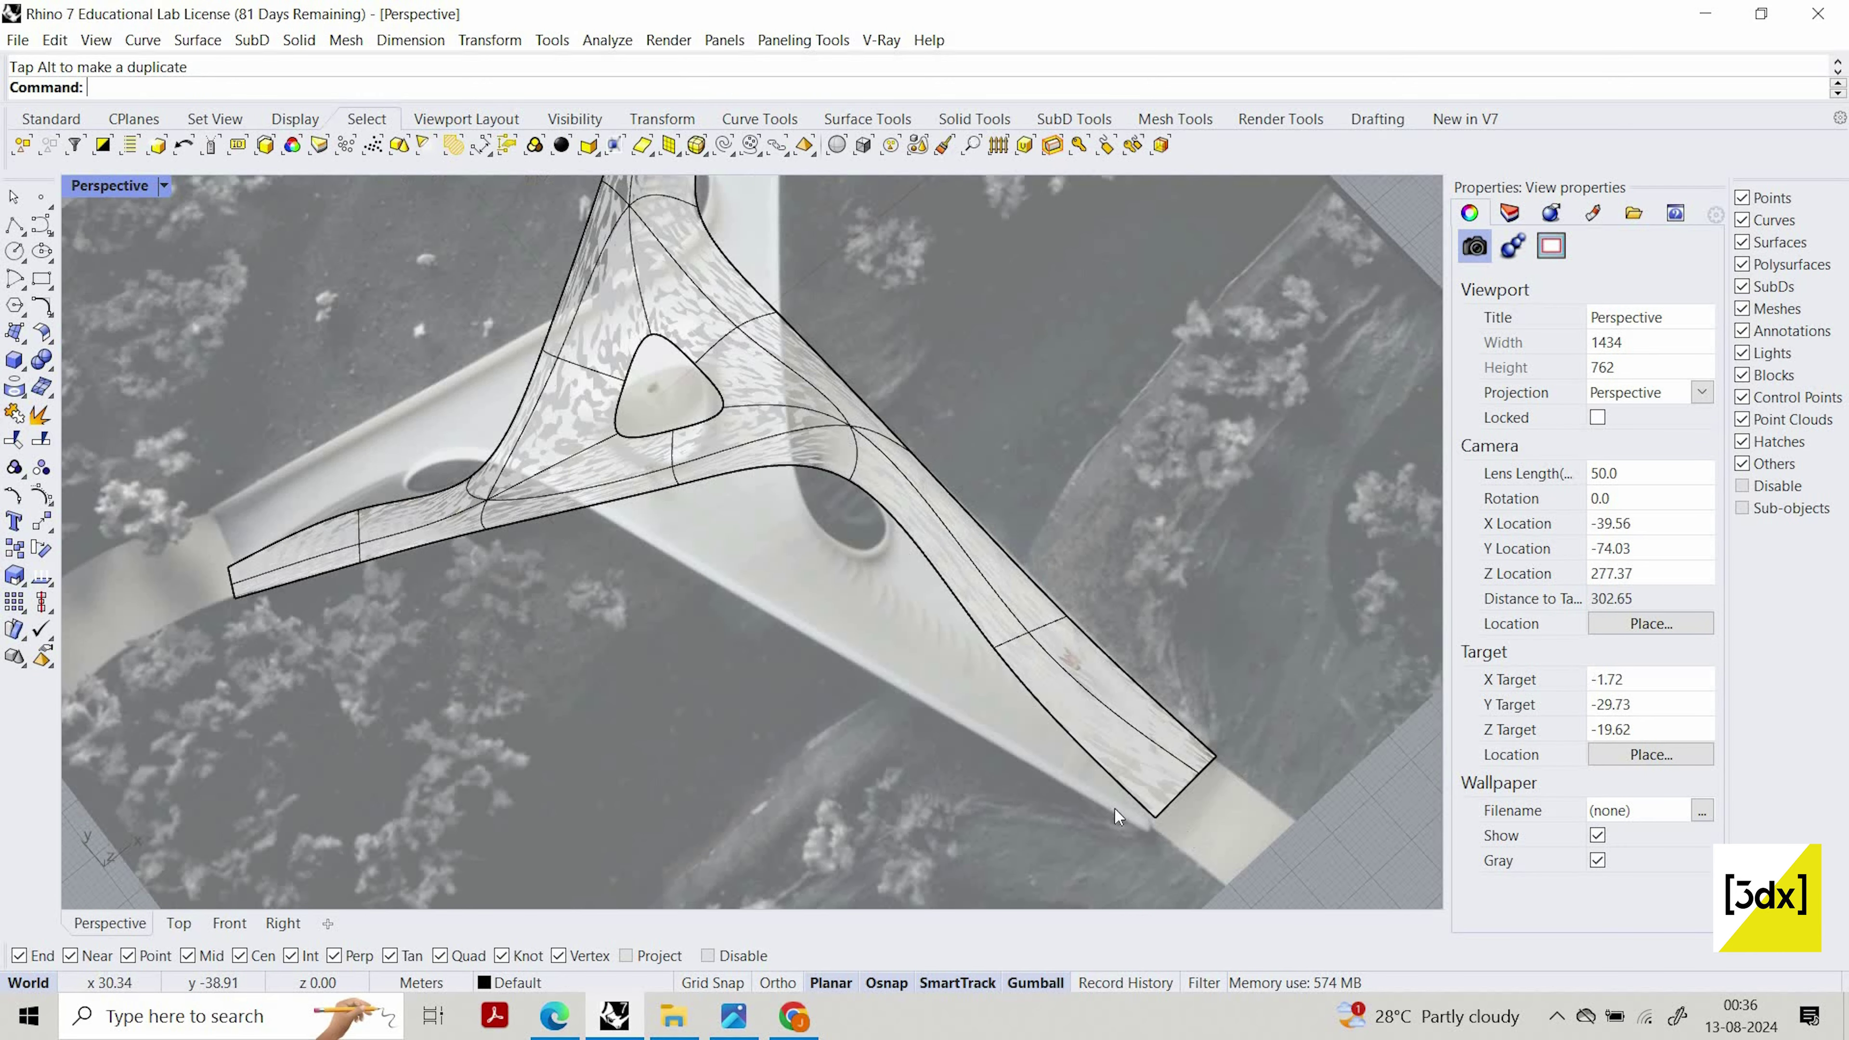
# Move the lower corner vertex of the mirrored lower-right arm's tip inward to narrow the tip
pyautogui.scroll(5, 1049, 755)
pyautogui.keyDown('ctrl'); pyautogui.keyDown('shift'); pyautogui.click(1030, 752); pyautogui.keyUp('shift'); pyautogui.keyUp('ctrl')
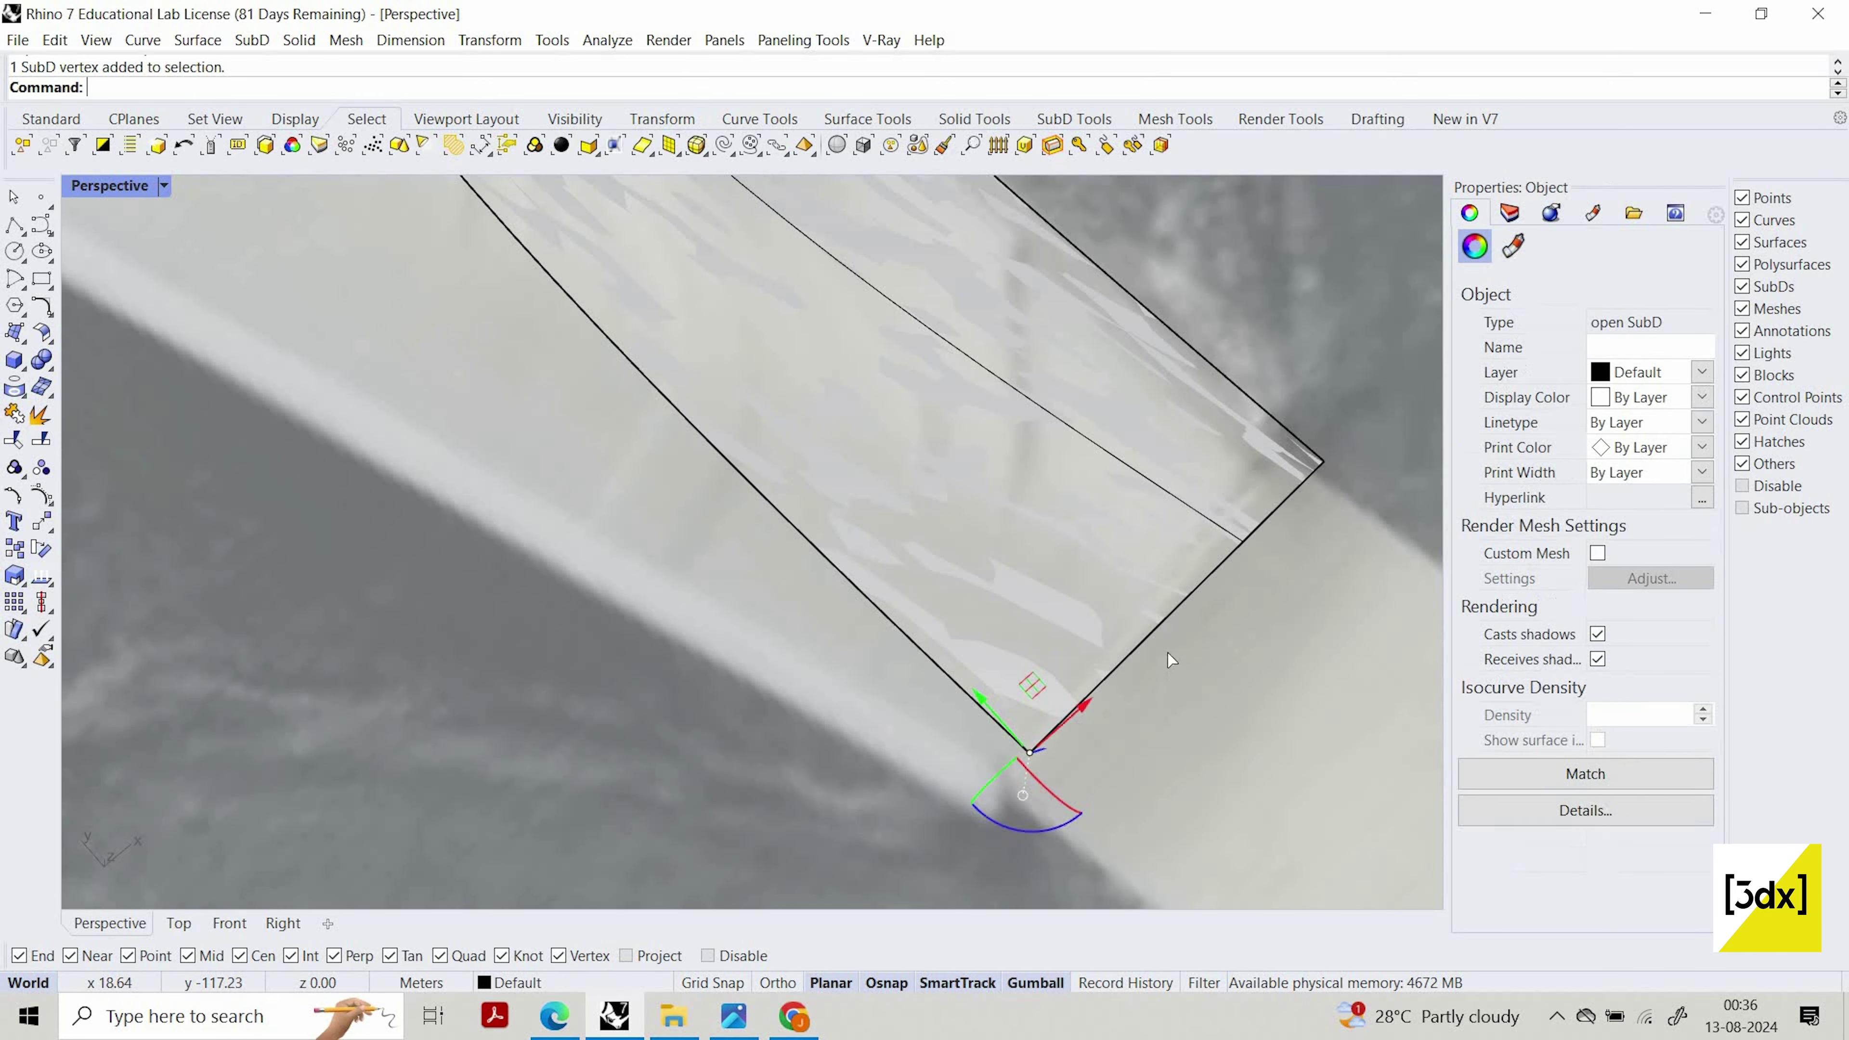
pyautogui.moveTo(1086, 703); pyautogui.dragTo(1182, 618)
pyautogui.scroll(-2, 1192, 633)
pyautogui.press('Escape')
pyautogui.scroll(-2, 1032, 503)
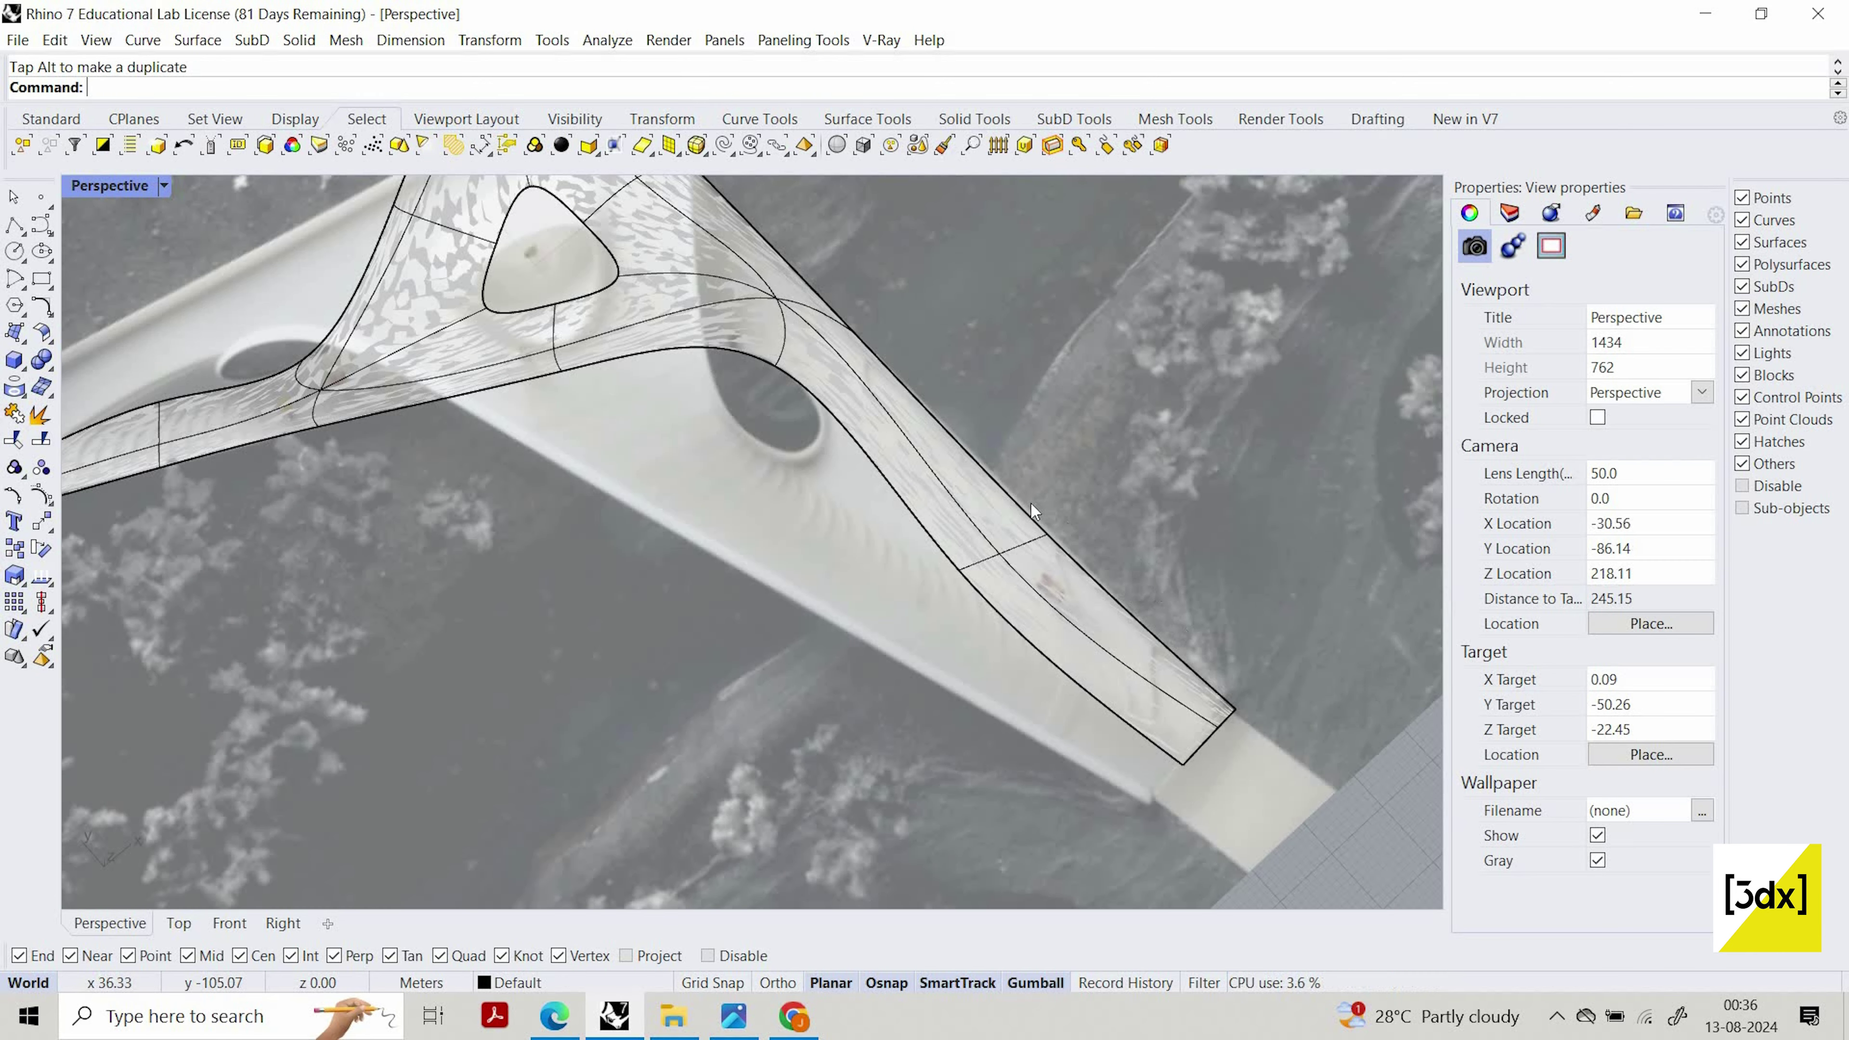
# Fine-tune the upper edge vertex midway along the mirrored lower-right arm against the reference edge
pyautogui.scroll(4, 1057, 559)
pyautogui.keyDown('ctrl'); pyautogui.keyDown('shift'); pyautogui.click(1075, 555); pyautogui.keyUp('shift'); pyautogui.keyUp('ctrl')
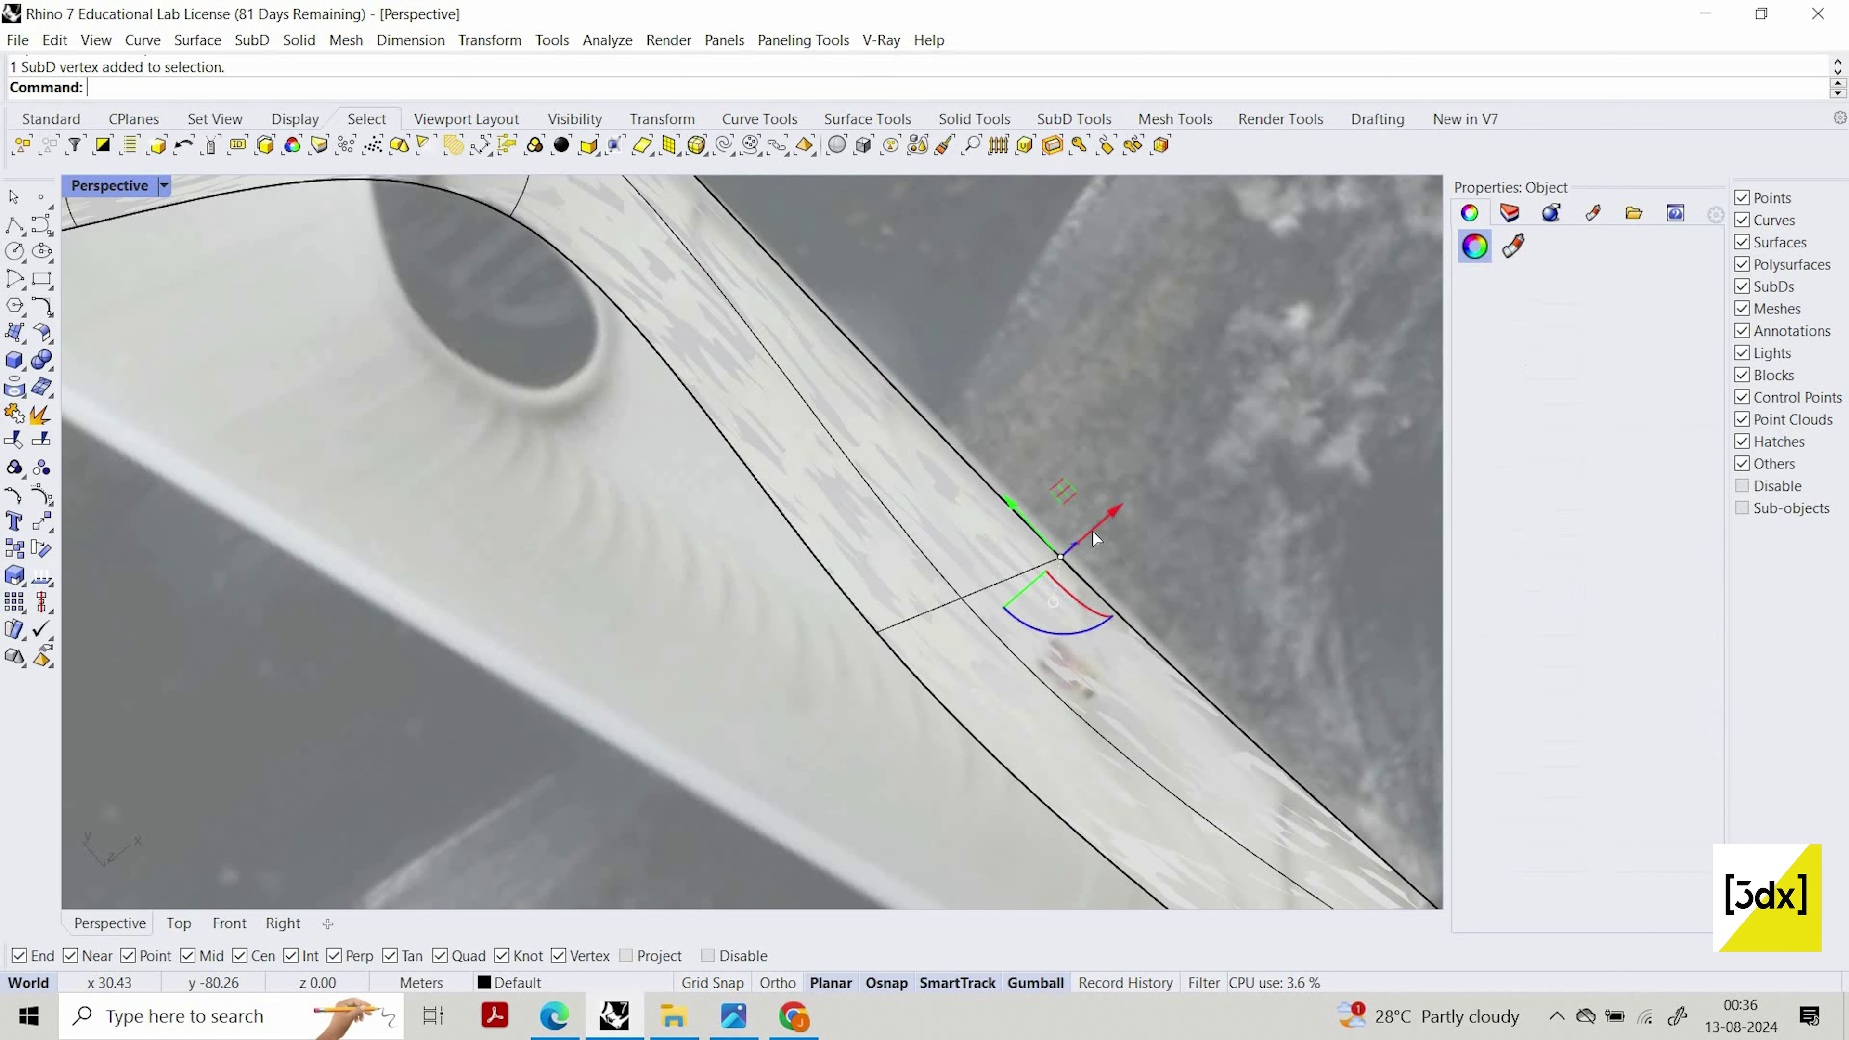
pyautogui.scroll(-10, 1065, 547)
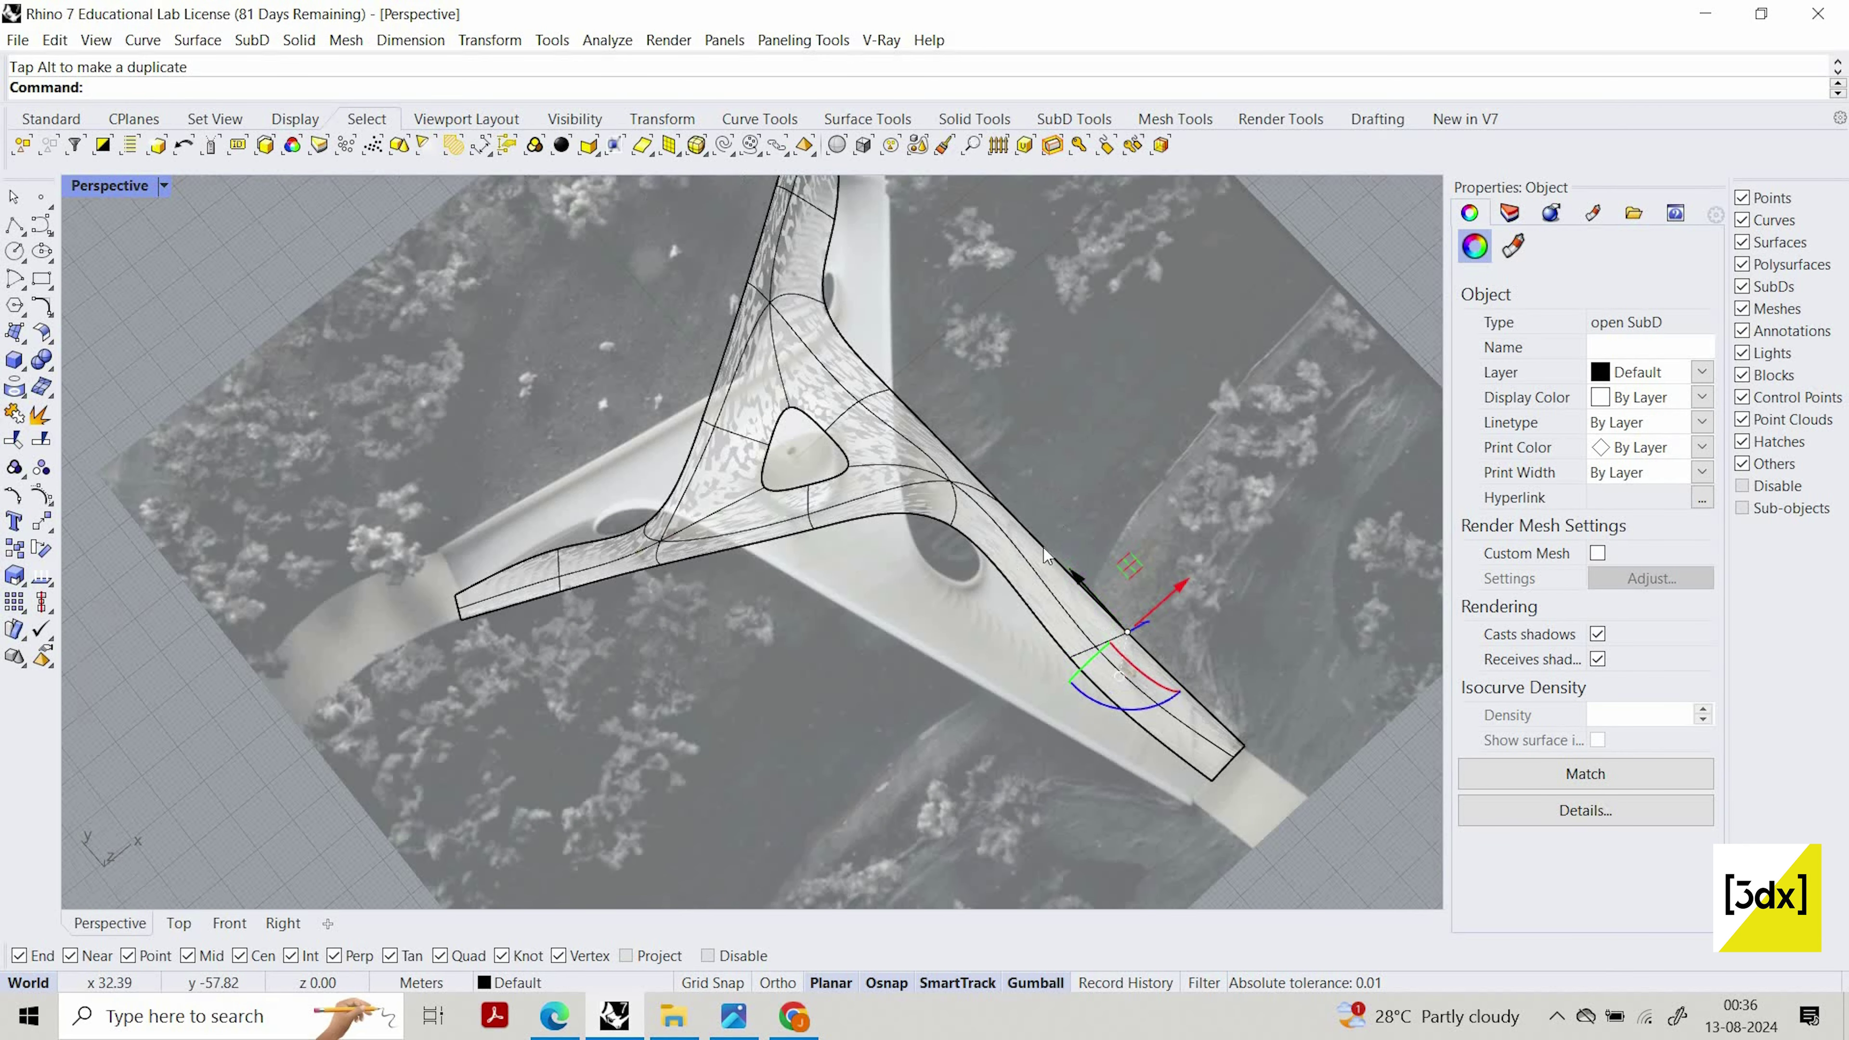
pyautogui.scroll(-4, 862, 355)
pyautogui.press('Escape')
# Move the interior vertex on the left of the triangular opening toward the opening to even out the deck
pyautogui.scroll(7, 885, 401)
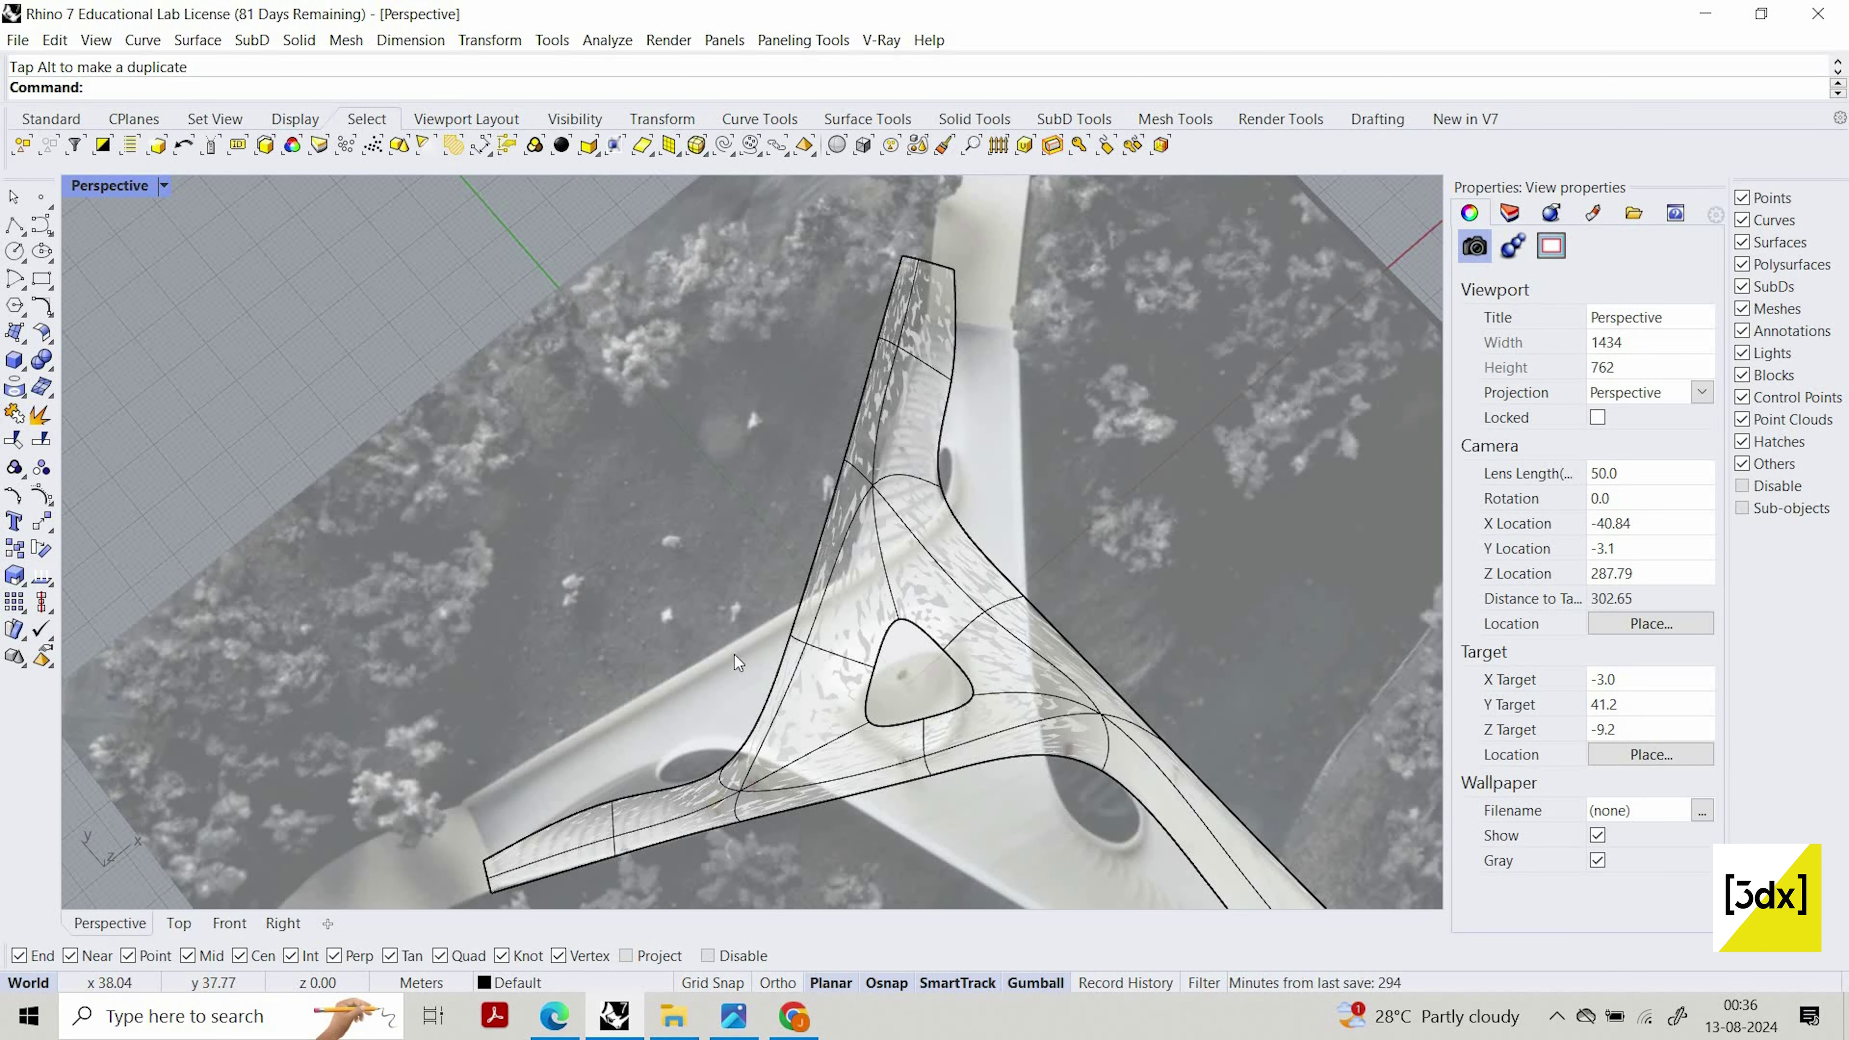
pyautogui.scroll(-4, 928, 422)
pyautogui.scroll(6, 730, 661)
pyautogui.scroll(-2, 906, 619)
pyautogui.scroll(4, 964, 579)
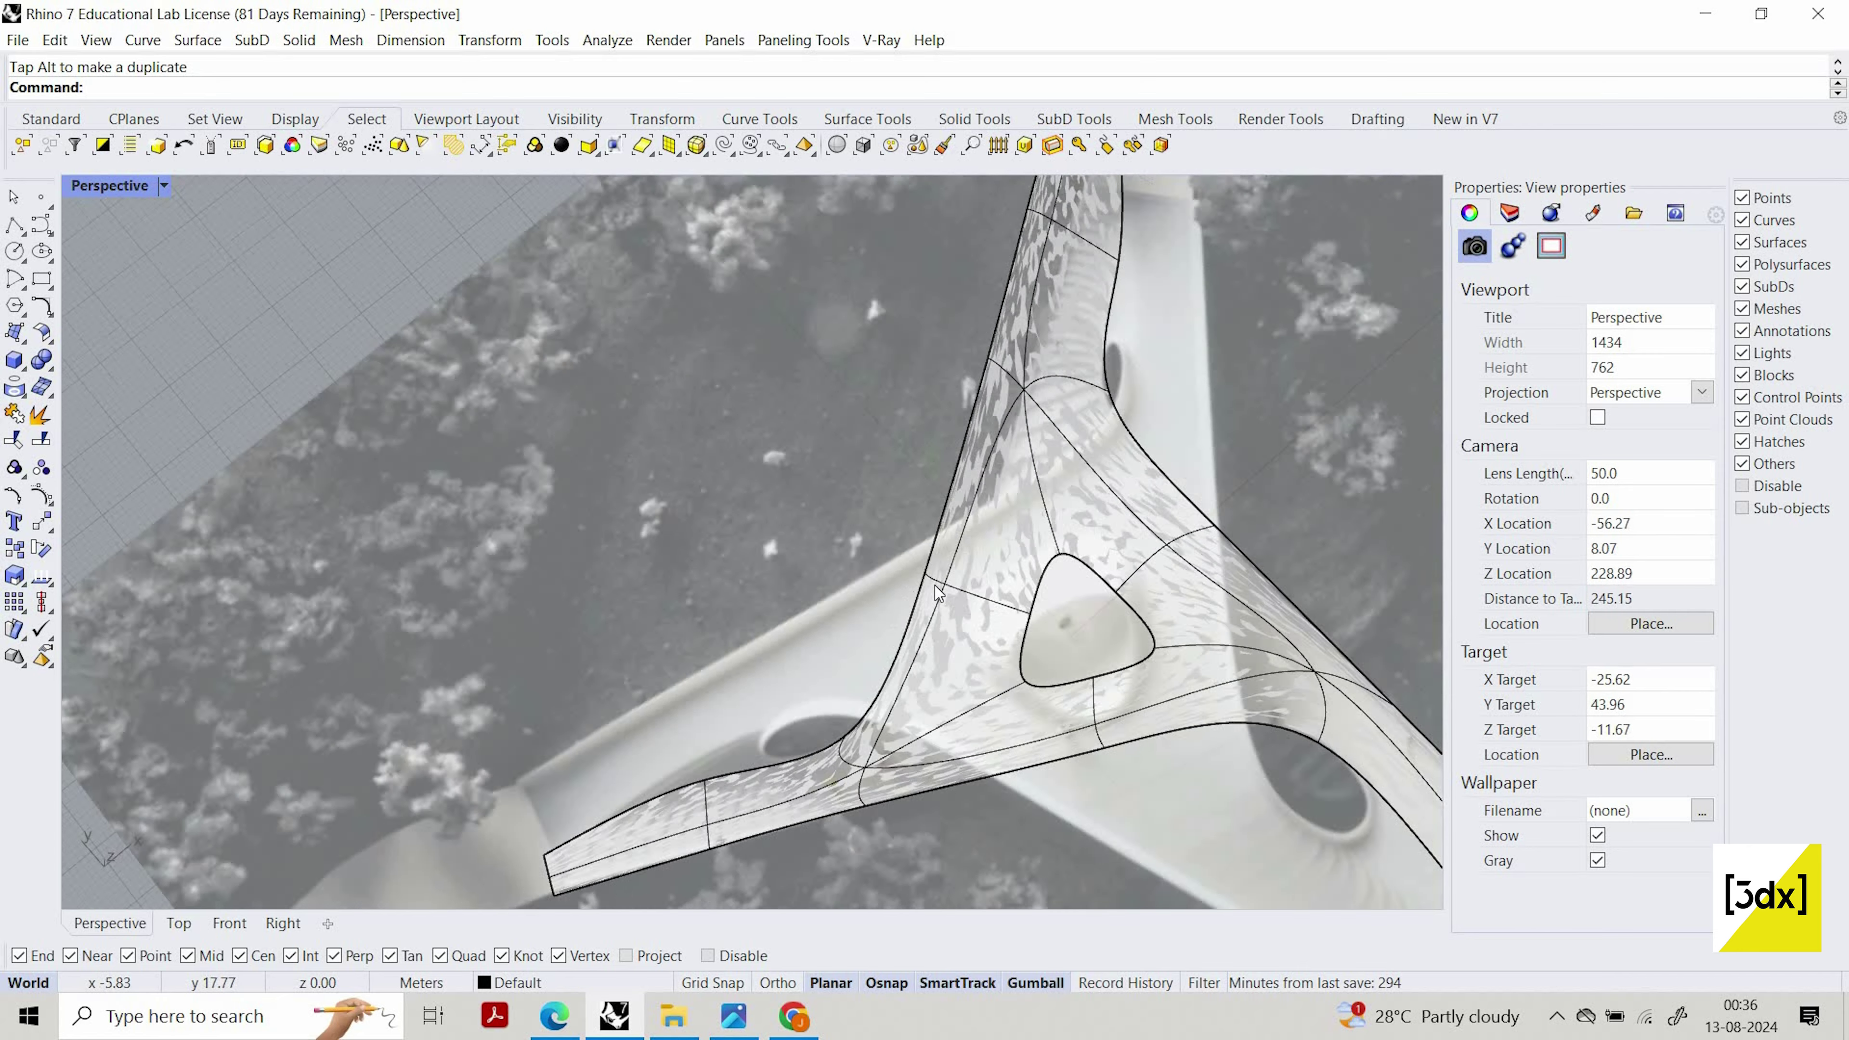
pyautogui.click(946, 588)
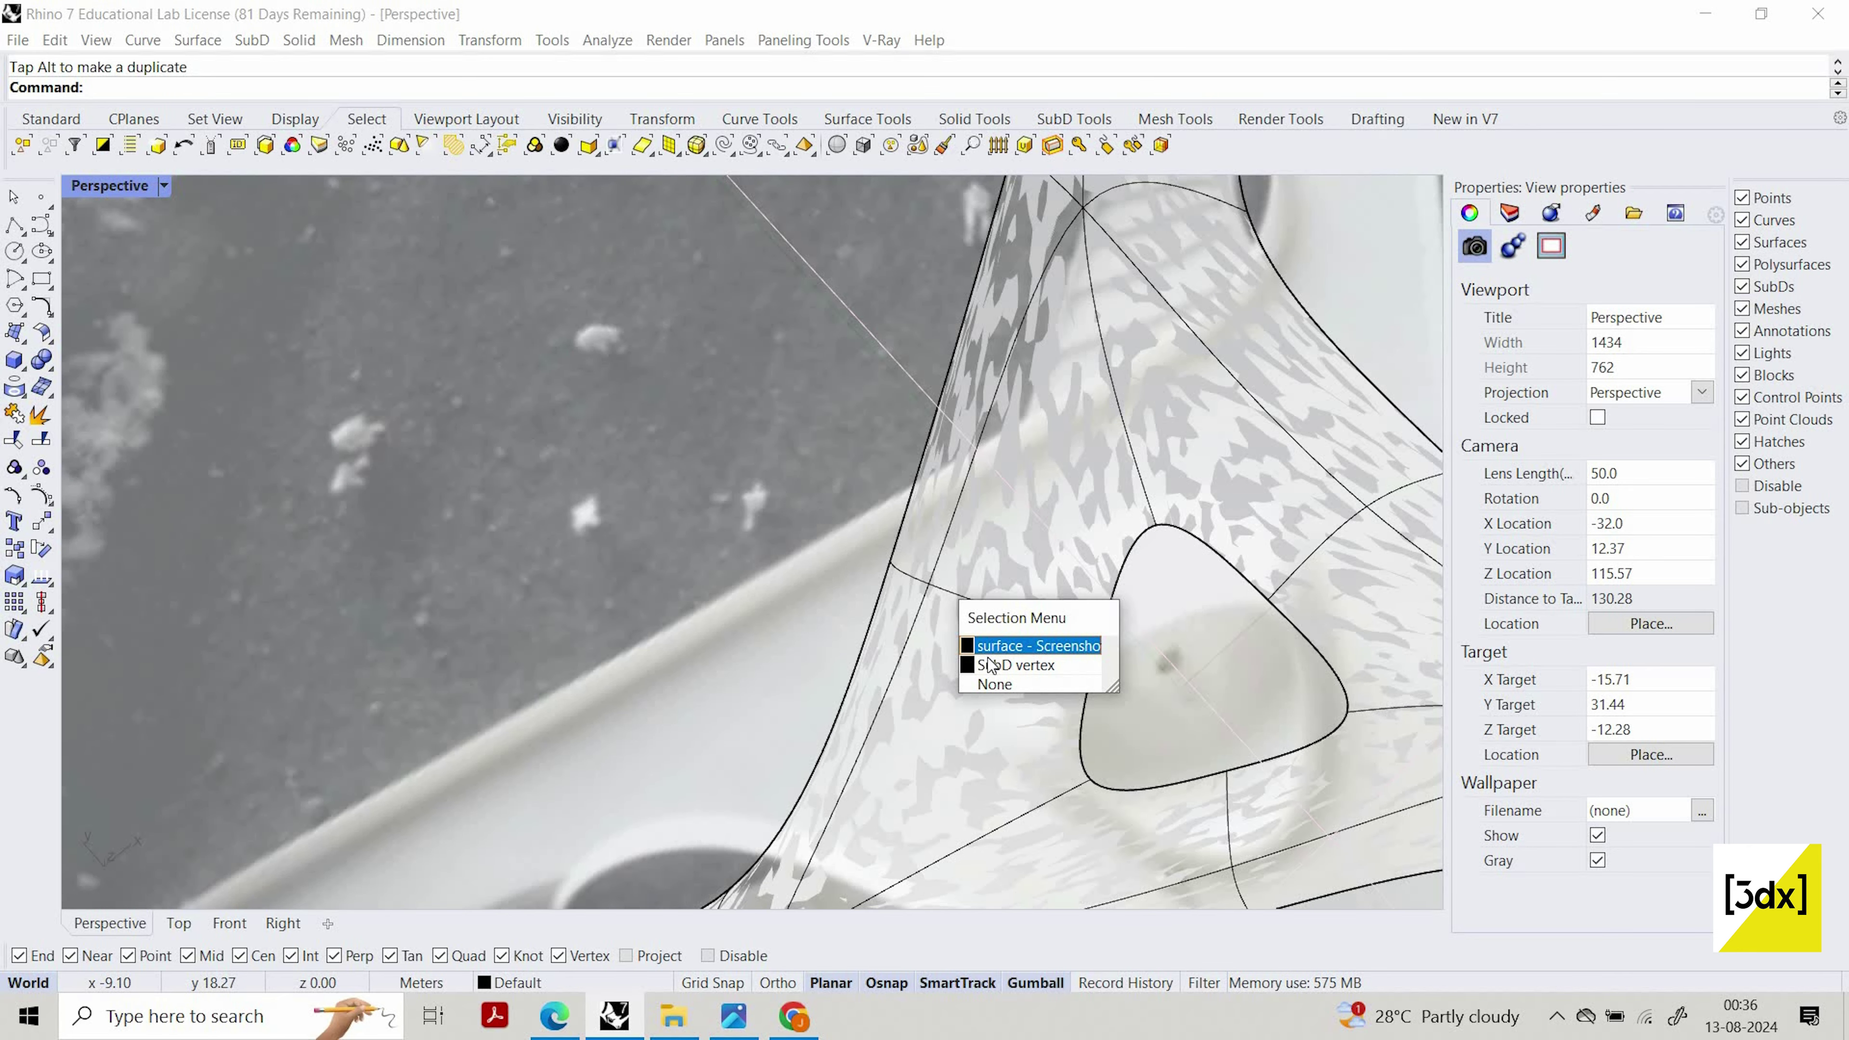
pyautogui.click(990, 664)
pyautogui.moveTo(934, 531); pyautogui.dragTo(1052, 437)
pyautogui.scroll(-8, 903, 619)
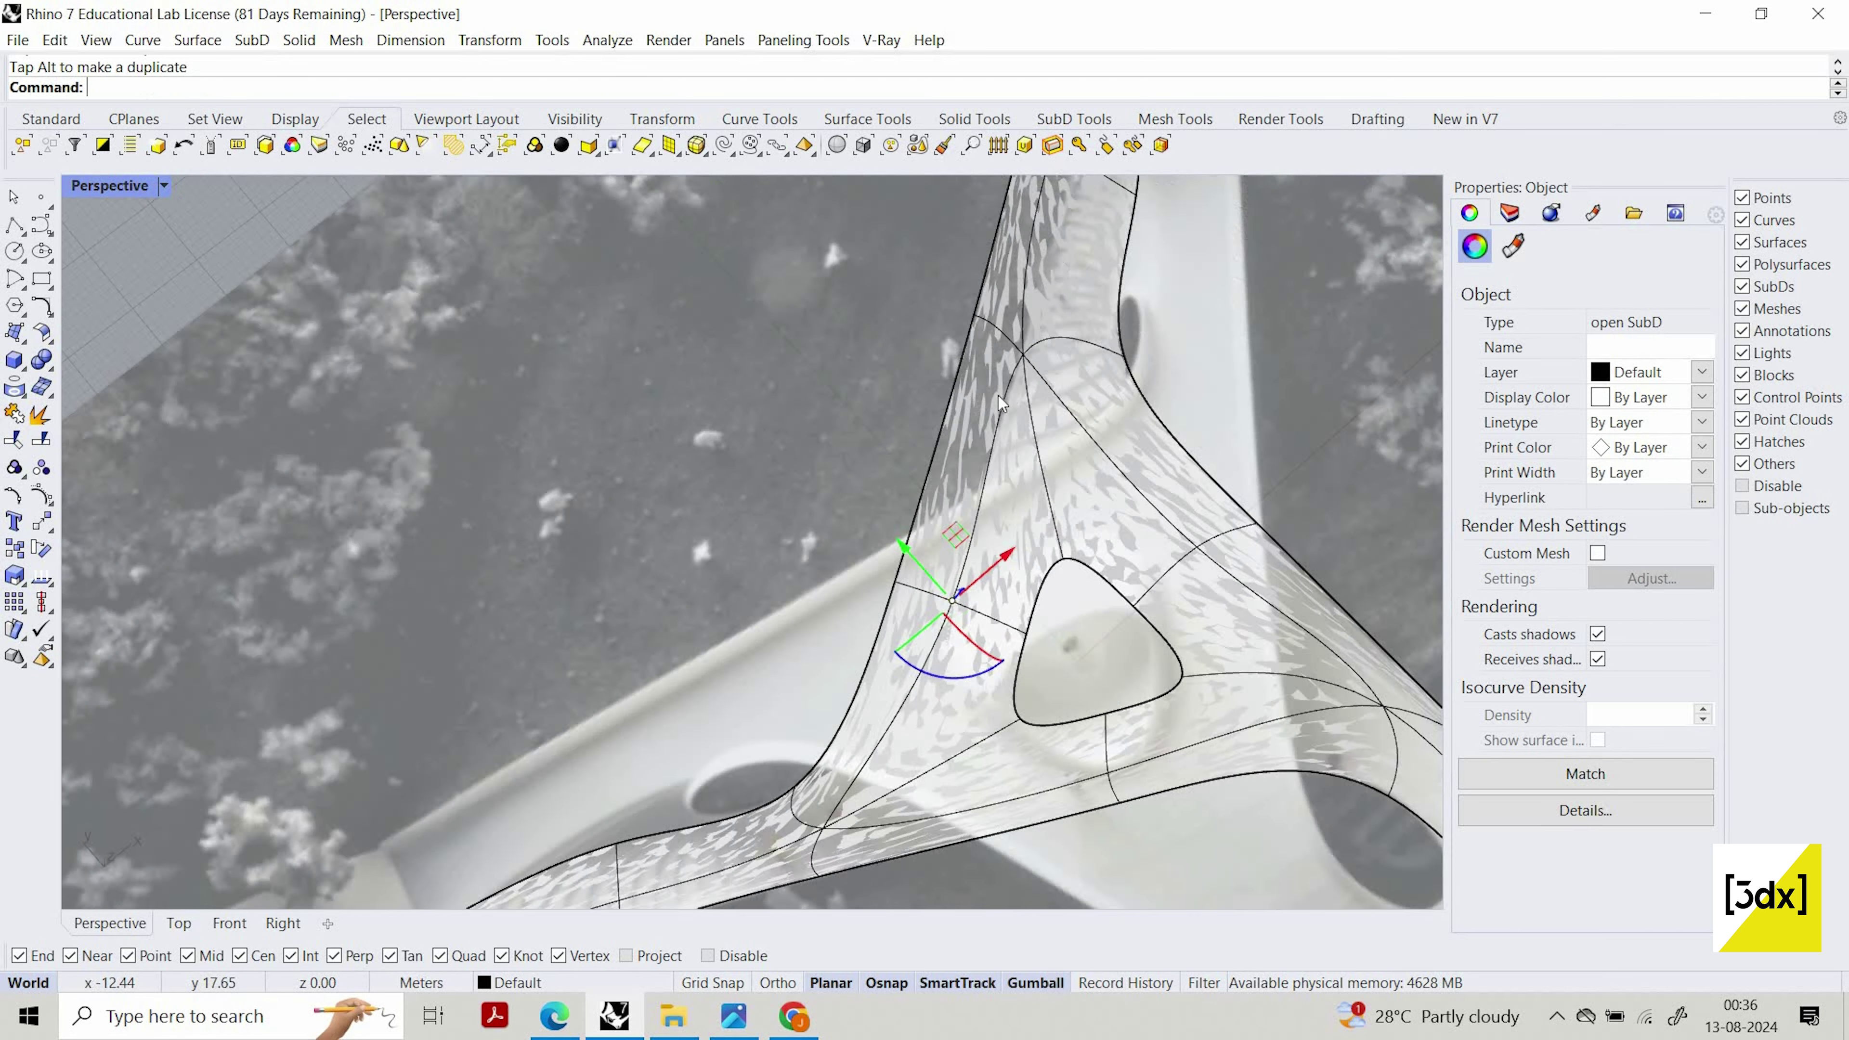
# Move the right edge vertex midway along the mirrored upper arm slightly outward and back toward the deck
pyautogui.click(1034, 213)
pyautogui.scroll(8, 1037, 217)
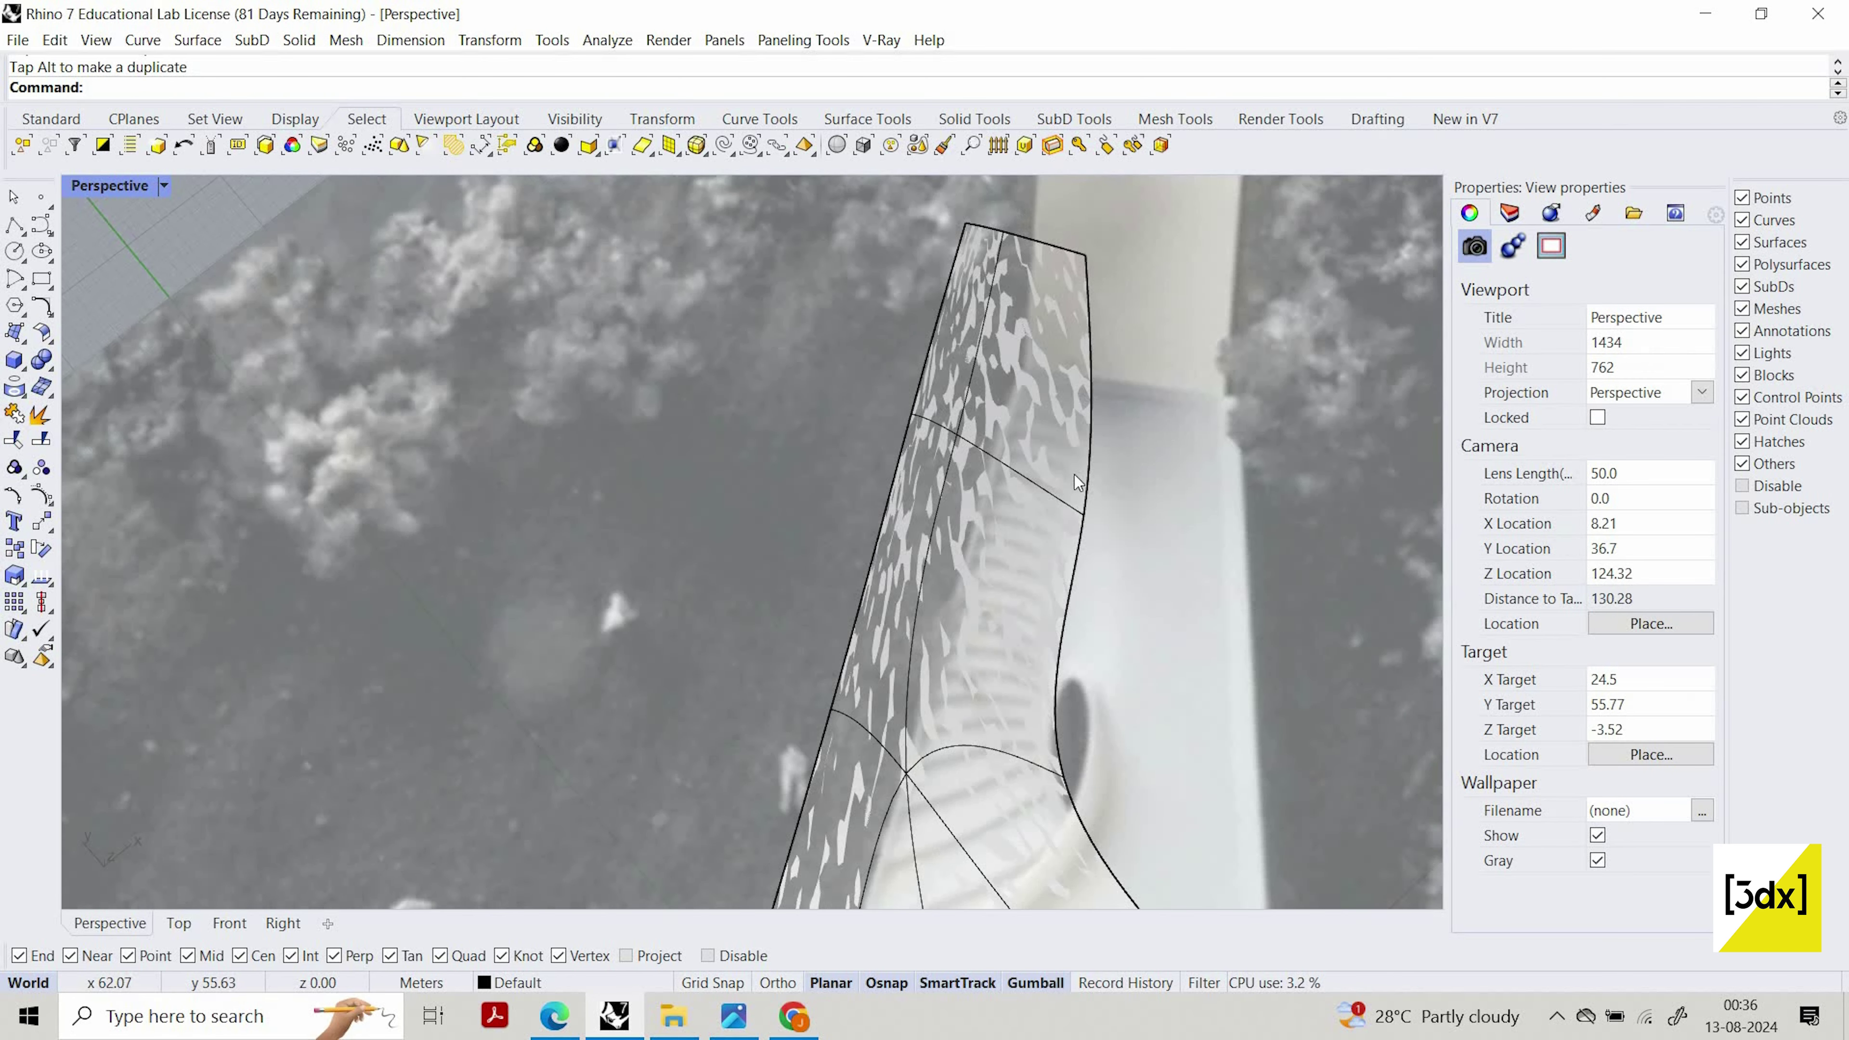
pyautogui.keyDown('ctrl'); pyautogui.keyDown('shift'); pyautogui.click(1085, 513); pyautogui.keyUp('shift'); pyautogui.keyUp('ctrl')
pyautogui.moveTo(1074, 501); pyautogui.dragTo(1011, 641)
# Move the right edge vertex at the root of the mirrored upper arm to the inner rim of the oval opening
pyautogui.moveTo(1010, 641); pyautogui.dragTo(1006, 608, button='right')
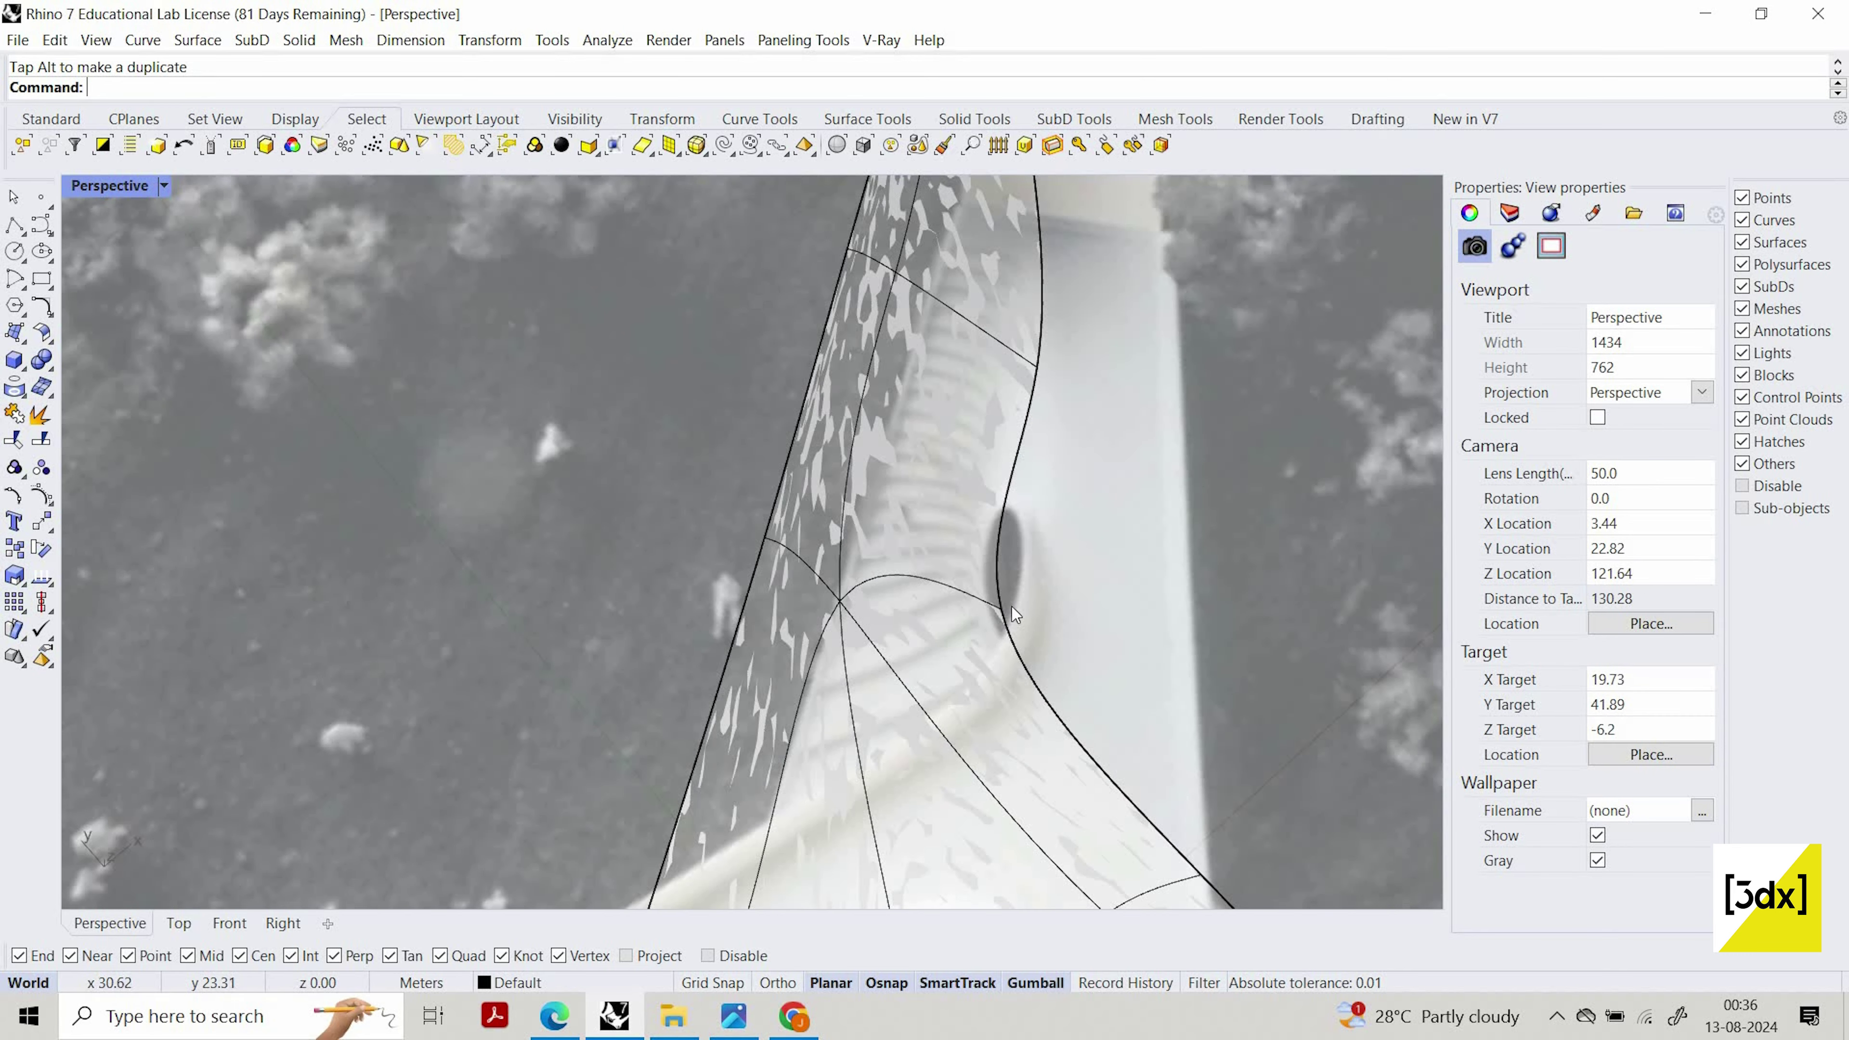
pyautogui.moveTo(1021, 585); pyautogui.dragTo(1013, 593)
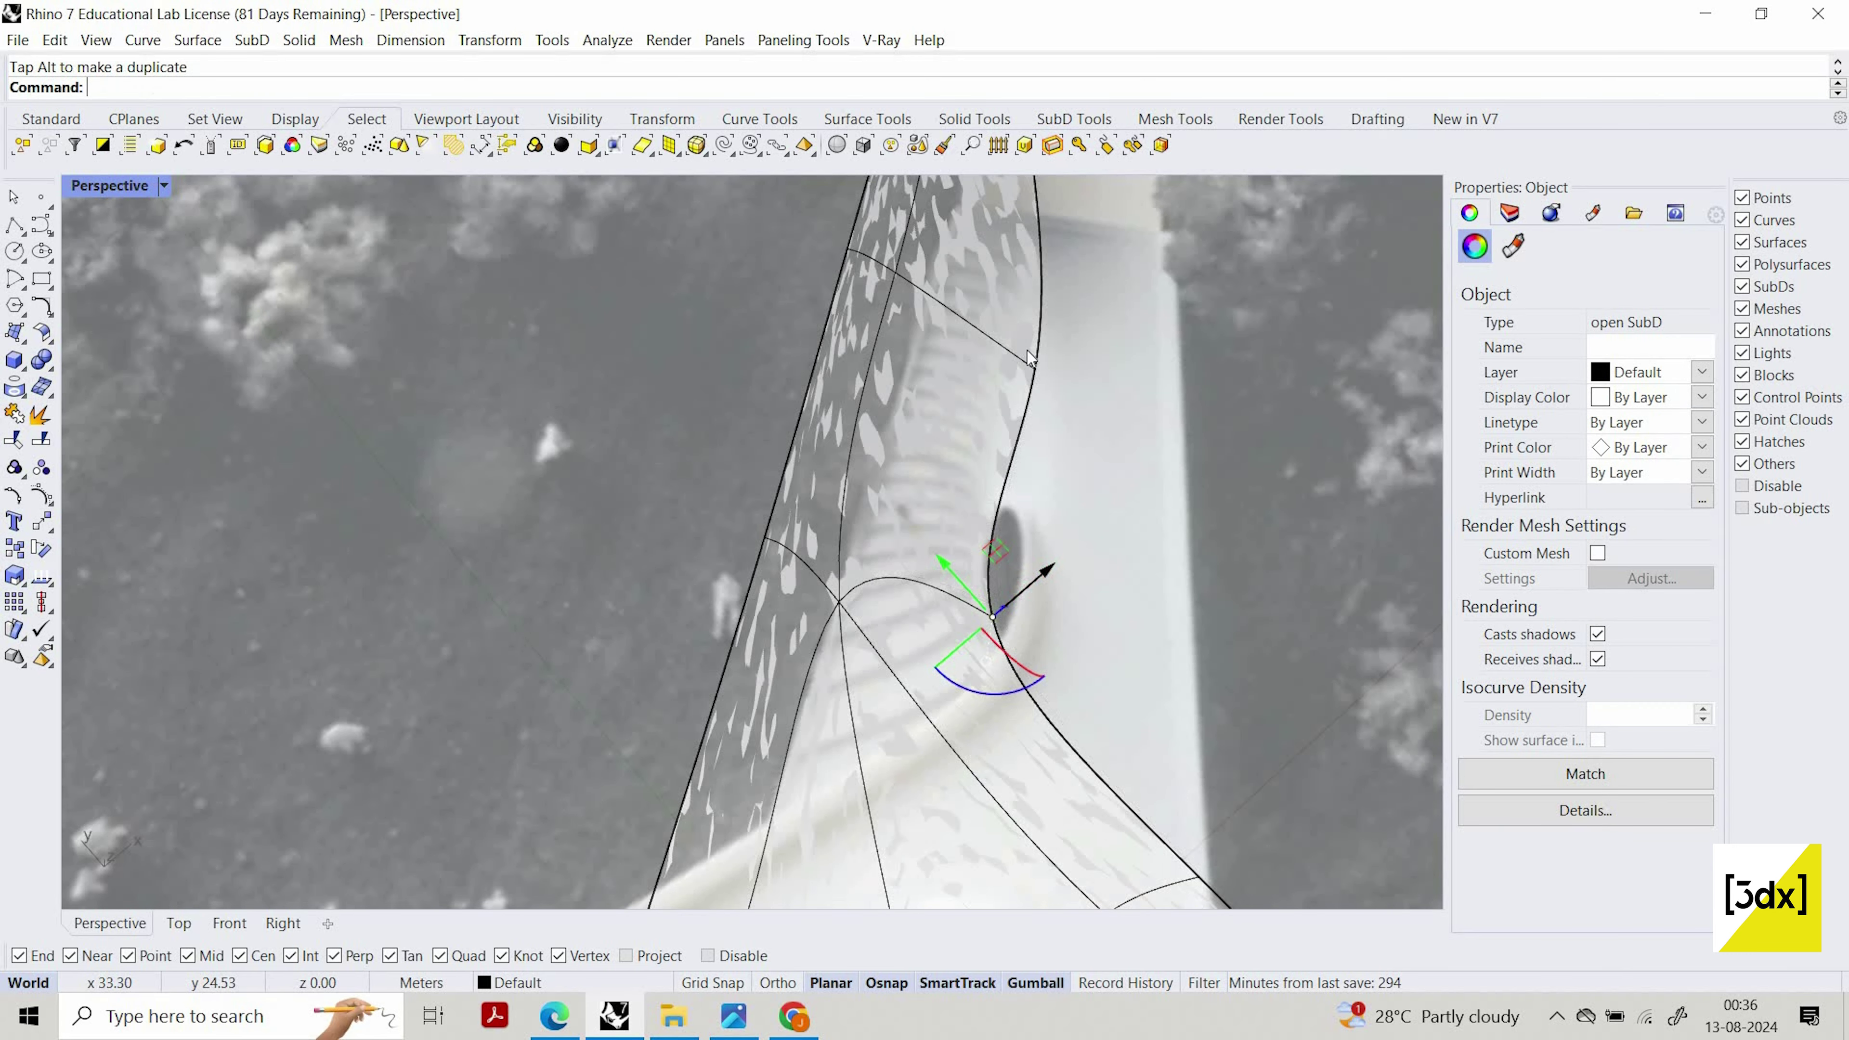
pyautogui.press('Escape')
pyautogui.scroll(-6, 995, 652)
# Move the right corner vertex of the mirrored upper arm's tip onto the deck's end joint in the reference
pyautogui.scroll(6, 1017, 344)
pyautogui.keyDown('ctrl'); pyautogui.keyDown('shift'); pyautogui.click(1006, 367); pyautogui.keyUp('shift'); pyautogui.keyUp('ctrl')
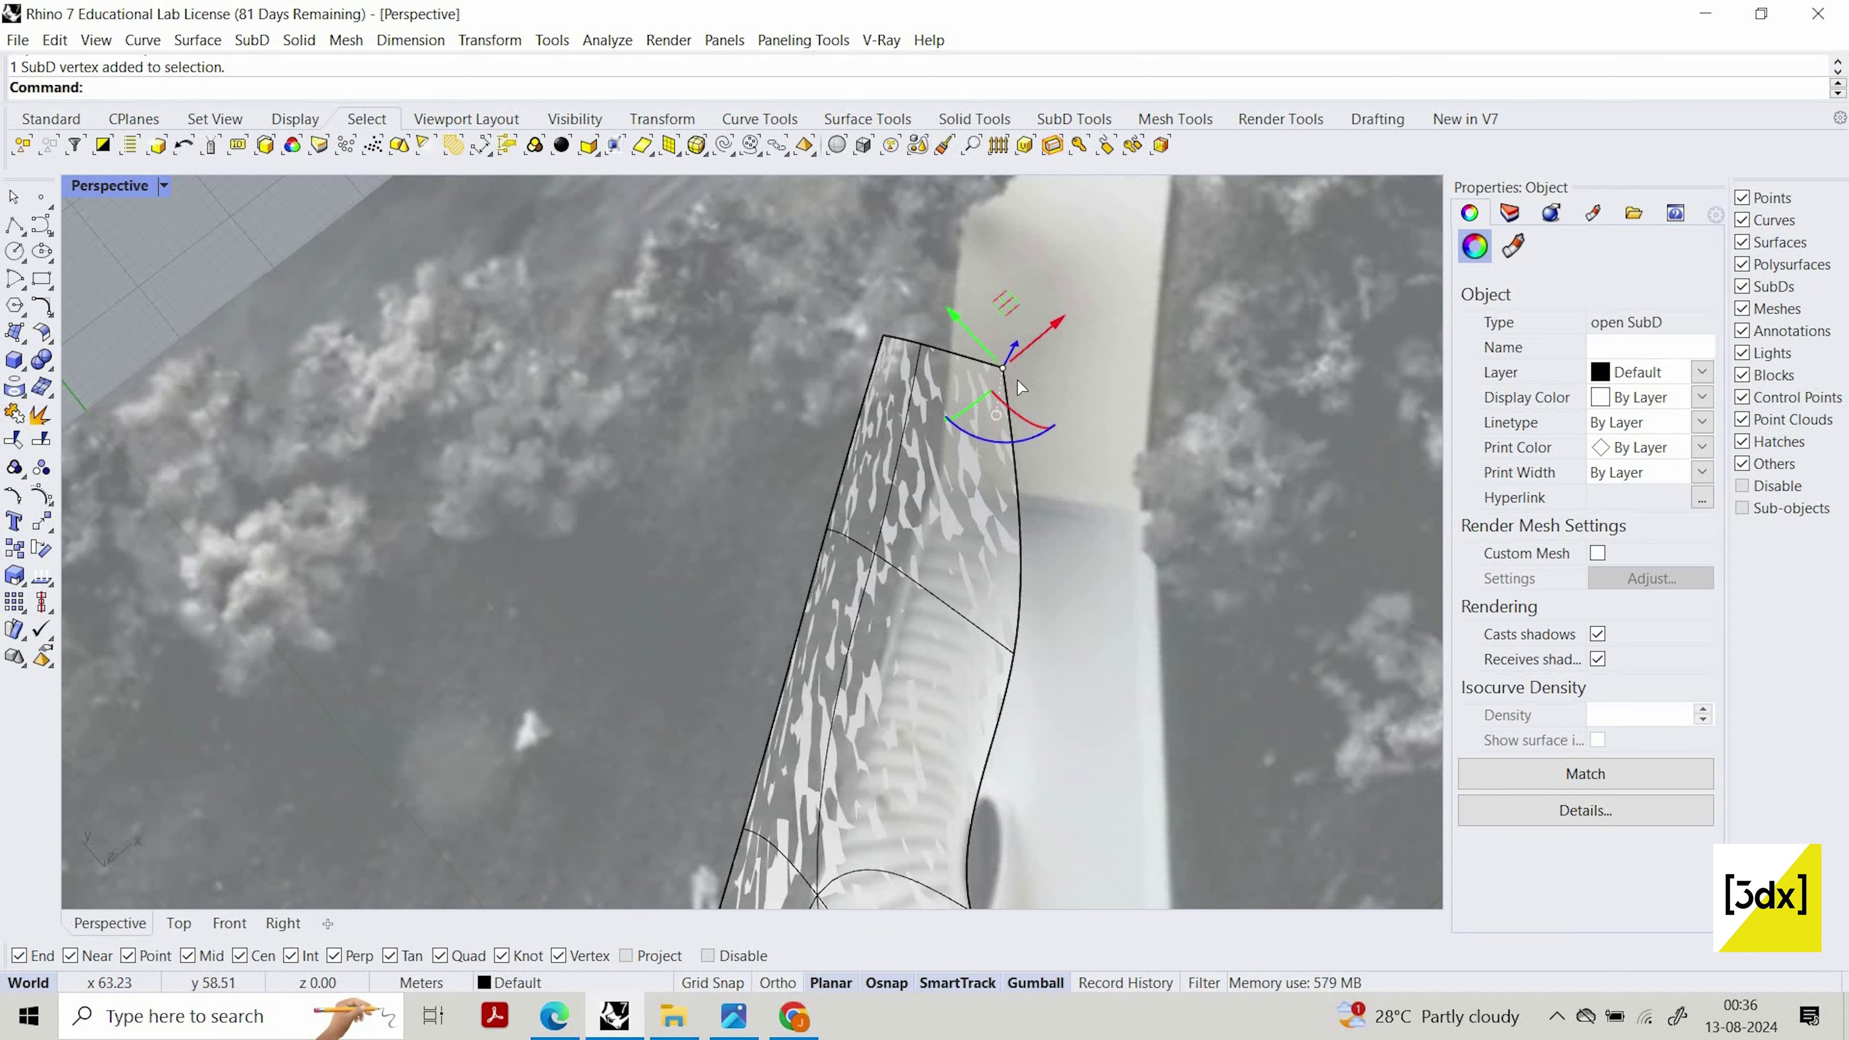
pyautogui.moveTo(980, 339); pyautogui.dragTo(1147, 440)
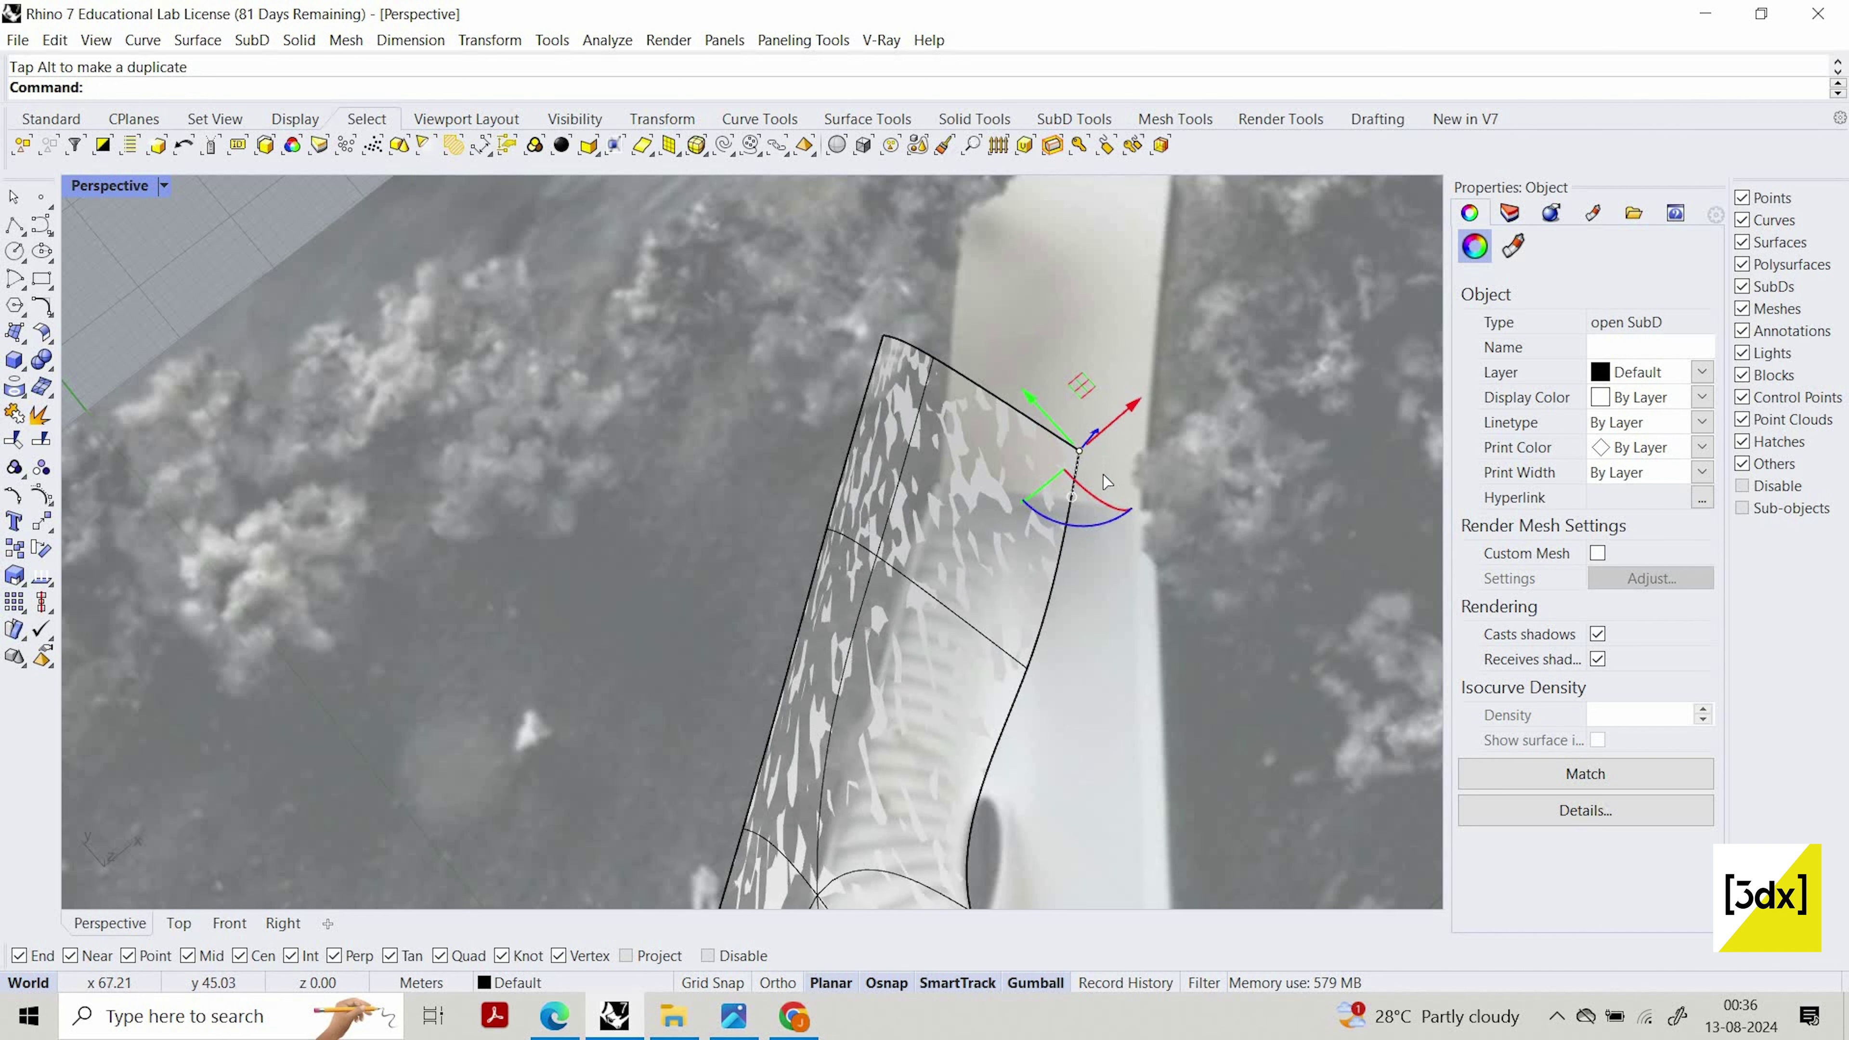
pyautogui.moveTo(1079, 452); pyautogui.dragTo(1043, 488)
pyautogui.press('Escape')
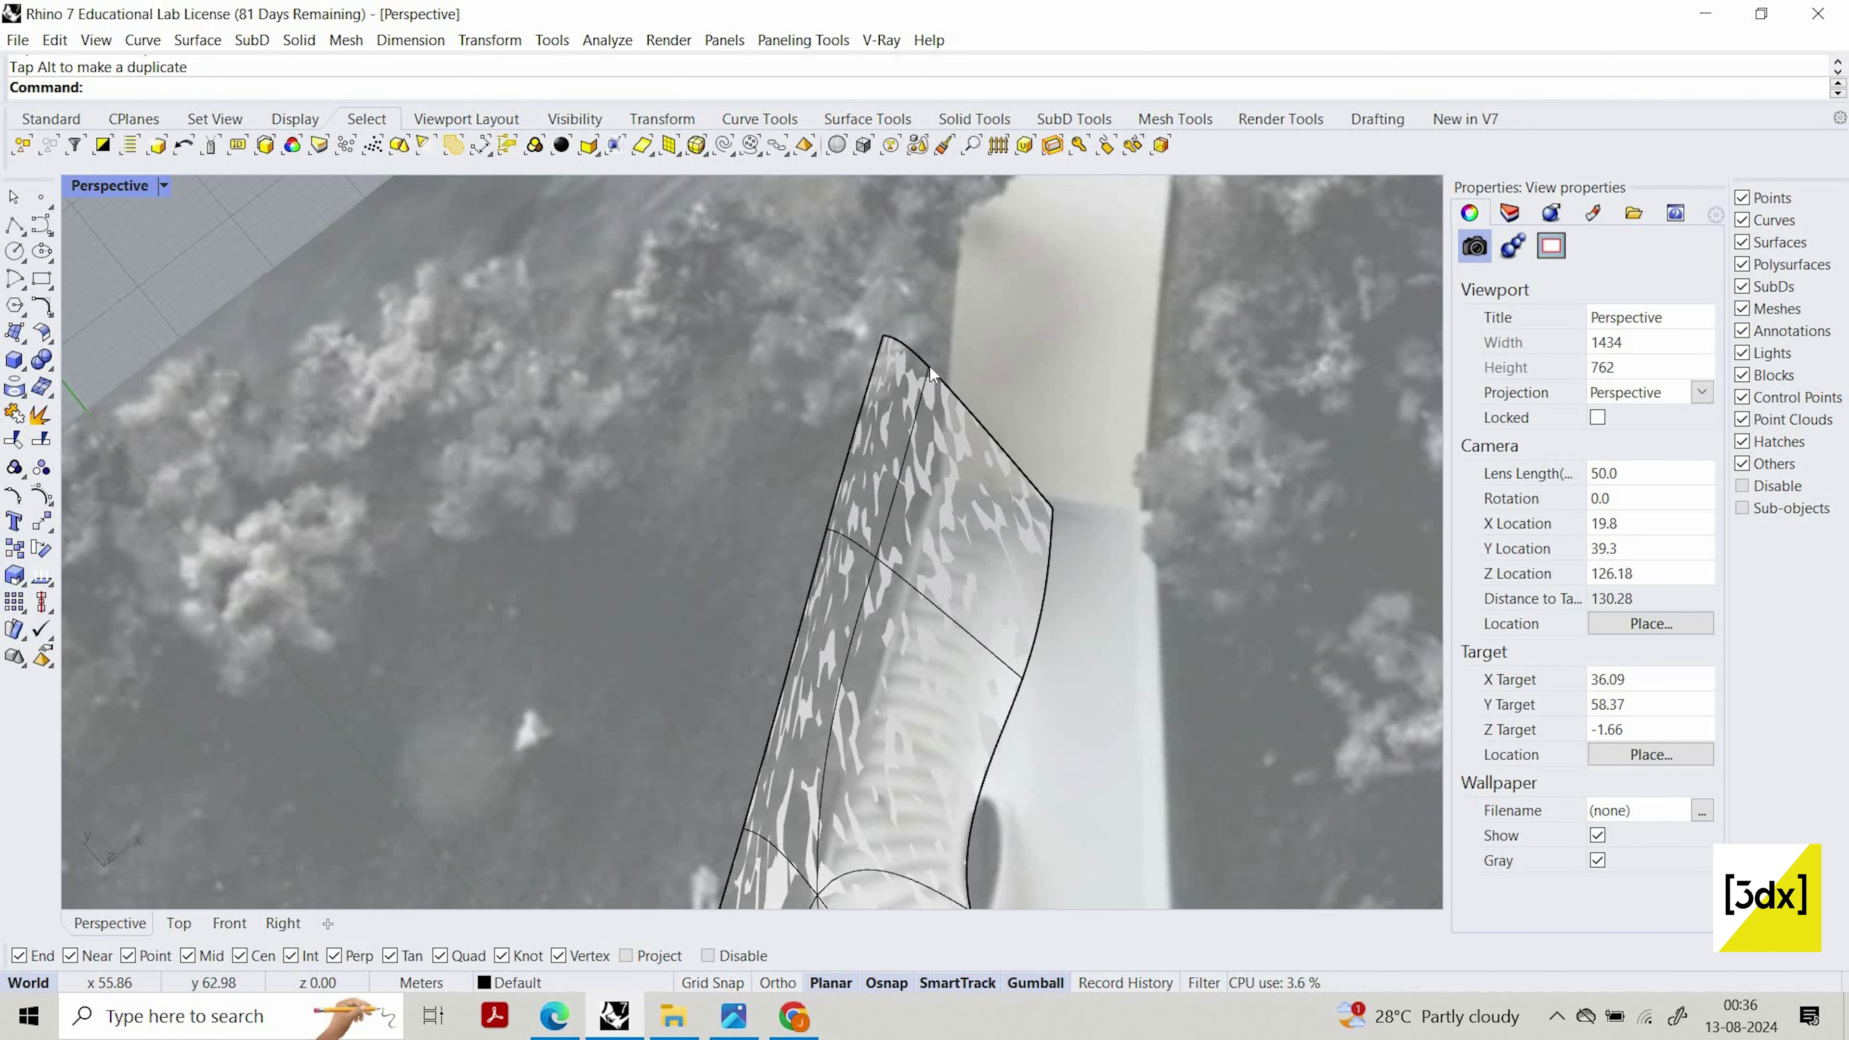
# Move the middle and left corner vertices of the mirrored upper arm's tip back to line up with its right corner
pyautogui.keyDown('ctrl'); pyautogui.keyDown('shift'); pyautogui.moveTo(907, 346); pyautogui.dragTo(1006, 442); pyautogui.keyUp('shift'); pyautogui.keyUp('ctrl')
pyautogui.press('Escape')
pyautogui.click(883, 338)
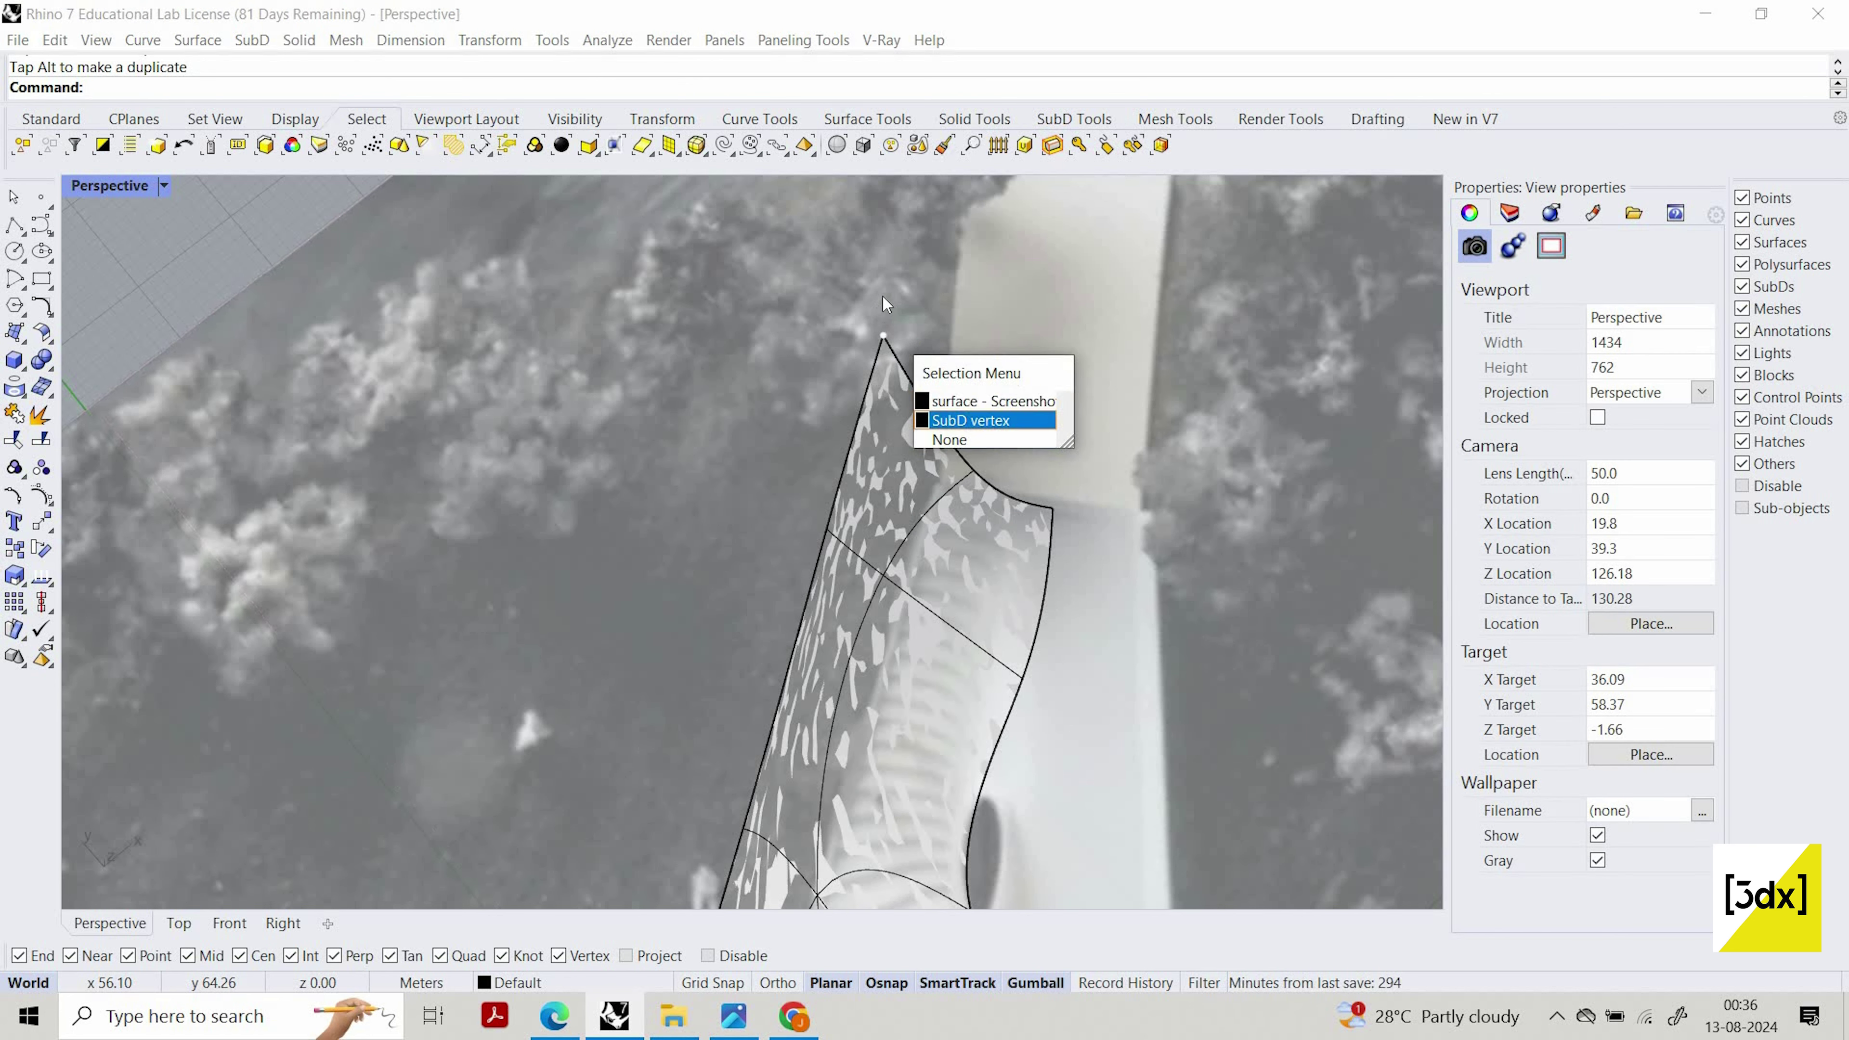
pyautogui.click(938, 417)
pyautogui.moveTo(883, 337); pyautogui.dragTo(836, 467)
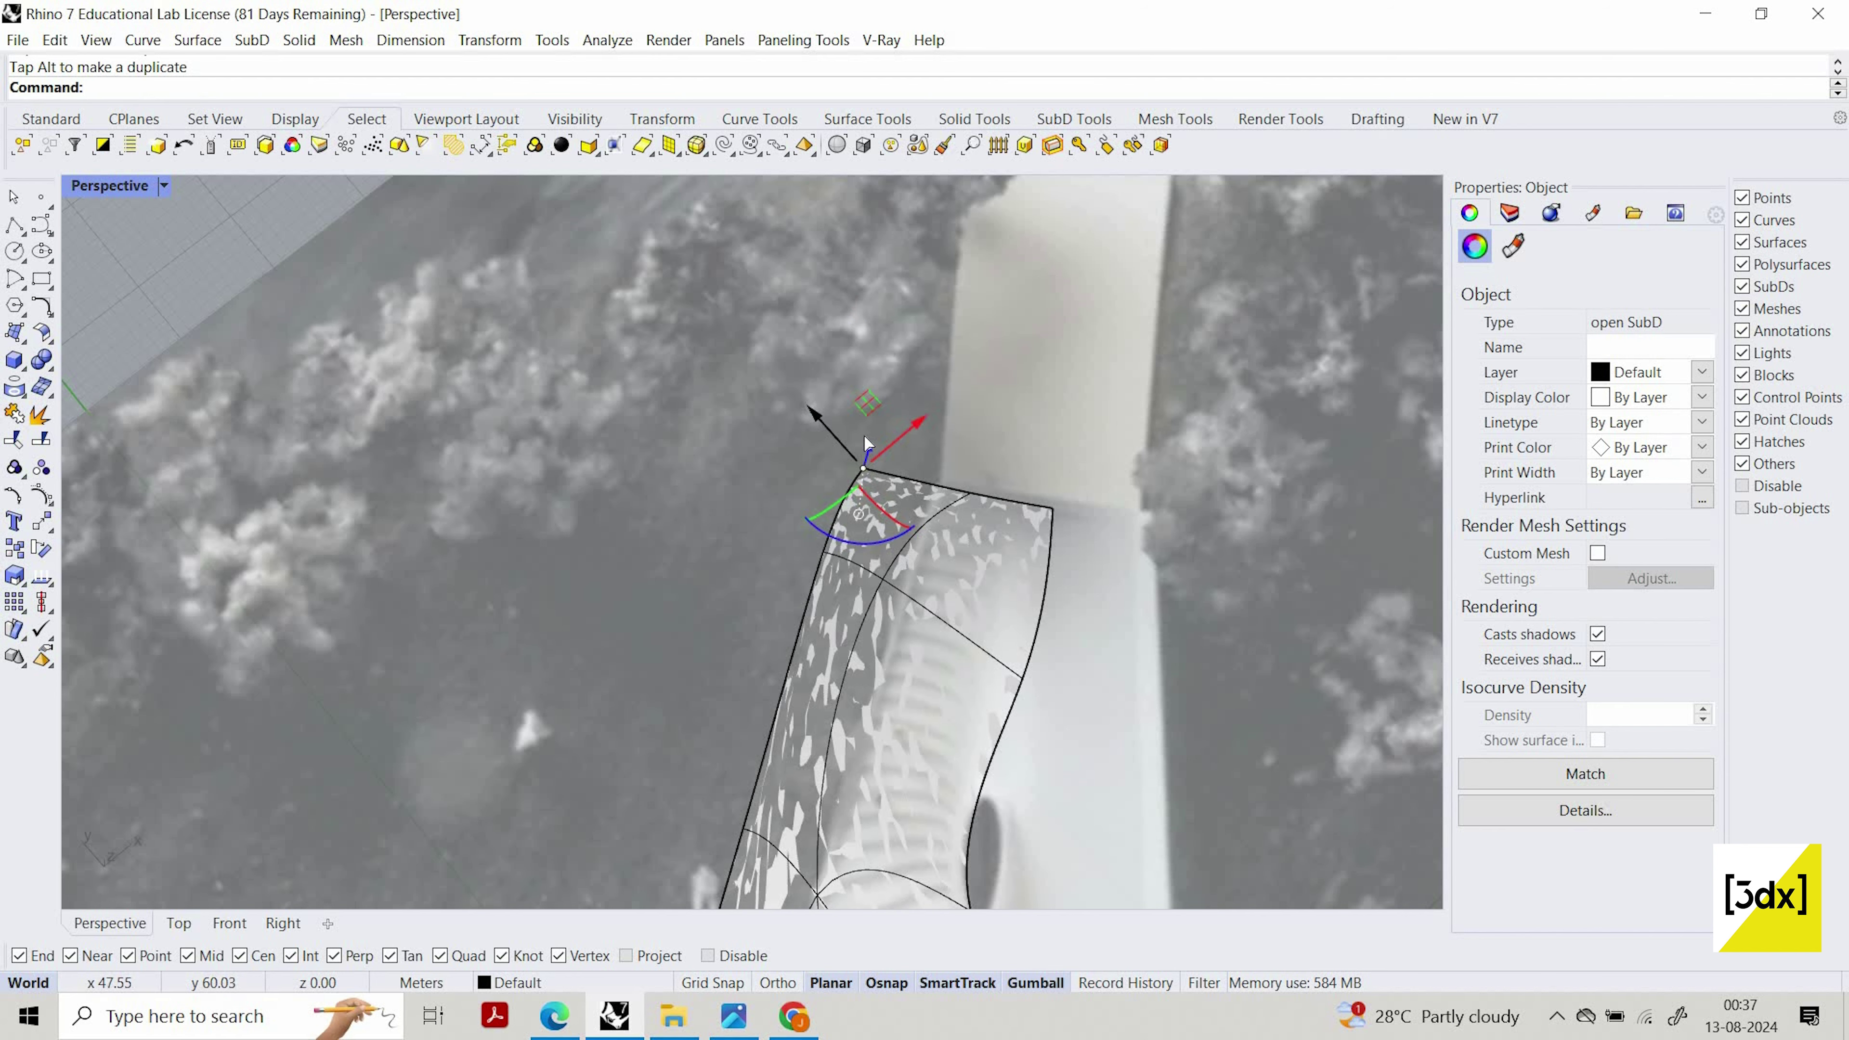
pyautogui.press('Escape')
pyautogui.scroll(-16, 932, 555)
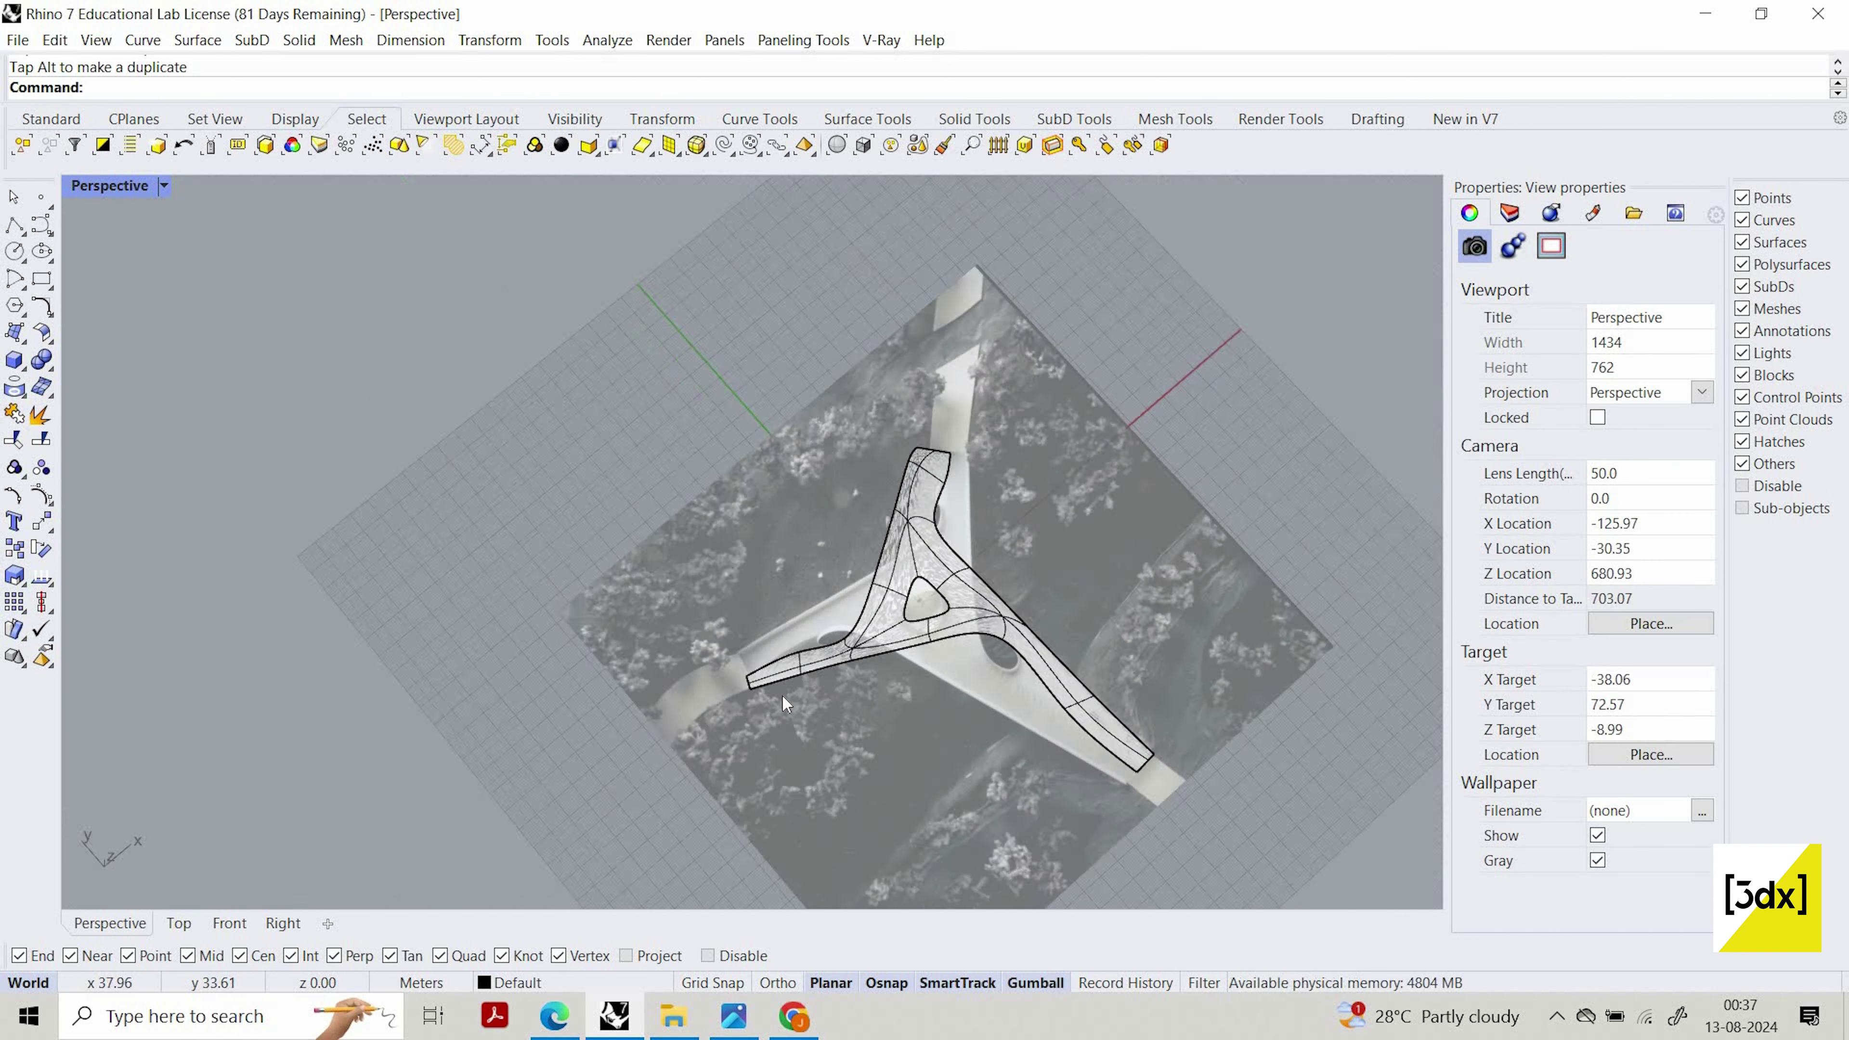
pyautogui.scroll(12, 782, 694)
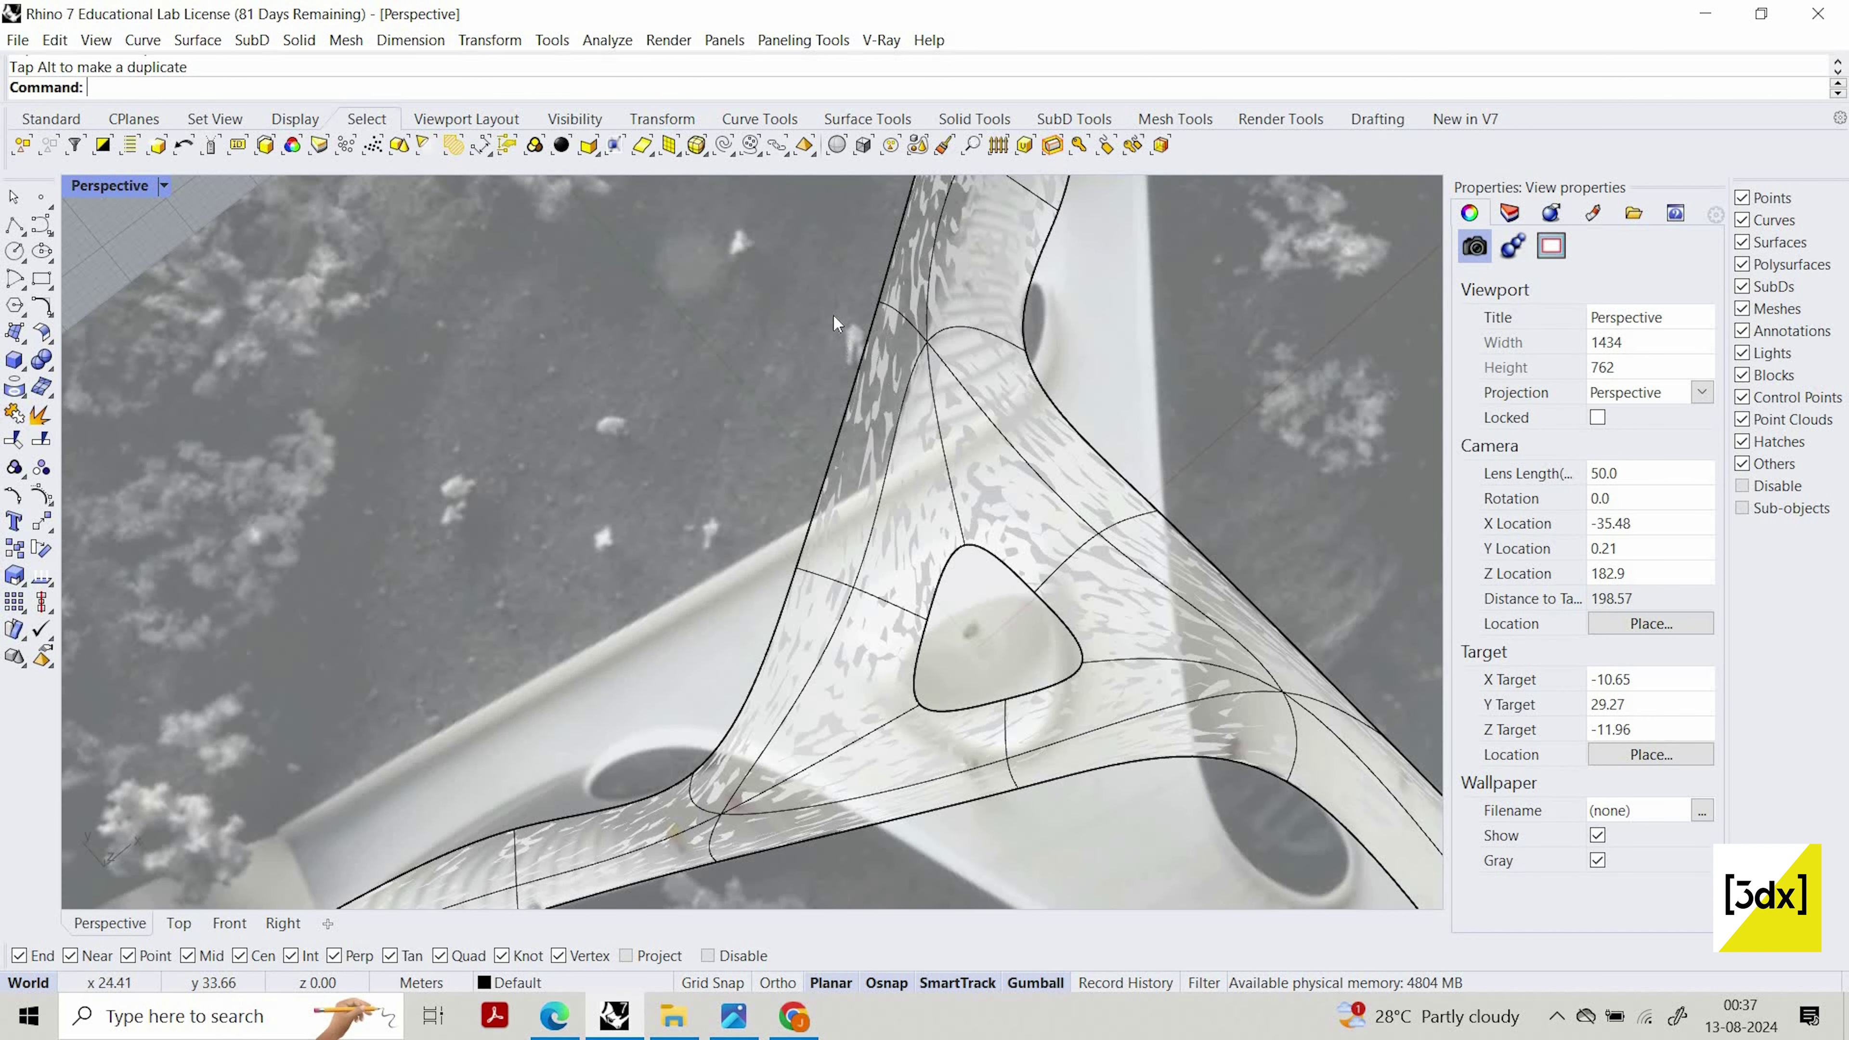
# Move the left edge vertex at the root of the mirrored upper arm slightly inward toward the reference deck's edge
pyautogui.scroll(4, 830, 310)
pyautogui.keyDown('ctrl'); pyautogui.keyDown('shift'); pyautogui.click(821, 284); pyautogui.keyUp('shift'); pyautogui.keyUp('ctrl')
pyautogui.moveTo(866, 339); pyautogui.dragTo(867, 495)
pyautogui.keyDown('ctrl'); pyautogui.keyDown('shift'); pyautogui.click(918, 367); pyautogui.keyUp('shift'); pyautogui.keyUp('ctrl')
pyautogui.click(848, 306)
pyautogui.keyDown('ctrl'); pyautogui.keyDown('shift'); pyautogui.click(879, 350); pyautogui.keyUp('shift'); pyautogui.keyUp('ctrl')
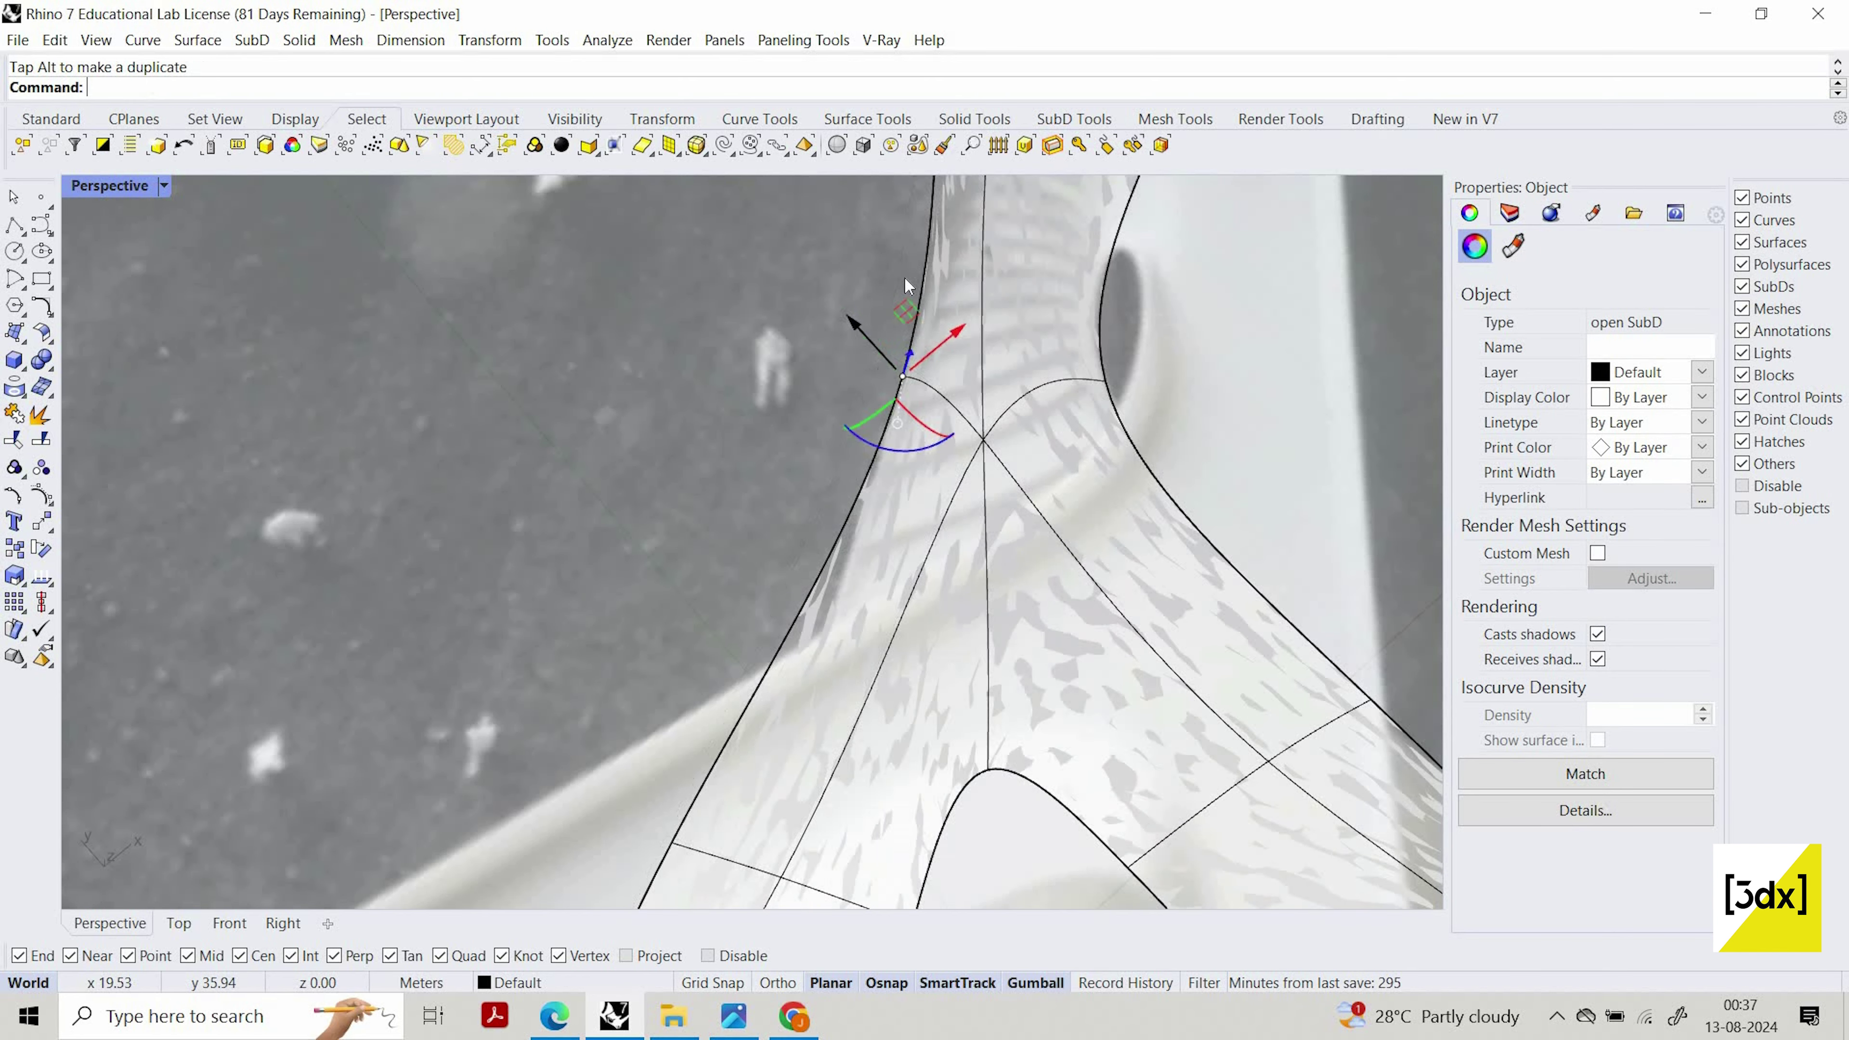
pyautogui.click(904, 275)
# Move the left corner vertex of the mirrored upper arm's tip inward onto the deck's end joint in the reference
pyautogui.scroll(-8, 903, 280)
pyautogui.scroll(8, 892, 262)
pyautogui.keyDown('ctrl'); pyautogui.keyDown('shift'); pyautogui.click(904, 259); pyautogui.keyUp('shift'); pyautogui.keyUp('ctrl')
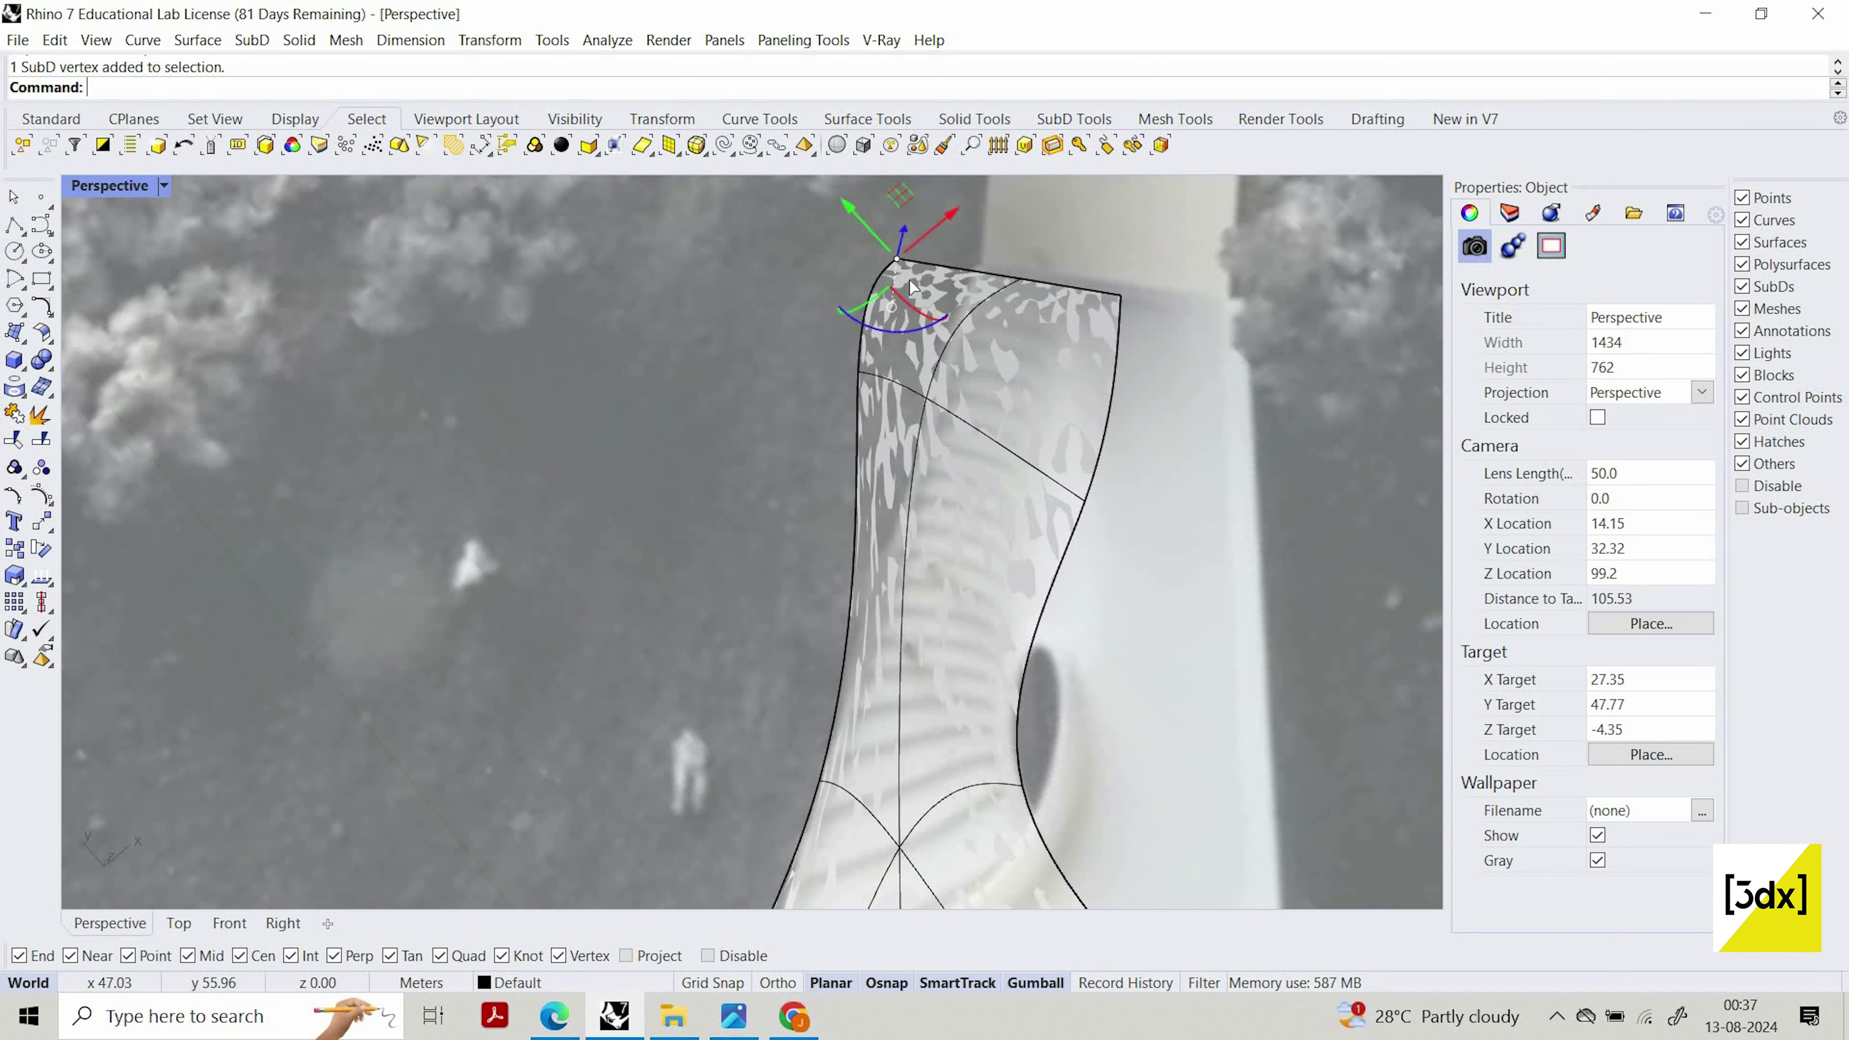
pyautogui.moveTo(902, 261); pyautogui.dragTo(1020, 208)
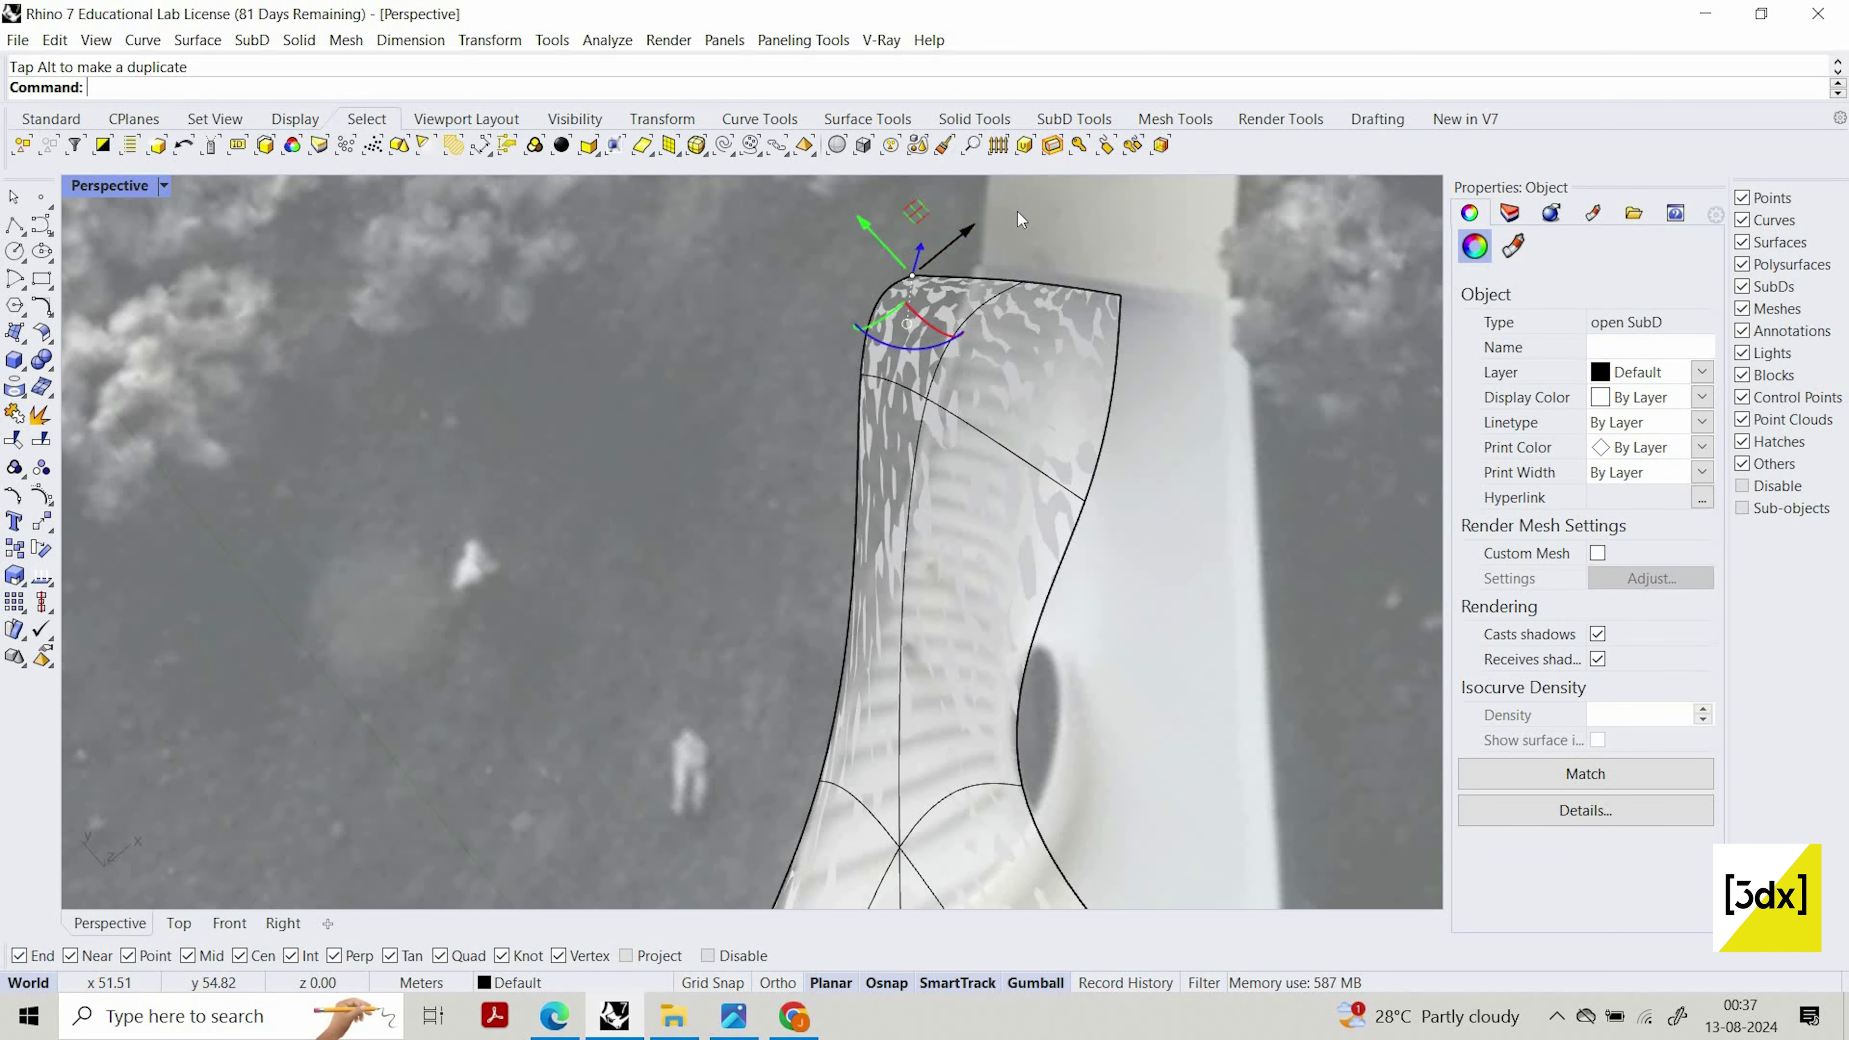
pyautogui.keyDown('ctrl'); pyautogui.keyDown('shift'); pyautogui.click(931, 397); pyautogui.keyUp('shift'); pyautogui.keyUp('ctrl')
pyautogui.moveTo(915, 289); pyautogui.dragTo(929, 305)
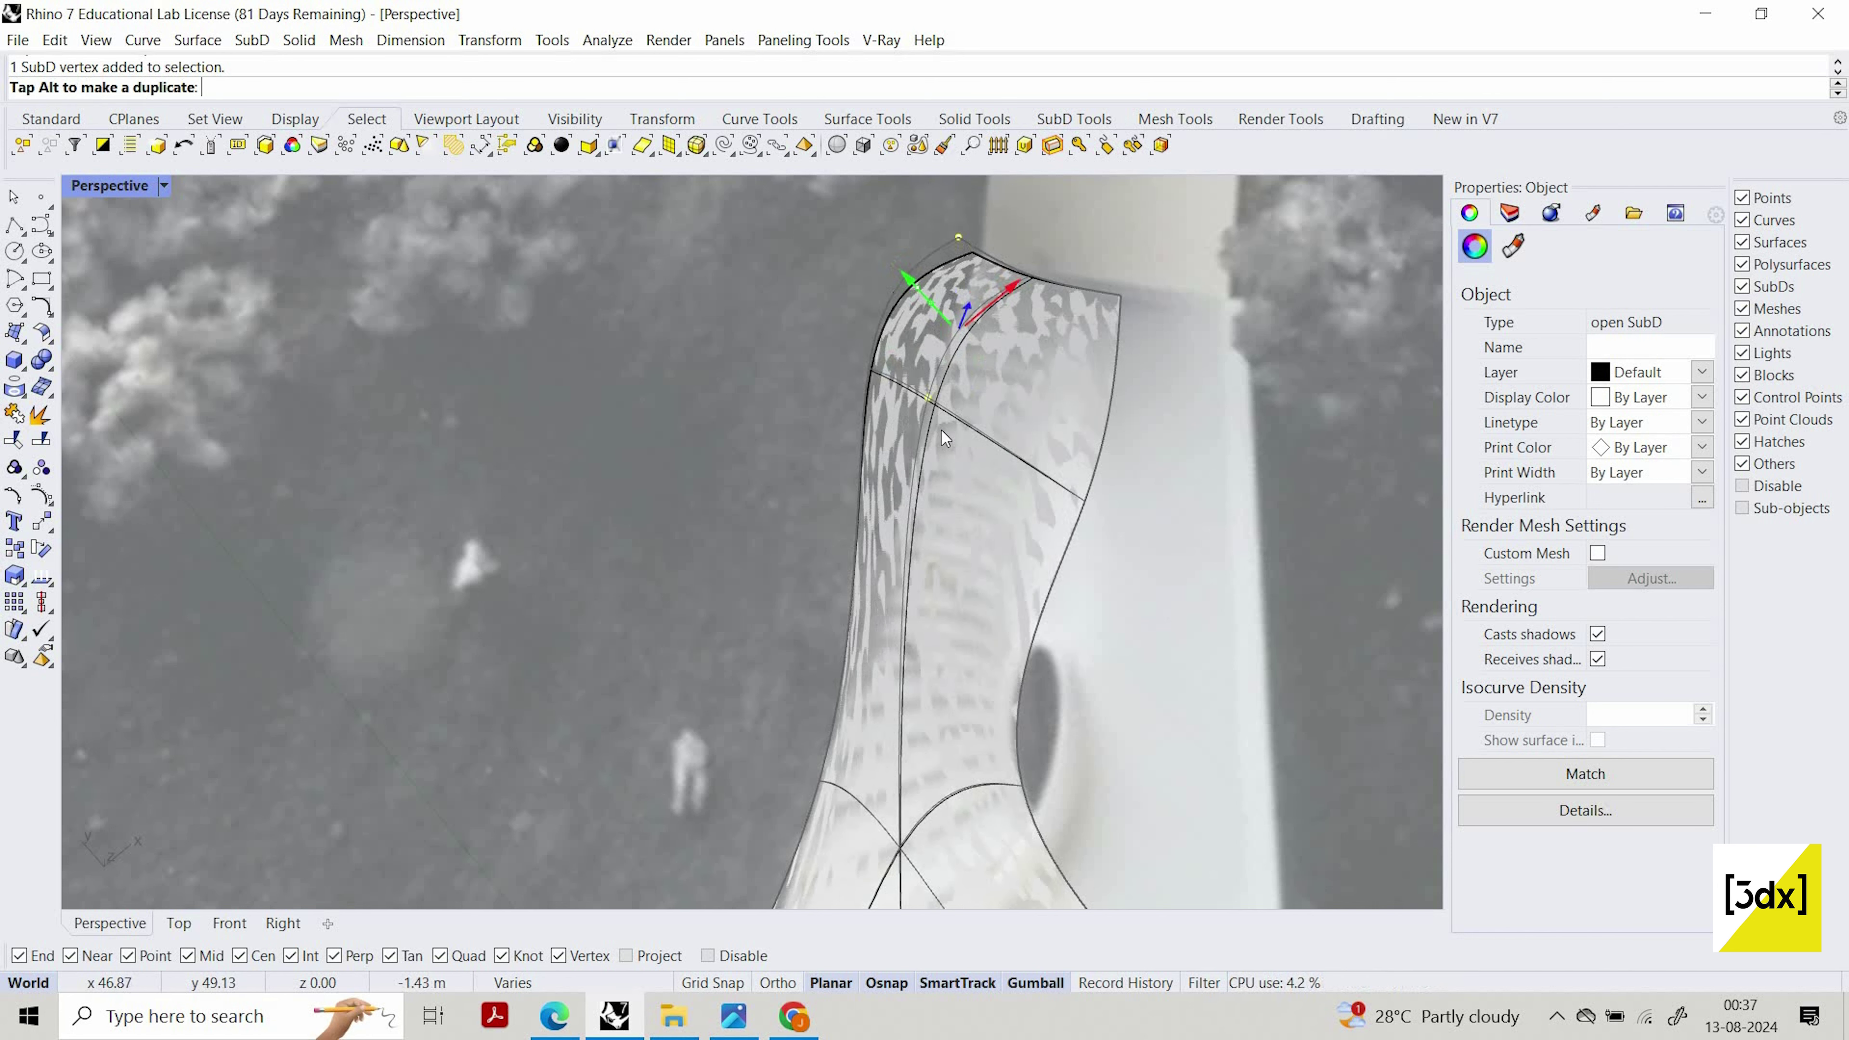
pyautogui.press('Escape')
# Move the middle and left vertices of the cross edge behind the mirrored upper arm's tip inward to follow the reference
pyautogui.keyDown('ctrl'); pyautogui.keyDown('shift'); pyautogui.click(935, 406); pyautogui.keyUp('shift'); pyautogui.keyUp('ctrl')
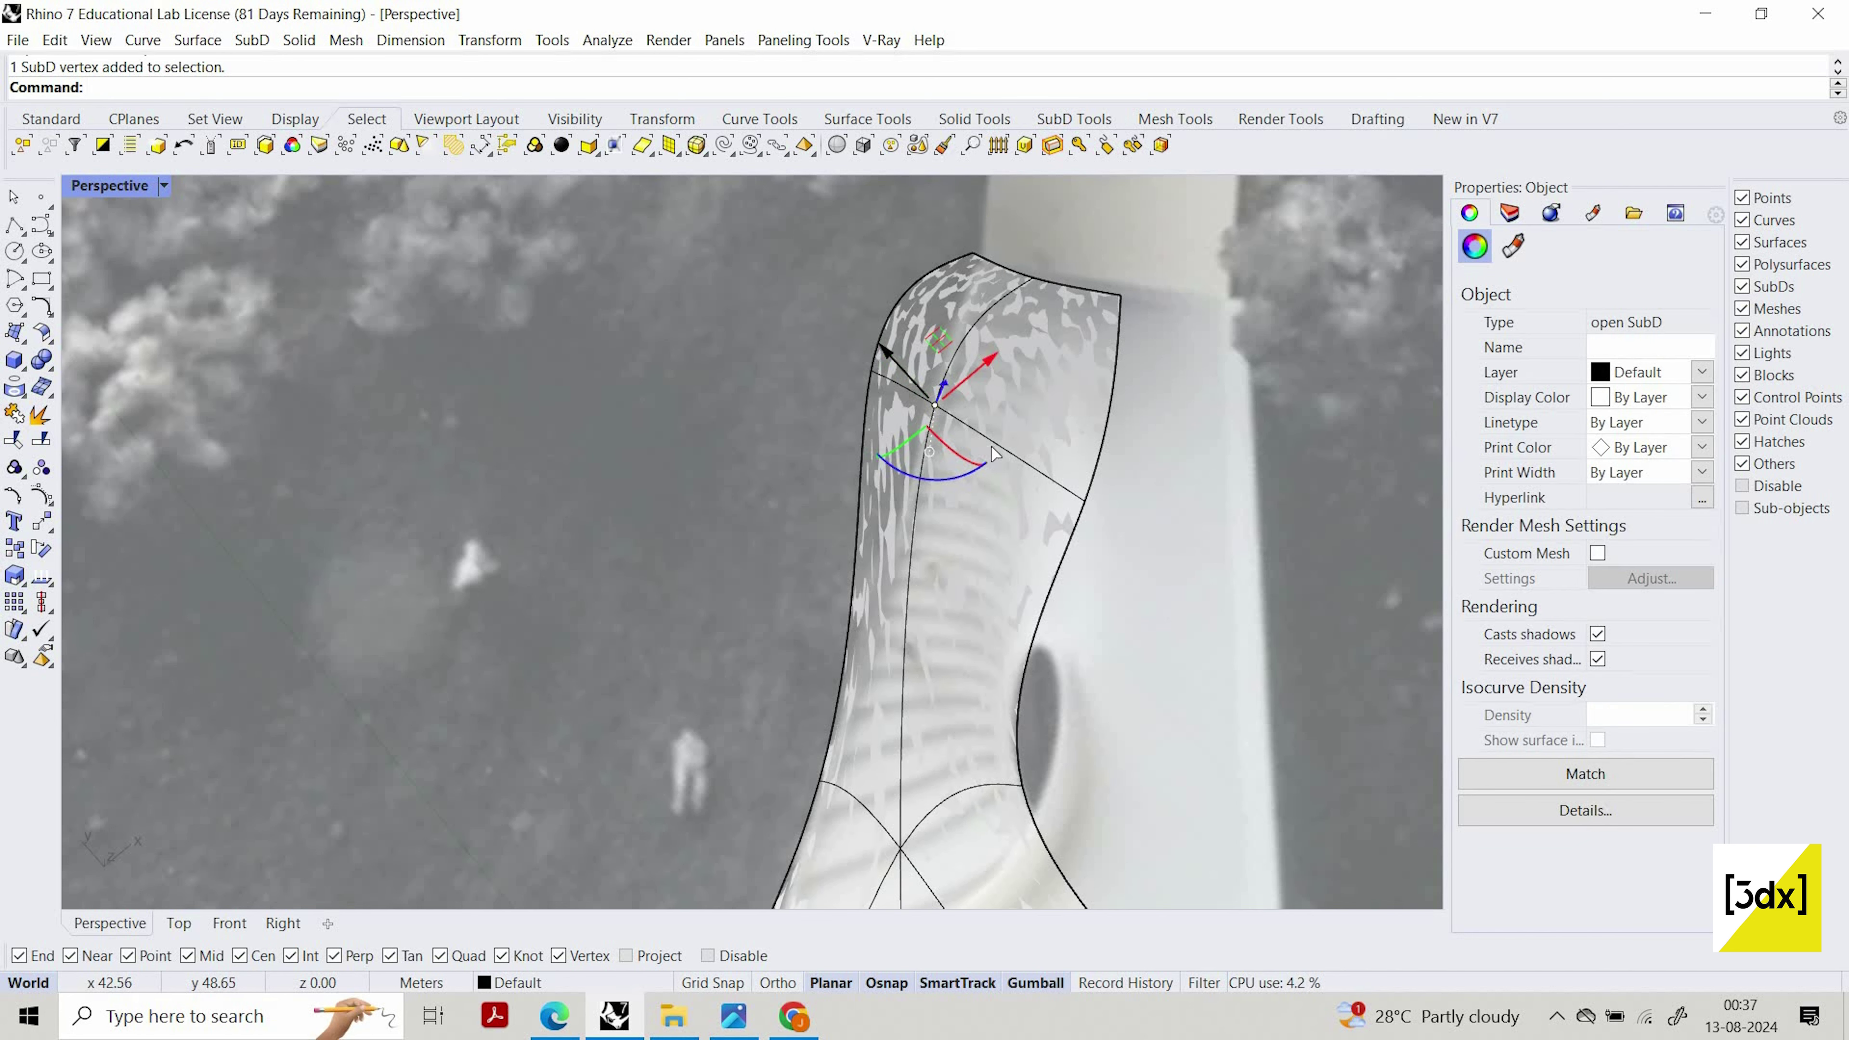
pyautogui.moveTo(912, 379); pyautogui.dragTo(911, 475)
pyautogui.press('Escape')
pyautogui.keyDown('ctrl'); pyautogui.keyDown('shift'); pyautogui.click(871, 373); pyautogui.keyUp('shift'); pyautogui.keyUp('ctrl')
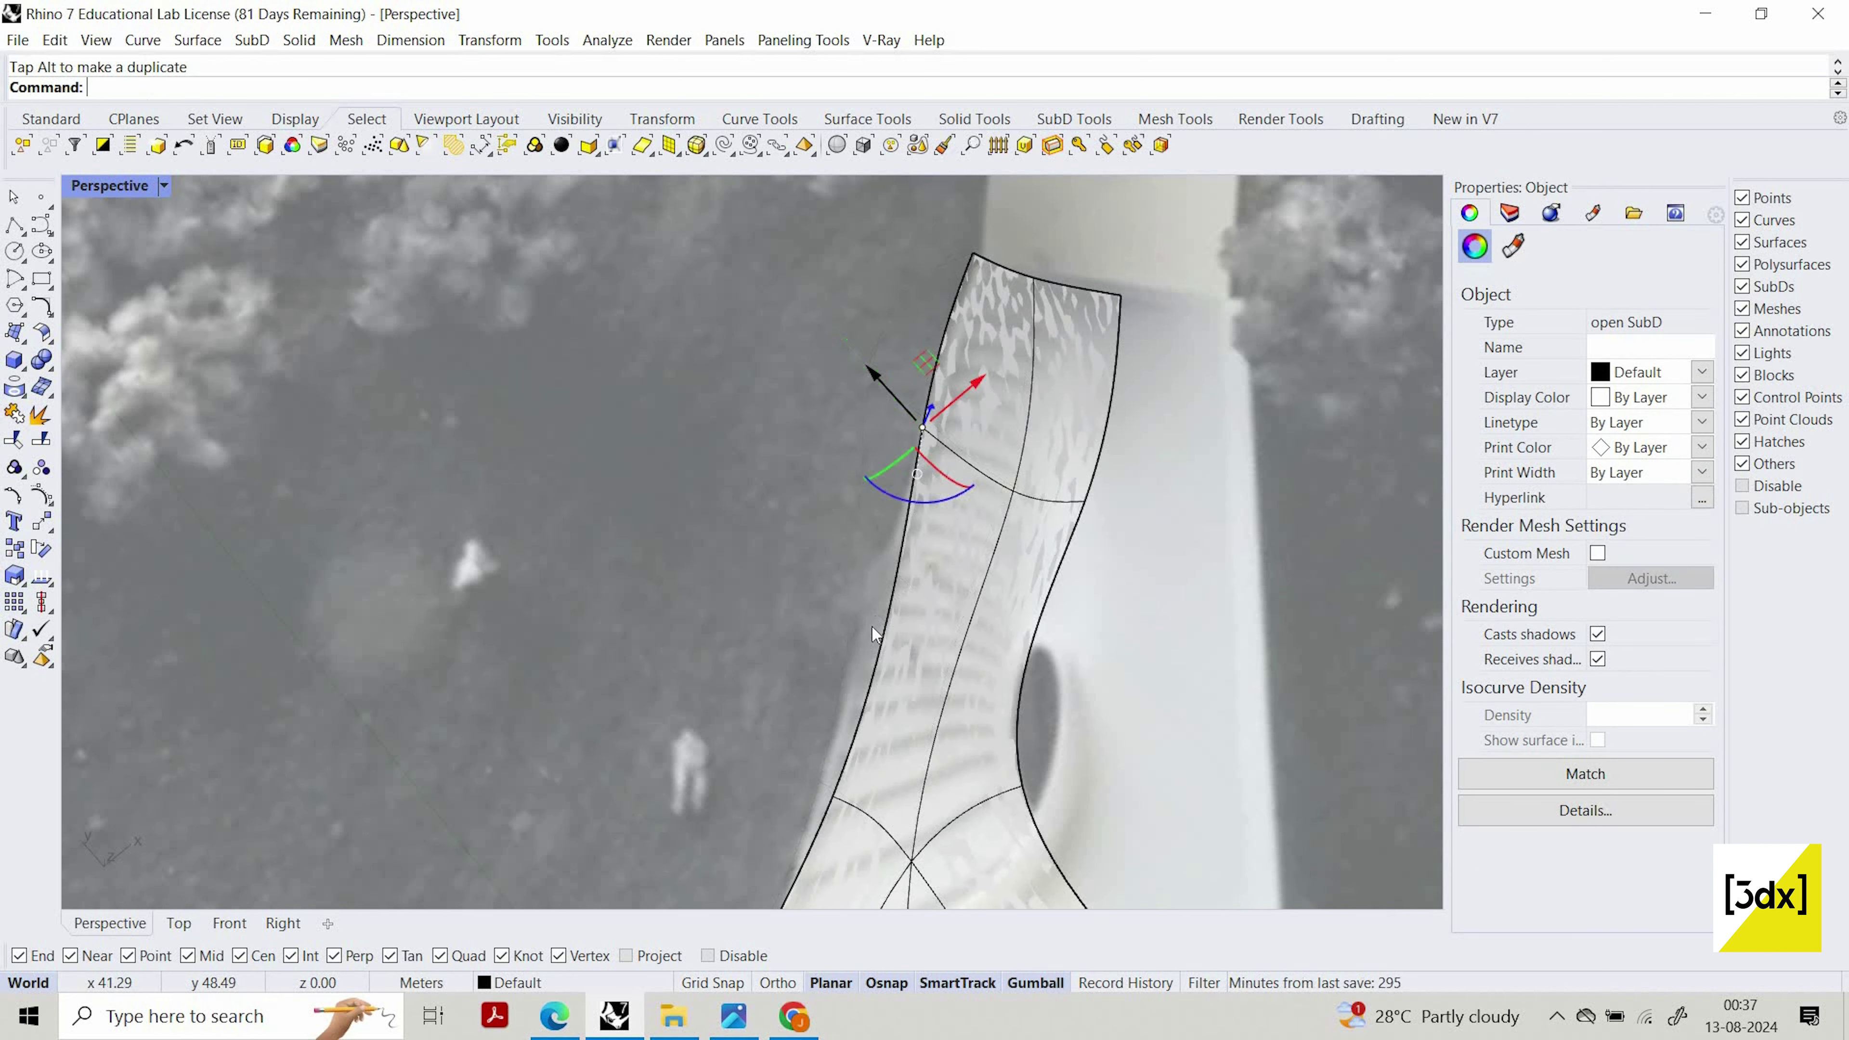
pyautogui.press('Escape')
# Adjust the left edge vertex at the root of the mirrored upper arm to the reference deck's edge
pyautogui.scroll(-6, 897, 408)
pyautogui.scroll(6, 864, 626)
pyautogui.keyDown('ctrl'); pyautogui.keyDown('shift'); pyautogui.click(861, 573); pyautogui.keyUp('shift'); pyautogui.keyUp('ctrl')
pyautogui.moveTo(824, 532); pyautogui.dragTo(917, 407)
pyautogui.press('Escape')
# Fine-tune the left edge vertices along the mirrored upper arm so its outline follows the reference deck's edge
pyautogui.scroll(-8, 937, 396)
pyautogui.scroll(4, 936, 386)
pyautogui.scroll(3, 936, 385)
pyautogui.keyDown('ctrl'); pyautogui.keyDown('shift'); pyautogui.click(924, 369); pyautogui.keyUp('shift'); pyautogui.keyUp('ctrl')
pyautogui.press('Escape')
pyautogui.scroll(-6, 883, 546)
pyautogui.scroll(6, 878, 555)
pyautogui.keyDown('ctrl'); pyautogui.keyDown('shift'); pyautogui.click(876, 550); pyautogui.keyUp('shift'); pyautogui.keyUp('ctrl')
pyautogui.press('Escape')
pyautogui.scroll(-12, 831, 633)
pyautogui.scroll(5, 845, 662)
pyautogui.scroll(4, 897, 623)
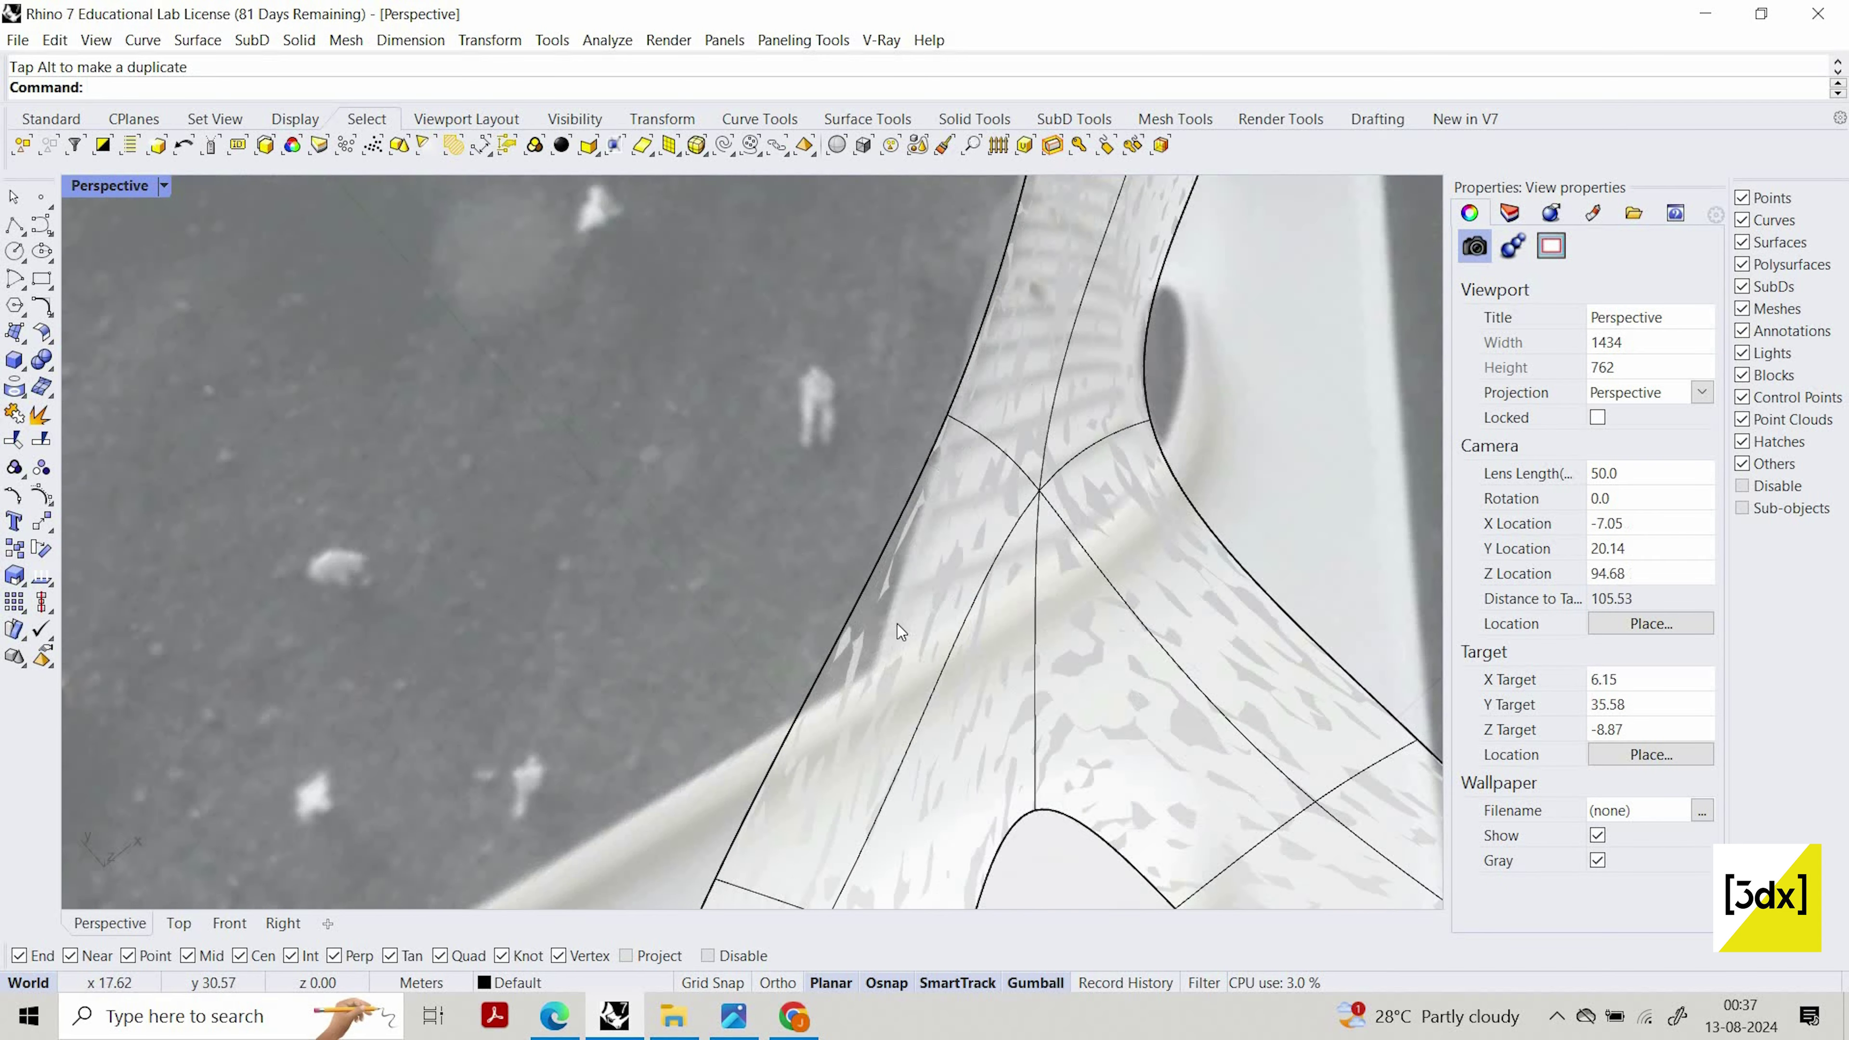
# Move the outer edge vertex between the mirrored upper and left arms slightly inward toward the central opening
pyautogui.scroll(-6, 822, 615)
pyautogui.scroll(4, 815, 618)
pyautogui.keyDown('ctrl'); pyautogui.keyDown('shift'); pyautogui.click(815, 618); pyautogui.keyUp('shift'); pyautogui.keyUp('ctrl')
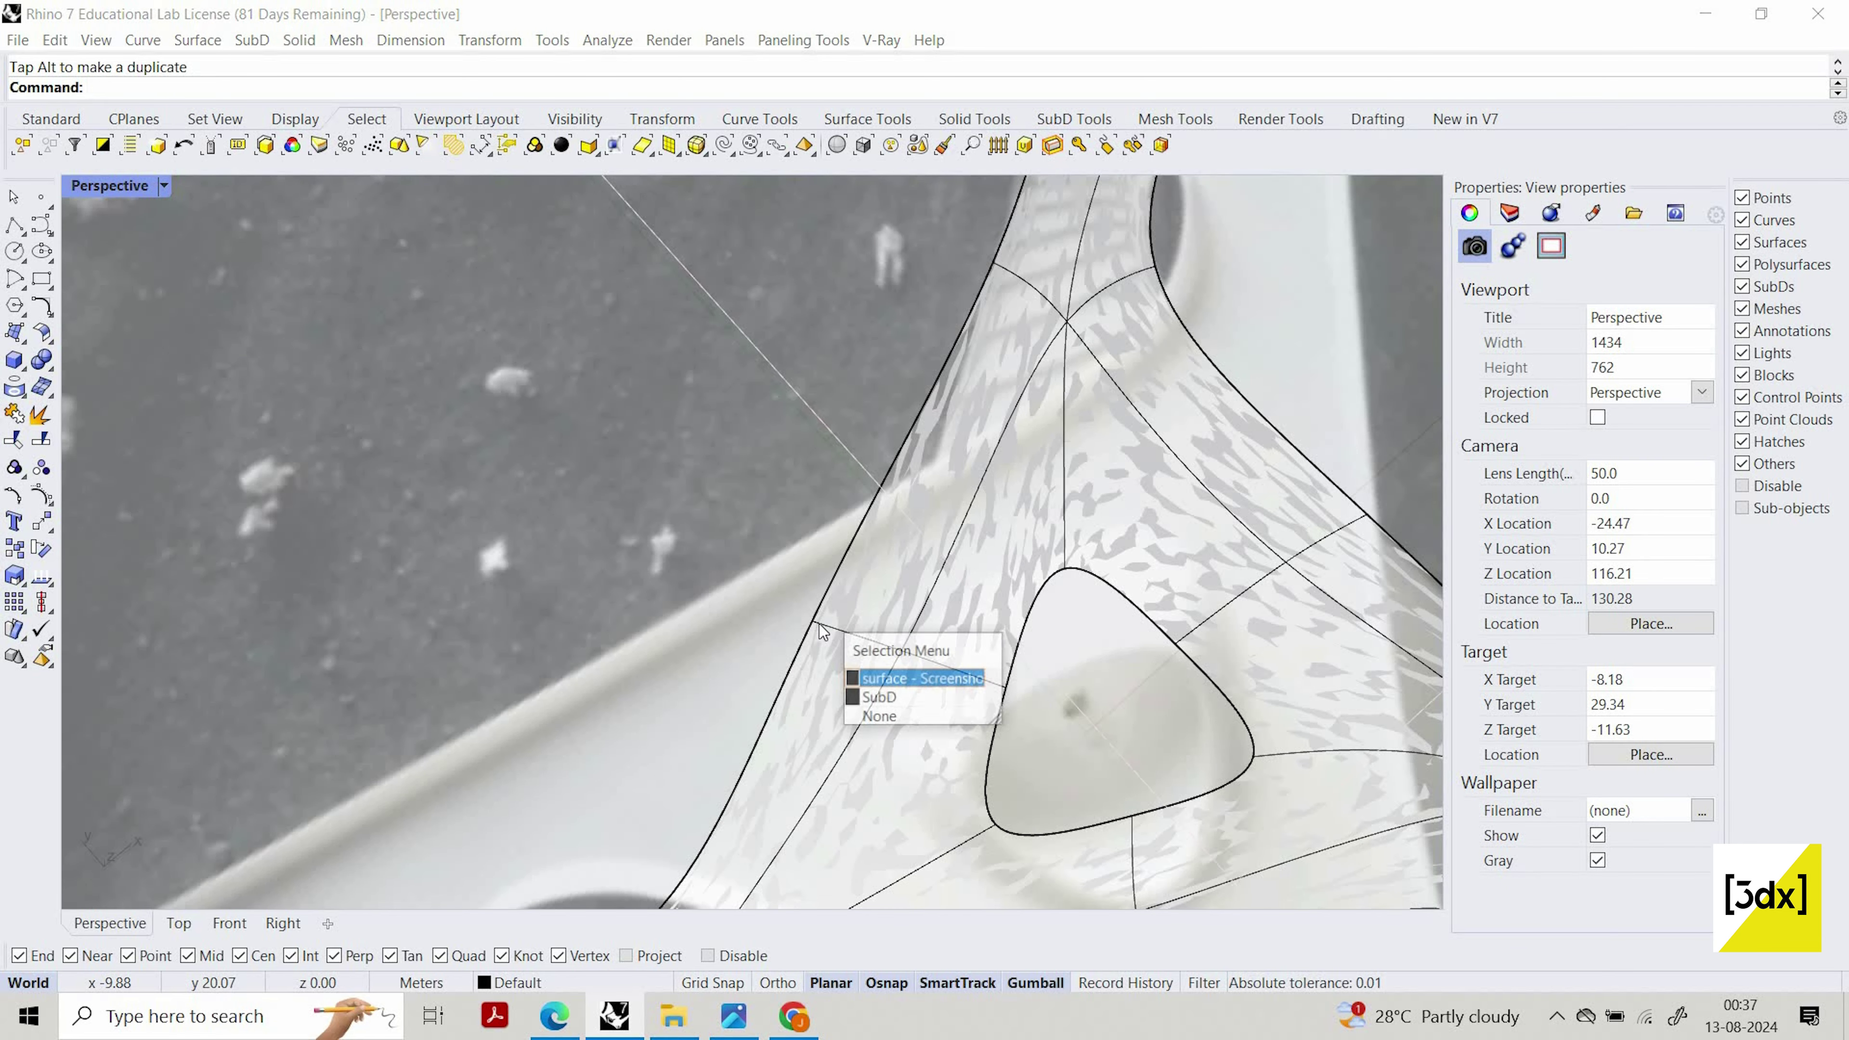
pyautogui.click(881, 676)
pyautogui.moveTo(810, 631); pyautogui.dragTo(934, 429)
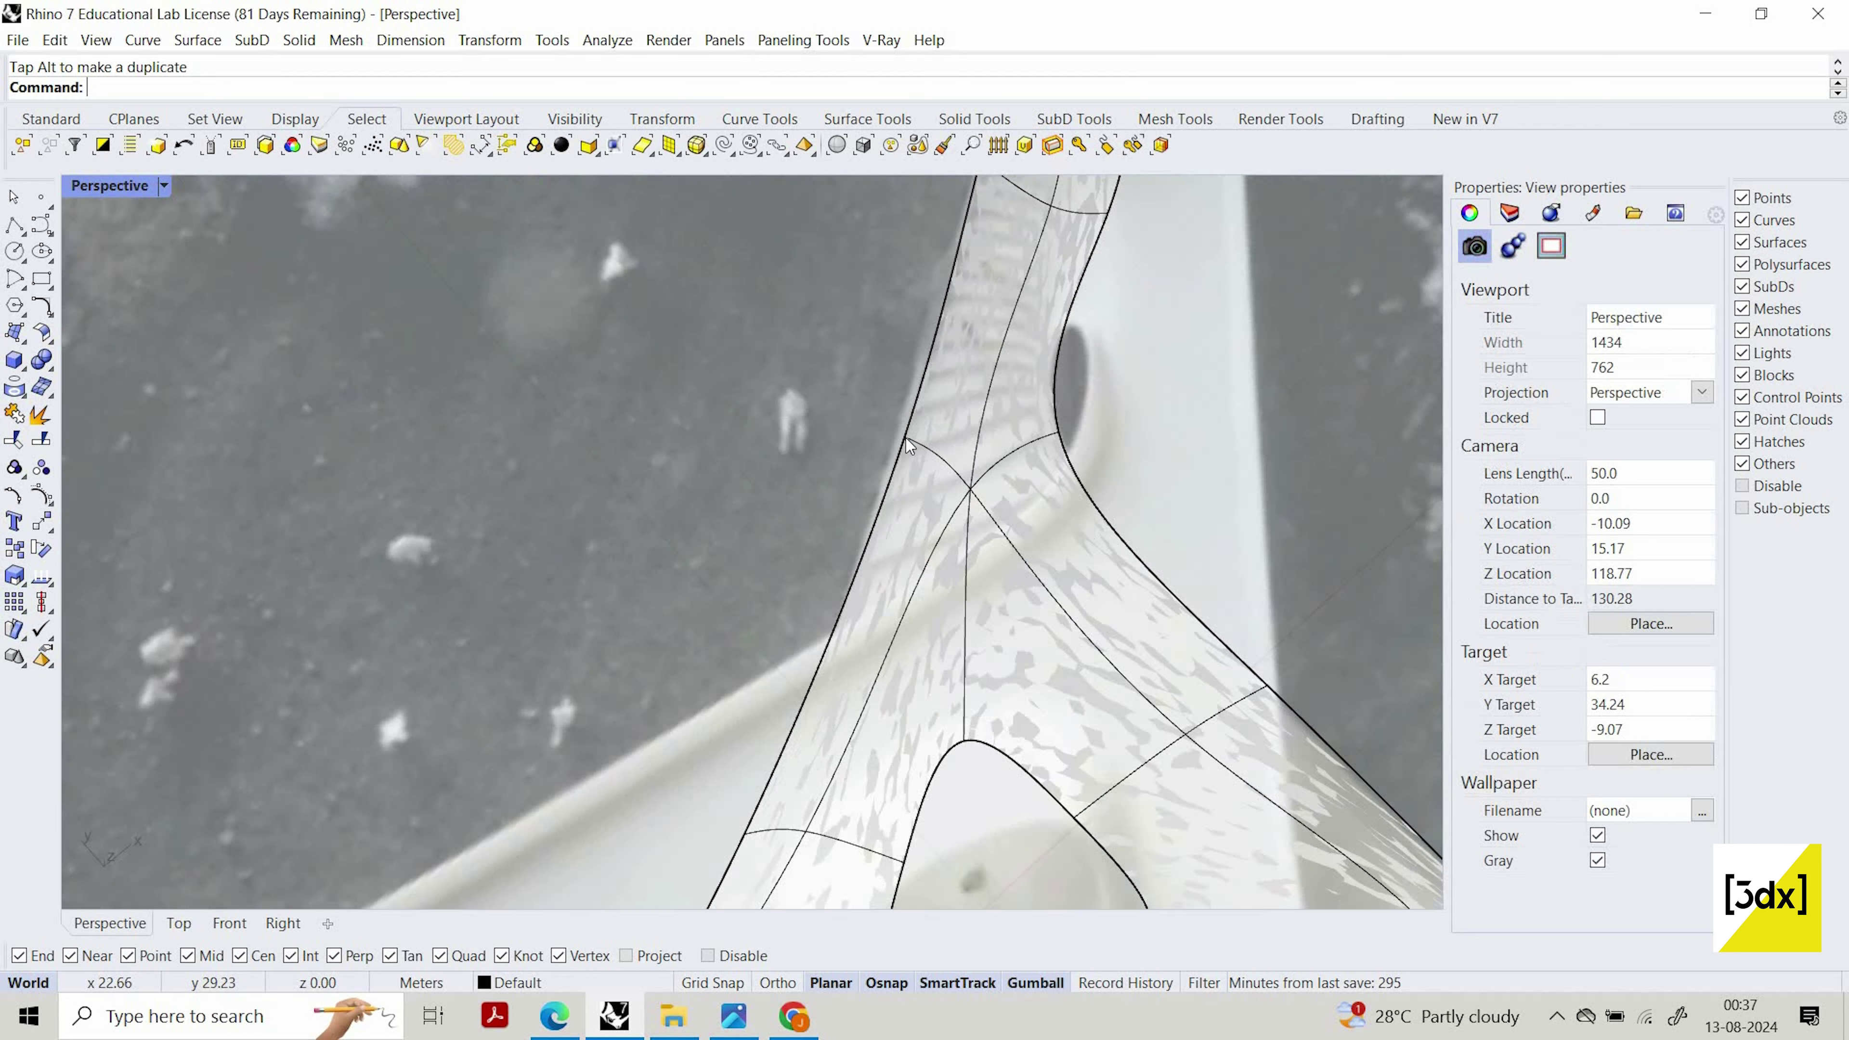
# Nudge the left edge vertex at the root of the mirrored upper arm to smooth the deck's outer edge
pyautogui.keyDown('ctrl'); pyautogui.keyDown('shift'); pyautogui.click(905, 438); pyautogui.keyUp('shift'); pyautogui.keyUp('ctrl')
pyautogui.click(958, 483)
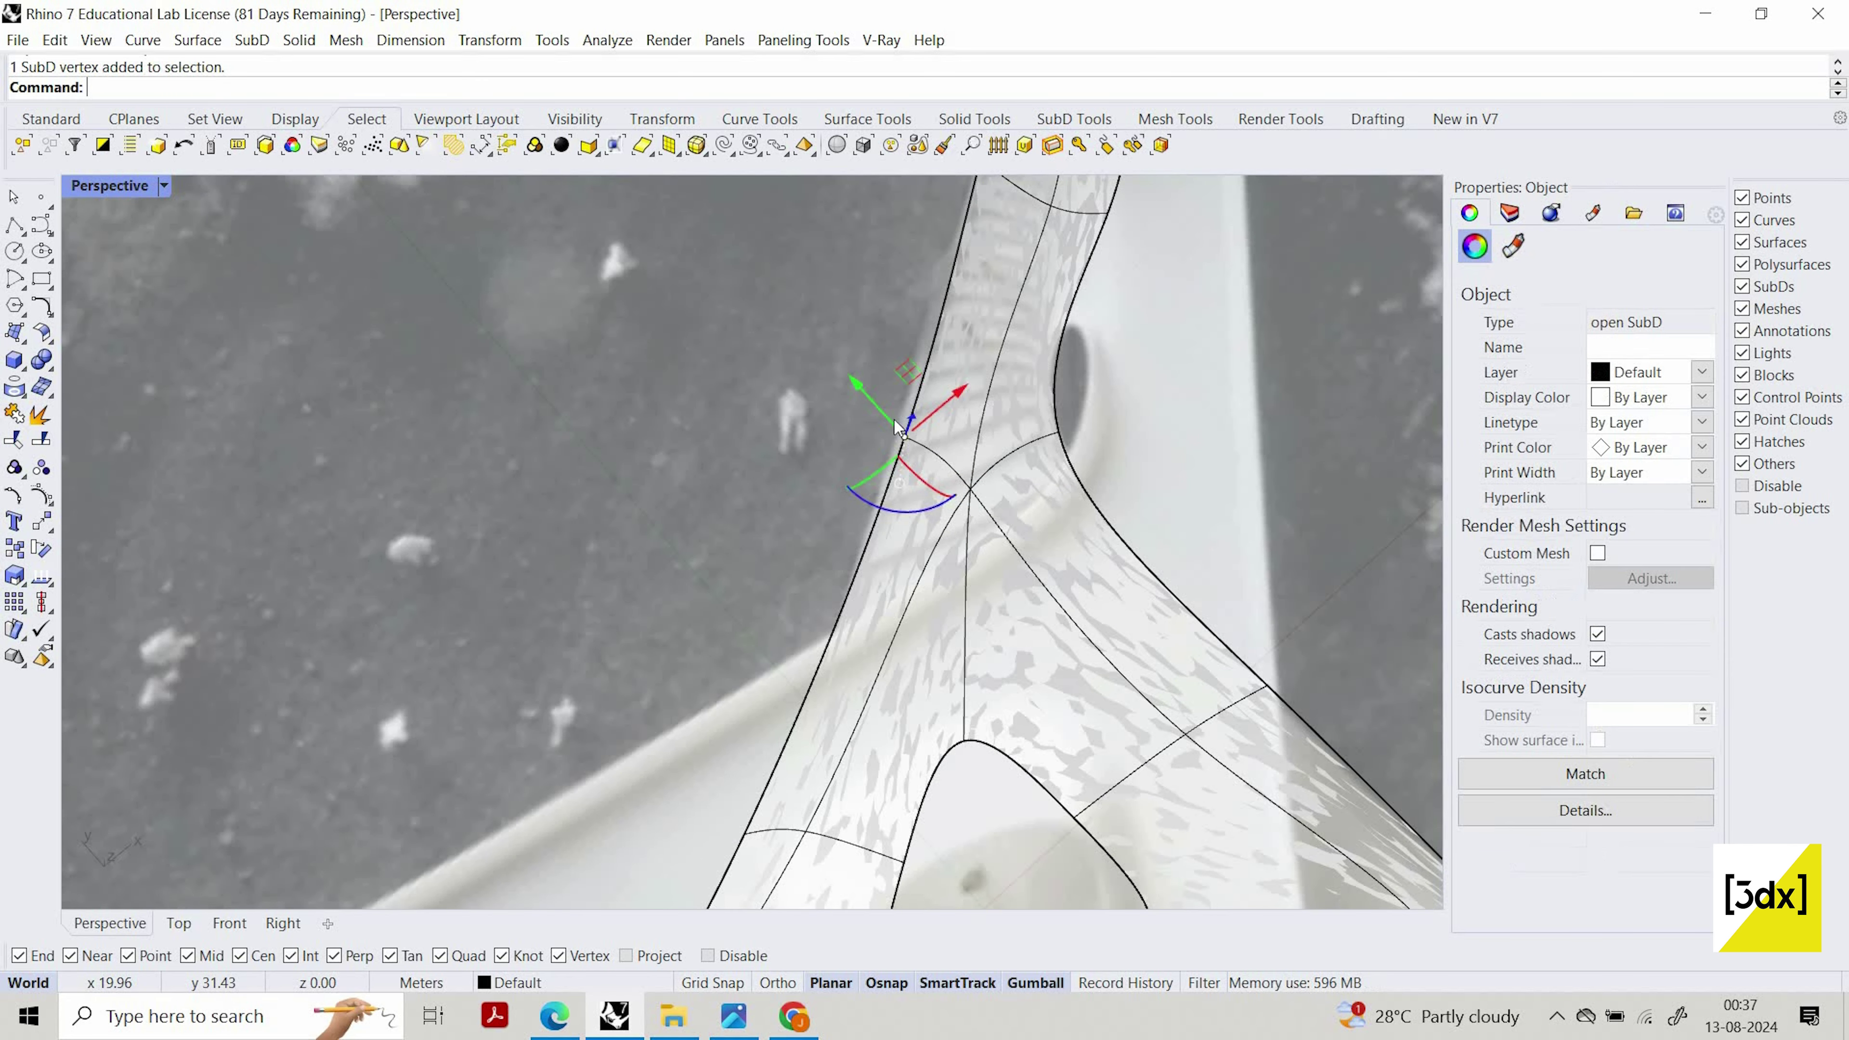
pyautogui.moveTo(882, 414); pyautogui.dragTo(875, 406)
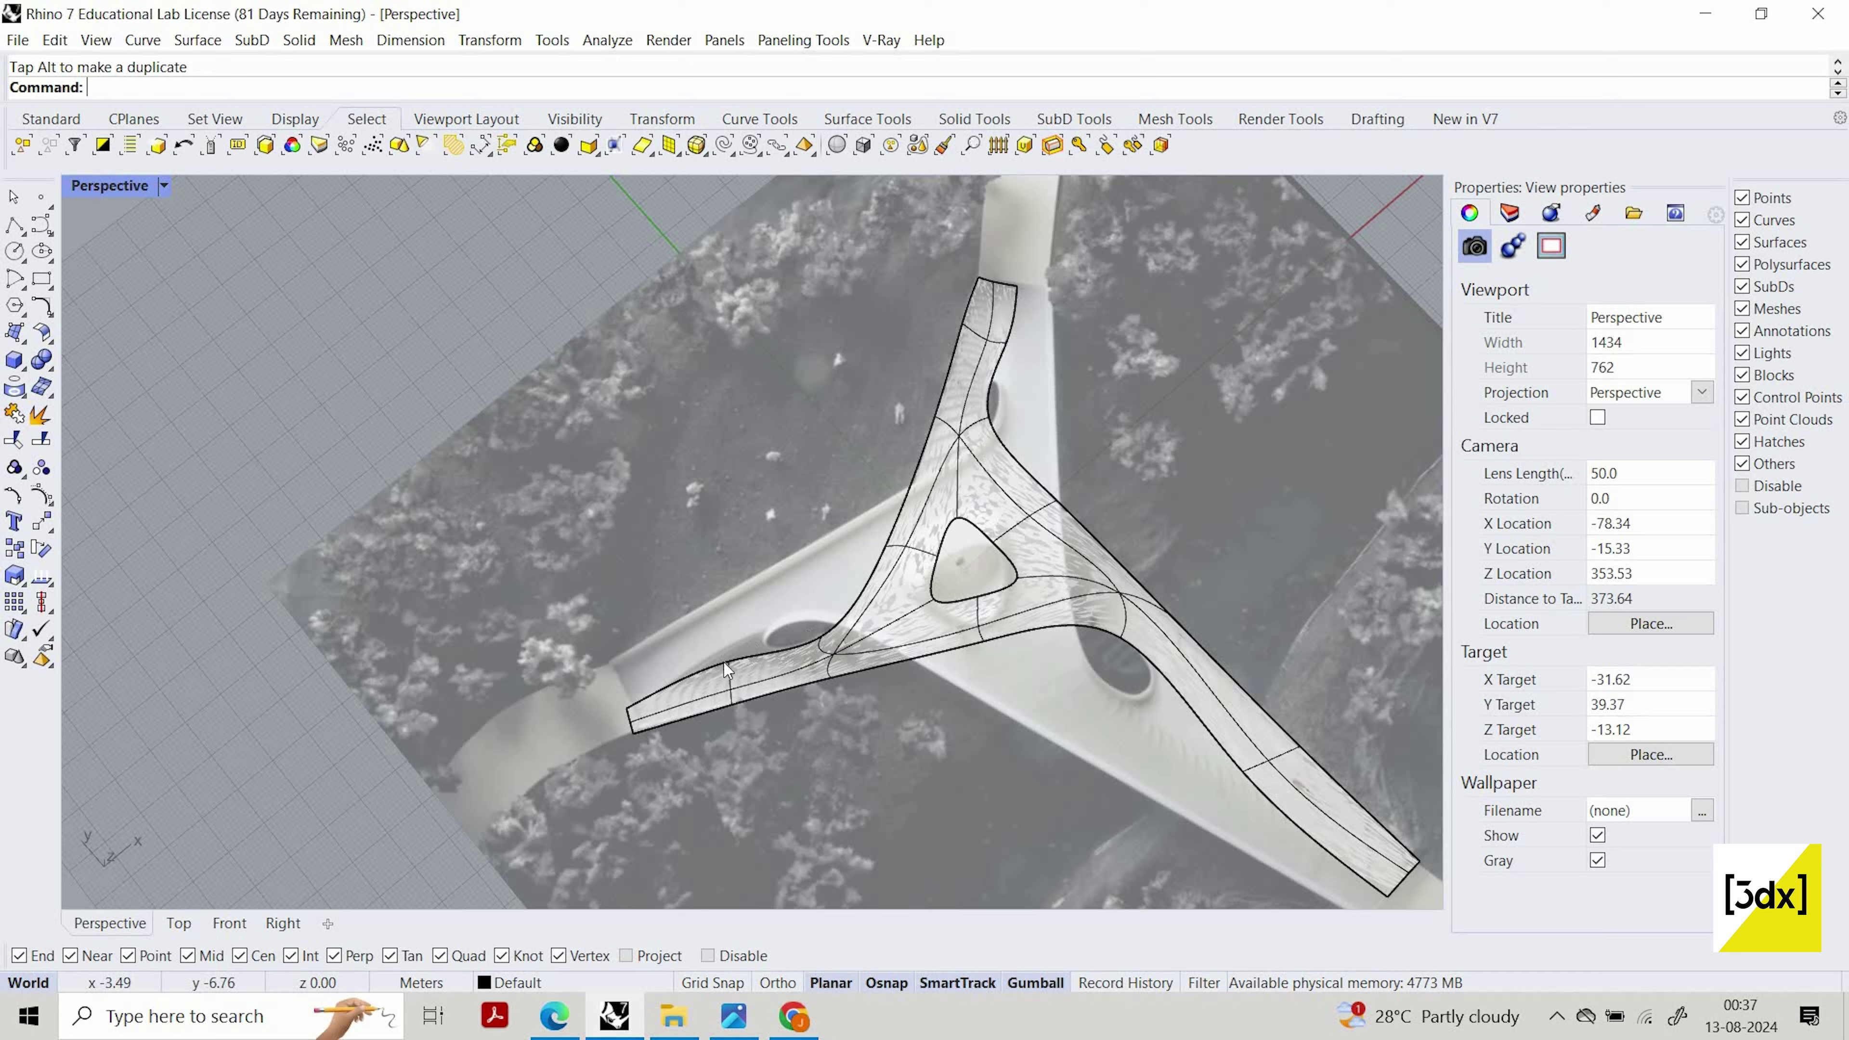
# Examine how the reshaped mirrored deck fits the reference image, overall and around the upper arm
pyautogui.moveTo(979, 656); pyautogui.dragTo(923, 635, button='right')
pyautogui.moveTo(1056, 620); pyautogui.dragTo(978, 703, button='right')
pyautogui.scroll(-6, 979, 703)
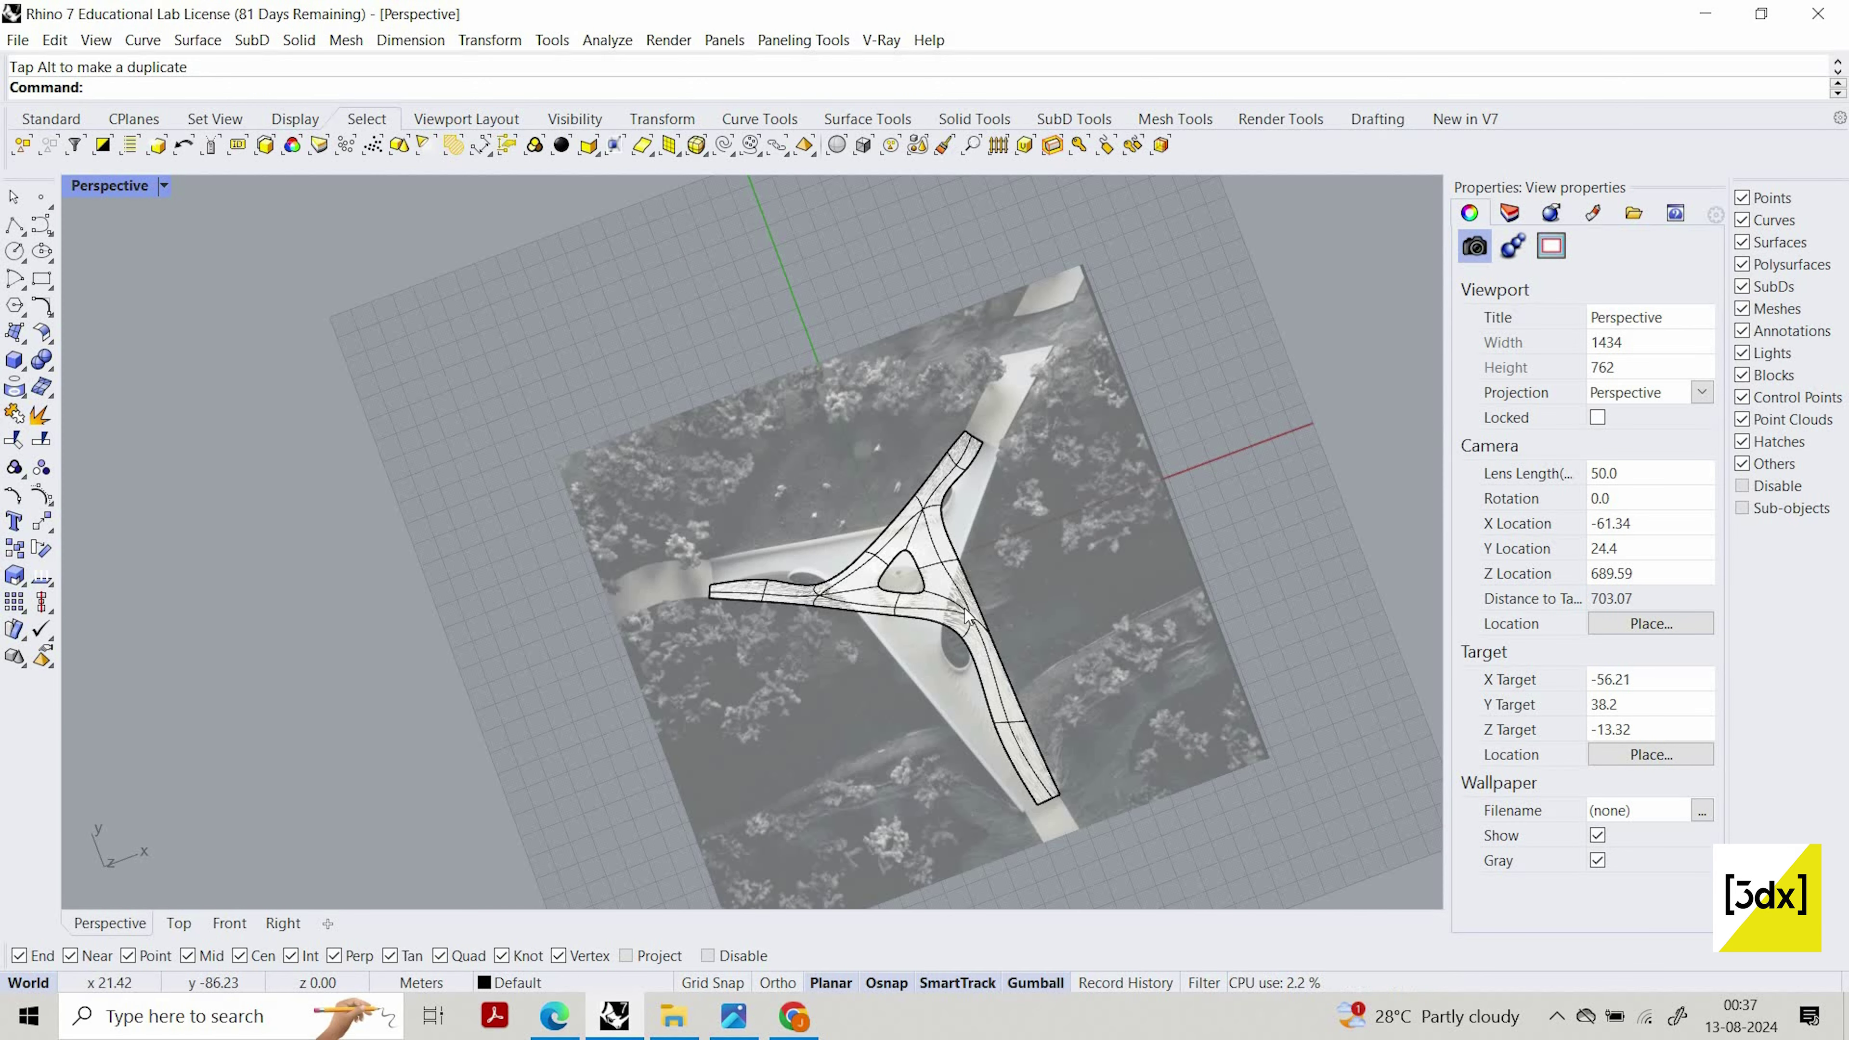
pyautogui.scroll(6, 1036, 697)
pyautogui.scroll(2, 721, 551)
pyautogui.scroll(-2, 597, 525)
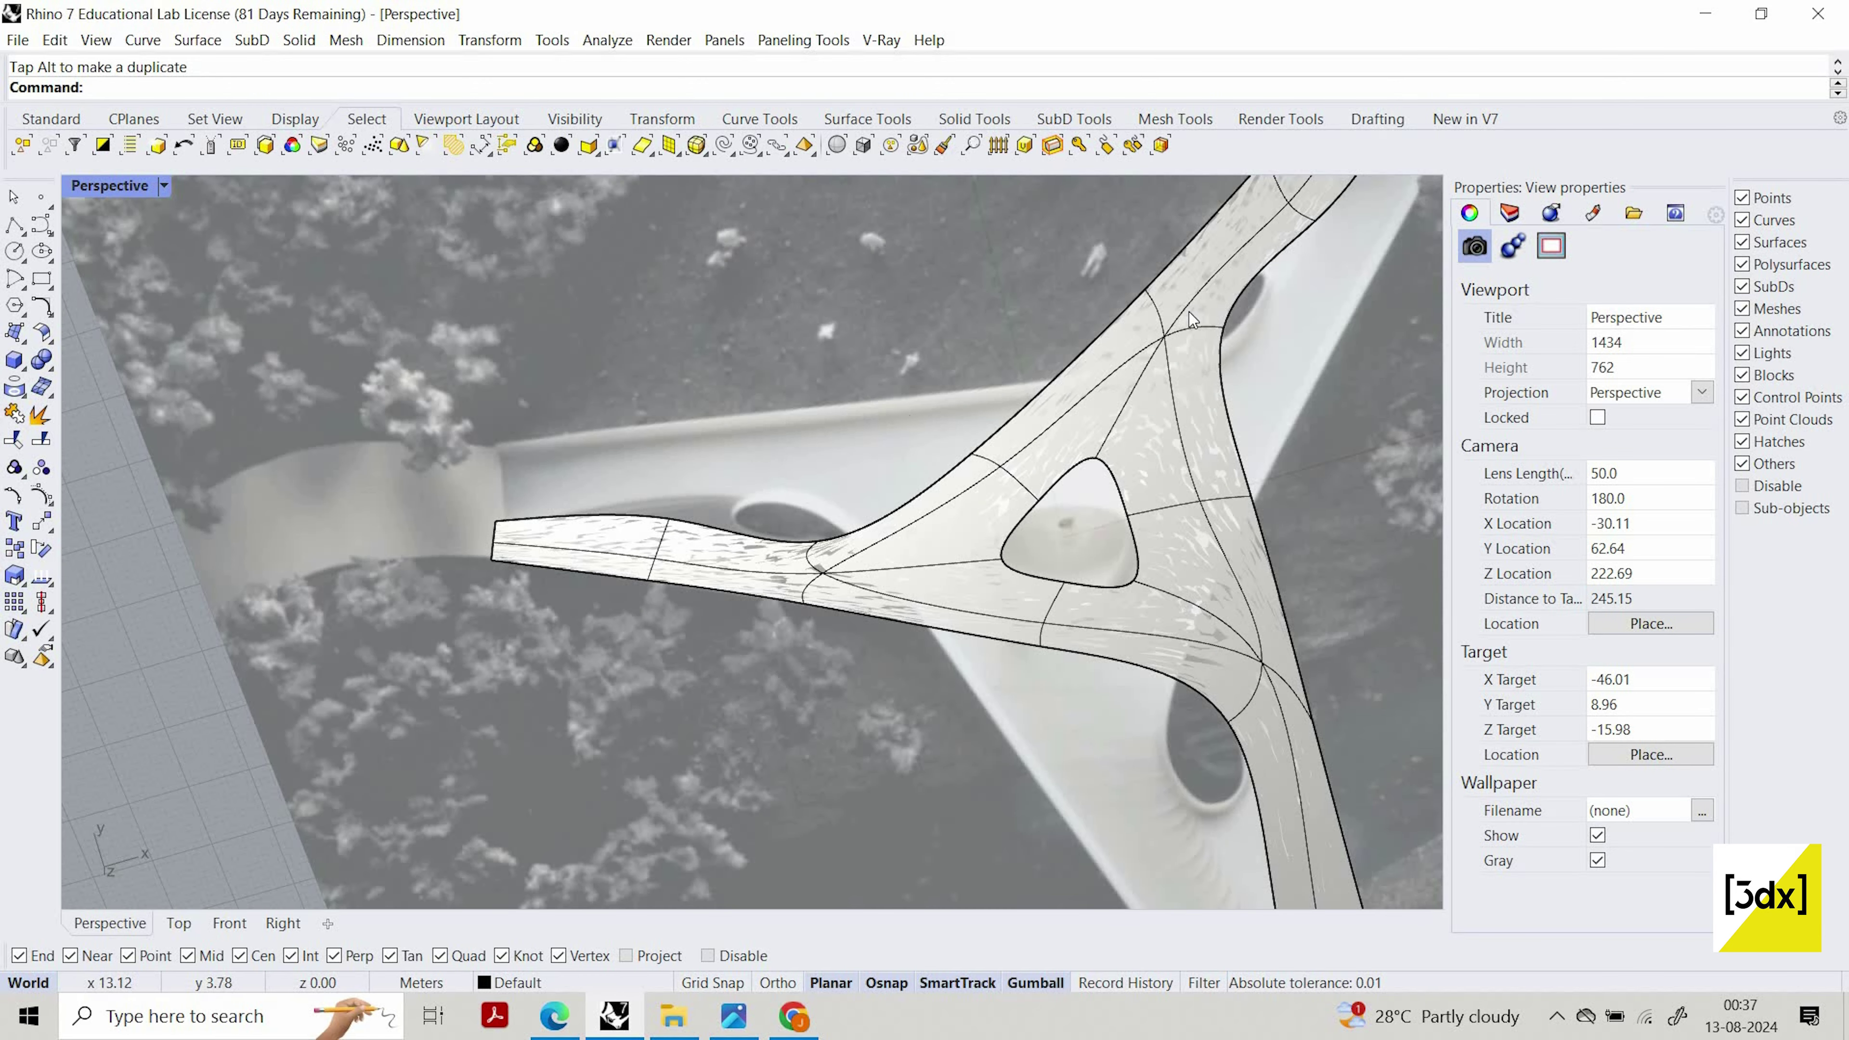
pyautogui.scroll(-6, 1190, 321)
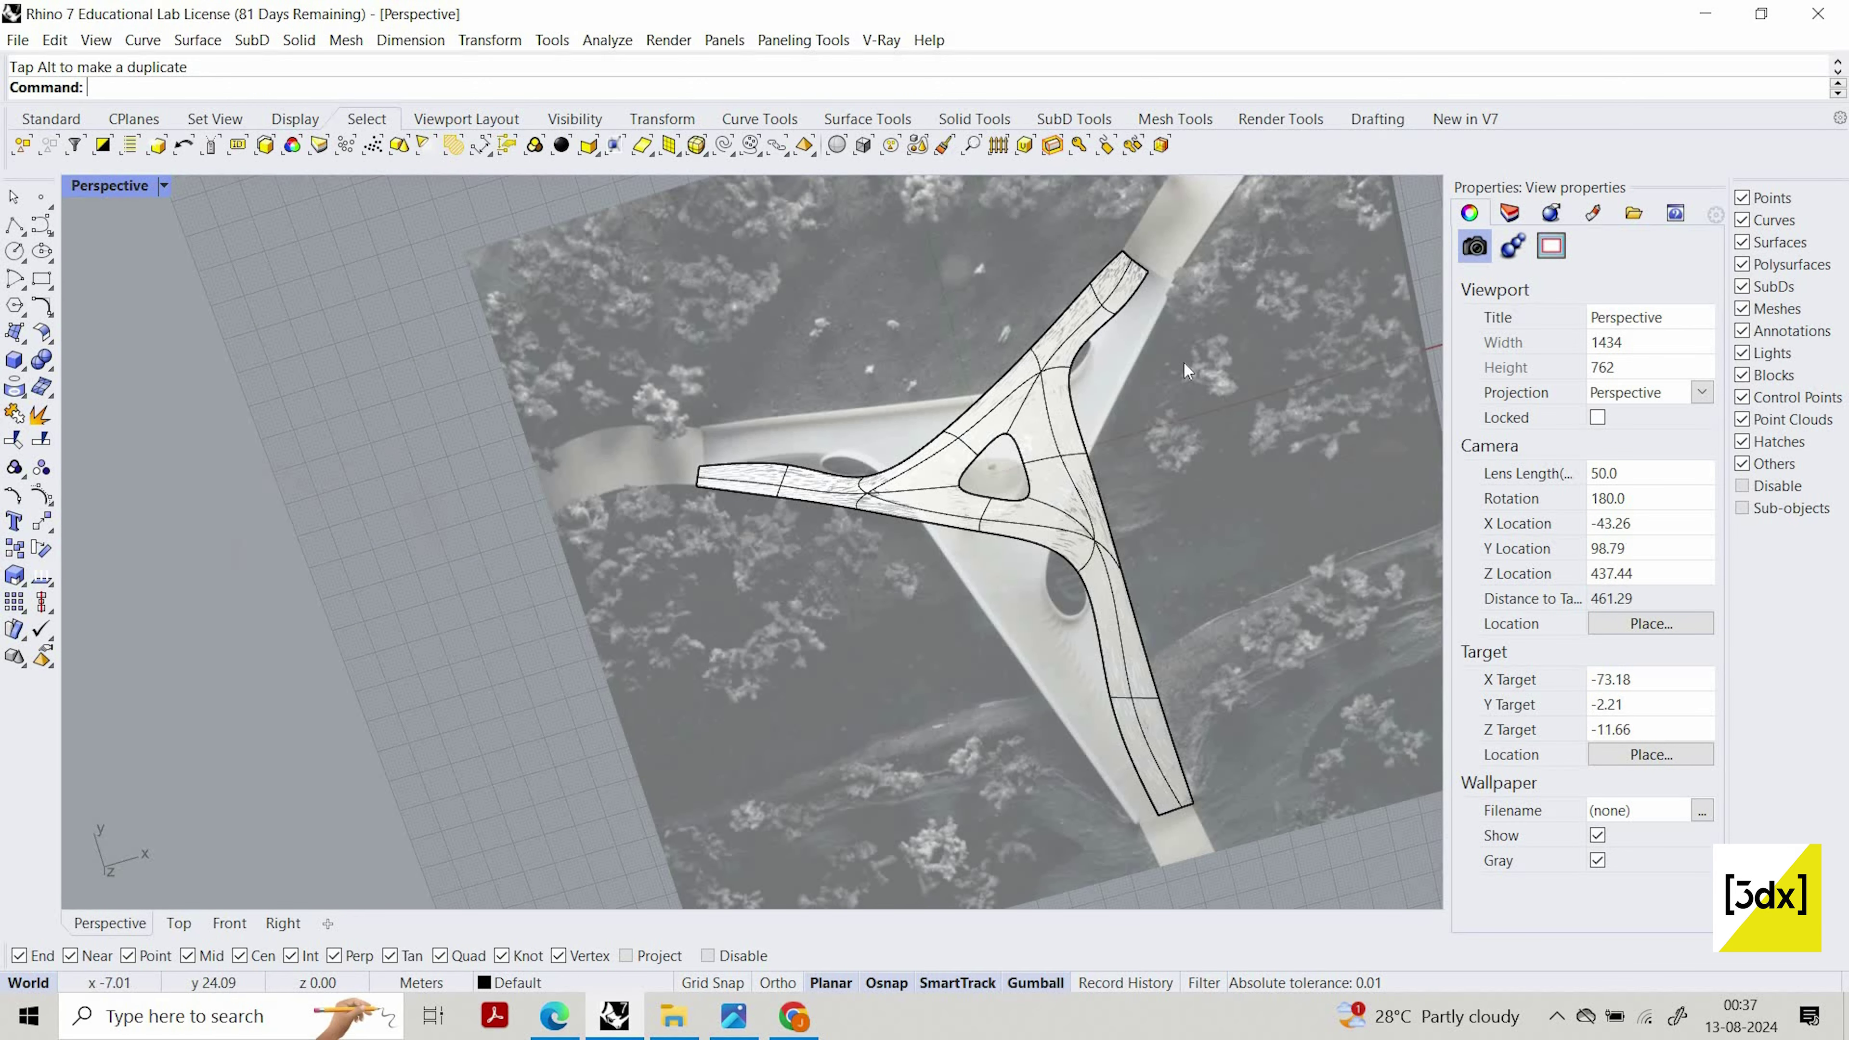
pyautogui.moveTo(1302, 436); pyautogui.dragTo(1229, 397, button='right')
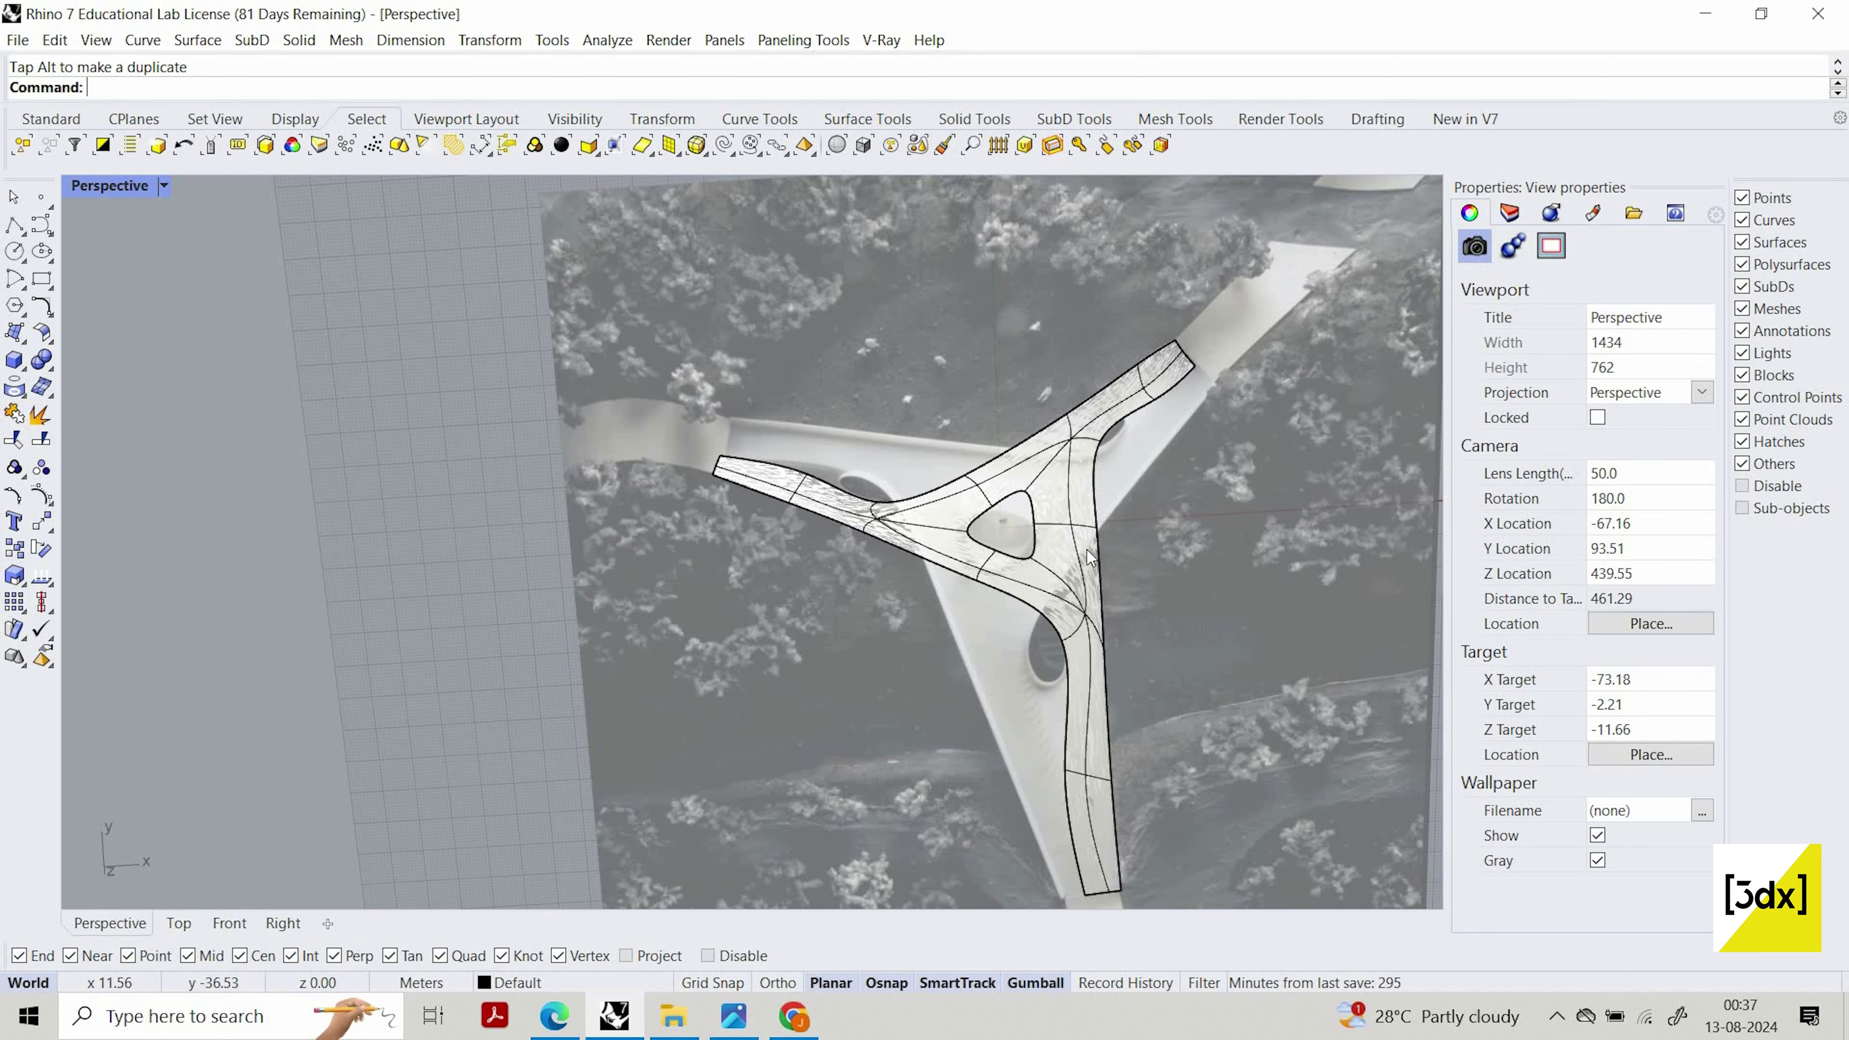
pyautogui.moveTo(1125, 566); pyautogui.dragTo(1294, 390, button='right')
pyautogui.scroll(6, 1243, 385)
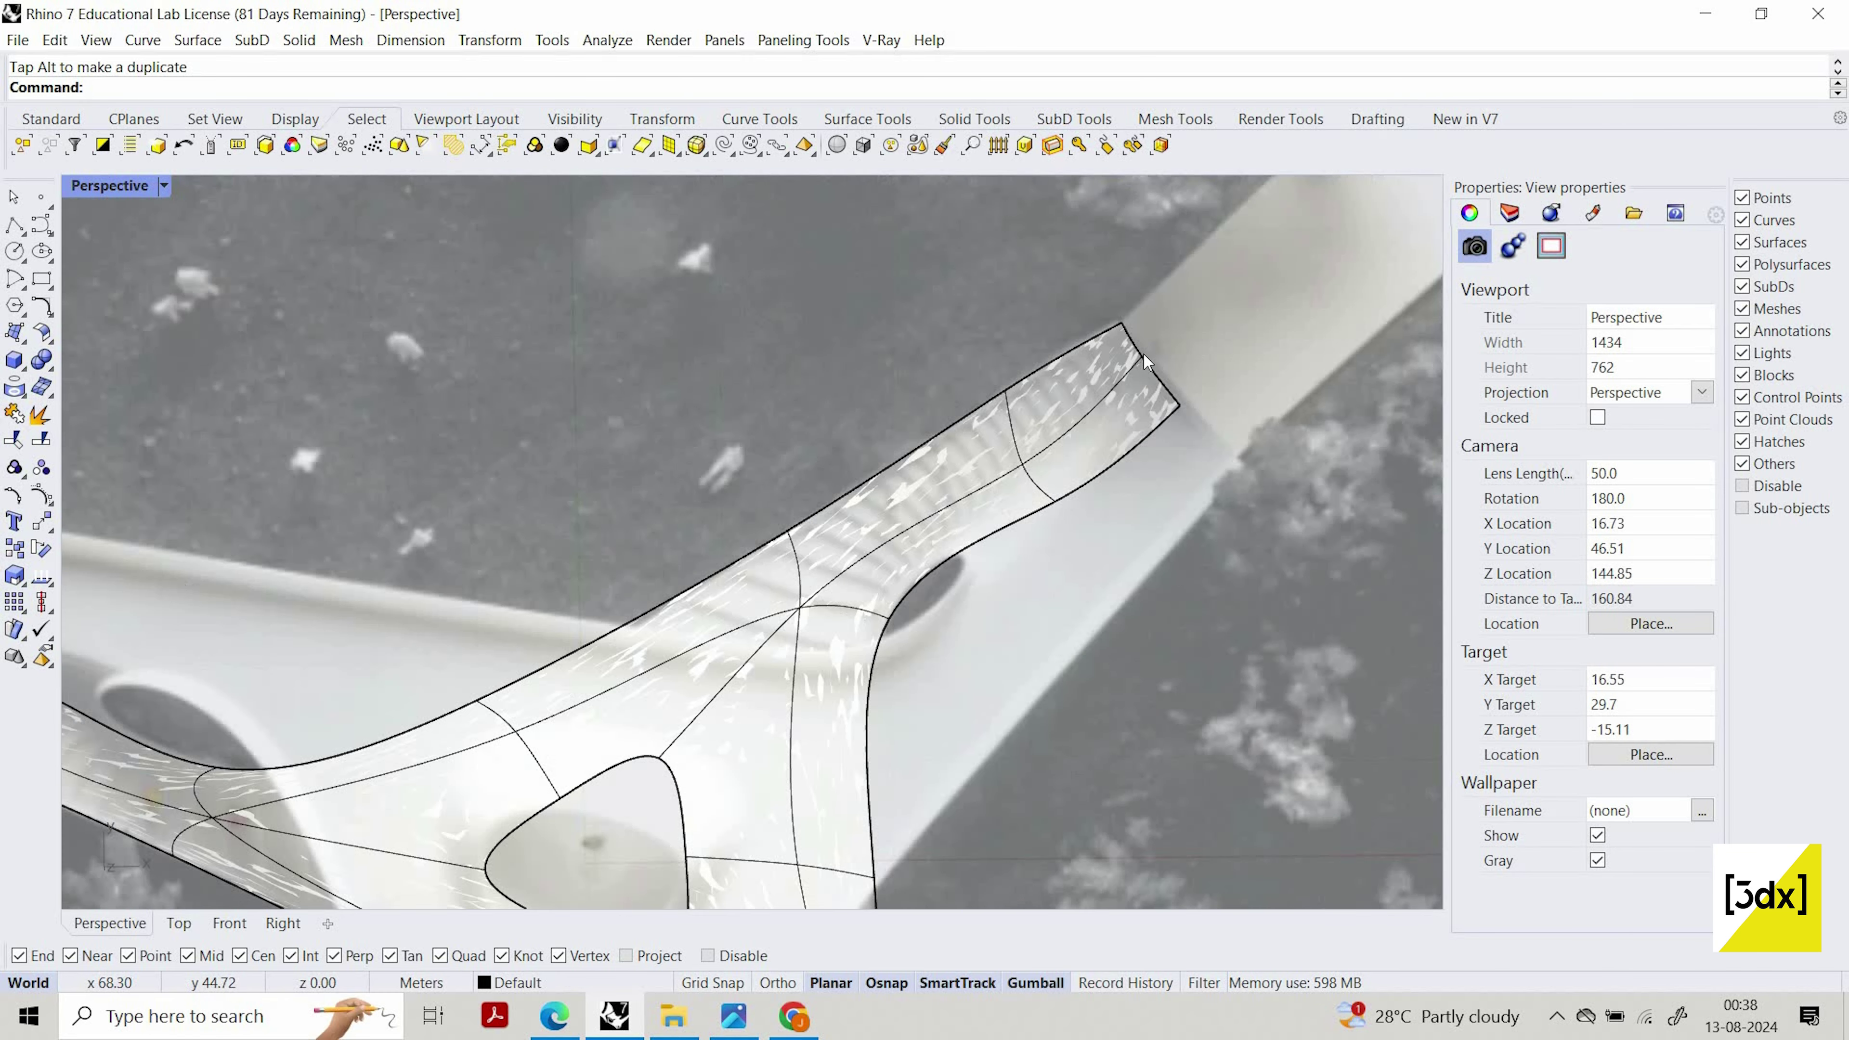
pyautogui.scroll(-6, 1125, 490)
# Show the hidden objects so the original deck appears together with the mirrored one
pyautogui.middleClick(1085, 501)
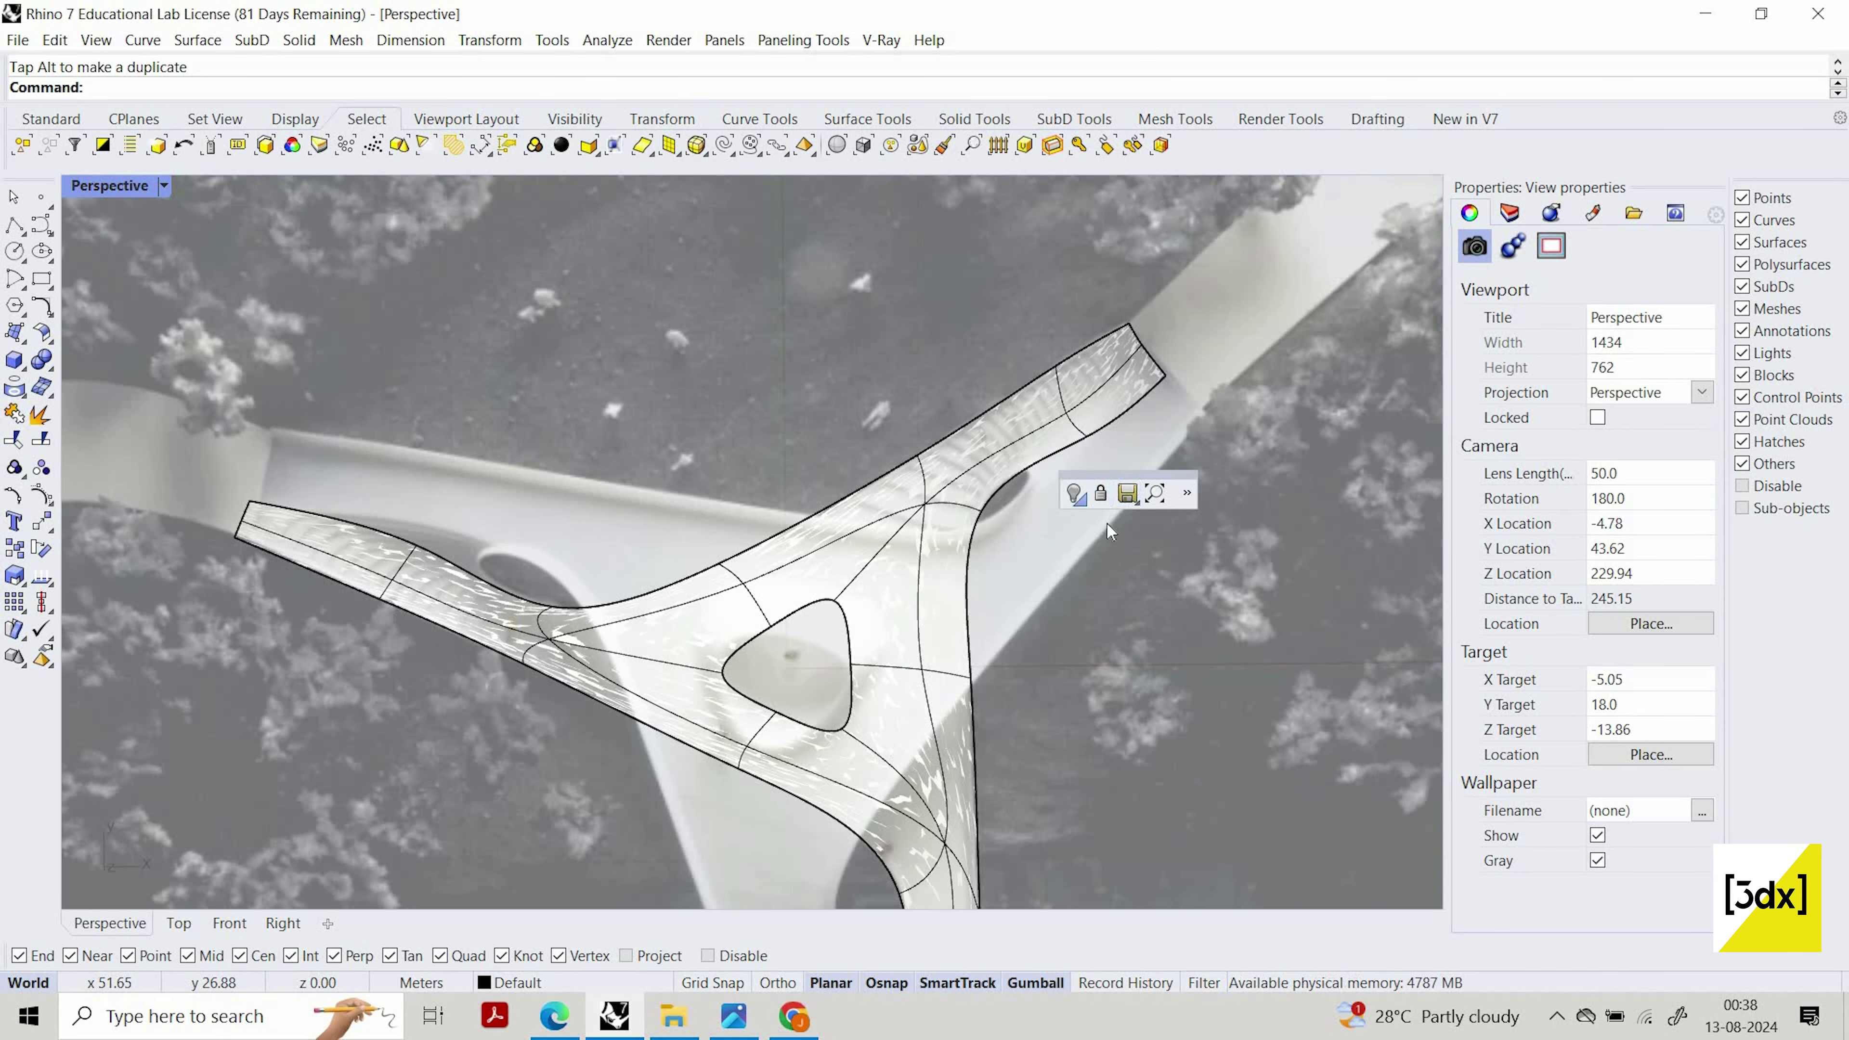
pyautogui.click(1089, 503)
pyautogui.click(1107, 530)
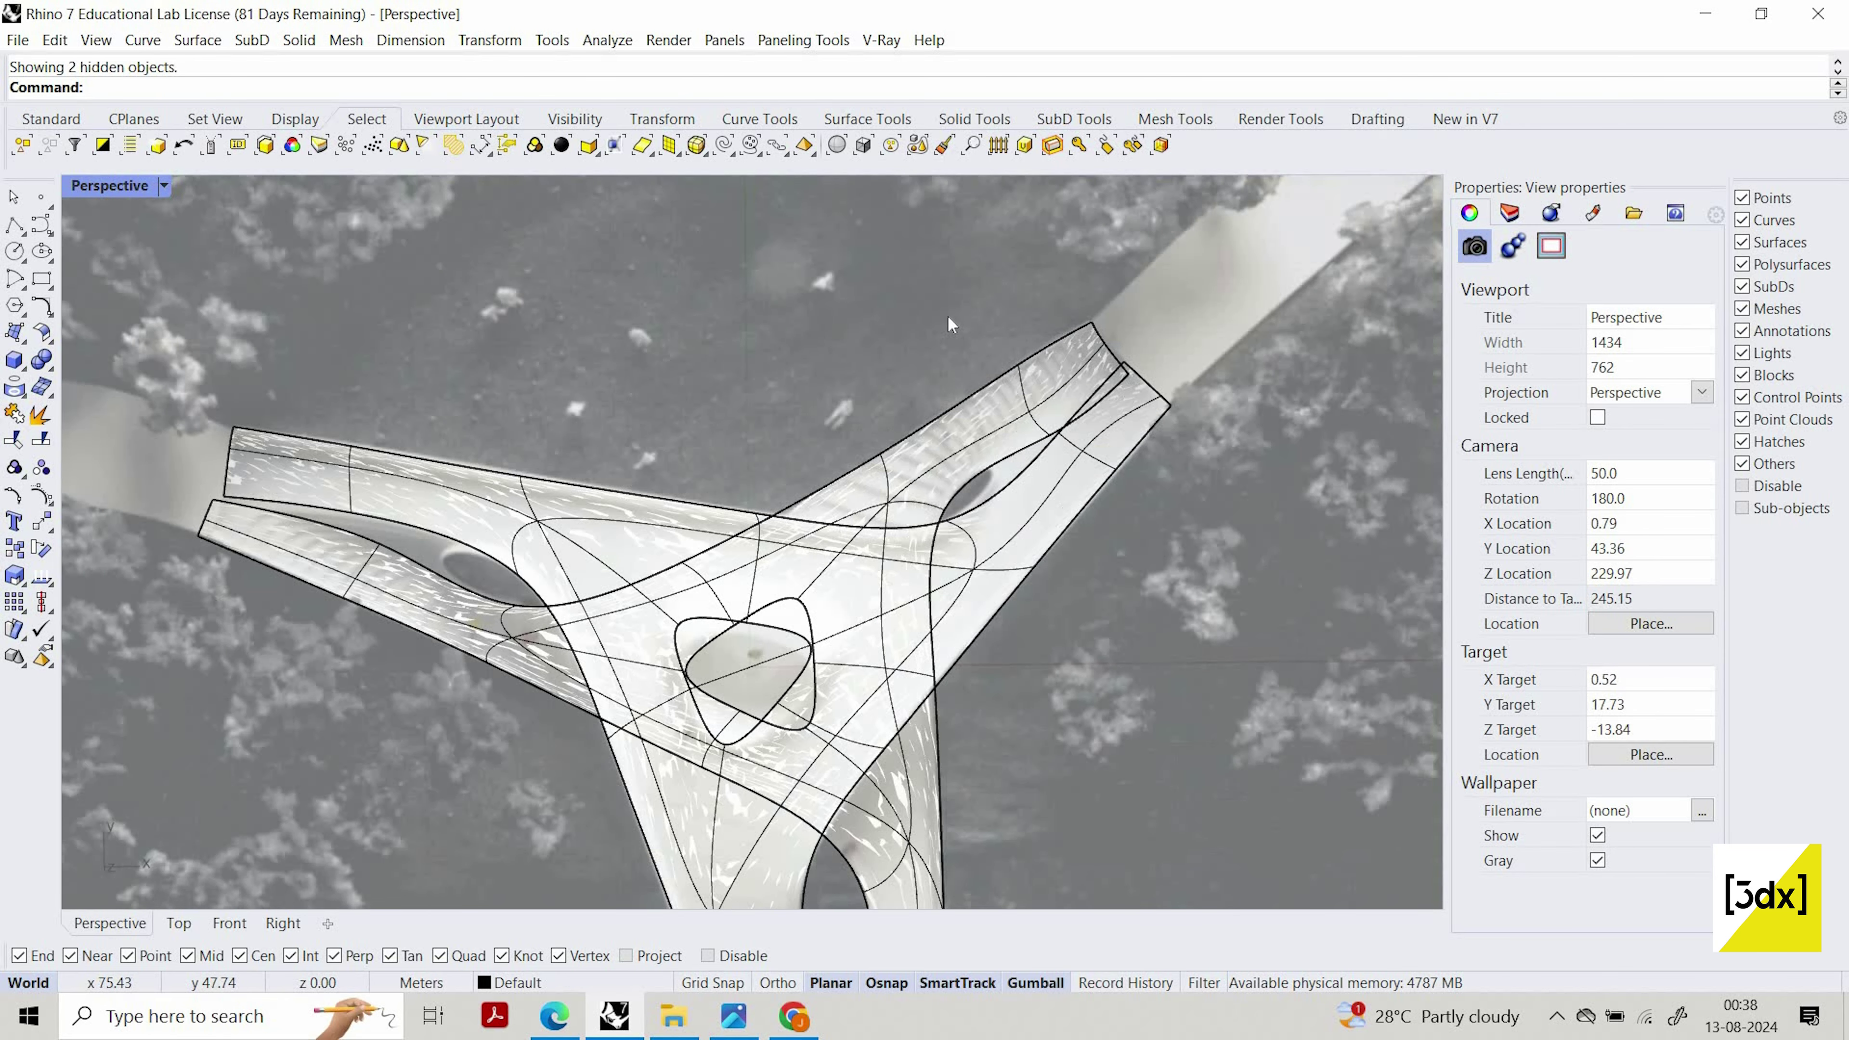
# Align the tip edges of both decks' upper arms to a straight line between their two outer corners using Align ToLine
pyautogui.scroll(5, 947, 315)
pyautogui.click(946, 321)
pyautogui.press('Escape')
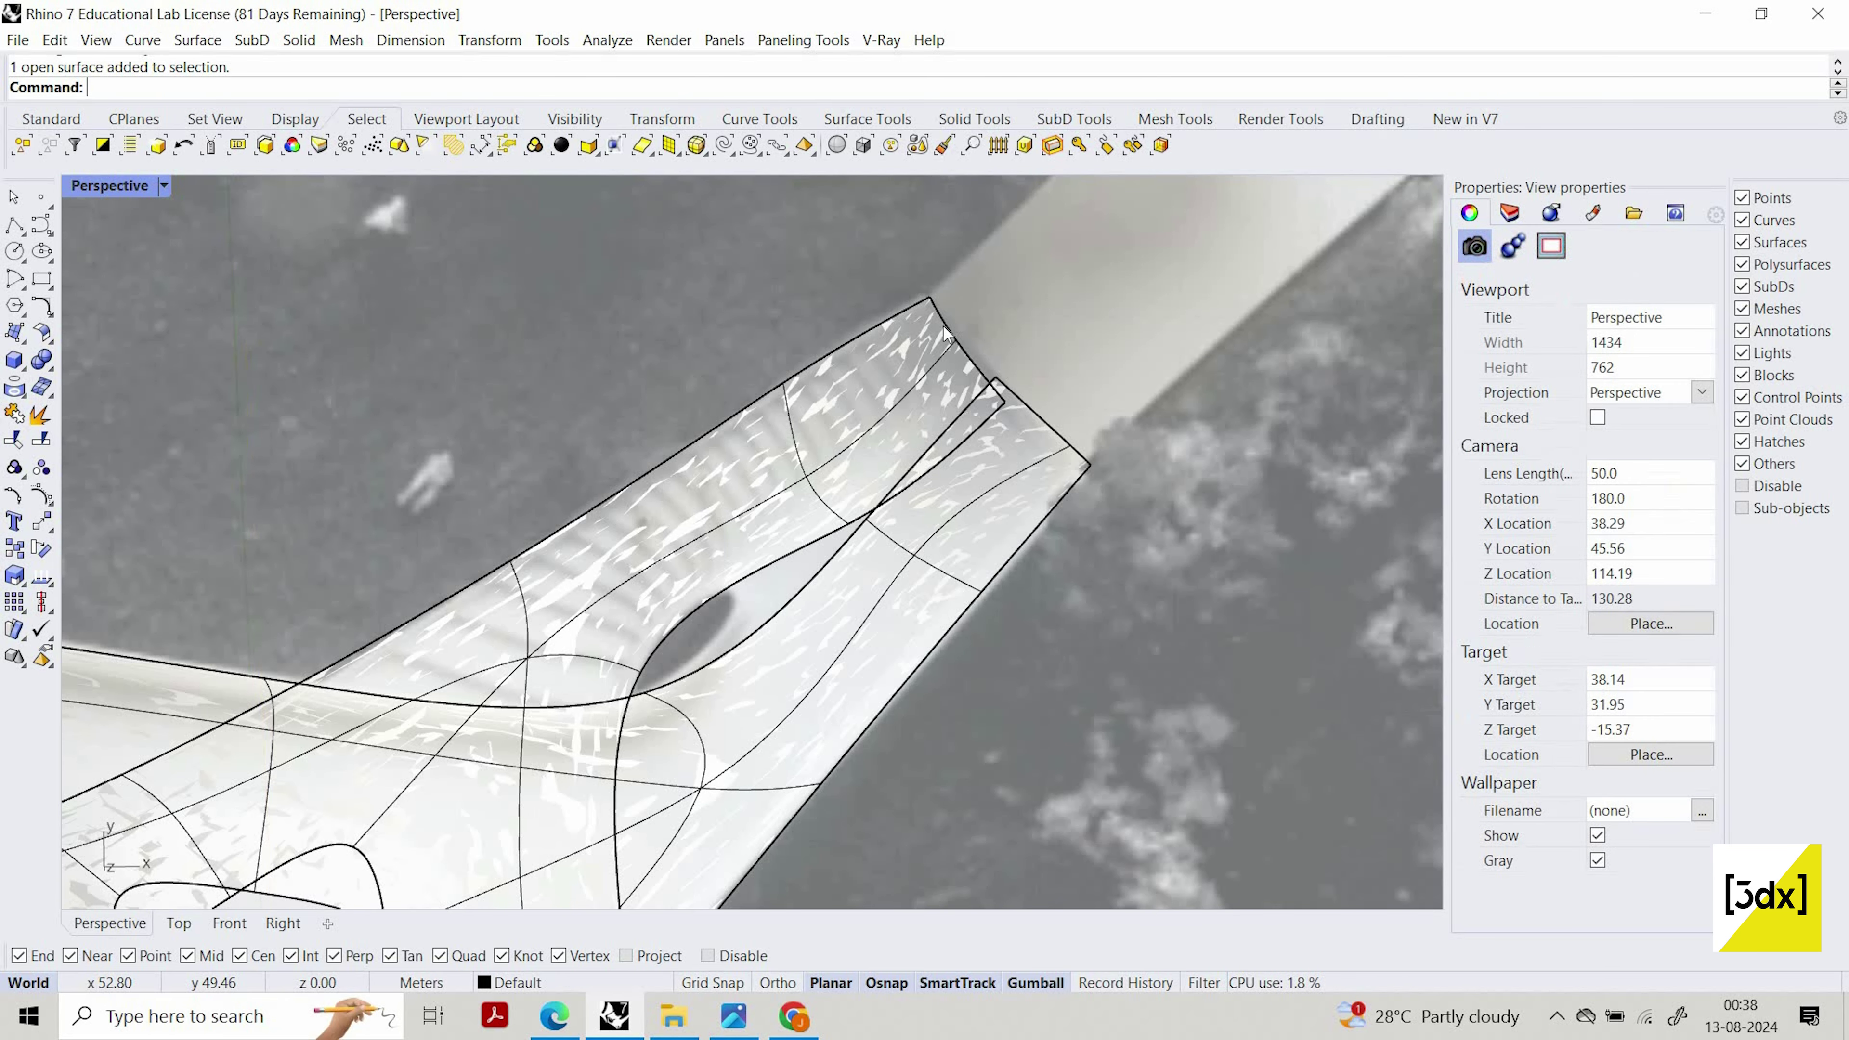
pyautogui.click(984, 361)
pyautogui.click(1025, 420)
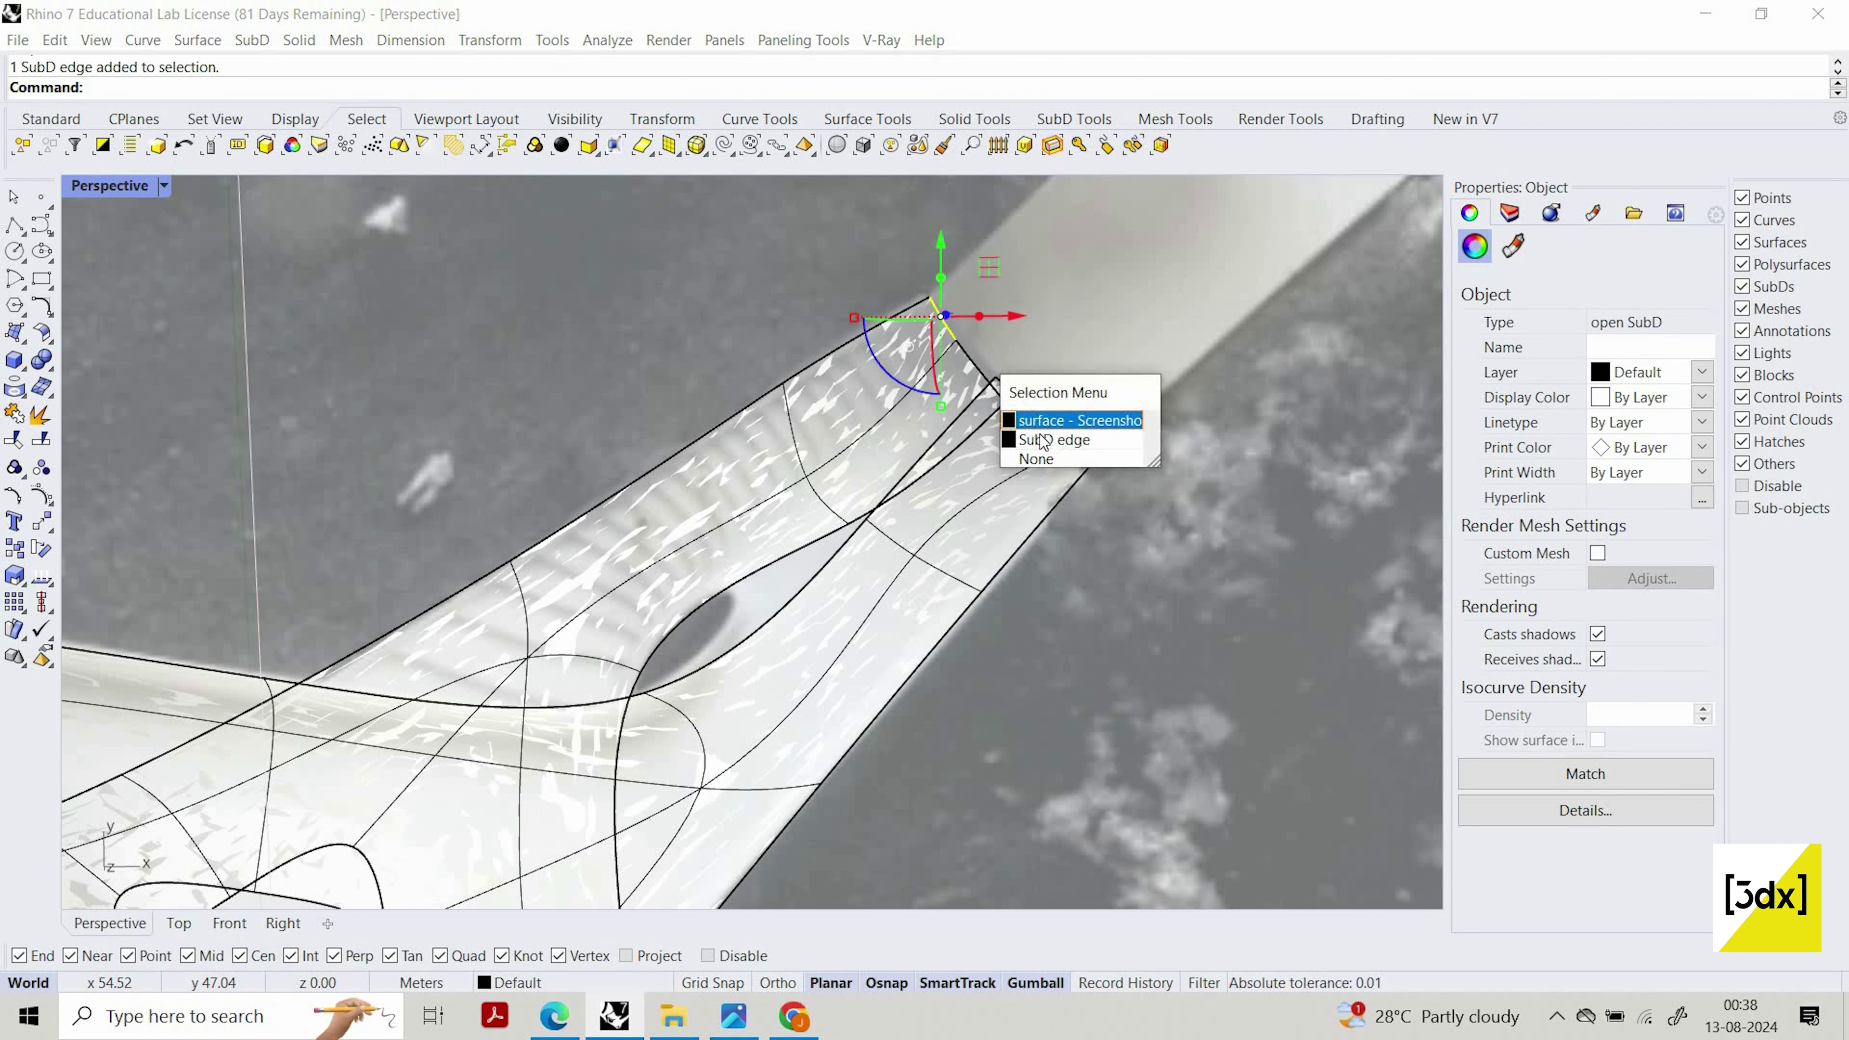
pyautogui.click(1031, 437)
pyautogui.keyDown('ctrl'); pyautogui.keyDown('shift'); pyautogui.click(1086, 456); pyautogui.keyUp('shift'); pyautogui.keyUp('ctrl')
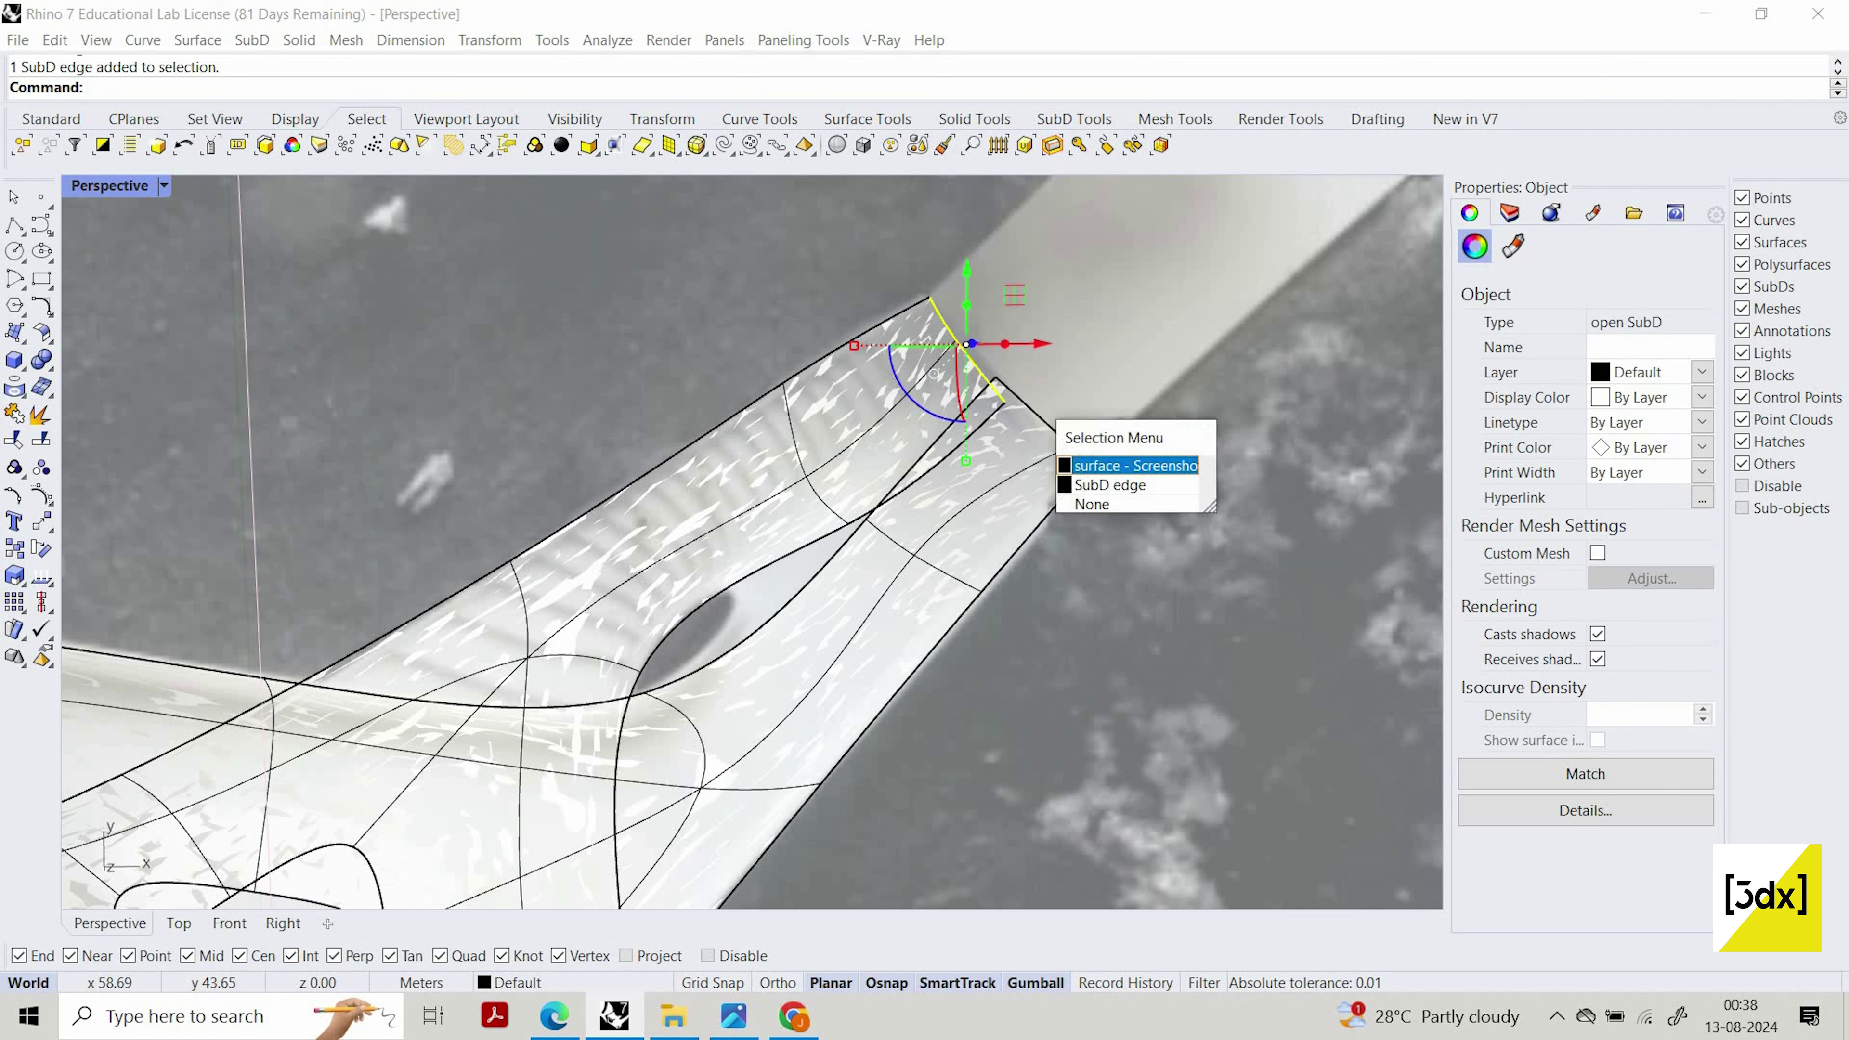
pyautogui.click(1112, 480)
pyautogui.click(1152, 515)
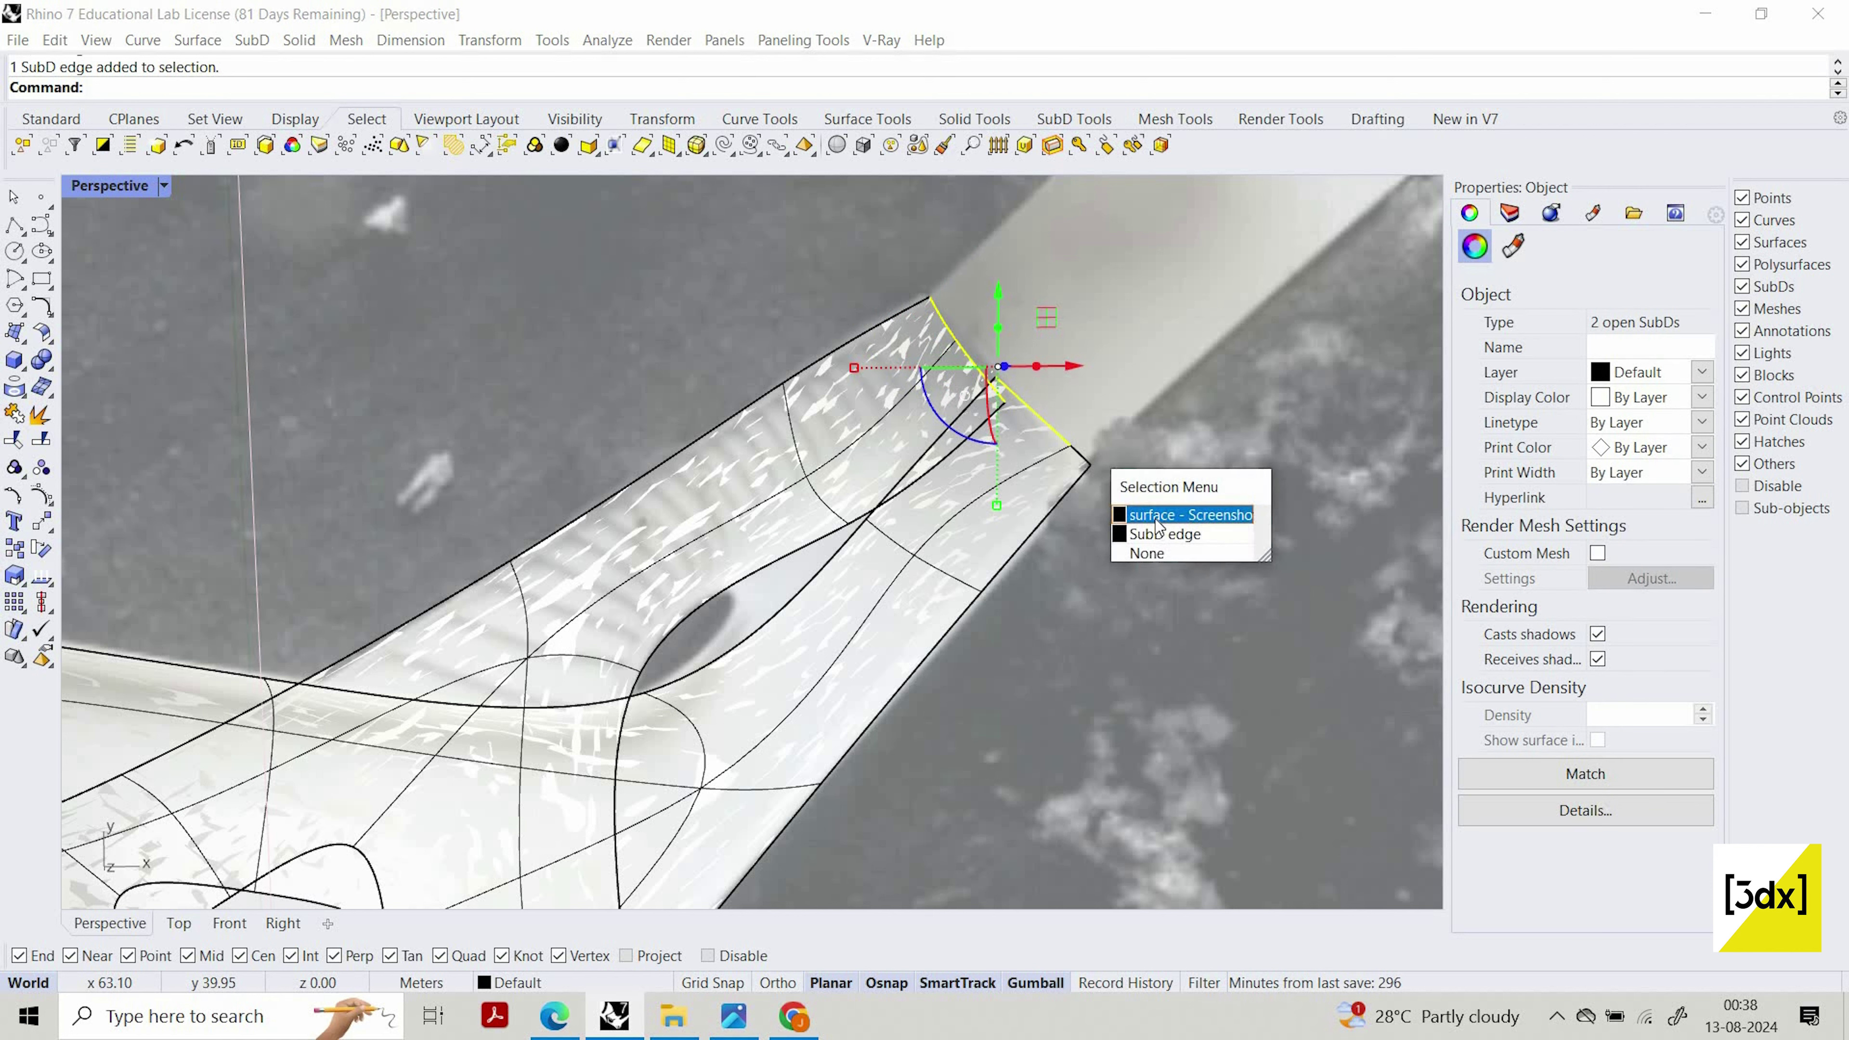
pyautogui.click(1164, 533)
pyautogui.write('Align')
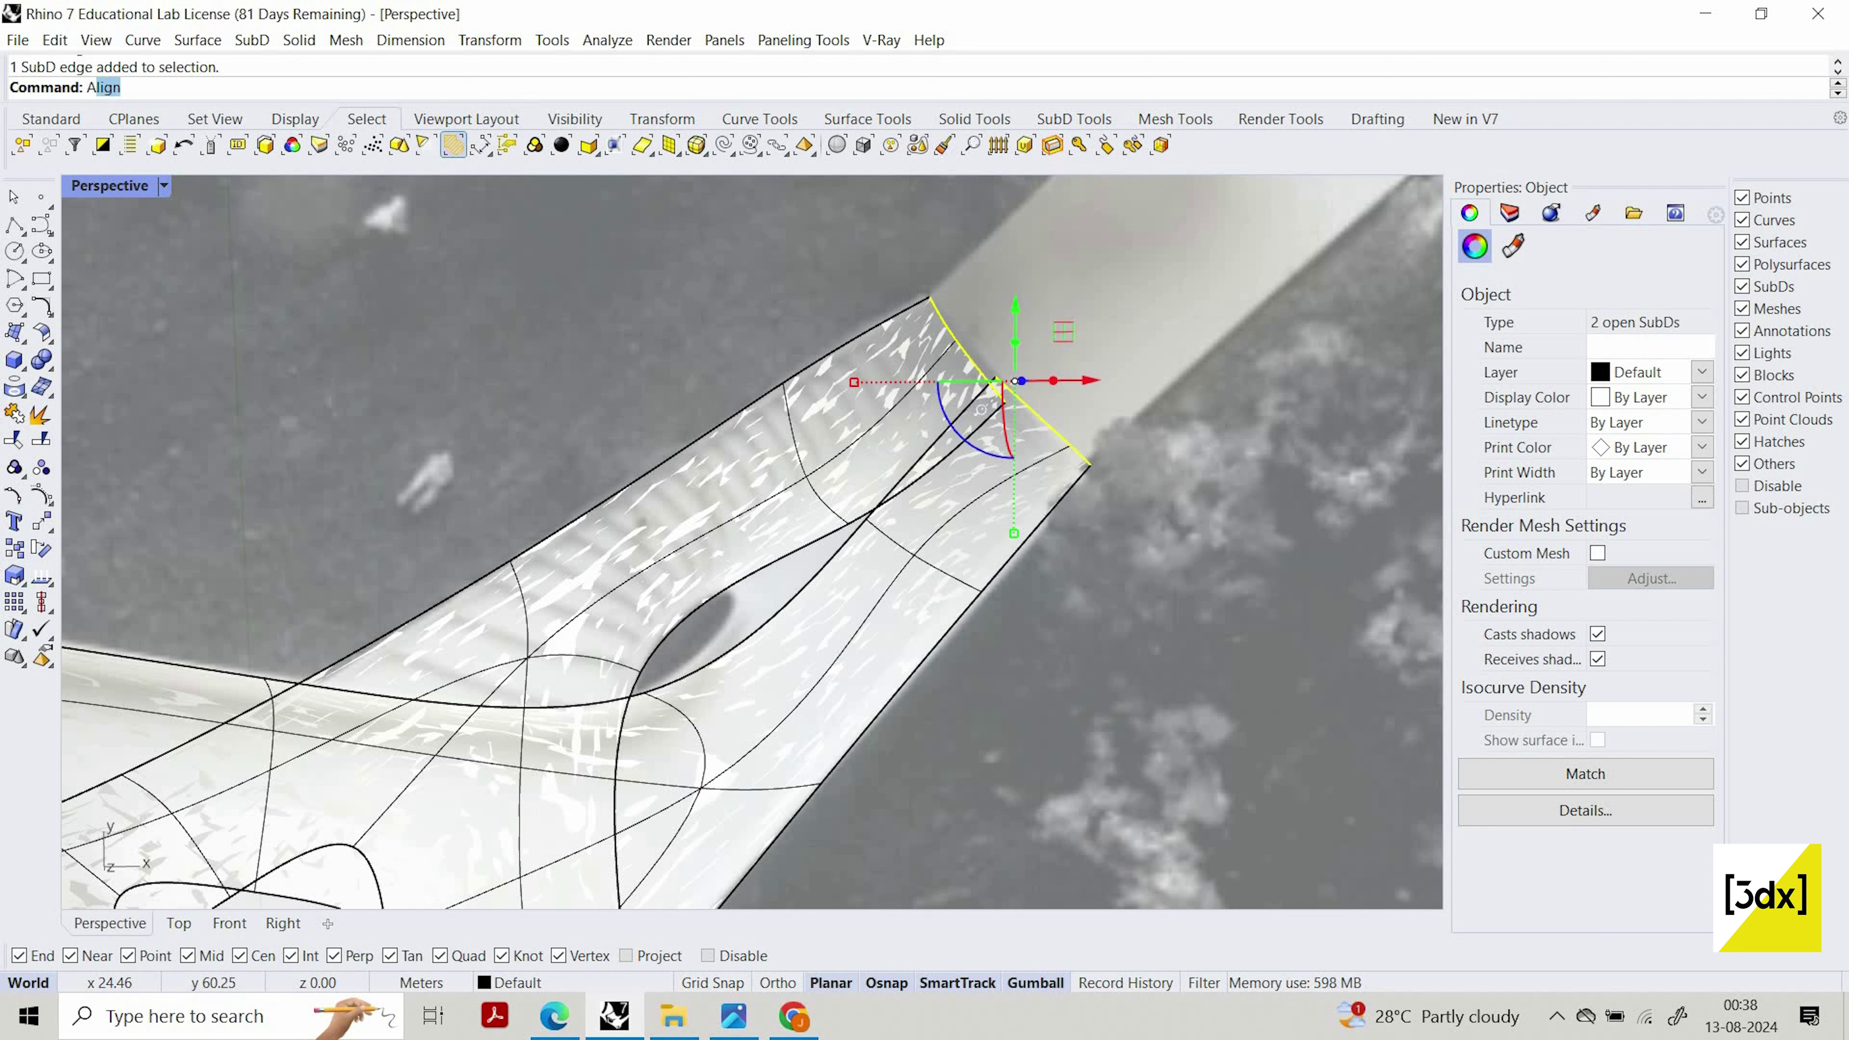
pyautogui.press('Return')
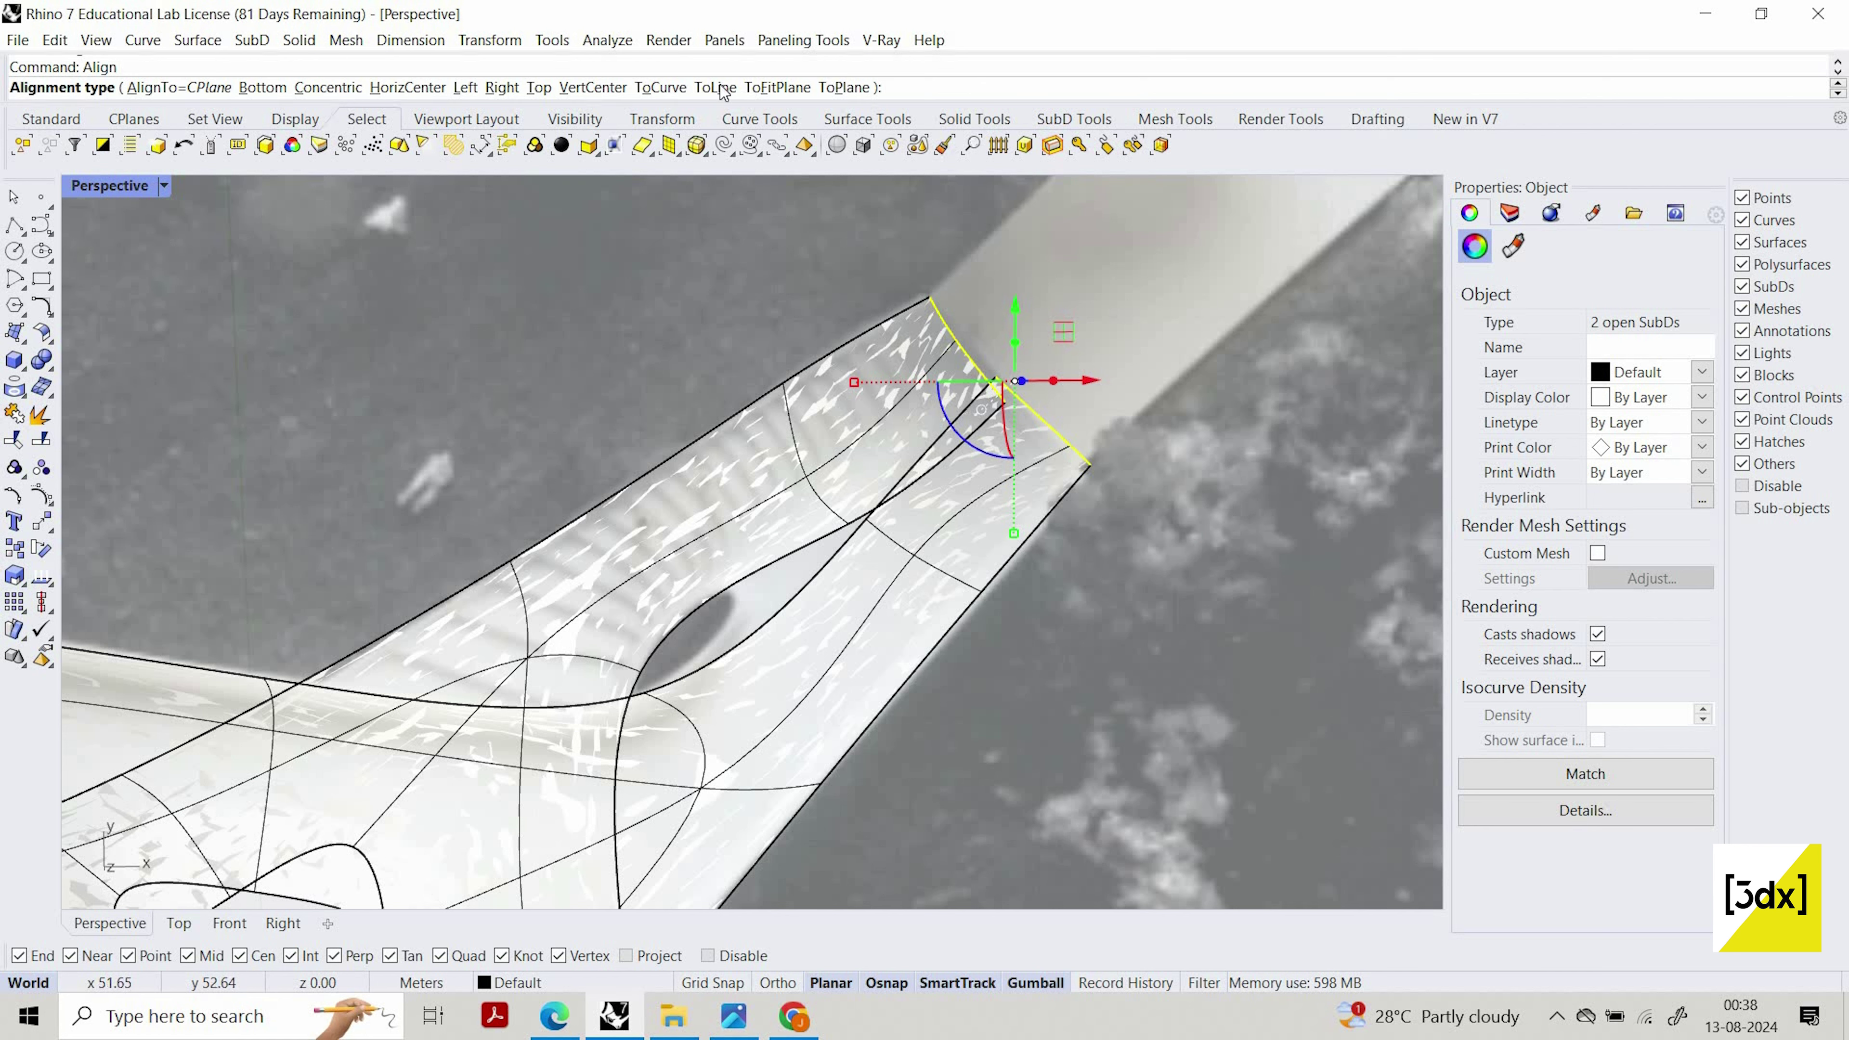
pyautogui.click(715, 88)
pyautogui.click(930, 297)
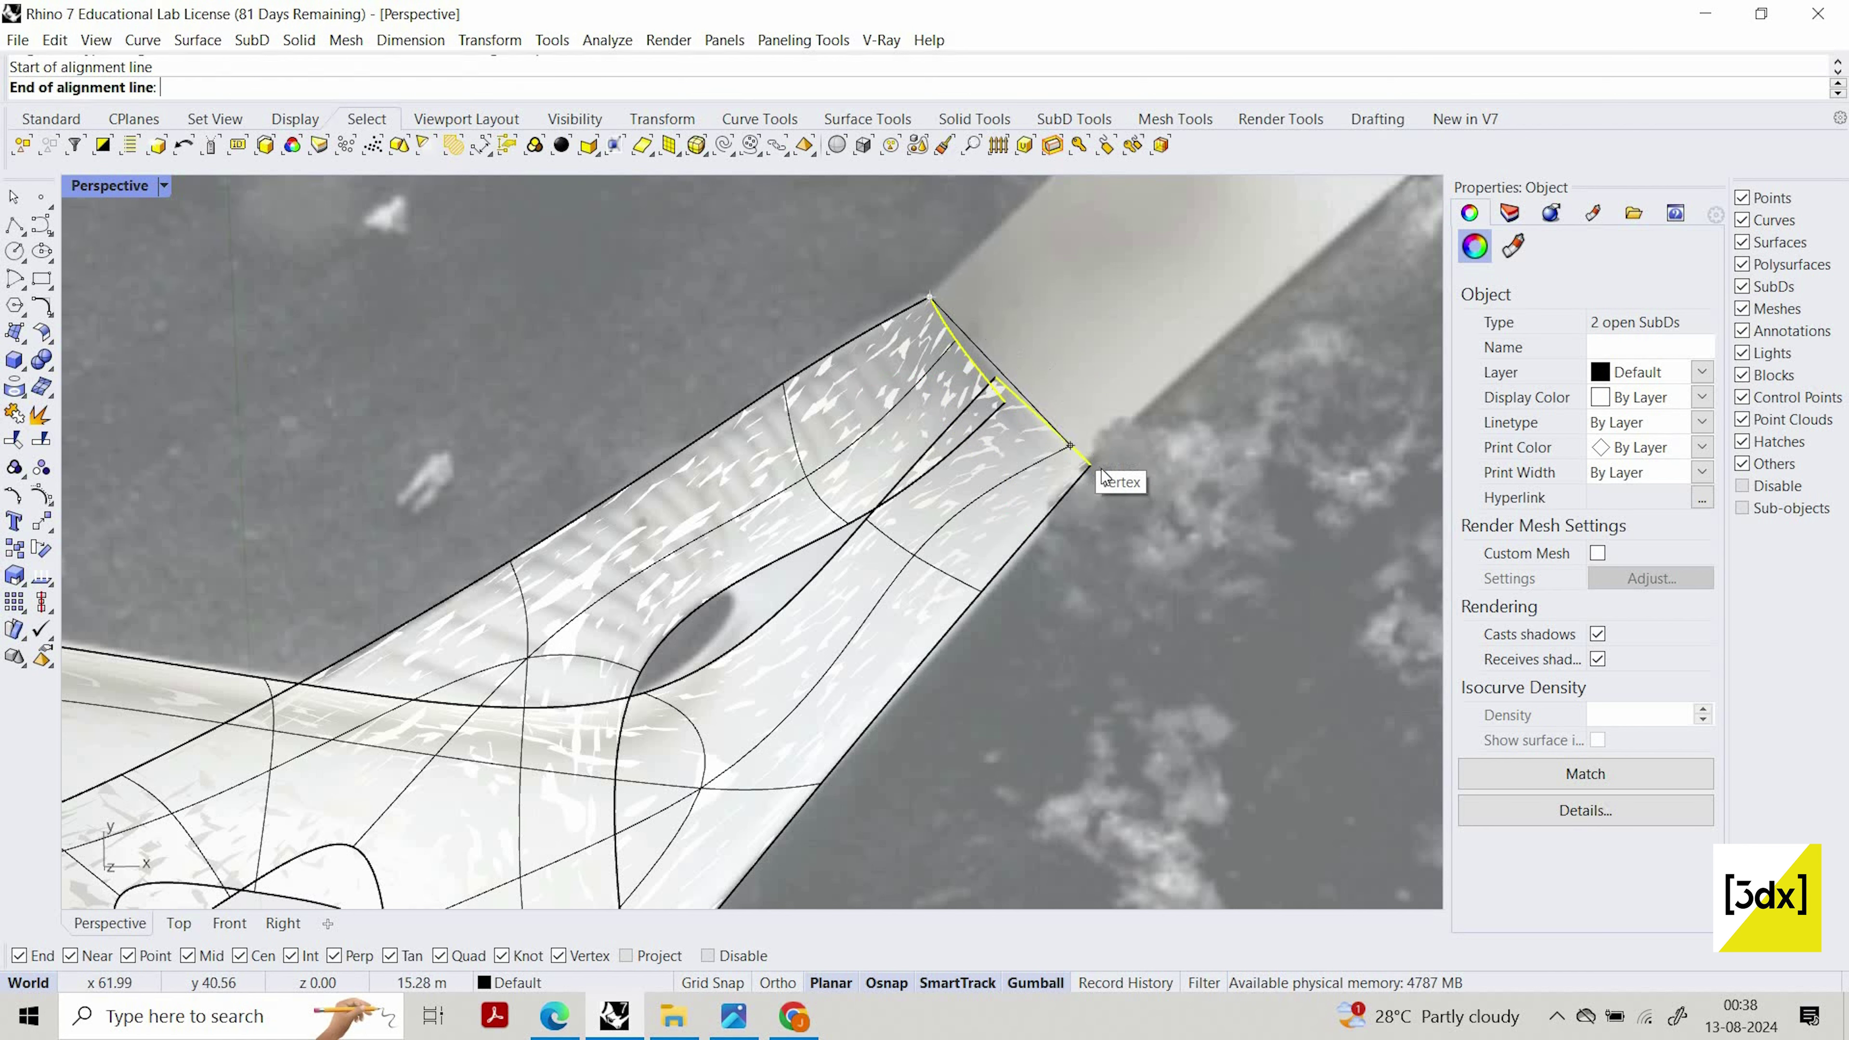
pyautogui.click(1081, 407)
pyautogui.click(907, 277)
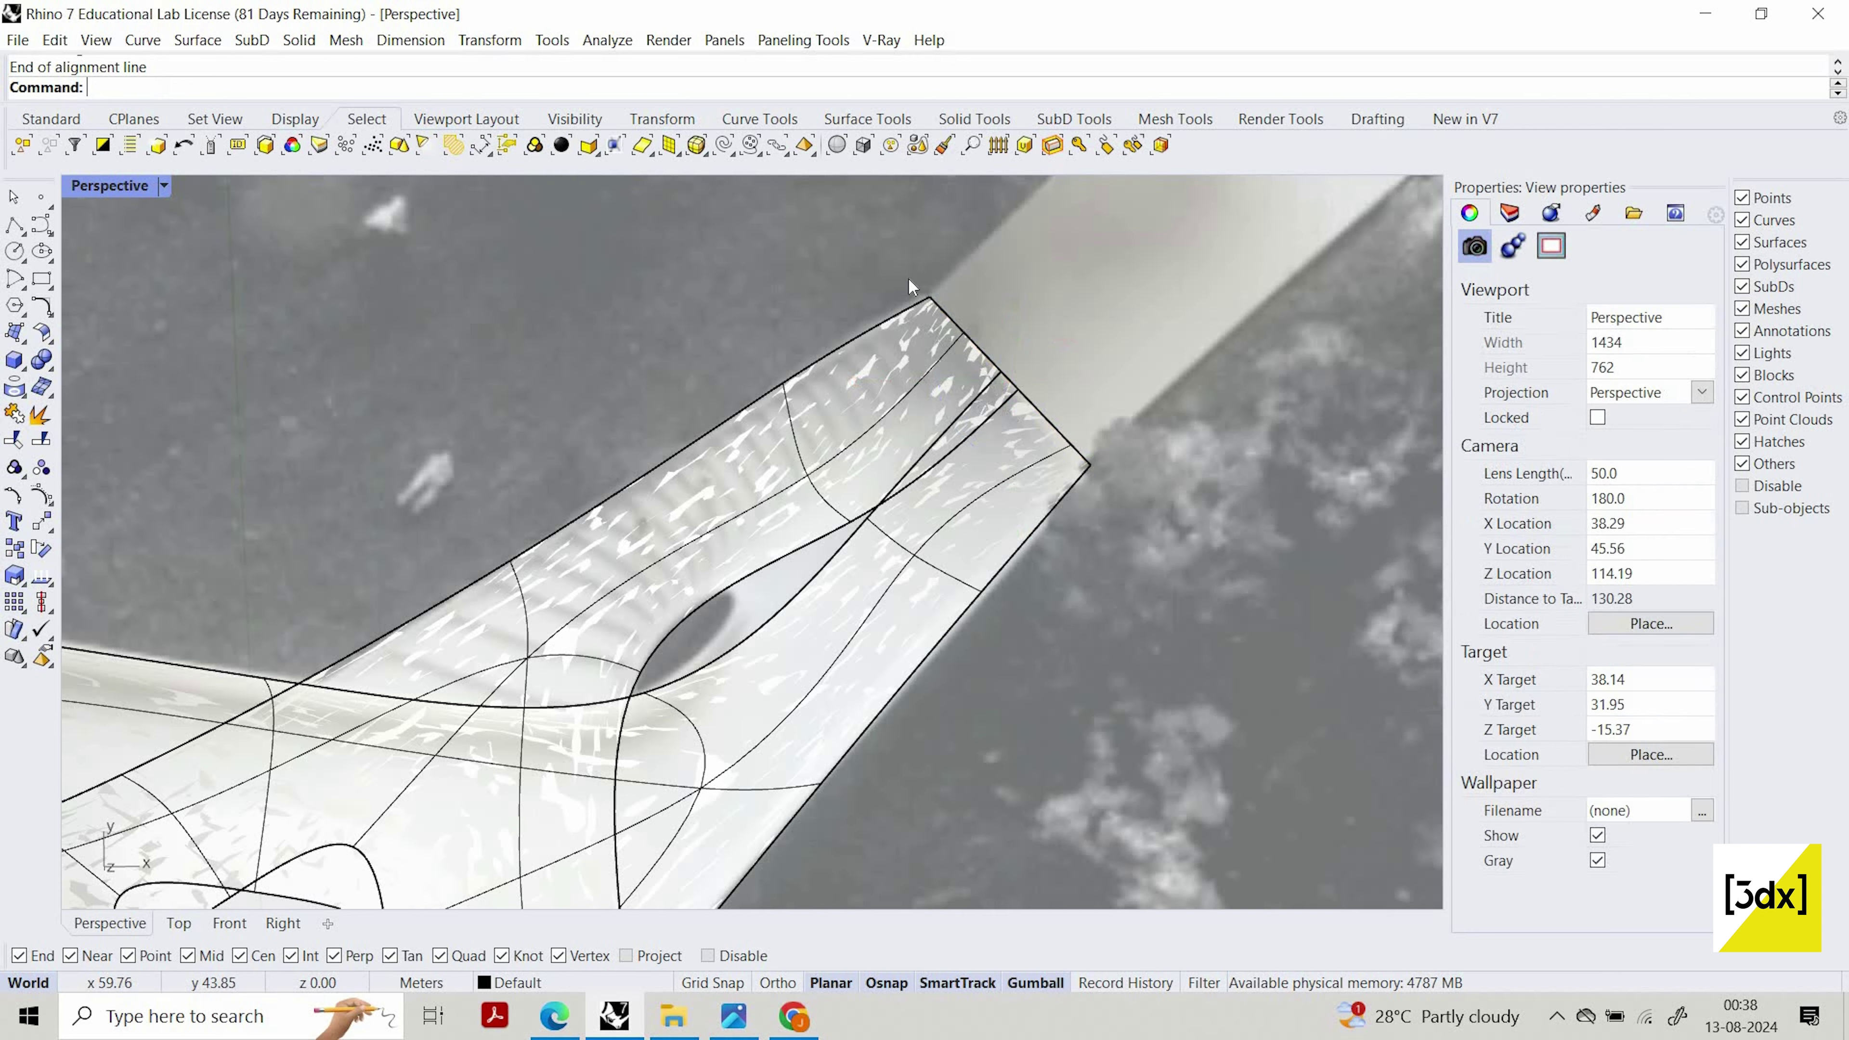
# Adjust the outer corner vertex of the mirrored upper arm's tip to the corner of the reference deck's end joint
pyautogui.scroll(3, 962, 324)
pyautogui.click(957, 328)
pyautogui.click(953, 320)
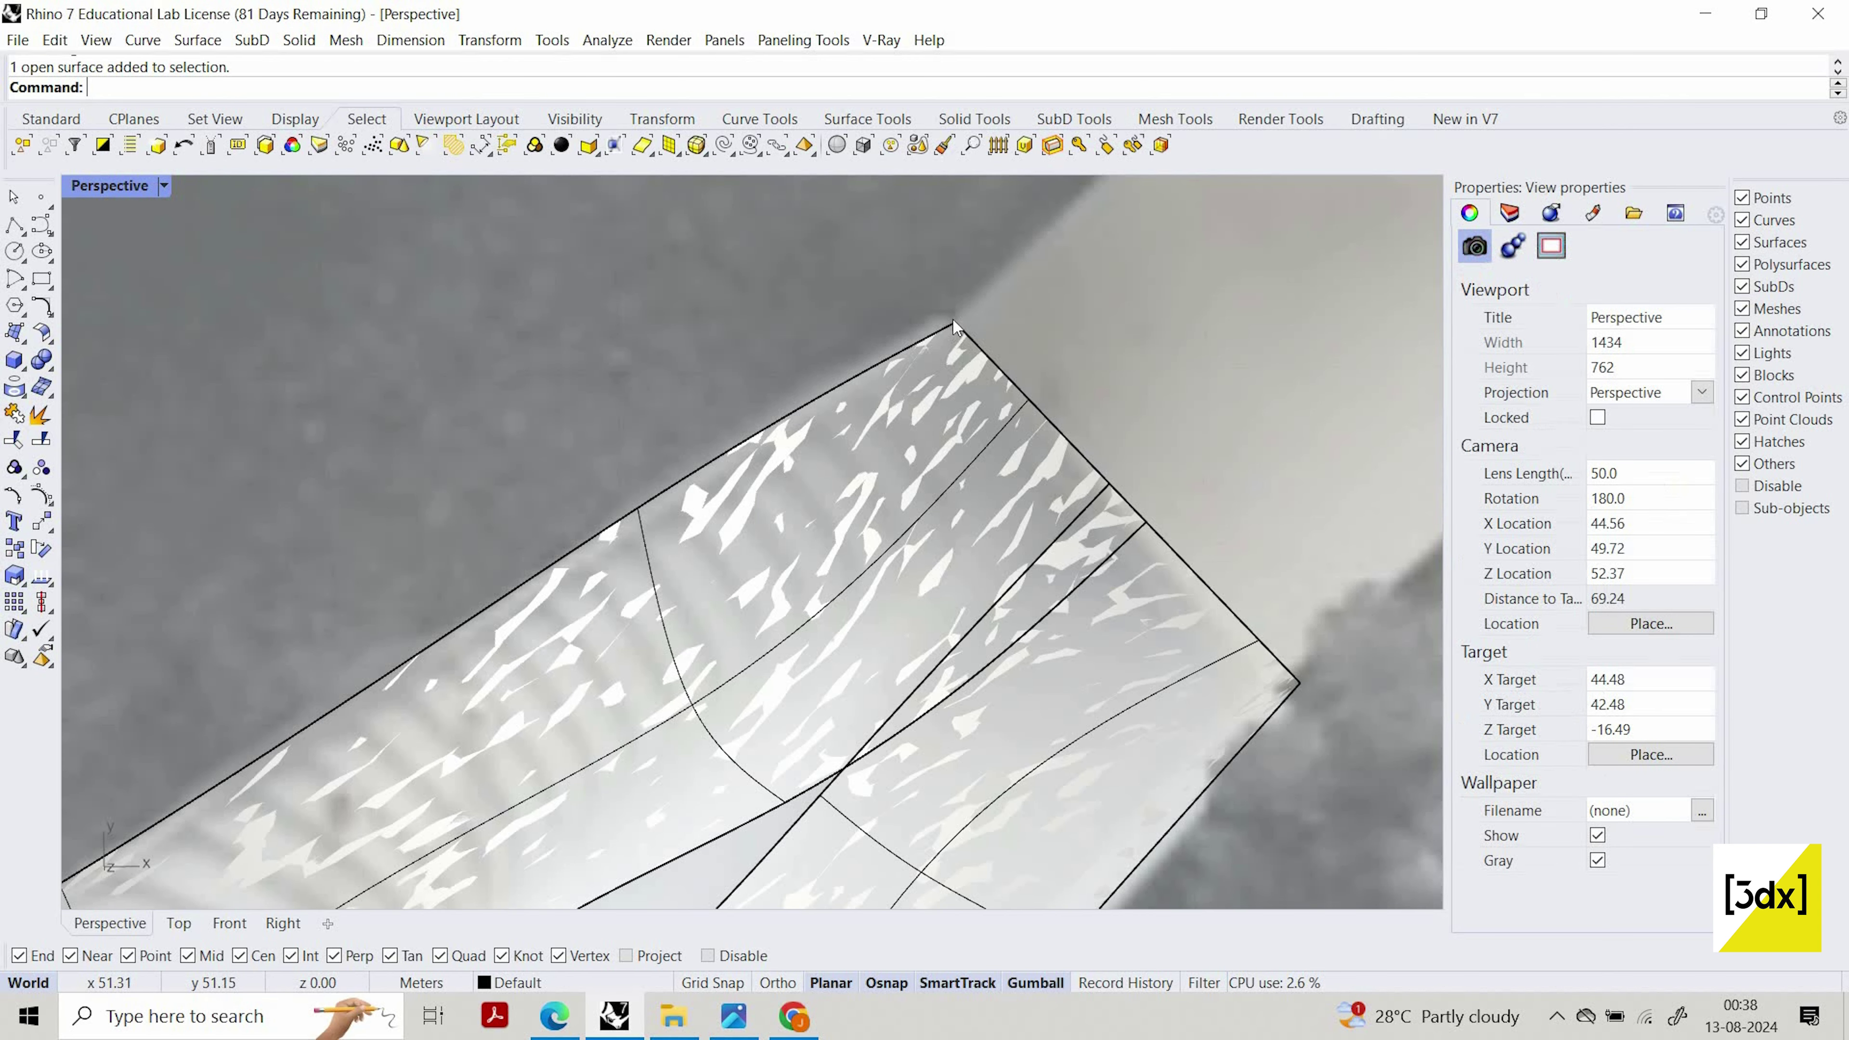
pyautogui.click(960, 324)
pyautogui.press('Escape')
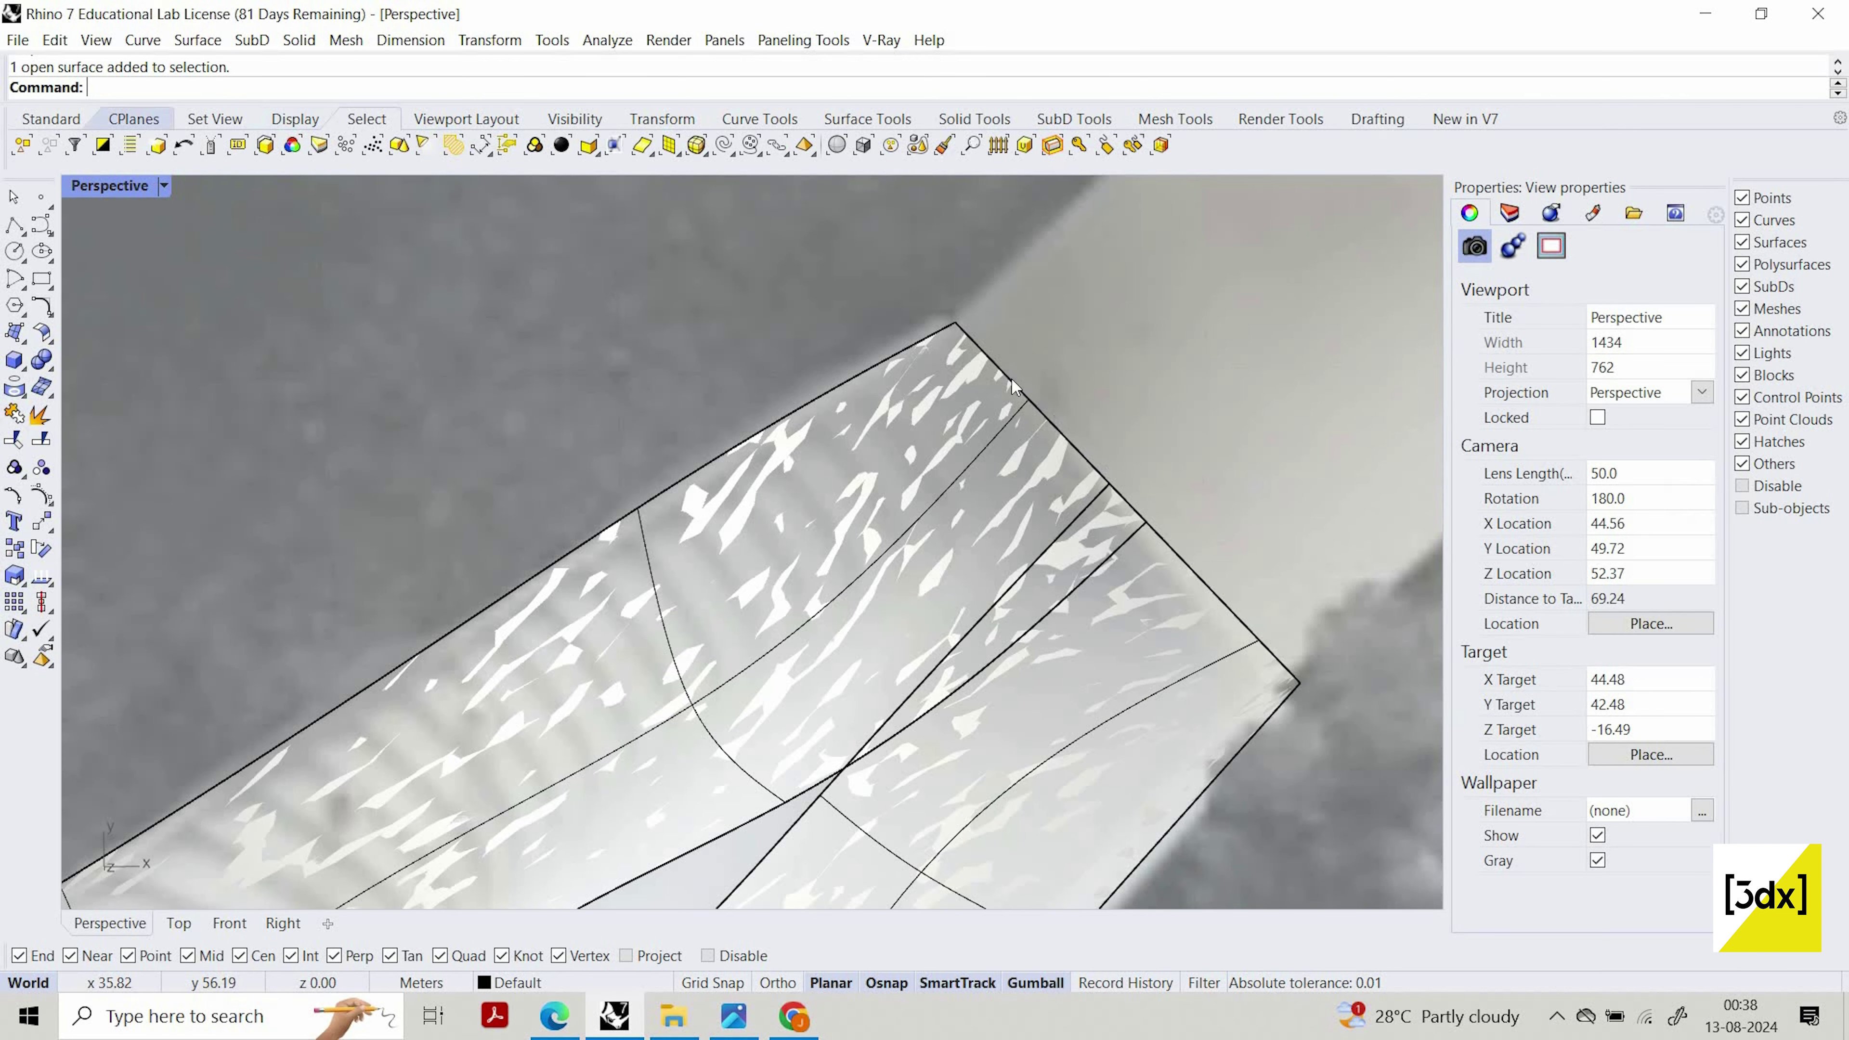
pyautogui.keyDown('ctrl'); pyautogui.keyDown('shift'); pyautogui.click(953, 321); pyautogui.keyUp('shift'); pyautogui.keyUp('ctrl')
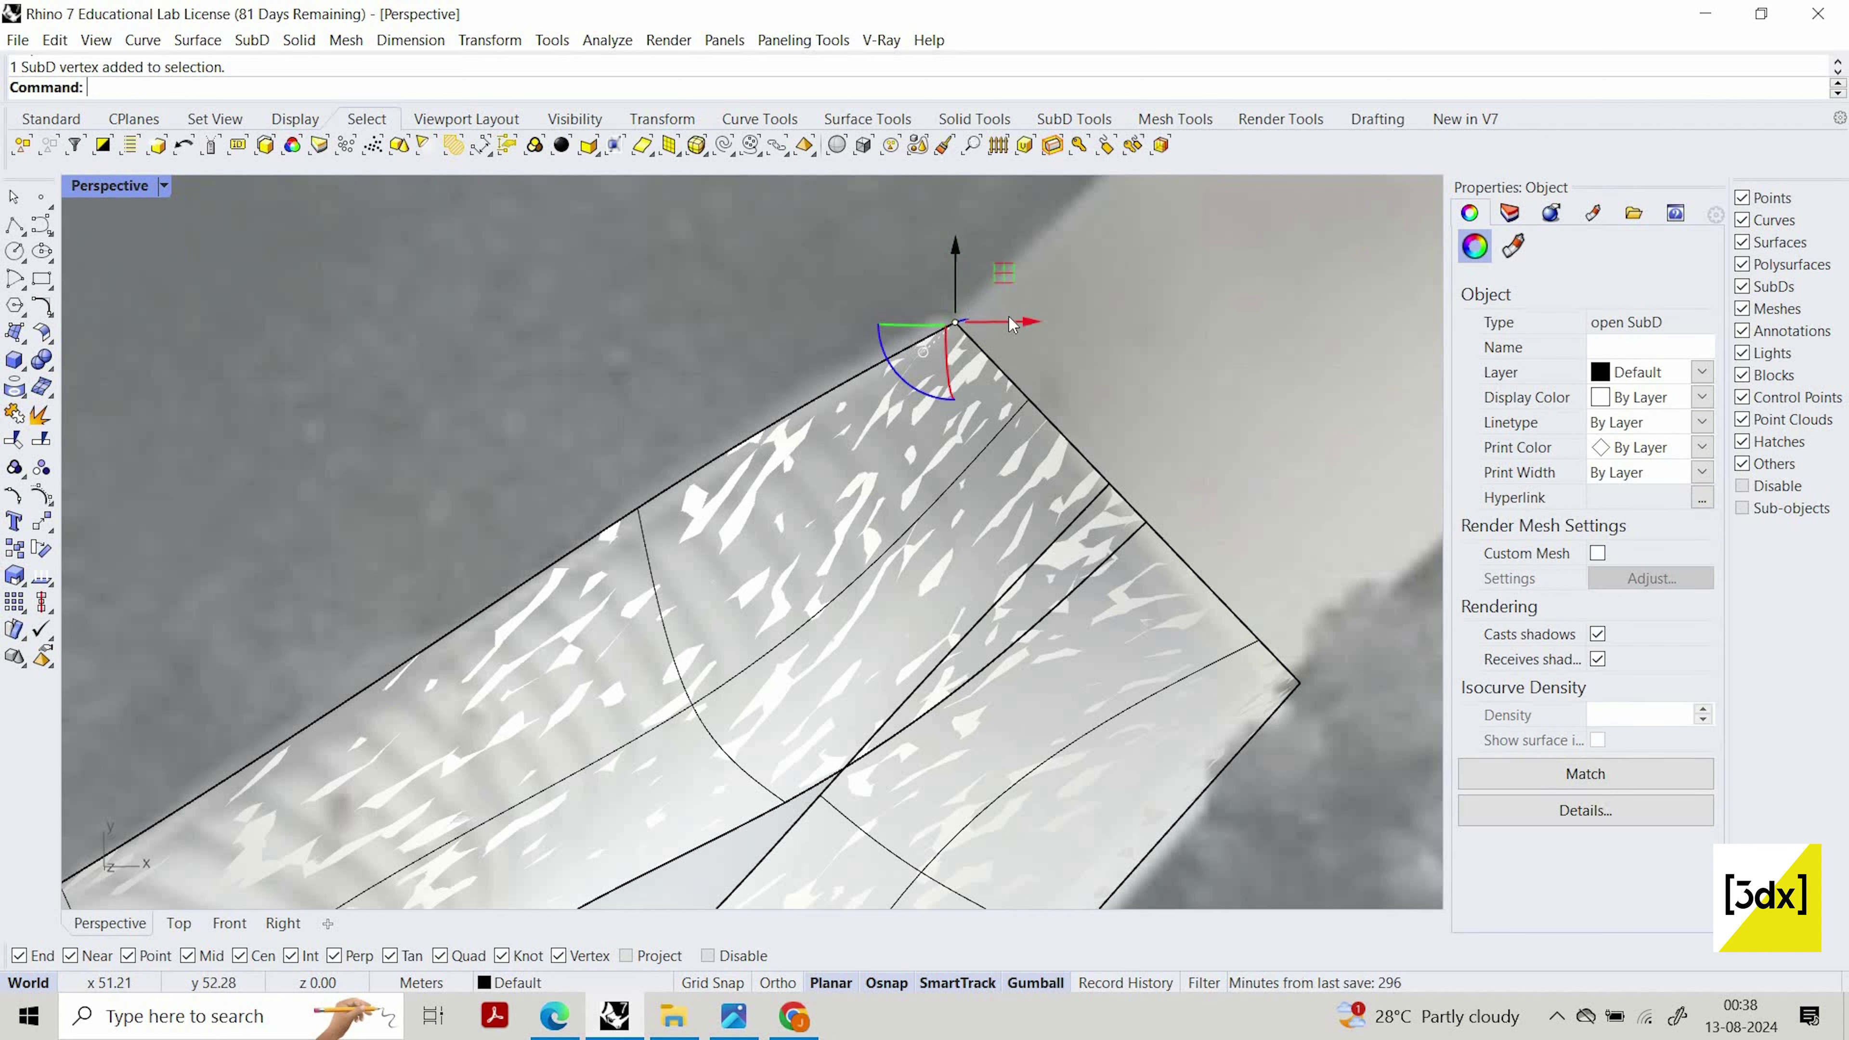
pyautogui.moveTo(956, 284); pyautogui.dragTo(945, 264)
pyautogui.scroll(-5, 1024, 320)
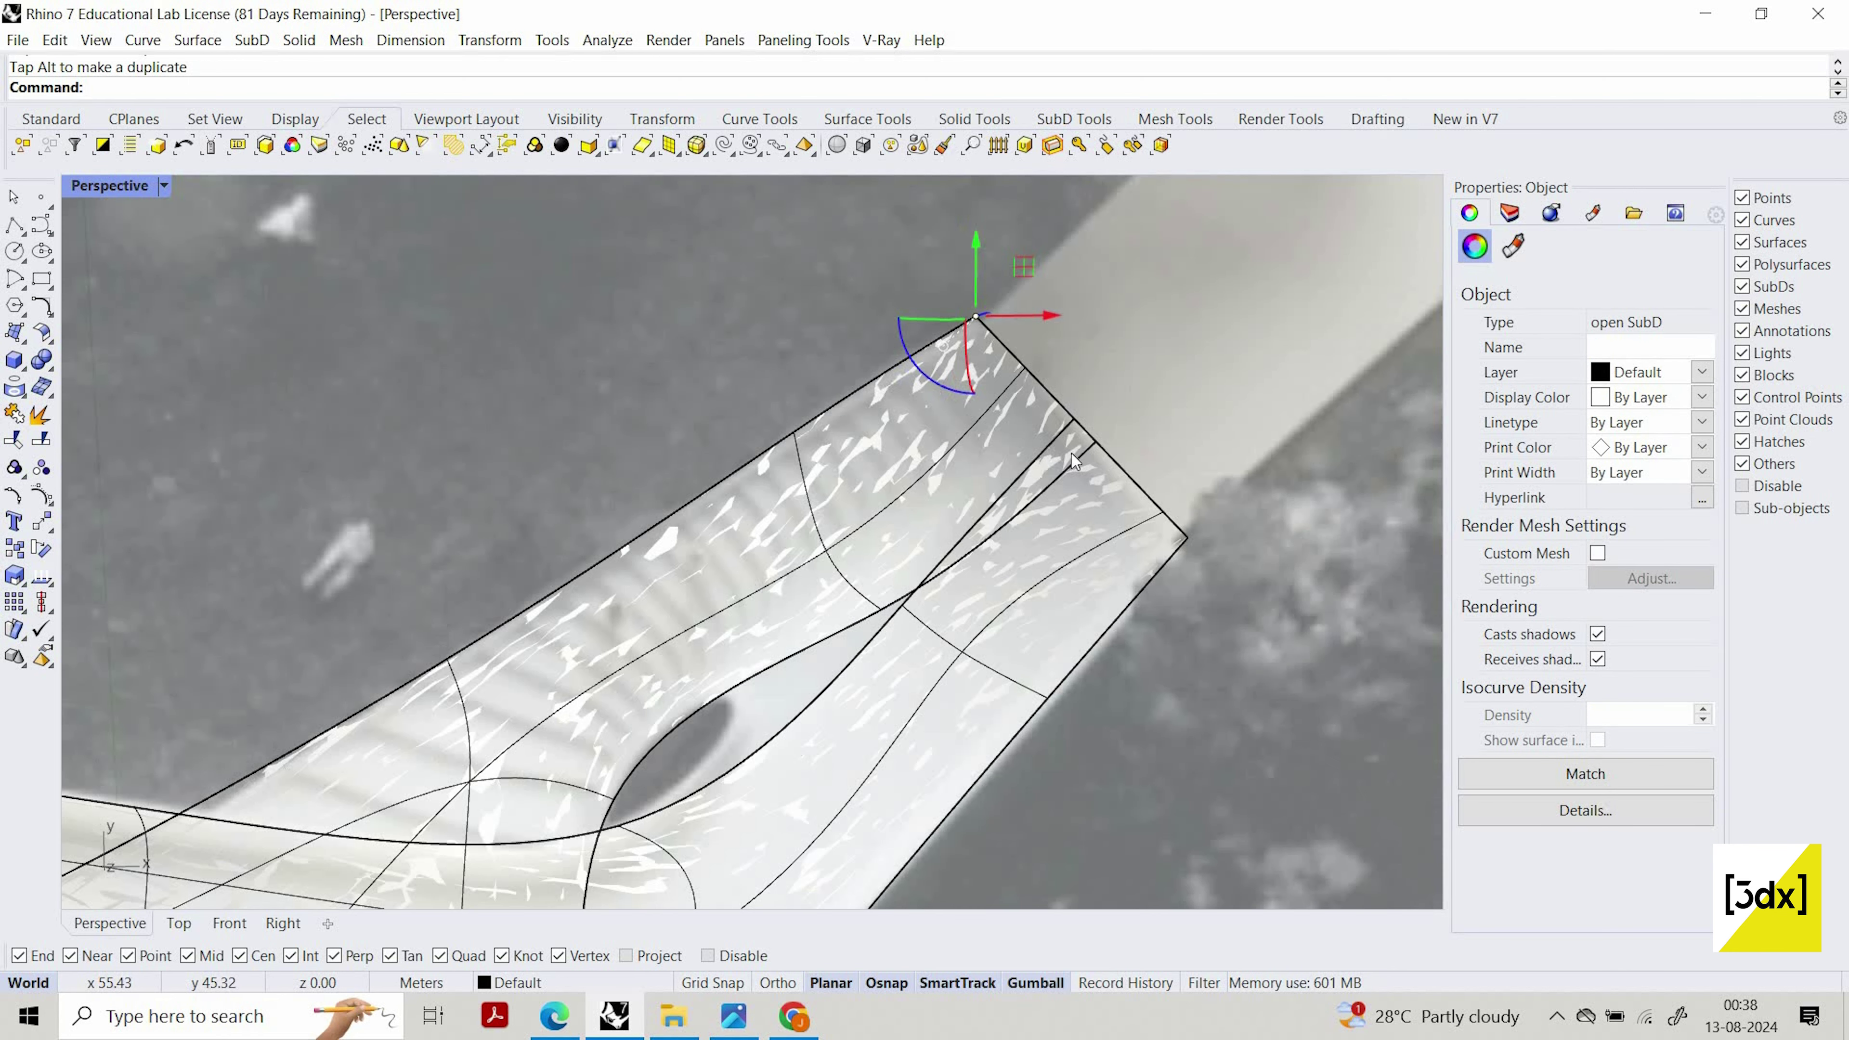
# Move the mirrored upper arm's inner tip corner vertex back along the end line, clear of the original deck's arm
pyautogui.press('Escape')
pyautogui.scroll(5, 1089, 442)
pyautogui.click(1111, 531)
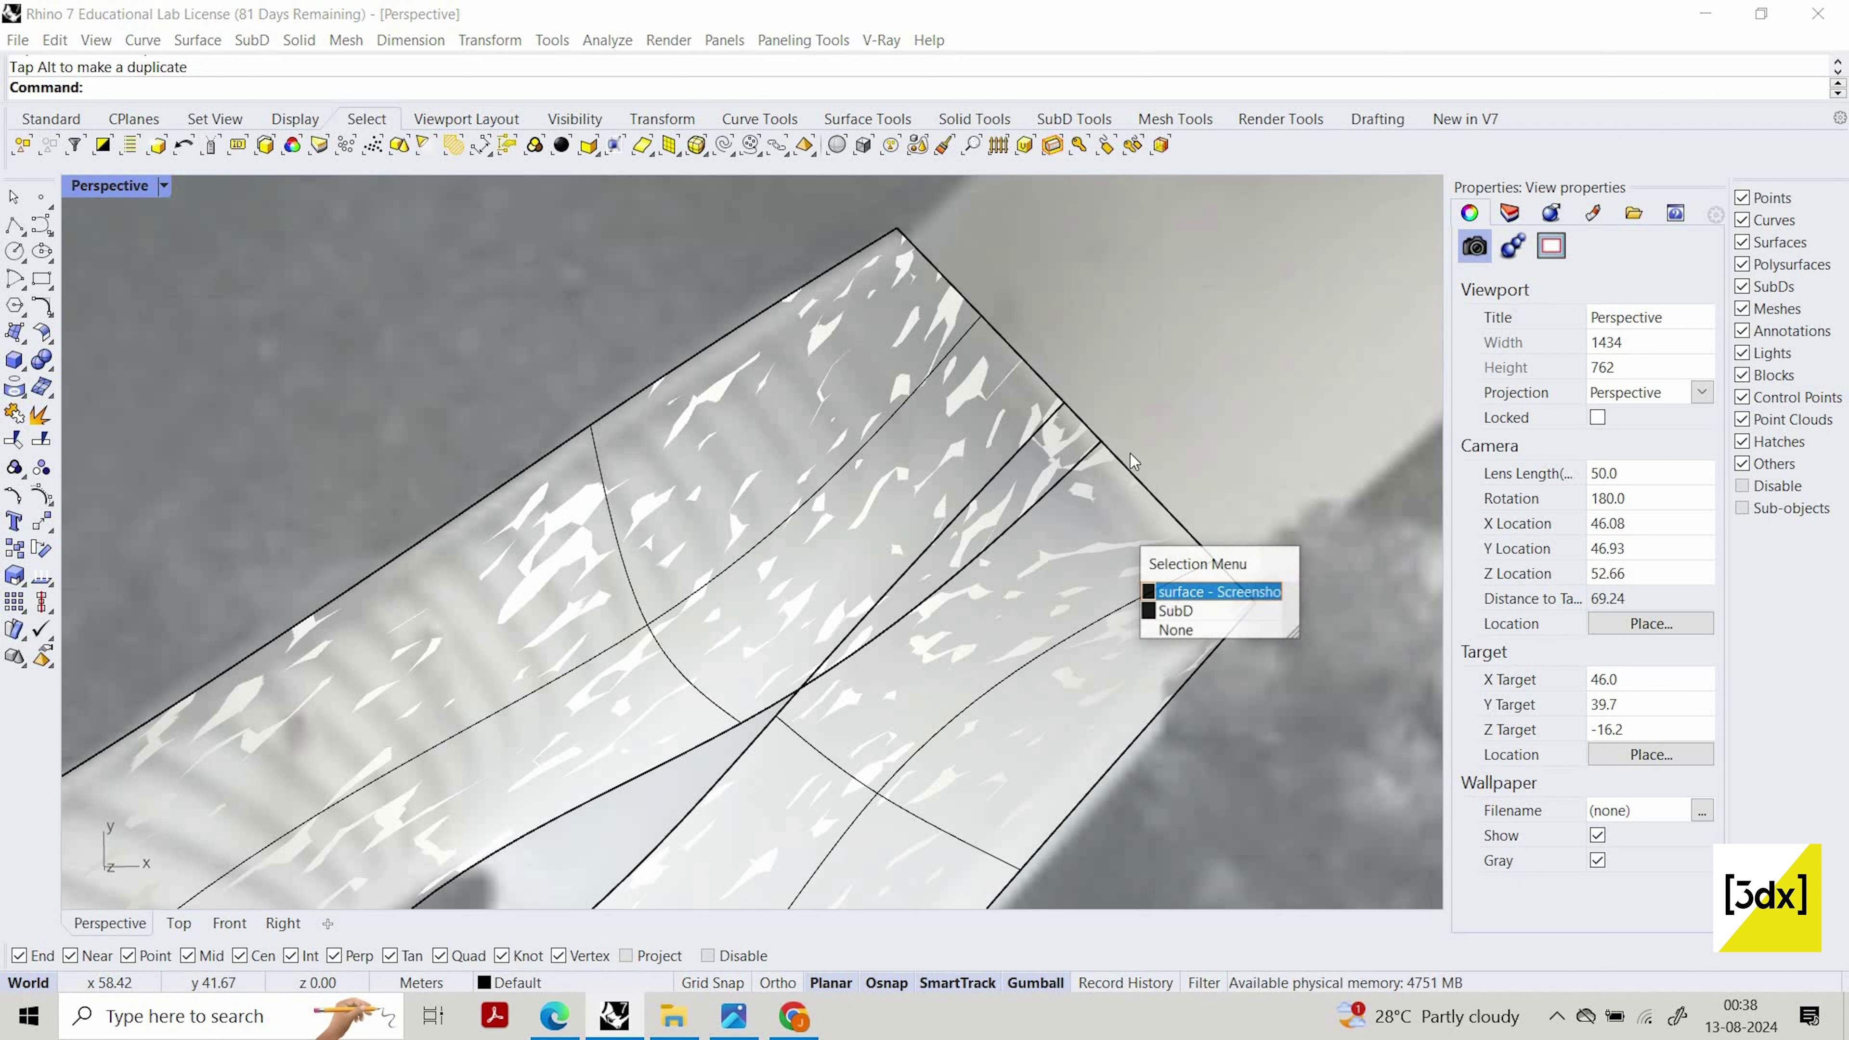
pyautogui.click(1101, 447)
pyautogui.keyDown('ctrl'); pyautogui.keyDown('shift'); pyautogui.click(1102, 446); pyautogui.keyUp('shift'); pyautogui.keyUp('ctrl')
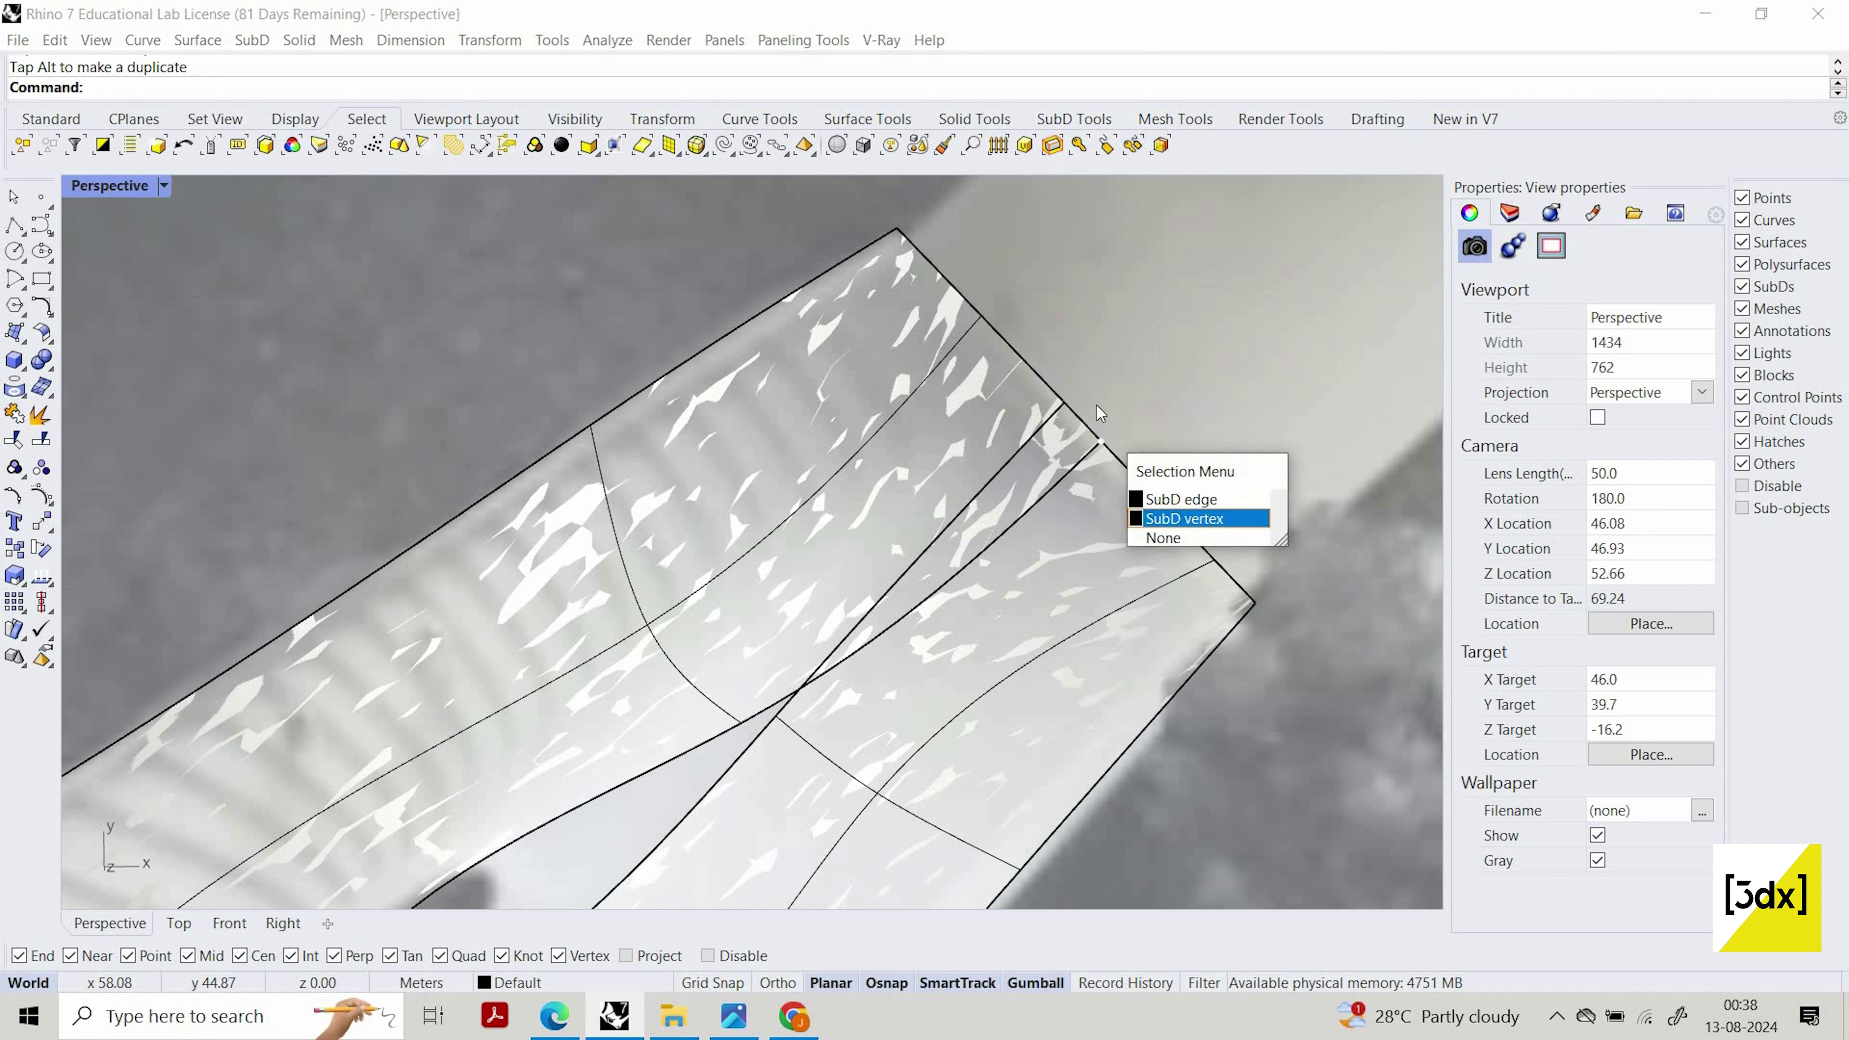
pyautogui.click(1179, 518)
pyautogui.moveTo(1113, 440); pyautogui.dragTo(1156, 437)
# Move the original deck's inner tip corner vertex along the end line to leave a narrow gap to the mirrored arm
pyautogui.press('Escape')
pyautogui.scroll(3, 1068, 401)
pyautogui.keyDown('ctrl'); pyautogui.keyDown('shift'); pyautogui.click(1063, 402); pyautogui.keyUp('shift'); pyautogui.keyUp('ctrl')
pyautogui.press('Escape')
pyautogui.scroll(-10, 1155, 437)
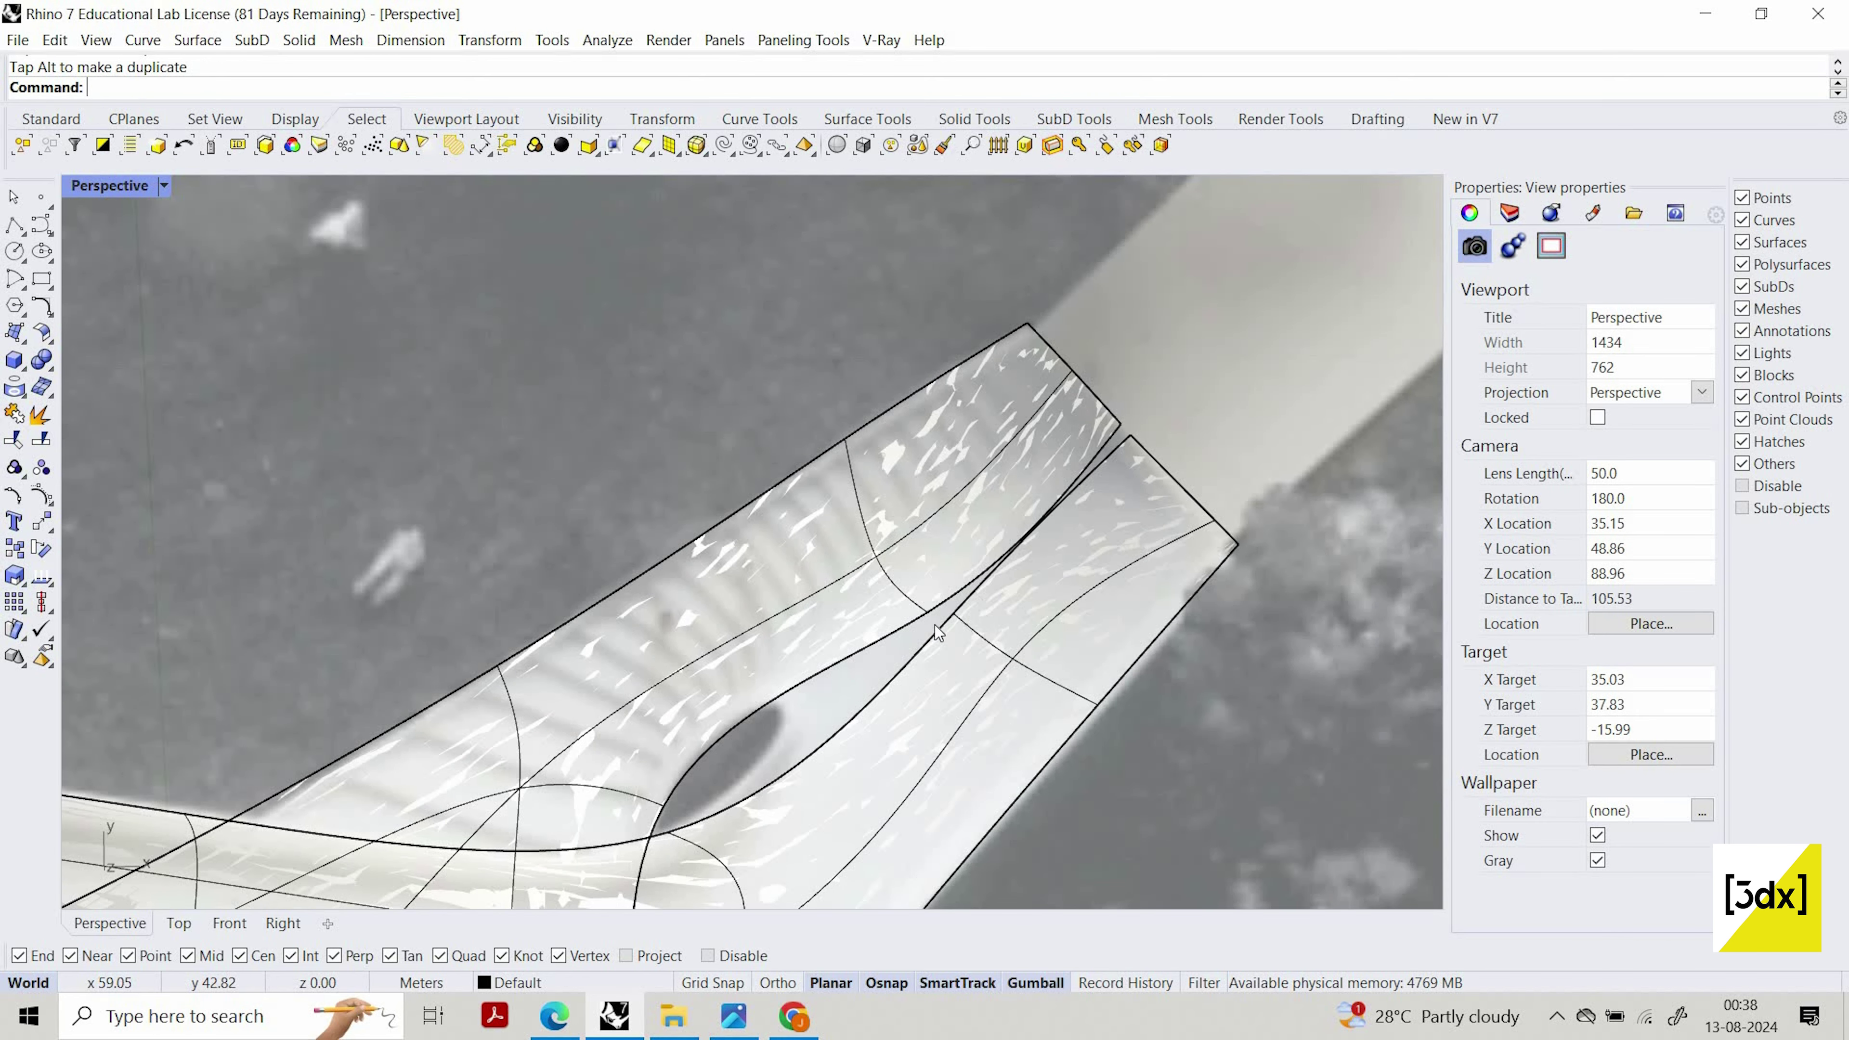
# Adjust the middle vertex of the cross edge behind the mirrored upper arm's tip toward the tip
pyautogui.scroll(2, 898, 529)
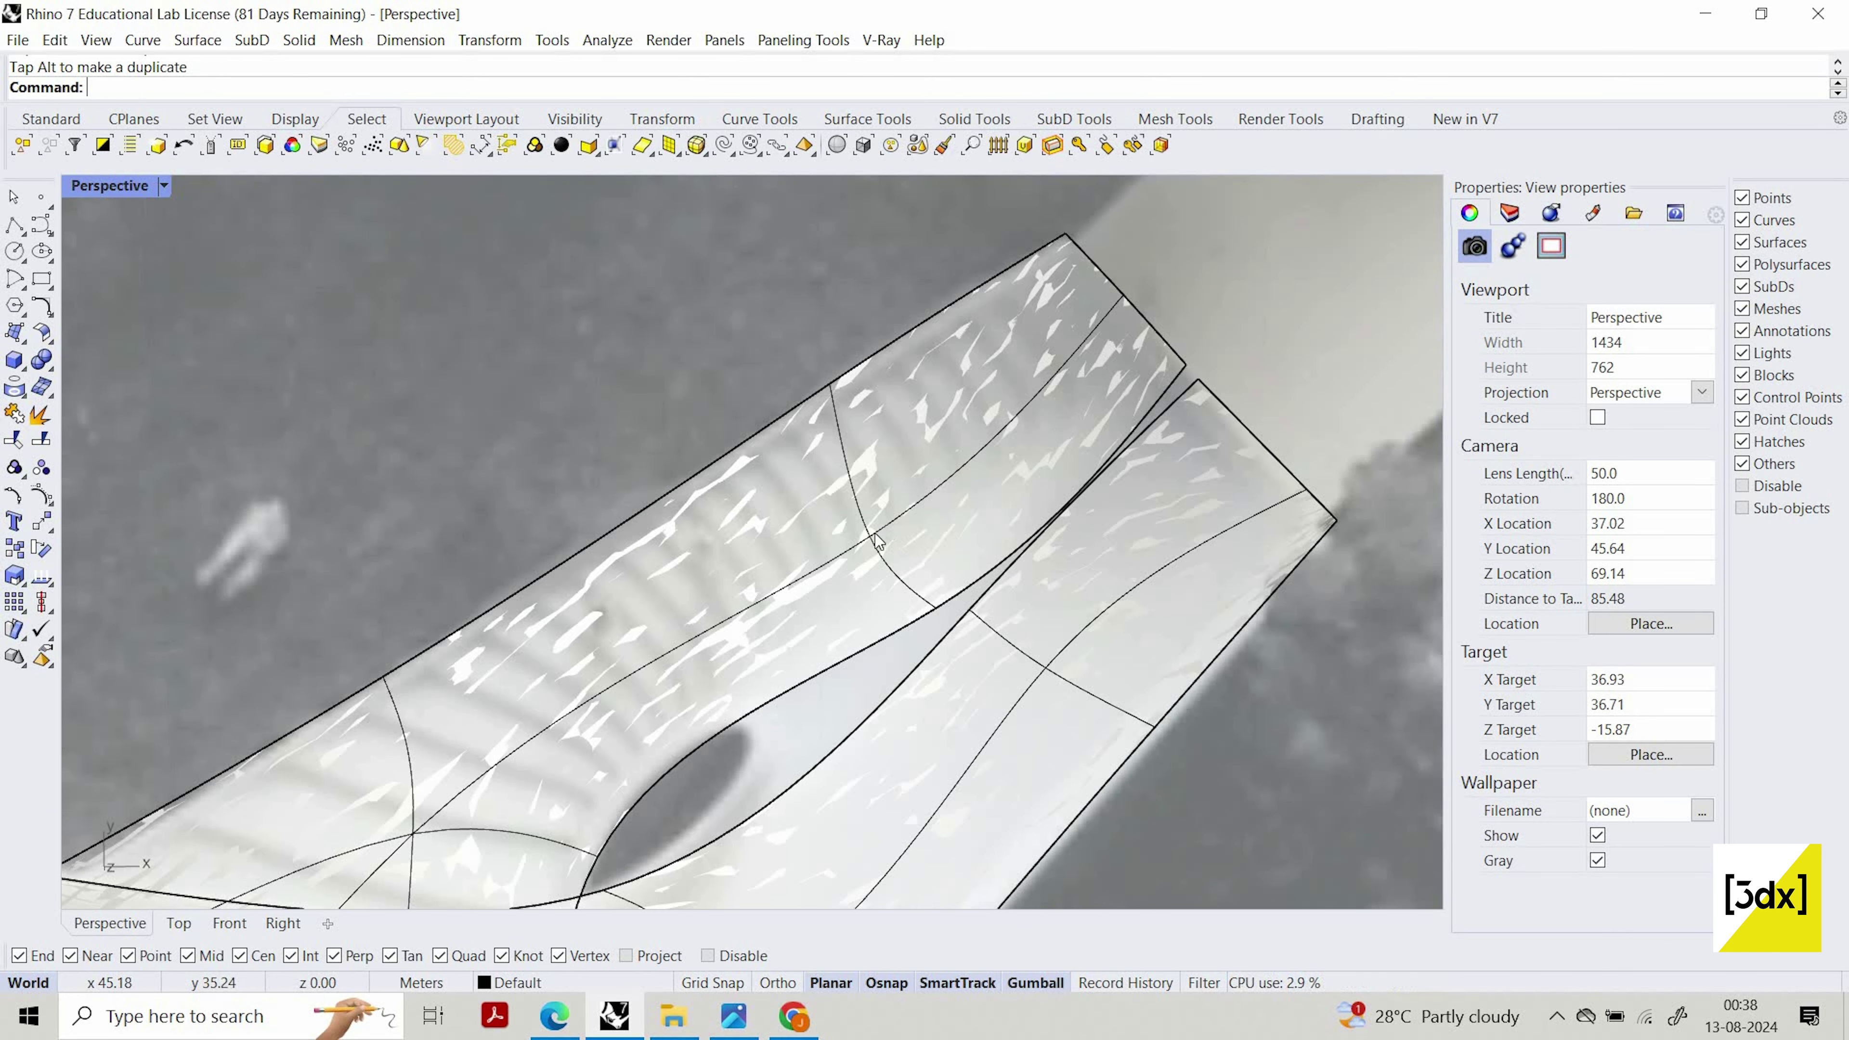
pyautogui.click(870, 537)
pyautogui.moveTo(888, 476); pyautogui.dragTo(1049, 390)
pyautogui.press('Escape')
pyautogui.scroll(-5, 1079, 537)
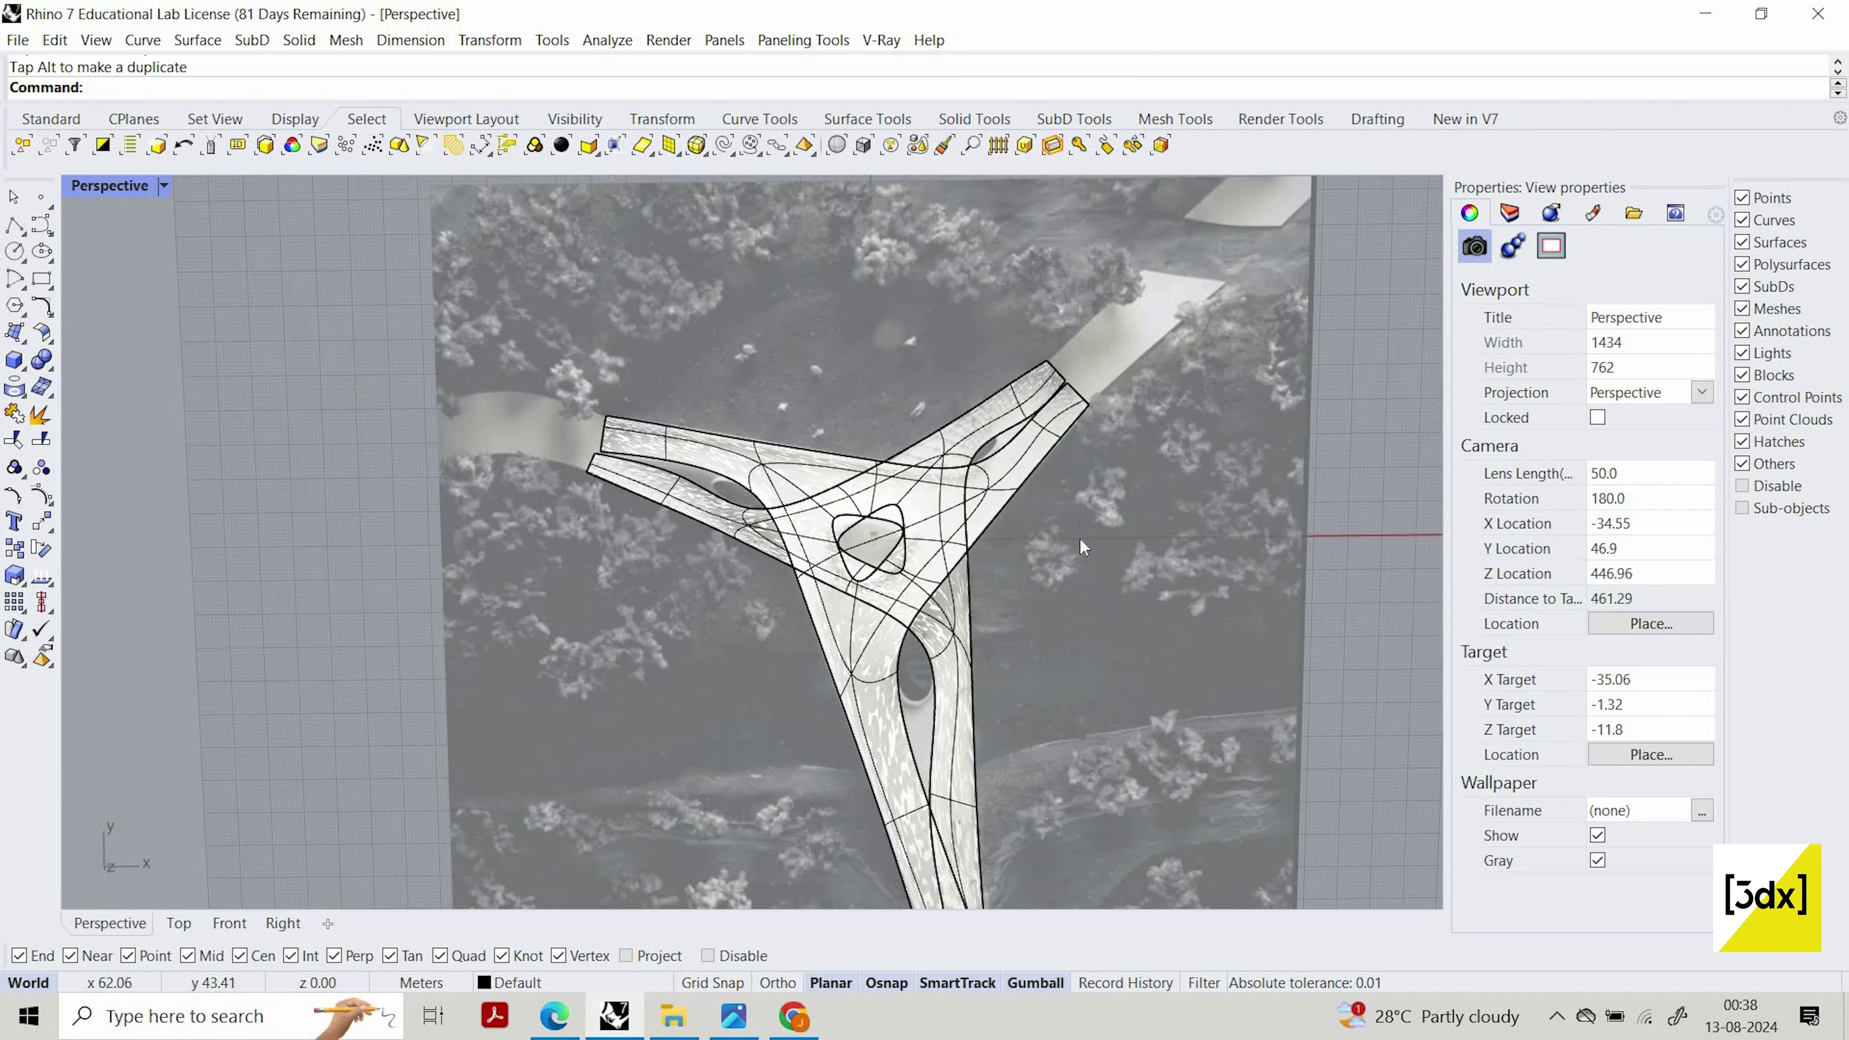
# Adjust the right-hand branch's inner edge vertex at the narrow inner end of the upper arm's opening
pyautogui.scroll(5, 1005, 445)
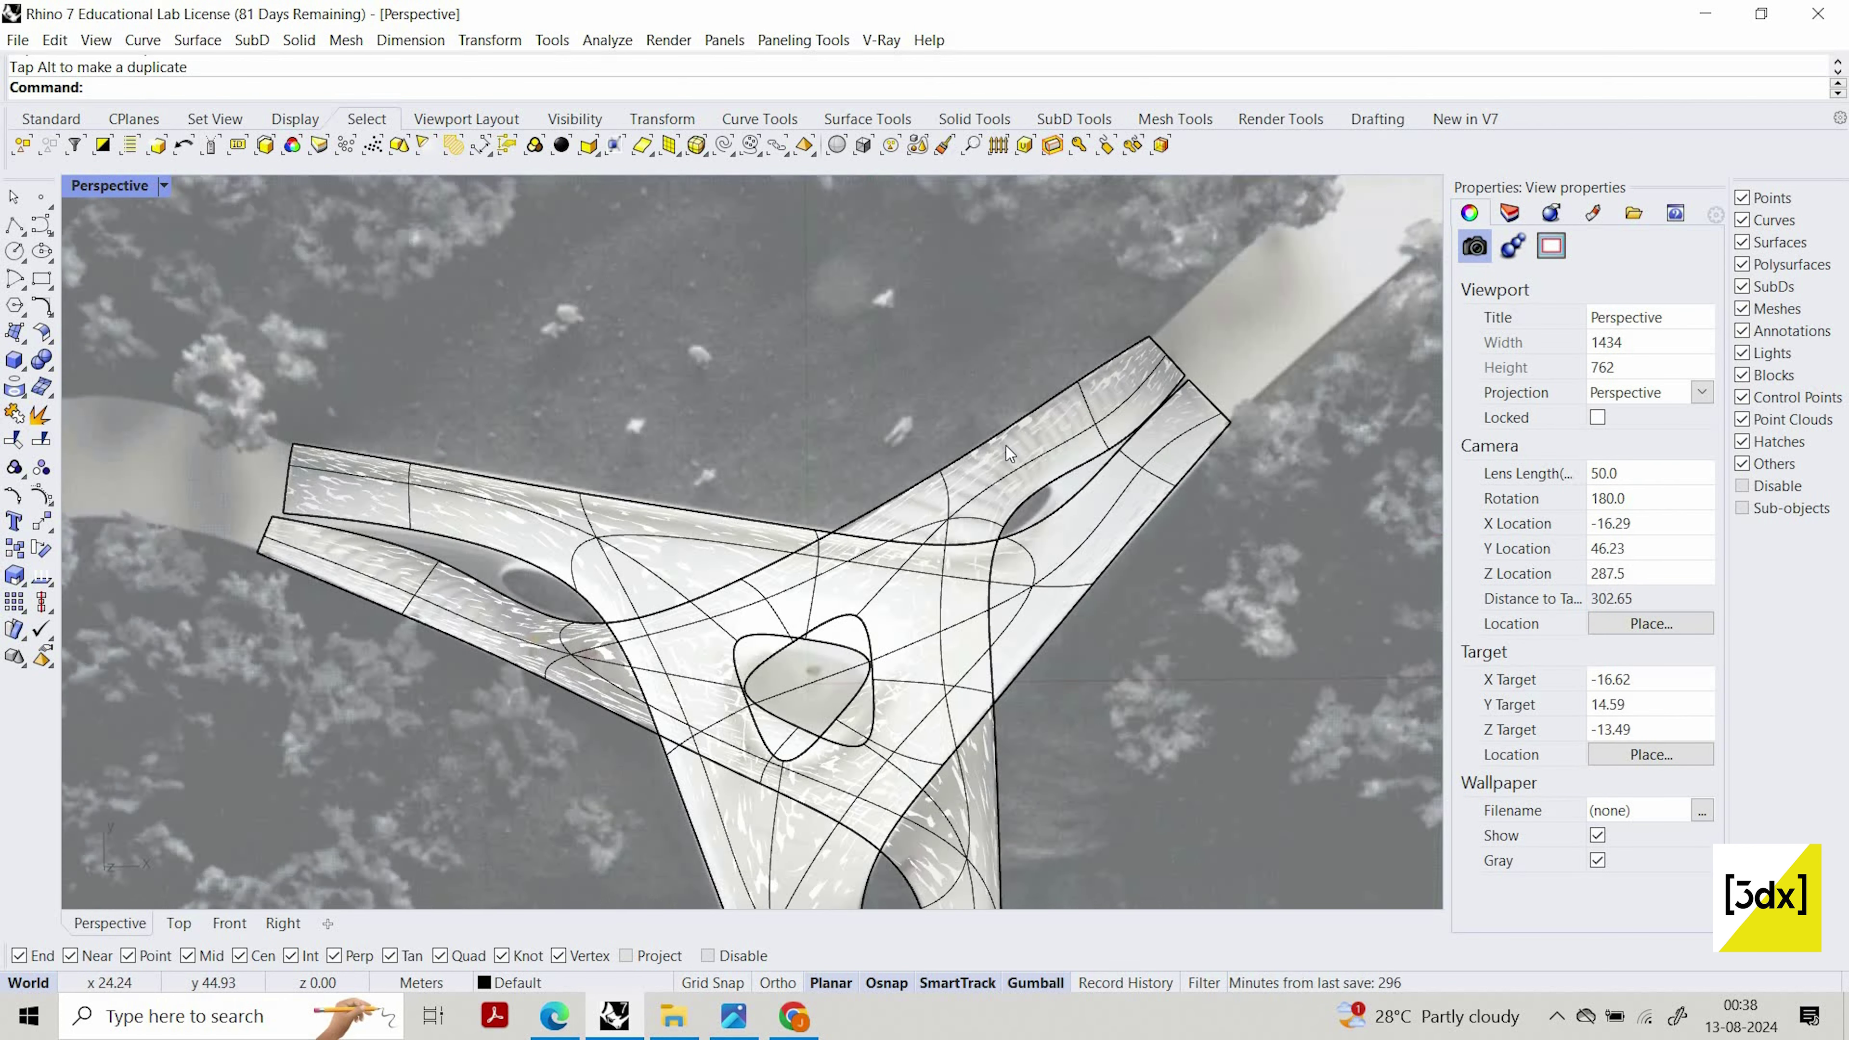
pyautogui.scroll(4, 1160, 465)
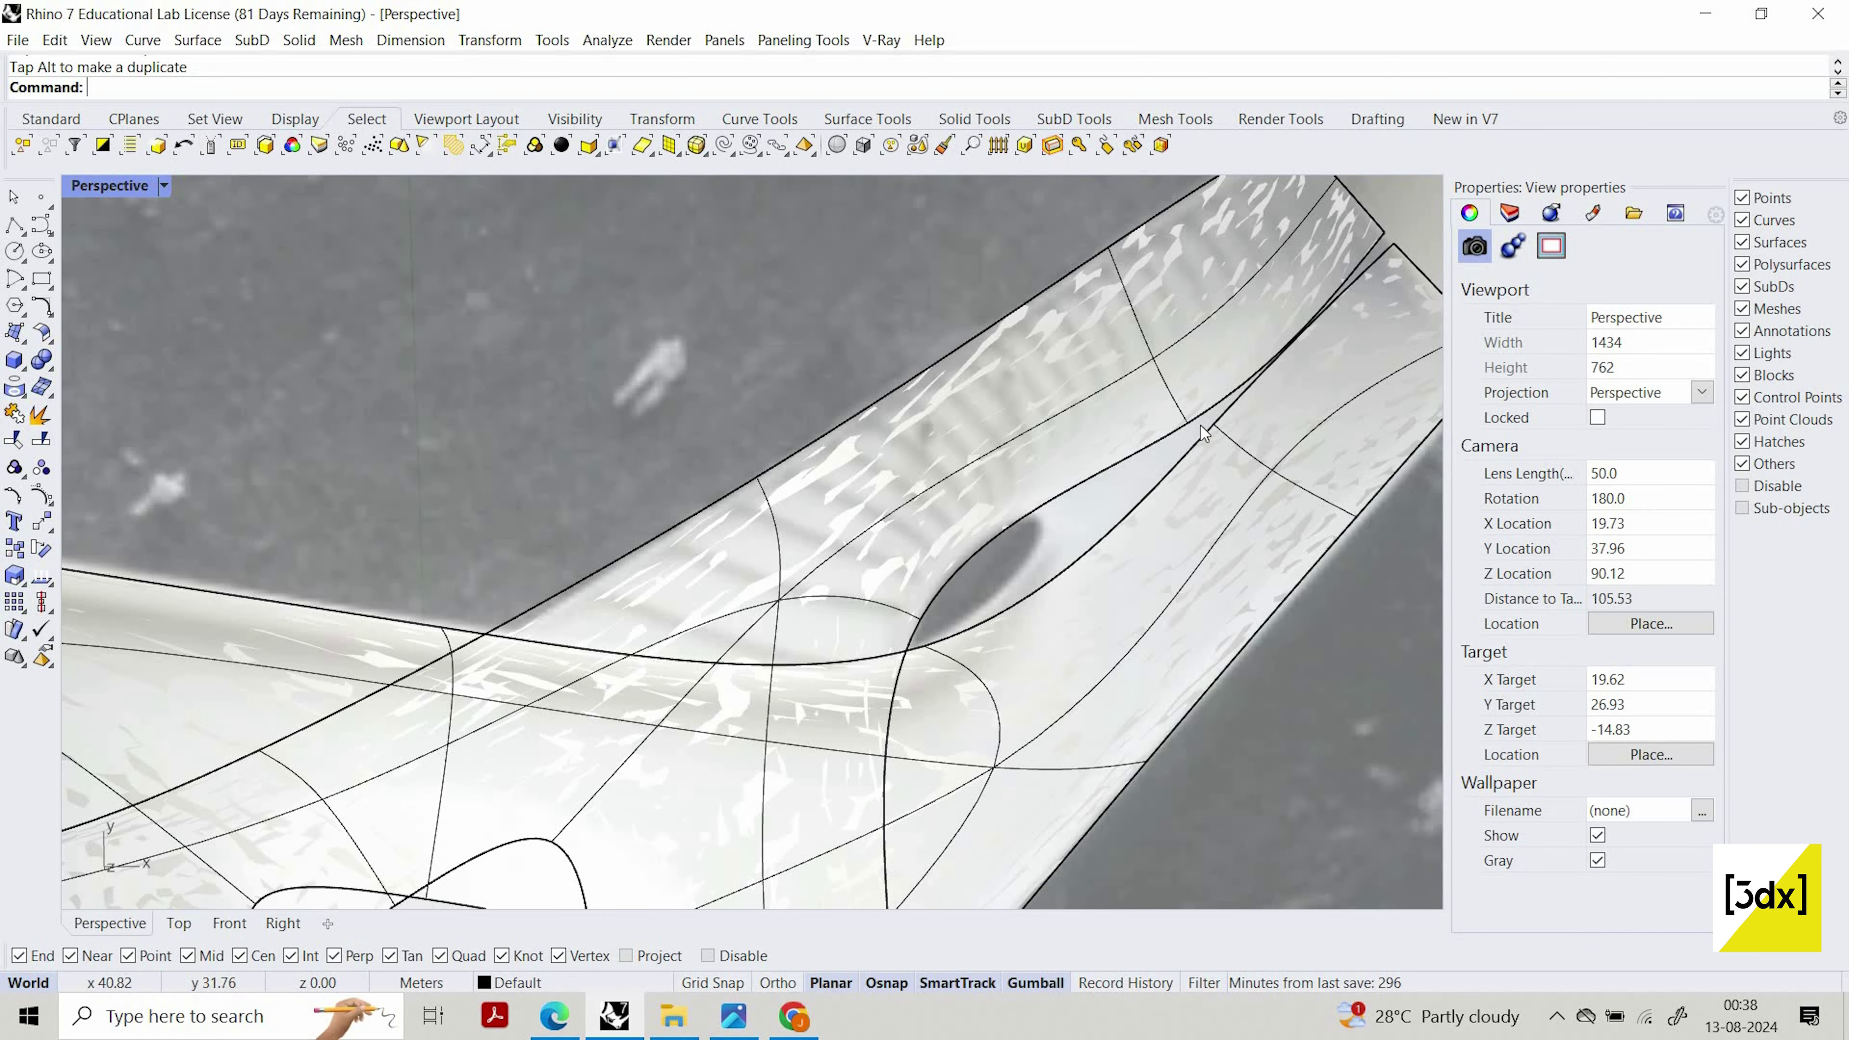
pyautogui.scroll(2, 861, 714)
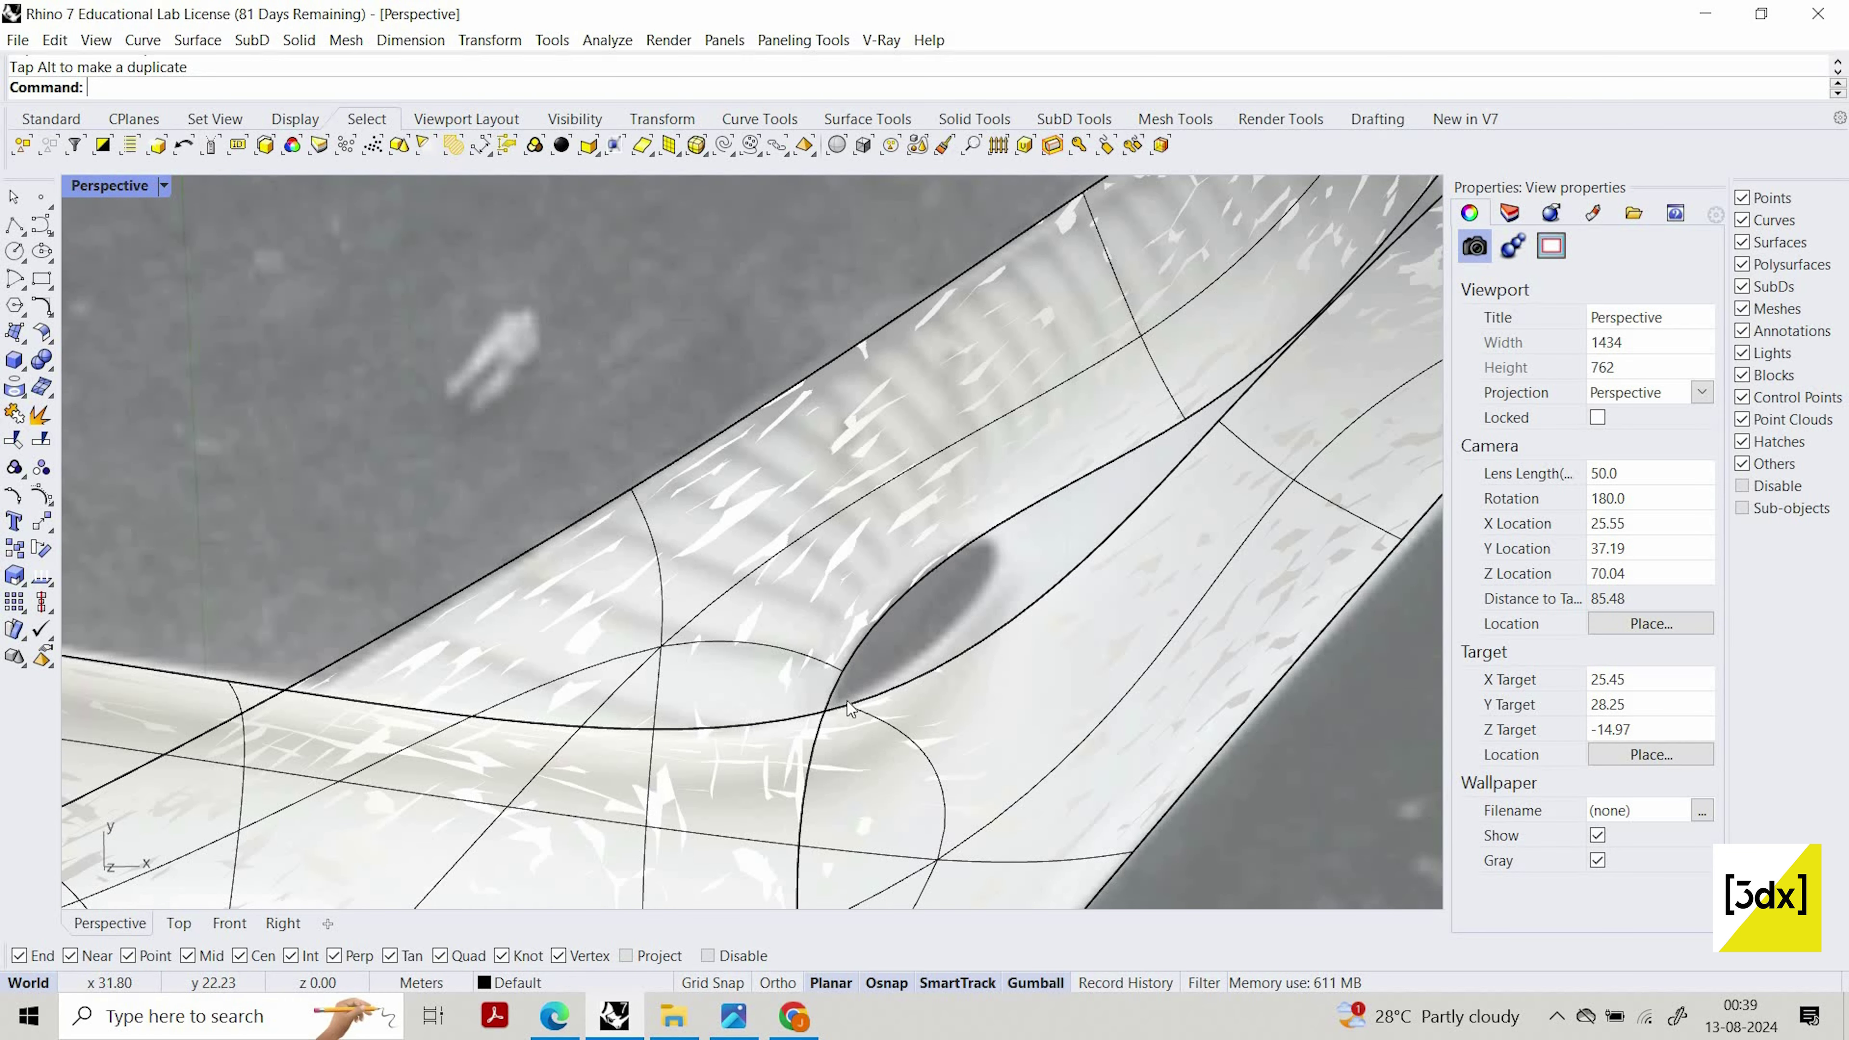
pyautogui.click(870, 708)
pyautogui.press('Escape')
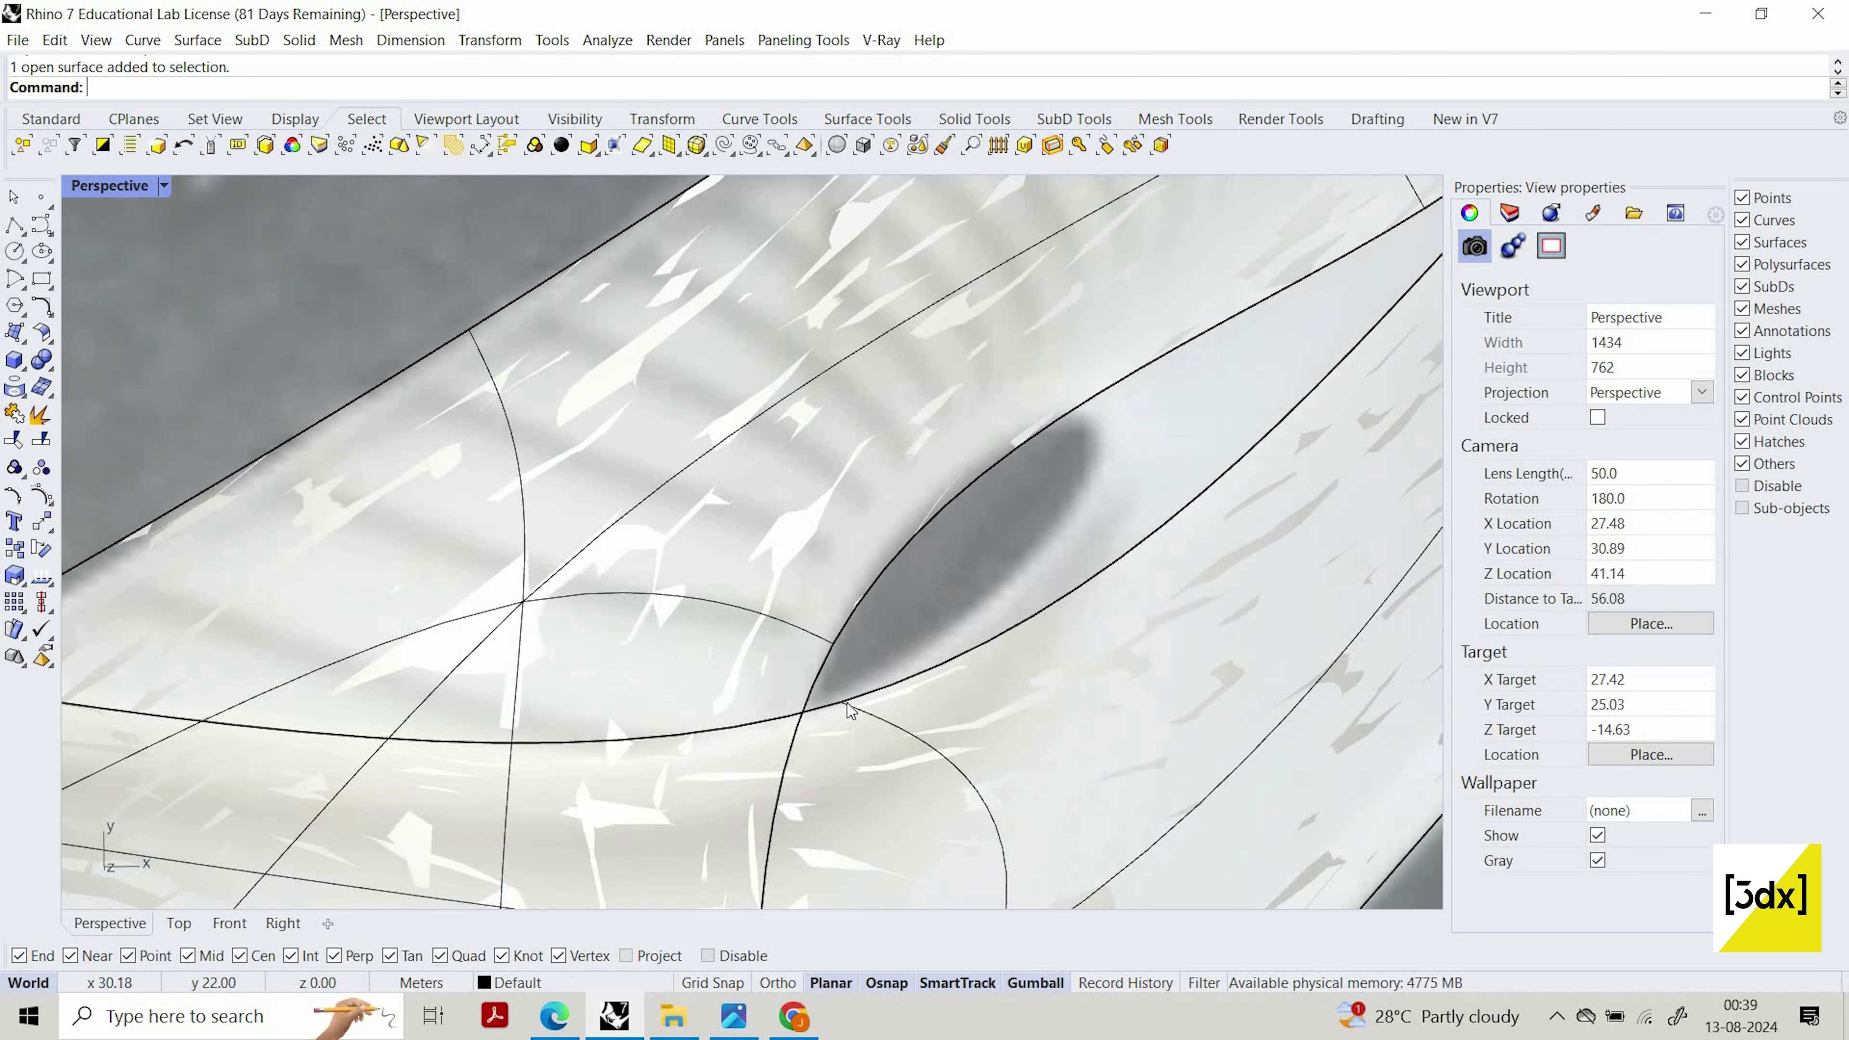
pyautogui.scroll(2, 847, 702)
pyautogui.keyDown('ctrl'); pyautogui.keyDown('shift'); pyautogui.click(845, 703); pyautogui.keyUp('shift'); pyautogui.keyUp('ctrl')
pyautogui.click(910, 777)
pyautogui.scroll(-10, 844, 604)
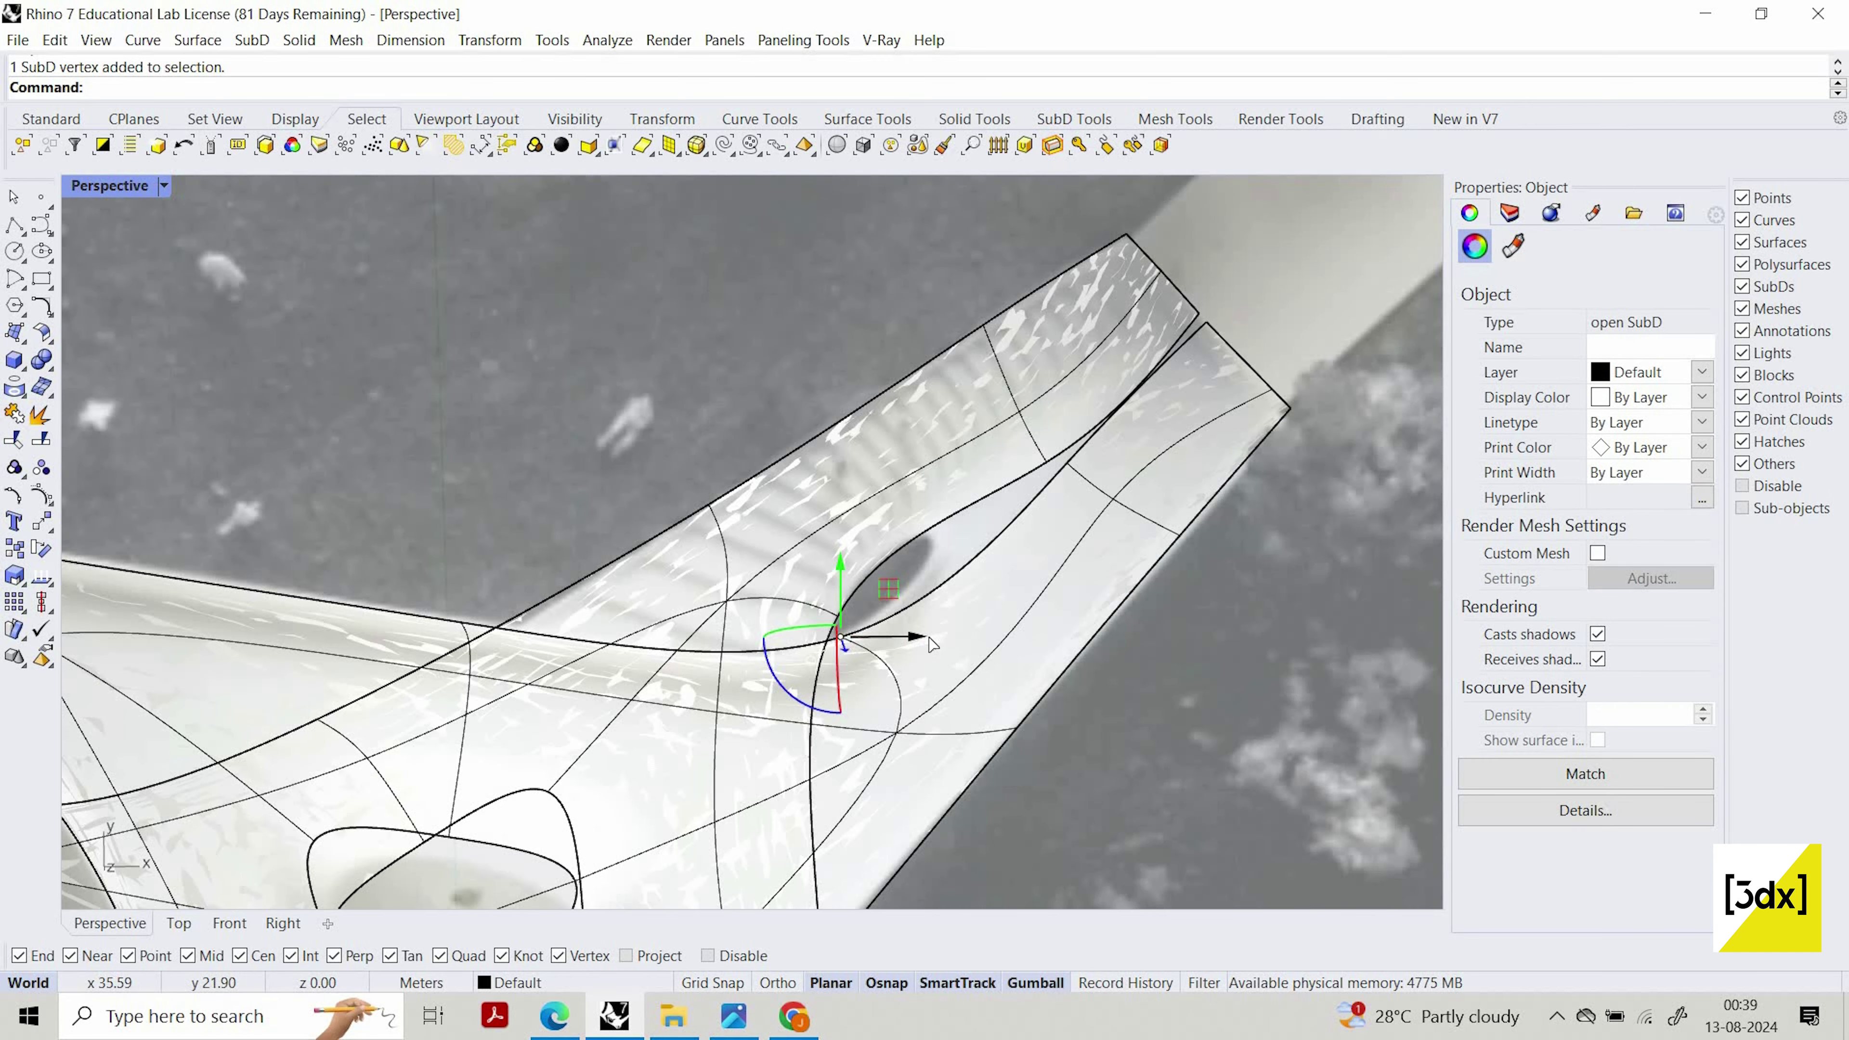
pyautogui.moveTo(929, 637); pyautogui.dragTo(957, 516)
pyautogui.moveTo(1011, 640); pyautogui.dragTo(987, 514, button='right')
pyautogui.scroll(4, 1097, 439)
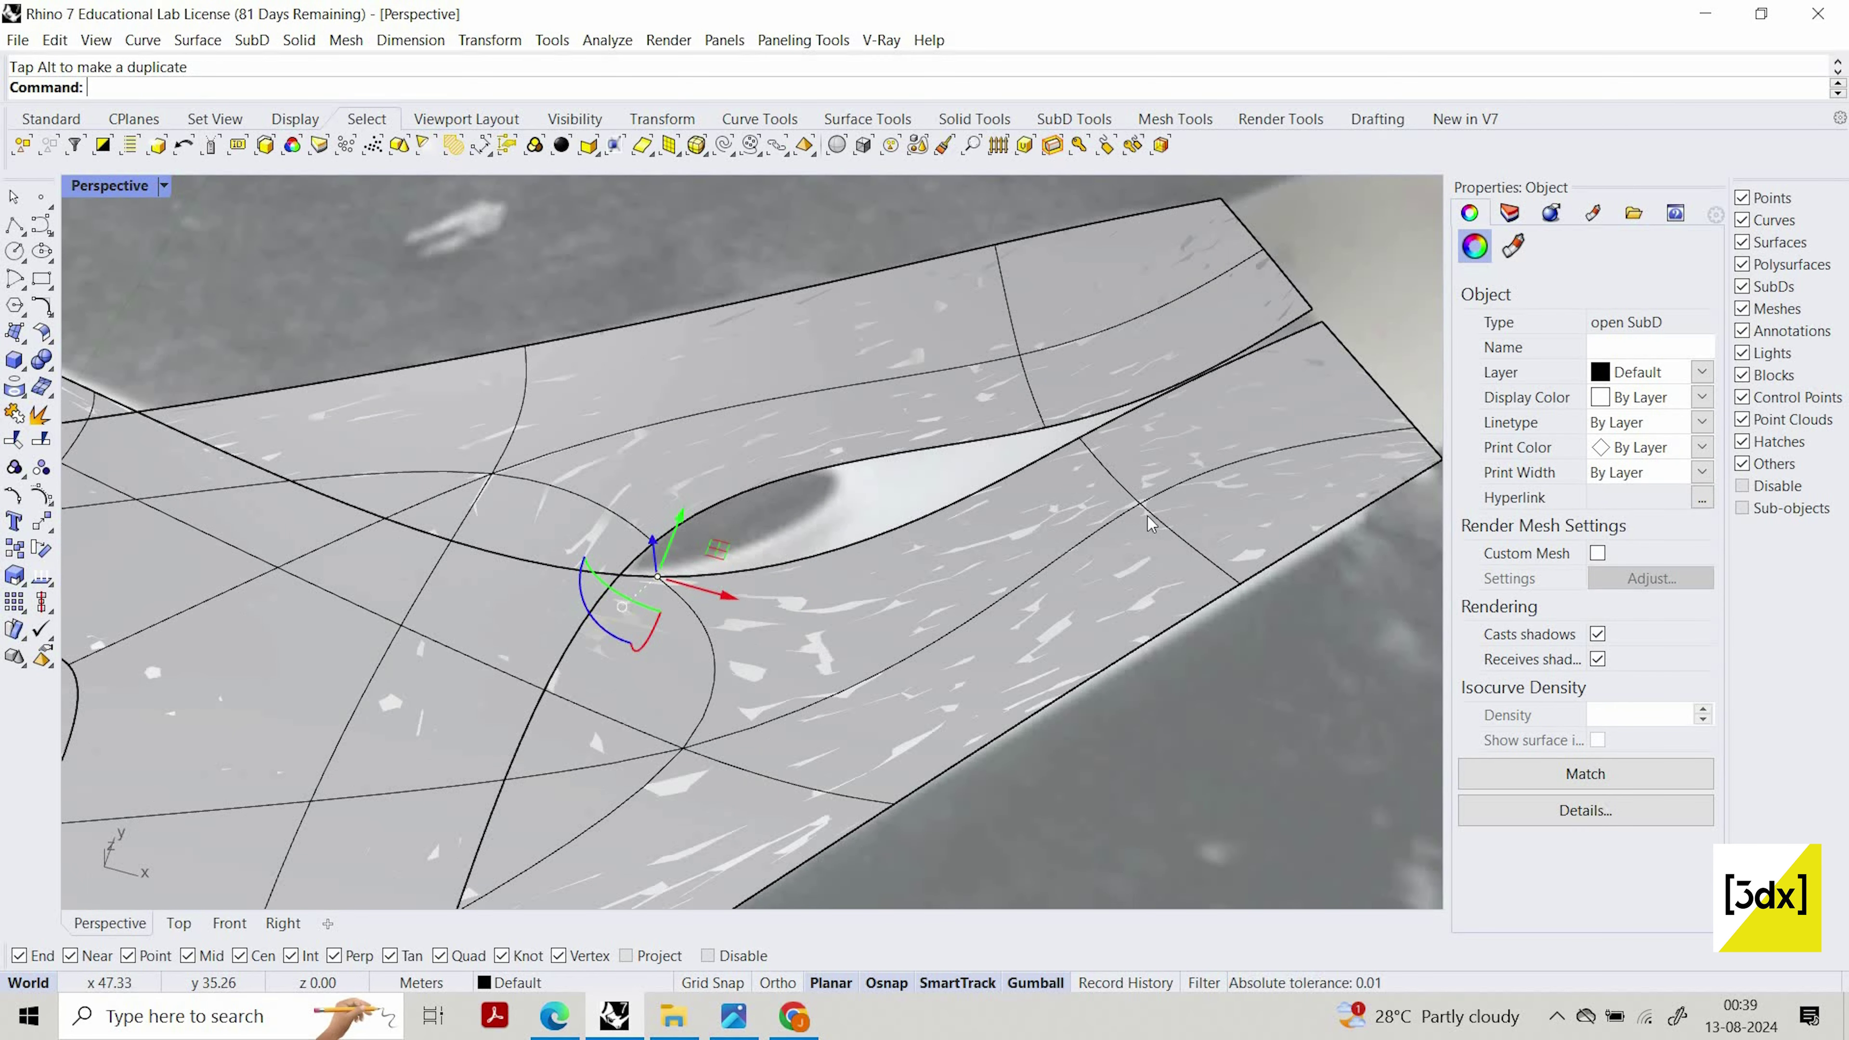
# Shift the right-hand branch's inner edge vertex behind the upper arm's tip toward the left-hand branch, overlapping its edge
pyautogui.click(1149, 517)
pyautogui.click(1146, 519)
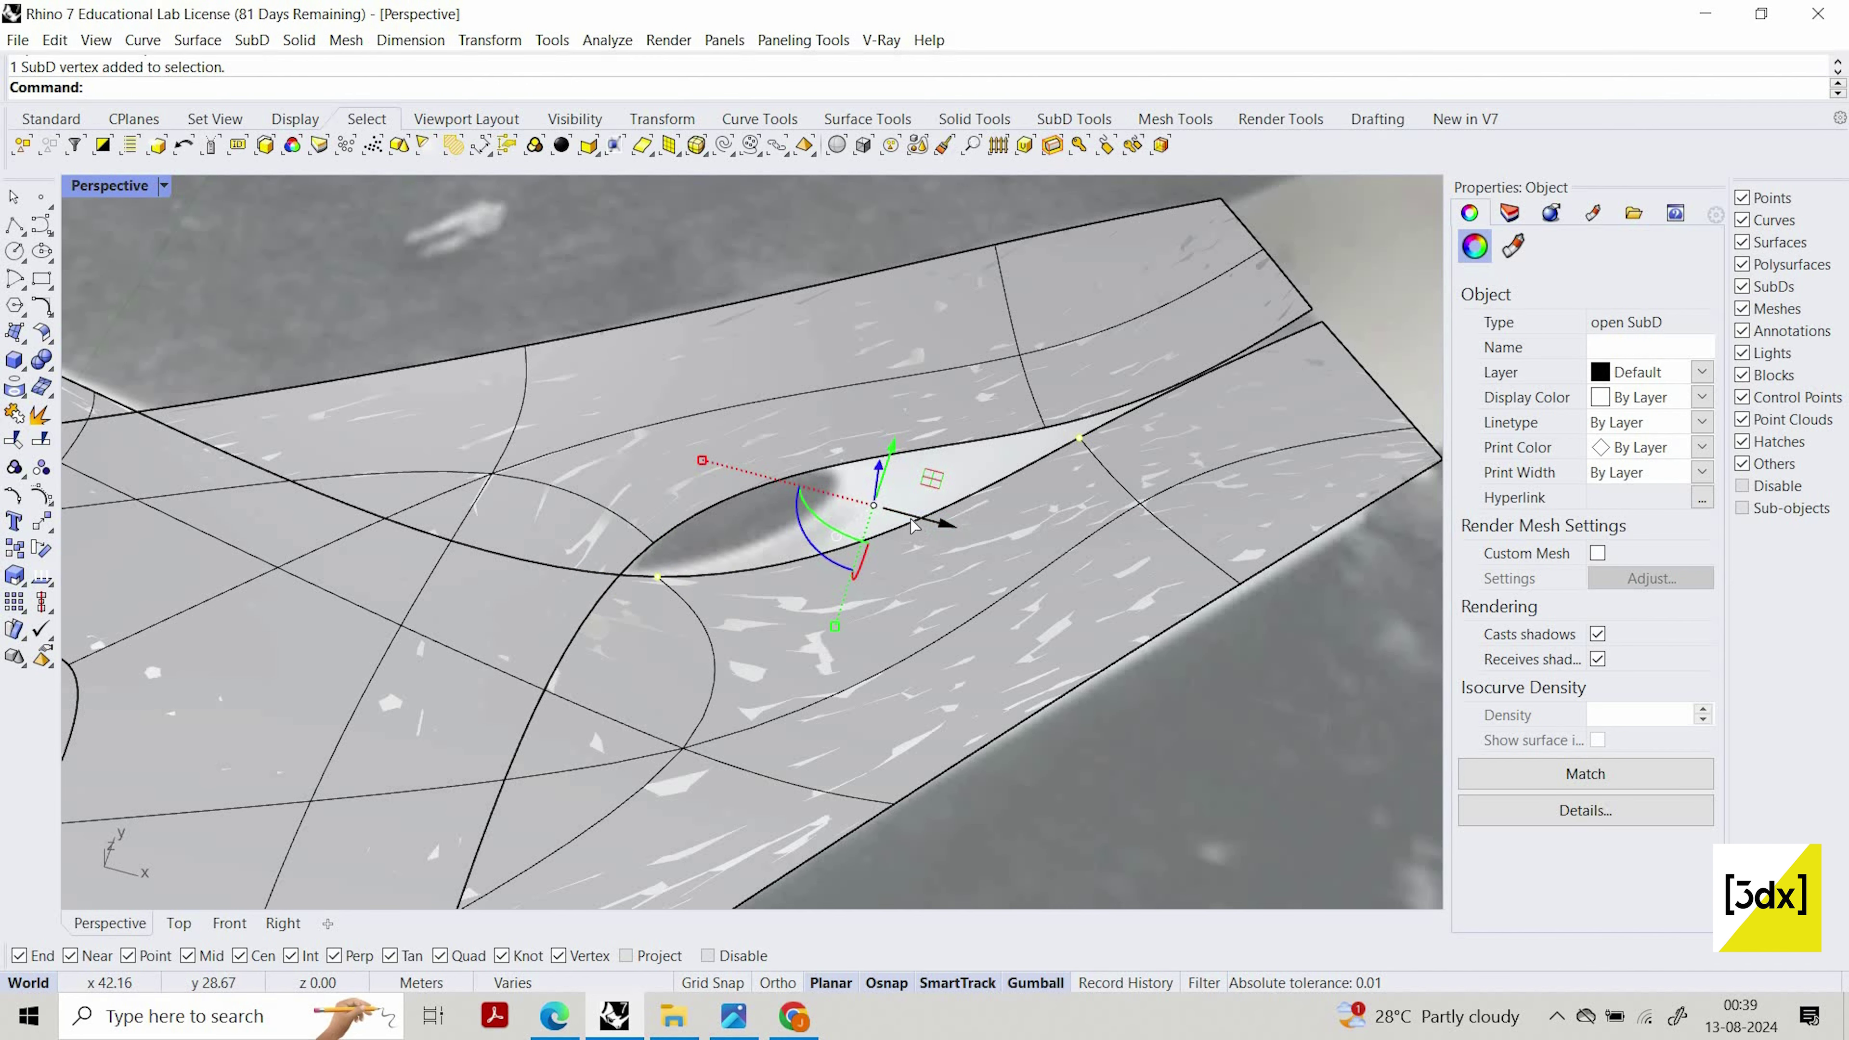
pyautogui.moveTo(941, 524); pyautogui.dragTo(1011, 449)
pyautogui.press('Escape')
pyautogui.keyDown('ctrl'); pyautogui.keyDown('shift'); pyautogui.click(1060, 436); pyautogui.keyUp('shift'); pyautogui.keyUp('ctrl')
pyautogui.moveTo(1033, 328); pyautogui.dragTo(1159, 445, button='right')
pyautogui.scroll(-8, 1160, 445)
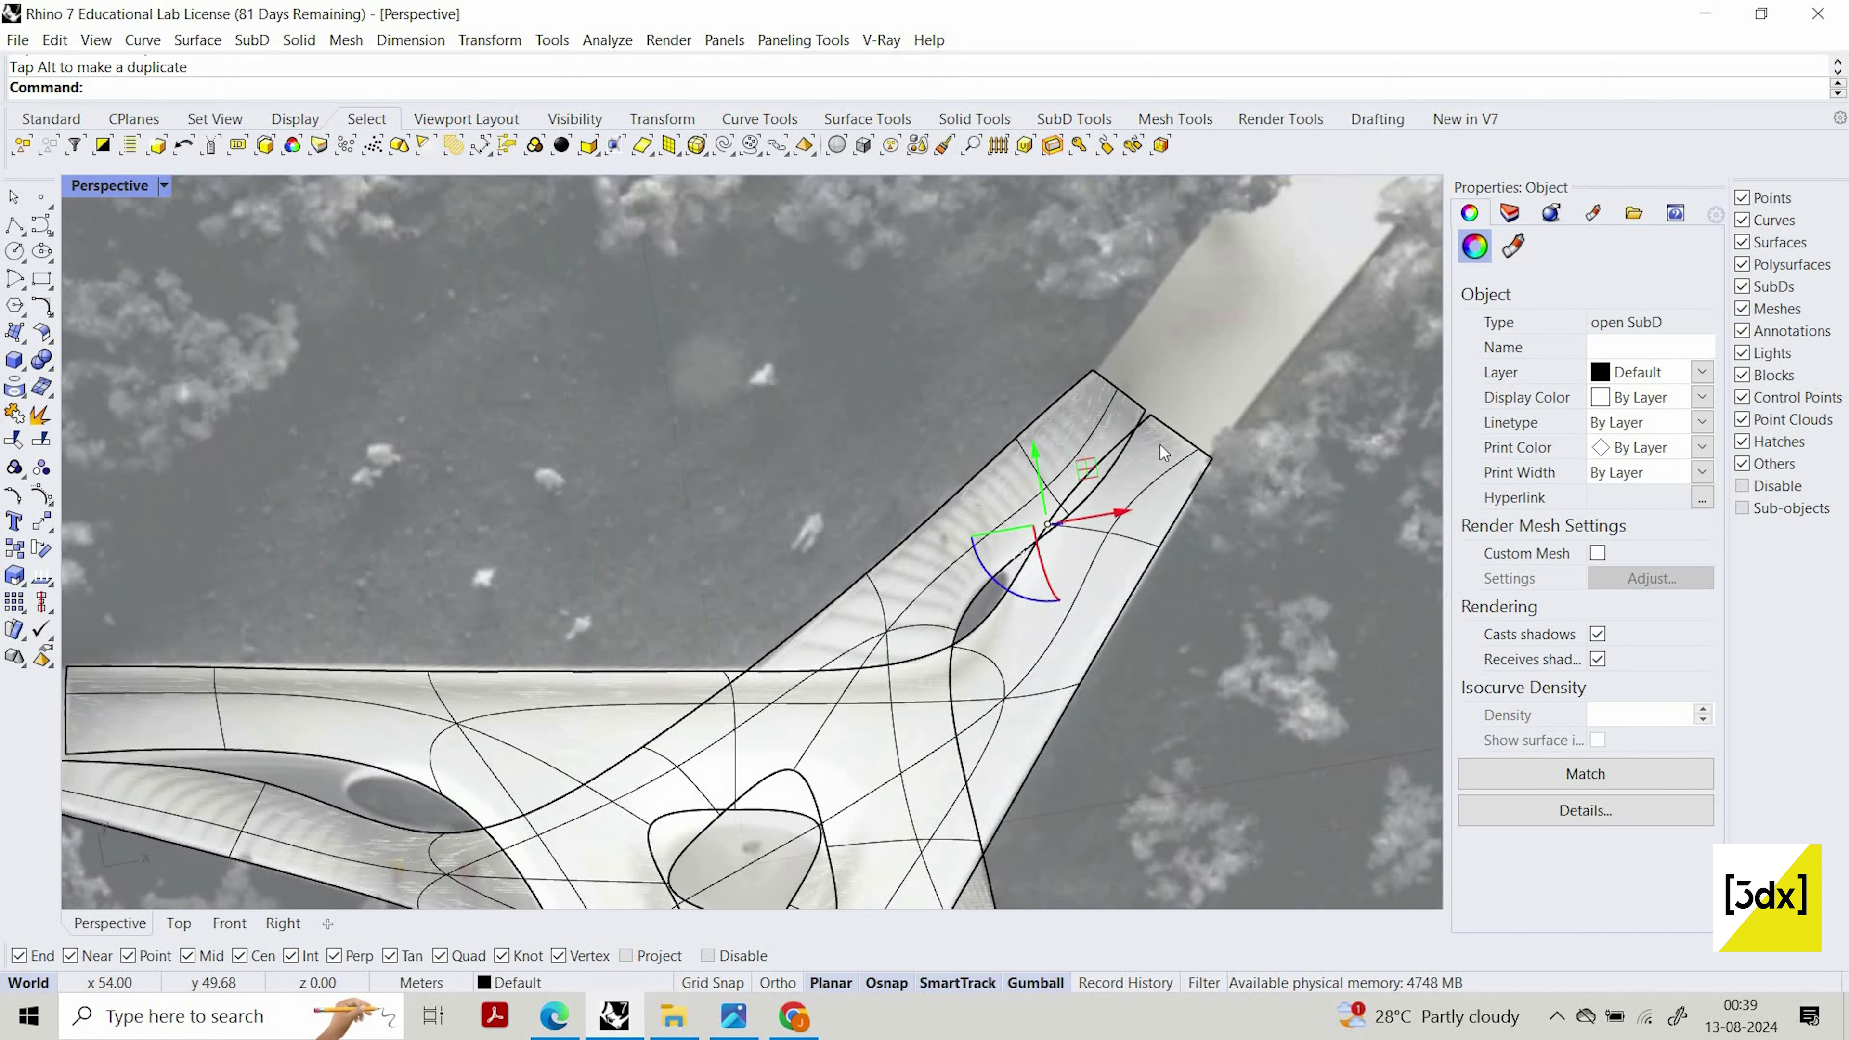
# Move the right-hand branch's inner tip corner vertex along the end line over the left-hand branch's tip, and undo the last adjustment
pyautogui.scroll(7, 1165, 453)
pyautogui.click(1160, 449)
pyautogui.press('Escape')
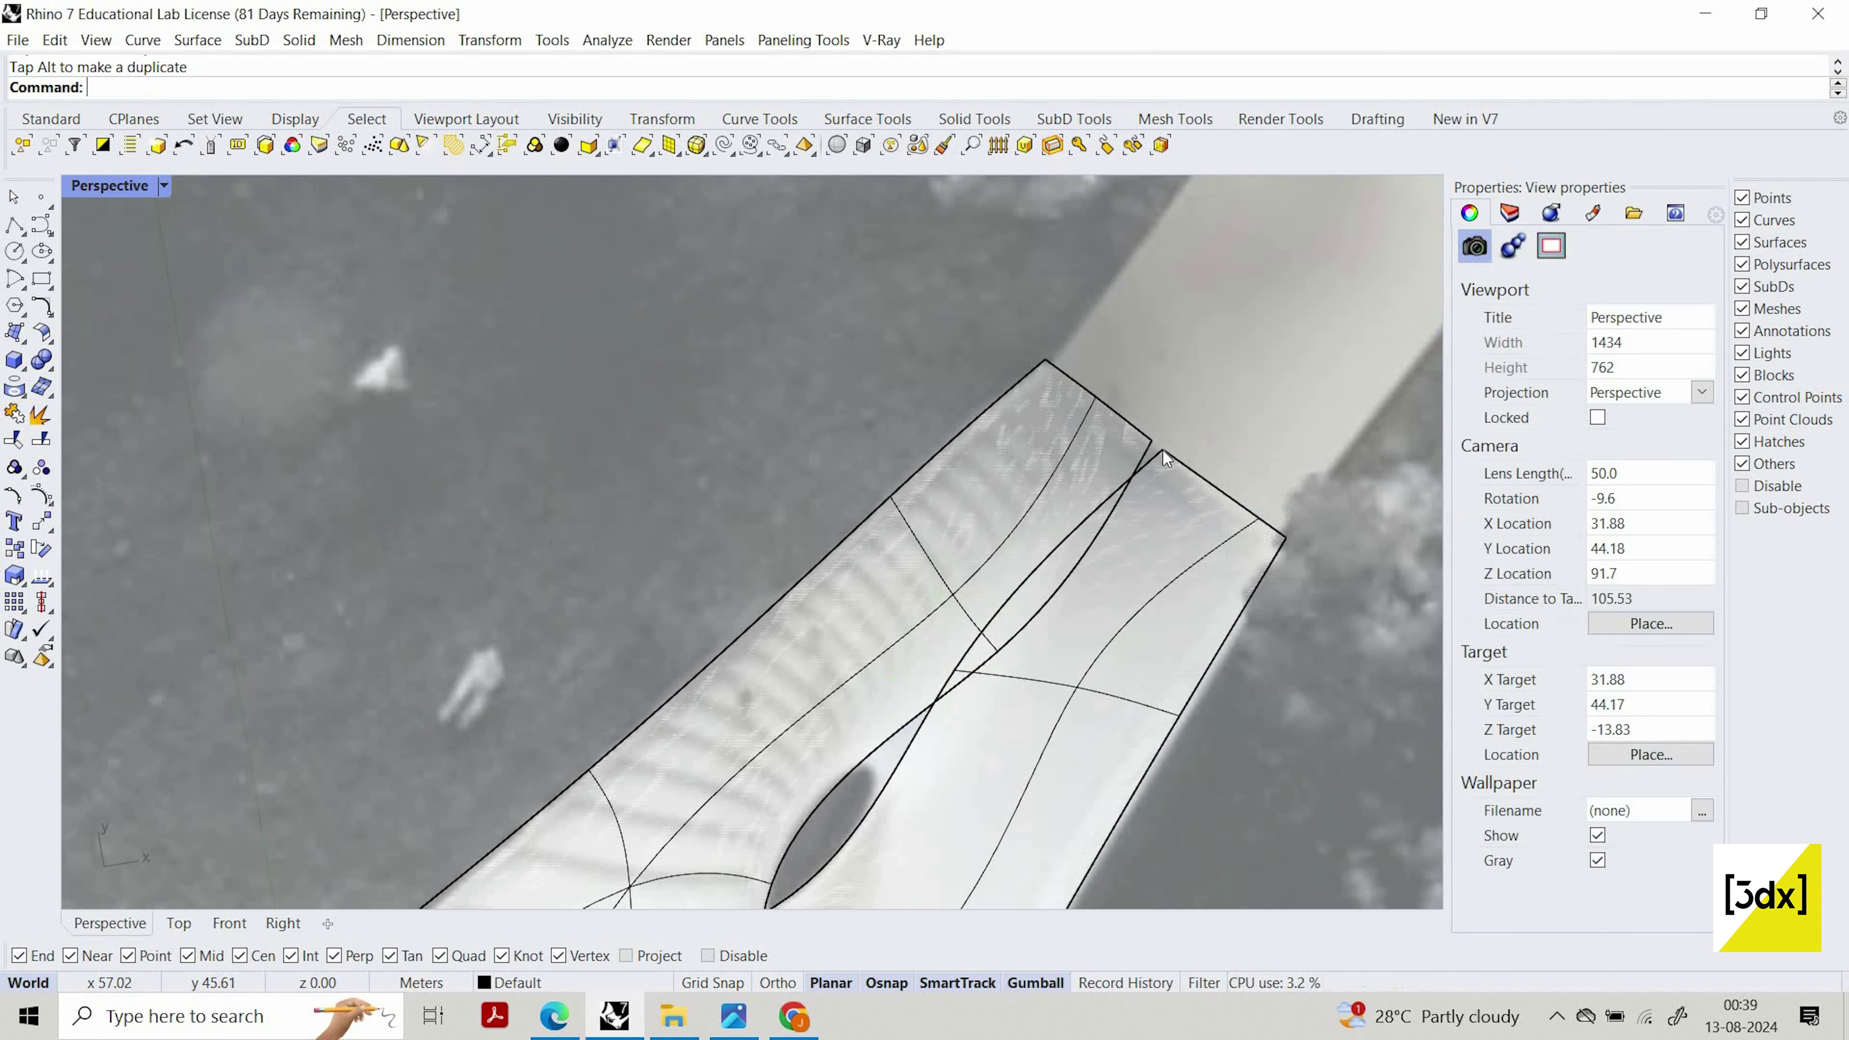
pyautogui.click(1162, 450)
pyautogui.click(1241, 529)
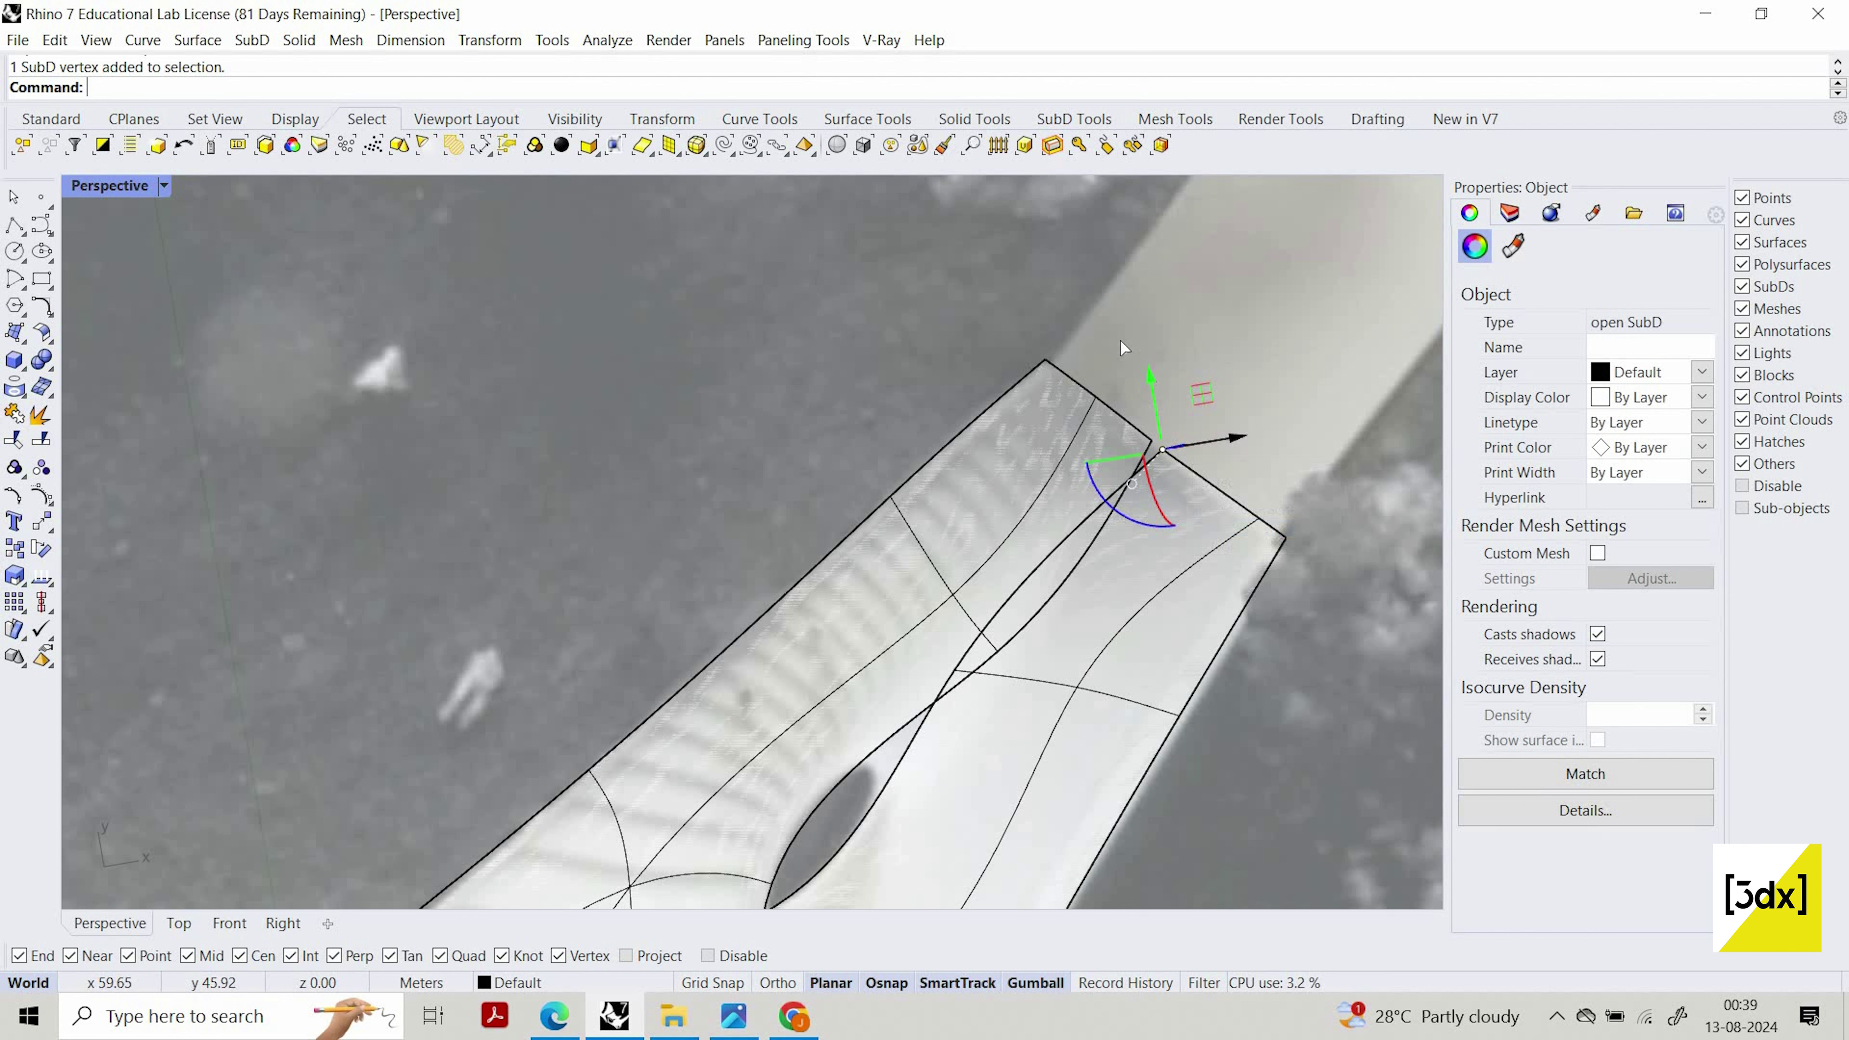
pyautogui.moveTo(1150, 379); pyautogui.dragTo(1143, 319)
pyautogui.moveTo(1213, 379); pyautogui.dragTo(1187, 412)
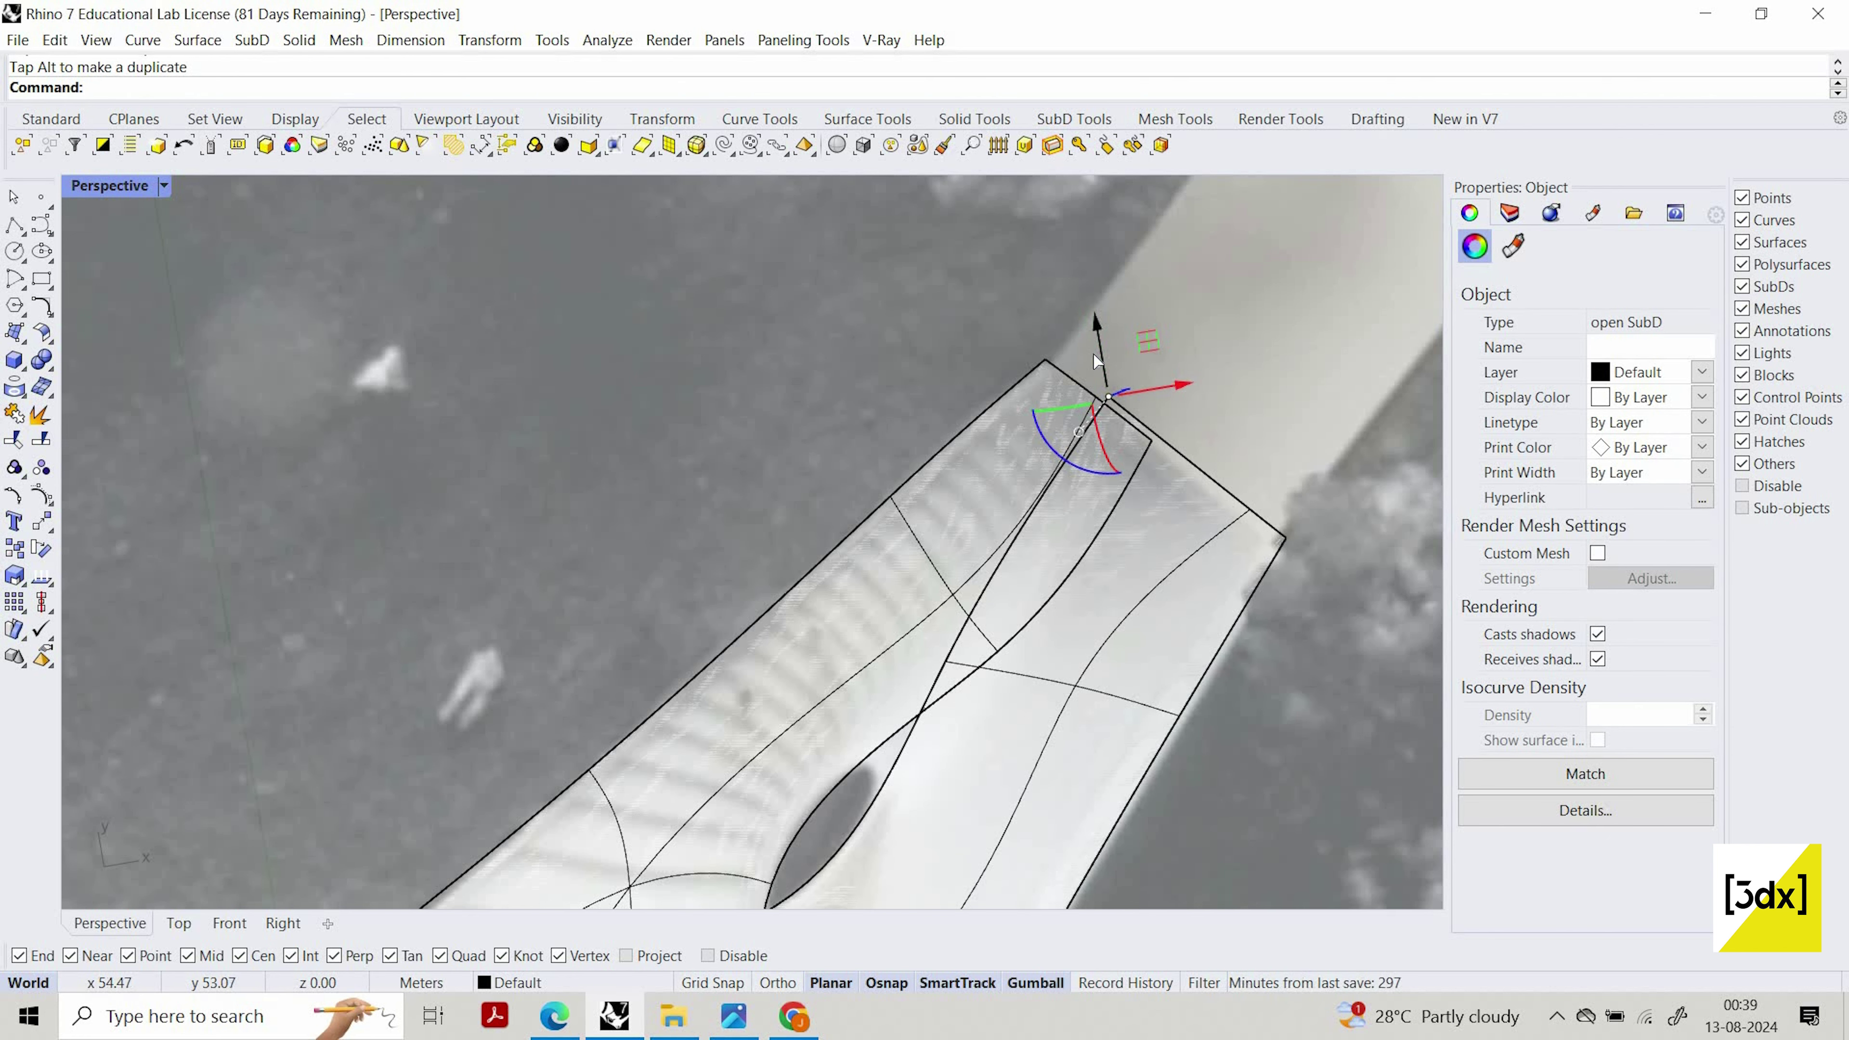
pyautogui.moveTo(1091, 329)
pyautogui.mouseDown()
pyautogui.moveTo(1109, 403)
pyautogui.moveTo(1101, 355)
pyautogui.mouseUp()
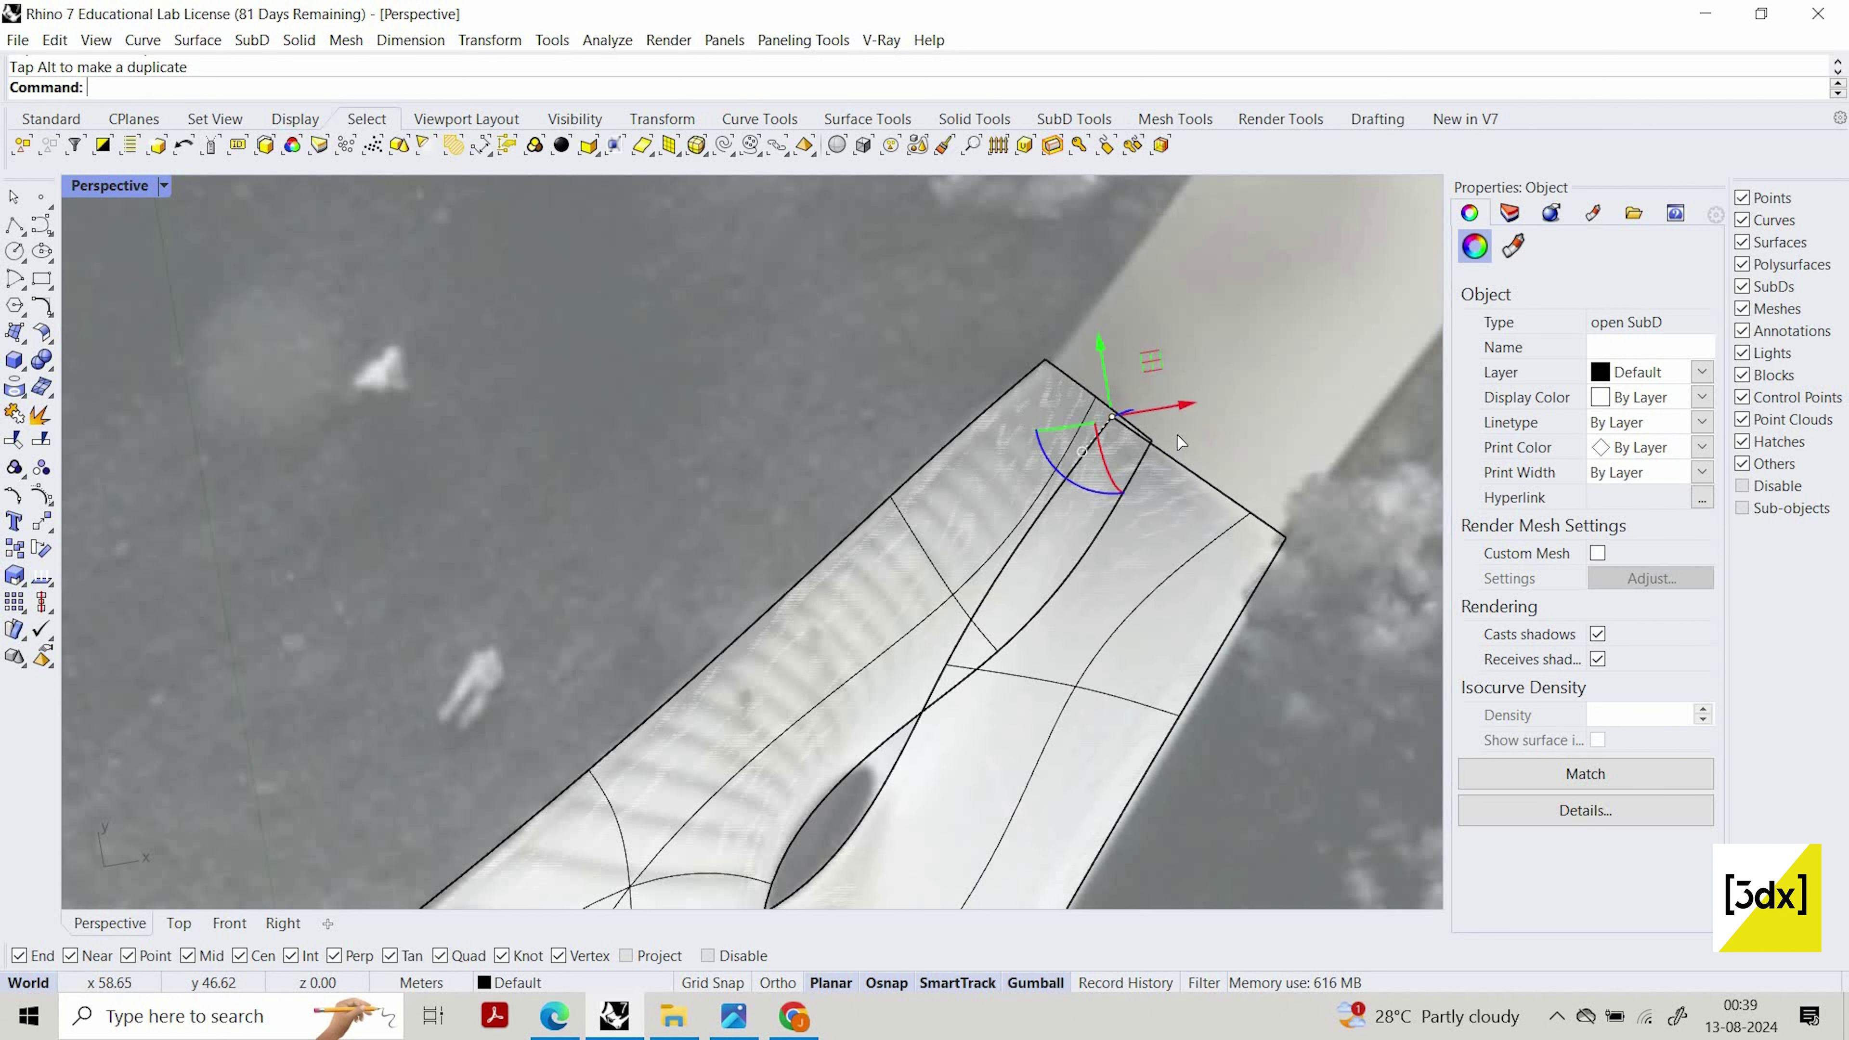
pyautogui.hotkey('ctrl', 'z')
# Move the right-hand branch's inner edge segment behind the tip outward so it runs alongside the left-hand branch
pyautogui.scroll(-6, 1094, 482)
pyautogui.scroll(4, 1095, 374)
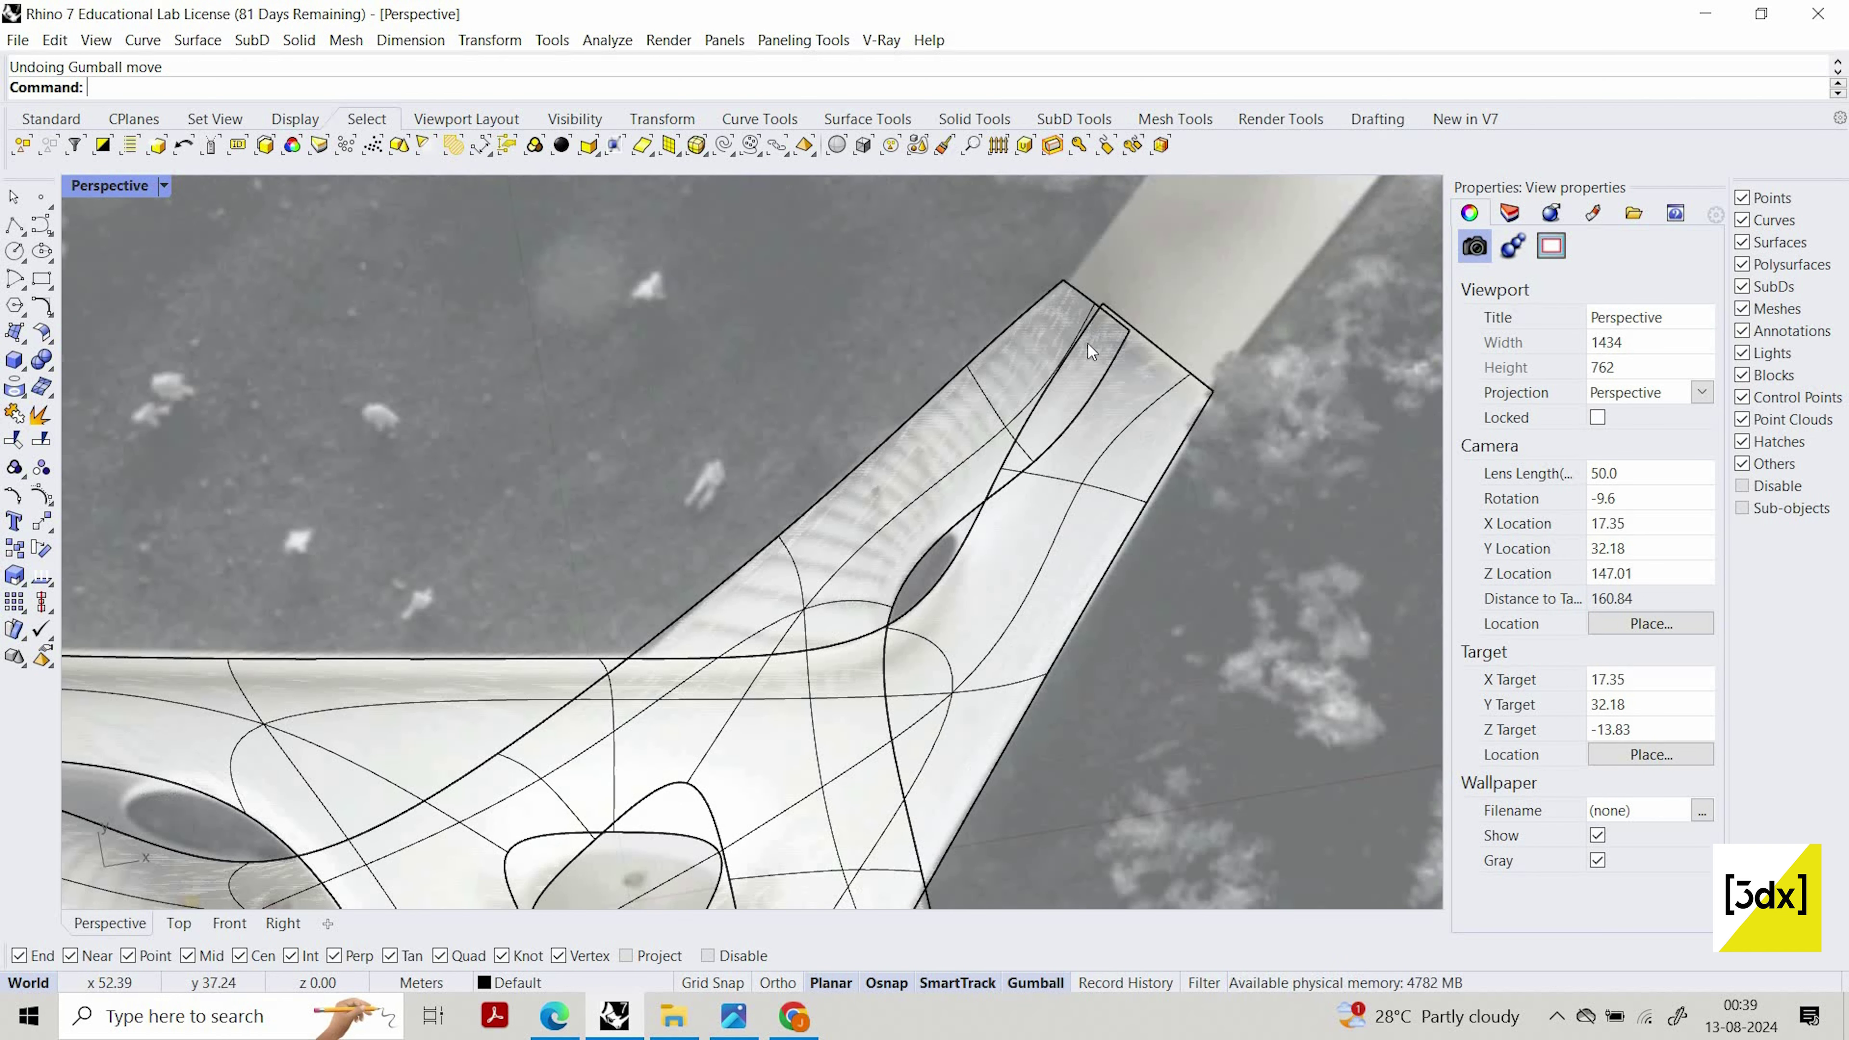
pyautogui.scroll(3, 1024, 409)
pyautogui.click(1106, 483)
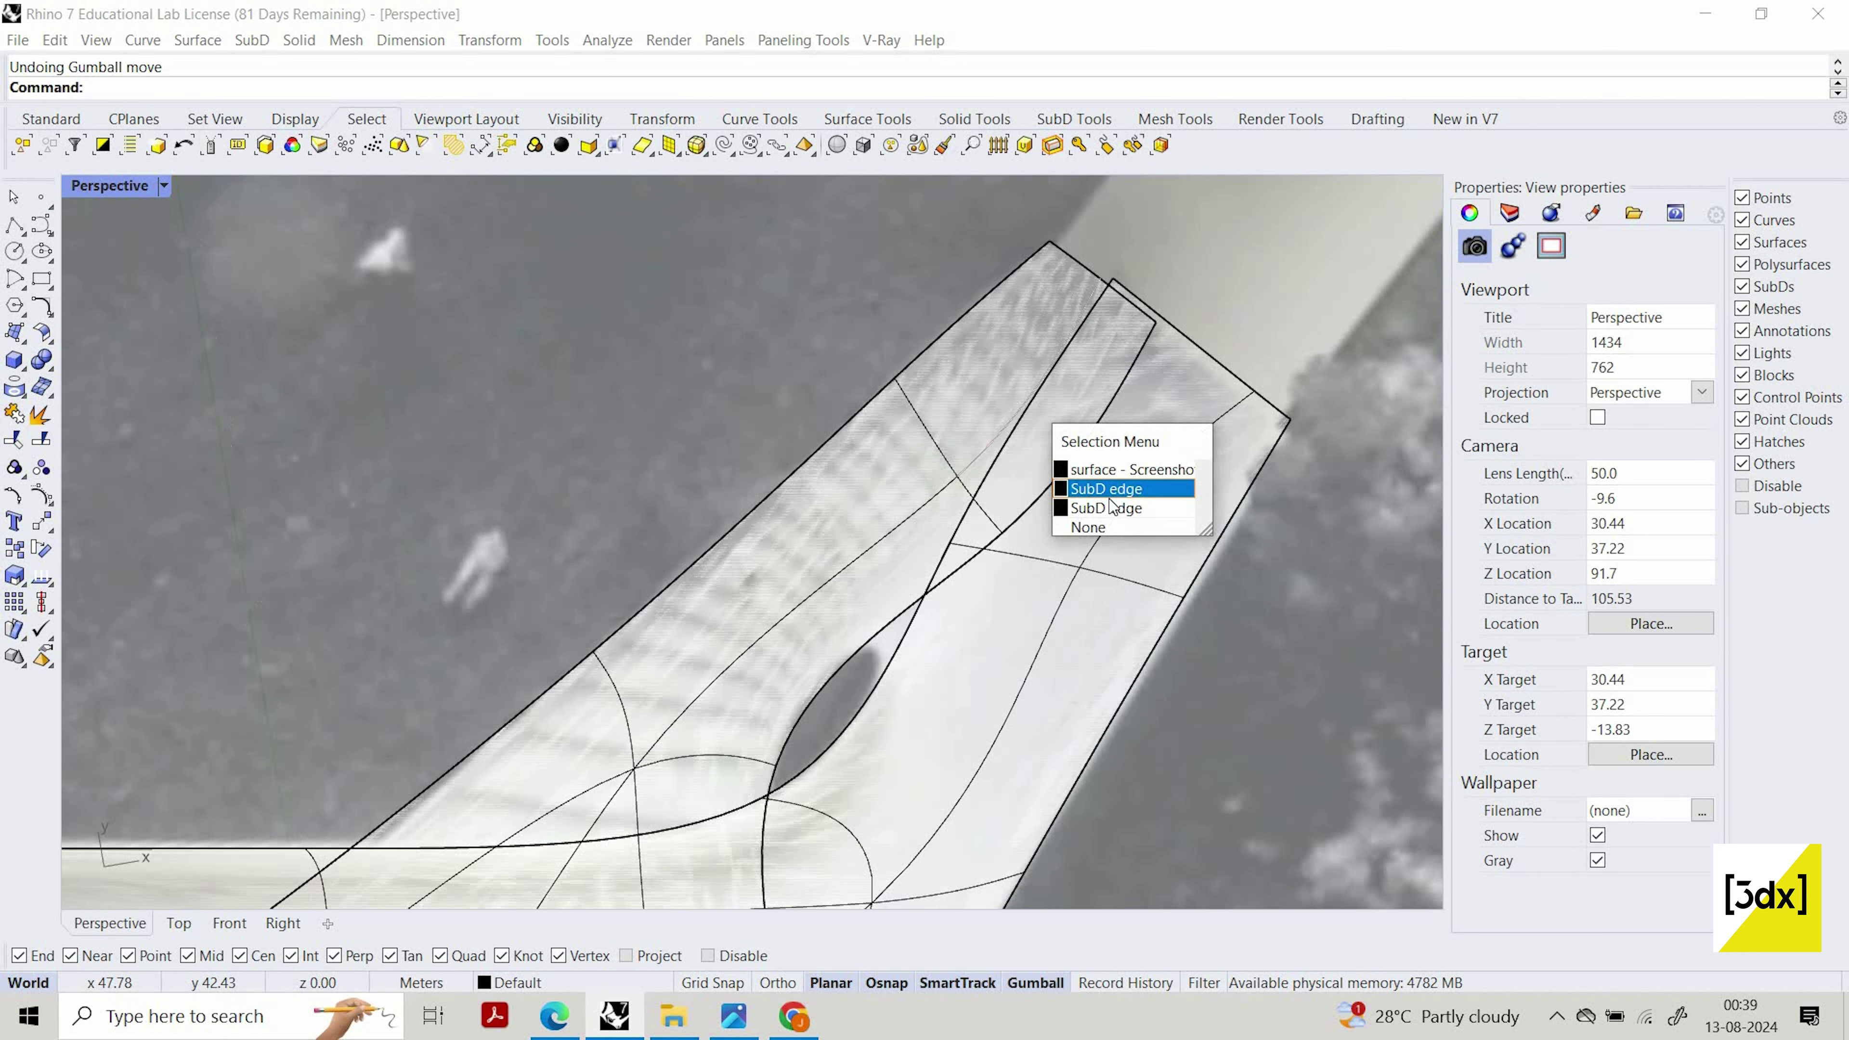
pyautogui.click(1104, 488)
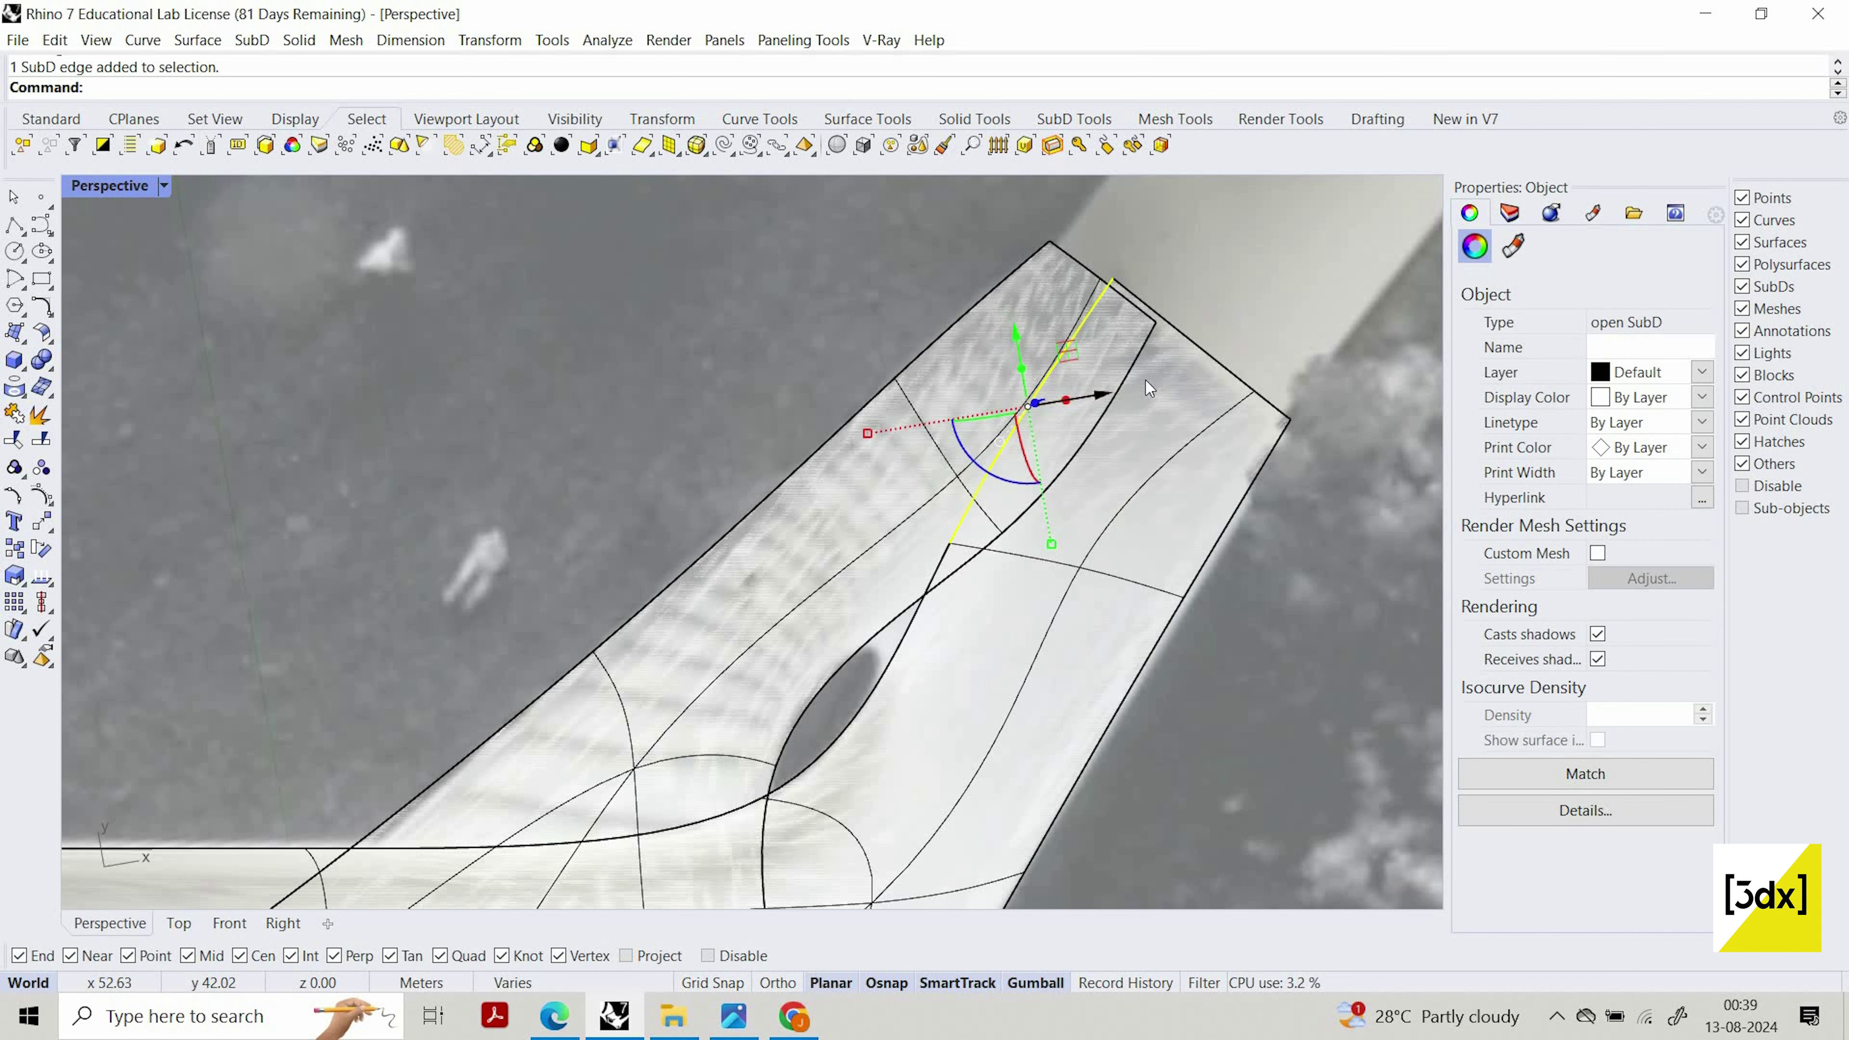
pyautogui.moveTo(1145, 380); pyautogui.dragTo(1001, 345)
pyautogui.click(961, 271)
pyautogui.scroll(-2, 976, 255)
pyautogui.keyDown('shift'); pyautogui.moveTo(1008, 229); pyautogui.dragTo(889, 267, button='right'); pyautogui.keyUp('shift')
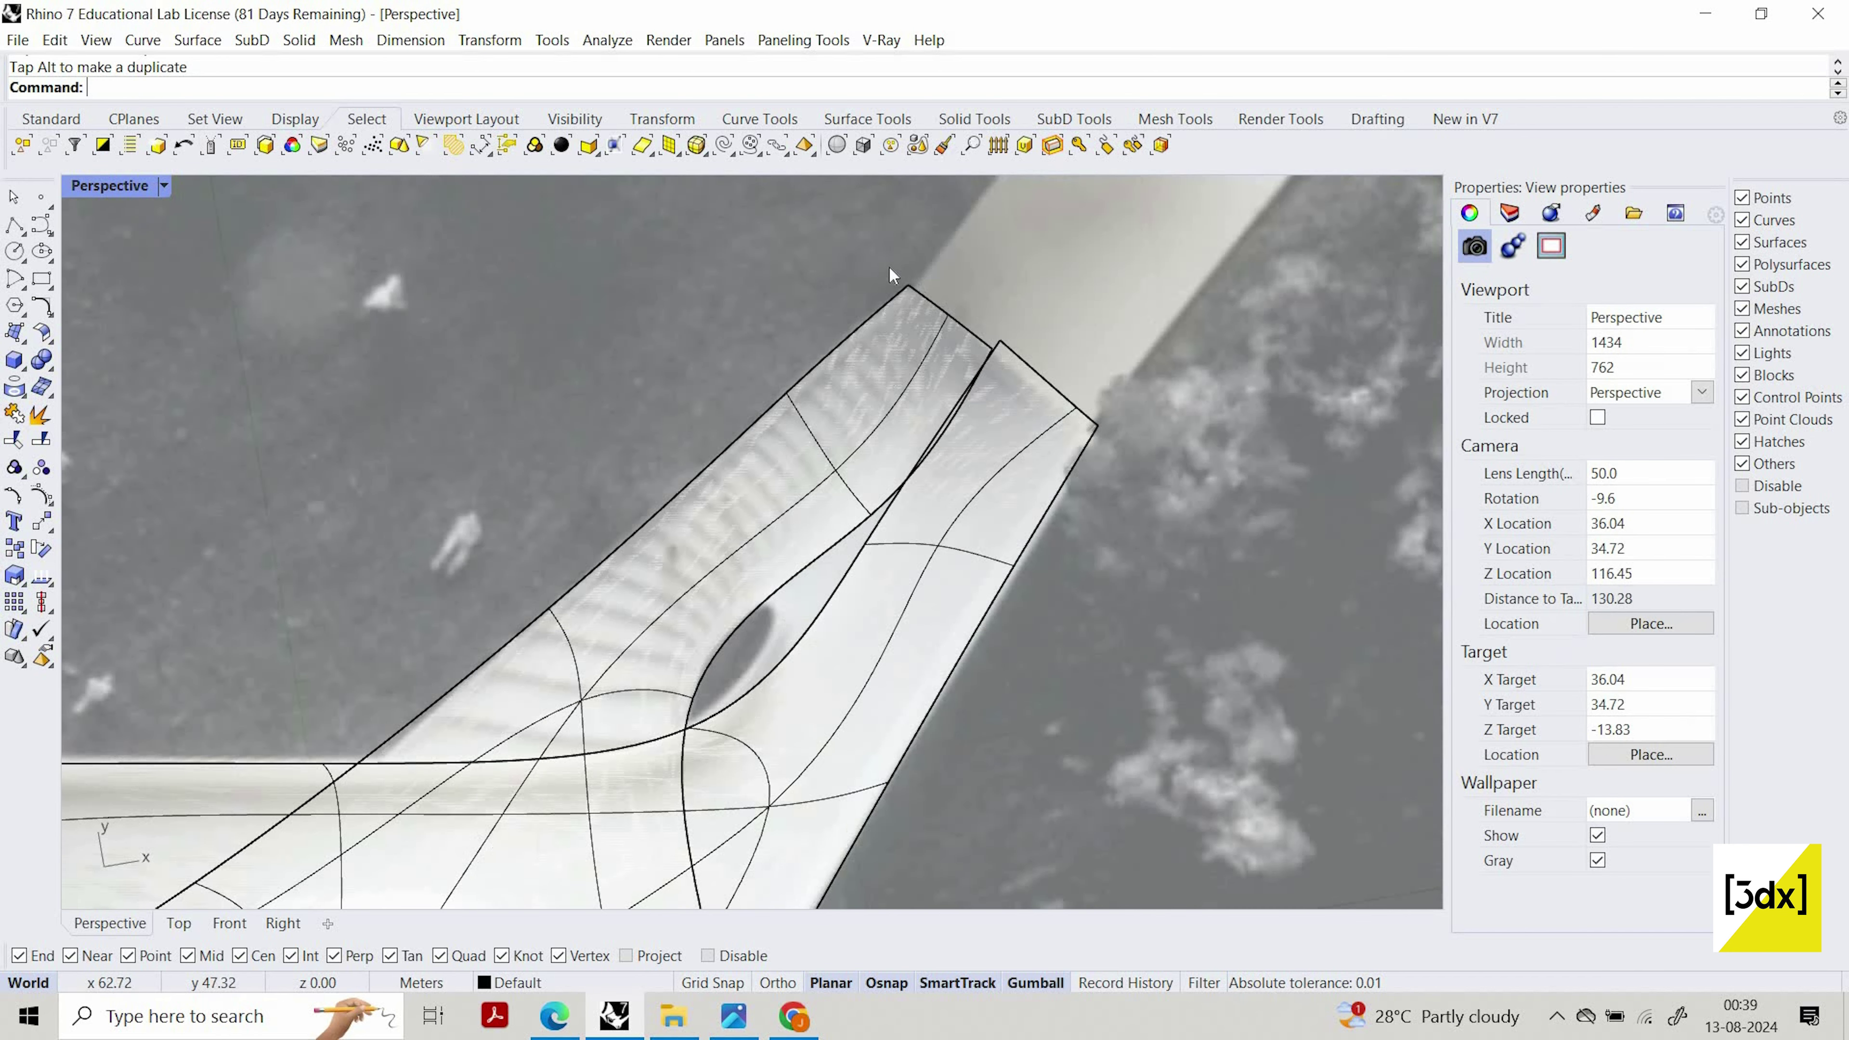
pyautogui.moveTo(1236, 483); pyautogui.dragTo(1083, 413)
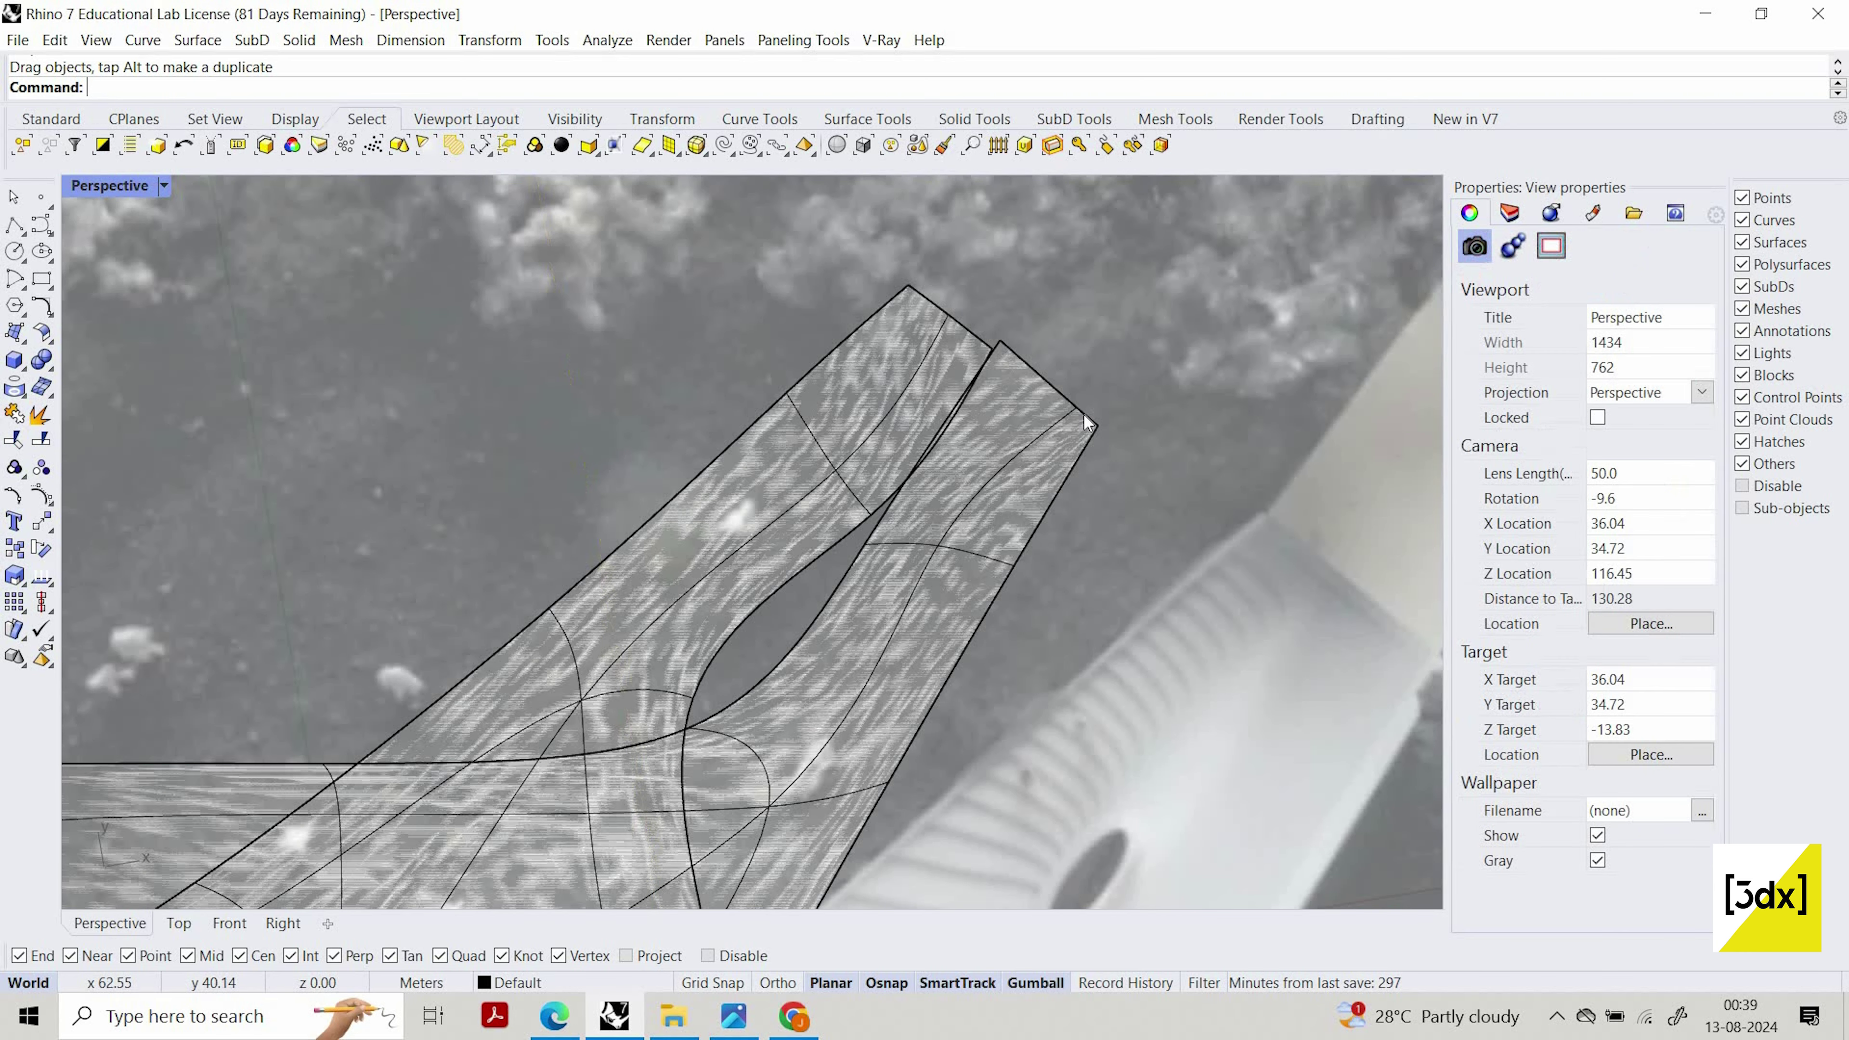
pyautogui.hotkey('ctrl', 'z')
pyautogui.press('Escape')
# Select the SubD end edges along the tips of both branches of the upper arm
pyautogui.click(966, 325)
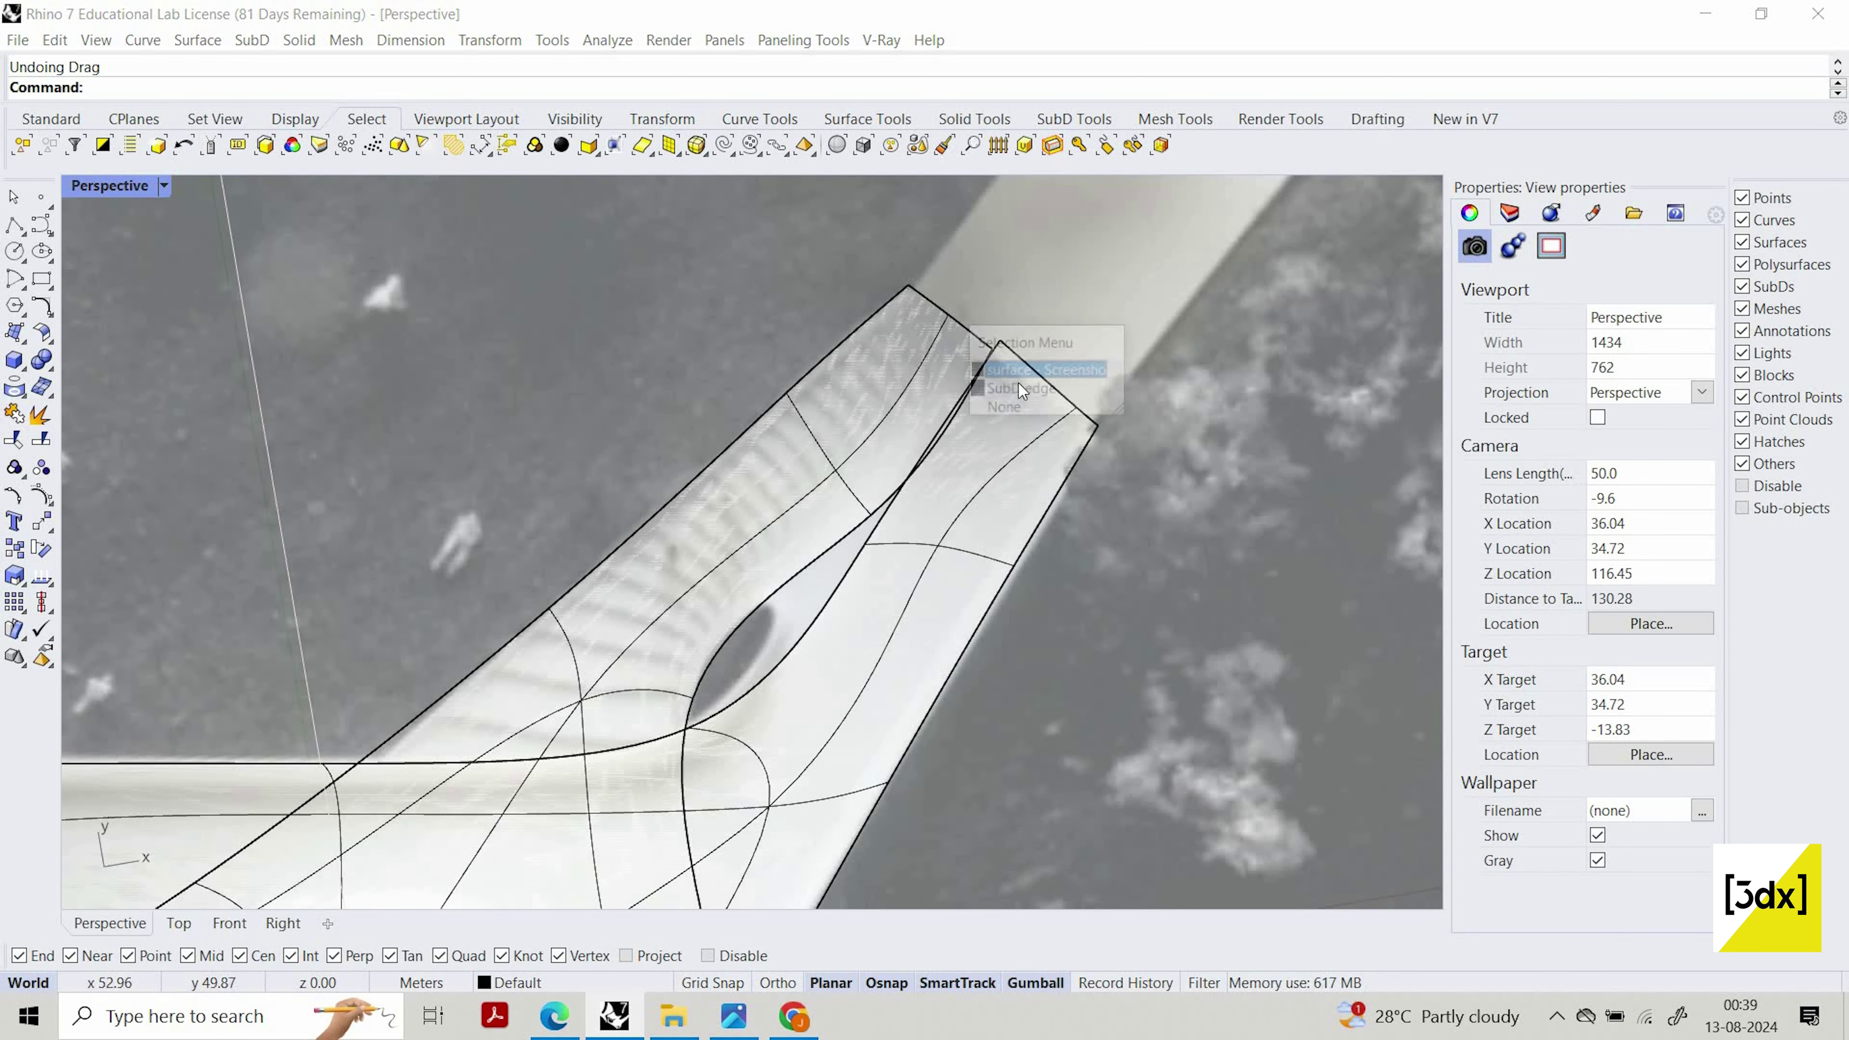
pyautogui.click(1021, 390)
pyautogui.click(1021, 350)
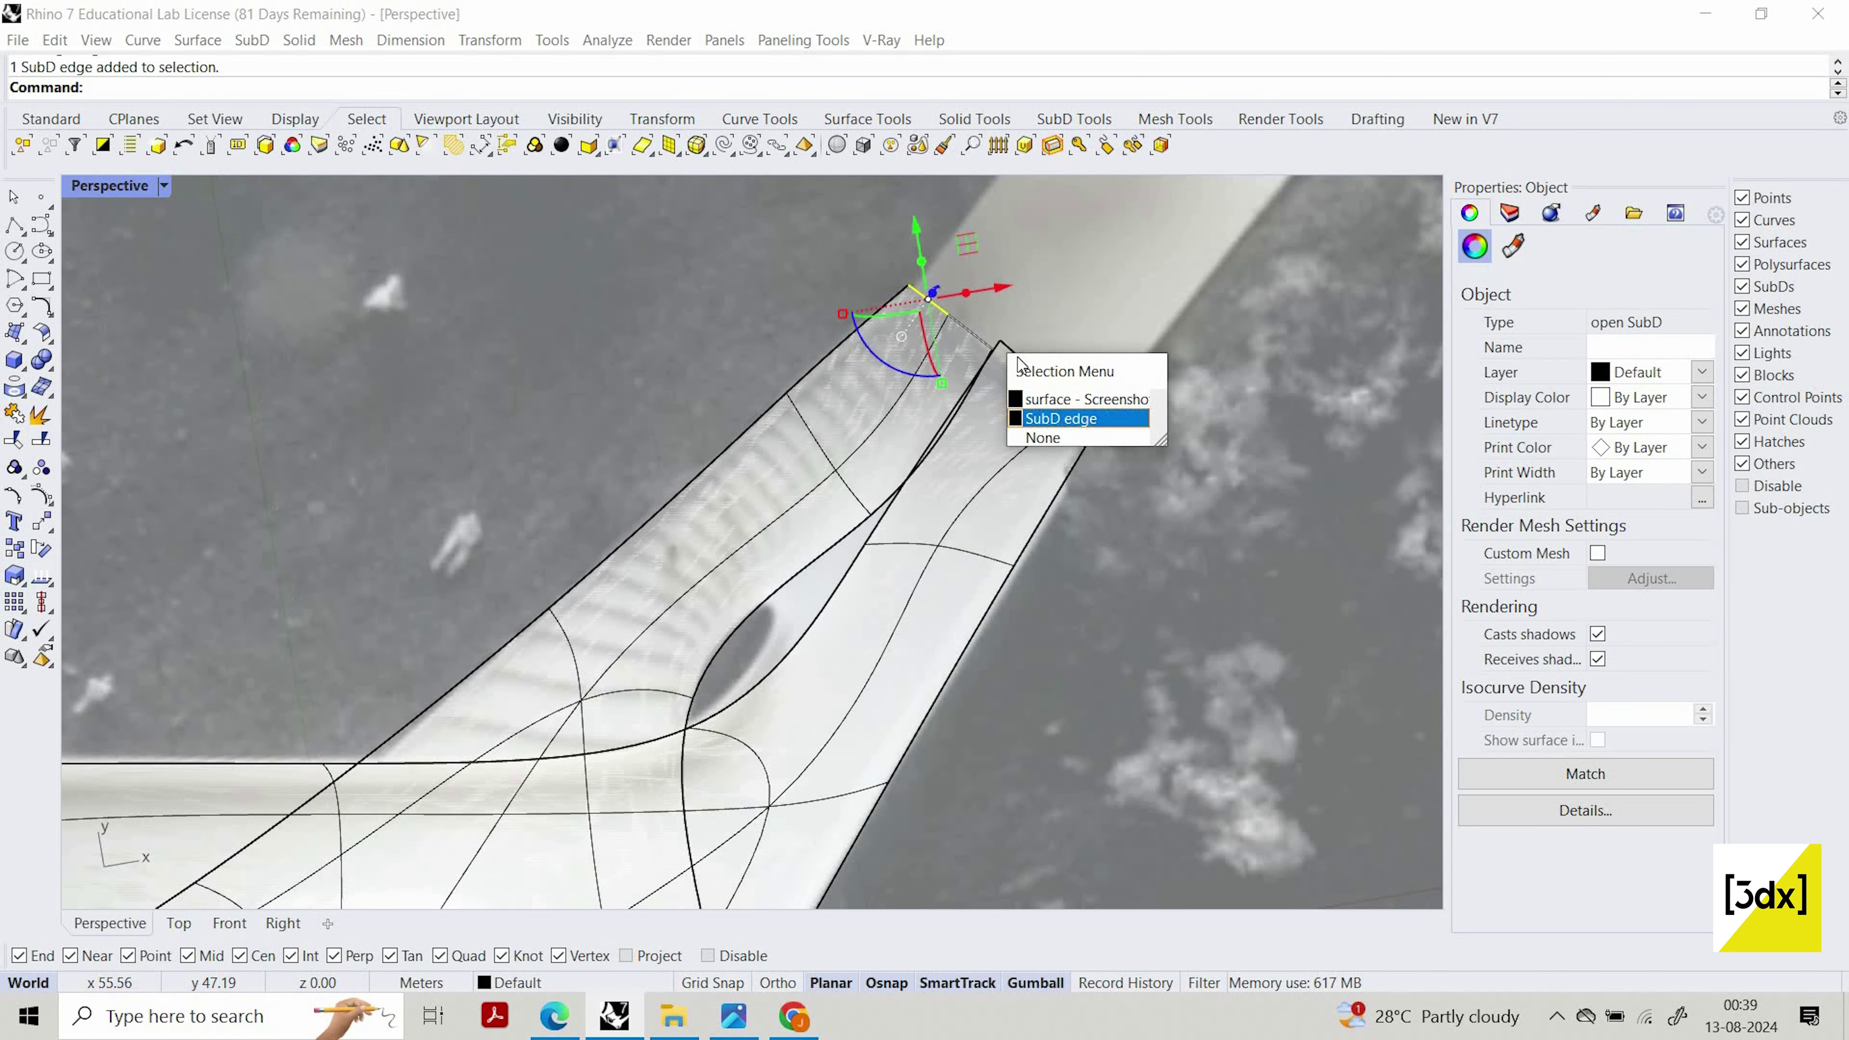
pyautogui.click(1079, 417)
pyautogui.keyDown('ctrl'); pyautogui.keyDown('shift'); pyautogui.click(1032, 369); pyautogui.keyUp('shift'); pyautogui.keyUp('ctrl')
pyautogui.click(1086, 435)
pyautogui.keyDown('ctrl'); pyautogui.keyDown('shift'); pyautogui.click(1096, 424); pyautogui.keyUp('shift'); pyautogui.keyUp('ctrl')
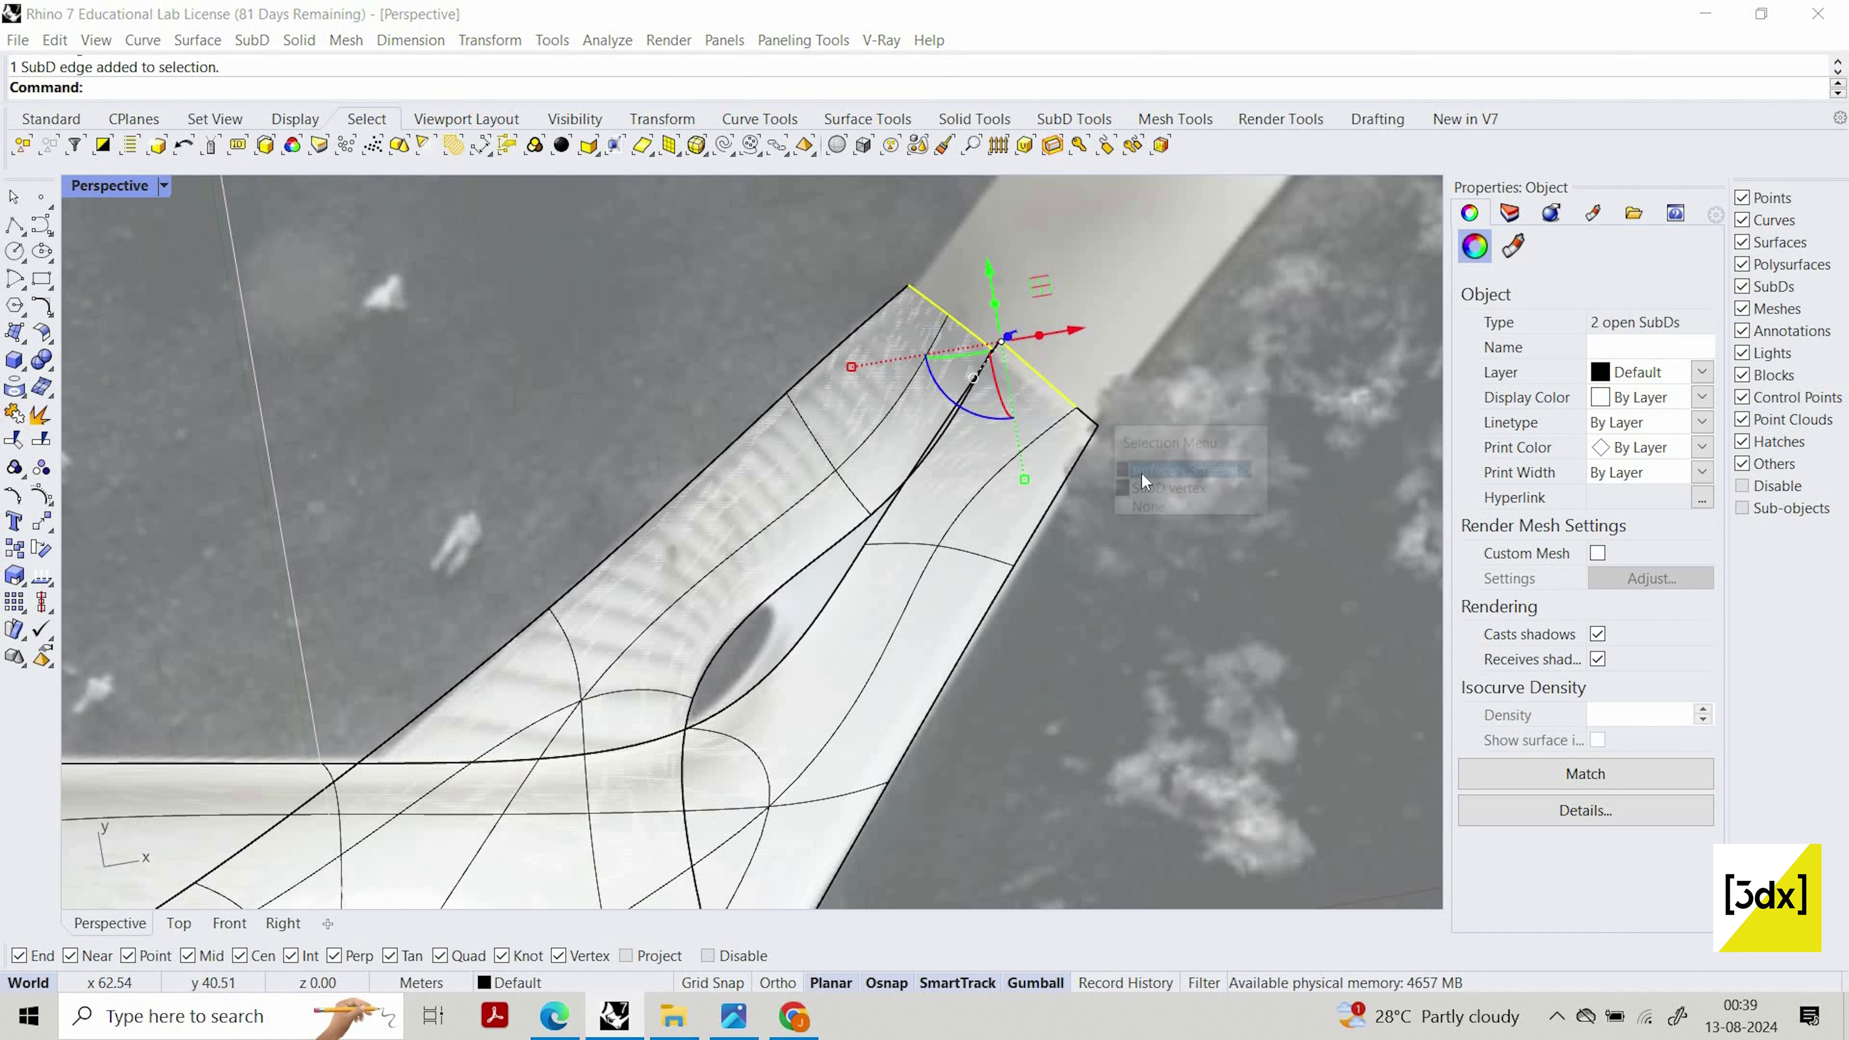
# Align the end edges of both upper-right arm strips to a straight line between their outer corners using Align ToLine
pyautogui.click(1164, 470)
pyautogui.keyDown('shift'); pyautogui.click(1089, 417); pyautogui.keyUp('shift')
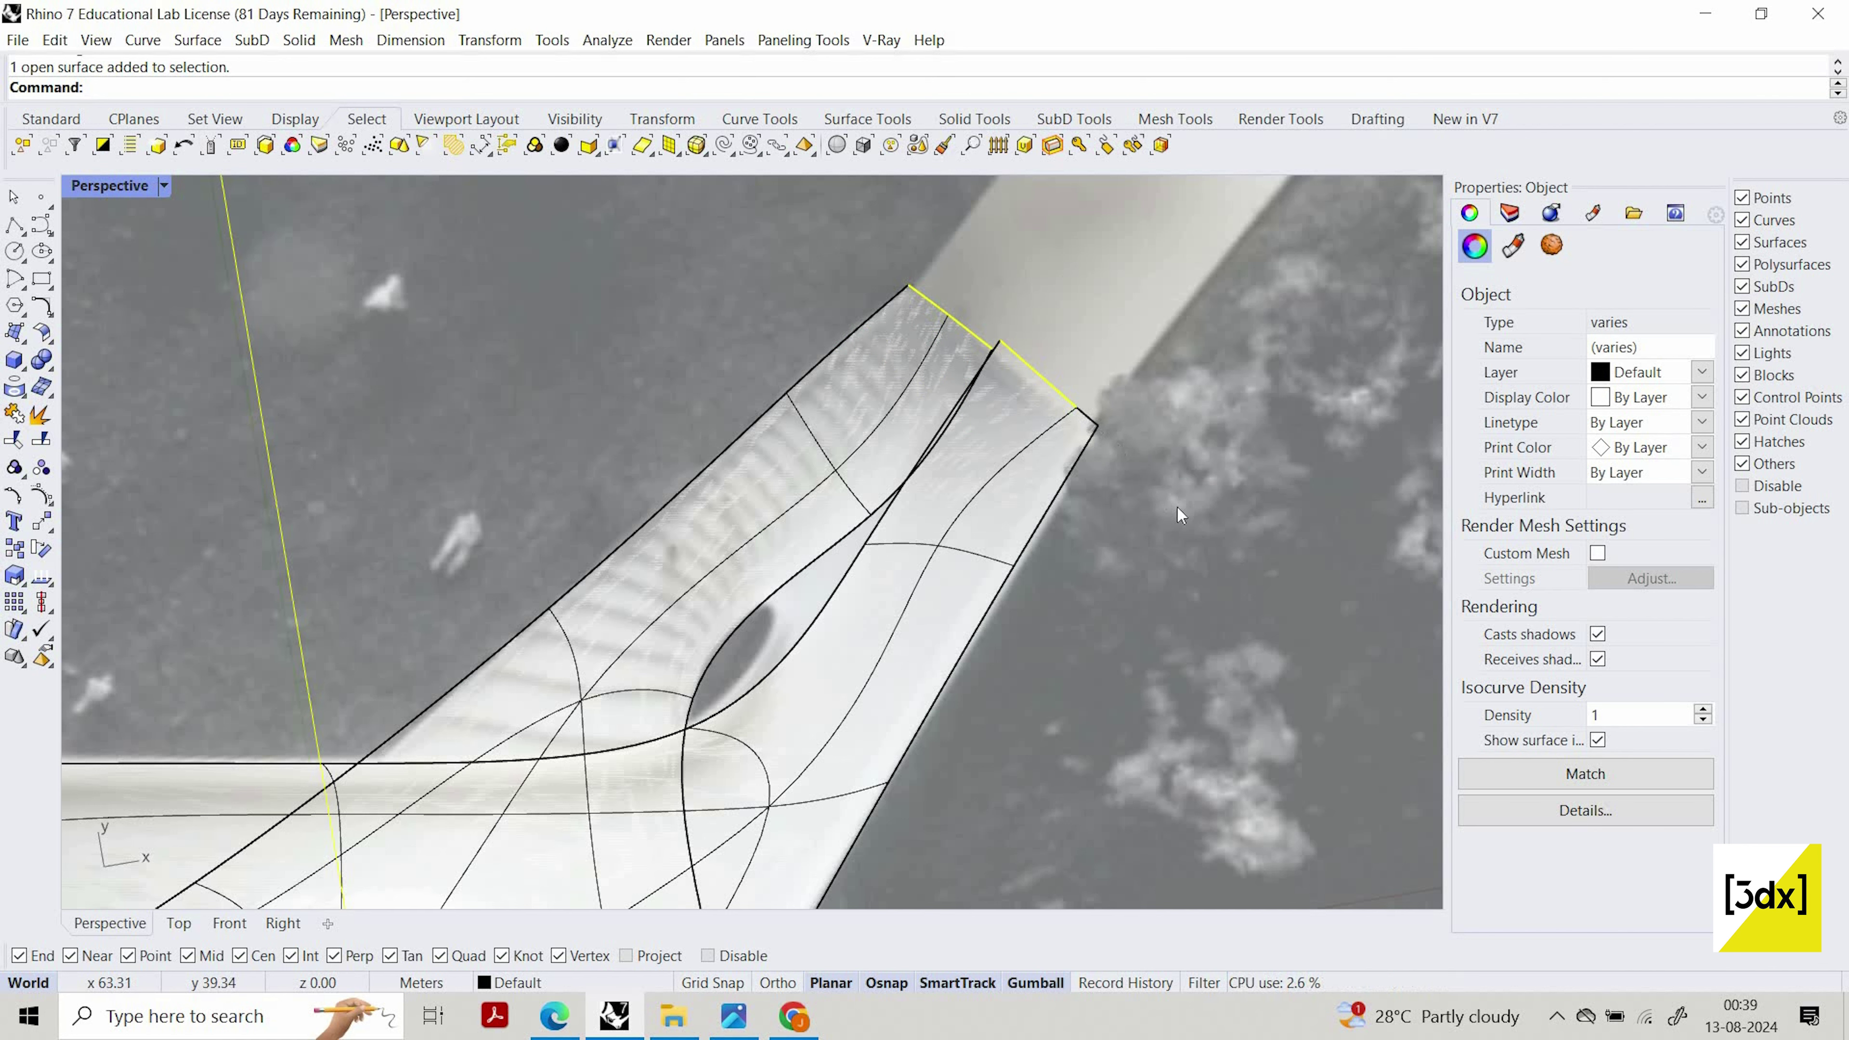
pyautogui.keyDown('ctrl'); pyautogui.click(1133, 415); pyautogui.keyUp('ctrl')
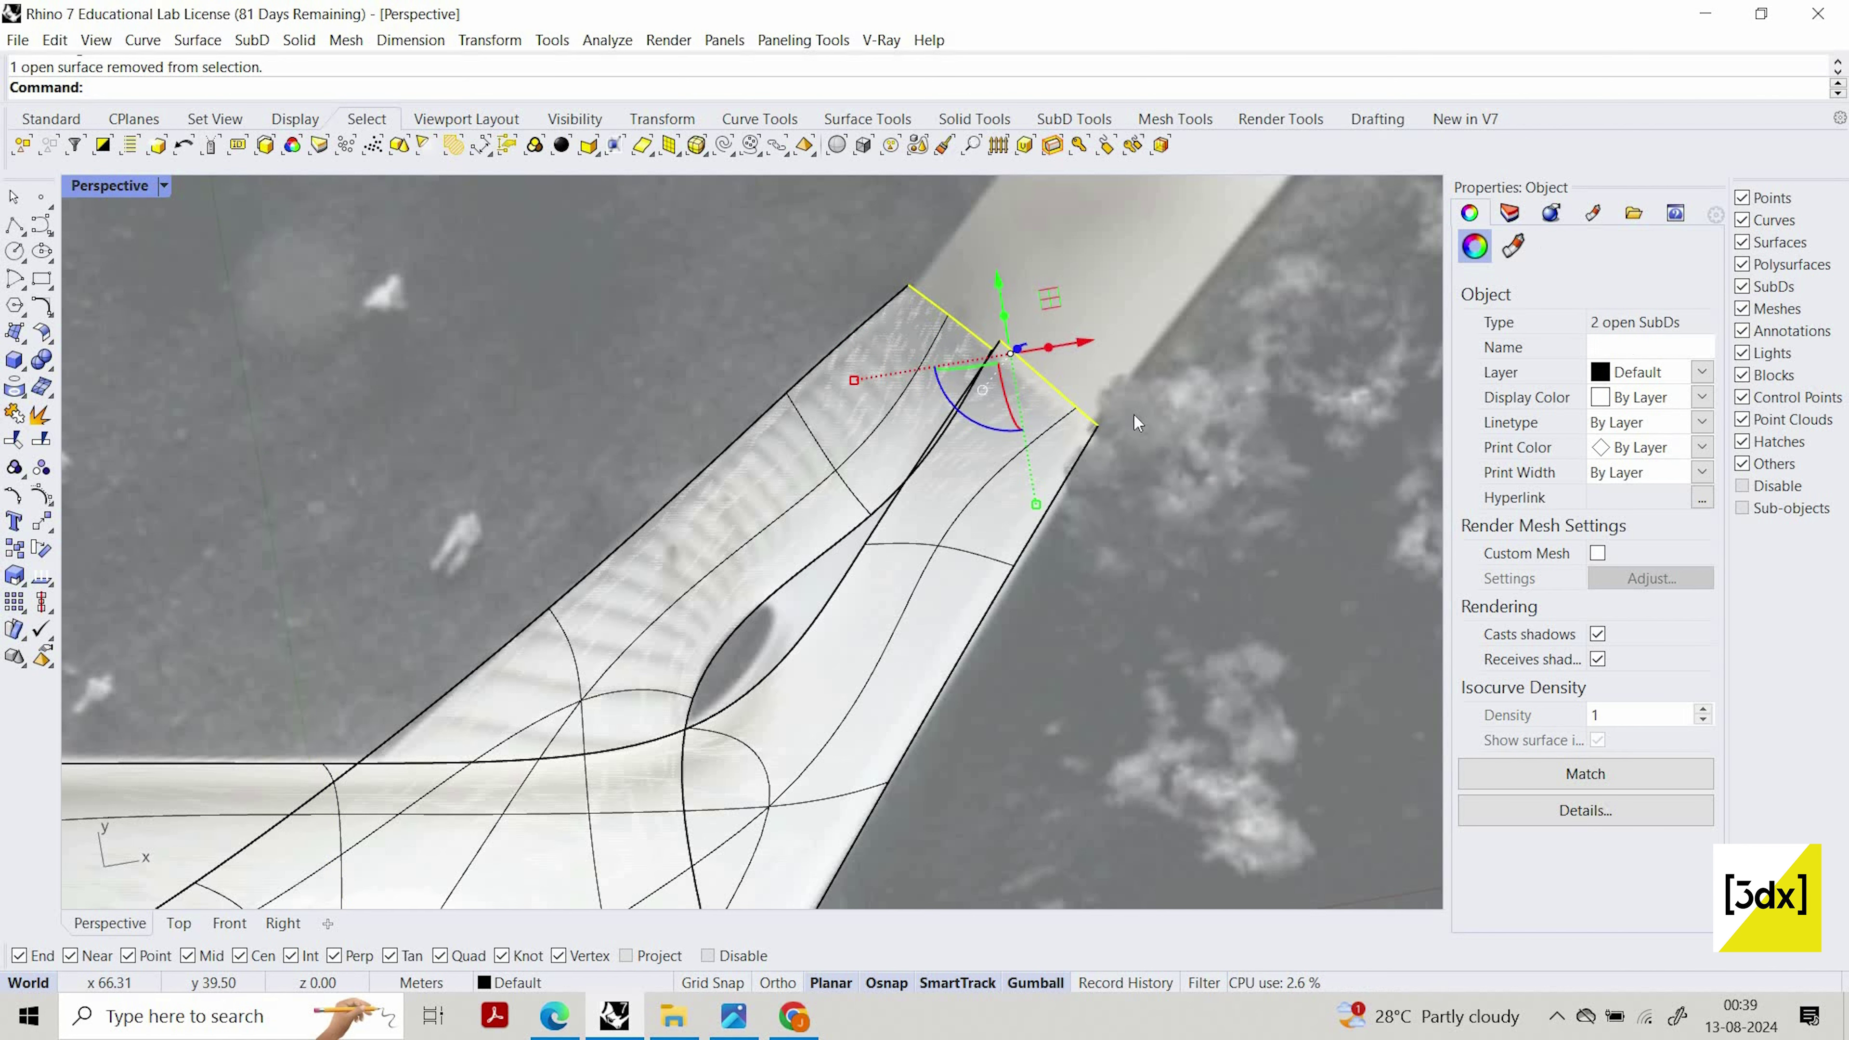
pyautogui.write('Align')
pyautogui.press('Return')
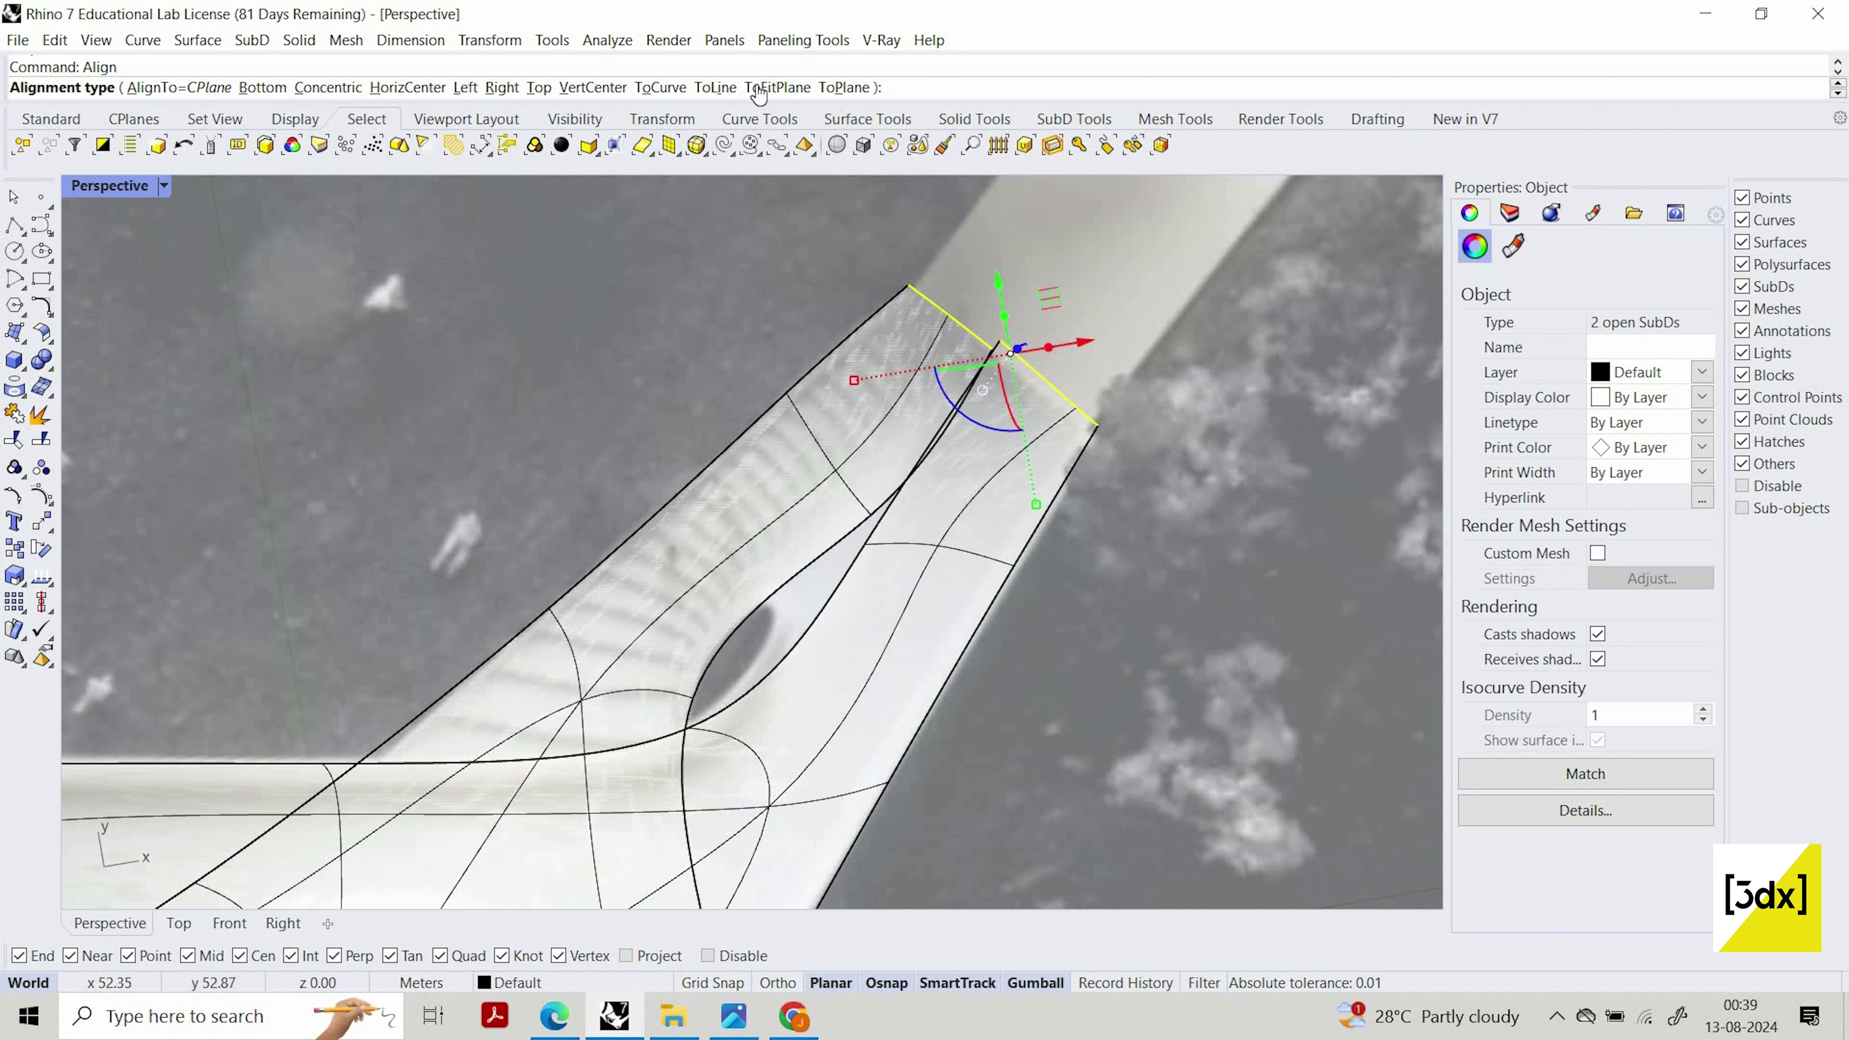
pyautogui.click(715, 87)
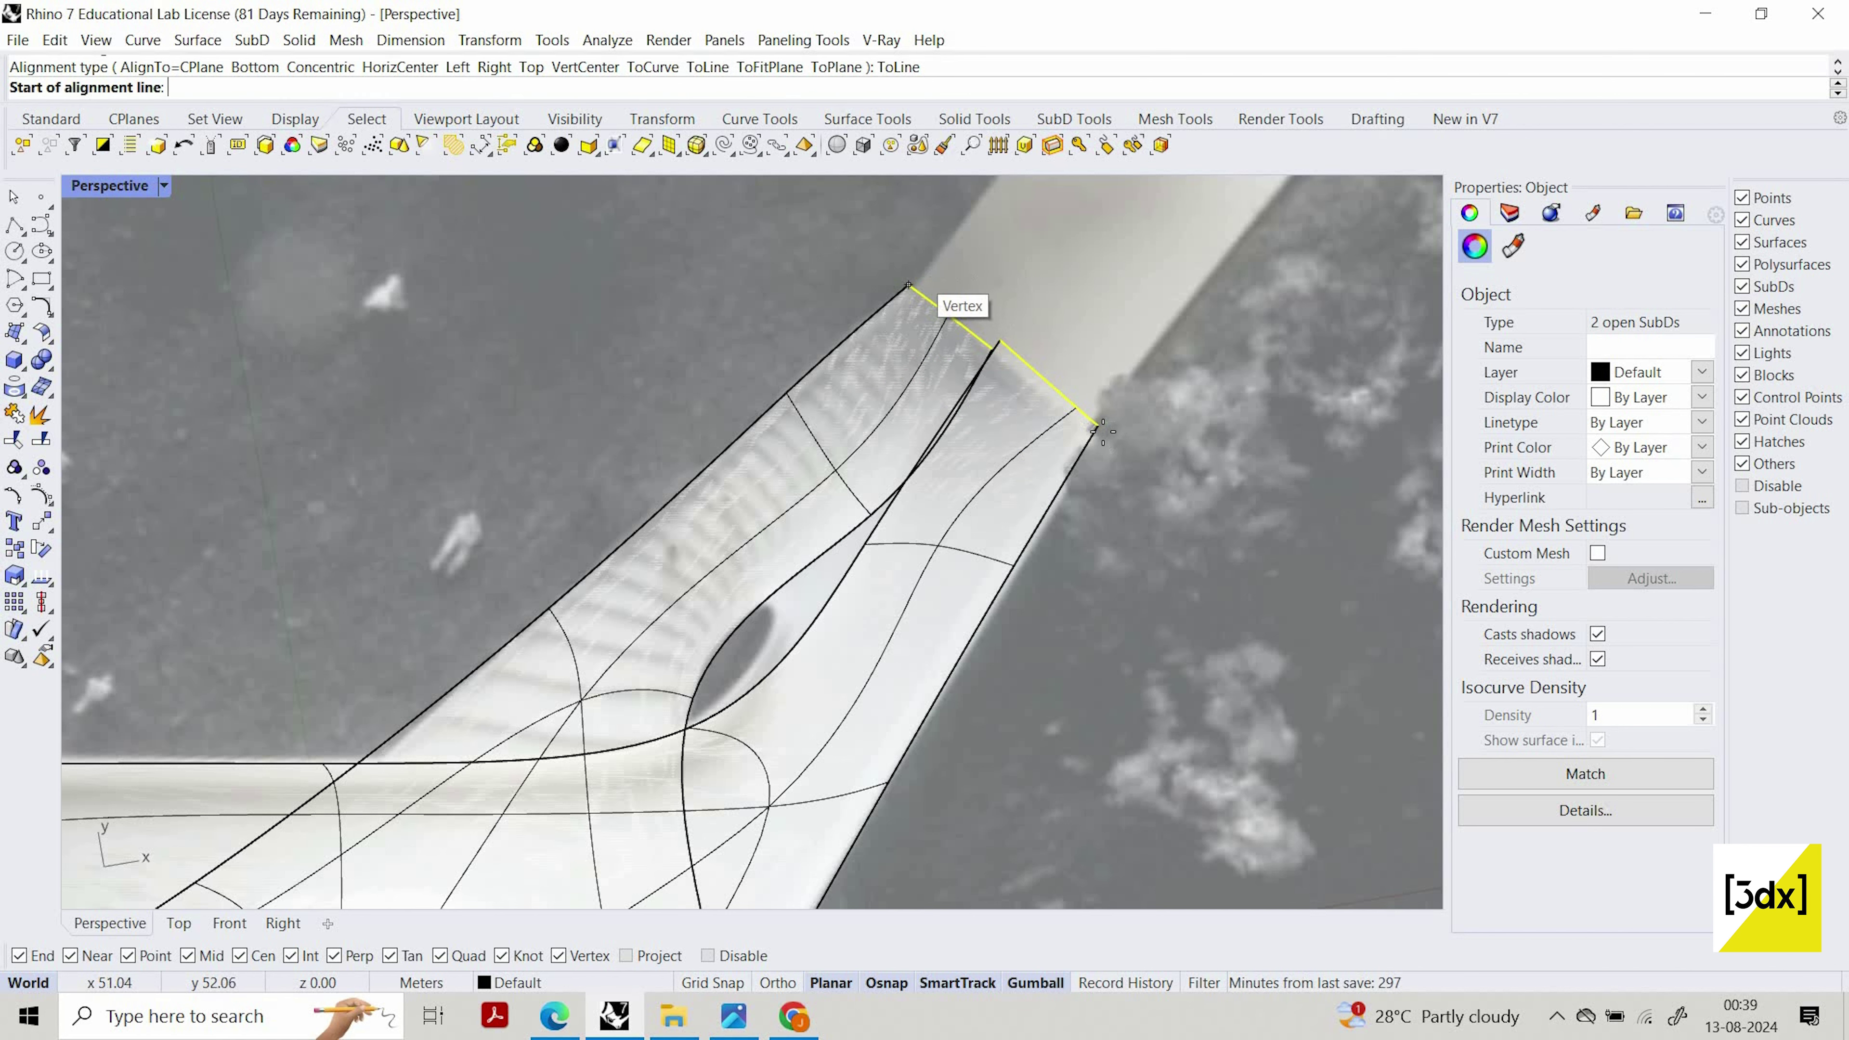
pyautogui.click(908, 285)
pyautogui.click(1099, 427)
pyautogui.click(1341, 427)
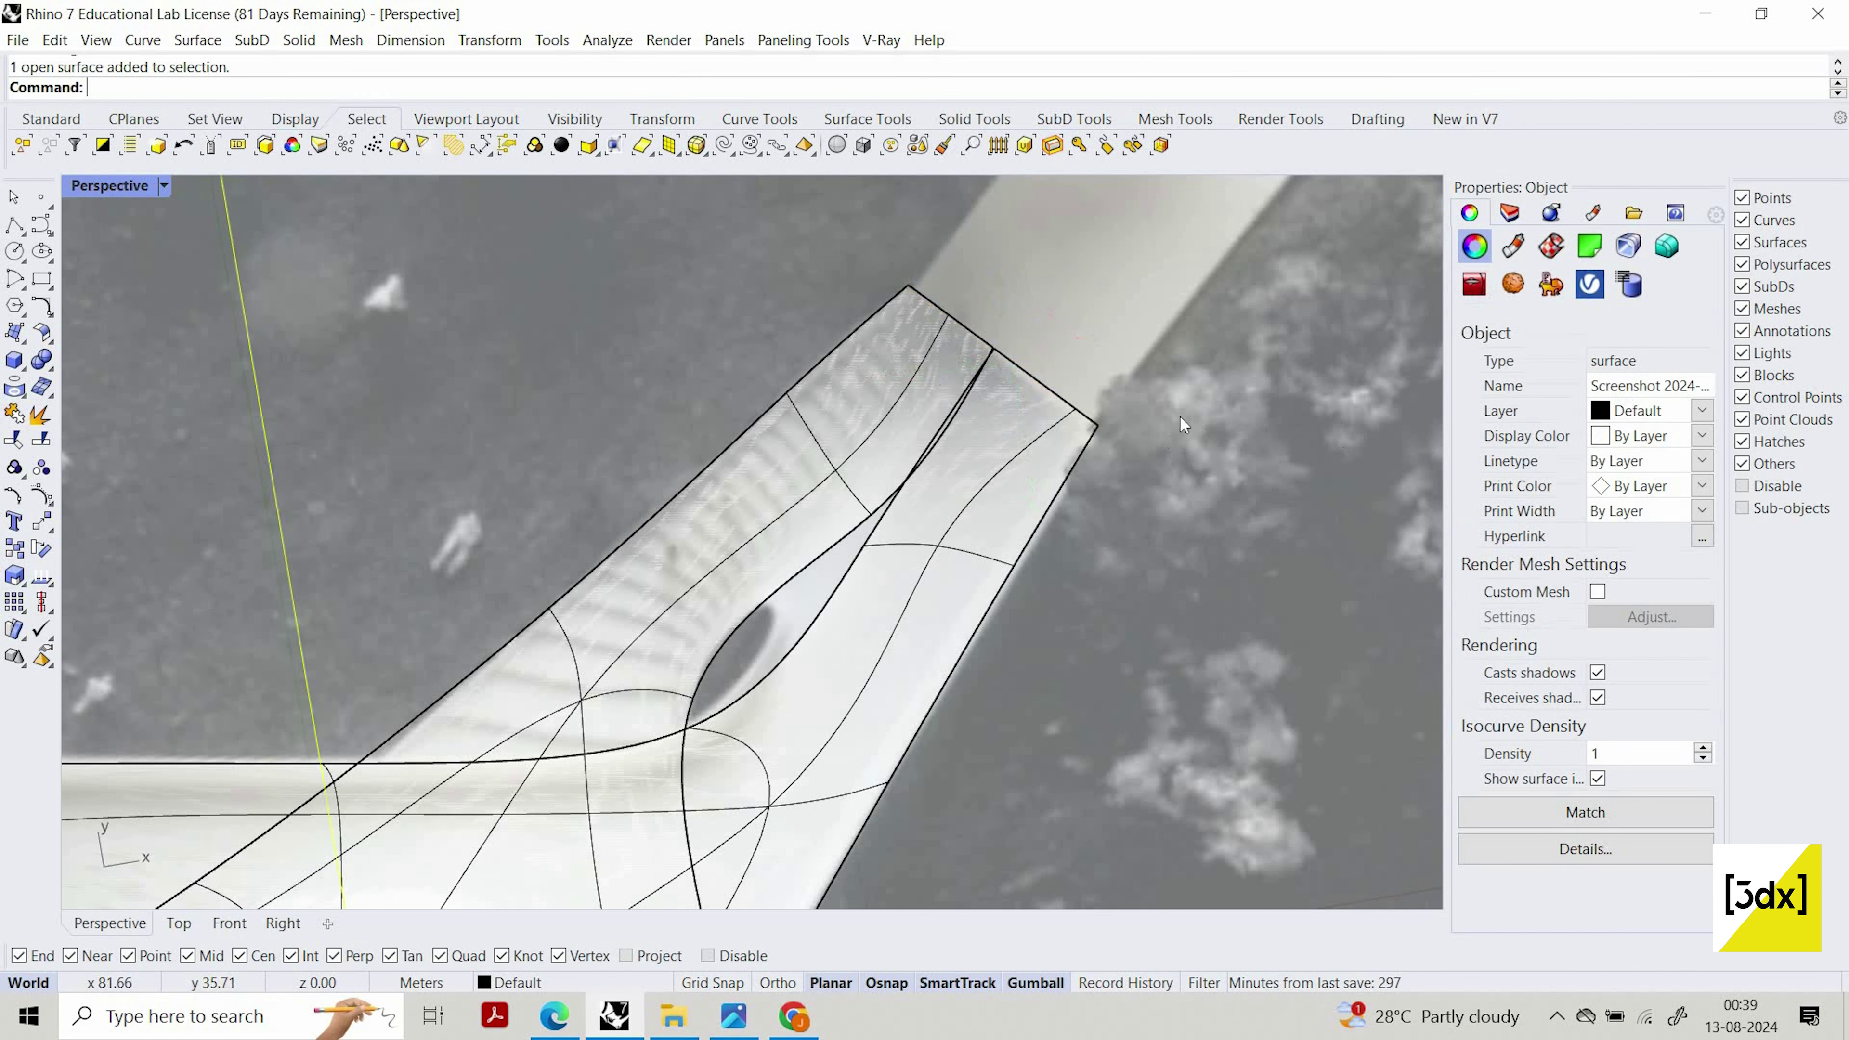
pyautogui.scroll(-5, 1001, 342)
pyautogui.press('Escape')
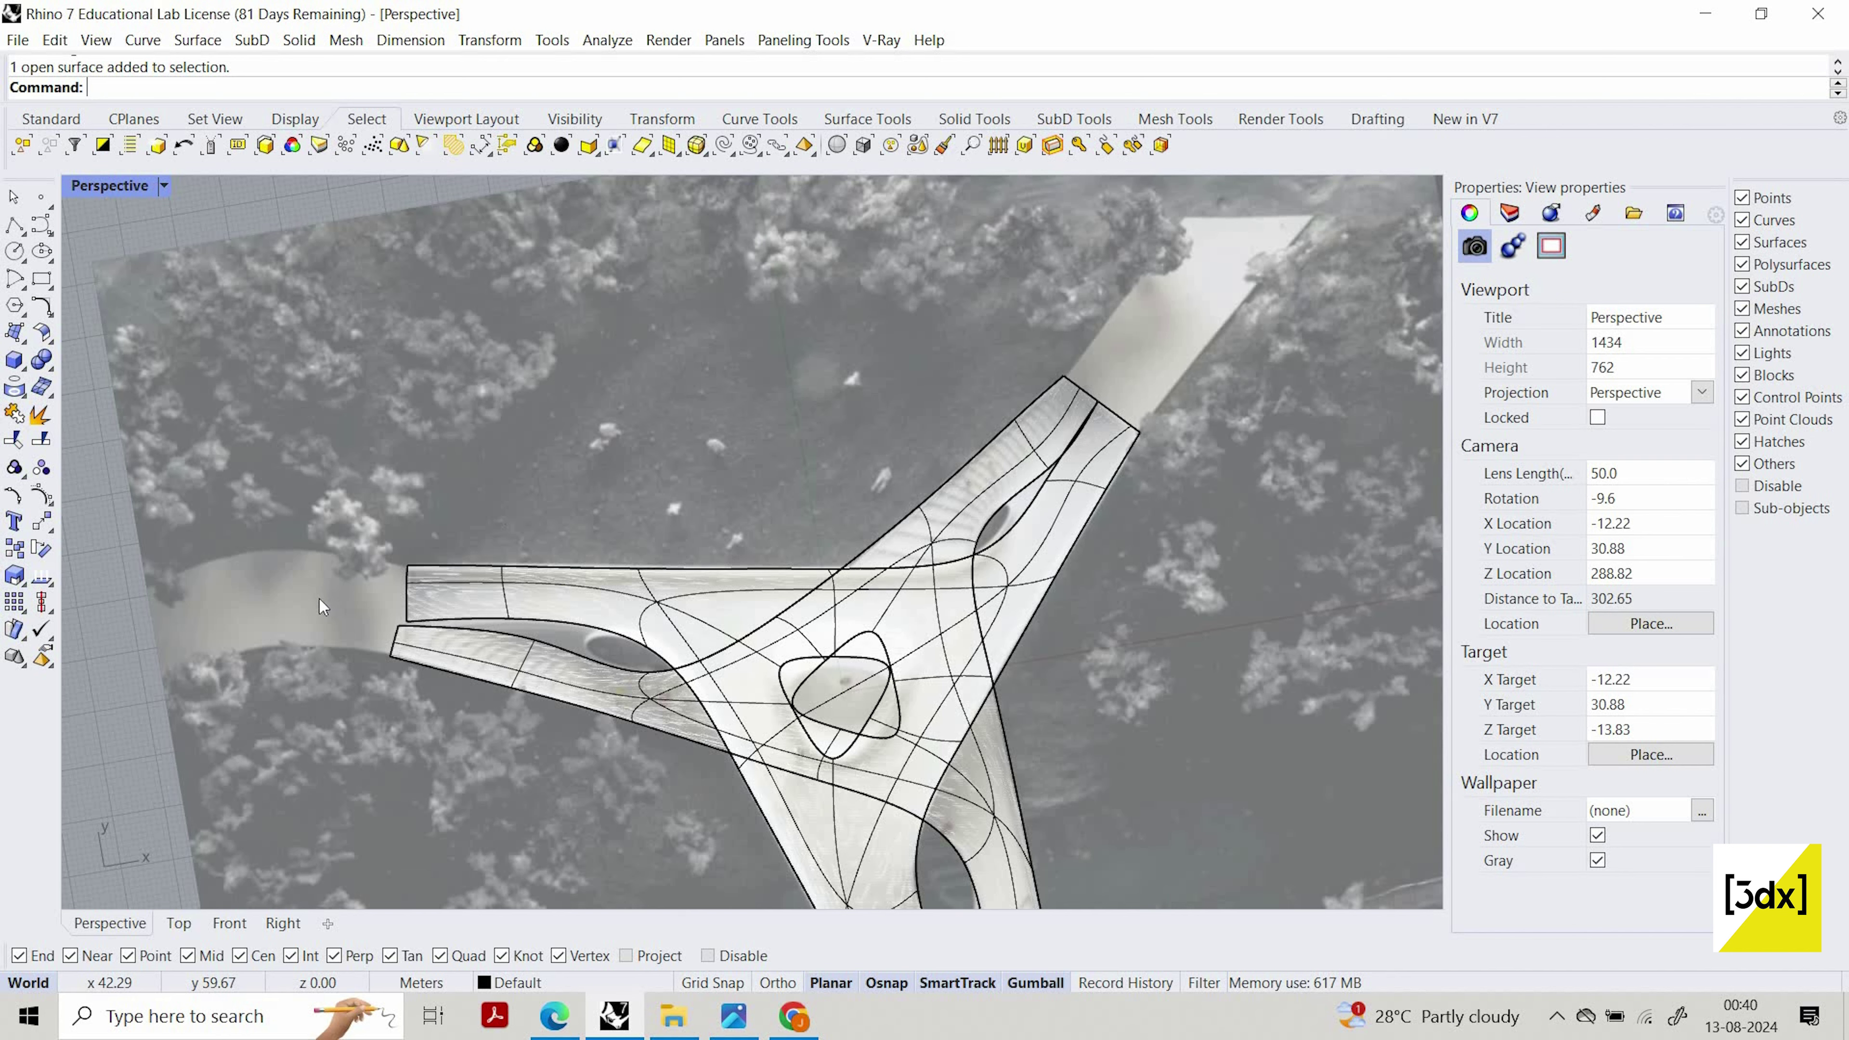
# Move the inner-edge SubD vertex of the left arm's lower strip slightly toward the upper strip, following the reference image
pyautogui.scroll(5, 451, 524)
pyautogui.scroll(-4, 446, 573)
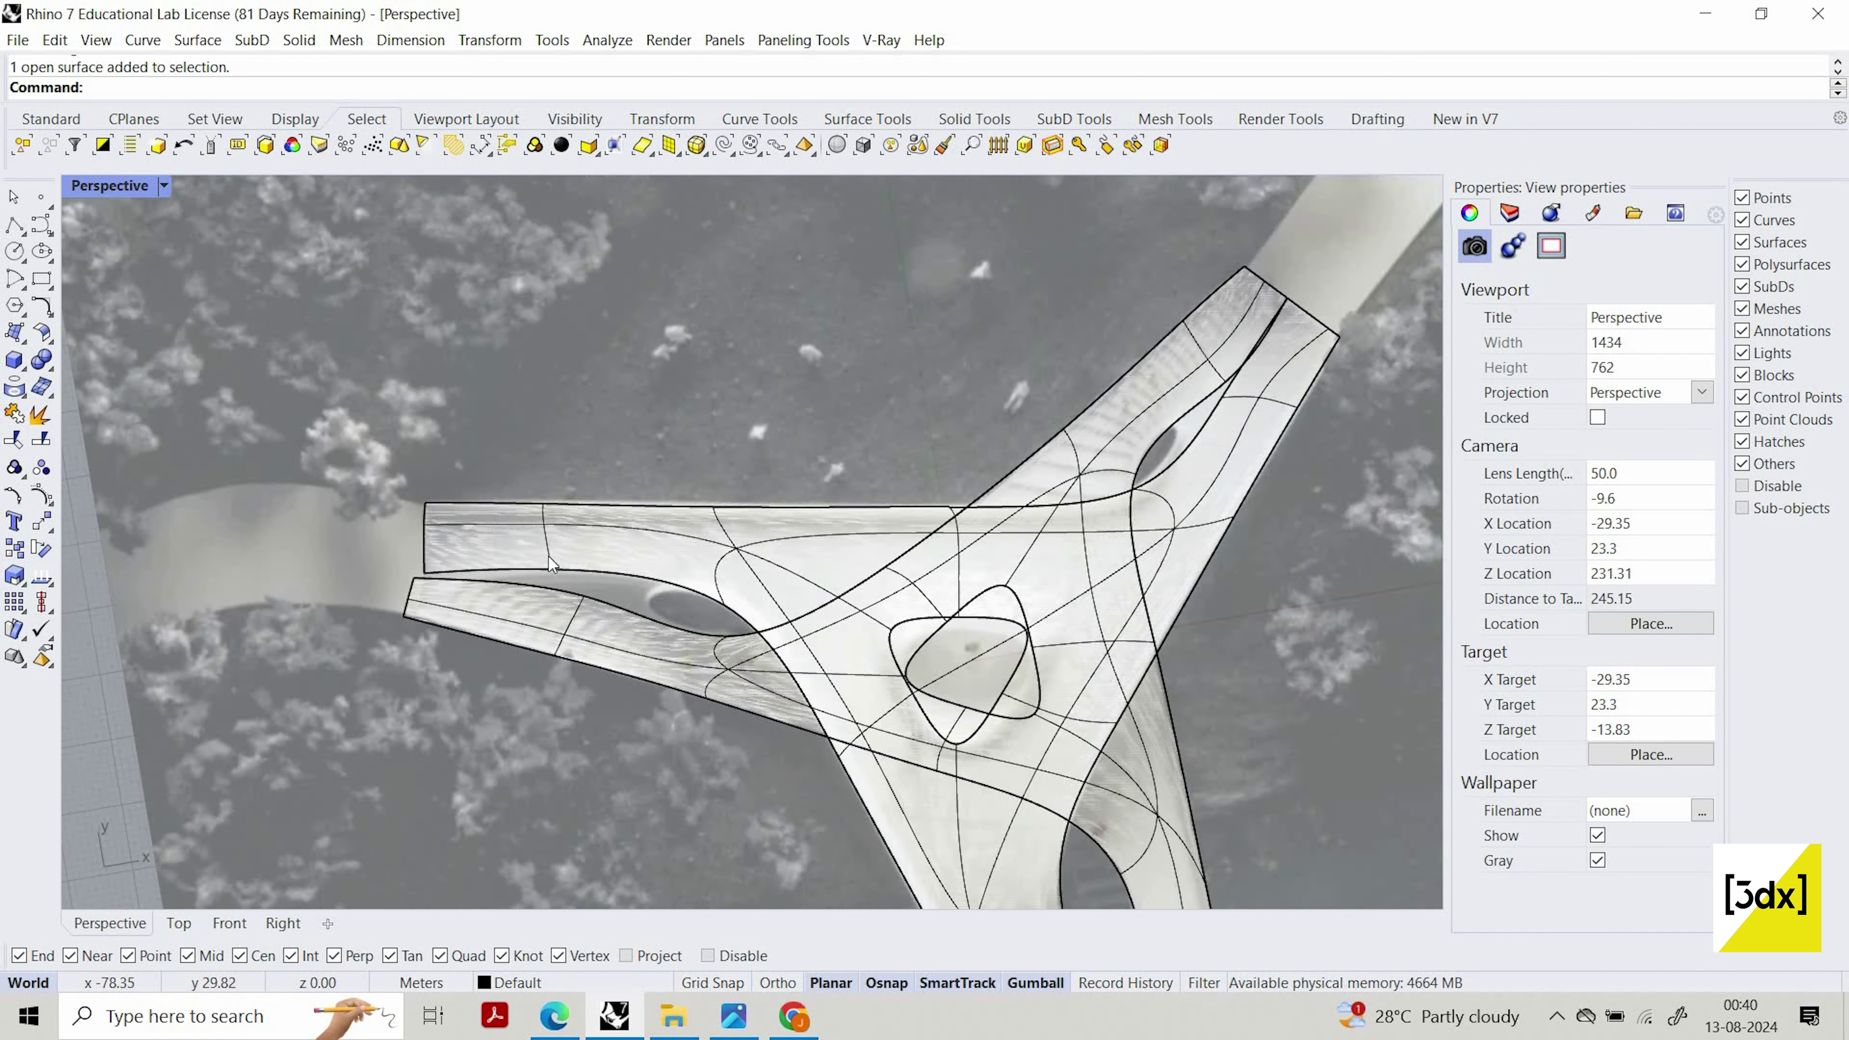
pyautogui.scroll(3, 564, 537)
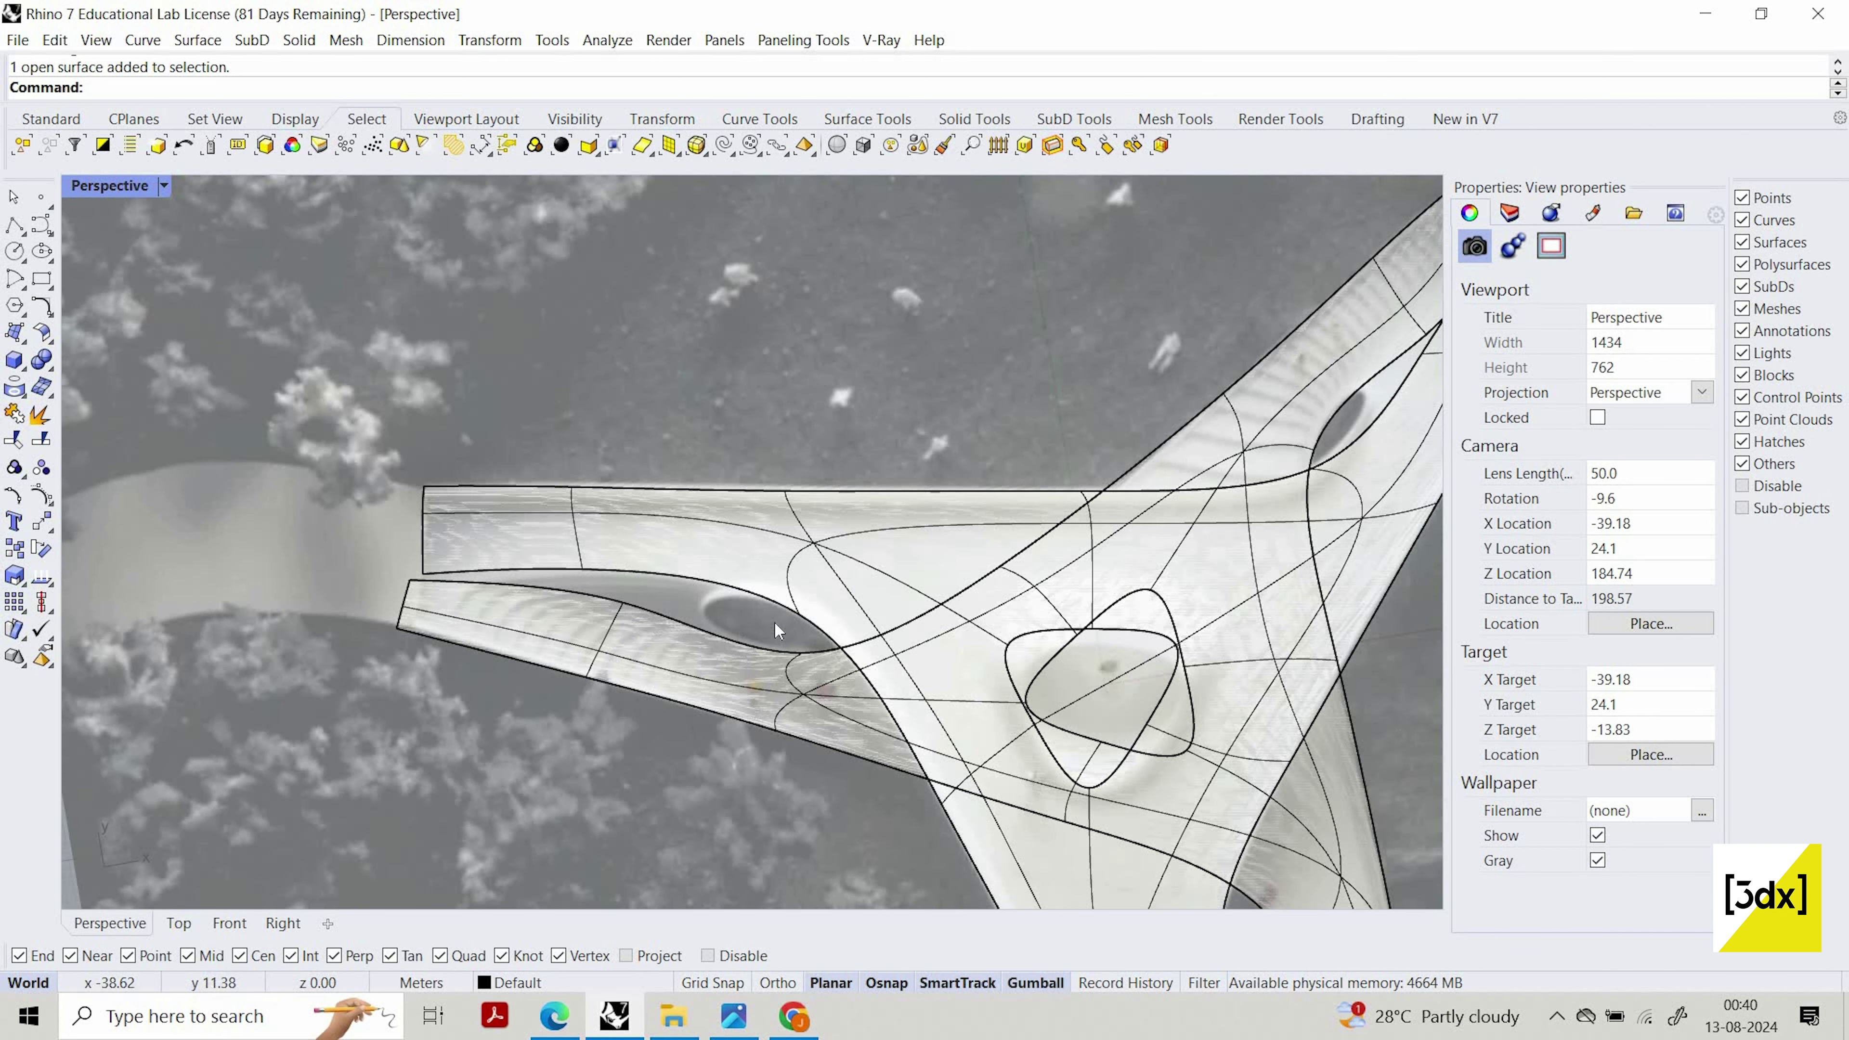
pyautogui.scroll(4, 776, 628)
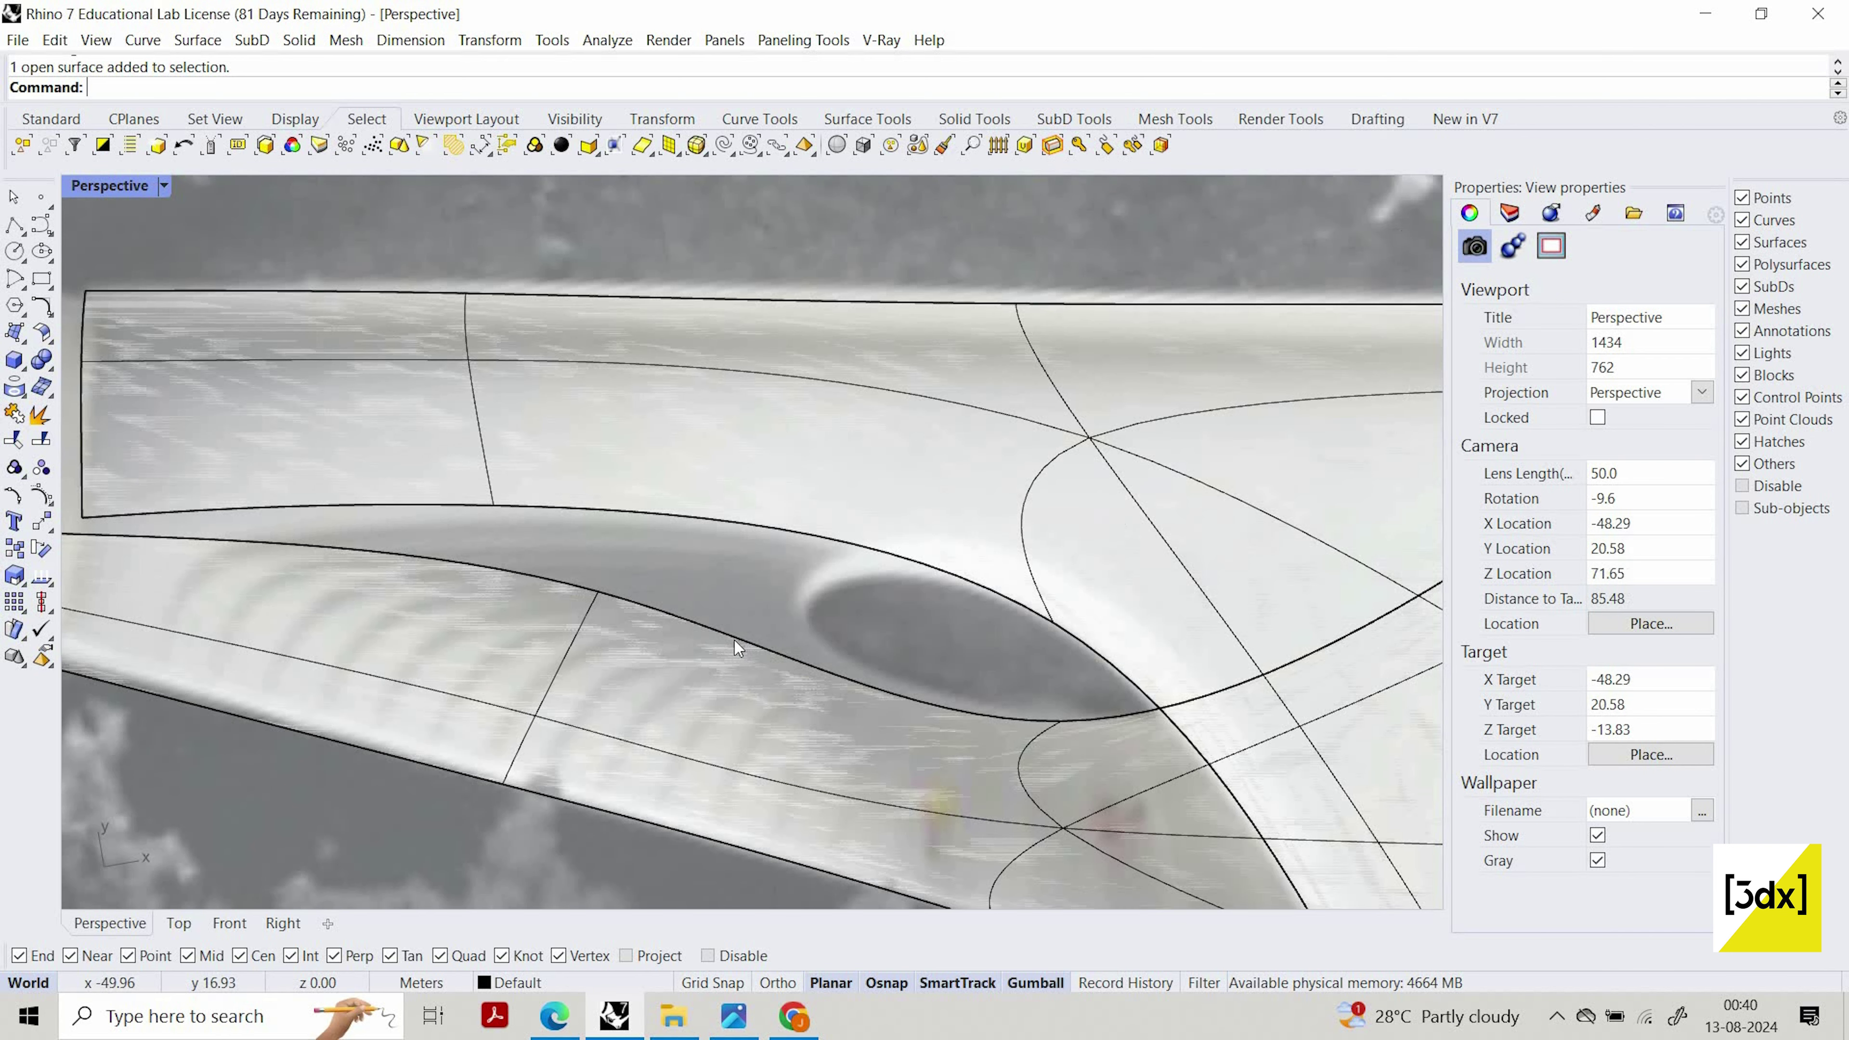
pyautogui.keyDown('ctrl'); pyautogui.keyDown('shift'); pyautogui.click(595, 592); pyautogui.keyUp('shift'); pyautogui.keyUp('ctrl')
pyautogui.click(684, 672)
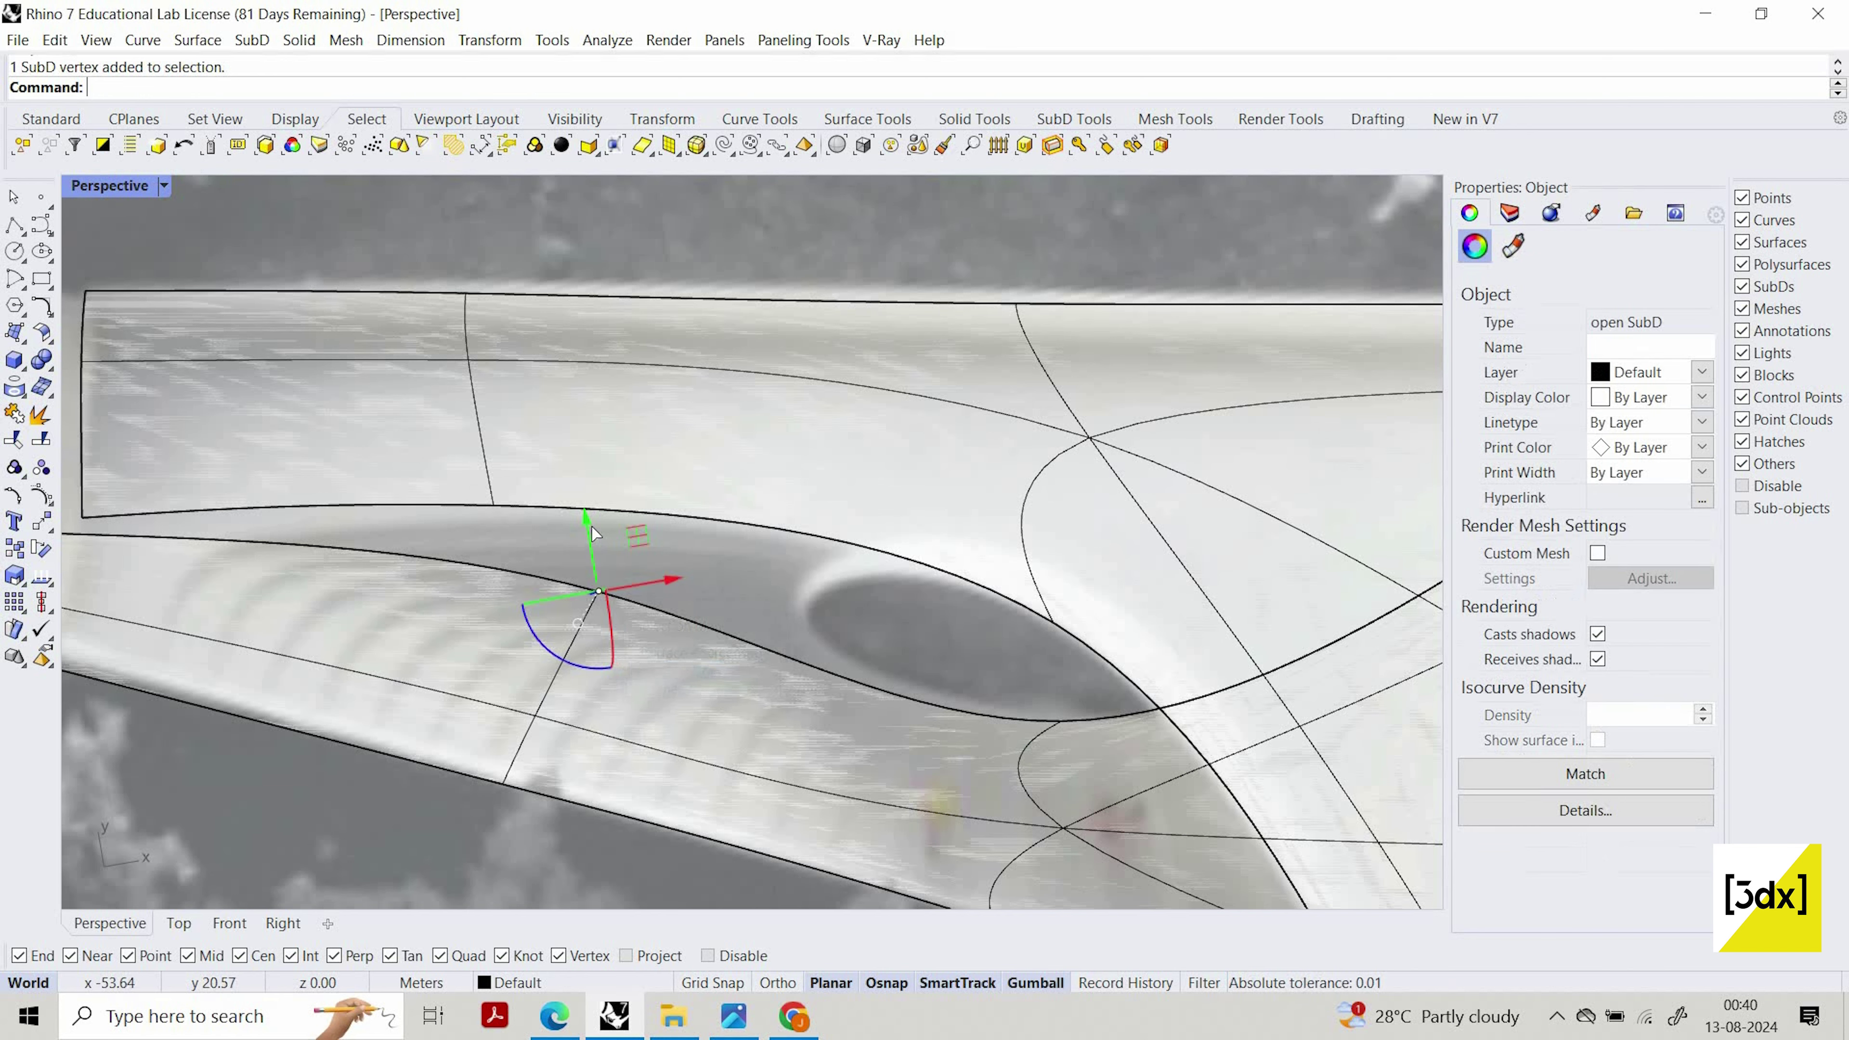
pyautogui.moveTo(590, 517); pyautogui.dragTo(586, 494)
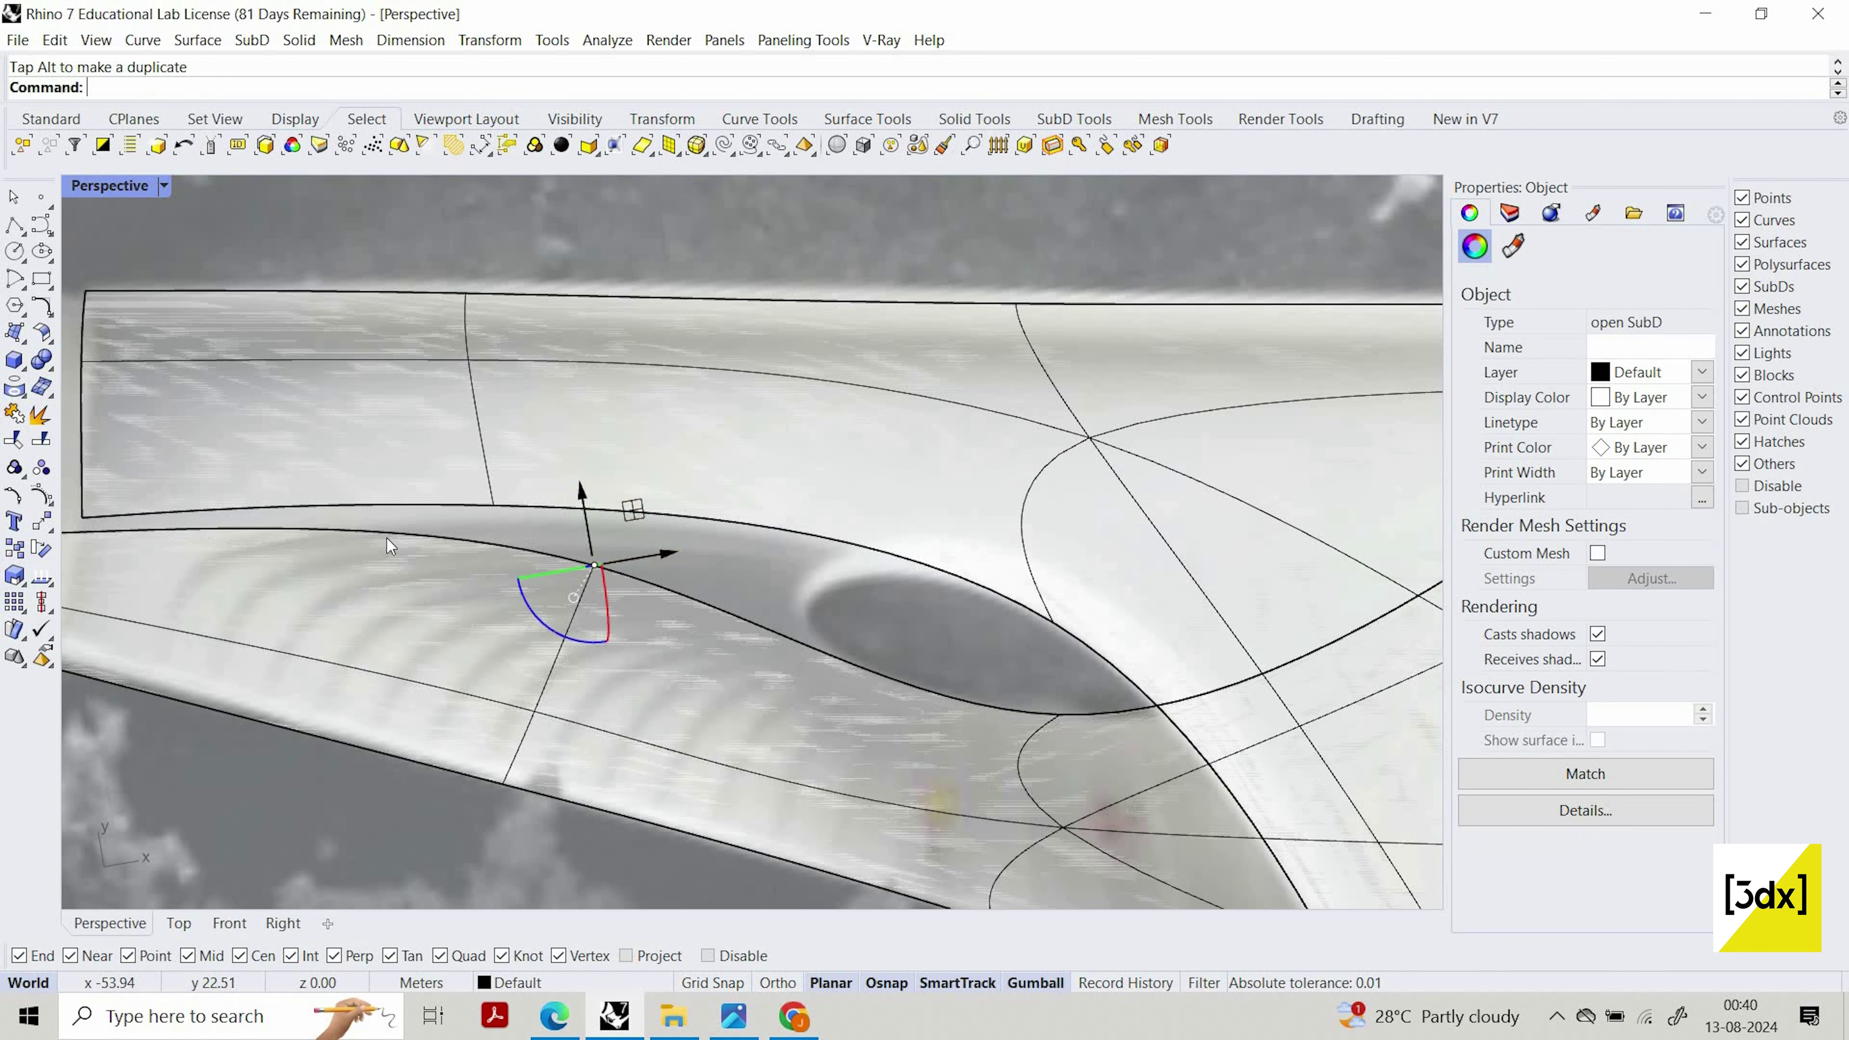
pyautogui.click(684, 542)
pyautogui.scroll(-7, 688, 544)
pyautogui.scroll(5, 430, 500)
pyautogui.keyDown('ctrl'); pyautogui.keyDown('shift'); pyautogui.click(430, 341); pyautogui.keyUp('shift'); pyautogui.keyUp('ctrl')
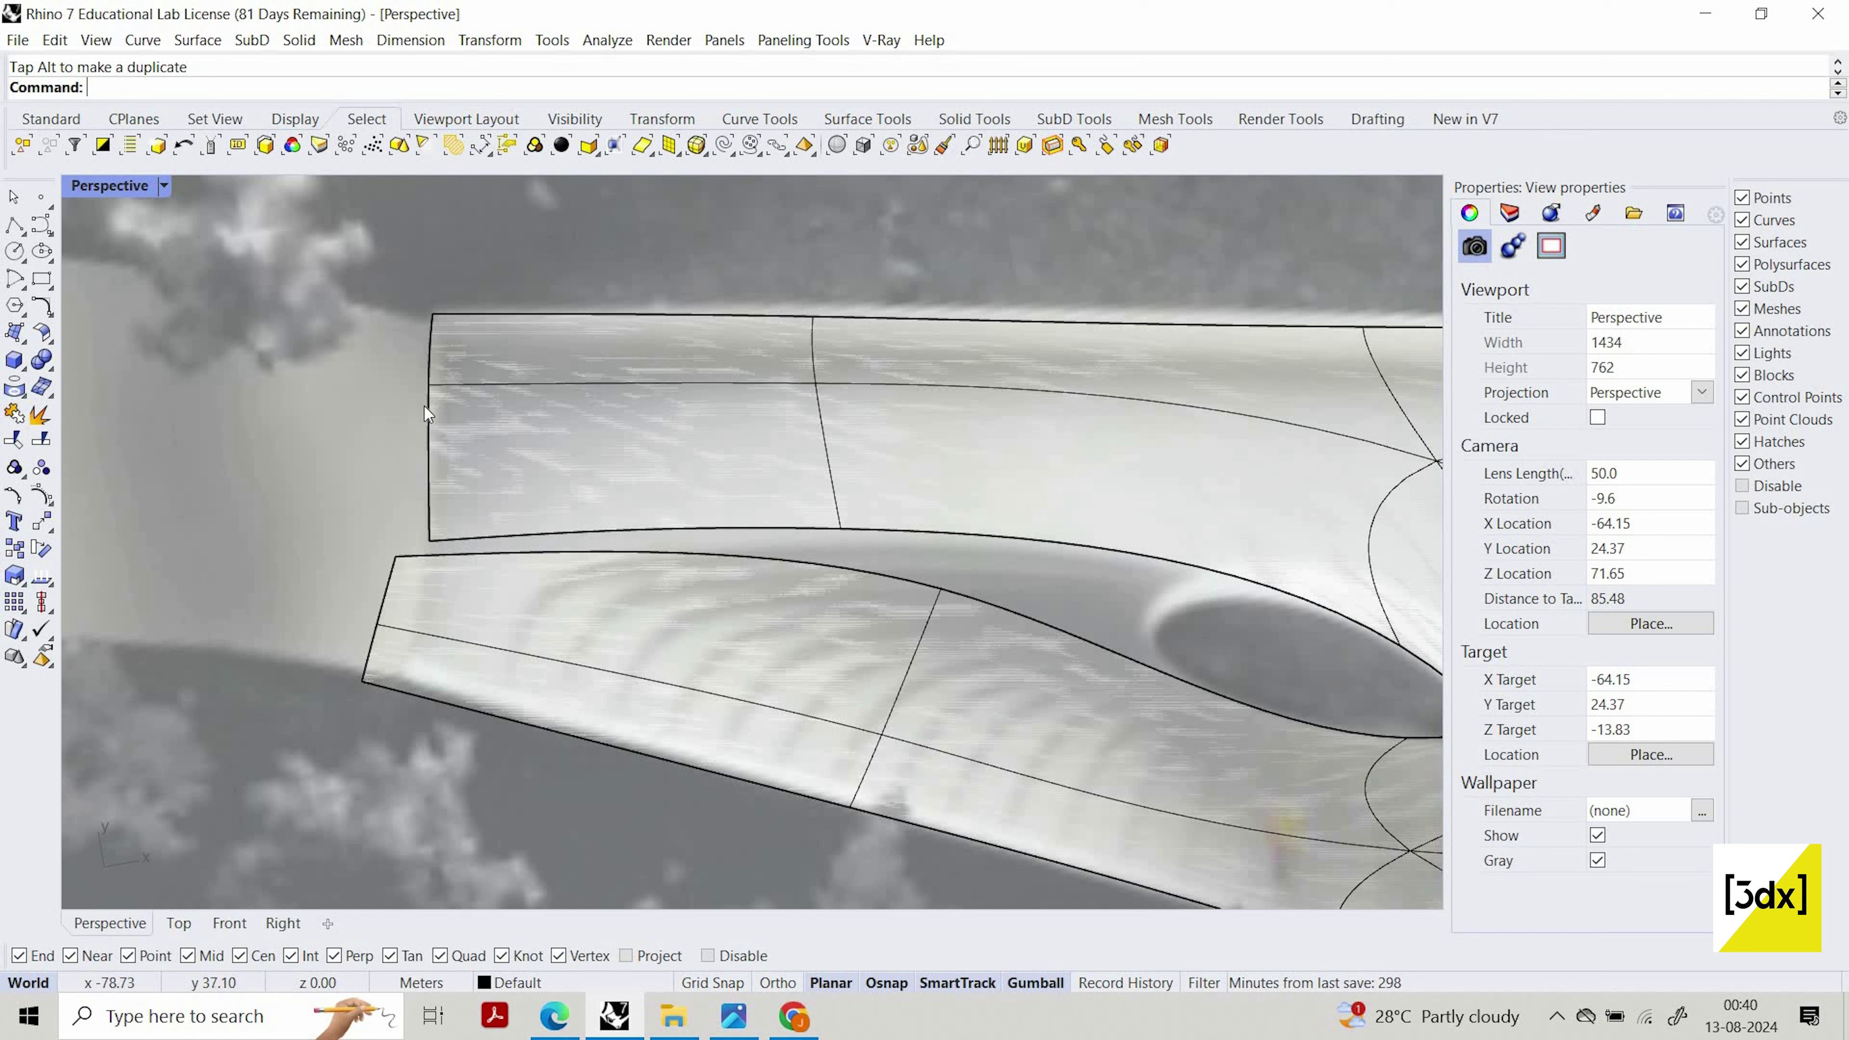
pyautogui.click(478, 419)
pyautogui.keyDown('ctrl'); pyautogui.keyDown('shift'); pyautogui.click(440, 461); pyautogui.keyUp('shift'); pyautogui.keyUp('ctrl')
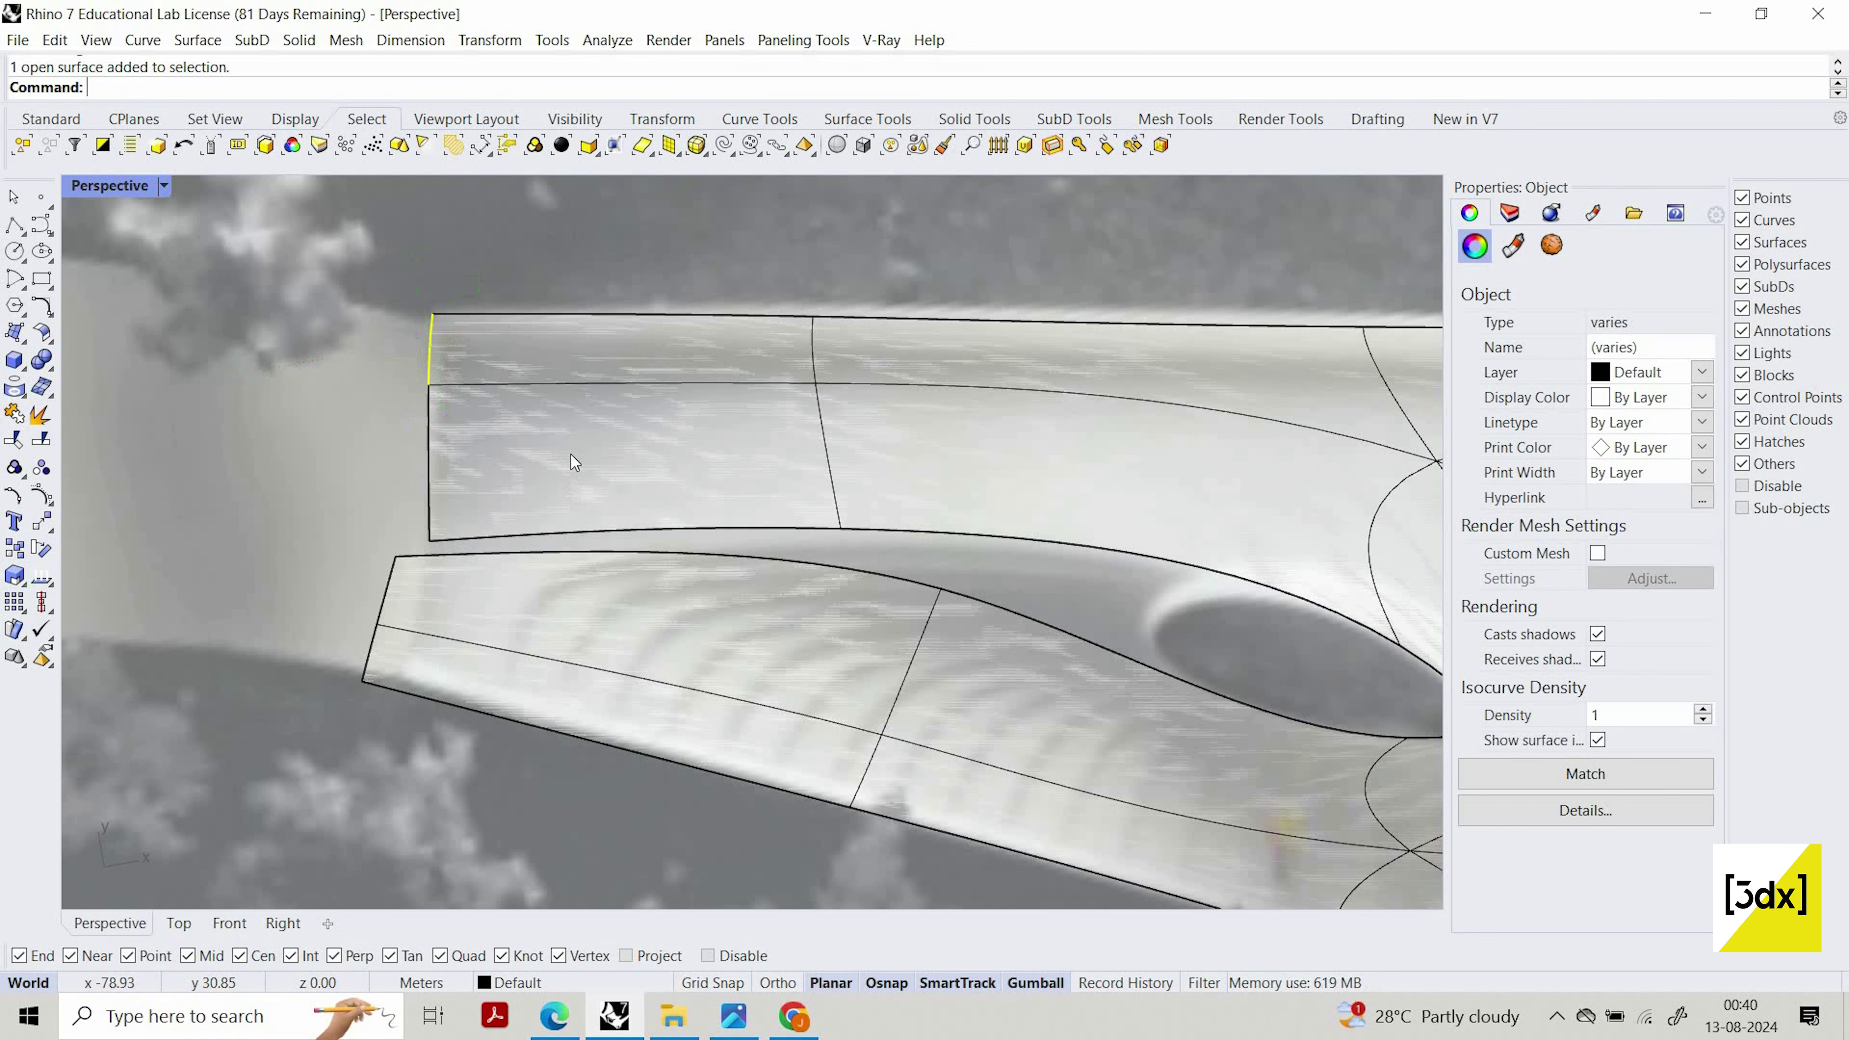
pyautogui.press('Escape')
# Hide the reference image surface beneath the SubD bridge model
pyautogui.scroll(-13, 567, 463)
pyautogui.click(400, 414)
pyautogui.middleClick(451, 413)
pyautogui.click(397, 413)
pyautogui.keyDown('ctrl'); pyautogui.keyDown('shift'); pyautogui.moveTo(440, 316); pyautogui.dragTo(666, 678); pyautogui.keyUp('shift'); pyautogui.keyUp('ctrl')
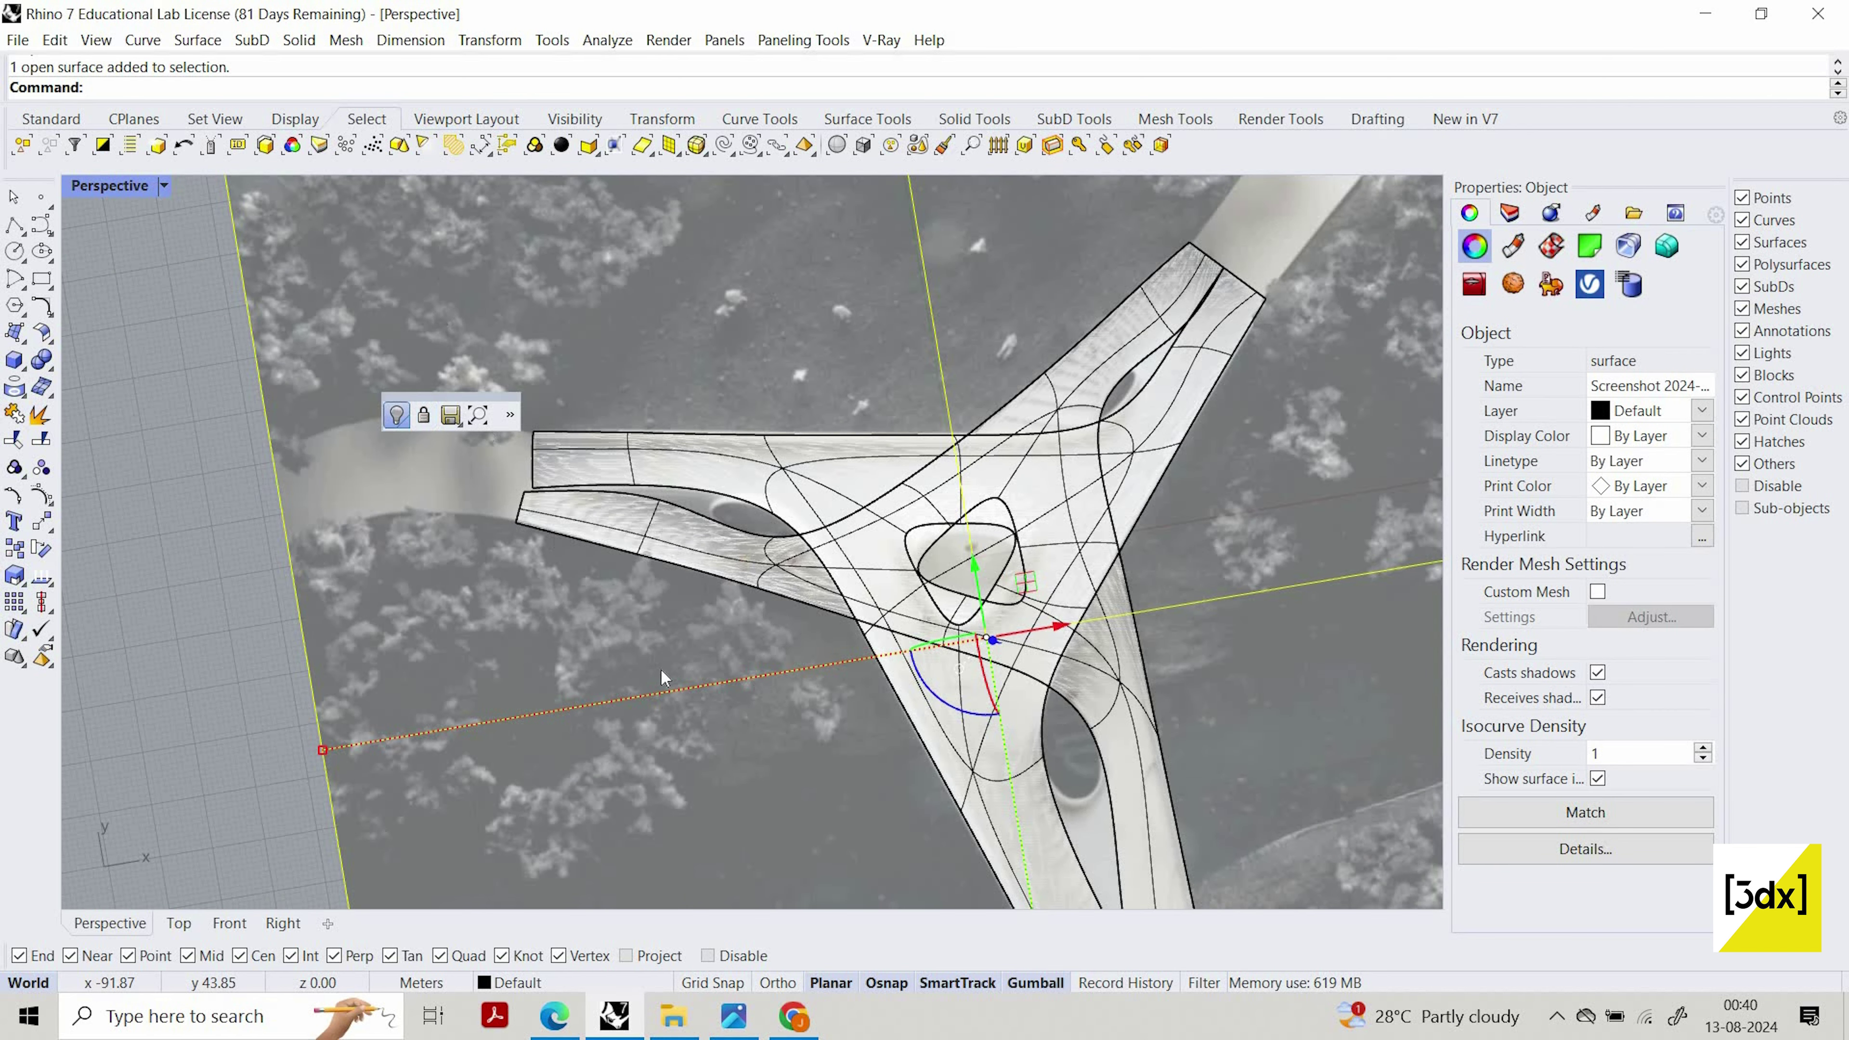
pyautogui.press('Escape')
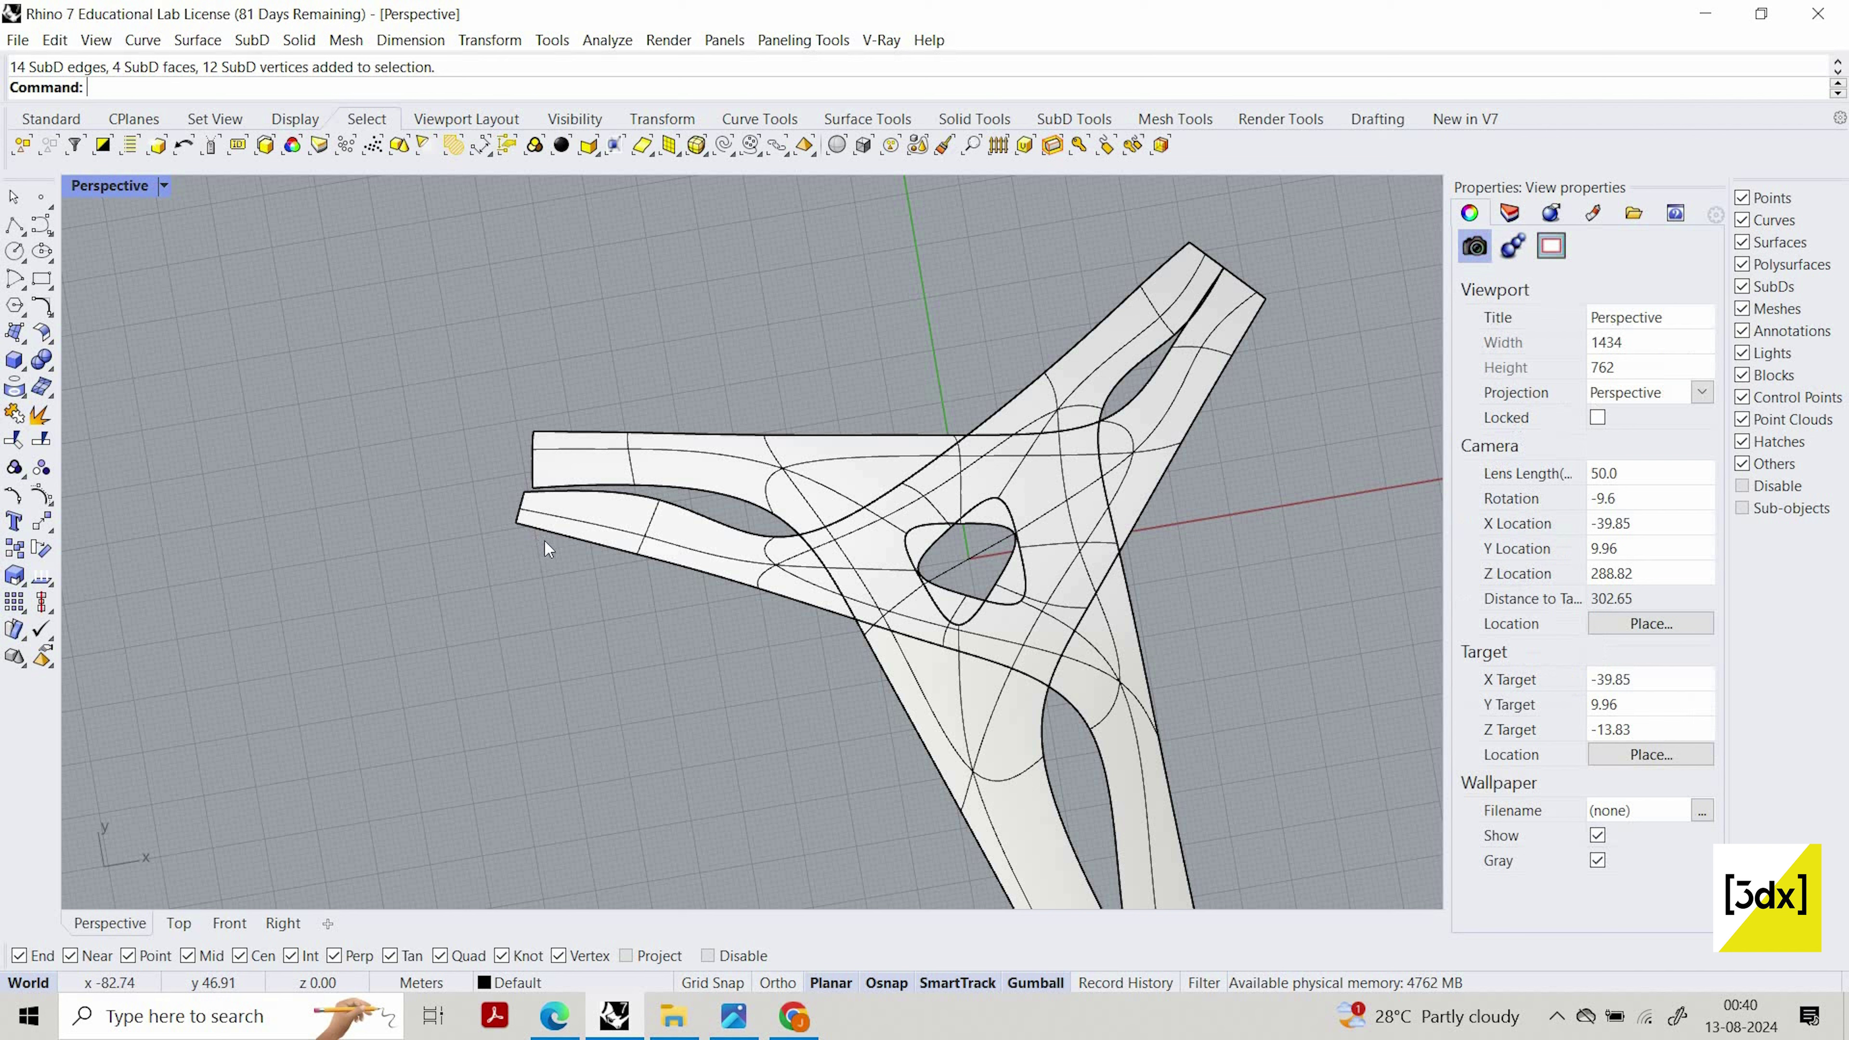
# Align the end edges and vertices of both left arm strips to a line from the upper strip's outer corner using Align ToLine
pyautogui.keyDown('ctrl'); pyautogui.keyDown('shift'); pyautogui.moveTo(495, 385); pyautogui.dragTo(545, 540); pyautogui.keyUp('shift'); pyautogui.keyUp('ctrl')
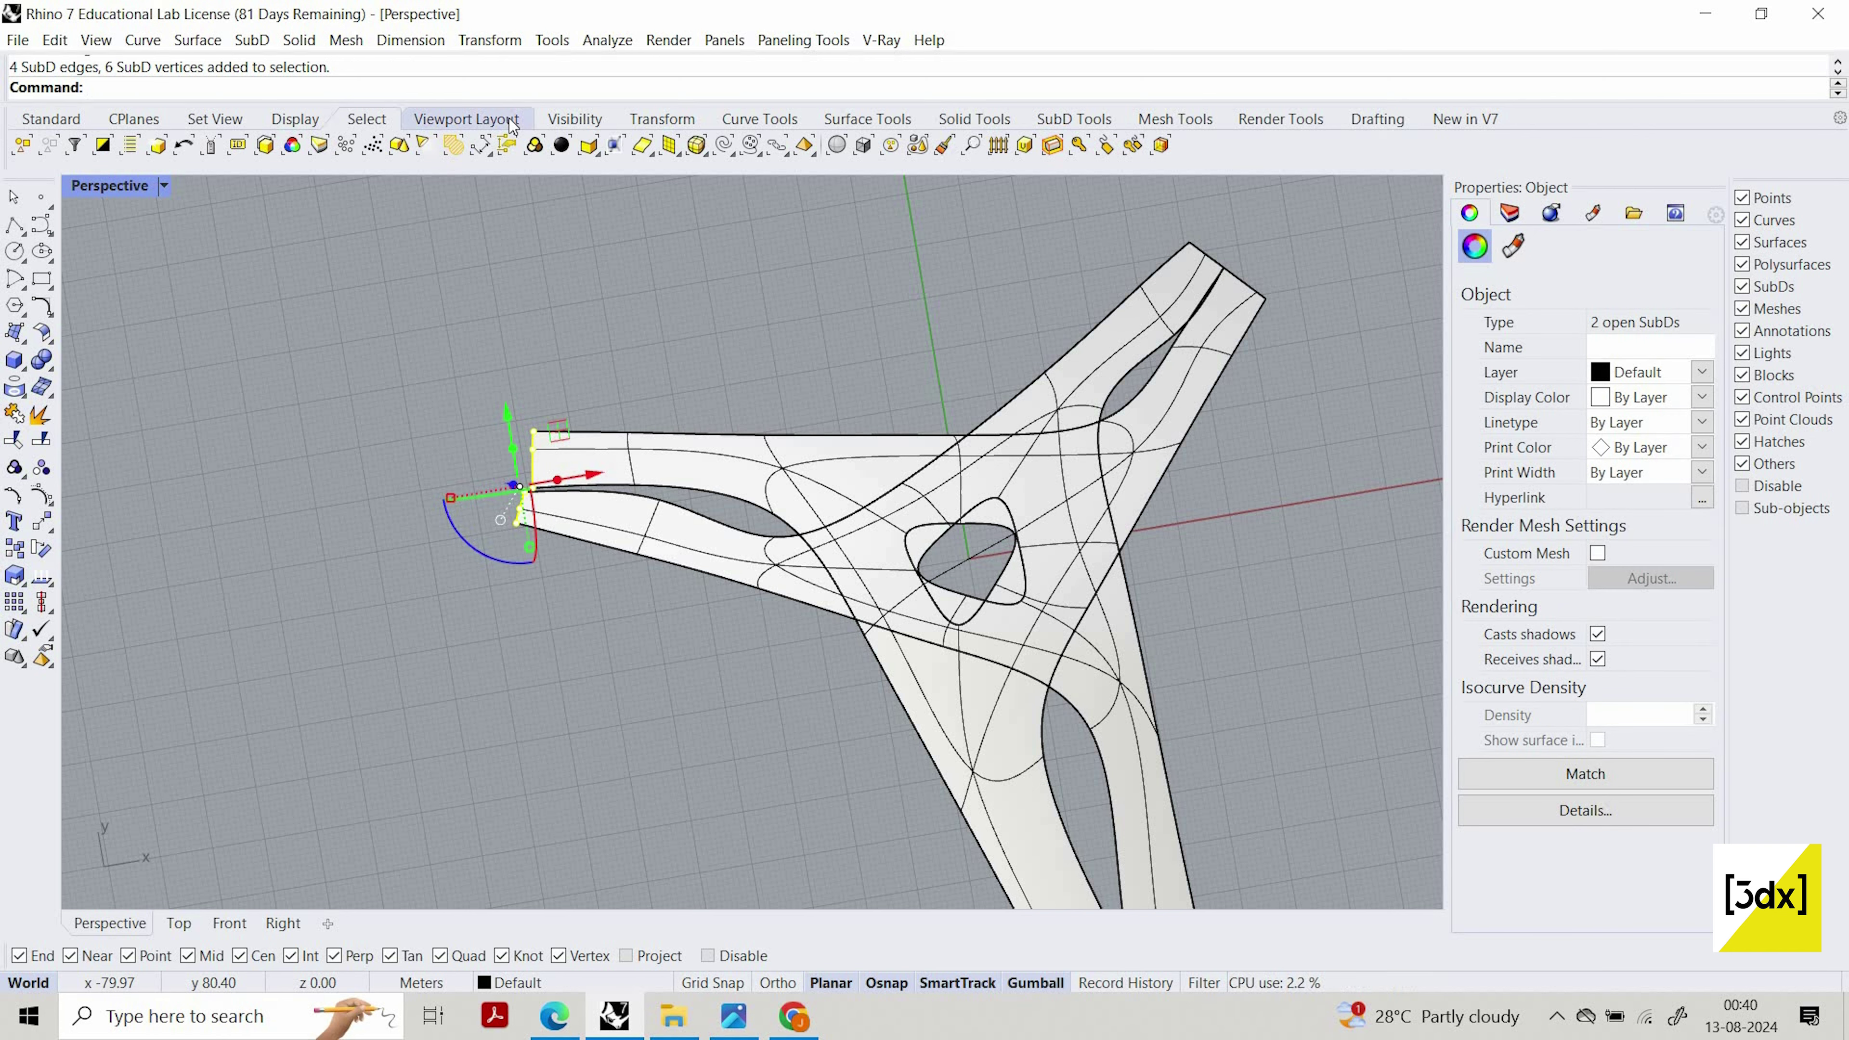
pyautogui.write('align')
pyautogui.press('Return')
pyautogui.click(715, 88)
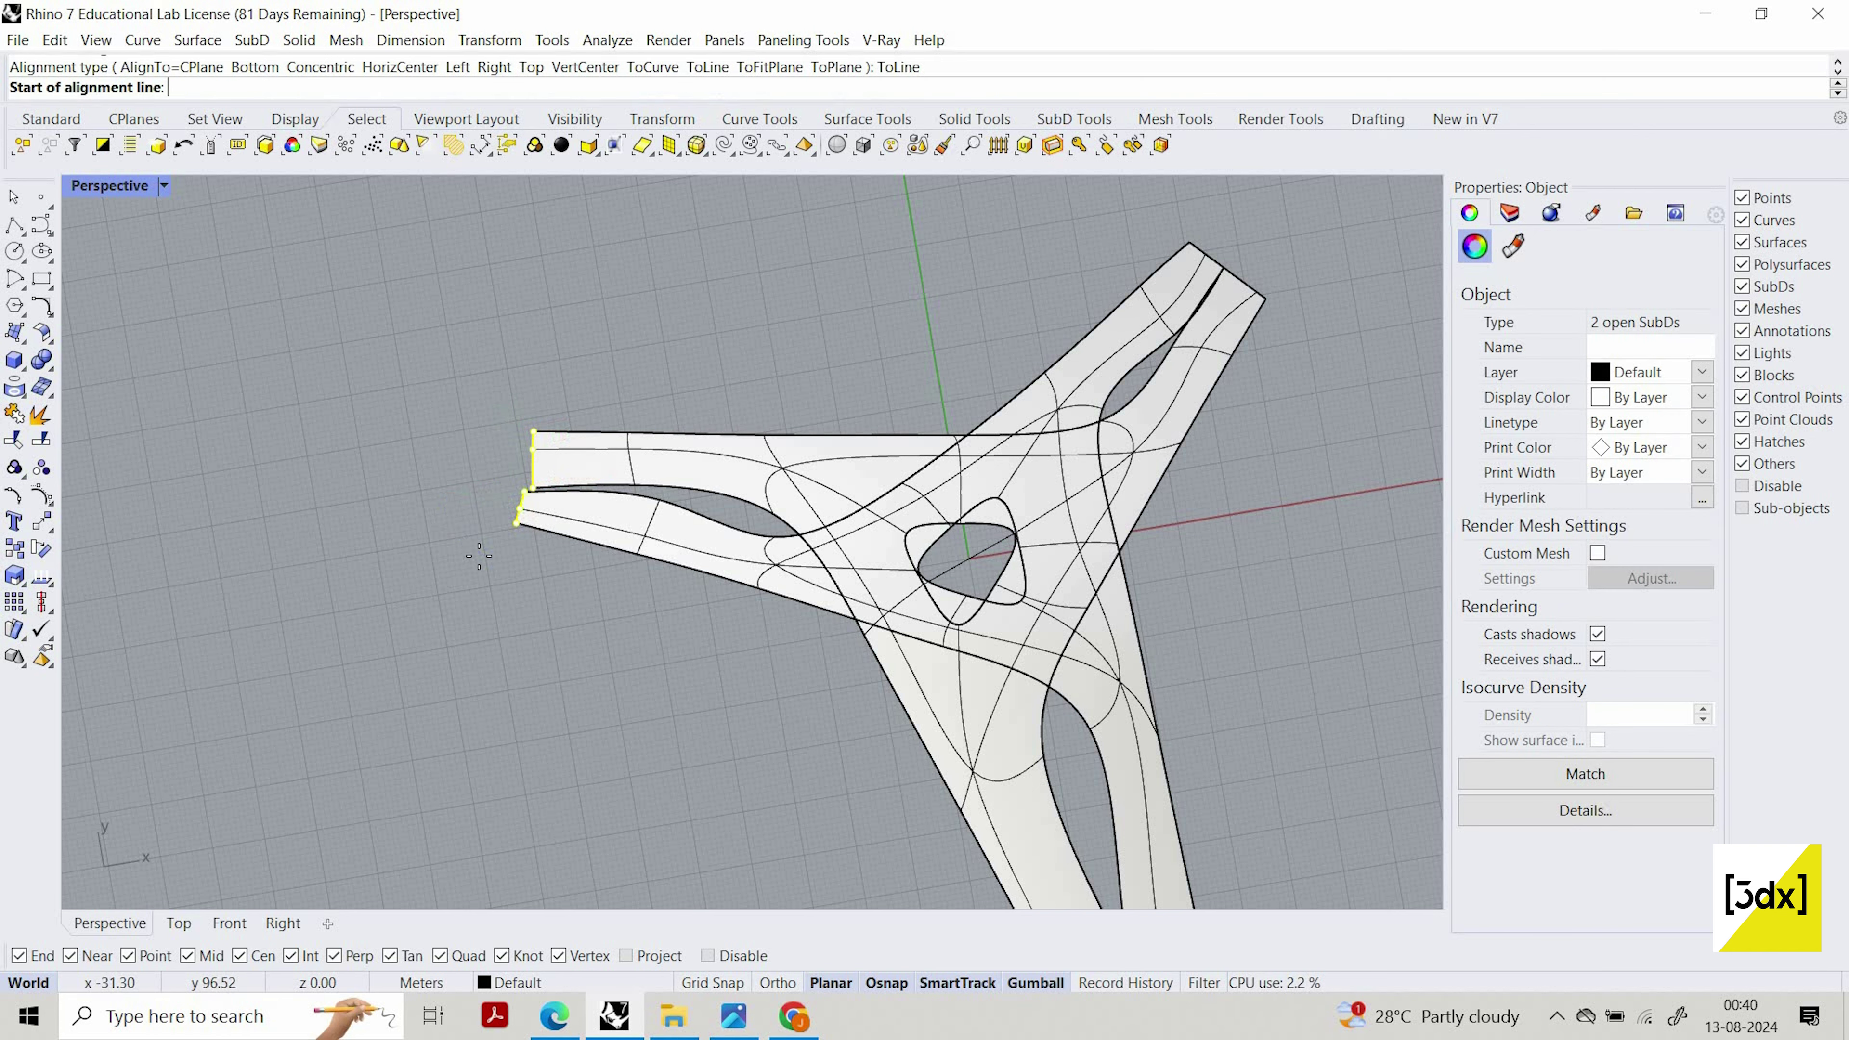
pyautogui.scroll(5, 480, 554)
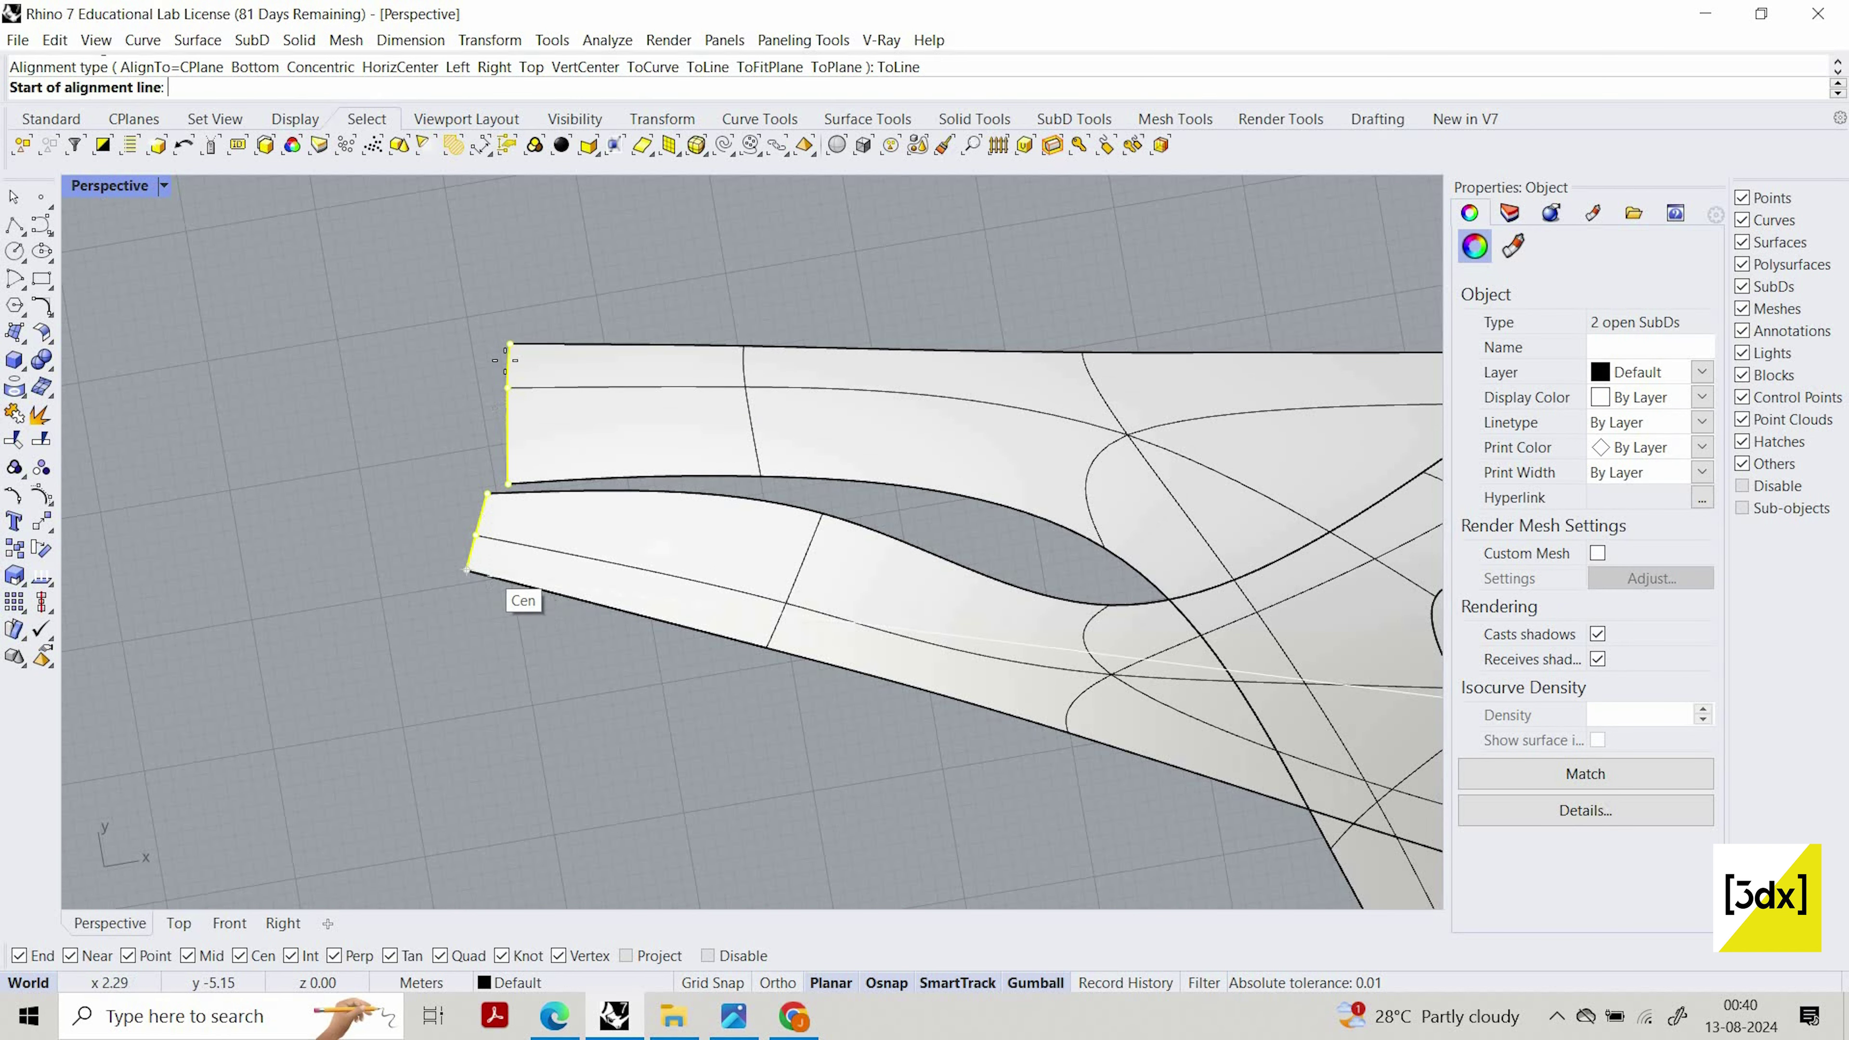
pyautogui.click(505, 356)
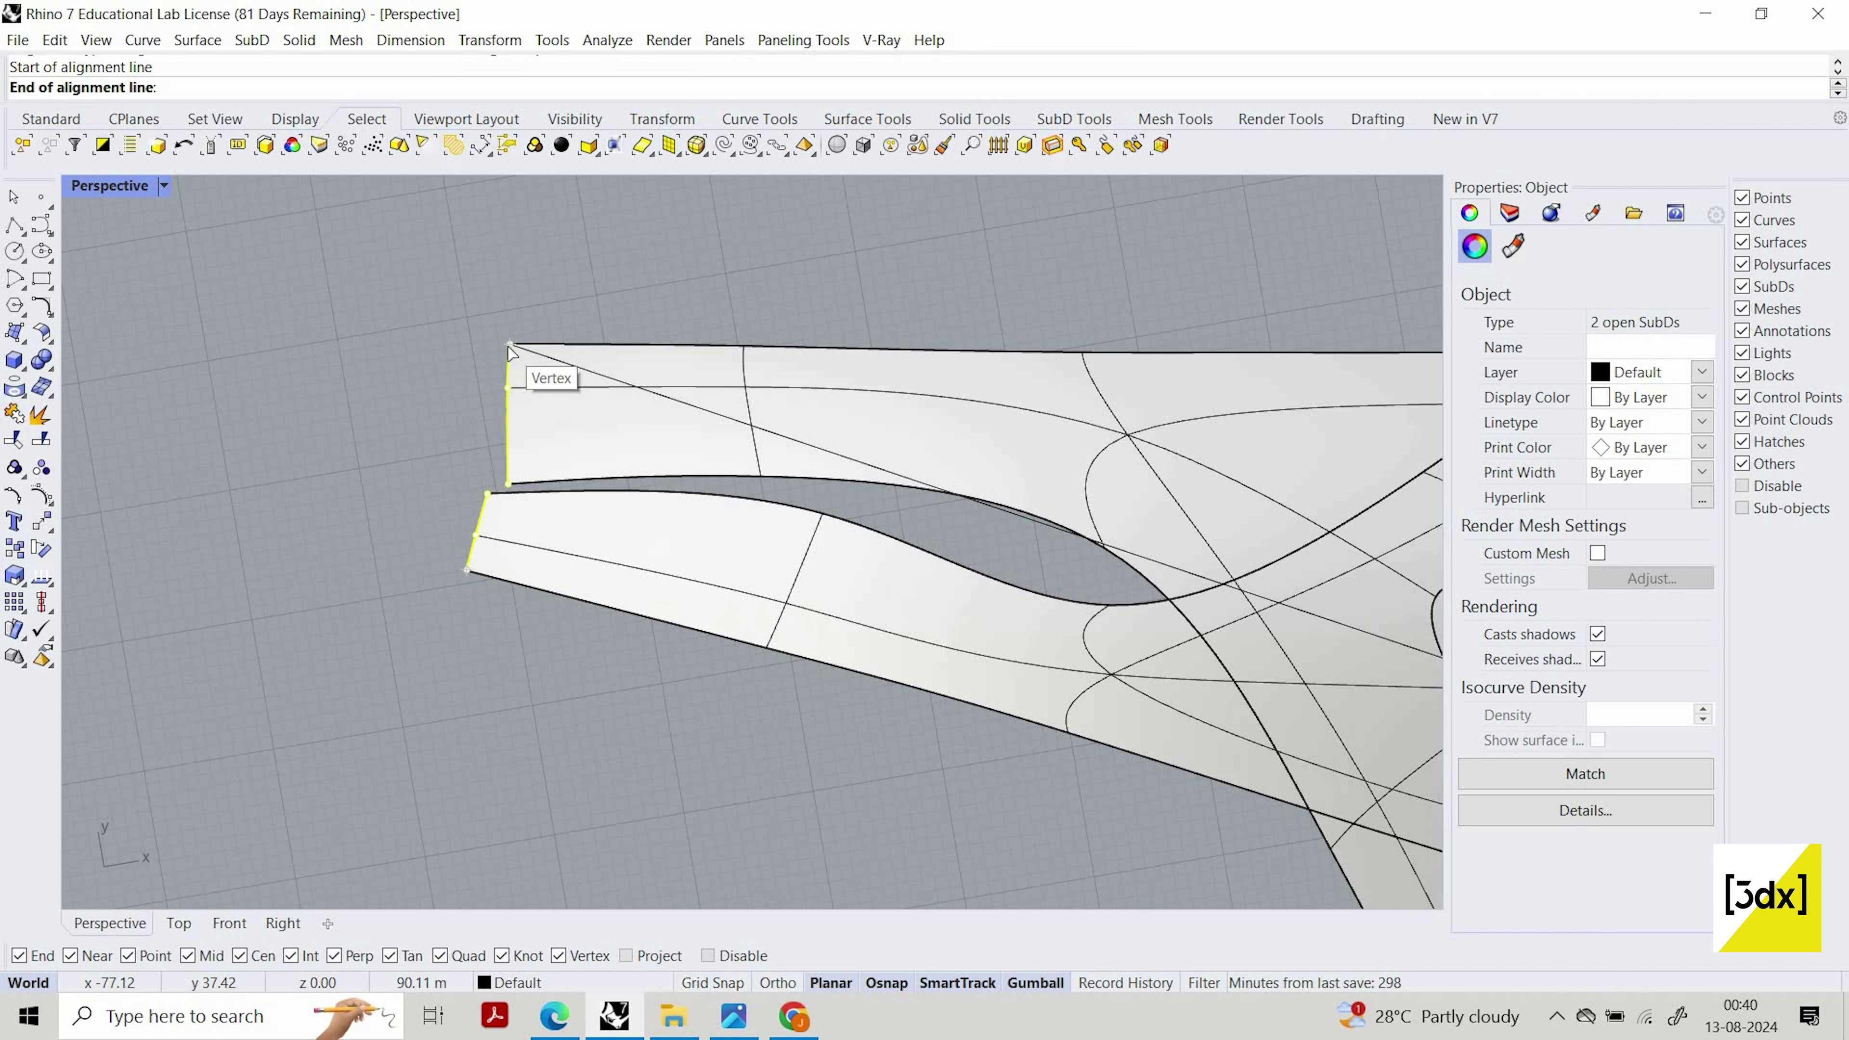
pyautogui.click(509, 353)
pyautogui.press('Return')
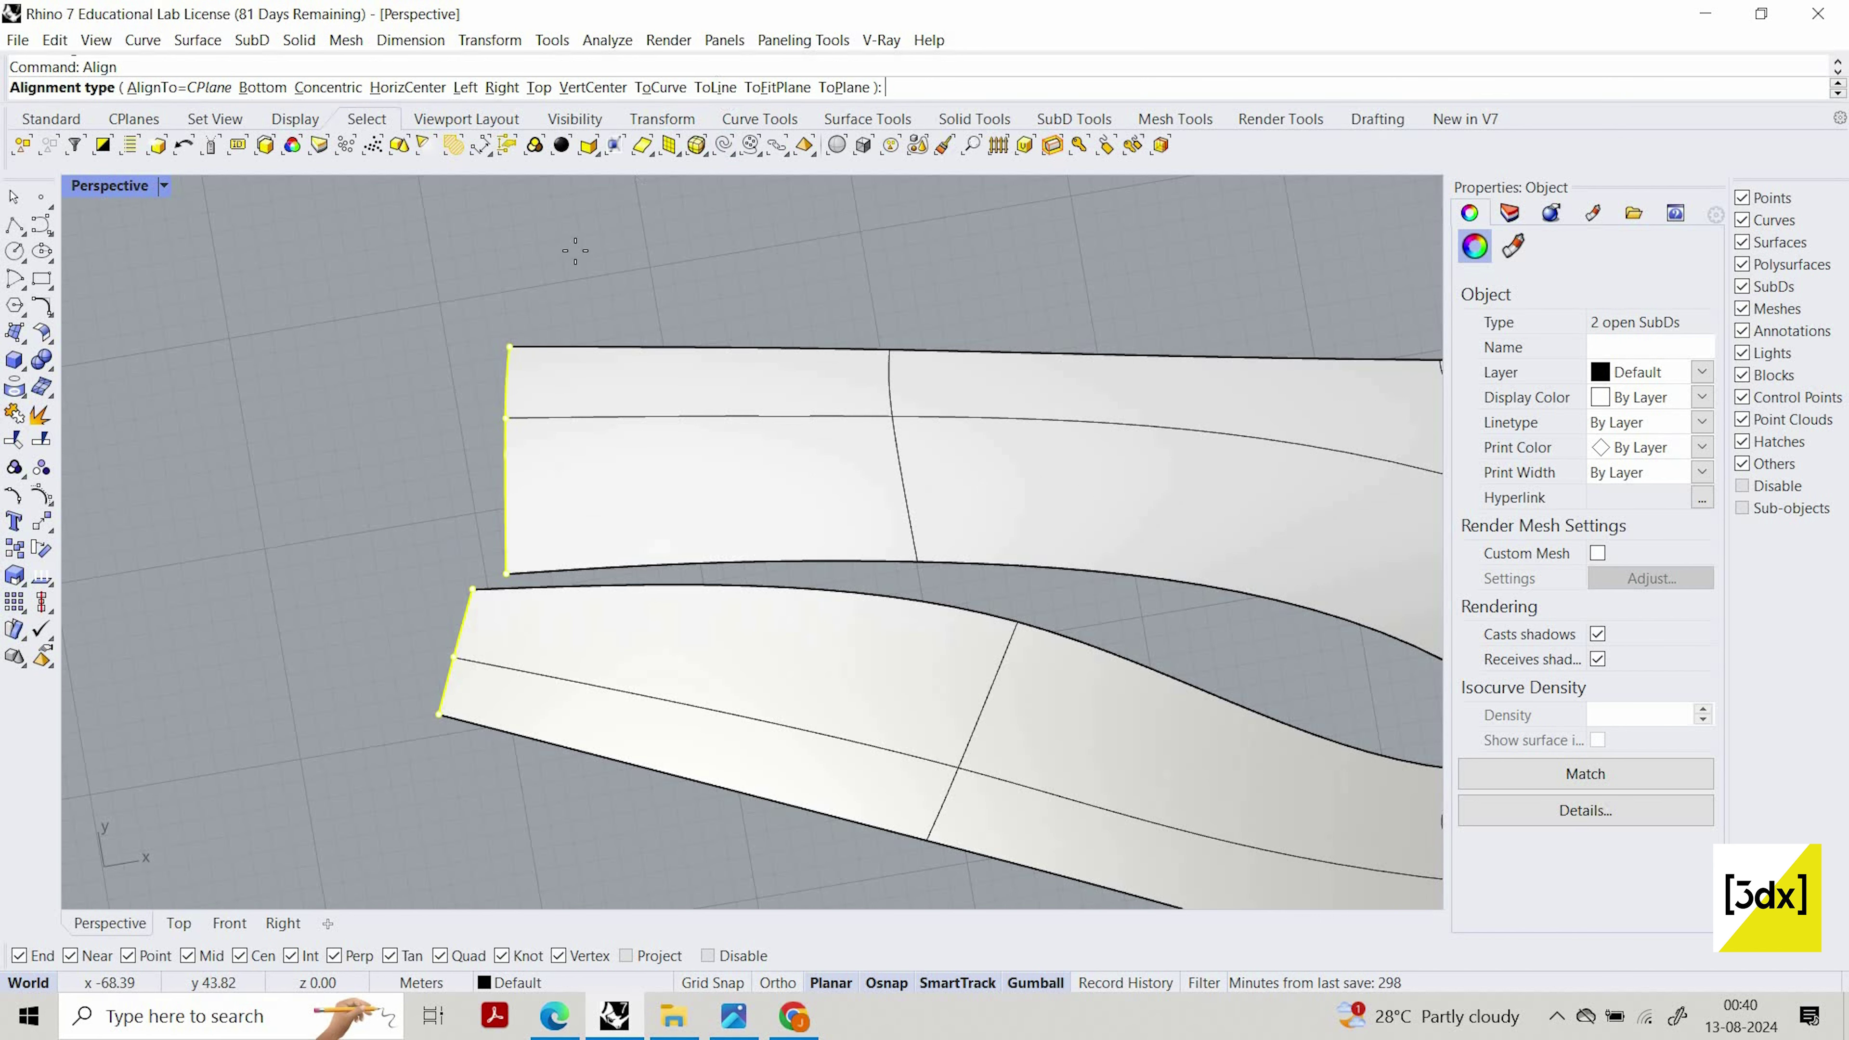
pyautogui.press('Return')
pyautogui.click(509, 346)
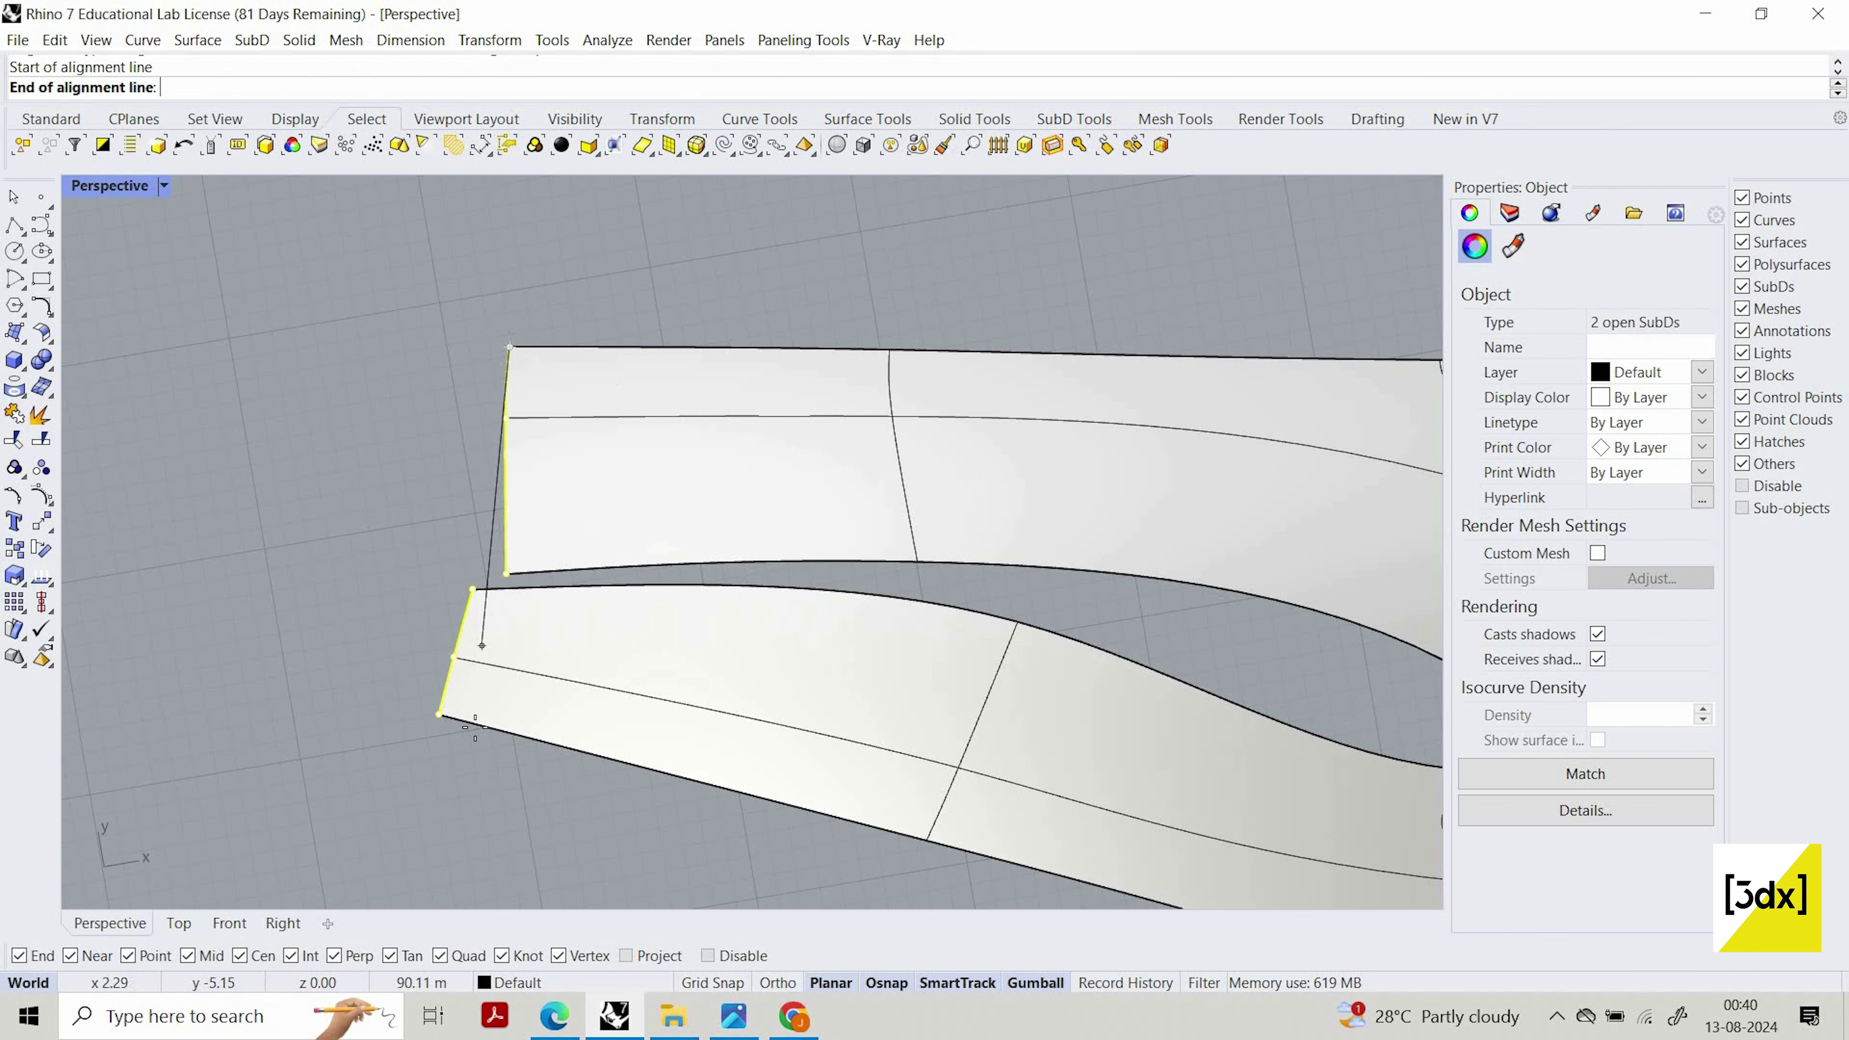
pyautogui.click(494, 796)
pyautogui.click(370, 399)
# Examine the overlapping strip ends of the lower arm and compare them with the bridge reference image in the photo viewer
pyautogui.scroll(-18, 369, 399)
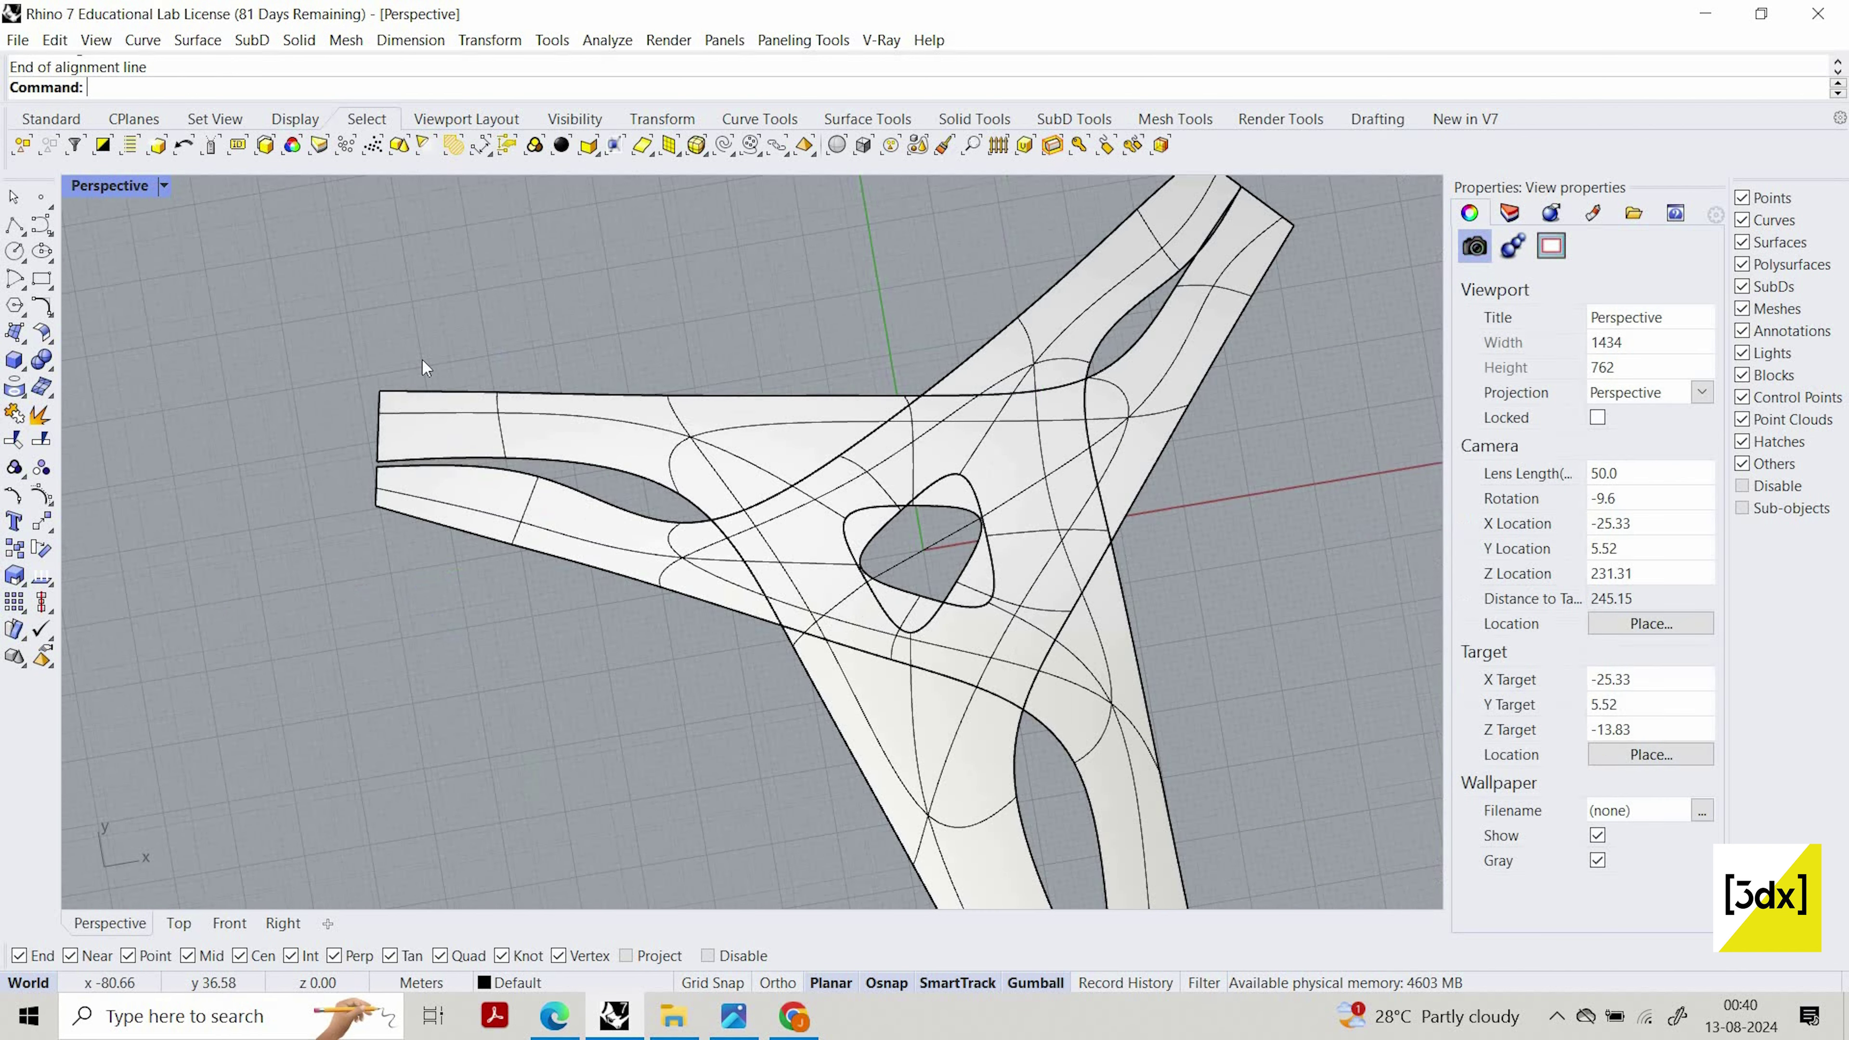
pyautogui.moveTo(630, 649); pyautogui.dragTo(685, 588, button='right')
pyautogui.scroll(9, 685, 593)
pyautogui.scroll(5, 815, 659)
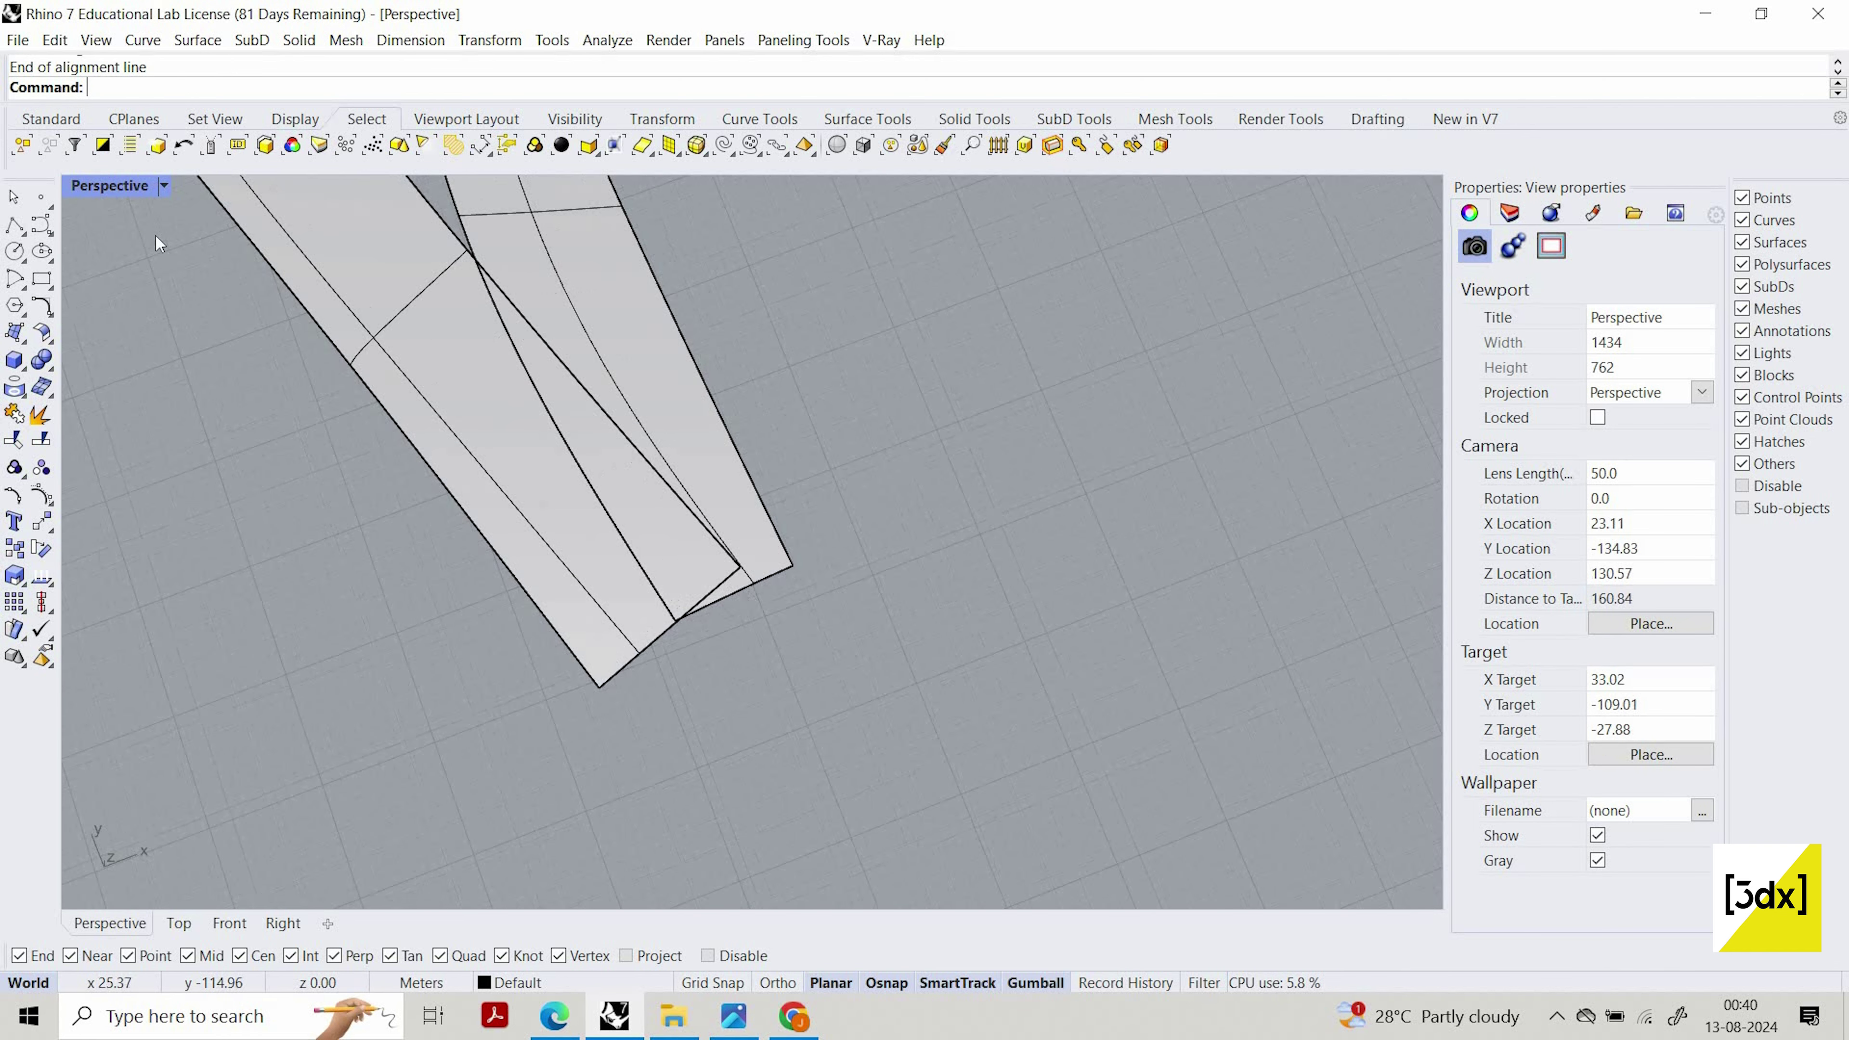
pyautogui.scroll(-5, 160, 239)
pyautogui.scroll(7, 199, 270)
pyautogui.scroll(-12, 335, 234)
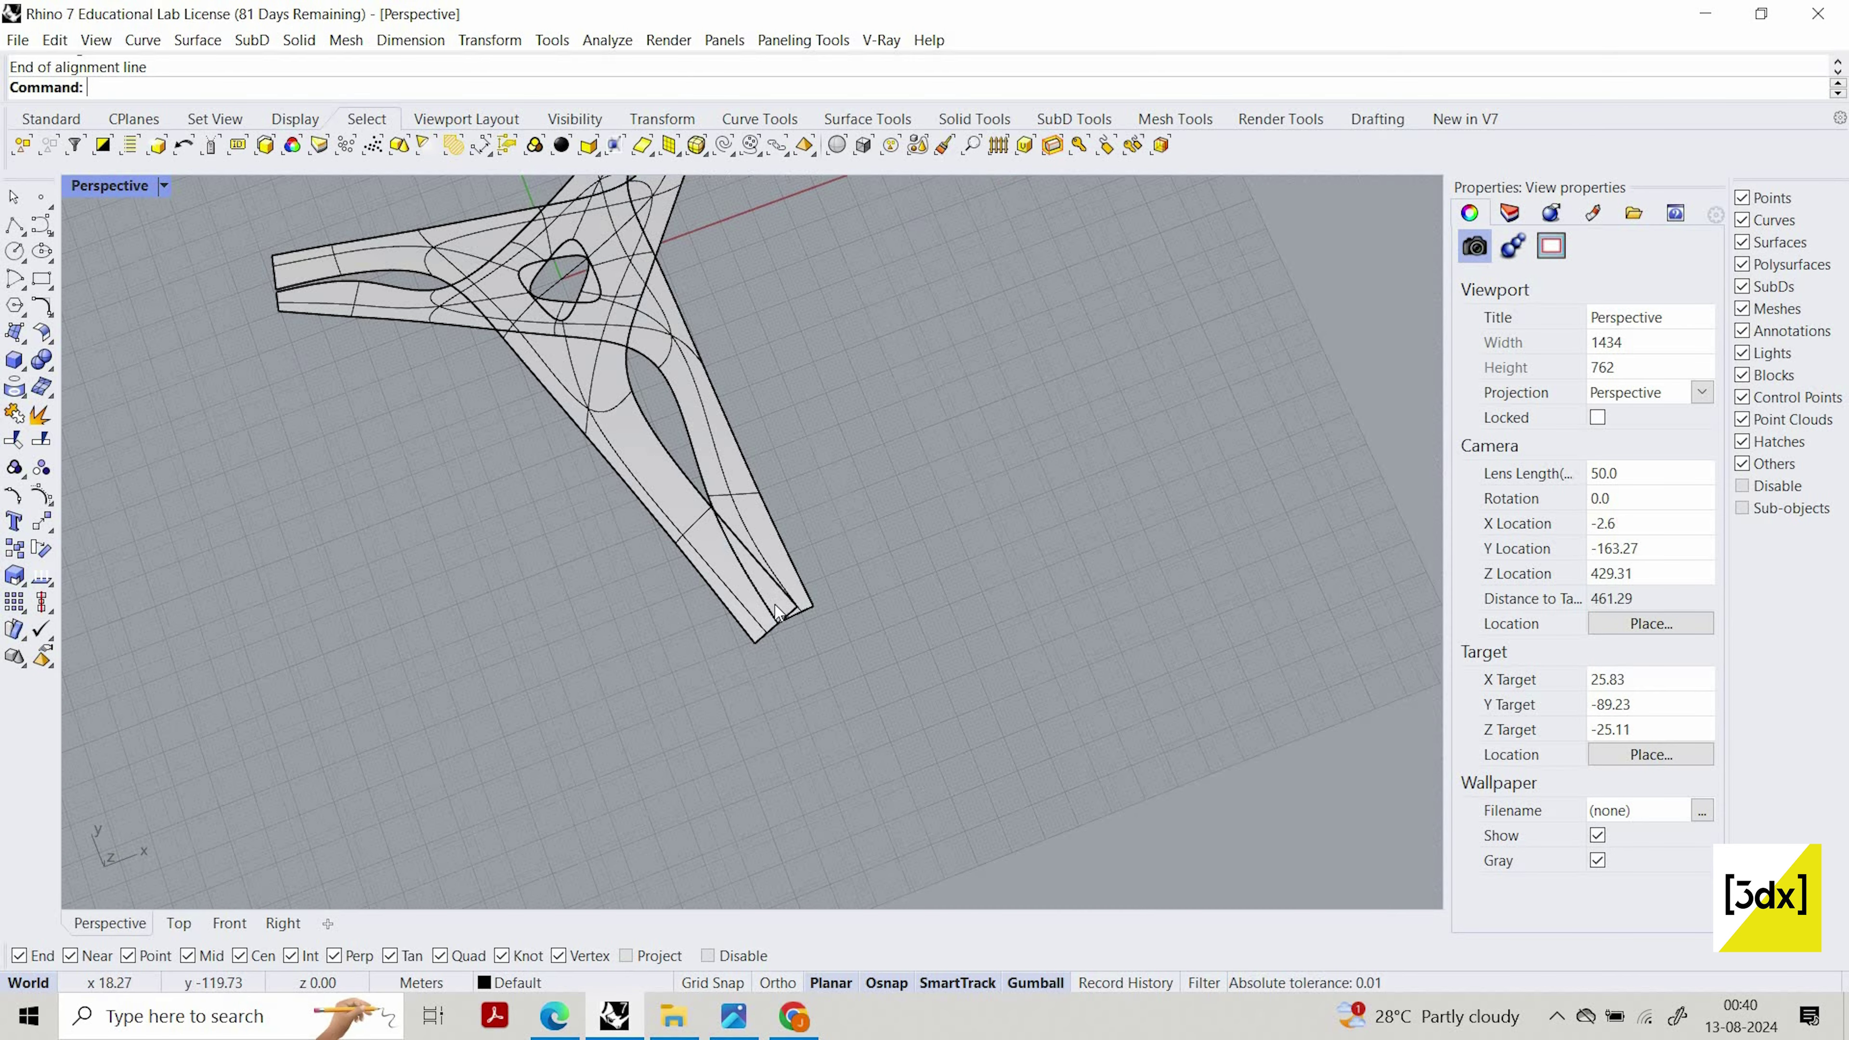
pyautogui.moveTo(742, 612); pyautogui.dragTo(670, 585, button='right')
pyautogui.scroll(4, 711, 610)
pyautogui.scroll(3, 754, 676)
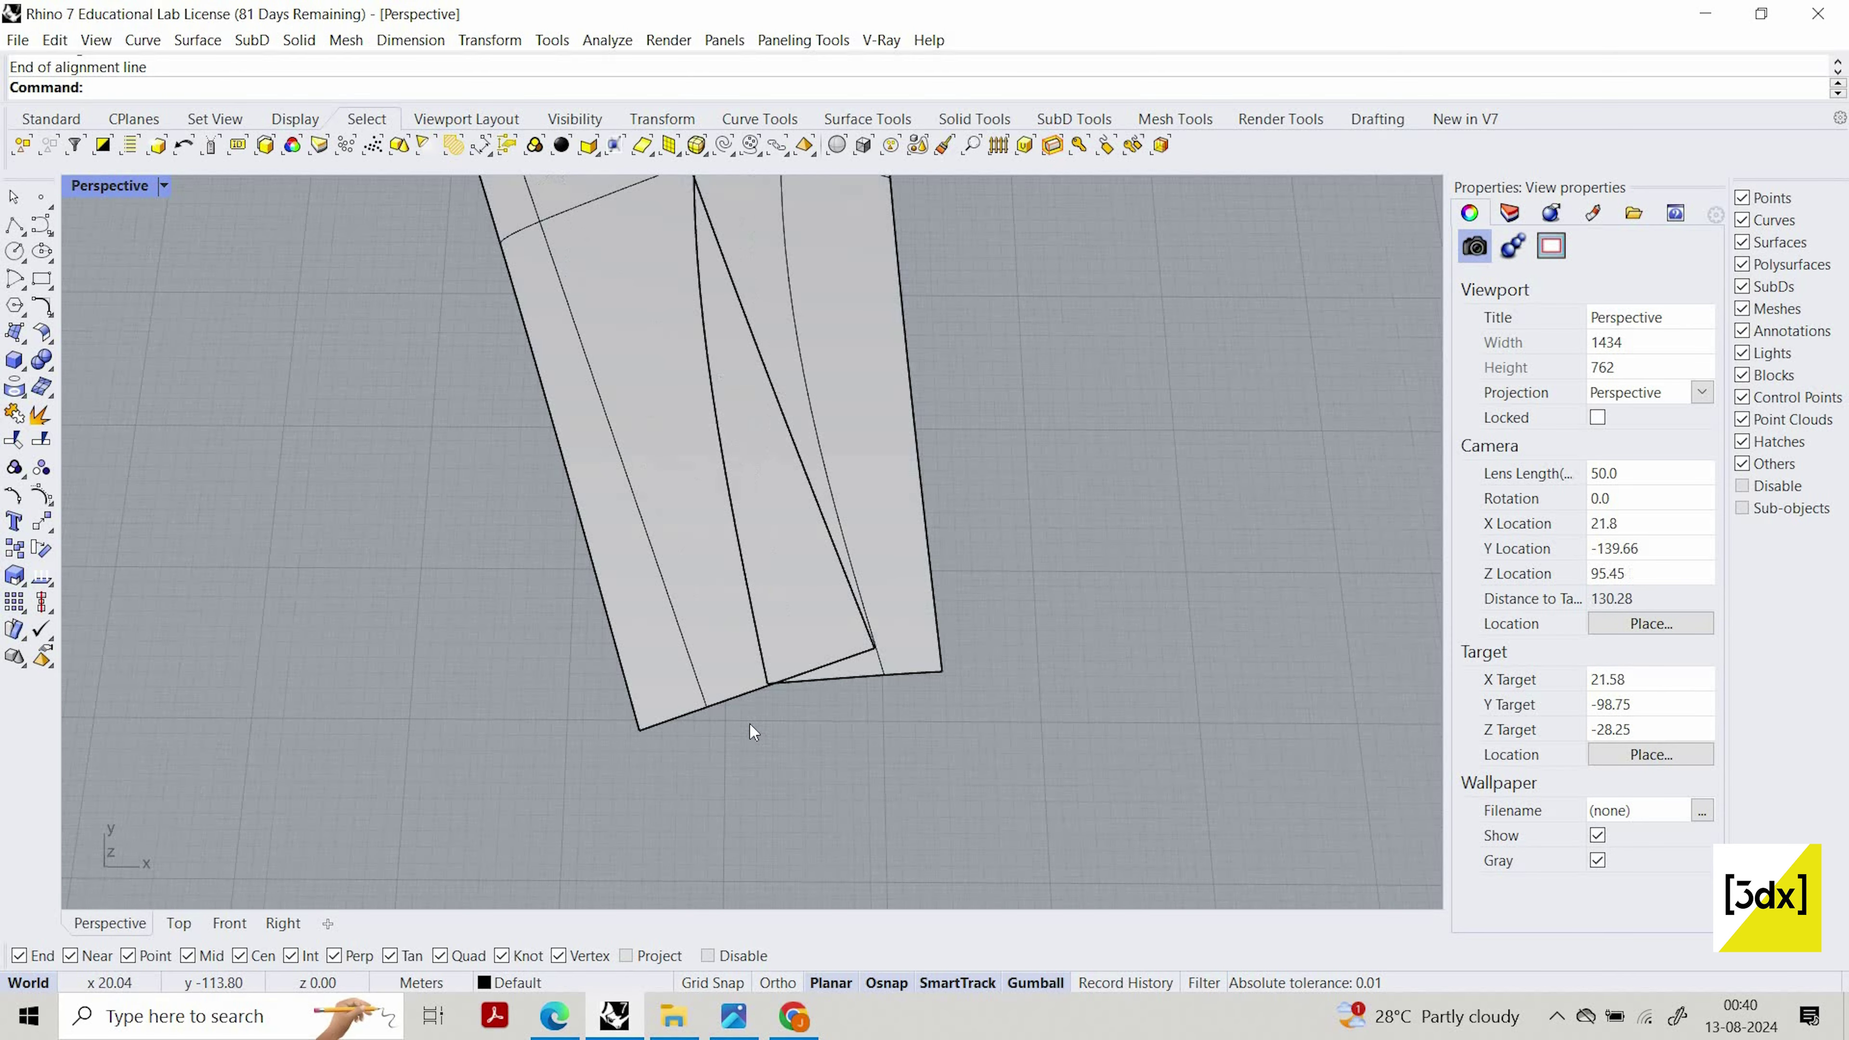
pyautogui.click(747, 1023)
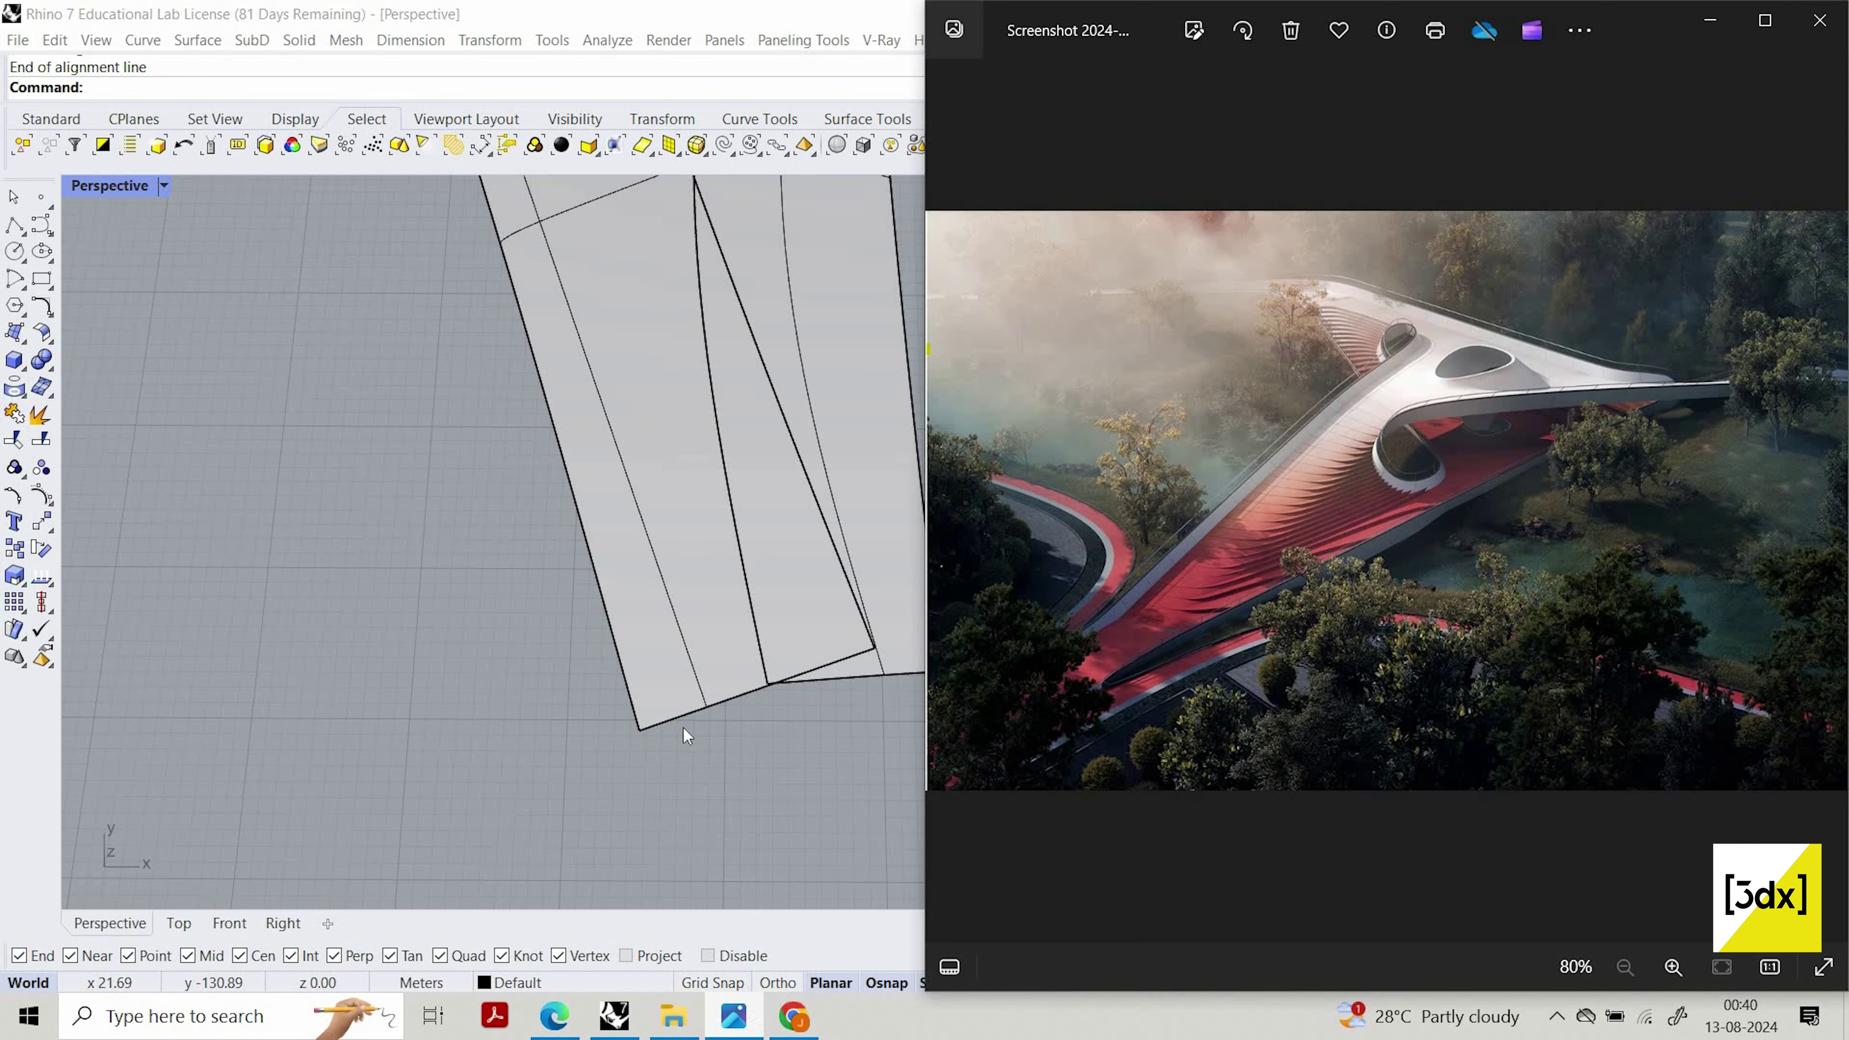
pyautogui.click(733, 1018)
pyautogui.moveTo(896, 612); pyautogui.dragTo(829, 658, button='right')
pyautogui.scroll(-8, 827, 659)
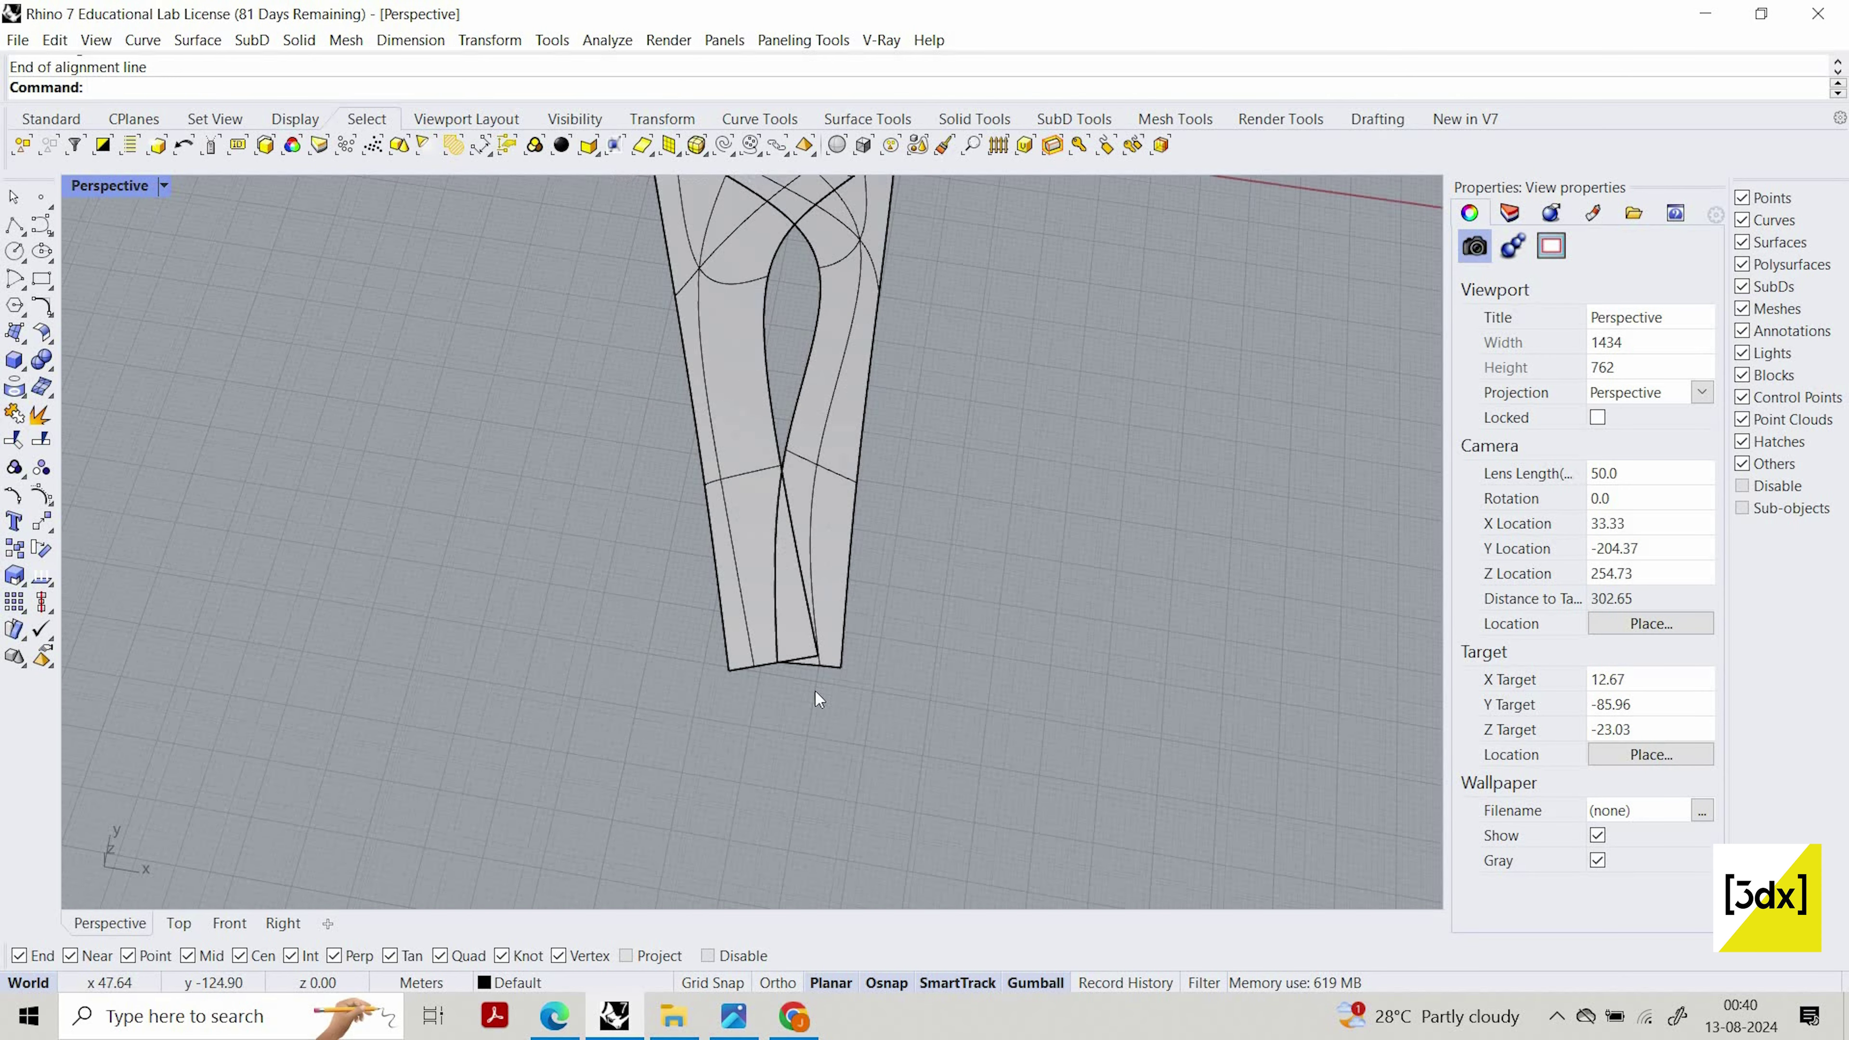
# Align the end edges and vertices of both lower arm strips to a line from the right strip's outer corner using Align ToLine
pyautogui.scroll(4, 819, 699)
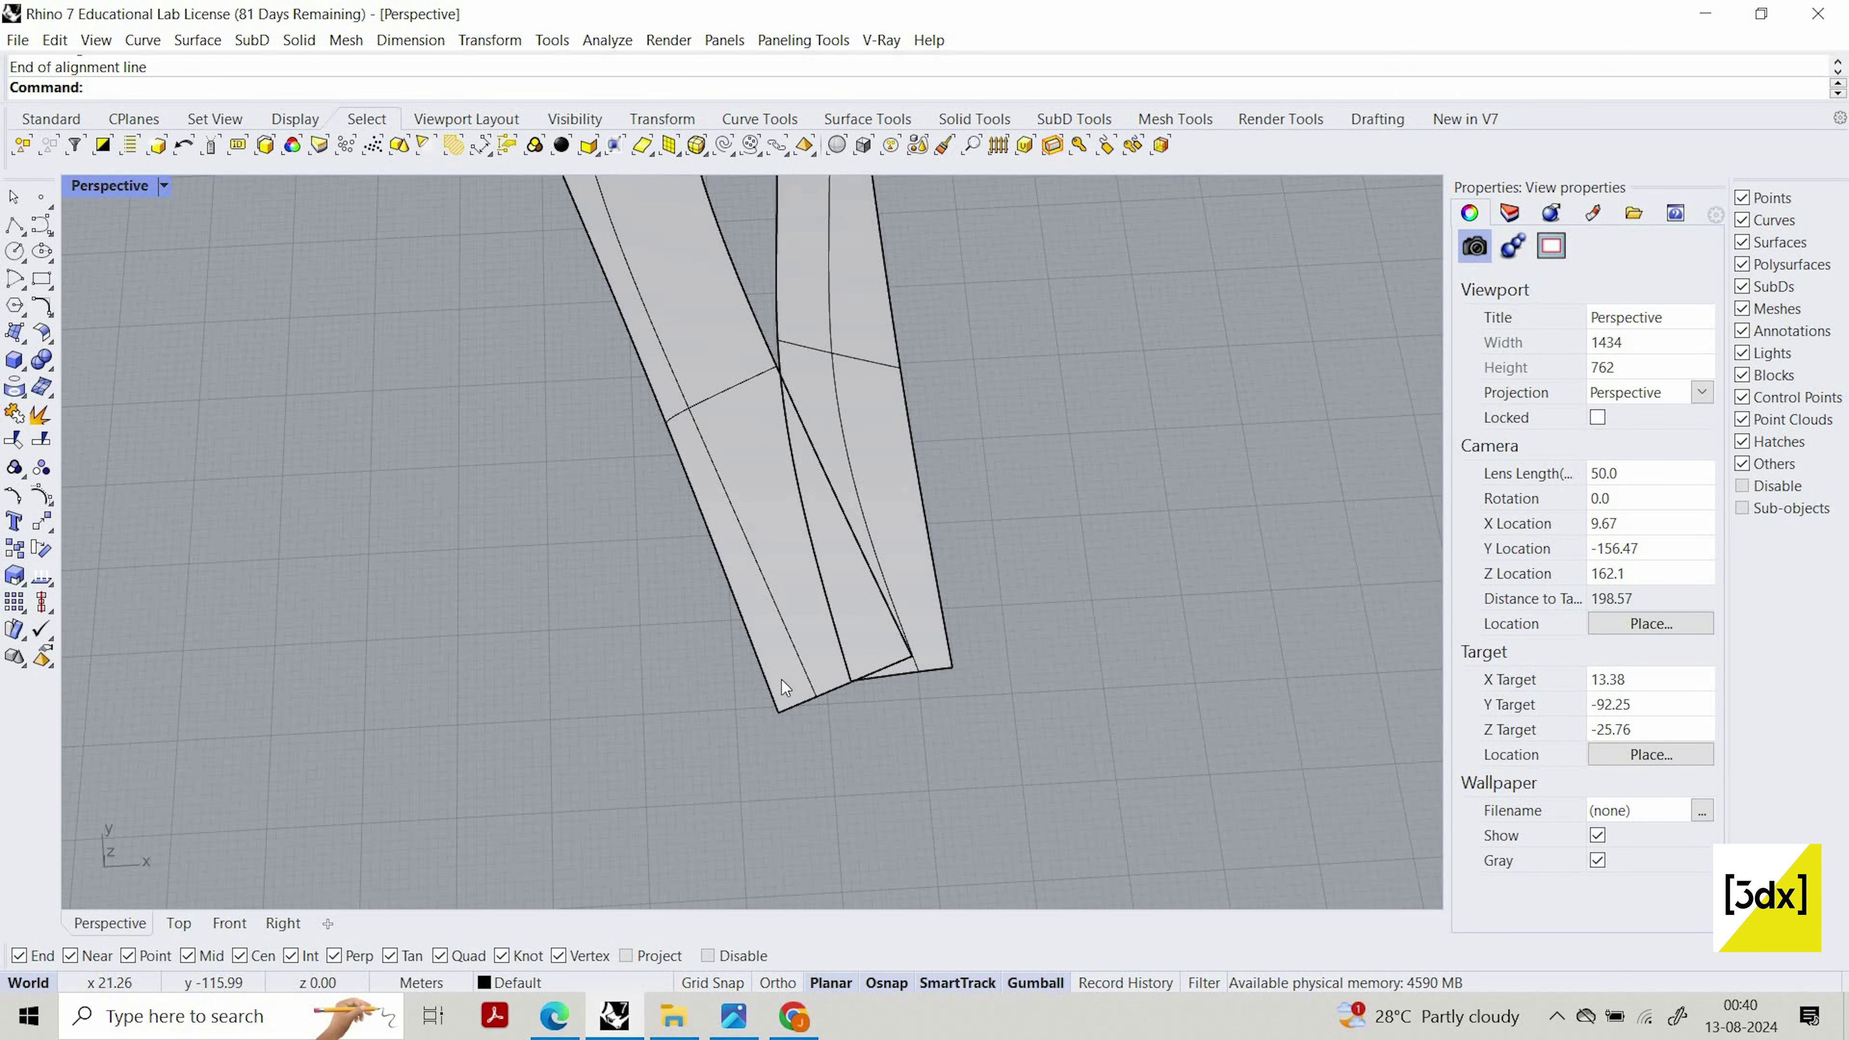
pyautogui.scroll(2, 784, 688)
pyautogui.keyDown('ctrl'); pyautogui.keyDown('shift'); pyautogui.moveTo(608, 621); pyautogui.dragTo(1159, 824); pyautogui.keyUp('shift'); pyautogui.keyUp('ctrl')
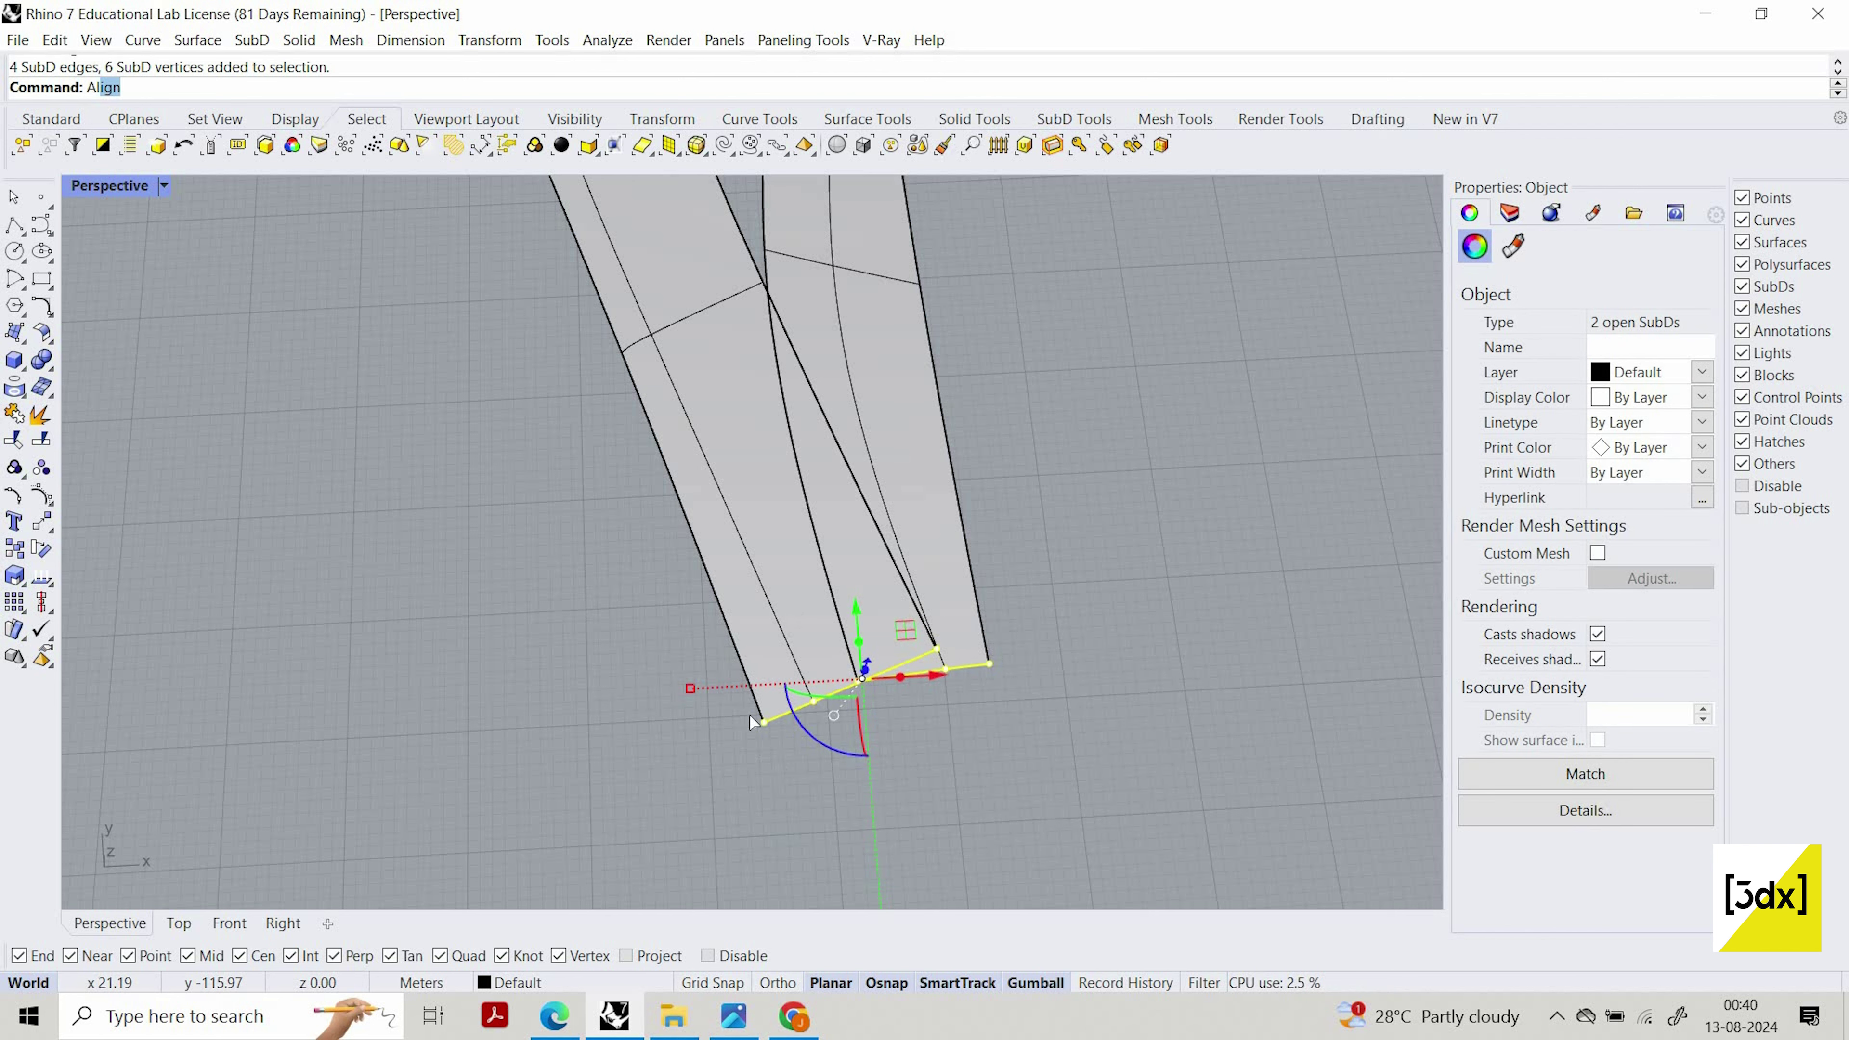
pyautogui.press('Return')
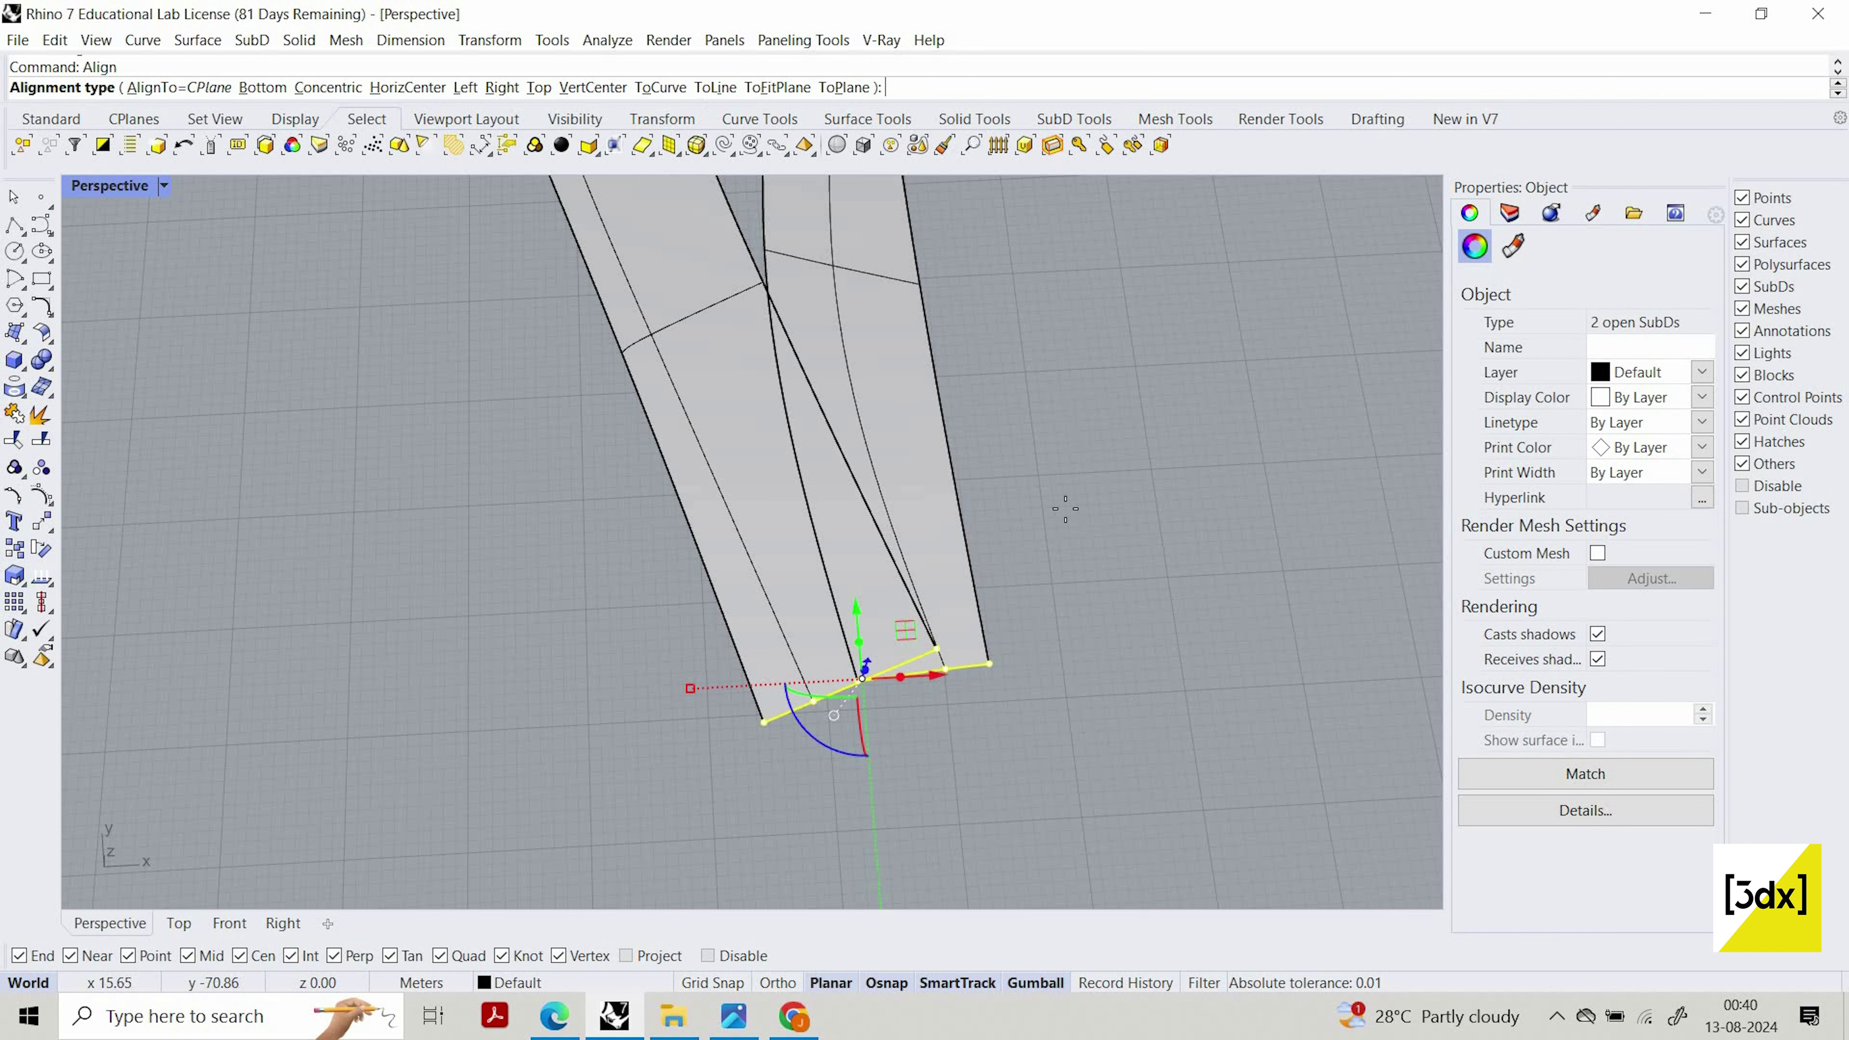
pyautogui.click(714, 88)
pyautogui.click(564, 706)
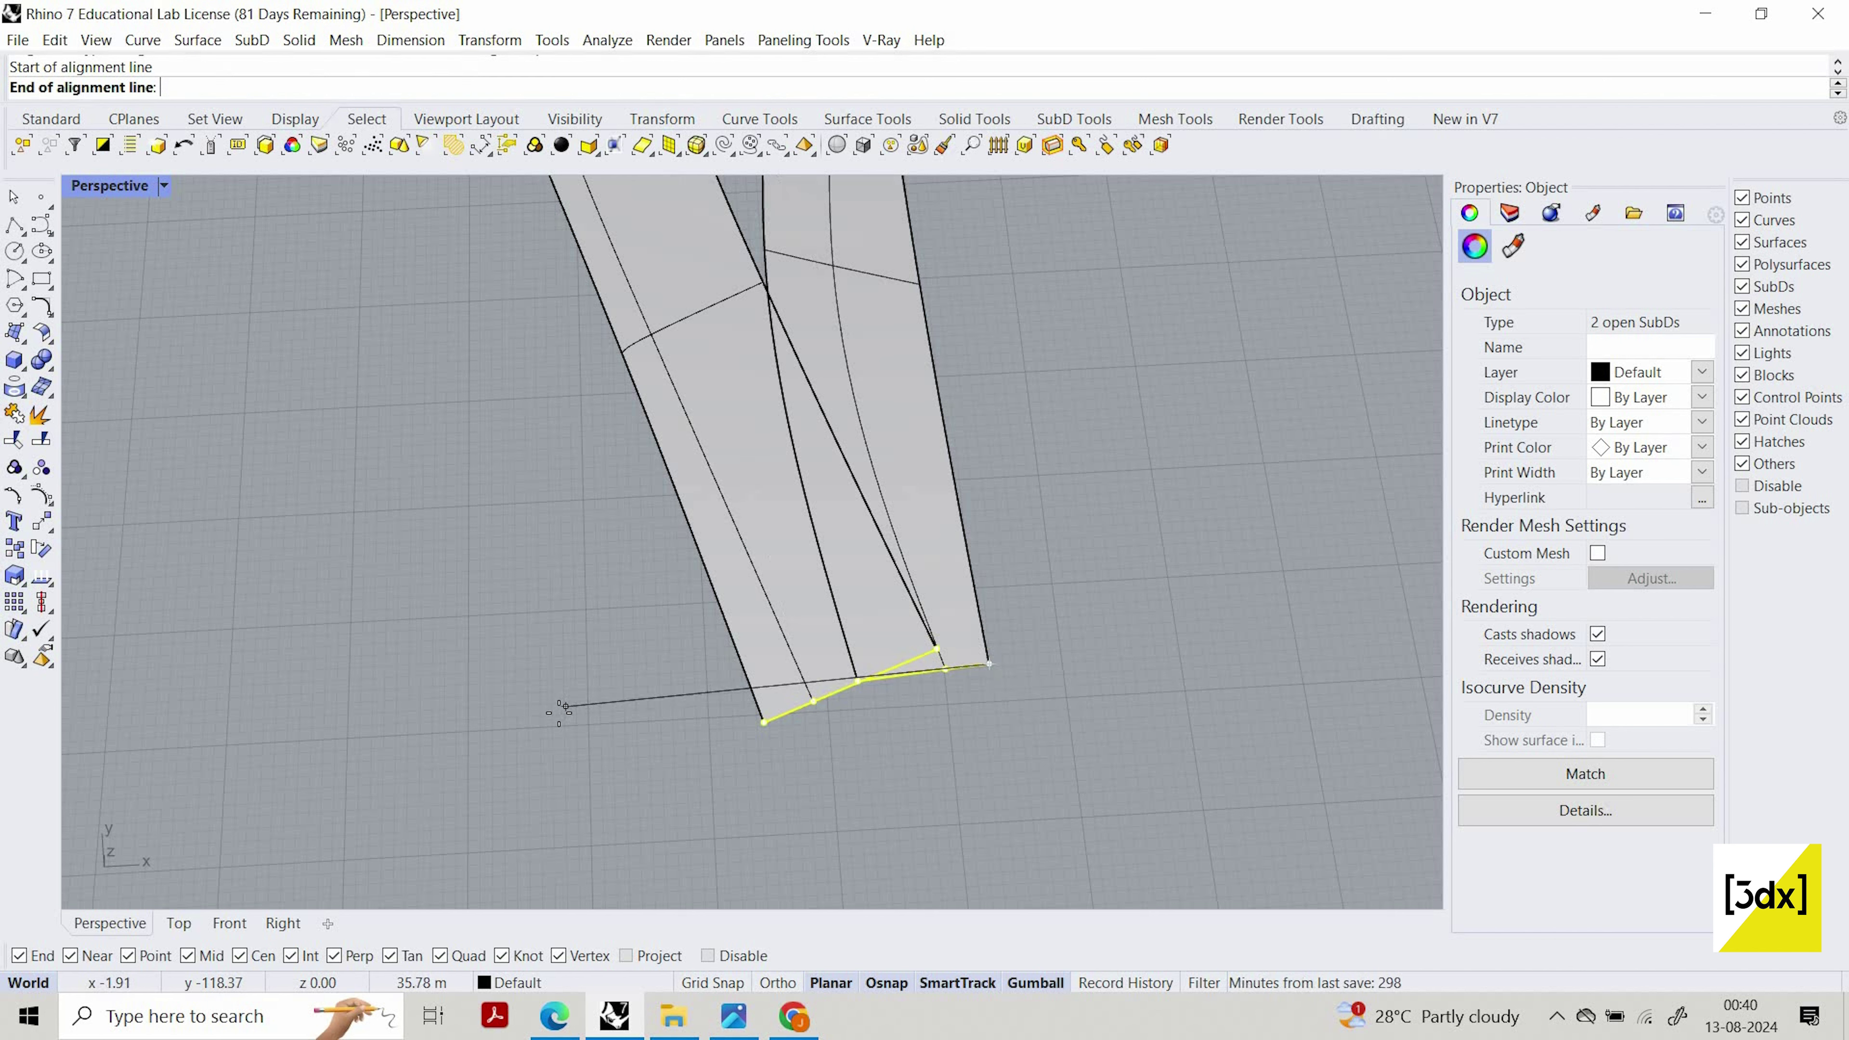
pyautogui.click(963, 707)
pyautogui.press('Escape')
# Move the left strip's inner end vertex on the long lower arm leftward to reduce its overlap with the right strip
pyautogui.scroll(-5, 940, 771)
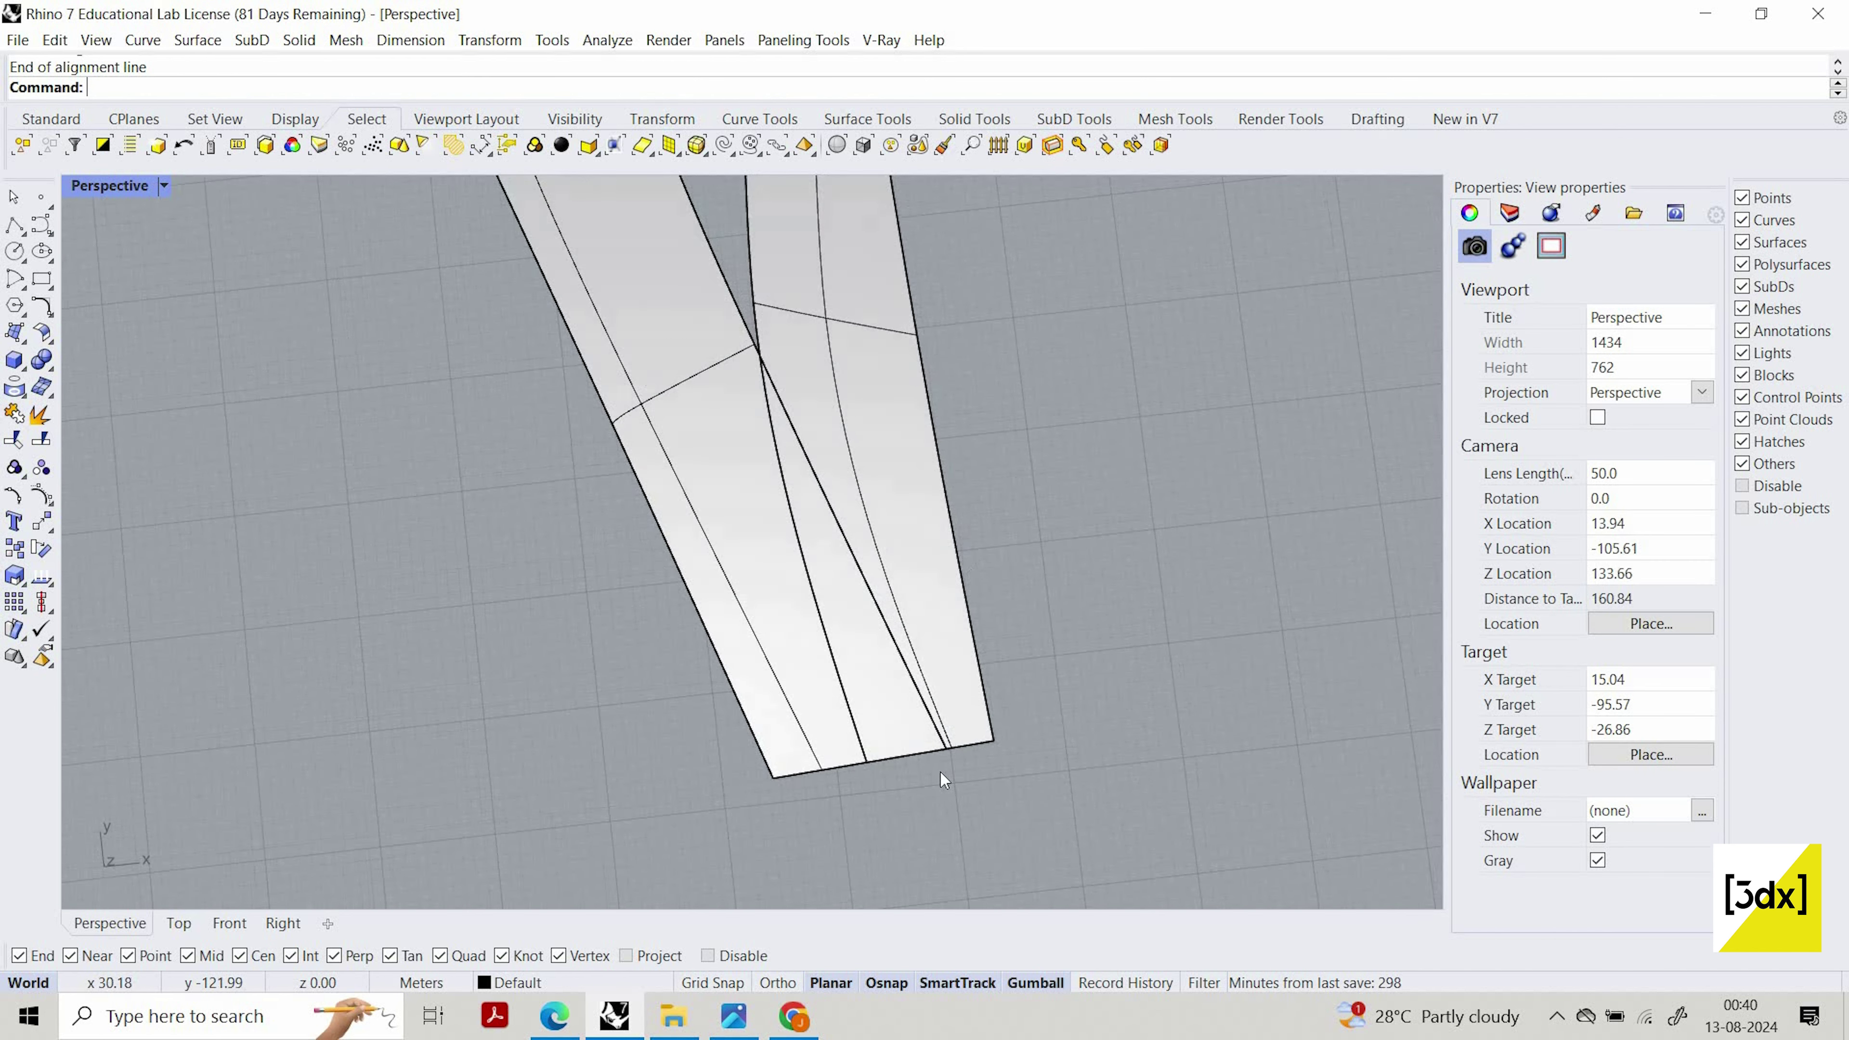
pyautogui.scroll(5, 927, 788)
pyautogui.keyDown('ctrl'); pyautogui.keyDown('shift'); pyautogui.click(957, 816); pyautogui.keyUp('shift'); pyautogui.keyUp('ctrl')
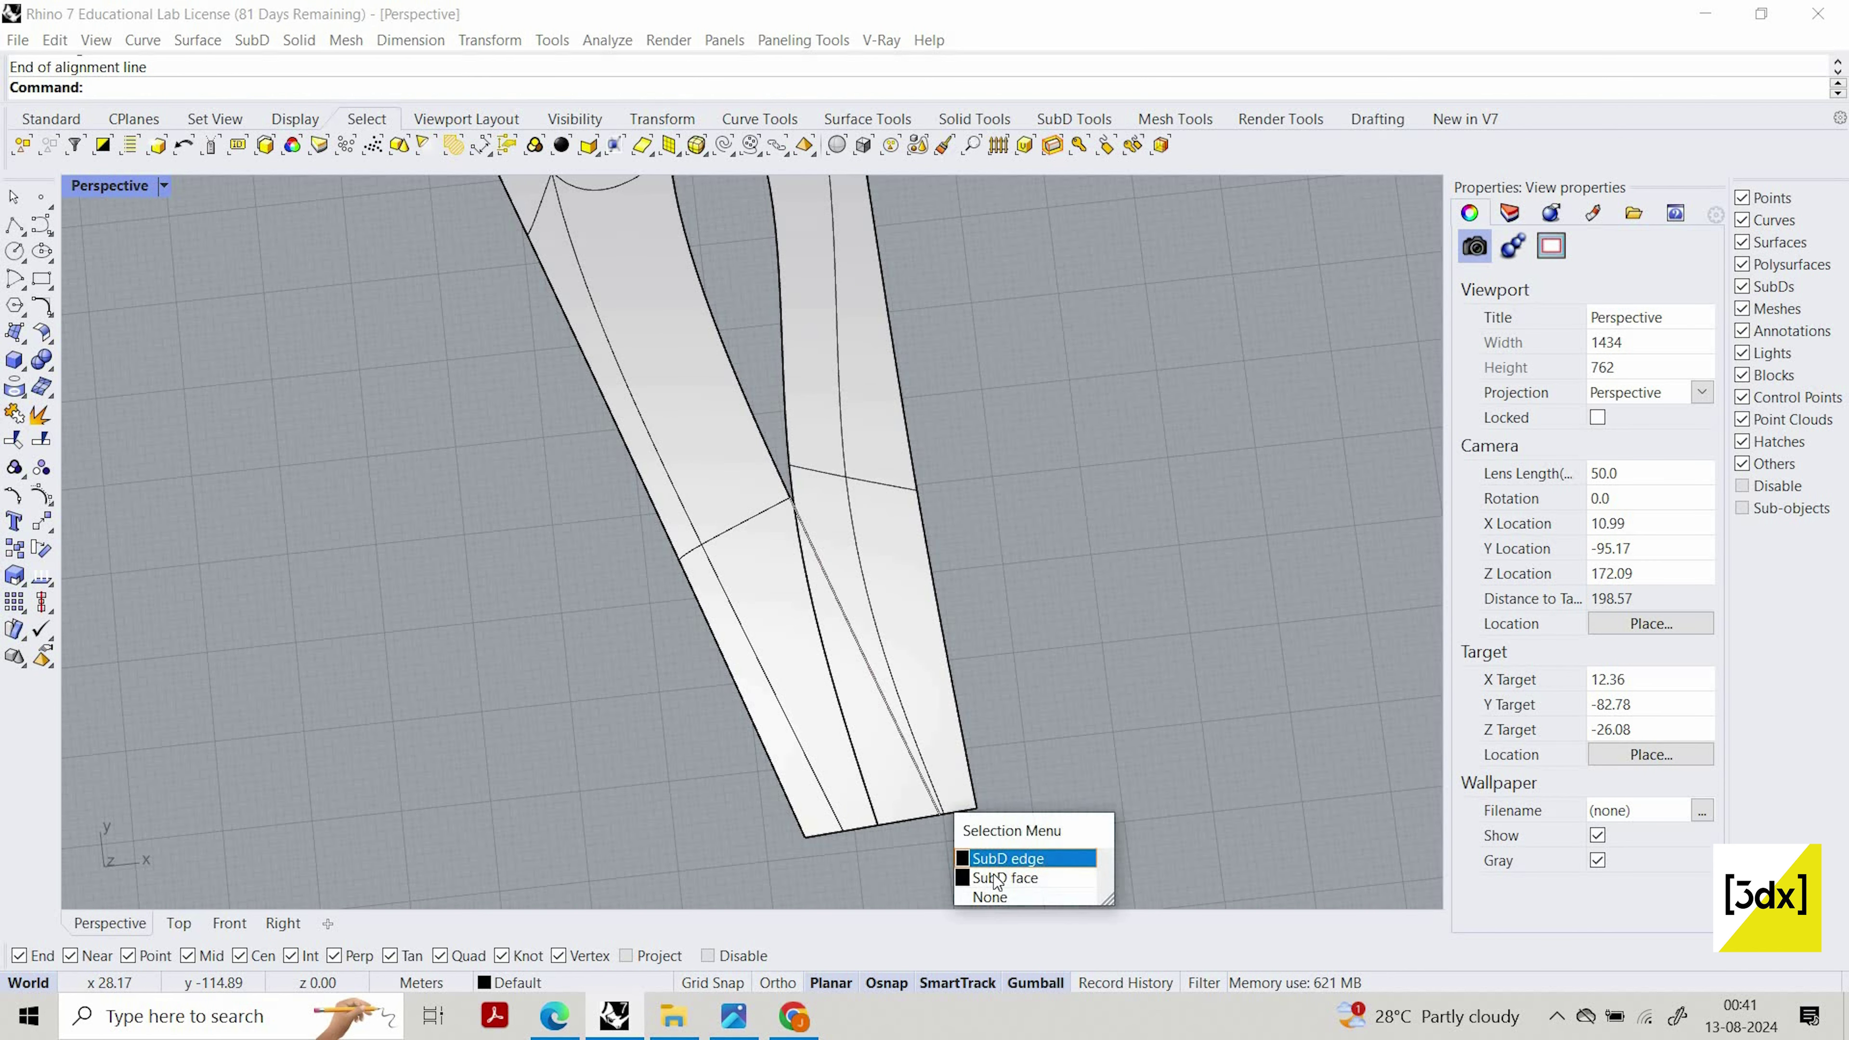
pyautogui.scroll(5, 940, 805)
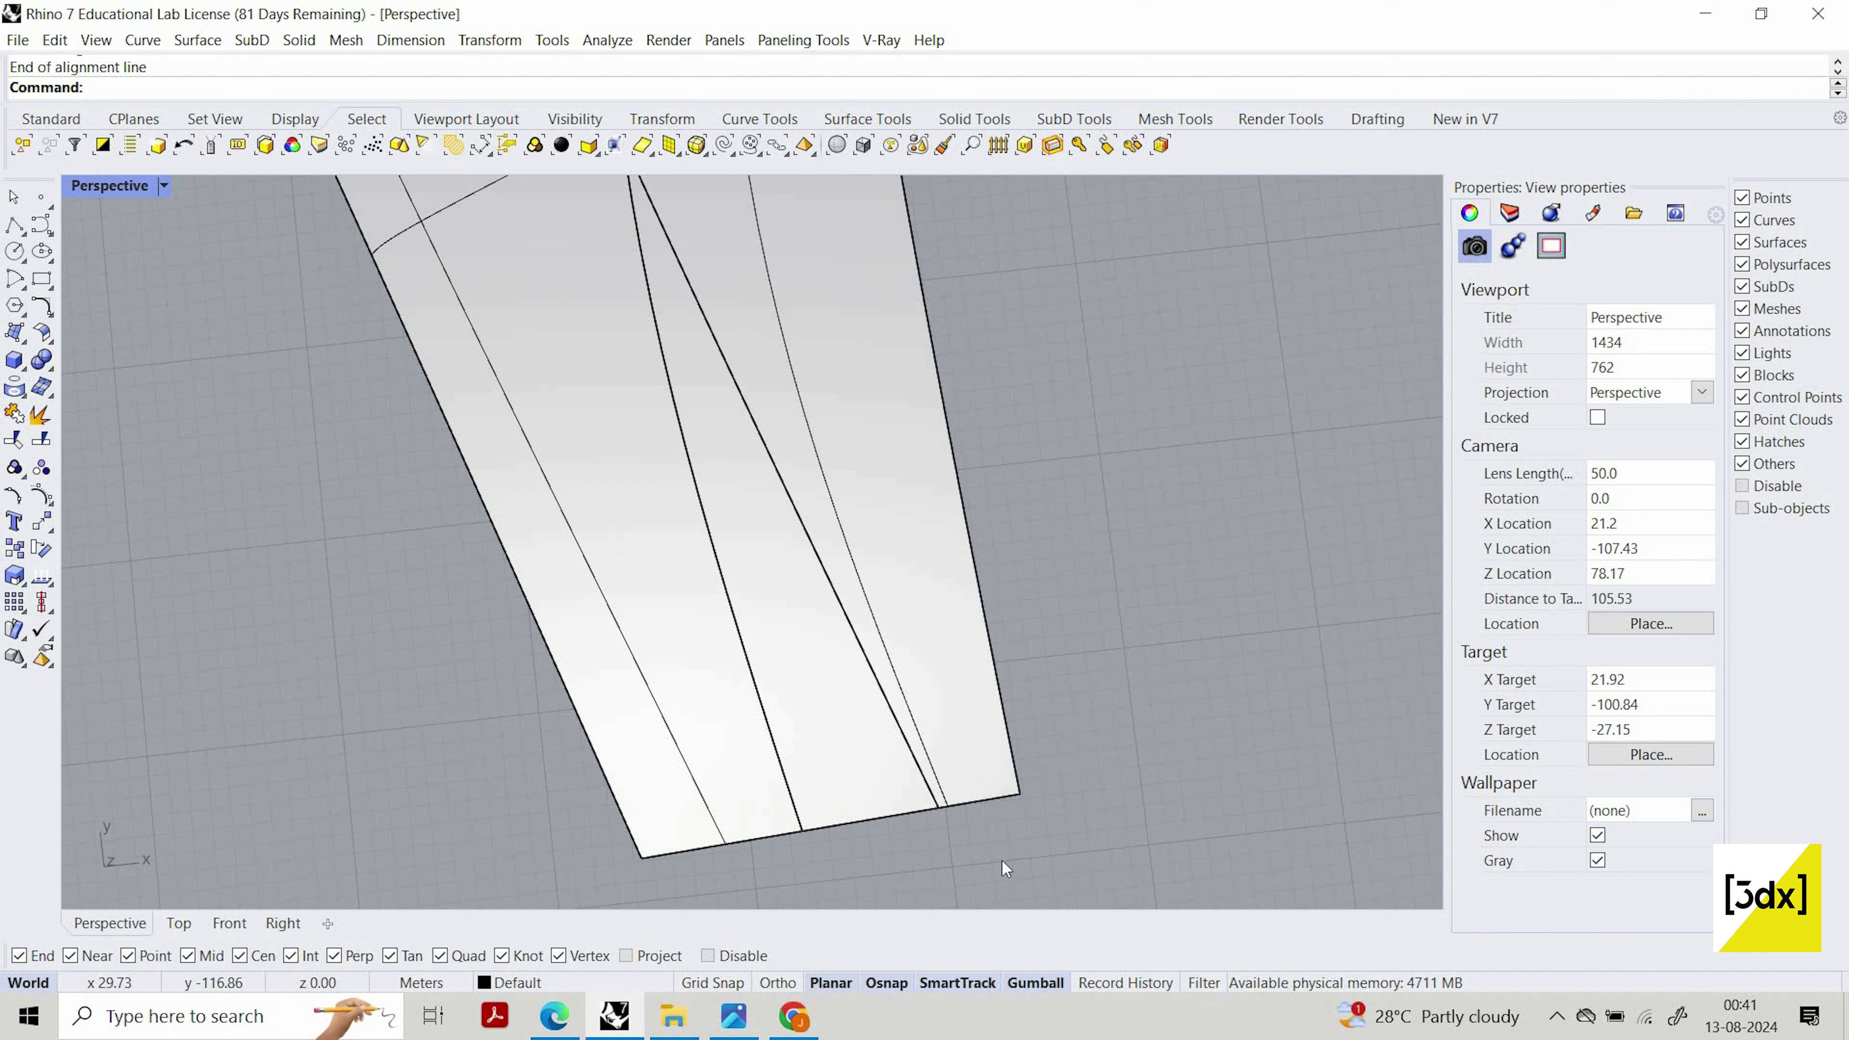
pyautogui.keyDown('ctrl'); pyautogui.keyDown('shift'); pyautogui.click(955, 814); pyautogui.keyUp('shift'); pyautogui.keyUp('ctrl')
pyautogui.click(1025, 883)
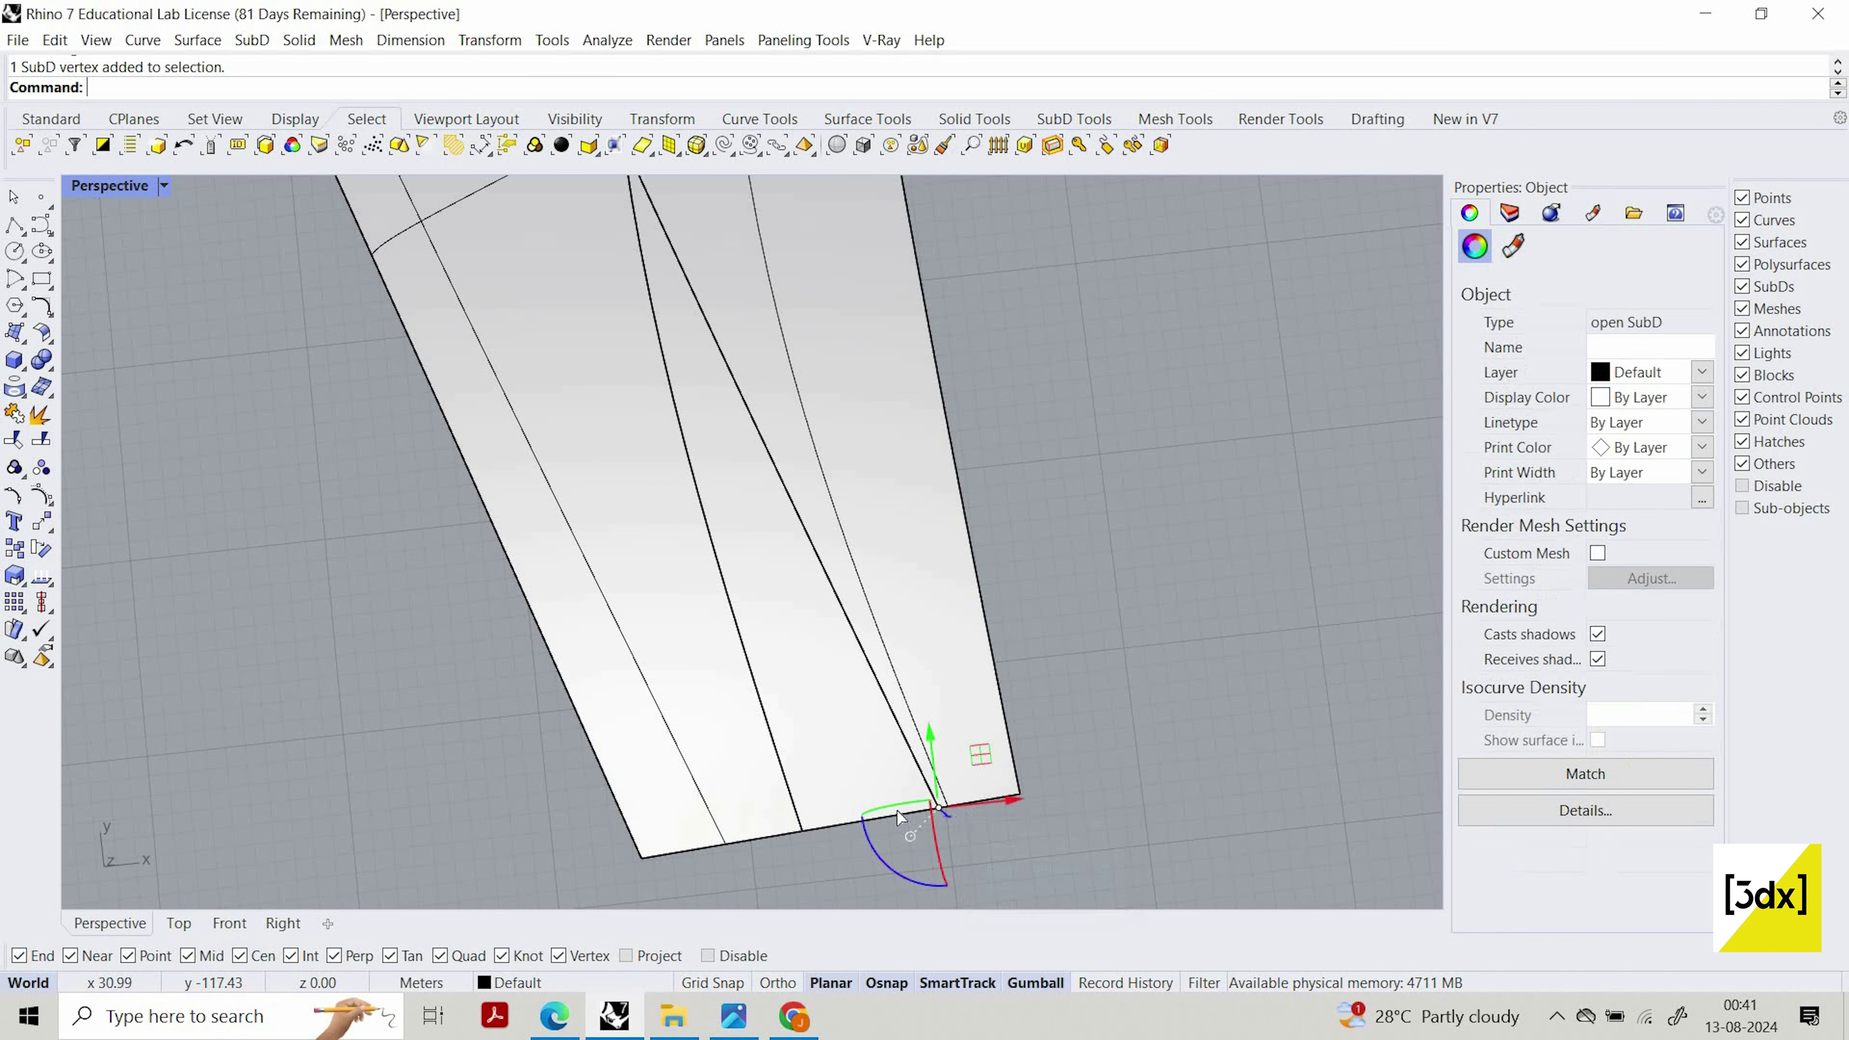
pyautogui.moveTo(986, 801); pyautogui.dragTo(866, 826)
pyautogui.click(804, 837)
# Move the right strip's inner end vertex on the long lower arm to the right, away from the left strip
pyautogui.scroll(9, 793, 844)
pyautogui.keyDown('ctrl'); pyautogui.keyDown('shift'); pyautogui.click(788, 844); pyautogui.keyUp('shift'); pyautogui.keyUp('ctrl')
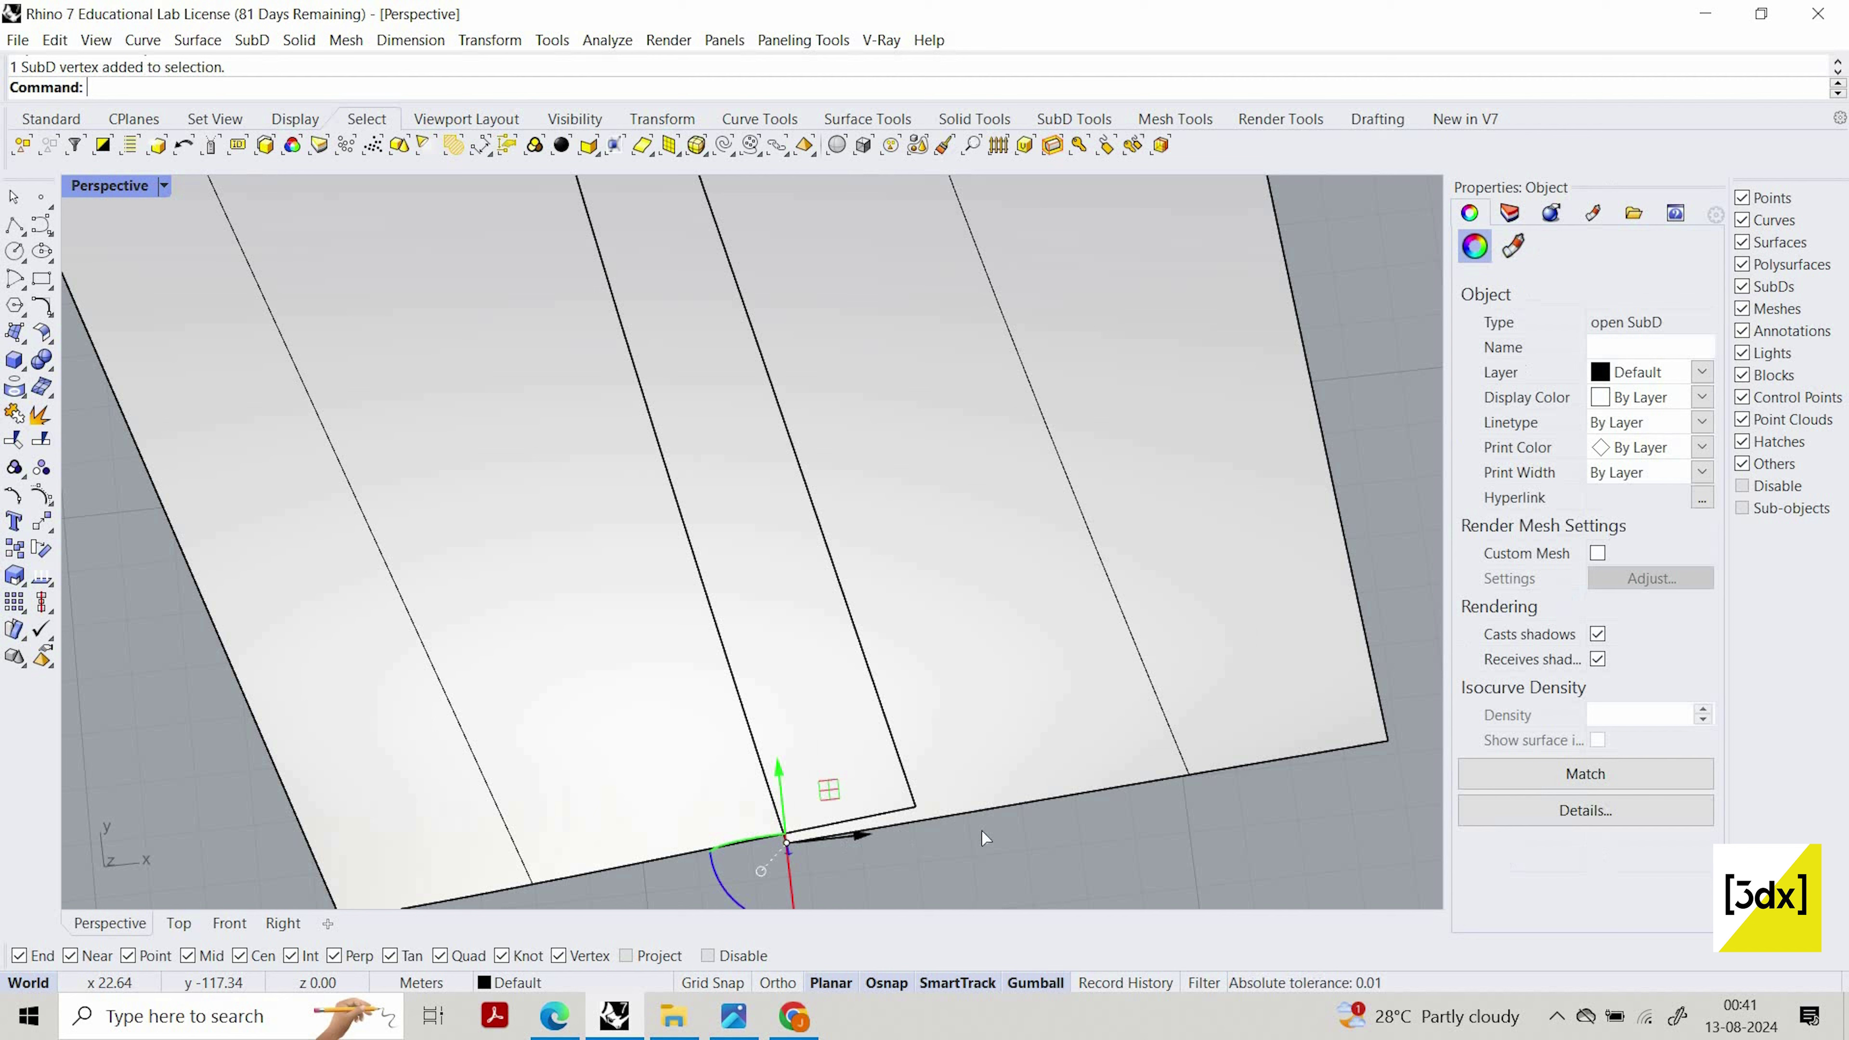
pyautogui.moveTo(973, 794); pyautogui.dragTo(949, 560)
pyautogui.click(990, 834)
pyautogui.scroll(-10, 990, 834)
pyautogui.scroll(-8, 957, 608)
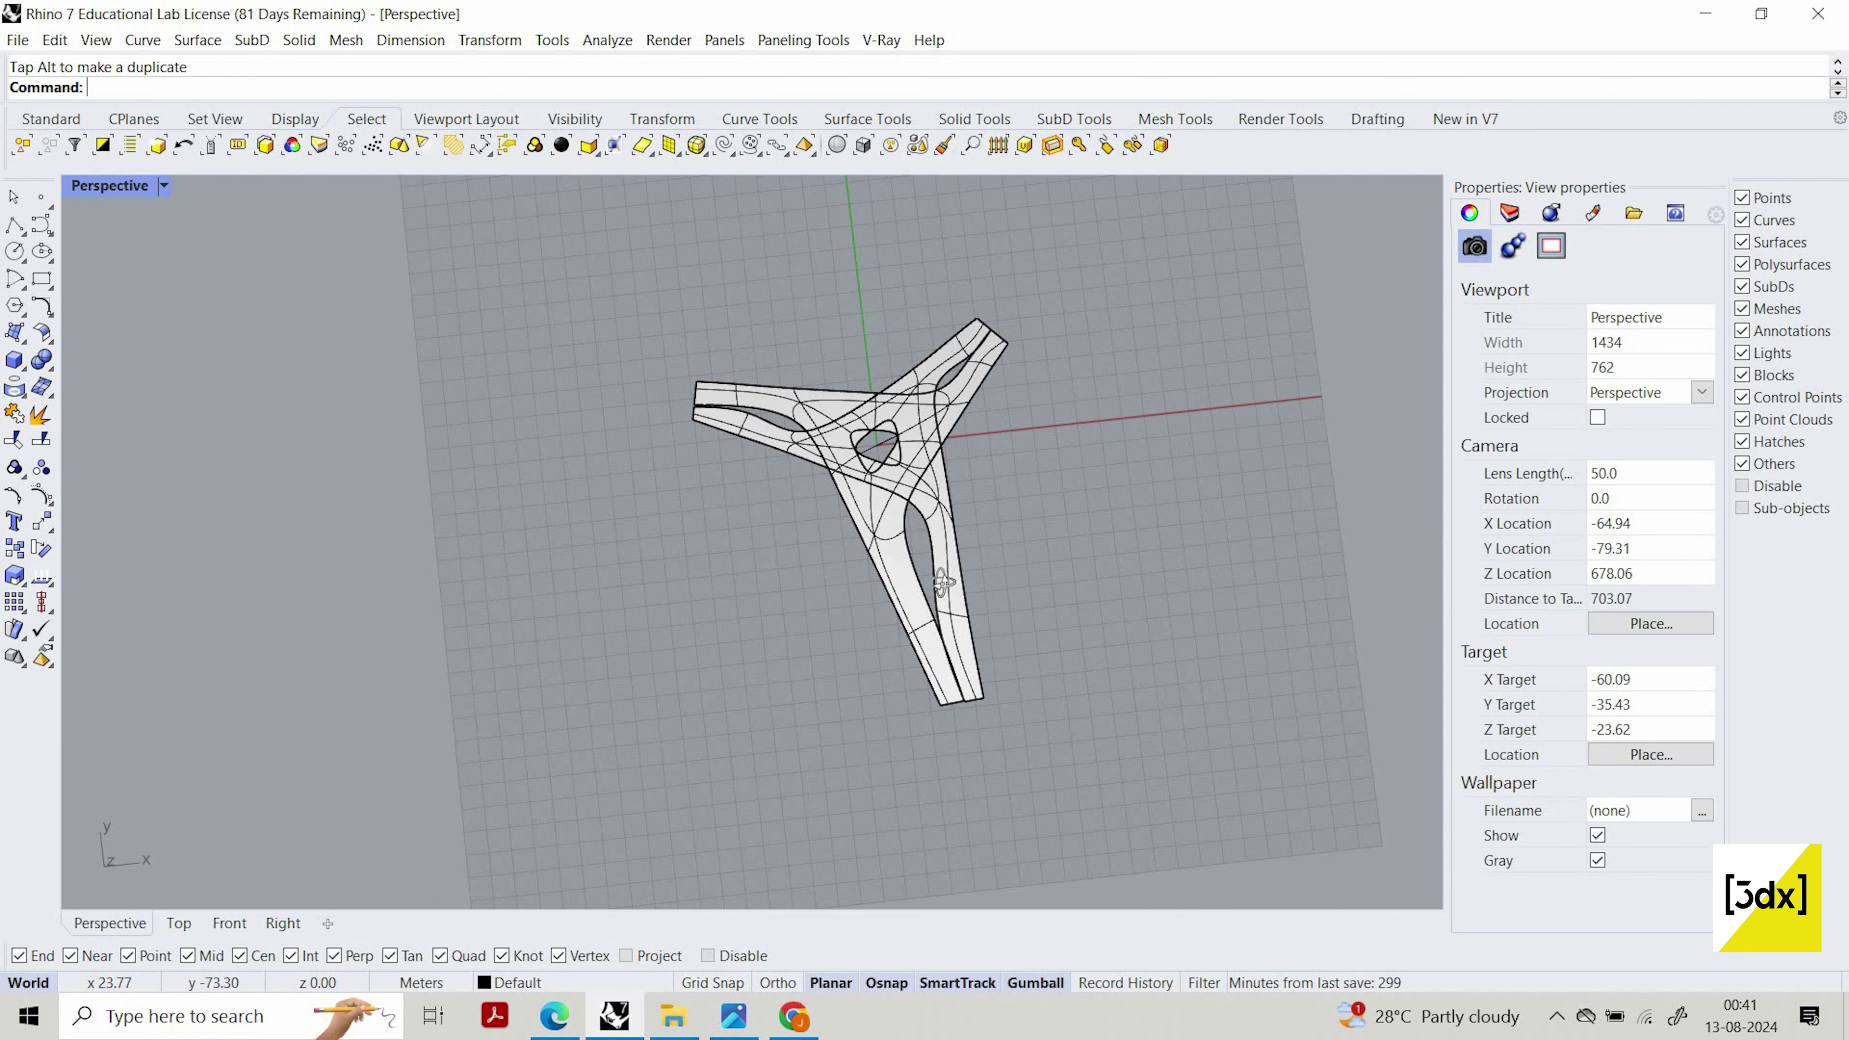
# Raise the SubD containing the long arm's left strip vertically above the other SubD
pyautogui.moveTo(930, 543); pyautogui.dragTo(918, 587, button='right')
pyautogui.scroll(6, 918, 587)
pyautogui.click(955, 512)
pyautogui.moveTo(955, 512); pyautogui.dragTo(845, 424, button='right')
pyautogui.scroll(3, 850, 437)
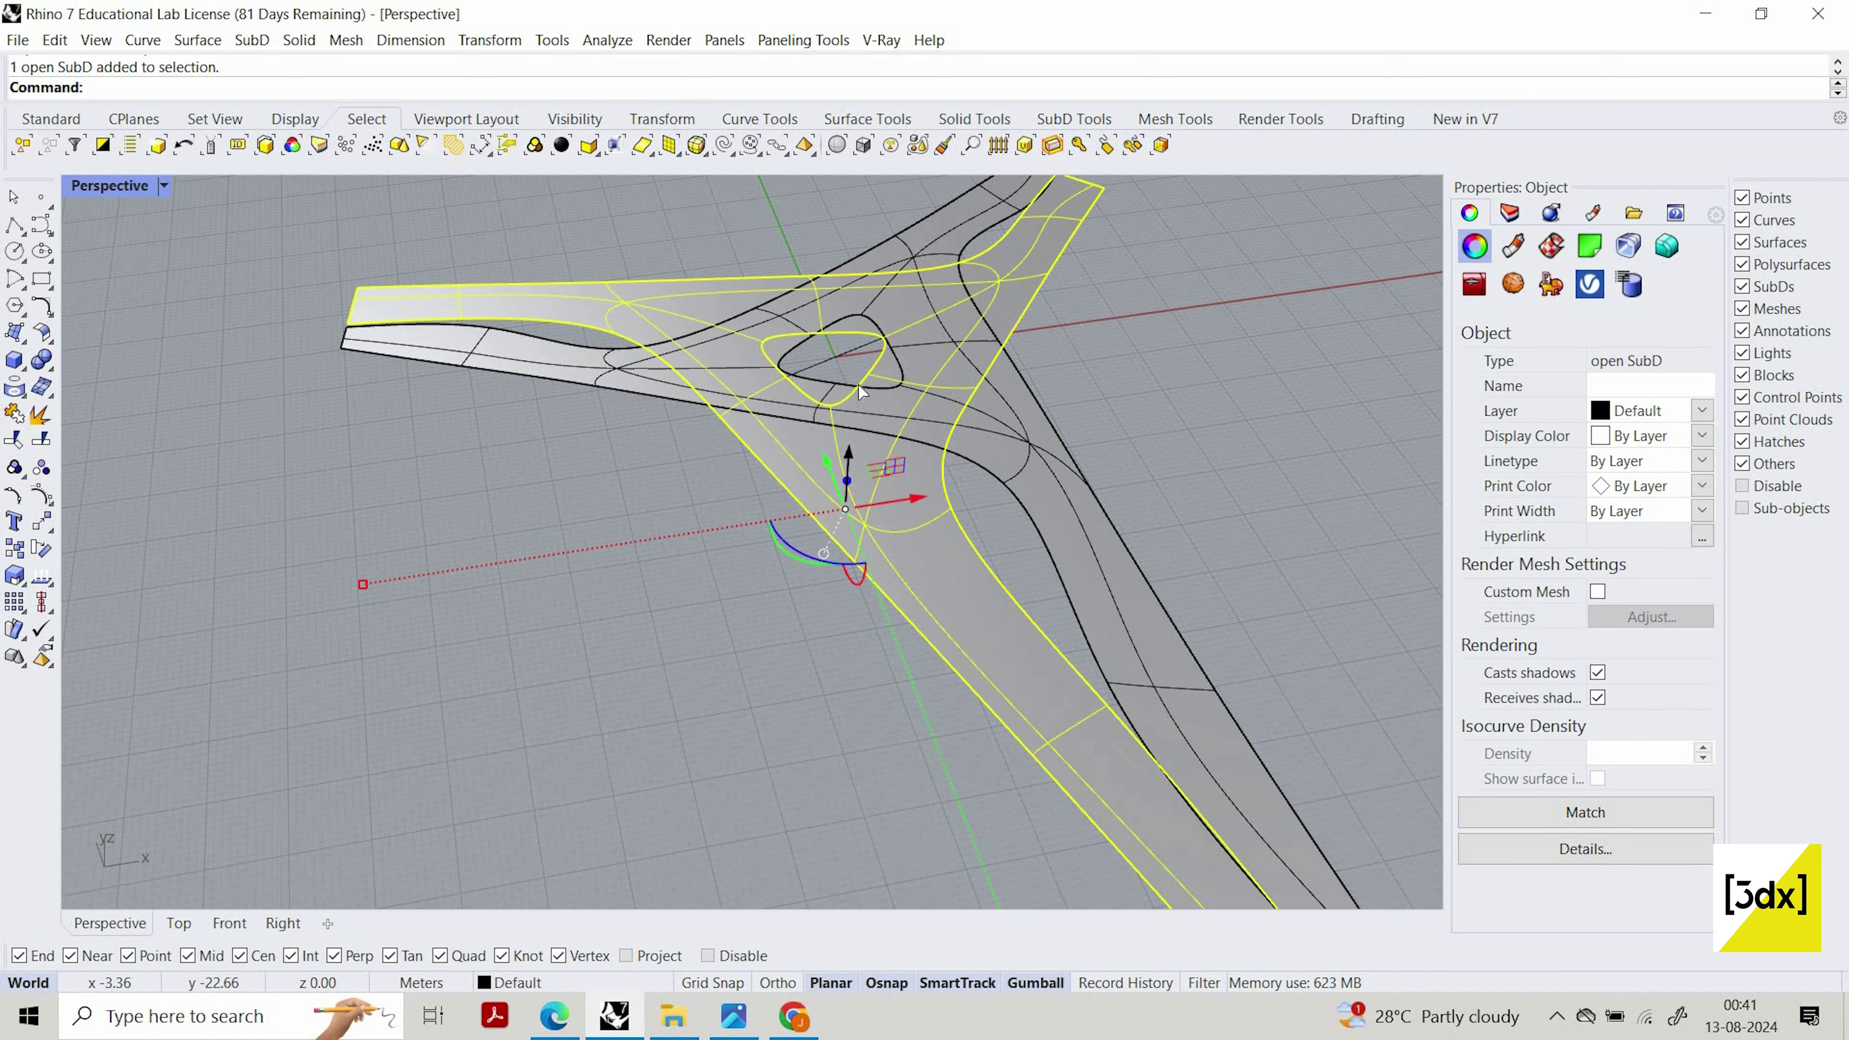
pyautogui.moveTo(848, 466); pyautogui.dragTo(915, 412)
pyautogui.click(444, 543)
pyautogui.moveTo(444, 543); pyautogui.dragTo(798, 474, button='right')
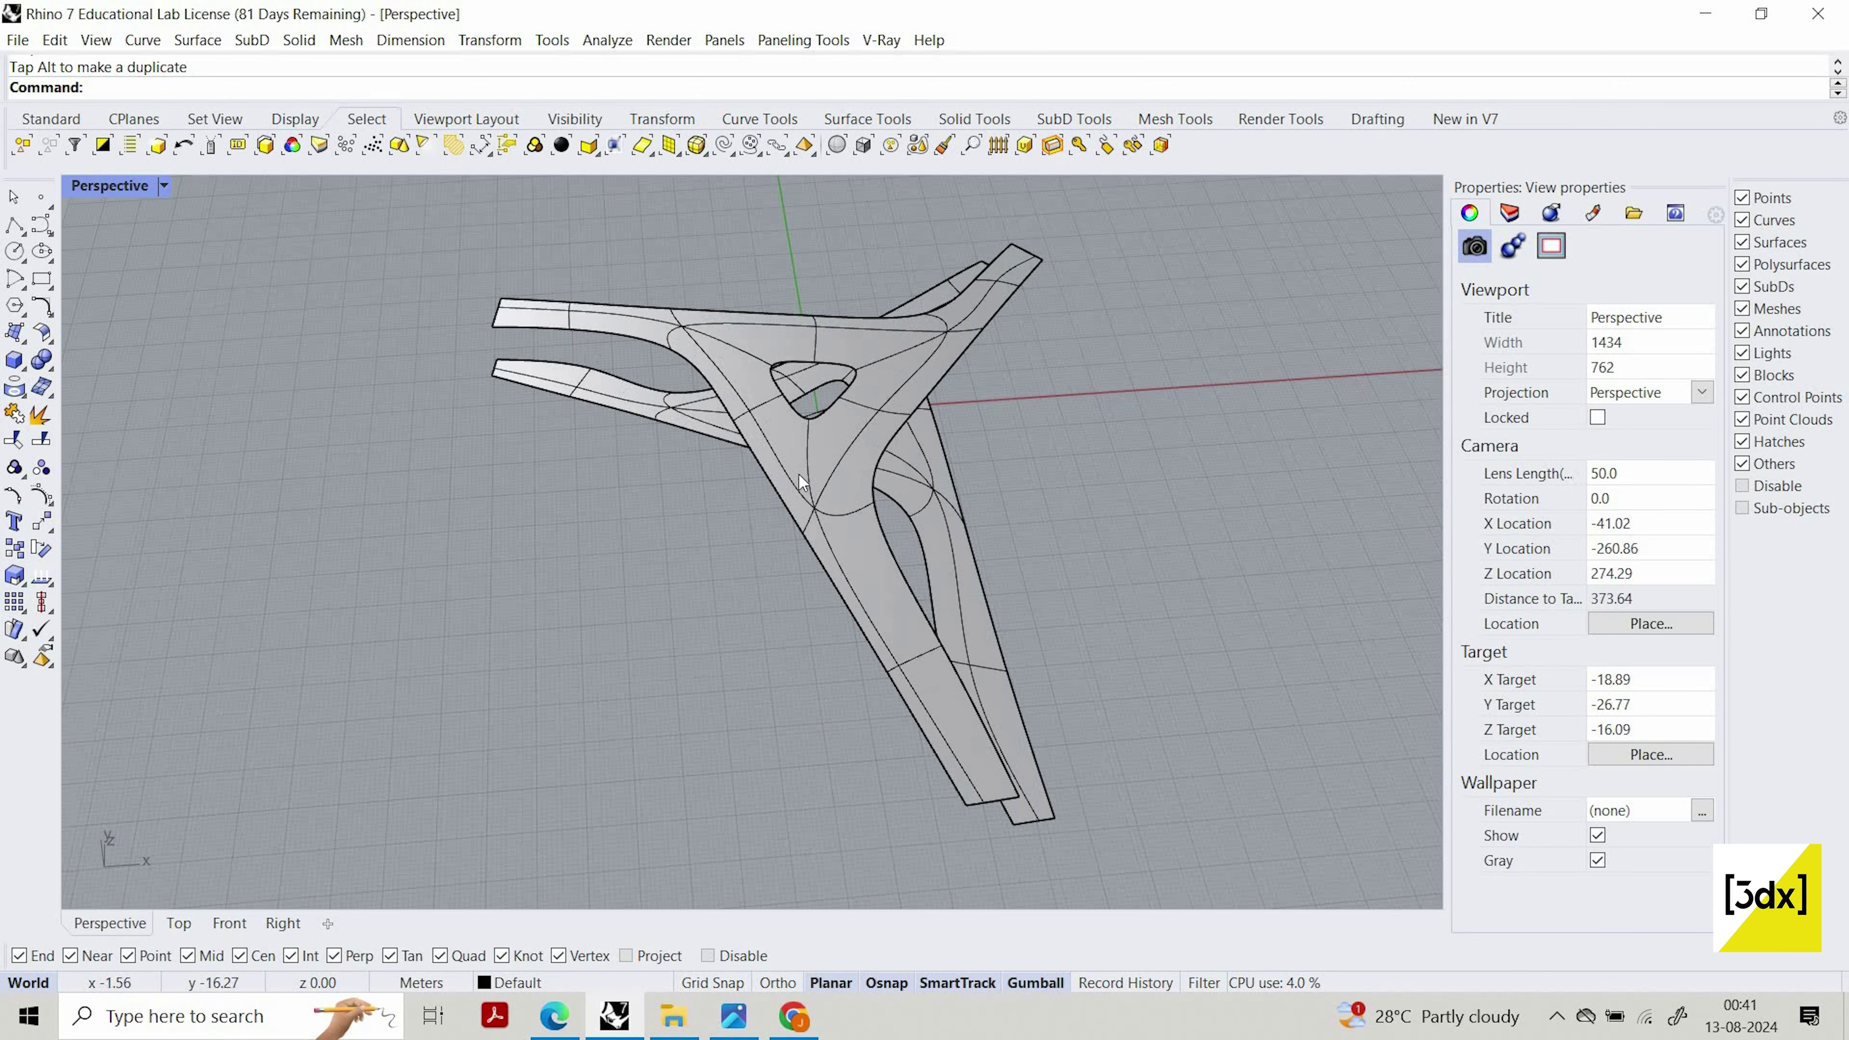
# Fine-tune the height of the raised SubD with a small additional upward move
pyautogui.scroll(4, 798, 474)
pyautogui.click(796, 474)
pyautogui.moveTo(792, 468); pyautogui.dragTo(794, 458)
pyautogui.press('Escape')
pyautogui.moveTo(831, 493); pyautogui.dragTo(816, 523, button='right')
pyautogui.scroll(-8, 946, 560)
pyautogui.moveTo(953, 558); pyautogui.dragTo(755, 508, button='right')
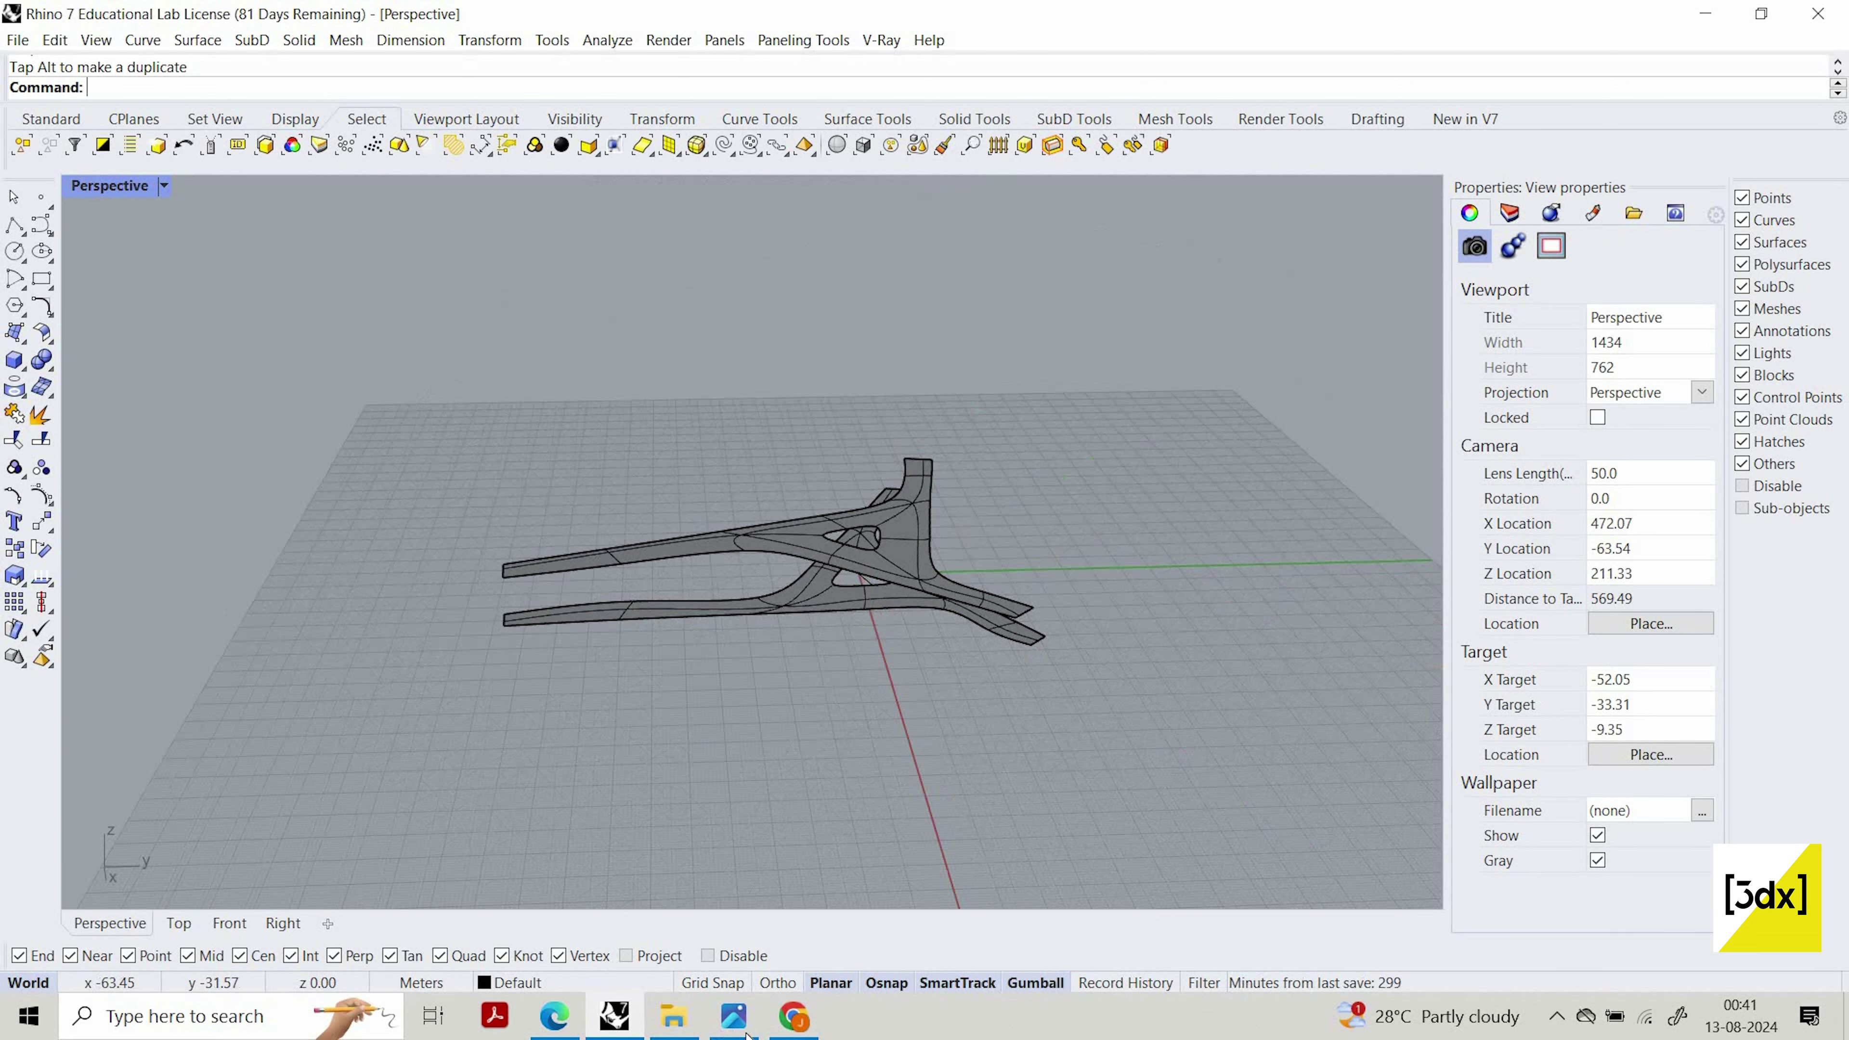
# Subdivide both the upper and the lower bridge SubDs once
pyautogui.moveTo(874, 572); pyautogui.dragTo(751, 612, button='right')
pyautogui.scroll(2, 748, 611)
pyautogui.scroll(3, 757, 612)
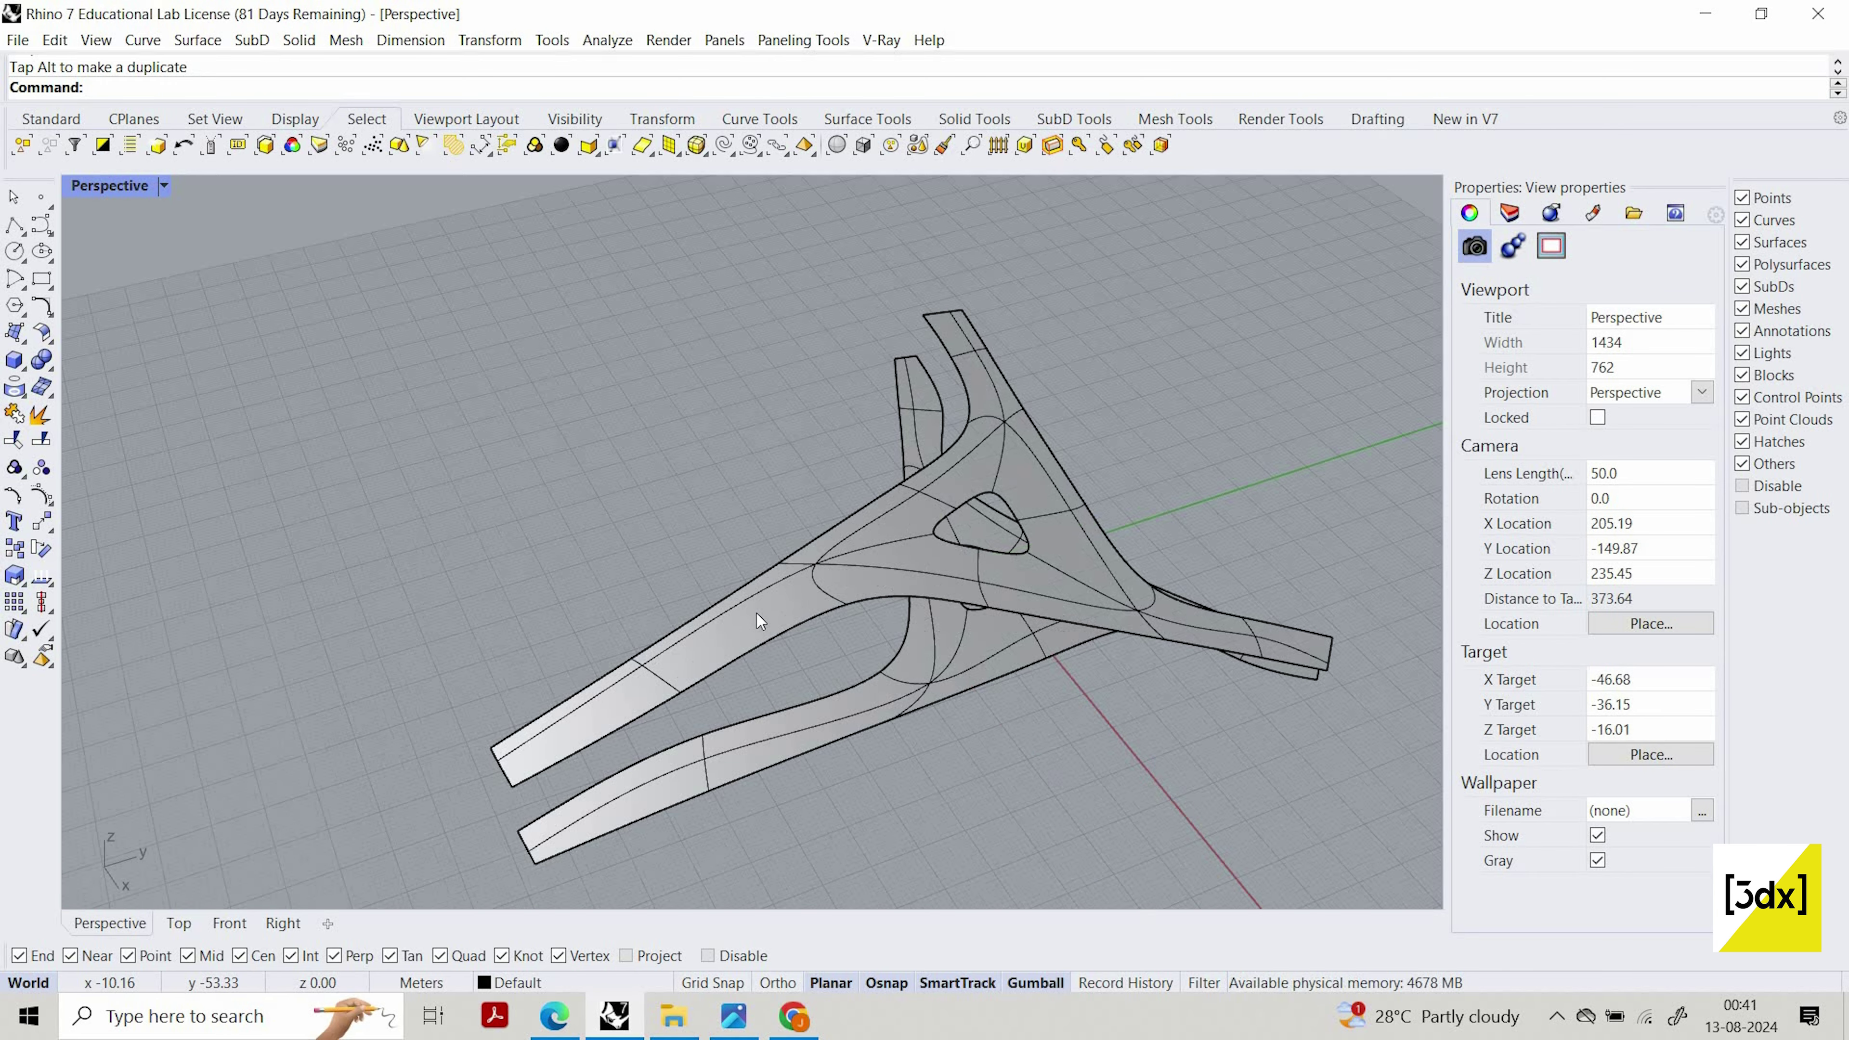
pyautogui.click(862, 554)
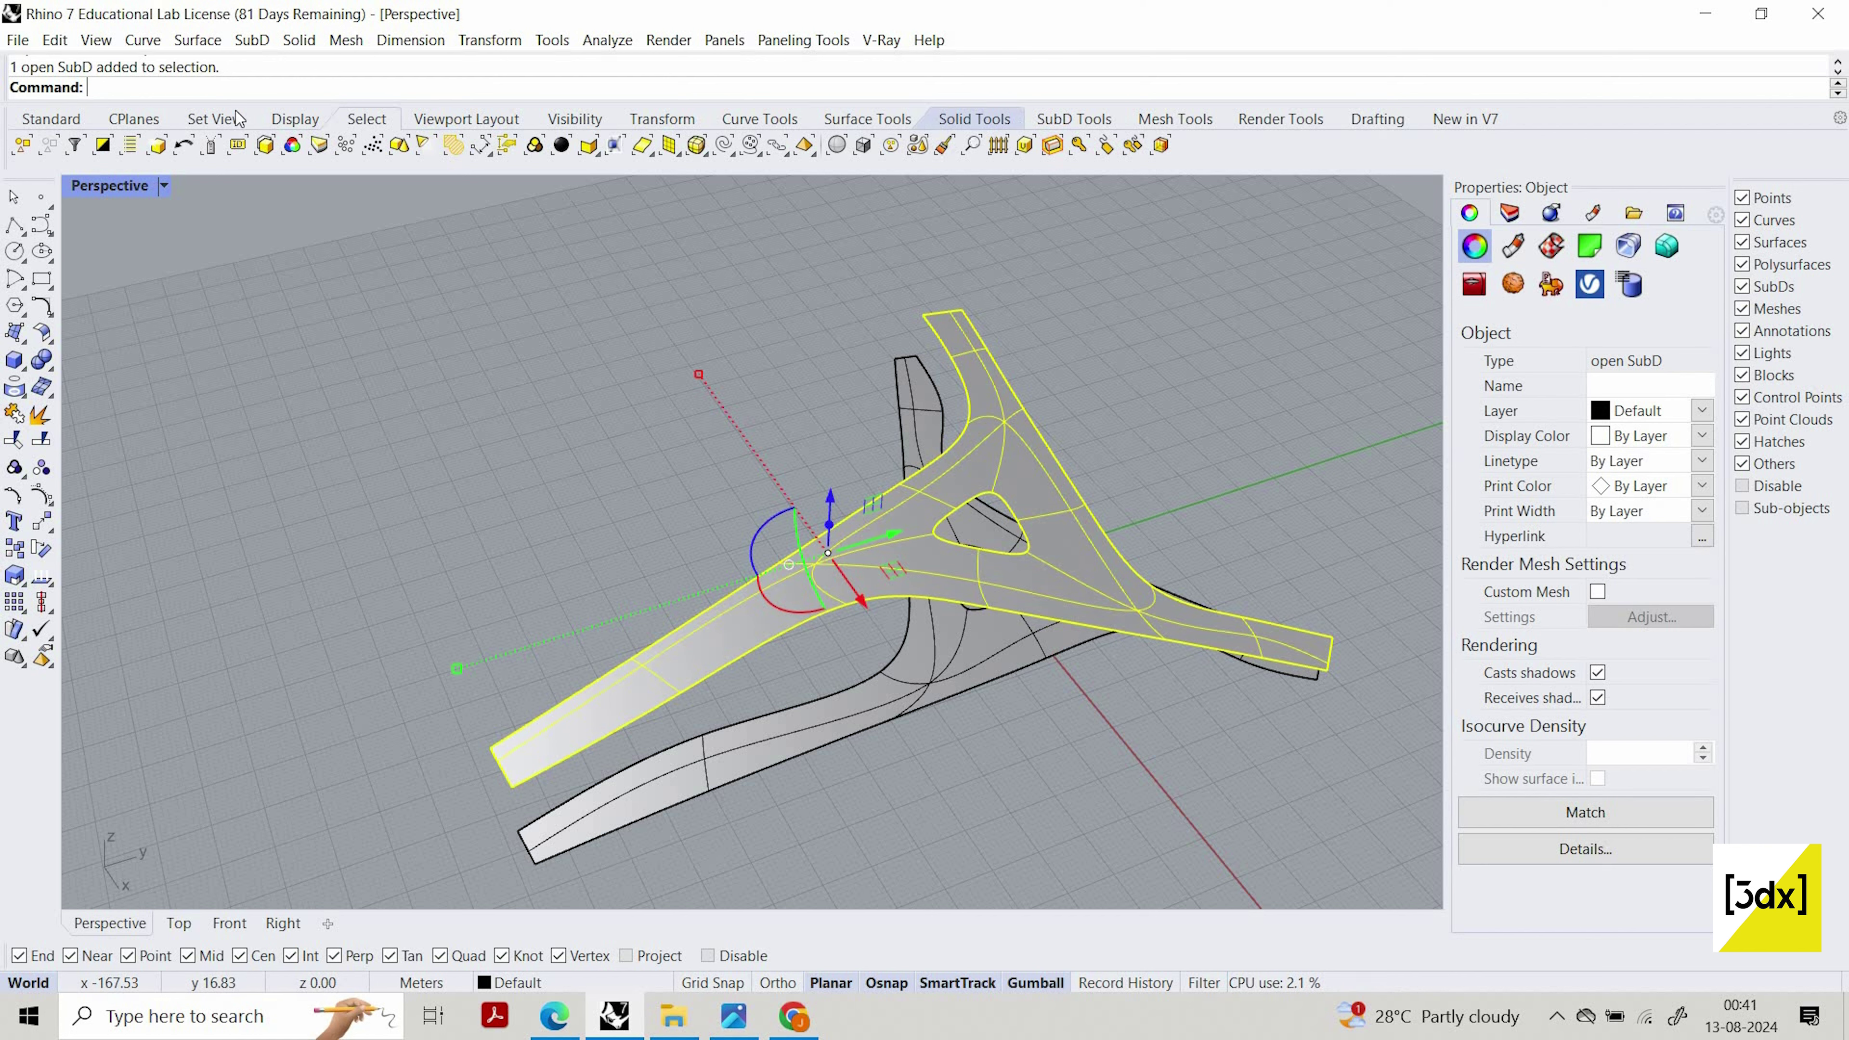
pyautogui.click(1073, 119)
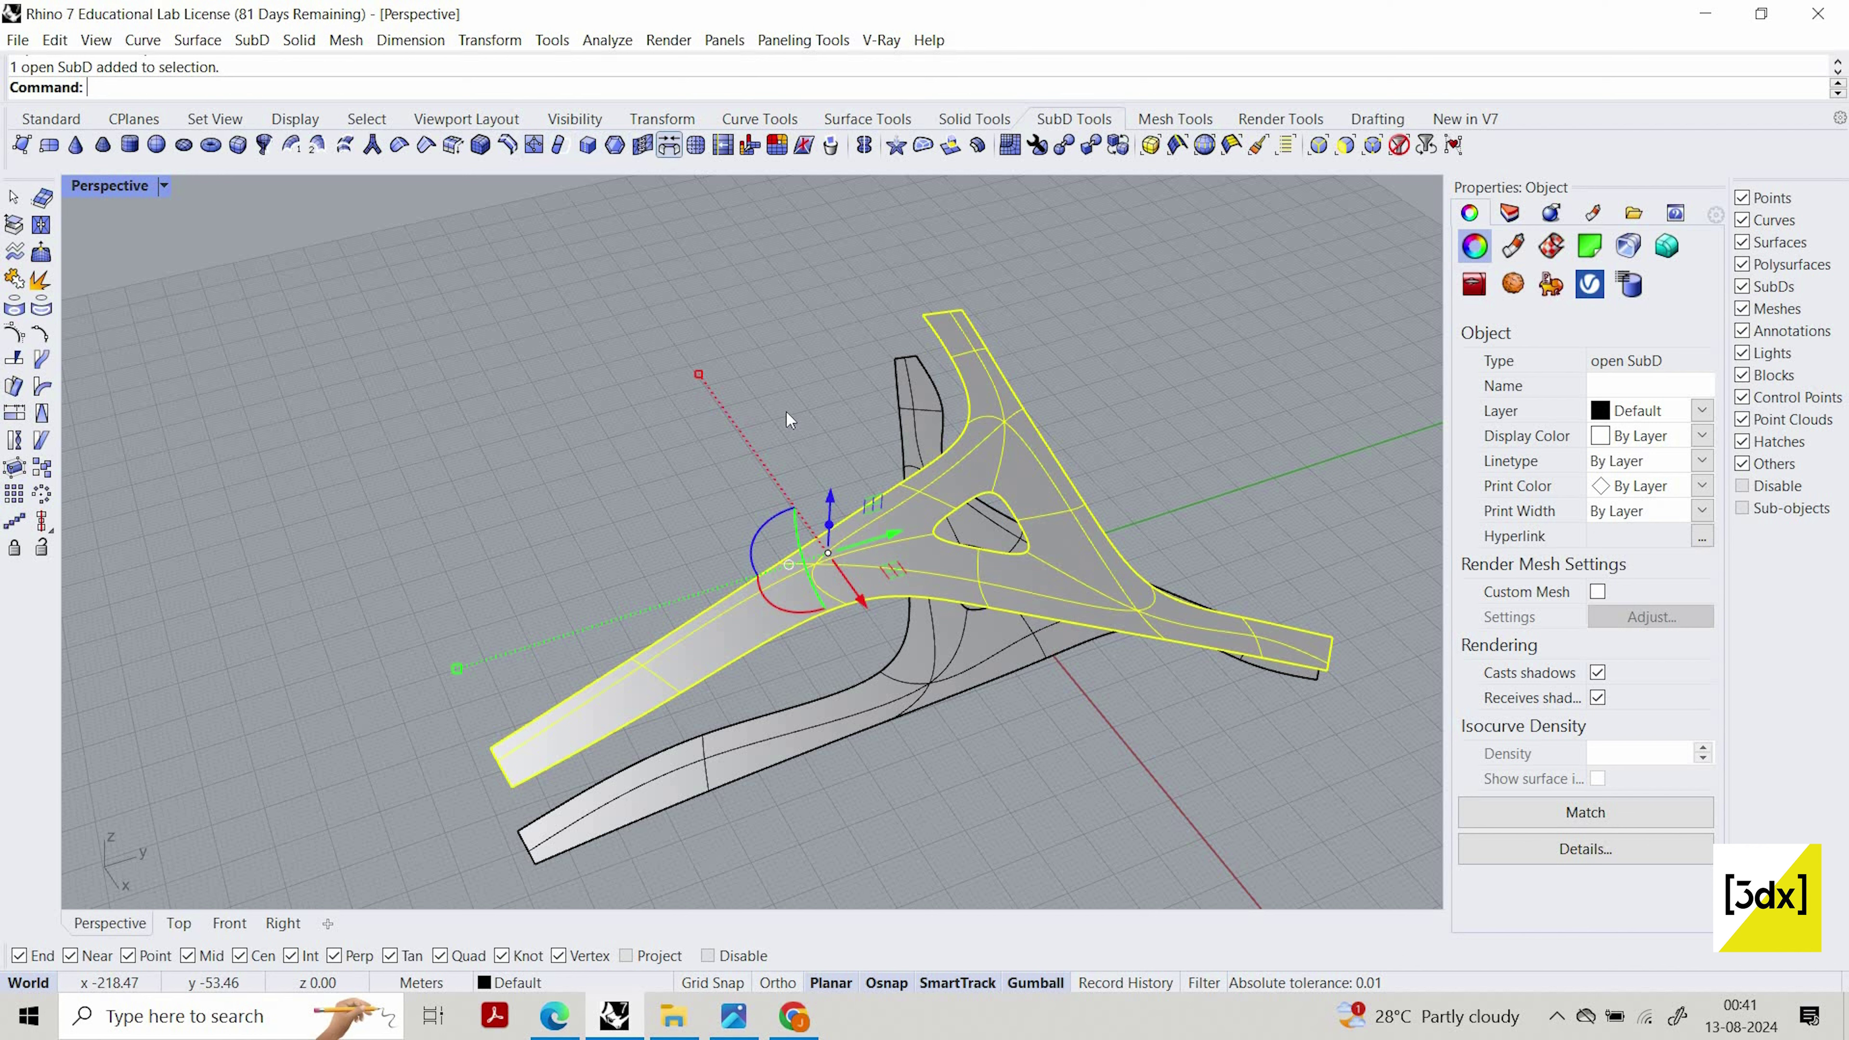
pyautogui.click(740, 759)
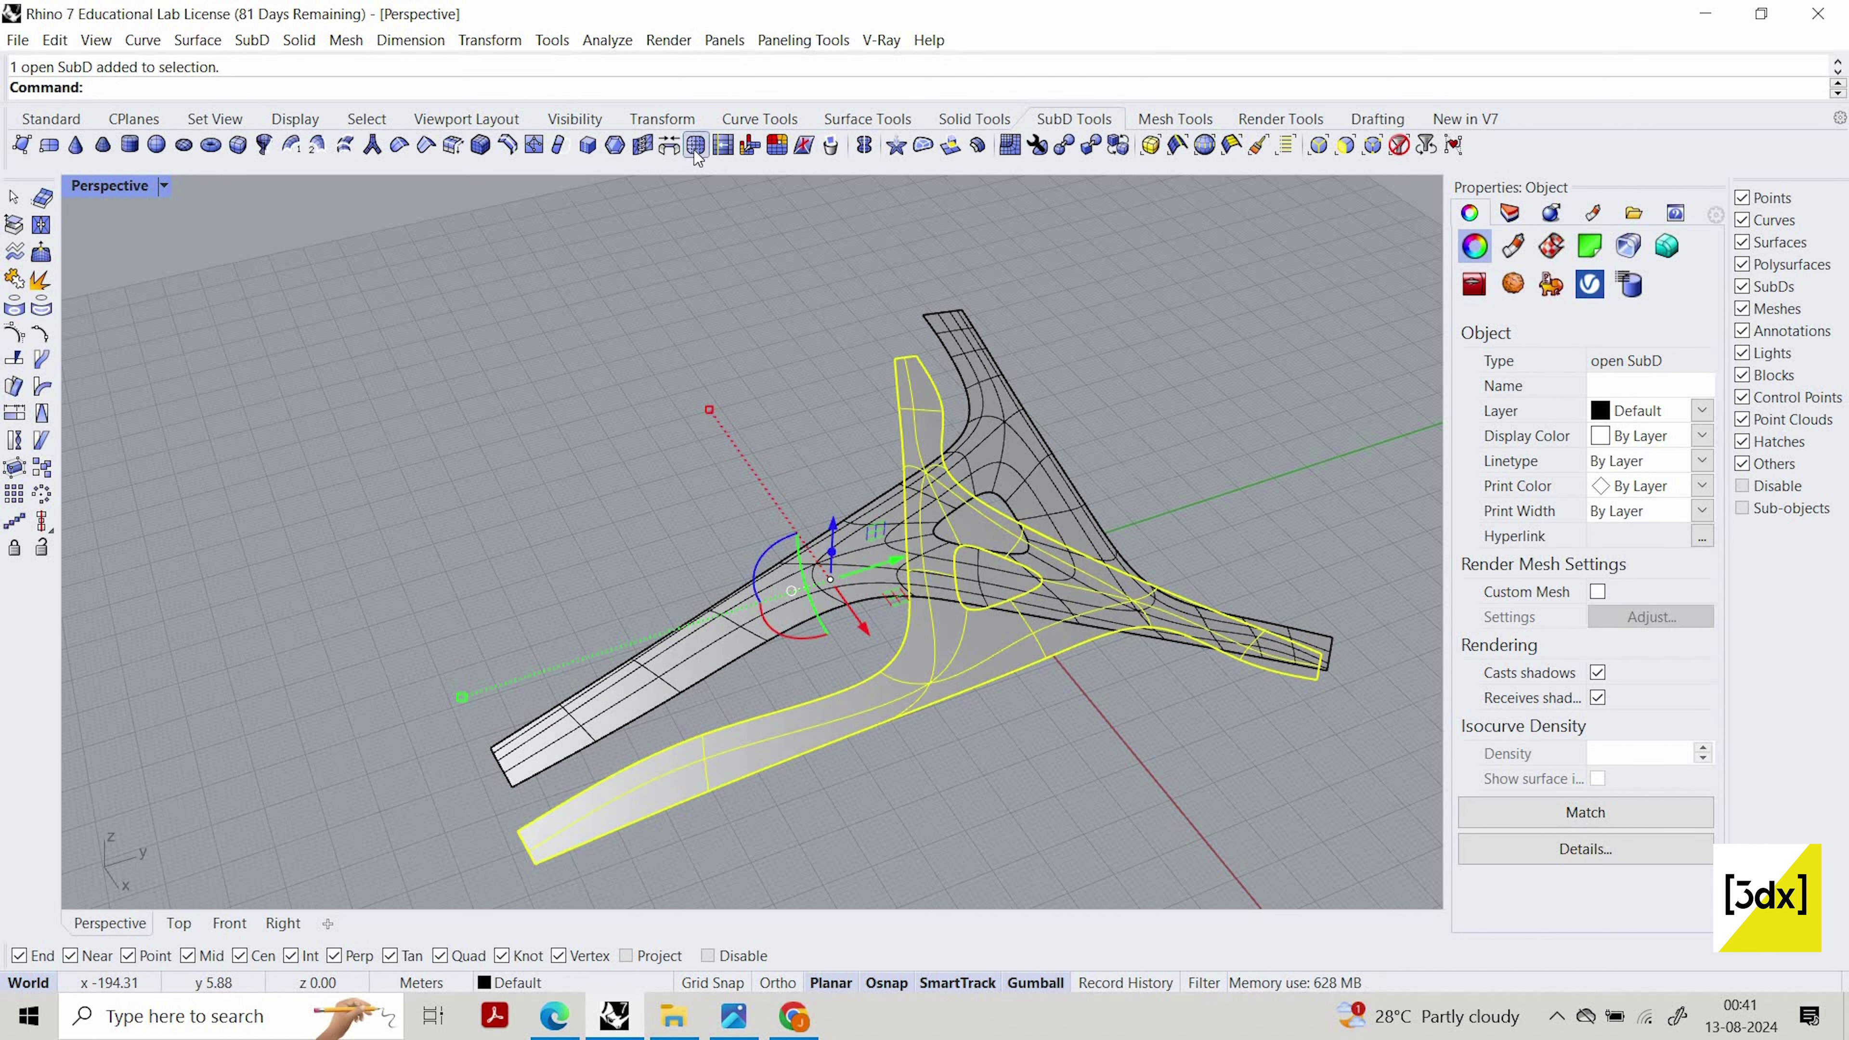
pyautogui.click(470, 492)
pyautogui.moveTo(1034, 679); pyautogui.dragTo(1083, 737, button='right')
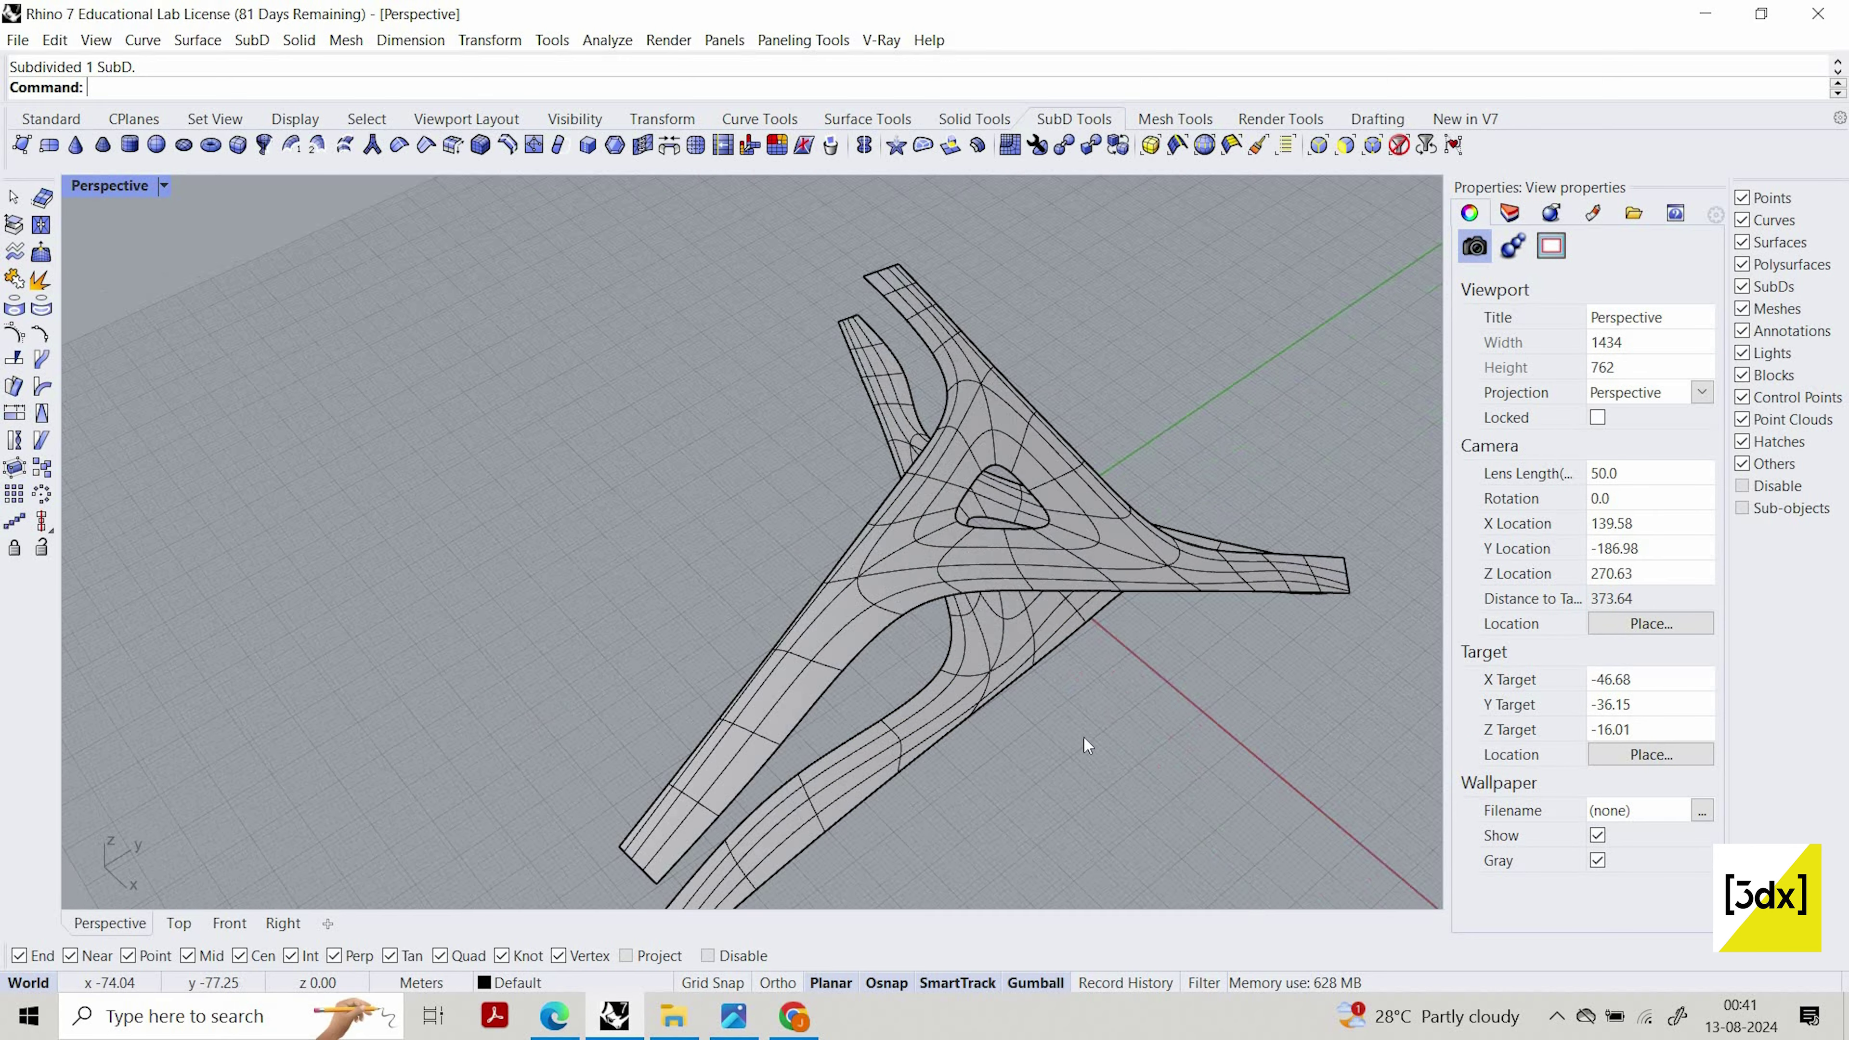
# Rotate the outer faces of the upper SubD's long arm downward about 5.8 degrees with Rotate3D, using an axis across the arm's inner edge
pyautogui.moveTo(939, 677); pyautogui.dragTo(506, 598, button='right')
pyautogui.keyDown('shift'); pyautogui.moveTo(615, 705); pyautogui.dragTo(624, 664, button='right'); pyautogui.keyUp('shift')
pyautogui.scroll(2, 503, 608)
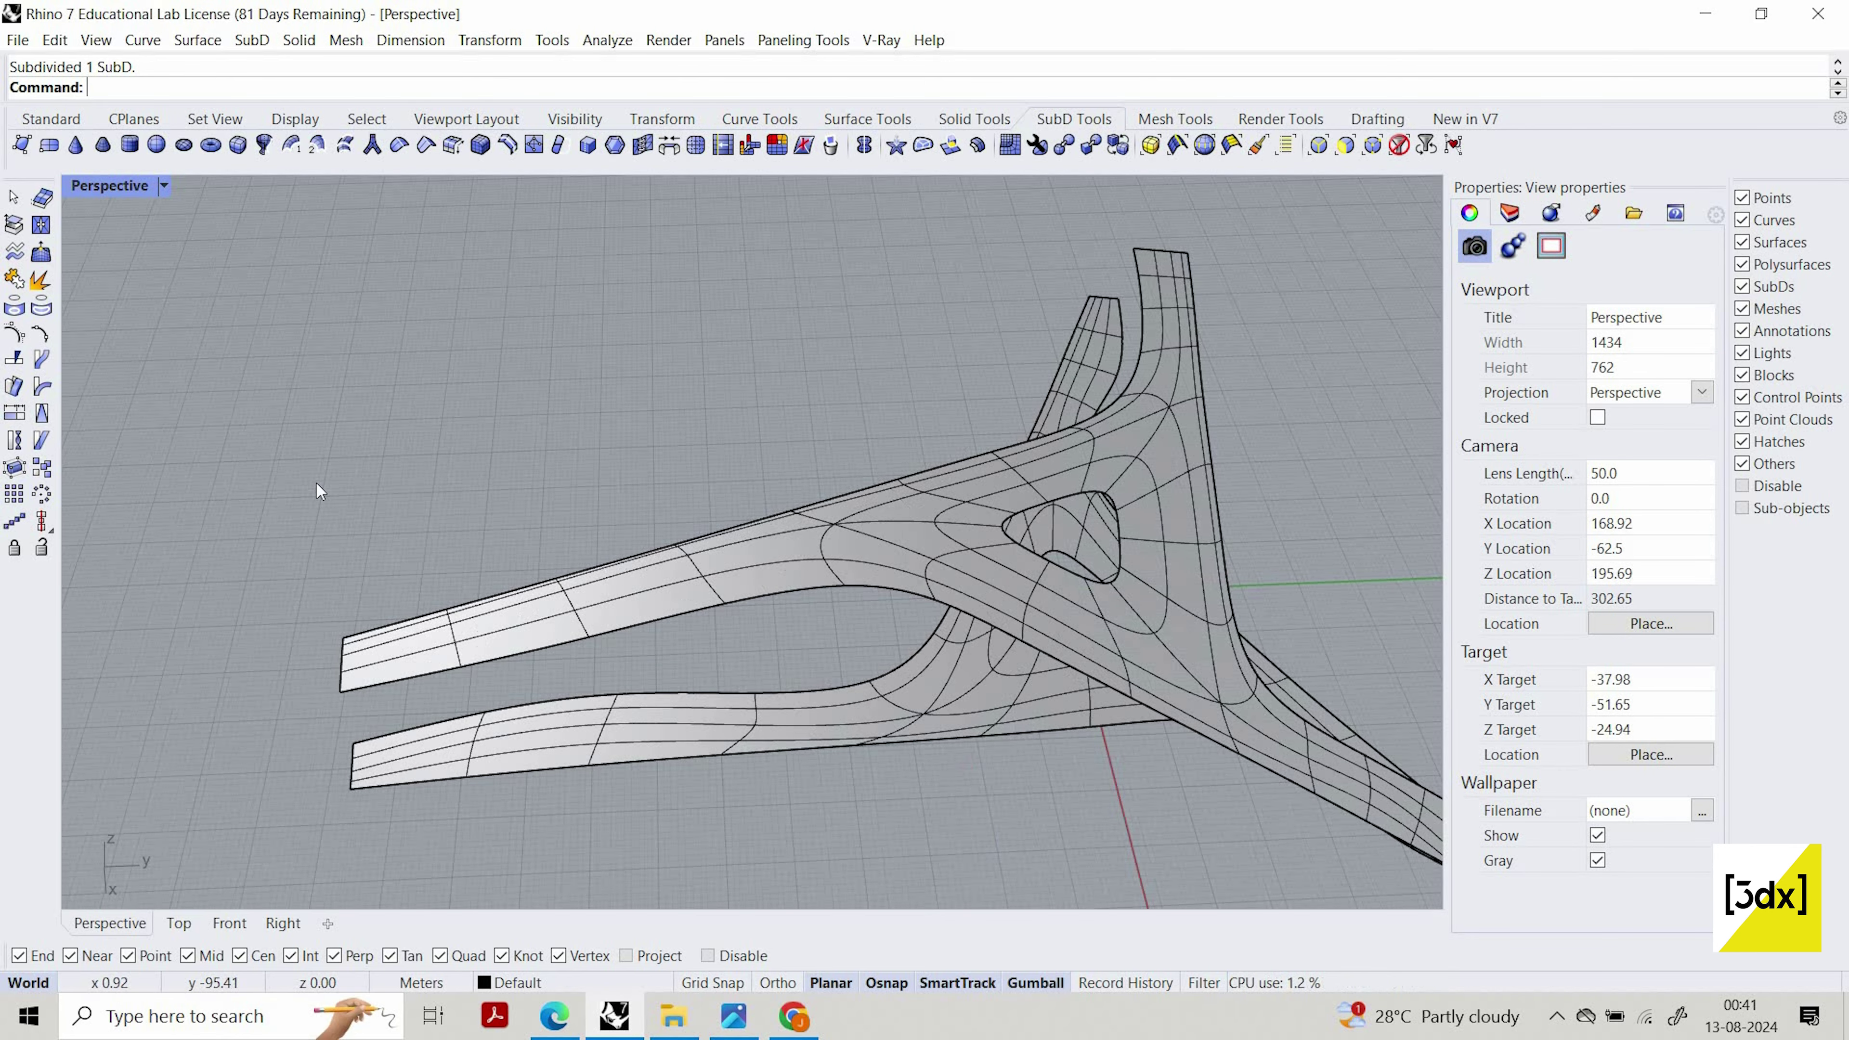
pyautogui.keyDown('ctrl'); pyautogui.keyDown('shift'); pyautogui.moveTo(717, 535); pyautogui.dragTo(704, 540); pyautogui.keyUp('shift'); pyautogui.keyUp('ctrl')
pyautogui.moveTo(720, 627); pyautogui.dragTo(652, 490, button='right')
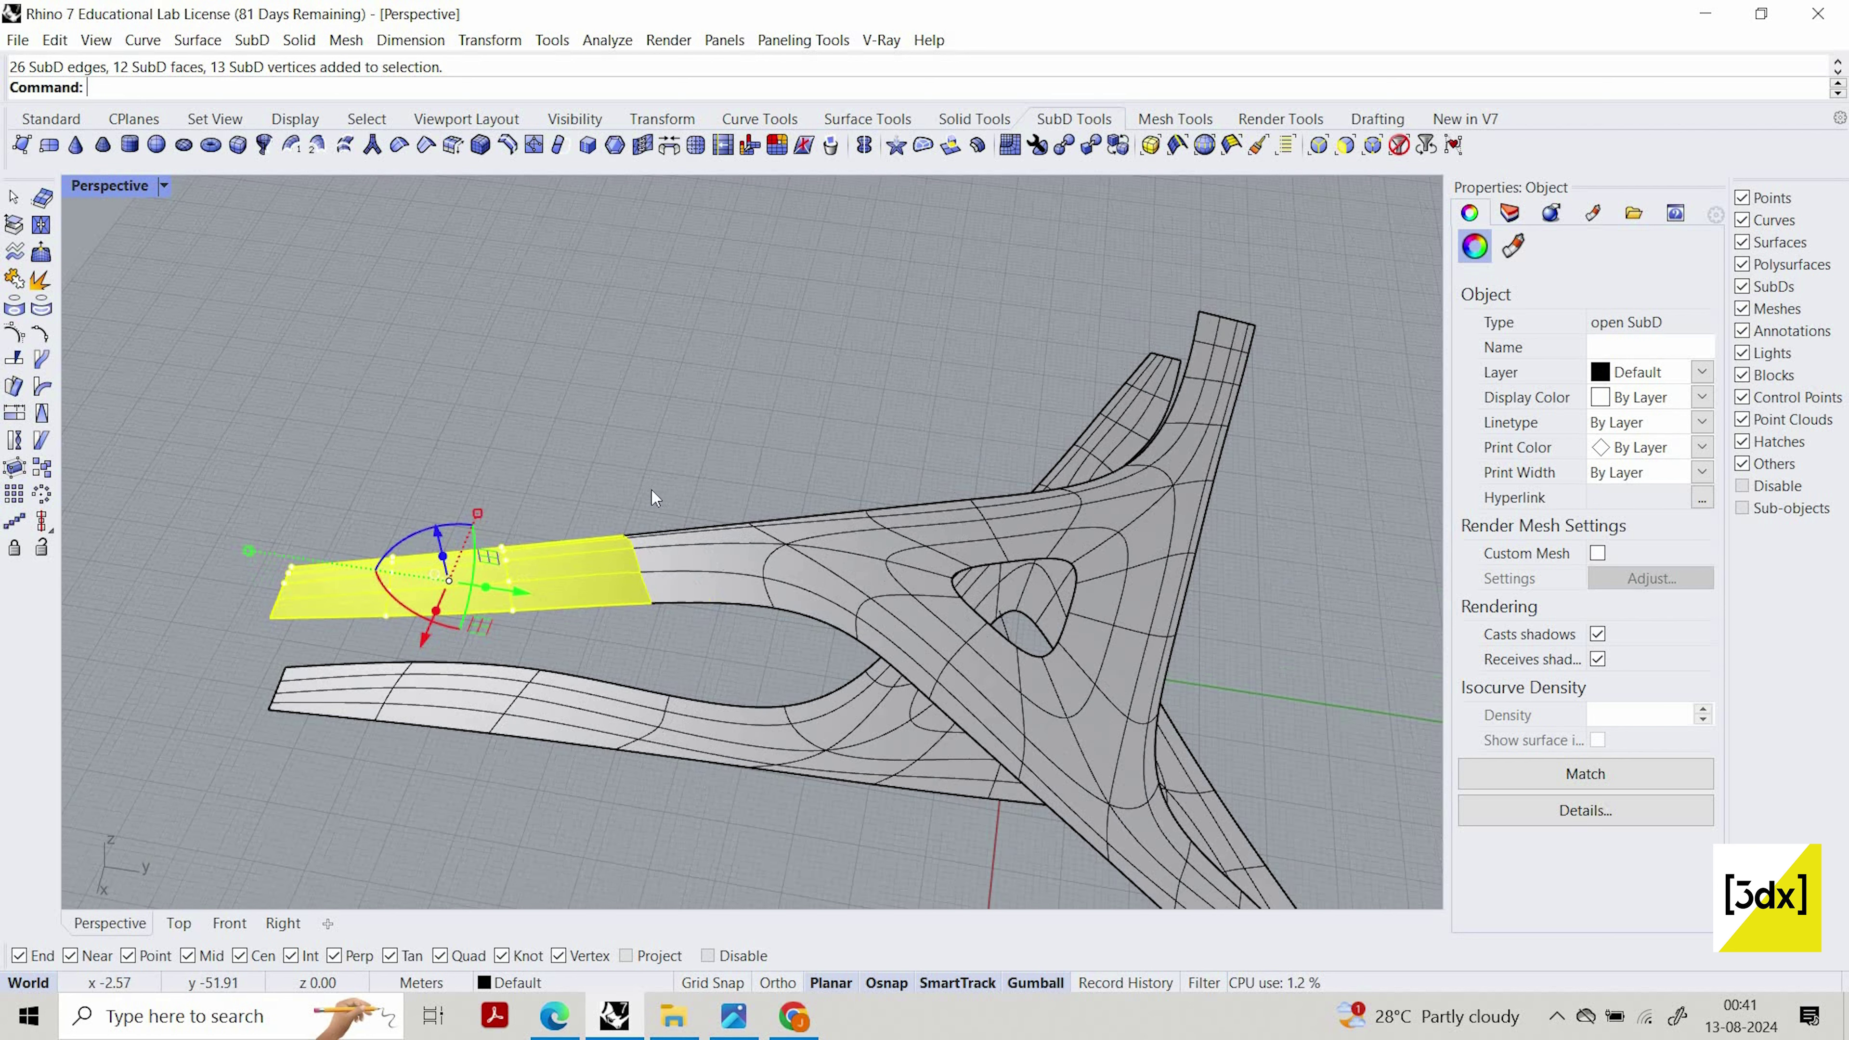
pyautogui.keyDown('ctrl'); pyautogui.keyDown('shift'); pyautogui.moveTo(652, 537); pyautogui.dragTo(651, 537); pyautogui.keyUp('shift'); pyautogui.keyUp('ctrl')
pyautogui.moveTo(761, 584); pyautogui.dragTo(809, 537, button='right')
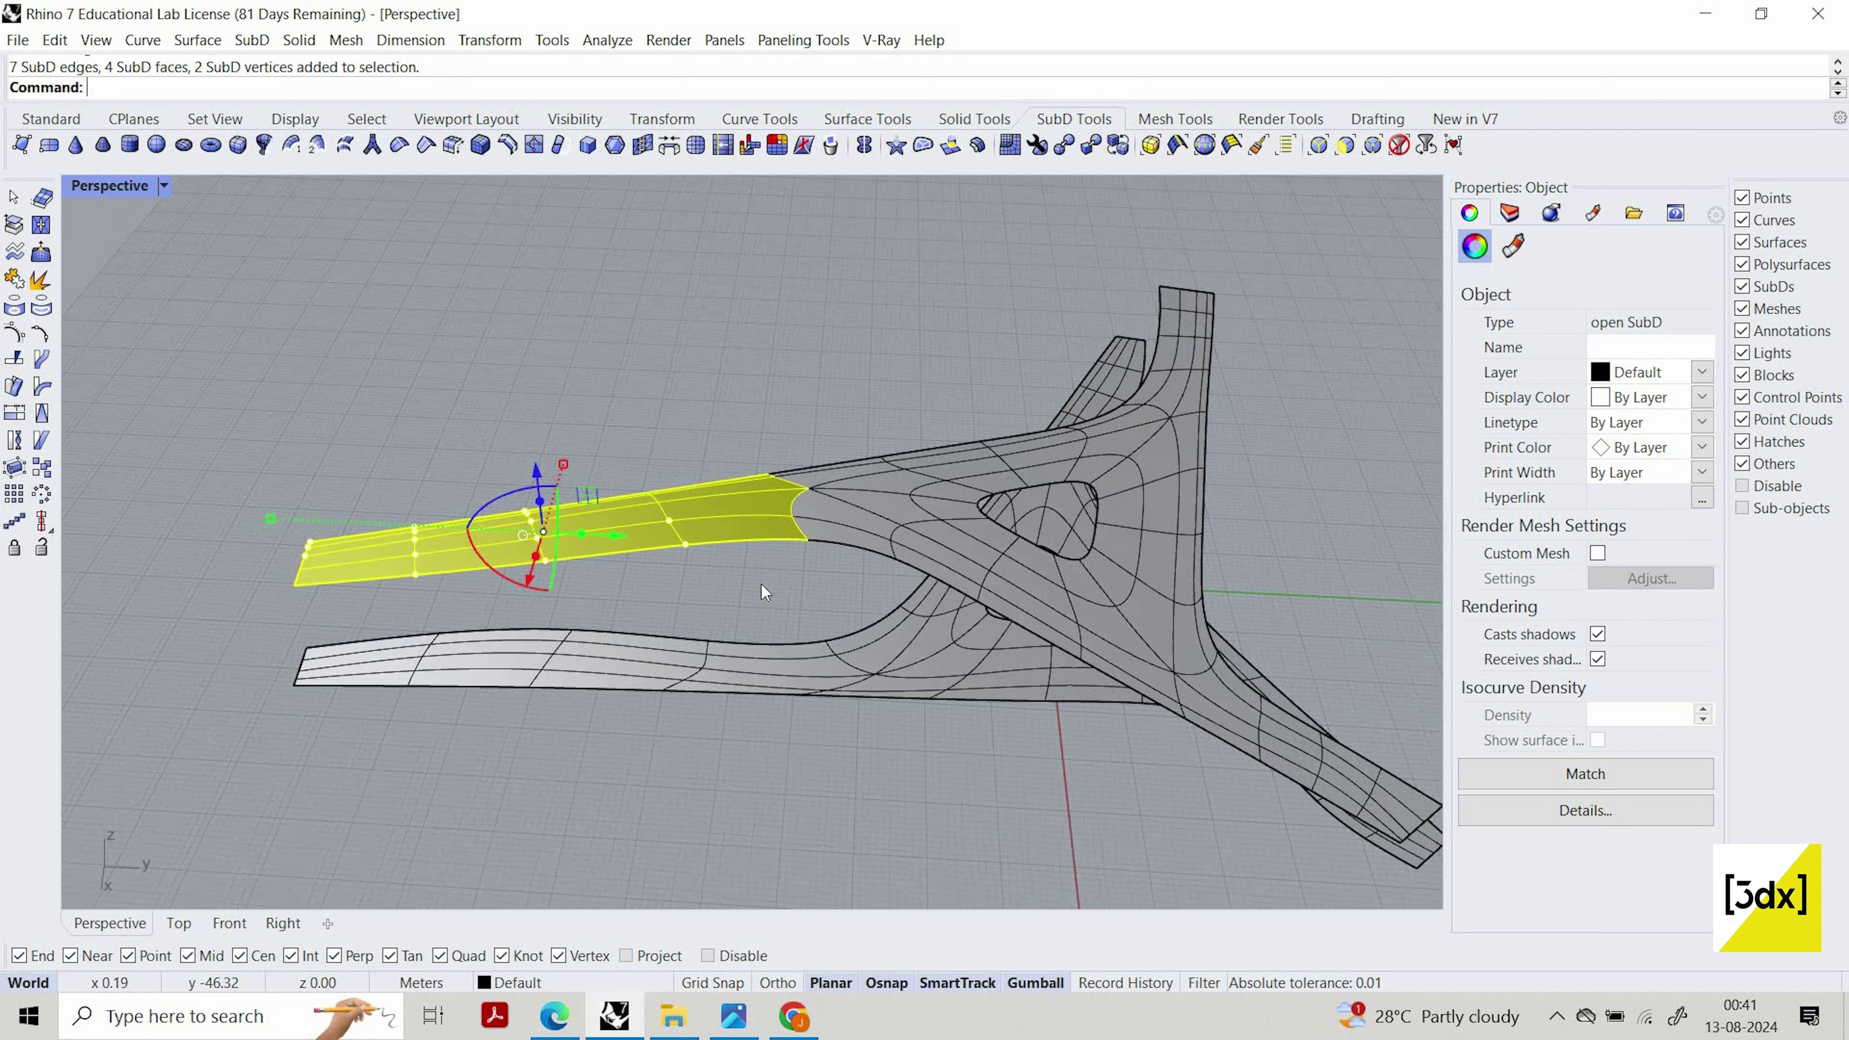
pyautogui.write('otate')
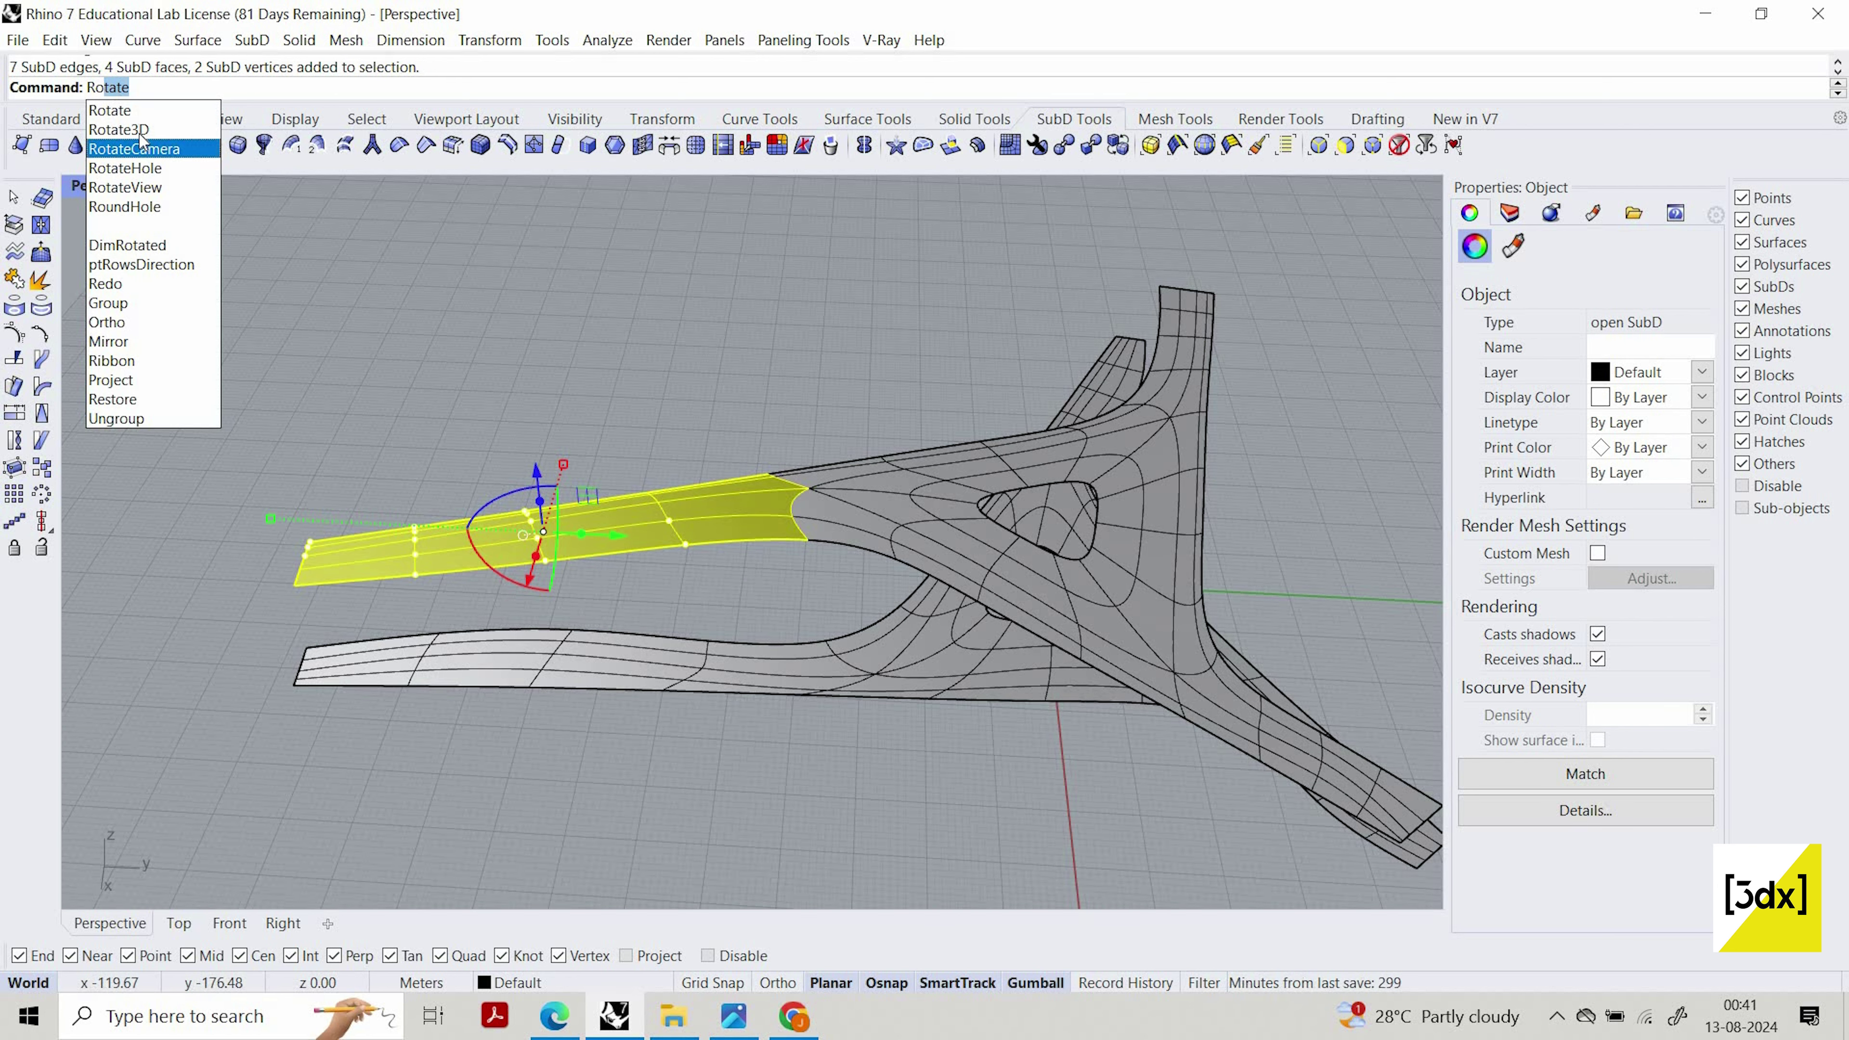
pyautogui.press('Return')
pyautogui.scroll(3, 727, 555)
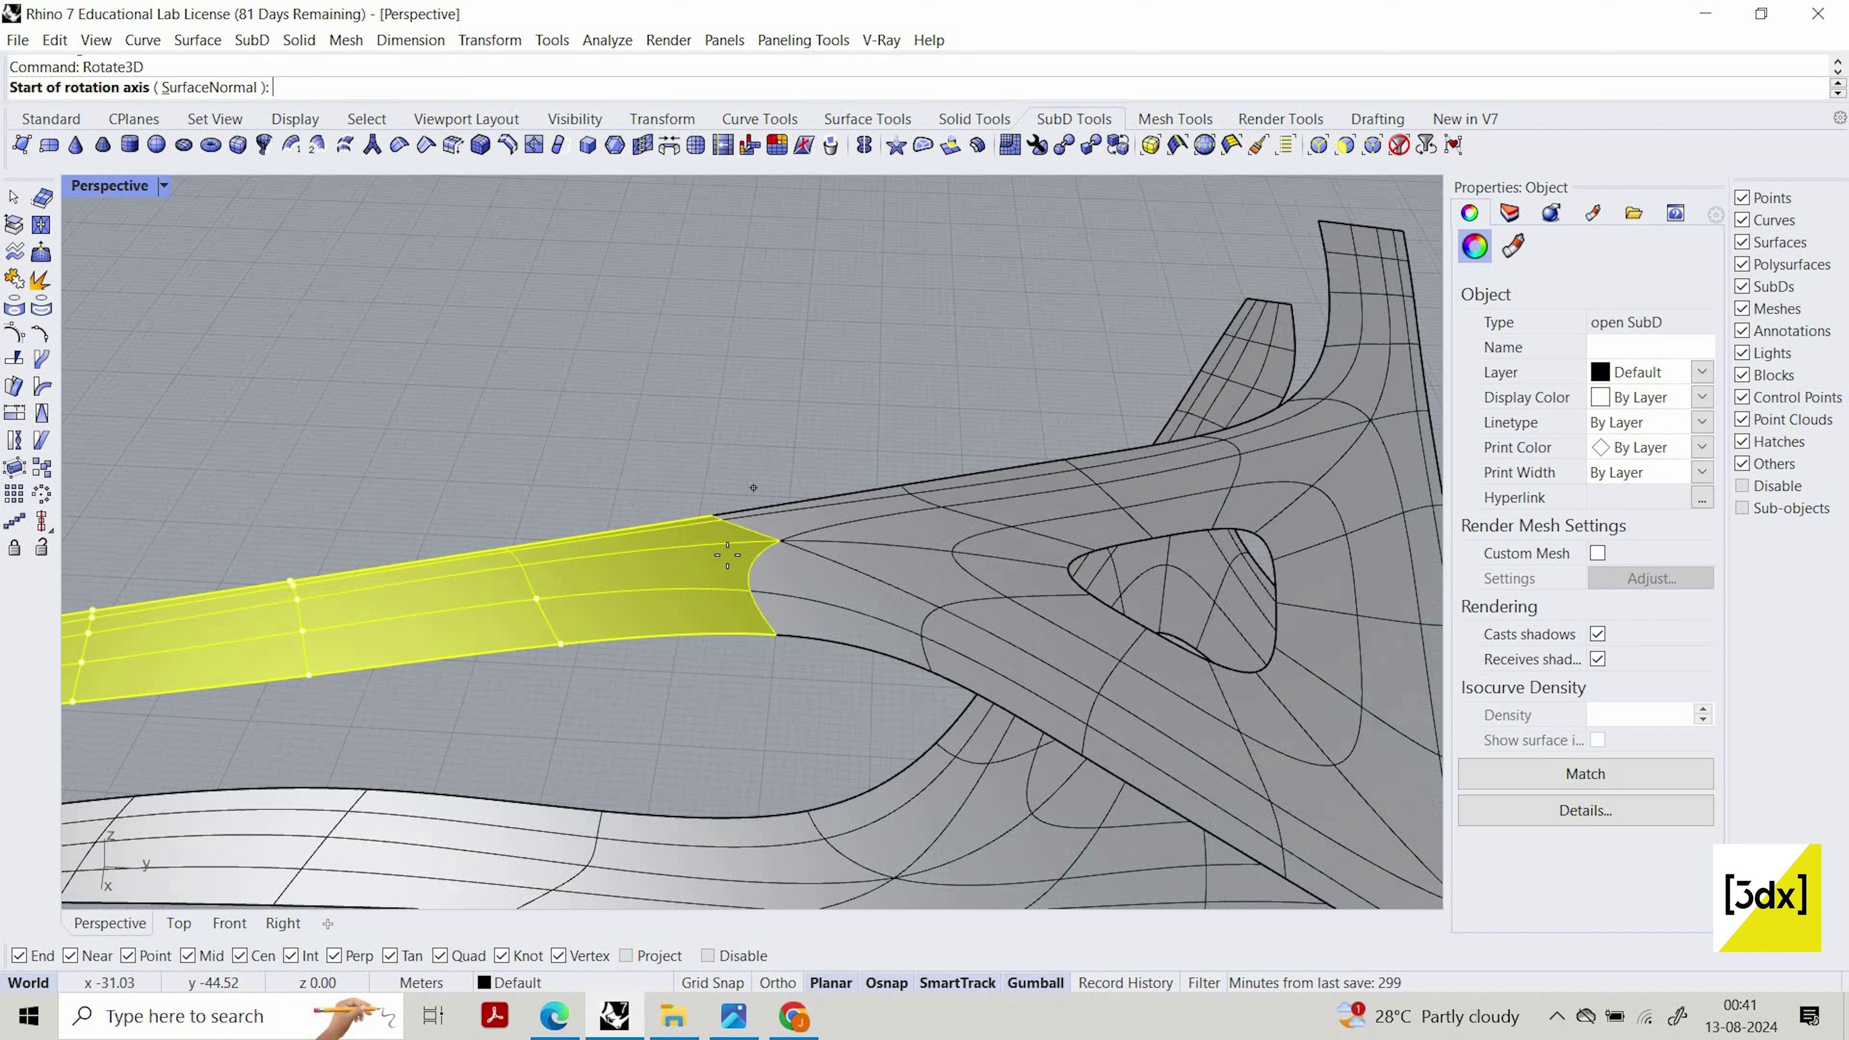
pyautogui.click(750, 614)
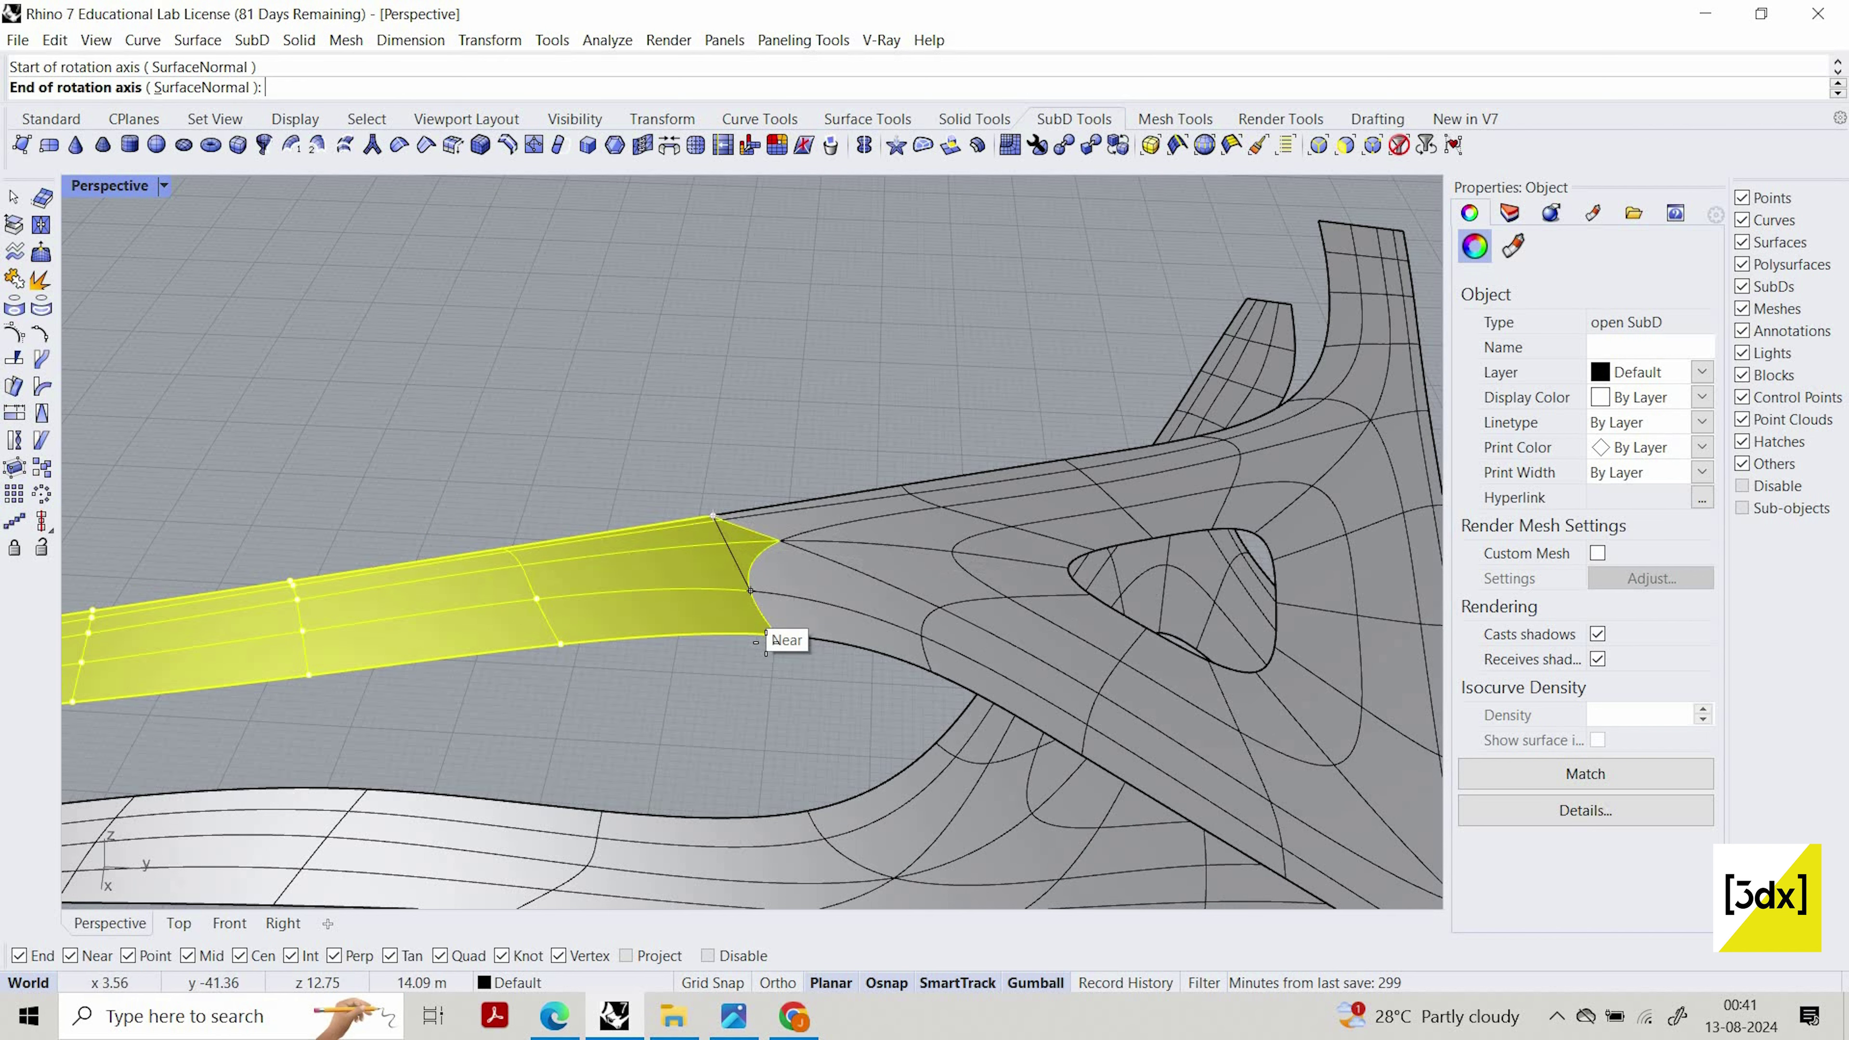
pyautogui.click(808, 696)
pyautogui.click(812, 688)
pyautogui.scroll(-6, 837, 670)
pyautogui.moveTo(857, 674); pyautogui.dragTo(688, 733, button='right')
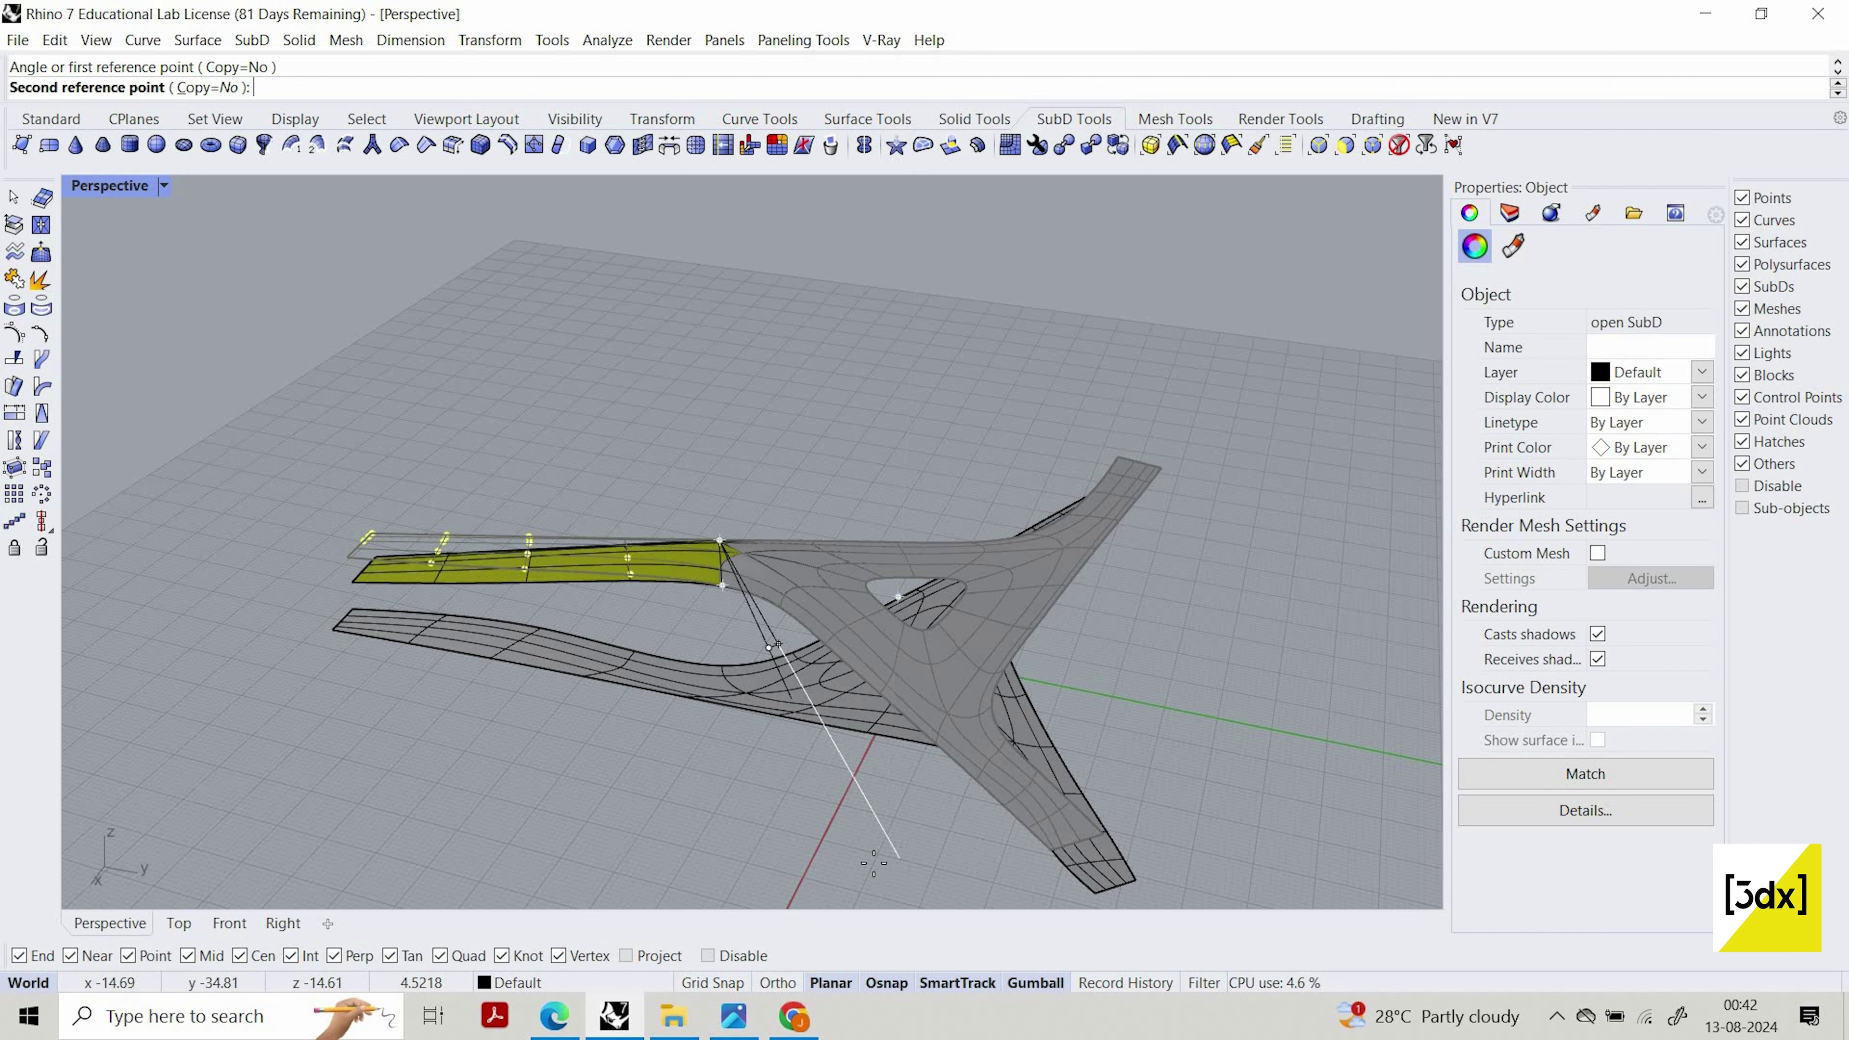
pyautogui.click(891, 874)
pyautogui.moveTo(891, 874); pyautogui.dragTo(444, 739, button='right')
# Tilt the same long-arm section of the upper SubD down about another 3.5 degrees, toward the lower strip's end, using Rotate3D
pyautogui.rightClick(693, 535)
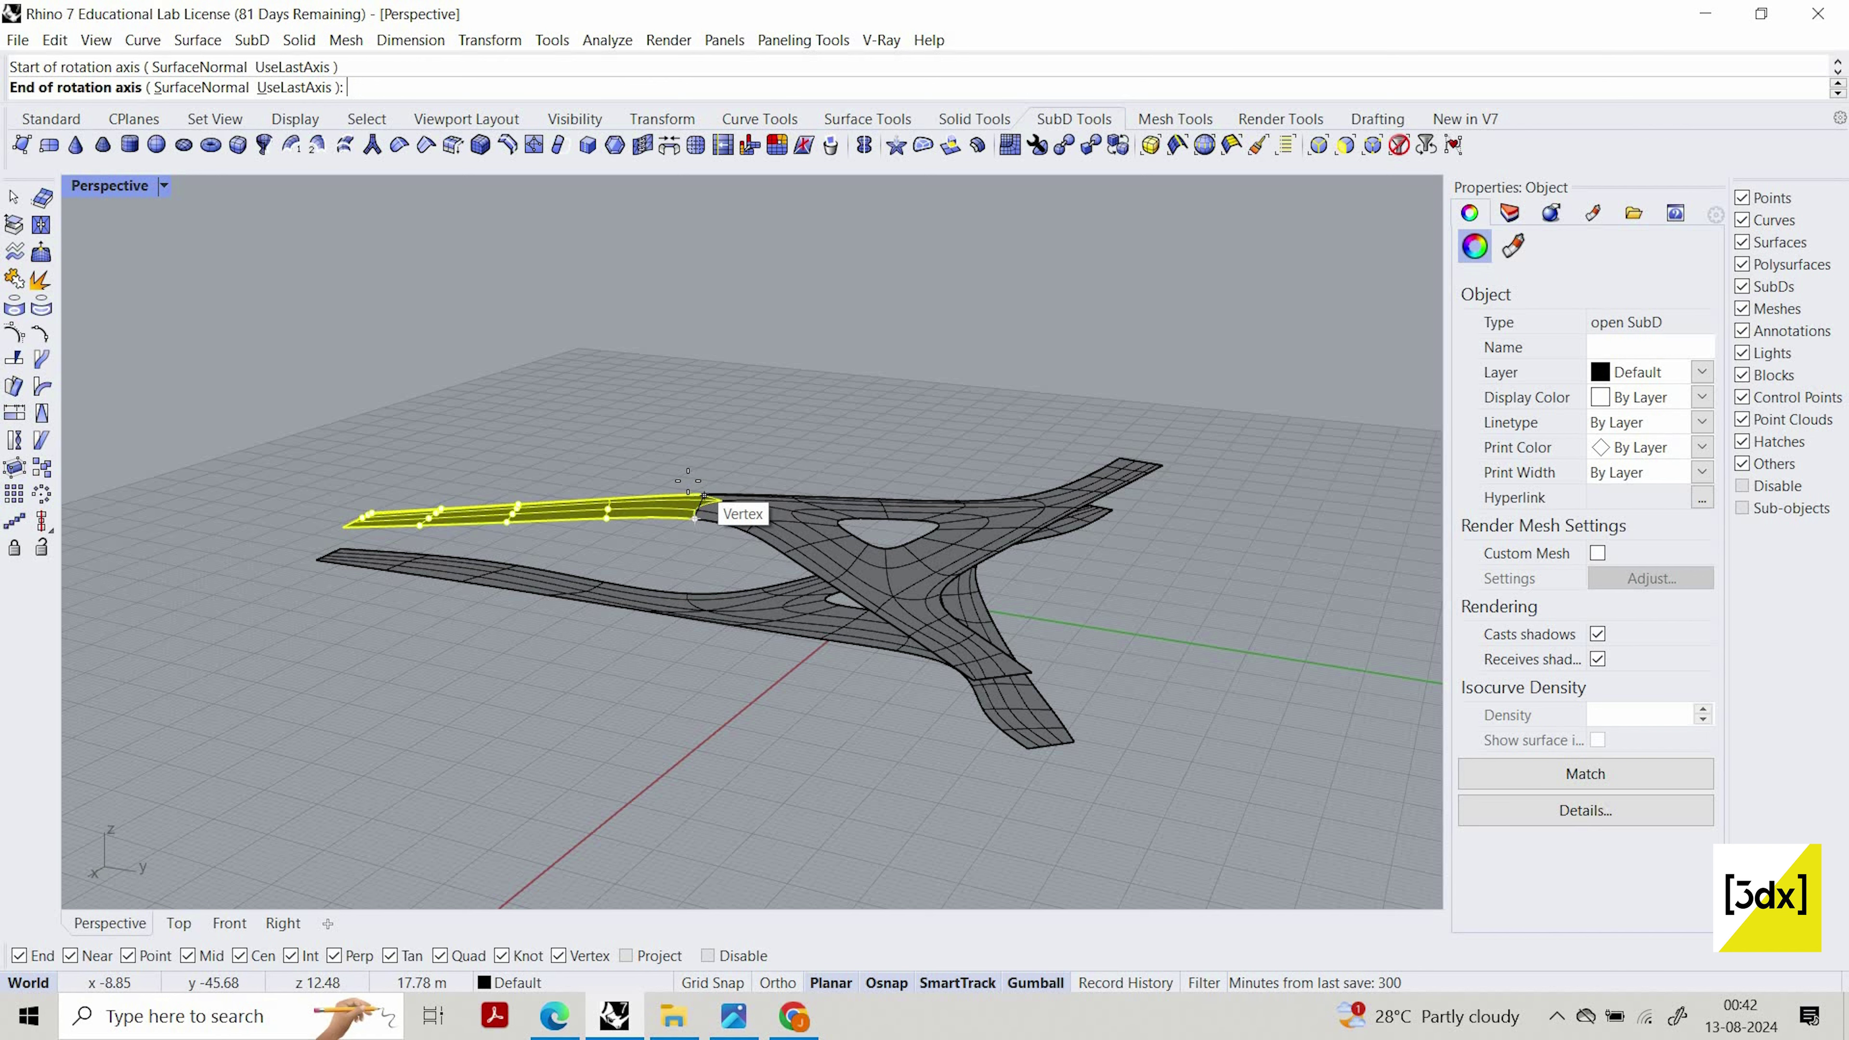
pyautogui.scroll(5, 698, 495)
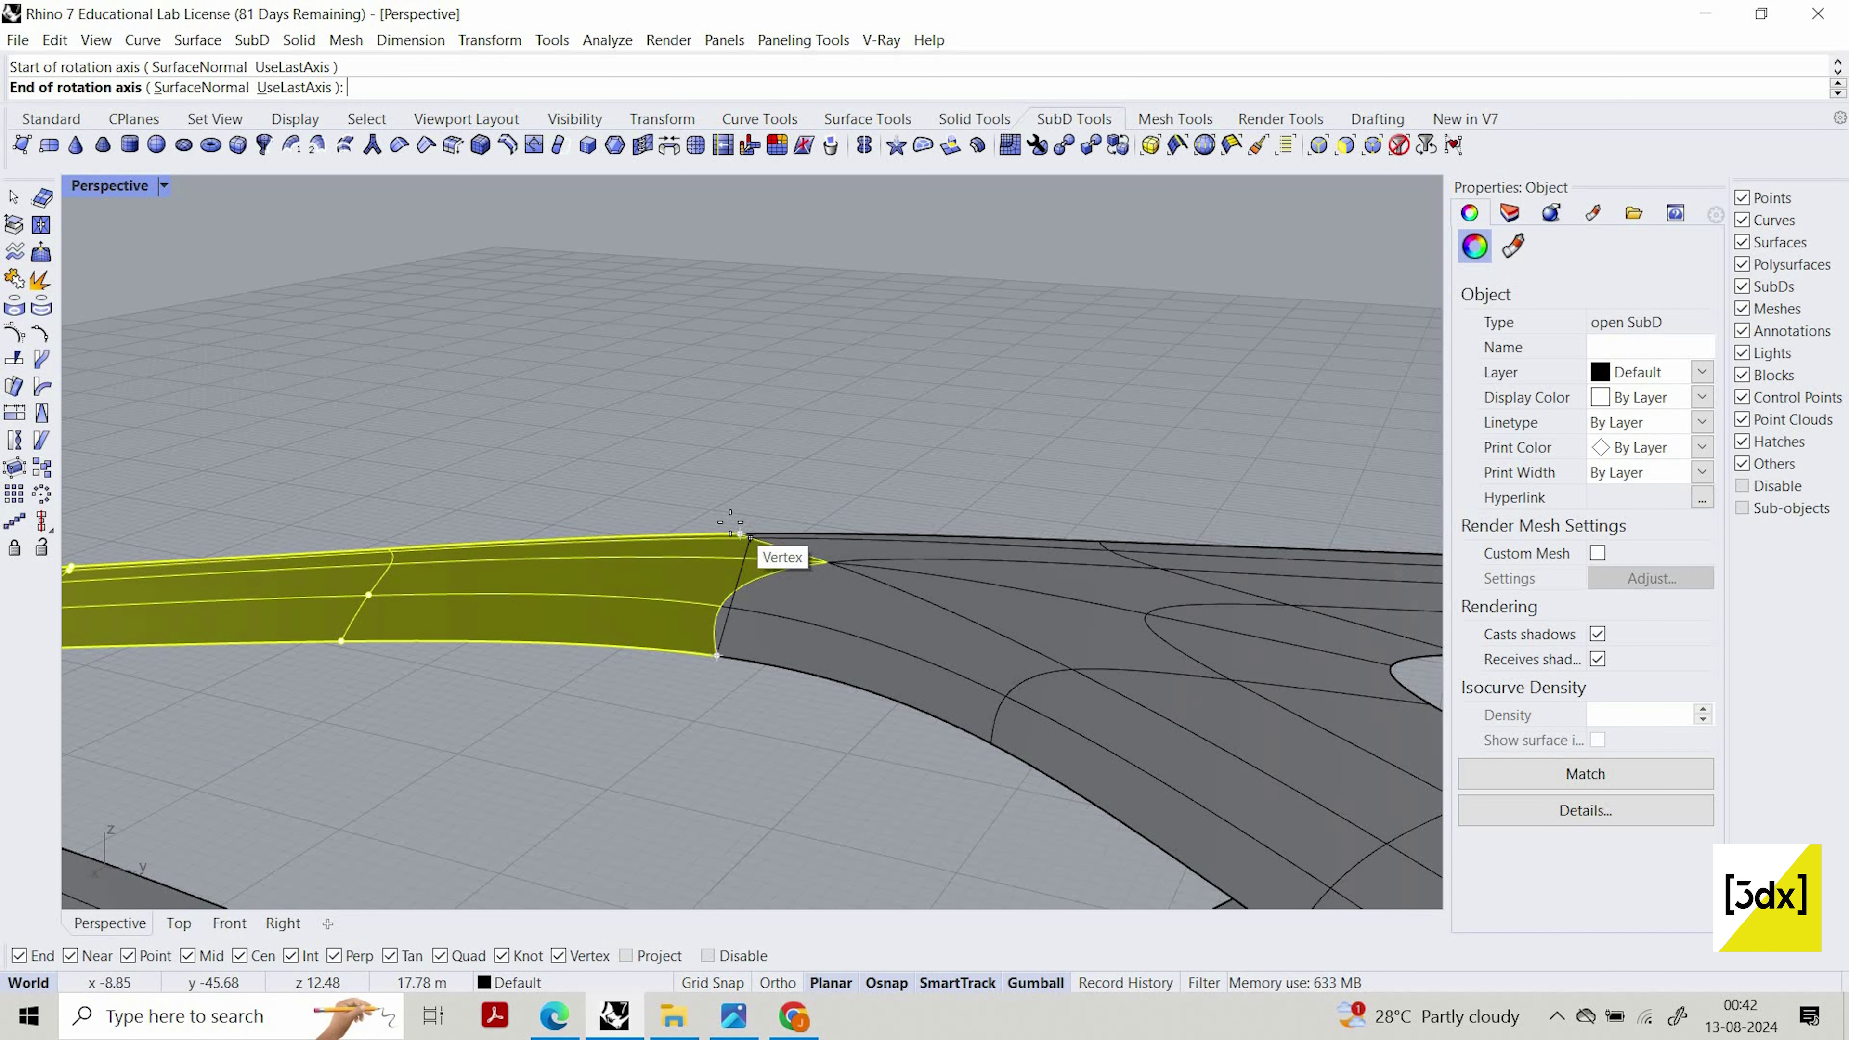
pyautogui.click(739, 655)
pyautogui.scroll(-5, 743, 755)
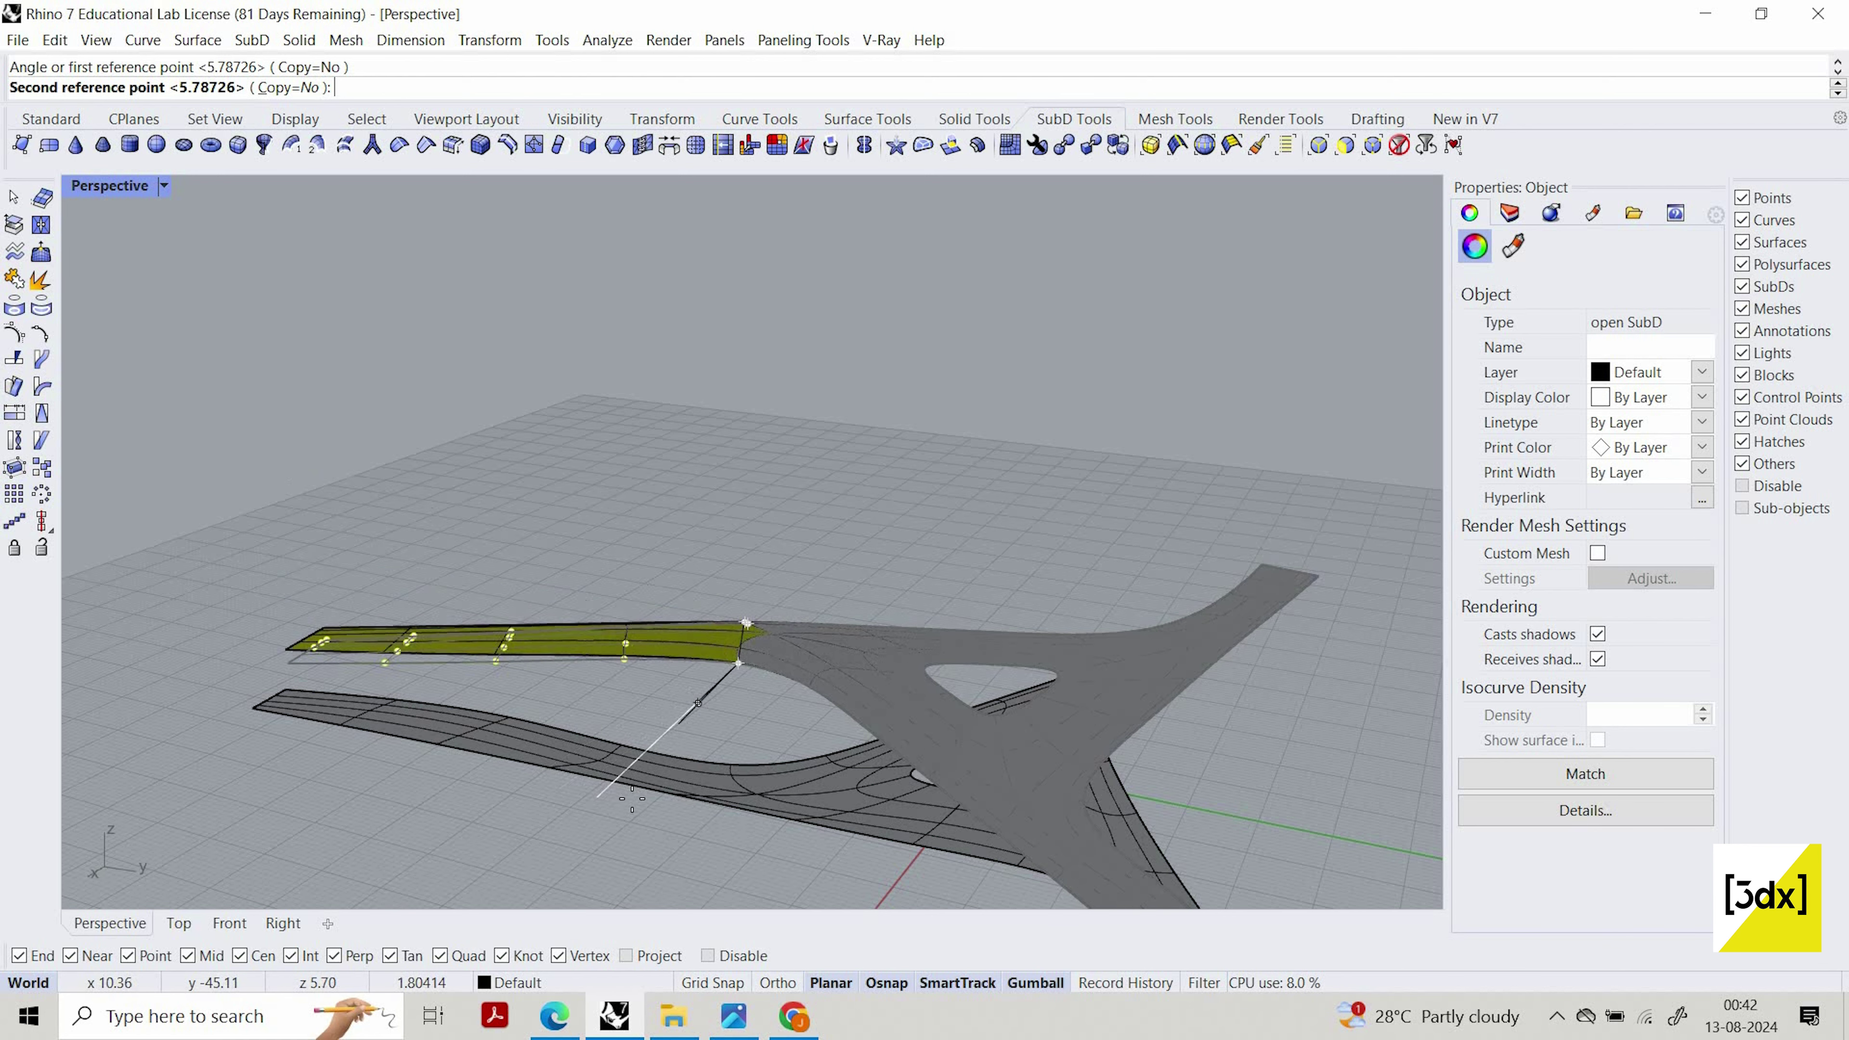
pyautogui.moveTo(648, 772); pyautogui.dragTo(398, 803, button='right')
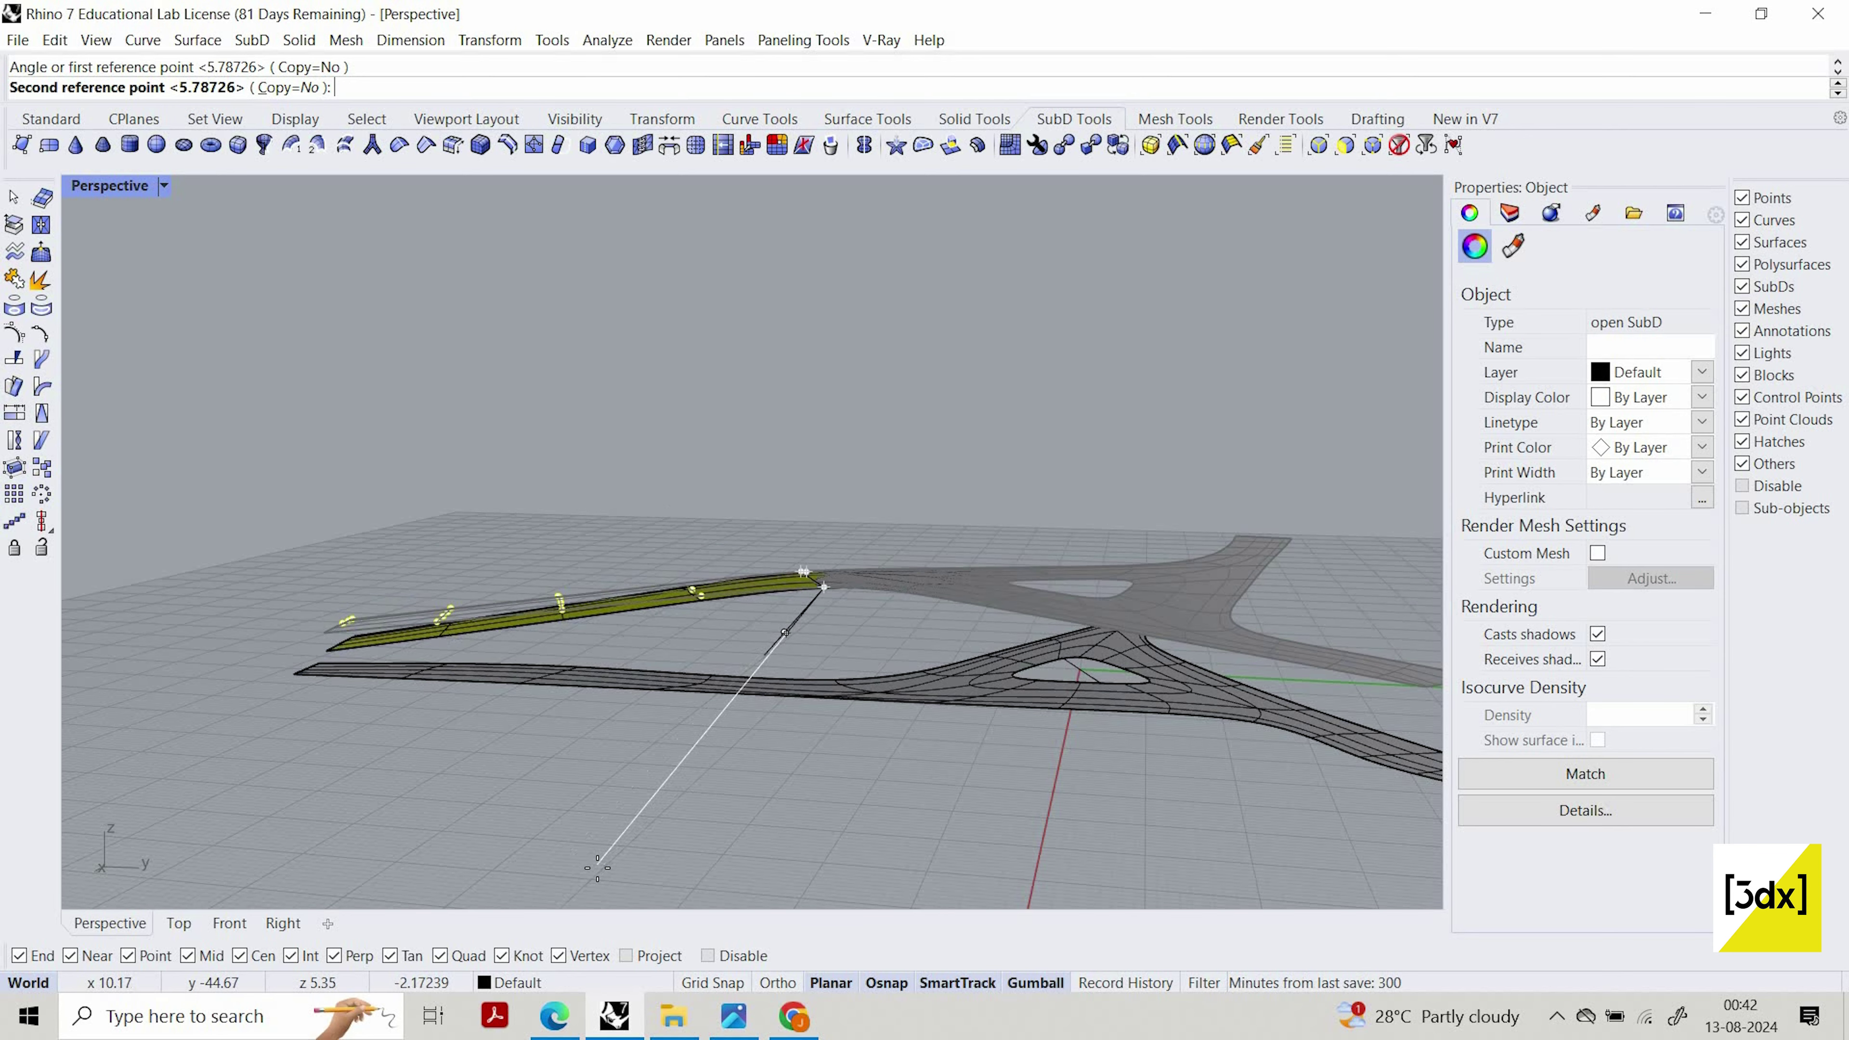
pyautogui.moveTo(630, 857); pyautogui.dragTo(710, 863, button='right')
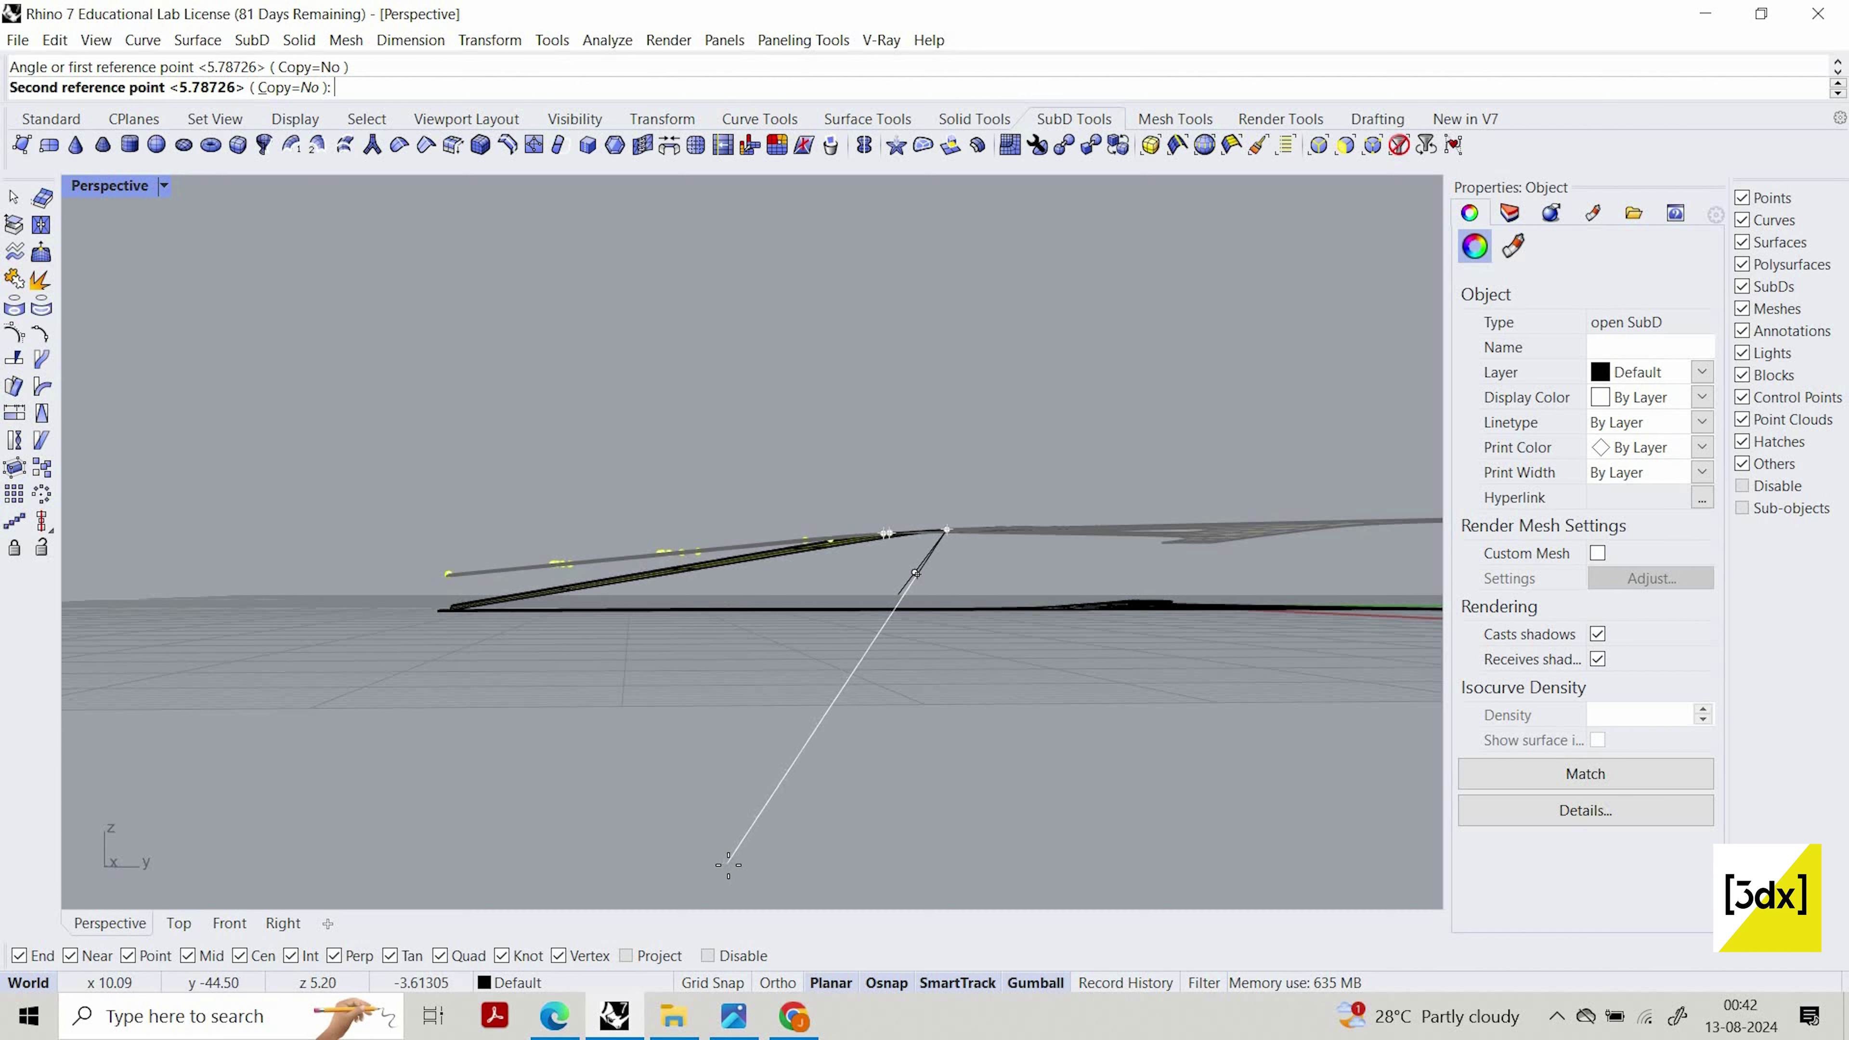
pyautogui.moveTo(728, 856); pyautogui.dragTo(721, 859, button='right')
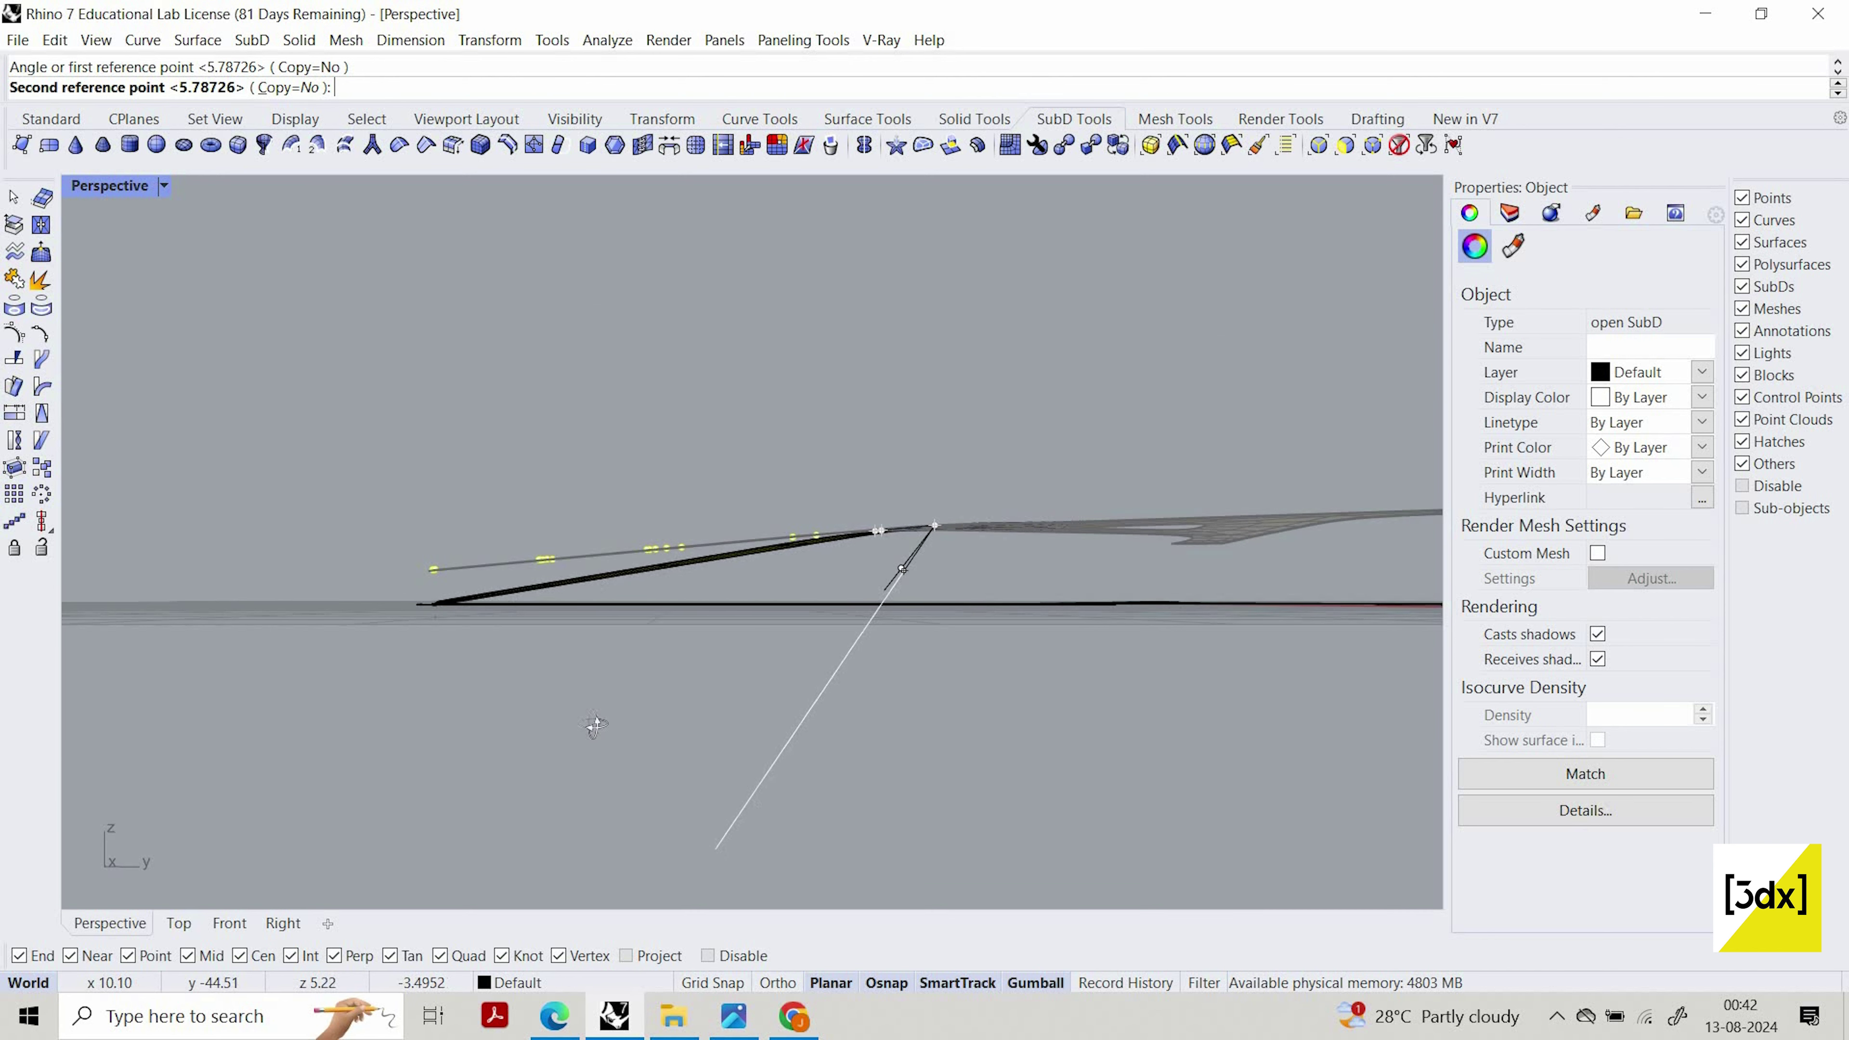
pyautogui.click(679, 775)
pyautogui.moveTo(679, 774); pyautogui.dragTo(755, 572, button='right')
pyautogui.press('Escape')
pyautogui.scroll(8, 761, 652)
pyautogui.moveTo(761, 653); pyautogui.dragTo(648, 504, button='right')
pyautogui.scroll(5, 398, 552)
pyautogui.scroll(5, 648, 504)
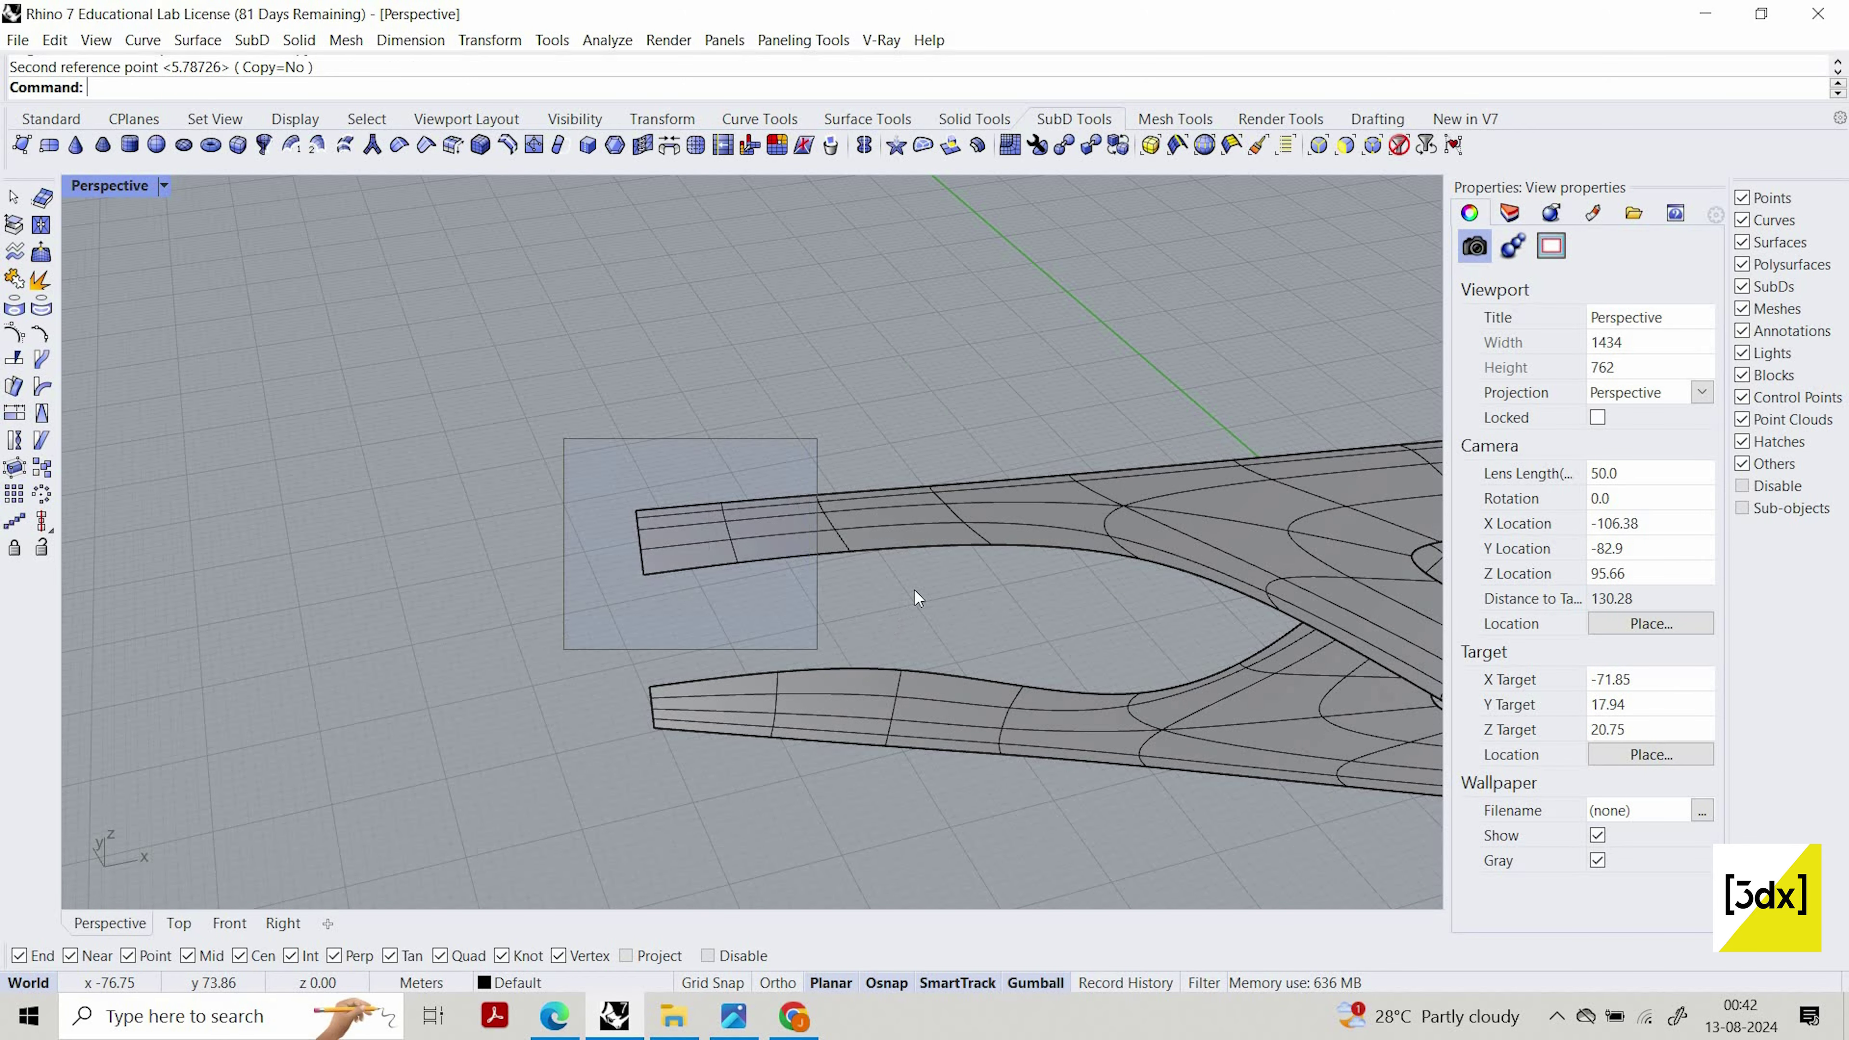
pyautogui.moveTo(916, 597); pyautogui.dragTo(905, 575)
pyautogui.moveTo(1018, 434); pyautogui.dragTo(928, 446, button='right')
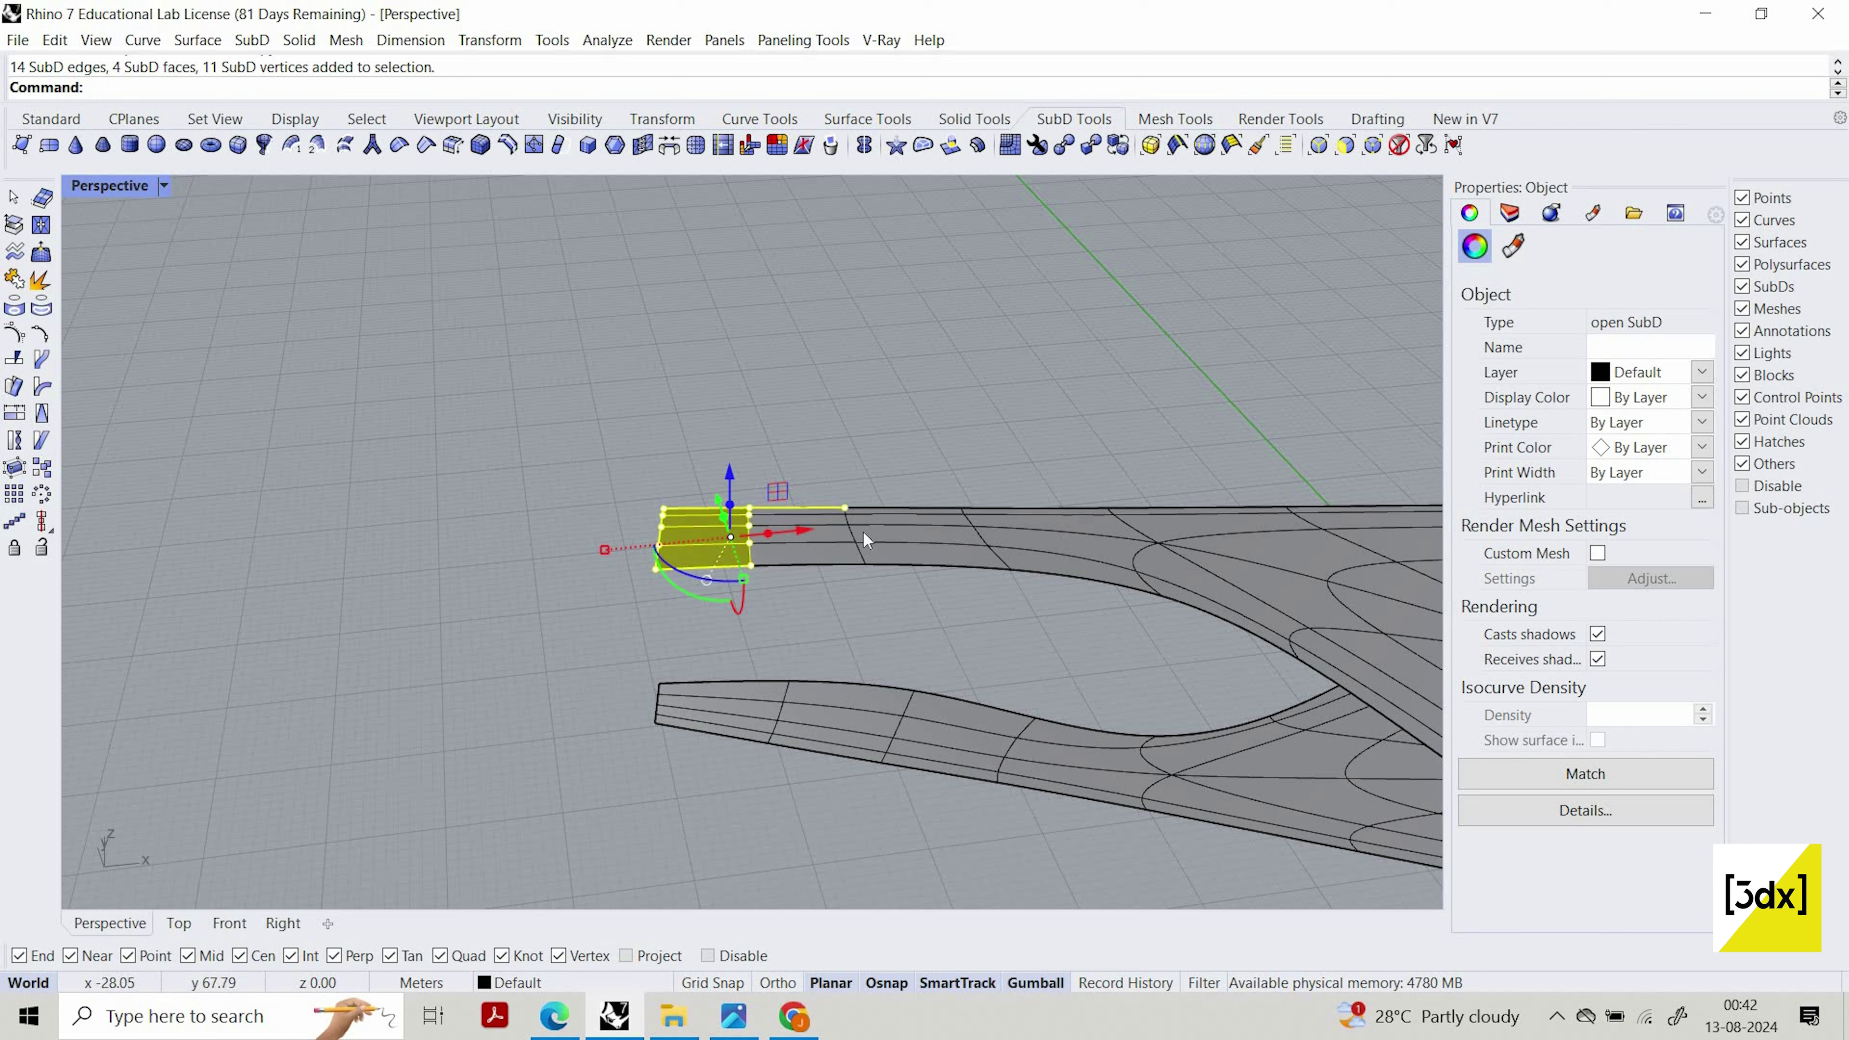
pyautogui.keyDown('shift'); pyautogui.moveTo(1028, 428); pyautogui.dragTo(768, 608); pyautogui.keyUp('shift')
pyautogui.moveTo(866, 543)
pyautogui.mouseDown(button='right')
pyautogui.moveTo(966, 558)
pyautogui.moveTo(963, 604)
pyautogui.mouseUp(button='right')
pyautogui.scroll(-5, 965, 558)
pyautogui.scroll(4, 966, 558)
pyautogui.press('Escape')
pyautogui.moveTo(481, 588); pyautogui.dragTo(809, 811)
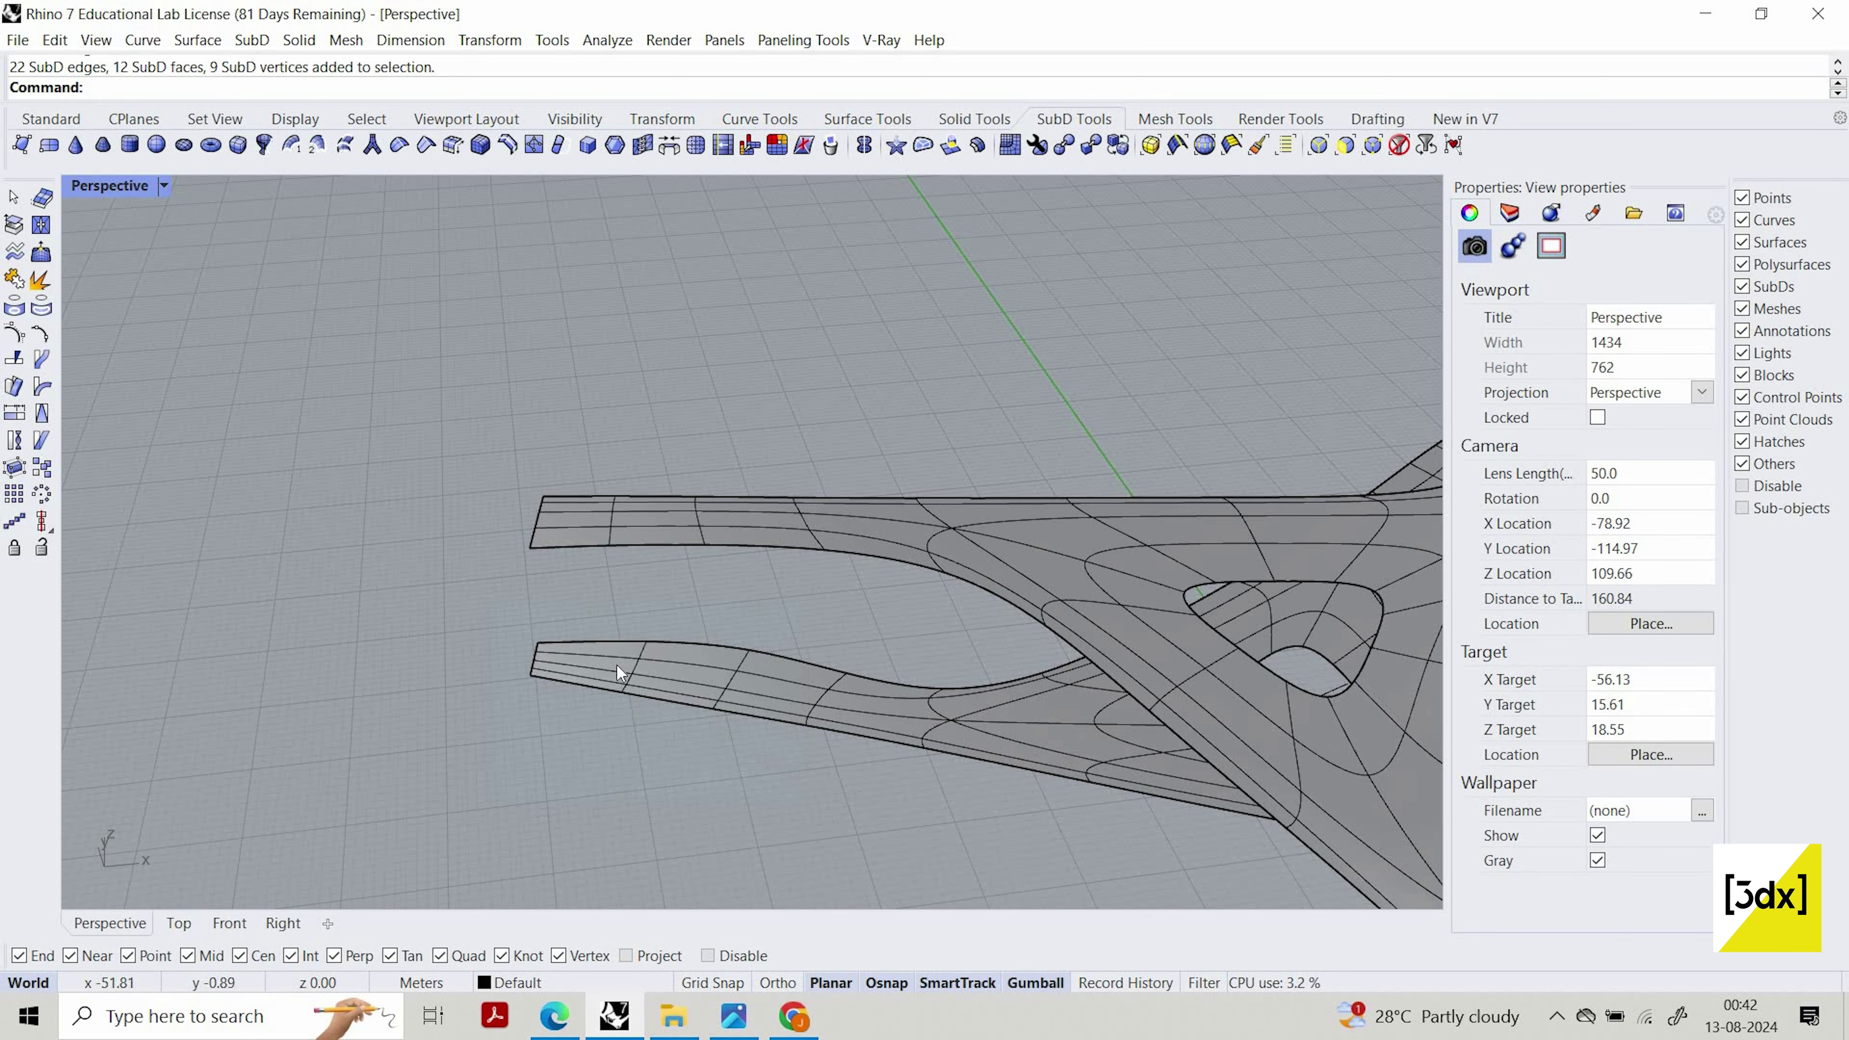
pyautogui.moveTo(898, 753); pyautogui.dragTo(772, 748)
pyautogui.press('Escape')
pyautogui.press('Escape')
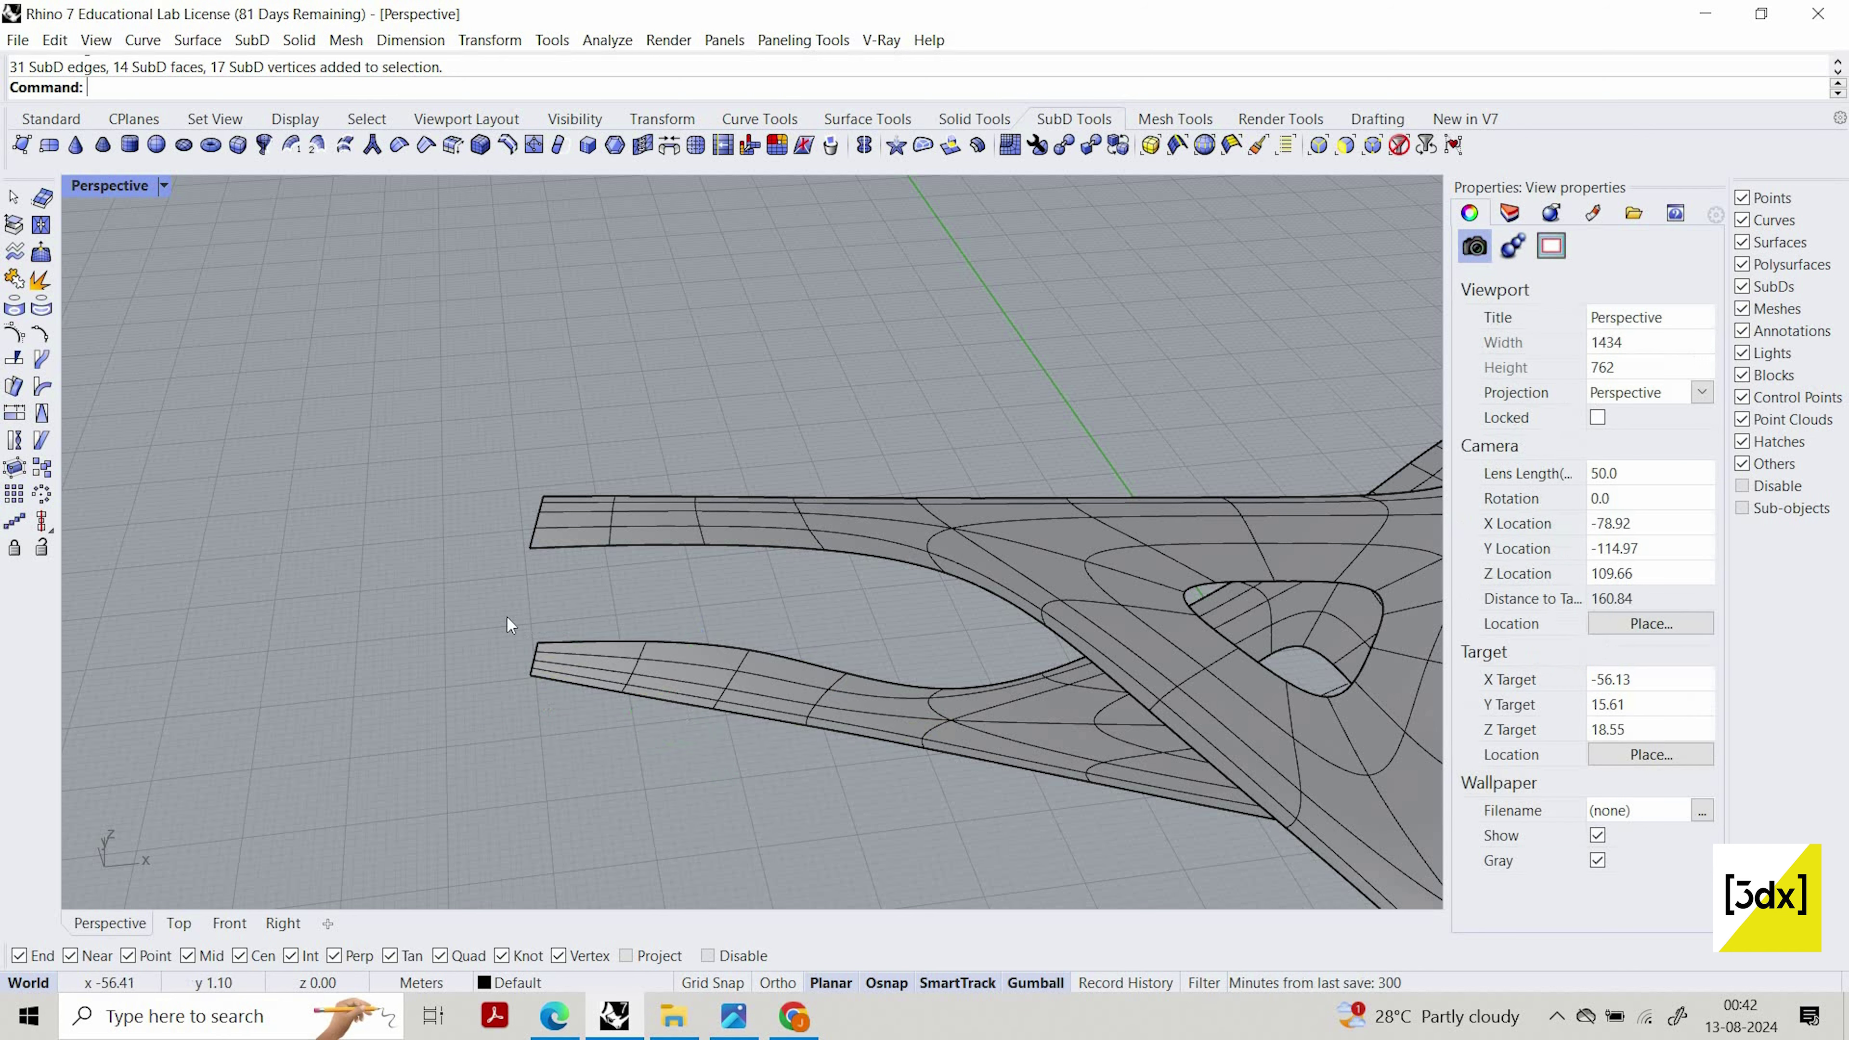
# Rotate the outer faces of the lower SubD's short arm on the negative X side up about 15.8 degrees with Rotate3D, using an axis across their inner edge
pyautogui.moveTo(682, 696); pyautogui.dragTo(684, 697)
pyautogui.moveTo(839, 698); pyautogui.dragTo(832, 601, button='right')
pyautogui.keyDown('shift'); pyautogui.click(954, 762); pyautogui.keyUp('shift')
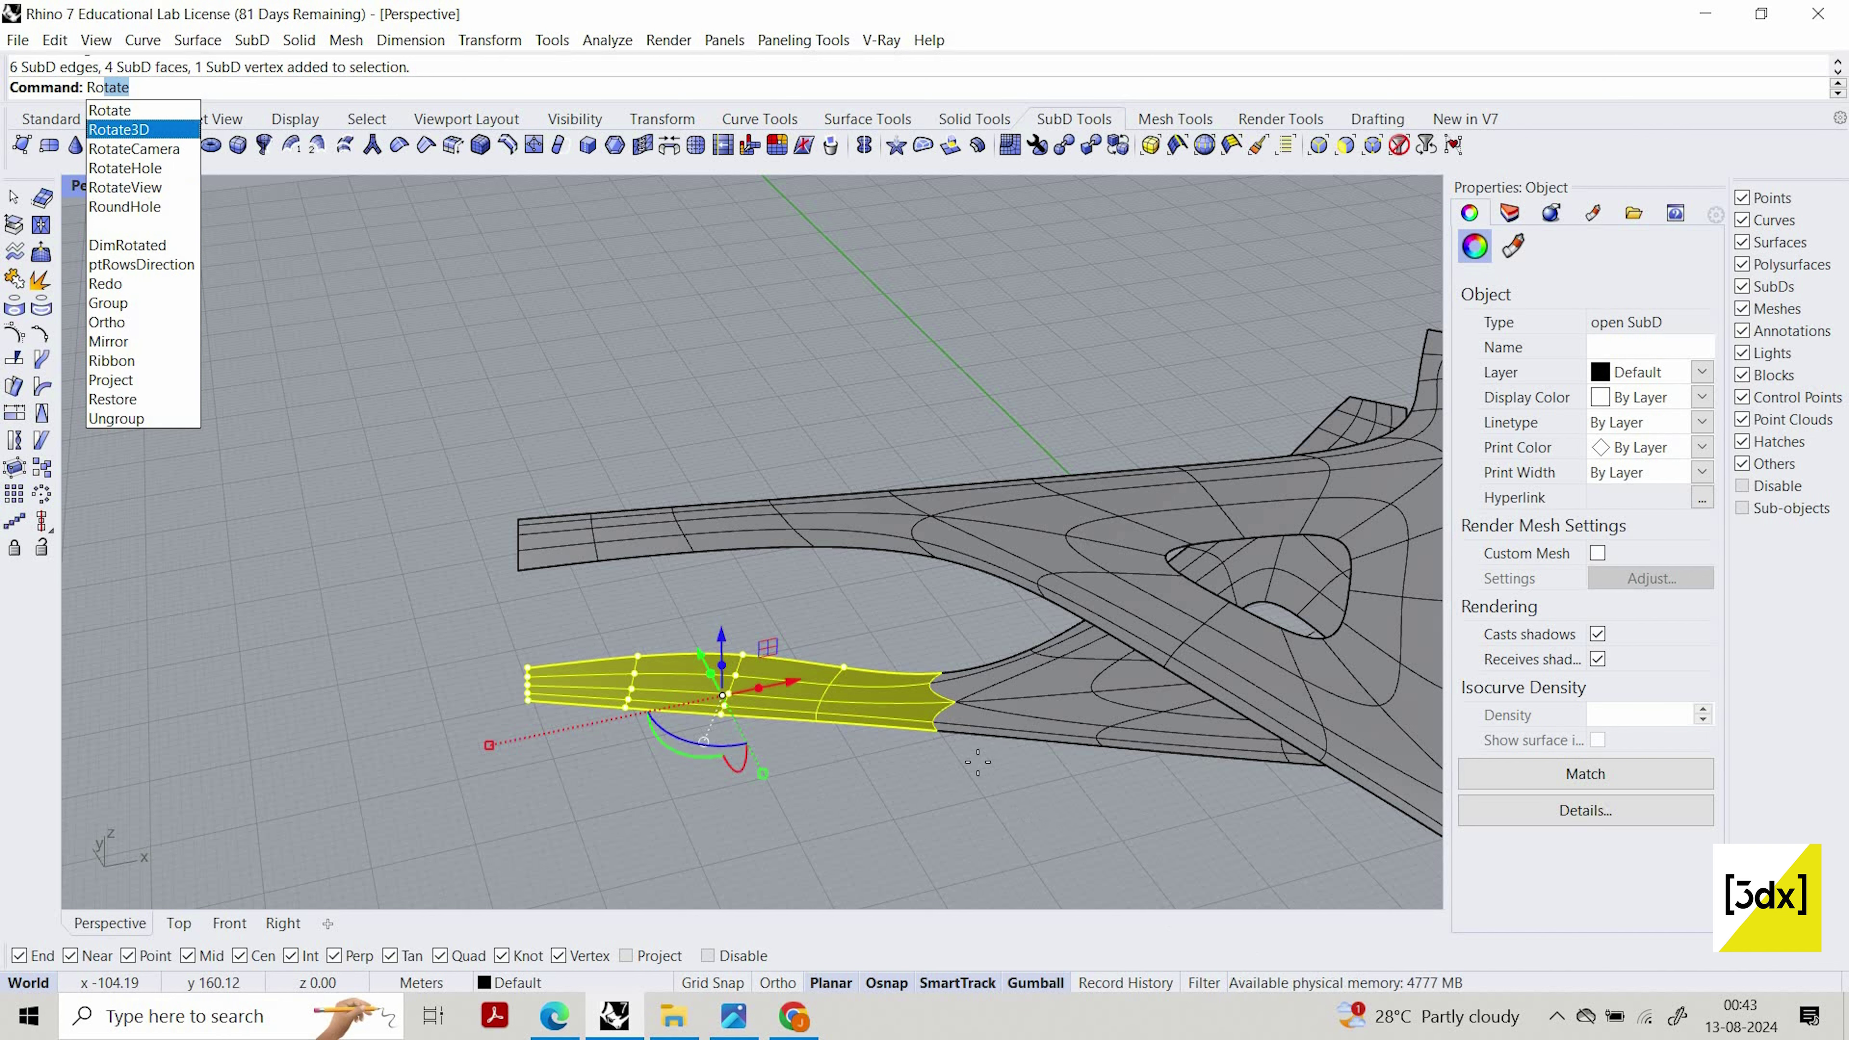
pyautogui.press('Return')
pyautogui.scroll(4, 1012, 801)
pyautogui.click(900, 699)
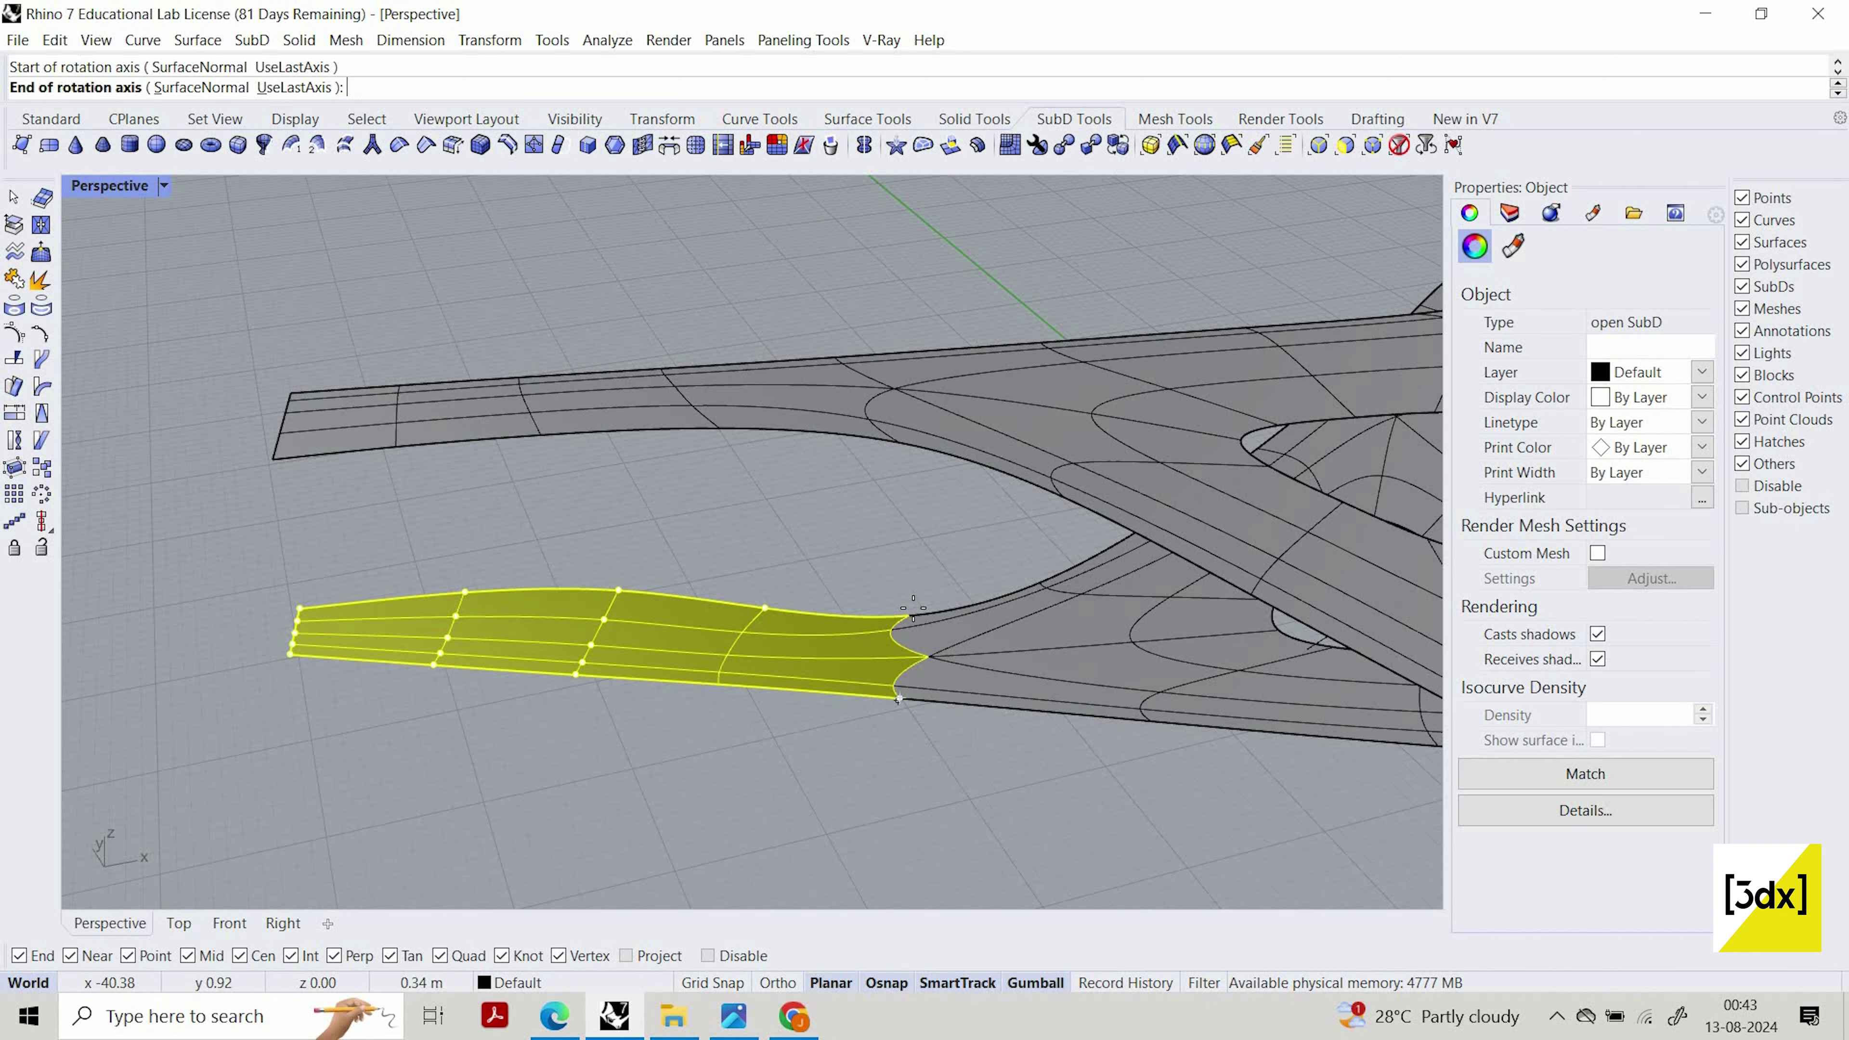
pyautogui.click(928, 770)
pyautogui.click(931, 769)
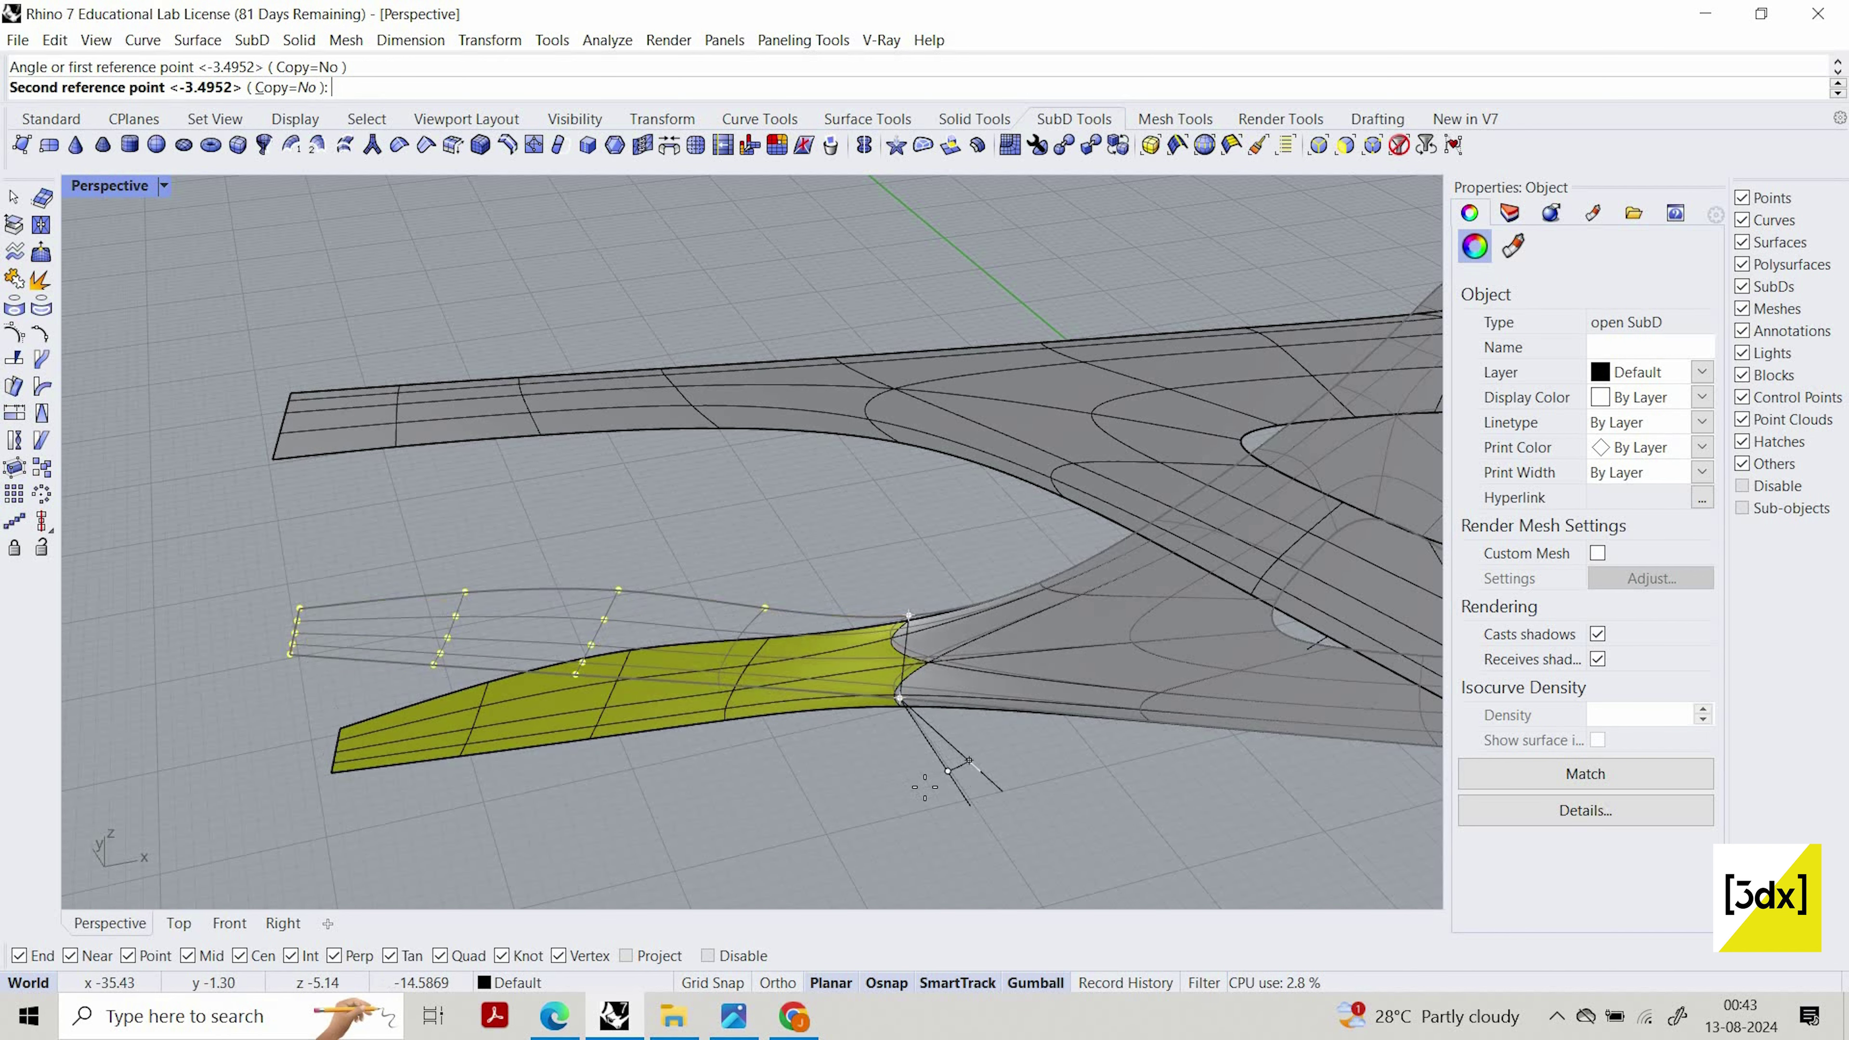
pyautogui.moveTo(941, 732); pyautogui.dragTo(872, 713, button='right')
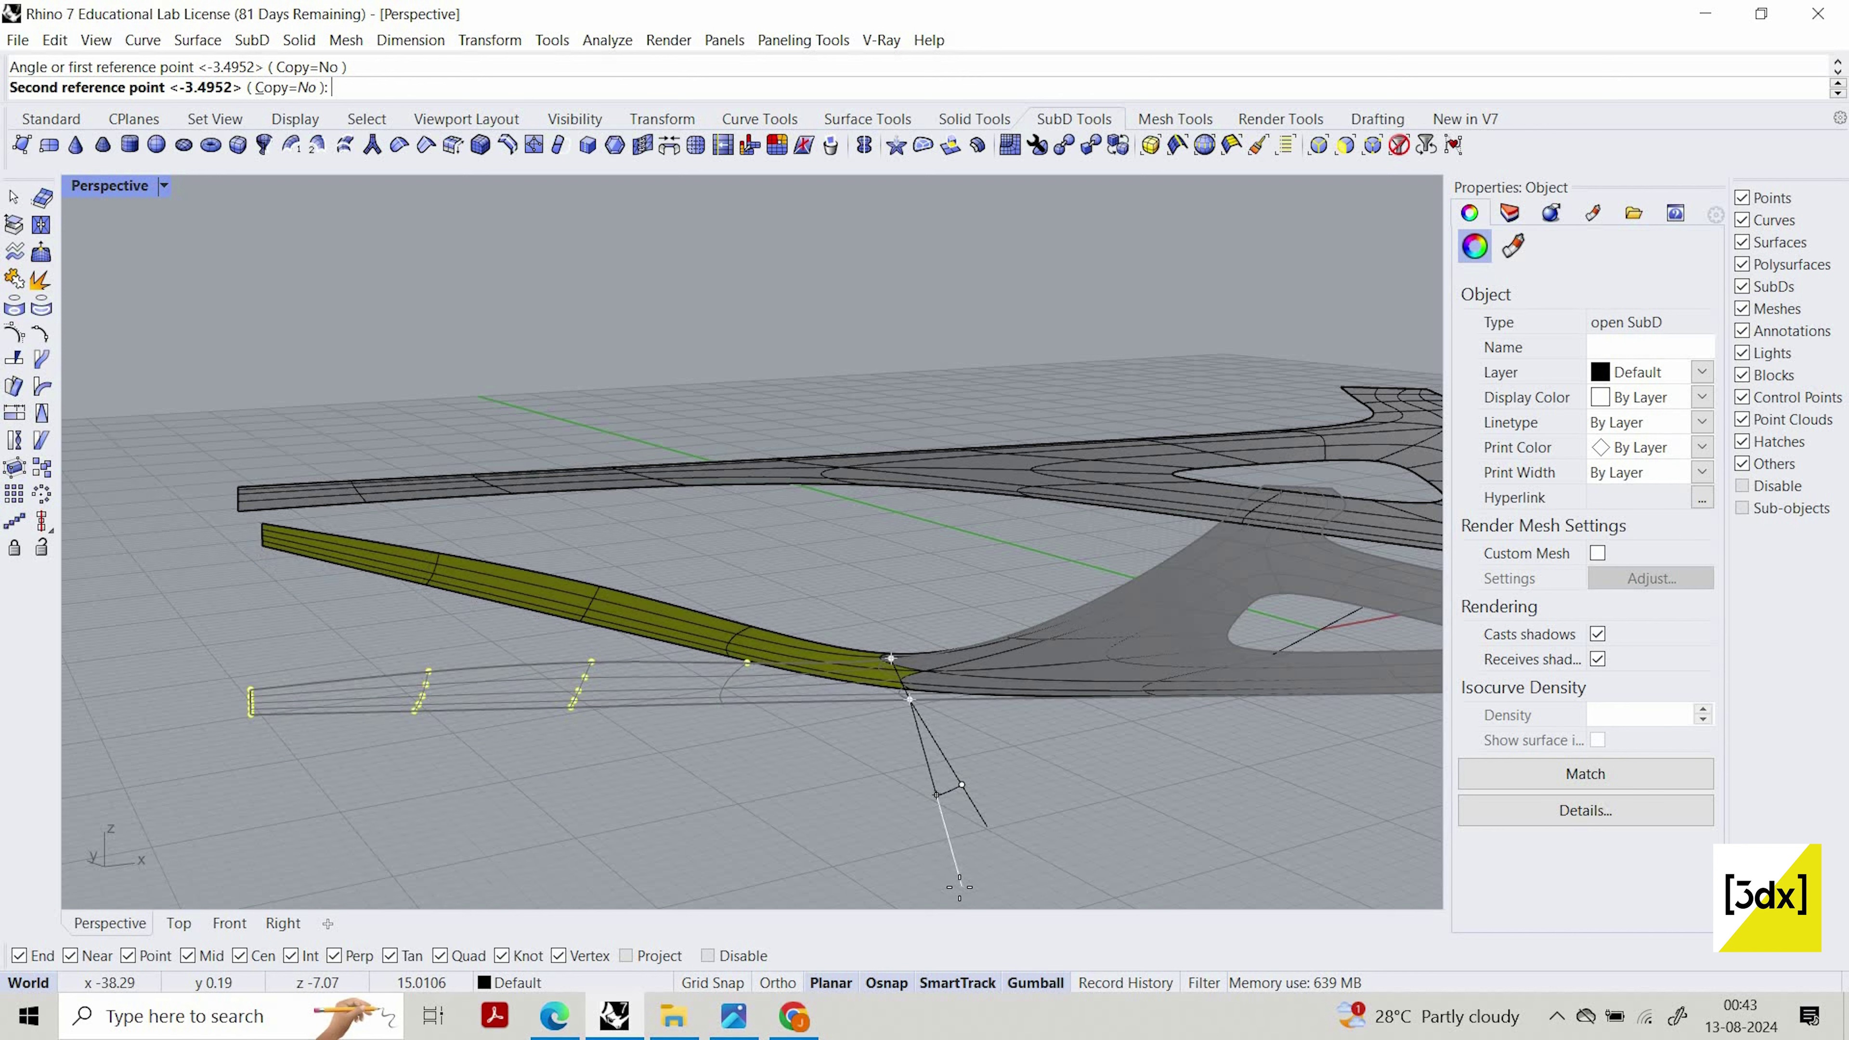
pyautogui.click(980, 808)
pyautogui.moveTo(980, 786); pyautogui.dragTo(659, 685, button='right')
pyautogui.click(659, 685)
pyautogui.scroll(-4, 763, 648)
pyautogui.moveTo(764, 648); pyautogui.dragTo(1004, 823, button='right')
pyautogui.keyDown('shift'); pyautogui.moveTo(1004, 822); pyautogui.dragTo(910, 754, button='right'); pyautogui.keyUp('shift')
pyautogui.moveTo(169, 164); pyautogui.dragTo(178, 204, button='right')
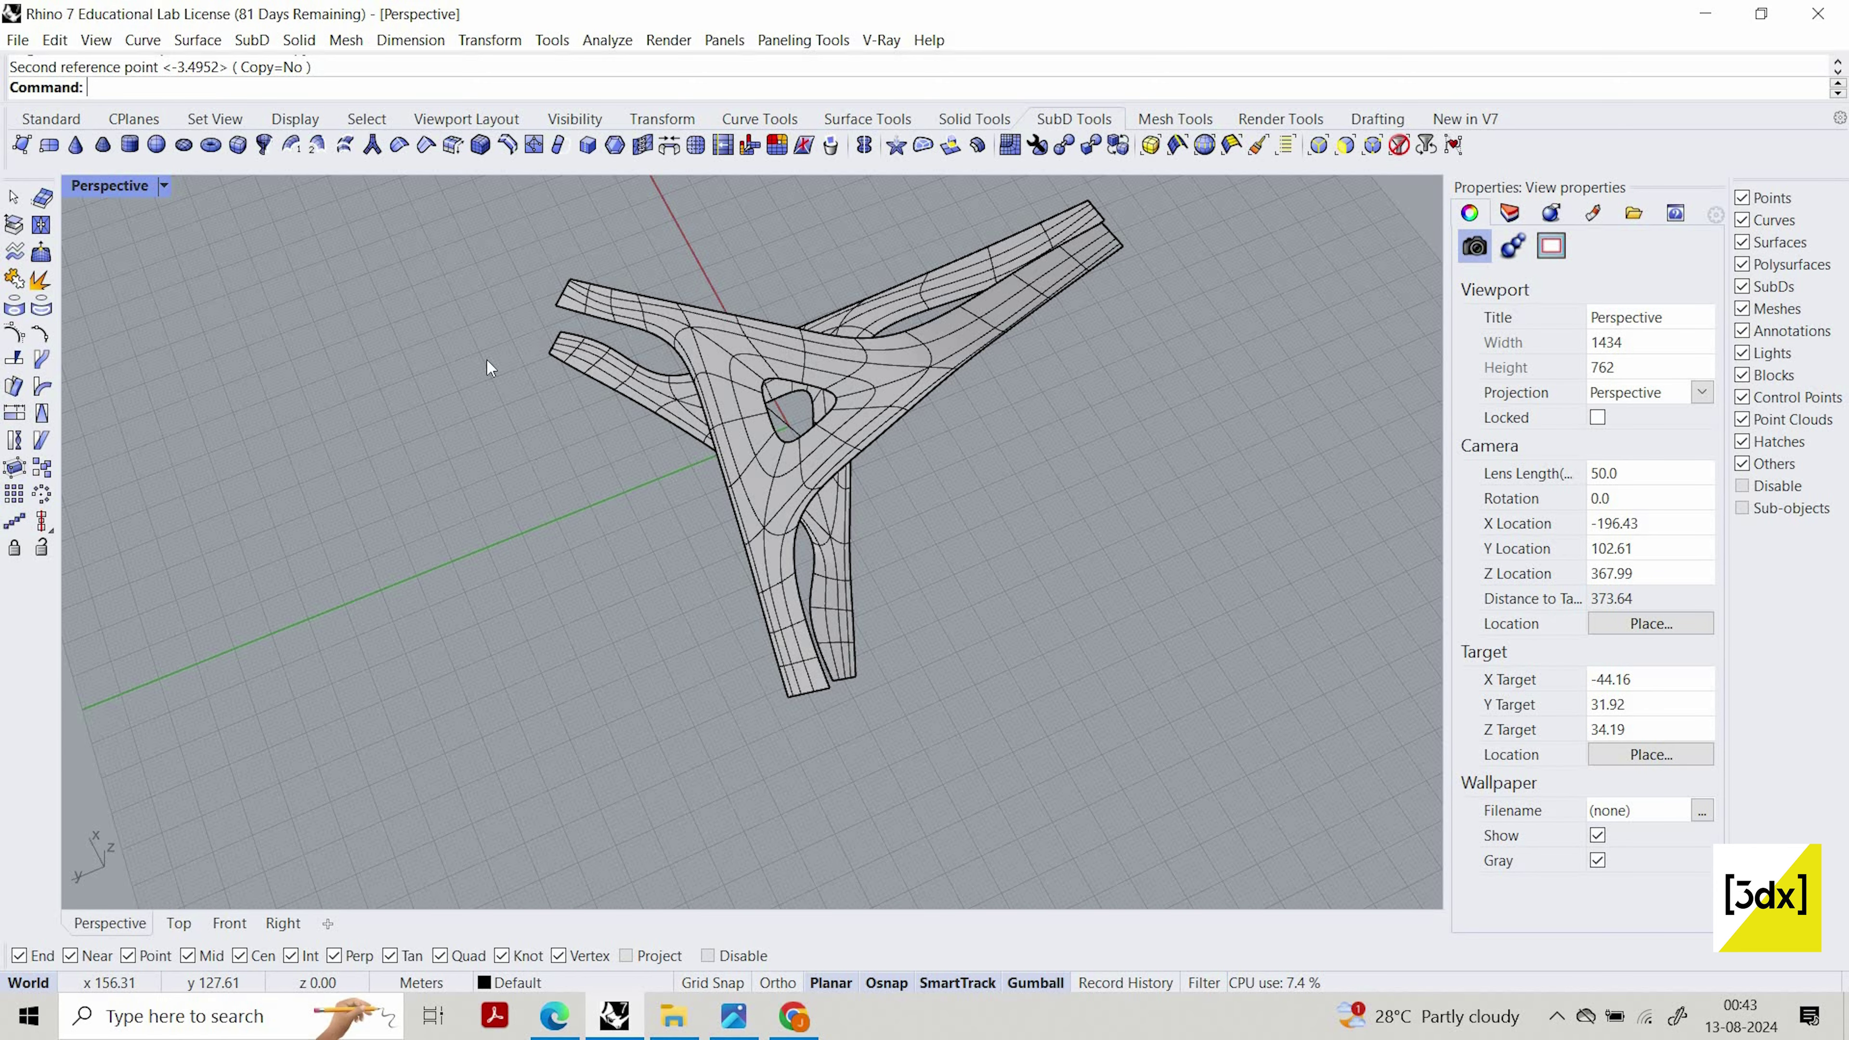
# Rotate the outer section of the lower SubD's other short arm up about 19.3 degrees with Rotate3D, toward the upper strip's end
pyautogui.scroll(10, 621, 341)
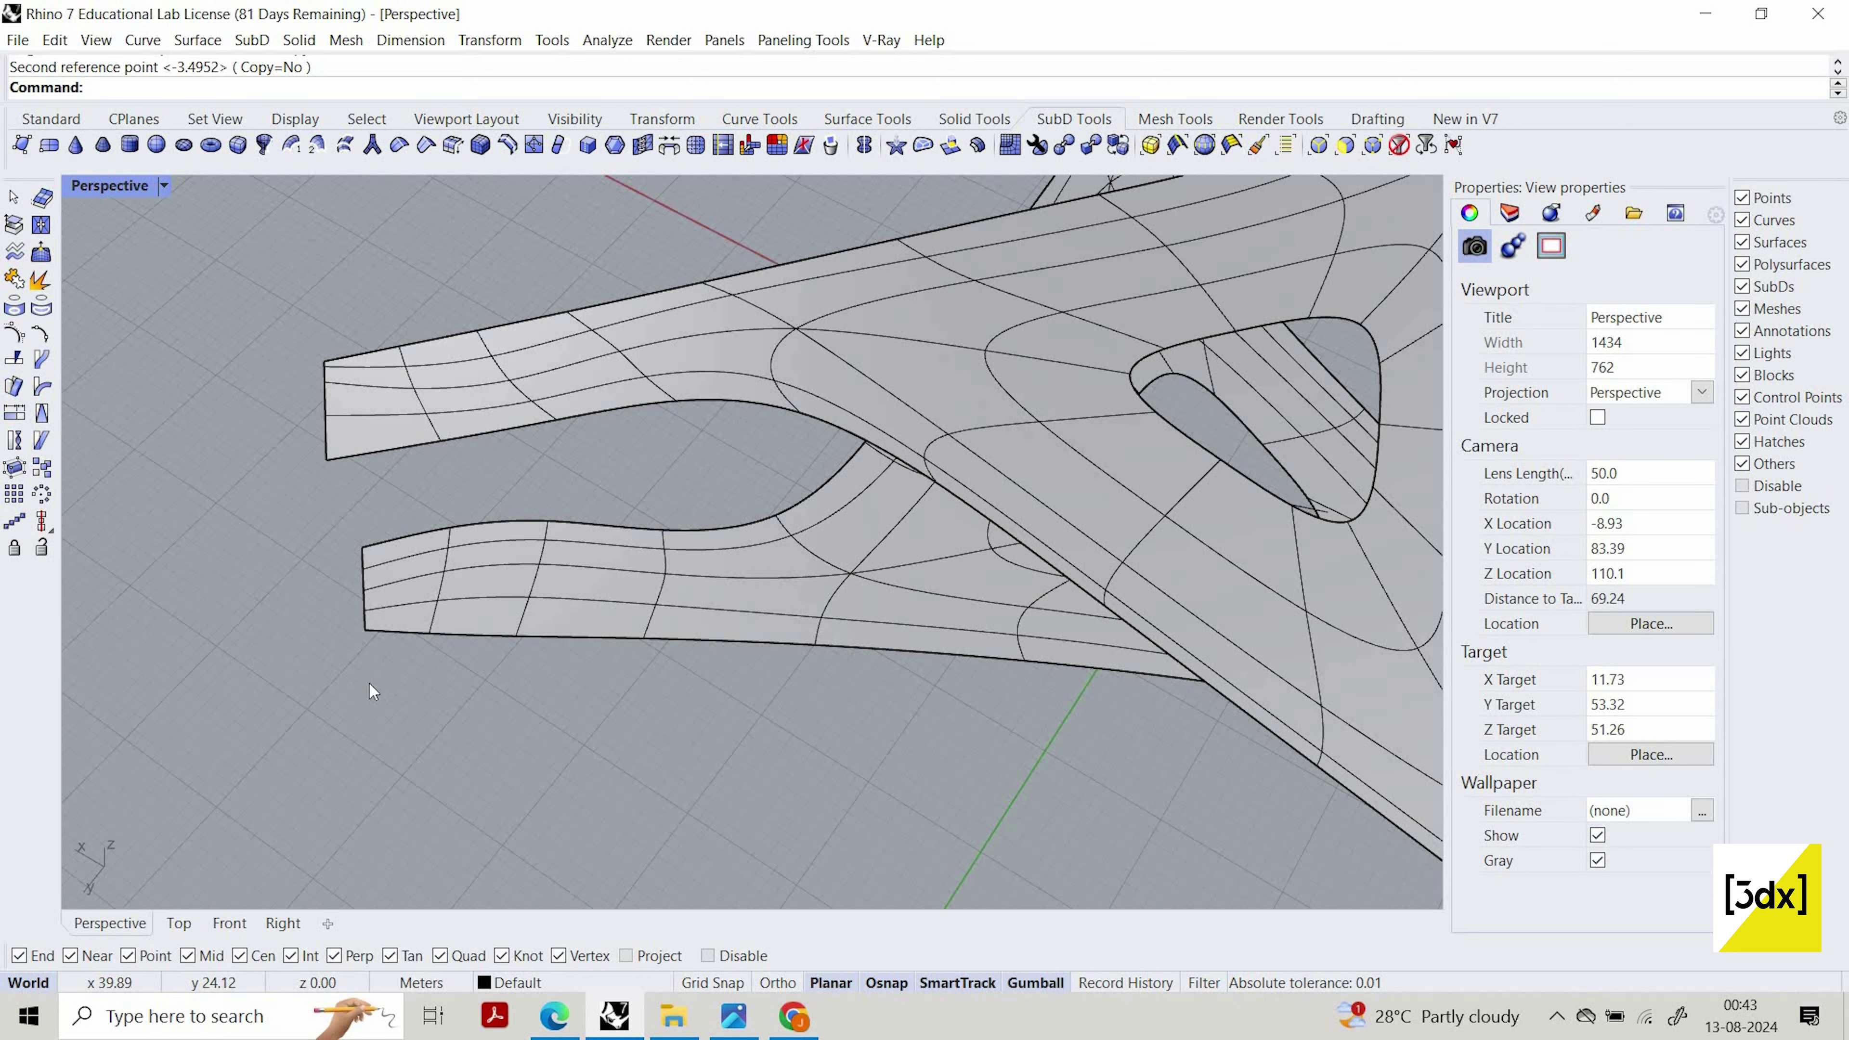
pyautogui.moveTo(370, 683); pyautogui.dragTo(690, 605)
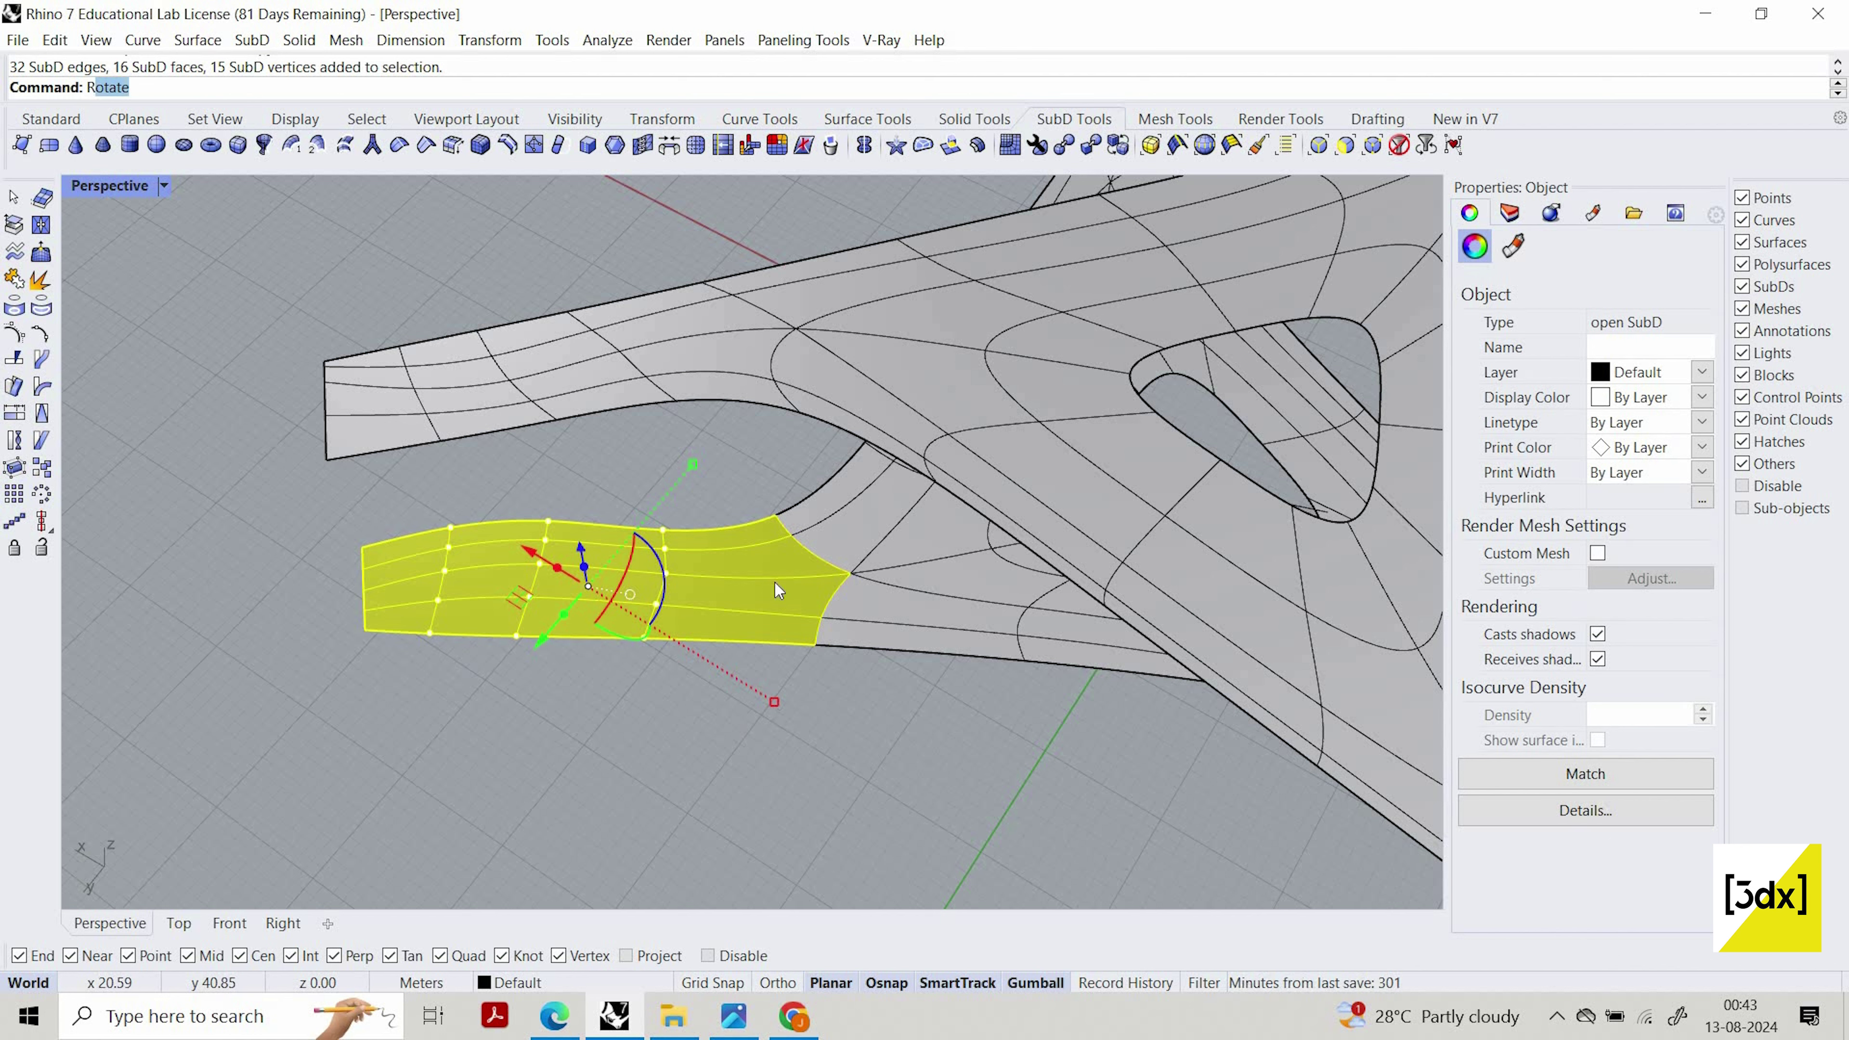
pyautogui.press('Return')
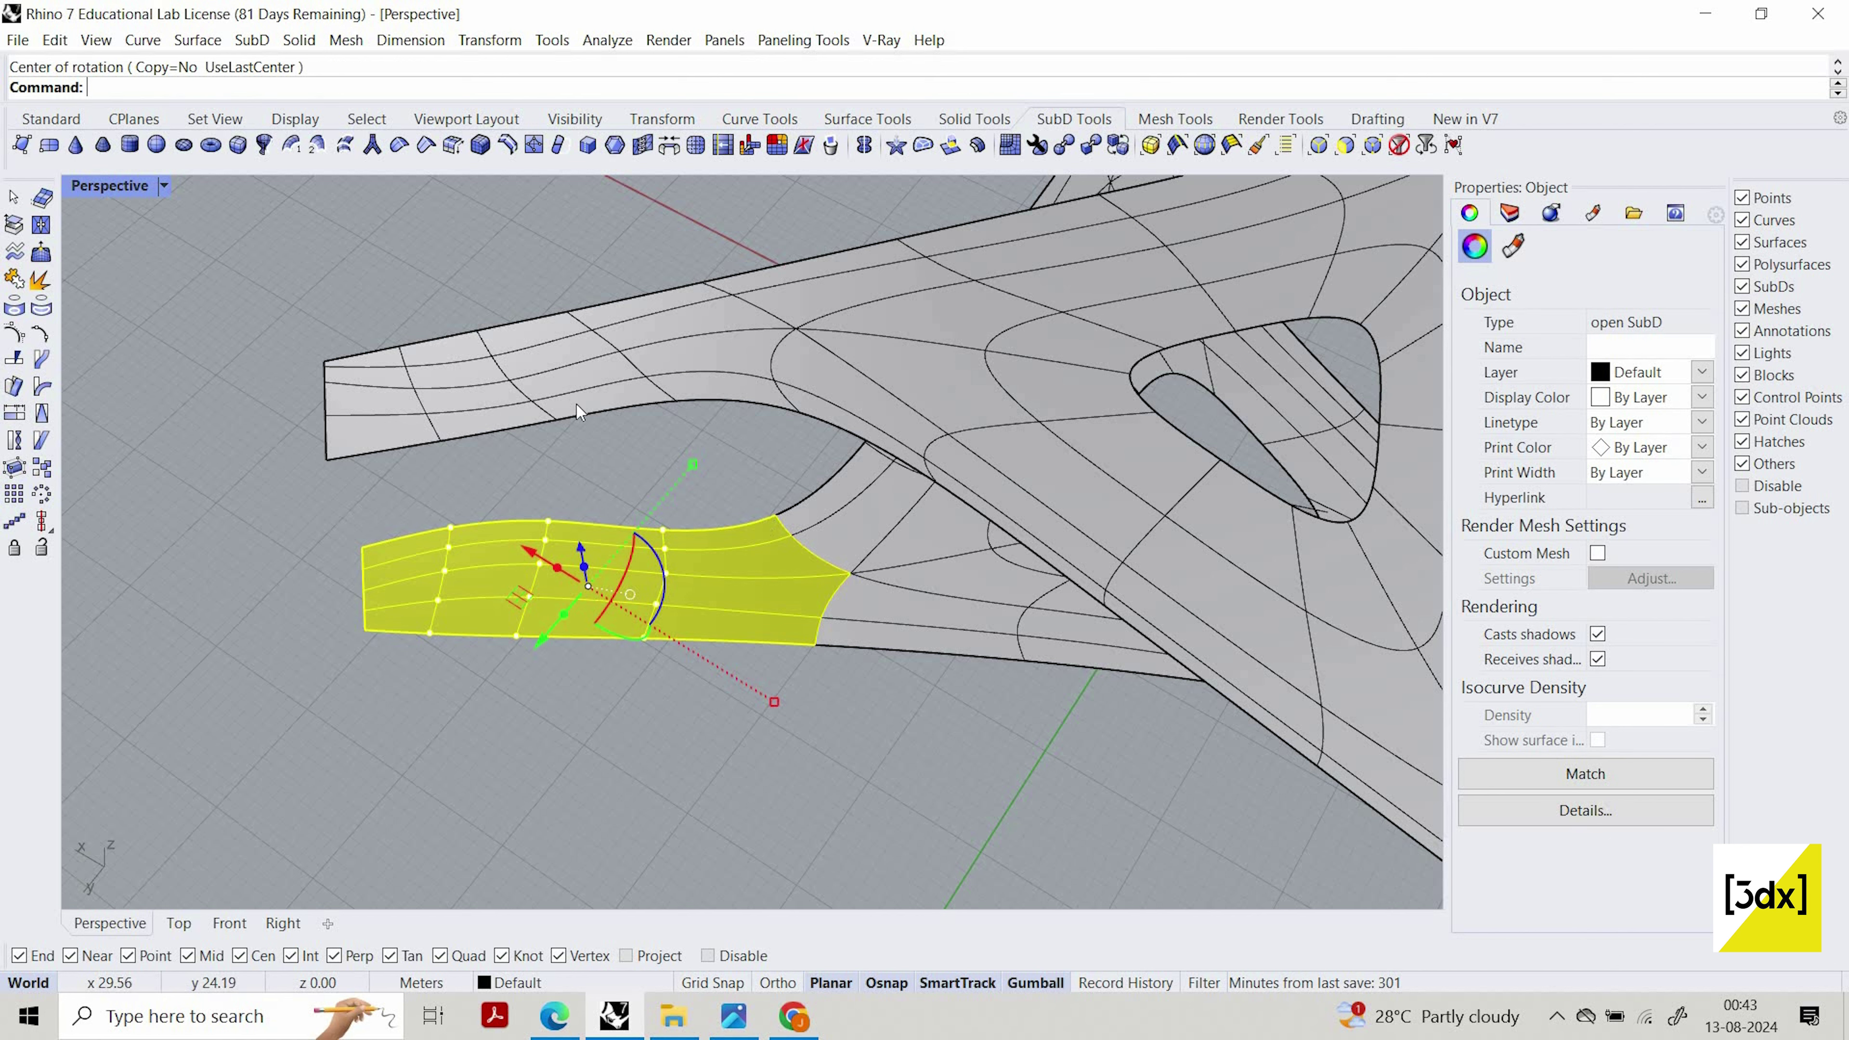
pyautogui.write('Rotate')
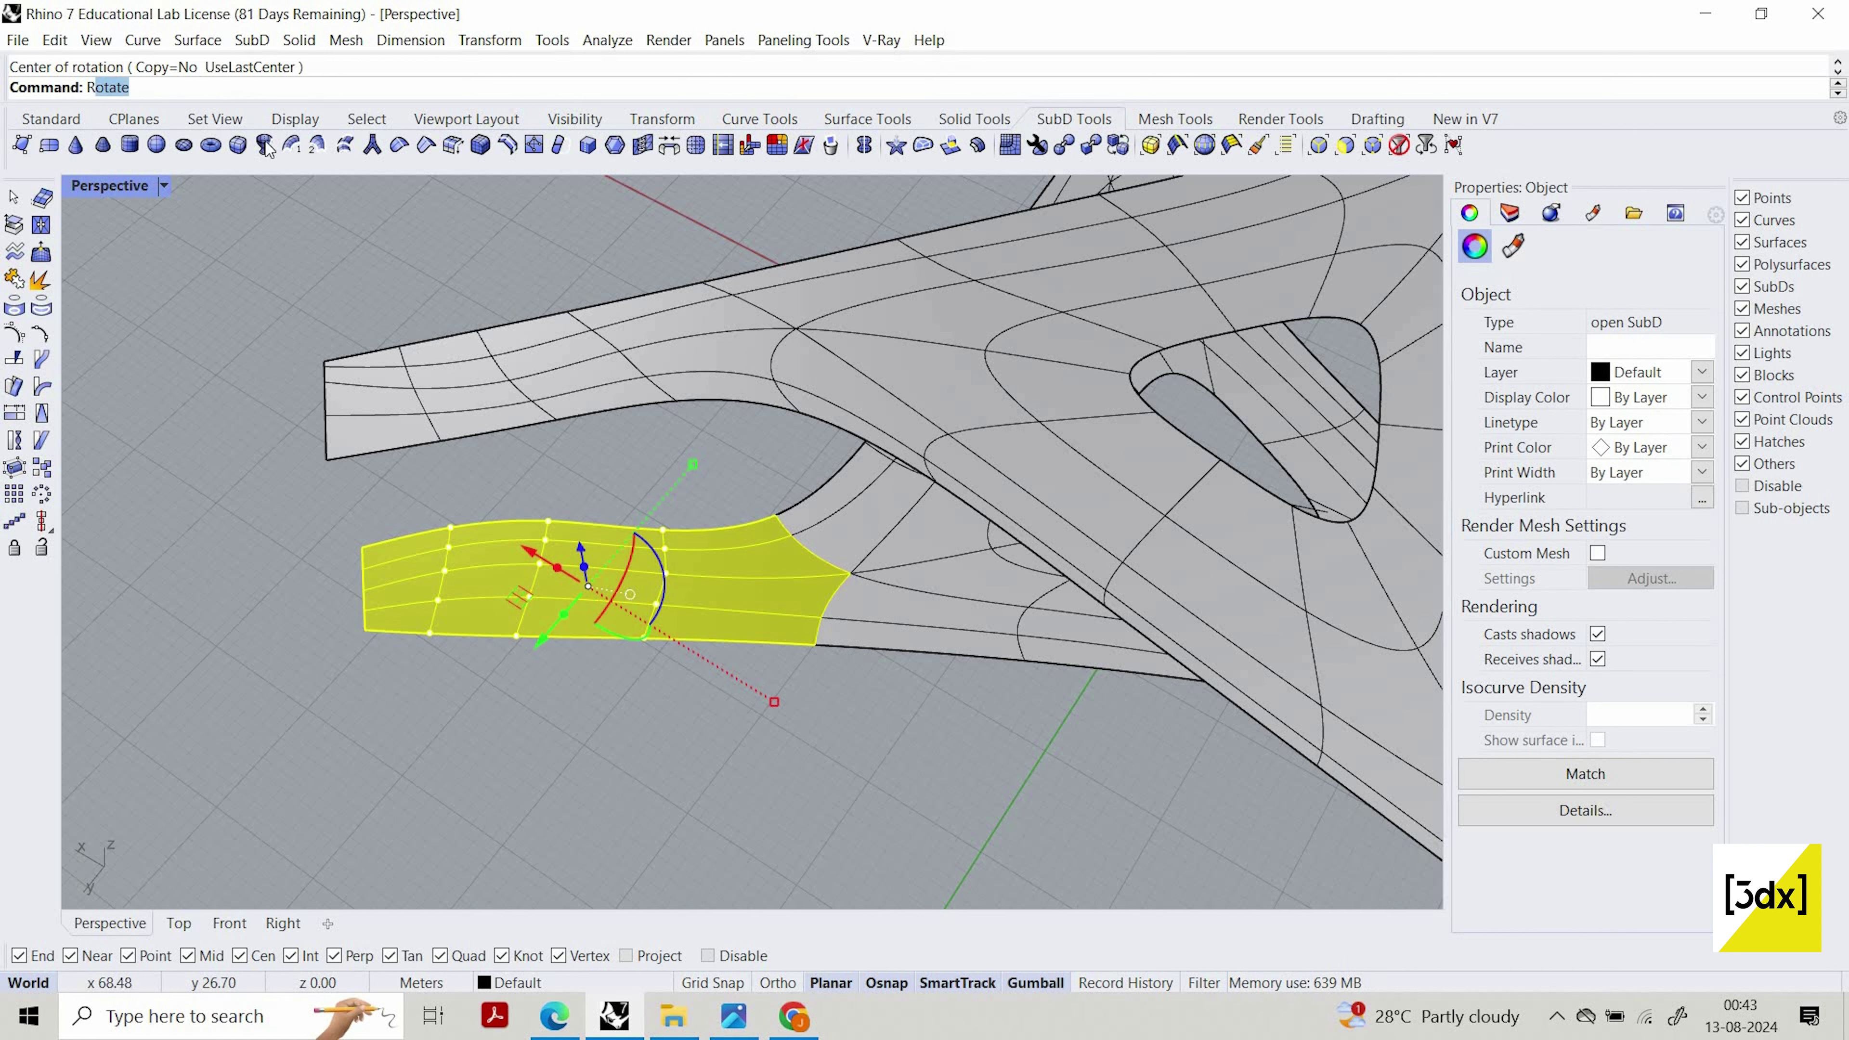
pyautogui.press('Down')
pyautogui.press('Return')
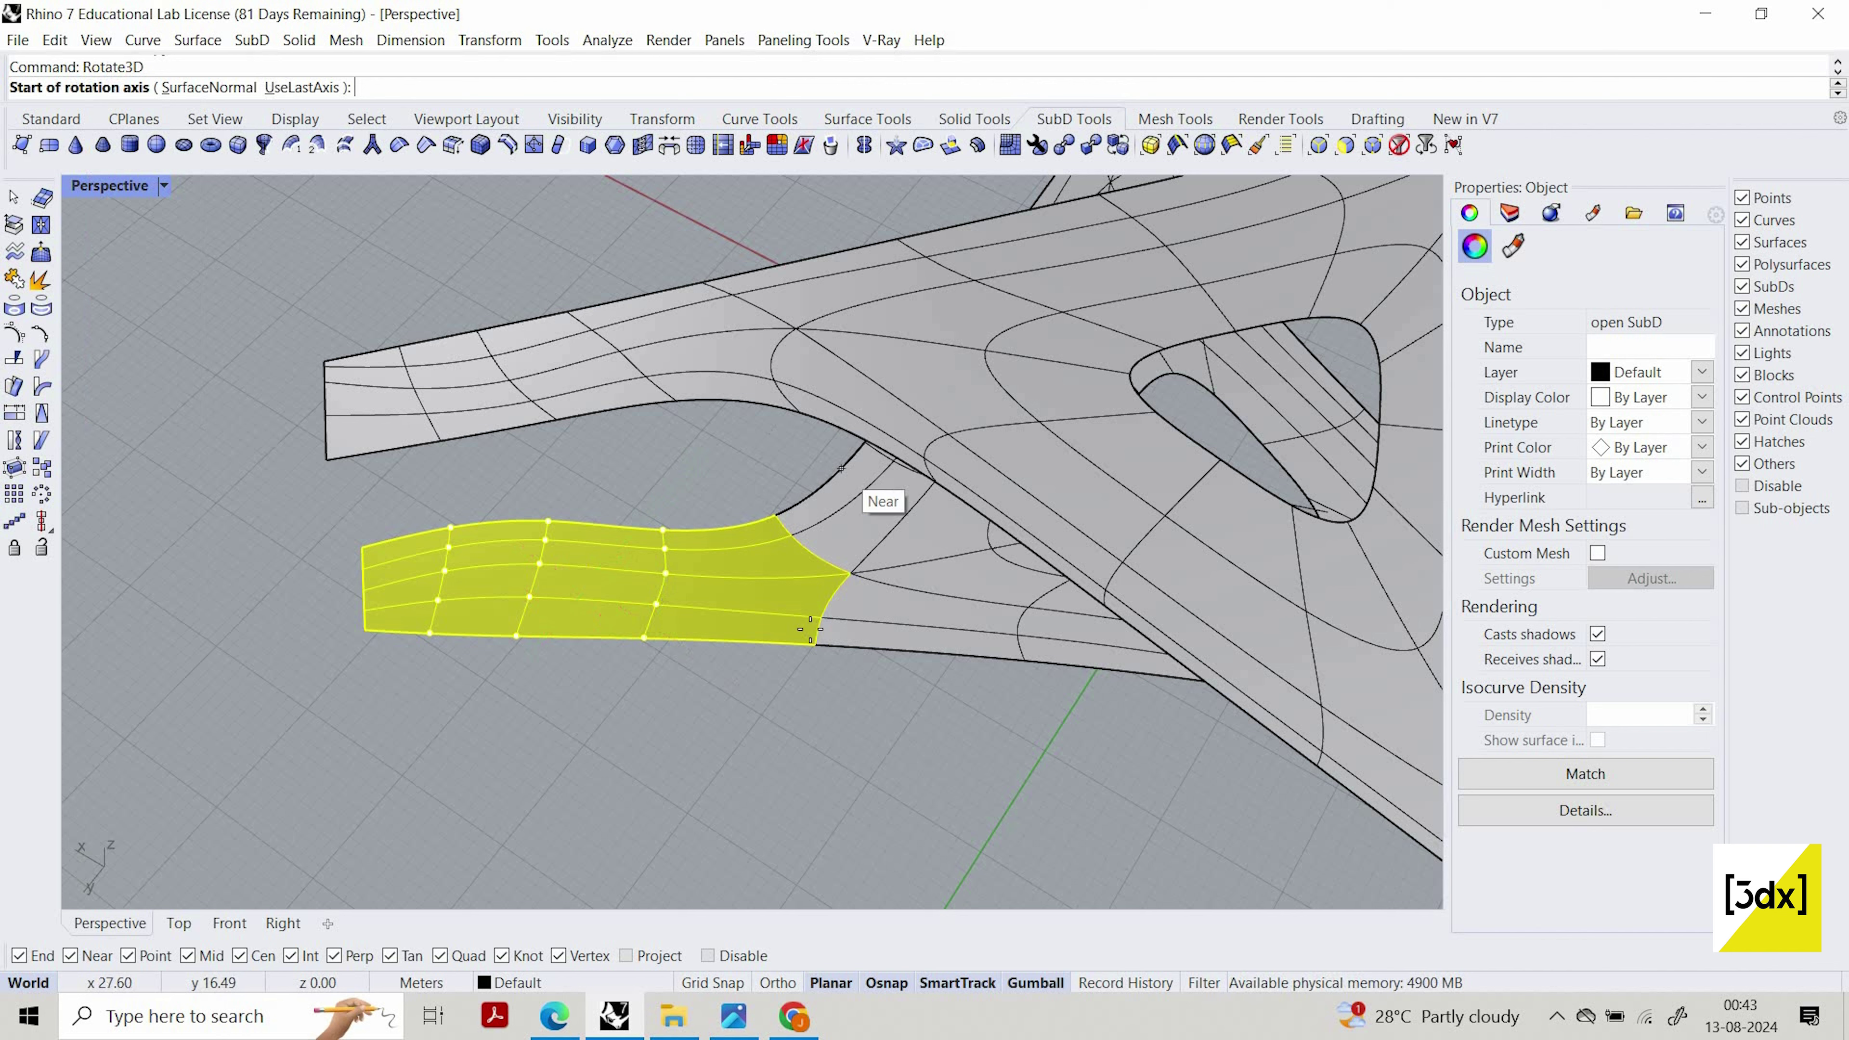
pyautogui.click(777, 514)
pyautogui.click(815, 645)
pyautogui.moveTo(807, 655); pyautogui.dragTo(746, 438, button='right')
pyautogui.scroll(-4, 746, 429)
pyautogui.scroll(3, 881, 715)
pyautogui.click(881, 716)
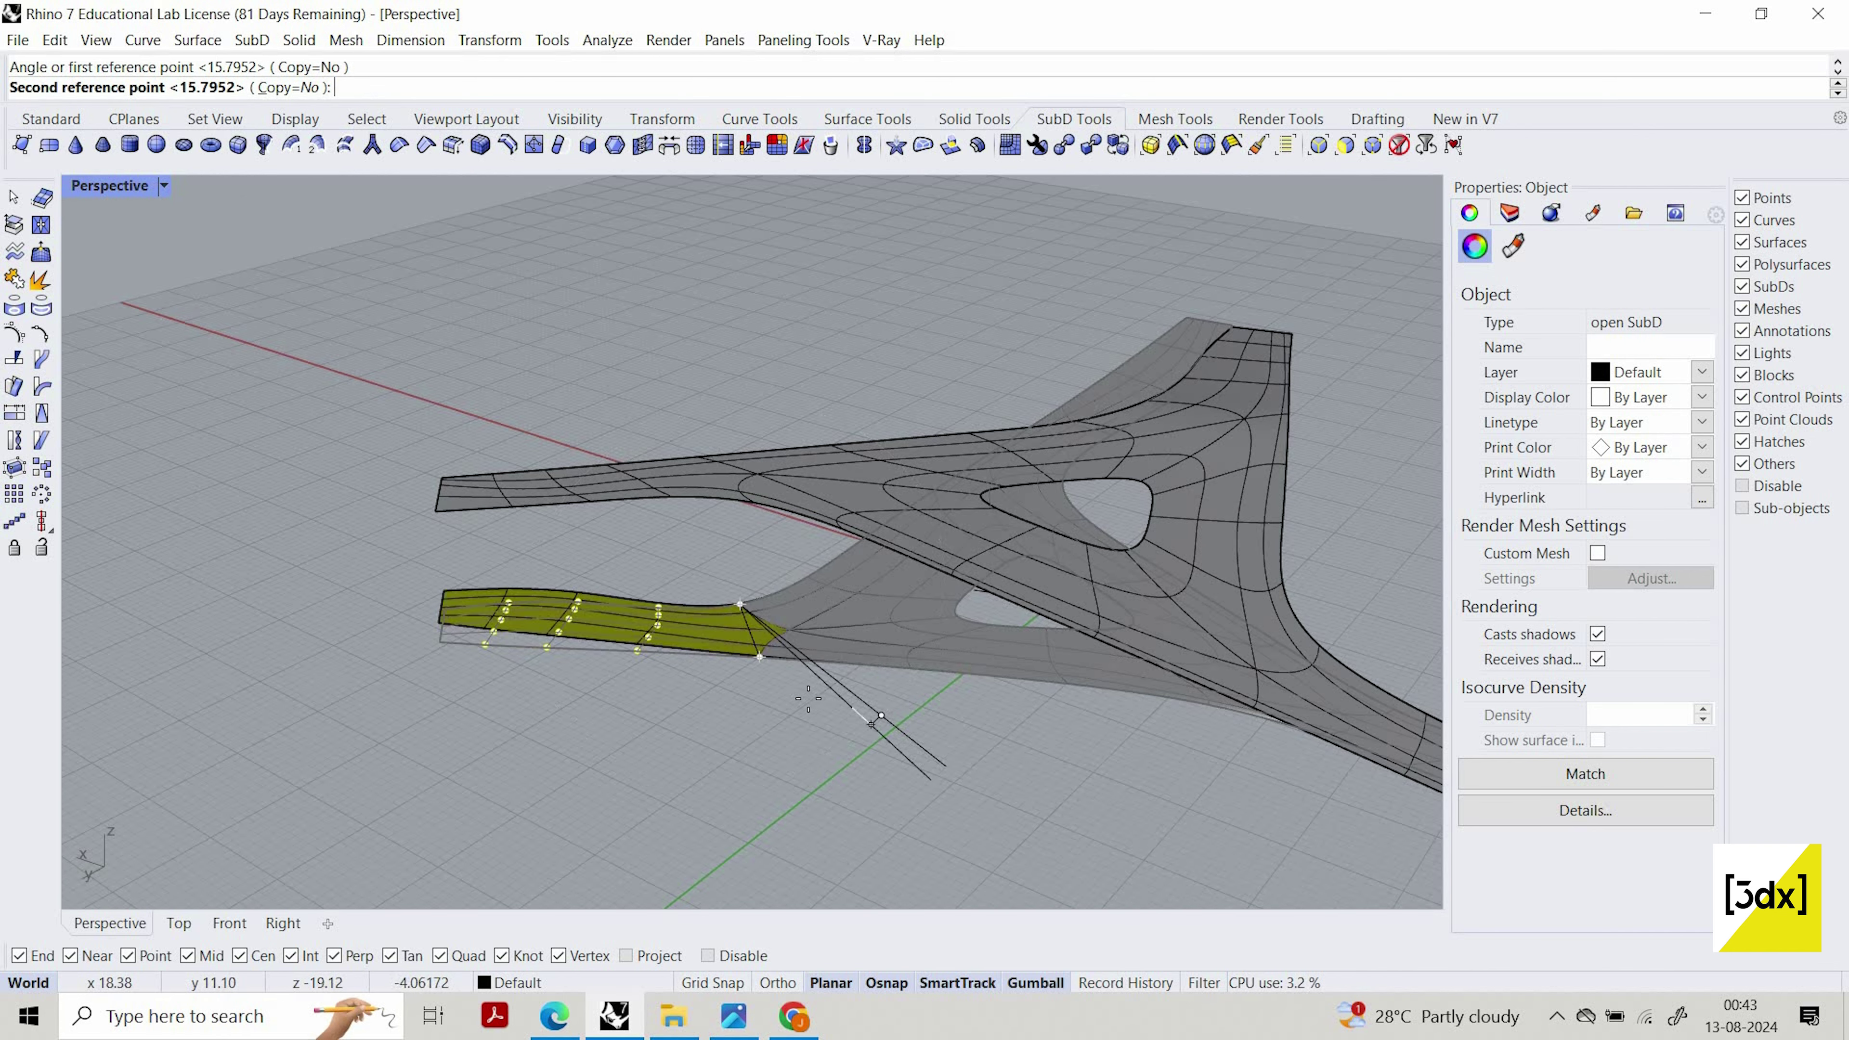
pyautogui.moveTo(830, 630); pyautogui.dragTo(815, 488, button='right')
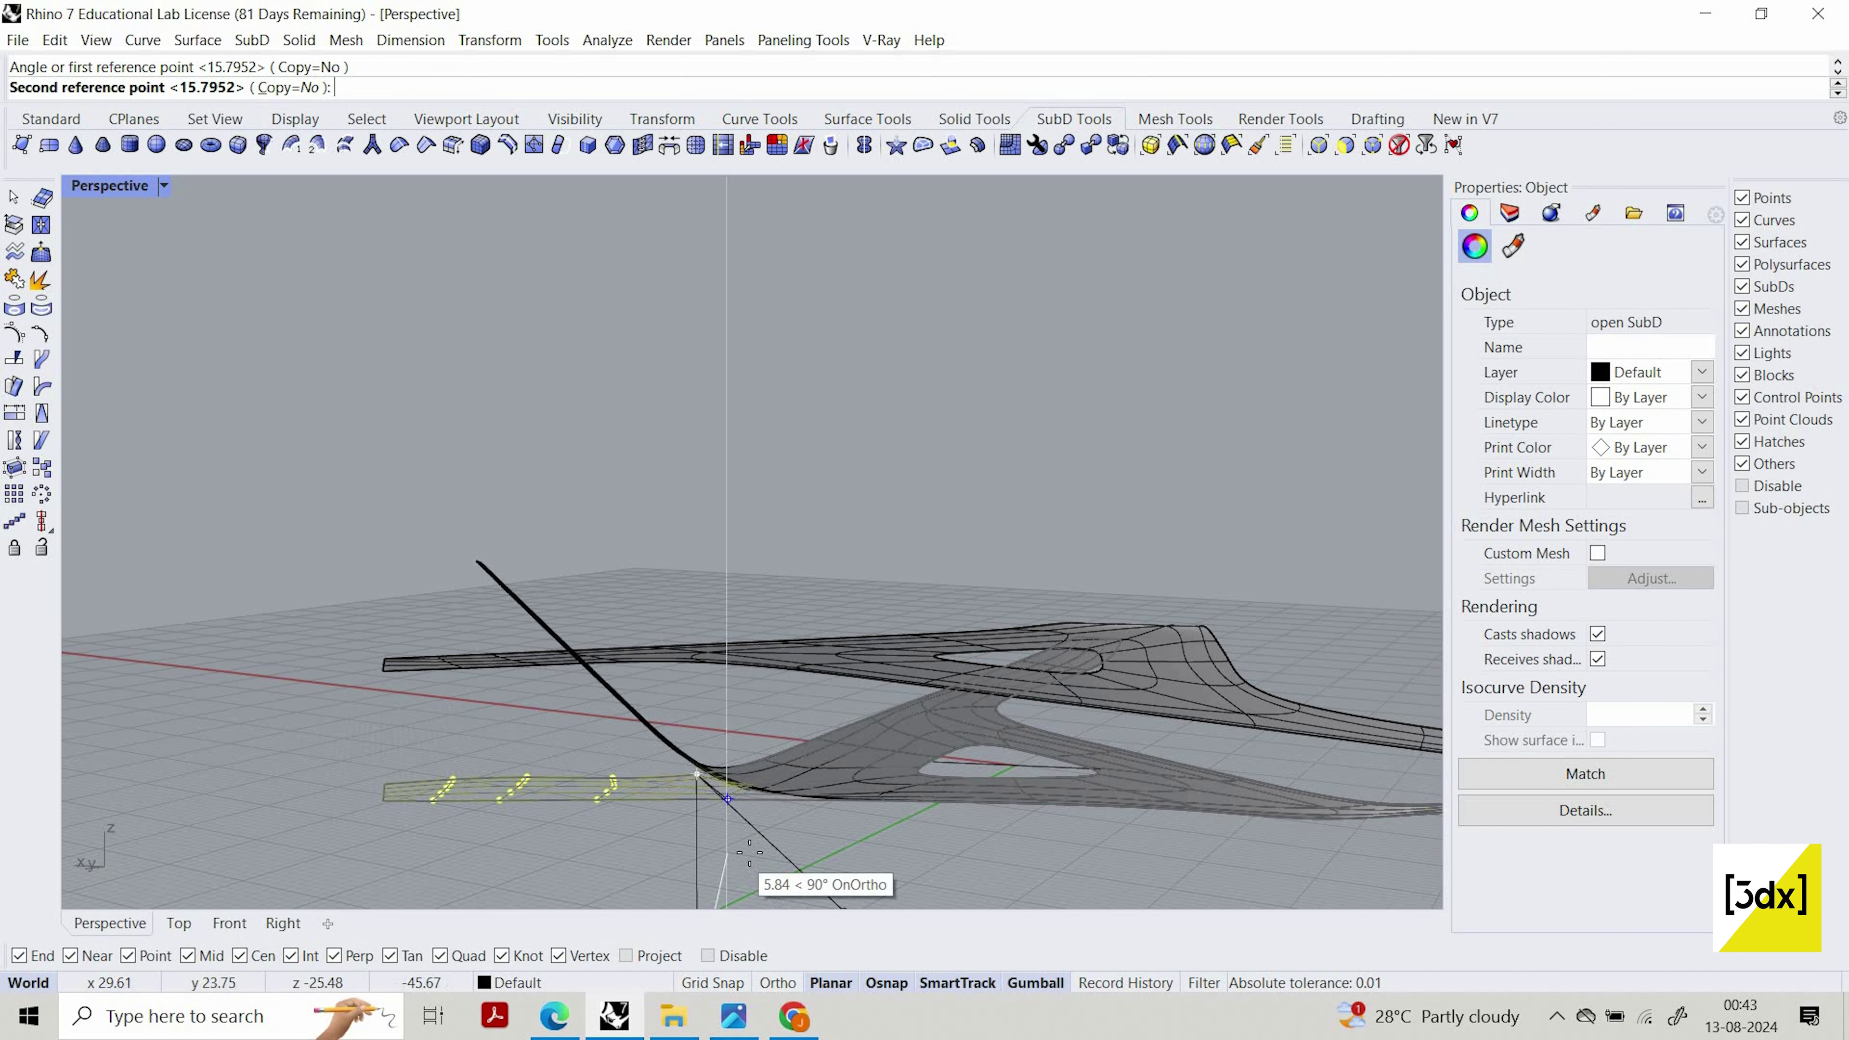
pyautogui.scroll(-3, 812, 835)
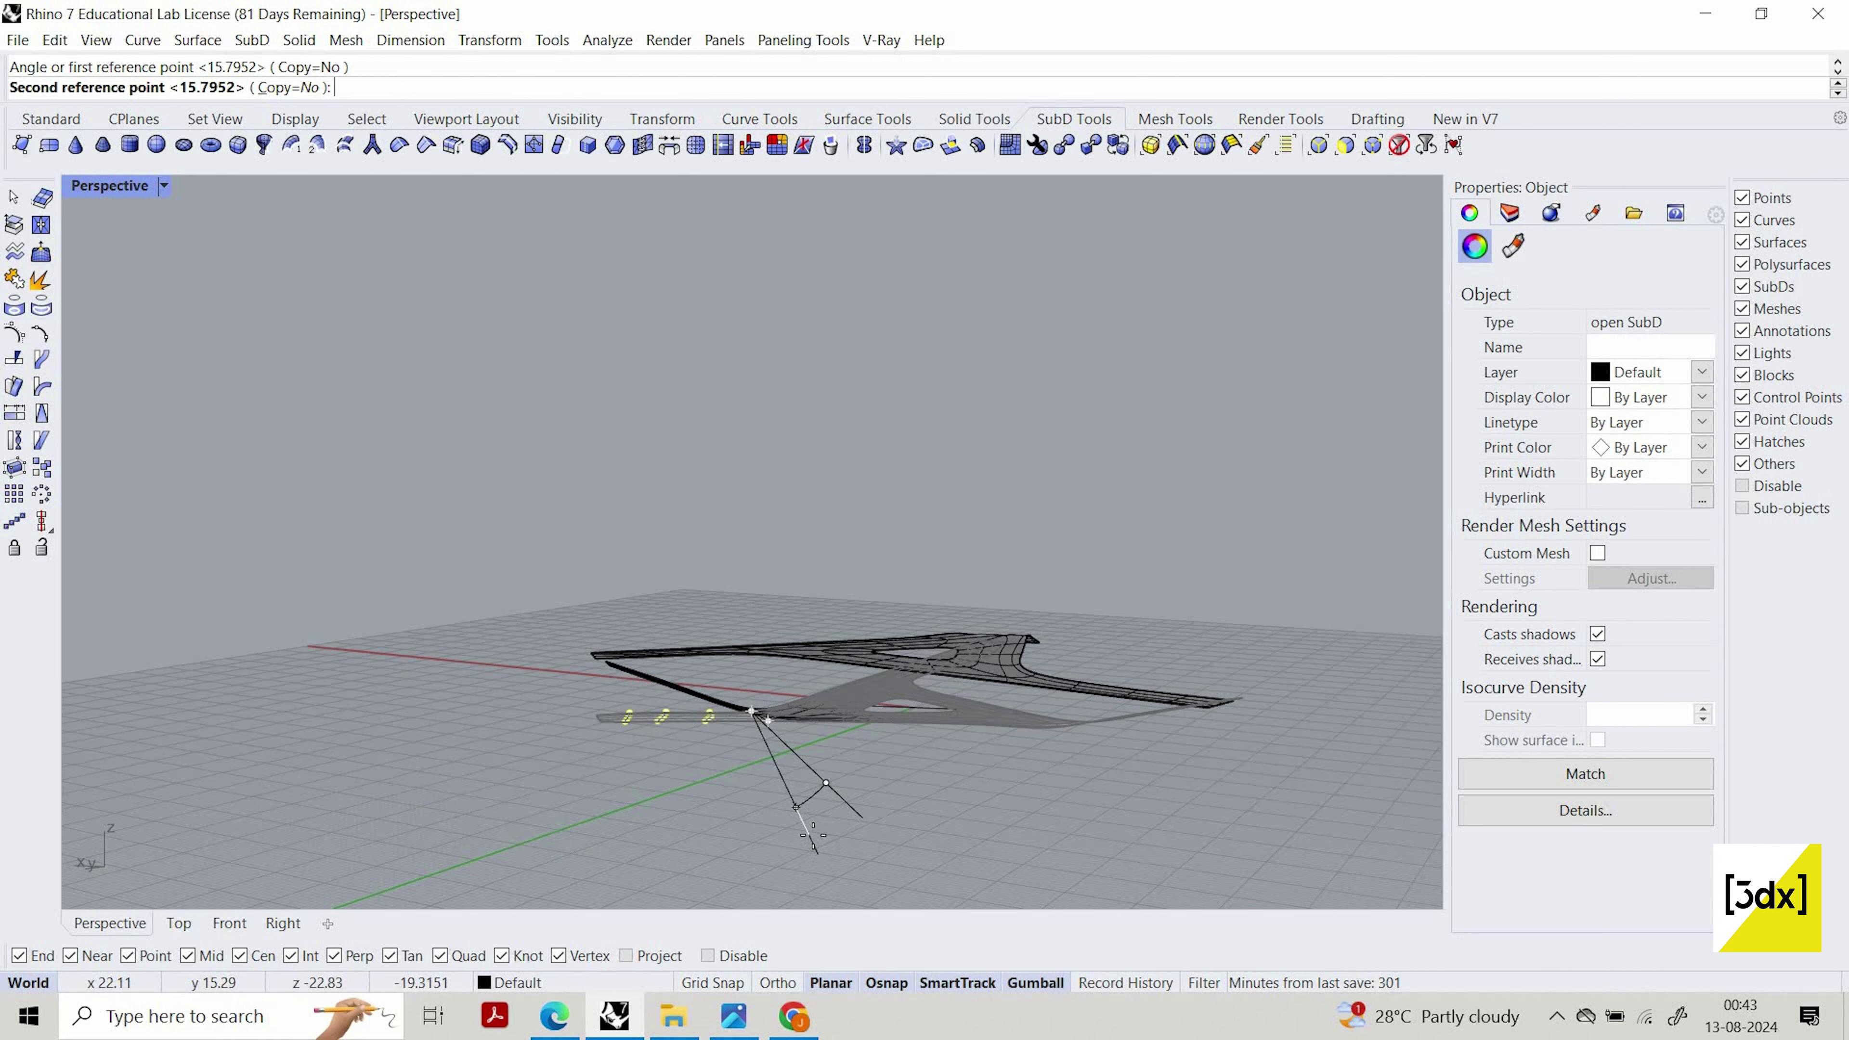
pyautogui.click(811, 835)
pyautogui.moveTo(859, 822); pyautogui.dragTo(779, 814, button='right')
pyautogui.click(1114, 785)
pyautogui.scroll(-3, 1113, 785)
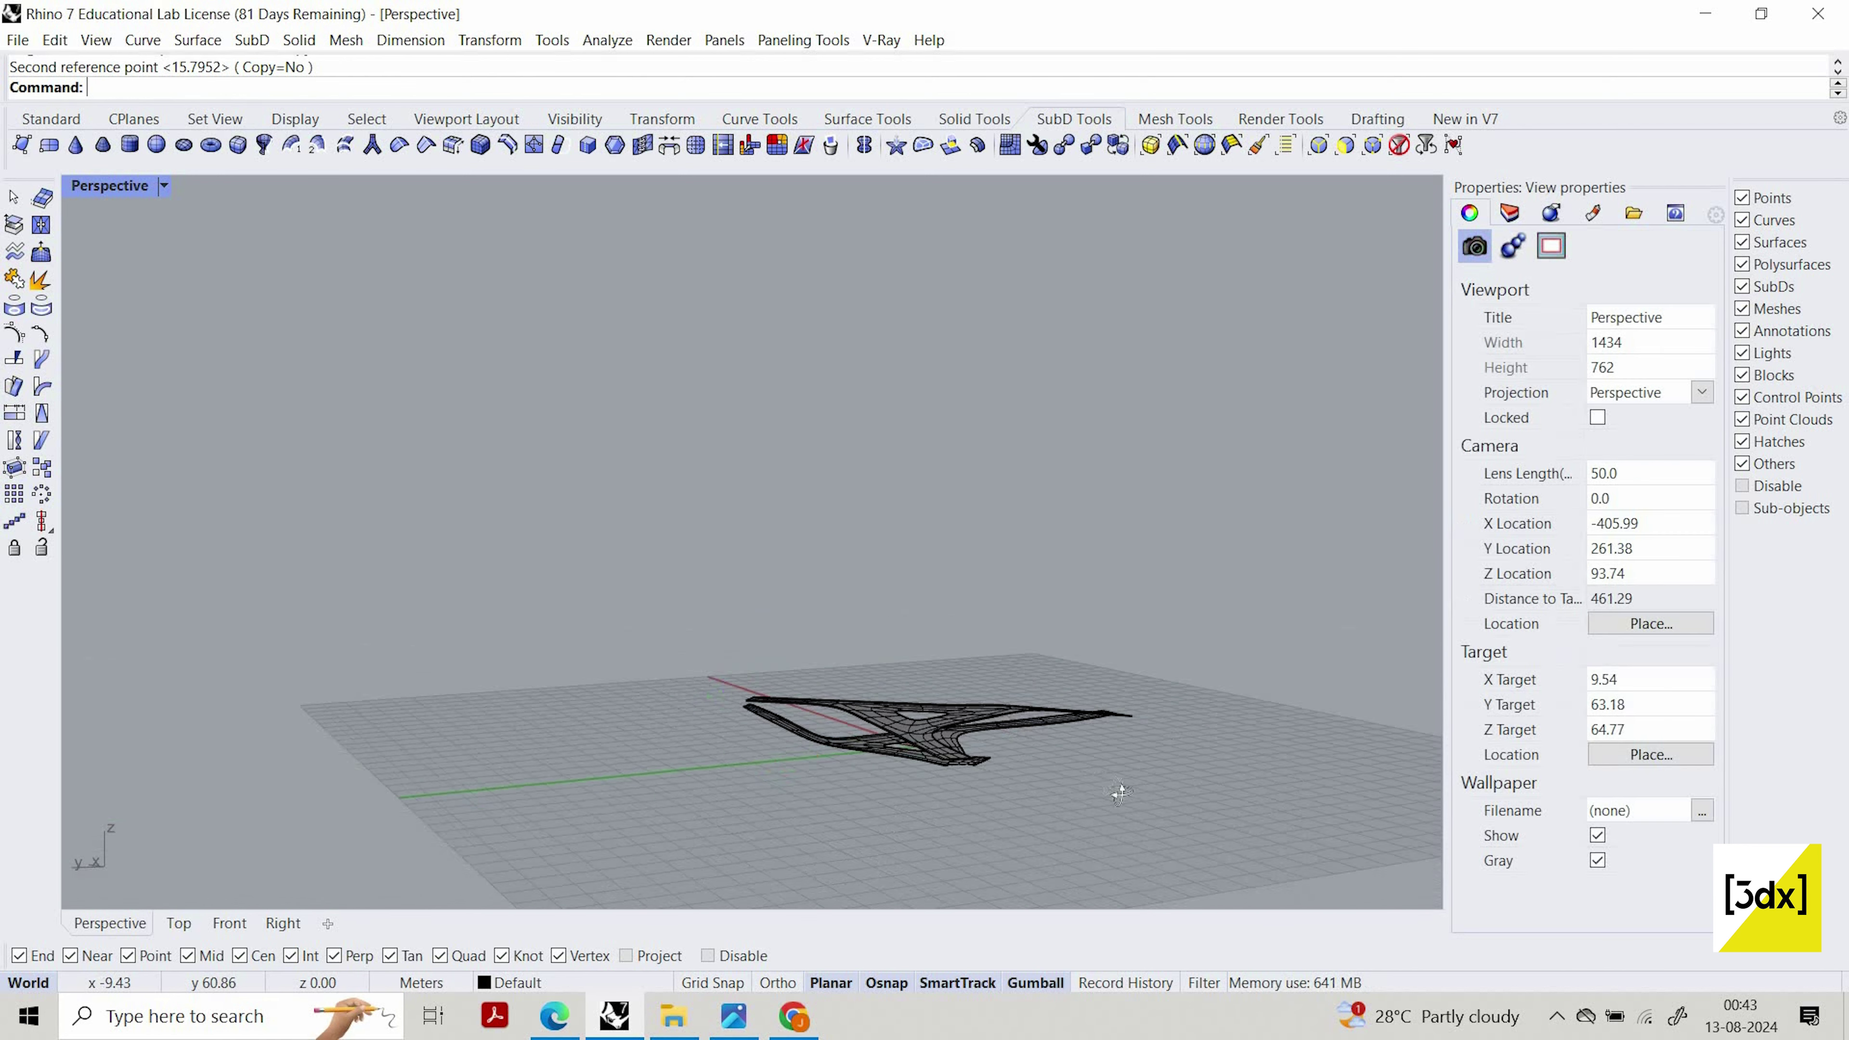
# Align the end edges of both strips on the negative X arm to one slanted line in the Top view, using Align with ToLine
pyautogui.moveTo(881, 626); pyautogui.dragTo(716, 752, button='right')
pyautogui.scroll(-8, 735, 746)
pyautogui.scroll(20, 761, 750)
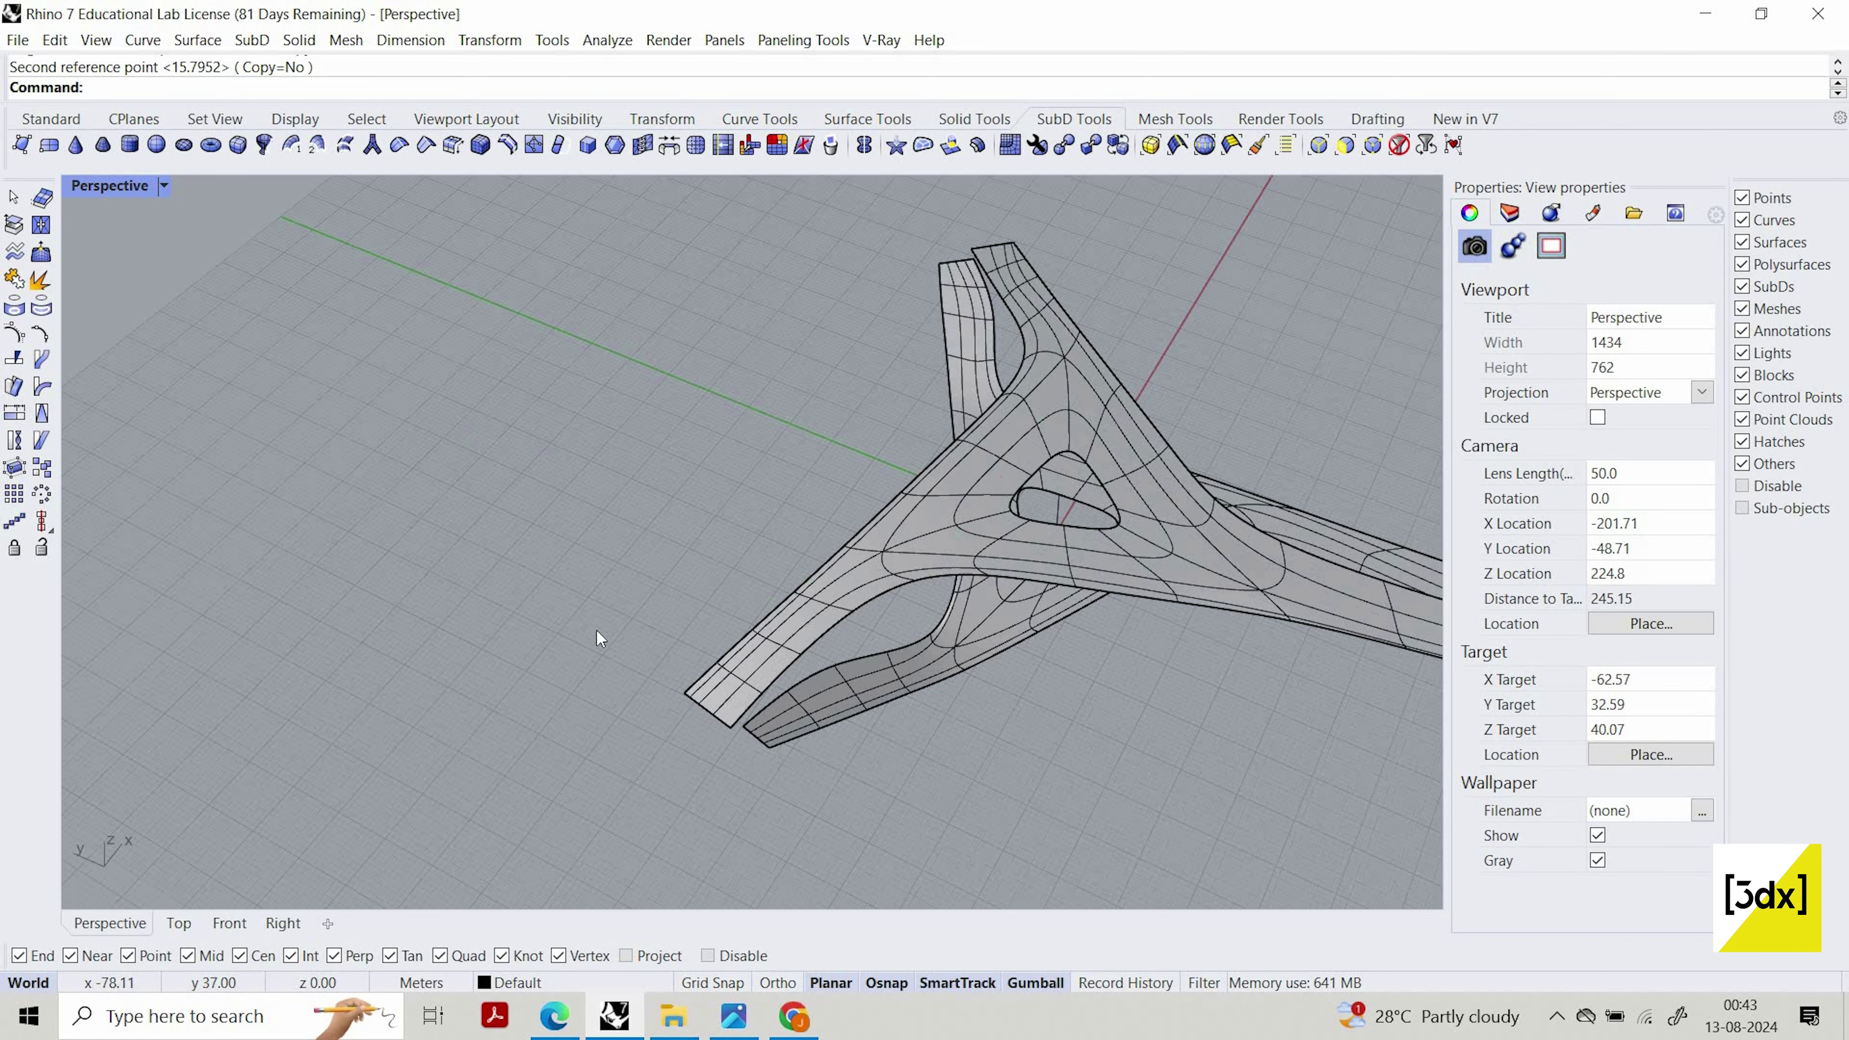
pyautogui.moveTo(597, 631); pyautogui.dragTo(730, 824)
pyautogui.keyDown('ctrl'); pyautogui.keyDown('shift'); pyautogui.moveTo(757, 752); pyautogui.dragTo(754, 752); pyautogui.keyUp('shift'); pyautogui.keyUp('ctrl')
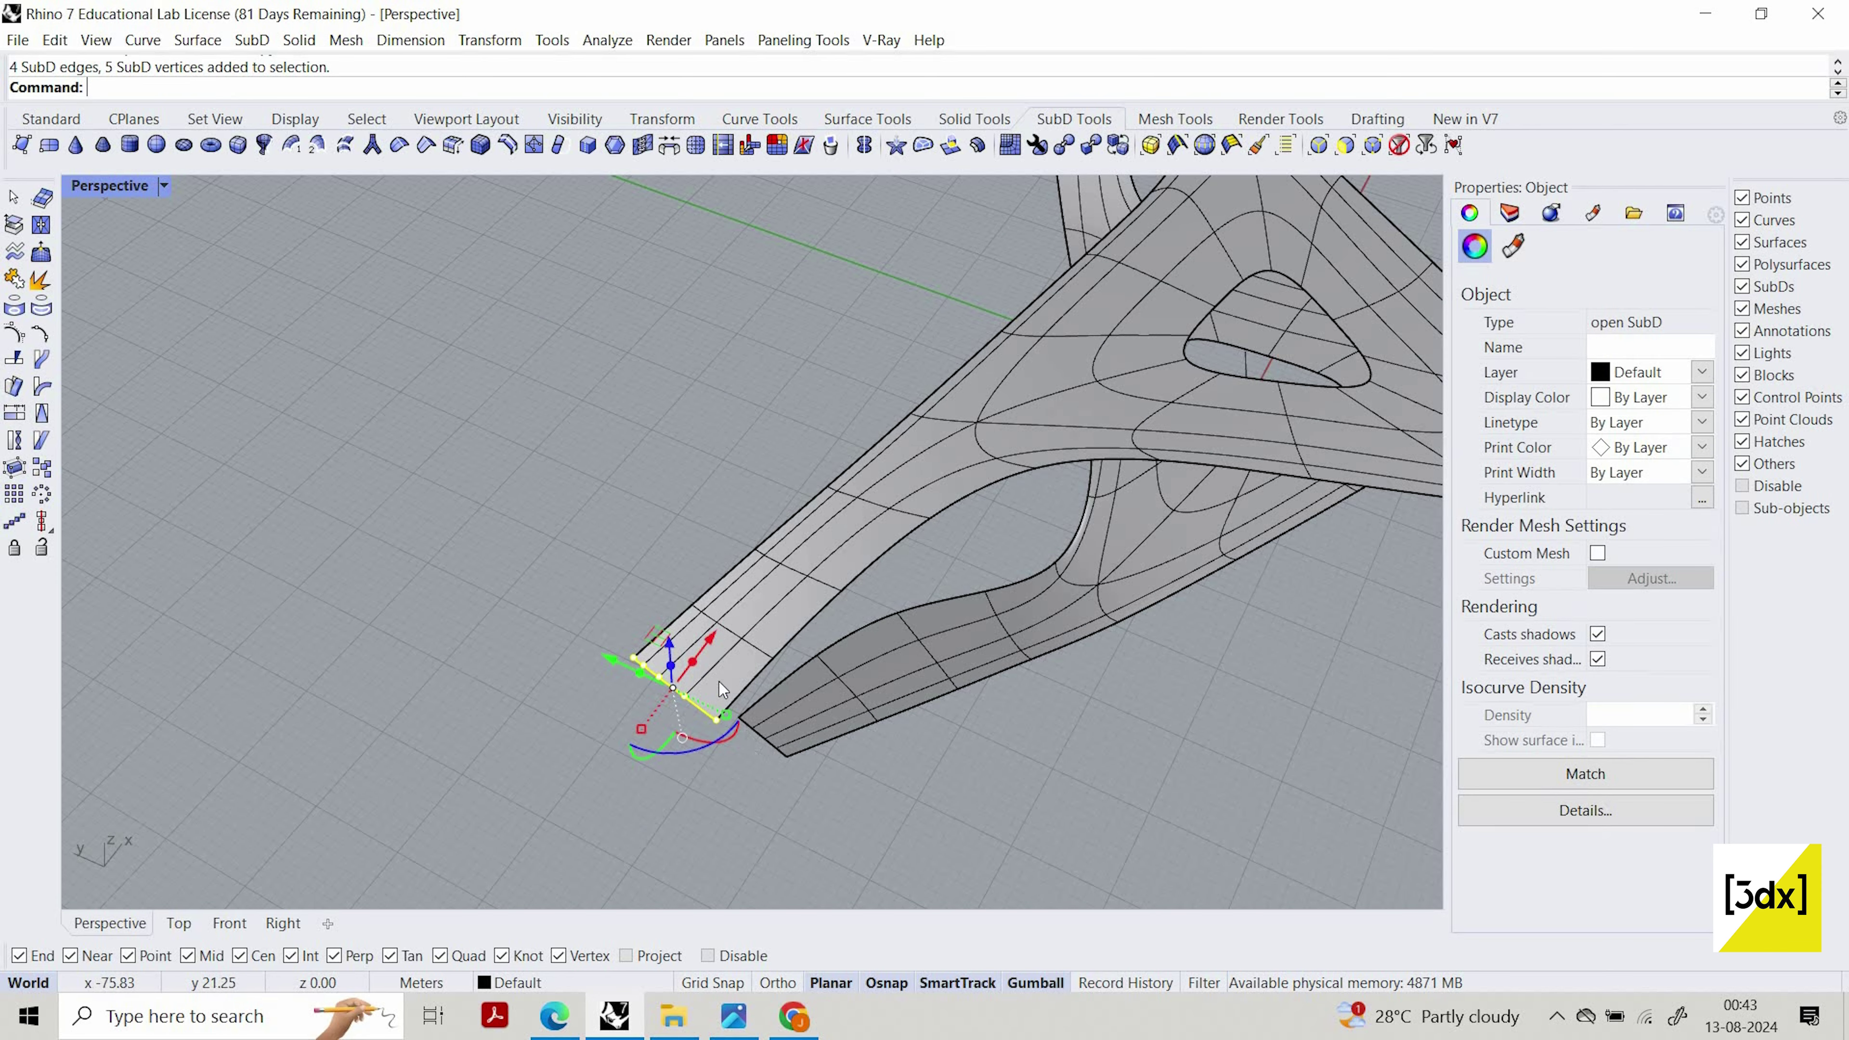
pyautogui.scroll(5, 713, 674)
pyautogui.keyDown('ctrl'); pyautogui.keyDown('shift'); pyautogui.click(779, 750); pyautogui.keyUp('shift'); pyautogui.keyUp('ctrl')
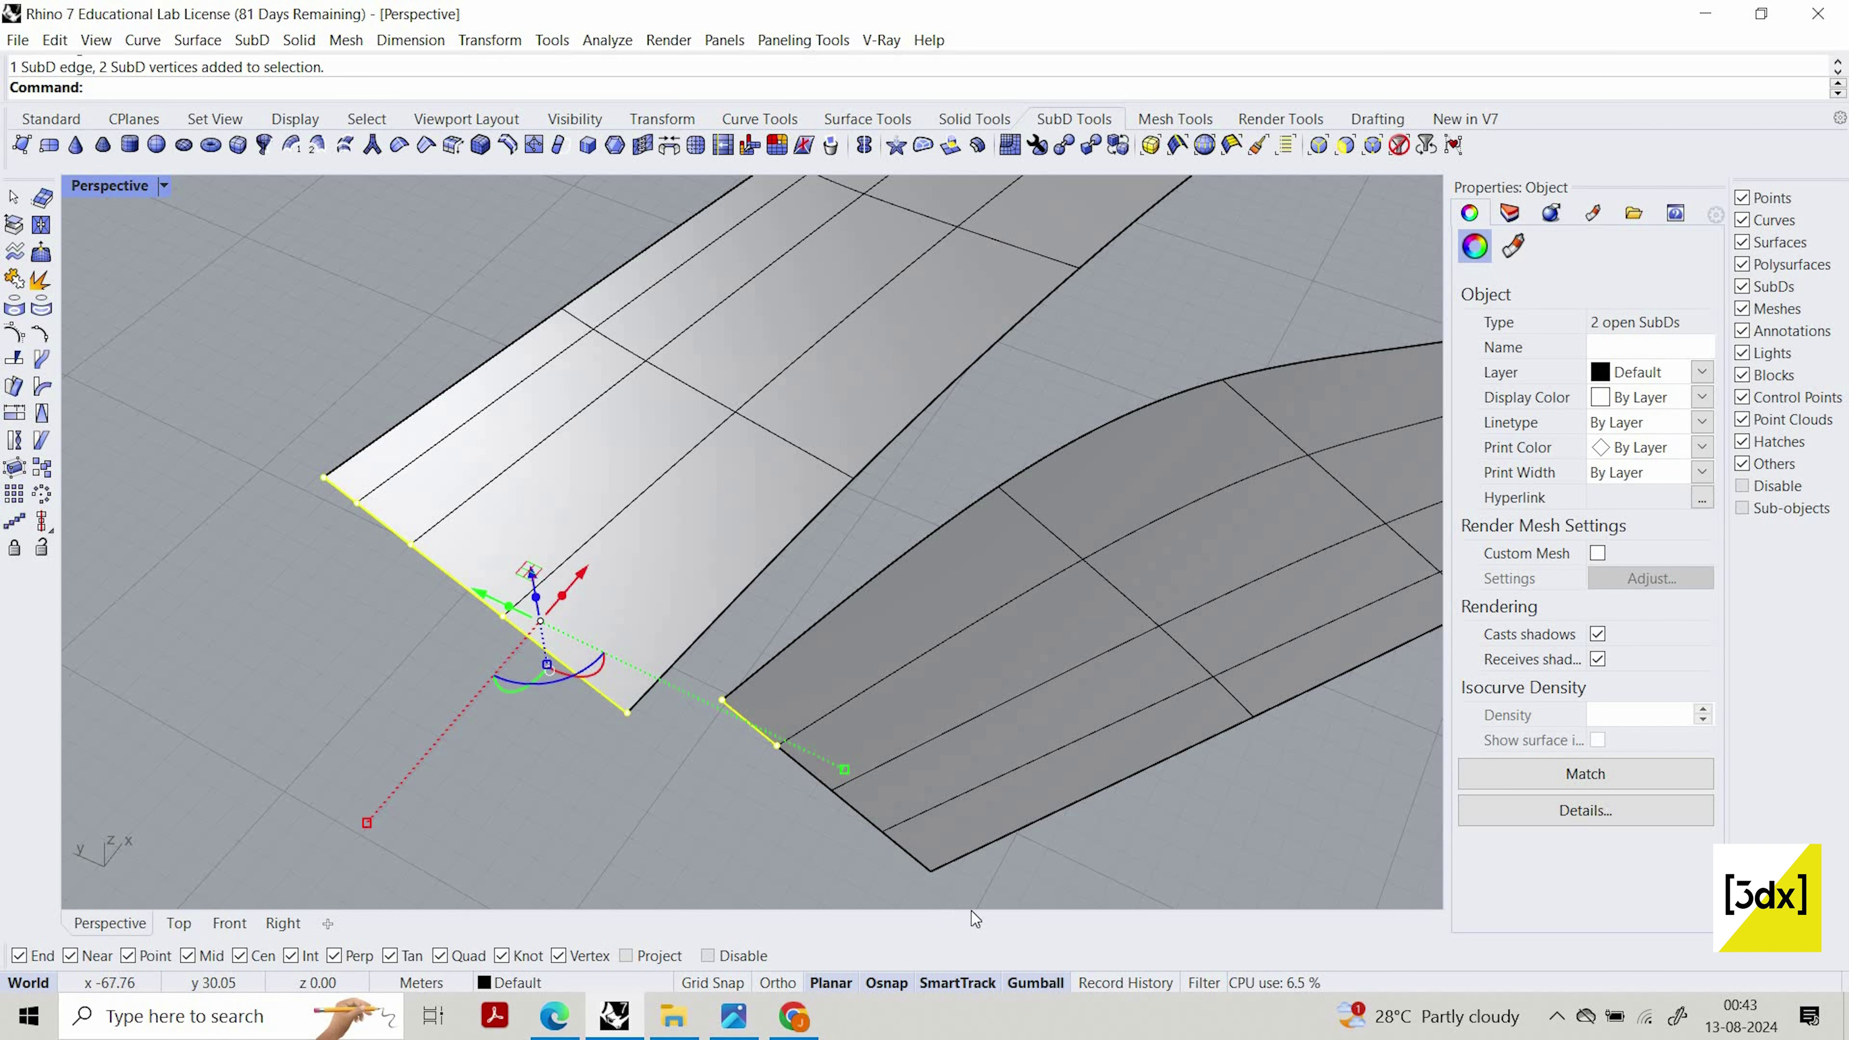
pyautogui.keyDown('ctrl'); pyautogui.keyDown('shift'); pyautogui.moveTo(736, 635); pyautogui.dragTo(934, 883); pyautogui.keyUp('shift'); pyautogui.keyUp('ctrl')
pyautogui.moveTo(849, 685); pyautogui.dragTo(873, 777, button='right')
pyautogui.scroll(-5, 865, 768)
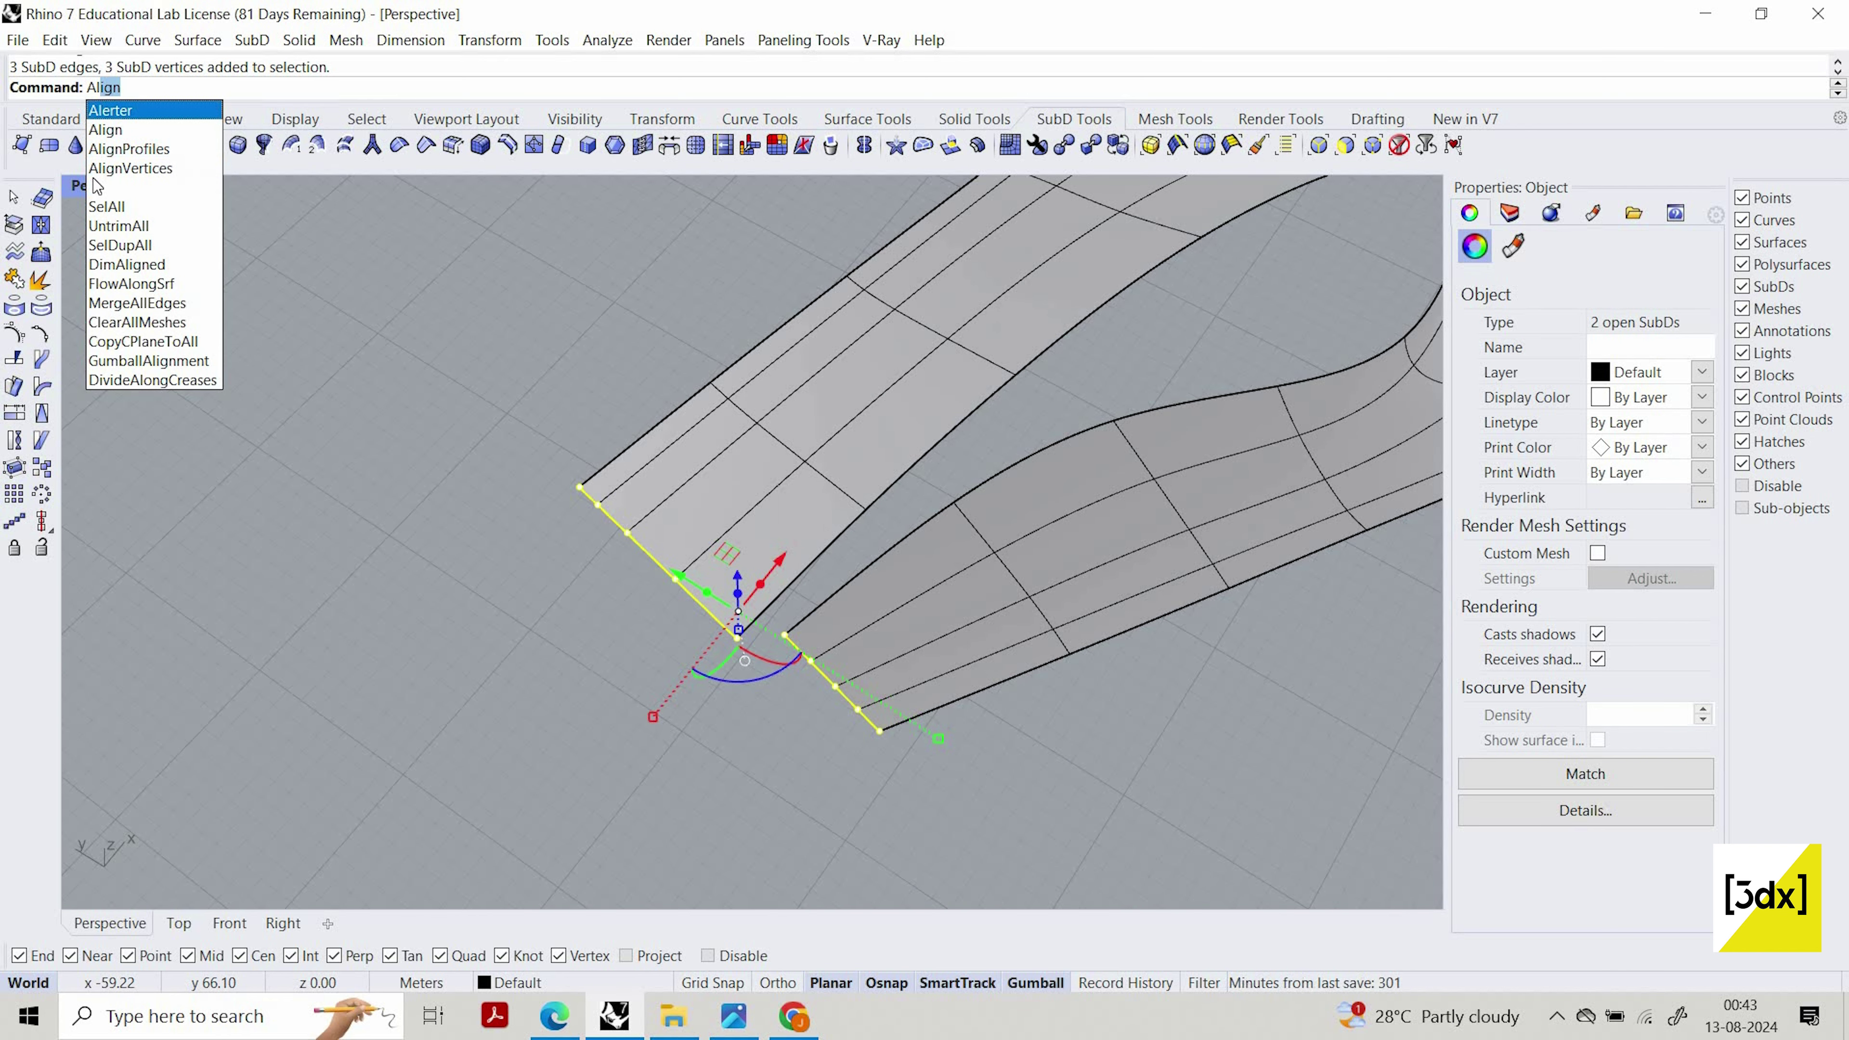
pyautogui.press('Escape')
pyautogui.doubleClick(88, 185)
pyautogui.hotkey('ctrl', 'F1')
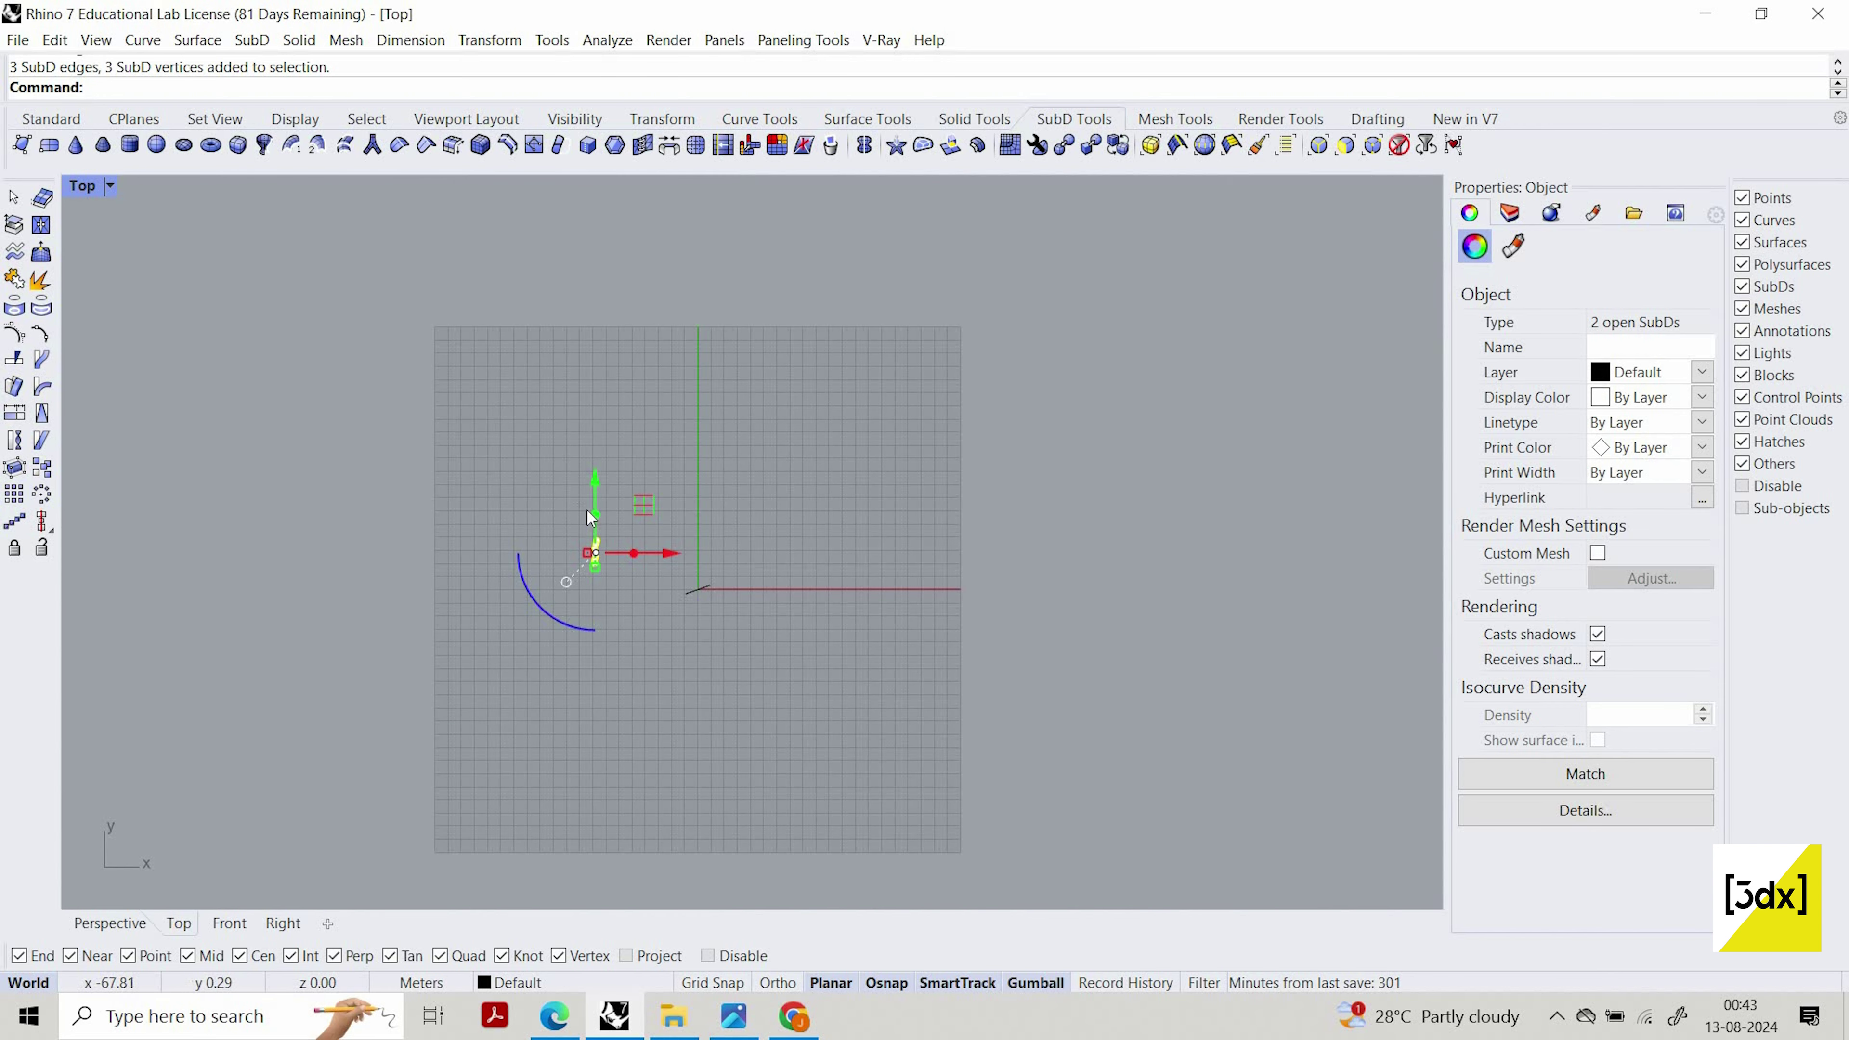
pyautogui.write('A')
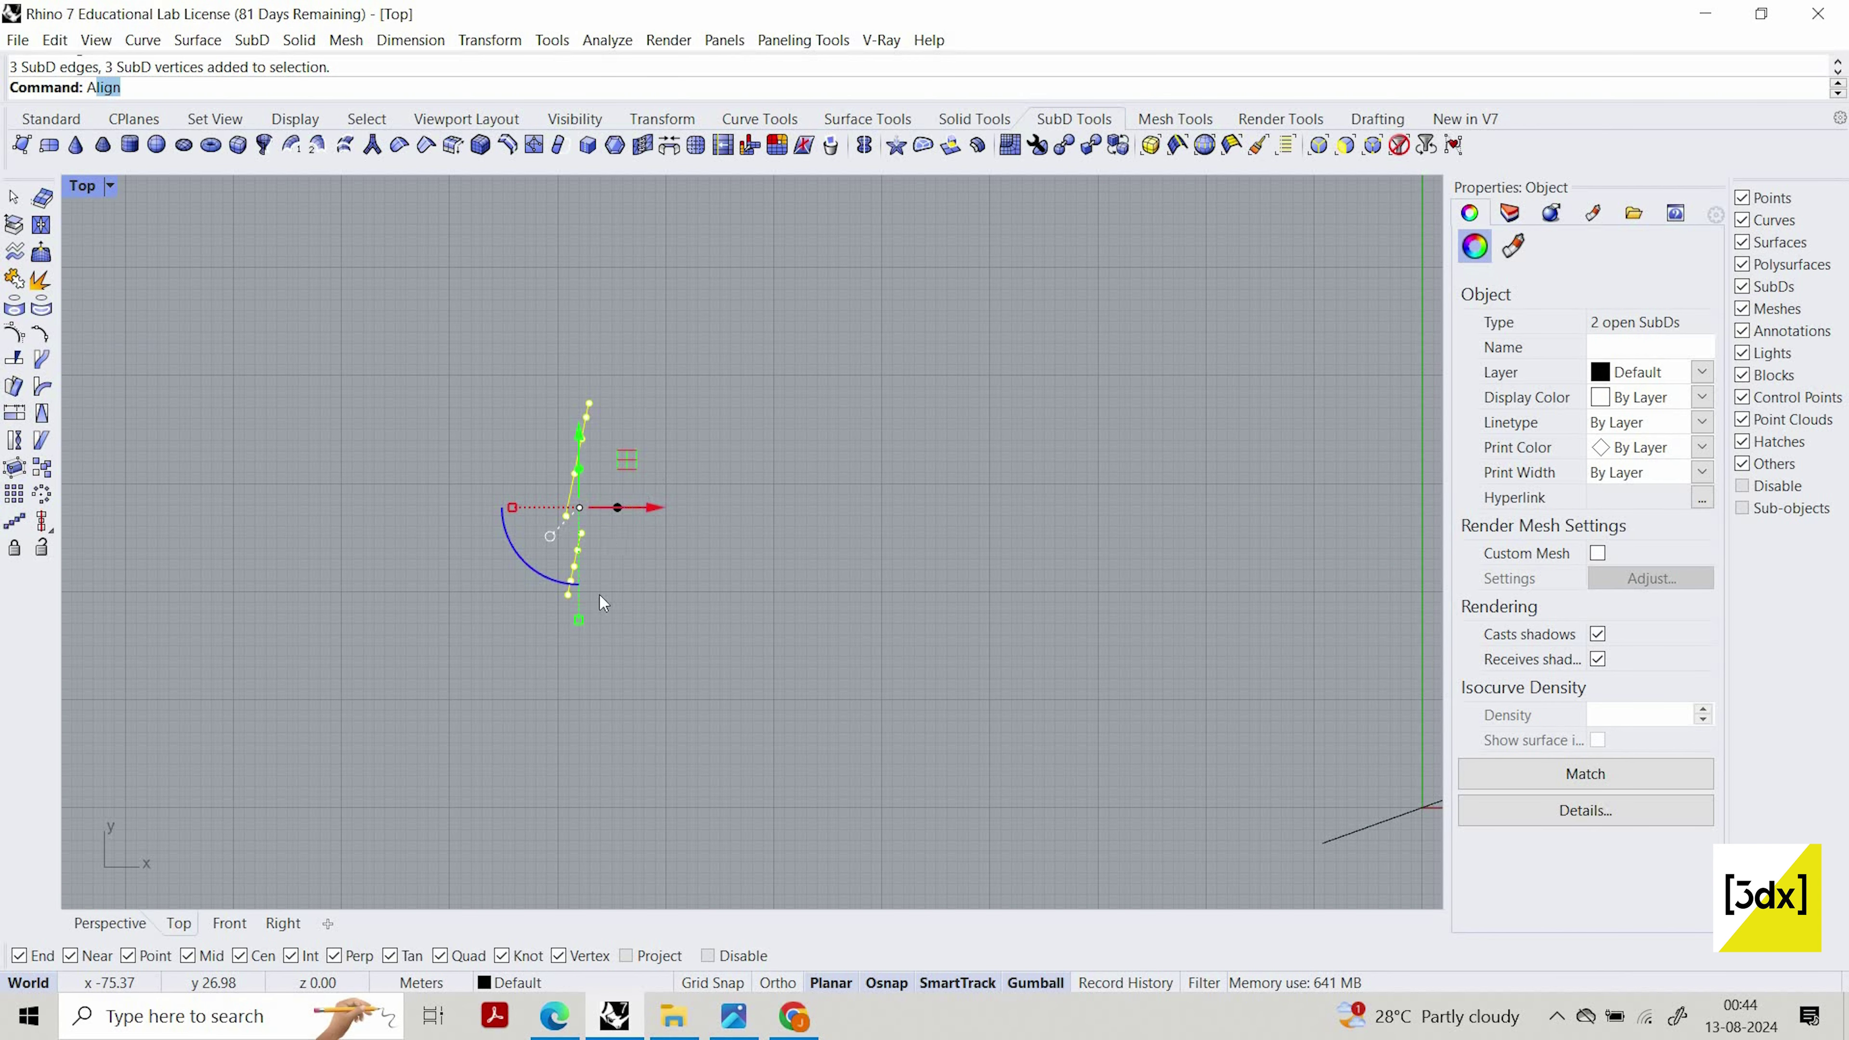
pyautogui.write('lign')
pyautogui.press('Return')
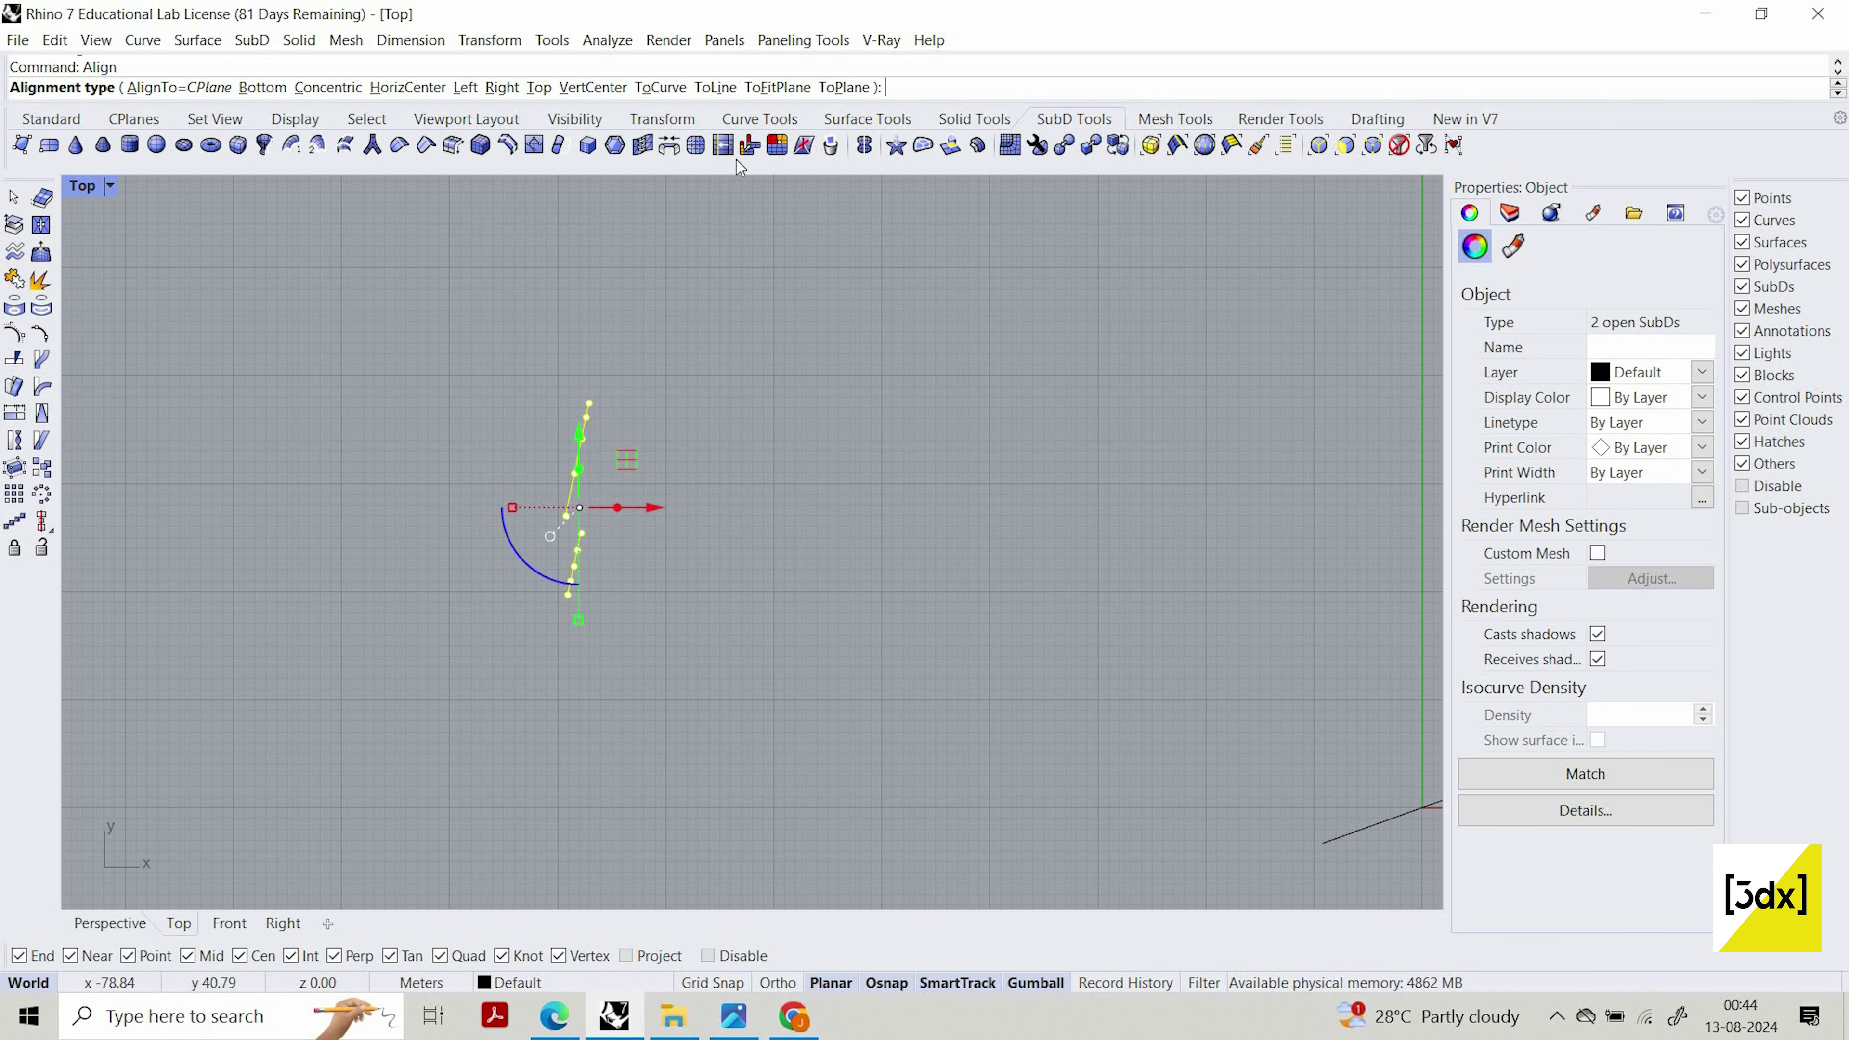
pyautogui.click(715, 87)
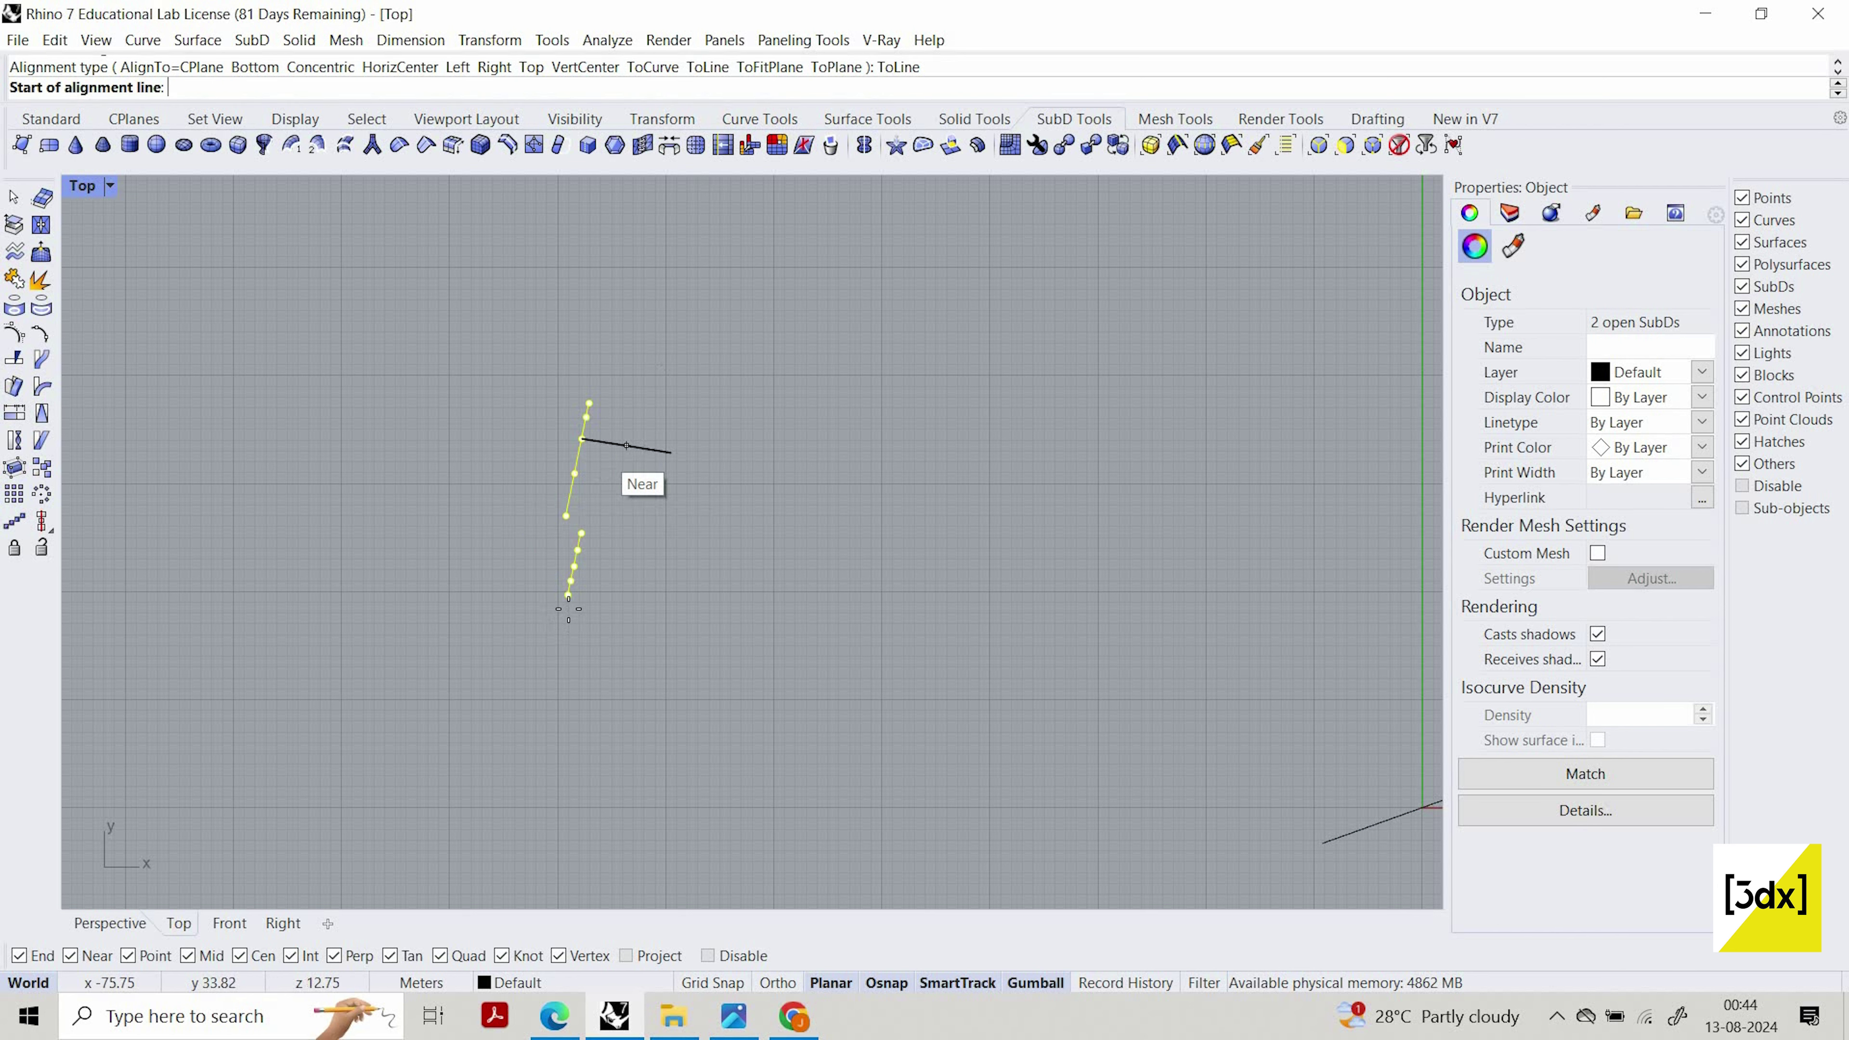
pyautogui.click(569, 598)
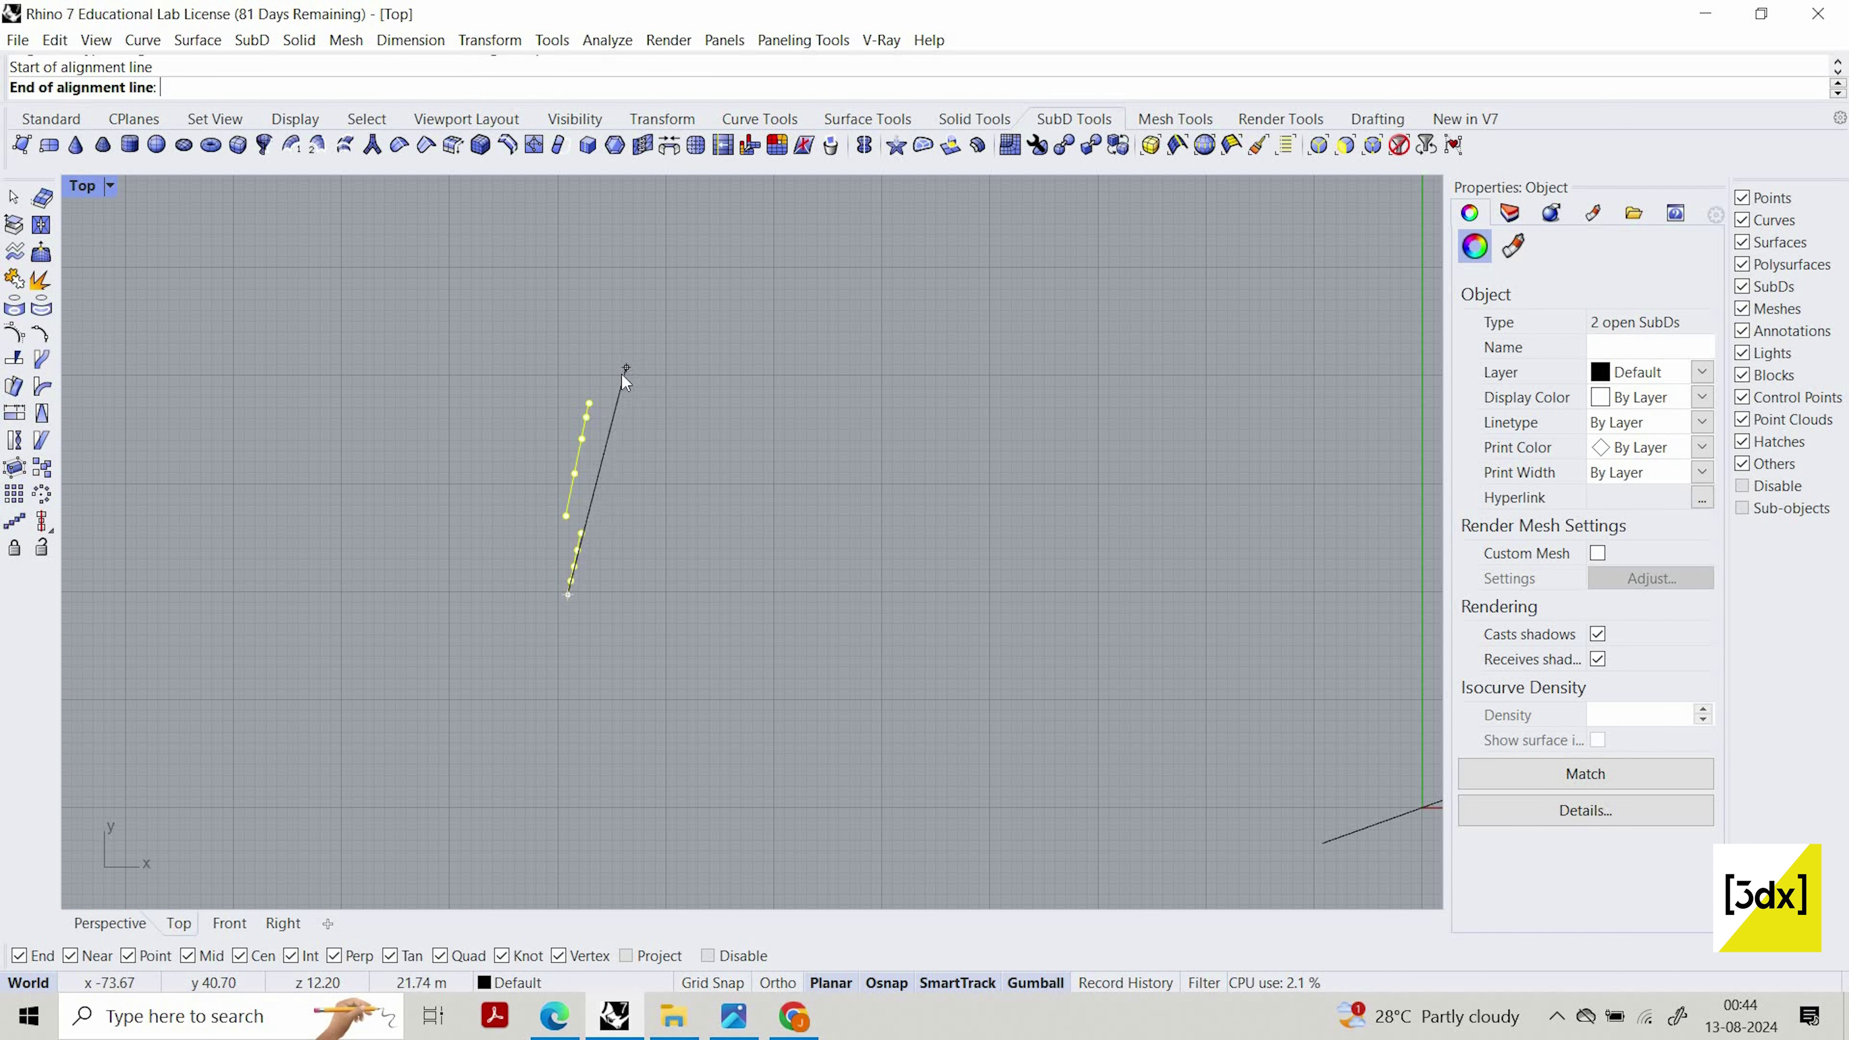
pyautogui.click(710, 383)
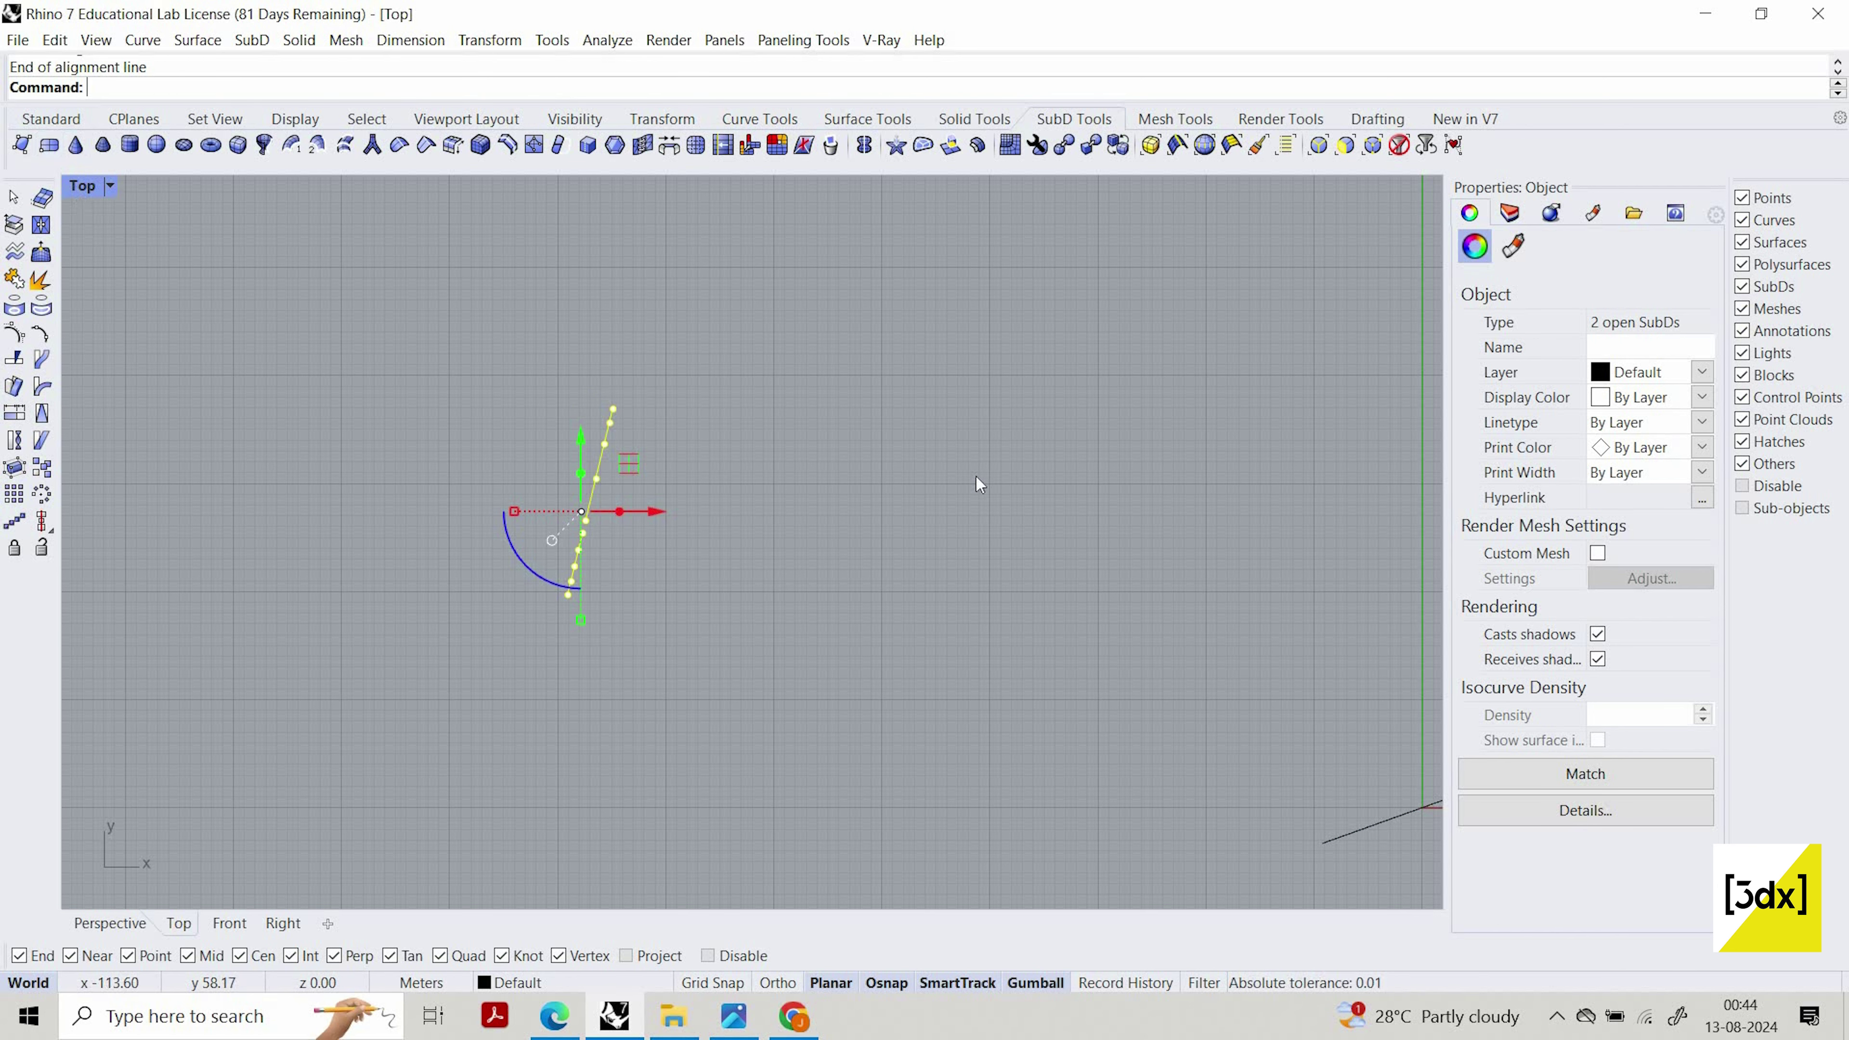
pyautogui.hotkey('ctrl', 'm')
pyautogui.press('Delete')
# Align the end edges of both strips on the other short arm to a diagonal line in the Top view, using Align with ToLine
pyautogui.moveTo(1220, 306); pyautogui.dragTo(1099, 280, button='right')
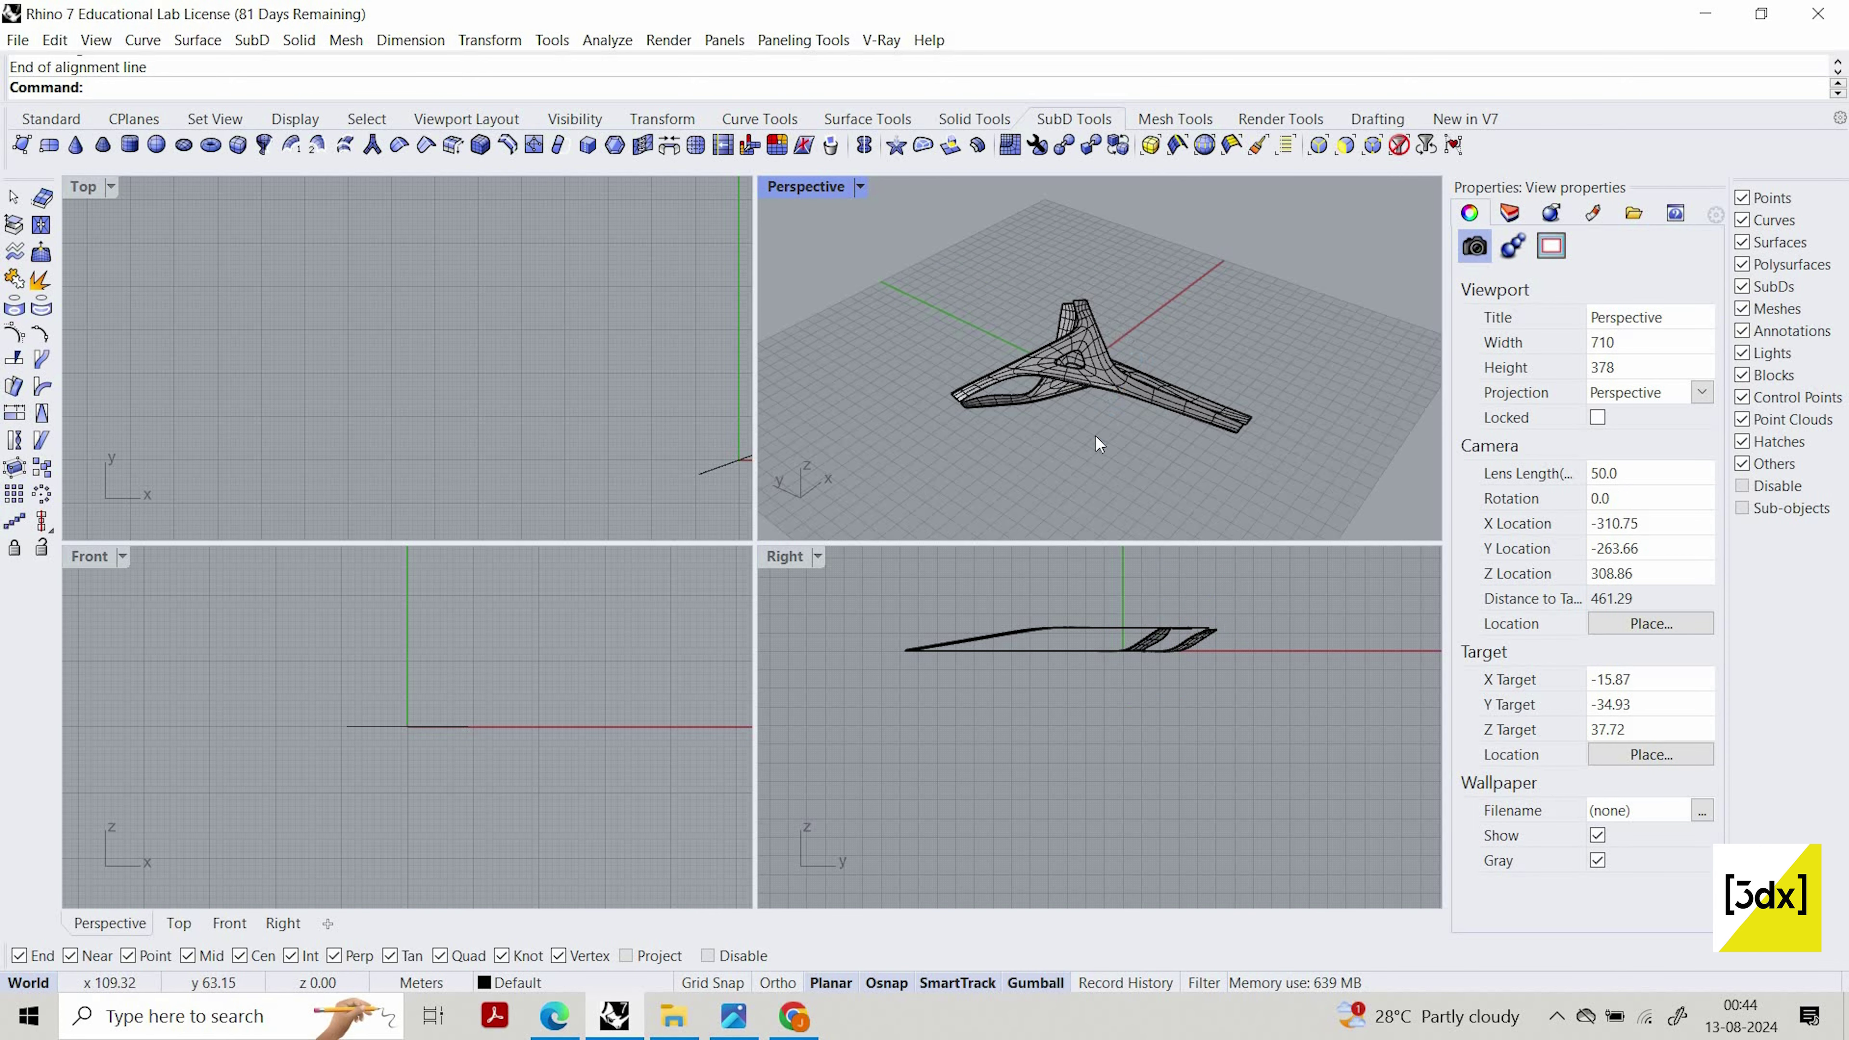
pyautogui.scroll(8, 1095, 433)
pyautogui.moveTo(1095, 433)
pyautogui.mouseDown(button='right')
pyautogui.moveTo(1208, 336)
pyautogui.moveTo(1077, 431)
pyautogui.mouseUp(button='right')
pyautogui.scroll(8, 1176, 428)
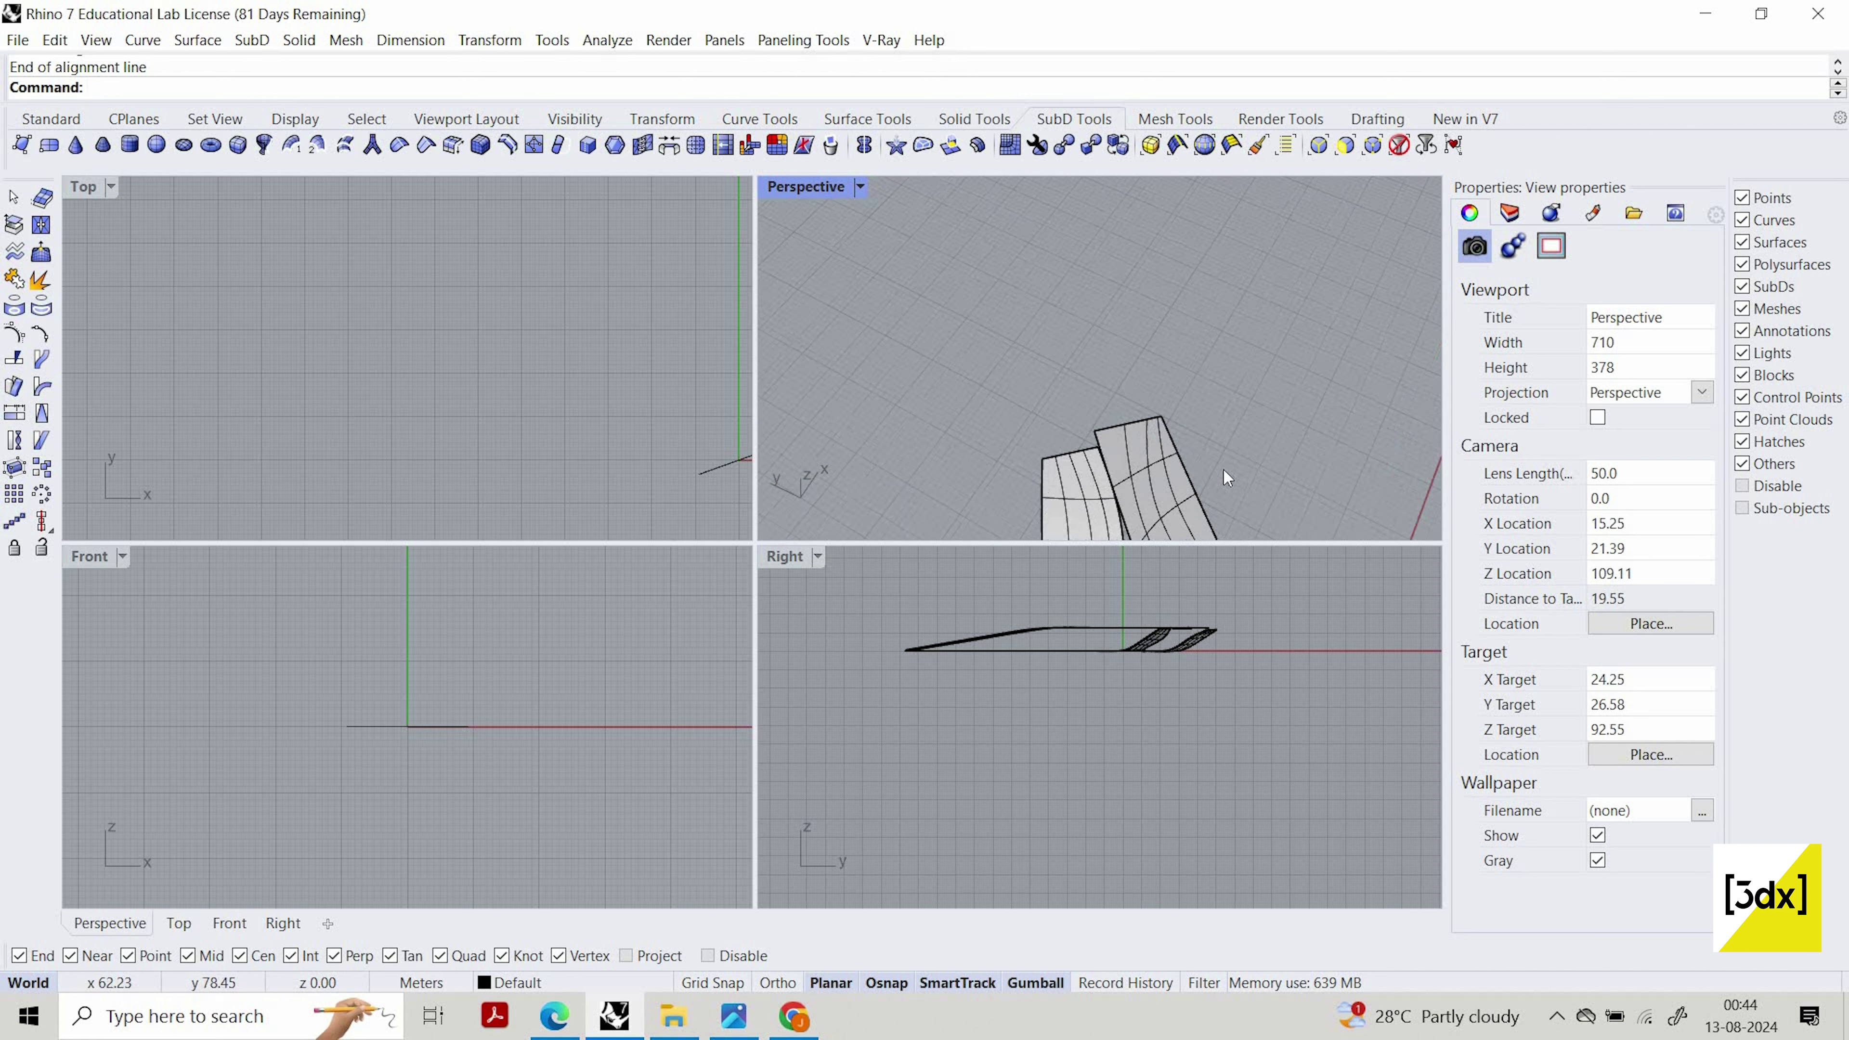
pyautogui.keyDown('ctrl'); pyautogui.keyDown('shift'); pyautogui.moveTo(945, 352); pyautogui.dragTo(1223, 466); pyautogui.keyUp('shift'); pyautogui.keyUp('ctrl')
pyautogui.moveTo(1234, 307); pyautogui.dragTo(1173, 258, button='right')
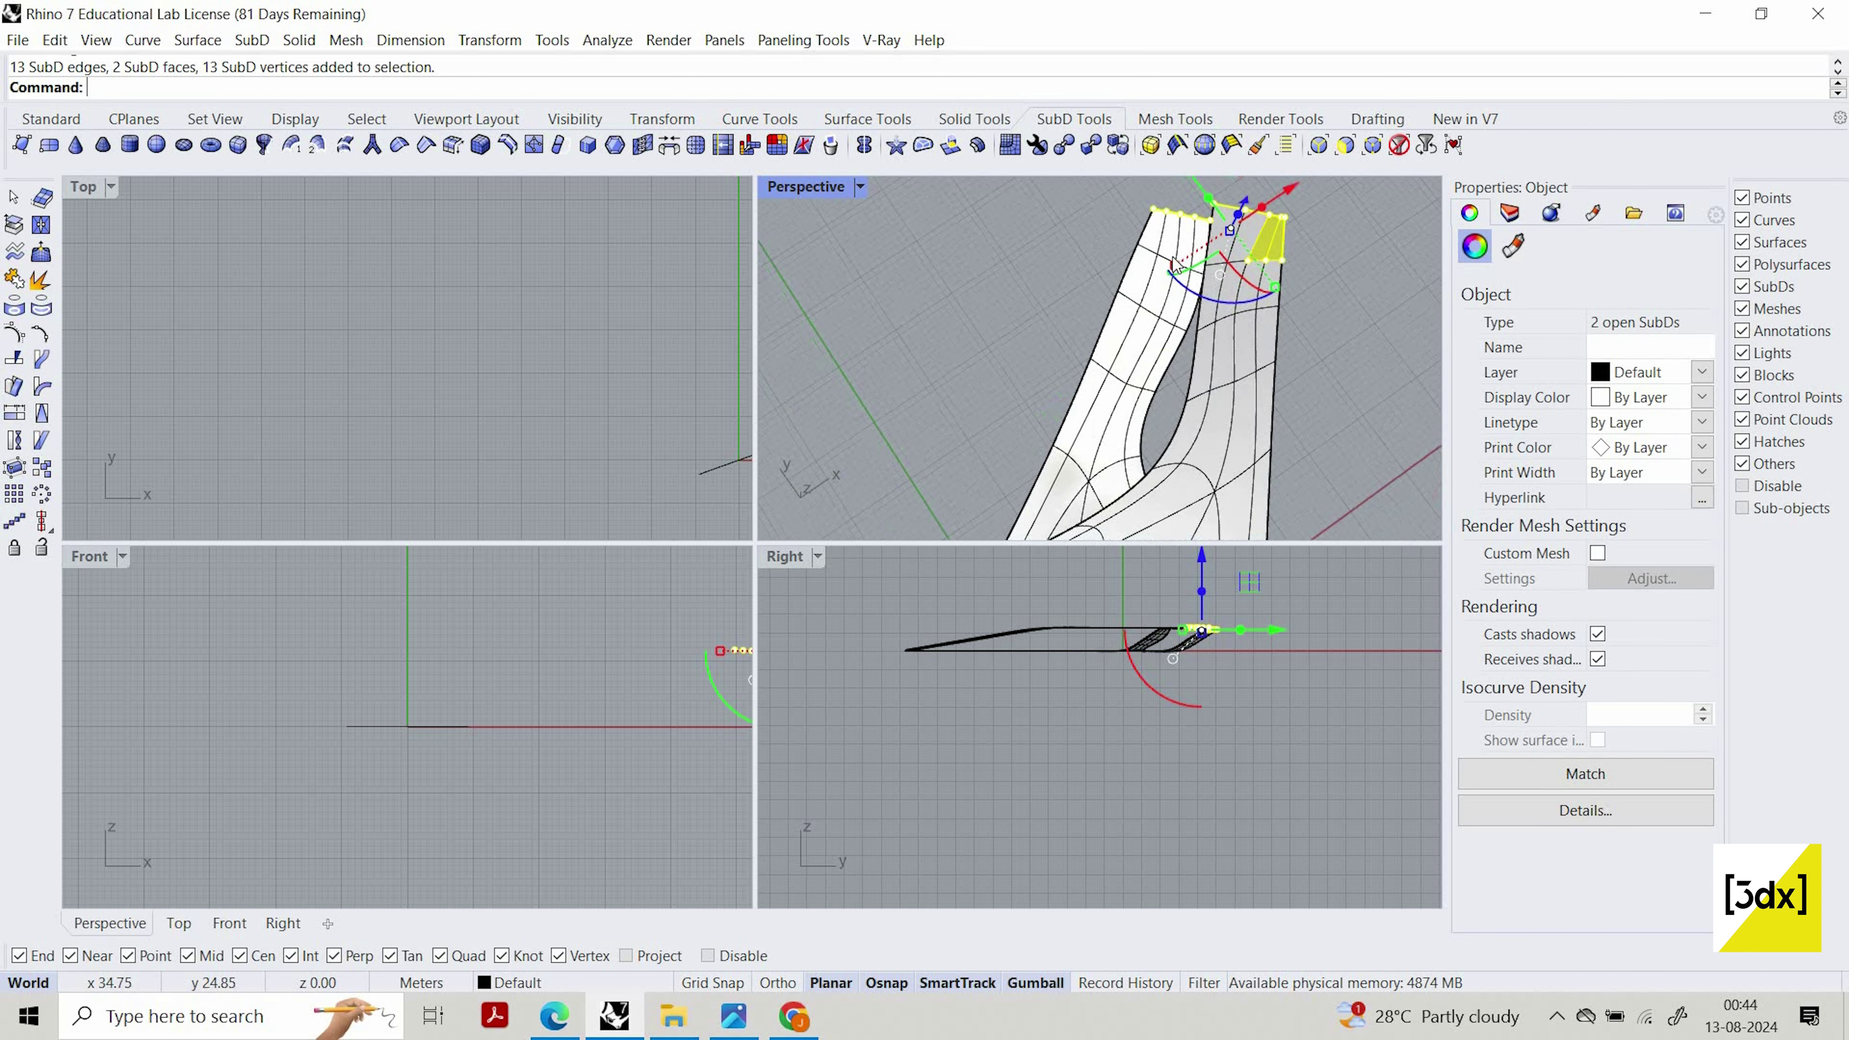
pyautogui.scroll(-3, 1194, 271)
pyautogui.press('Escape')
pyautogui.scroll(2, 1234, 280)
pyautogui.keyDown('ctrl'); pyautogui.keyDown('shift'); pyautogui.moveTo(1095, 227); pyautogui.dragTo(1327, 290); pyautogui.keyUp('shift'); pyautogui.keyUp('ctrl')
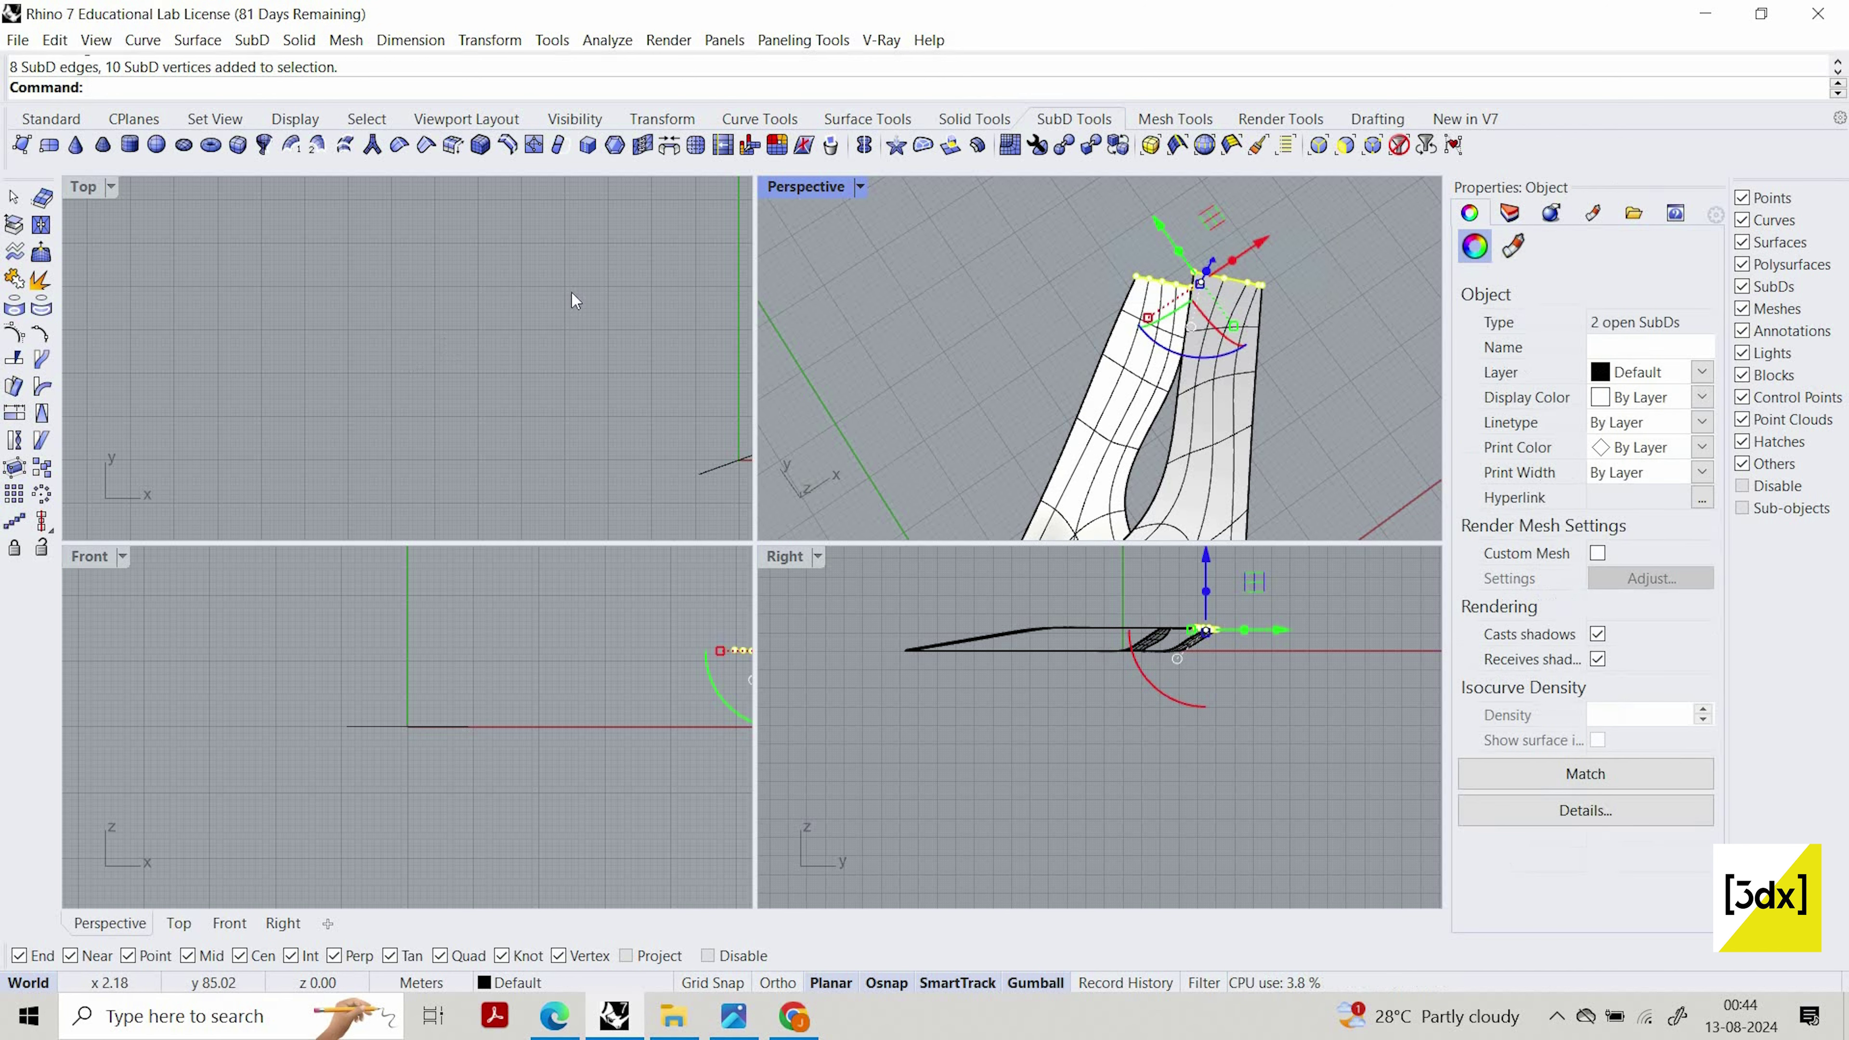
pyautogui.scroll(-6, 572, 292)
pyautogui.moveTo(666, 349); pyautogui.dragTo(543, 382, button='right')
pyautogui.moveTo(713, 316); pyautogui.dragTo(546, 407, button='right')
pyautogui.scroll(10, 546, 405)
pyautogui.write('A')
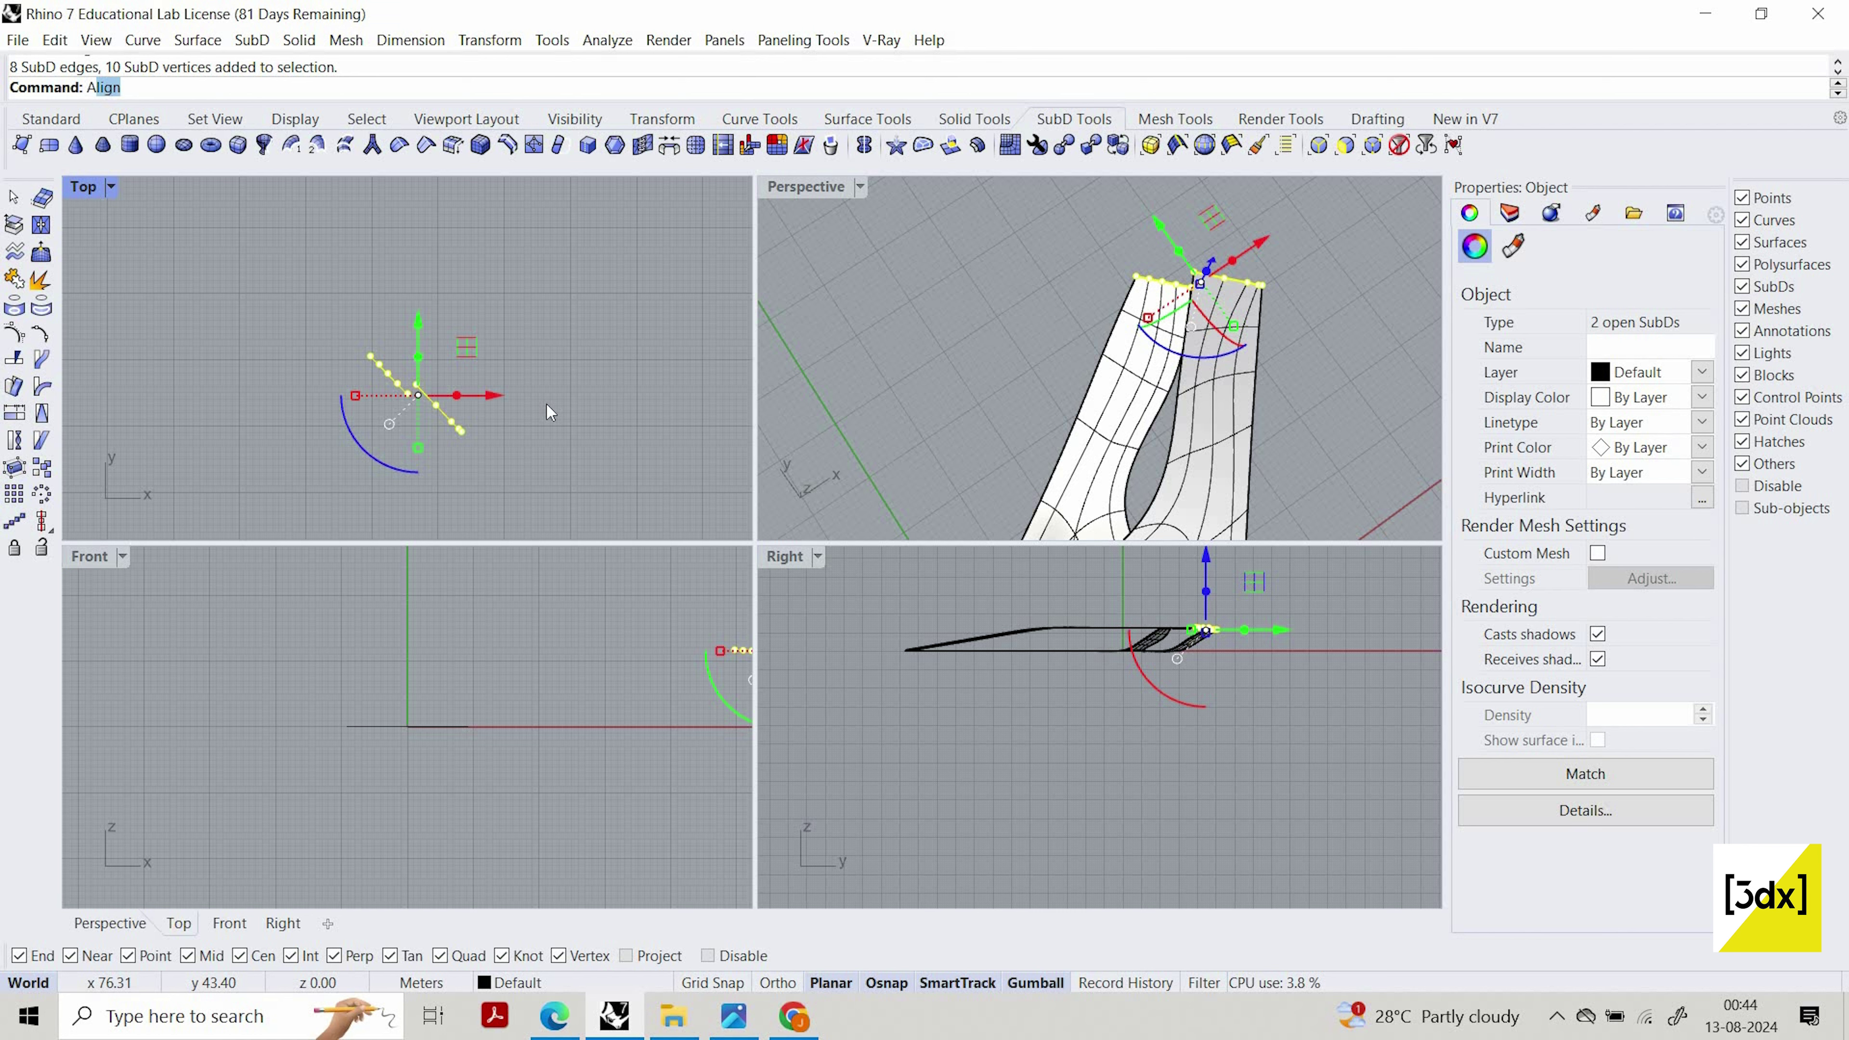
pyautogui.write('lign')
pyautogui.press('Return')
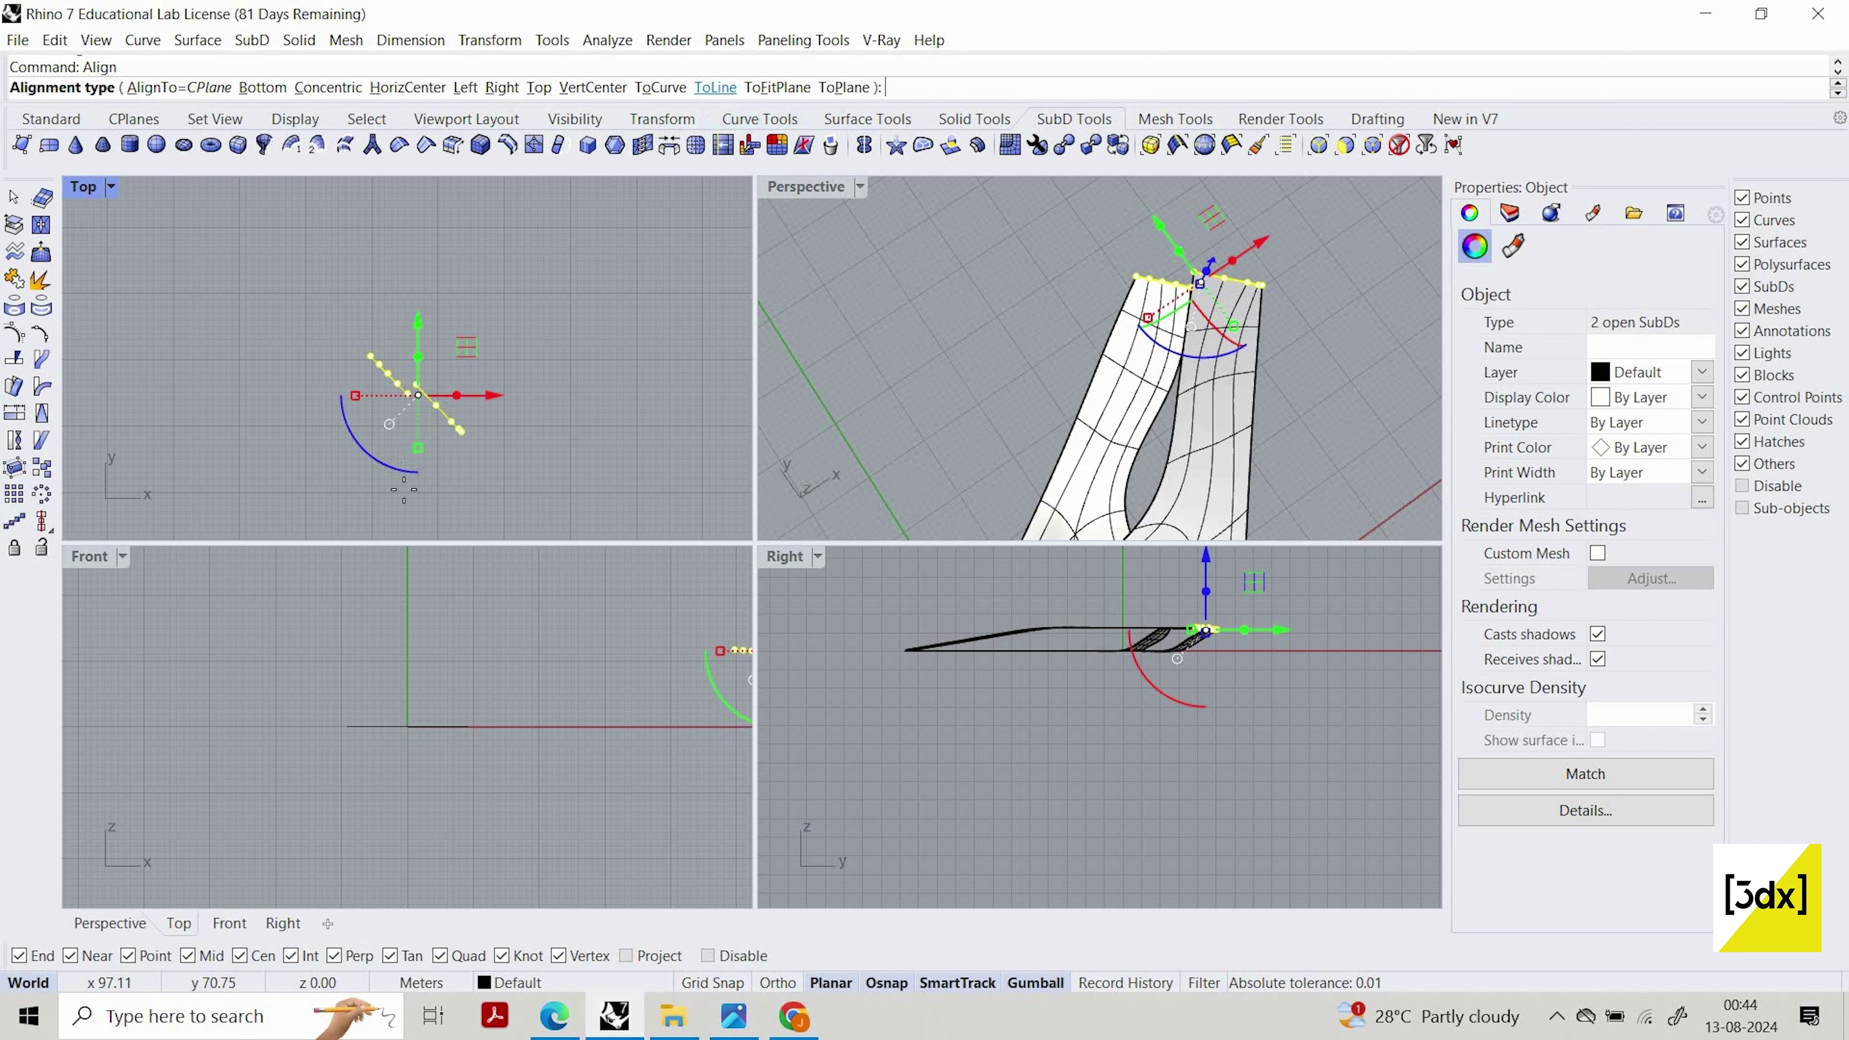
pyautogui.click(715, 87)
pyautogui.scroll(4, 440, 484)
pyautogui.scroll(4, 474, 409)
pyautogui.click(471, 393)
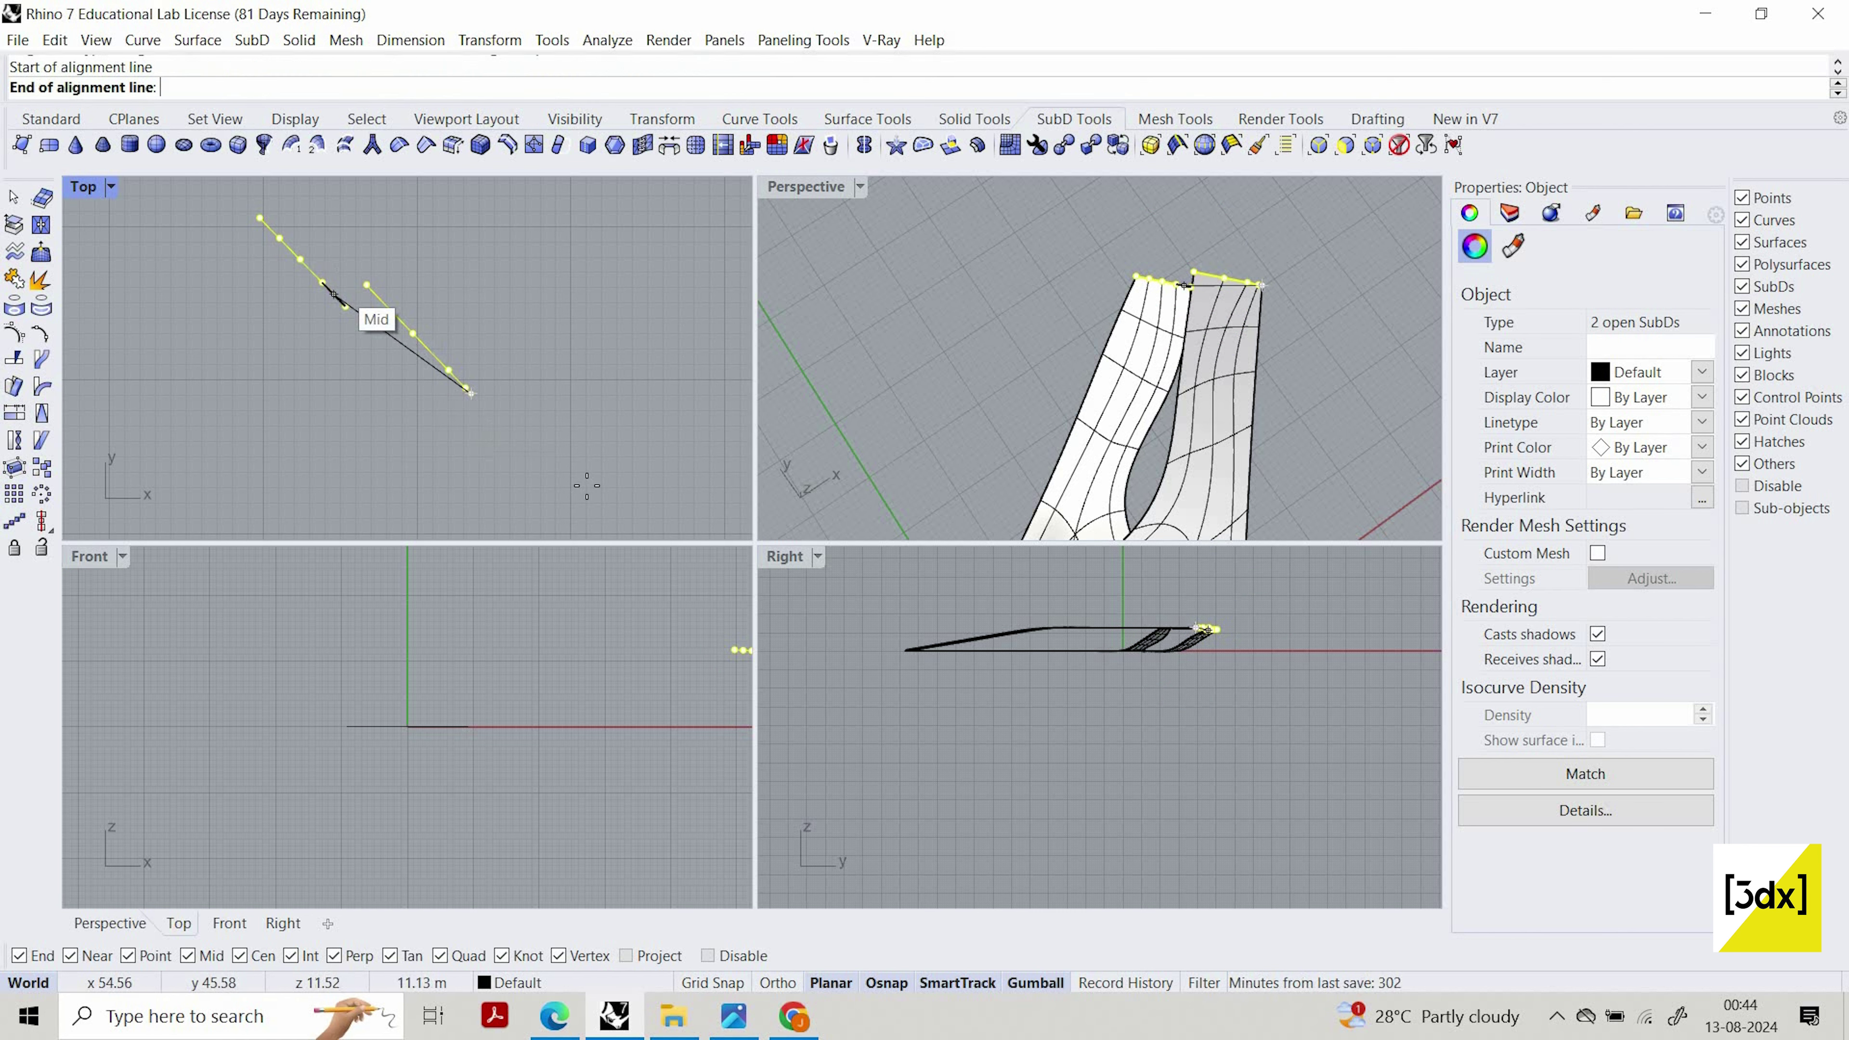
pyautogui.scroll(-4, 582, 492)
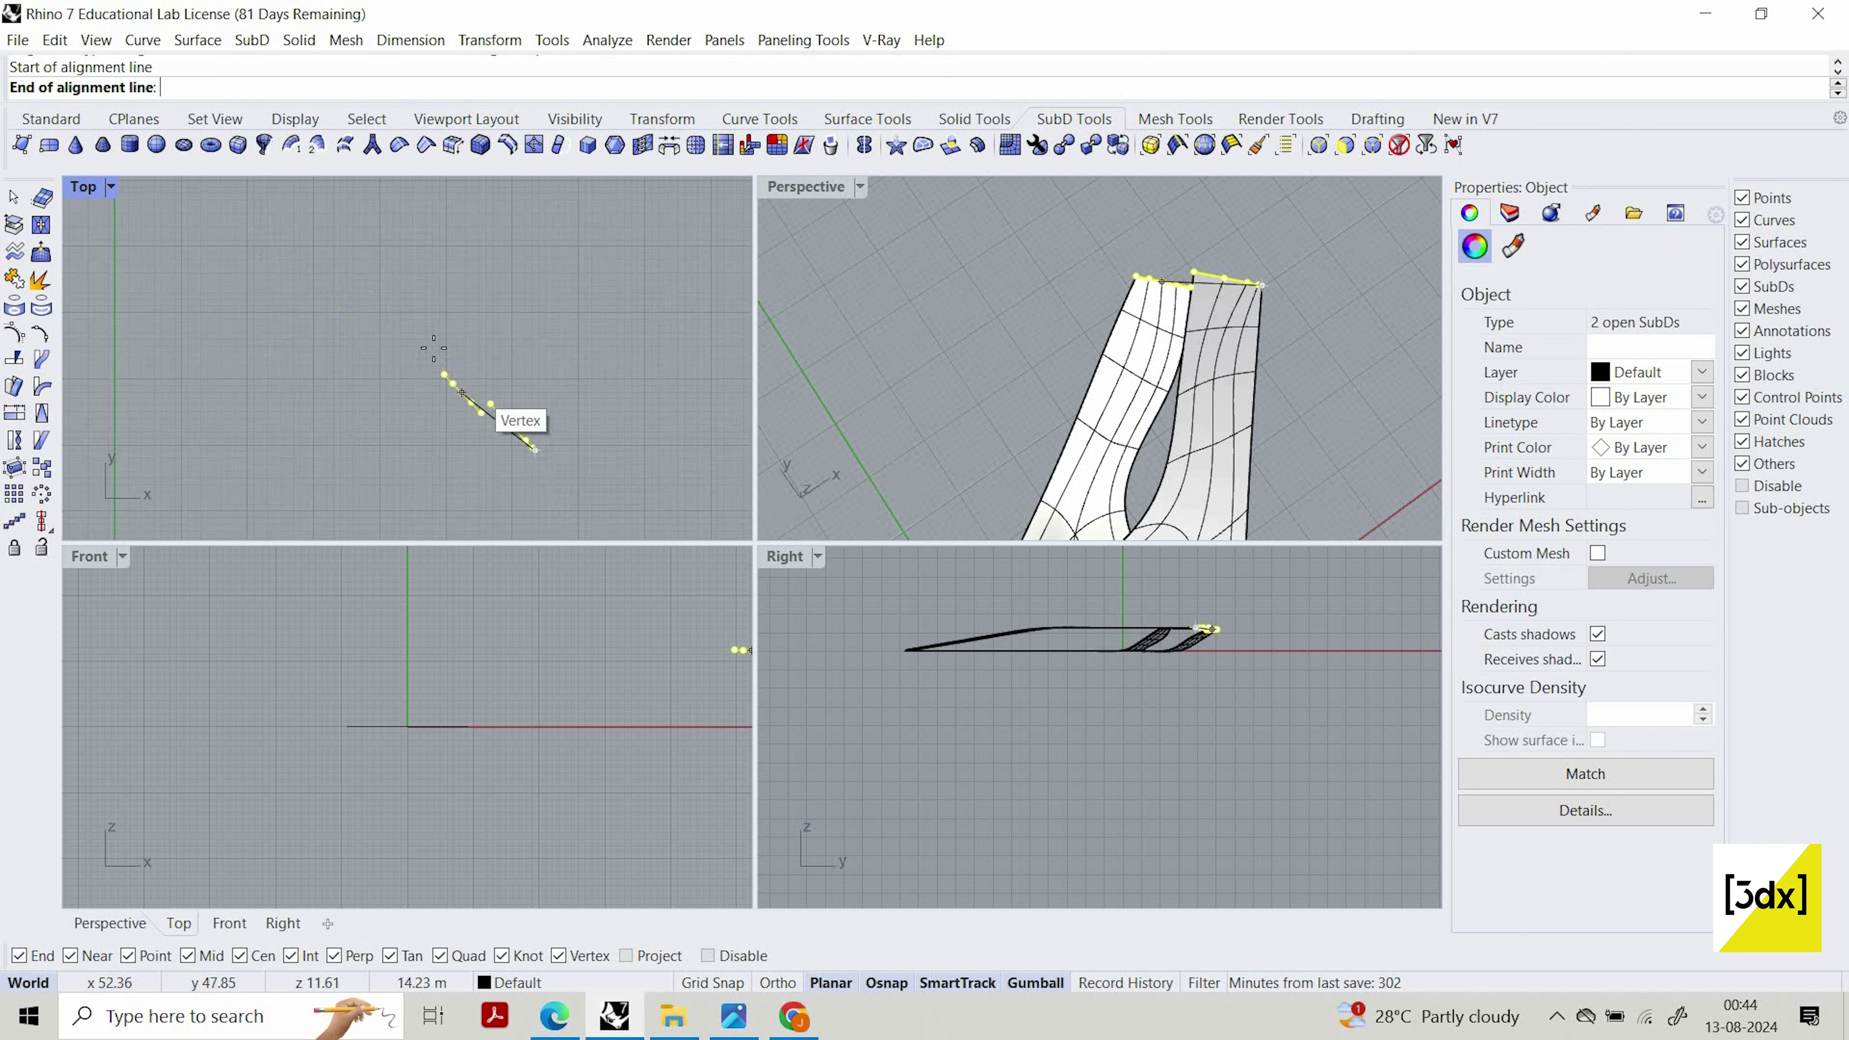
pyautogui.click(1219, 261)
pyautogui.press('Escape')
# Examine the aligned strip ends of the short arm and the whole bridge in an enlarged Perspective view
pyautogui.moveTo(1274, 323); pyautogui.dragTo(826, 192, button='right')
pyautogui.hotkey('ctrl', 'm')
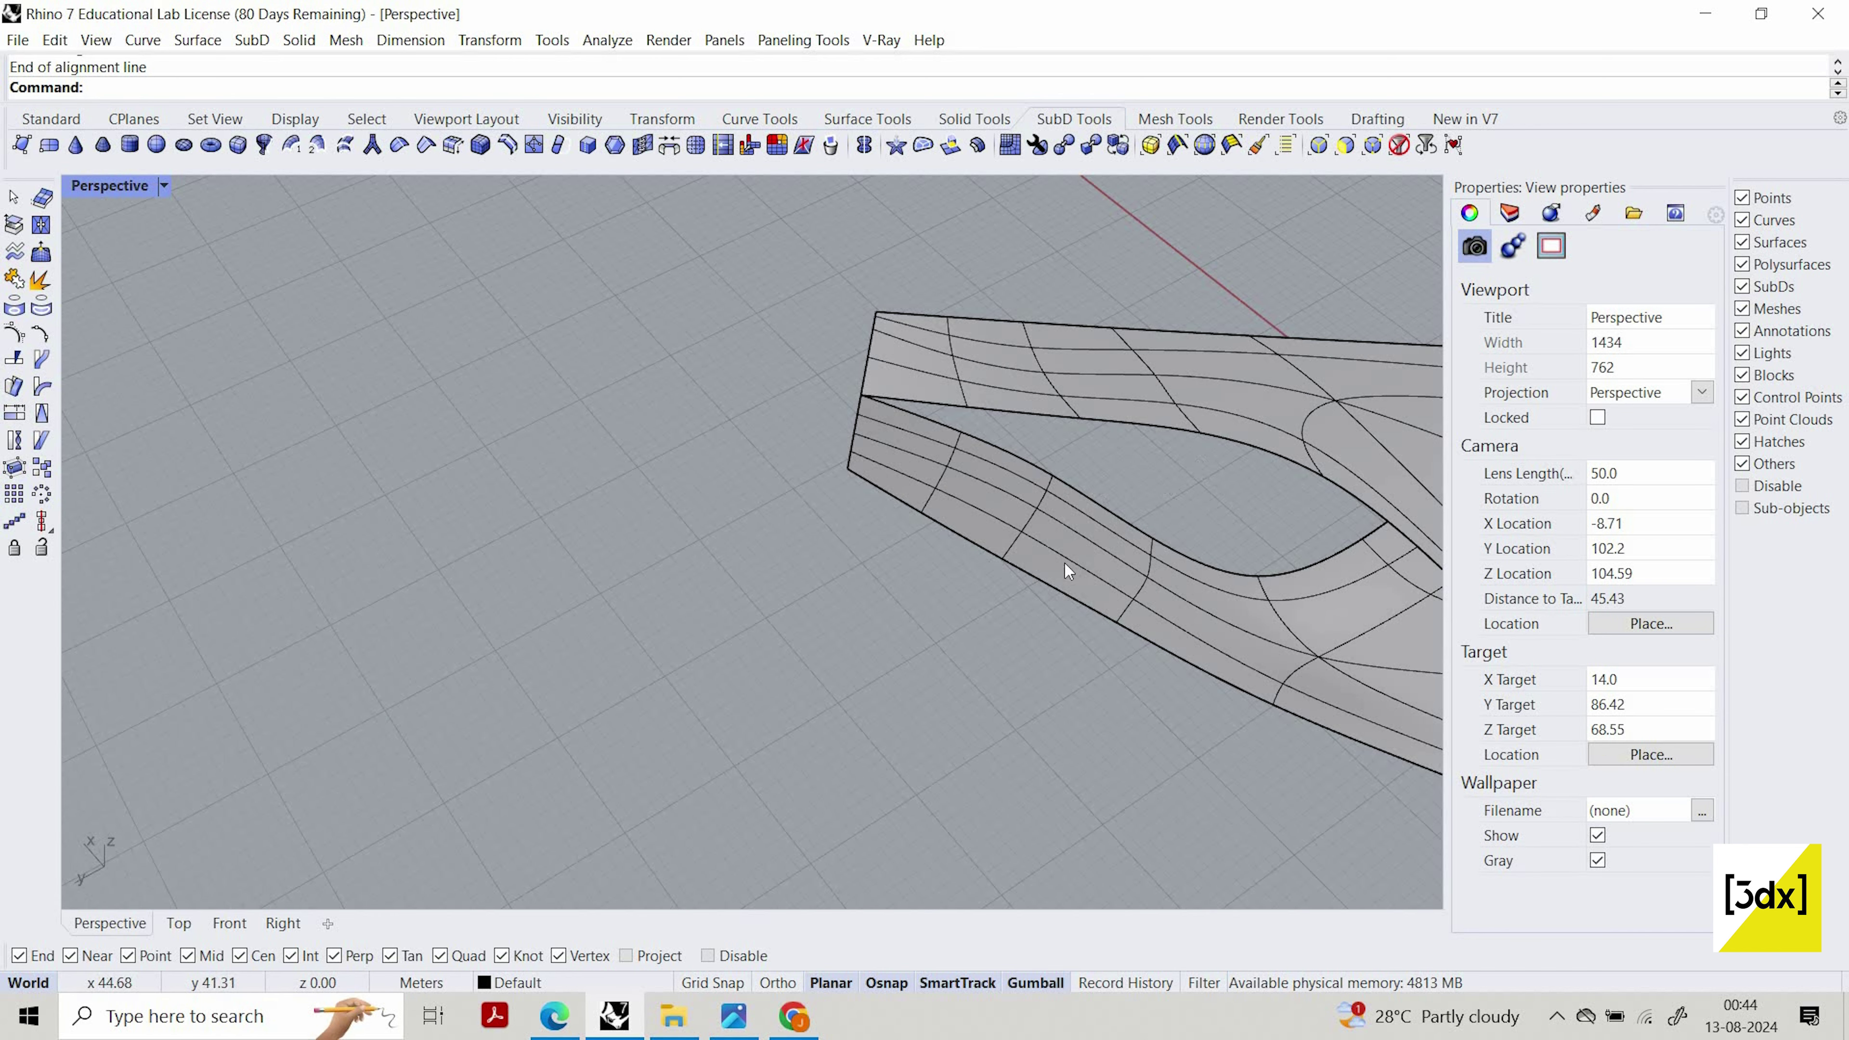
pyautogui.moveTo(1064, 564); pyautogui.dragTo(812, 636, button='right')
pyautogui.scroll(-4, 812, 636)
pyautogui.scroll(14, 768, 597)
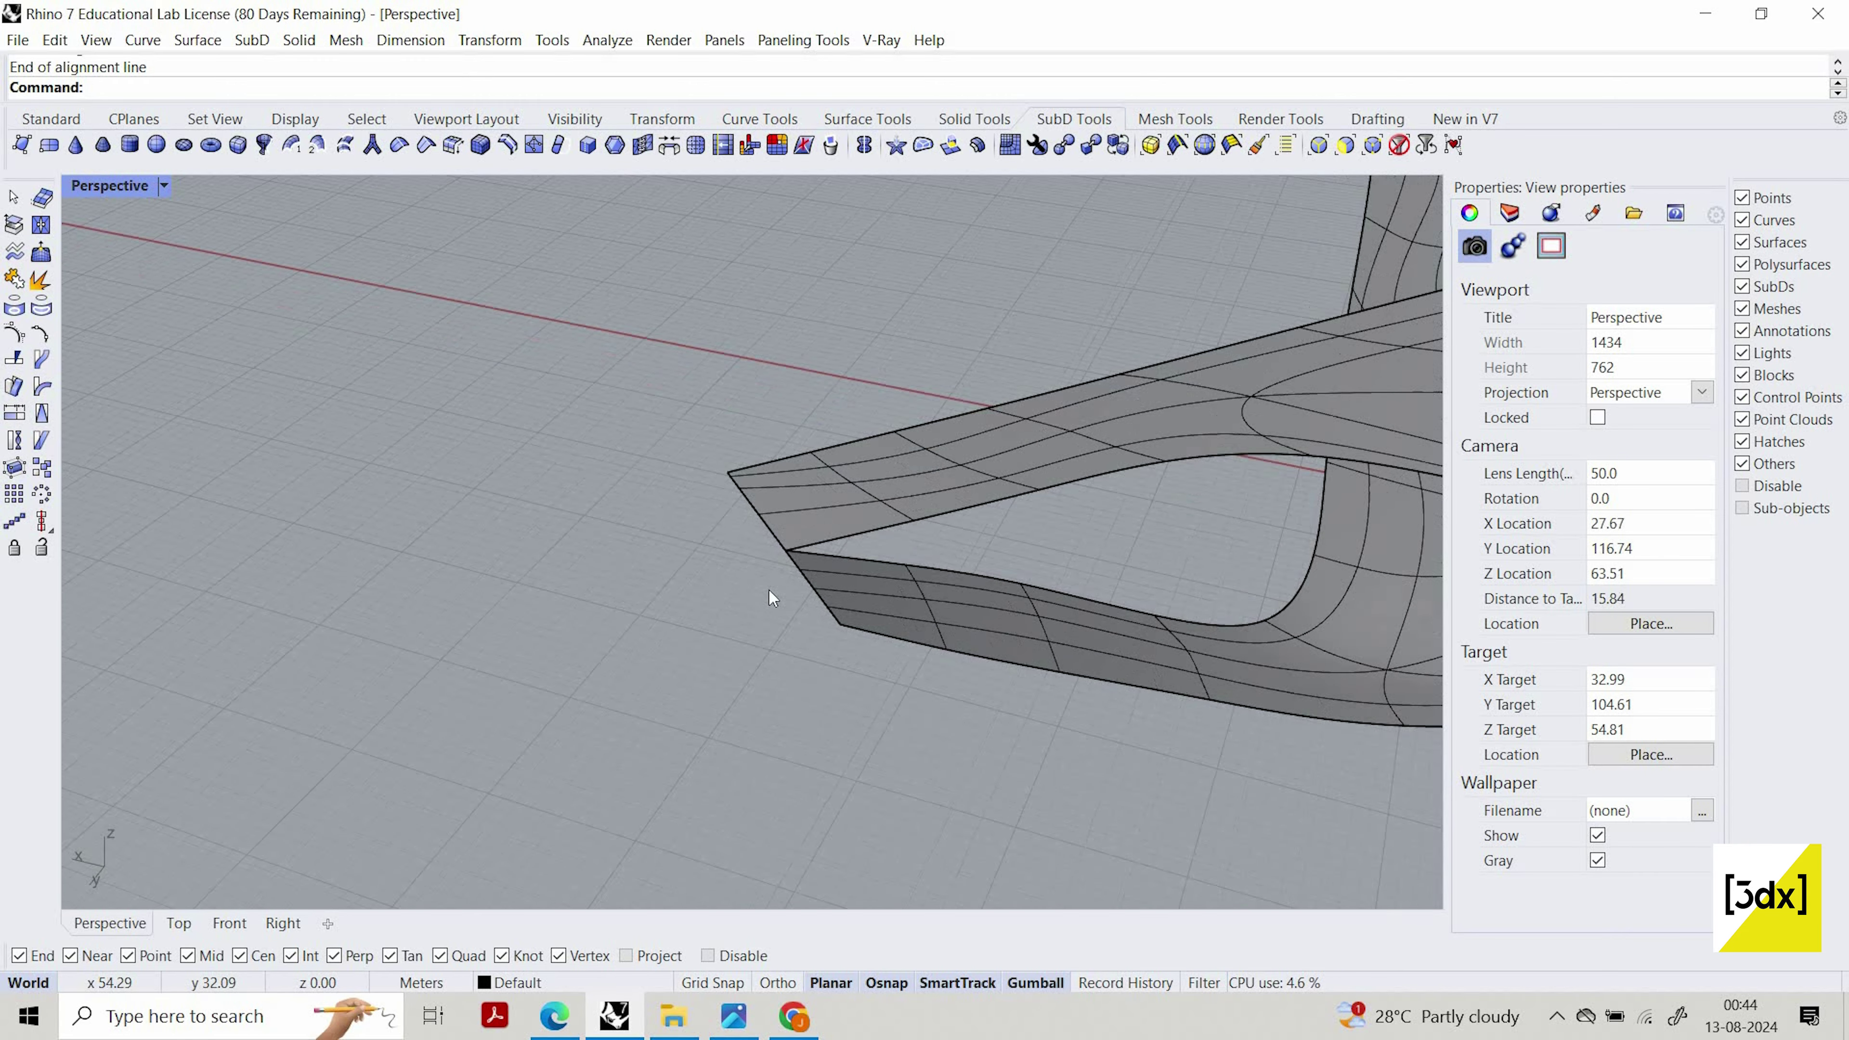
pyautogui.scroll(-20, 768, 597)
pyautogui.moveTo(1033, 619); pyautogui.dragTo(742, 710, button='right')
pyautogui.scroll(-8, 858, 721)
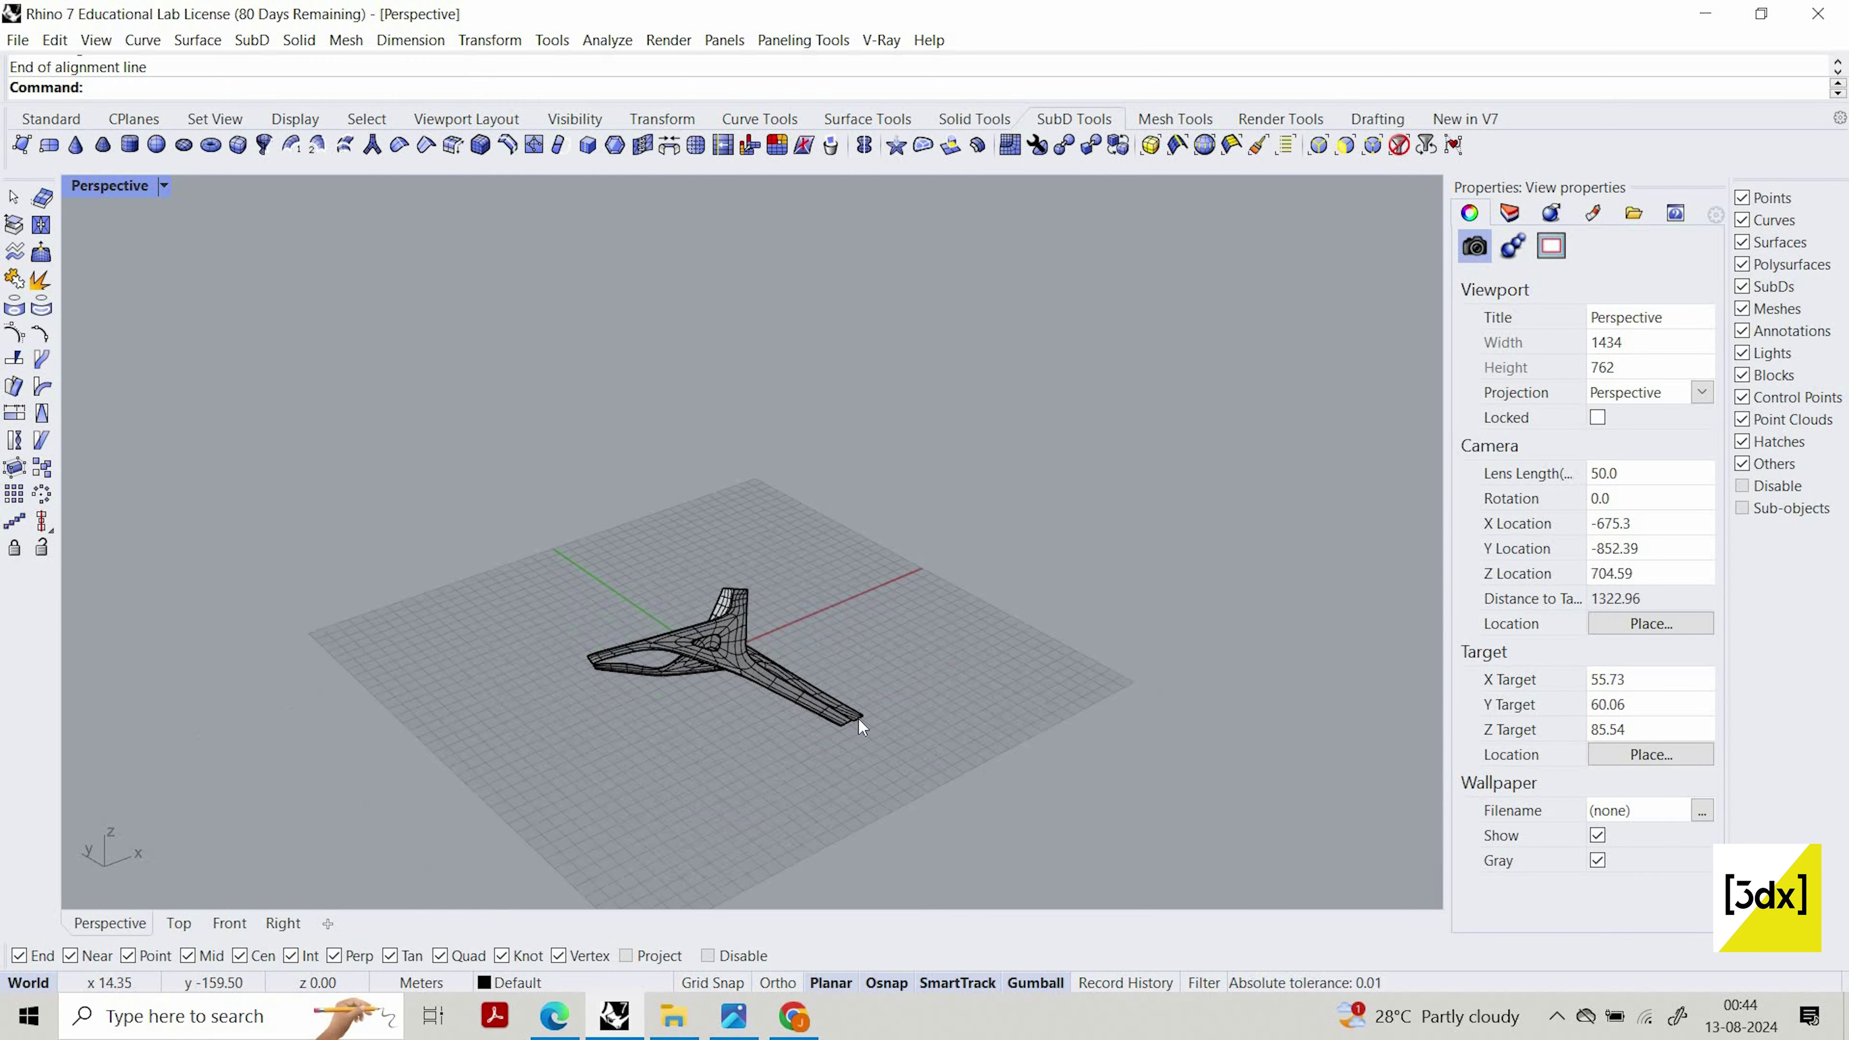
# Align the end edges of both strips on the long arm to one slightly slanted line in the Top view, using Align with ToLine
pyautogui.scroll(14, 858, 718)
pyautogui.scroll(6, 880, 692)
pyautogui.scroll(-8, 920, 652)
pyautogui.moveTo(936, 604); pyautogui.dragTo(1280, 893, button='right')
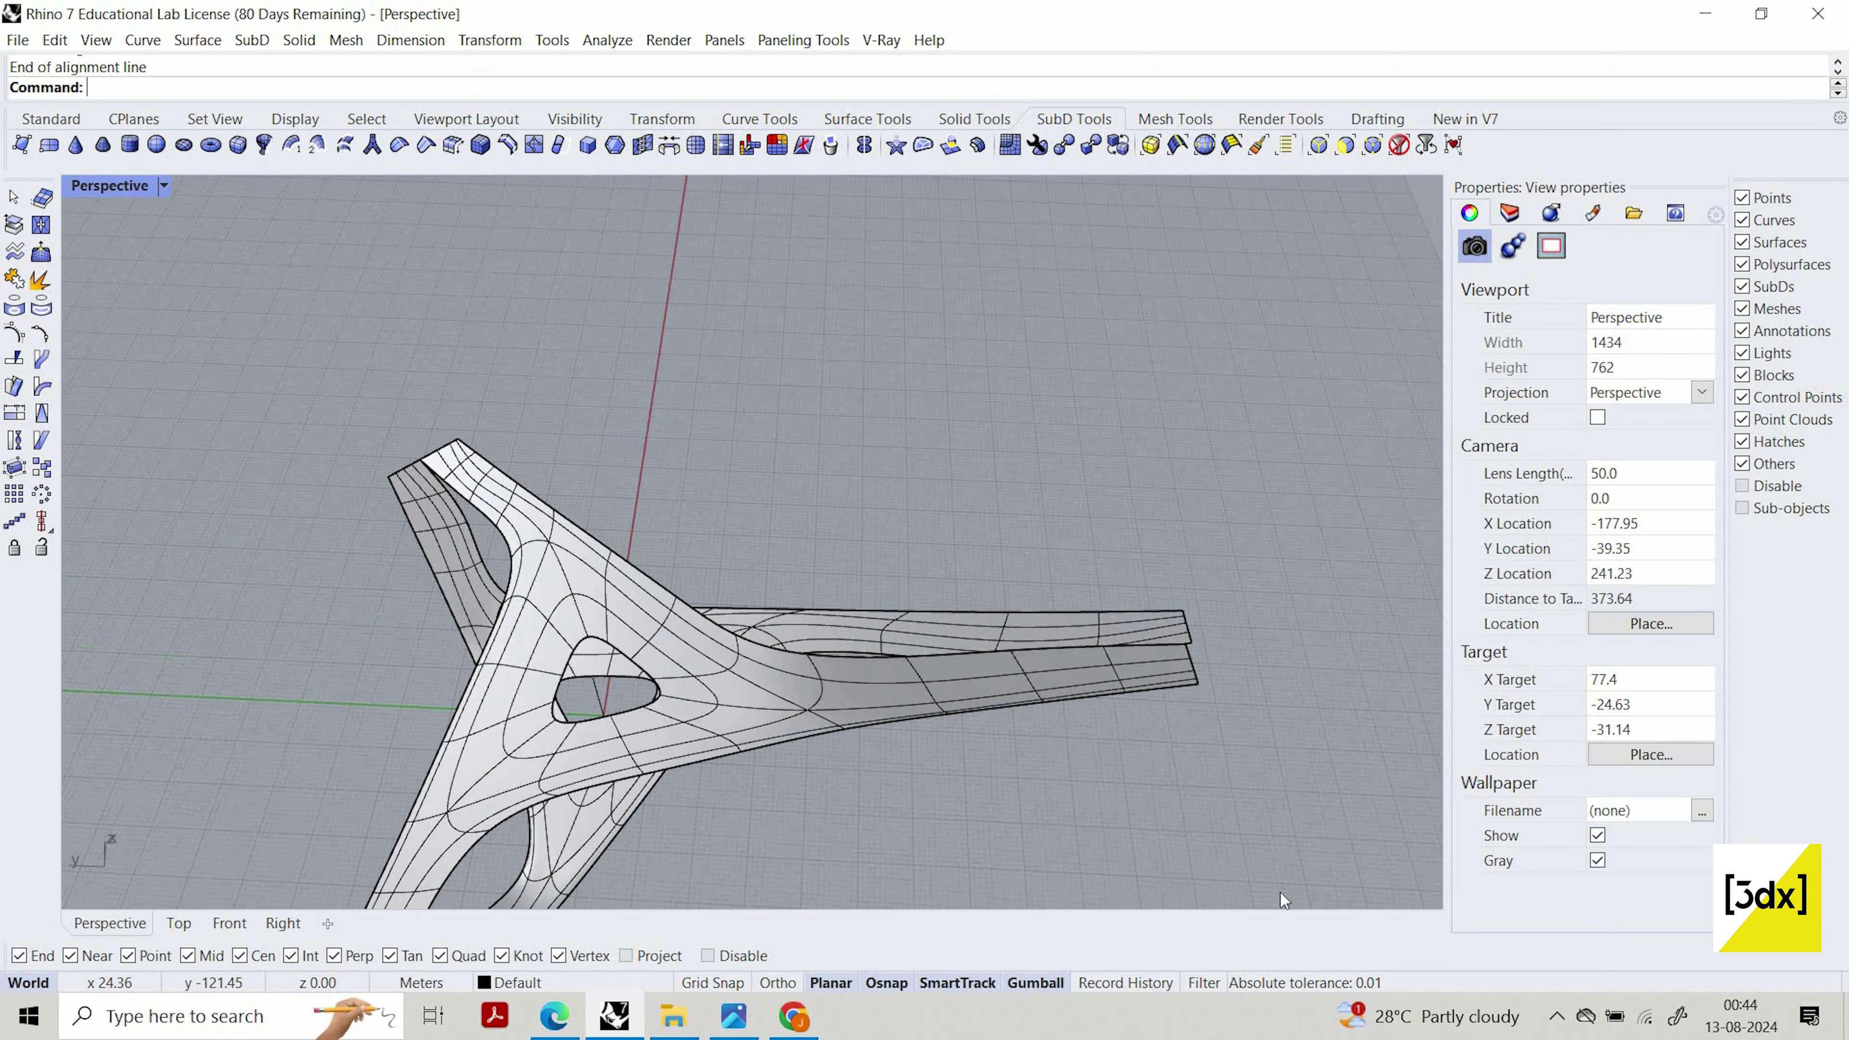
pyautogui.scroll(8, 1227, 646)
pyautogui.keyDown('ctrl'); pyautogui.keyDown('shift'); pyautogui.moveTo(1083, 517); pyautogui.dragTo(1265, 876); pyautogui.keyUp('shift'); pyautogui.keyUp('ctrl')
pyautogui.moveTo(1193, 786); pyautogui.dragTo(1048, 736, button='right')
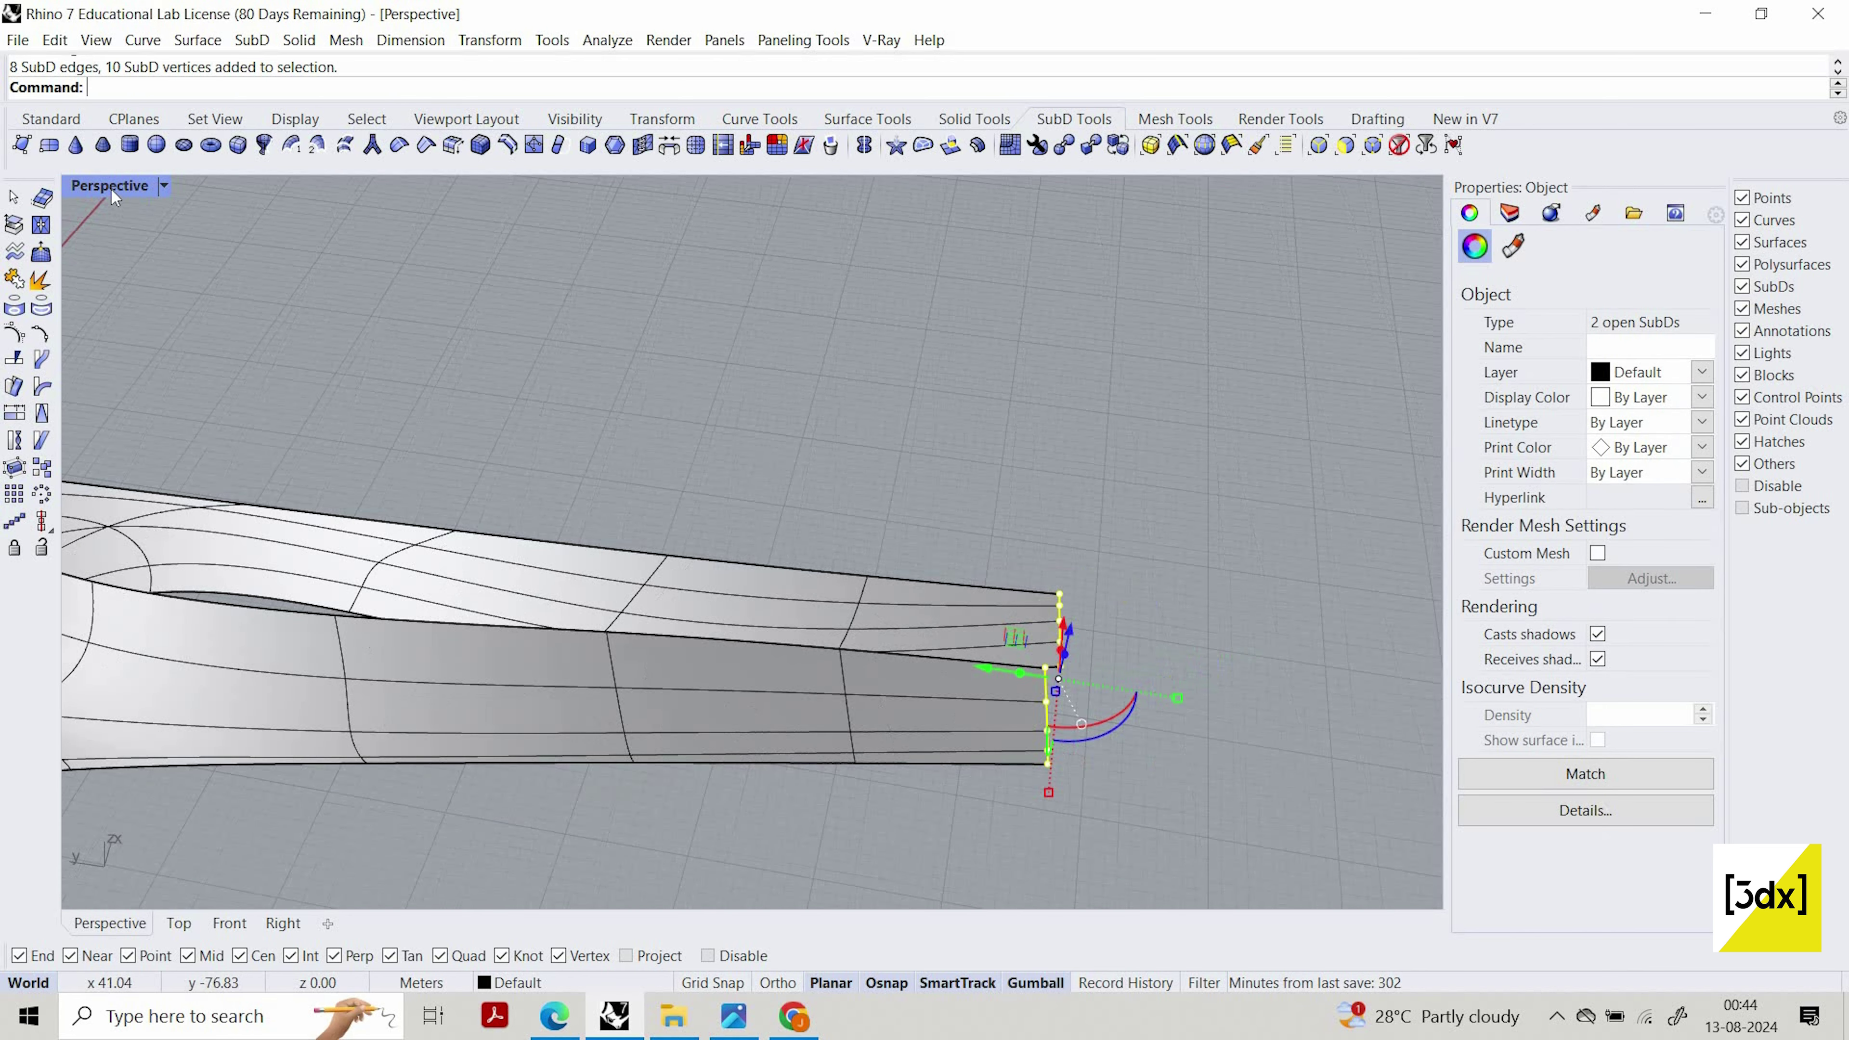
pyautogui.doubleClick(80, 187)
pyautogui.doubleClick(82, 188)
pyautogui.scroll(-10, 763, 464)
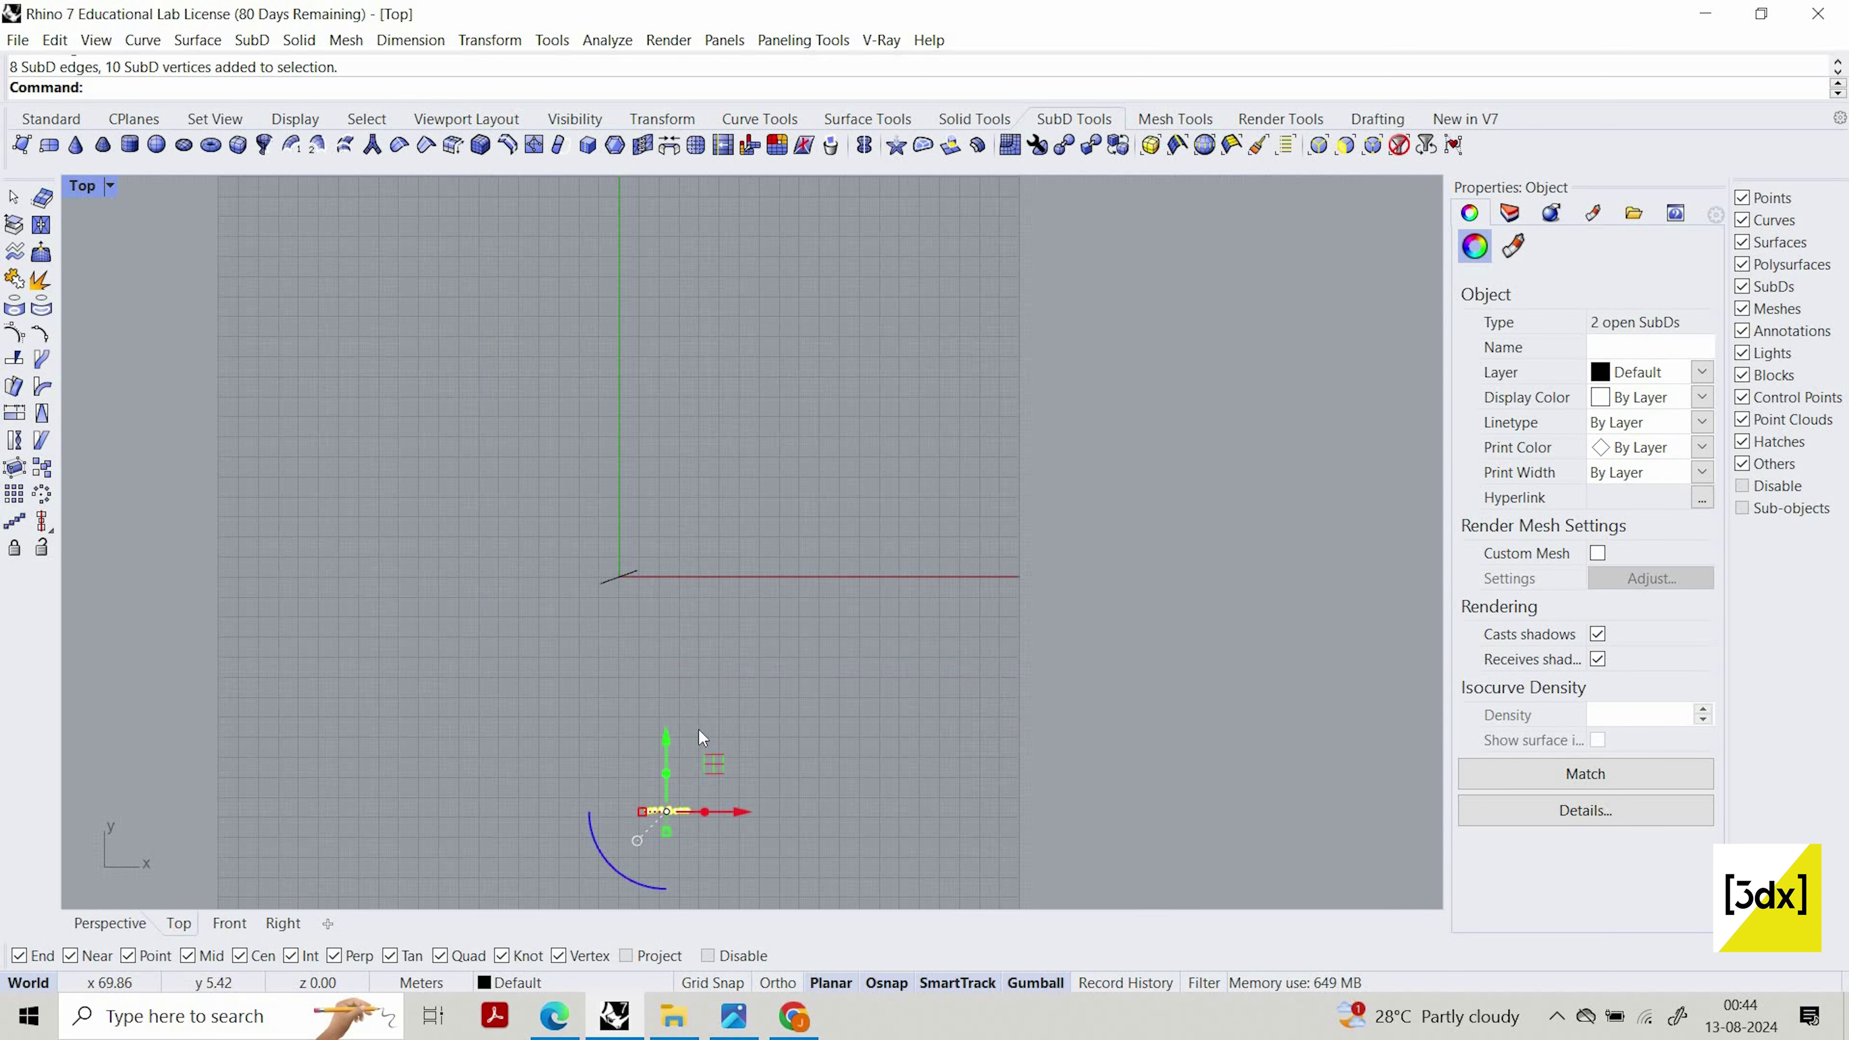
pyautogui.scroll(-6, 696, 735)
pyautogui.scroll(20, 691, 747)
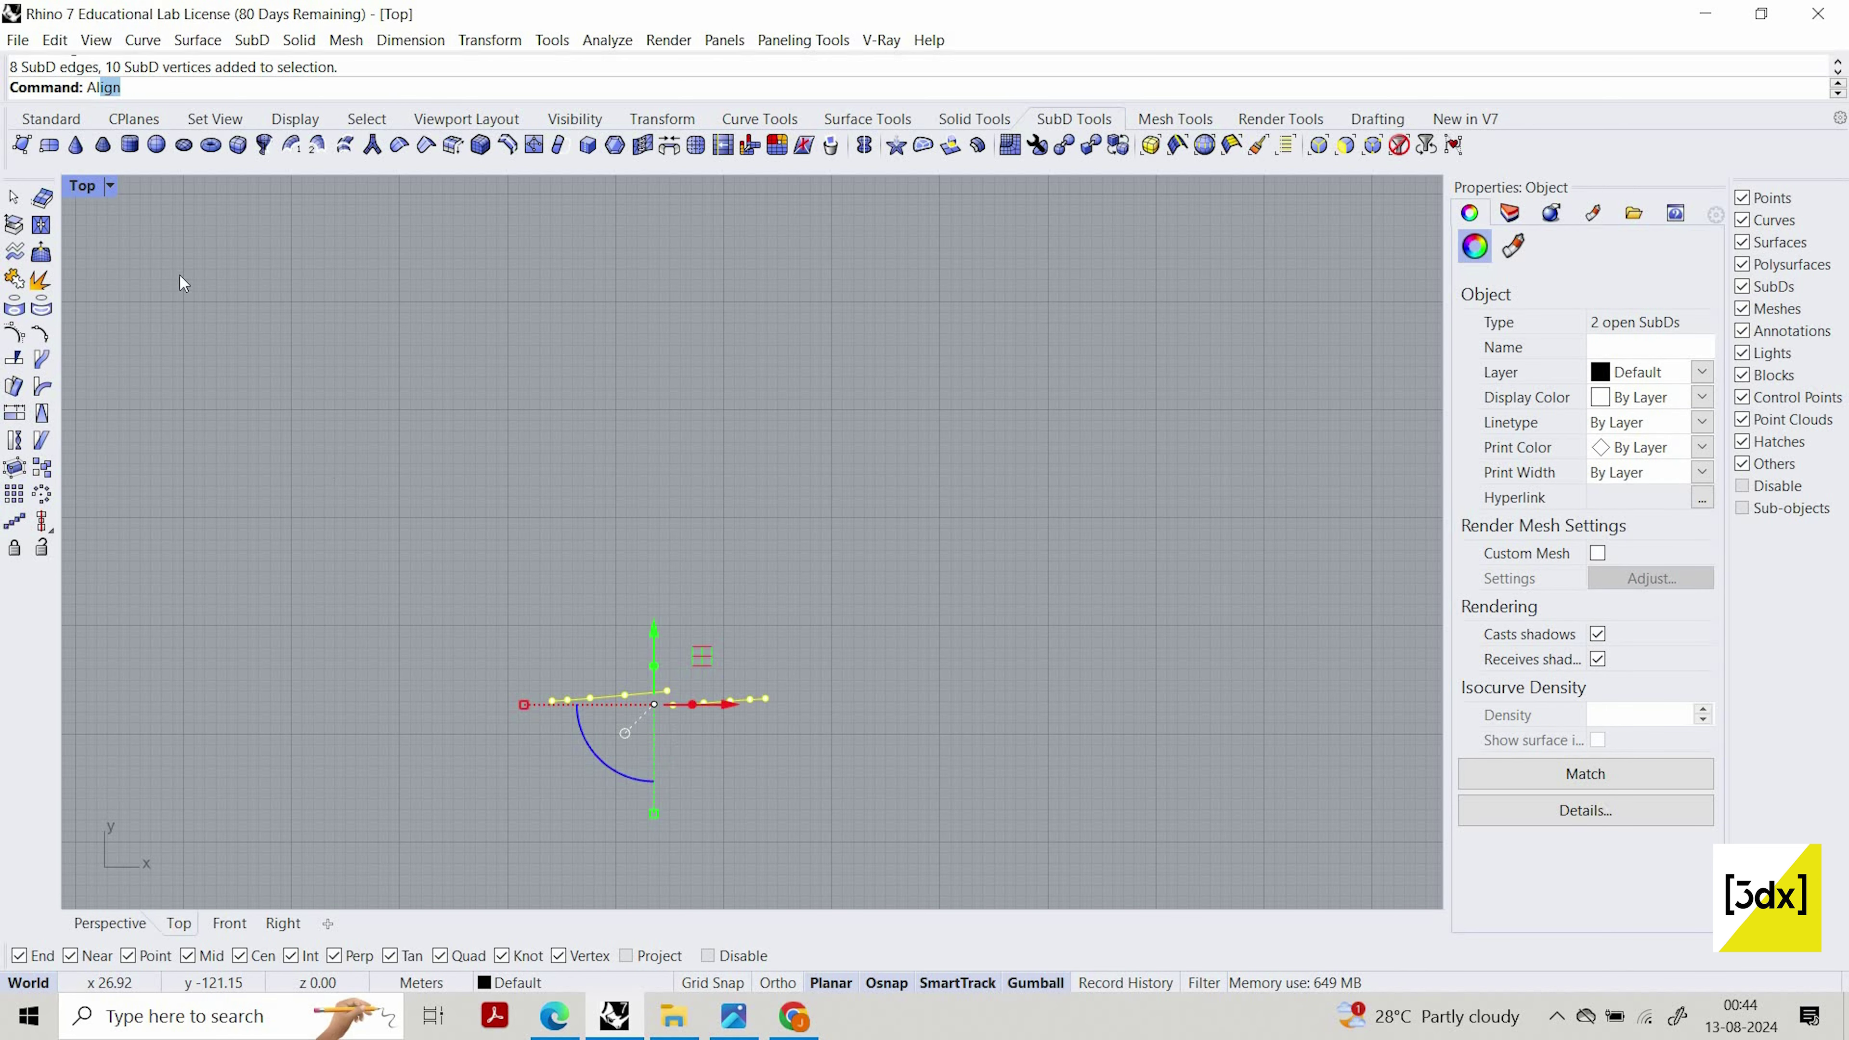
pyautogui.press('Return')
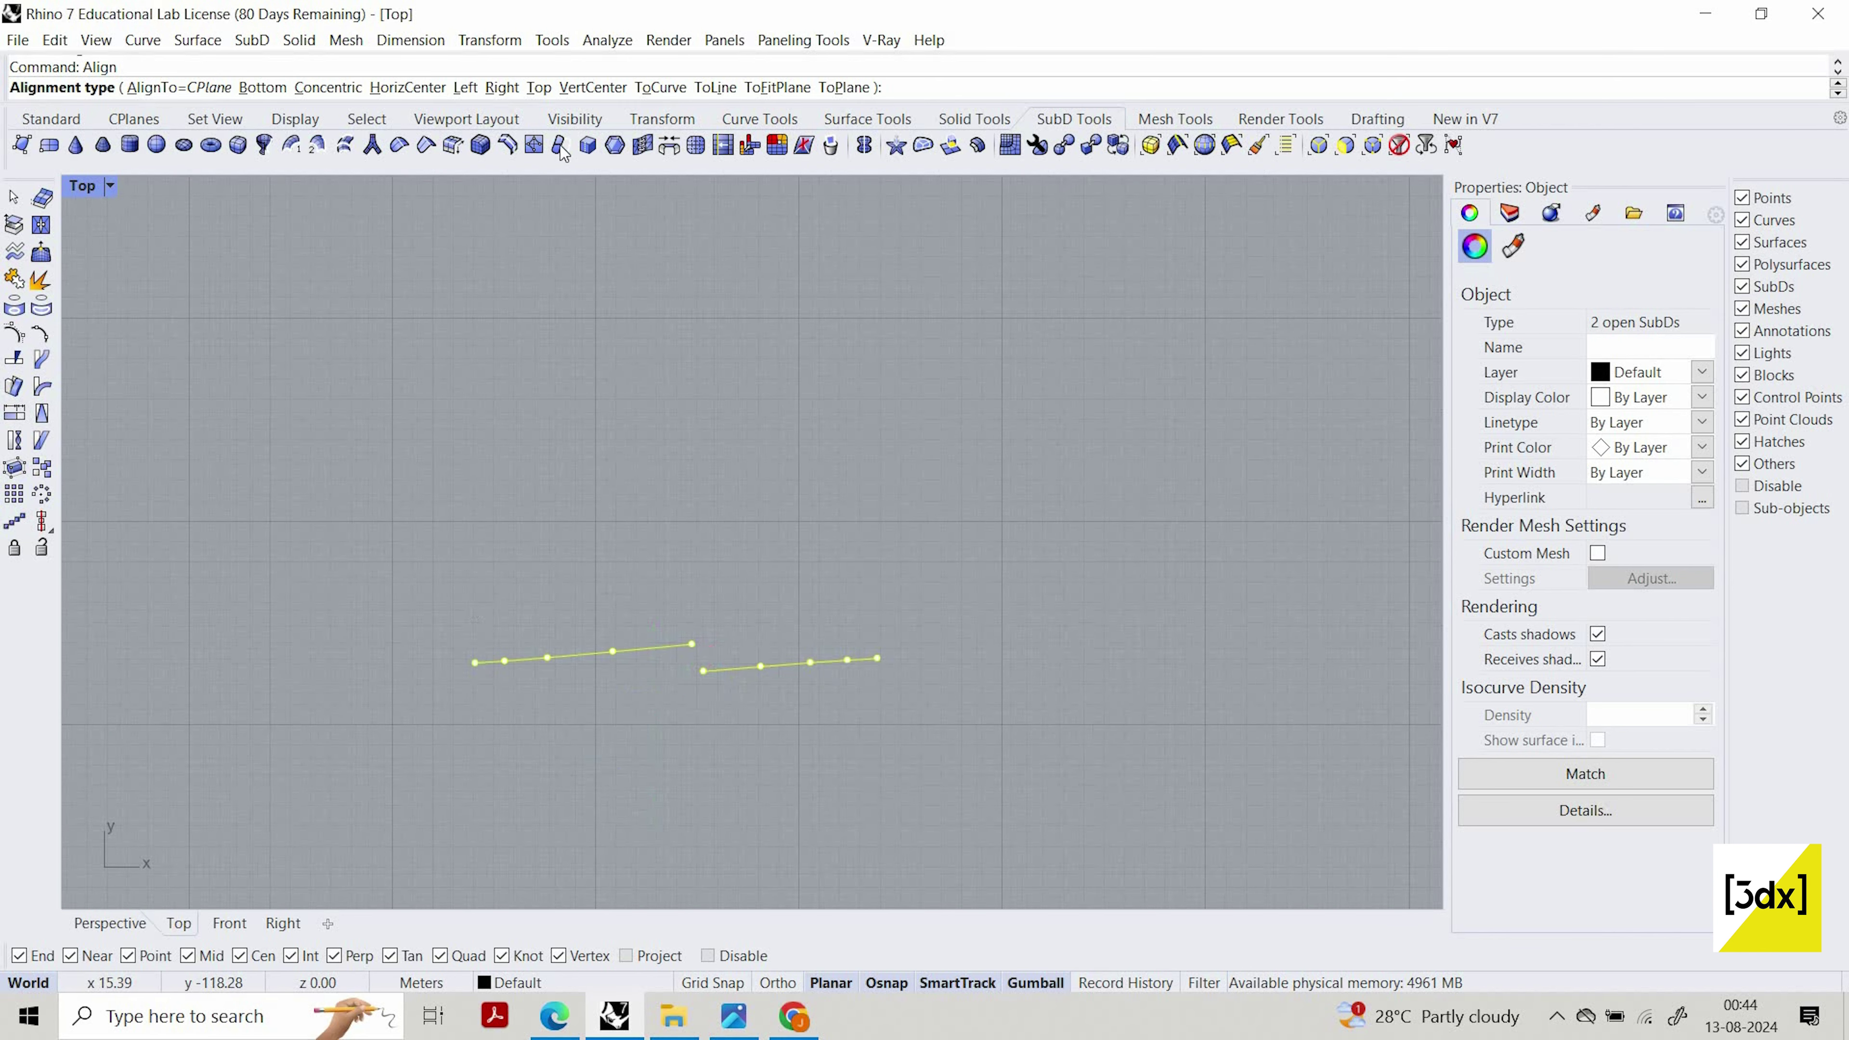
pyautogui.press('Return')
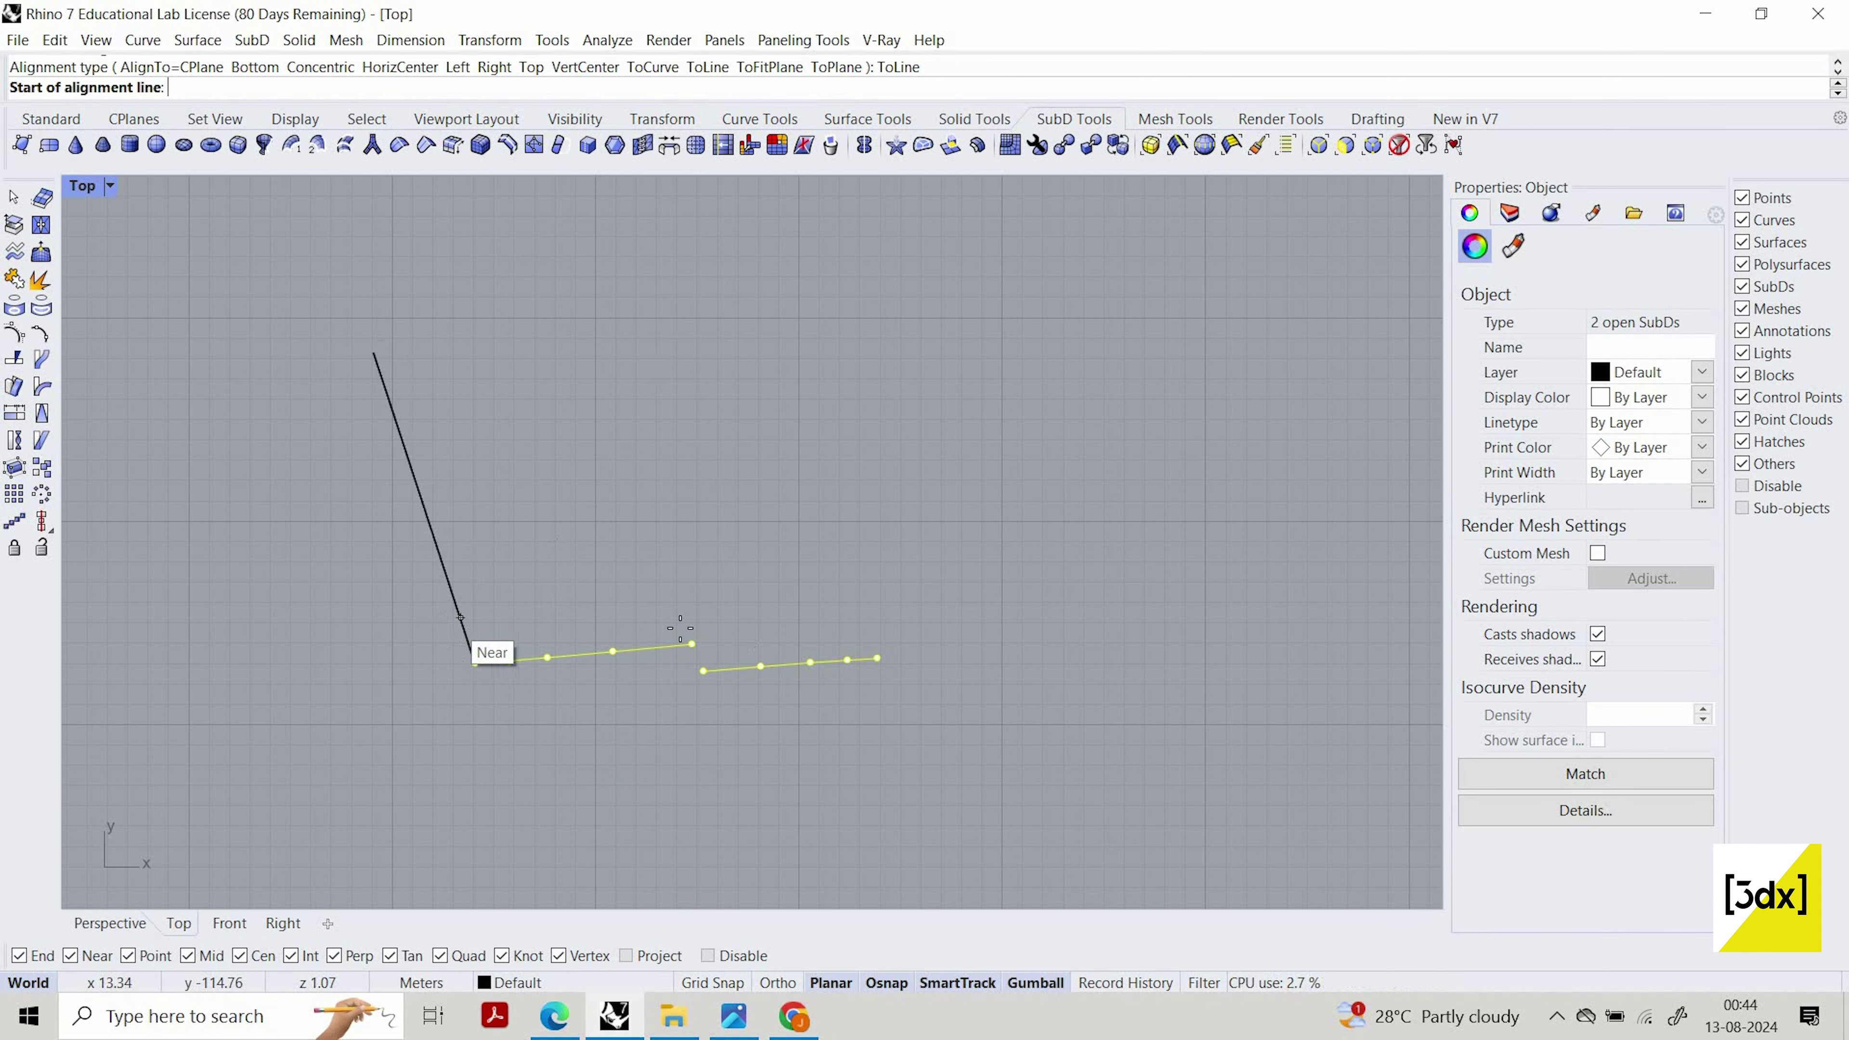
pyautogui.click(474, 662)
pyautogui.click(1001, 623)
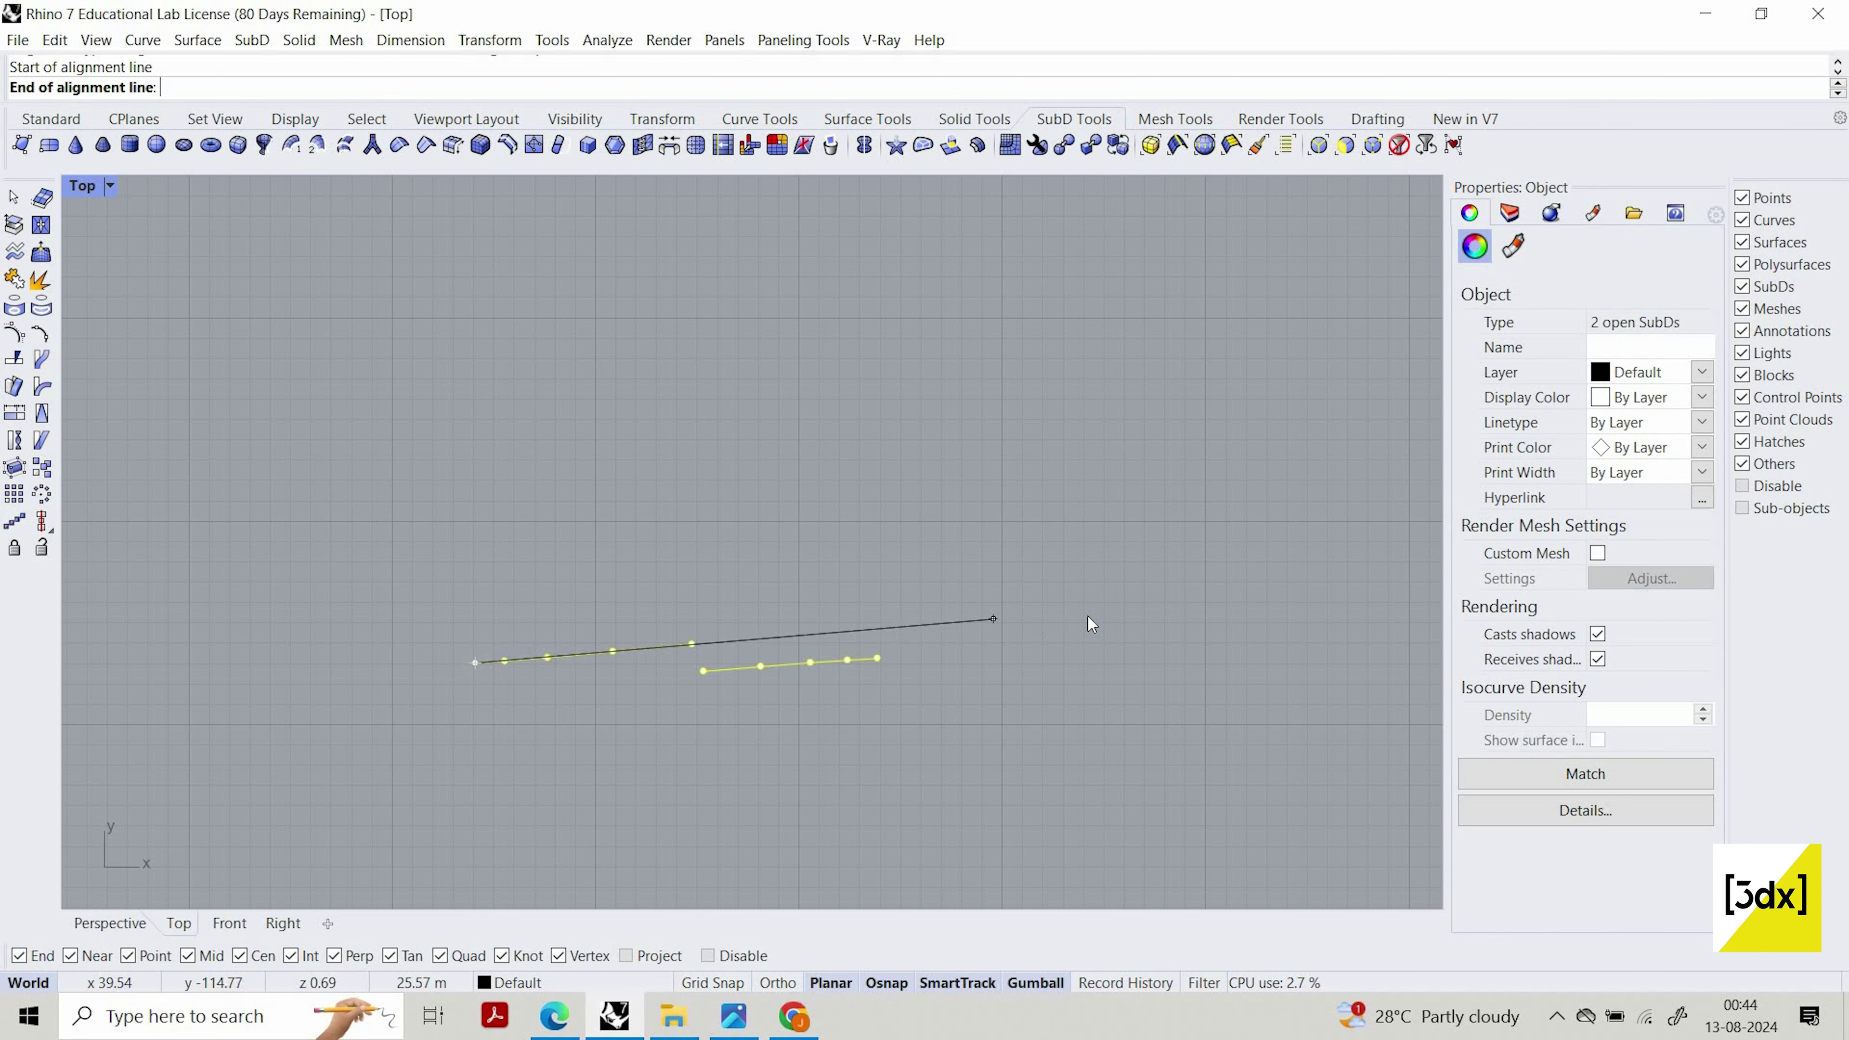
pyautogui.hotkey('ctrl', 'm')
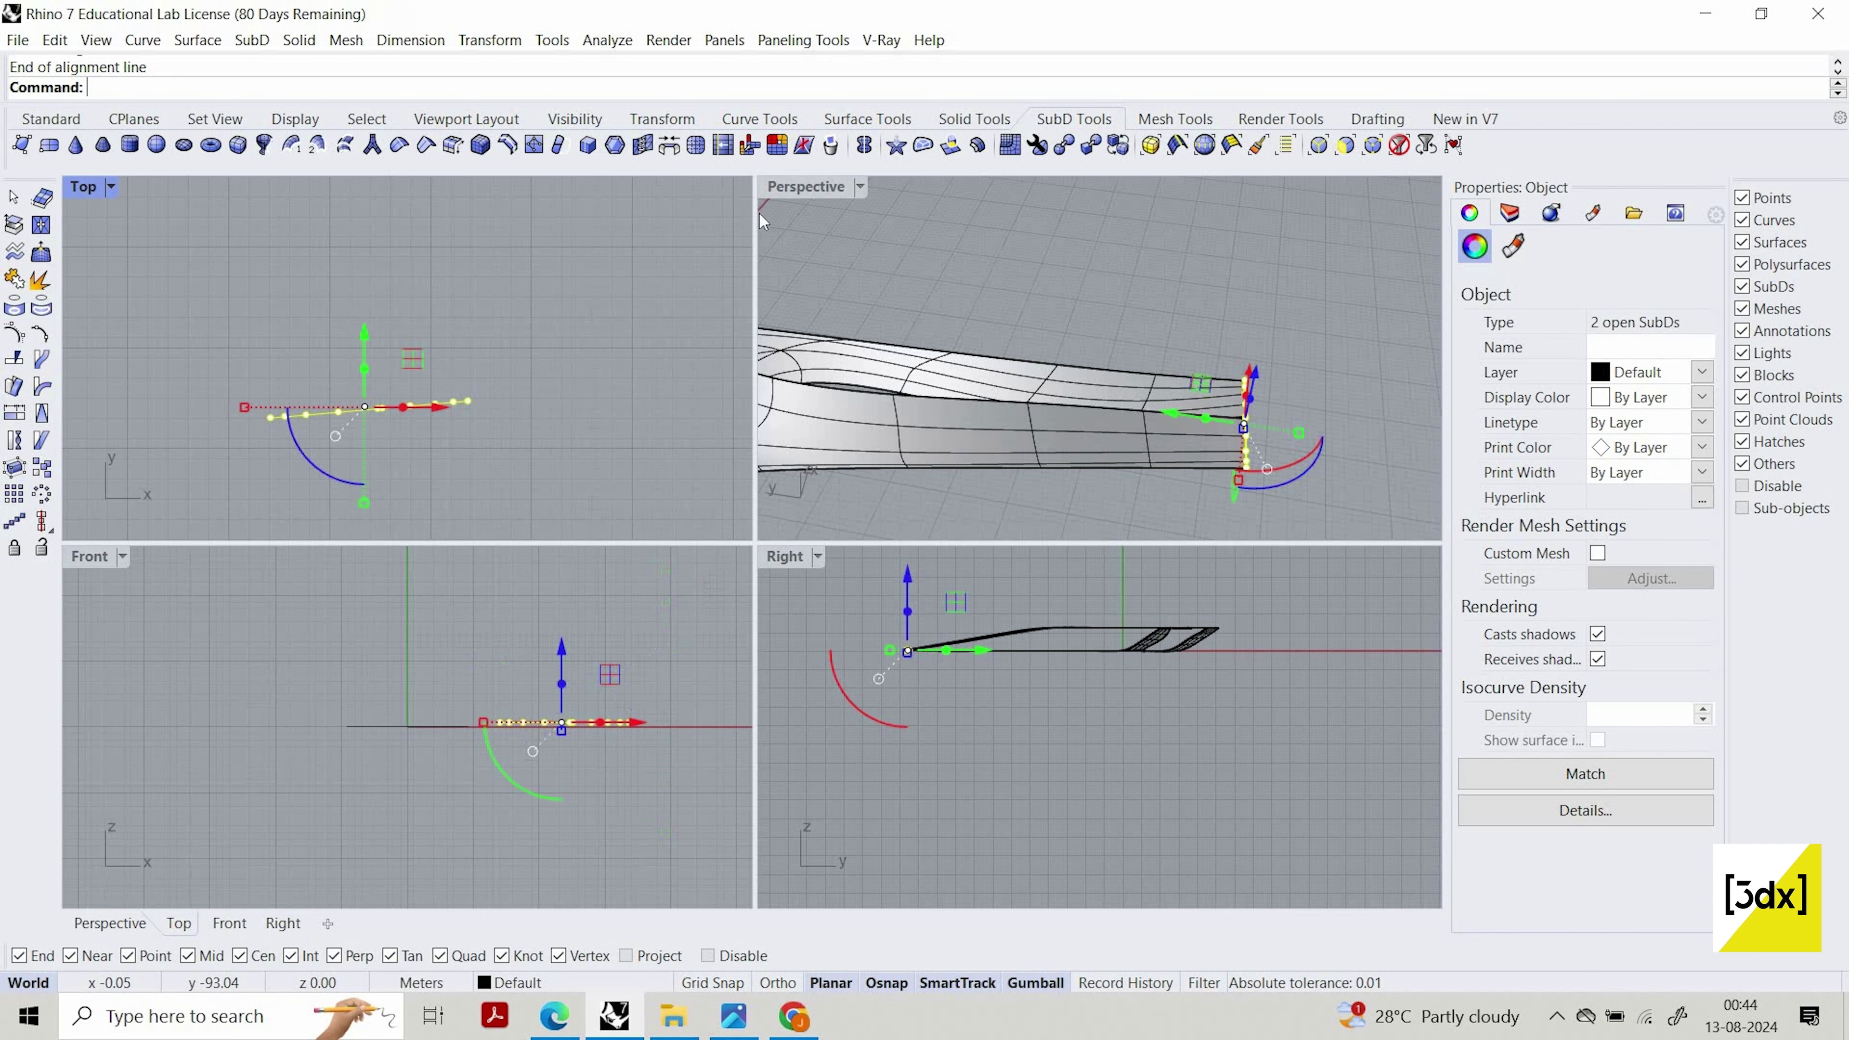
pyautogui.click(1086, 513)
pyautogui.hotkey('ctrl', 'm')
pyautogui.click(1117, 641)
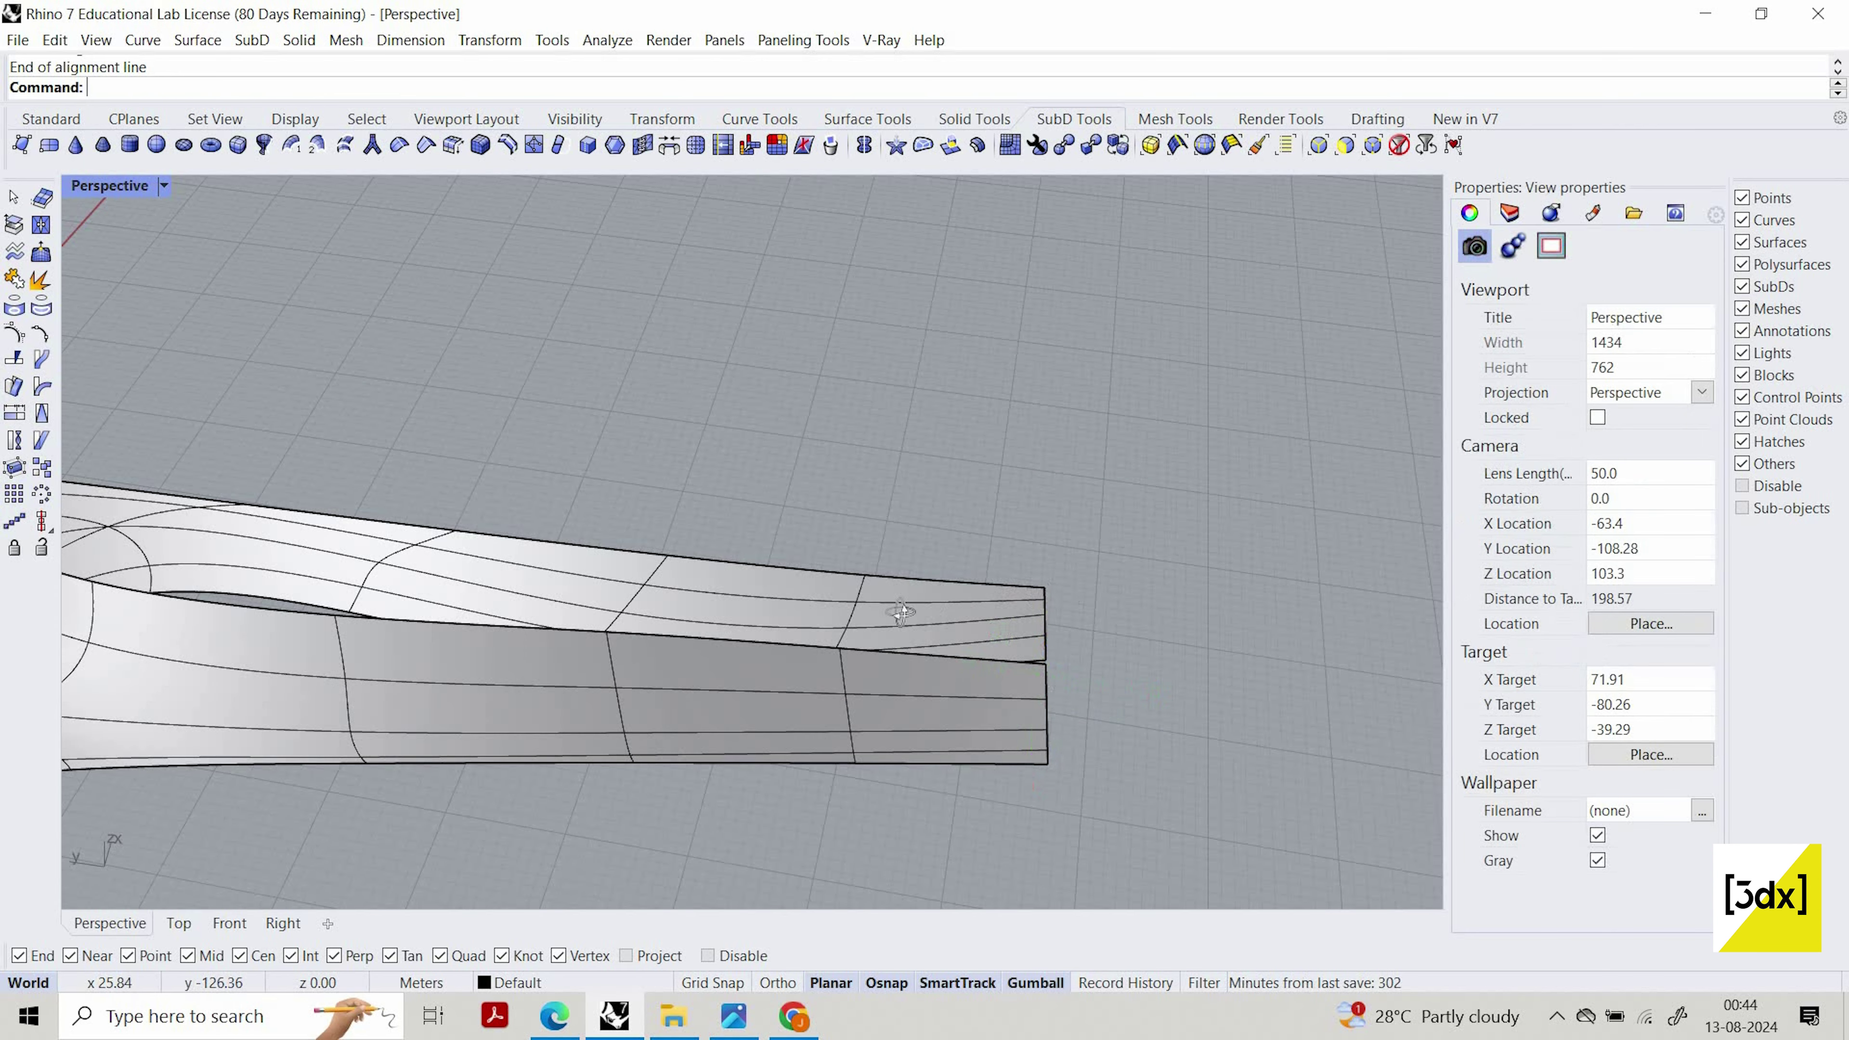
pyautogui.moveTo(1168, 673); pyautogui.dragTo(697, 464, button='right')
pyautogui.scroll(-10, 702, 441)
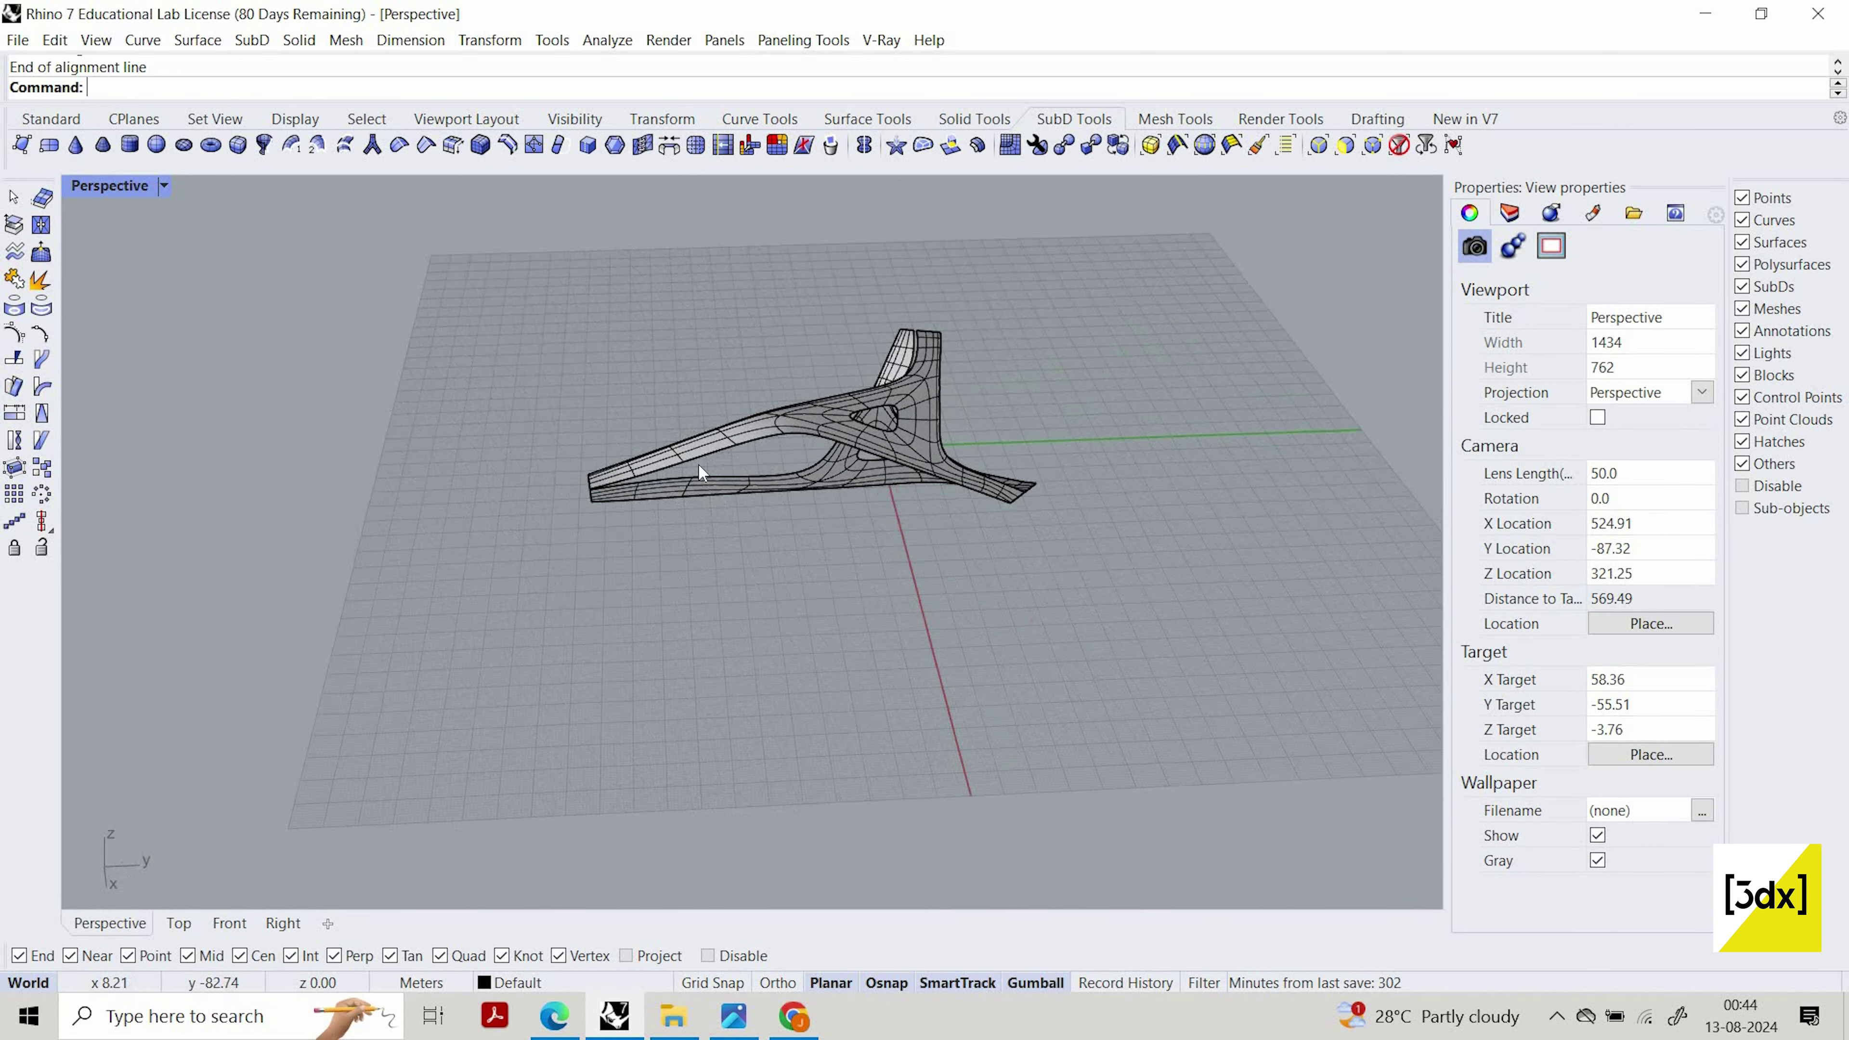
pyautogui.scroll(10, 698, 469)
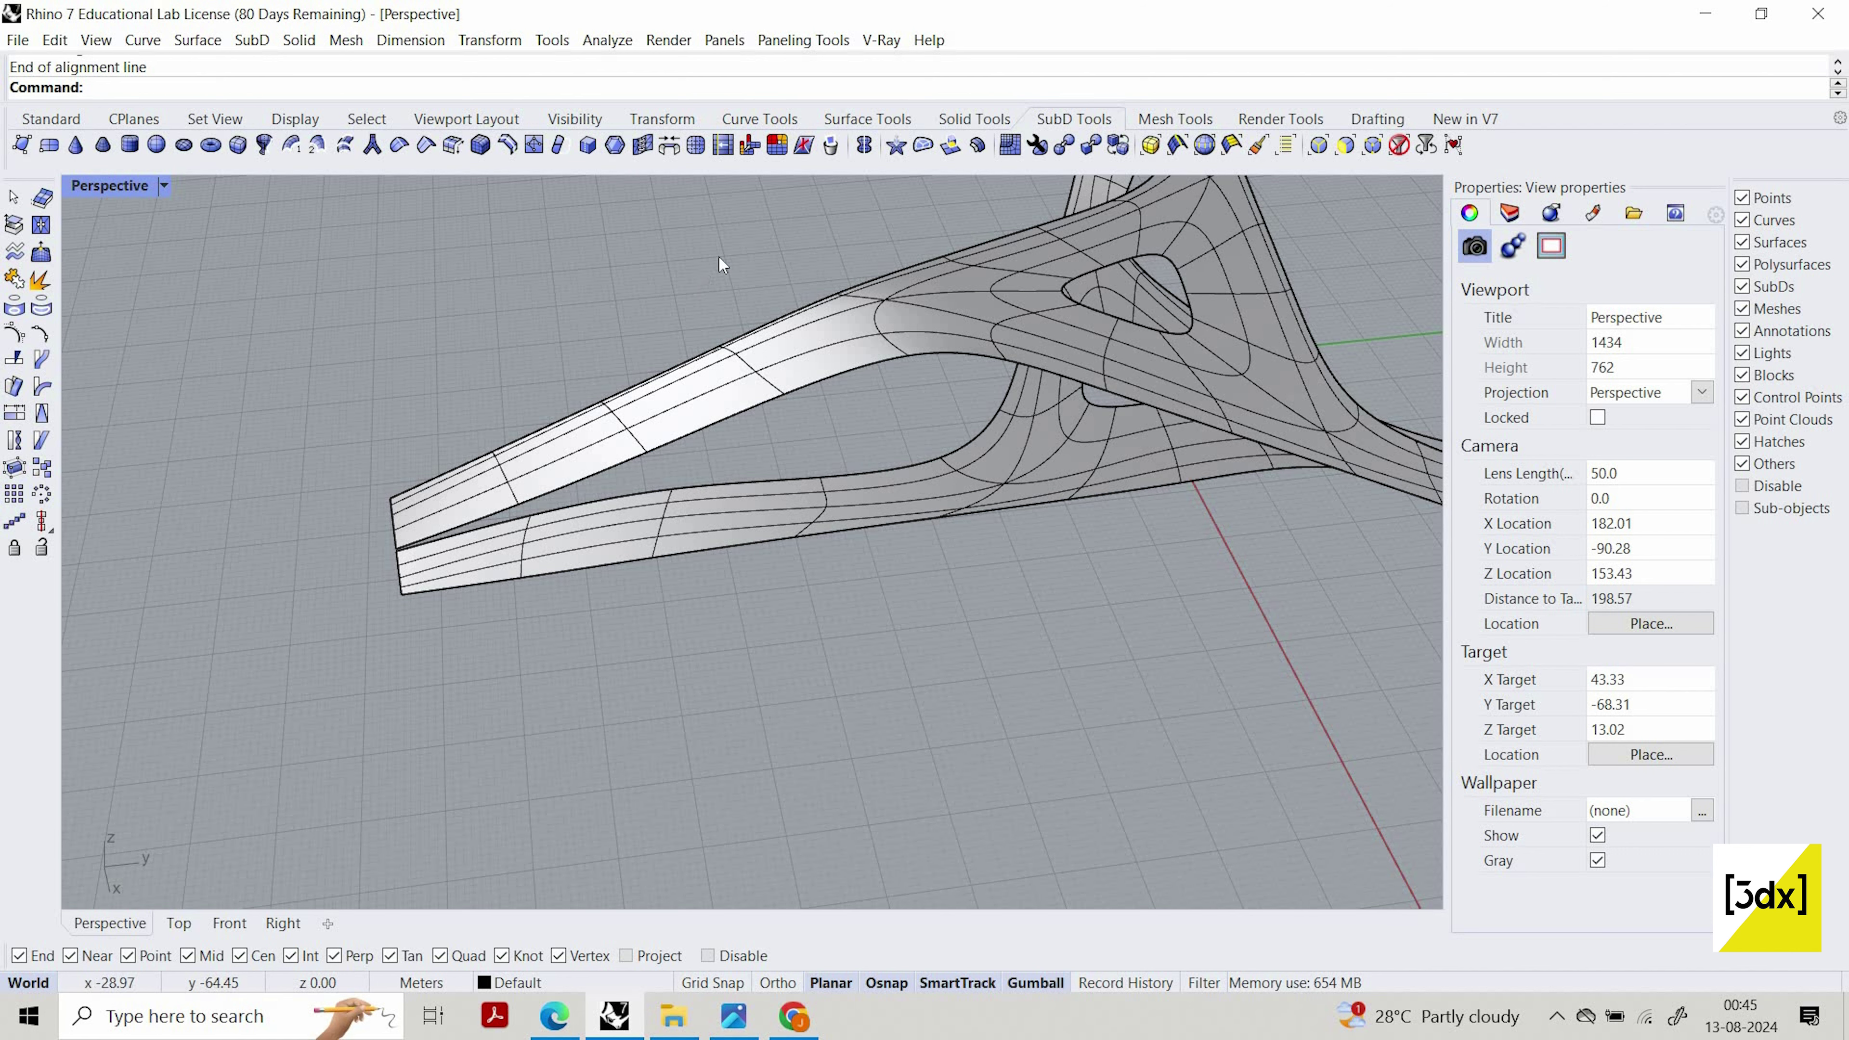
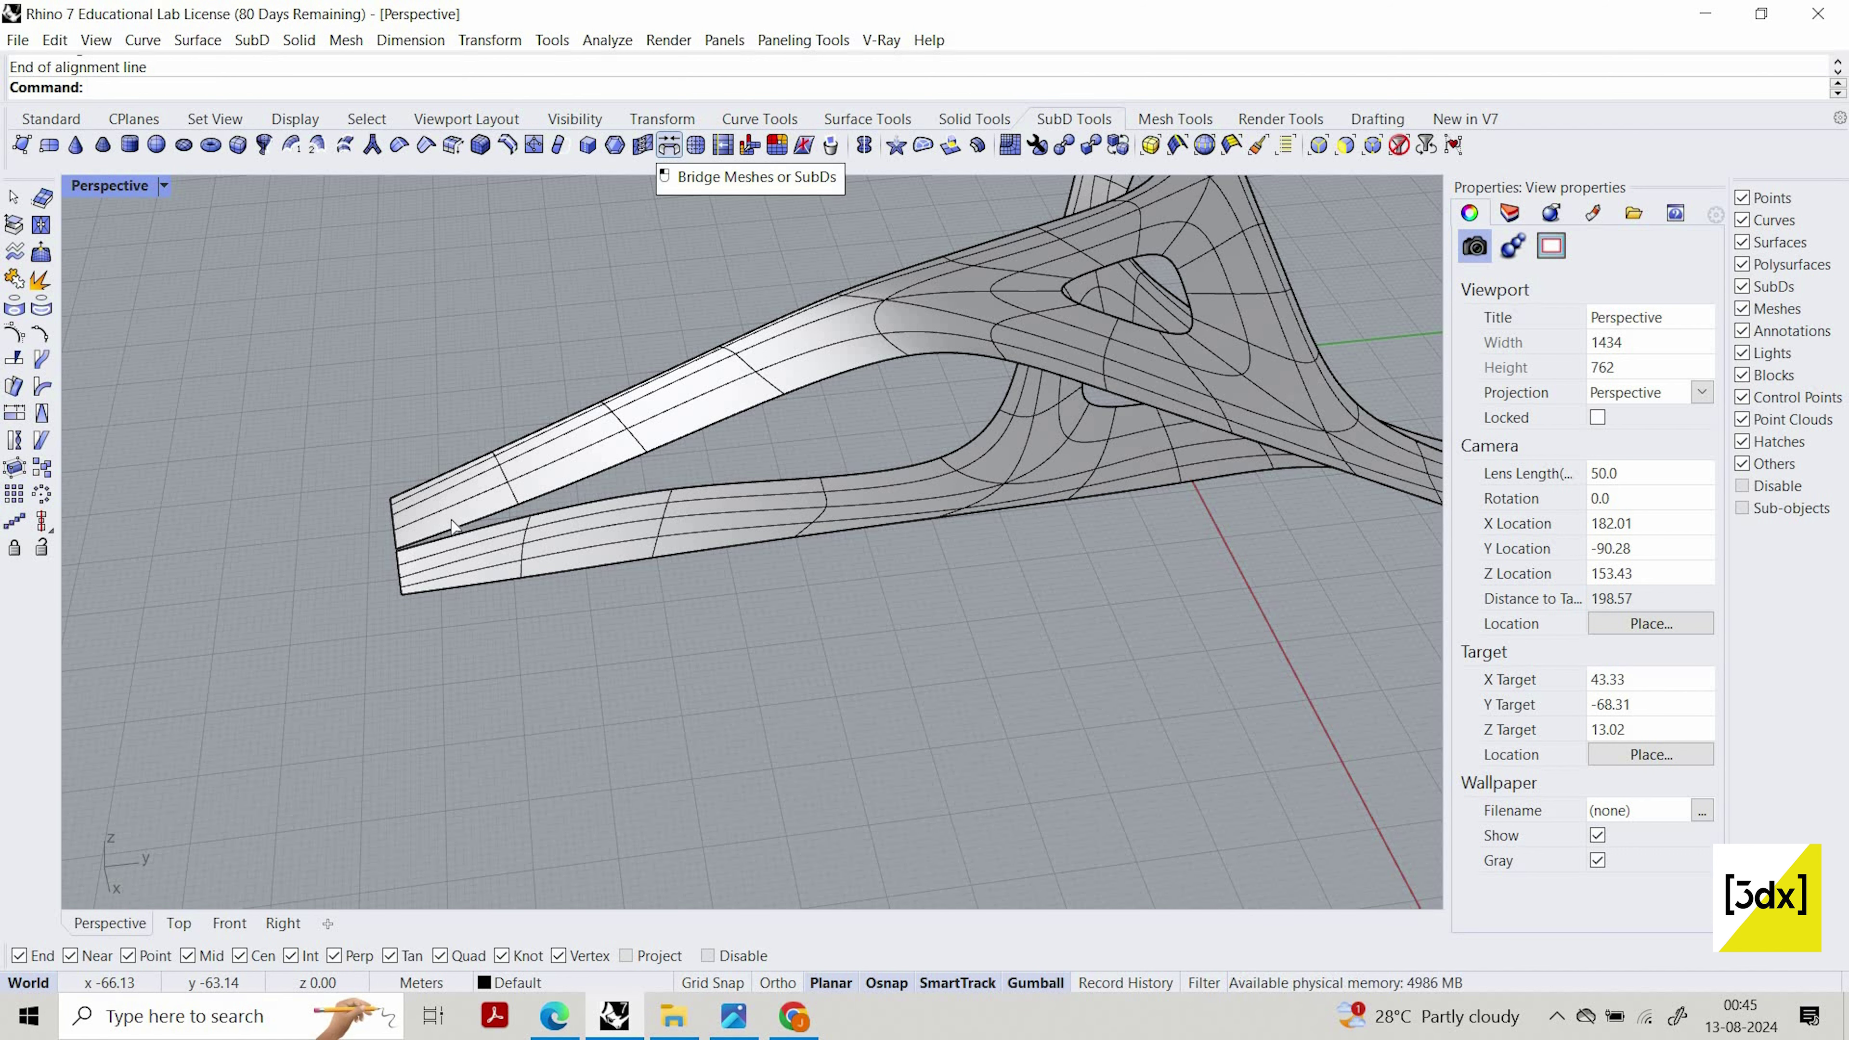
pyautogui.click(667, 145)
pyautogui.scroll(1, 588, 489)
pyautogui.click(601, 493)
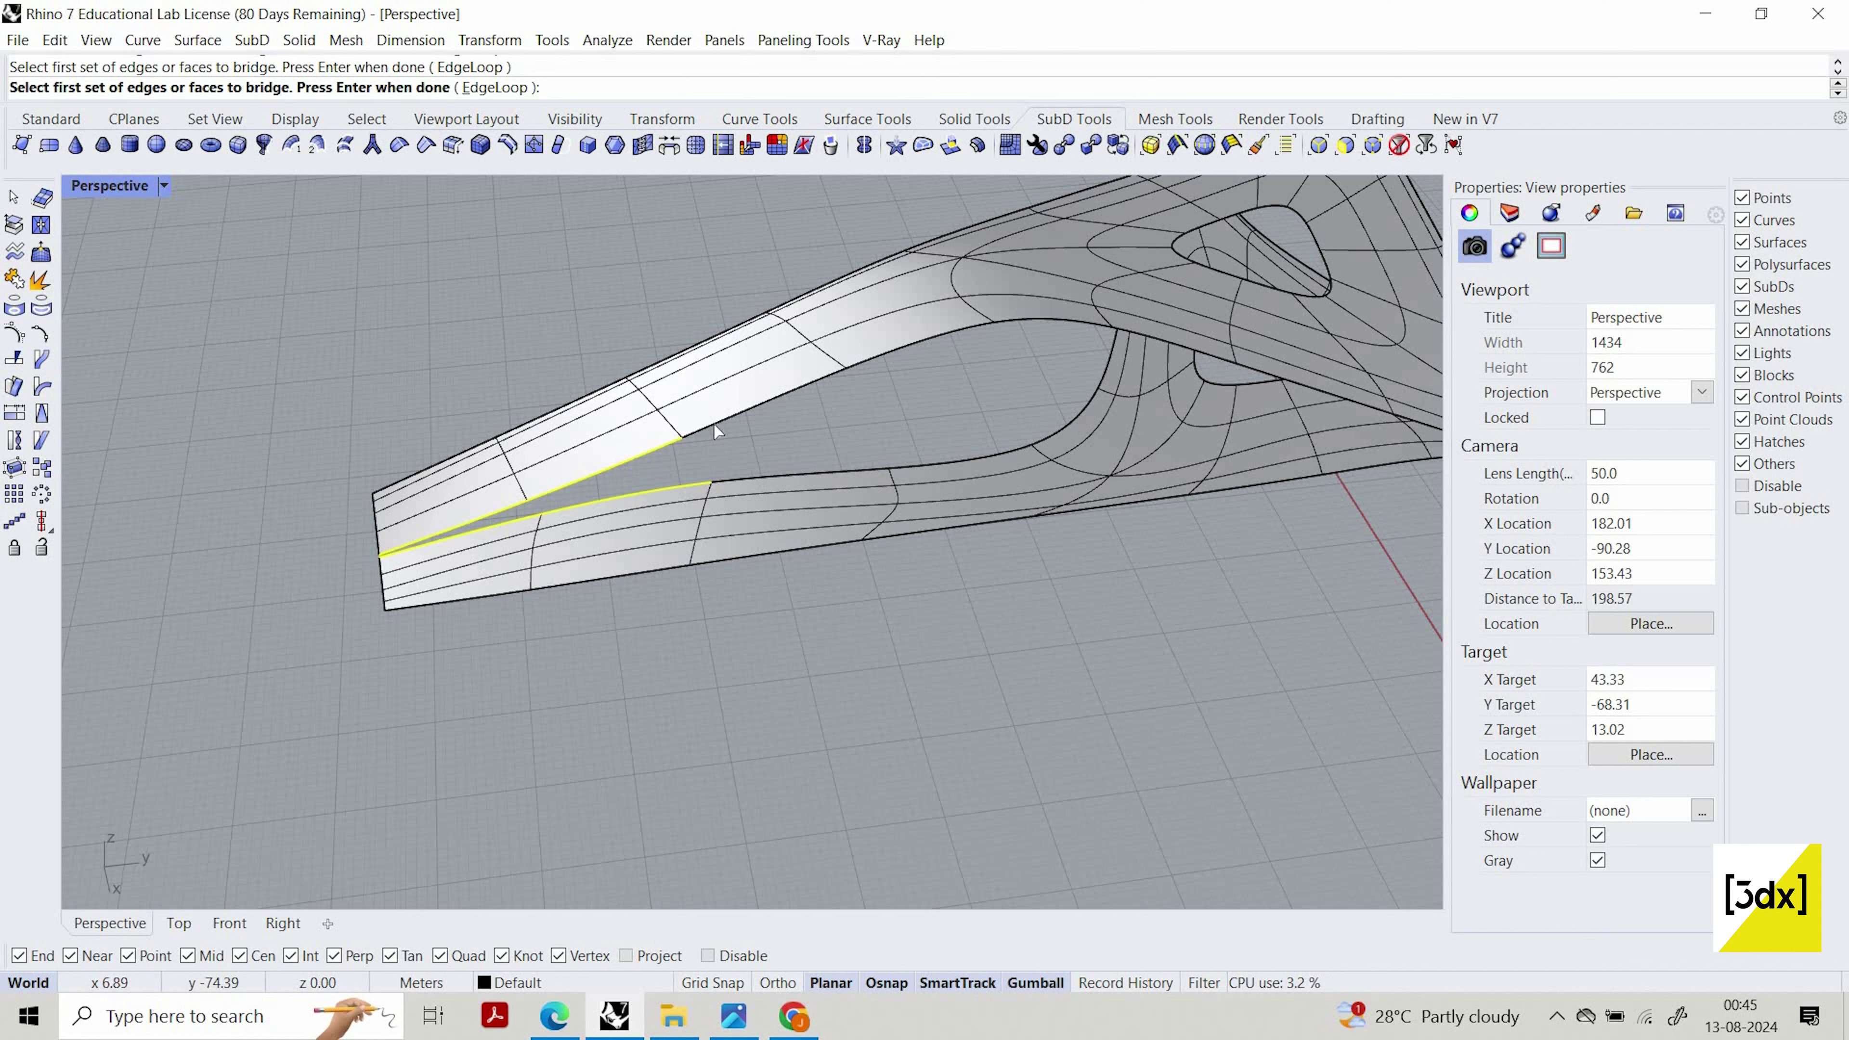
pyautogui.press('Escape')
# Bridge the three outermost inner-side edges of the long arm's upper and lower strips with 1 segment, Join on and 100% straightness
pyautogui.rightClick(526, 504)
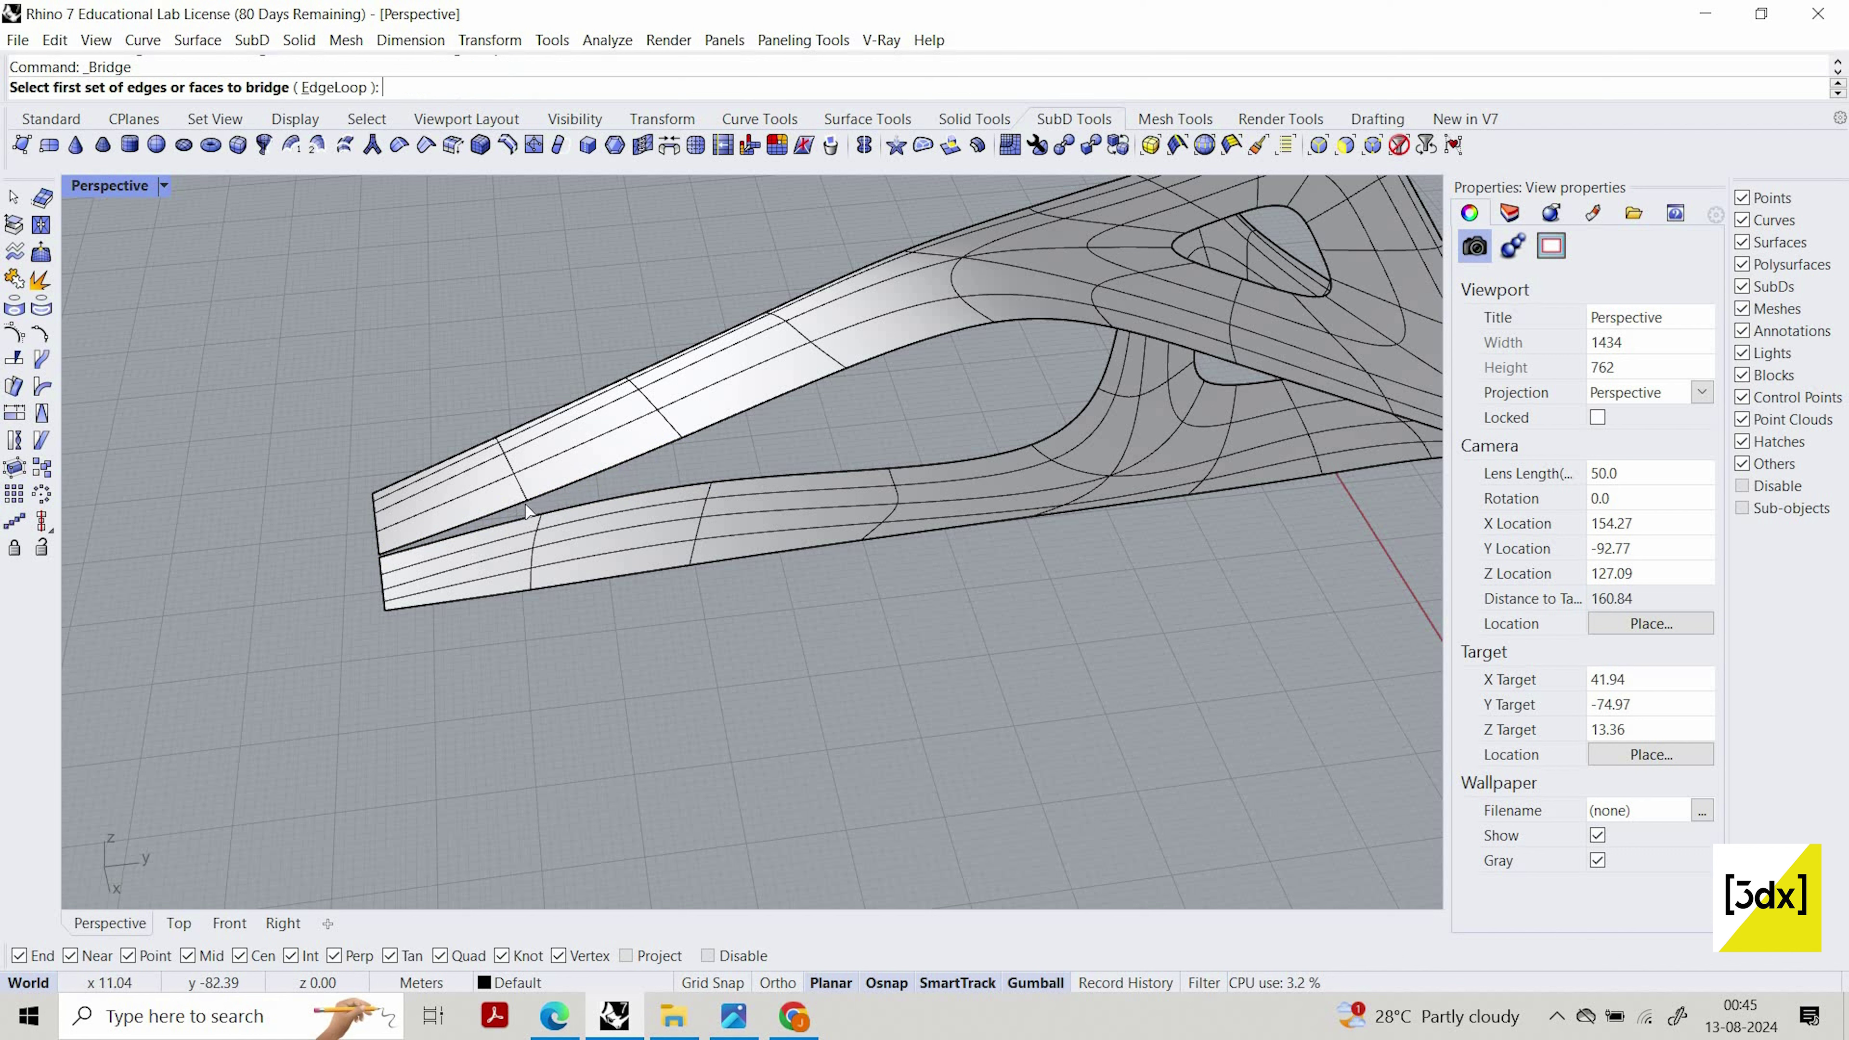
pyautogui.click(695, 439)
pyautogui.press('Return')
pyautogui.click(495, 535)
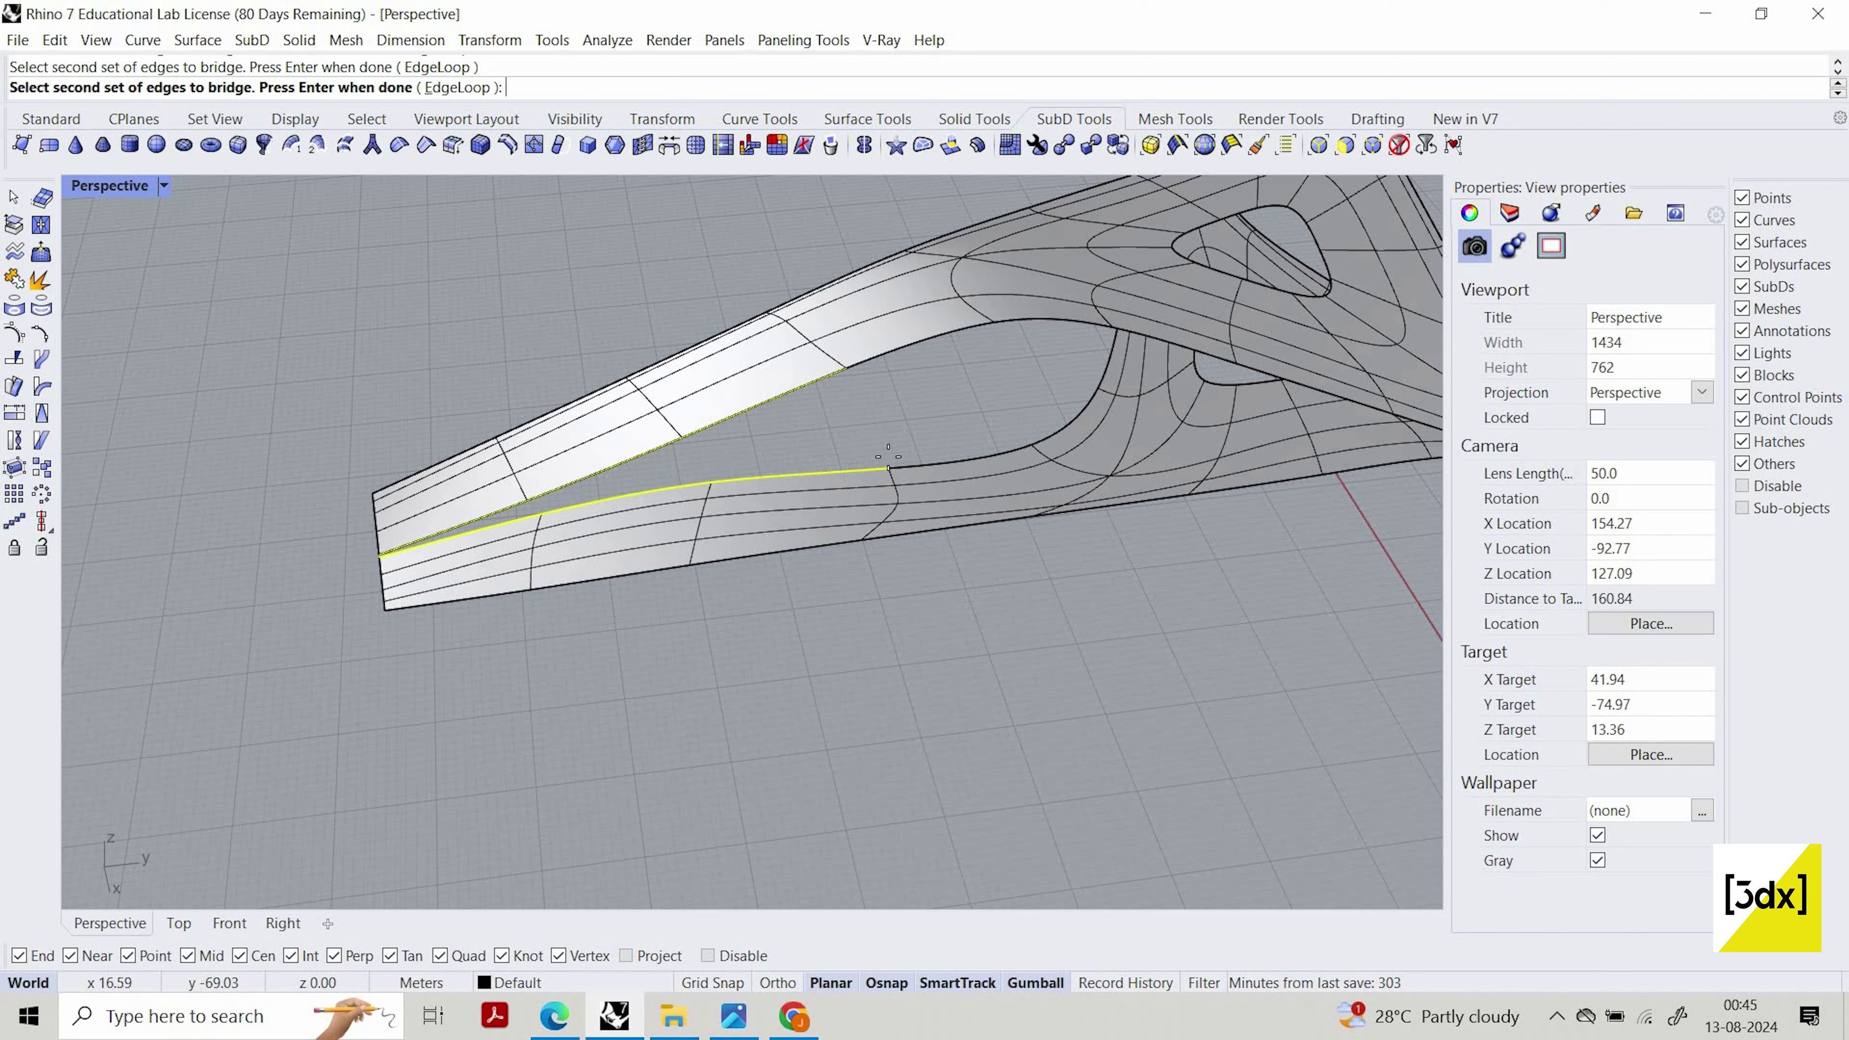
pyautogui.press('Return')
pyautogui.moveTo(887, 456)
pyautogui.mouseDown(button='right')
pyautogui.moveTo(845, 503)
pyautogui.moveTo(879, 549)
pyautogui.moveTo(881, 465)
pyautogui.mouseUp(button='right')
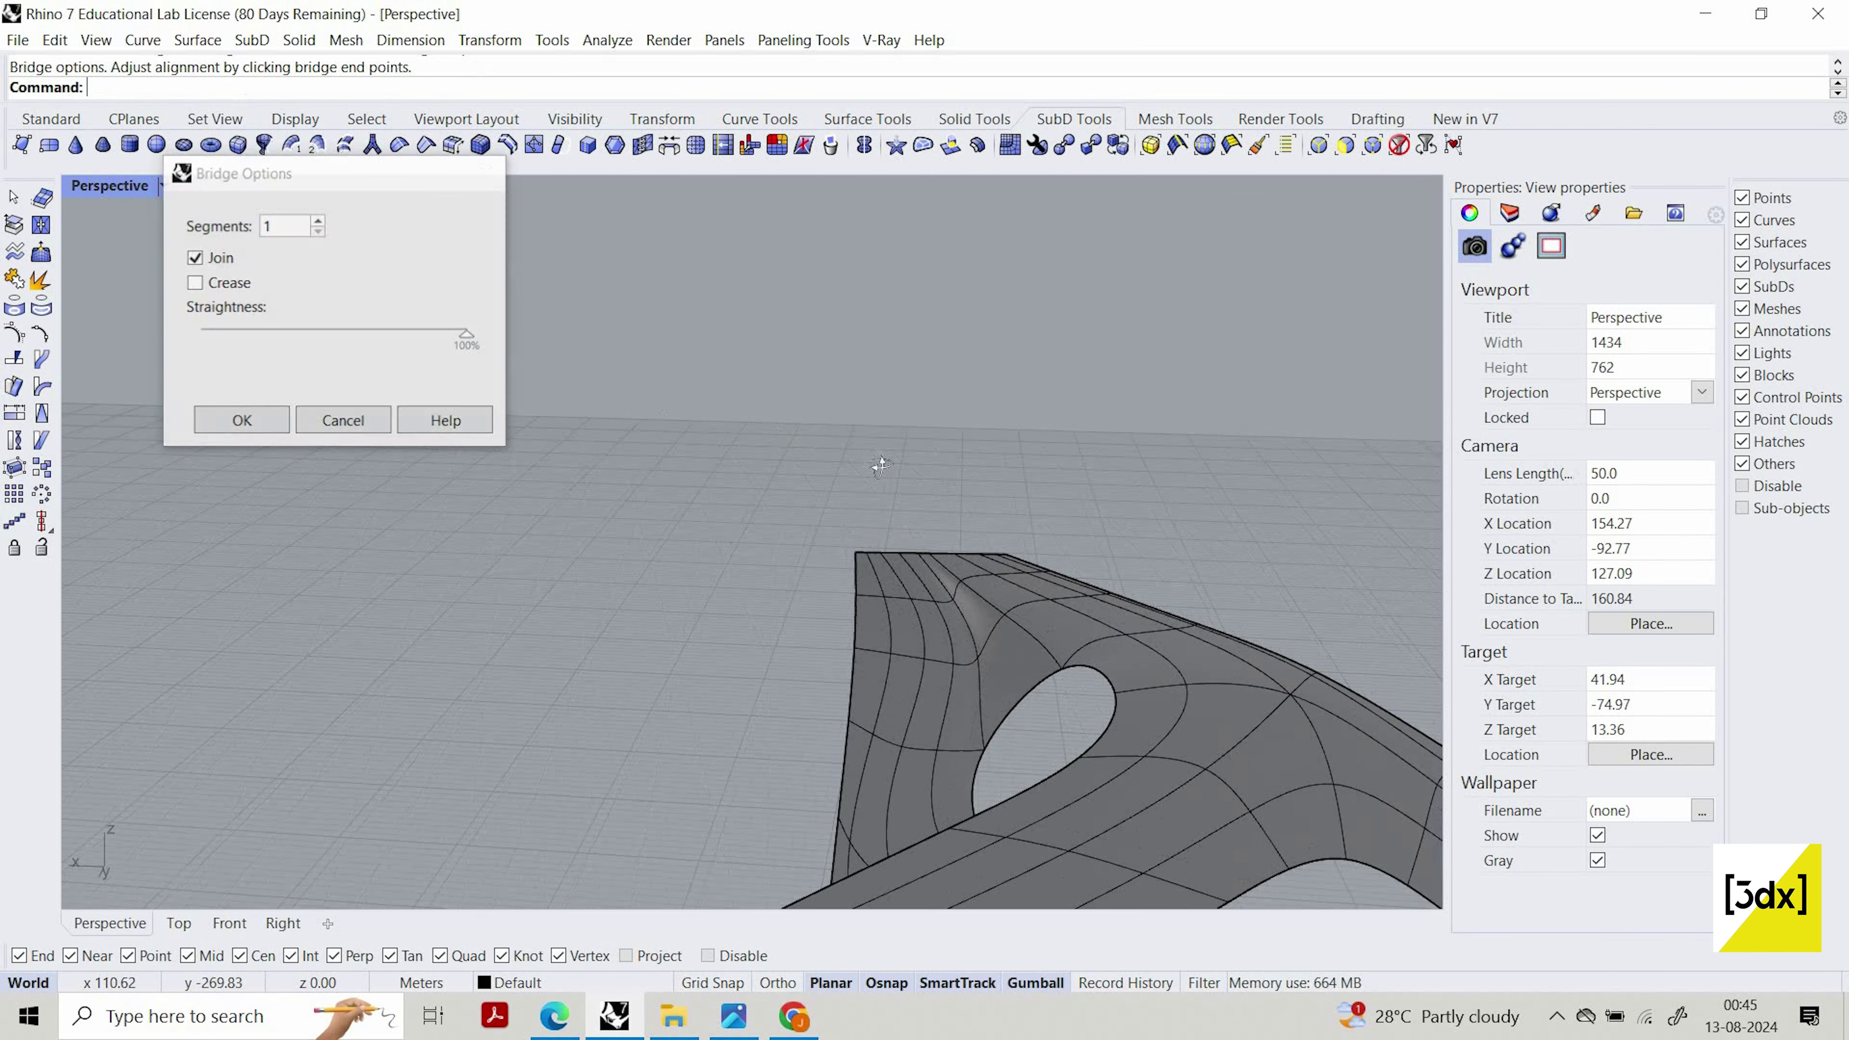
# Examine the long arm's end up close, undoing and redoing the bridge to compare the strips with and without it
pyautogui.moveTo(334, 499); pyautogui.dragTo(829, 577, button='right')
pyautogui.scroll(12, 437, 510)
pyautogui.scroll(-8, 1022, 585)
pyautogui.moveTo(630, 630); pyautogui.dragTo(732, 667, button='right')
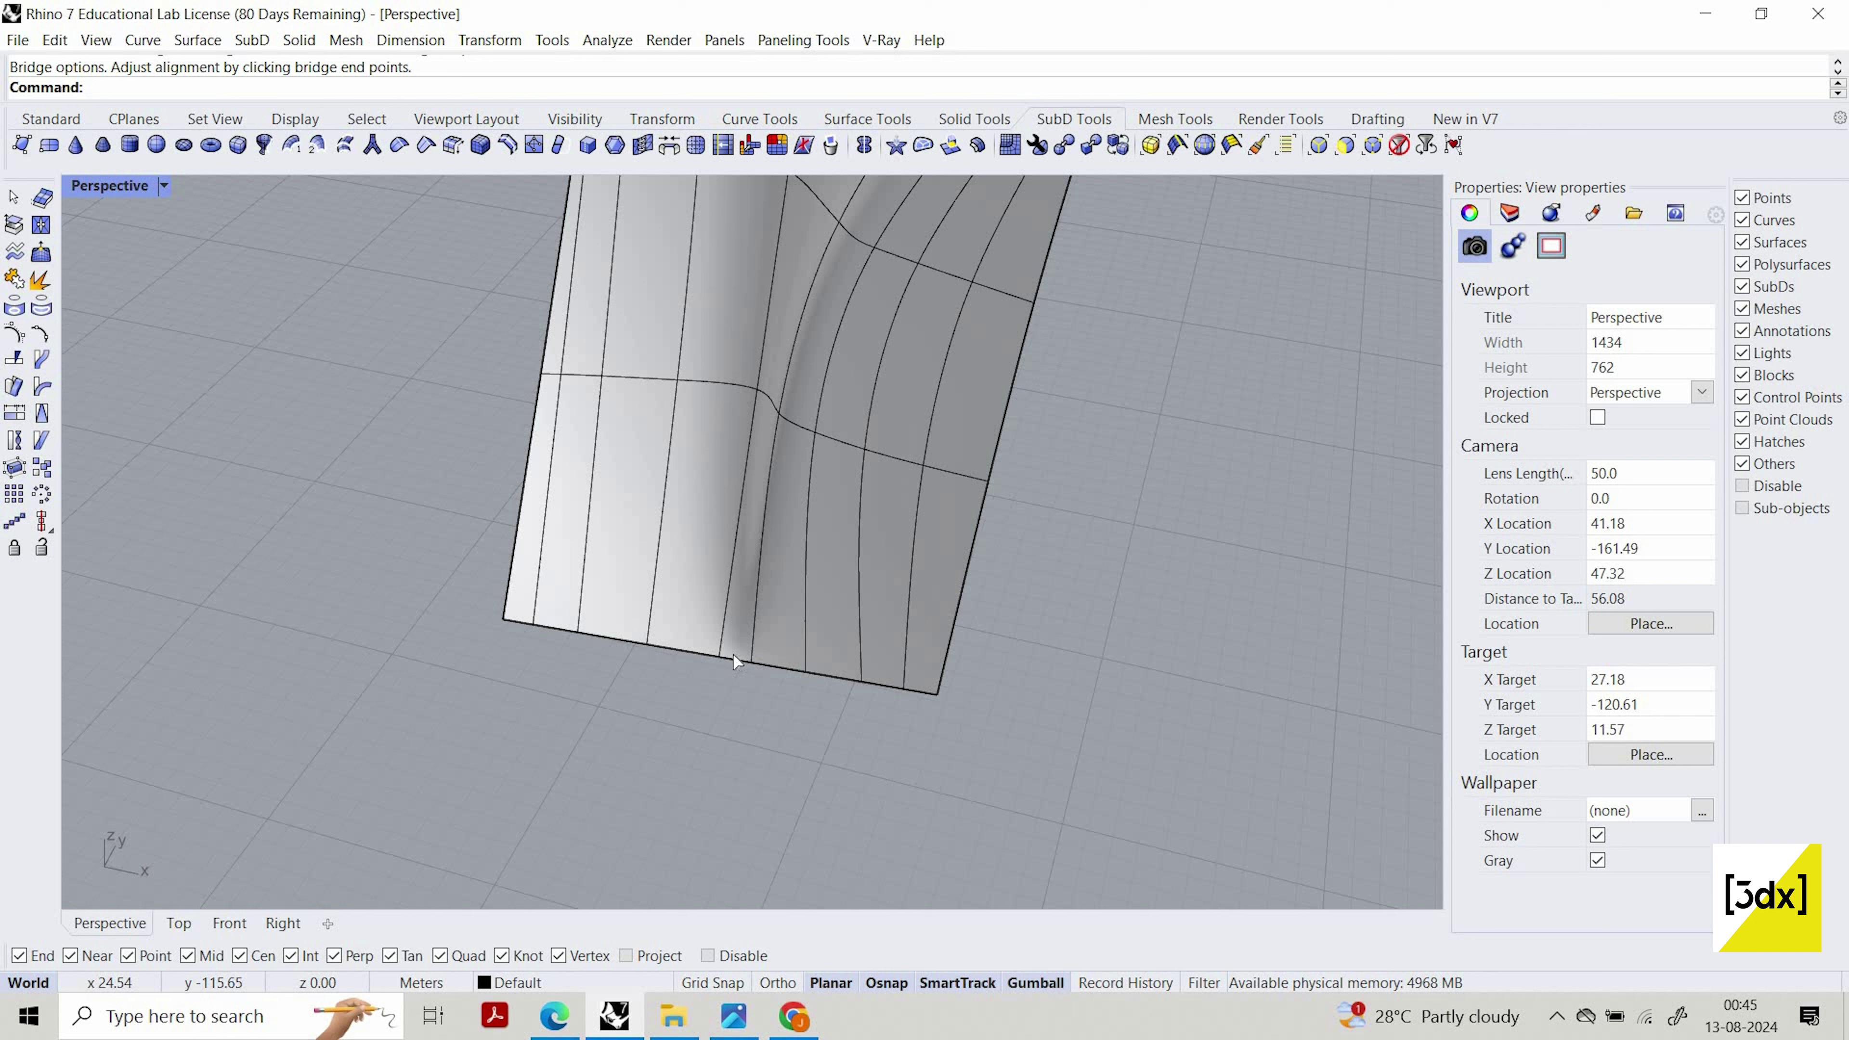
pyautogui.hotkey('ctrl', 'z')
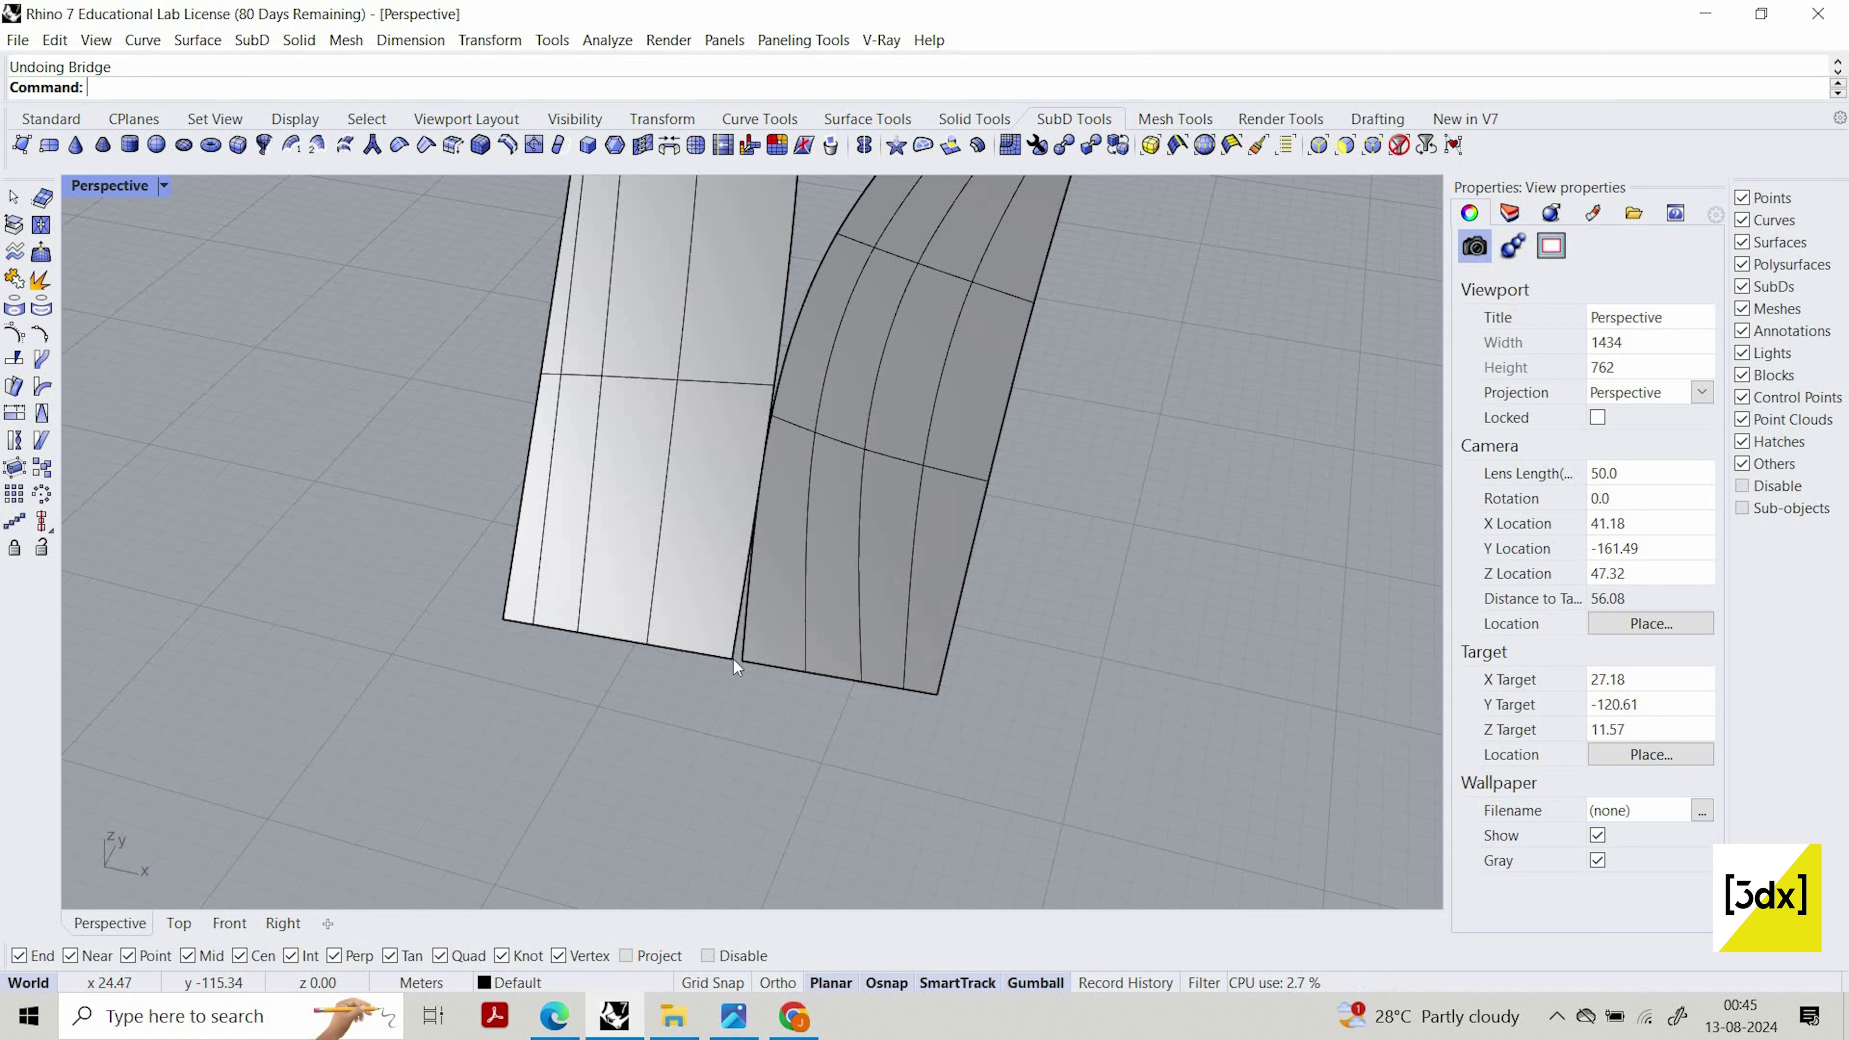
pyautogui.hotkey('ctrl', 'y')
pyautogui.moveTo(535, 546); pyautogui.dragTo(283, 630, button='right')
pyautogui.scroll(-20, 924, 617)
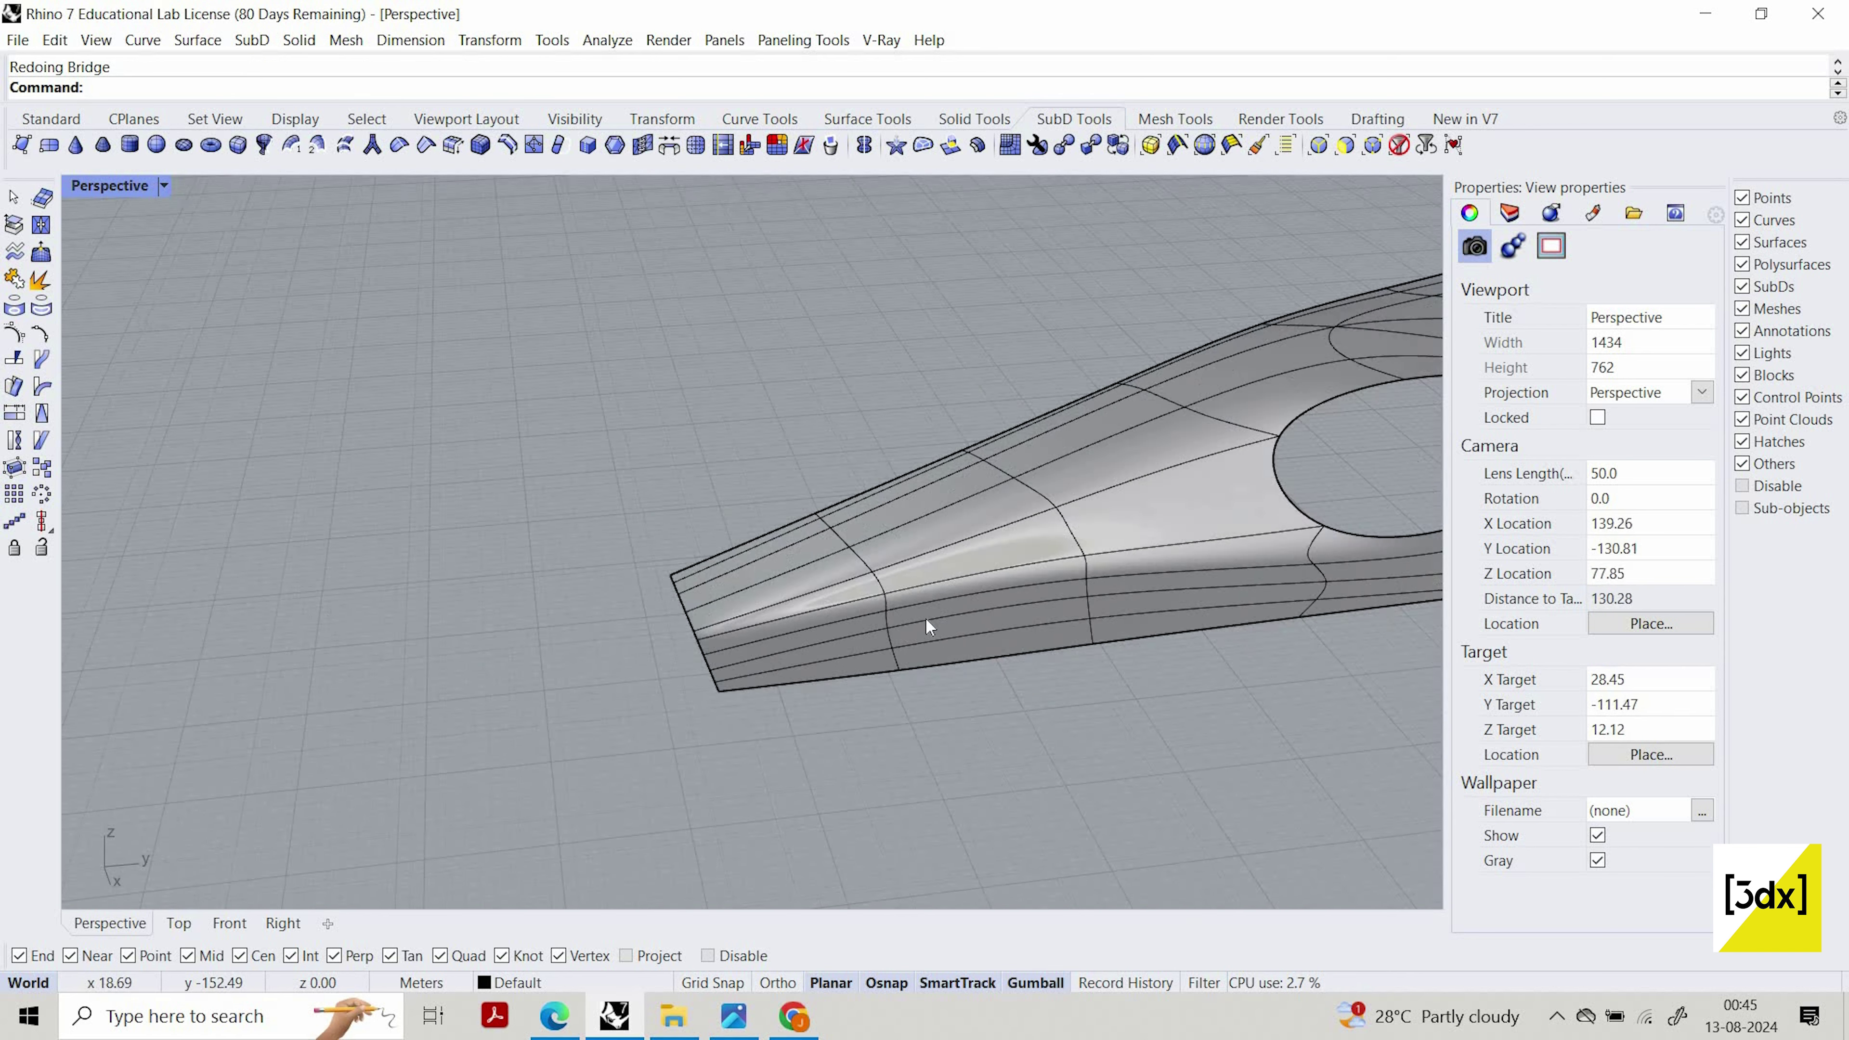
# Bridge the three outermost facing edges of both strips on the positive X short arm with 1 segment and Join on
pyautogui.moveTo(718, 679); pyautogui.dragTo(630, 594, button='right')
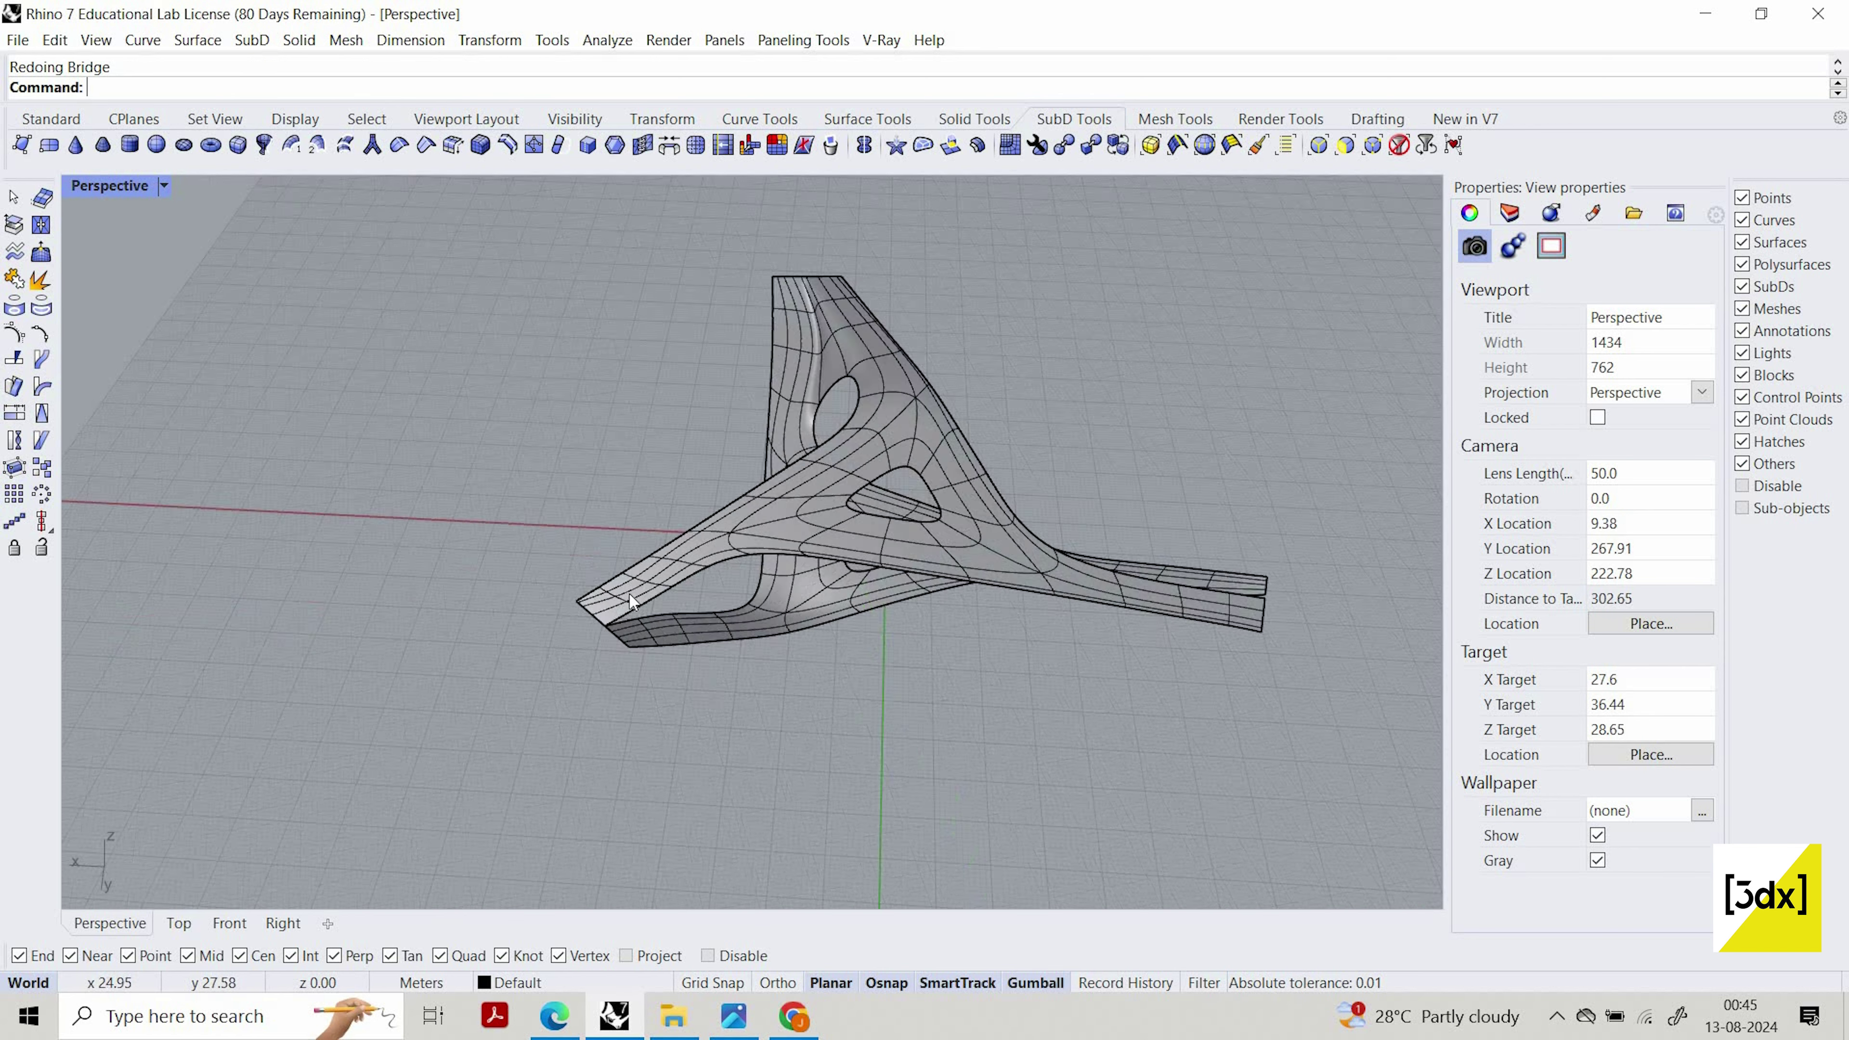
pyautogui.scroll(10, 629, 594)
pyautogui.moveTo(358, 724); pyautogui.dragTo(450, 761, button='right')
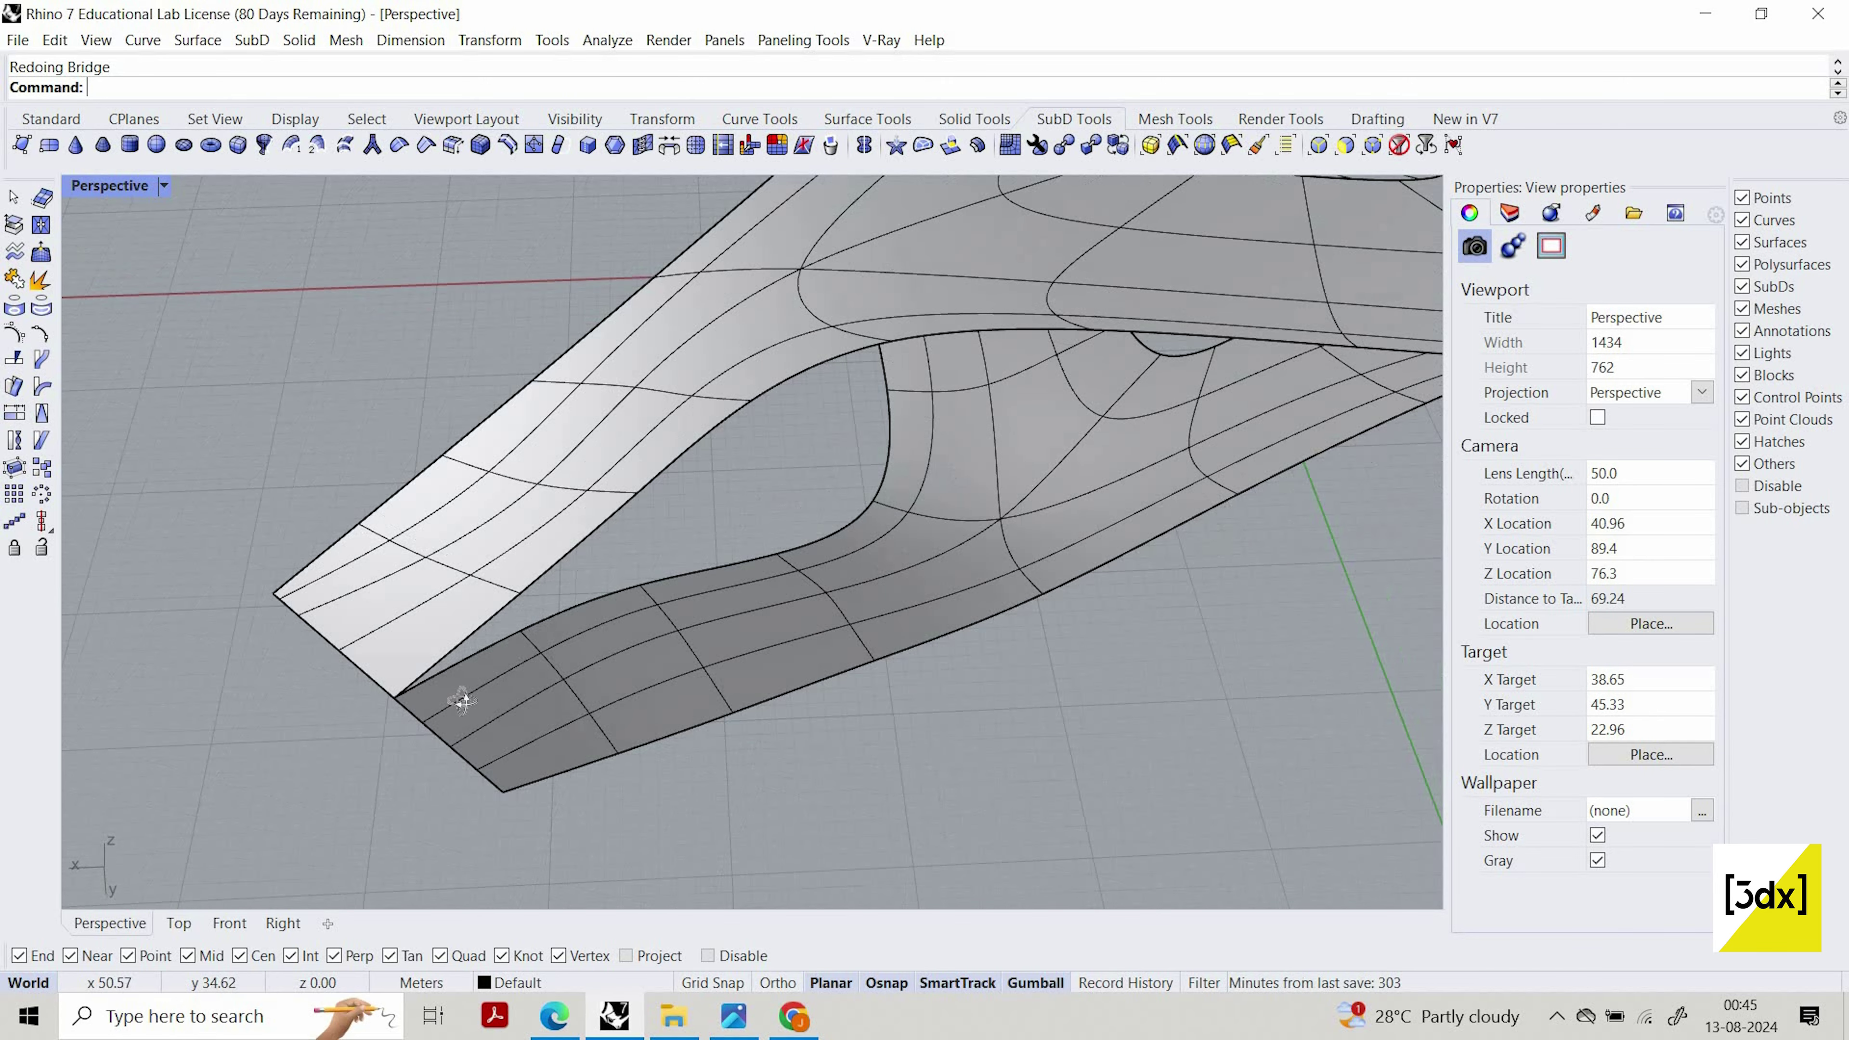
pyautogui.scroll(8, 358, 724)
pyautogui.moveTo(358, 724); pyautogui.dragTo(349, 684, button='right')
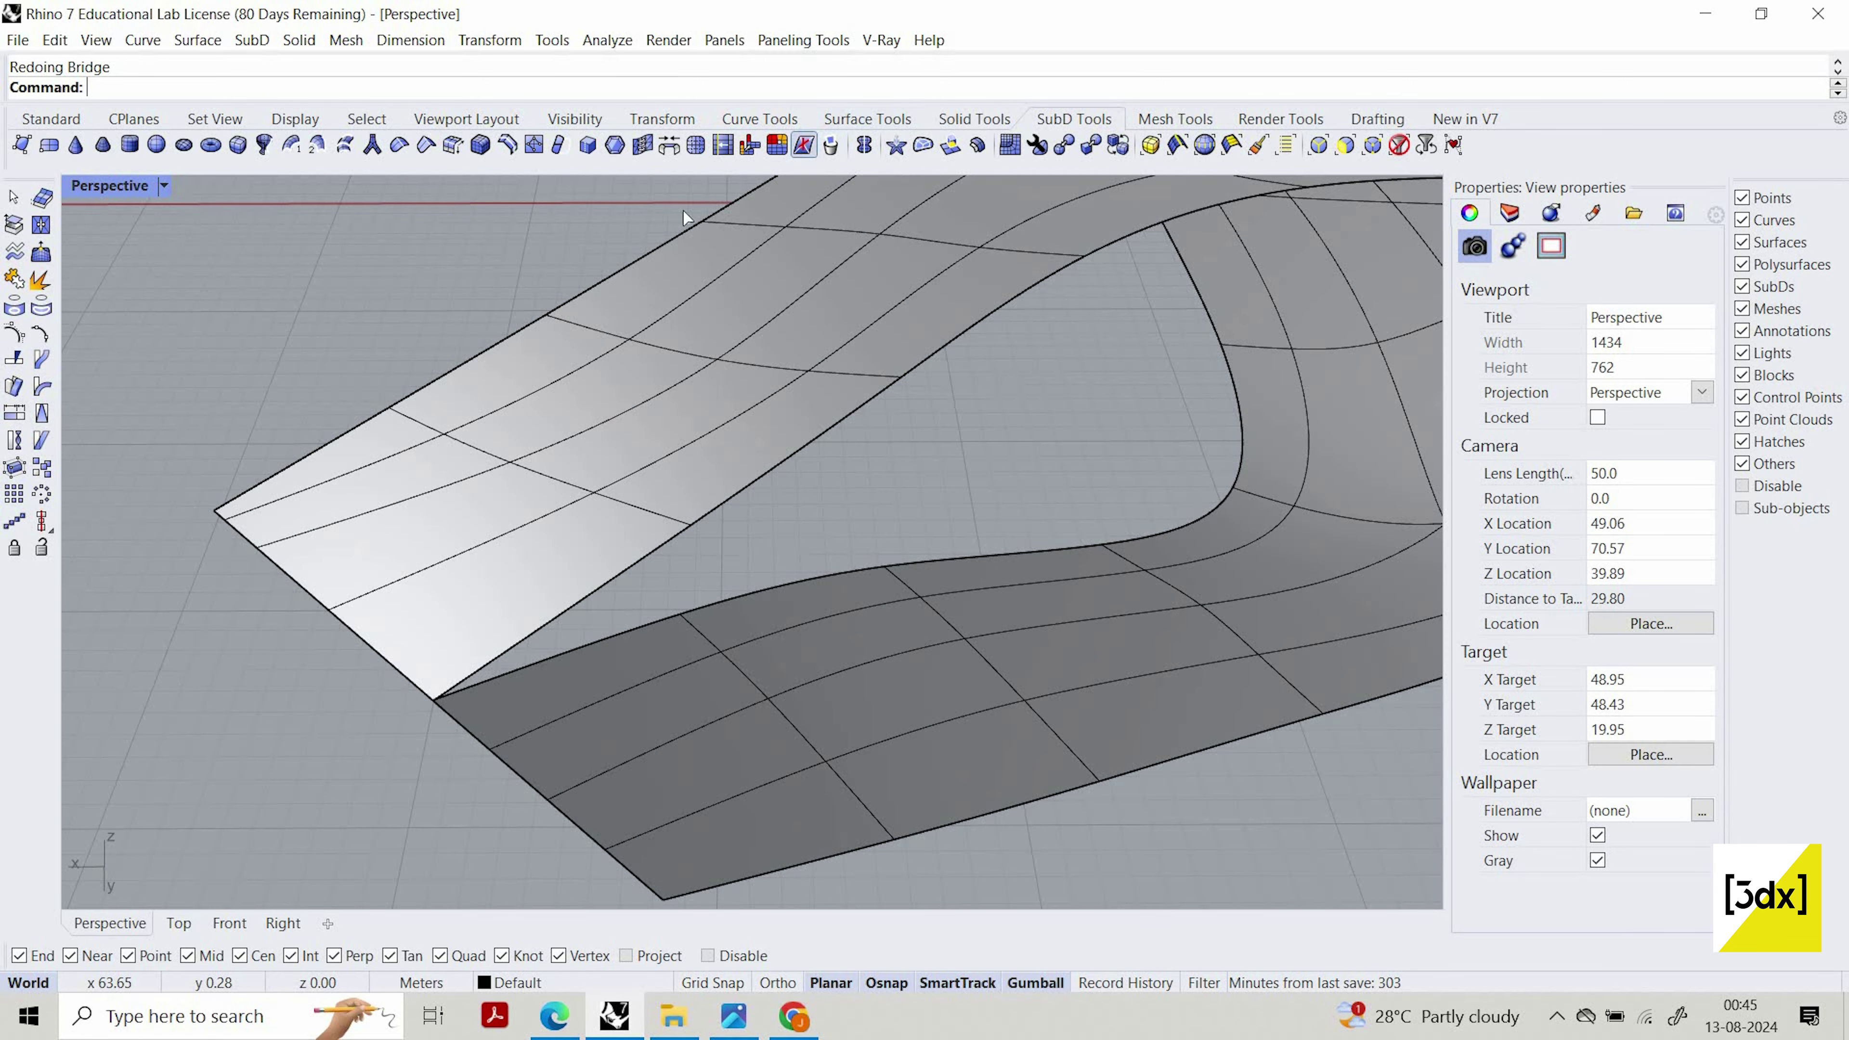
pyautogui.scroll(-3, 568, 575)
pyautogui.scroll(2, 633, 549)
pyautogui.click(571, 591)
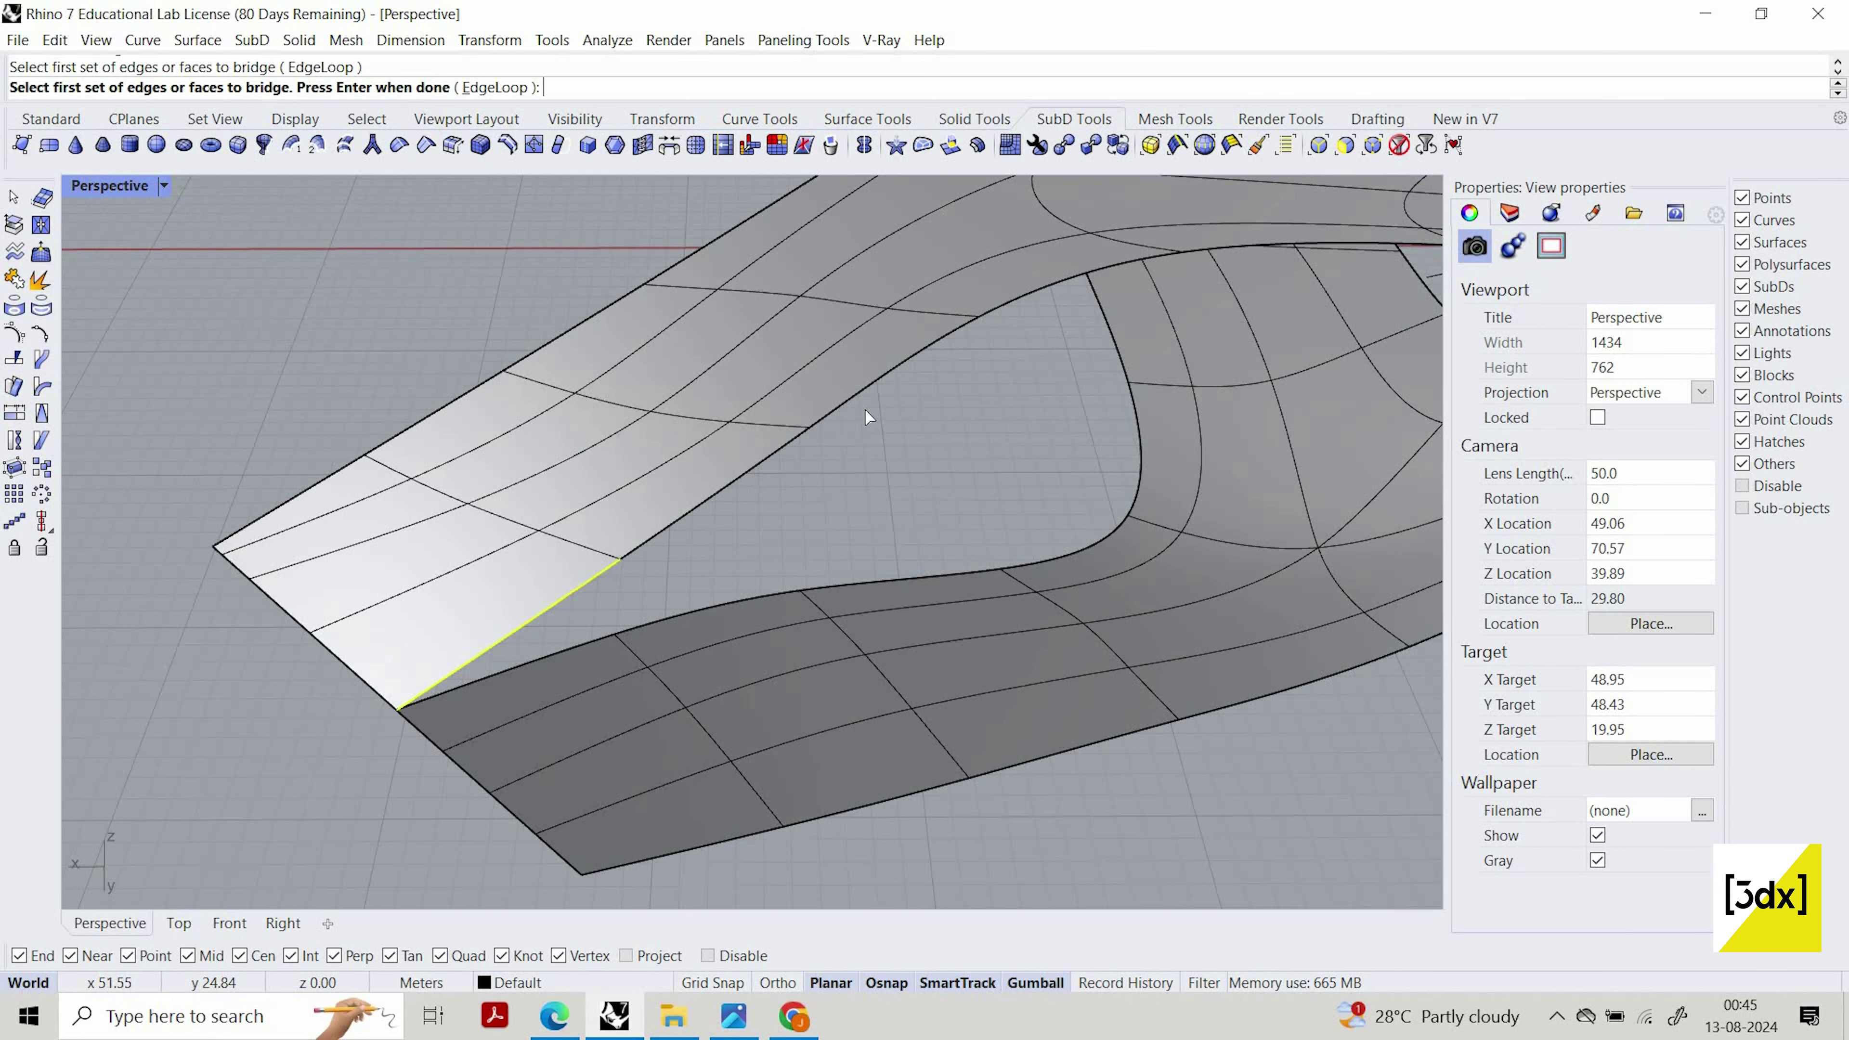
pyautogui.click(713, 494)
pyautogui.press('Return')
pyautogui.click(592, 641)
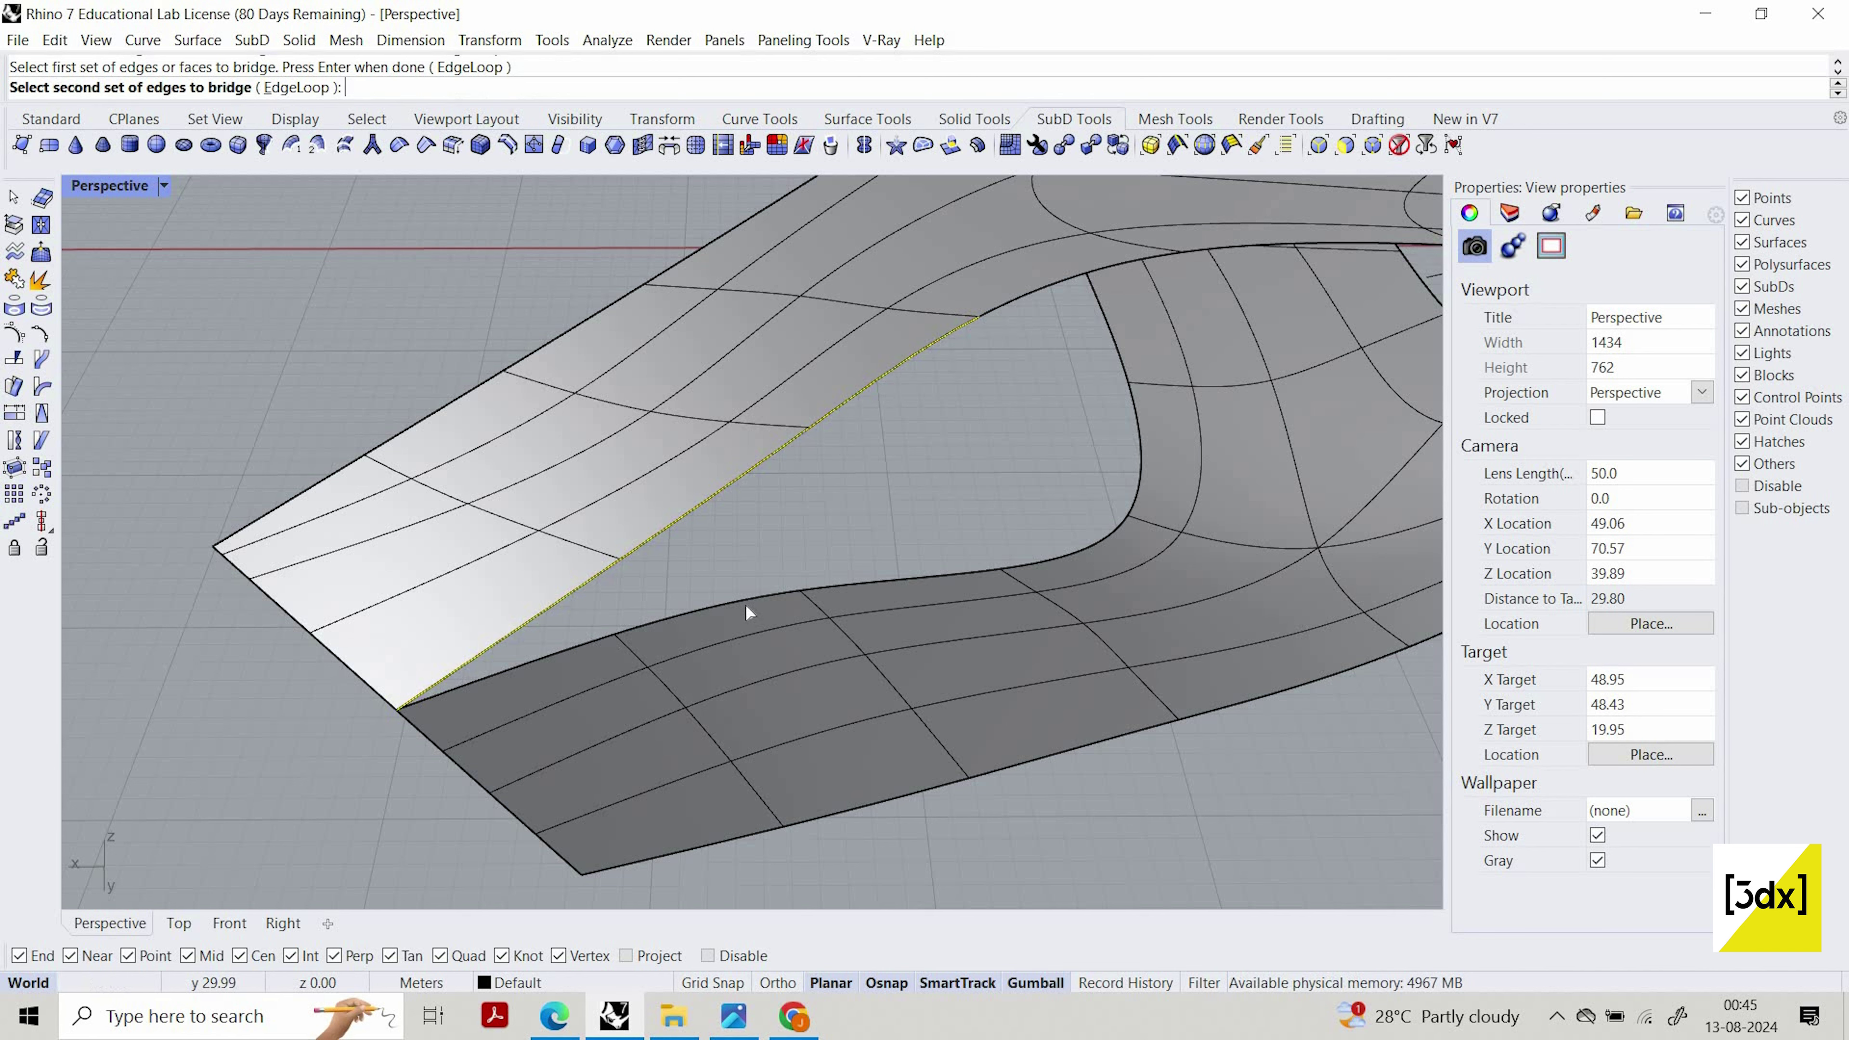
pyautogui.click(891, 575)
pyautogui.press('Return')
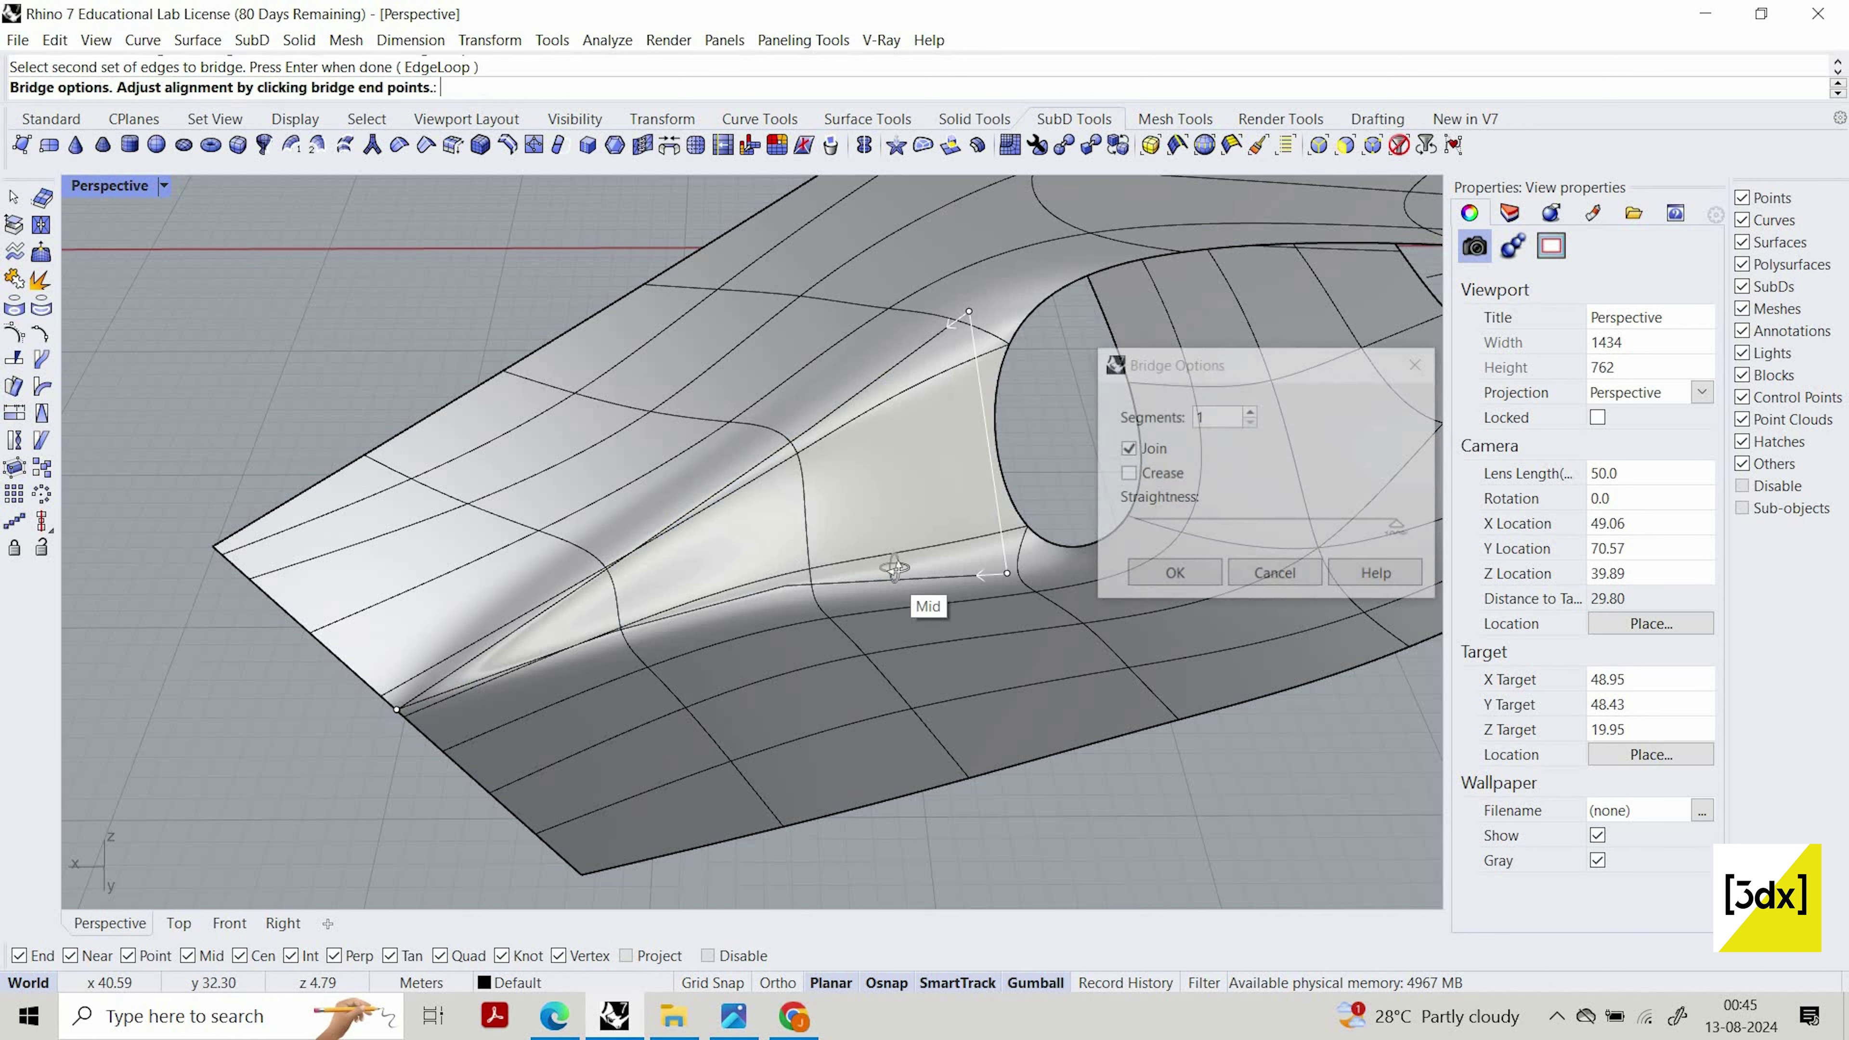
pyautogui.moveTo(894, 575); pyautogui.dragTo(615, 547, button='right')
pyautogui.scroll(-2, 614, 547)
pyautogui.press('Return')
pyautogui.scroll(-10, 403, 461)
pyautogui.moveTo(326, 413); pyautogui.dragTo(557, 639, button='right')
pyautogui.scroll(-12, 572, 379)
pyautogui.scroll(-4, 480, 380)
pyautogui.moveTo(479, 381); pyautogui.dragTo(400, 413, button='right')
pyautogui.scroll(2, 400, 413)
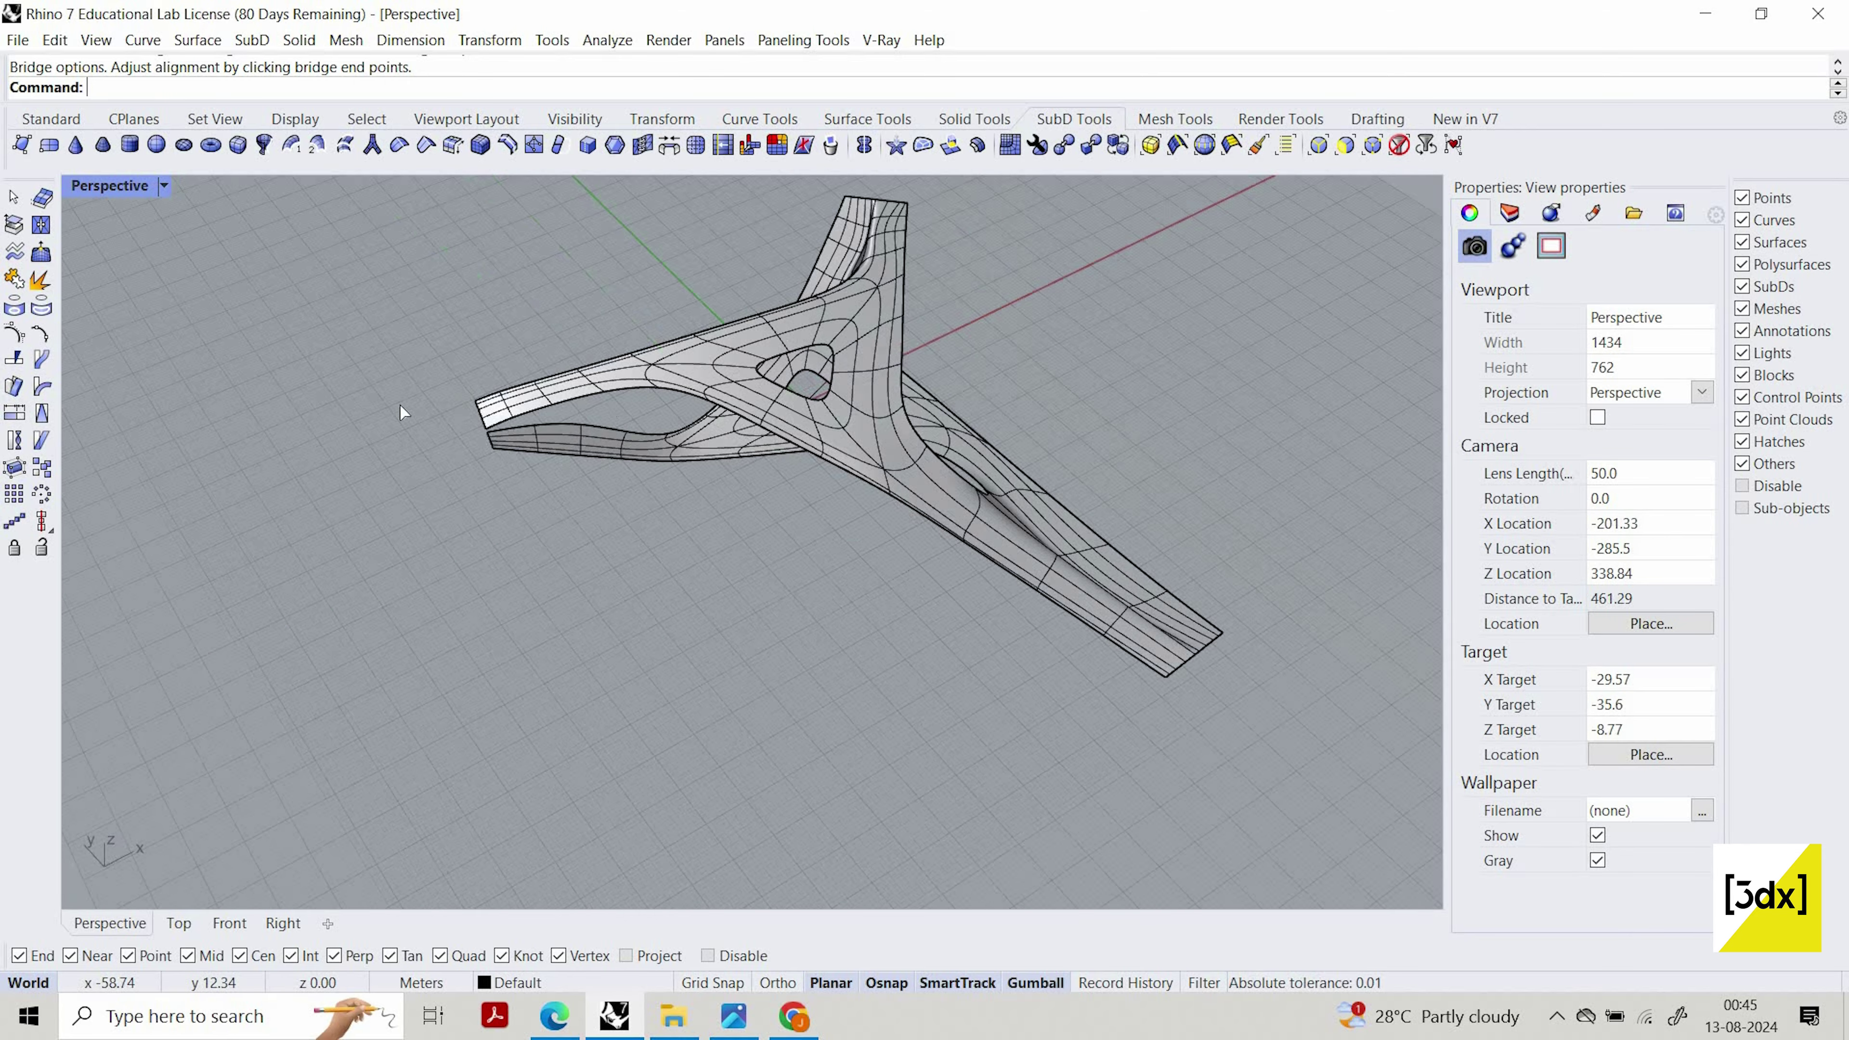
pyautogui.scroll(18, 539, 420)
pyautogui.rightClick(324, 402)
pyautogui.click(324, 402)
pyautogui.click(697, 289)
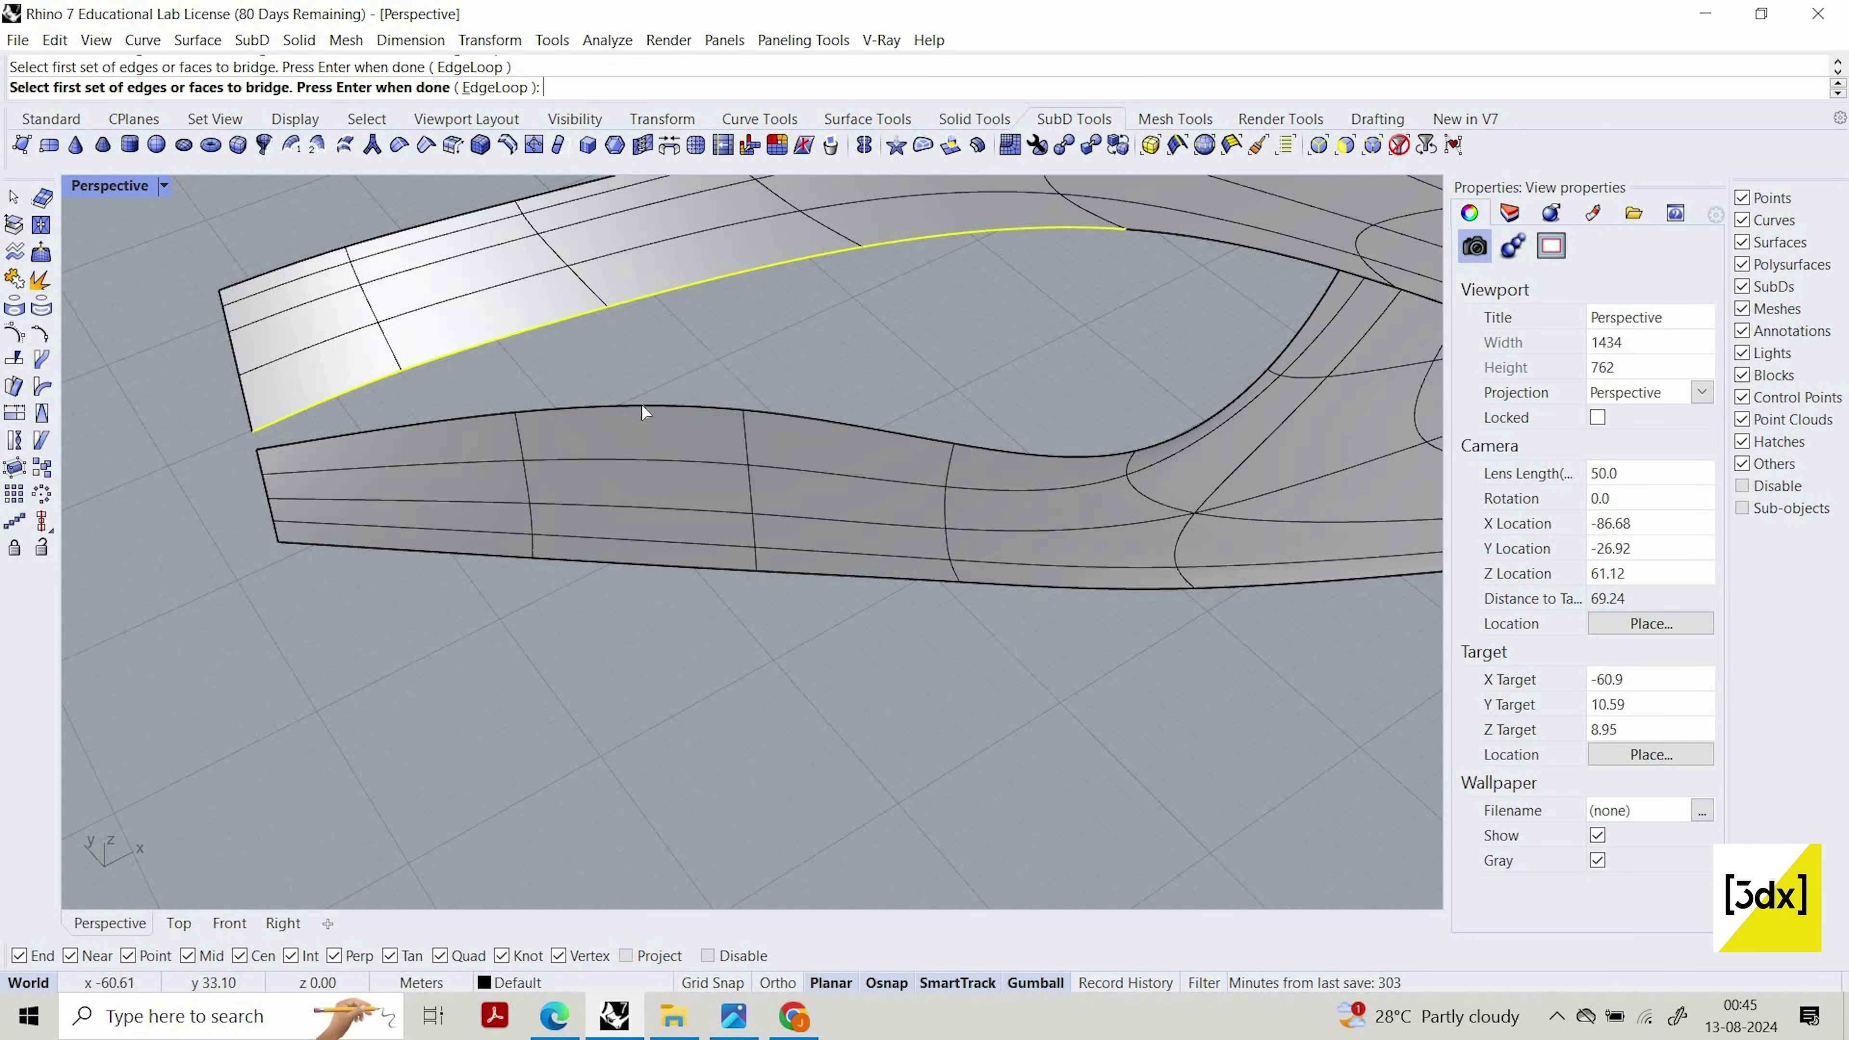
pyautogui.press('Escape')
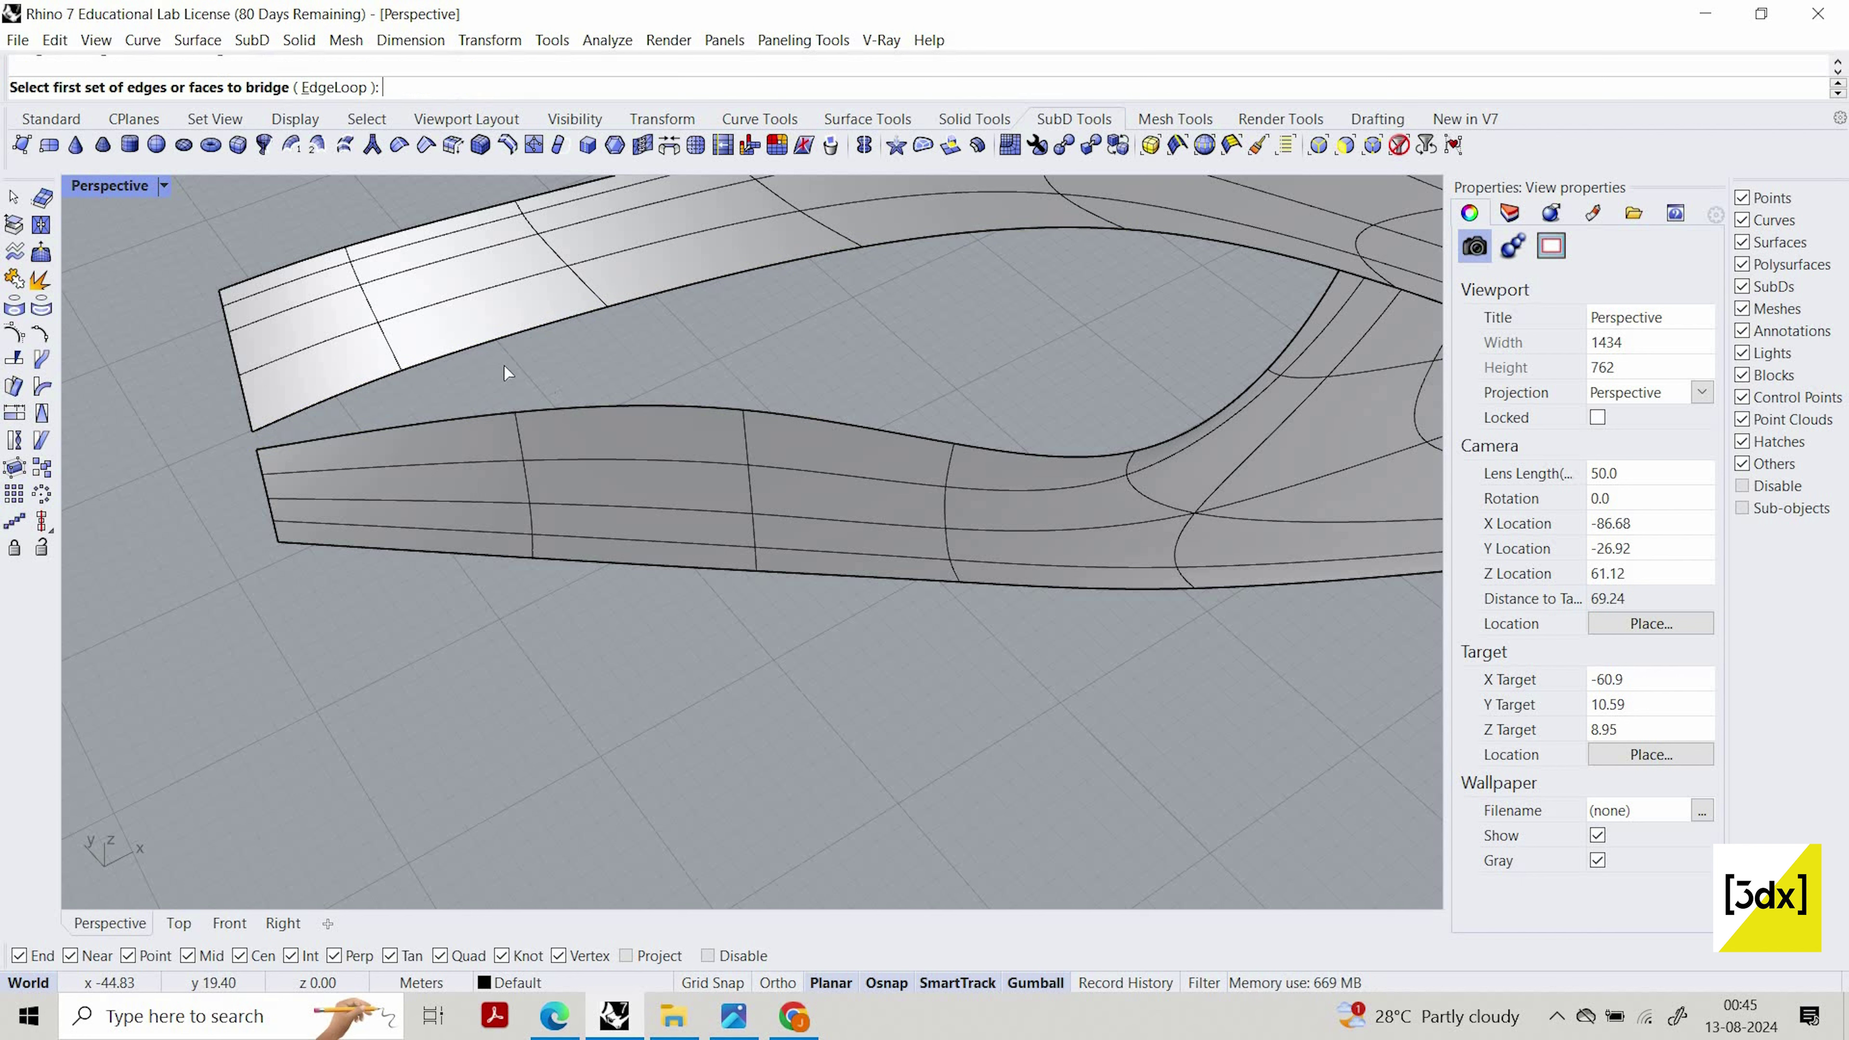
pyautogui.press('Return')
pyautogui.click(364, 383)
pyautogui.click(504, 337)
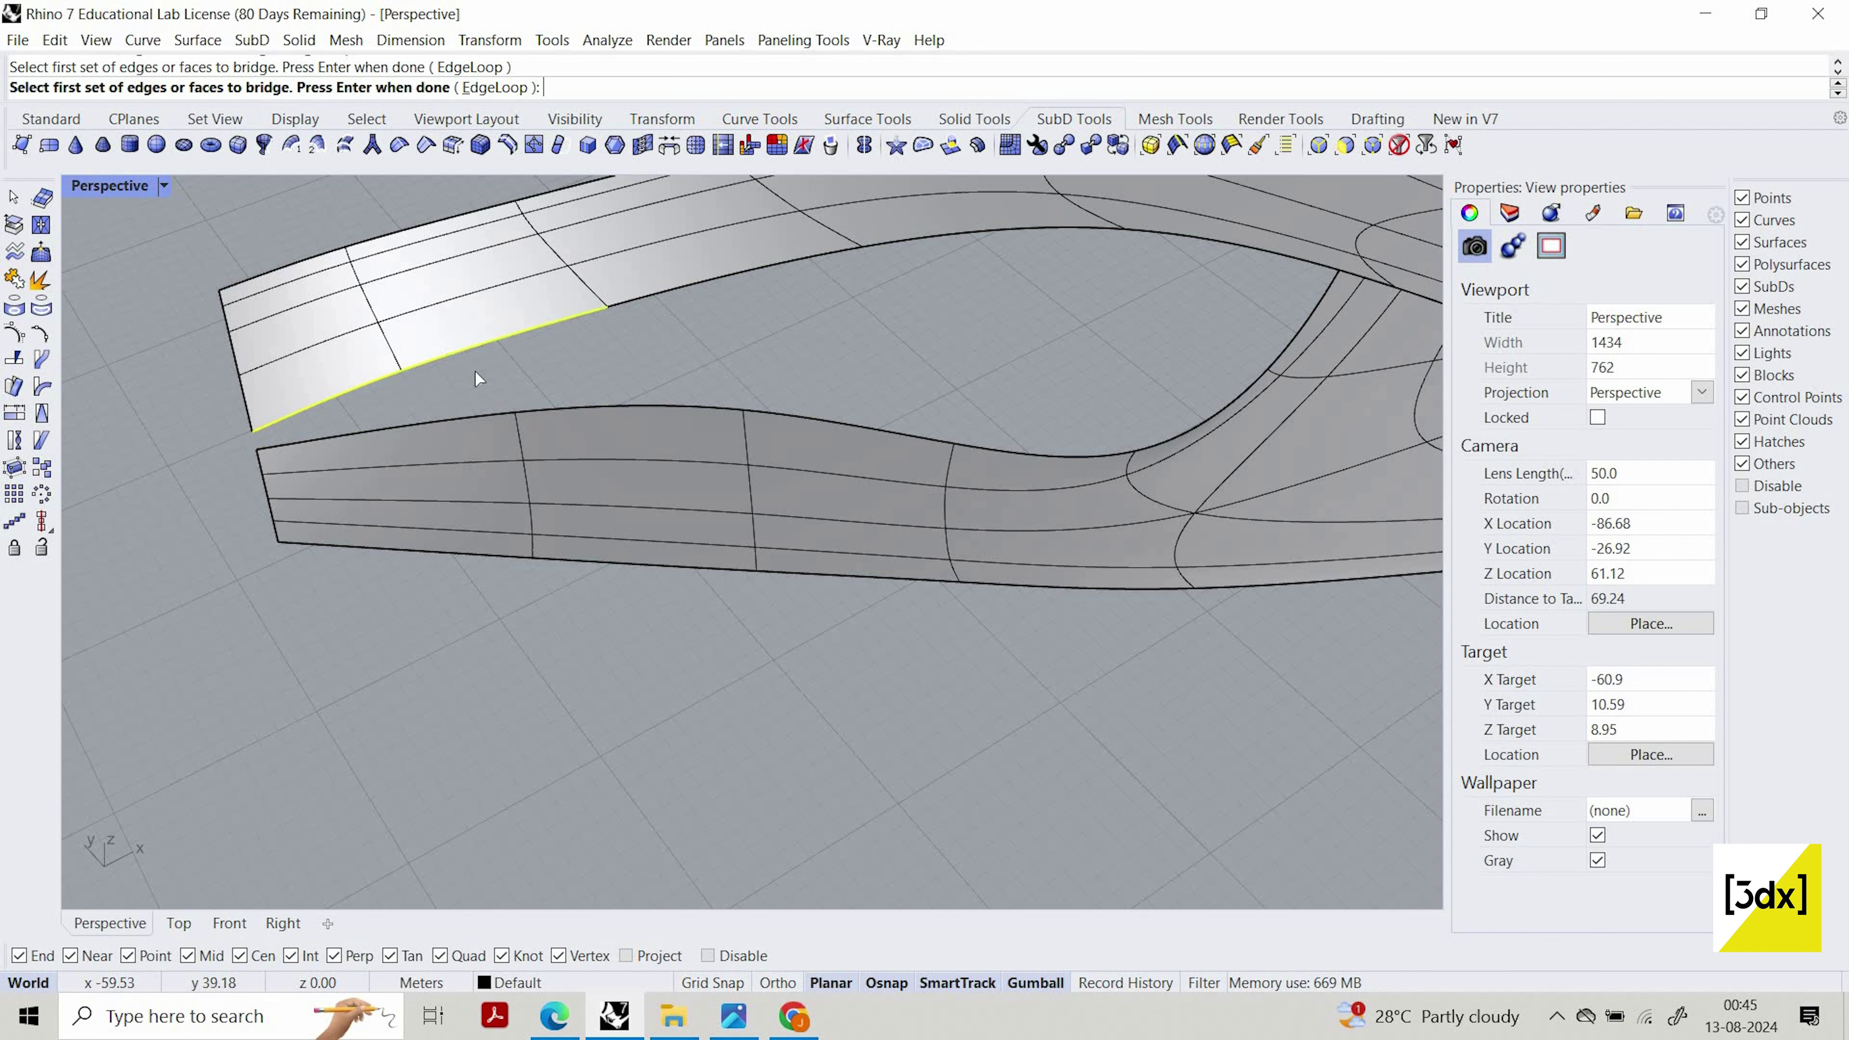
pyautogui.click(663, 283)
pyautogui.press('Escape')
# Bridge the three outermost facing edges of the upper and lower strips on the negative X arm
pyautogui.press('Return')
pyautogui.click(375, 381)
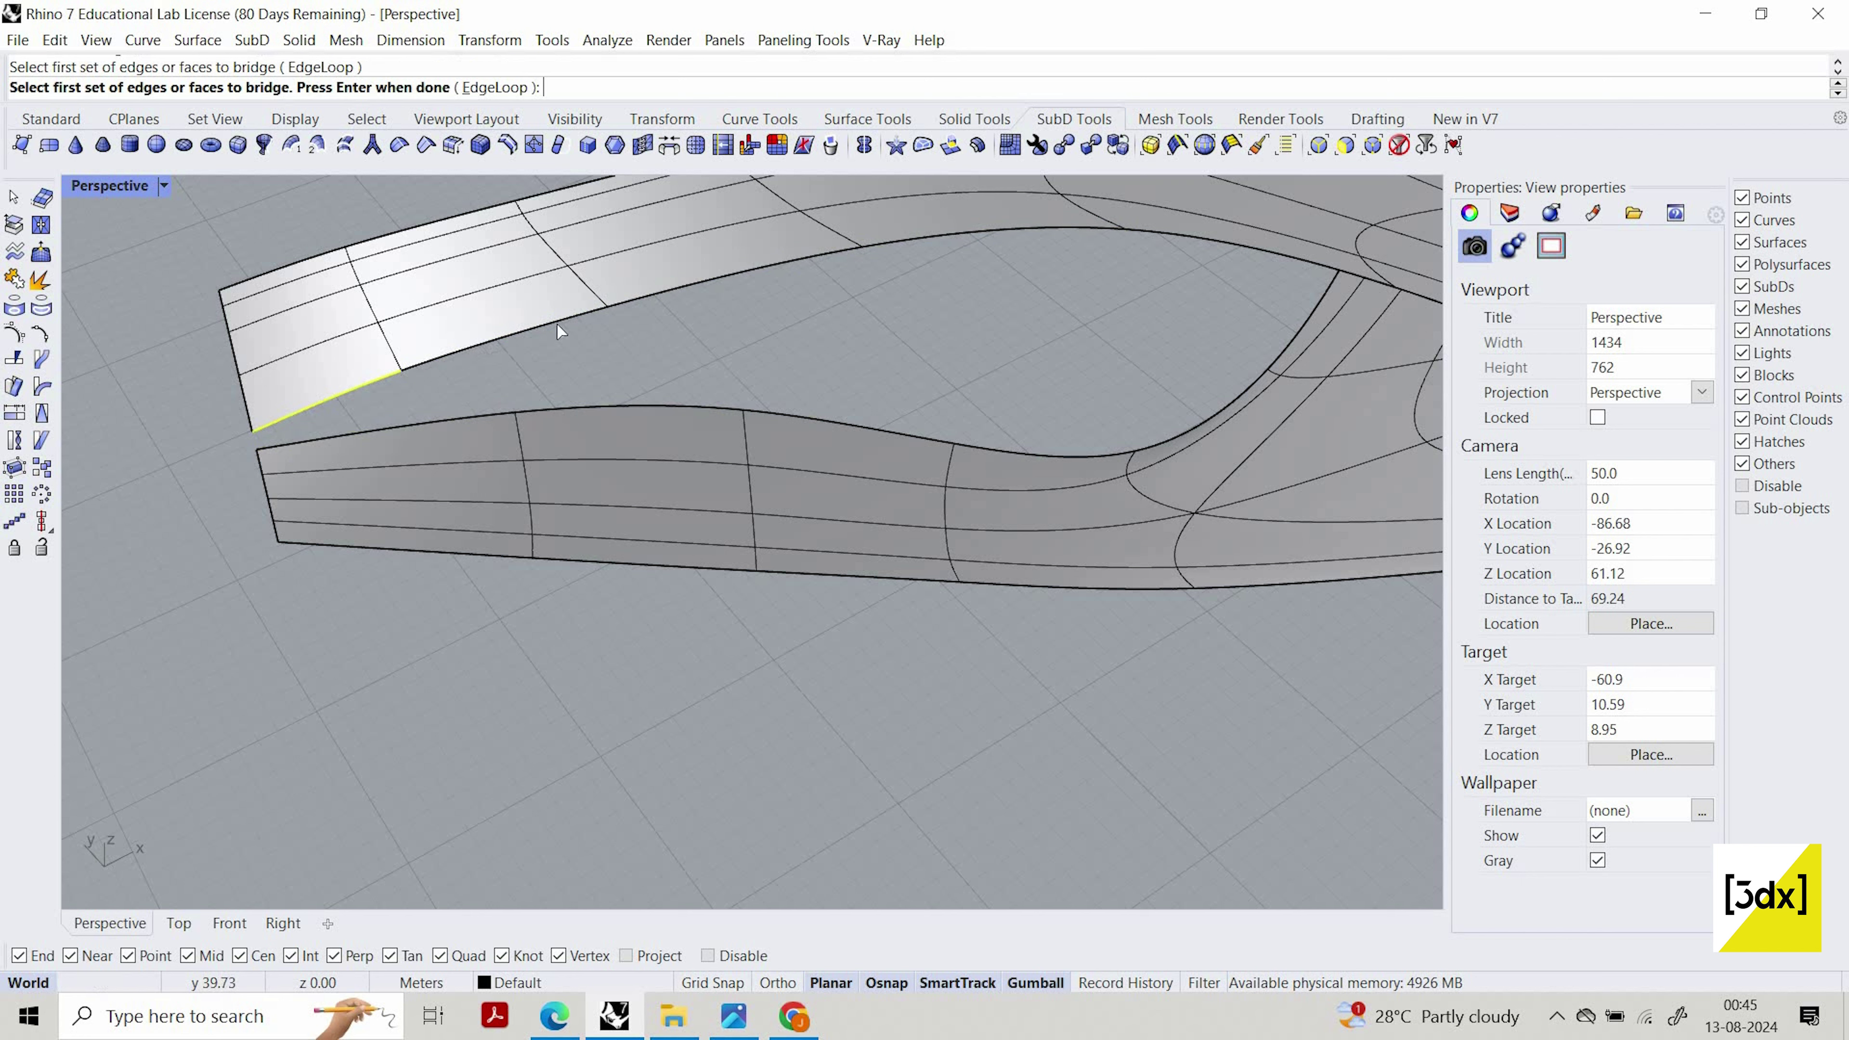
pyautogui.click(575, 315)
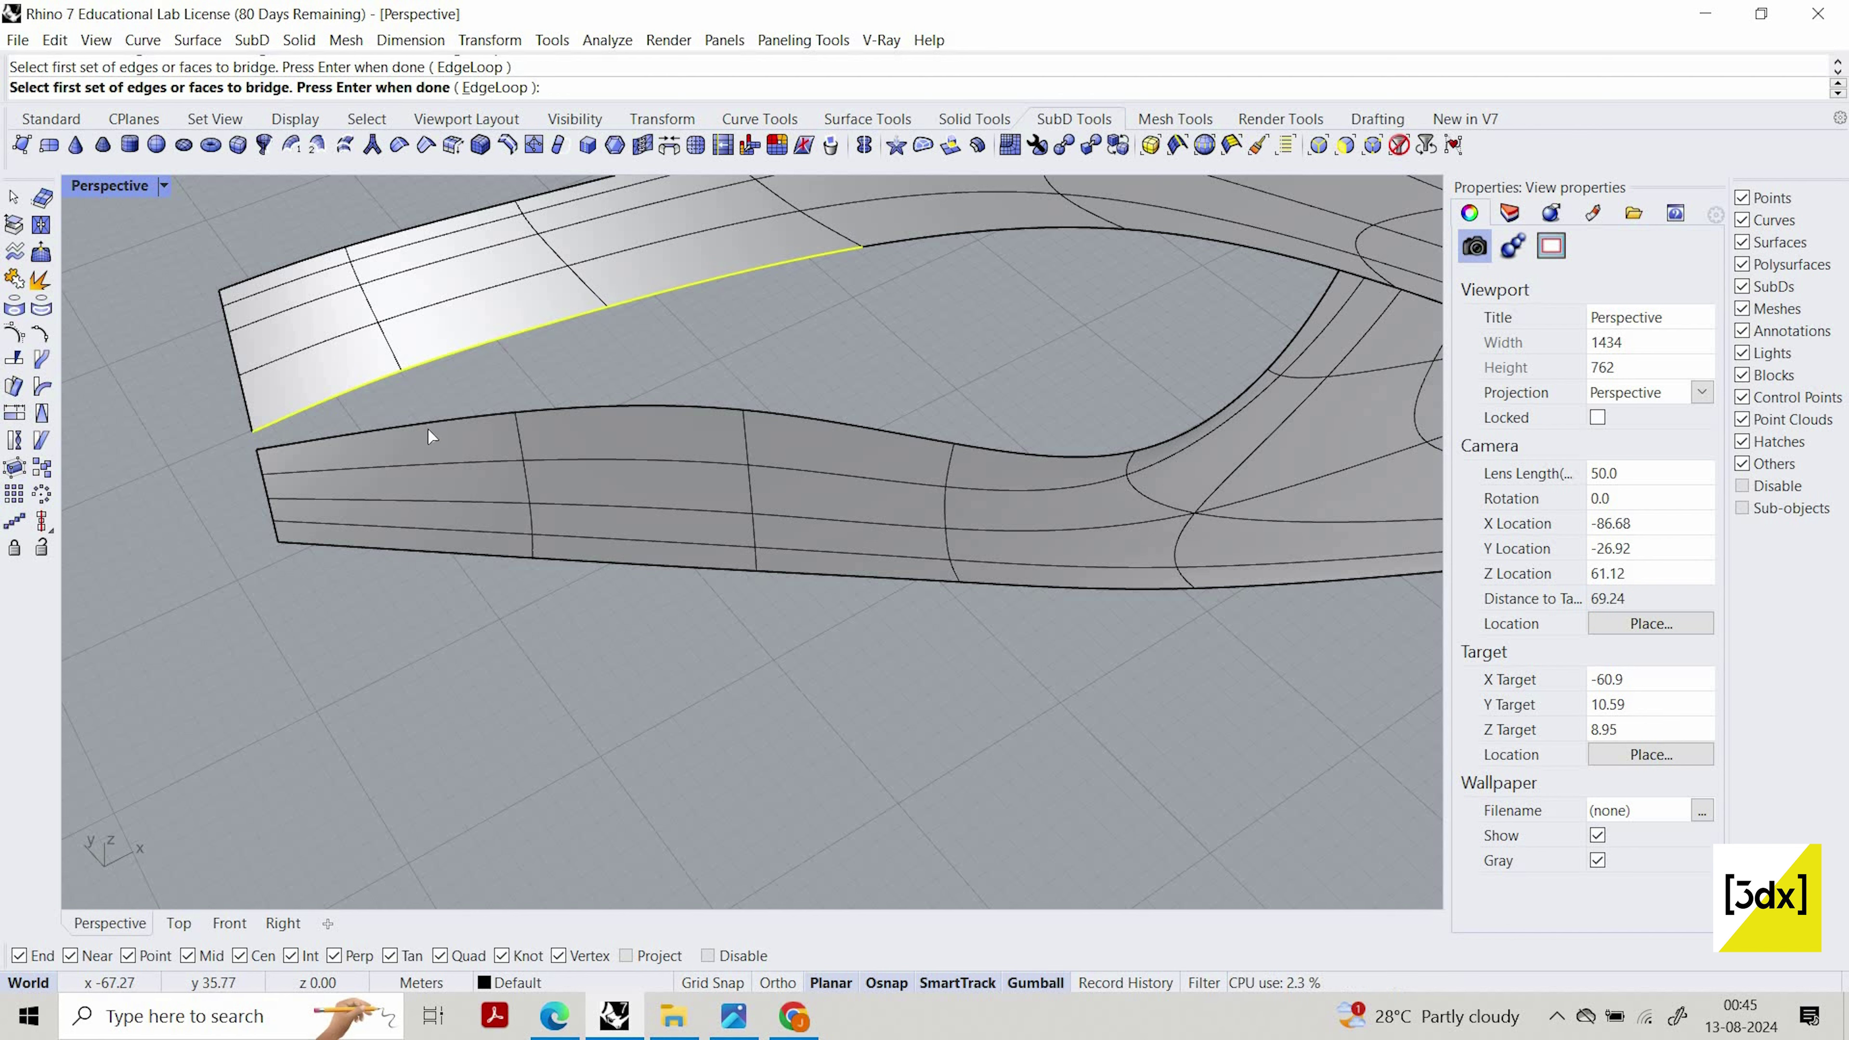
pyautogui.press('Return')
pyautogui.click(634, 409)
pyautogui.click(735, 409)
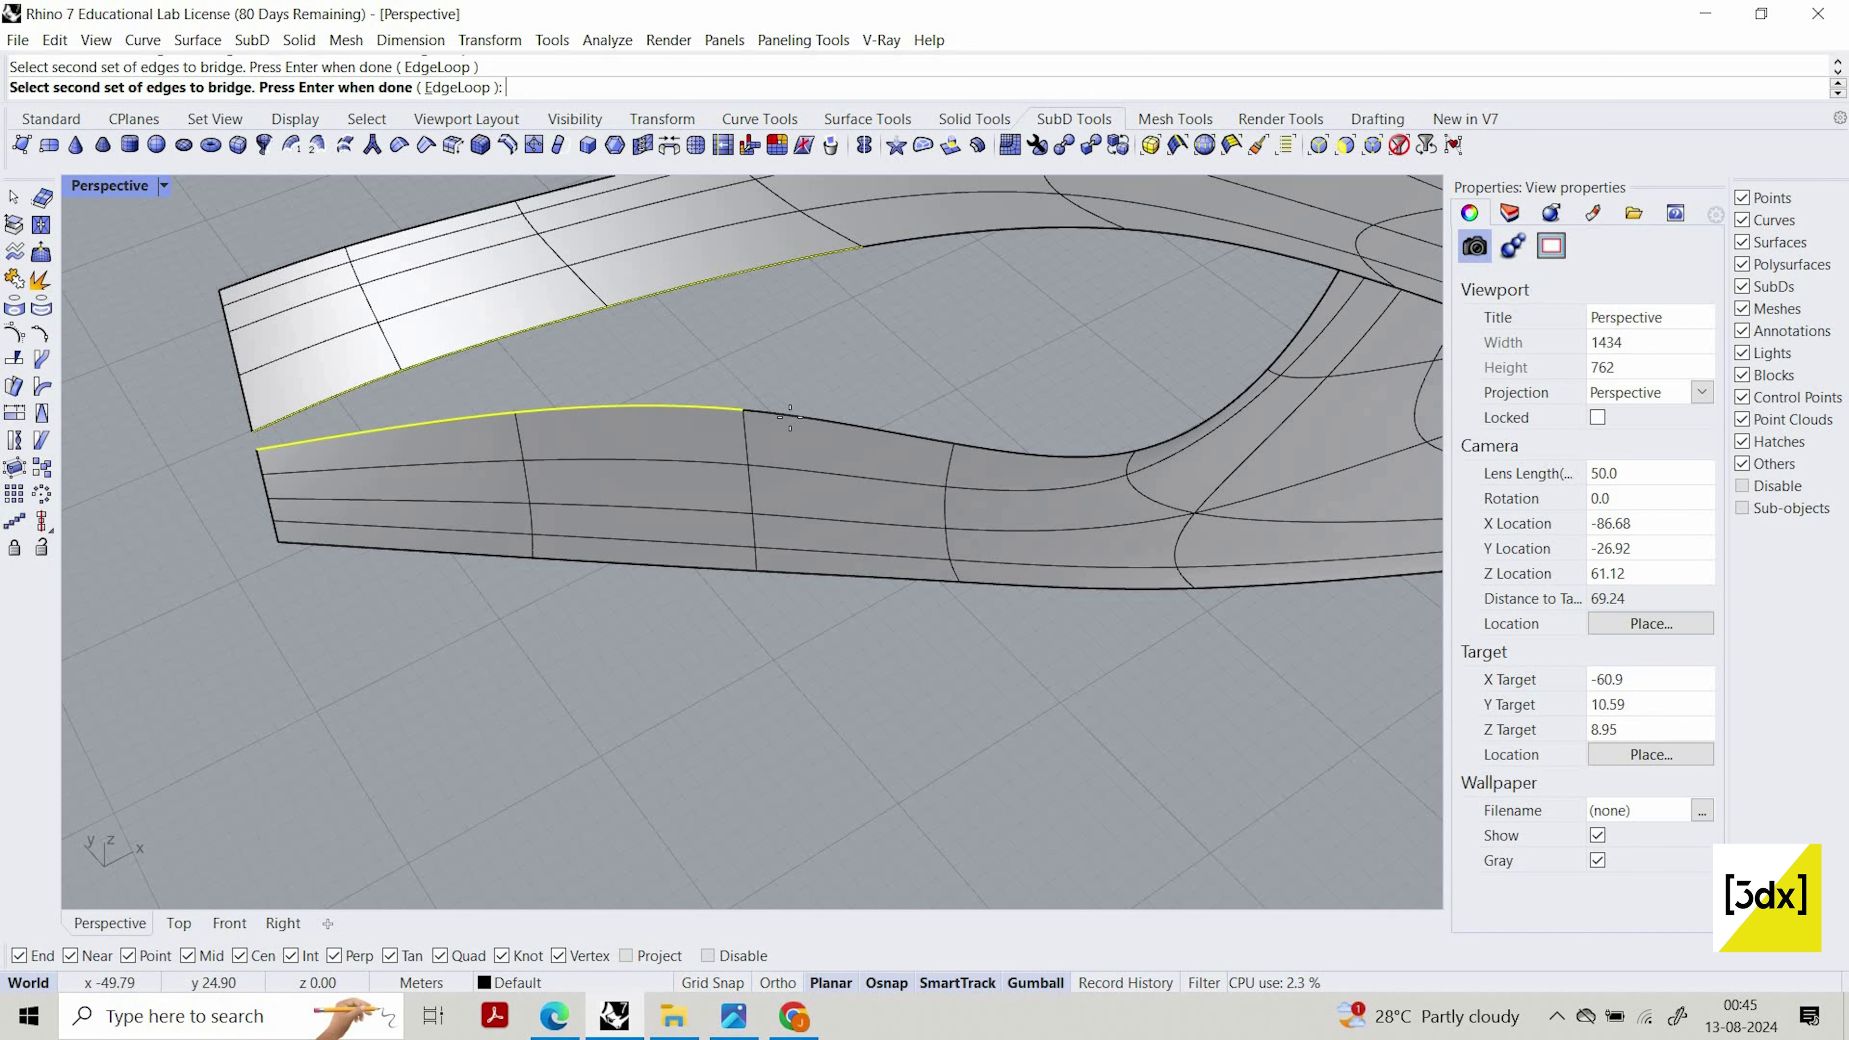
pyautogui.press('Return')
pyautogui.press('Return')
# Insert an additional SubD edge loop beside the cross loop nearest the long arm's end, with BothSides=No
pyautogui.moveTo(772, 519); pyautogui.dragTo(601, 672, button='right')
pyautogui.scroll(5, 666, 636)
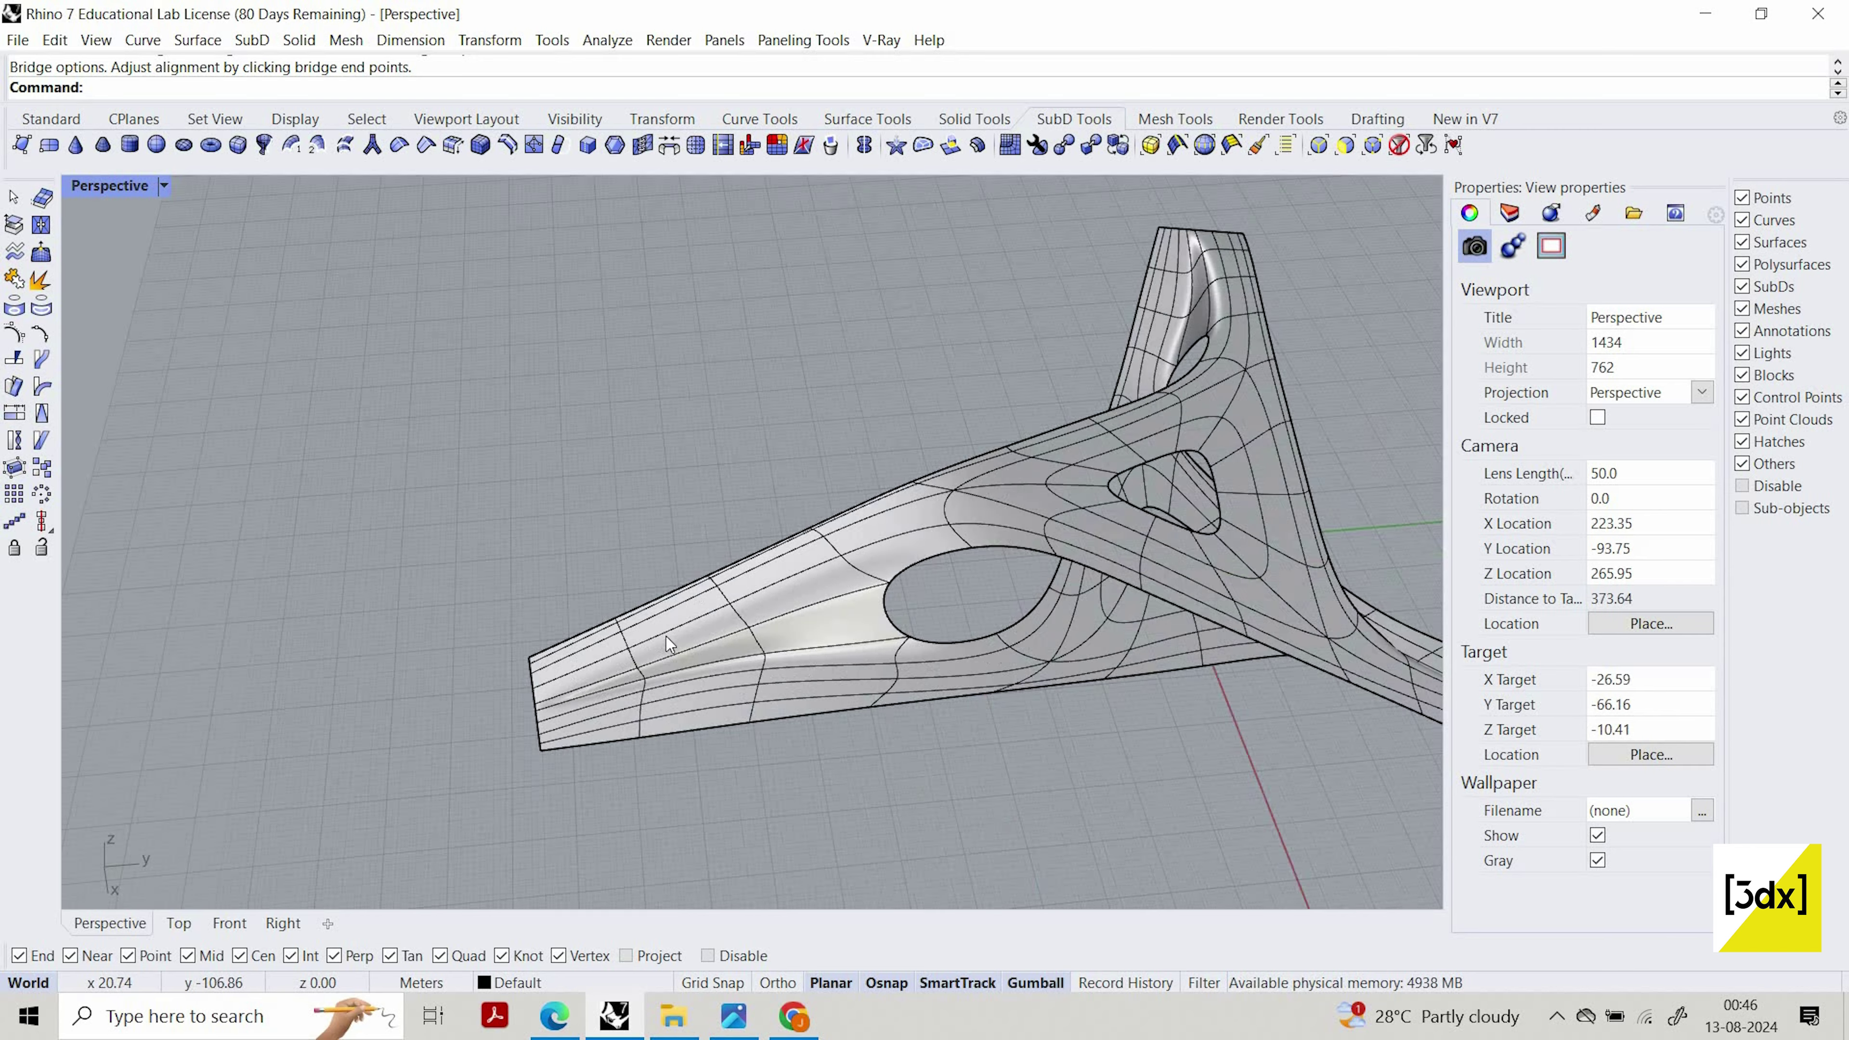
pyautogui.scroll(8, 666, 636)
pyautogui.keyDown('ctrl'); pyautogui.keyDown('shift'); pyautogui.click(673, 633); pyautogui.keyUp('shift'); pyautogui.keyUp('ctrl')
pyautogui.click(751, 853)
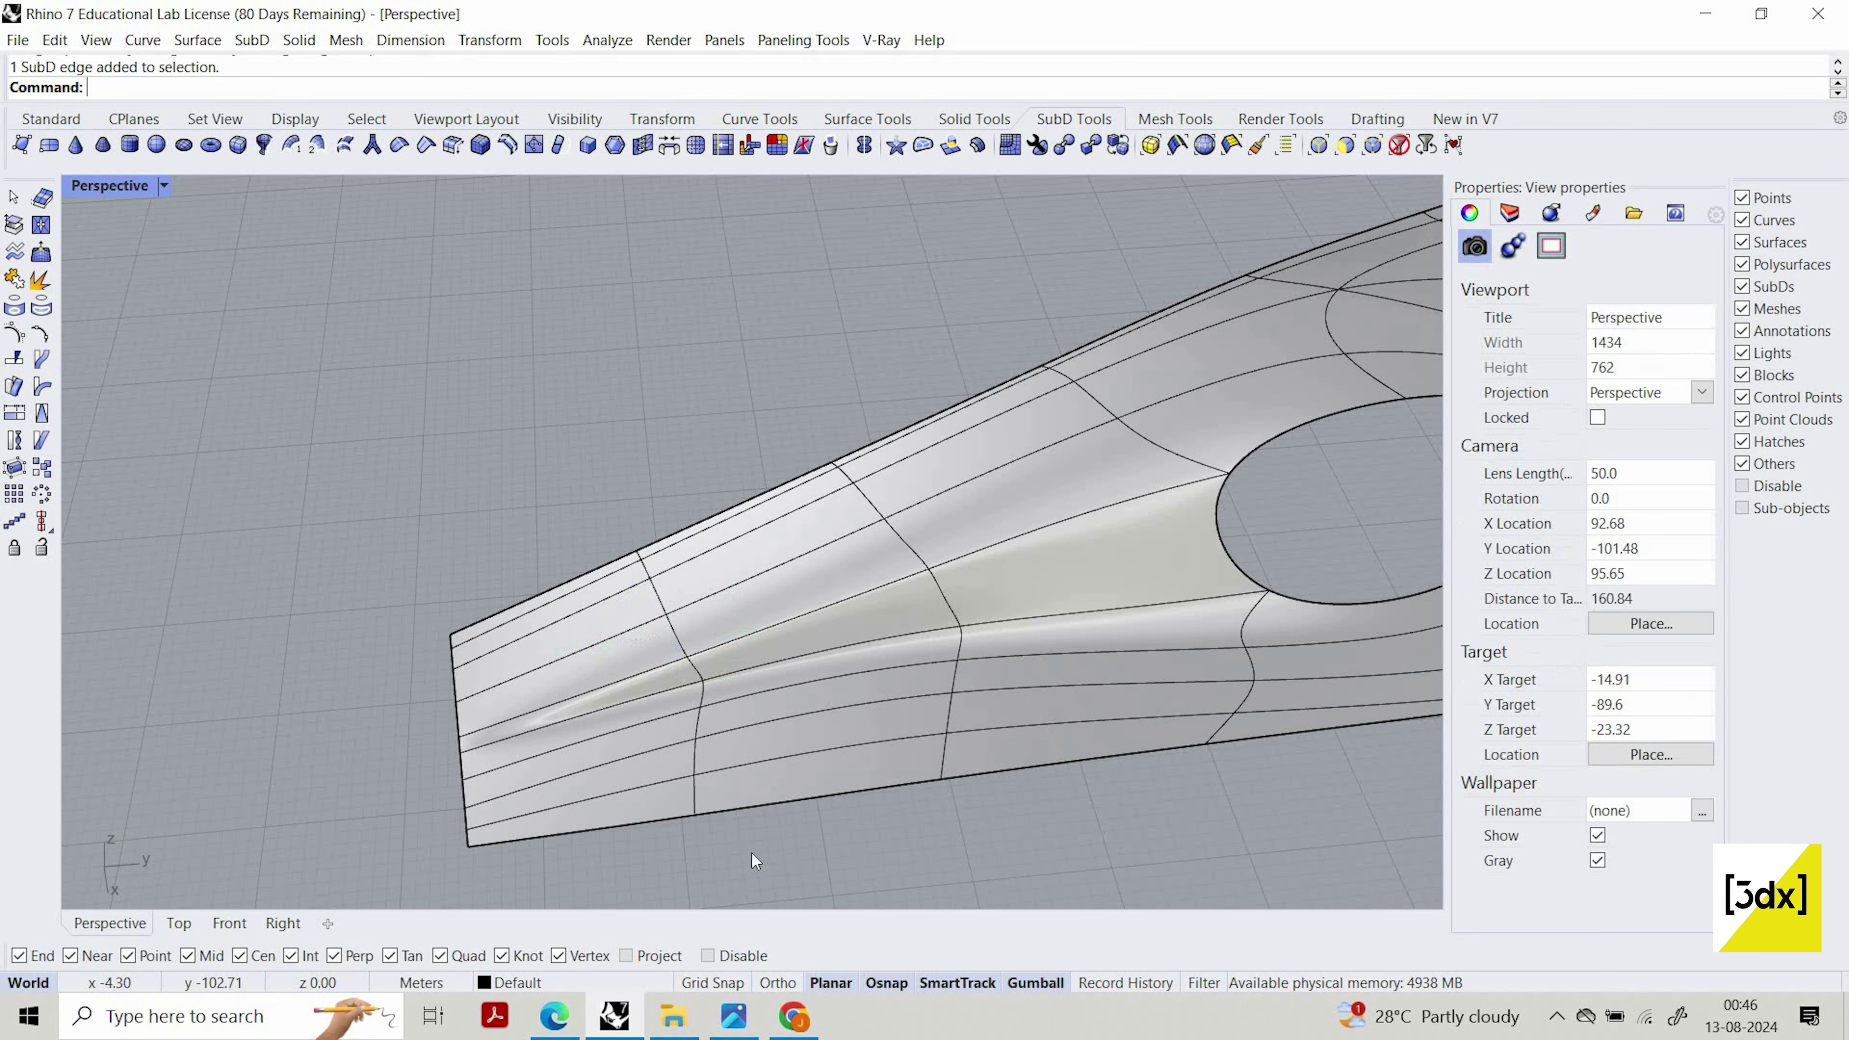
pyautogui.keyDown('ctrl'); pyautogui.keyDown('shift'); pyautogui.moveTo(751, 853); pyautogui.dragTo(615, 463); pyautogui.keyUp('shift'); pyautogui.keyUp('ctrl')
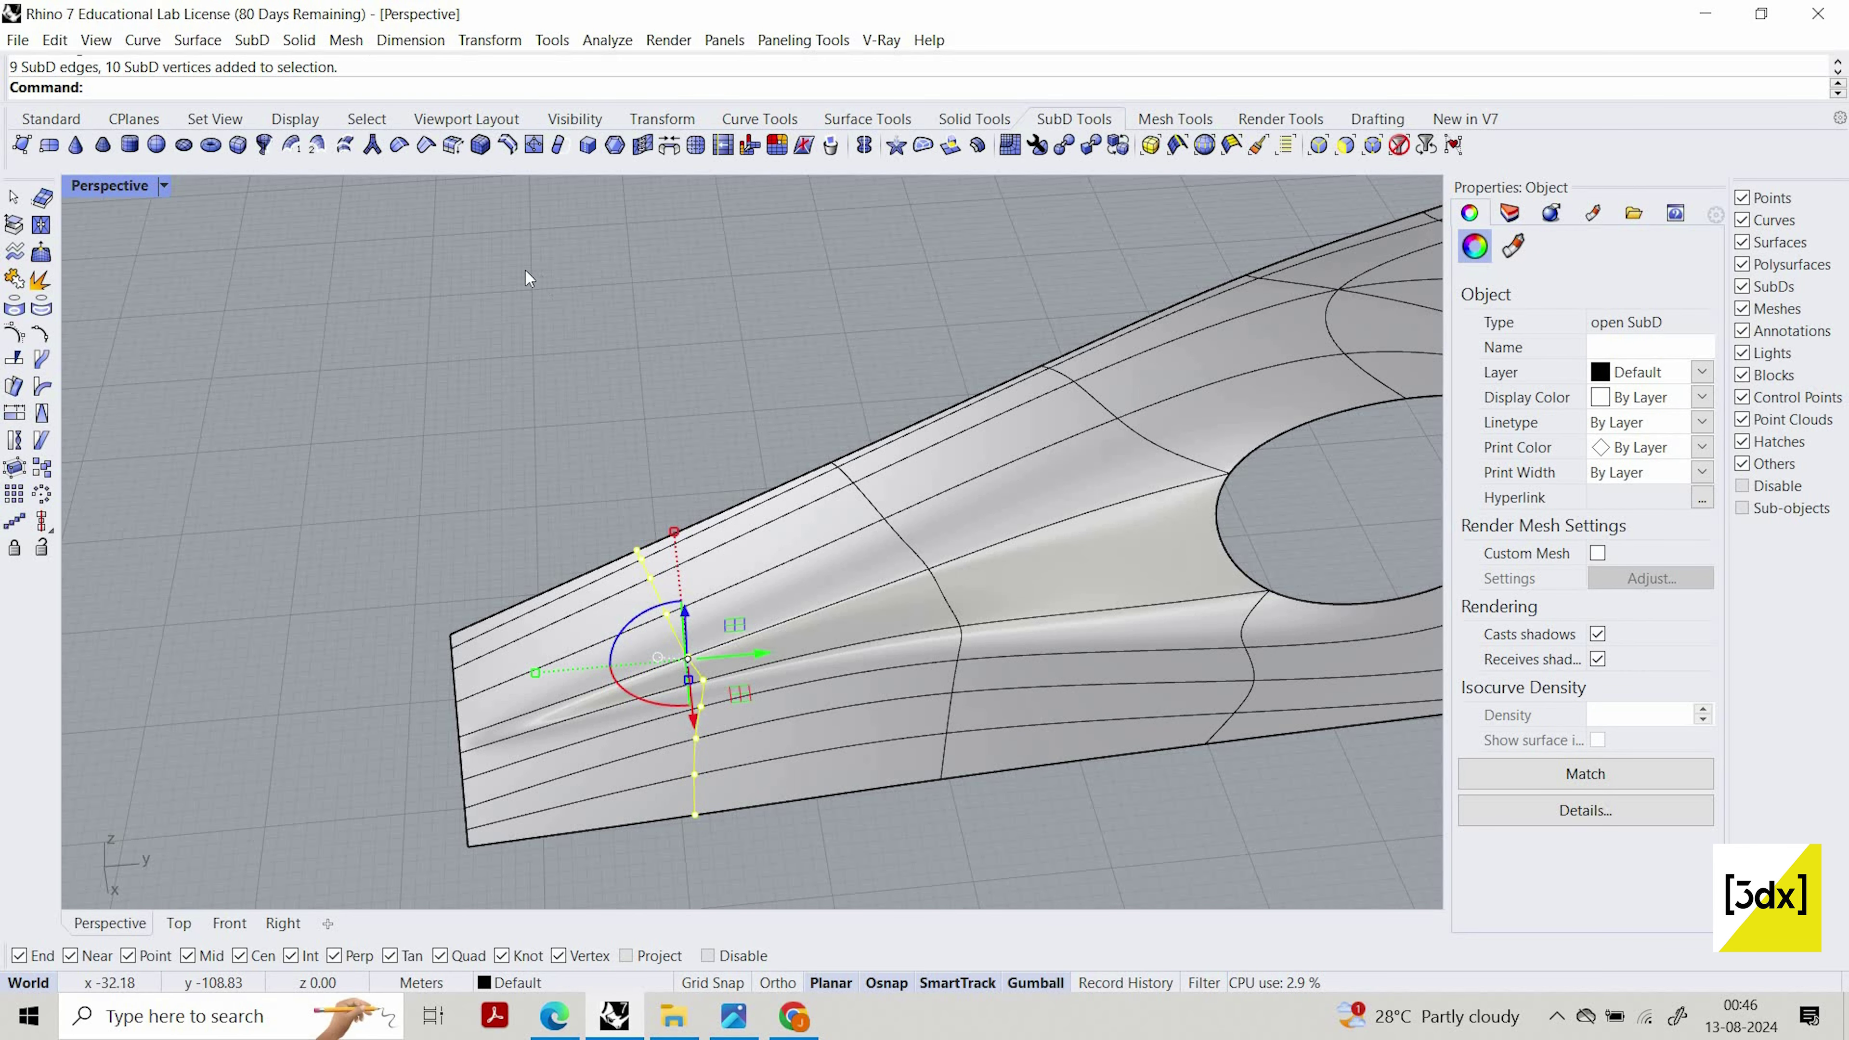
pyautogui.click(507, 144)
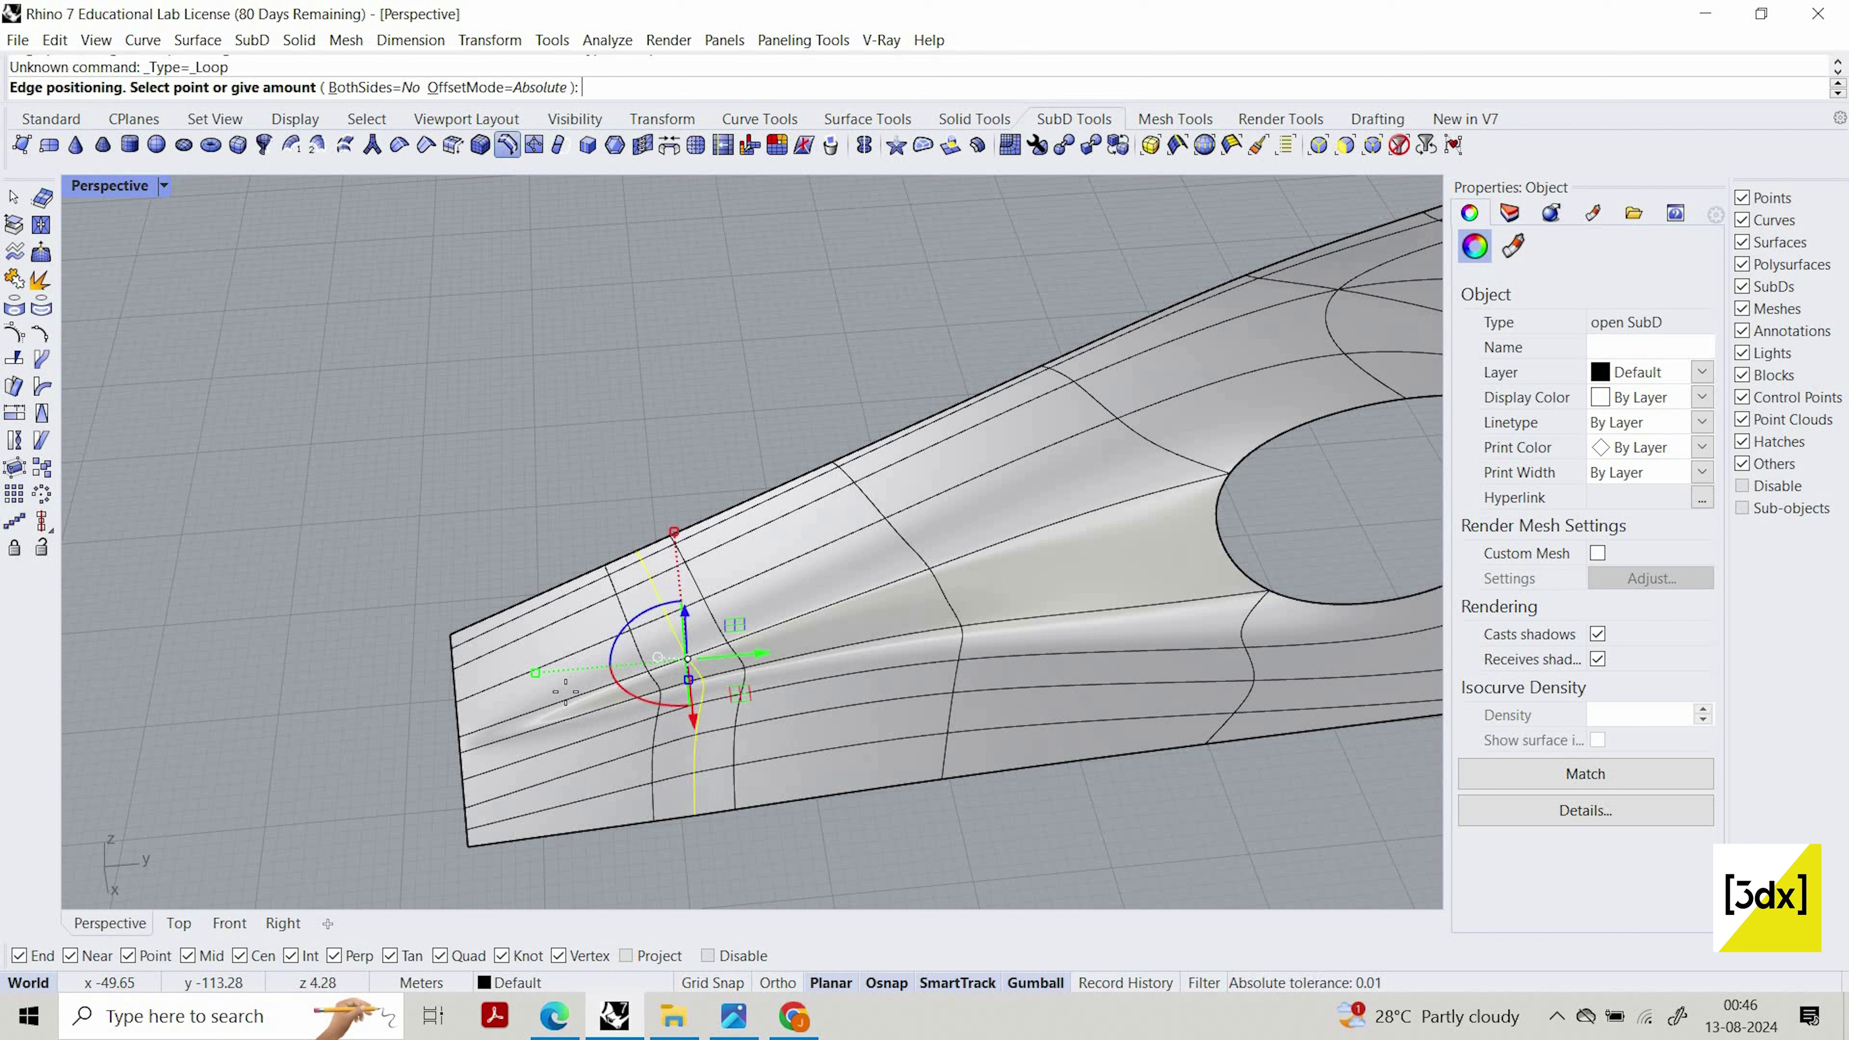
pyautogui.moveTo(870, 655); pyautogui.dragTo(732, 664, button='right')
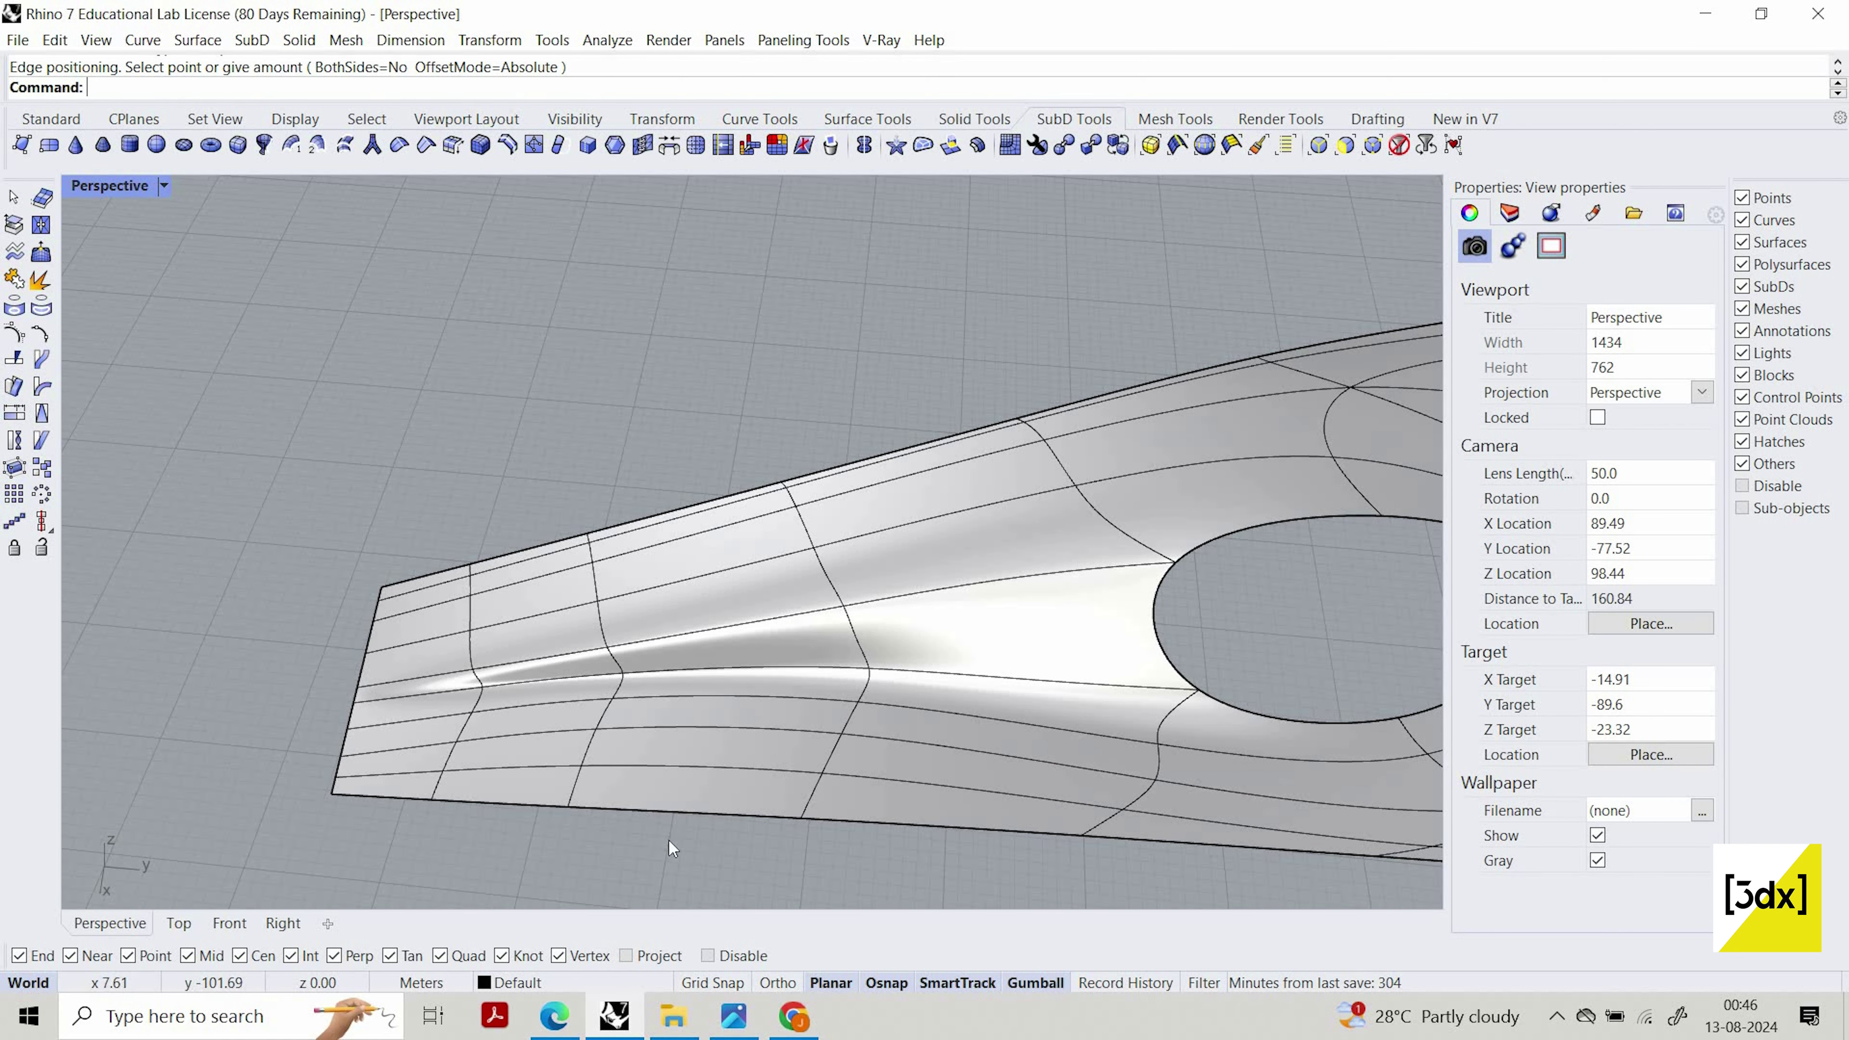
# Insert another SubD edge loop beside the second cross loop from the long arm's end, toward the oval opening
pyautogui.keyDown('ctrl'); pyautogui.keyDown('shift'); pyautogui.moveTo(536, 471); pyautogui.dragTo(536, 469); pyautogui.keyUp('shift'); pyautogui.keyUp('ctrl')
pyautogui.click(725, 902)
pyautogui.keyDown('ctrl'); pyautogui.keyDown('shift'); pyautogui.moveTo(727, 903); pyautogui.dragTo(529, 463); pyautogui.keyUp('shift'); pyautogui.keyUp('ctrl')
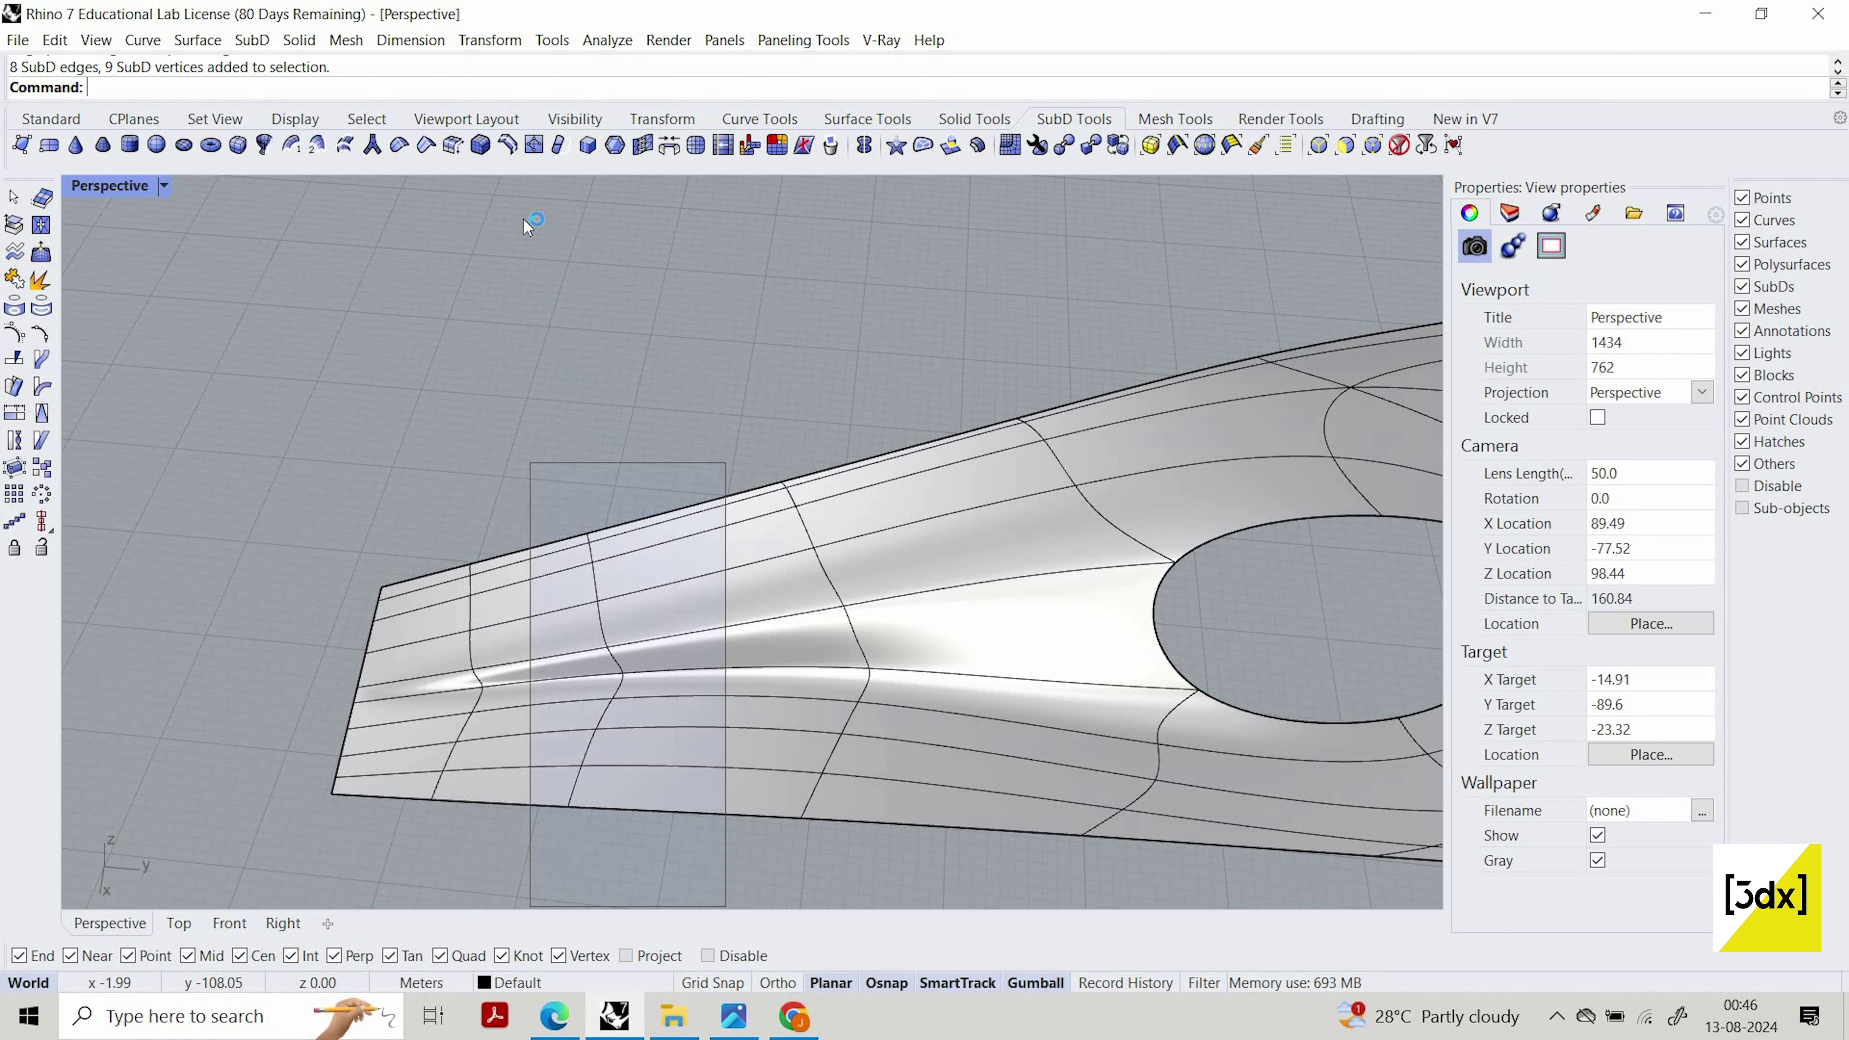
pyautogui.keyDown('shift'); pyautogui.moveTo(528, 223); pyautogui.dragTo(527, 197, button='right'); pyautogui.keyUp('shift')
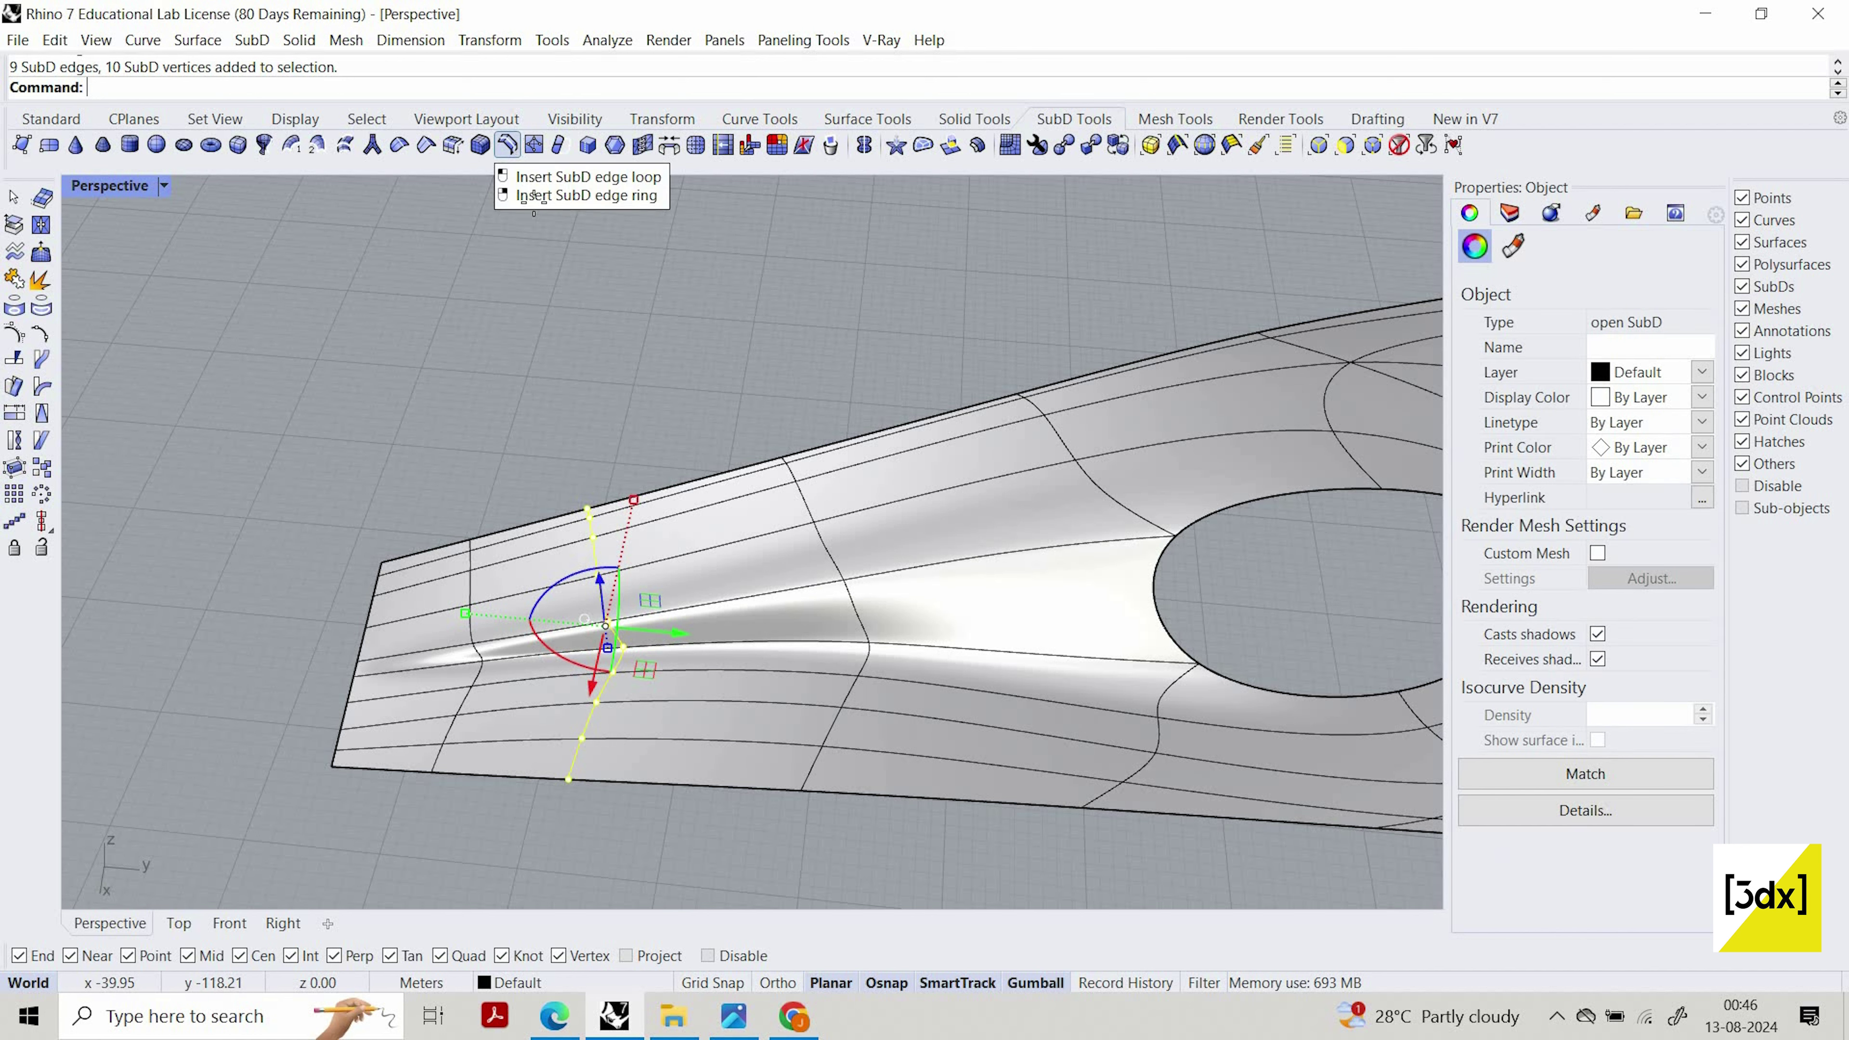
pyautogui.press('Return')
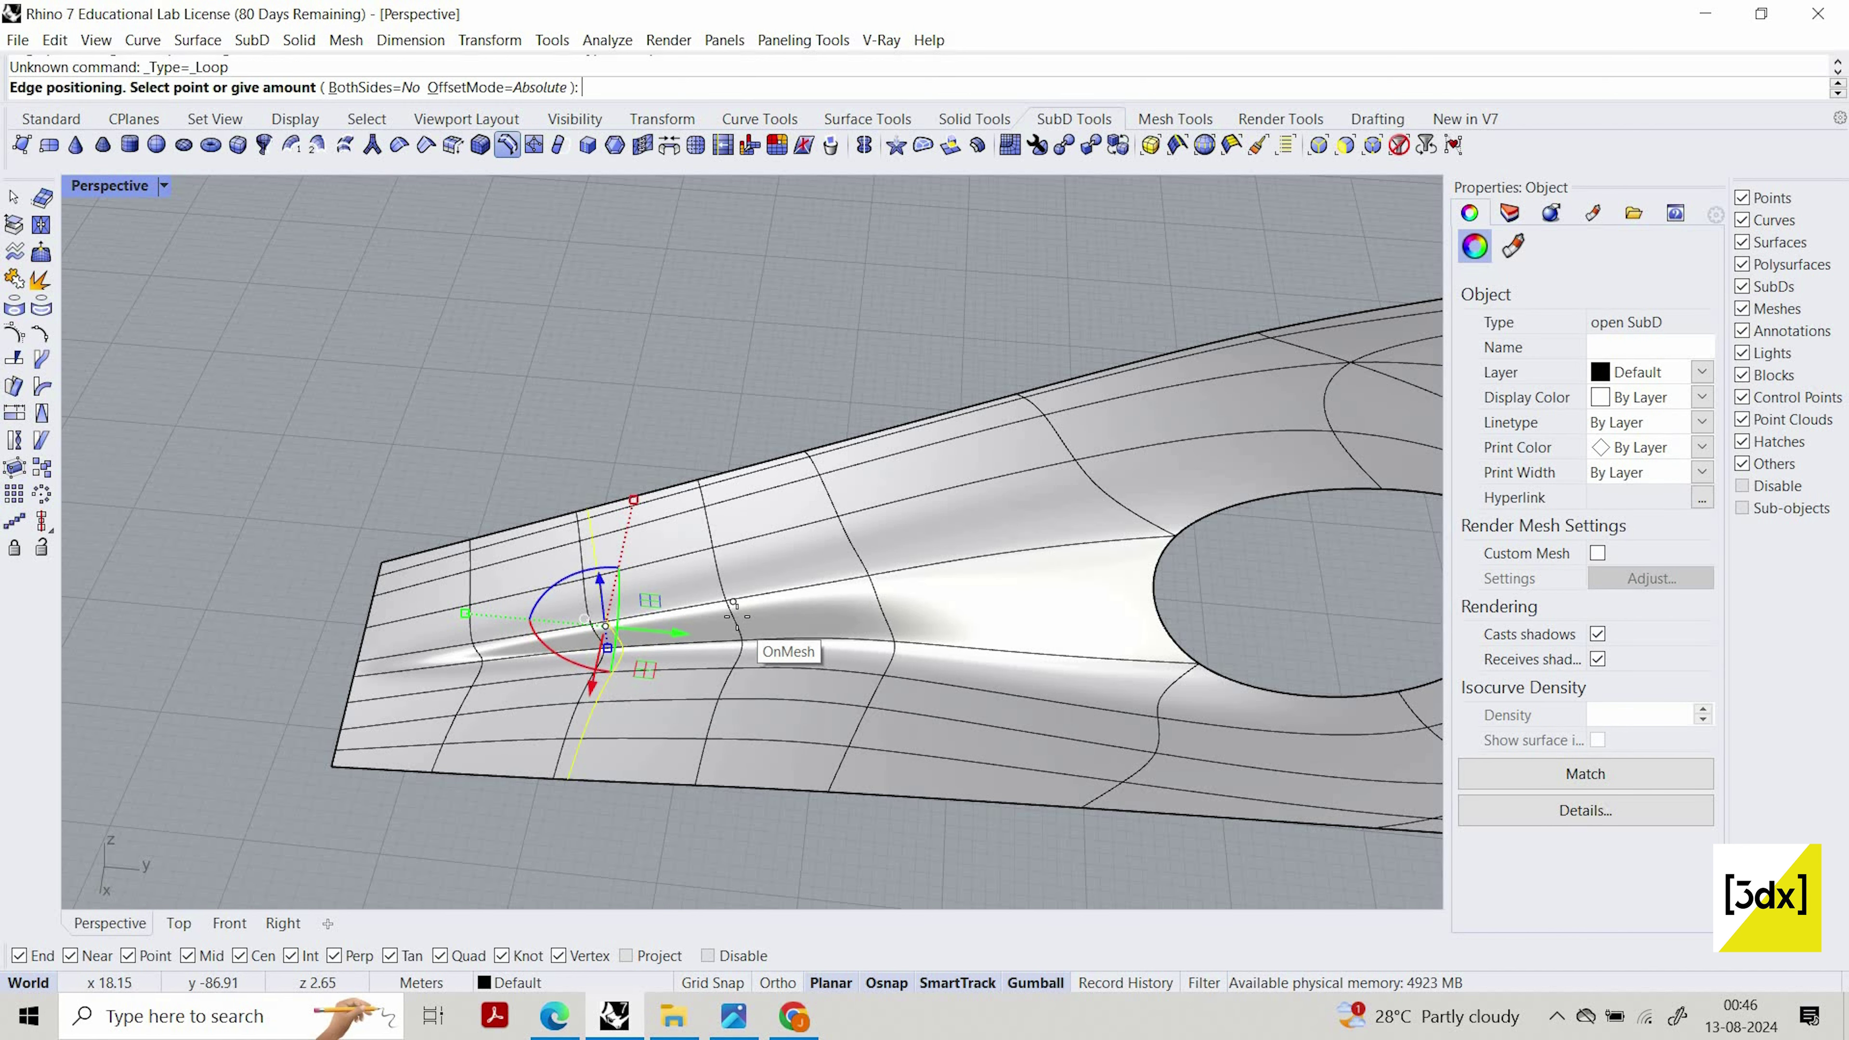
pyautogui.press('Escape')
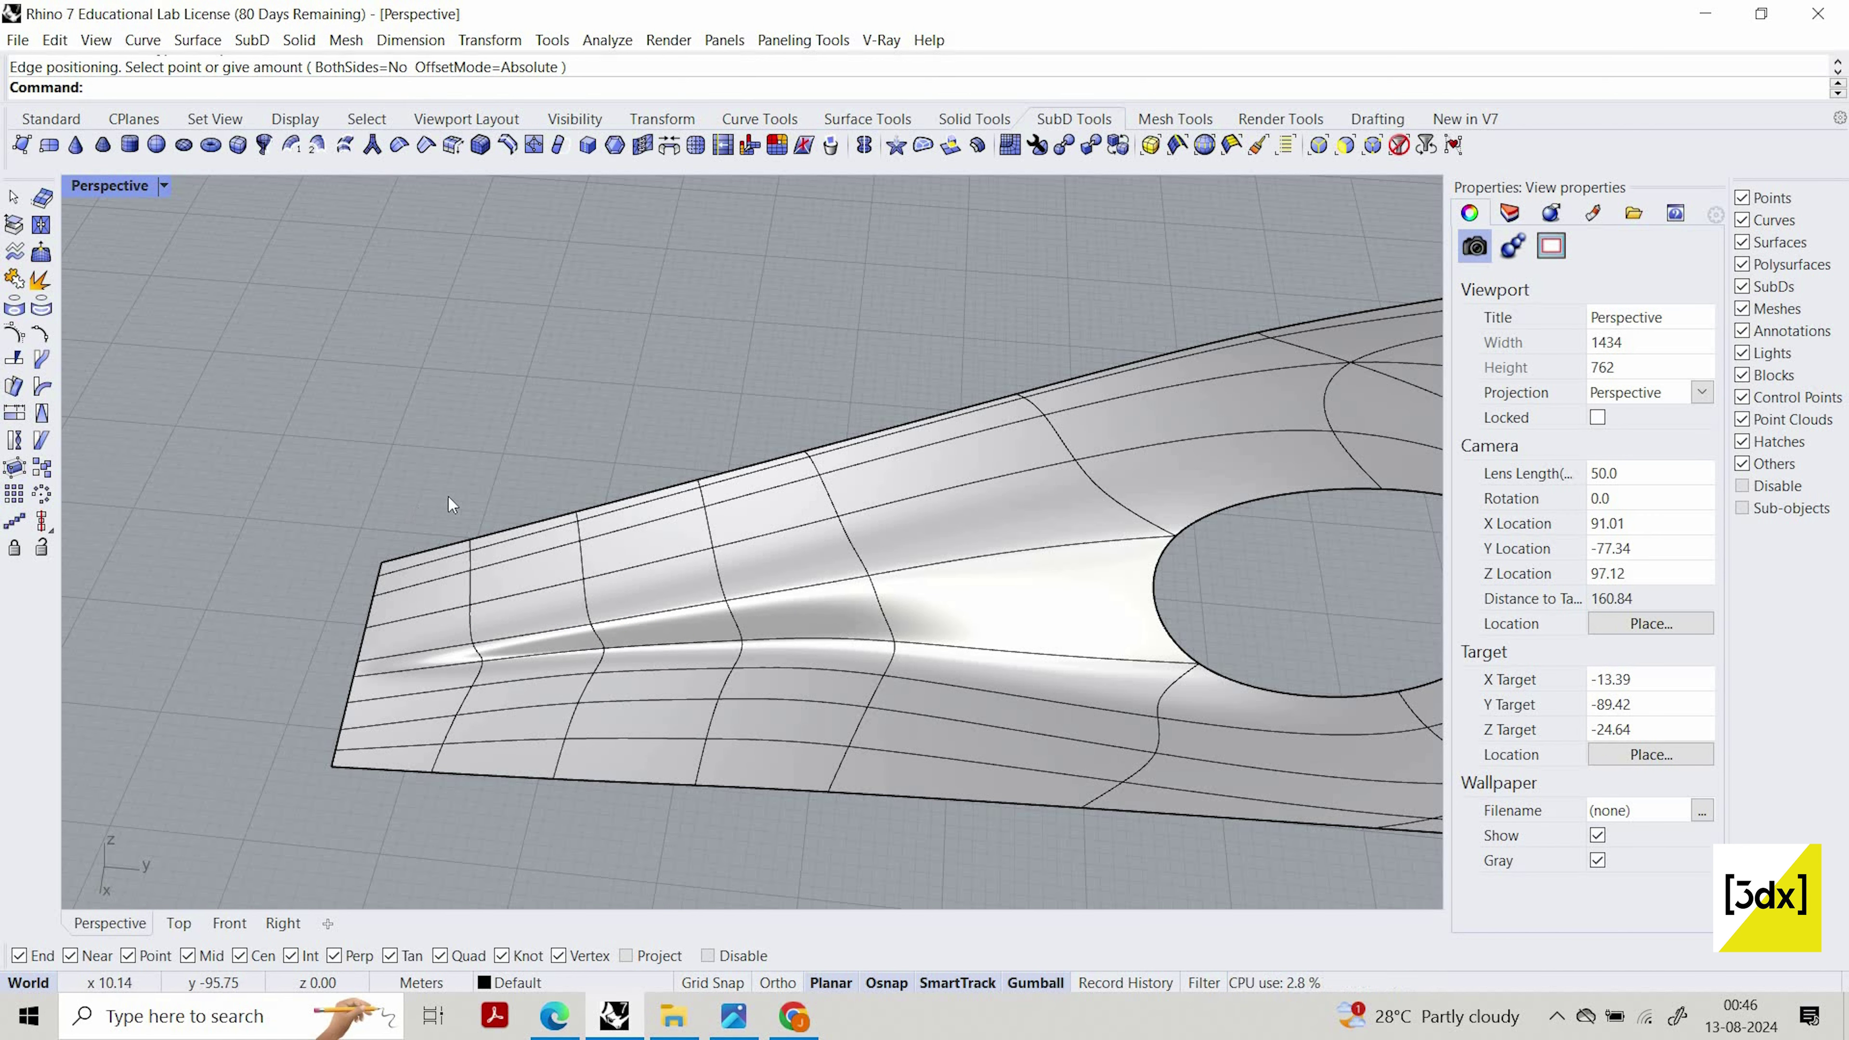
# Align the first cross edge loop from the long arm's end to a straight line between its upper and lower border vertices
pyautogui.keyDown('ctrl'); pyautogui.keyDown('shift'); pyautogui.moveTo(465, 761); pyautogui.dragTo(510, 804); pyautogui.keyUp('shift'); pyautogui.keyUp('ctrl')
pyautogui.moveTo(500, 639); pyautogui.dragTo(535, 717, button='right')
pyautogui.click(521, 555)
pyautogui.scroll(-4, 521, 555)
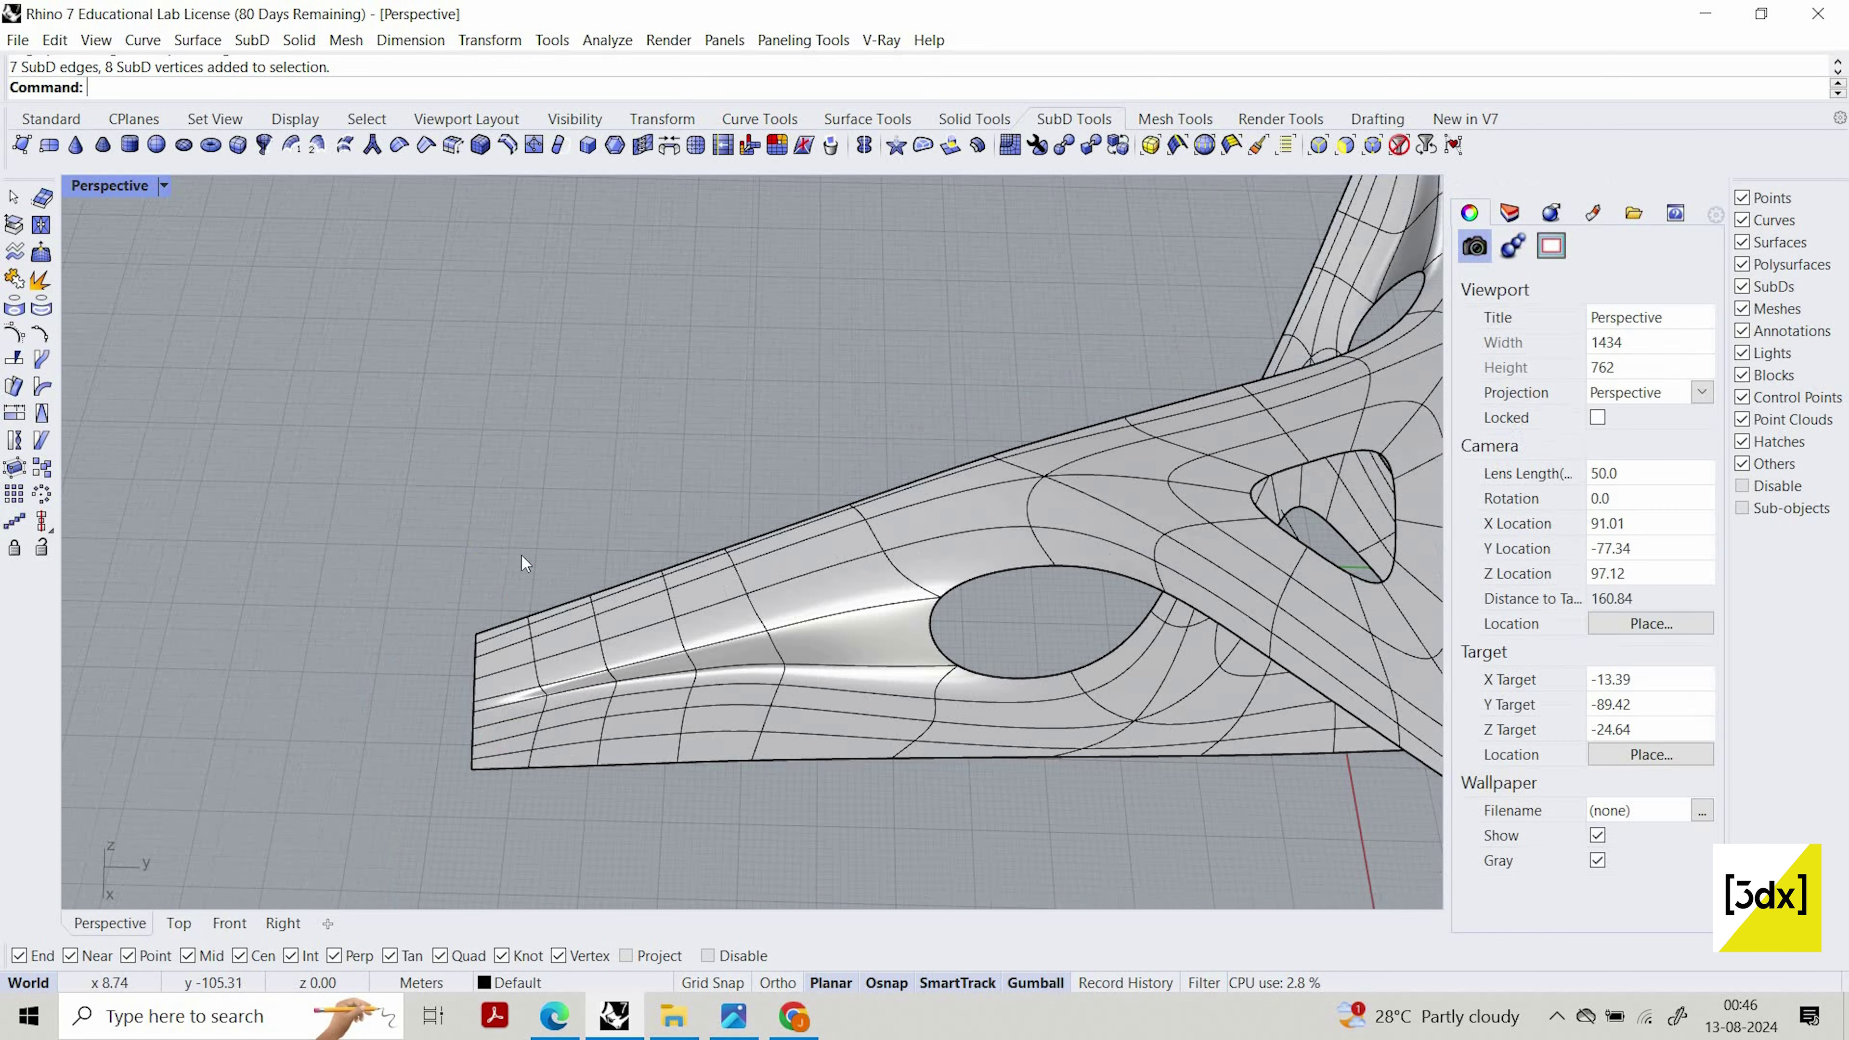
pyautogui.scroll(2, 502, 699)
pyautogui.keyDown('ctrl'); pyautogui.keyDown('shift'); pyautogui.moveTo(518, 554); pyautogui.dragTo(595, 781); pyautogui.keyUp('shift'); pyautogui.keyUp('ctrl')
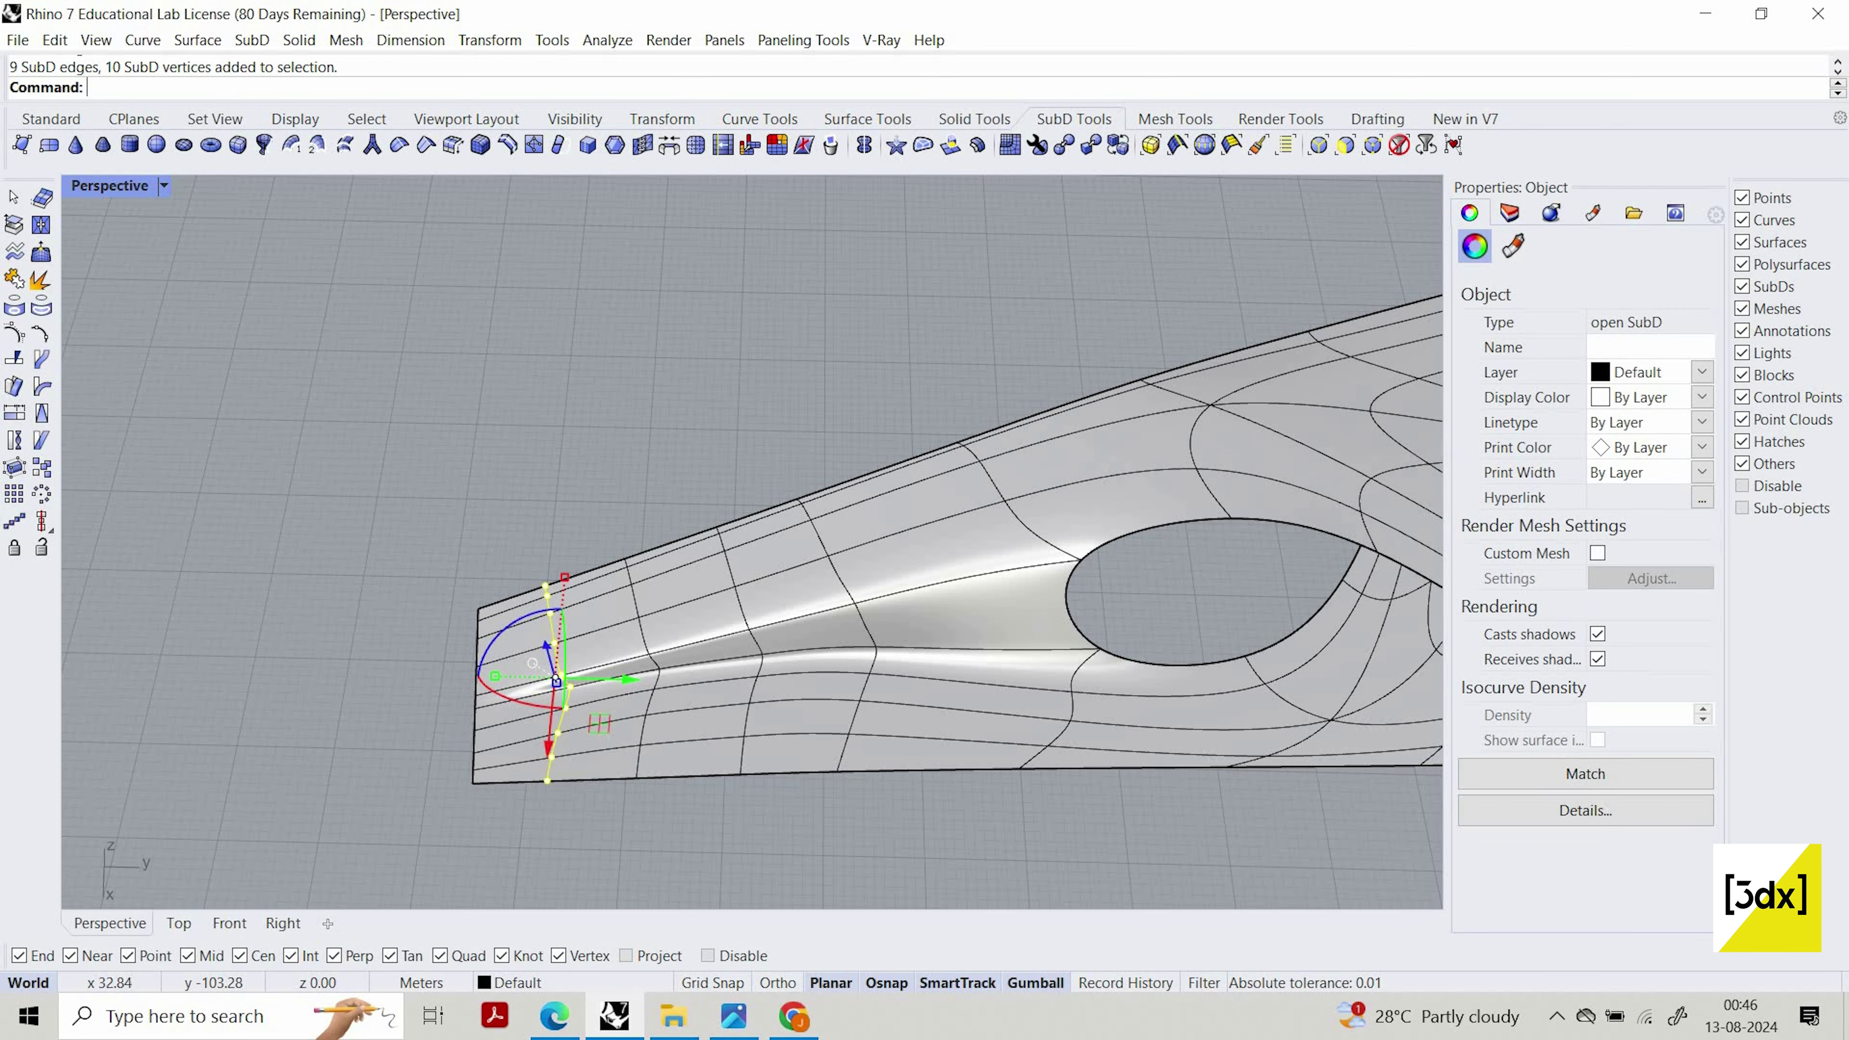
pyautogui.write('Al')
pyautogui.press('Return')
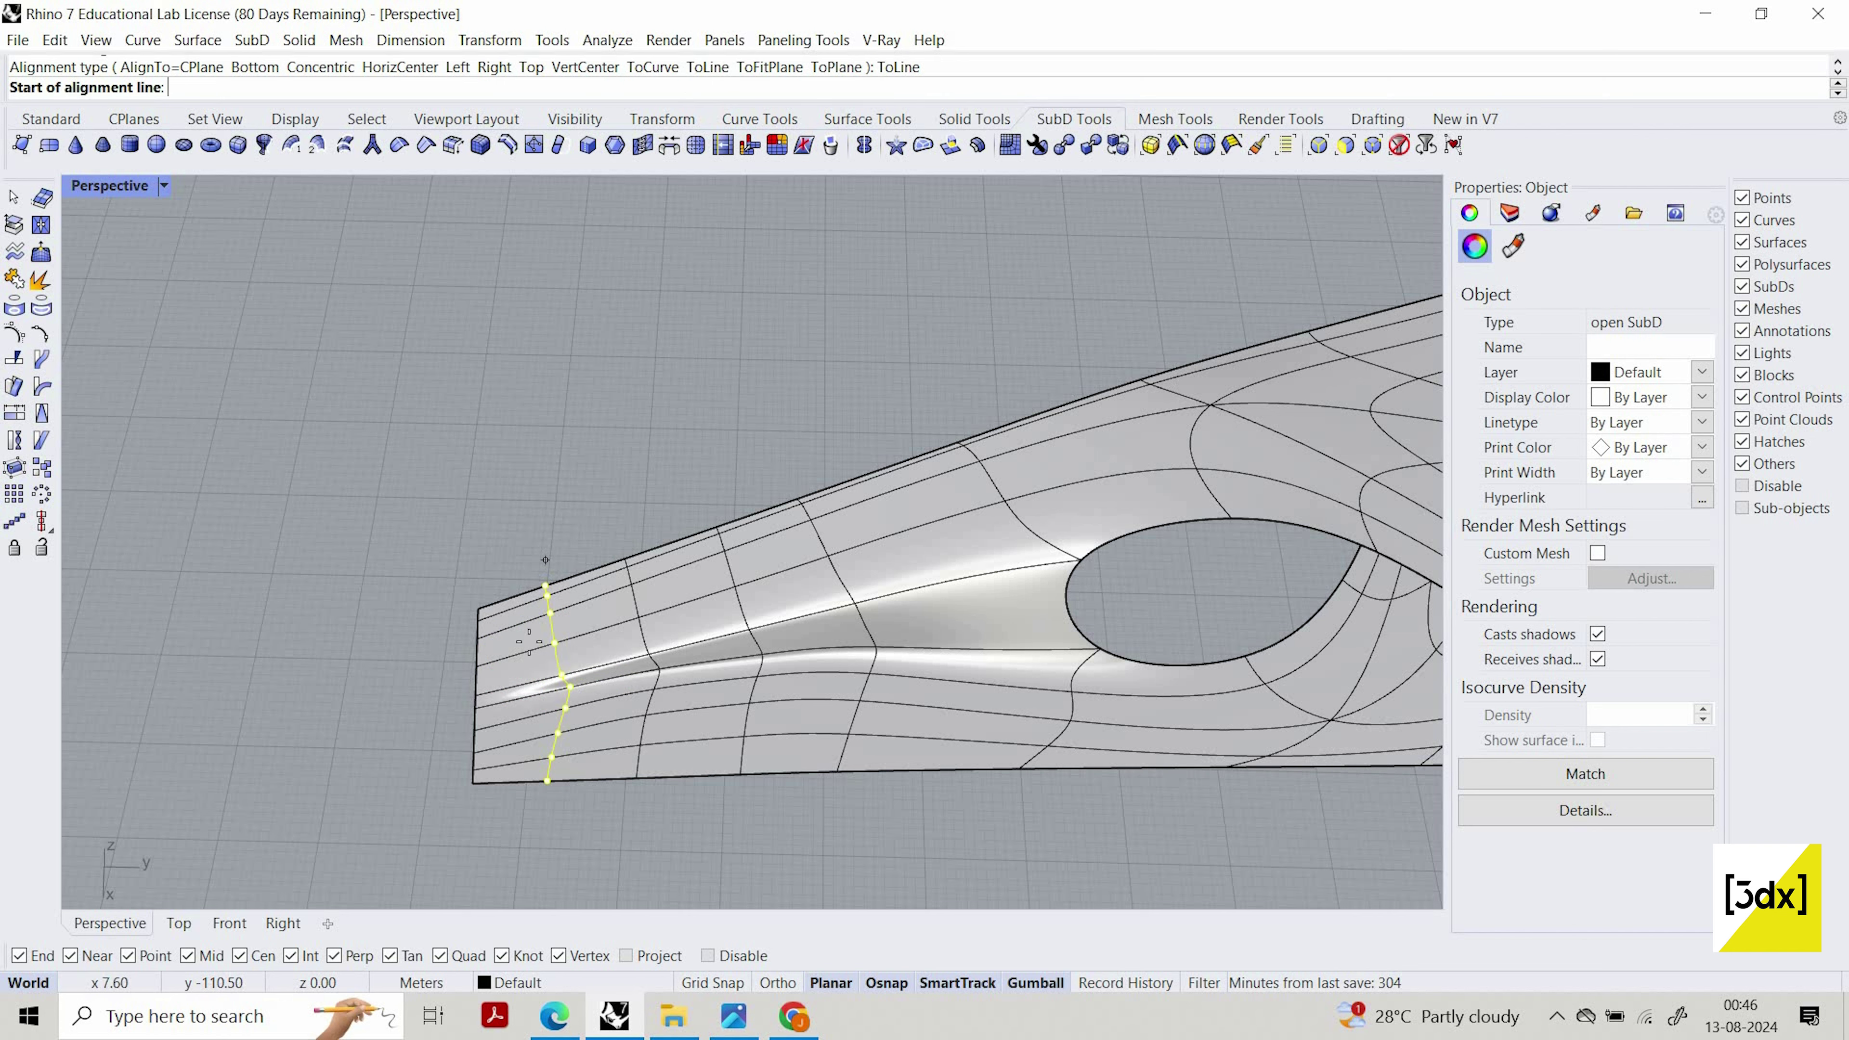
pyautogui.click(544, 586)
pyautogui.click(546, 781)
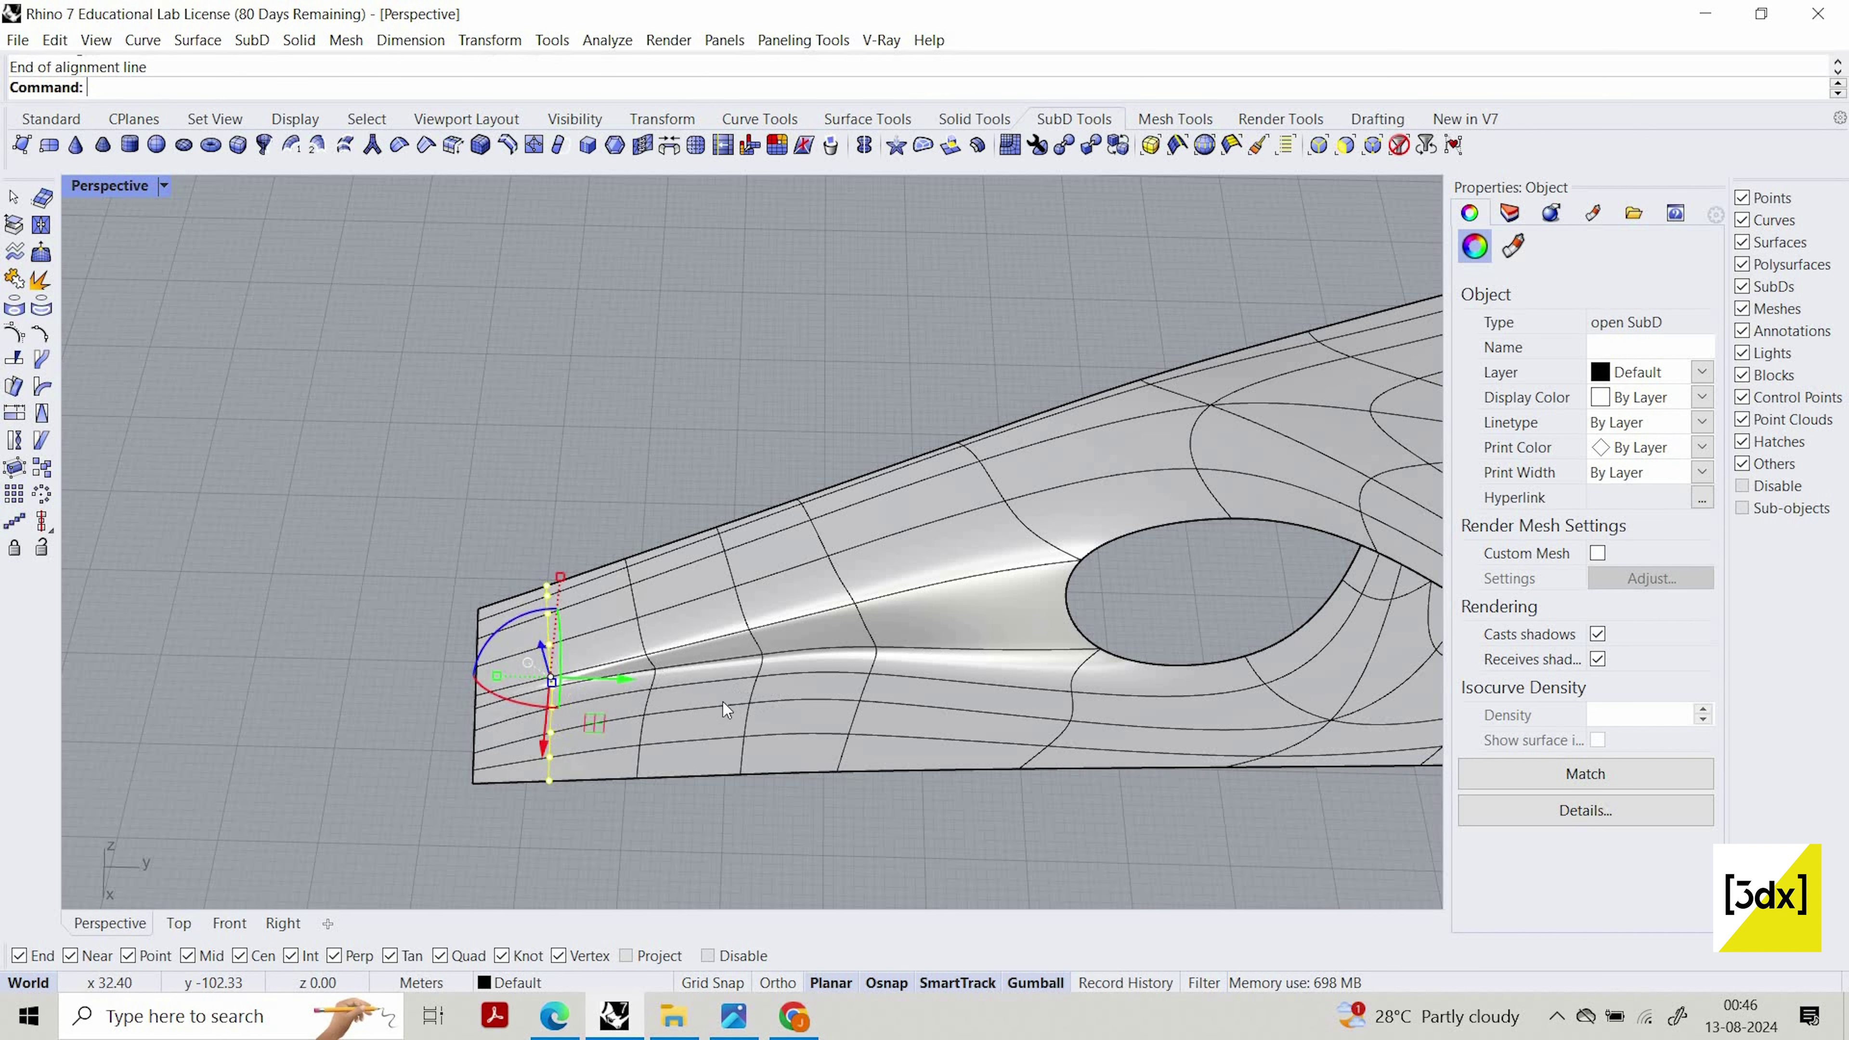
pyautogui.press('Escape')
# Straighten the second cross edge loop with Align ToLine, running the line between its two border vertices
pyautogui.moveTo(619, 587); pyautogui.dragTo(682, 757, button='right')
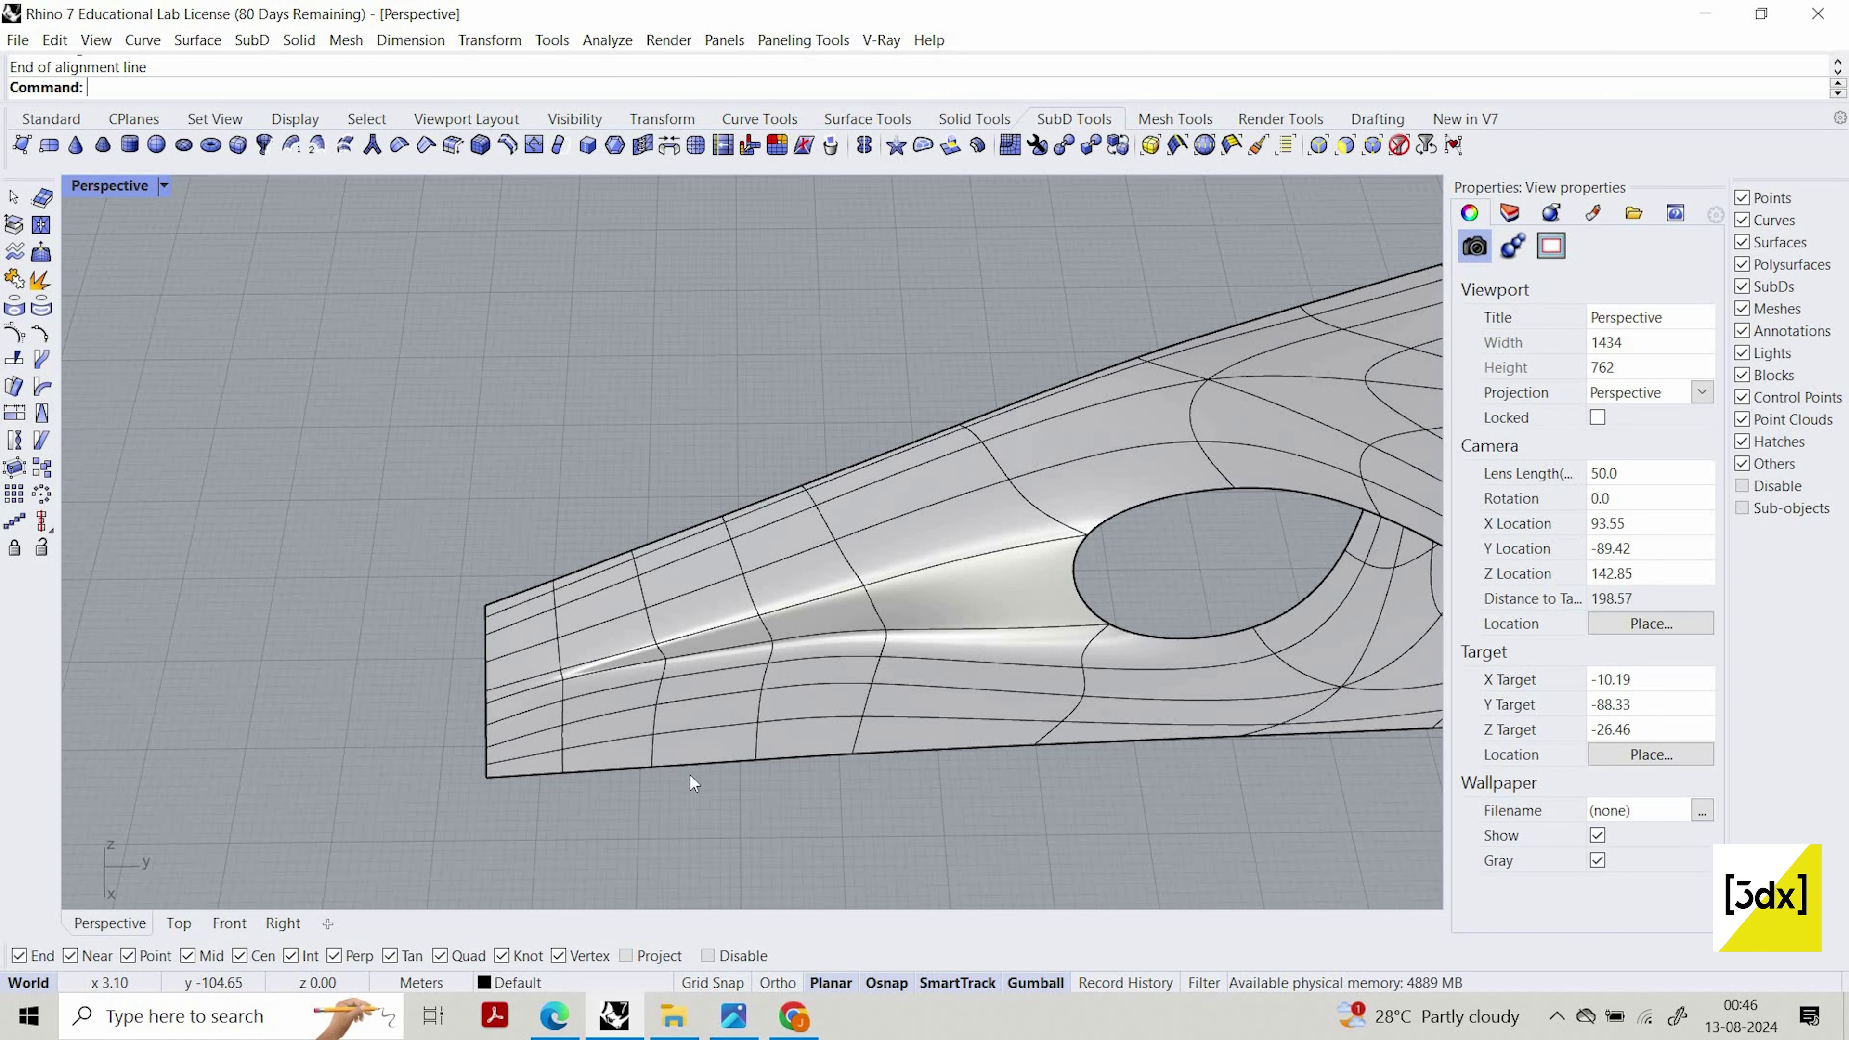
pyautogui.moveTo(691, 776); pyautogui.dragTo(606, 521)
pyautogui.write('Align')
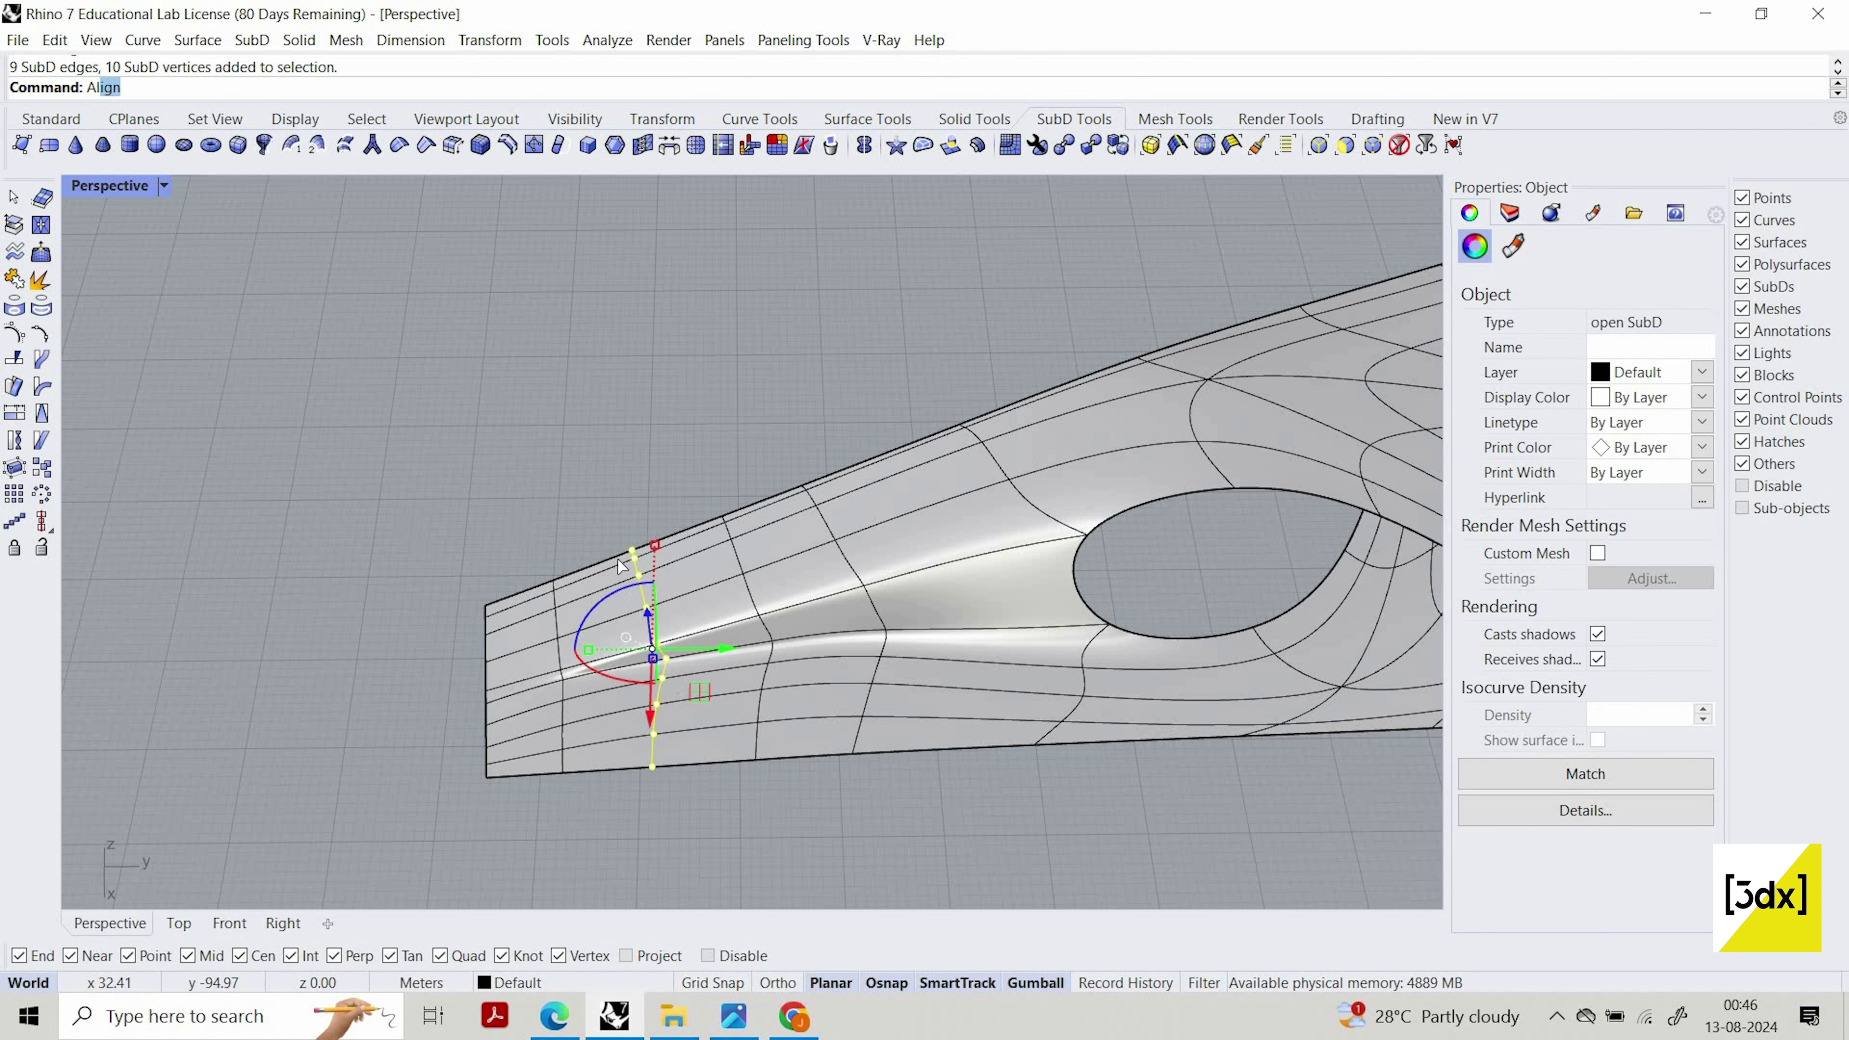
pyautogui.press('Return')
pyautogui.click(706, 66)
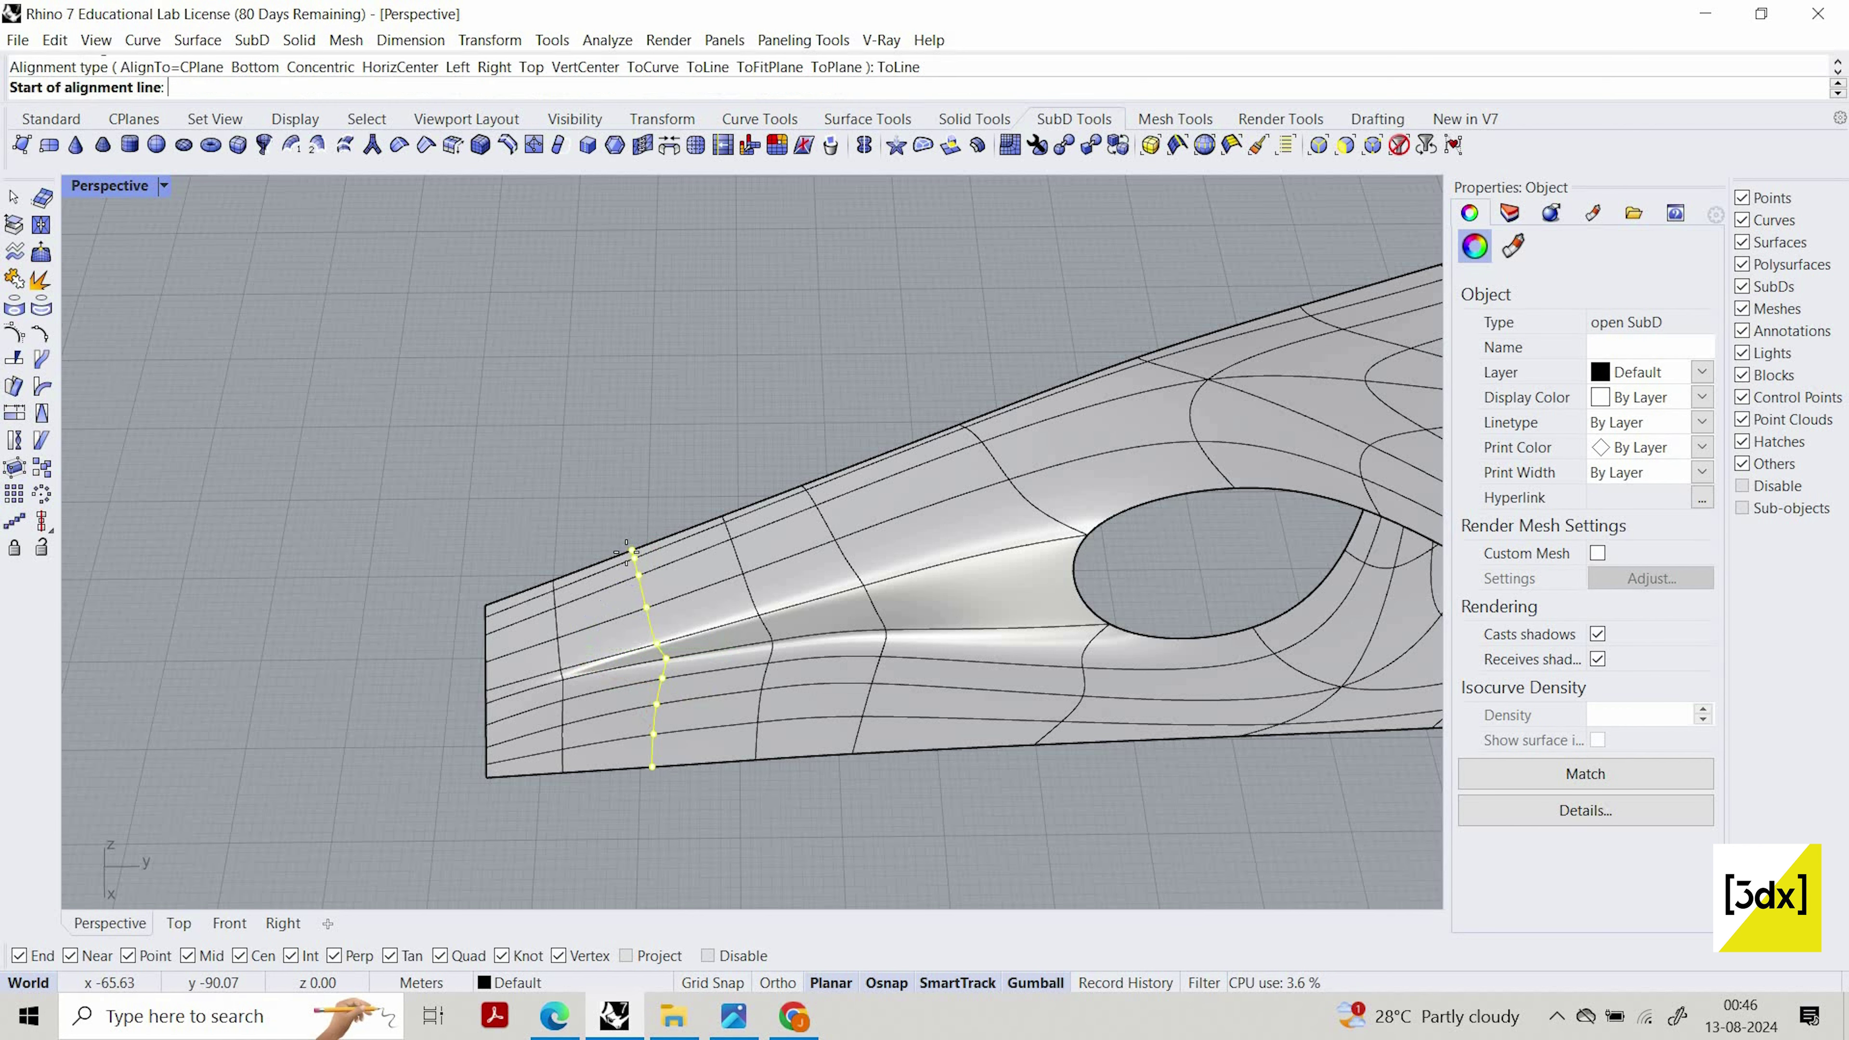
pyautogui.click(633, 551)
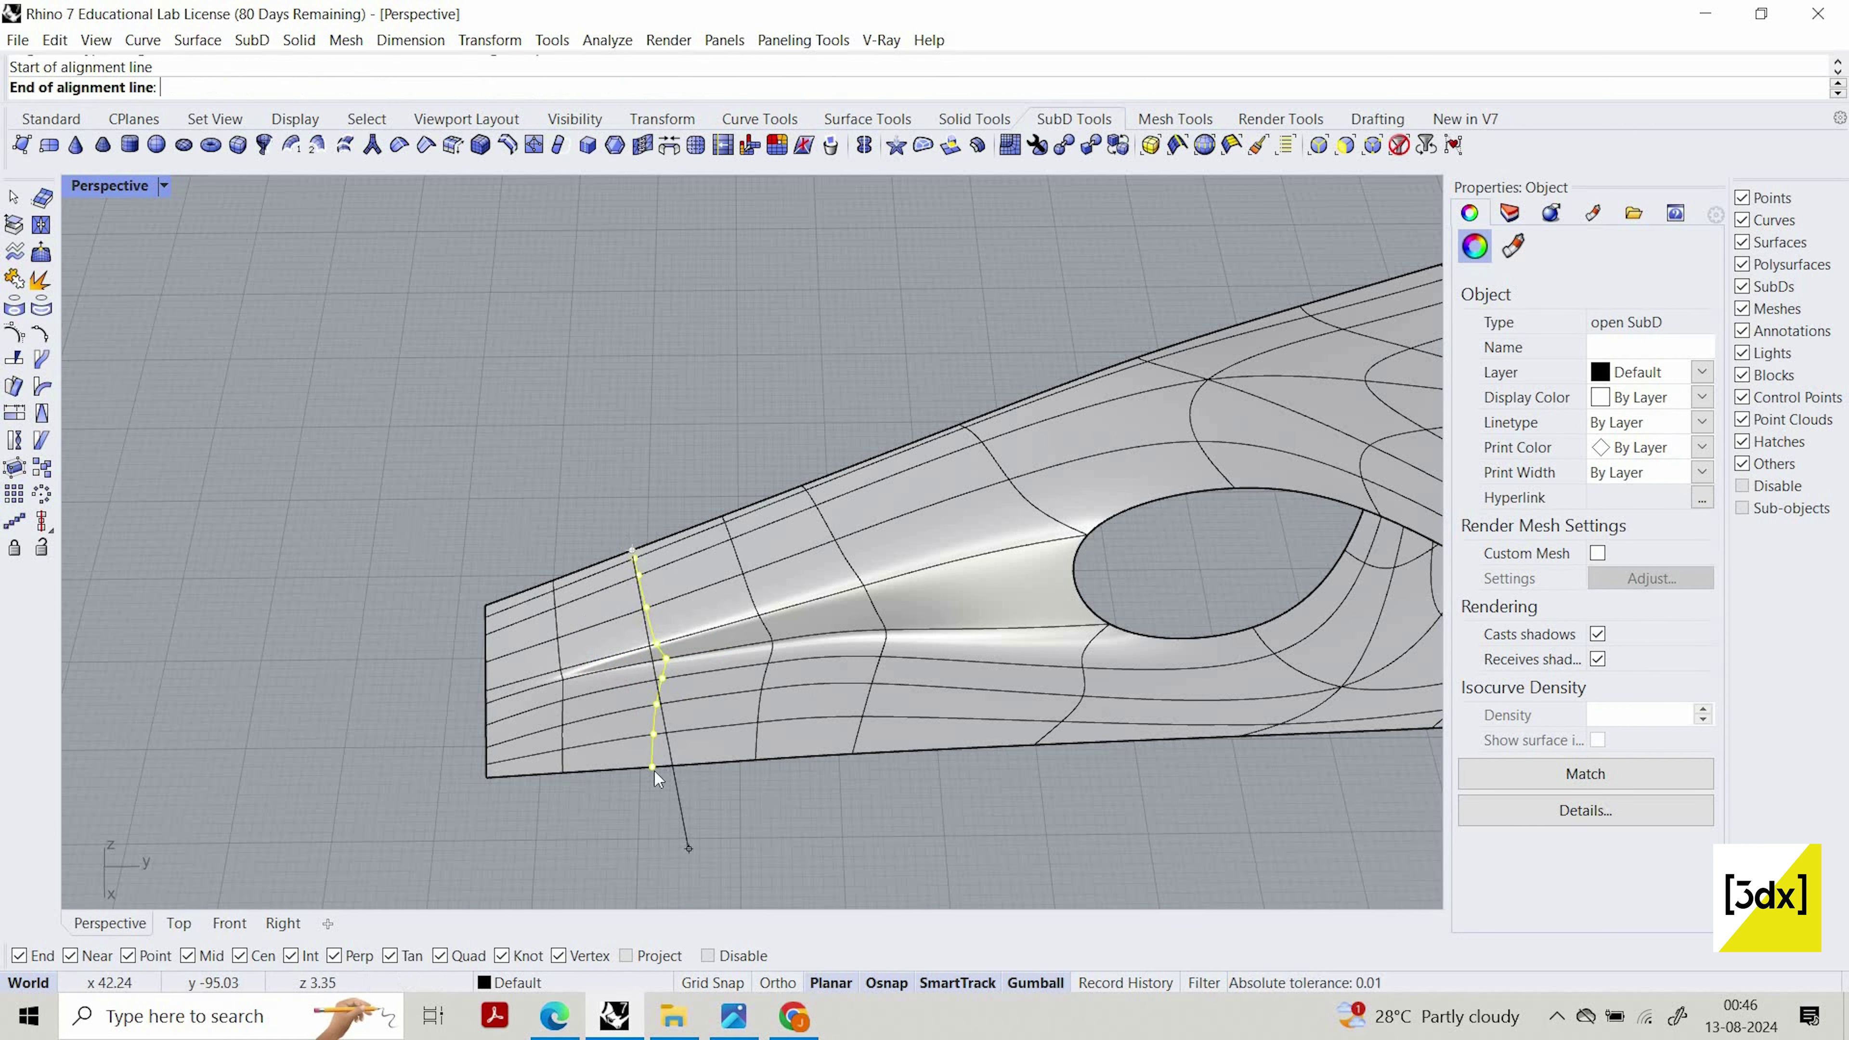
pyautogui.click(652, 767)
pyautogui.press('Escape')
# Insert a SubD edge loop between the straightened second cross loop and the third one on the long arm
pyautogui.moveTo(837, 696); pyautogui.dragTo(566, 453, button='right')
pyautogui.scroll(3, 739, 459)
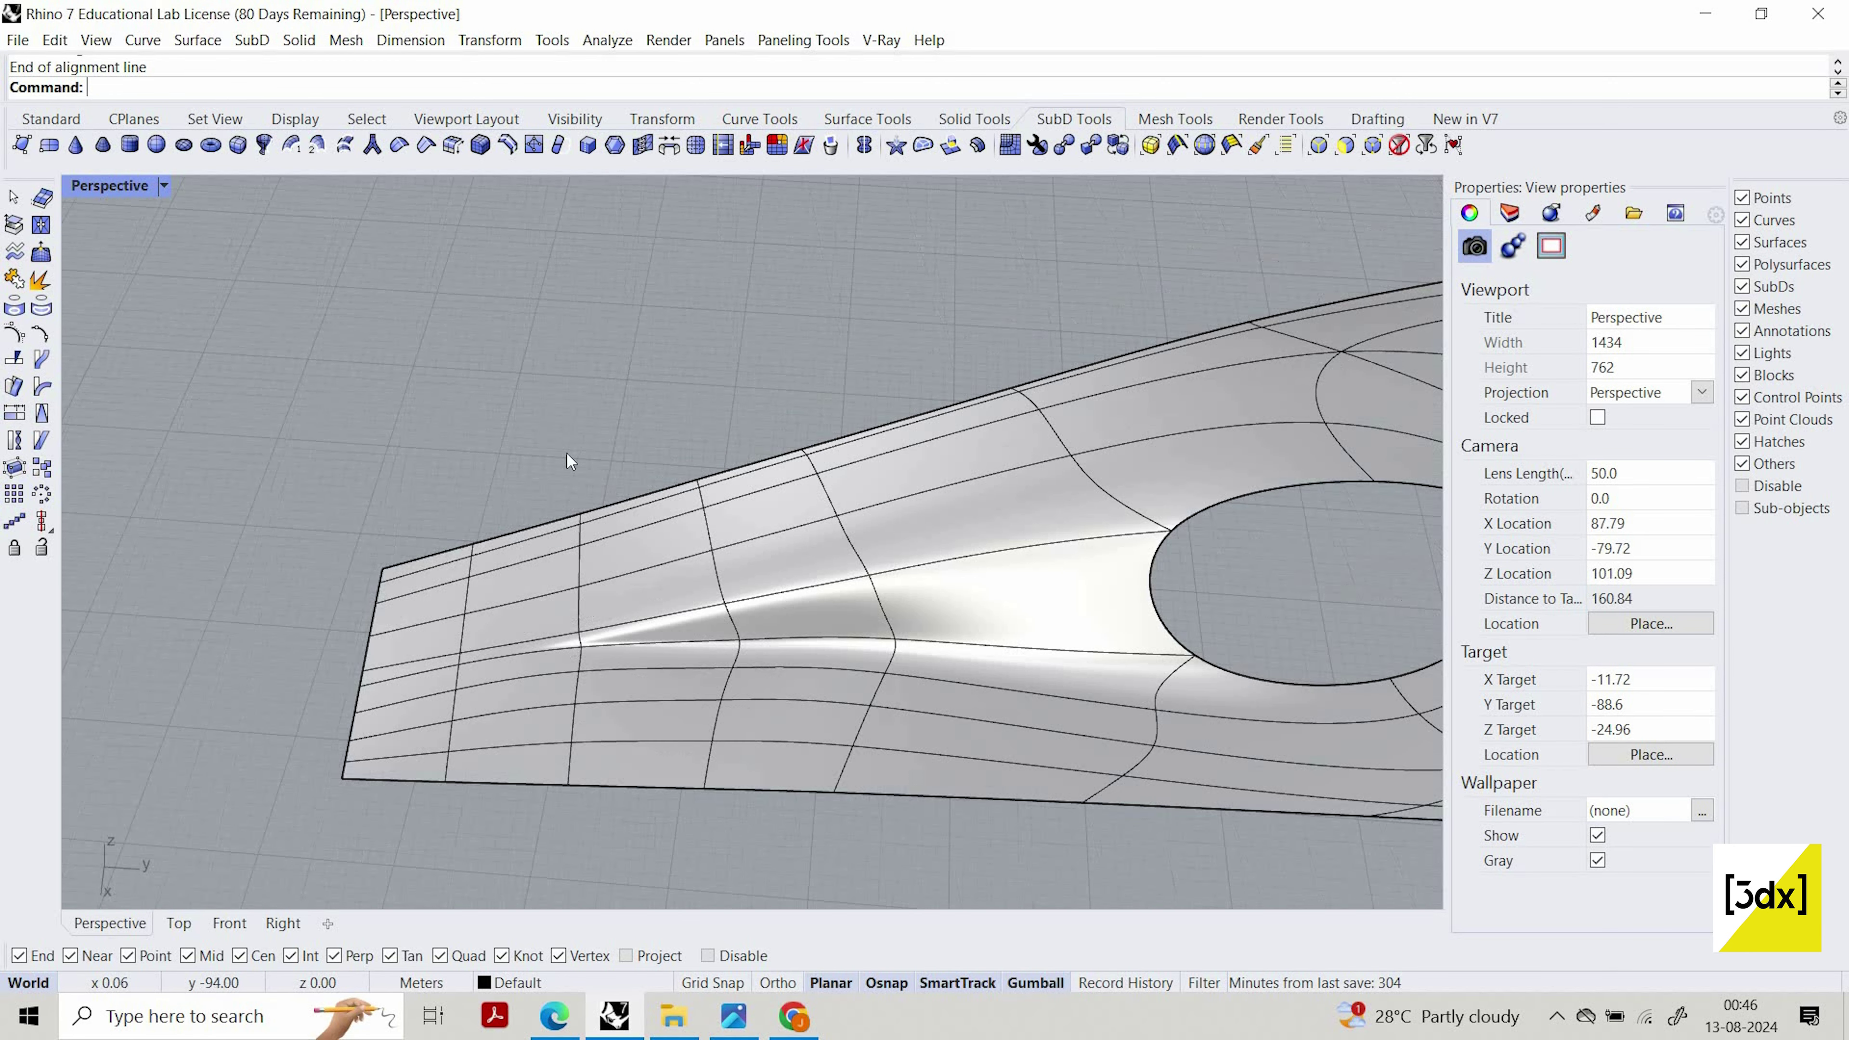
pyautogui.moveTo(646, 491); pyautogui.dragTo(531, 844)
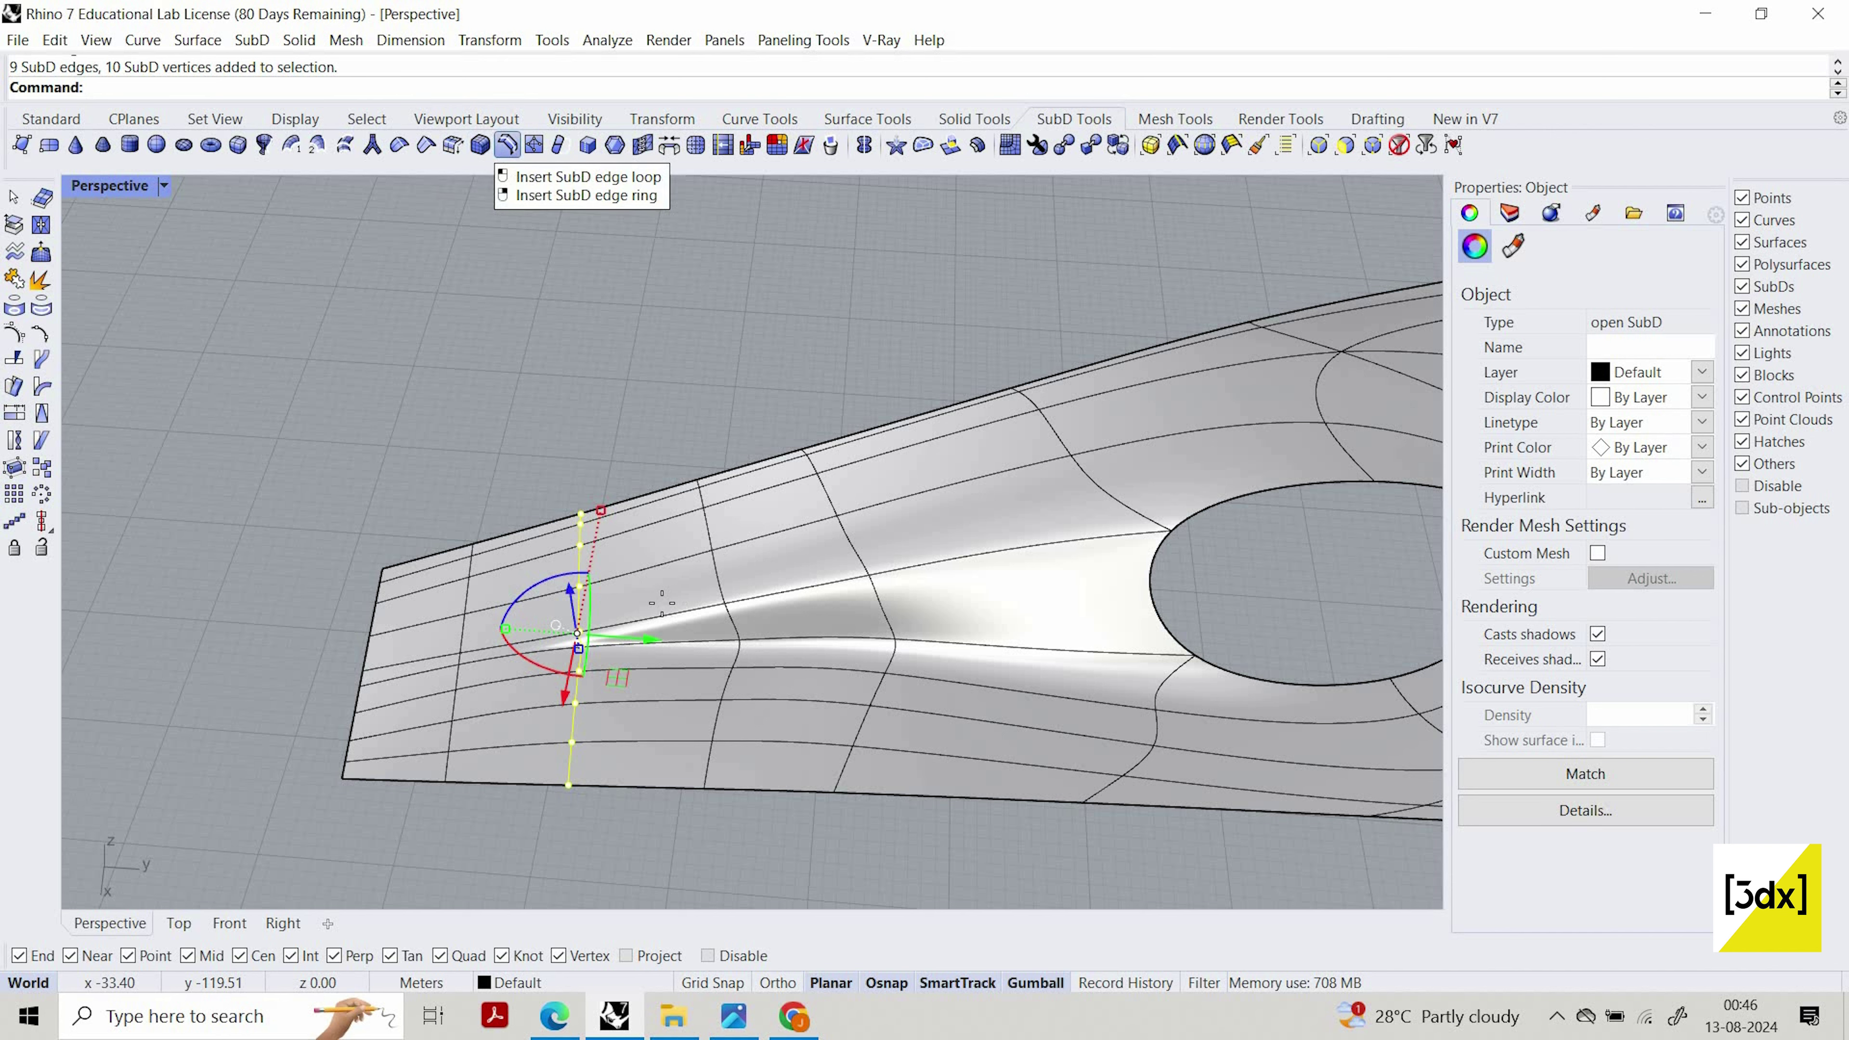
pyautogui.click(508, 146)
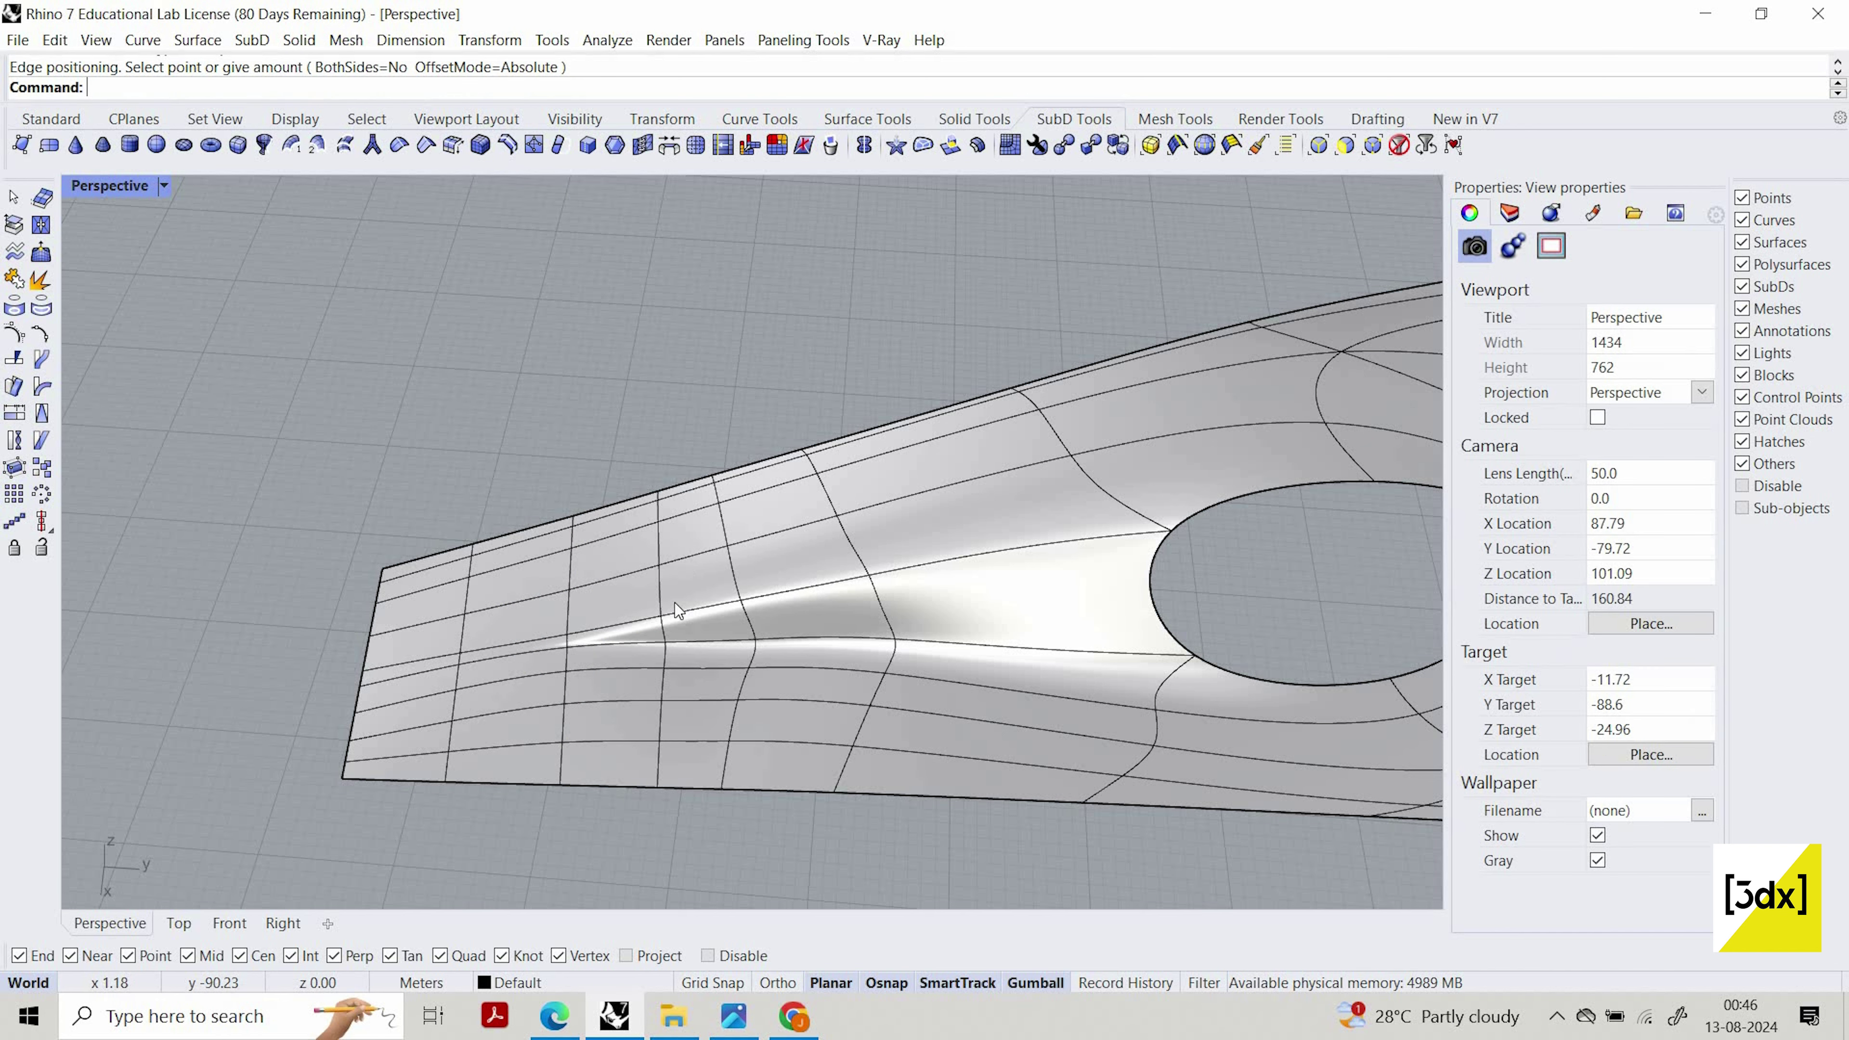
# Insert a SubD edge loop beside the fifth cross loop from the long arm's end, on the side facing the oval opening
pyautogui.moveTo(650, 456); pyautogui.dragTo(658, 399, button='right')
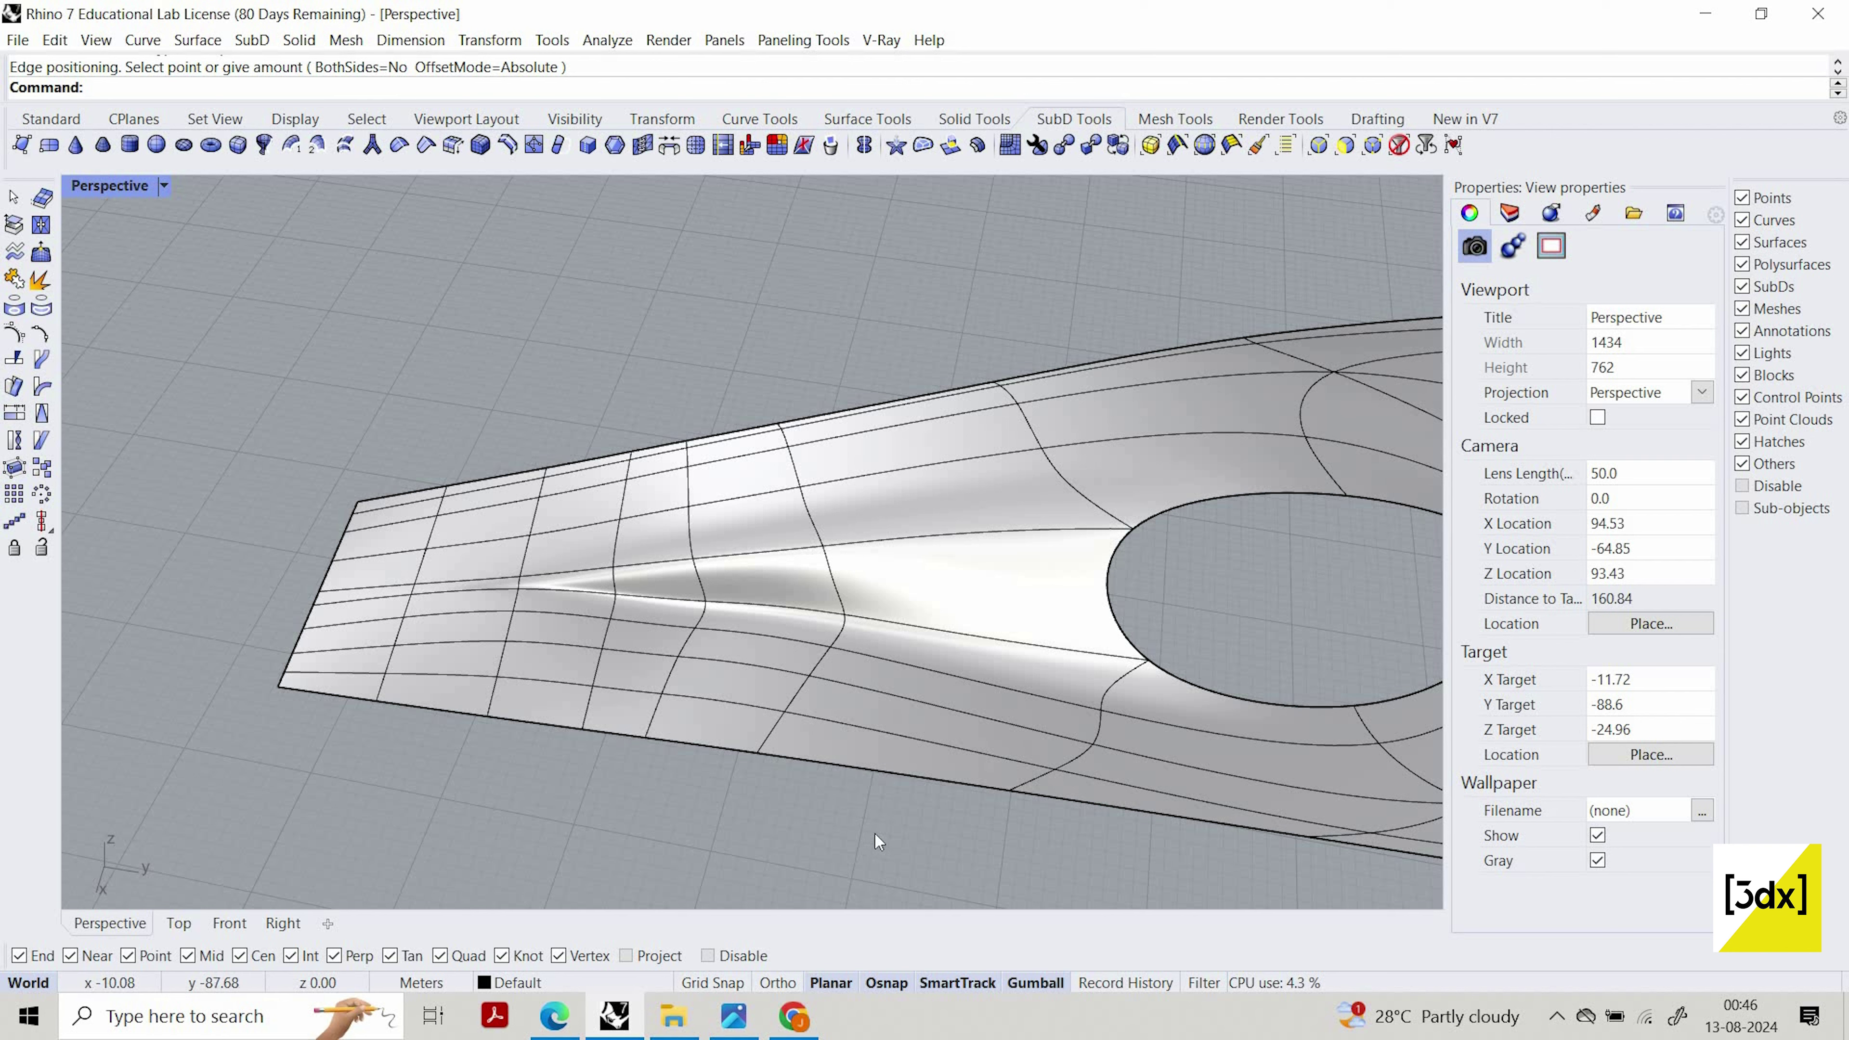
pyautogui.keyDown('ctrl'); pyautogui.keyDown('shift'); pyautogui.moveTo(757, 373); pyautogui.dragTo(873, 829); pyautogui.keyUp('shift'); pyautogui.keyUp('ctrl')
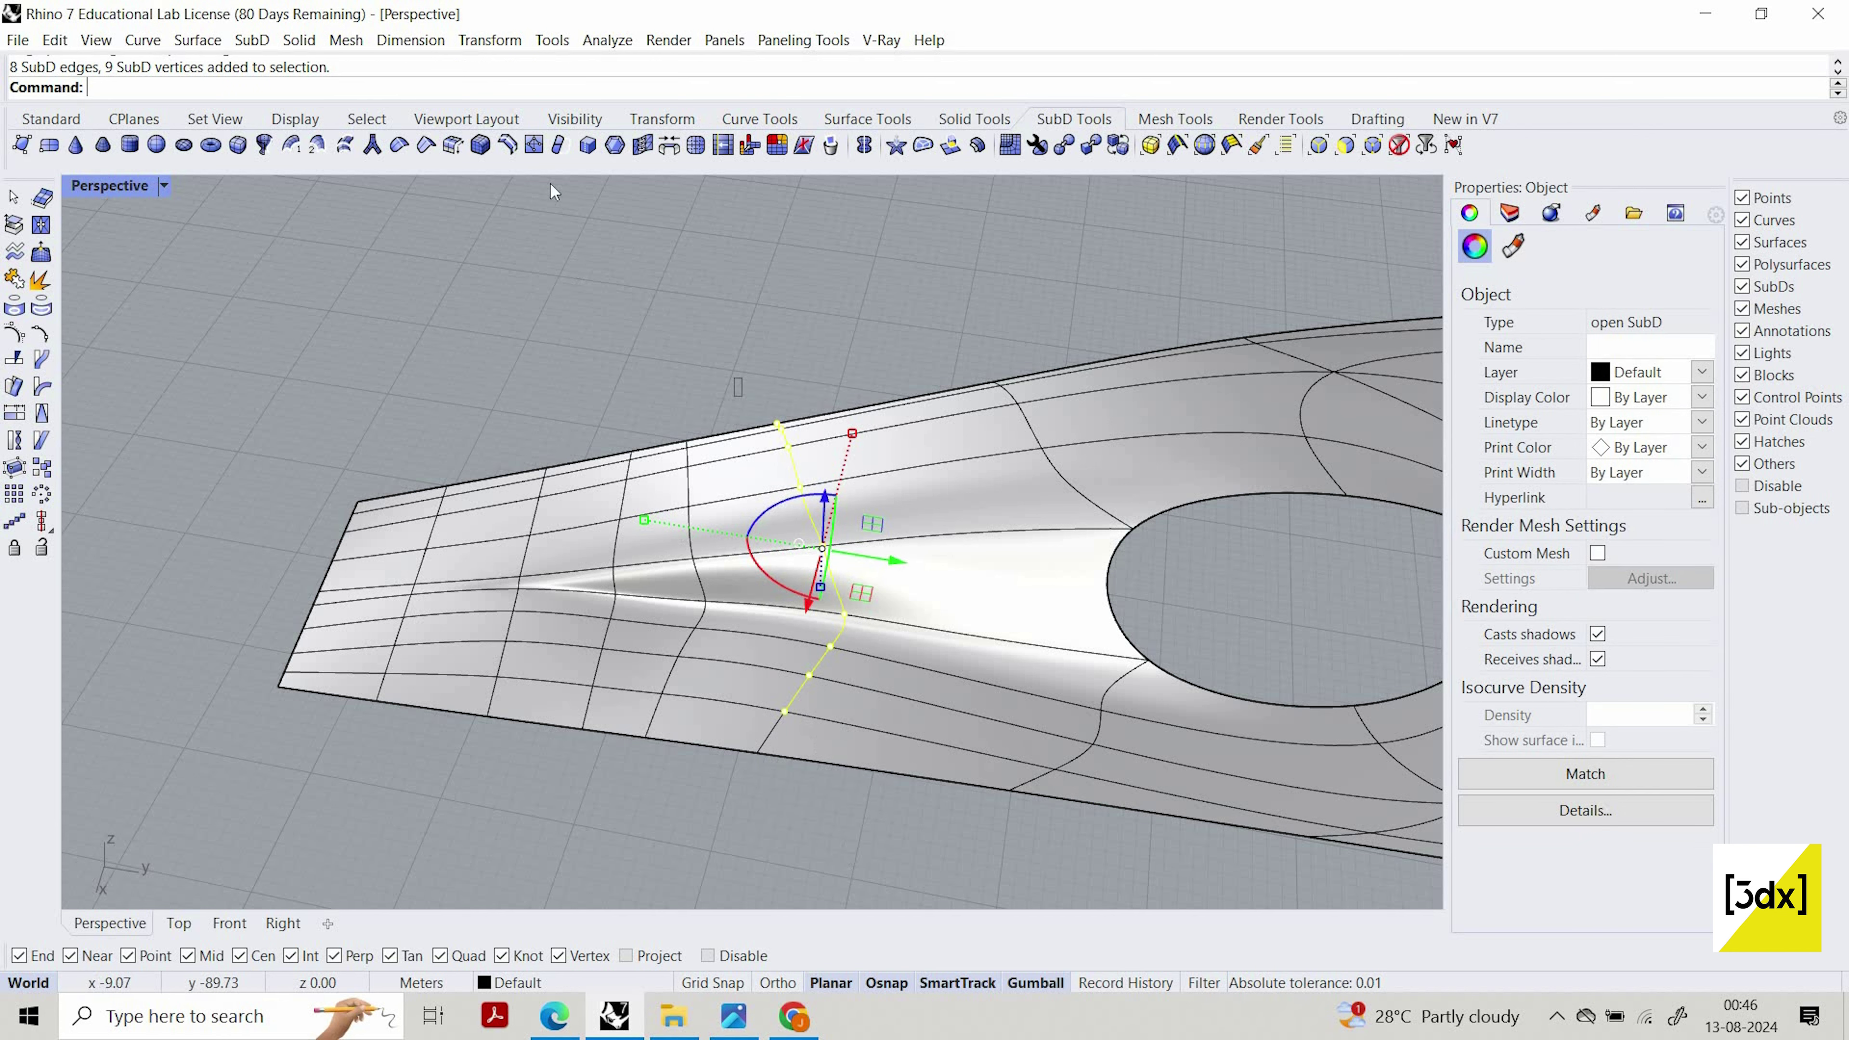
pyautogui.keyDown('ctrl'); pyautogui.keyDown('shift'); pyautogui.moveTo(735, 378); pyautogui.dragTo(829, 847); pyautogui.keyUp('shift'); pyautogui.keyUp('ctrl')
pyautogui.click(508, 145)
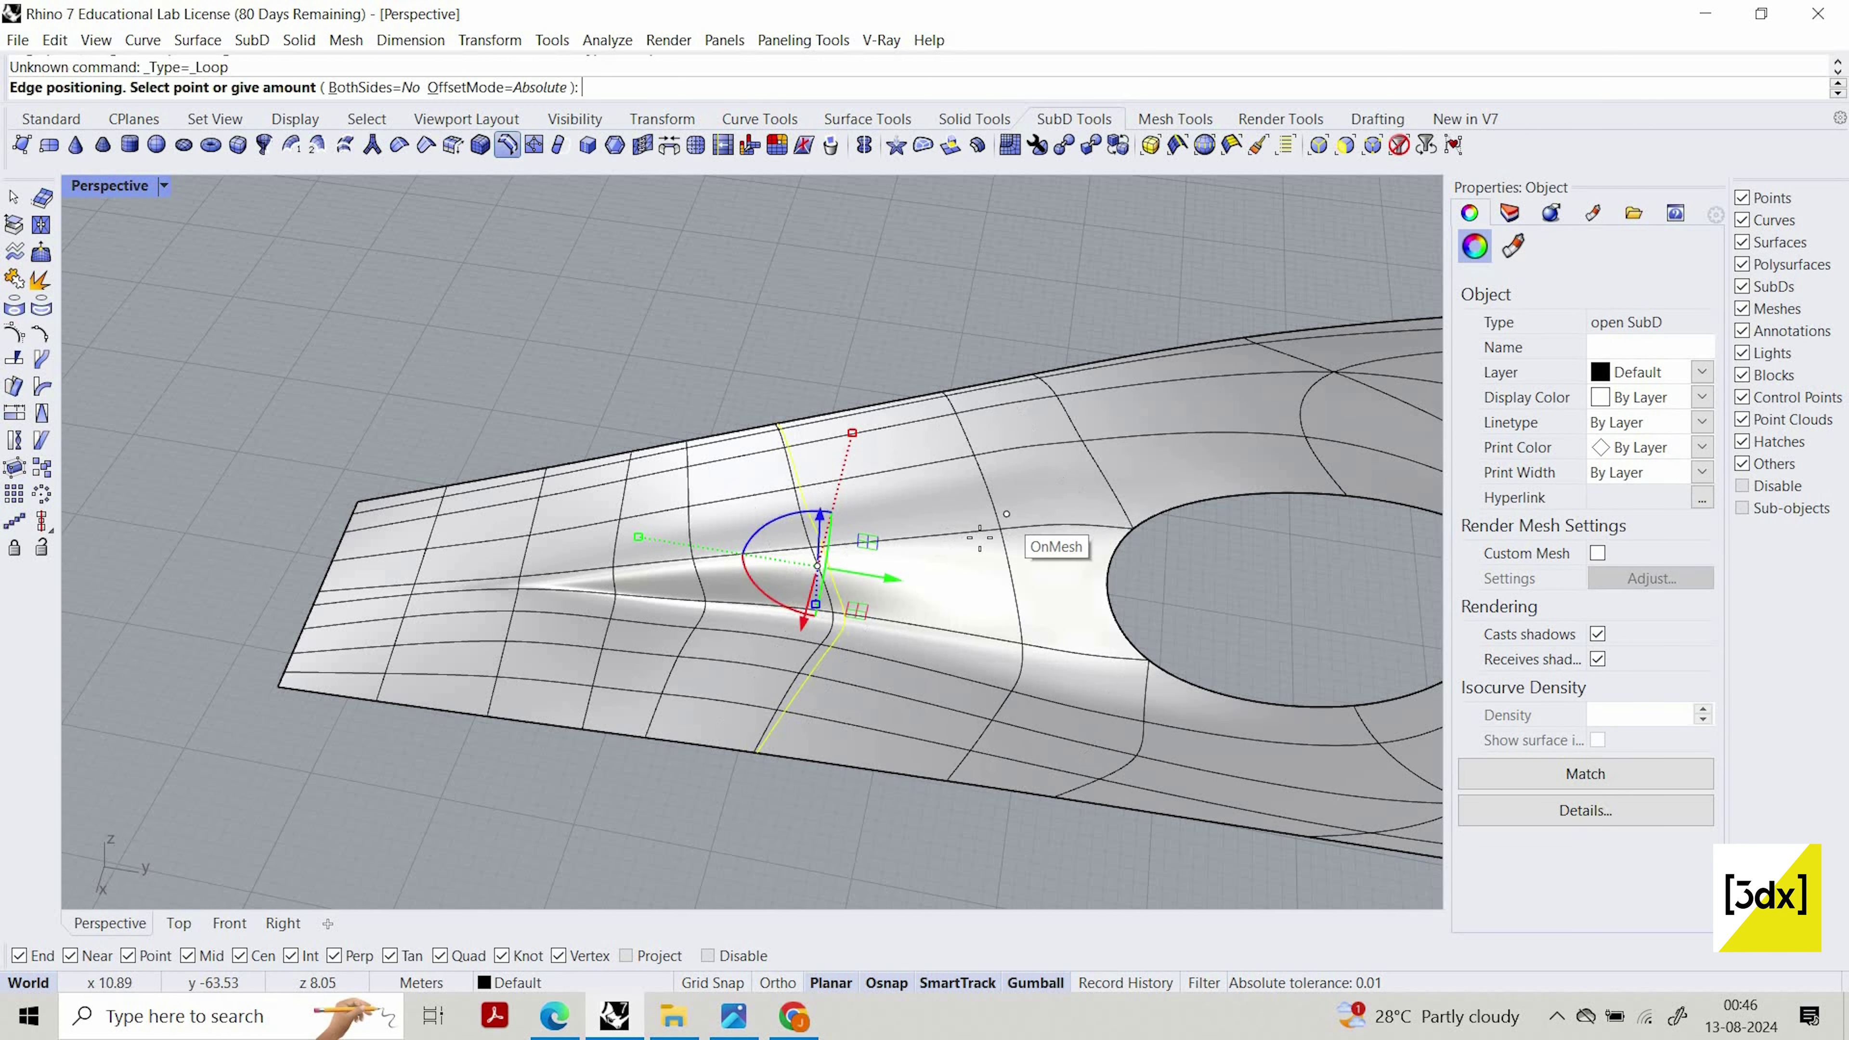
pyautogui.rightClick(989, 500)
# Try to align the fifth cross edge loop to a line between its border vertices, and undo the alignment
pyautogui.moveTo(869, 382); pyautogui.dragTo(735, 344, button='right')
pyautogui.keyDown('ctrl'); pyautogui.keyDown('shift'); pyautogui.moveTo(729, 288); pyautogui.dragTo(839, 607); pyautogui.keyUp('shift'); pyautogui.keyUp('ctrl')
pyautogui.moveTo(724, 564); pyautogui.dragTo(700, 573)
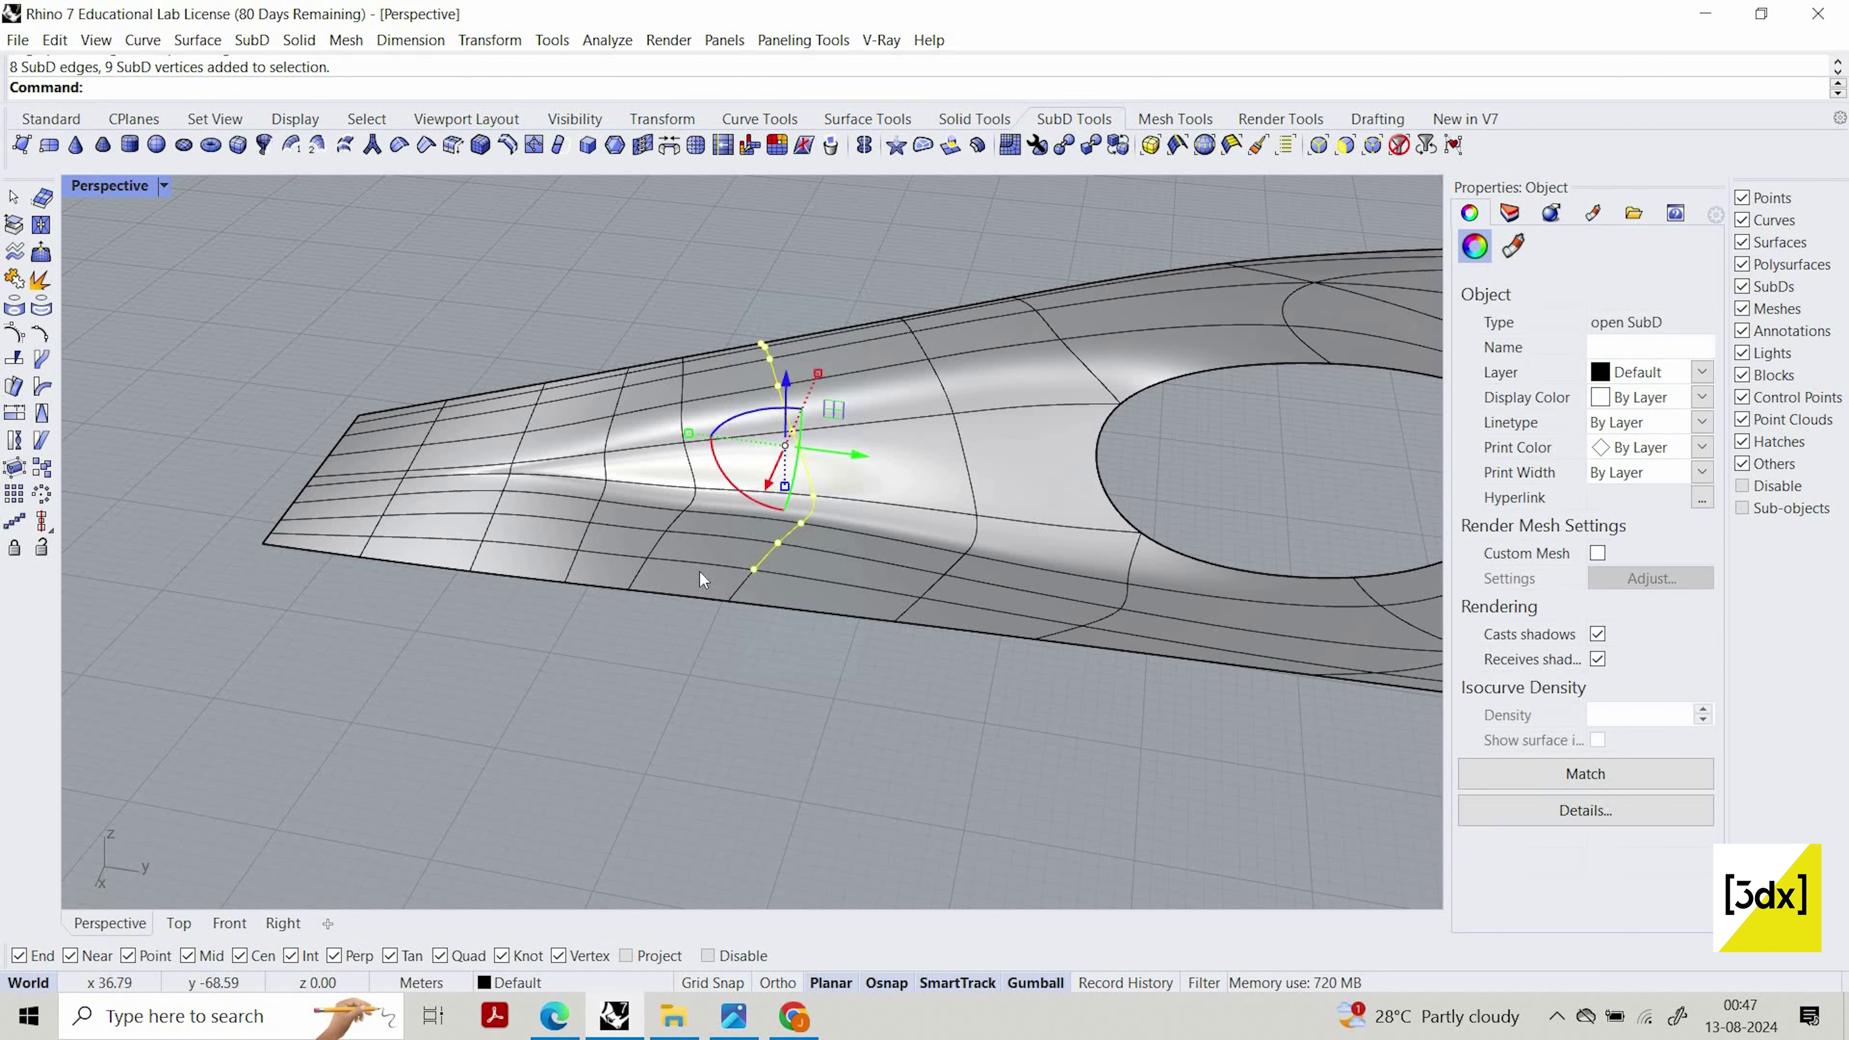
pyautogui.keyDown('ctrl'); pyautogui.keyDown('shift'); pyautogui.click(739, 588); pyautogui.keyUp('shift'); pyautogui.keyUp('ctrl')
pyautogui.write('A')
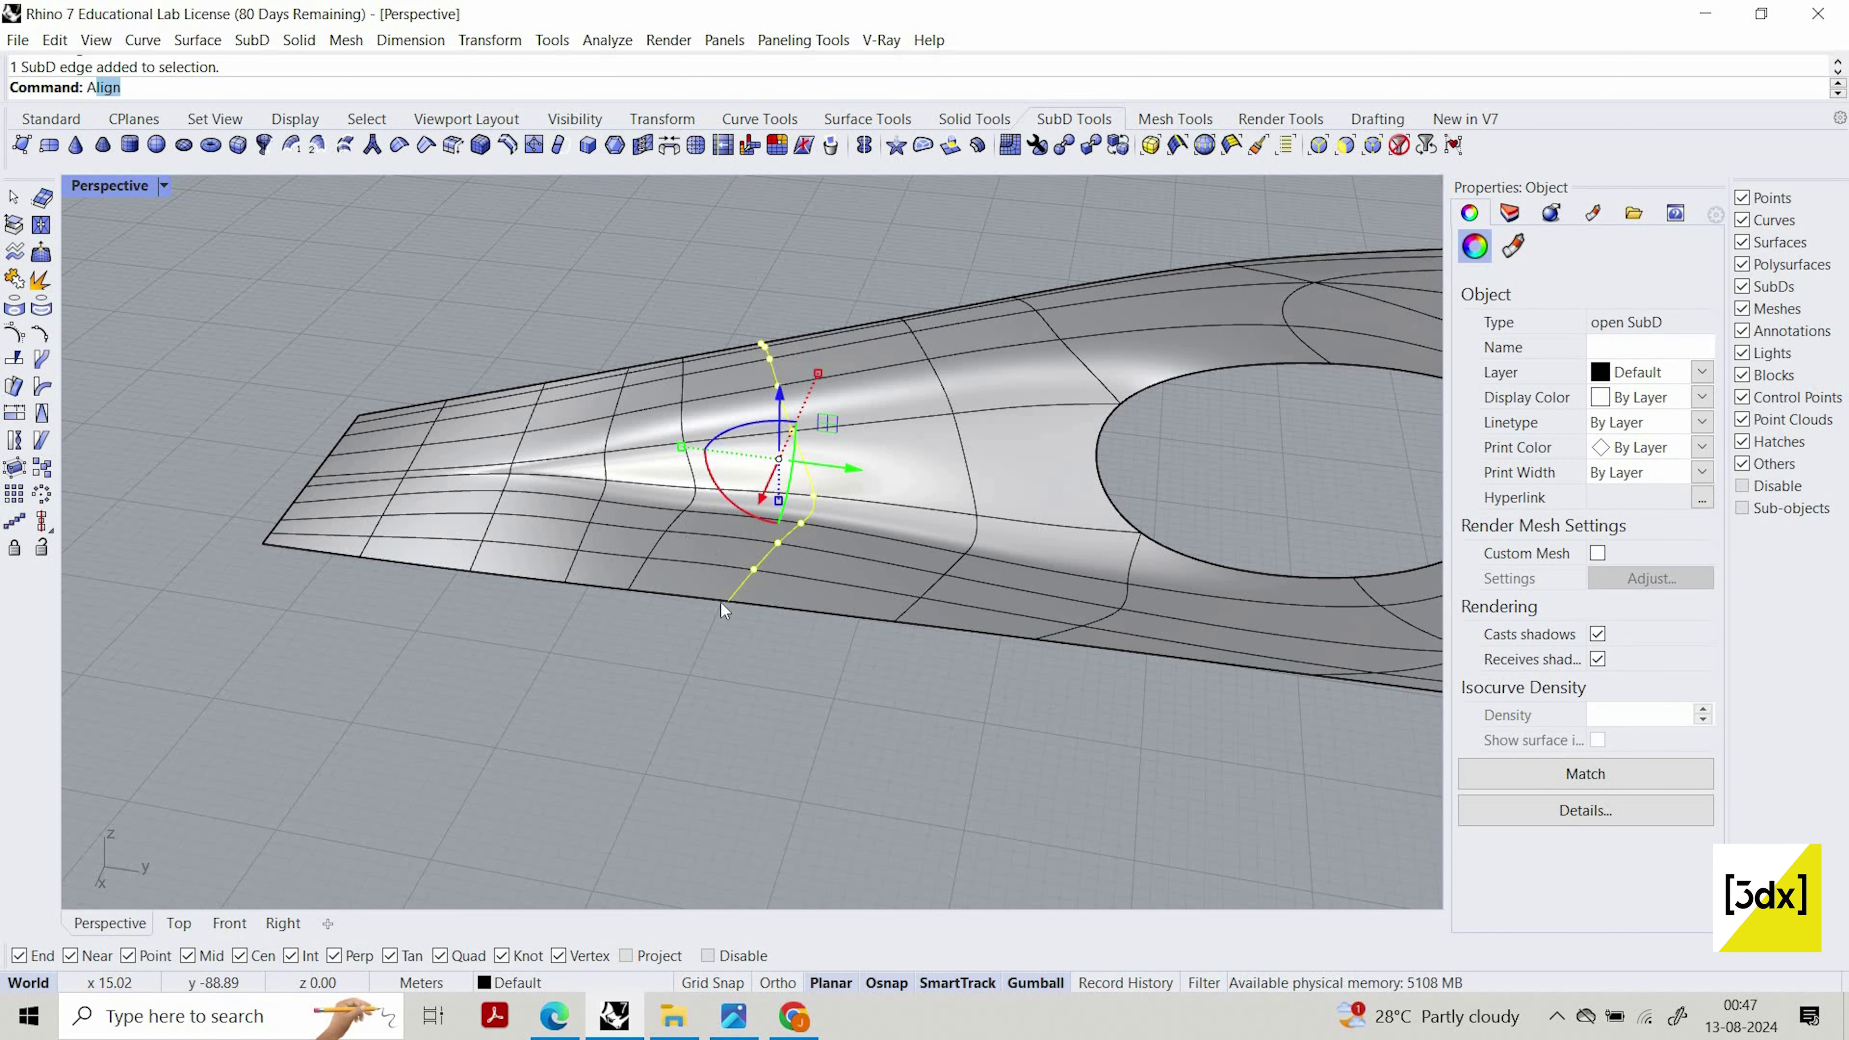
pyautogui.write('l')
pyautogui.press('Return')
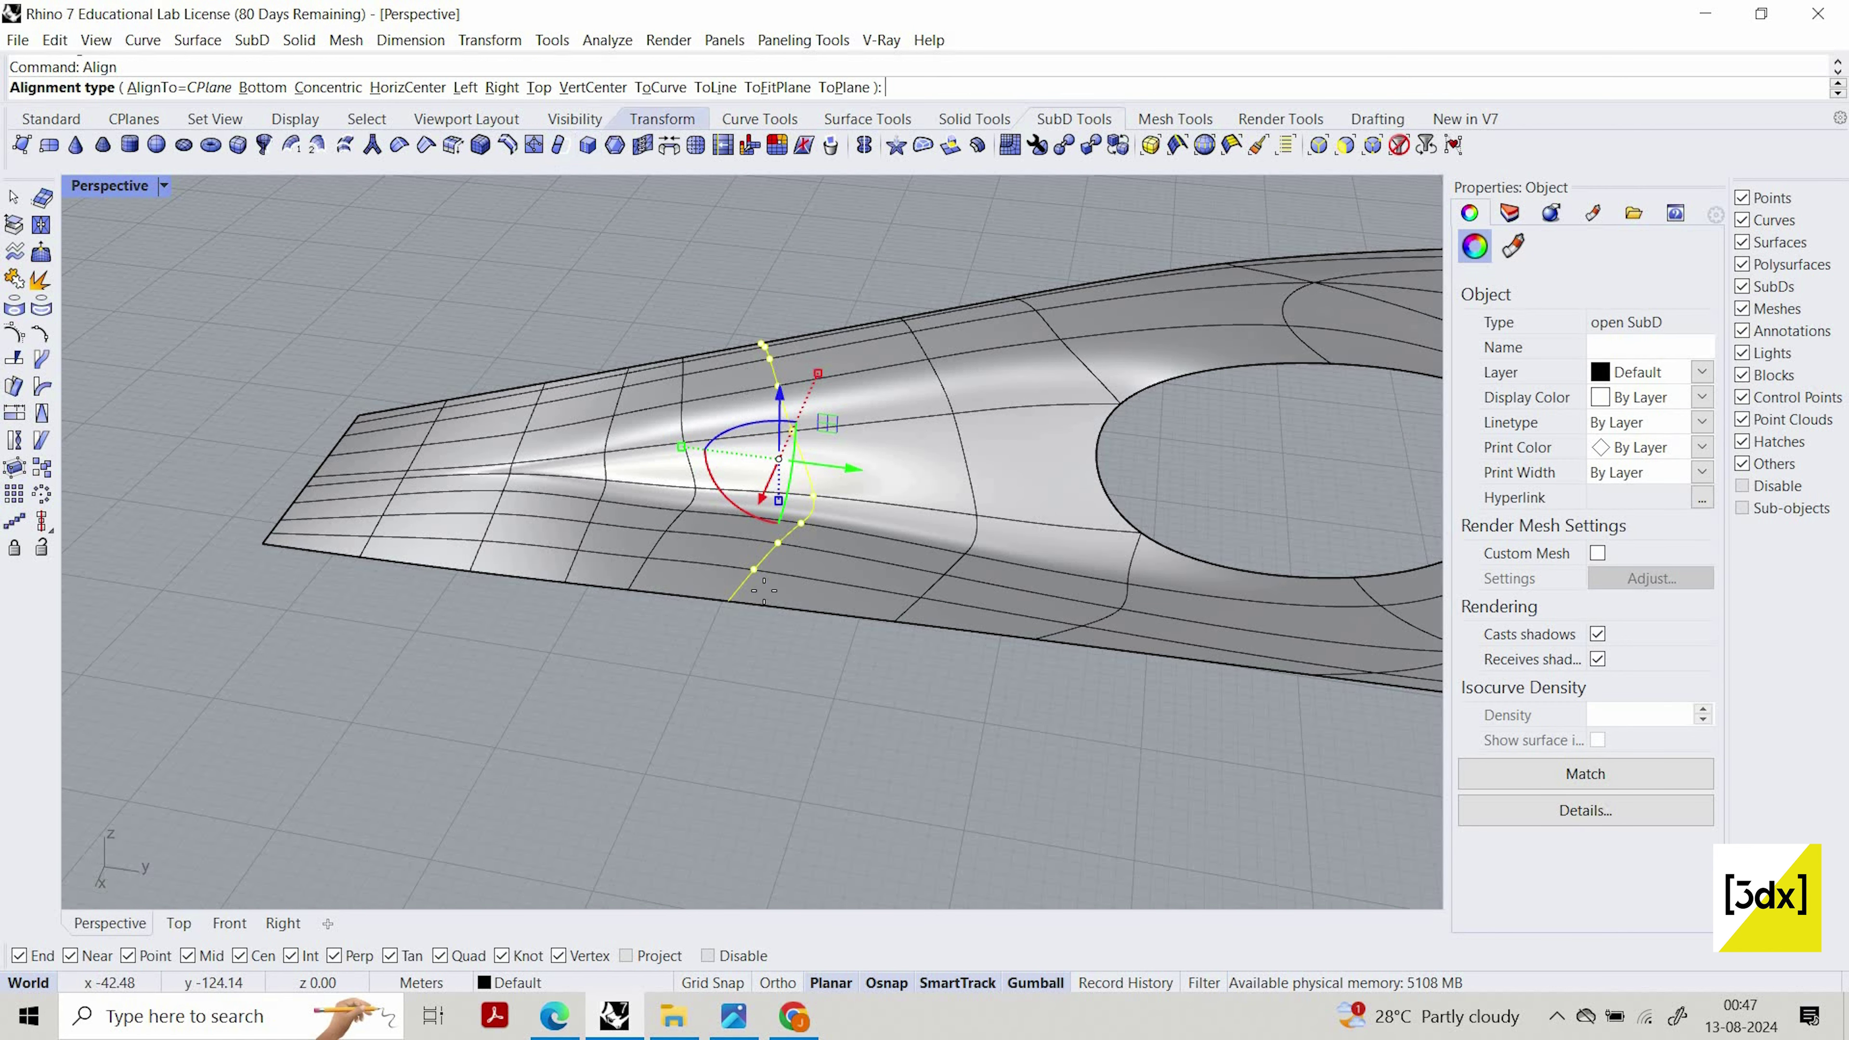
pyautogui.click(724, 596)
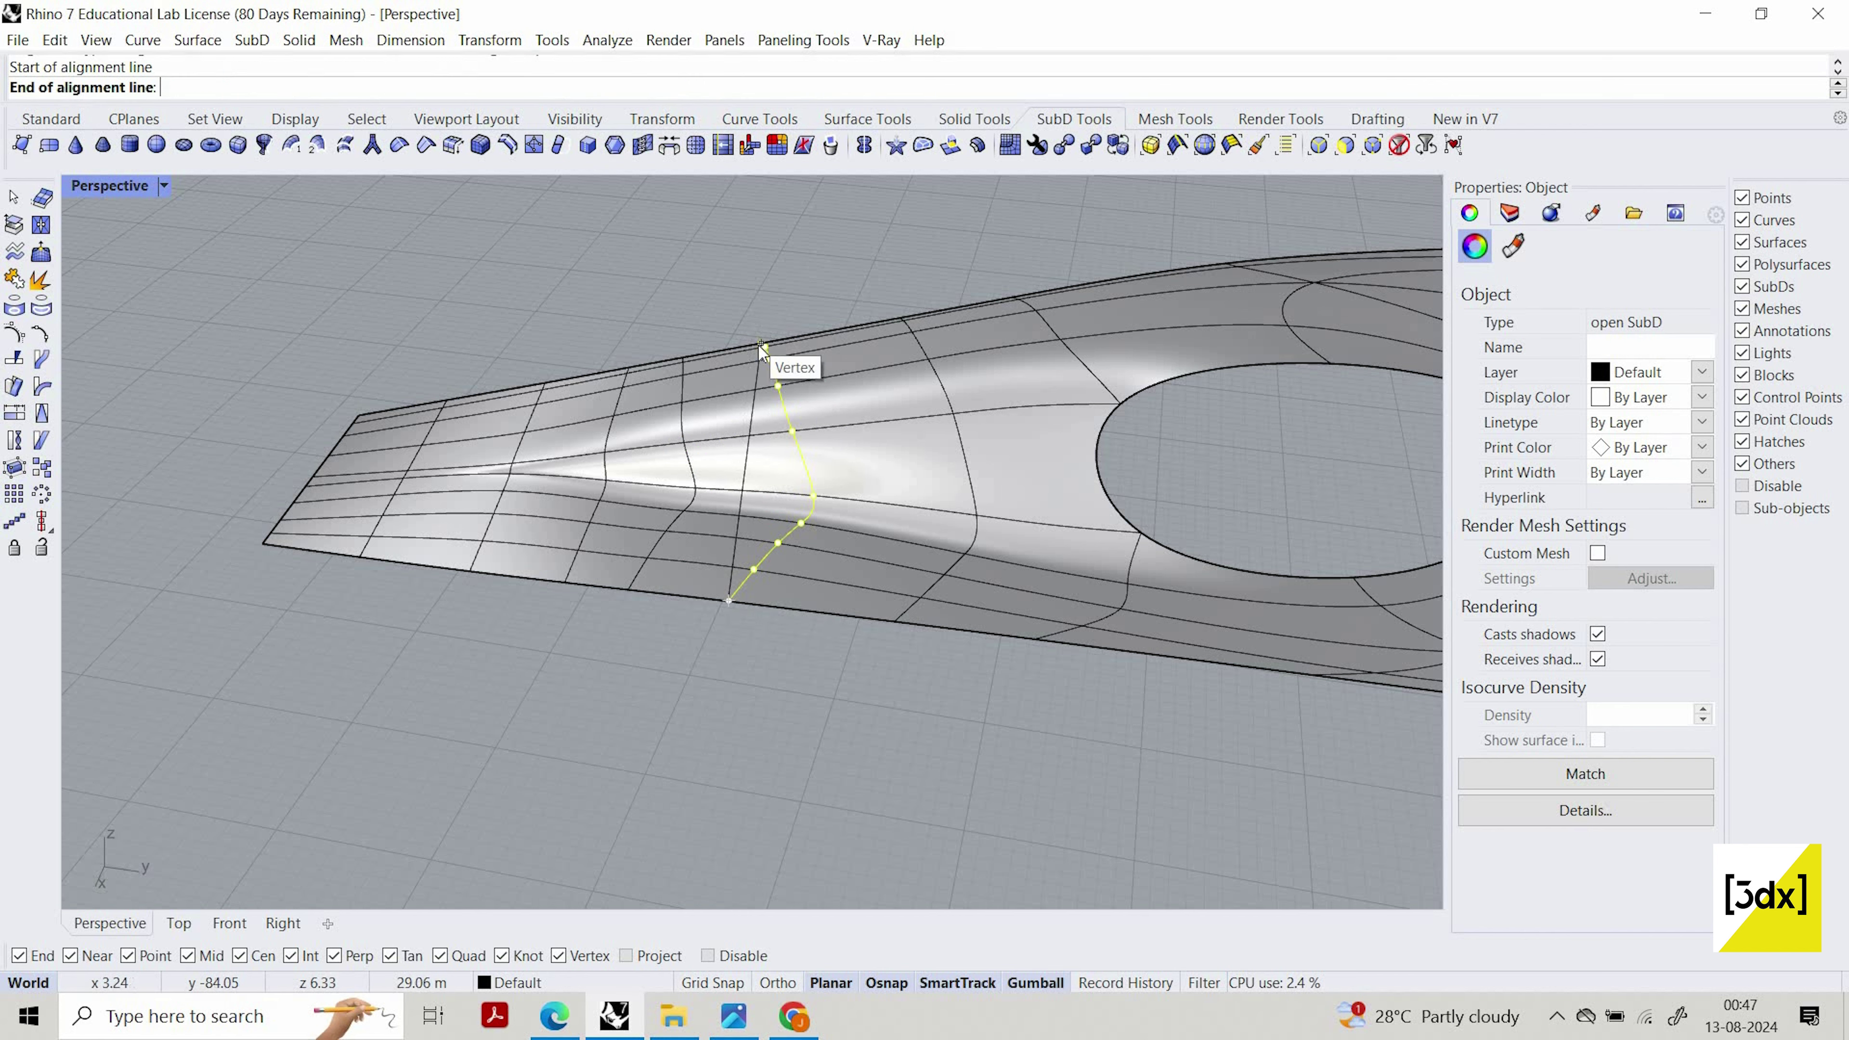
pyautogui.click(762, 346)
pyautogui.moveTo(833, 401); pyautogui.dragTo(1064, 739, button='right')
pyautogui.hotkey('ctrl', 'z')
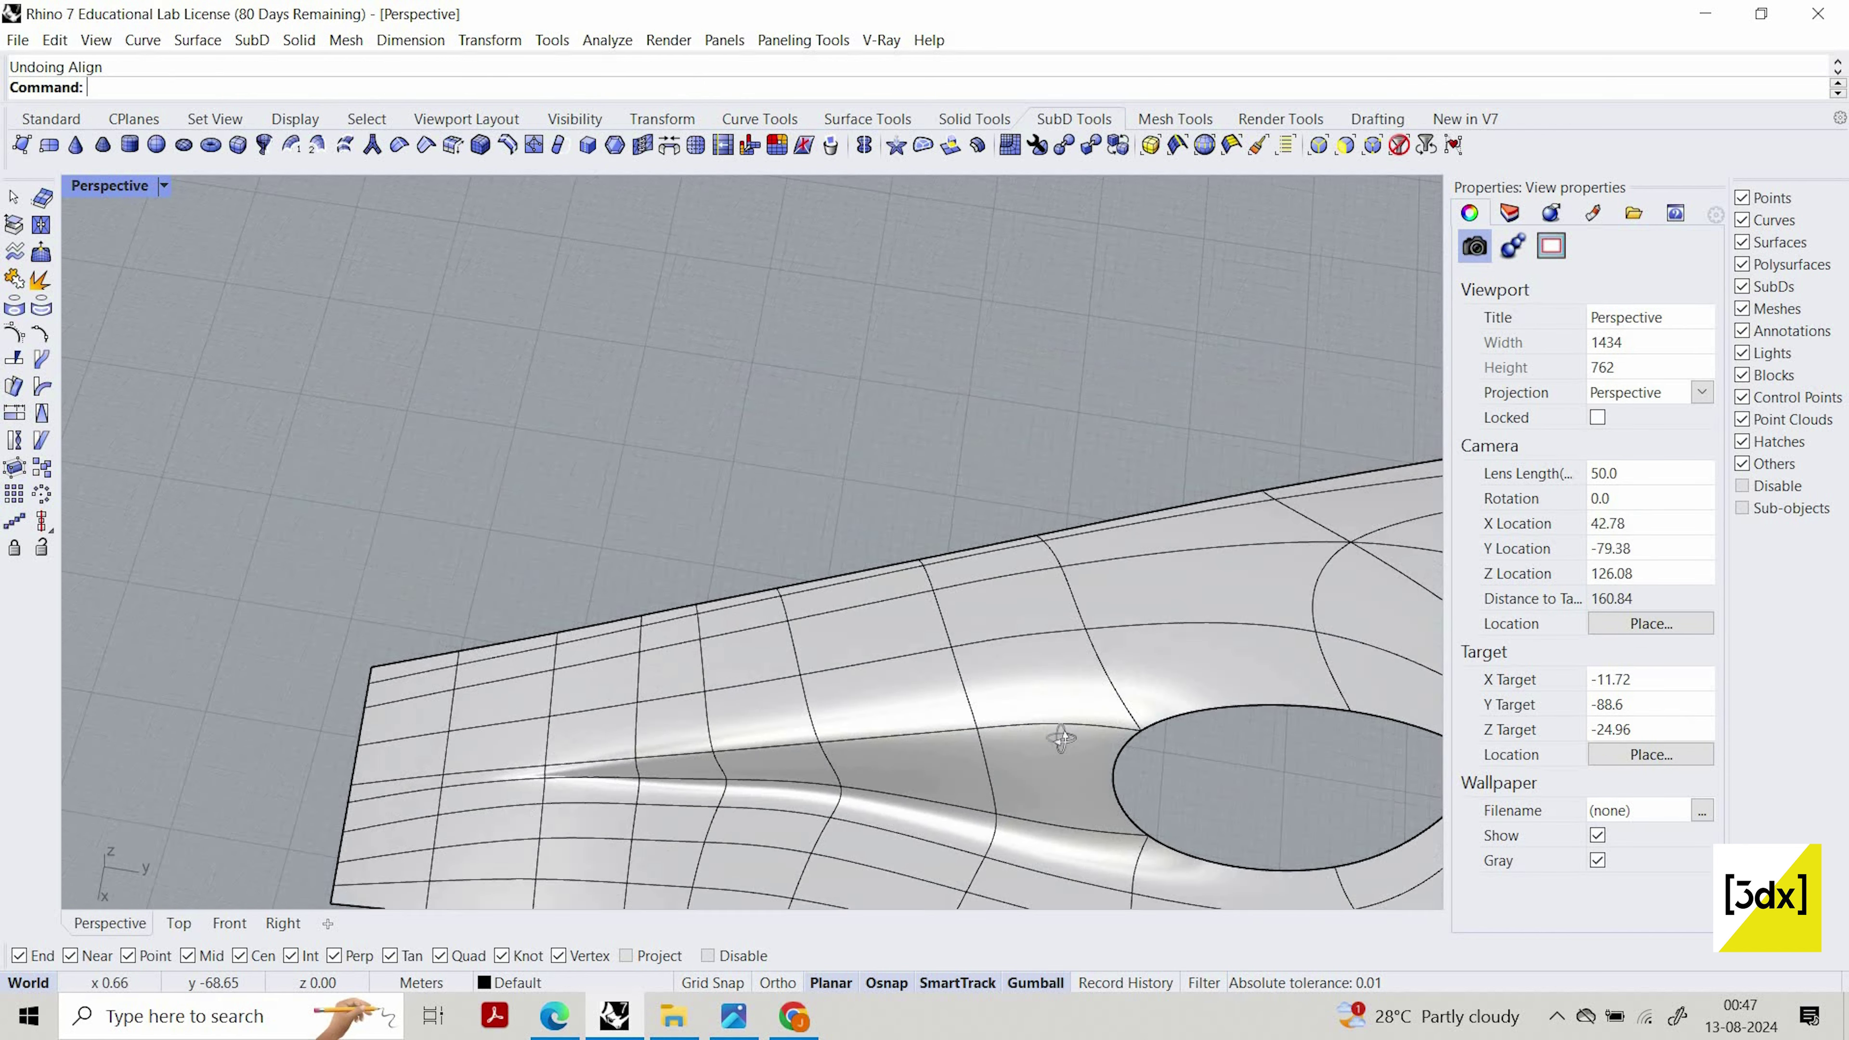
# Examine the cross edge loops and surface flow between the long arm's end and its oval opening
pyautogui.scroll(-6, 976, 655)
pyautogui.moveTo(974, 653); pyautogui.dragTo(590, 470, button='right')
pyautogui.scroll(2, 910, 617)
pyautogui.scroll(-2, 910, 616)
pyautogui.scroll(6, 535, 559)
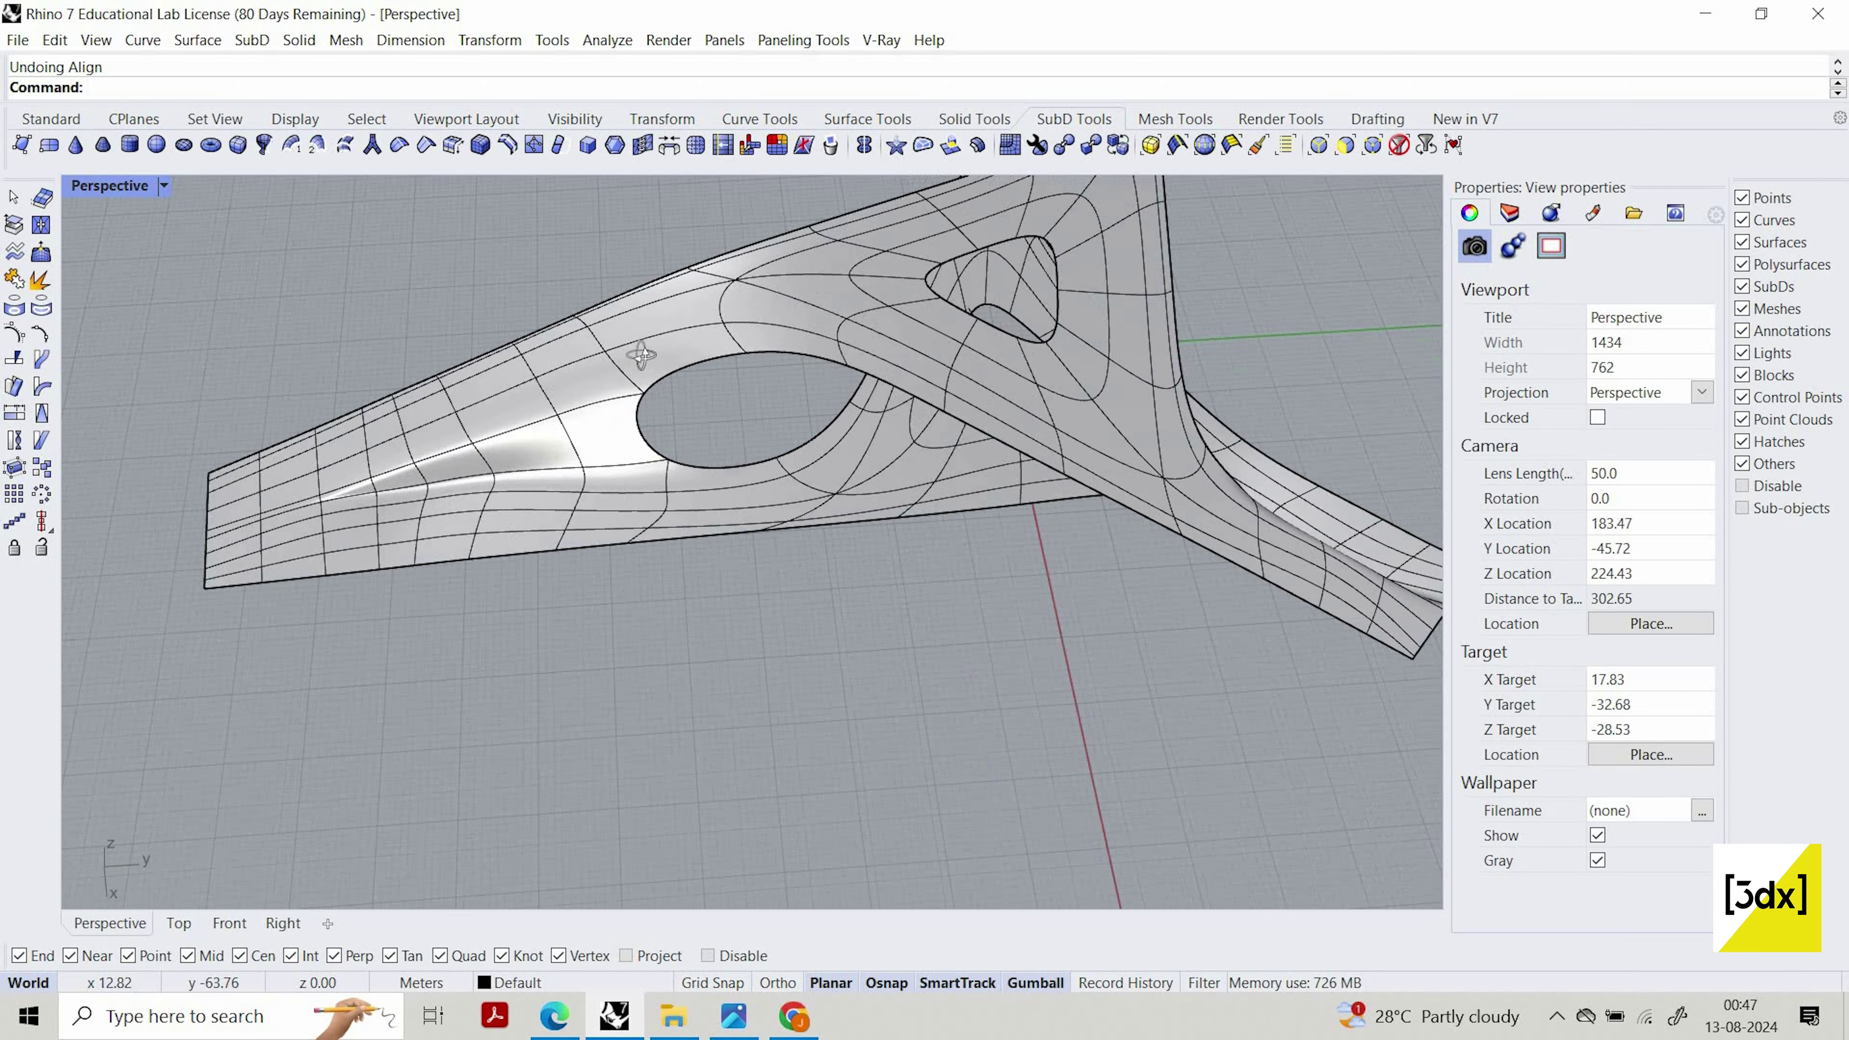
pyautogui.moveTo(534, 559); pyautogui.dragTo(655, 699, button='right')
pyautogui.scroll(-6, 609, 593)
pyautogui.moveTo(609, 592); pyautogui.dragTo(607, 648, button='right')
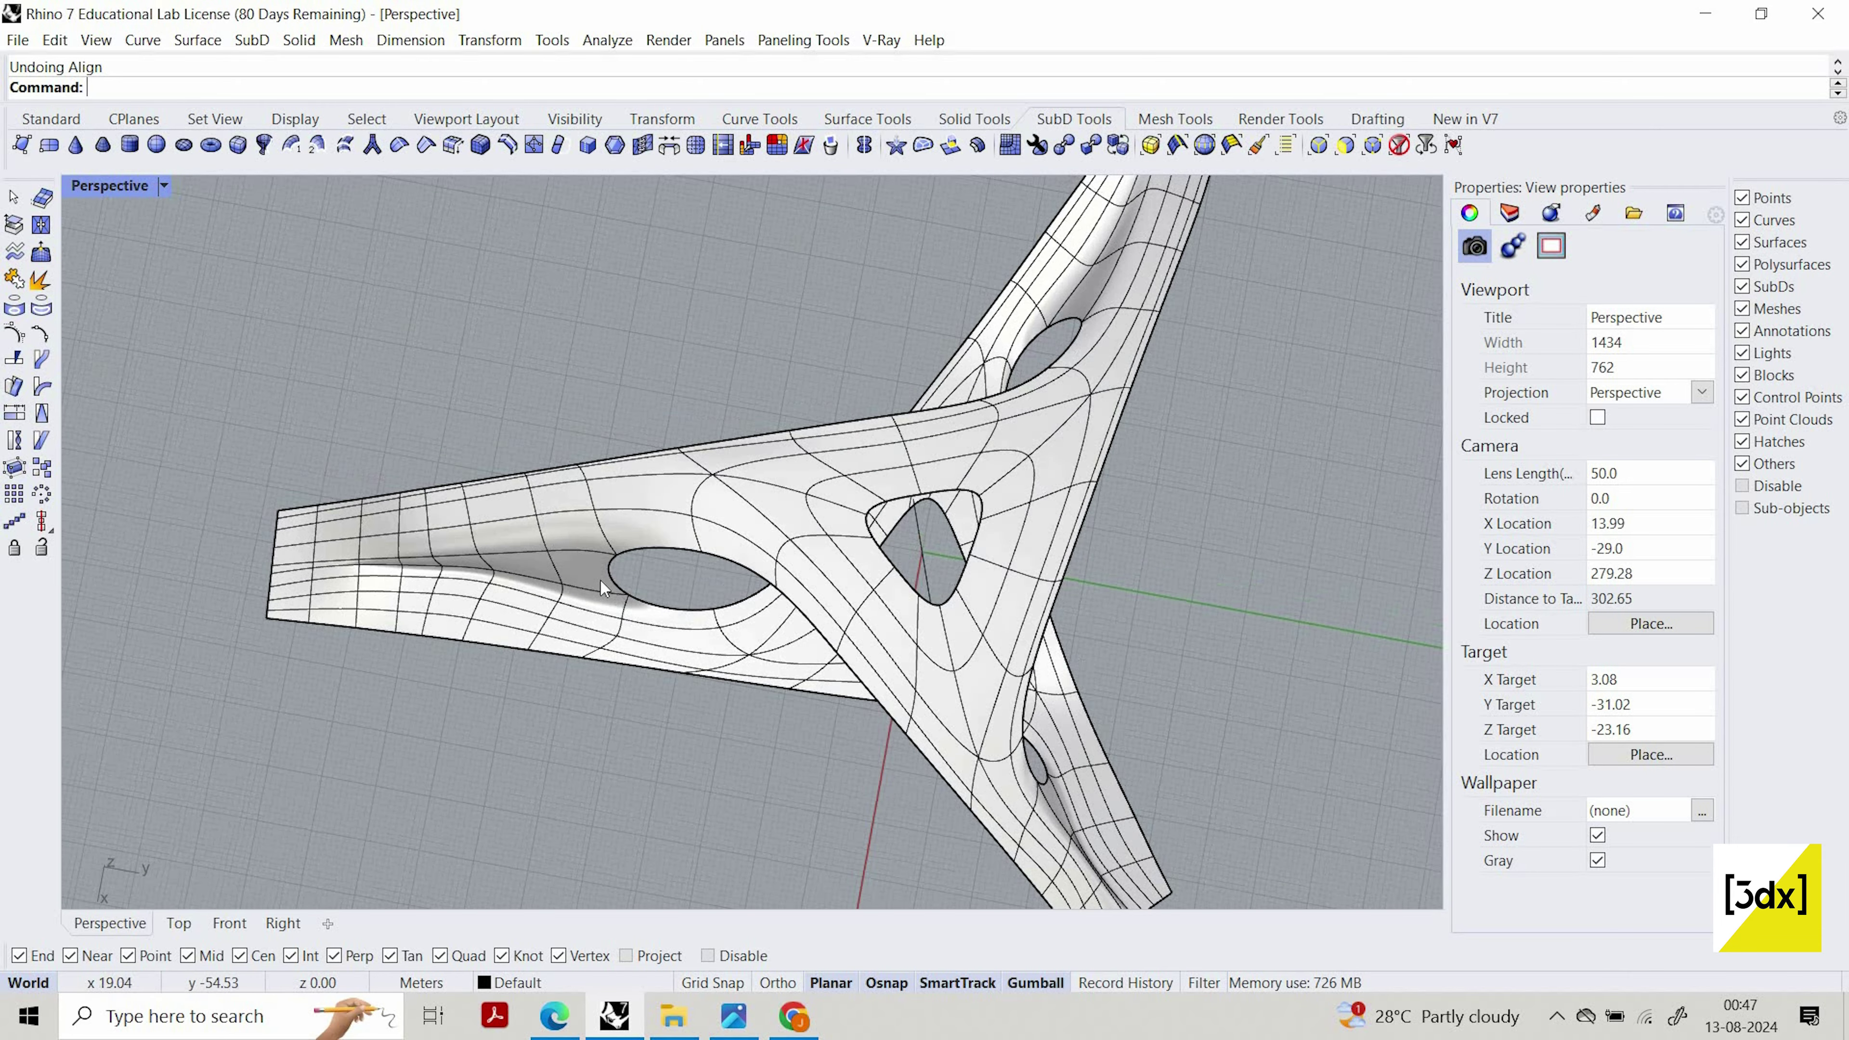
pyautogui.scroll(6, 602, 581)
pyautogui.scroll(-4, 691, 538)
pyautogui.moveTo(542, 522); pyautogui.dragTo(571, 540, button='right')
pyautogui.scroll(2, 571, 541)
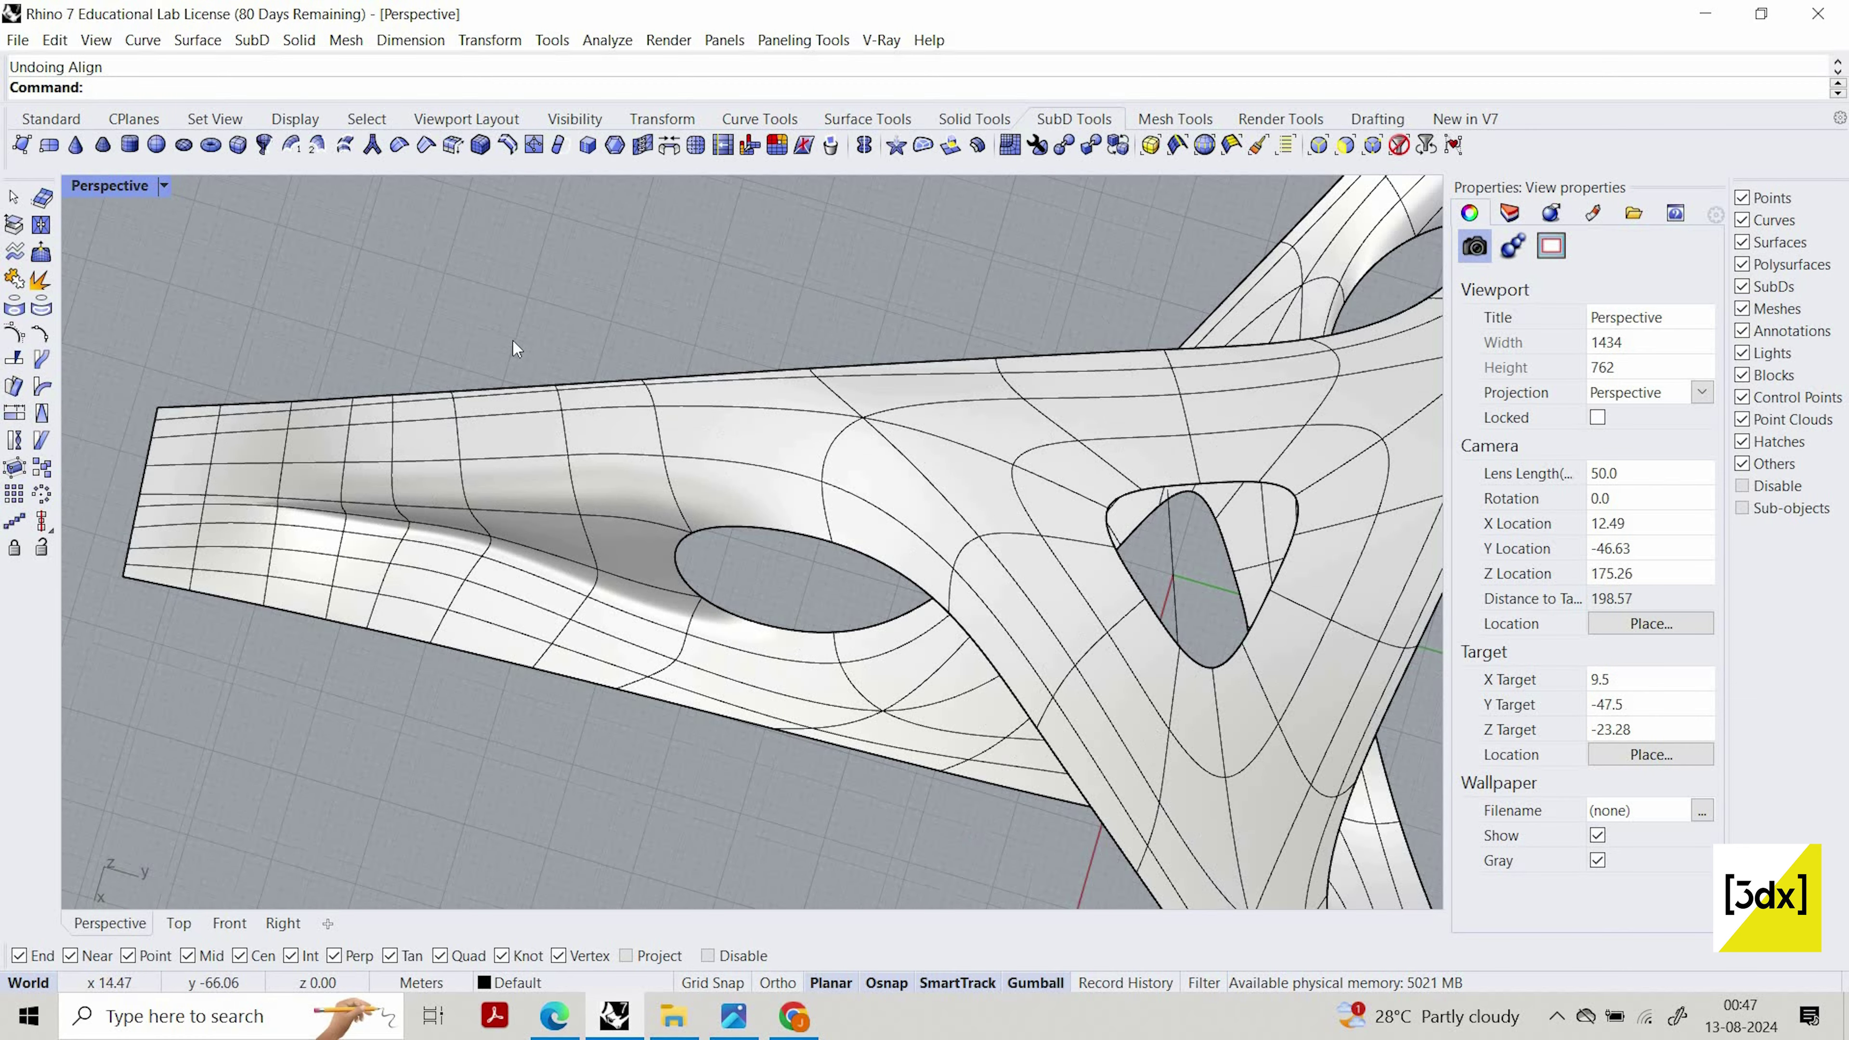
pyautogui.moveTo(644, 287); pyautogui.dragTo(361, 386, button='right')
pyautogui.moveTo(435, 676); pyautogui.dragTo(368, 382)
pyautogui.scroll(5, 446, 486)
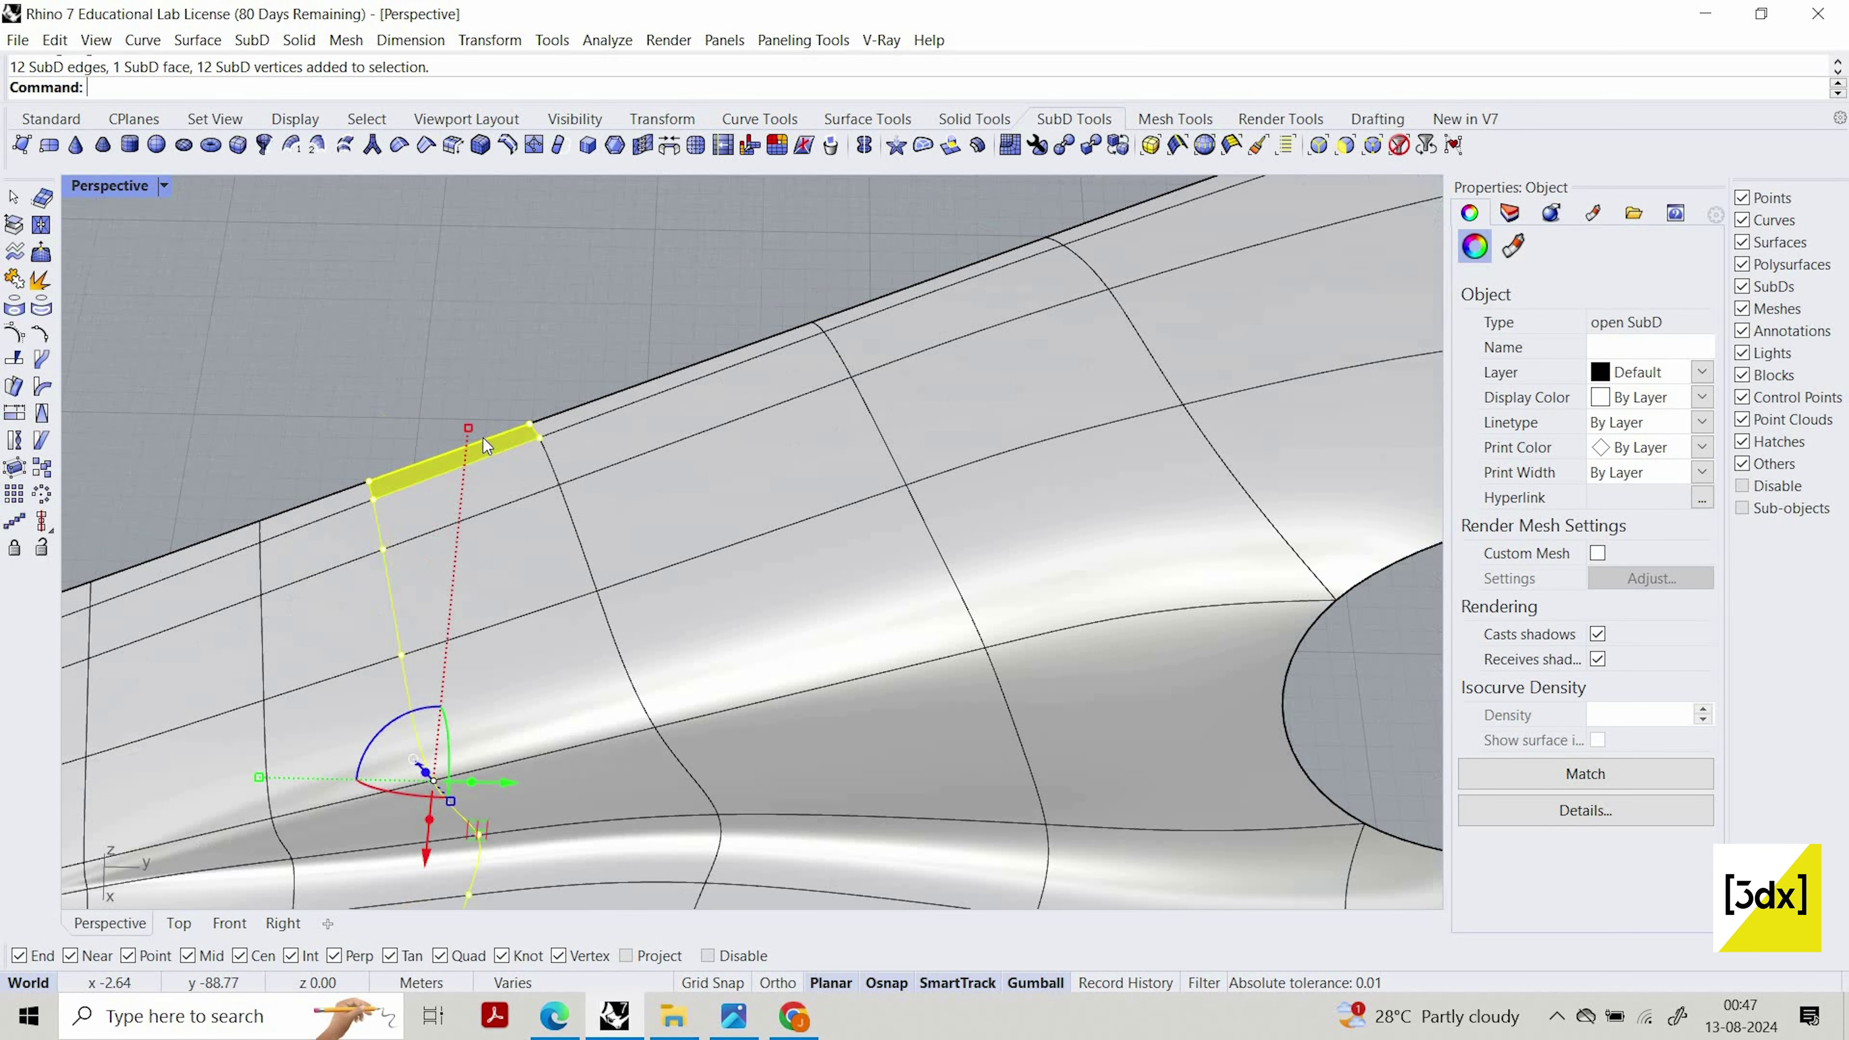
pyautogui.keyDown('ctrl'); pyautogui.keyDown('shift'); pyautogui.click(478, 480); pyautogui.keyUp('shift'); pyautogui.keyUp('ctrl')
pyautogui.keyDown('ctrl'); pyautogui.keyDown('shift'); pyautogui.click(487, 452); pyautogui.keyUp('shift'); pyautogui.keyUp('ctrl')
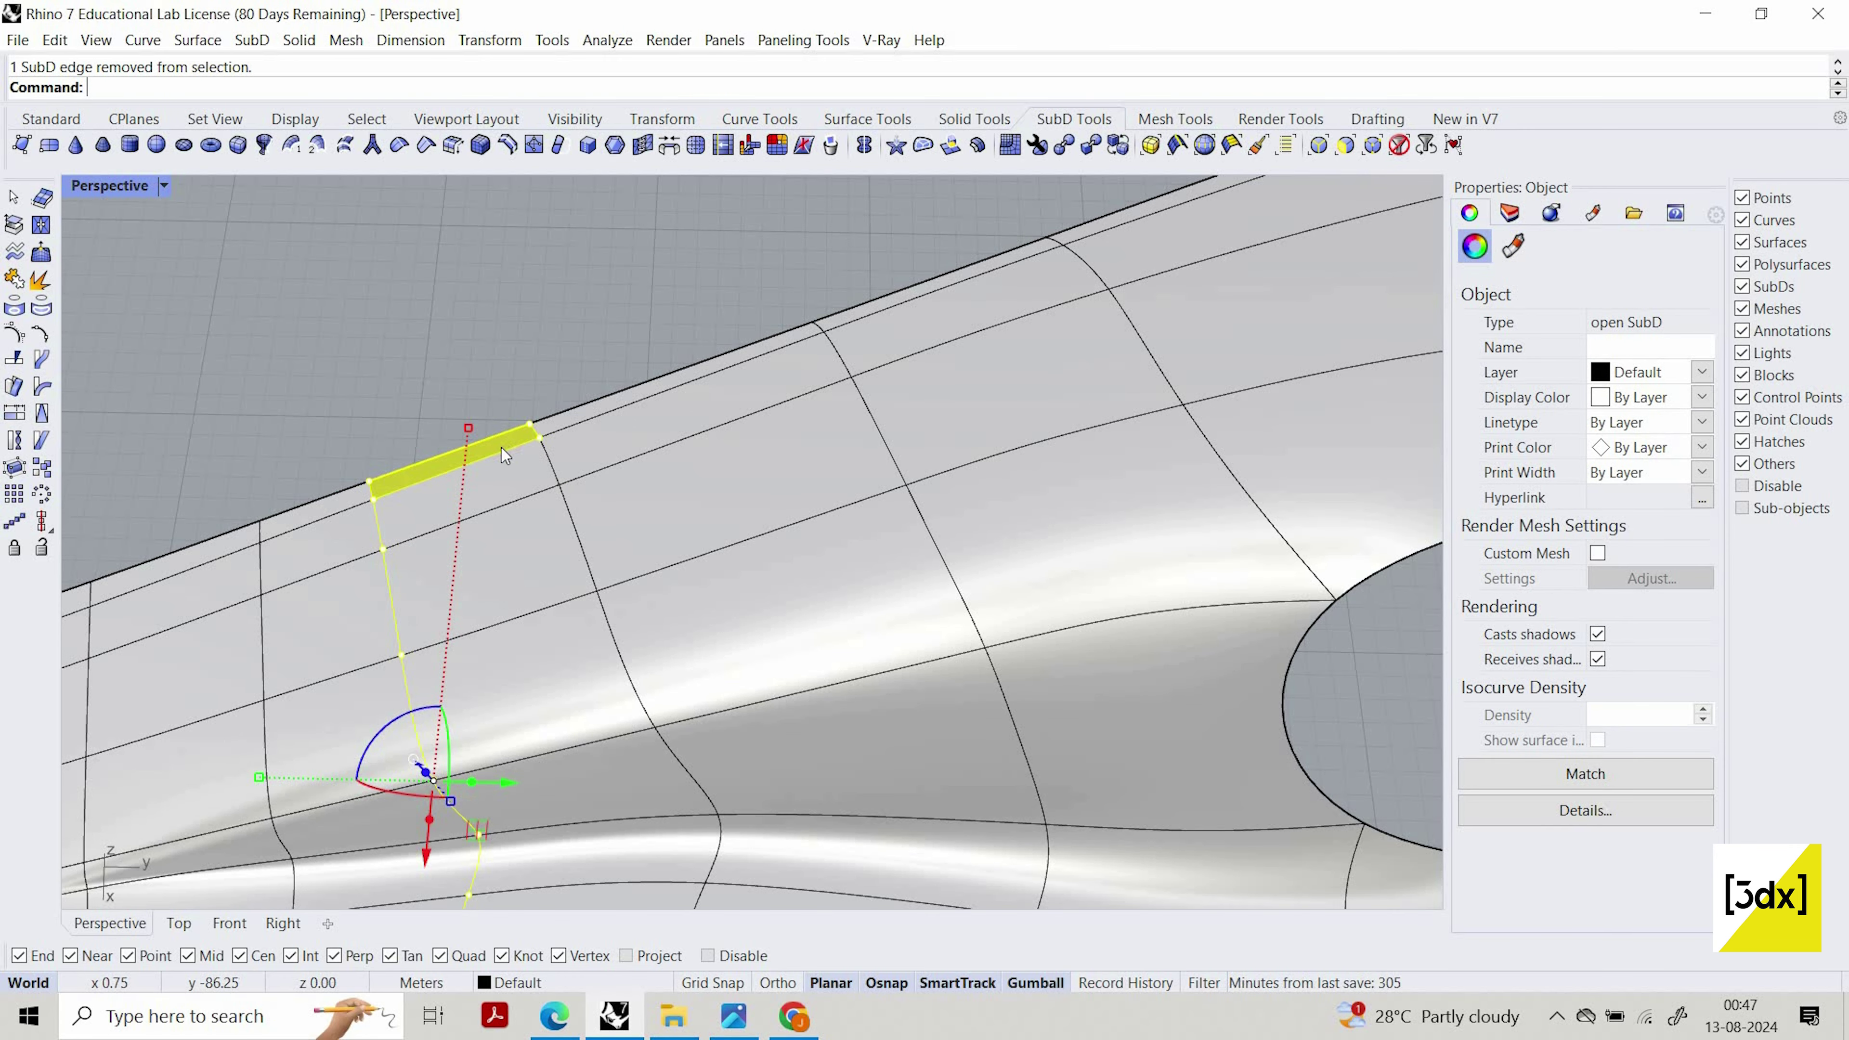
pyautogui.keyDown('ctrl'); pyautogui.keyDown('shift'); pyautogui.click(484, 468); pyautogui.keyUp('shift'); pyautogui.keyUp('ctrl')
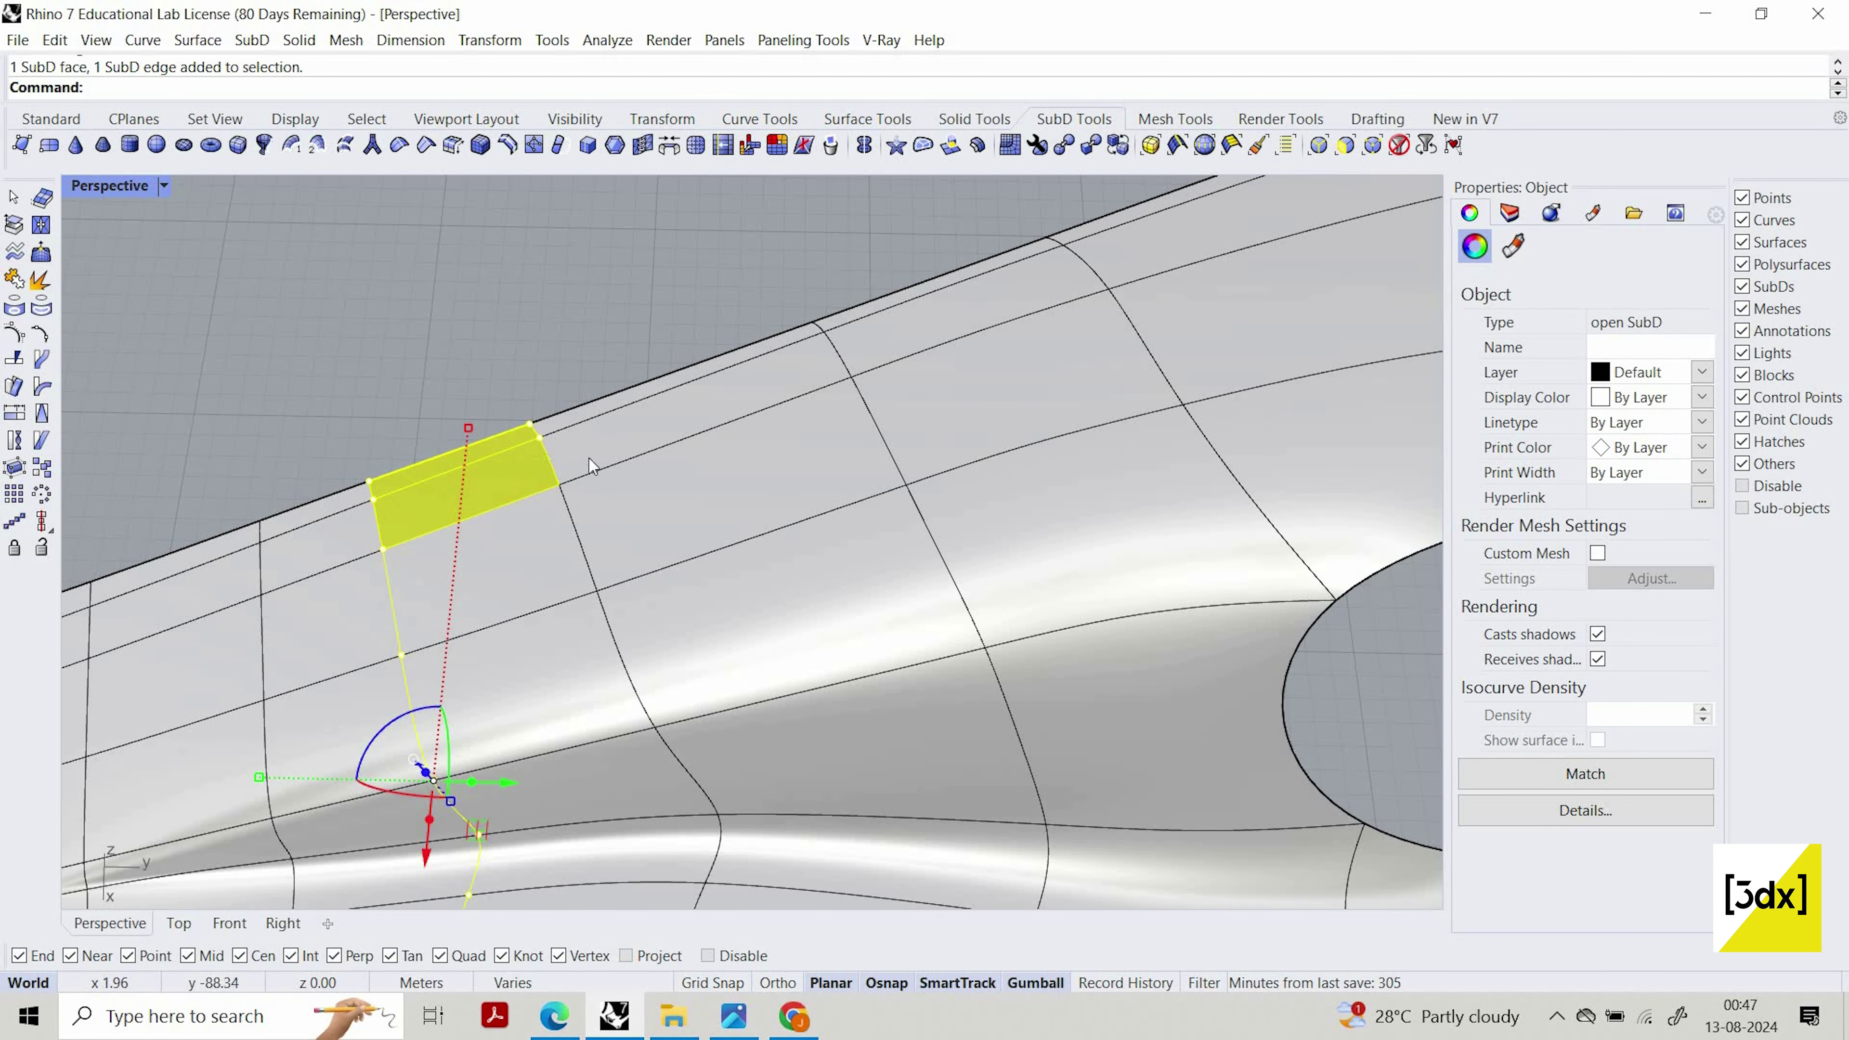
pyautogui.scroll(10, 473, 453)
pyautogui.moveTo(637, 419); pyautogui.dragTo(594, 433, button='right')
pyautogui.scroll(-10, 594, 434)
pyautogui.keyDown('ctrl'); pyautogui.keyDown('shift'); pyautogui.click(615, 427); pyautogui.keyUp('shift'); pyautogui.keyUp('ctrl')
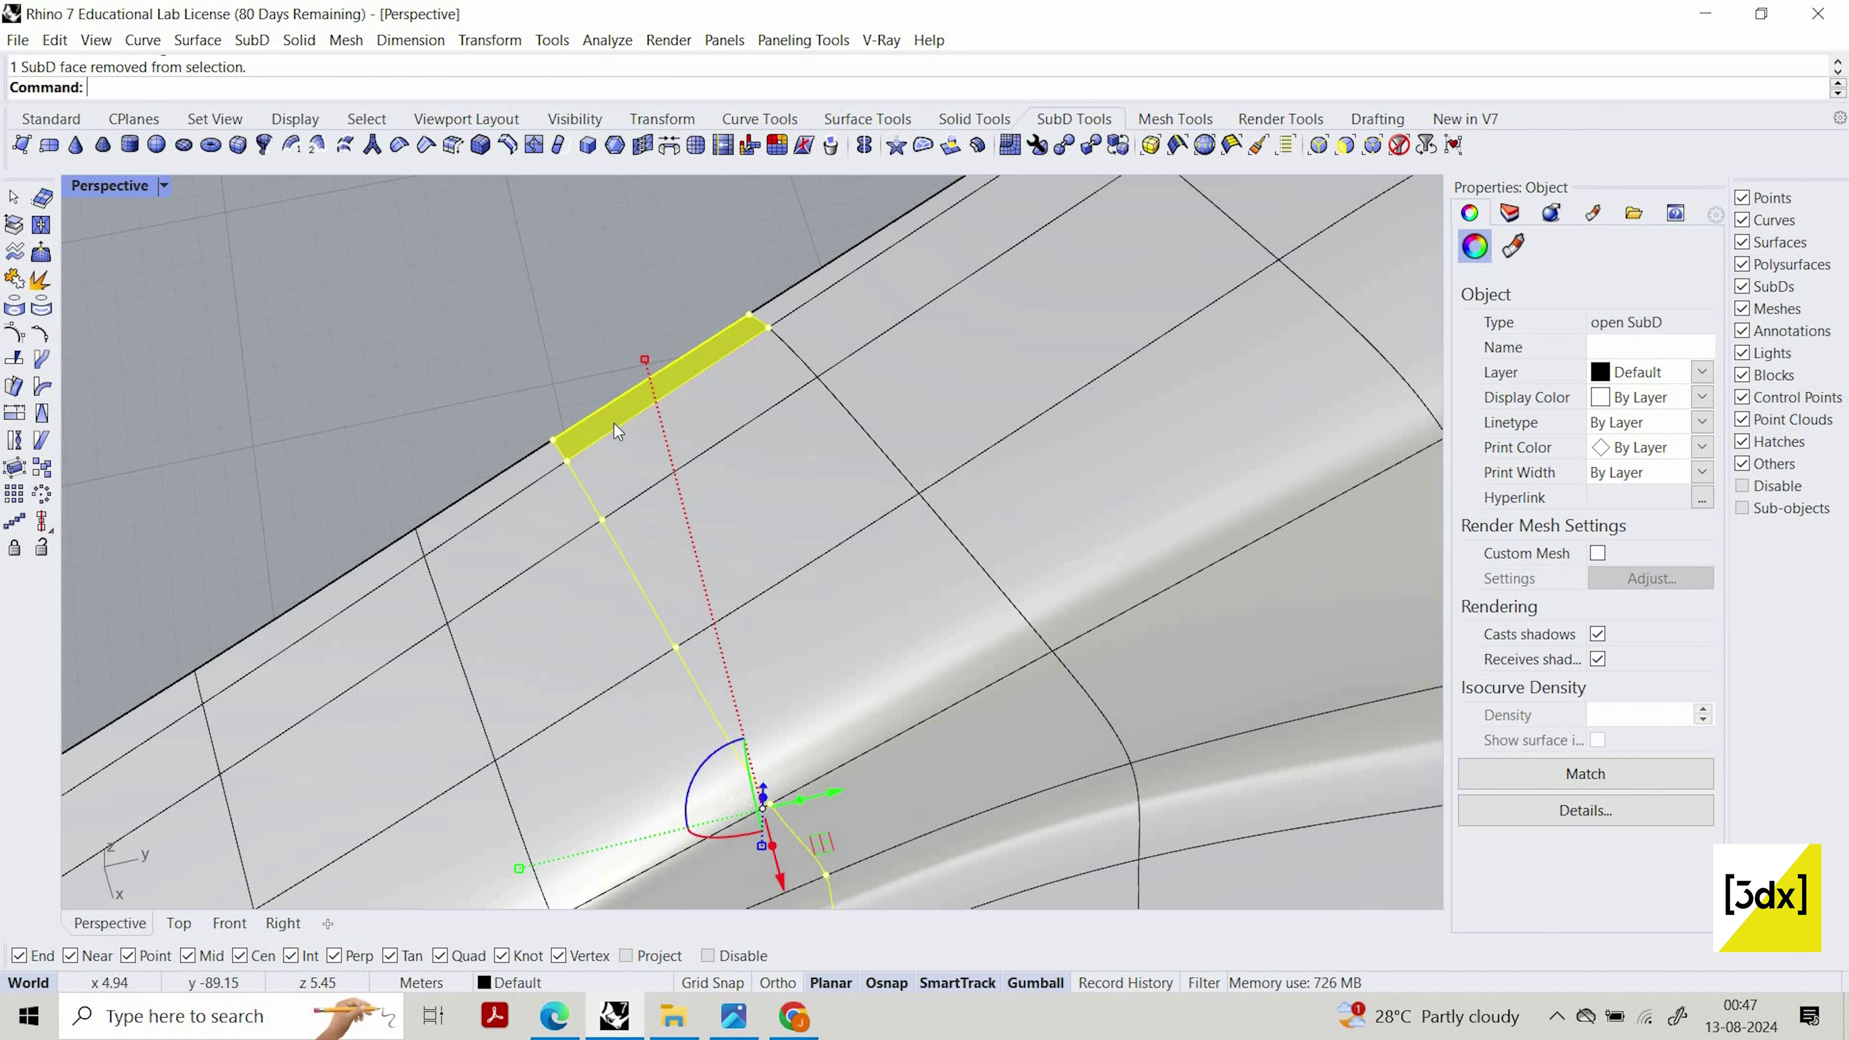
pyautogui.keyDown('ctrl'); pyautogui.keyDown('shift'); pyautogui.click(717, 361); pyautogui.keyUp('shift'); pyautogui.keyUp('ctrl')
pyautogui.keyDown('ctrl'); pyautogui.keyDown('shift'); pyautogui.click(723, 342); pyautogui.keyUp('shift'); pyautogui.keyUp('ctrl')
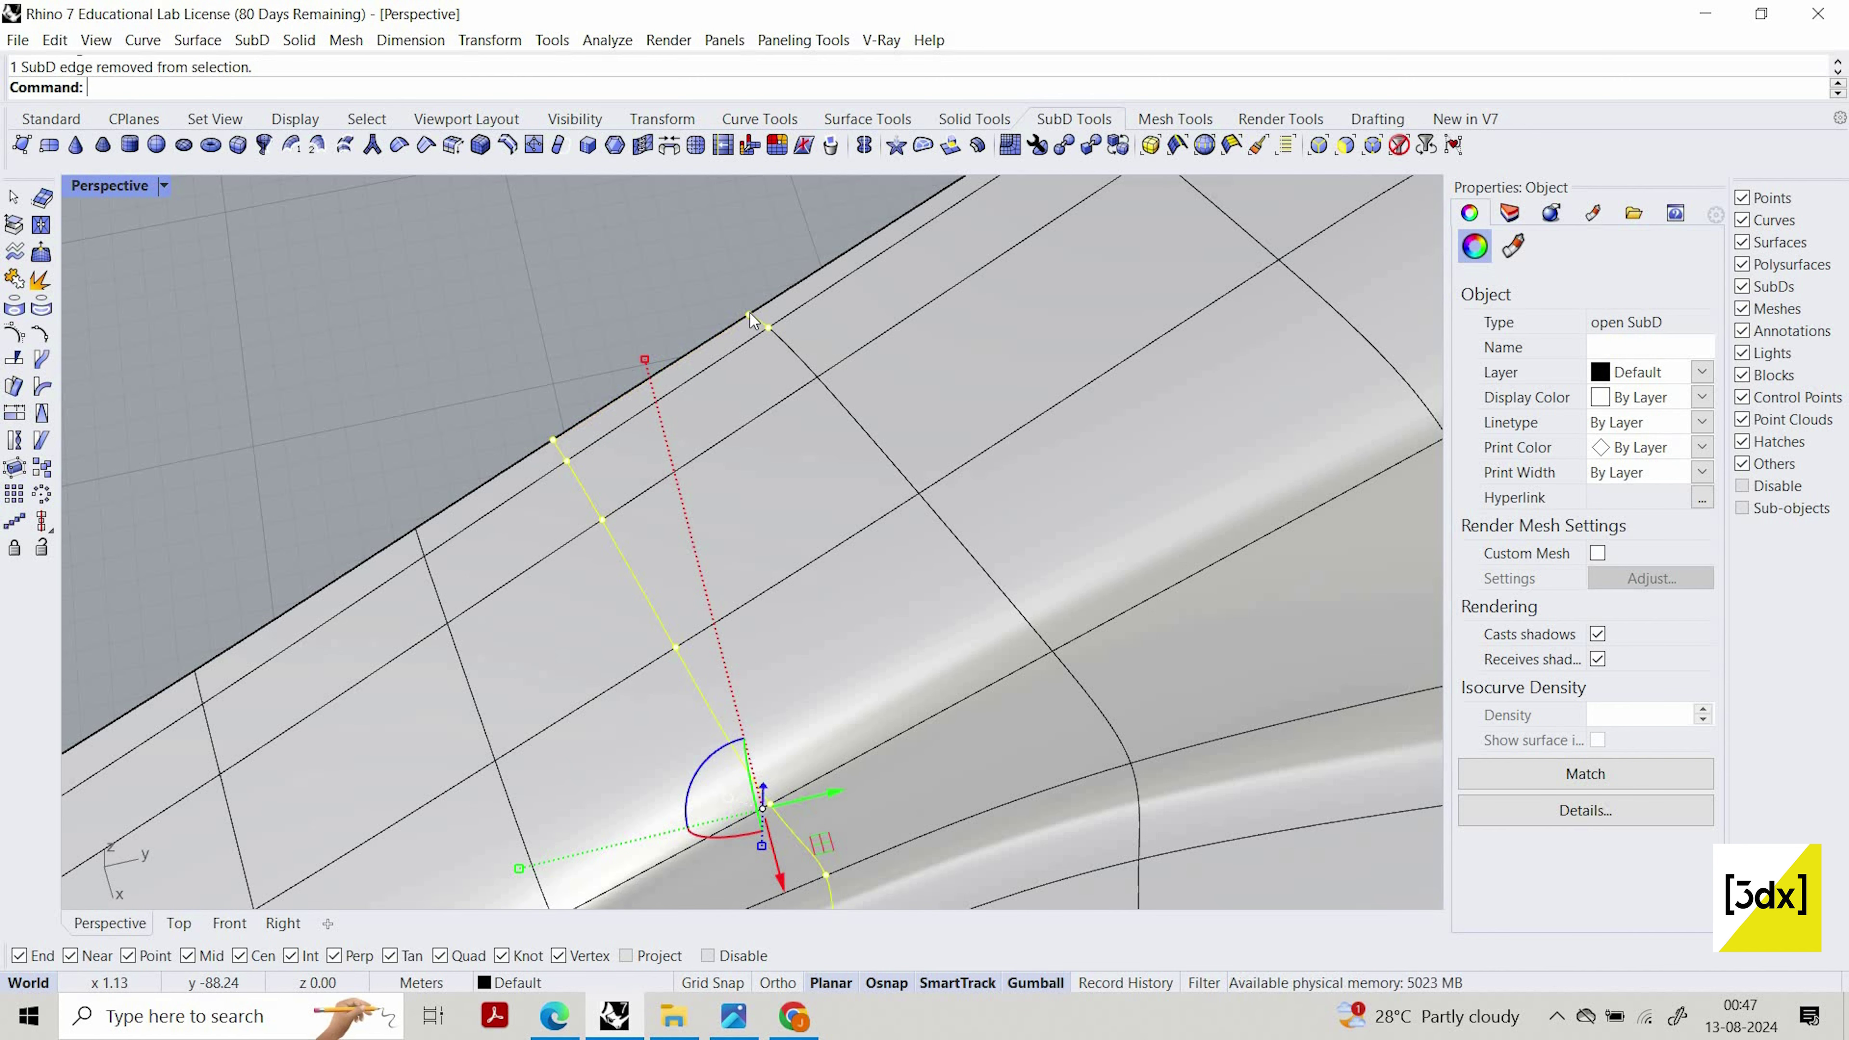
pyautogui.keyDown('ctrl'); pyautogui.keyDown('shift'); pyautogui.click(758, 321); pyautogui.keyUp('shift'); pyautogui.keyUp('ctrl')
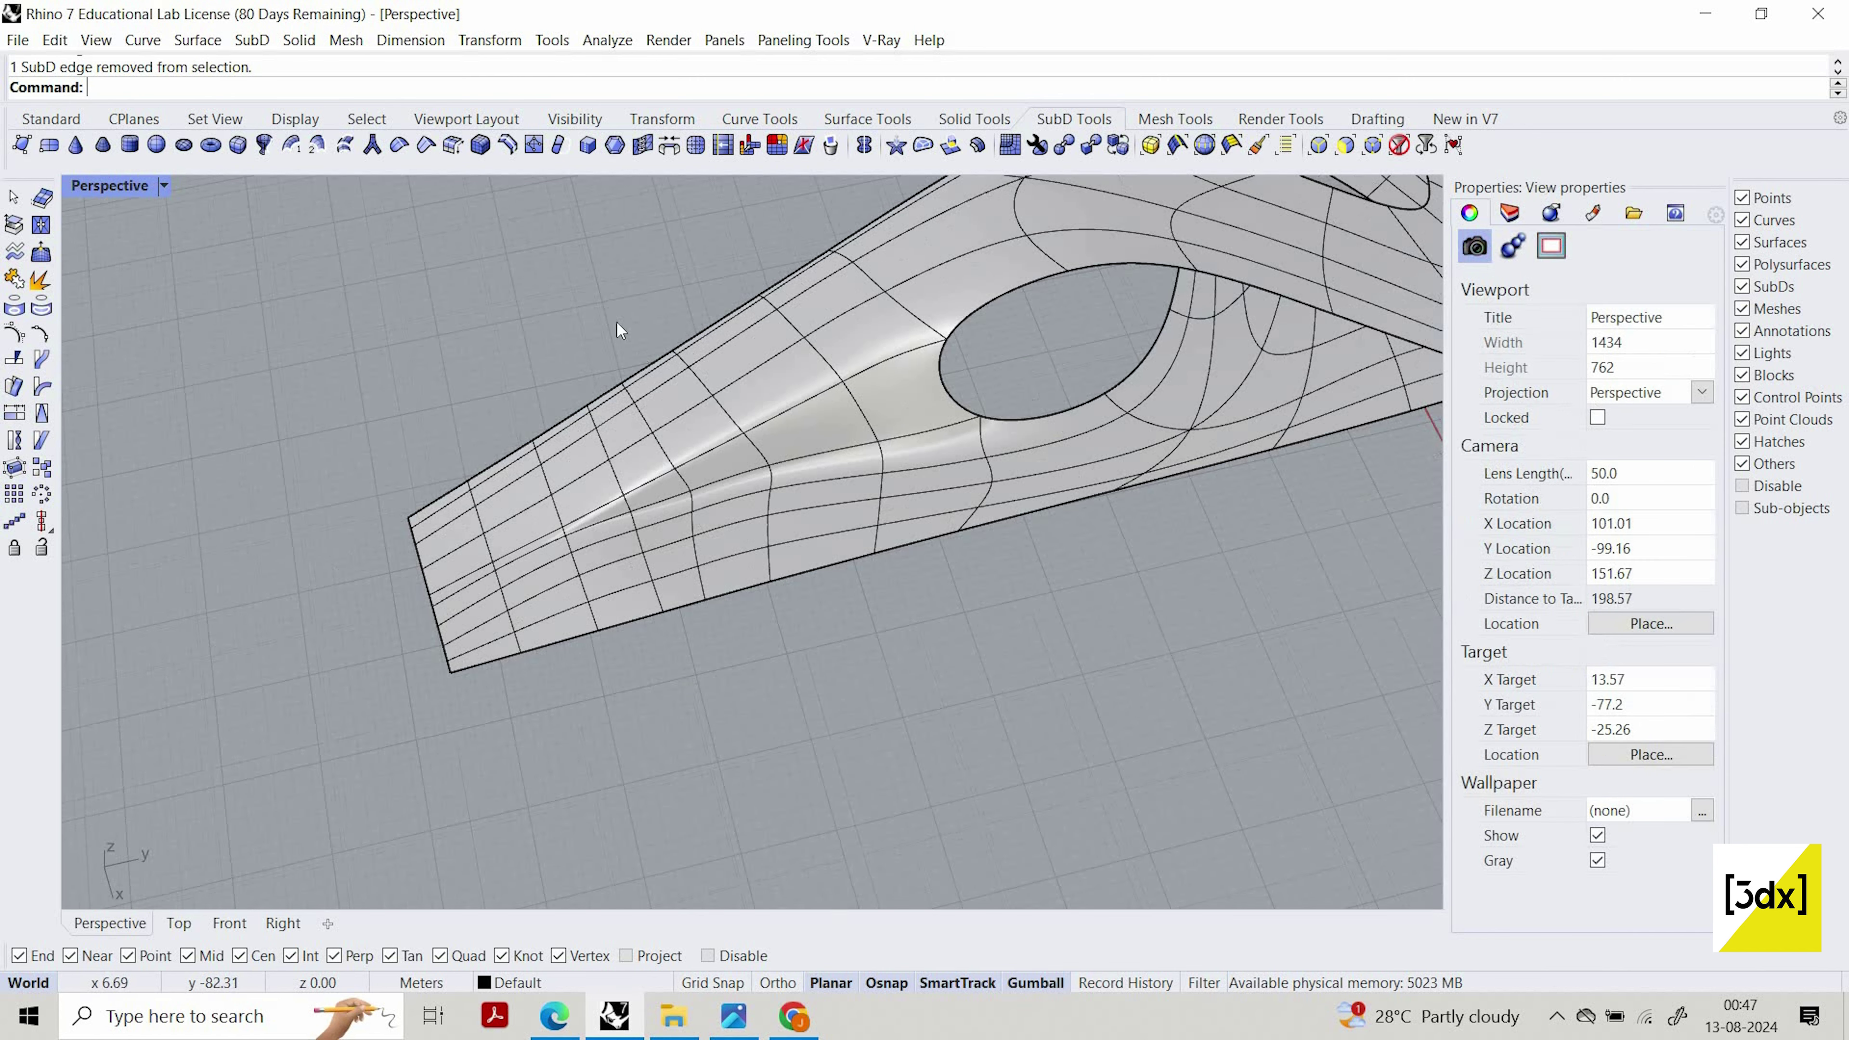
# Try to align the fourth cross edge loop from the long arm's end to a line between its border vertices, and undo the alignment
pyautogui.moveTo(617, 323); pyautogui.dragTo(692, 558, button='right')
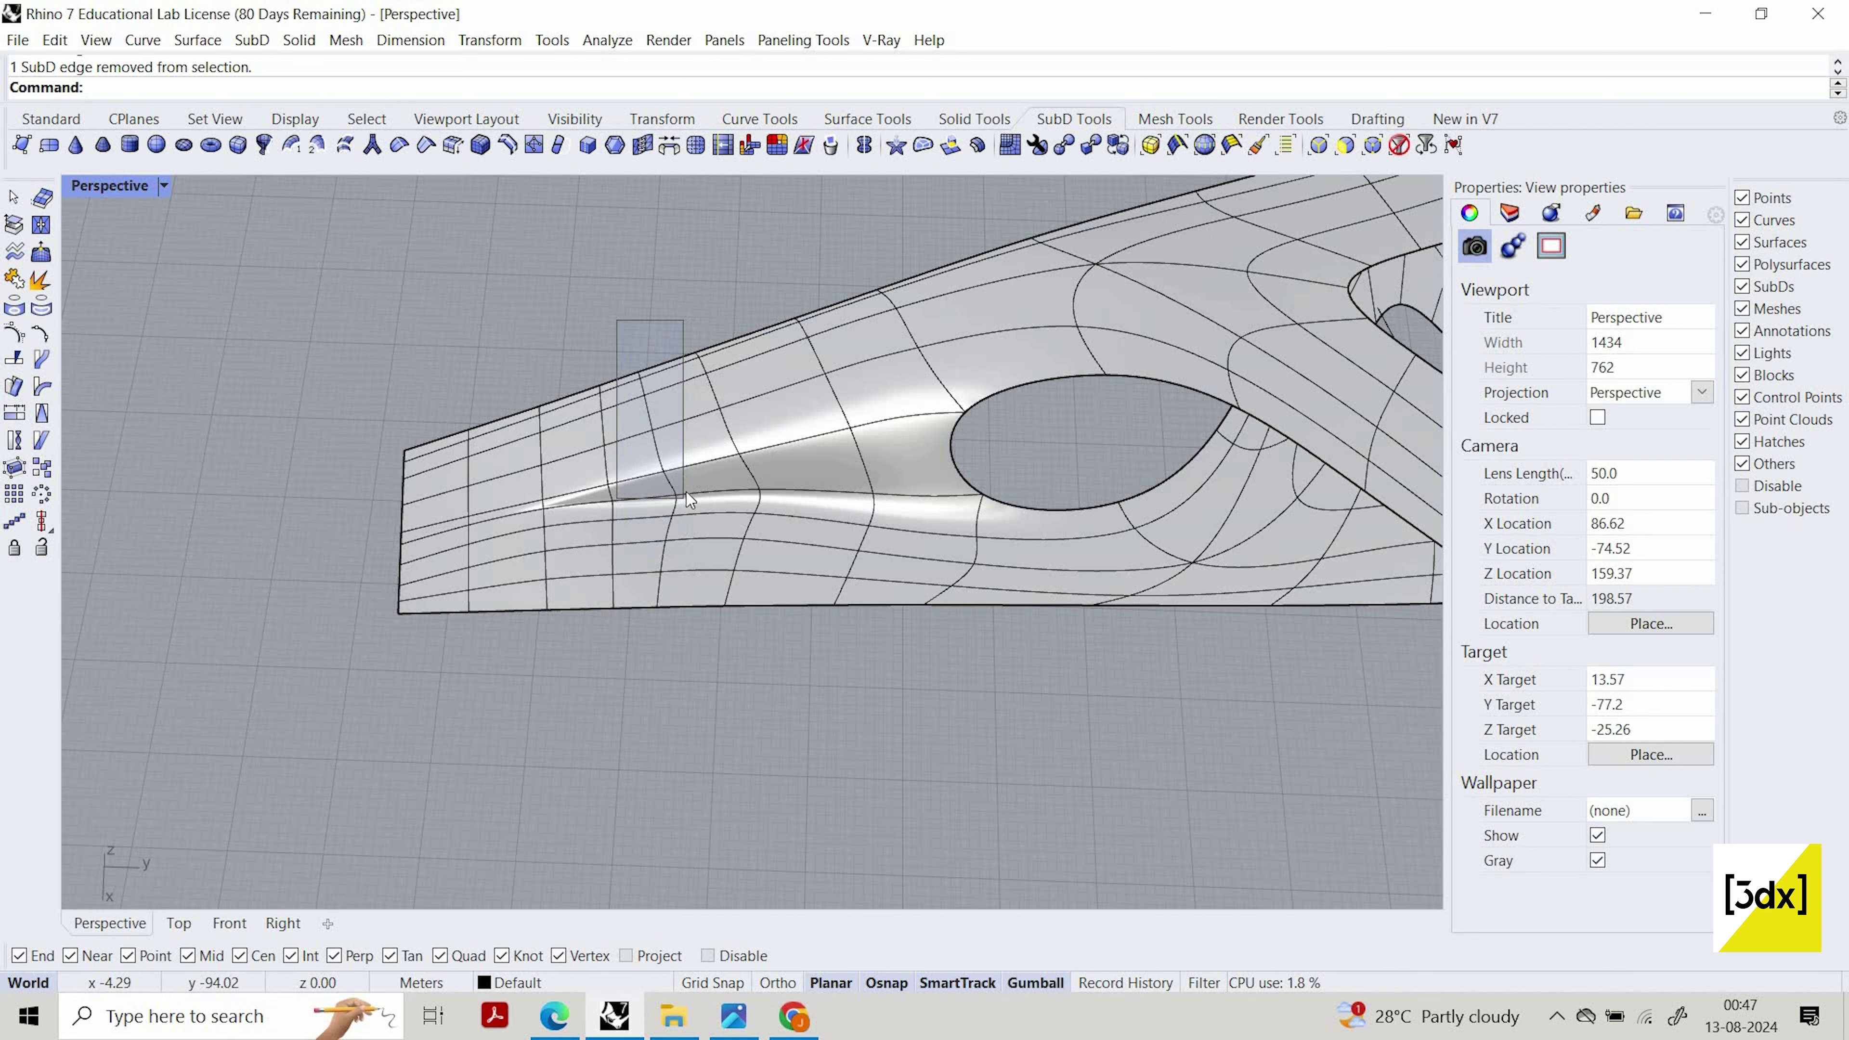
pyautogui.keyDown('ctrl'); pyautogui.keyDown('shift'); pyautogui.moveTo(686, 492); pyautogui.dragTo(686, 495); pyautogui.keyUp('shift'); pyautogui.keyUp('ctrl')
pyautogui.scroll(4, 648, 232)
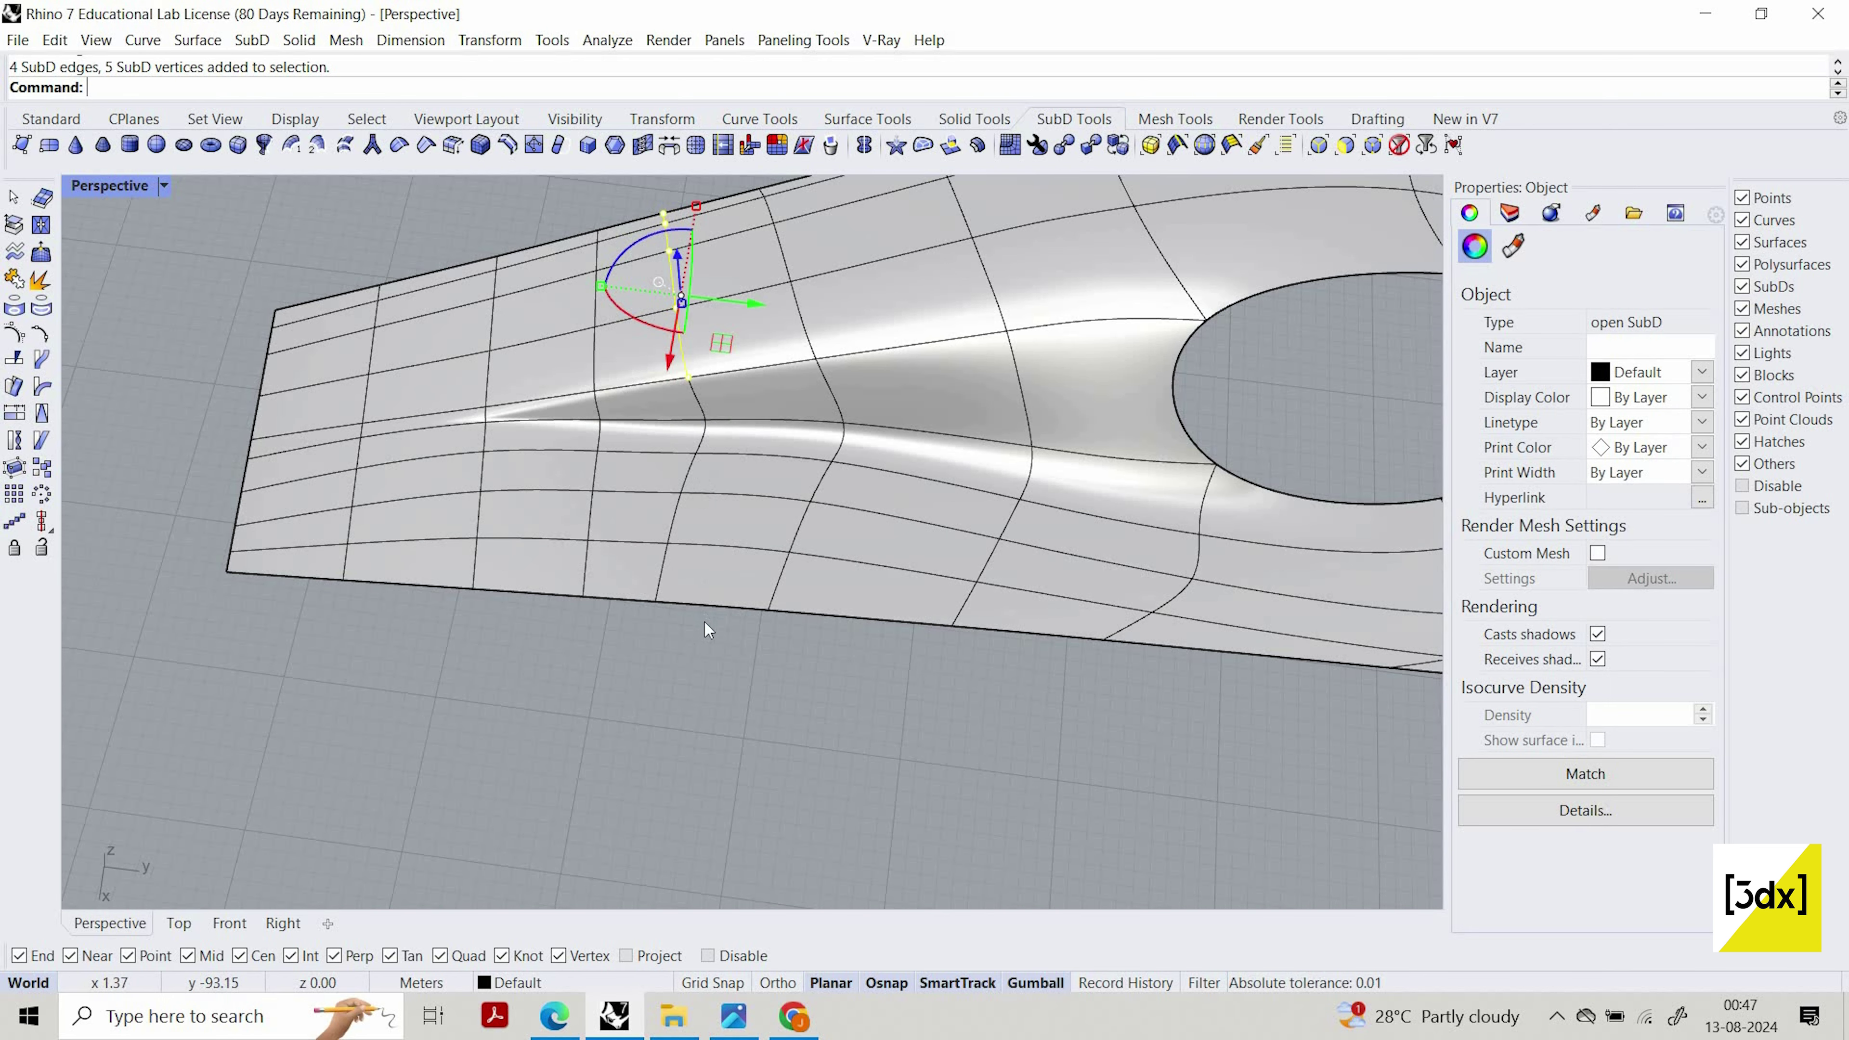
pyautogui.moveTo(704, 621)
pyautogui.keyDown('ctrl'); pyautogui.keyDown('shift'); pyautogui.mouseDown()
pyautogui.moveTo(718, 651)
pyautogui.moveTo(754, 641)
pyautogui.moveTo(734, 624)
pyautogui.mouseUp(); pyautogui.keyUp('shift'); pyautogui.keyUp('ctrl')
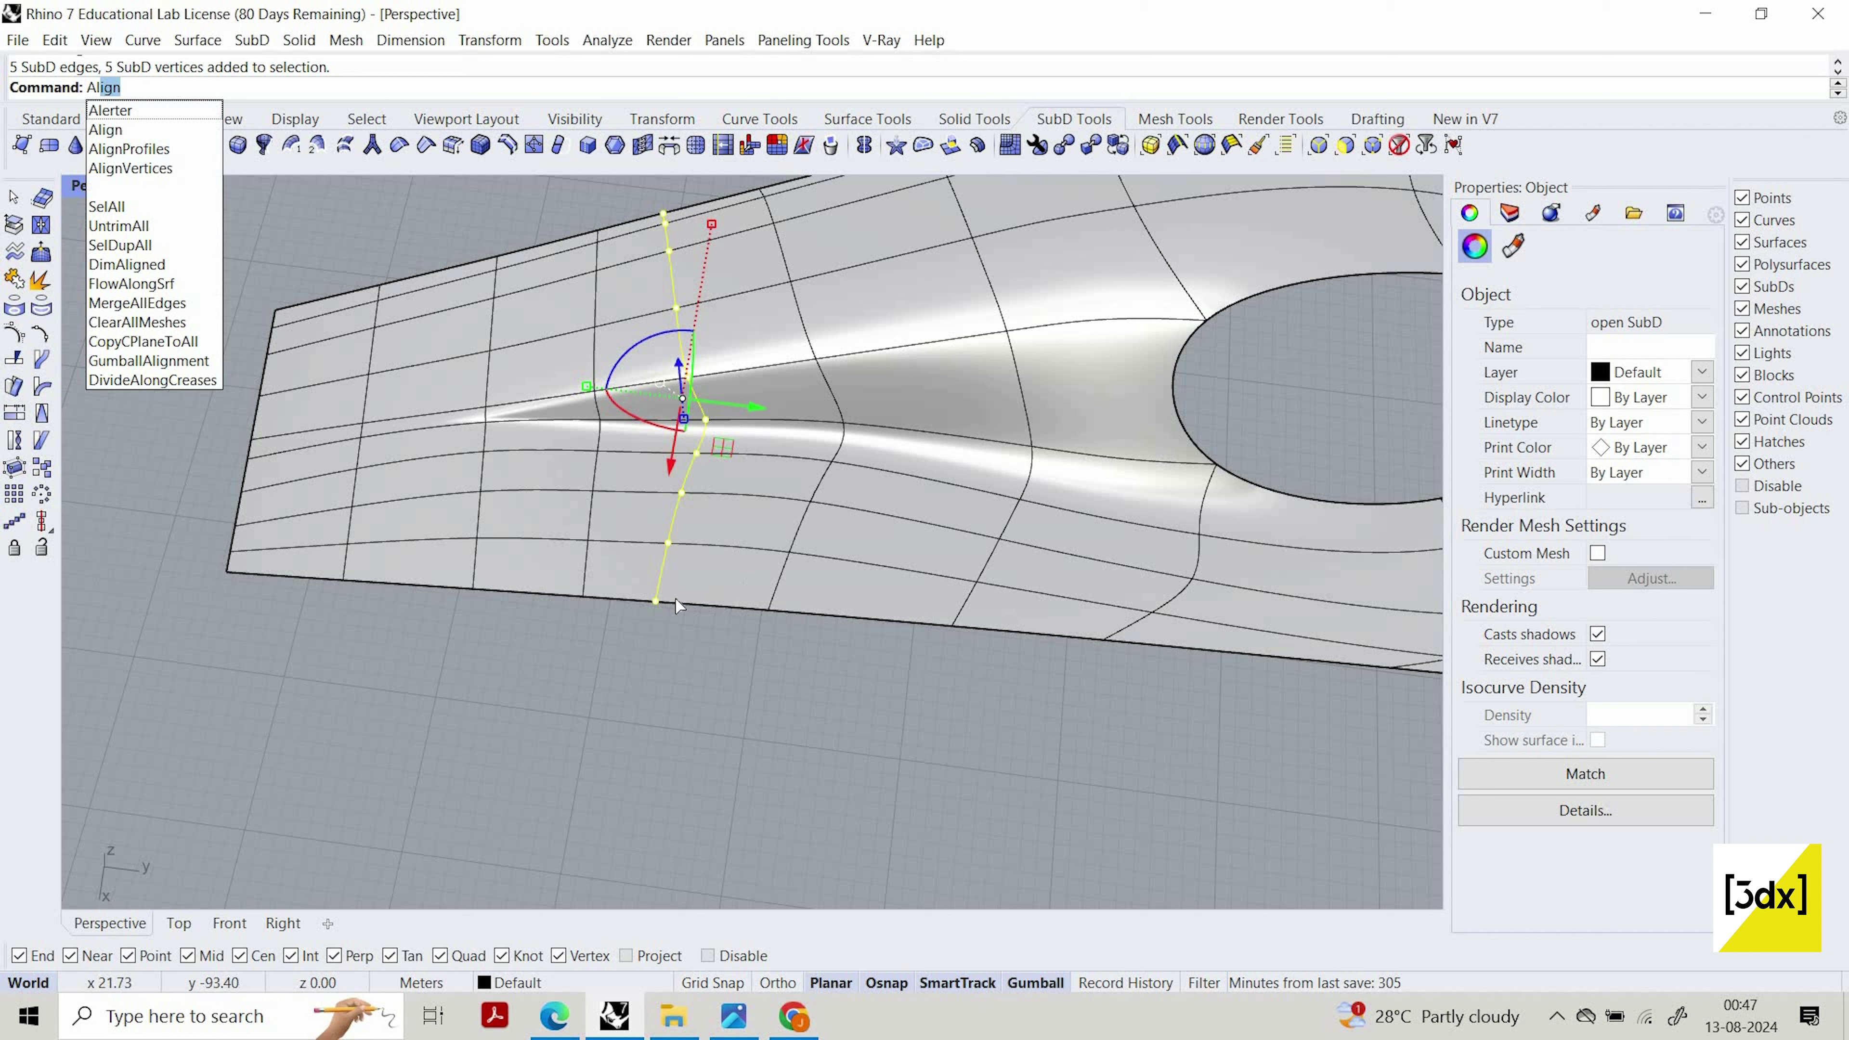
pyautogui.press('Return')
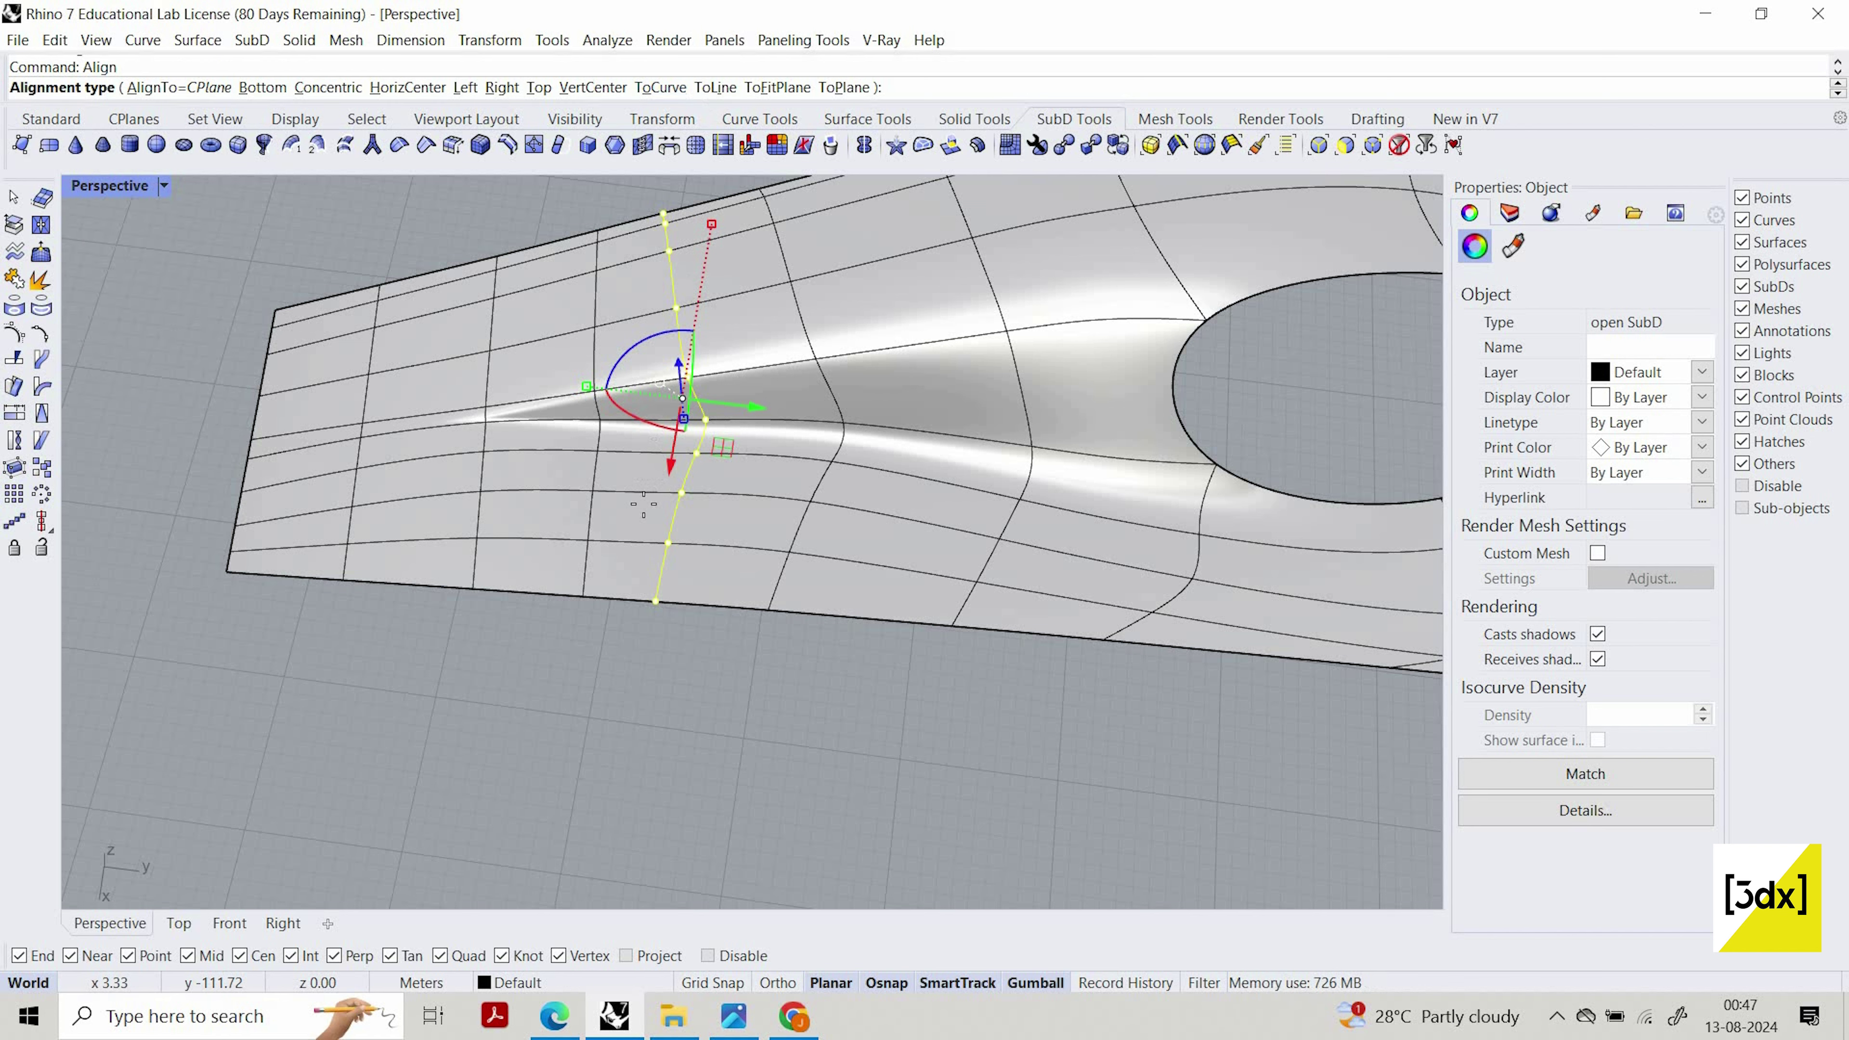
pyautogui.click(715, 87)
pyautogui.click(656, 601)
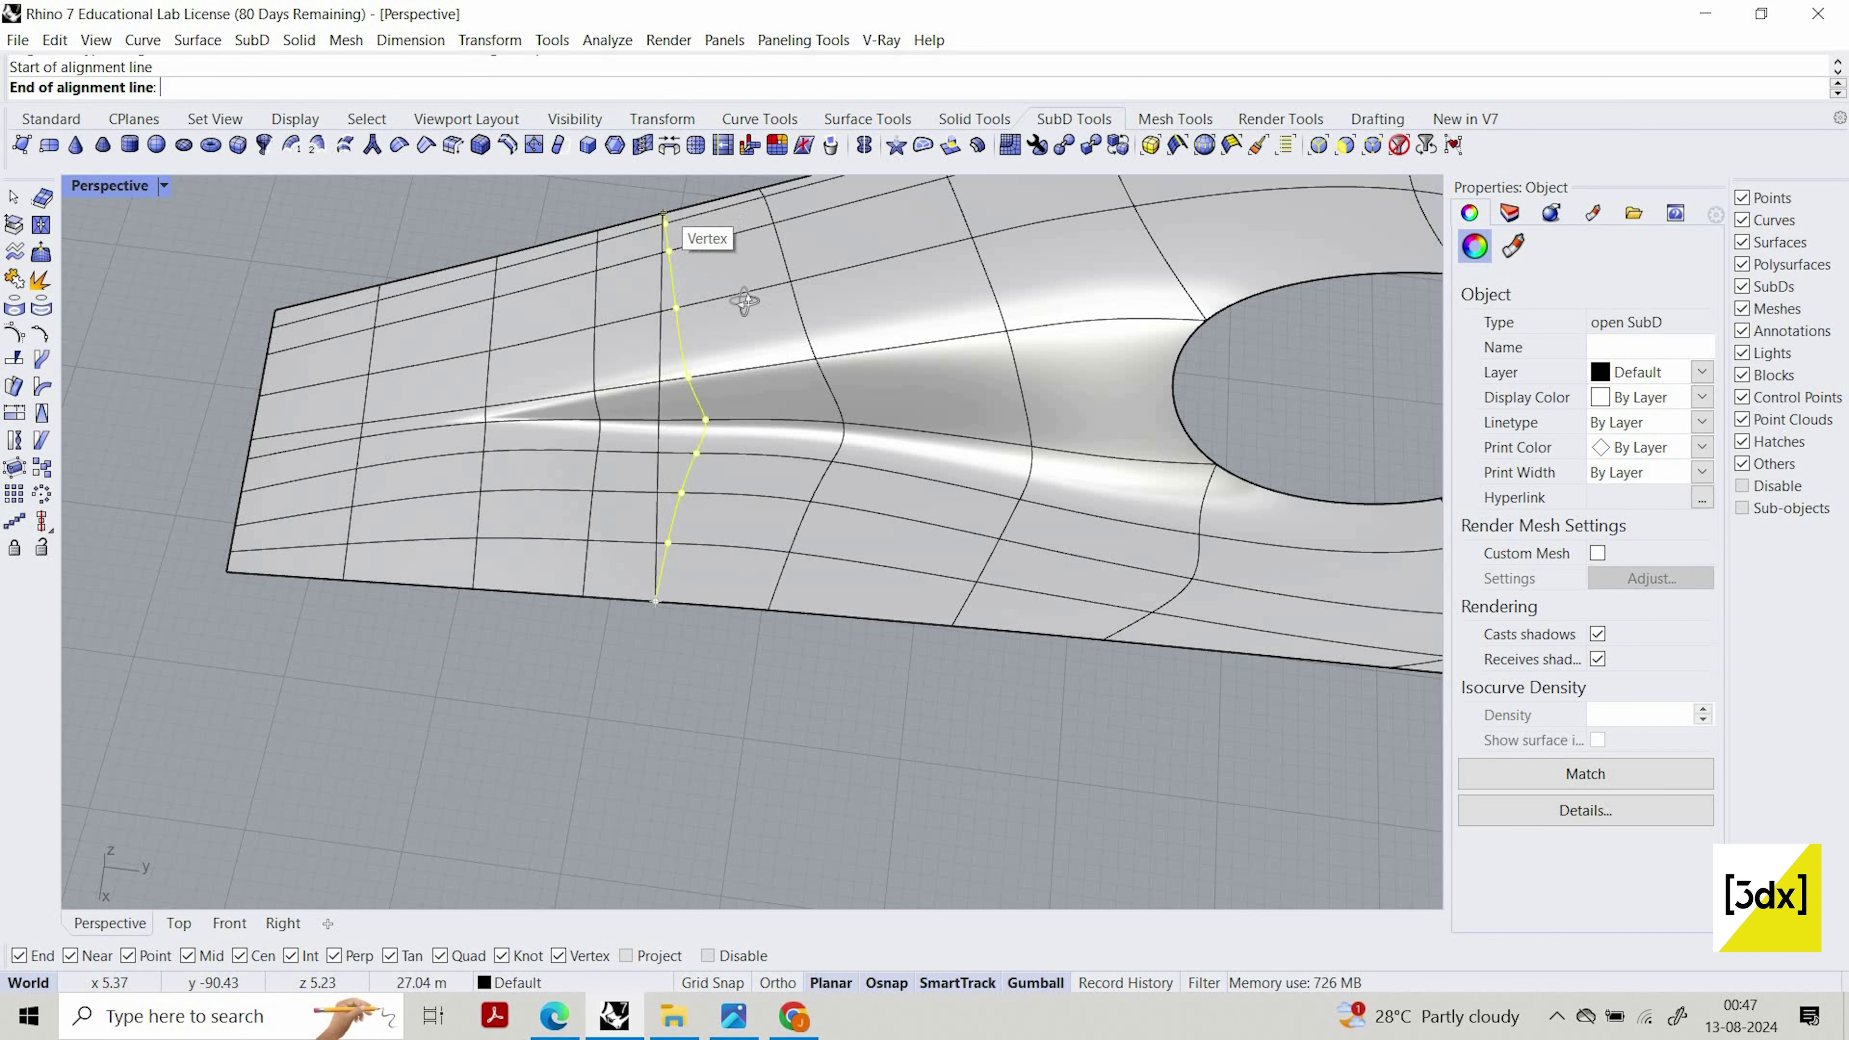
pyautogui.click(663, 213)
pyautogui.moveTo(715, 266); pyautogui.dragTo(637, 232, button='right')
pyautogui.hotkey('ctrl', 'z')
# Examine the overall form and edge flow of the whole three-armed bridge
pyautogui.moveTo(875, 247); pyautogui.dragTo(695, 577, button='right')
pyautogui.scroll(-6, 693, 311)
pyautogui.scroll(-3, 1213, 529)
pyautogui.scroll(-3, 827, 558)
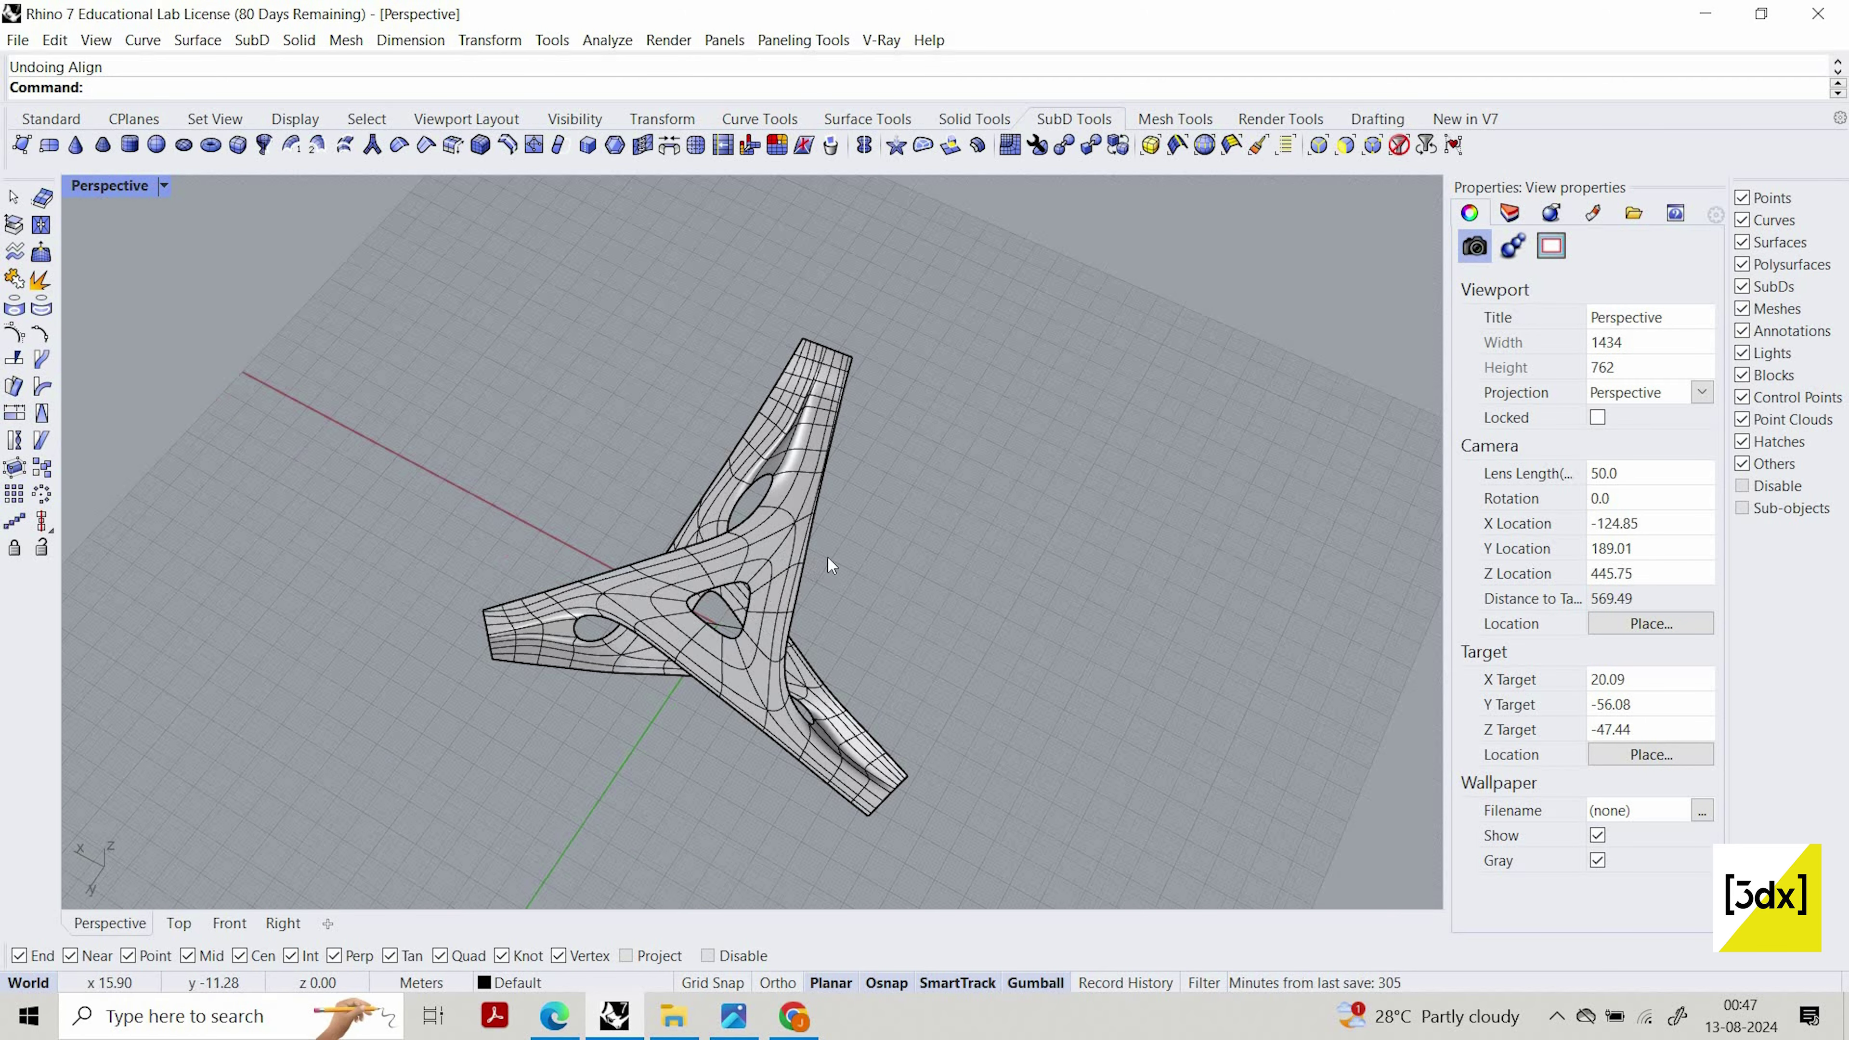
pyautogui.moveTo(828, 558); pyautogui.dragTo(706, 621, button='right')
pyautogui.scroll(-2, 716, 624)
pyautogui.scroll(4, 624, 631)
pyautogui.moveTo(585, 568); pyautogui.dragTo(509, 573, button='right')
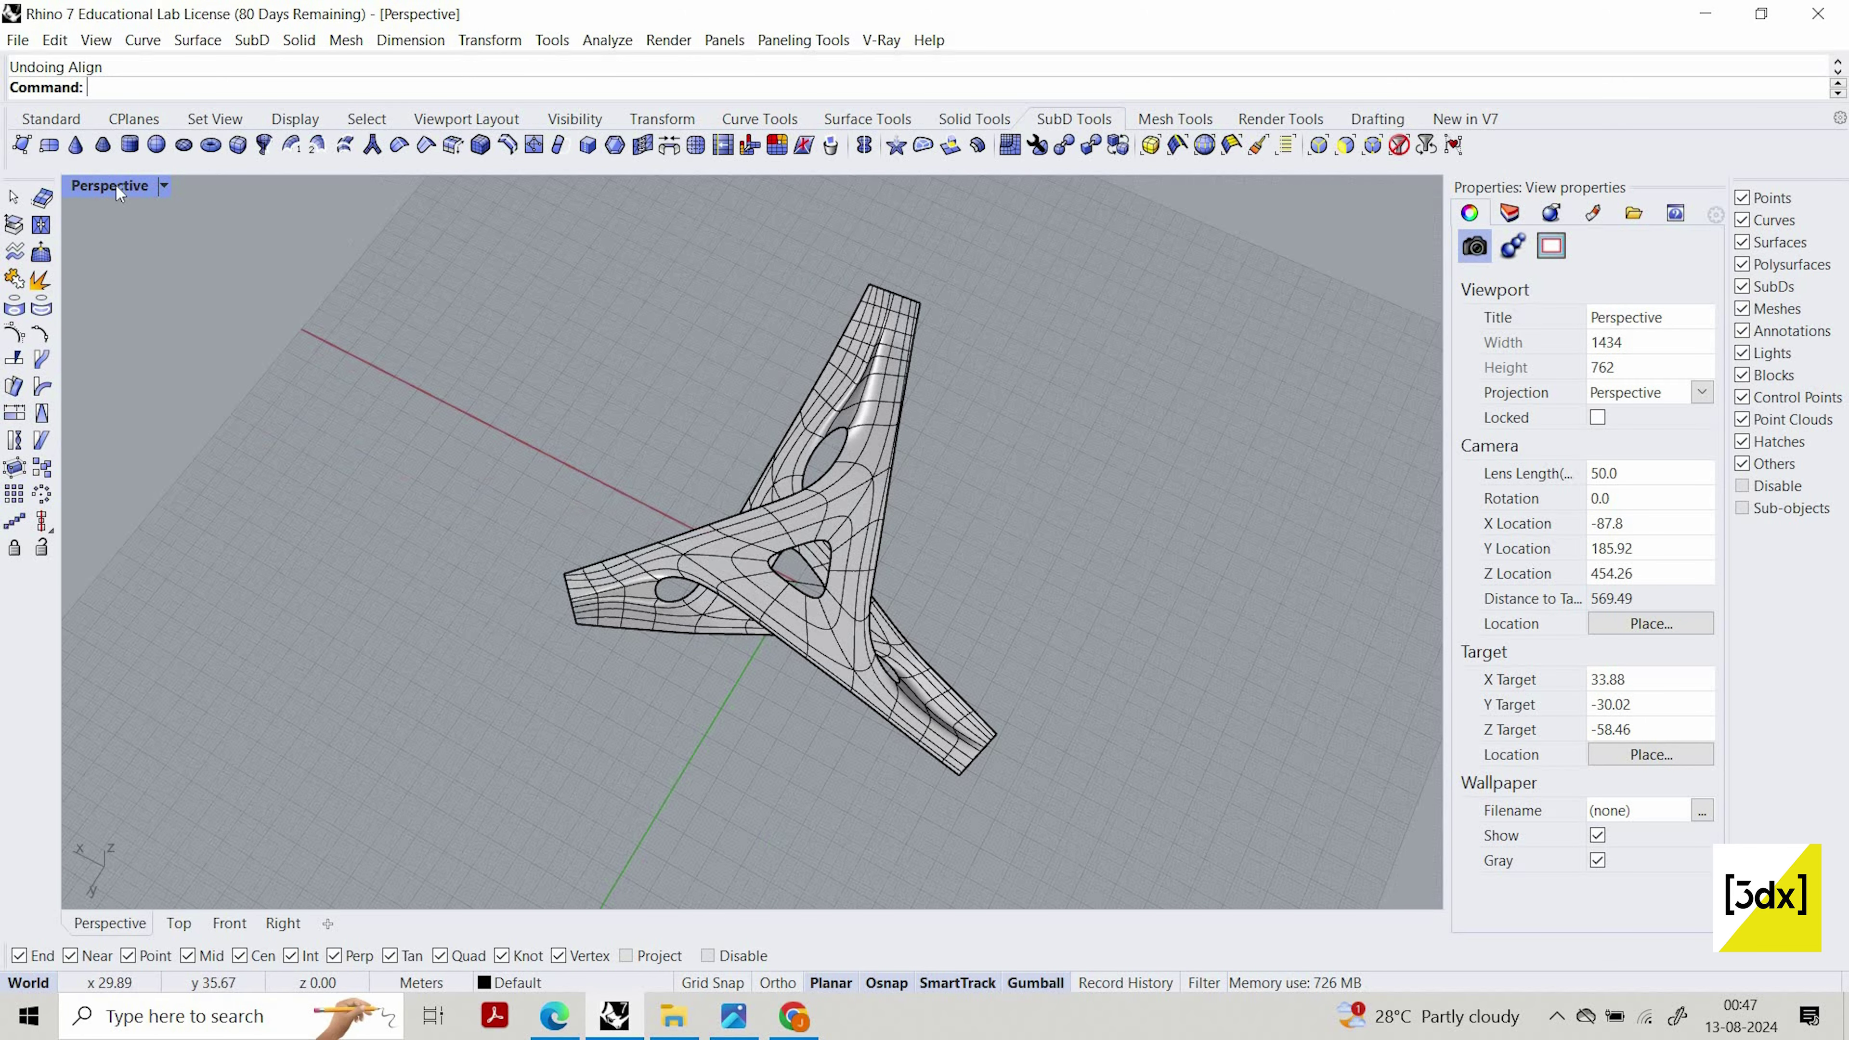
# Show the hidden reference image surface beneath the bridge
pyautogui.middleClick(597, 428)
pyautogui.click(596, 431)
pyautogui.click(643, 459)
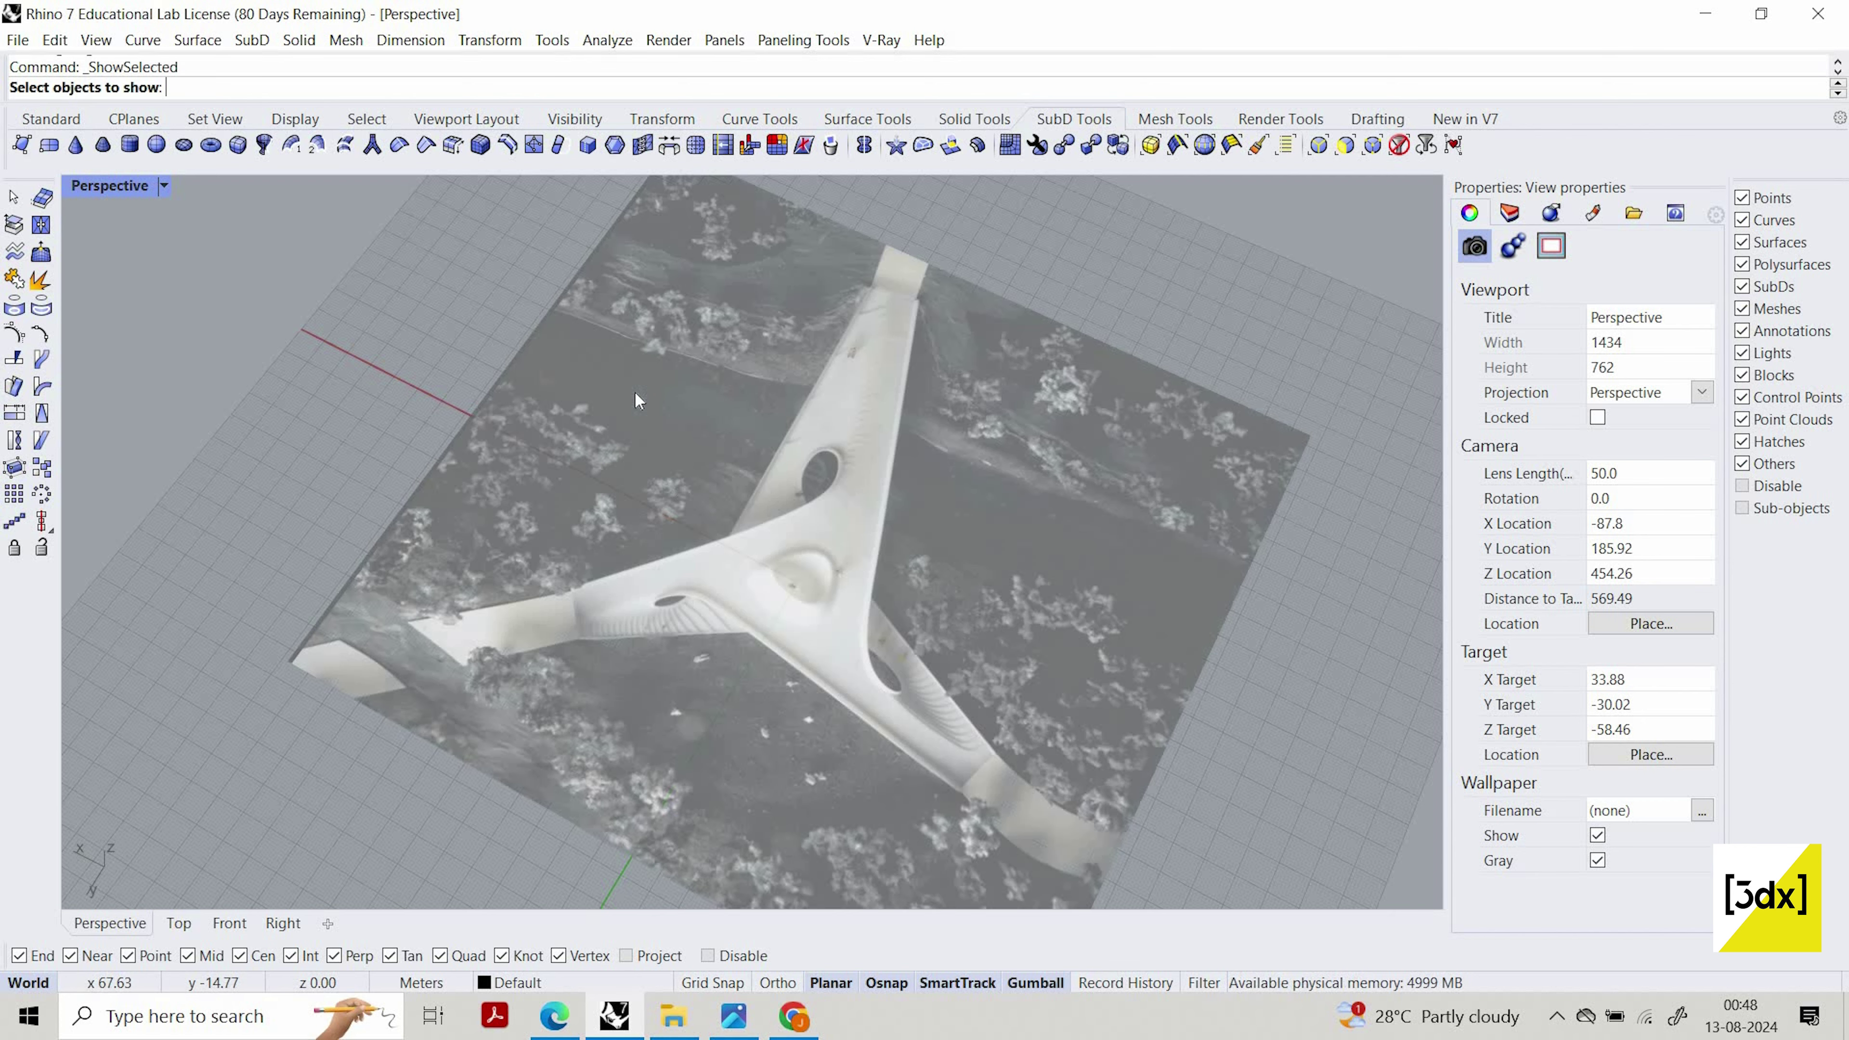
pyautogui.click(664, 453)
pyautogui.rightClick(772, 568)
pyautogui.moveTo(830, 546); pyautogui.dragTo(1011, 735, button='right')
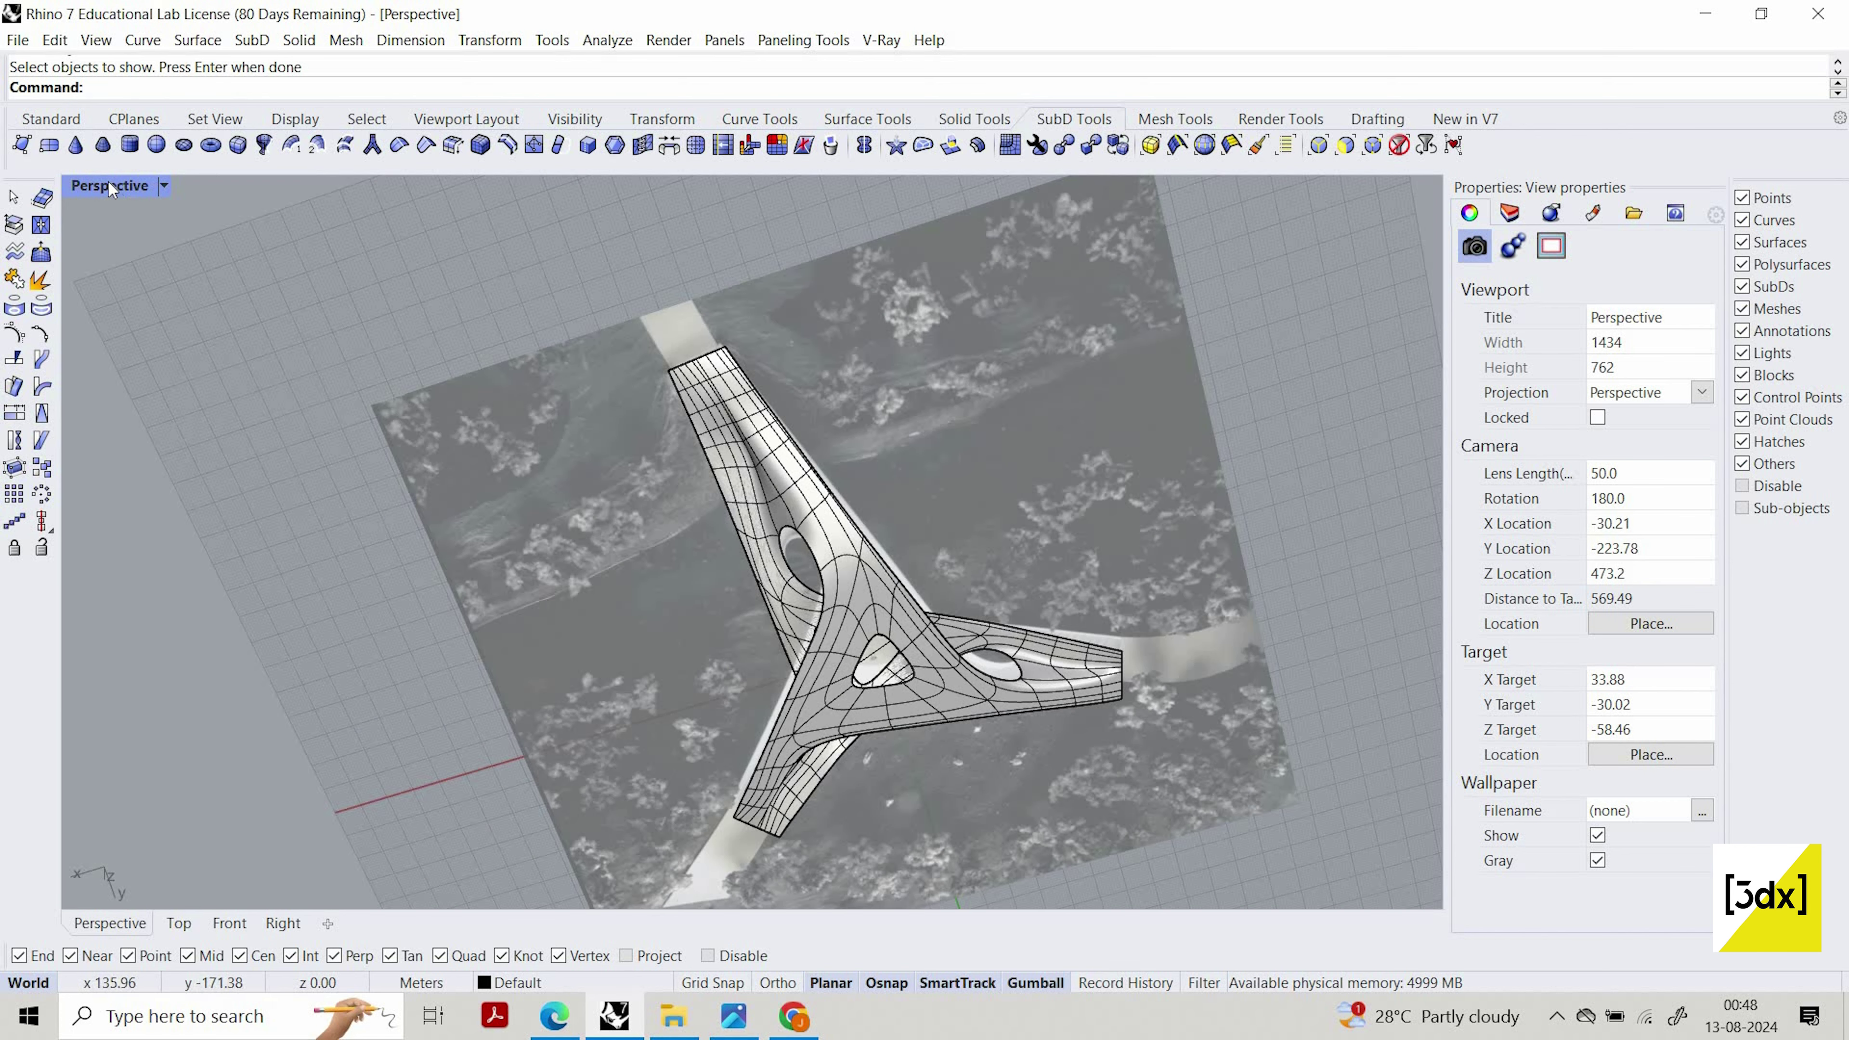
# Compare the bridge with the reference image in the Top and Perspective views
pyautogui.doubleClick(87, 186)
pyautogui.hotkey('ctrl', 'F1')
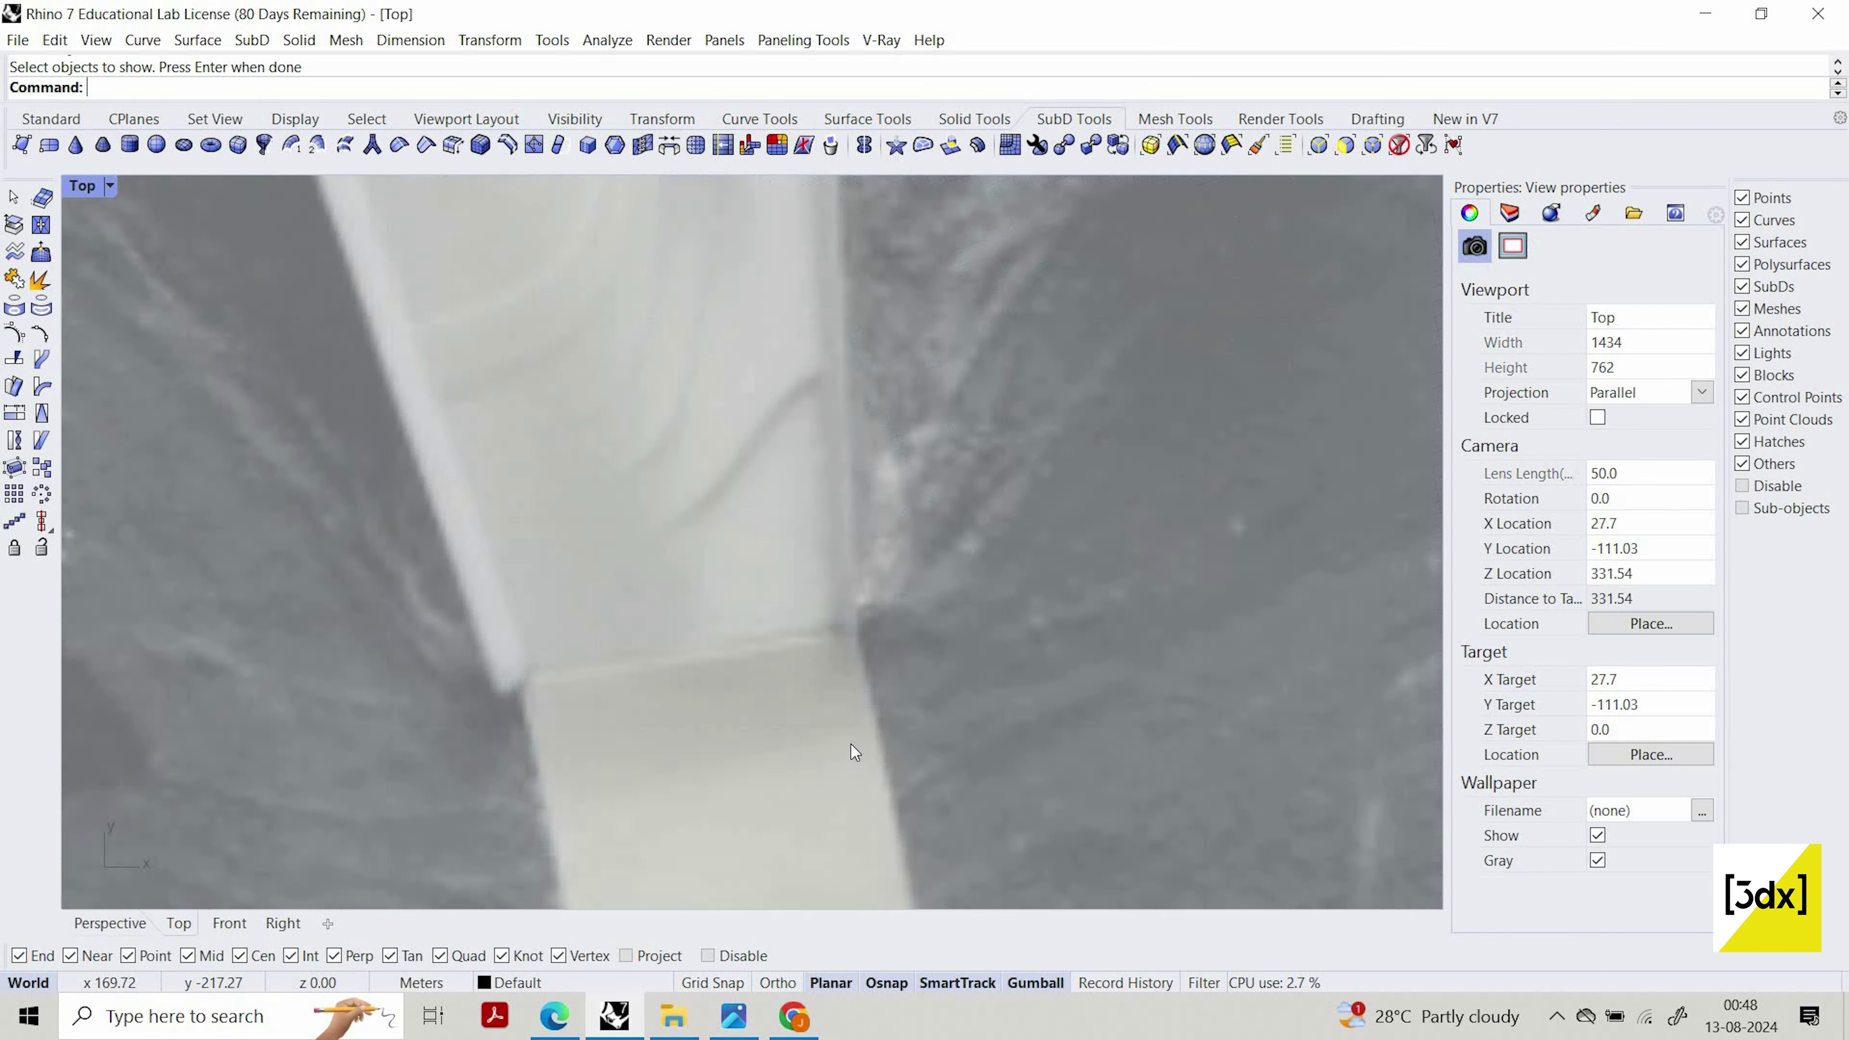
pyautogui.scroll(-8, 899, 636)
pyautogui.click(791, 564)
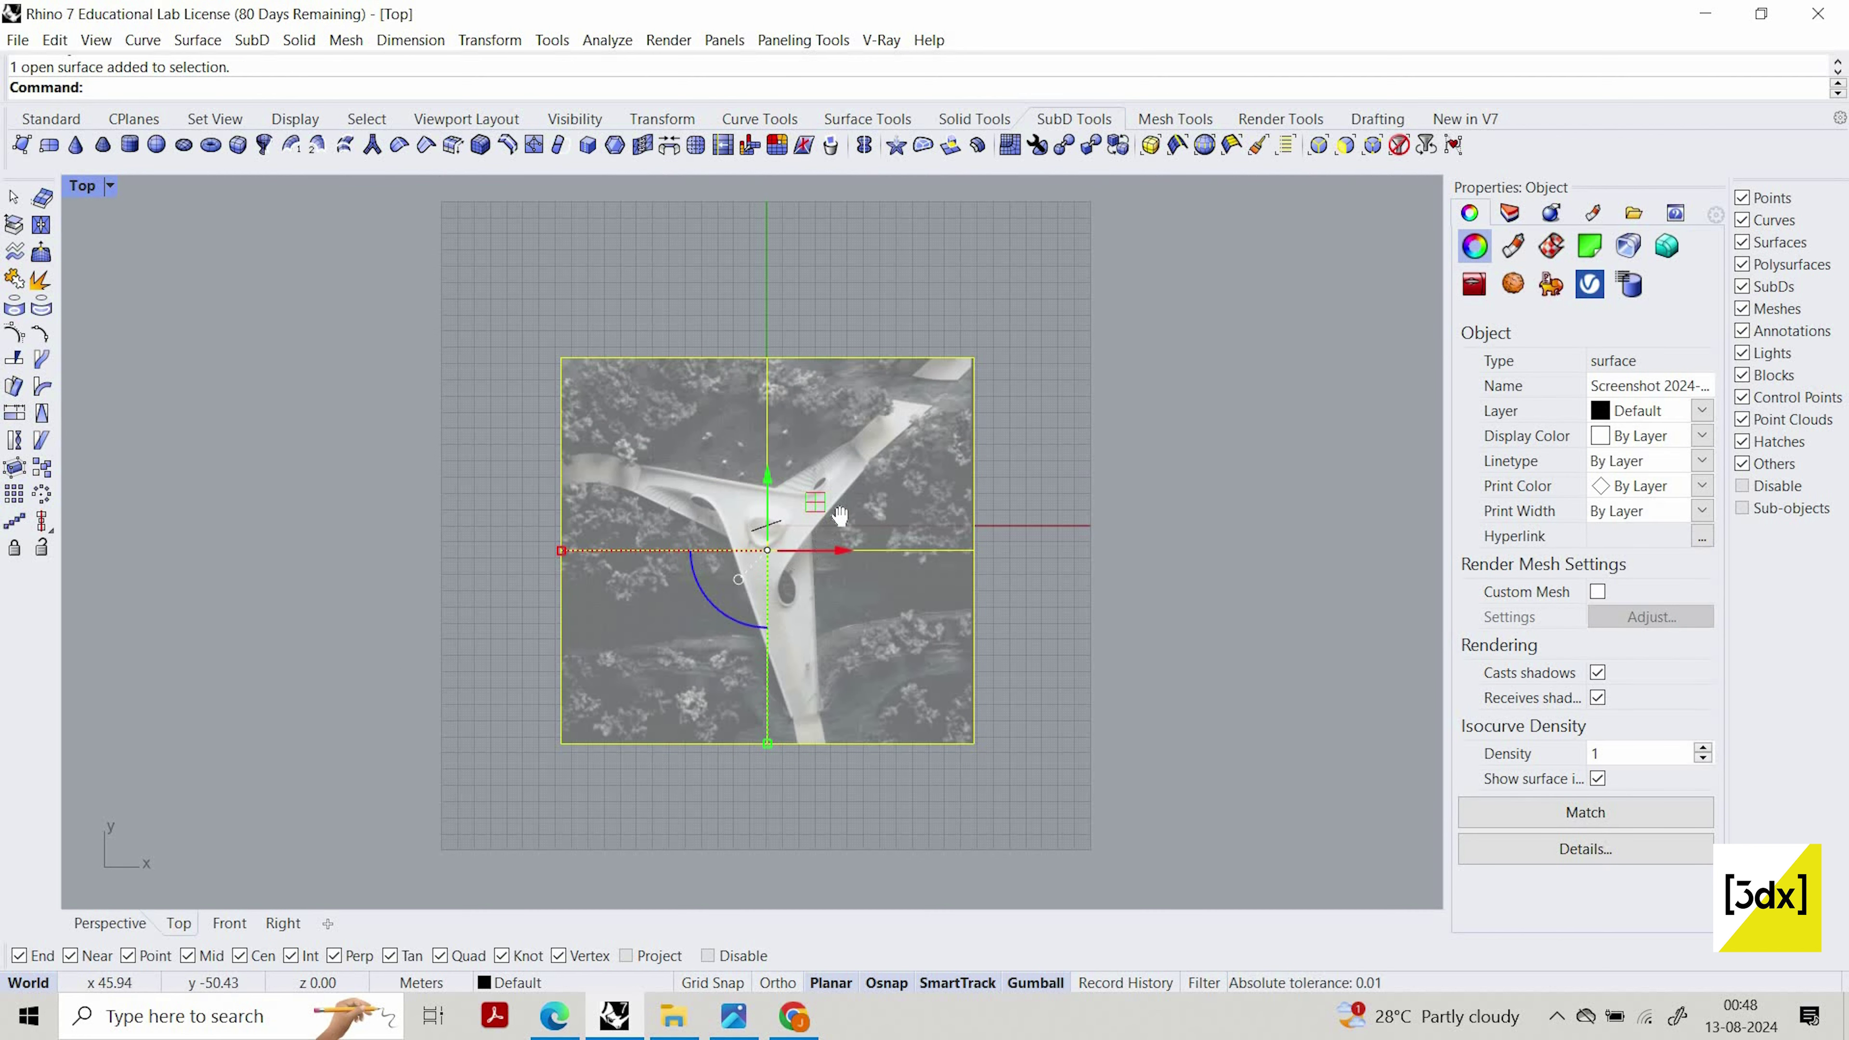
pyautogui.moveTo(841, 515); pyautogui.dragTo(959, 501, button='right')
pyautogui.scroll(4, 958, 502)
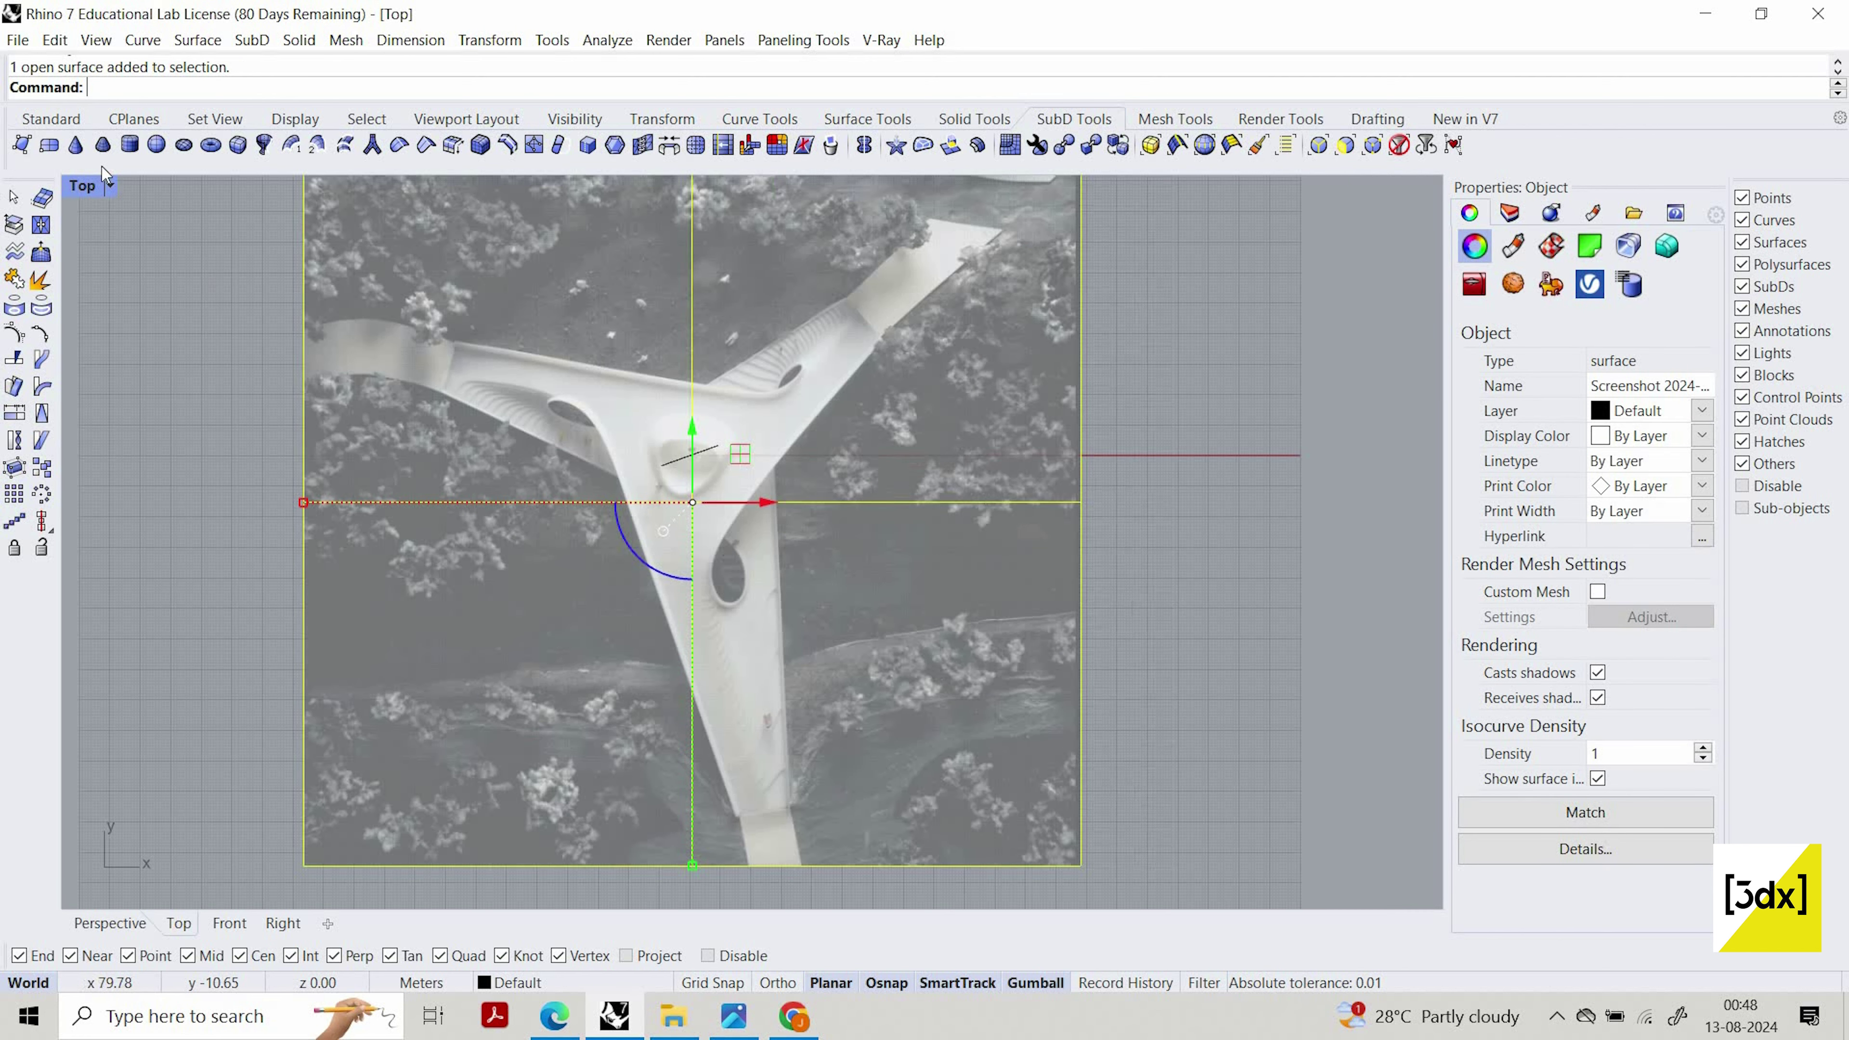
pyautogui.doubleClick(84, 187)
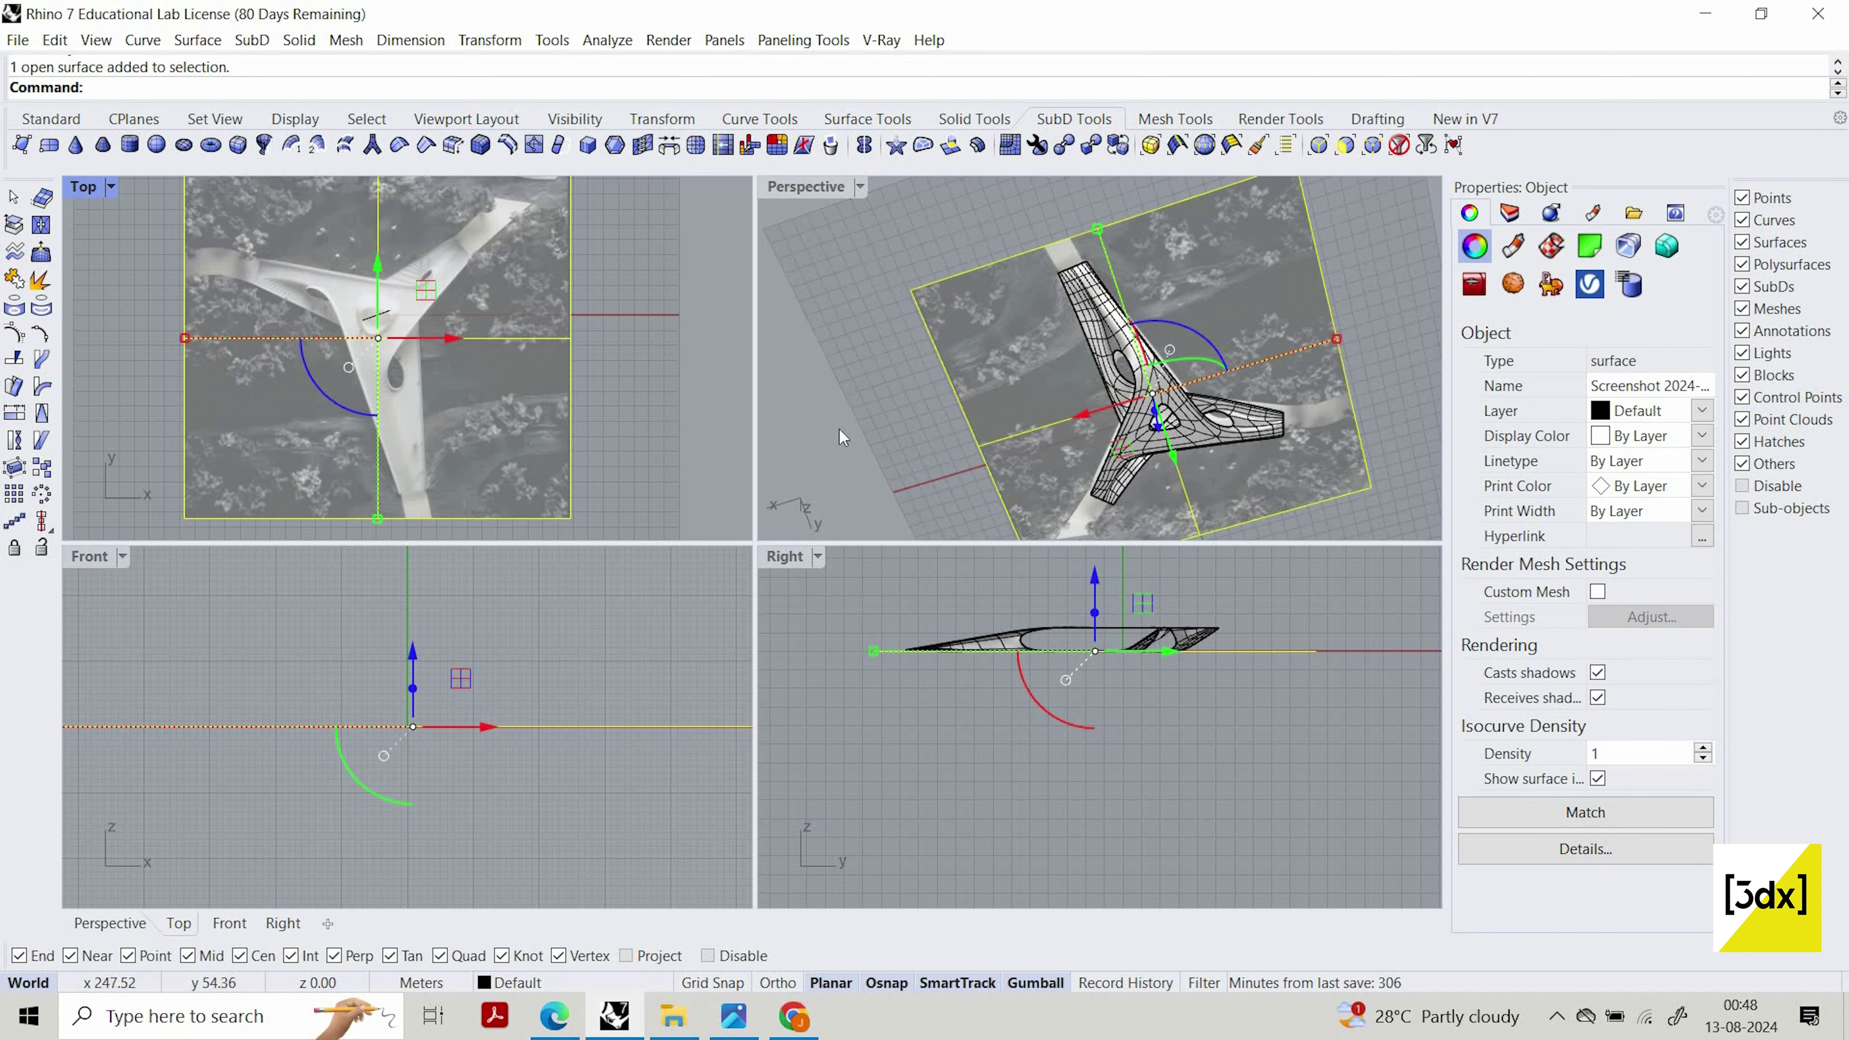
pyautogui.doubleClick(809, 187)
pyautogui.moveTo(903, 368); pyautogui.dragTo(725, 453, button='right')
pyautogui.press('Escape')
pyautogui.scroll(7, 701, 400)
pyautogui.moveTo(672, 356); pyautogui.dragTo(997, 328, button='right')
pyautogui.scroll(-6, 997, 328)
# Set the Top viewport to Shaded display and maximize it
pyautogui.doubleClick(104, 181)
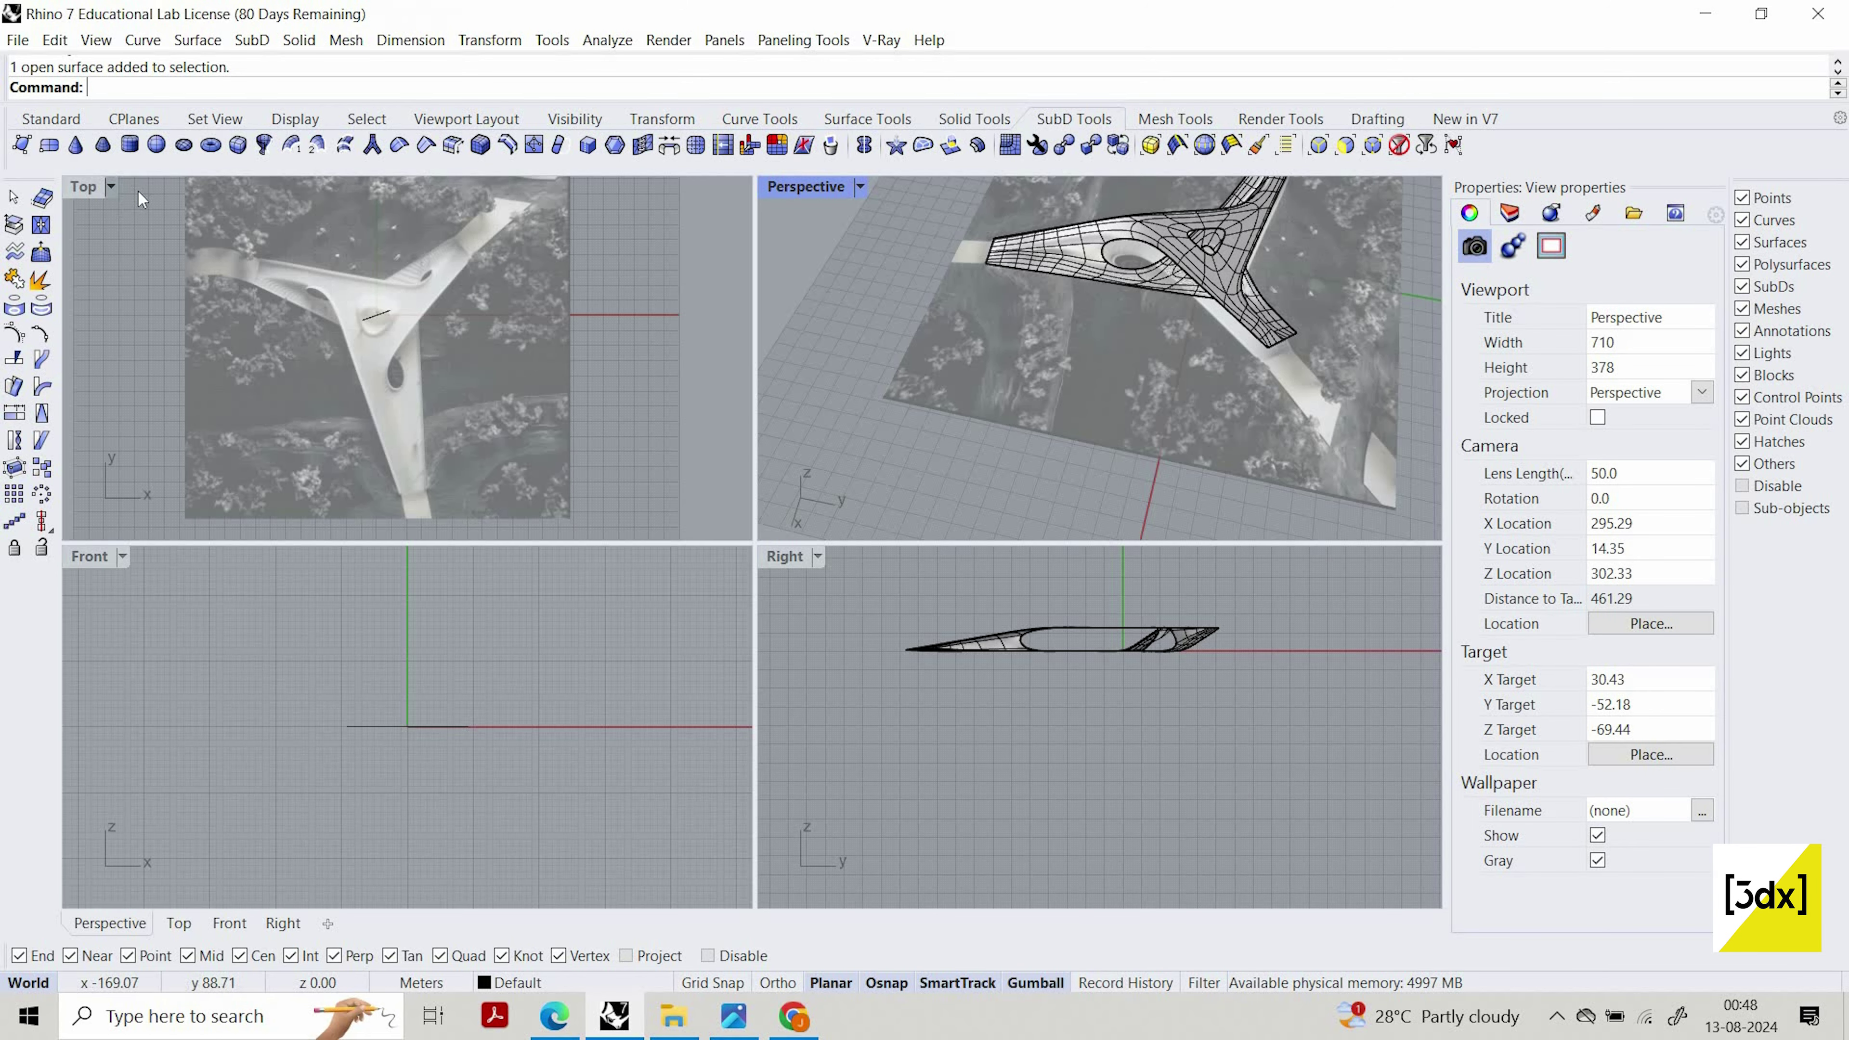
pyautogui.click(80, 188)
pyautogui.click(178, 185)
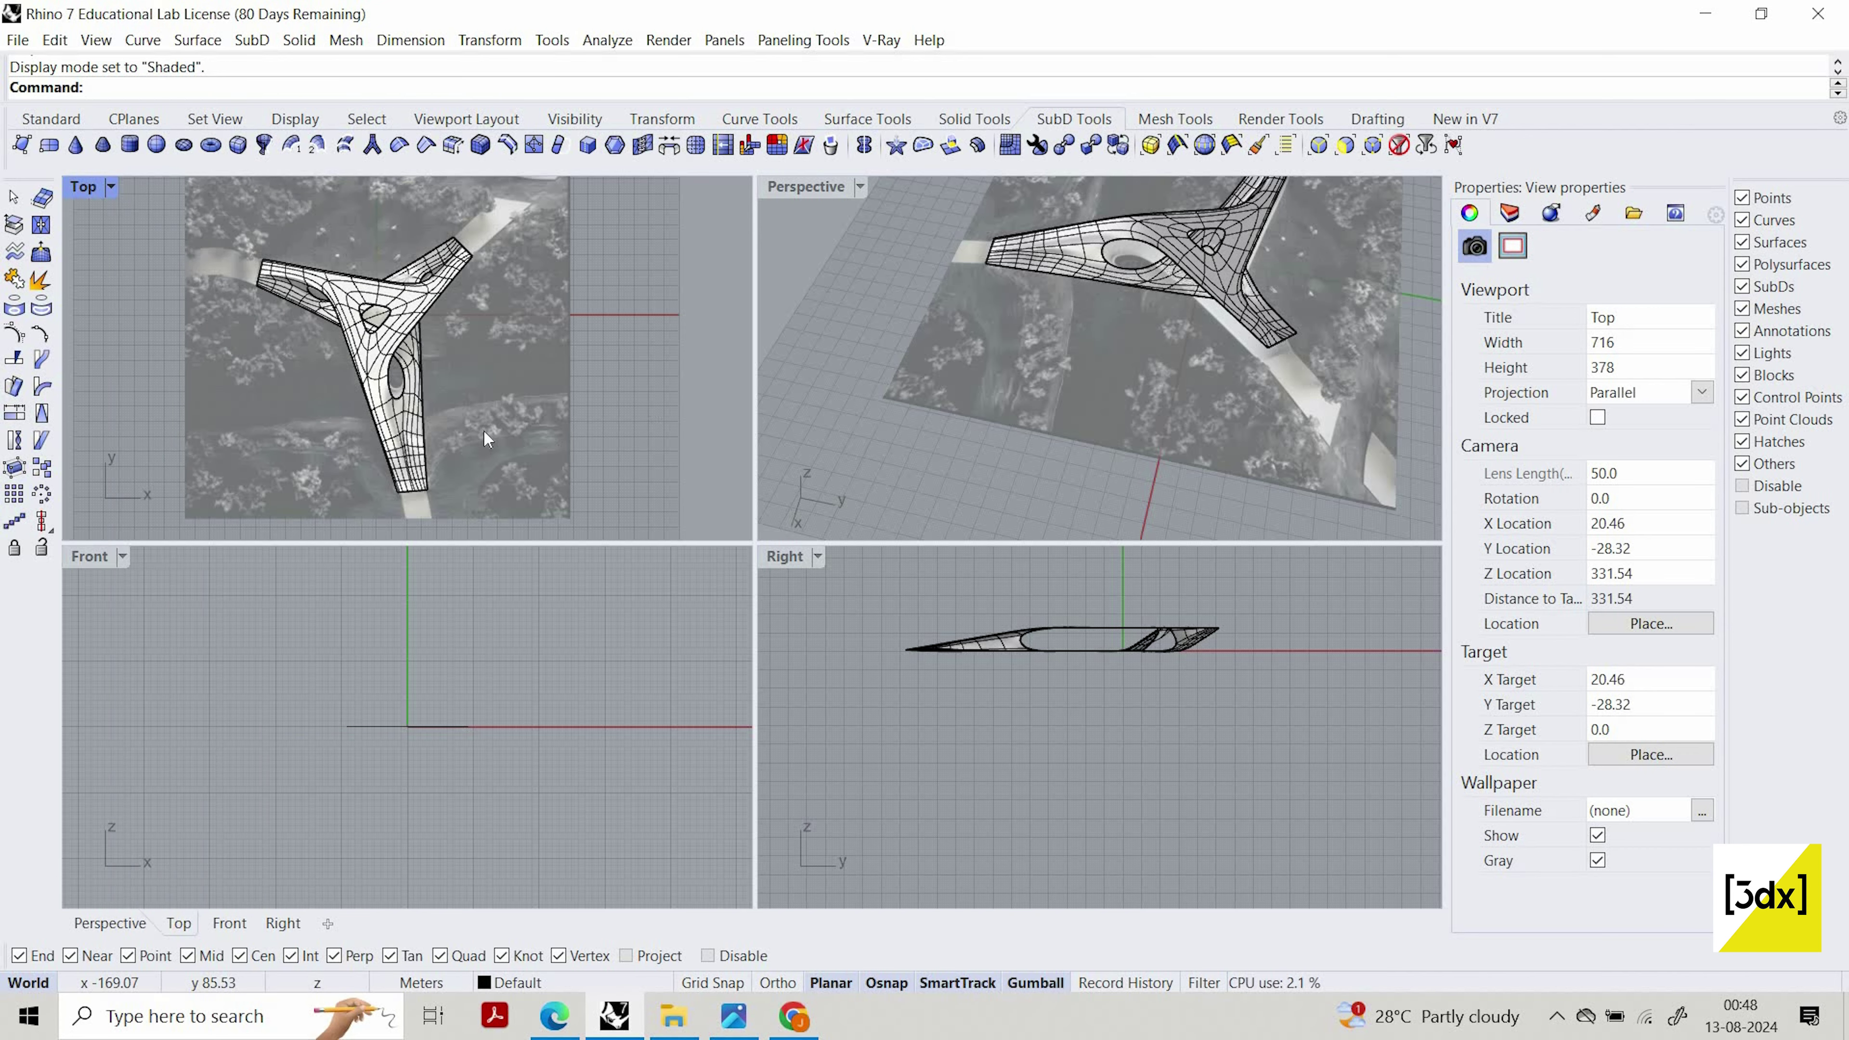
pyautogui.doubleClick(84, 188)
# Move the outer-end border edges of the oval opening on the negative-X arm down in Y and slightly along positive X
pyautogui.scroll(8, 579, 394)
pyautogui.scroll(4, 650, 379)
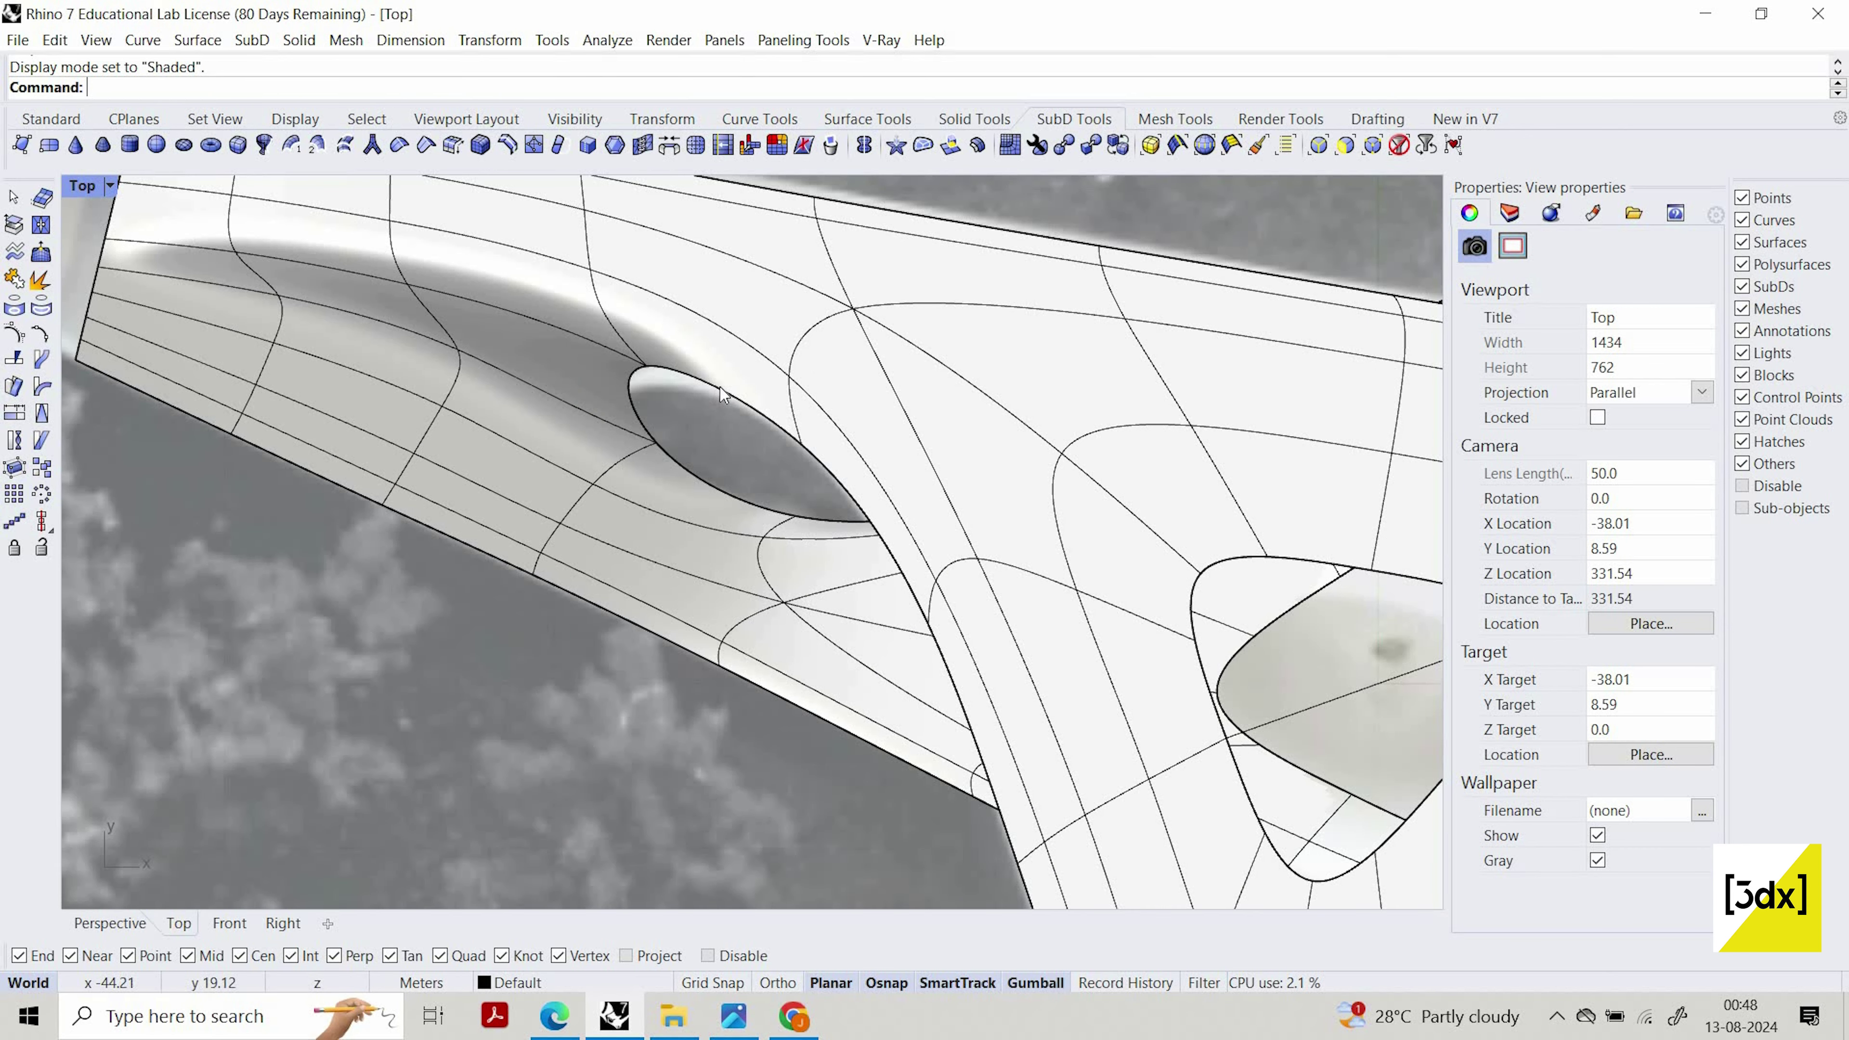
pyautogui.keyDown('ctrl'); pyautogui.keyDown('shift'); pyautogui.click(647, 365); pyautogui.keyUp('shift'); pyautogui.keyUp('ctrl')
pyautogui.press('Escape')
pyautogui.scroll(2, 700, 380)
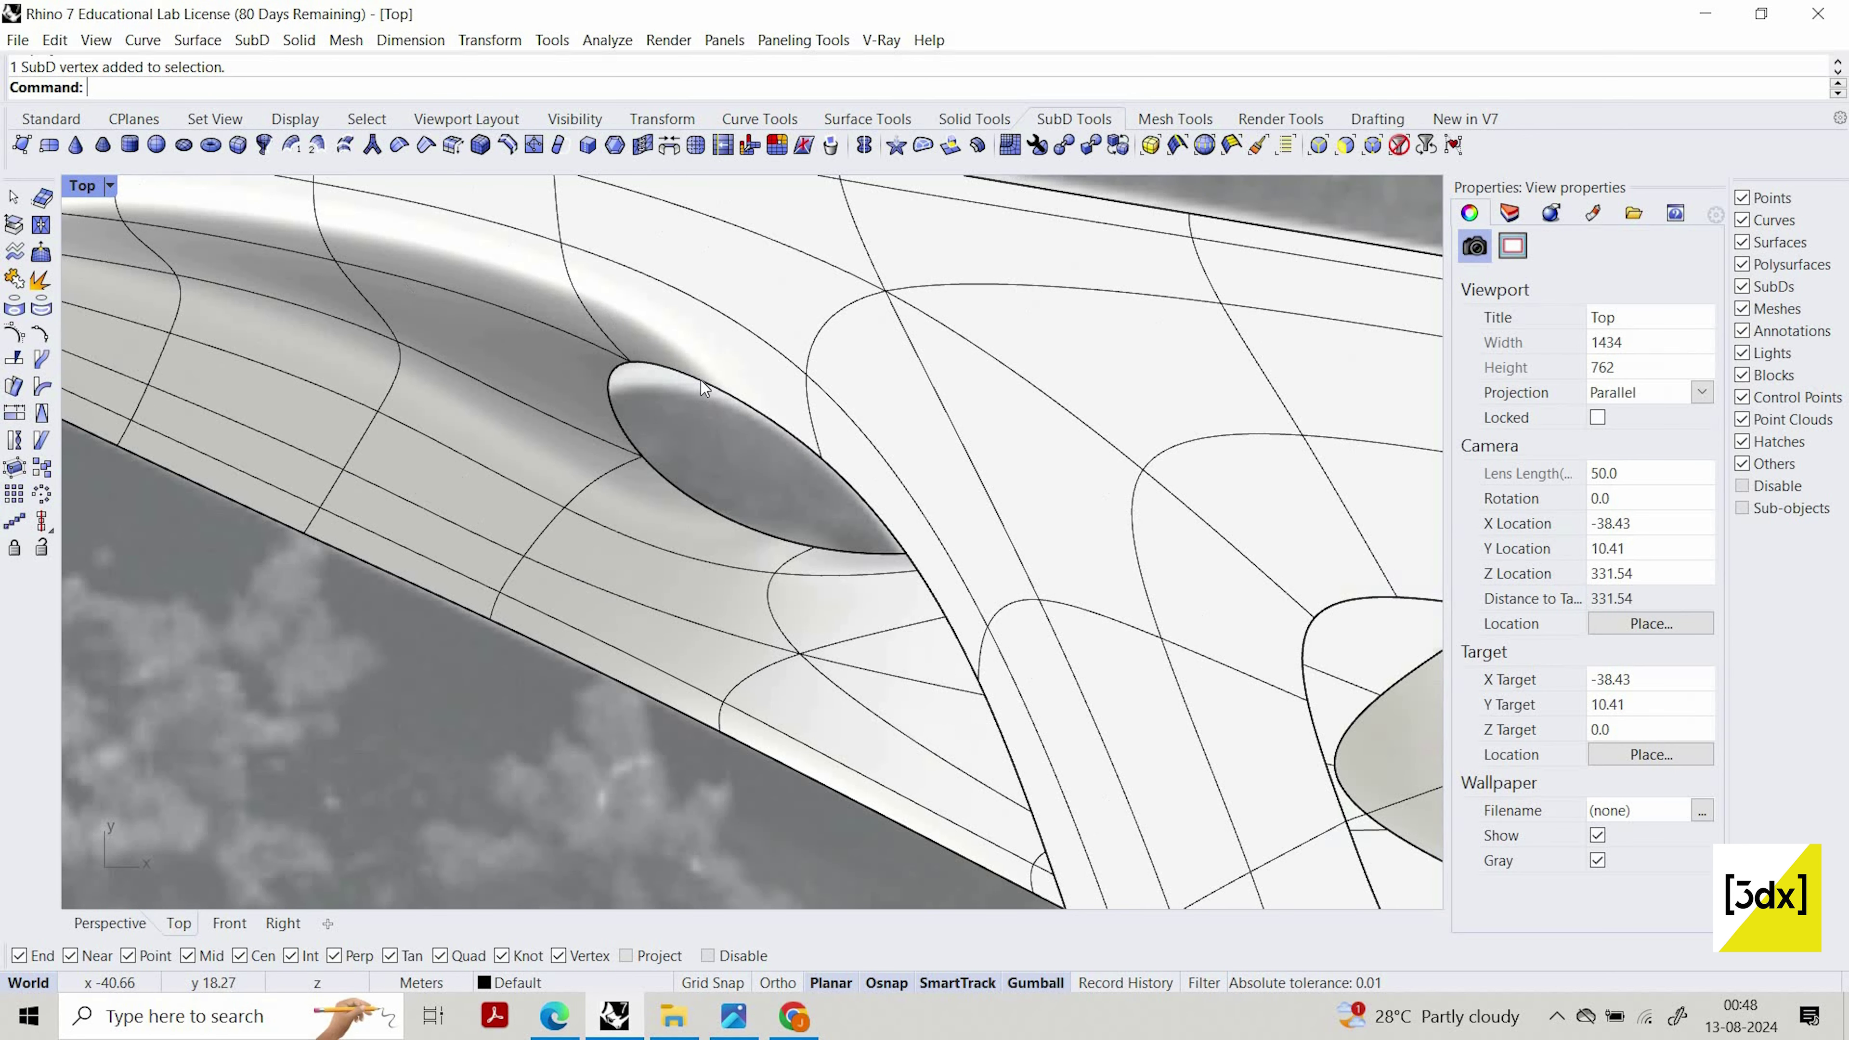
pyautogui.keyDown('ctrl'); pyautogui.keyDown('shift'); pyautogui.click(617, 368); pyautogui.keyUp('shift'); pyautogui.keyUp('ctrl')
pyautogui.keyDown('ctrl'); pyautogui.keyDown('shift'); pyautogui.click(615, 370); pyautogui.keyUp('shift'); pyautogui.keyUp('ctrl')
pyautogui.moveTo(650, 318); pyautogui.dragTo(625, 346)
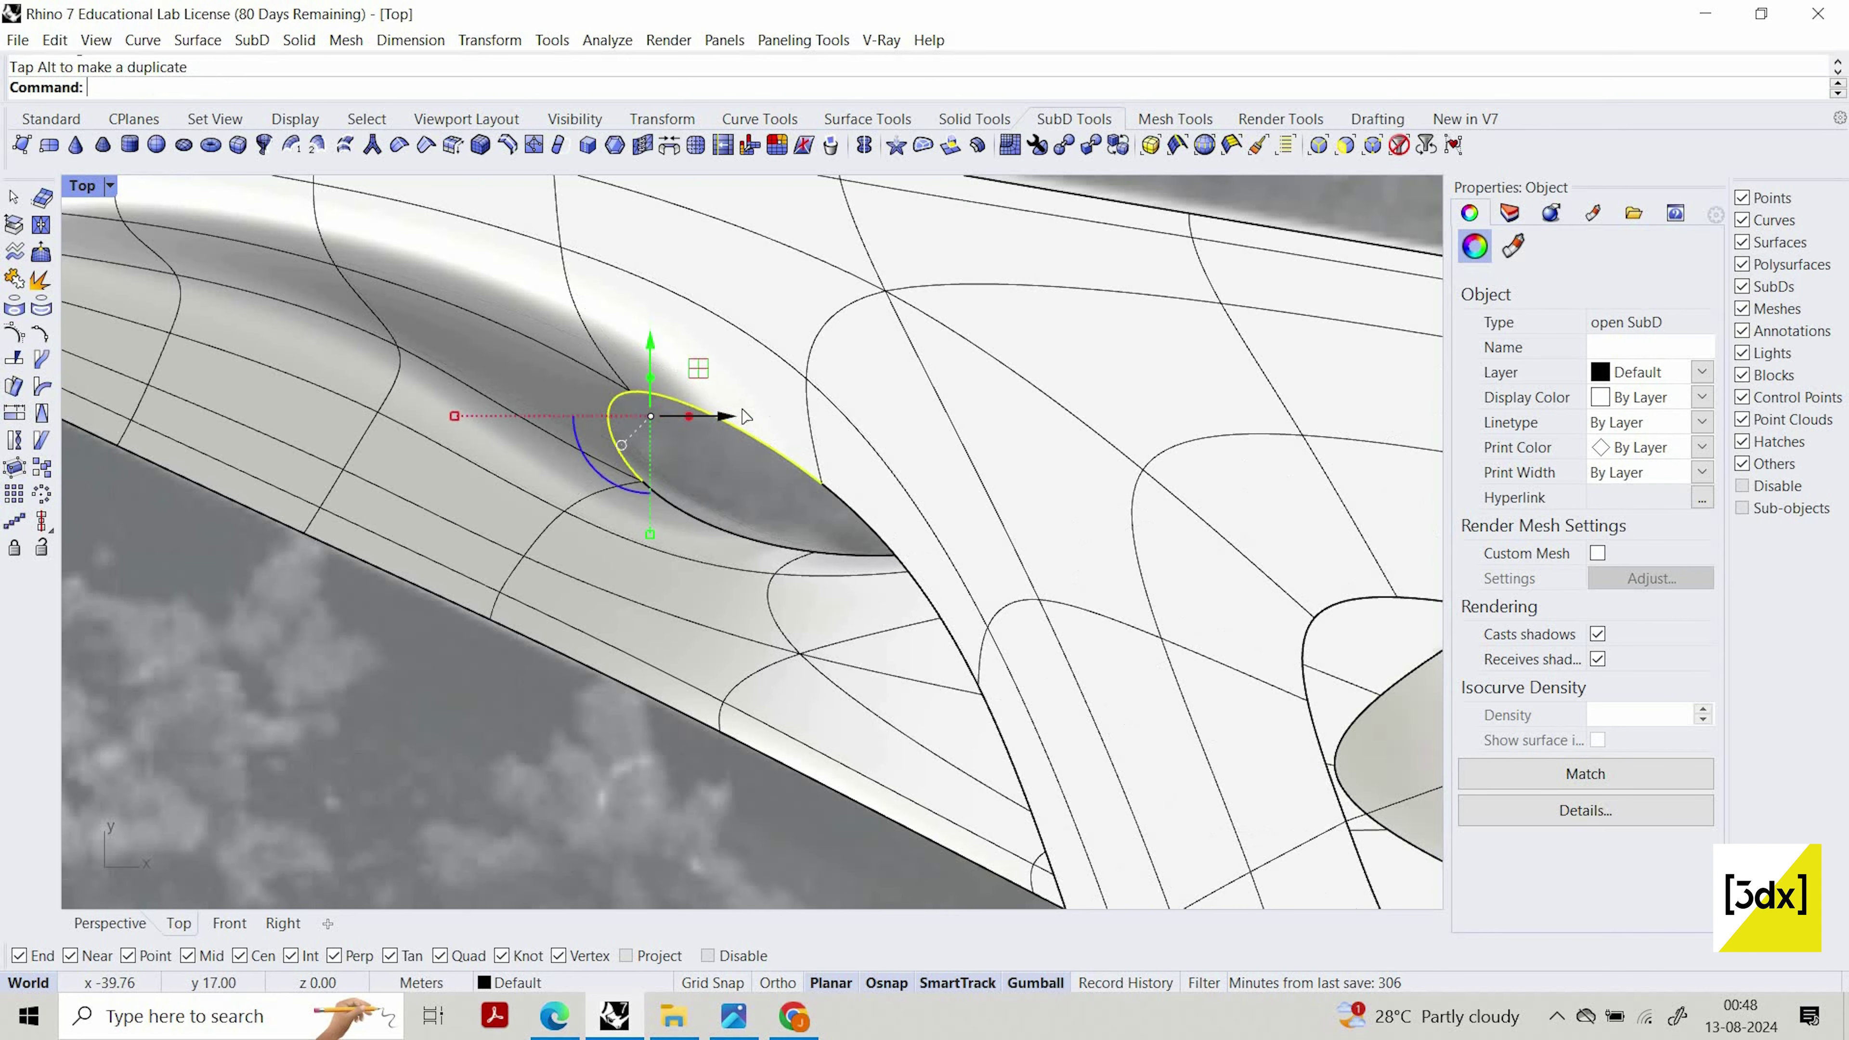
pyautogui.moveTo(721, 414); pyautogui.dragTo(724, 495)
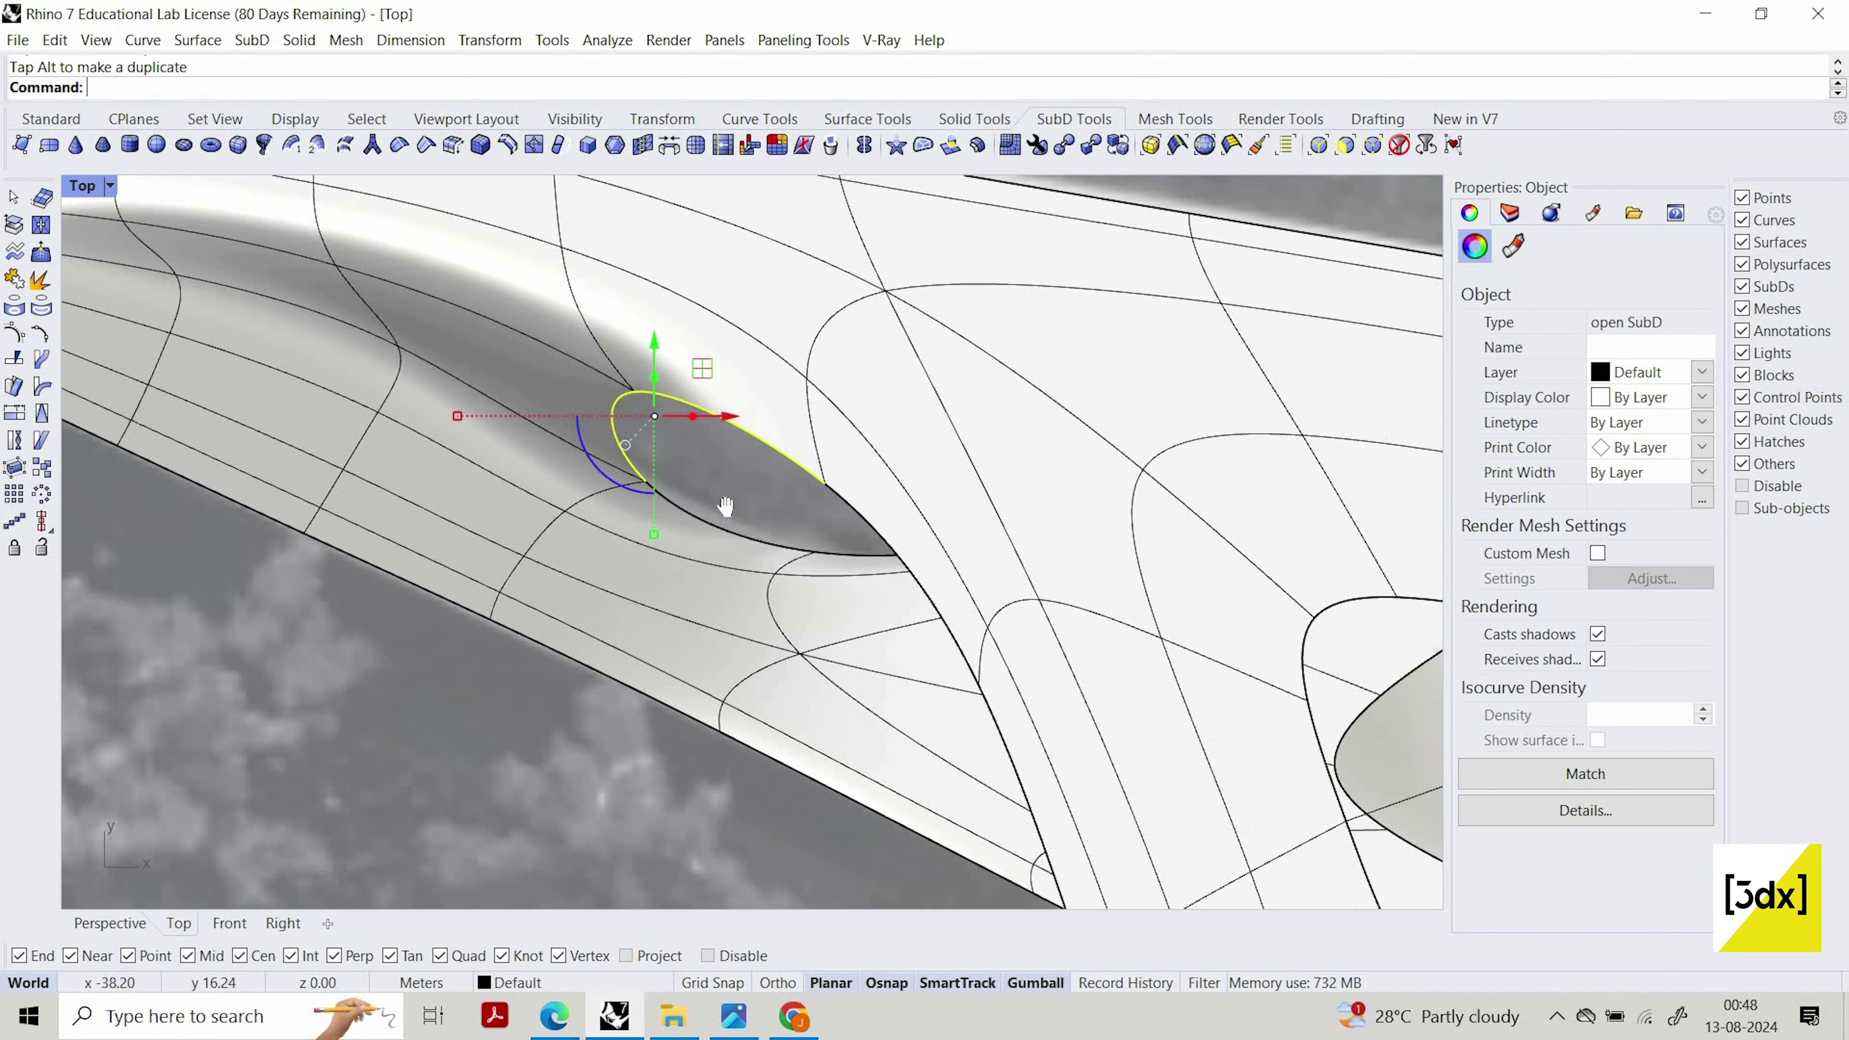
pyautogui.press('Escape')
# Move three border edges at the outer end of the long arm's oval opening along positive Y to match the reference image
pyautogui.scroll(-10, 535, 466)
pyautogui.scroll(-6, 557, 348)
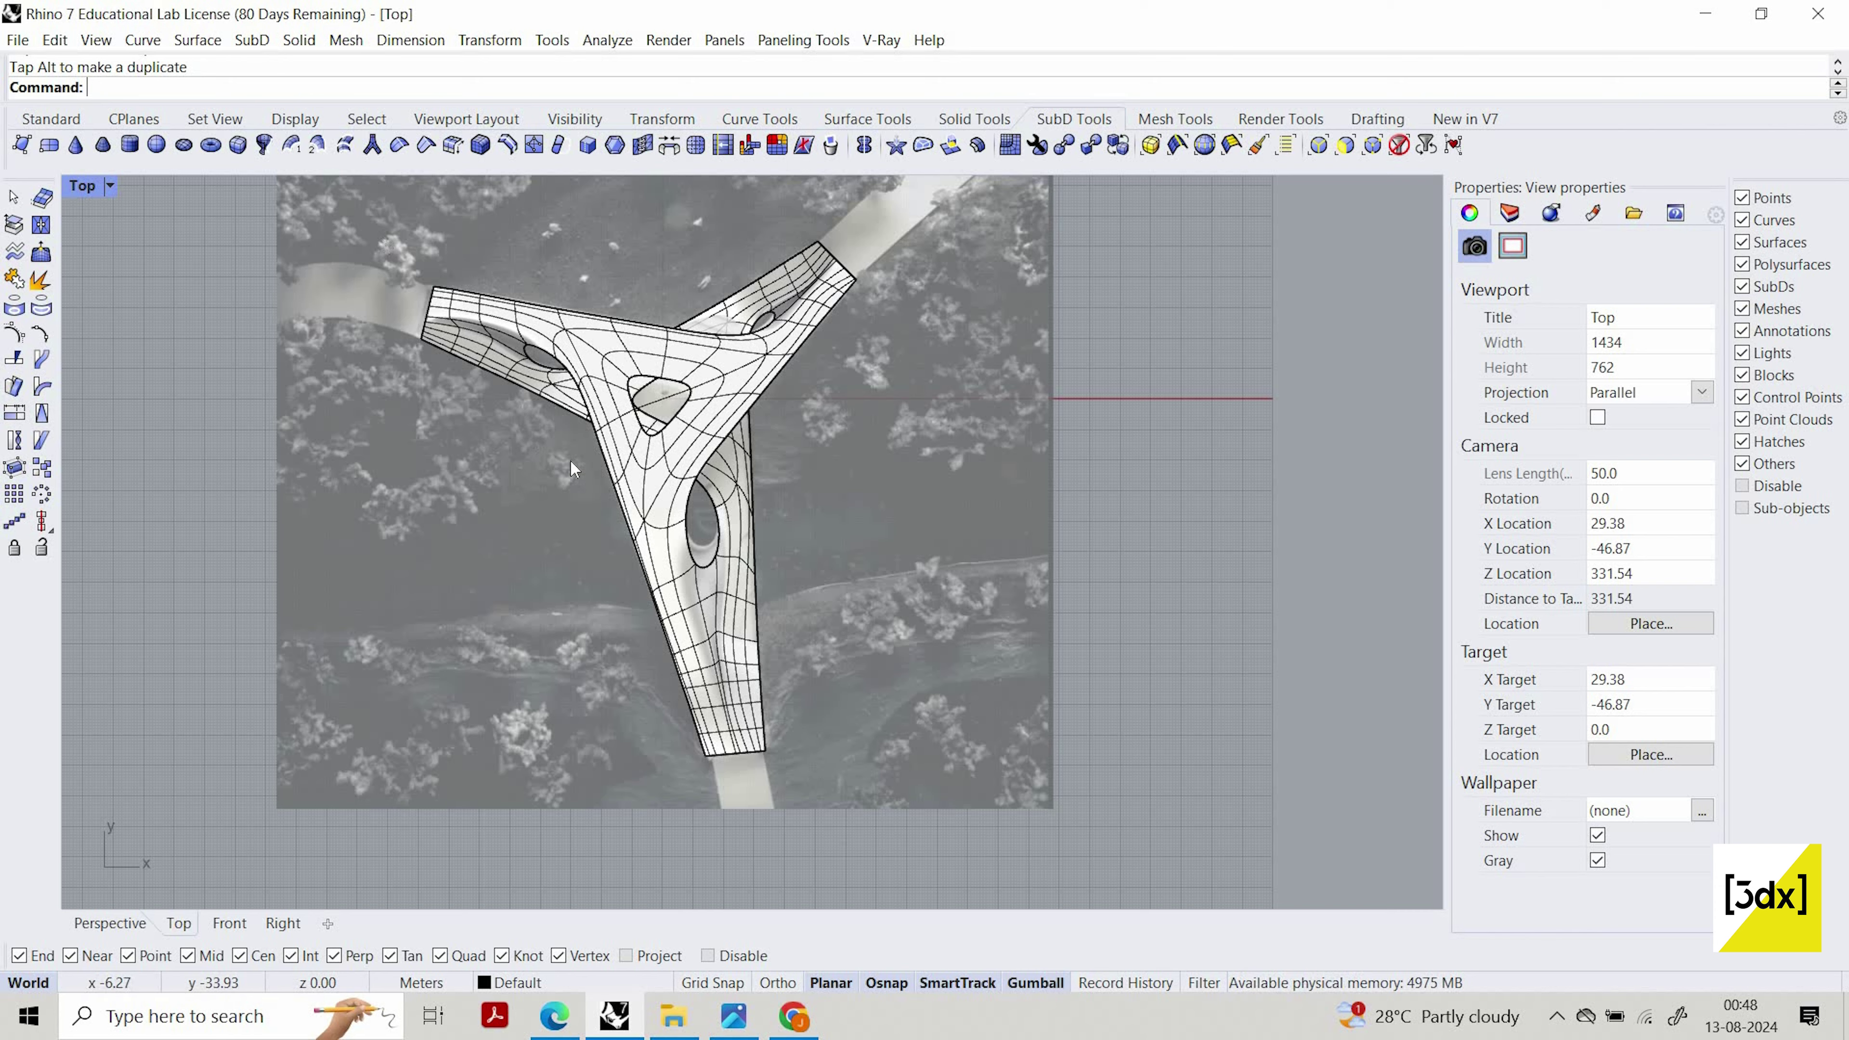
pyautogui.scroll(6, 733, 699)
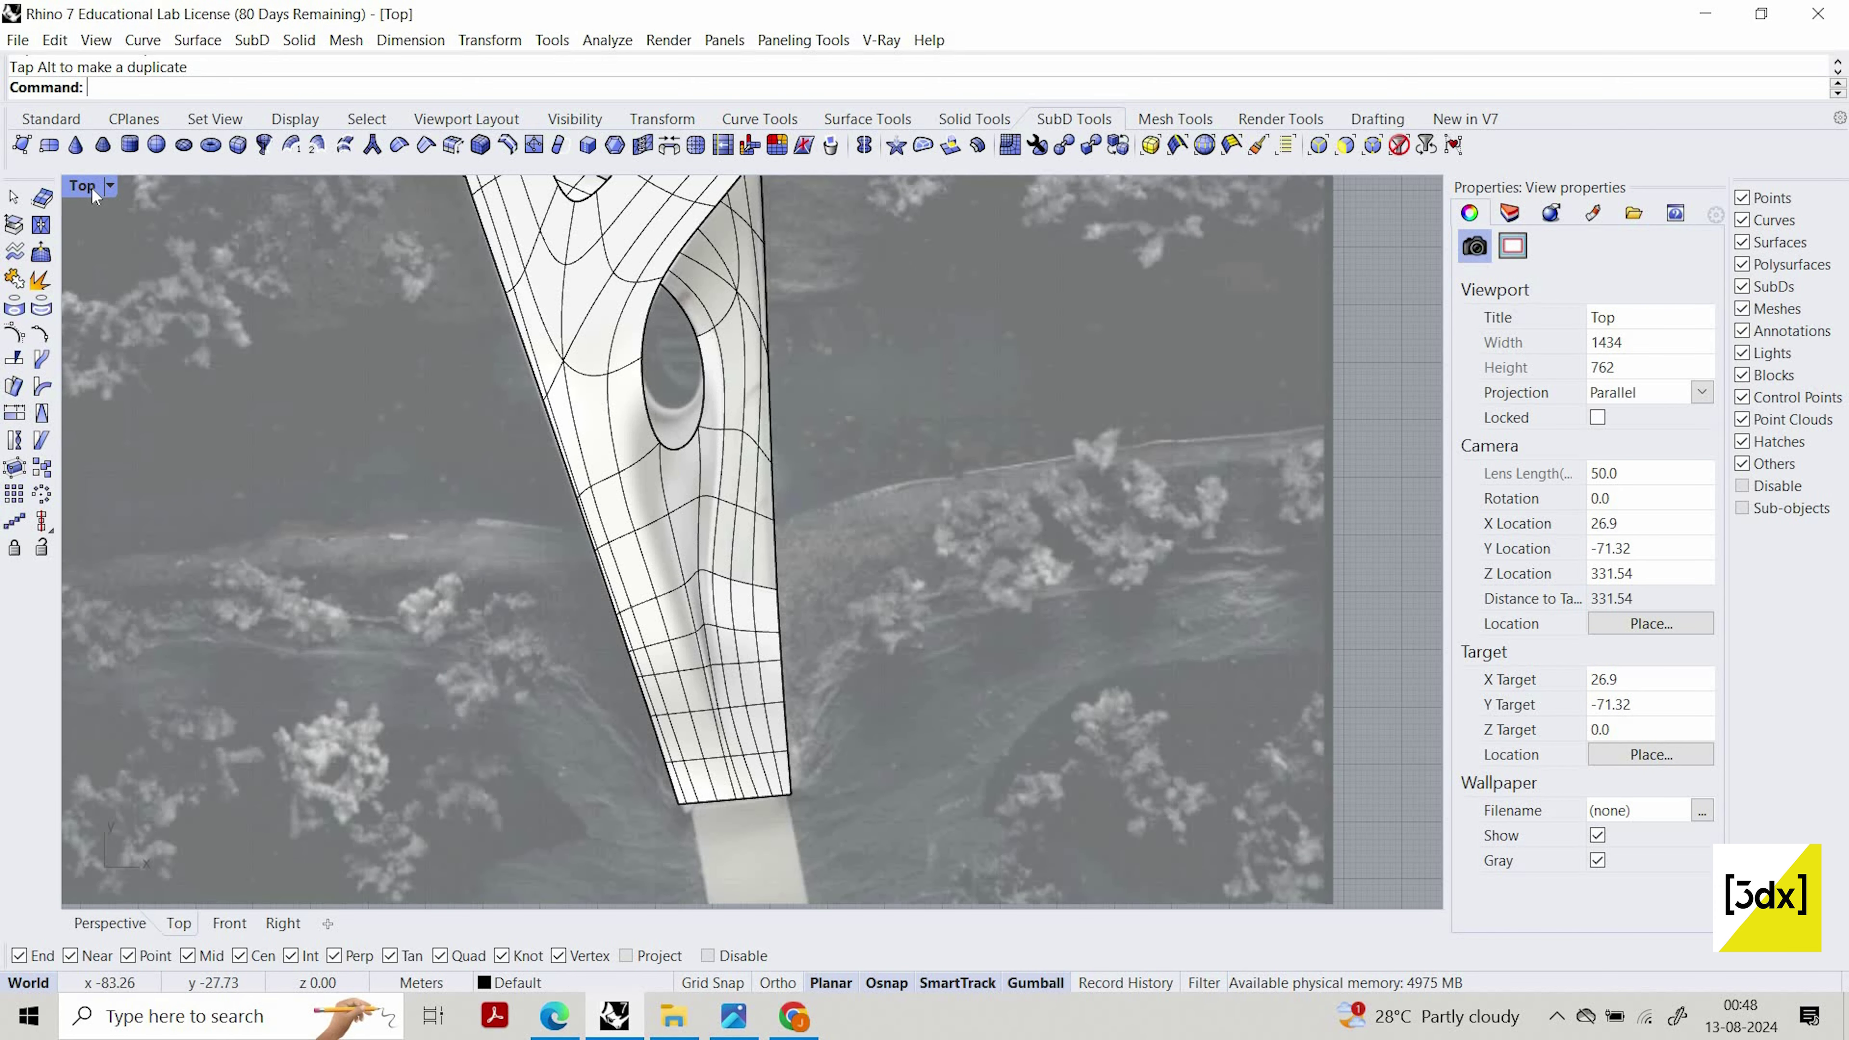
pyautogui.scroll(-4, 742, 513)
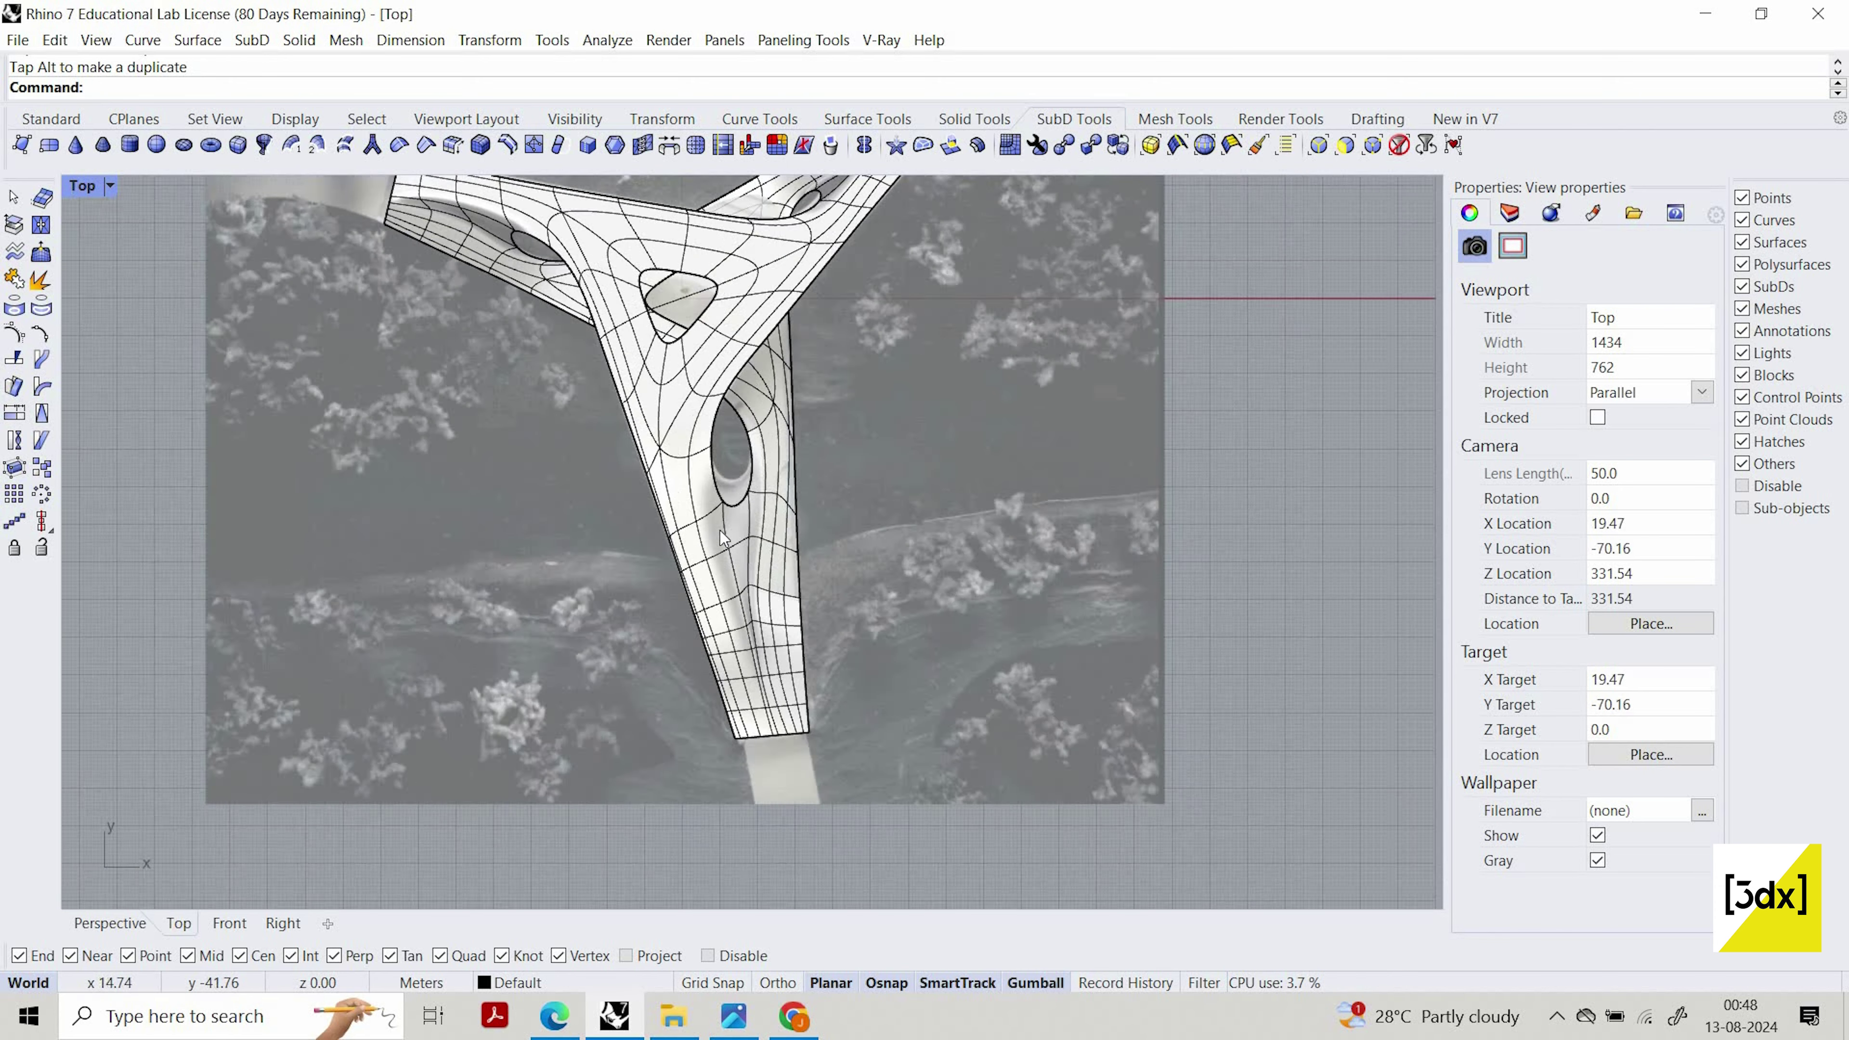
pyautogui.scroll(10, 735, 484)
pyautogui.keyDown('ctrl'); pyautogui.keyDown('shift'); pyautogui.click(712, 532); pyautogui.keyUp('shift'); pyautogui.keyUp('ctrl')
pyautogui.keyDown('ctrl'); pyautogui.keyDown('shift'); pyautogui.click(681, 438); pyautogui.keyUp('shift'); pyautogui.keyUp('ctrl')
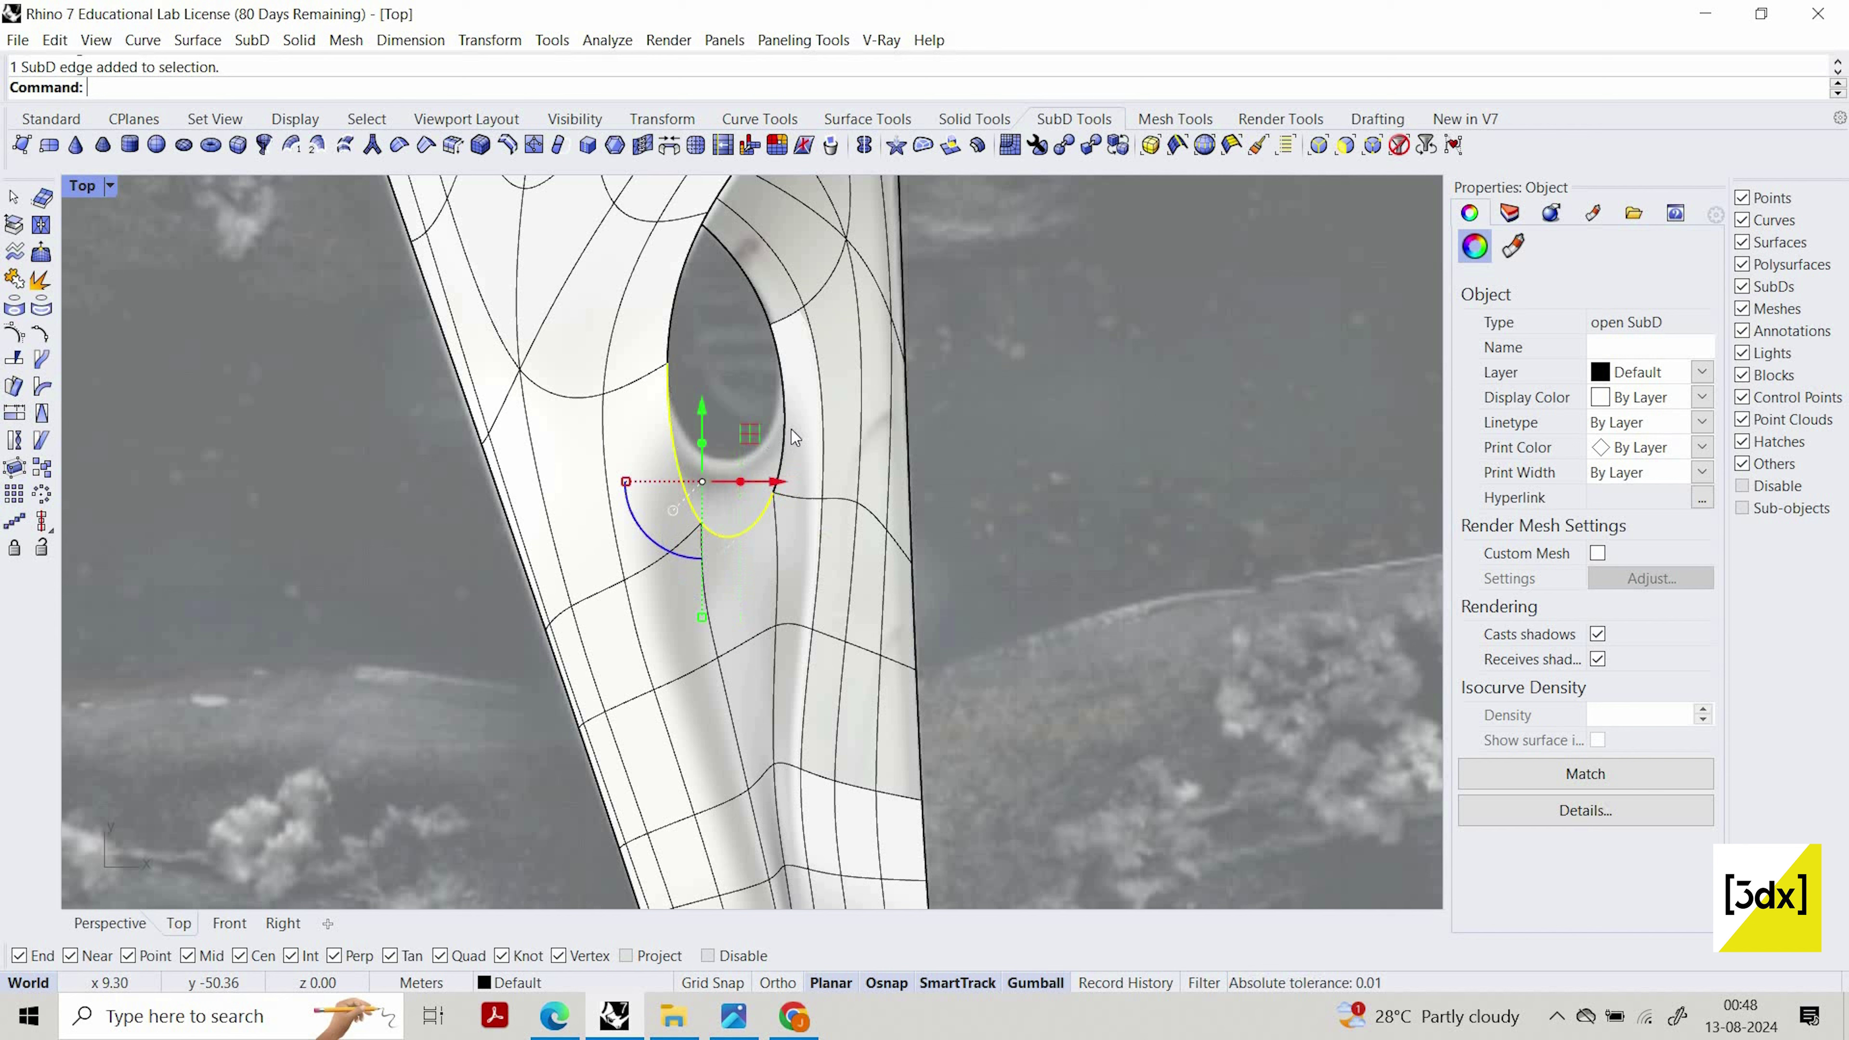
pyautogui.keyDown('ctrl'); pyautogui.keyDown('shift'); pyautogui.click(780, 376); pyautogui.keyUp('shift'); pyautogui.keyUp('ctrl')
pyautogui.moveTo(719, 329); pyautogui.dragTo(714, 332)
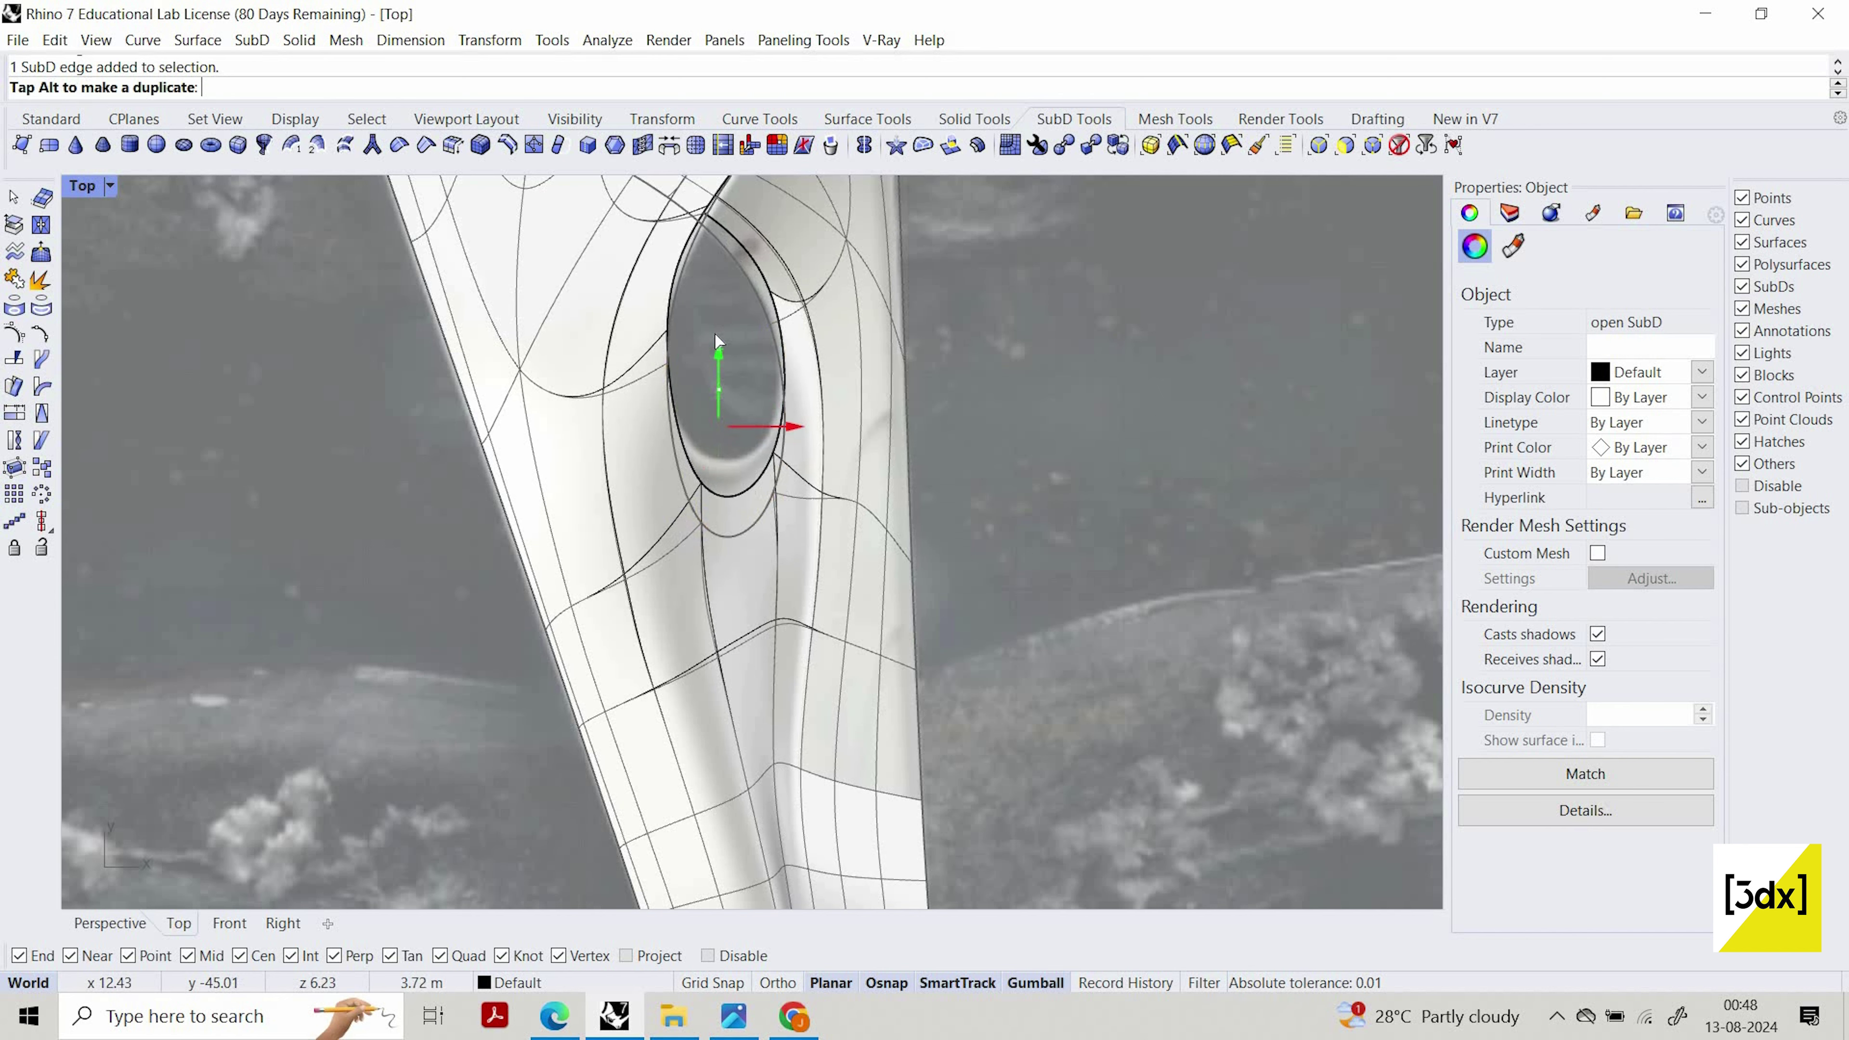
# Move the inner-end border edge of the long arm's oval opening slightly along negative Y toward the reference outline
pyautogui.scroll(6, 801, 357)
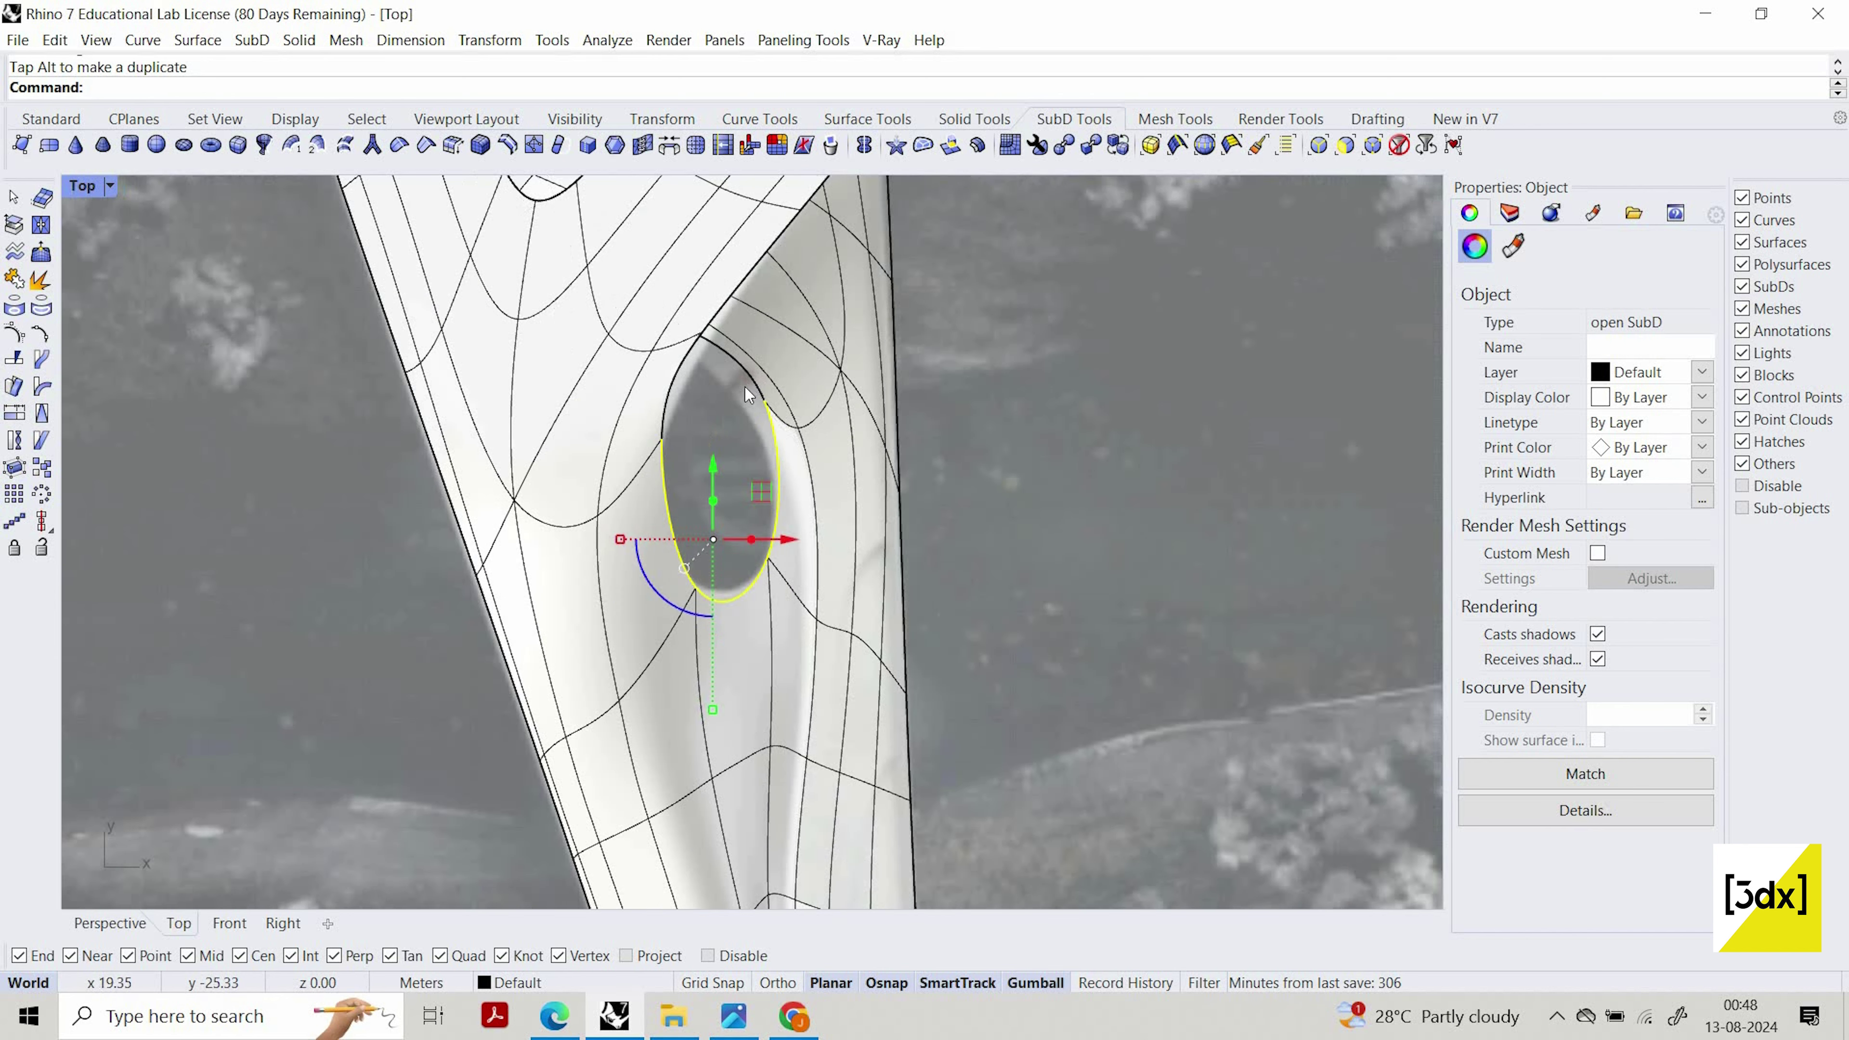
pyautogui.press('Escape')
pyautogui.keyDown('ctrl'); pyautogui.keyDown('shift'); pyautogui.click(760, 416); pyautogui.keyUp('shift'); pyautogui.keyUp('ctrl')
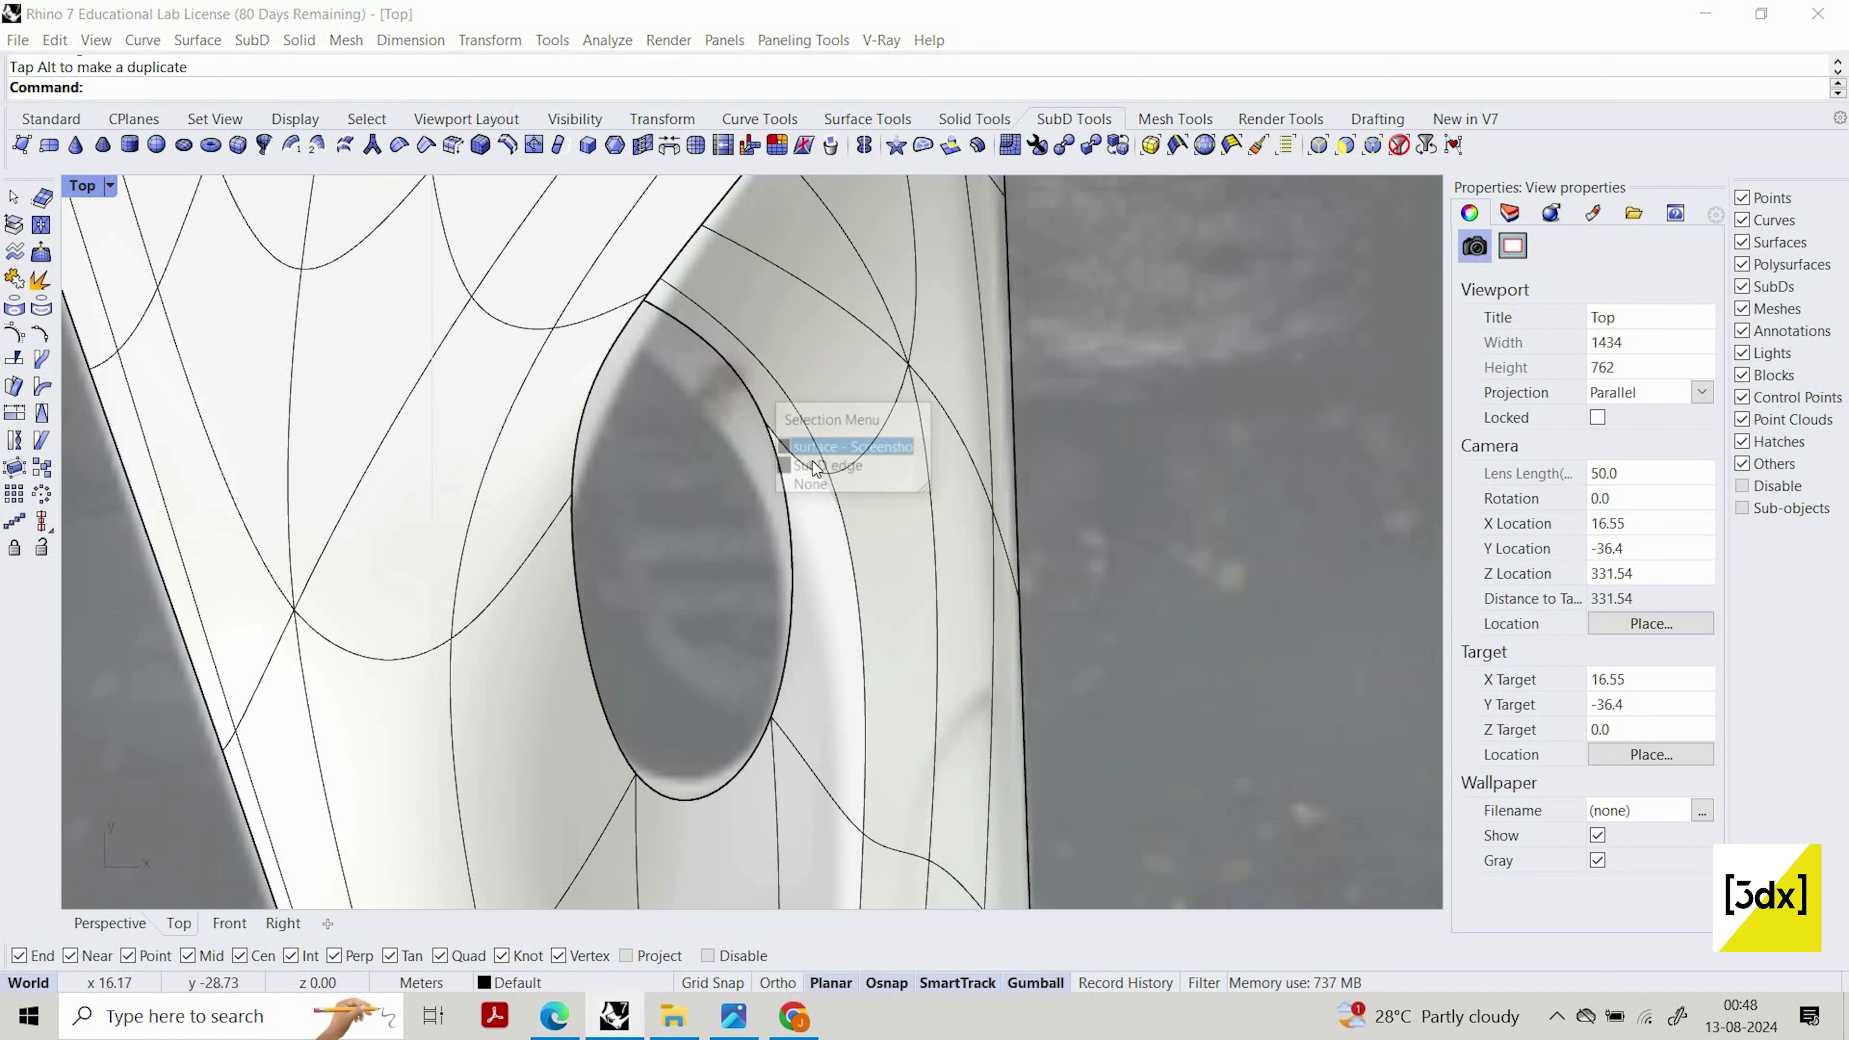
pyautogui.click(843, 462)
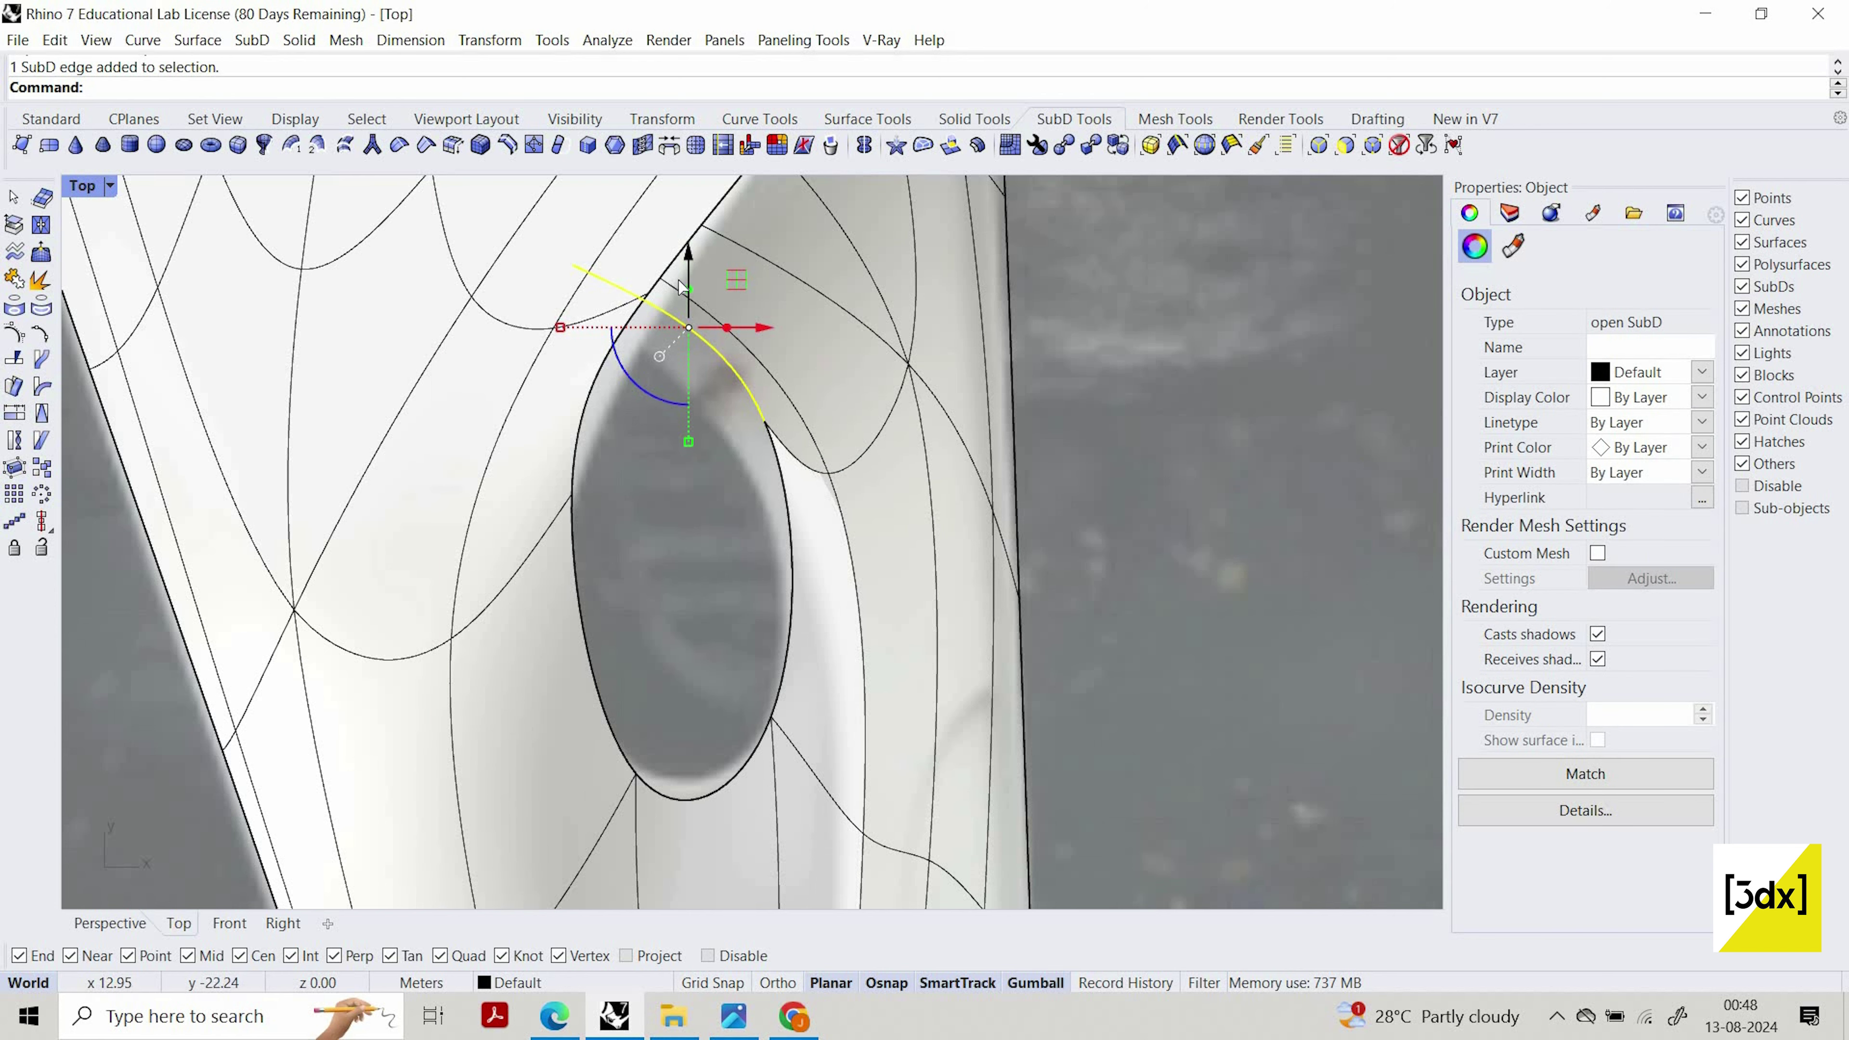
pyautogui.moveTo(684, 287); pyautogui.dragTo(688, 315)
pyautogui.scroll(2, 765, 469)
pyautogui.press('Escape')
pyautogui.scroll(2, 768, 463)
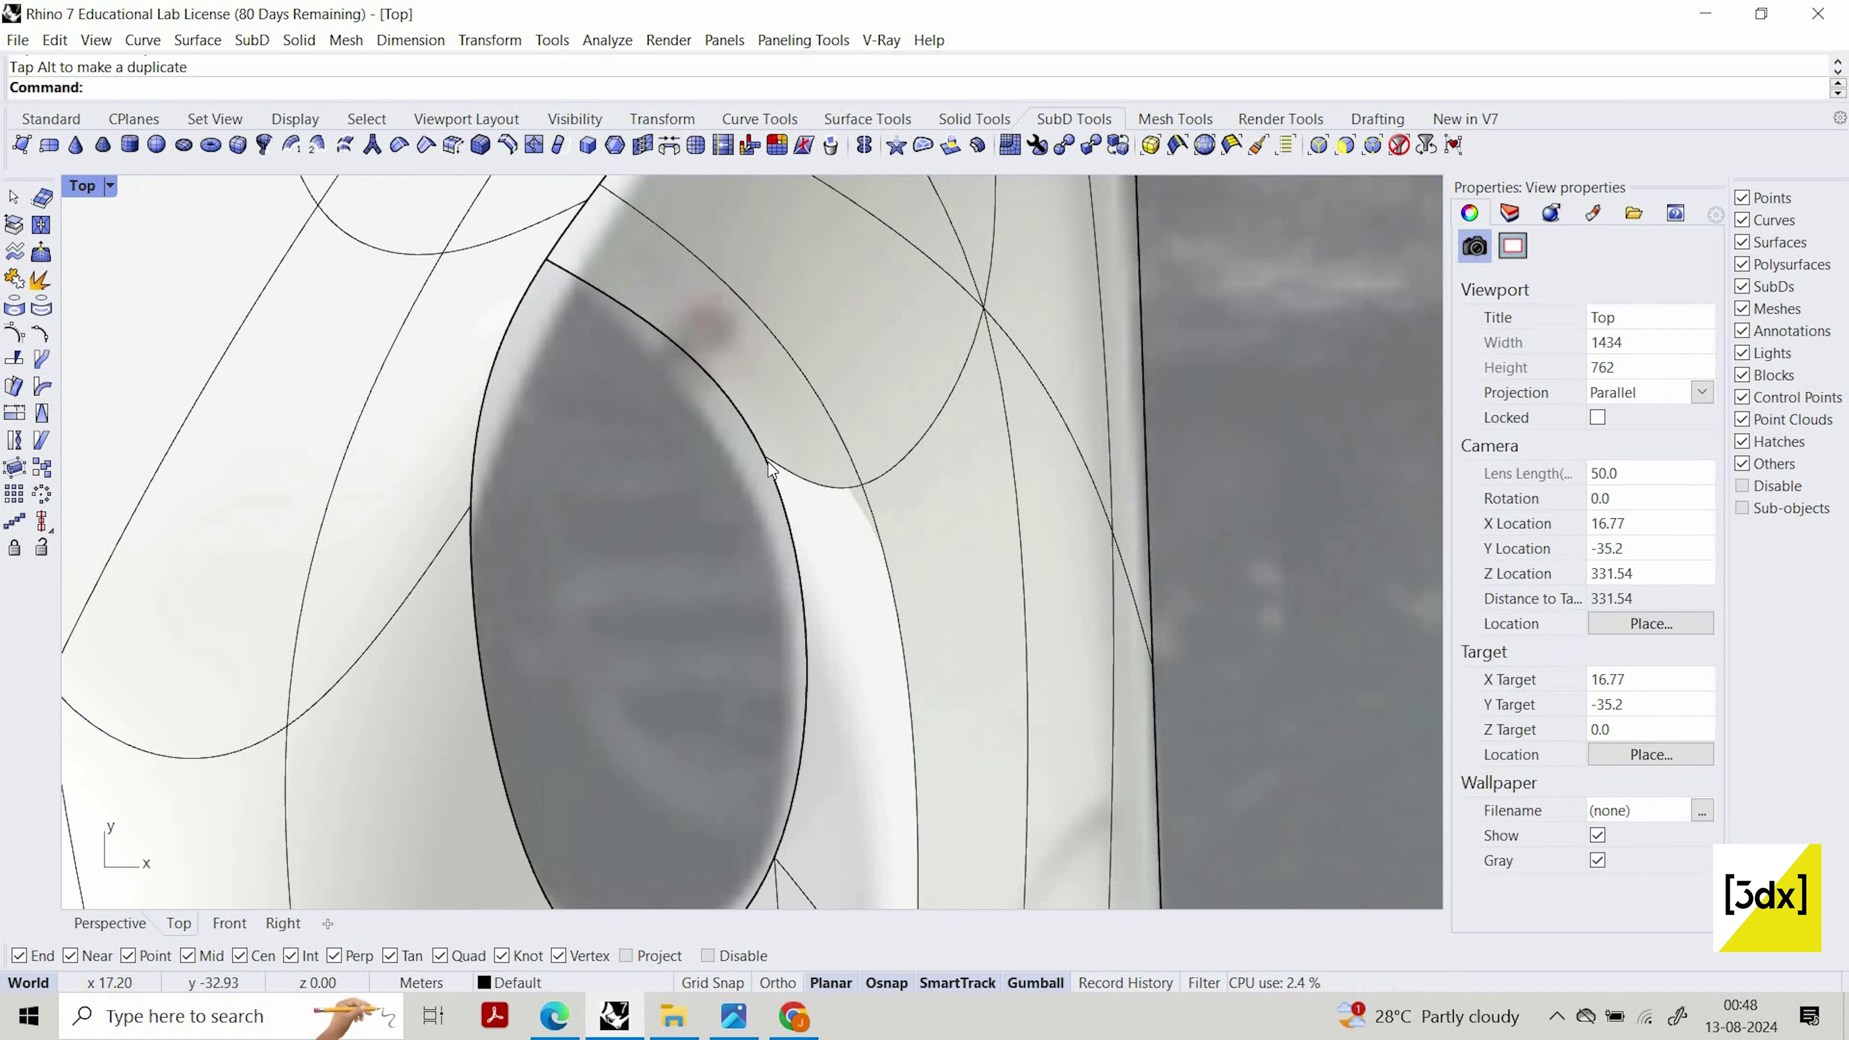
pyautogui.keyDown('ctrl'); pyautogui.keyDown('shift'); pyautogui.click(829, 540); pyautogui.keyUp('shift'); pyautogui.keyUp('ctrl')
pyautogui.click(845, 538)
pyautogui.press('Escape')
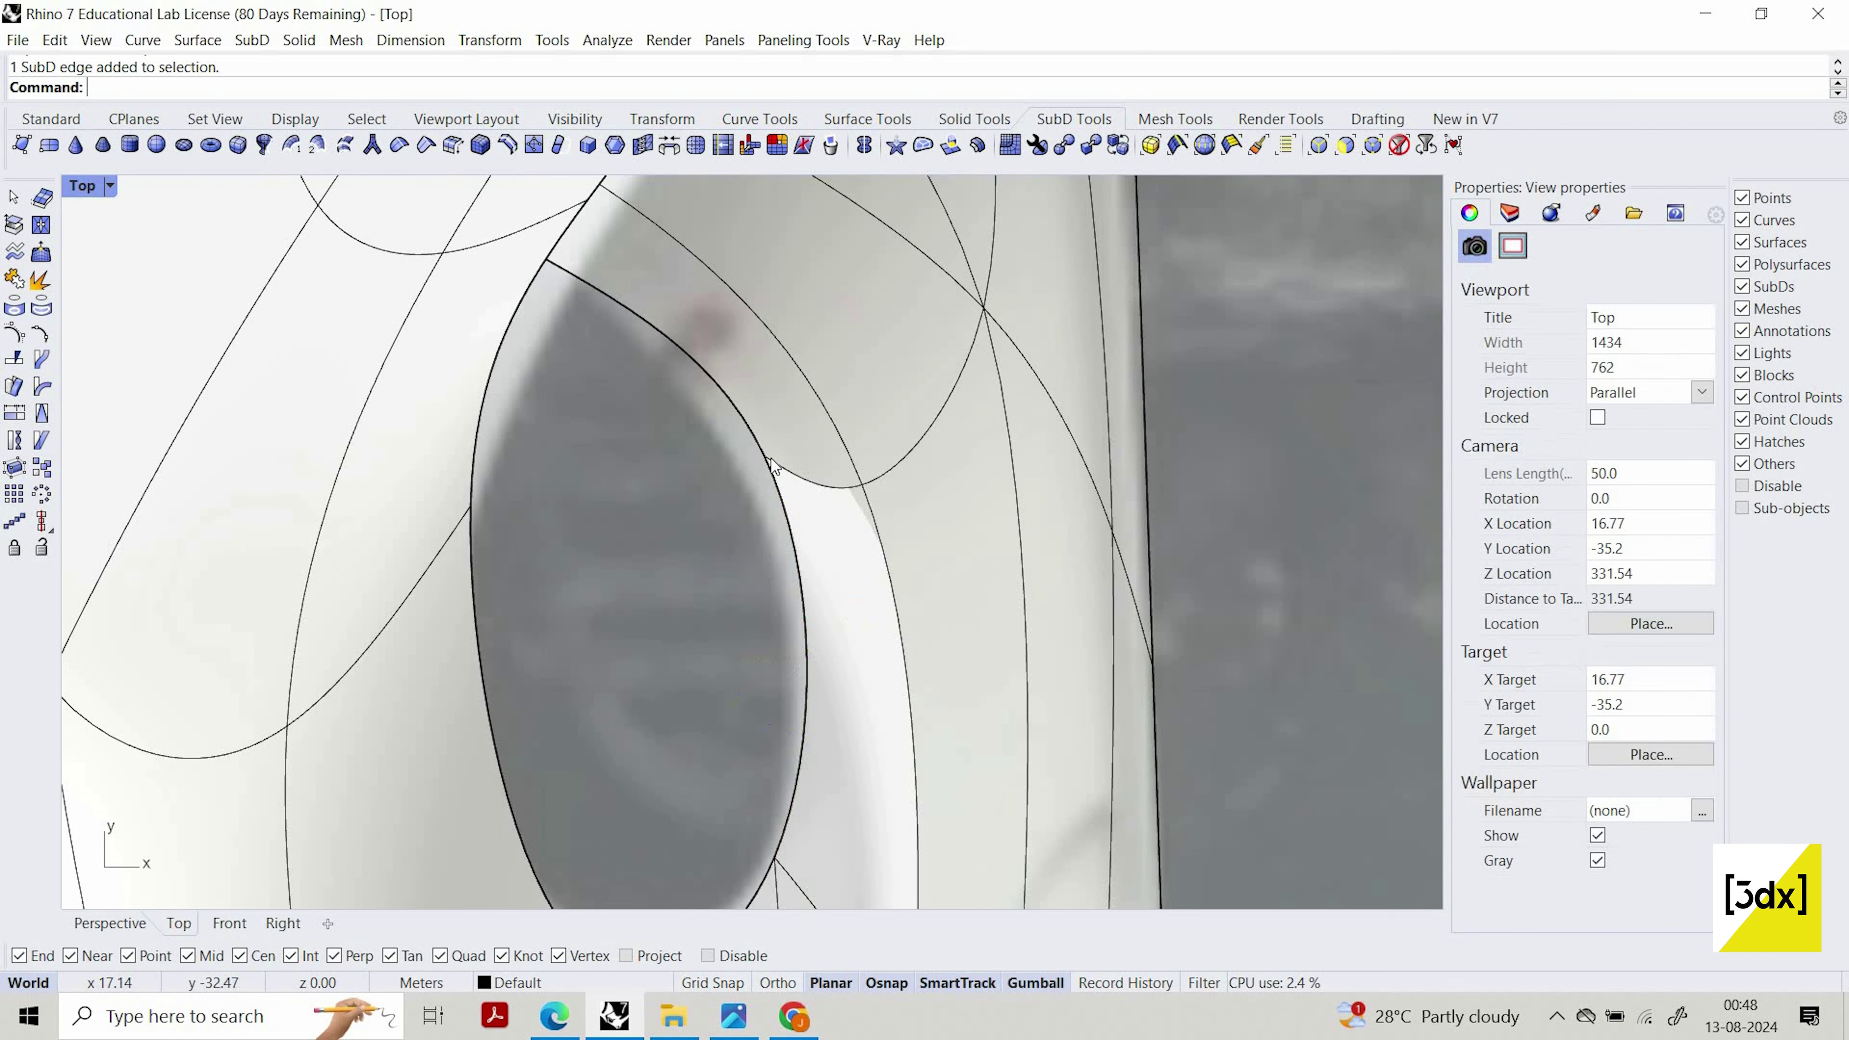
# Move the border vertex on the positive-X side of the long arm's oval opening along negative Y and slightly along negative X
pyautogui.keyDown('ctrl'); pyautogui.keyDown('shift'); pyautogui.click(753, 466); pyautogui.keyUp('shift'); pyautogui.keyUp('ctrl')
pyautogui.click(850, 538)
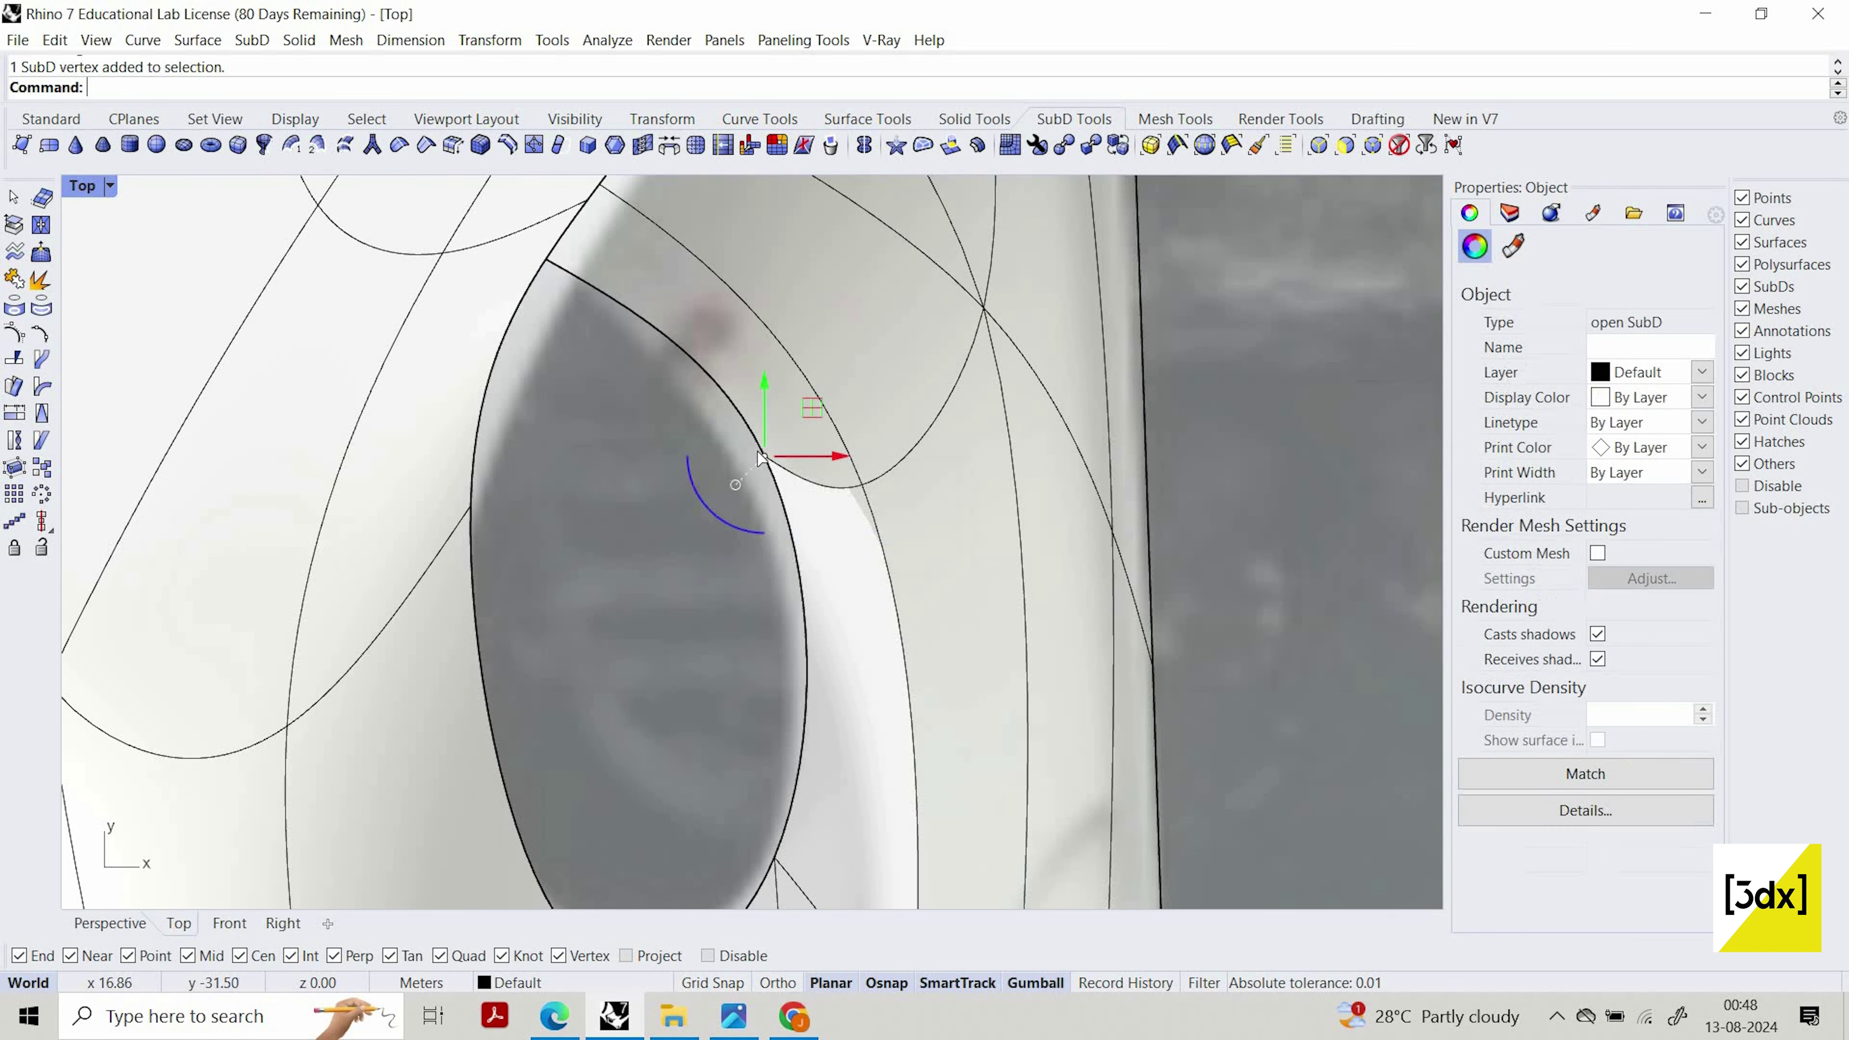
pyautogui.moveTo(763, 382); pyautogui.dragTo(764, 416)
pyautogui.moveTo(845, 488); pyautogui.dragTo(833, 483)
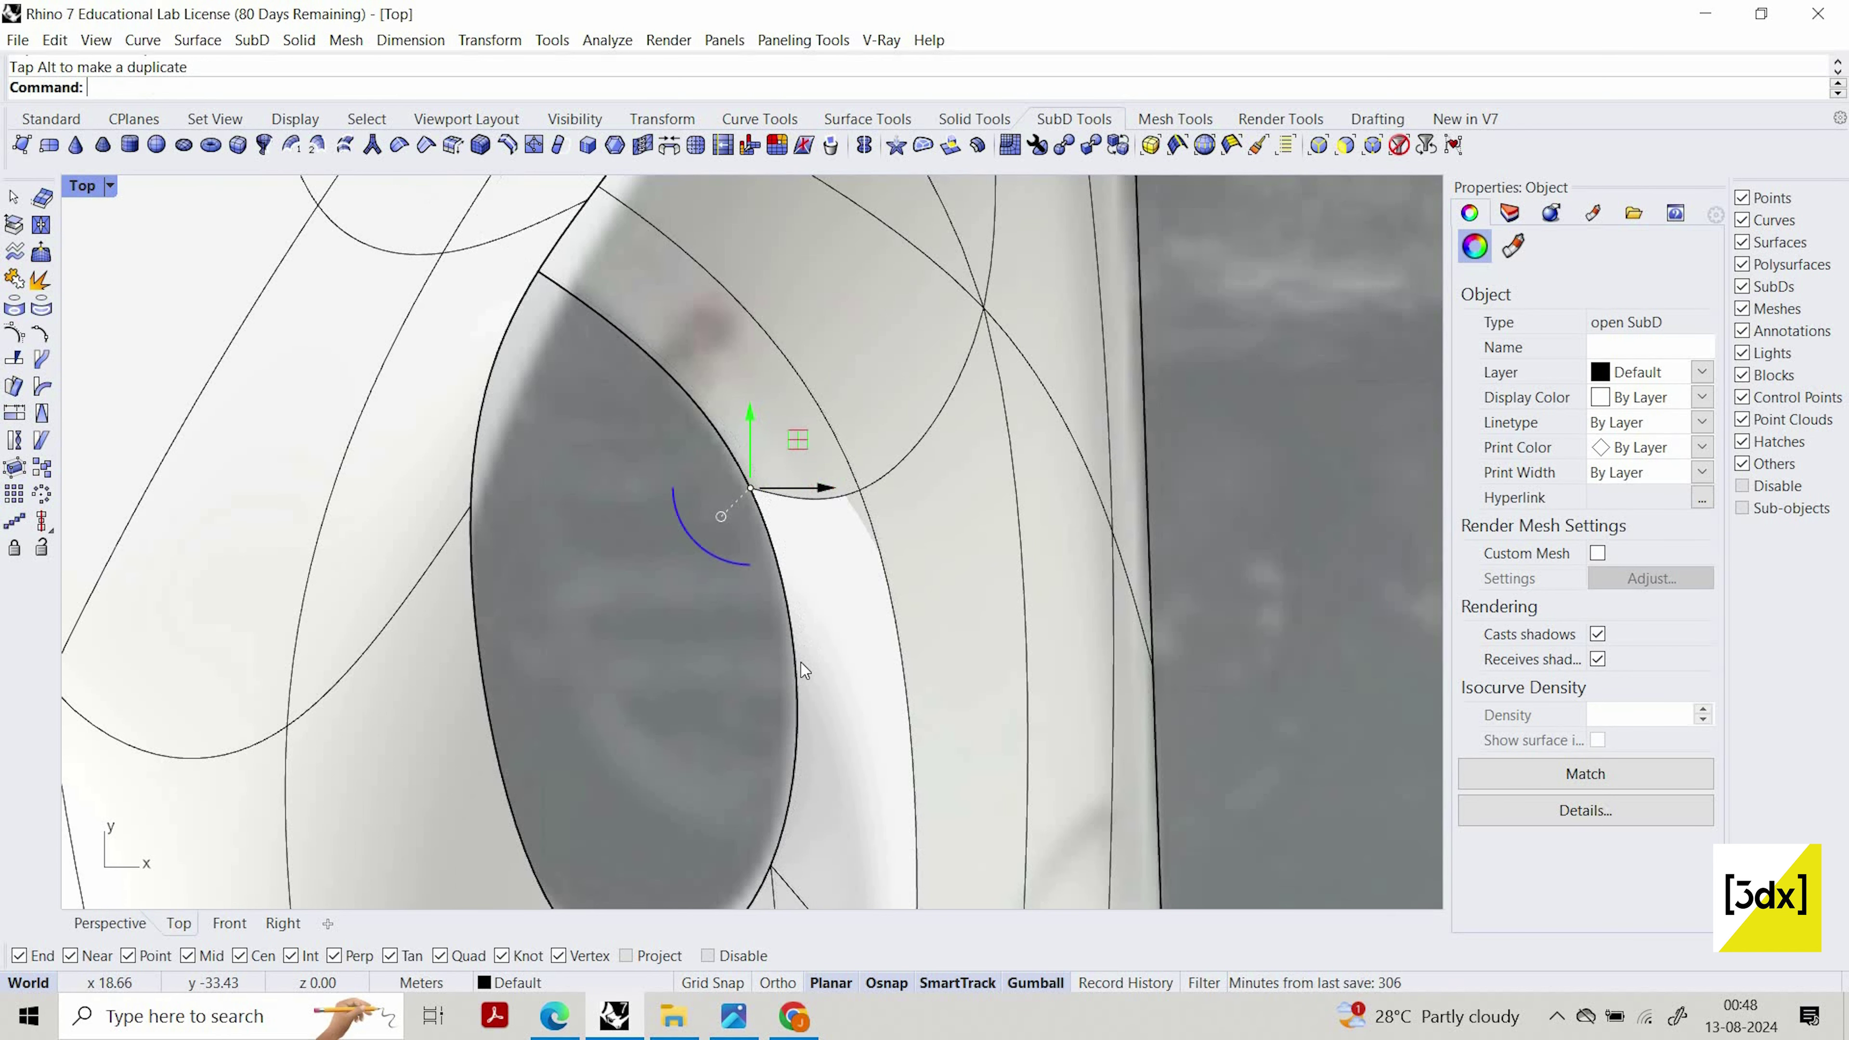
pyautogui.scroll(-8, 793, 669)
pyautogui.press('Escape')
pyautogui.scroll(6, 785, 677)
pyautogui.scroll(-12, 685, 454)
pyautogui.scroll(10, 673, 397)
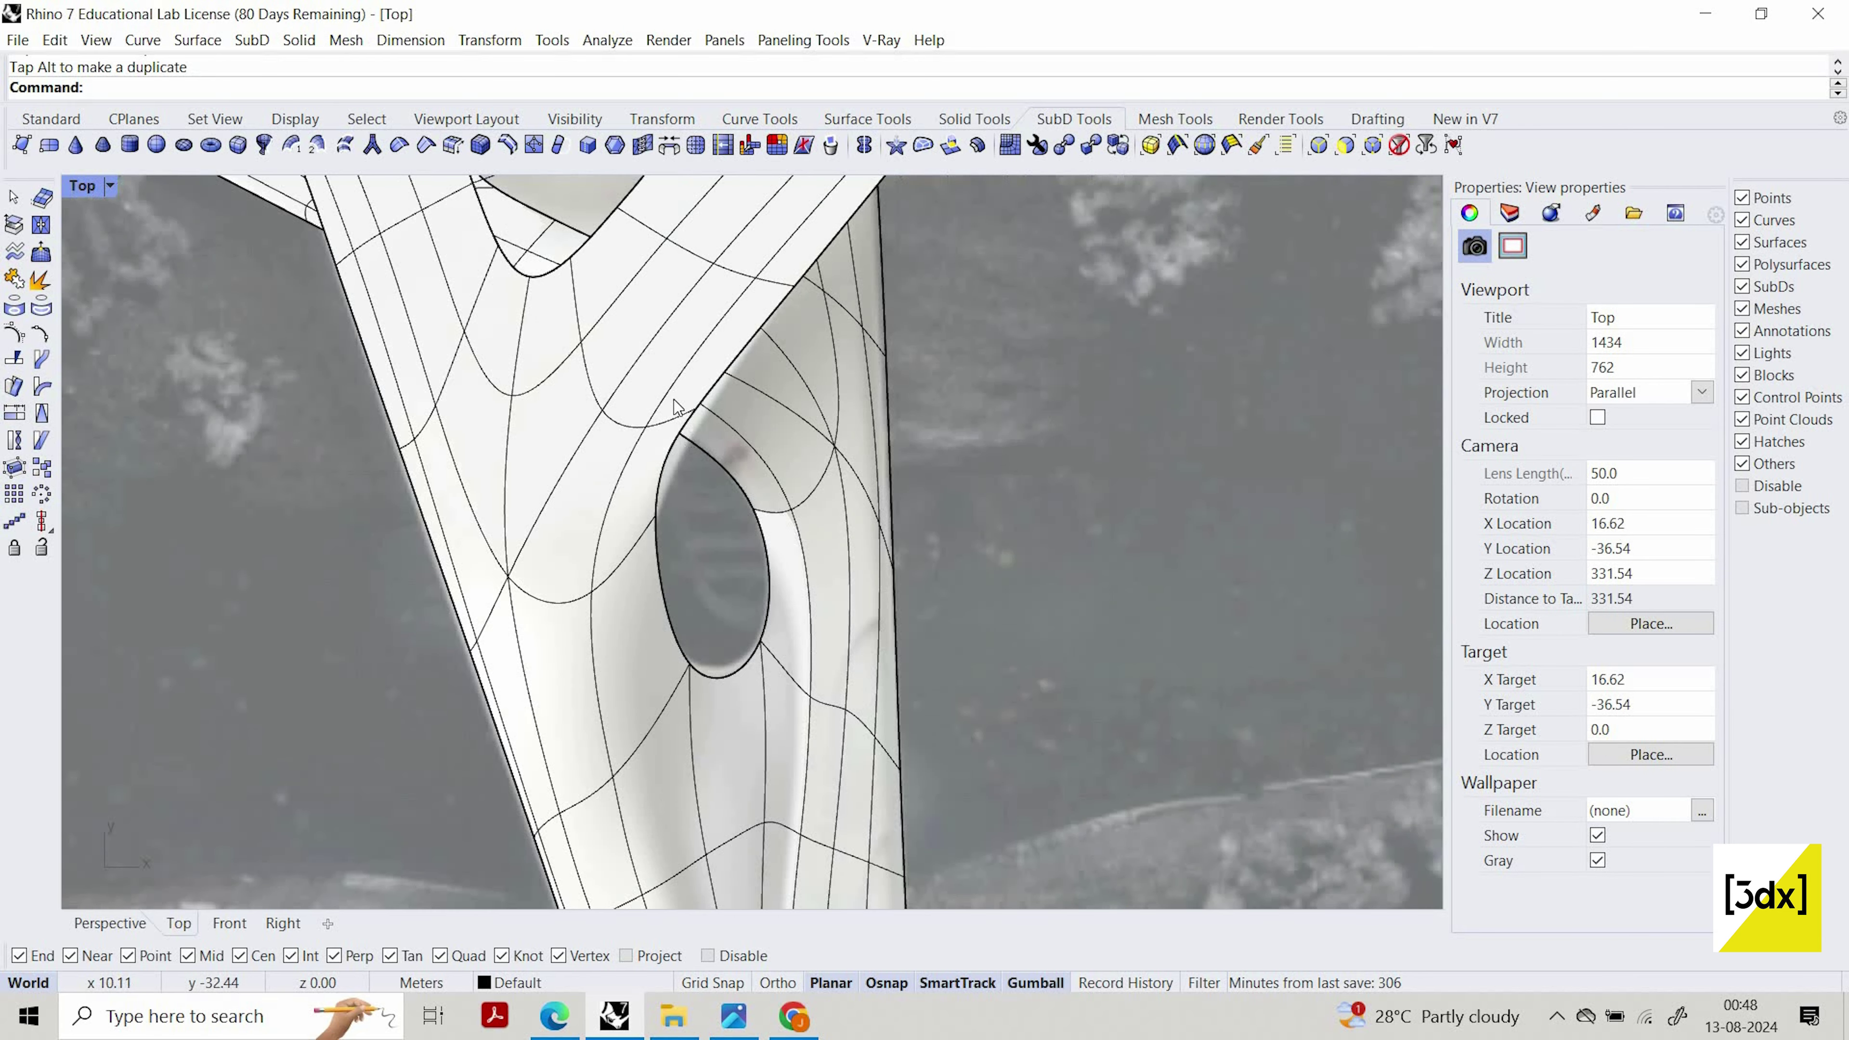
# Move the deck-edge vertex beside the inner end of the long arm's oval opening about 1 m along positive X
pyautogui.moveTo(777, 512); pyautogui.dragTo(720, 506, button='right')
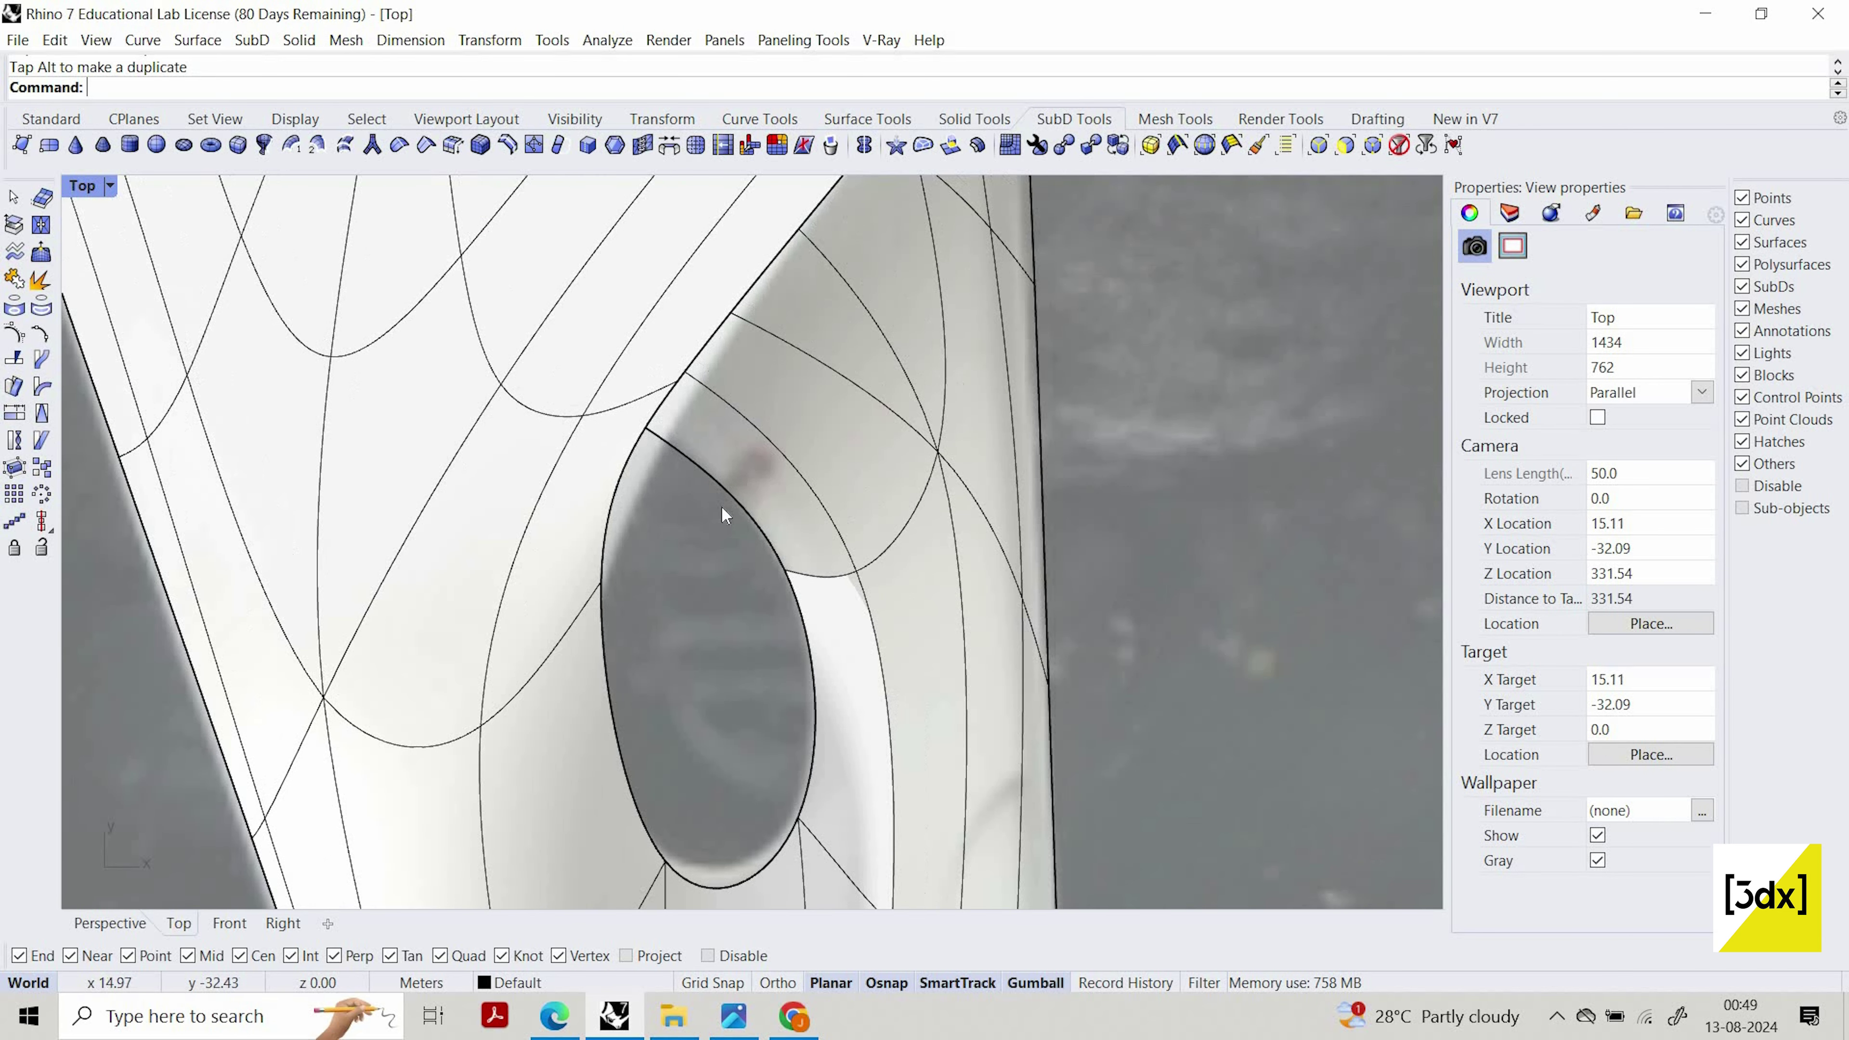
pyautogui.scroll(-3, 720, 506)
pyautogui.scroll(3, 710, 458)
pyautogui.keyDown('ctrl'); pyautogui.keyDown('shift'); pyautogui.click(714, 458); pyautogui.keyUp('shift'); pyautogui.keyUp('ctrl')
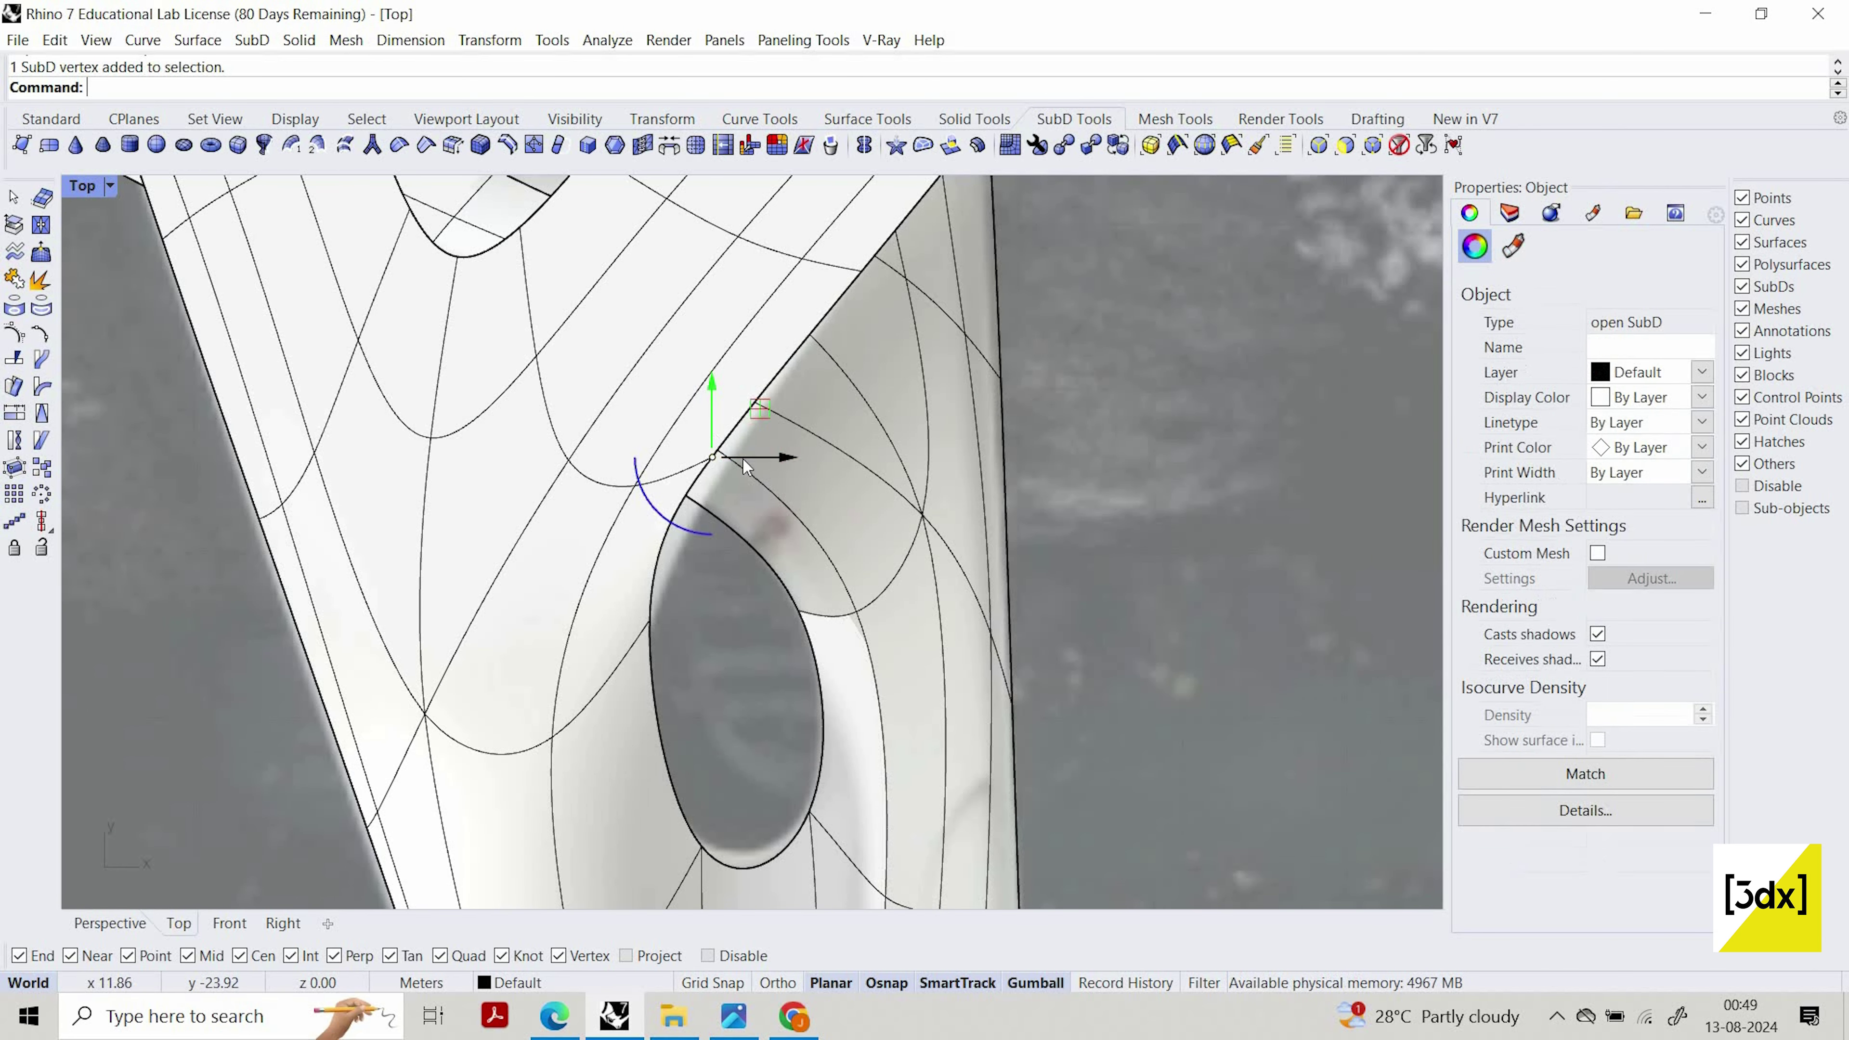
pyautogui.moveTo(773, 466); pyautogui.dragTo(763, 459)
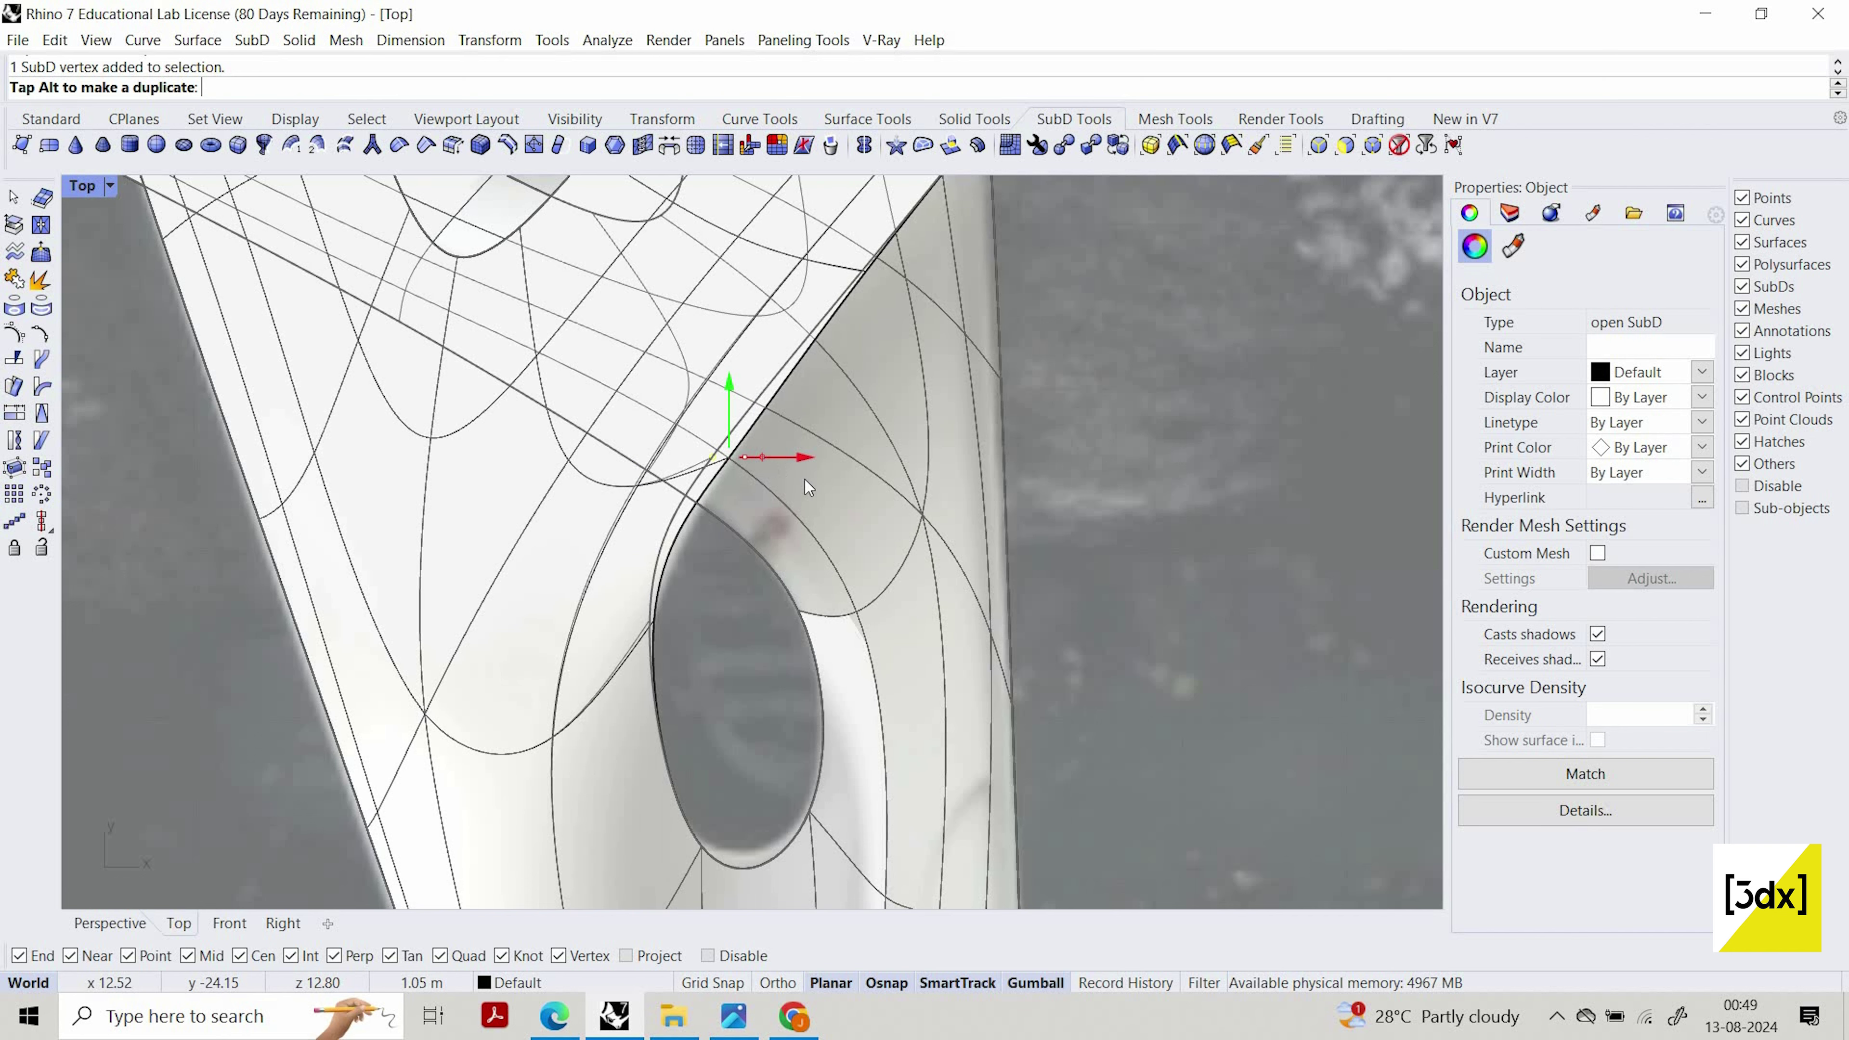
pyautogui.scroll(-8, 998, 573)
pyautogui.click(998, 573)
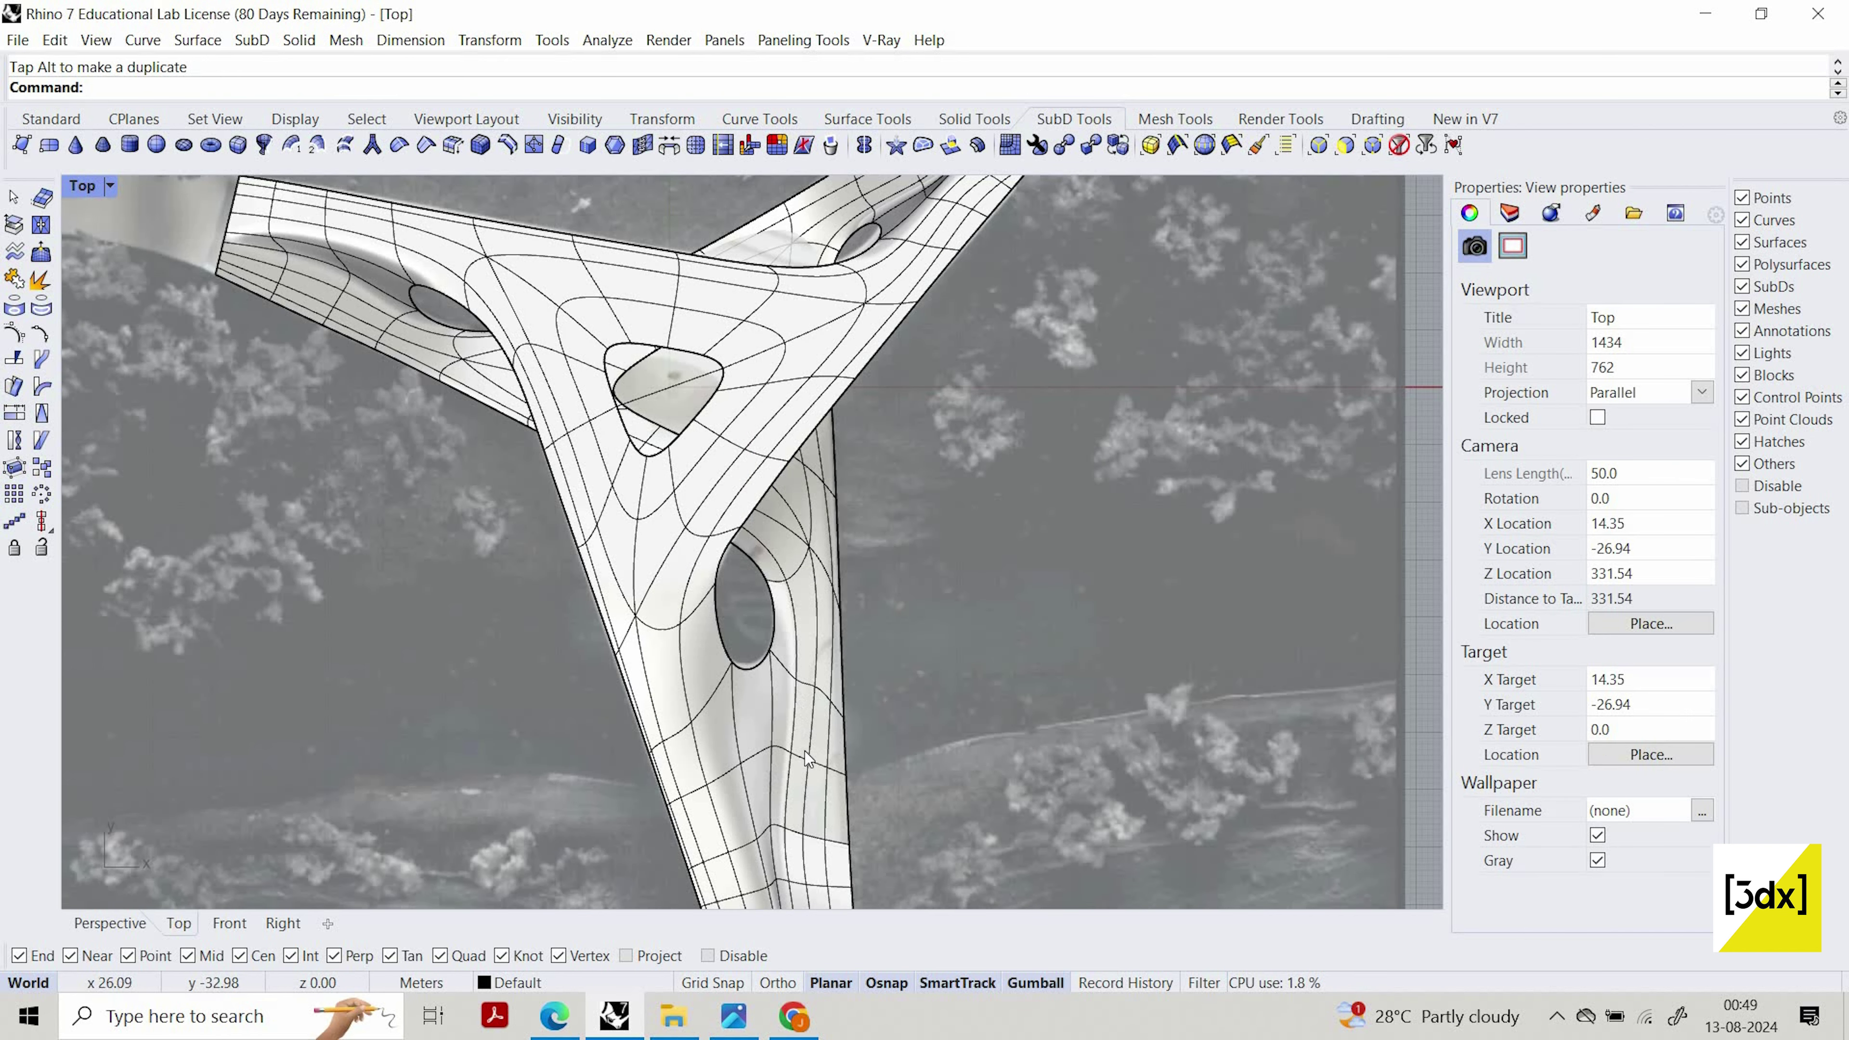
# Examine how the three arms and their oval openings fit the reference image in the Top view
pyautogui.scroll(-5, 804, 751)
pyautogui.scroll(4, 805, 753)
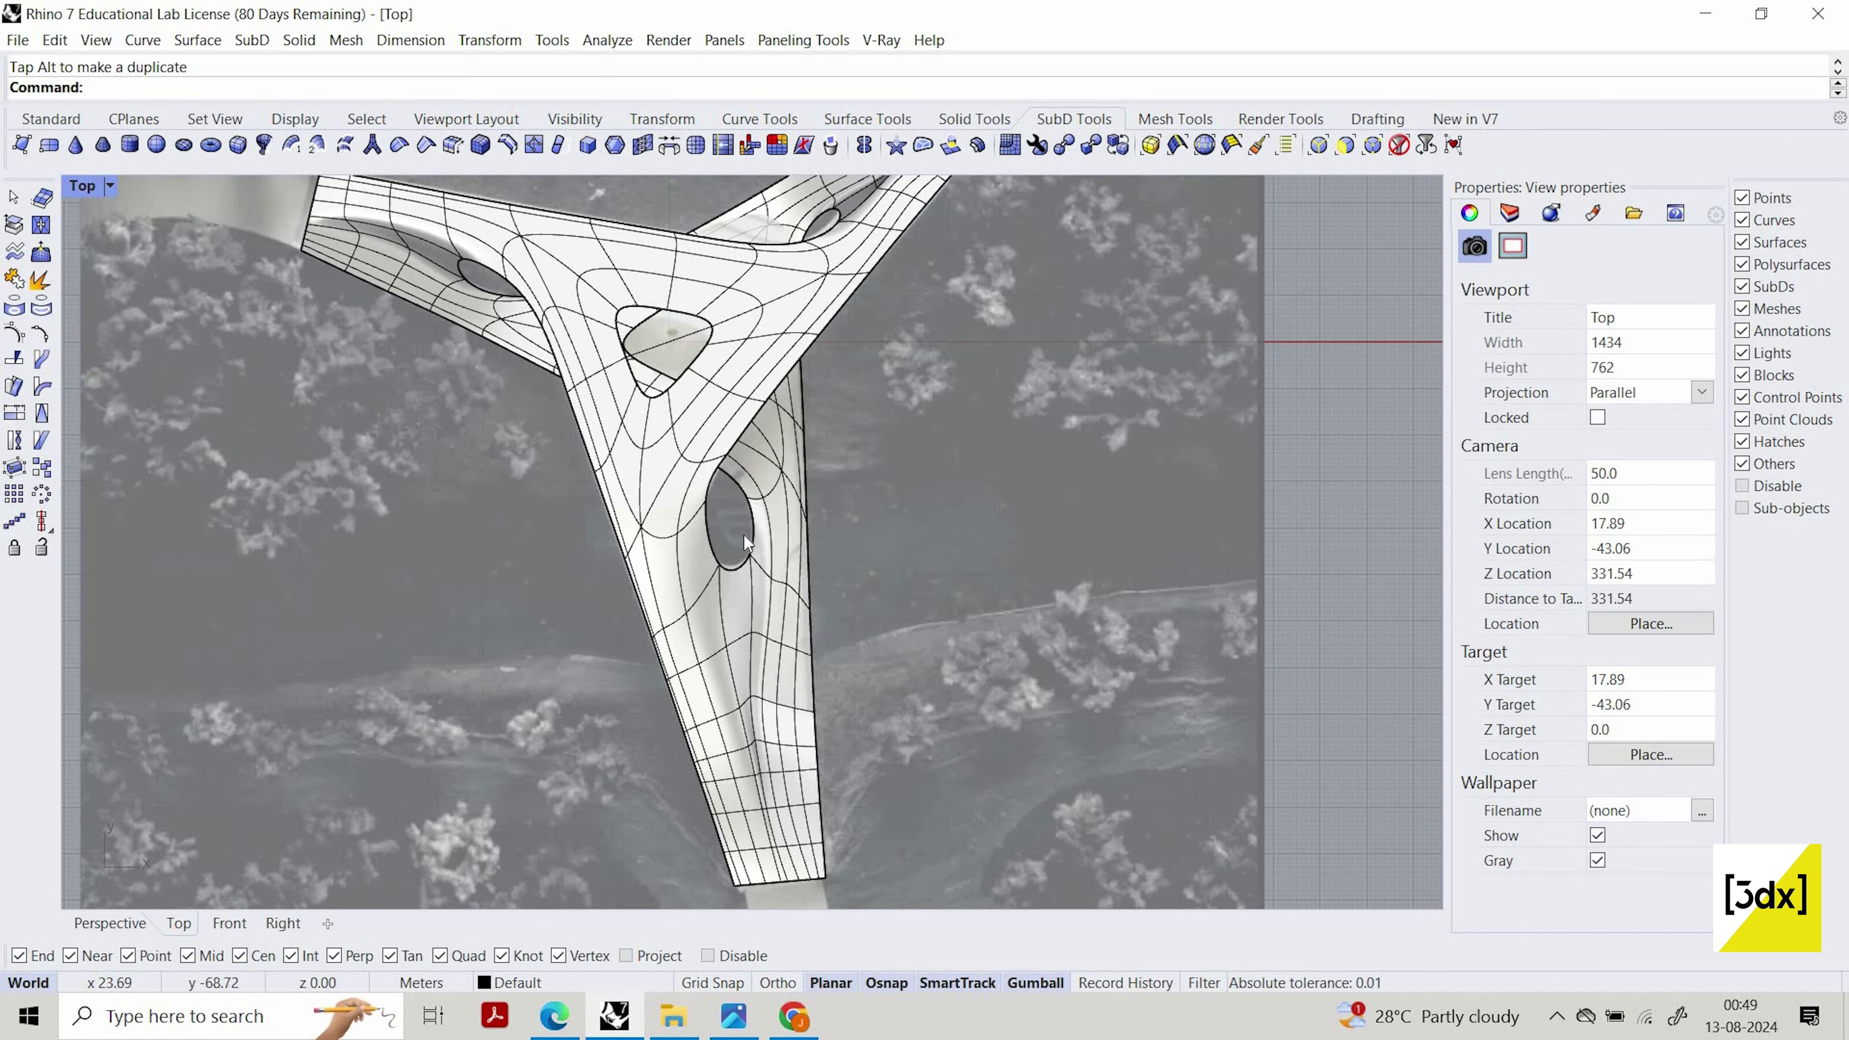
pyautogui.scroll(7, 740, 540)
pyautogui.scroll(-3, 781, 682)
pyautogui.scroll(-3, 601, 529)
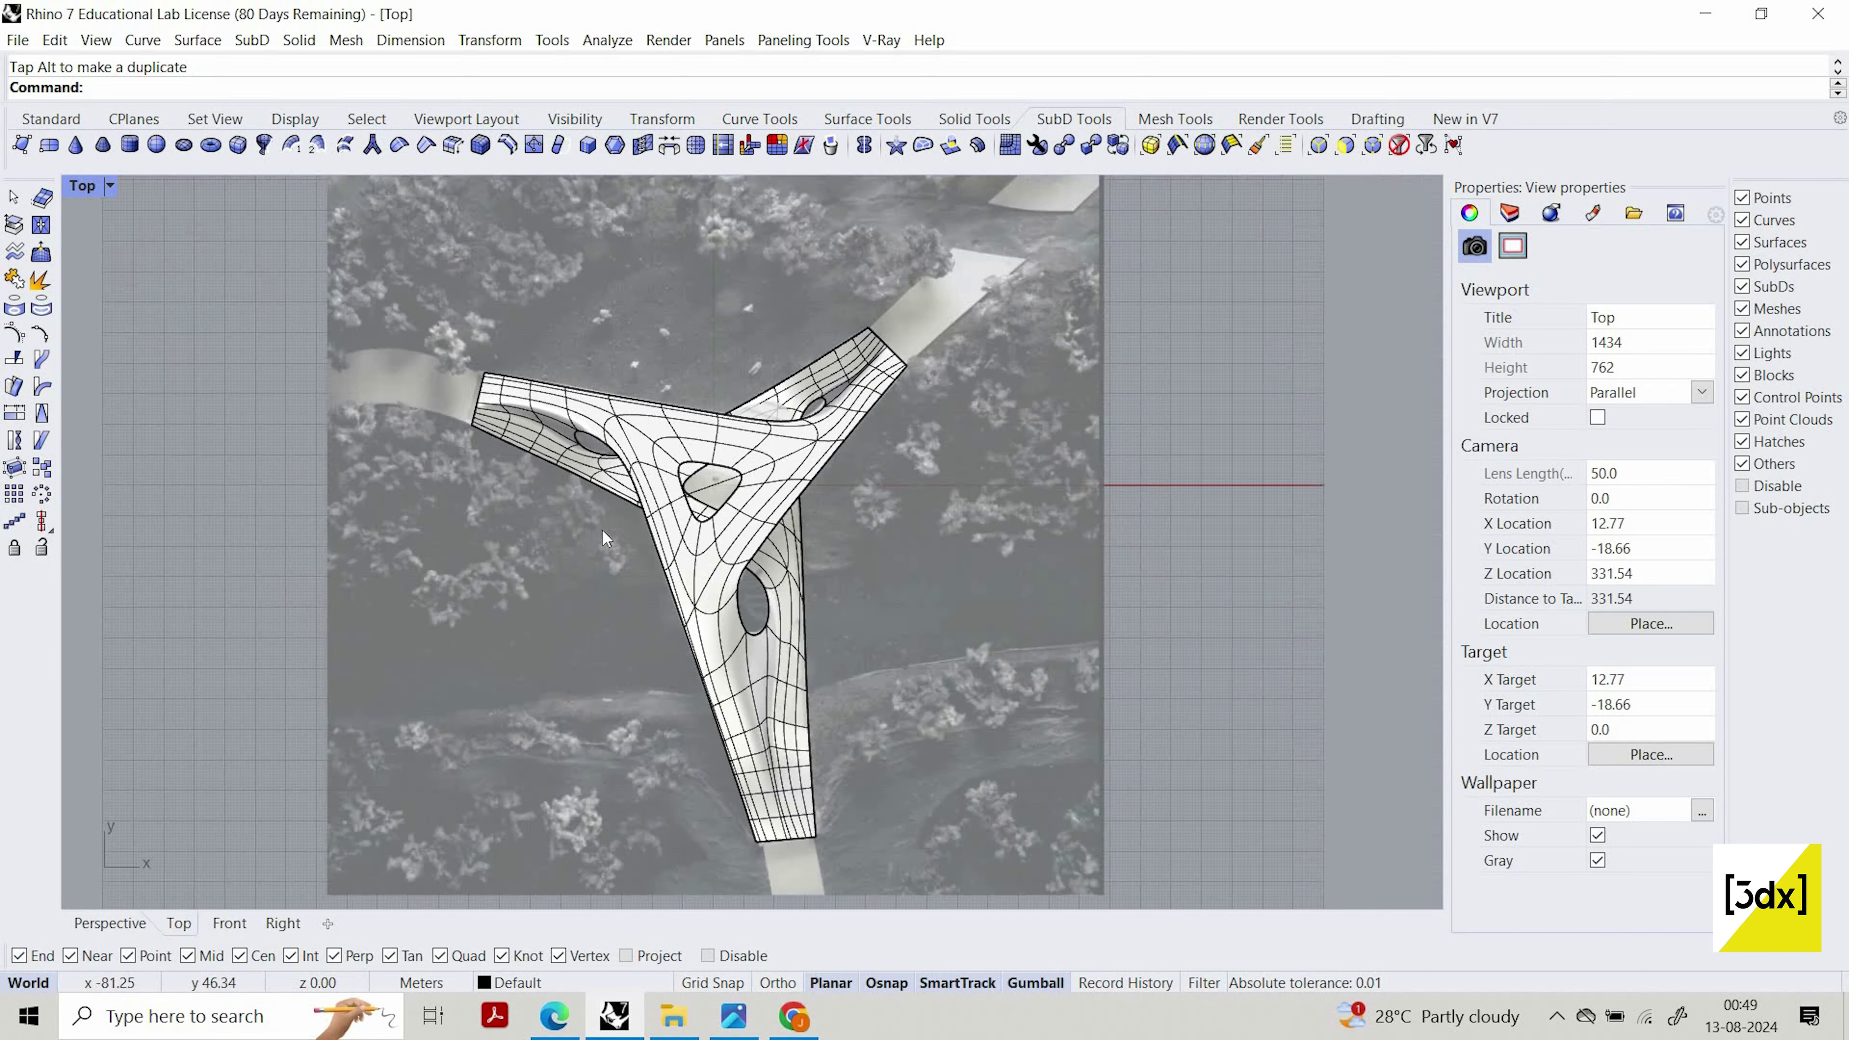
pyautogui.scroll(3, 292, 328)
pyautogui.scroll(2, 129, 222)
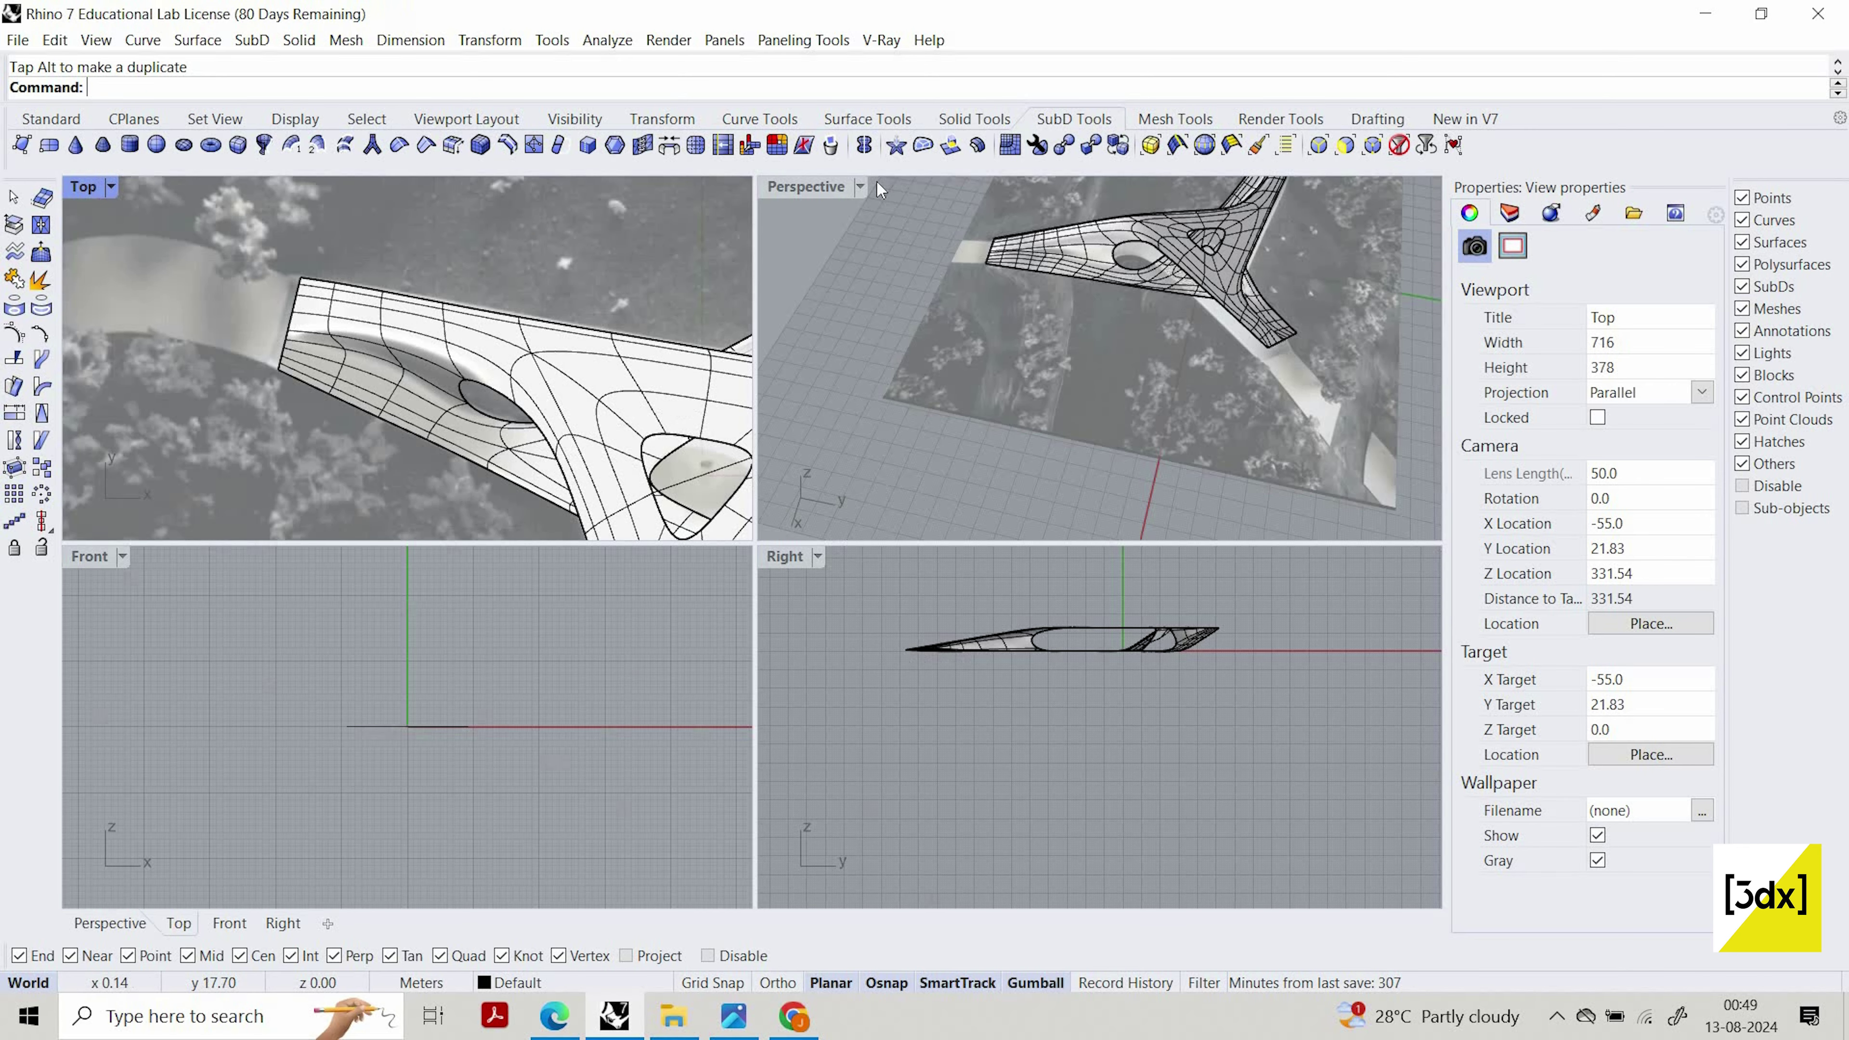
# Maximize the Perspective viewport and hide the reference image surface
pyautogui.doubleClick(826, 181)
pyautogui.moveTo(466, 277); pyautogui.dragTo(1121, 619, button='right')
pyautogui.scroll(13, 604, 364)
pyautogui.scroll(-5, 611, 356)
pyautogui.scroll(-14, 982, 319)
pyautogui.moveTo(881, 280); pyautogui.dragTo(942, 273, button='right')
pyautogui.scroll(12, 946, 283)
pyautogui.scroll(4, 463, 475)
pyautogui.keyDown('shift'); pyautogui.moveTo(462, 305); pyautogui.dragTo(445, 470, button='right'); pyautogui.keyUp('shift')
pyautogui.click(418, 475)
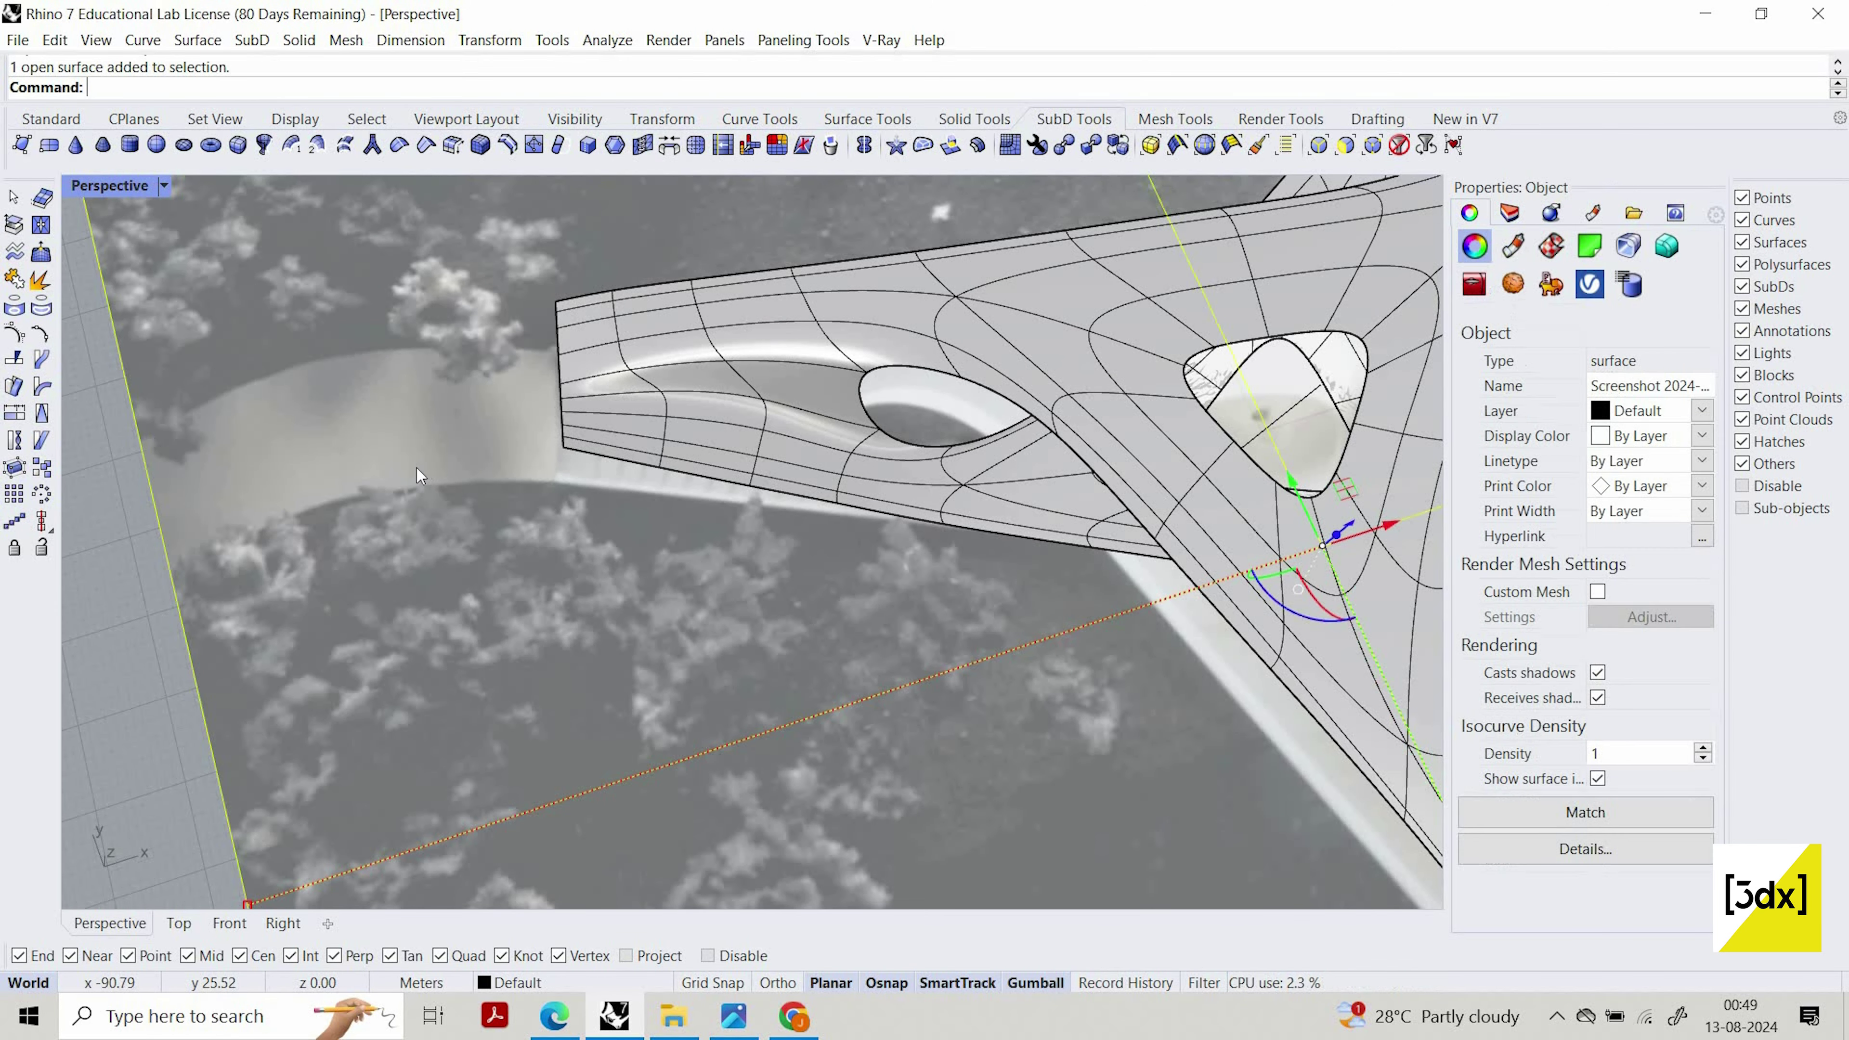
pyautogui.click(412, 474)
# Insert a SubD edge loop between the outer end of the negative-X arm and its first cross loop
pyautogui.scroll(-3, 551, 479)
pyautogui.scroll(4, 573, 379)
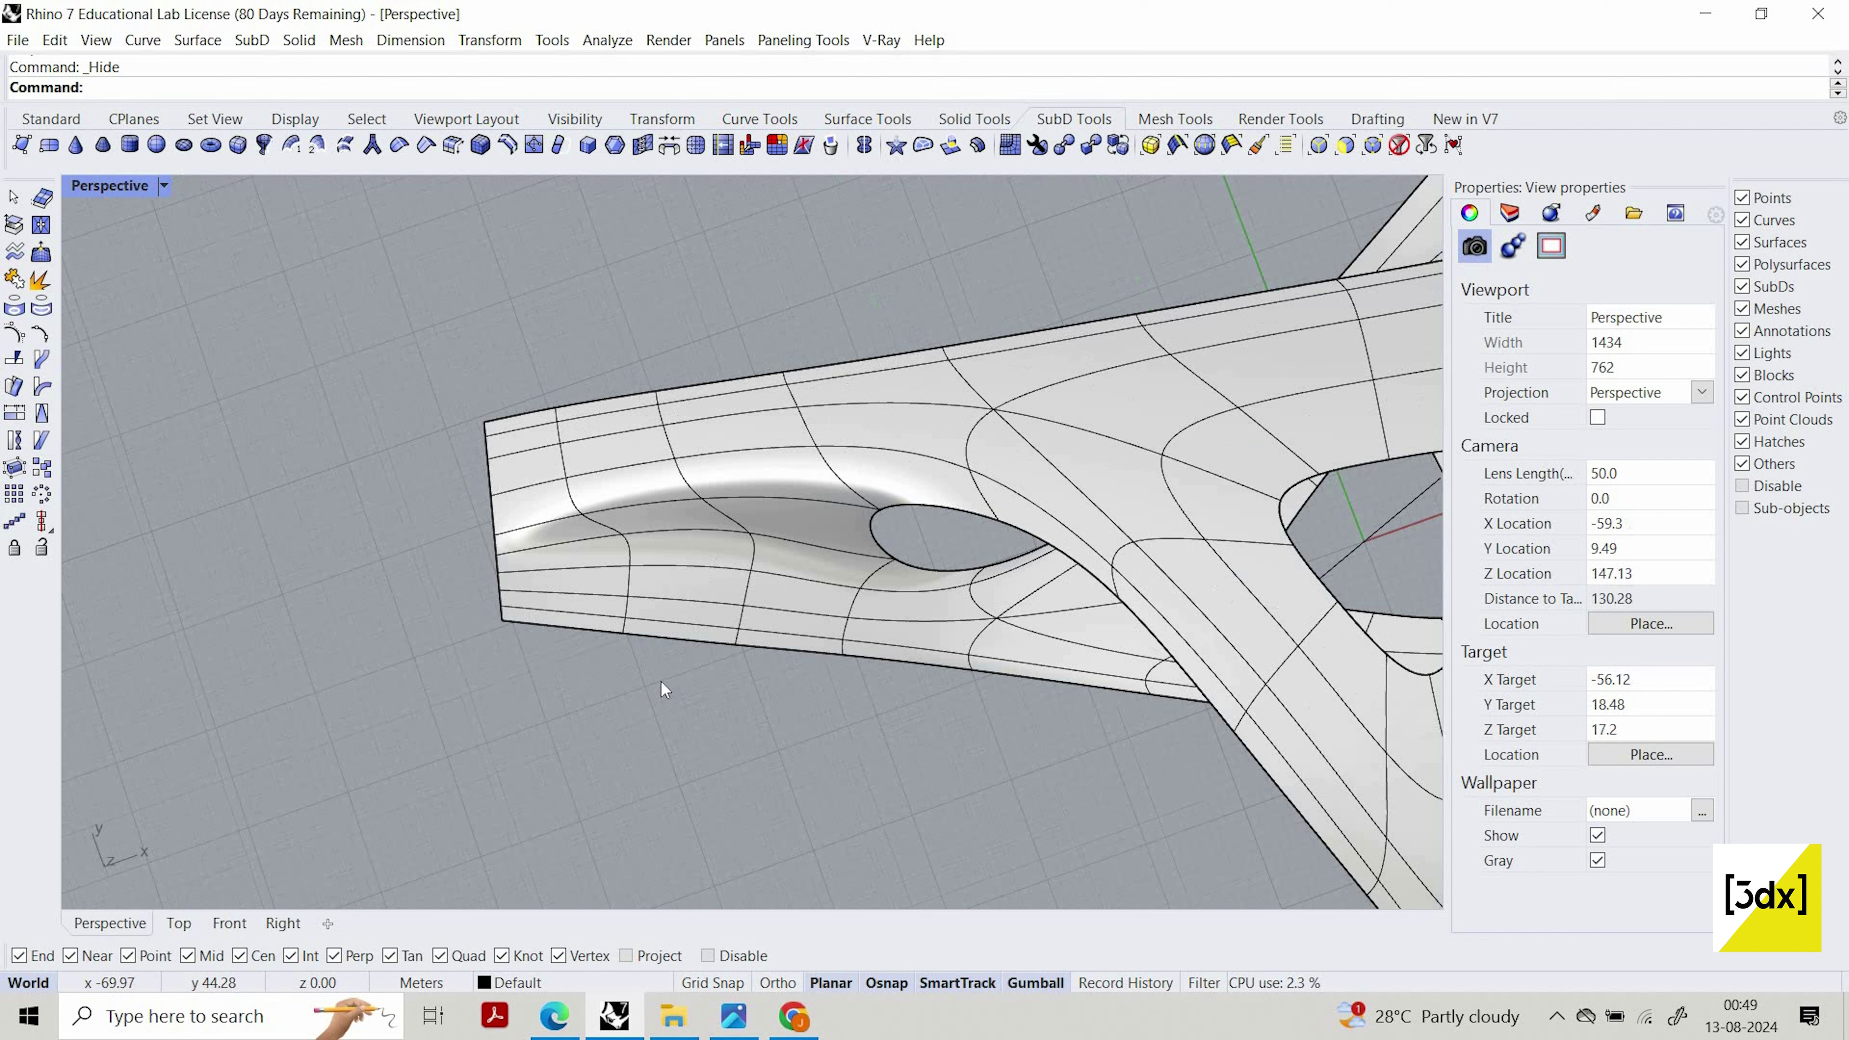
pyautogui.moveTo(530, 354); pyautogui.dragTo(656, 687)
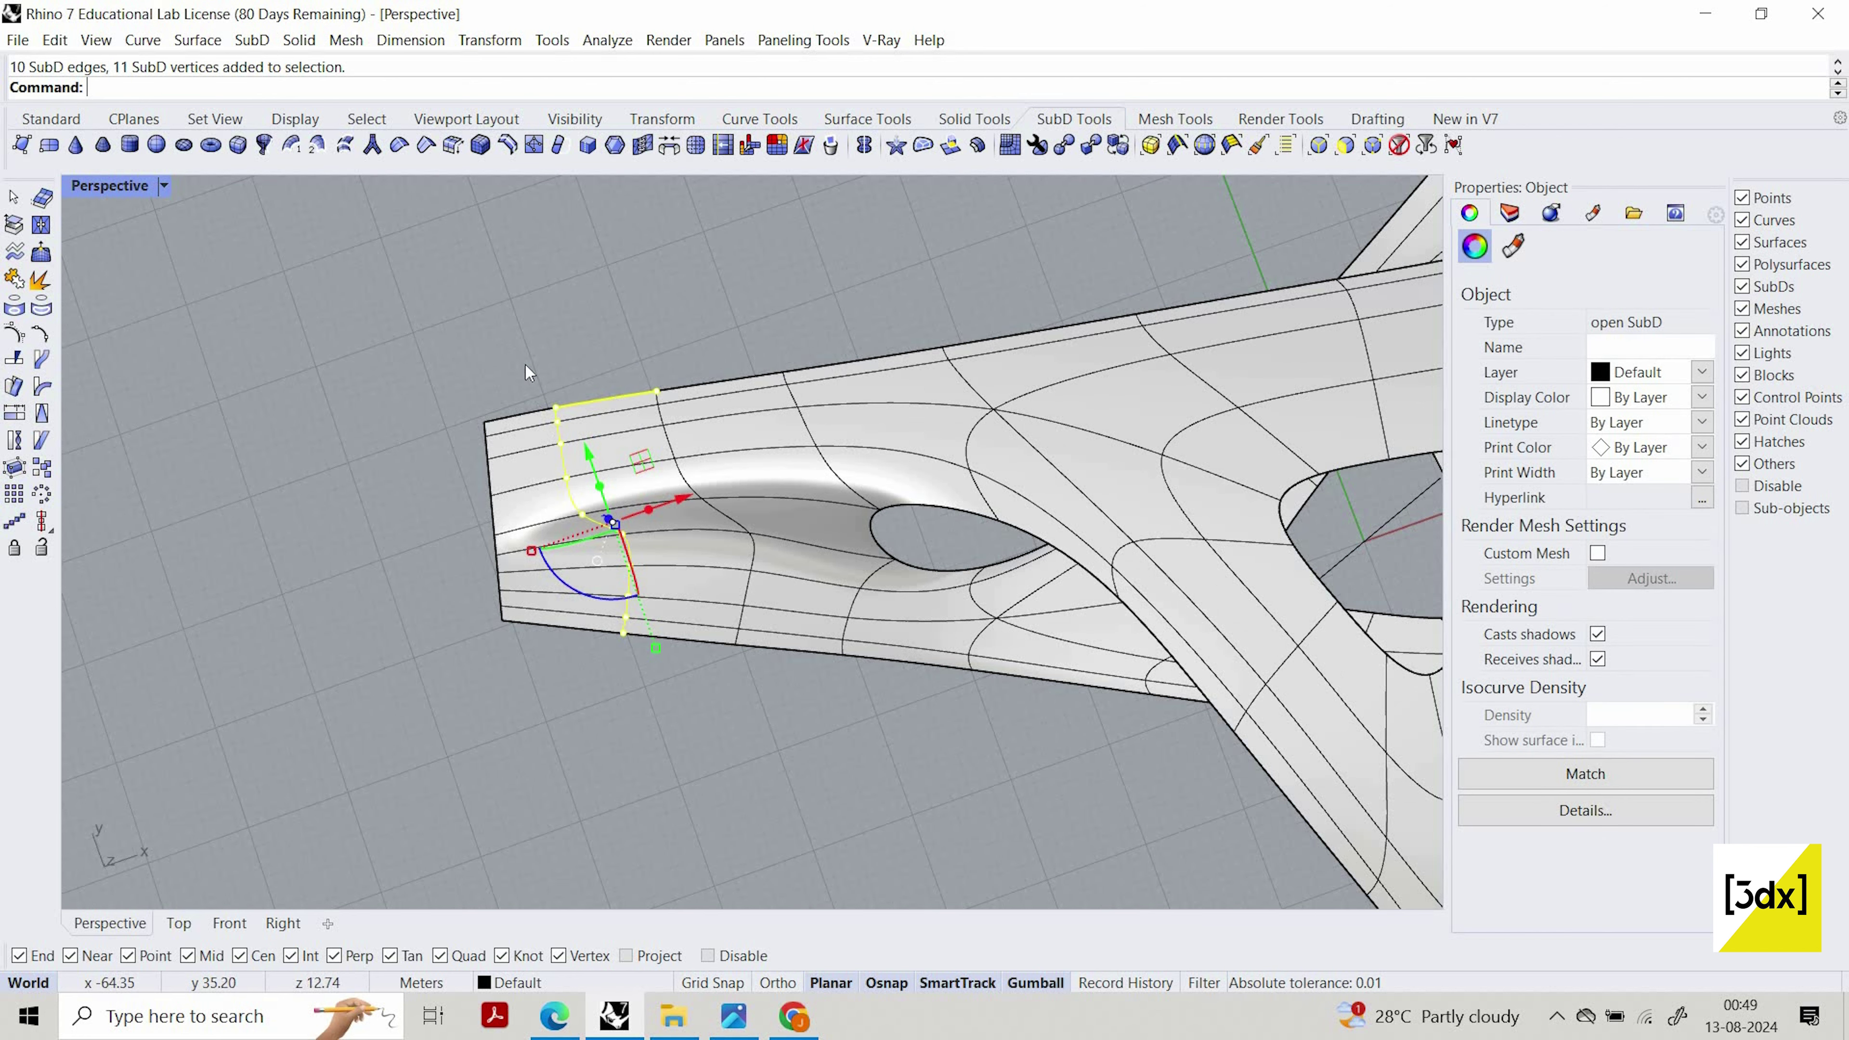
pyautogui.moveTo(526, 363); pyautogui.dragTo(641, 671)
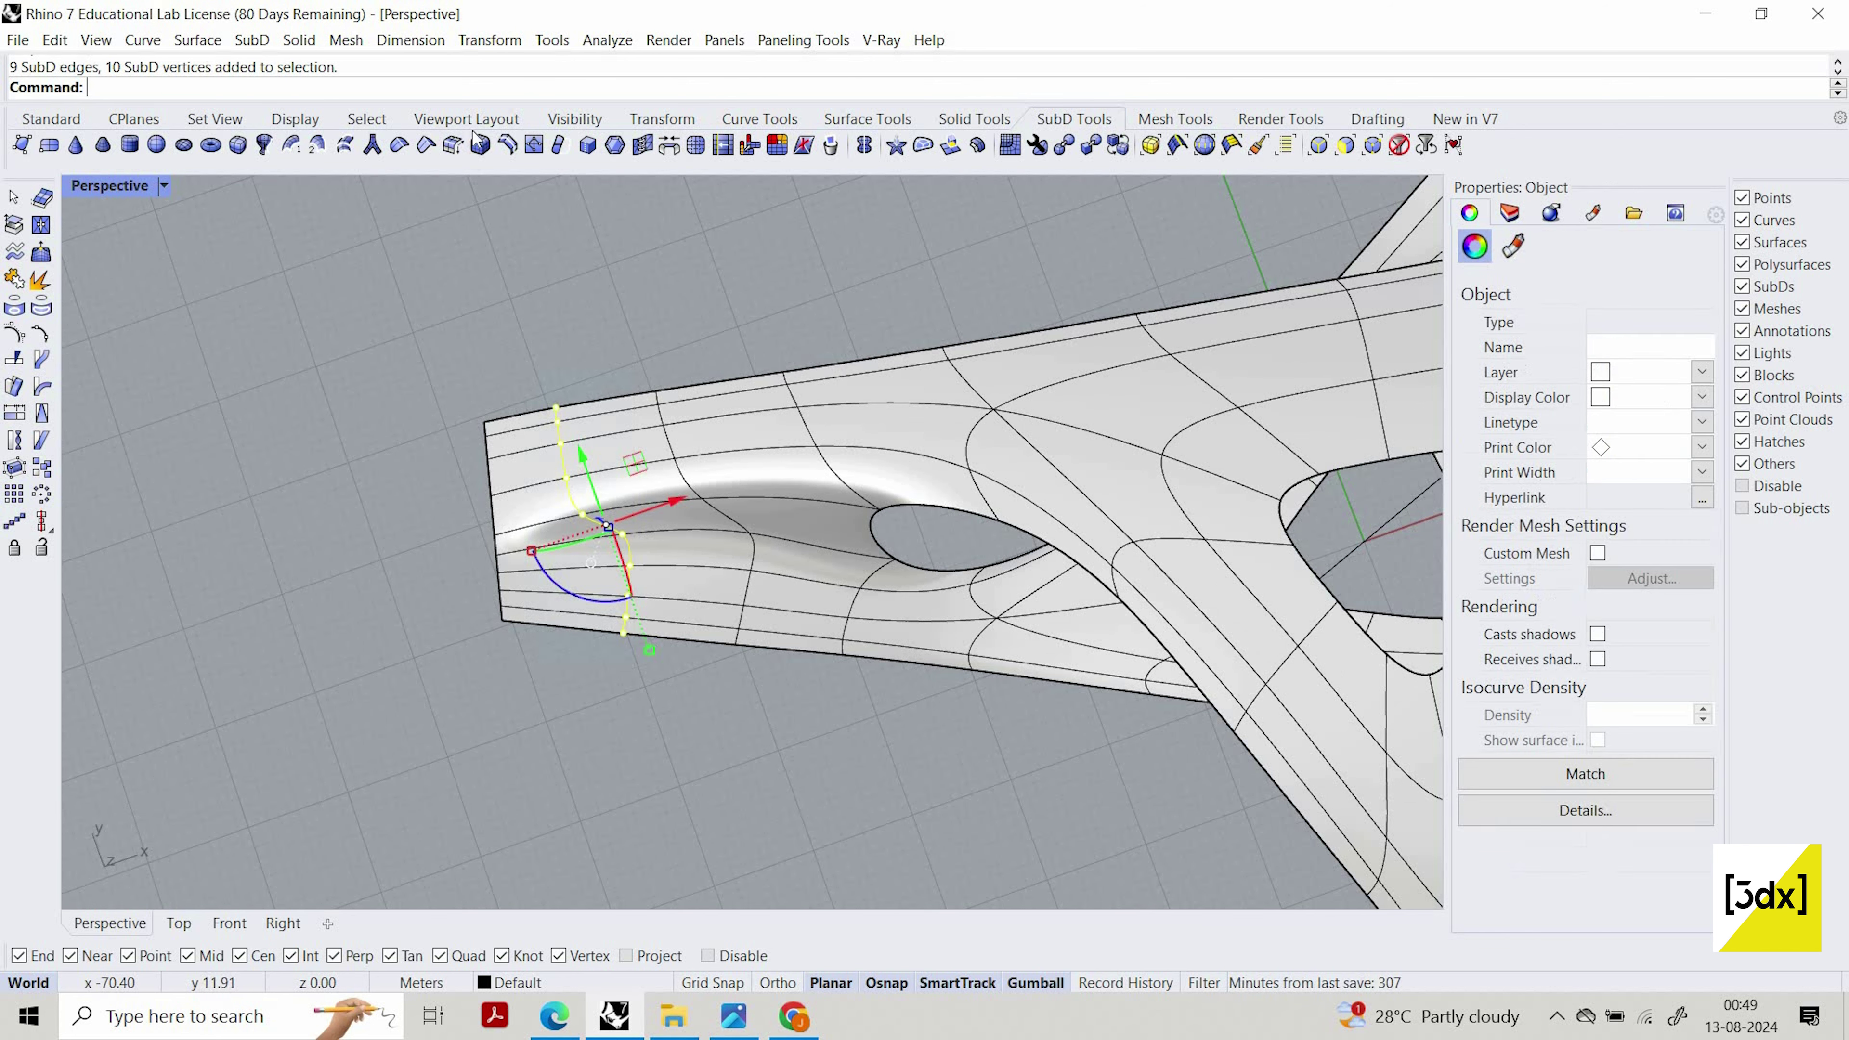
pyautogui.rightClick(561, 558)
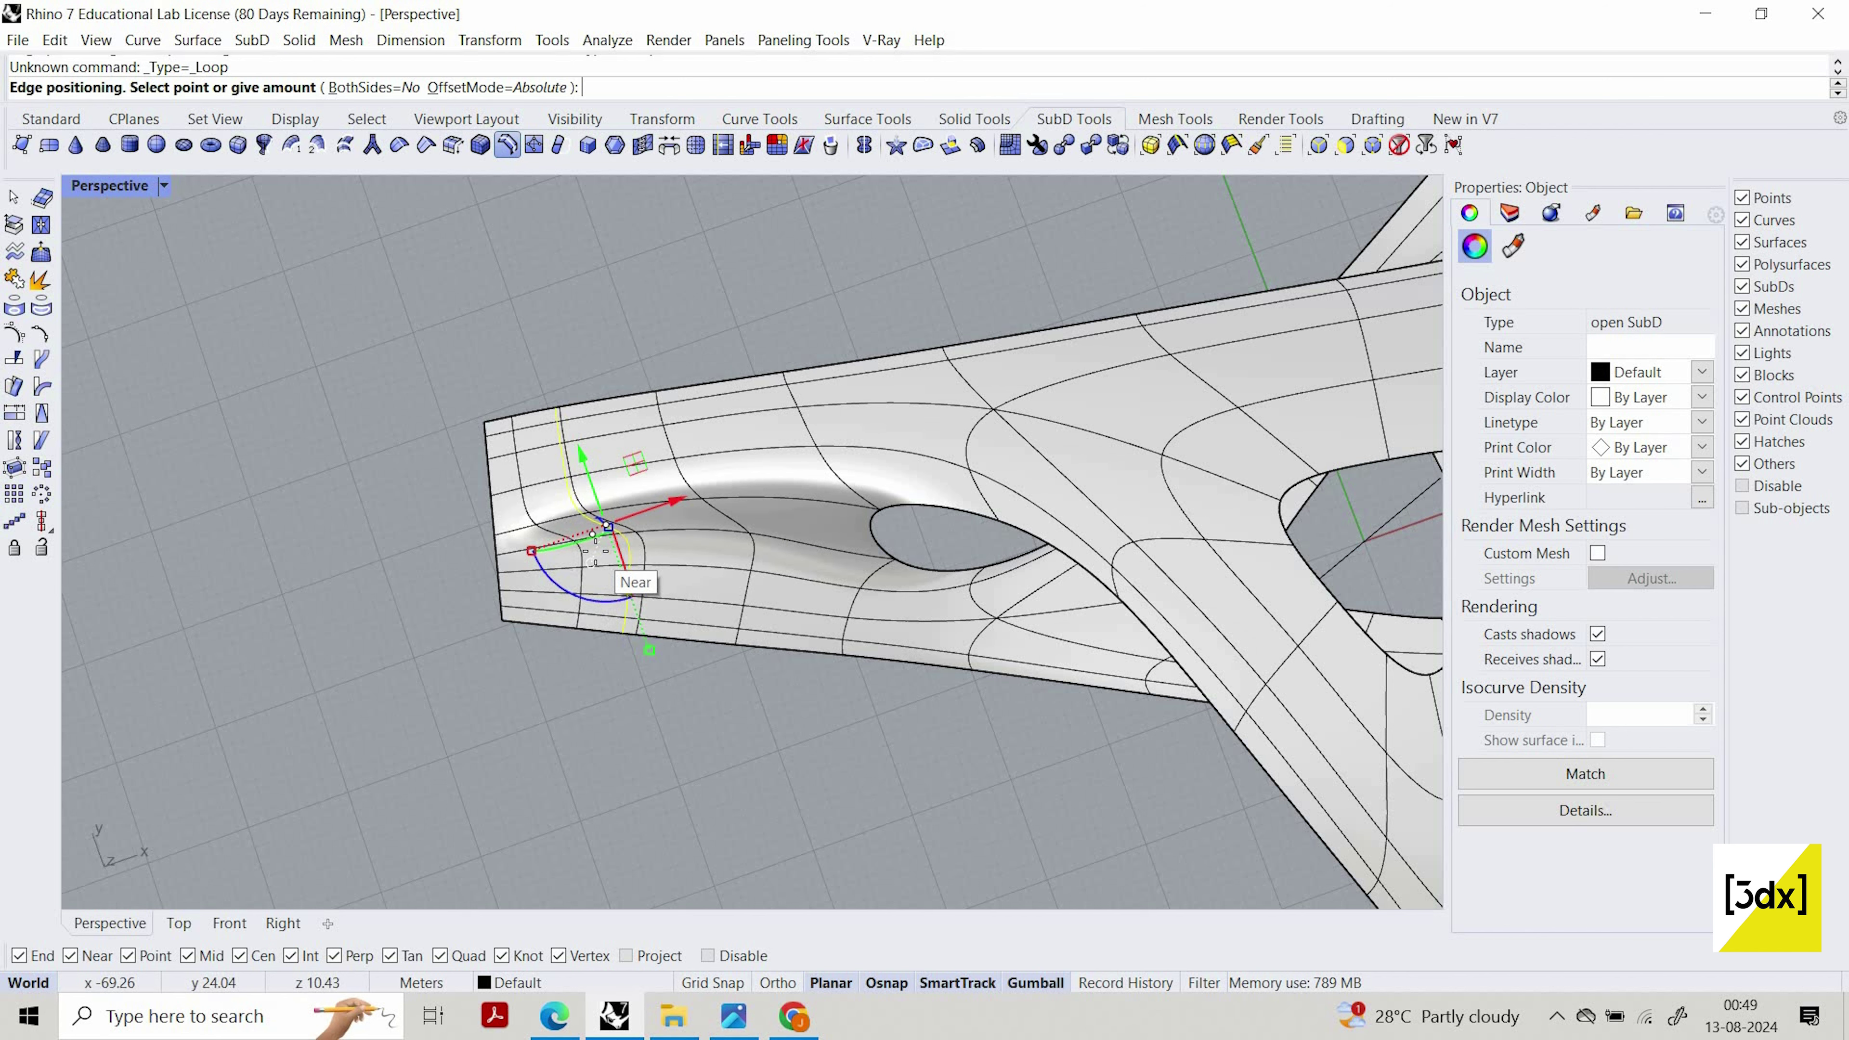
pyautogui.press('Escape')
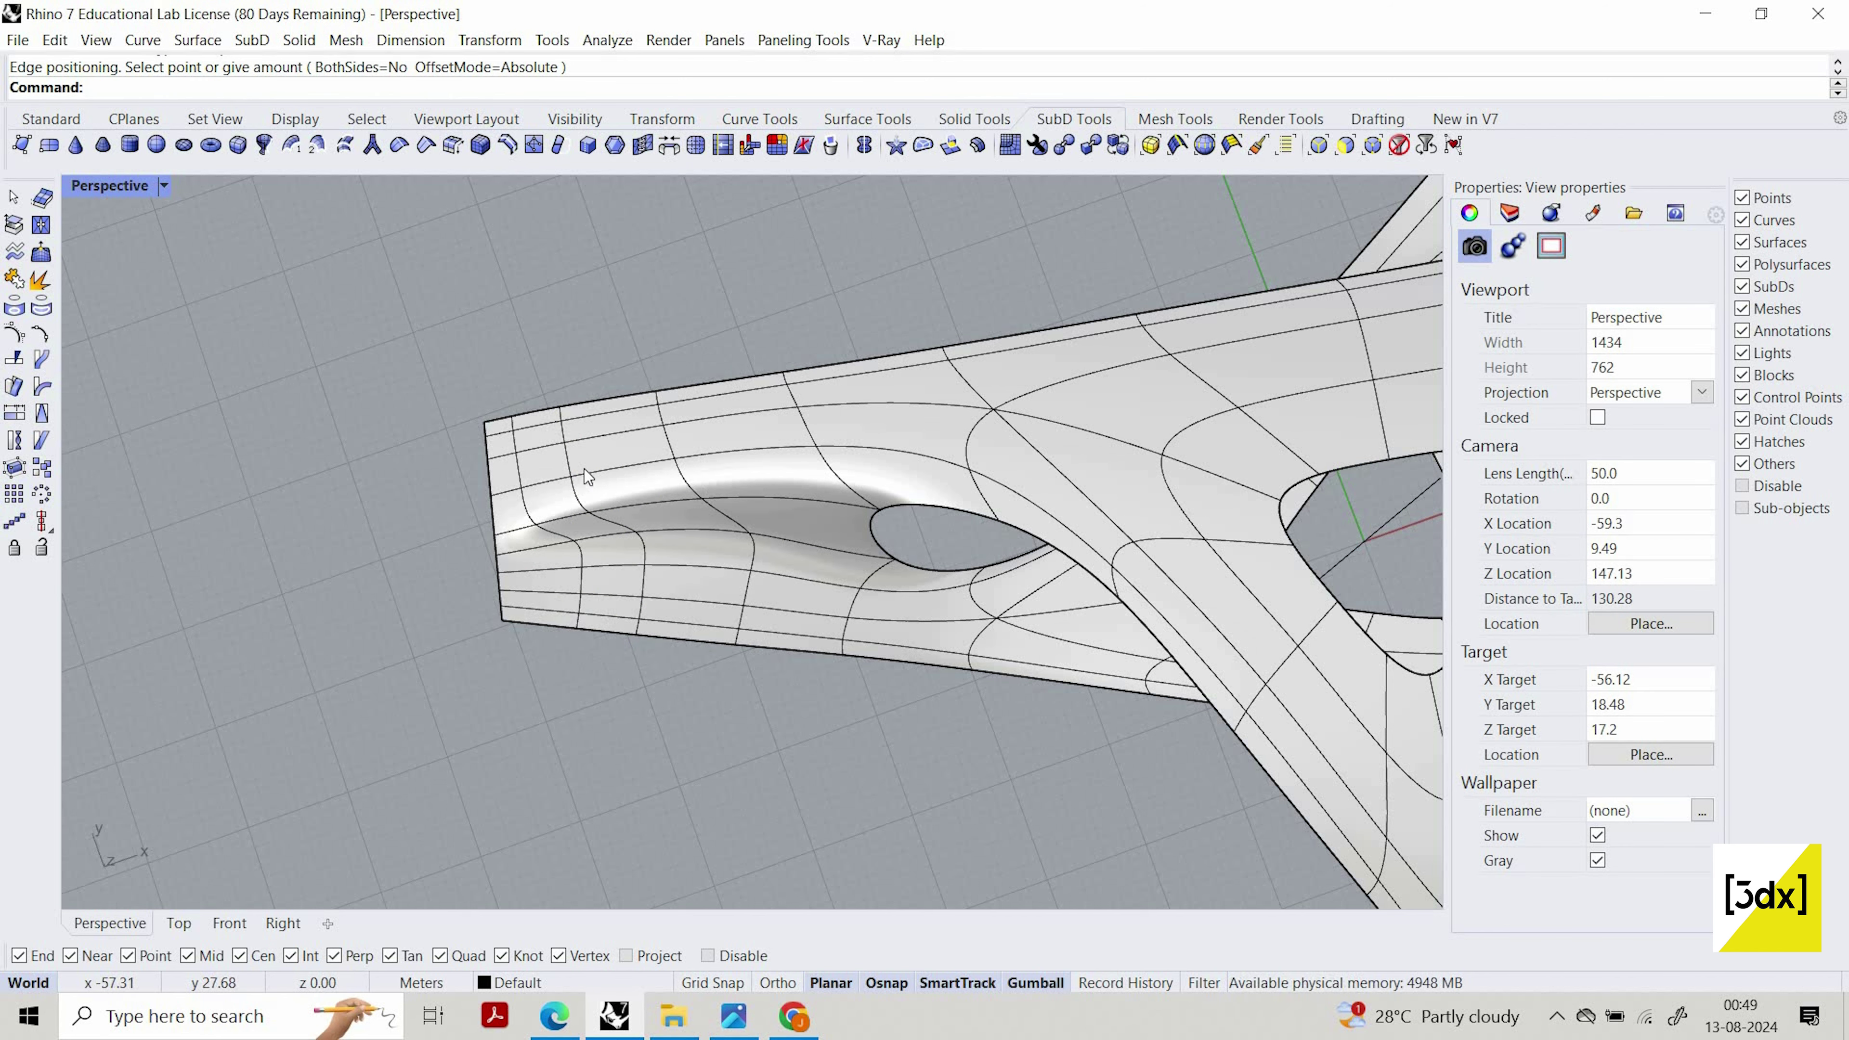
# Align the outermost cross loop of the negative-X arm to a straight line spanning the arm's two long edges, using Align ToLine
pyautogui.scroll(3, 583, 468)
pyautogui.keyDown('ctrl'); pyautogui.keyDown('shift'); pyautogui.moveTo(467, 335); pyautogui.dragTo(555, 739); pyautogui.keyUp('shift'); pyautogui.keyUp('ctrl')
pyautogui.click(582, 588)
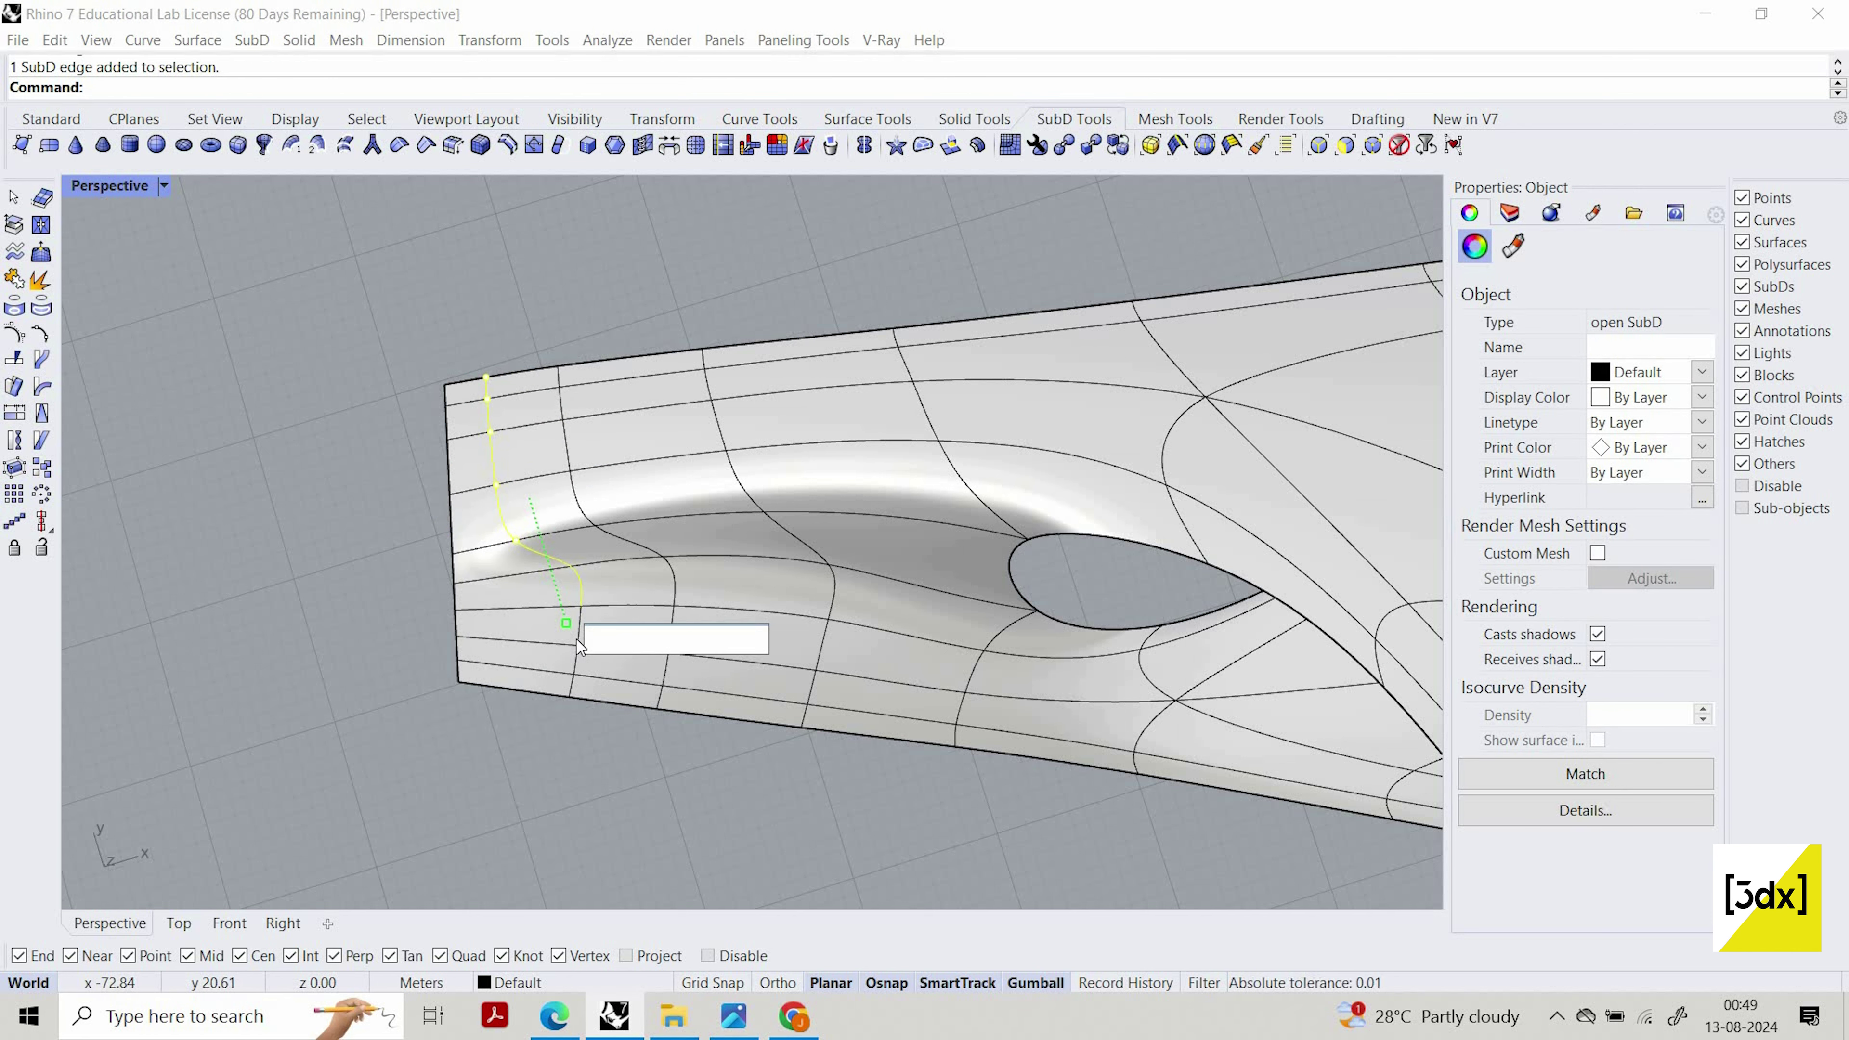
pyautogui.scroll(5, 577, 655)
pyautogui.keyDown('ctrl'); pyautogui.keyDown('shift'); pyautogui.click(572, 707); pyautogui.keyUp('shift'); pyautogui.keyUp('ctrl')
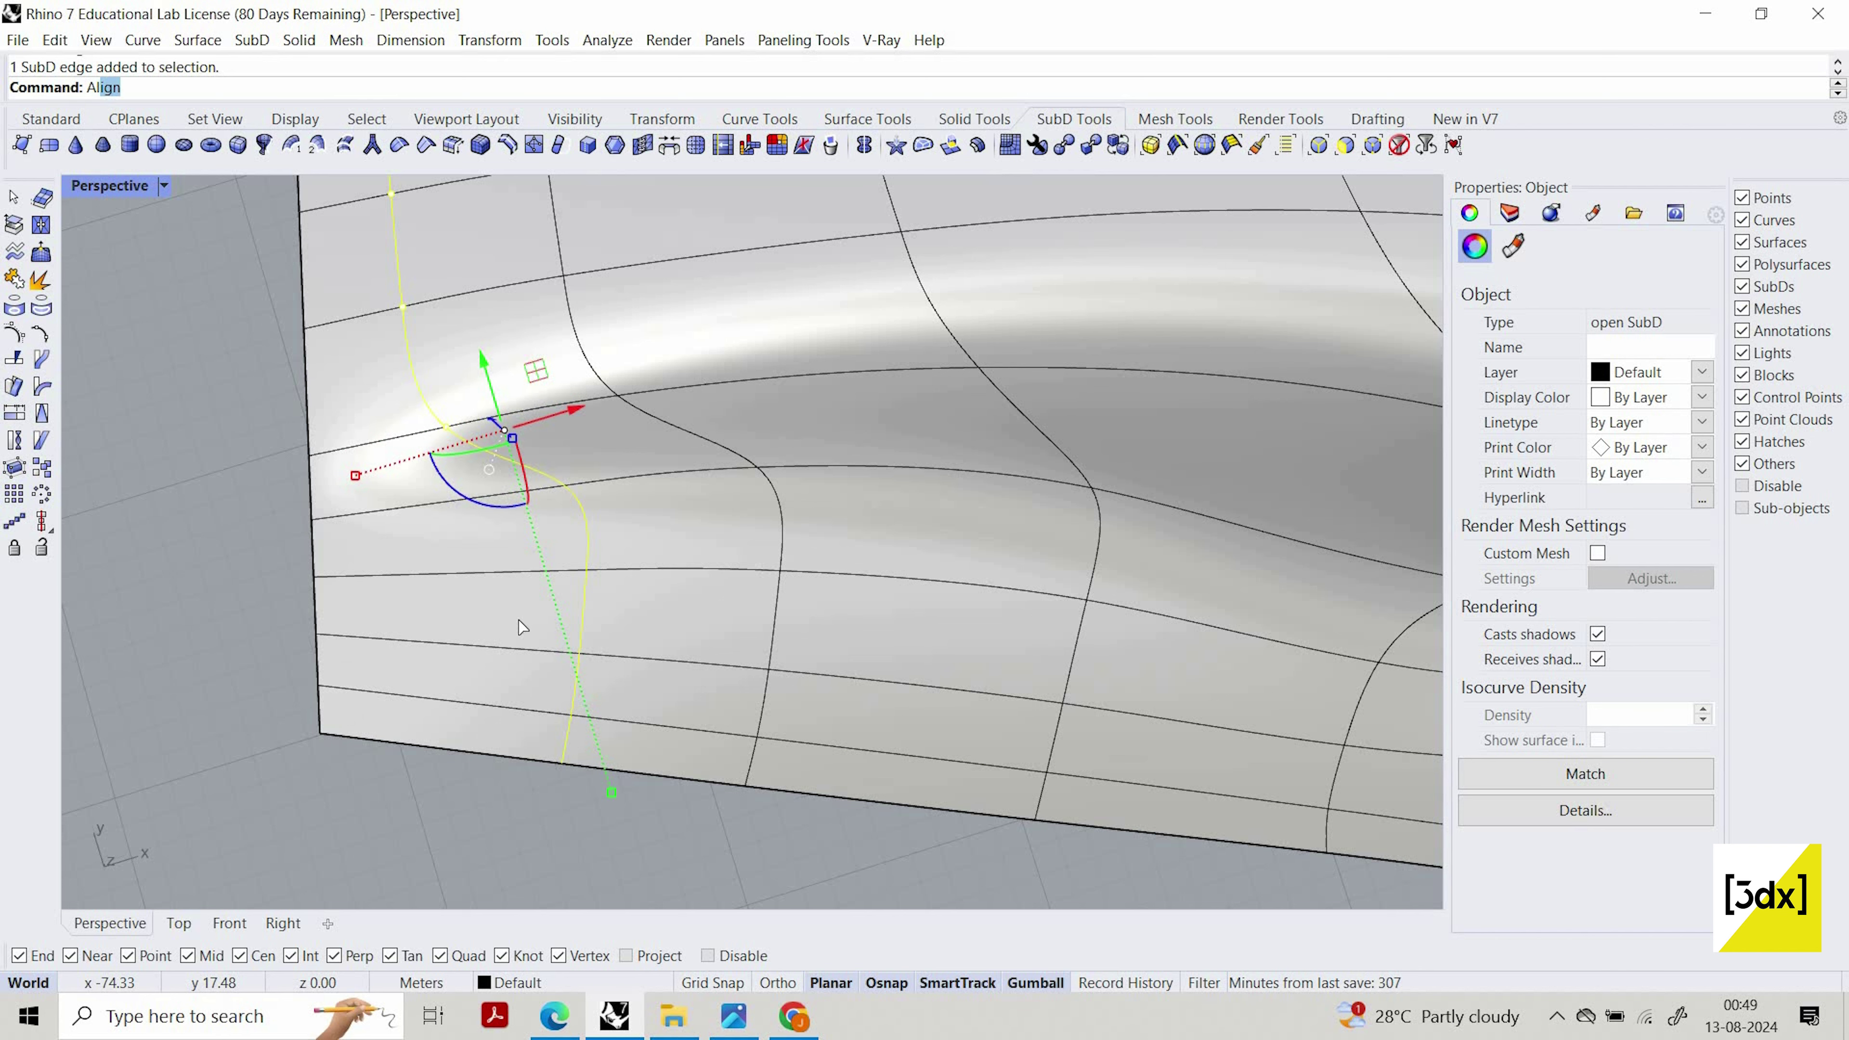
pyautogui.press('Return')
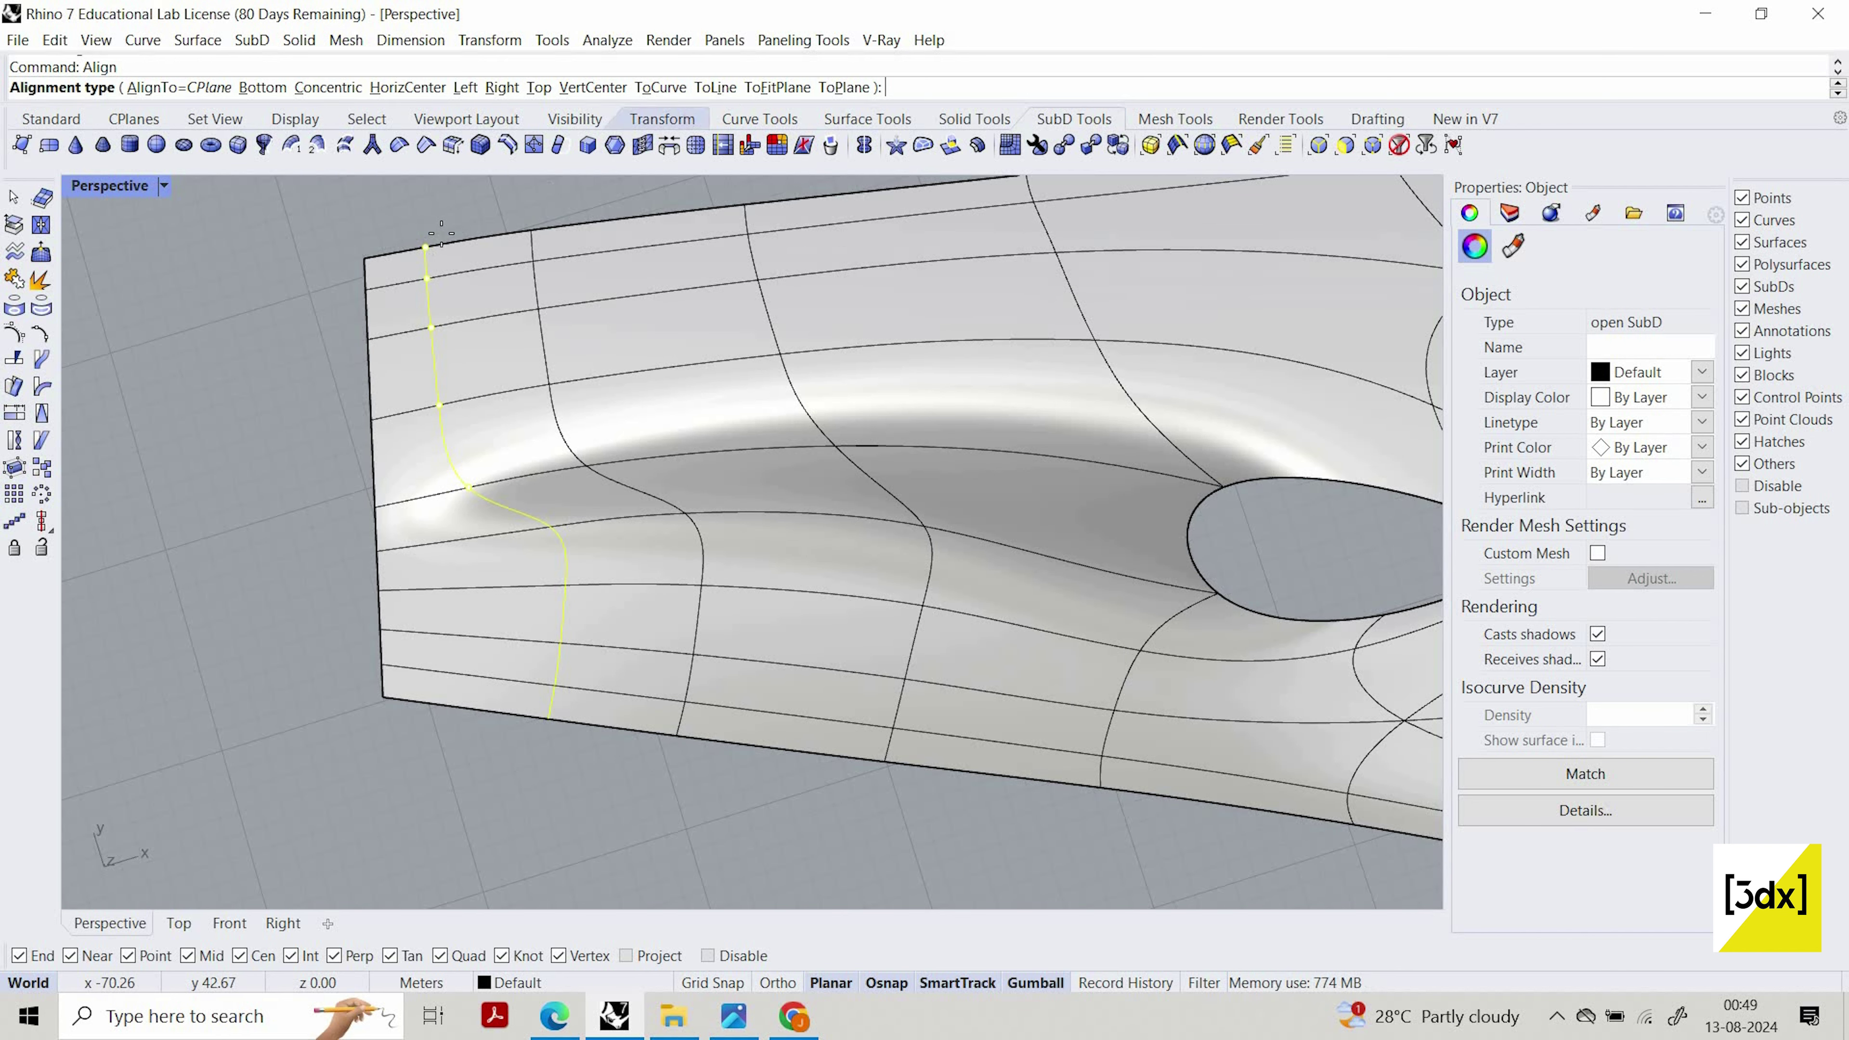
pyautogui.click(715, 88)
pyautogui.click(426, 248)
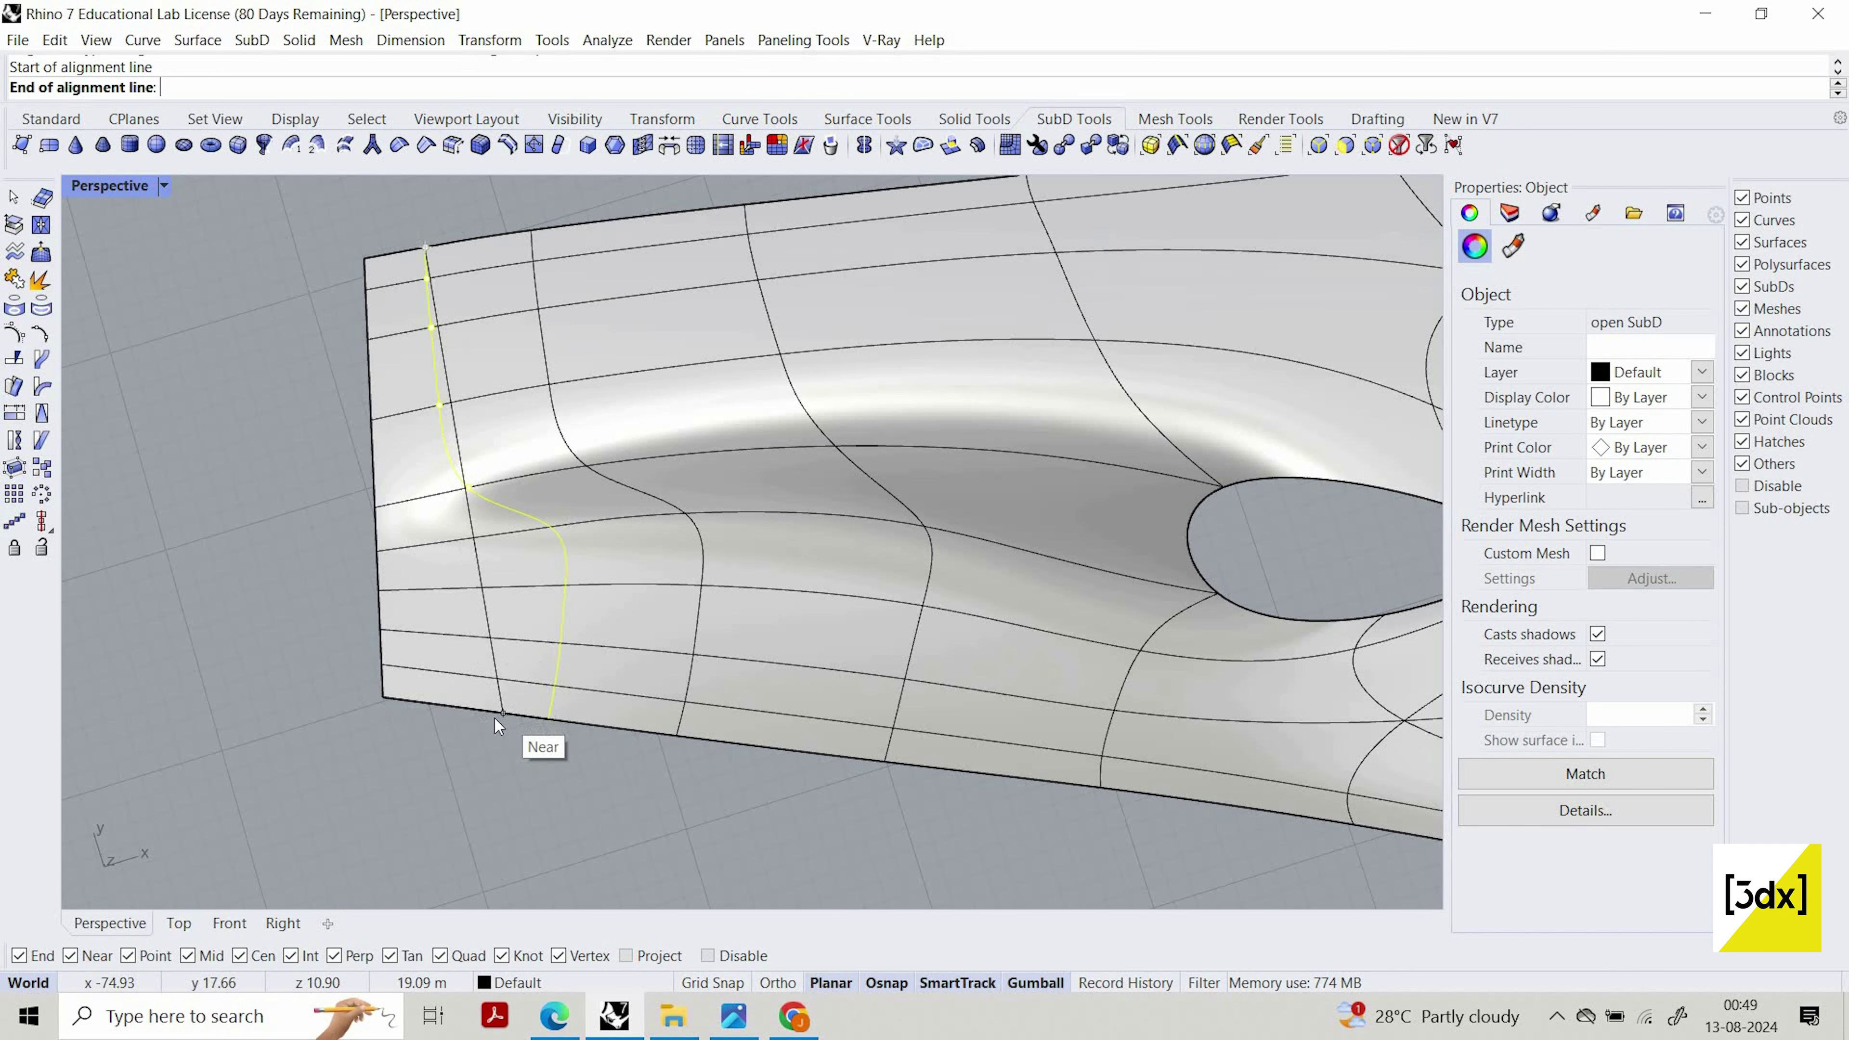
pyautogui.click(500, 713)
pyautogui.press('Escape')
# Insert a SubD edge loop on the negative-X arm between its second and third cross loops from the outer end
pyautogui.moveTo(663, 437); pyautogui.dragTo(608, 641, button='right')
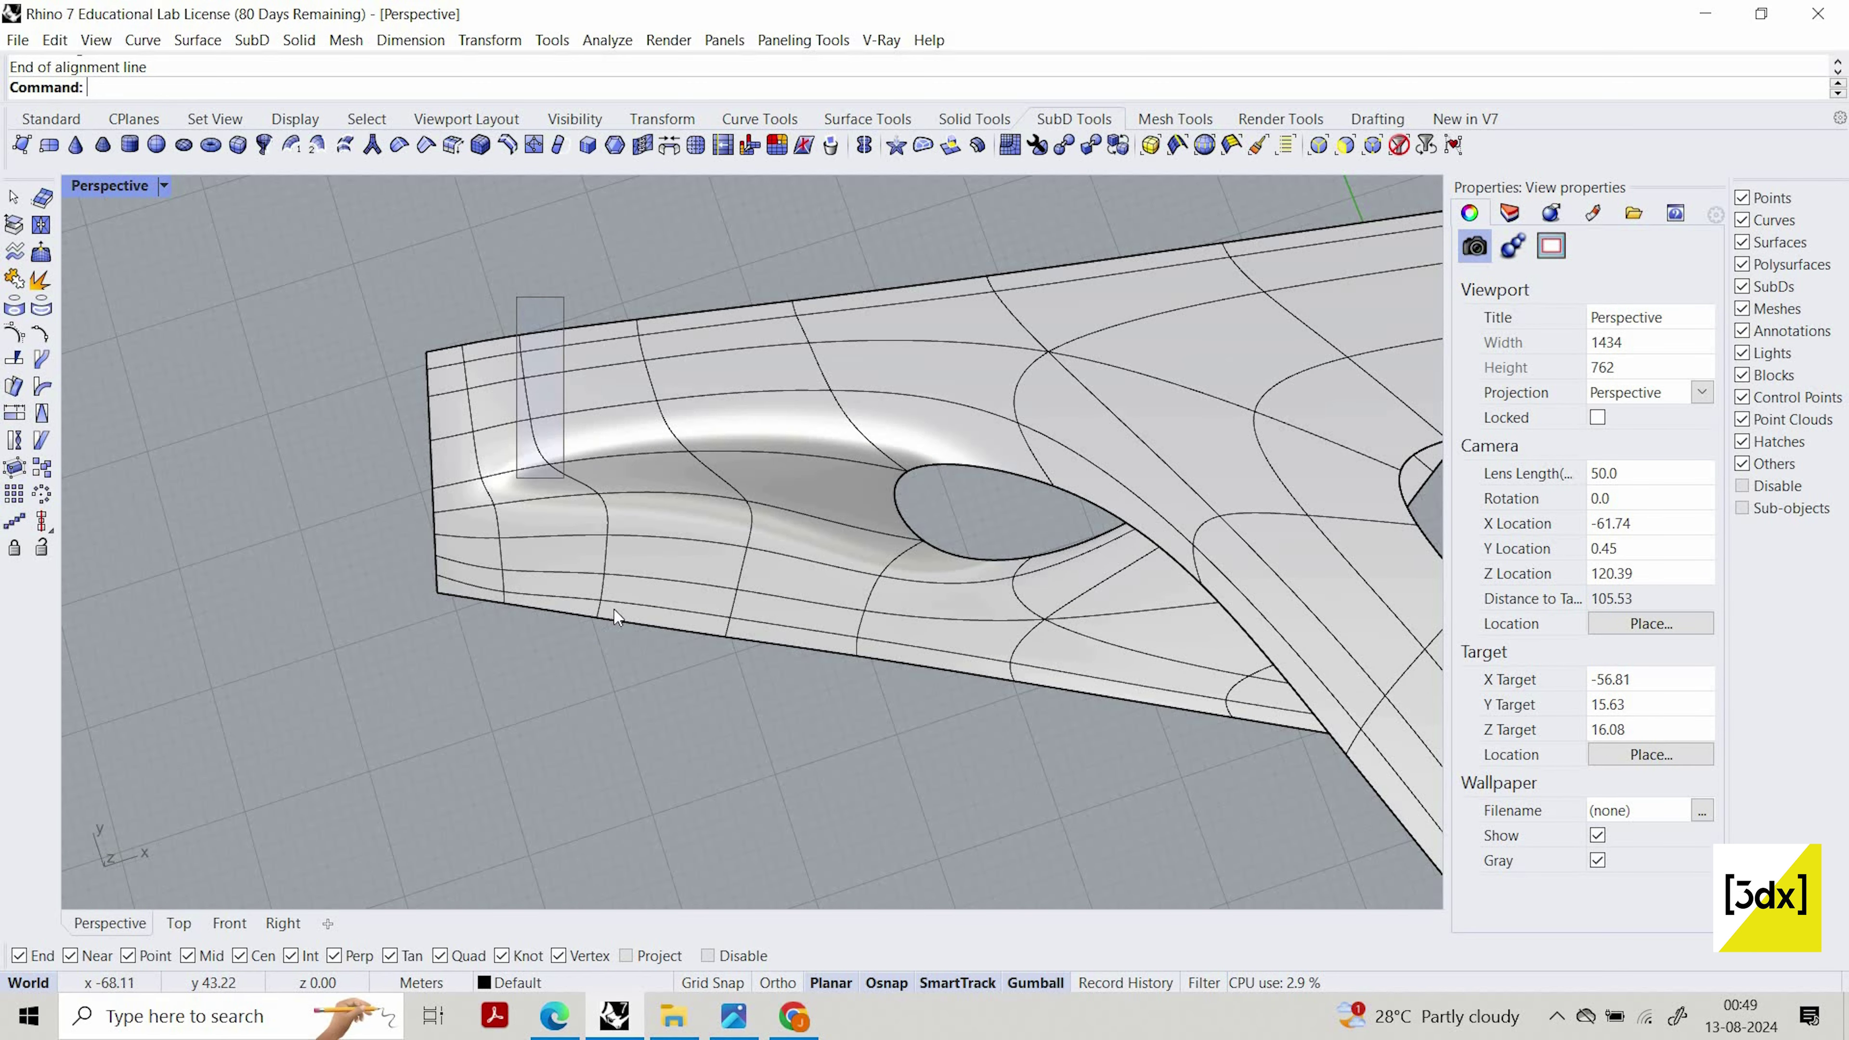
pyautogui.moveTo(613, 609); pyautogui.dragTo(608, 641)
pyautogui.scroll(4, 542, 516)
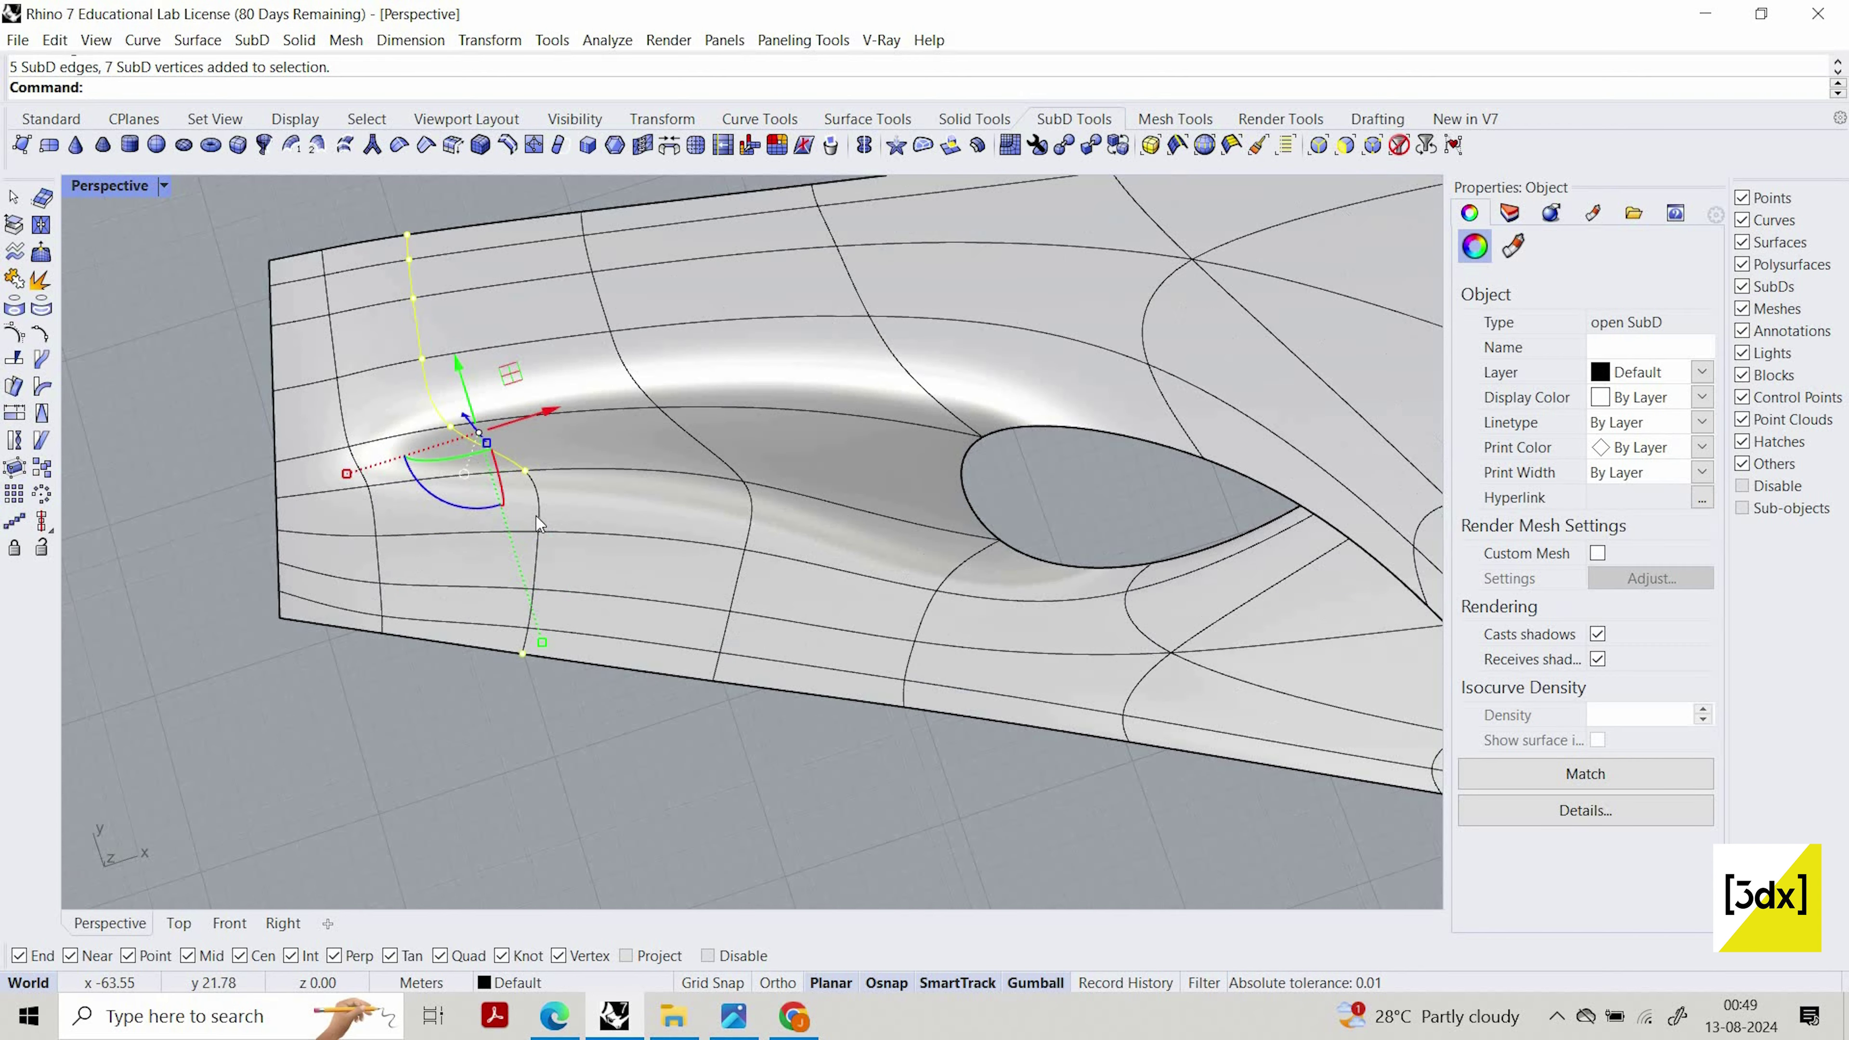
pyautogui.keyDown('shift'); pyautogui.click(537, 582); pyautogui.keyUp('shift')
pyautogui.keyDown('shift'); pyautogui.click(523, 636); pyautogui.keyUp('shift')
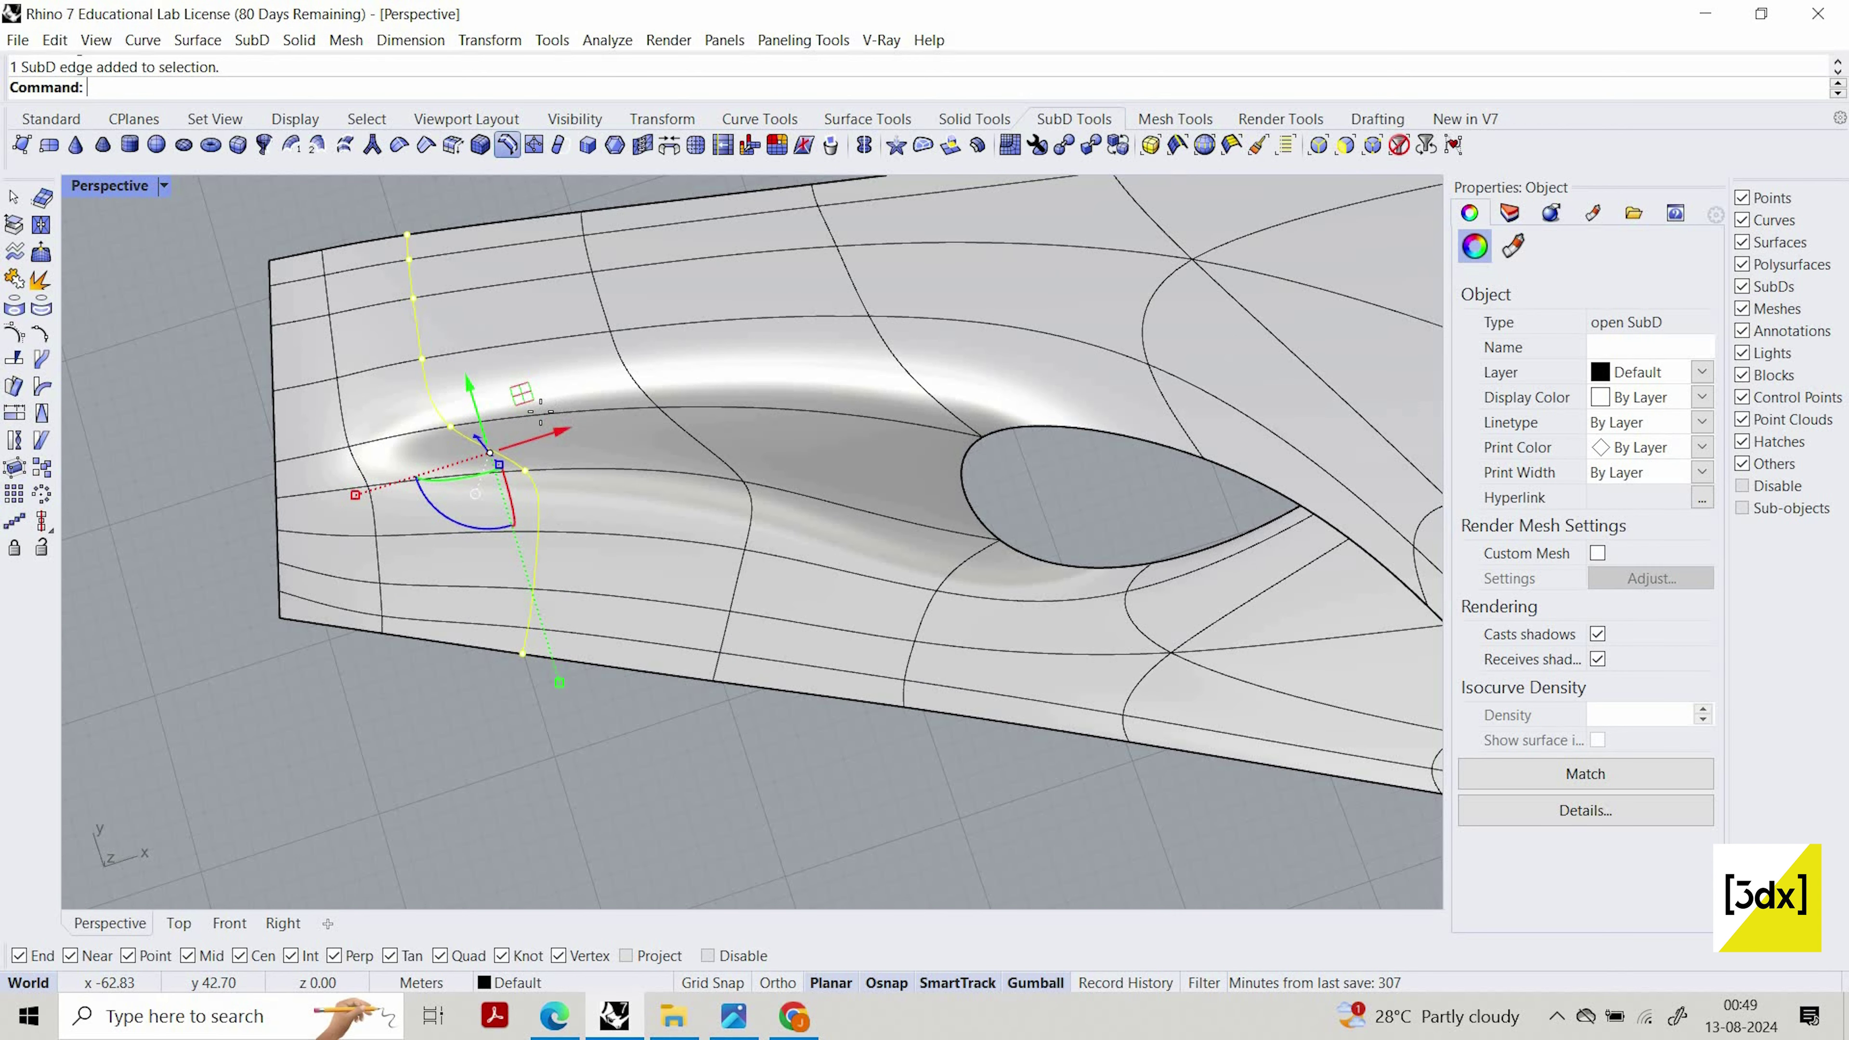
pyautogui.click(506, 144)
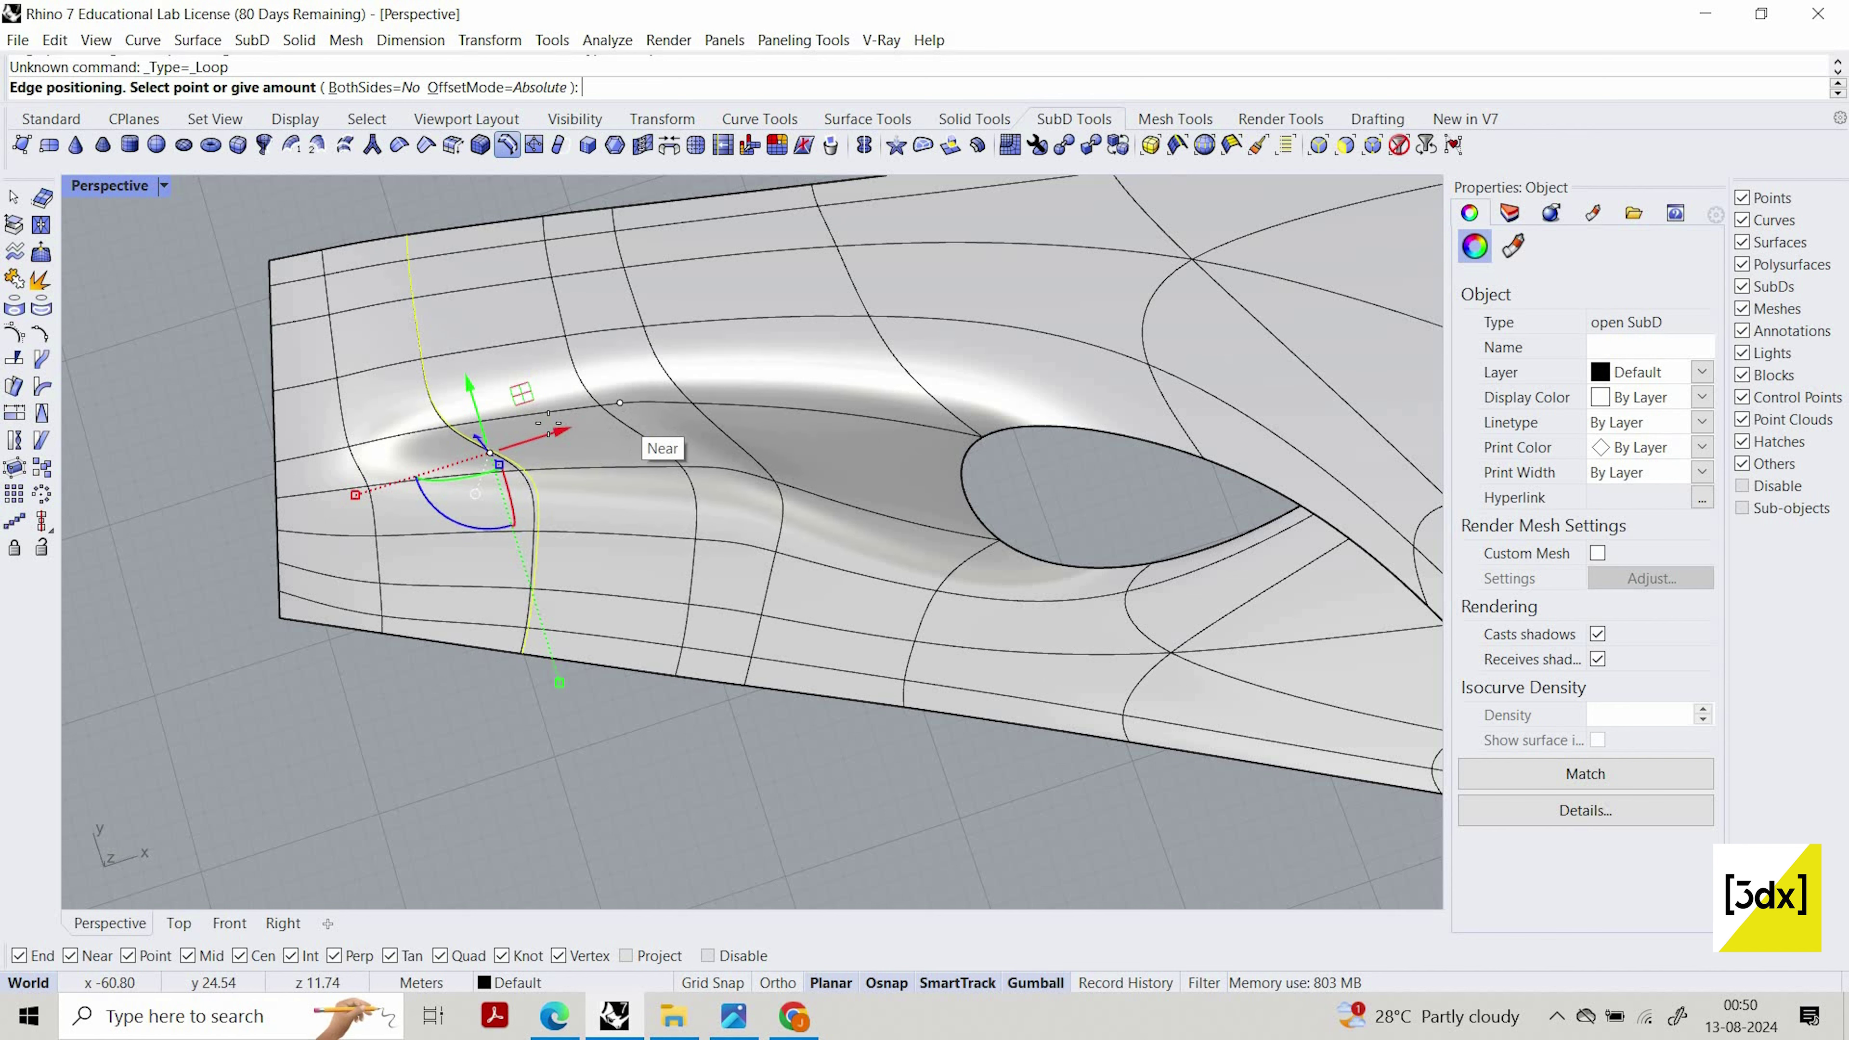
pyautogui.click(572, 410)
pyautogui.moveTo(679, 416); pyautogui.dragTo(659, 550, button='right')
pyautogui.scroll(-2, 761, 356)
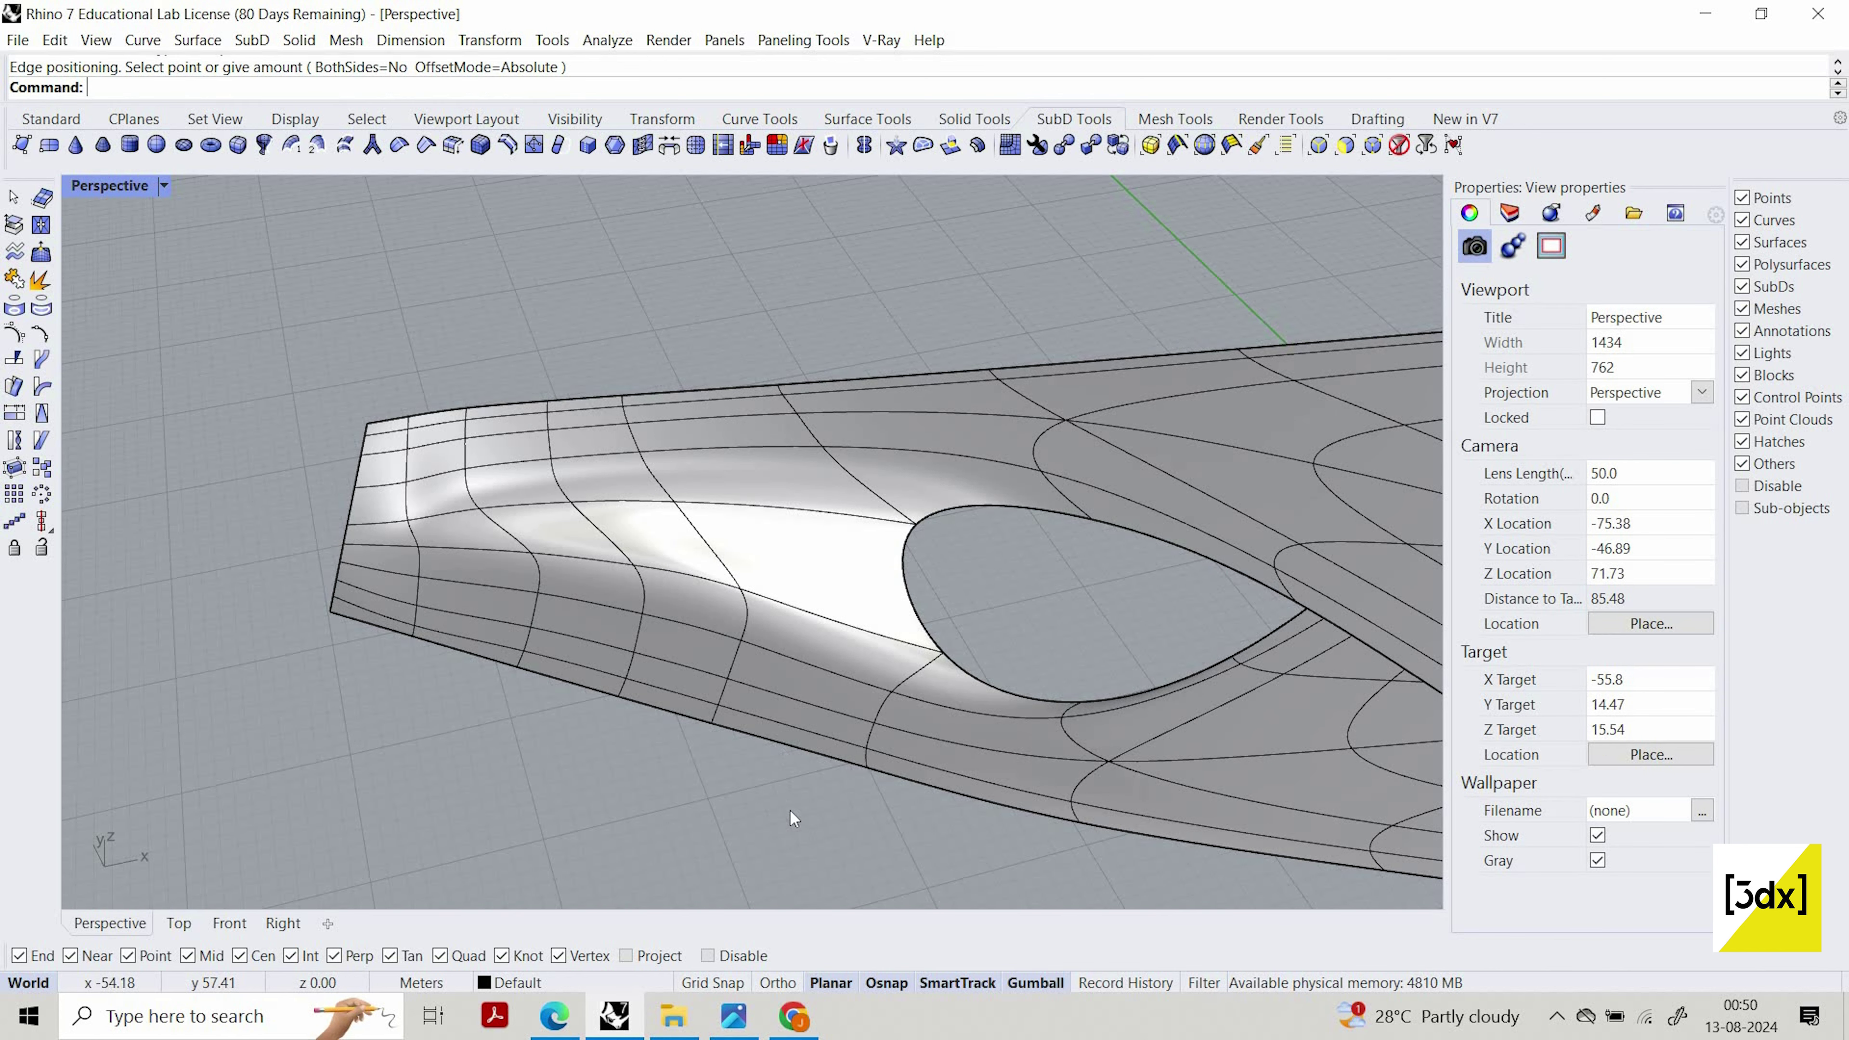
pyautogui.moveTo(790, 810); pyautogui.dragTo(612, 357)
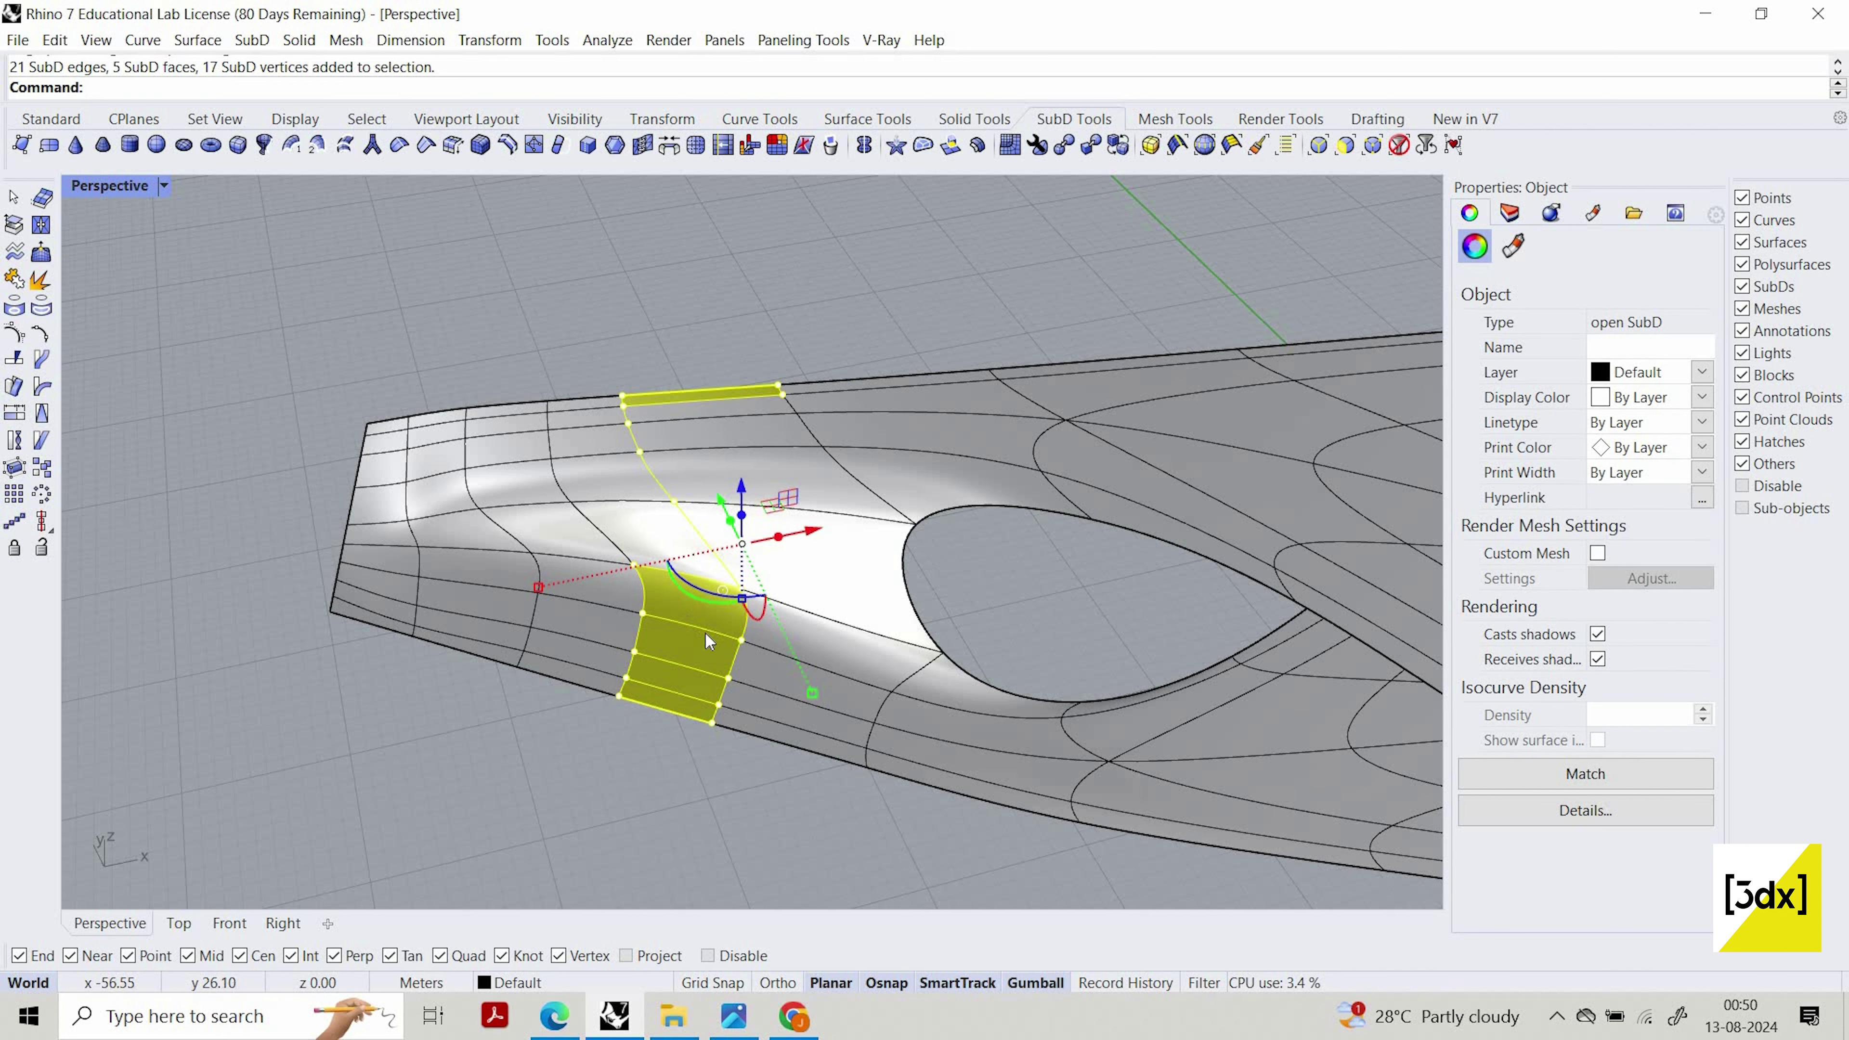
pyautogui.keyDown('ctrl'); pyautogui.click(695, 618); pyautogui.keyUp('ctrl')
pyautogui.press('Escape')
# Insert a SubD edge loop on the negative-X arm between its fourth and fifth cross loops from the outer end
pyautogui.scroll(6, 578, 371)
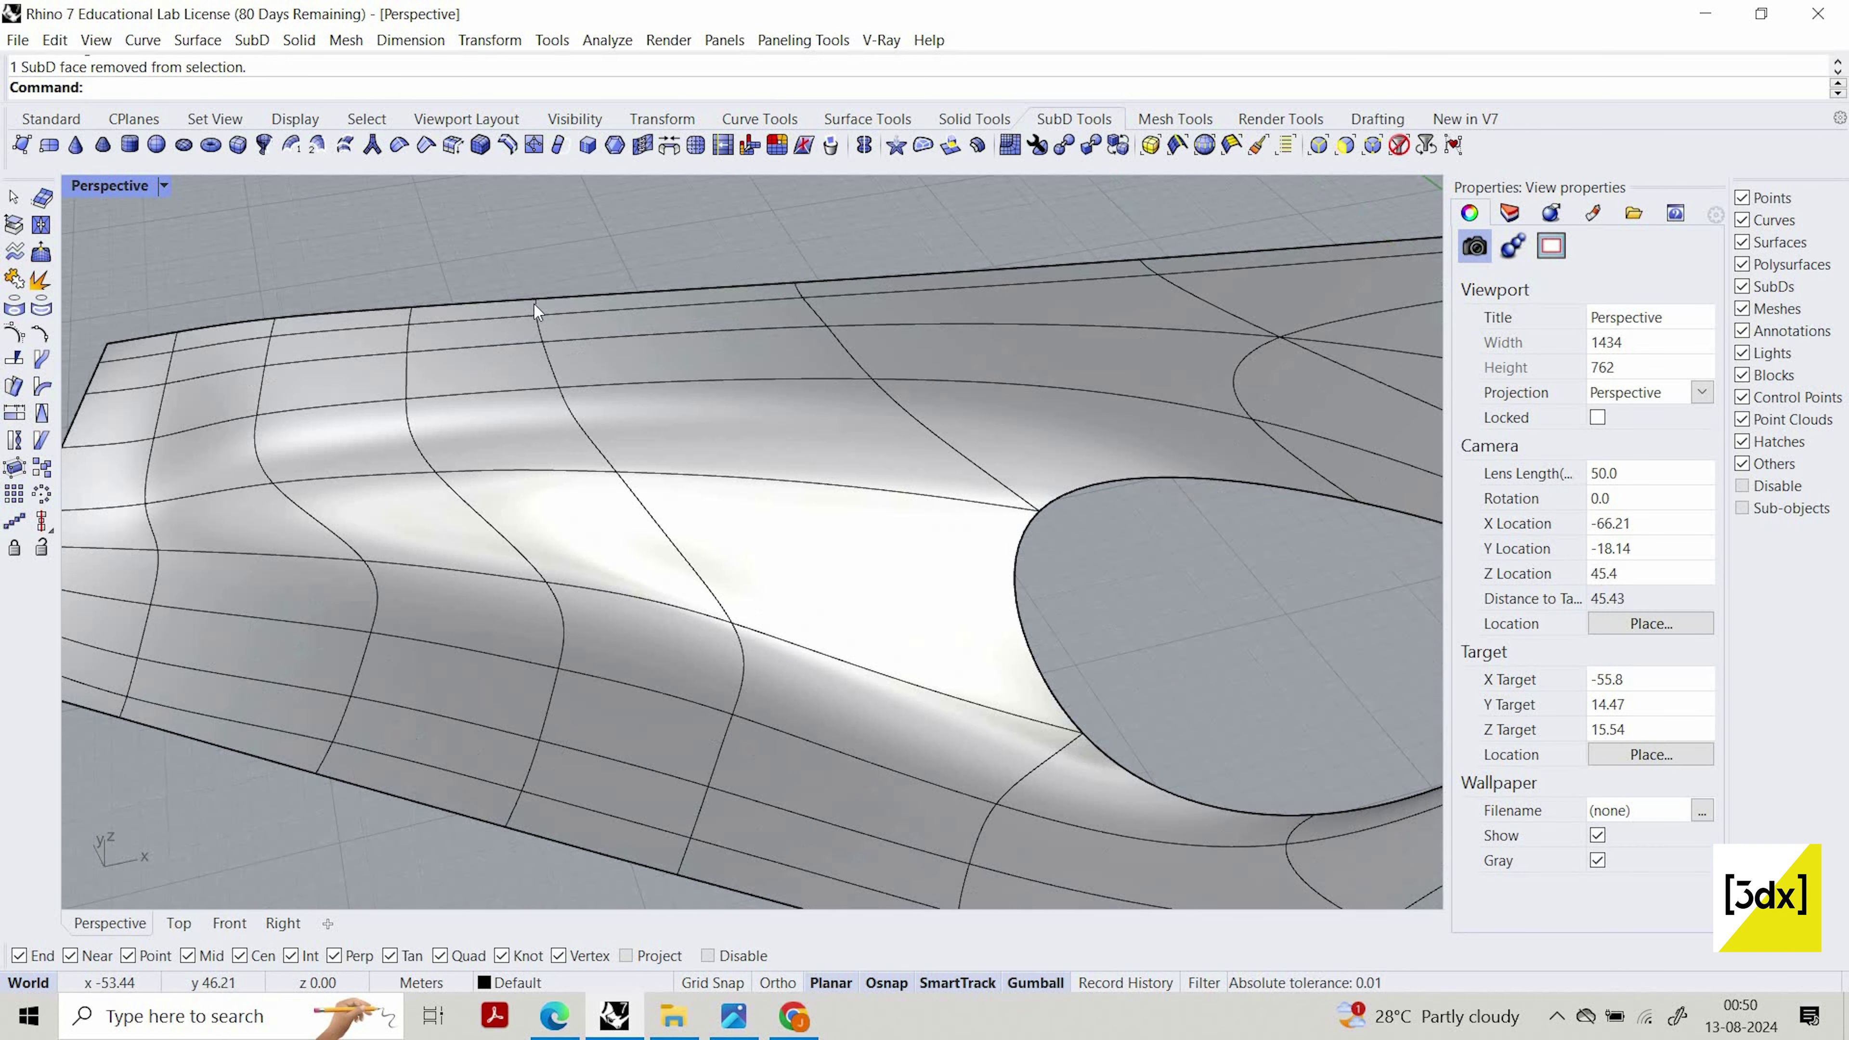
pyautogui.keyDown('ctrl'); pyautogui.keyDown('shift'); pyautogui.click(535, 302); pyautogui.keyUp('shift'); pyautogui.keyUp('ctrl')
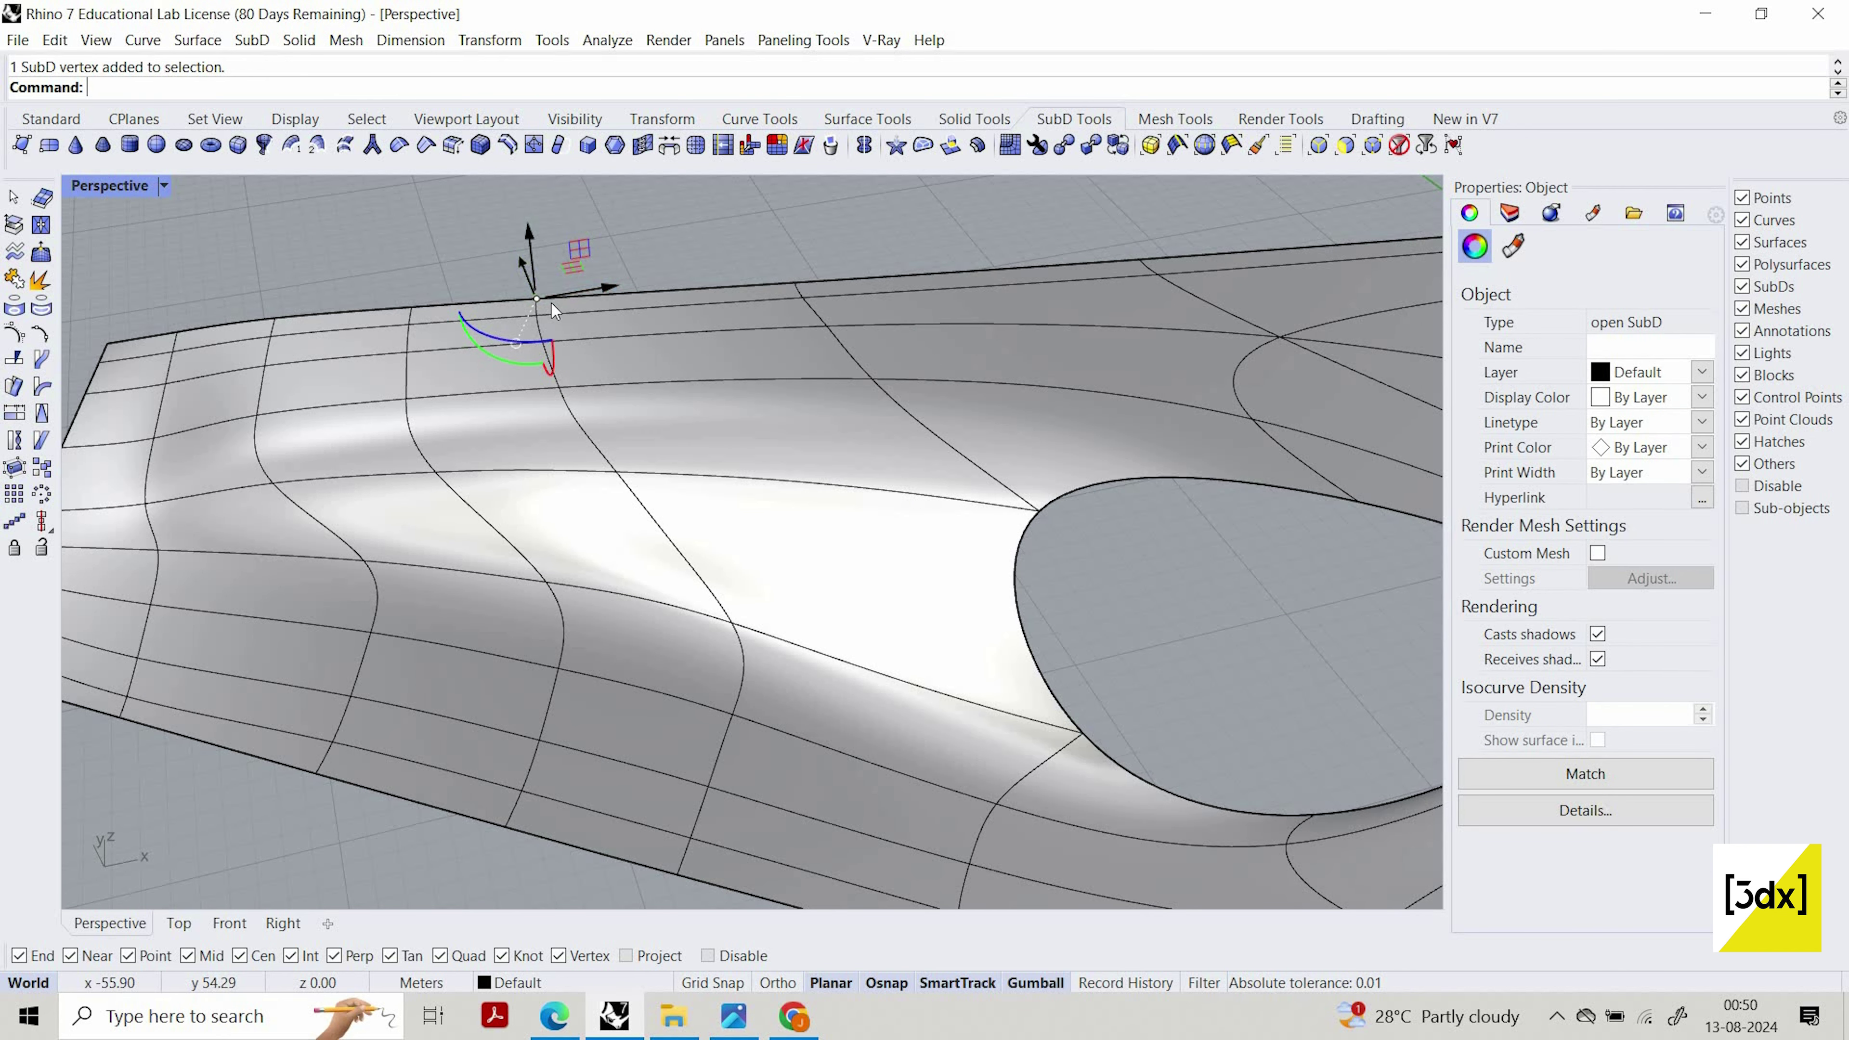
pyautogui.scroll(3, 550, 306)
pyautogui.keyDown('ctrl'); pyautogui.keyDown('shift'); pyautogui.click(544, 343); pyautogui.keyUp('shift'); pyautogui.keyUp('ctrl')
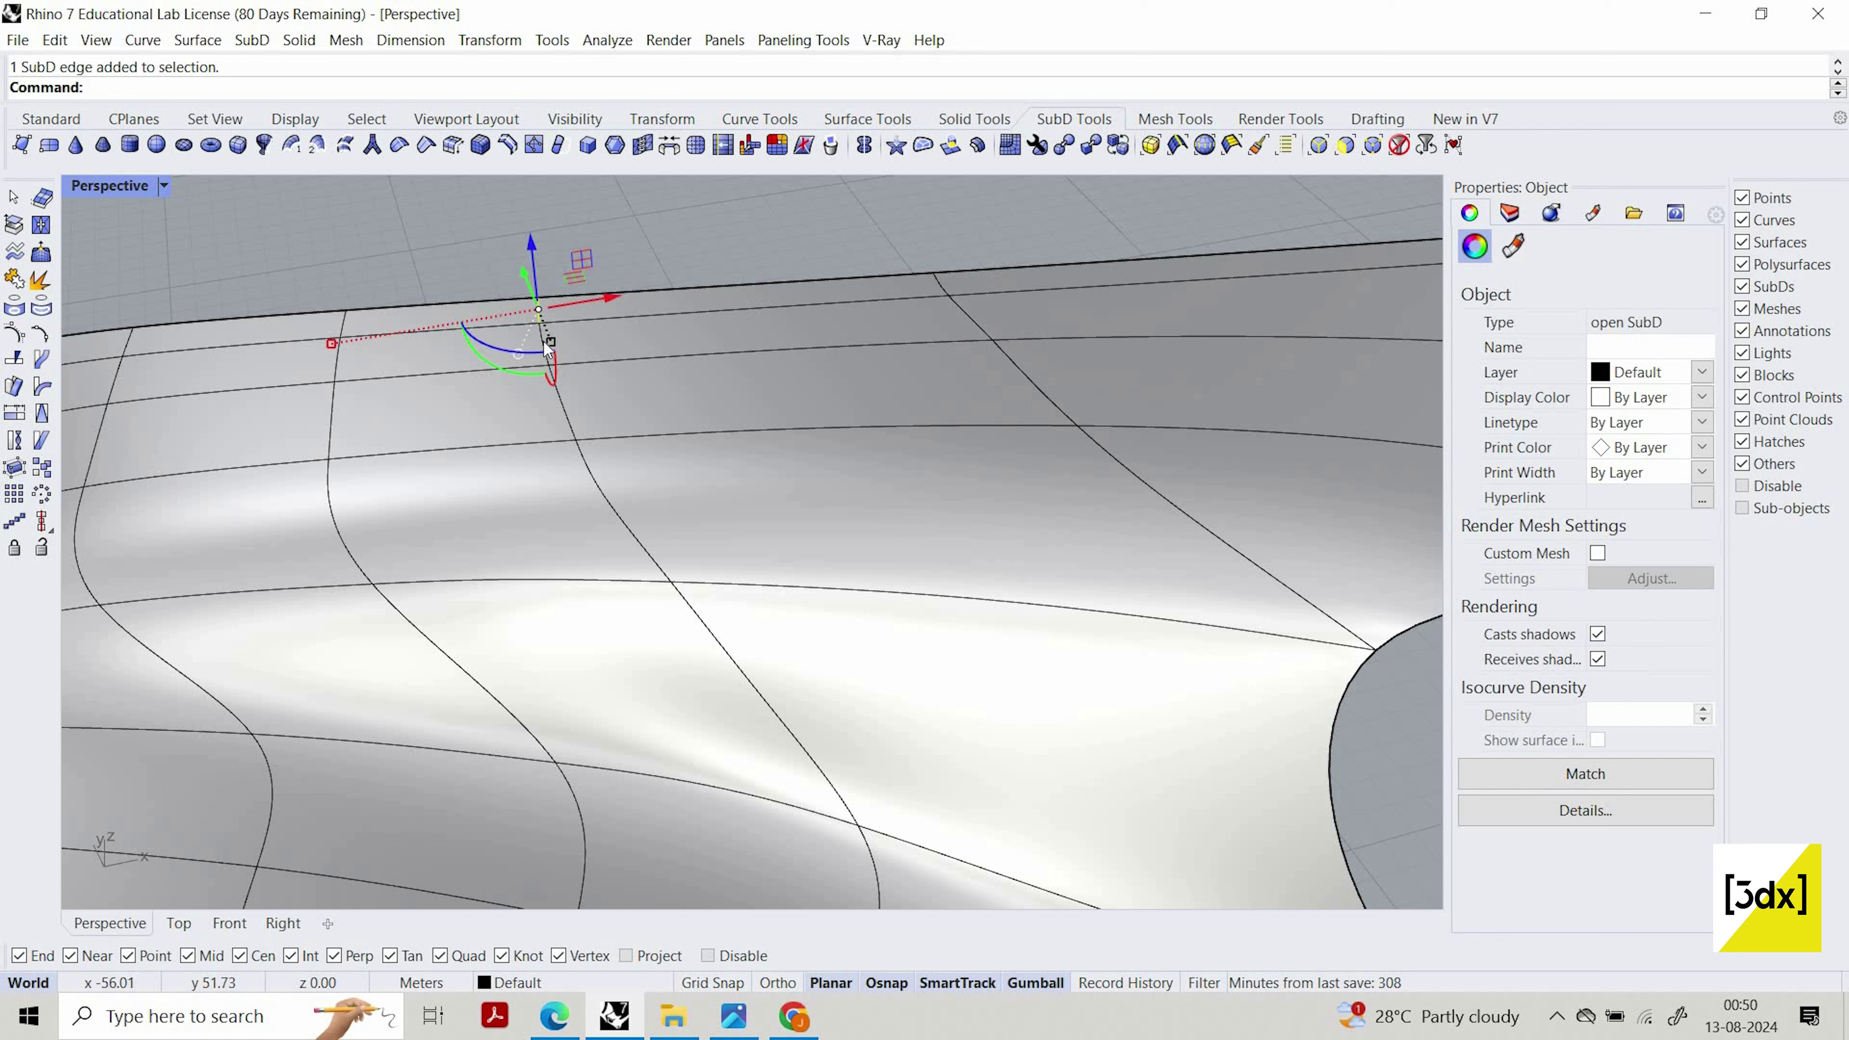
pyautogui.hotkey('ctrl', 'shift', 'Escape')
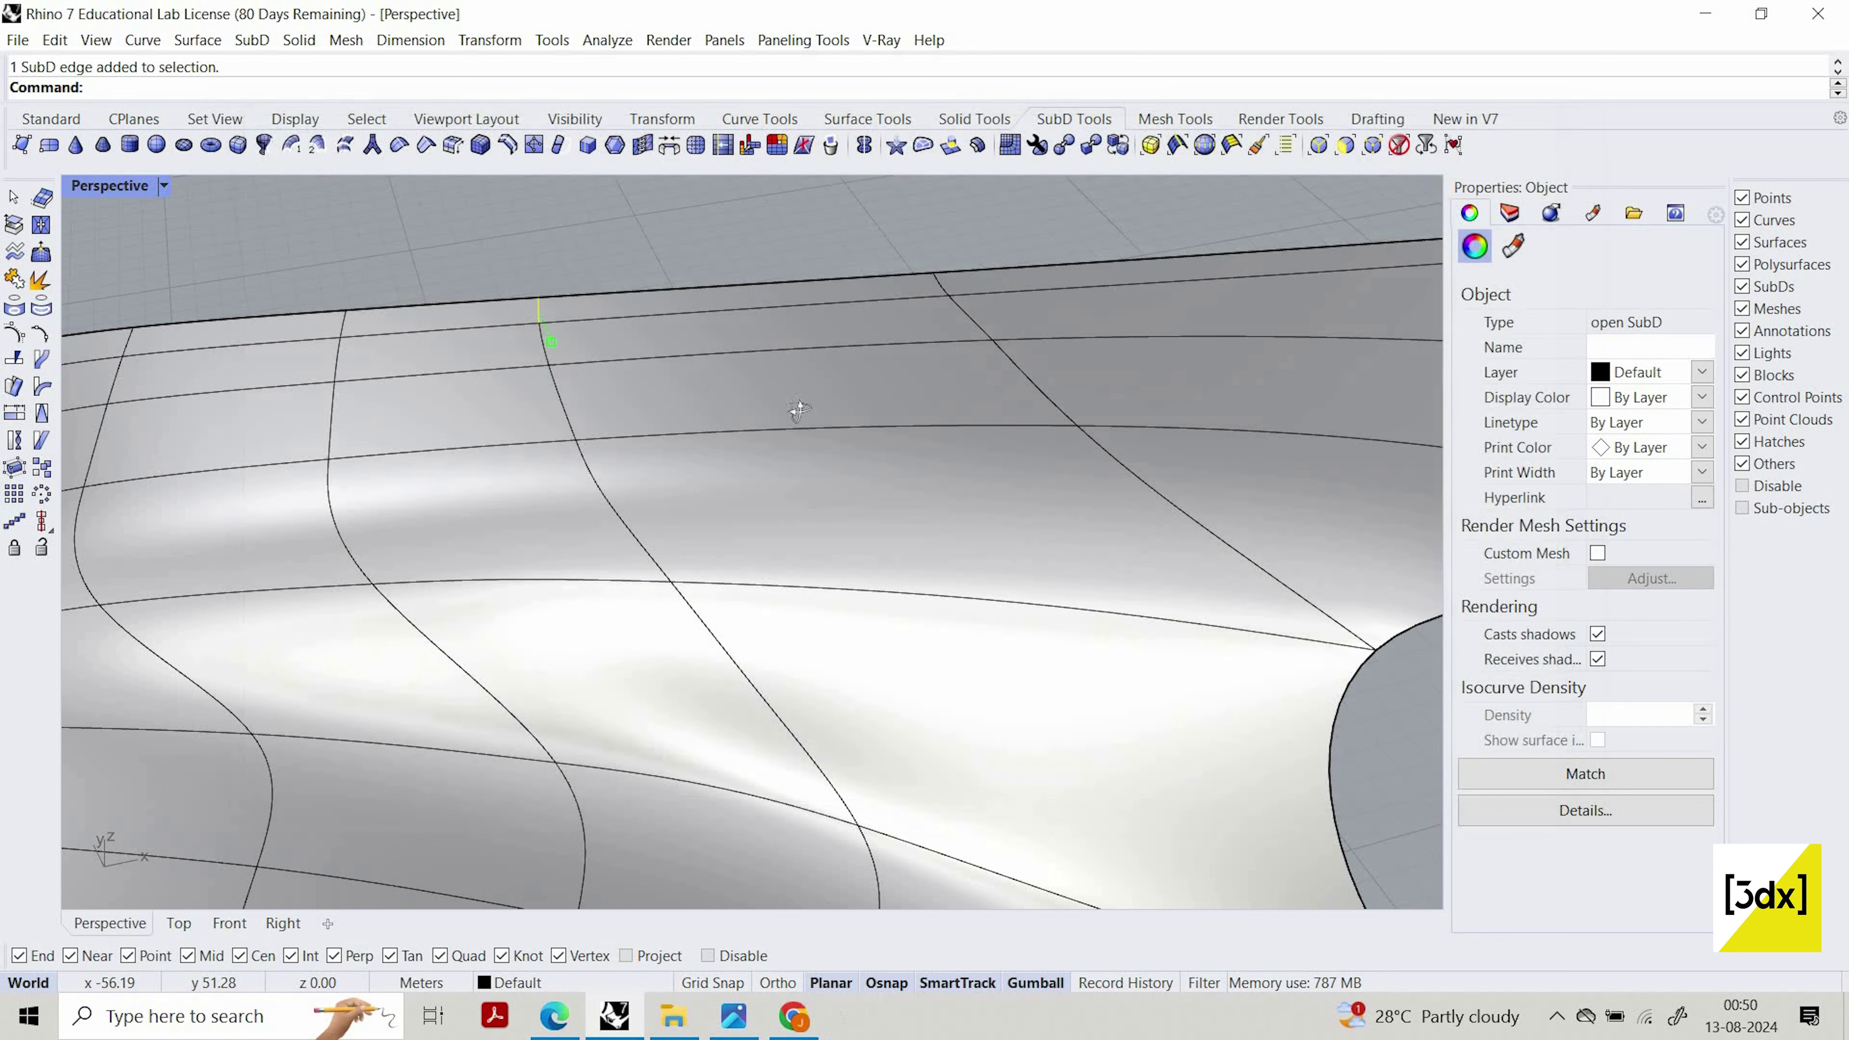
pyautogui.click(1553, 118)
pyautogui.scroll(5, 540, 480)
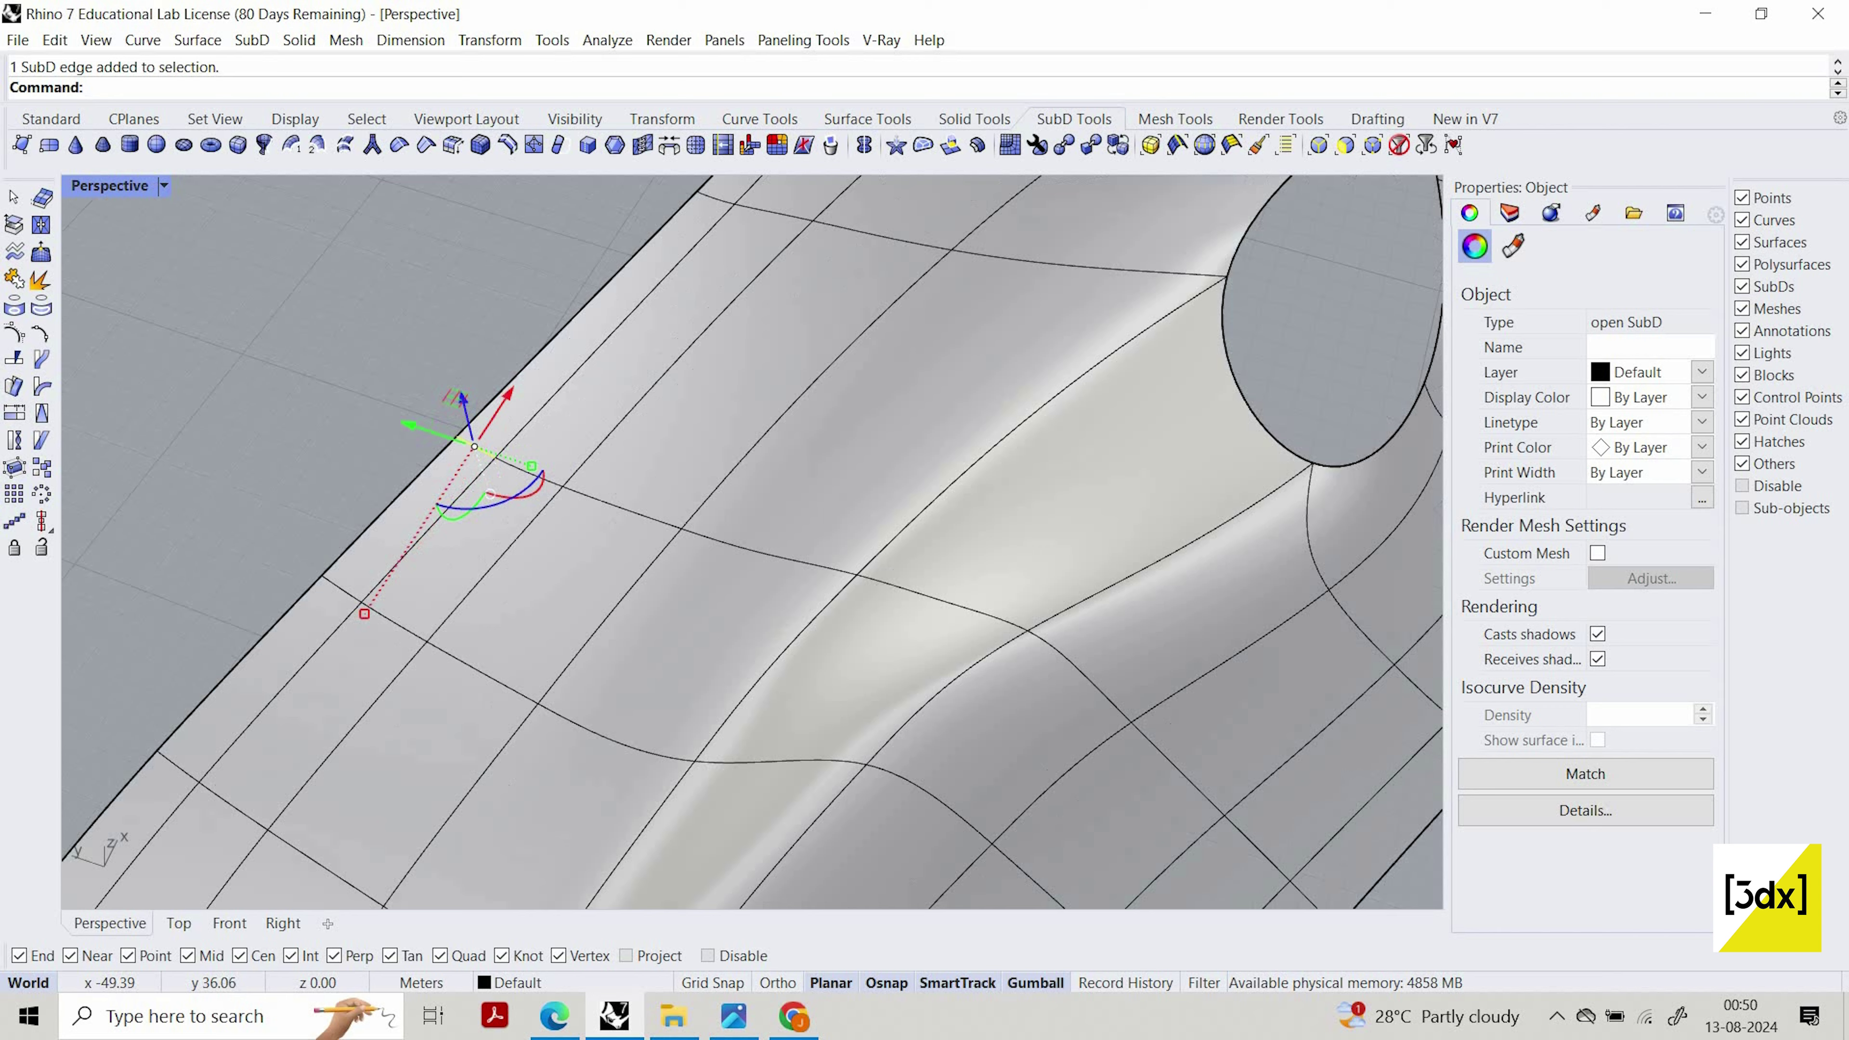
pyautogui.keyDown('shift'); pyautogui.click(808, 567); pyautogui.keyUp('shift')
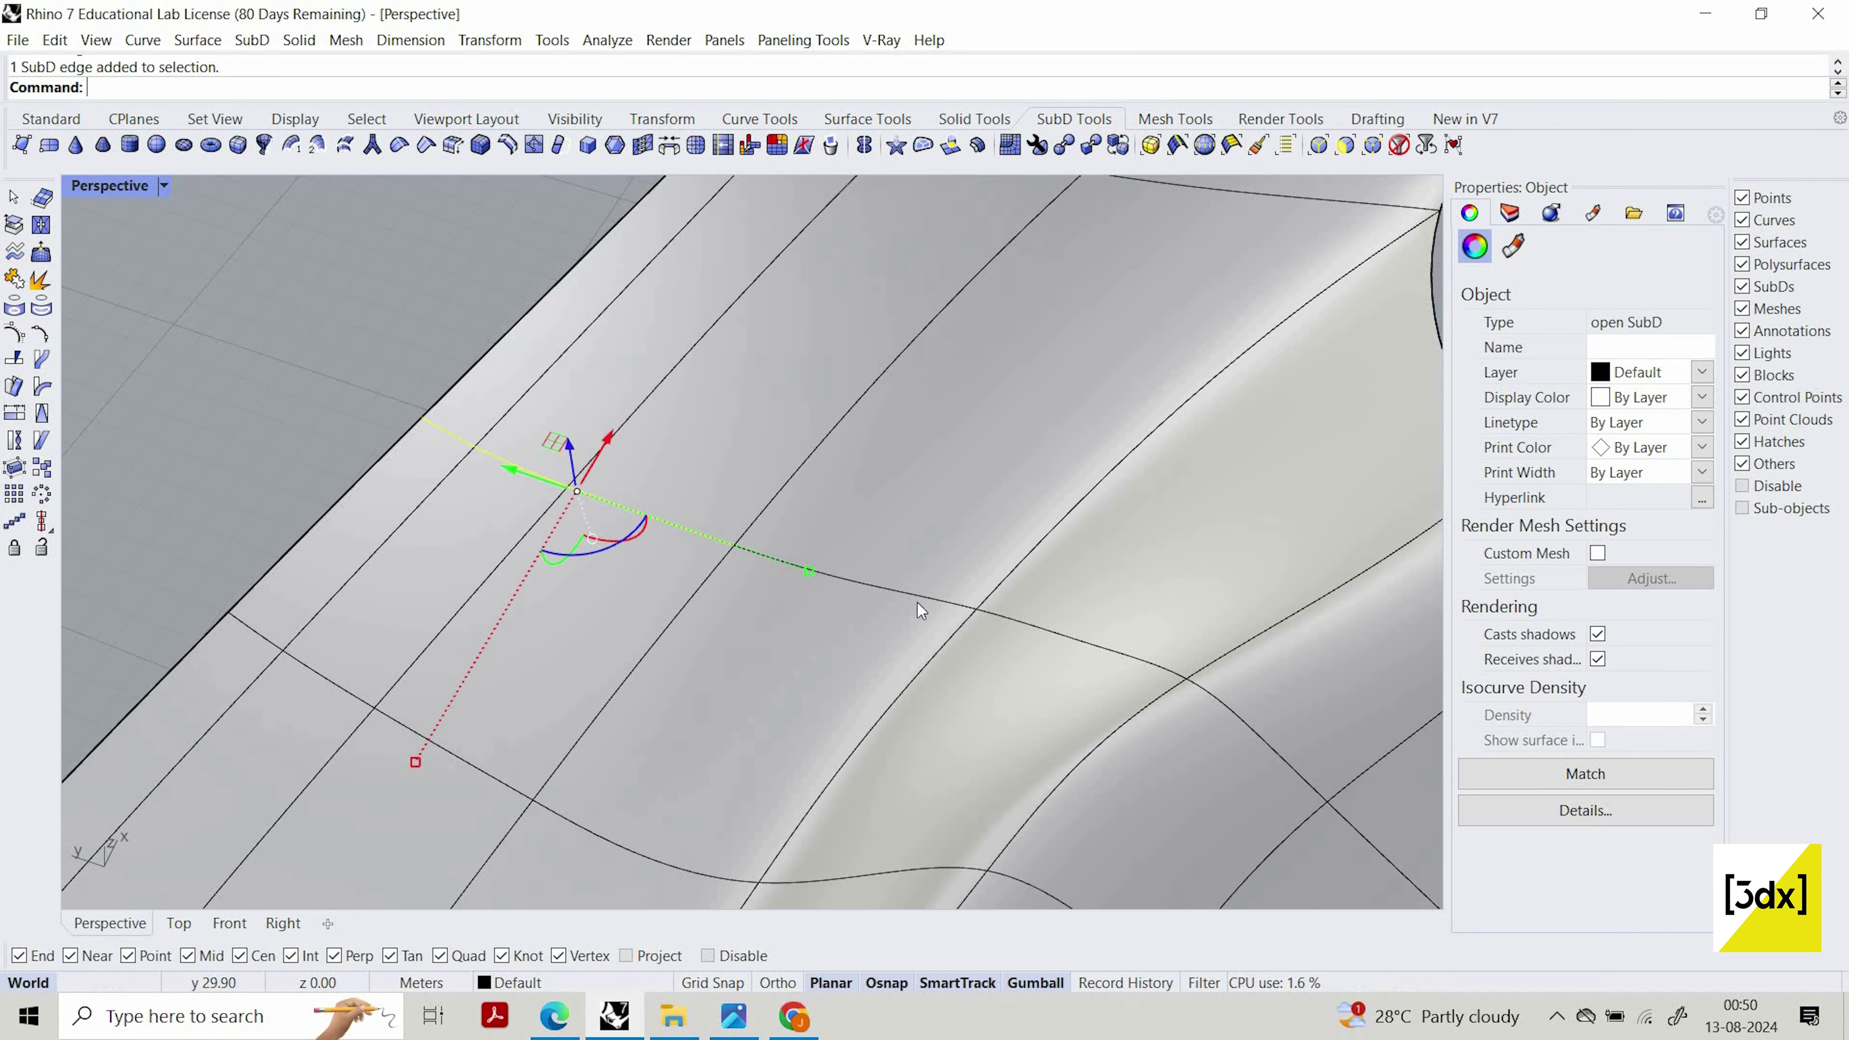
pyautogui.press('Escape')
pyautogui.hotkey('ctrl', 'shift', 'Escape')
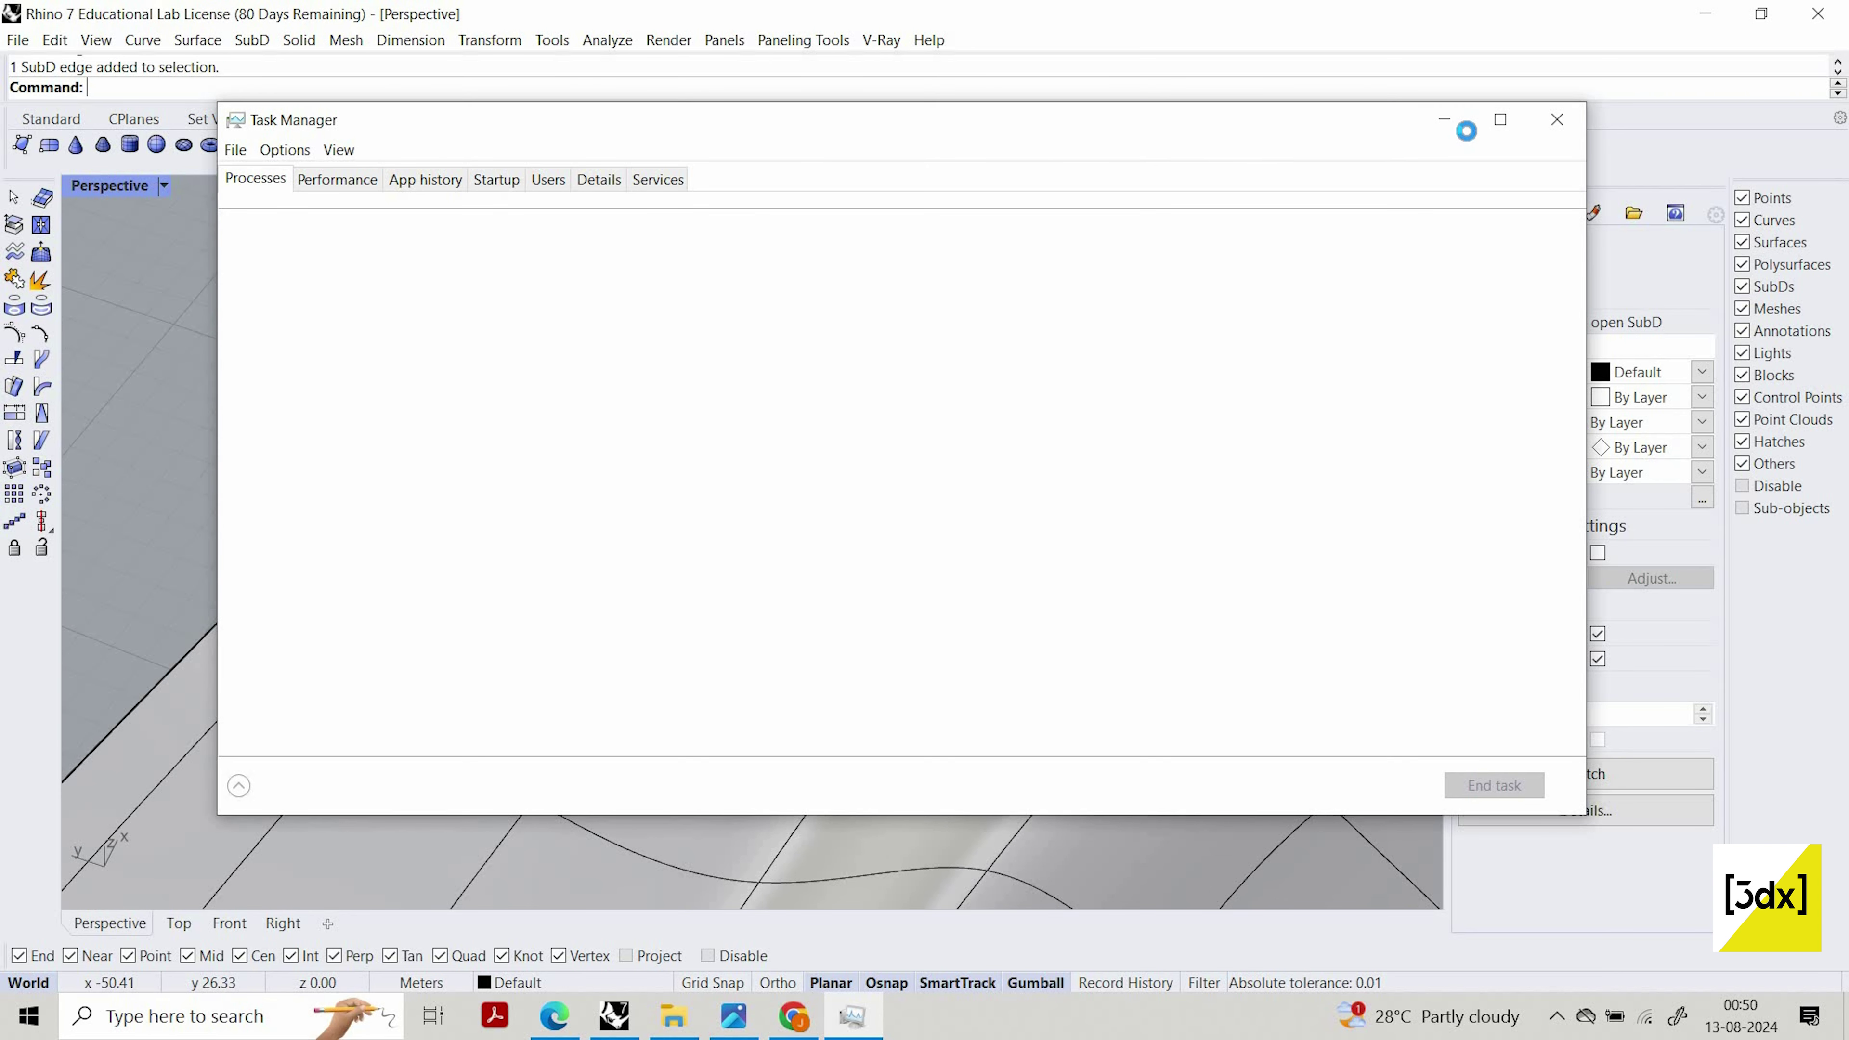
pyautogui.click(1451, 126)
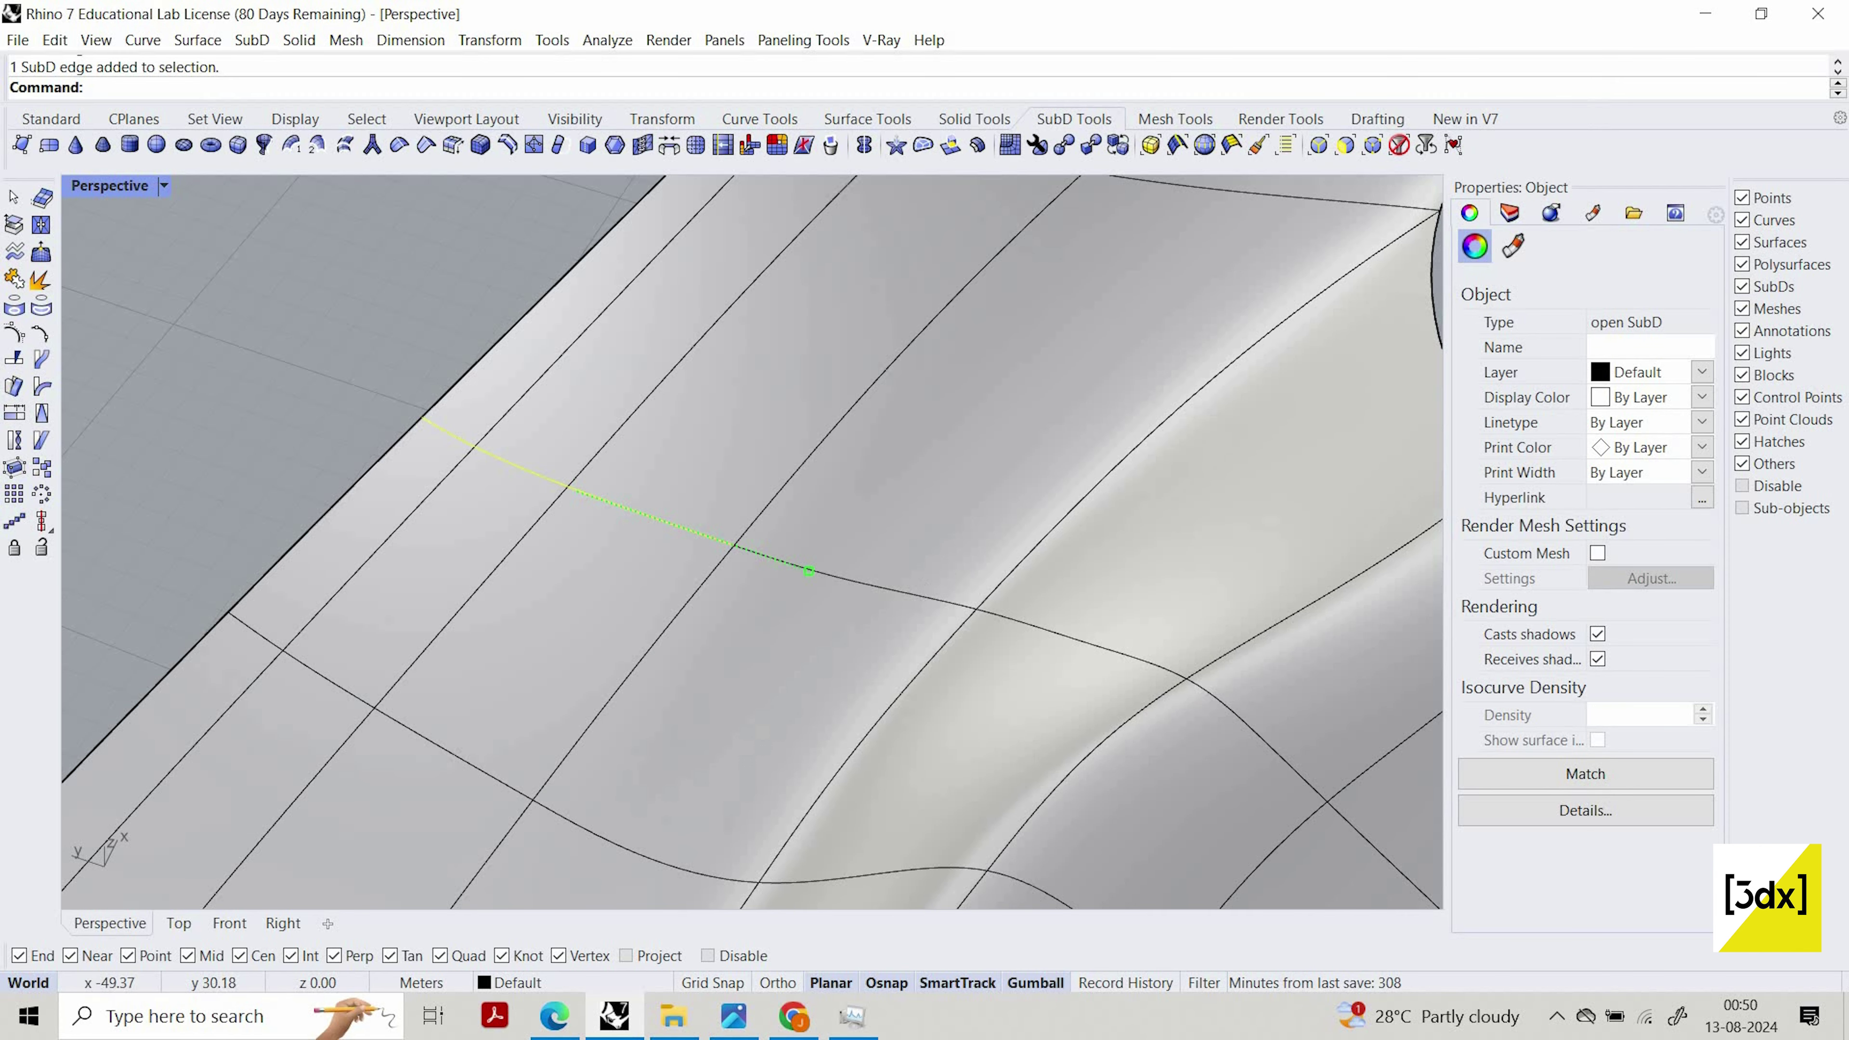
pyautogui.keyDown('ctrl'); pyautogui.keyDown('shift'); pyautogui.click(1071, 648); pyautogui.keyUp('shift'); pyautogui.keyUp('ctrl')
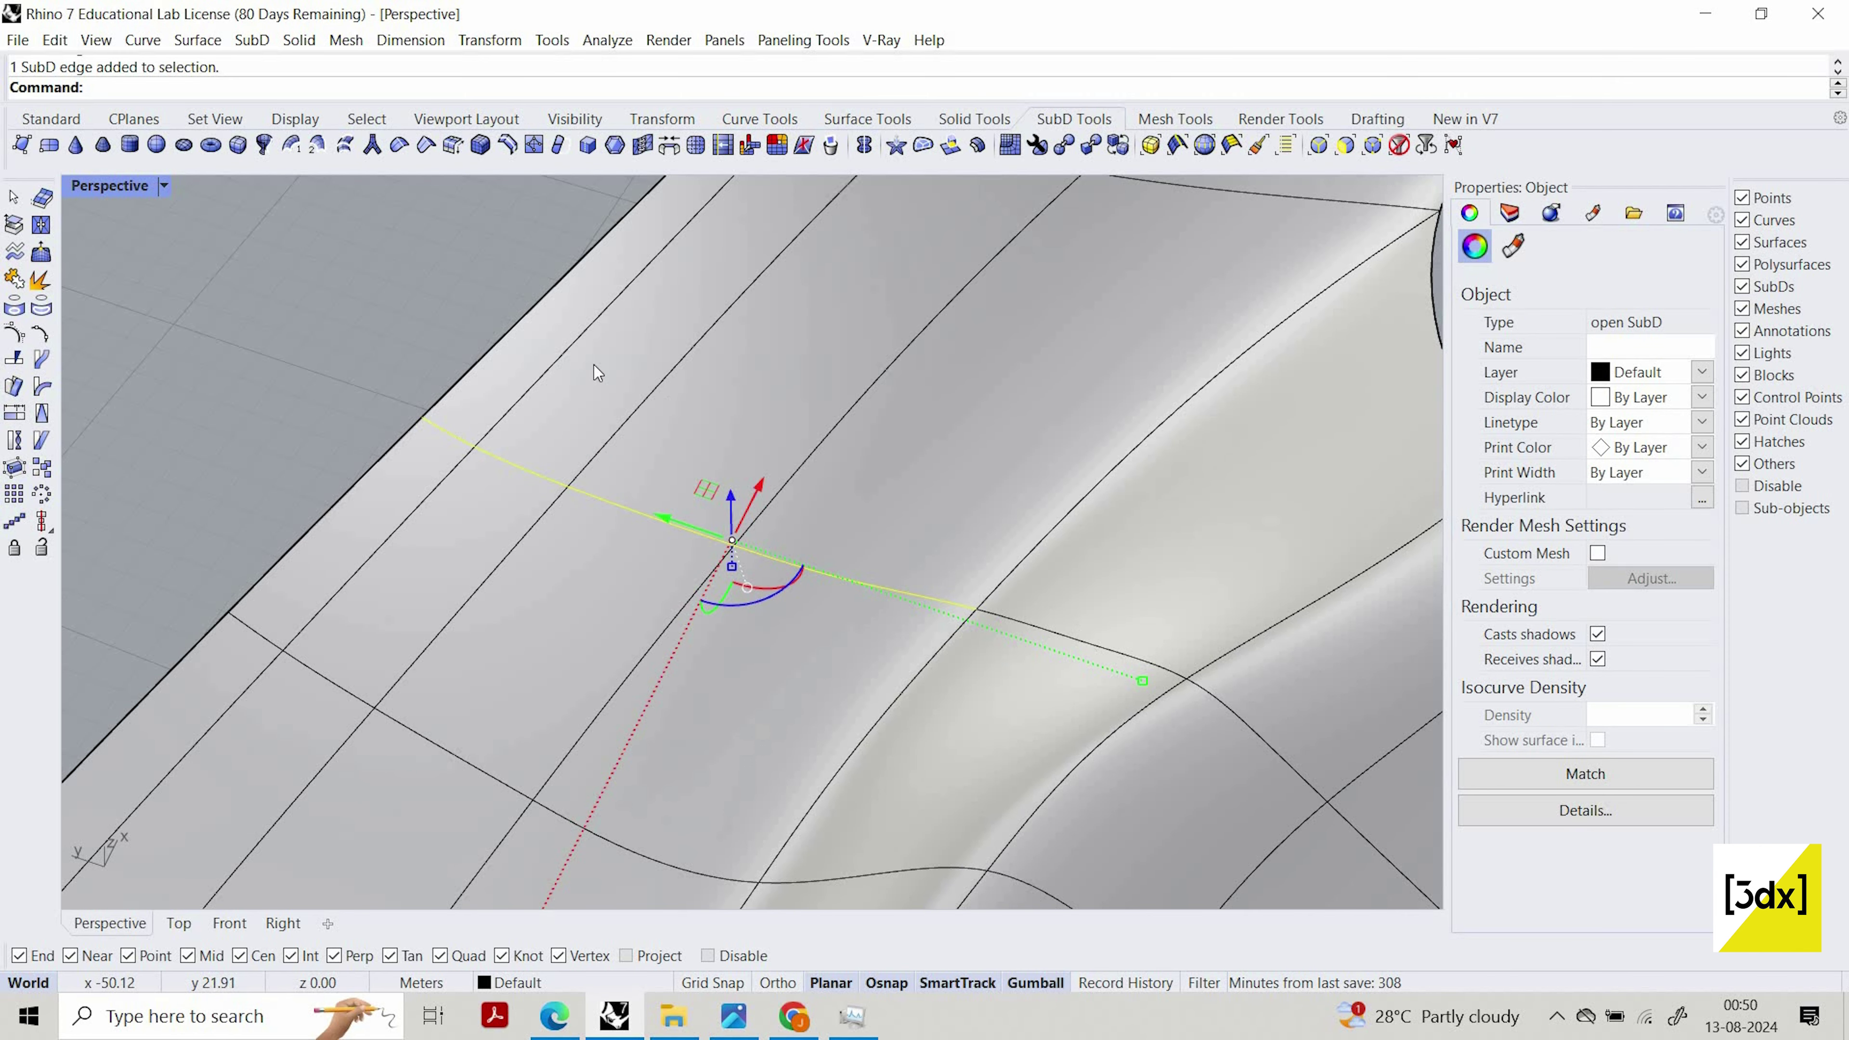
pyautogui.scroll(-6, 911, 540)
pyautogui.scroll(6, 864, 538)
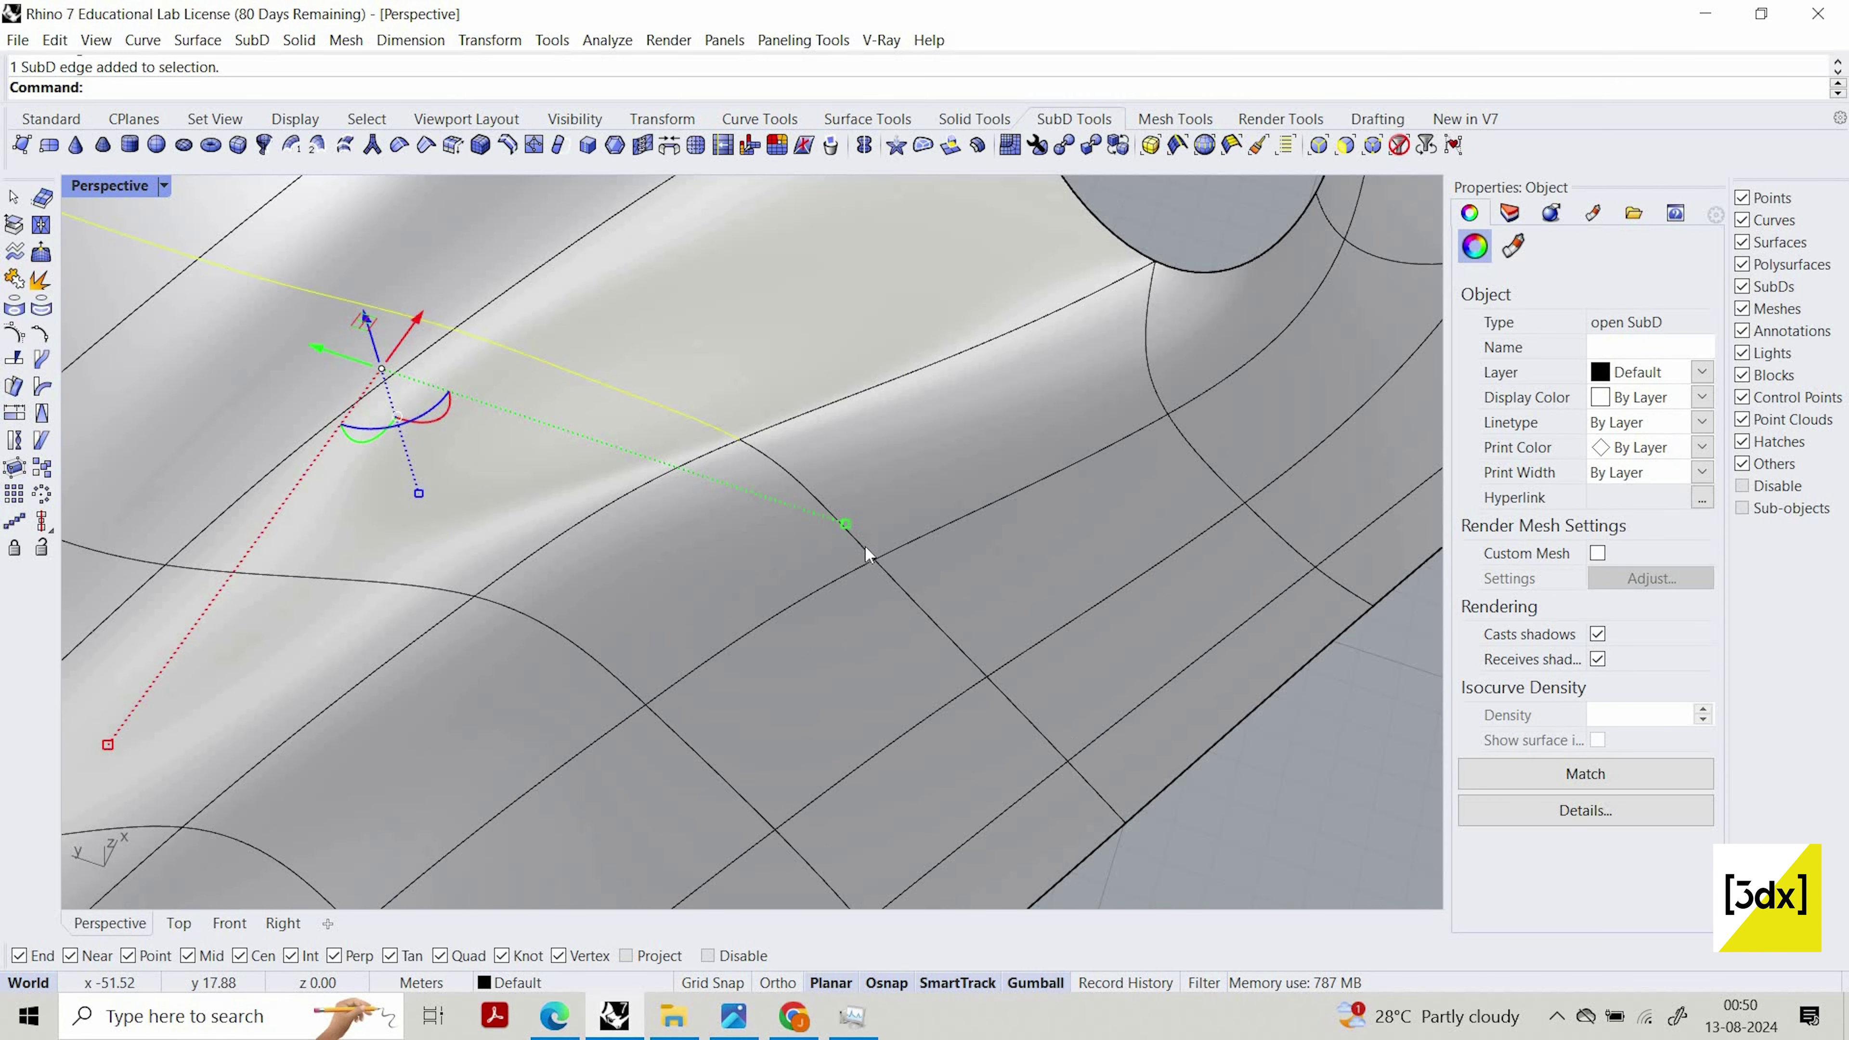
pyautogui.keyDown('ctrl'); pyautogui.keyDown('shift'); pyautogui.click(928, 615); pyautogui.keyUp('shift'); pyautogui.keyUp('ctrl')
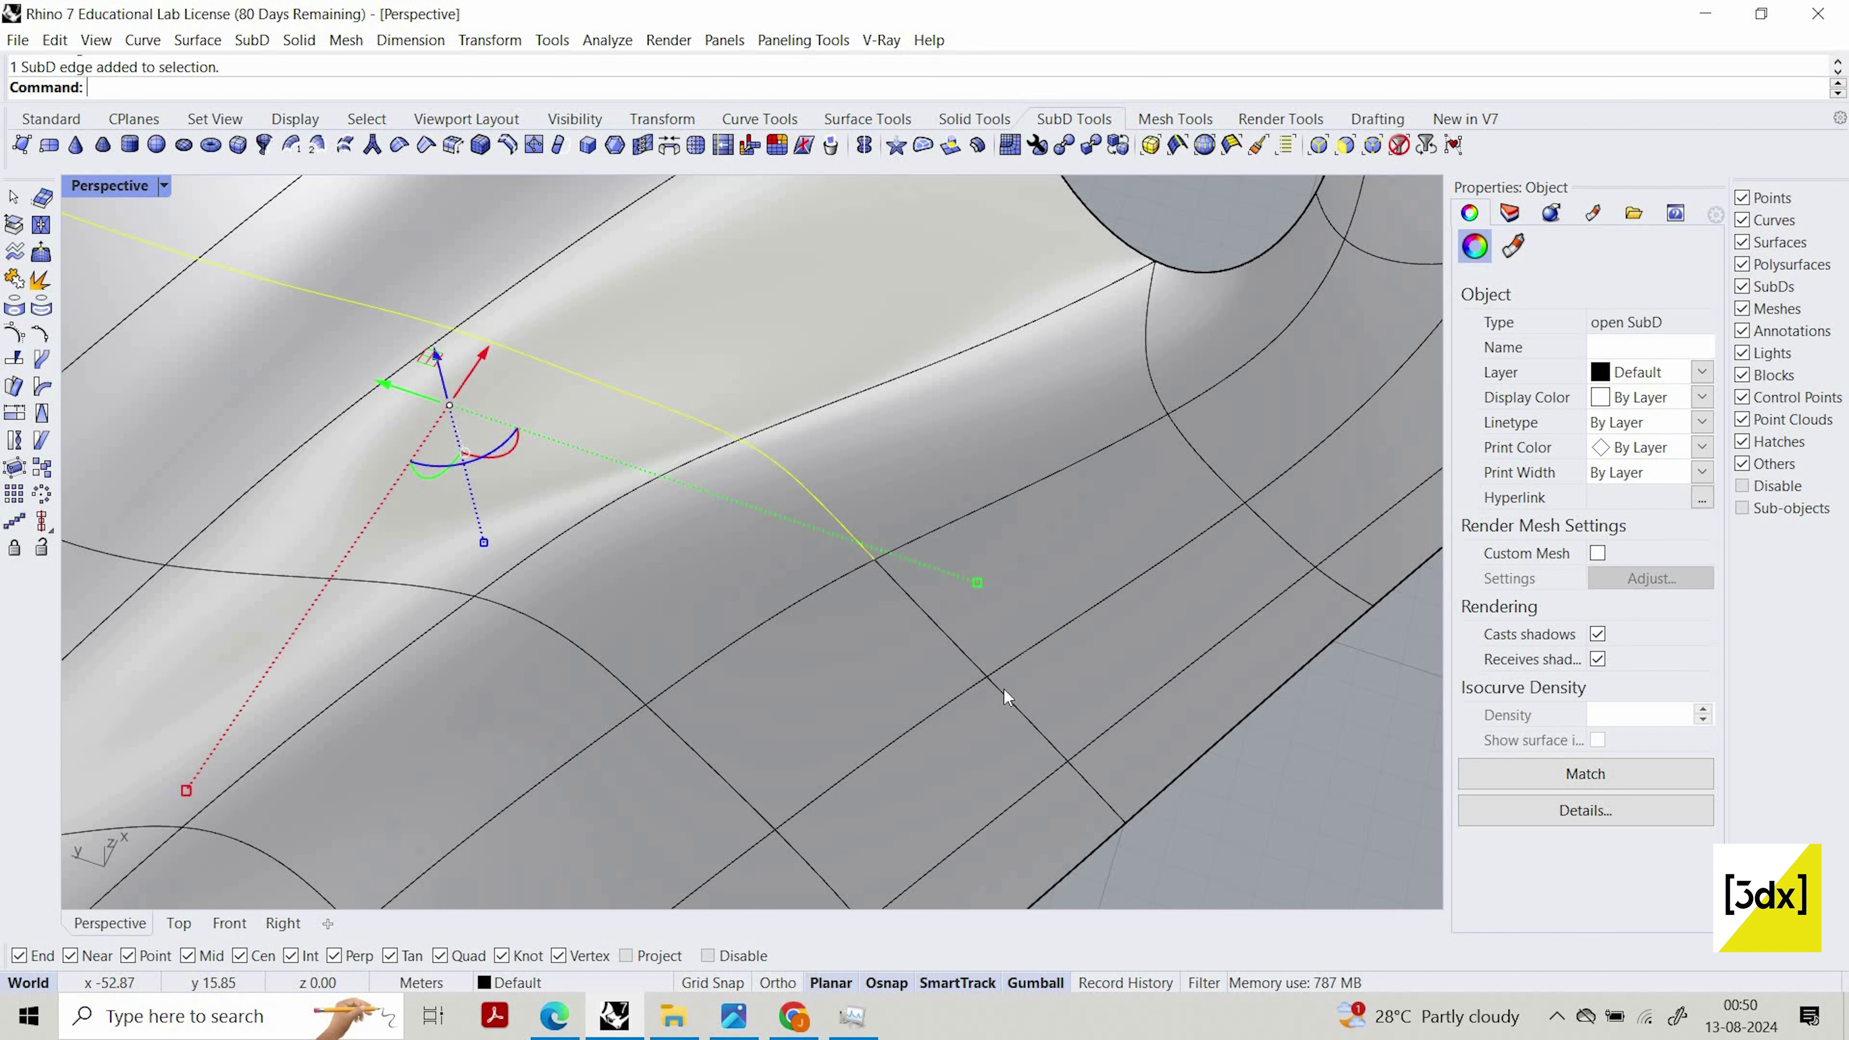
pyautogui.keyDown('ctrl'); pyautogui.keyDown('shift'); pyautogui.click(1099, 796); pyautogui.keyUp('shift'); pyautogui.keyUp('ctrl')
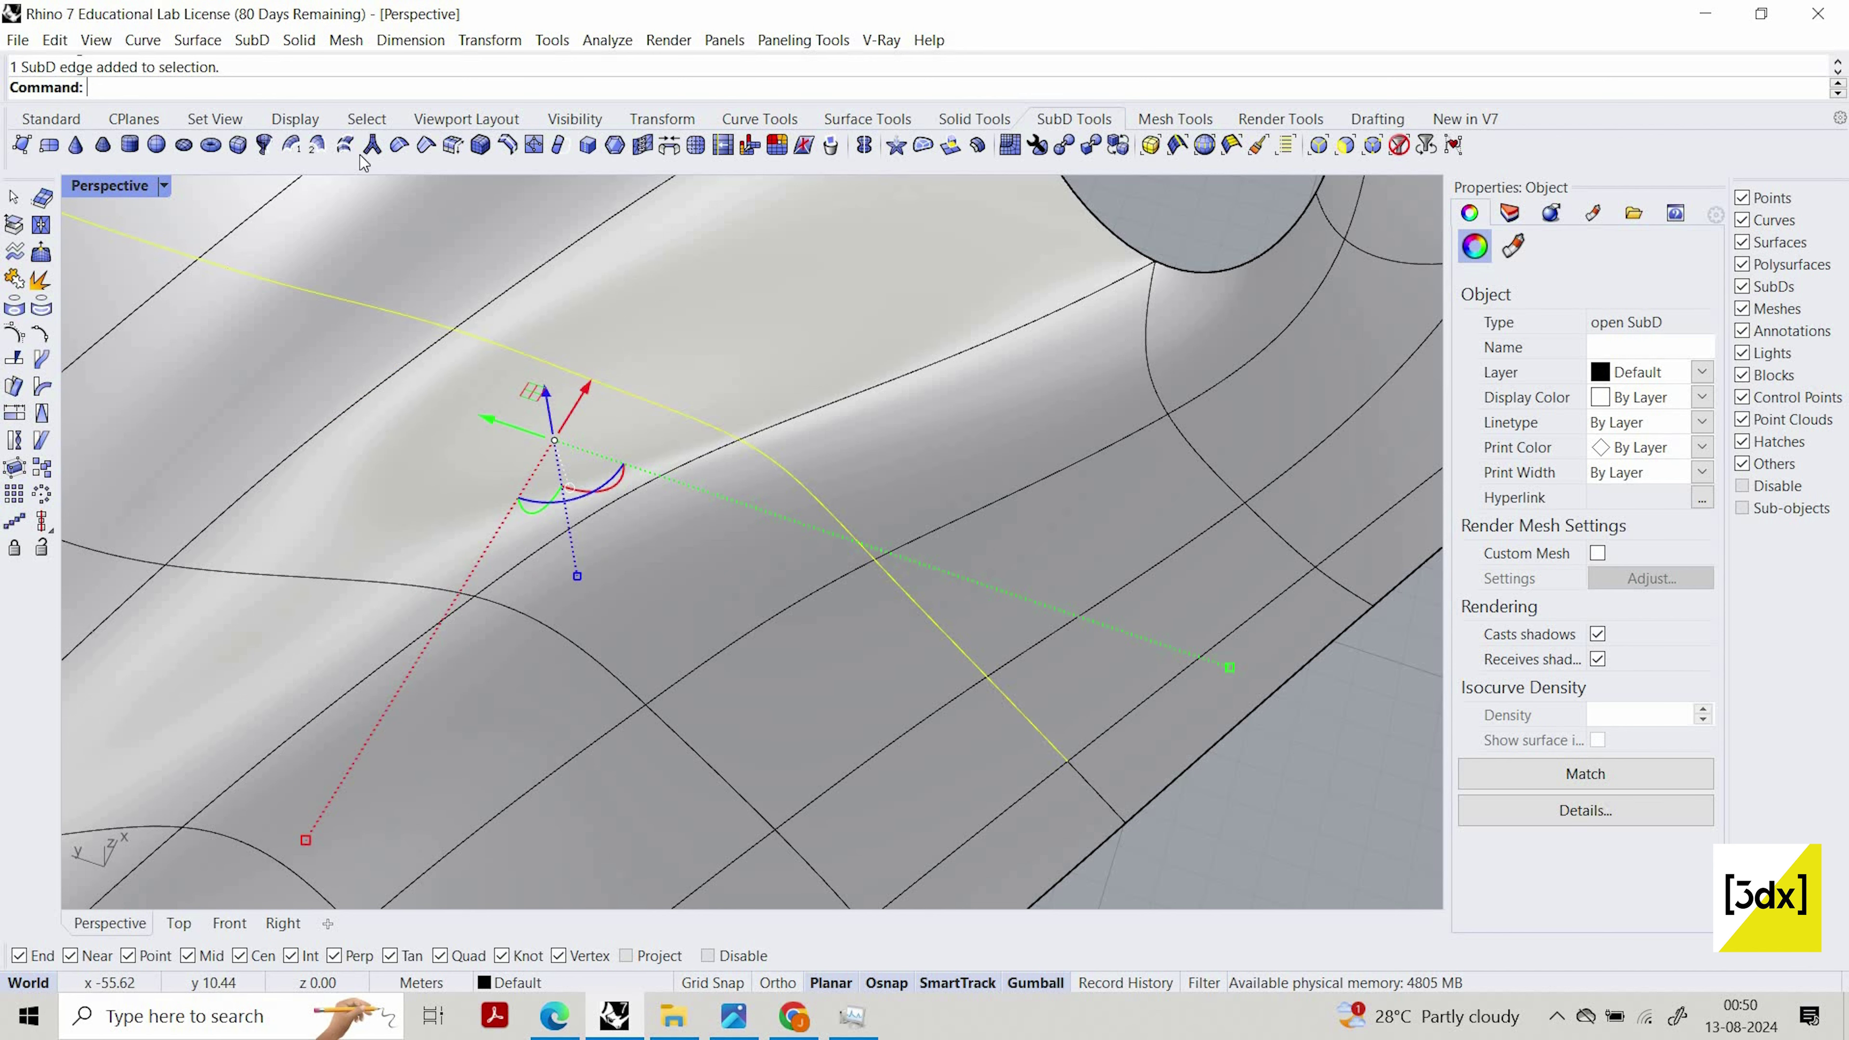
pyautogui.click(507, 144)
pyautogui.scroll(-3, 776, 503)
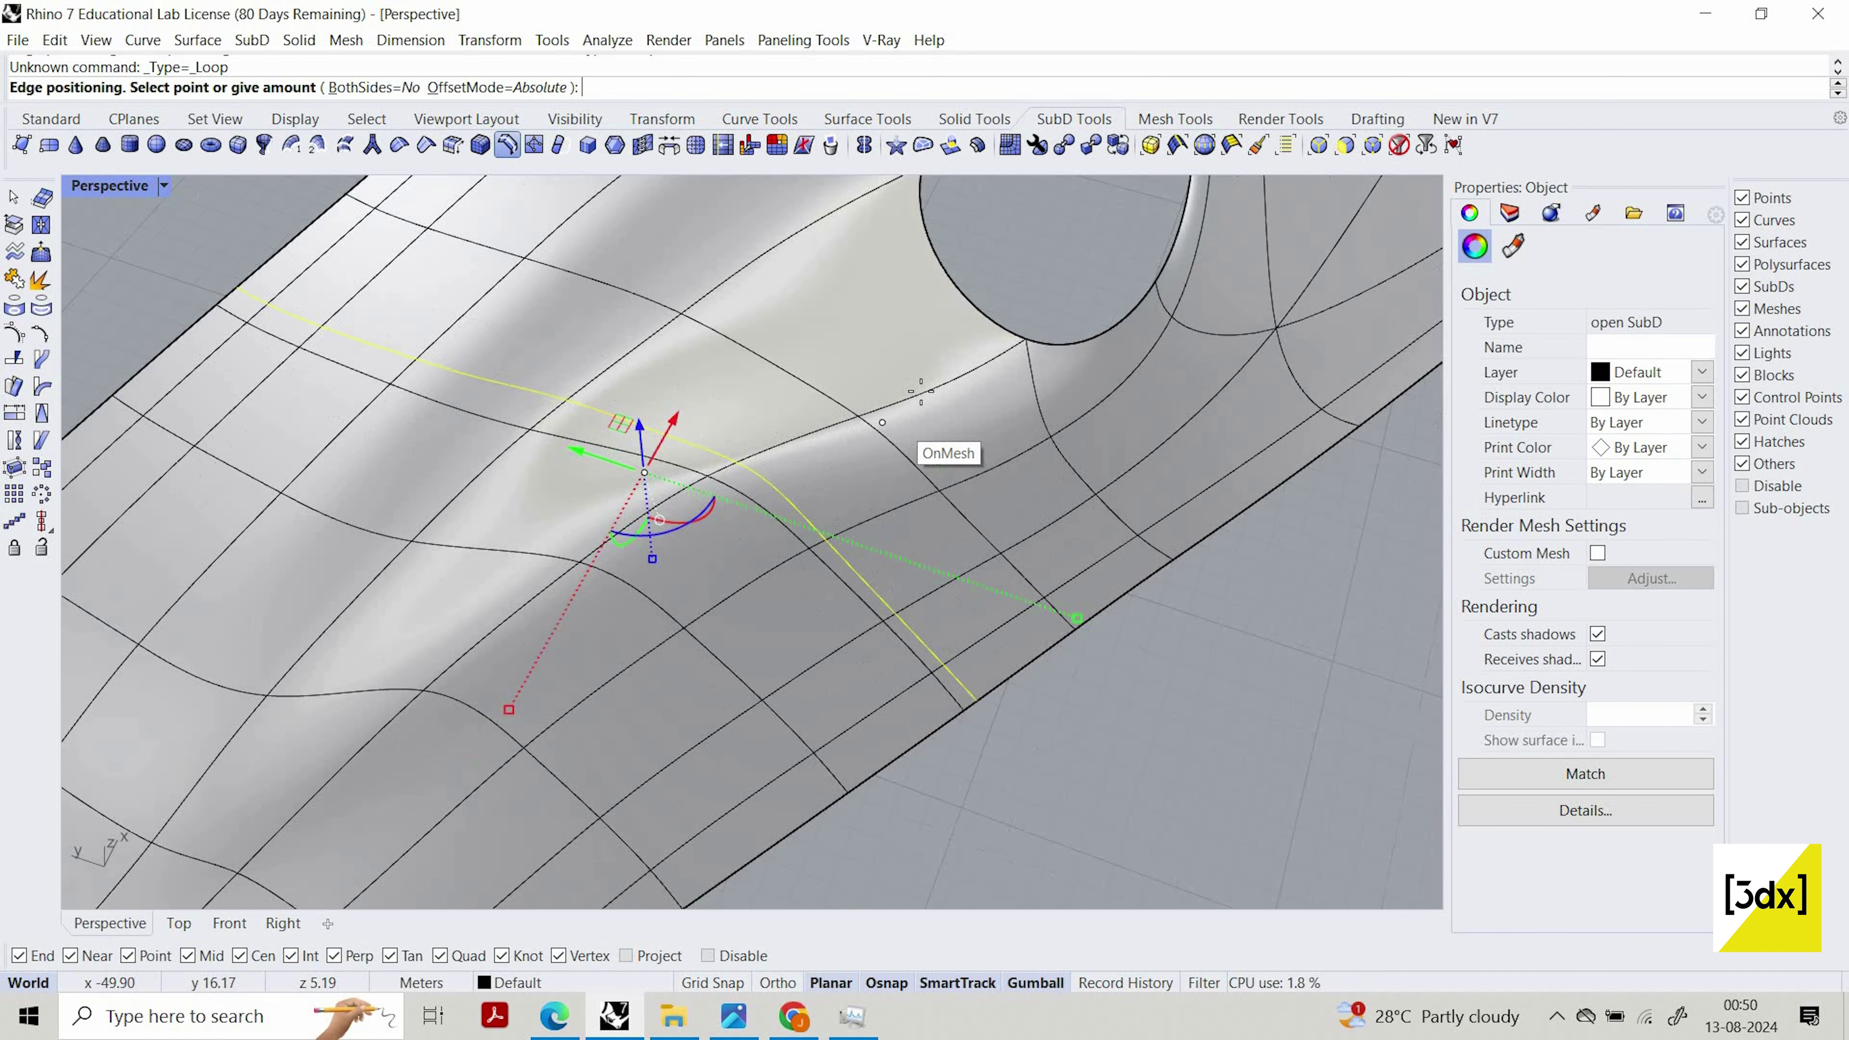
pyautogui.press('Escape')
# Align the second cross loop from the negative-X arm's outer end to a straight line across its long edges in Top view, using Align ToLine
pyautogui.moveTo(764, 392); pyautogui.dragTo(459, 272, button='right')
pyautogui.scroll(-6, 870, 247)
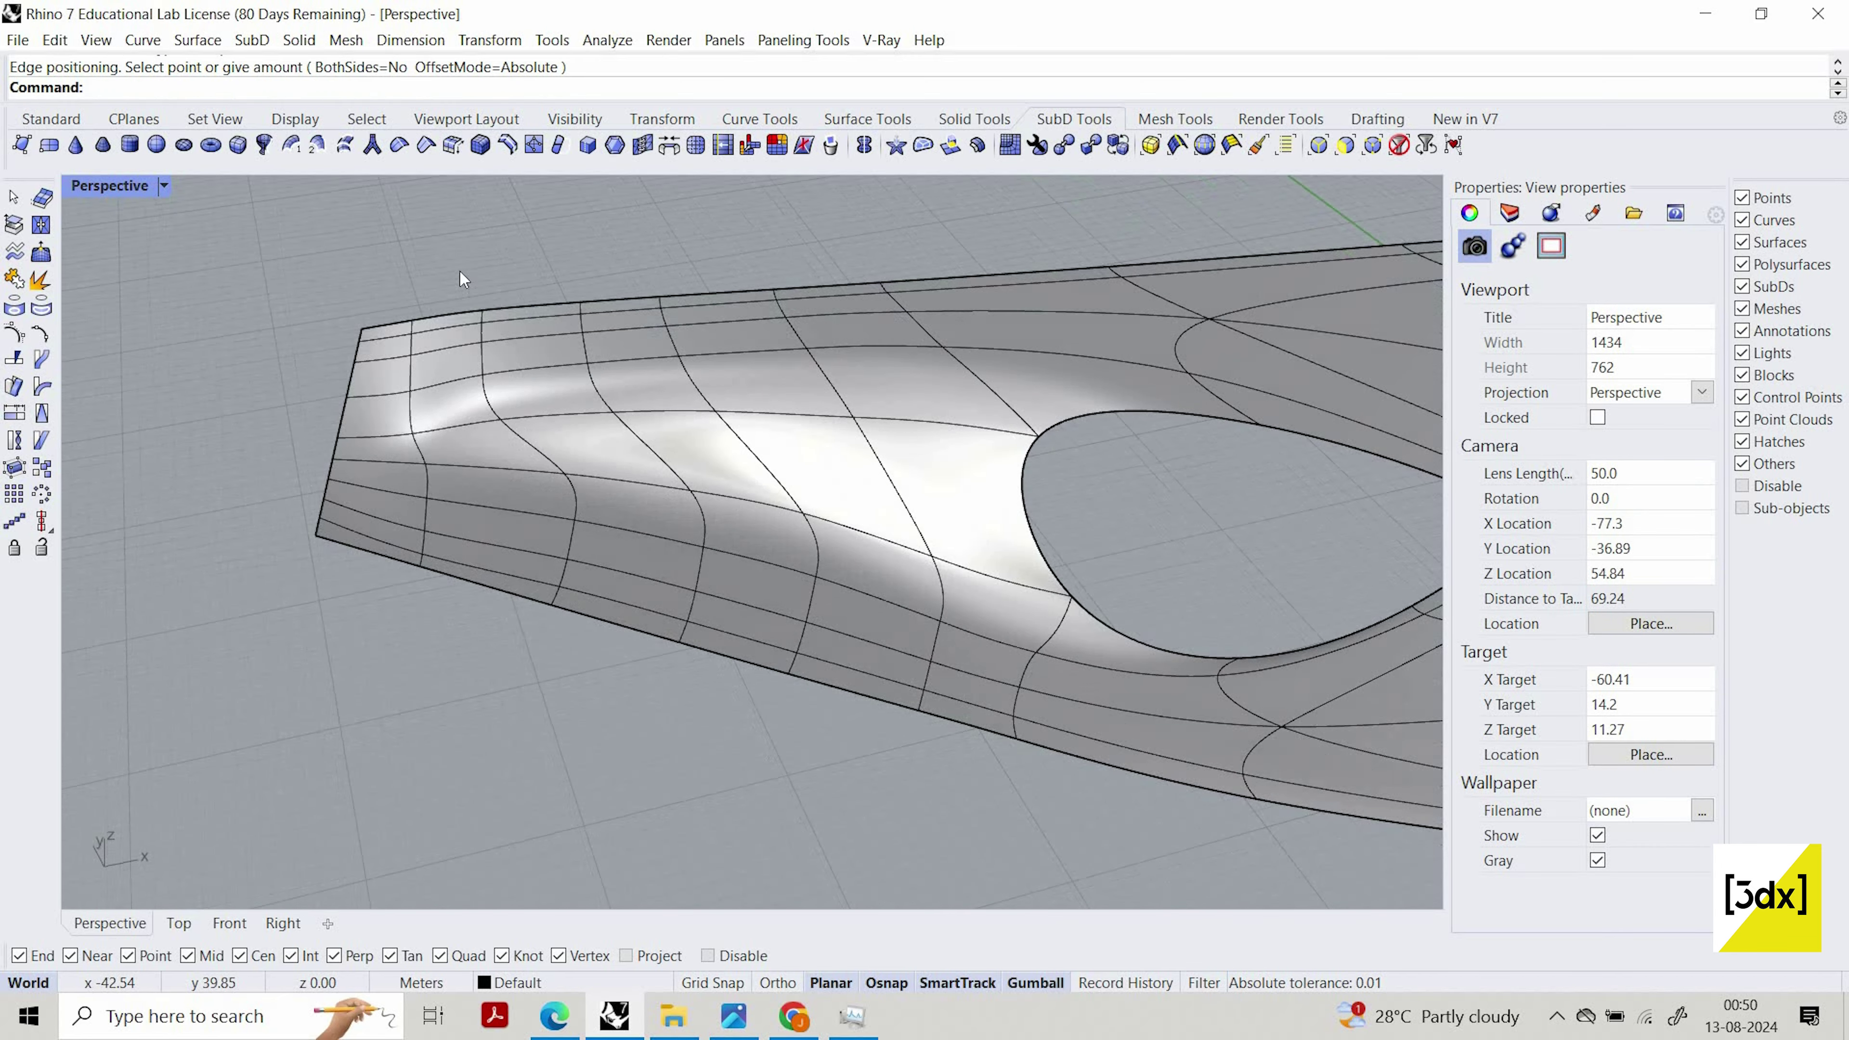
pyautogui.moveTo(457, 262); pyautogui.dragTo(578, 632)
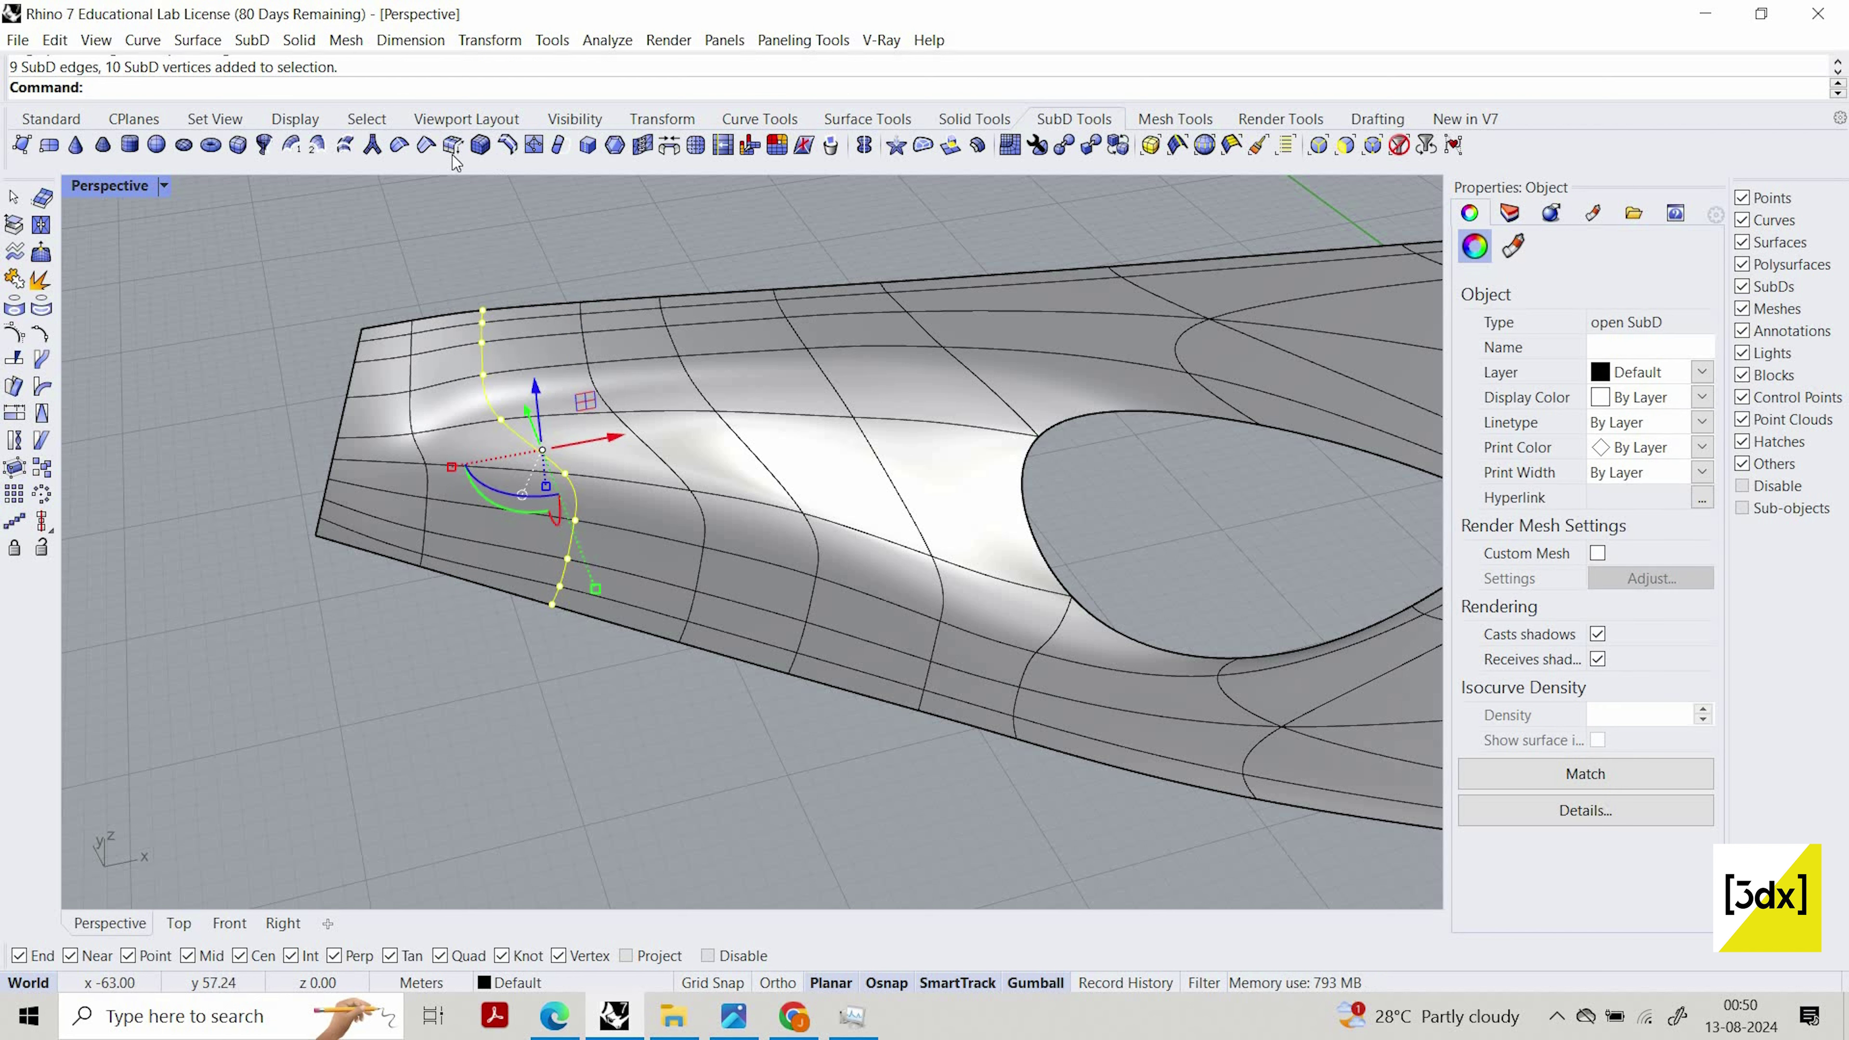
pyautogui.write('Align')
pyautogui.press('Return')
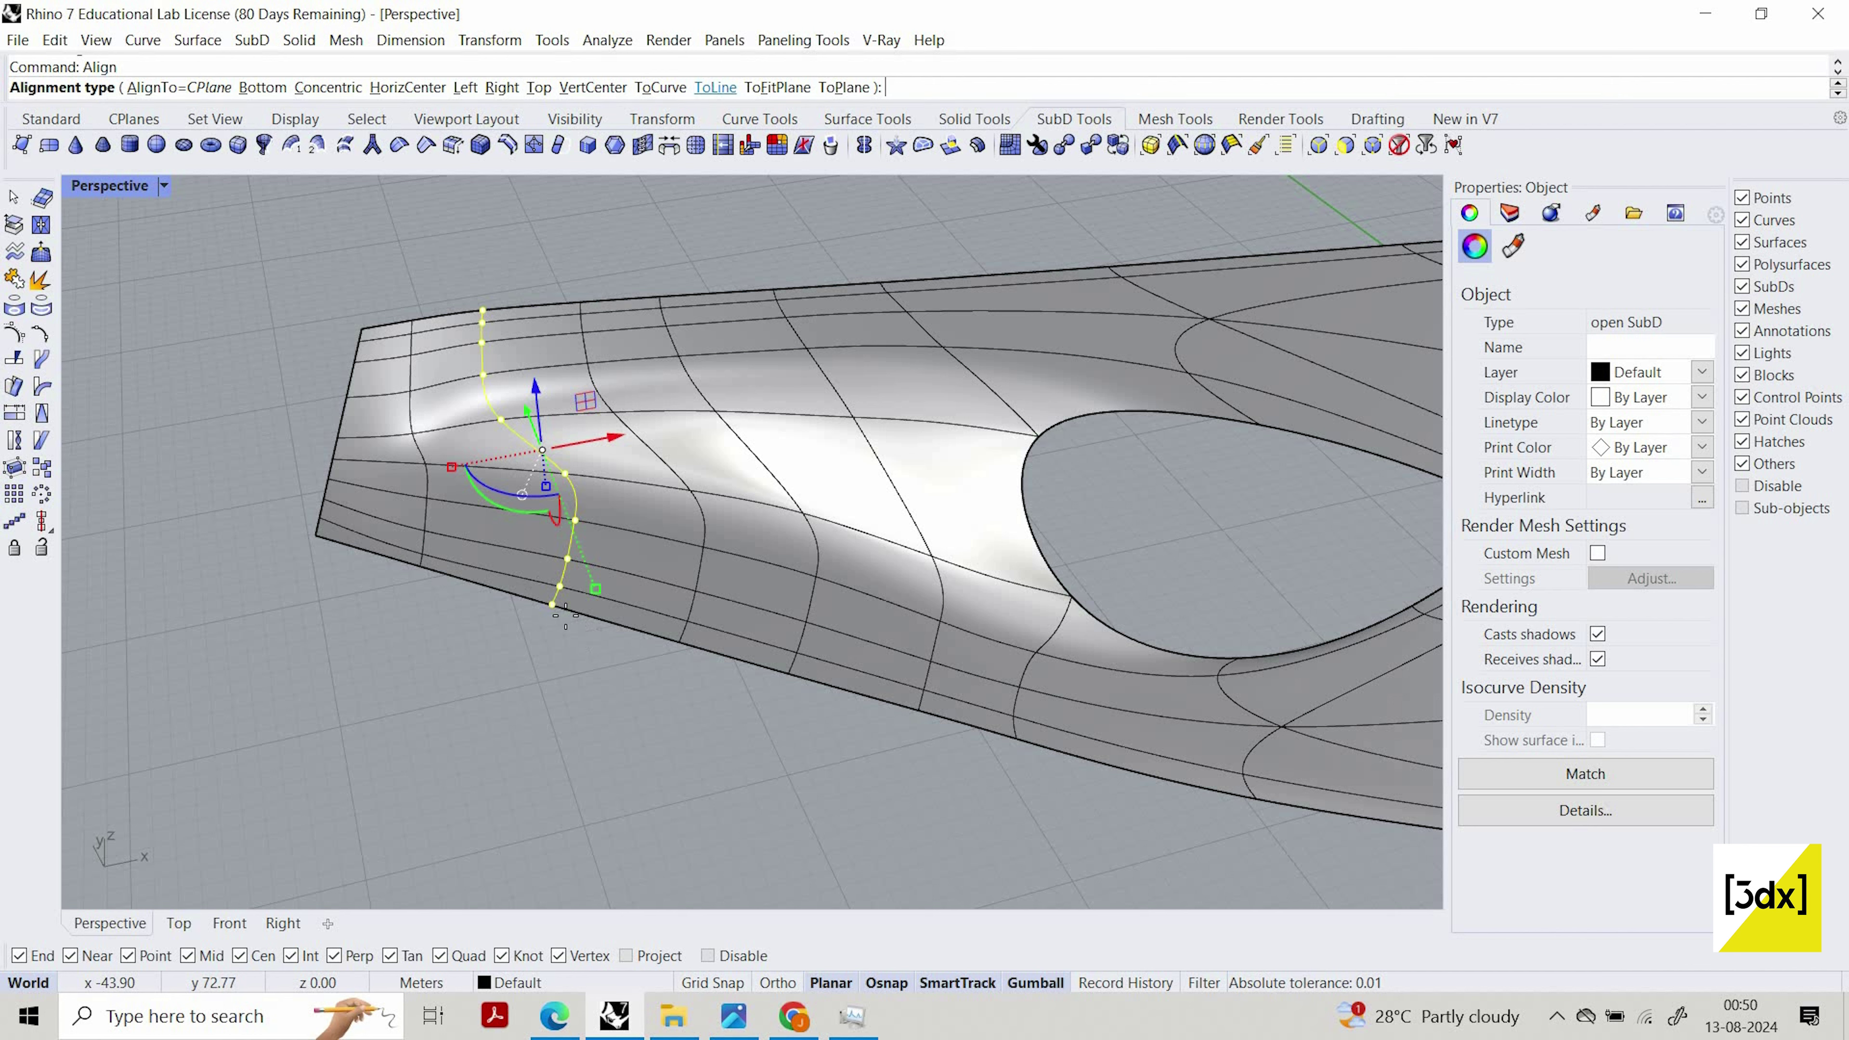
pyautogui.click(715, 87)
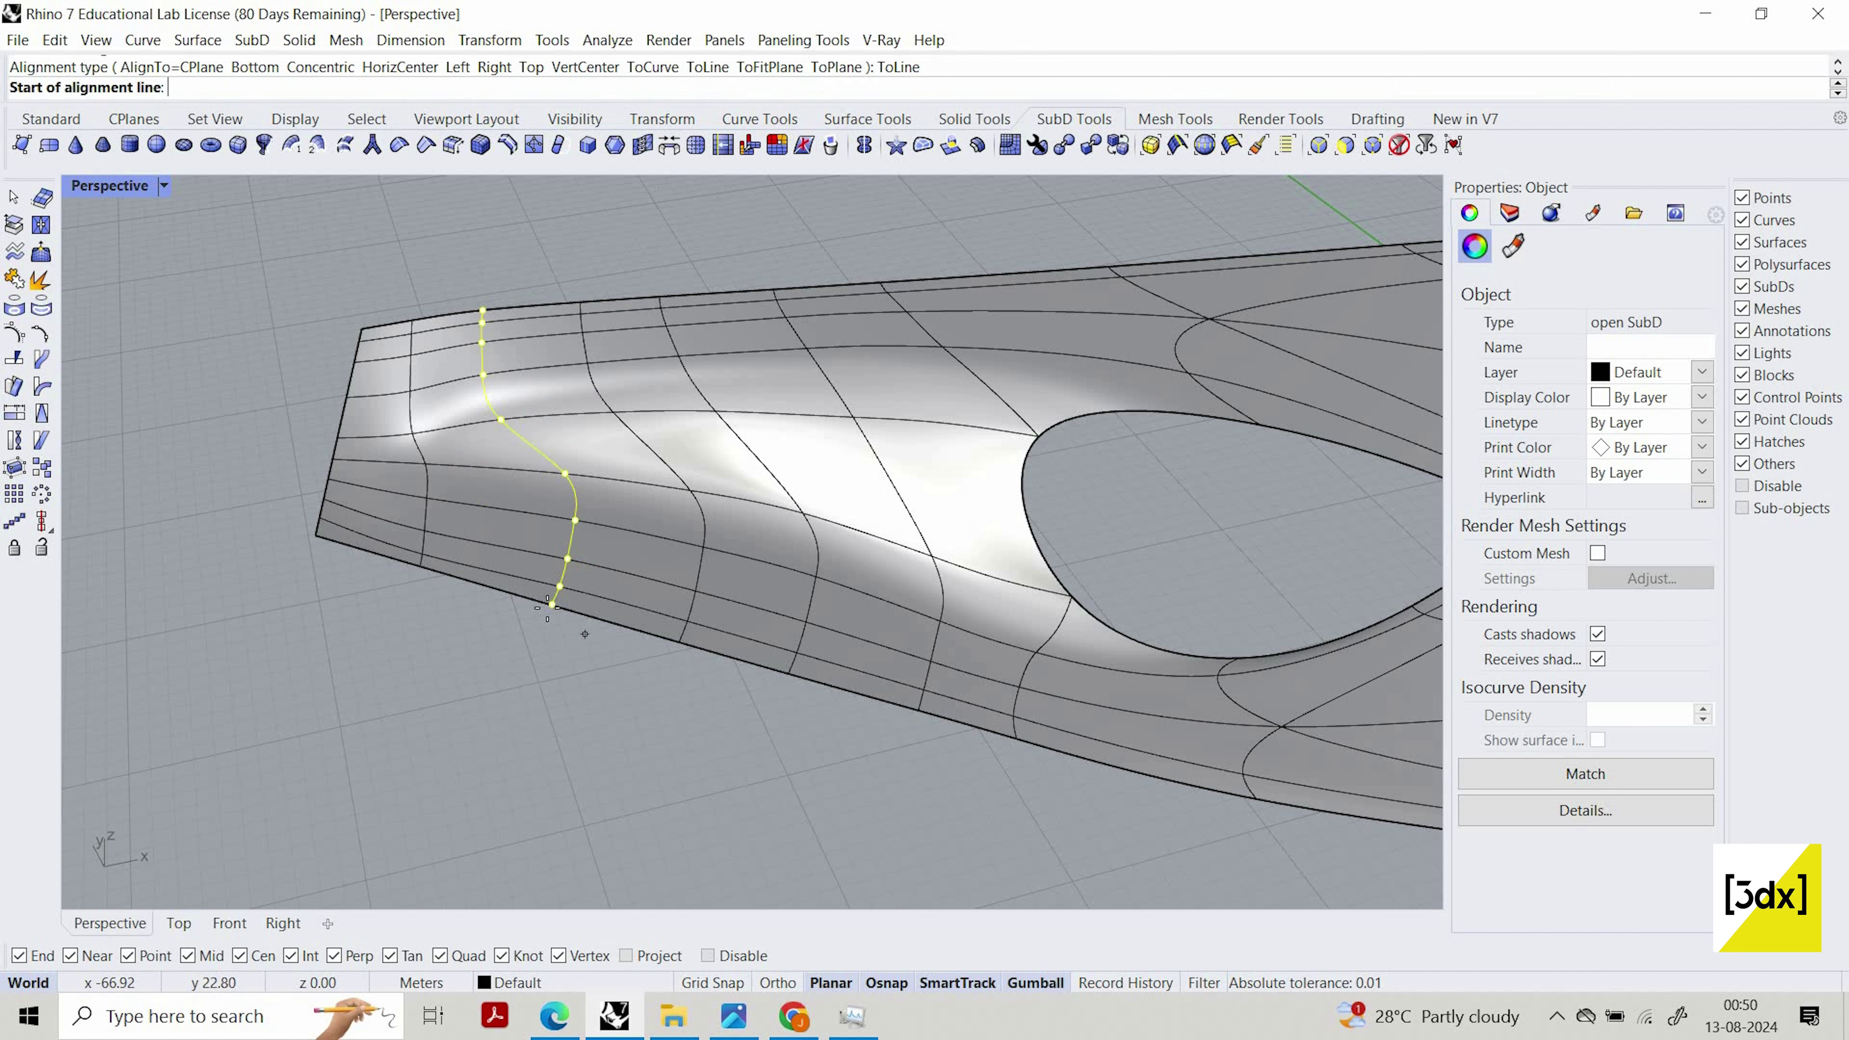
pyautogui.doubleClick(75, 186)
pyautogui.doubleClick(83, 186)
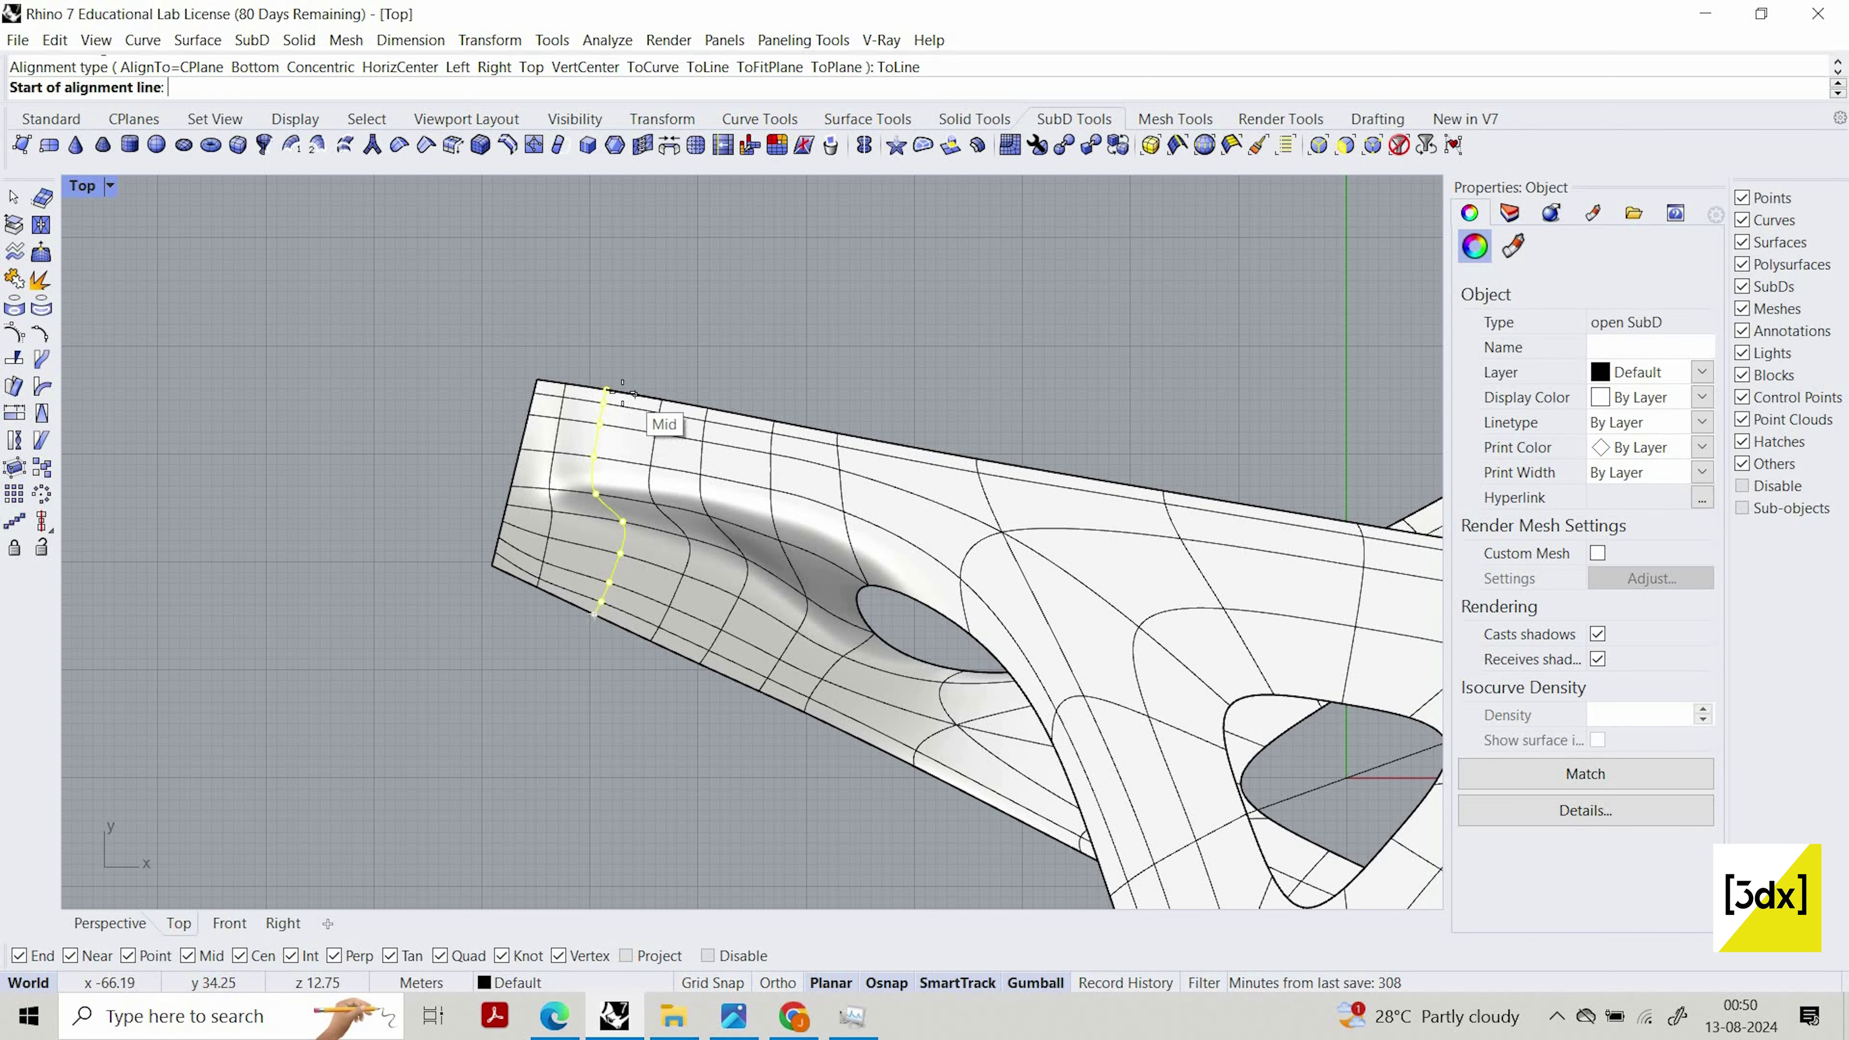
pyautogui.scroll(3, 633, 394)
pyautogui.click(622, 394)
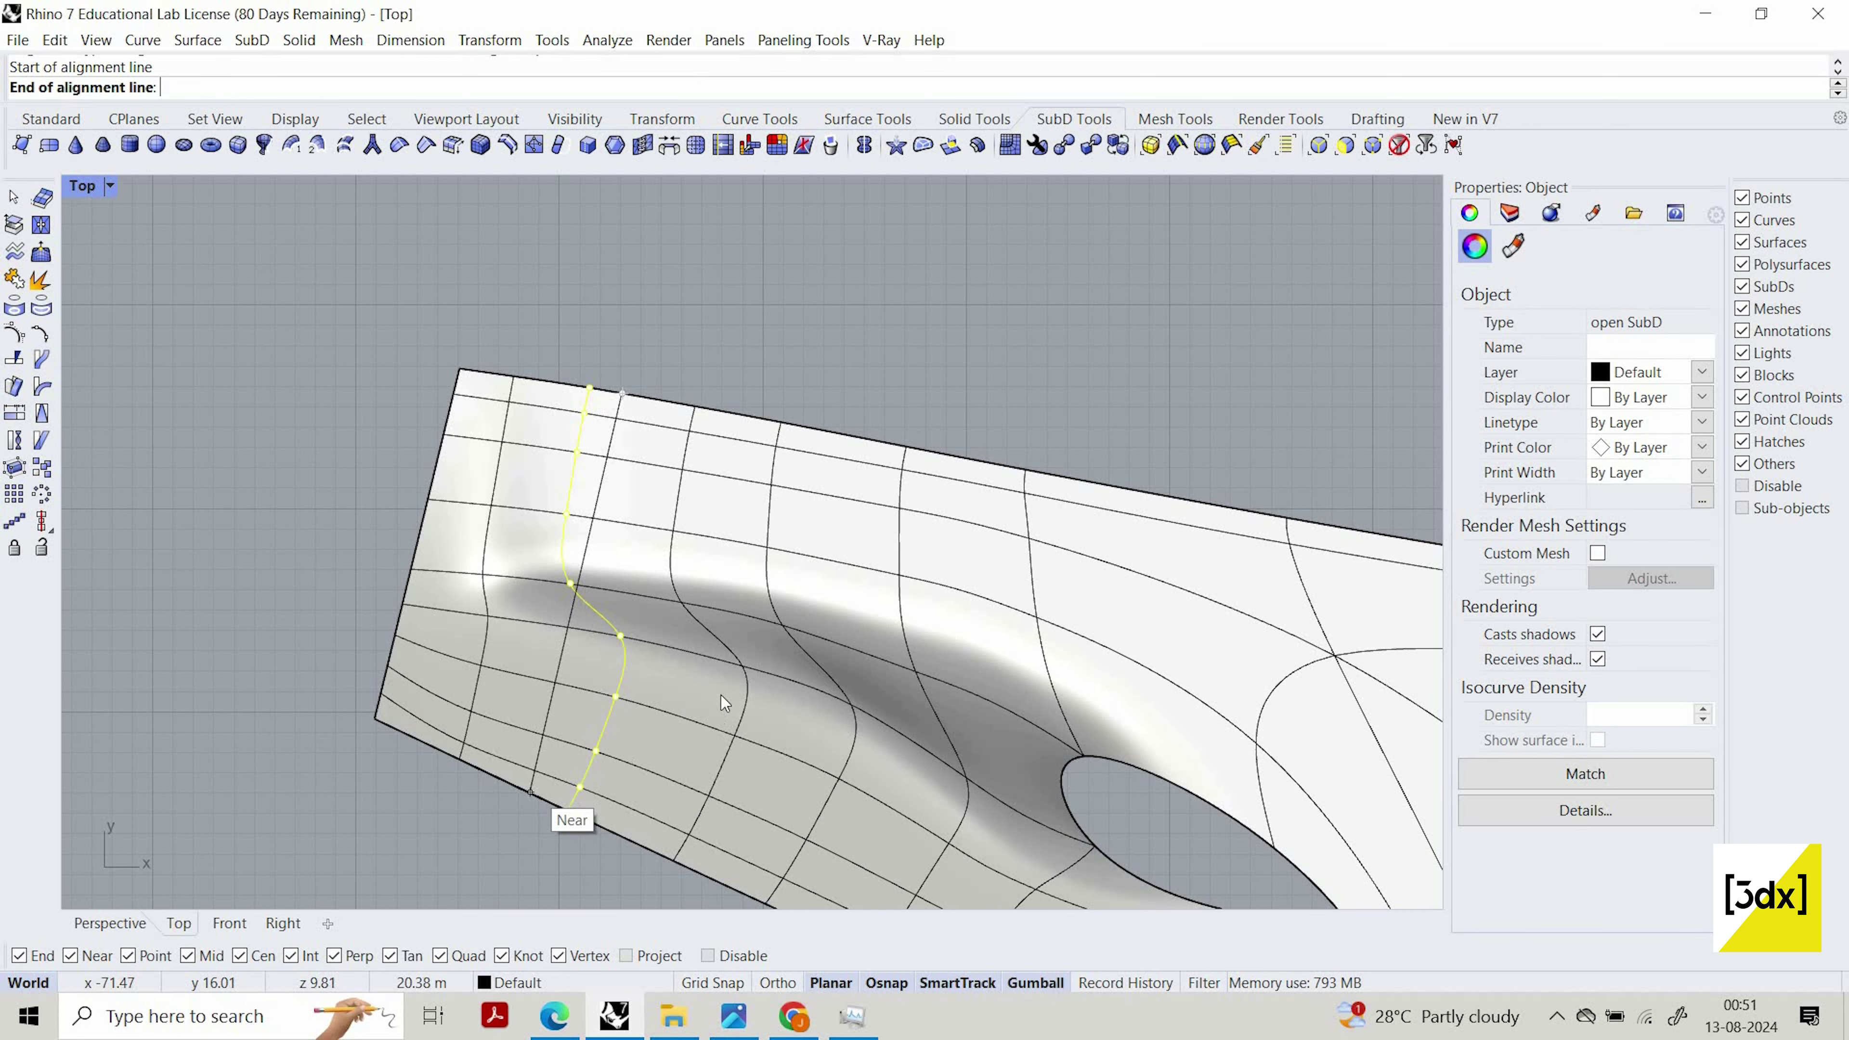
pyautogui.click(530, 791)
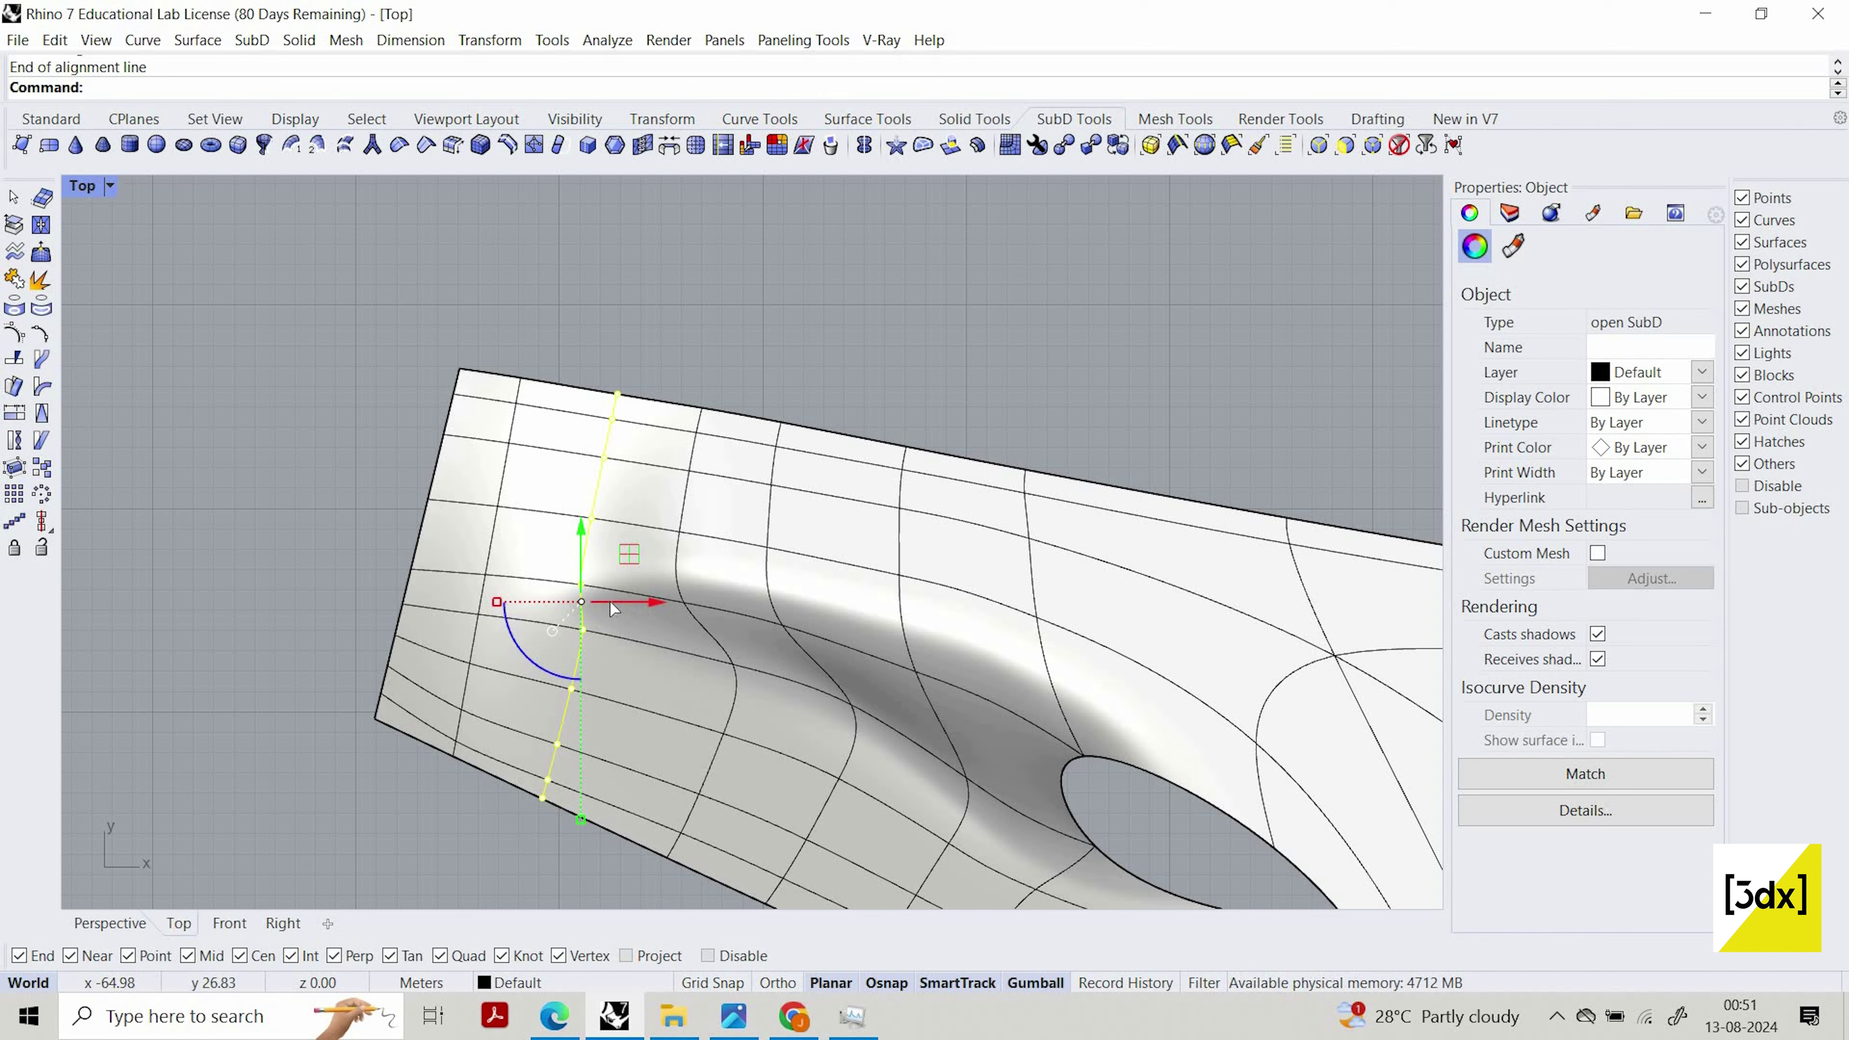
# Try shifting the straightened second cross loop slightly along X toward the negative-X arm's outer end, check it in Perspective, and undo the move
pyautogui.moveTo(642, 604); pyautogui.dragTo(616, 604)
pyautogui.moveTo(741, 490); pyautogui.dragTo(793, 355, button='right')
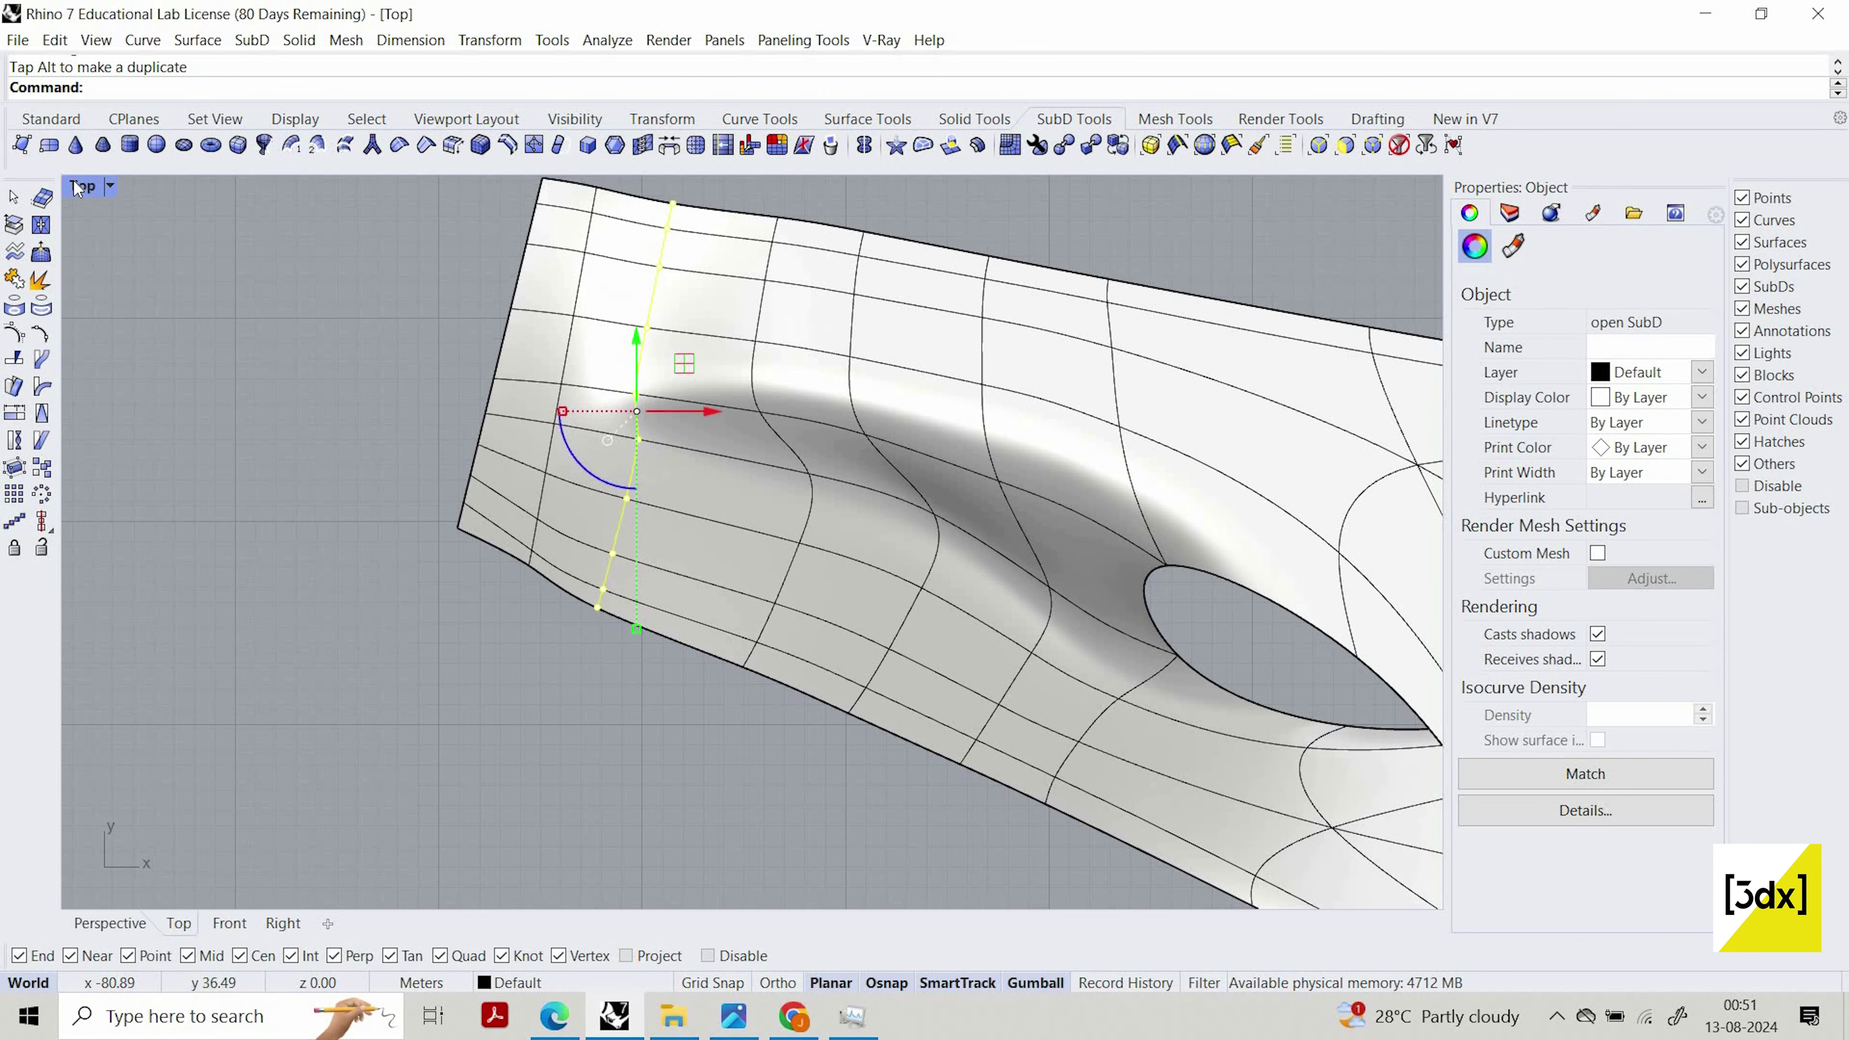
pyautogui.hotkey('ctrl', 'm')
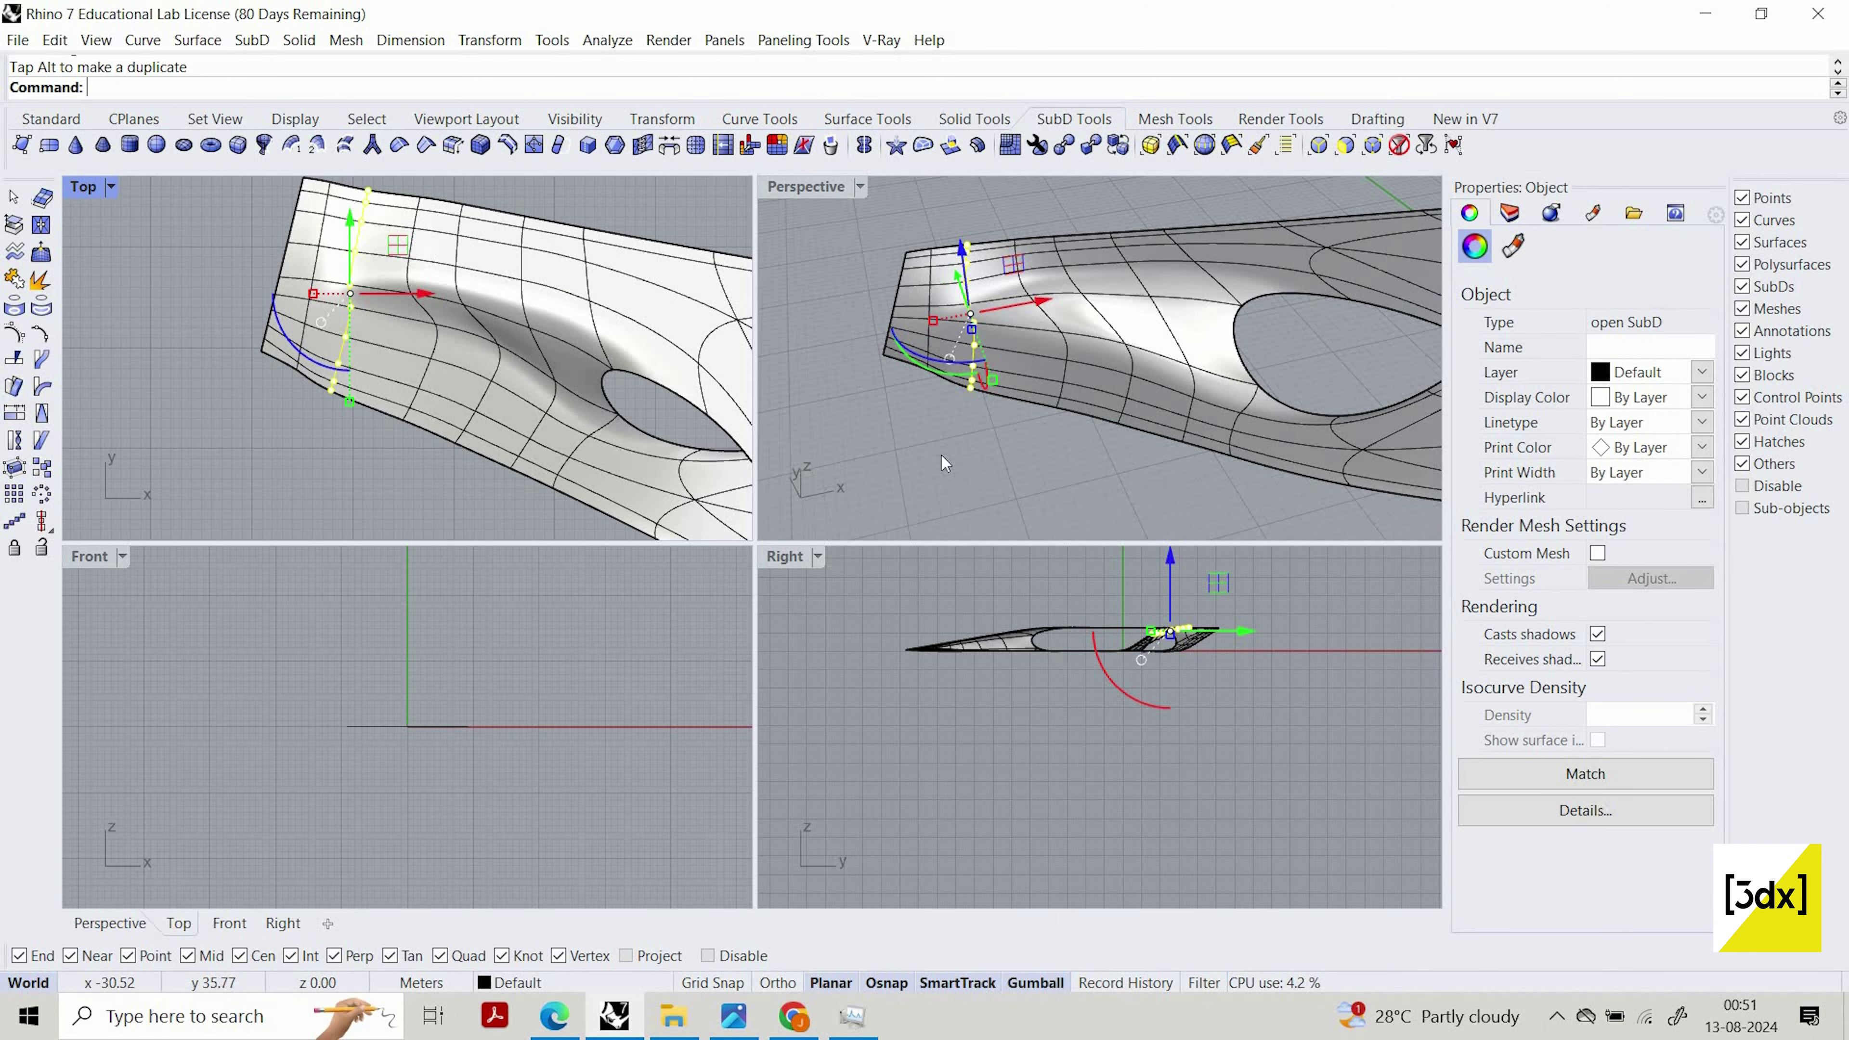
pyautogui.click(849, 220)
pyautogui.hotkey('ctrl', 'm')
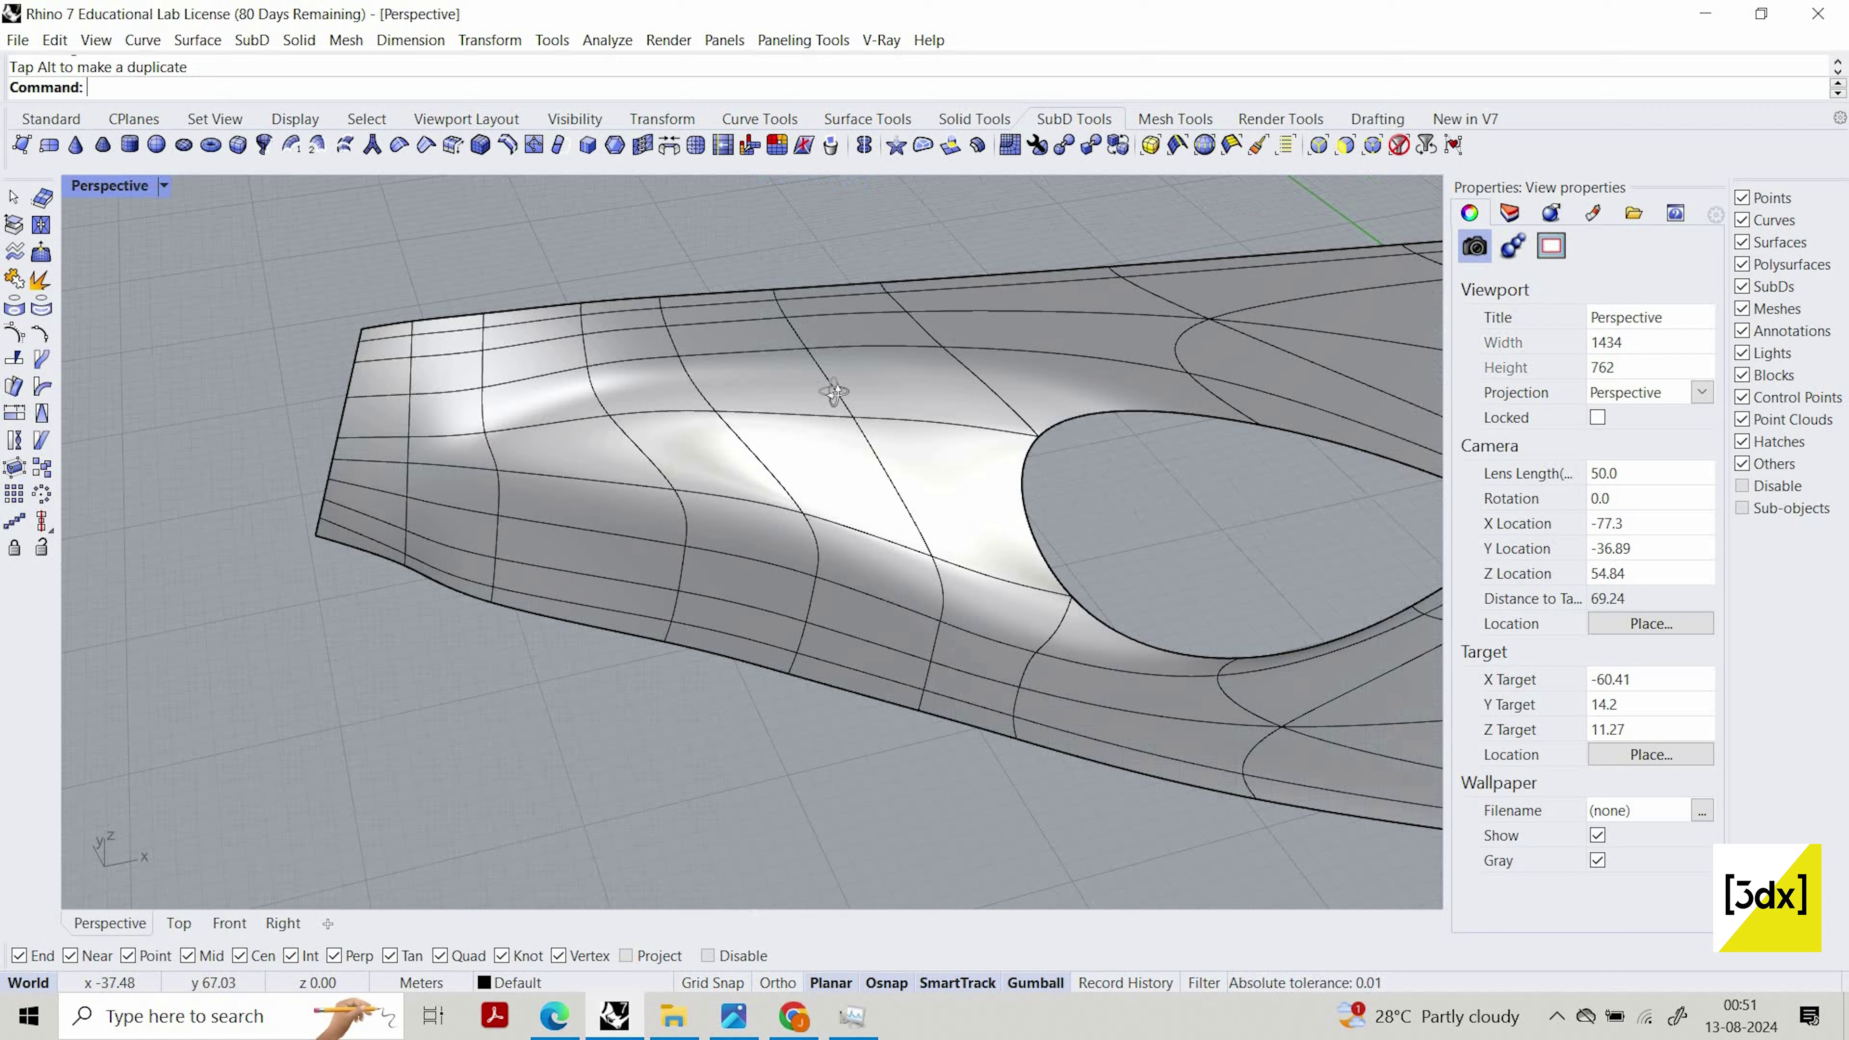
pyautogui.moveTo(813, 421); pyautogui.dragTo(866, 524, button='right')
pyautogui.hotkey('ctrl', 'z')
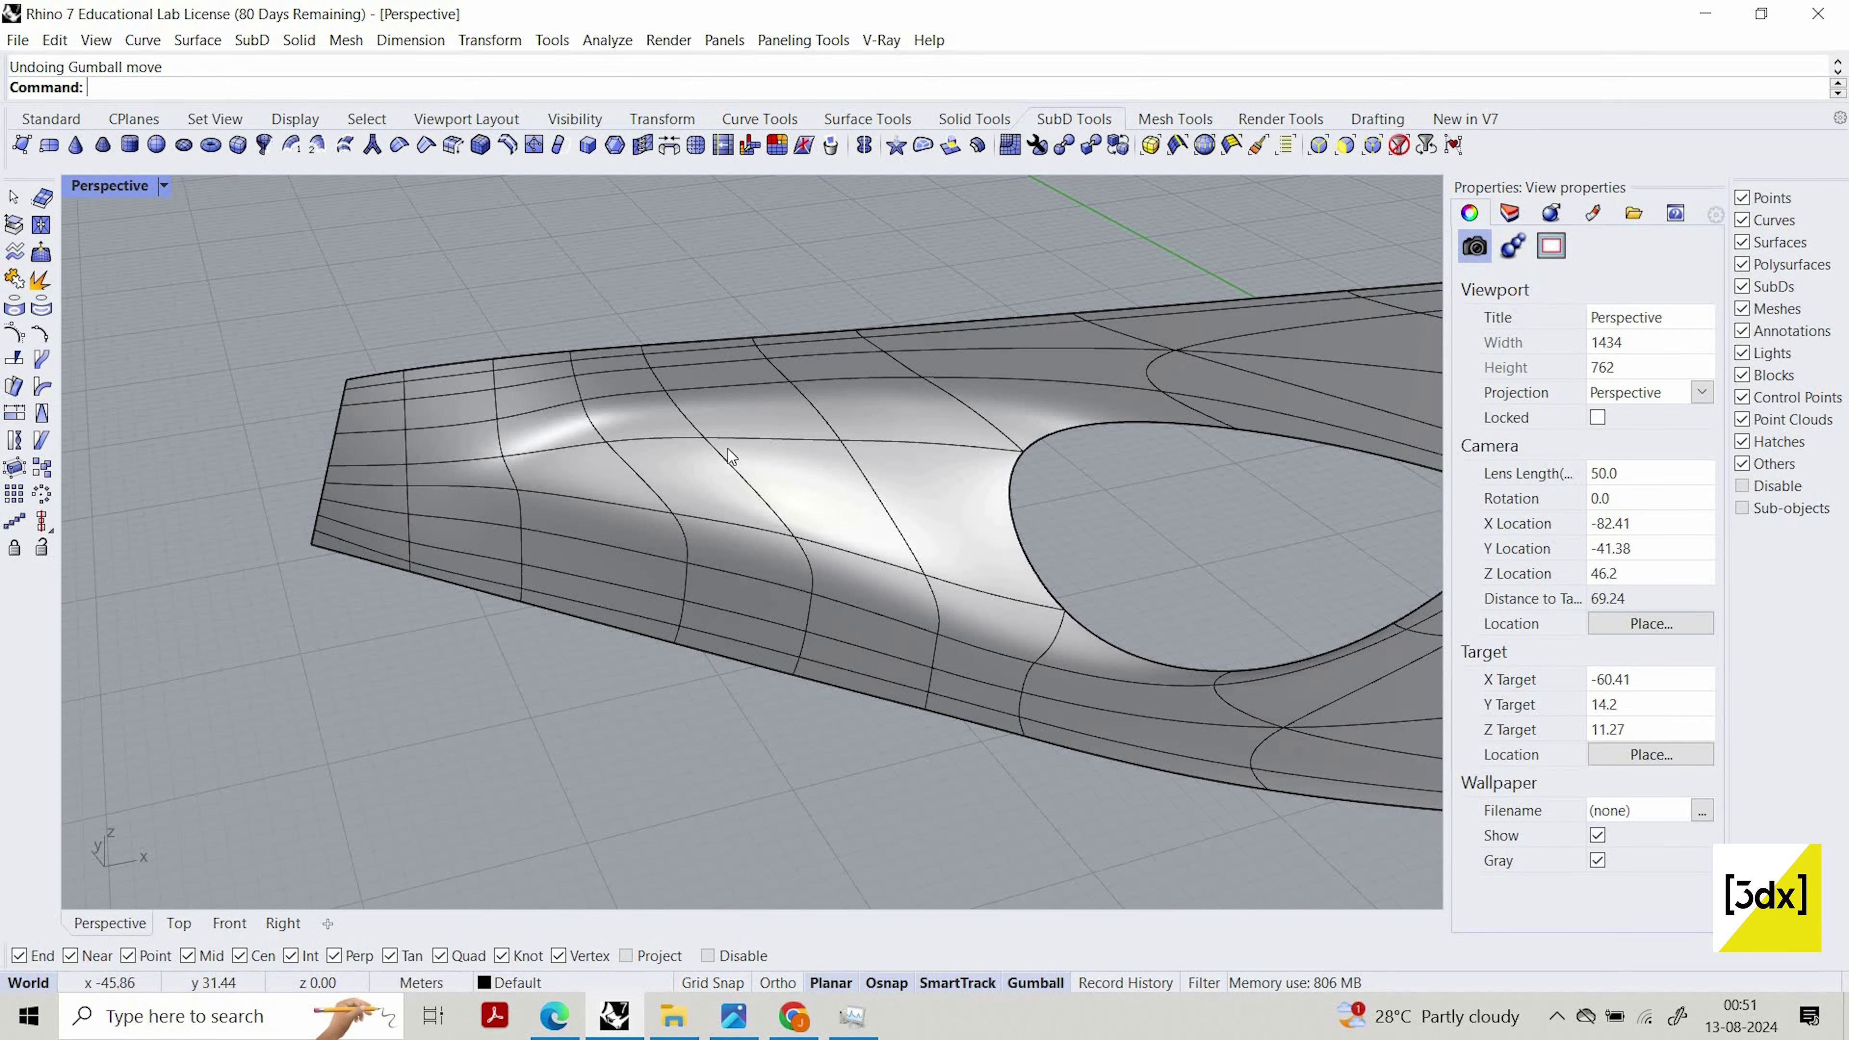
# Examine the cross loops and openings on the bridge's arms from several sides
pyautogui.scroll(7, 730, 456)
pyautogui.scroll(-4, 440, 551)
pyautogui.moveTo(439, 551); pyautogui.dragTo(1197, 441, button='right')
pyautogui.scroll(-14, 808, 466)
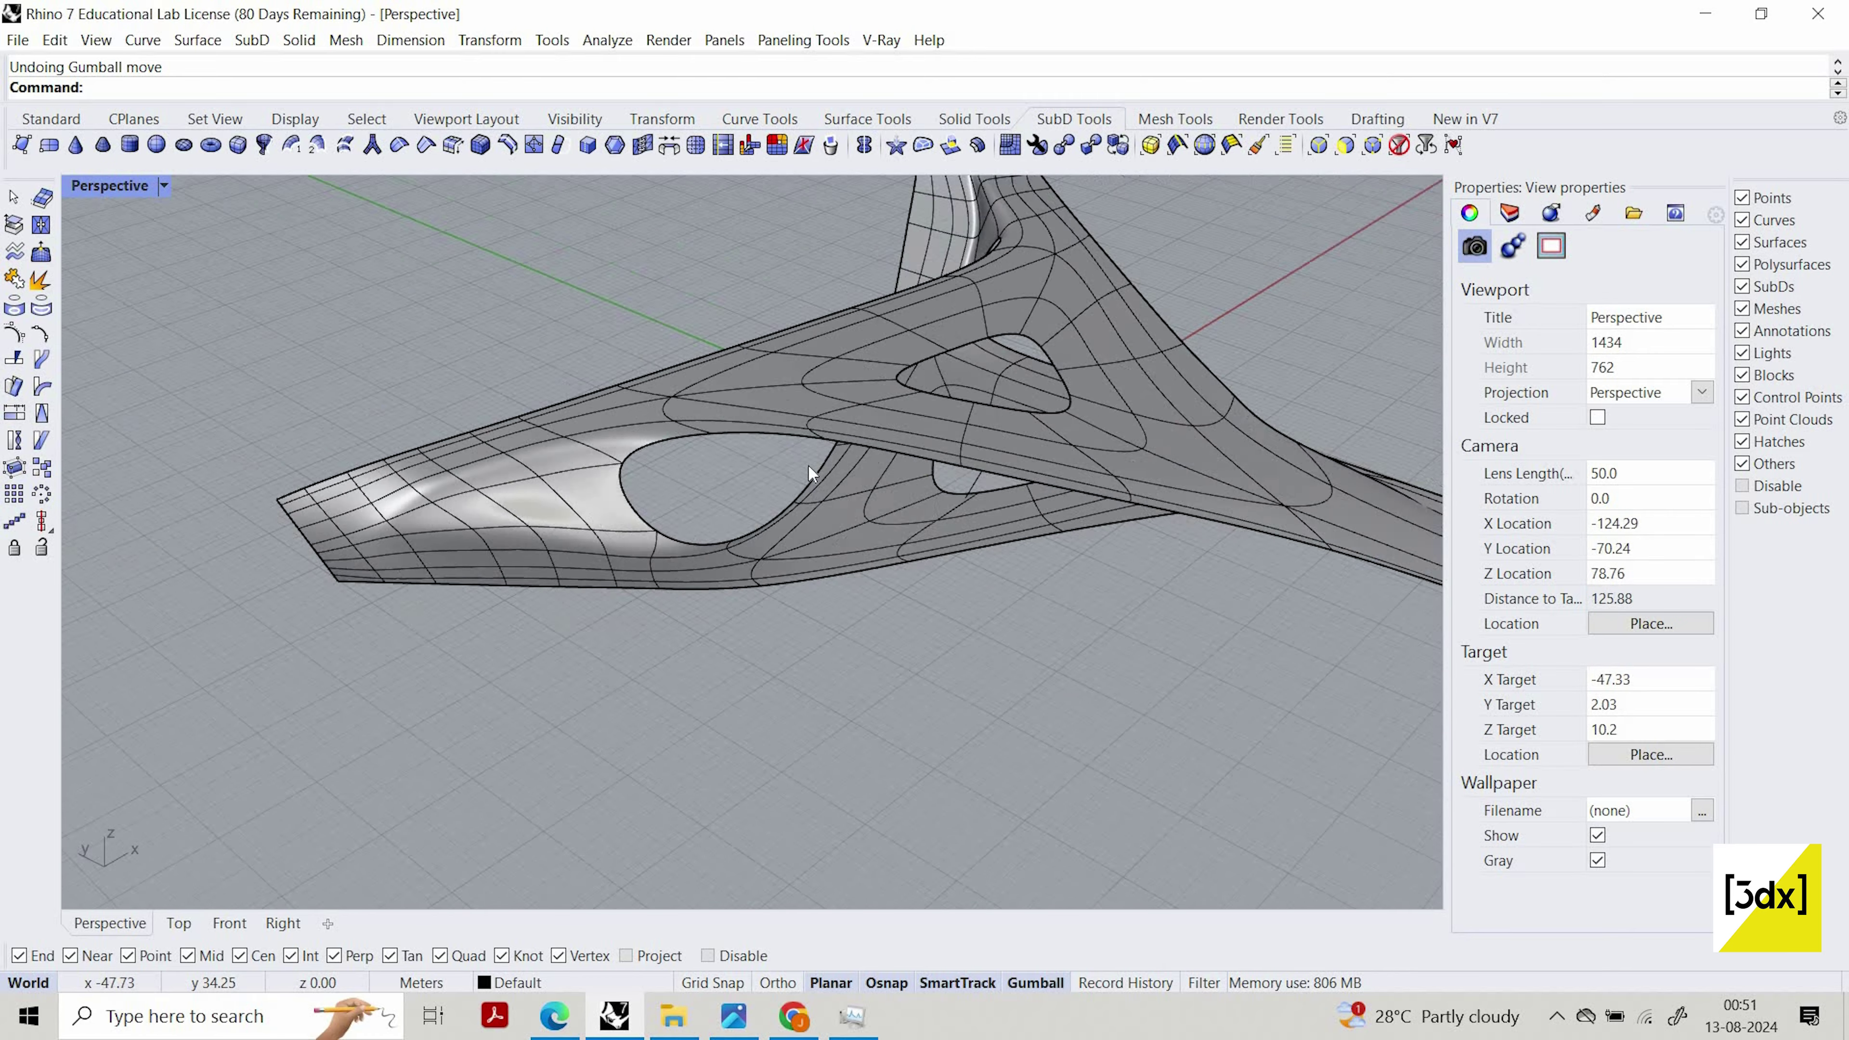
pyautogui.moveTo(809, 466); pyautogui.dragTo(836, 660, button='right')
pyautogui.scroll(-6, 1109, 748)
pyautogui.scroll(6, 1107, 745)
pyautogui.moveTo(1108, 744); pyautogui.dragTo(599, 730, button='right')
pyautogui.moveTo(873, 629); pyautogui.dragTo(591, 655, button='right')
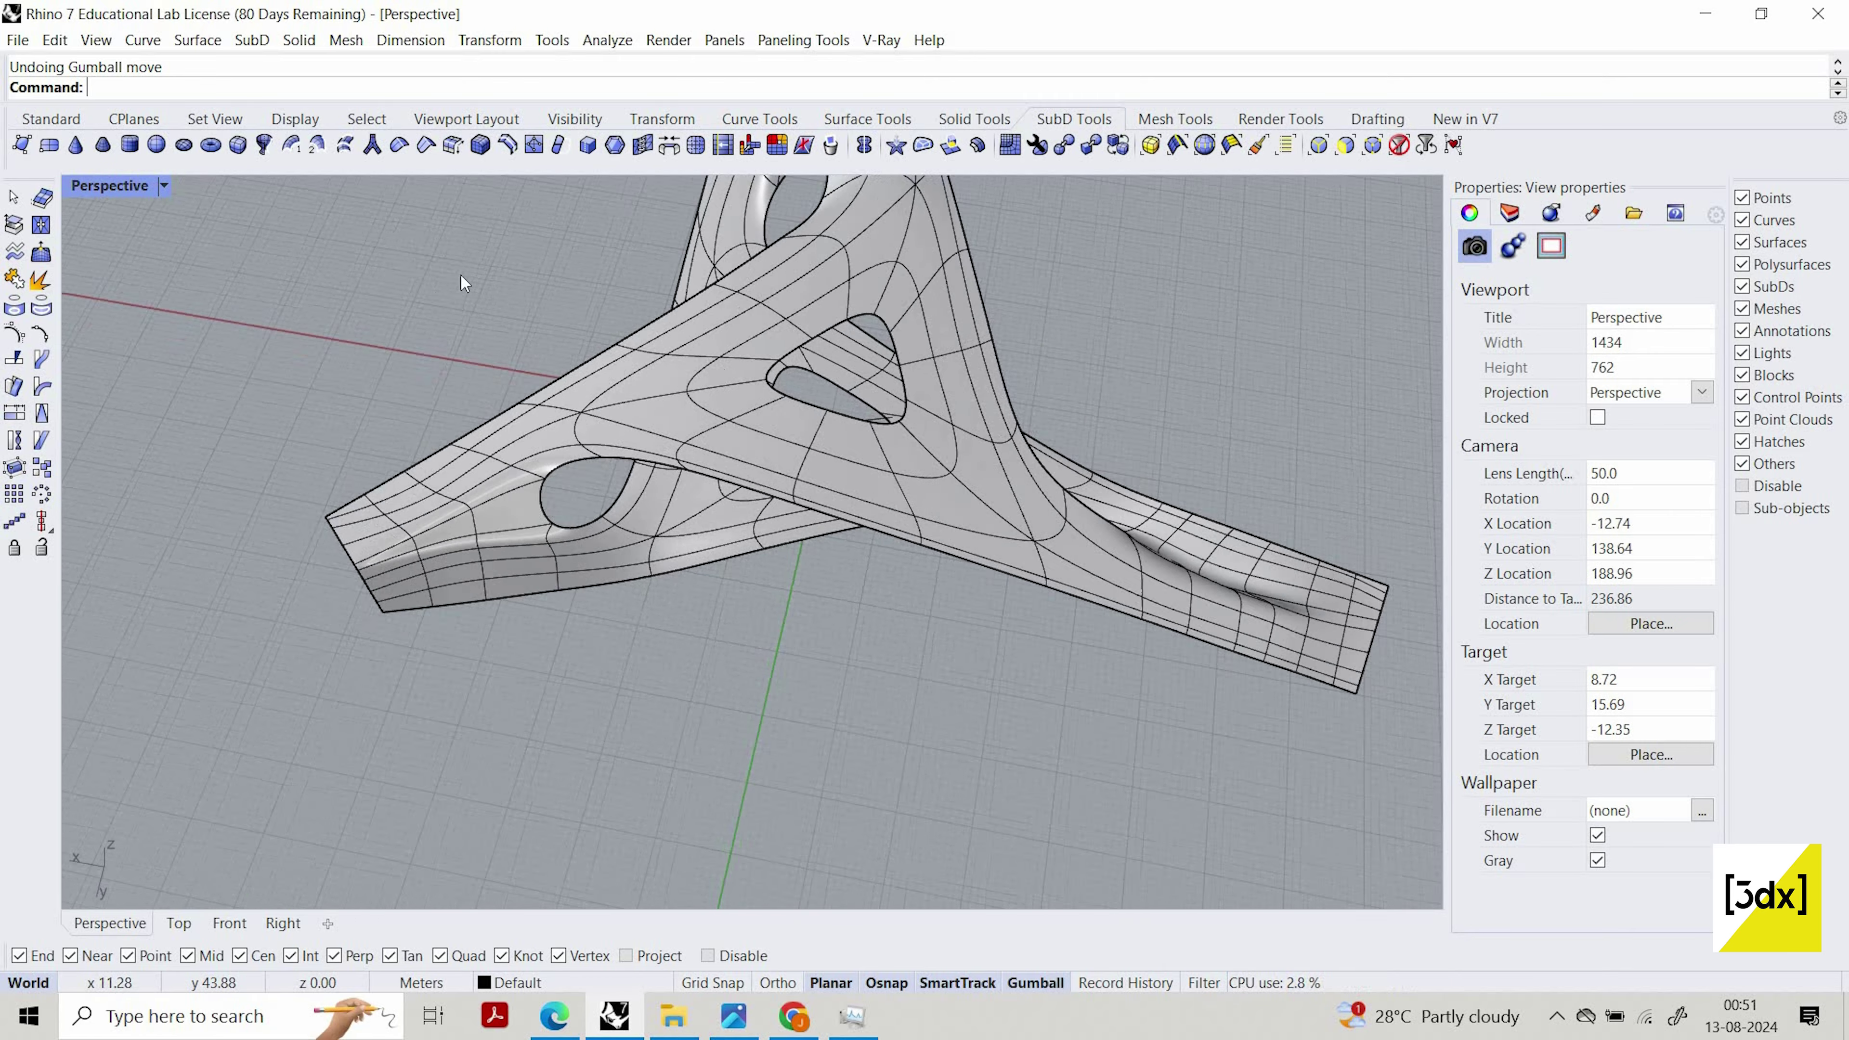
# Insert SubD edge loops on both sides of the positive-X arm's outermost cross loop, with BothSides set to Yes
pyautogui.moveTo(692, 339); pyautogui.dragTo(493, 319, button='right')
pyautogui.scroll(12, 411, 255)
pyautogui.scroll(-6, 531, 259)
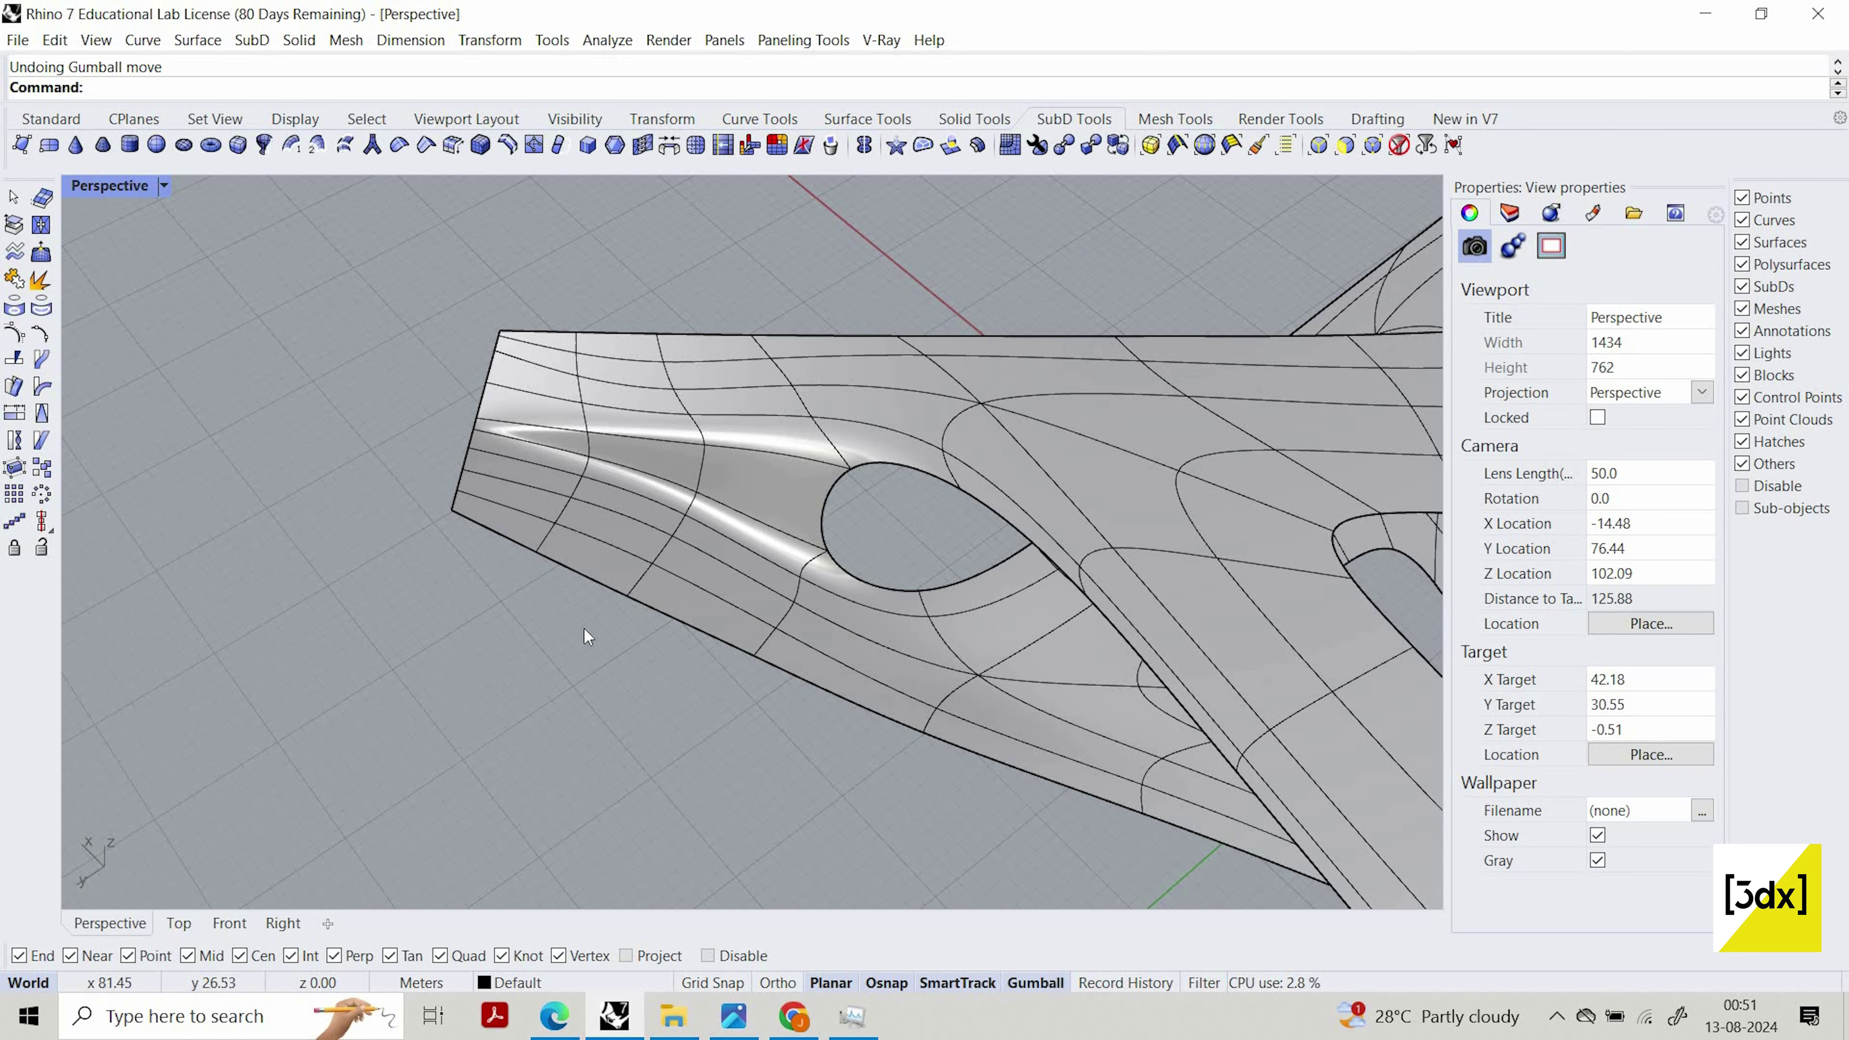
pyautogui.keyDown('ctrl'); pyautogui.keyDown('shift'); pyautogui.moveTo(524, 254); pyautogui.dragTo(602, 636); pyautogui.keyUp('shift'); pyautogui.keyUp('ctrl')
pyautogui.moveTo(642, 556); pyautogui.dragTo(695, 558, button='right')
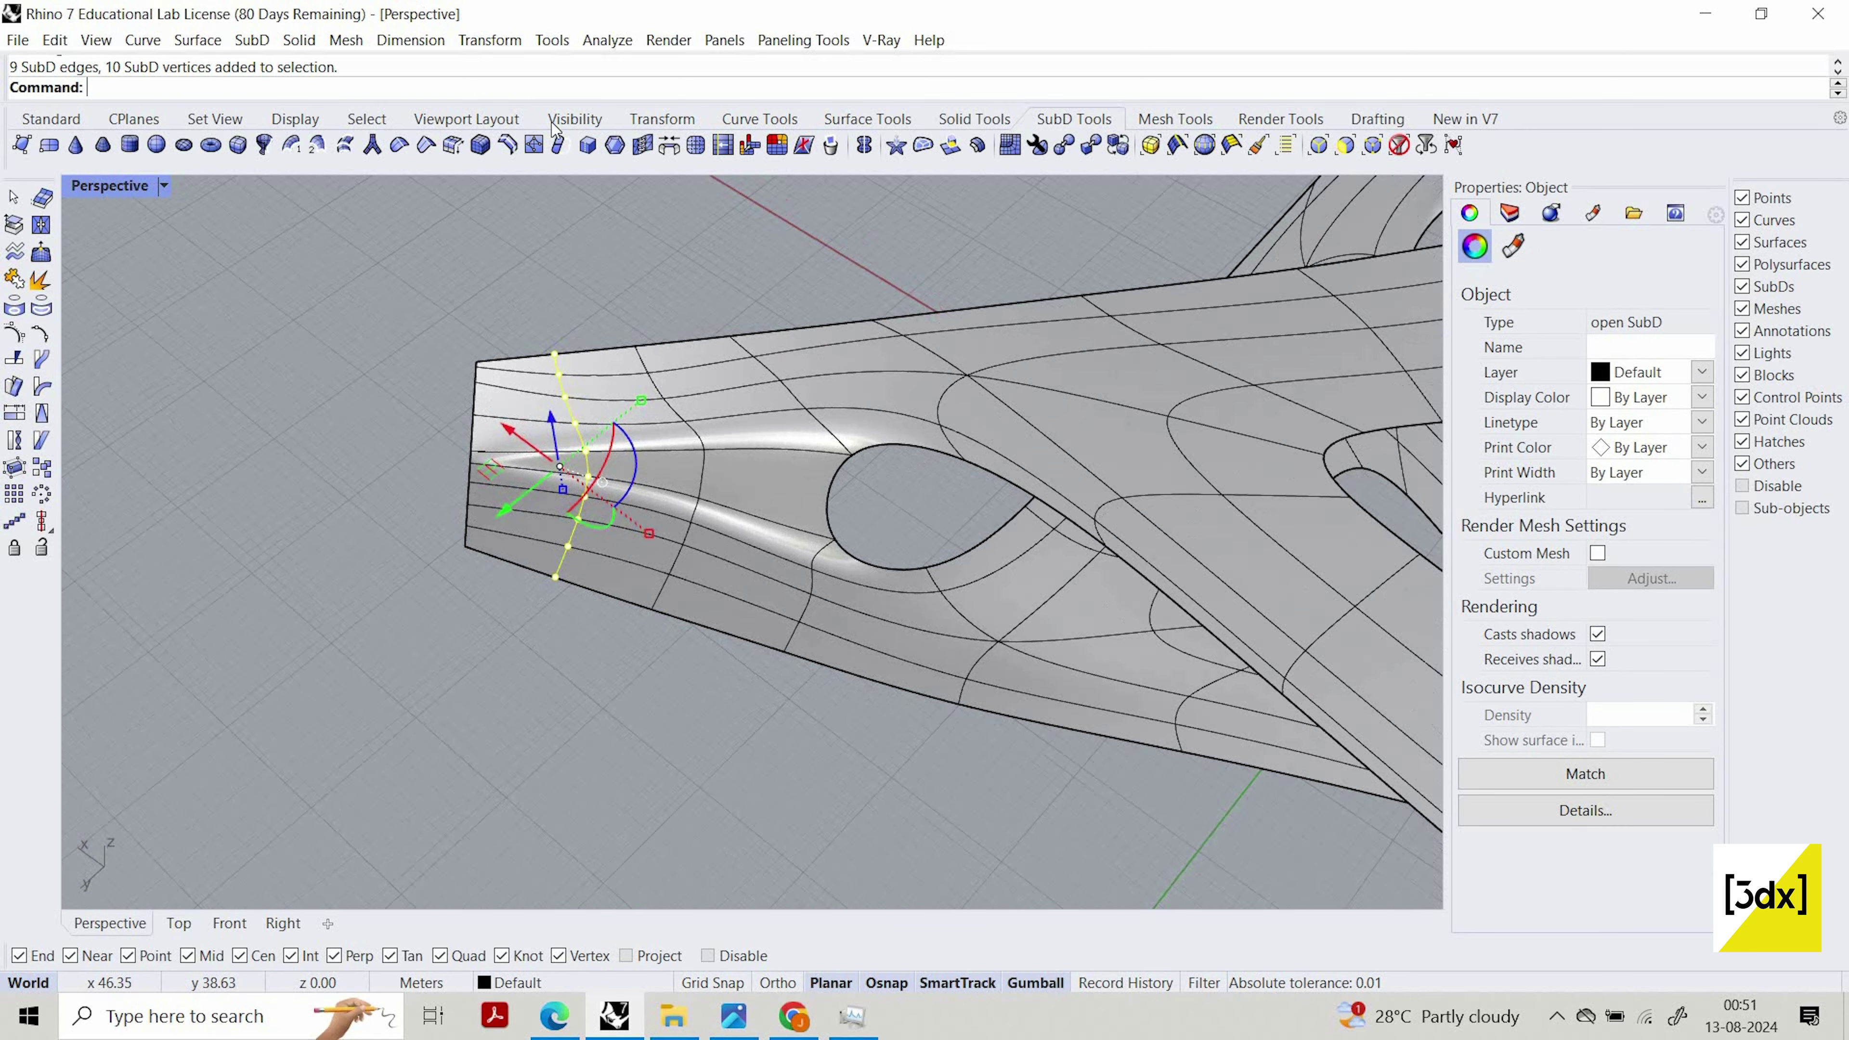
pyautogui.click(508, 145)
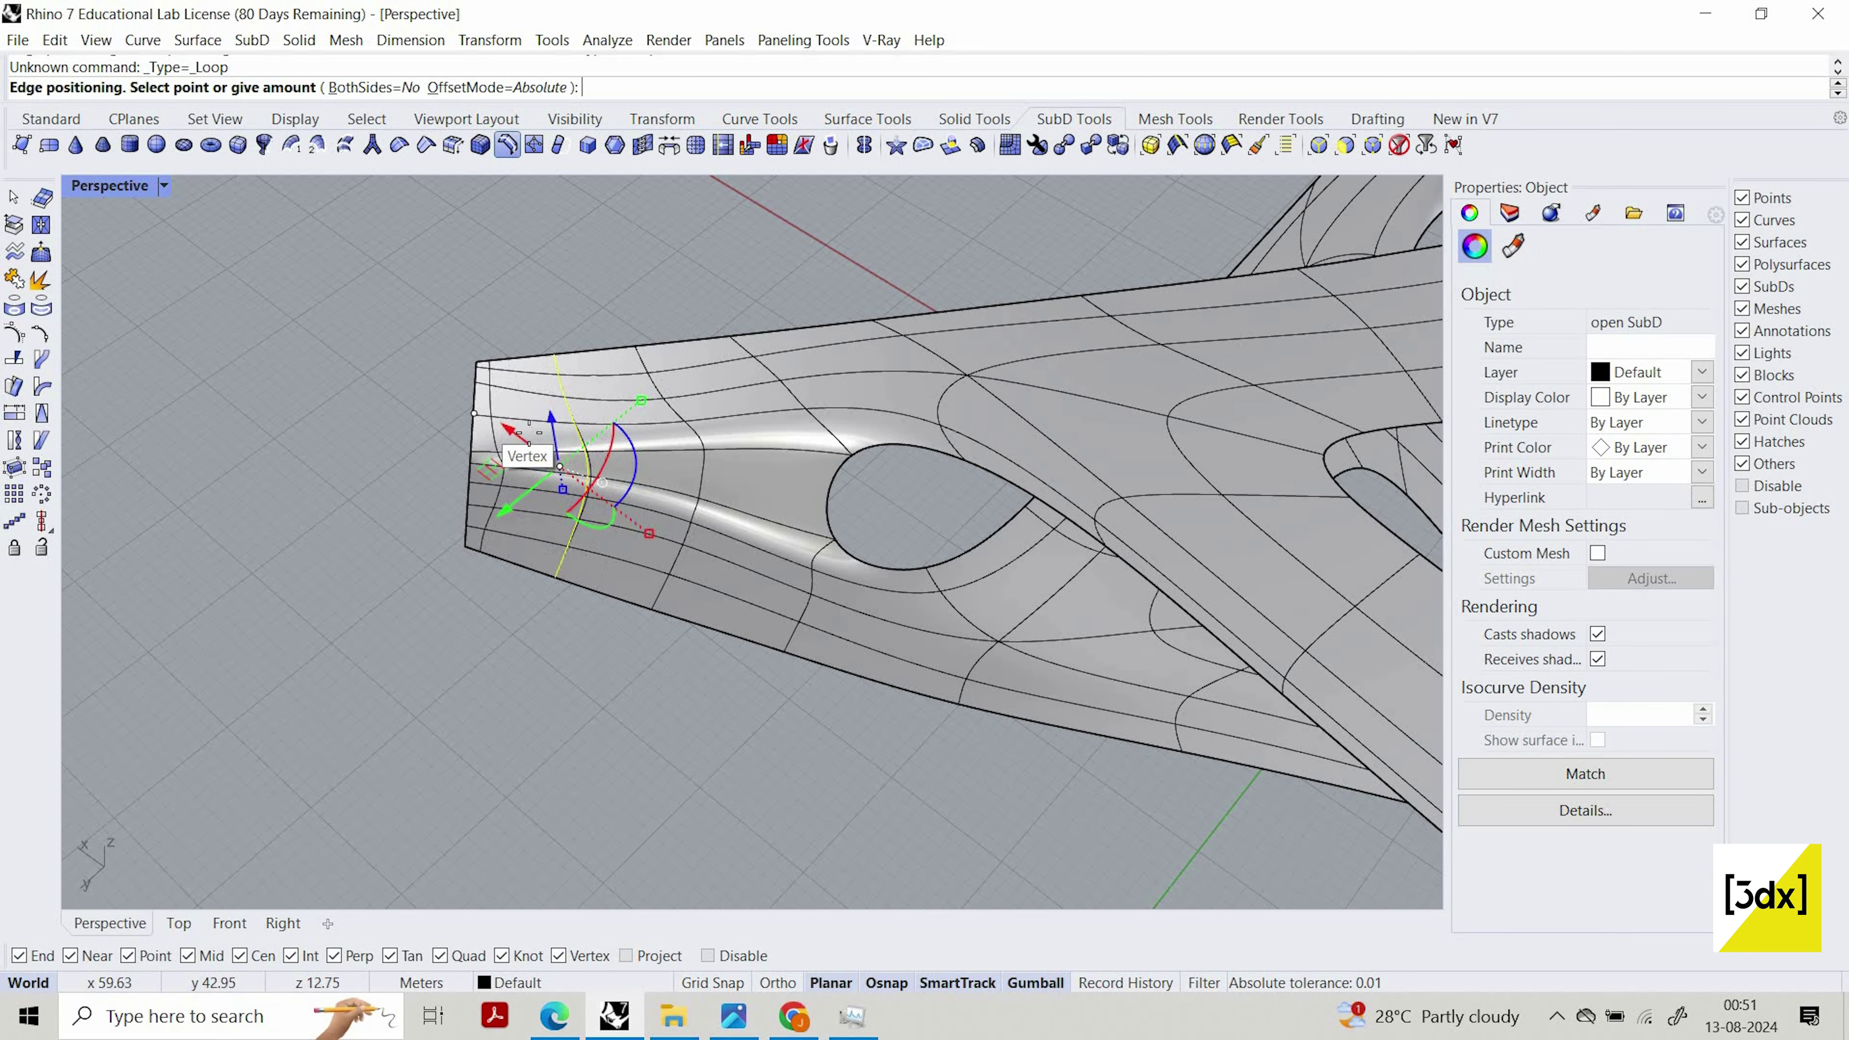
pyautogui.click(391, 90)
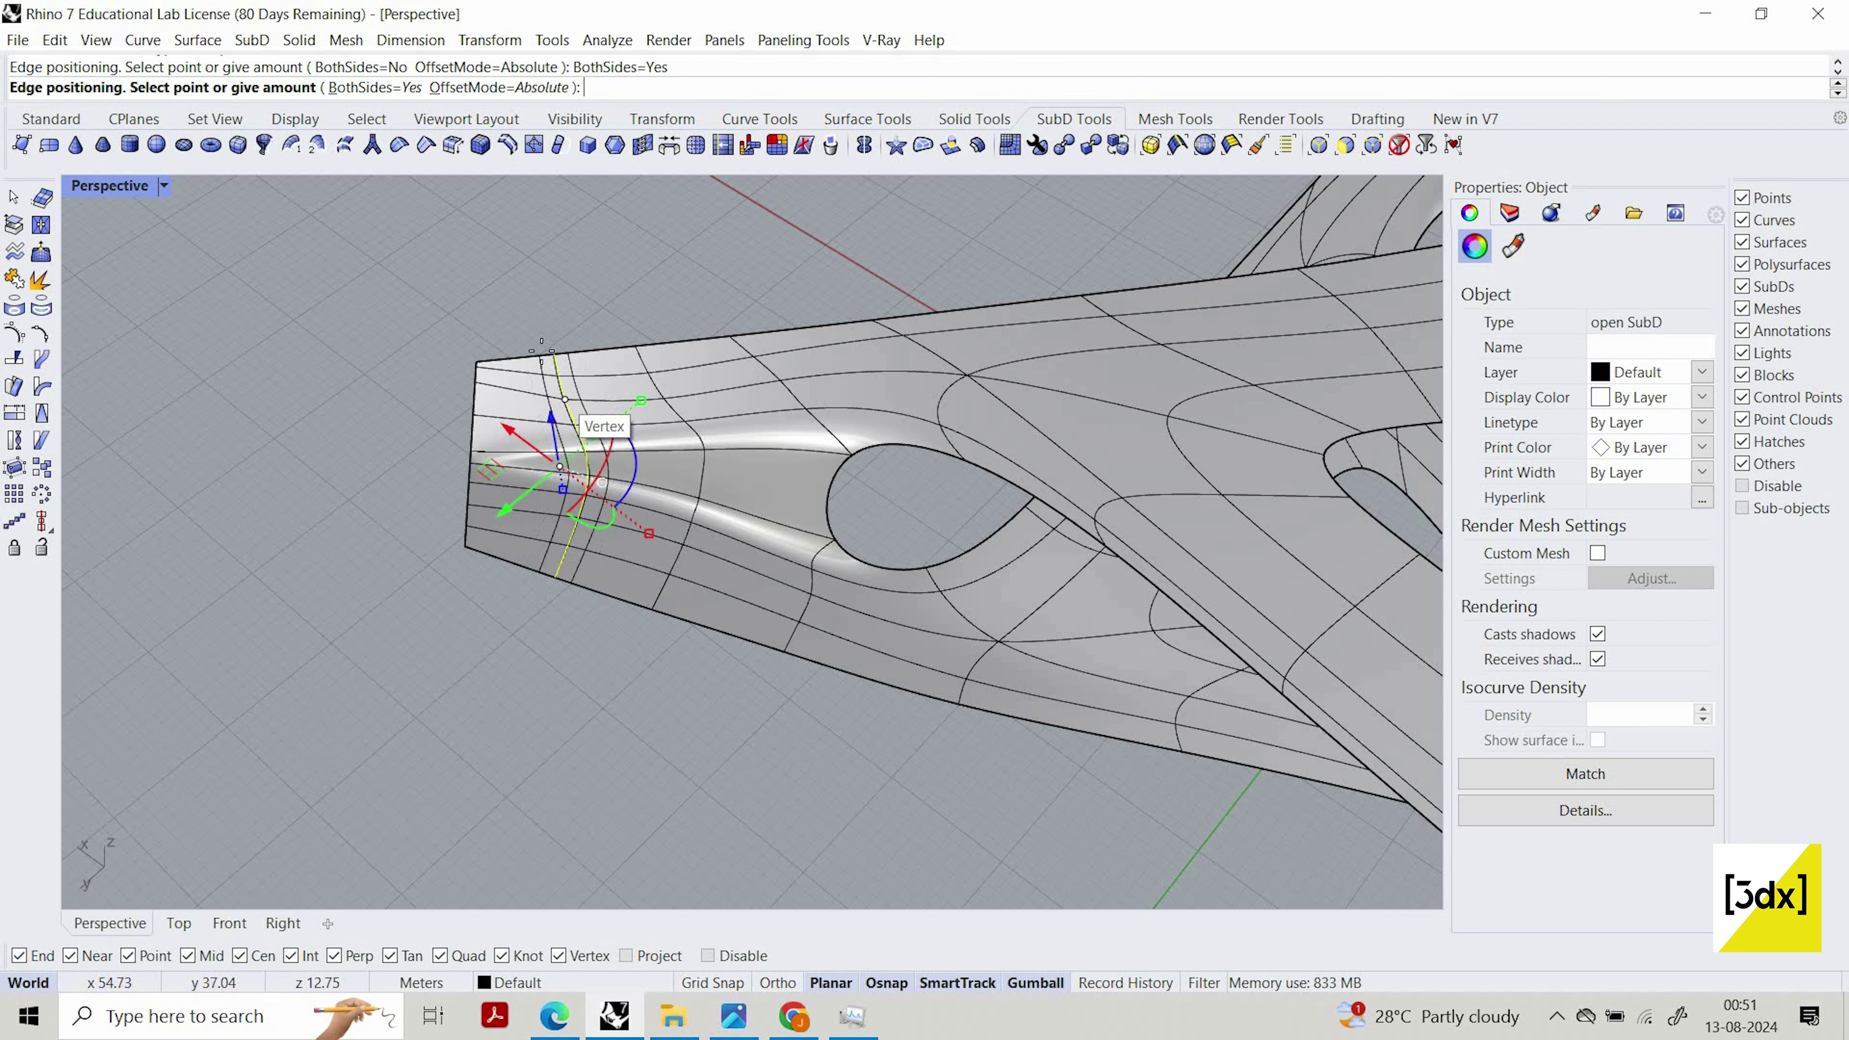
pyautogui.click(512, 357)
# Align the outermost cross loop of the positive-X arm to a straight line spanning its two long edges, using Align ToLine
pyautogui.scroll(2, 722, 449)
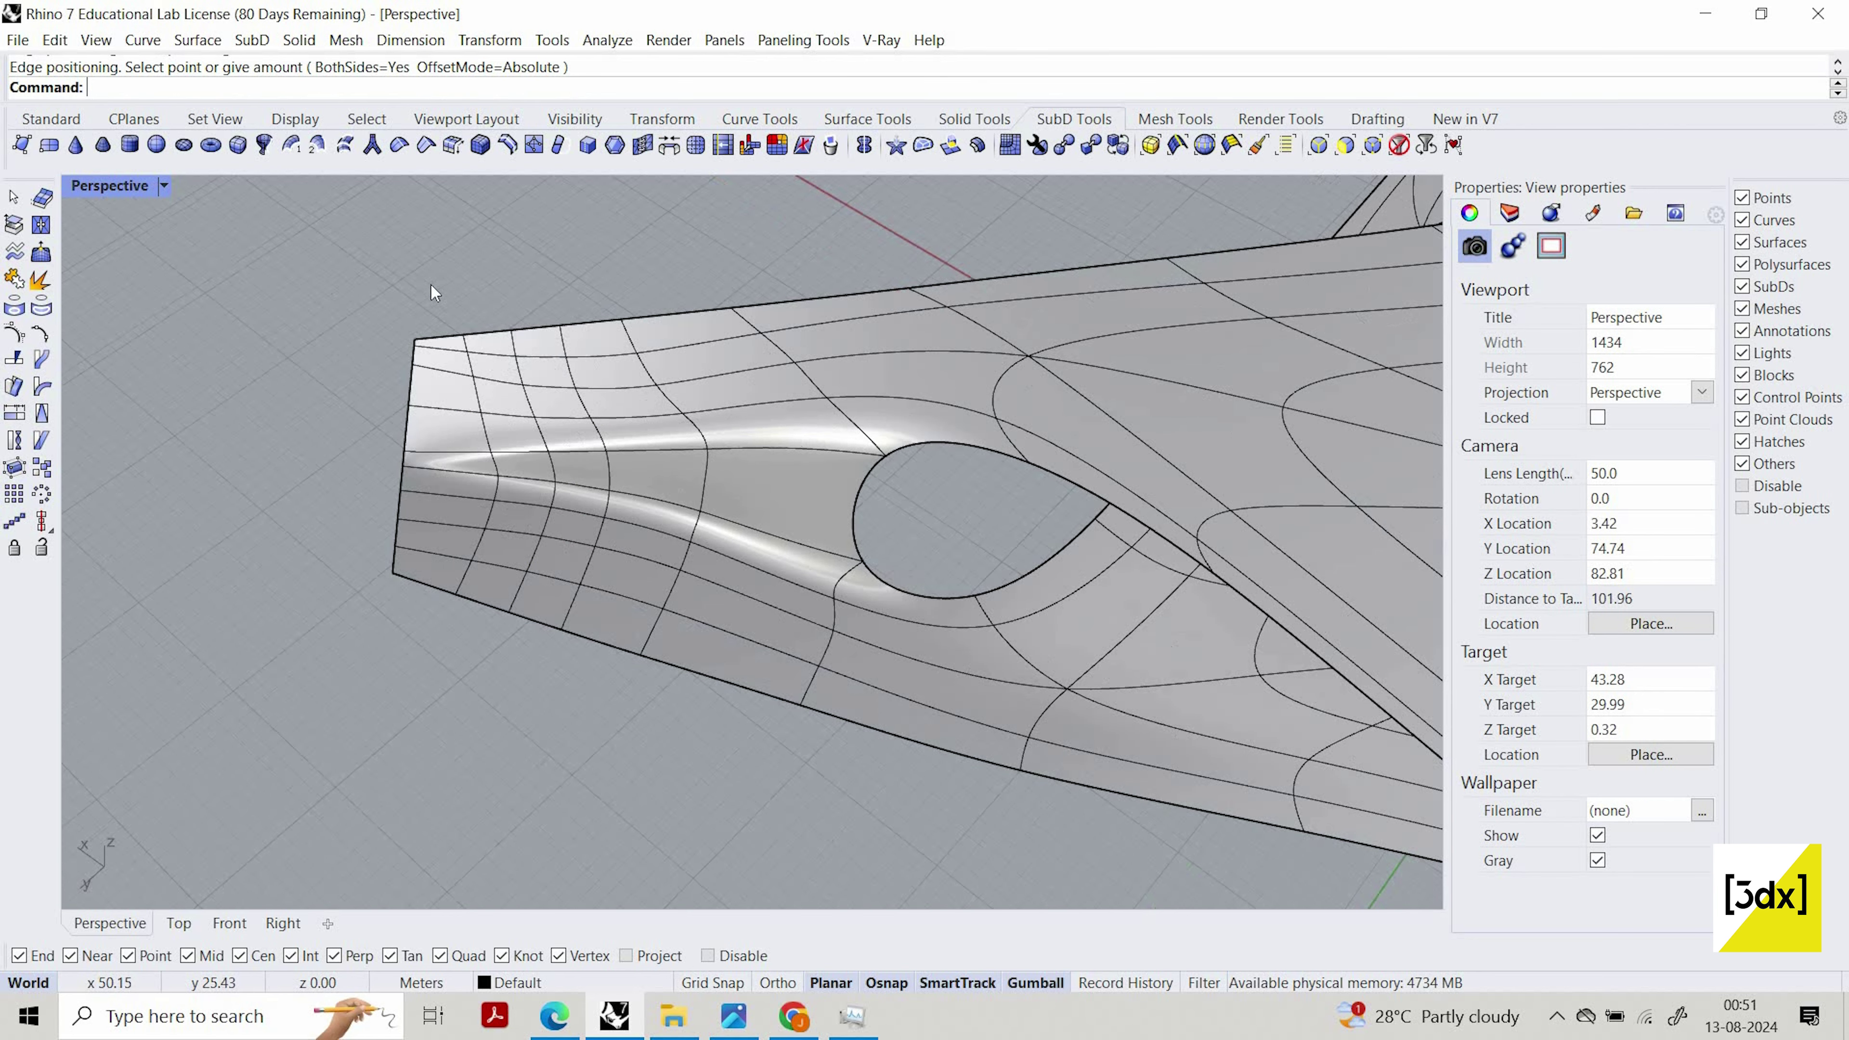
pyautogui.moveTo(429, 284); pyautogui.dragTo(513, 615)
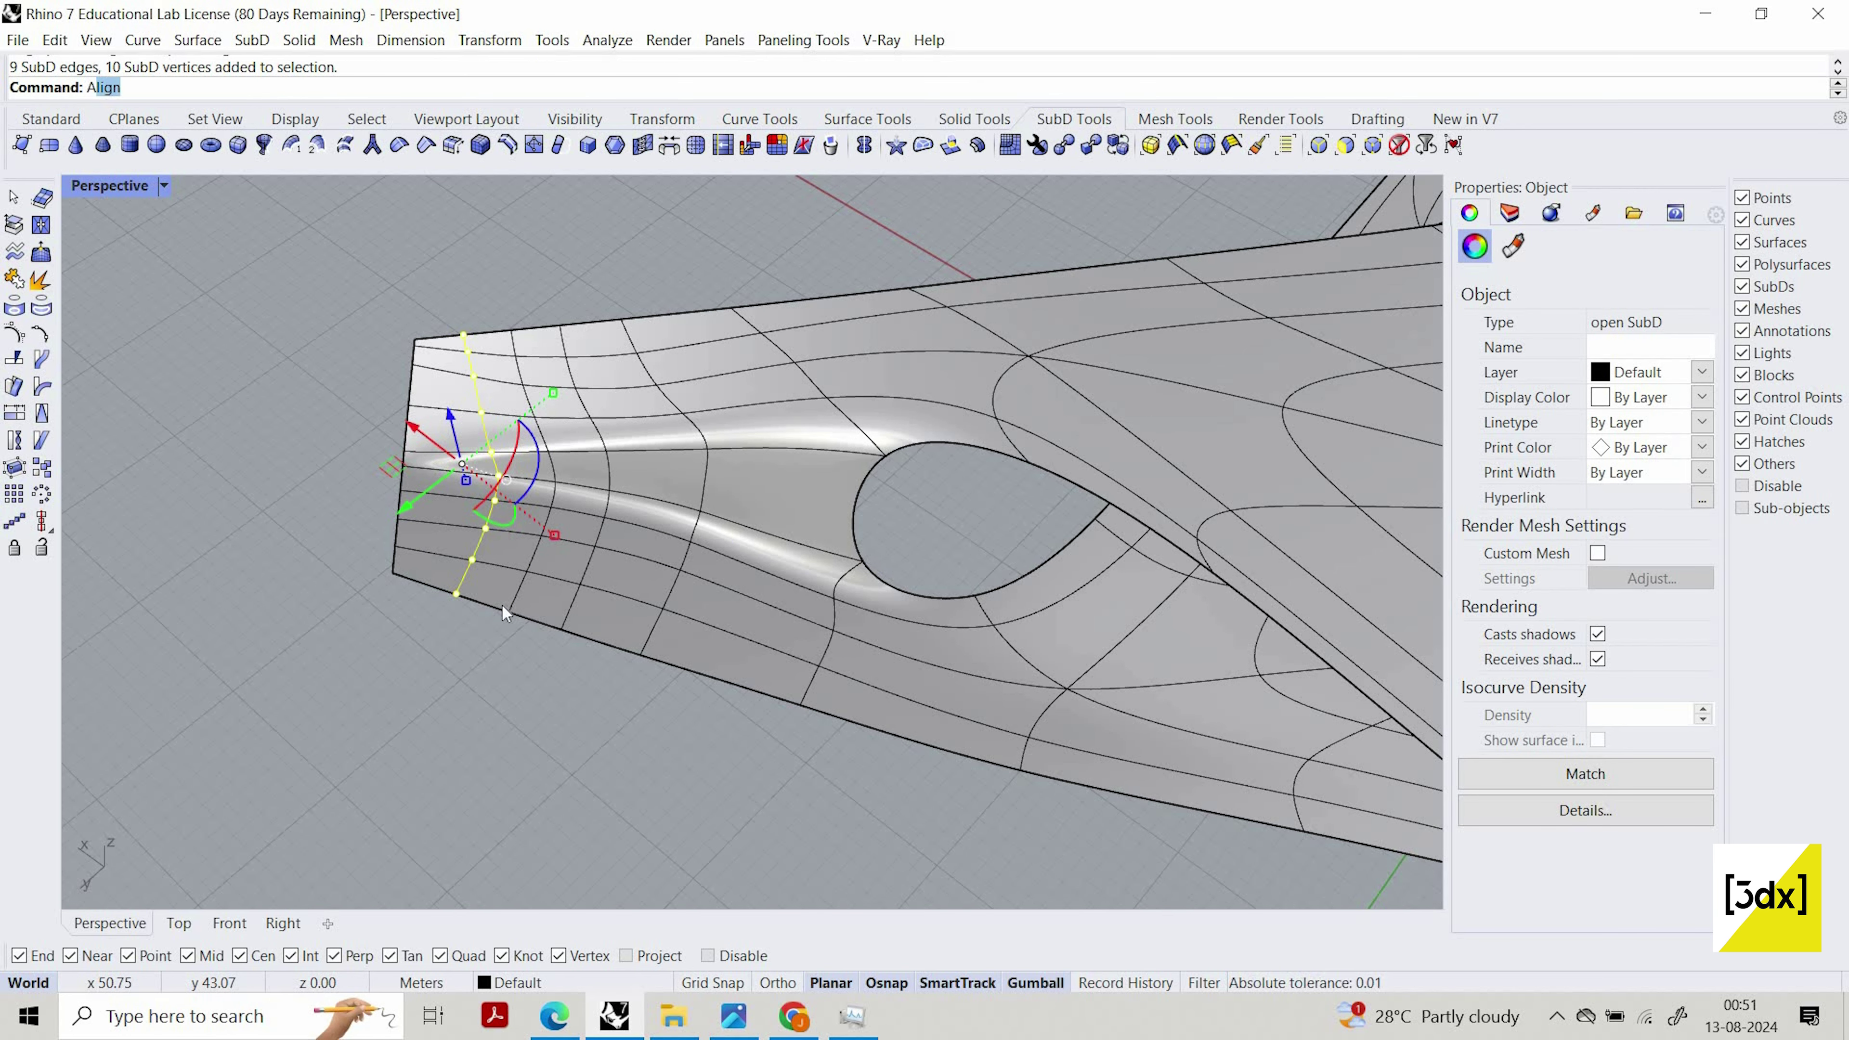
pyautogui.click(291, 147)
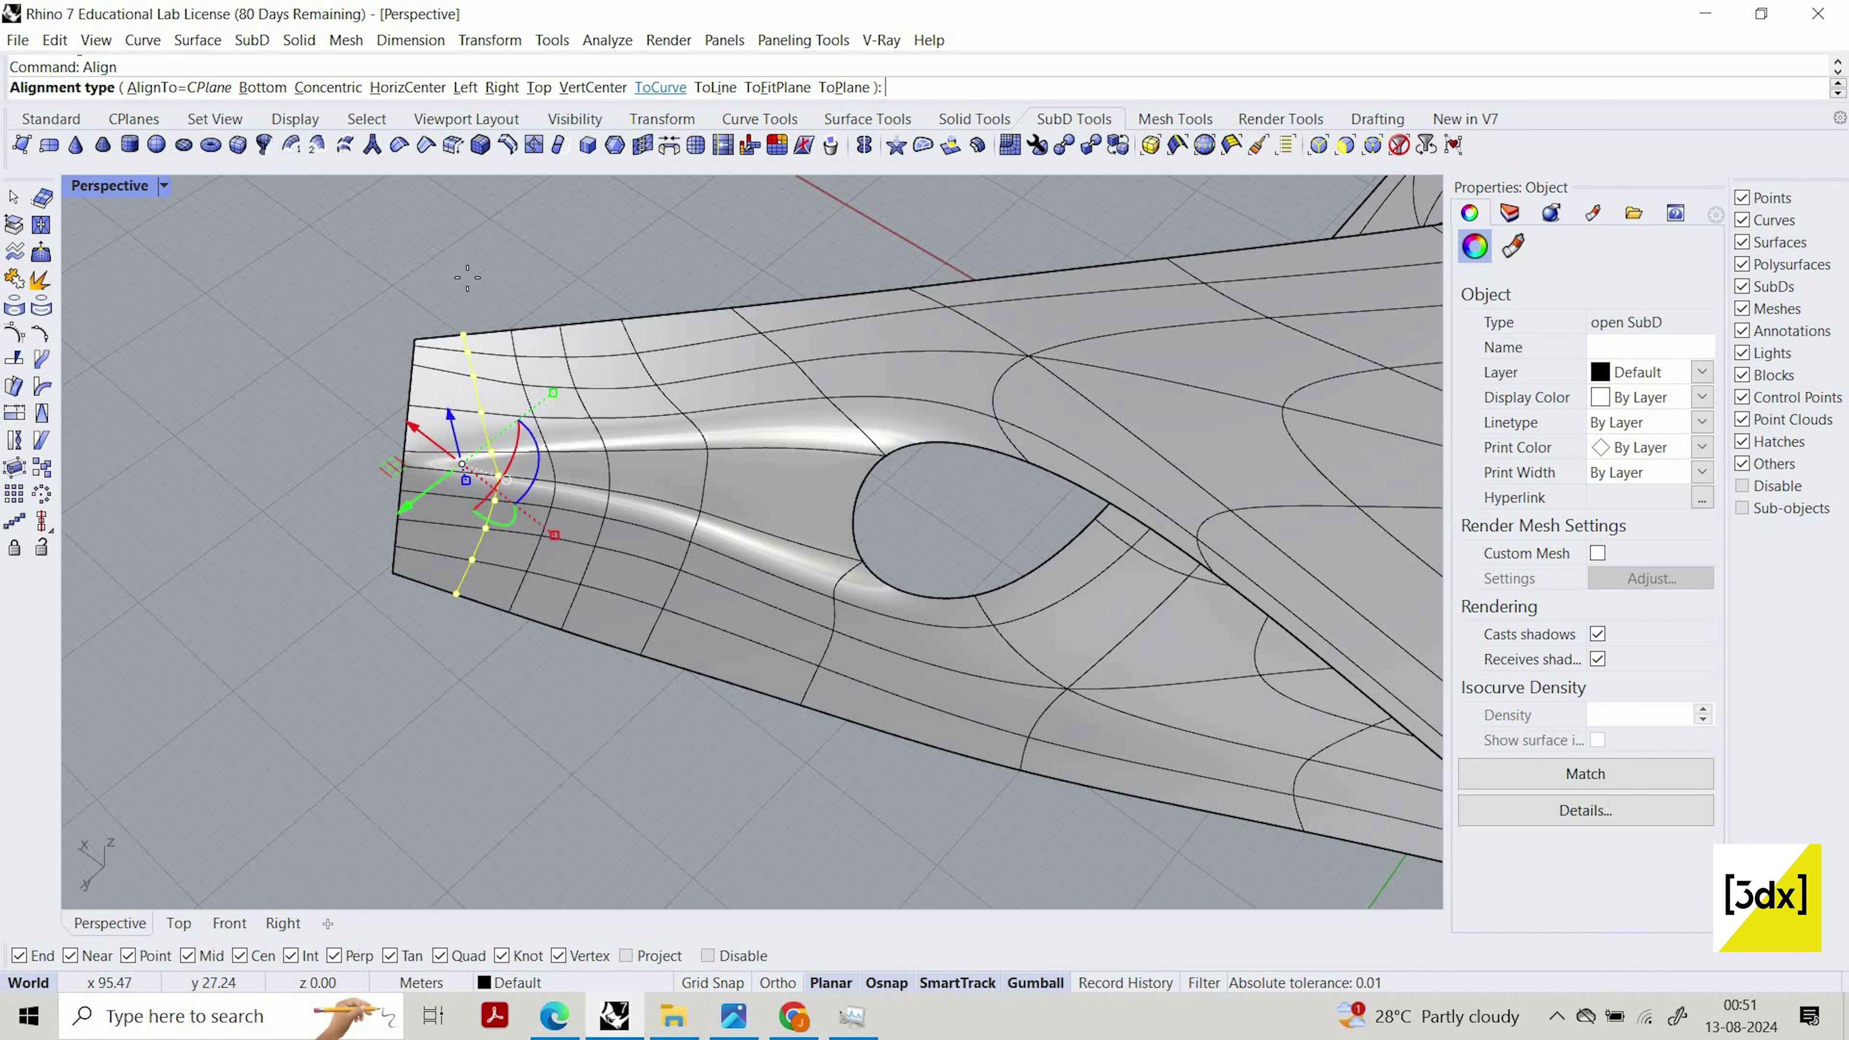
pyautogui.click(715, 88)
pyautogui.click(464, 335)
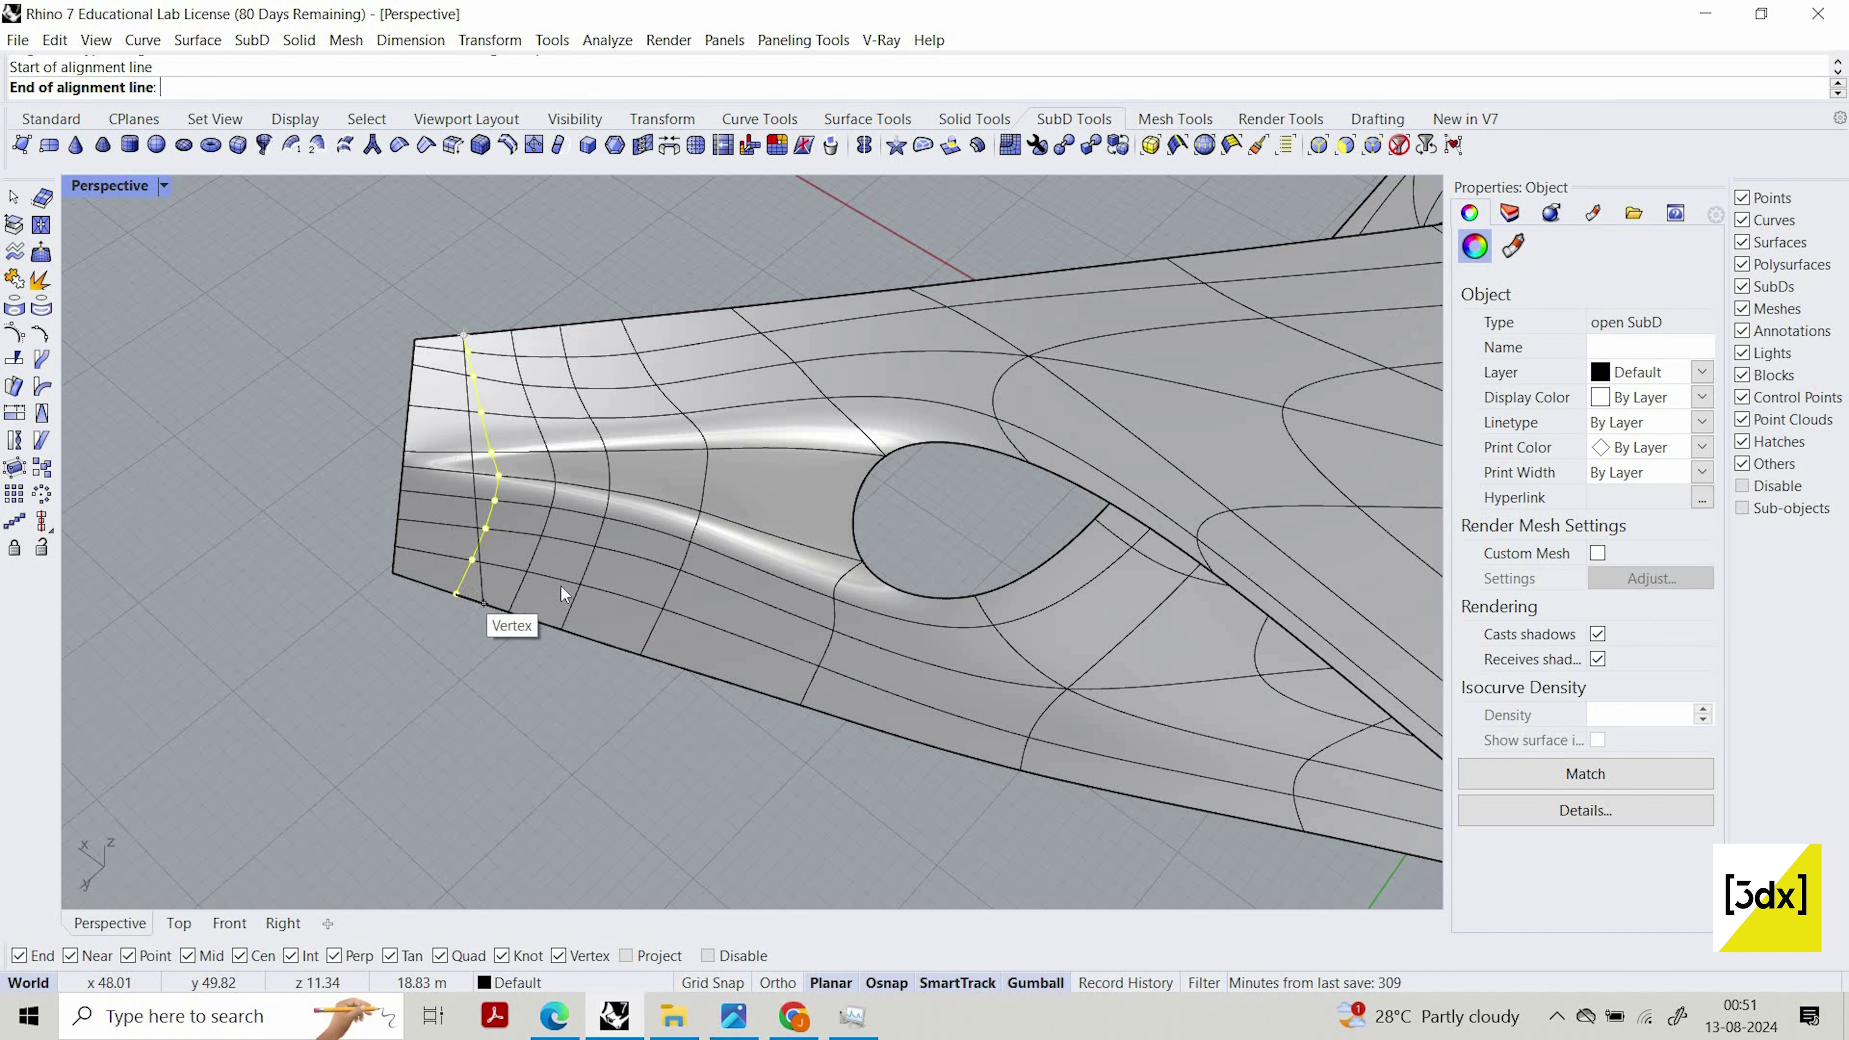
pyautogui.click(458, 596)
pyautogui.press('Escape')
pyautogui.moveTo(602, 425); pyautogui.dragTo(615, 466, button='right')
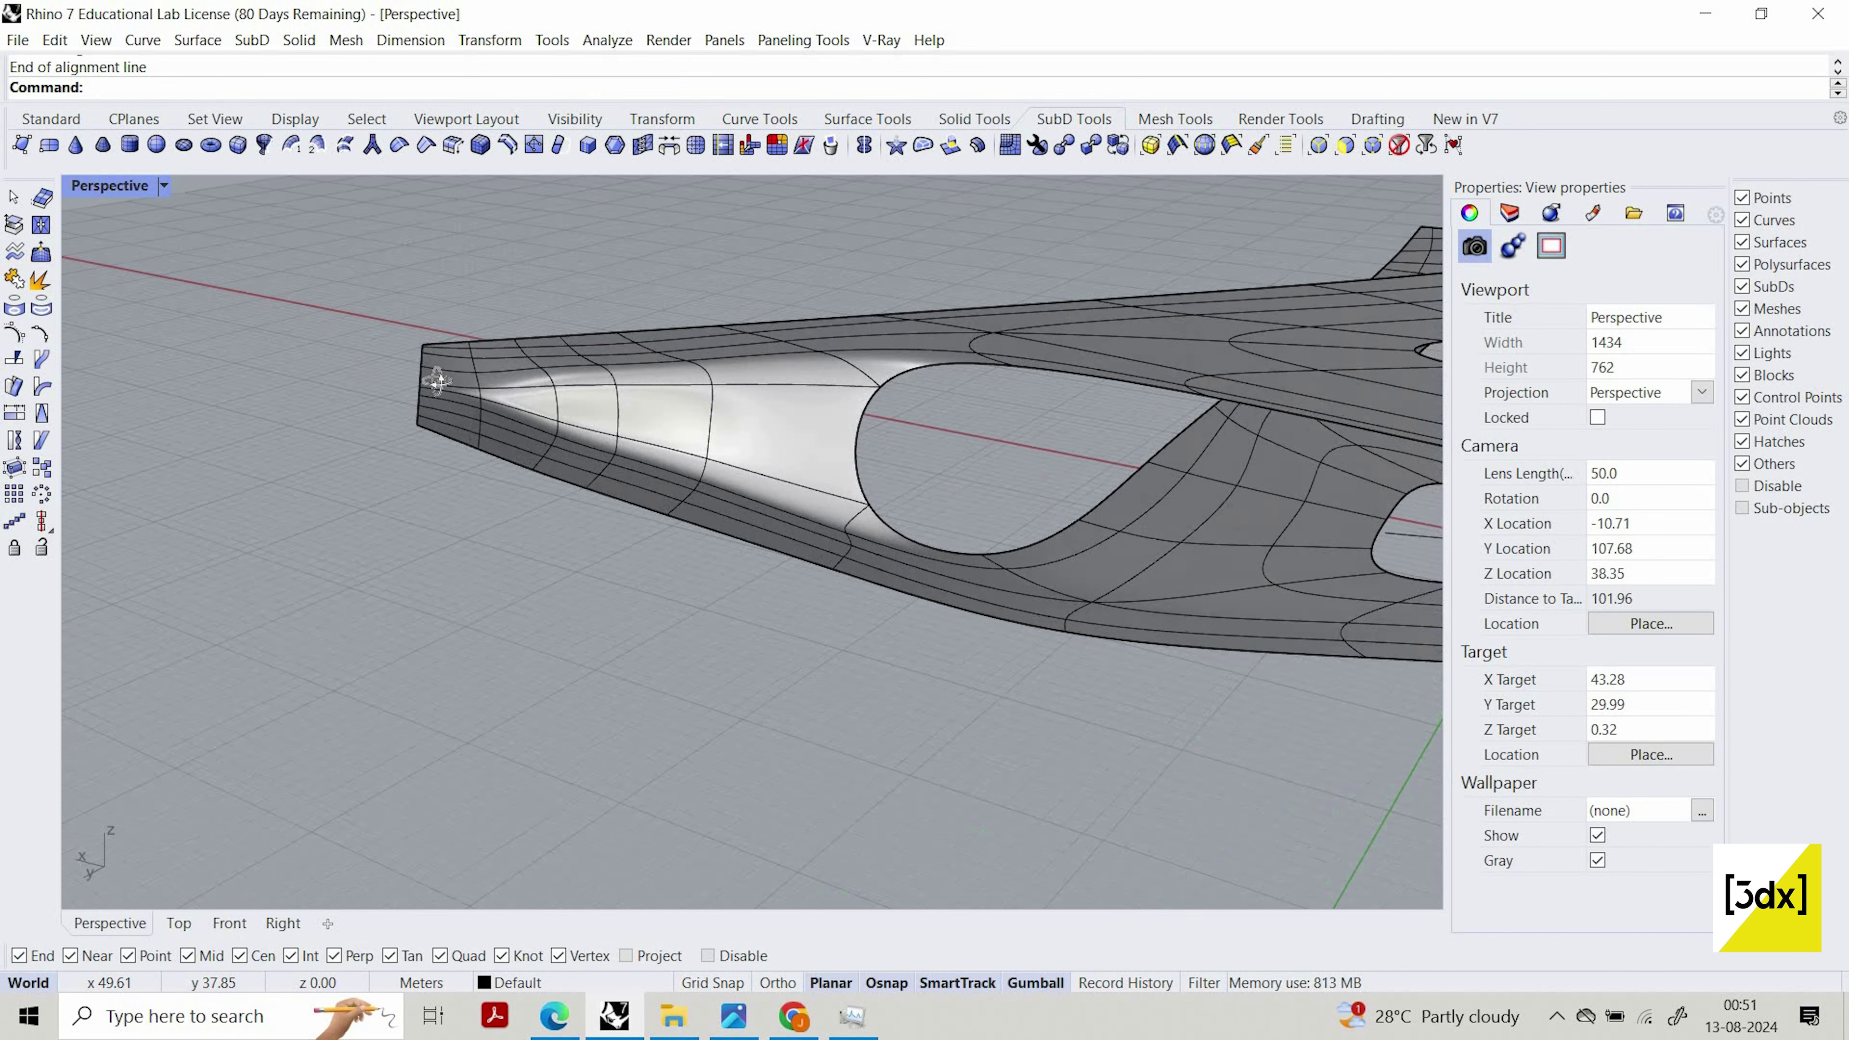
# Align the second cross loop from the positive-X arm's outer end to a straight line between its two long edges, using Align ToLine
pyautogui.scroll(4, 458, 364)
pyautogui.moveTo(478, 396); pyautogui.dragTo(452, 437, button='right')
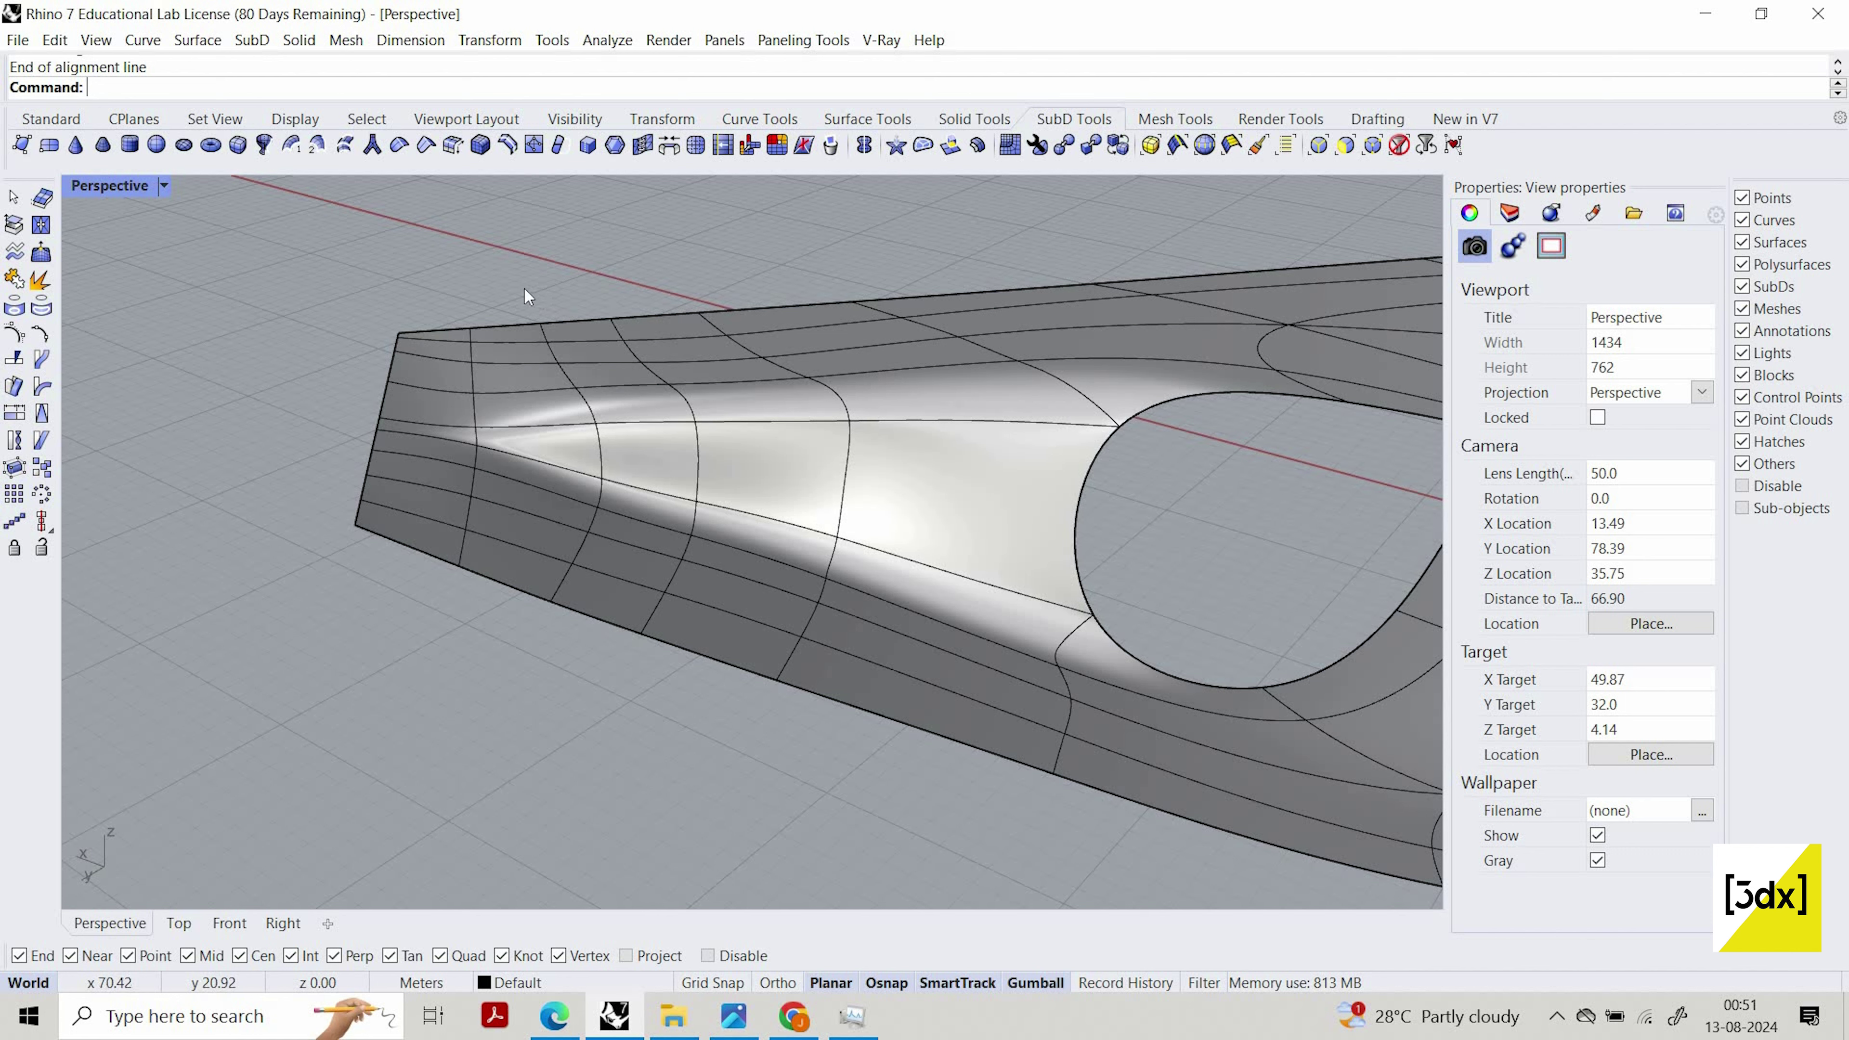
pyautogui.keyDown('ctrl'); pyautogui.keyDown('shift'); pyautogui.moveTo(524, 285); pyautogui.dragTo(619, 685); pyautogui.keyUp('shift'); pyautogui.keyUp('ctrl')
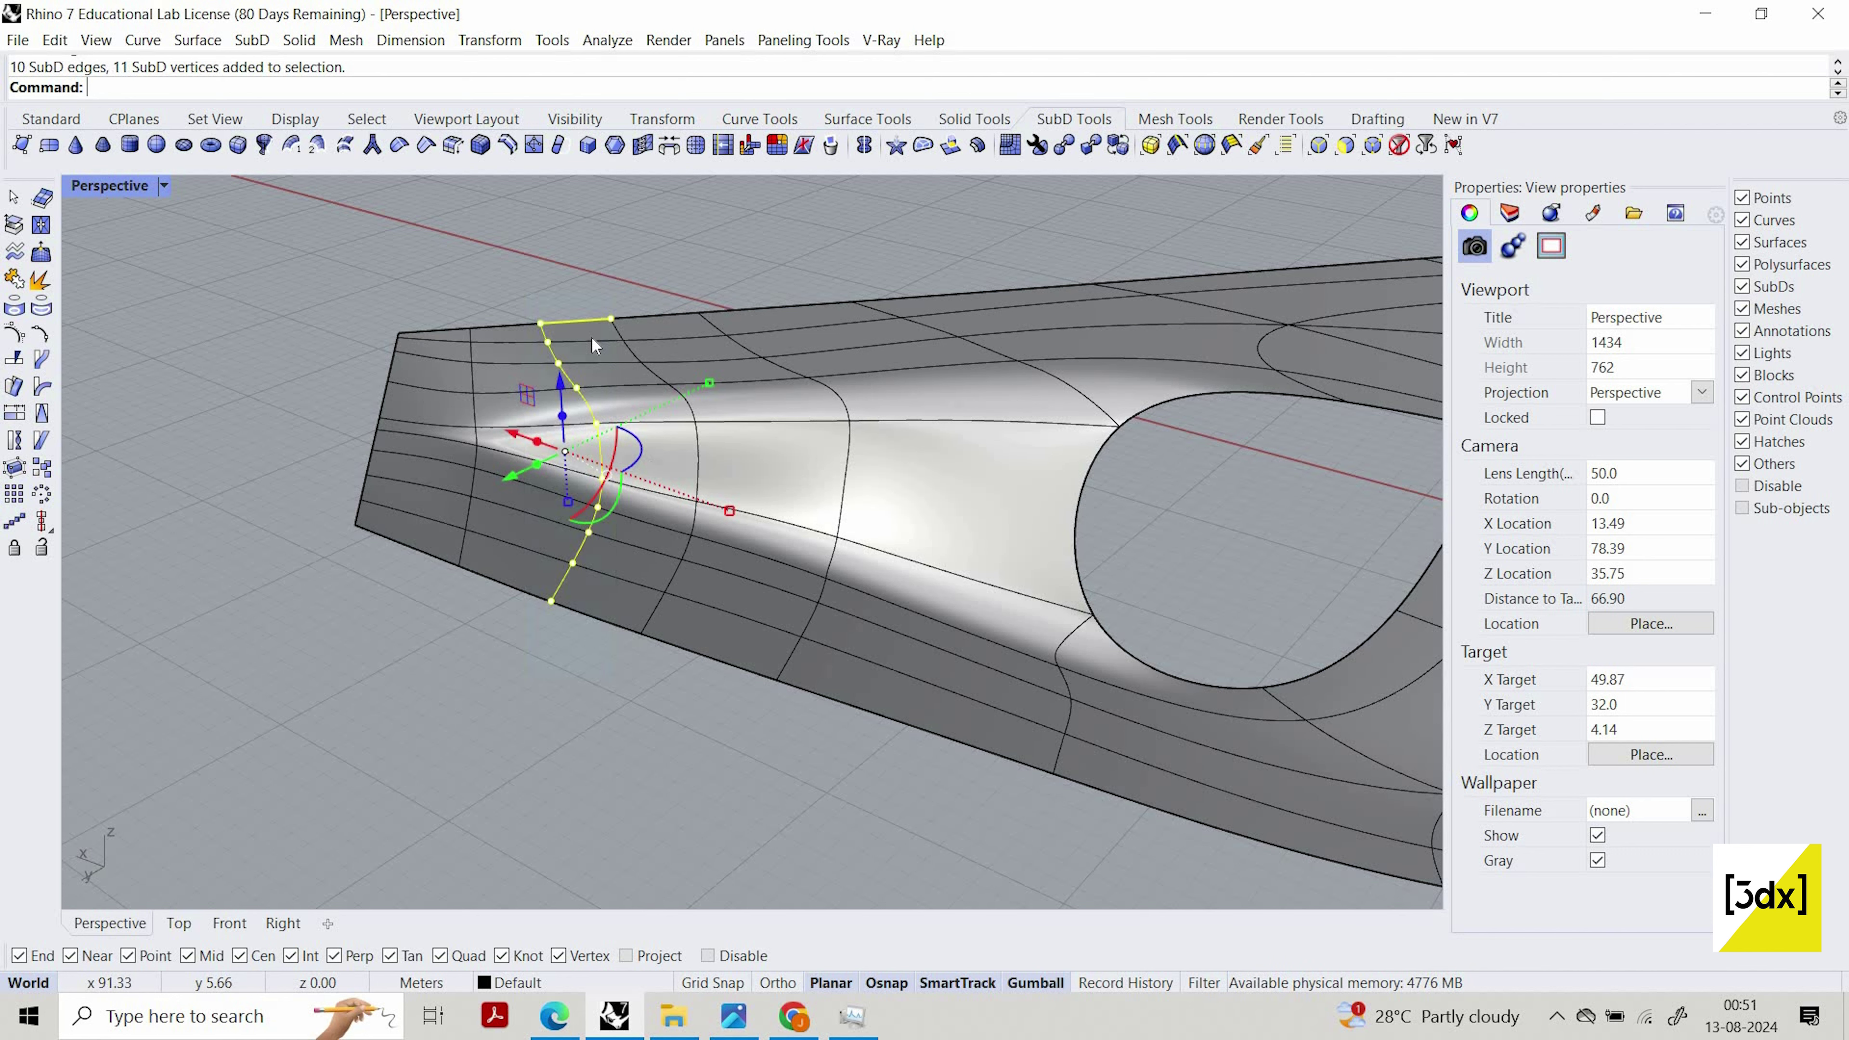
pyautogui.keyDown('ctrl'); pyautogui.click(576, 321); pyautogui.keyUp('ctrl')
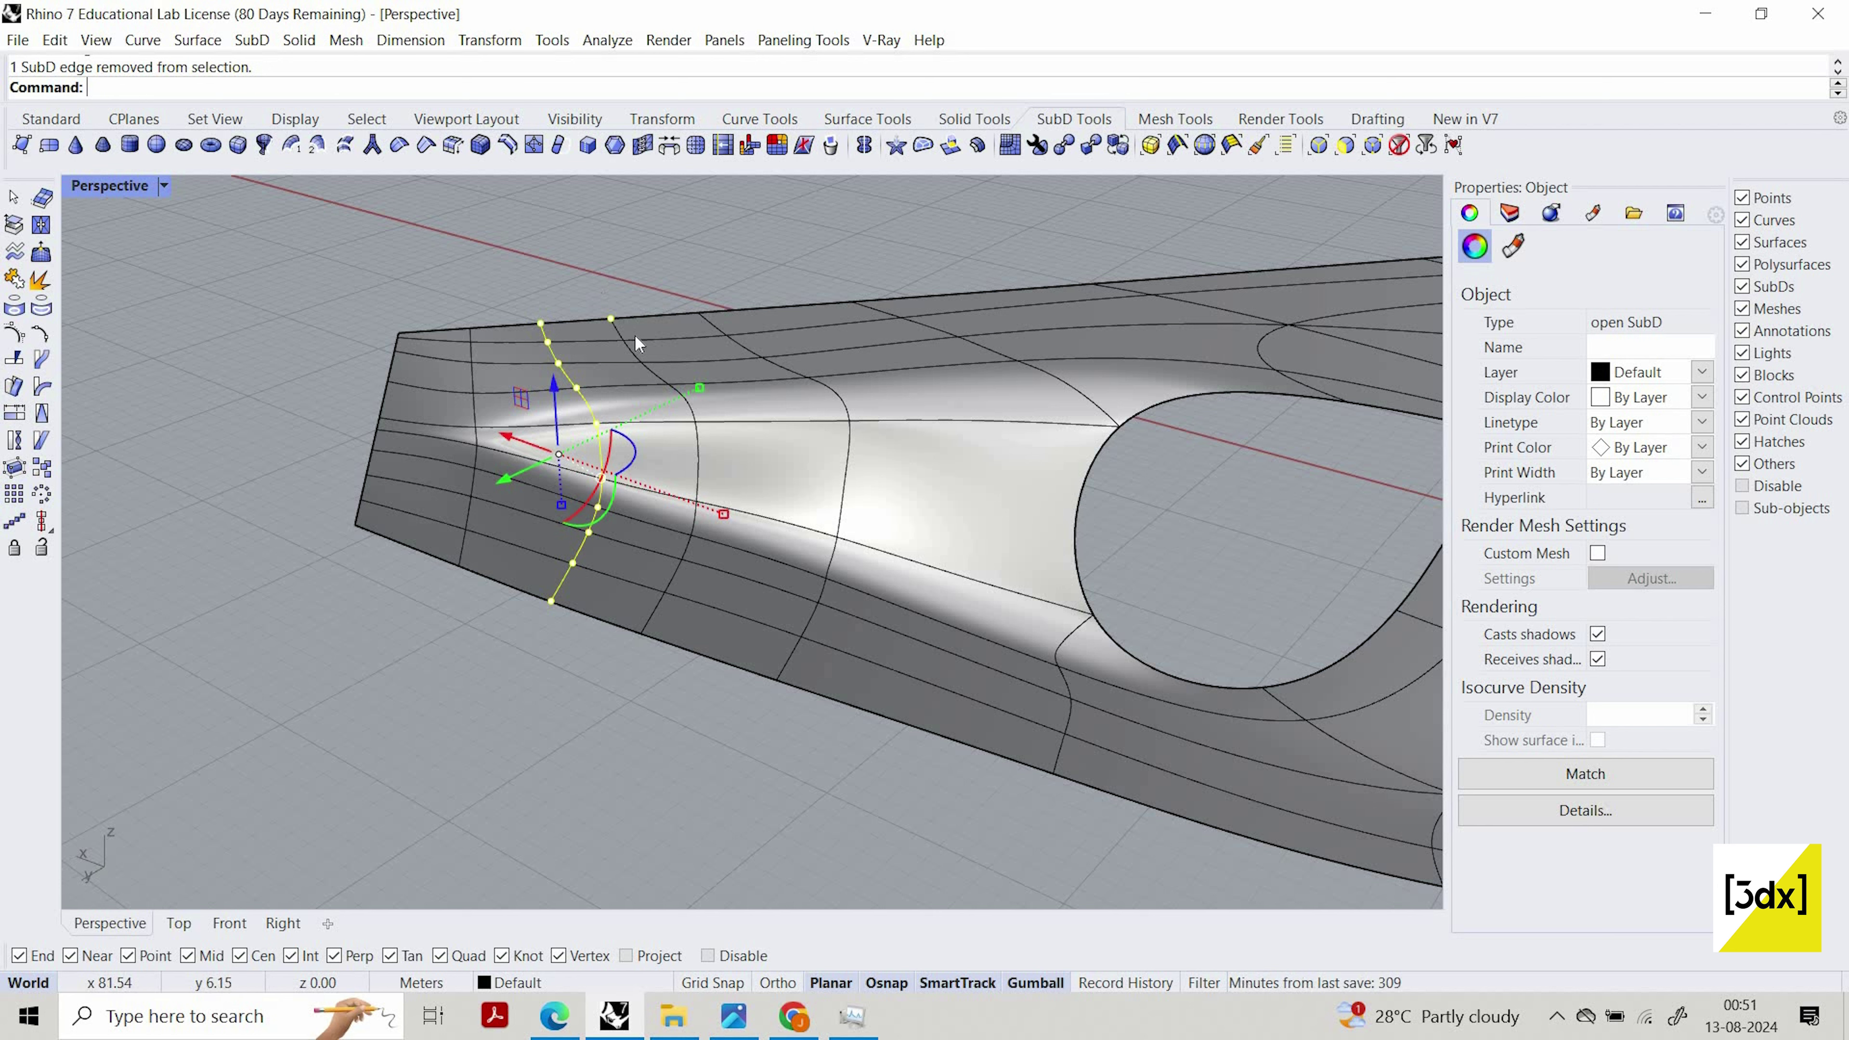
pyautogui.keyDown('ctrl'); pyautogui.click(609, 315); pyautogui.keyUp('ctrl')
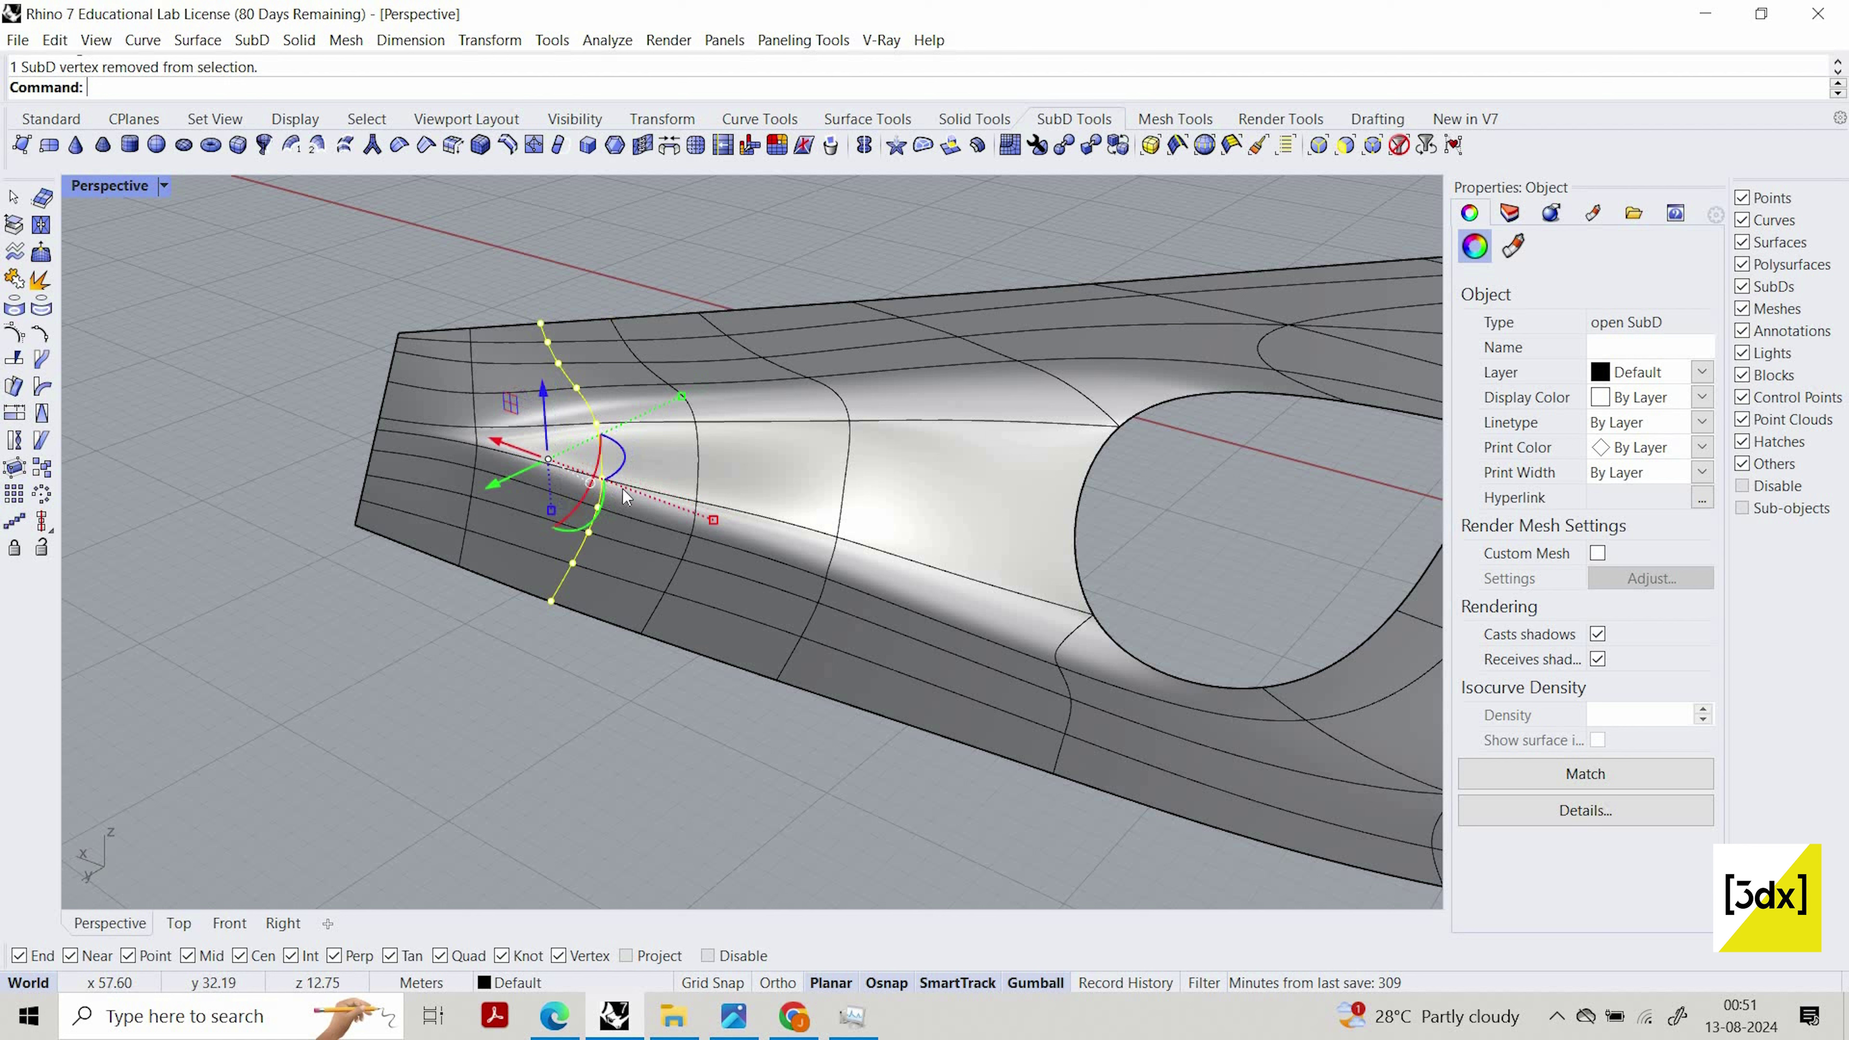
pyautogui.write('Align')
pyautogui.press('Return')
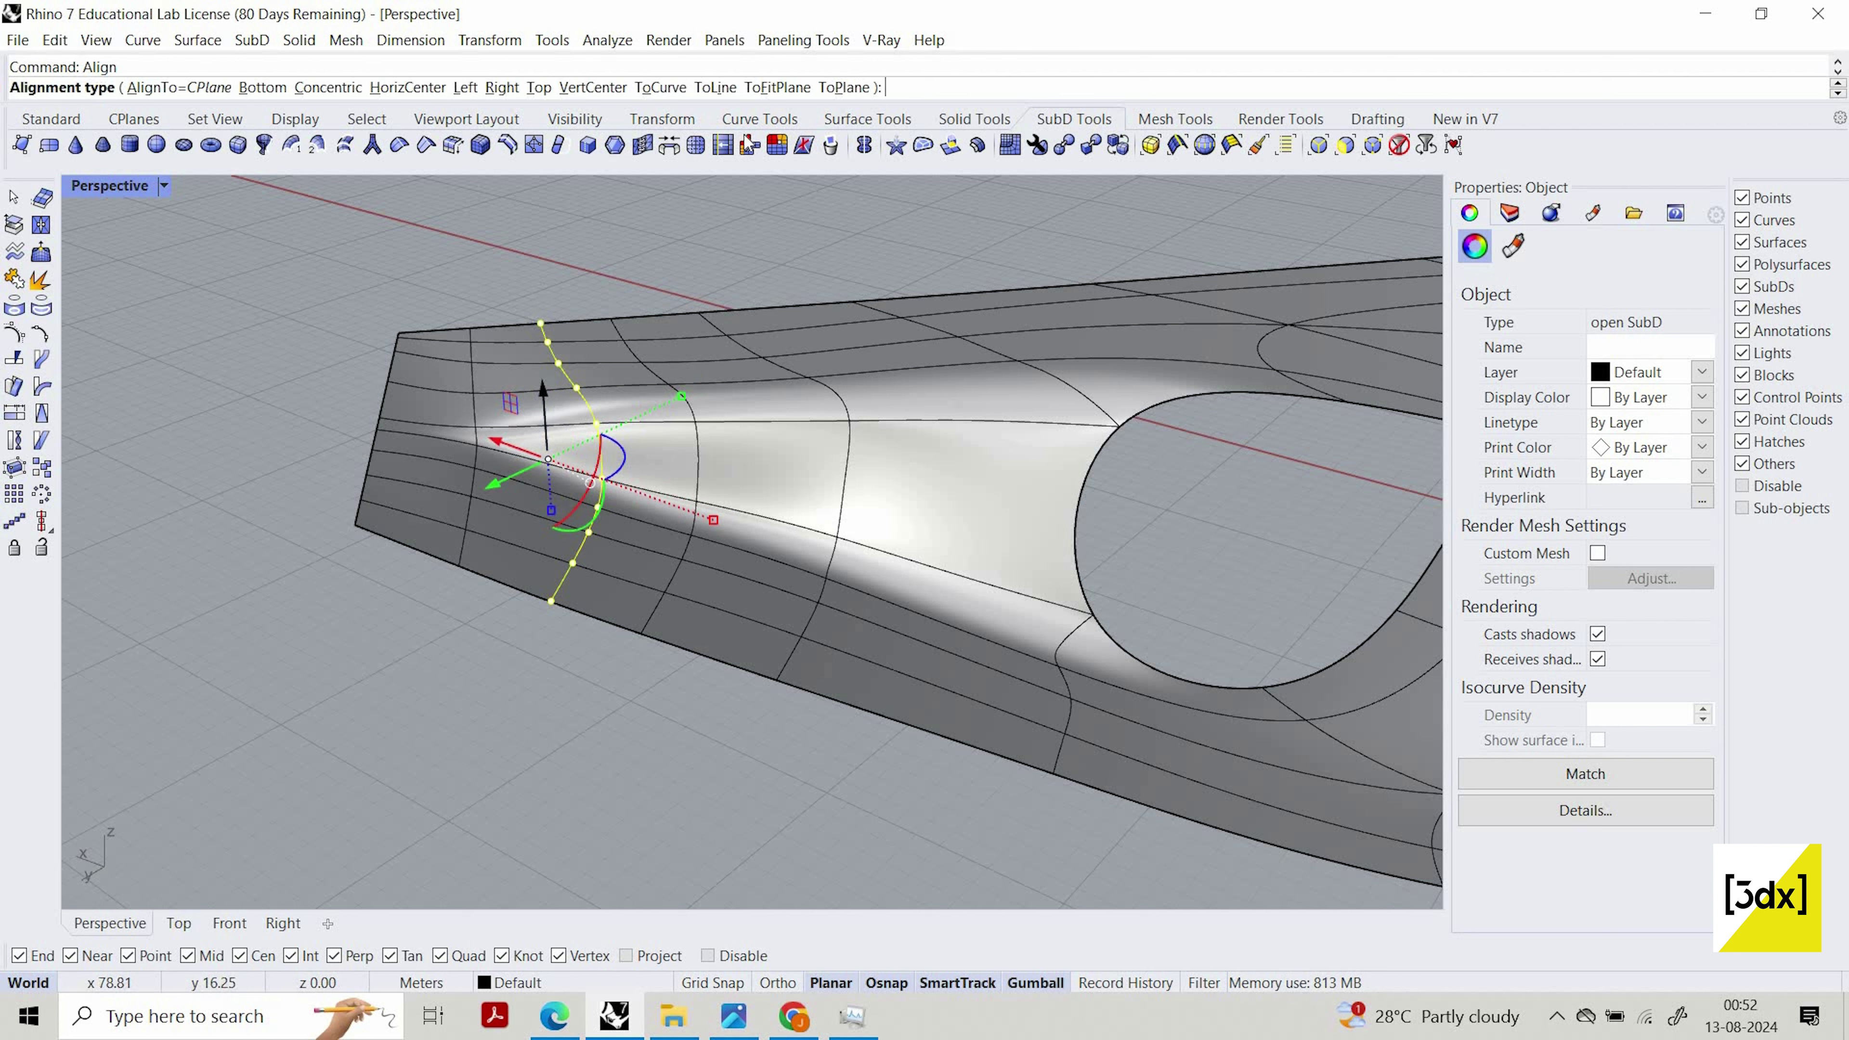
pyautogui.click(715, 88)
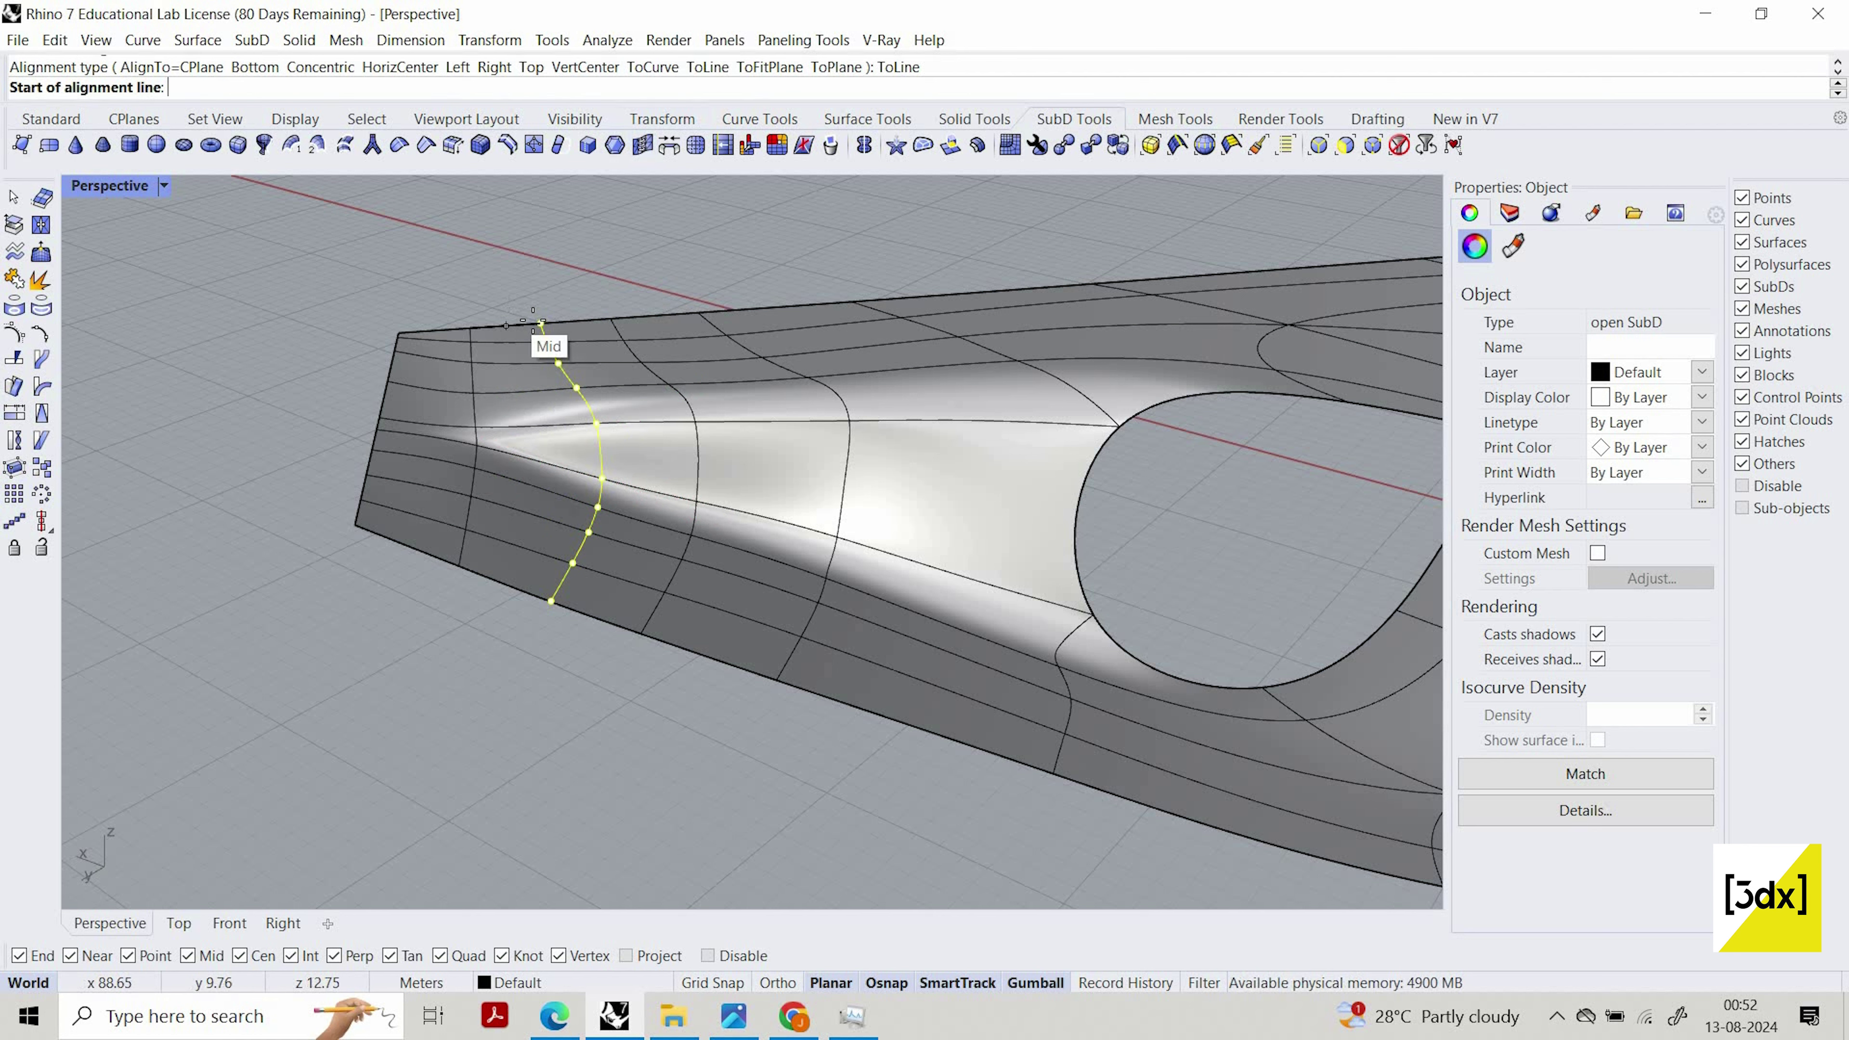
pyautogui.click(541, 323)
pyautogui.click(550, 601)
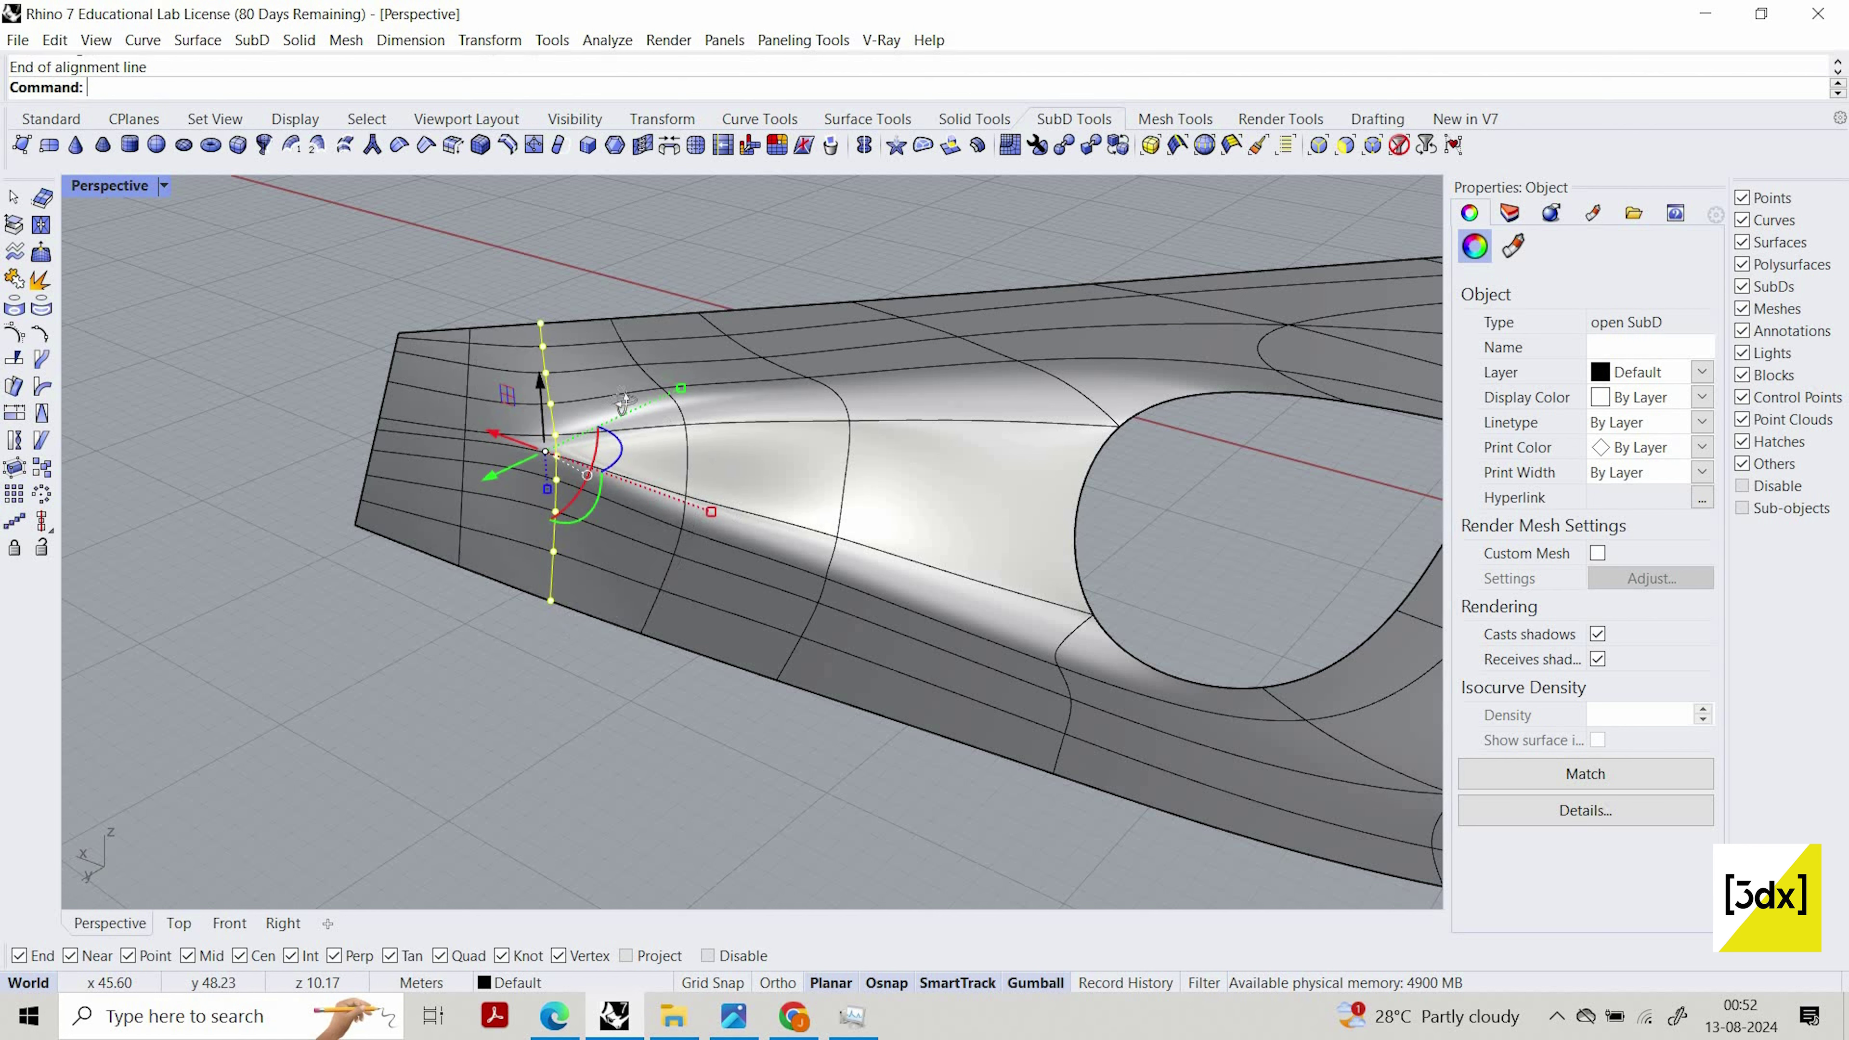
pyautogui.moveTo(576, 414); pyautogui.dragTo(794, 477, button='right')
pyautogui.press('Escape')
# Thicken the whole bridge SubD into a solid with OffsetSubD at distance 0.5, with BothSides=No and DeleteInput=No
pyautogui.moveTo(681, 516); pyautogui.dragTo(539, 495, button='right')
pyautogui.scroll(-15, 1011, 505)
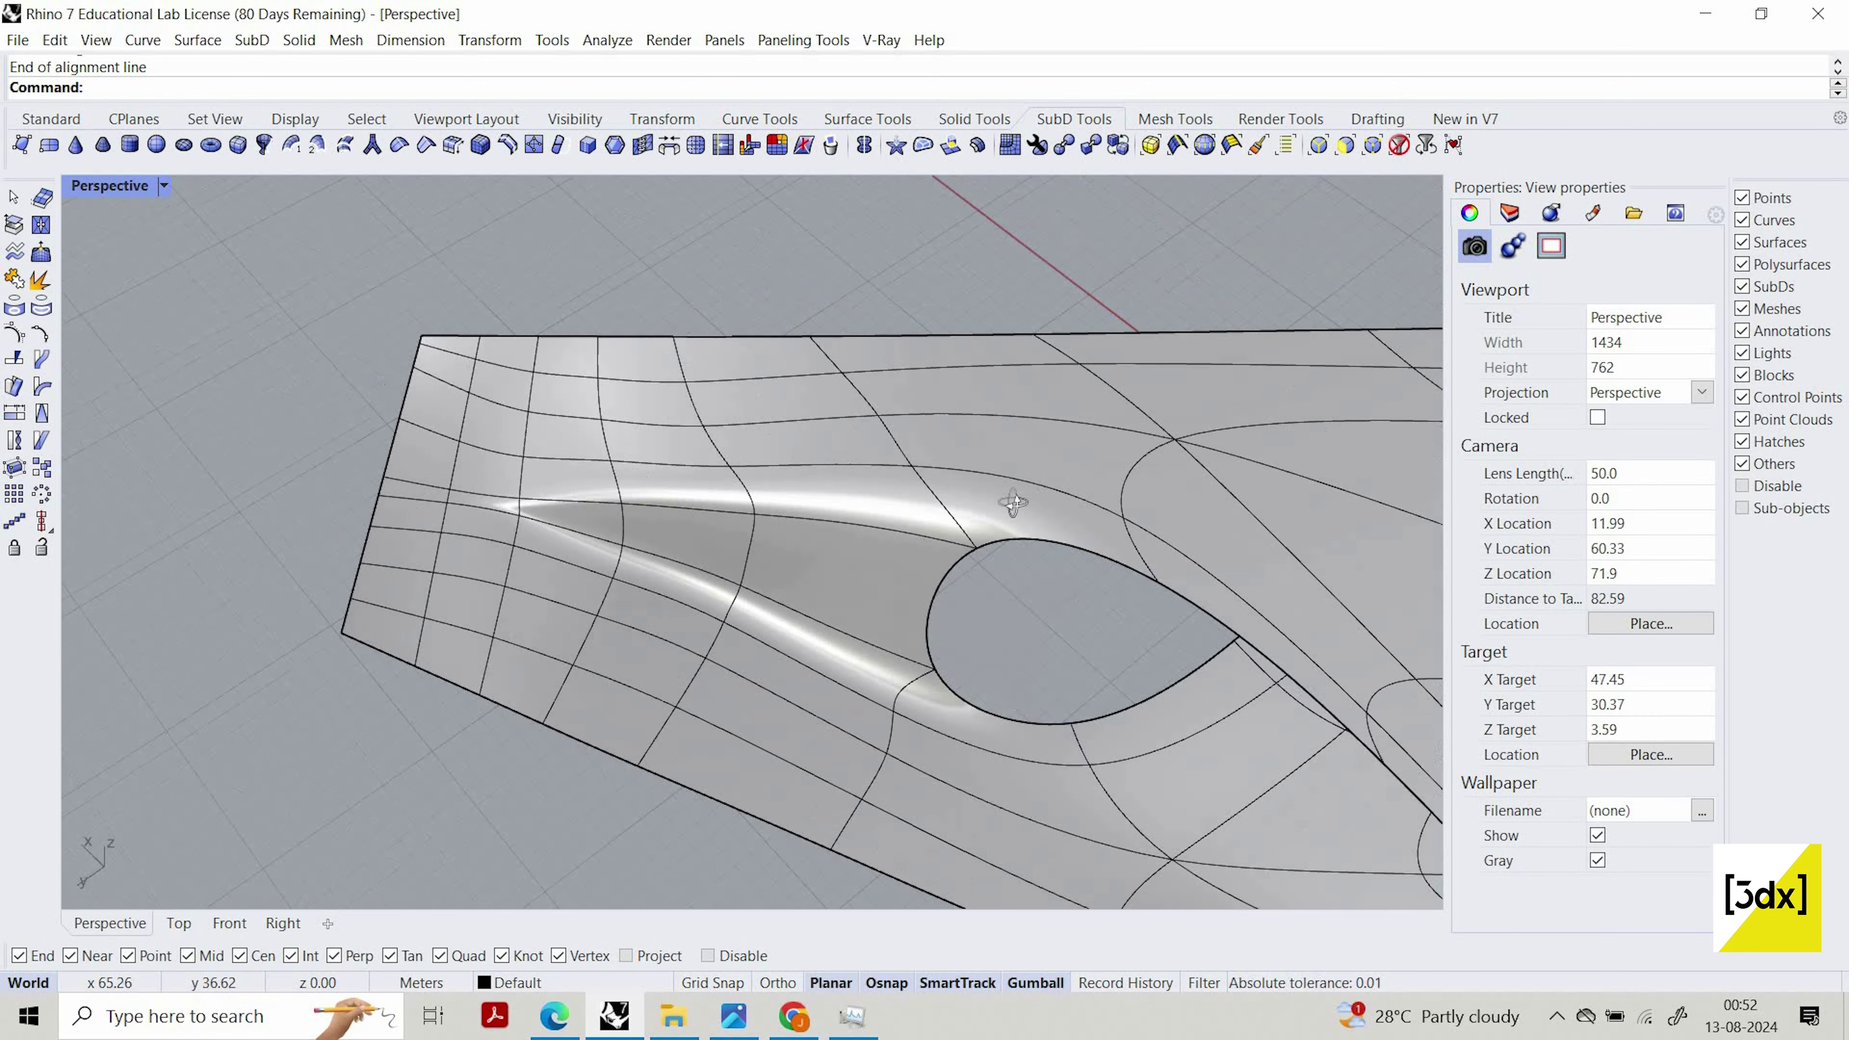
pyautogui.moveTo(829, 394); pyautogui.dragTo(962, 526, button='right')
pyautogui.click(879, 475)
pyautogui.click(962, 524)
pyautogui.scroll(4, 962, 522)
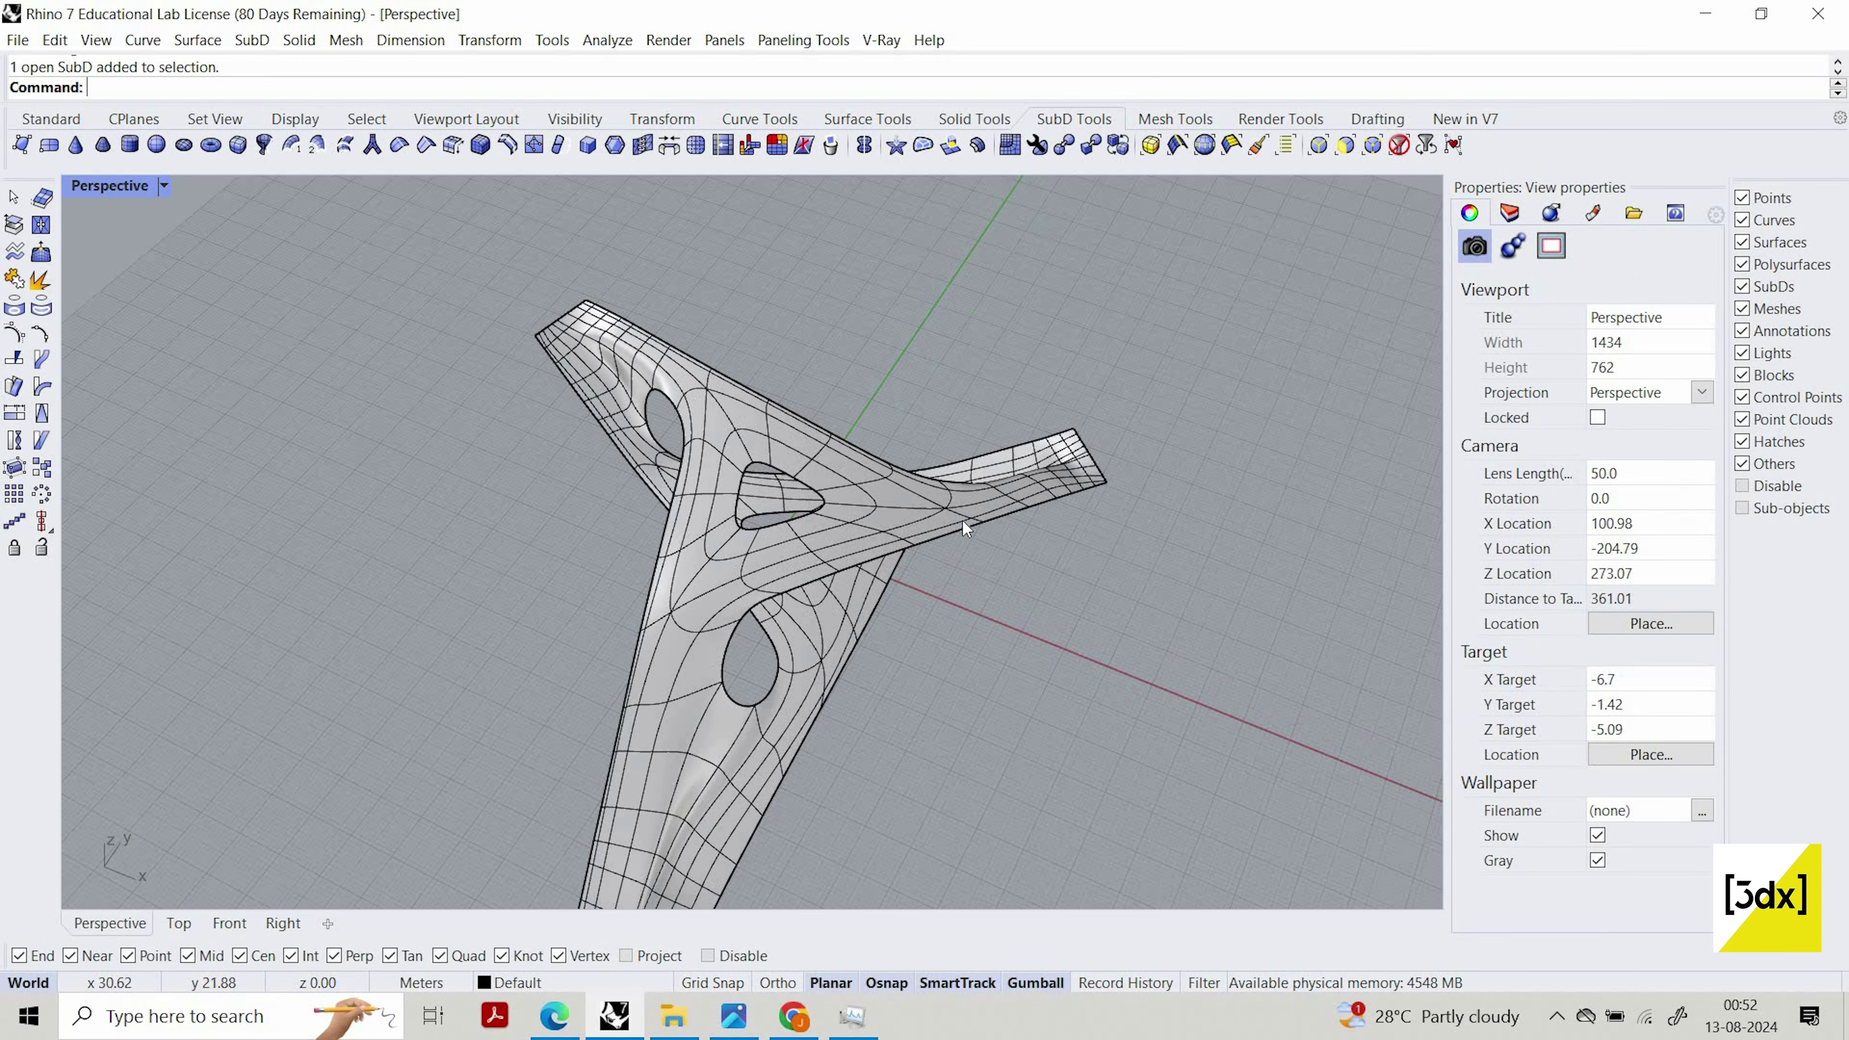
pyautogui.click(962, 520)
pyautogui.moveTo(910, 418)
pyautogui.mouseDown(button='right')
pyautogui.moveTo(915, 360)
pyautogui.moveTo(906, 413)
pyautogui.mouseUp(button='right')
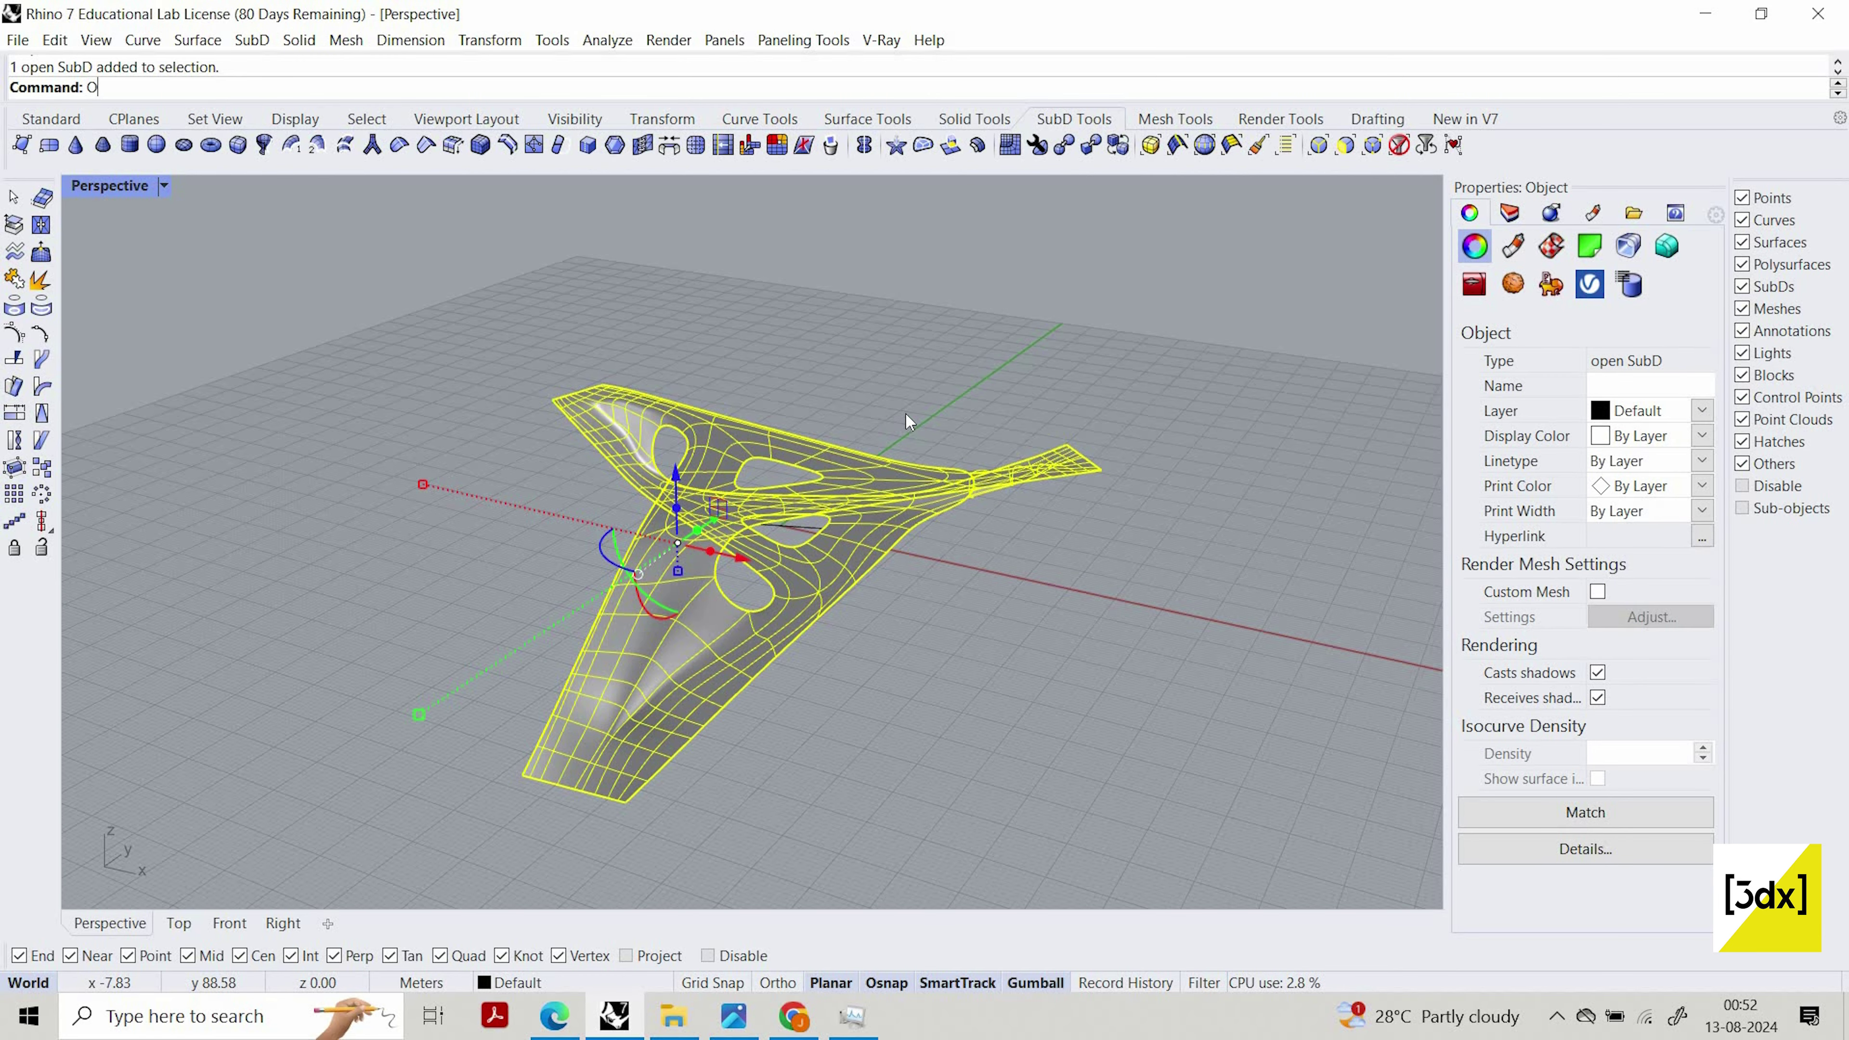
pyautogui.write('ffsetSrf')
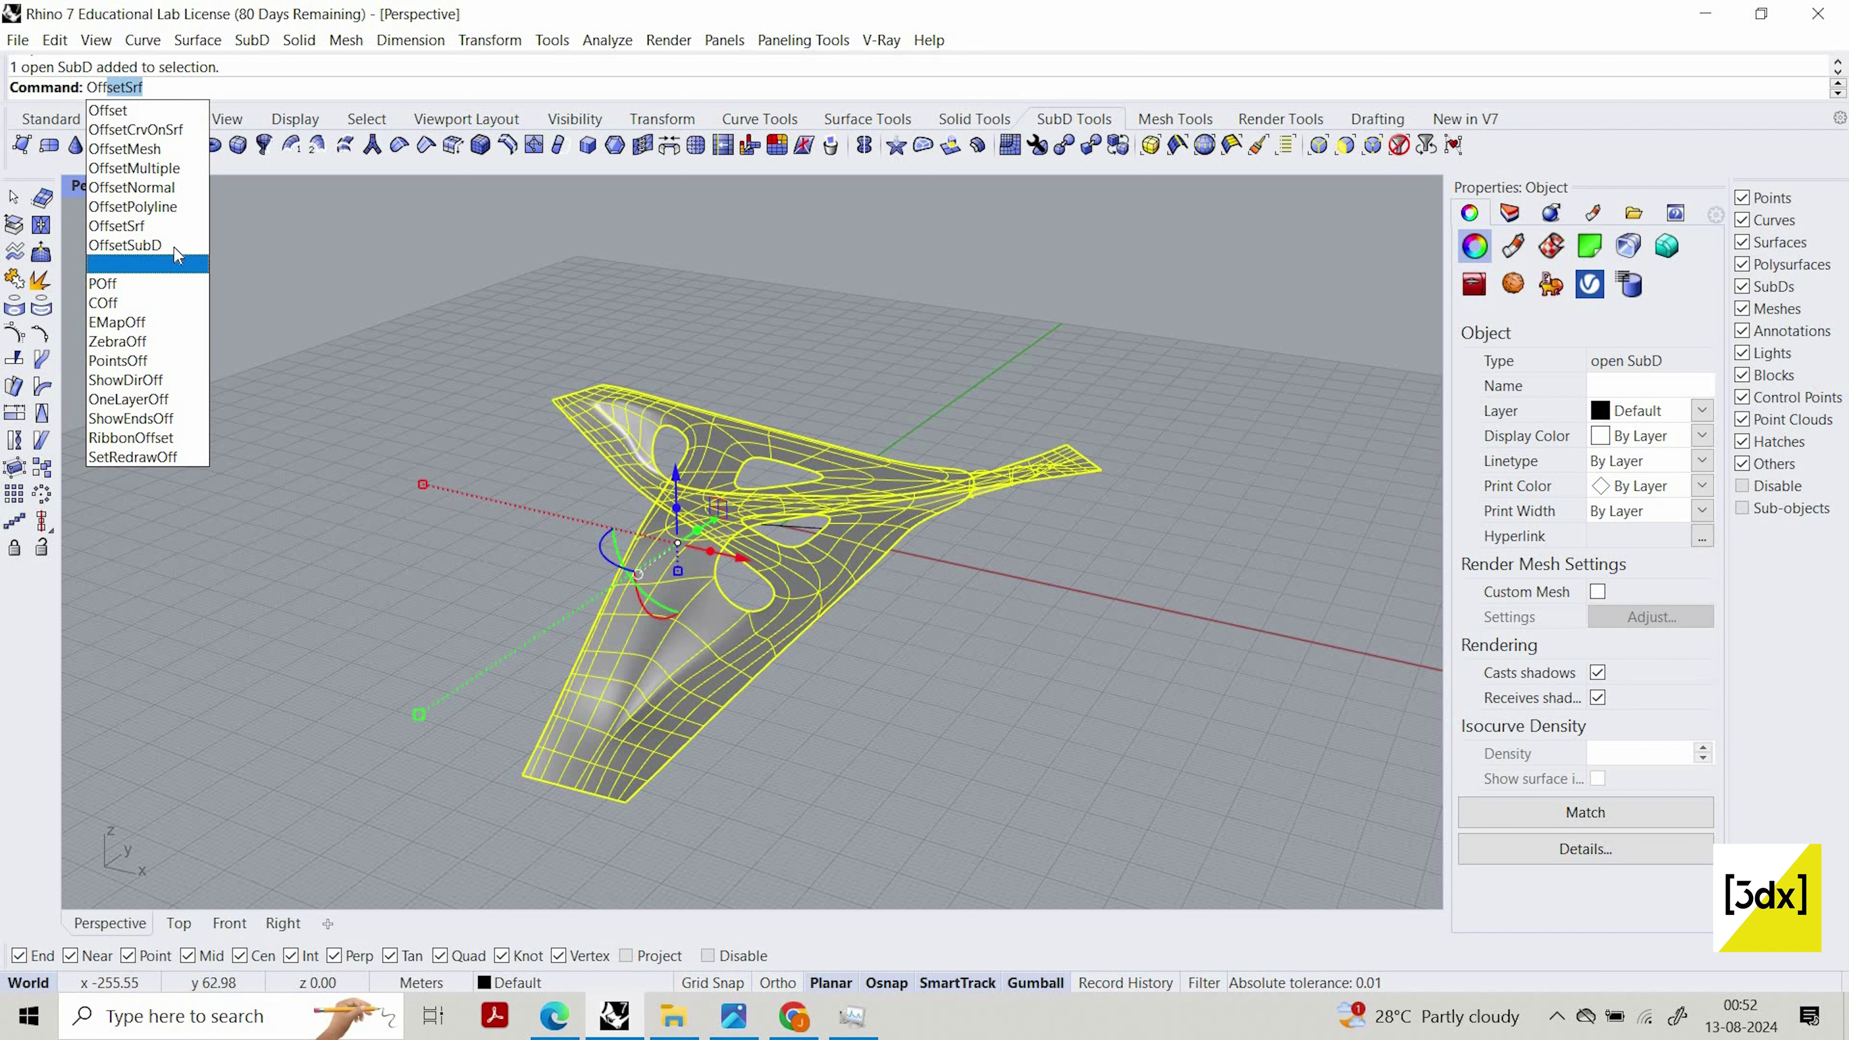
pyautogui.press('Return')
pyautogui.moveTo(730, 570); pyautogui.dragTo(811, 512, button='right')
pyautogui.press('Return')
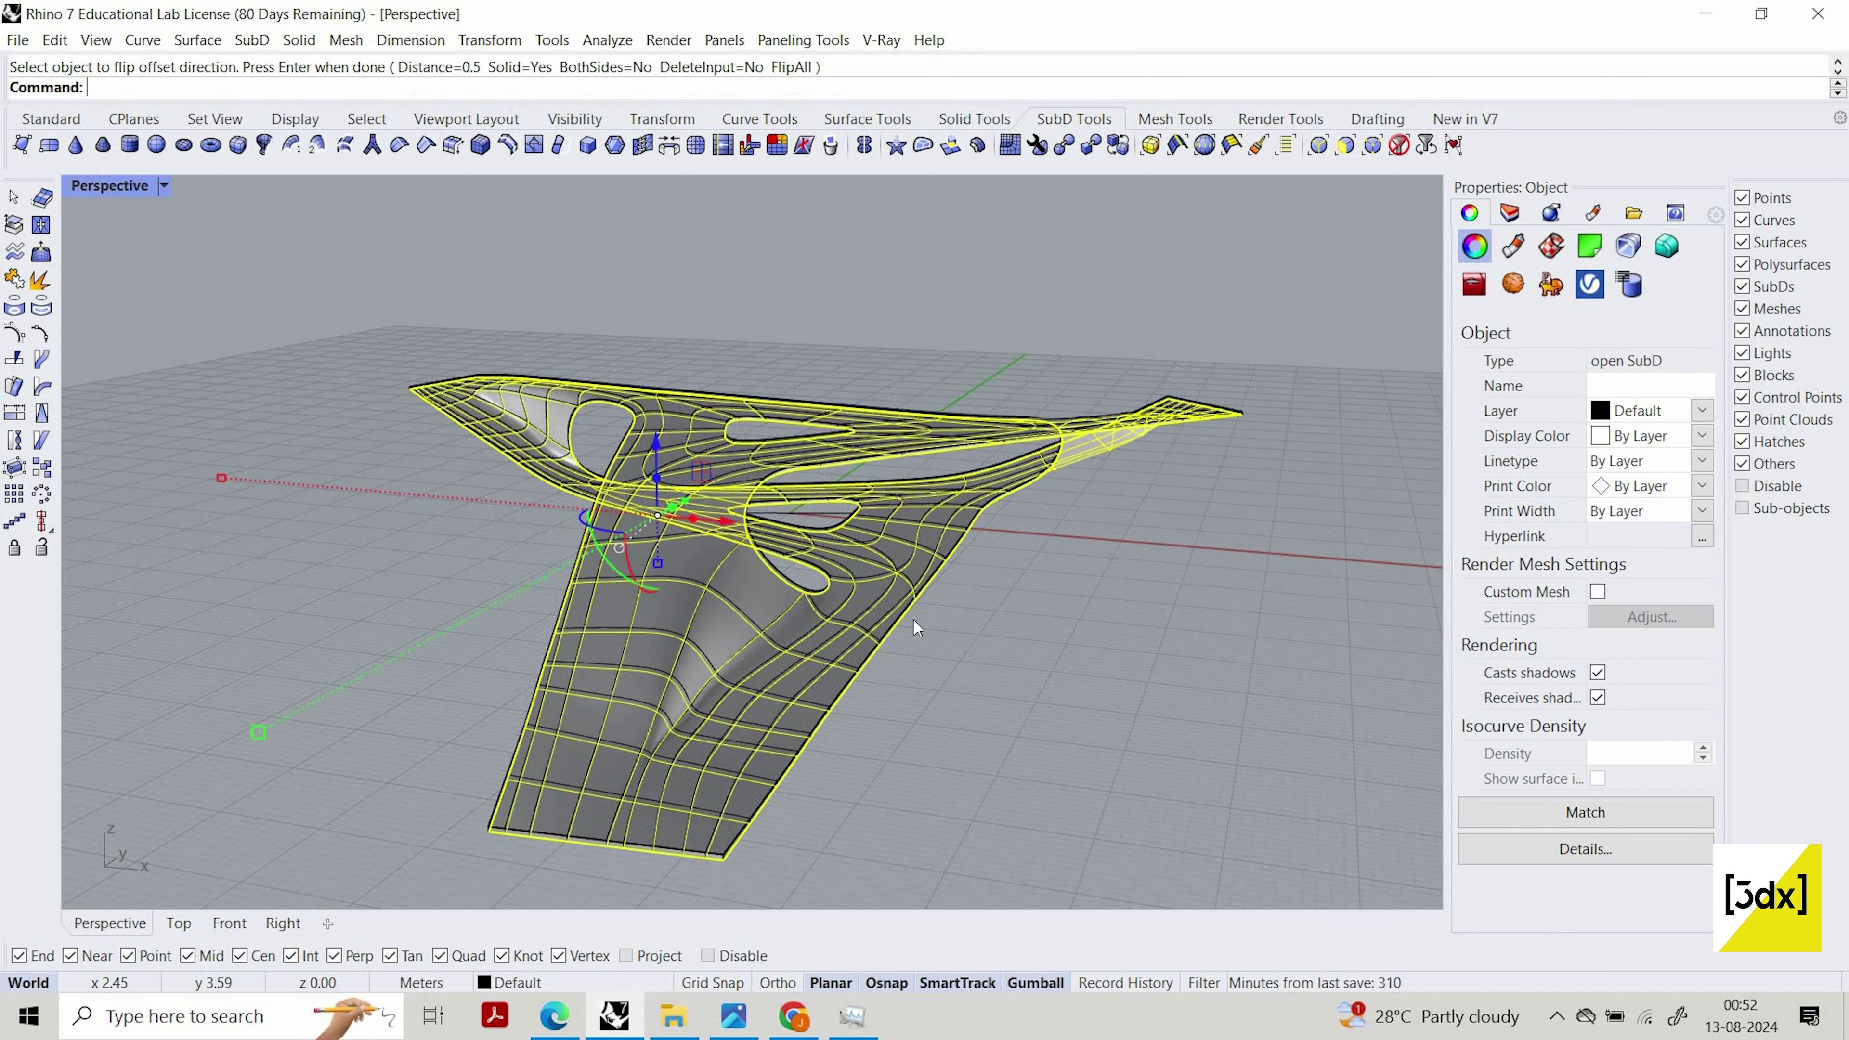
# Examine the thickened bridge, checking the slab edge at the outer end of the negative-Y arm
pyautogui.scroll(4, 816, 750)
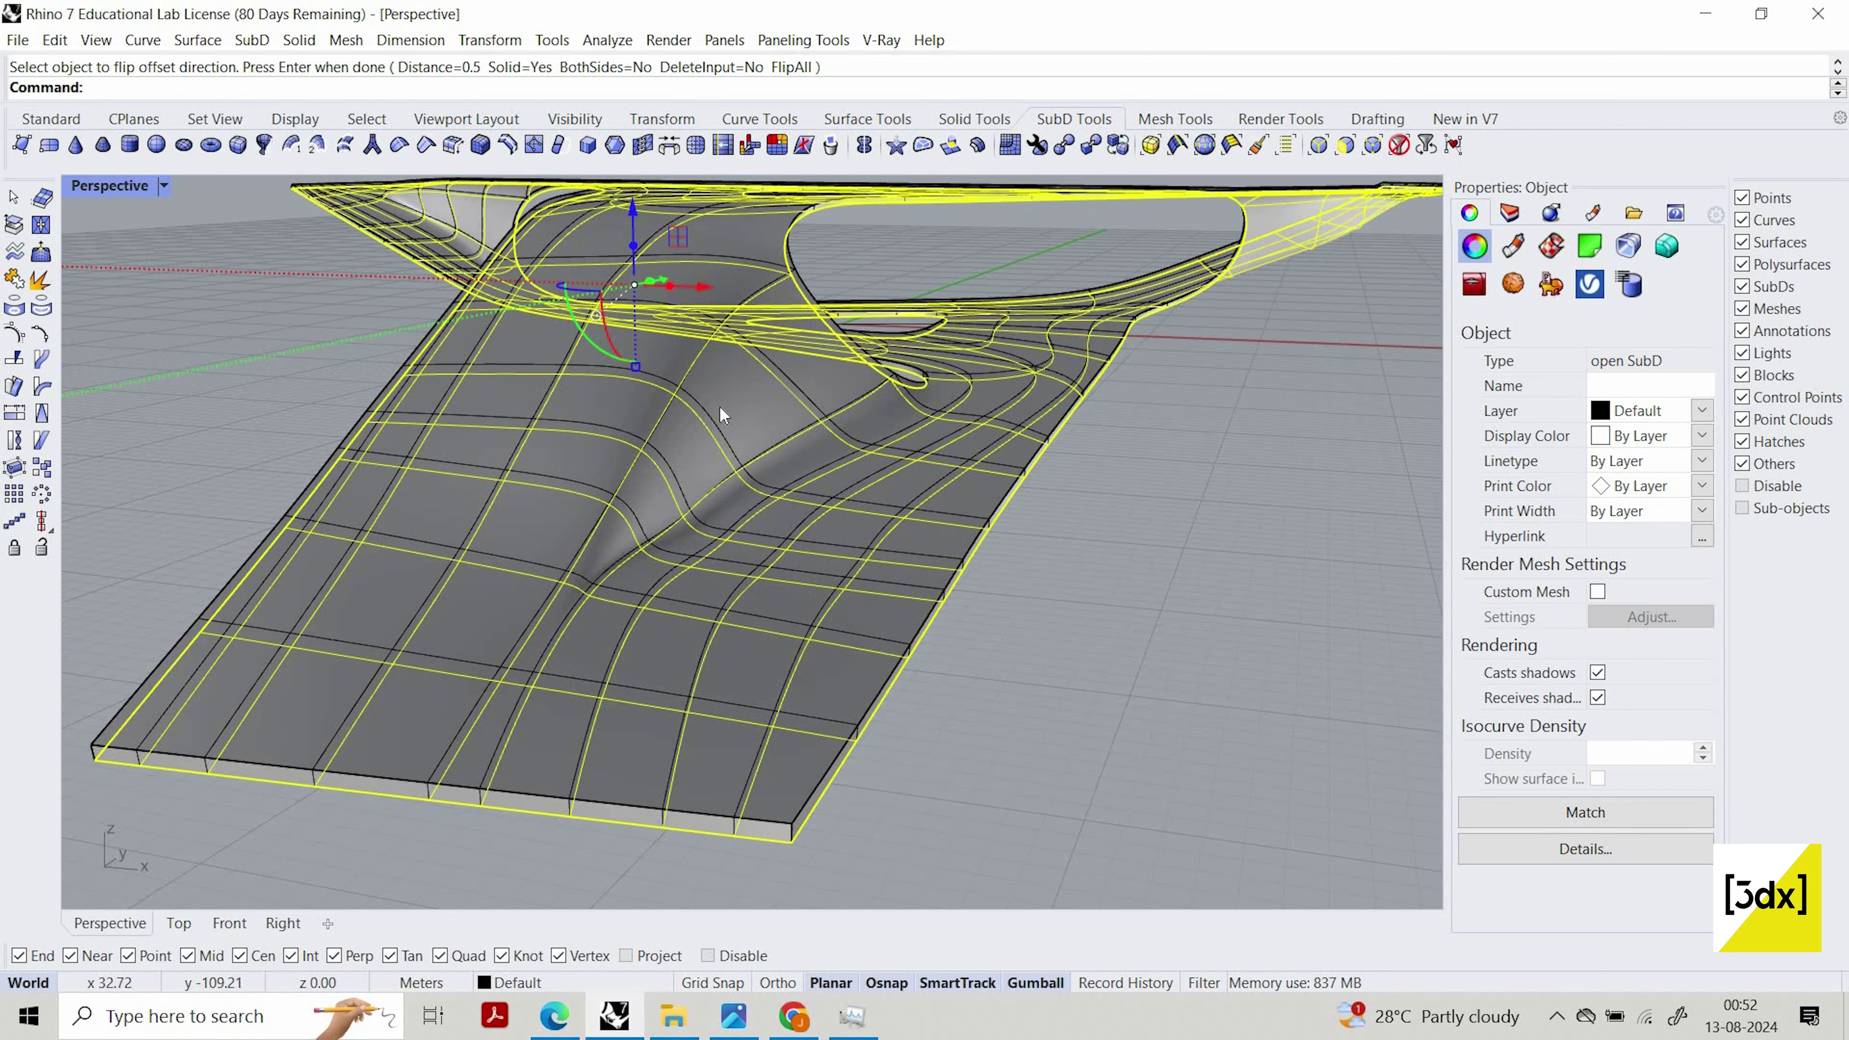
pyautogui.rightClick(831, 724)
pyautogui.press('Escape')
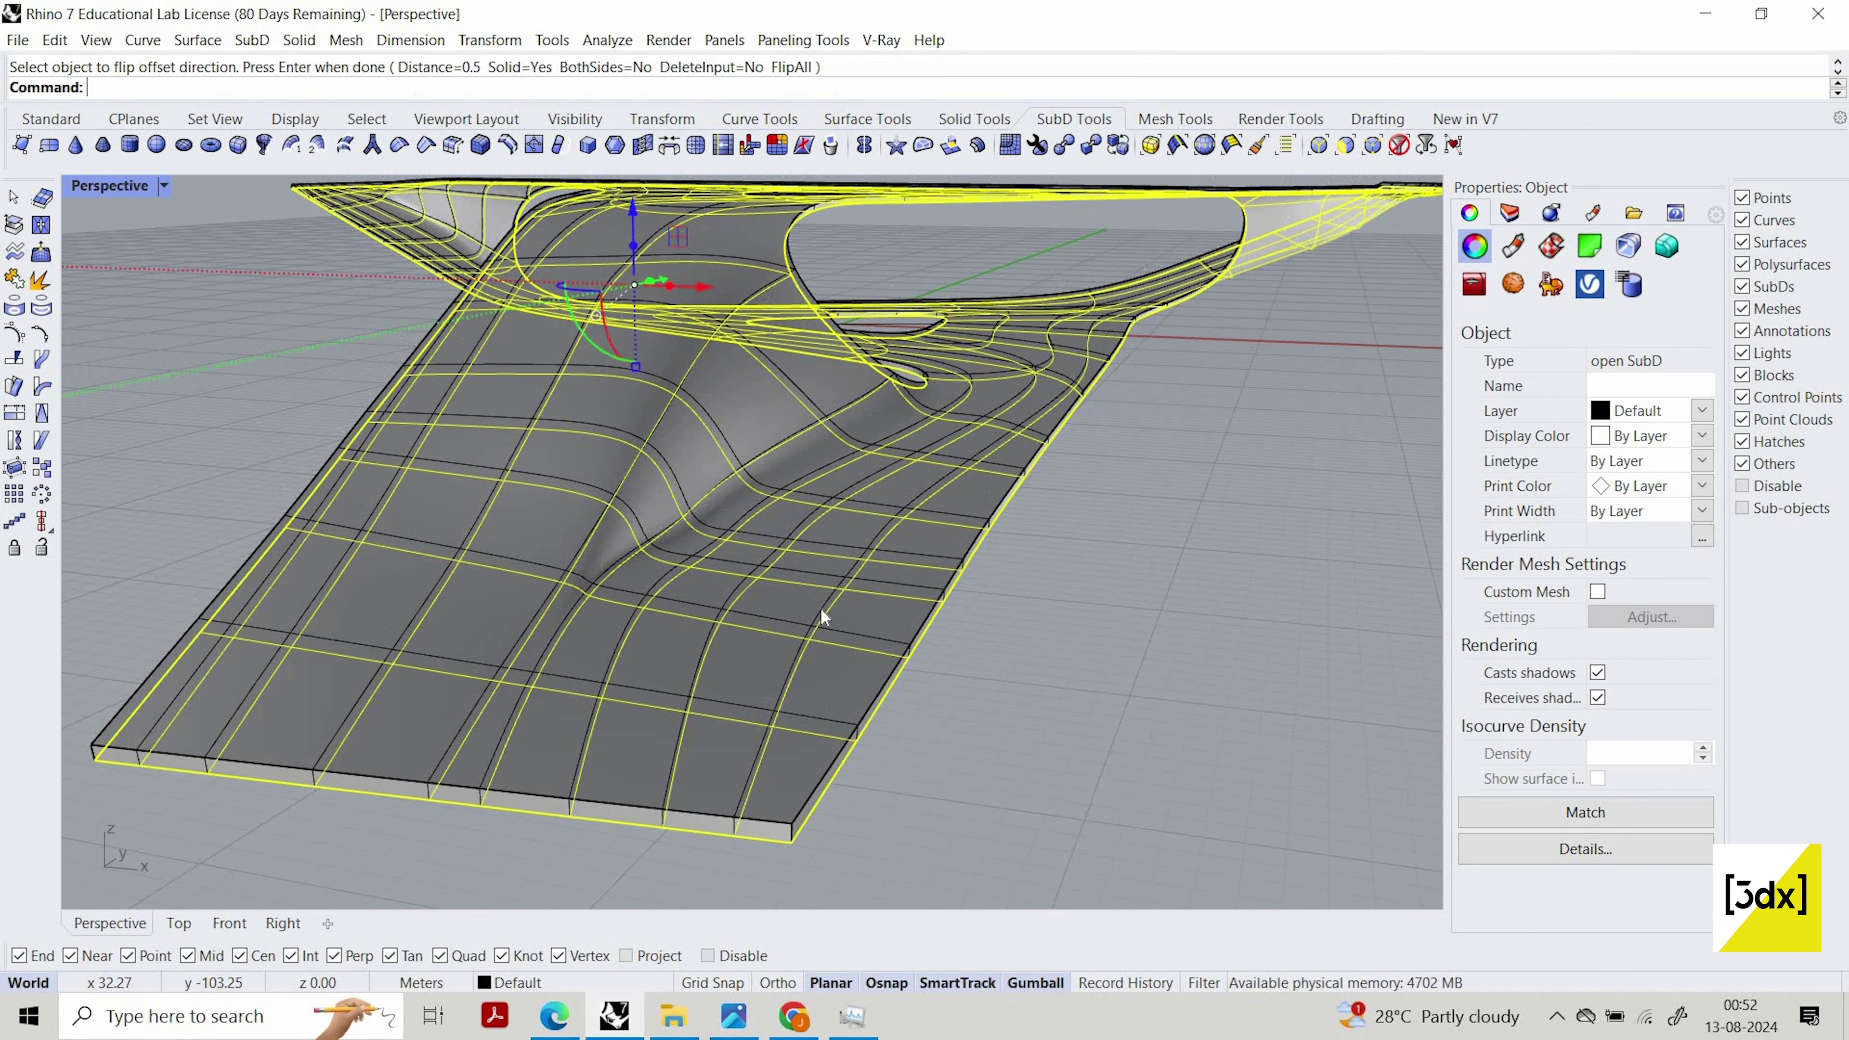
pyautogui.press('Escape')
pyautogui.click(712, 647)
pyautogui.scroll(-5, 713, 626)
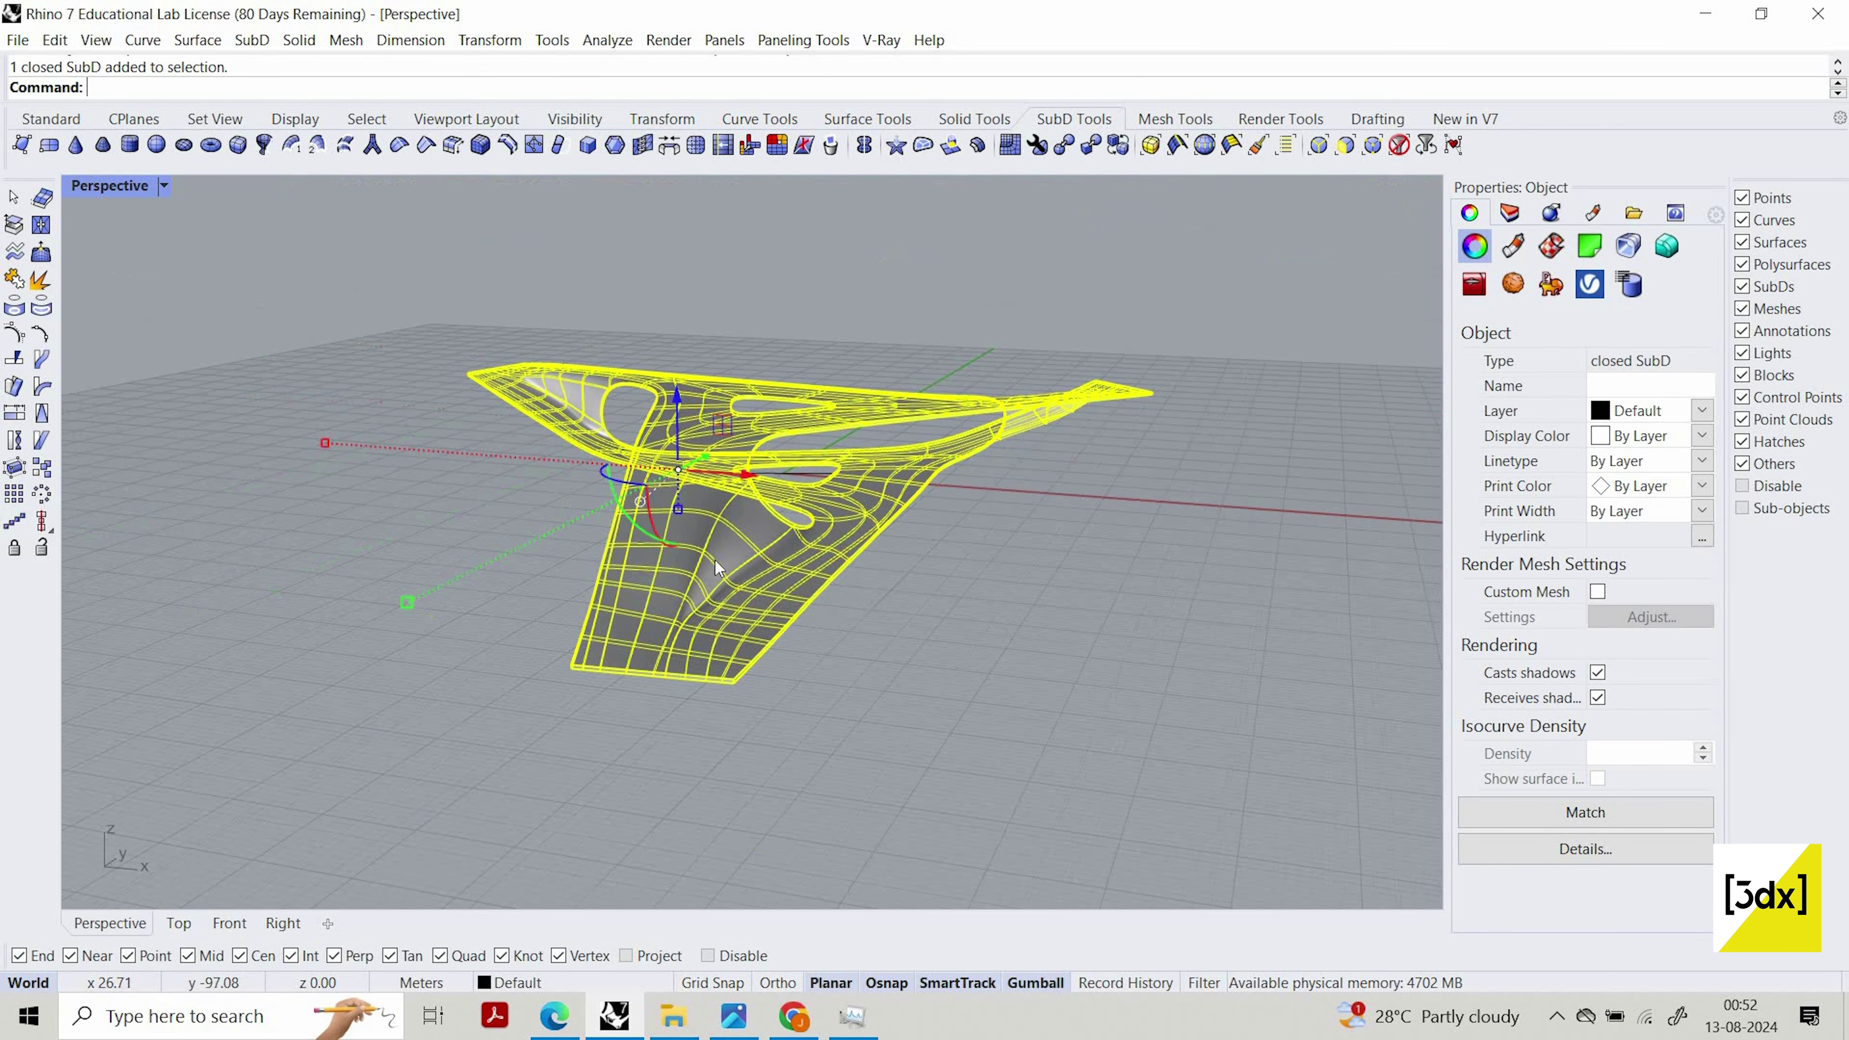
pyautogui.moveTo(715, 561); pyautogui.dragTo(813, 625, button='right')
pyautogui.press('Escape')
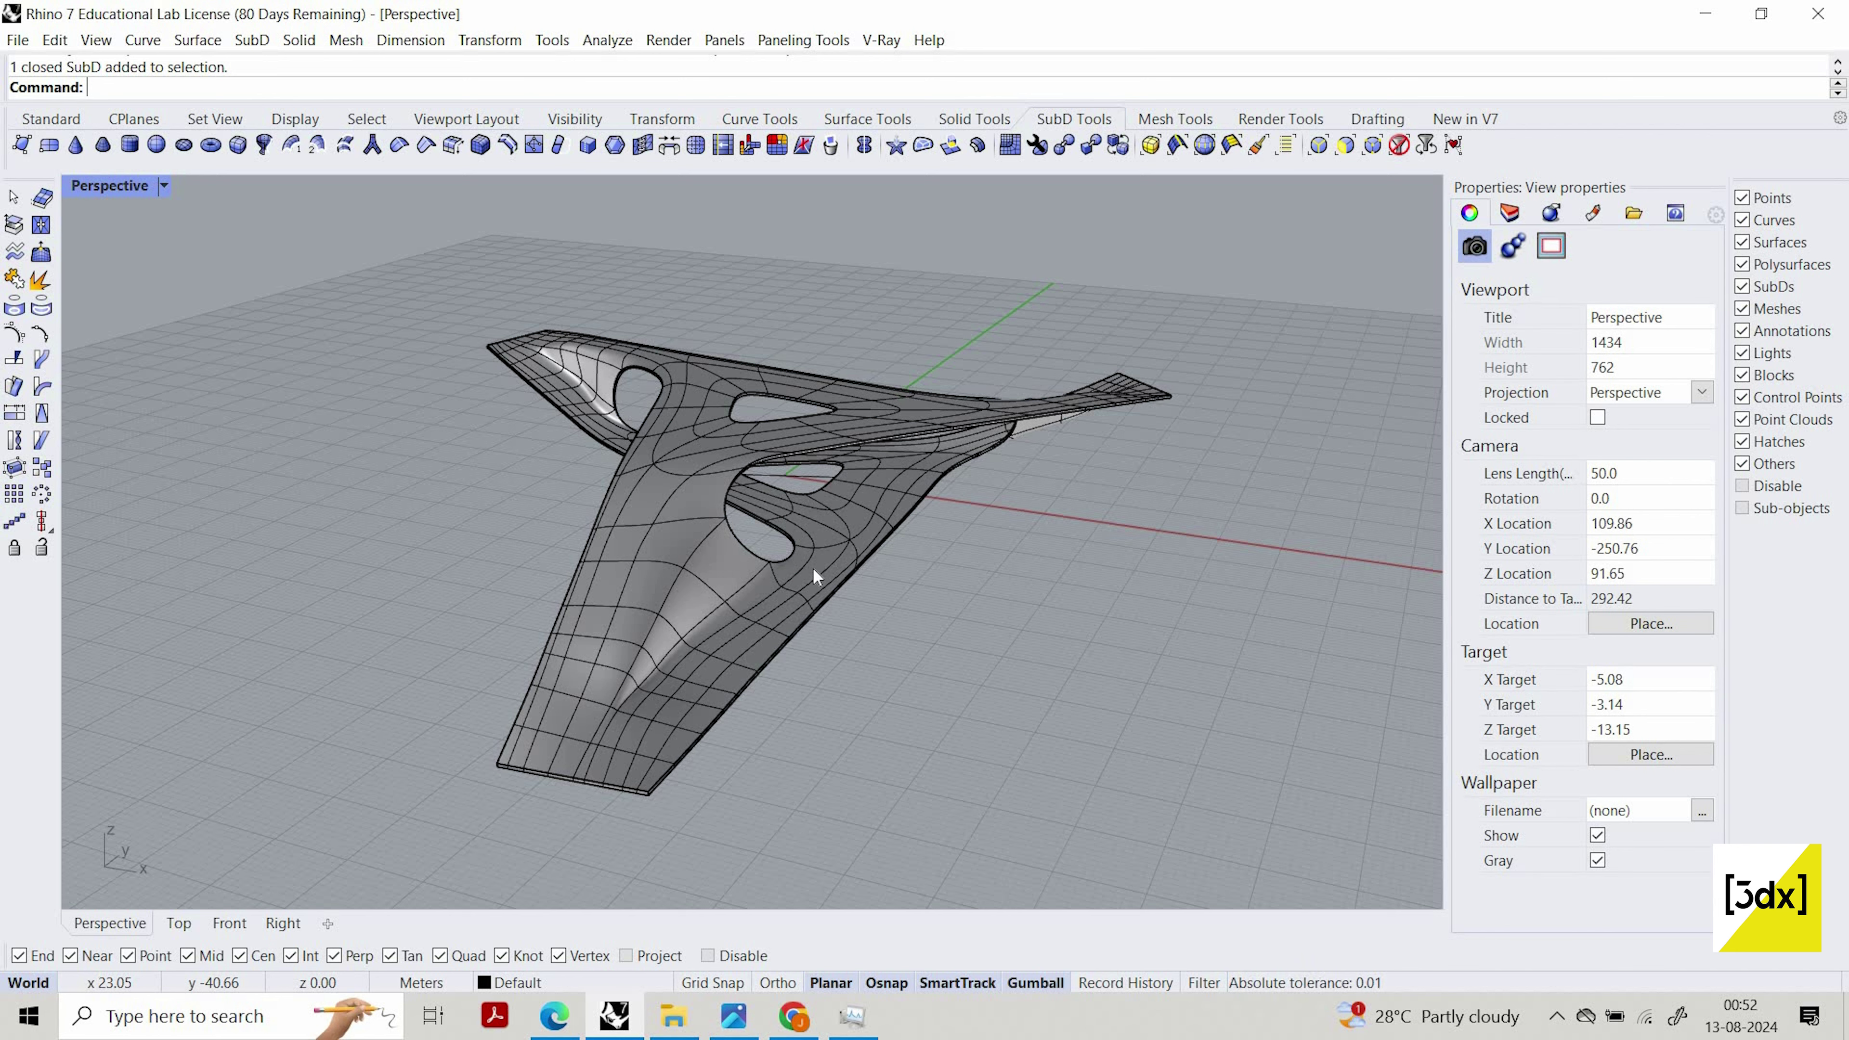
pyautogui.scroll(3, 659, 677)
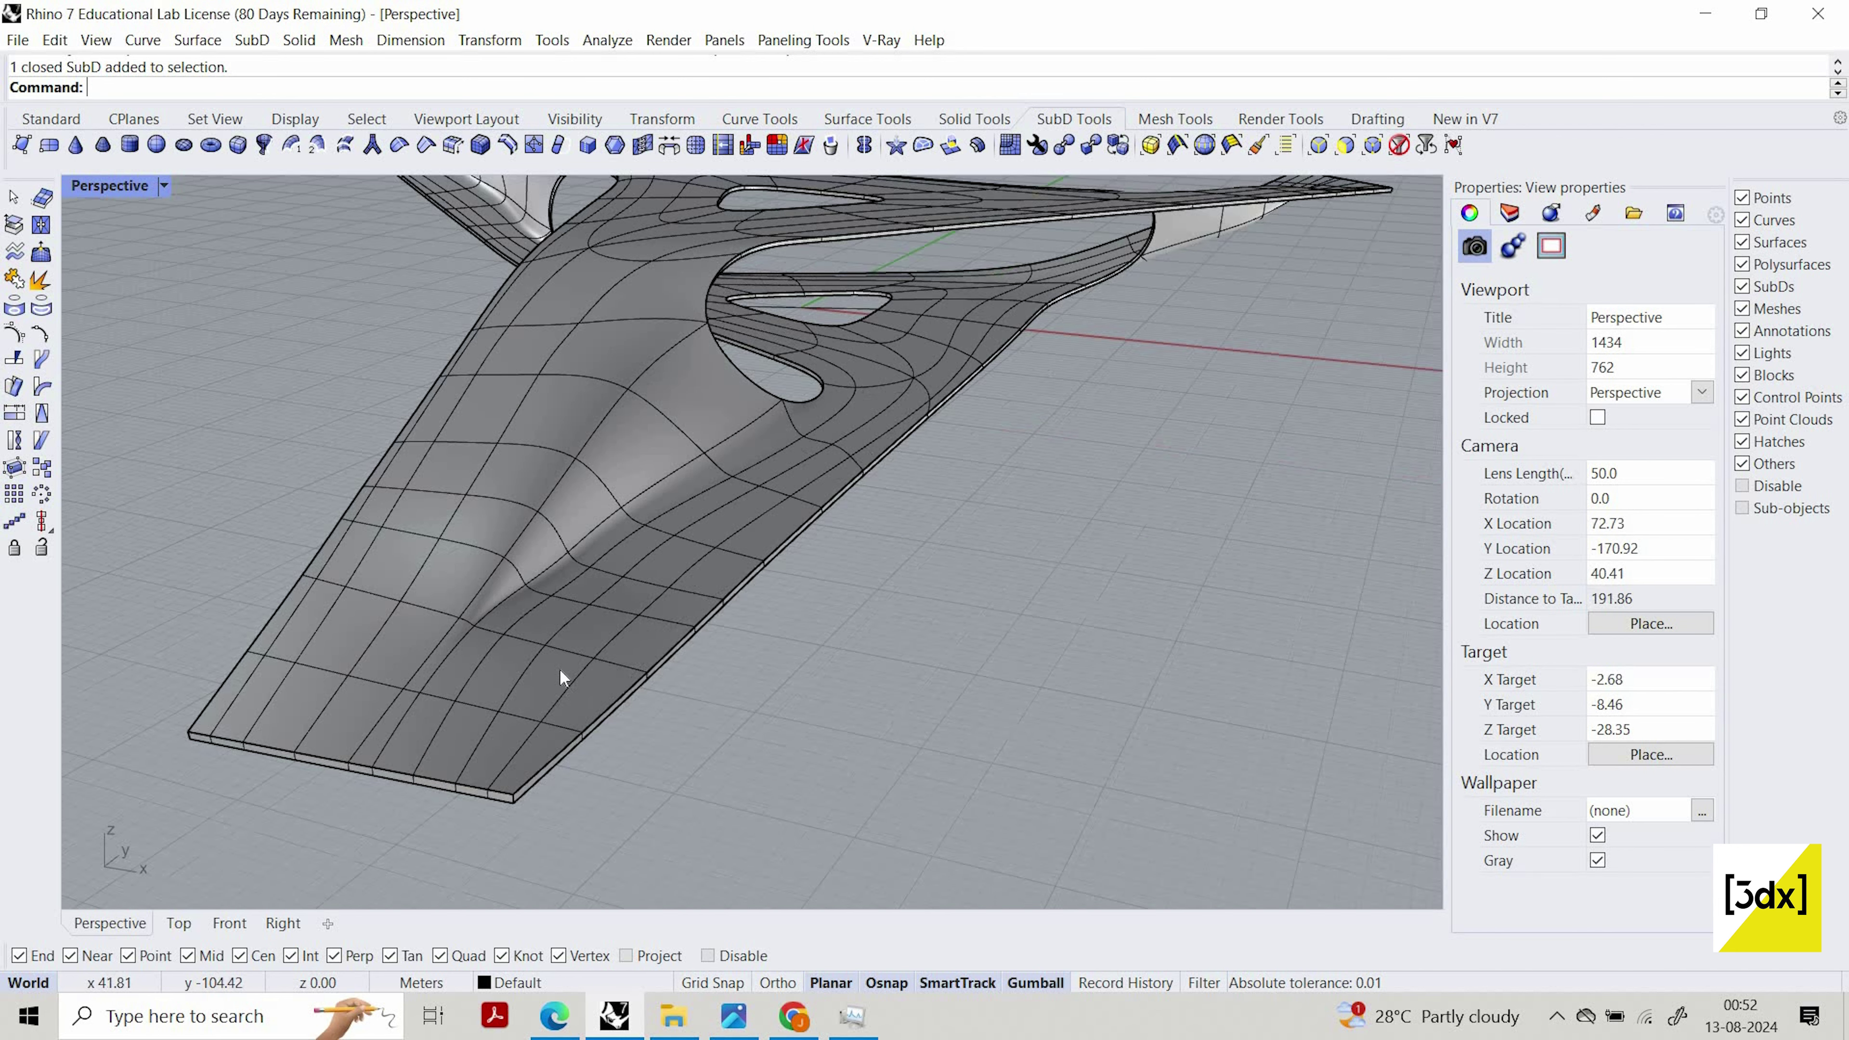
# Try hiding the thickened SubD to expose the original surface, and undo the hiding
pyautogui.click(509, 662)
pyautogui.hotkey('ctrl', 'h')
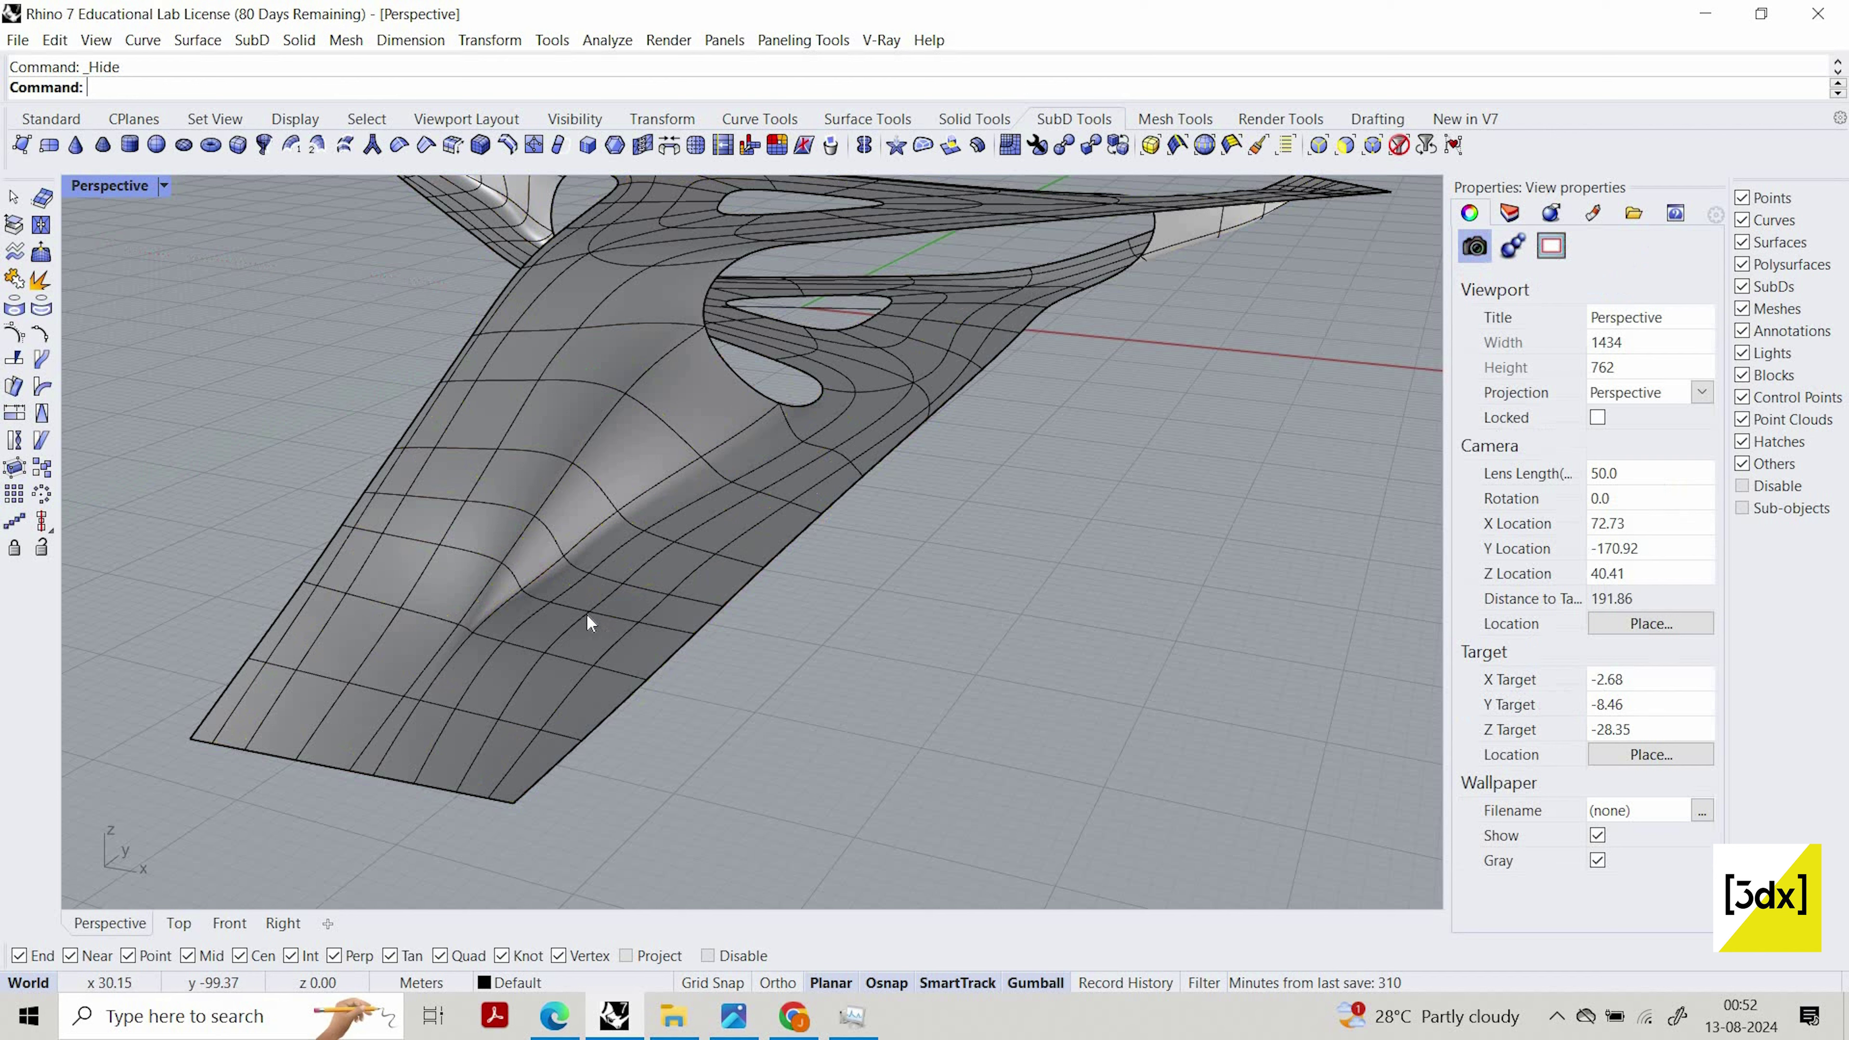
pyautogui.hotkey('ctrl', 'z')
# Contour the thickened SubD upward from the lower corner of the negative-Y arm's outer end, with 0.15 between contours
pyautogui.click(509, 752)
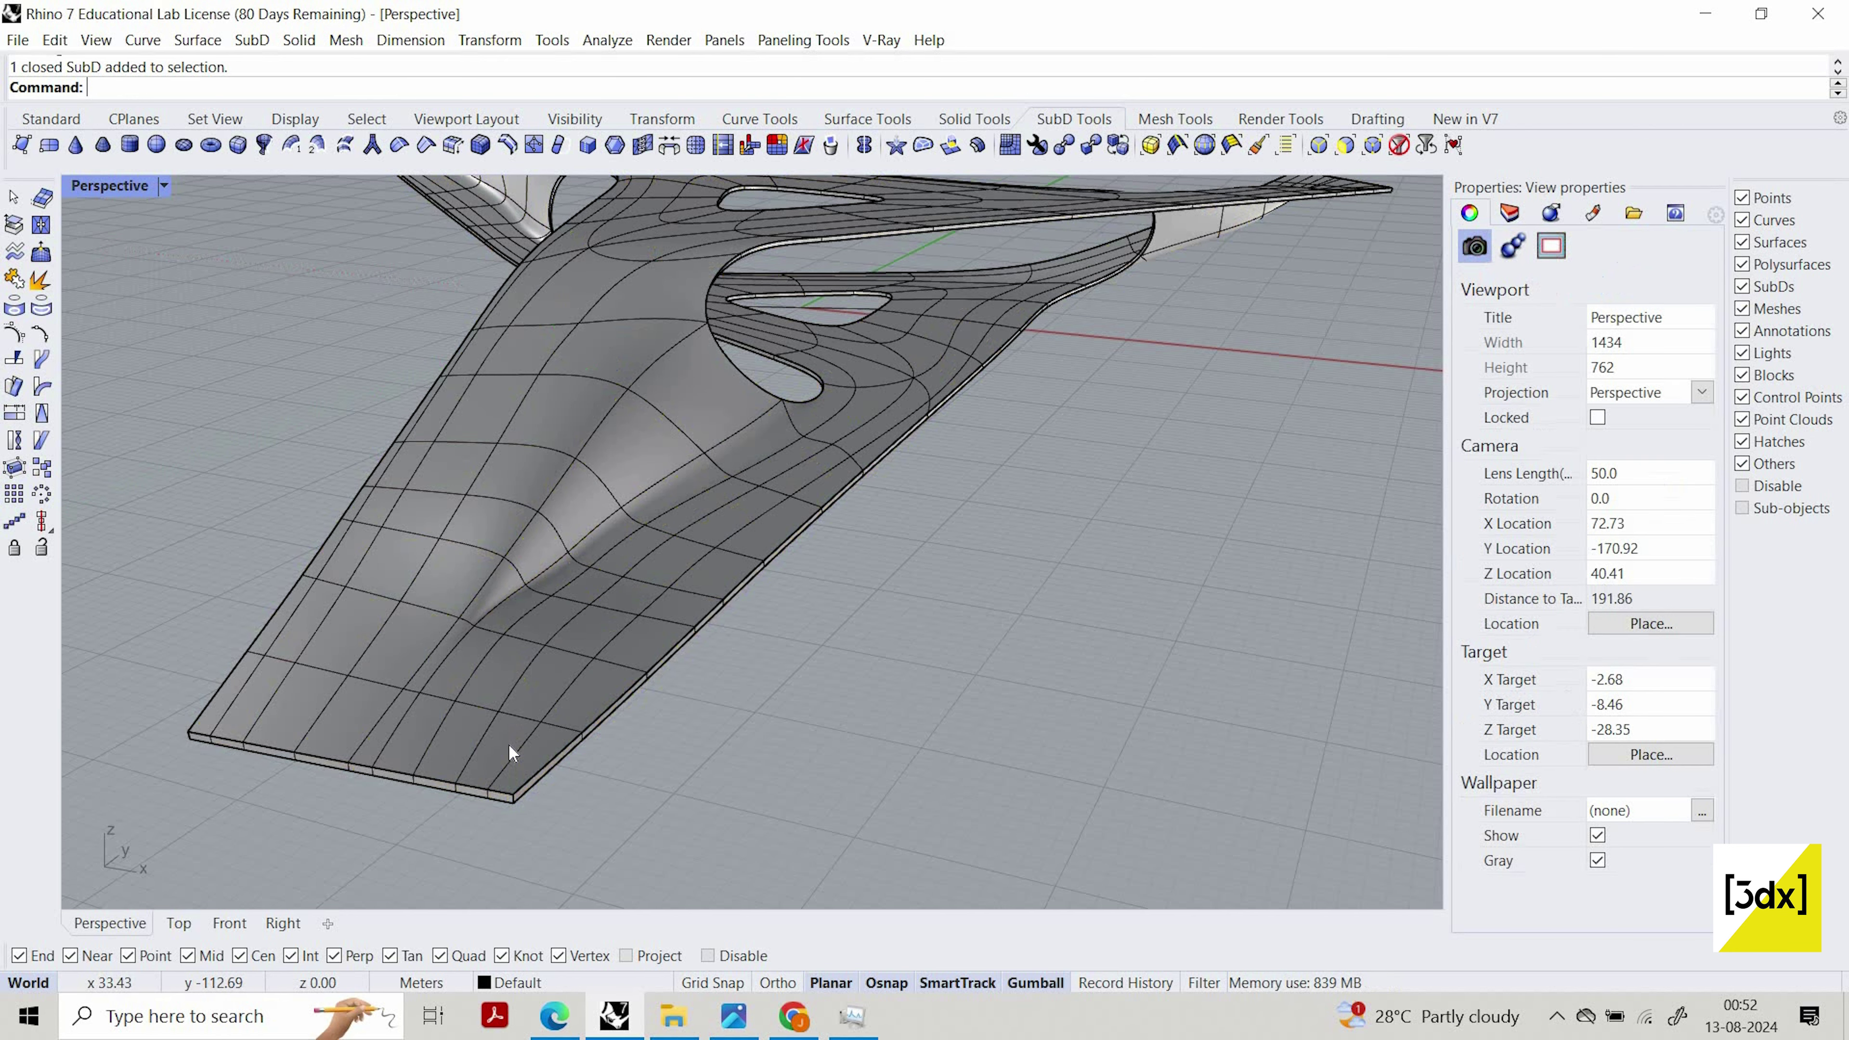
pyautogui.write('Cou')
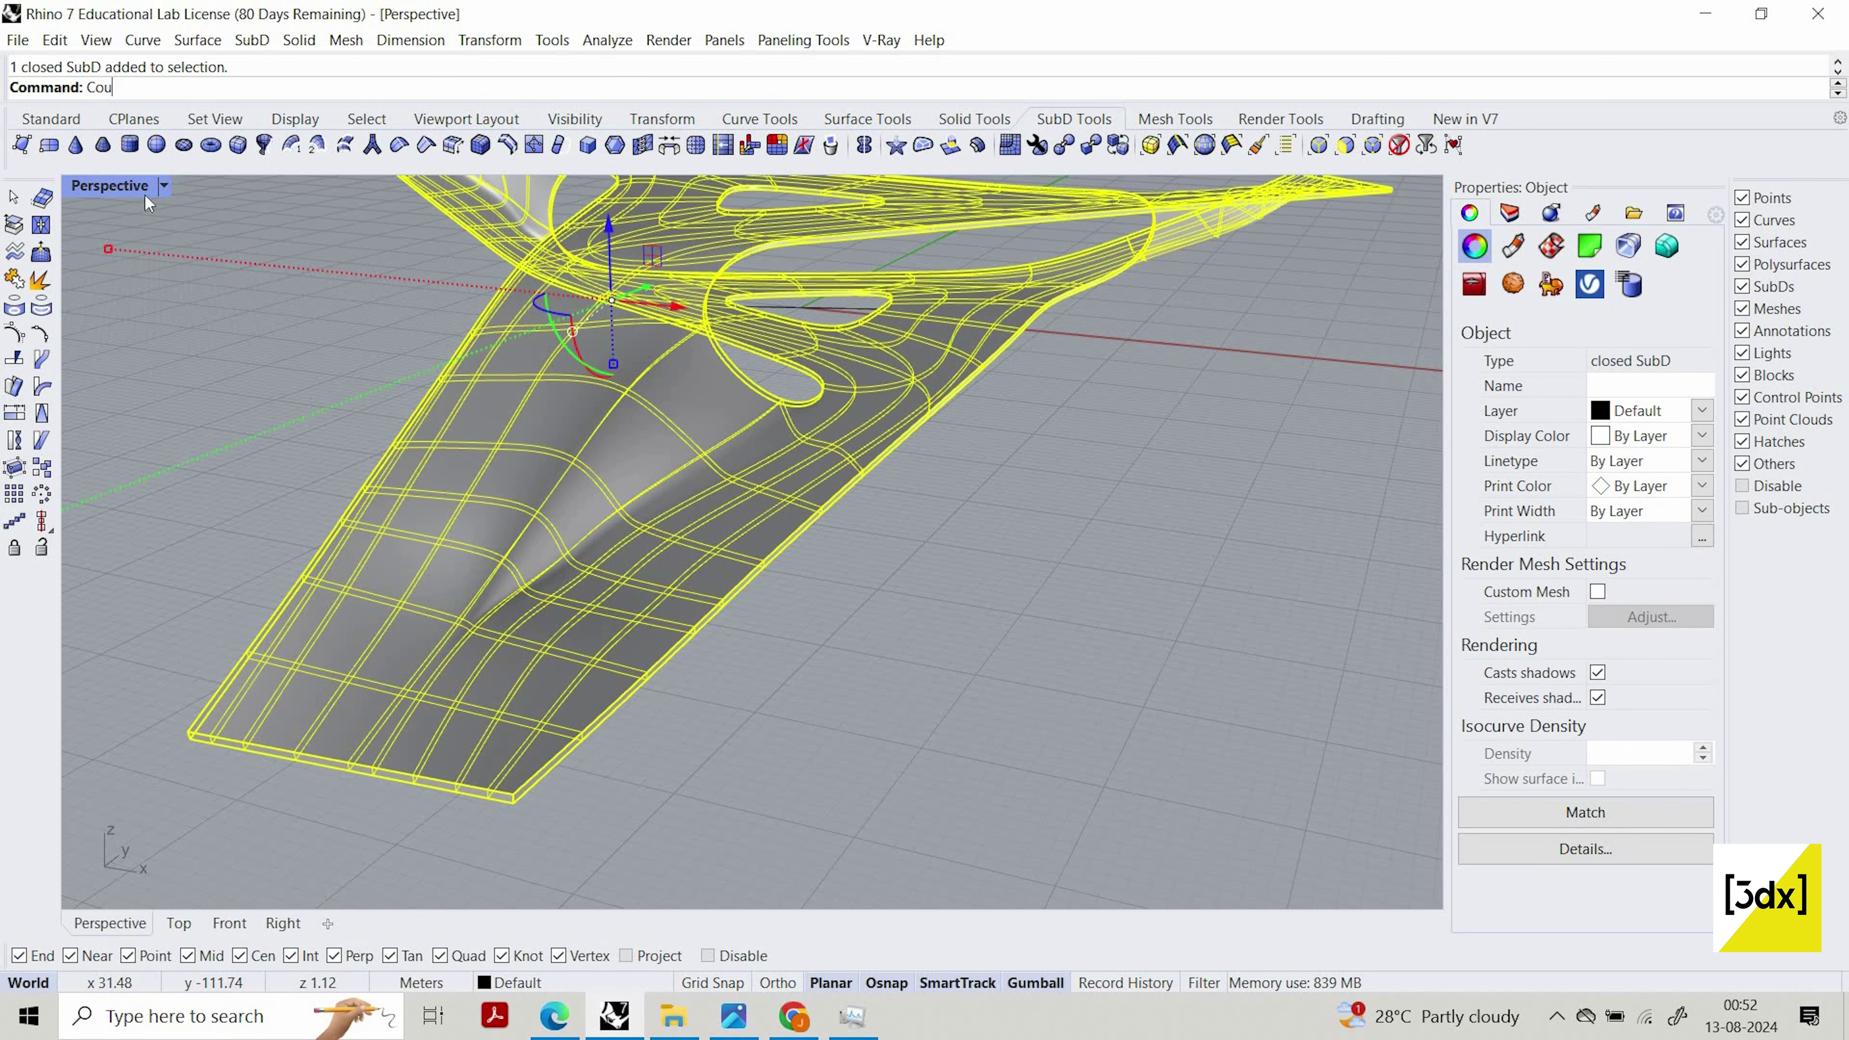
pyautogui.write('n')
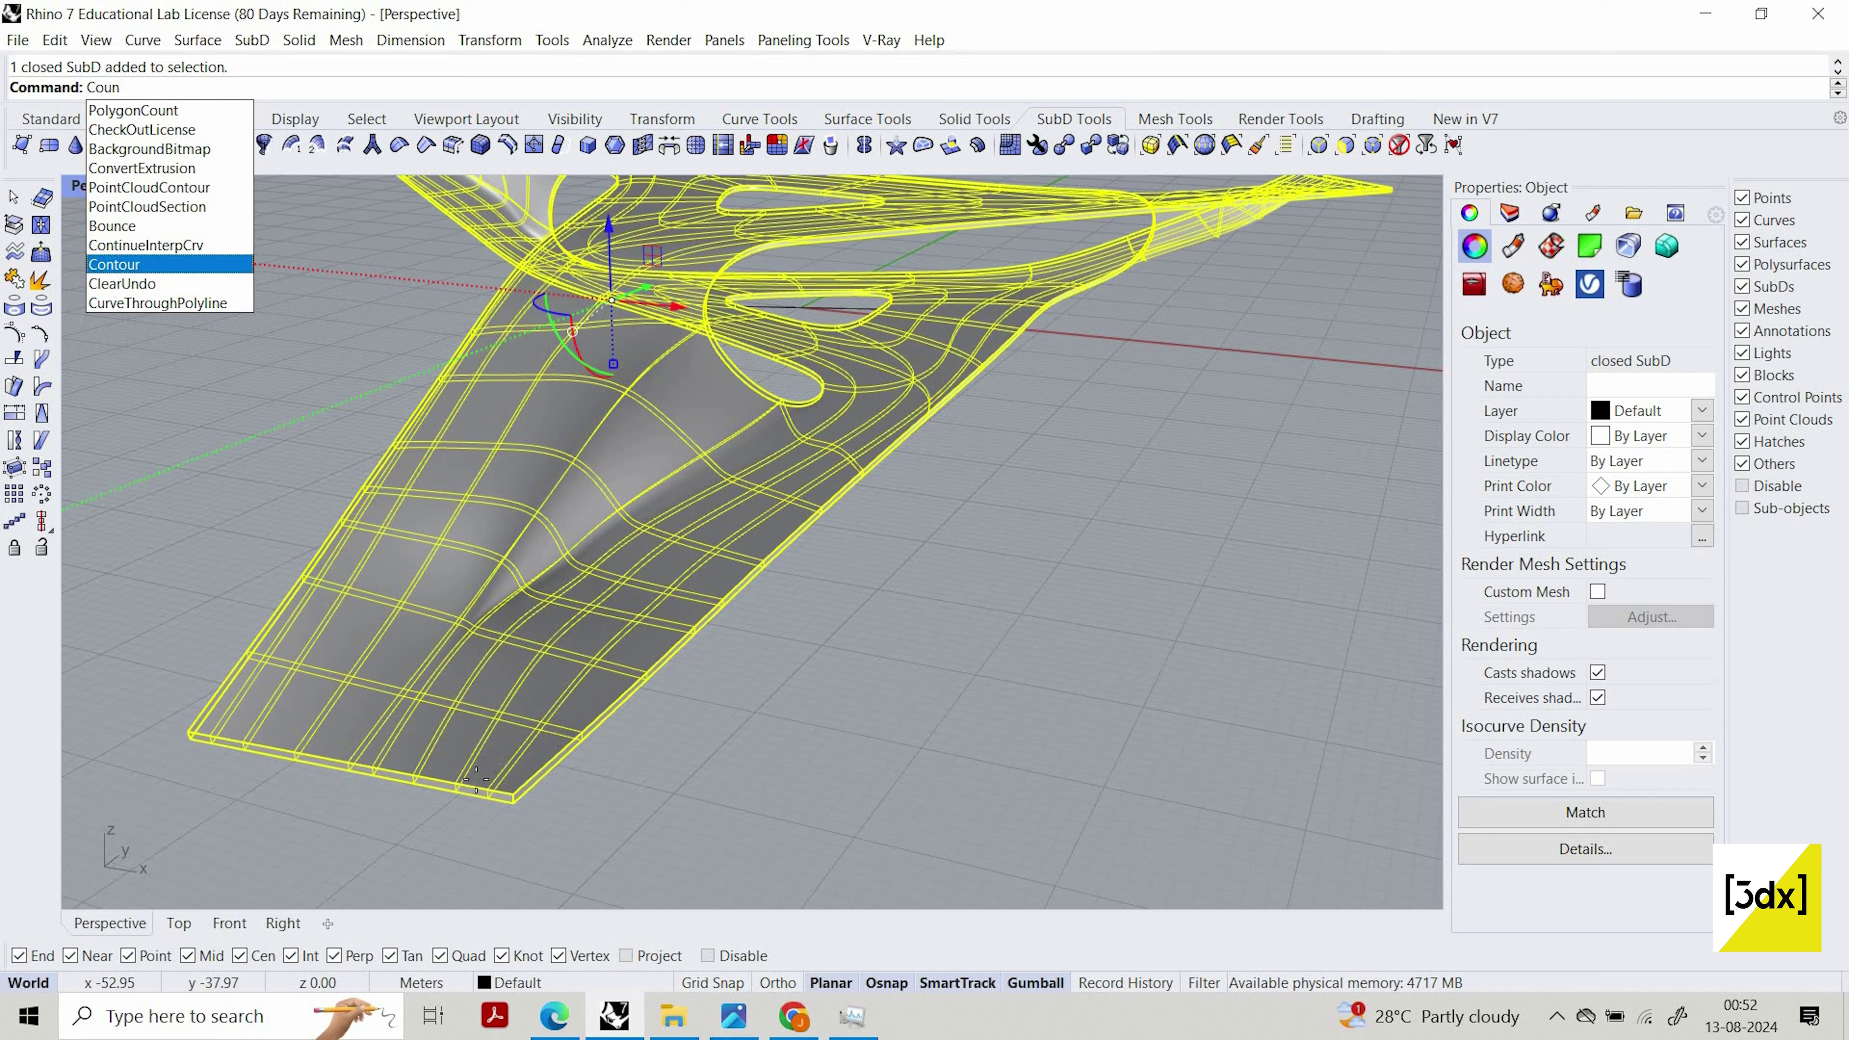
pyautogui.click(116, 264)
pyautogui.scroll(5, 528, 776)
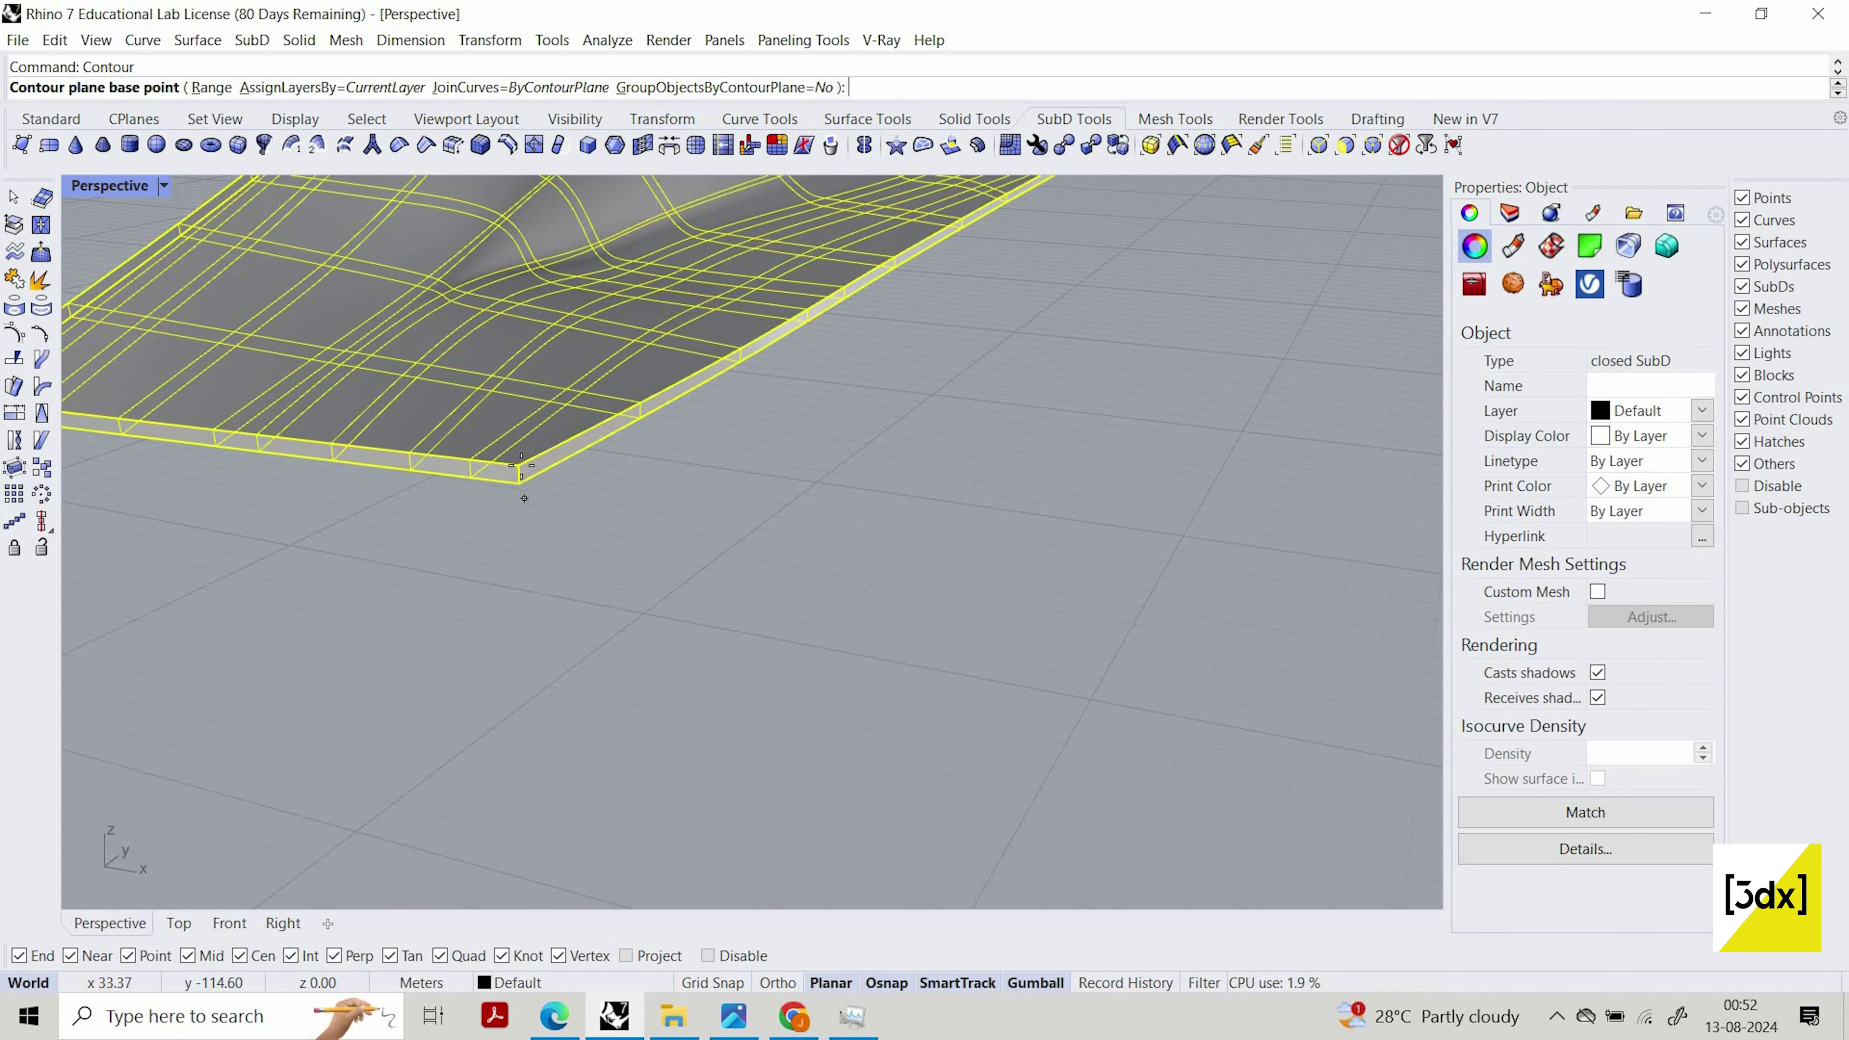
pyautogui.click(519, 482)
pyautogui.click(558, 321)
pyautogui.press('Return')
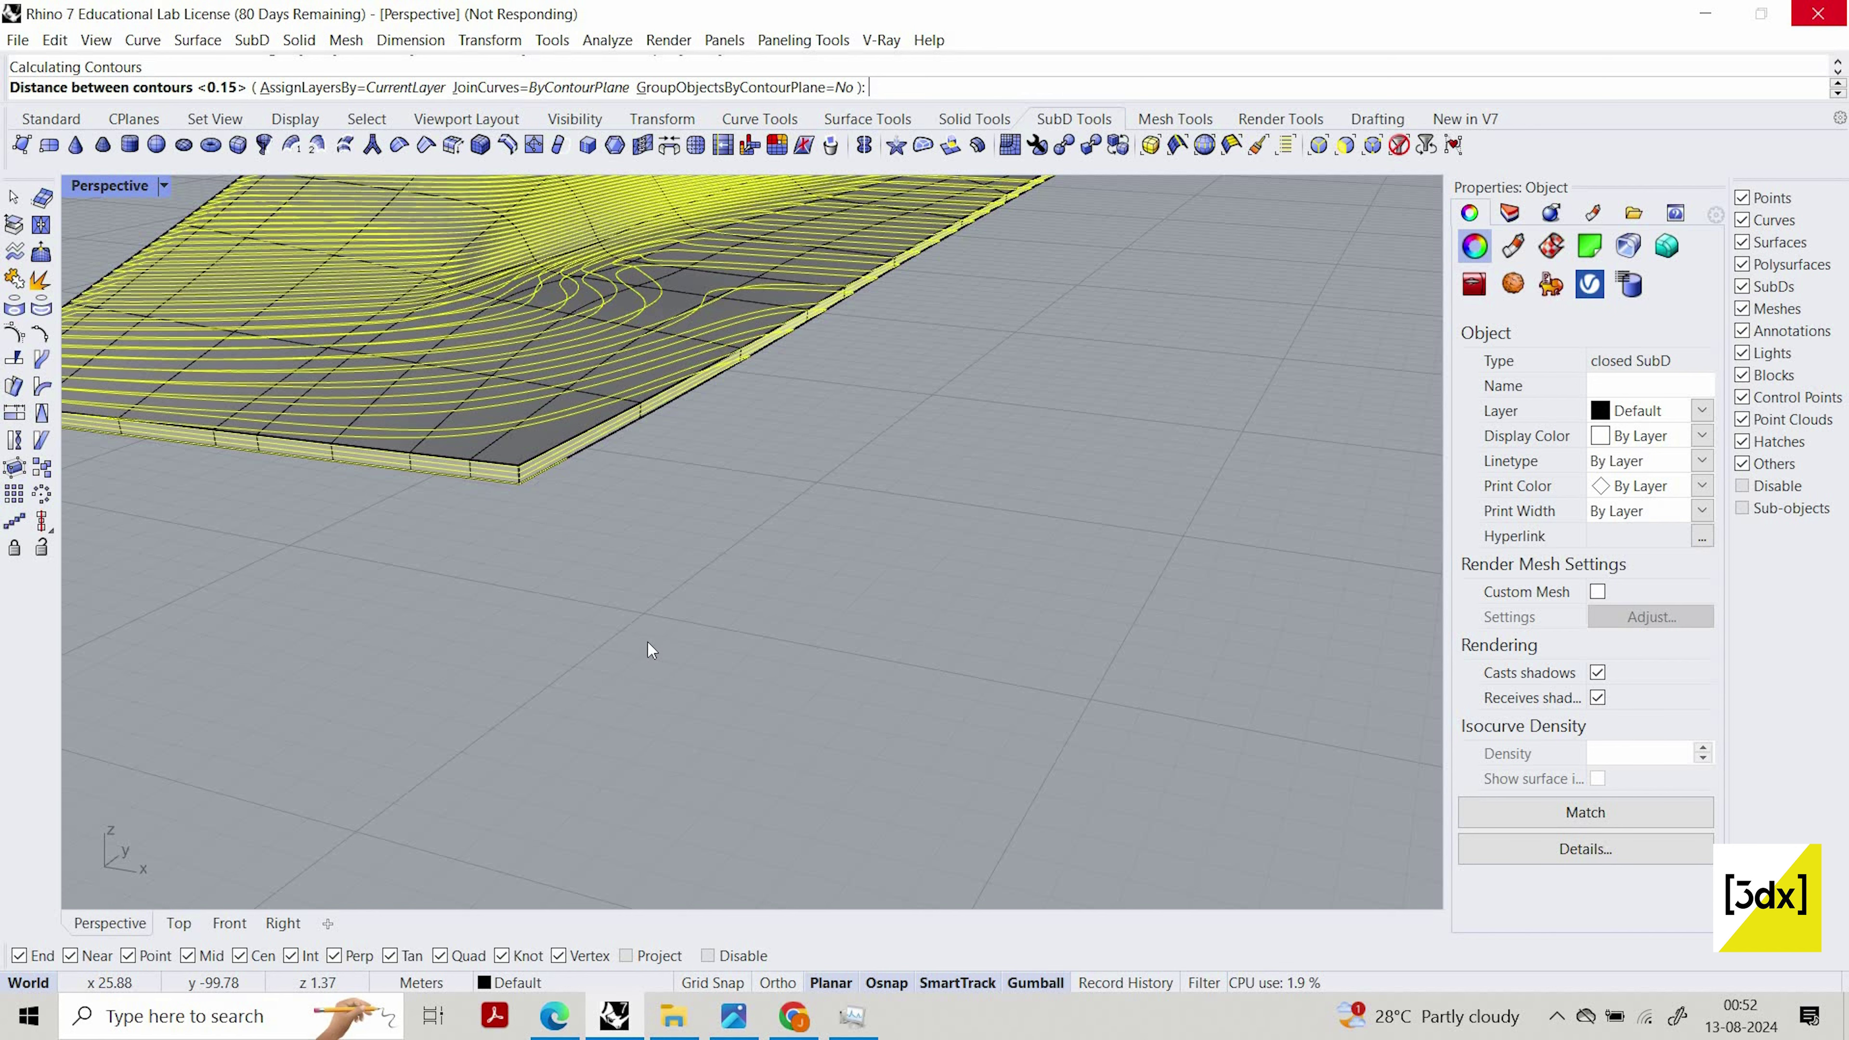
# Extrude all the contour curves by 0.15 as solids with ExtrudeCrv, accepting the self-intersecting curves
pyautogui.scroll(-5, 647, 642)
pyautogui.scroll(-8, 599, 624)
pyautogui.scroll(14, 609, 656)
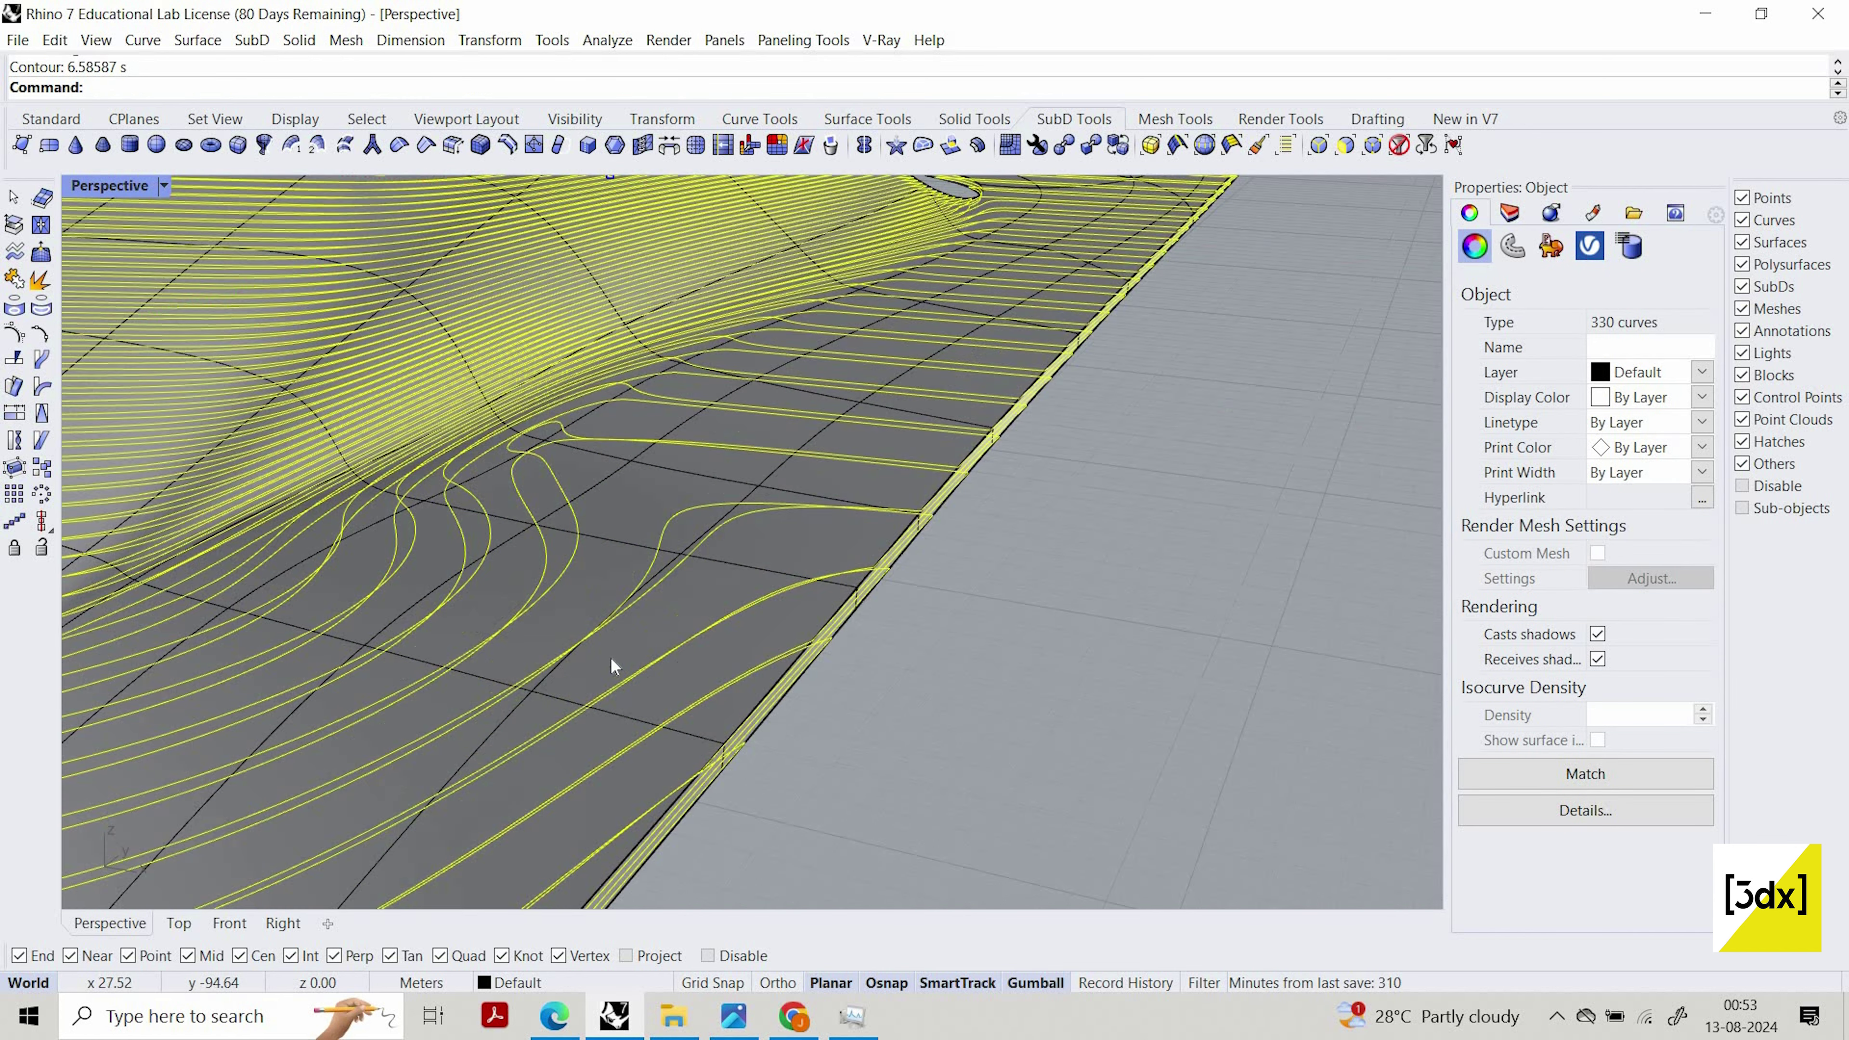
pyautogui.scroll(-10, 610, 657)
pyautogui.write('ExtrudeCrv')
pyautogui.press('Return')
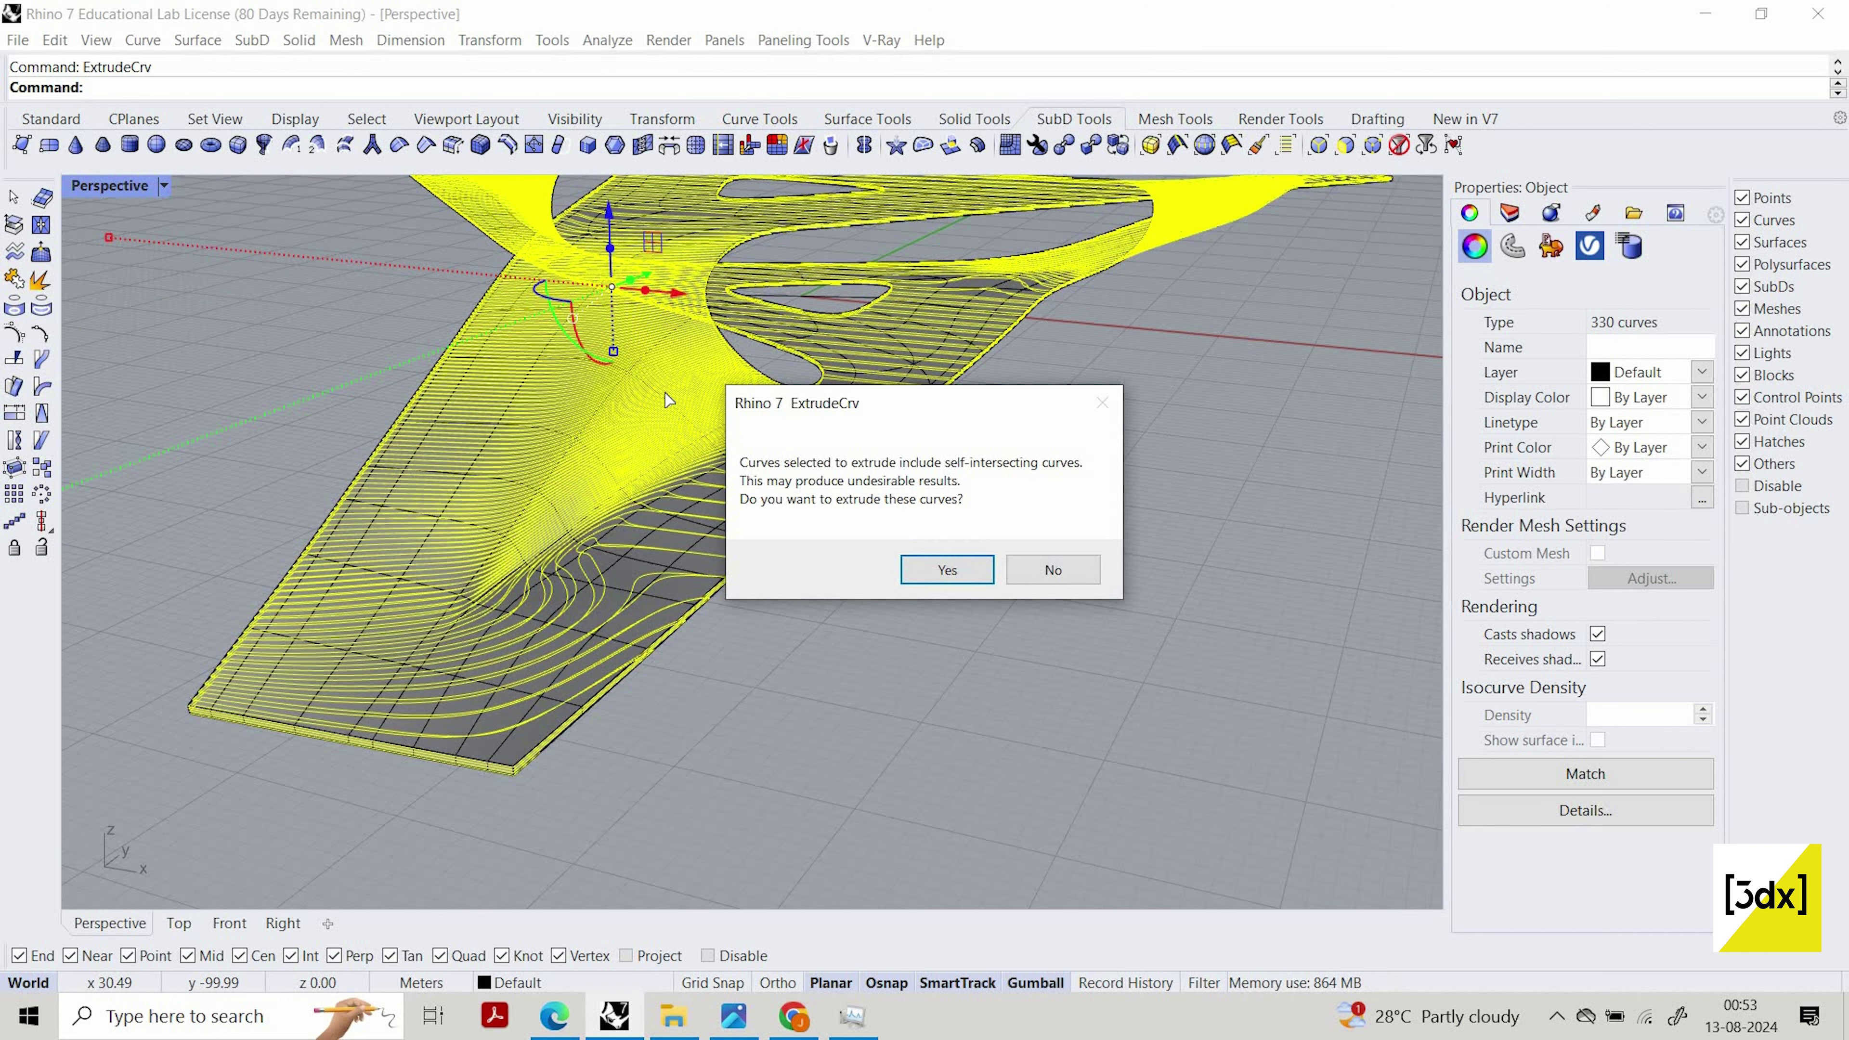
pyautogui.press('Return')
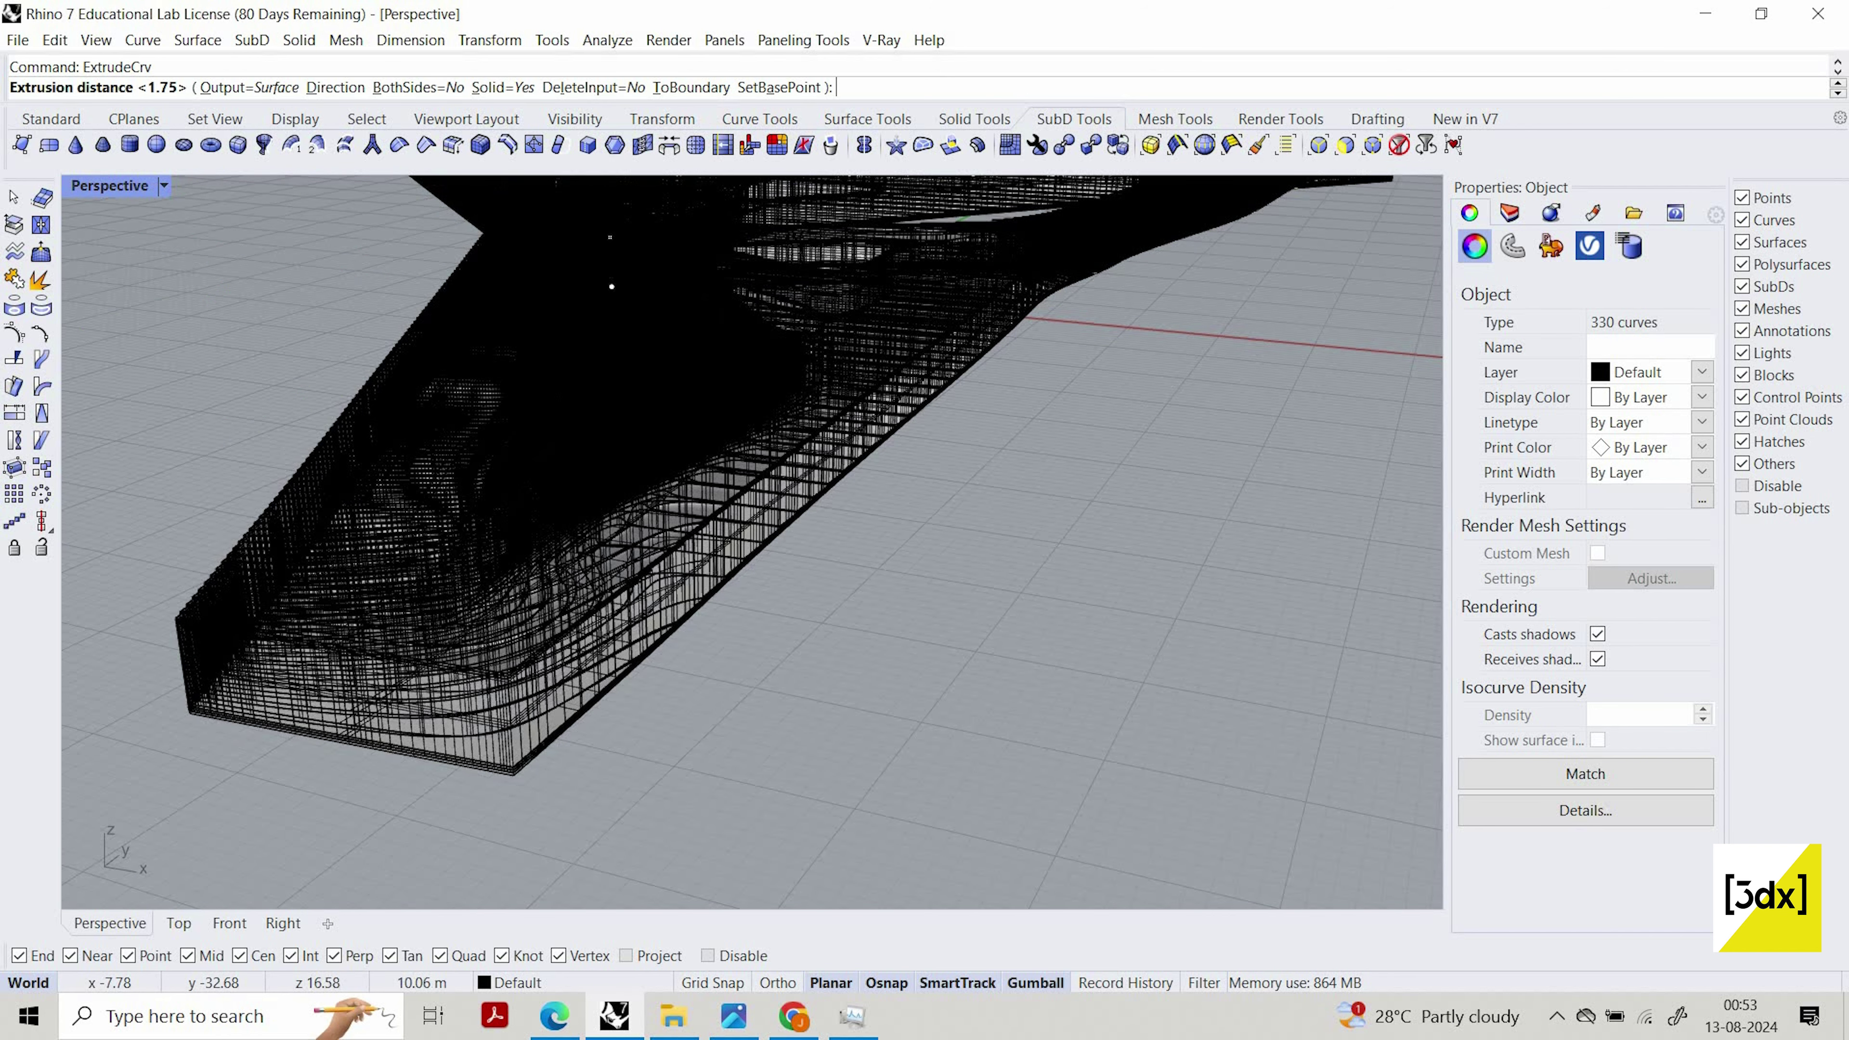
pyautogui.write('0.15')
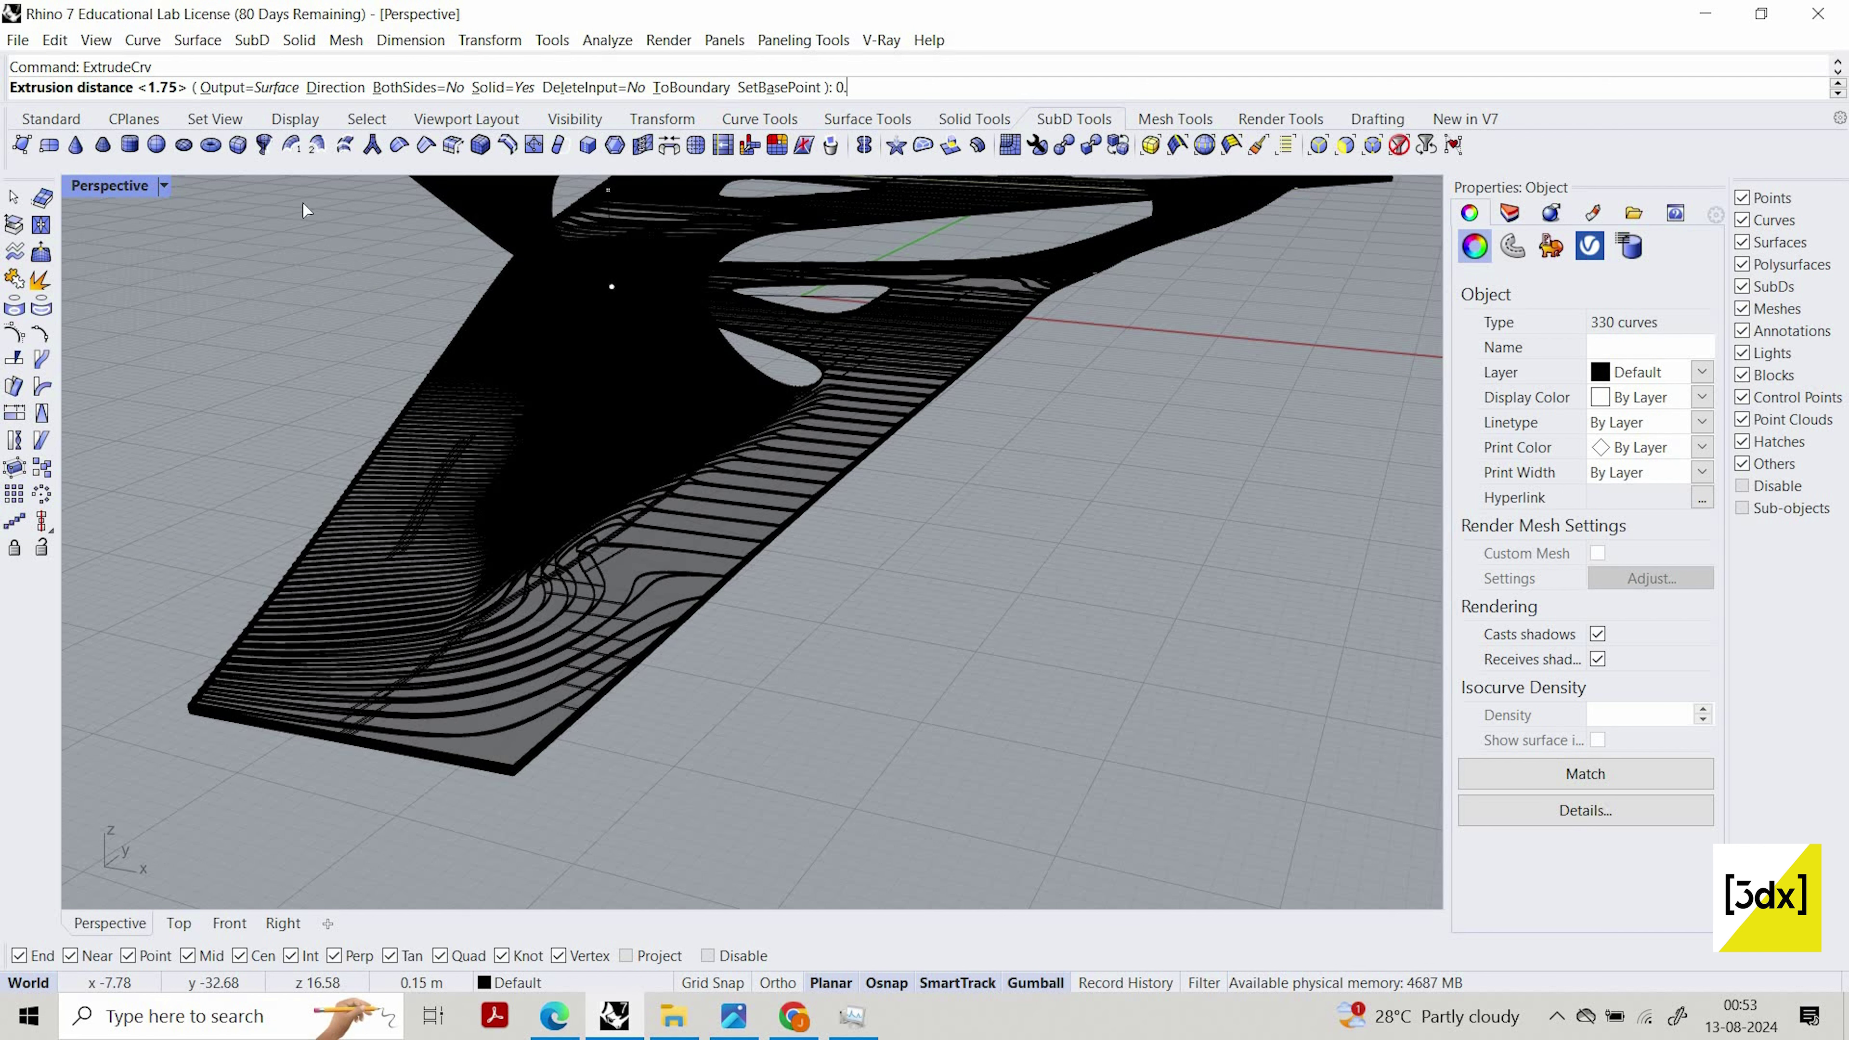
pyautogui.press('Return')
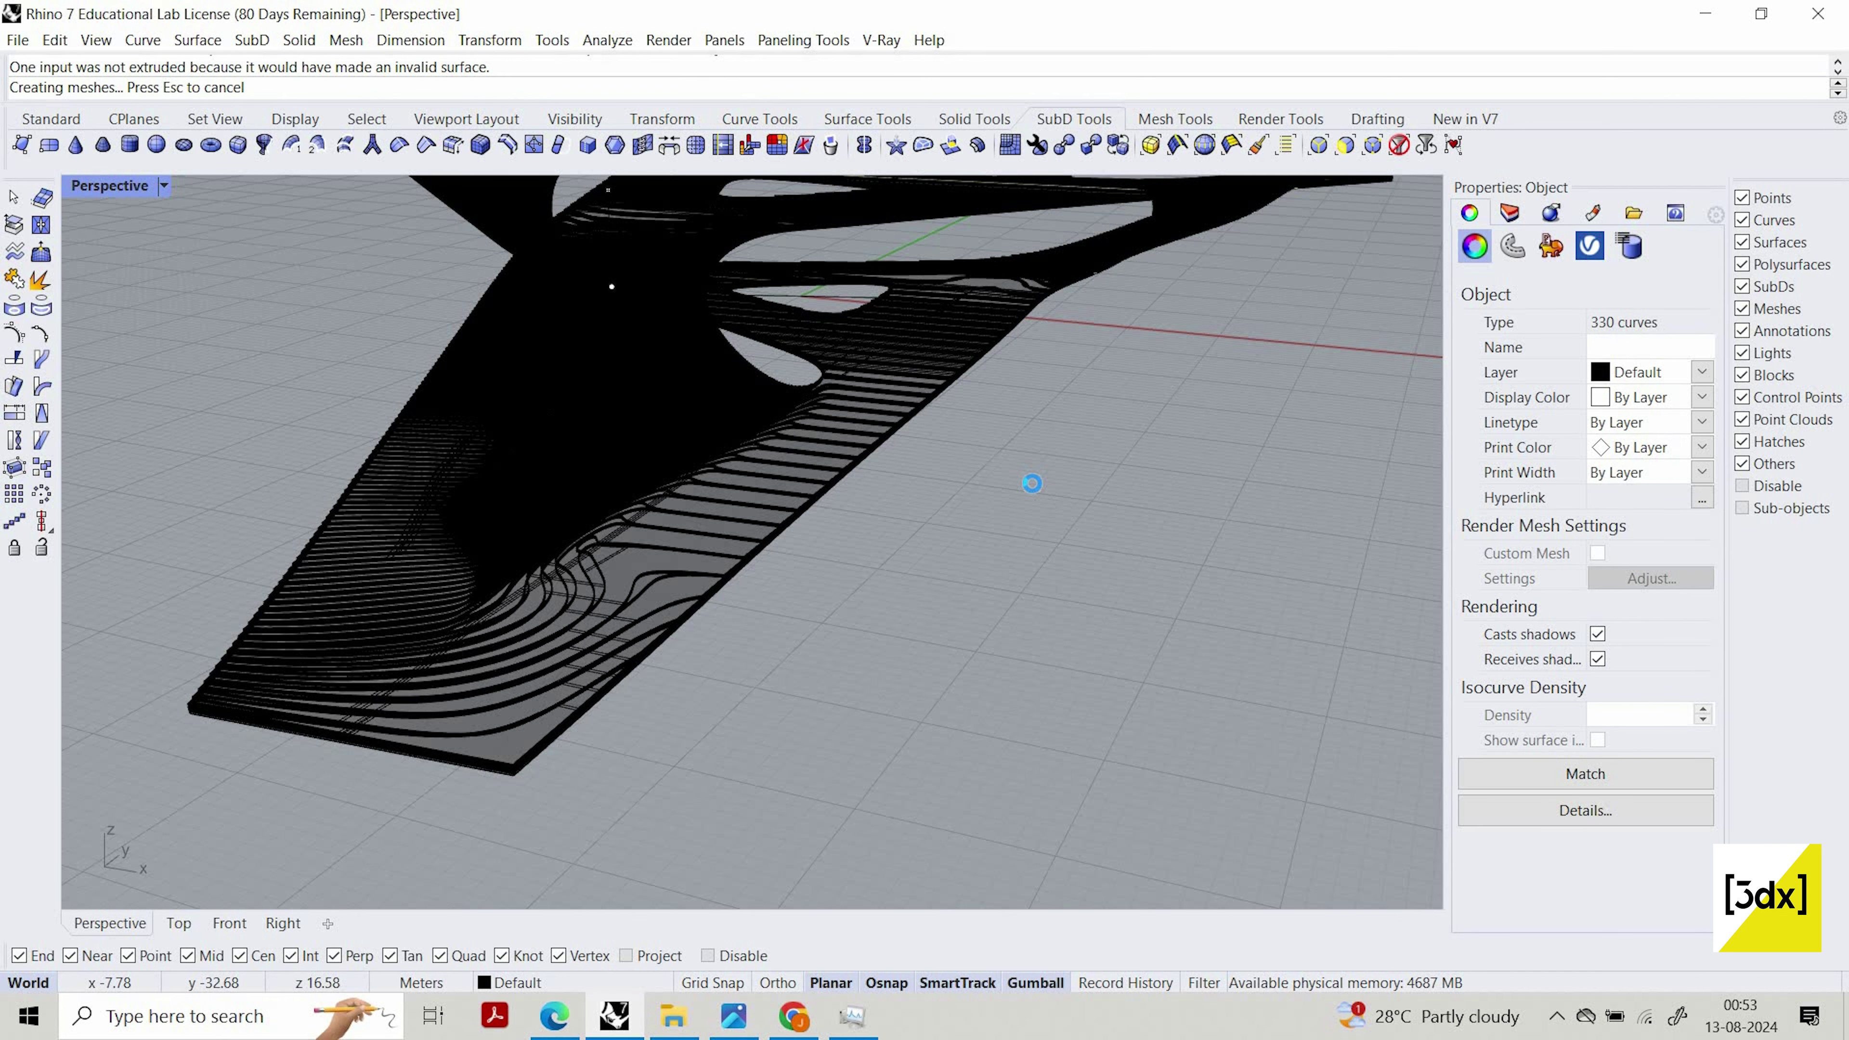
# Delete the overly wide extruded layers between the negative-Y arm's opening and its long outer edge
pyautogui.scroll(-2, 889, 631)
pyautogui.moveTo(1326, 544); pyautogui.dragTo(767, 580, button='right')
pyautogui.scroll(5, 830, 526)
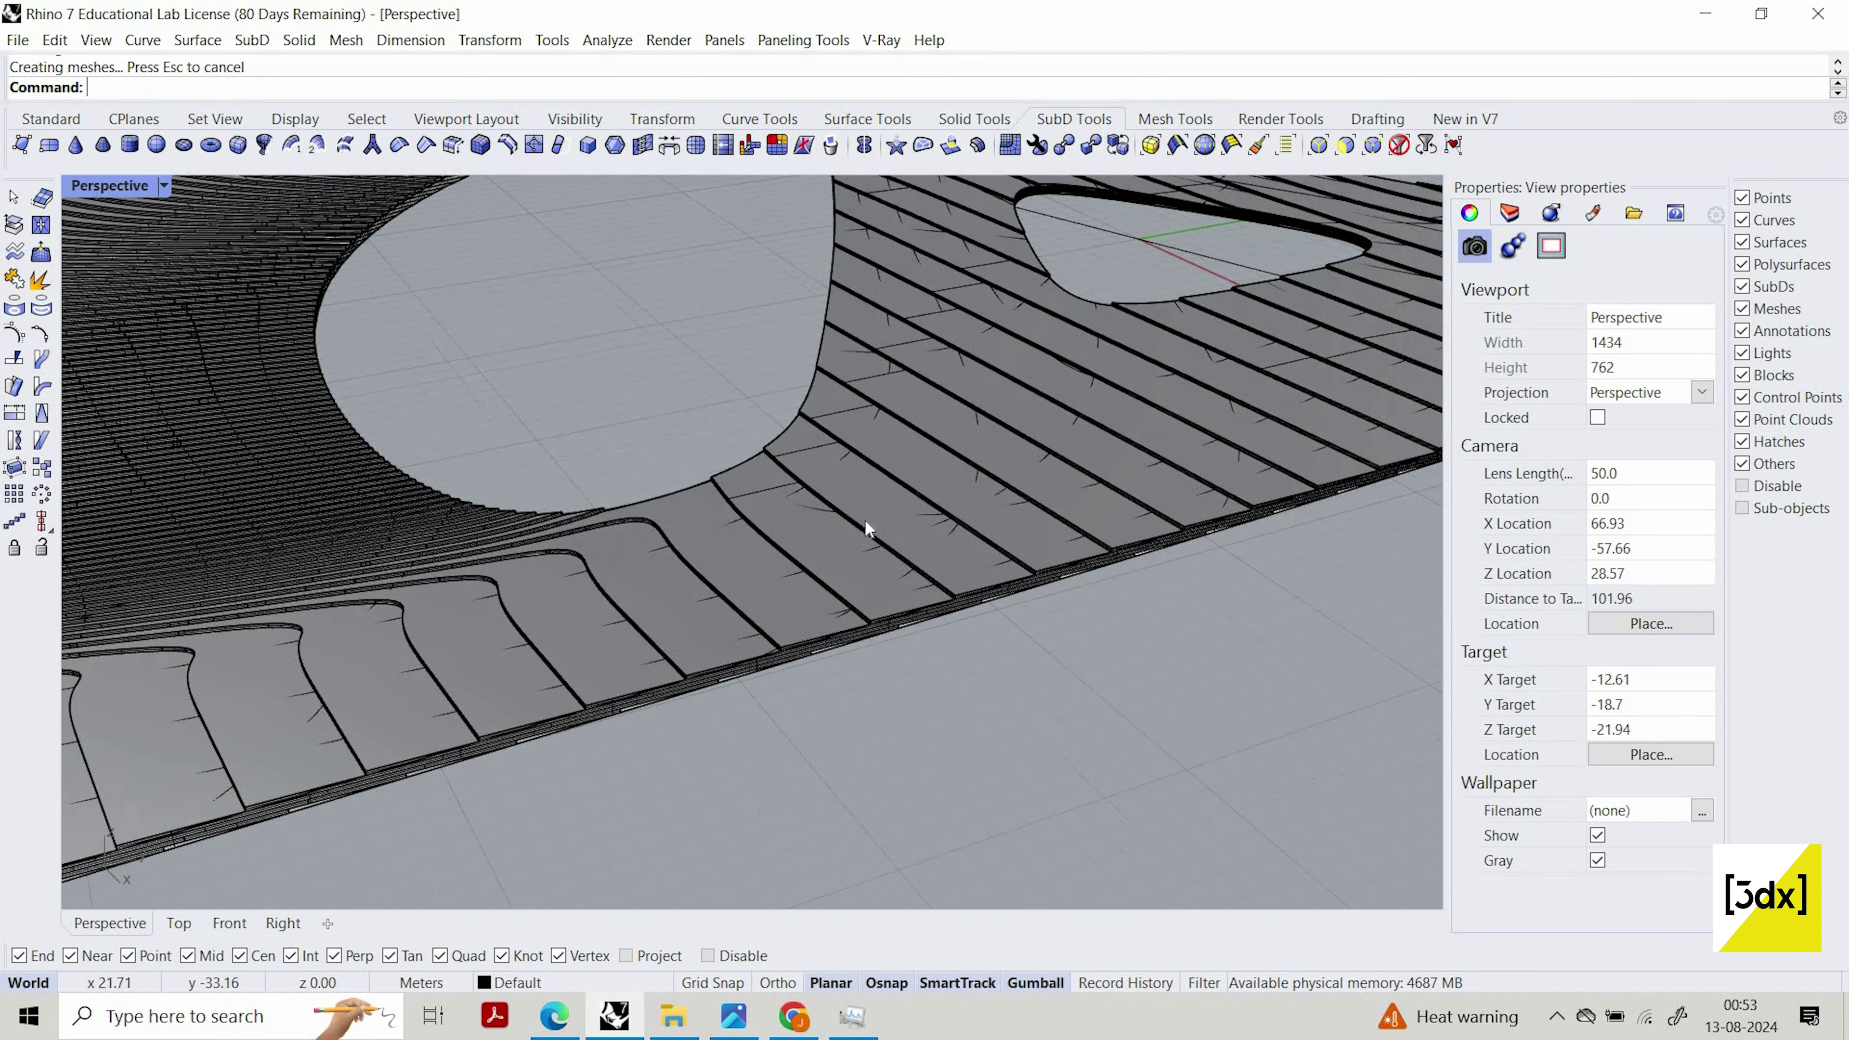
pyautogui.scroll(-2, 842, 533)
pyautogui.moveTo(864, 519)
pyautogui.mouseDown(button='right')
pyautogui.moveTo(842, 533)
pyautogui.moveTo(841, 507)
pyautogui.mouseUp(button='right')
pyautogui.scroll(4, 896, 487)
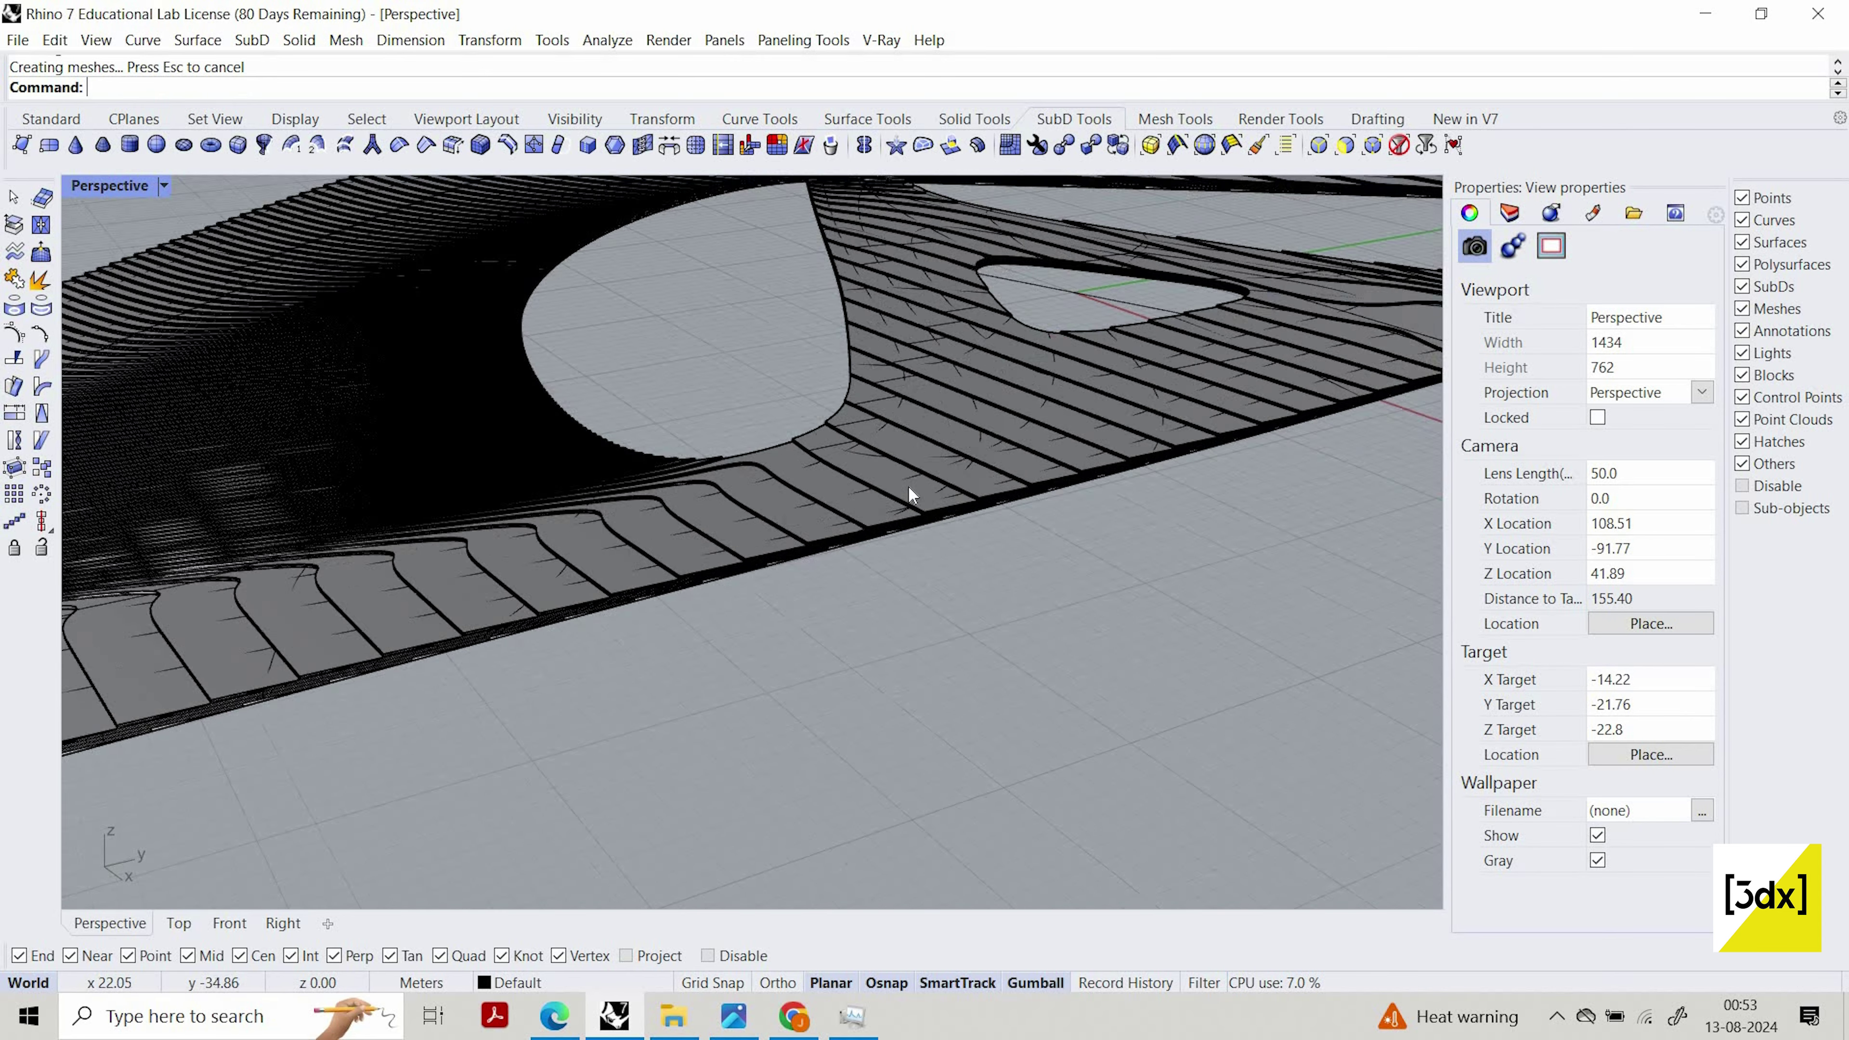
pyautogui.click(913, 483)
pyautogui.press('Escape')
pyautogui.moveTo(859, 472)
pyautogui.mouseDown(button='right')
pyautogui.moveTo(827, 496)
pyautogui.moveTo(870, 475)
pyautogui.mouseUp(button='right')
pyautogui.click(959, 437)
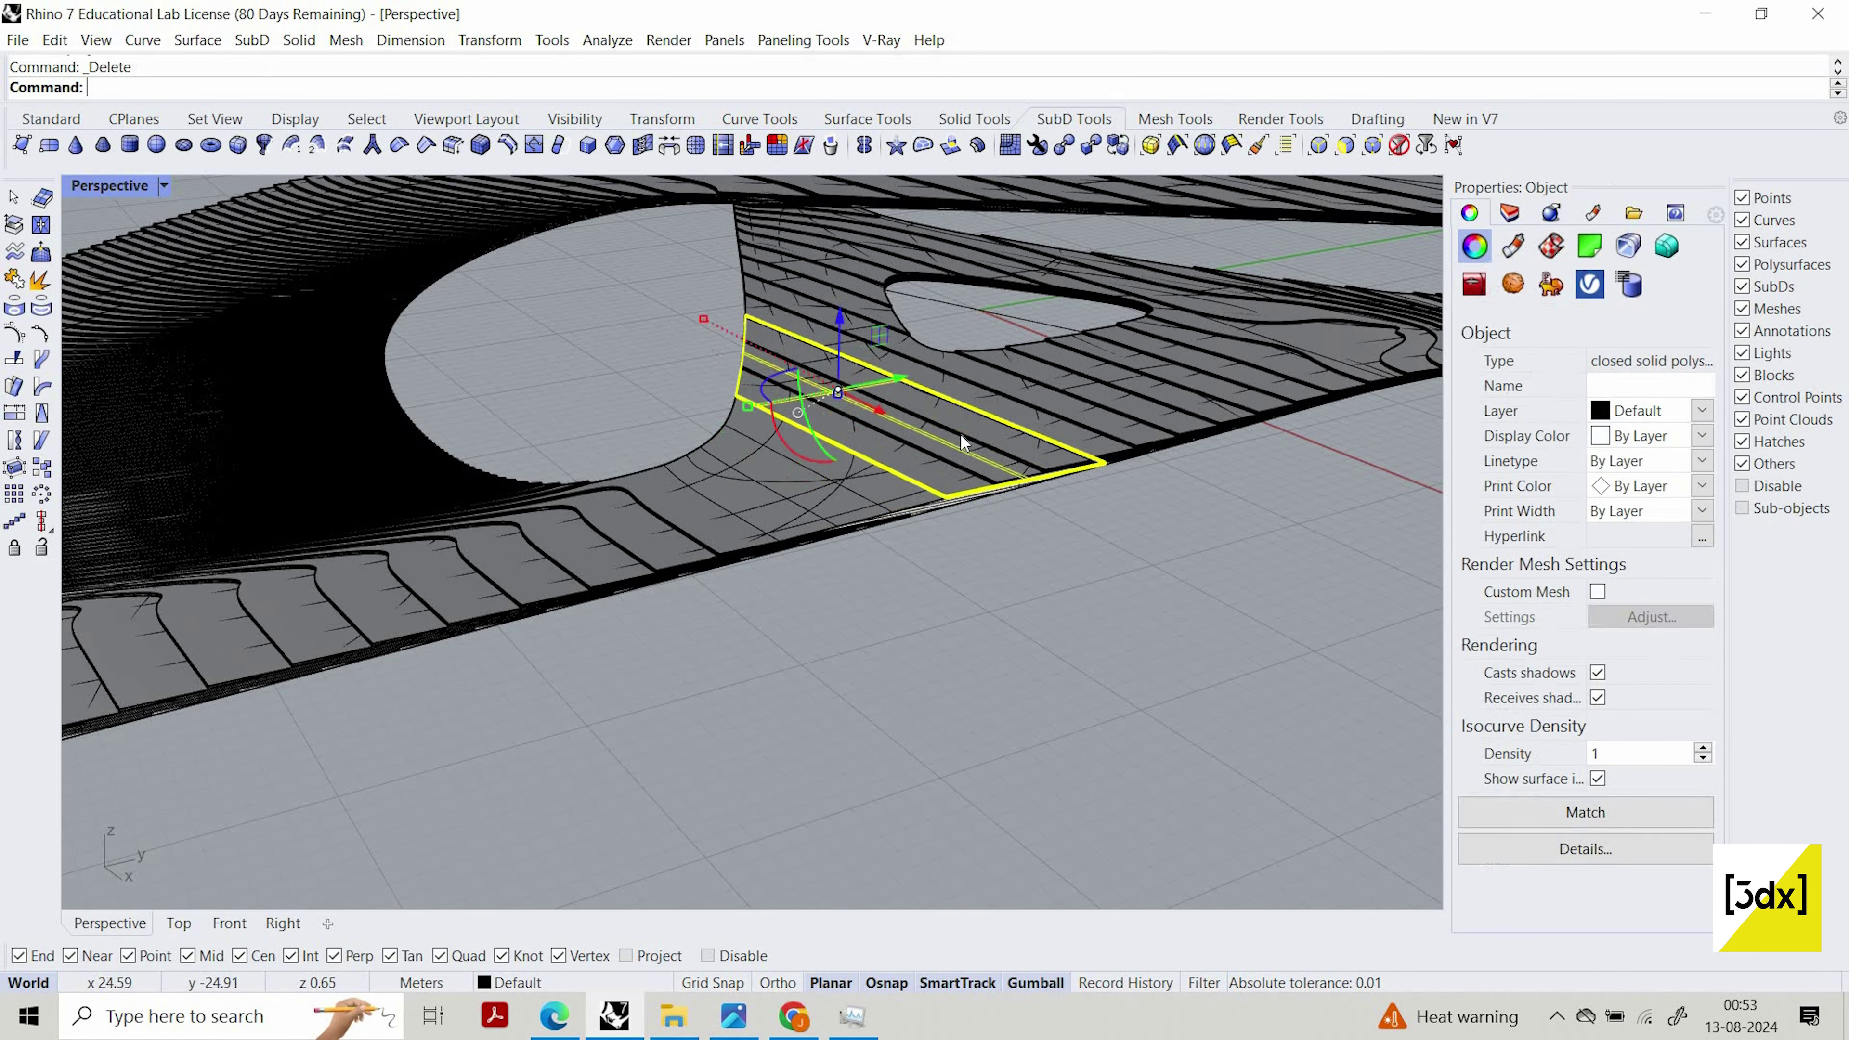
pyautogui.press('Delete')
pyautogui.click(1003, 408)
pyautogui.press('Delete')
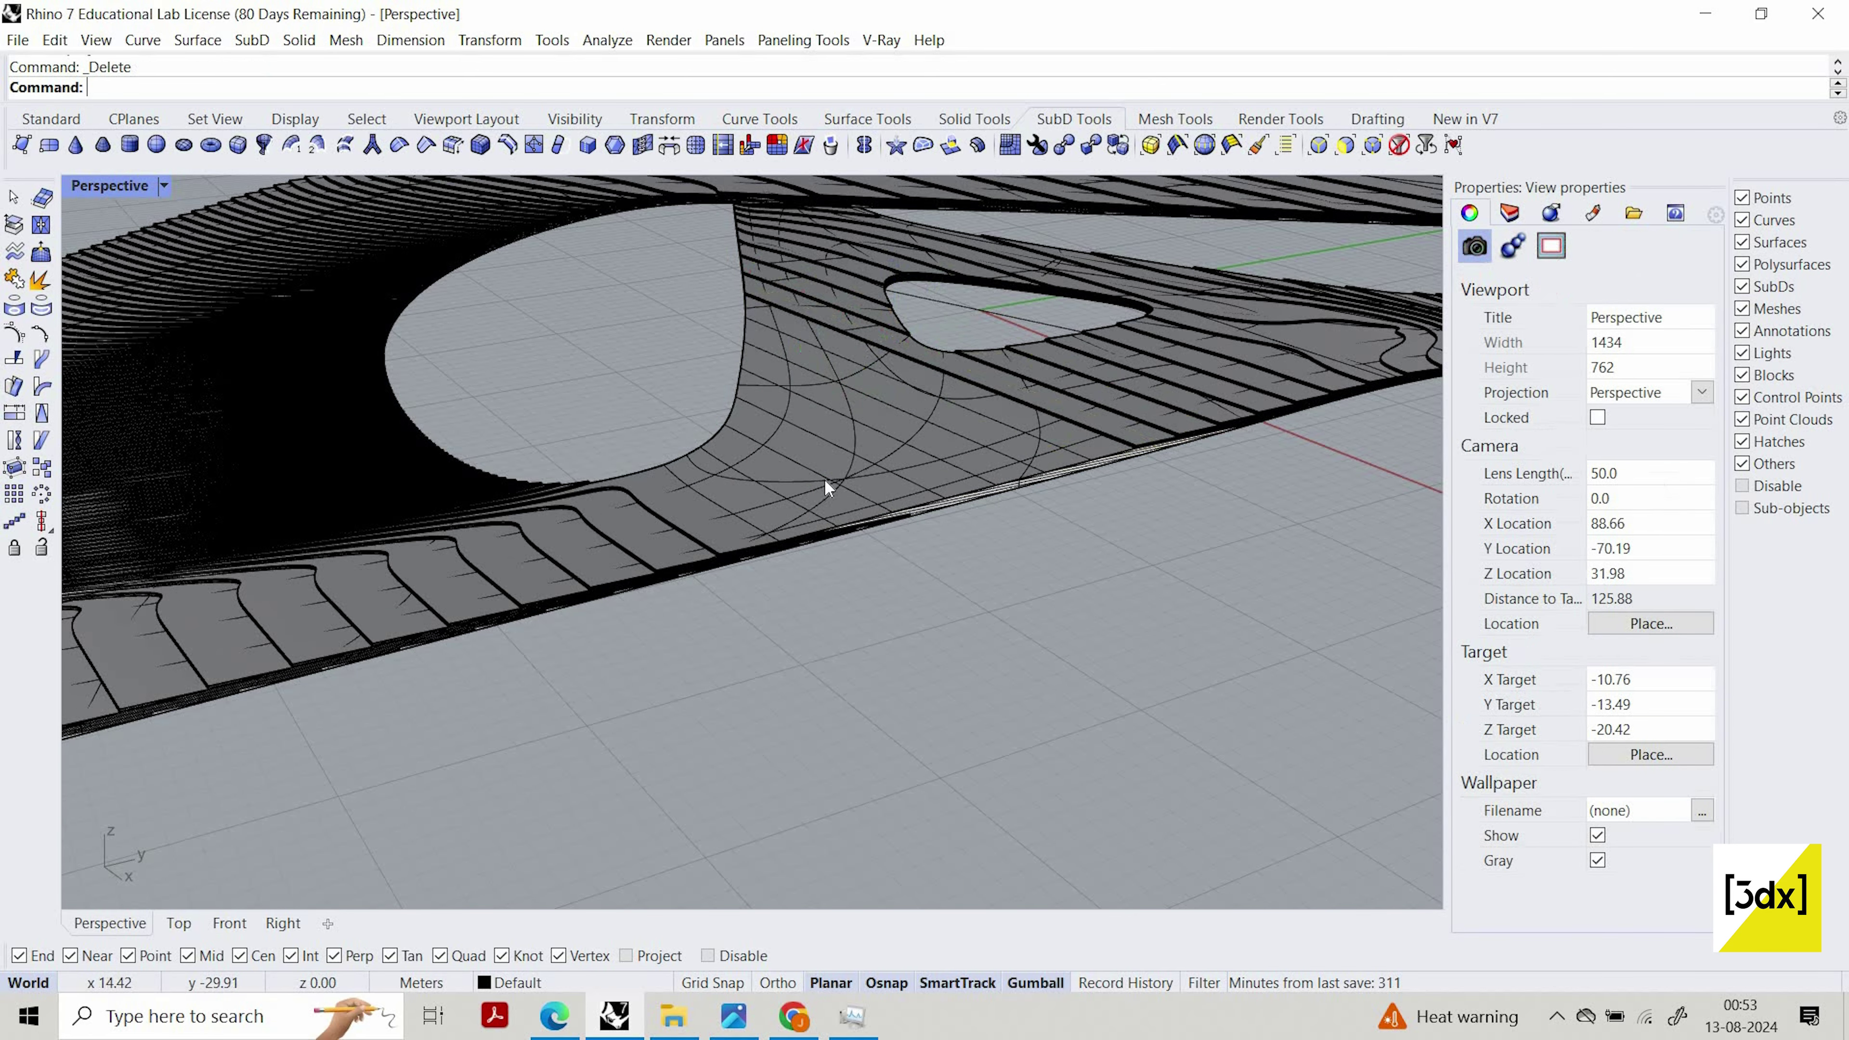
# Hide the thickened SubD exposed where the extruded layers were removed
pyautogui.click(778, 474)
pyautogui.click(772, 481)
pyautogui.click(799, 464)
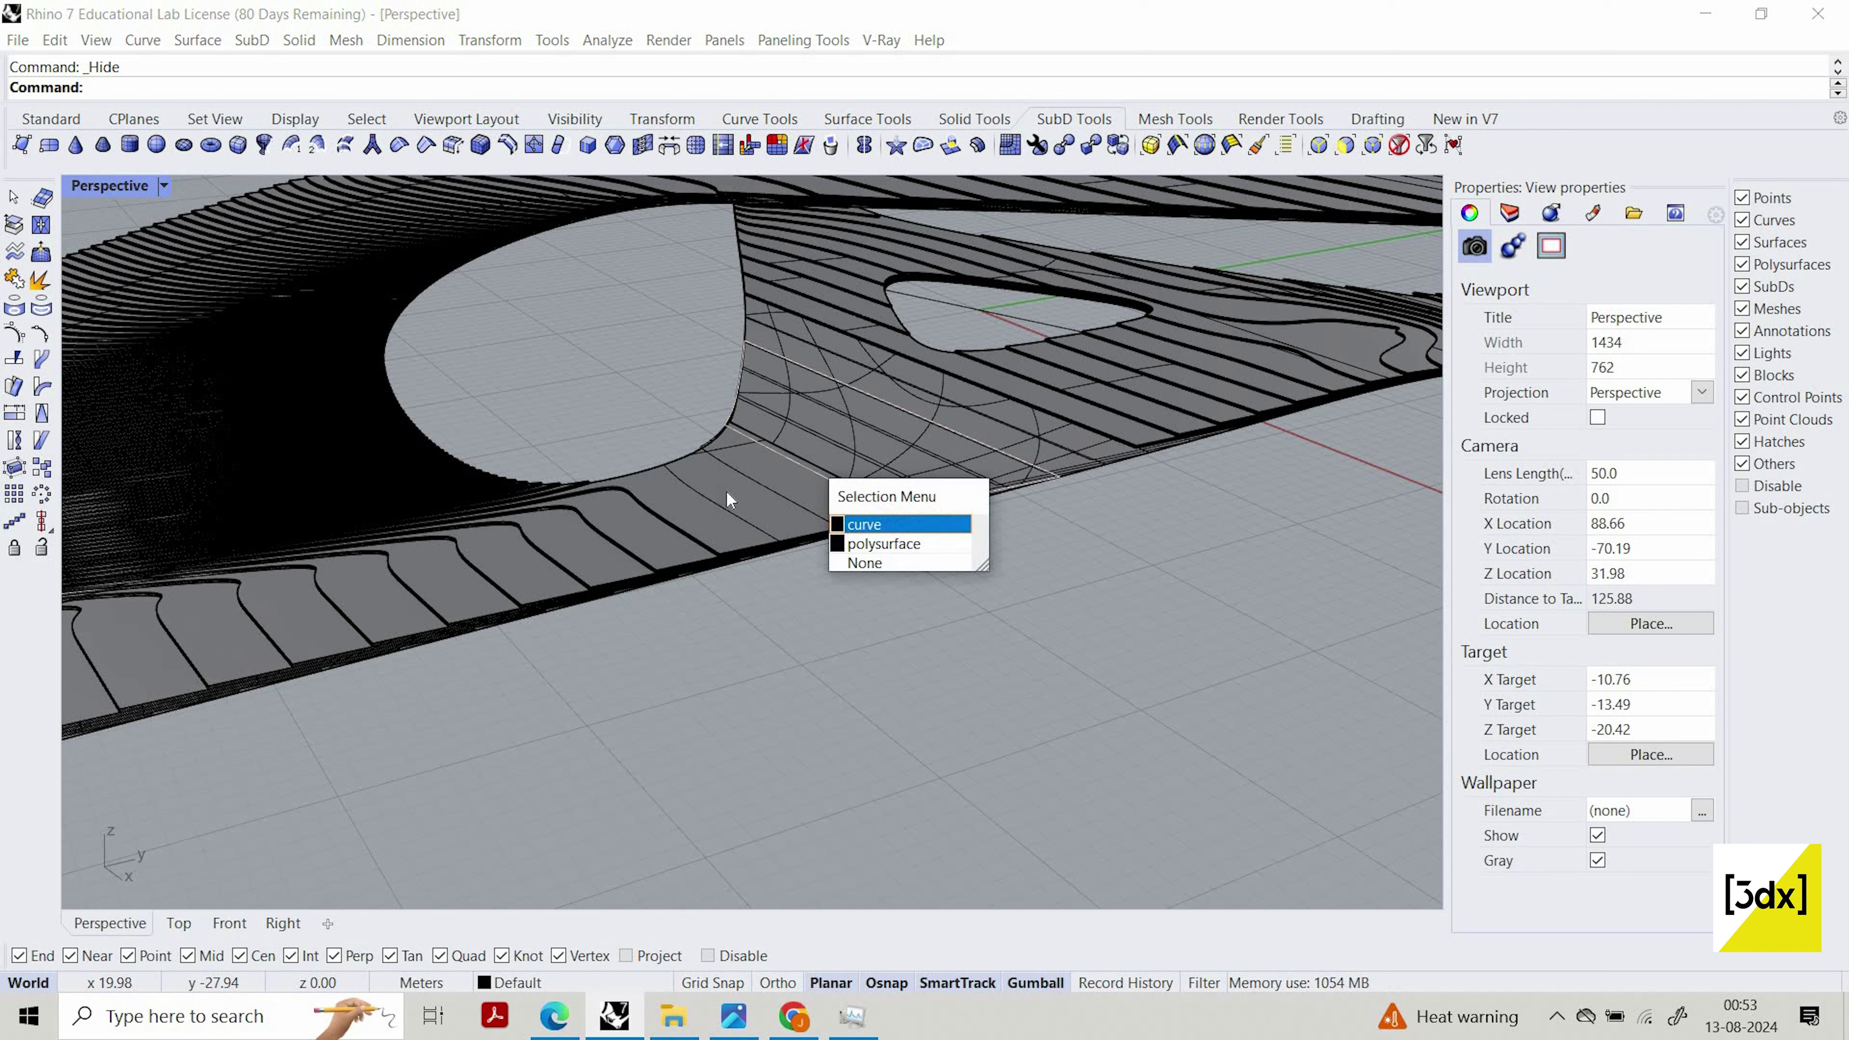
# Delete the extruded polysurface running along the lower edge of the arm's opening, and delete the original SubD surface among the layers
pyautogui.click(722, 491)
pyautogui.click(813, 573)
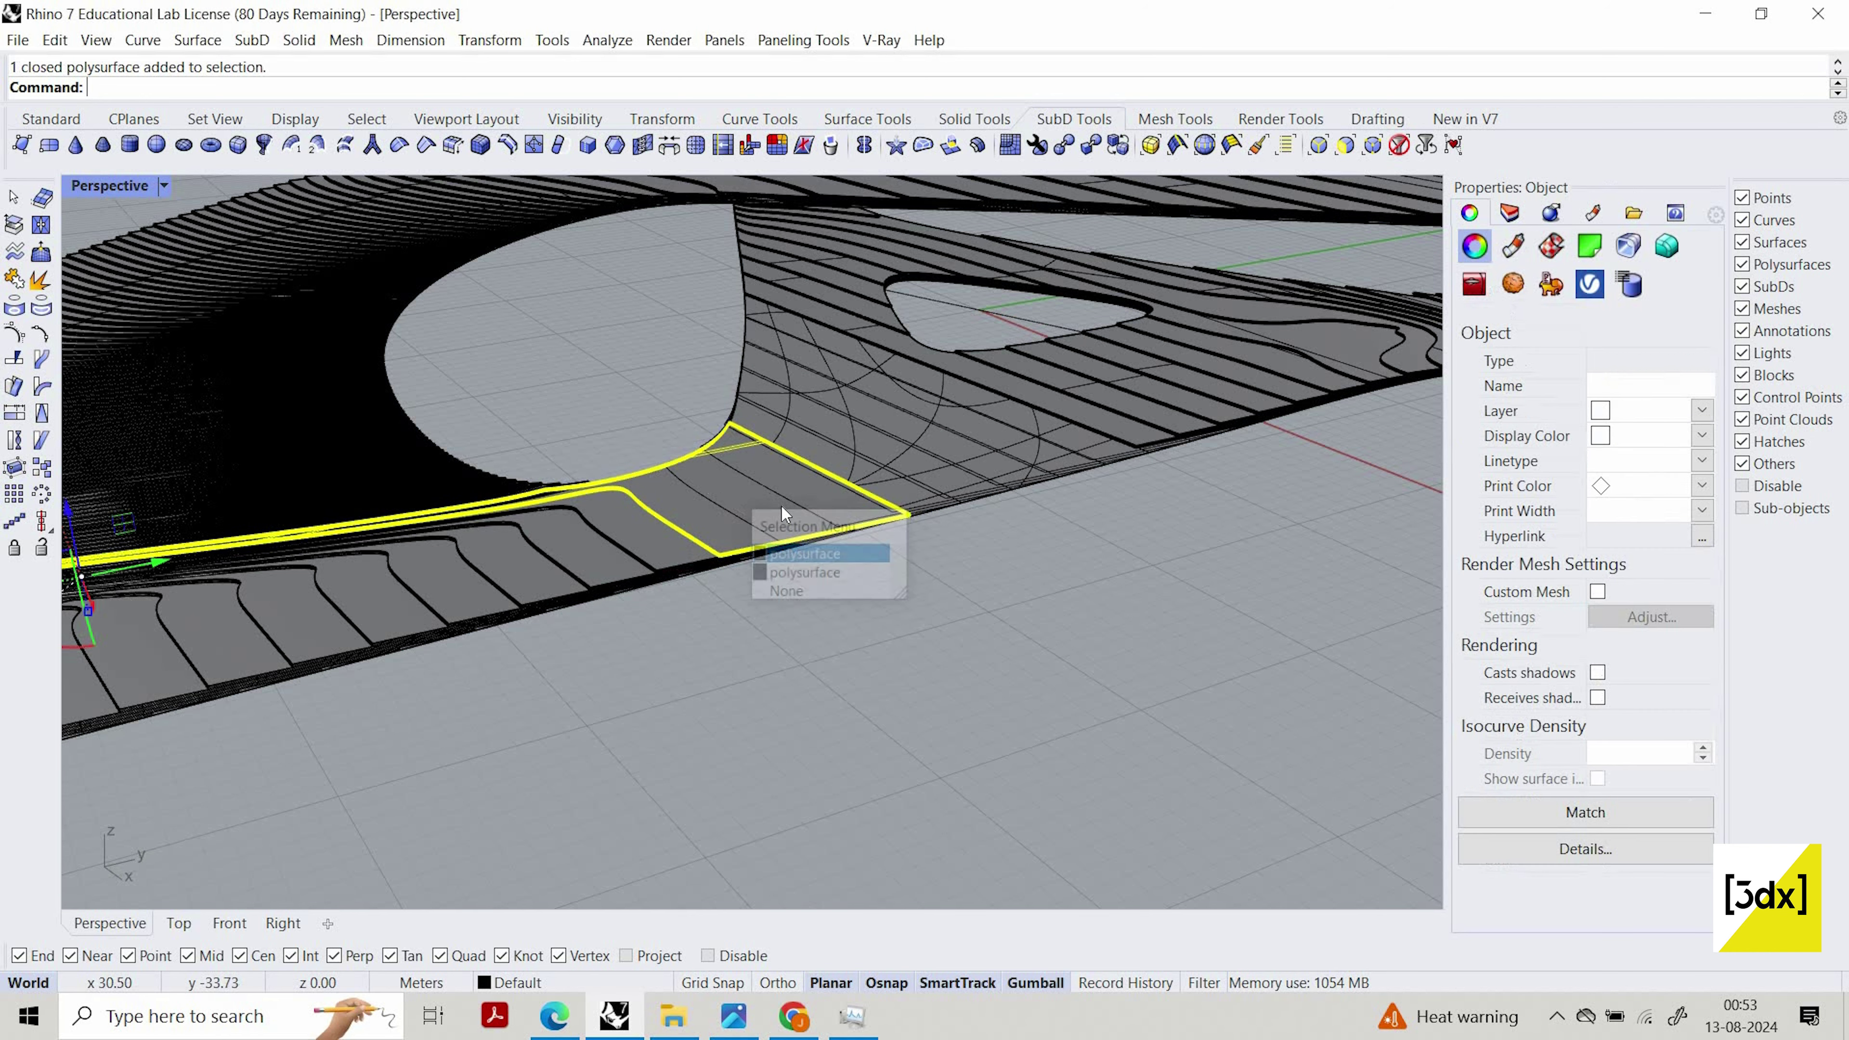
pyautogui.press('Delete')
pyautogui.click(845, 483)
pyautogui.press('Delete')
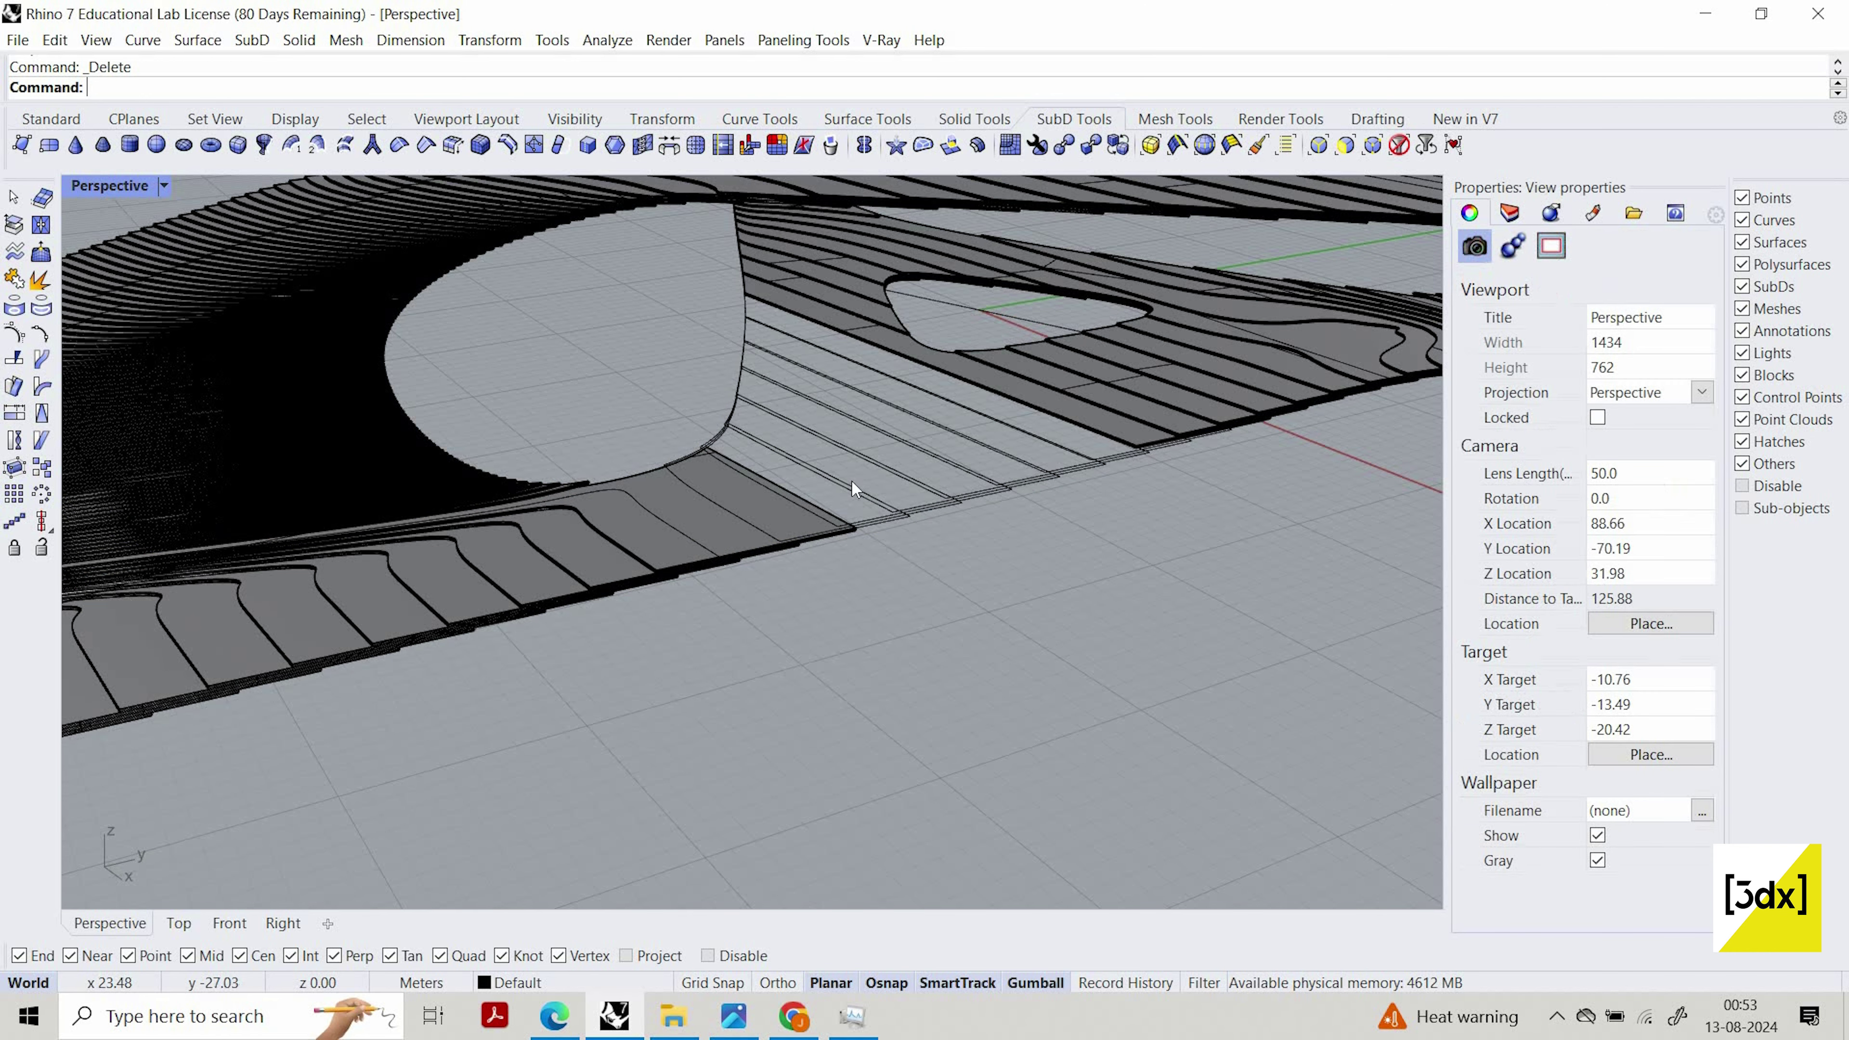
# Undo the deletion of the original SubD surface among the layers and hide that surface
pyautogui.click(859, 469)
pyautogui.scroll(3, 823, 453)
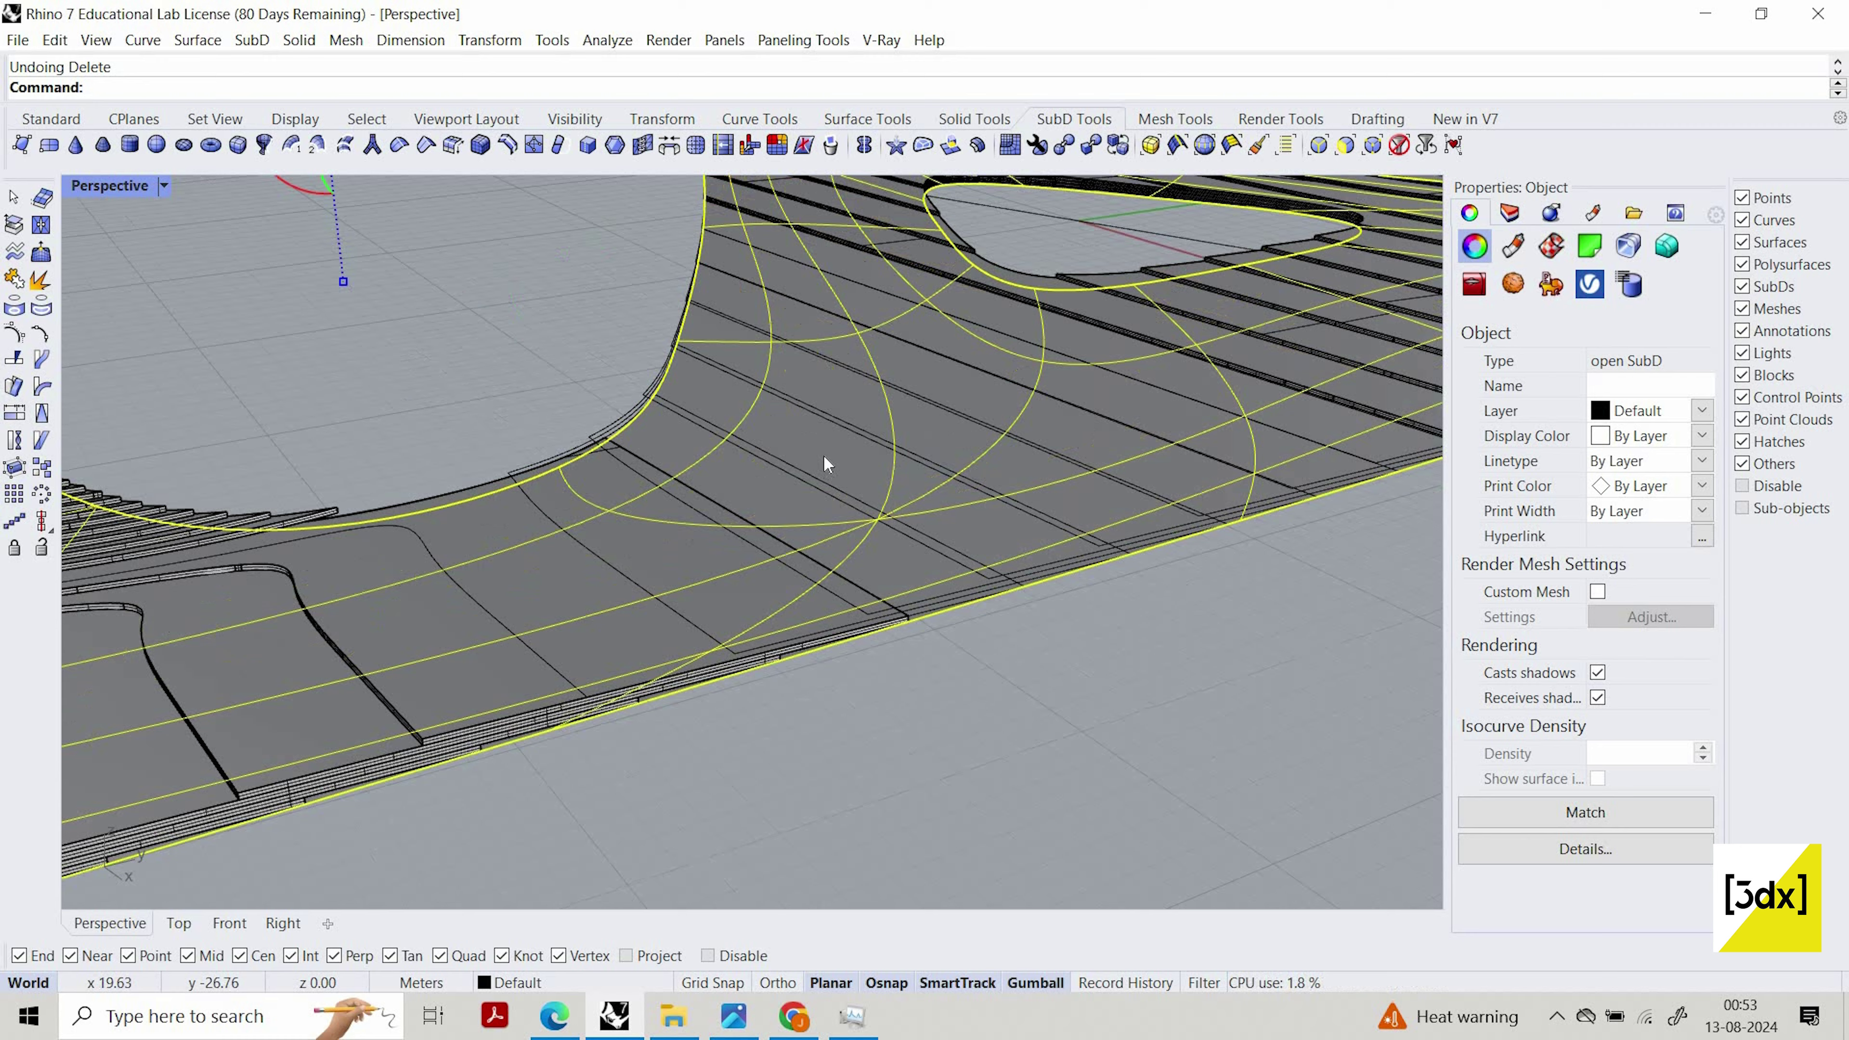
pyautogui.click(770, 459)
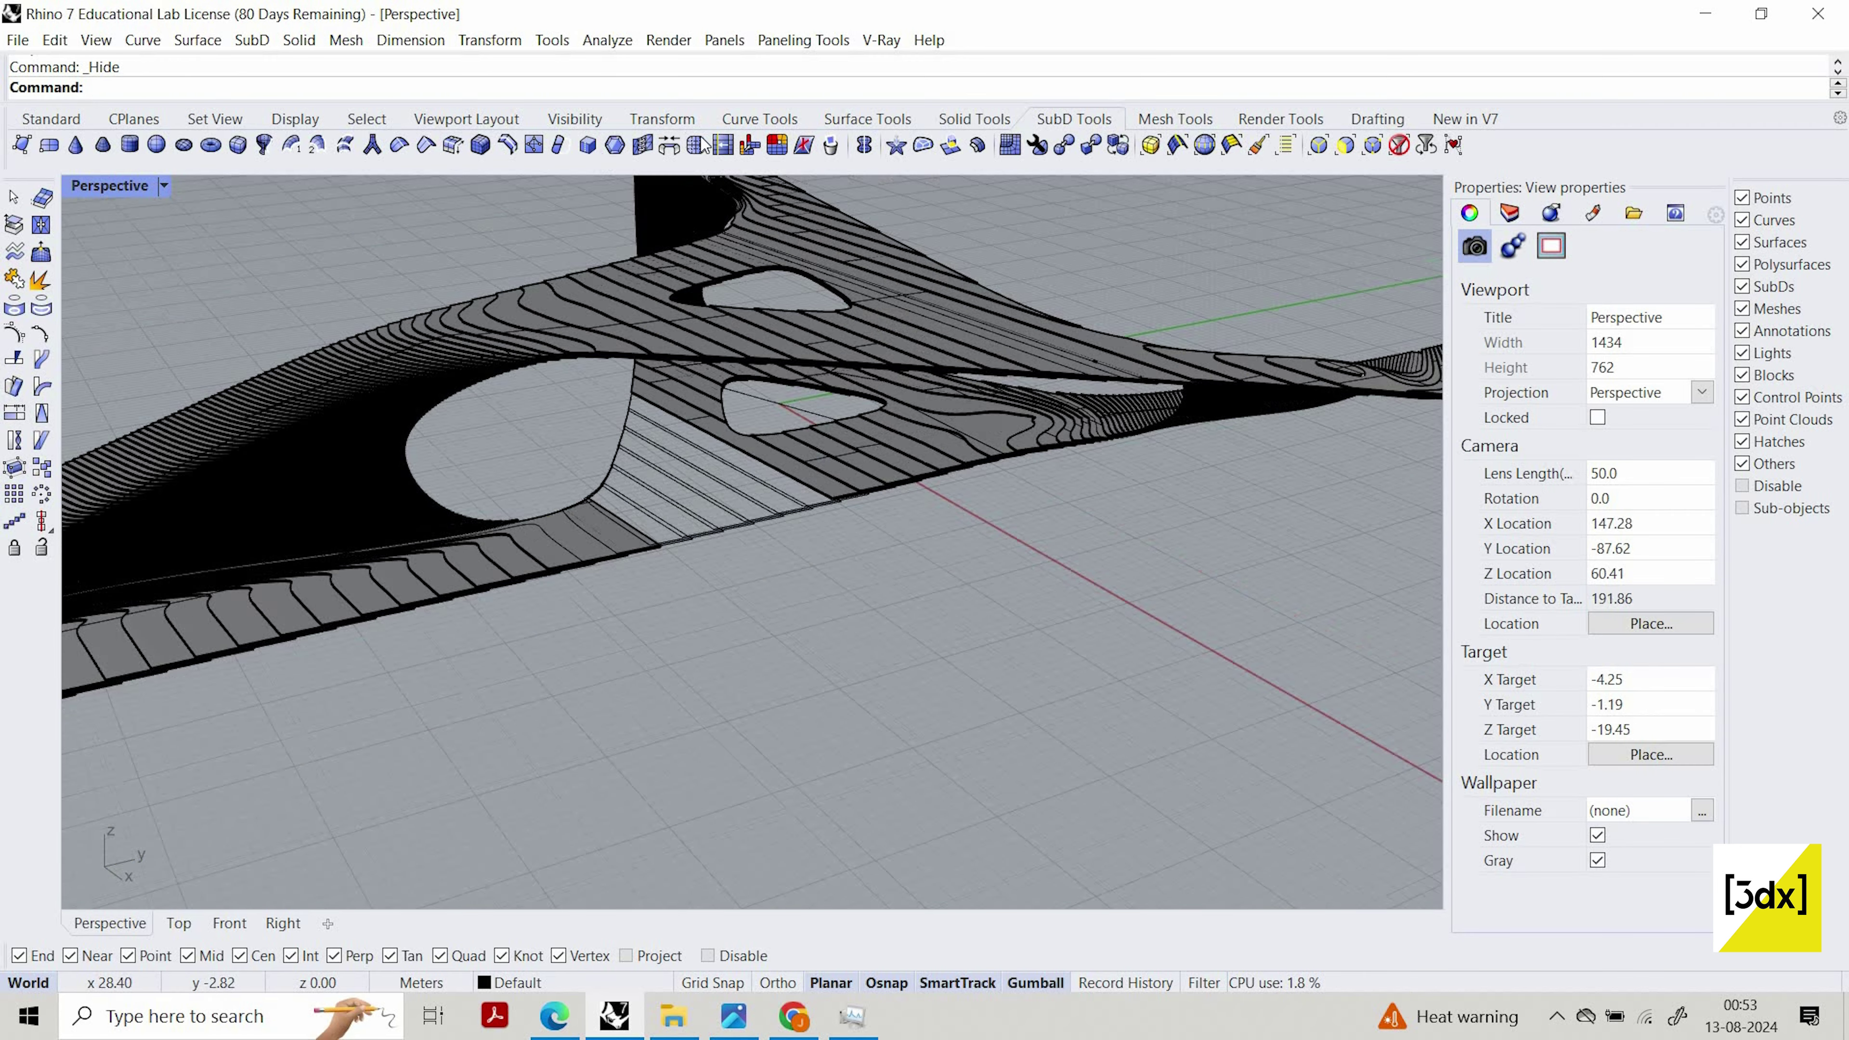
# Examine the stacked layers along the negative-Y arm, from its end edge to the large opening
pyautogui.scroll(-5, 280, 456)
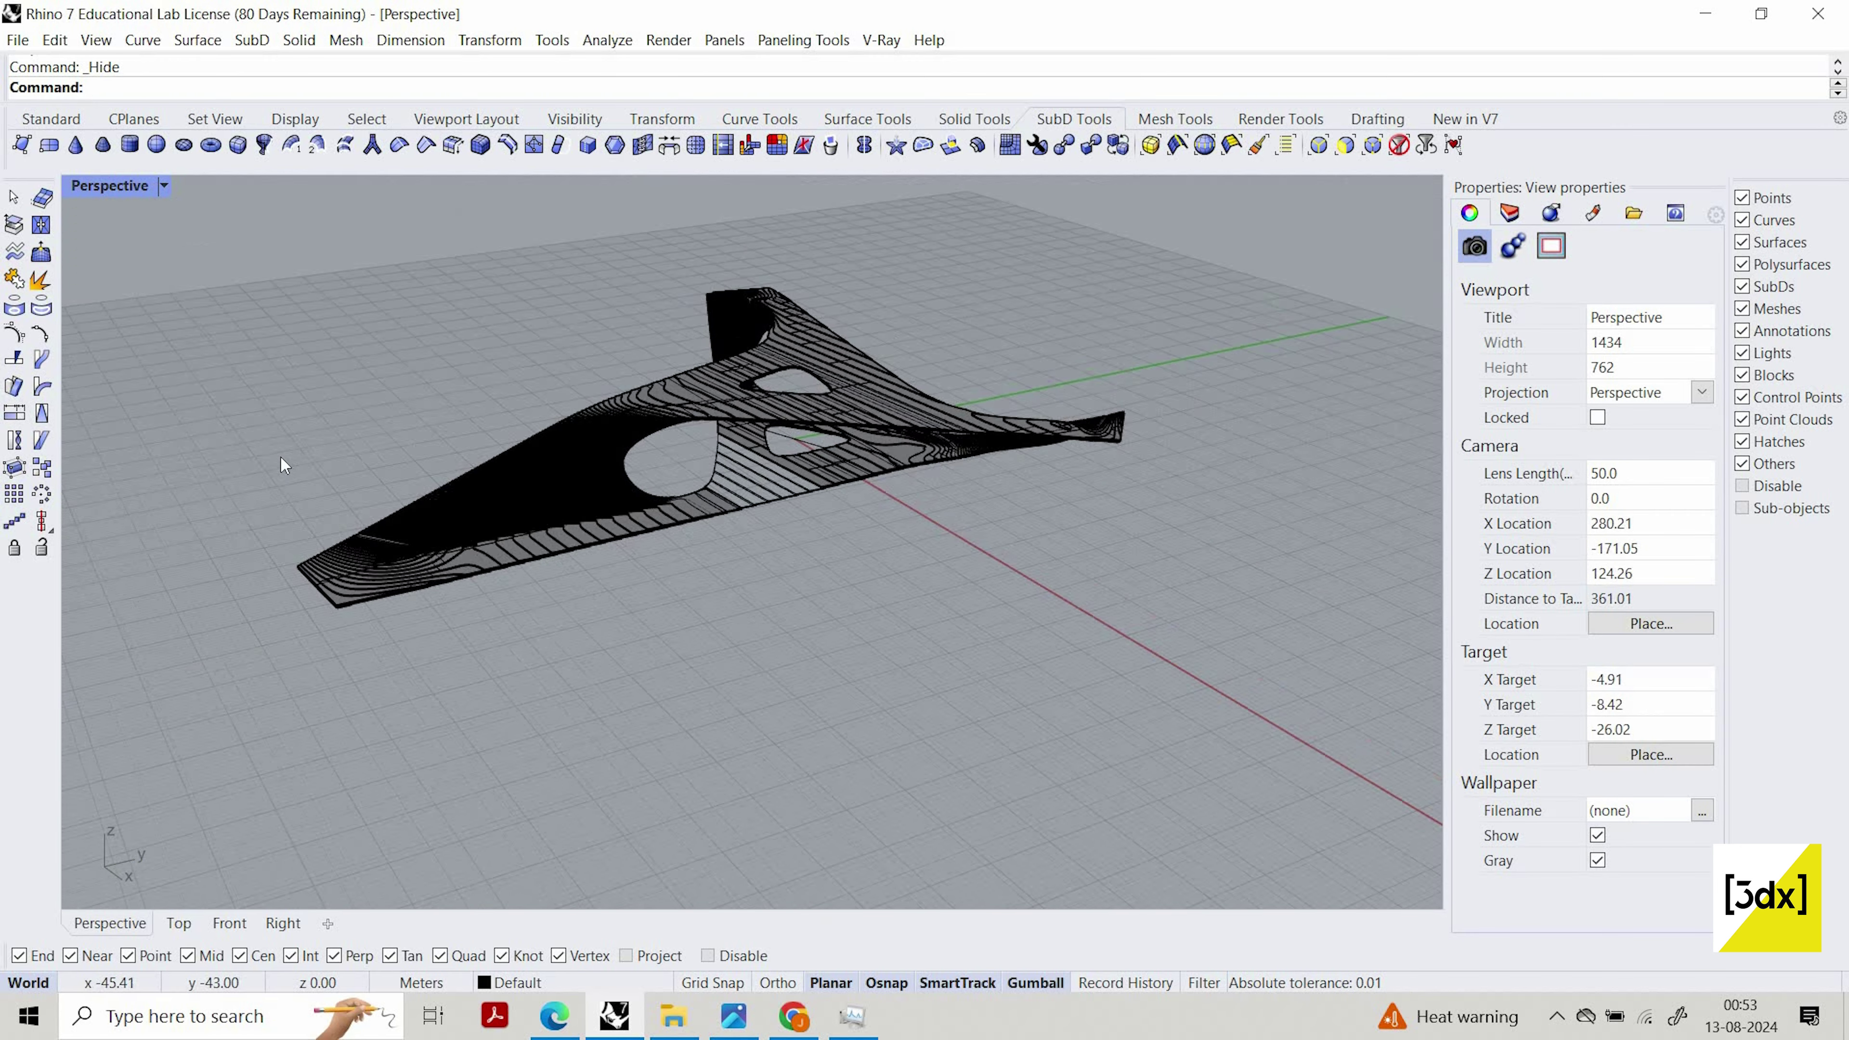
pyautogui.scroll(6, 445, 426)
pyautogui.scroll(8, 445, 430)
pyautogui.scroll(-4, 573, 439)
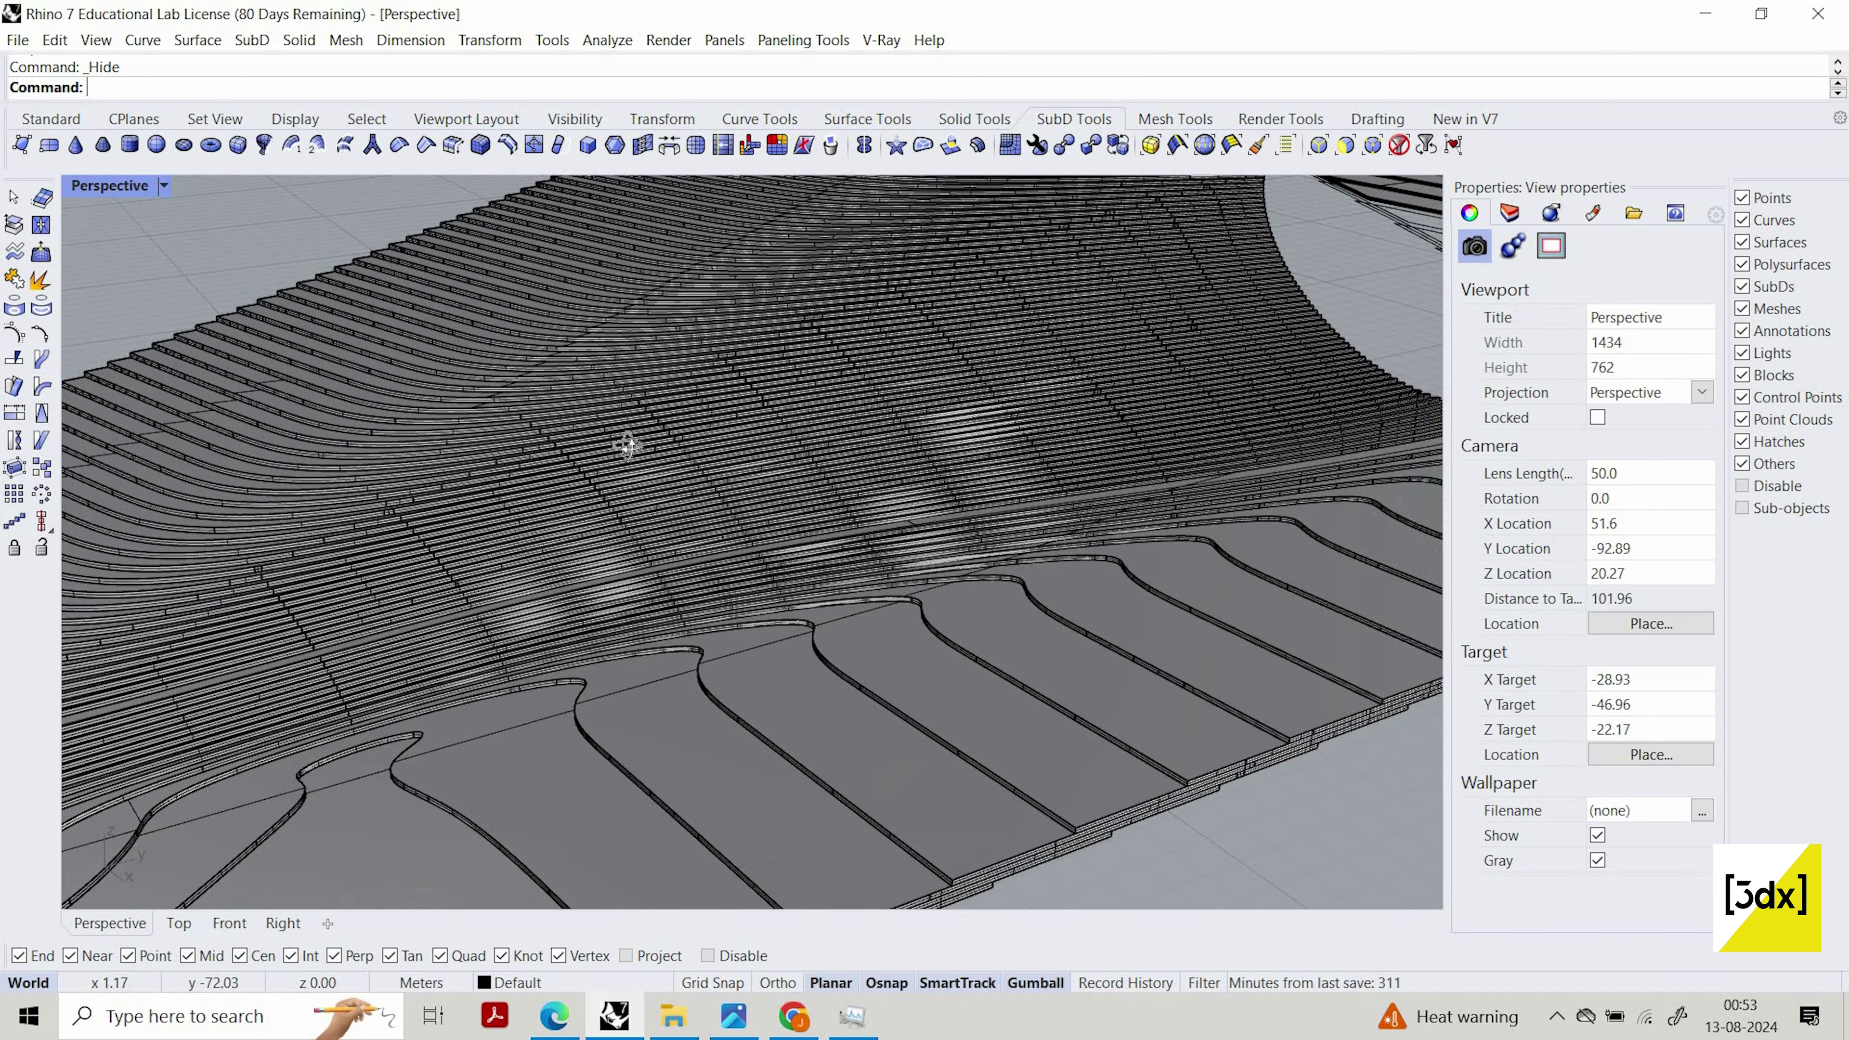
pyautogui.moveTo(627, 442); pyautogui.dragTo(770, 474, button='right')
pyautogui.scroll(-5, 770, 475)
pyautogui.scroll(5, 797, 377)
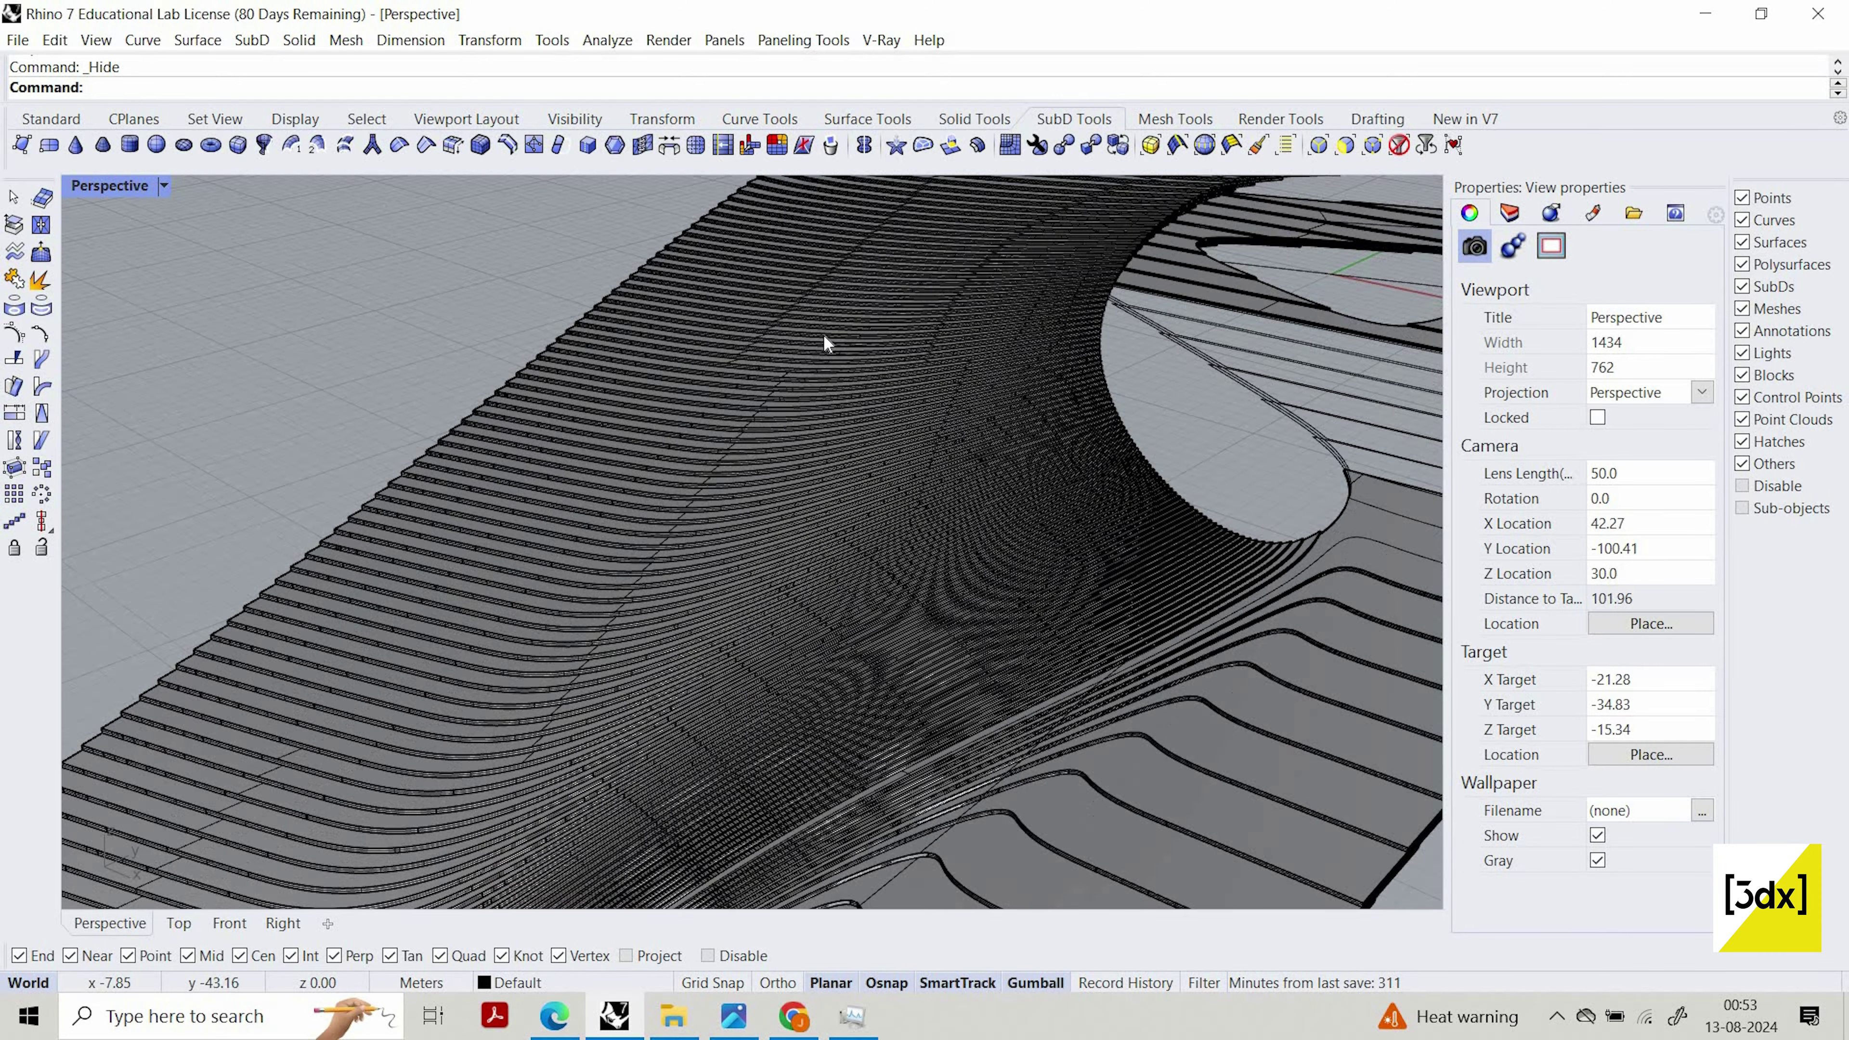
pyautogui.scroll(-6, 878, 417)
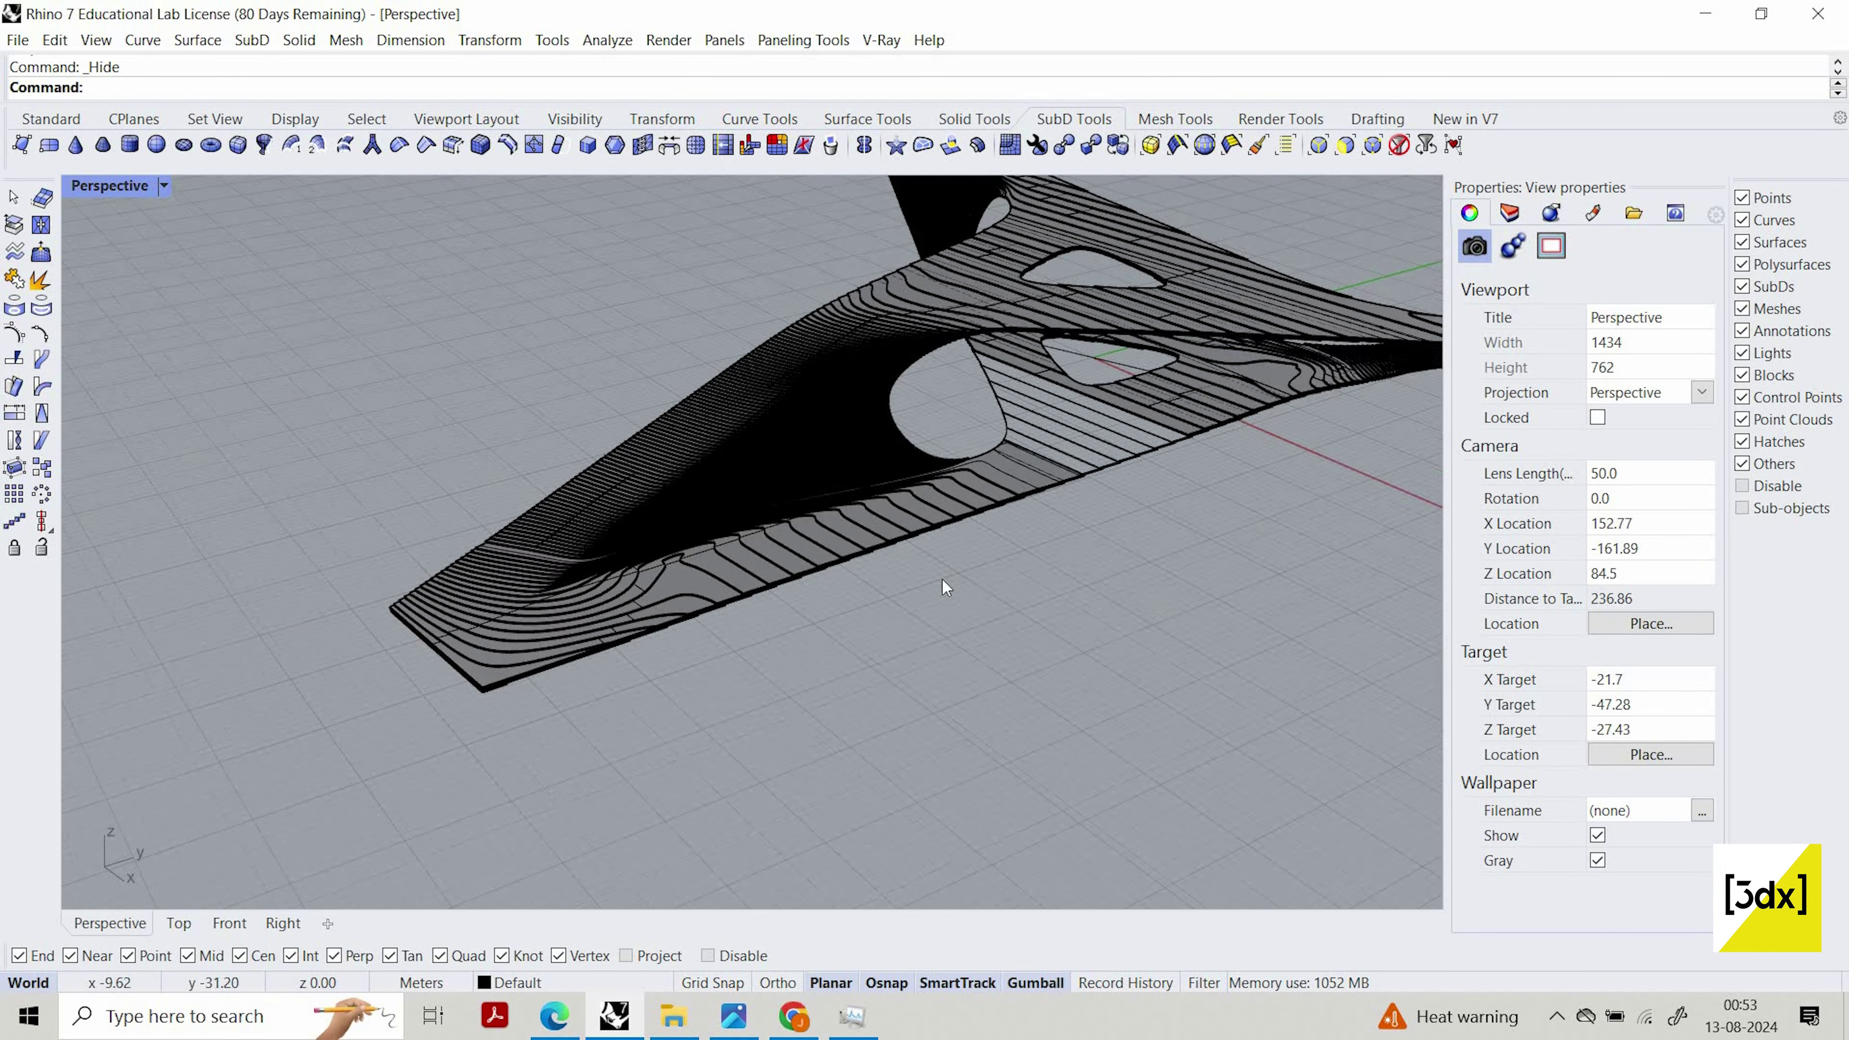
# Undo the layer deletions, the extrusion and the contouring, back to the plain thickened SubD
pyautogui.hotkey('ctrl', 'z')
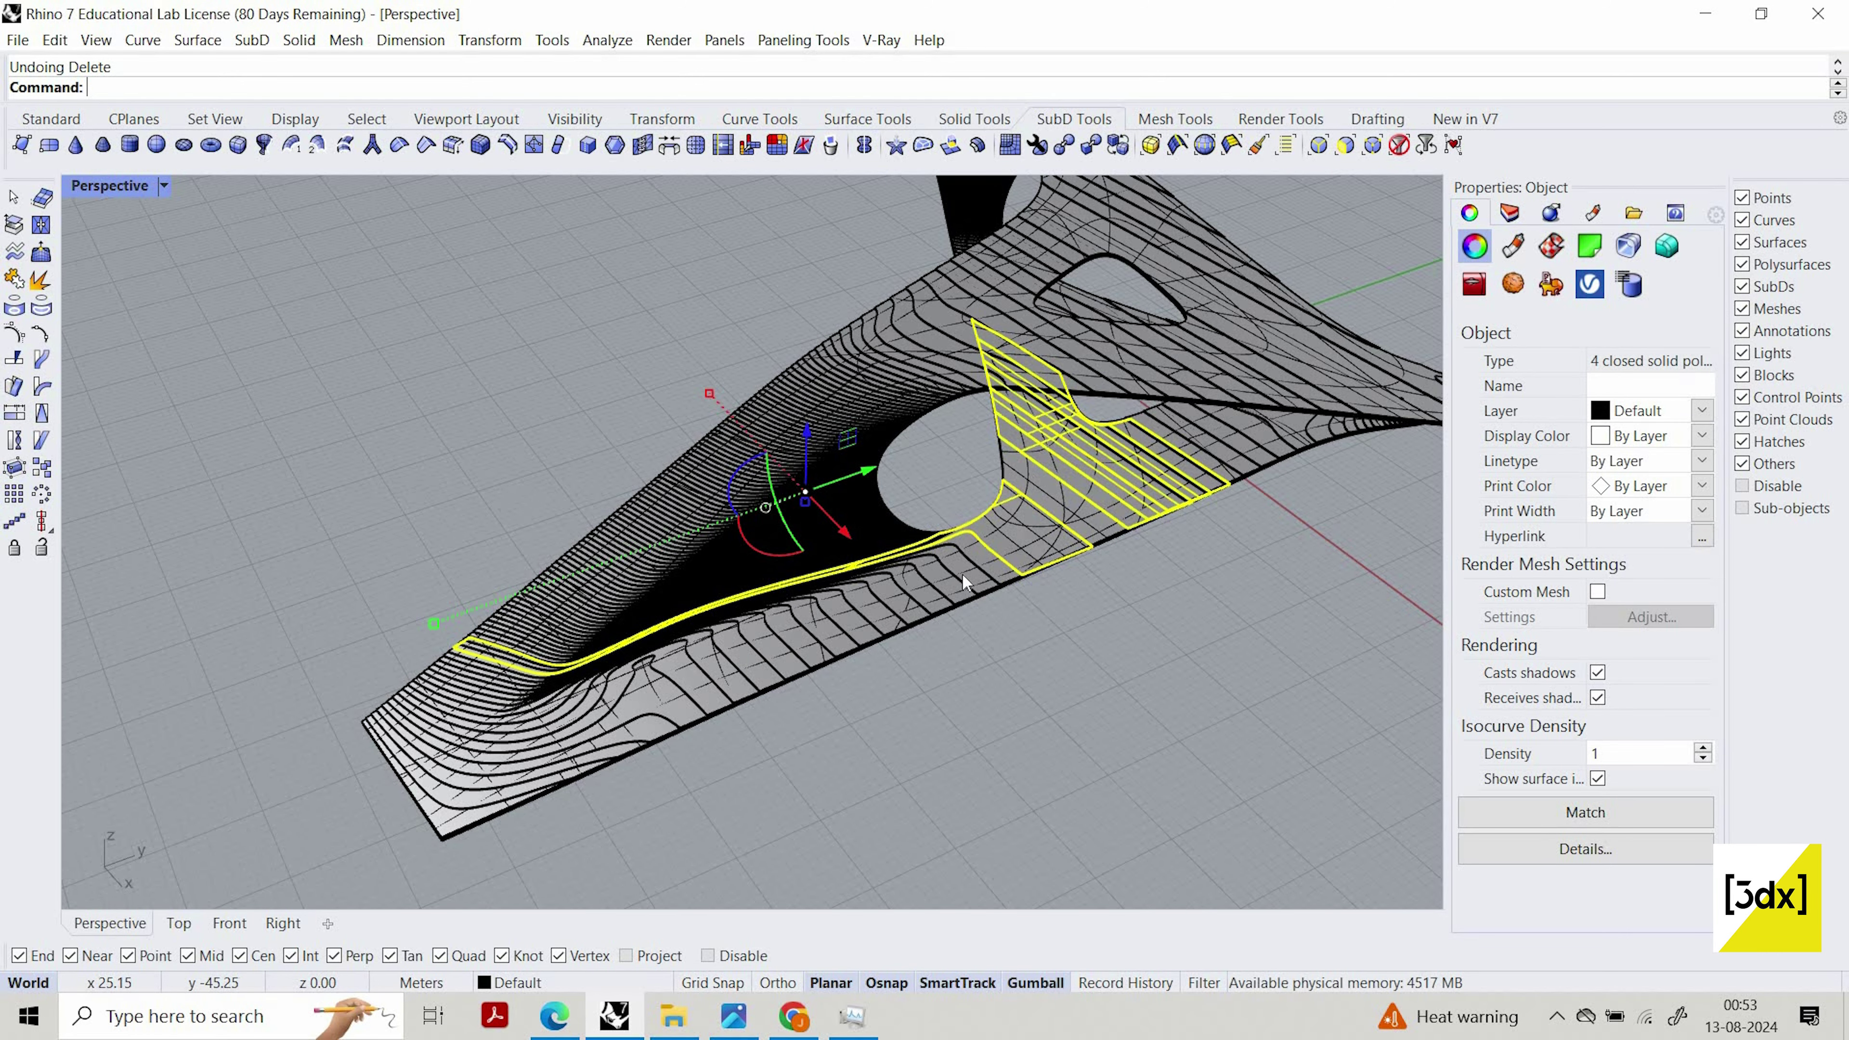
pyautogui.hotkey('ctrl', 'z')
pyautogui.scroll(6, 617, 669)
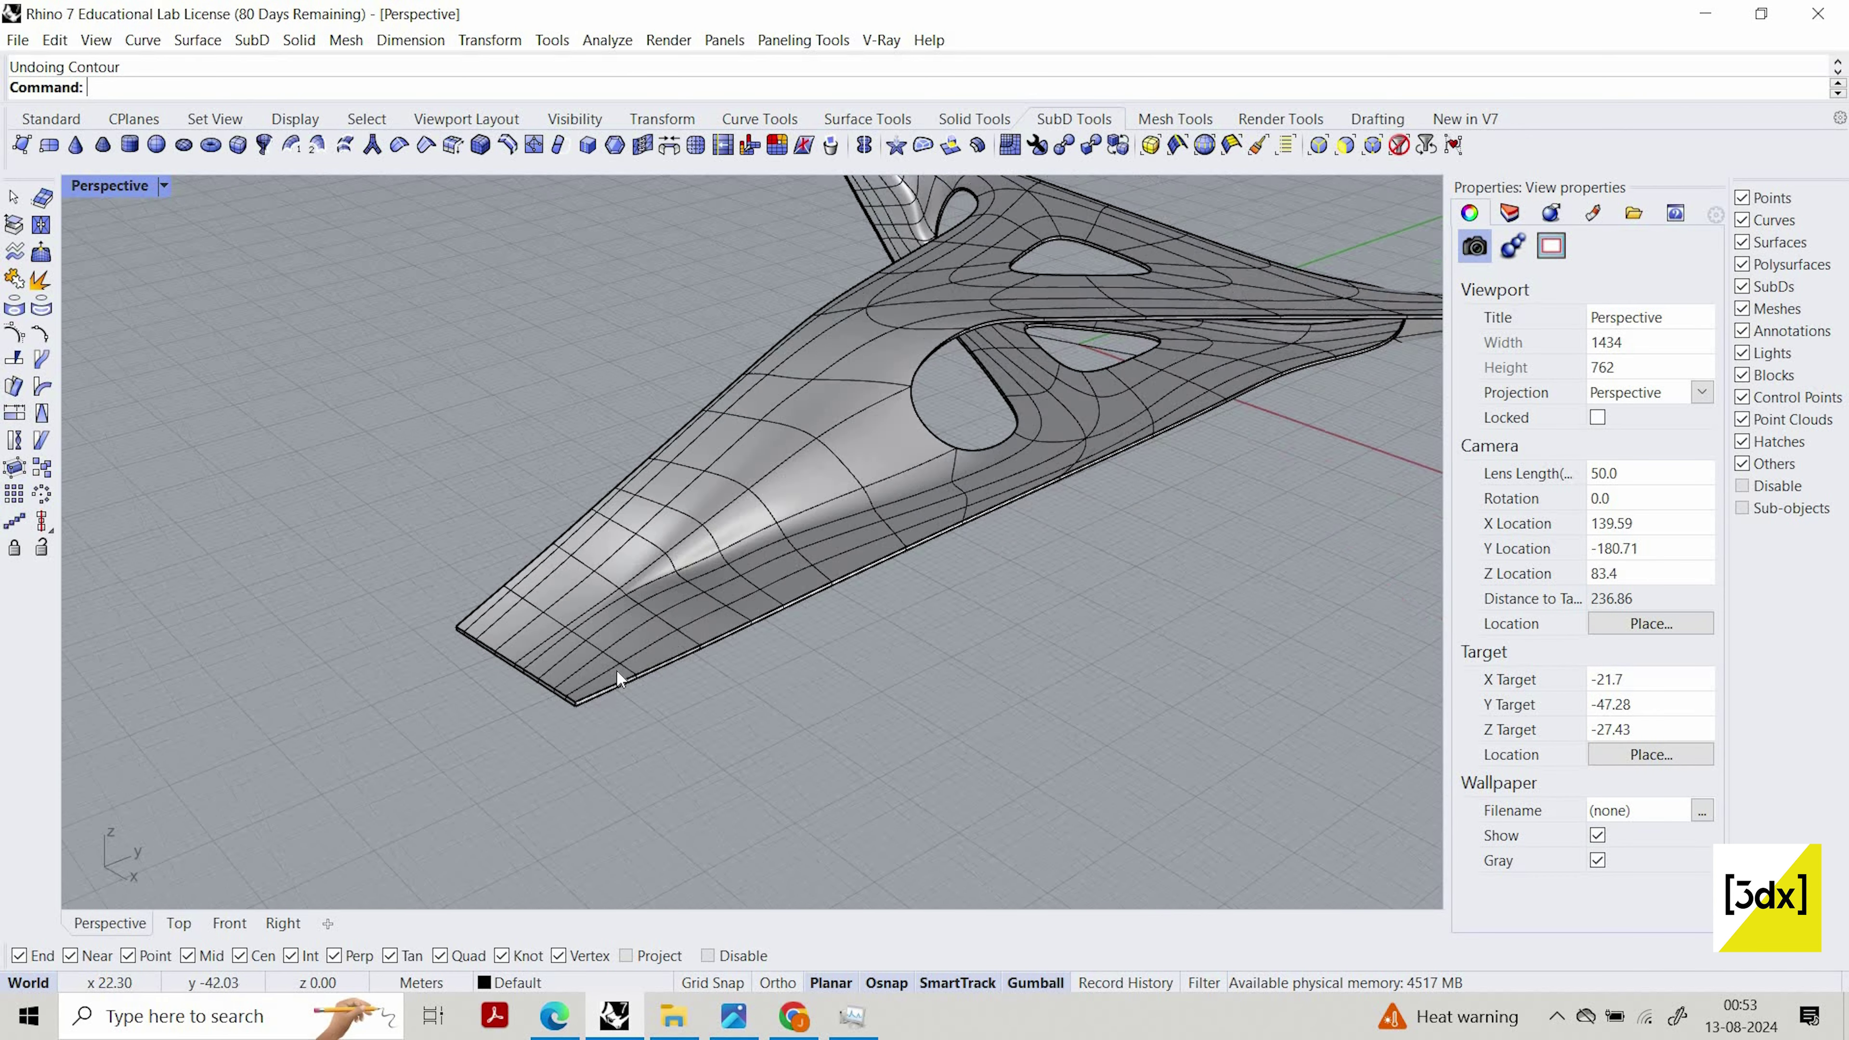
pyautogui.click(603, 666)
pyautogui.scroll(2, 605, 666)
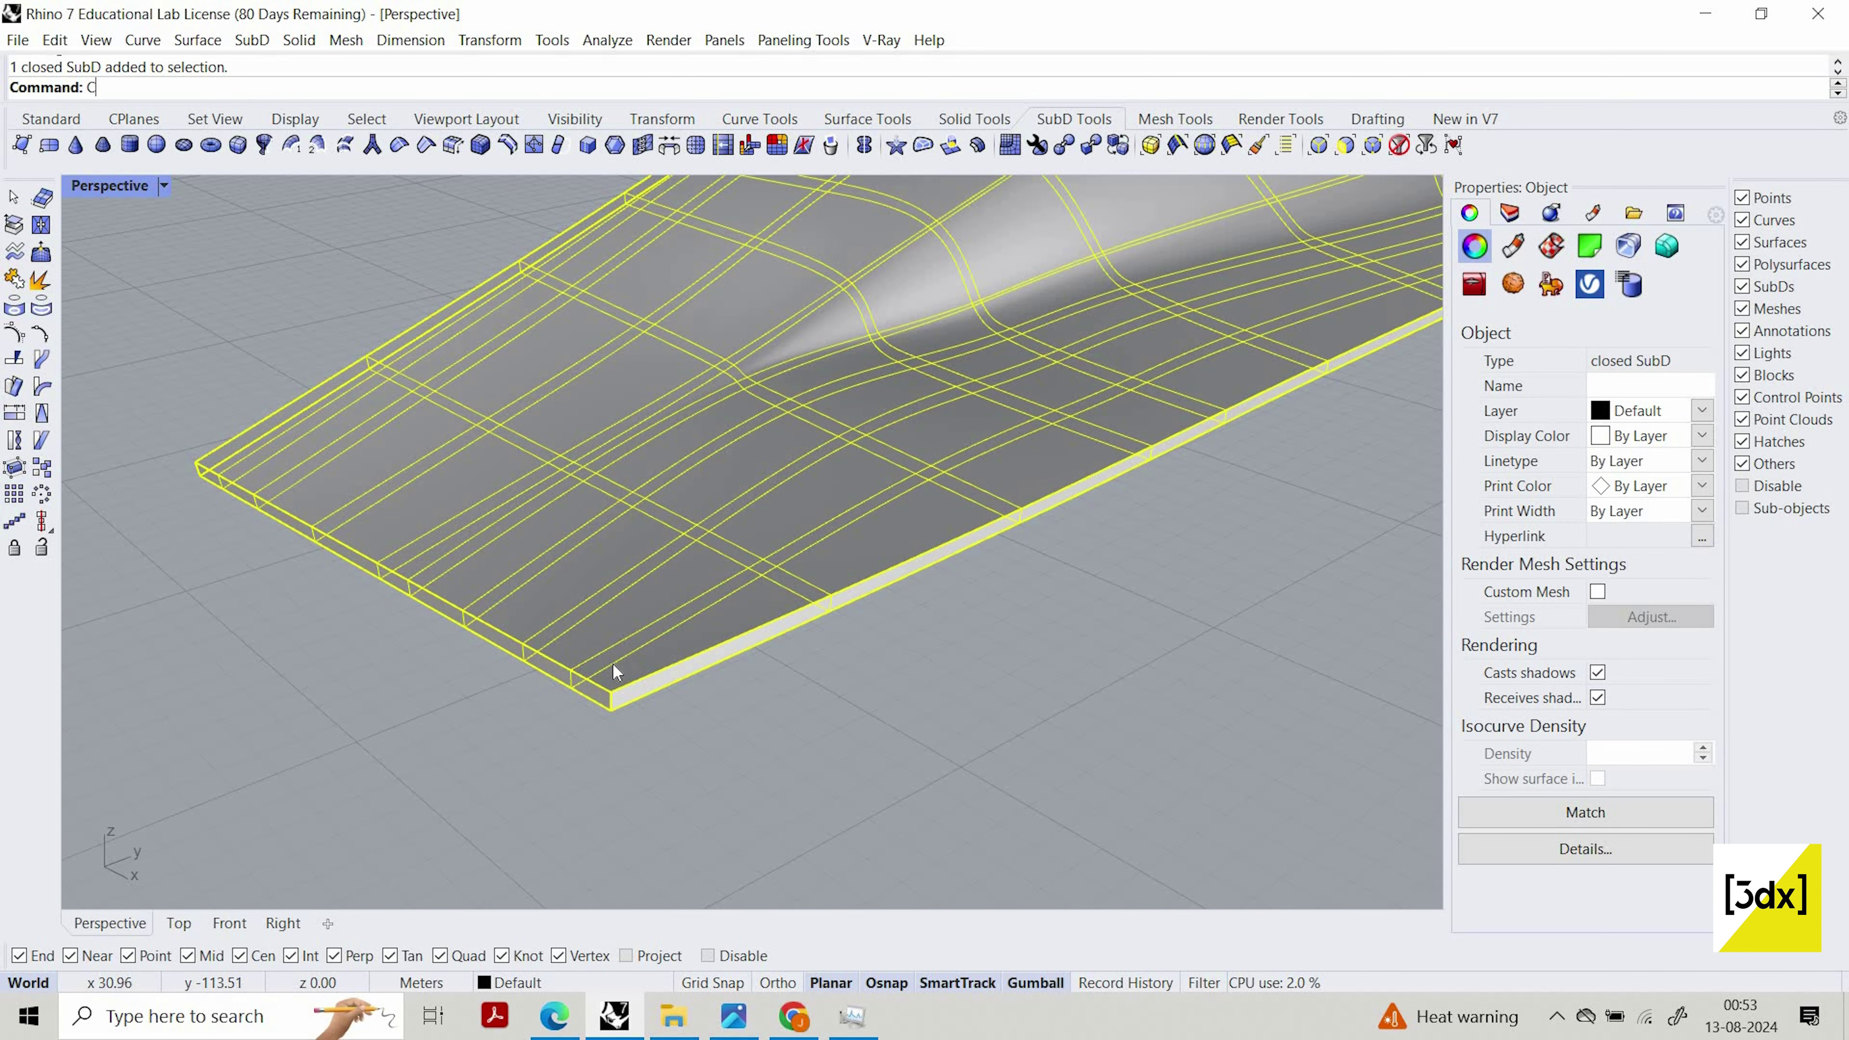
pyautogui.write('n')
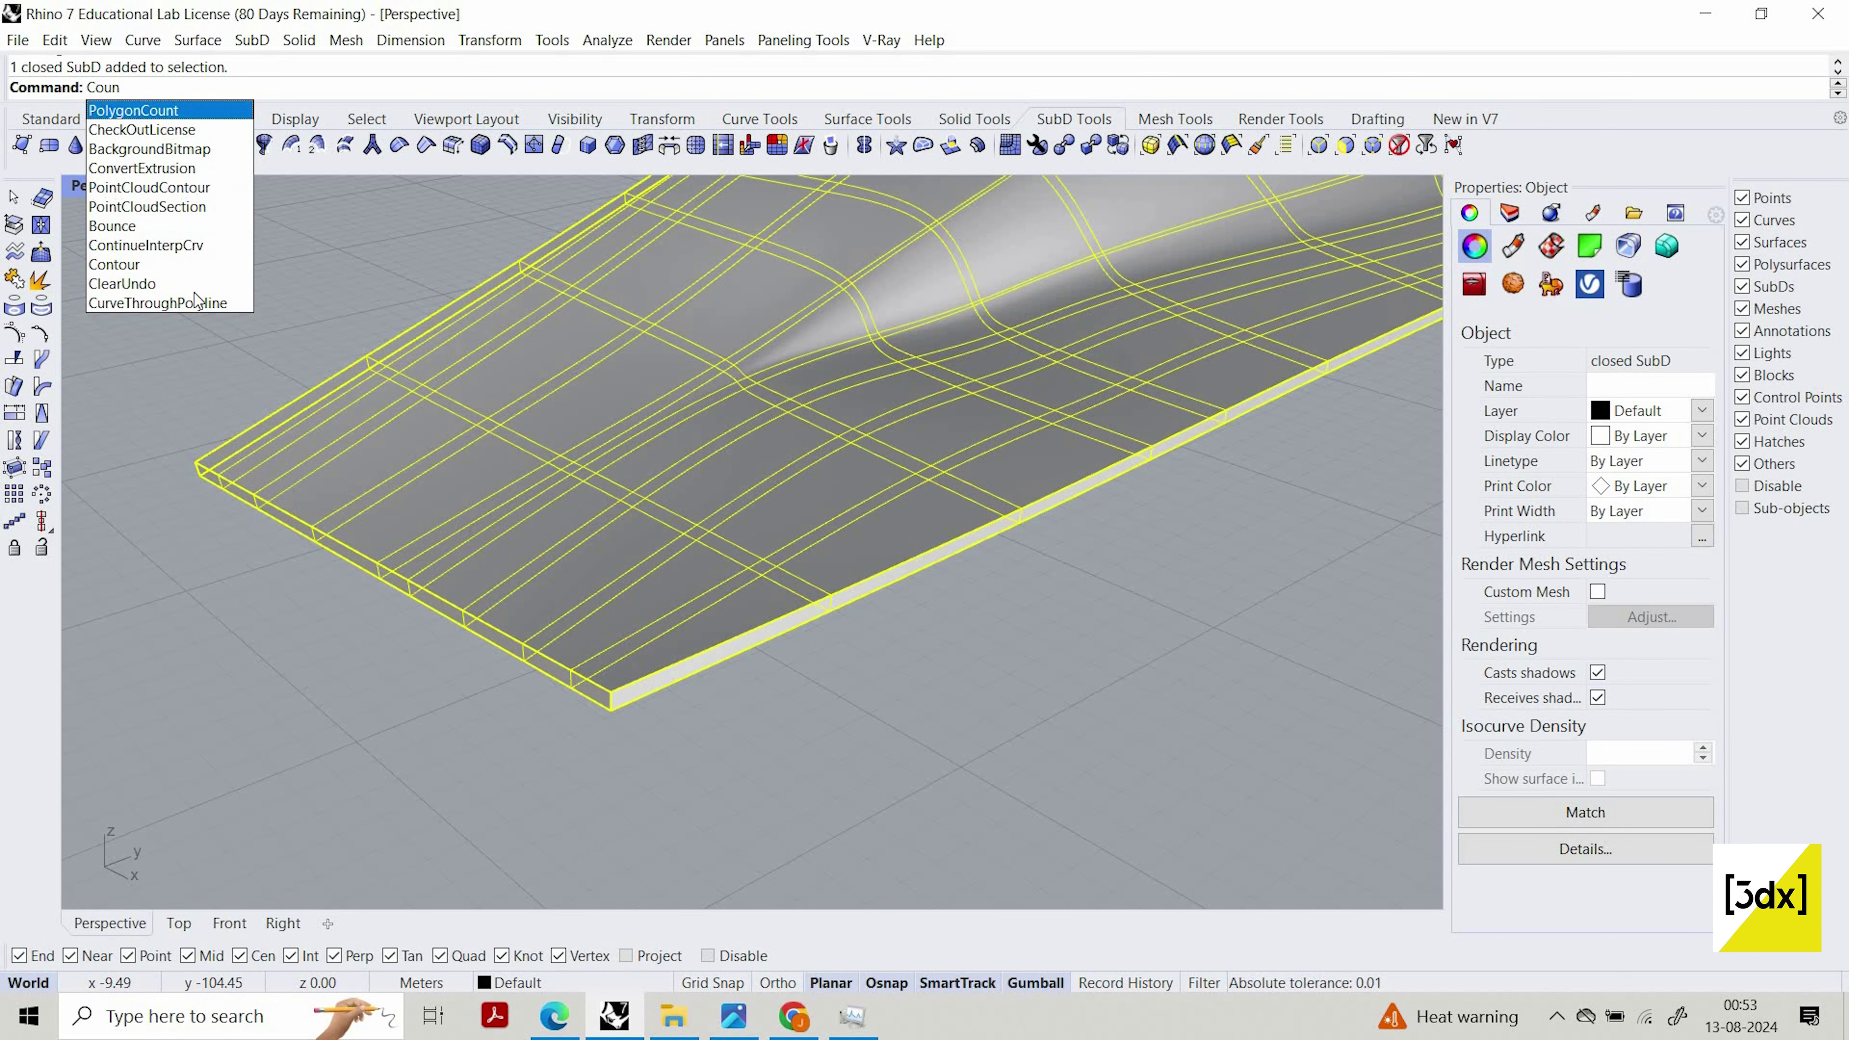
pyautogui.click(185, 265)
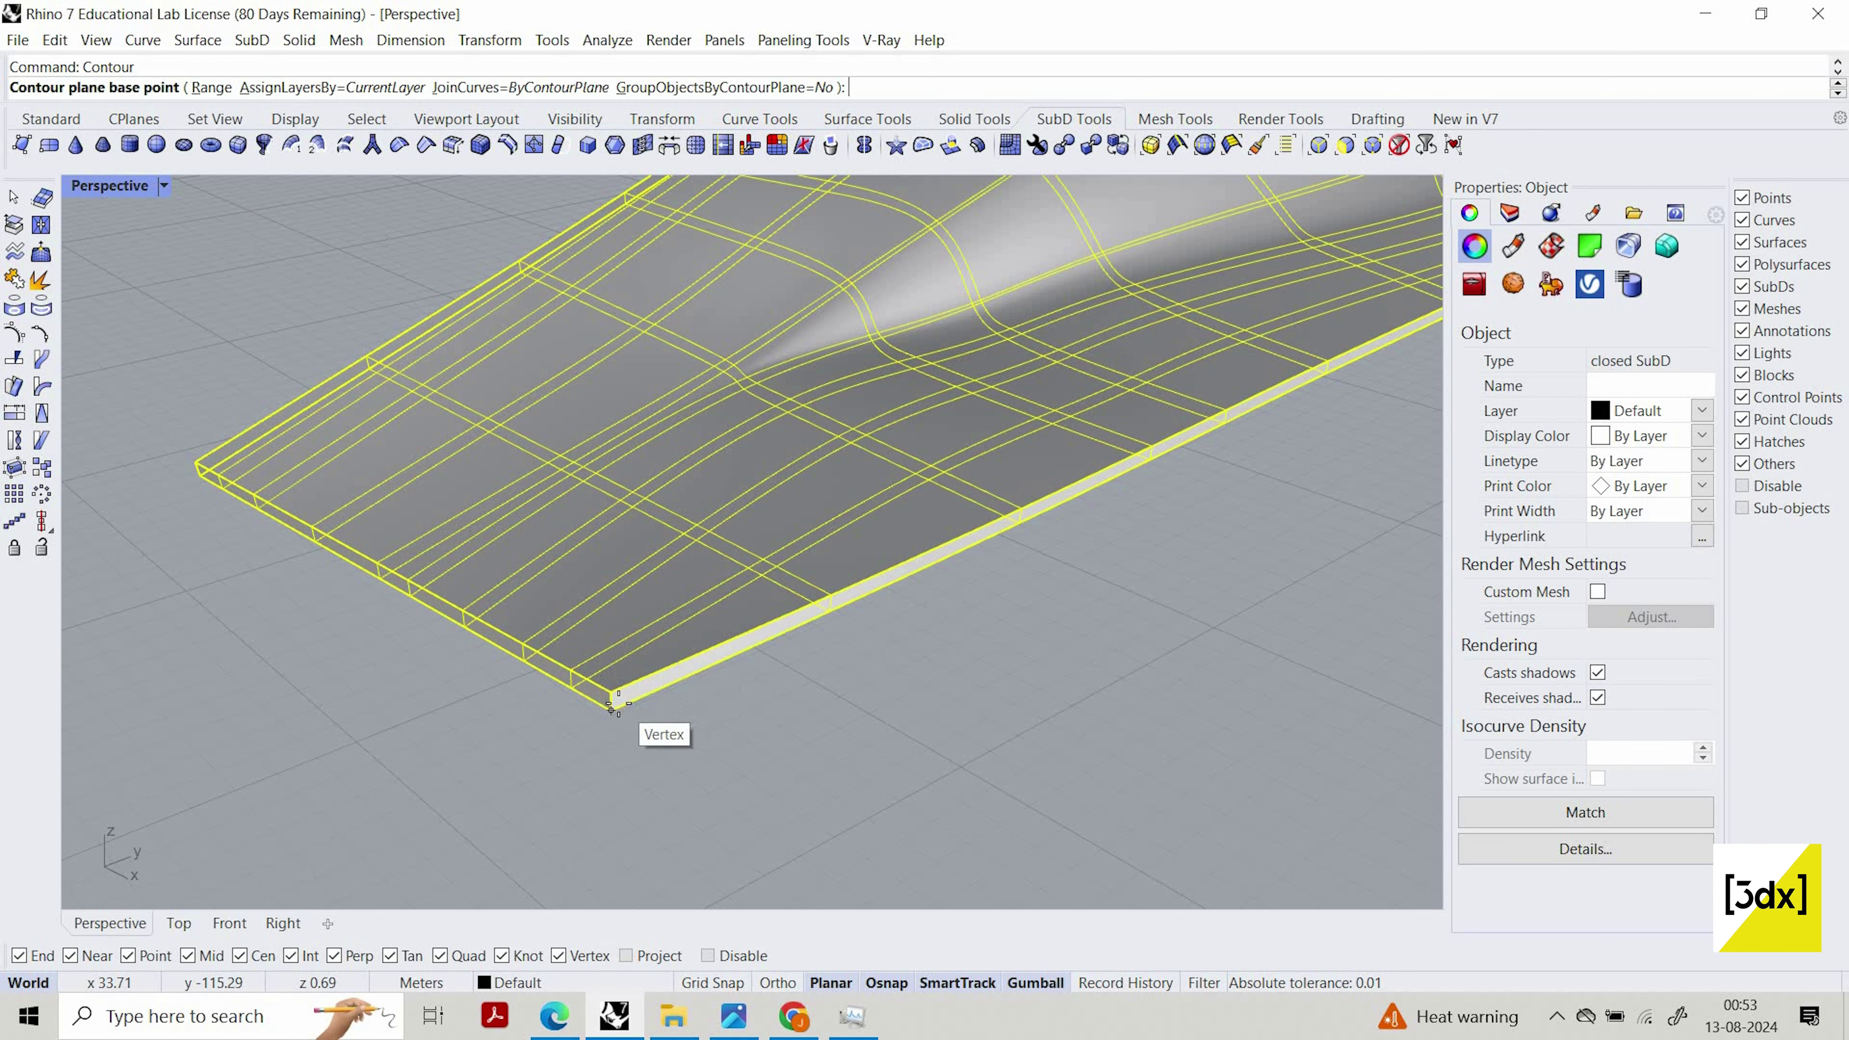
pyautogui.click(613, 698)
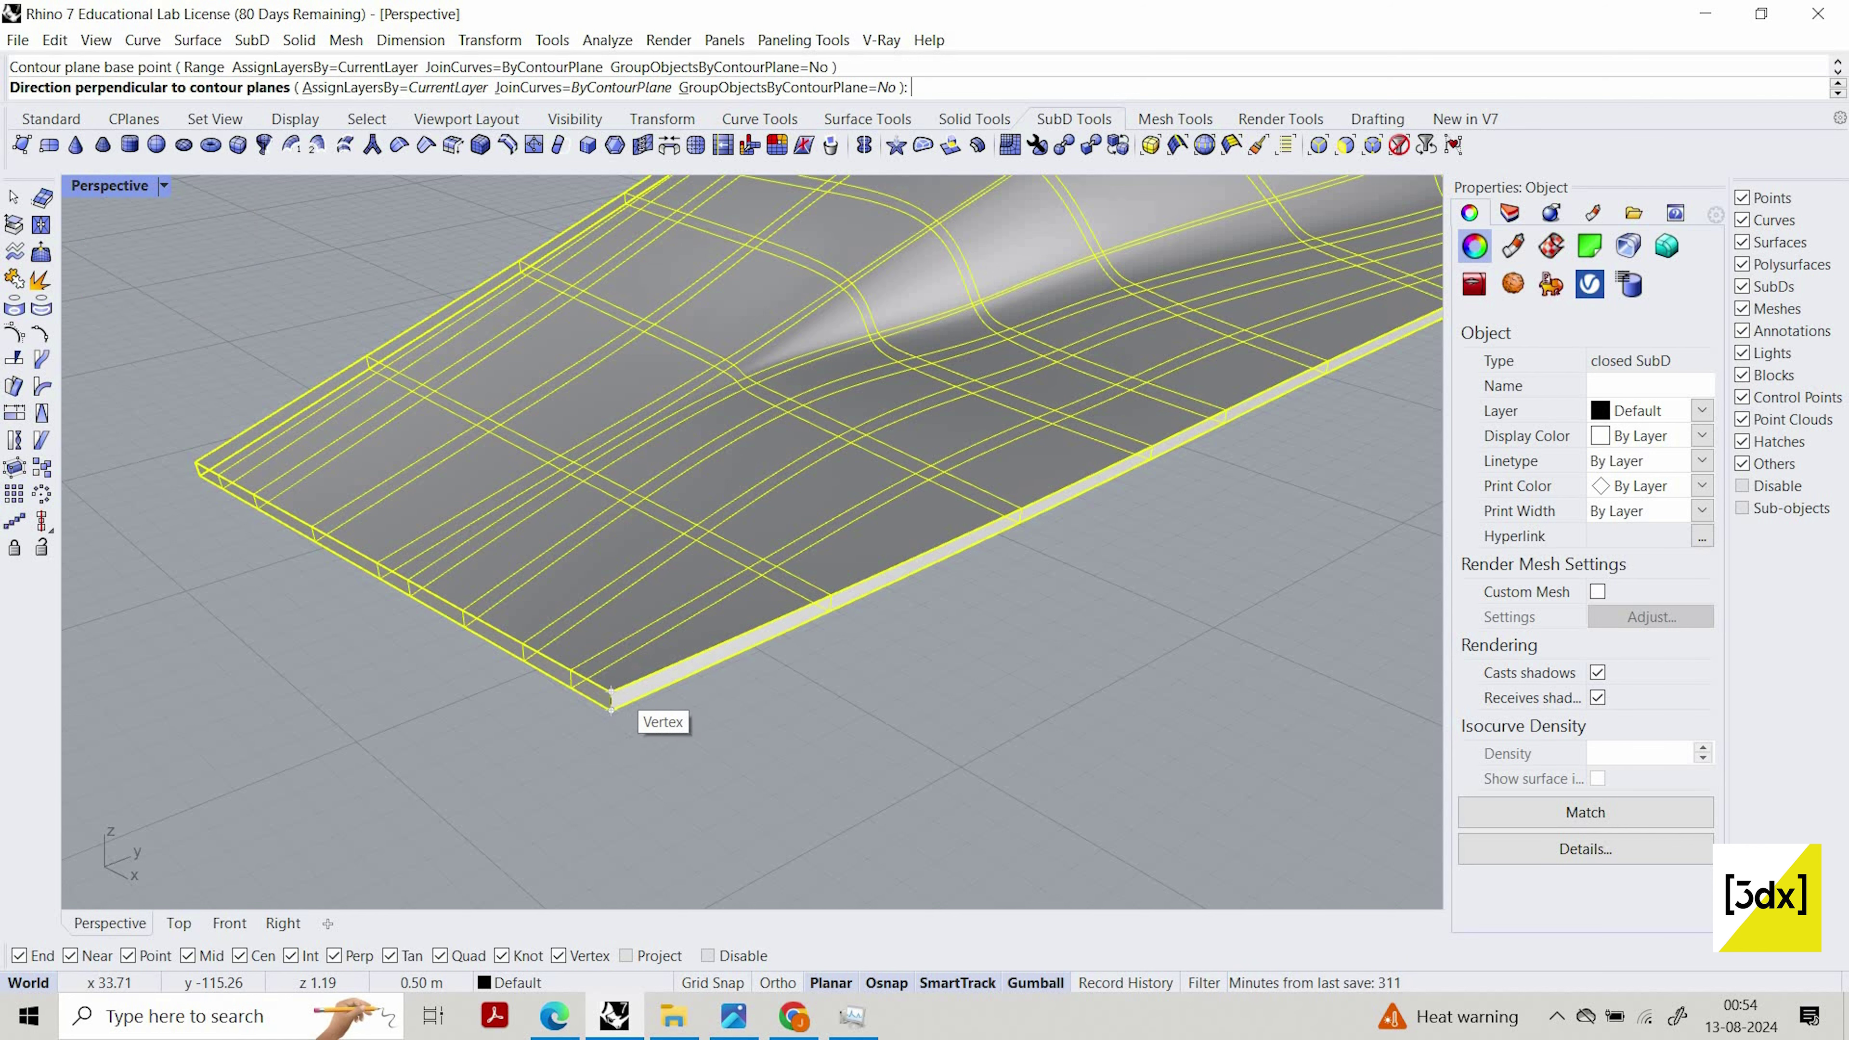
pyautogui.press('Return')
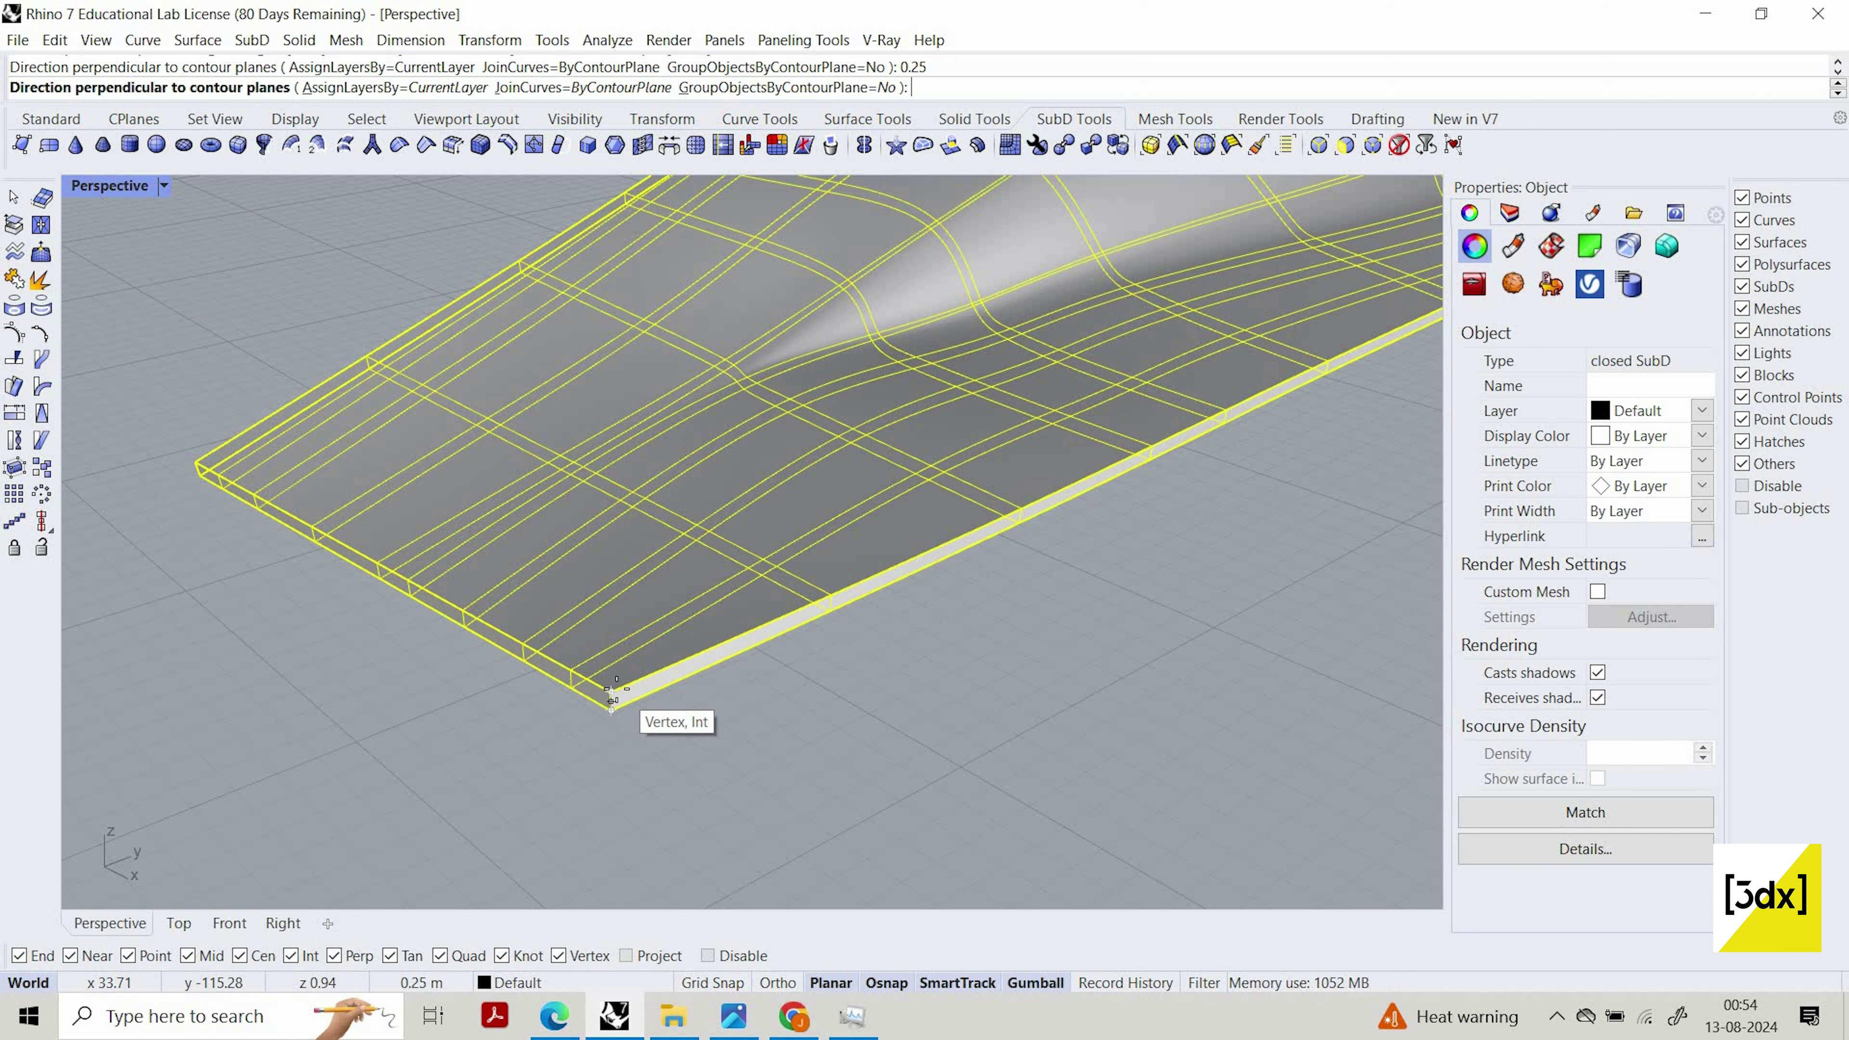
pyautogui.scroll(3, 613, 689)
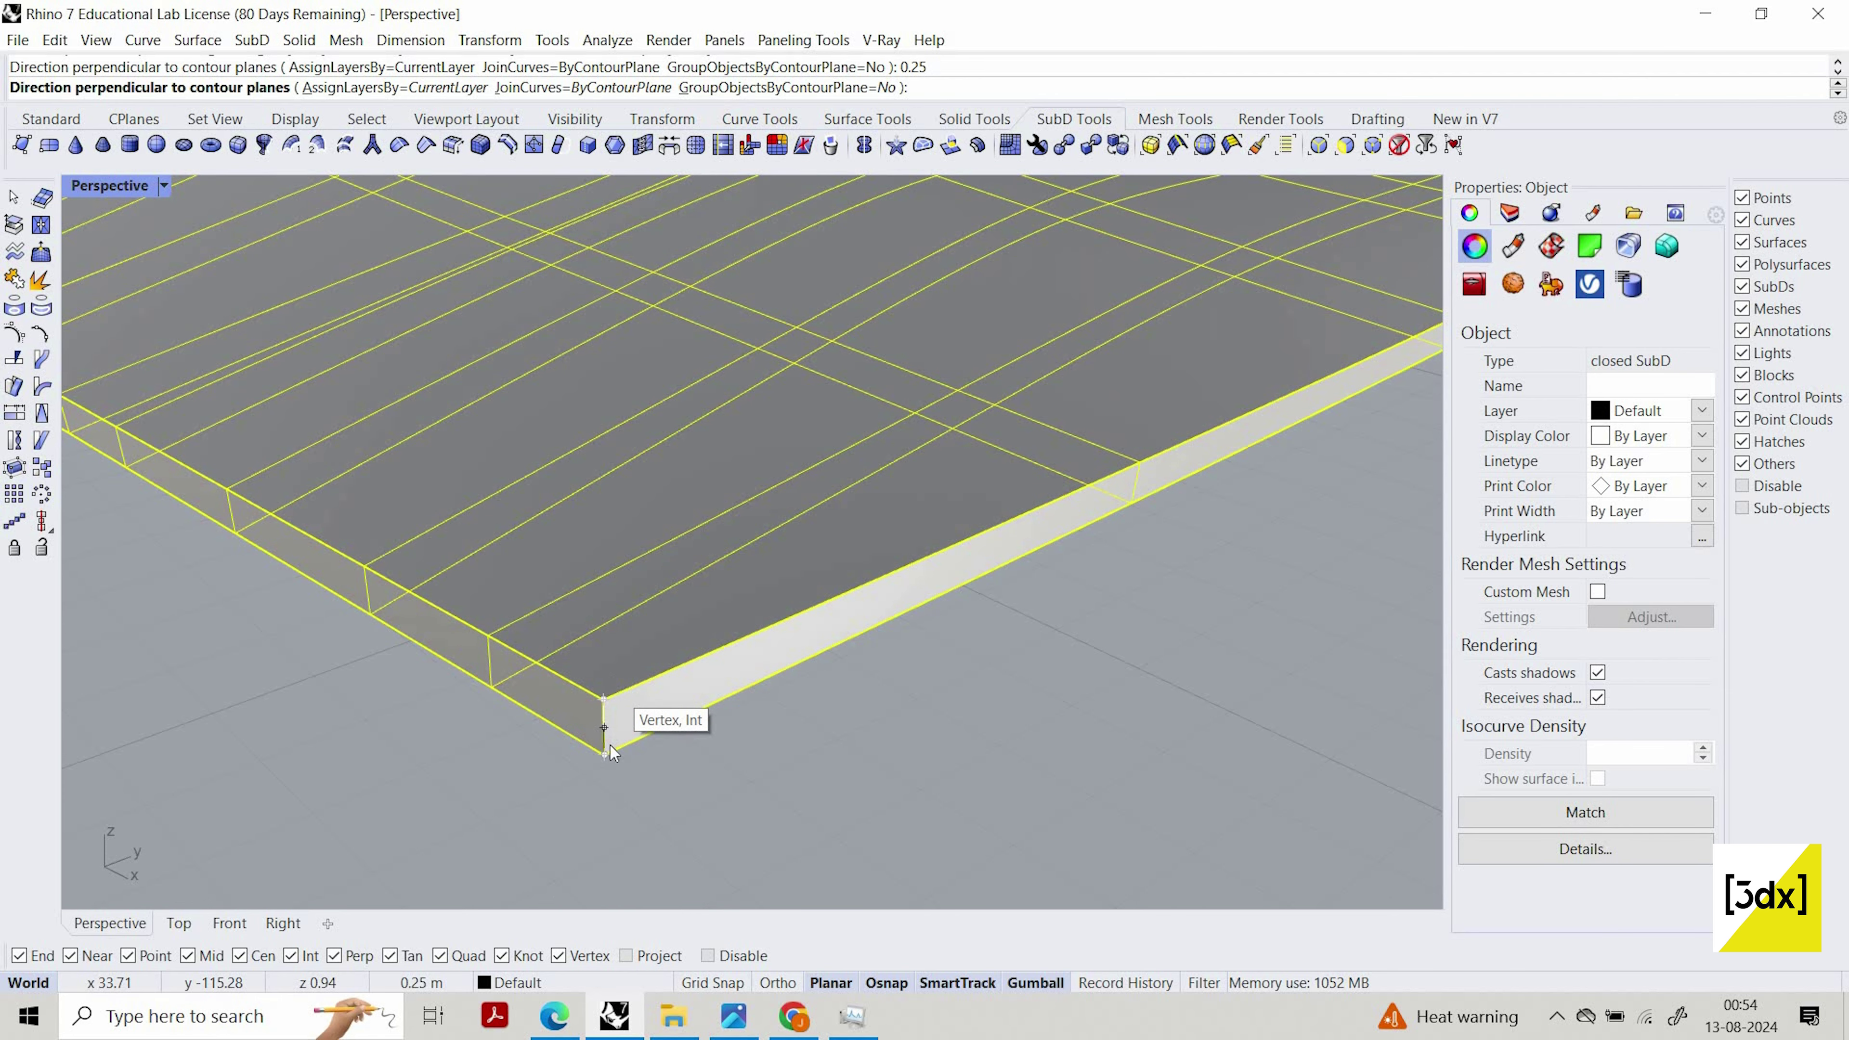
pyautogui.press('Escape')
# Contour the thickened SubD at 0.25 spacing, using the arm end's lower corner vertex as base point and the vertex above it as direction
pyautogui.press('Return')
pyautogui.click(604, 758)
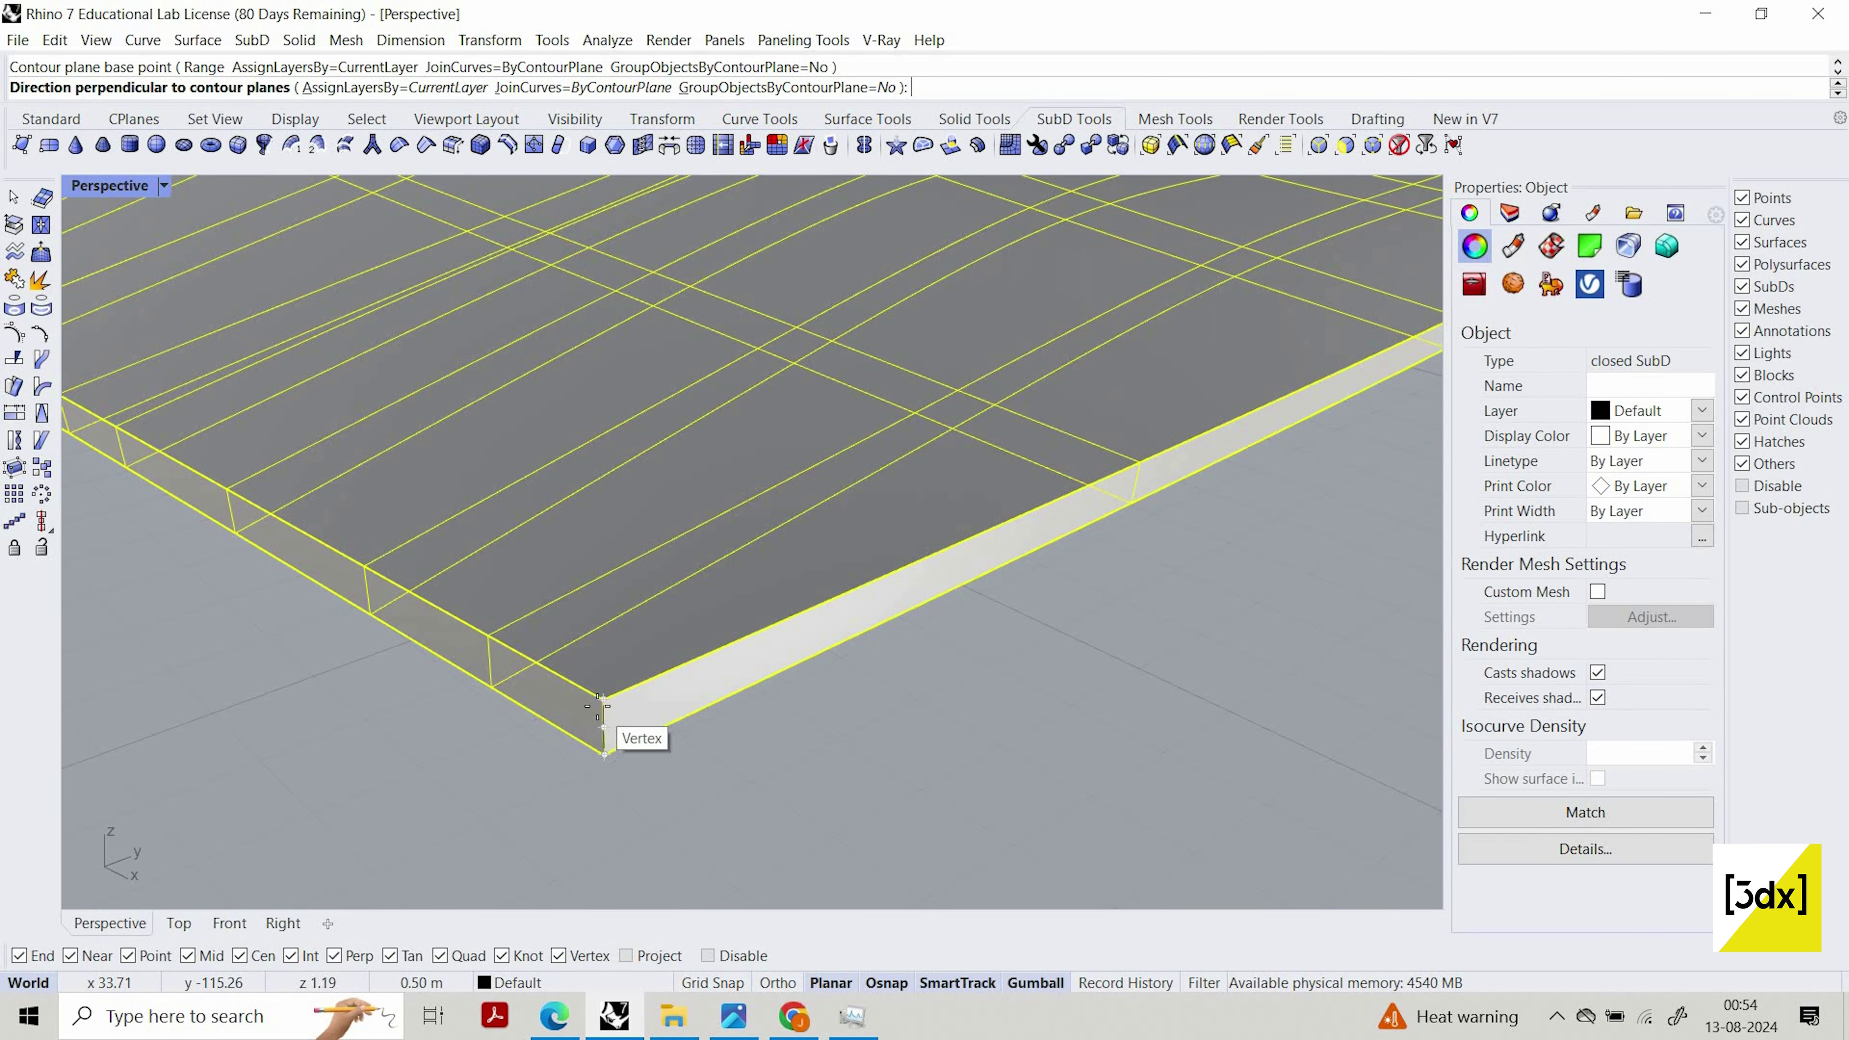
pyautogui.click(602, 699)
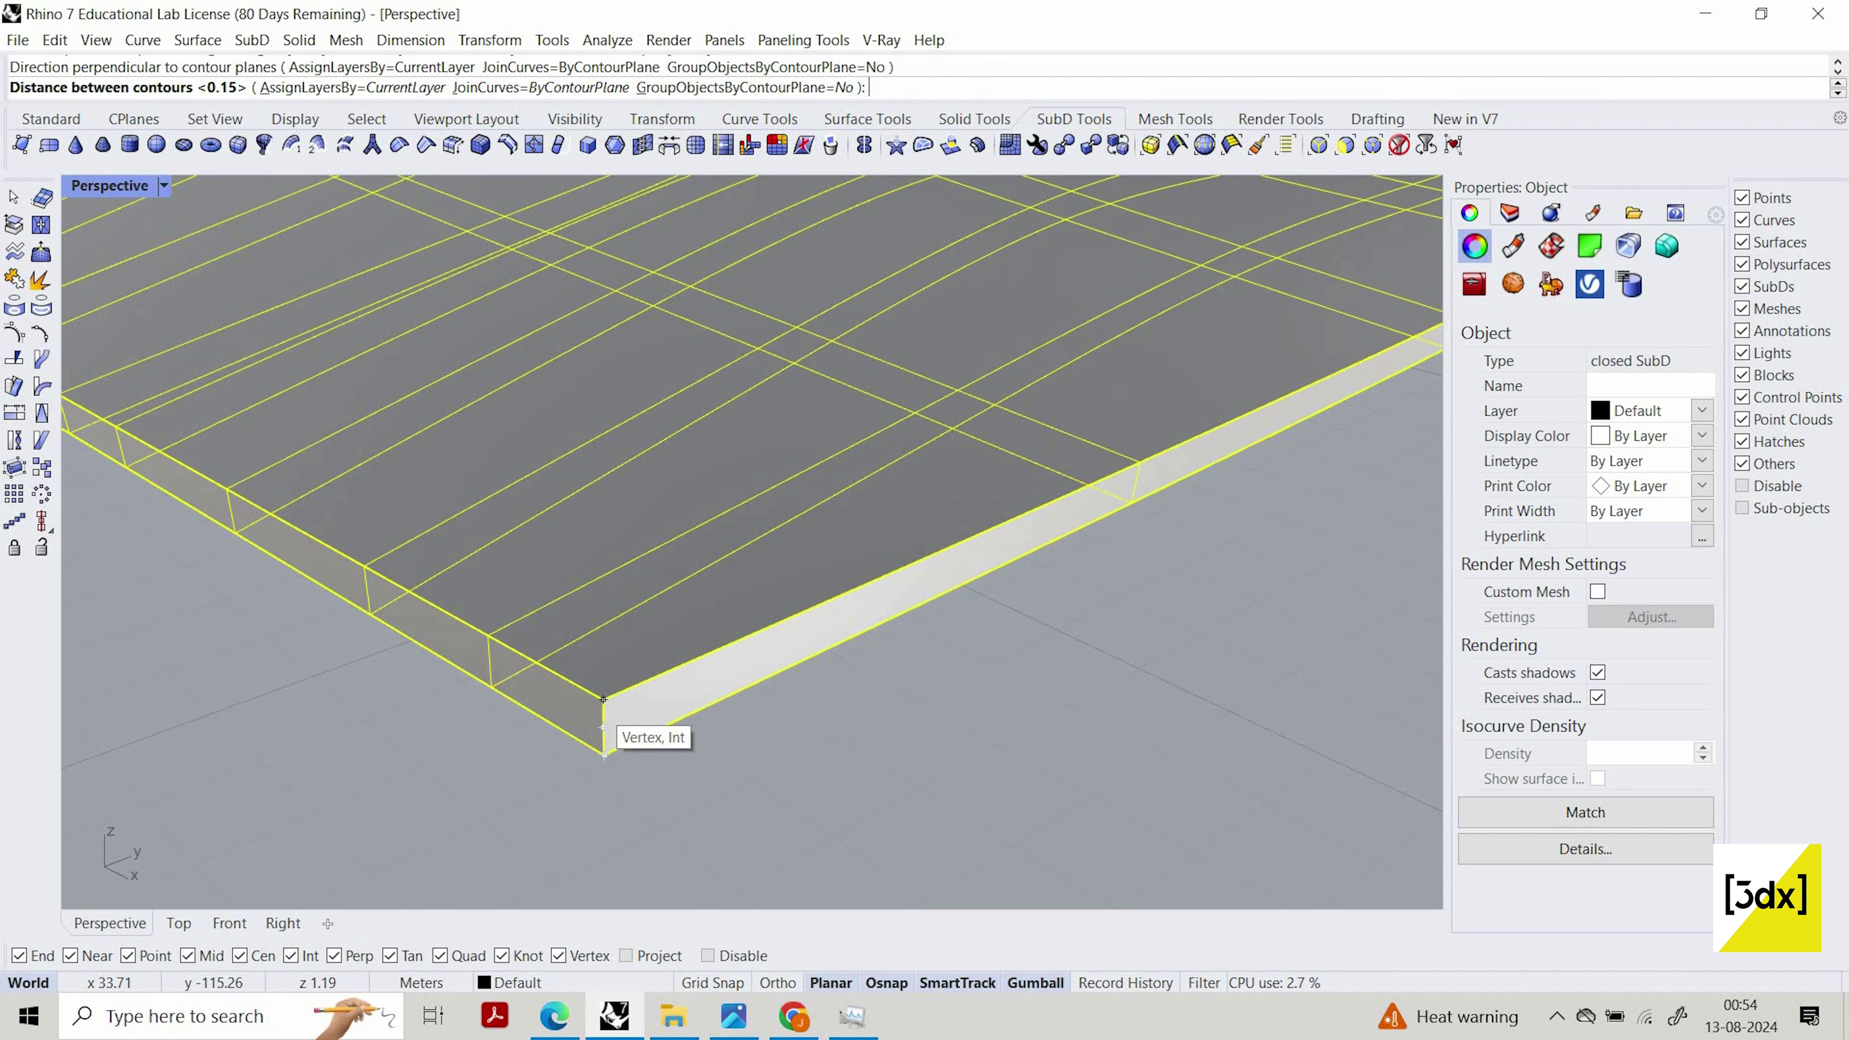
pyautogui.write('0.2')
pyautogui.press('Return')
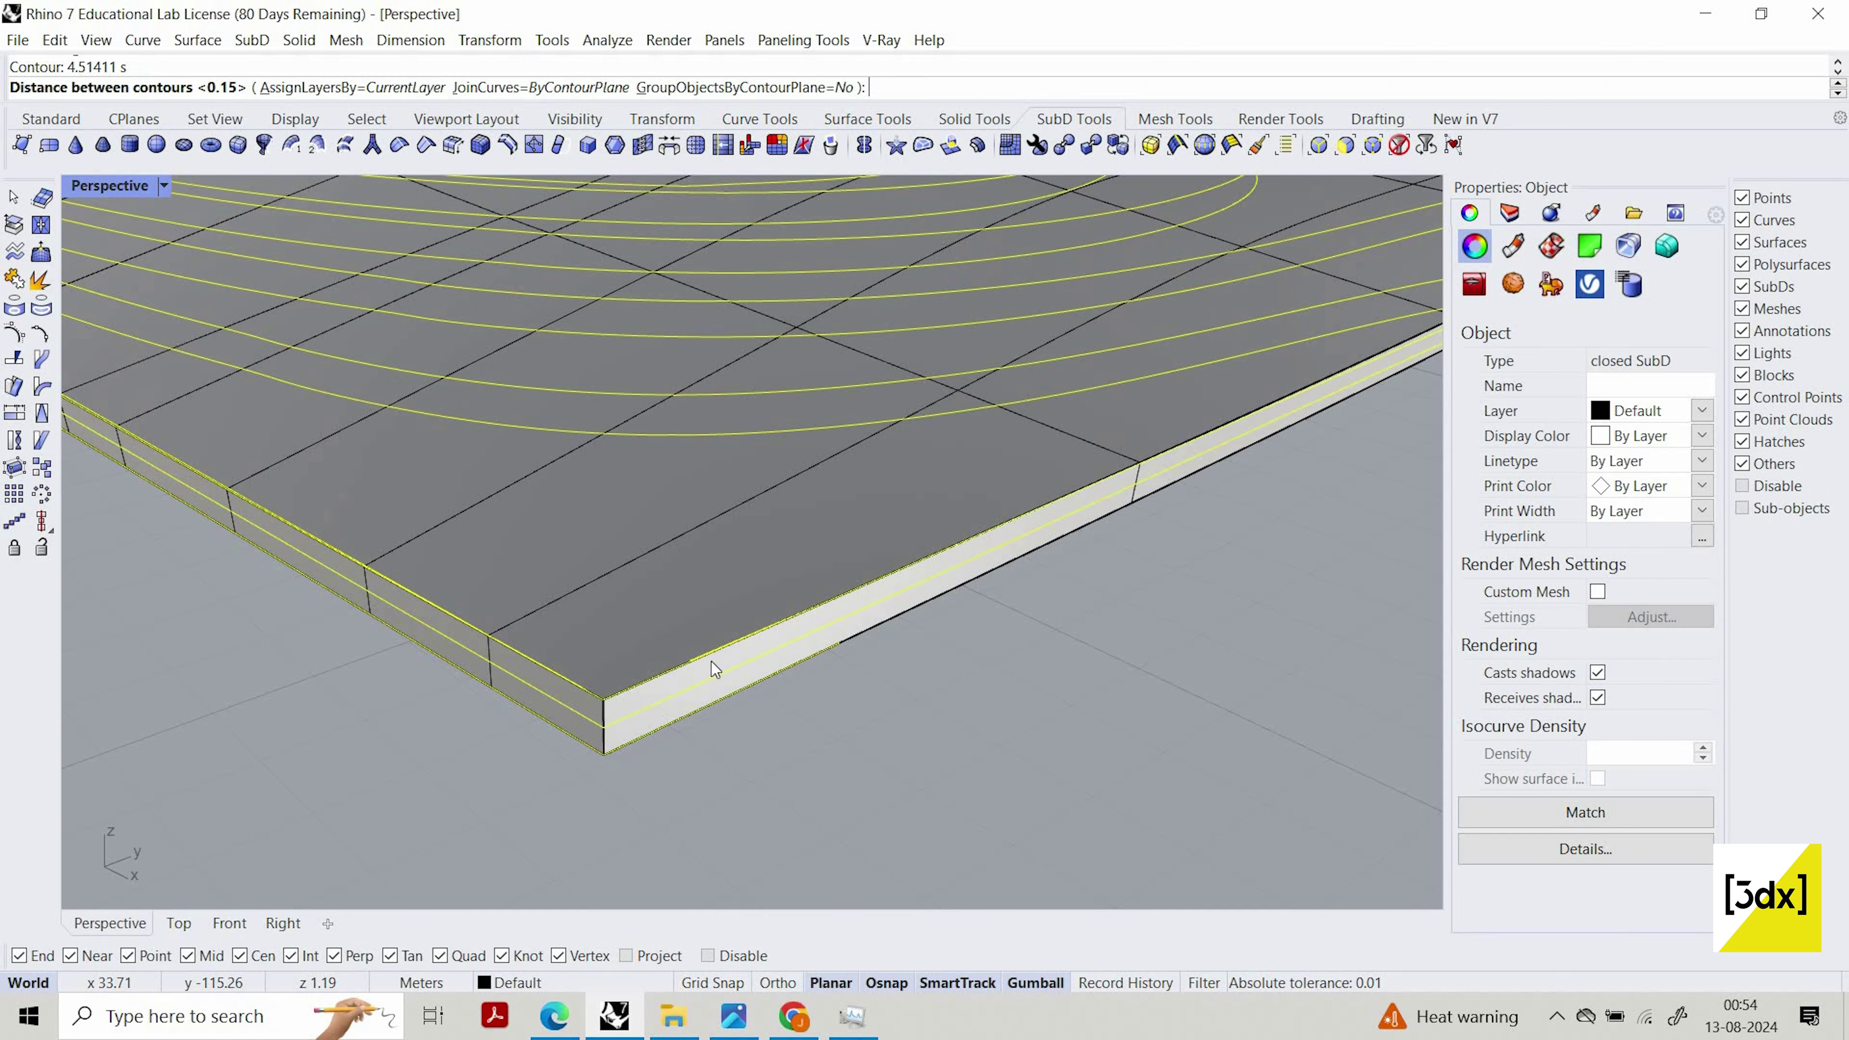
# Extrude all the contour curves 0.15 as solids with ExtrudeCrv
pyautogui.scroll(-15, 727, 677)
pyautogui.scroll(4, 875, 368)
pyautogui.scroll(5, 876, 369)
pyautogui.scroll(-5, 853, 546)
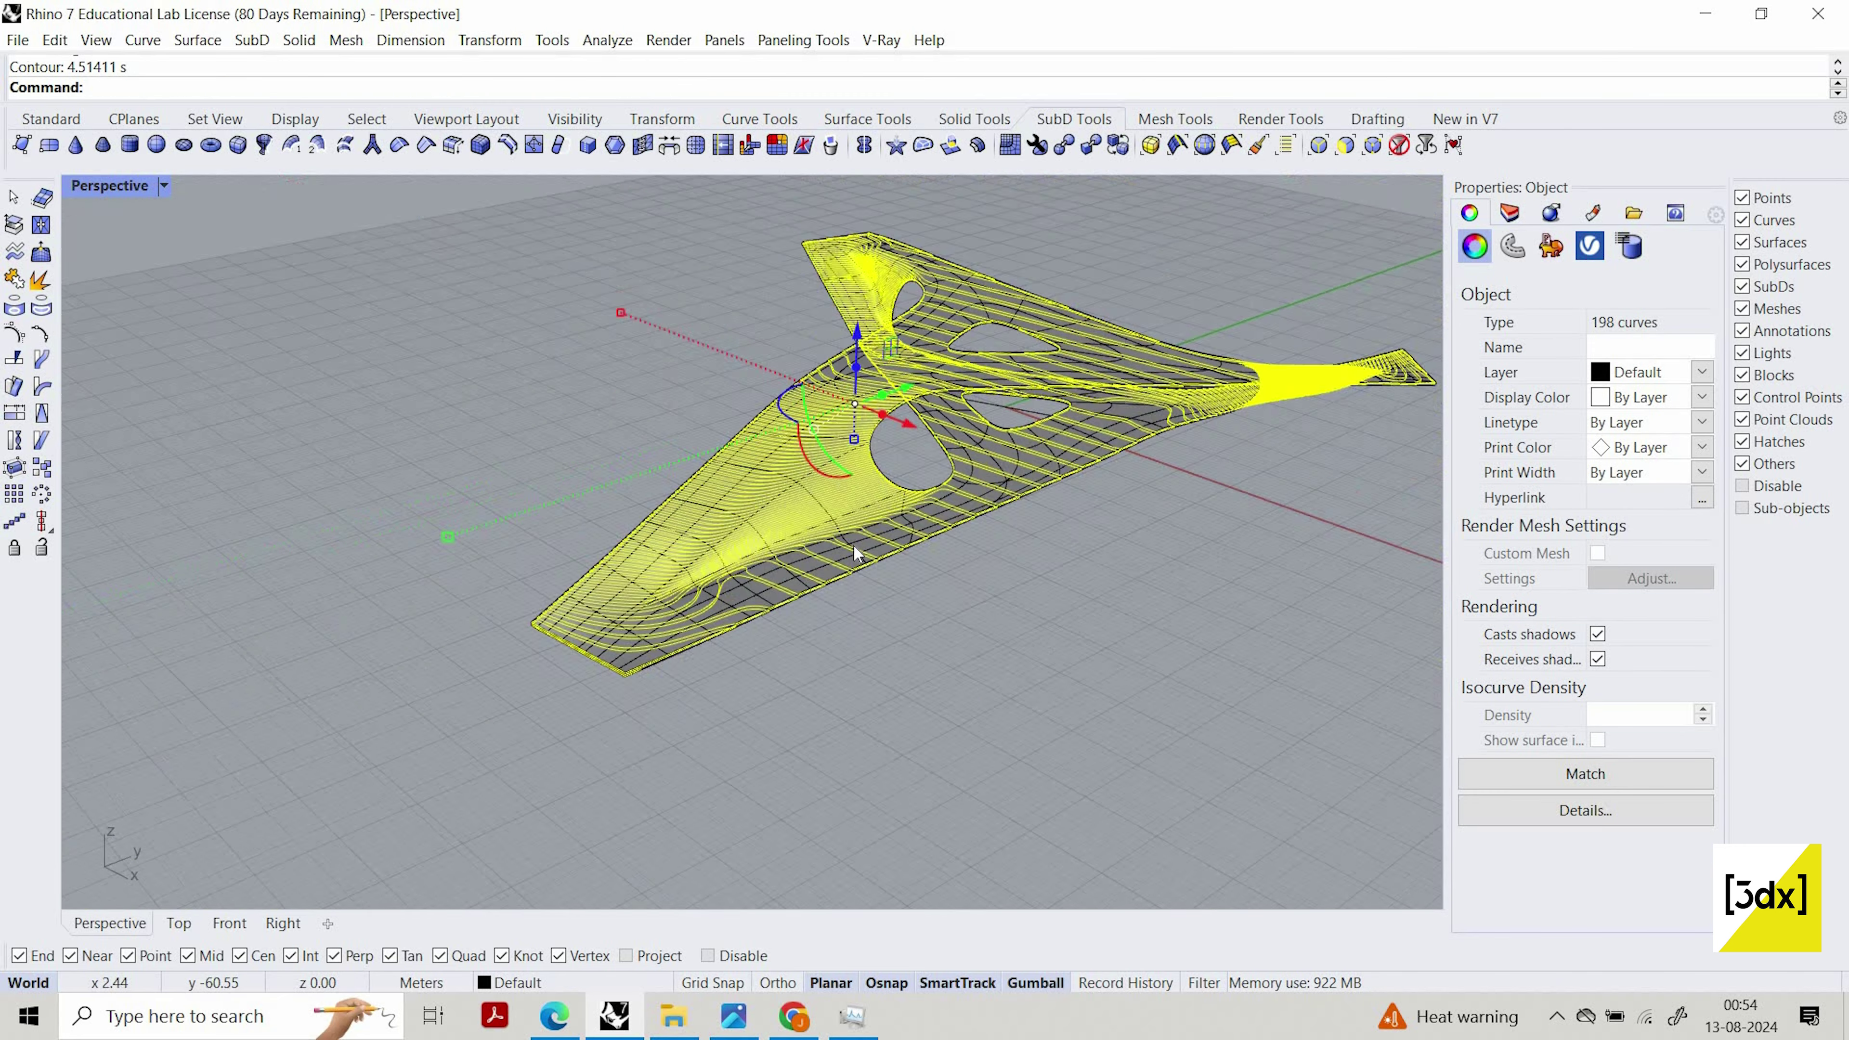
pyautogui.scroll(6, 783, 524)
pyautogui.scroll(-5, 790, 519)
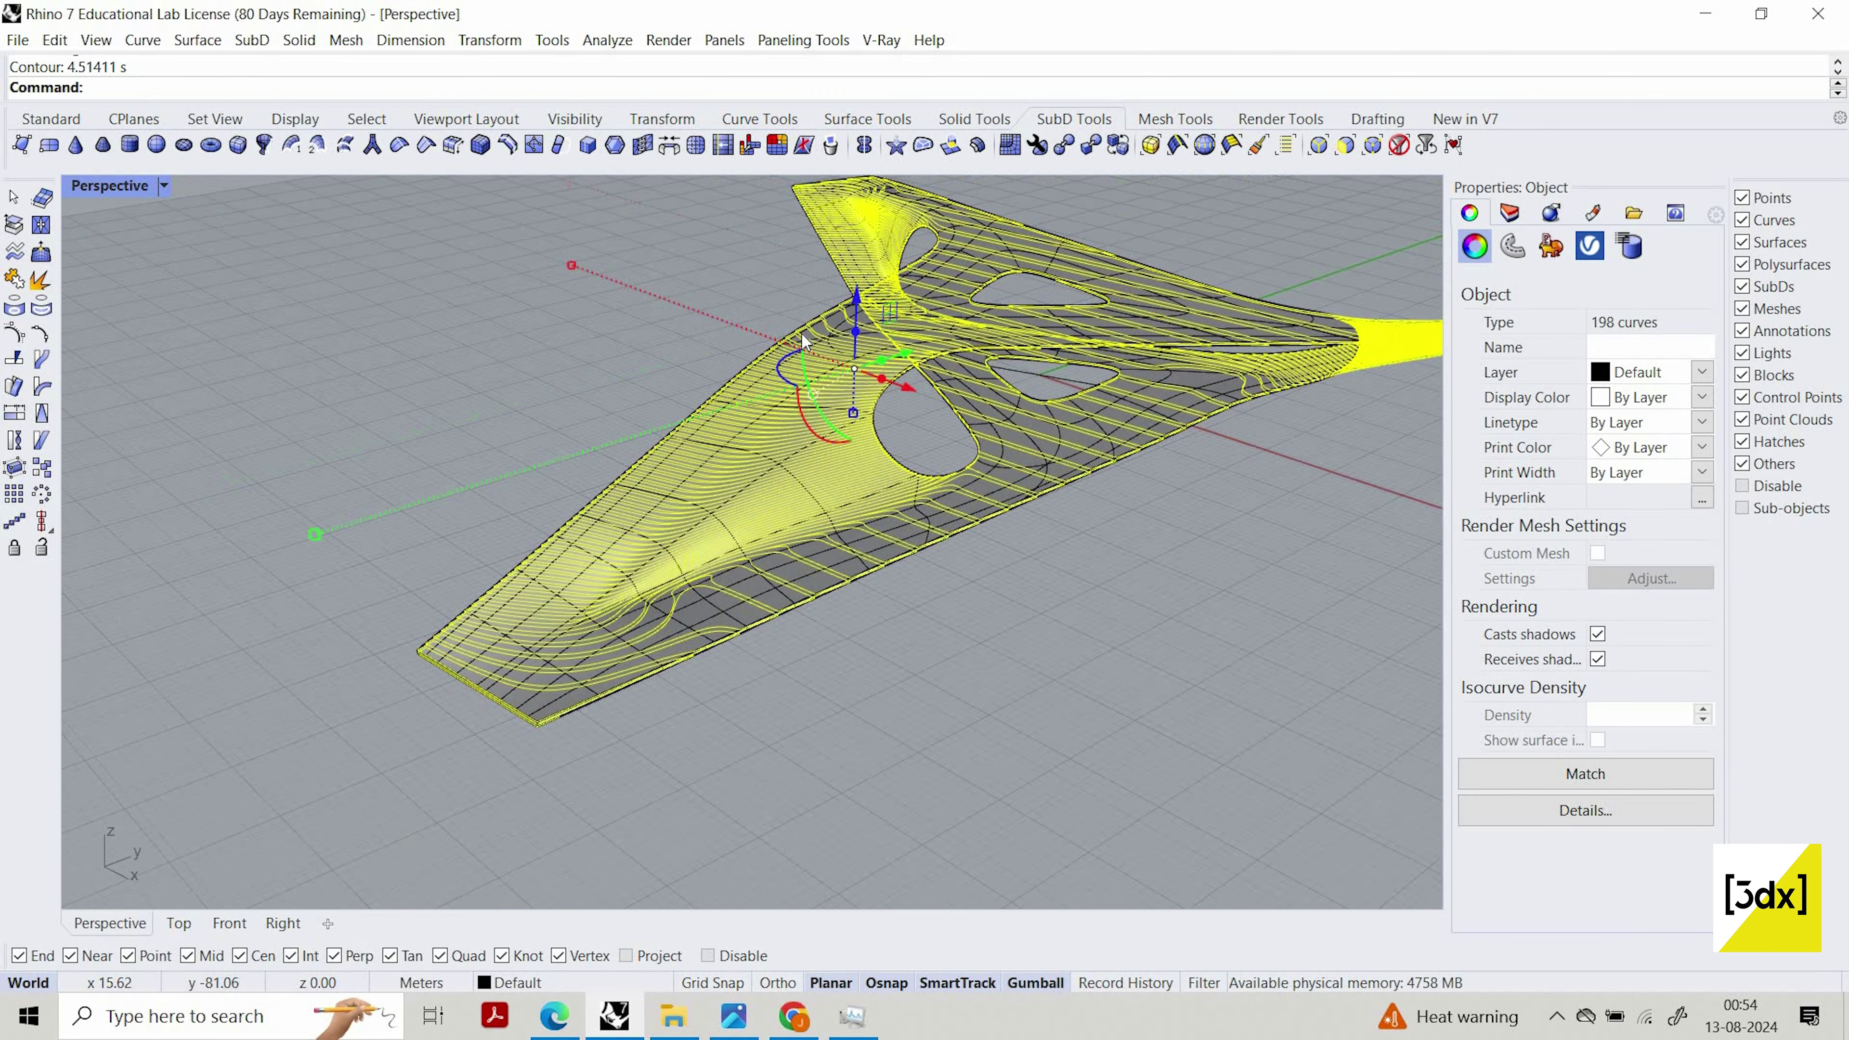
pyautogui.scroll(6, 881, 320)
pyautogui.write('ExtrudeCrv')
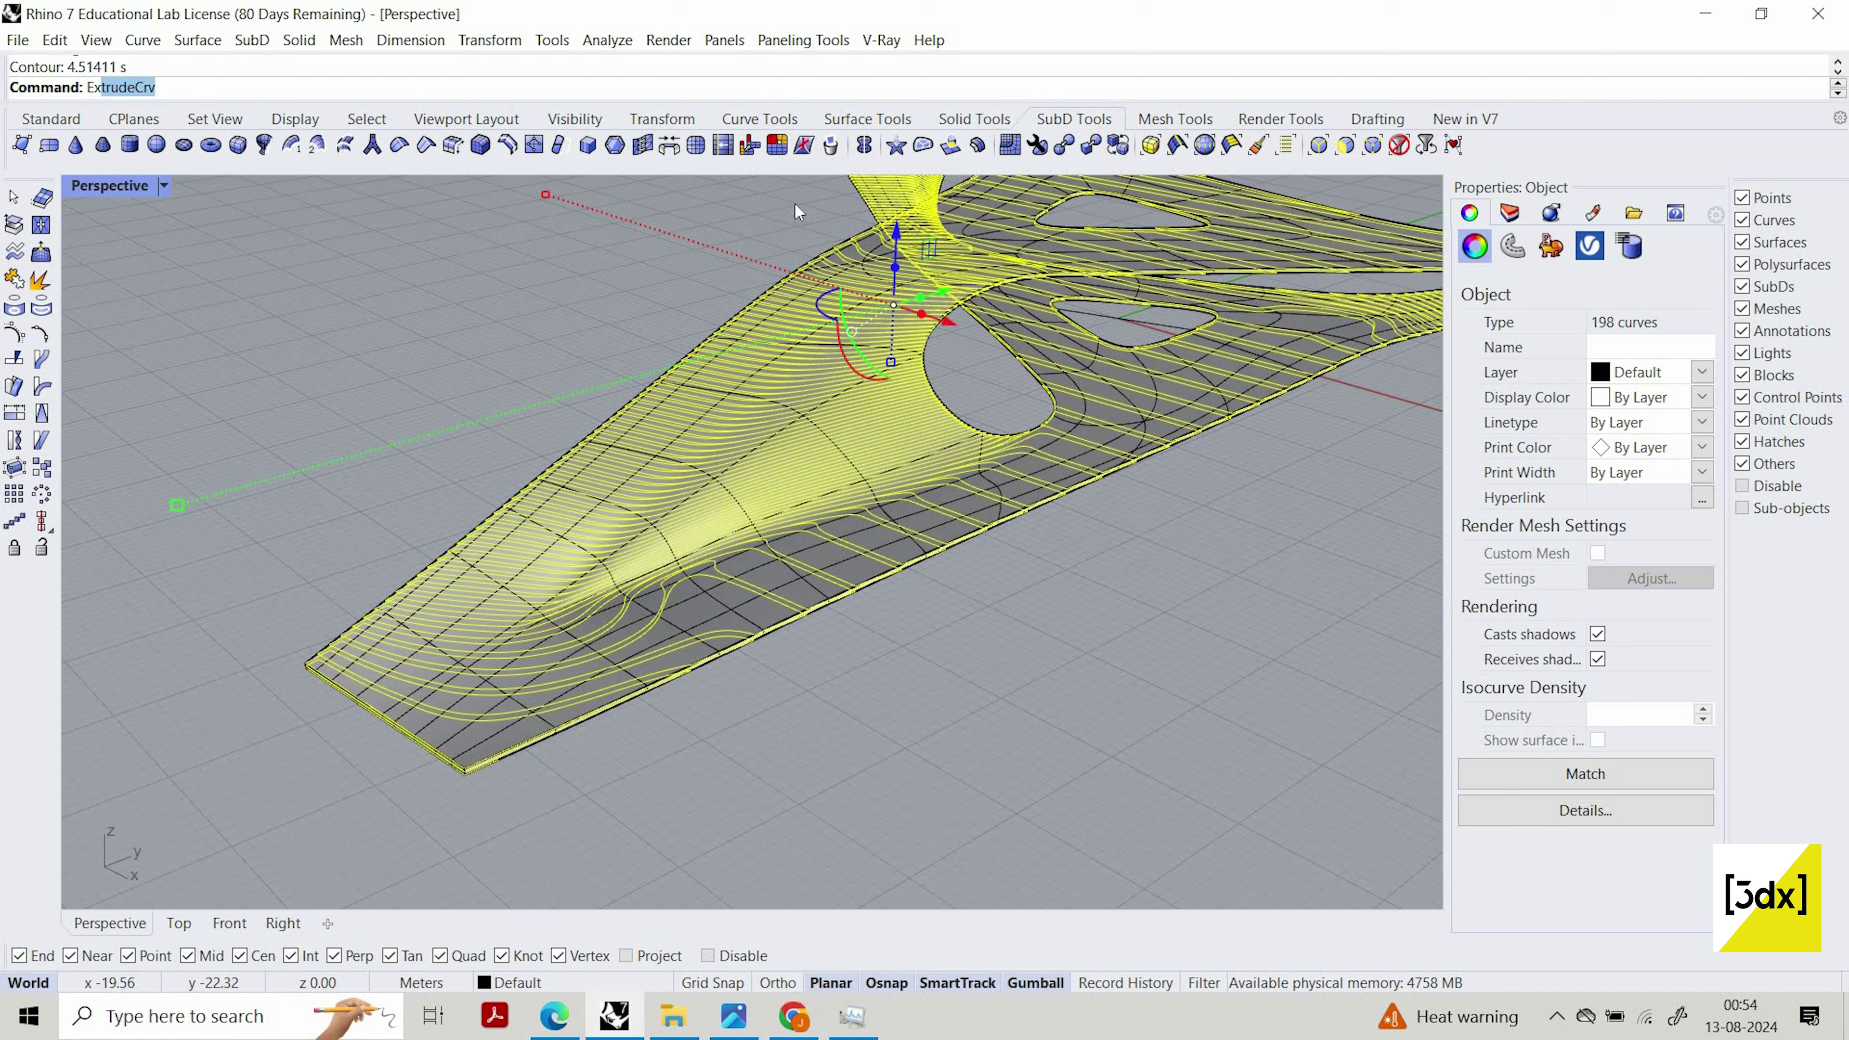
pyautogui.press('Return')
pyautogui.press('Return')
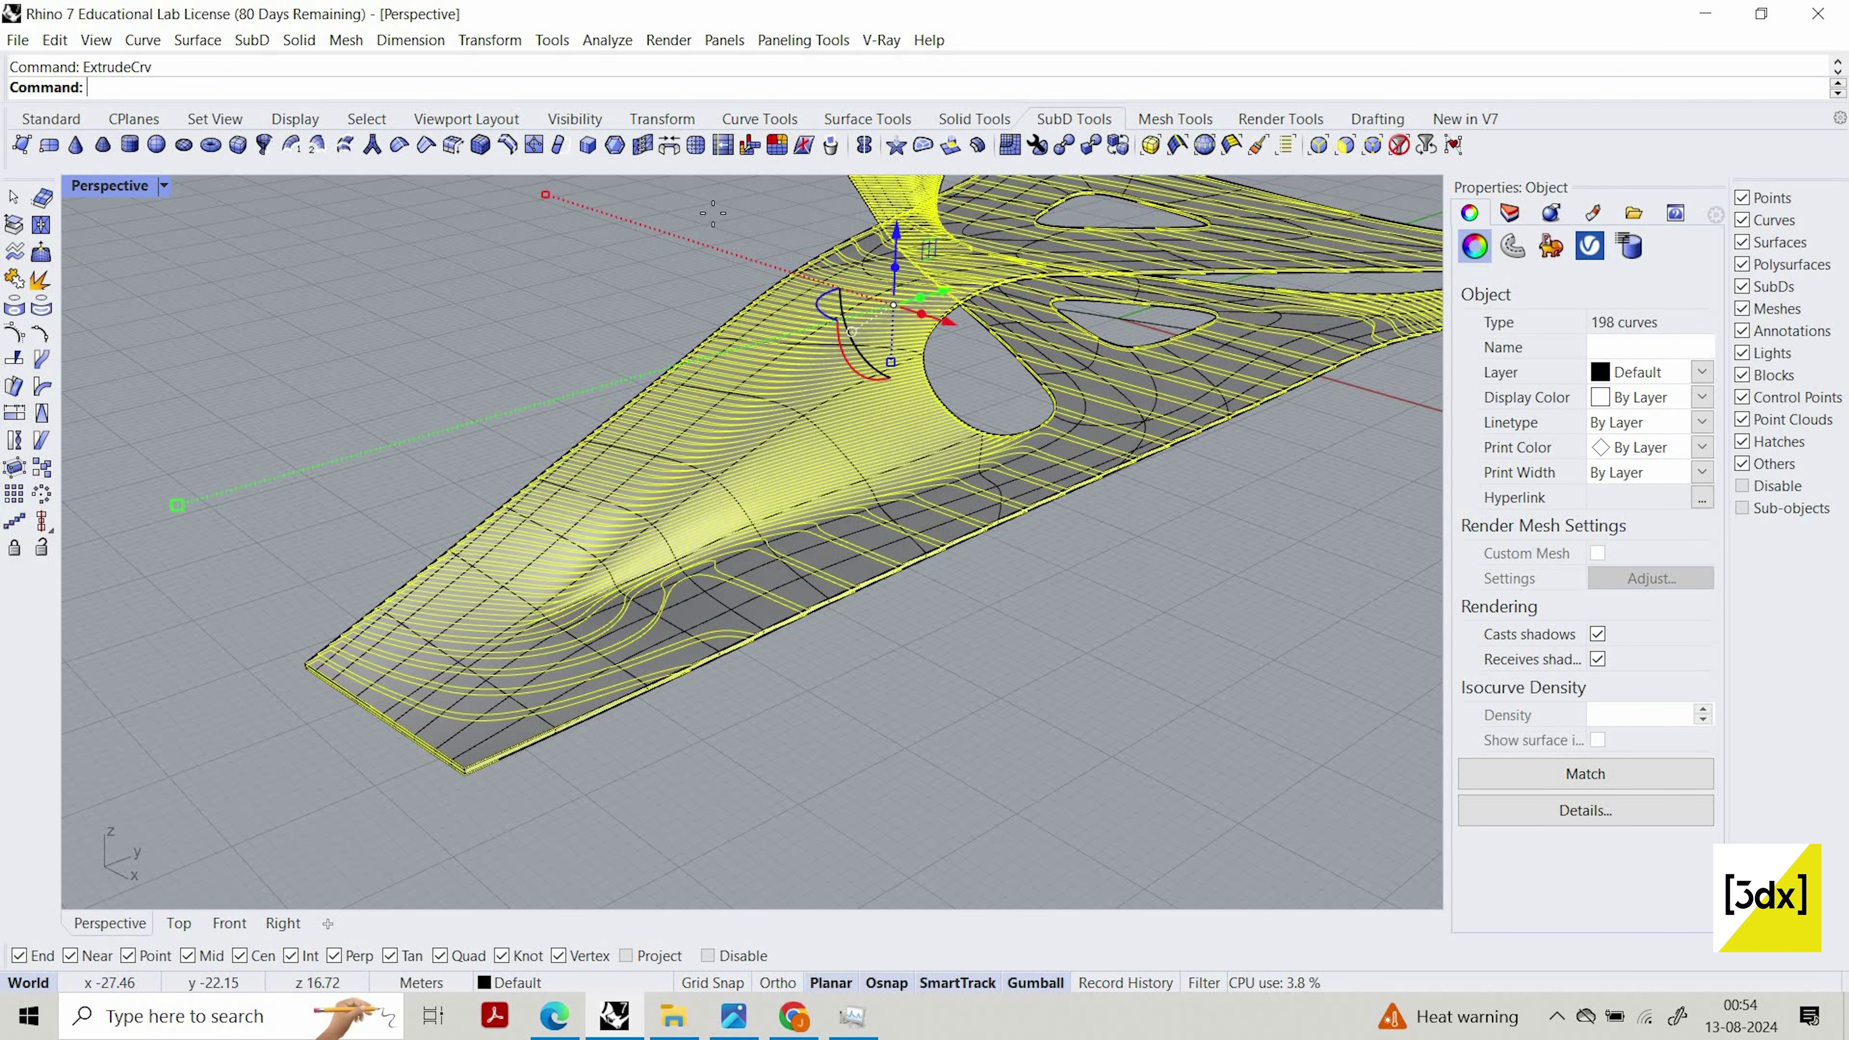
pyautogui.press('Return')
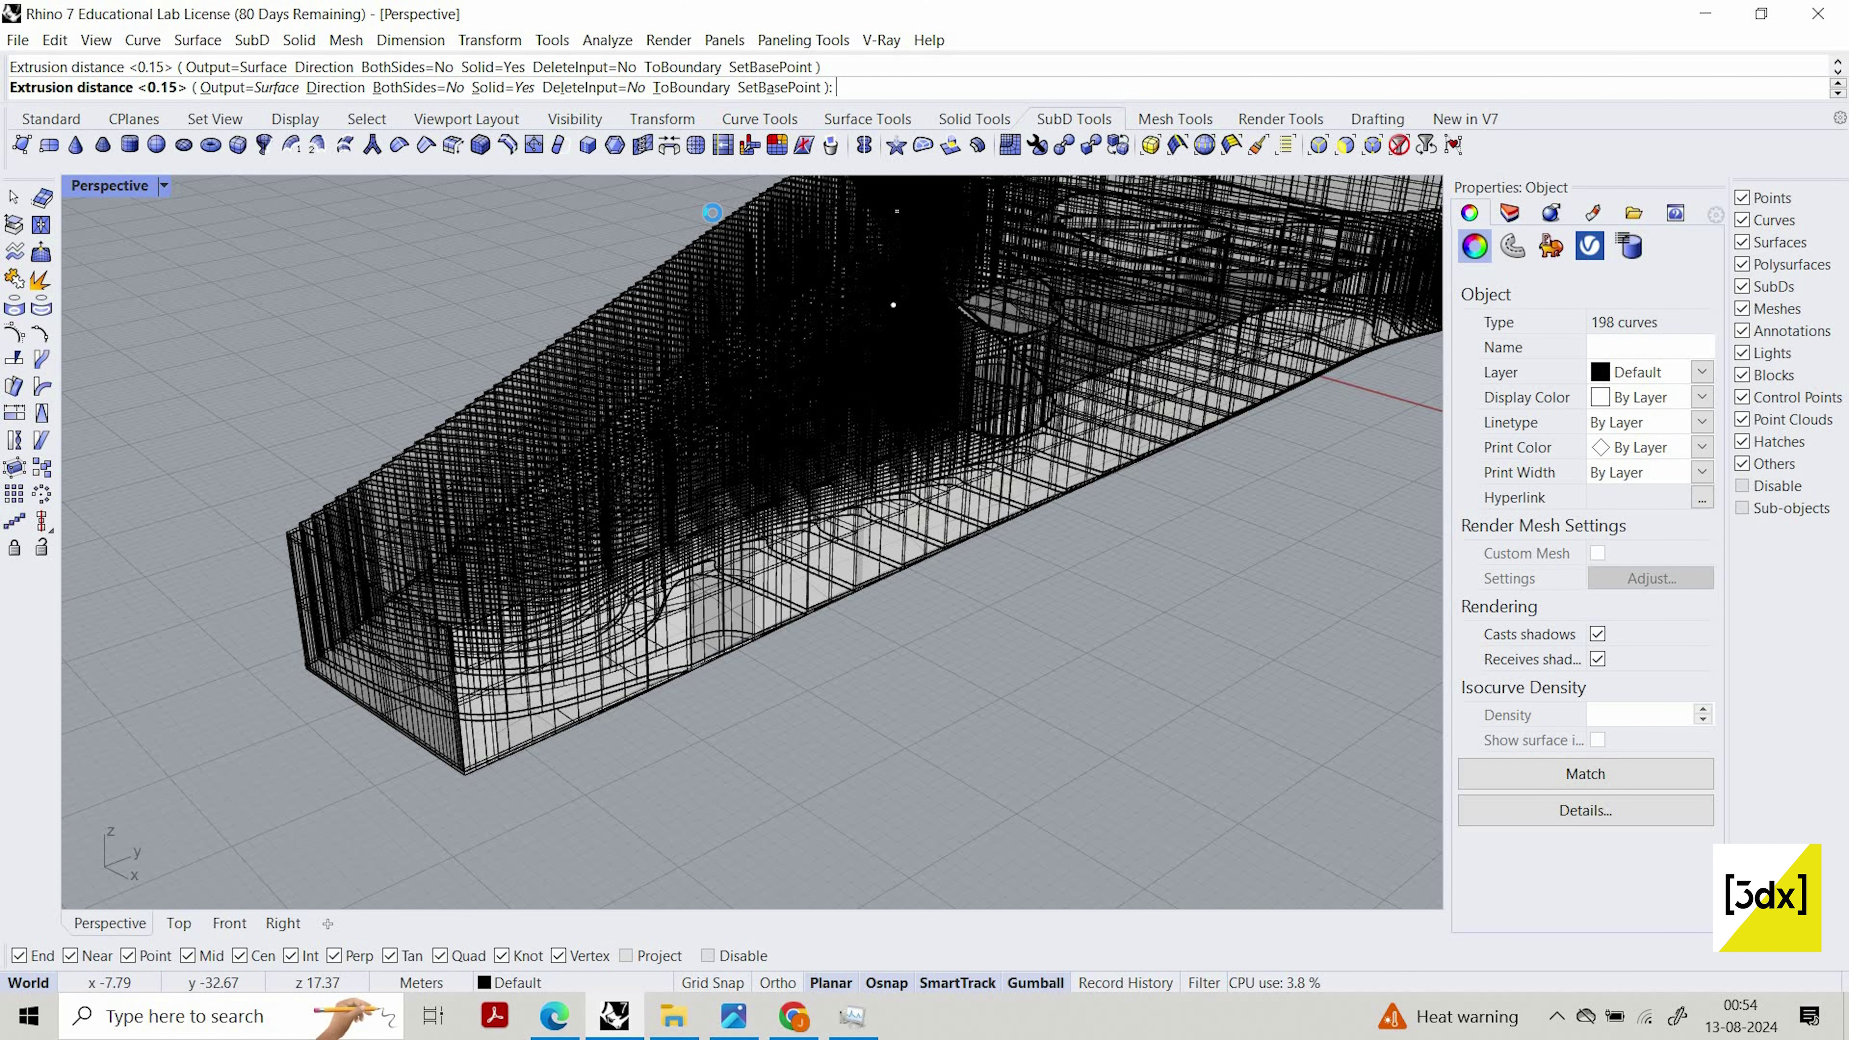
pyautogui.press('Return')
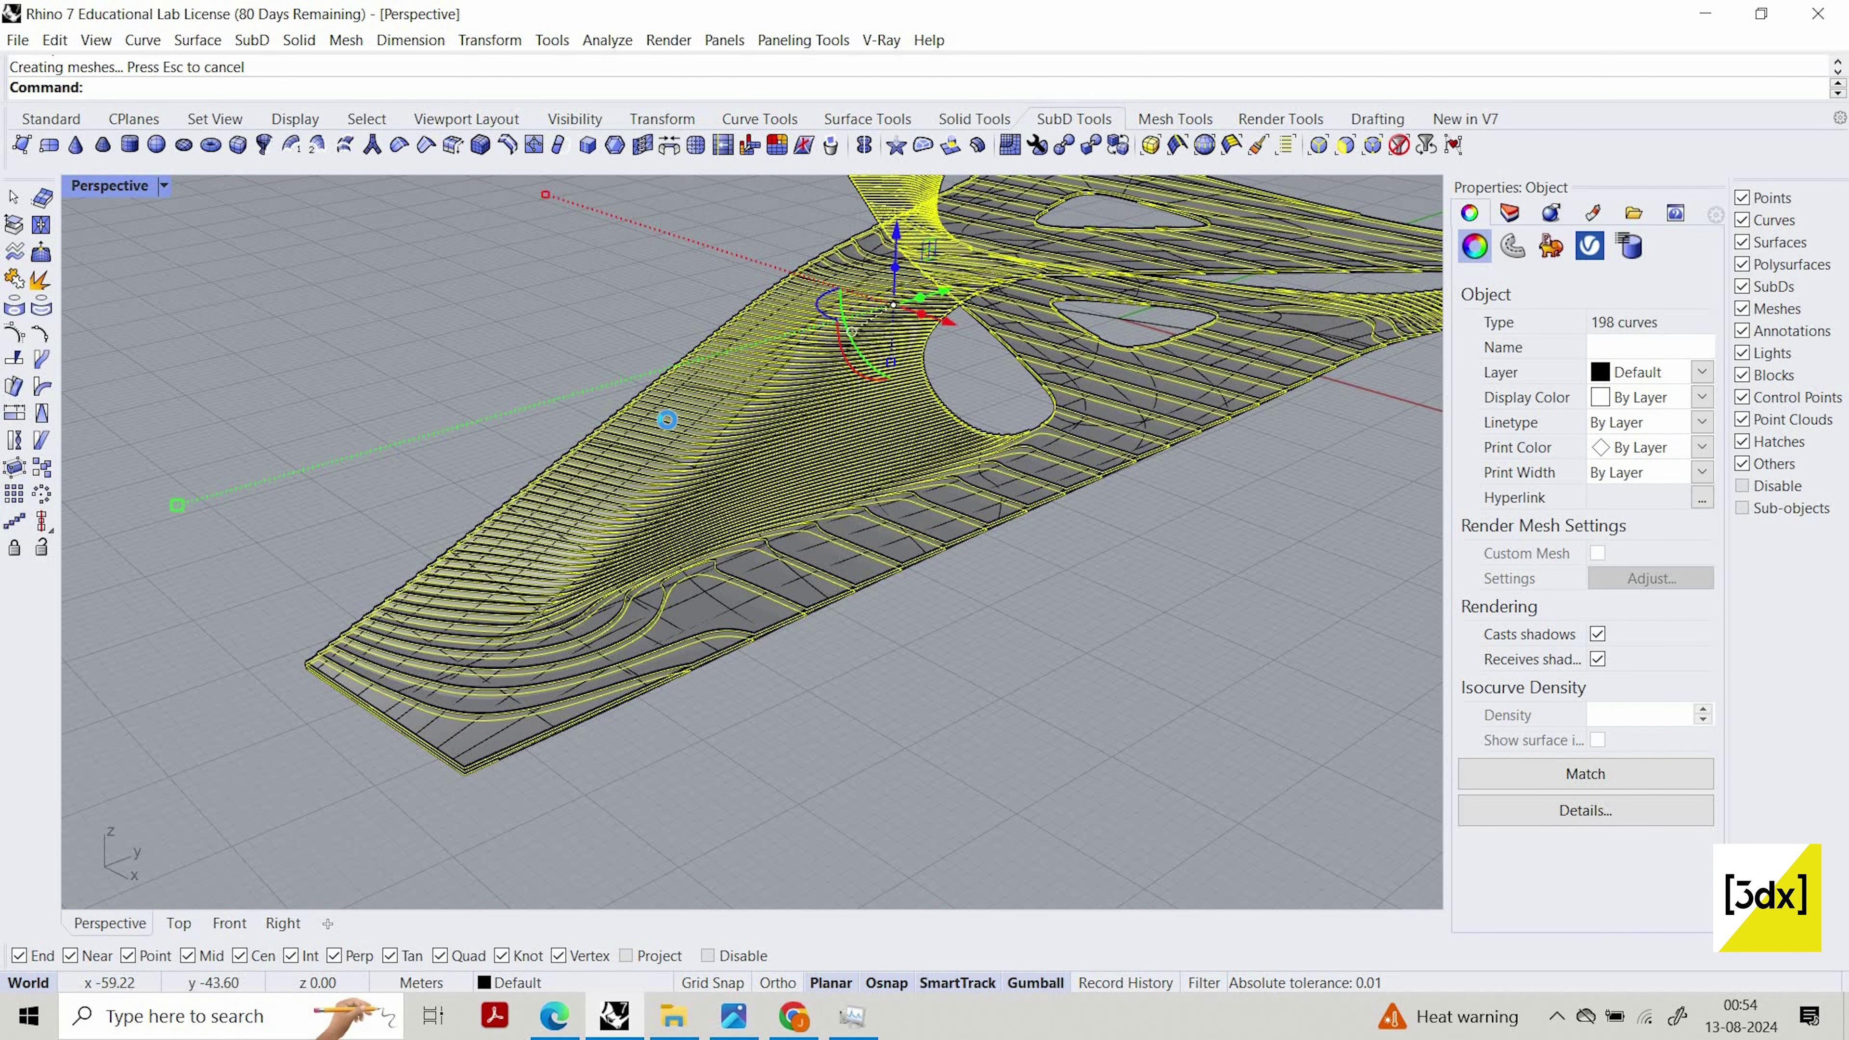
# Delete the wide extruded layer between the negative-Y arm's large opening and its long outer edge
pyautogui.click(635, 304)
pyautogui.scroll(-3, 1017, 416)
pyautogui.scroll(5, 938, 503)
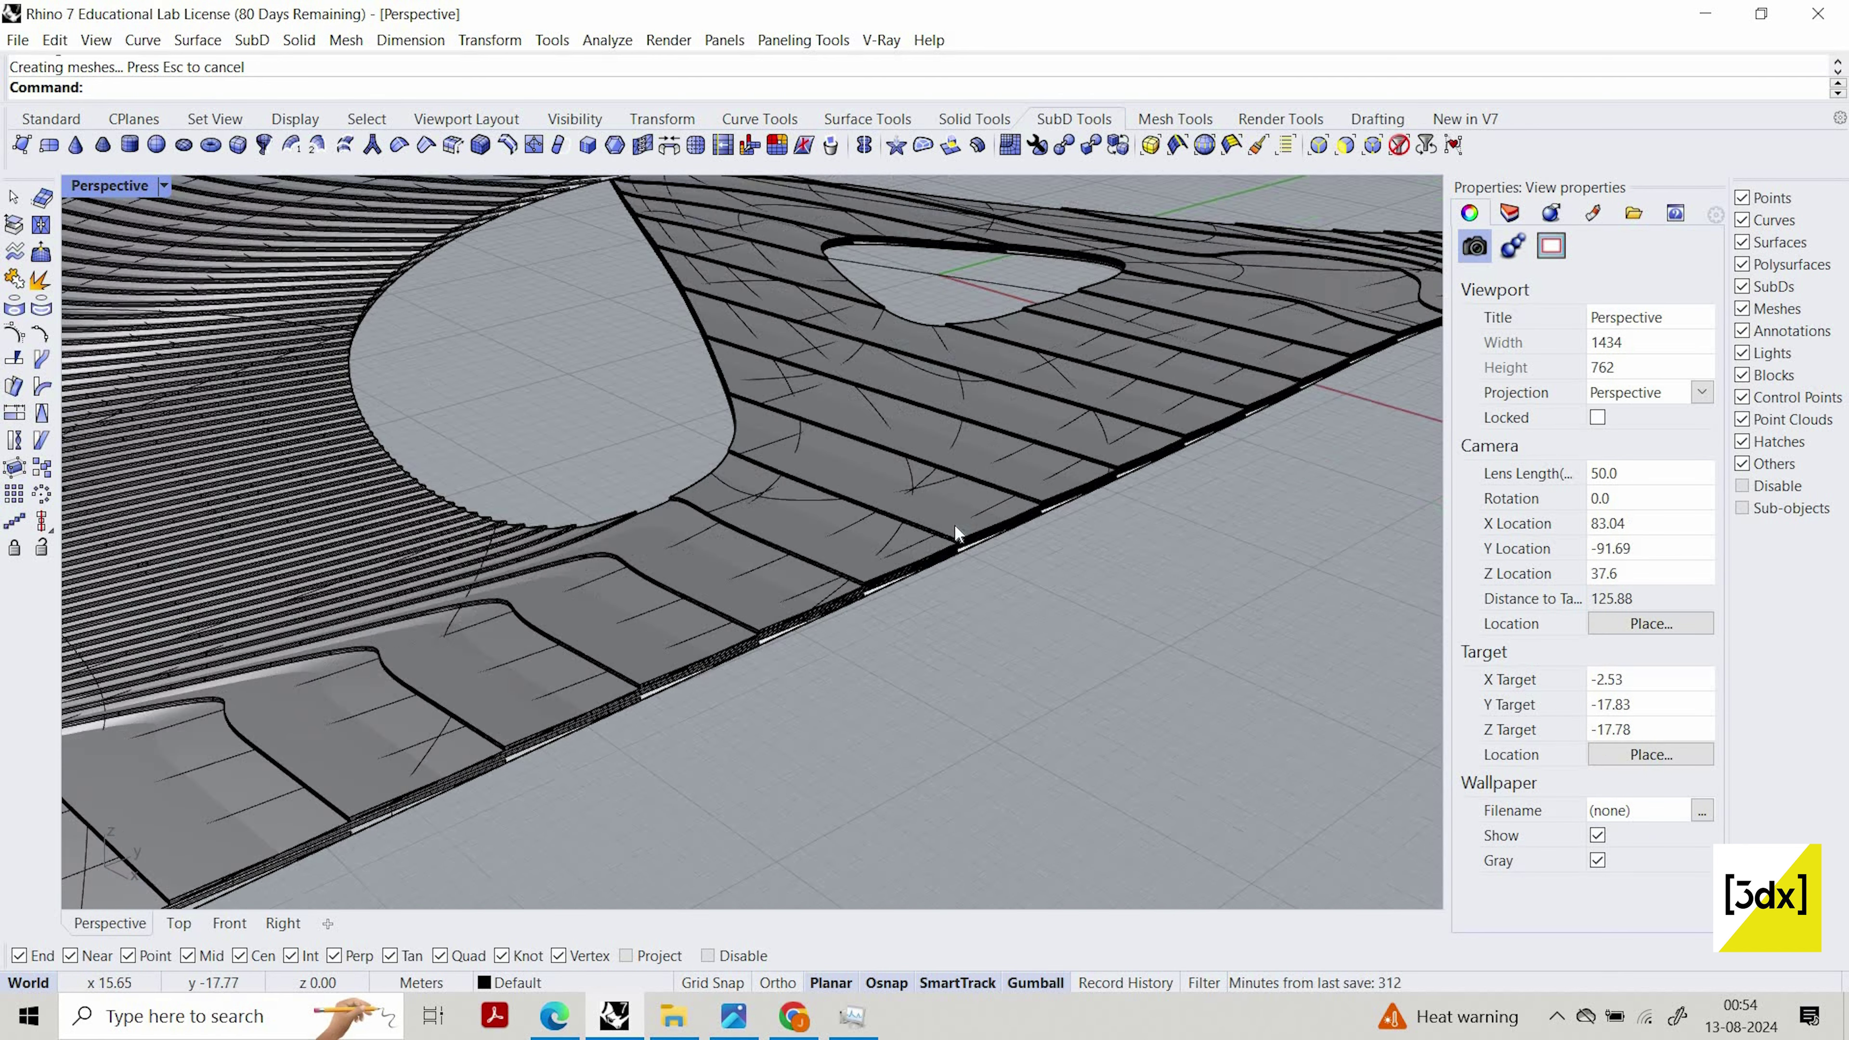
pyautogui.click(937, 618)
pyautogui.press('Delete')
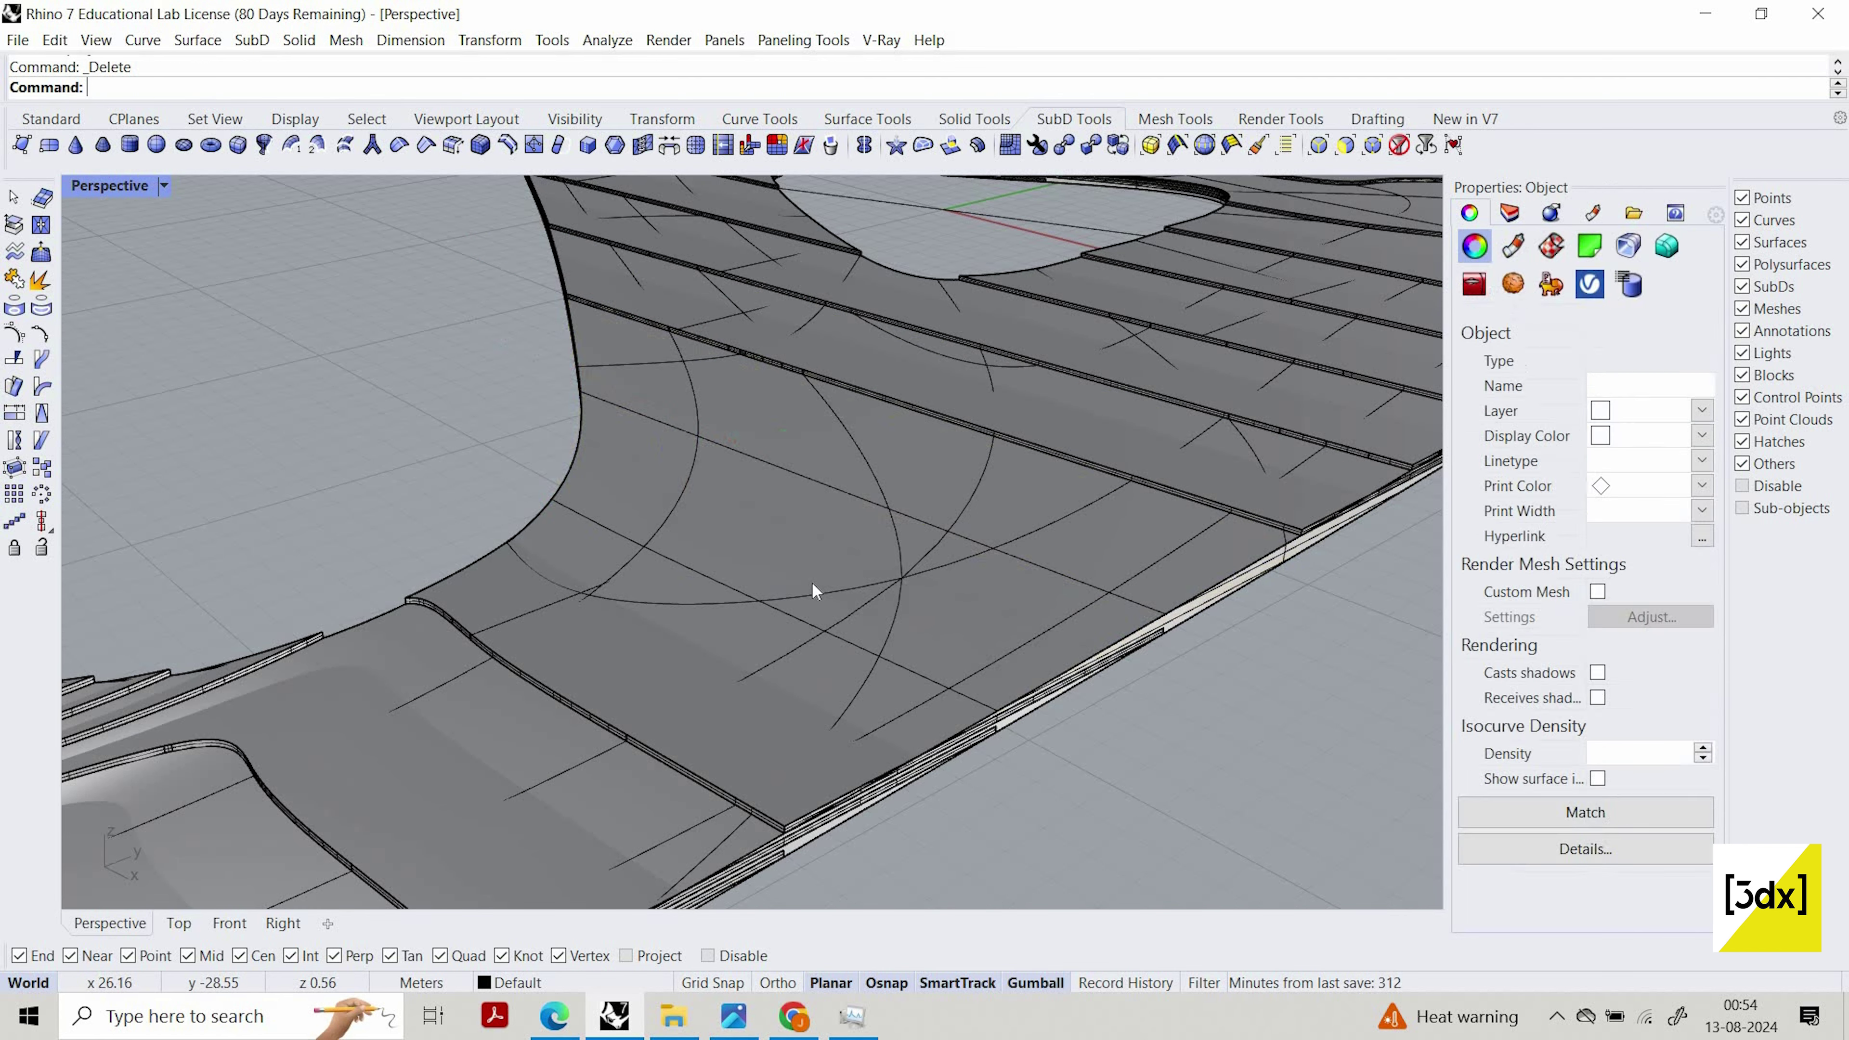
# Hide the thickened SubD exposed beneath the deleted layer
pyautogui.scroll(-5, 814, 583)
pyautogui.click(759, 577)
pyautogui.middleClick(759, 577)
pyautogui.click(852, 594)
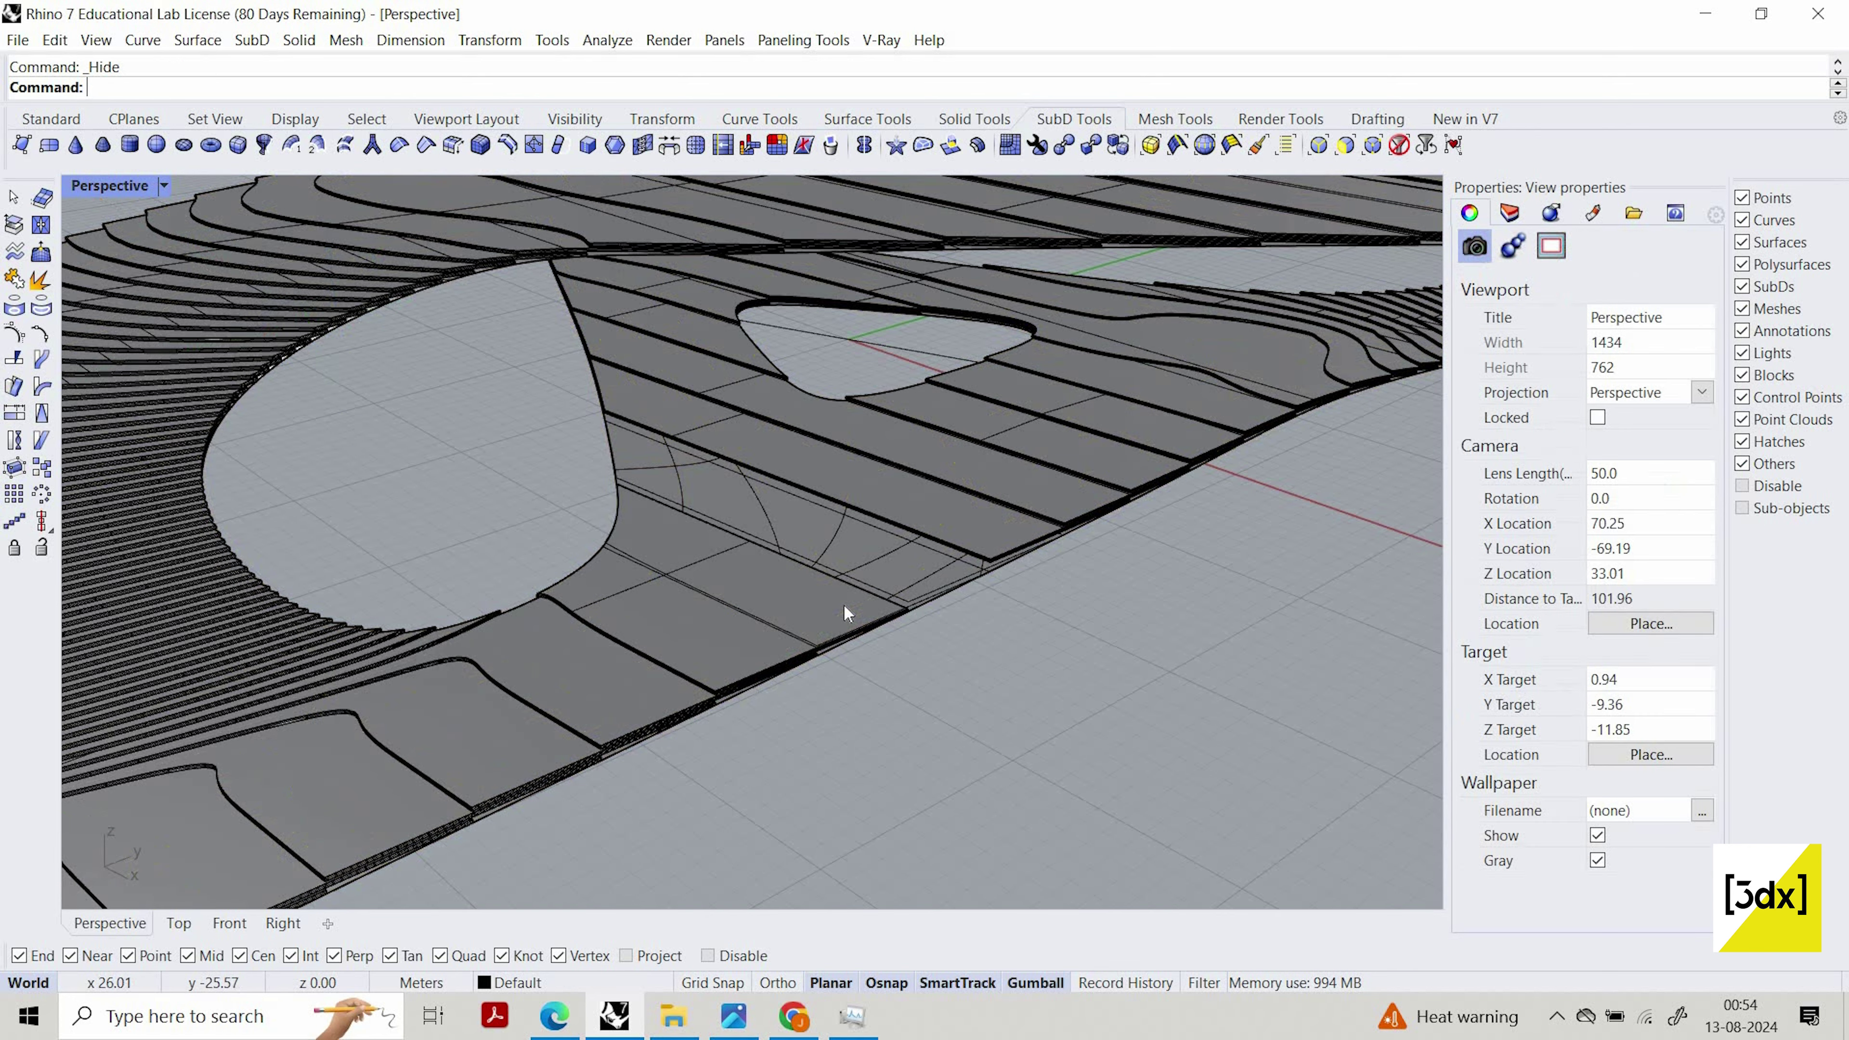
# Delete the remaining wide layer beside the arm's large opening and hide the original open SubD surface
pyautogui.click(845, 608)
pyautogui.press('Delete')
pyautogui.click(776, 597)
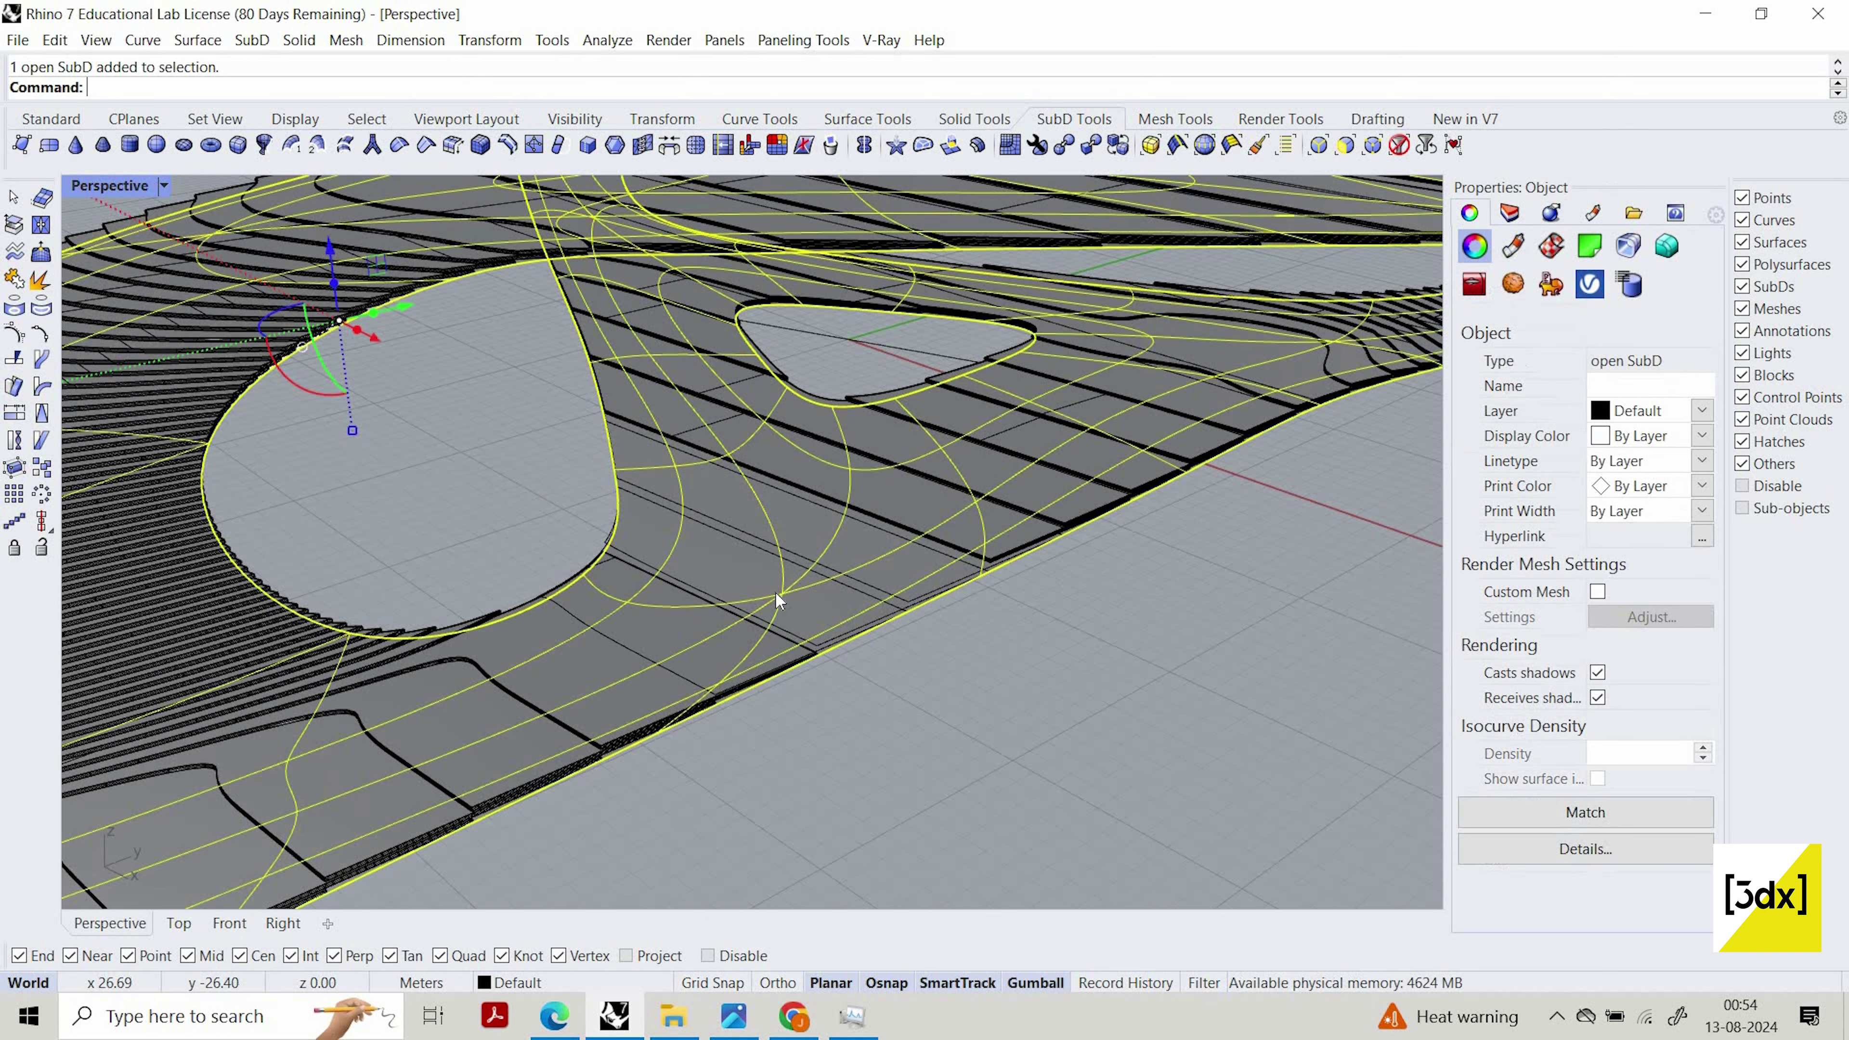
pyautogui.middleClick(776, 597)
pyautogui.click(877, 610)
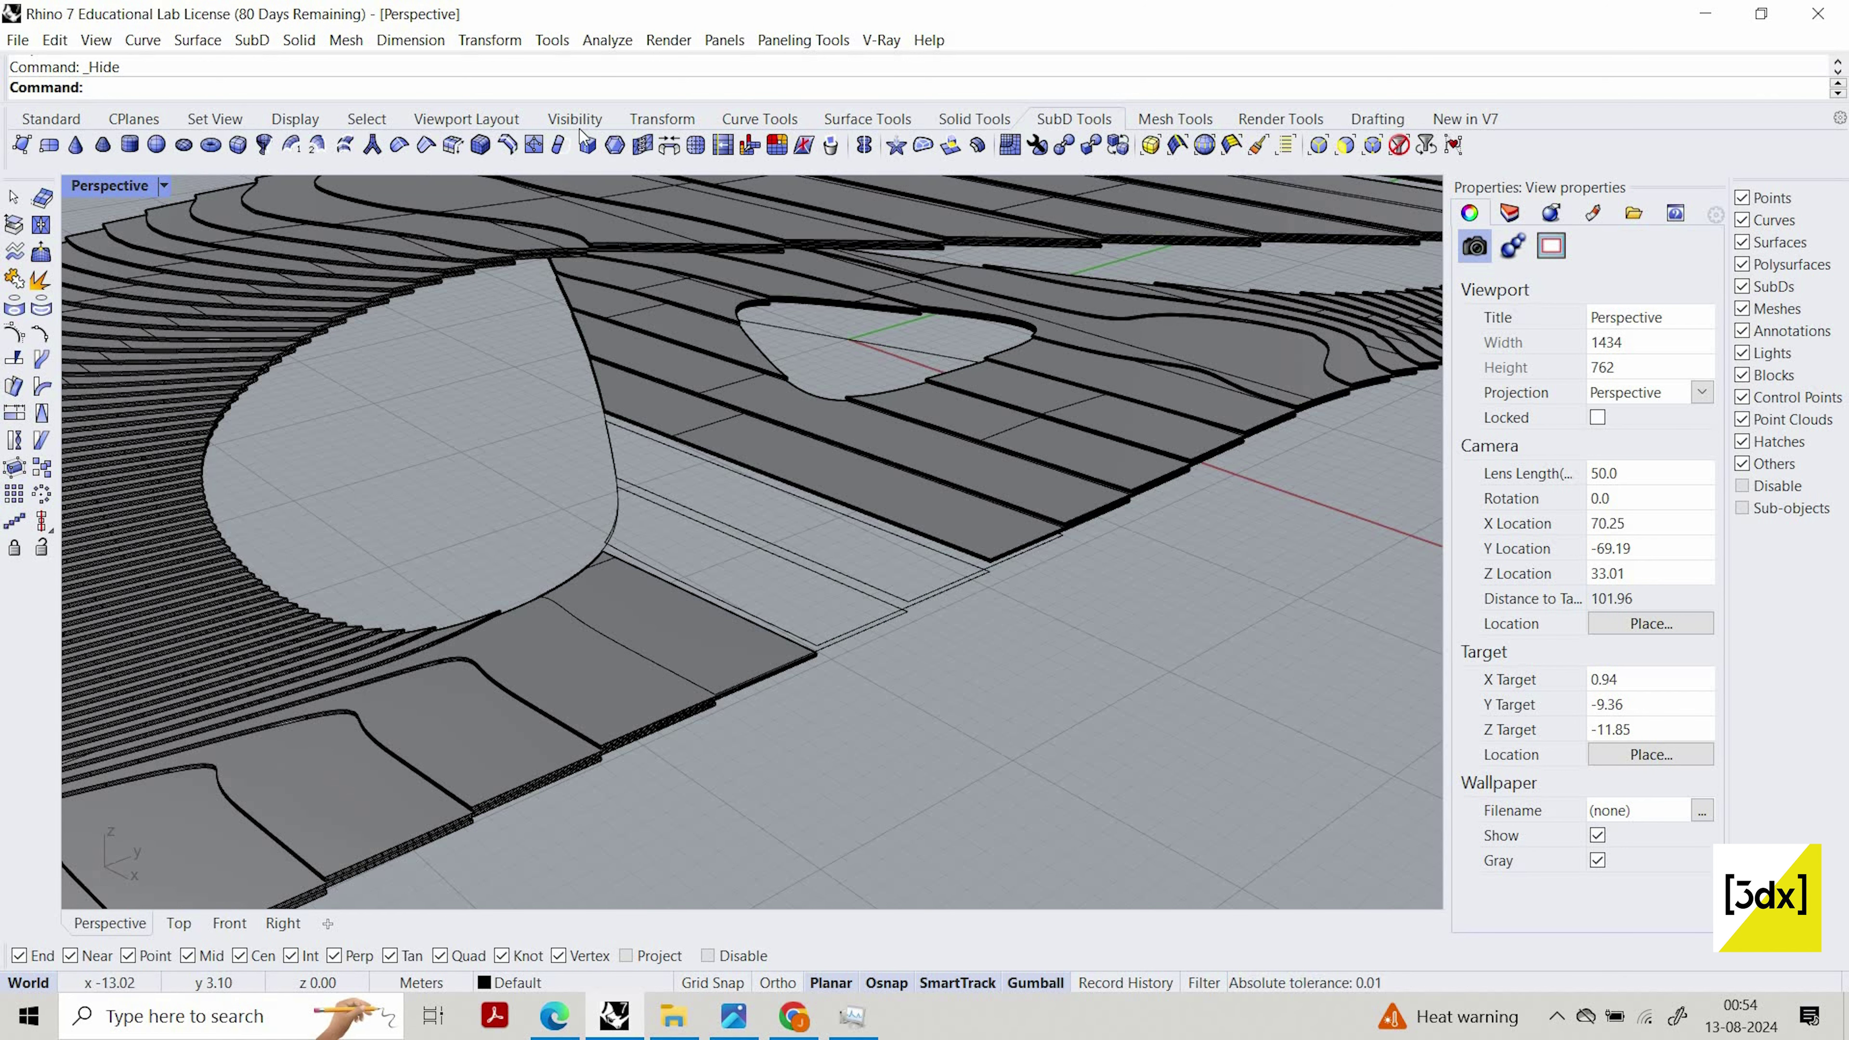
# Select all the curves in the model and delete them, leaving the extruded layers
pyautogui.click(366, 118)
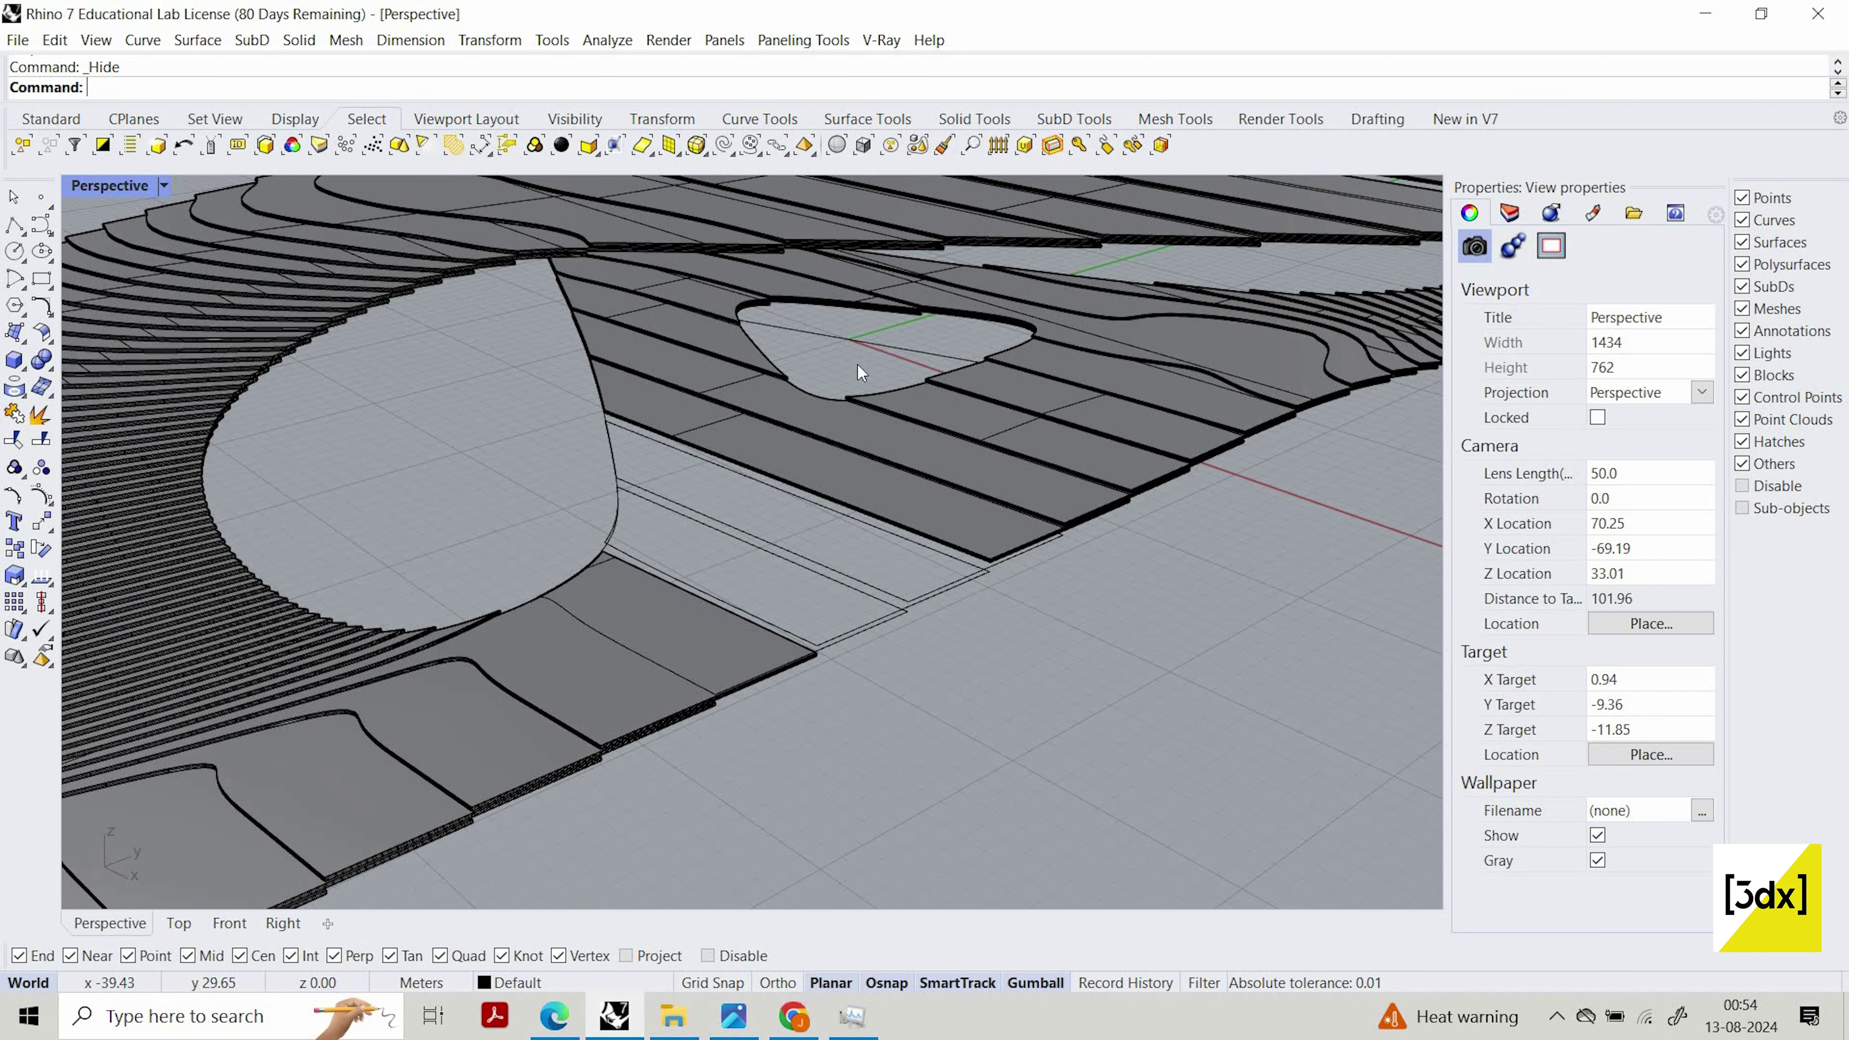
pyautogui.click(723, 146)
pyautogui.middleClick(795, 367)
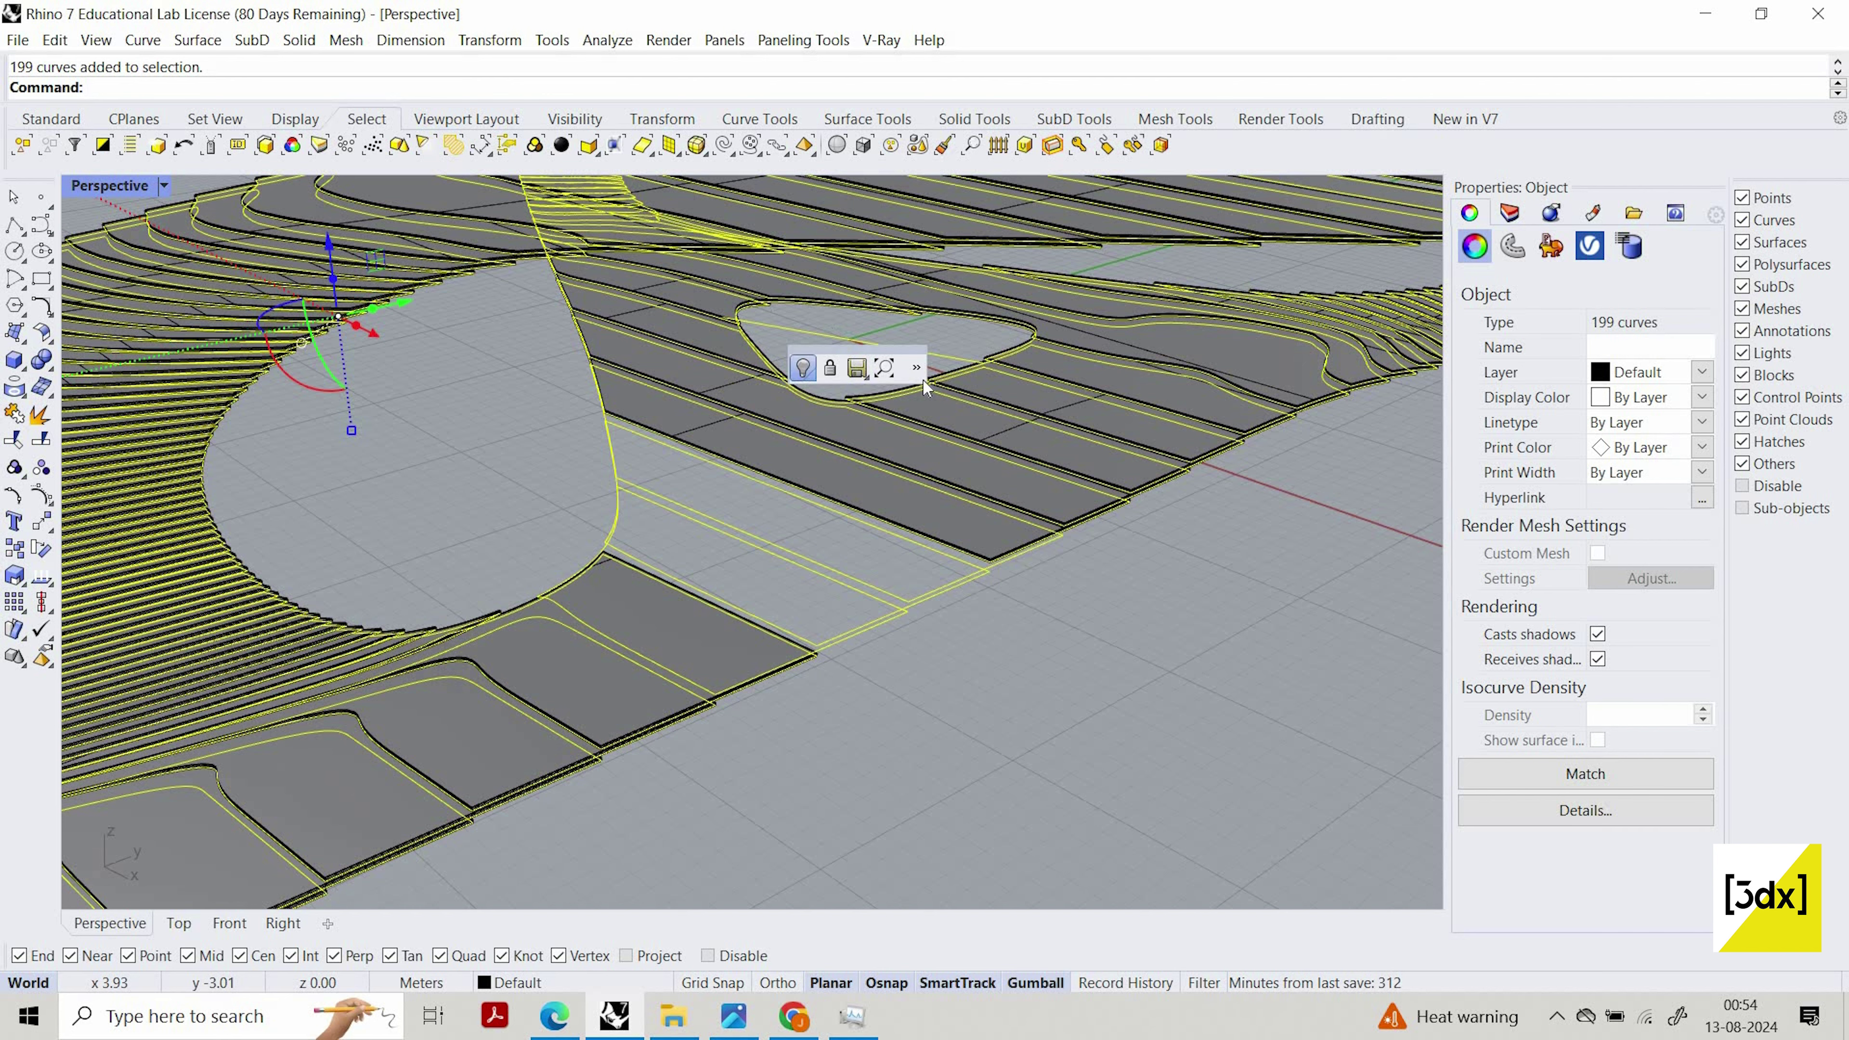
pyautogui.click(883, 370)
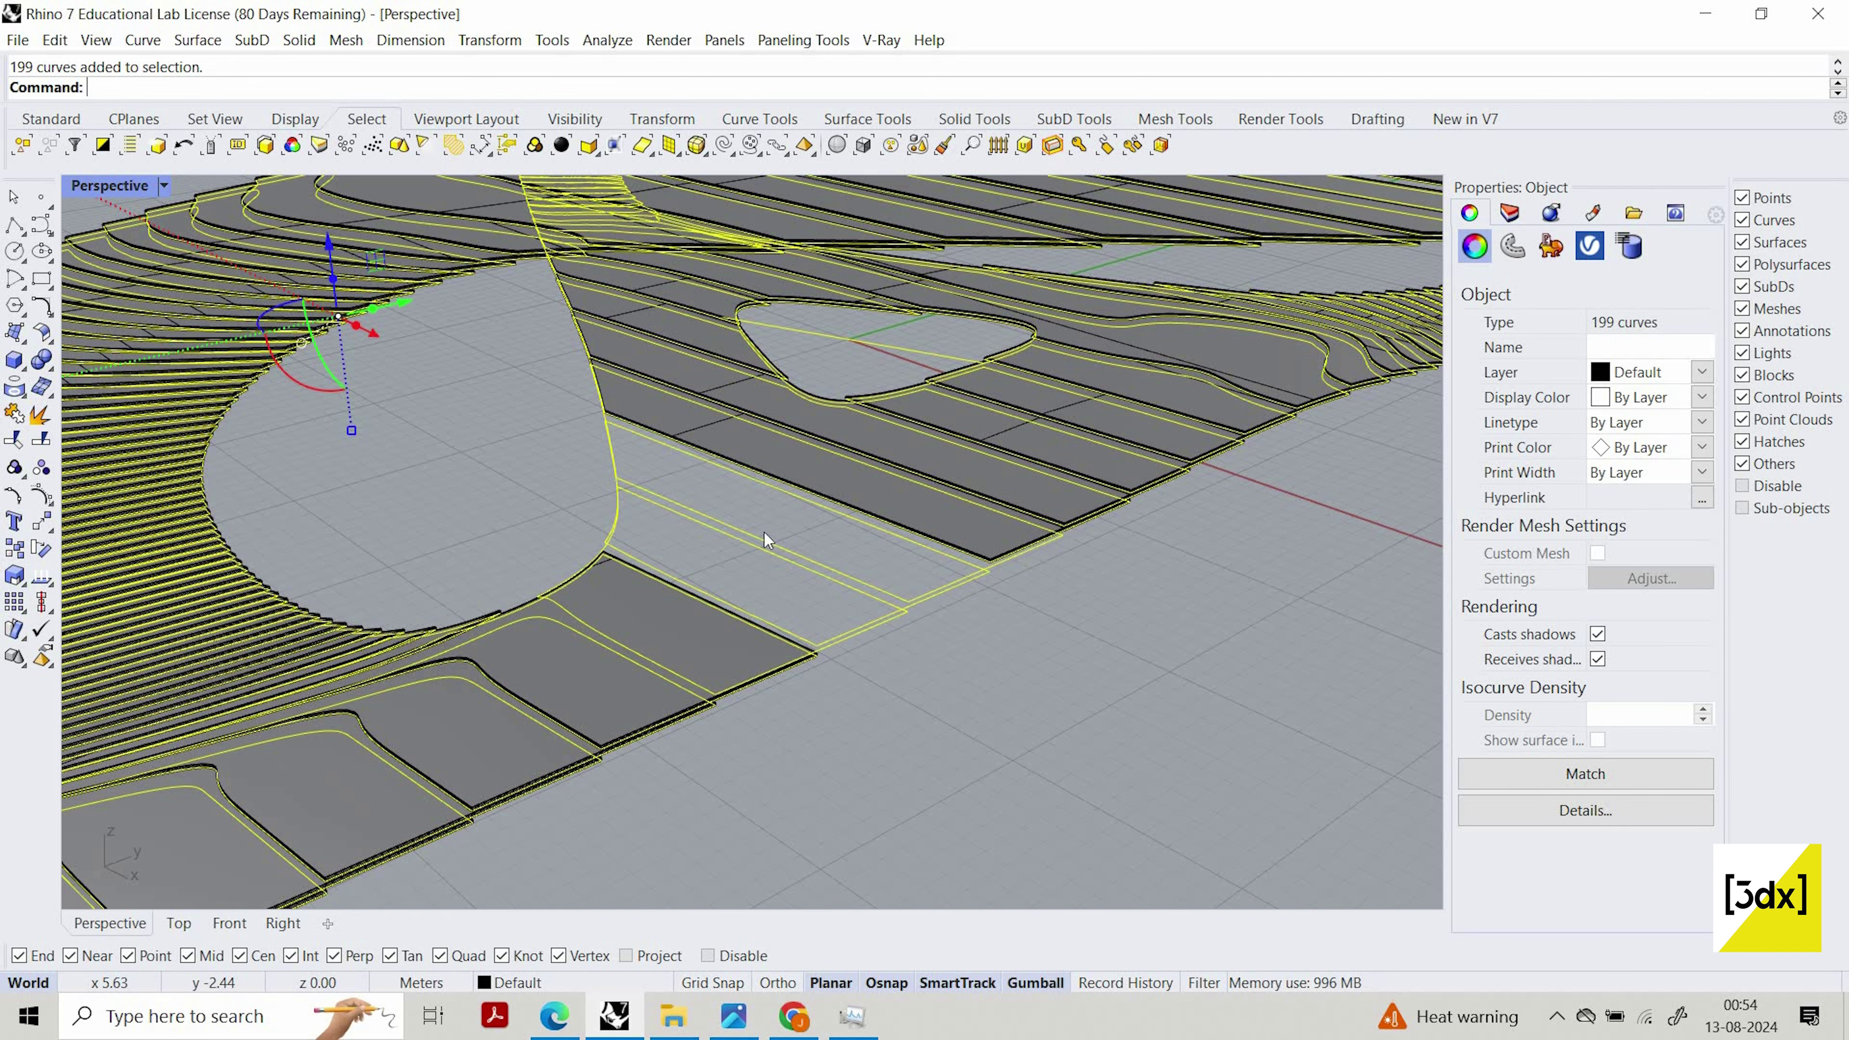
pyautogui.press('Delete')
# Delete the extruded layer between the arm's large opening and the small triangular opening near the origin
pyautogui.scroll(-6, 783, 637)
pyautogui.keyDown('shift'); pyautogui.moveTo(983, 498); pyautogui.dragTo(783, 276, button='right'); pyautogui.keyUp('shift')
pyautogui.scroll(4, 840, 357)
pyautogui.click(839, 357)
pyautogui.press('Delete')
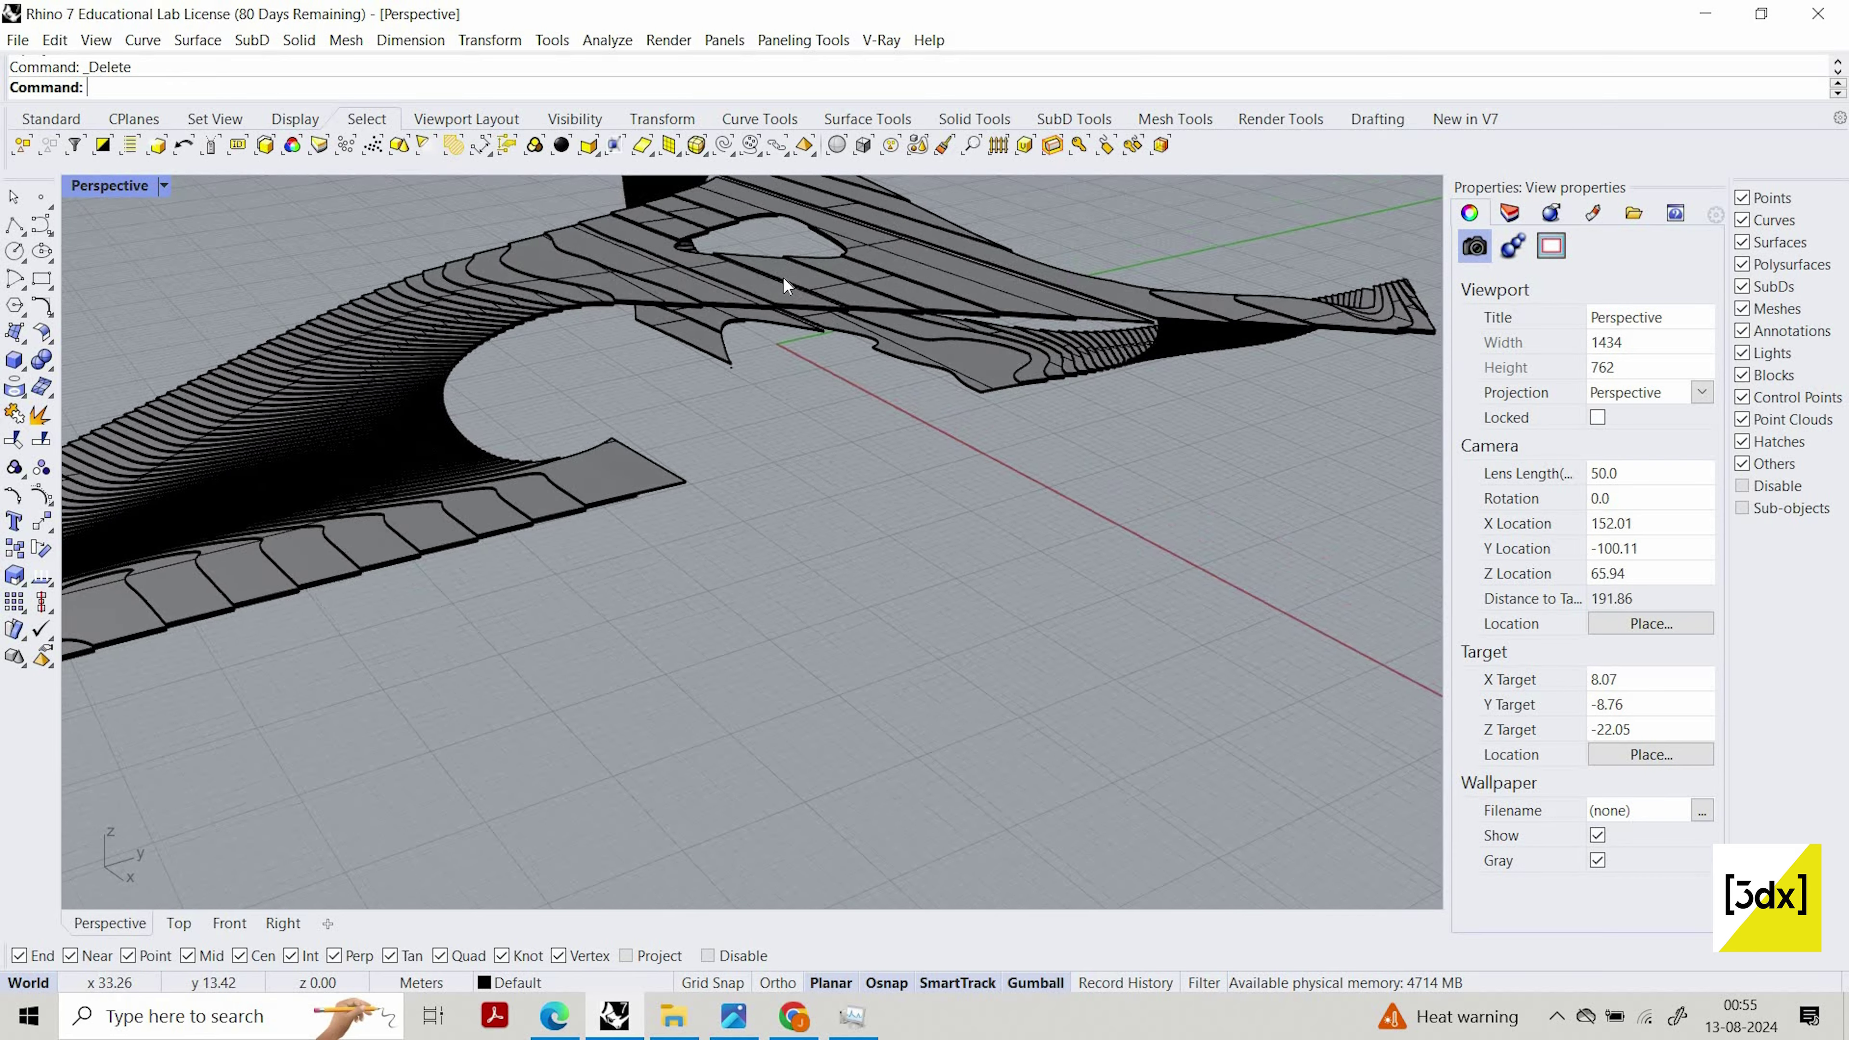
# Delete the pointed leftover layer jutting out beneath the central deck near the origin
pyautogui.scroll(8, 1012, 372)
pyautogui.scroll(-4, 821, 324)
pyautogui.scroll(2, 345, 269)
pyautogui.scroll(-4, 378, 273)
pyautogui.moveTo(345, 269); pyautogui.dragTo(475, 281, button='right')
pyautogui.scroll(6, 481, 313)
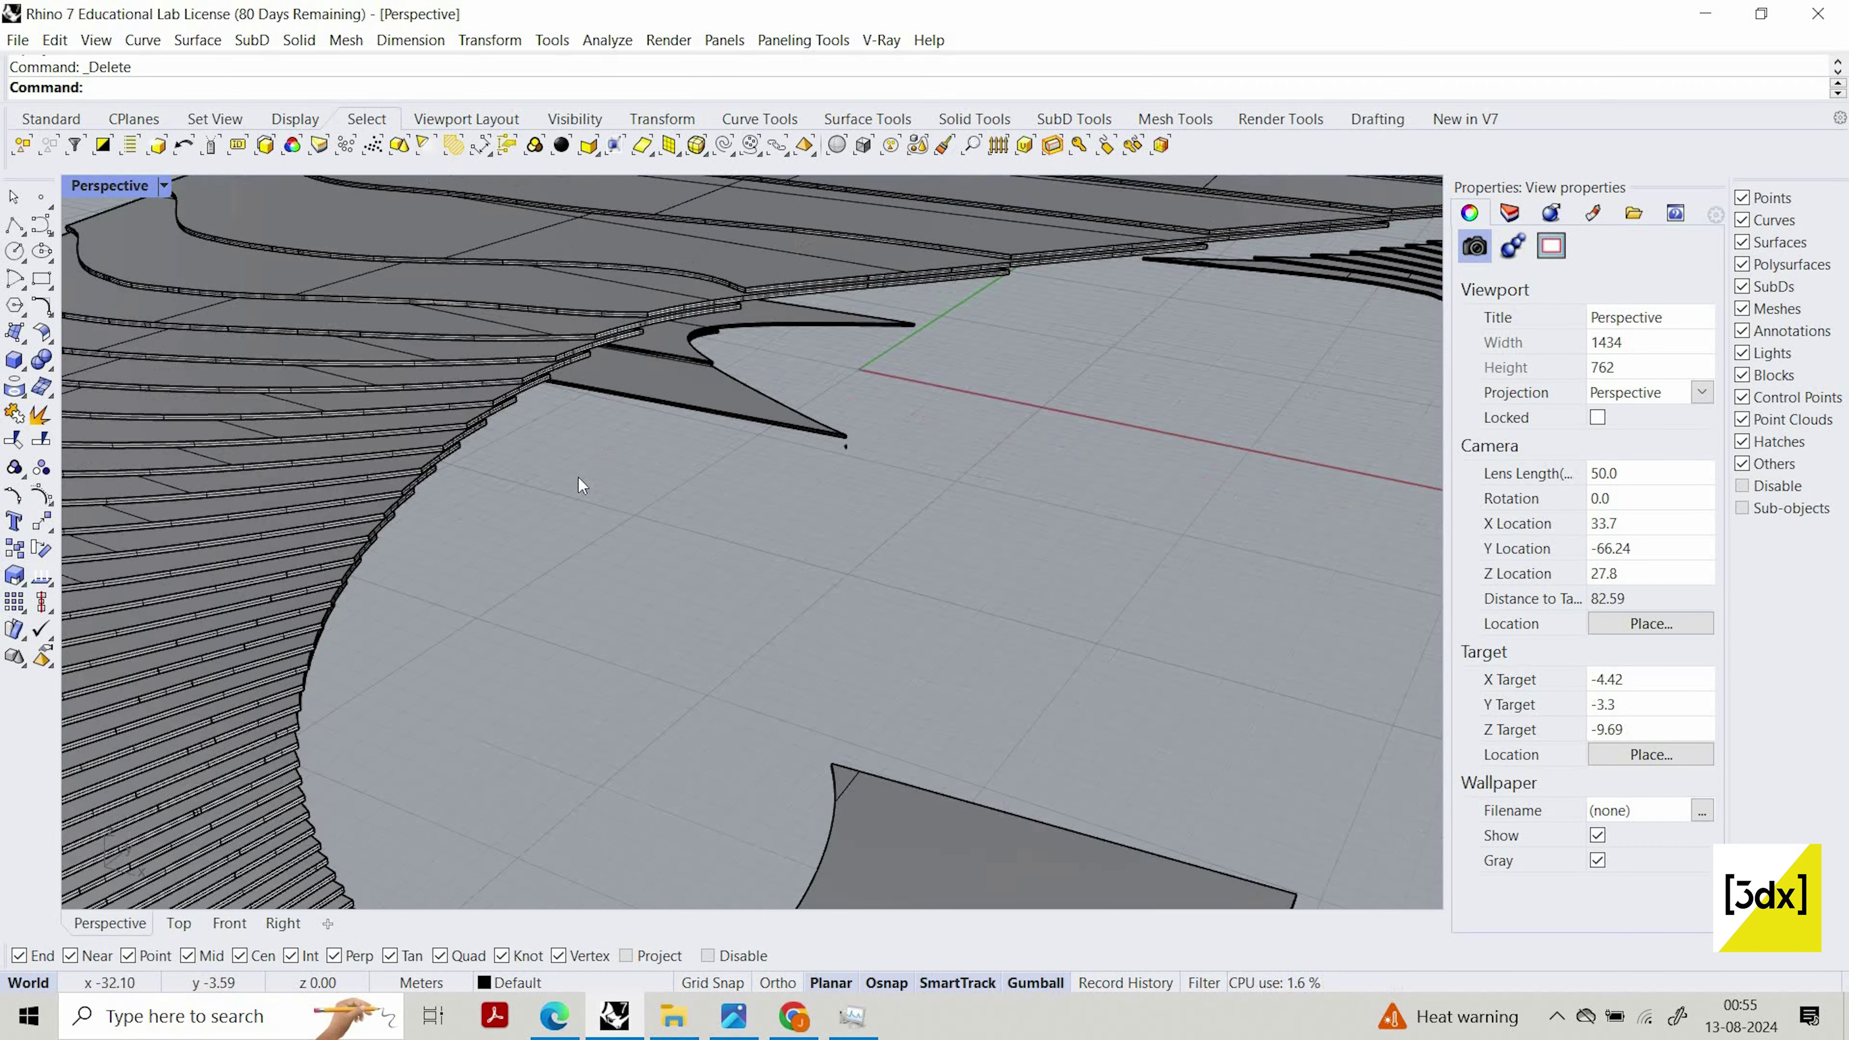
pyautogui.moveTo(577, 477); pyautogui.dragTo(375, 435, button='right')
pyautogui.scroll(-4, 722, 467)
pyautogui.click(486, 405)
pyautogui.press('Delete')
# Delete the extruded layer at the inner end of the strip along the arm's long outer edge
pyautogui.moveTo(314, 381); pyautogui.dragTo(407, 408, button='right')
pyautogui.scroll(-2, 755, 706)
pyautogui.moveTo(755, 706); pyautogui.dragTo(619, 503, button='right')
pyautogui.scroll(3, 618, 503)
pyautogui.click(571, 579)
pyautogui.press('Delete')
# Delete the extruded layer running lengthwise between the arm's densely stepped side and its outer strip
pyautogui.scroll(-9, 647, 645)
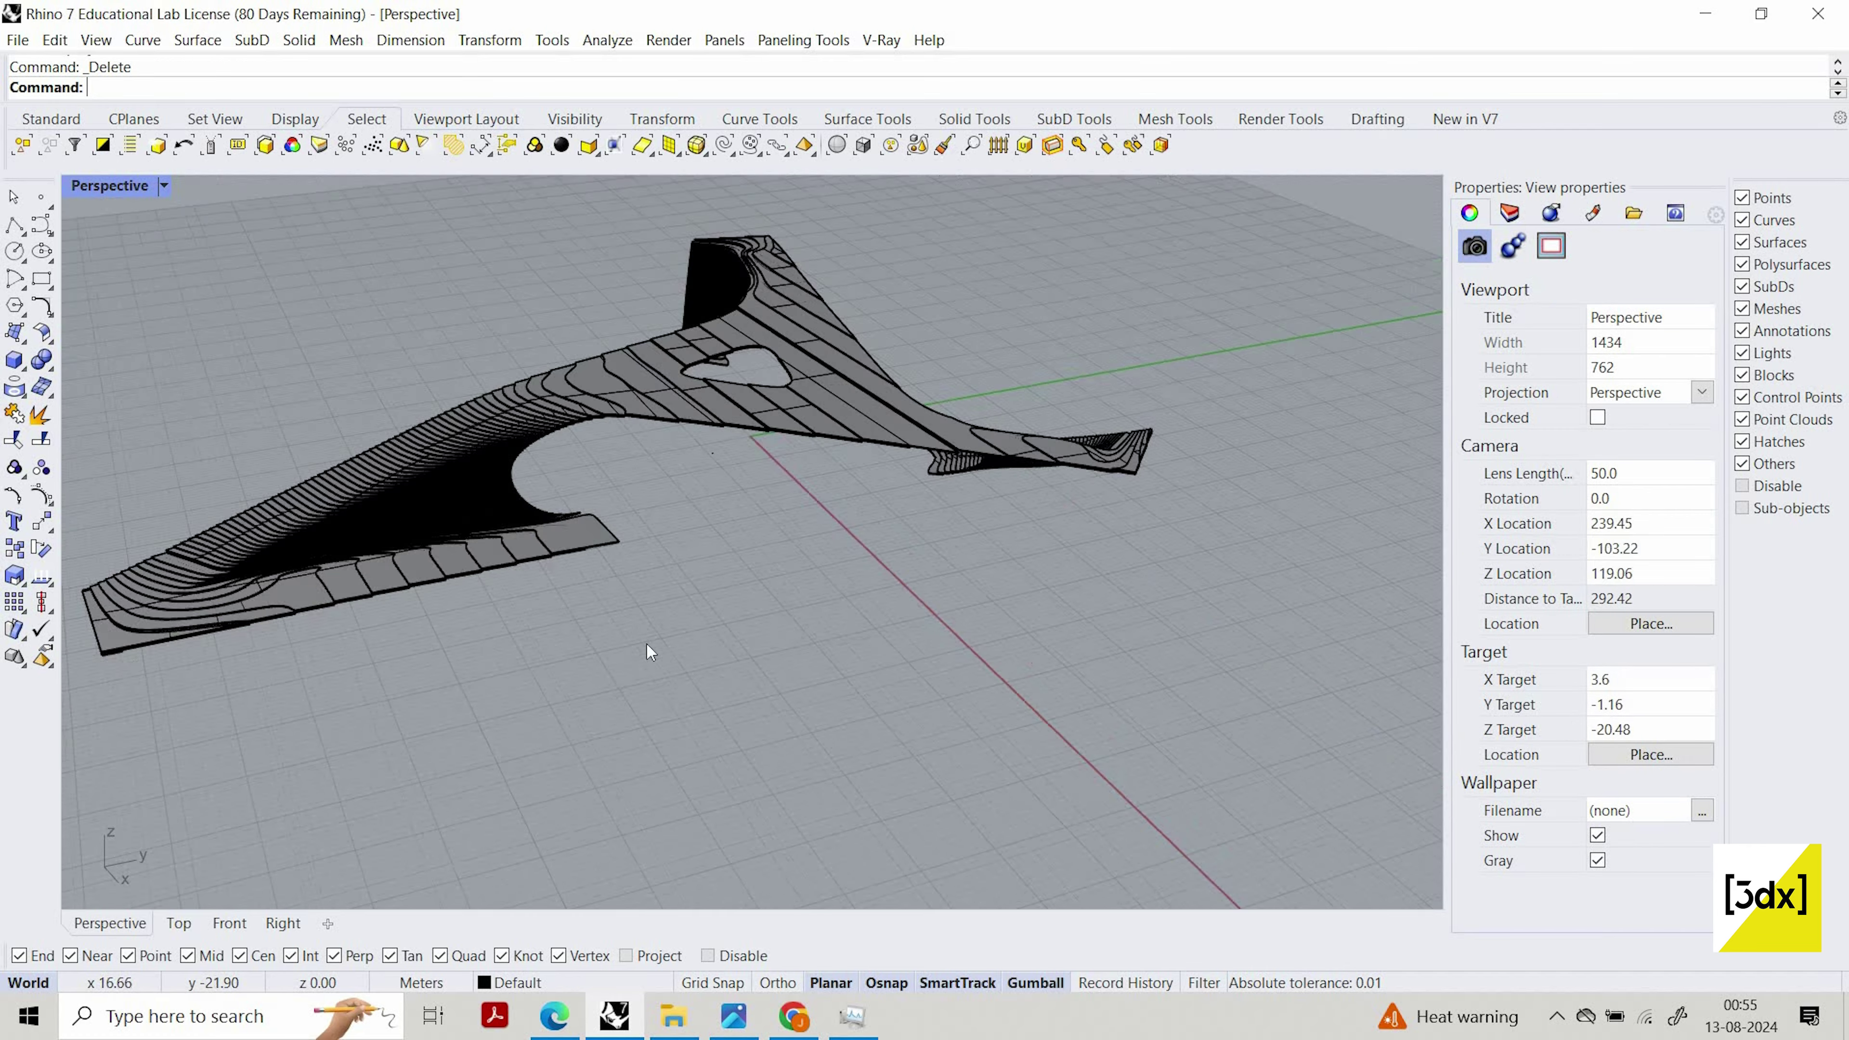
pyautogui.moveTo(509, 547); pyautogui.dragTo(572, 597, button='right')
pyautogui.scroll(4, 670, 641)
pyautogui.click(611, 631)
pyautogui.press('Delete')
pyautogui.scroll(-7, 1113, 466)
pyautogui.scroll(5, 849, 586)
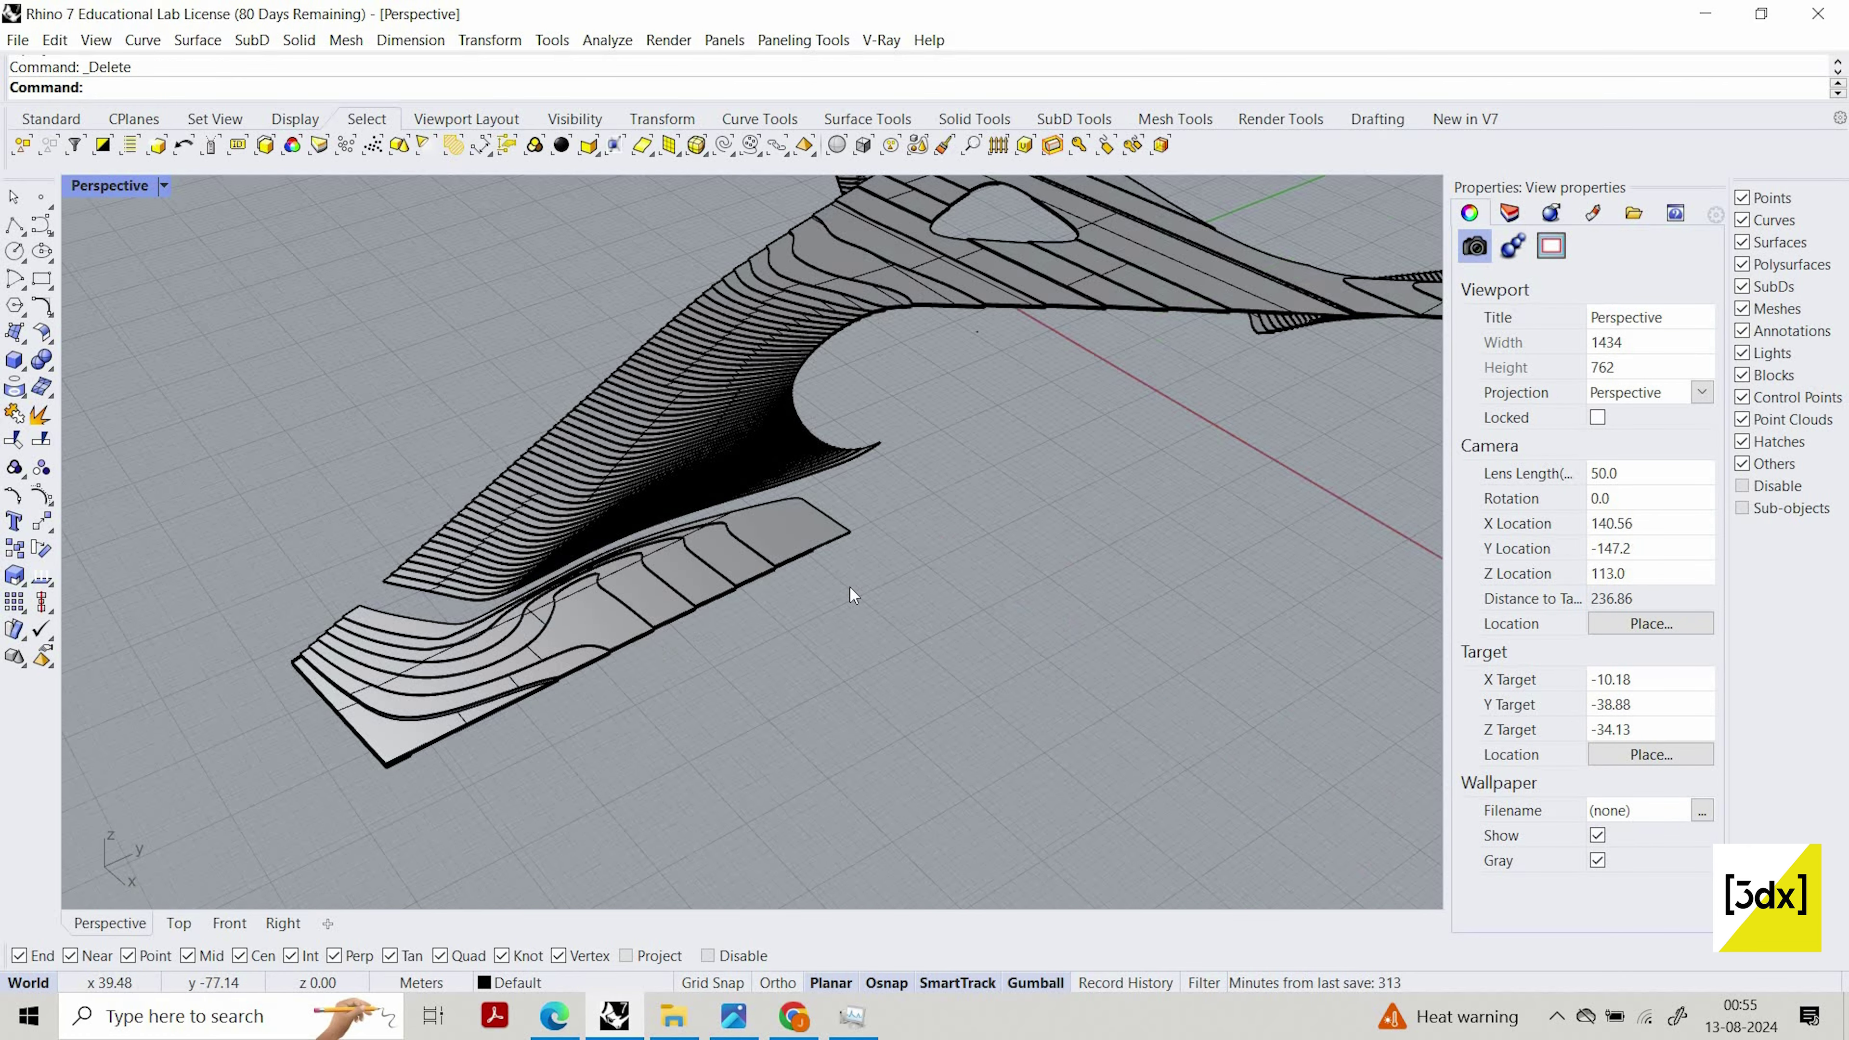
# Undo the last deletion of the layer at the inner end of the arm's outer strip
pyautogui.hotkey('ctrl', 'z')
pyautogui.click(925, 548)
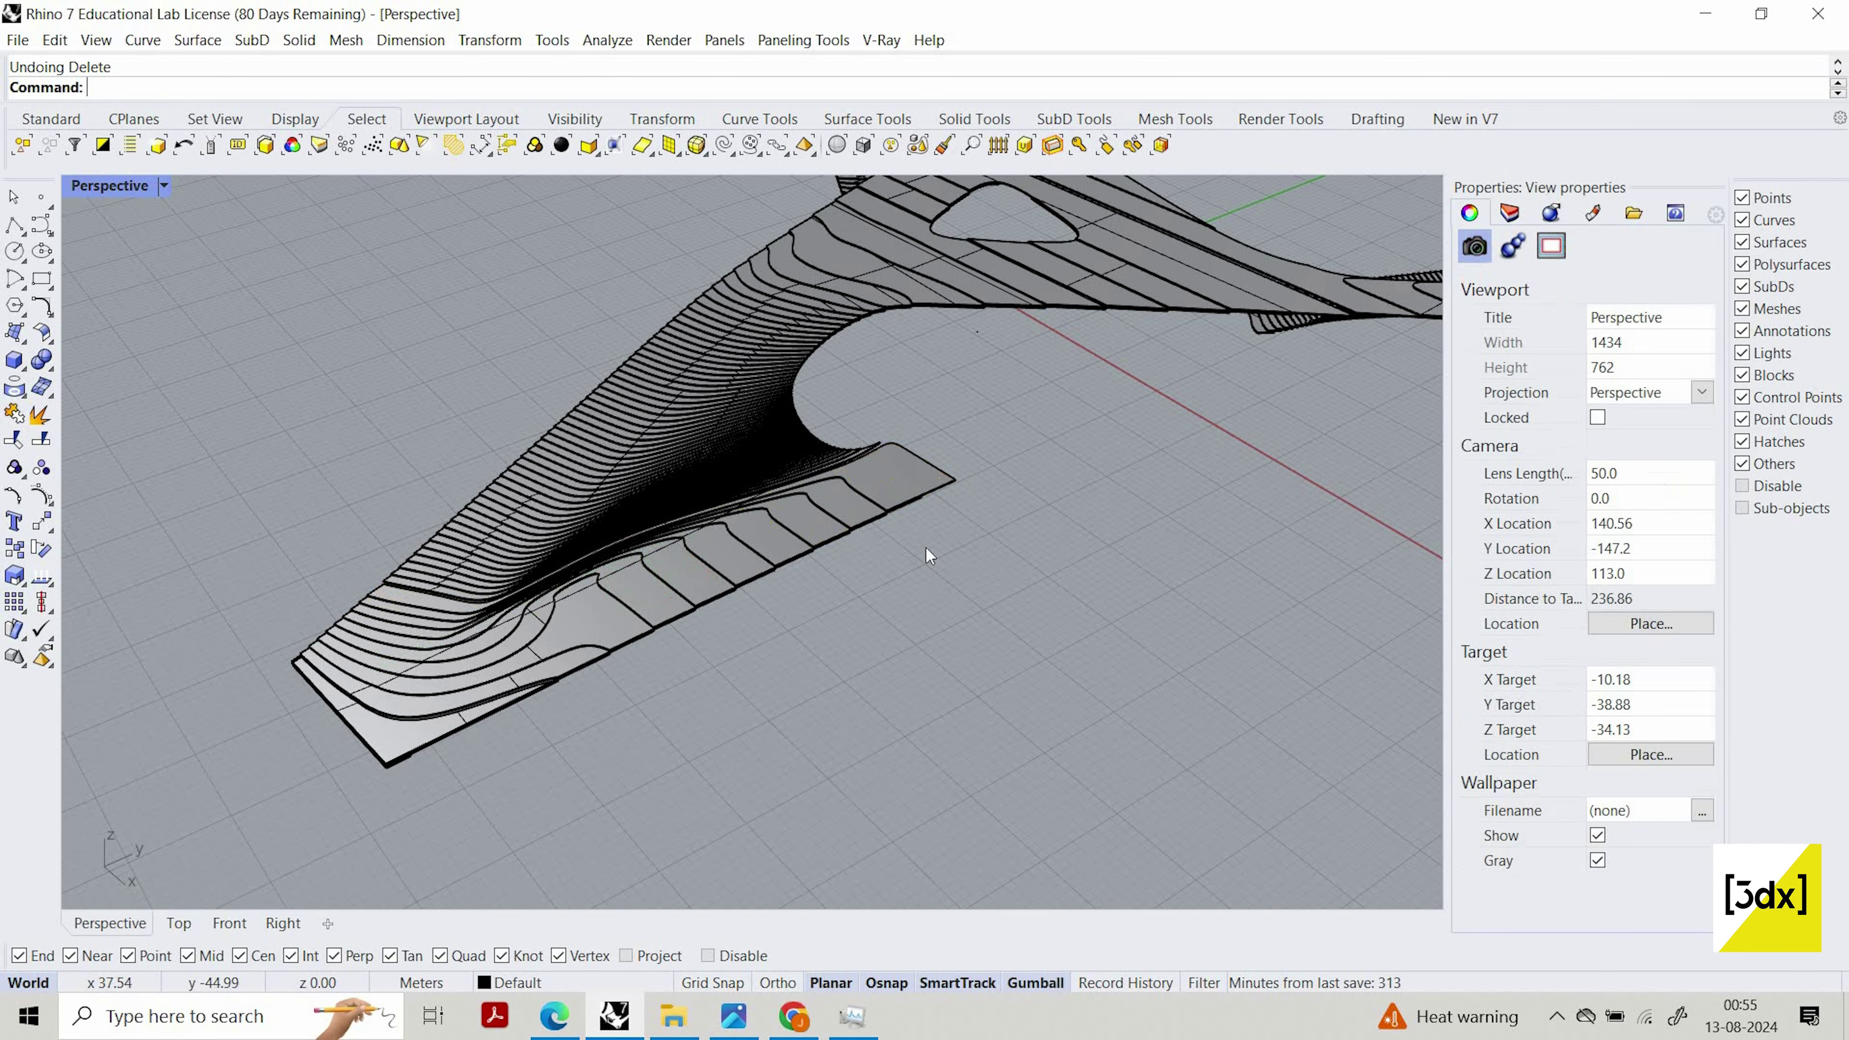
pyautogui.moveTo(925, 547); pyautogui.dragTo(1019, 524, button='right')
# Delete the flat extruded layers of the central deck around the triangular opening near the origin
pyautogui.scroll(-4, 920, 349)
pyautogui.scroll(2, 920, 328)
pyautogui.moveTo(1113, 345); pyautogui.dragTo(983, 604, button='right')
pyautogui.scroll(8, 1384, 472)
pyautogui.scroll(7, 1165, 315)
pyautogui.scroll(-7, 980, 599)
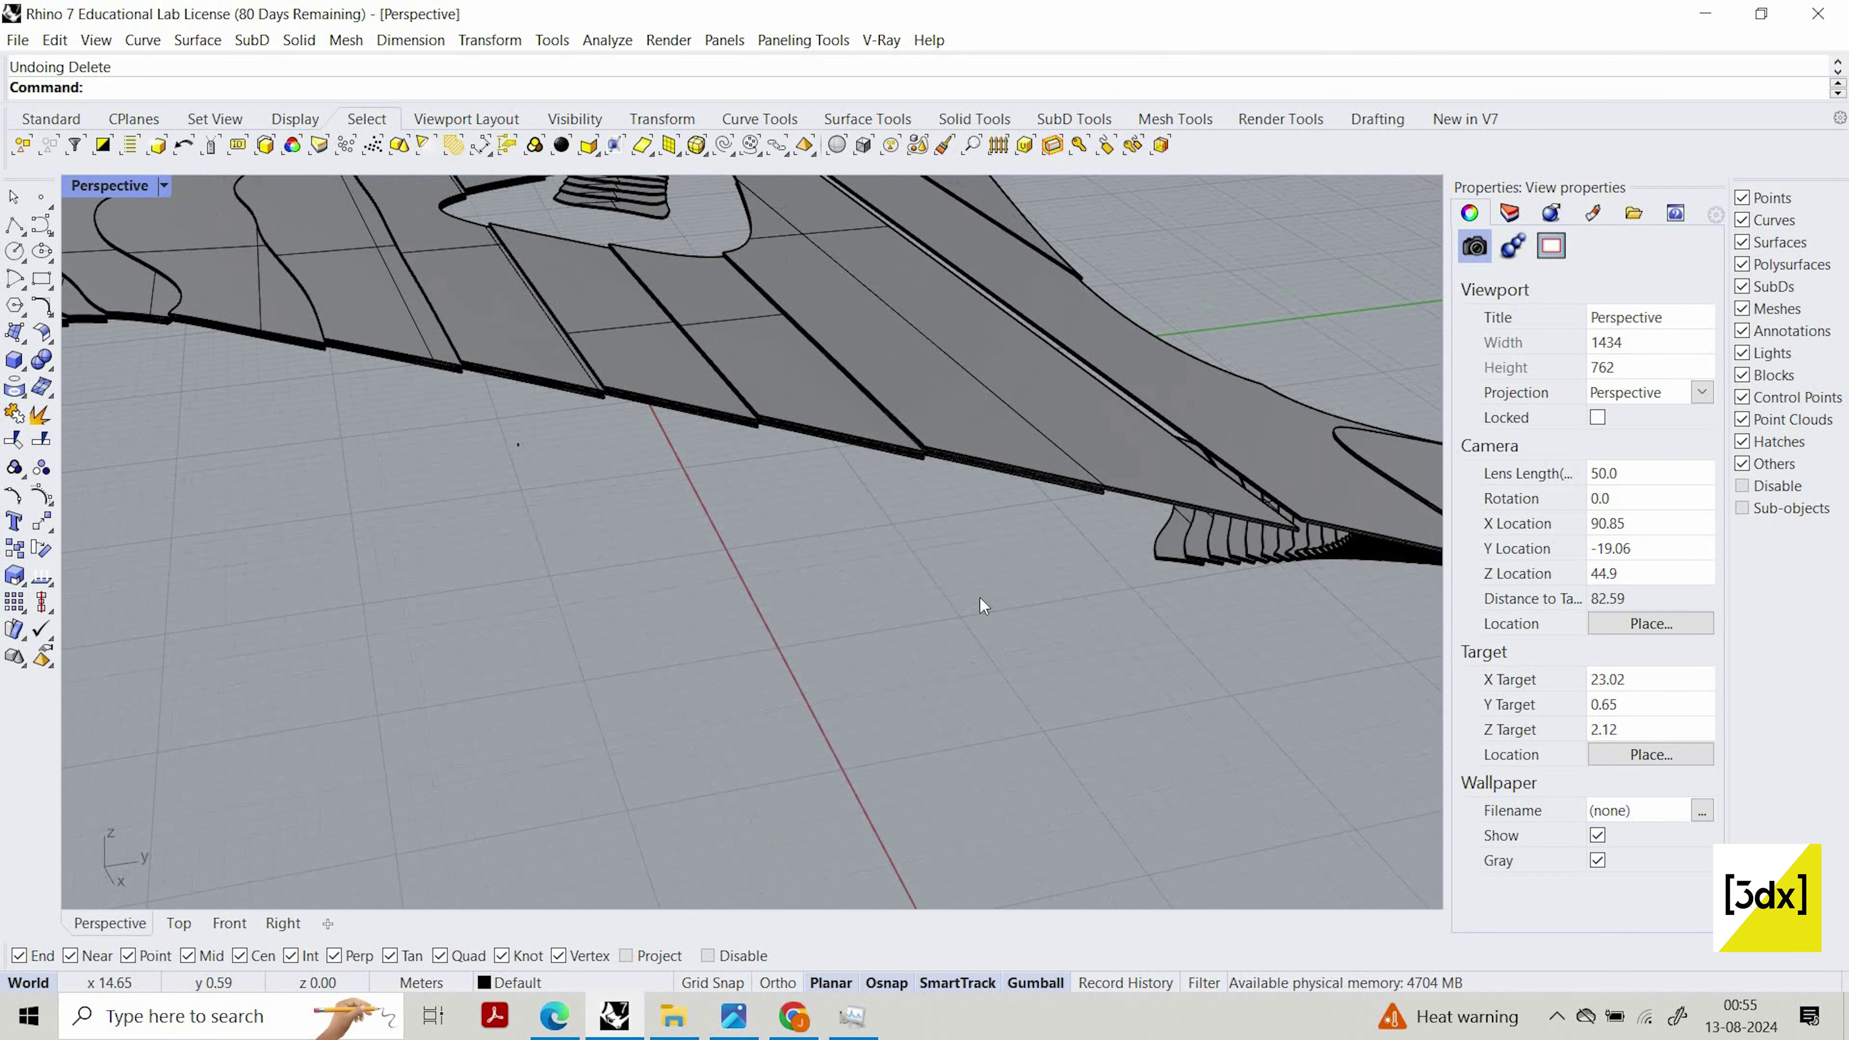
pyautogui.moveTo(981, 596); pyautogui.dragTo(654, 417)
pyautogui.press('Delete')
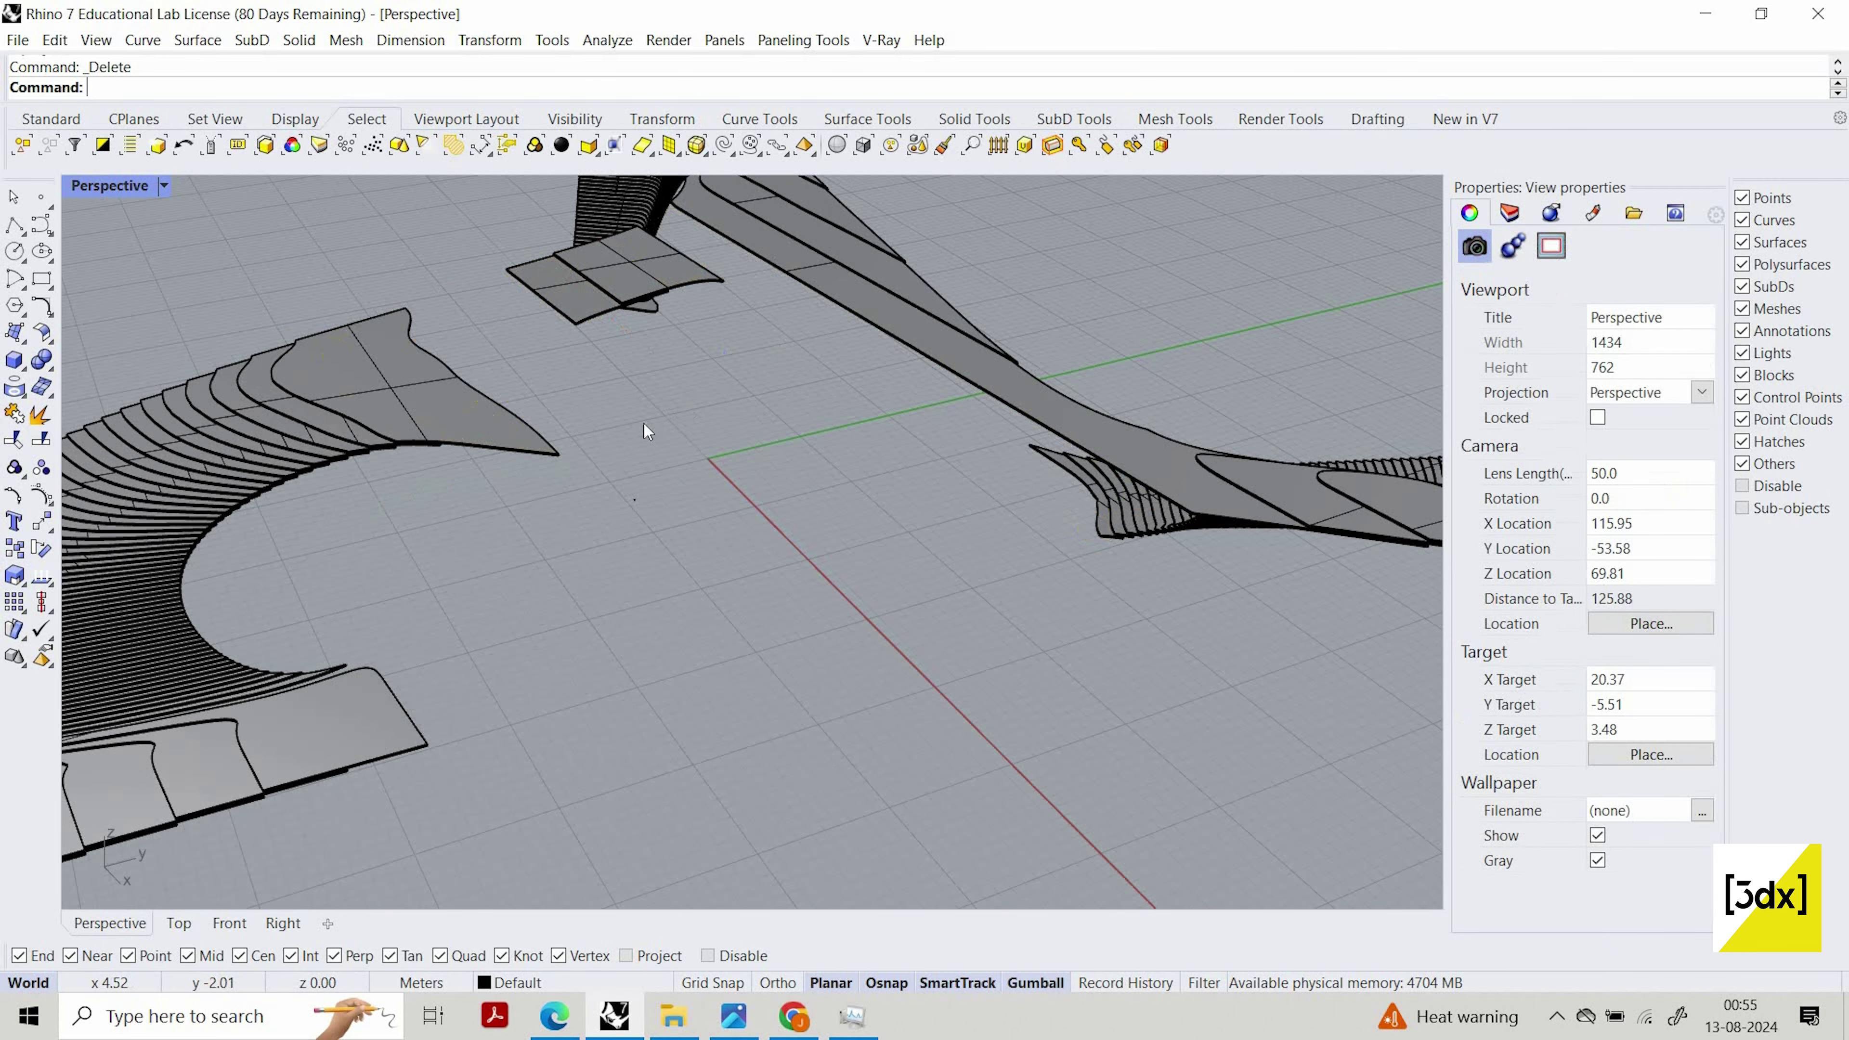
# Delete the small flat leftover layers at the foot of the far arm's stepped side
pyautogui.moveTo(644, 423); pyautogui.dragTo(634, 566, button='right')
pyautogui.moveTo(721, 416); pyautogui.dragTo(630, 351)
pyautogui.press('Delete')
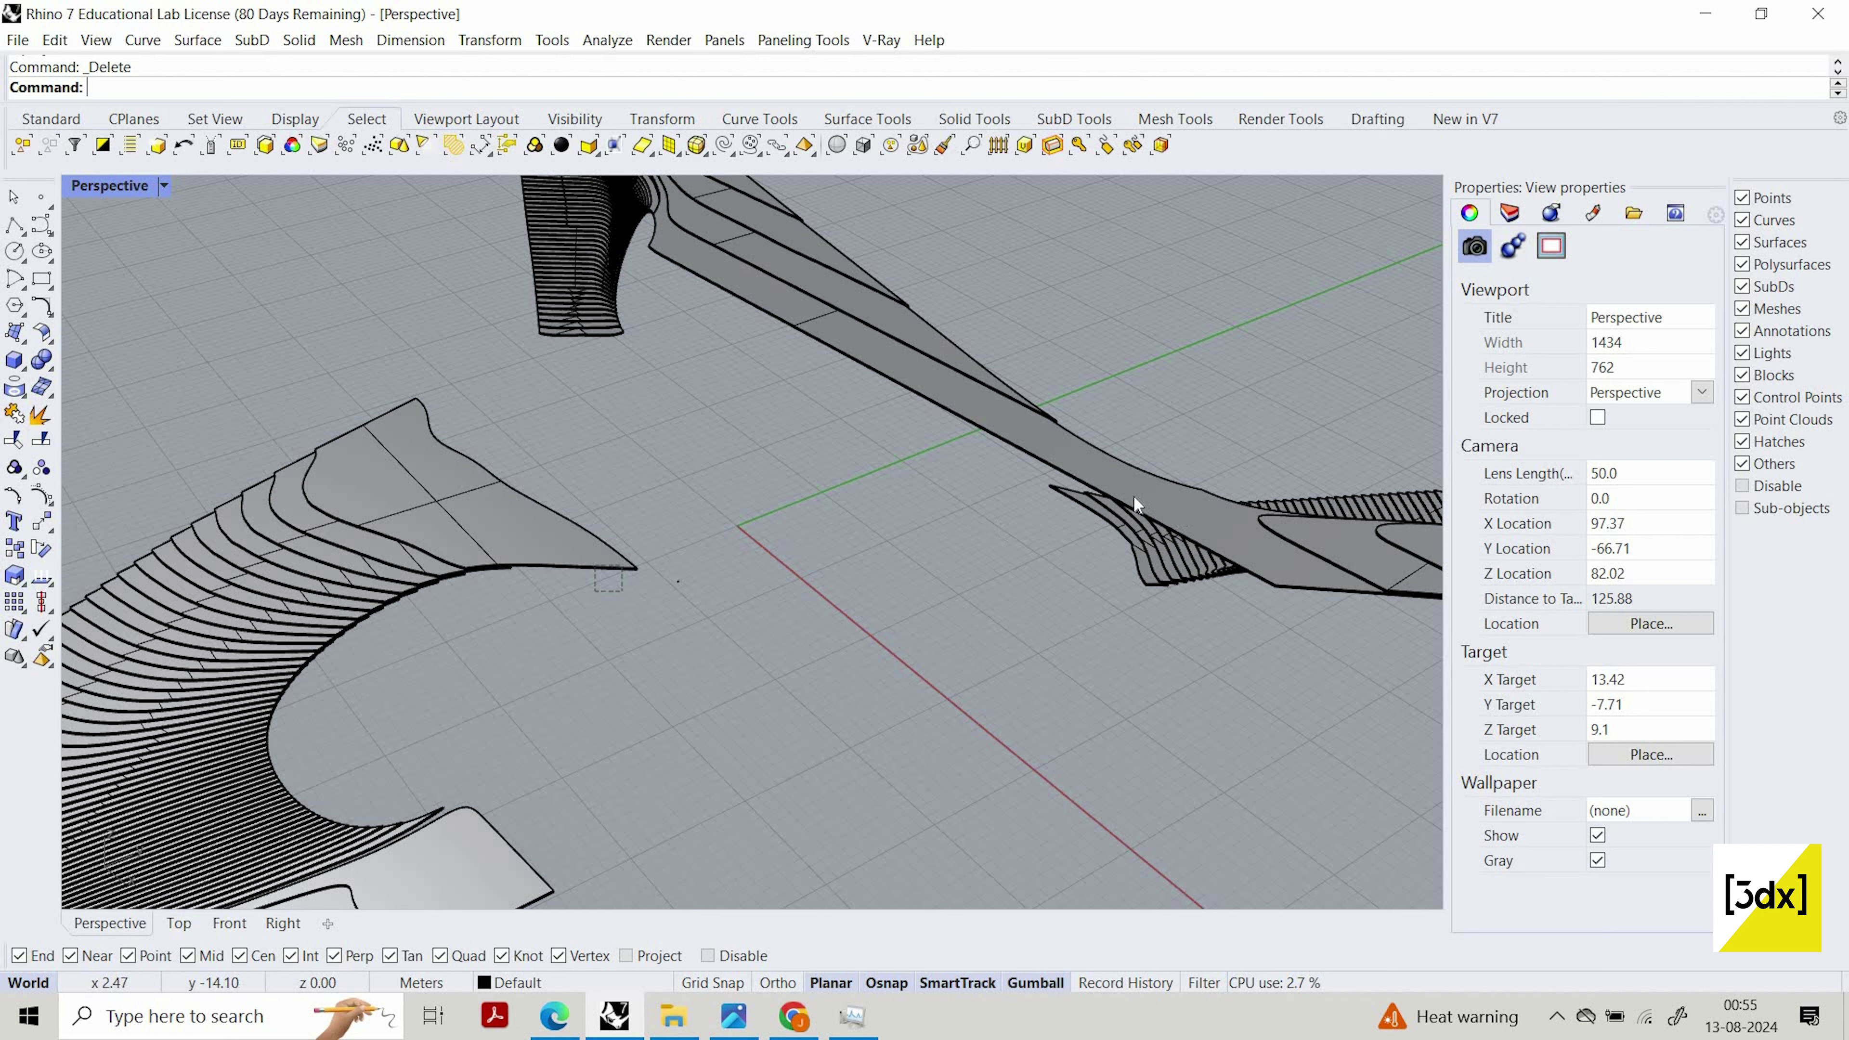
# Undo the last deletion of the long flat layers running between the two far arms and clear the selection
pyautogui.moveTo(1022, 477); pyautogui.dragTo(1281, 480, button='right')
pyautogui.hotkey('ctrl', 'z')
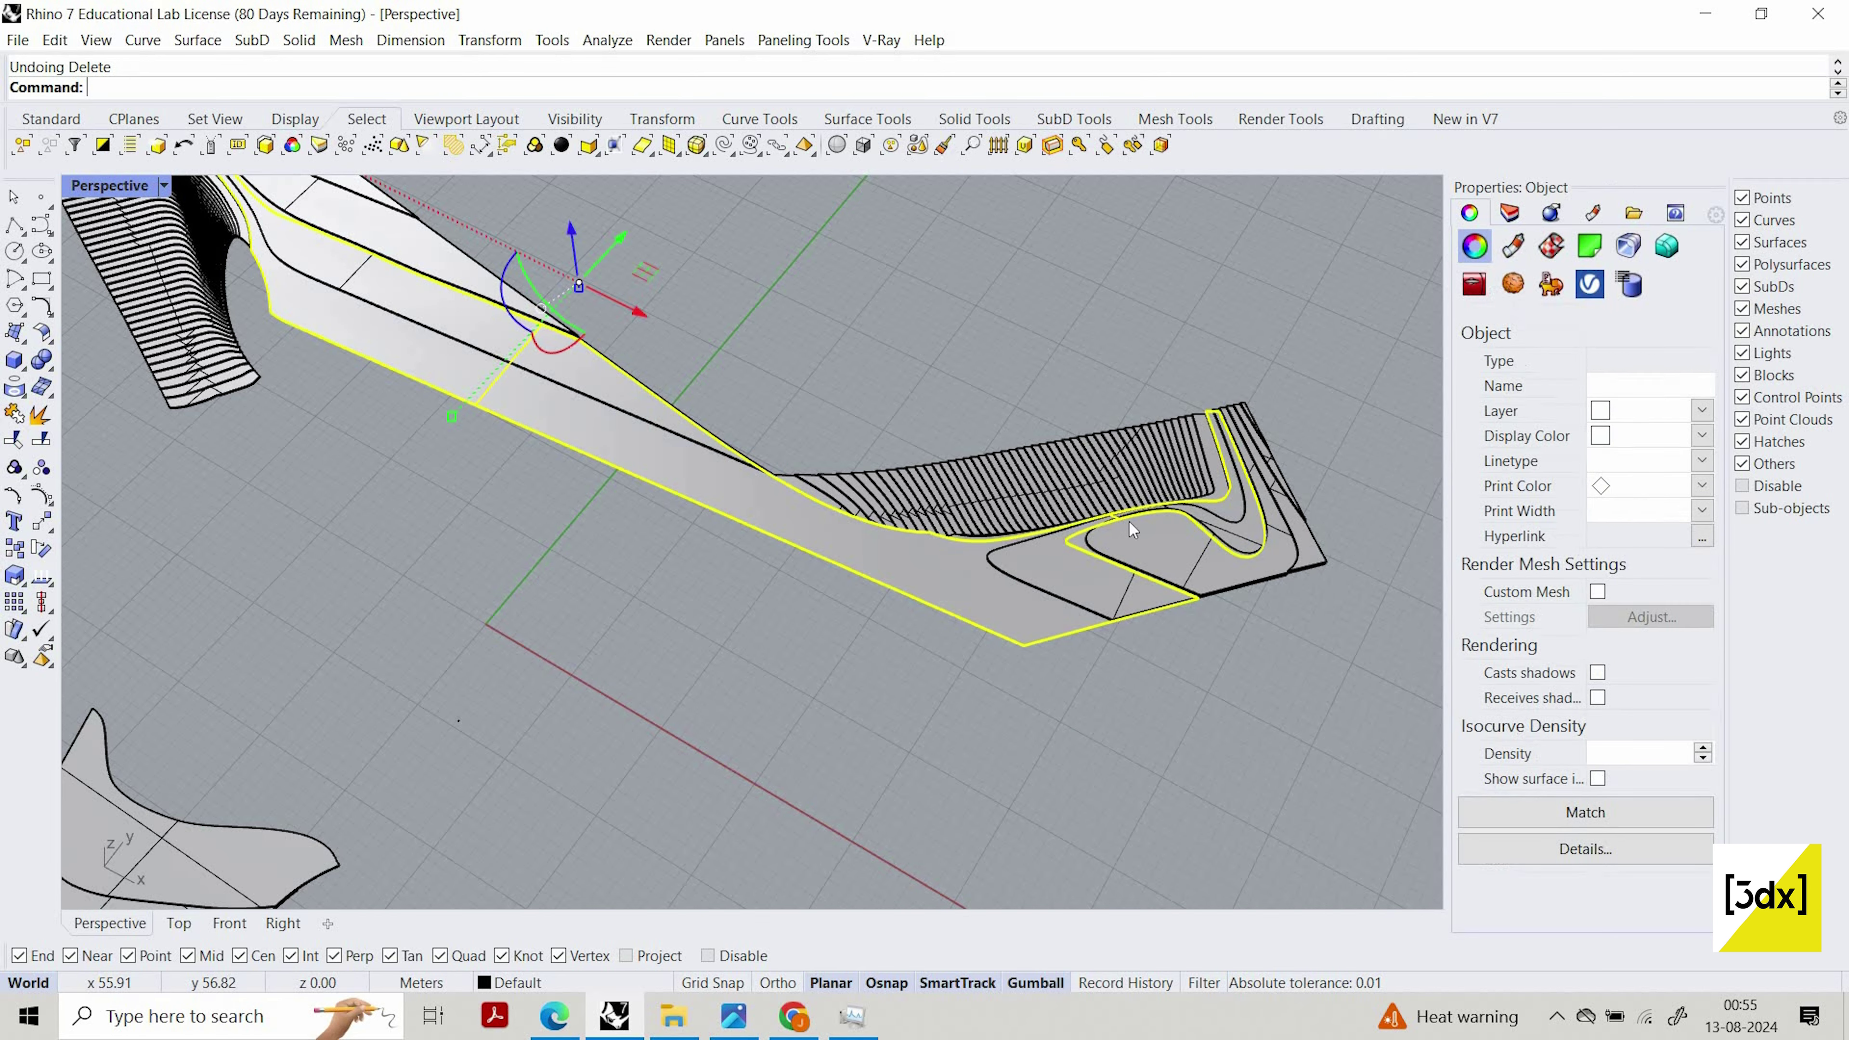
pyautogui.scroll(-6, 1130, 531)
pyautogui.press('Escape')
pyautogui.scroll(6, 756, 430)
pyautogui.click(755, 430)
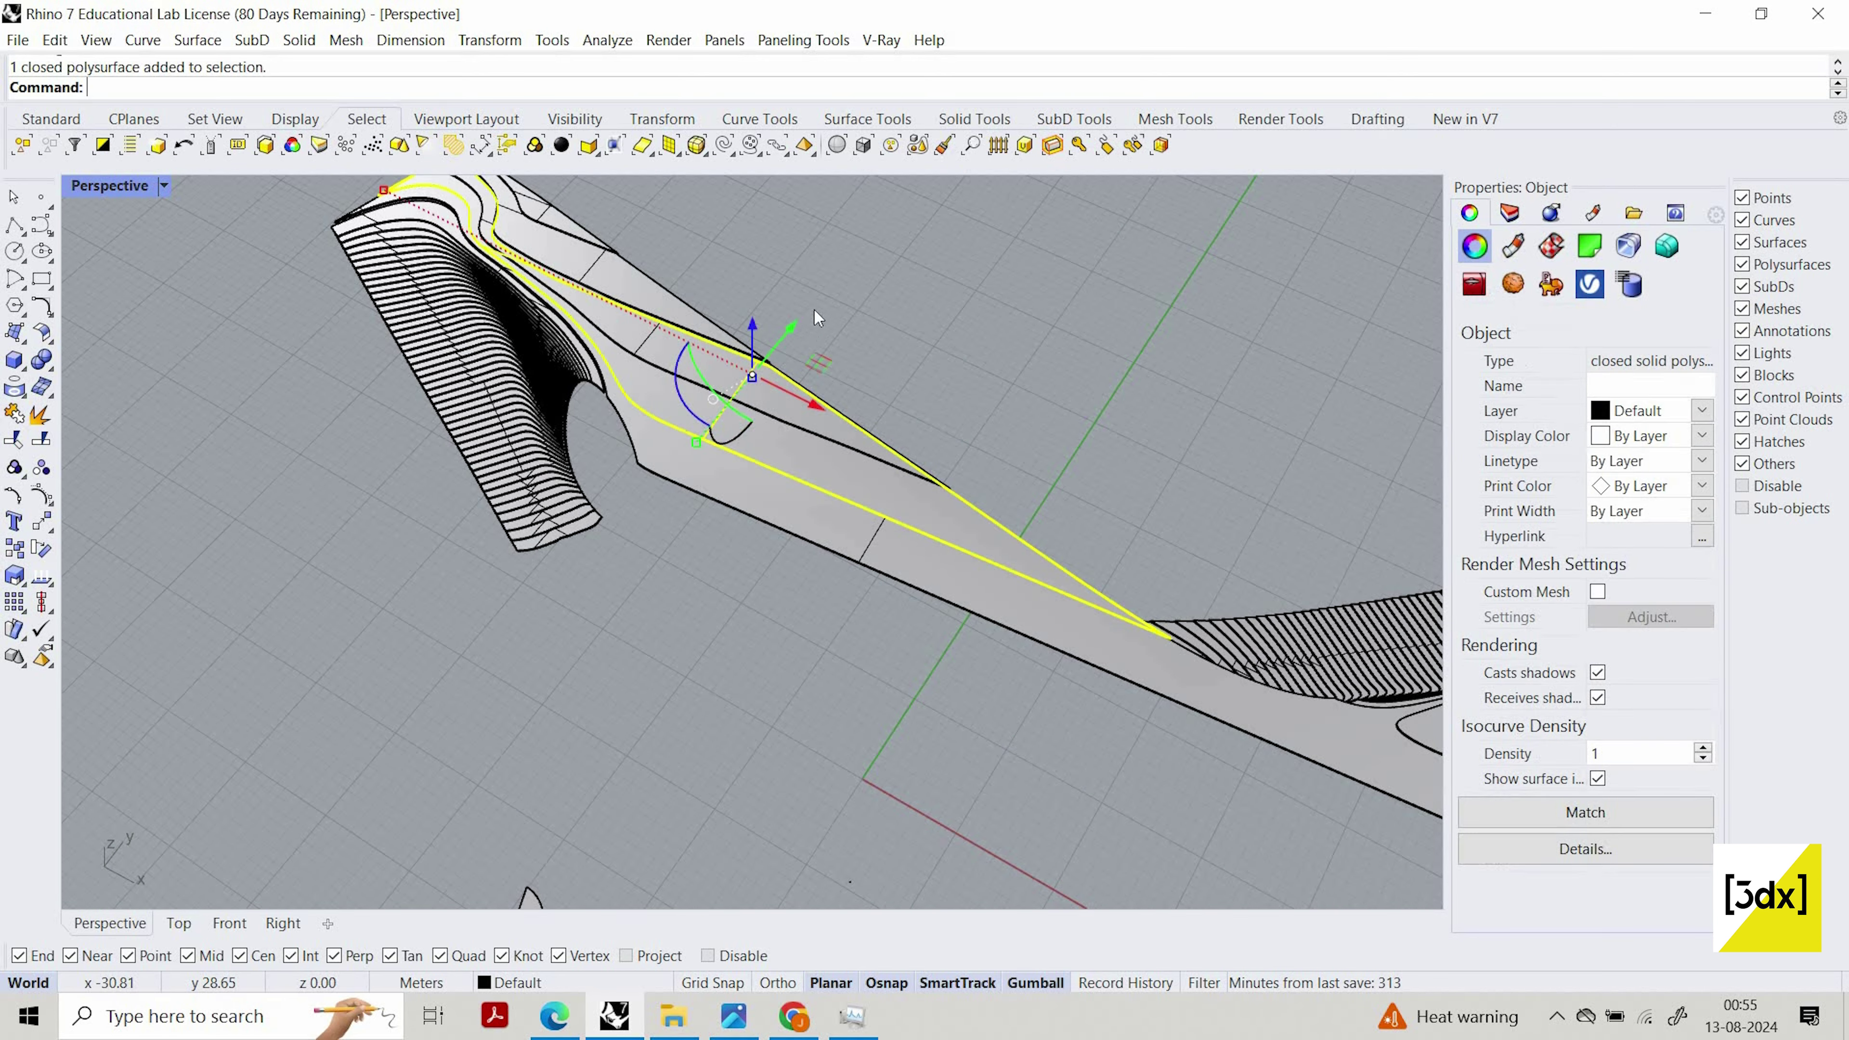
pyautogui.press('Escape')
# Show the hidden SubD bridge and site image again
pyautogui.scroll(-2, 768, 351)
pyautogui.middleClick(768, 351)
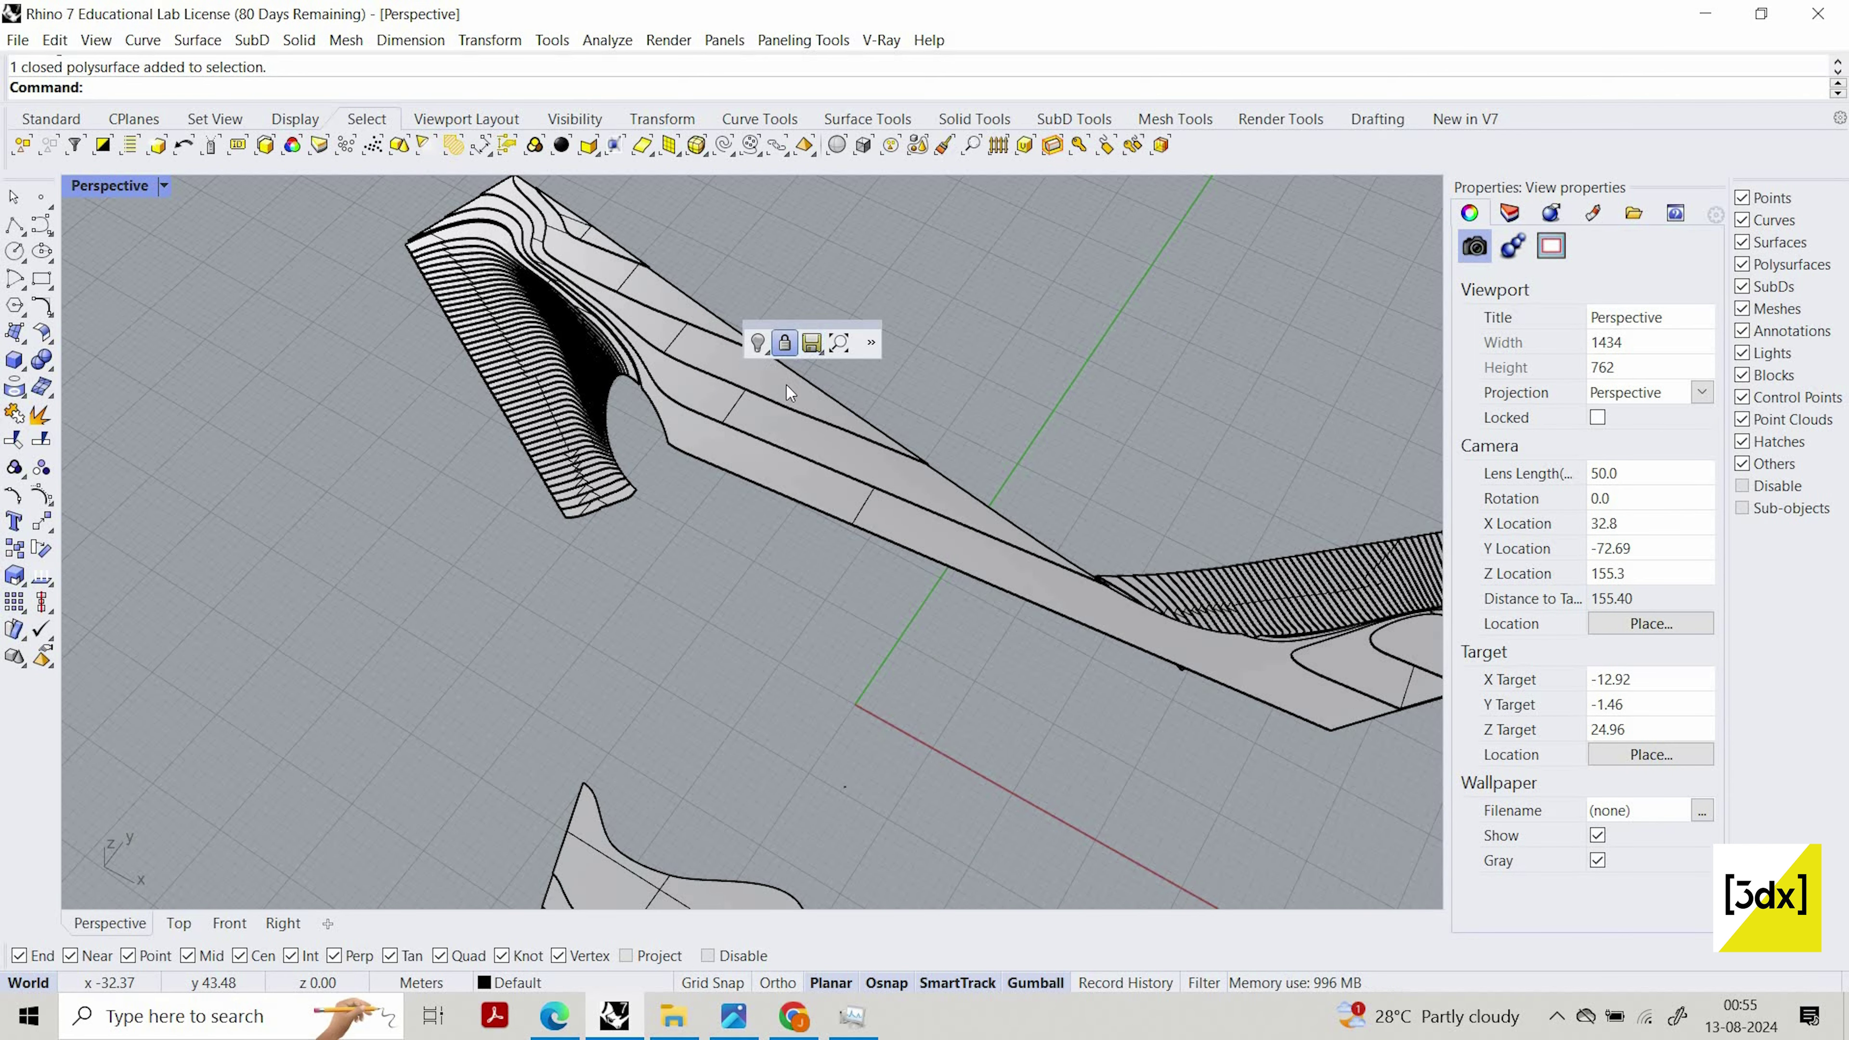
pyautogui.click(868, 438)
# Delete the long flat extruded layers running from the far arm's top across the SubD deck
pyautogui.moveTo(806, 485); pyautogui.dragTo(747, 573, button='right')
pyautogui.scroll(3, 755, 568)
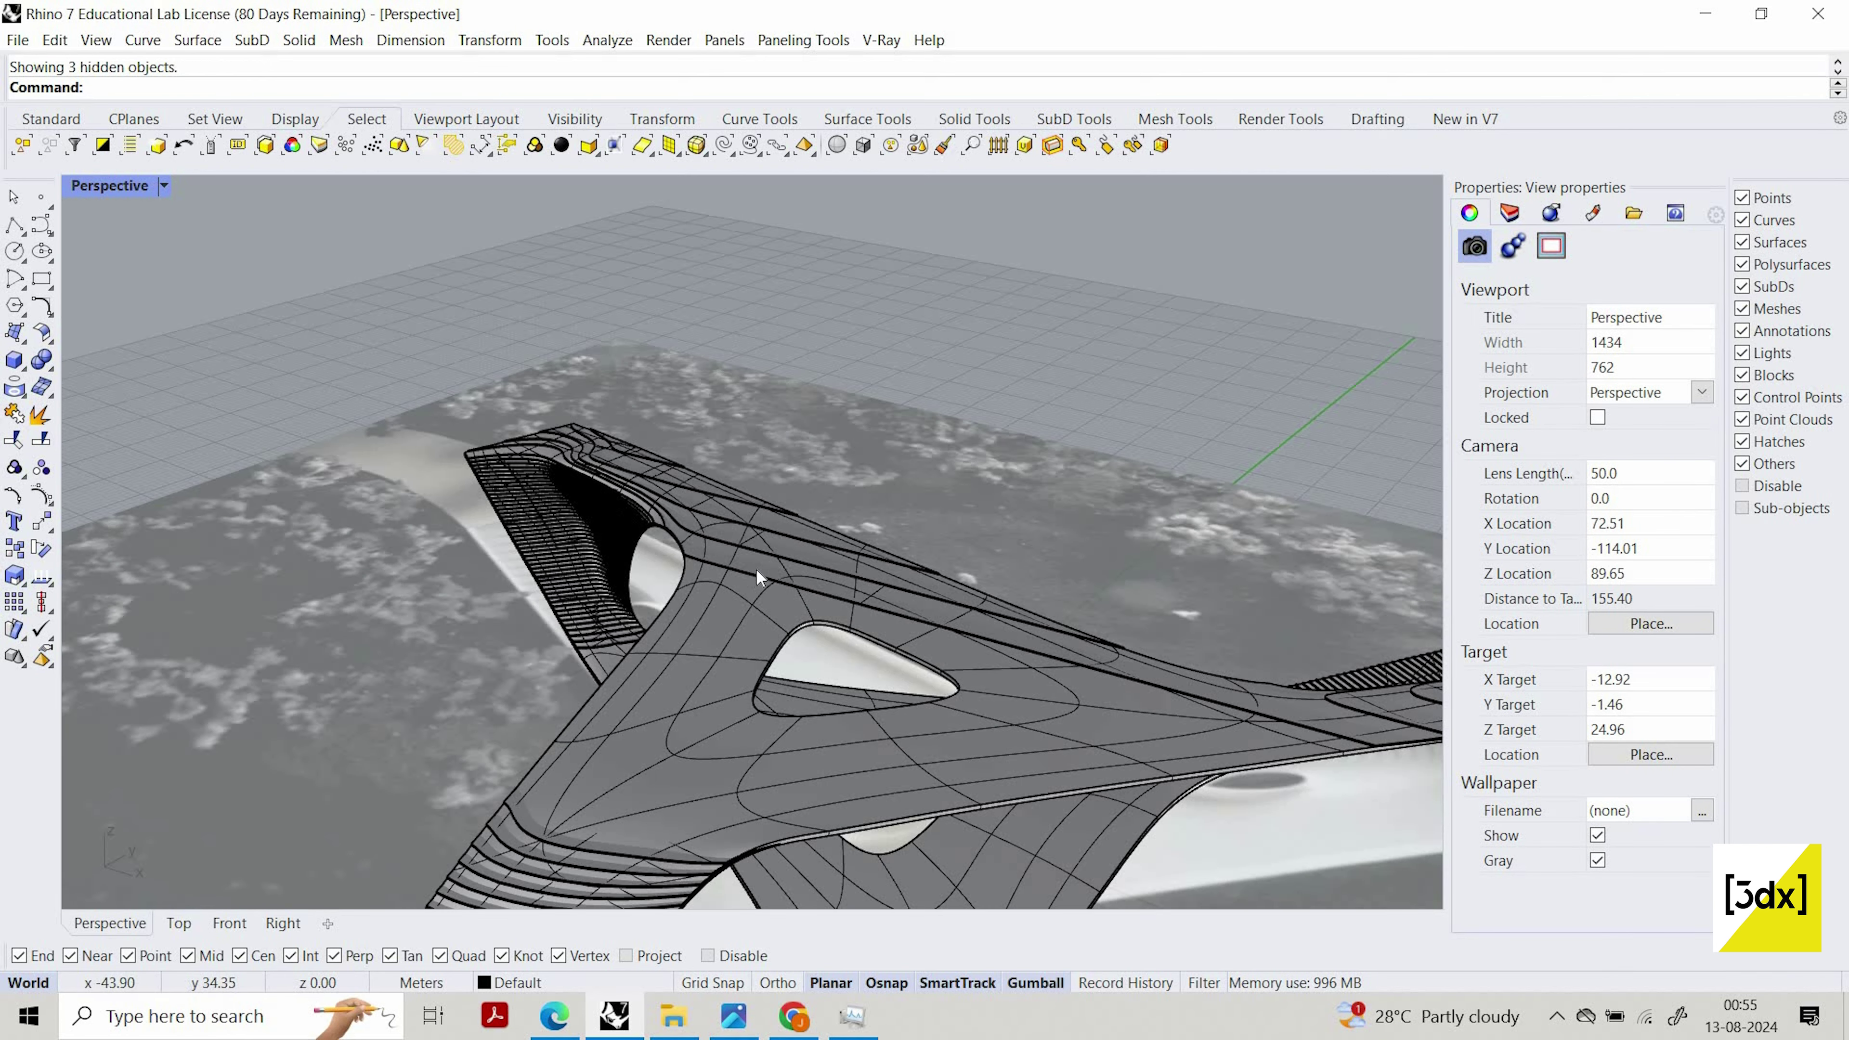
pyautogui.click(757, 540)
pyautogui.press('Delete')
pyautogui.scroll(3, 740, 539)
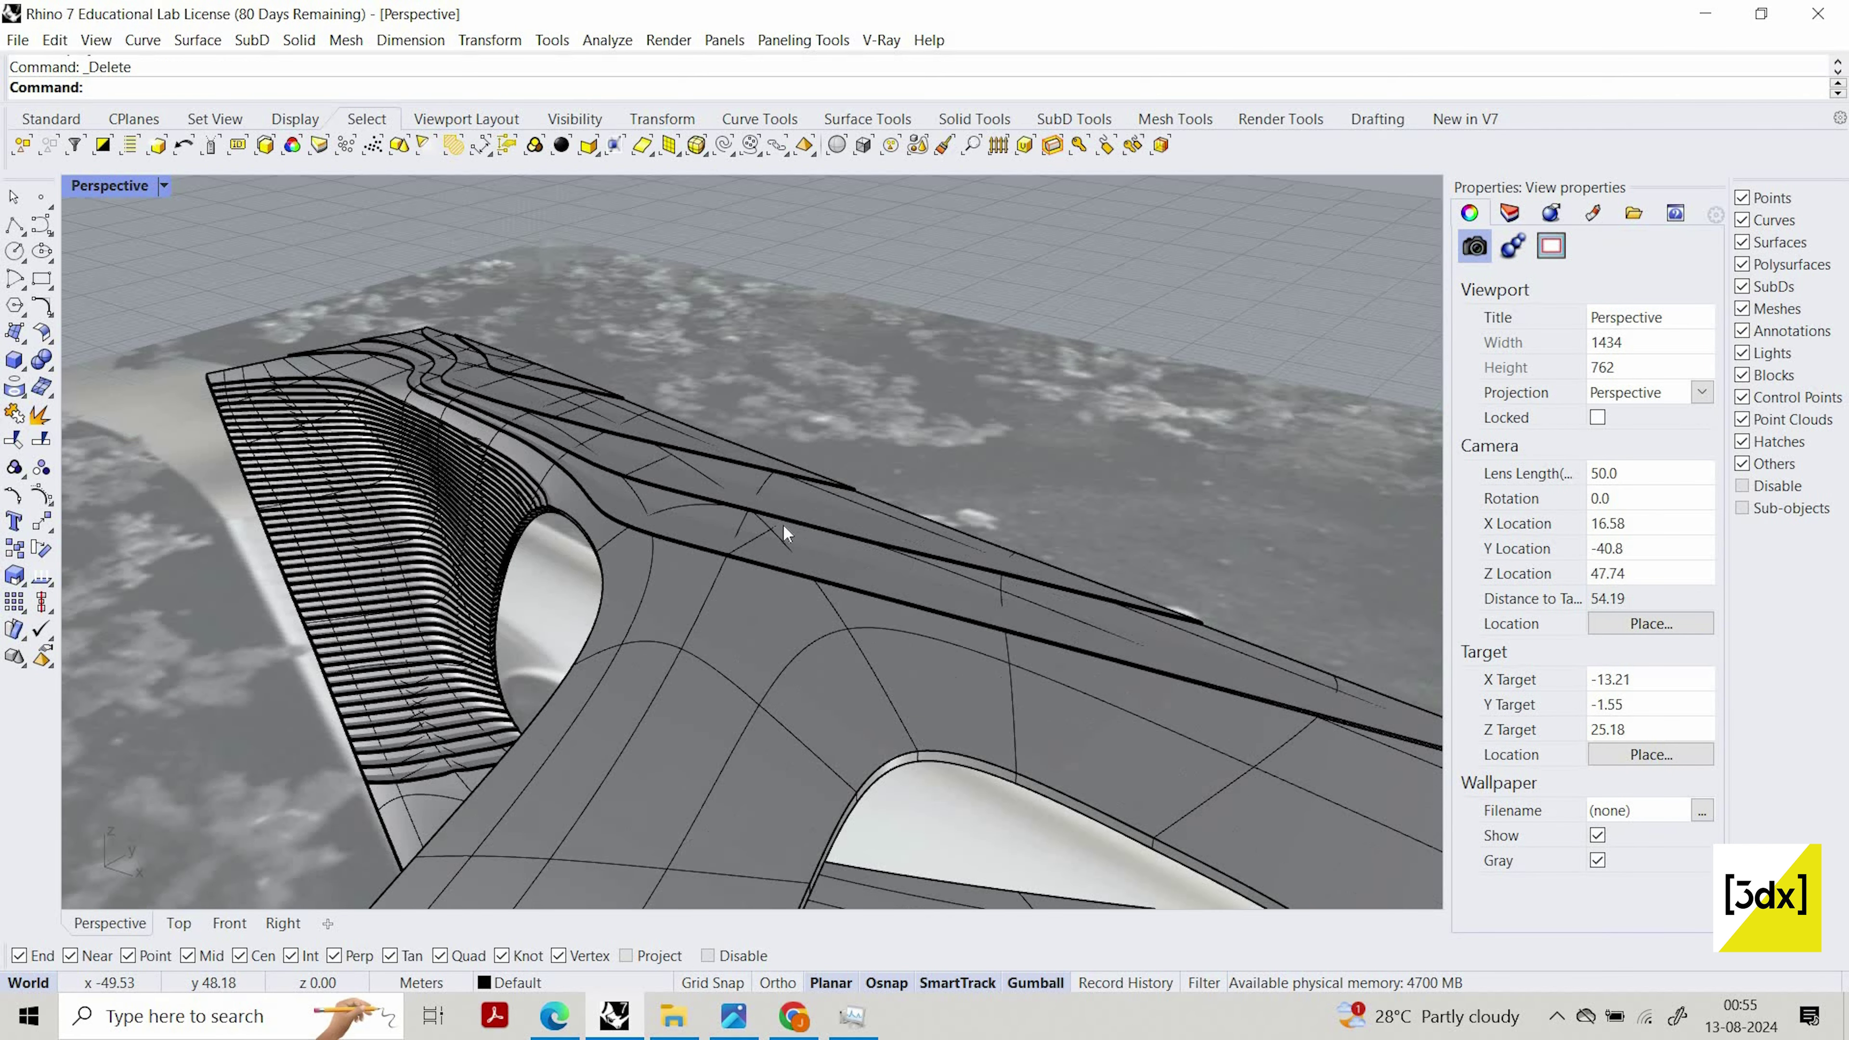
pyautogui.click(768, 526)
pyautogui.click(803, 591)
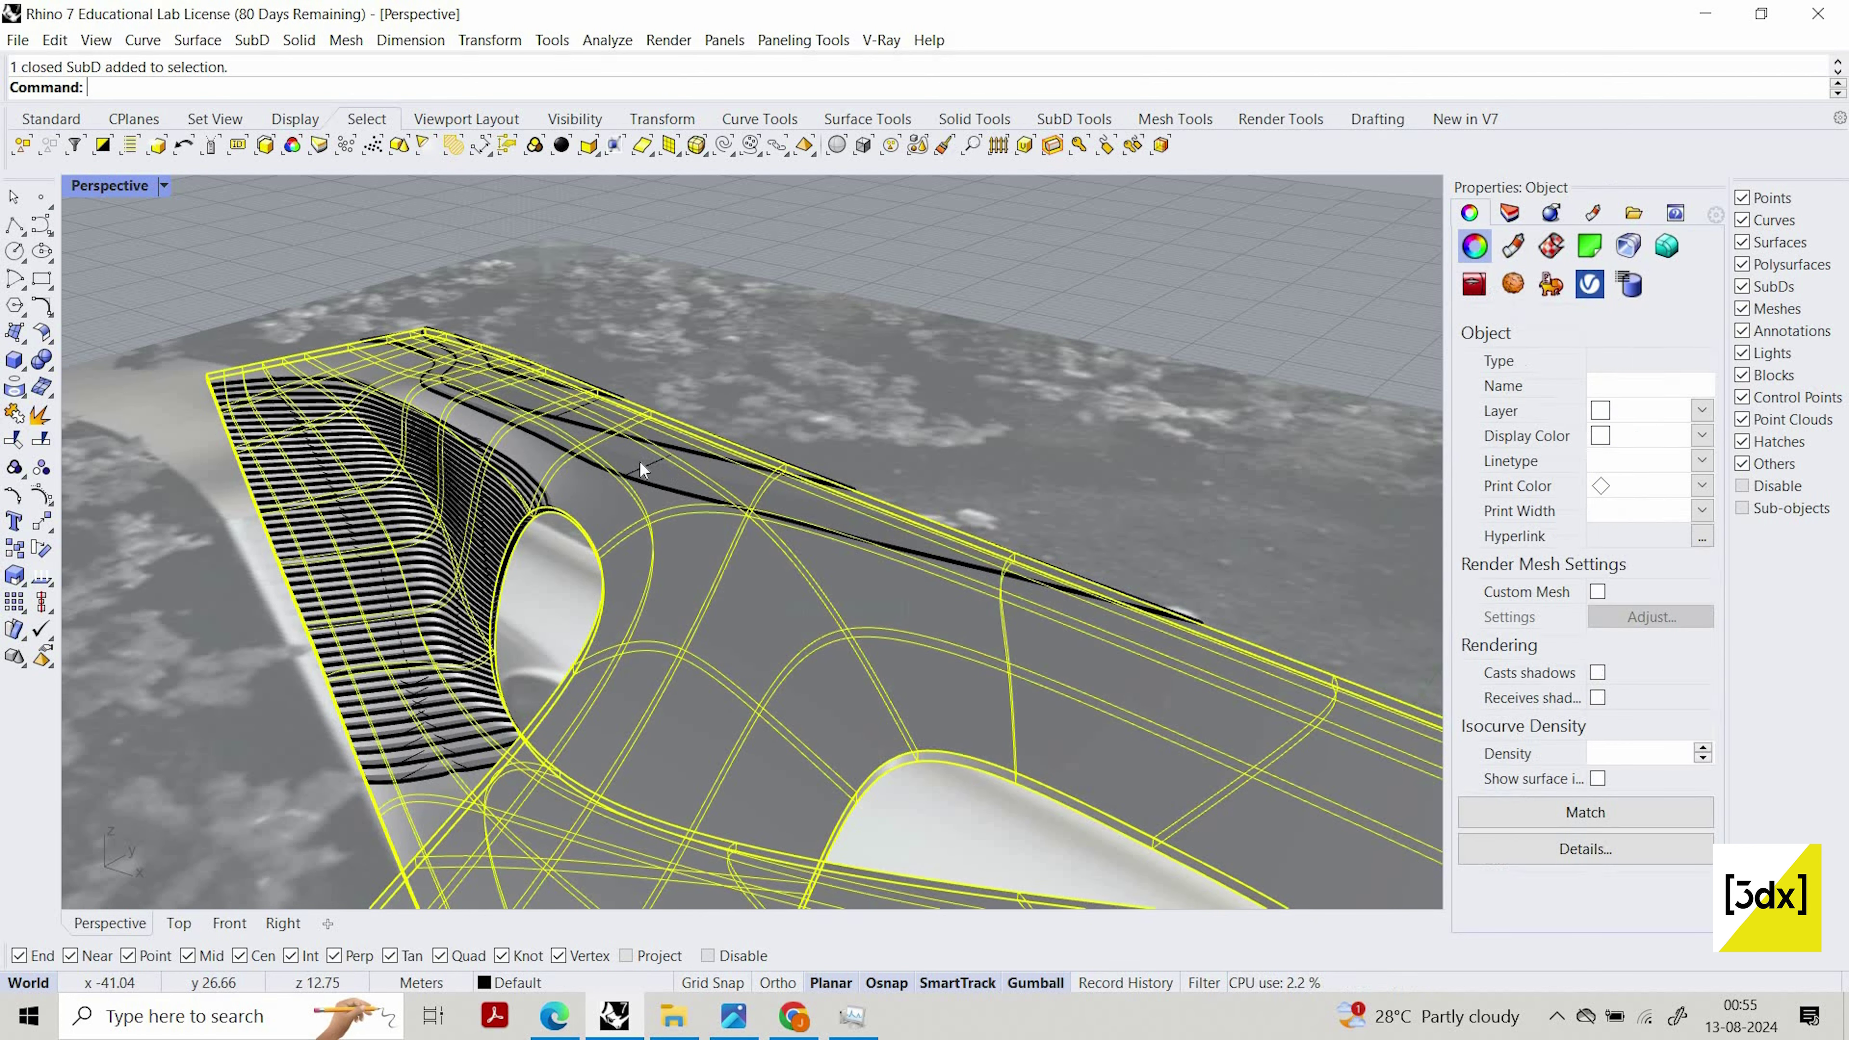
pyautogui.click(605, 416)
pyautogui.press('Delete')
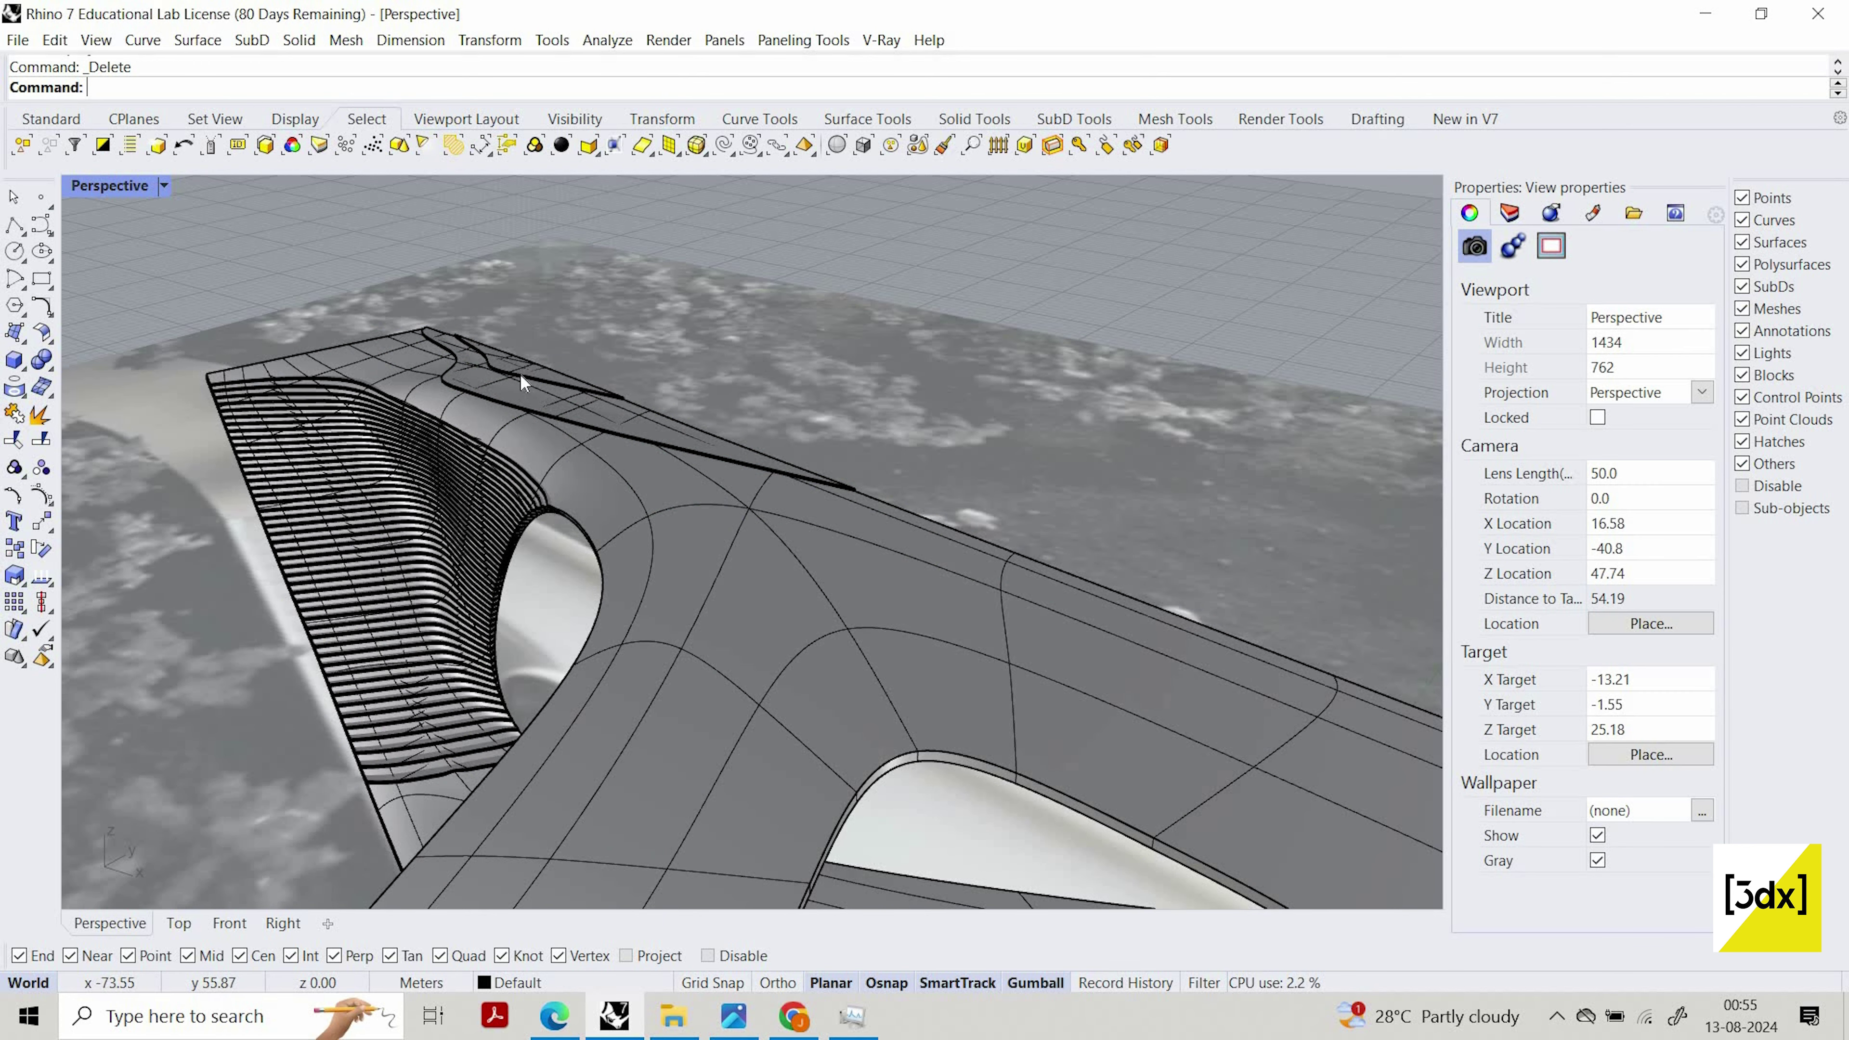
# Delete the remaining flat contour layers along the outer edge of the far arm's top
pyautogui.click(519, 373)
pyautogui.press('Delete')
pyautogui.click(527, 361)
pyautogui.press('Delete')
# Delete the large flat extruded layers covering the walkway of the third arm beside its stepped side
pyautogui.scroll(-16, 728, 341)
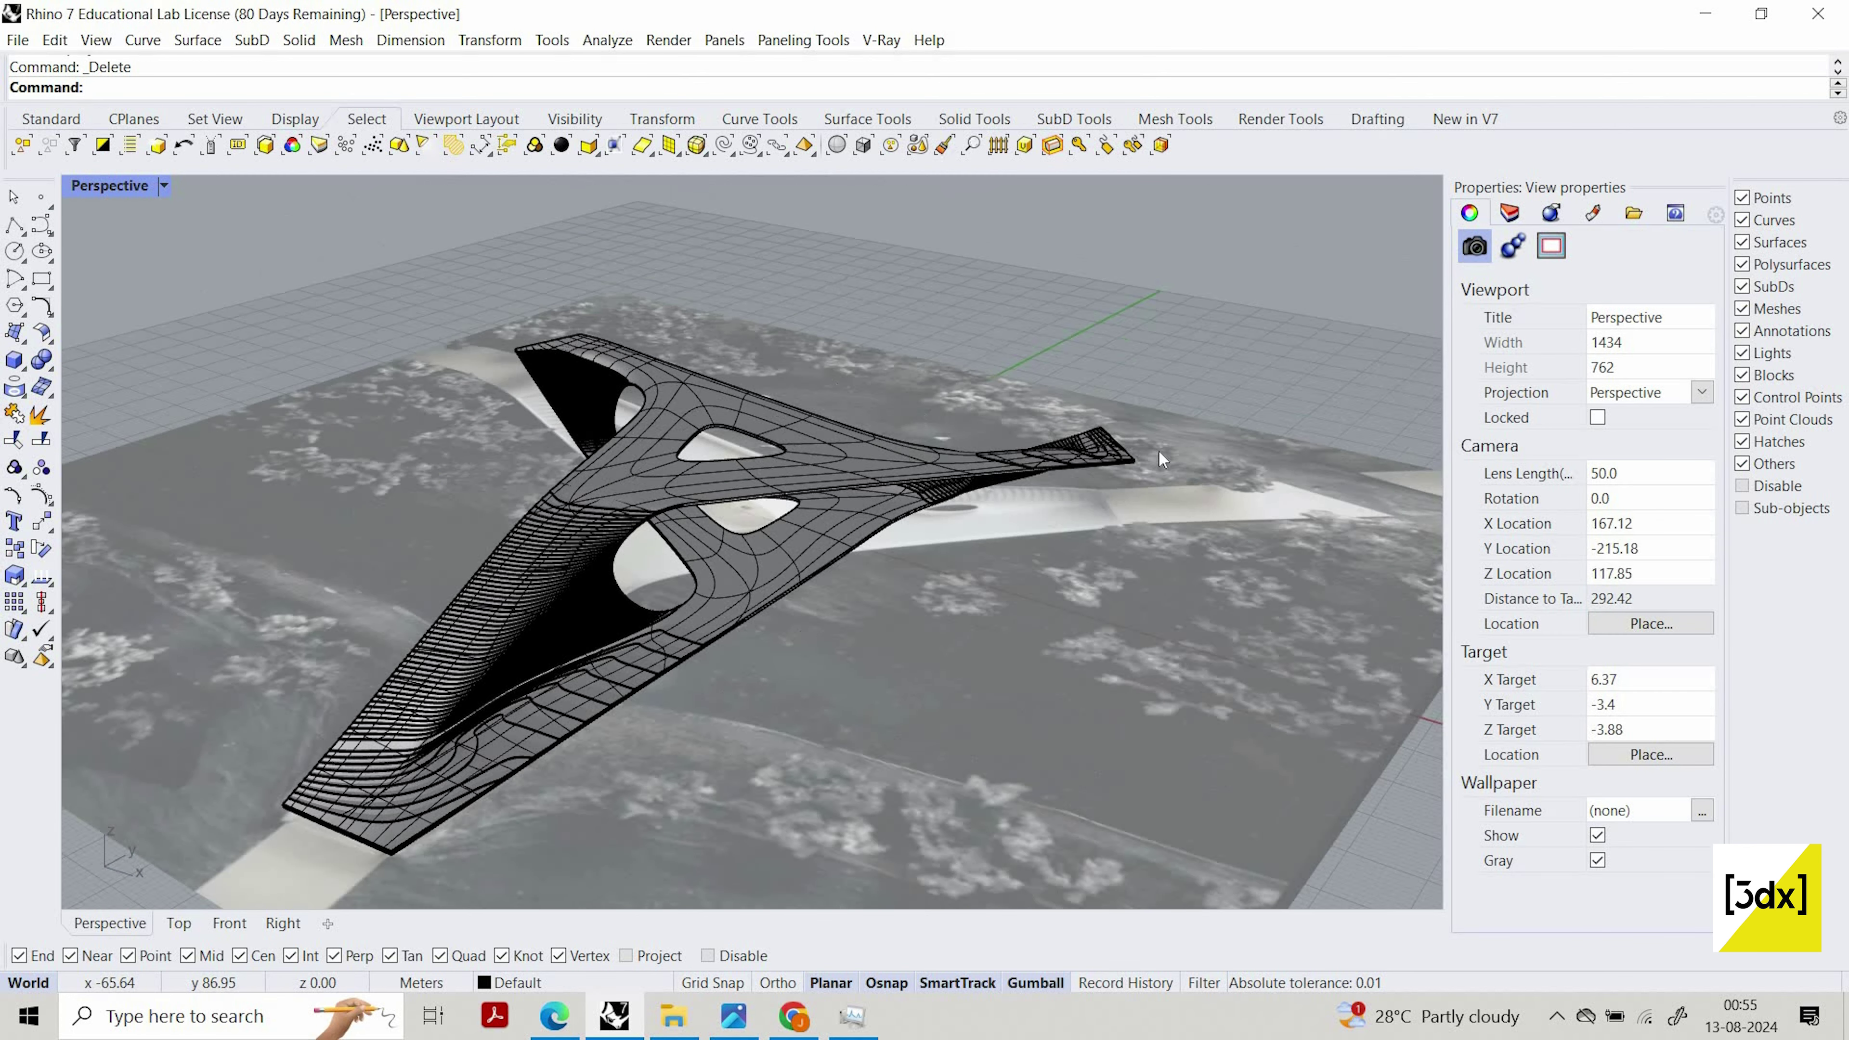
pyautogui.moveTo(1158, 449); pyautogui.dragTo(1186, 480, button='right')
pyautogui.scroll(2, 1041, 376)
pyautogui.moveTo(1026, 438); pyautogui.dragTo(1153, 491, button='right')
pyautogui.scroll(8, 1034, 415)
pyautogui.scroll(4, 1158, 486)
pyautogui.scroll(-5, 1158, 486)
pyautogui.click(1153, 493)
pyautogui.press('Delete')
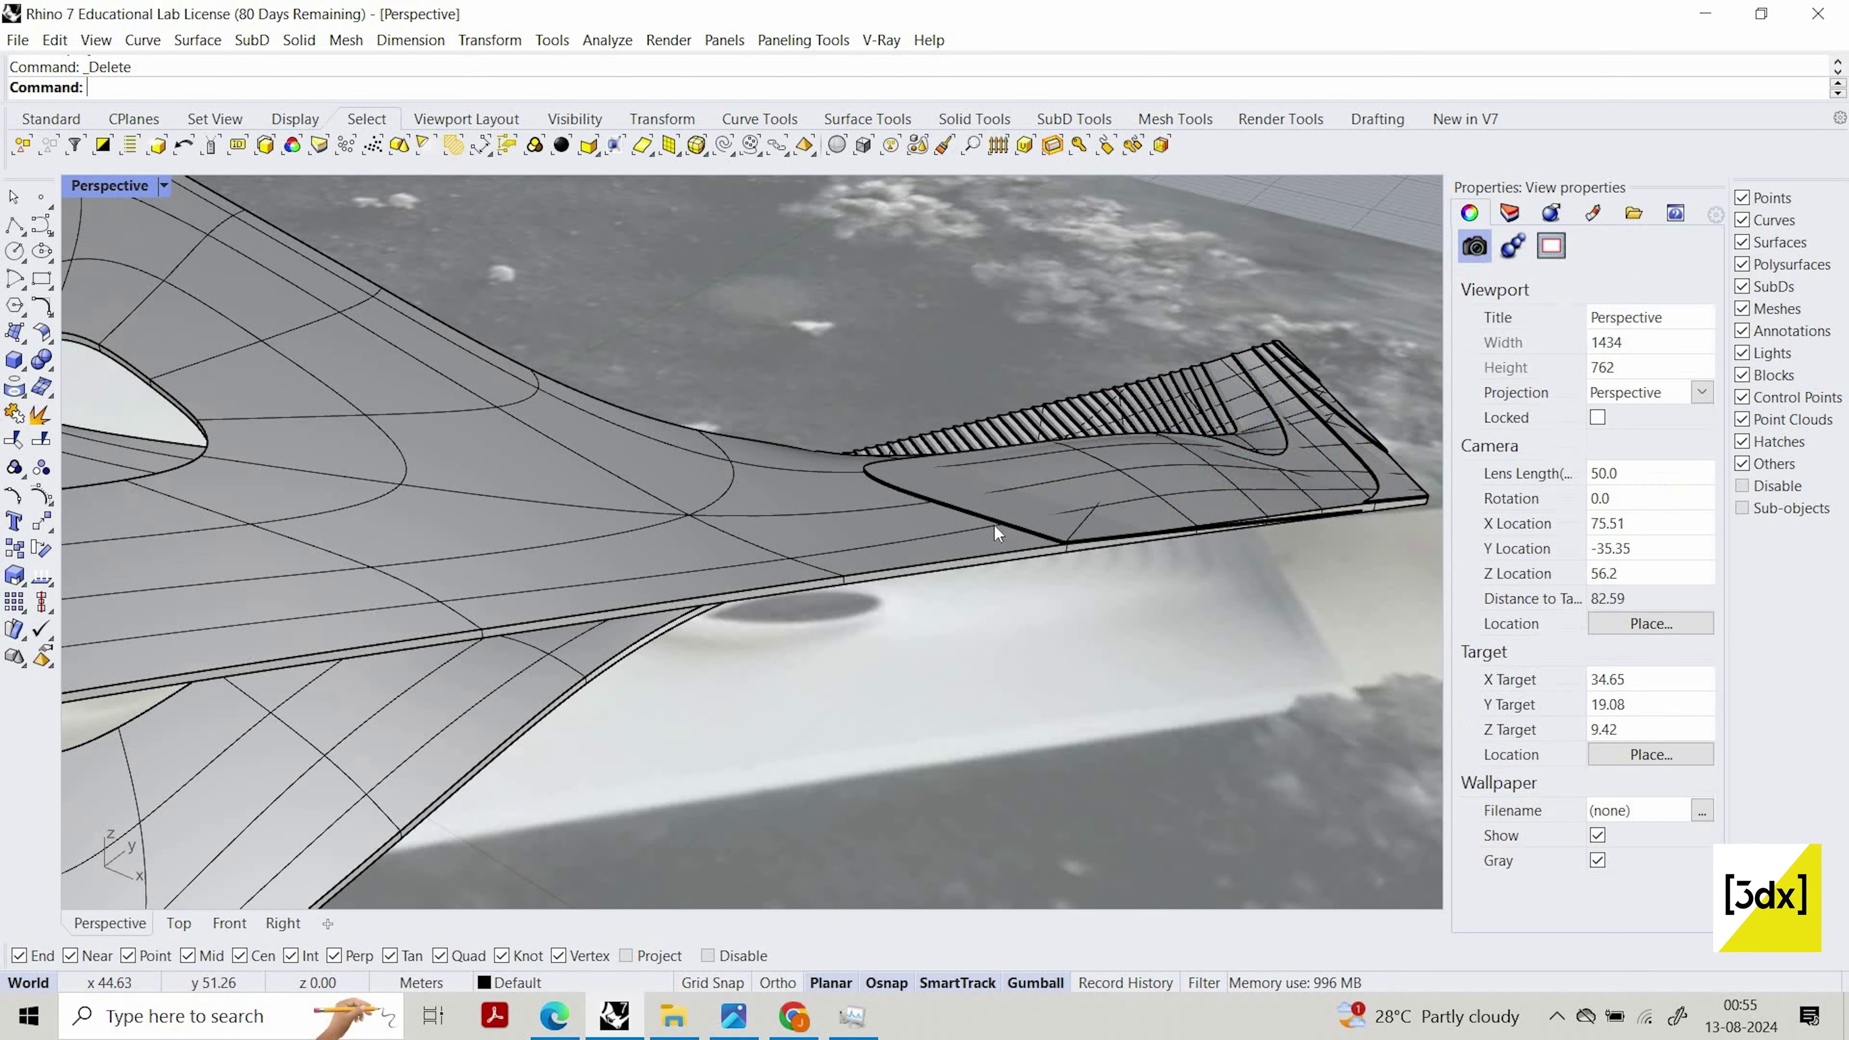
pyautogui.click(1108, 526)
pyautogui.press('Delete')
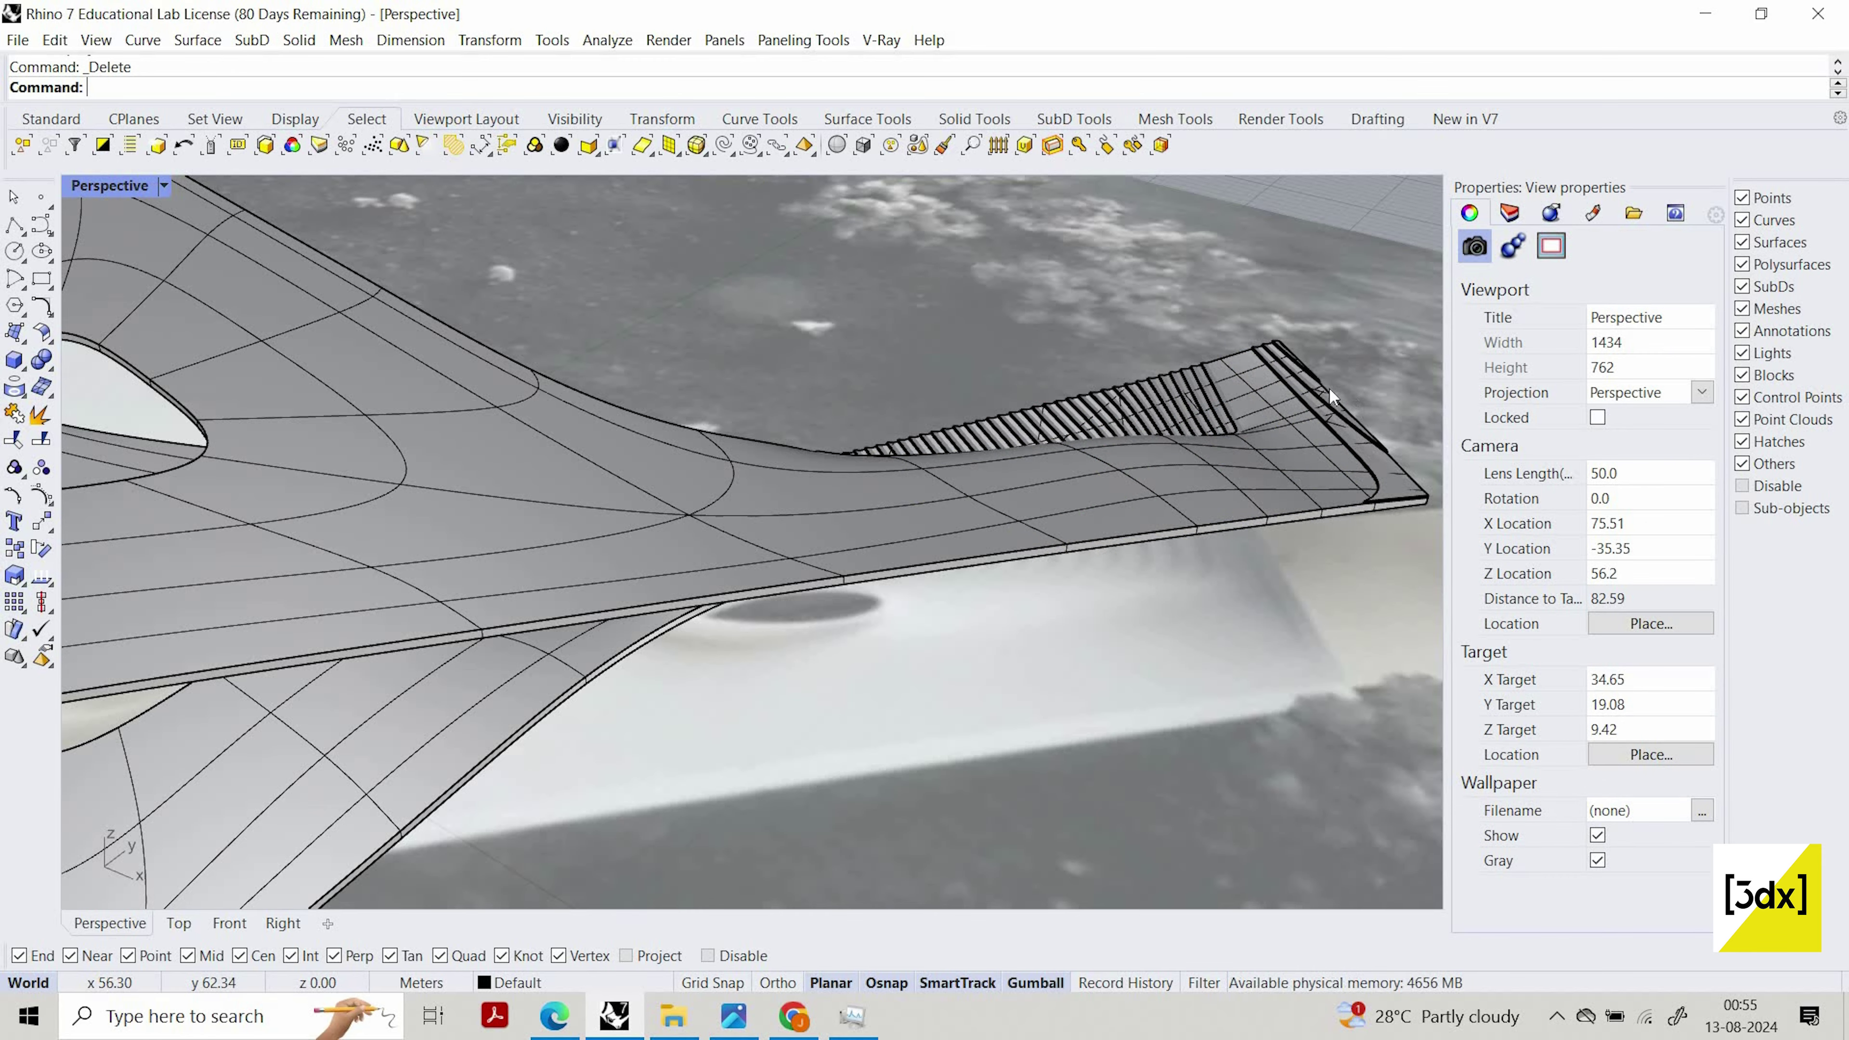
# Delete the remaining narrow extruded layers at the outer end of the third arm, keeping its stepped side
pyautogui.click(1291, 368)
pyautogui.press('Delete')
pyautogui.click(1287, 348)
pyautogui.press('Delete')
pyautogui.click(1216, 413)
pyautogui.press('Delete')
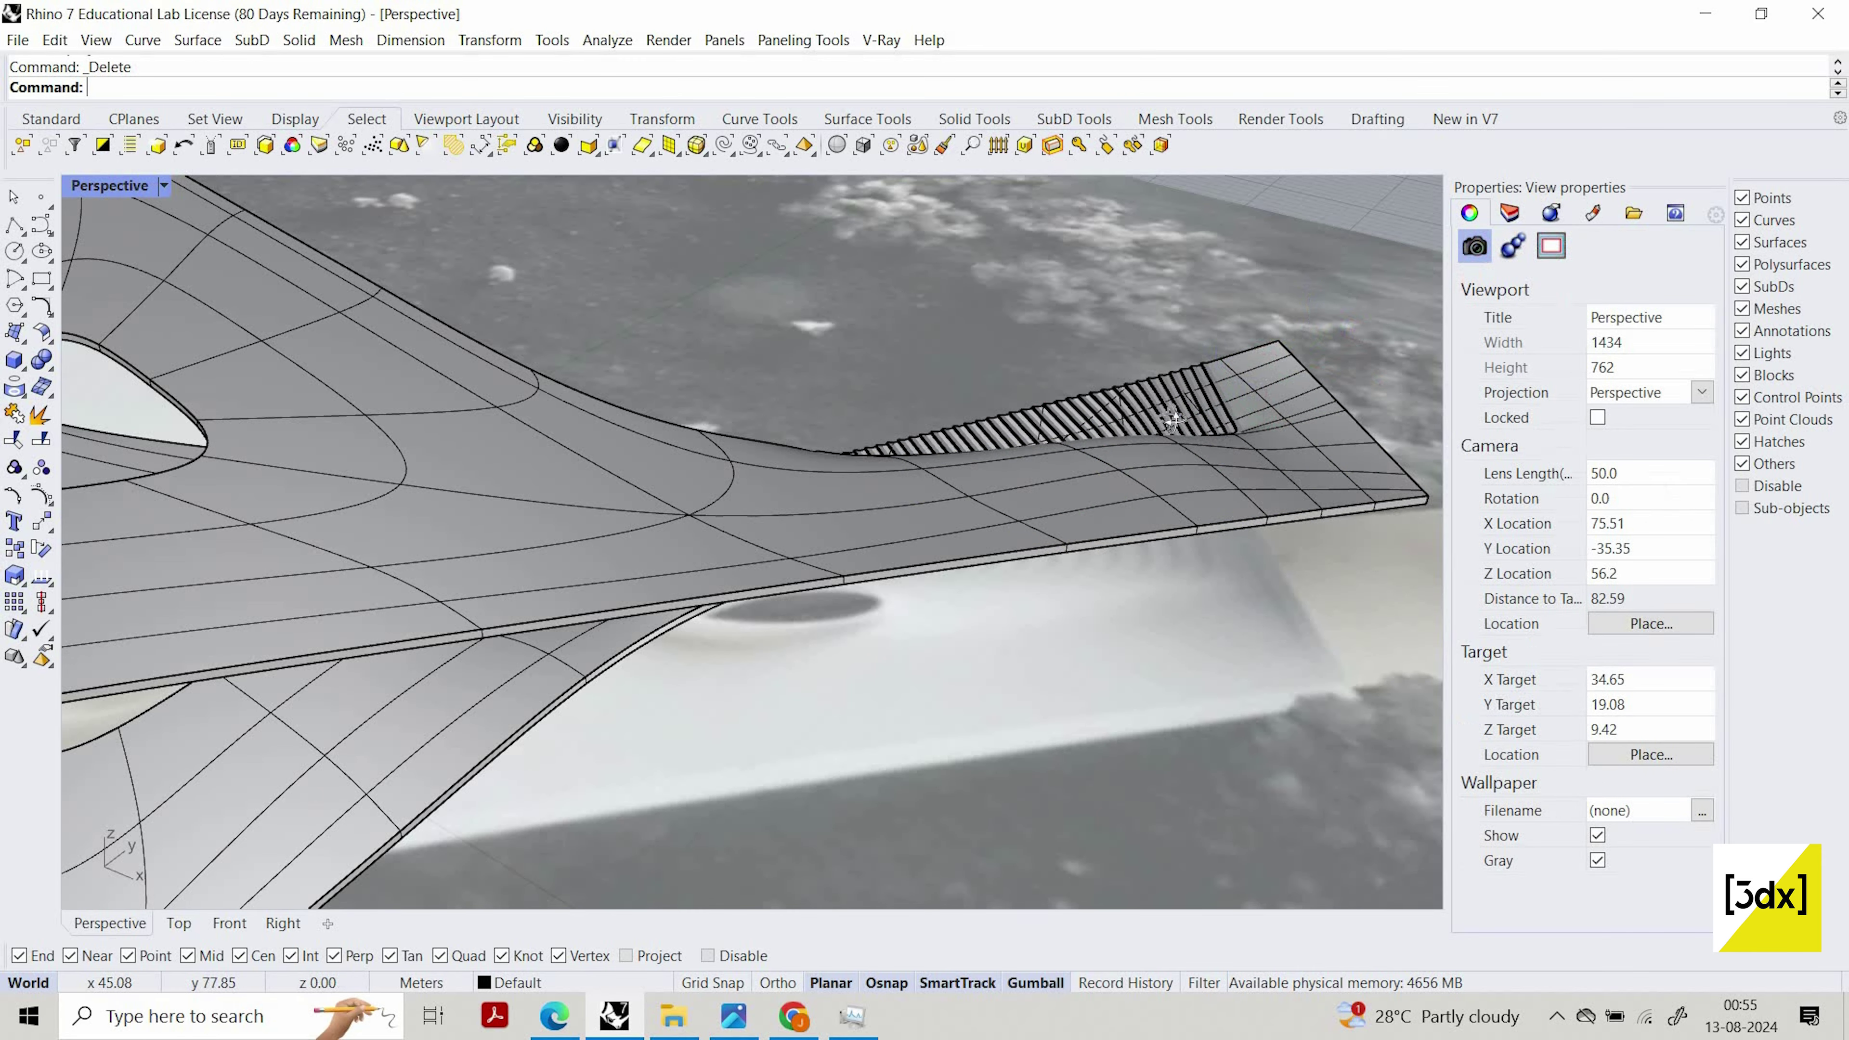
# Hide the thickened closed SubD bridge
pyautogui.scroll(-4, 1217, 415)
pyautogui.moveTo(864, 403); pyautogui.dragTo(1019, 498, button='right')
pyautogui.scroll(-4, 738, 502)
pyautogui.moveTo(738, 501); pyautogui.dragTo(808, 491, button='right')
pyautogui.scroll(-5, 807, 492)
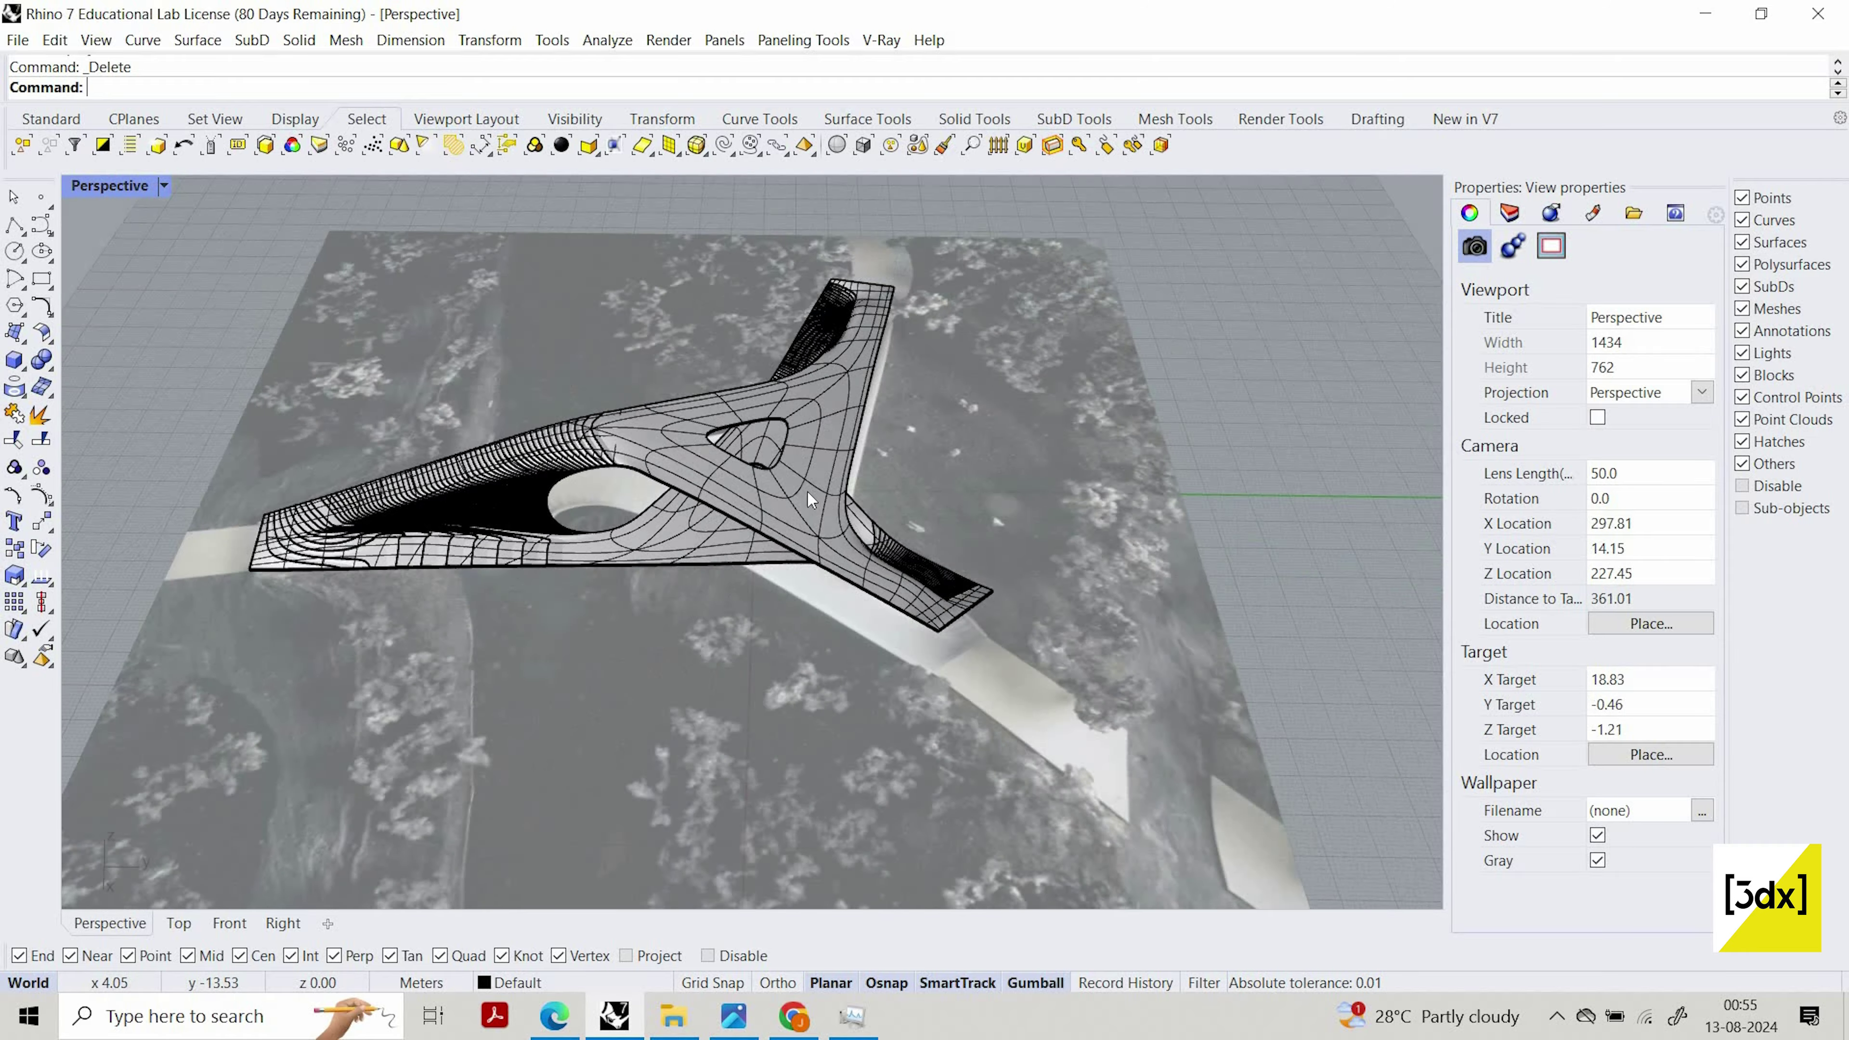
pyautogui.scroll(5, 807, 492)
pyautogui.click(764, 501)
pyautogui.hotkey('ctrl', 'h')
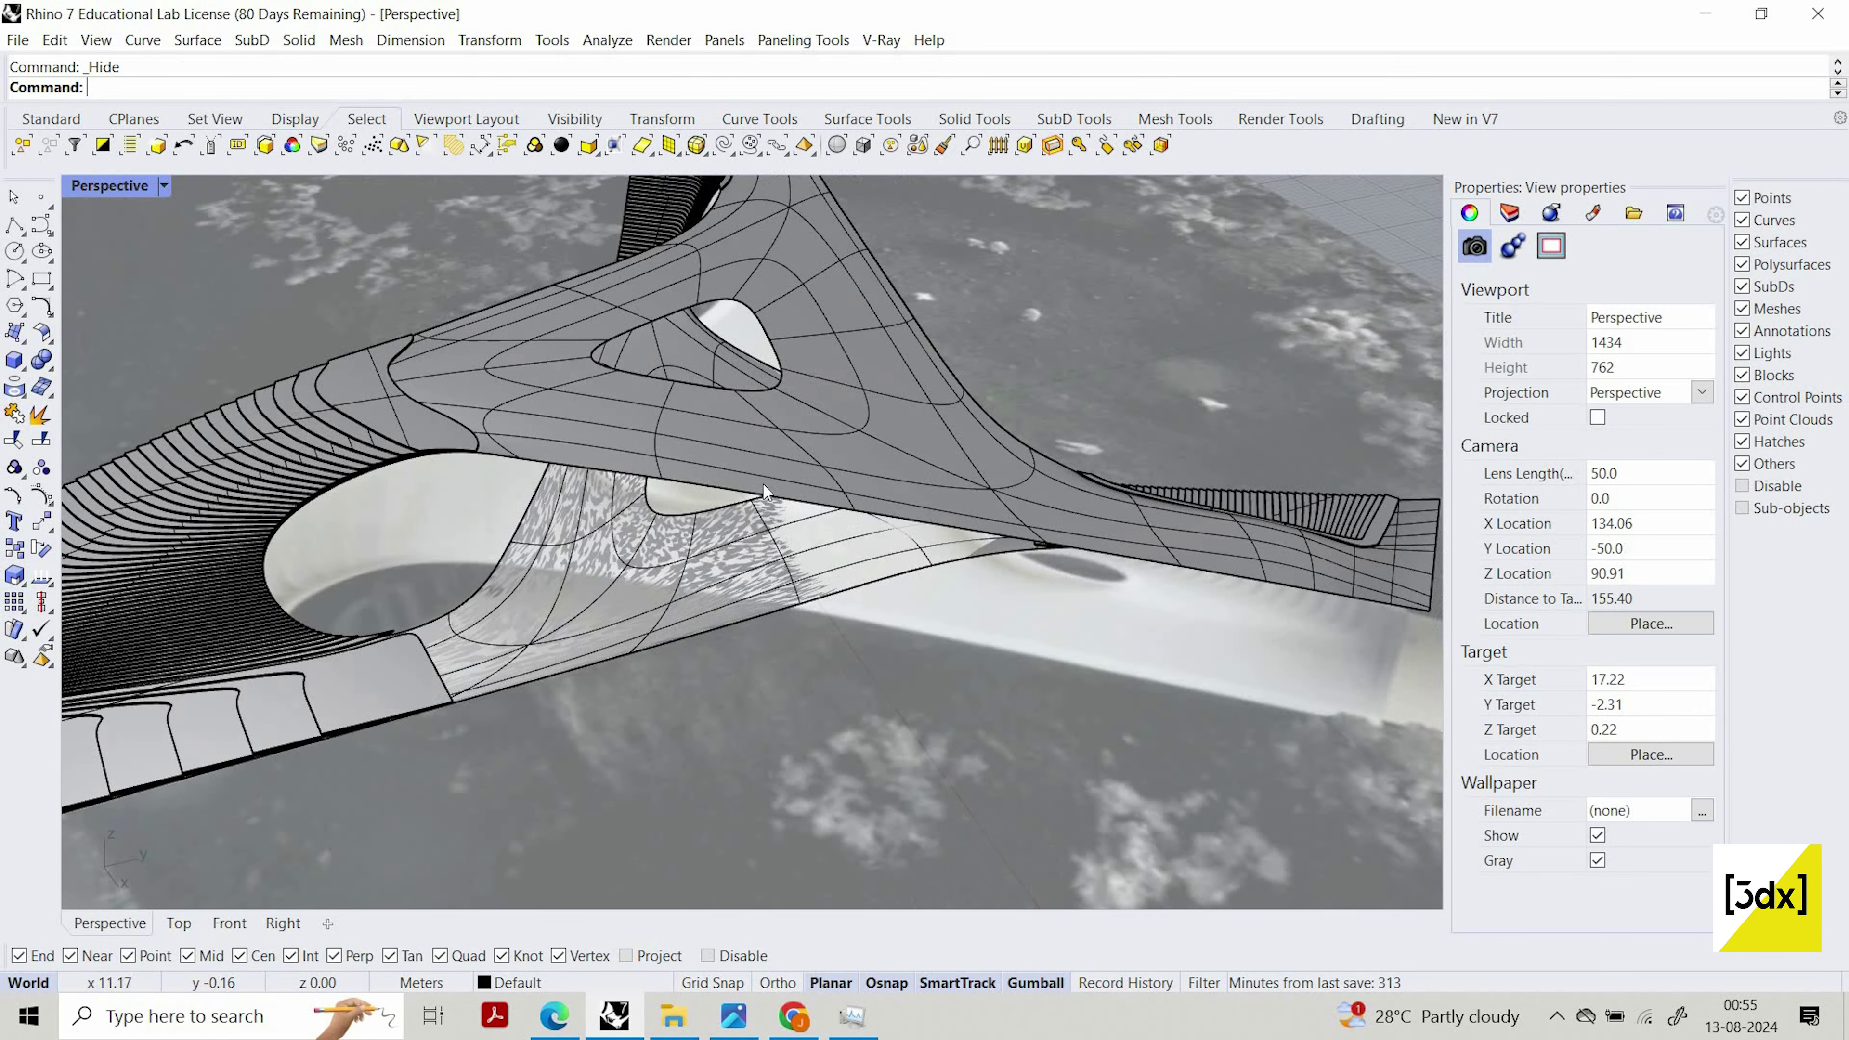
# Examine the remaining open SubD surface around the deck openings and where it meets the stepped layers
pyautogui.scroll(4, 892, 457)
pyautogui.scroll(-6, 858, 358)
pyautogui.moveTo(808, 386); pyautogui.dragTo(874, 368, button='right')
pyautogui.scroll(8, 852, 386)
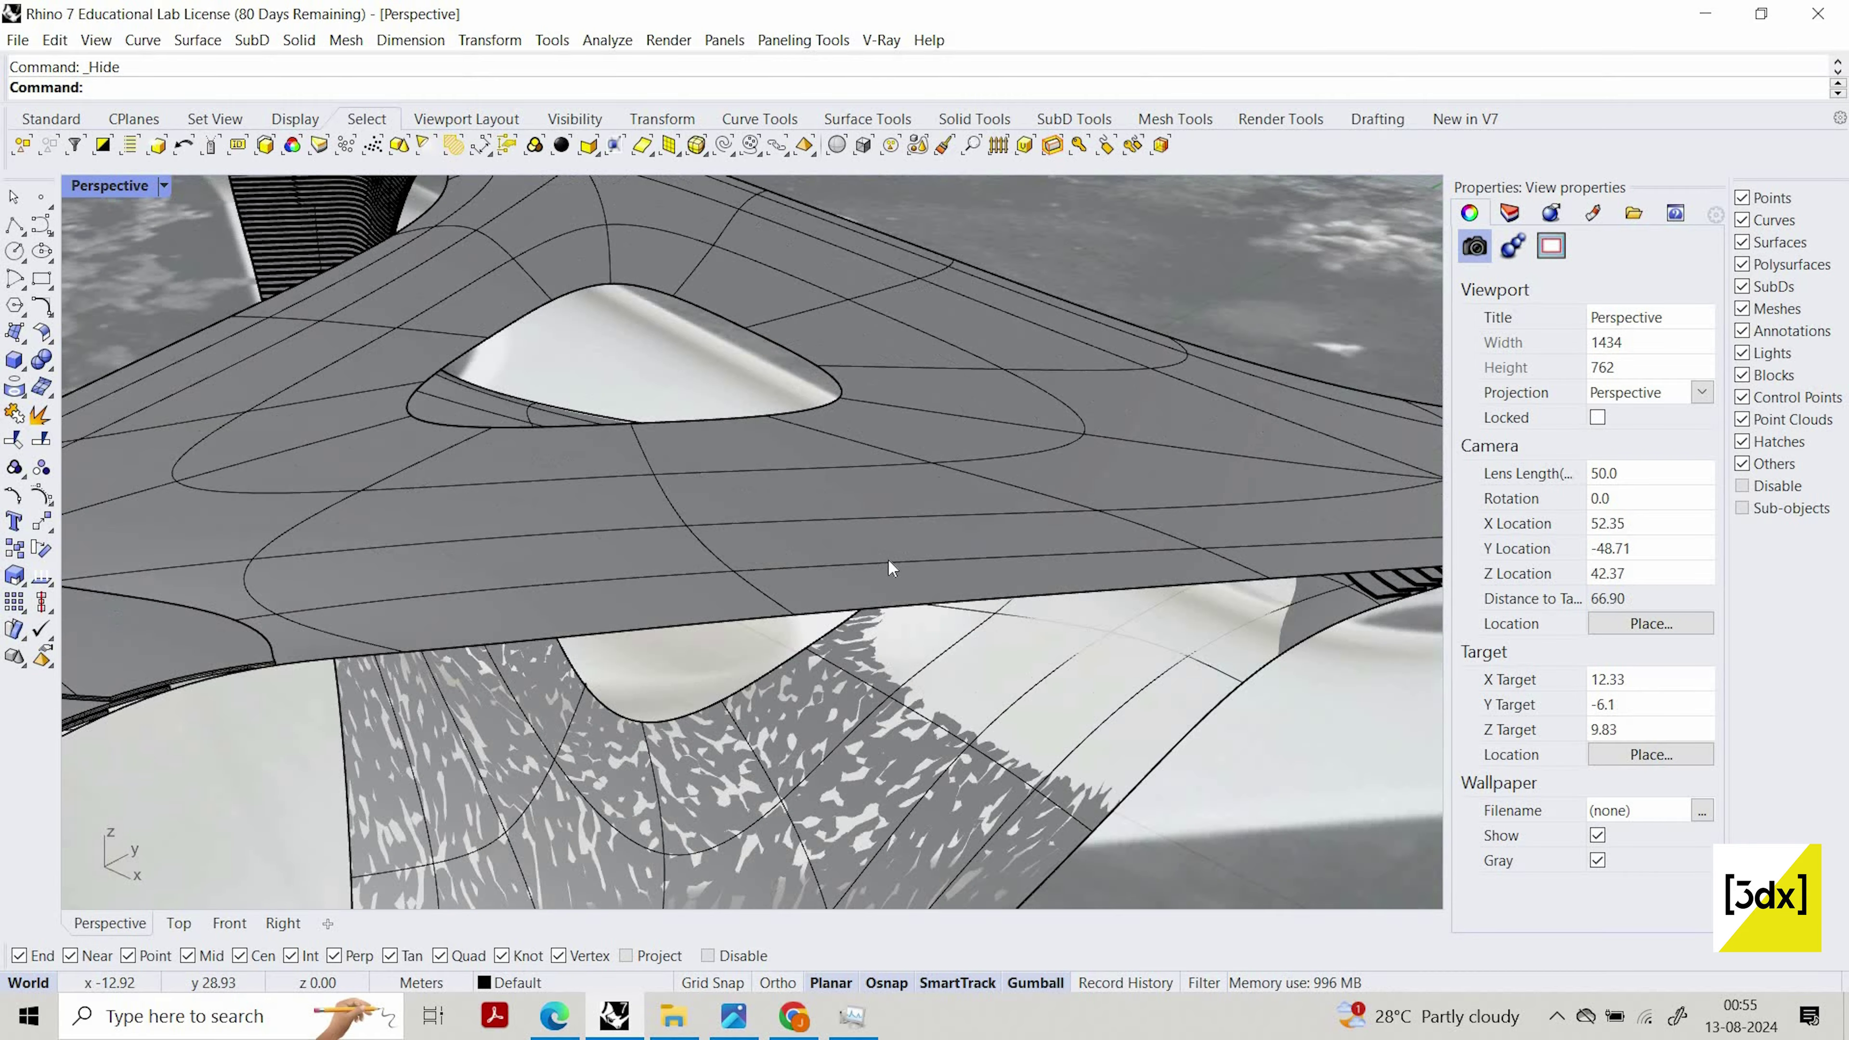
pyautogui.scroll(-6, 890, 549)
pyautogui.click(470, 575)
pyautogui.press('Escape')
pyautogui.scroll(-8, 418, 568)
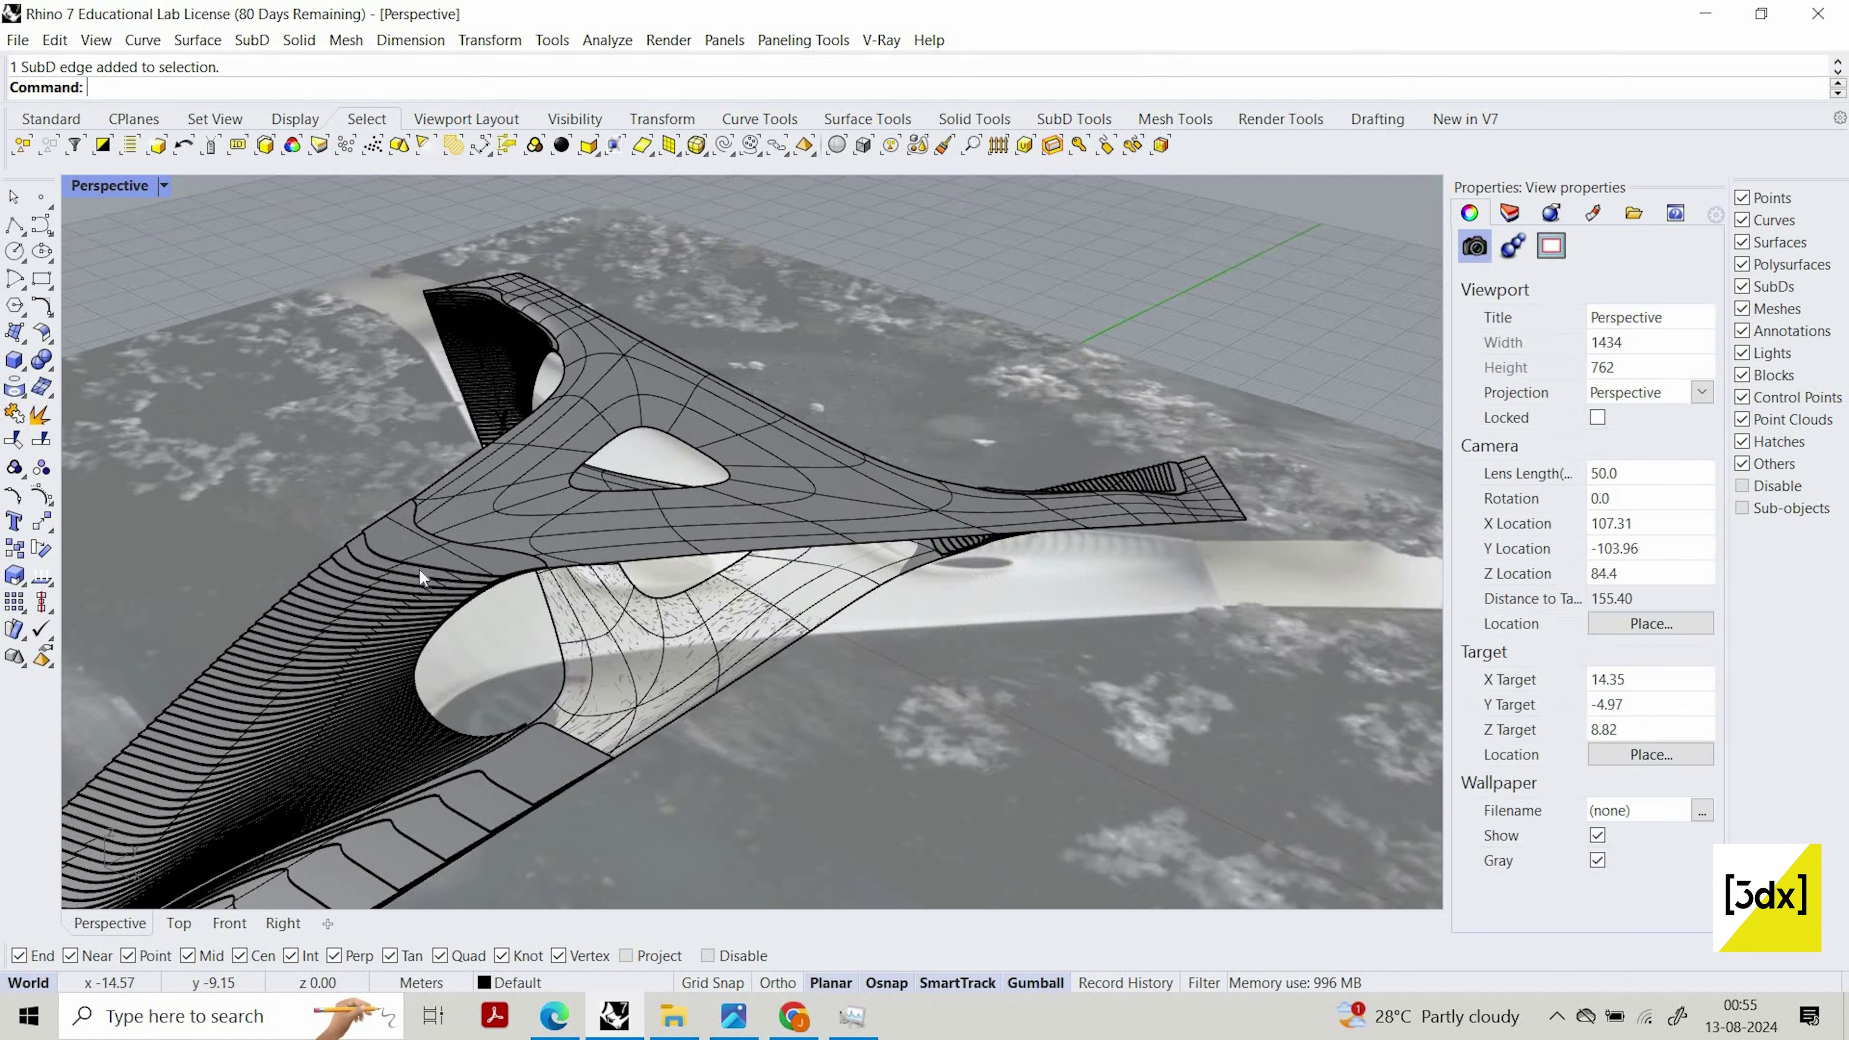
pyautogui.moveTo(702, 504); pyautogui.dragTo(711, 501, button='right')
pyautogui.scroll(6, 711, 502)
pyautogui.scroll(-4, 711, 510)
pyautogui.click(663, 582)
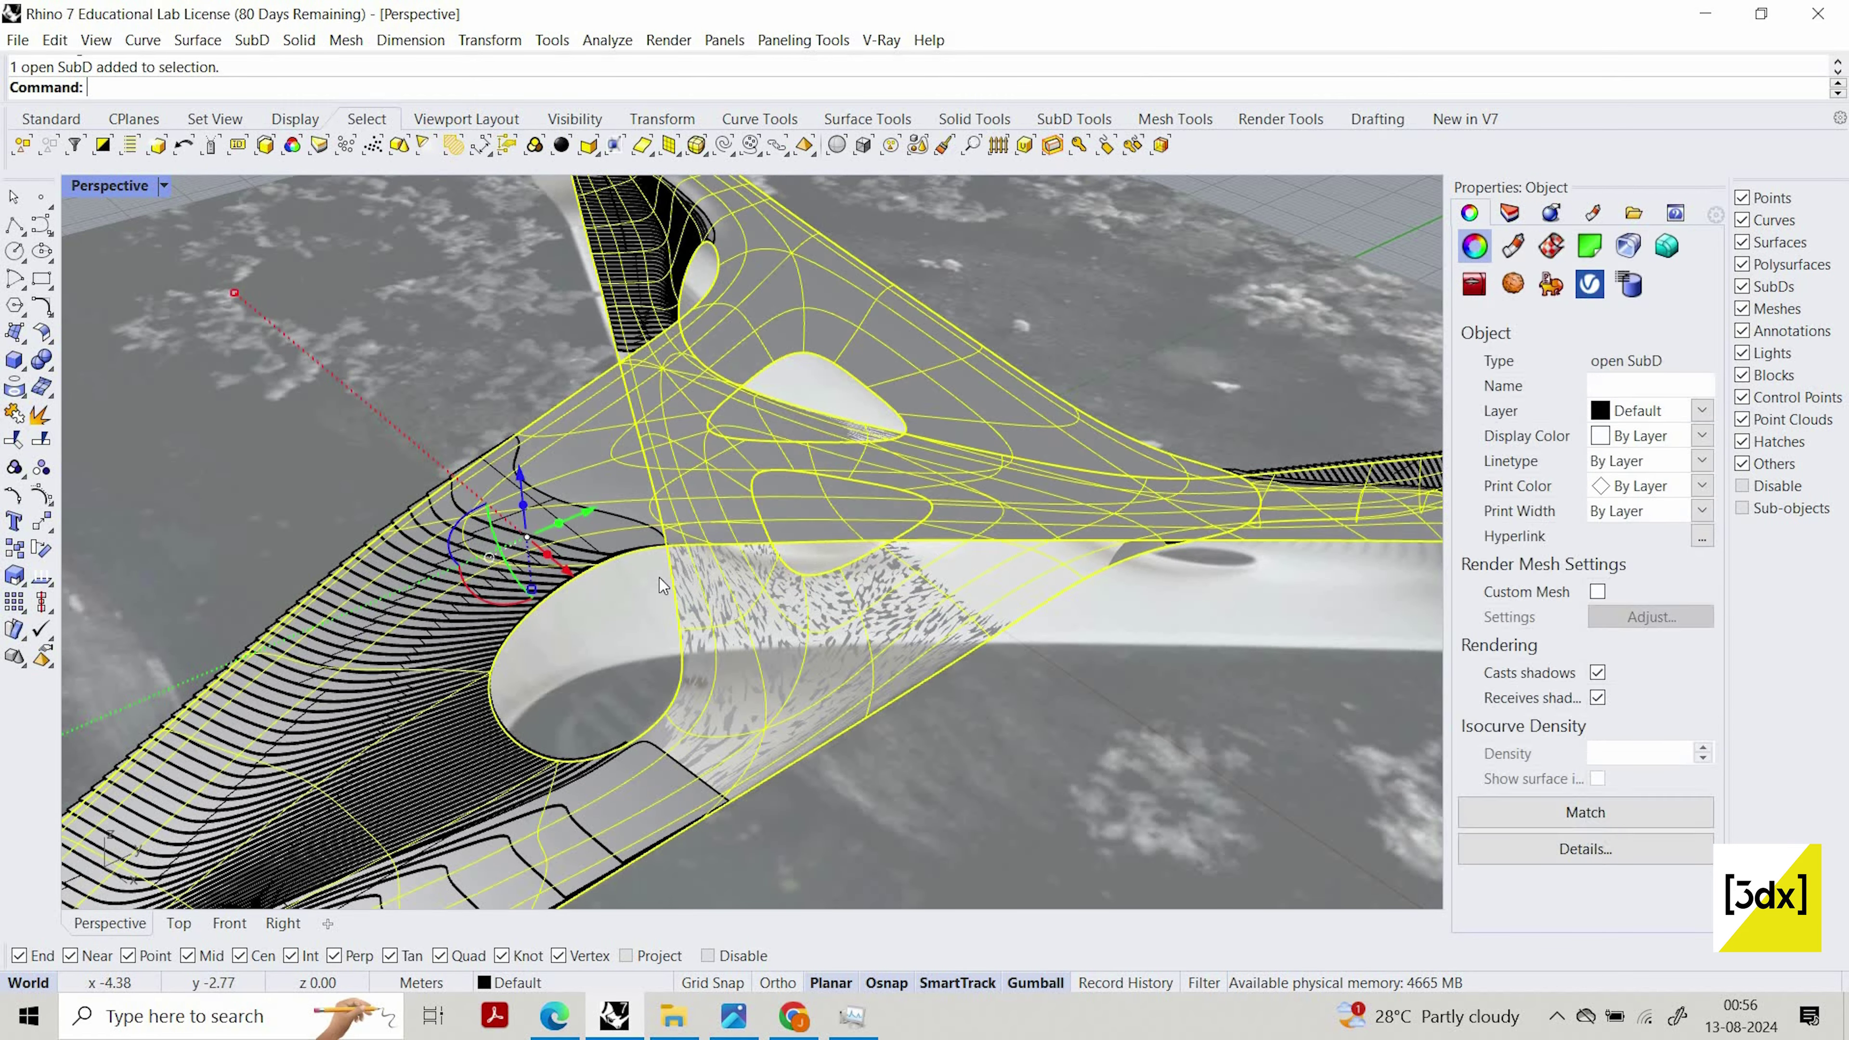
pyautogui.press('Escape')
pyautogui.scroll(-3, 509, 648)
pyautogui.scroll(5, 469, 620)
# Identify the object type of one stepped layer and try to select all layers by type
pyautogui.click(469, 615)
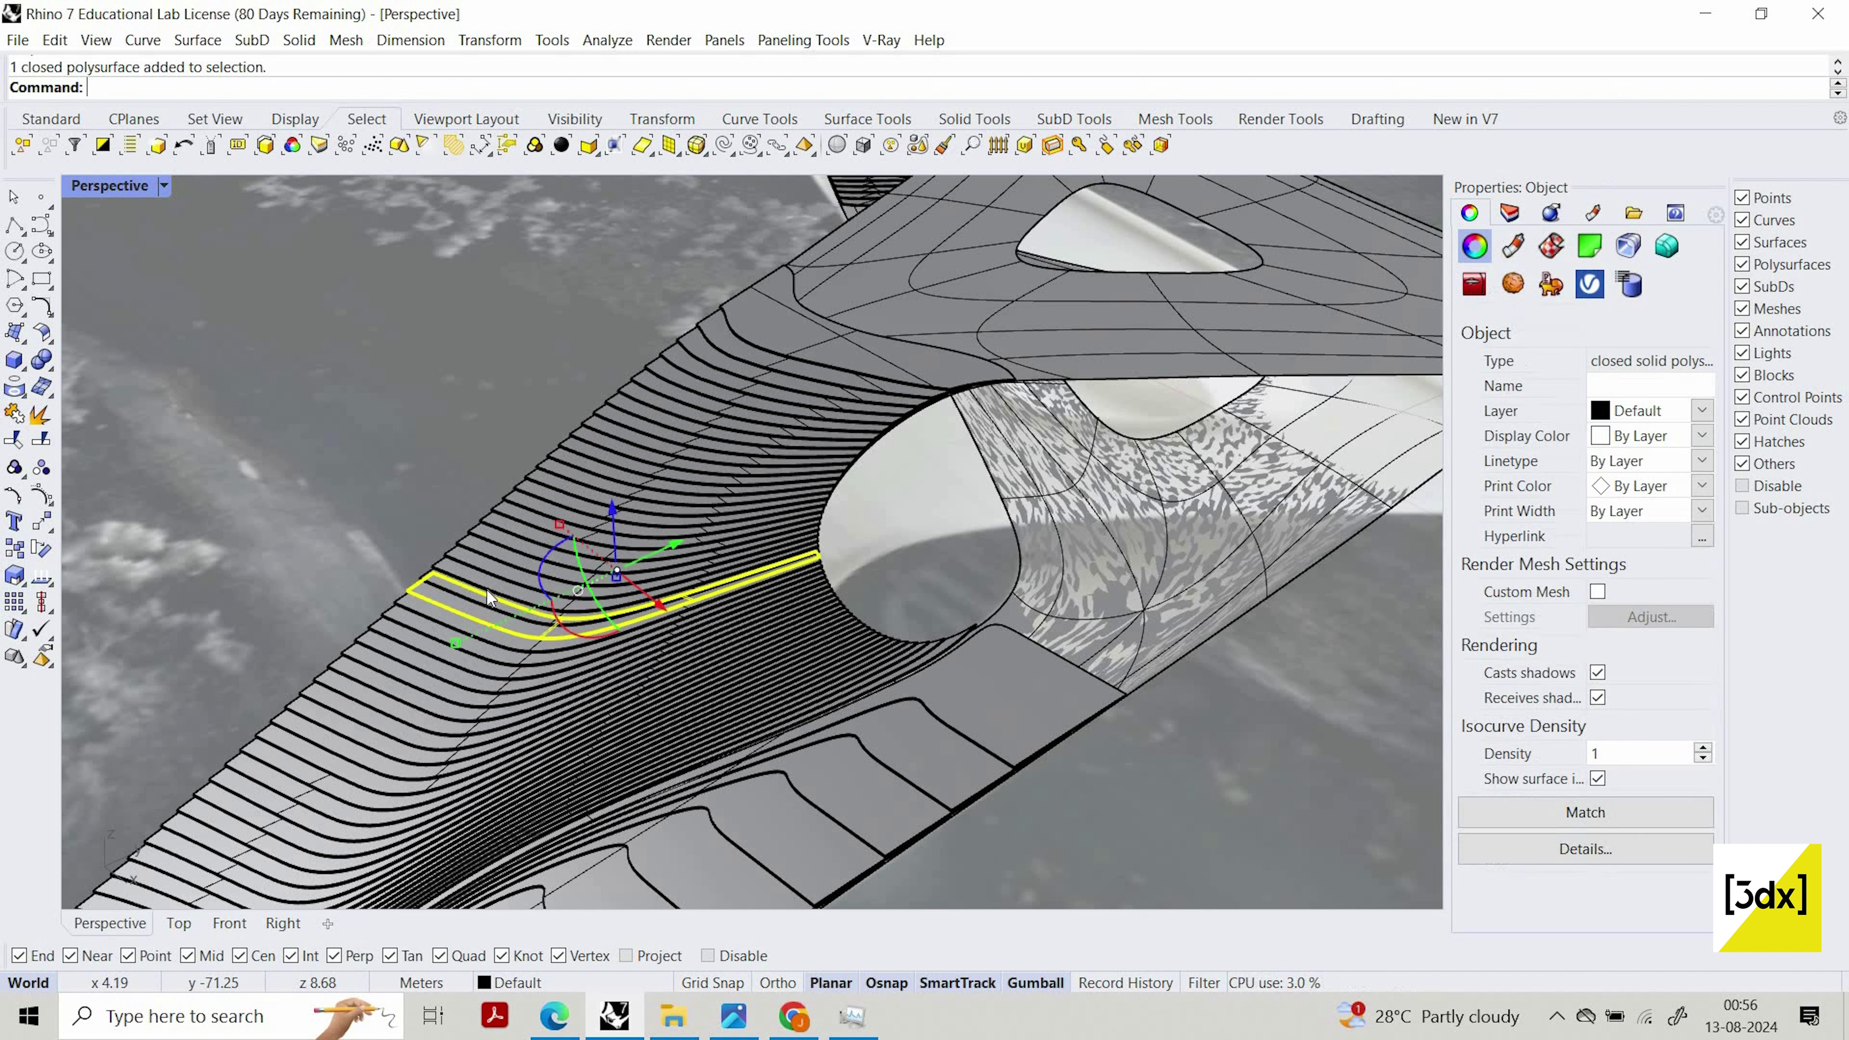
pyautogui.press('Escape')
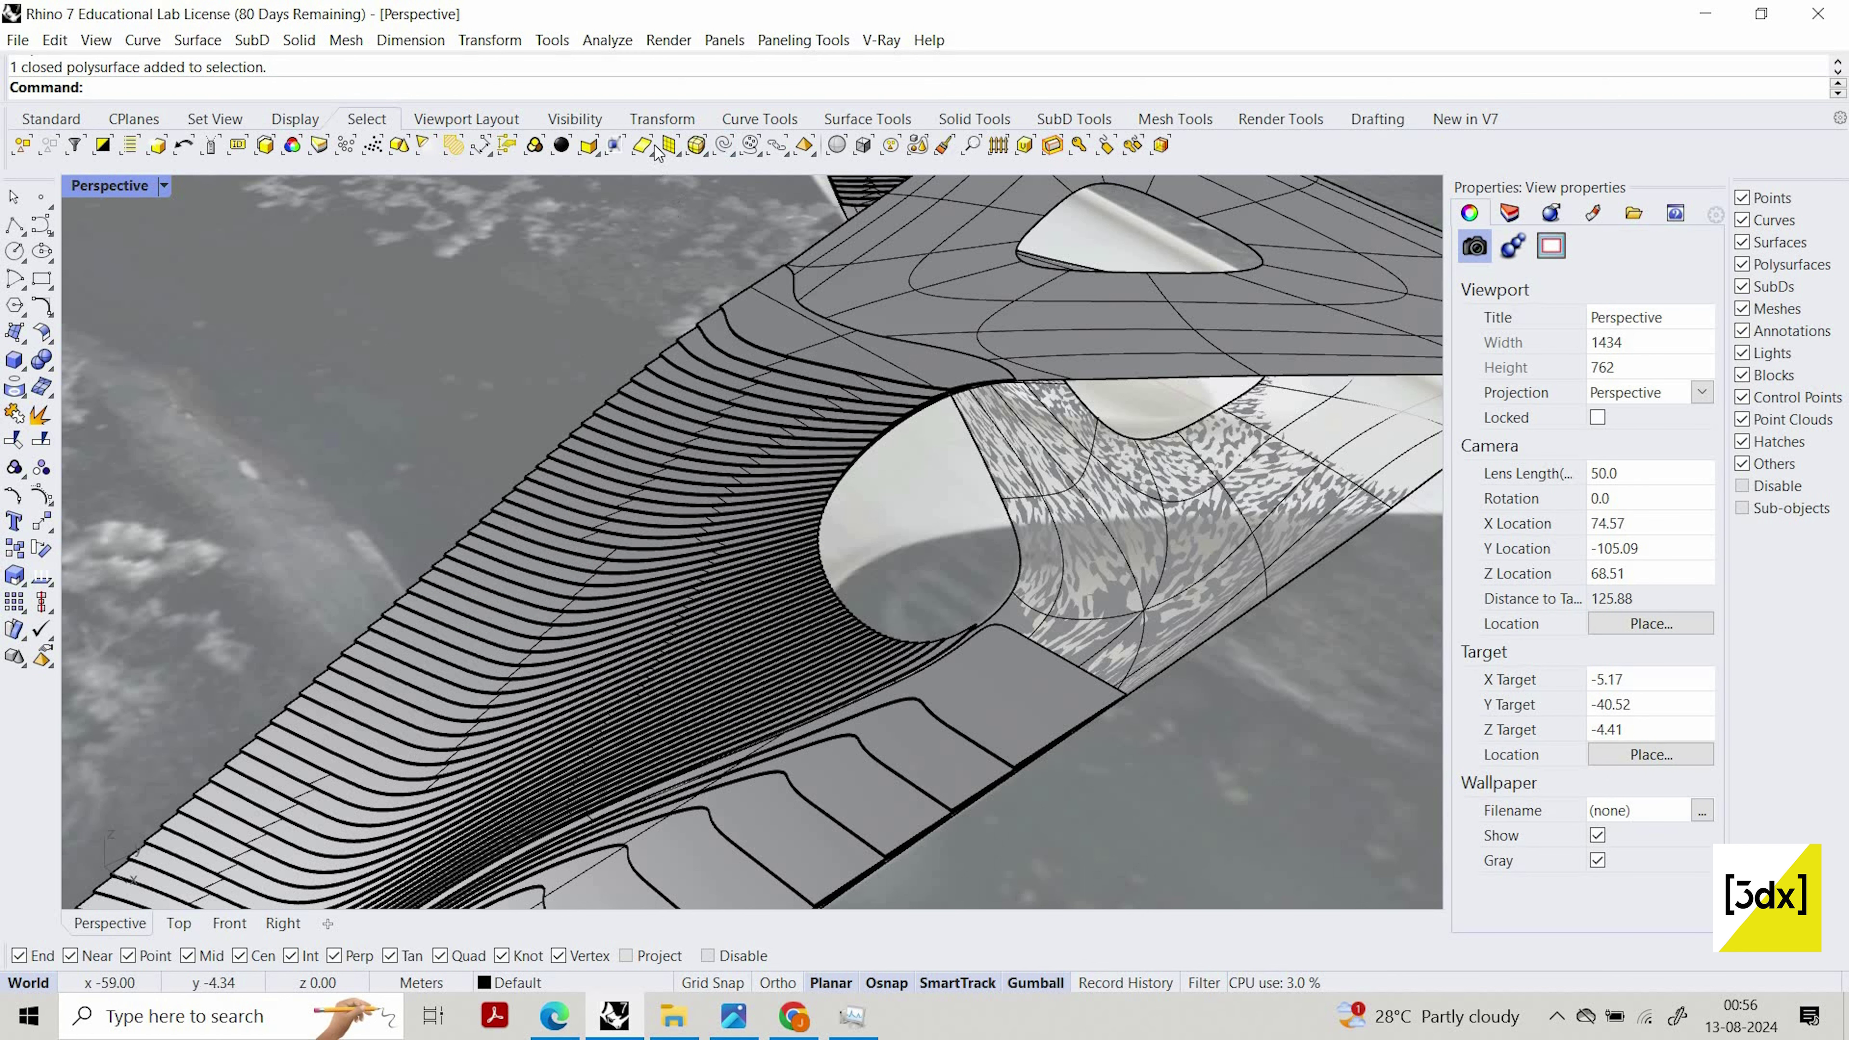
pyautogui.click(668, 145)
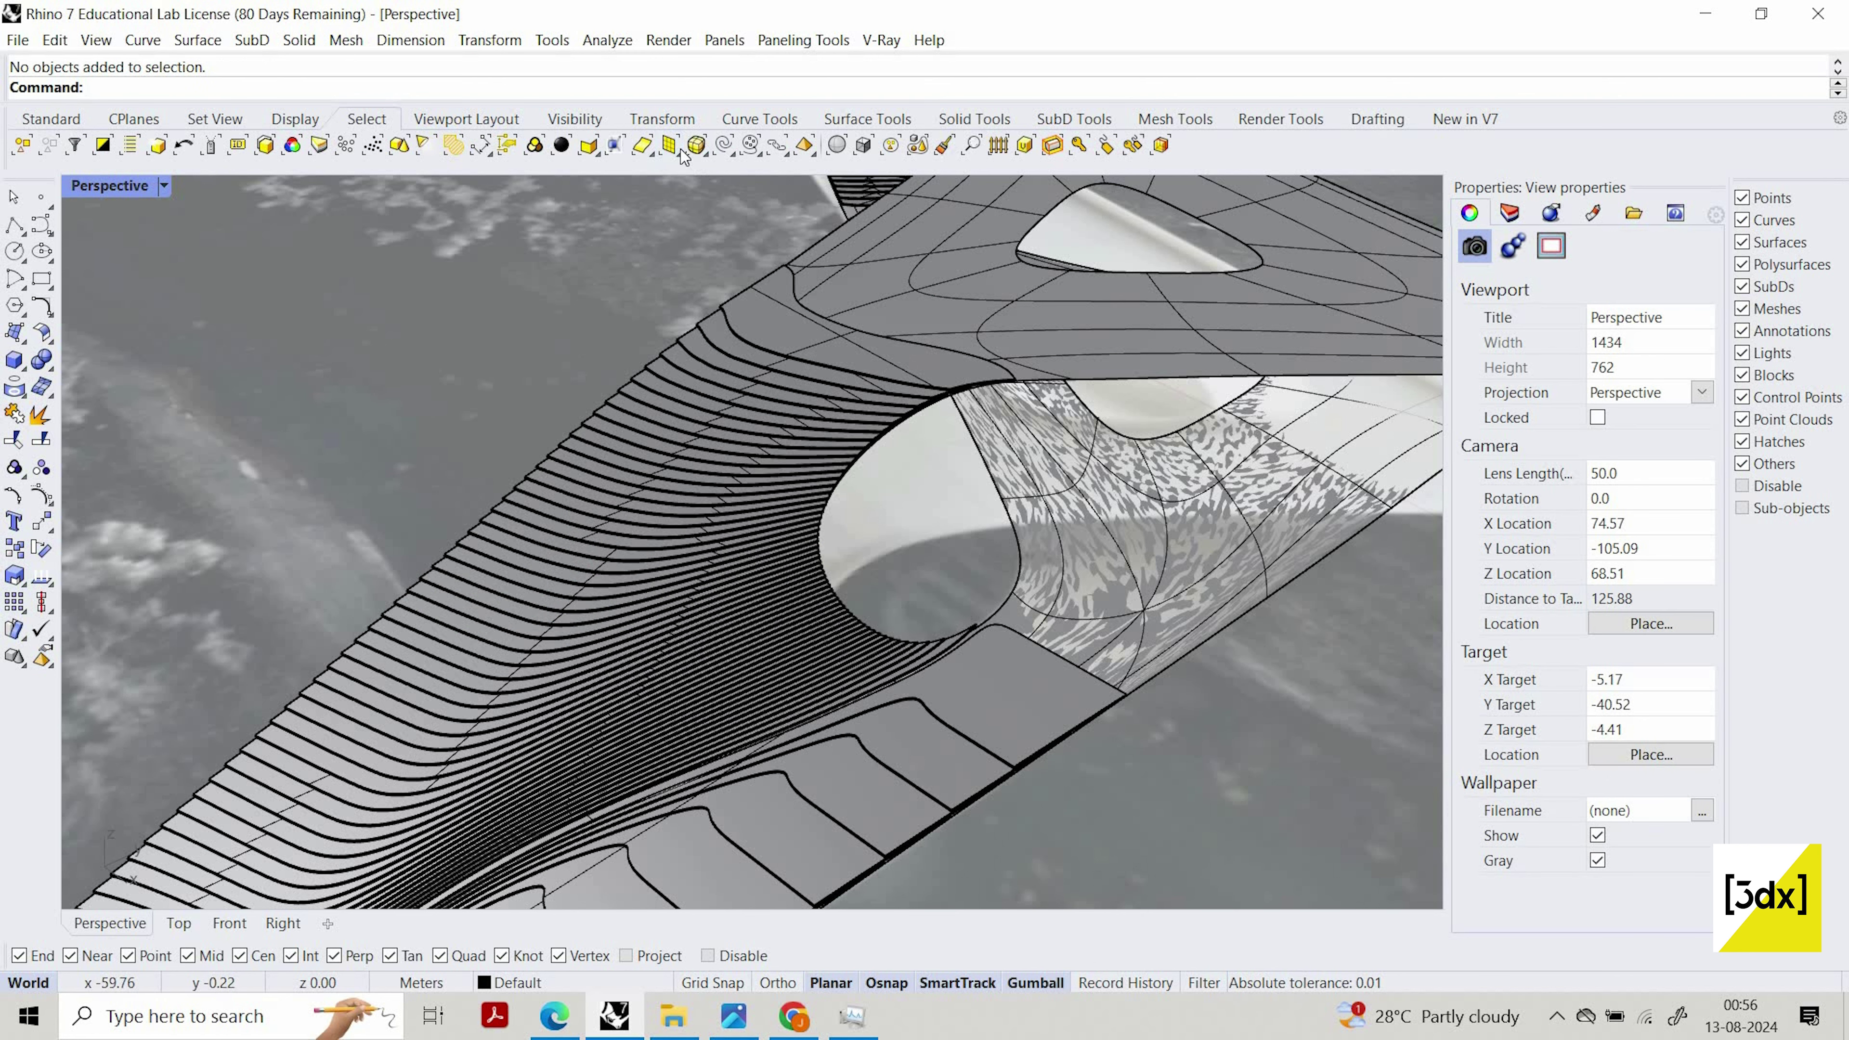